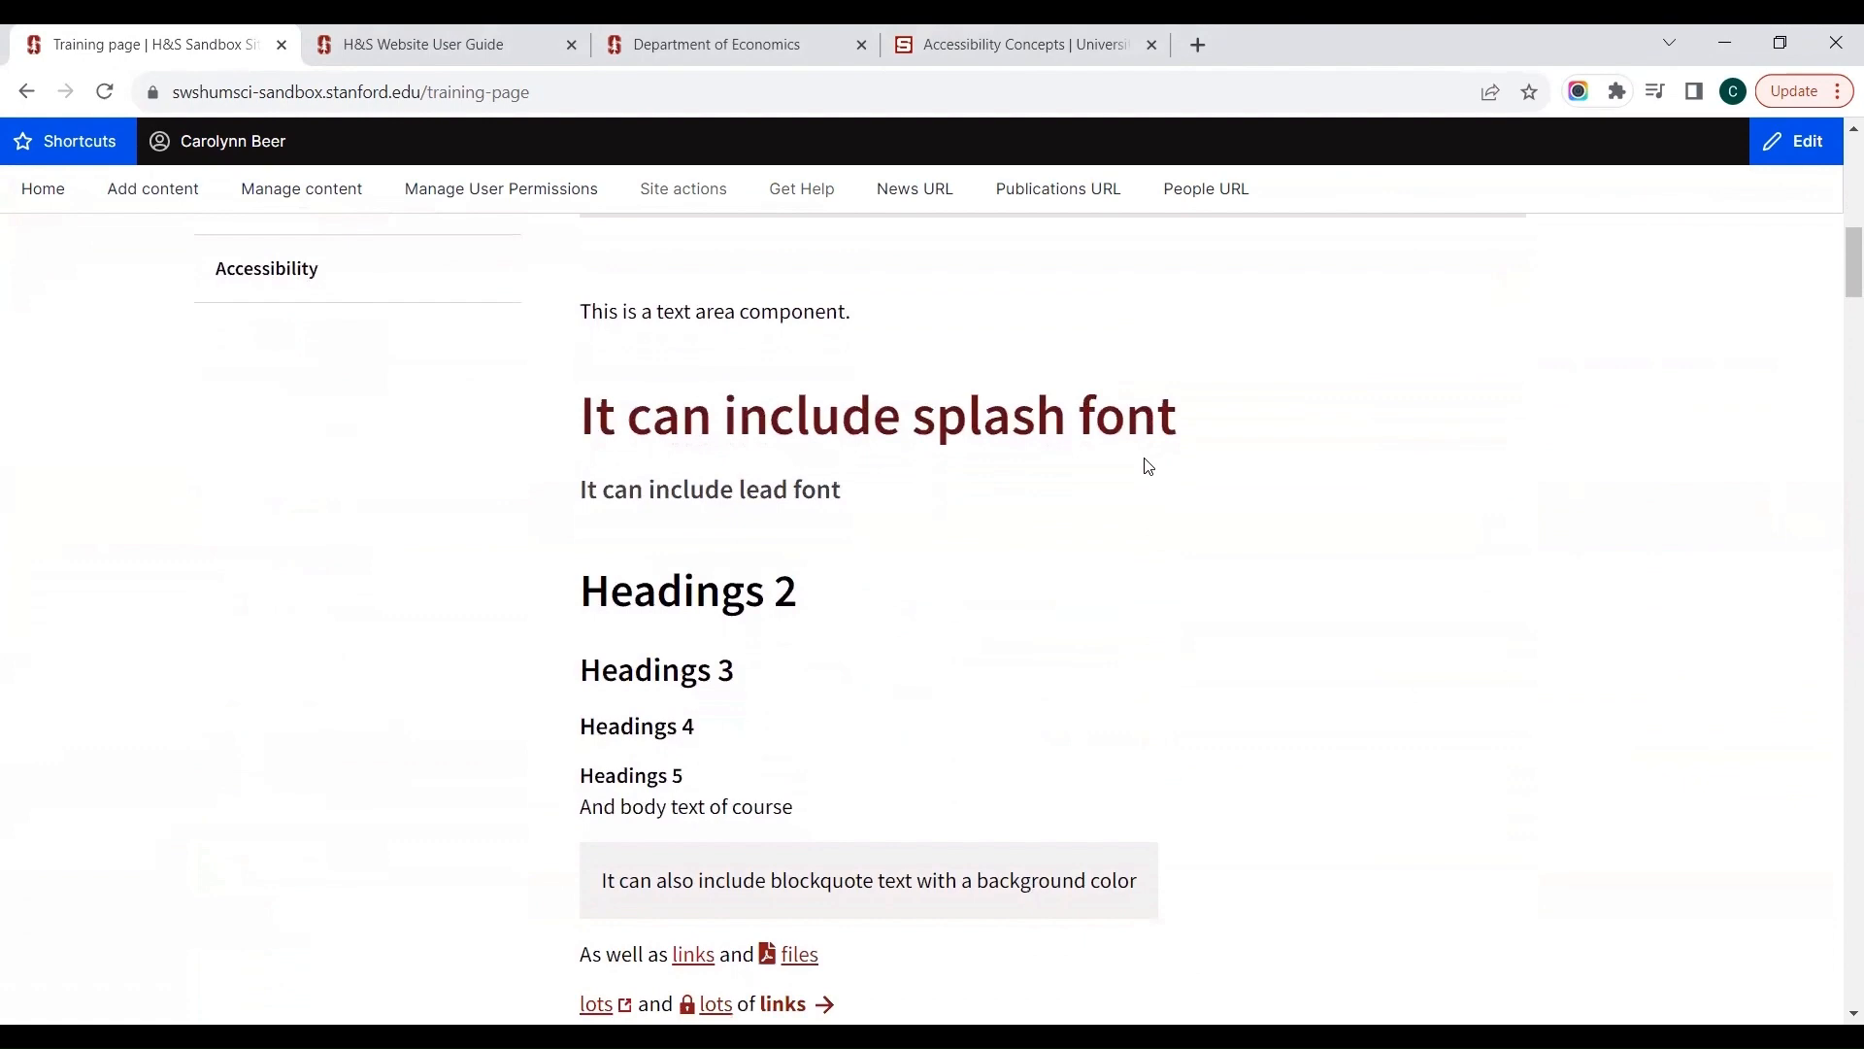
Step: Open the site's content management list from the Training page
scroll(1148, 466, "up", 6)
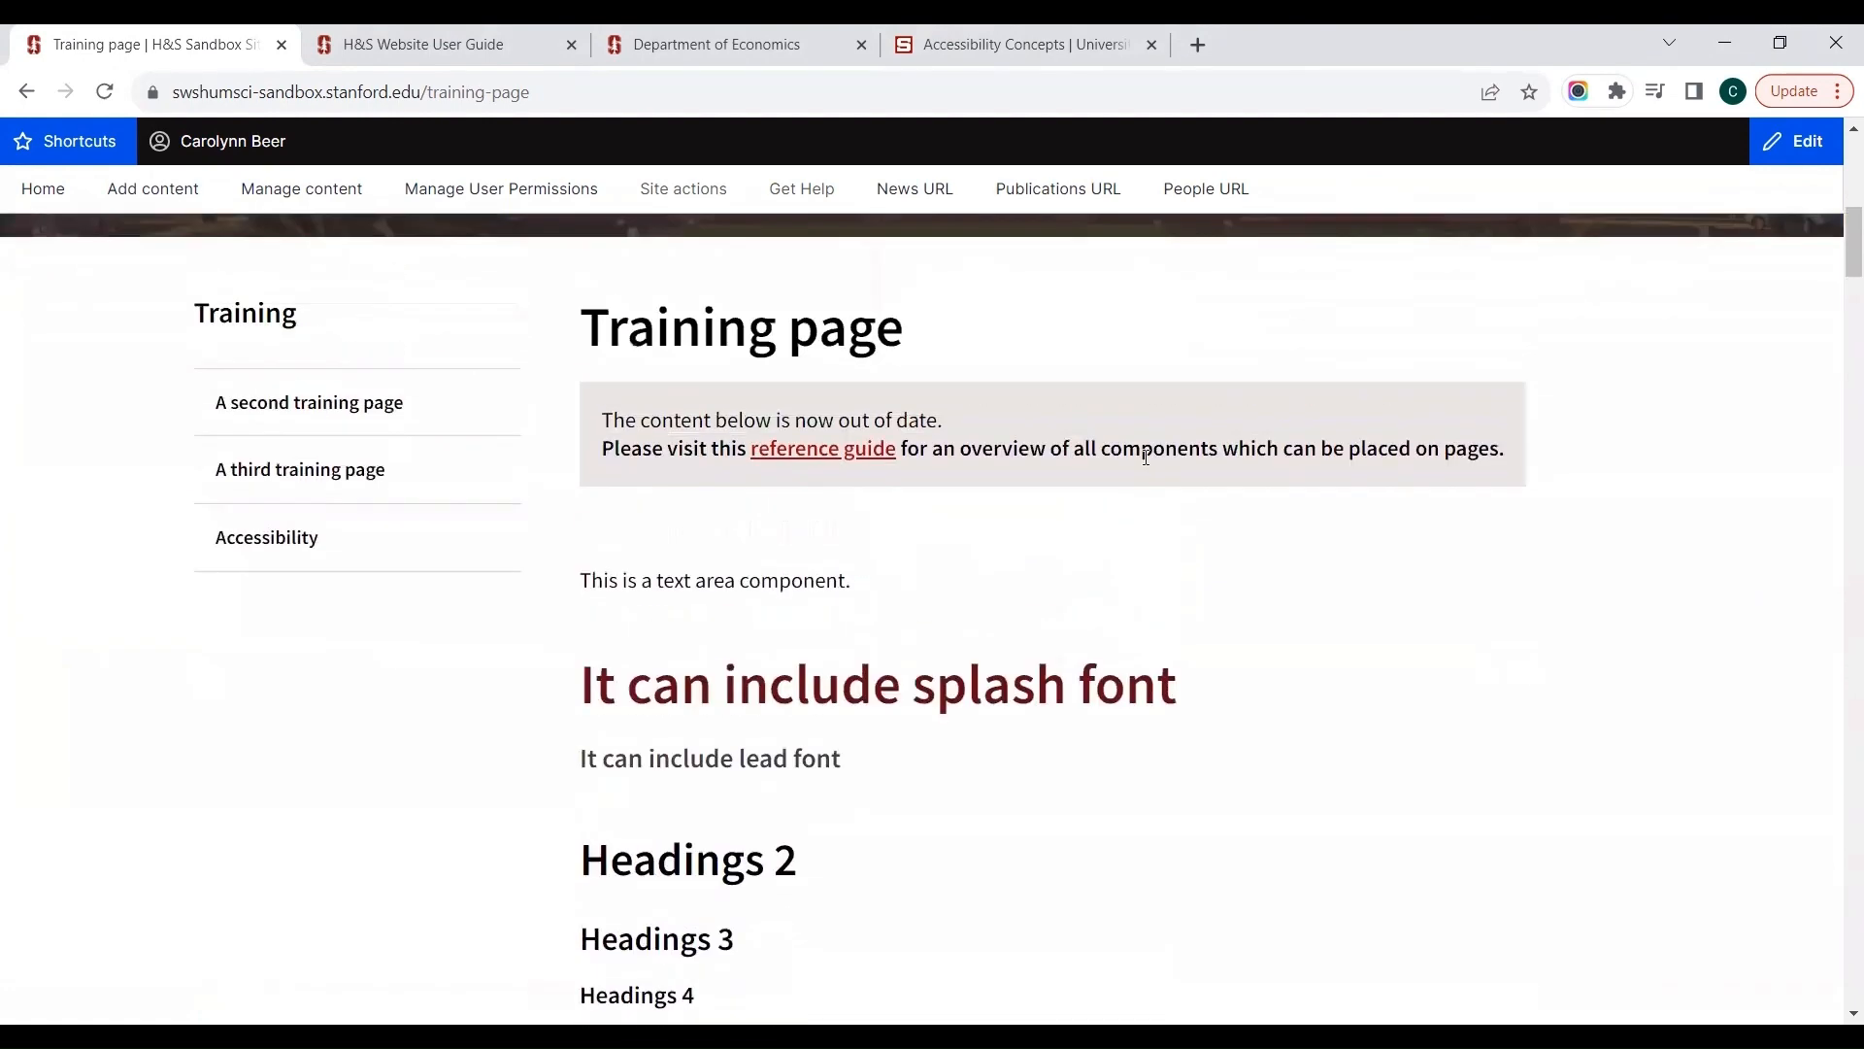
scroll(1144, 458, "up", 3)
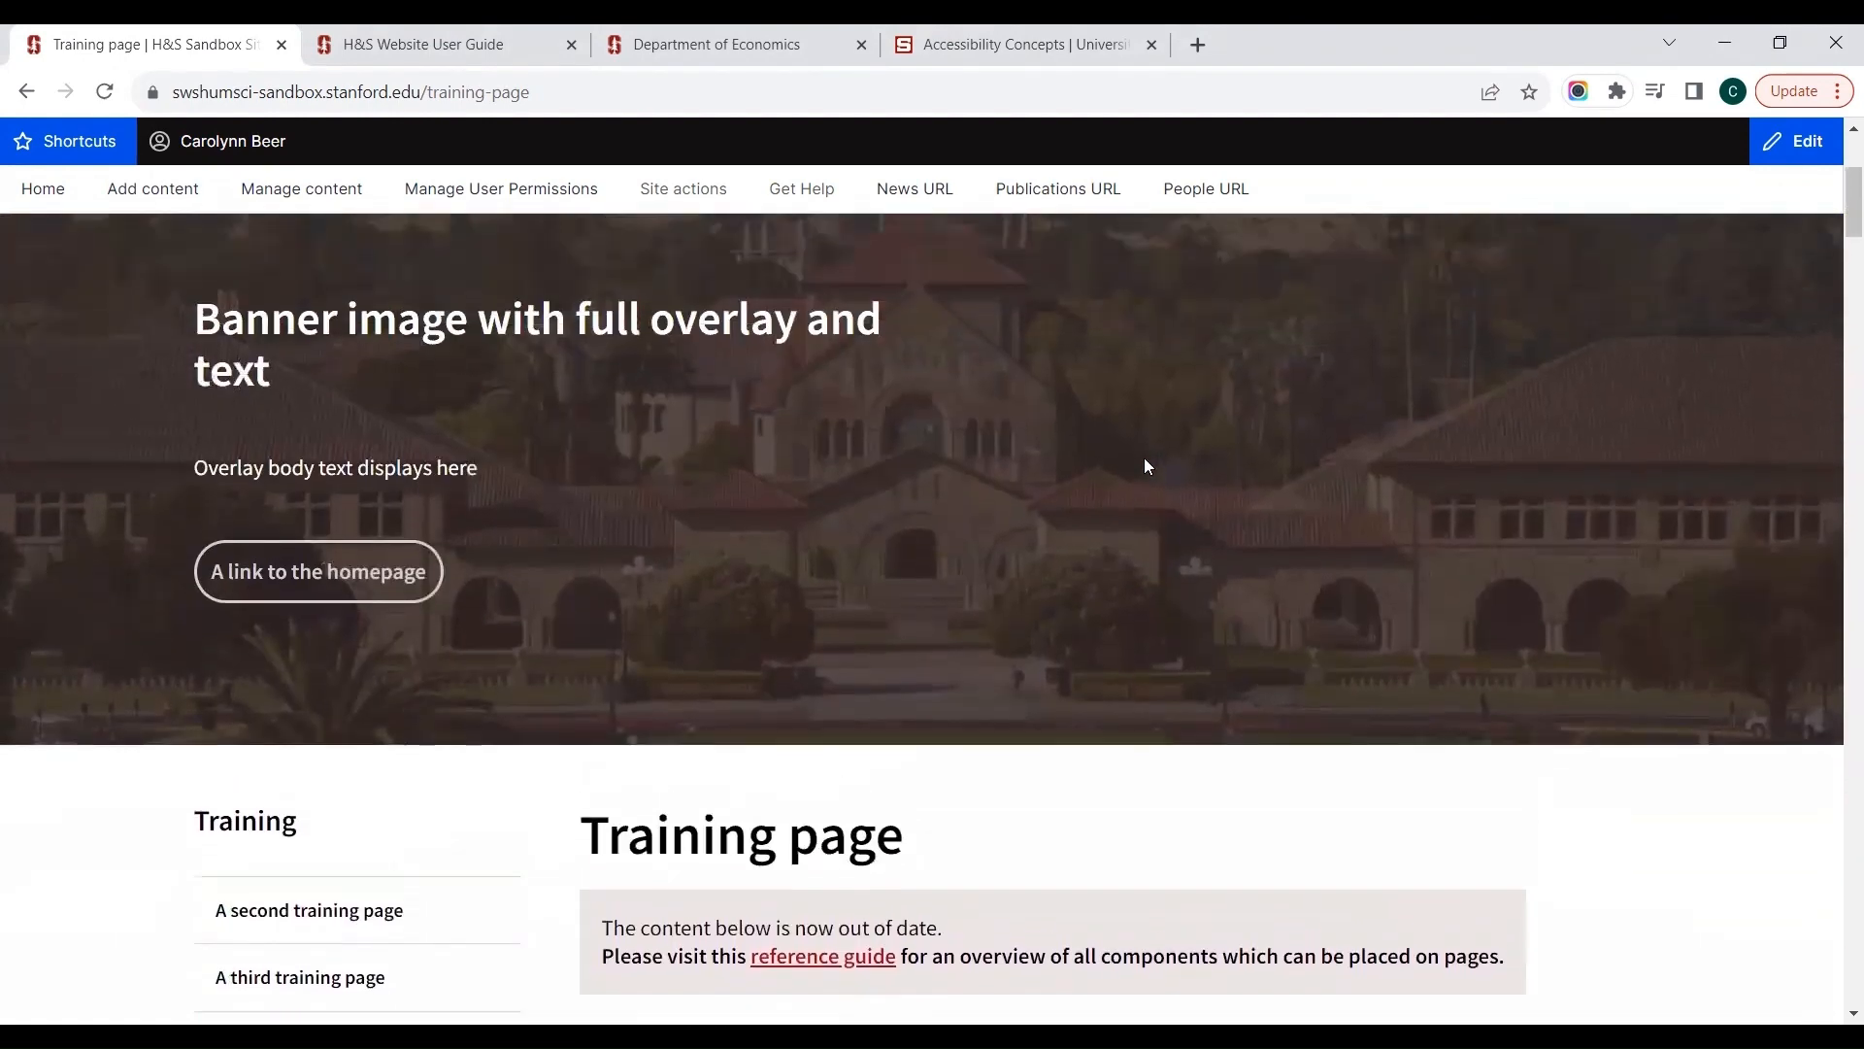
scroll(1144, 458, "down", 5)
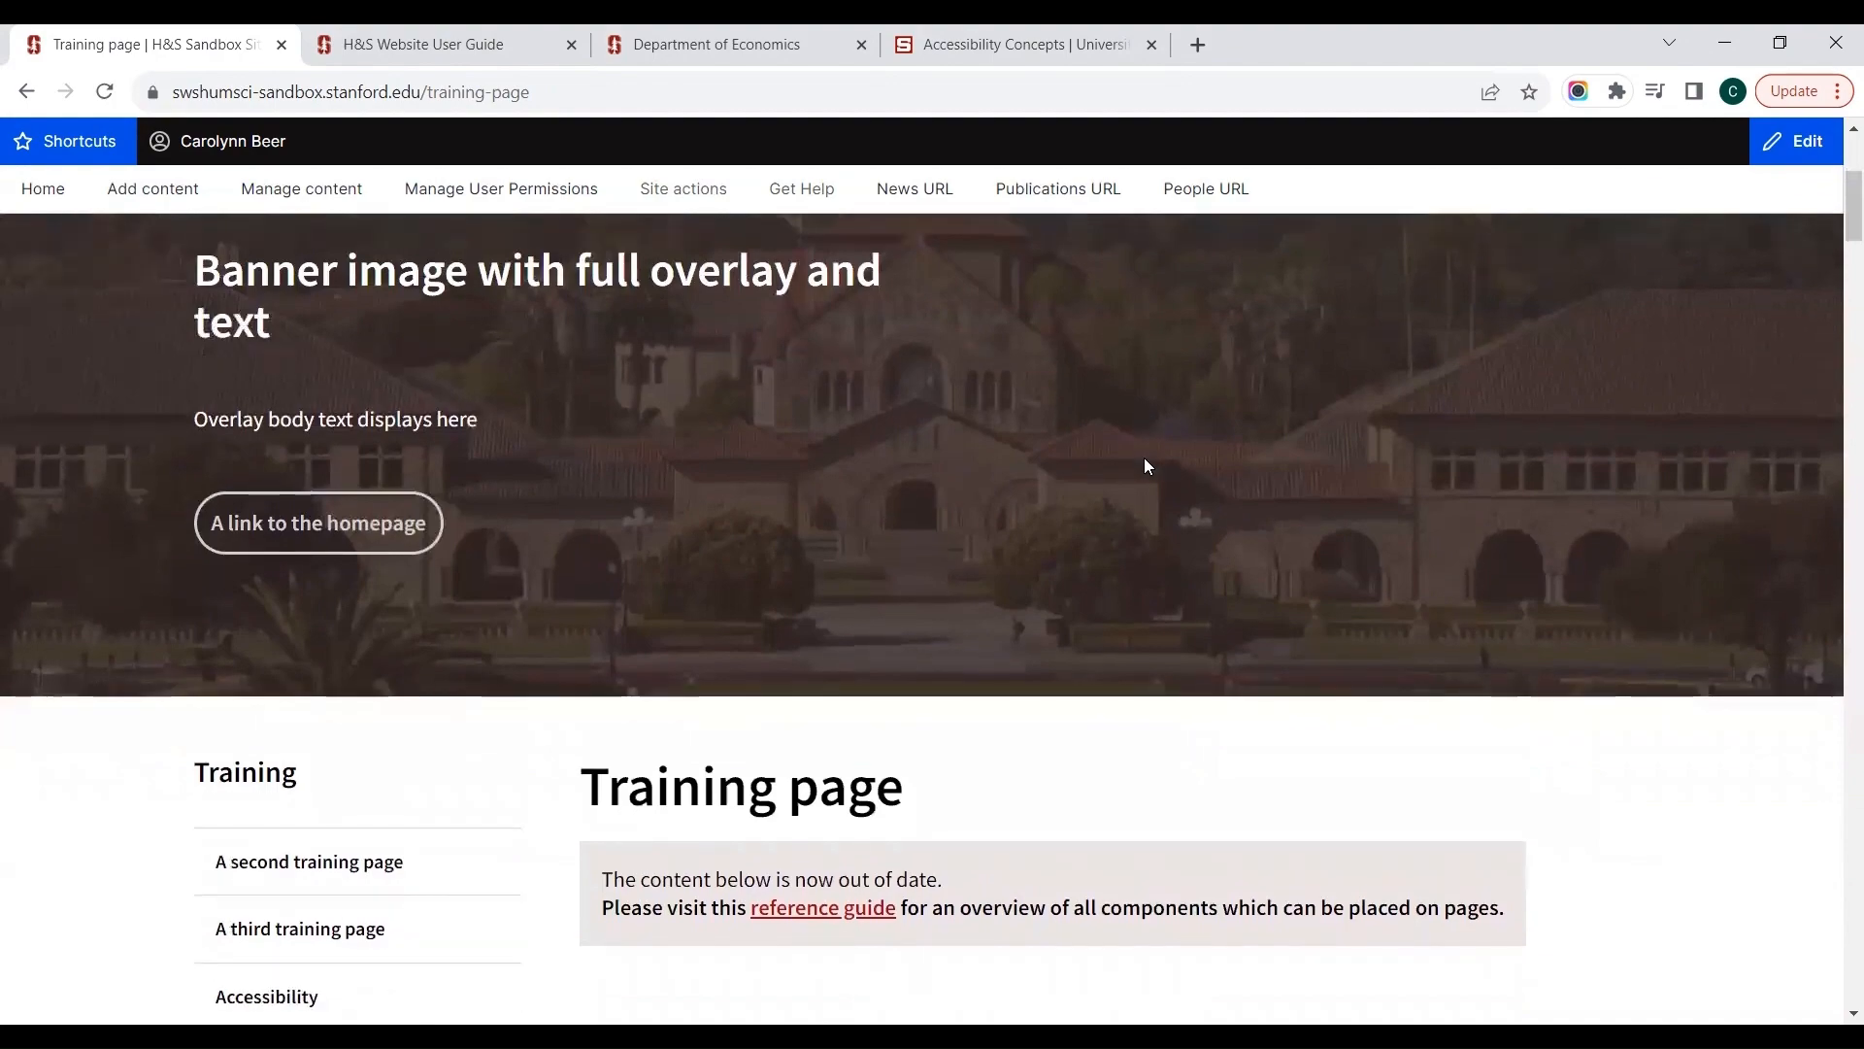
scroll(1144, 459, "down", 3)
scroll(1144, 459, "up", 7)
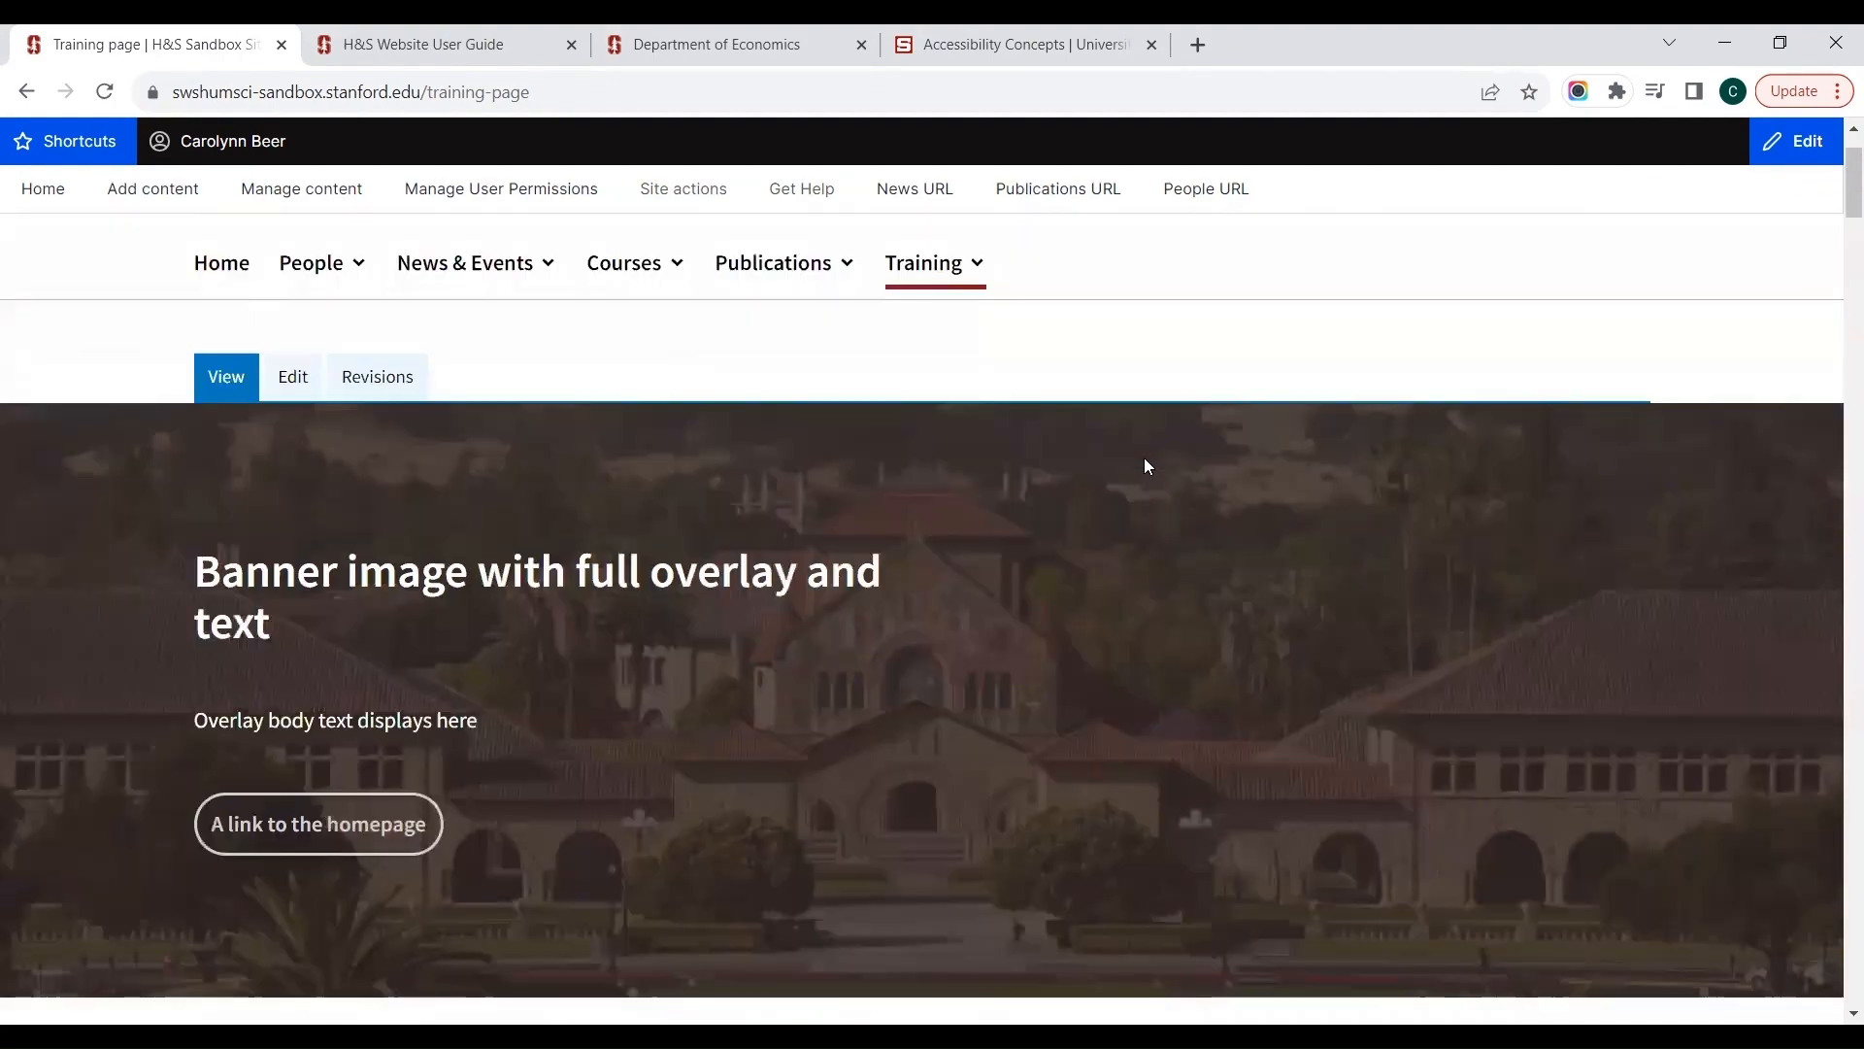
scroll(1144, 466, "up", 2)
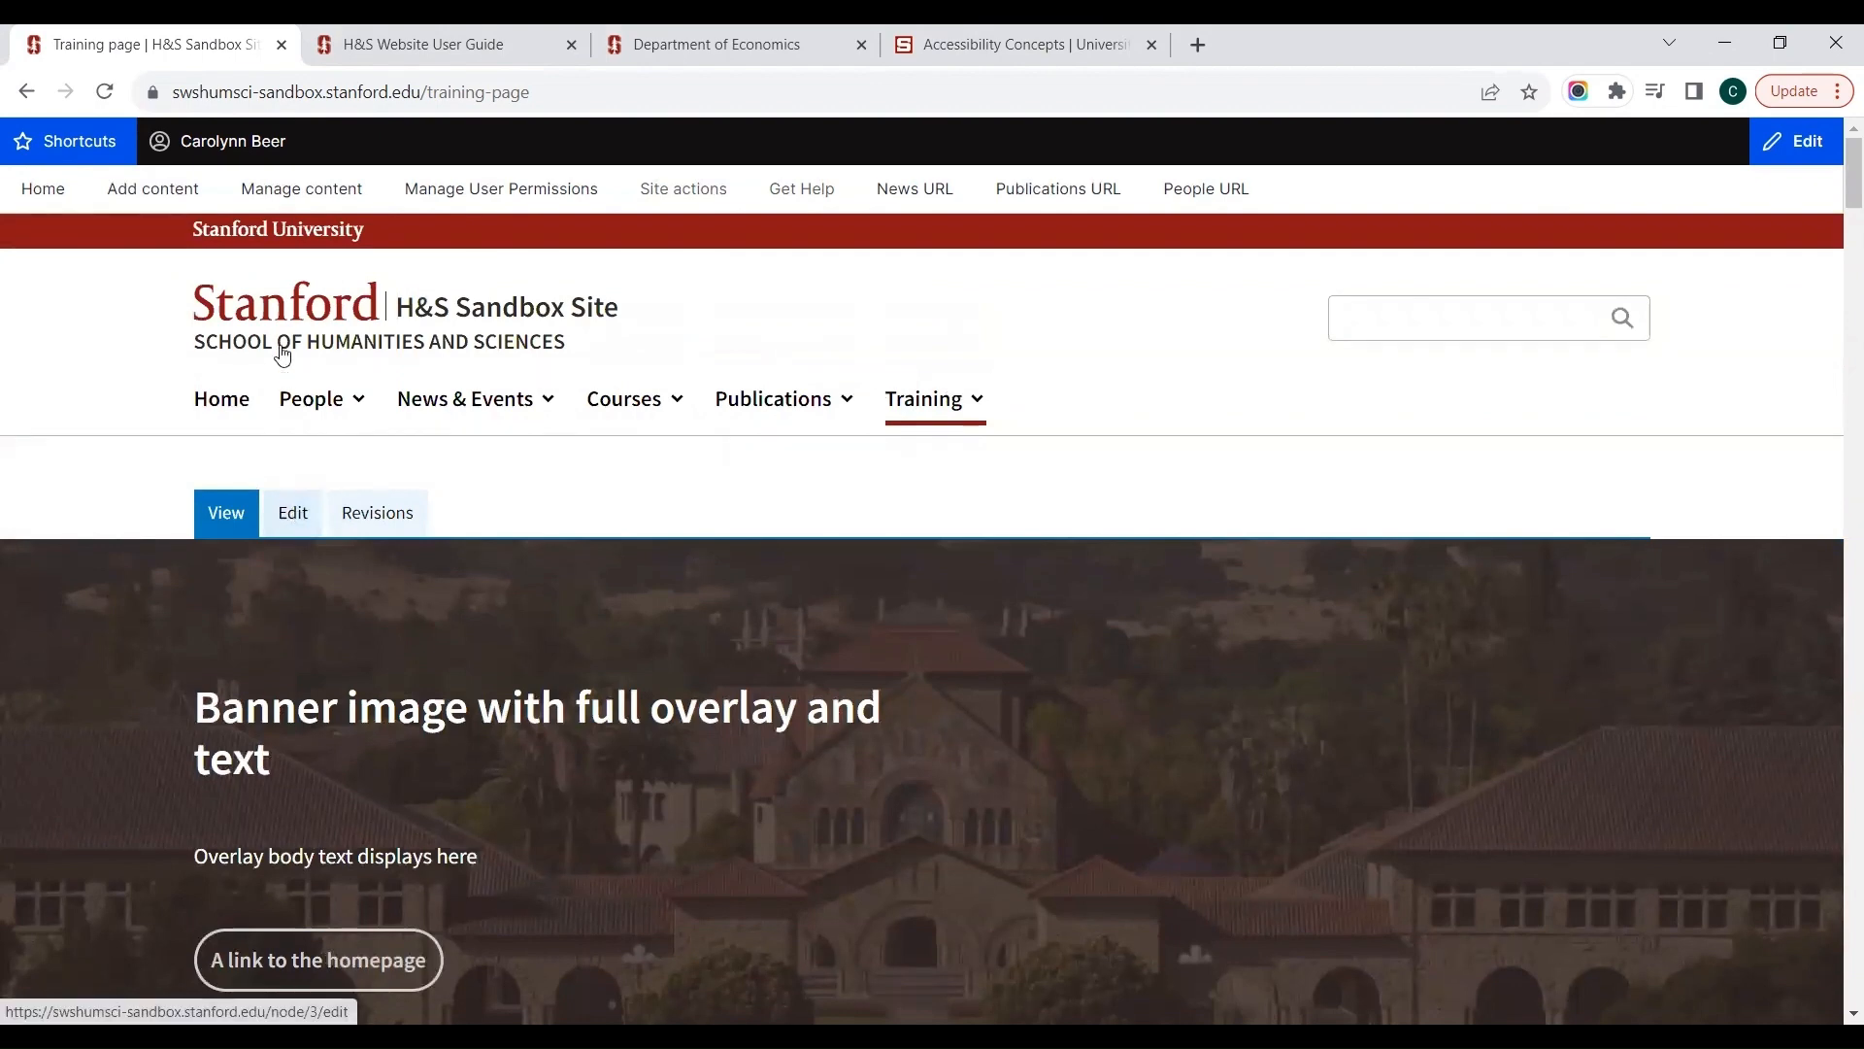
mouse_move(311, 210)
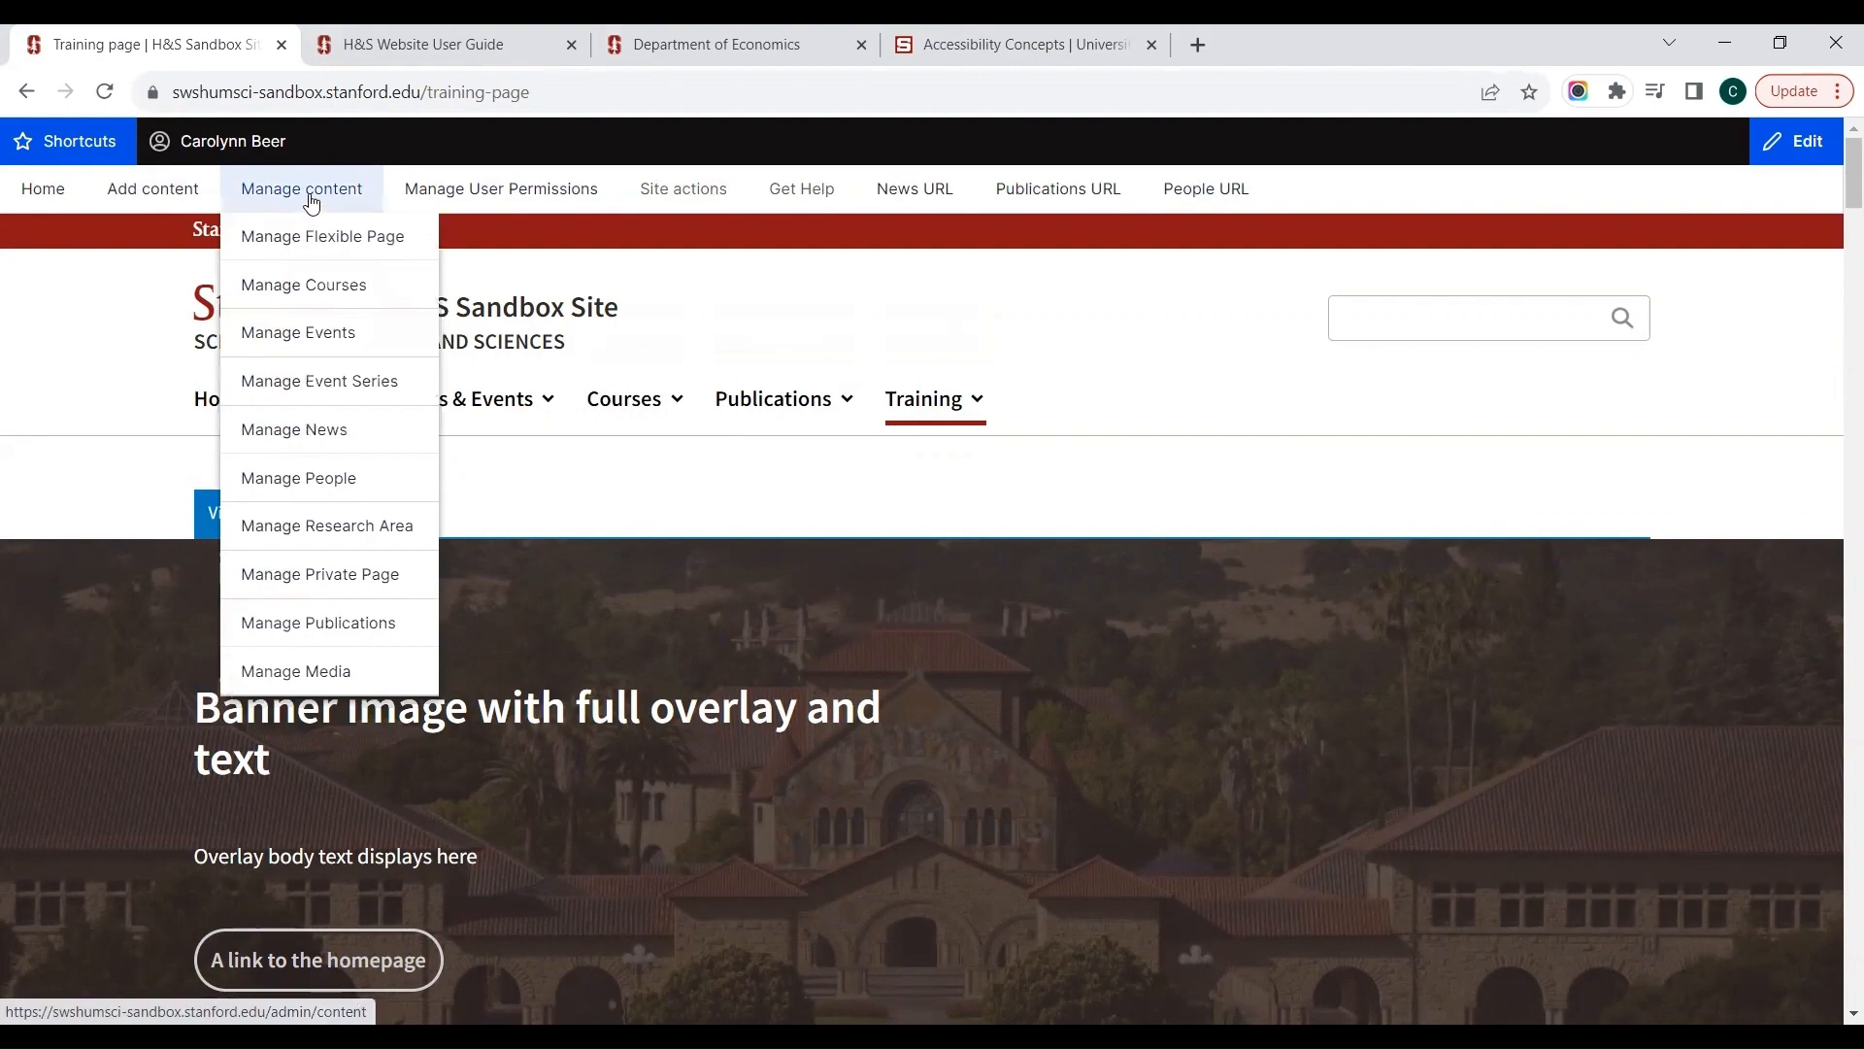
left_click(311, 201)
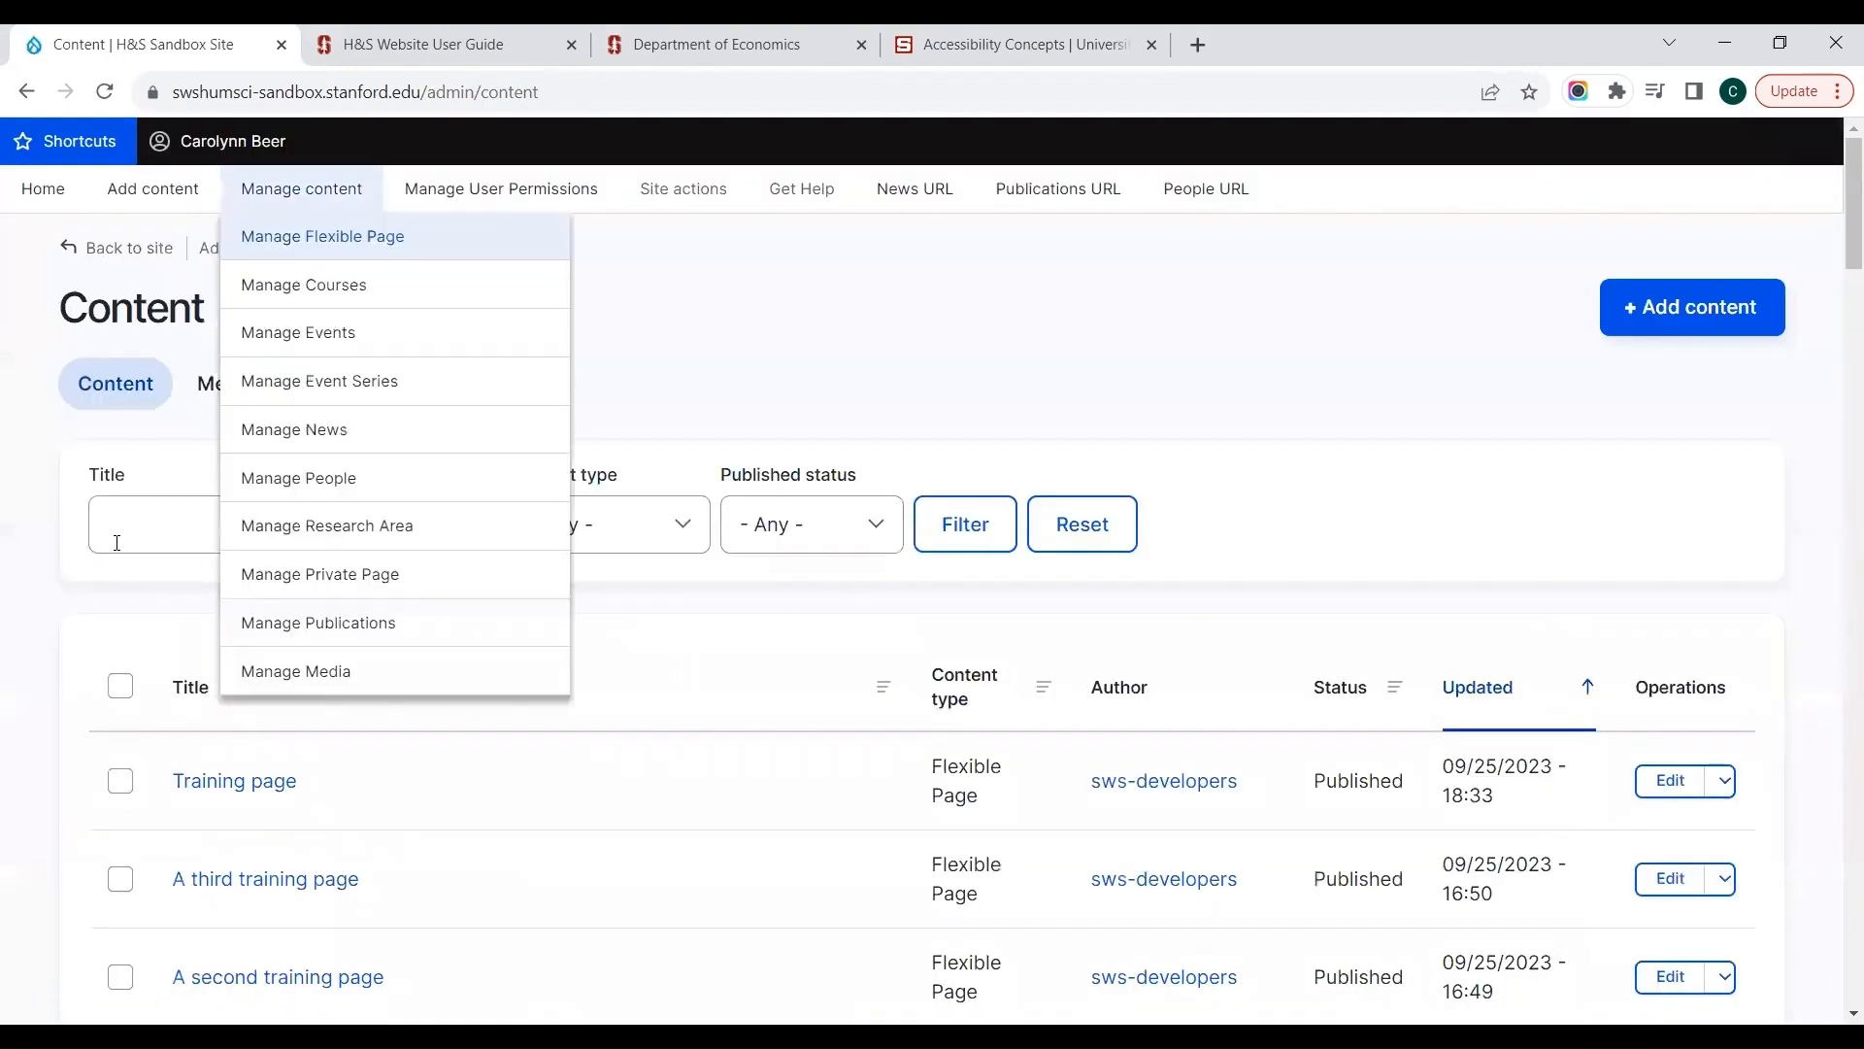
Step: Filter the content list by the title "training page" and open the page titled Training page
left_click(150, 539)
type("t")
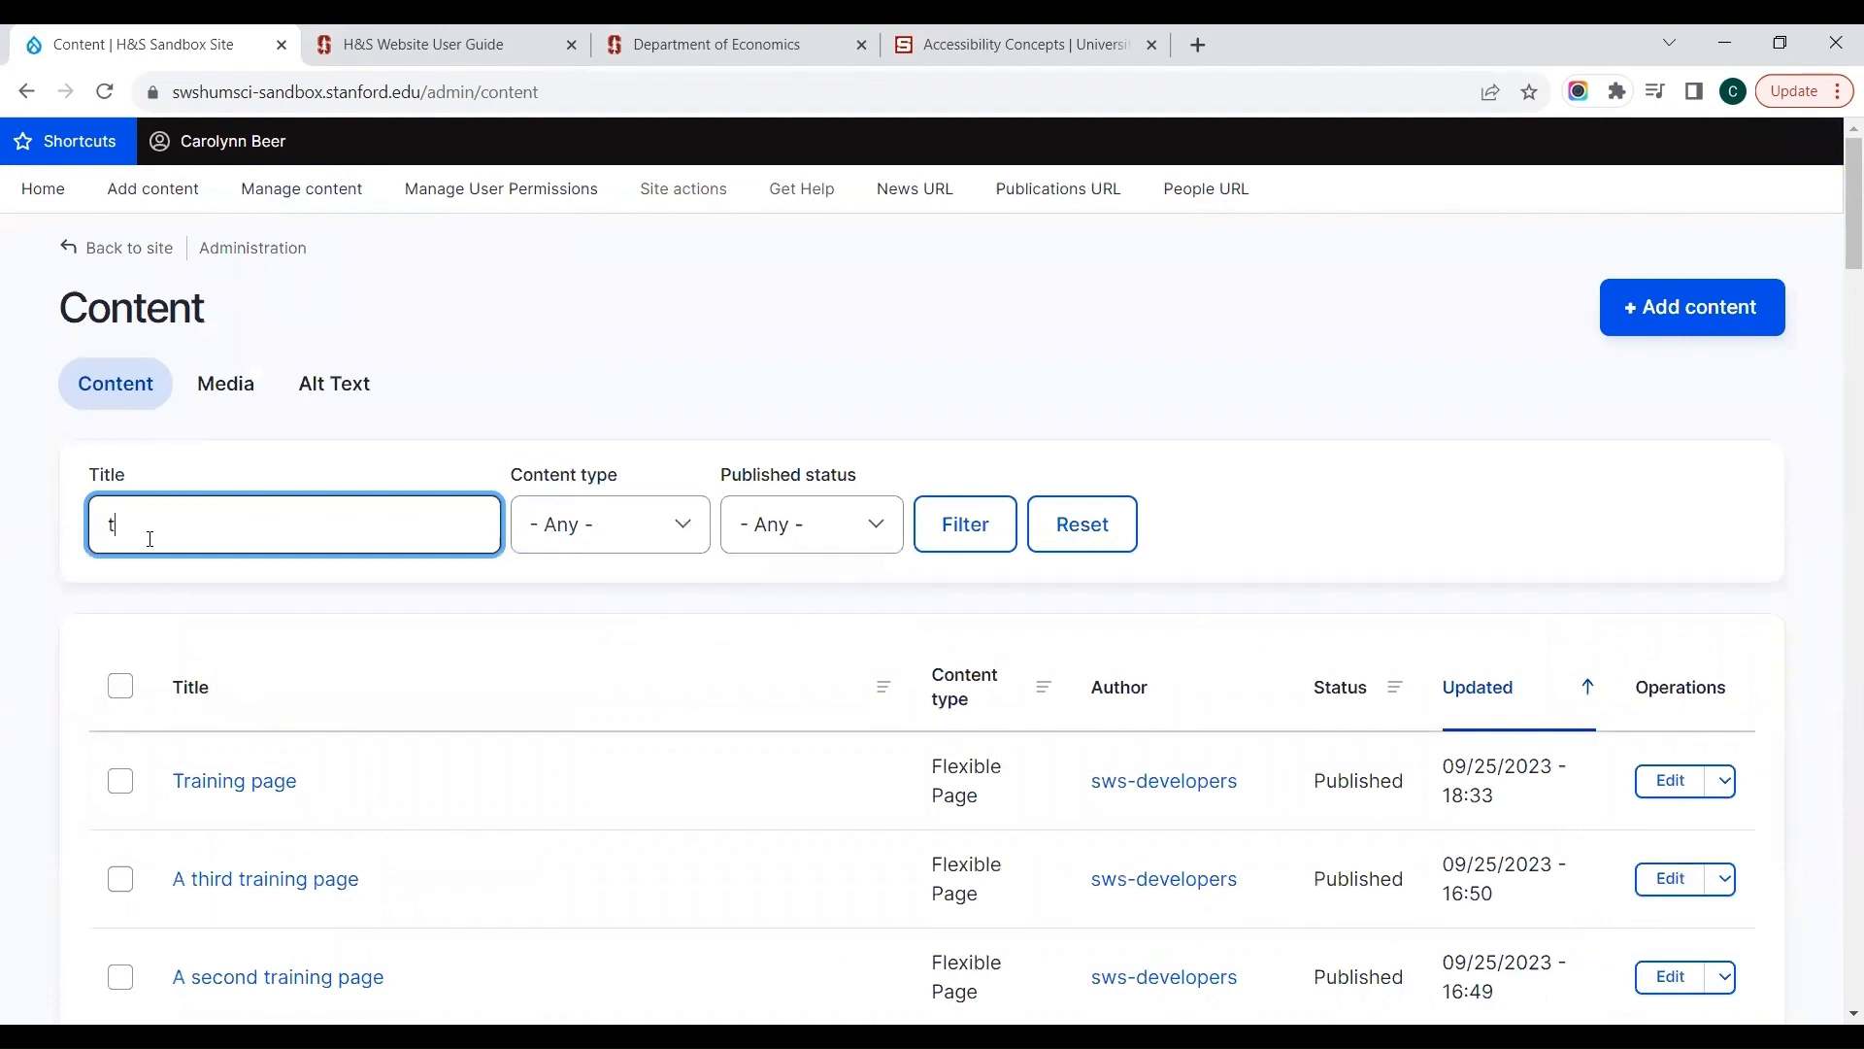
type("raining prage")
key("Return")
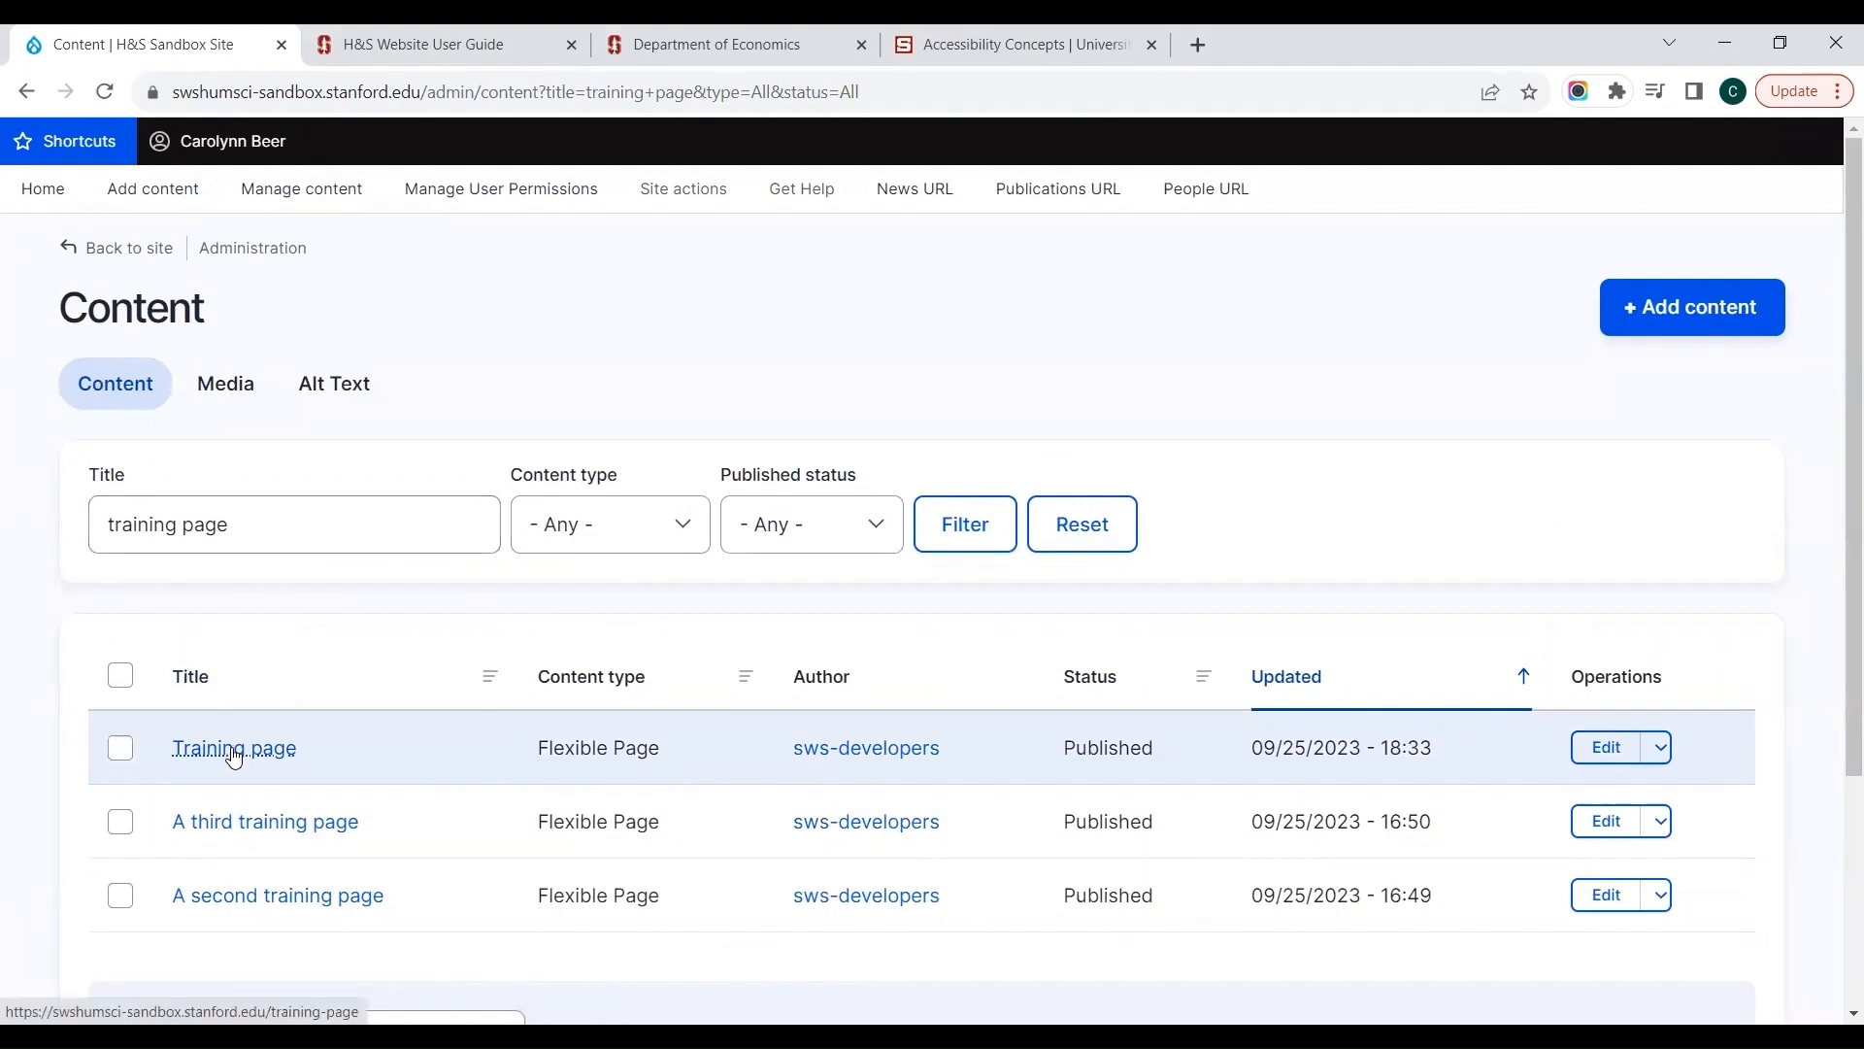
left_click(233, 754)
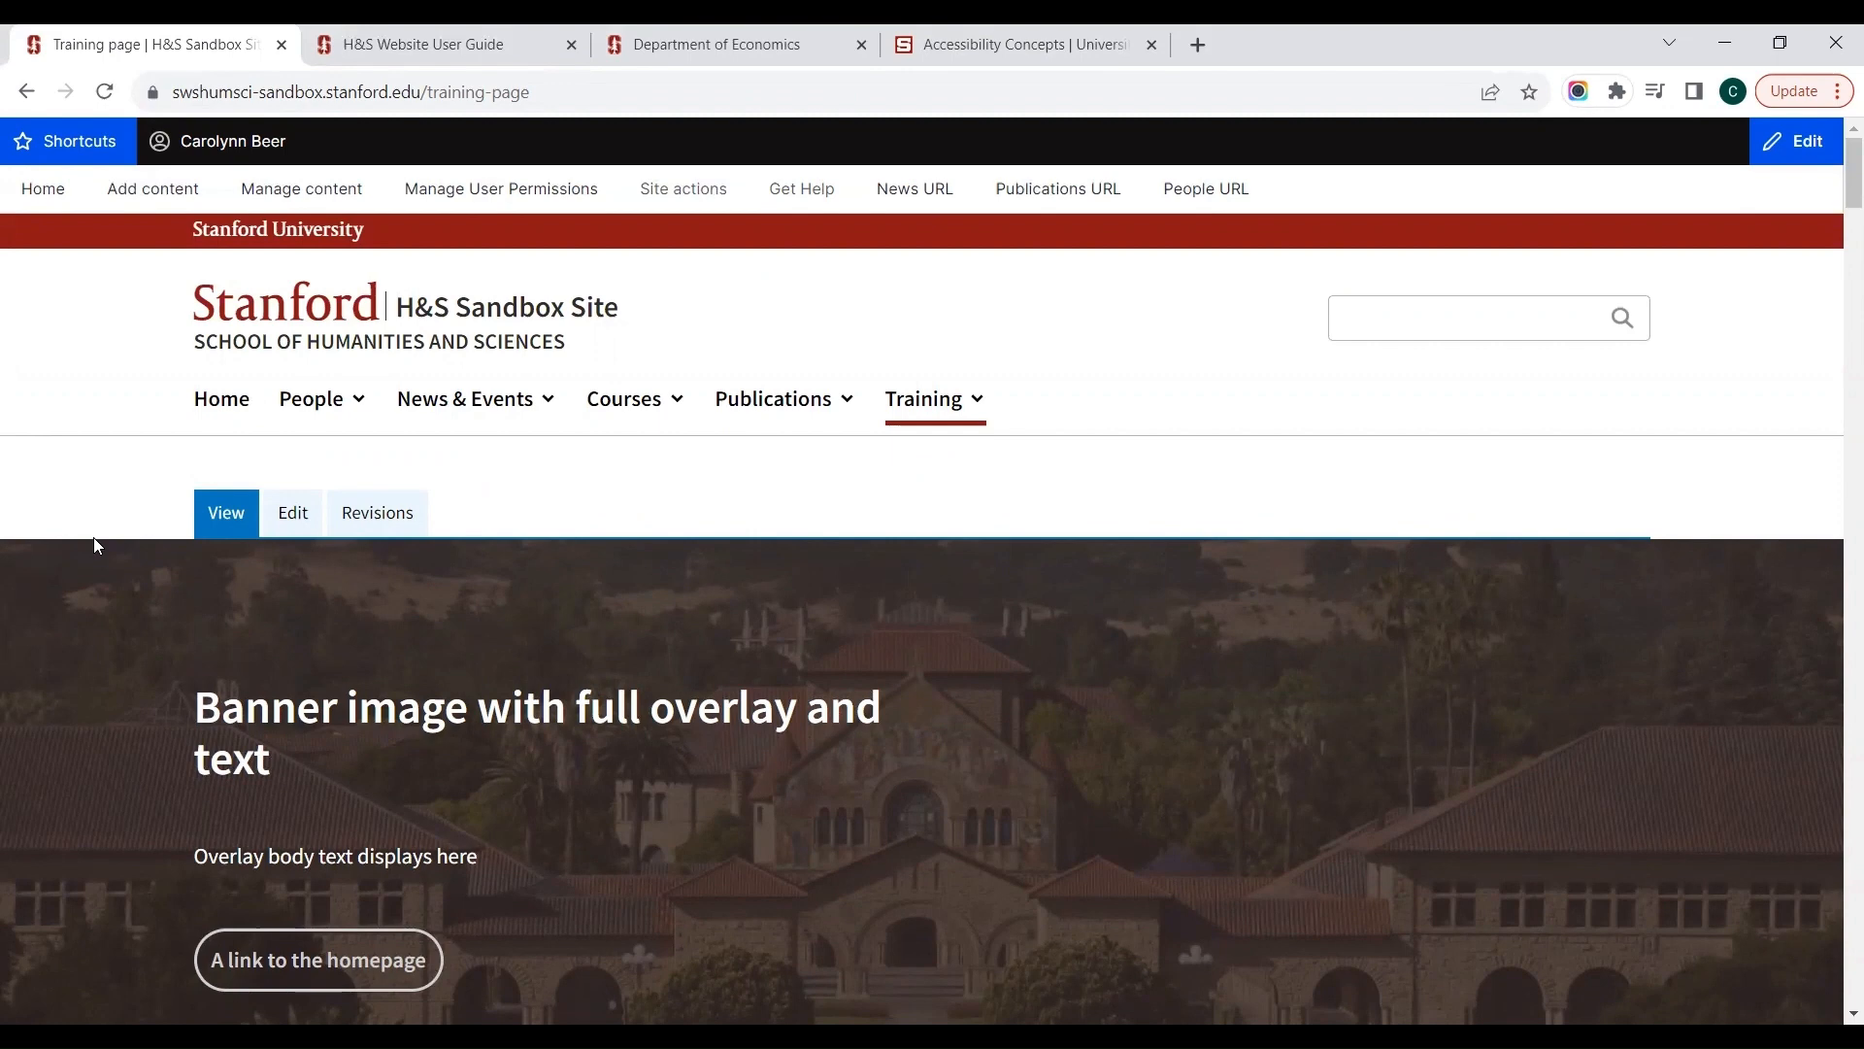
Step: Open the Training page's edit form, checking its published view and revision history before returning to editing
left_click(289, 516)
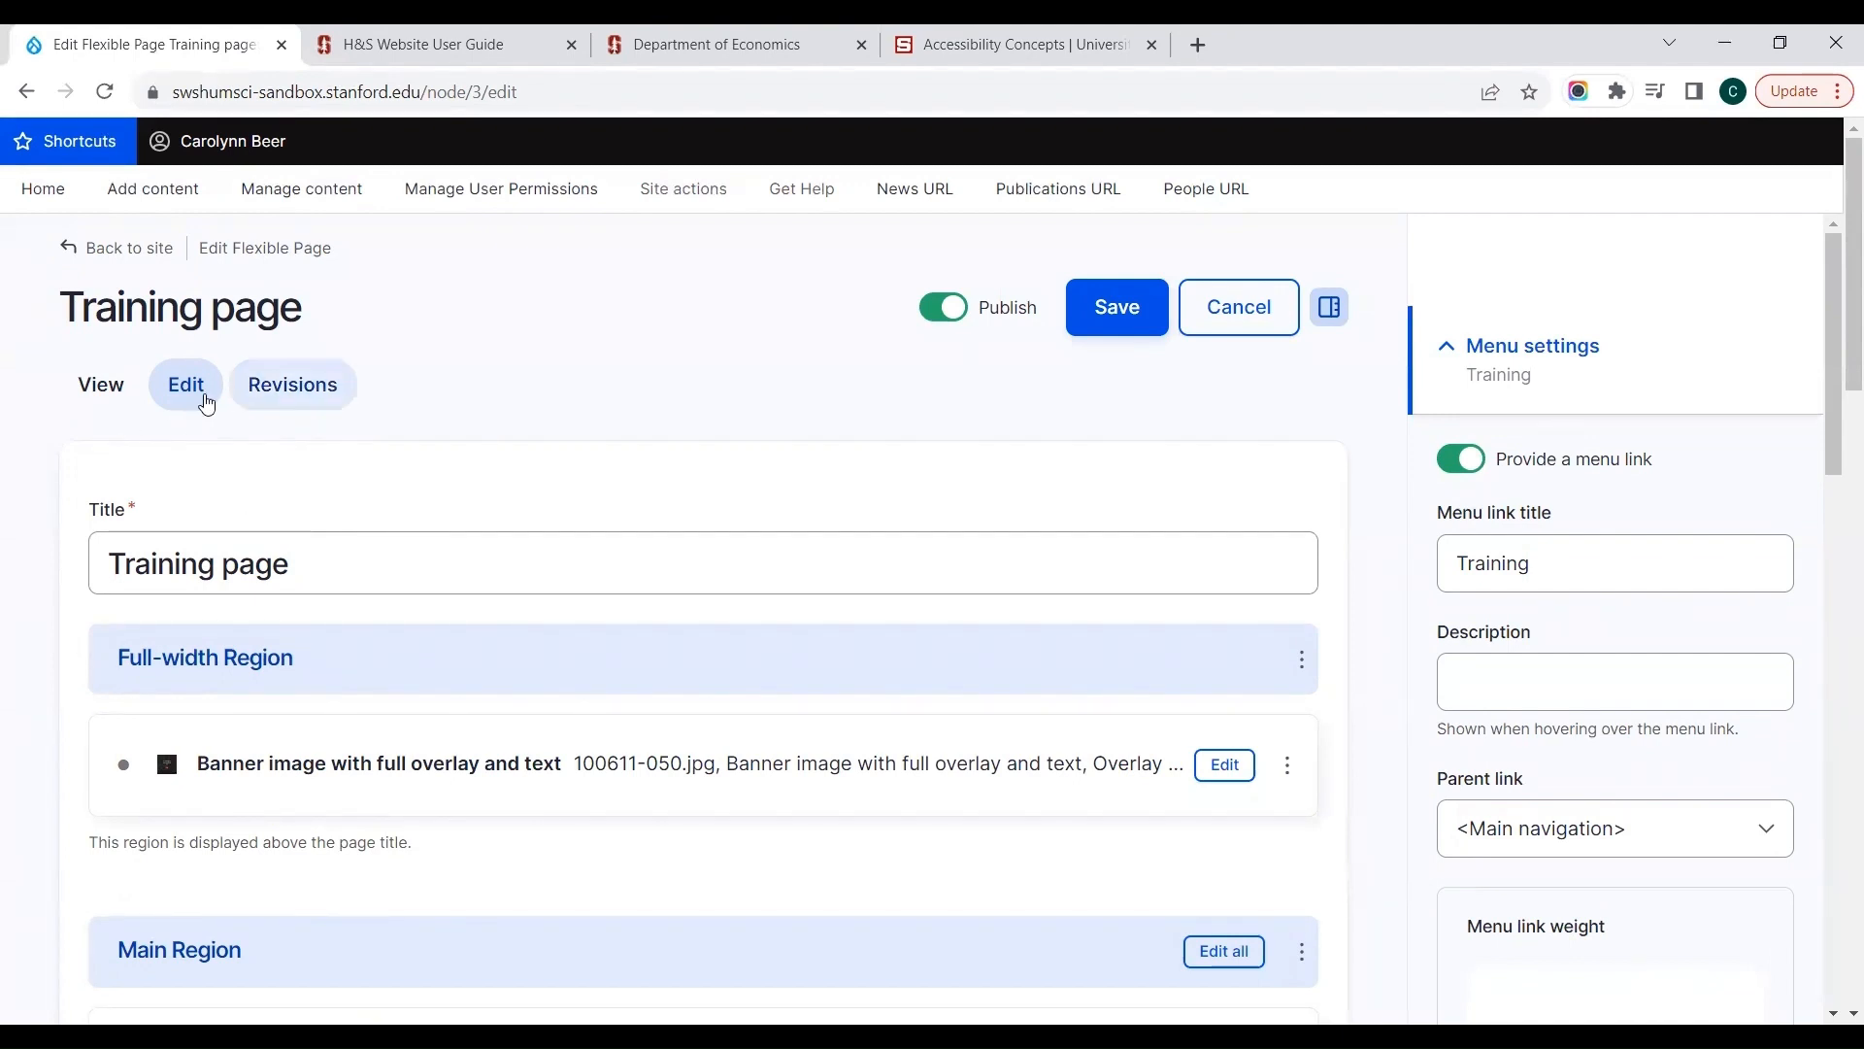
left_click(70, 390)
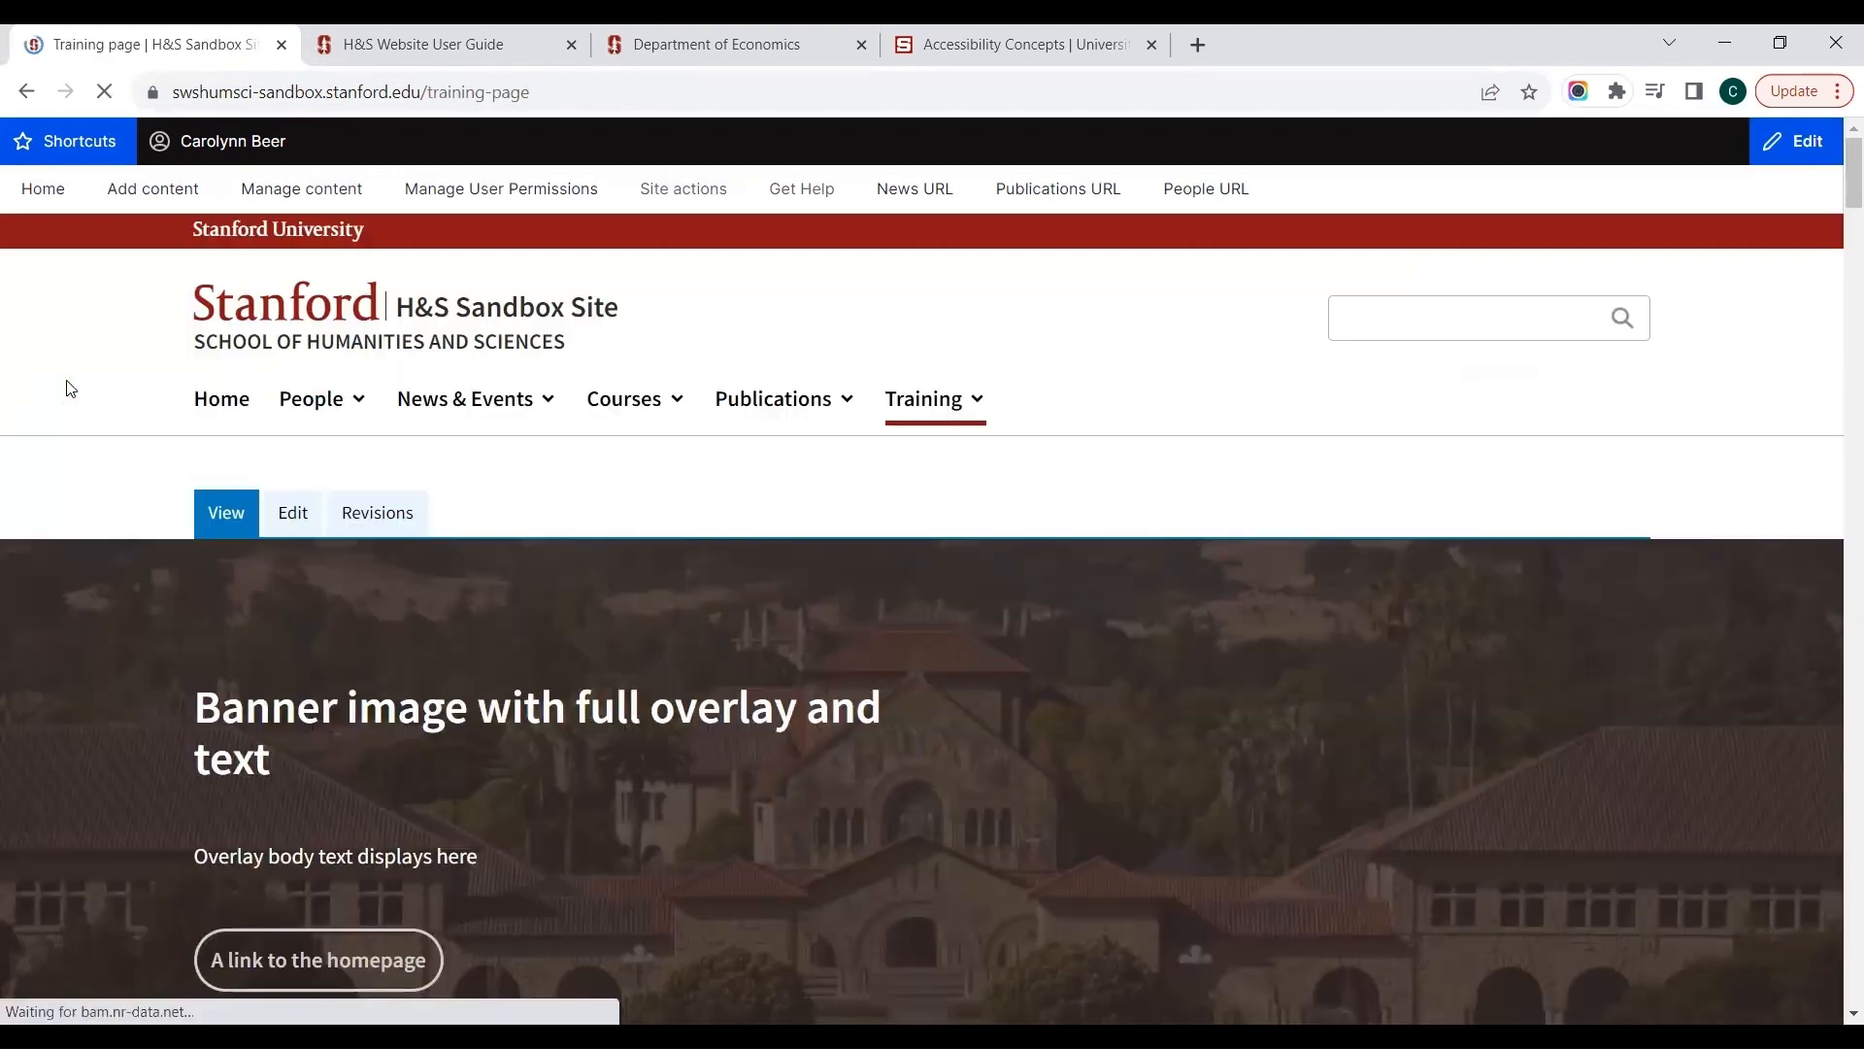
left_click(291, 520)
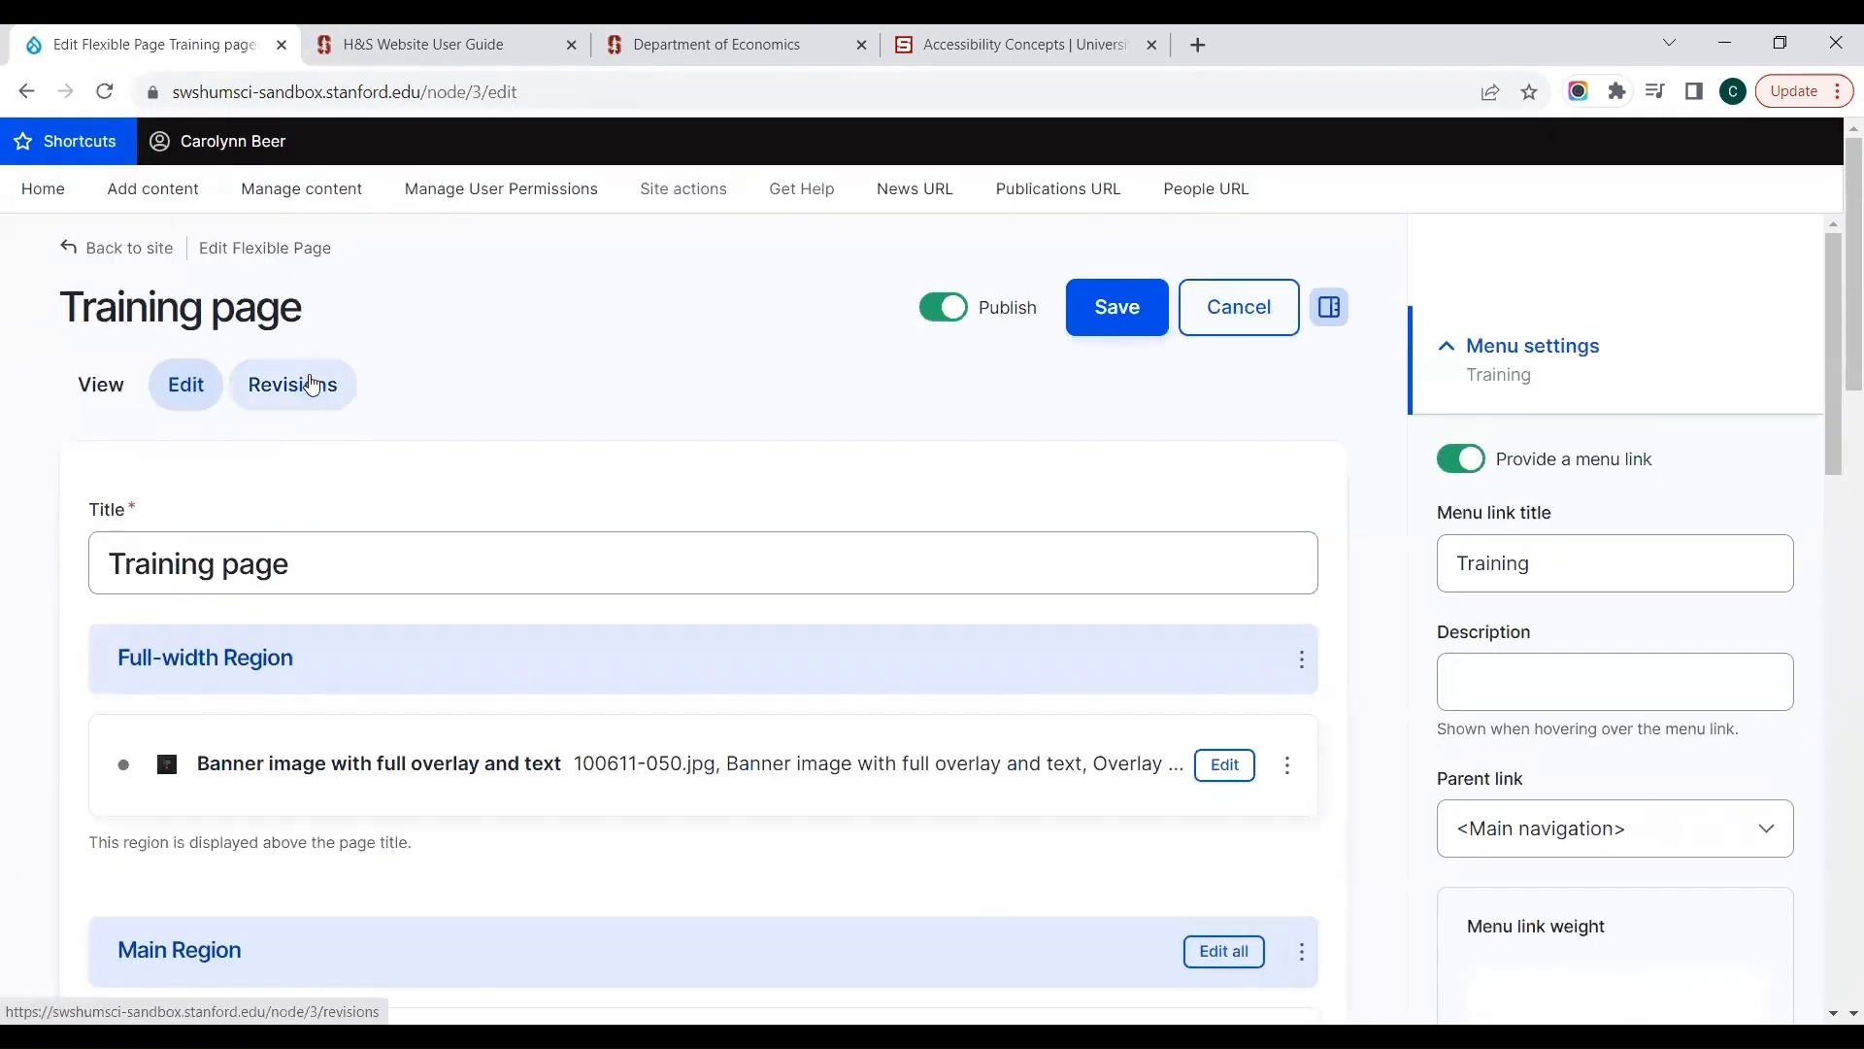
left_click(310, 385)
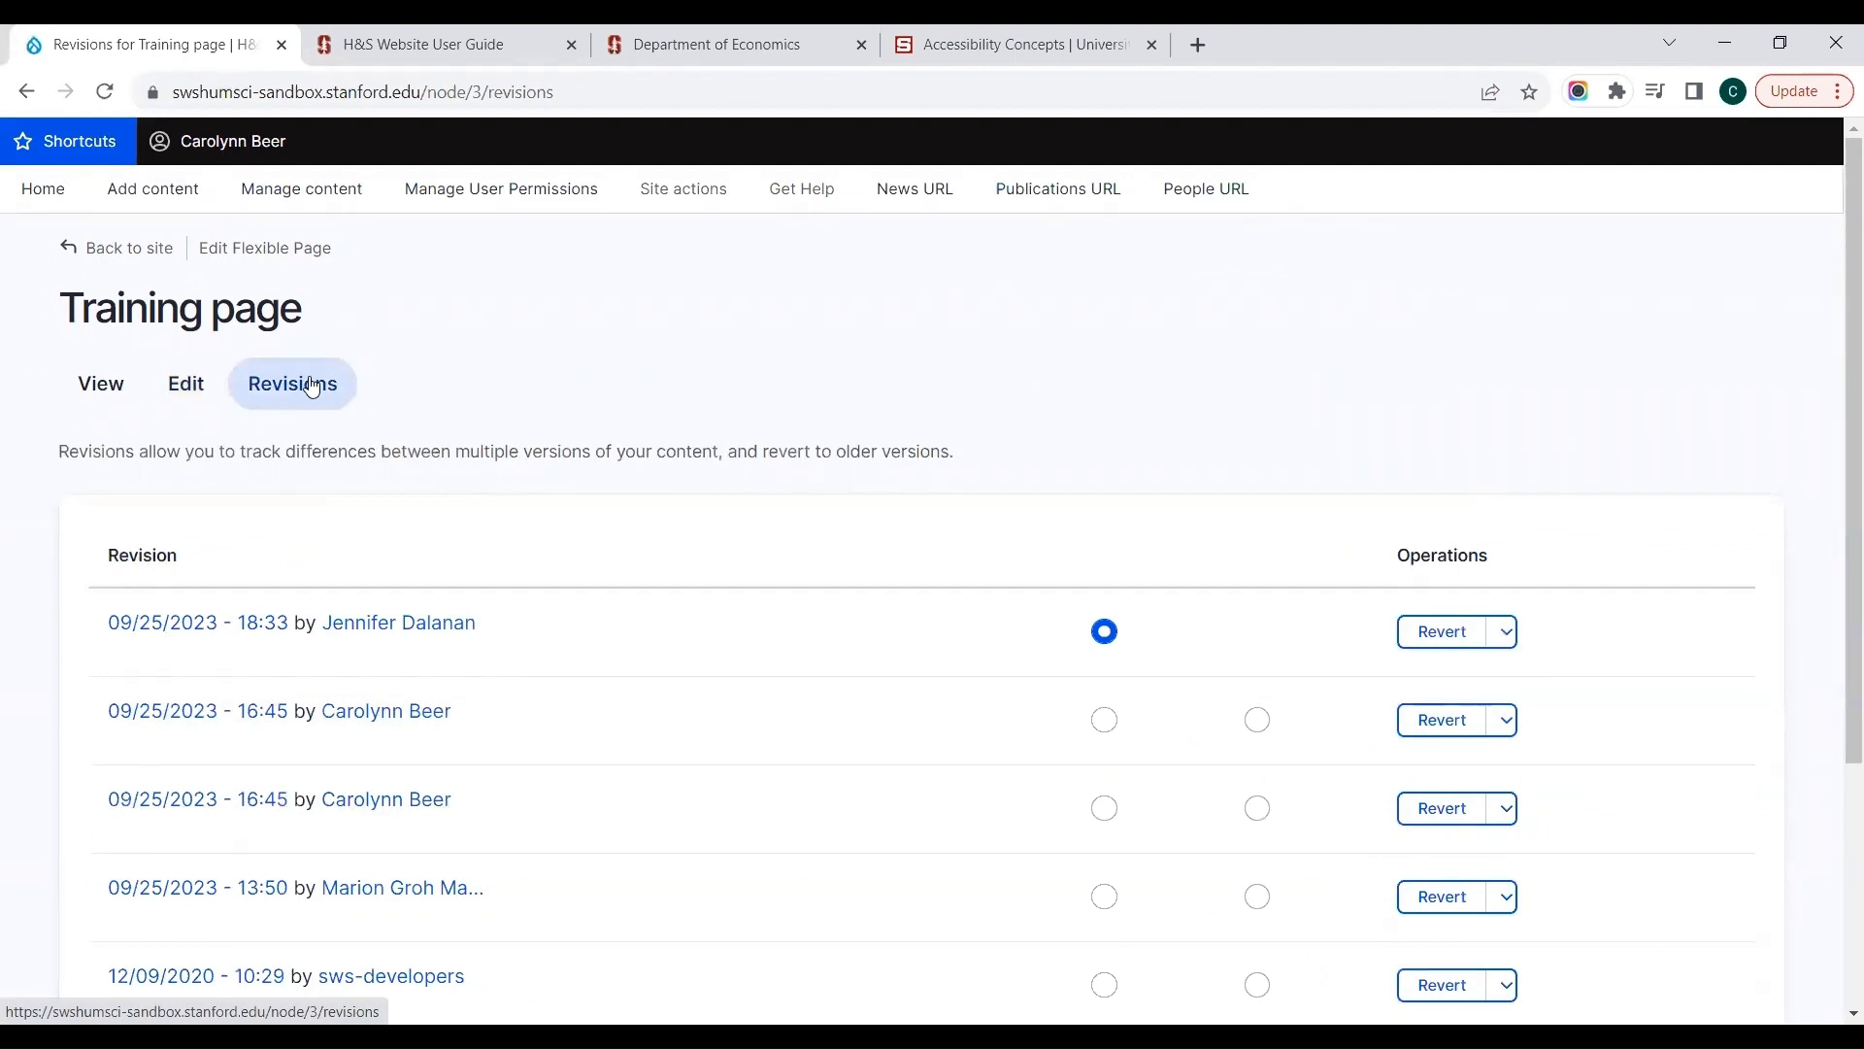
left_click(192, 389)
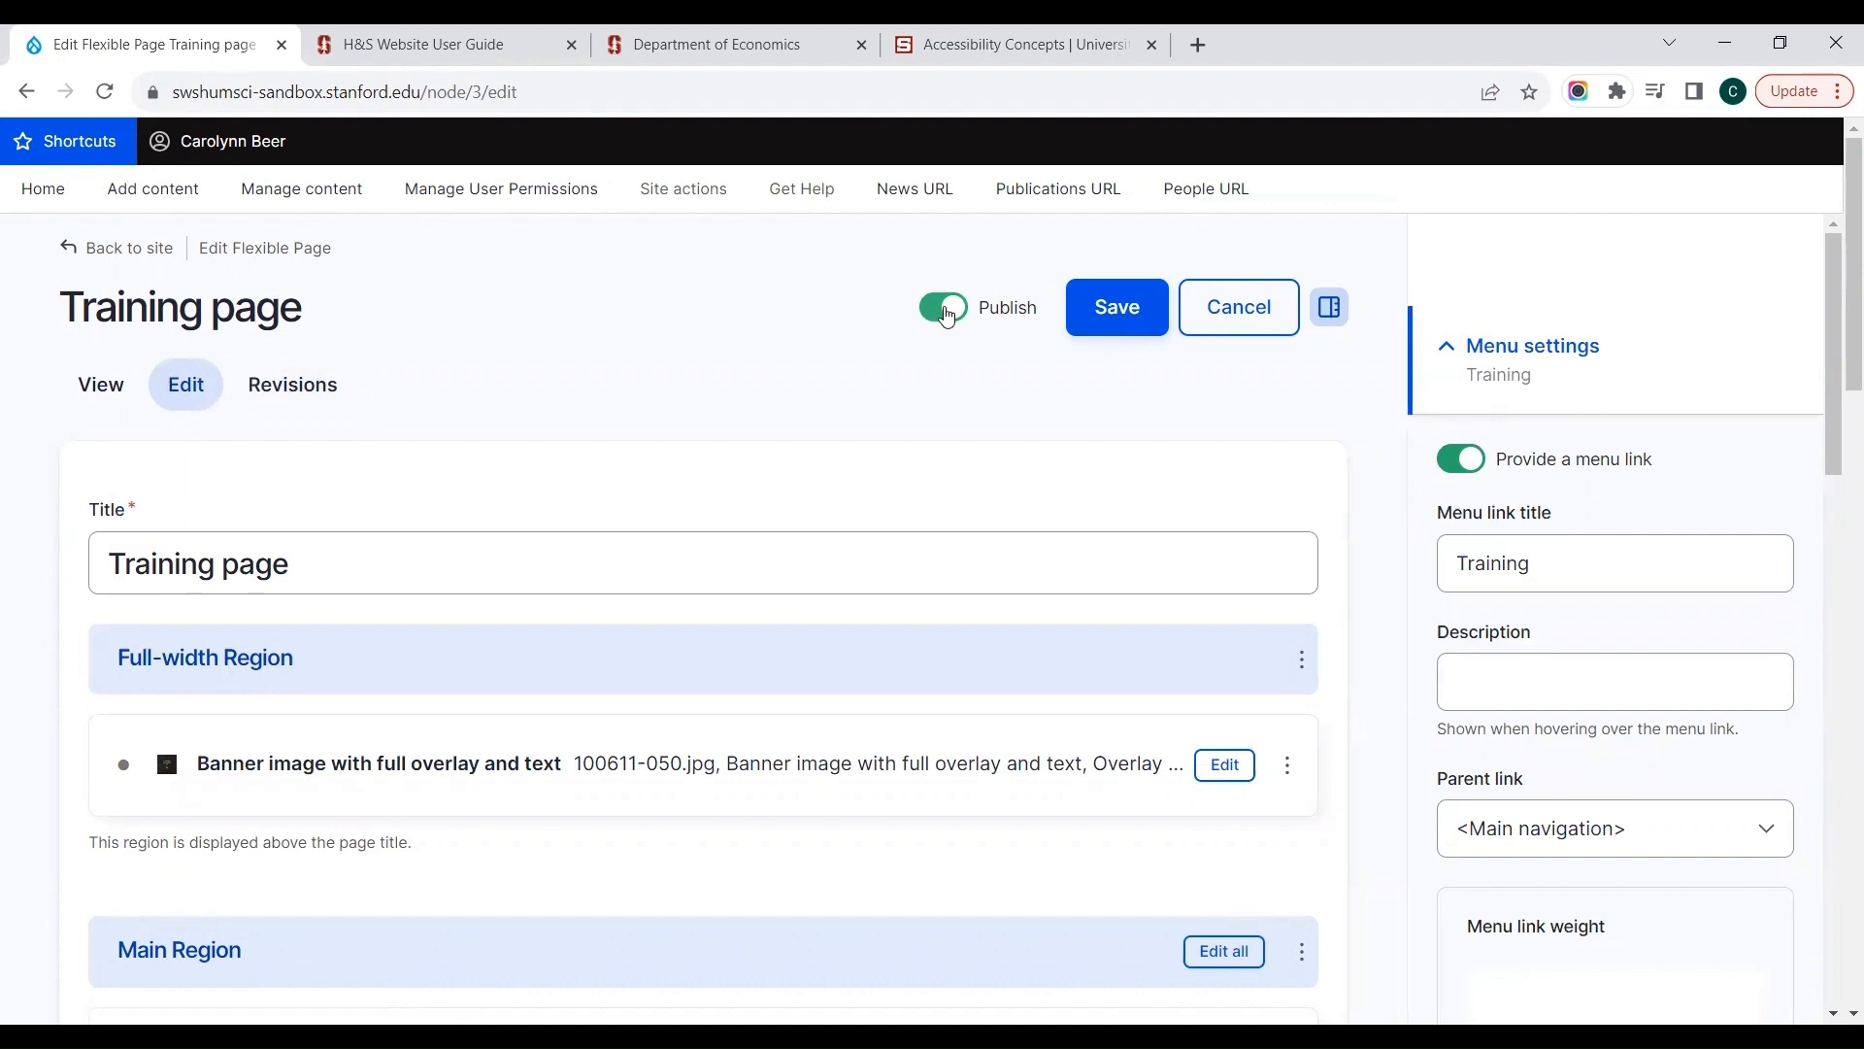
Step: Switch the Training page's Publish setting off and back on without saving
left_click(946, 312)
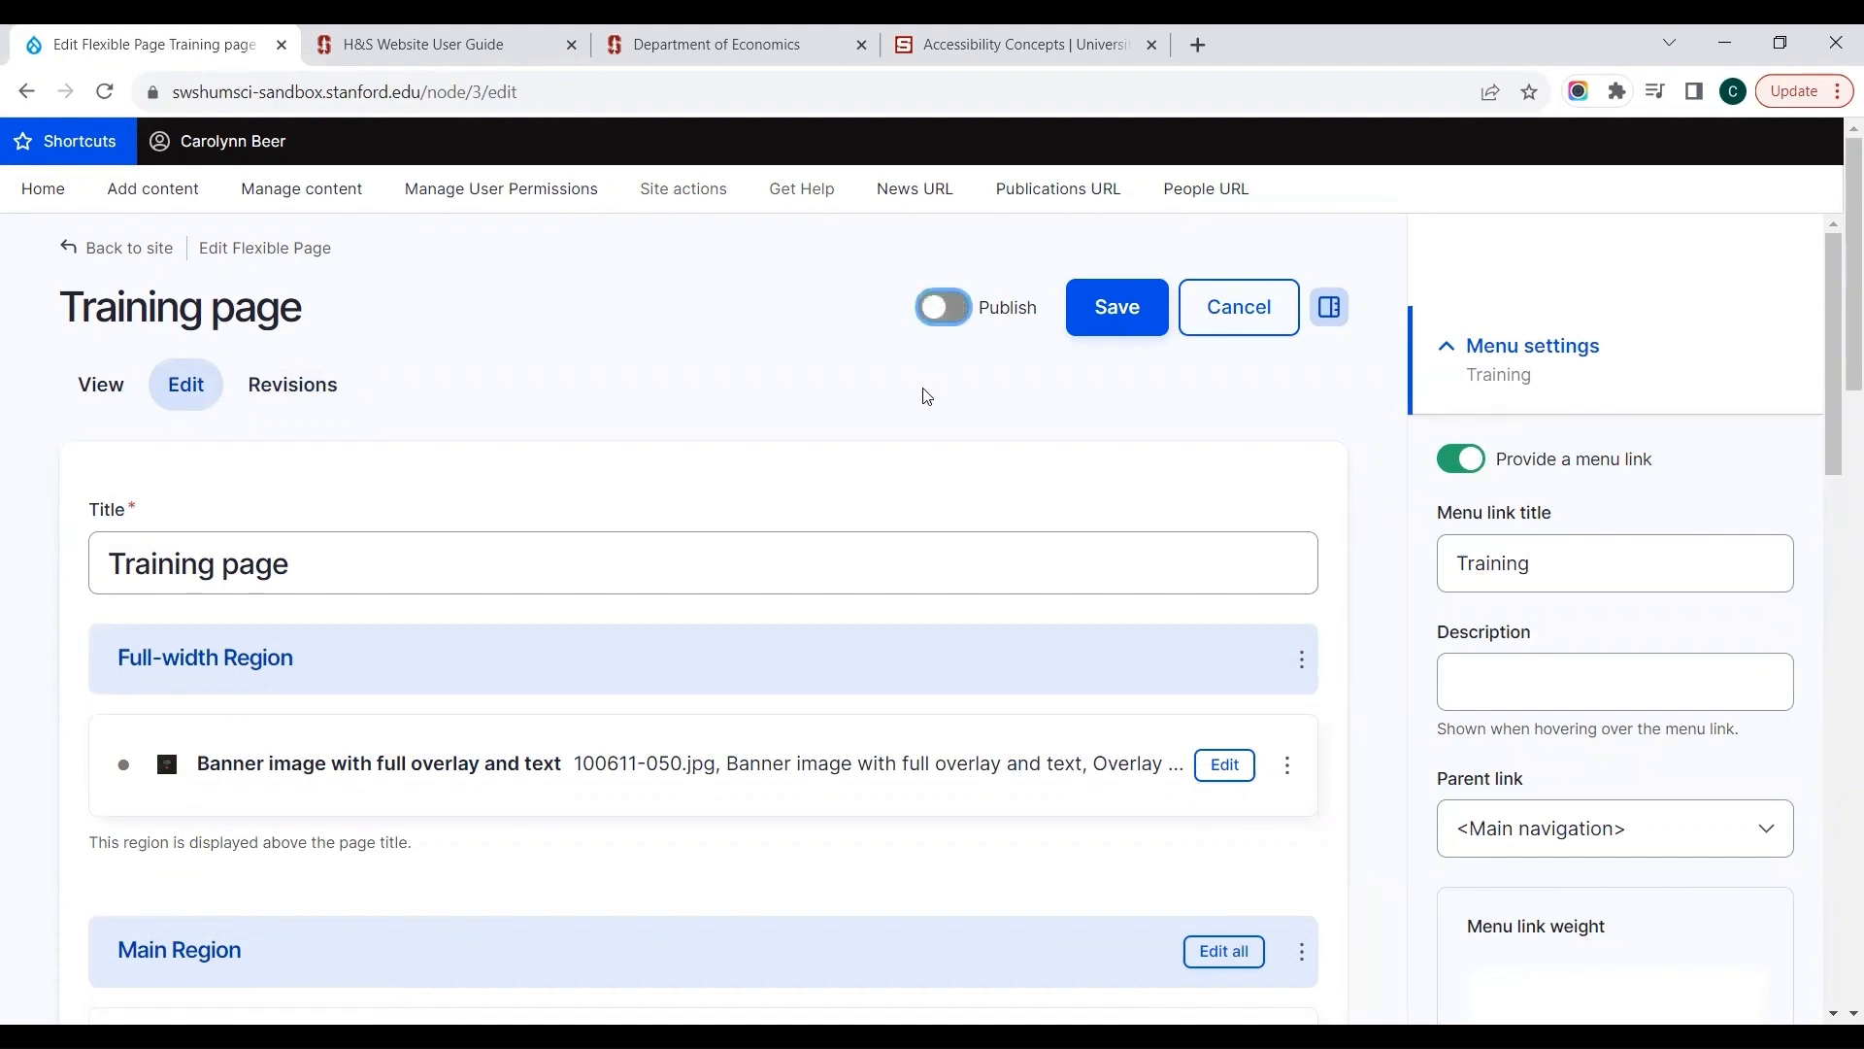
left_click(947, 313)
left_click(945, 314)
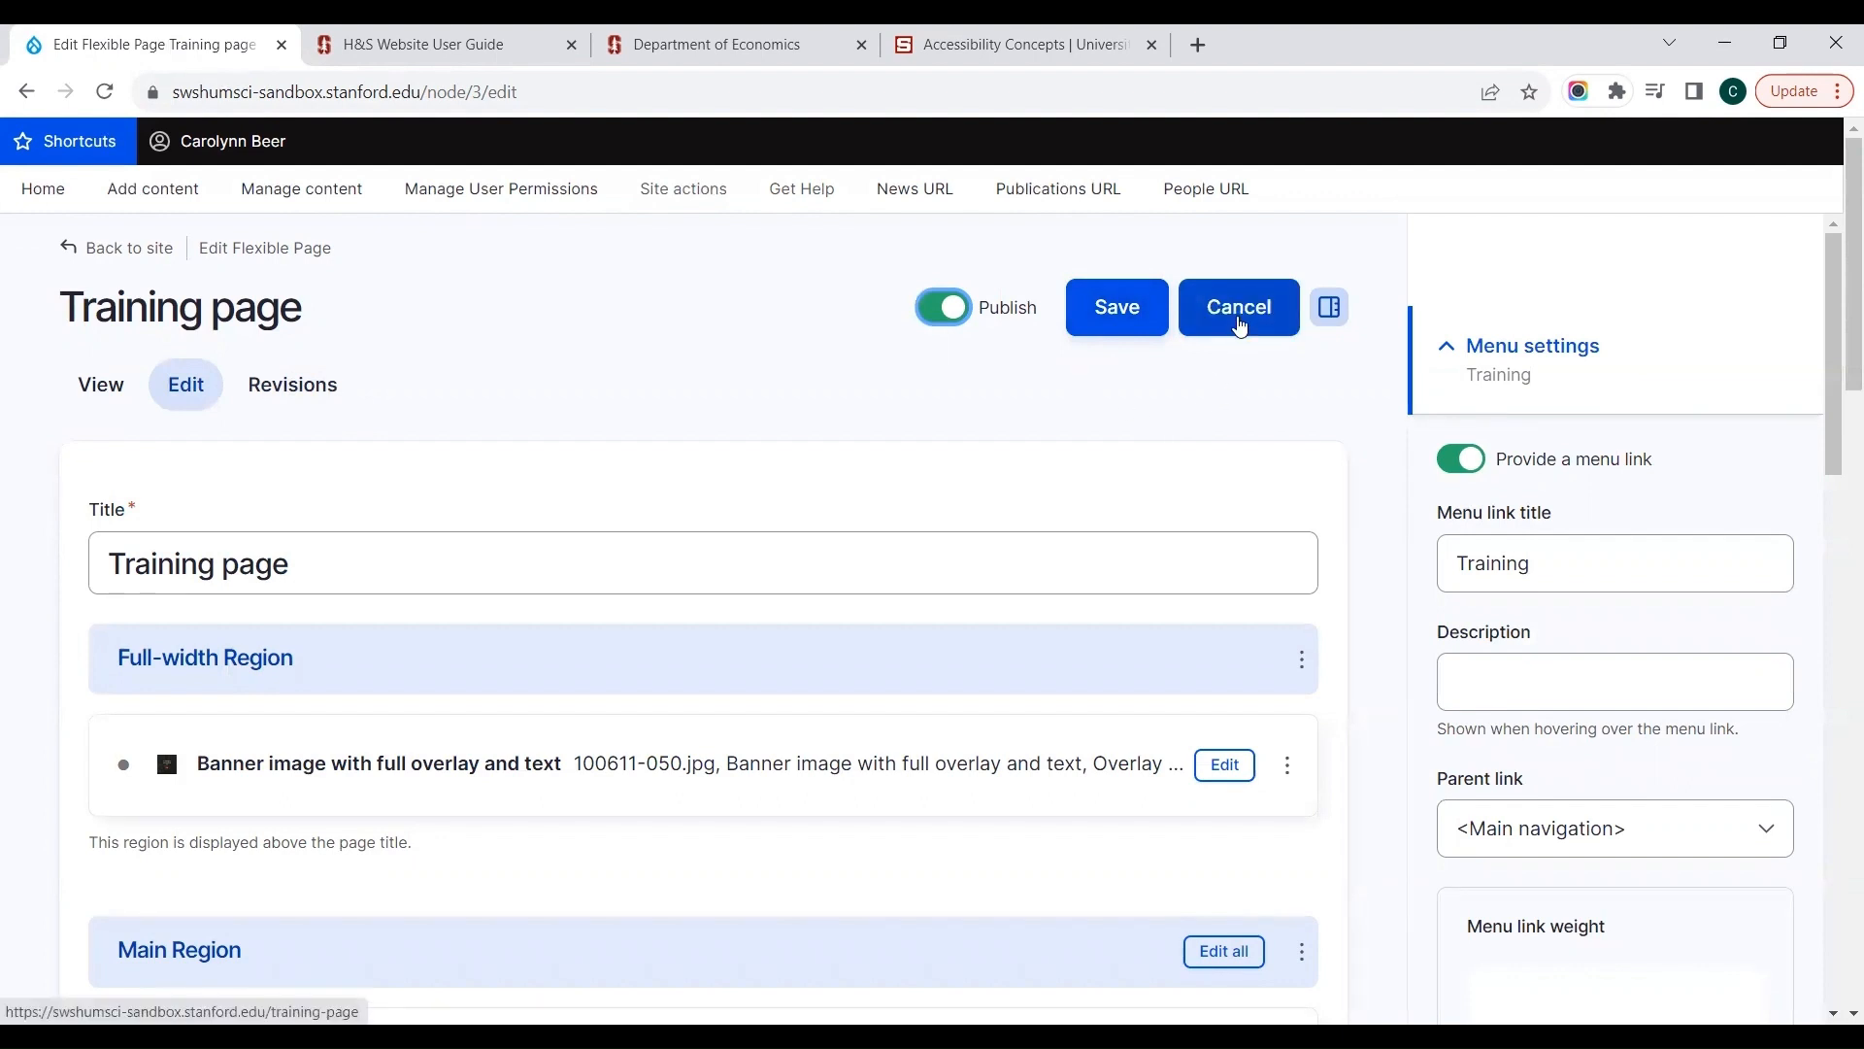
Step: Hide and restore the sidebar that holds the page's menu settings
left_click(1329, 319)
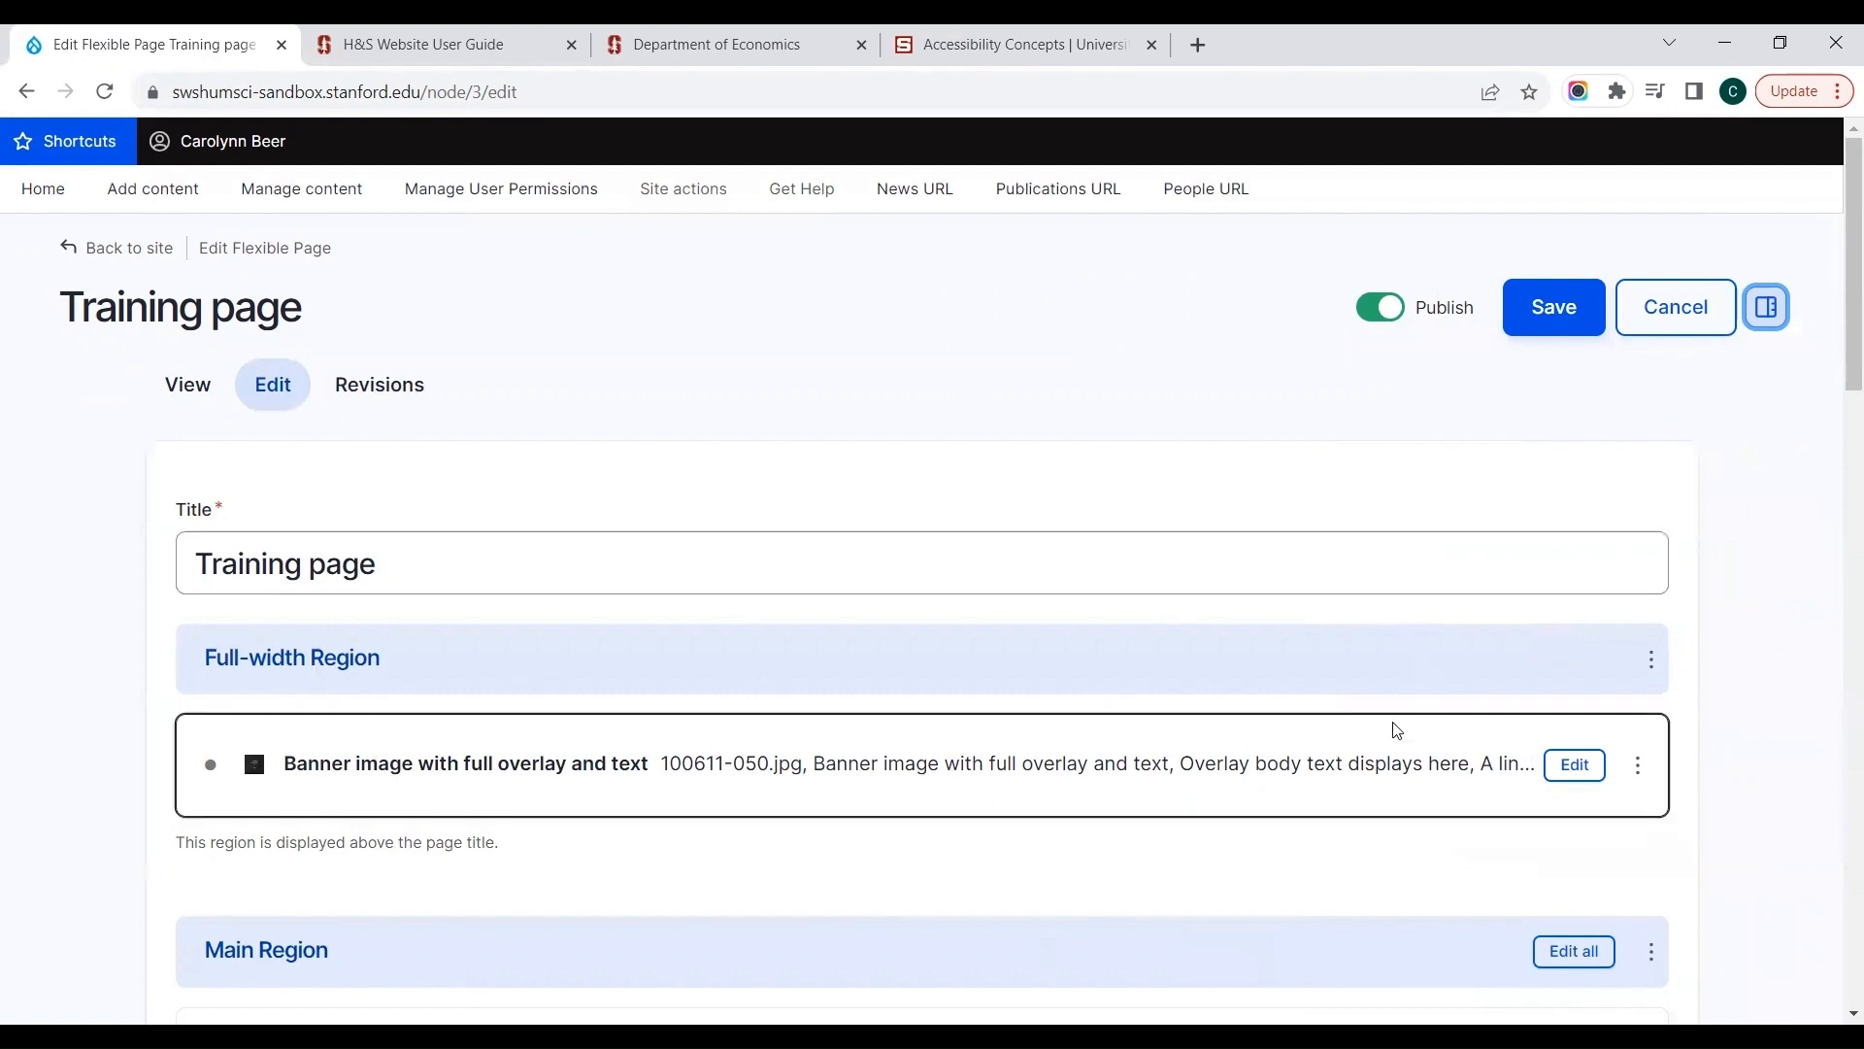
left_click(1771, 311)
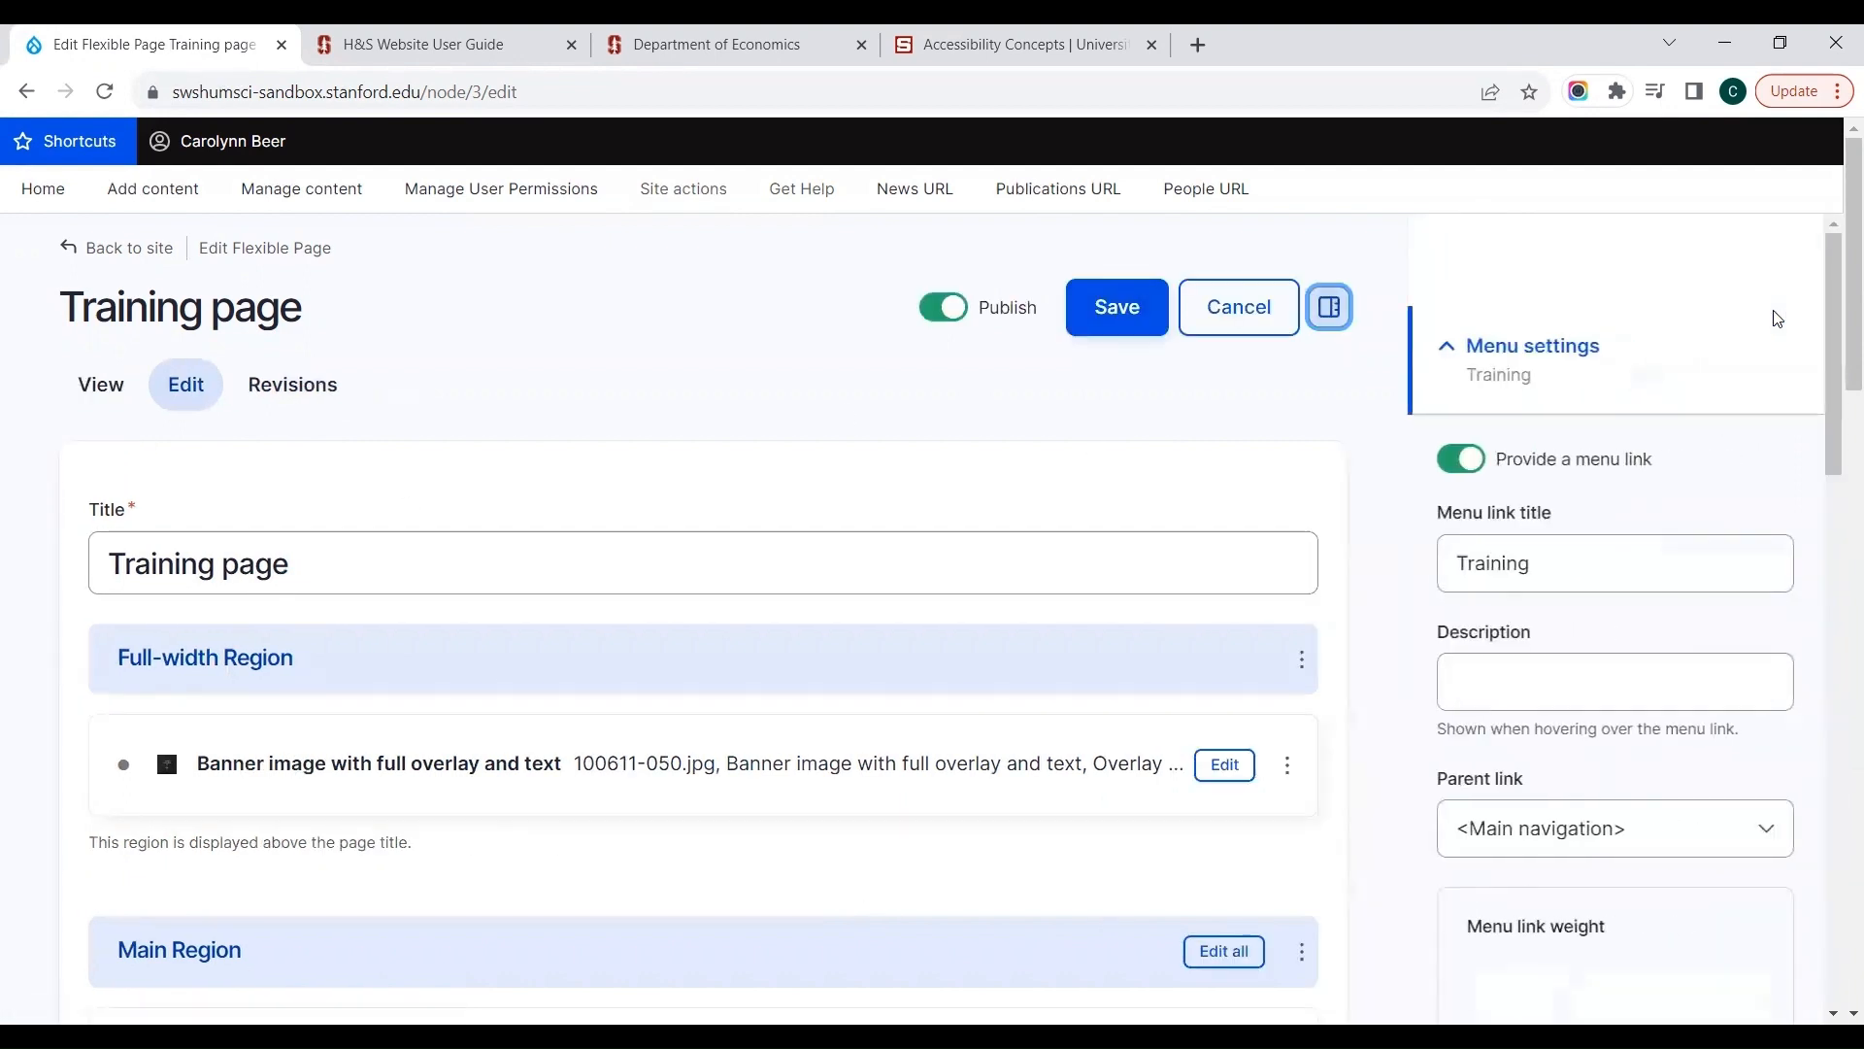
left_click(1328, 306)
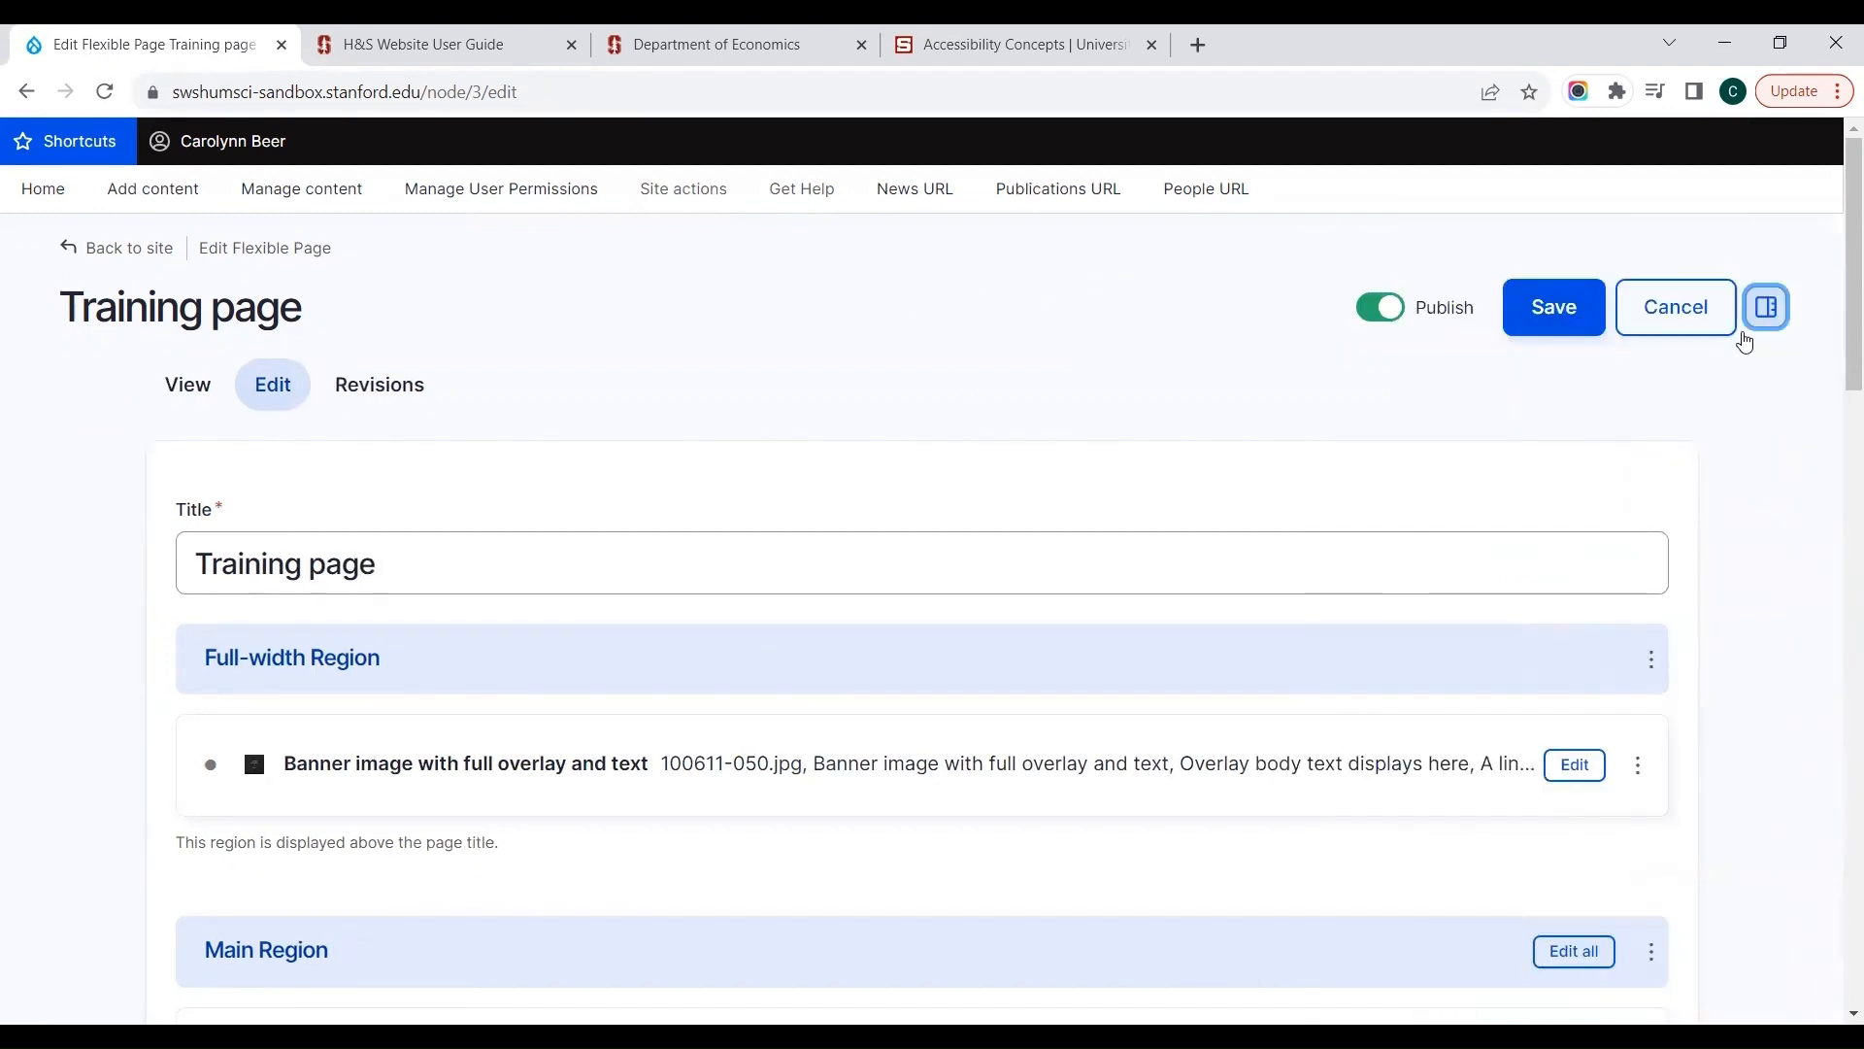
left_click(1773, 324)
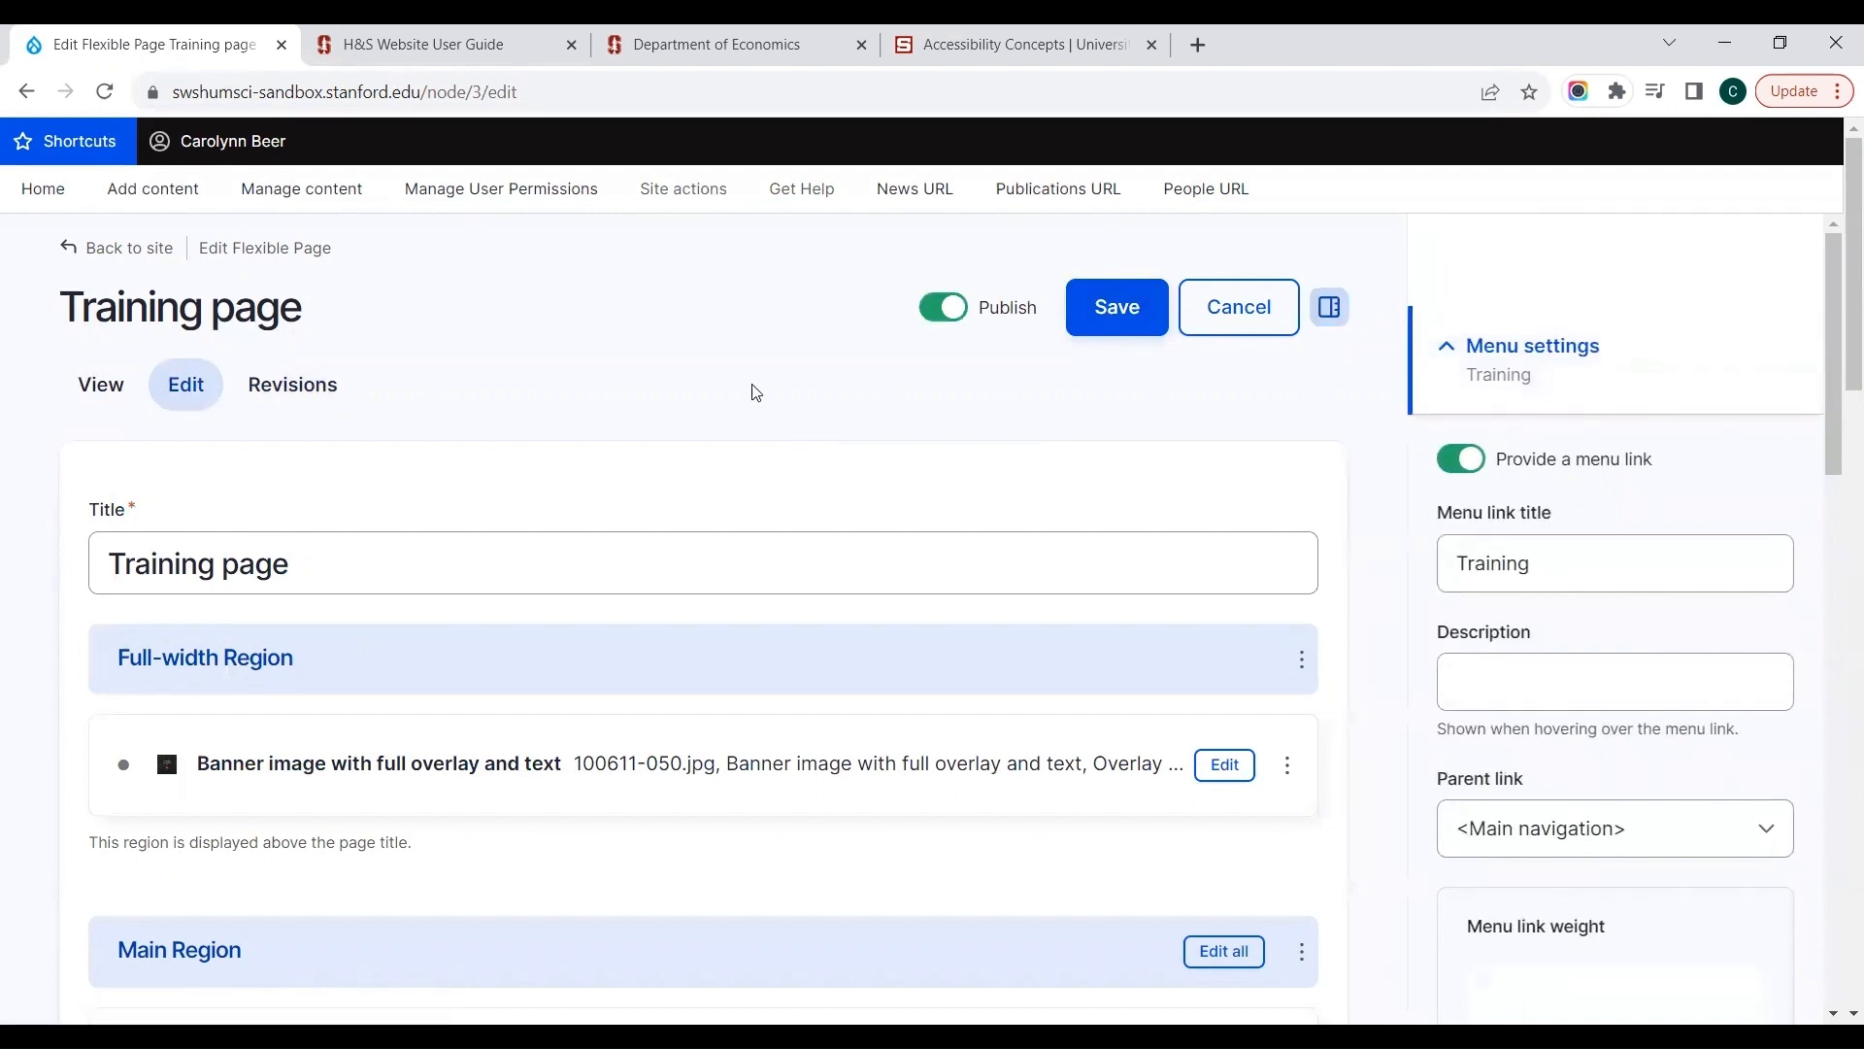
Step: Switch to the Training page's published view and look at its banner image area
scroll(756, 391, "down", 1)
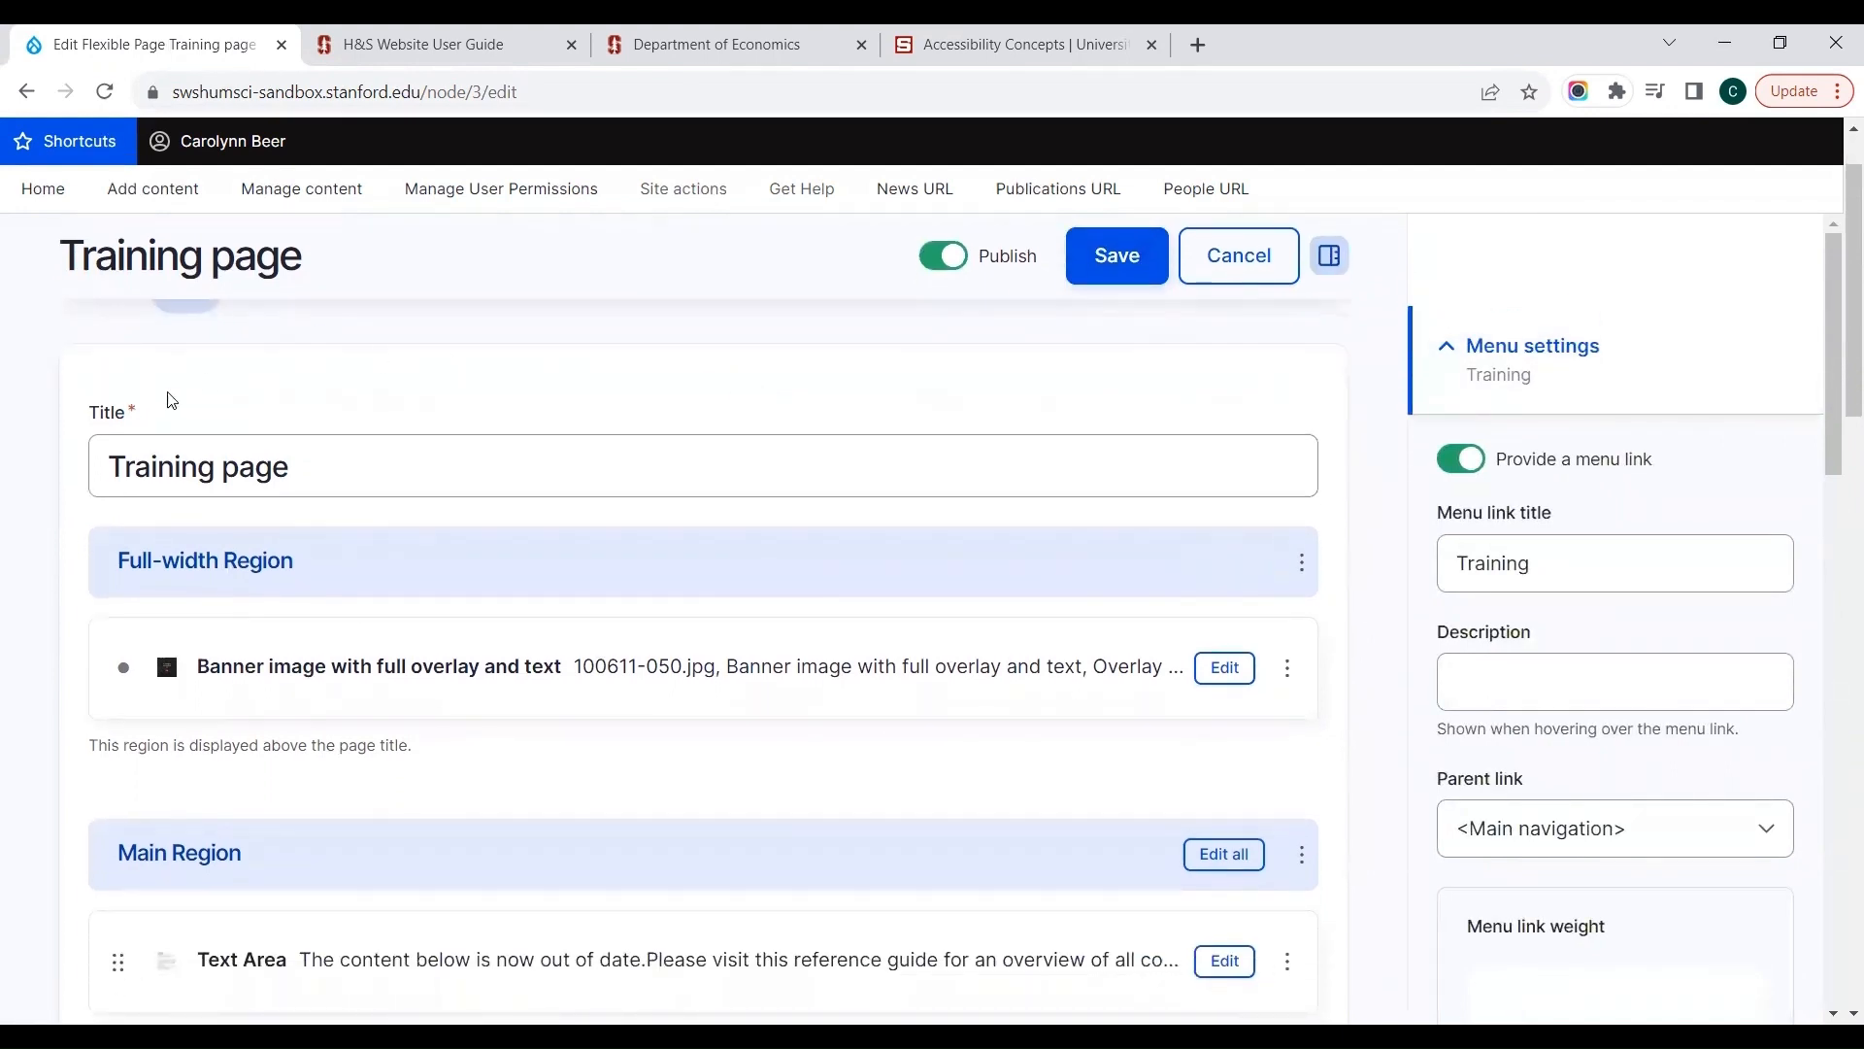
scroll(73, 383, "up", 1)
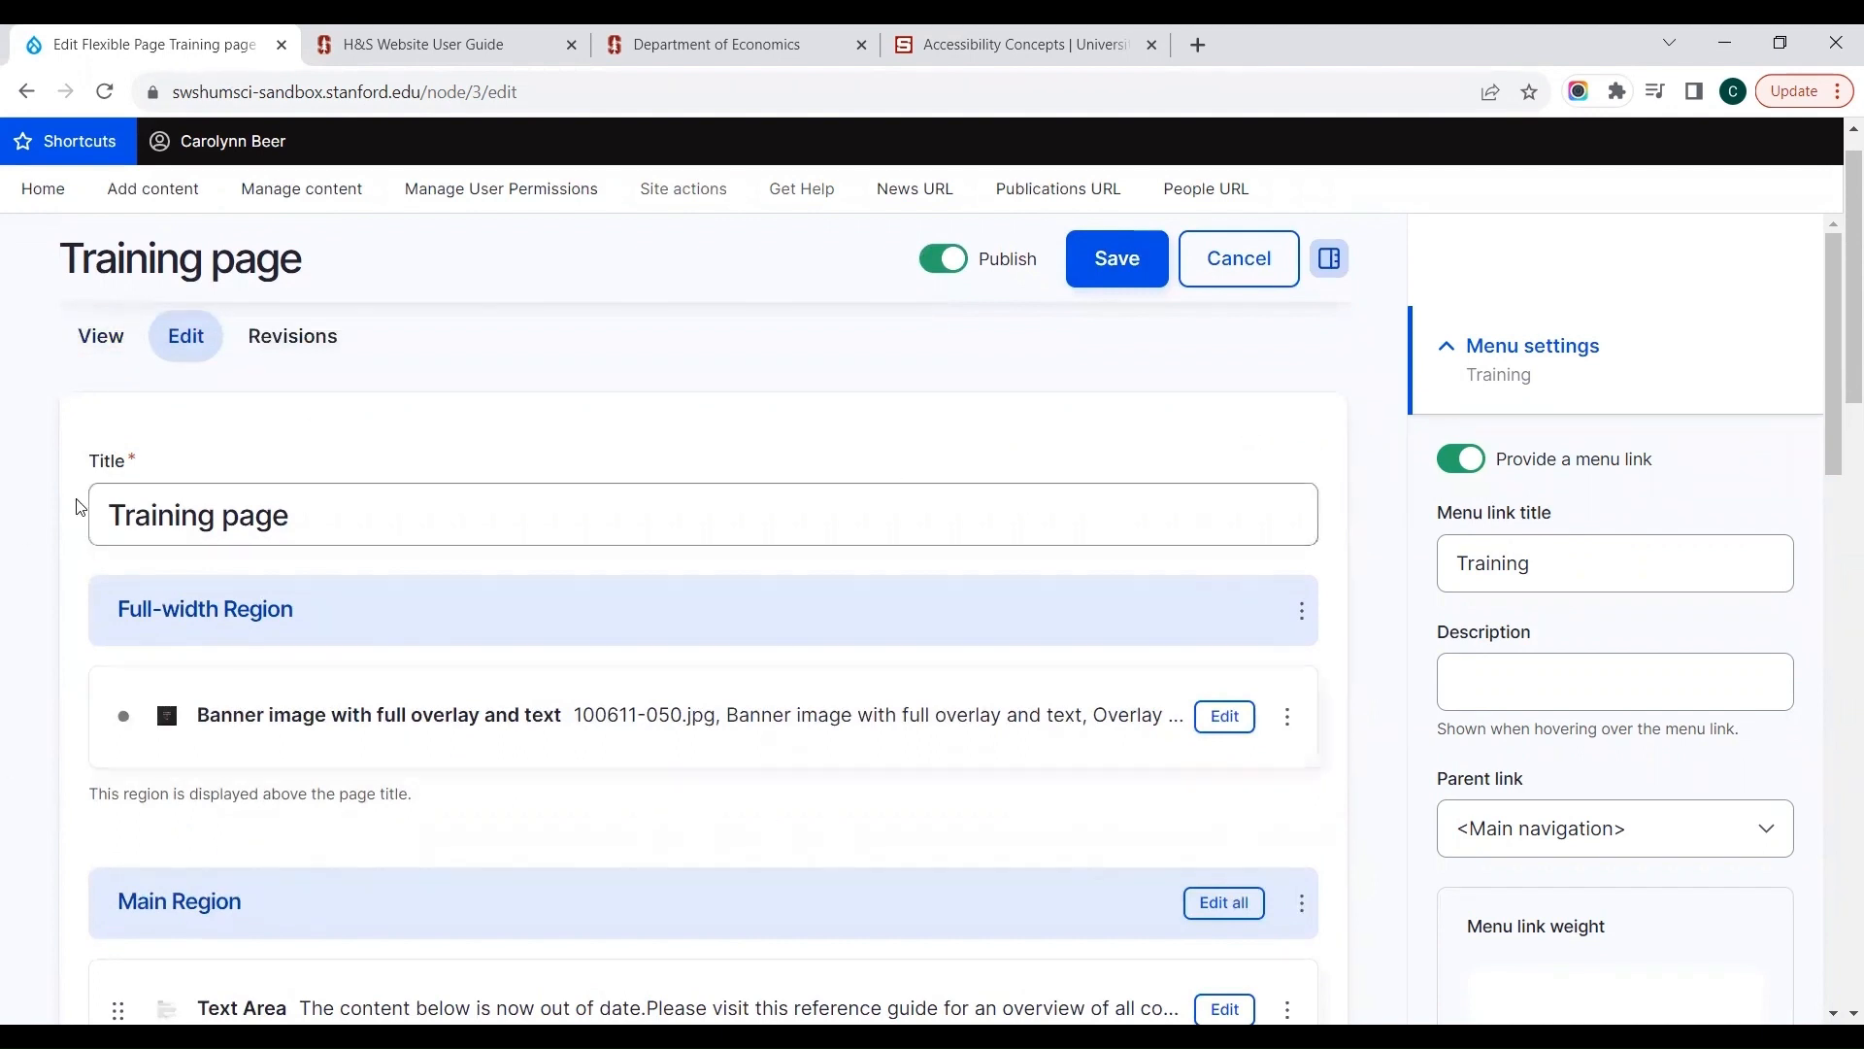
left_click(104, 361)
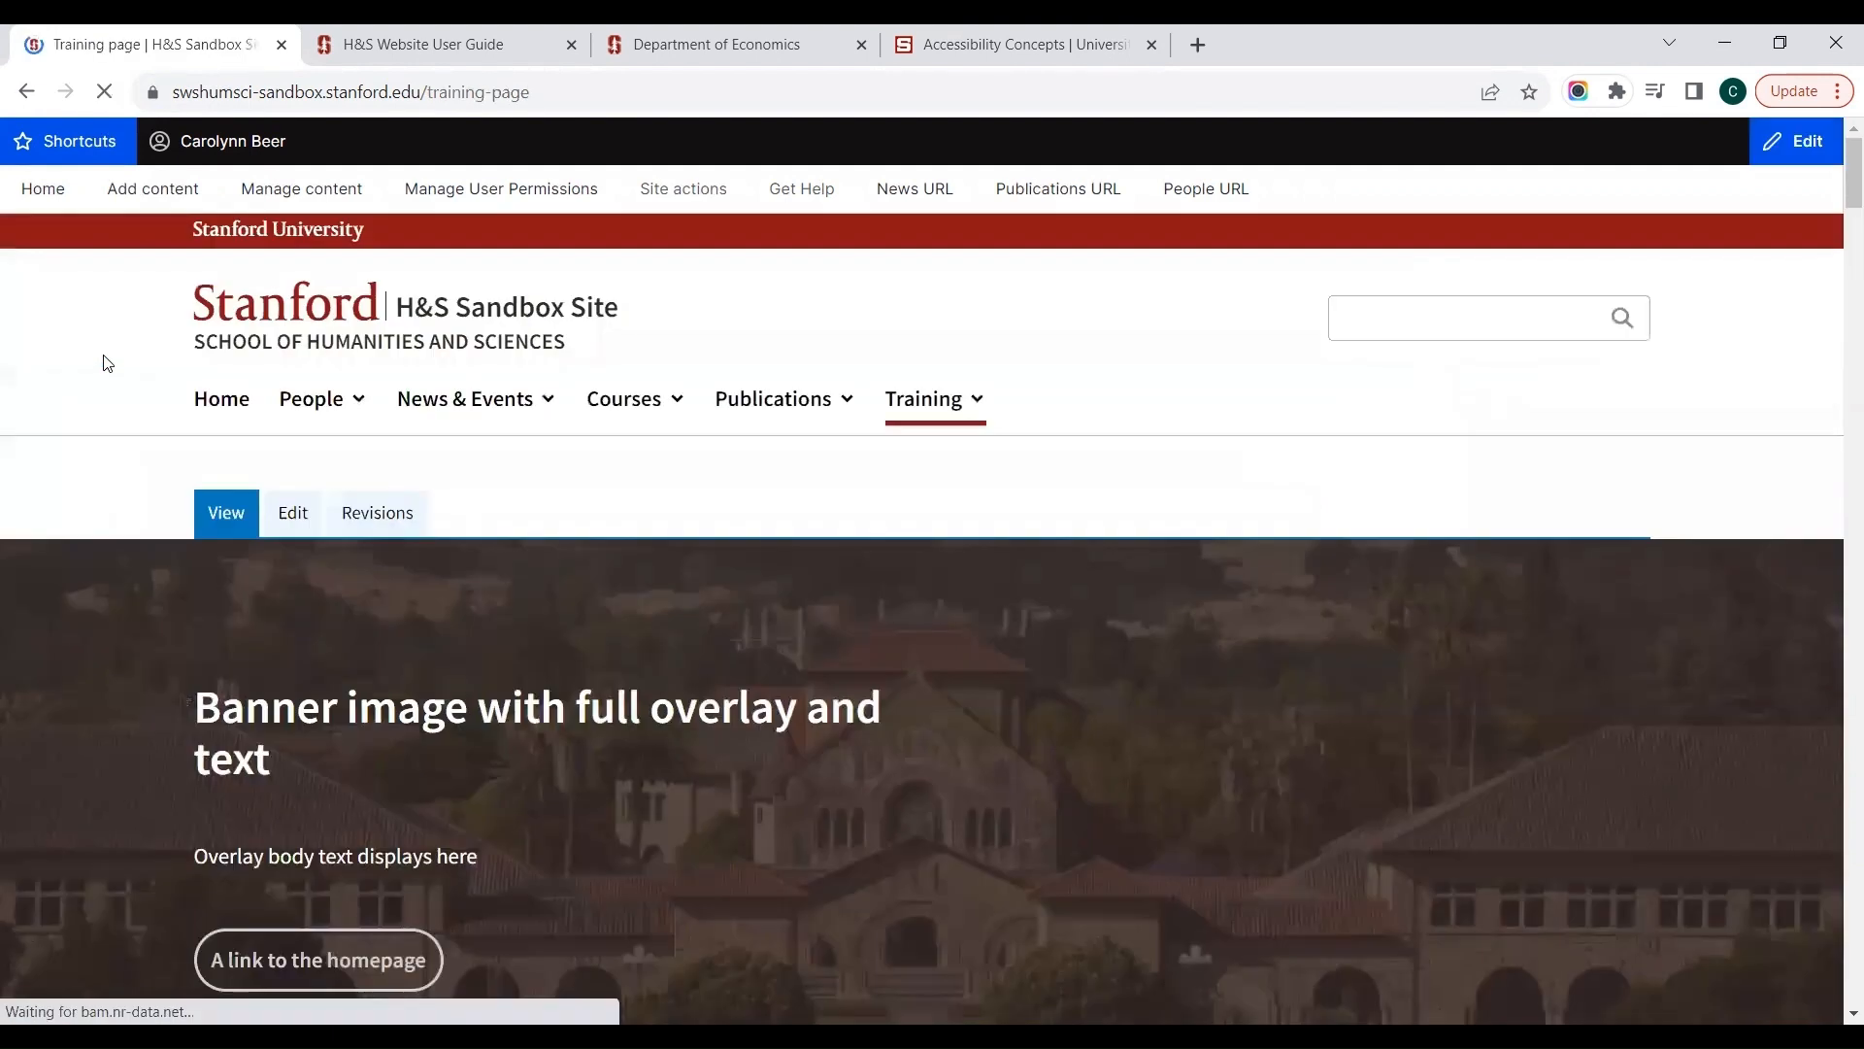
scroll(30, 444, "down", 3)
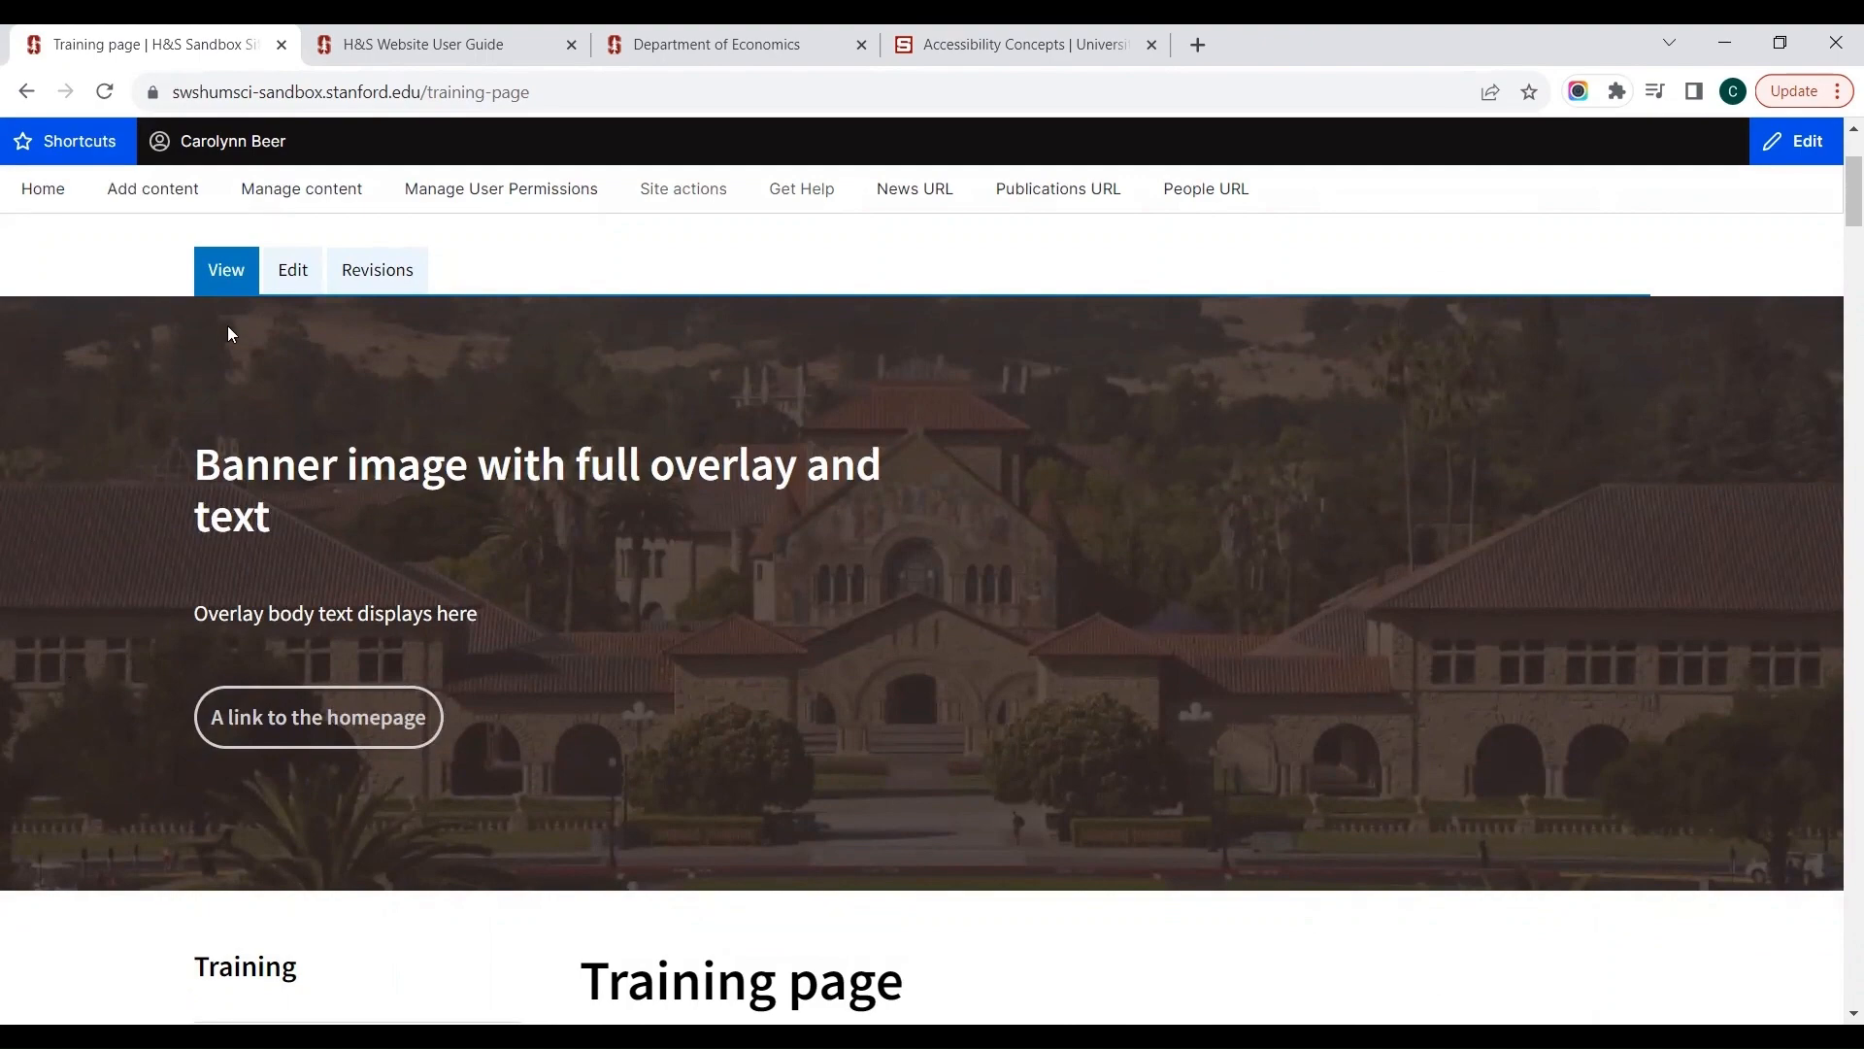
Step: Return to the Training page's edit form and examine its Full-width Region and Main Region components
left_click(291, 271)
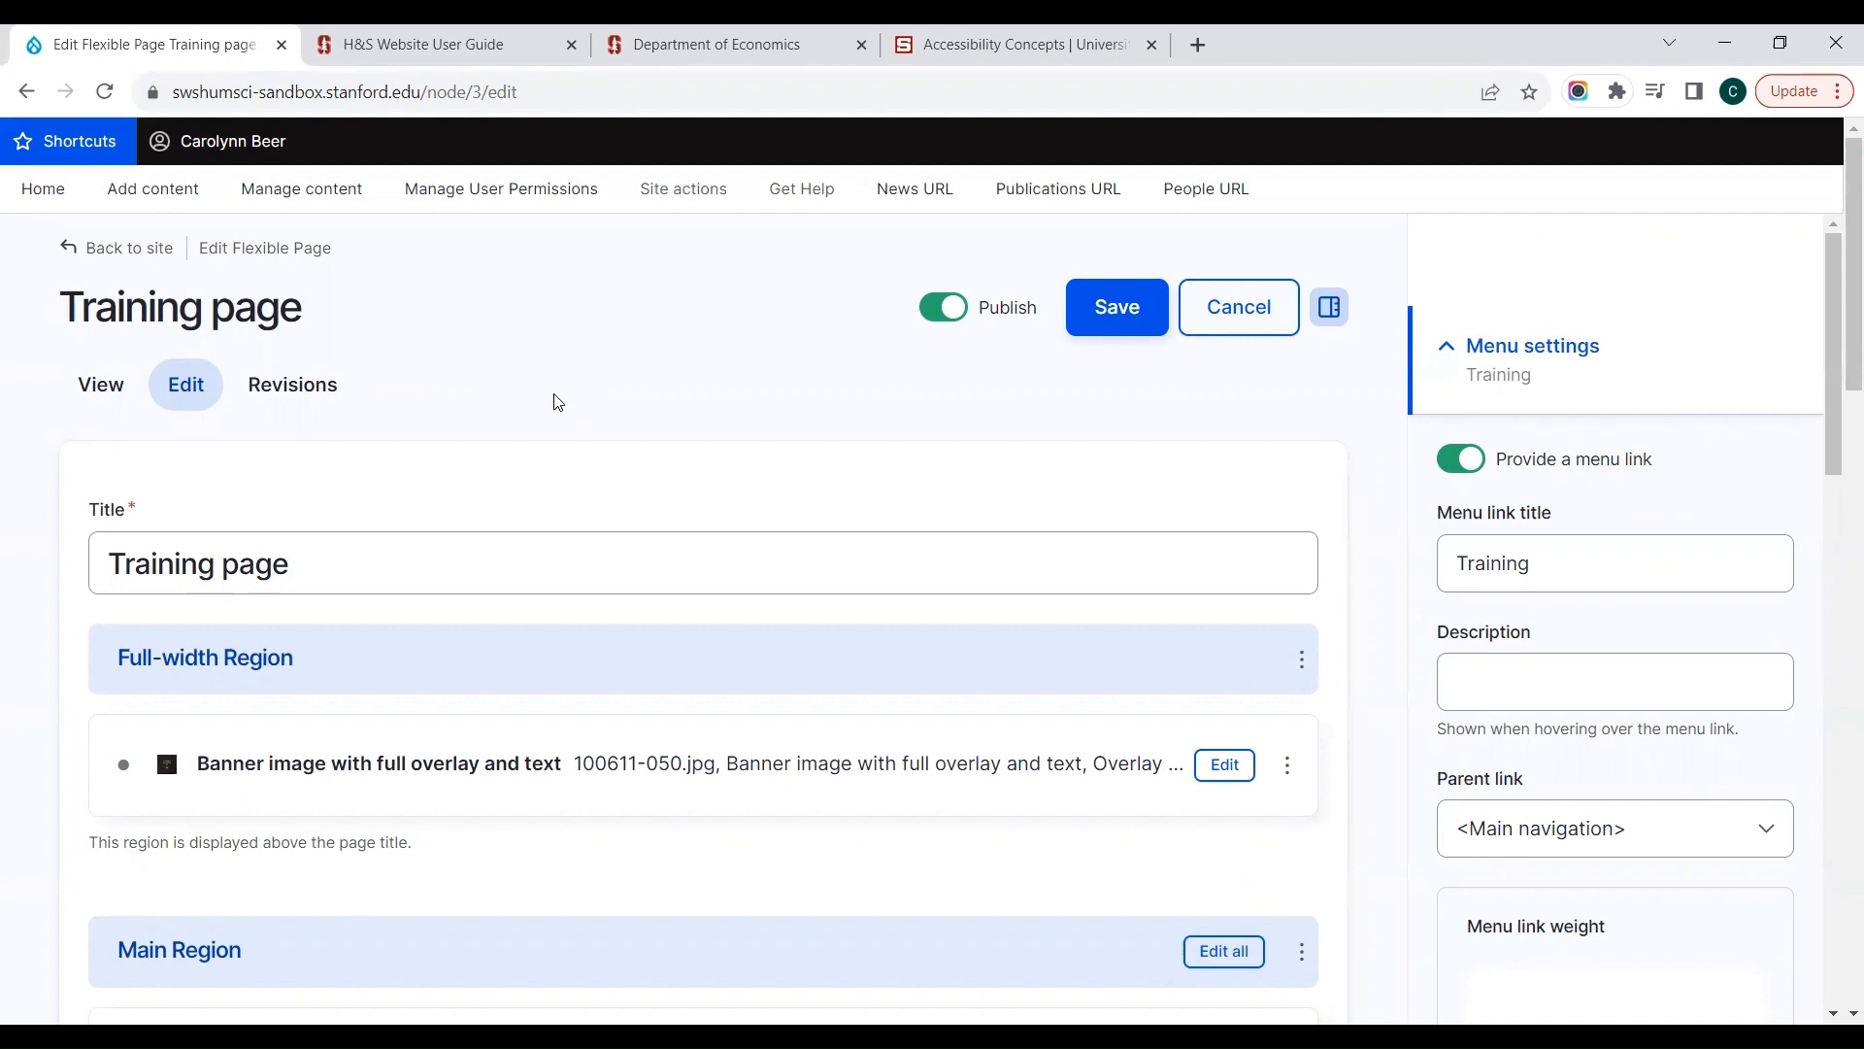
scroll(558, 402, "down", 1)
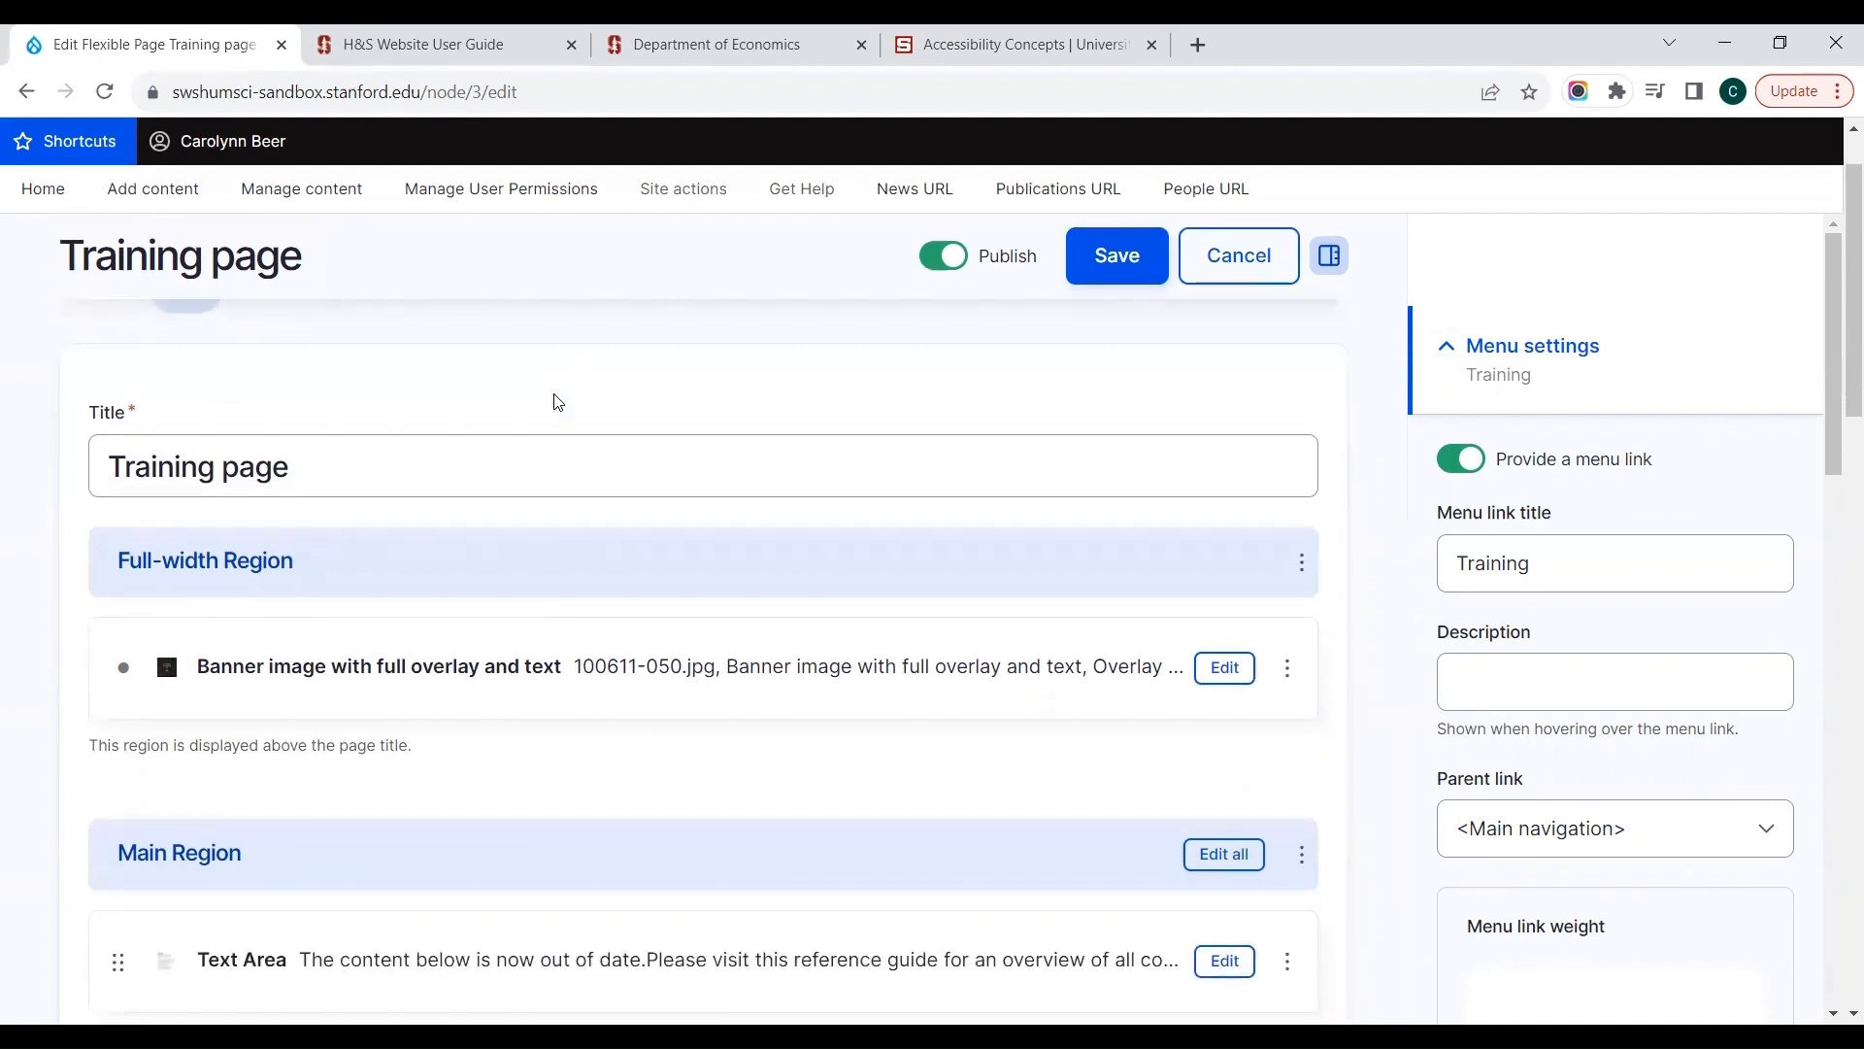
scroll(559, 402, "down", 2)
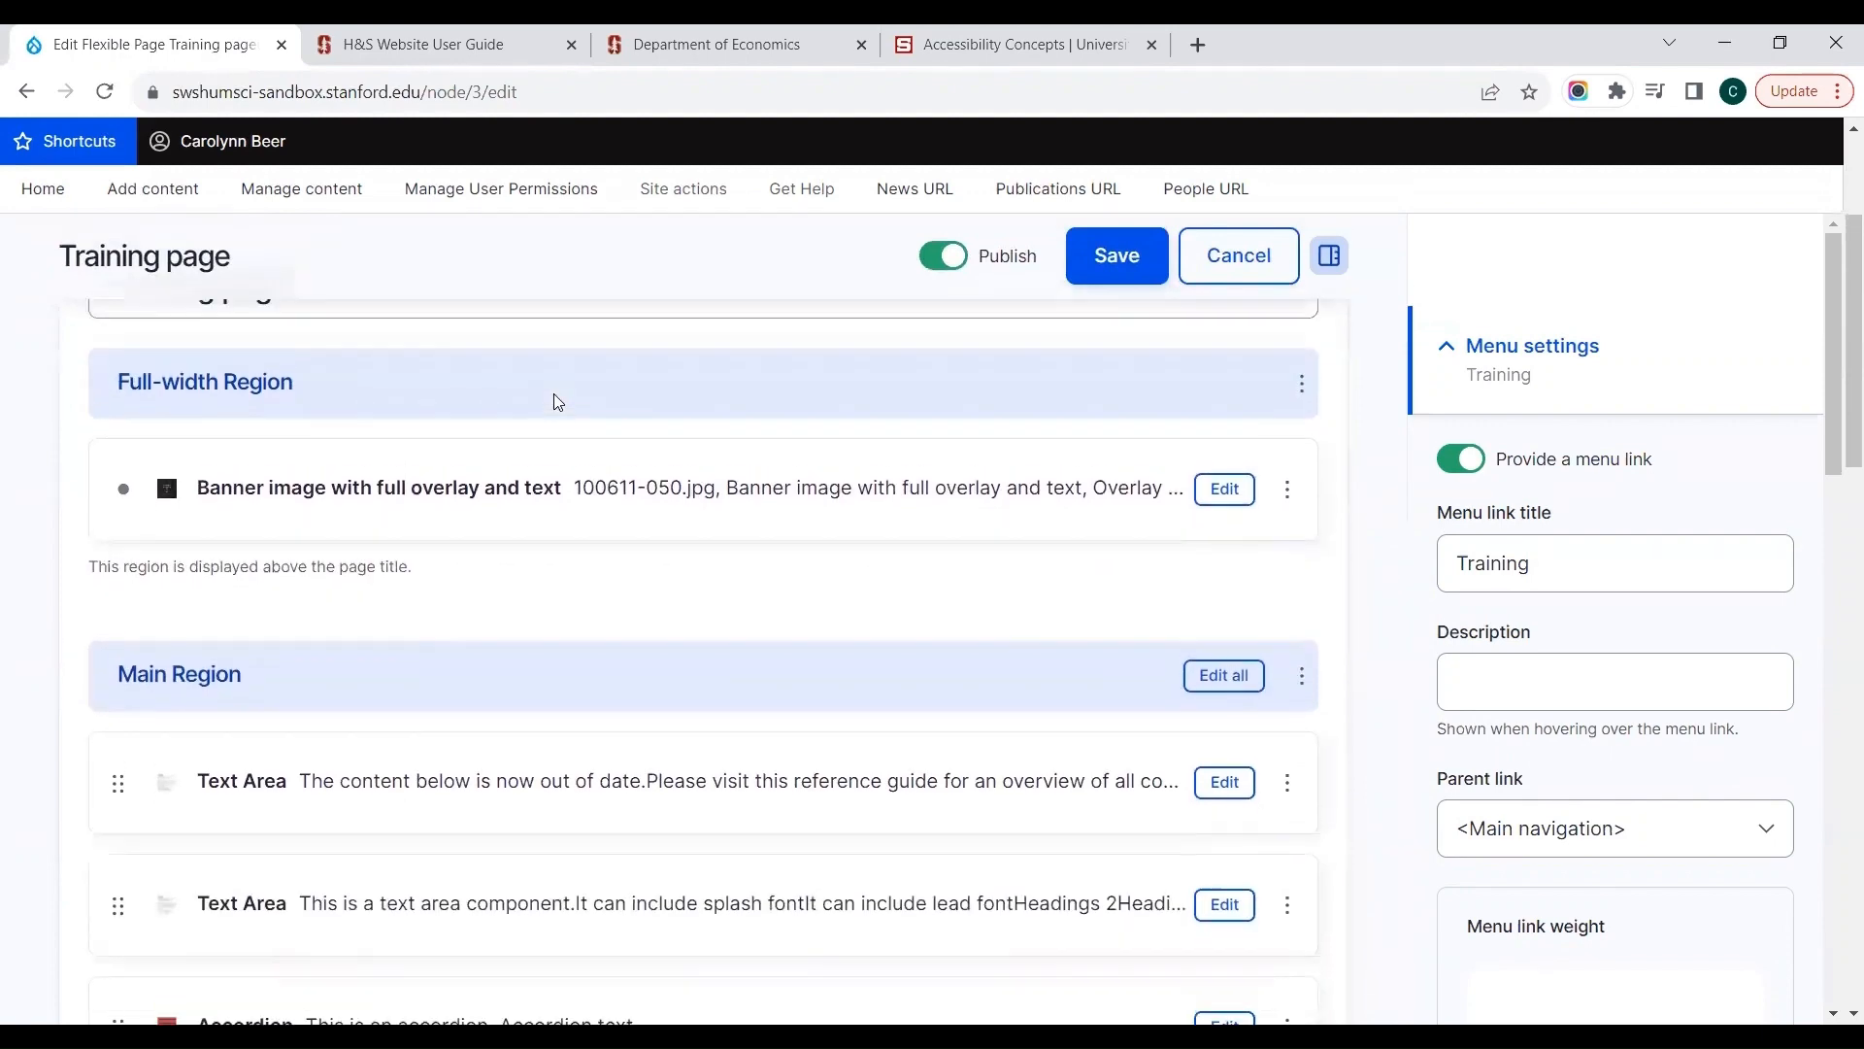
scroll(558, 402, "up", 3)
Step: View the Training page as published and compare its banner, heading styles, links and buttons
left_click(119, 400)
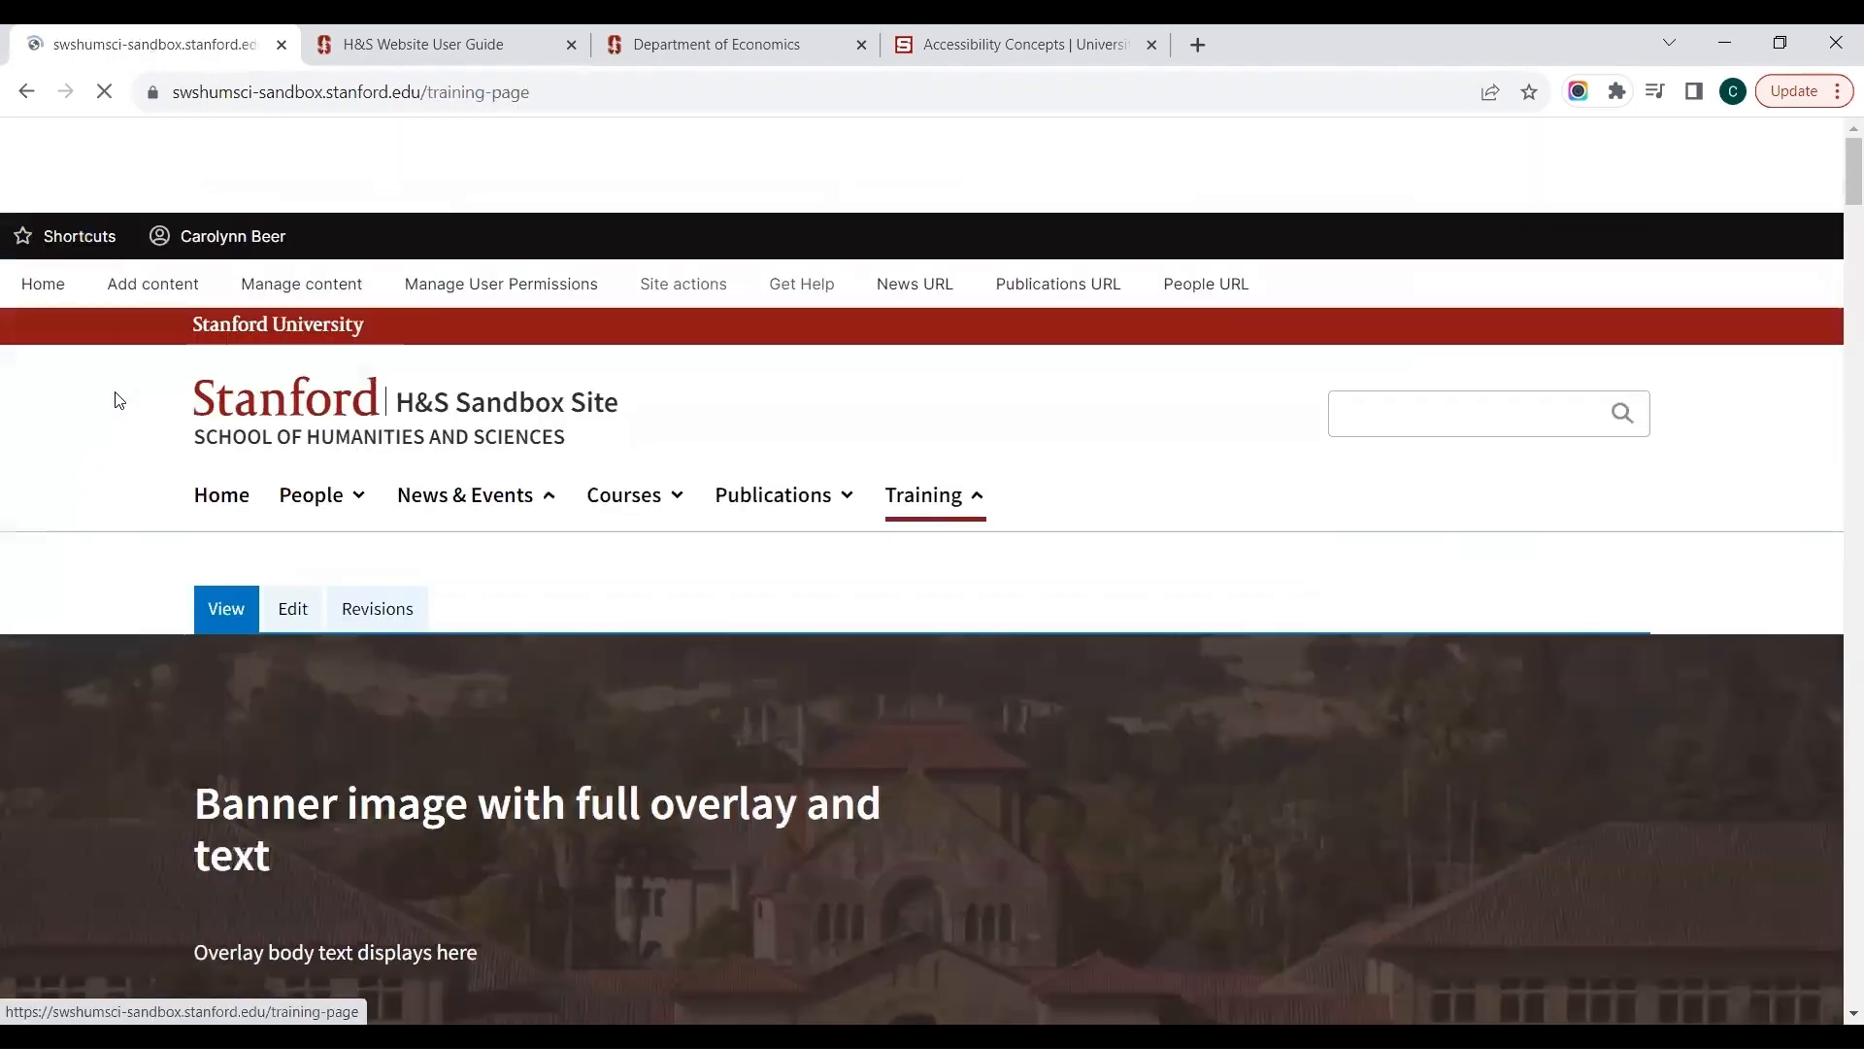
scroll(115, 392, "down", 8)
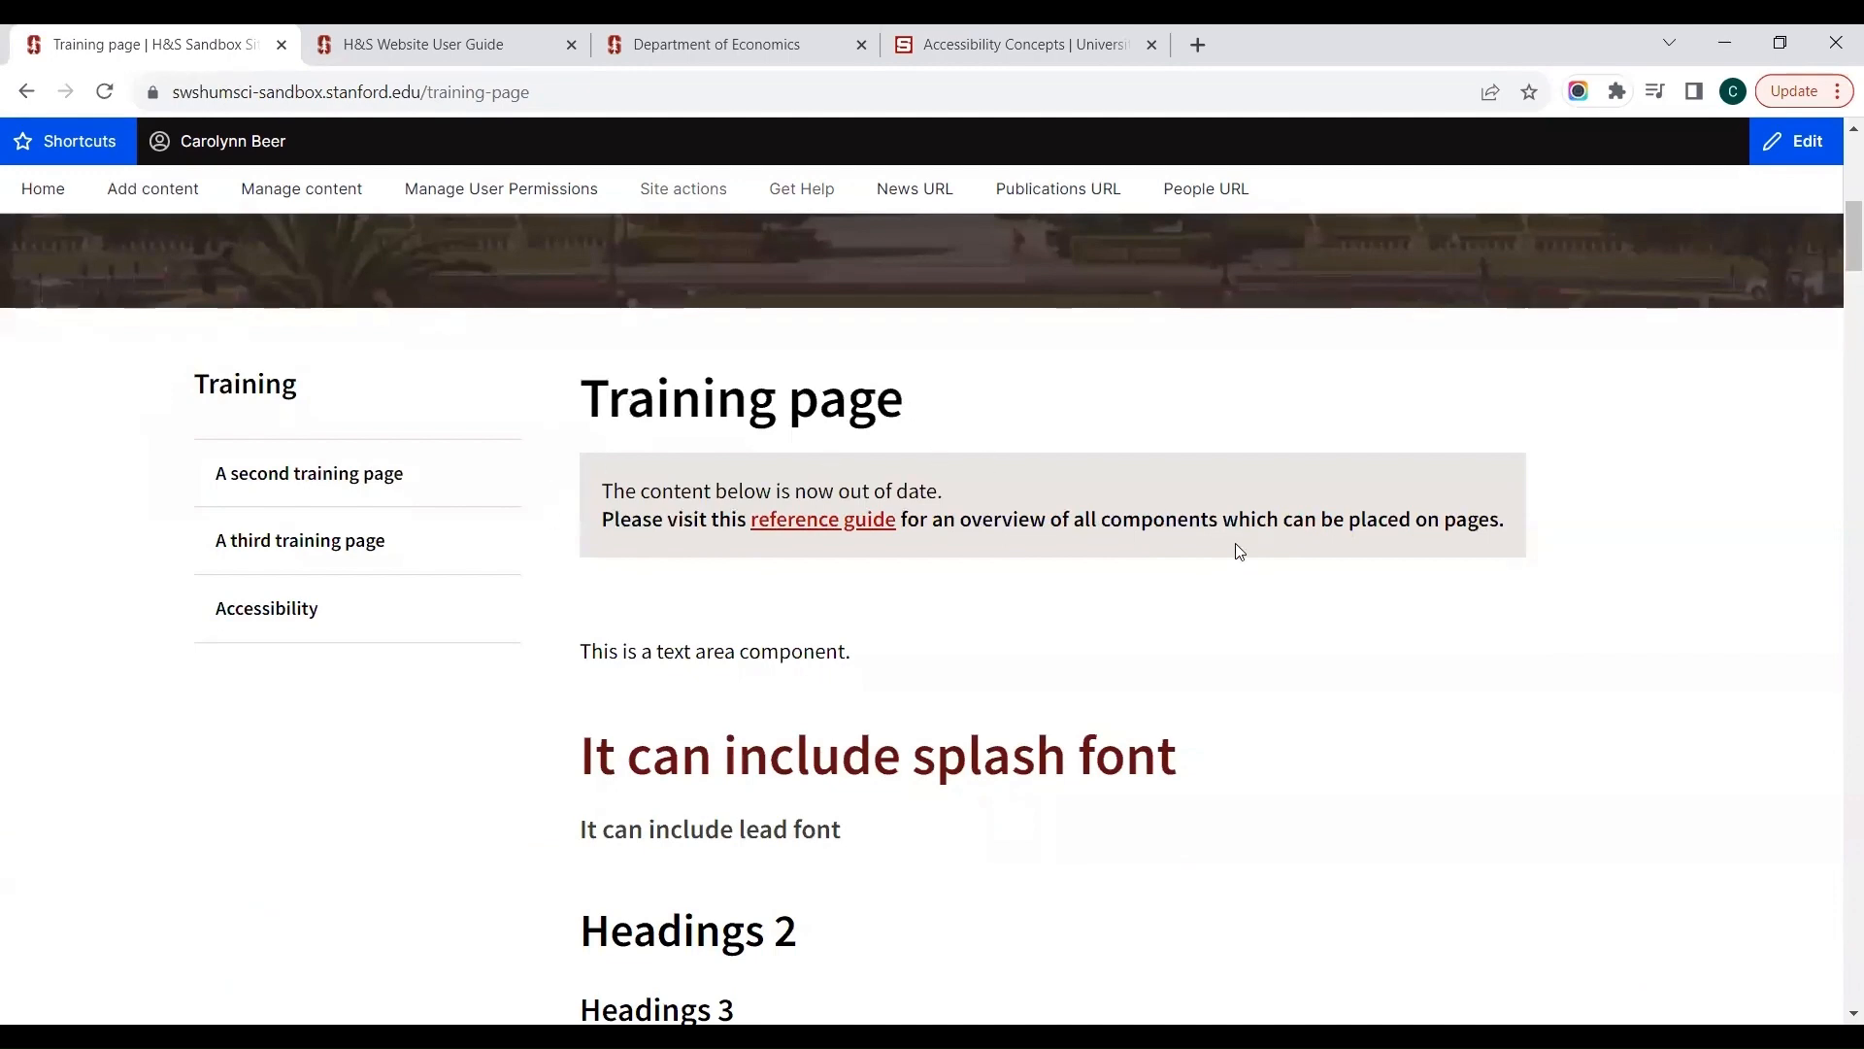
scroll(1278, 874, "down", 7)
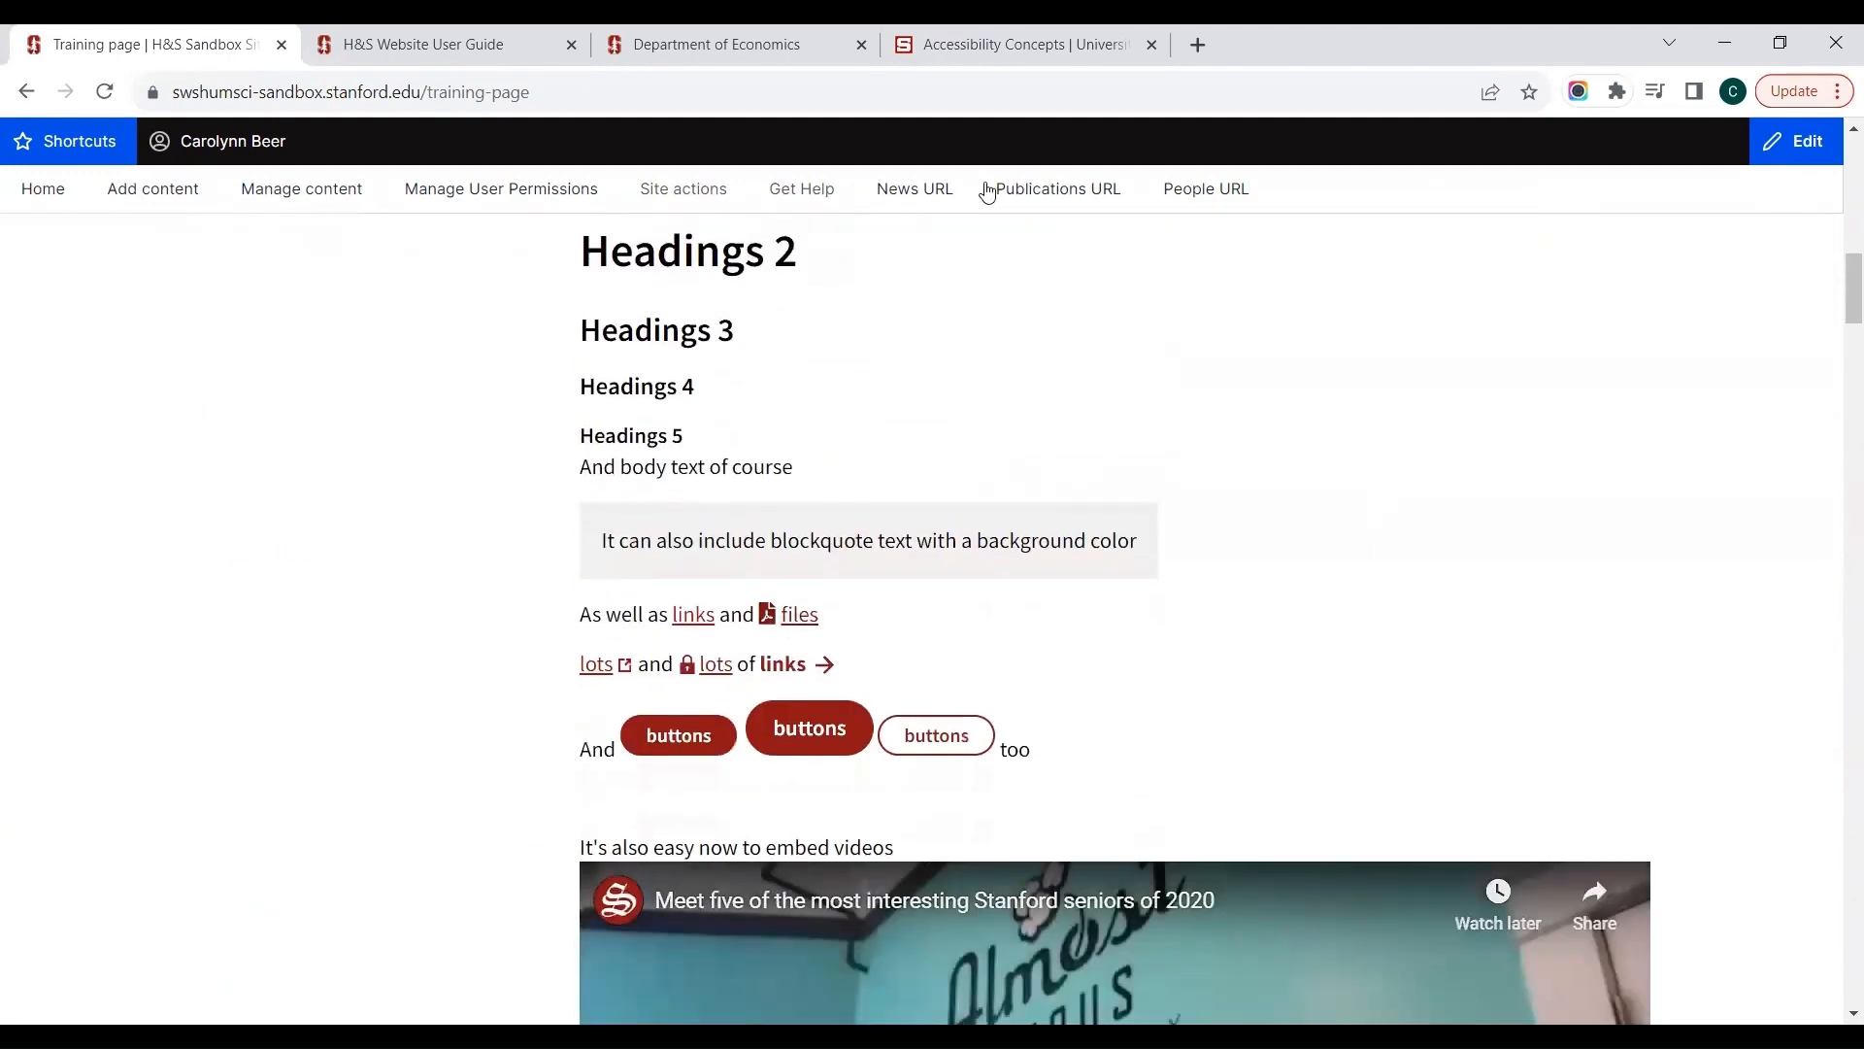
scroll(854, 675, "up", 15)
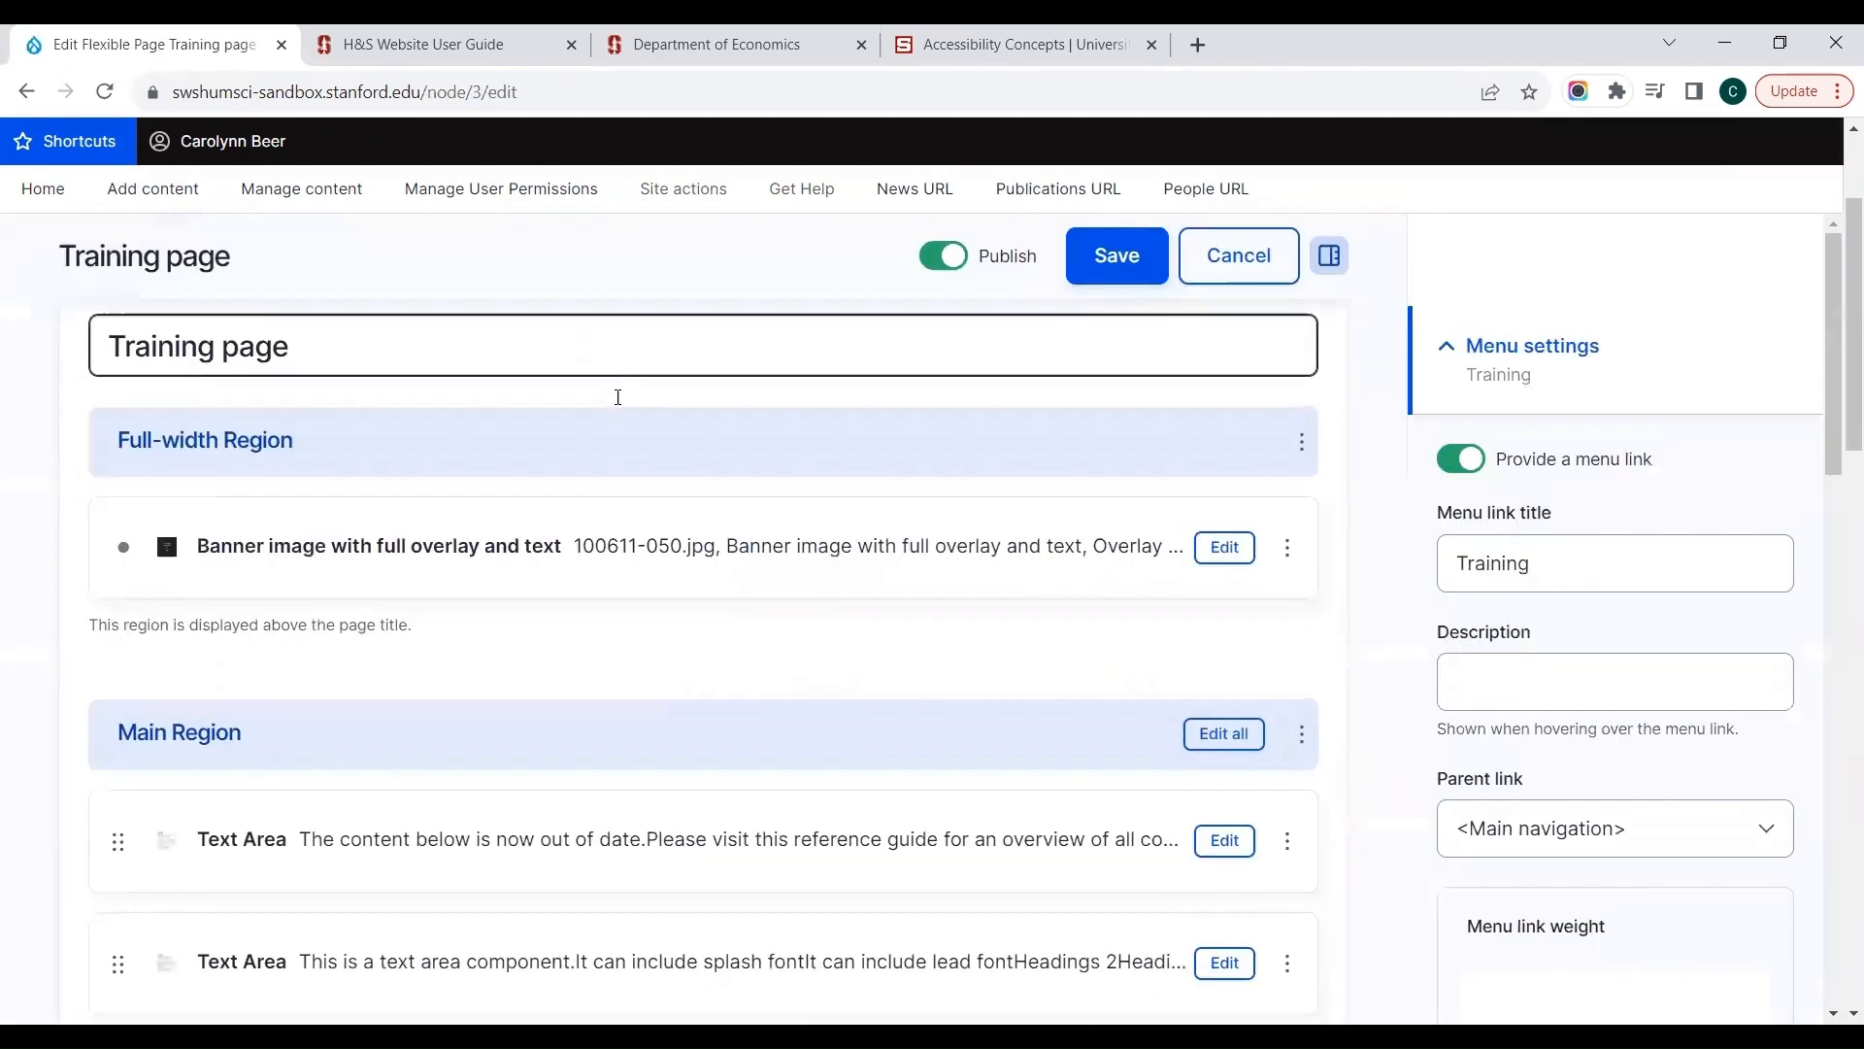
Step: Reopen the Training page's edit form and review the Main Region components through to the end of the list
scroll(618, 398, "down", 5)
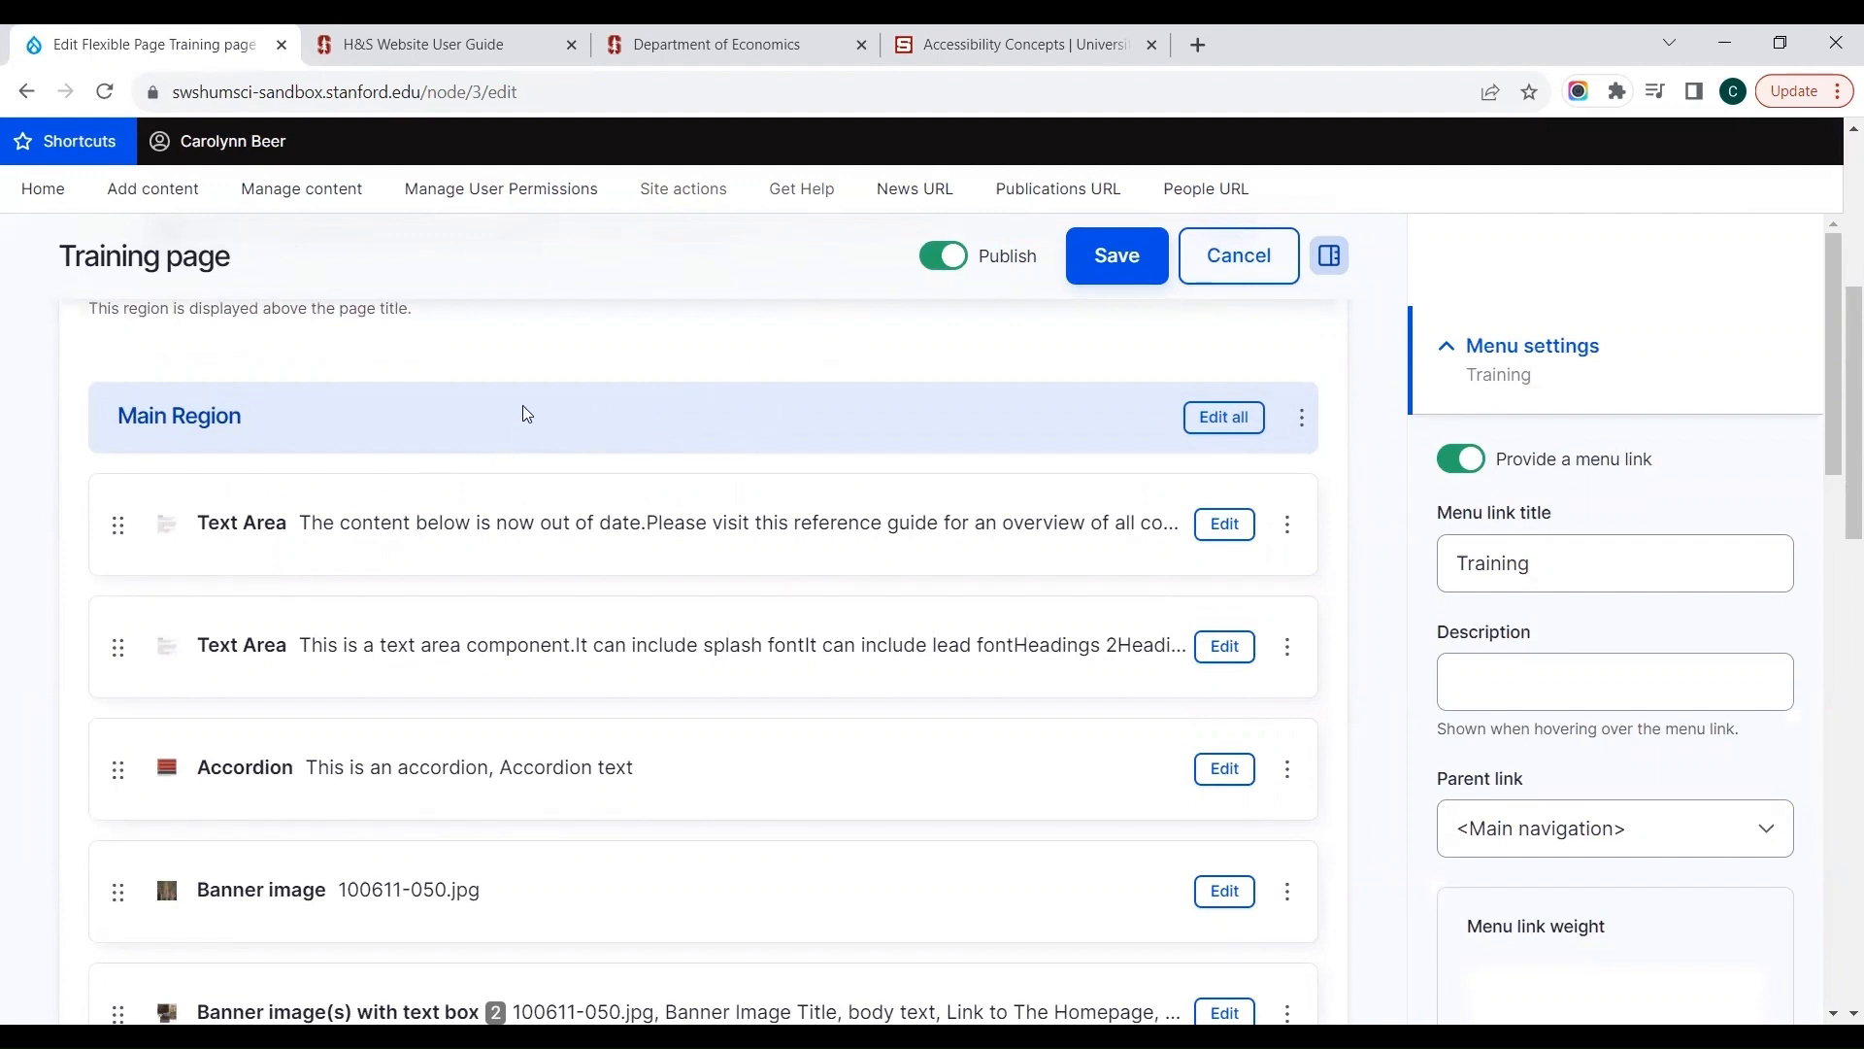
scroll(522, 412, "down", 8)
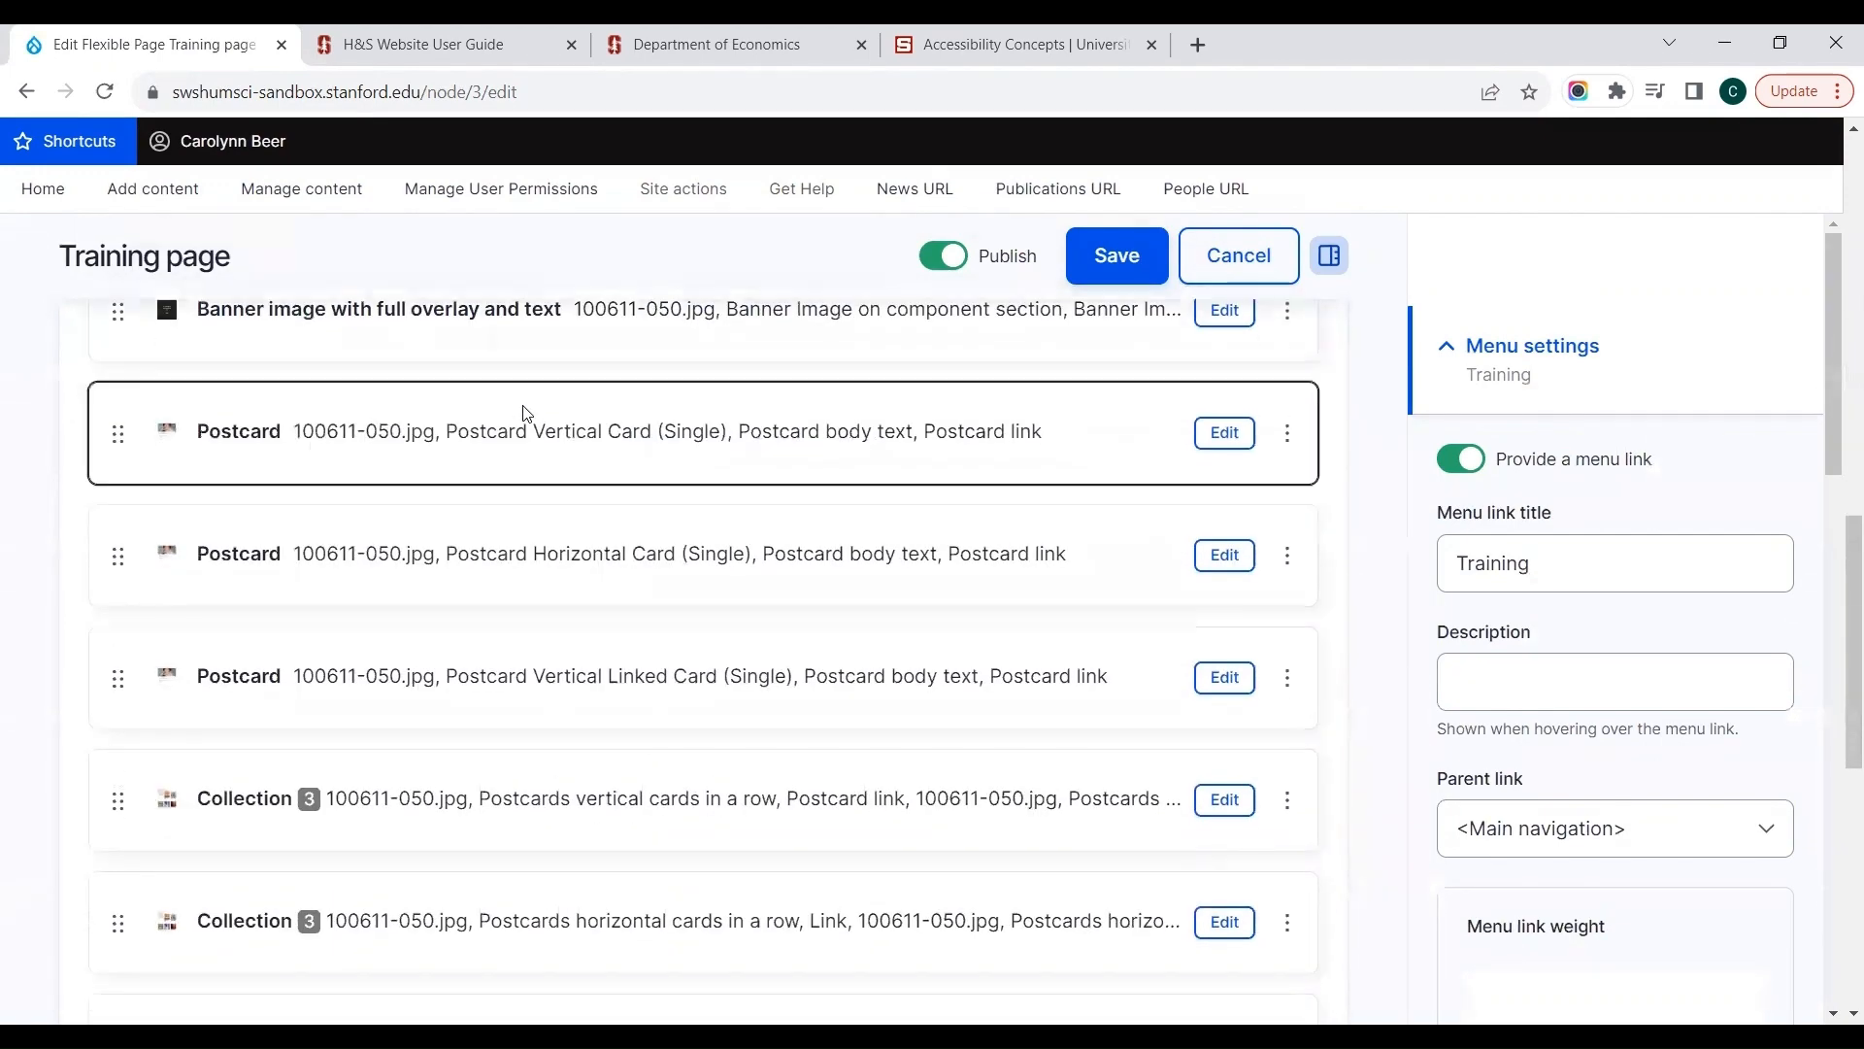
scroll(523, 412, "down", 8)
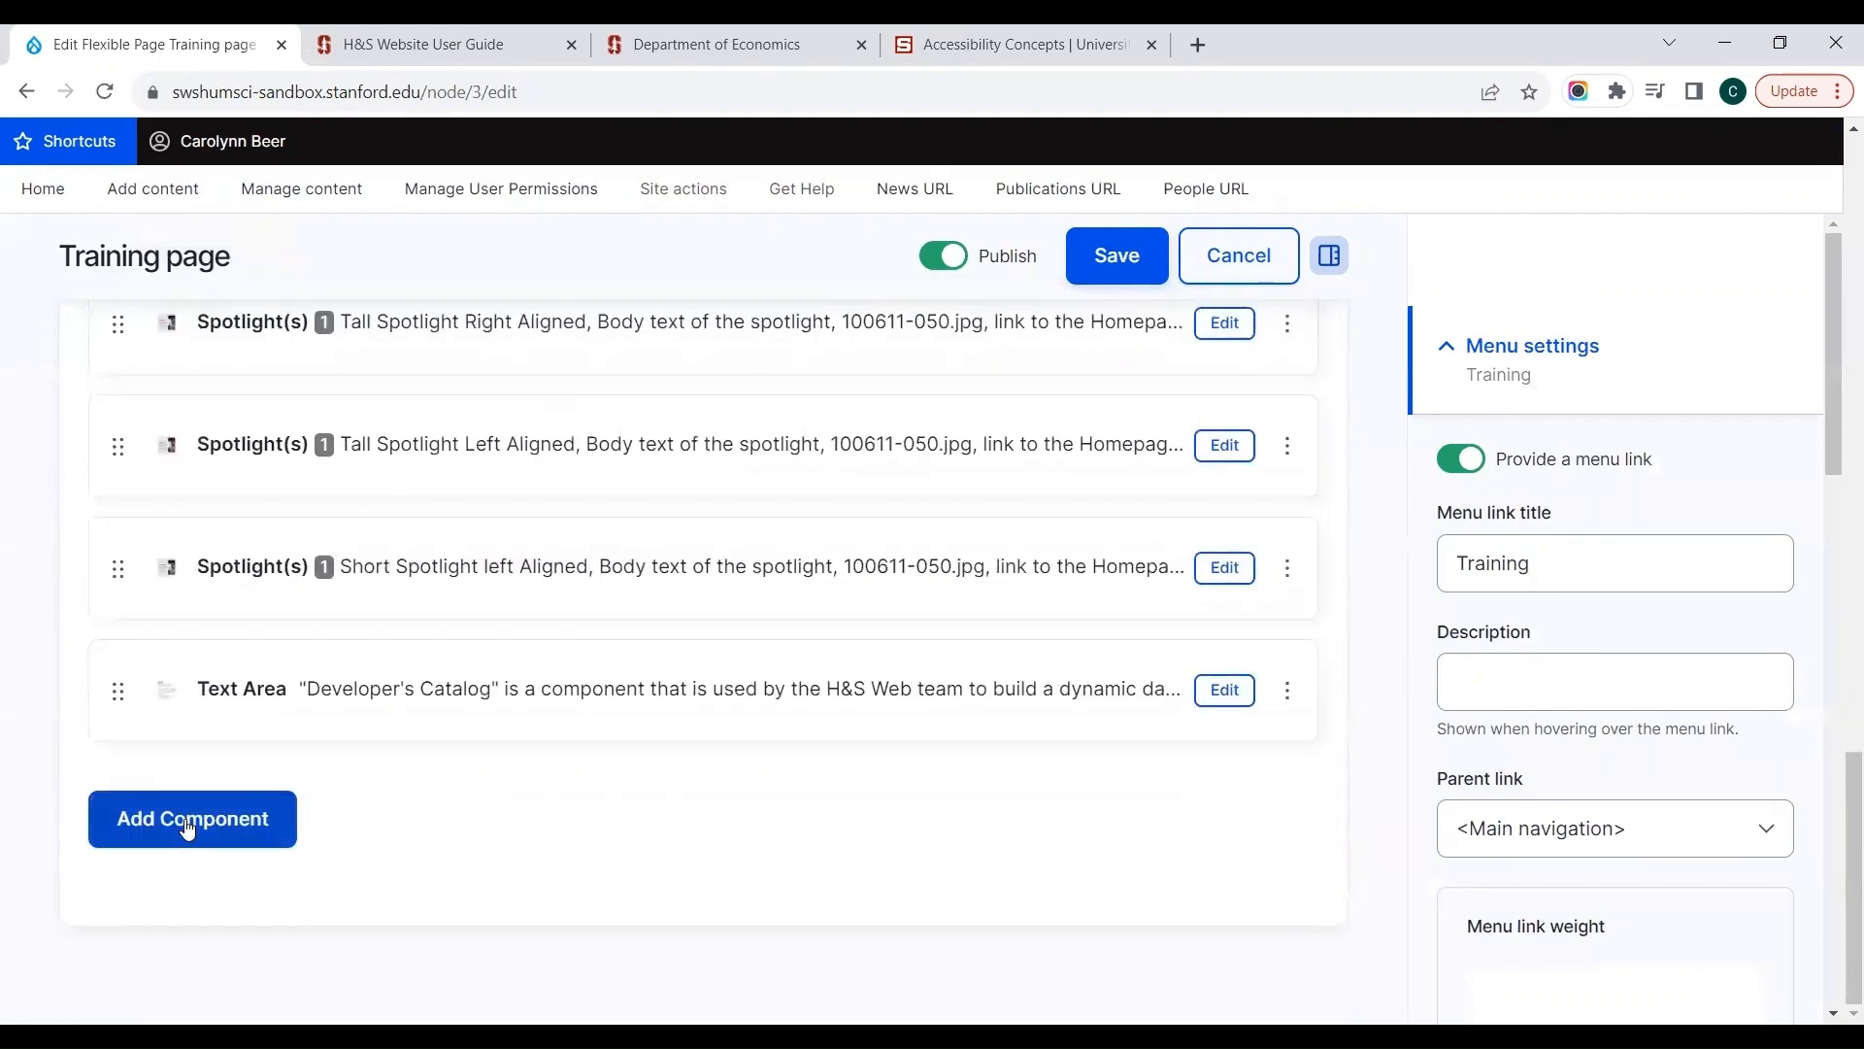
Step: Browse the component types available for the Main Region, from Accordion through Vertical Timeline, and close the browser without adding any
left_click(188, 827)
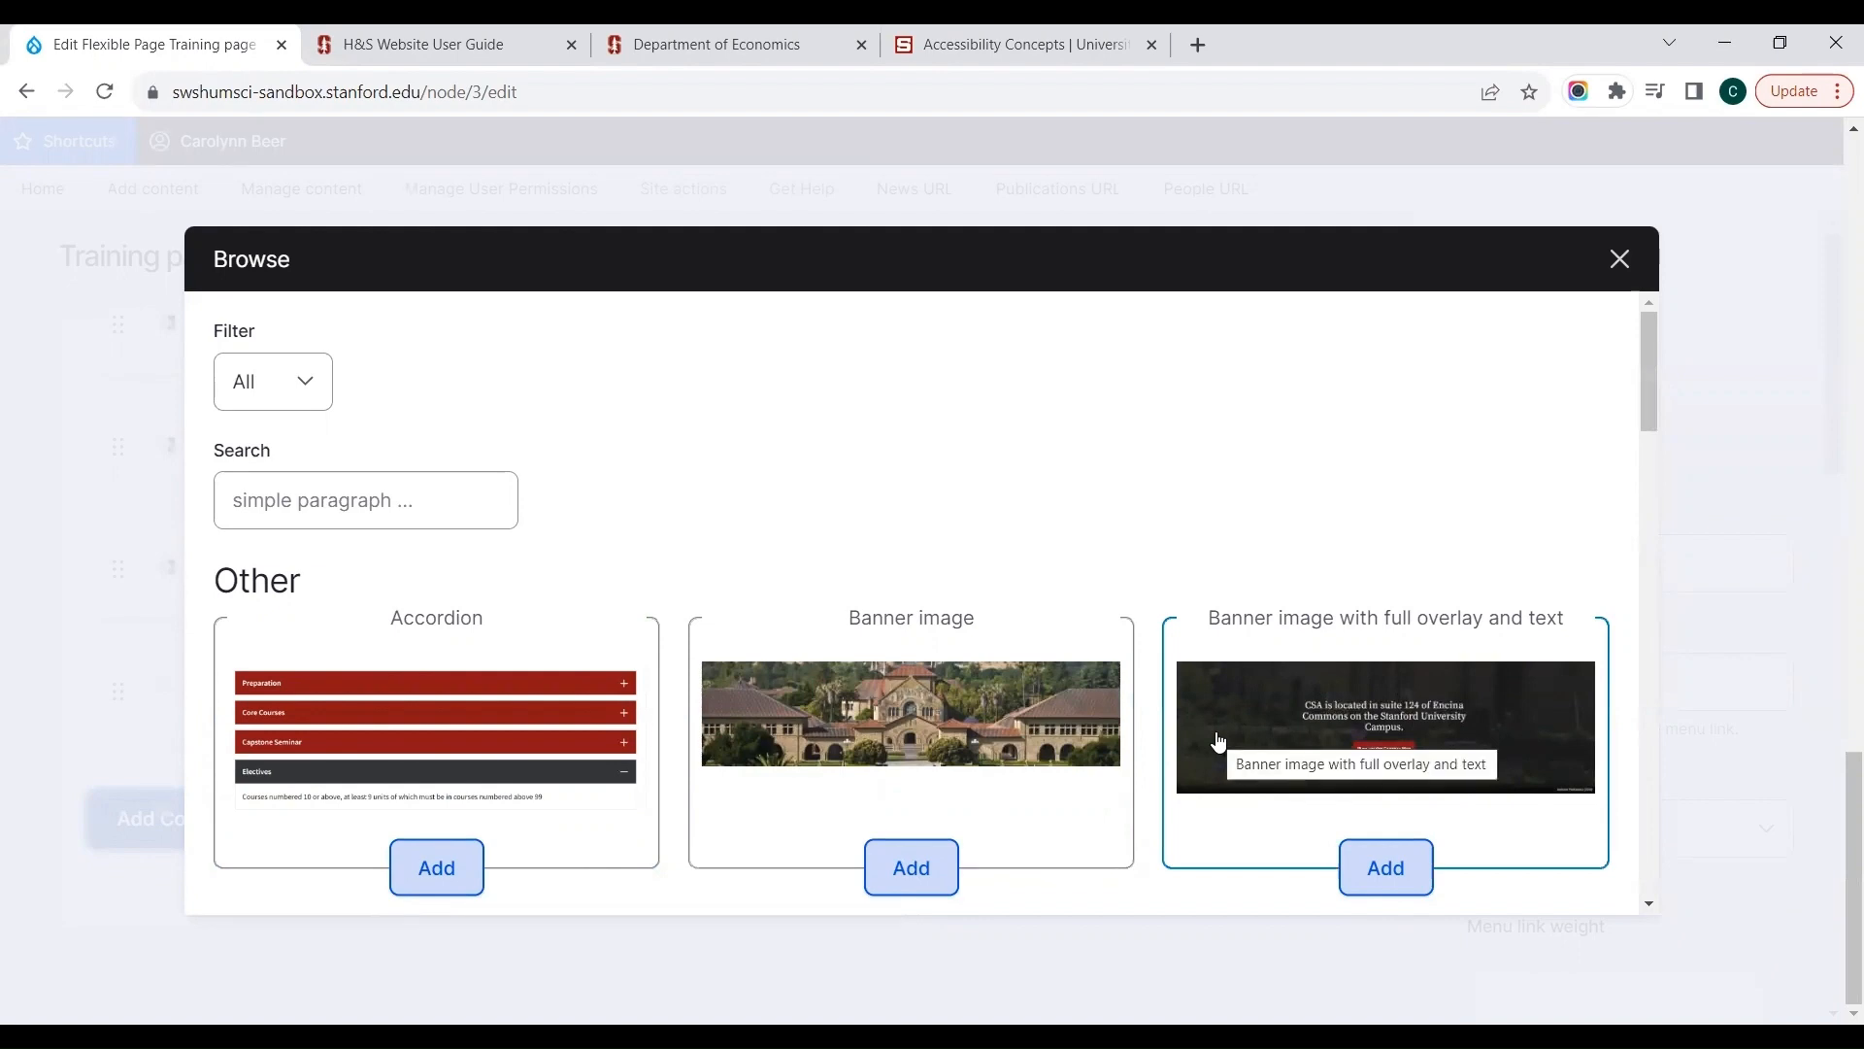
left_click_drag(1647, 383, 1641, 470)
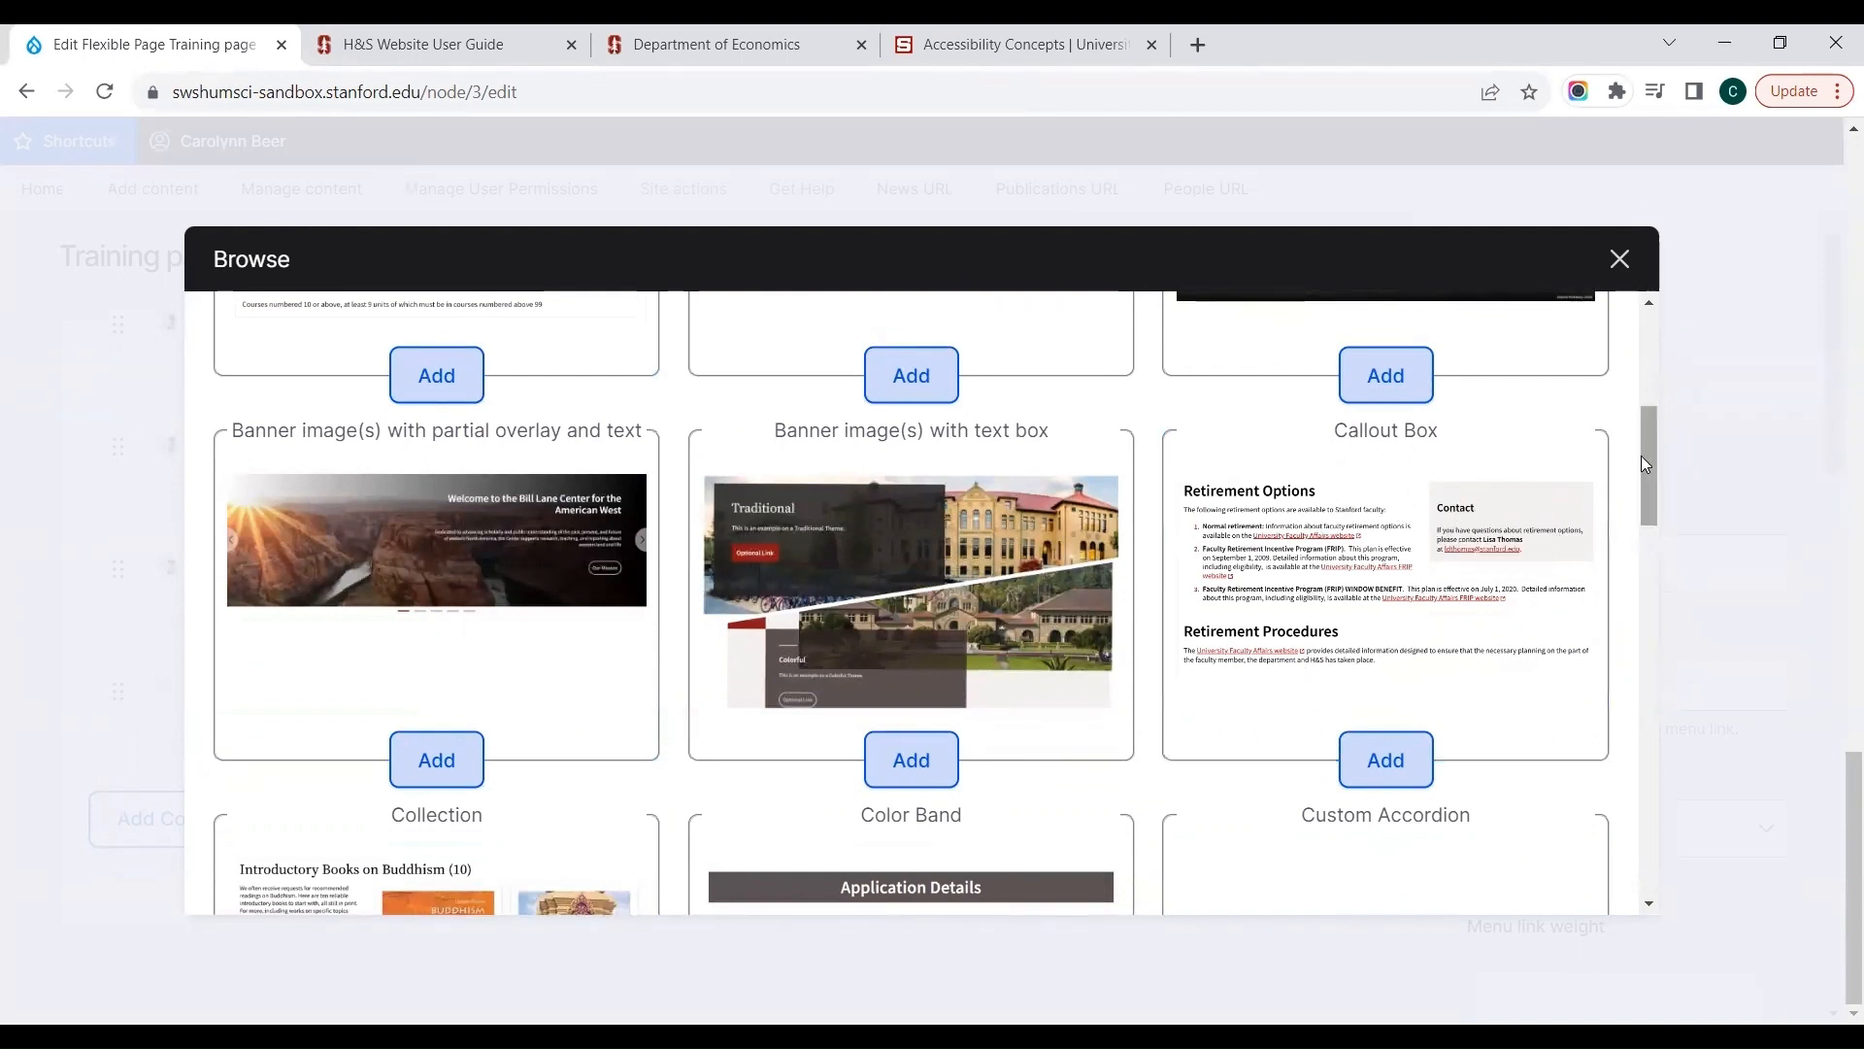
left_click_drag(1643, 464, 1641, 552)
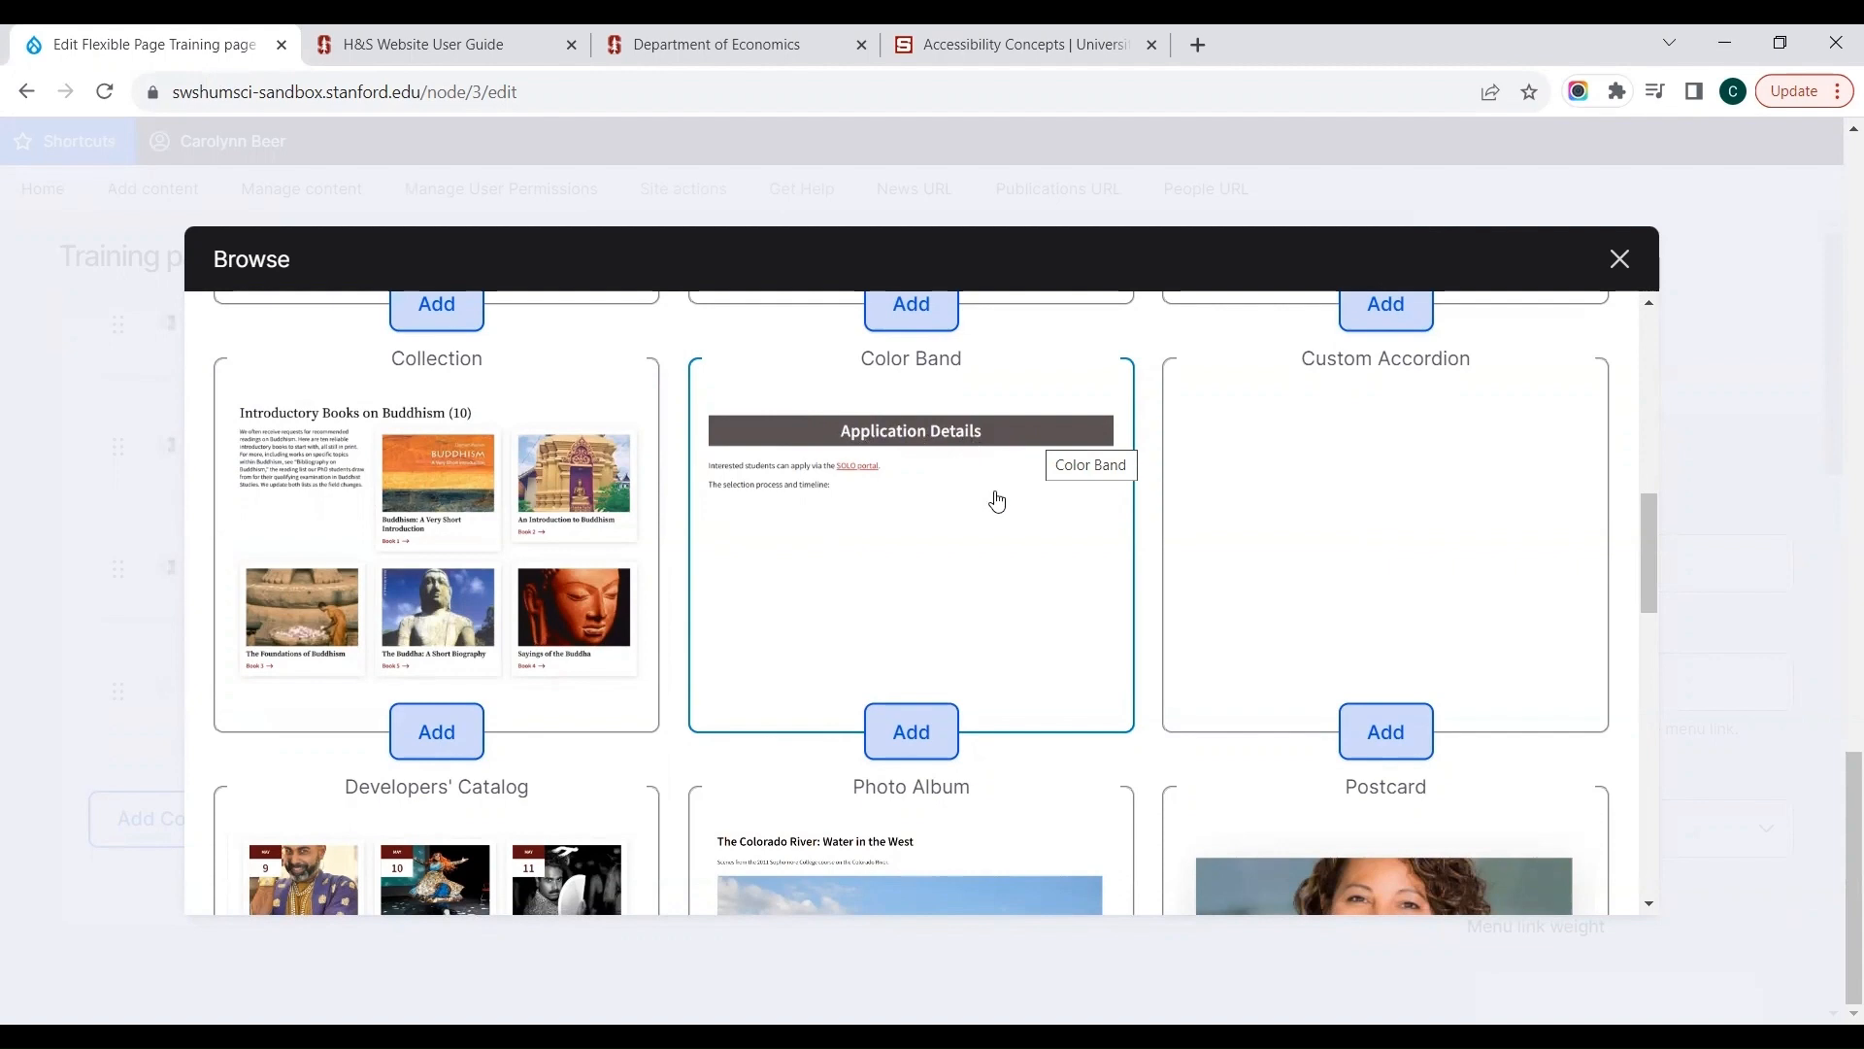
left_click_drag(1649, 550, 1639, 632)
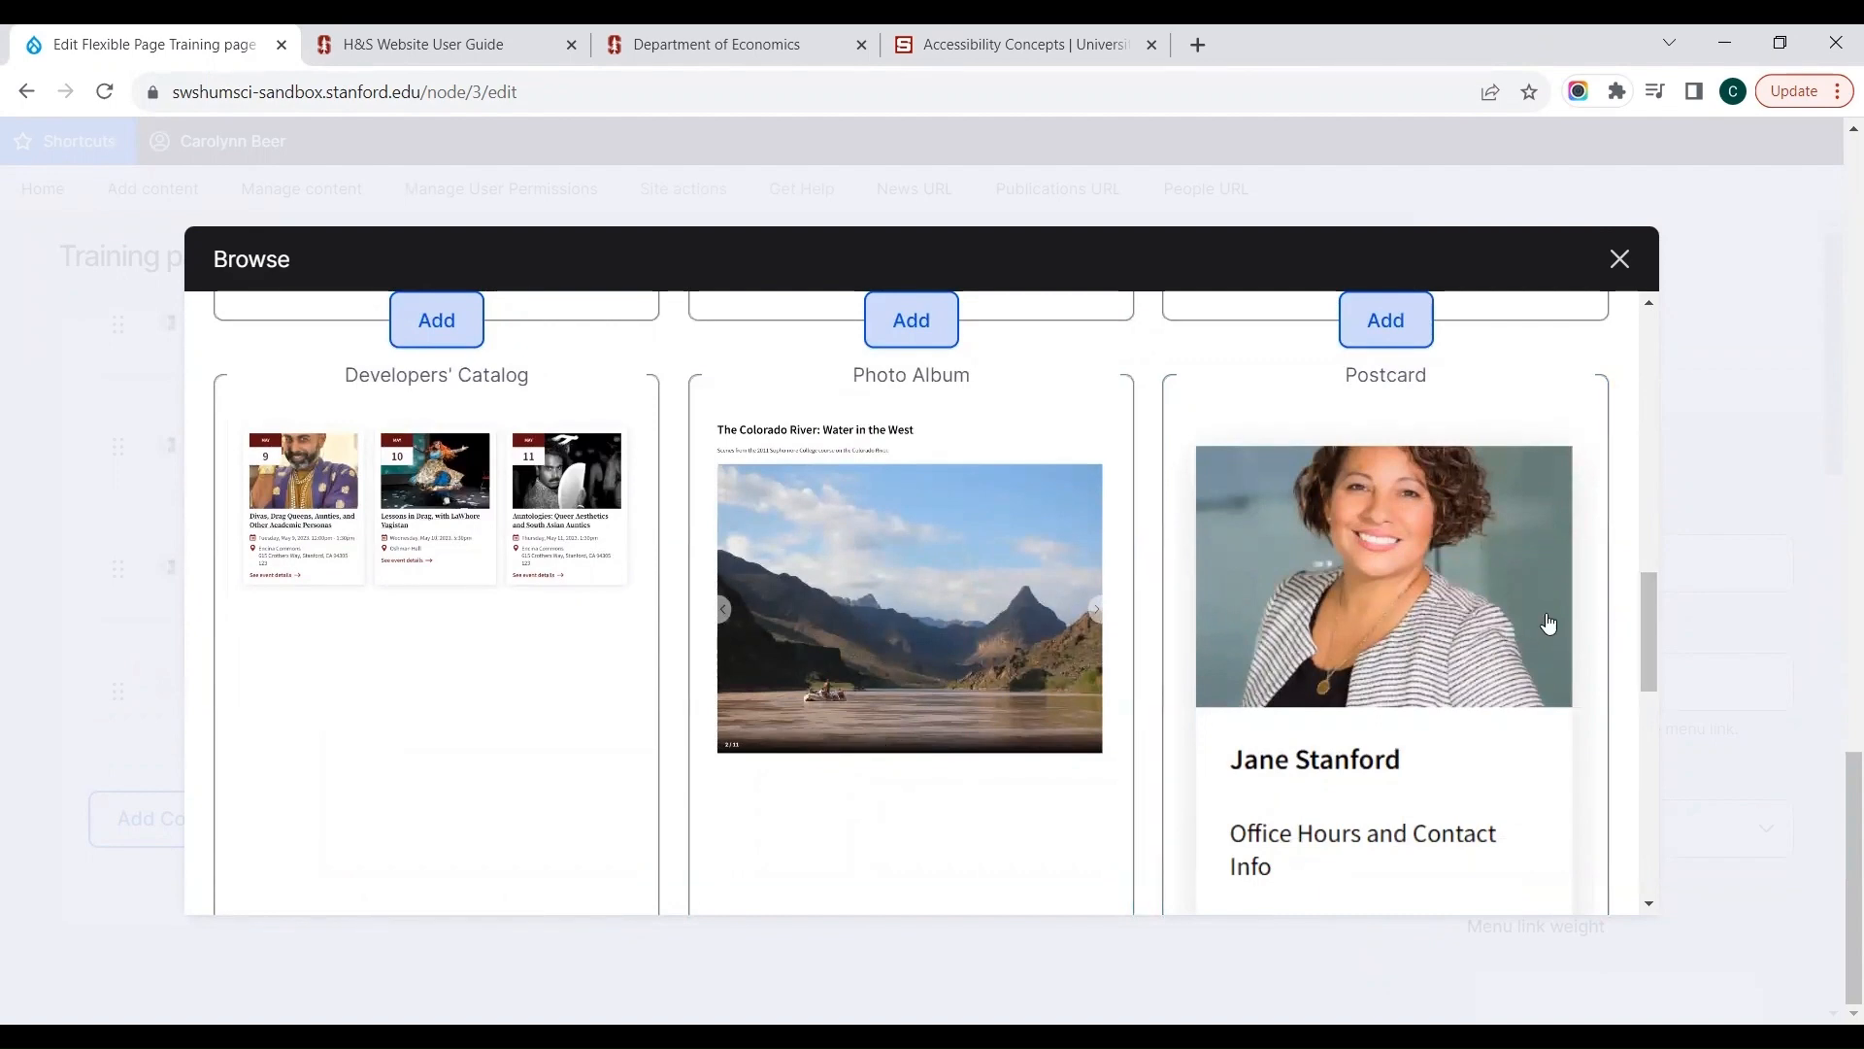
left_click_drag(1643, 585, 1638, 735)
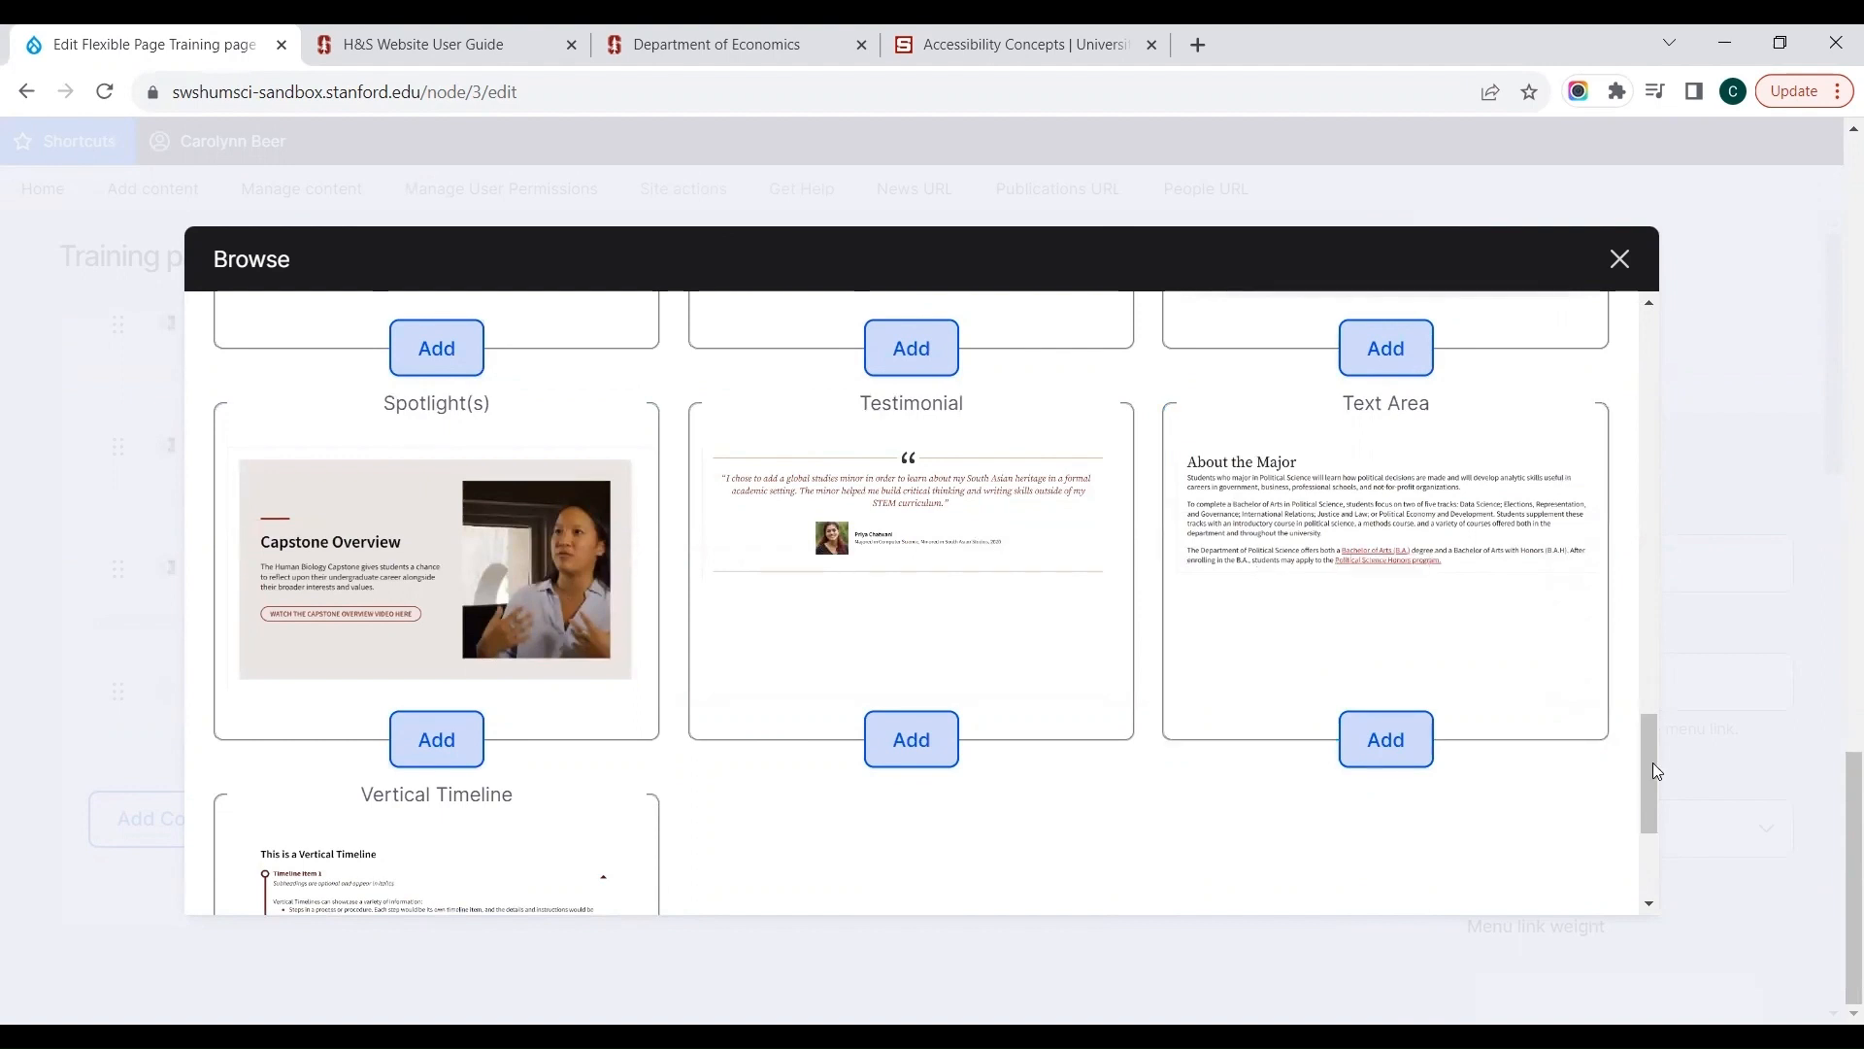
left_click_drag(1649, 761, 1644, 836)
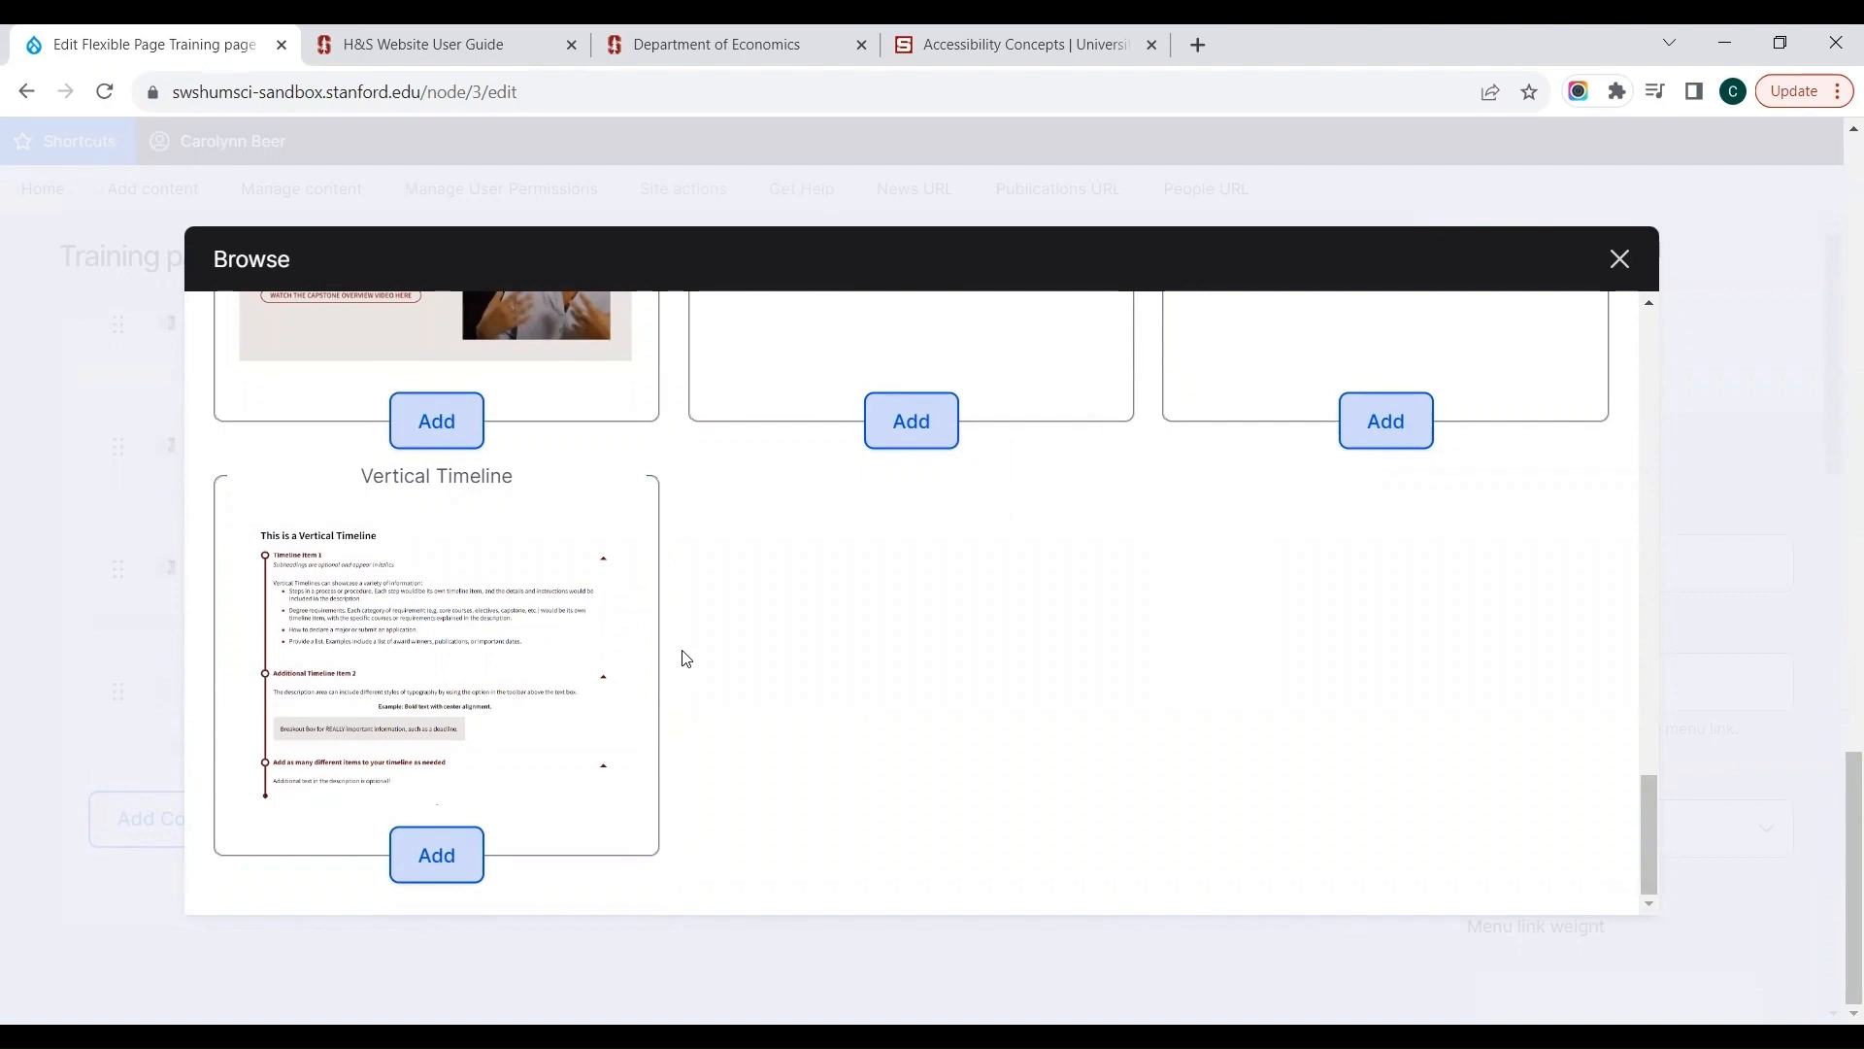
left_click(1617, 258)
Step: Start a new Flexible Page and title it "Sample Flexible Page"
scroll(1838, 293, "up", 10)
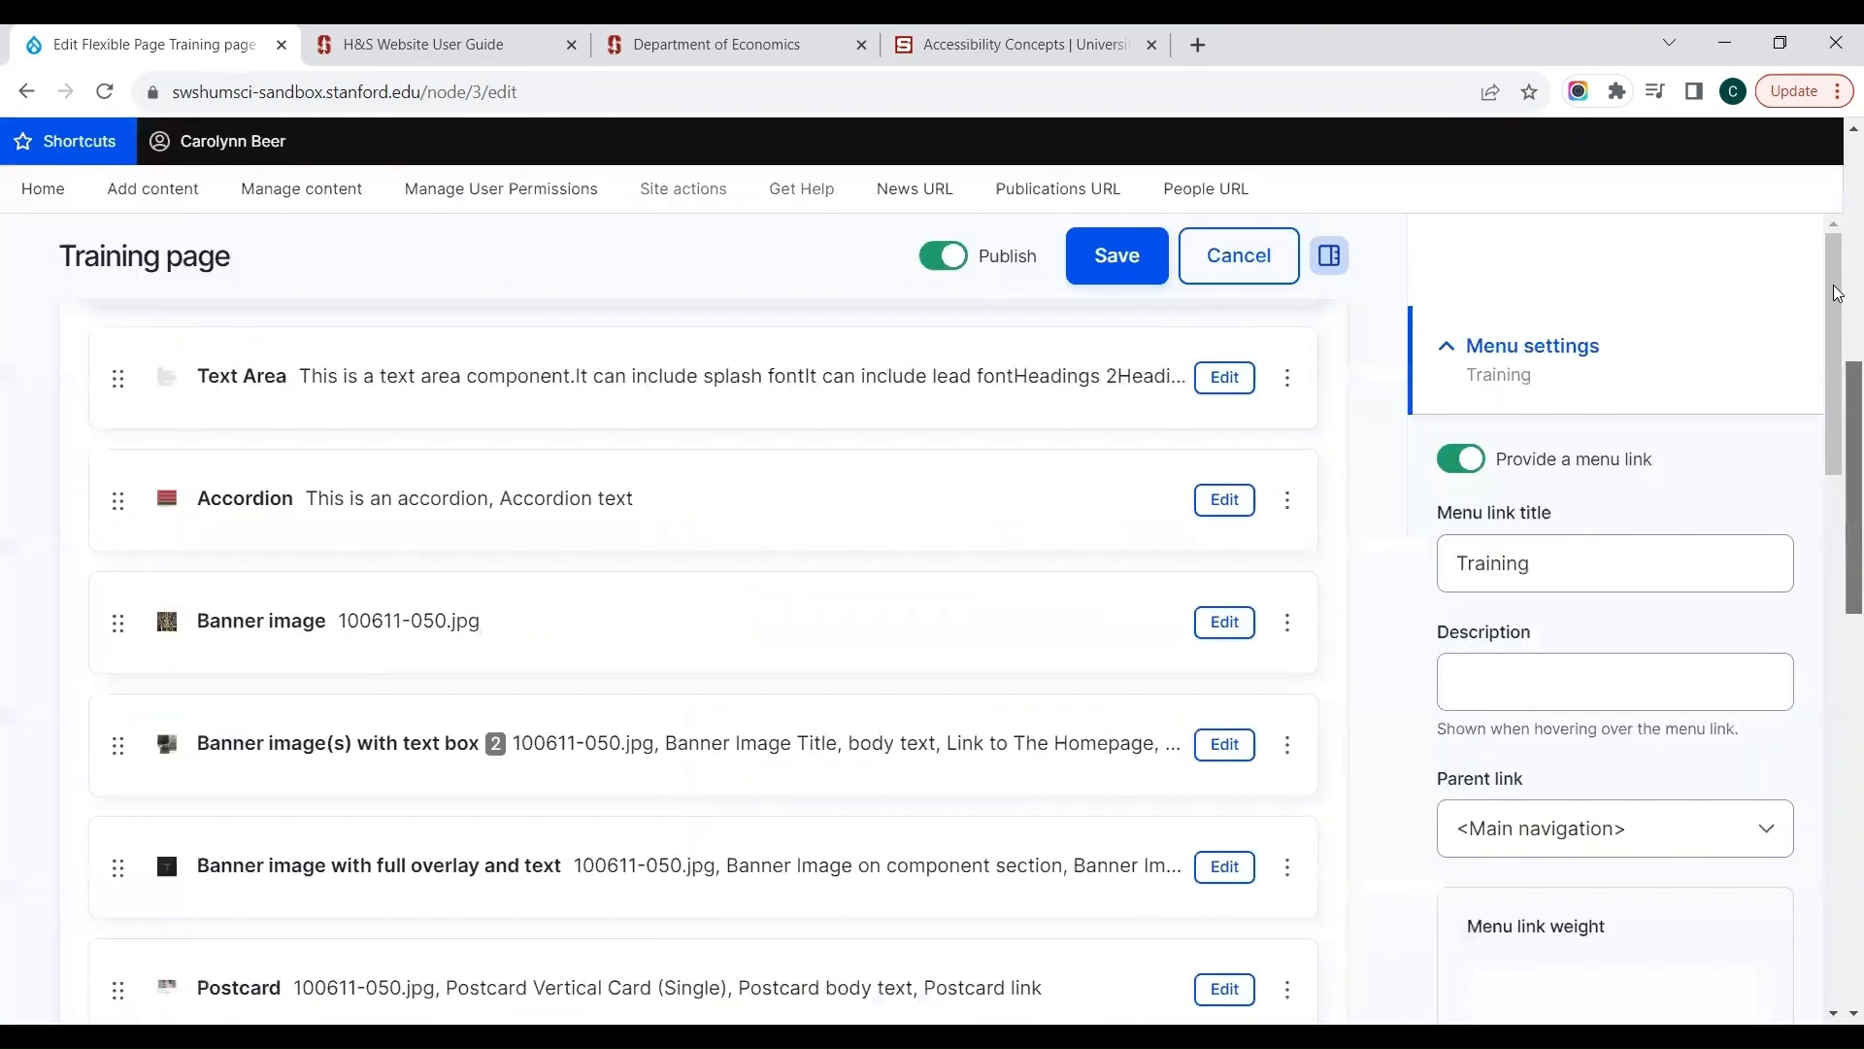
scroll(1838, 293, "up", 5)
scroll(1838, 238, "up", 3)
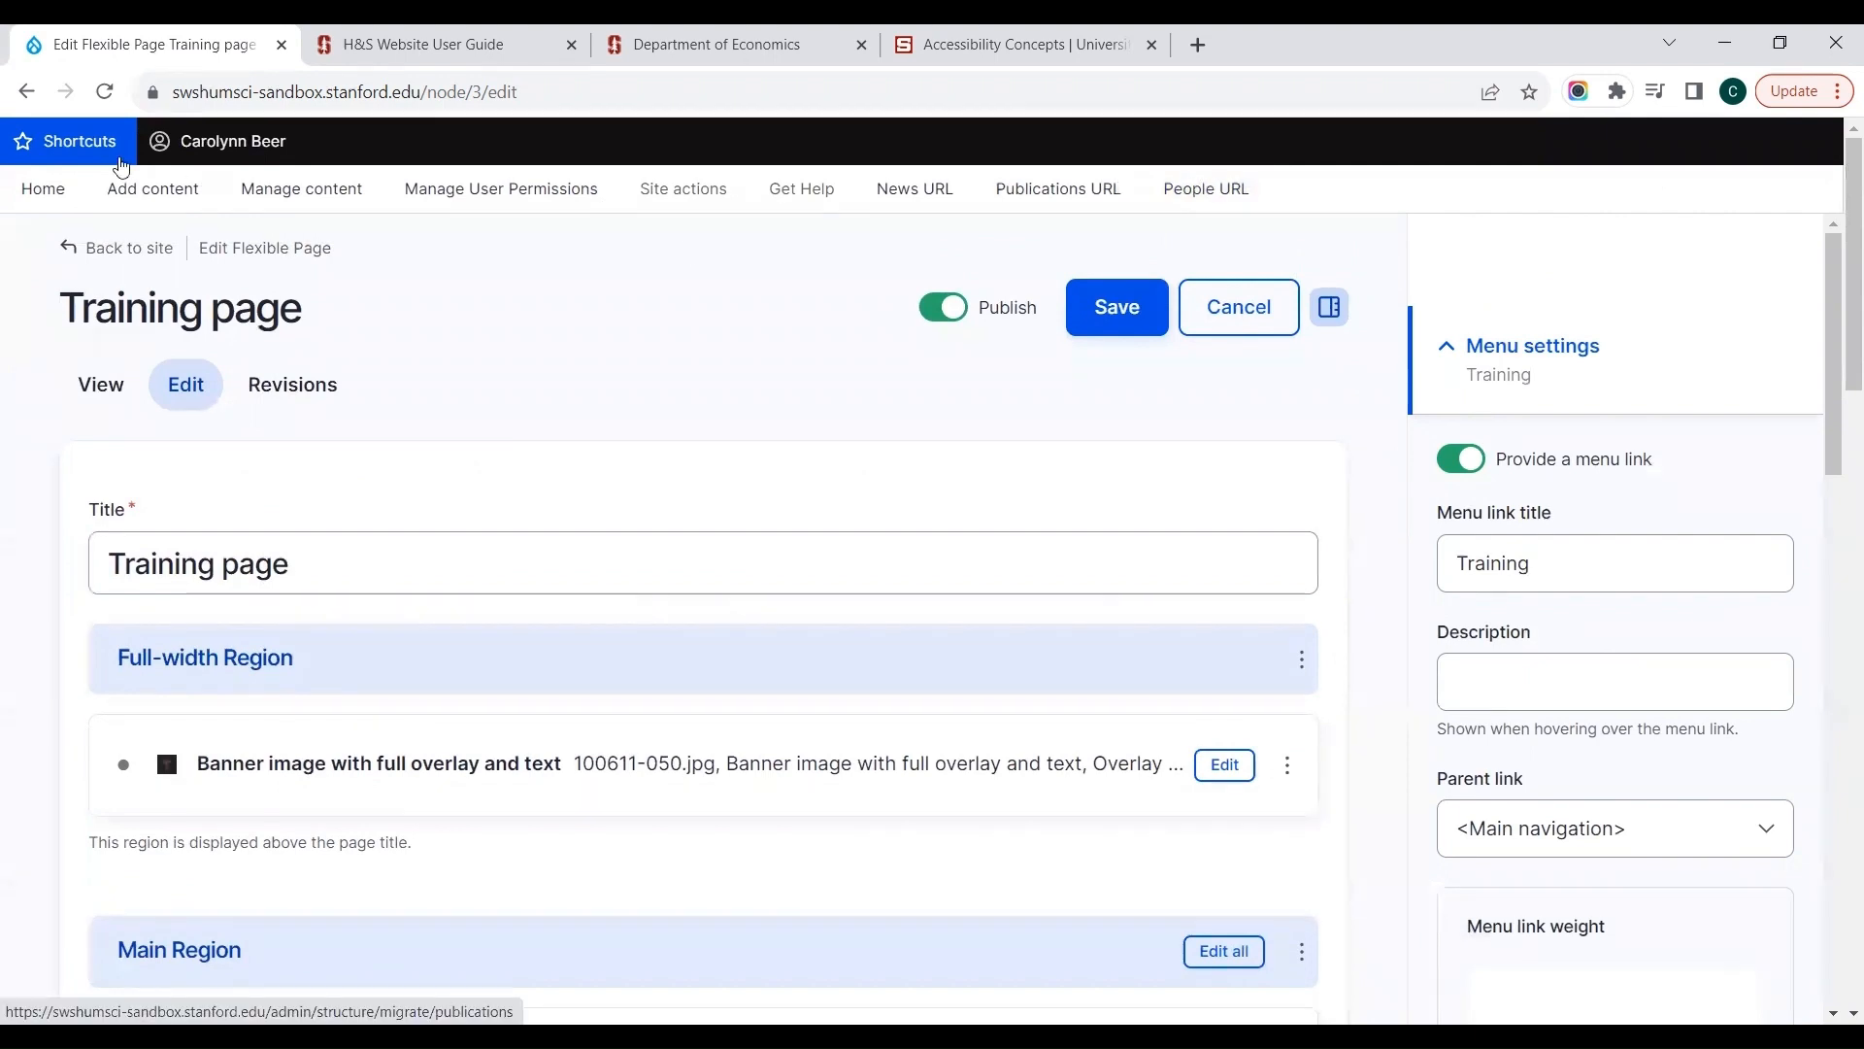
mouse_move(140, 188)
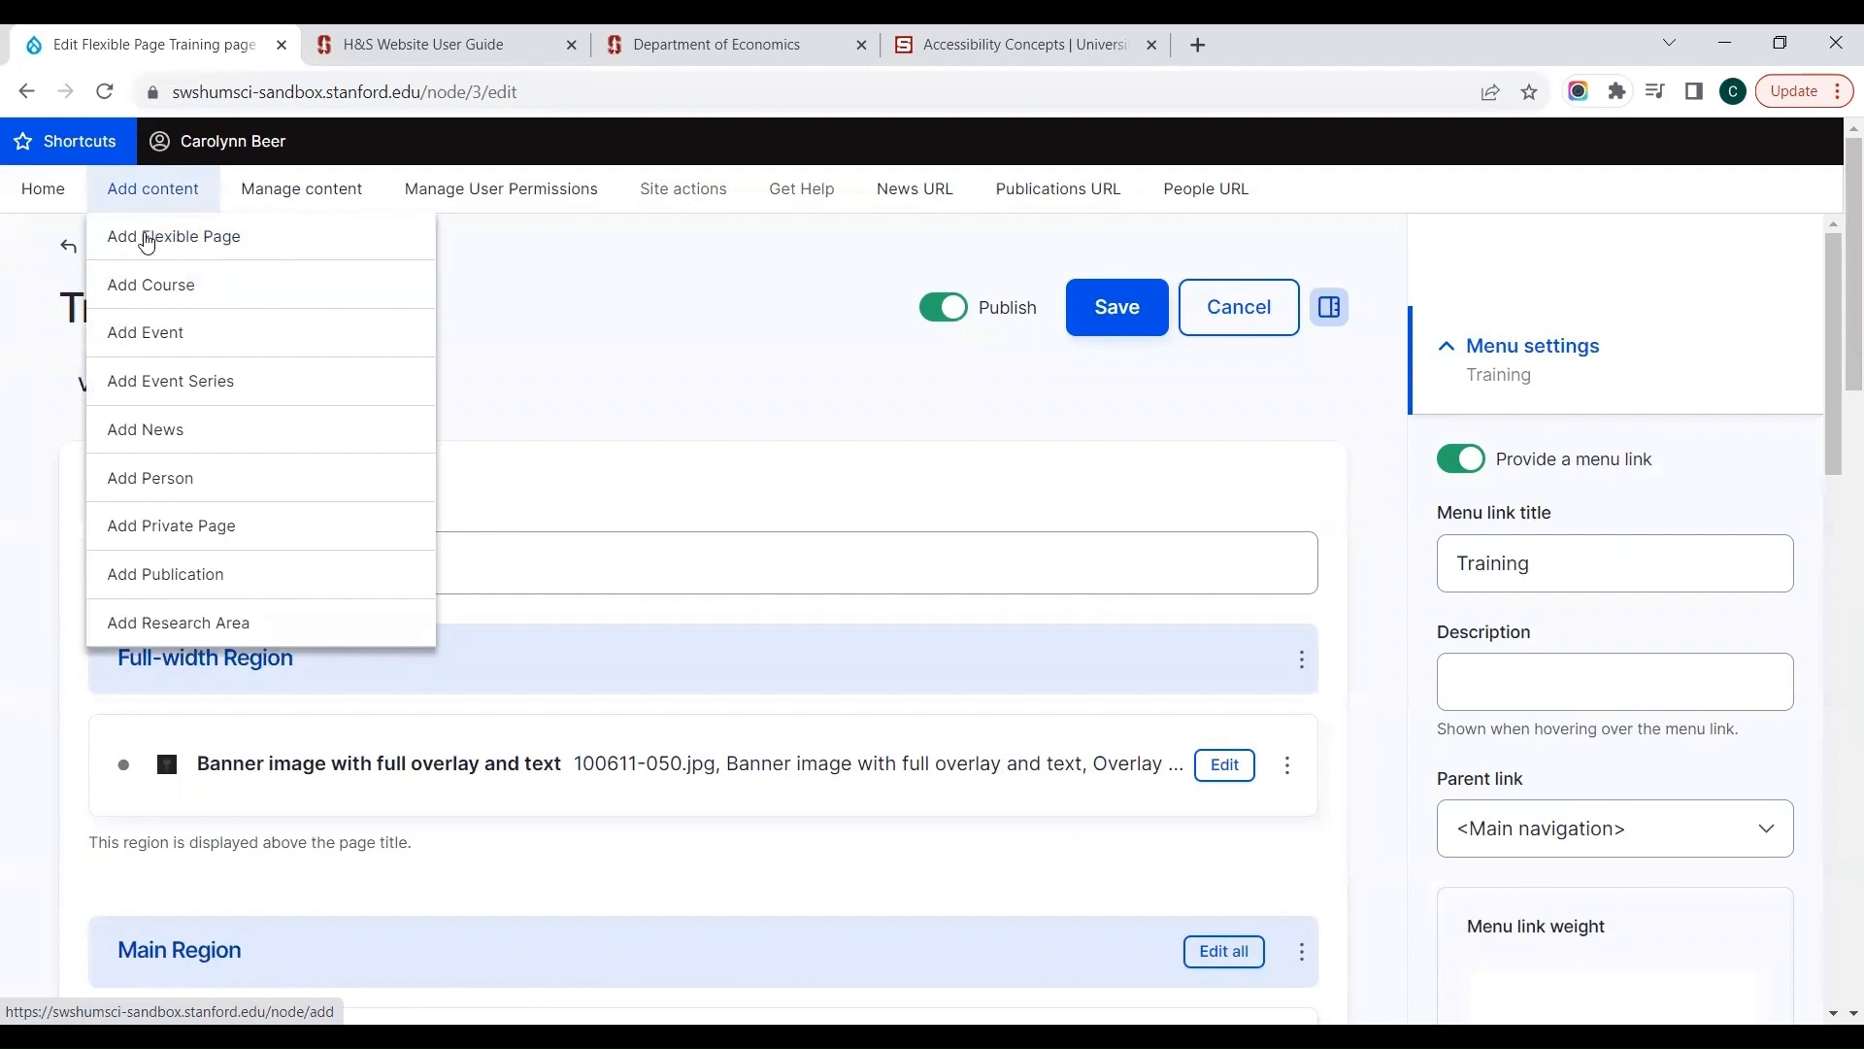
left_click(146, 241)
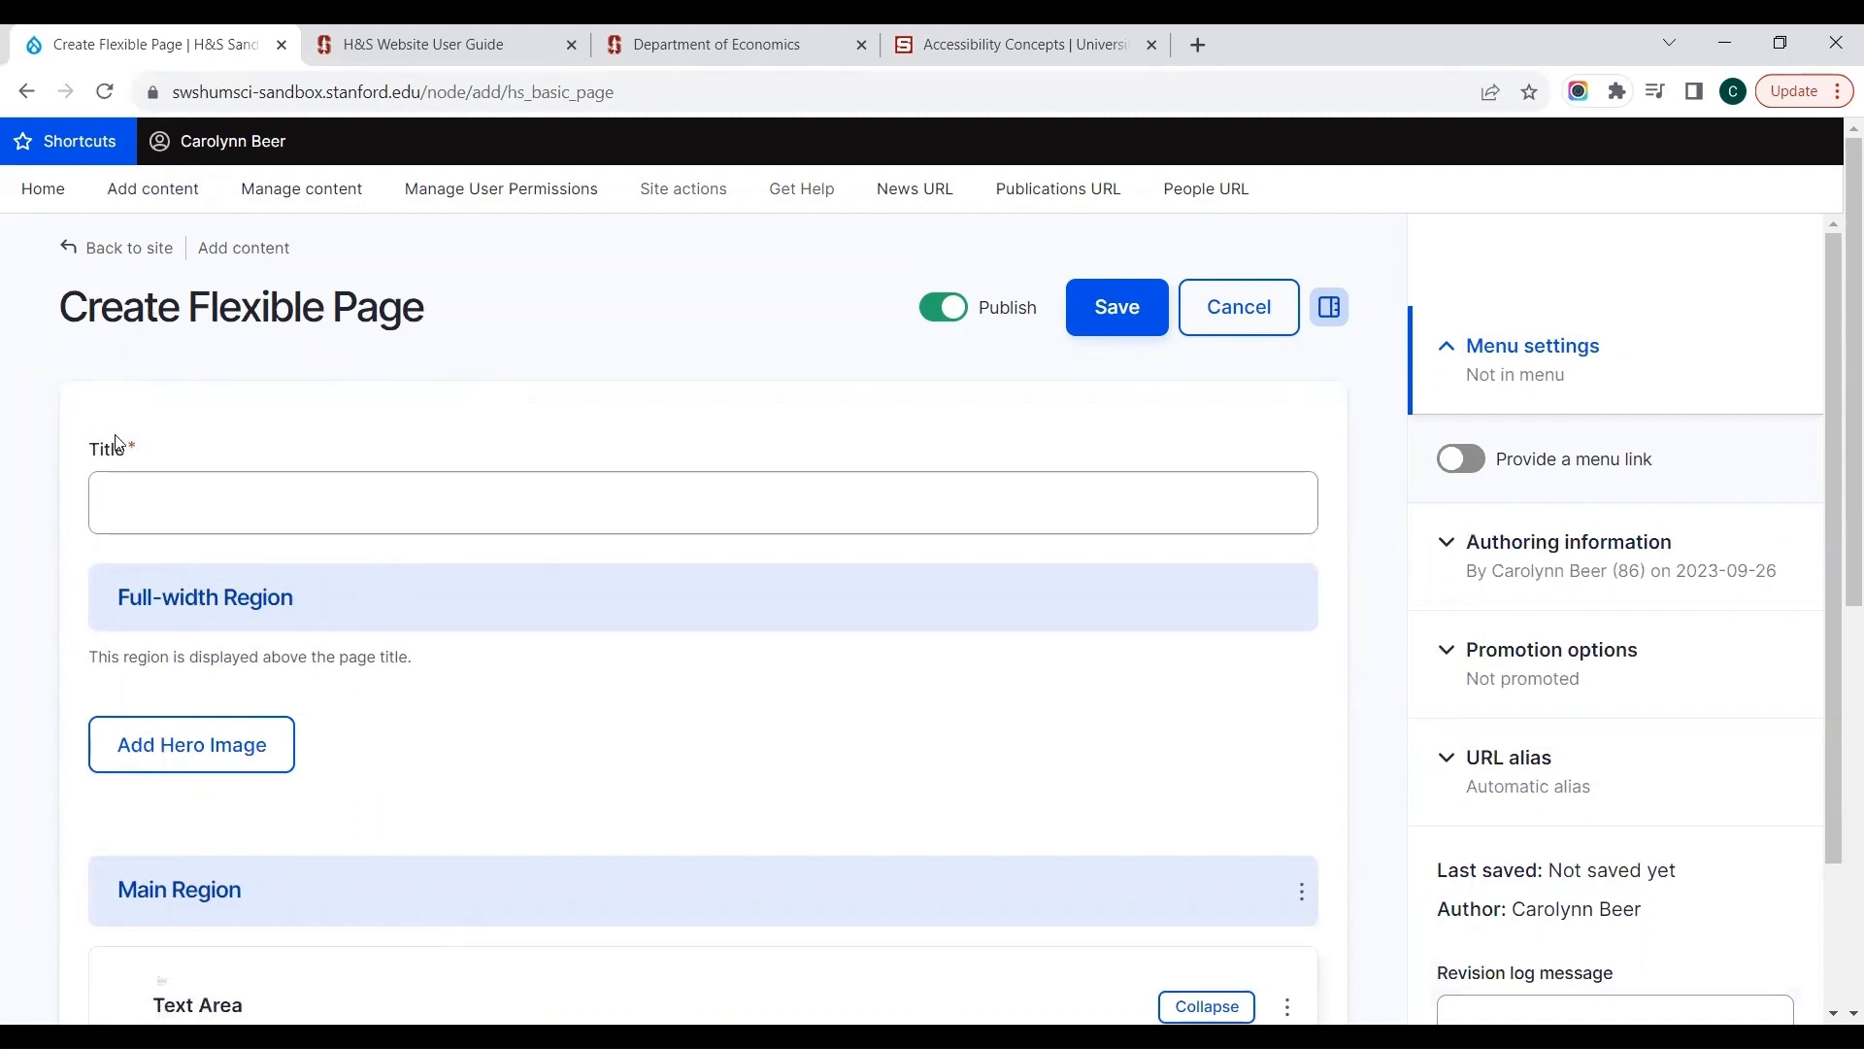
left_click(134, 505)
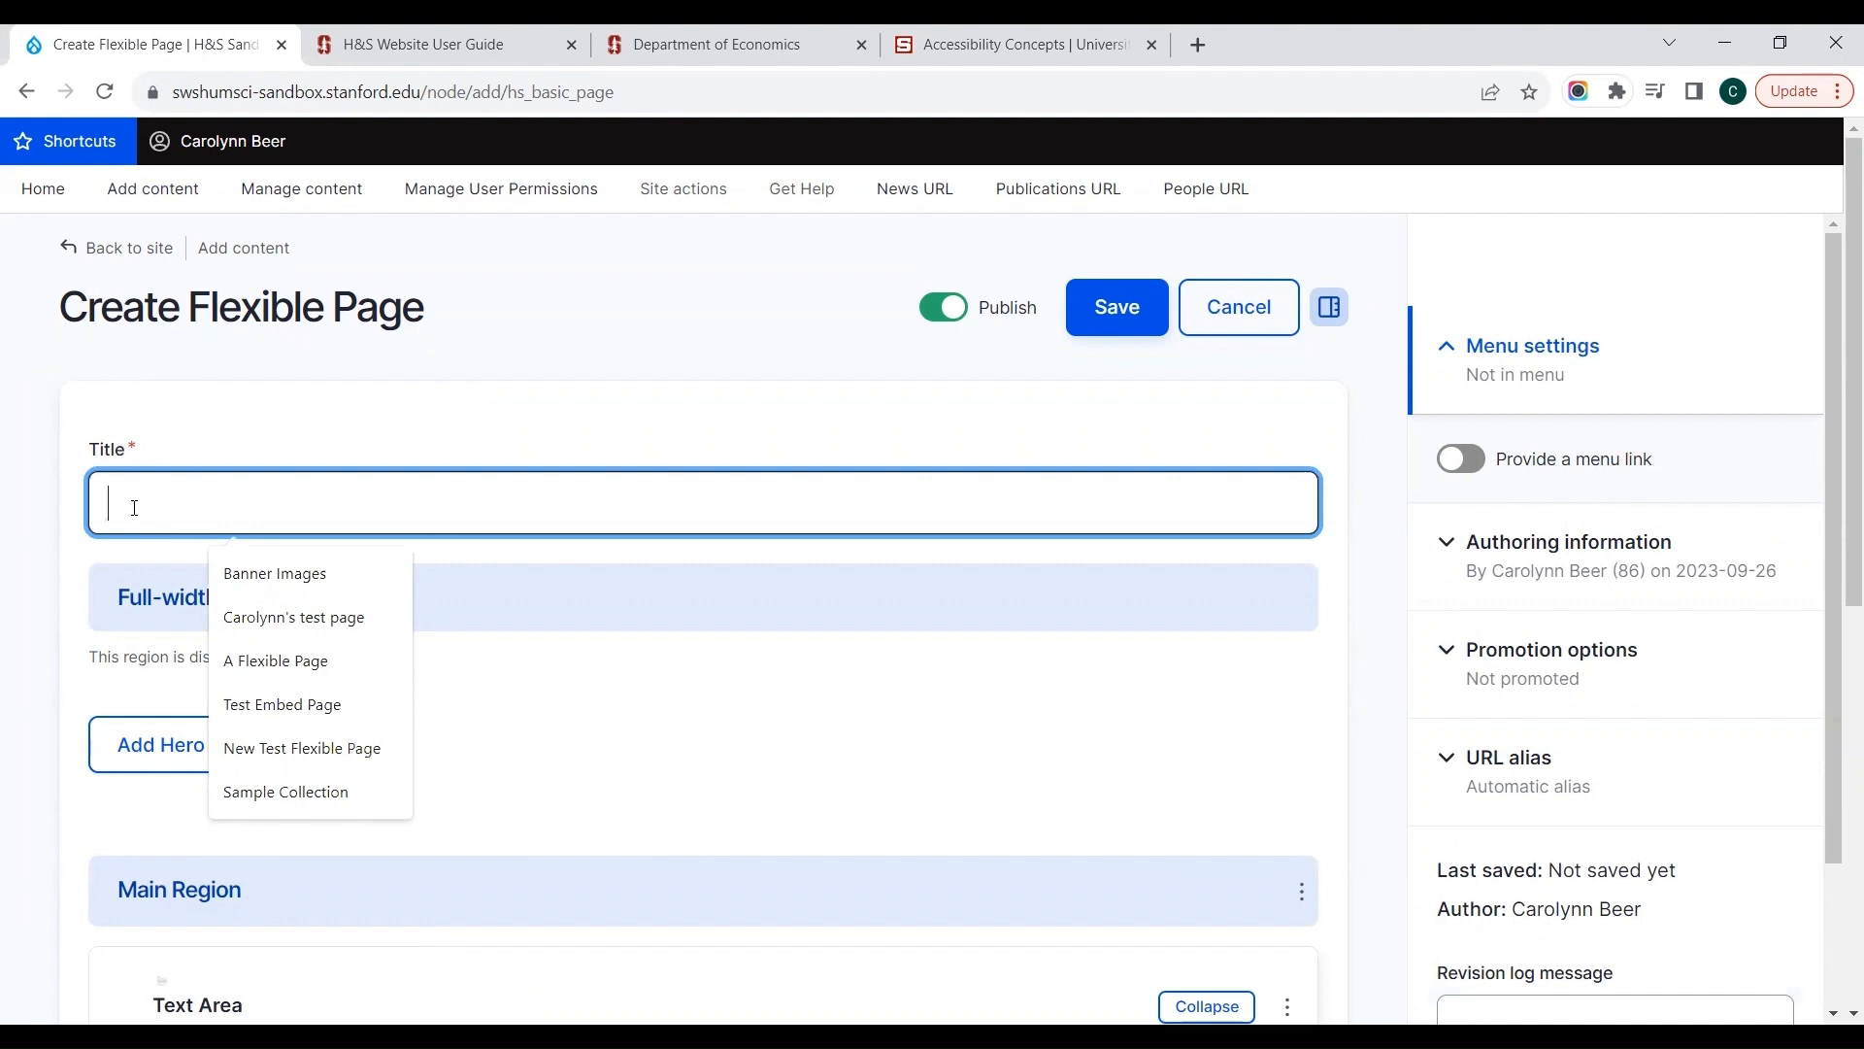
type("Sample Flexible")
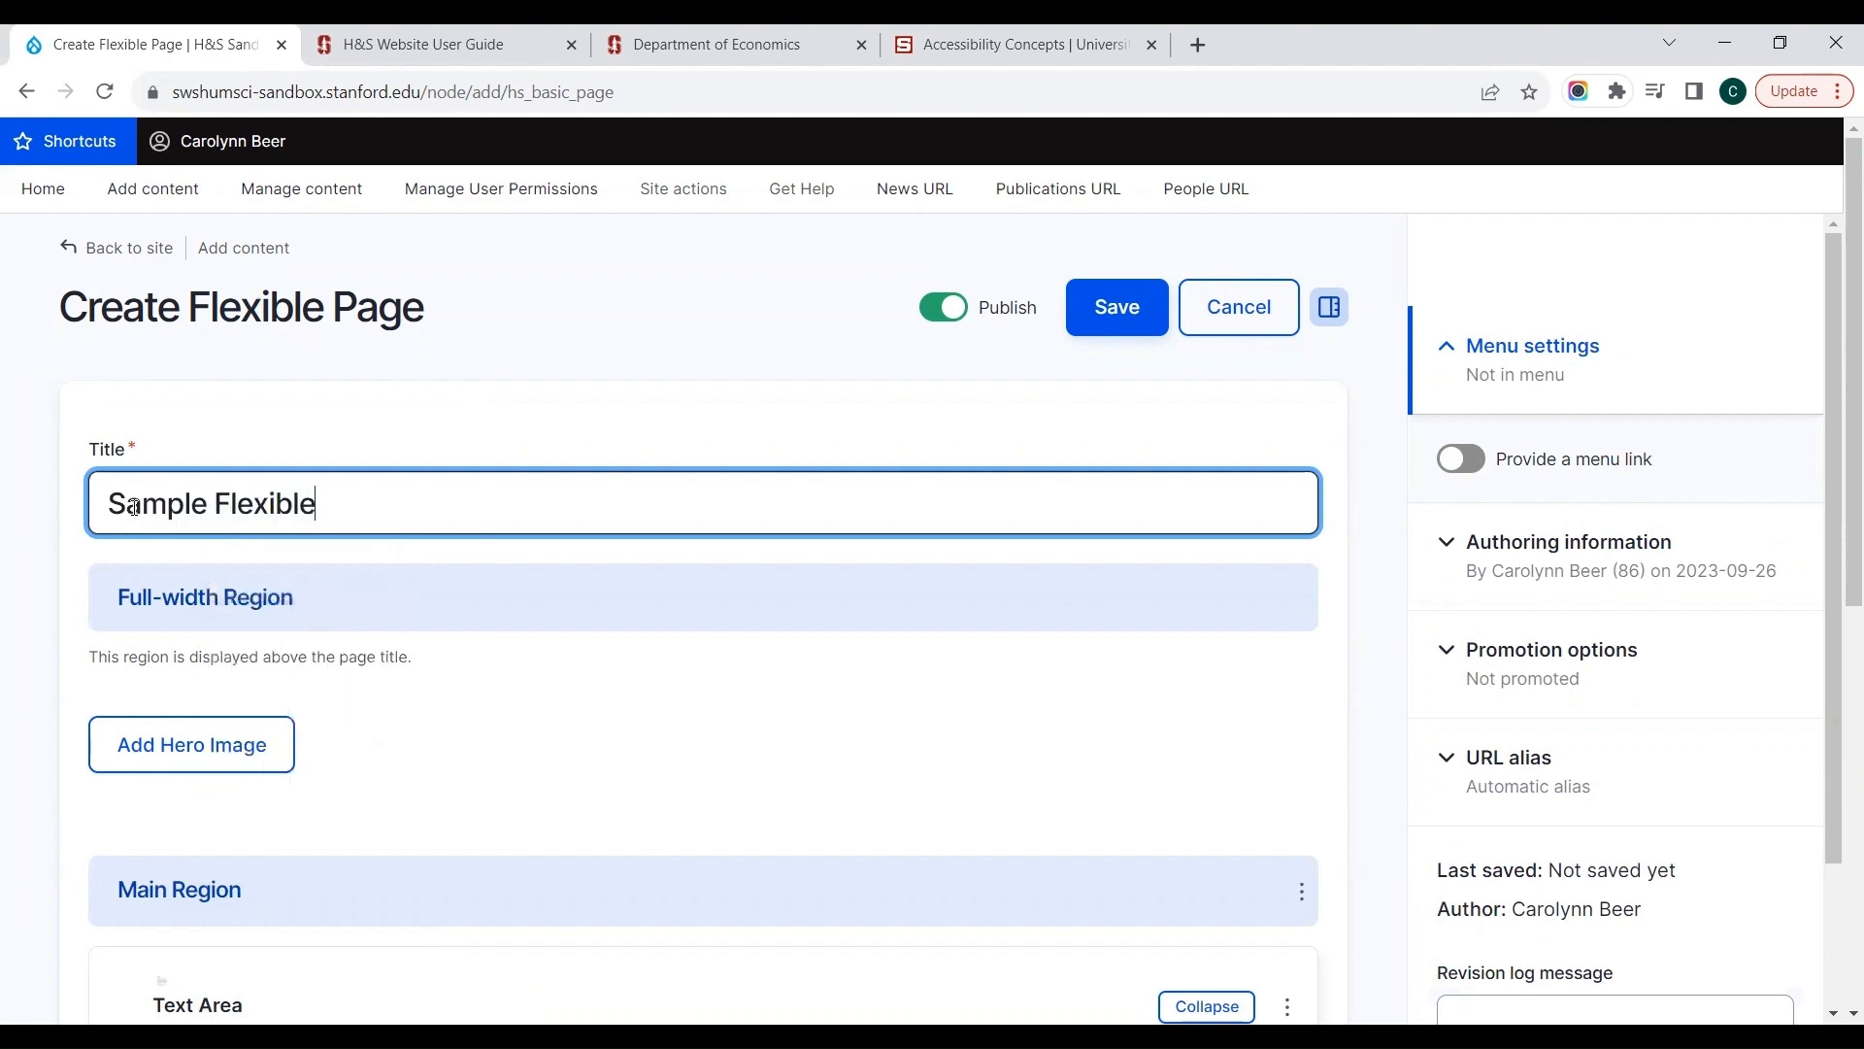
type(" Page")
left_click(238, 668)
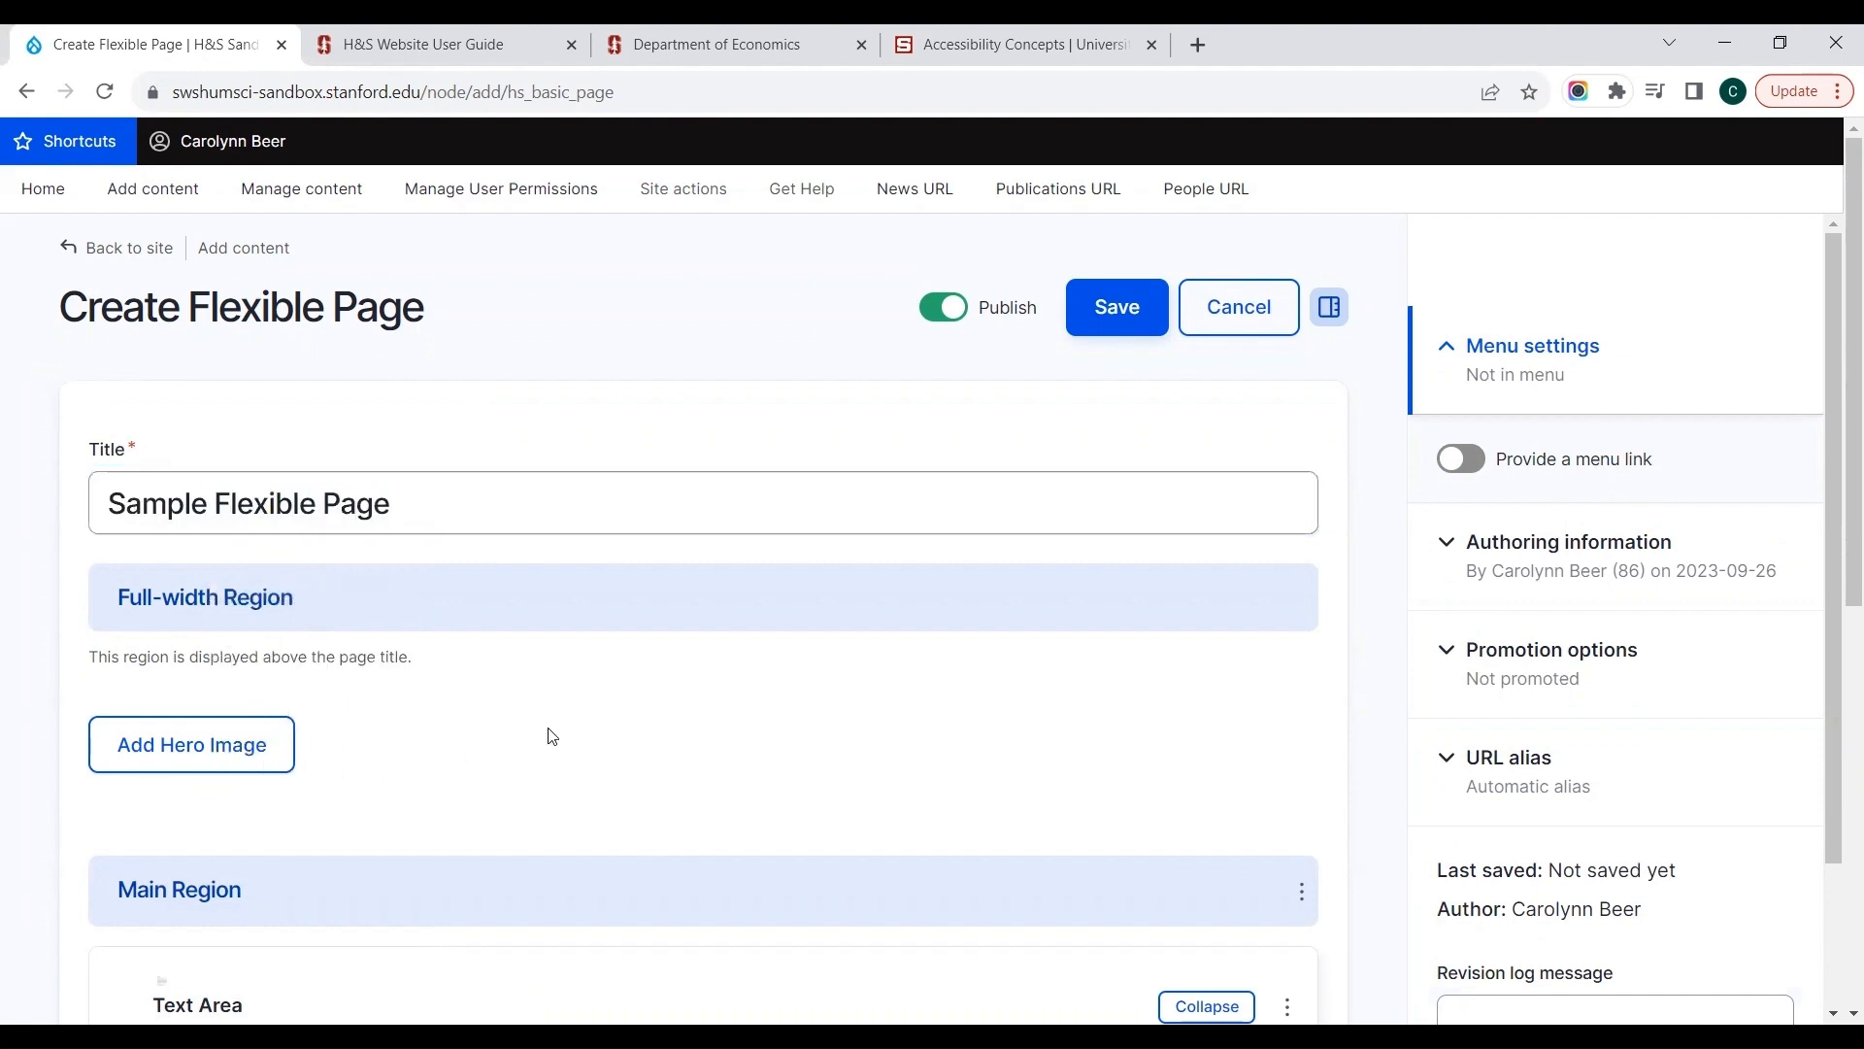
Step: Add a "Banner image(s) with partial overlay and text" hero component to the Full-width Region
scroll(550, 735, "down", 2)
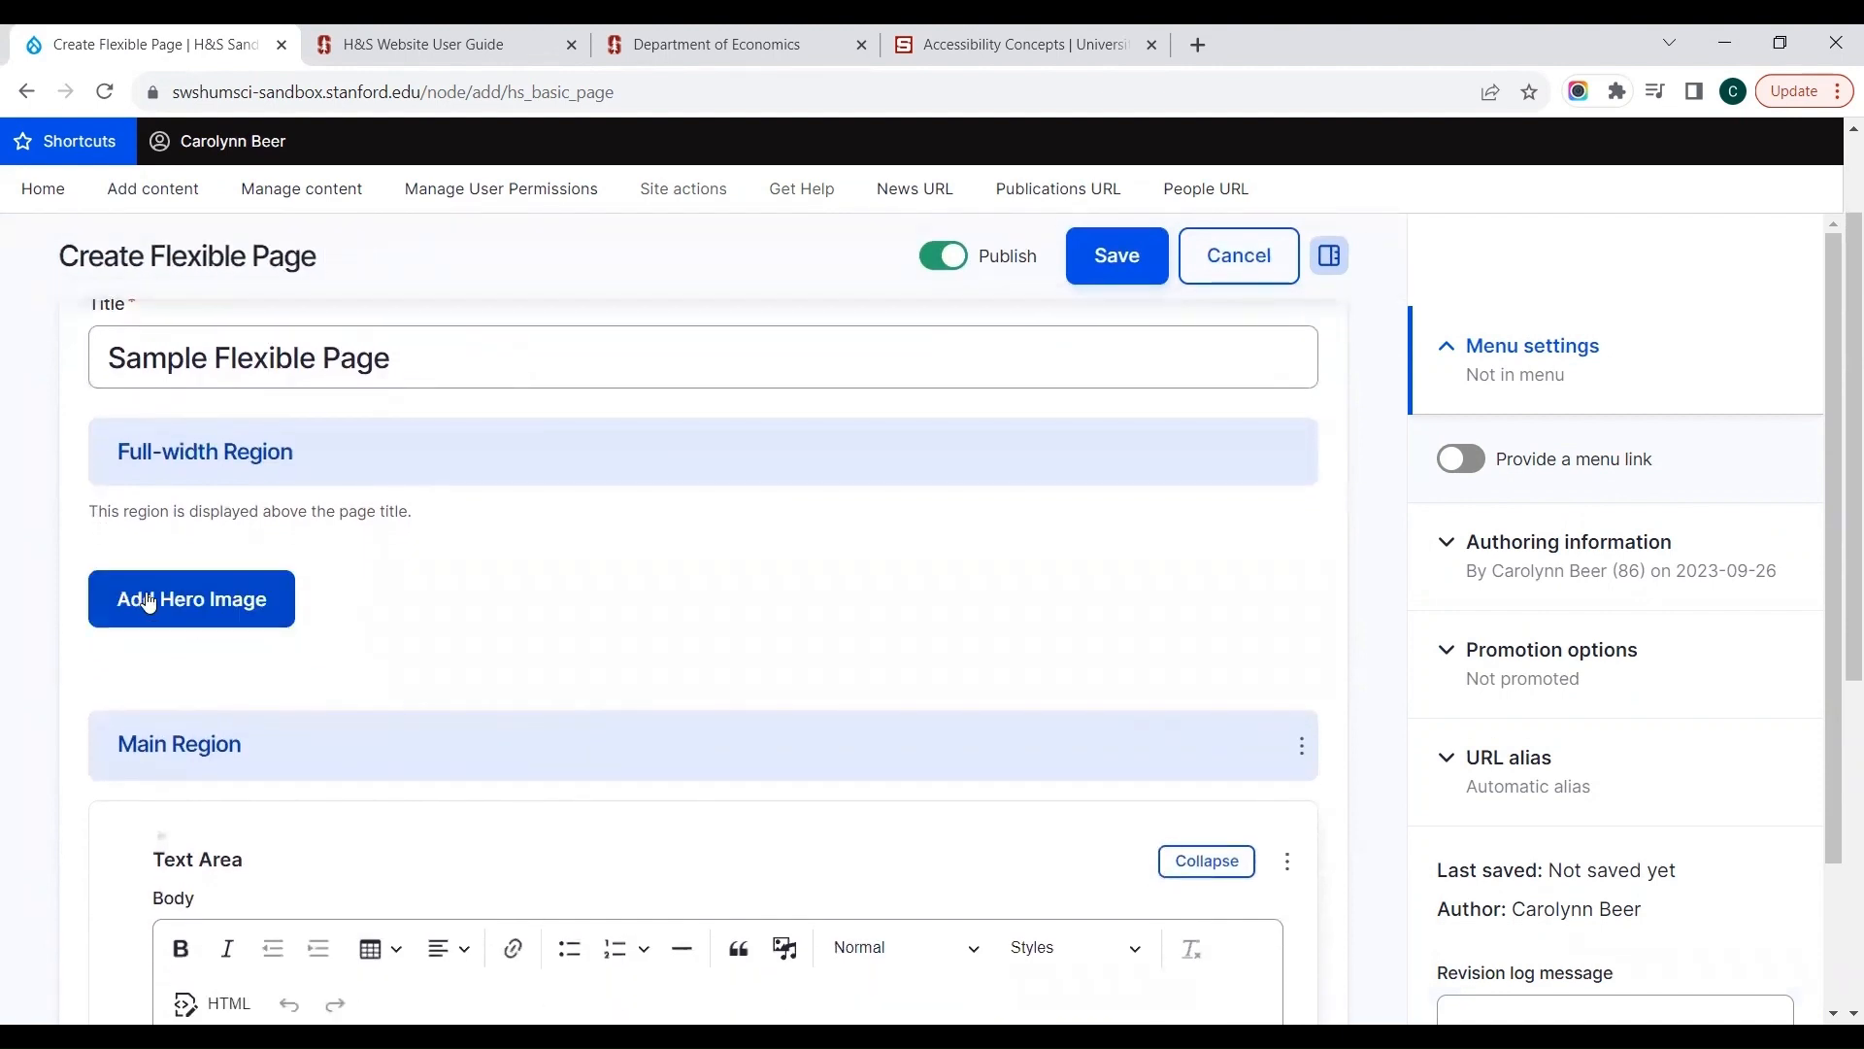
left_click(148, 602)
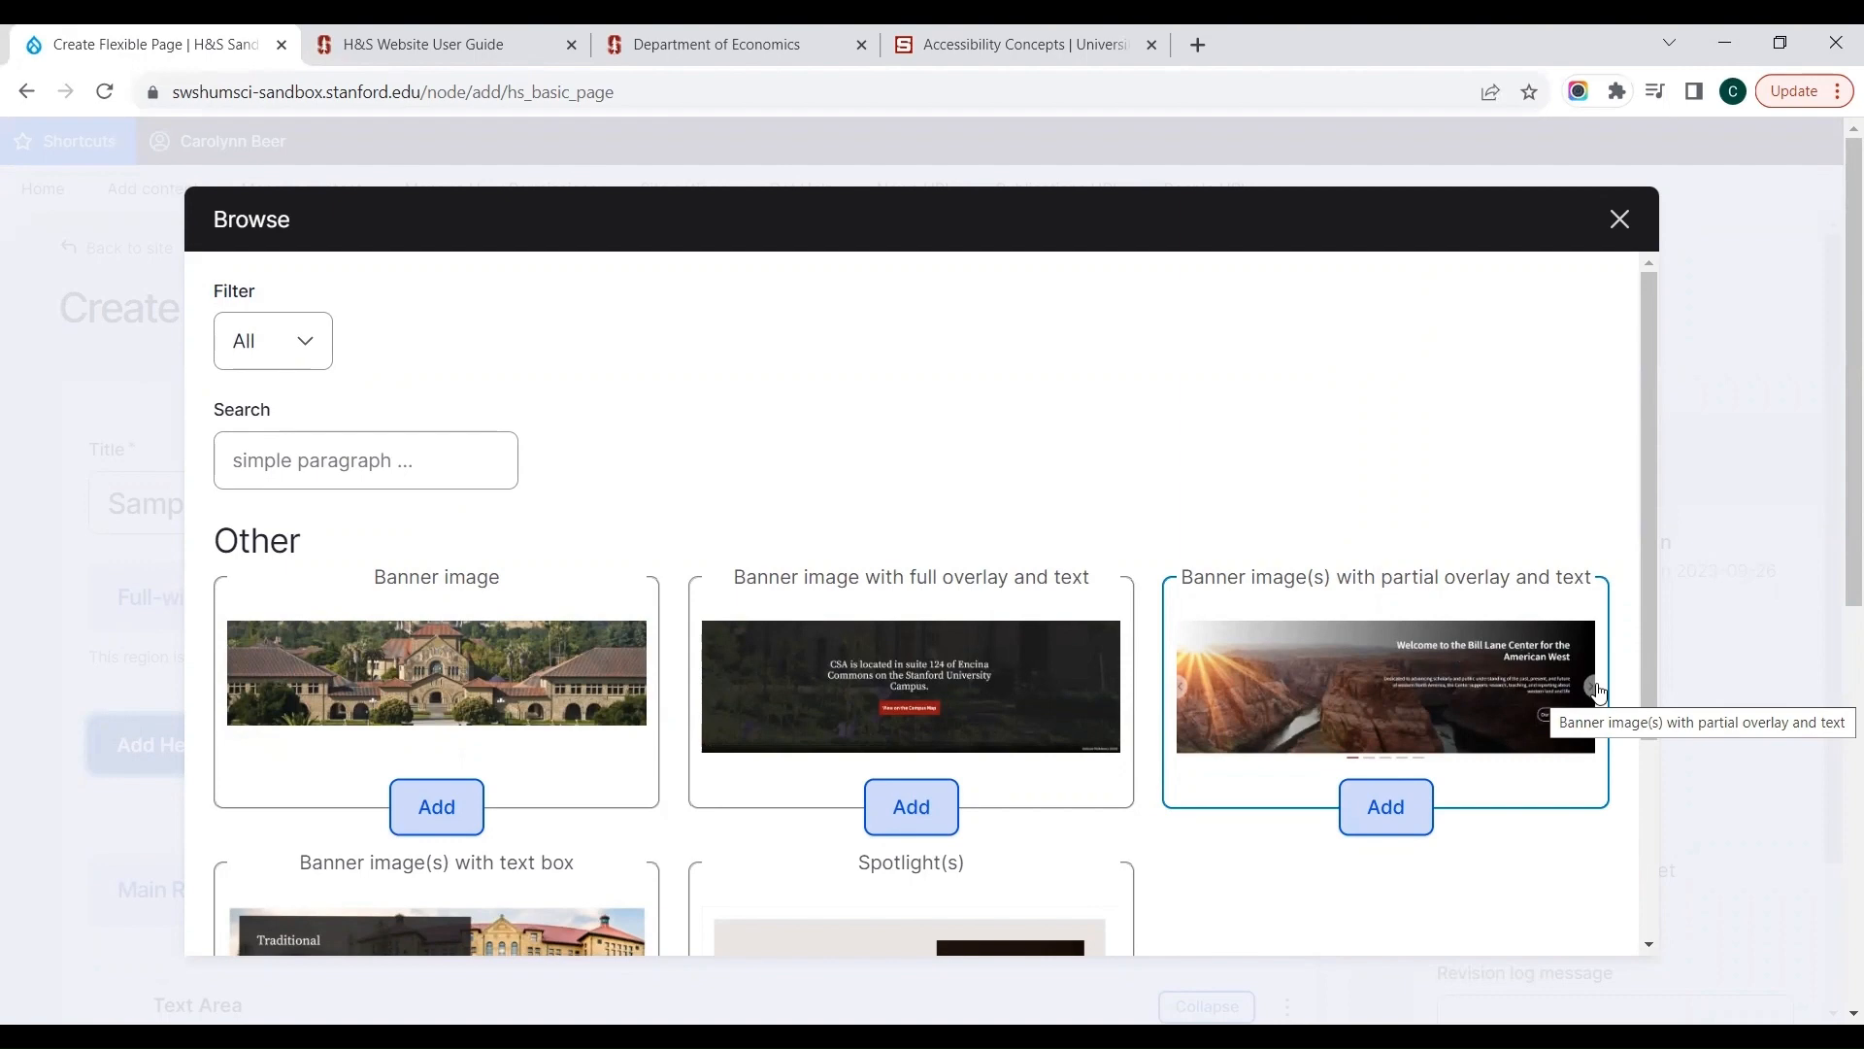
left_click_drag(1652, 624, 1680, 916)
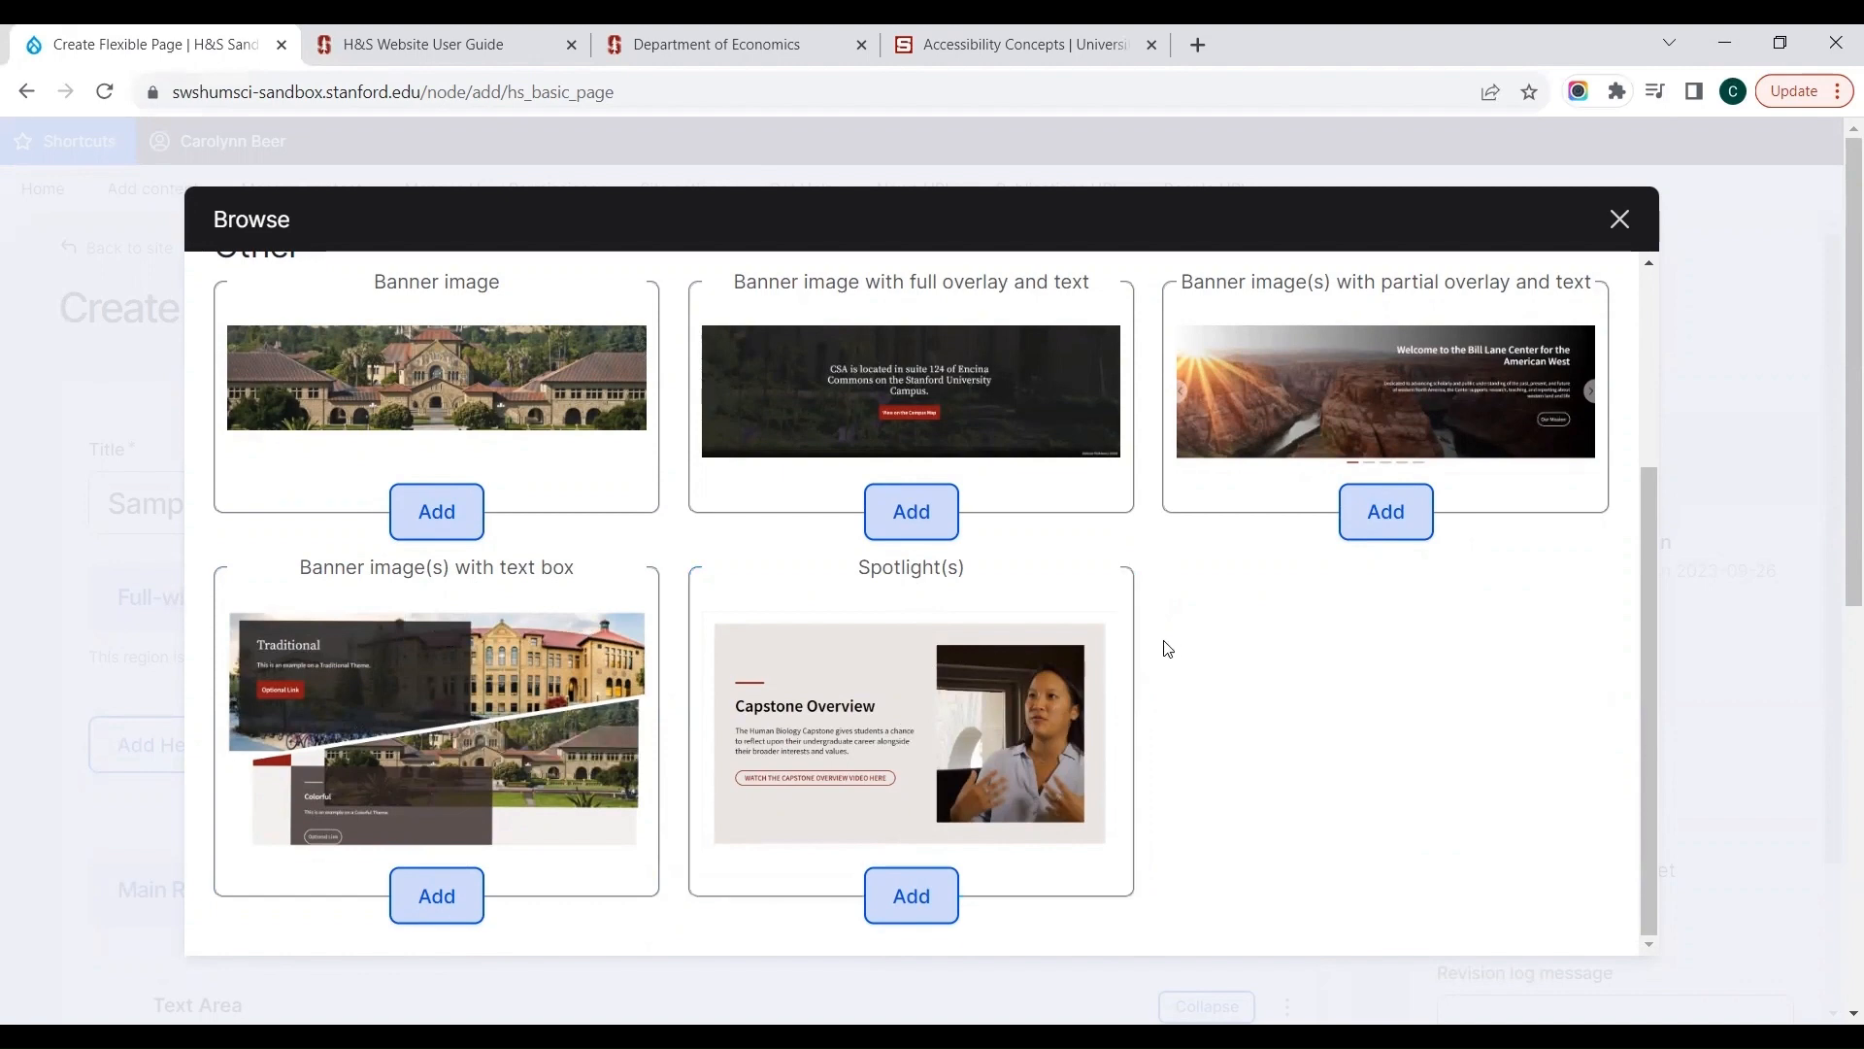
left_click(1374, 524)
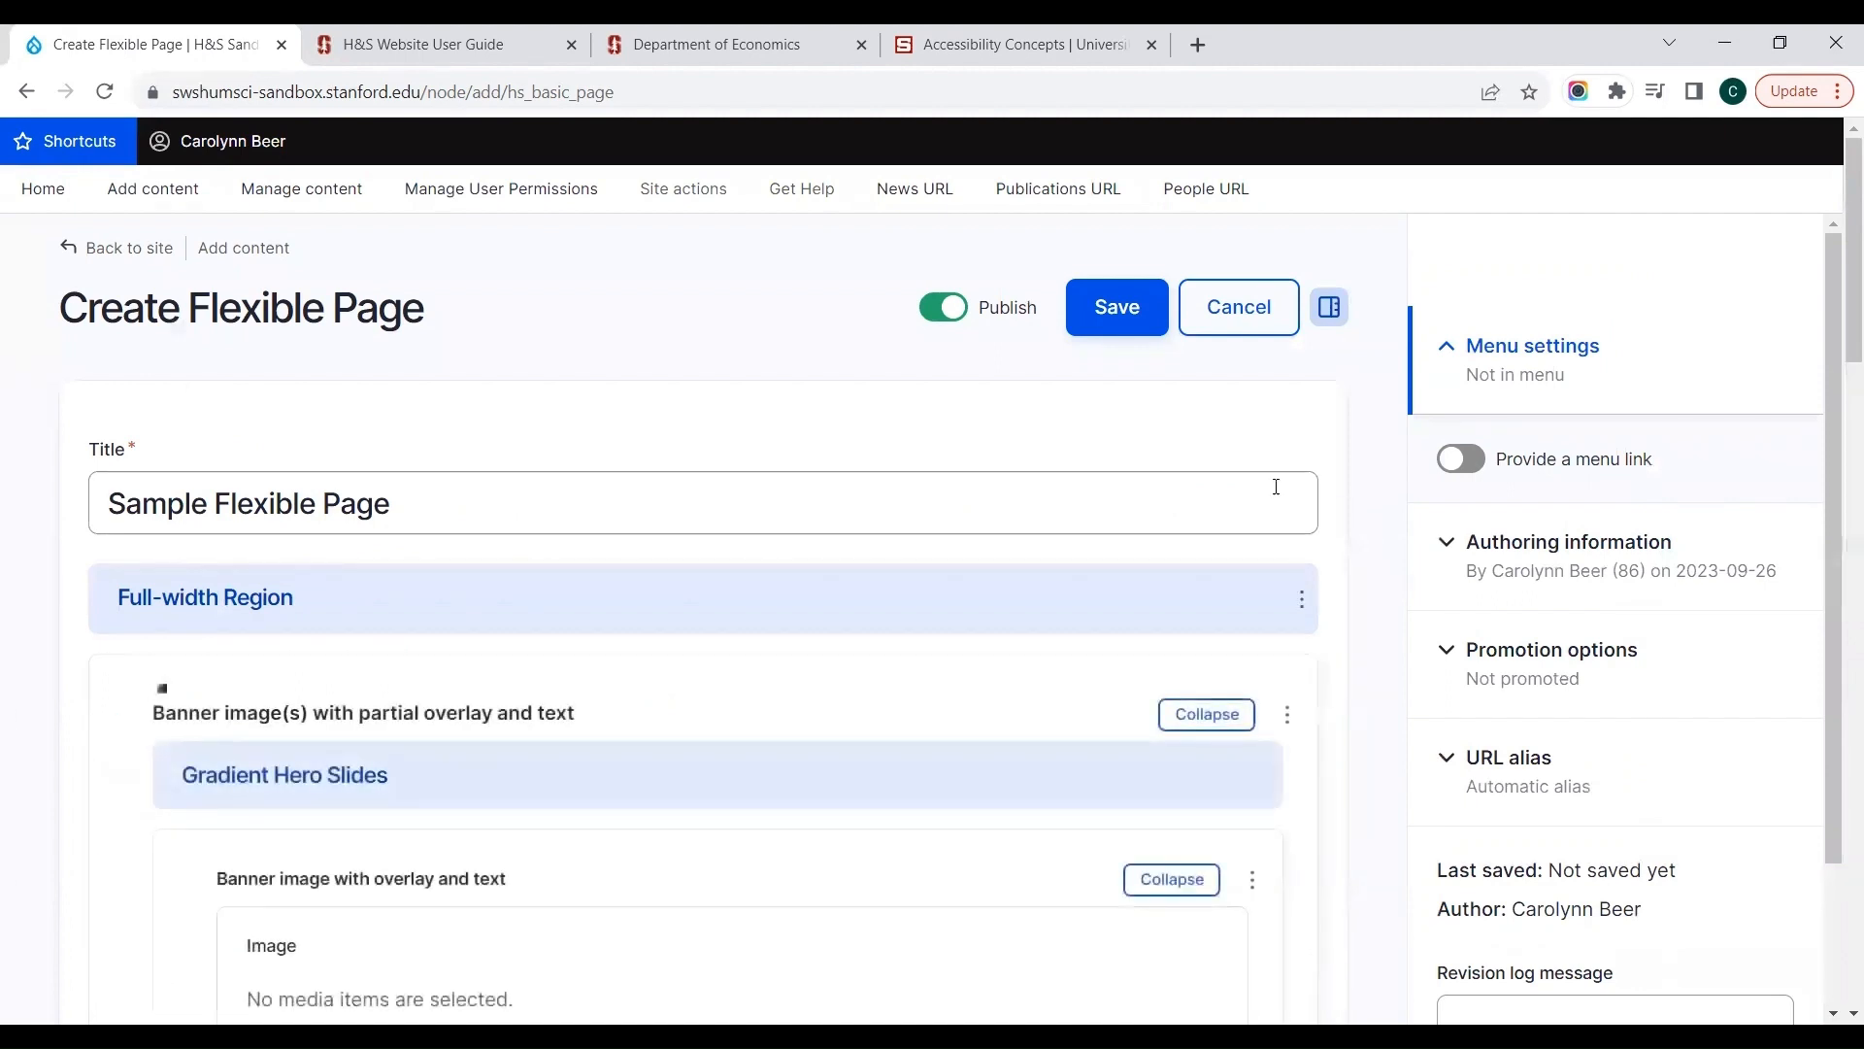
Step: Insert the existing "Moving History Forward" image from the media library into the banner slide
scroll(950, 679, "down", 1)
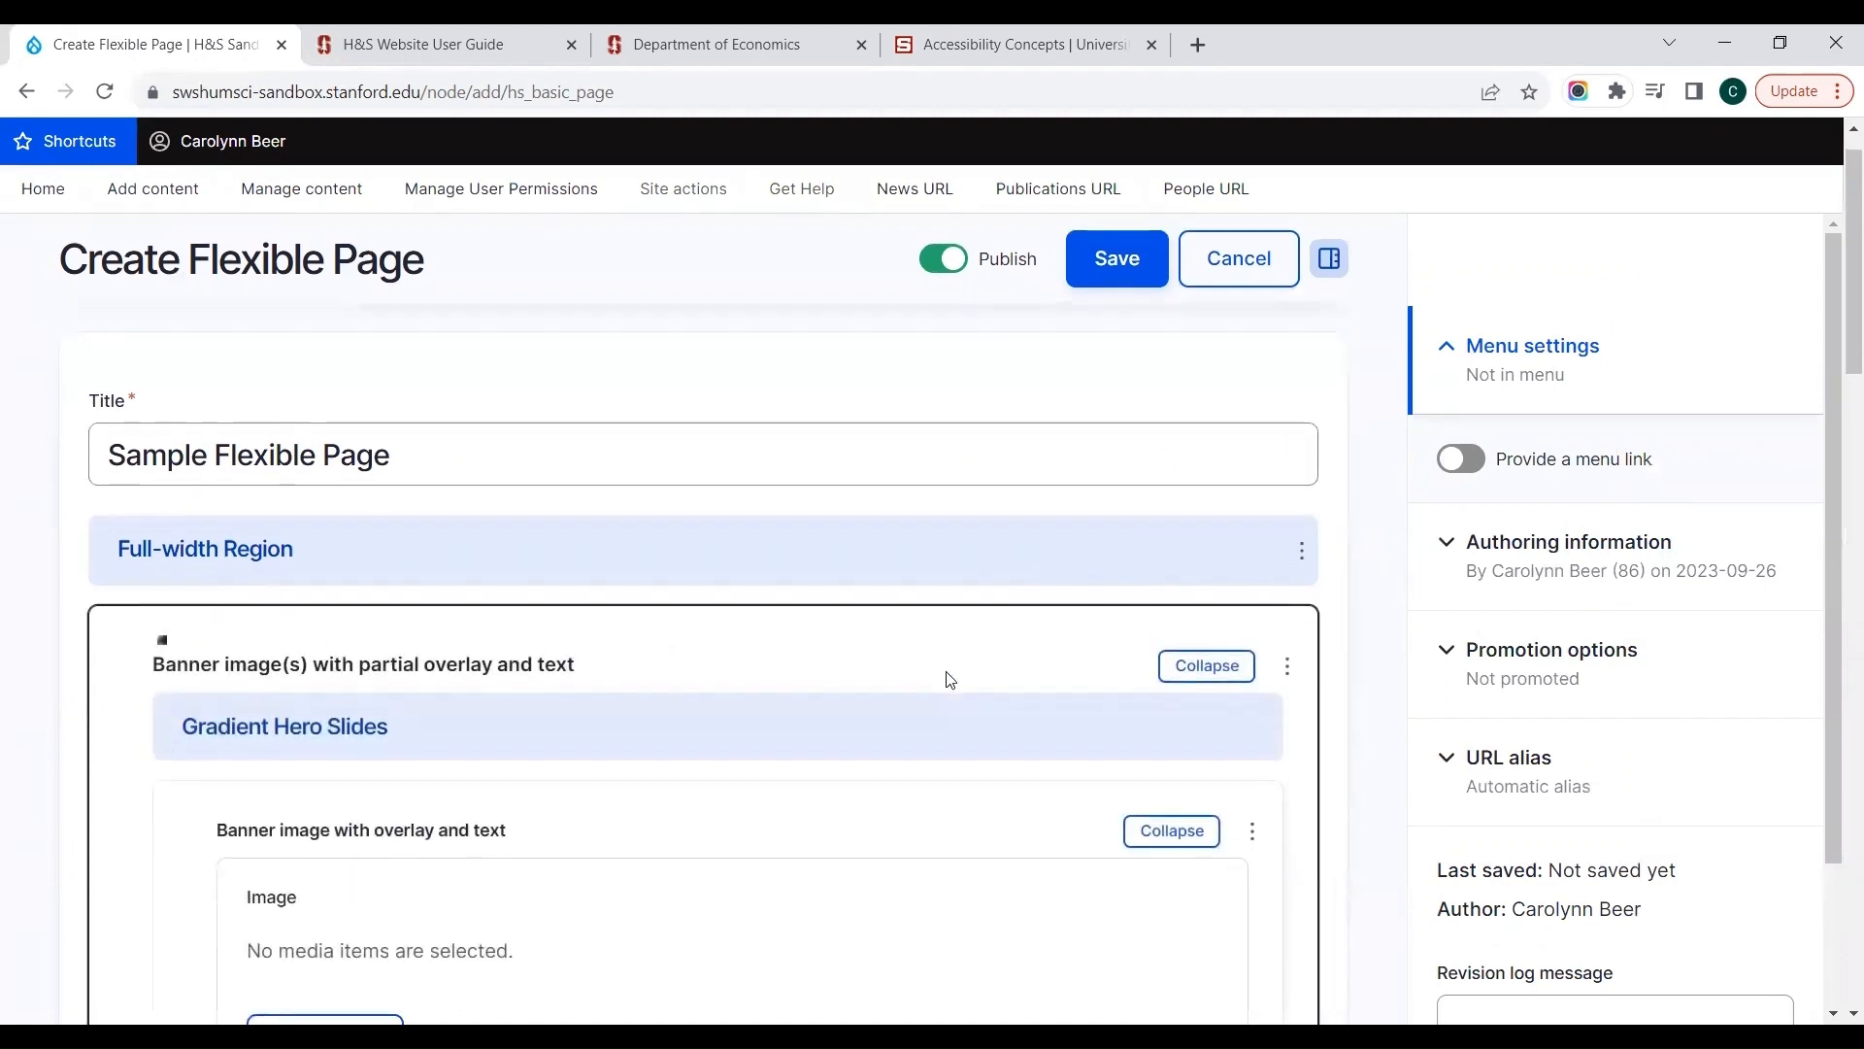
scroll(950, 679, "down", 4)
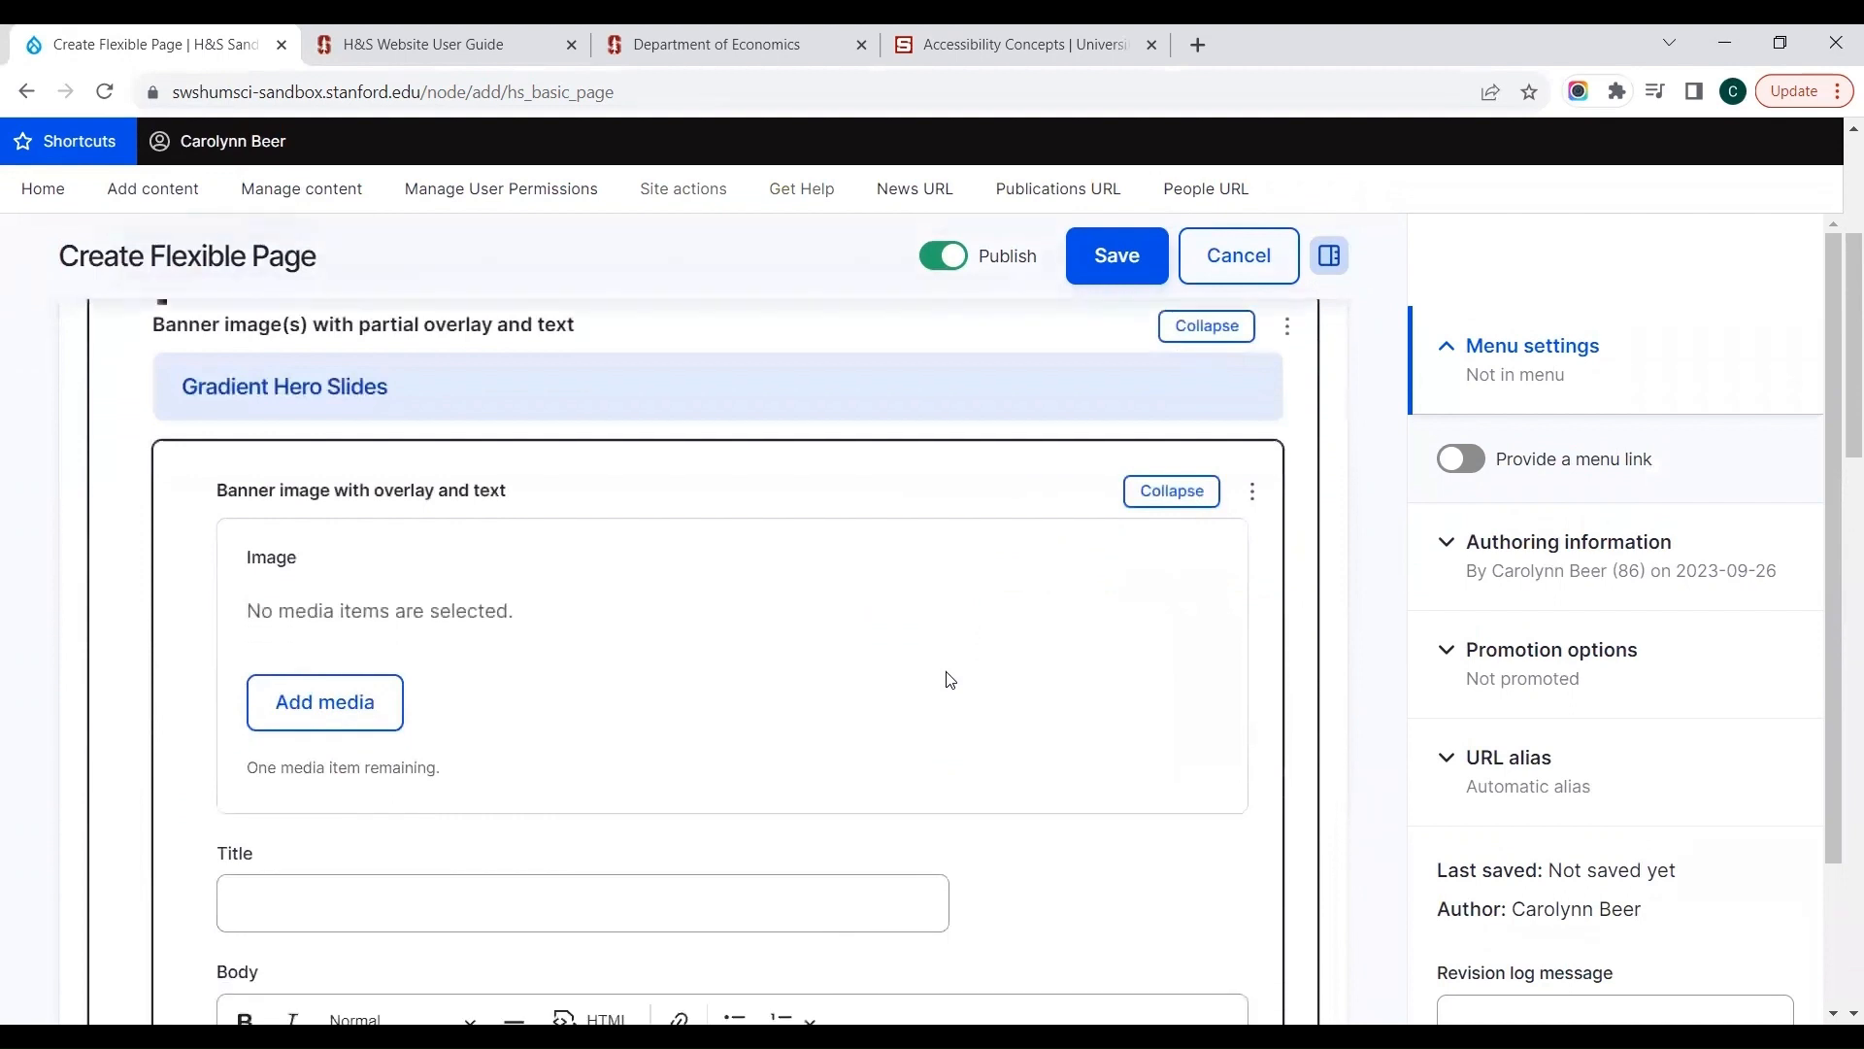
left_click(357, 701)
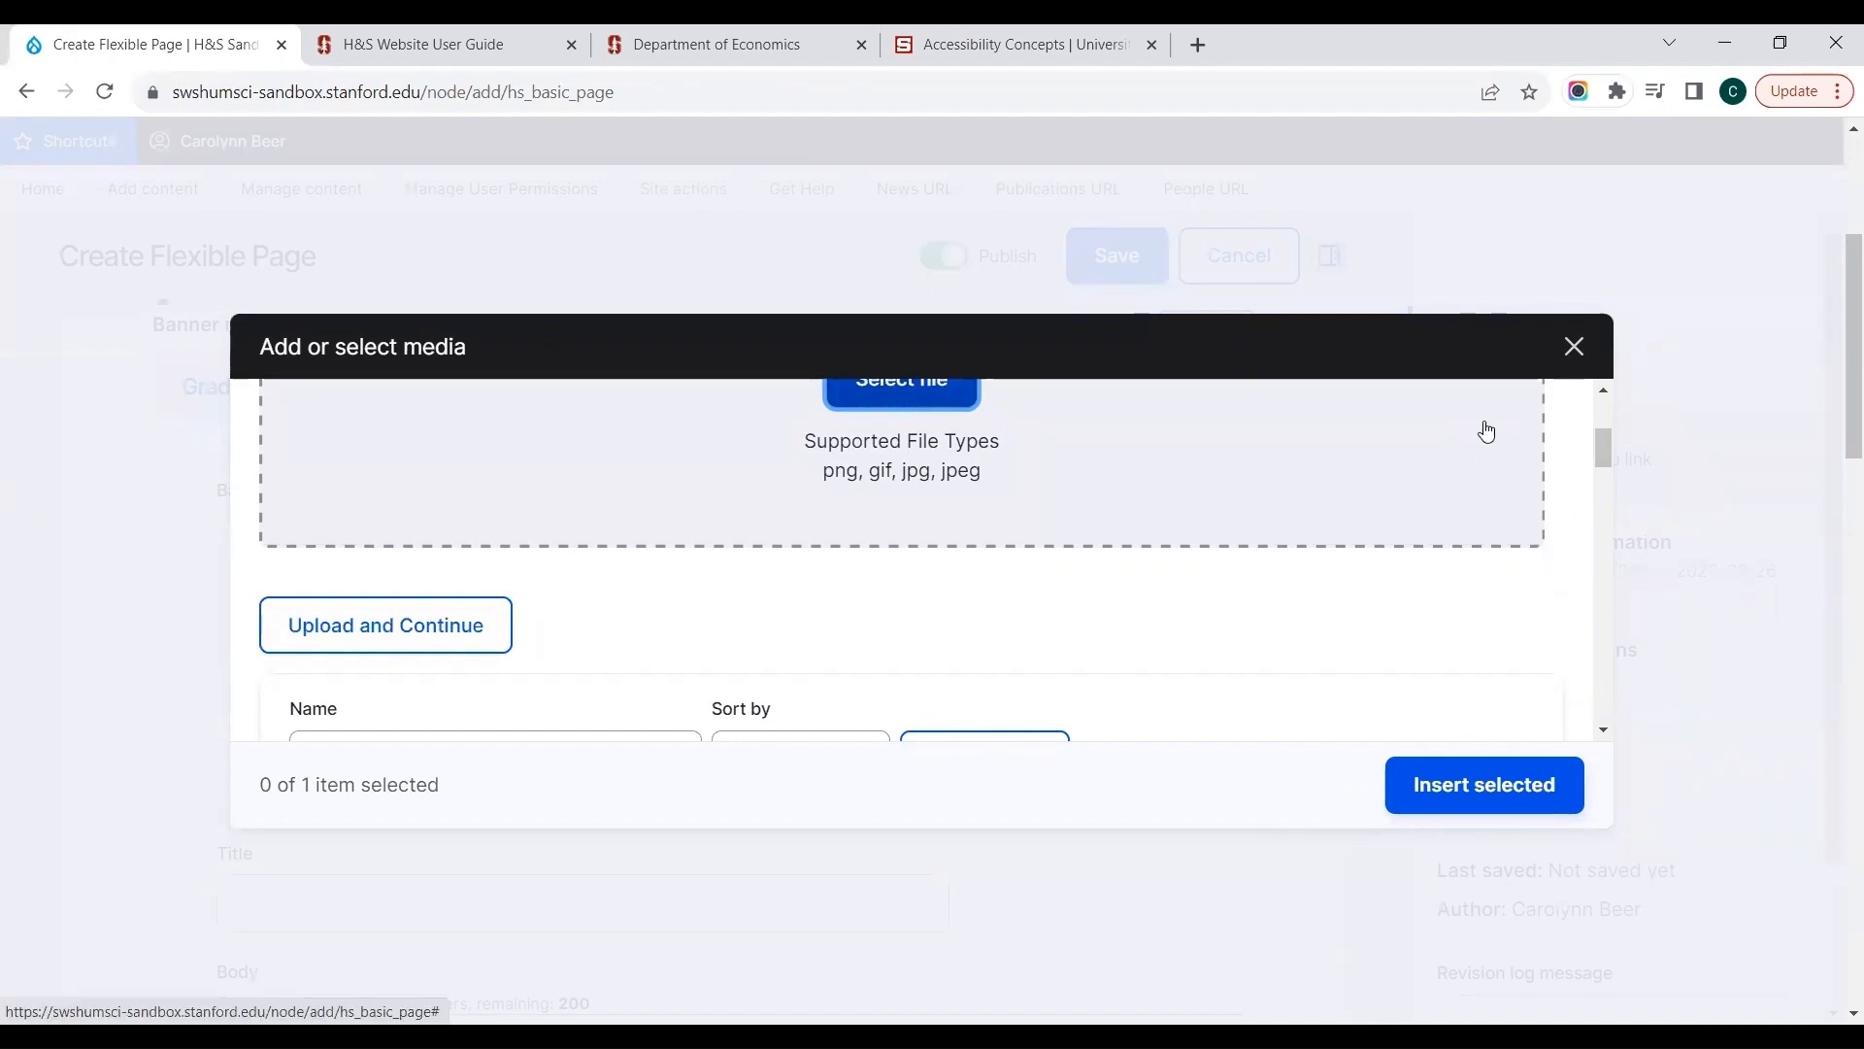
left_click_drag(1604, 441, 1600, 494)
left_click(345, 512)
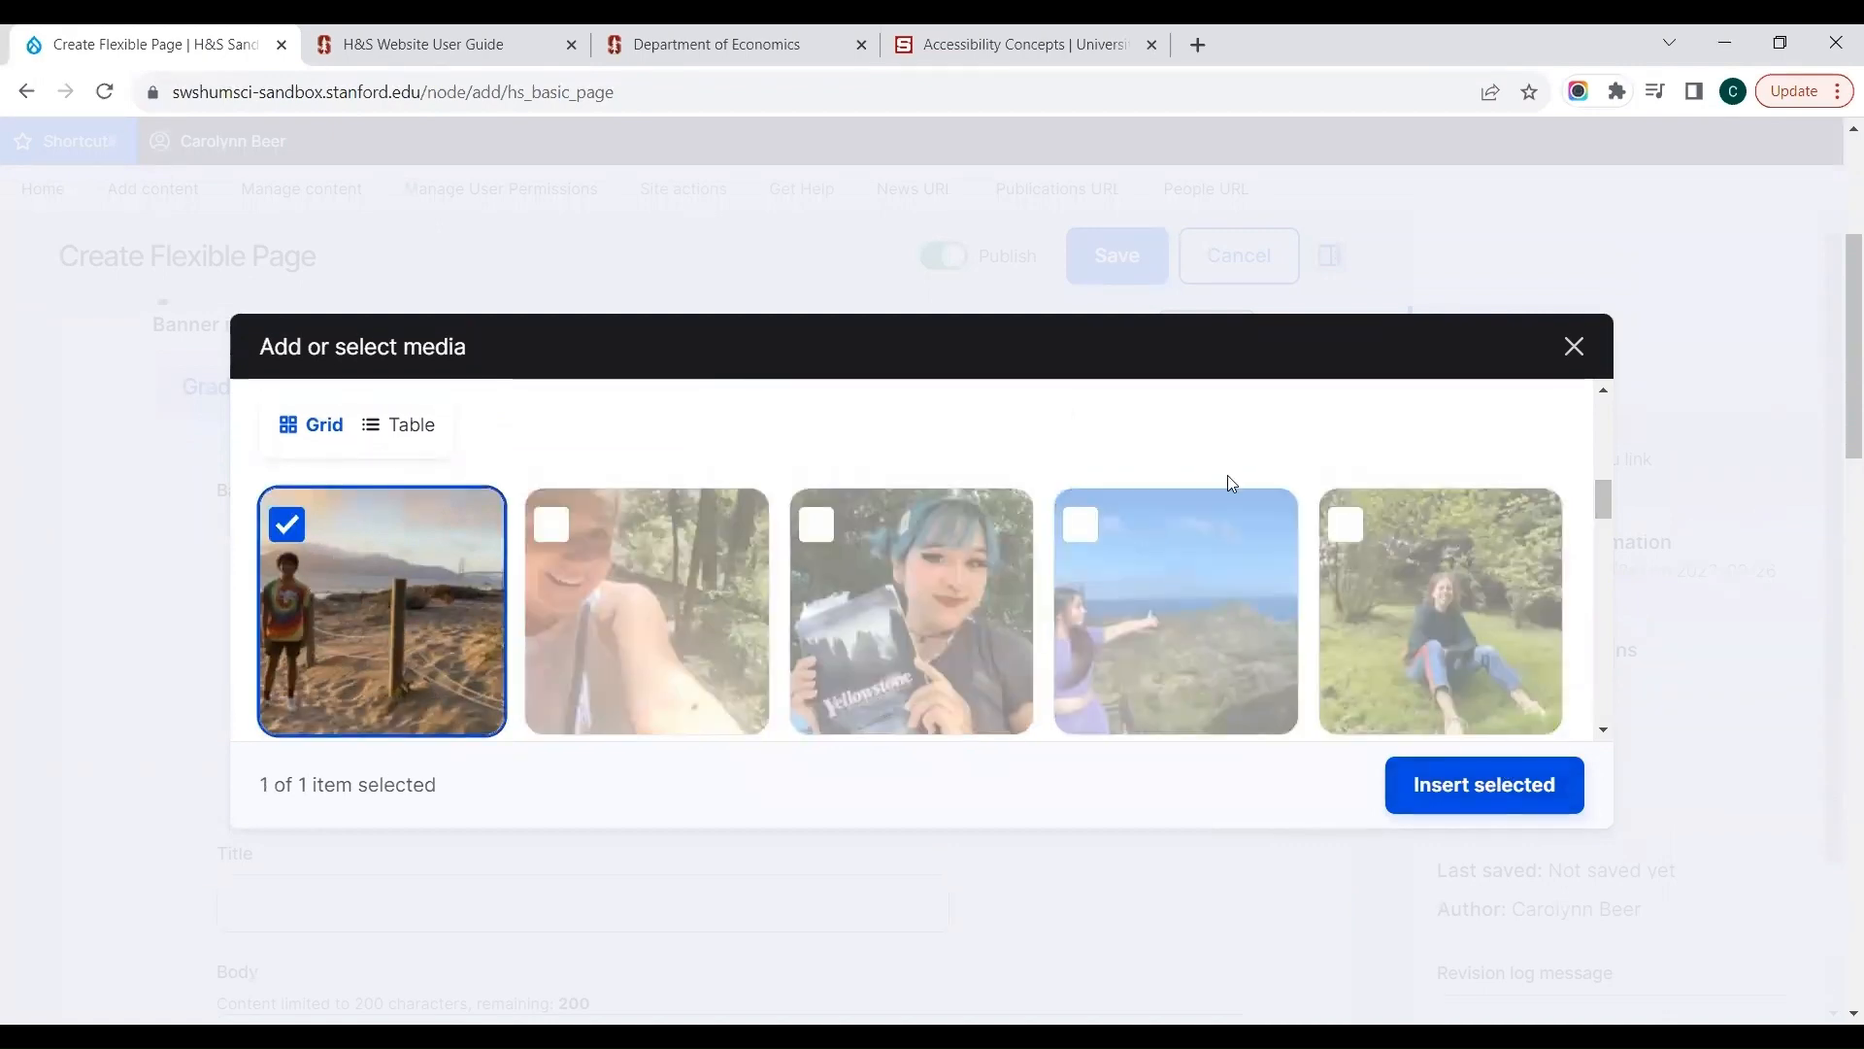
left_click(1492, 798)
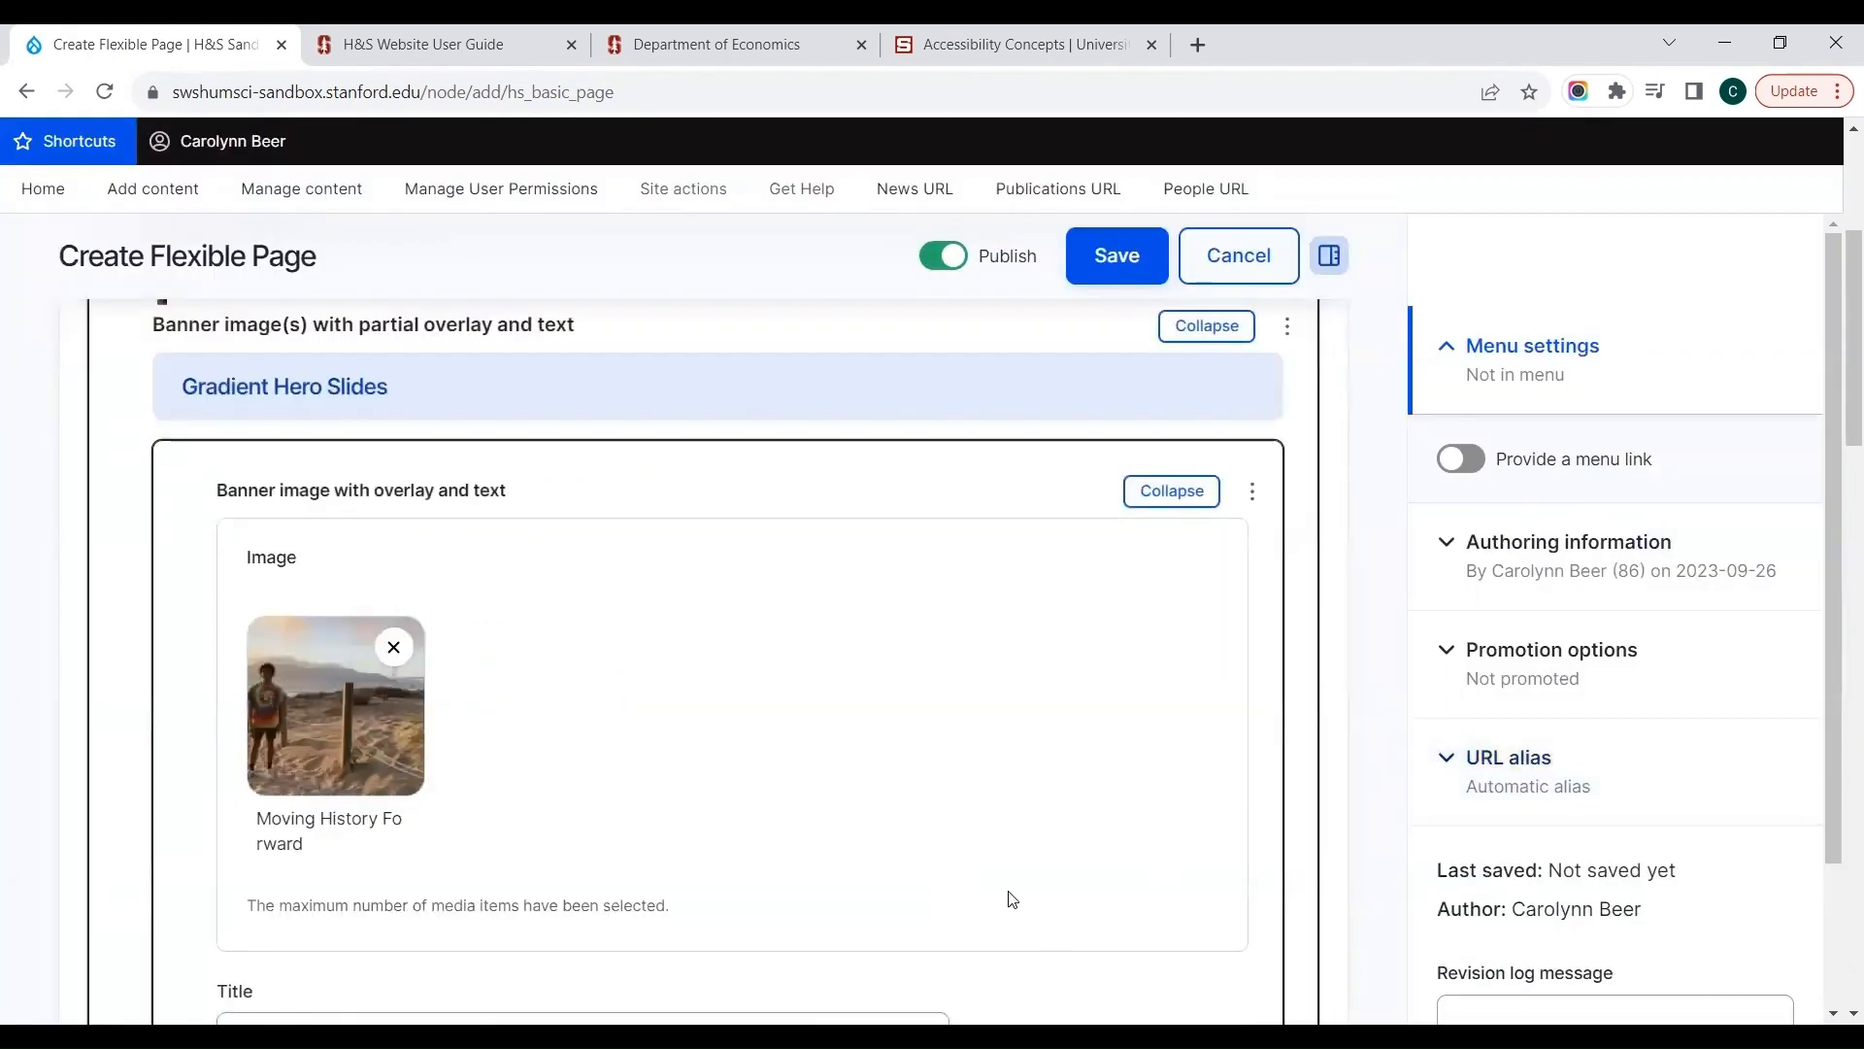
Step: Give the banner slide the title "Picture" and the body text "type your text here"
scroll(947, 752, "down", 4)
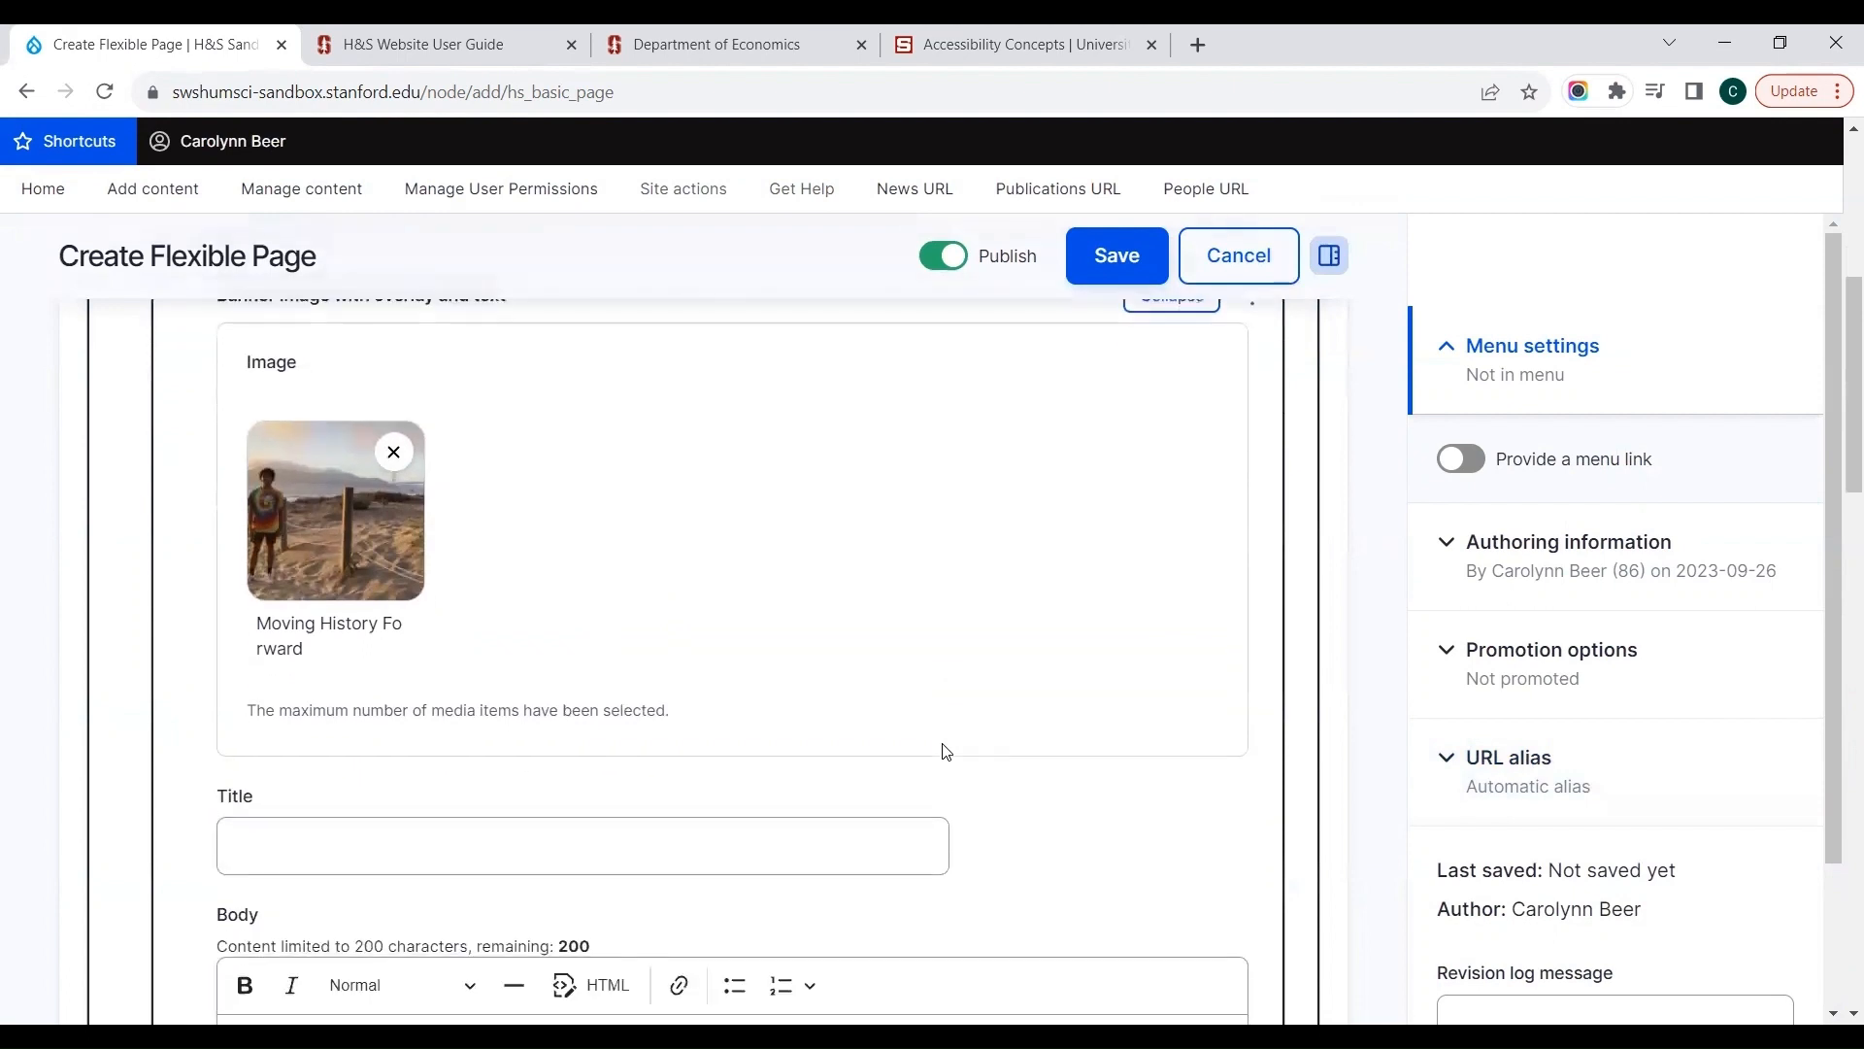
left_click(802, 663)
type("Picture")
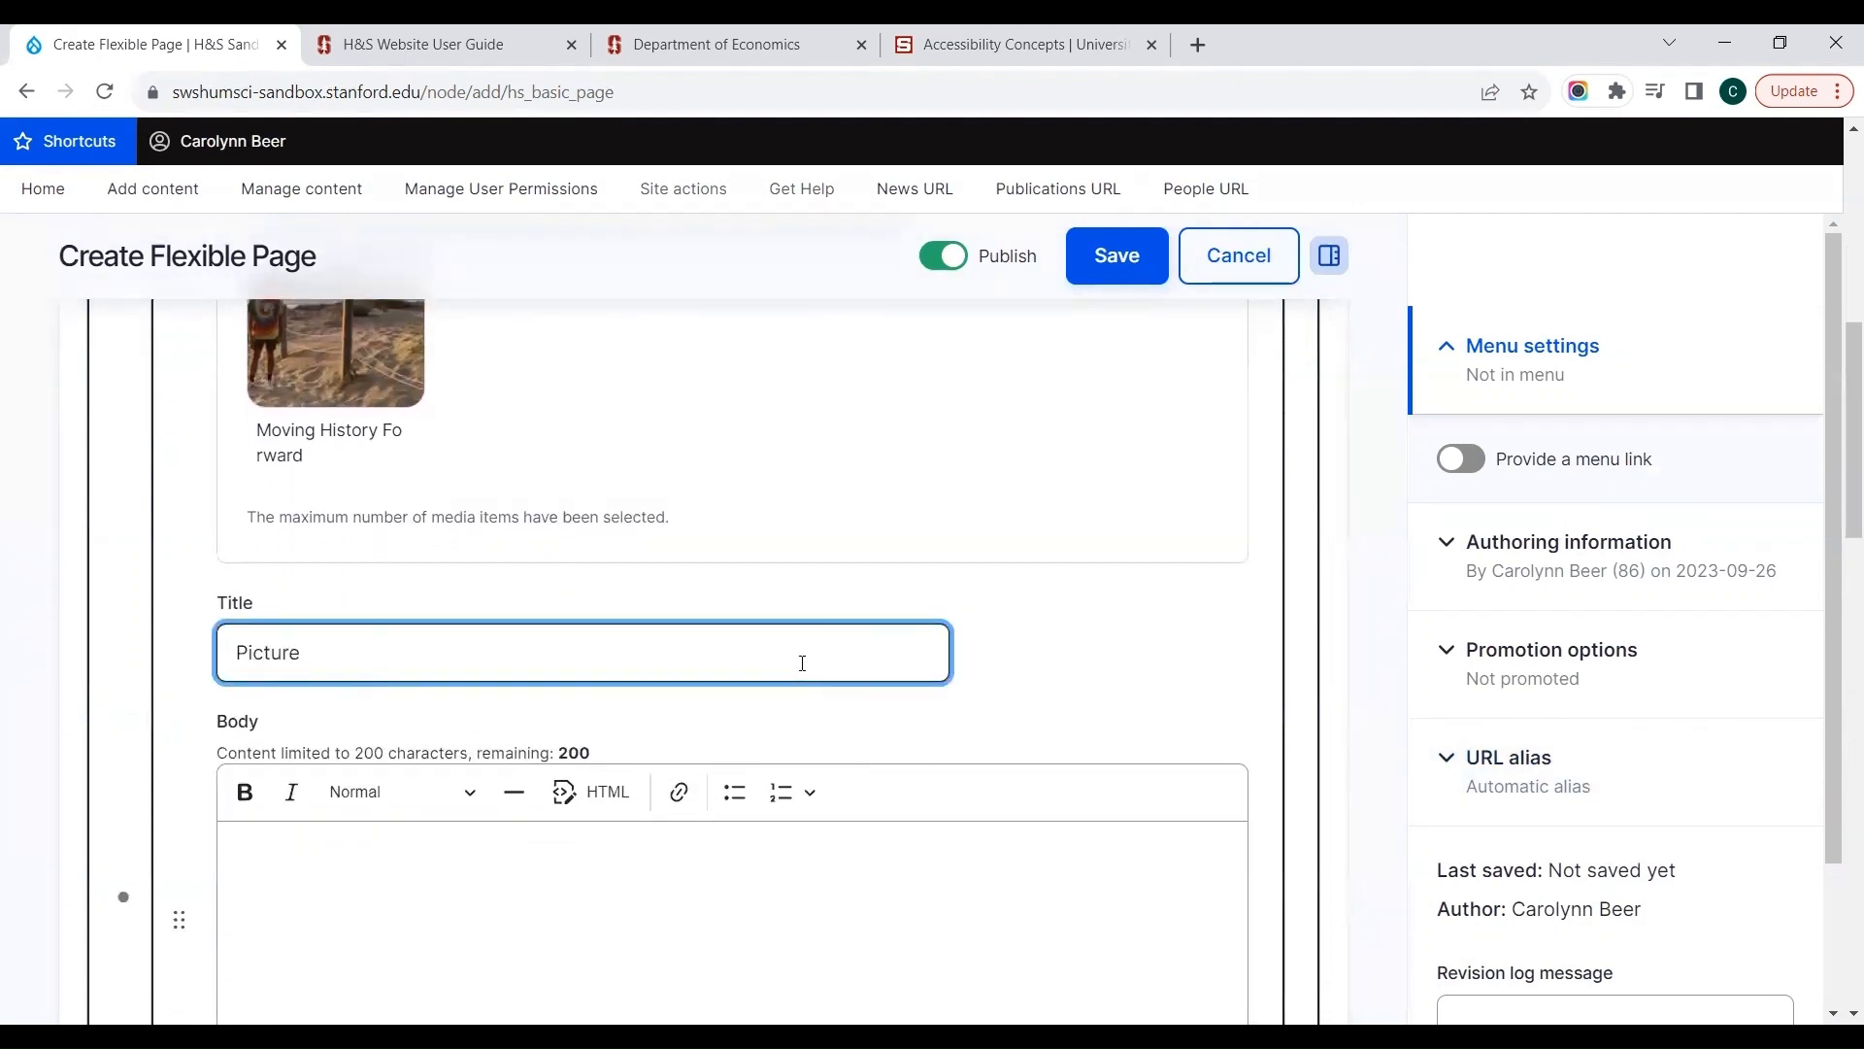
key("Tab")
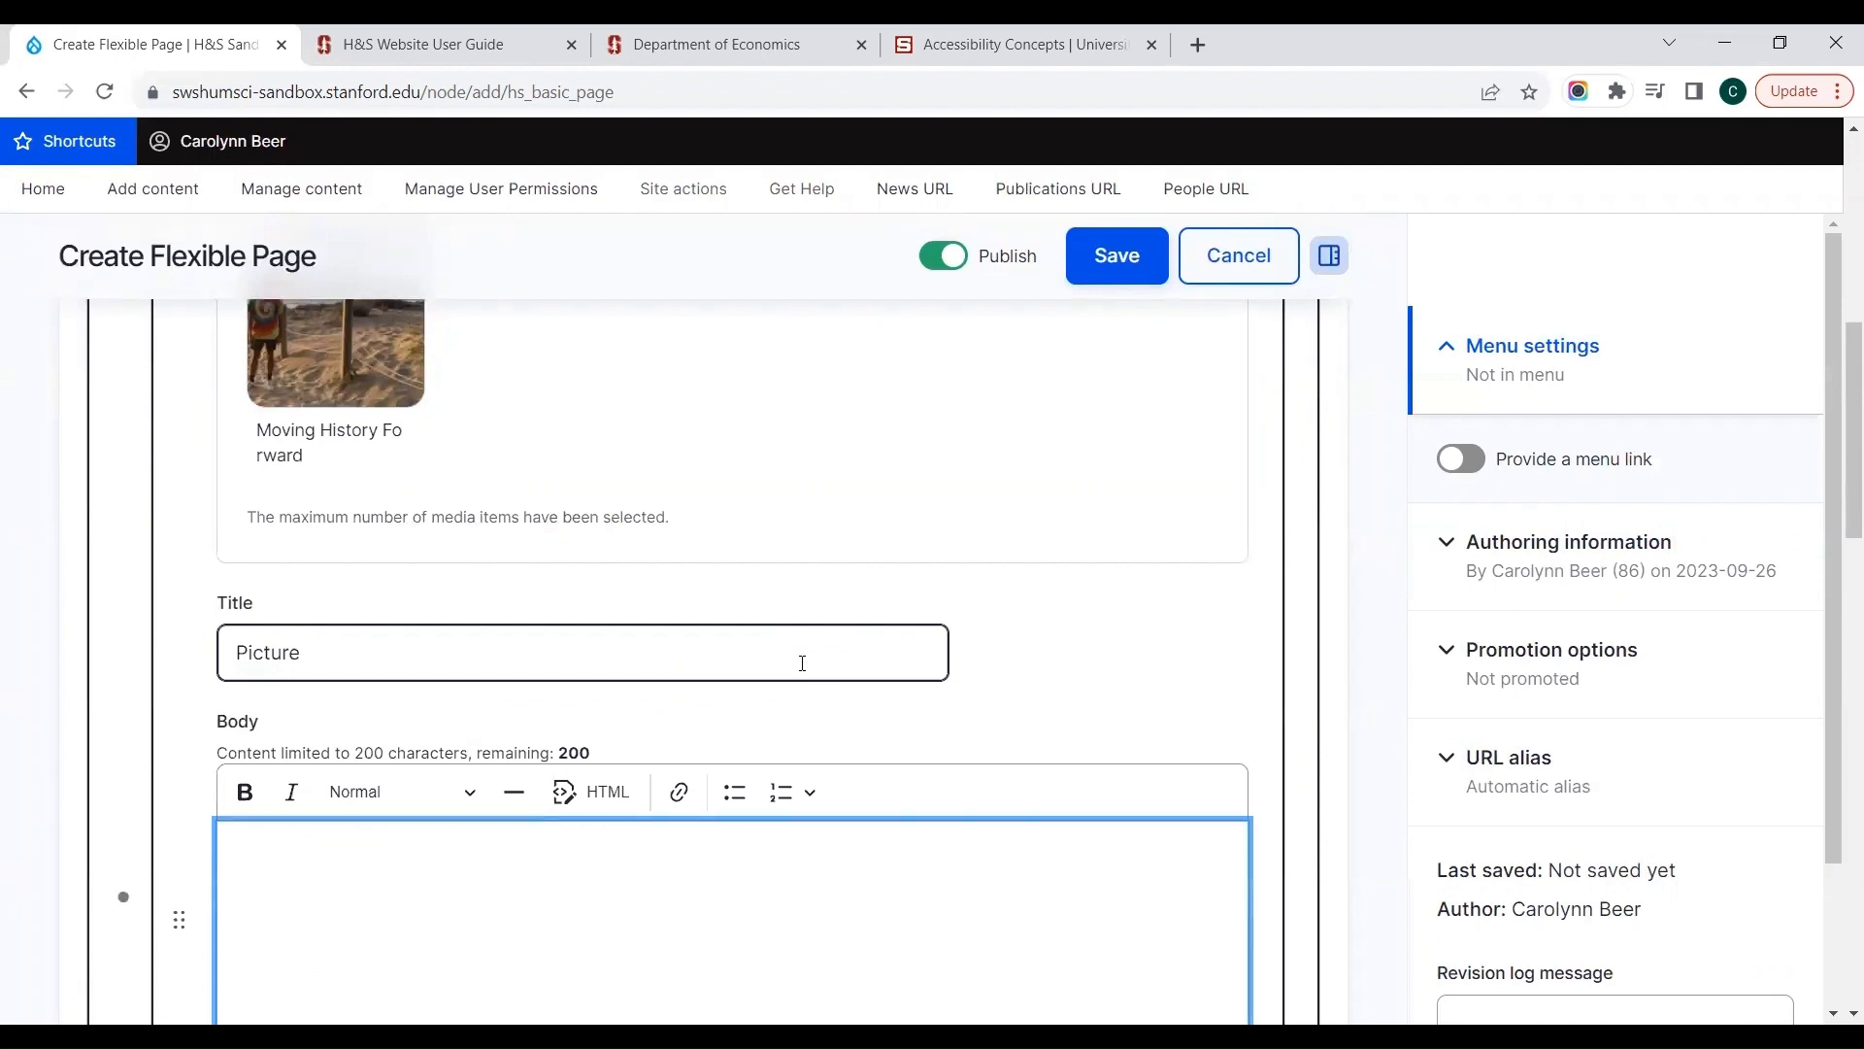
type("type your text here")
Step: Find "home page" for the Gradient Hero Link URL and link it to the suggested Home Page content
key("Tab")
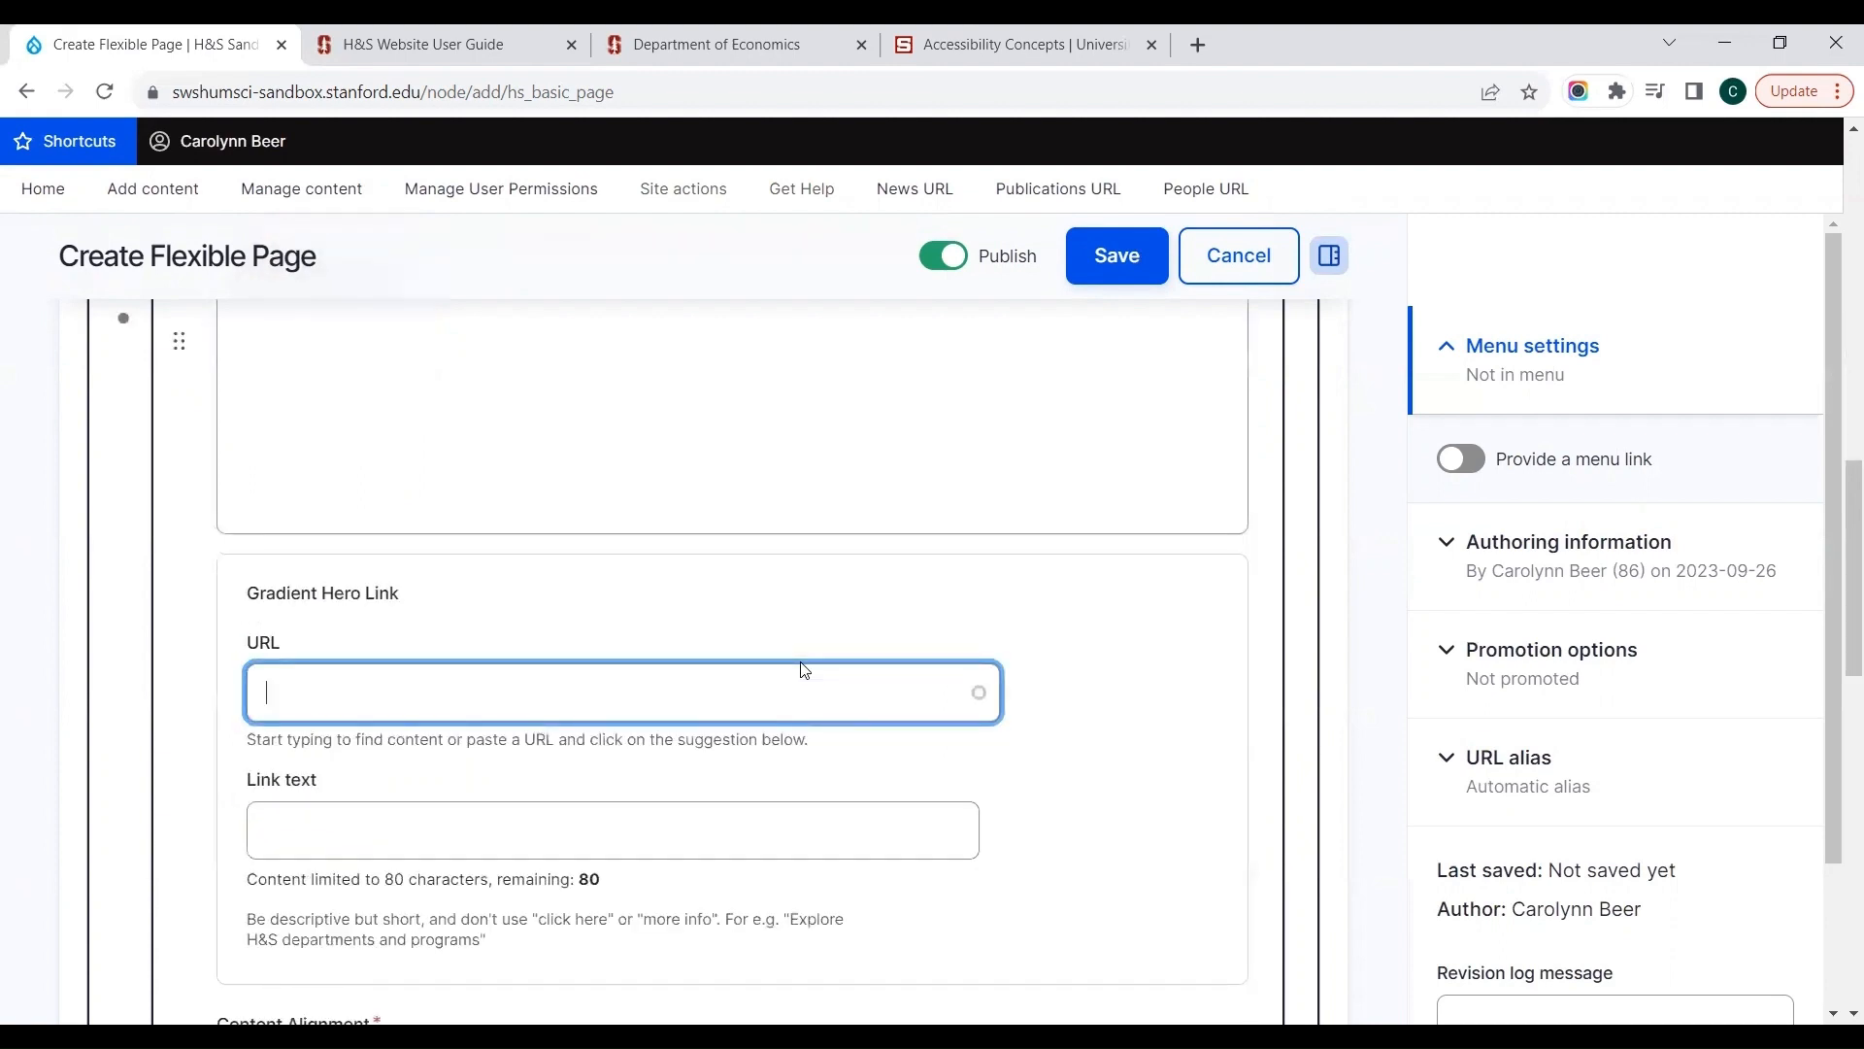
type("home")
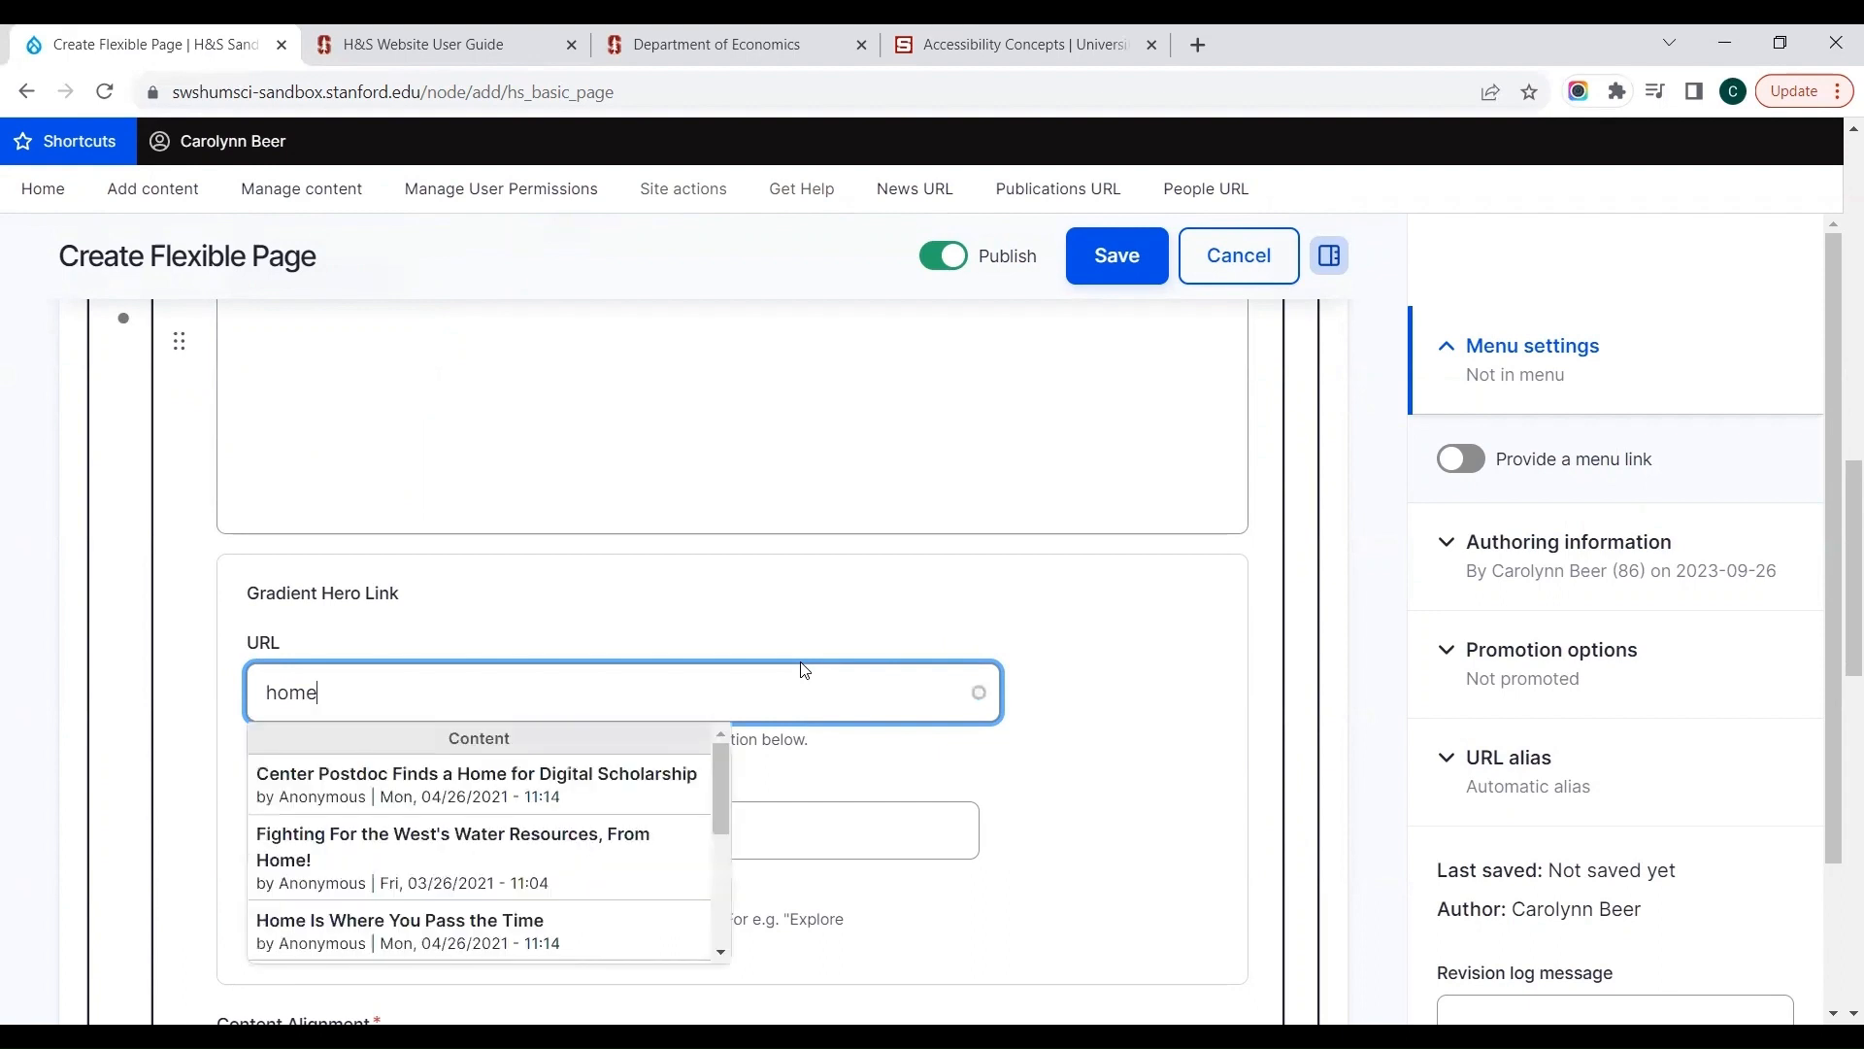
type(" page")
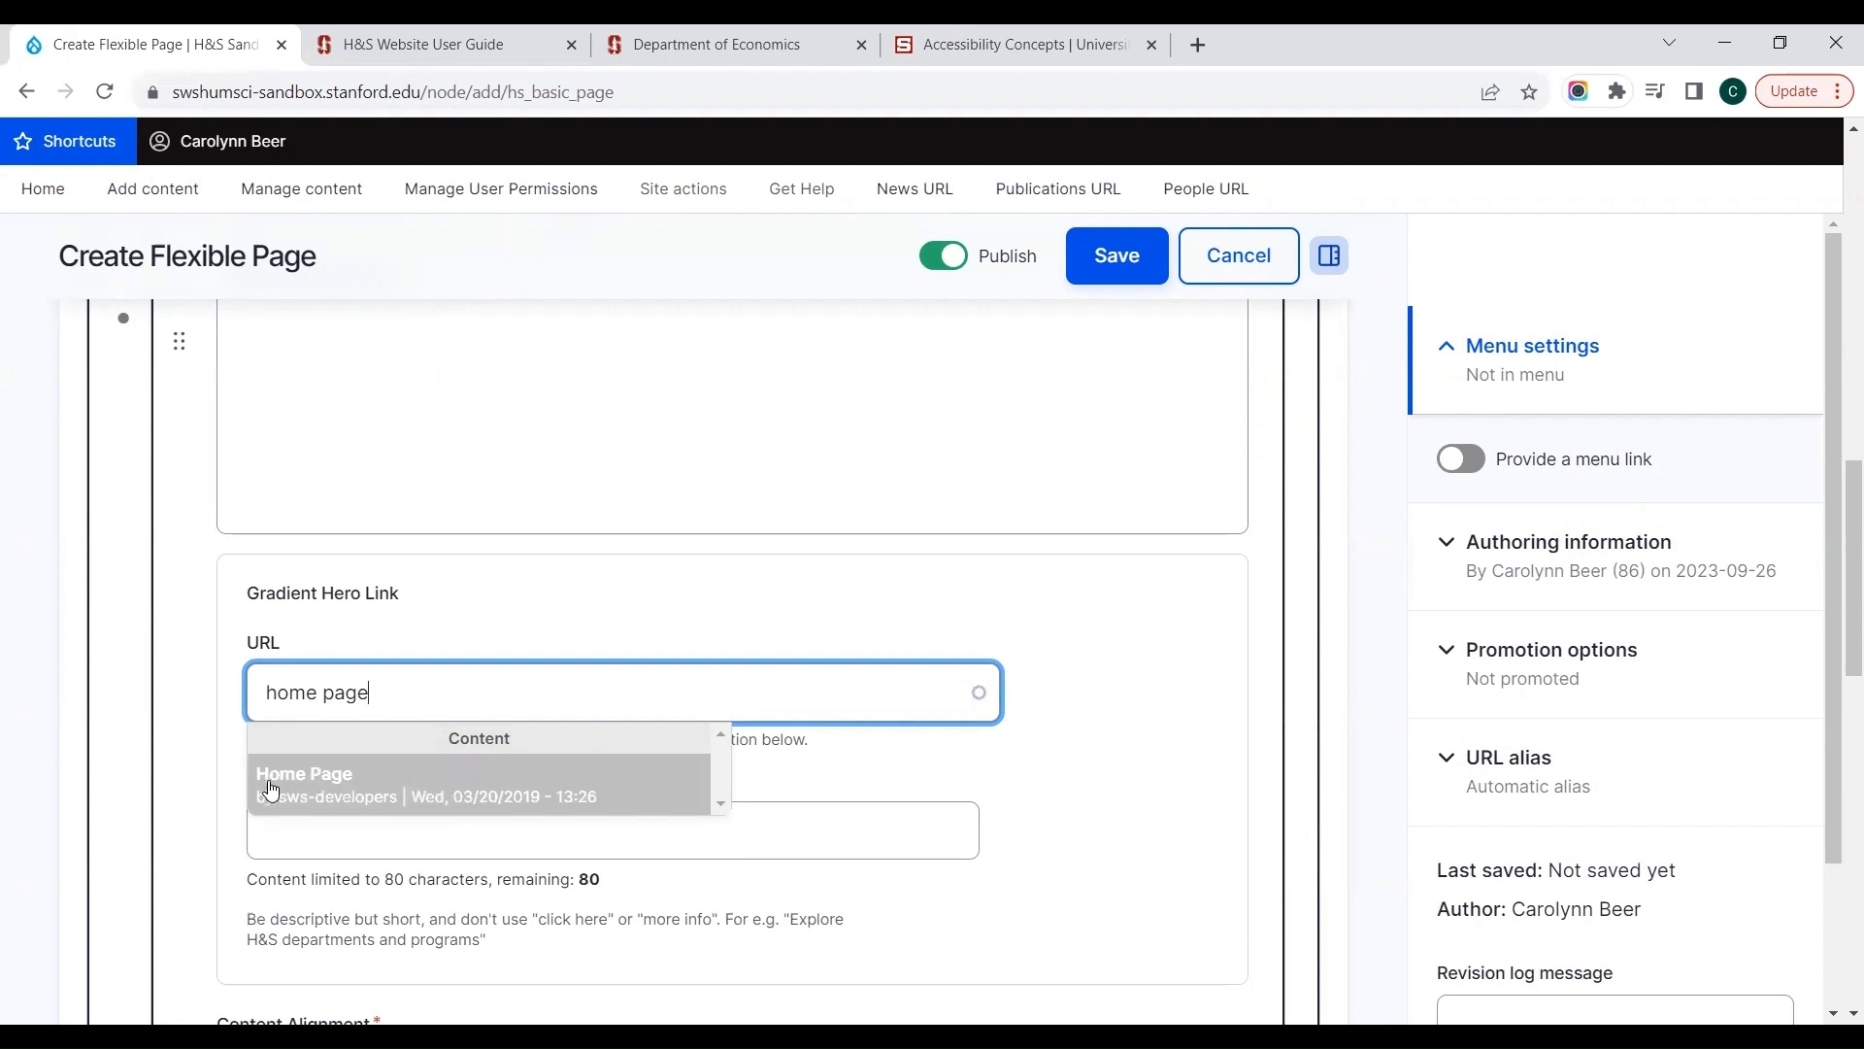
left_click(321, 788)
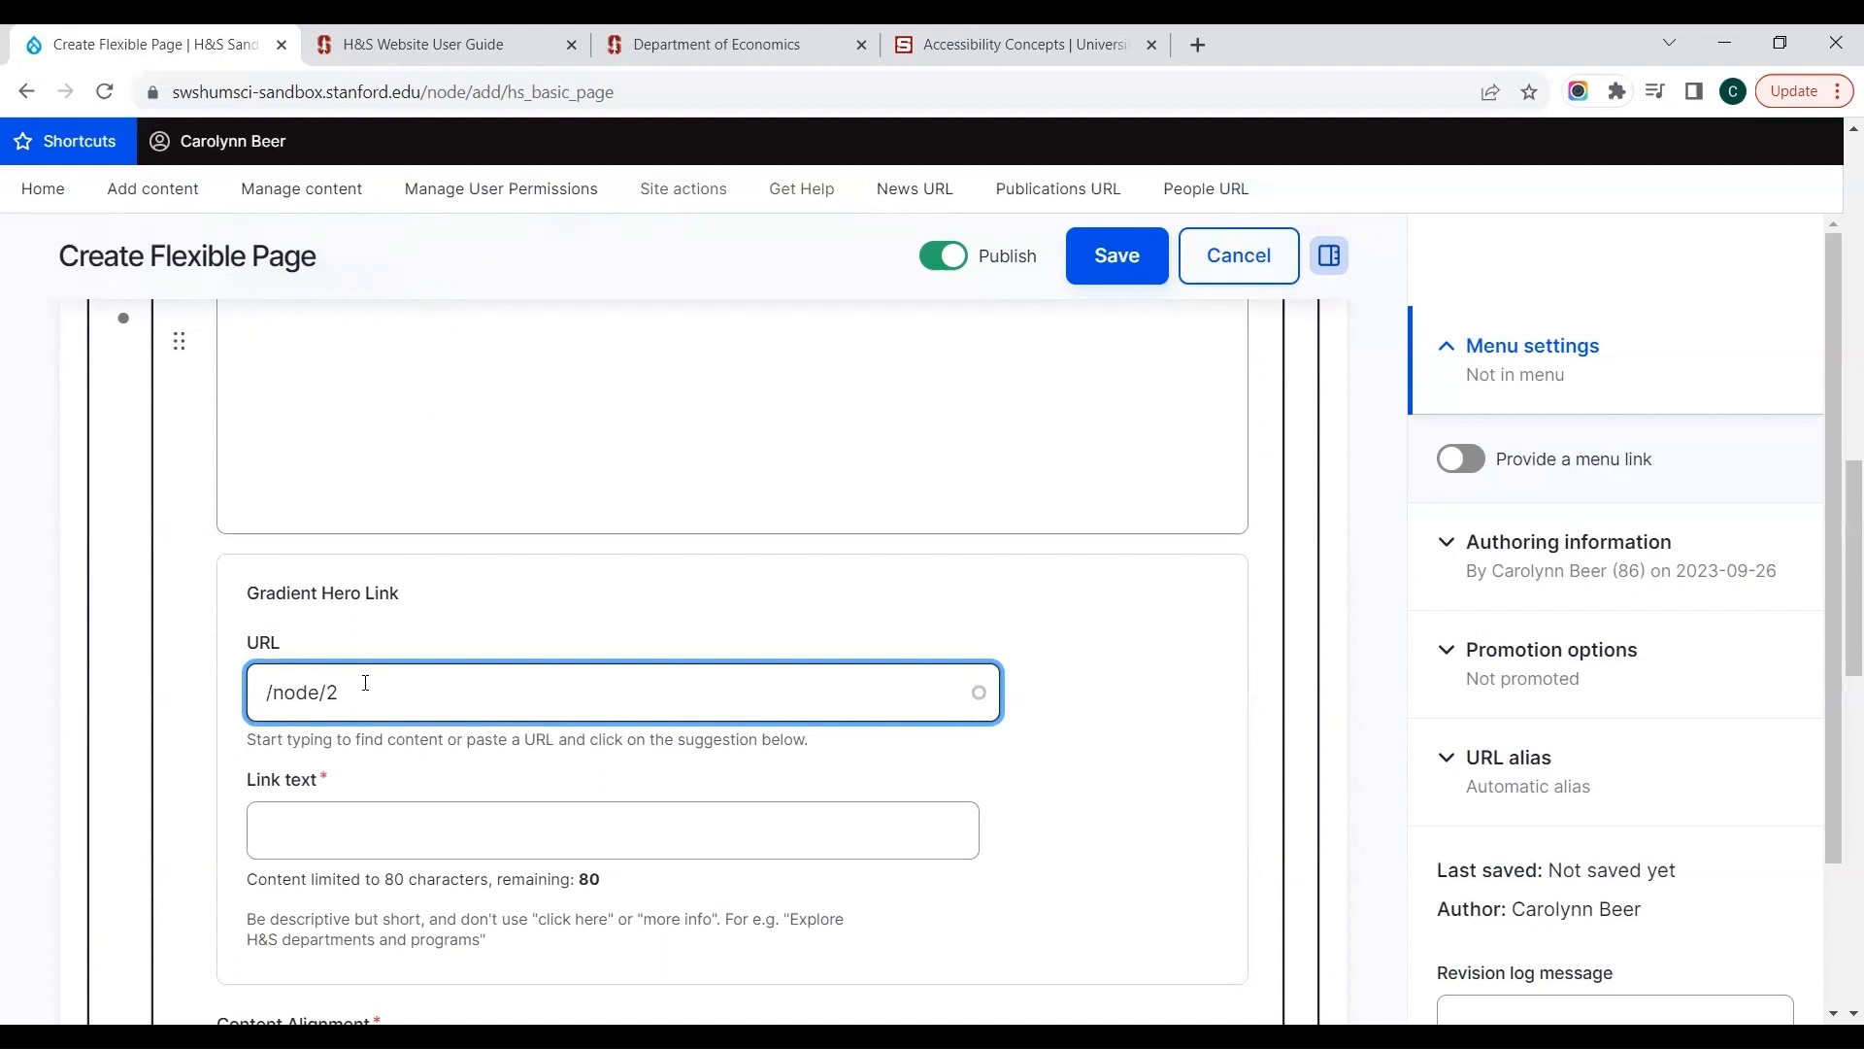
Step: Set the Gradient Hero Link's text to "Go to home page"
left_click(334, 822)
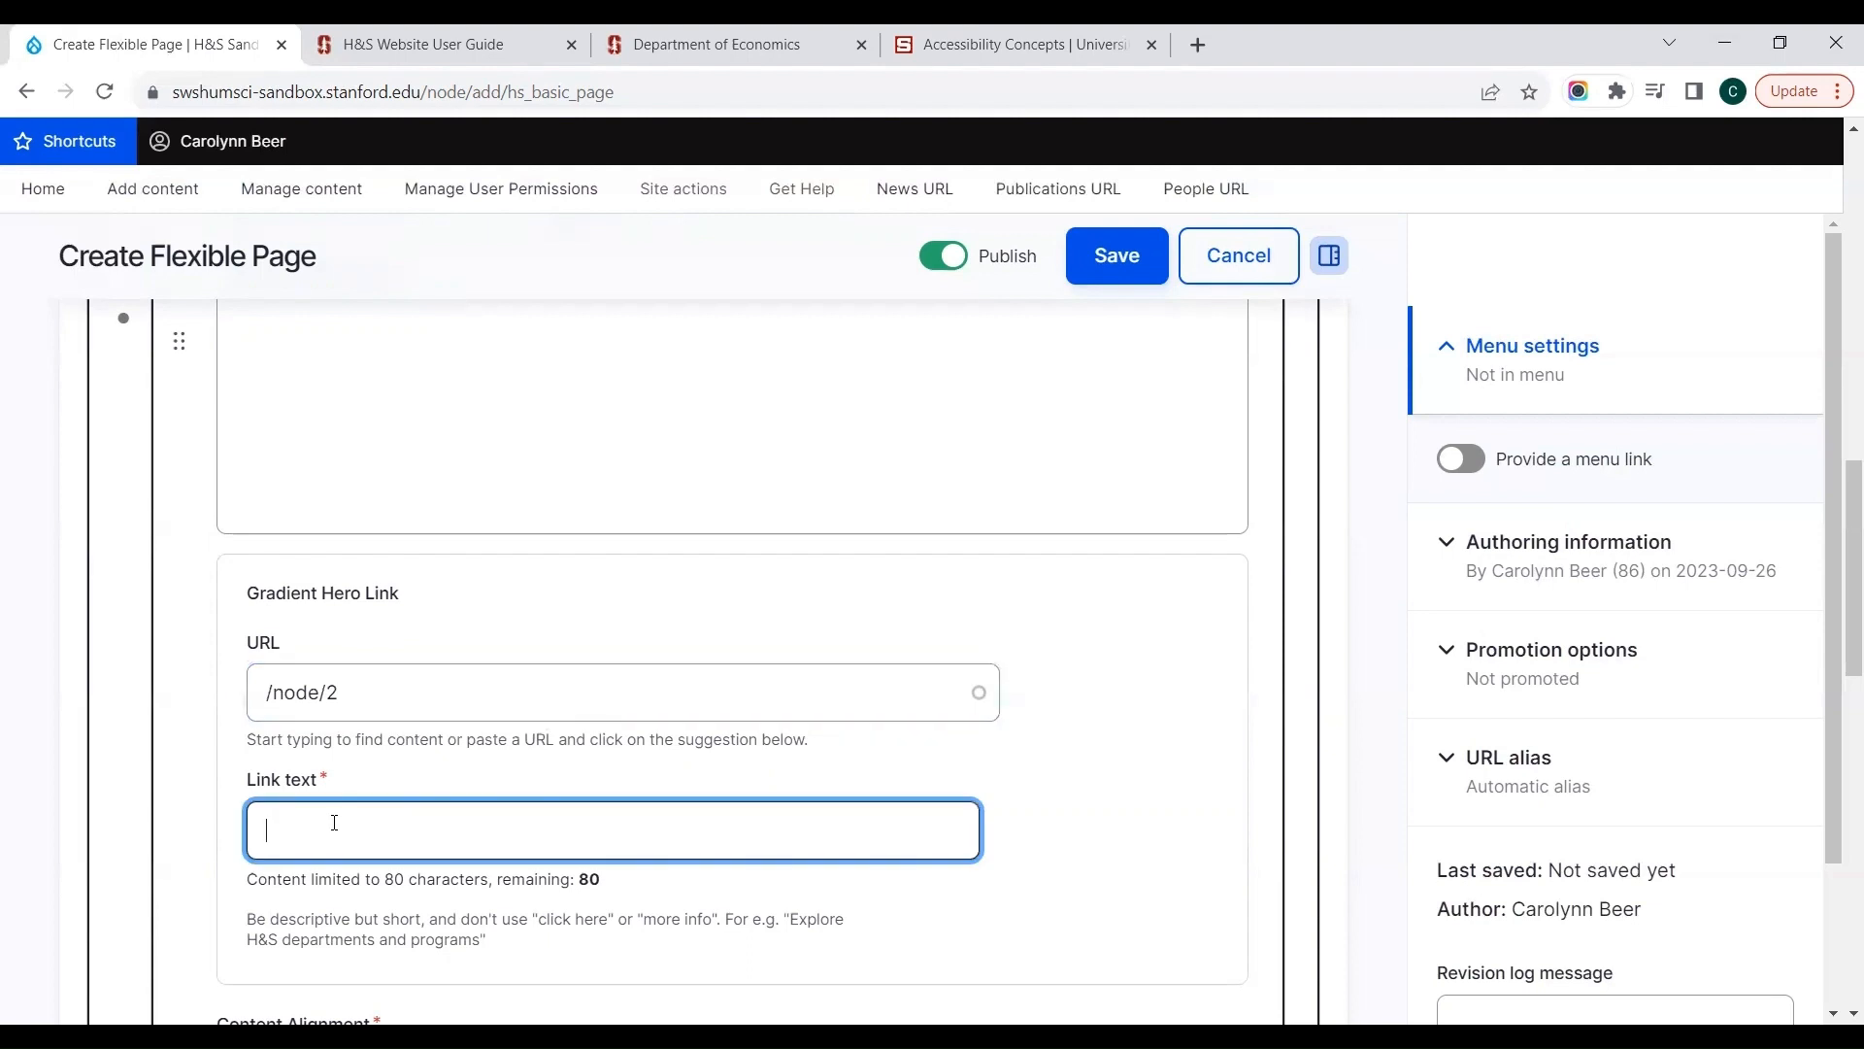
type("Go")
type("to")
key("BackSpace")
key("BackSpace")
type("go")
key("BackSpace")
key("BackSpace")
type("to home page")
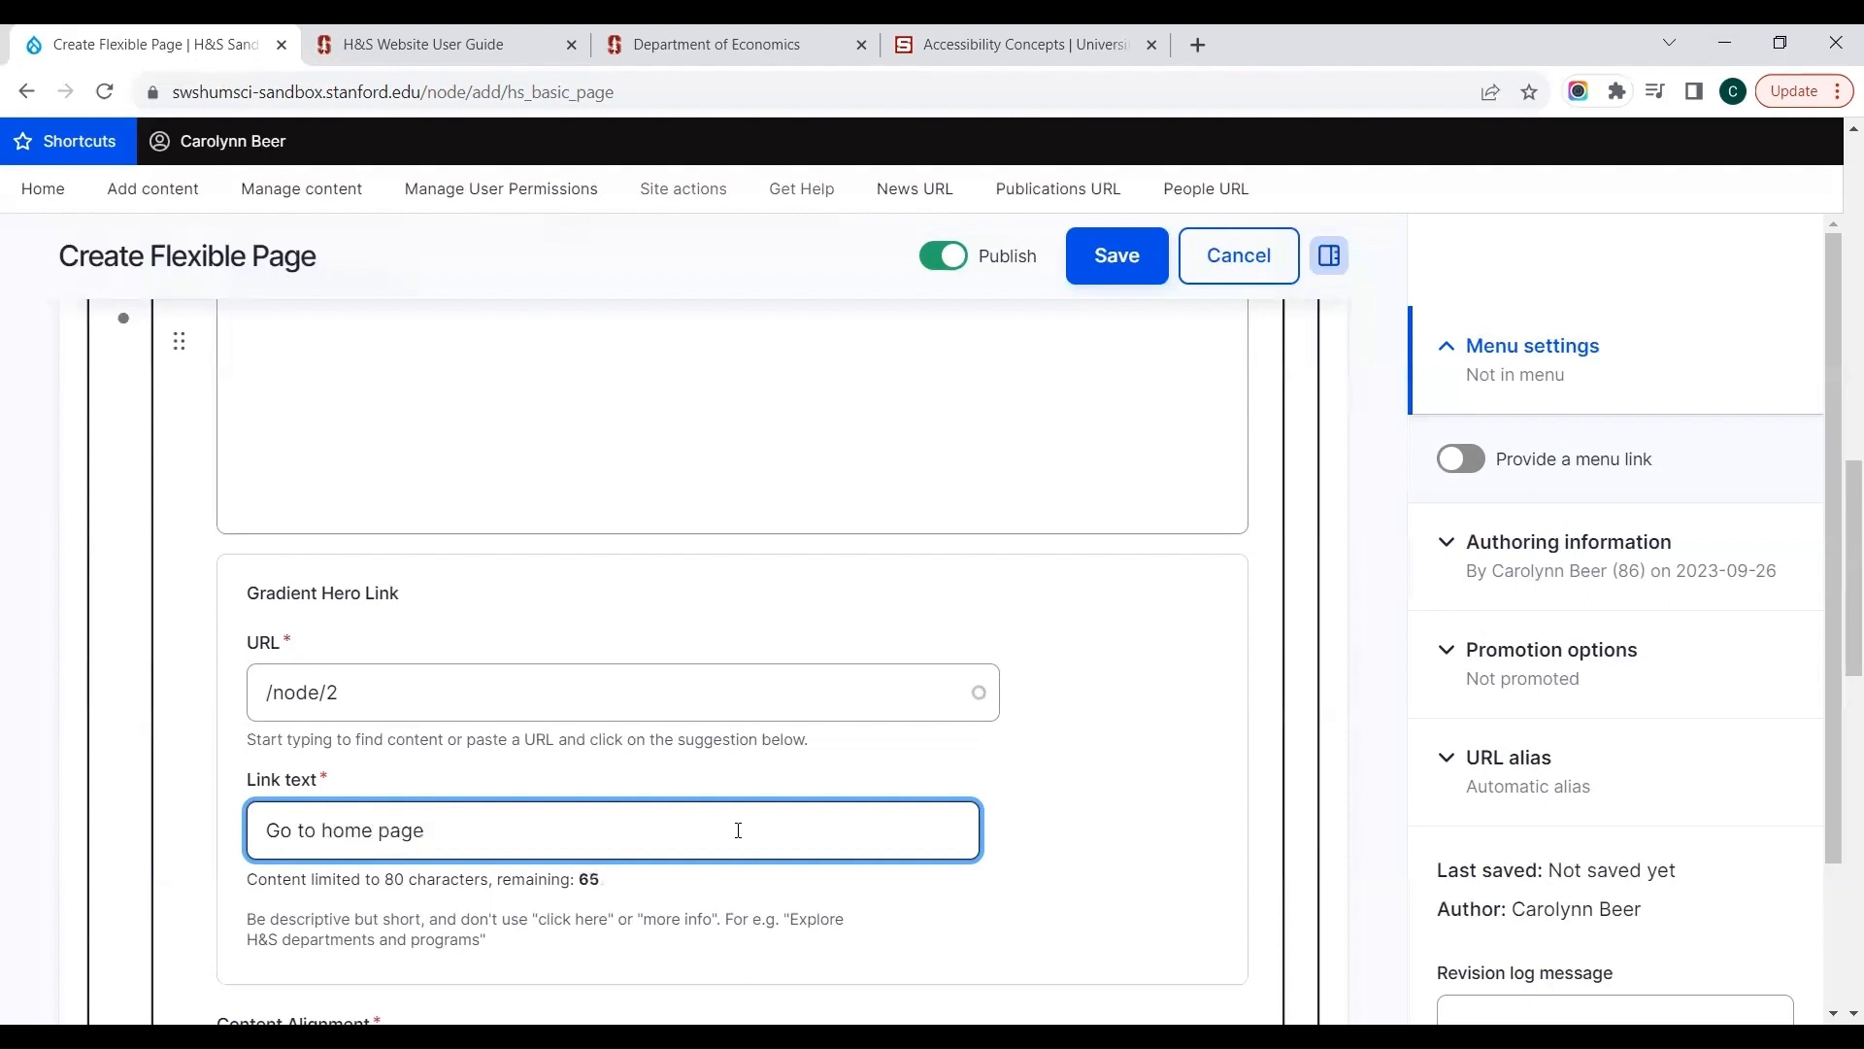
left_click(1079, 869)
Step: Set the banner slide's Content Alignment to Right Aligned
scroll(1080, 868, "down", 2)
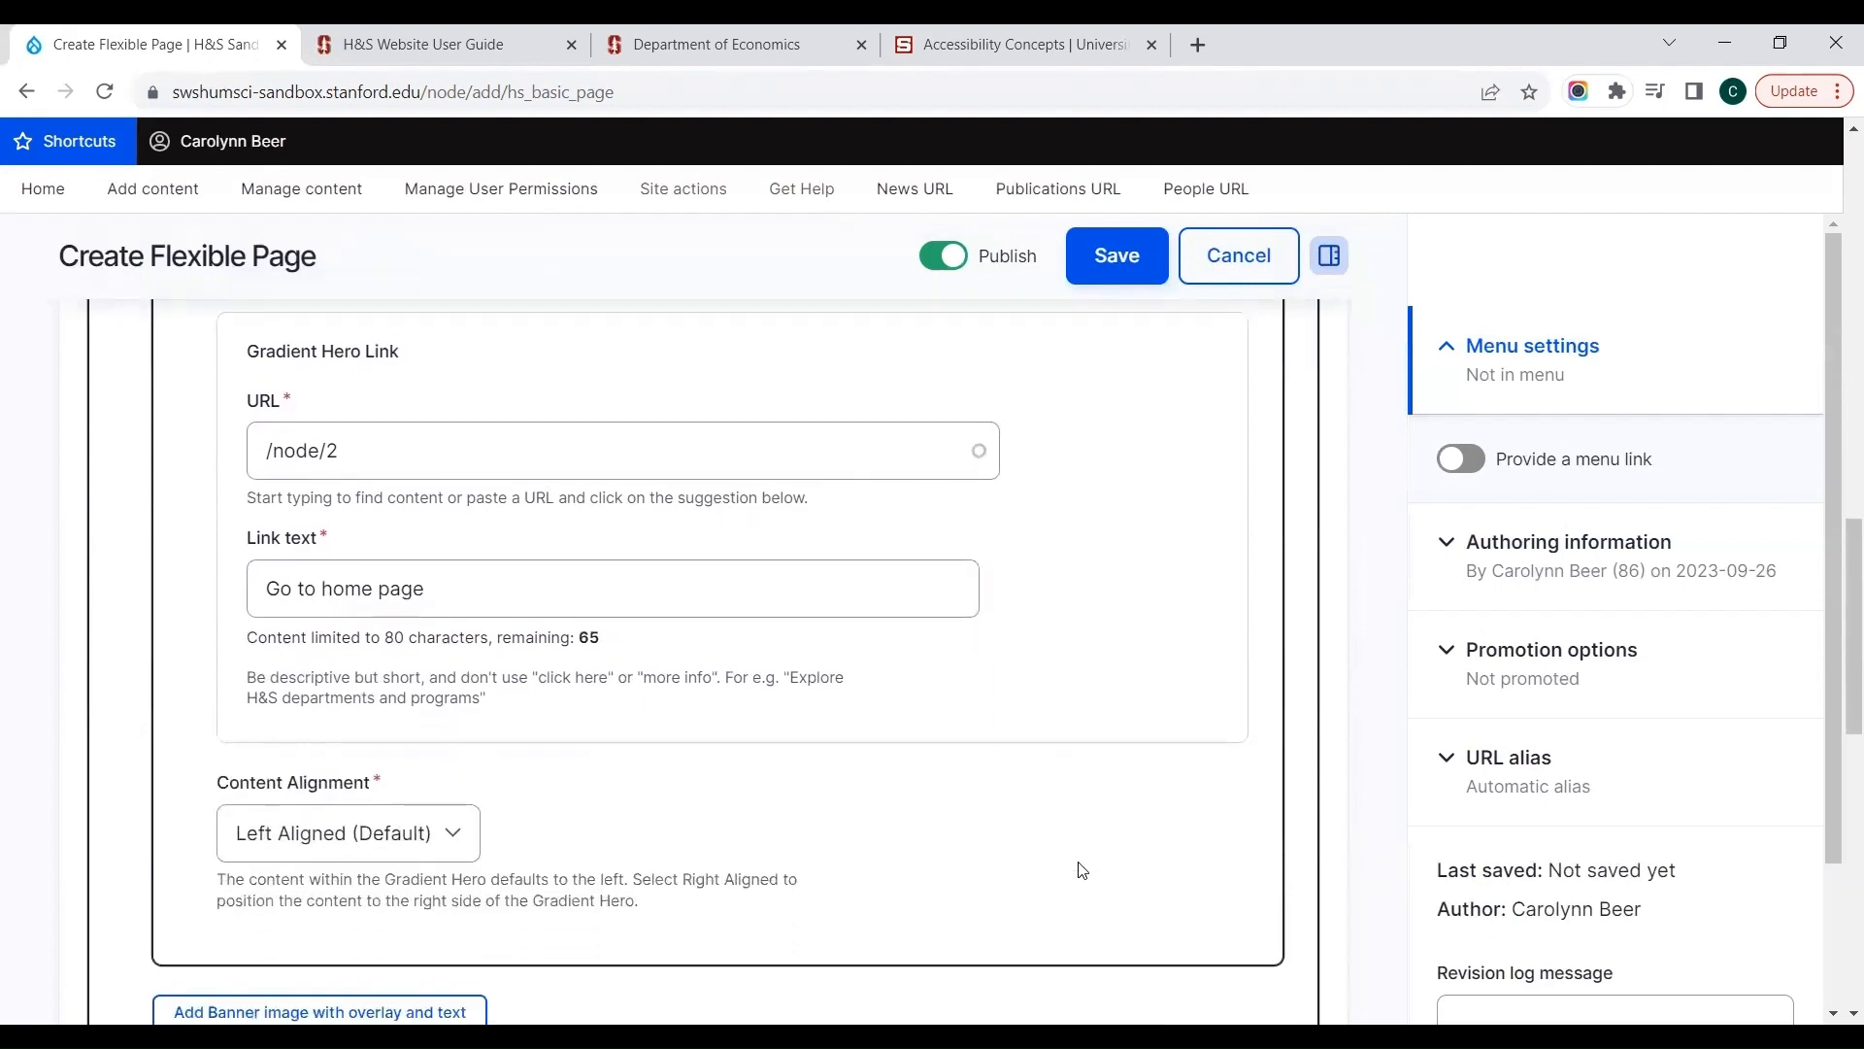
scroll(1082, 869, "down", 2)
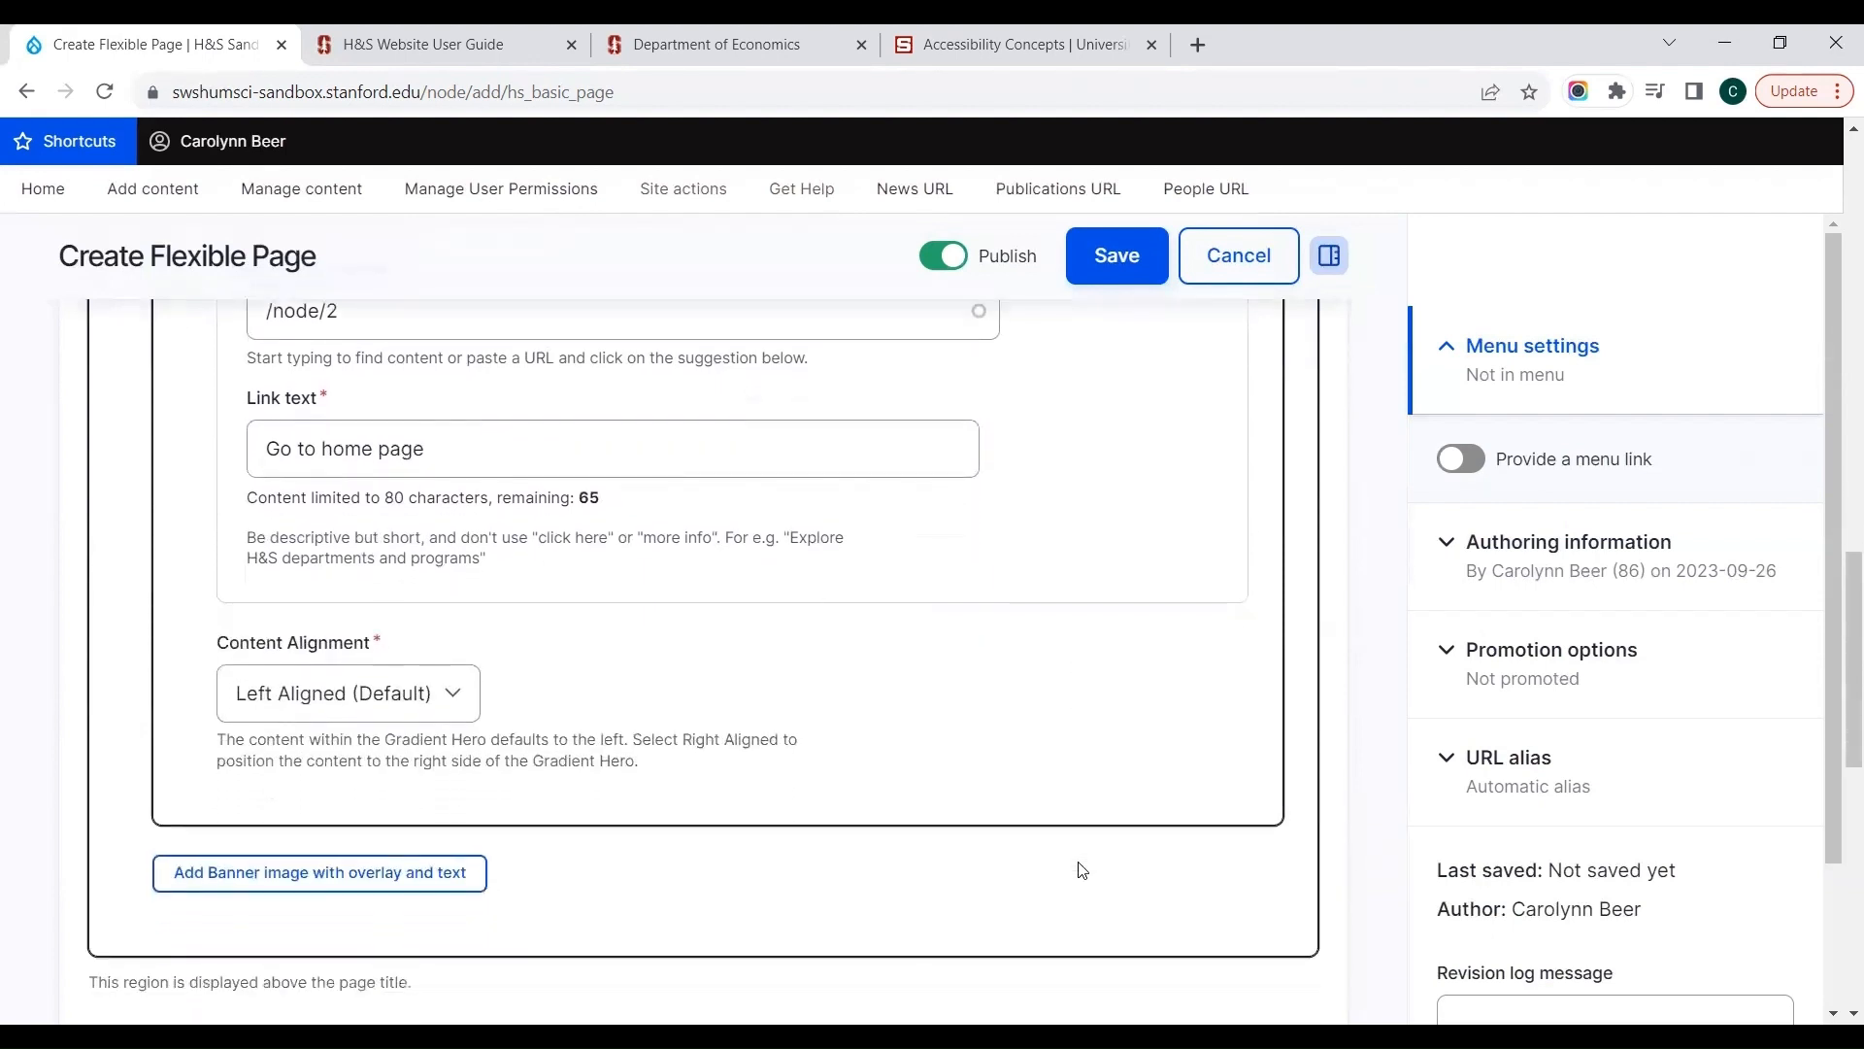
left_click(386, 694)
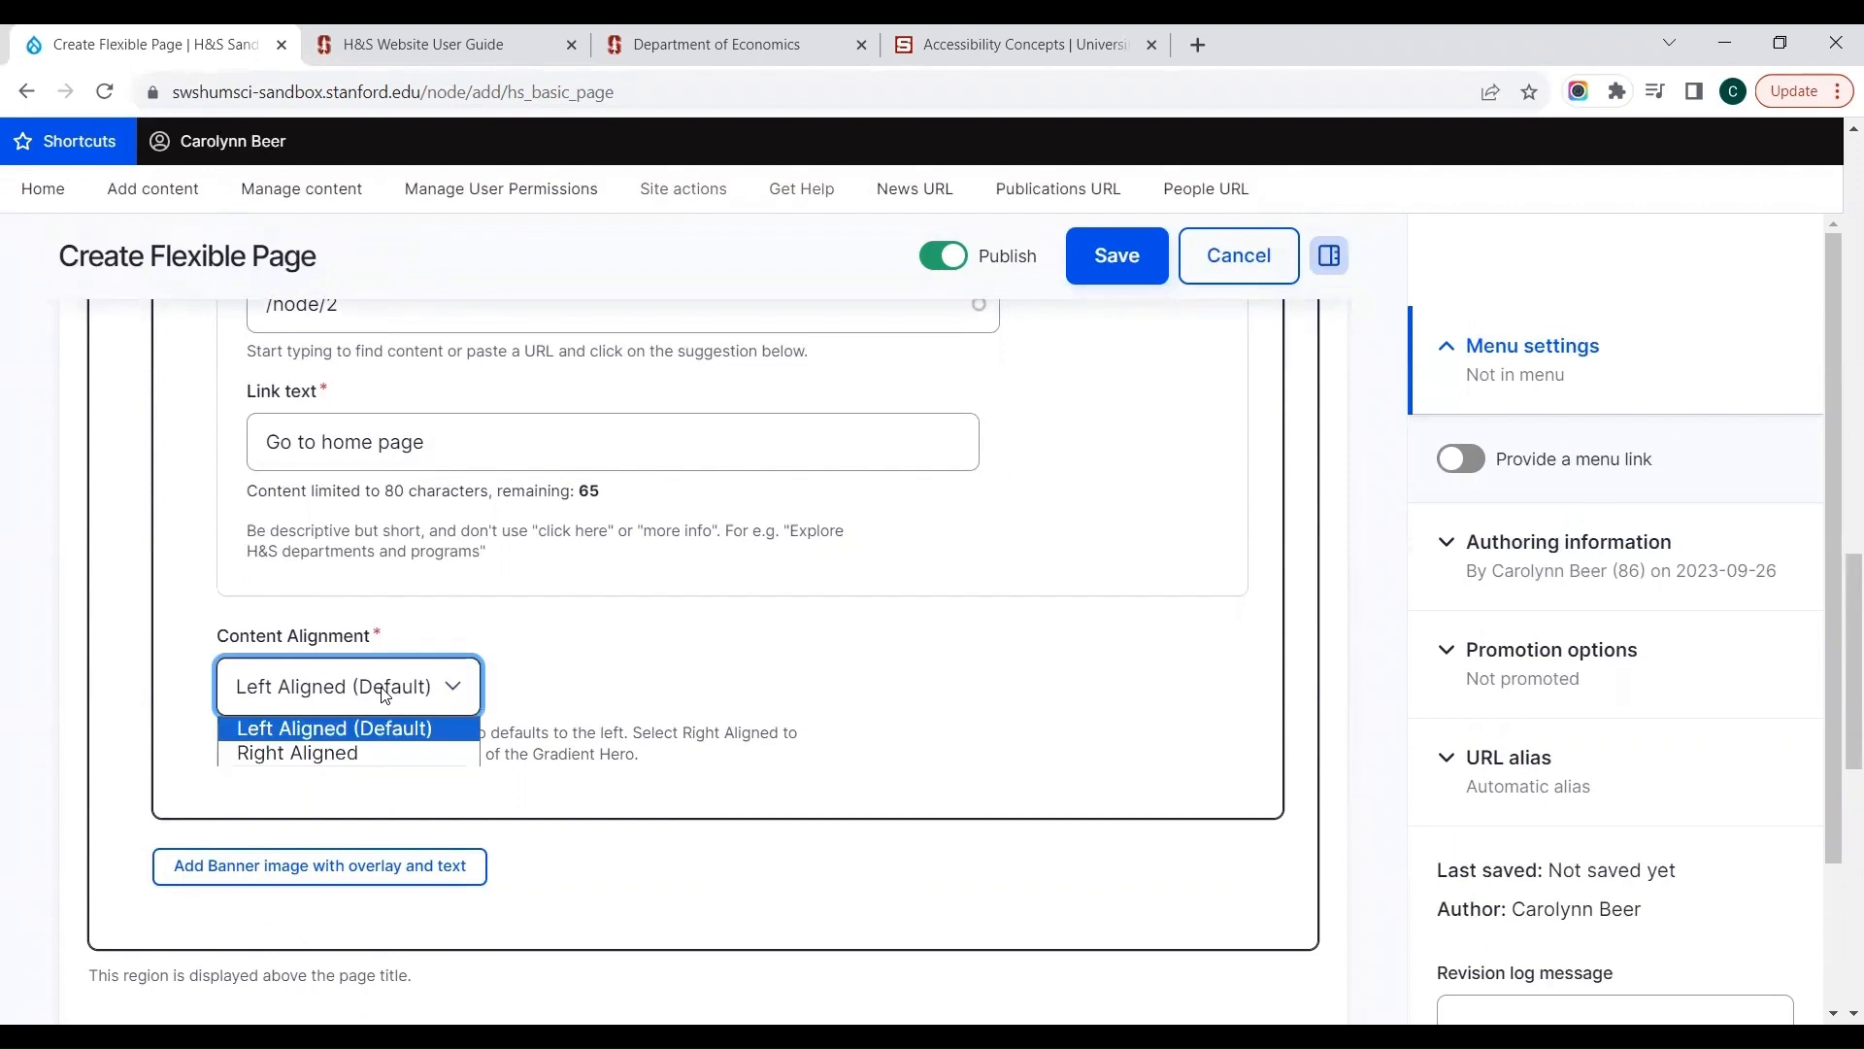
left_click(318, 754)
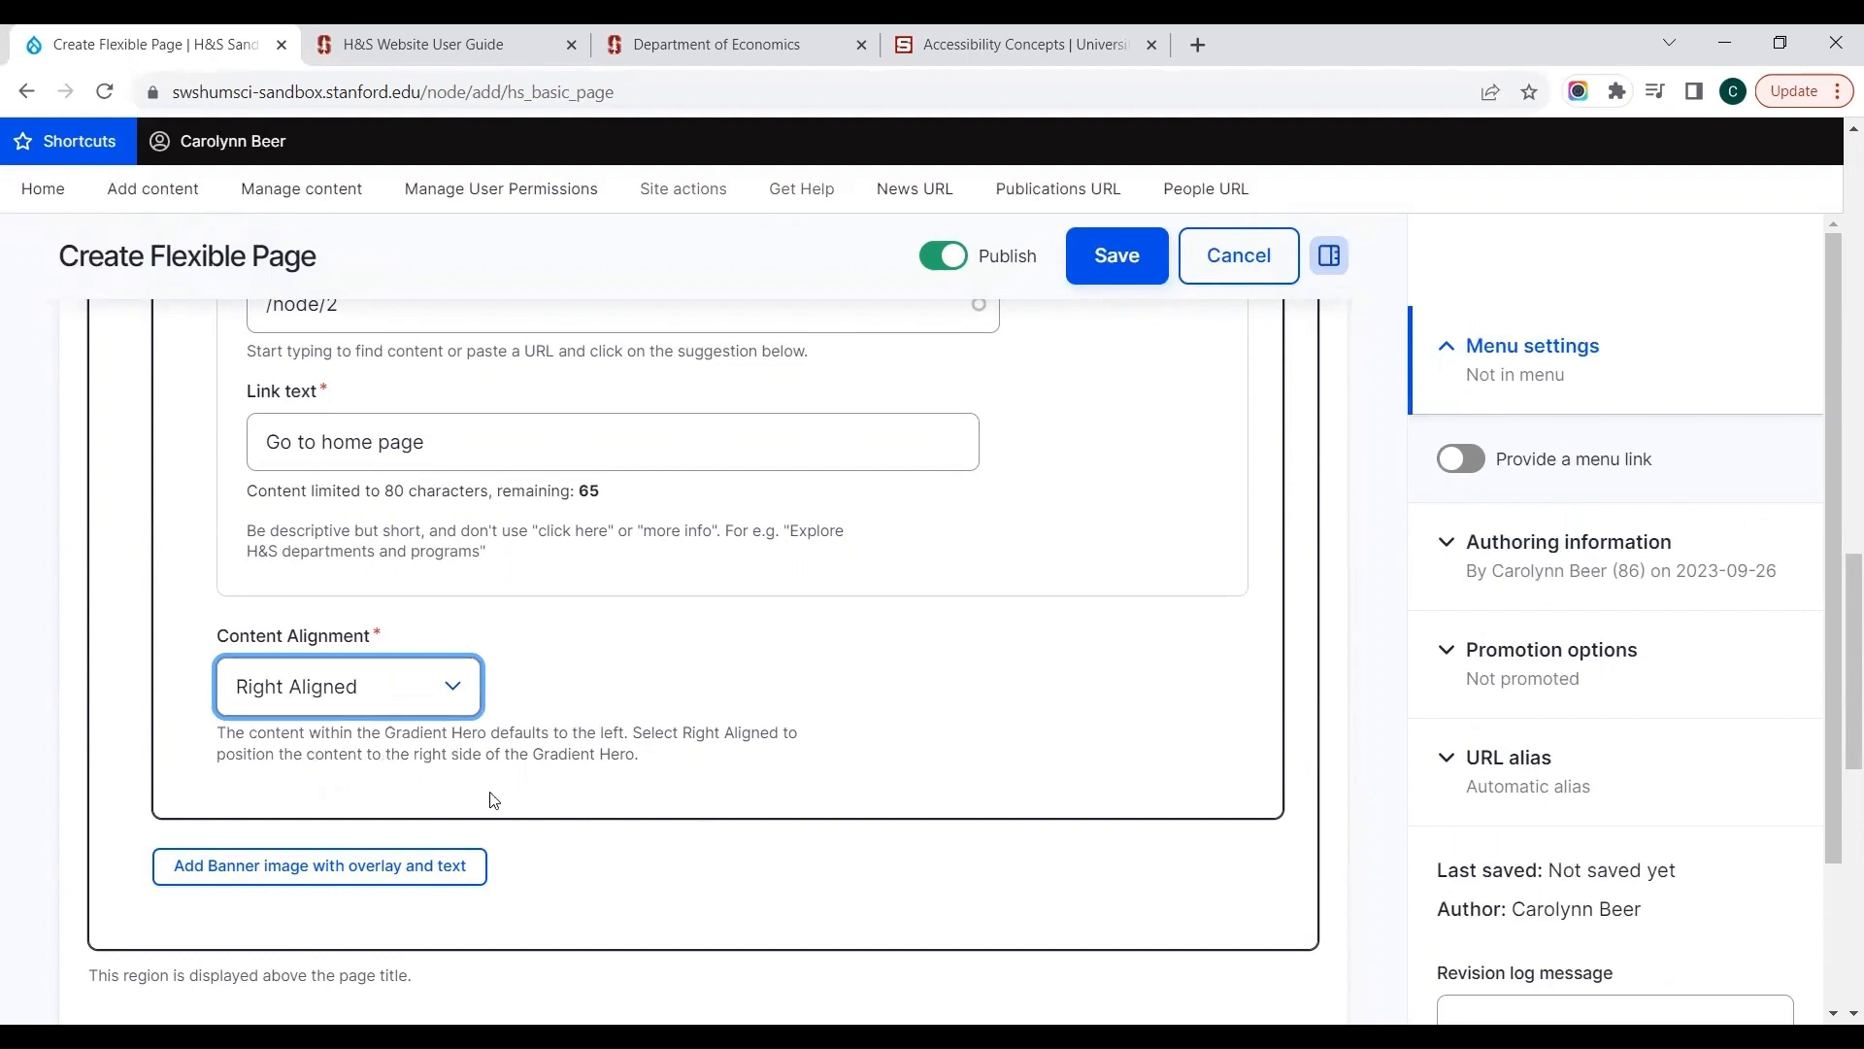
Step: Review the first banner slide and add a second Banner image with overlay and text to the Gradient Hero Slides
left_click(659, 774)
scroll(659, 777, "up", 1)
scroll(659, 777, "up", 1)
scroll(659, 777, "down", 10)
scroll(659, 777, "up", 3)
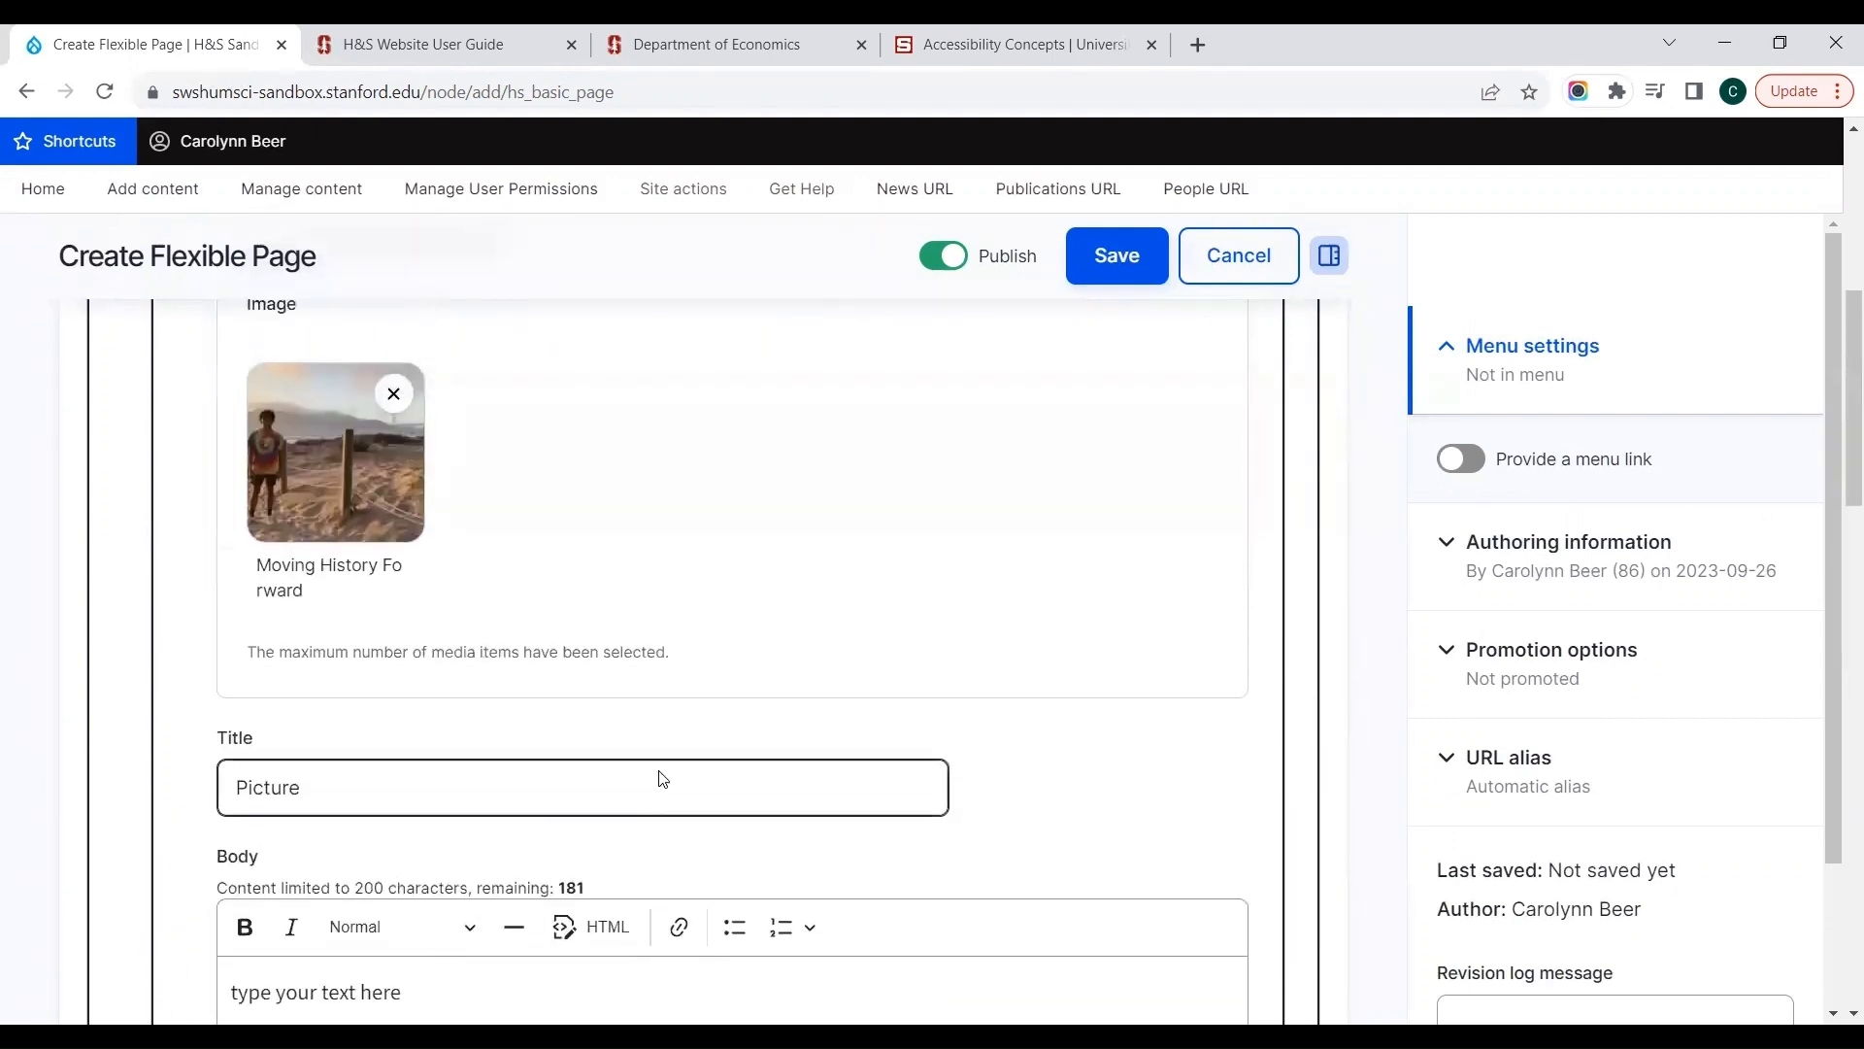
scroll(660, 779, "up", 1)
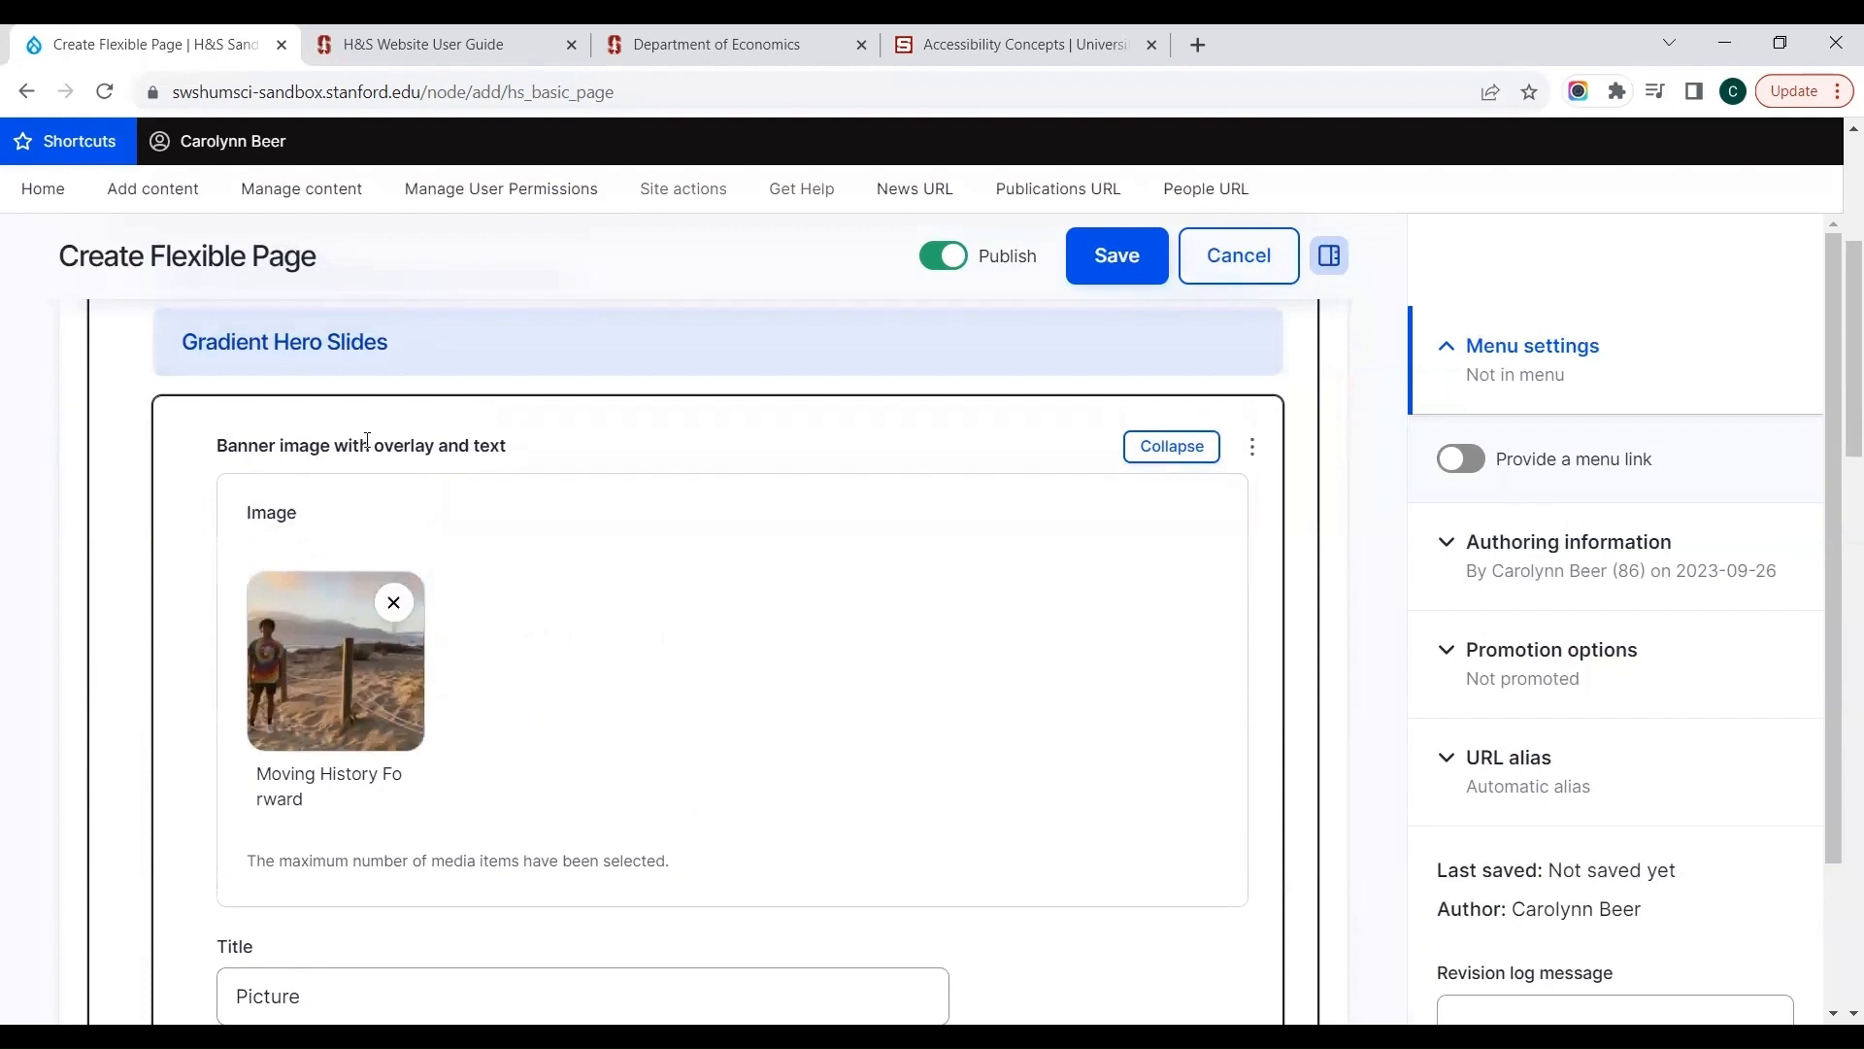
scroll(767, 701, "down", 15)
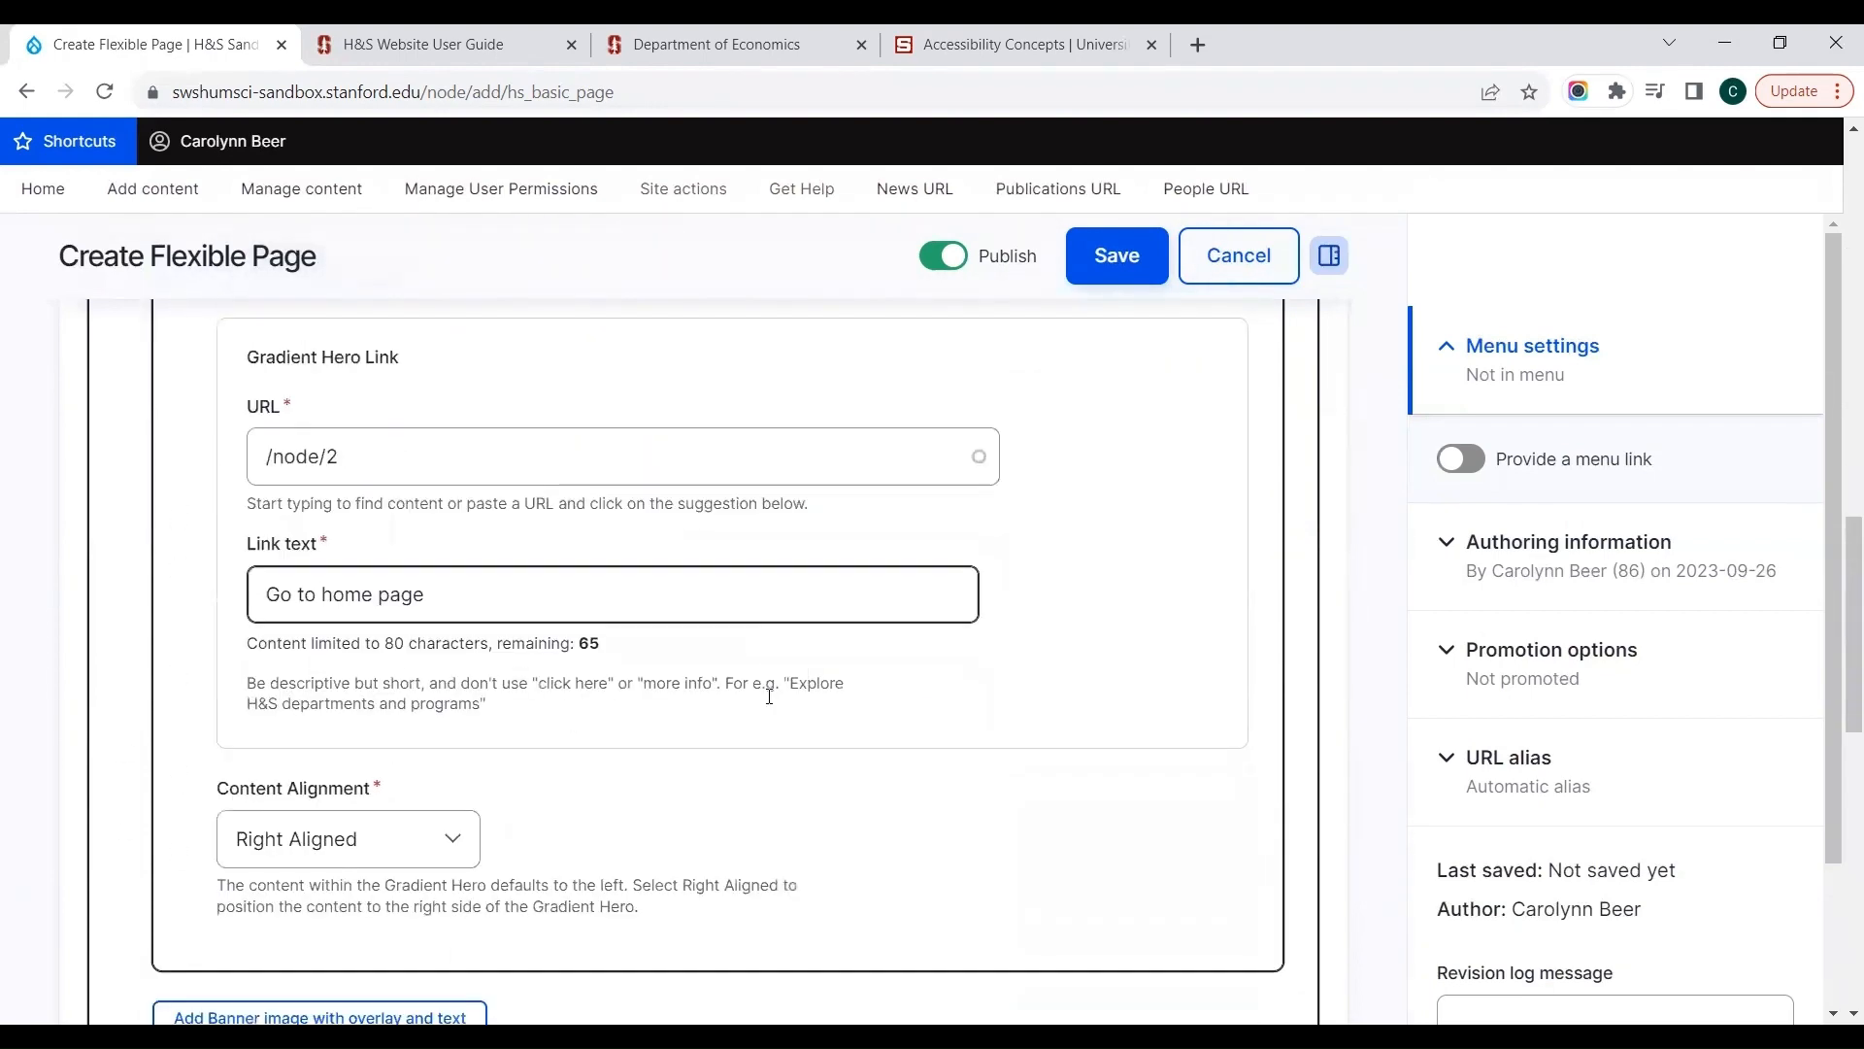
scroll(771, 705, "down", 1)
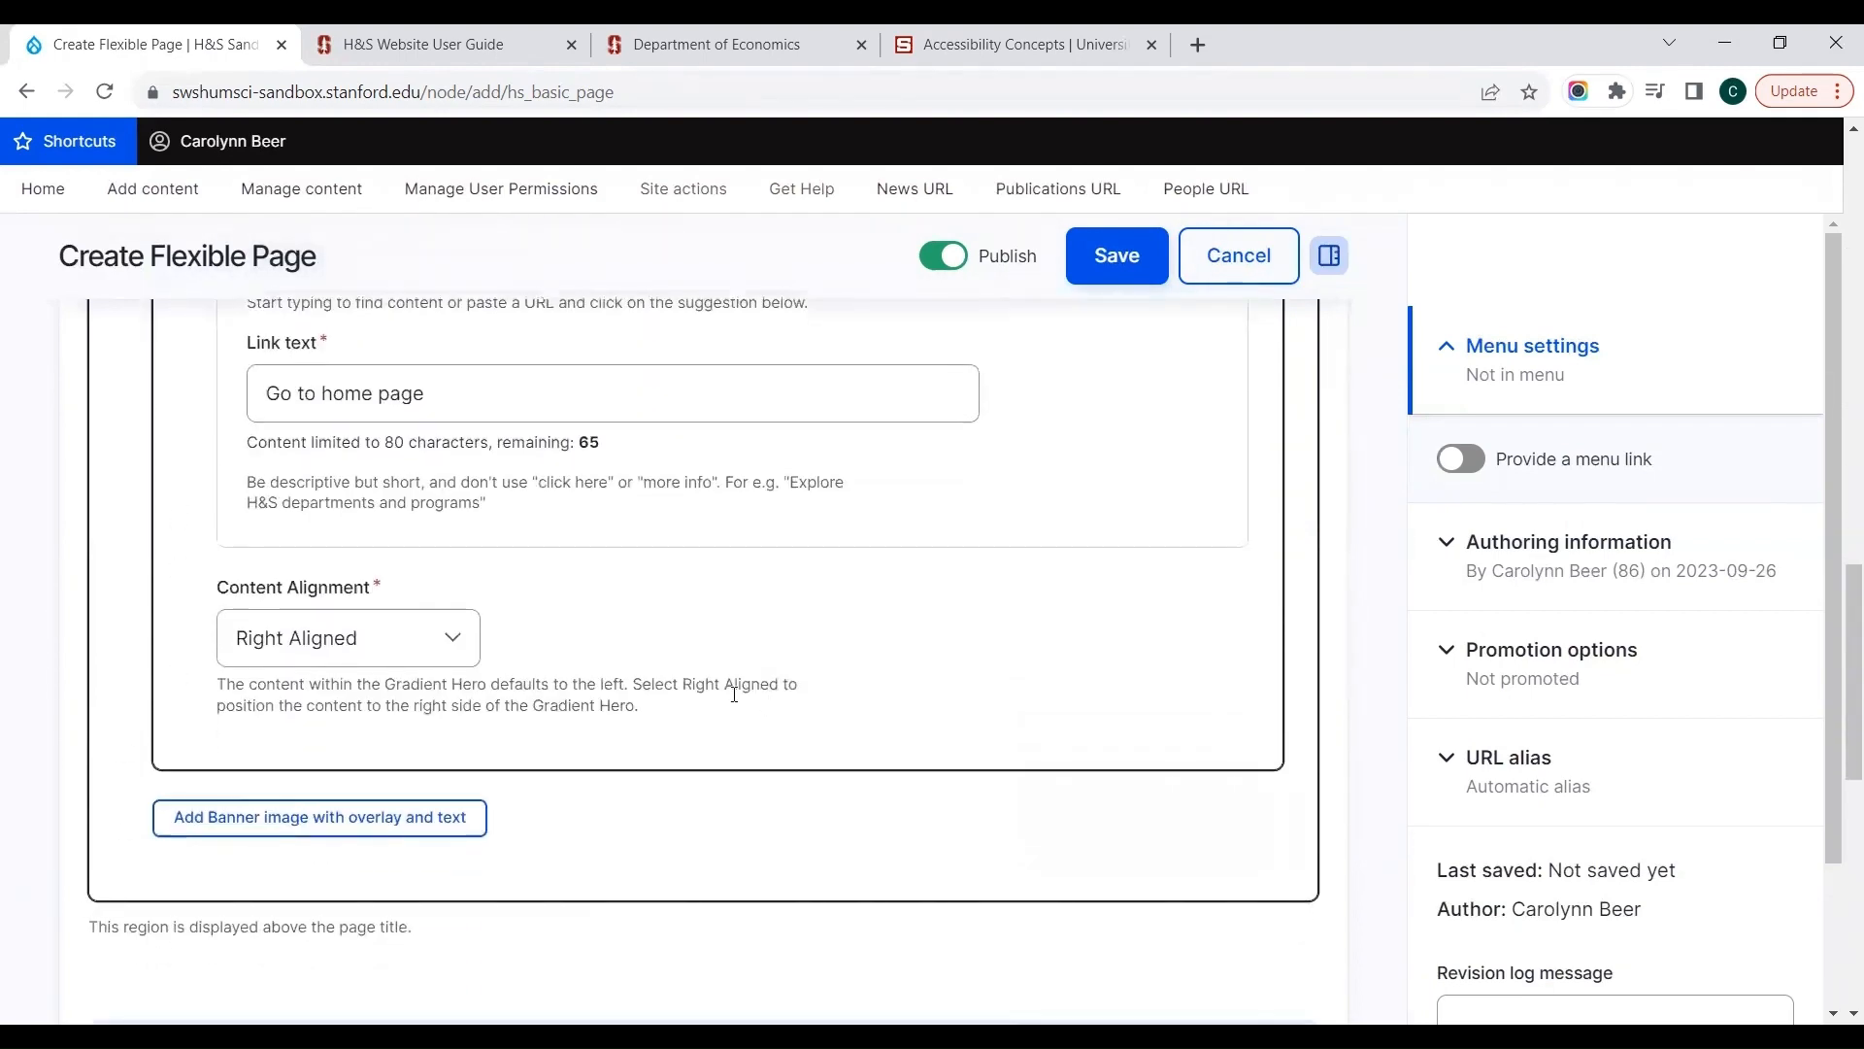
left_click(389, 813)
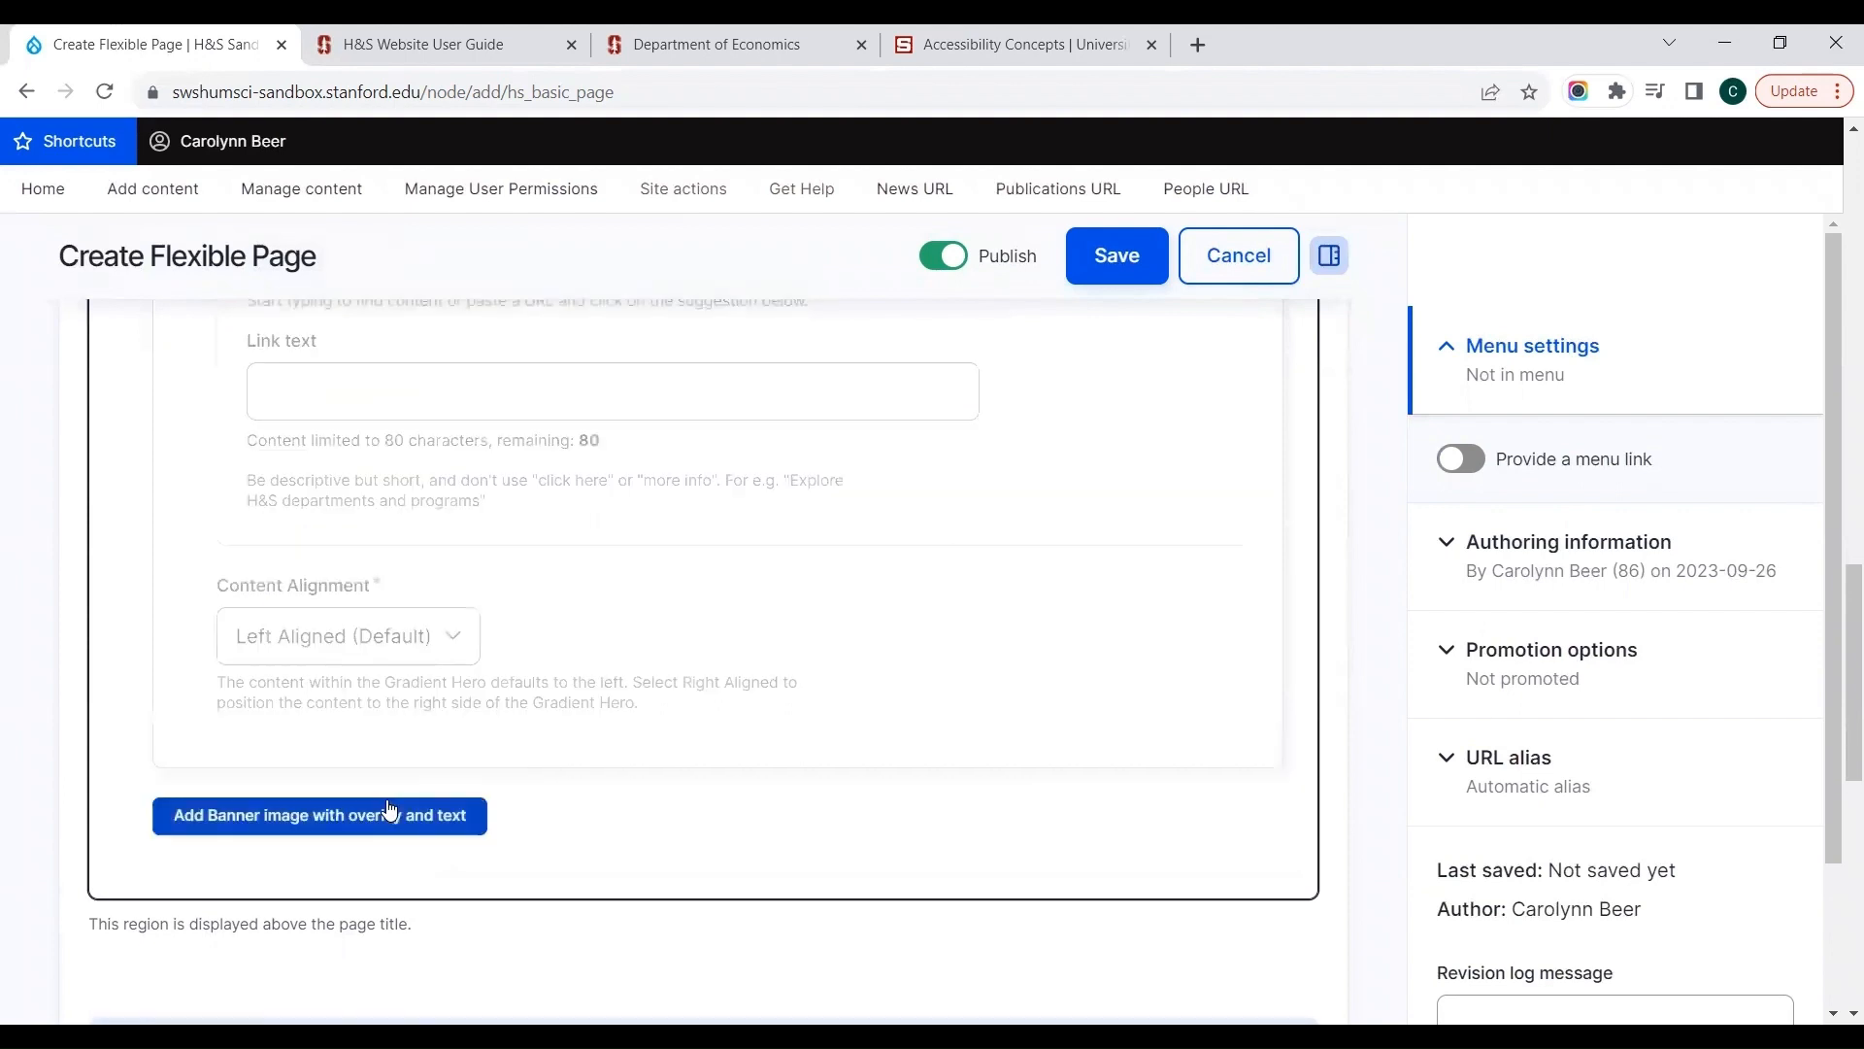
Step: Insert the "In the 'Pyrocene Age,'" wildfire image from the media library as the second slide's image
scroll(890, 670, "up", 6)
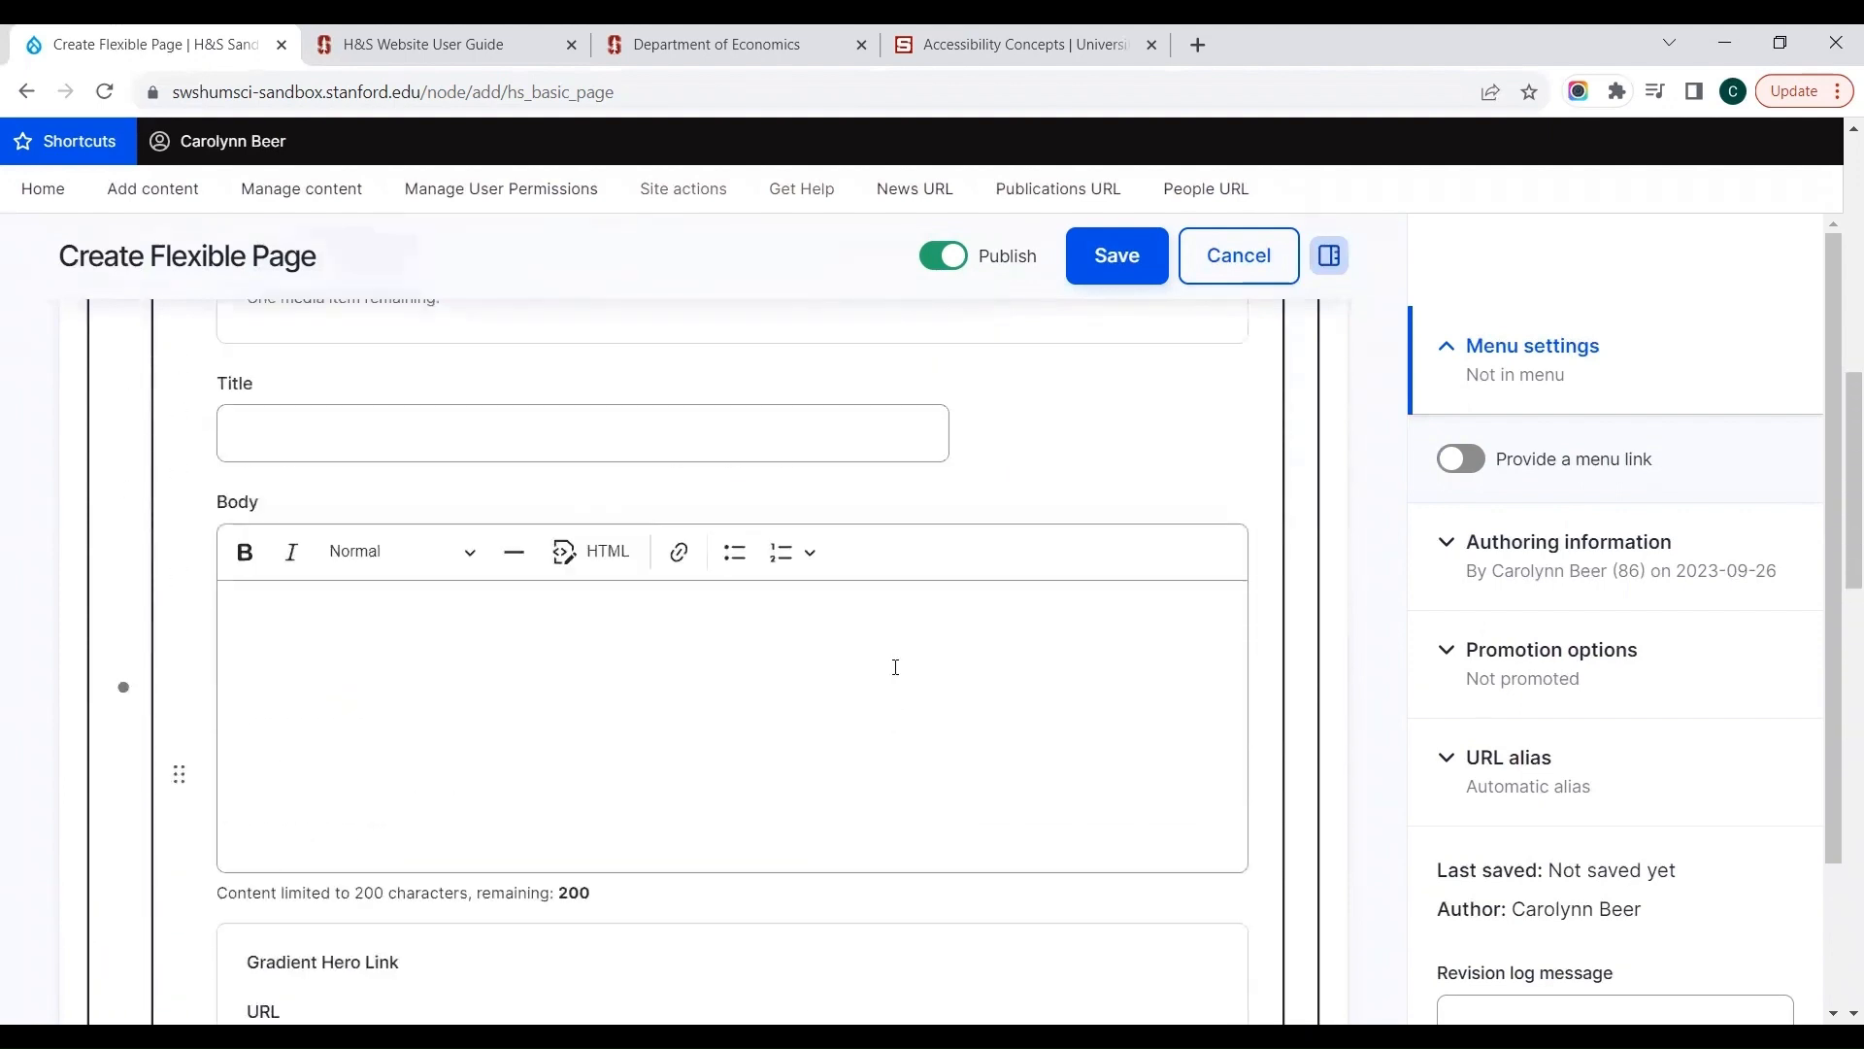
left_click(367, 374)
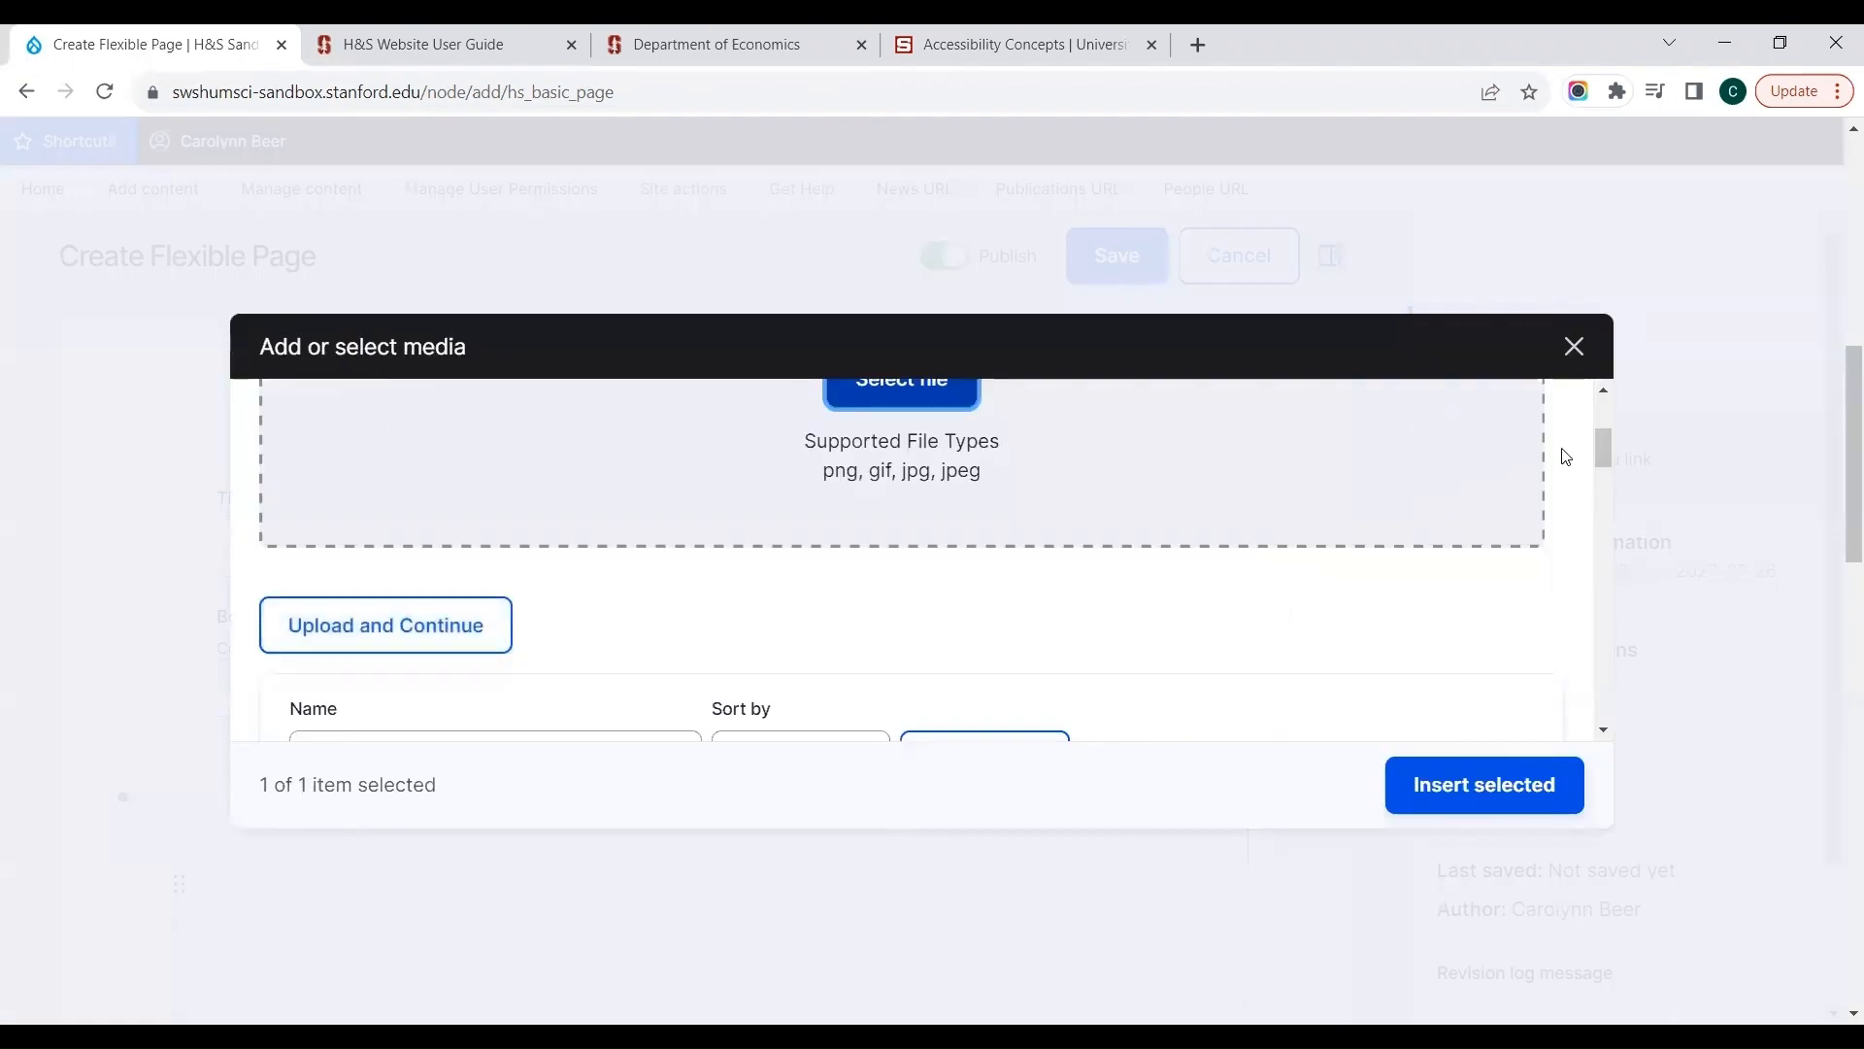
left_click_drag(1602, 446, 1593, 591)
left_click(859, 610)
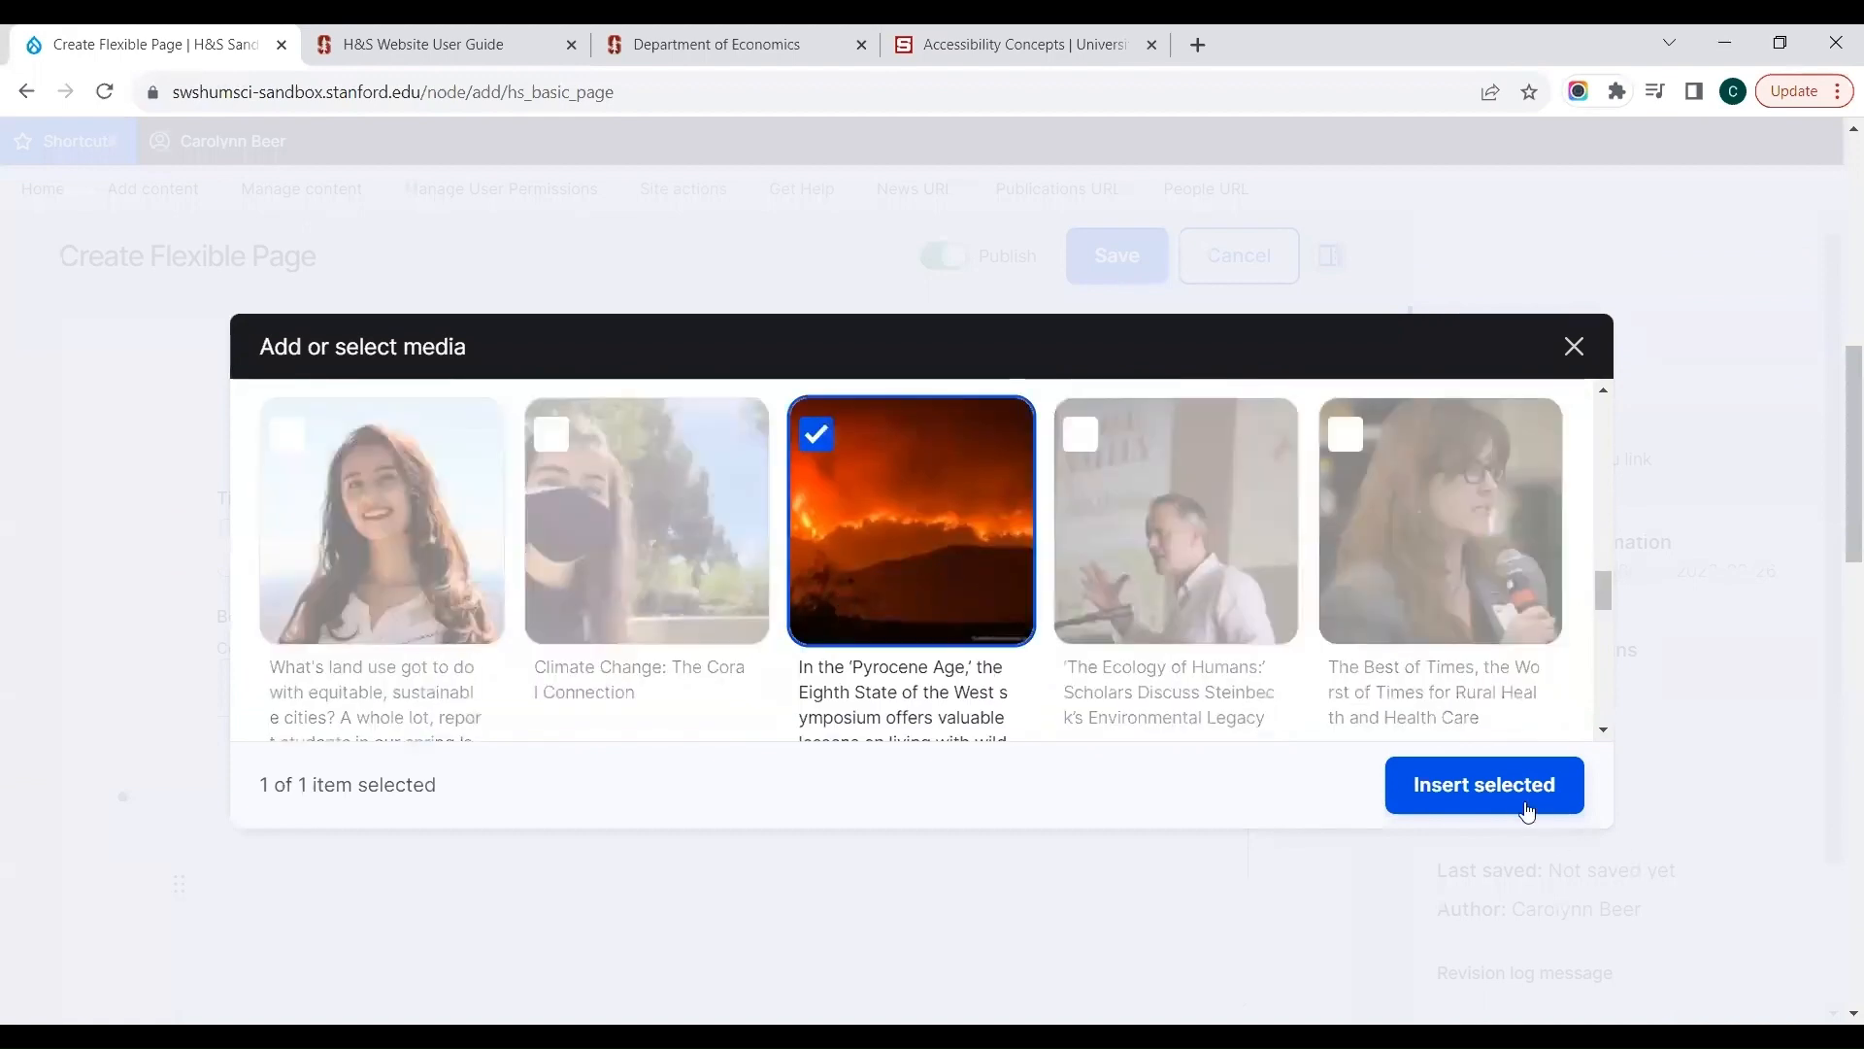
left_click(1483, 785)
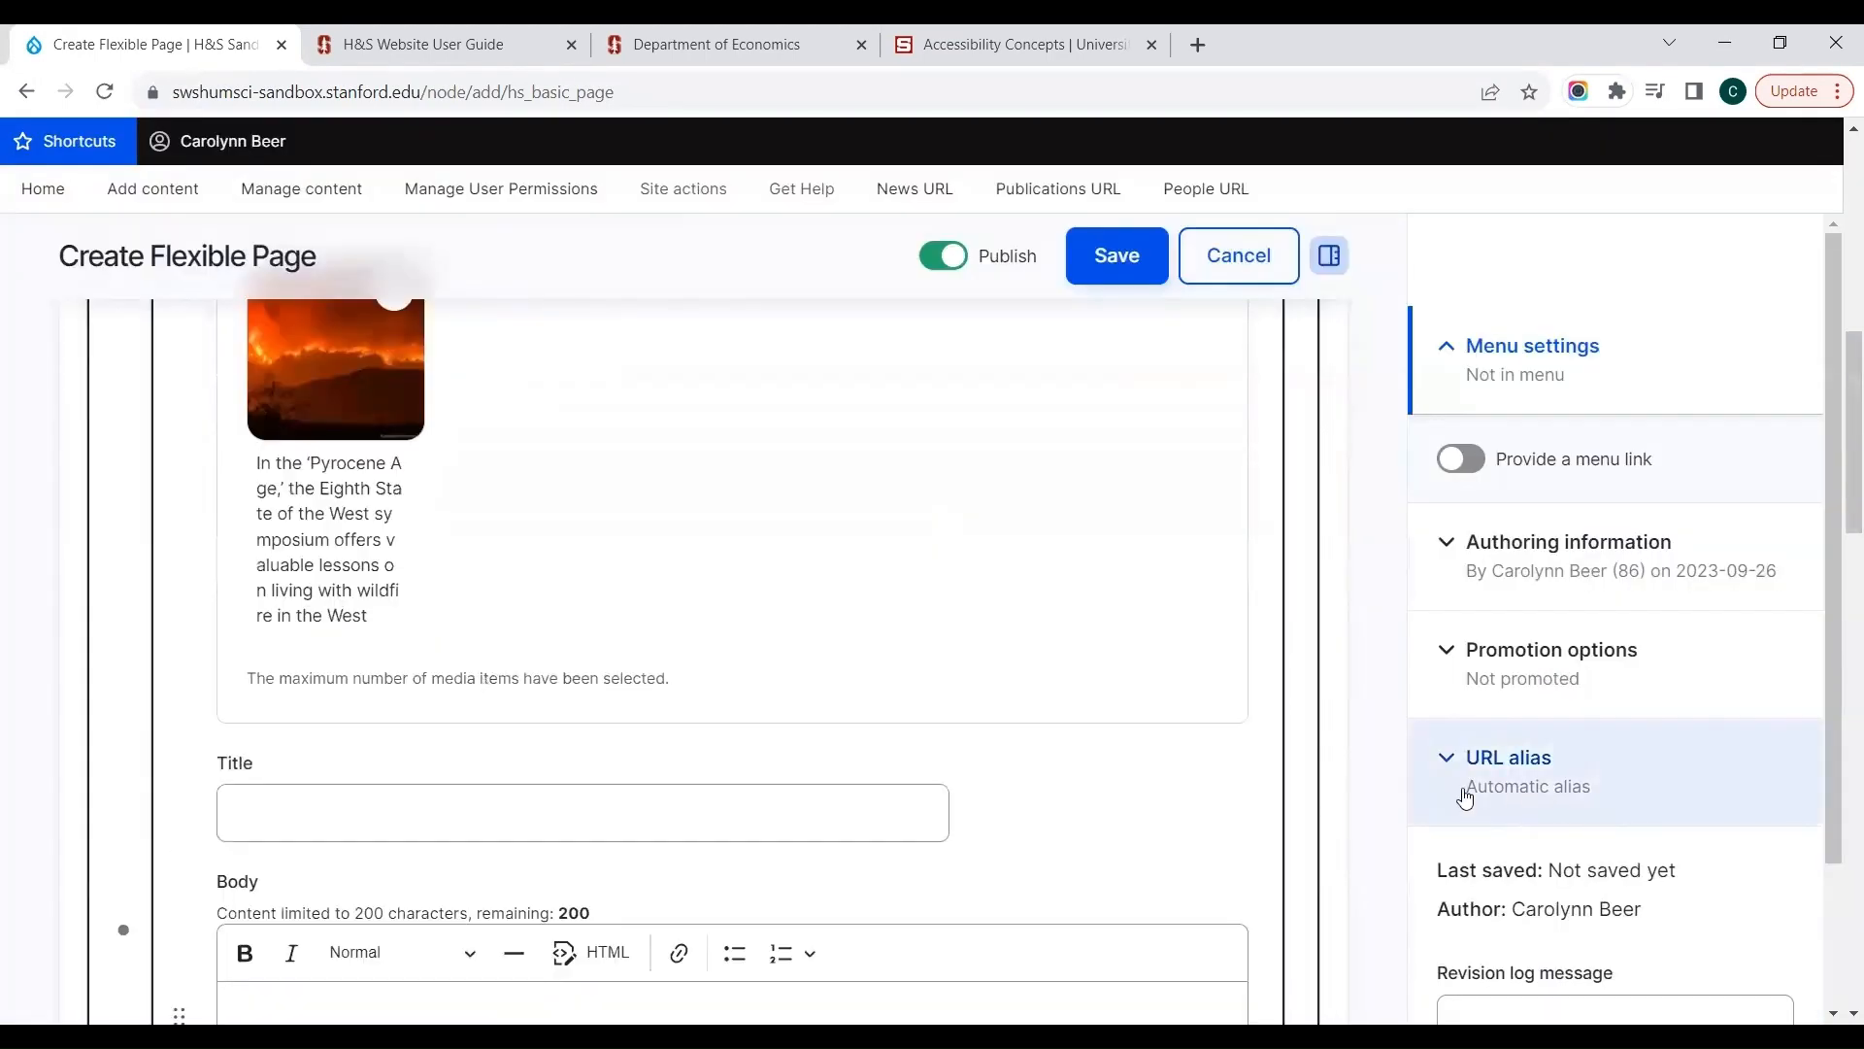
Step: Give the second banner slide the title "Wildfires" and the body text "test"
left_click(790, 799)
type("Wild")
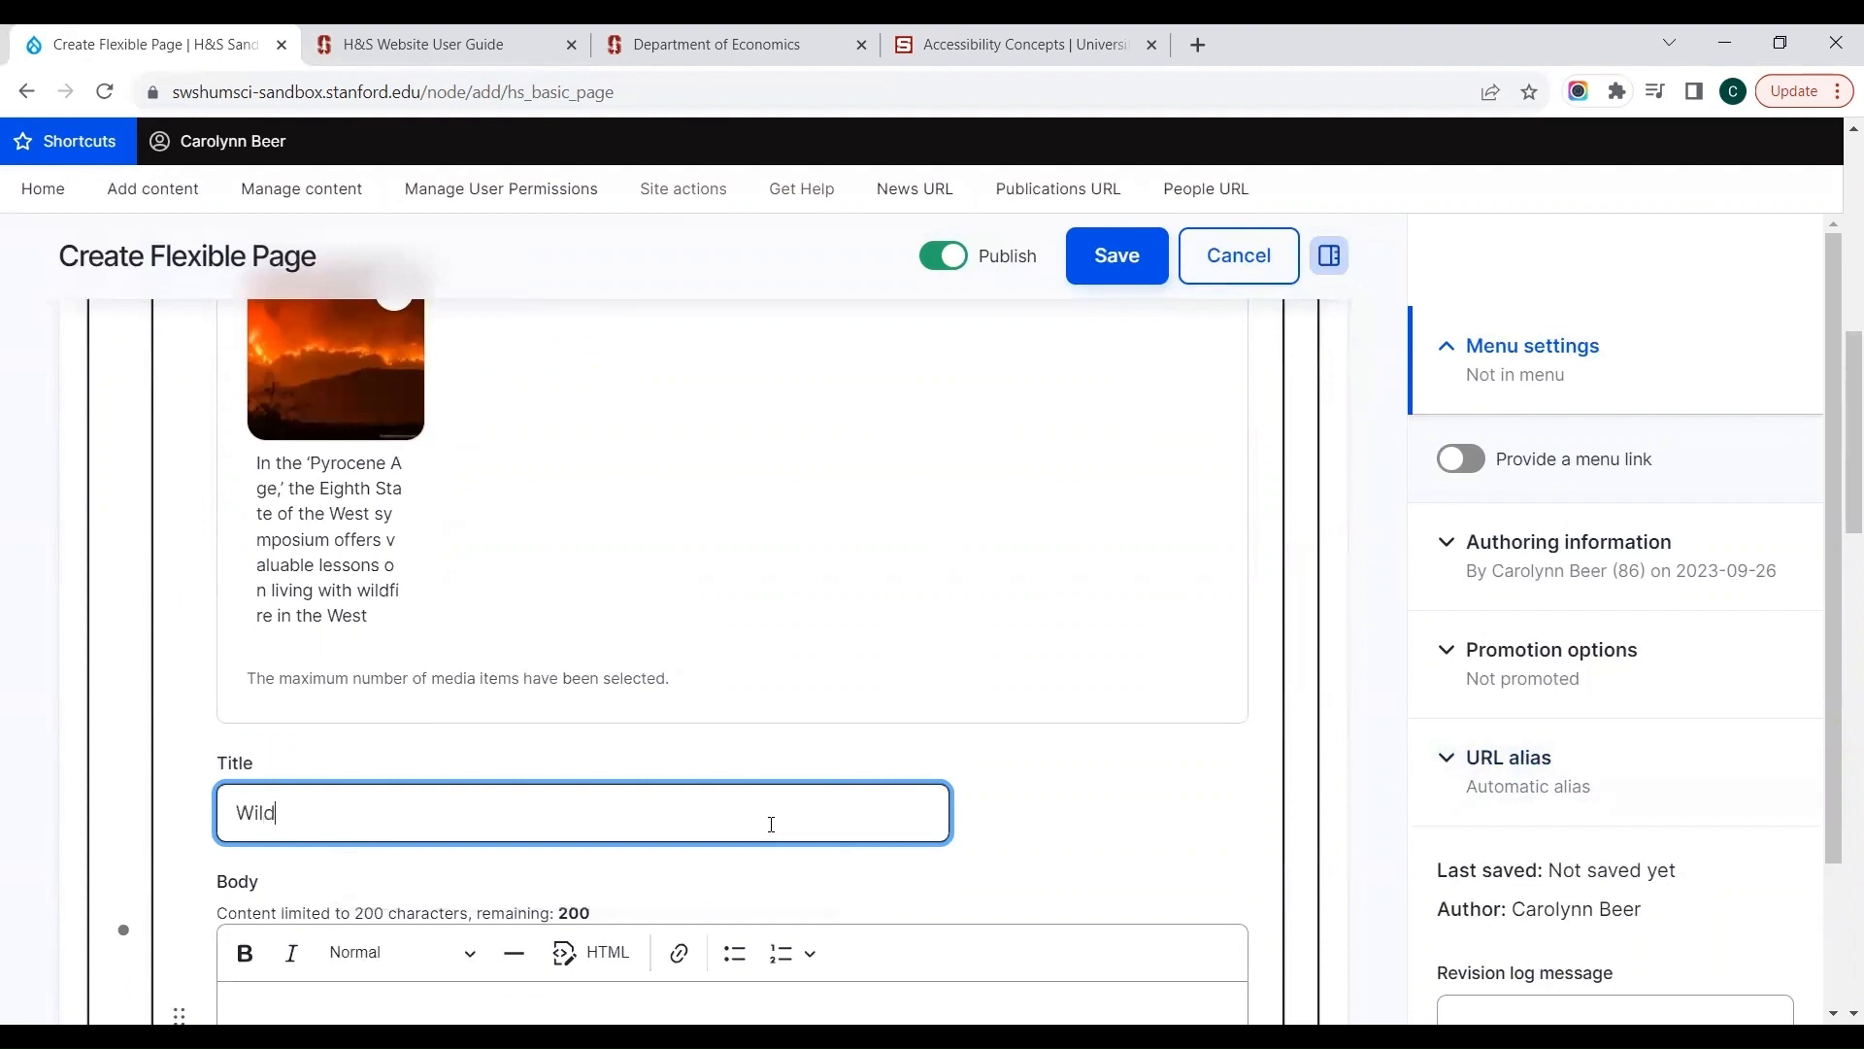
type("fires")
key("Tab")
type("test")
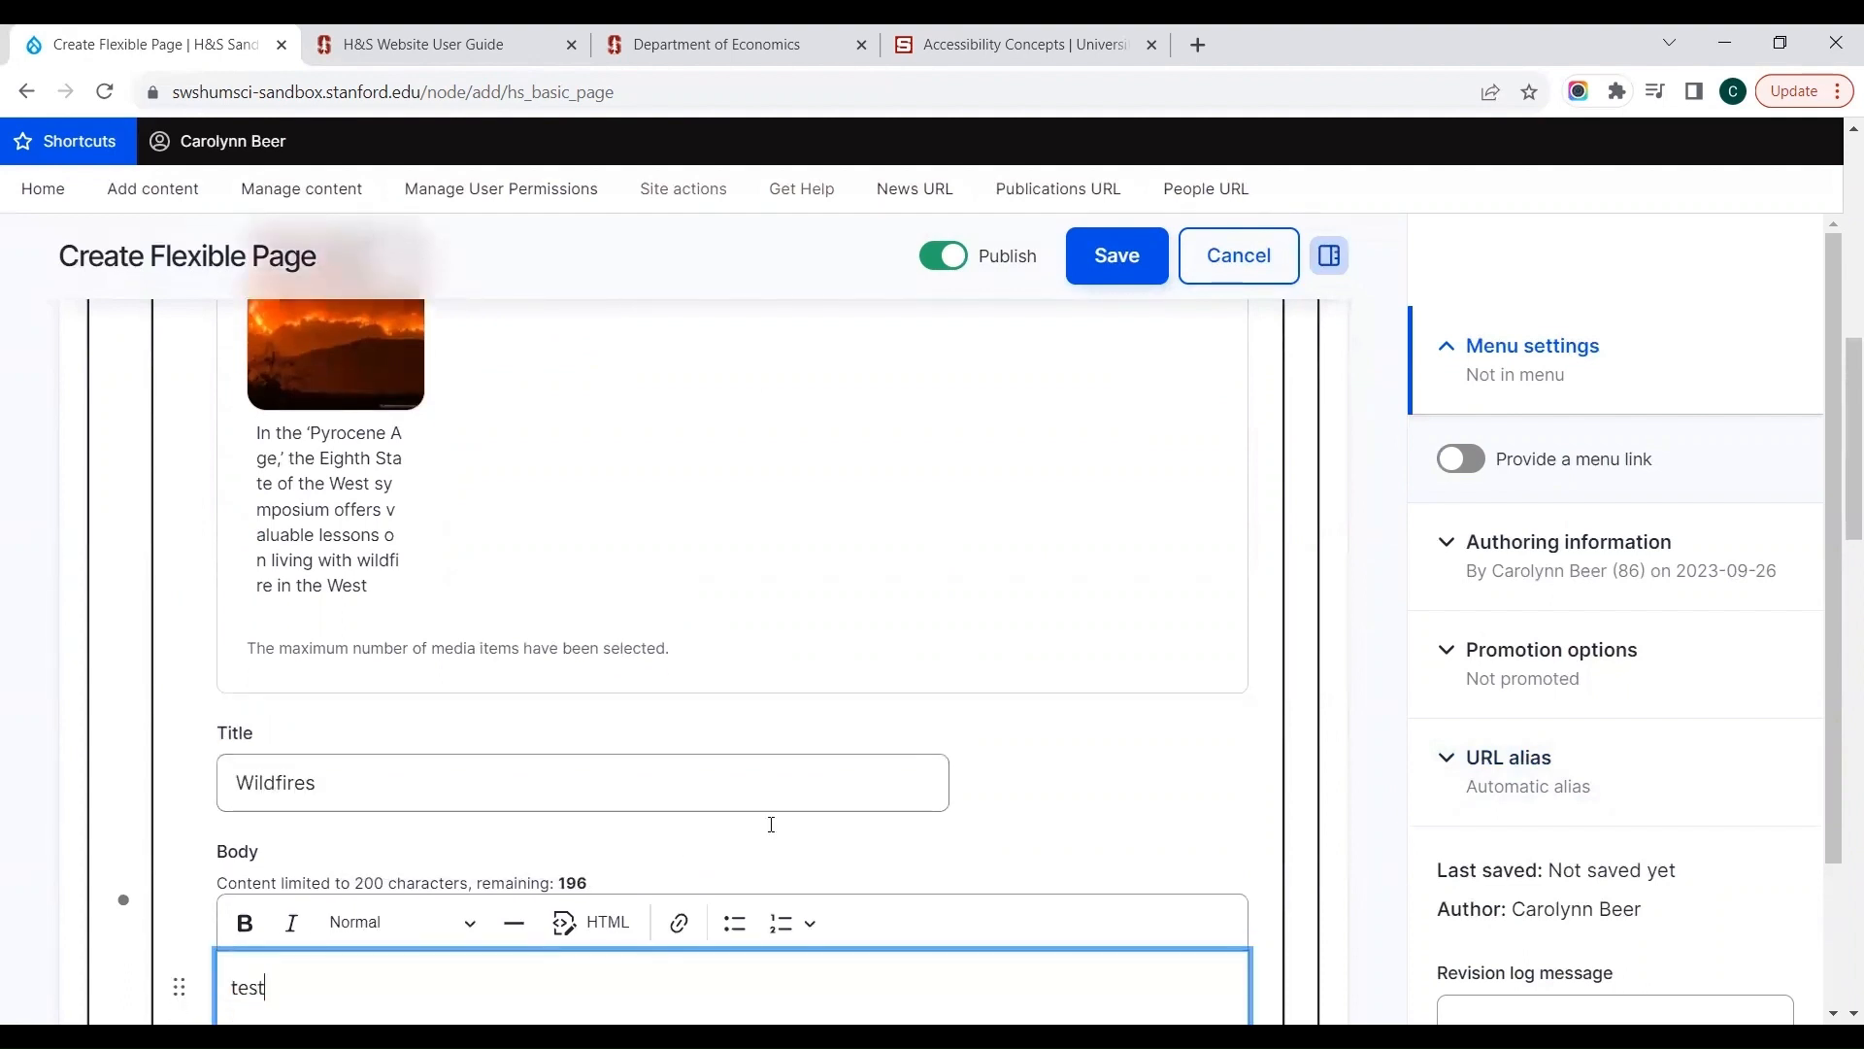
Step: Find "home page" for the second slide's Gradient Hero Link URL and link it to the suggested Home Page content
key("Tab")
type("home page")
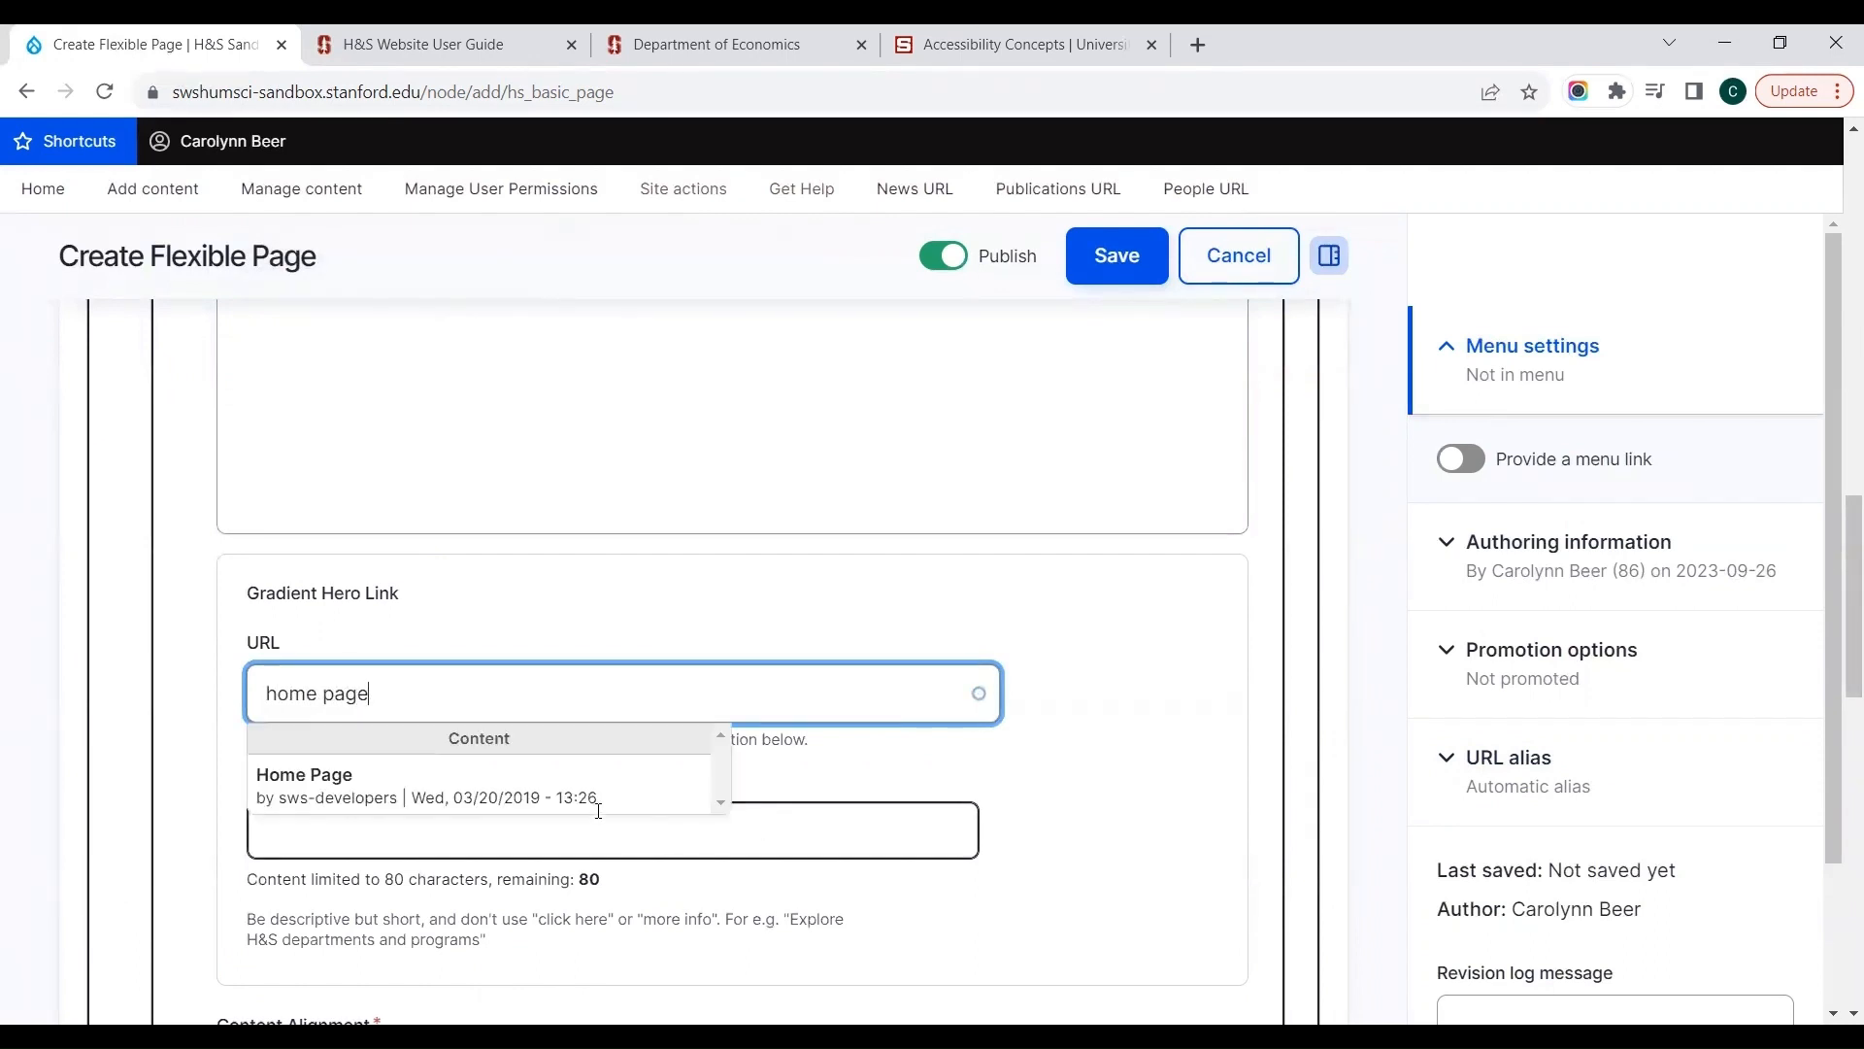
left_click(598, 798)
Step: Set the second slide's link text to "Go to home page" and save the flexible page
left_click(565, 813)
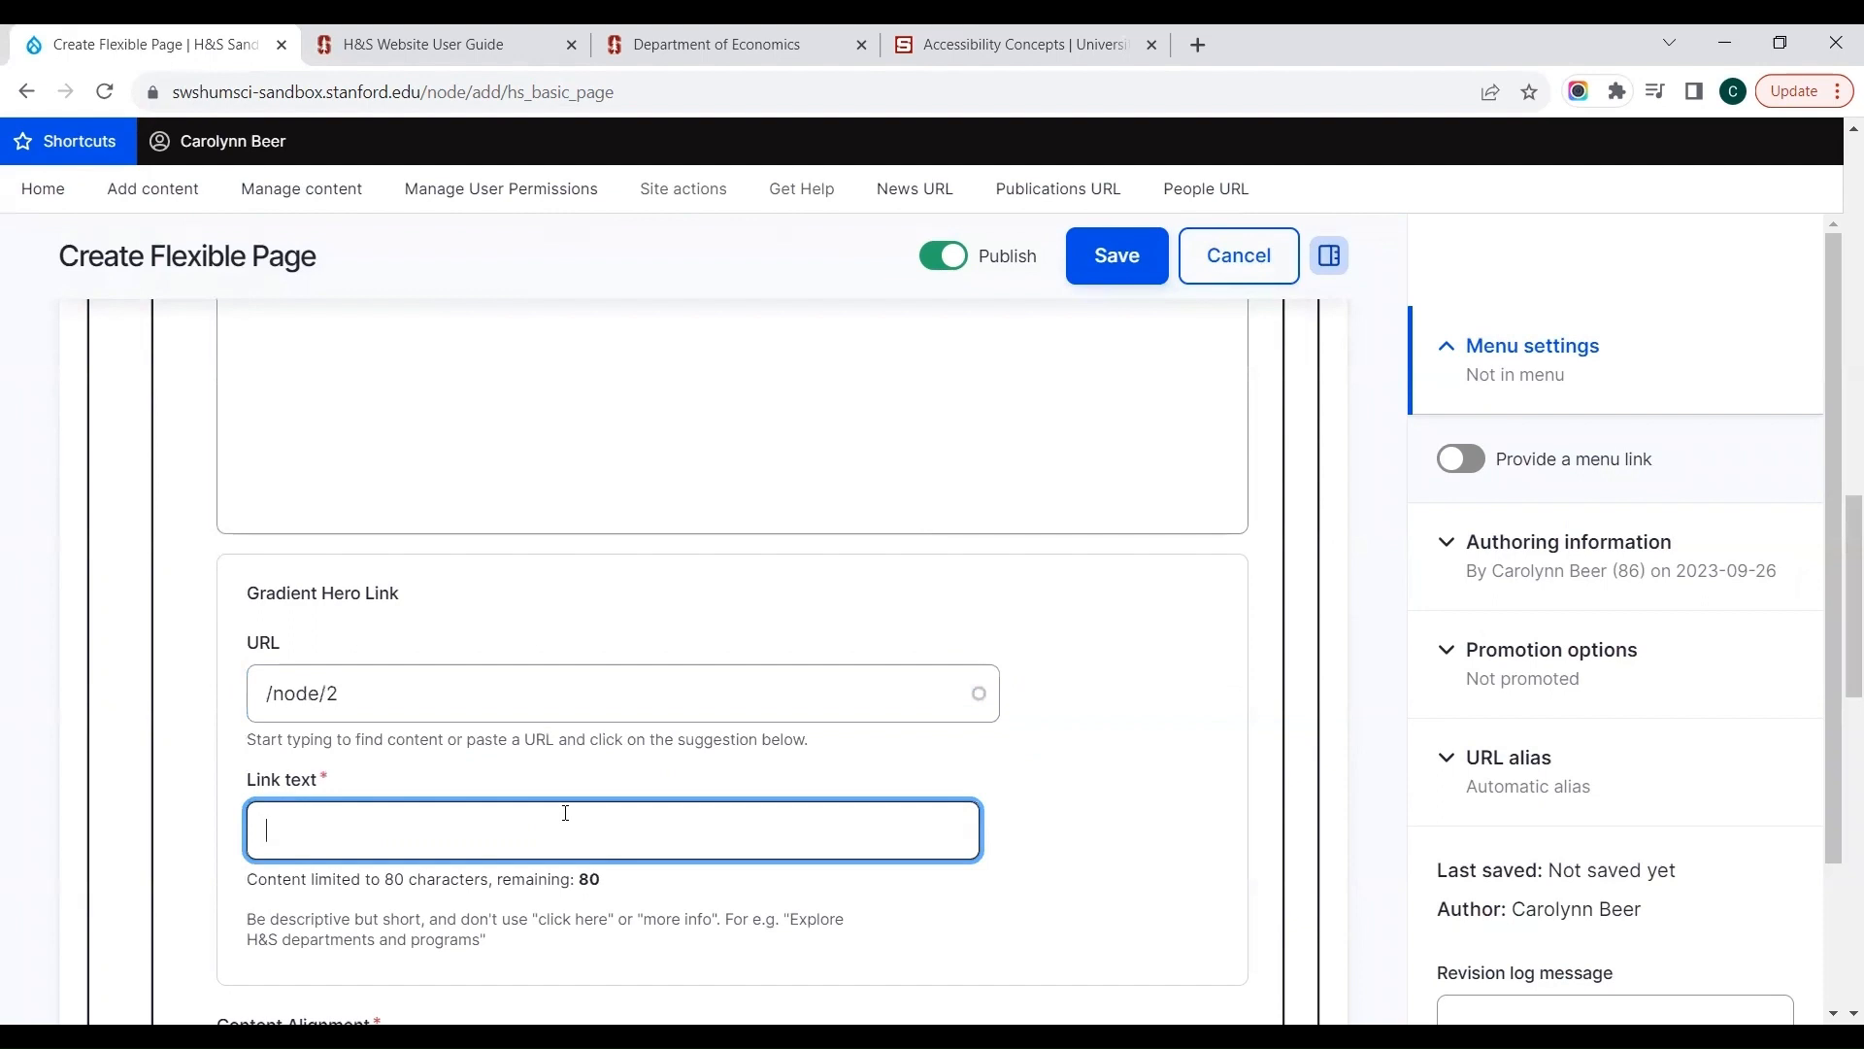
type("Go to home page")
key("Tab")
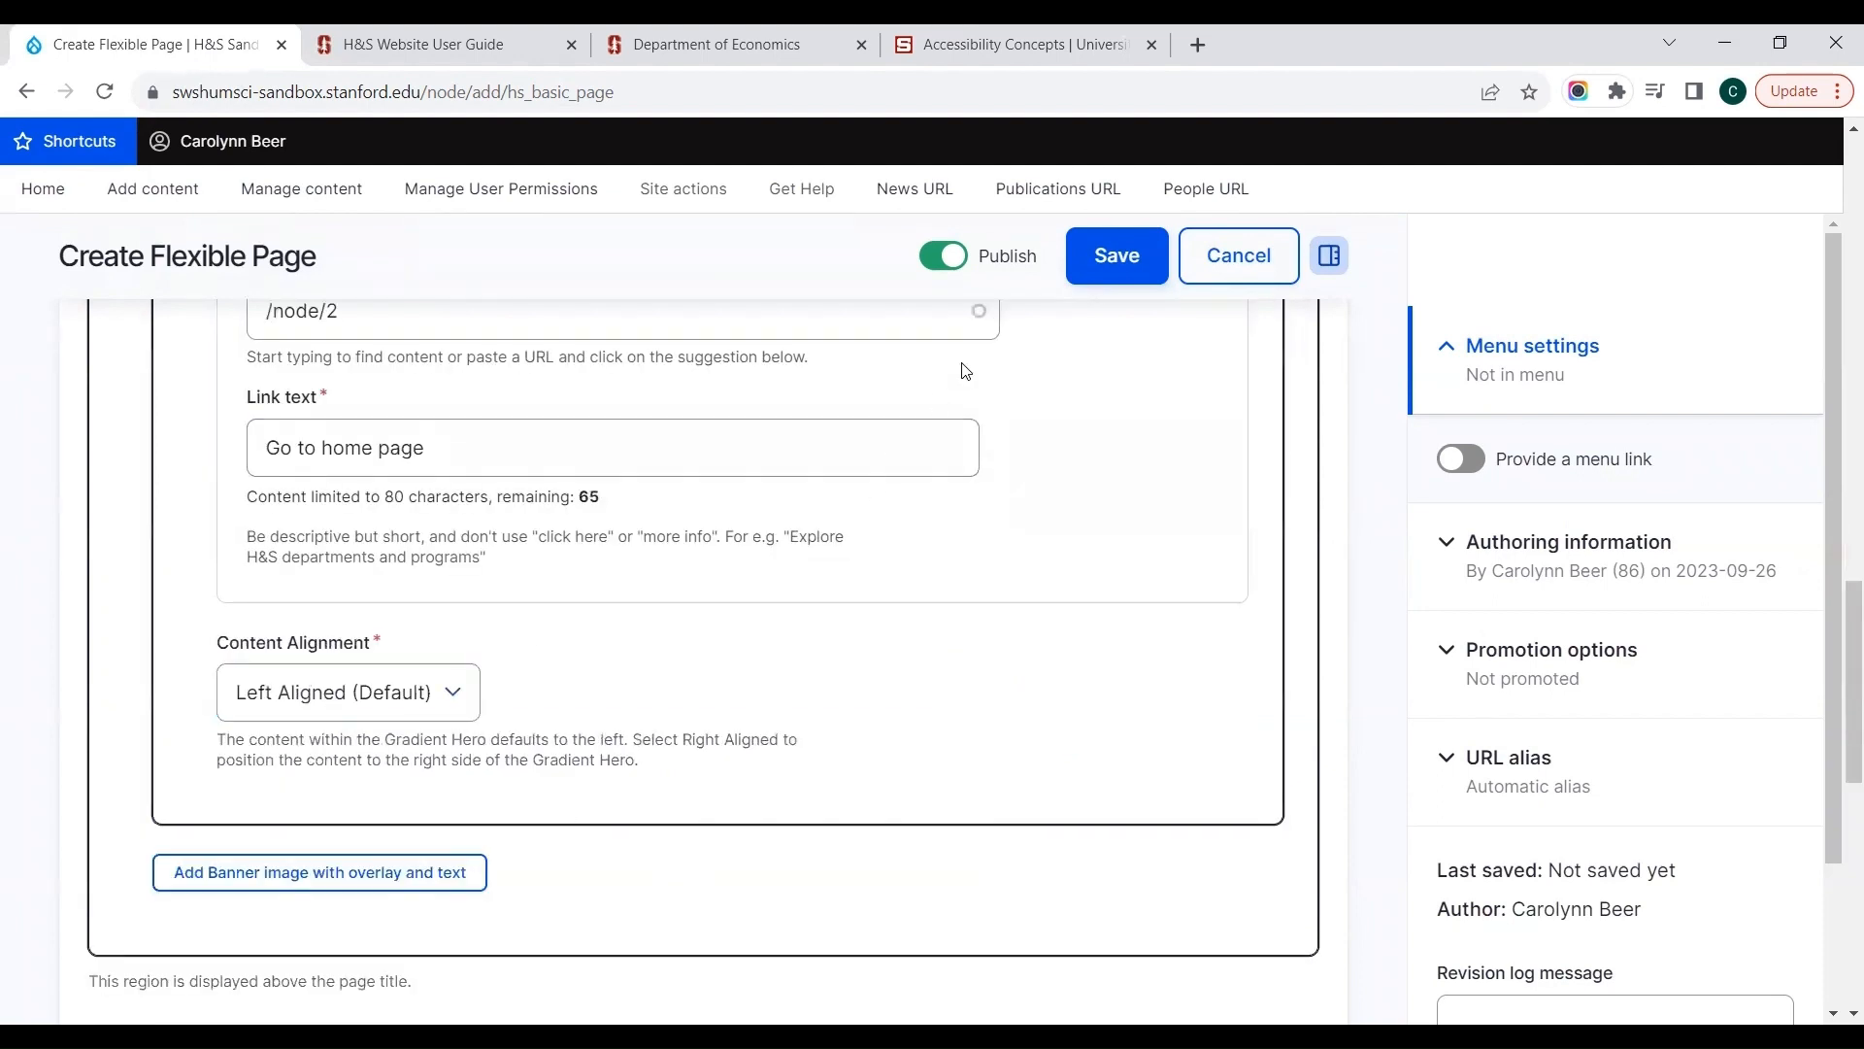
left_click(1102, 268)
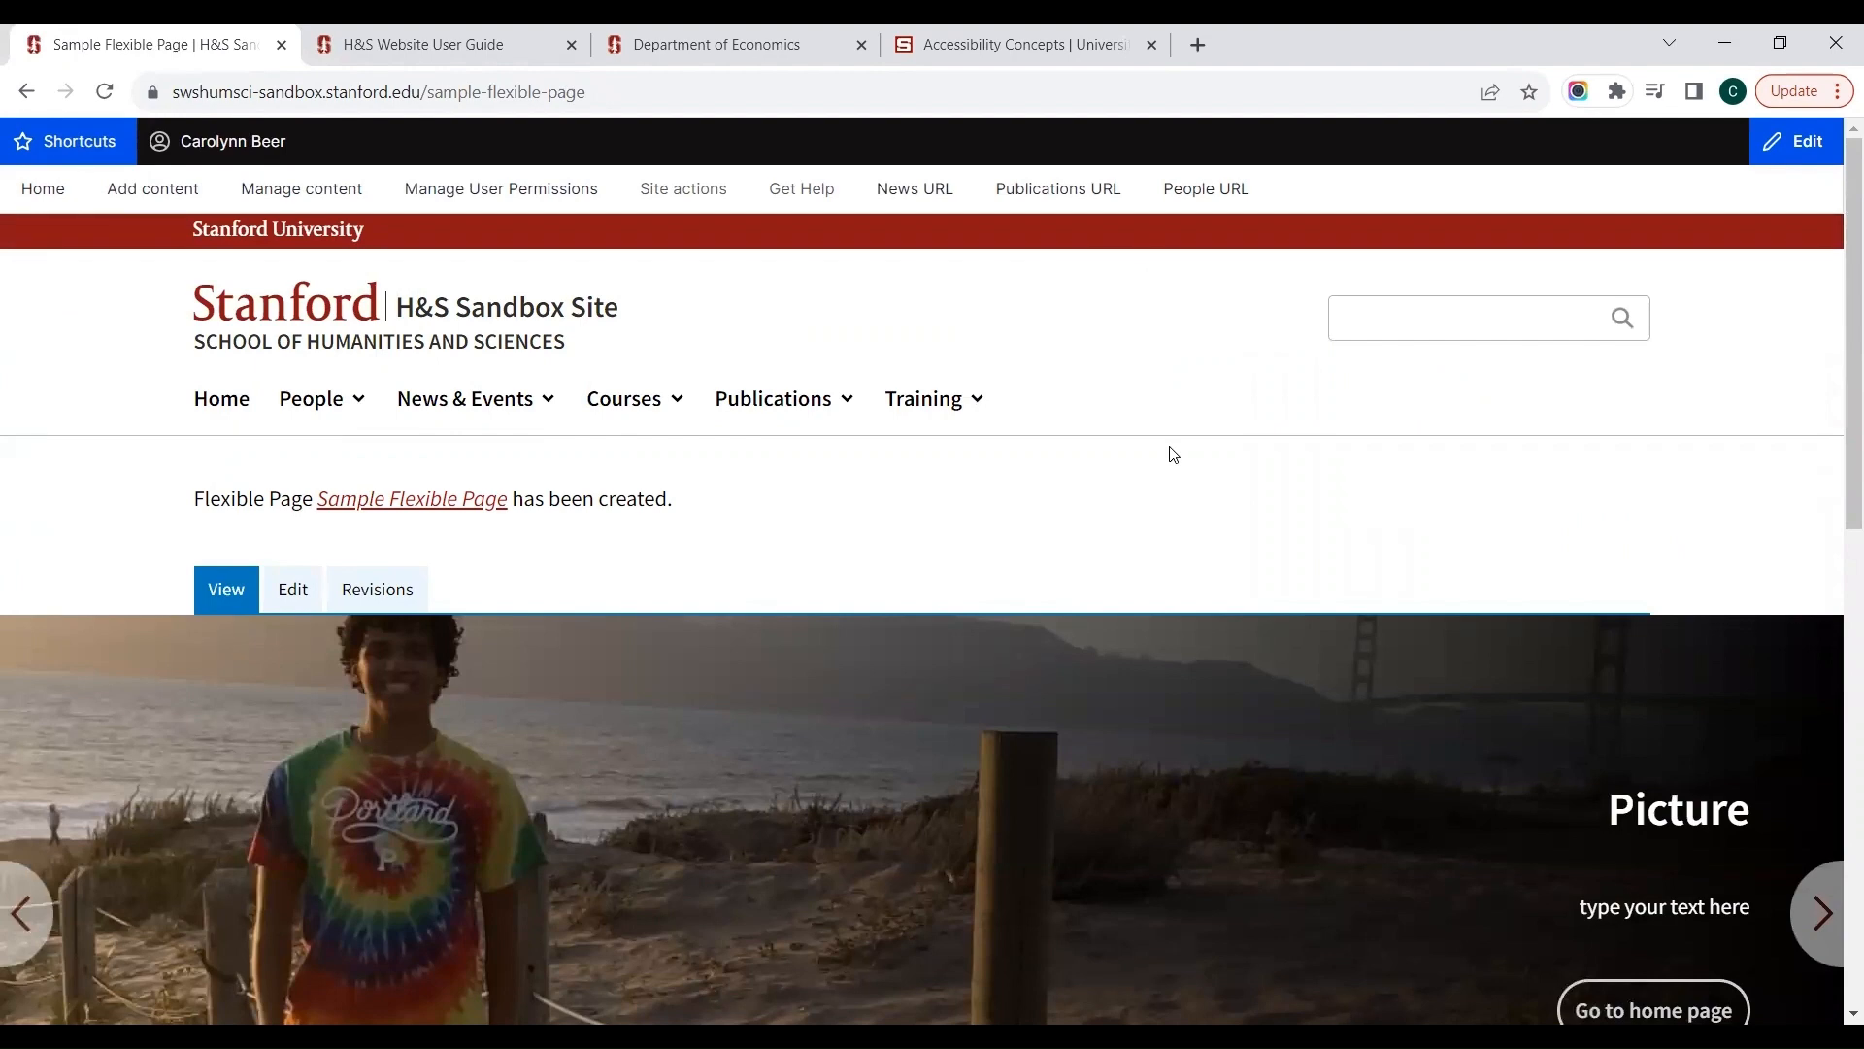
Step: Test the "Go to home page" link on the published page's Picture slide and return to the sample page
scroll(1171, 454, "down", 2)
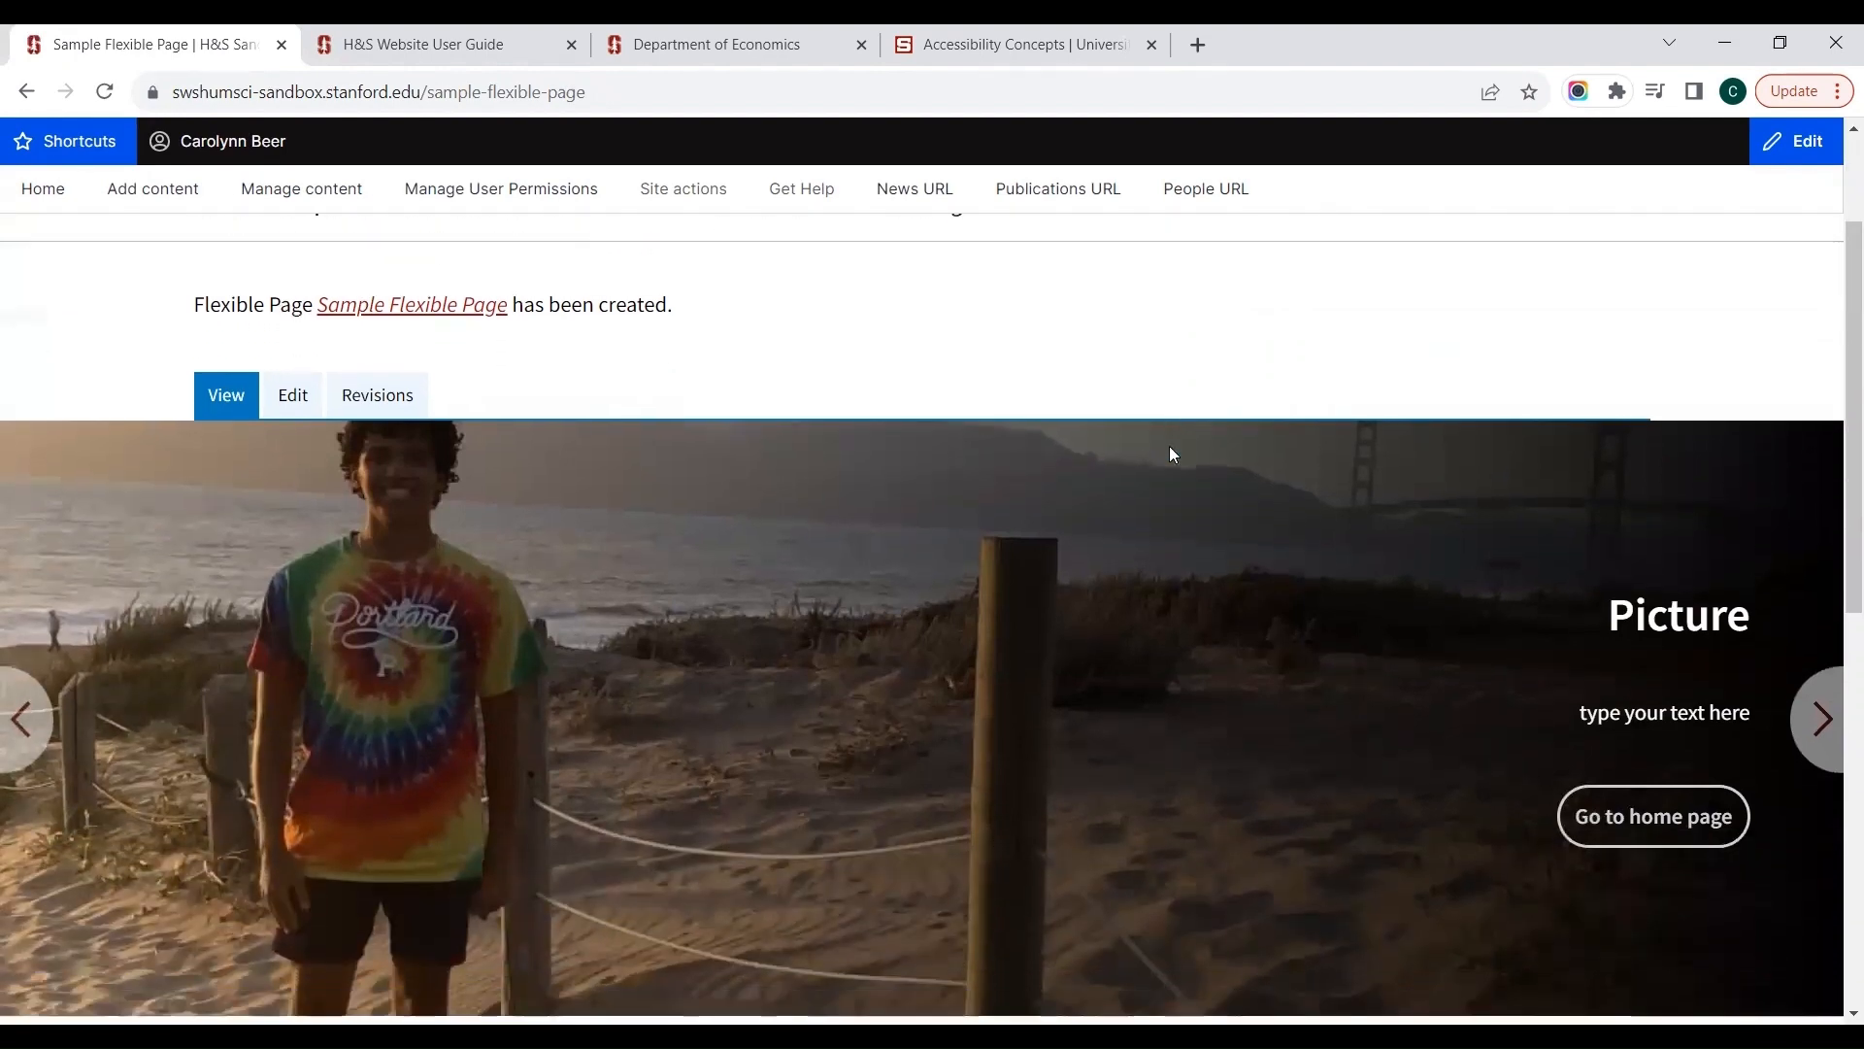
scroll(1171, 455, "down", 1)
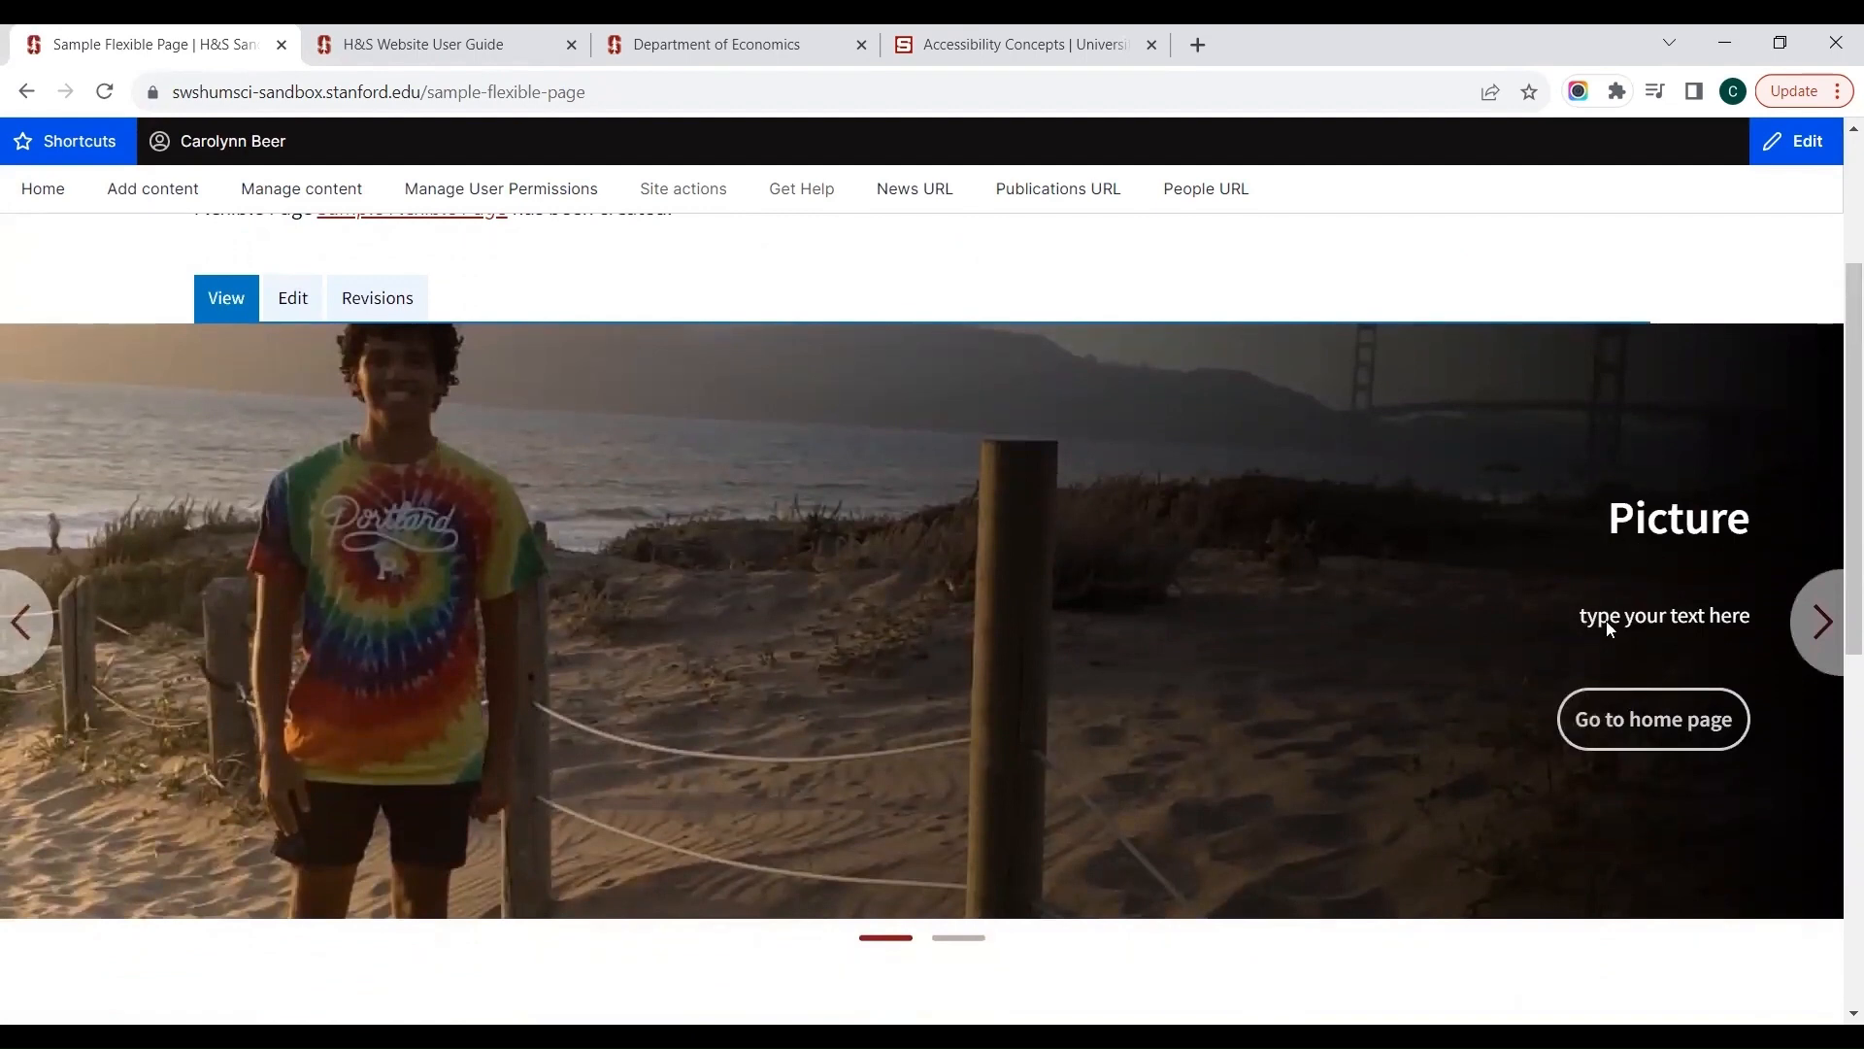
left_click(1662, 723)
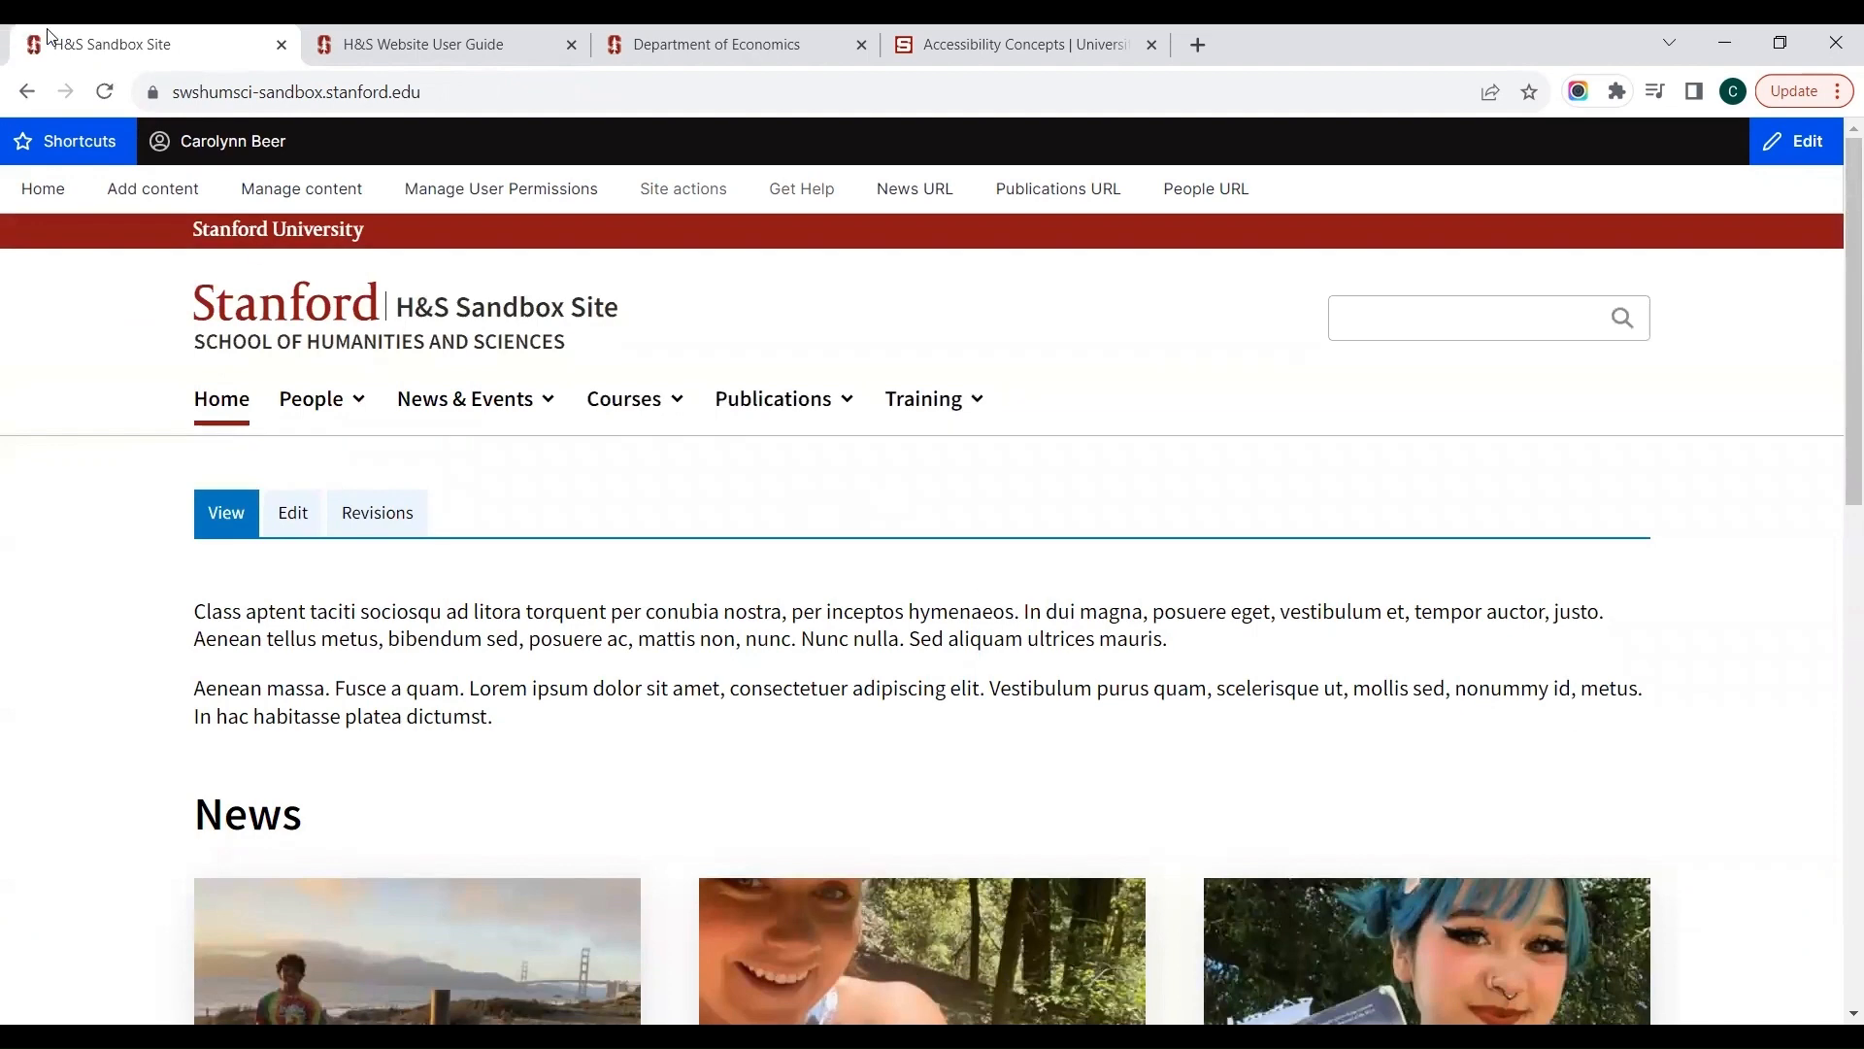
left_click(24, 93)
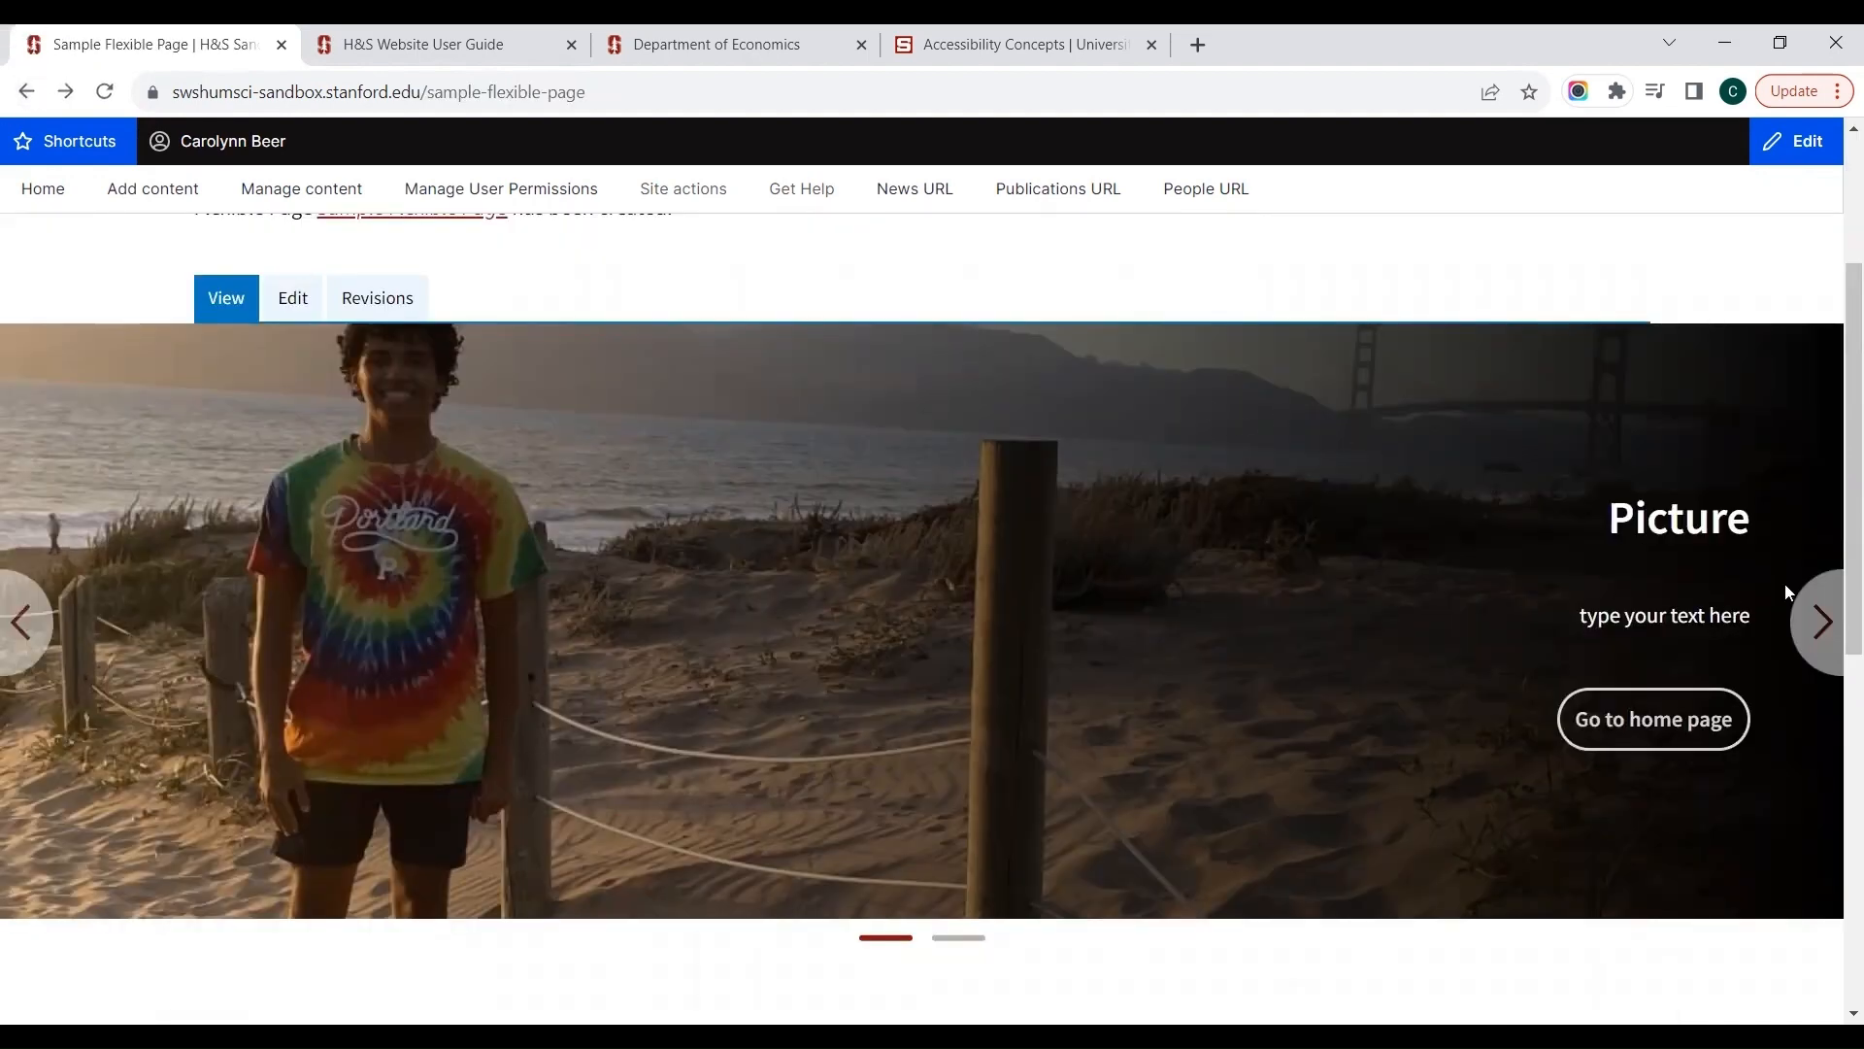
Step: Advance the banner to its second slide and look over the rest of the published page
left_click(1823, 622)
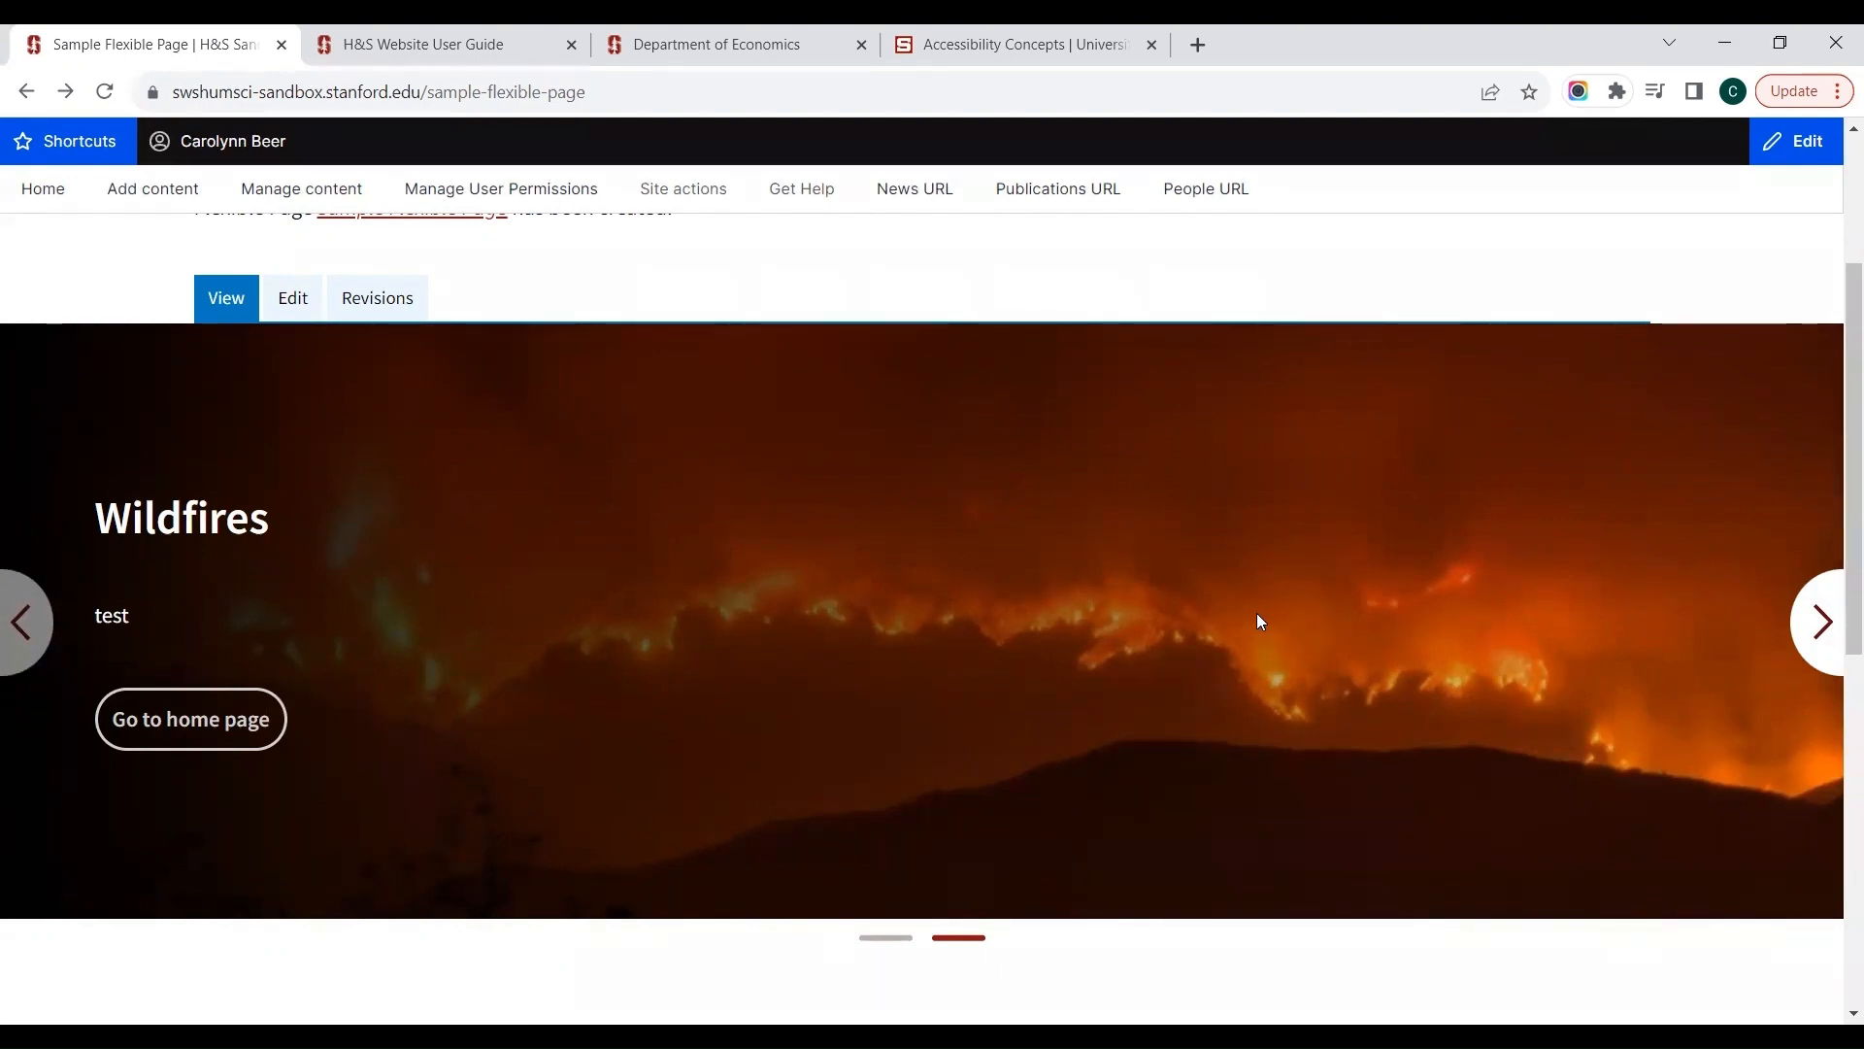
scroll(1244, 609, "down", 3)
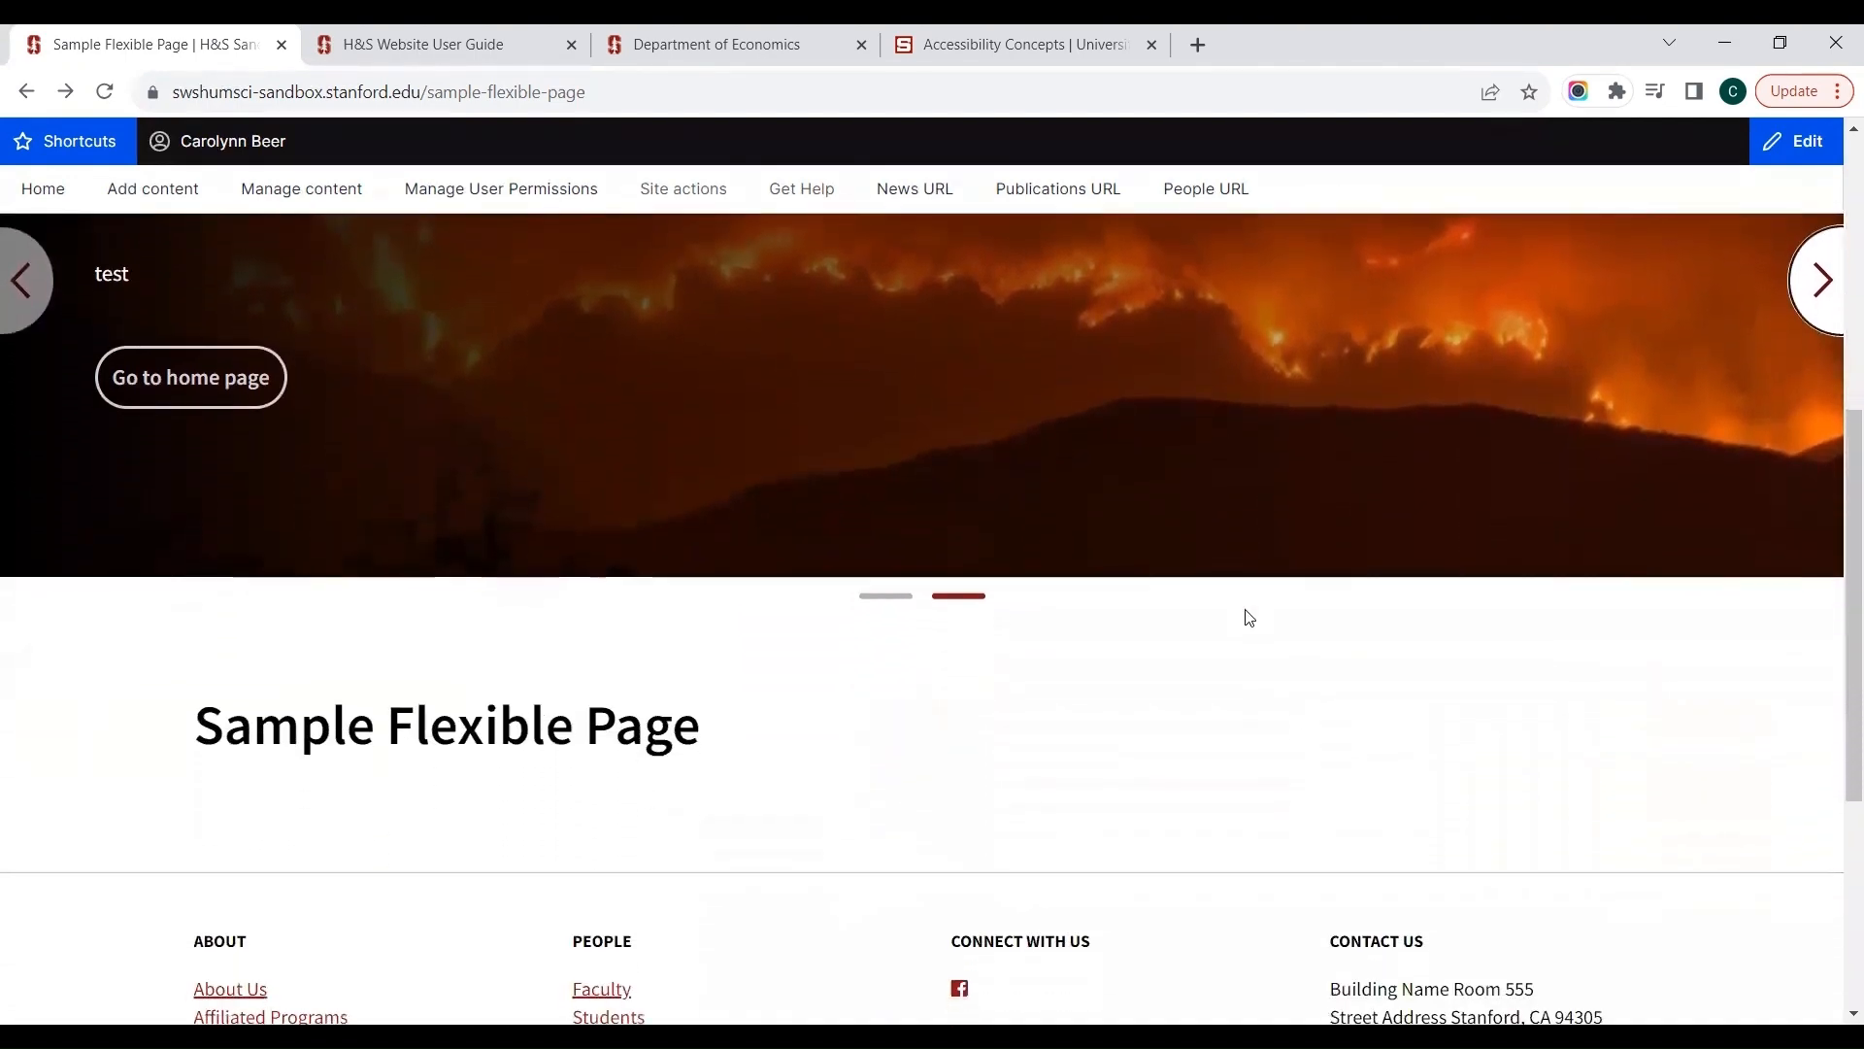
scroll(1249, 617, "down", 2)
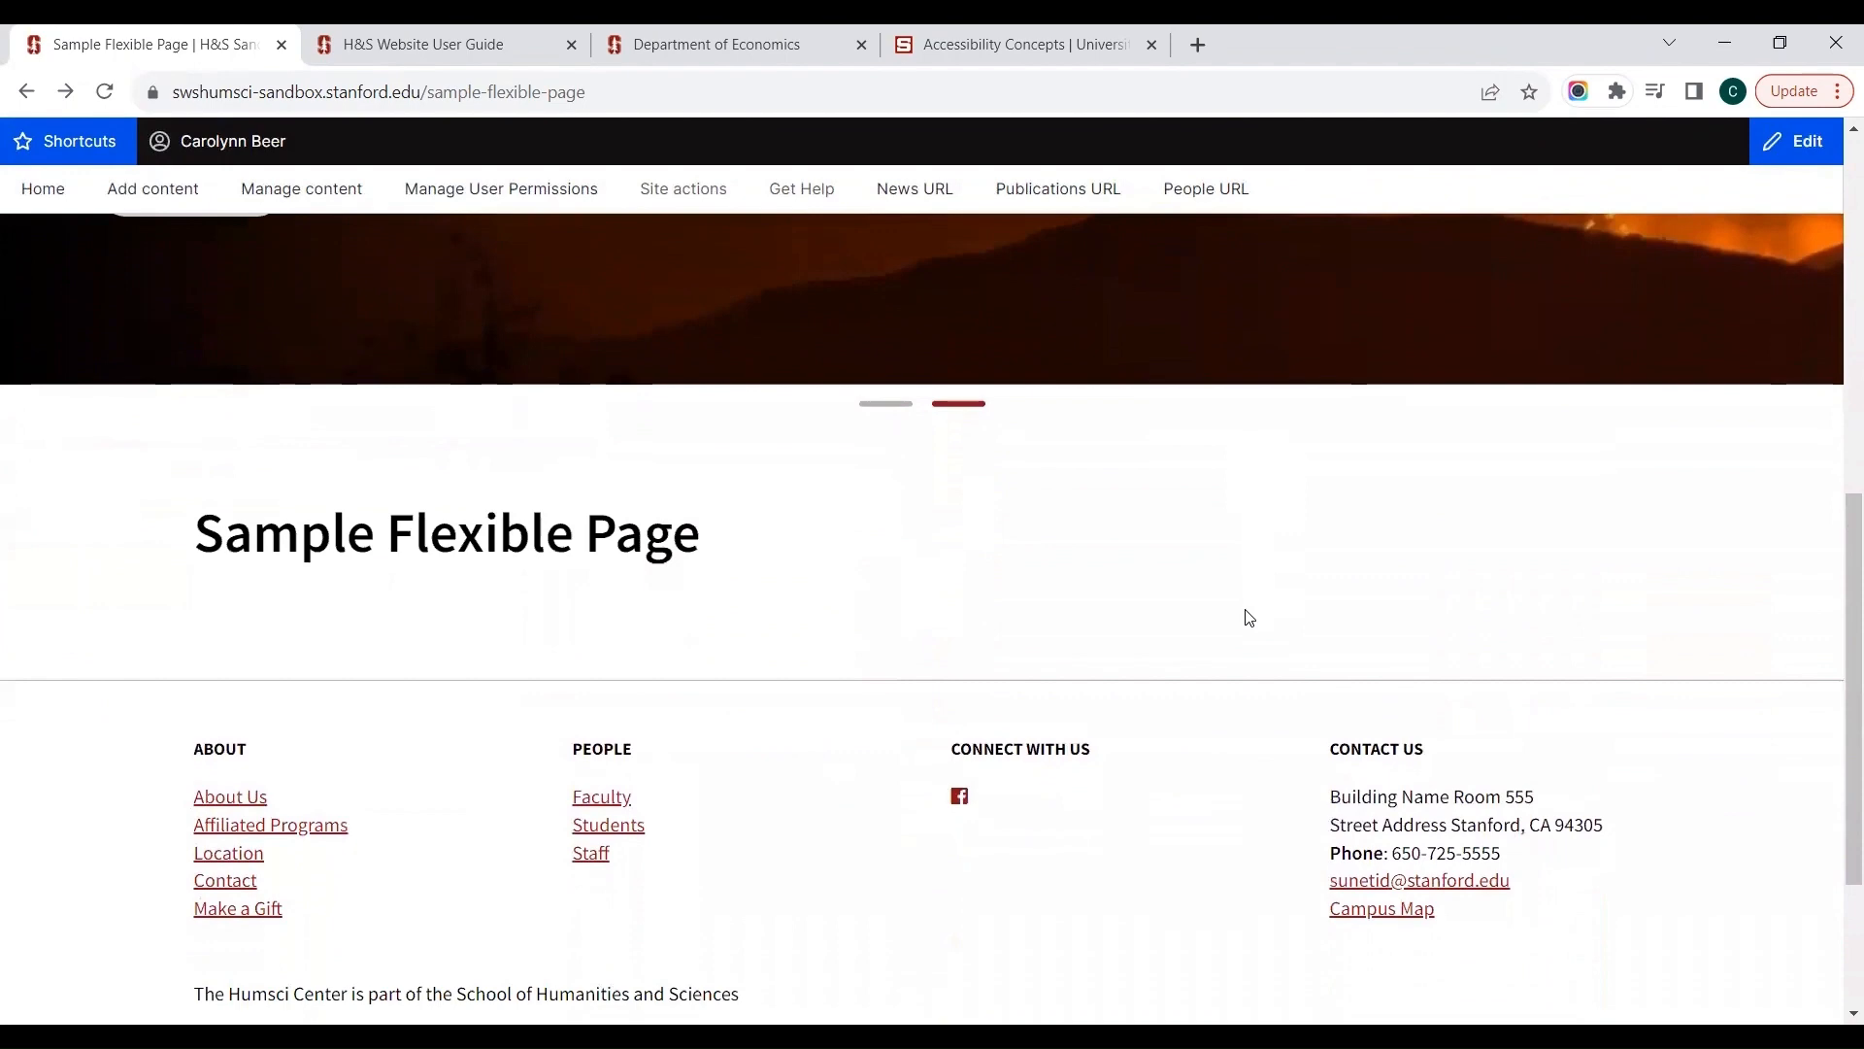
scroll(1247, 616, "up", 5)
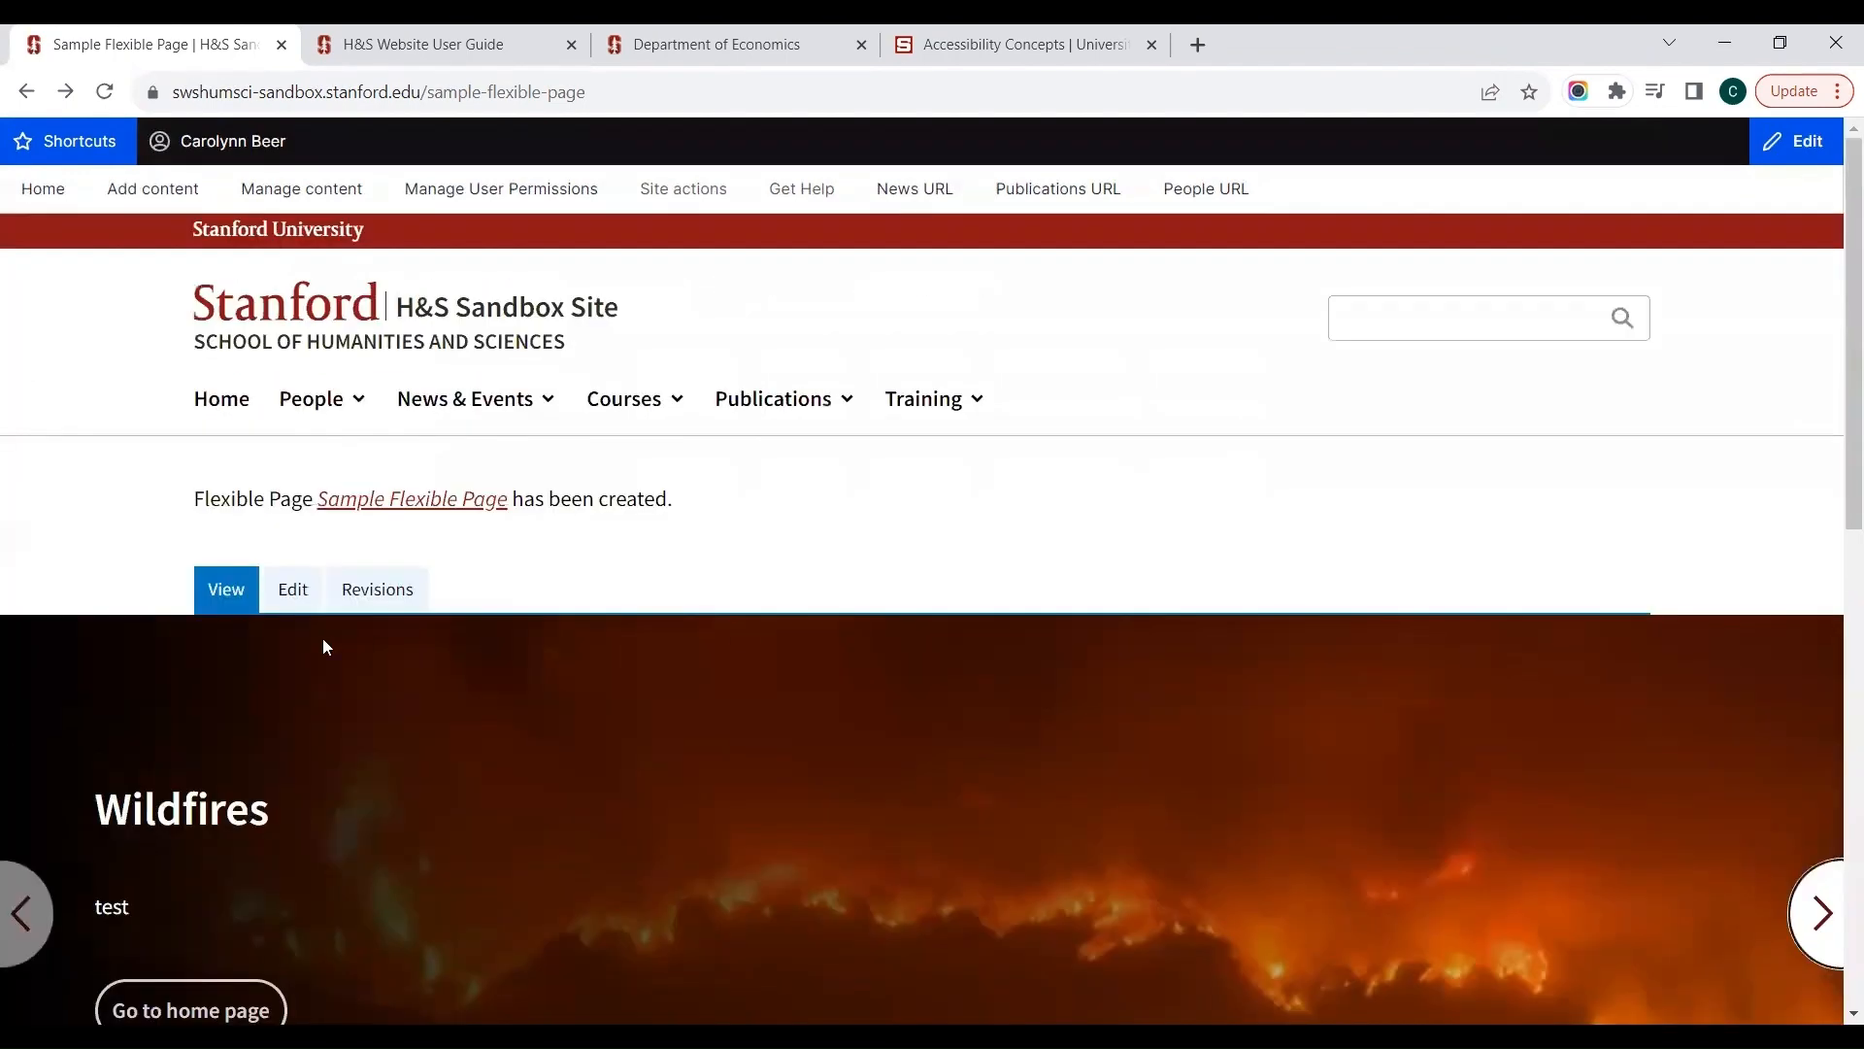
Step: Open the Sample Flexible Page for editing and expand the Text Area component in the Main Region
left_click(289, 594)
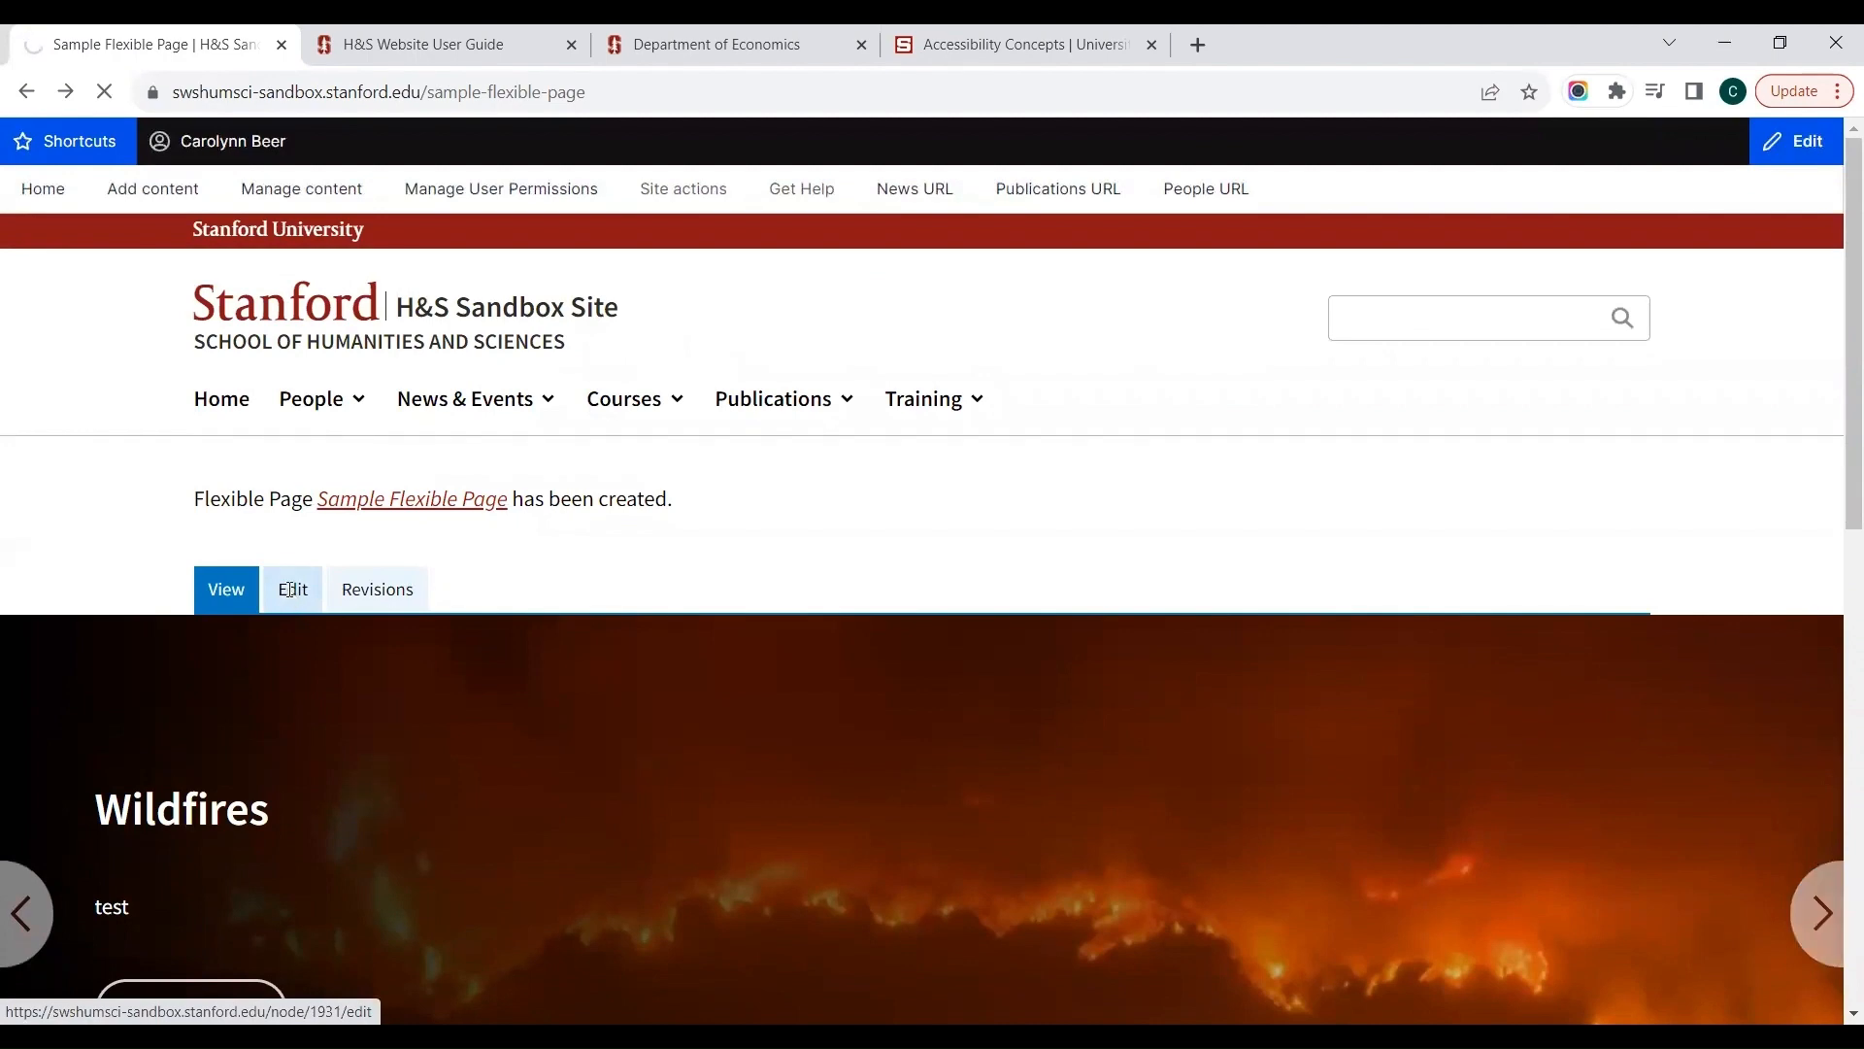
scroll(449, 463, "down", 3)
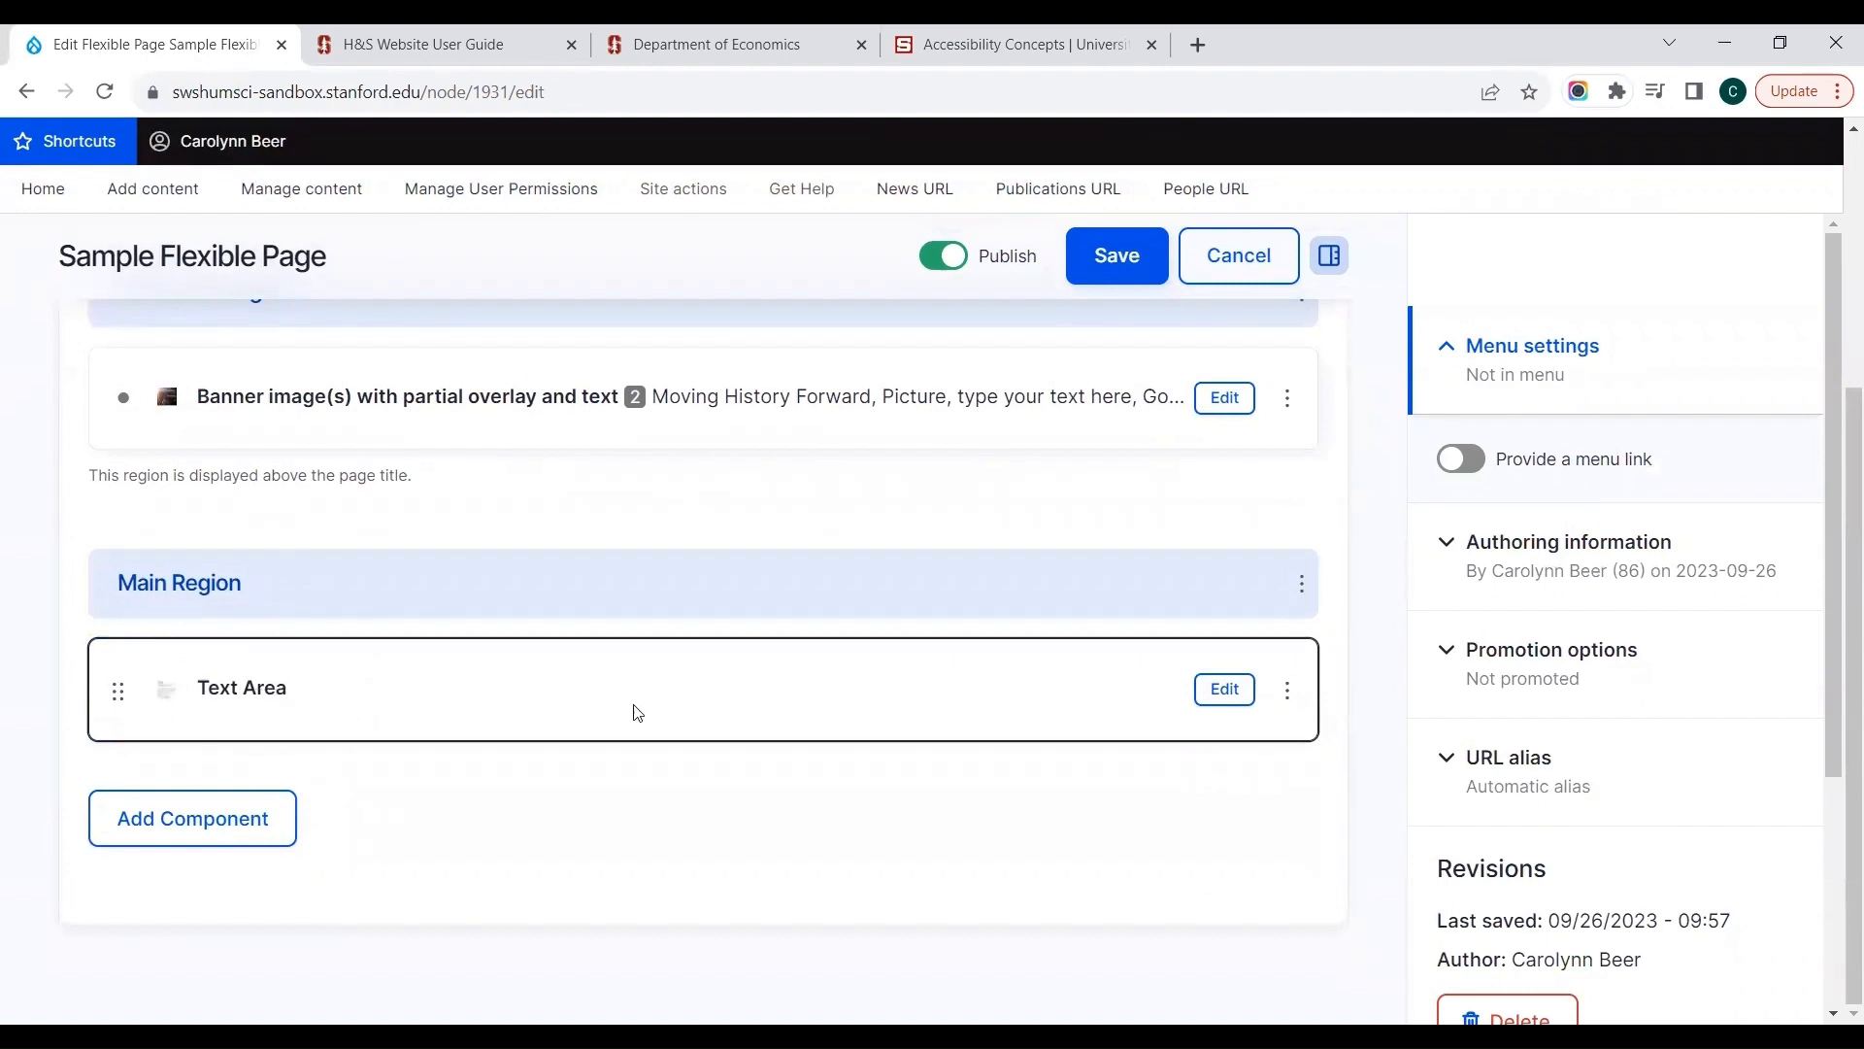
left_click(1221, 692)
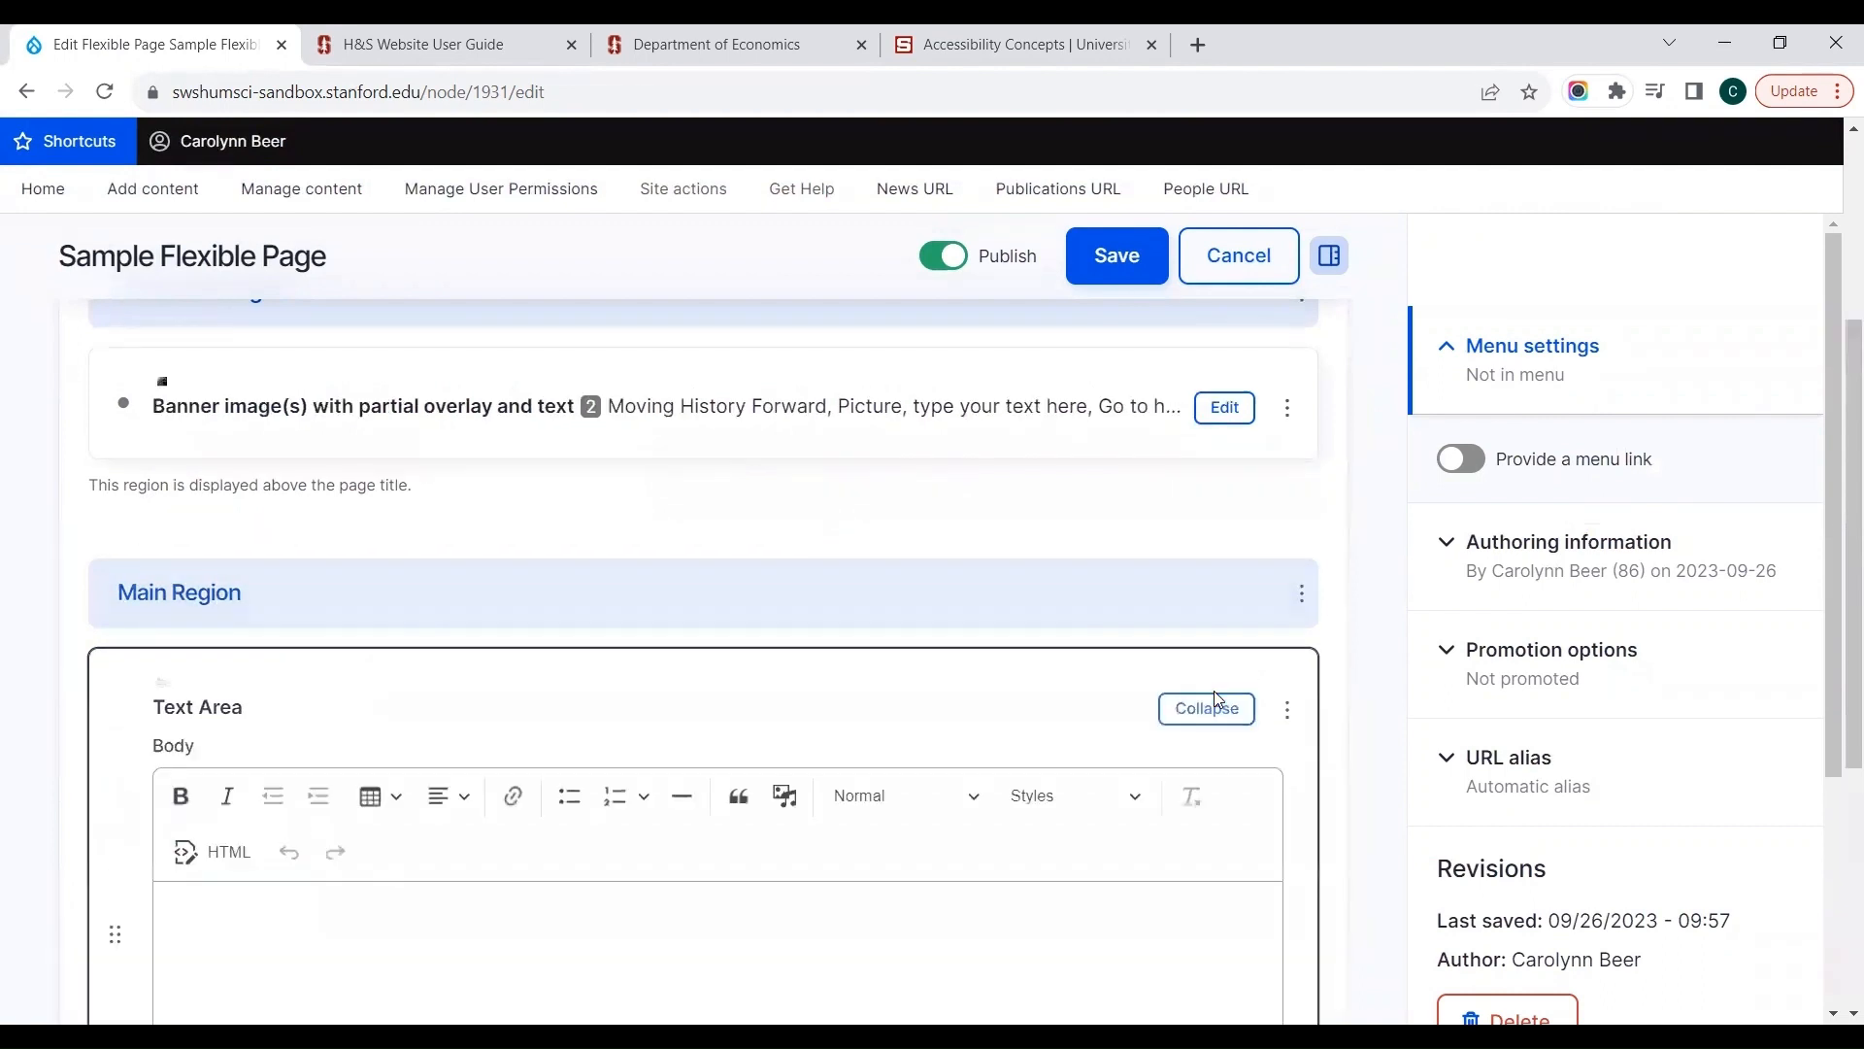
scroll(1119, 557, "down", 1)
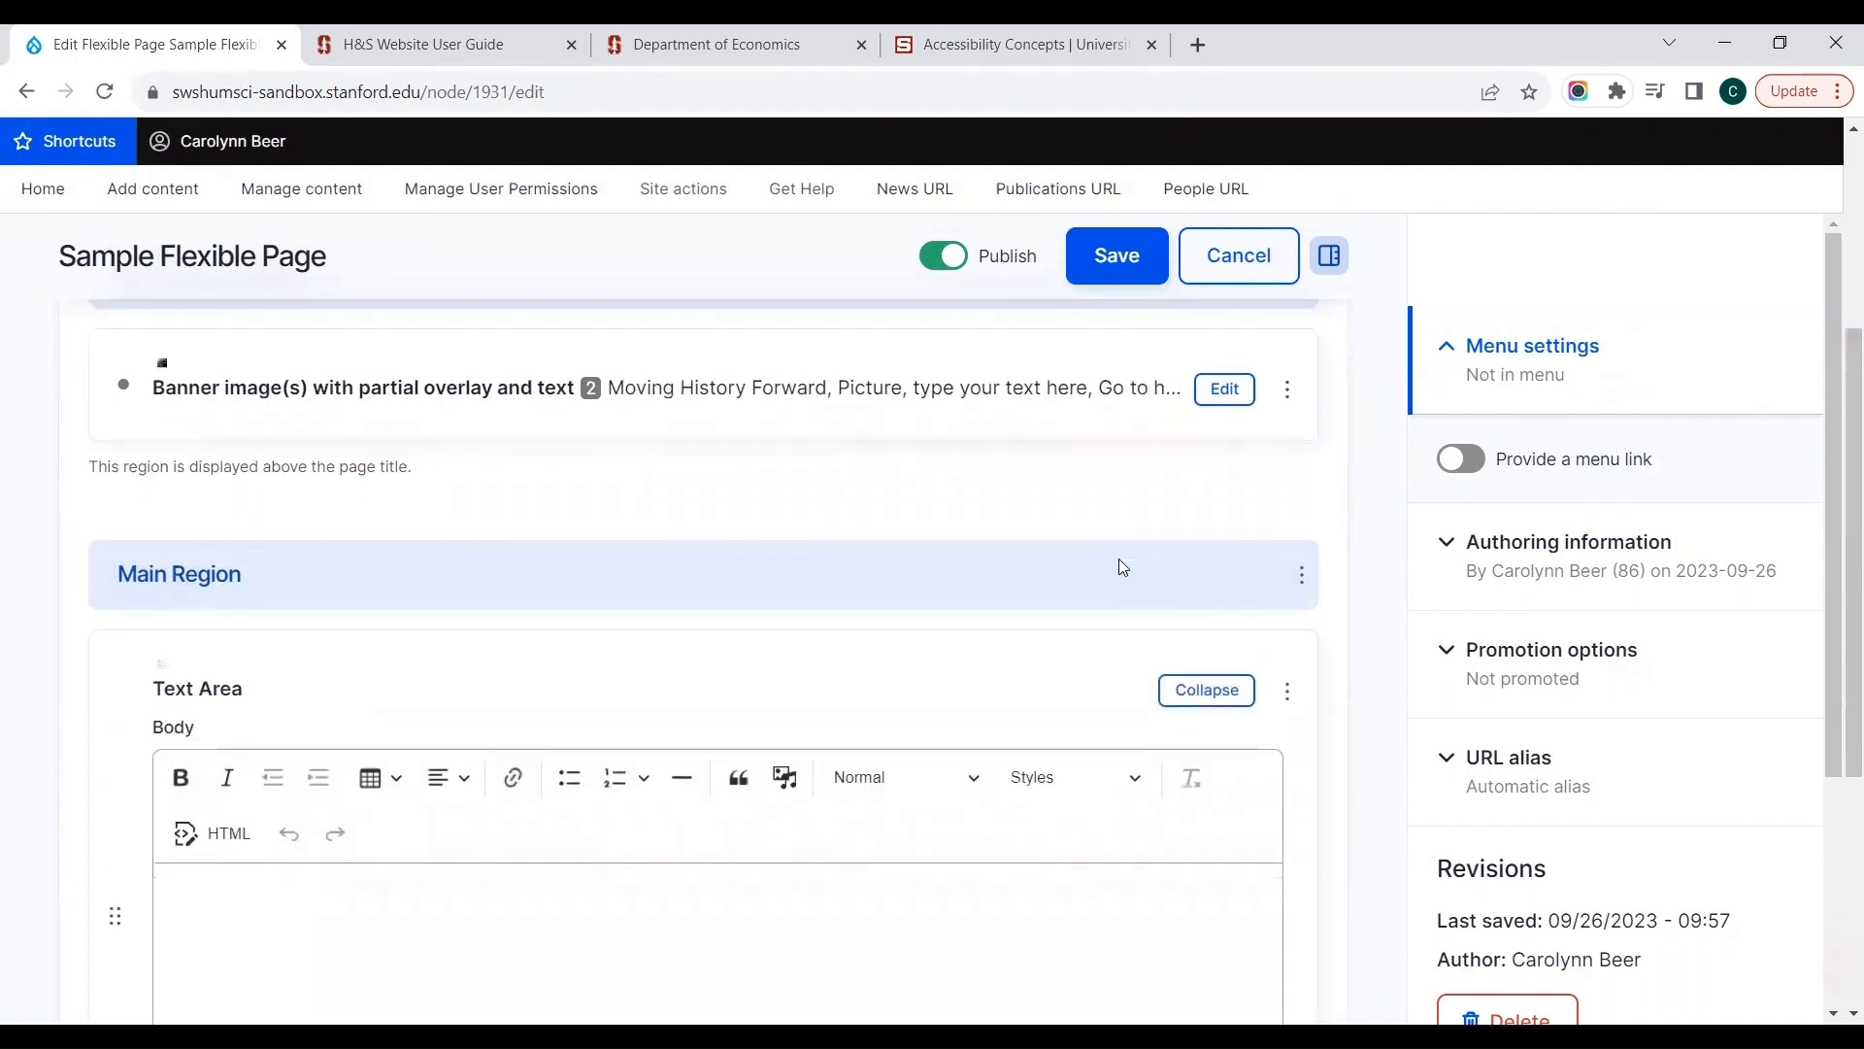
scroll(1123, 567, "down", 3)
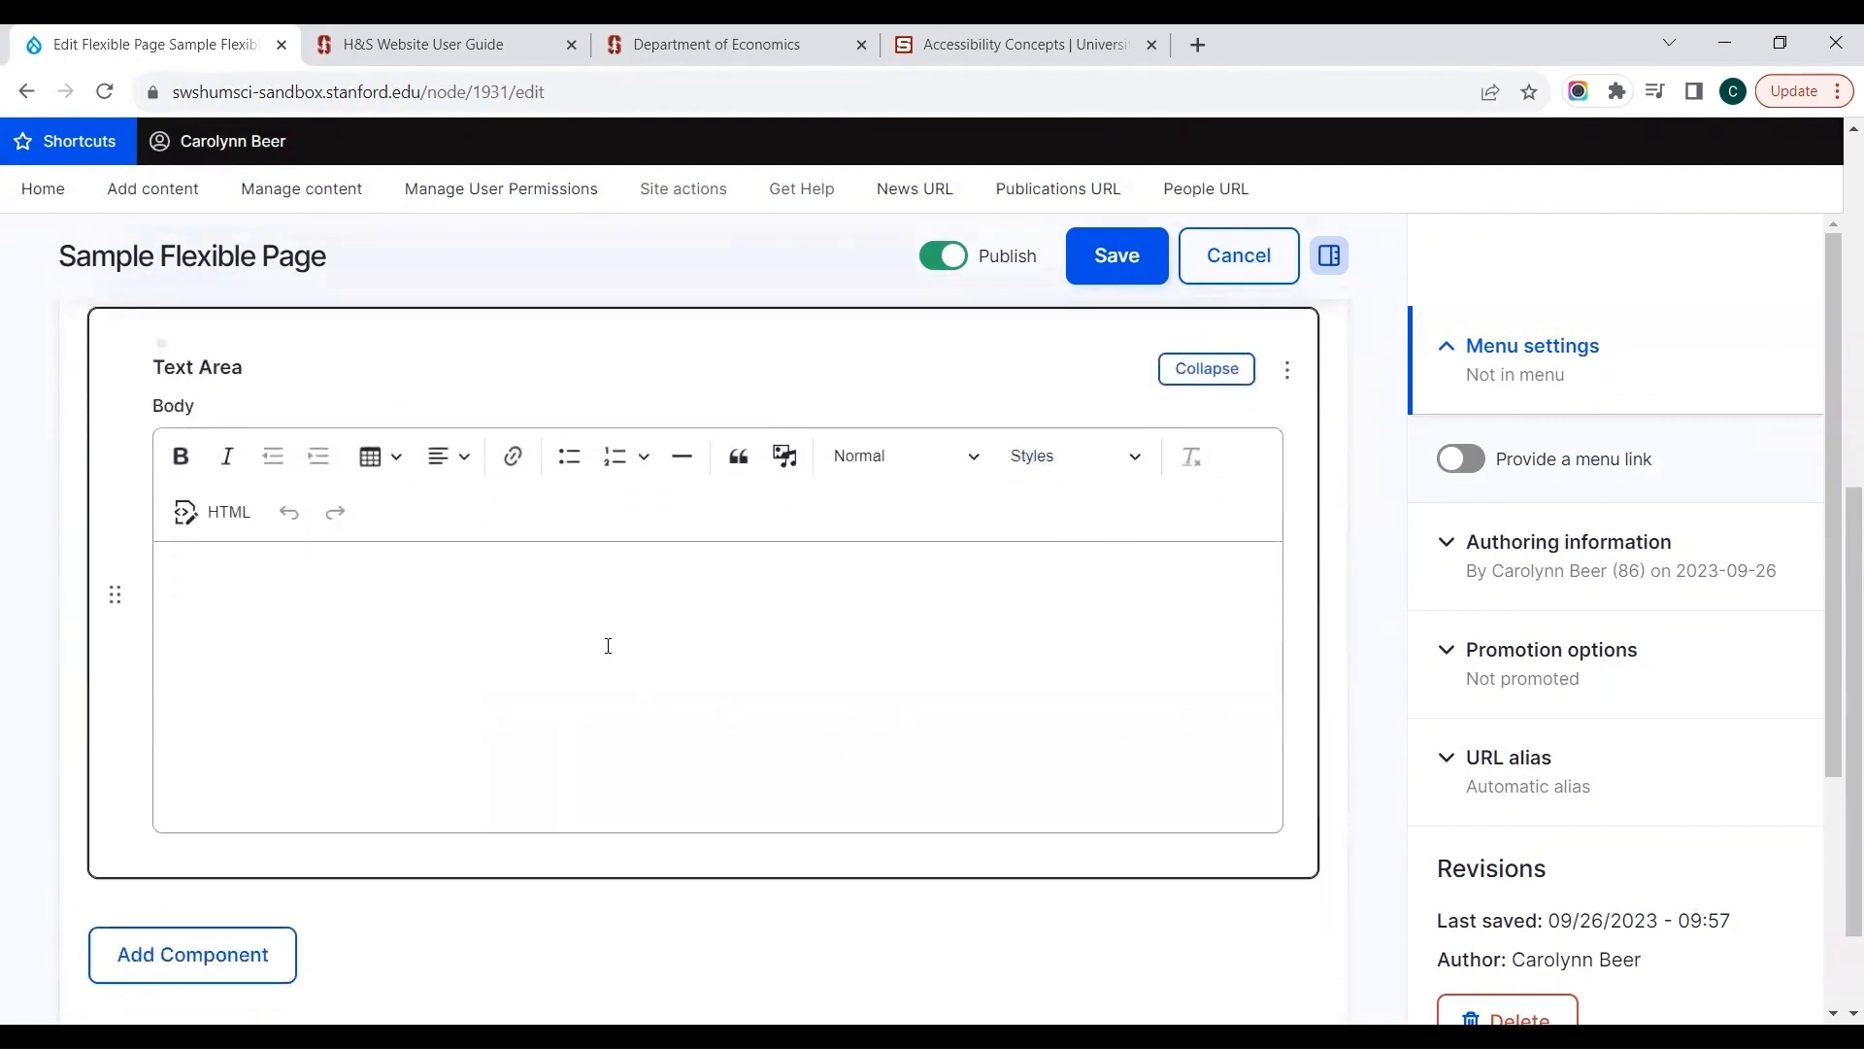
Step: Examine the table and text alignment options of the Text Area's body editor
left_click(359, 616)
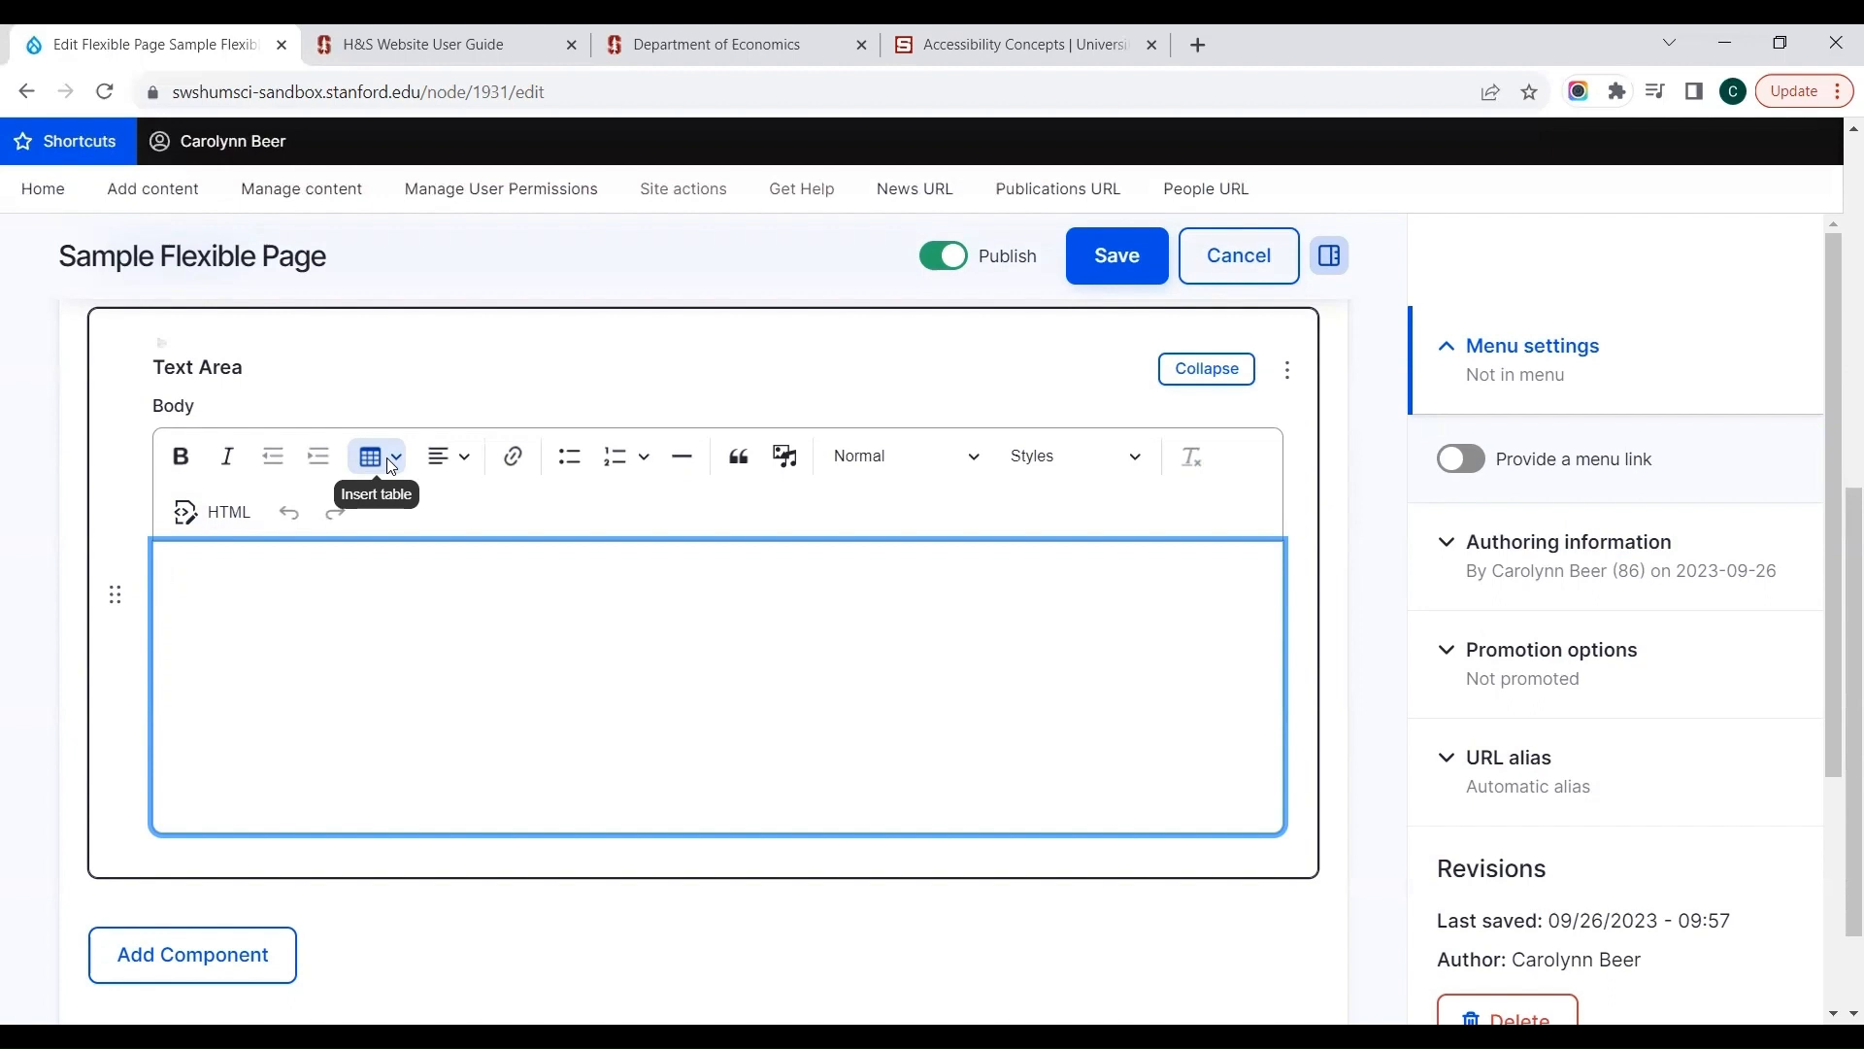
left_click(466, 454)
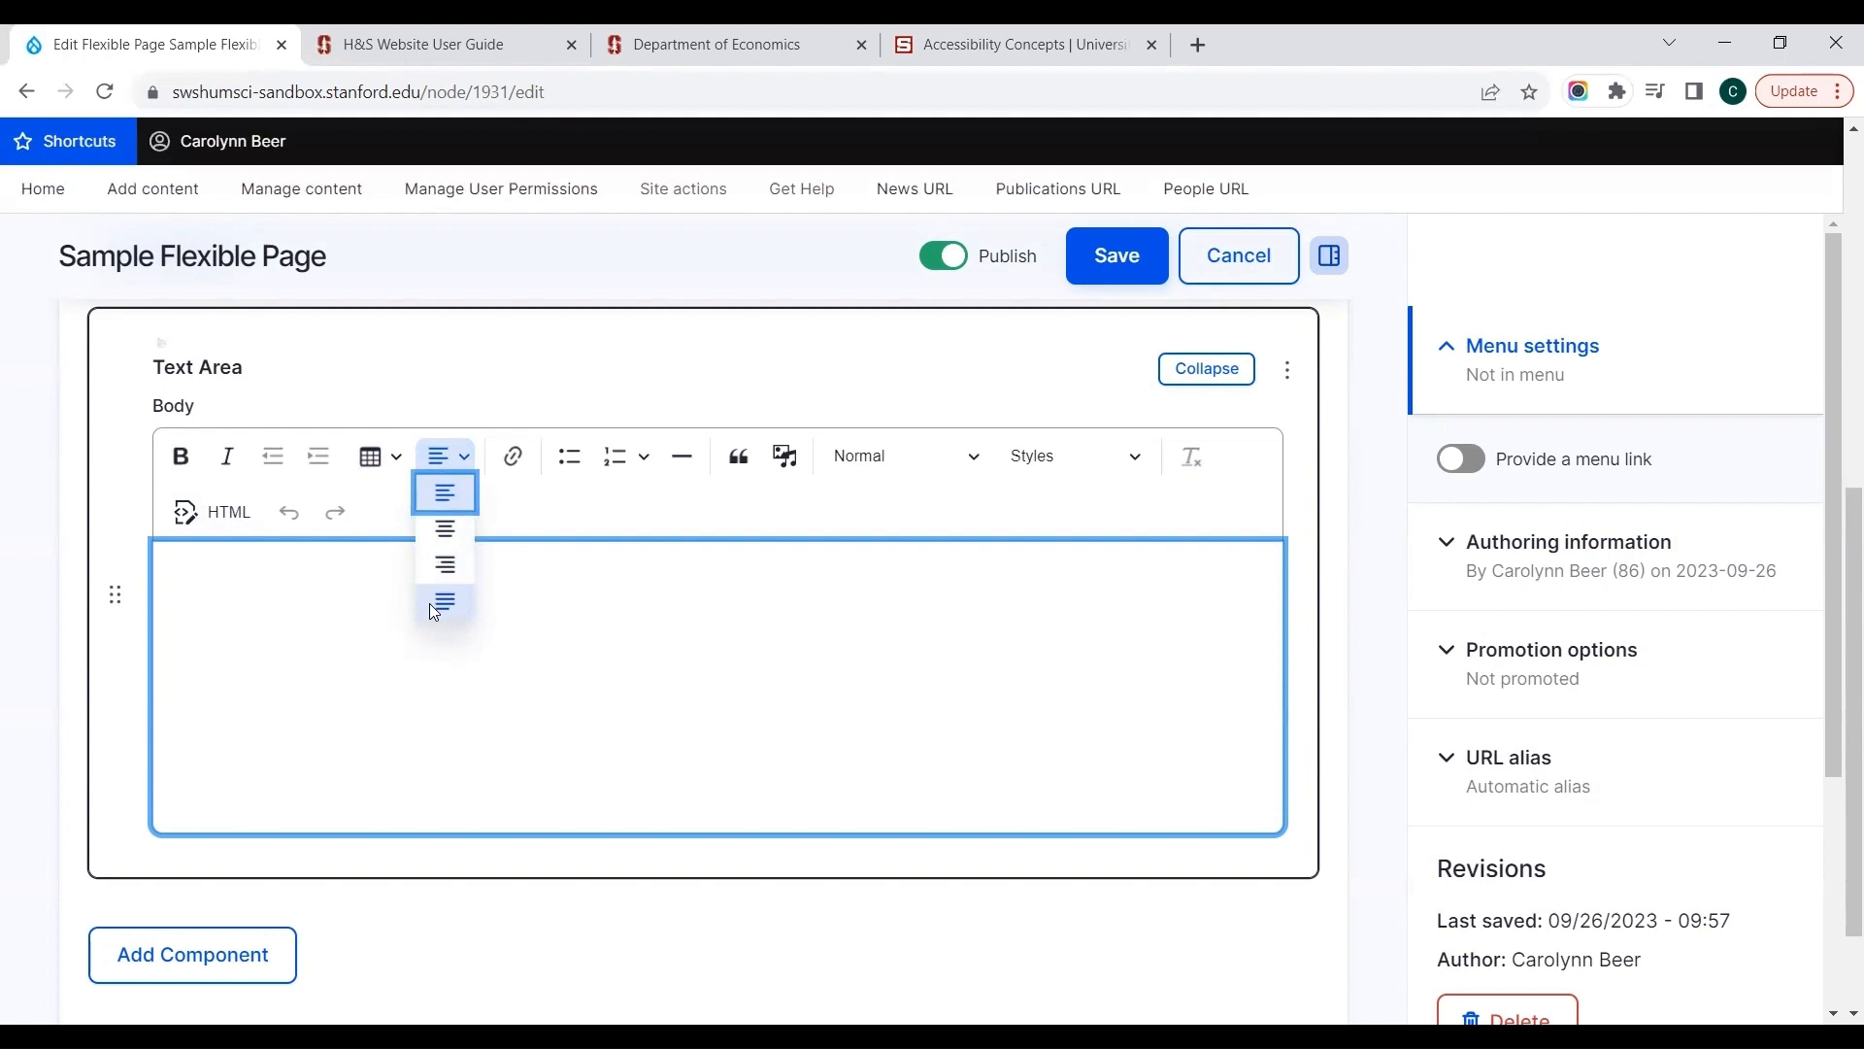
left_click(575, 605)
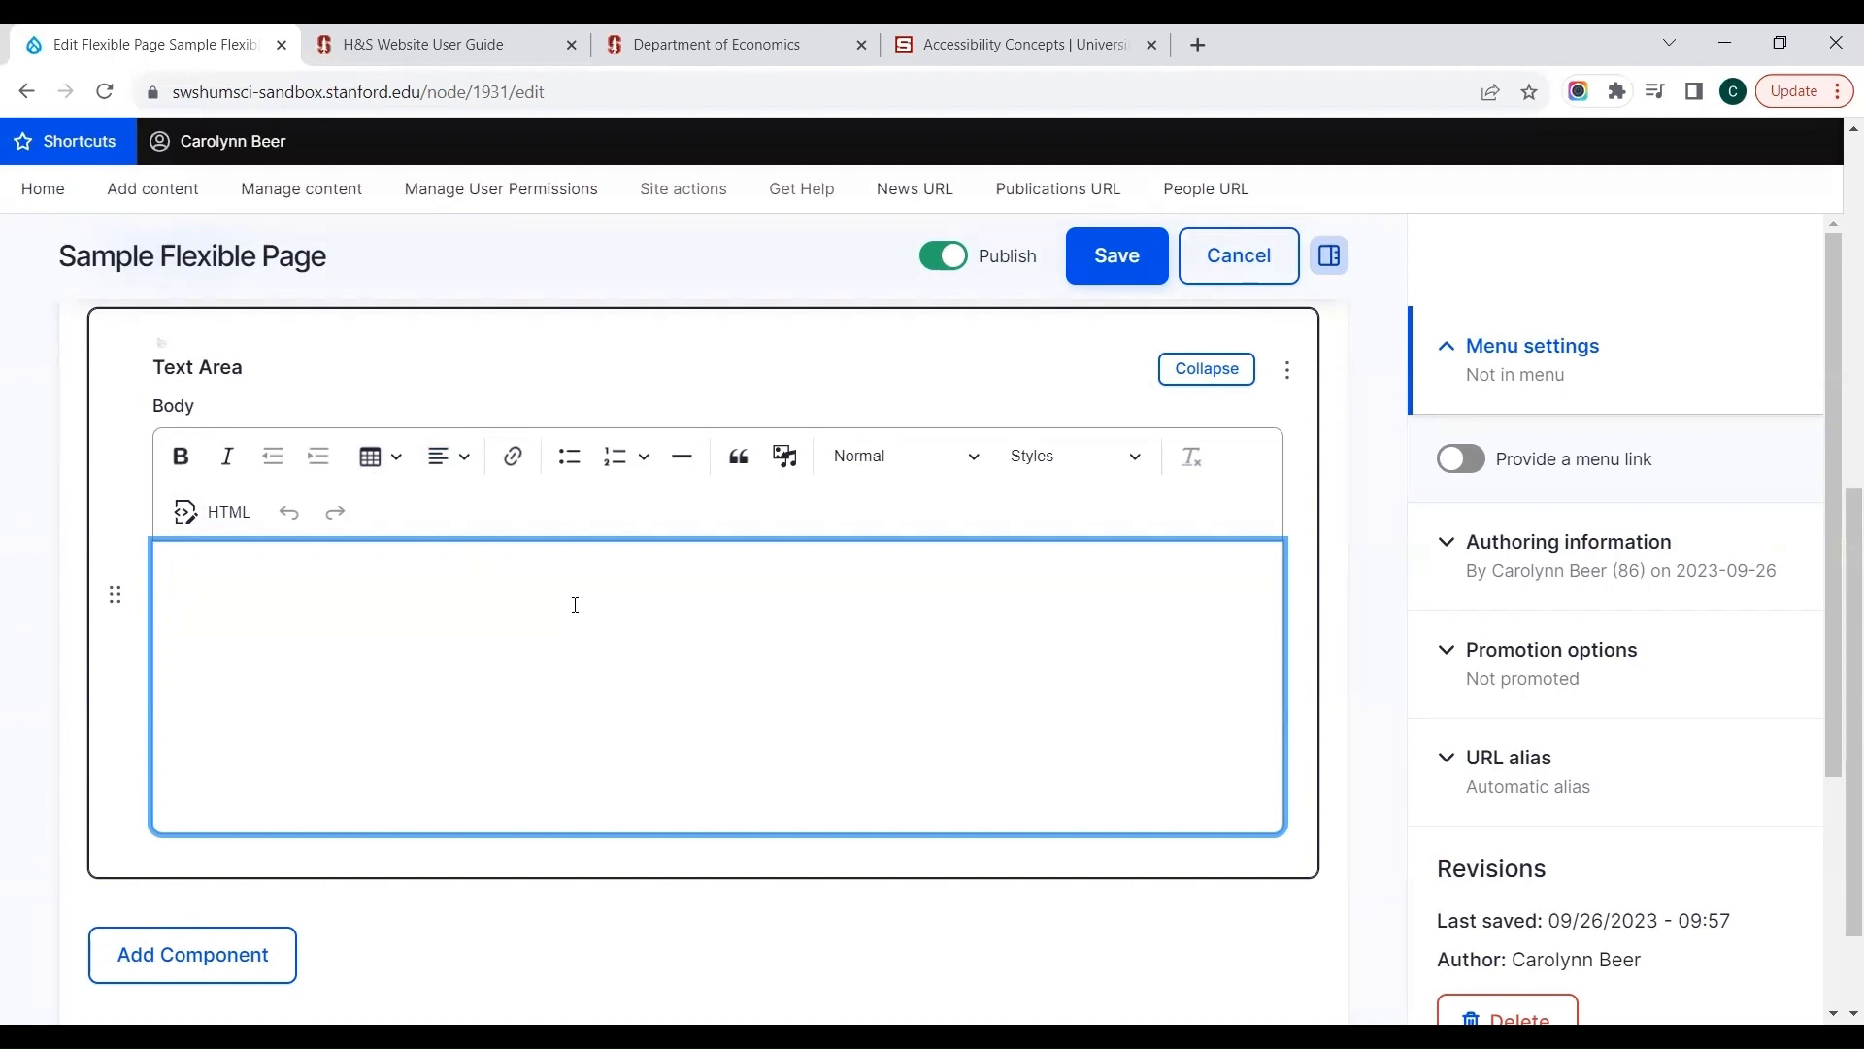
Step: Enter "visit the grant page to learn more" as the Text Area's body text
type("visit the grant page t")
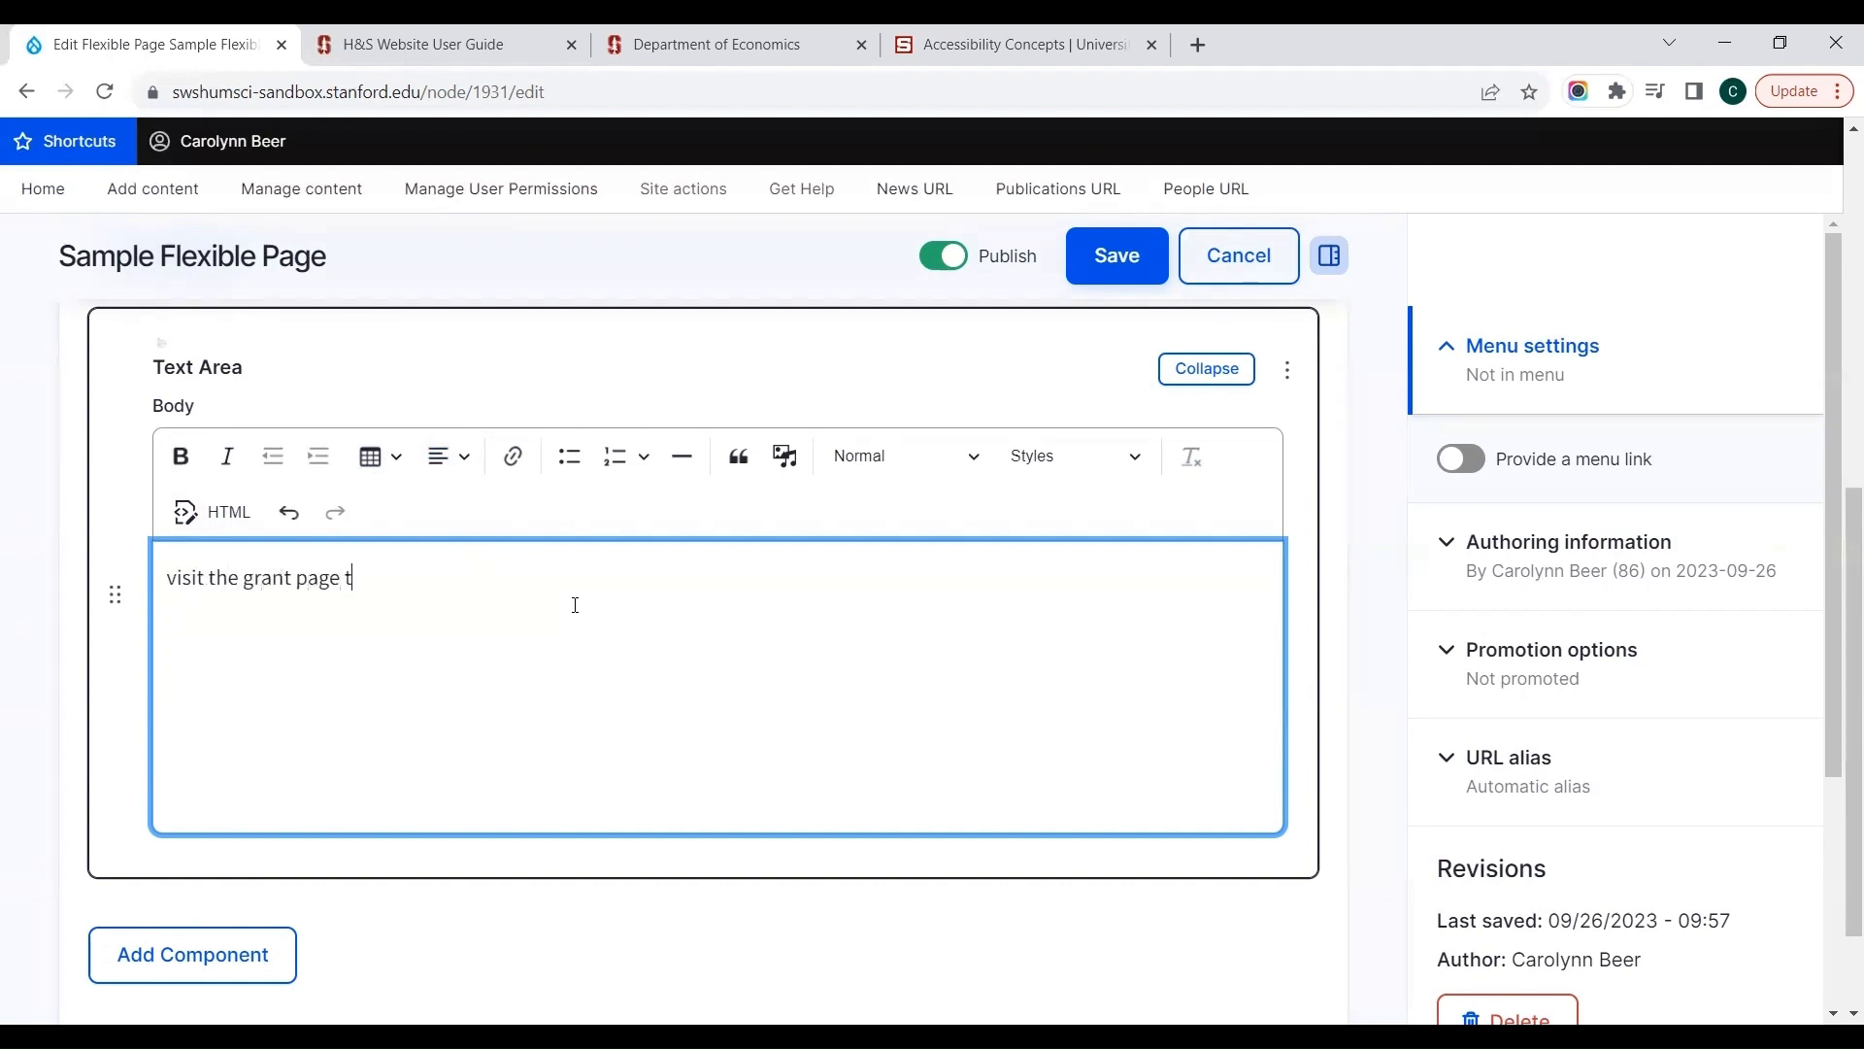
type("o learn more")
key("ctrl+shift+Left")
key("ctrl+shift+Left")
key("ctrl+shift+Left")
key("ctrl+shift+Left")
key("ctrl+shift+Left")
key("ctrl+shift+Left")
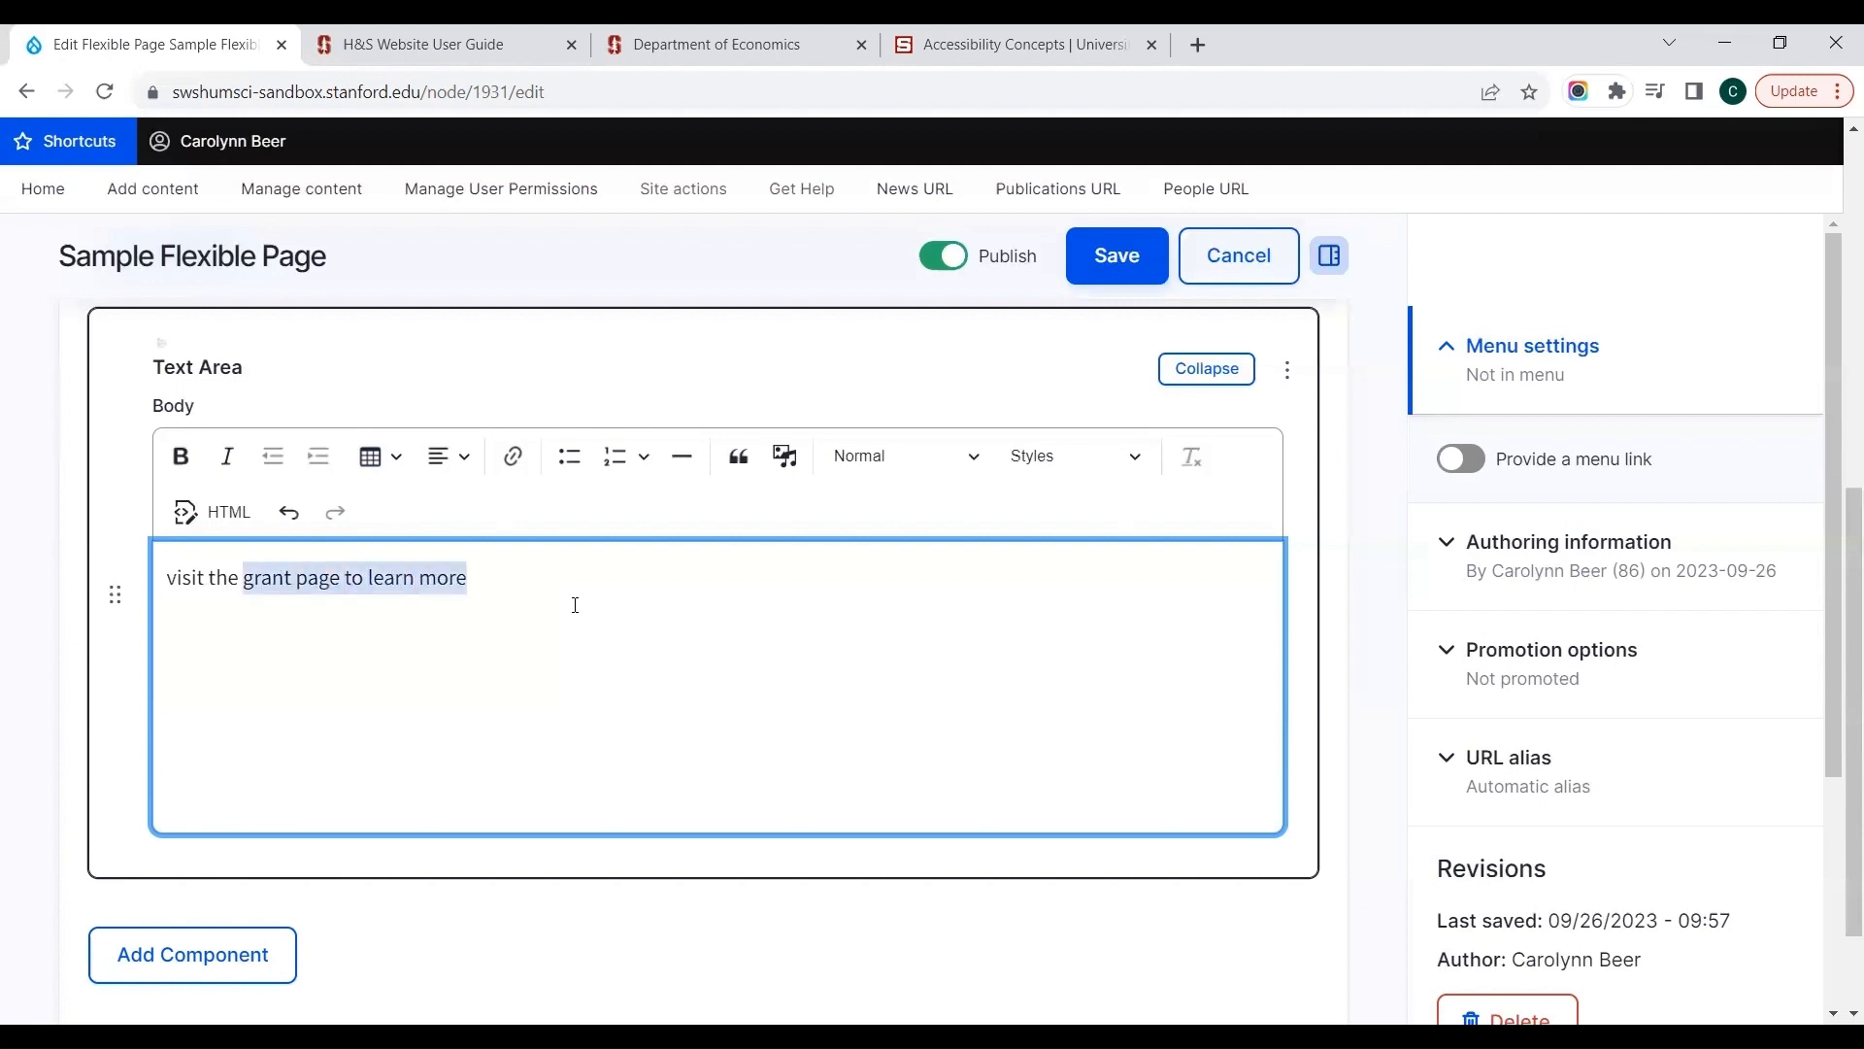
key("ctrl+shift+Left")
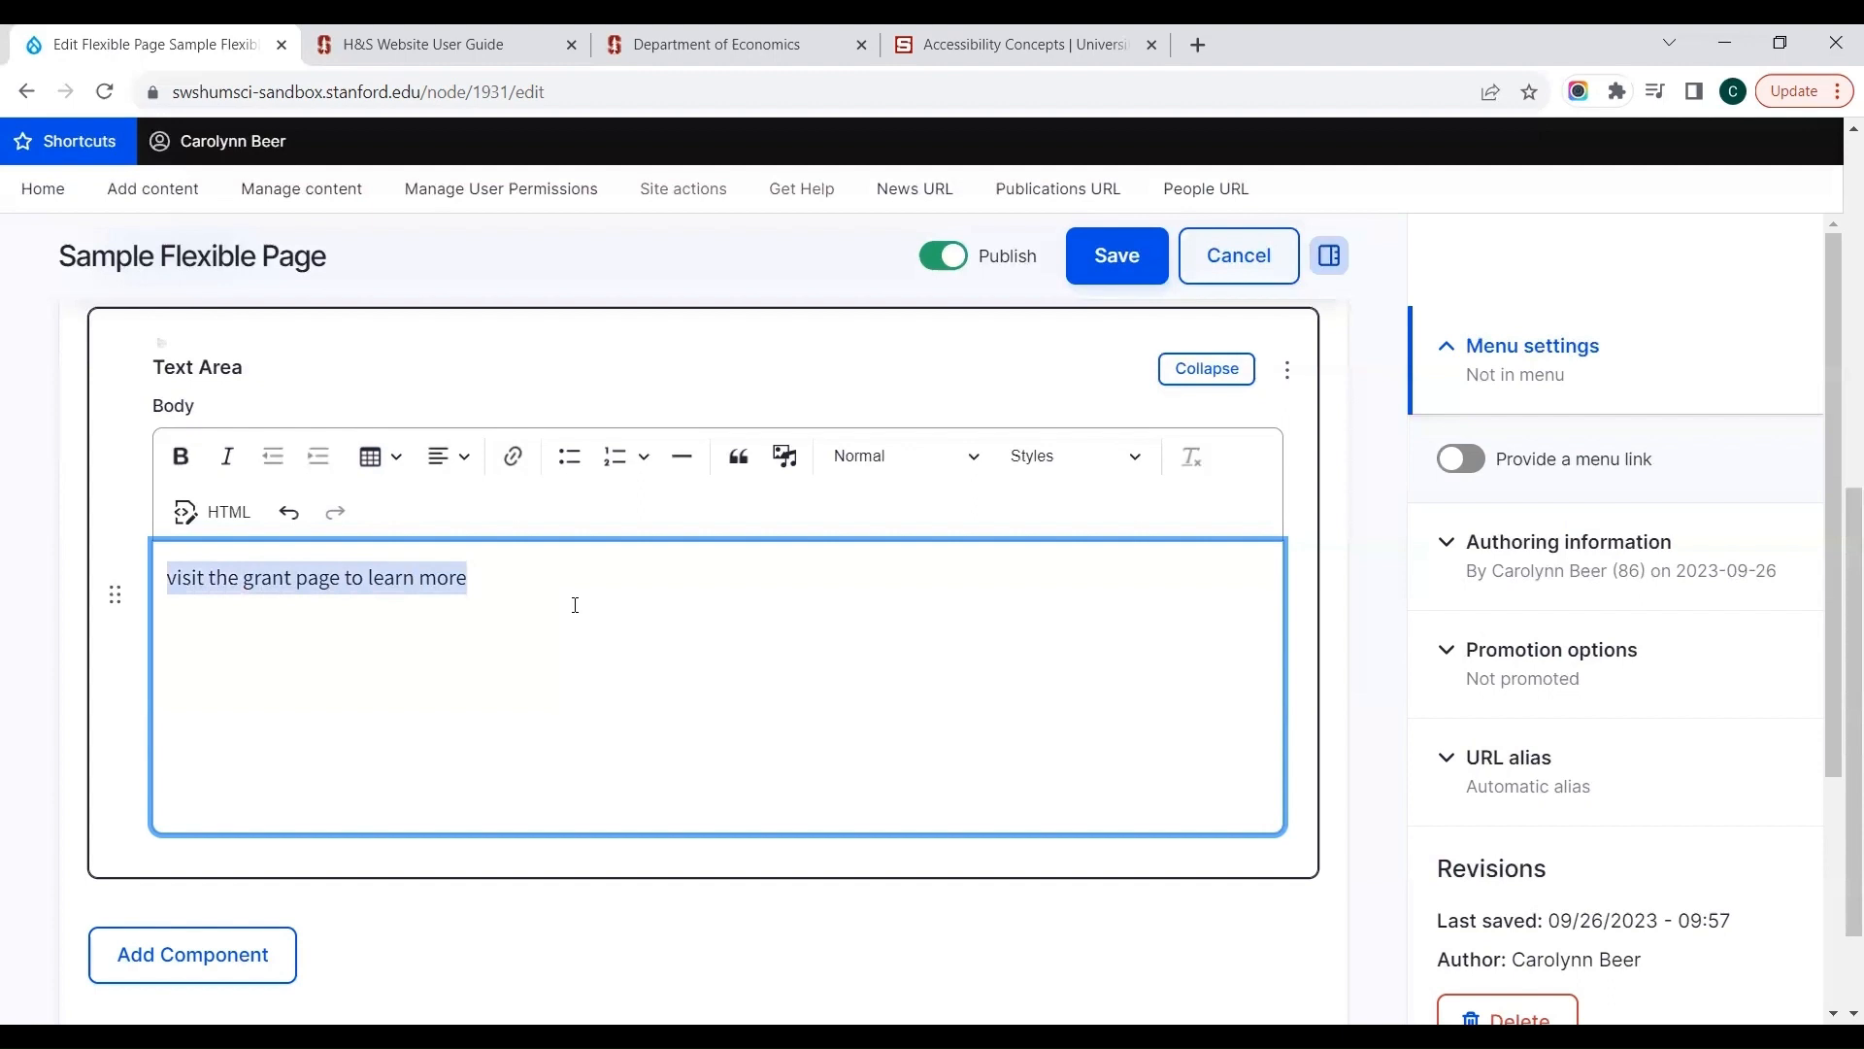
left_click(515, 467)
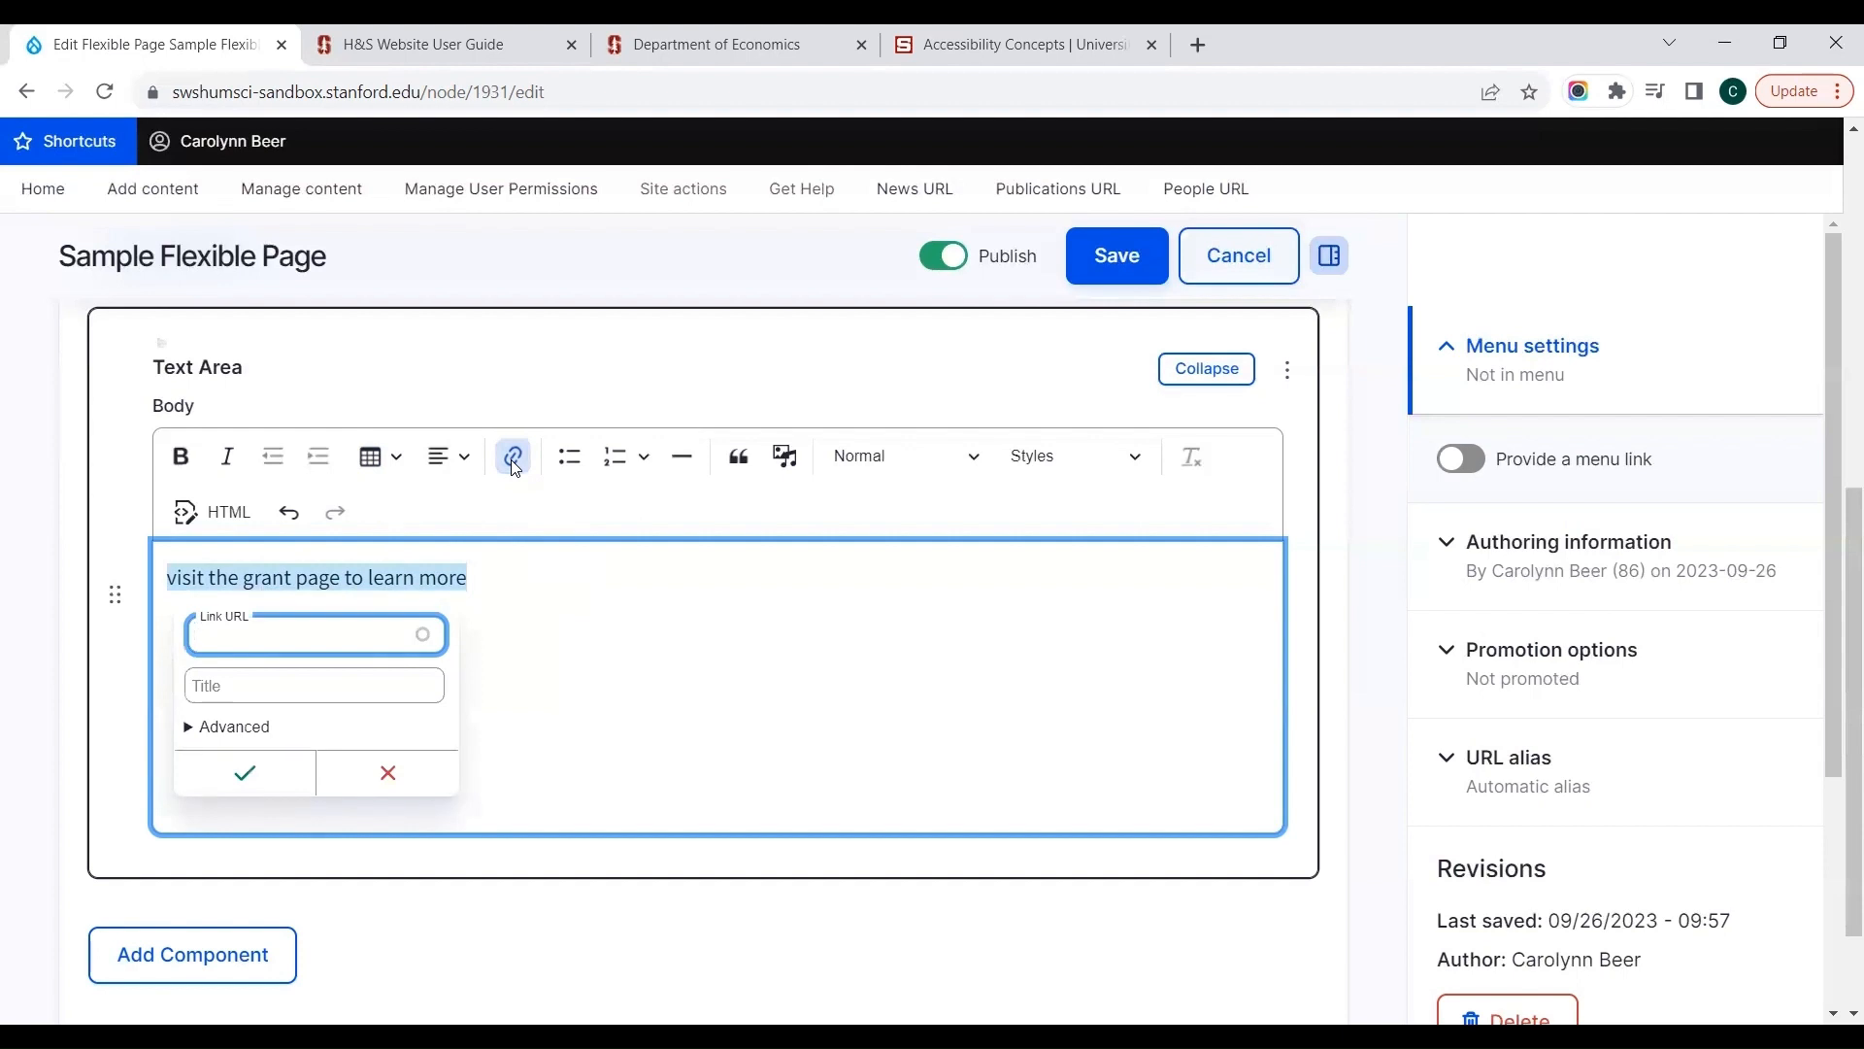
type("www.google.com")
key("Tab")
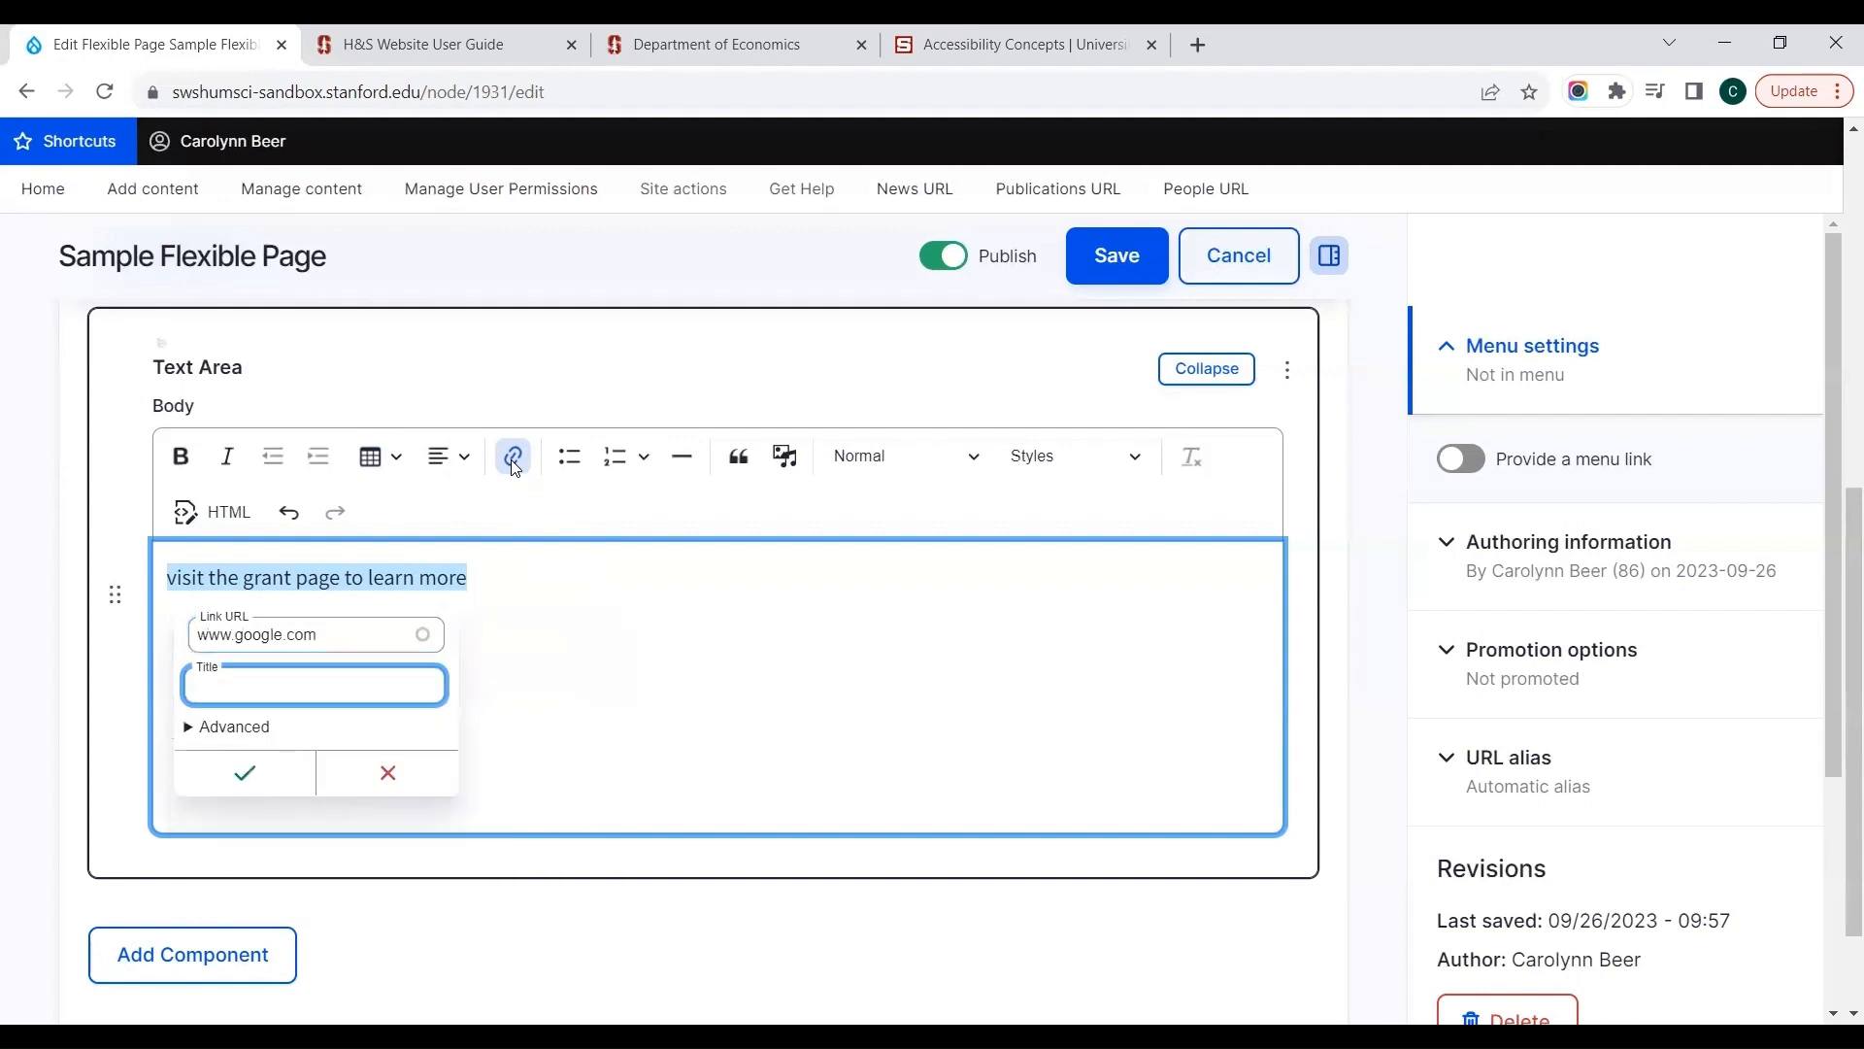
type("Google")
left_click(245, 773)
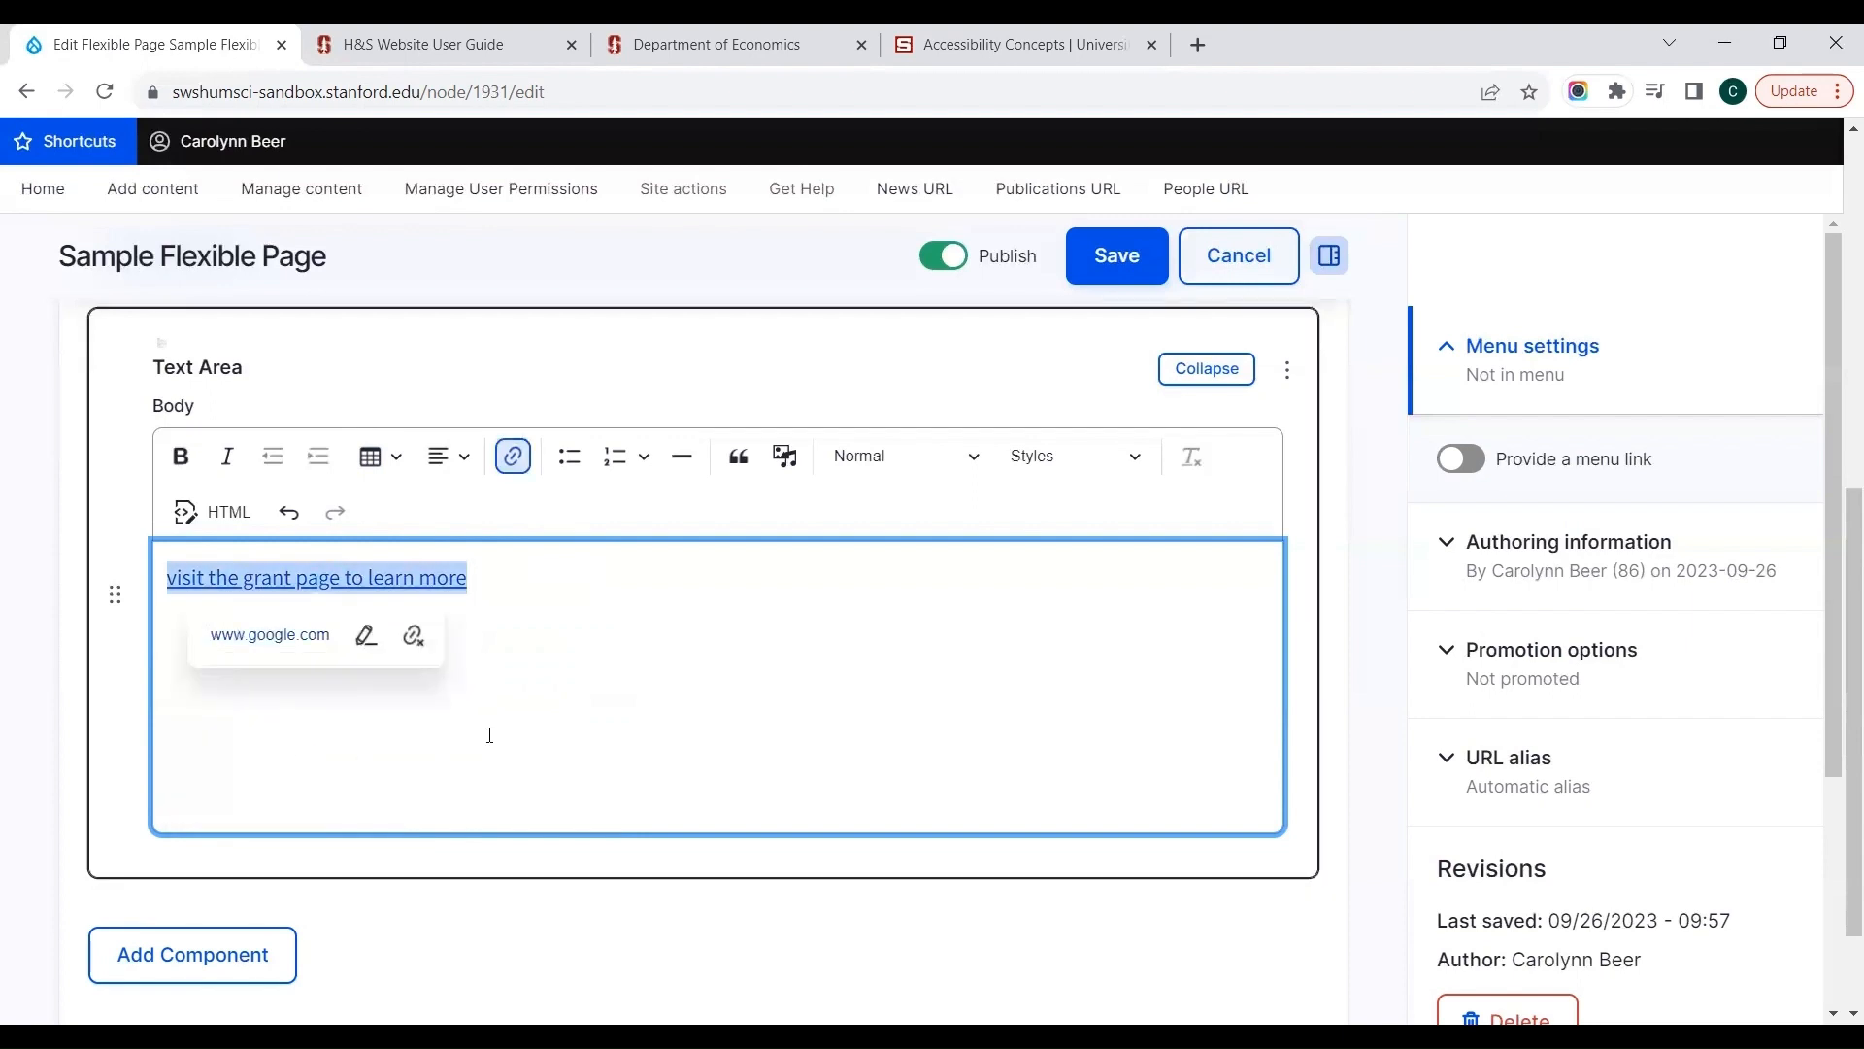
left_click(491, 735)
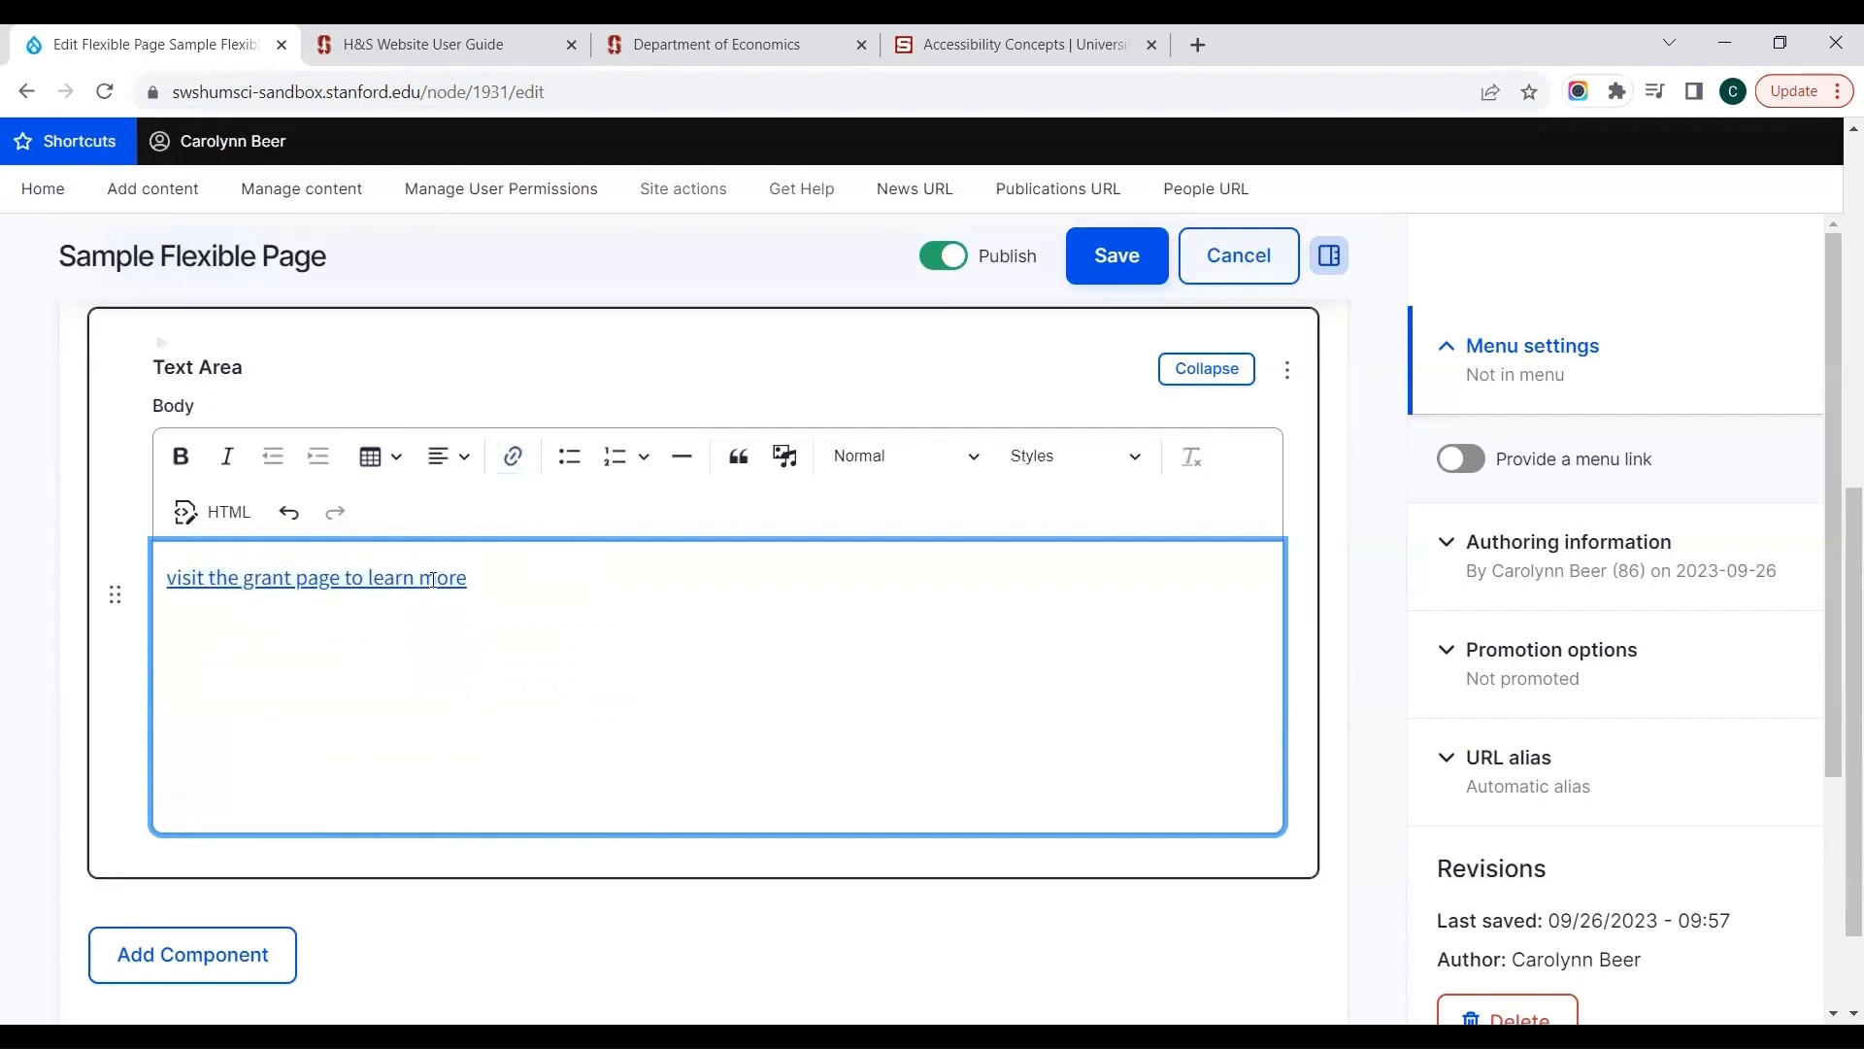
key("Return")
Step: Examine the Image, Embeddable, Google Form and Video options for inserting media into the body, and leave without inserting anything
left_click(789, 457)
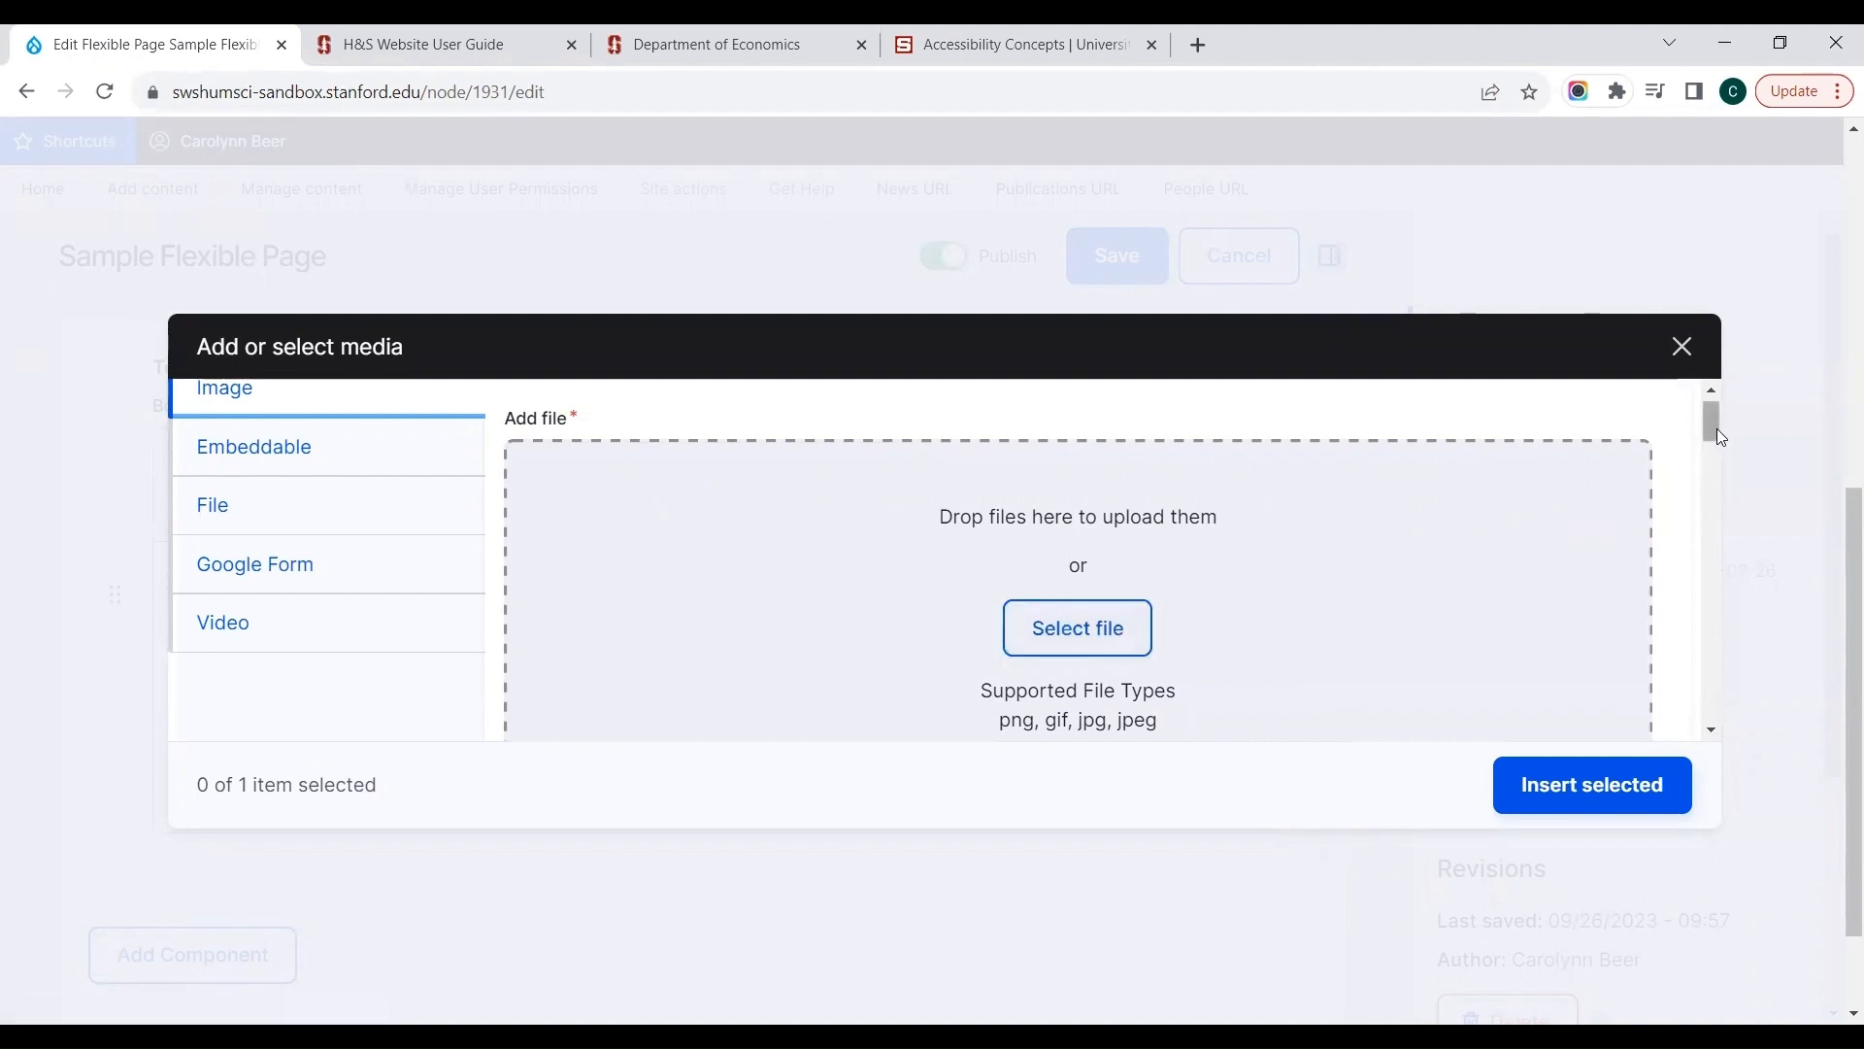
mouse_move(1713, 428)
left_mouse_down()
mouse_move(1706, 733)
mouse_move(1725, 416)
left_mouse_up()
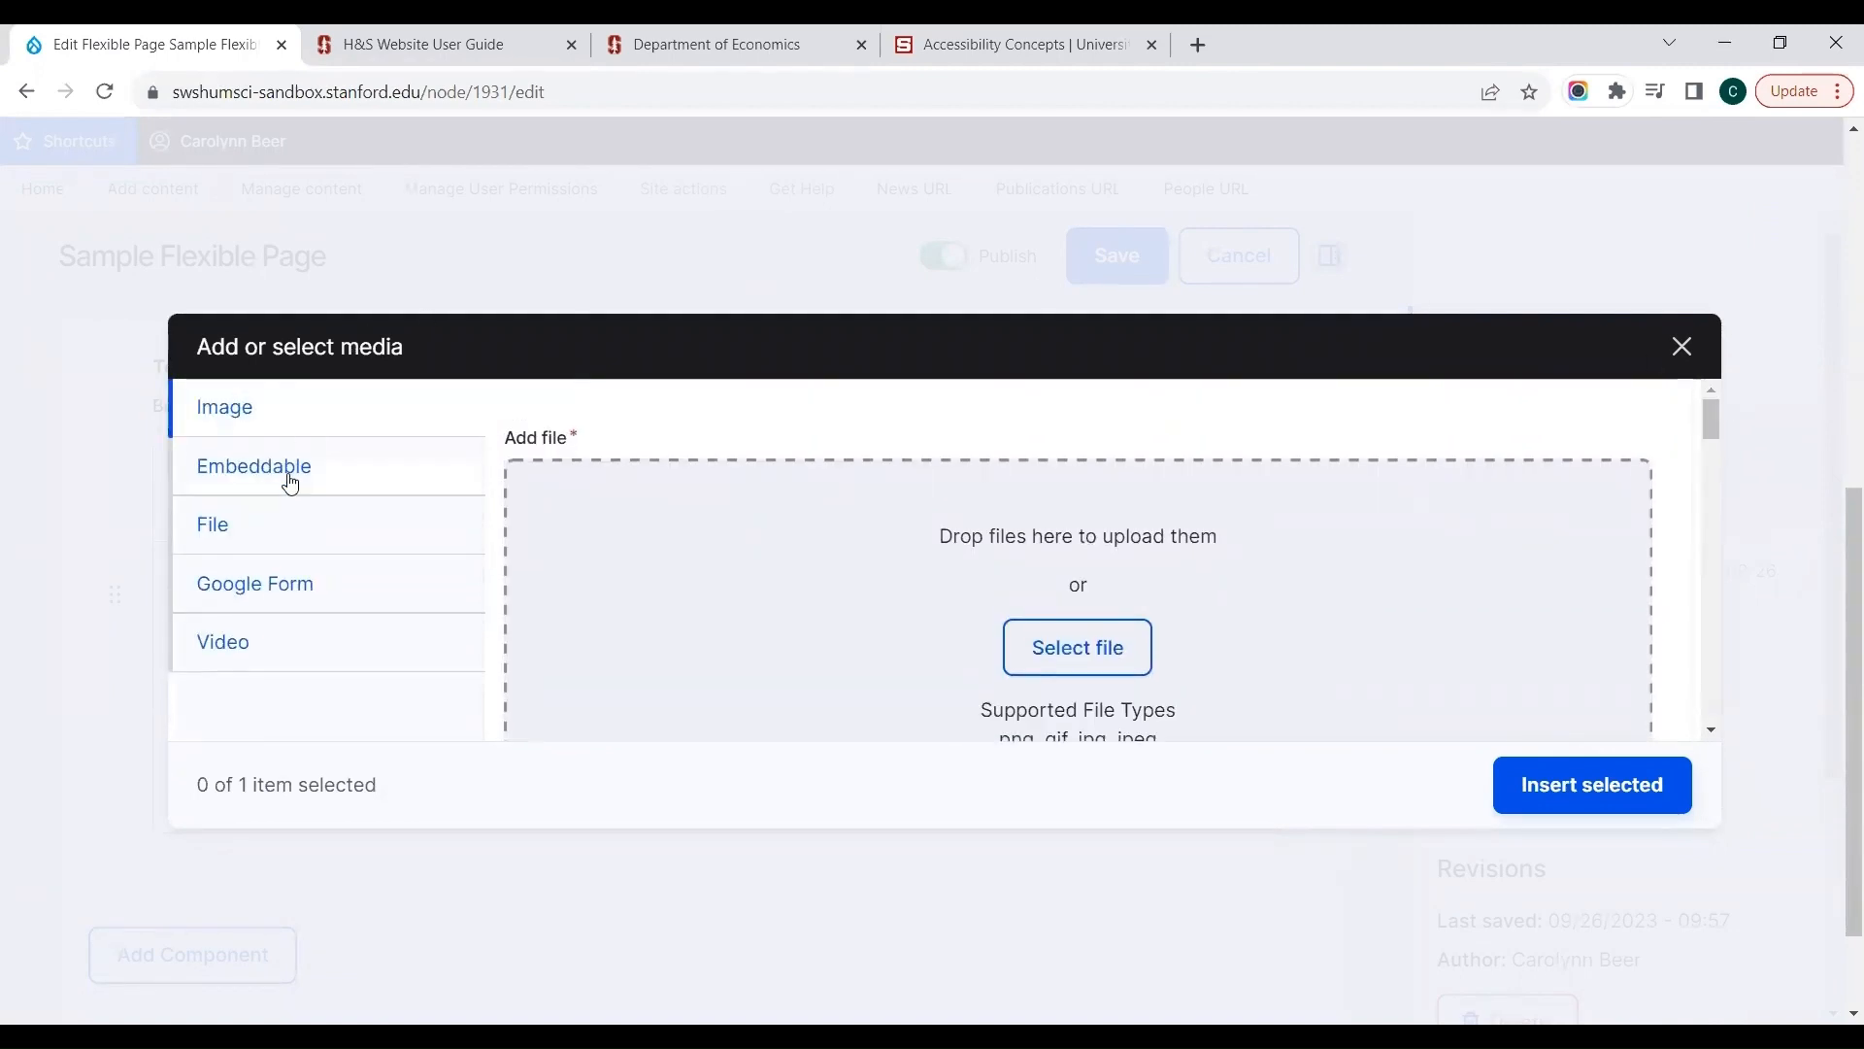
left_click(287, 479)
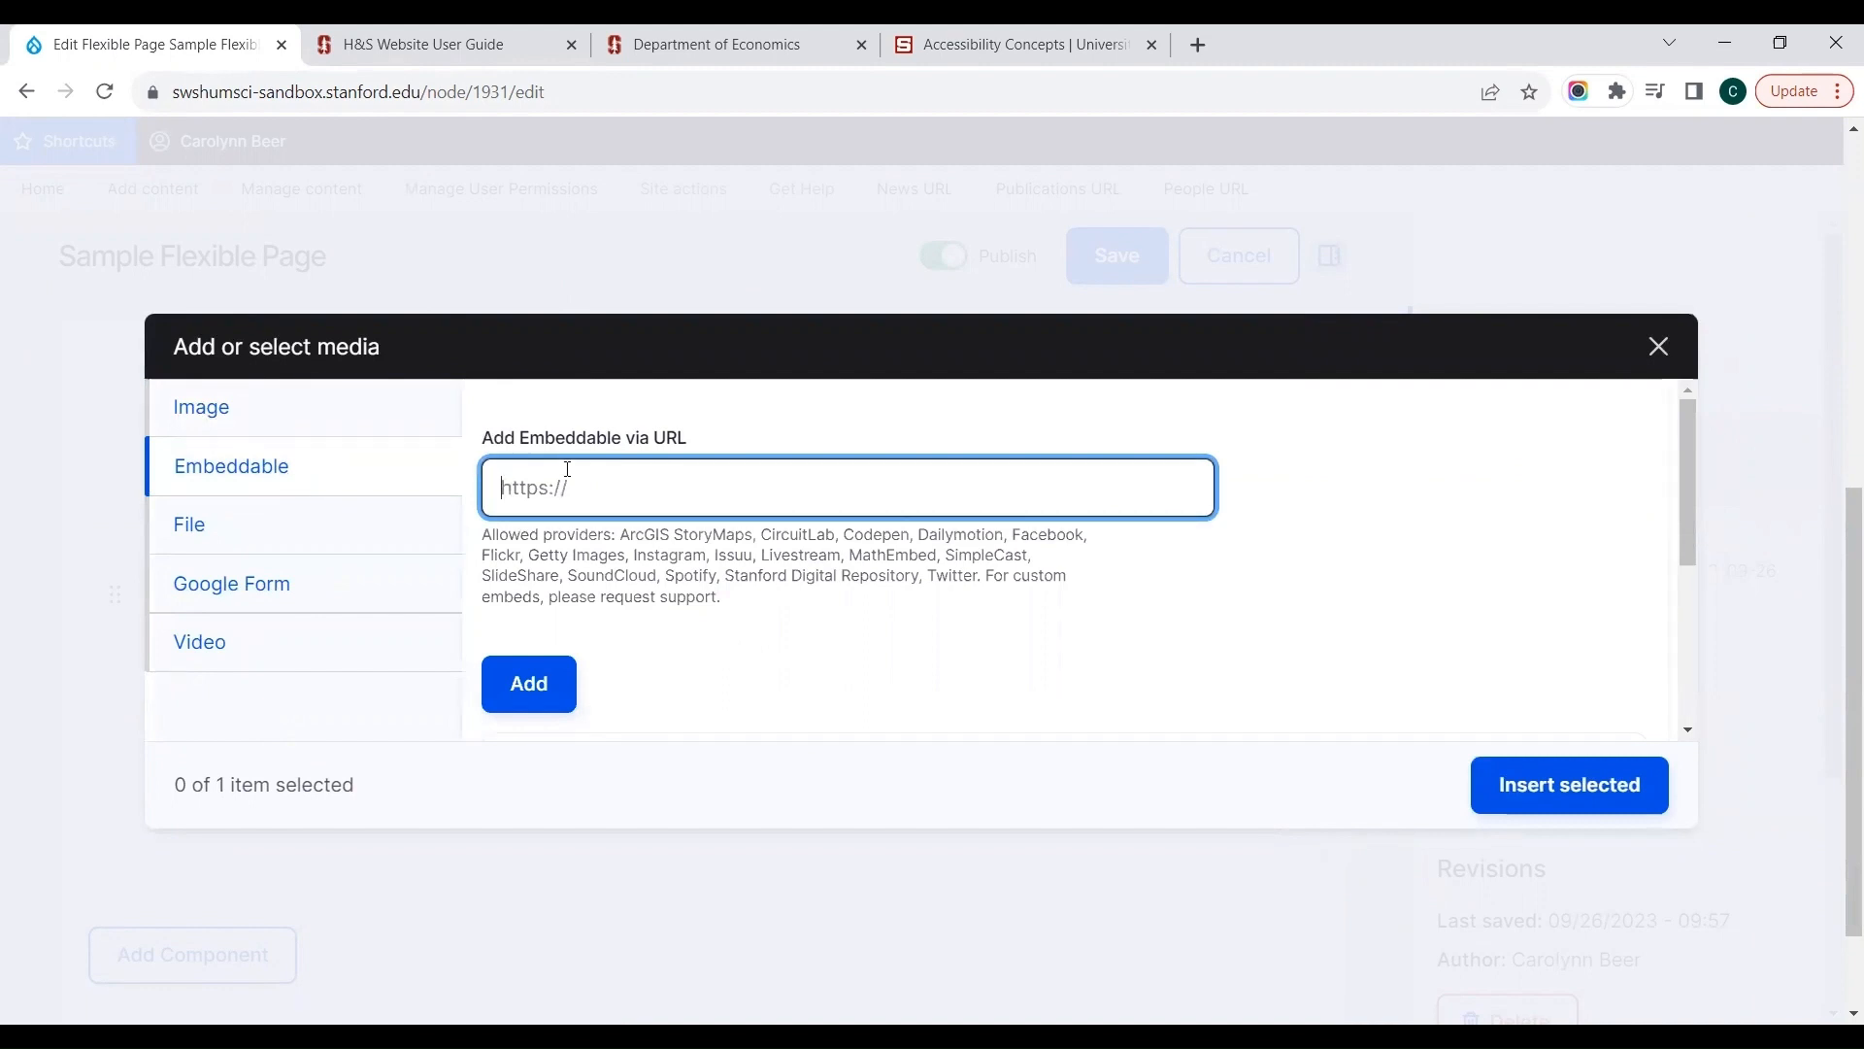
left_click(264, 574)
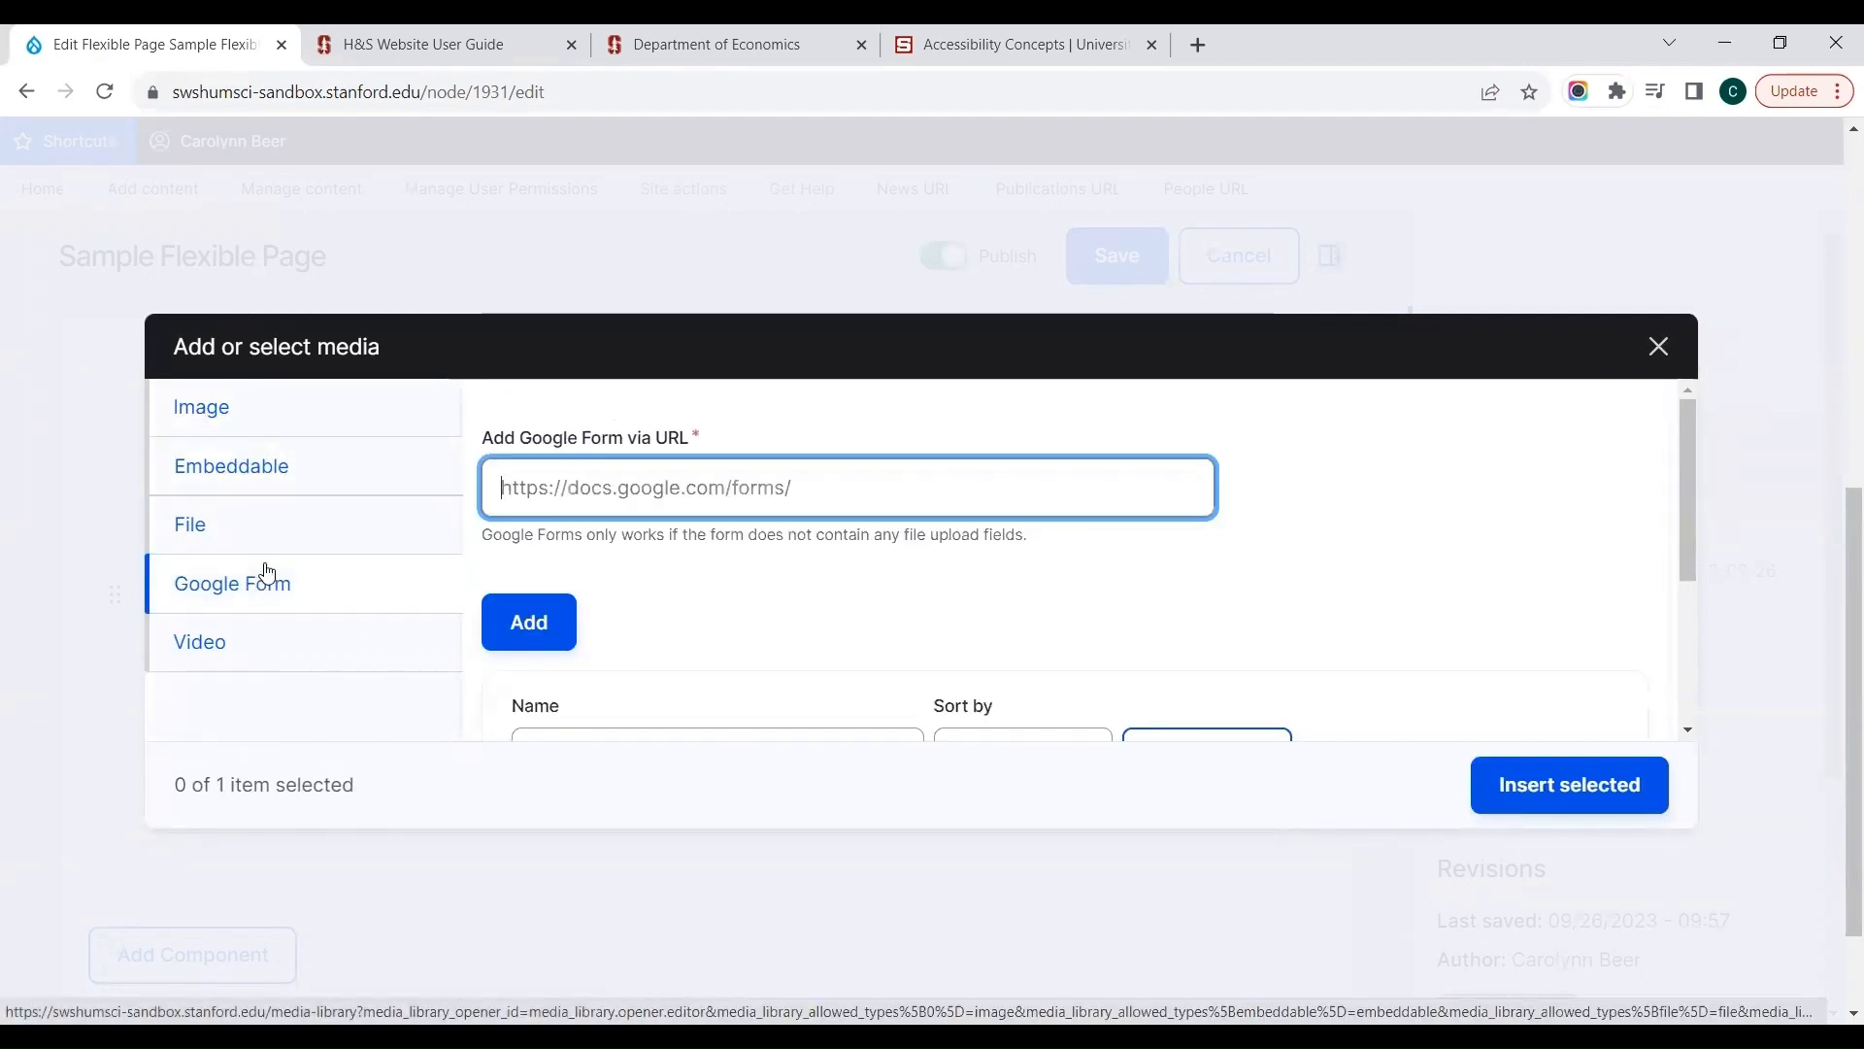
left_click(296, 645)
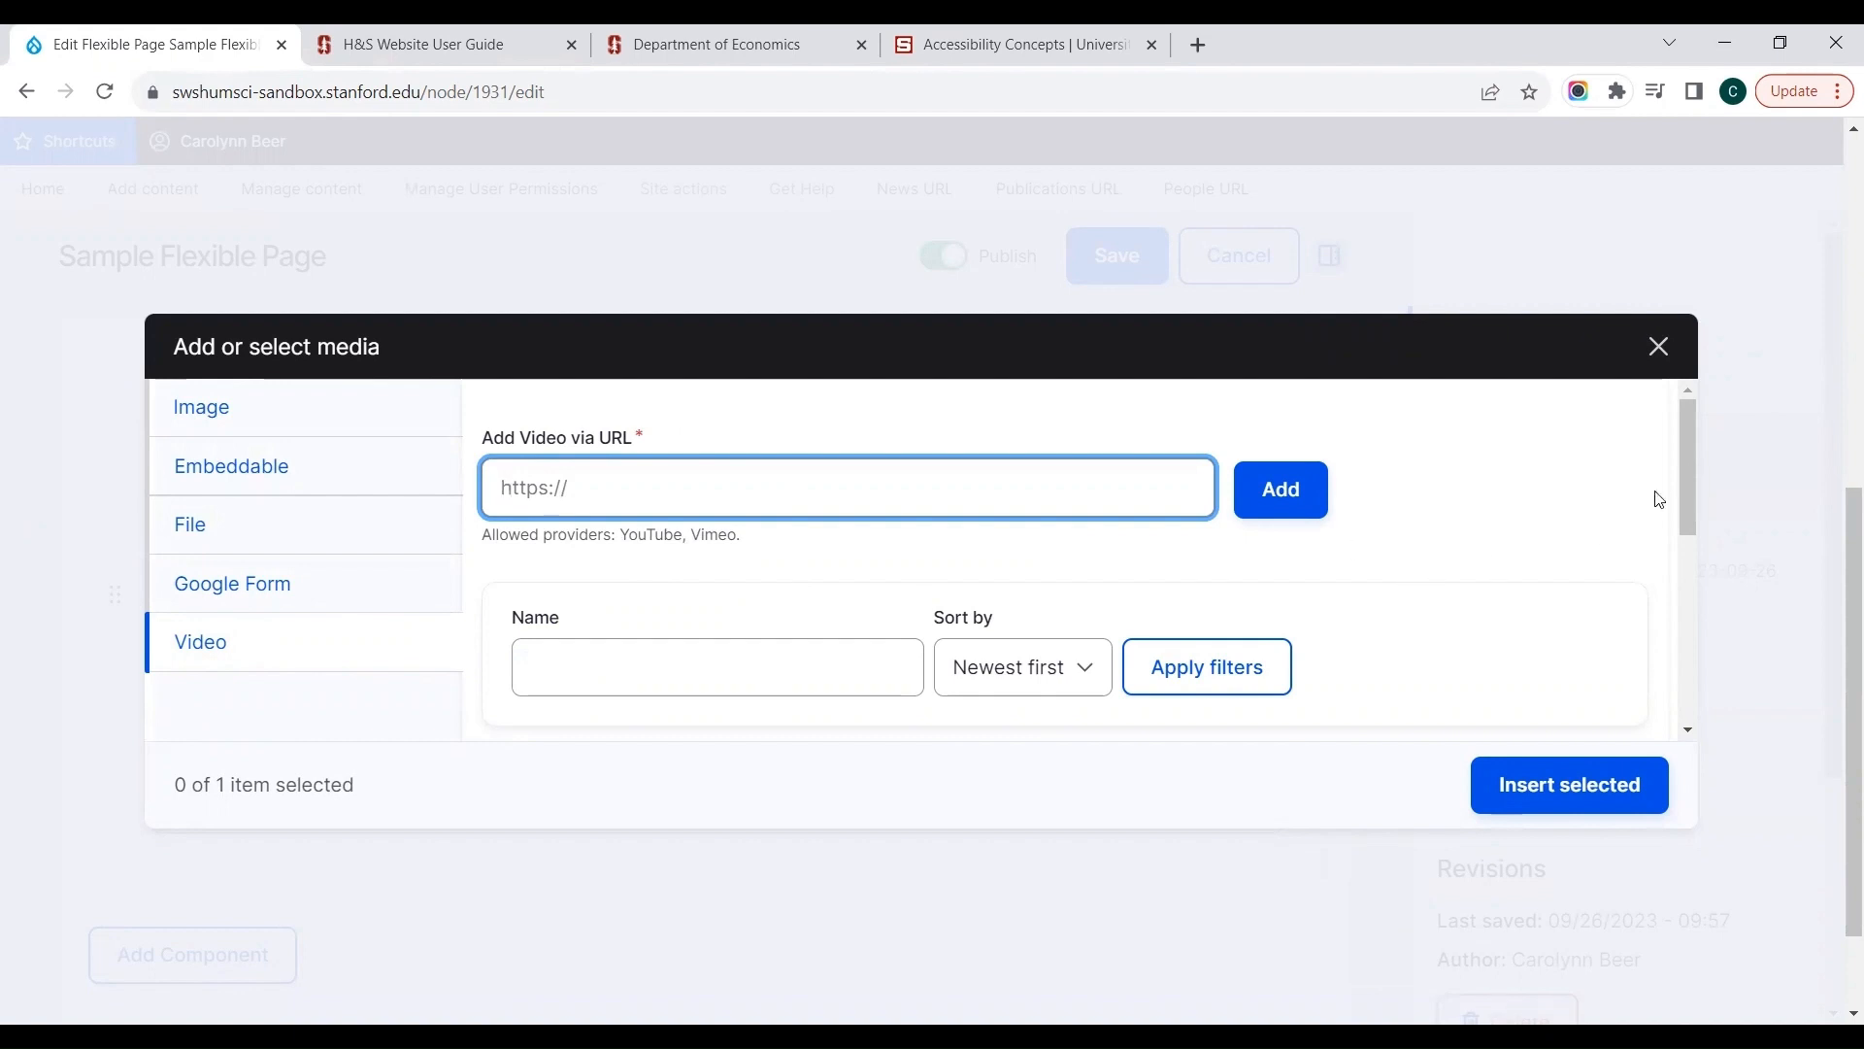
left_click(1687, 463)
mouse_move(1688, 463)
left_mouse_down()
mouse_move(1684, 534)
mouse_move(1688, 489)
left_mouse_up()
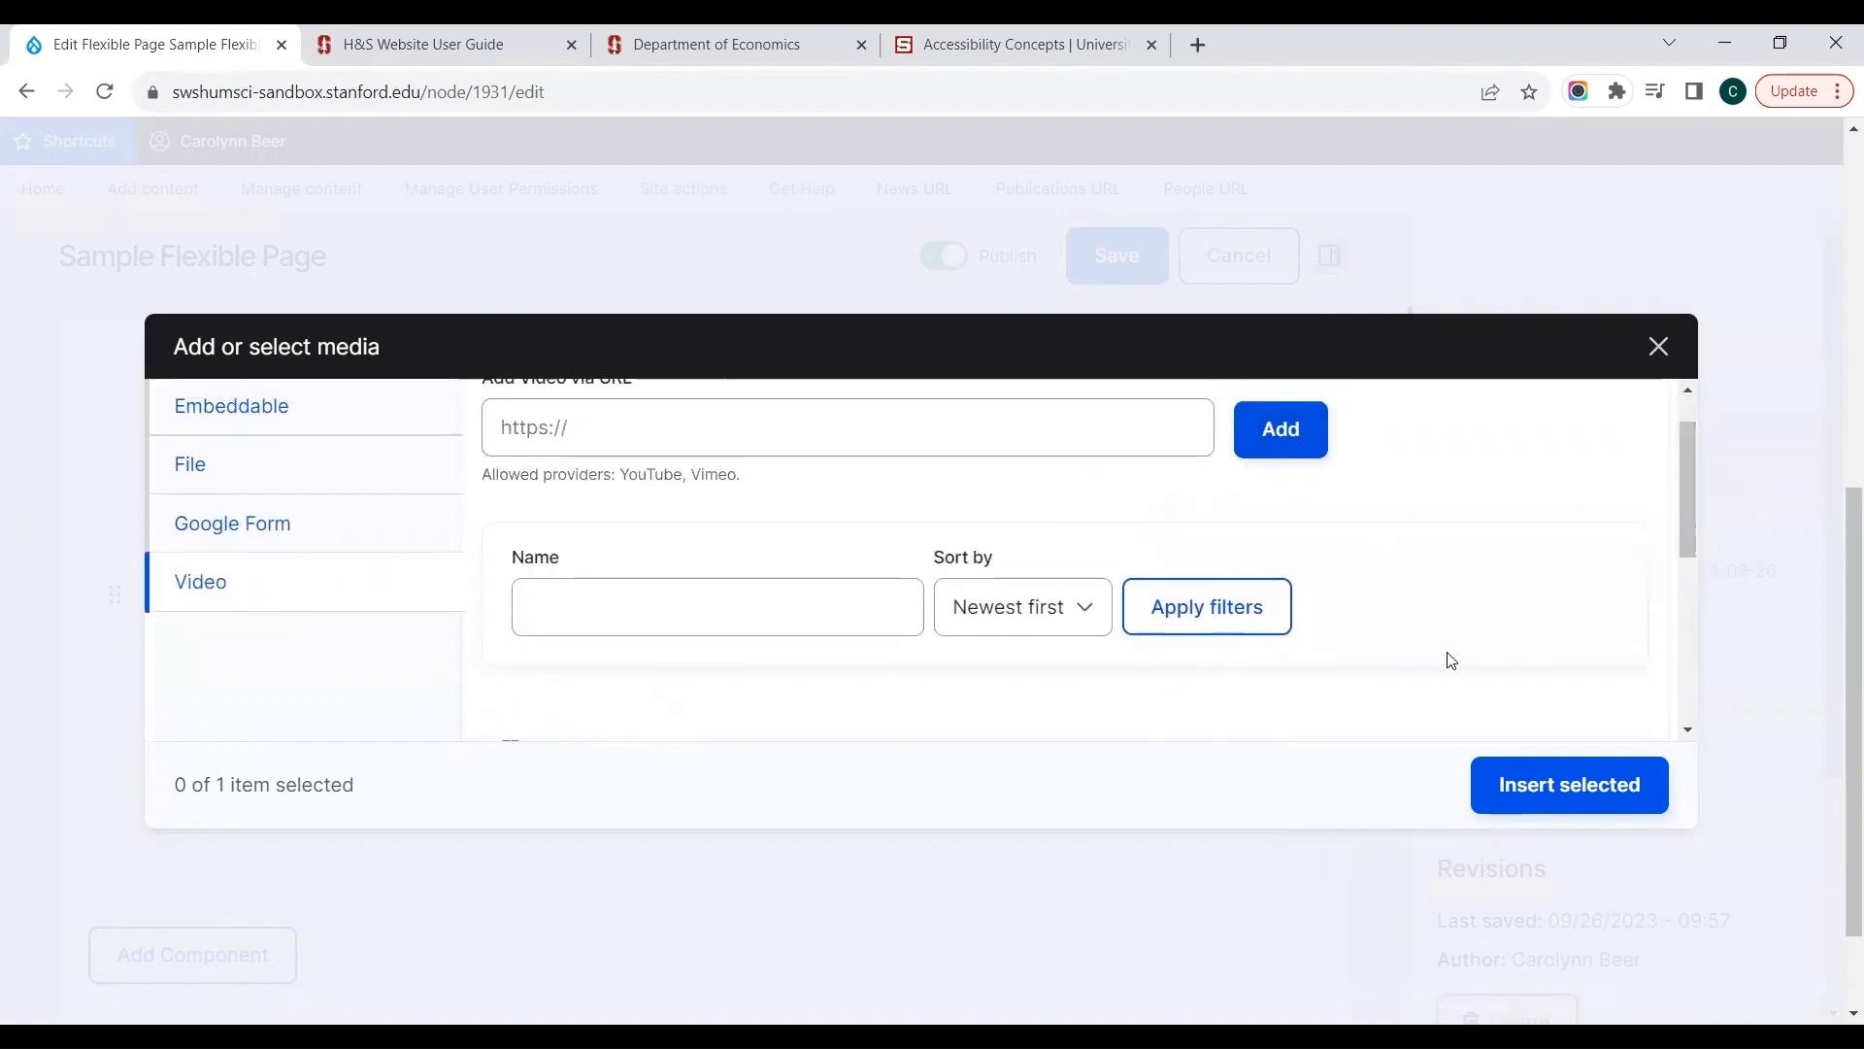
left_click(1658, 347)
Step: Add a second paragraph reading "Sample text" below the linked sentence
left_click(854, 648)
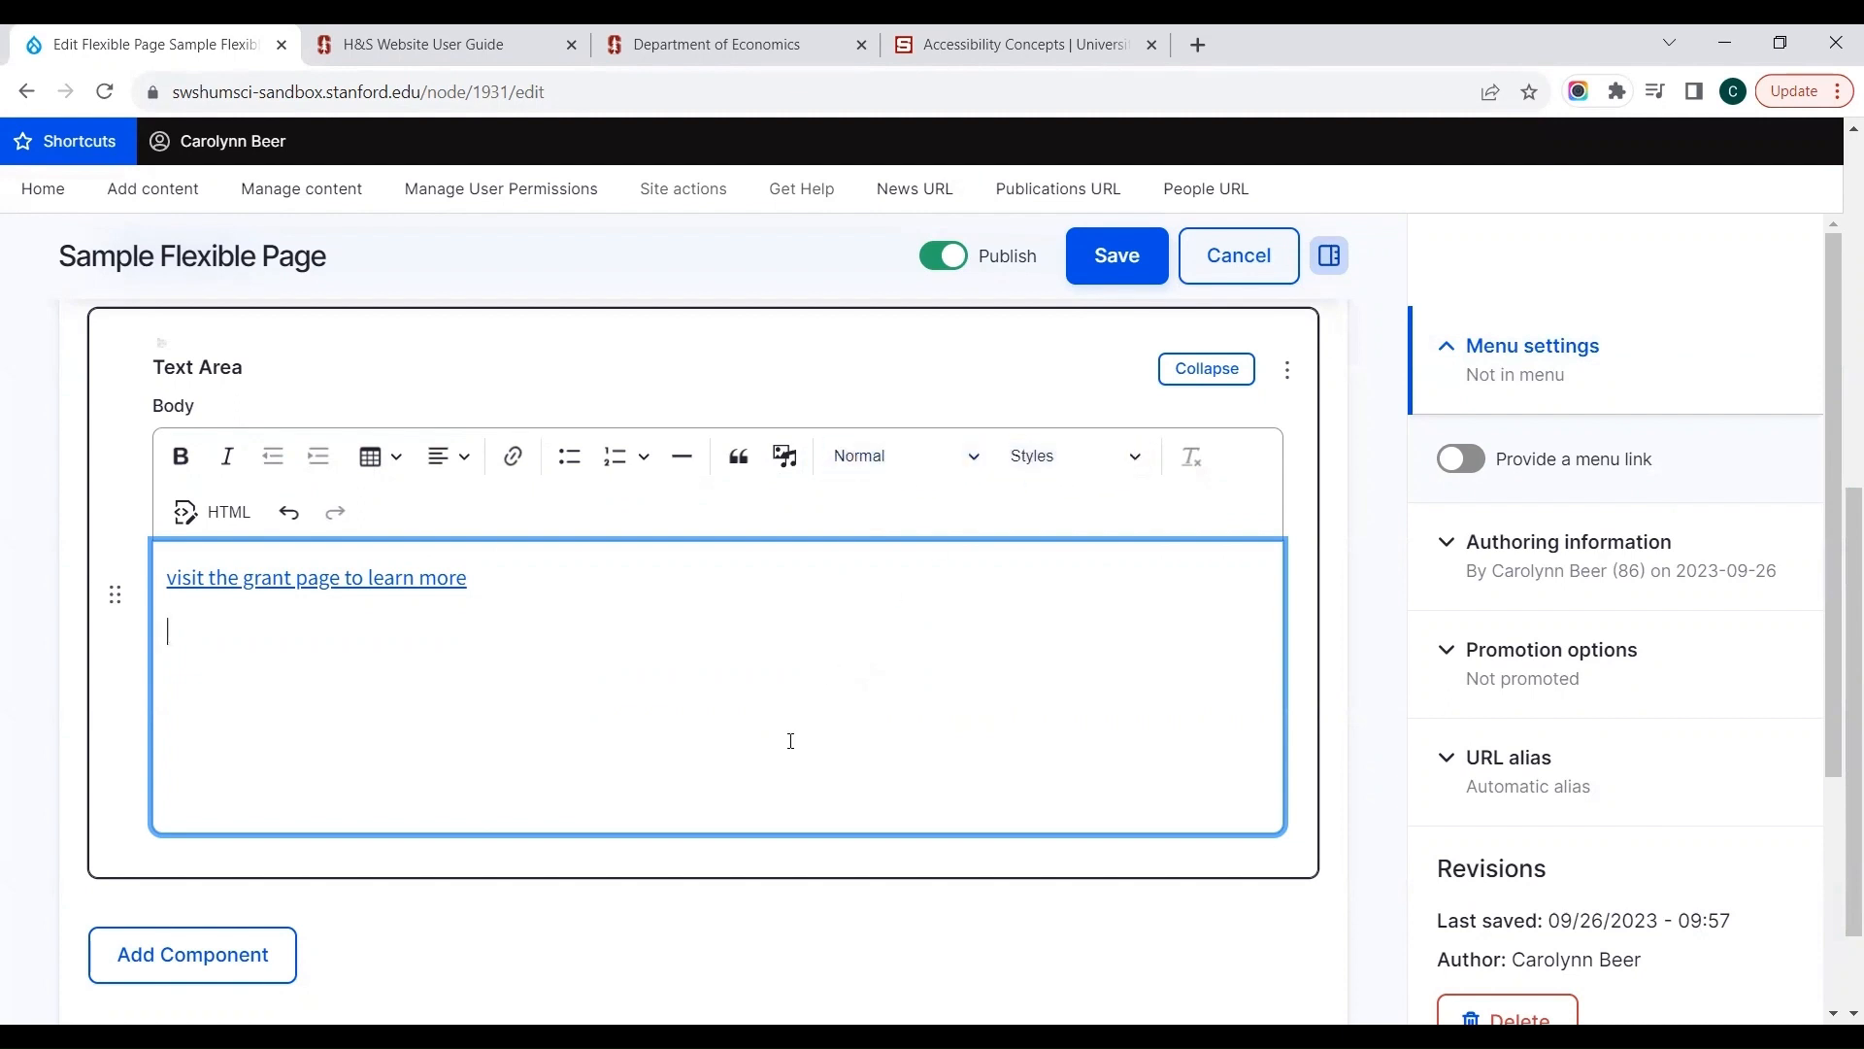
type("Sample text")
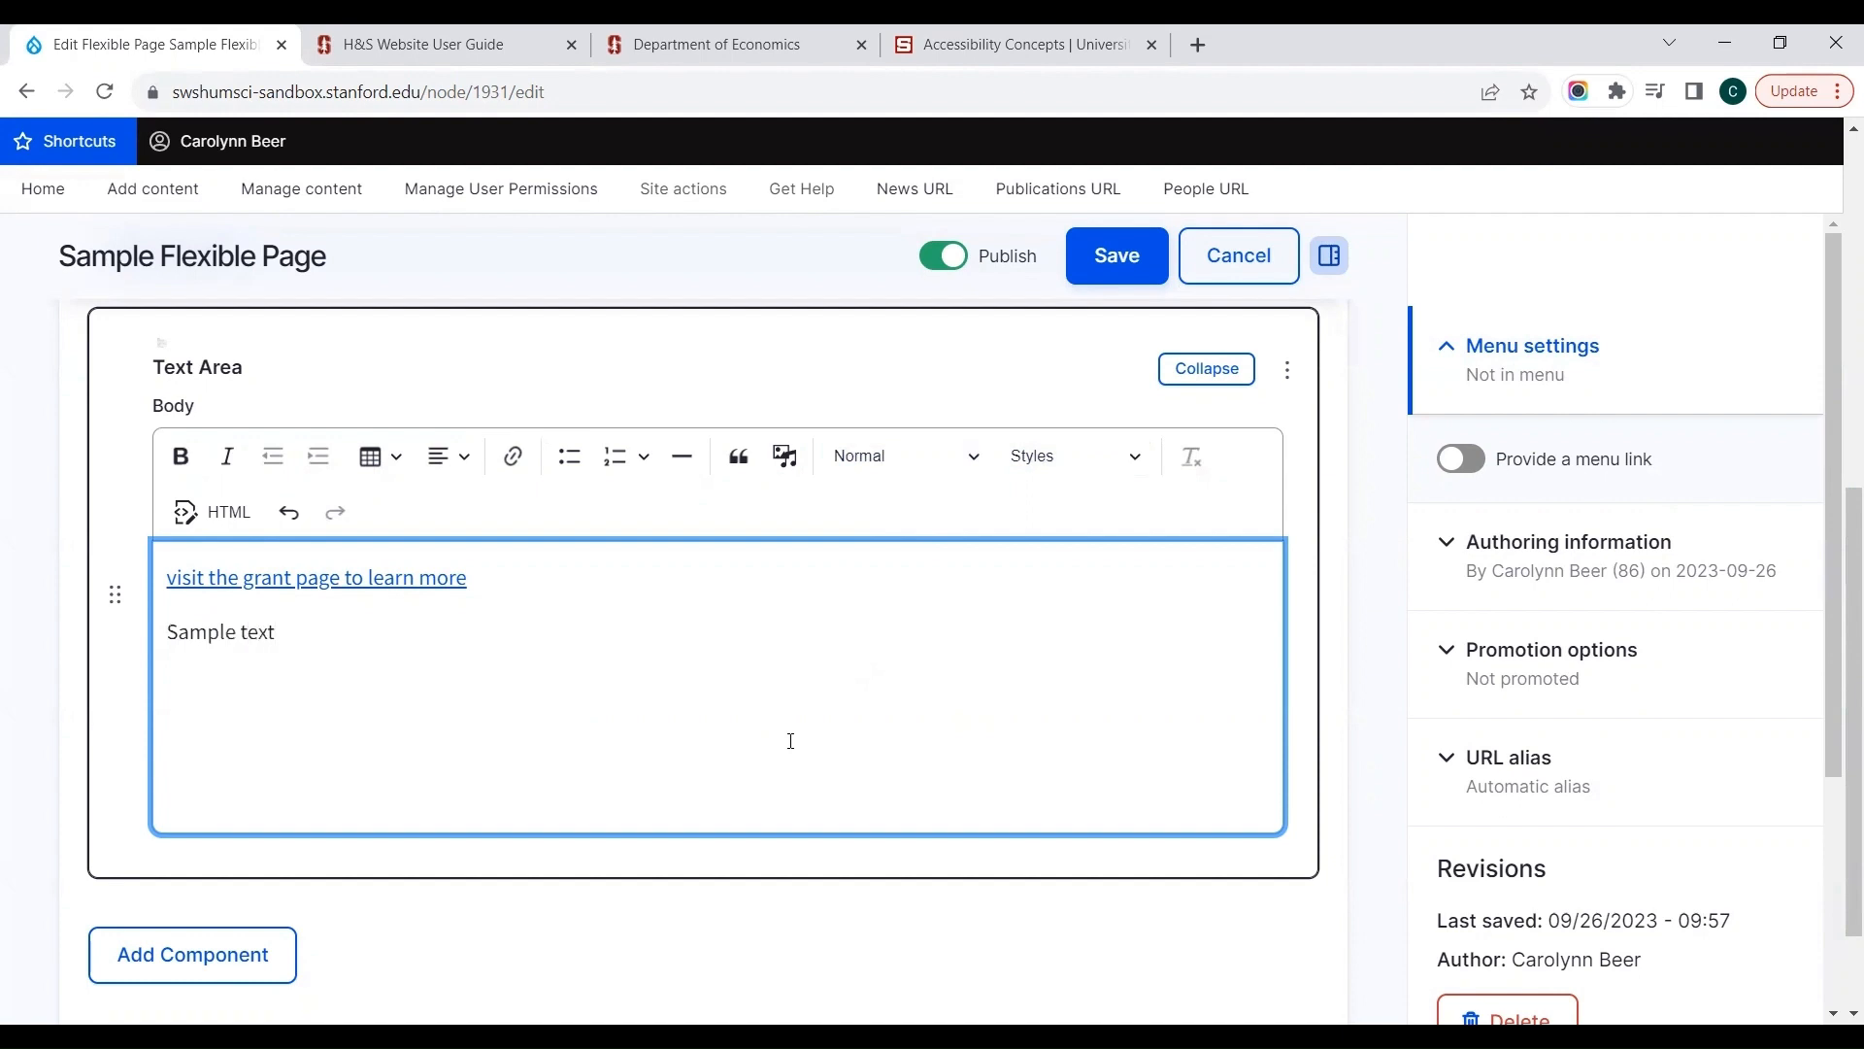
Step: Try Heading 2 on the "Sample text" paragraph and return it to Normal
left_click(858, 471)
left_click(854, 544)
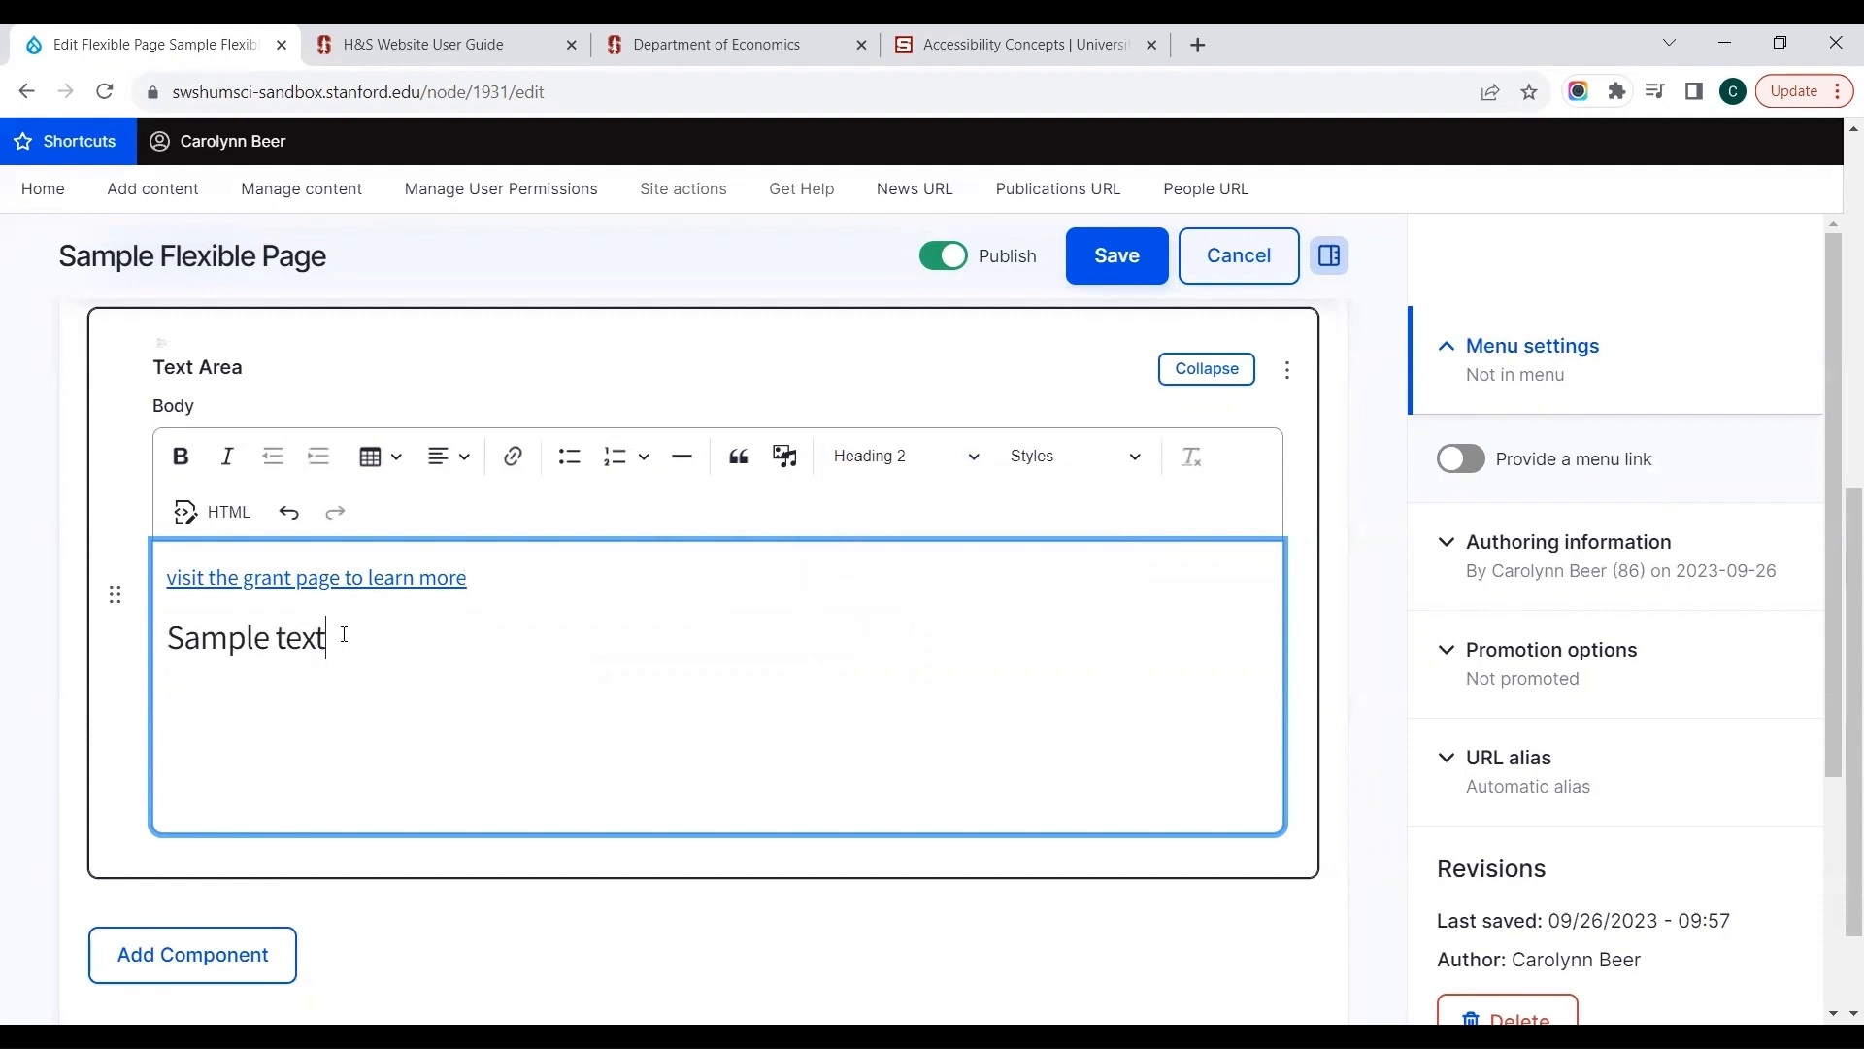
left_click(864, 483)
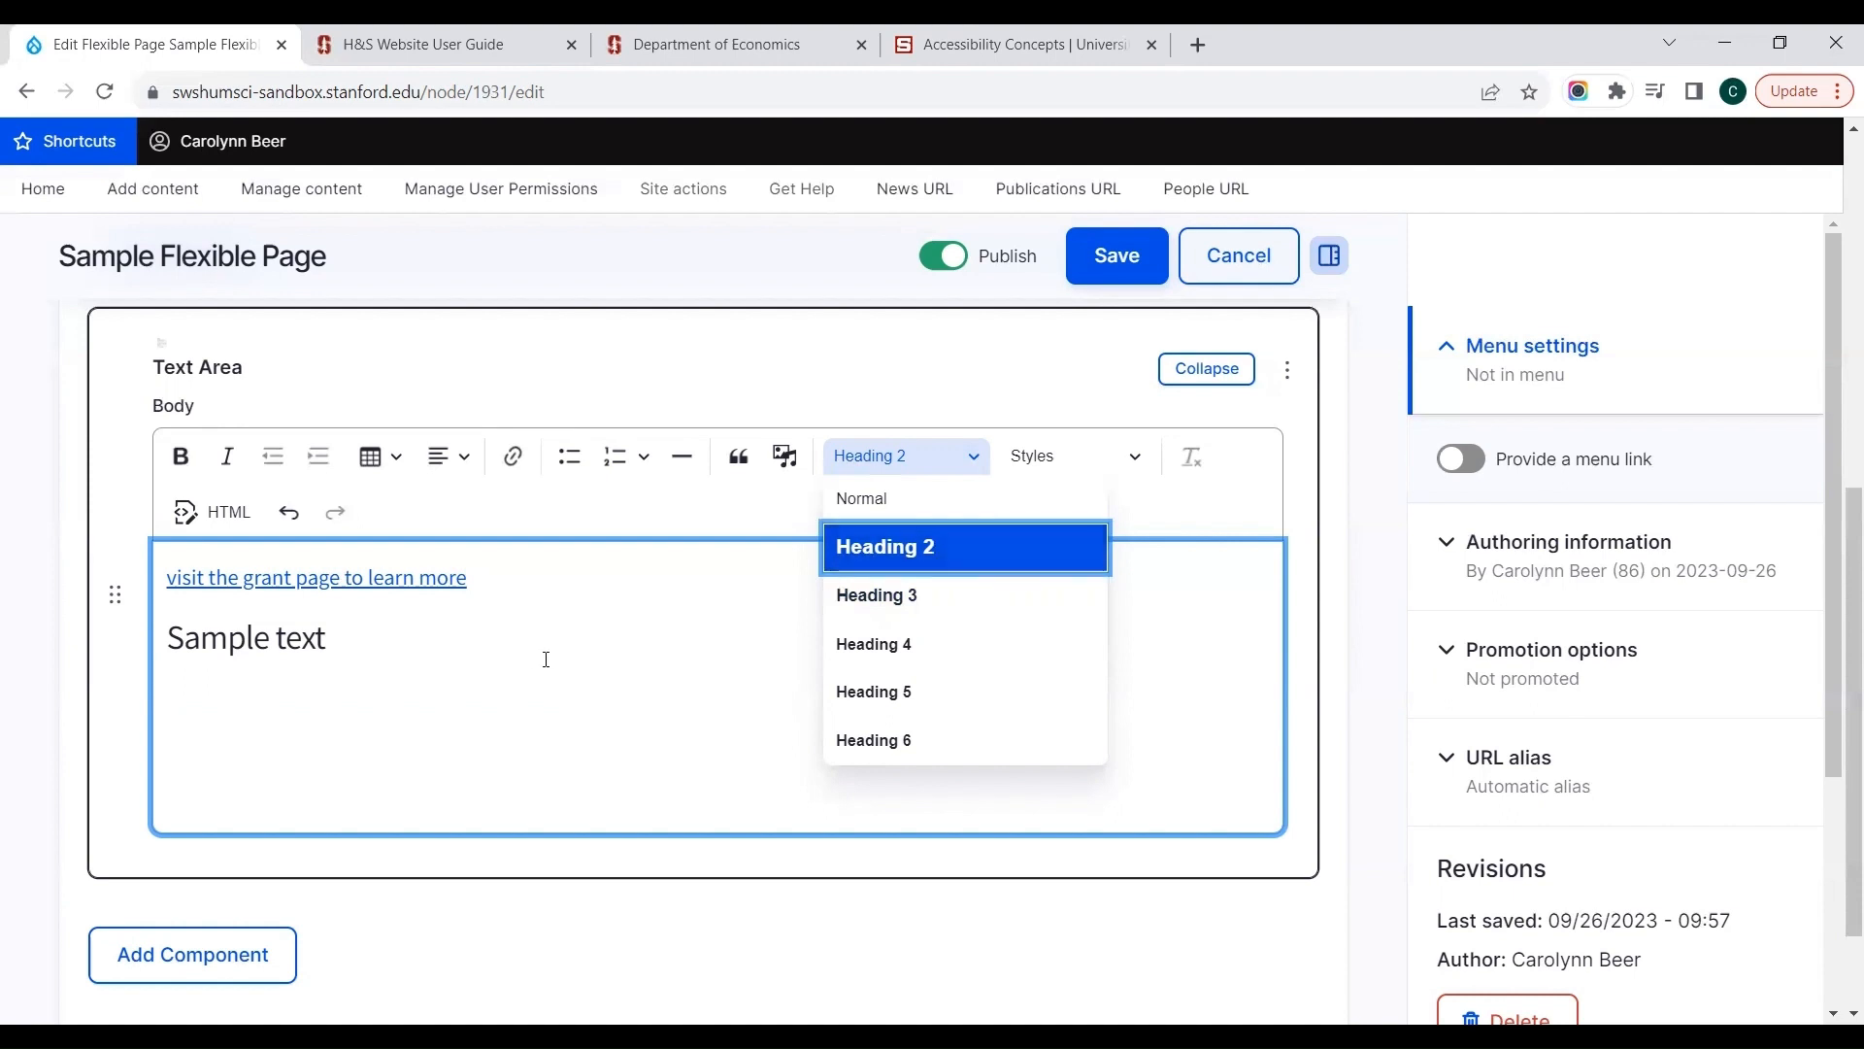
left_click(855, 498)
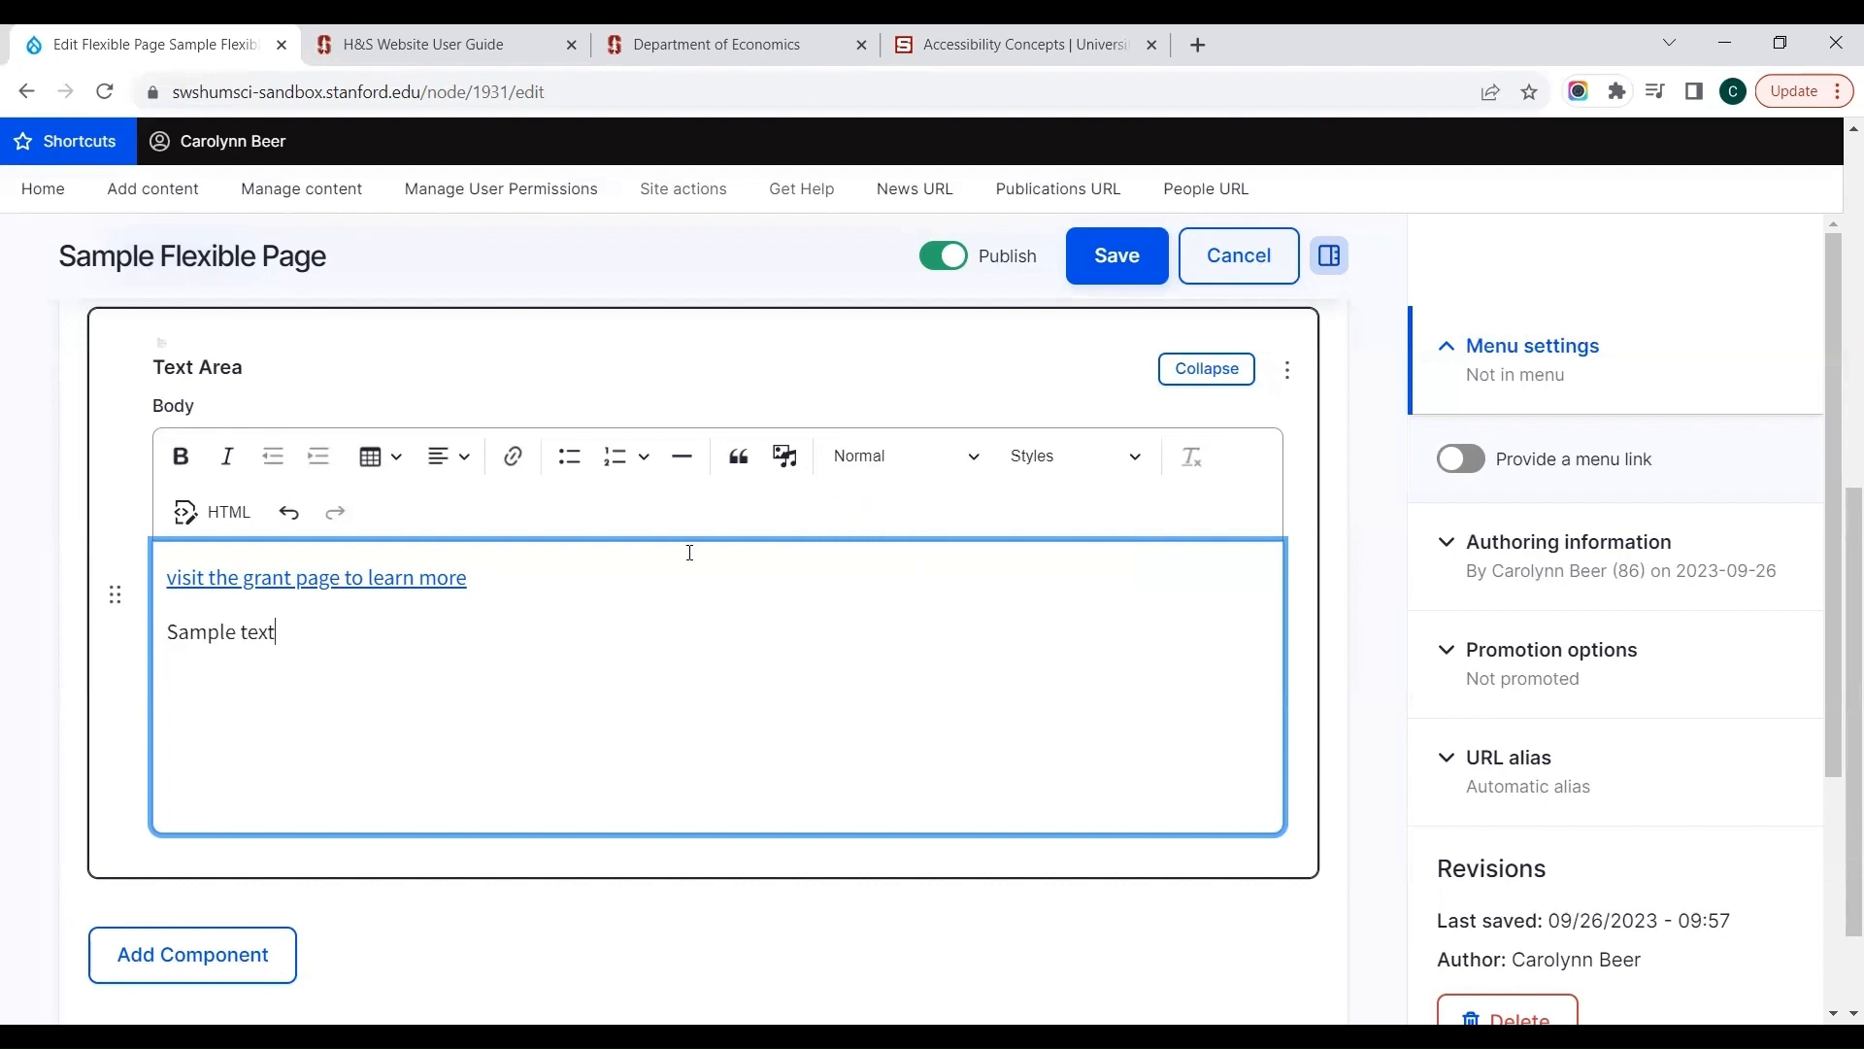
Step: Try the Lead Font style on the "Sample text" paragraph and remove it again
left_click(1035, 456)
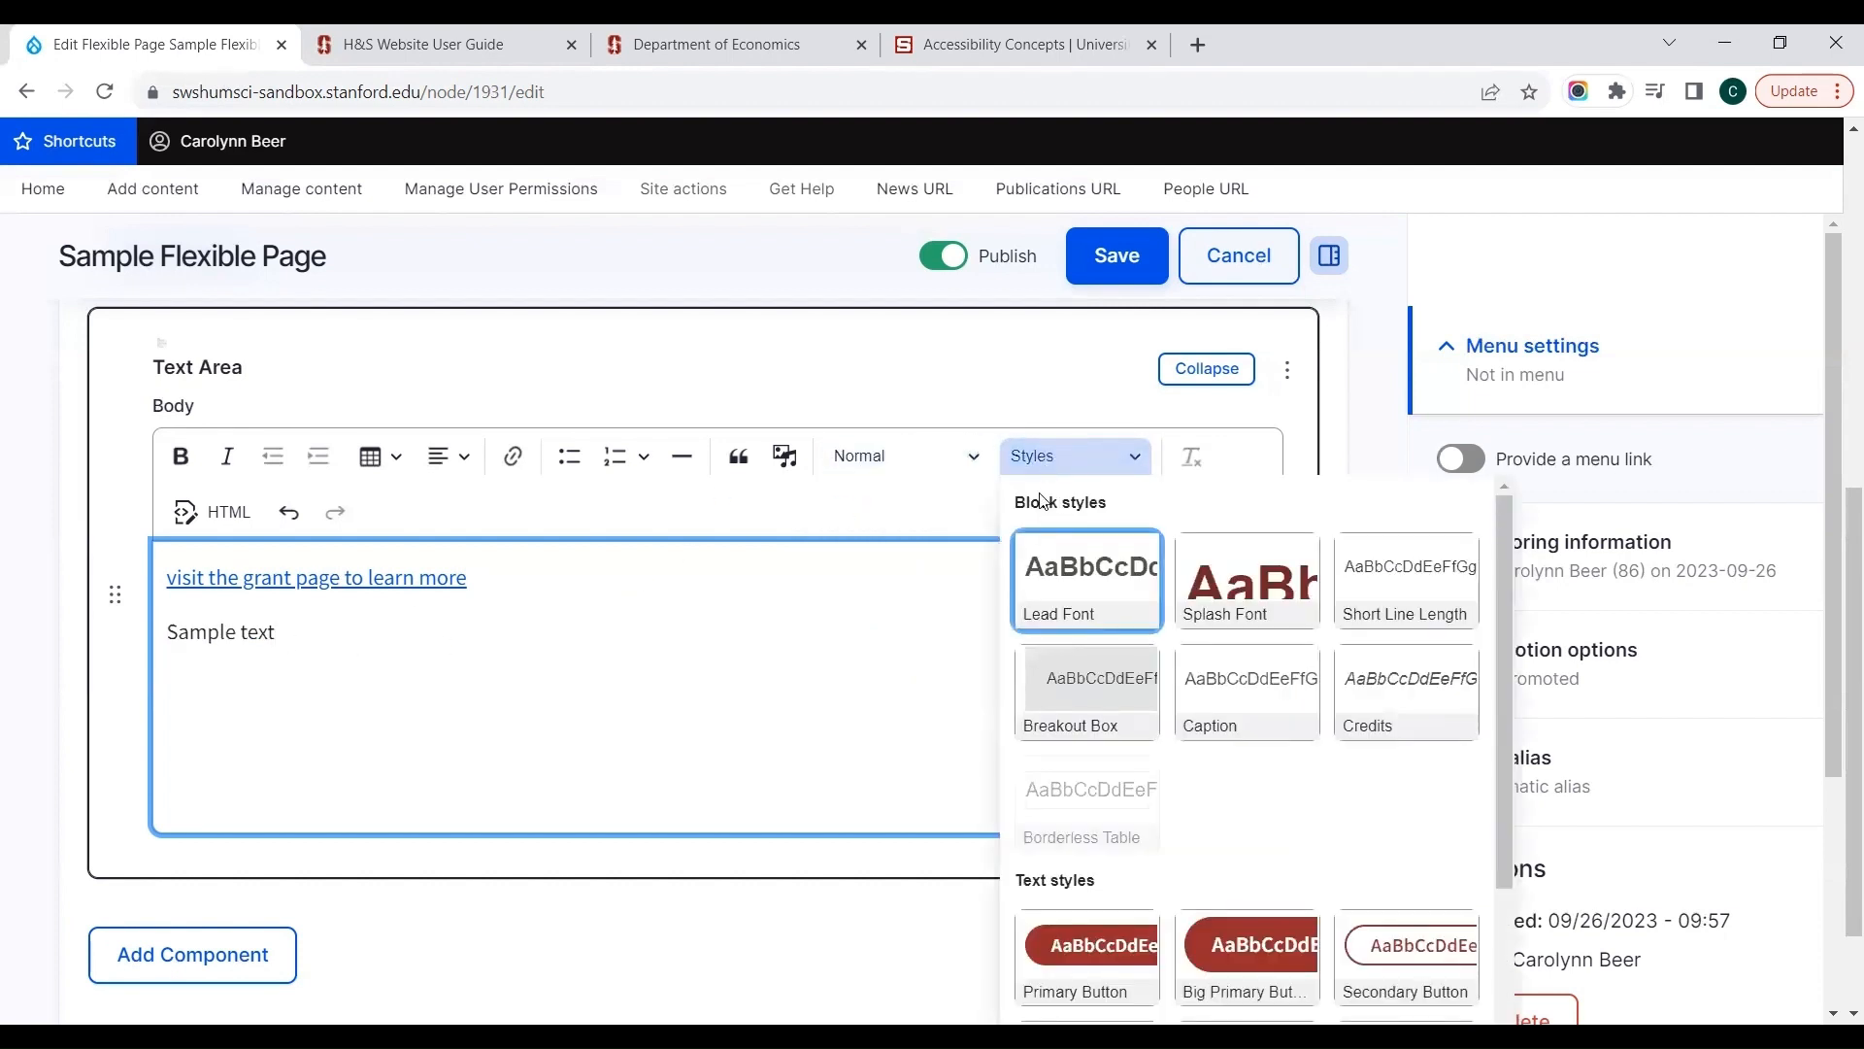
left_click(1039, 584)
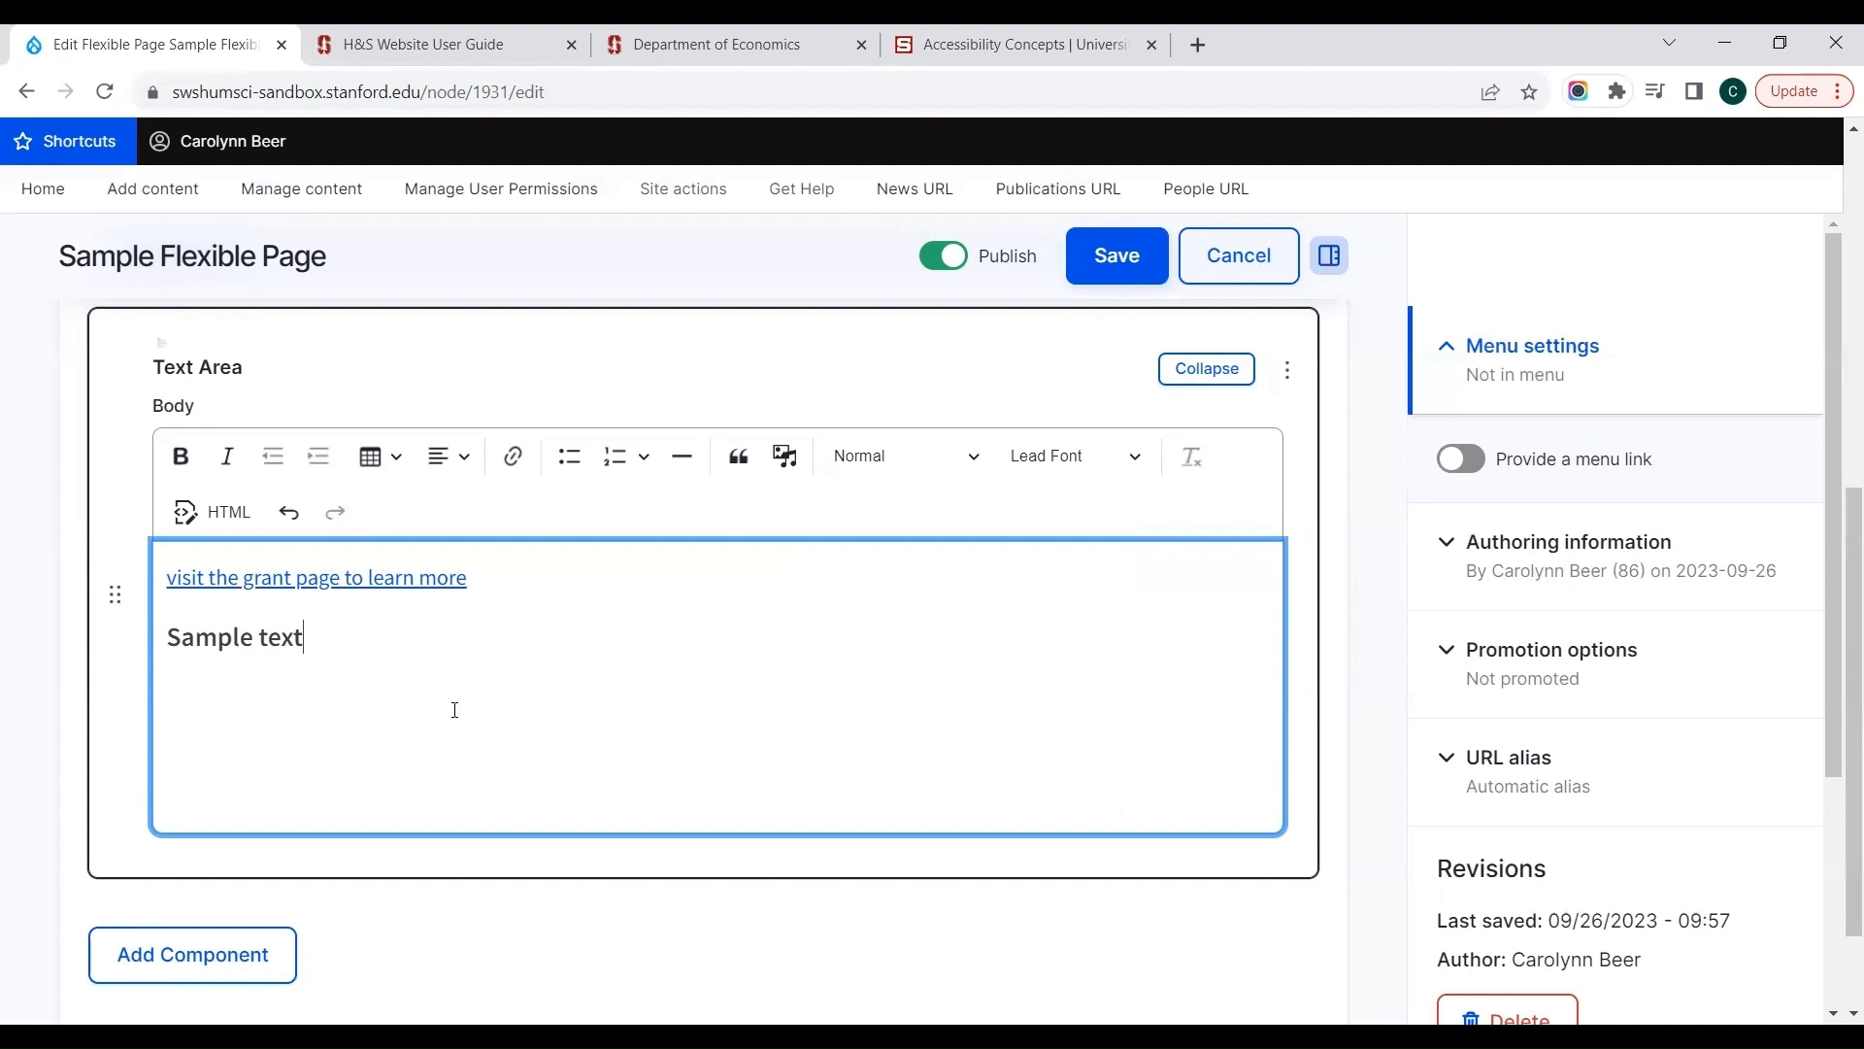
left_click(1014, 454)
left_click(1036, 546)
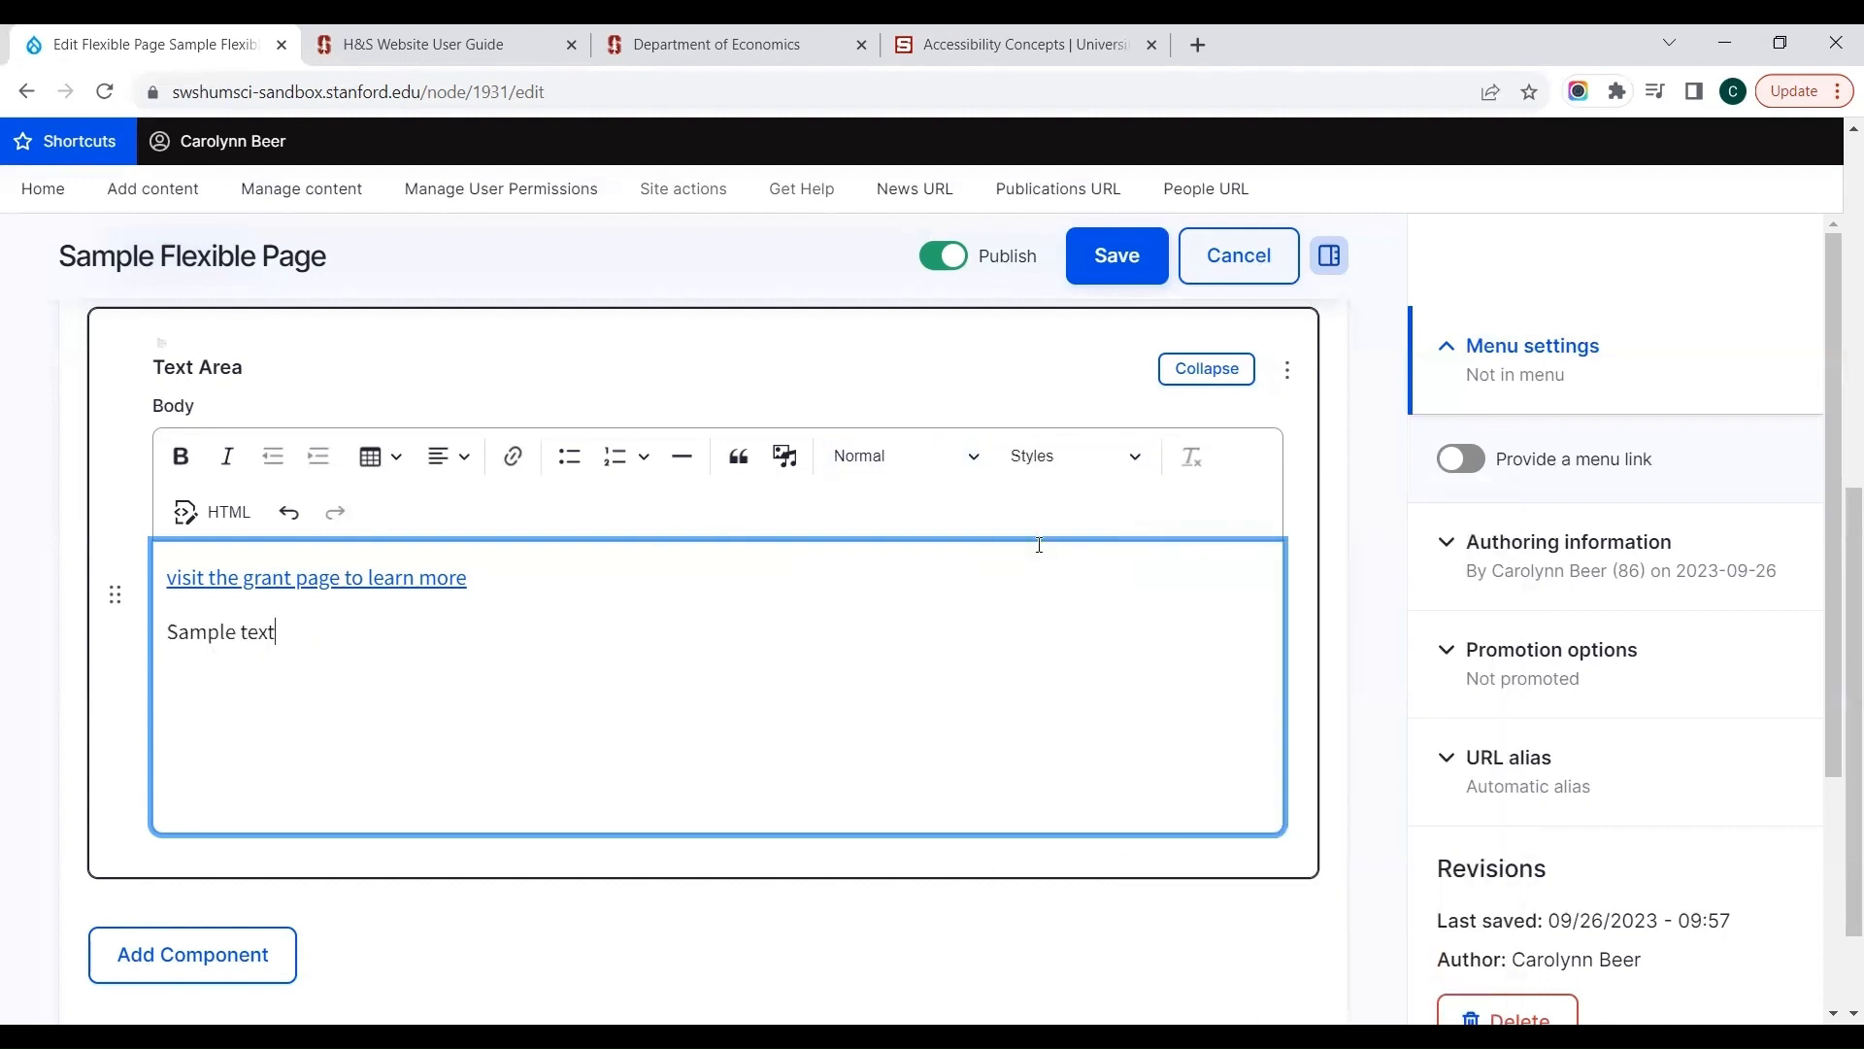
Step: Try the Splash Font style on the "Sample text" paragraph and remove it again
left_click(1053, 451)
left_click(1216, 594)
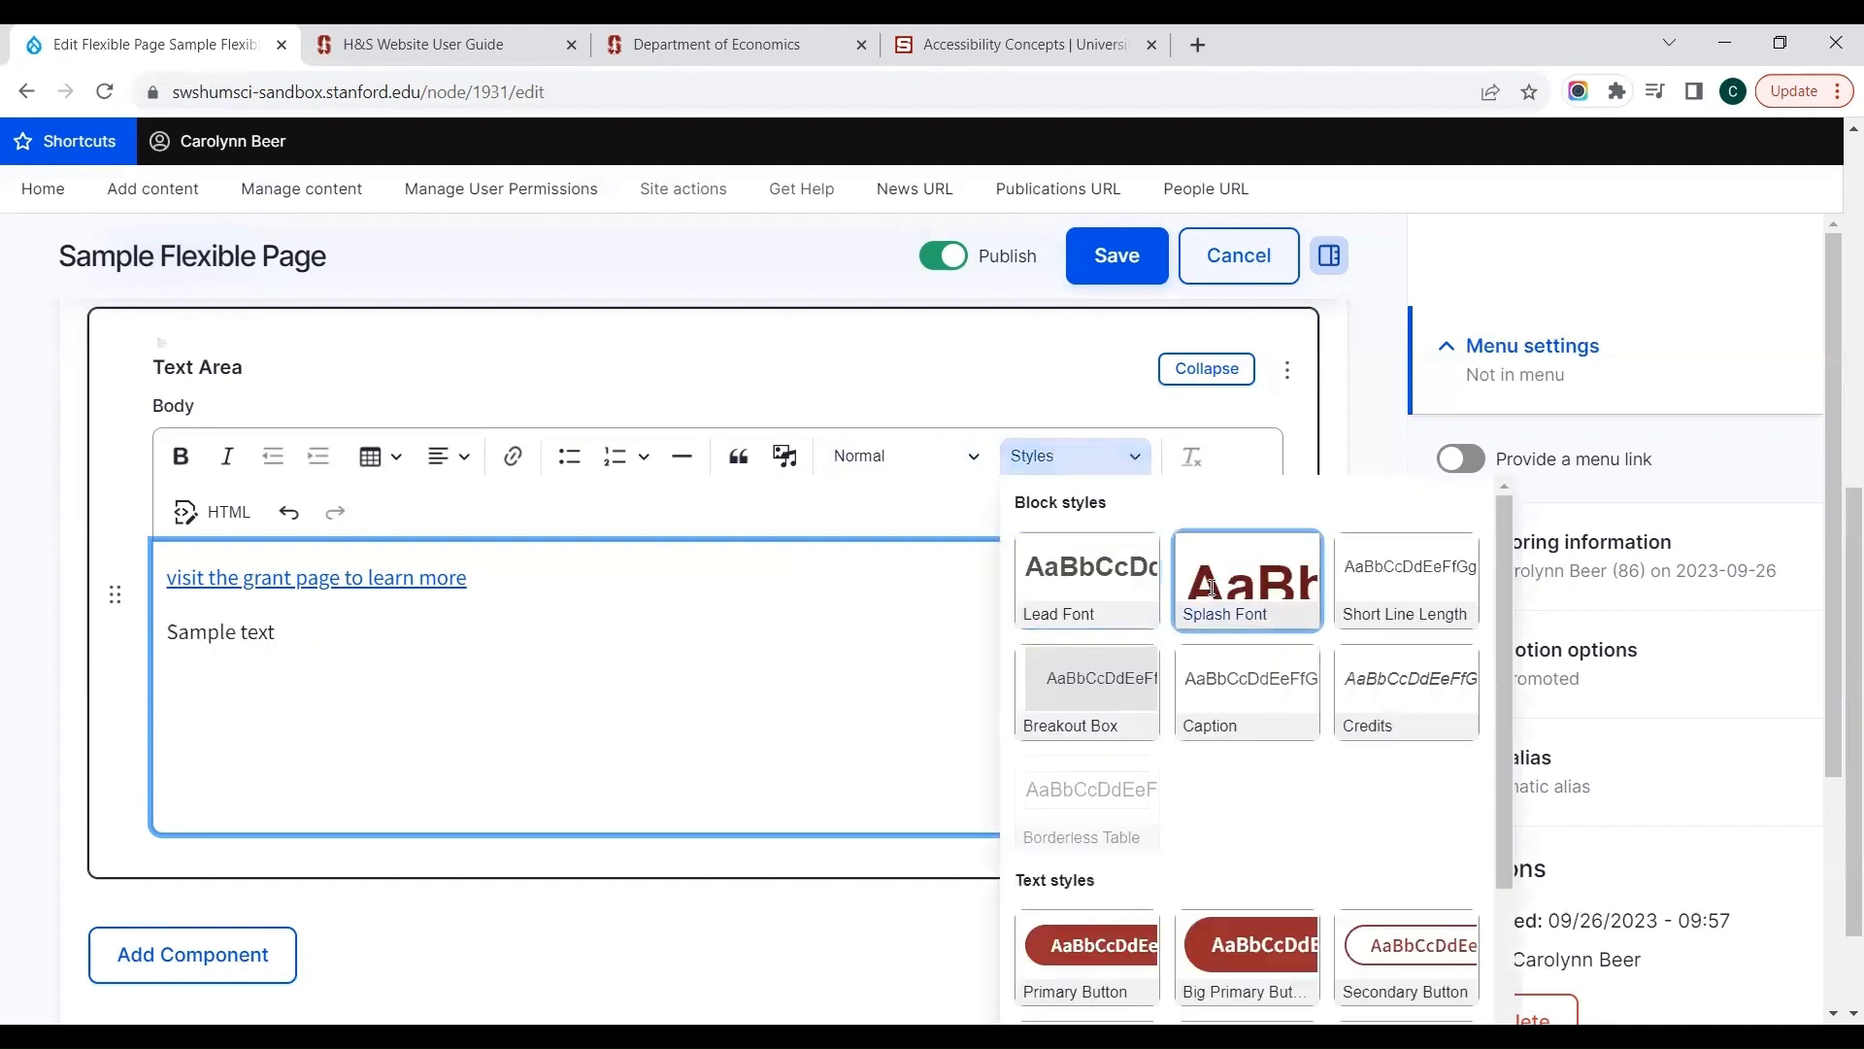
left_click(457, 685)
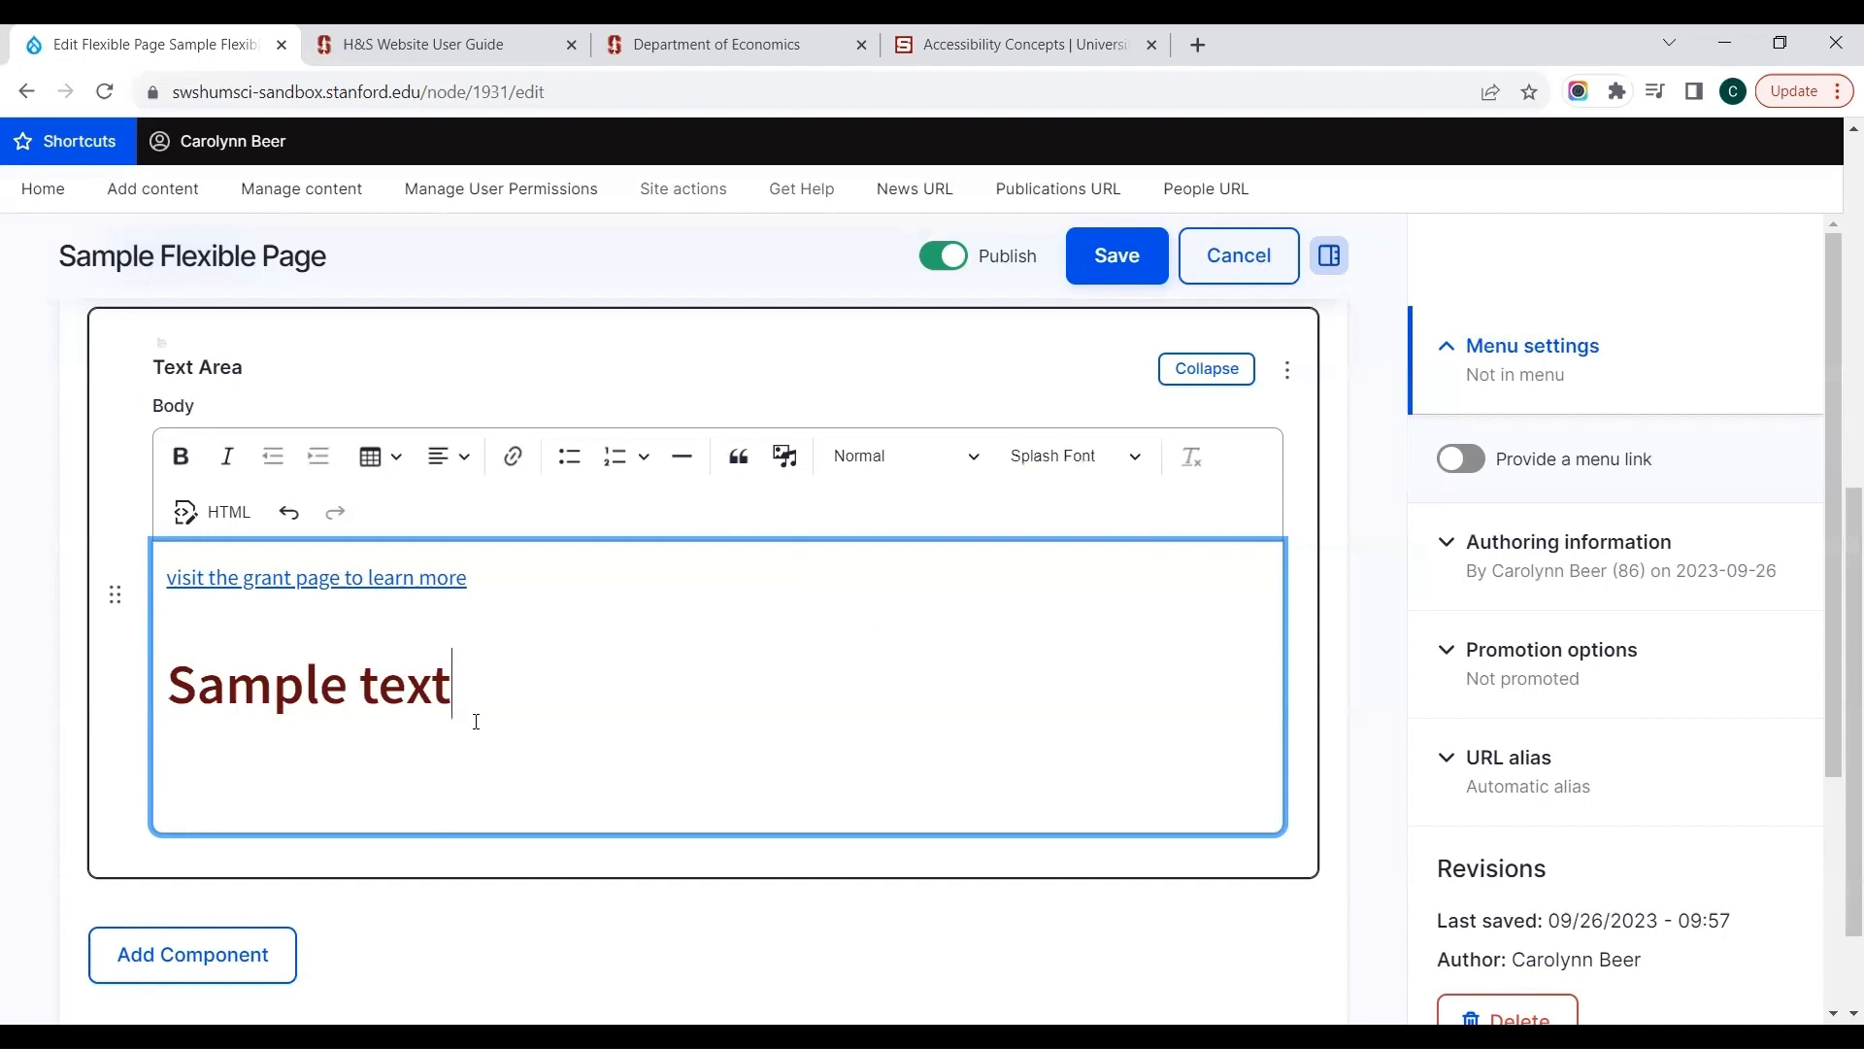
left_click(1057, 452)
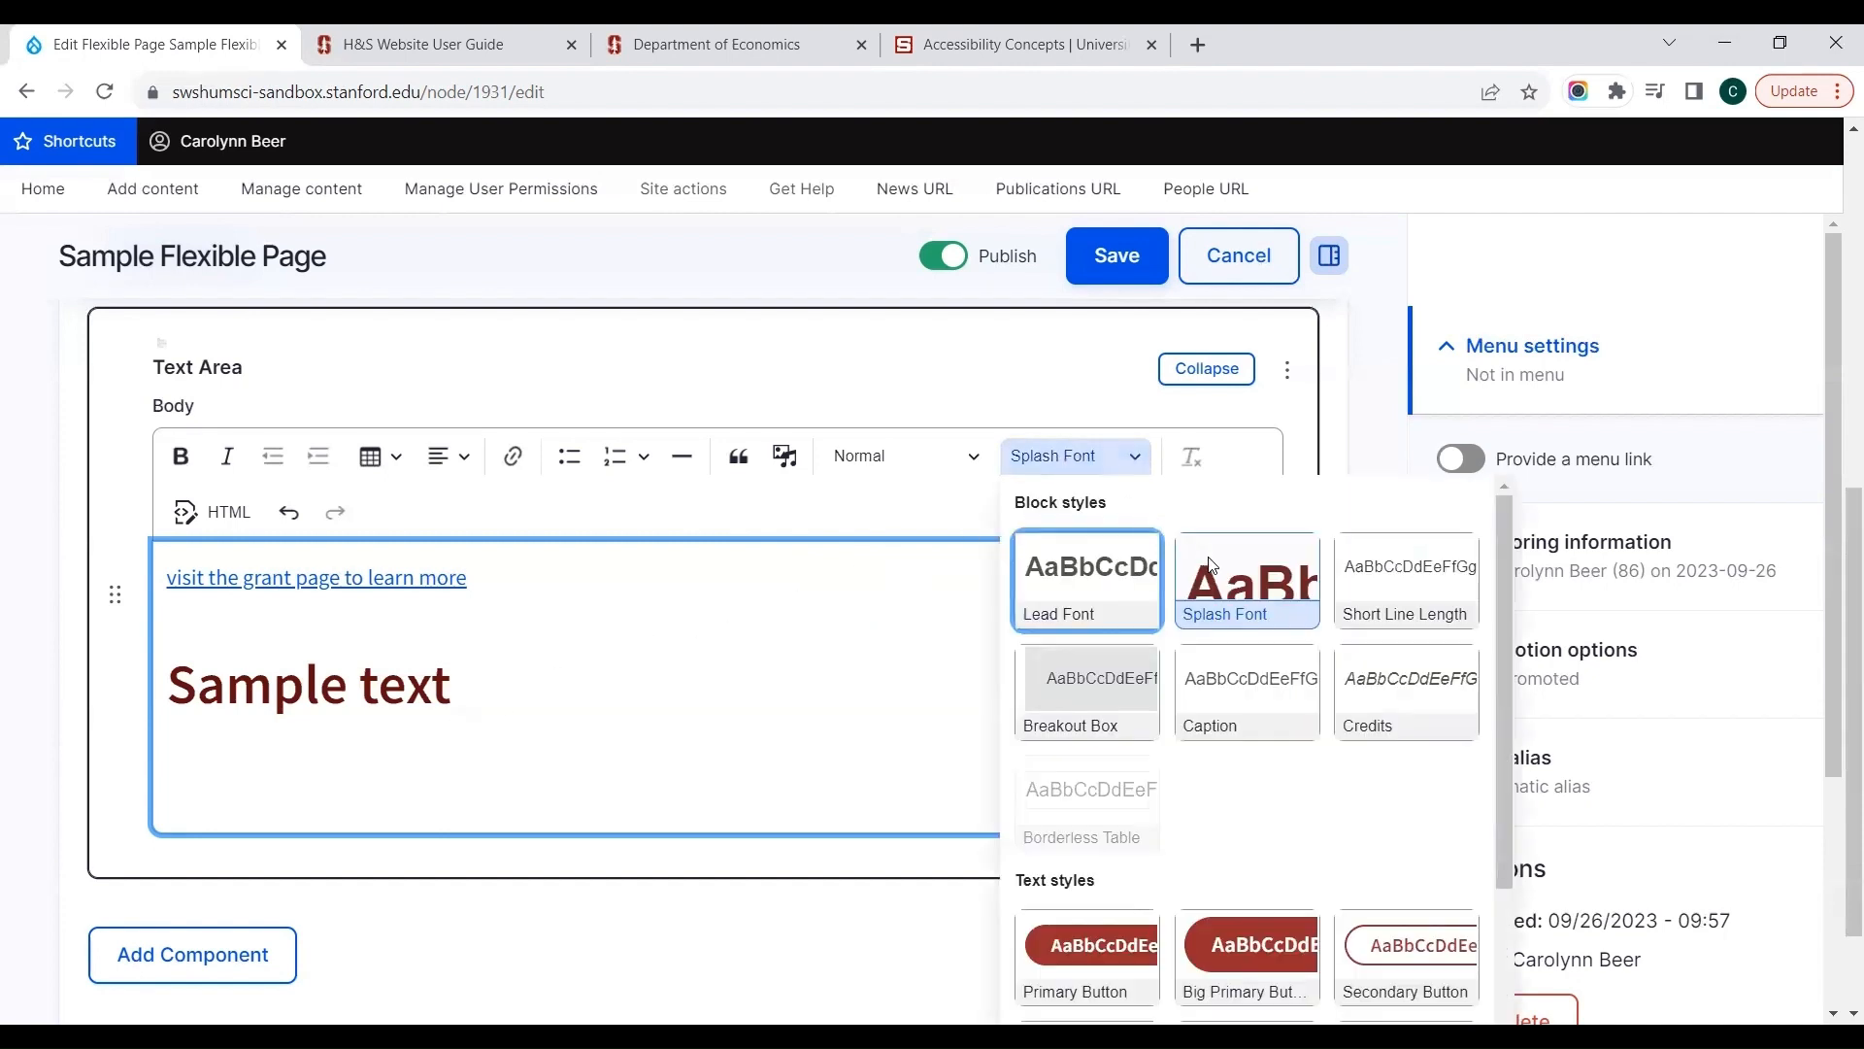
left_click(1210, 568)
Step: Try the Short Line Length style on the "Sample text" paragraph and remove it again
left_click(1046, 471)
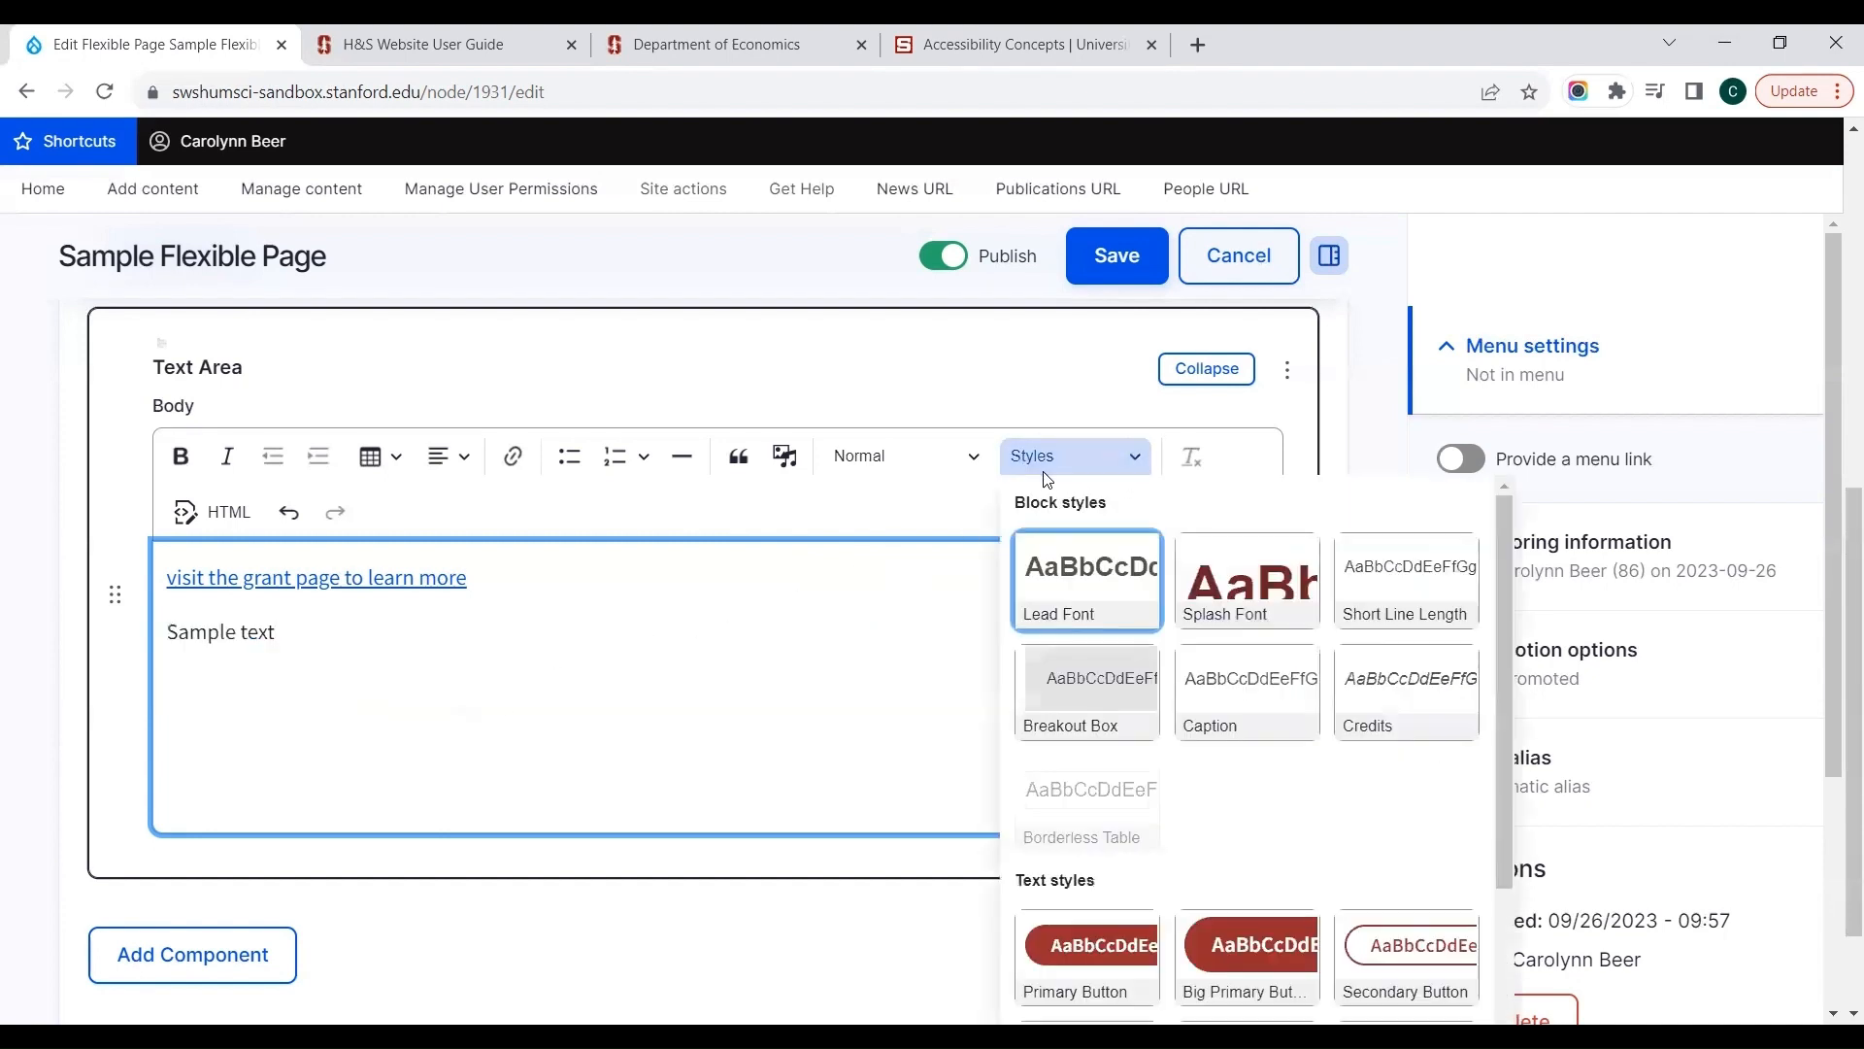
left_click(1376, 610)
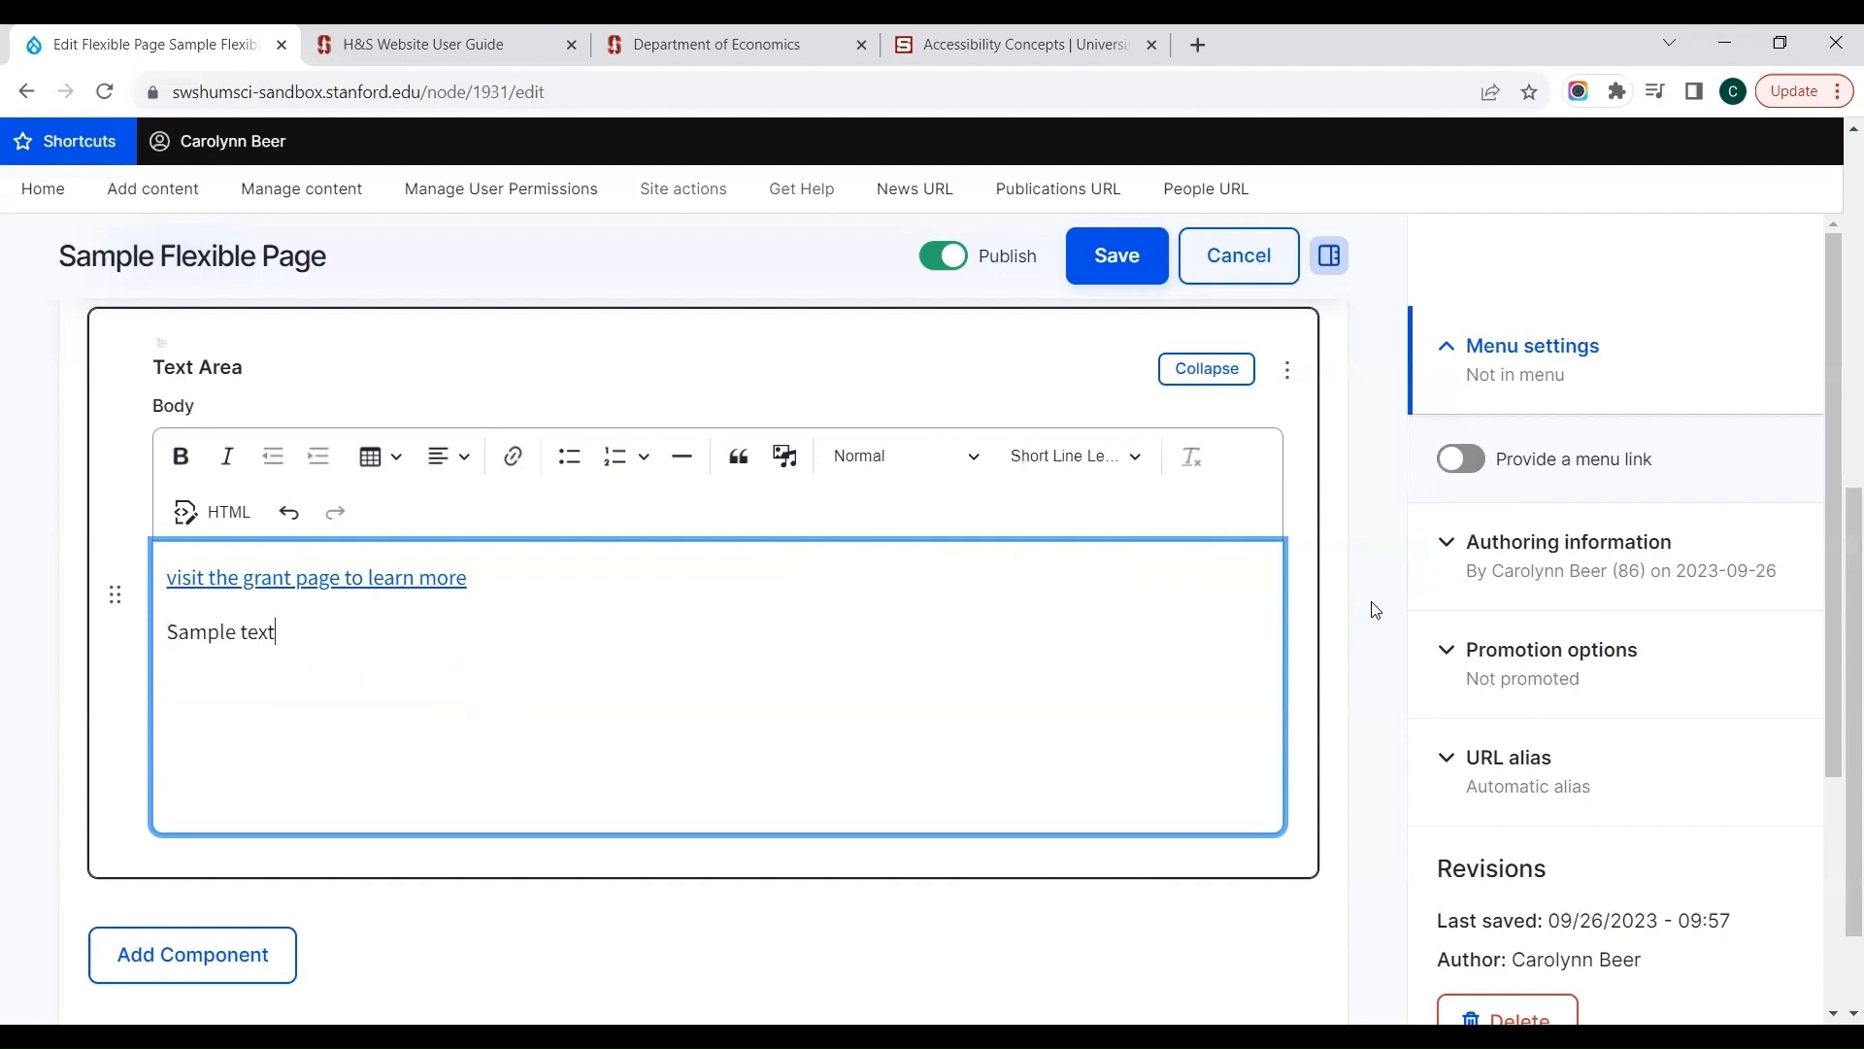
left_click(1117, 457)
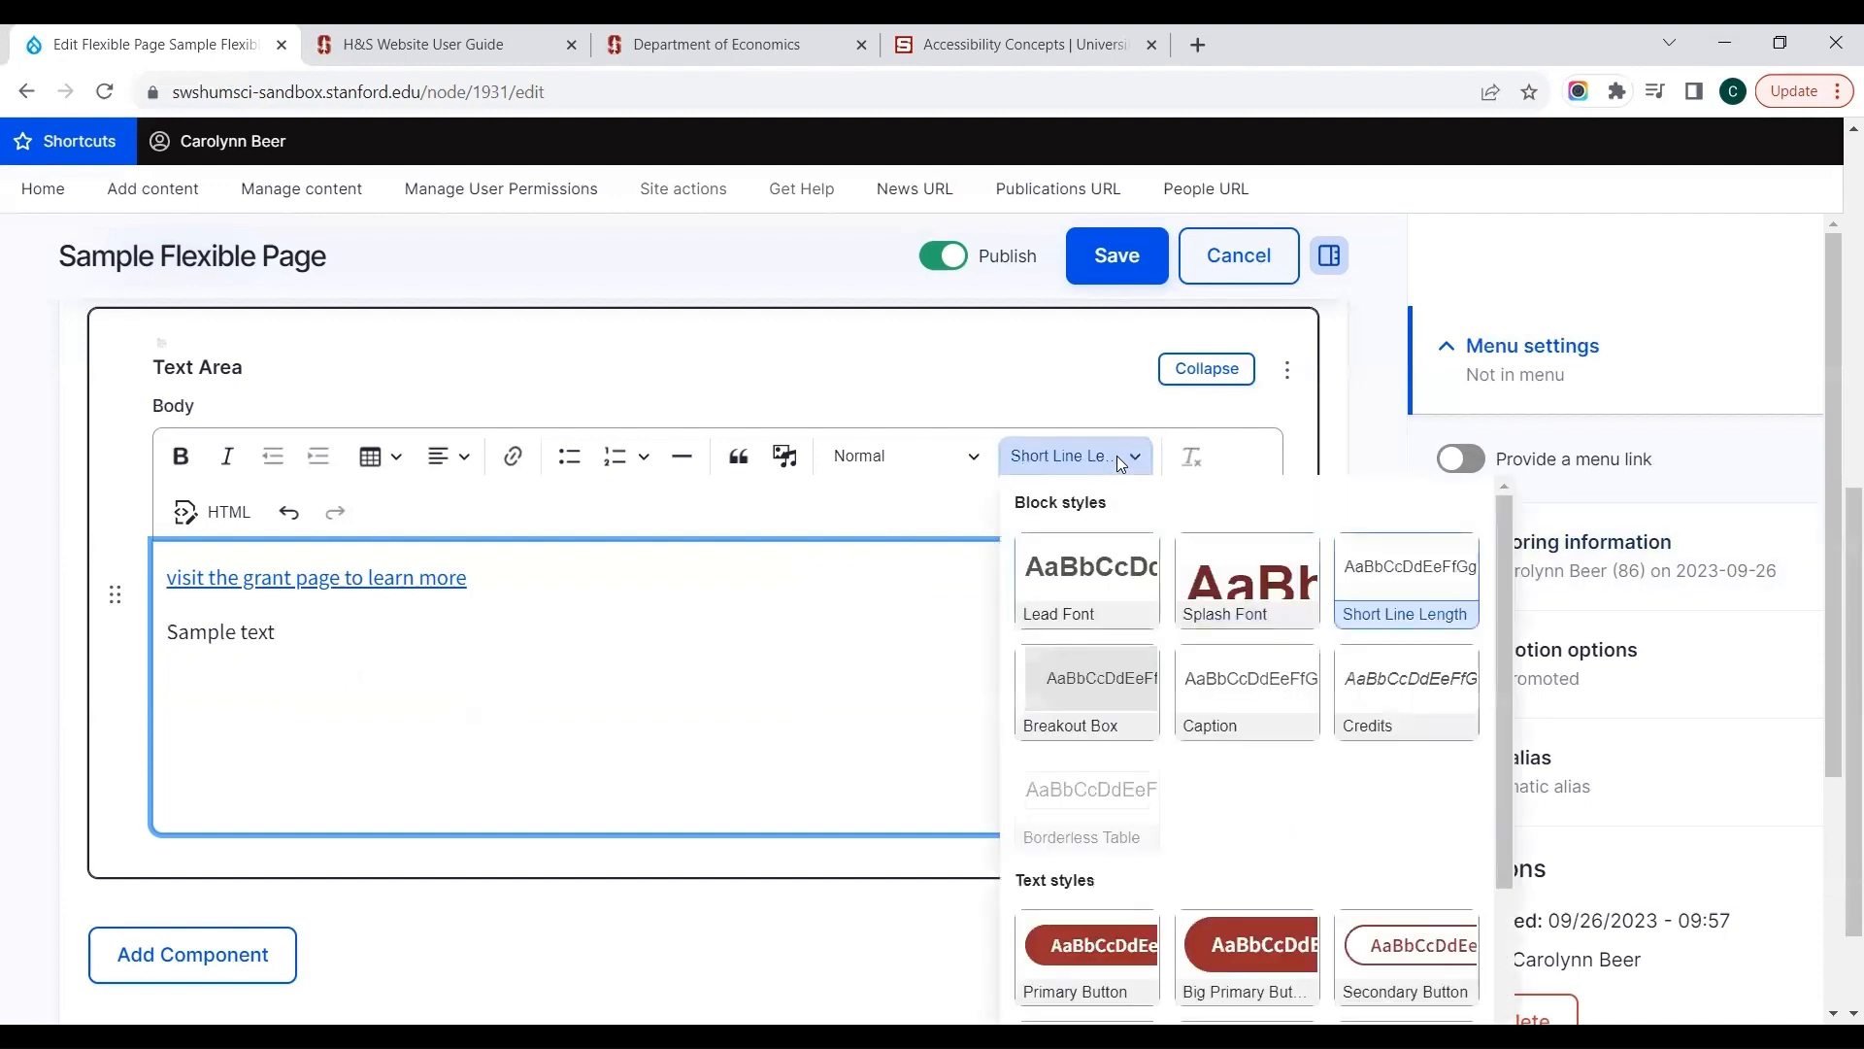
left_click(1339, 573)
Step: Apply the Breakout Box style to the "Sample text" paragraph and switch it off again
left_click(1053, 464)
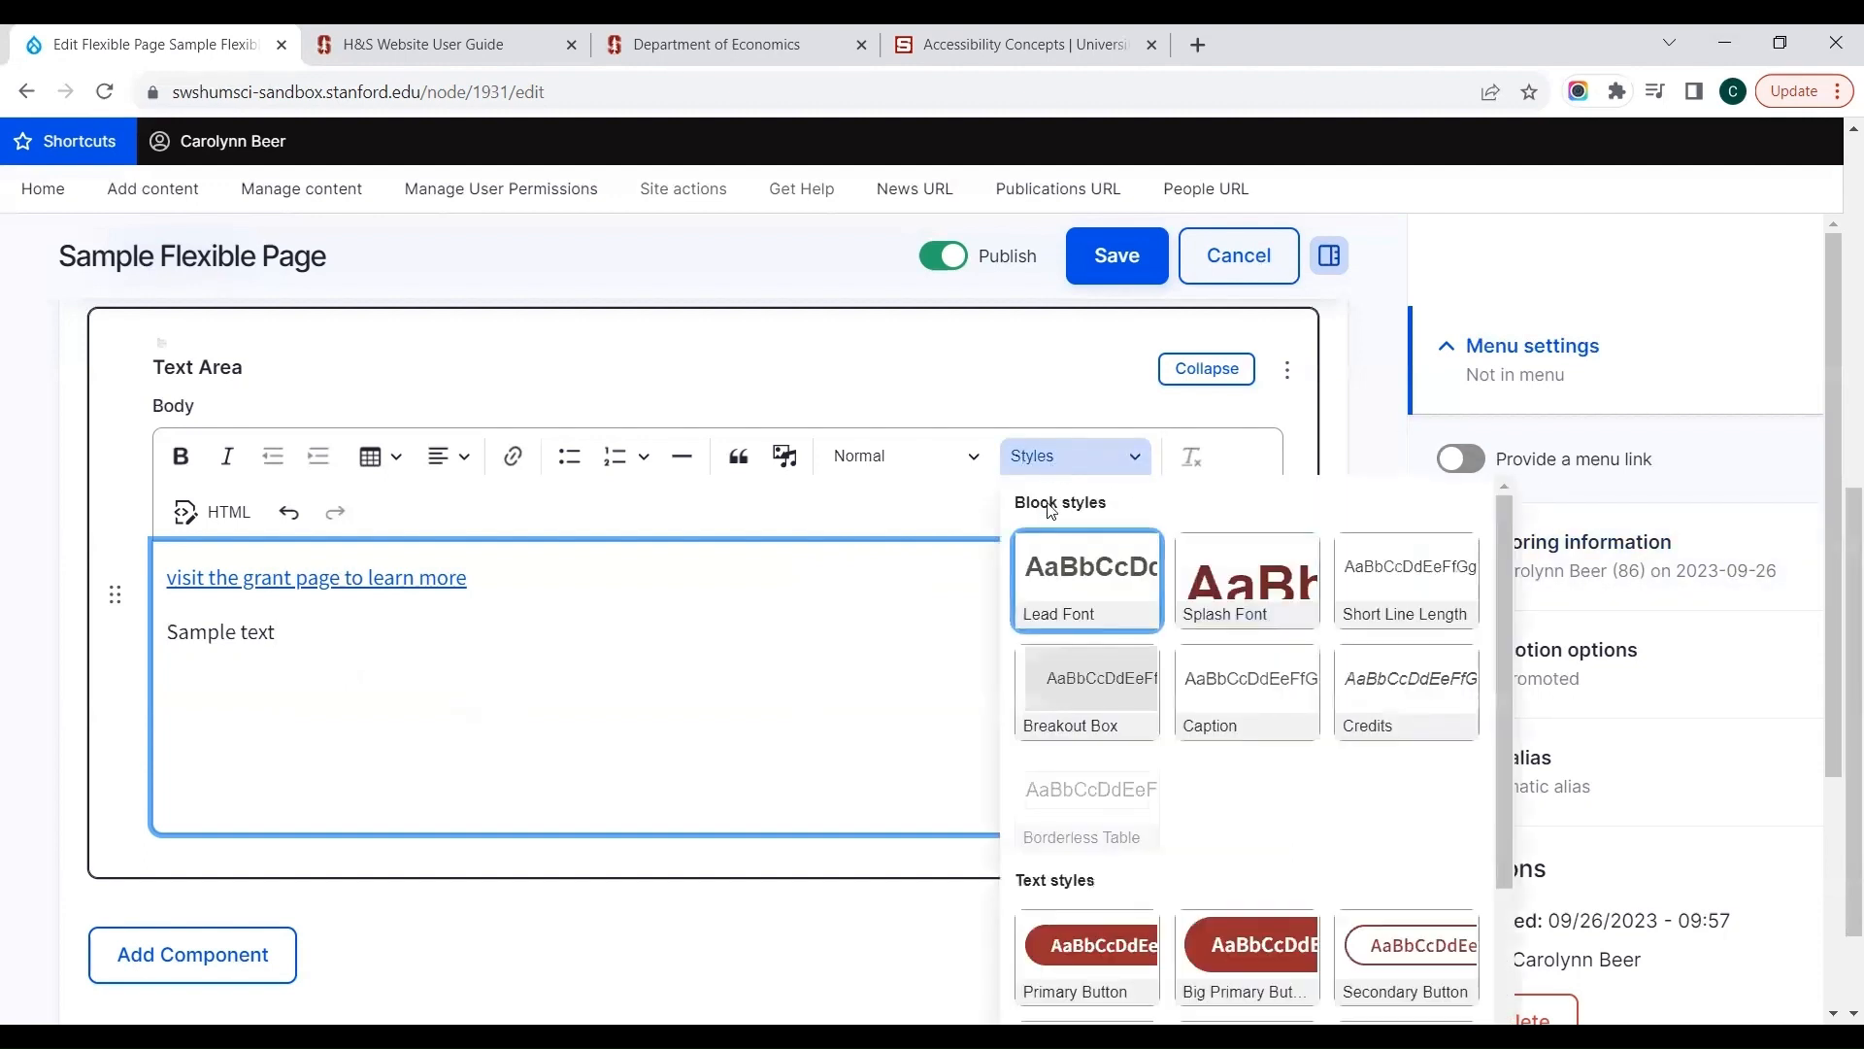
left_click(1040, 684)
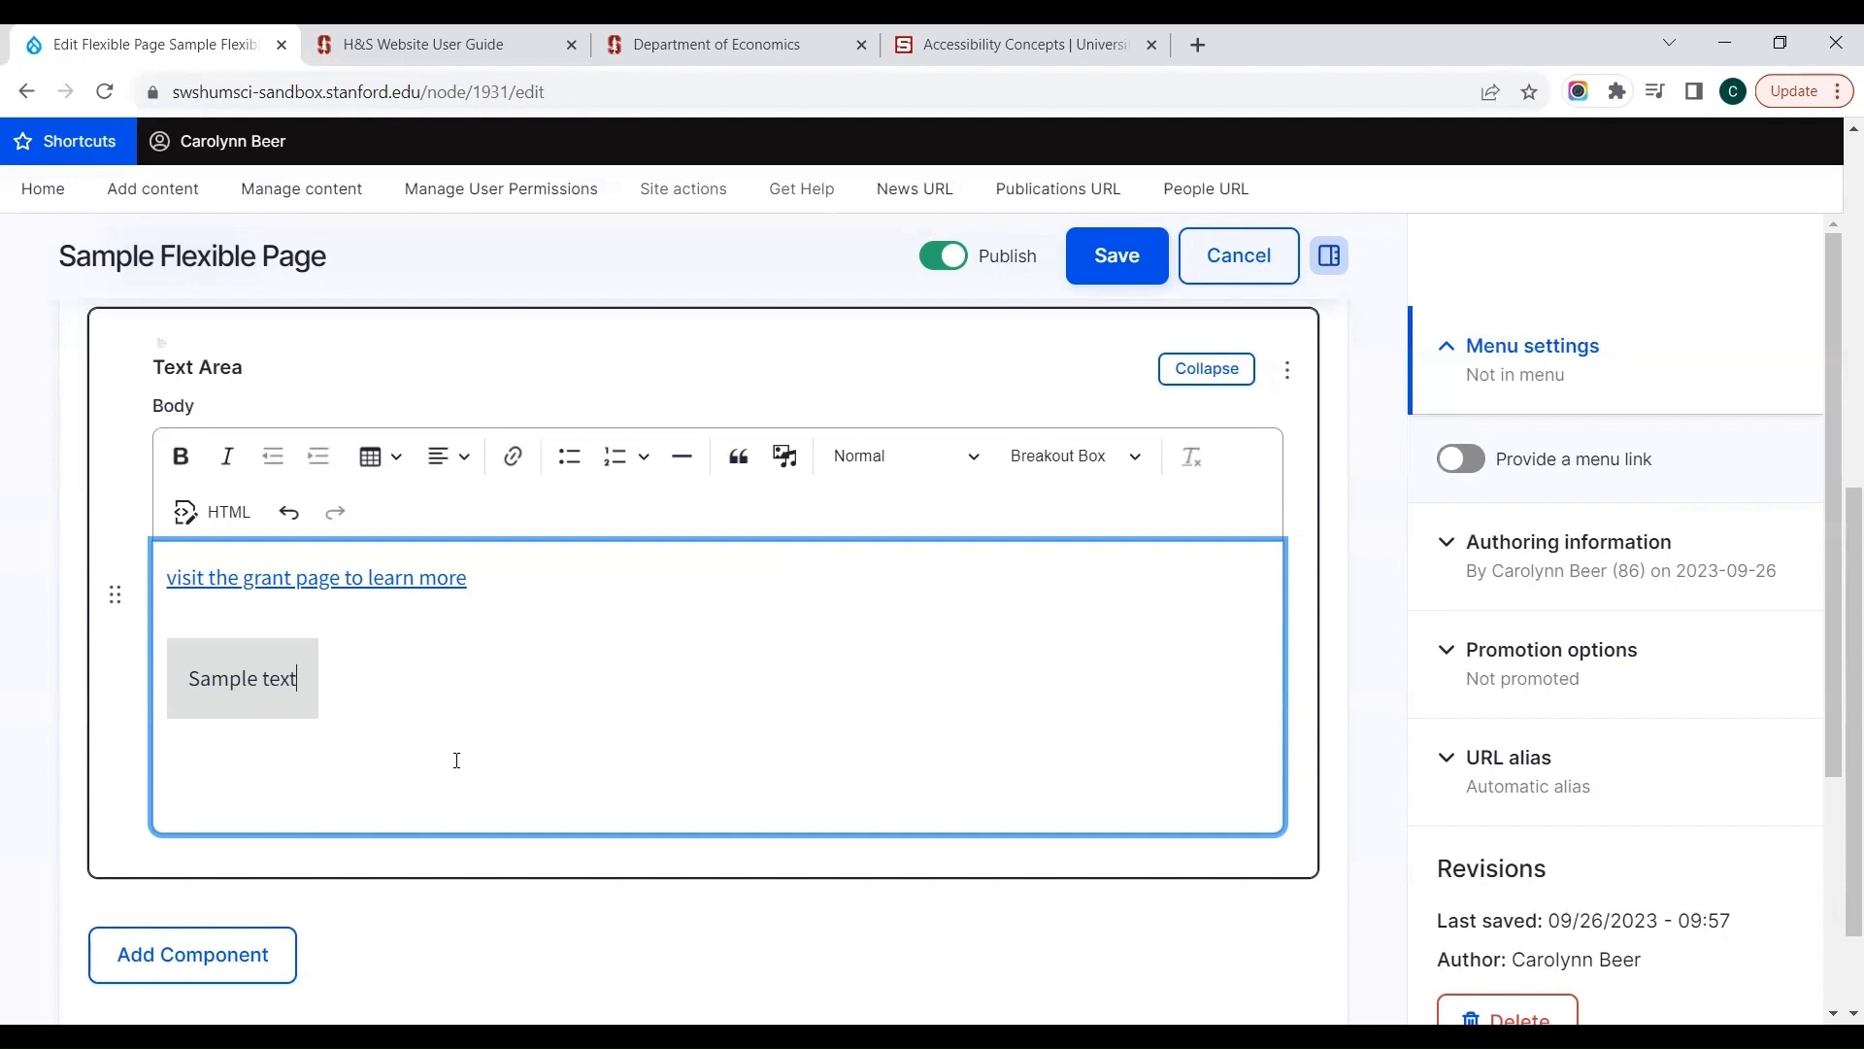
left_click(1072, 456)
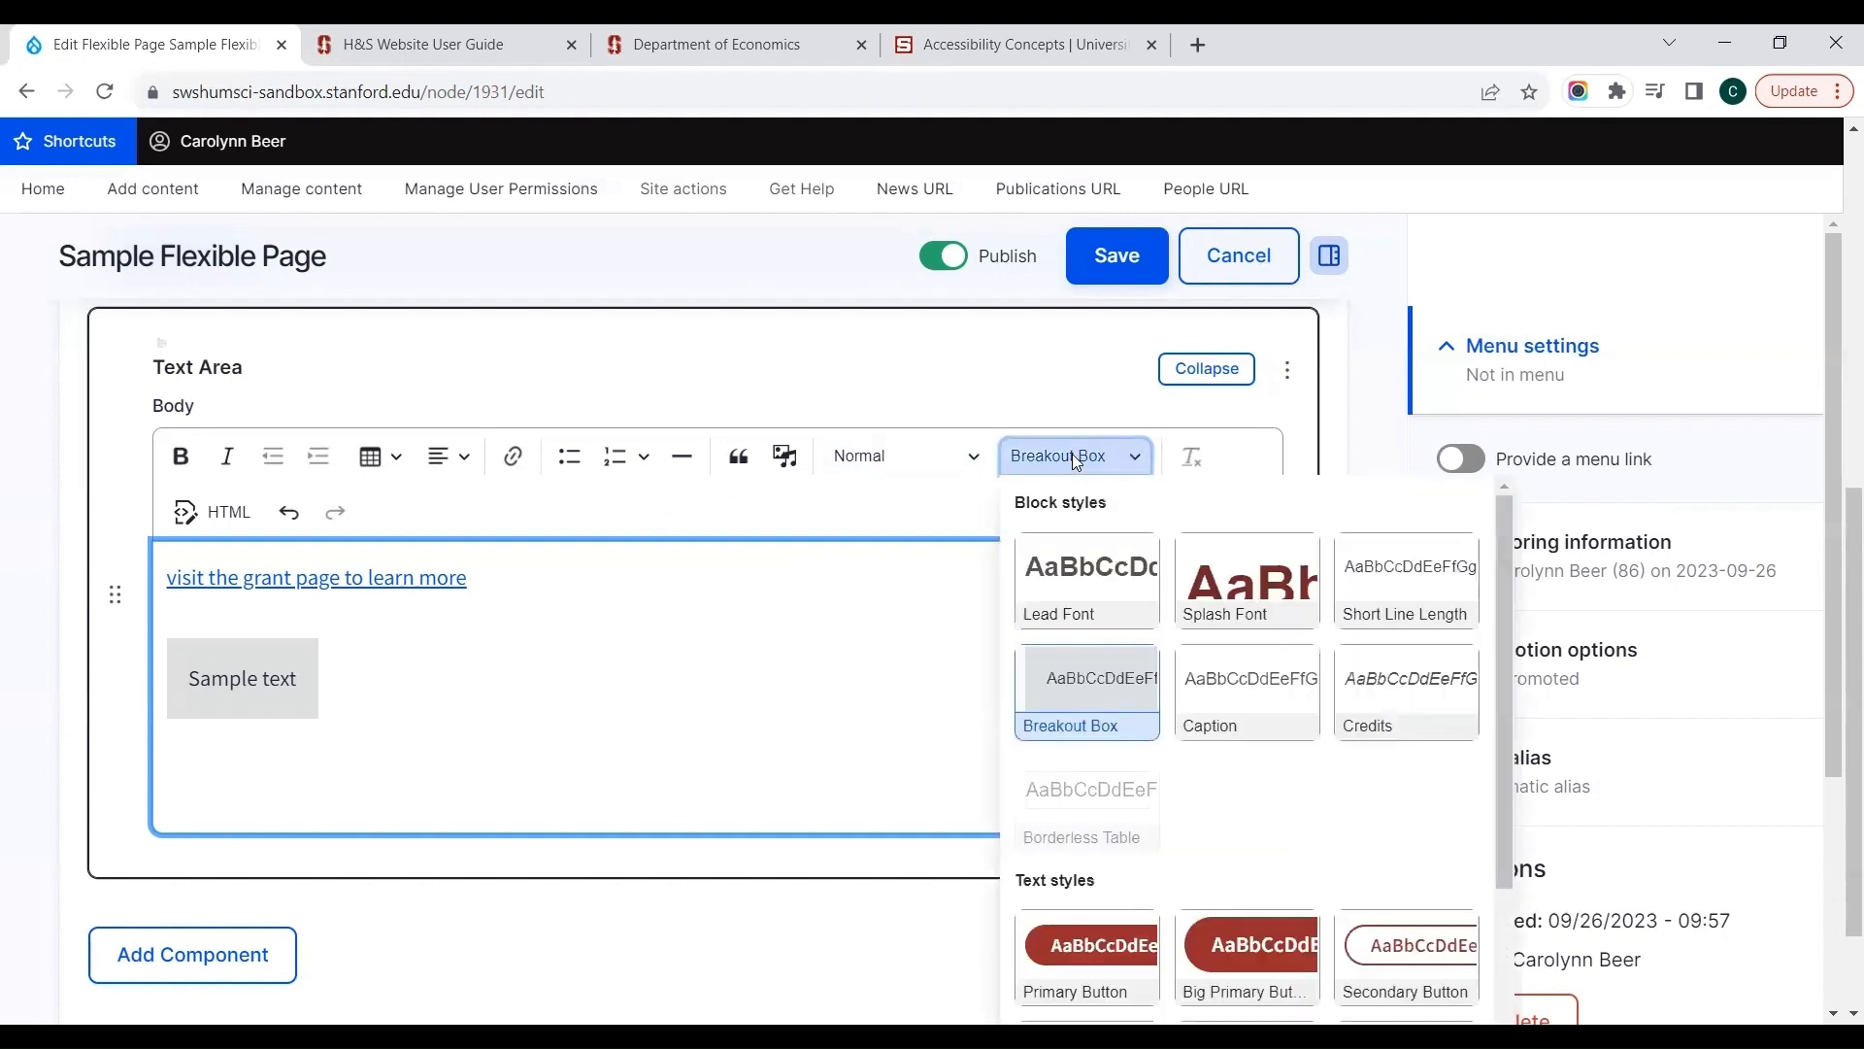
left_click(1103, 696)
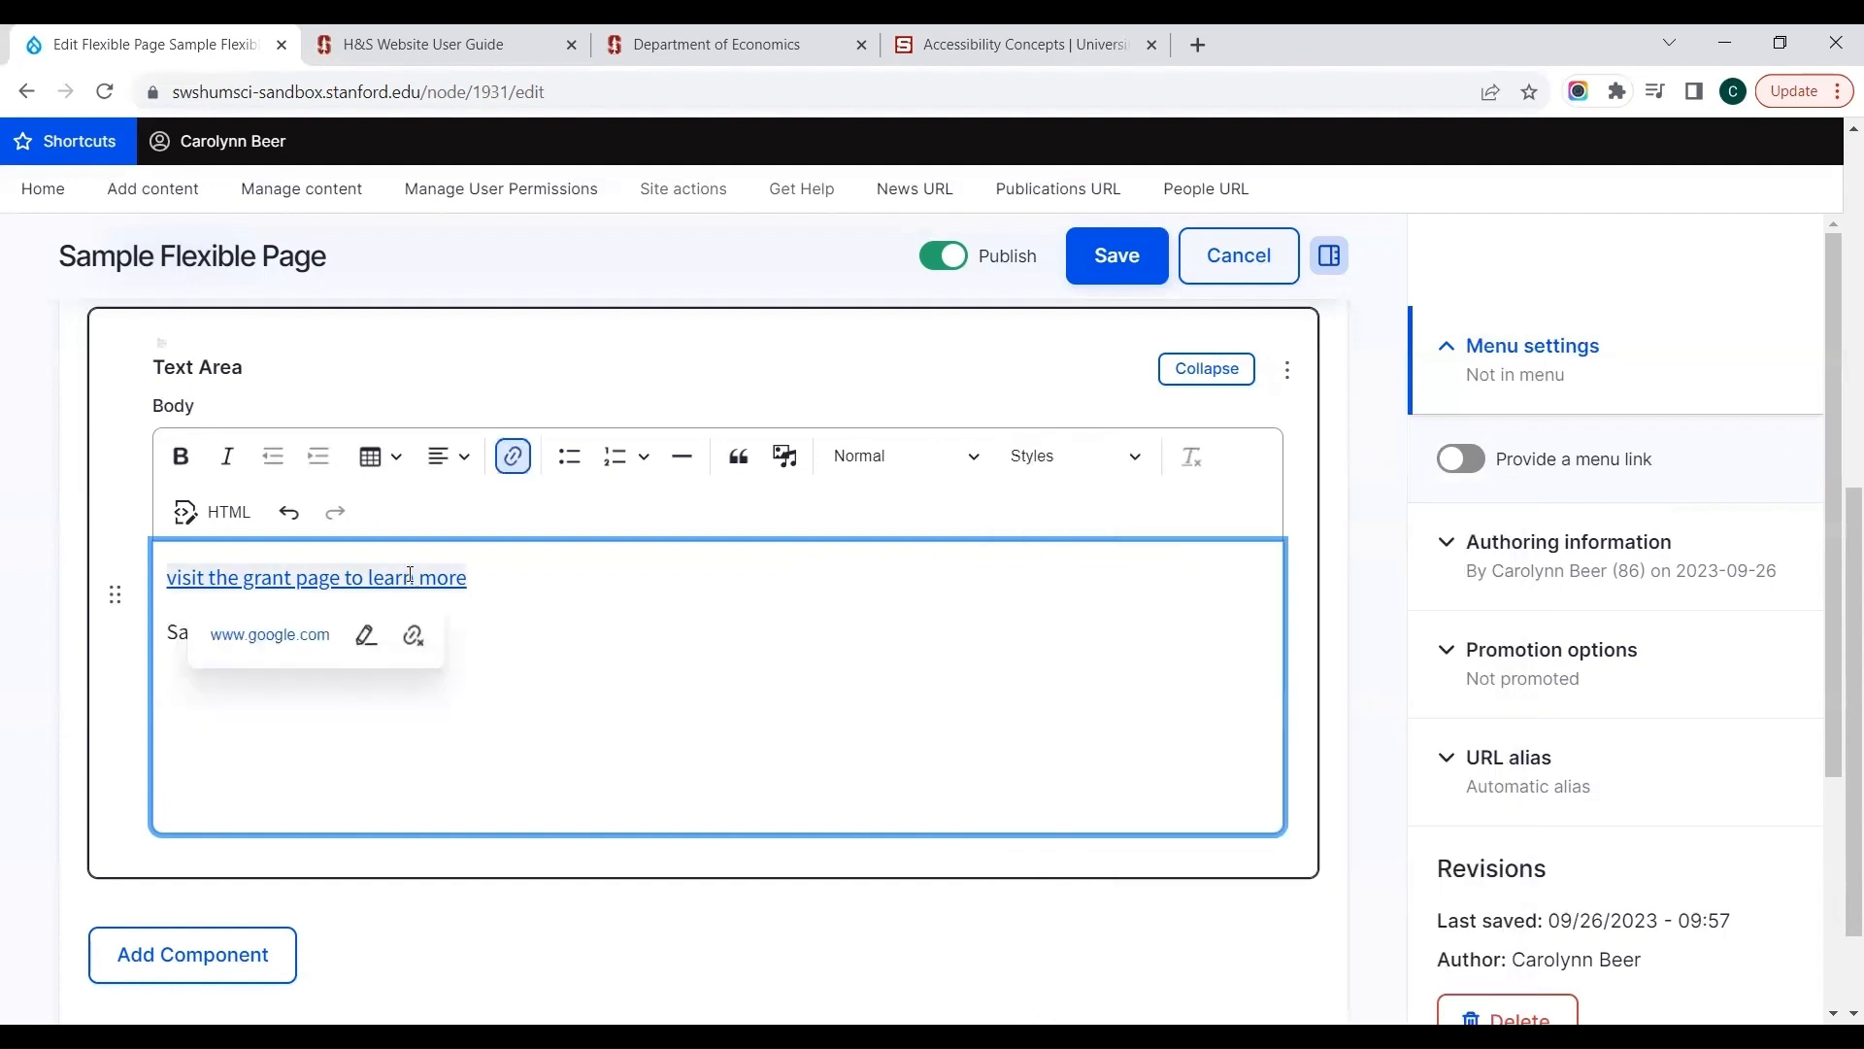
Step: Apply the Primary Button text style to the linked sentence "visit the grant page to learn more"
left_click(1014, 464)
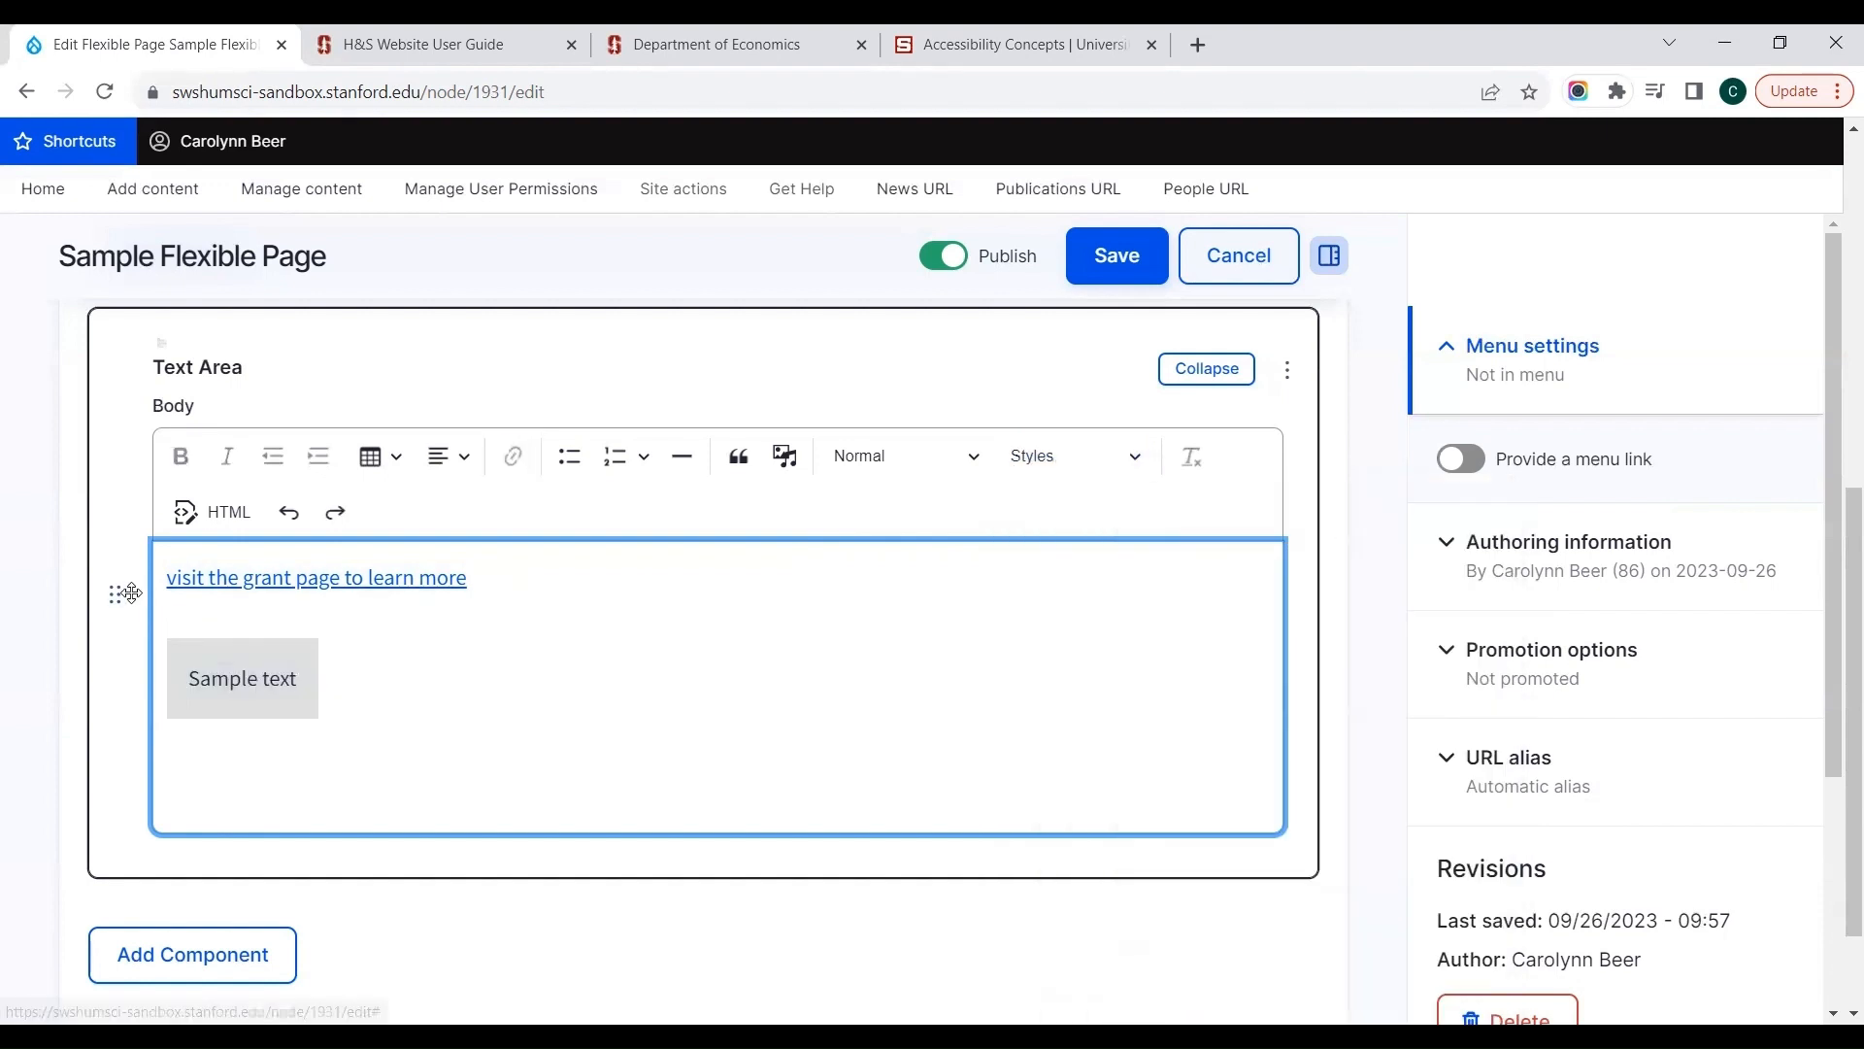
triple_click(161, 566)
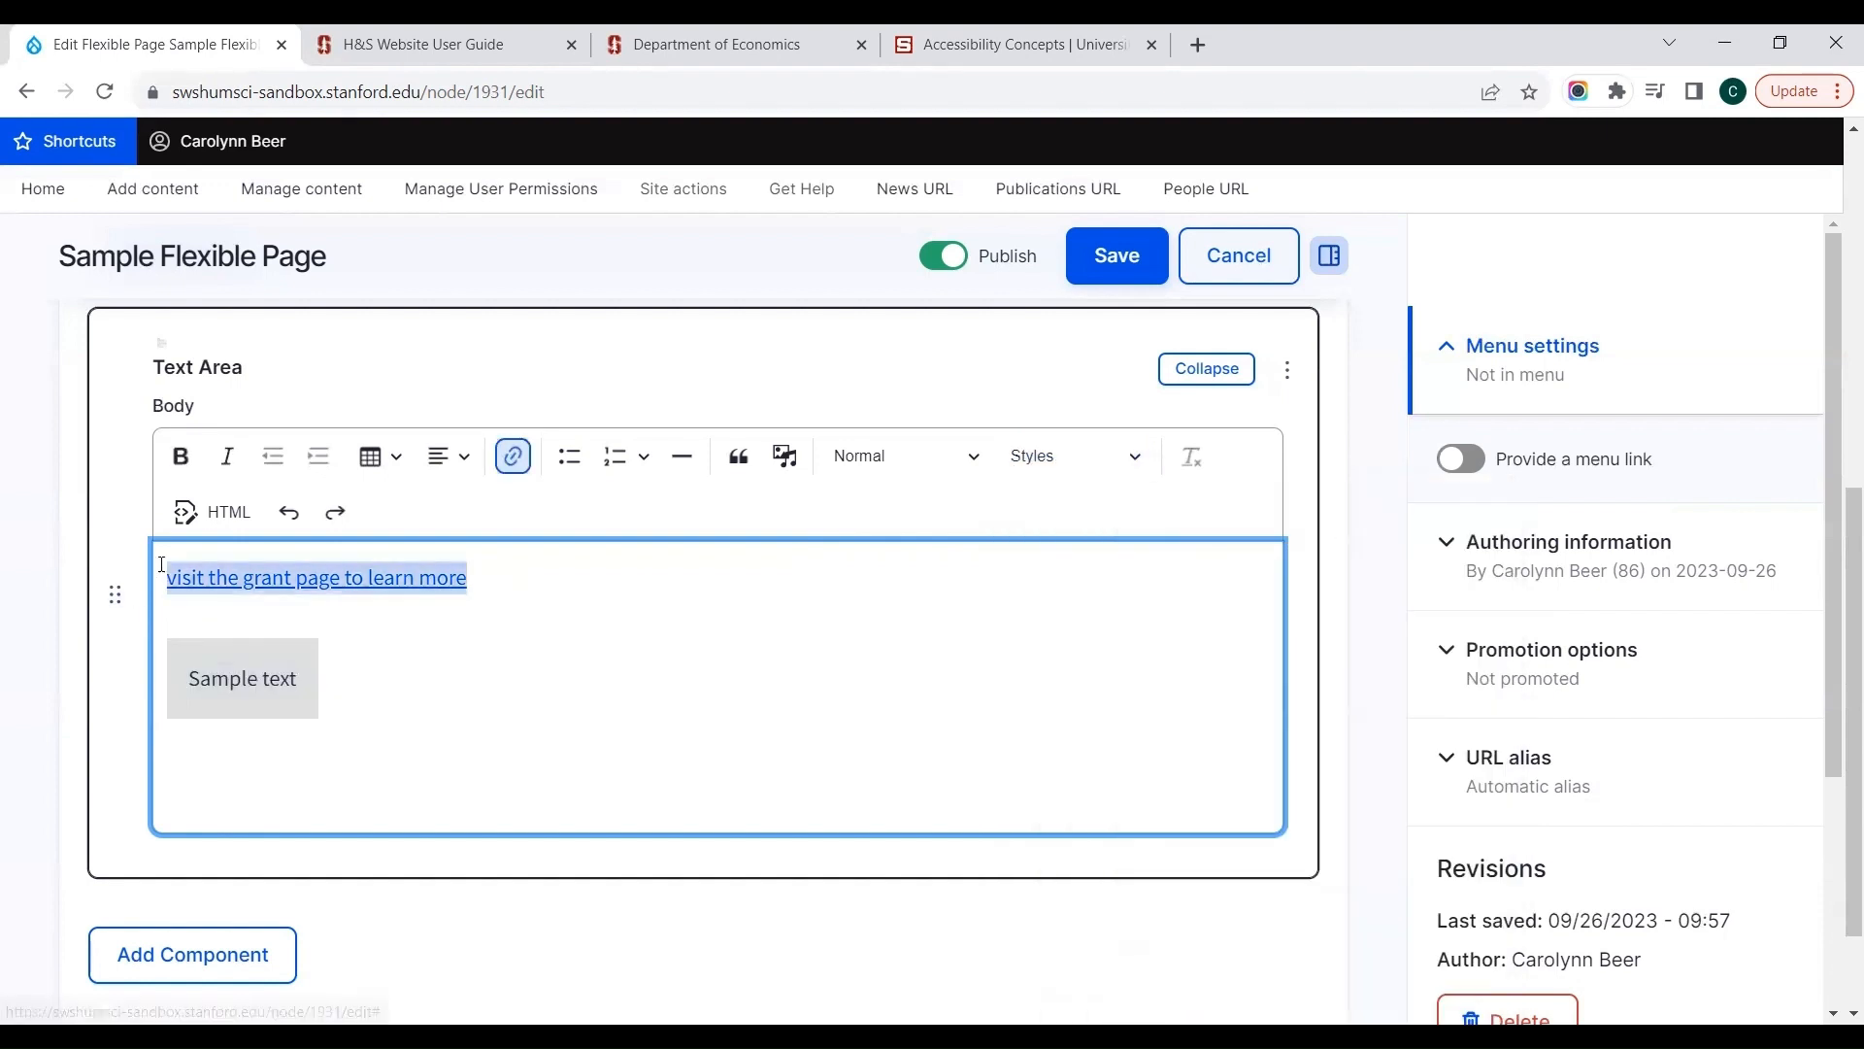
left_click(1031, 456)
left_click(1068, 937)
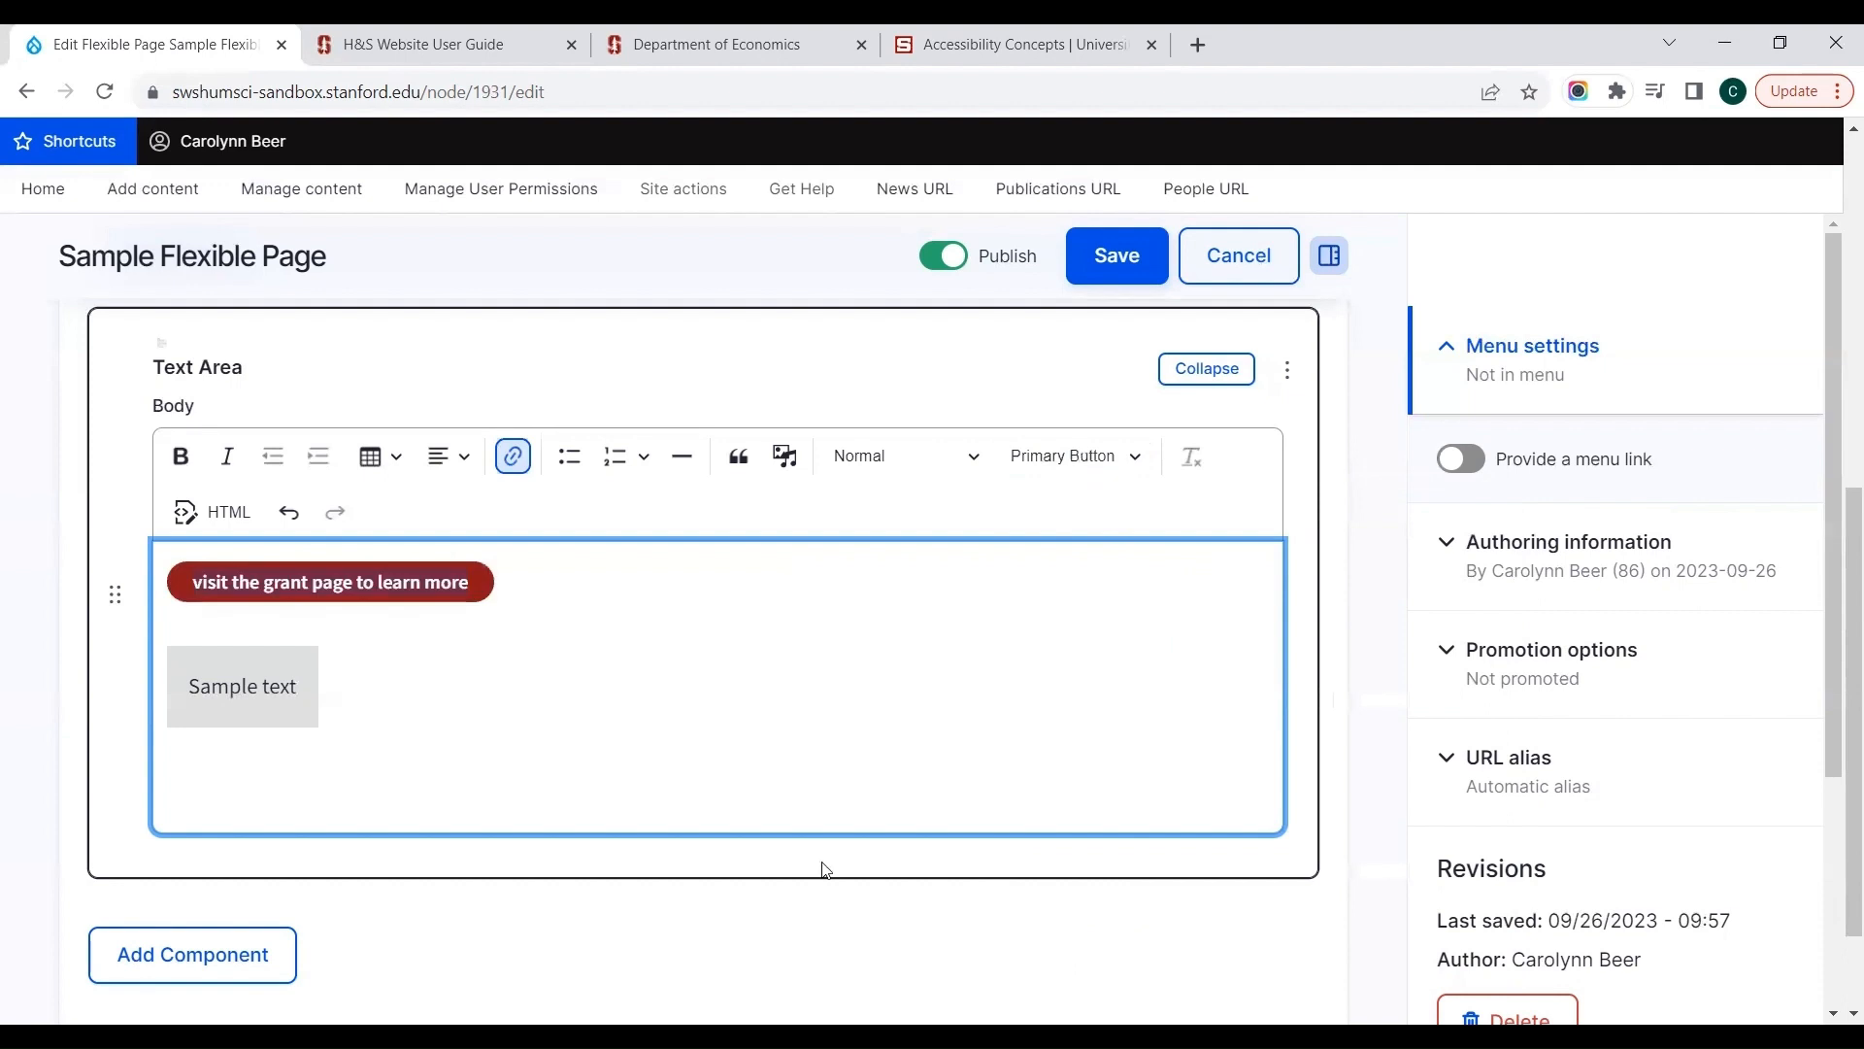
Step: Add the Big Primary Button style to the selected link, and switch off both the Primary Button and Big Primary Button styles
left_click(1051, 458)
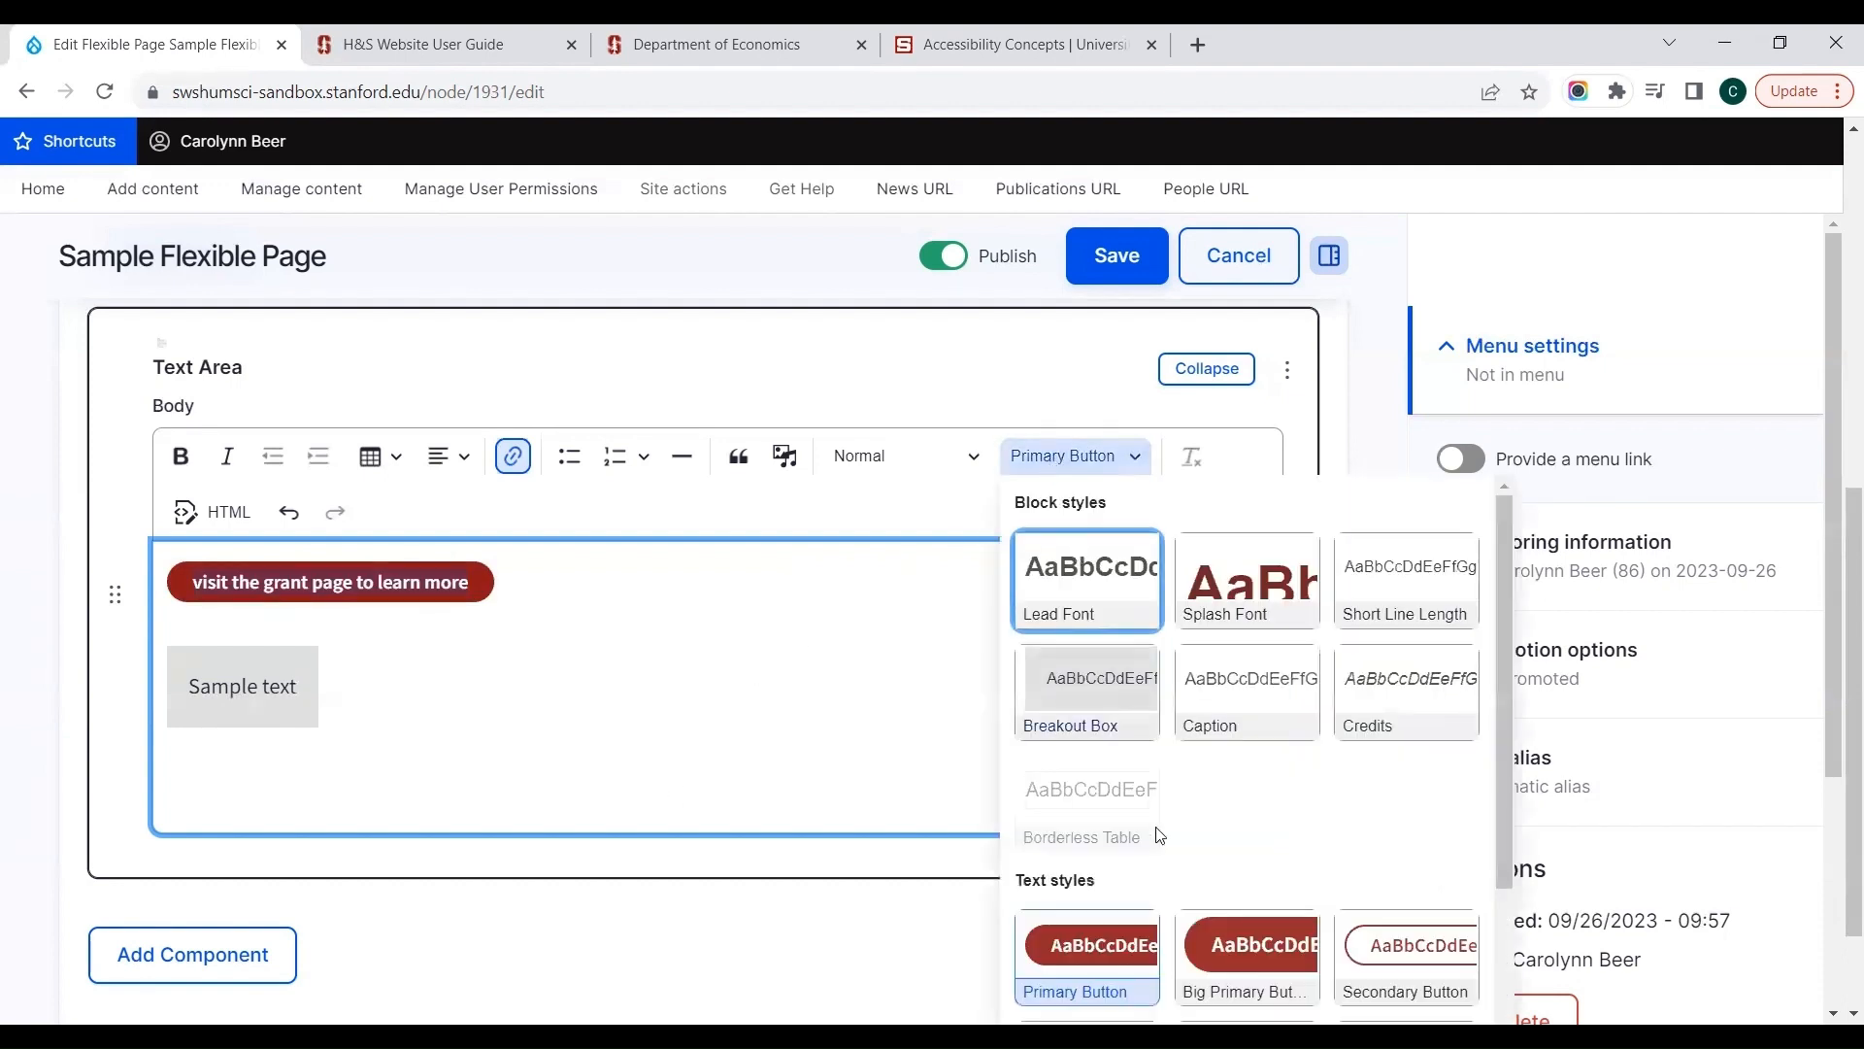
left_click(1221, 955)
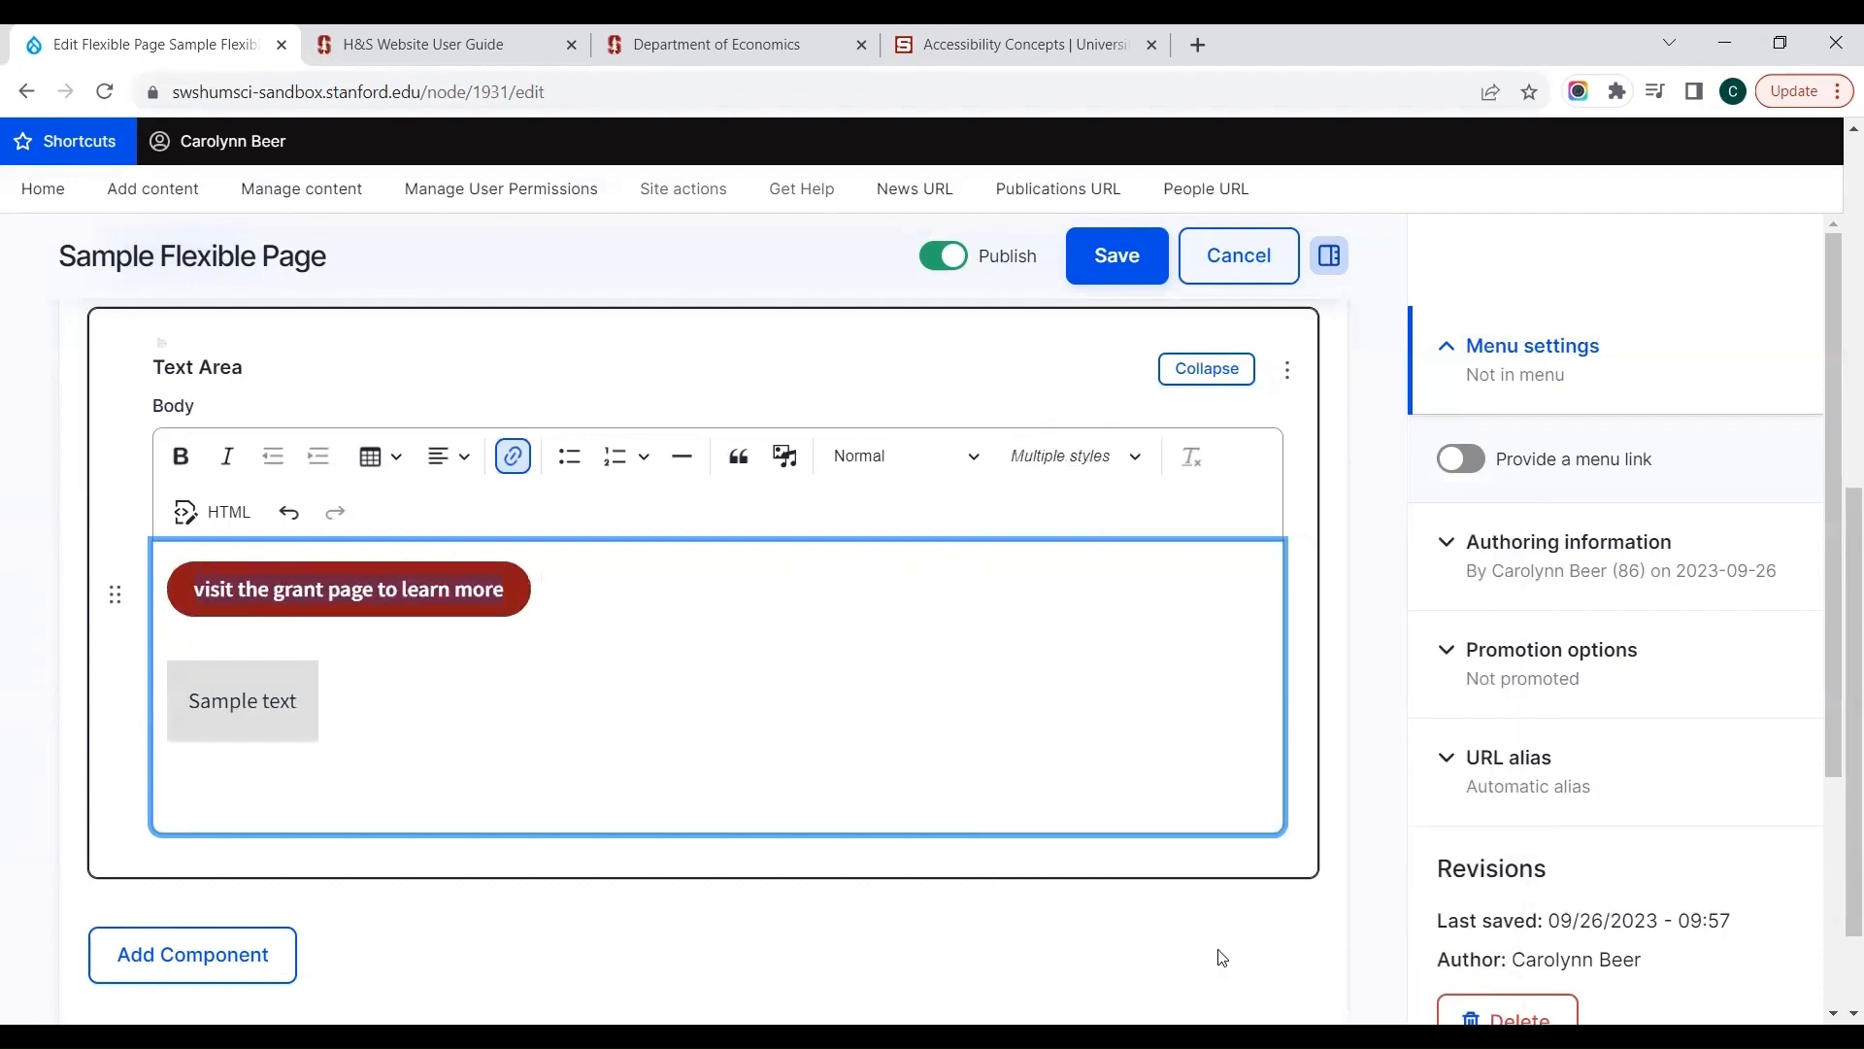
left_click(1092, 454)
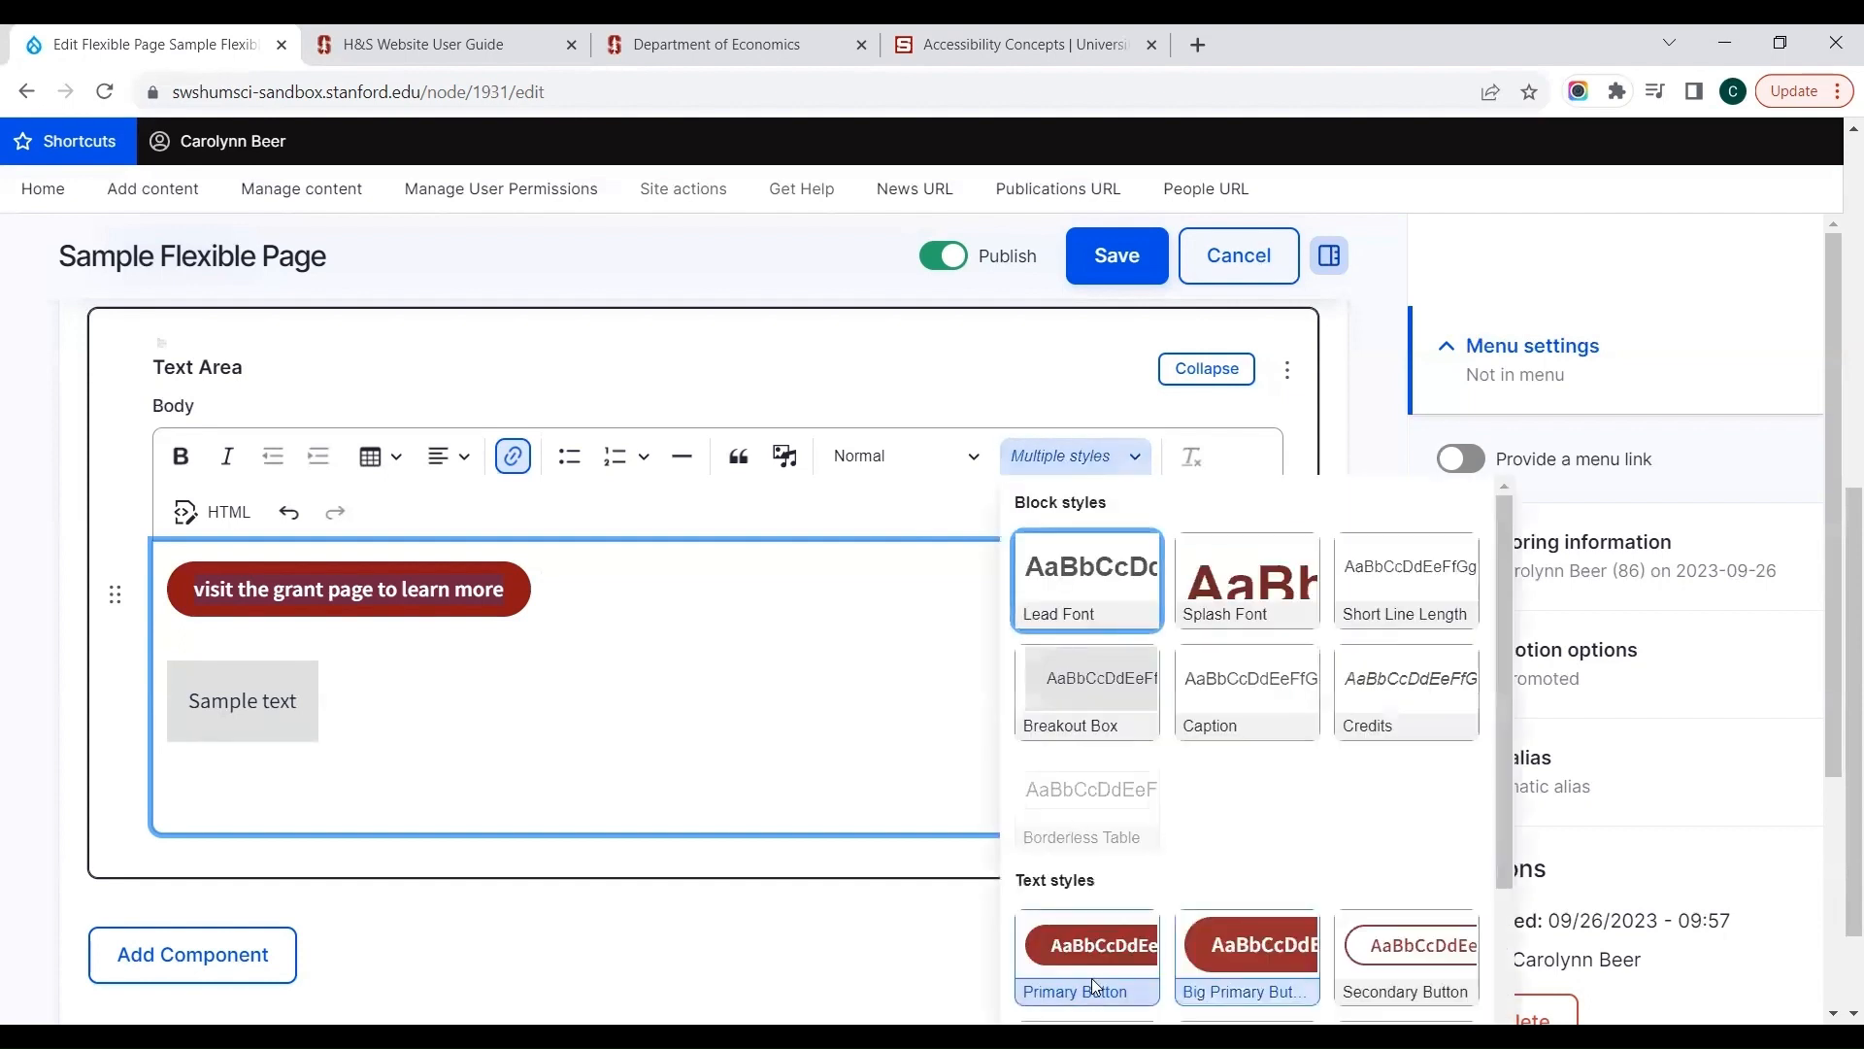
left_click(1092, 977)
left_click(1124, 460)
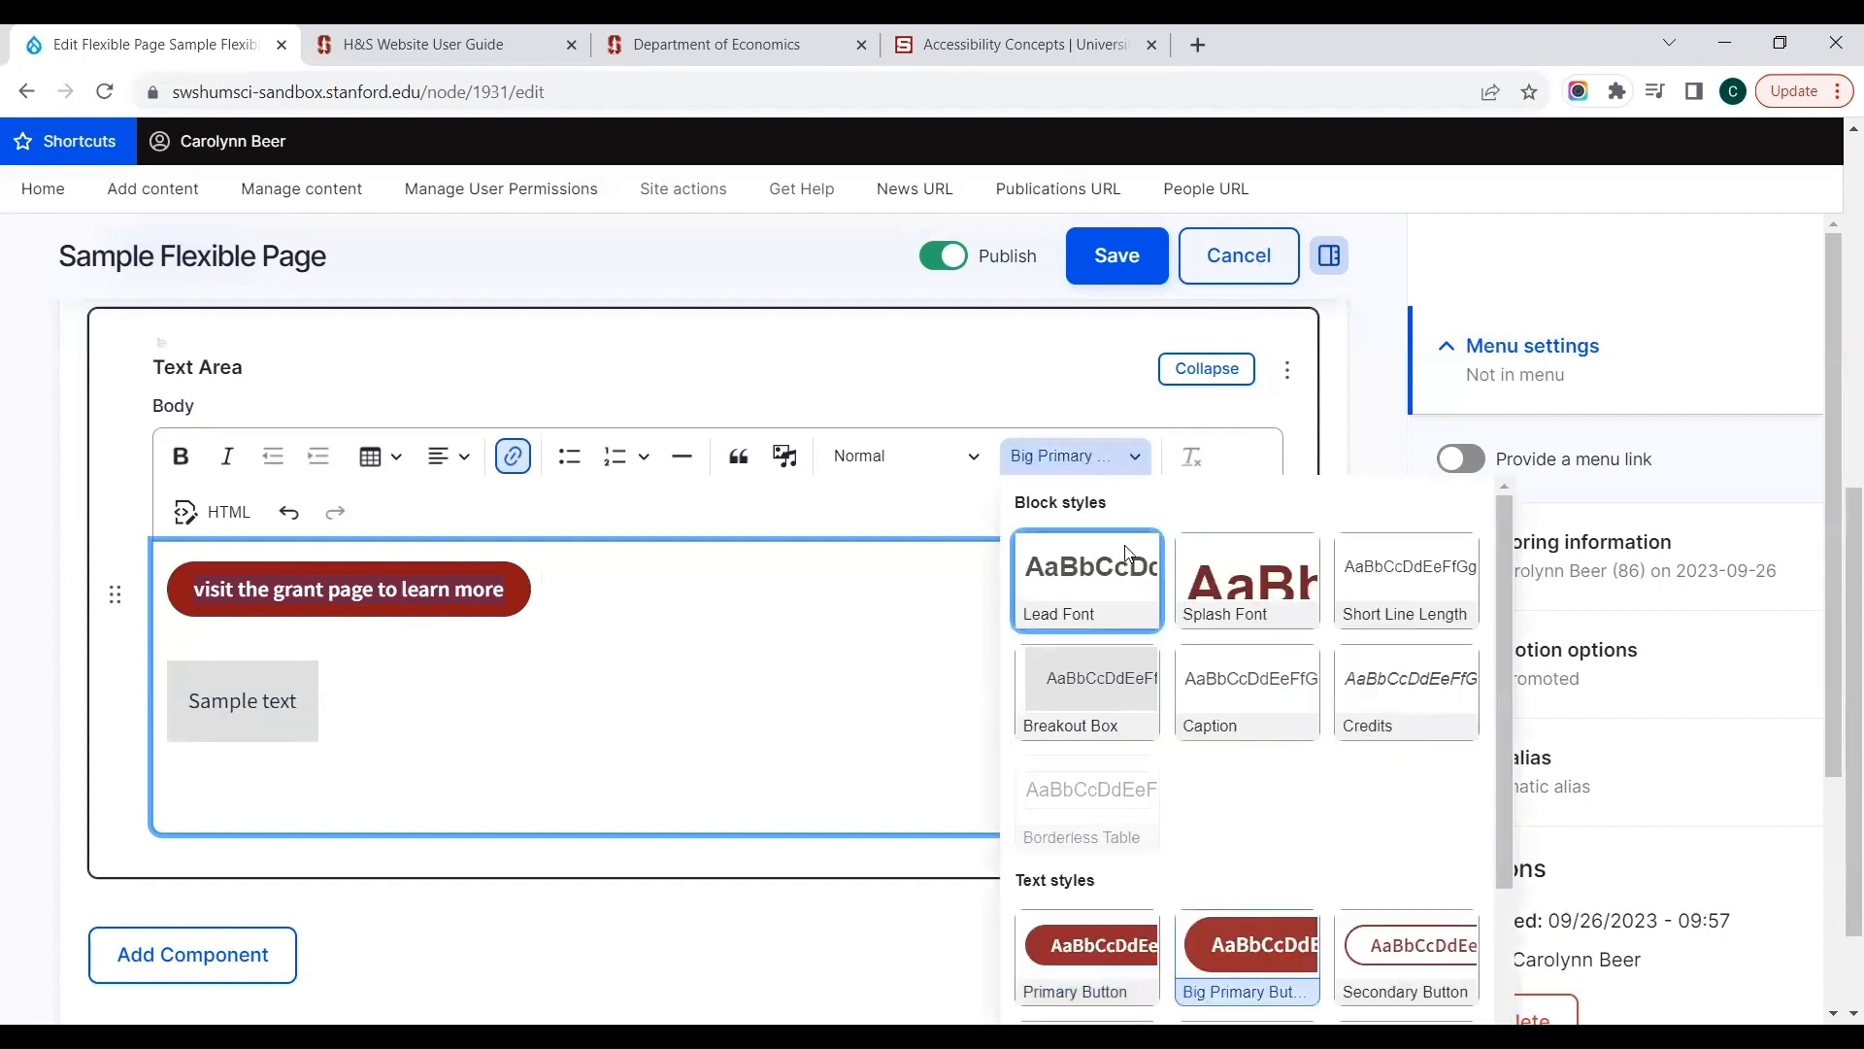
left_click(1270, 923)
Step: Try the Secondary Button style on the link "visit the grant page to learn more" and remove it again
left_click(1106, 456)
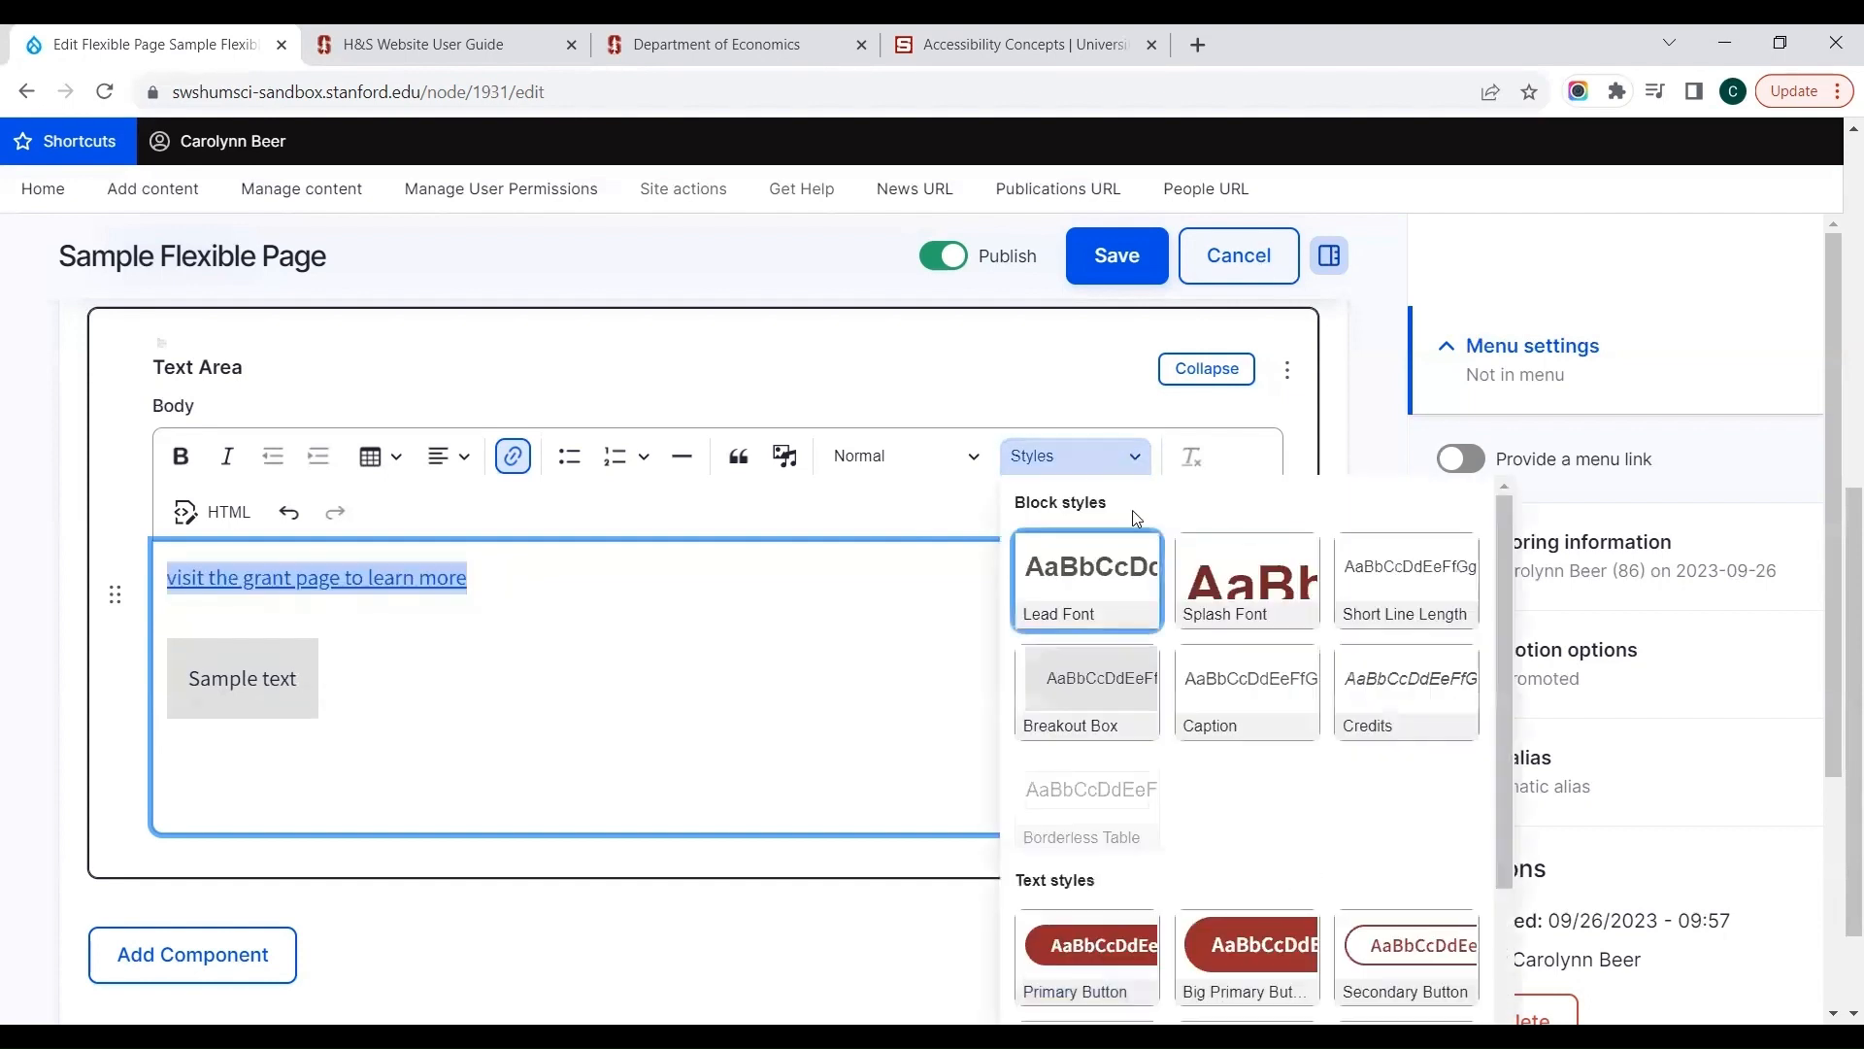
left_click(1399, 939)
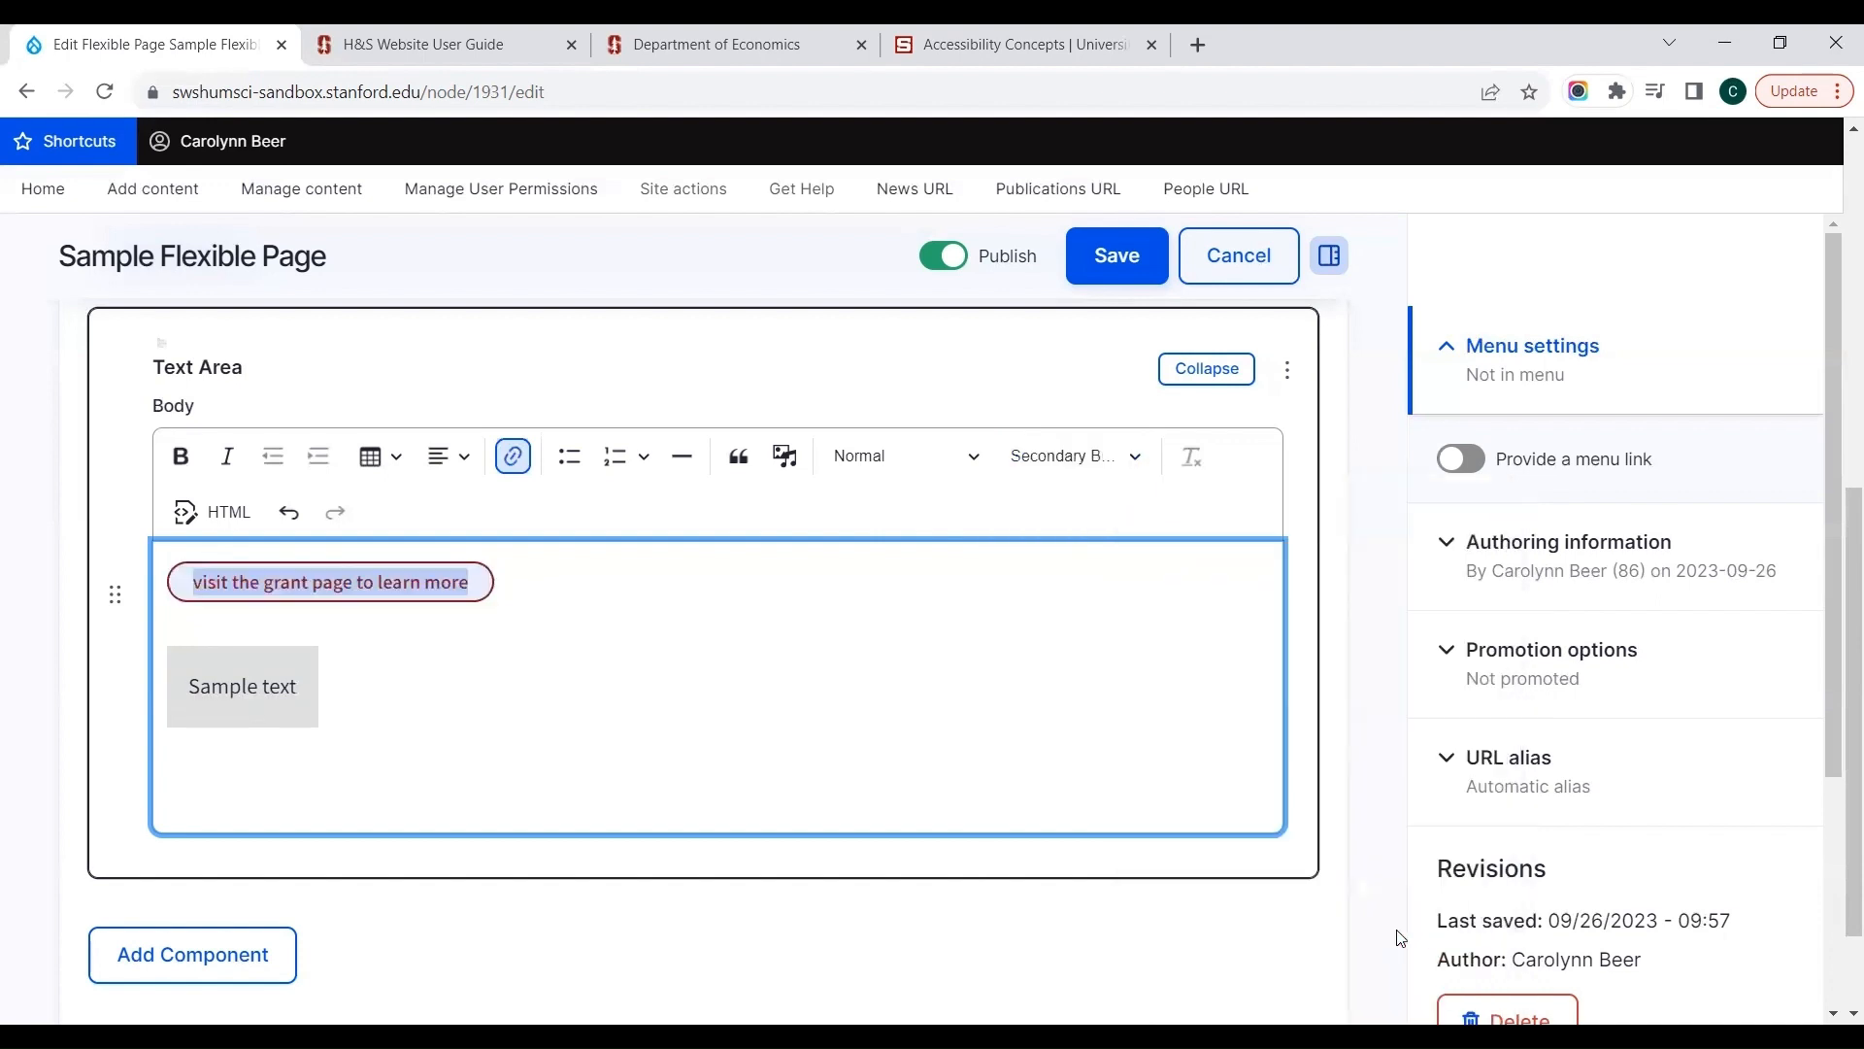
left_click(1110, 470)
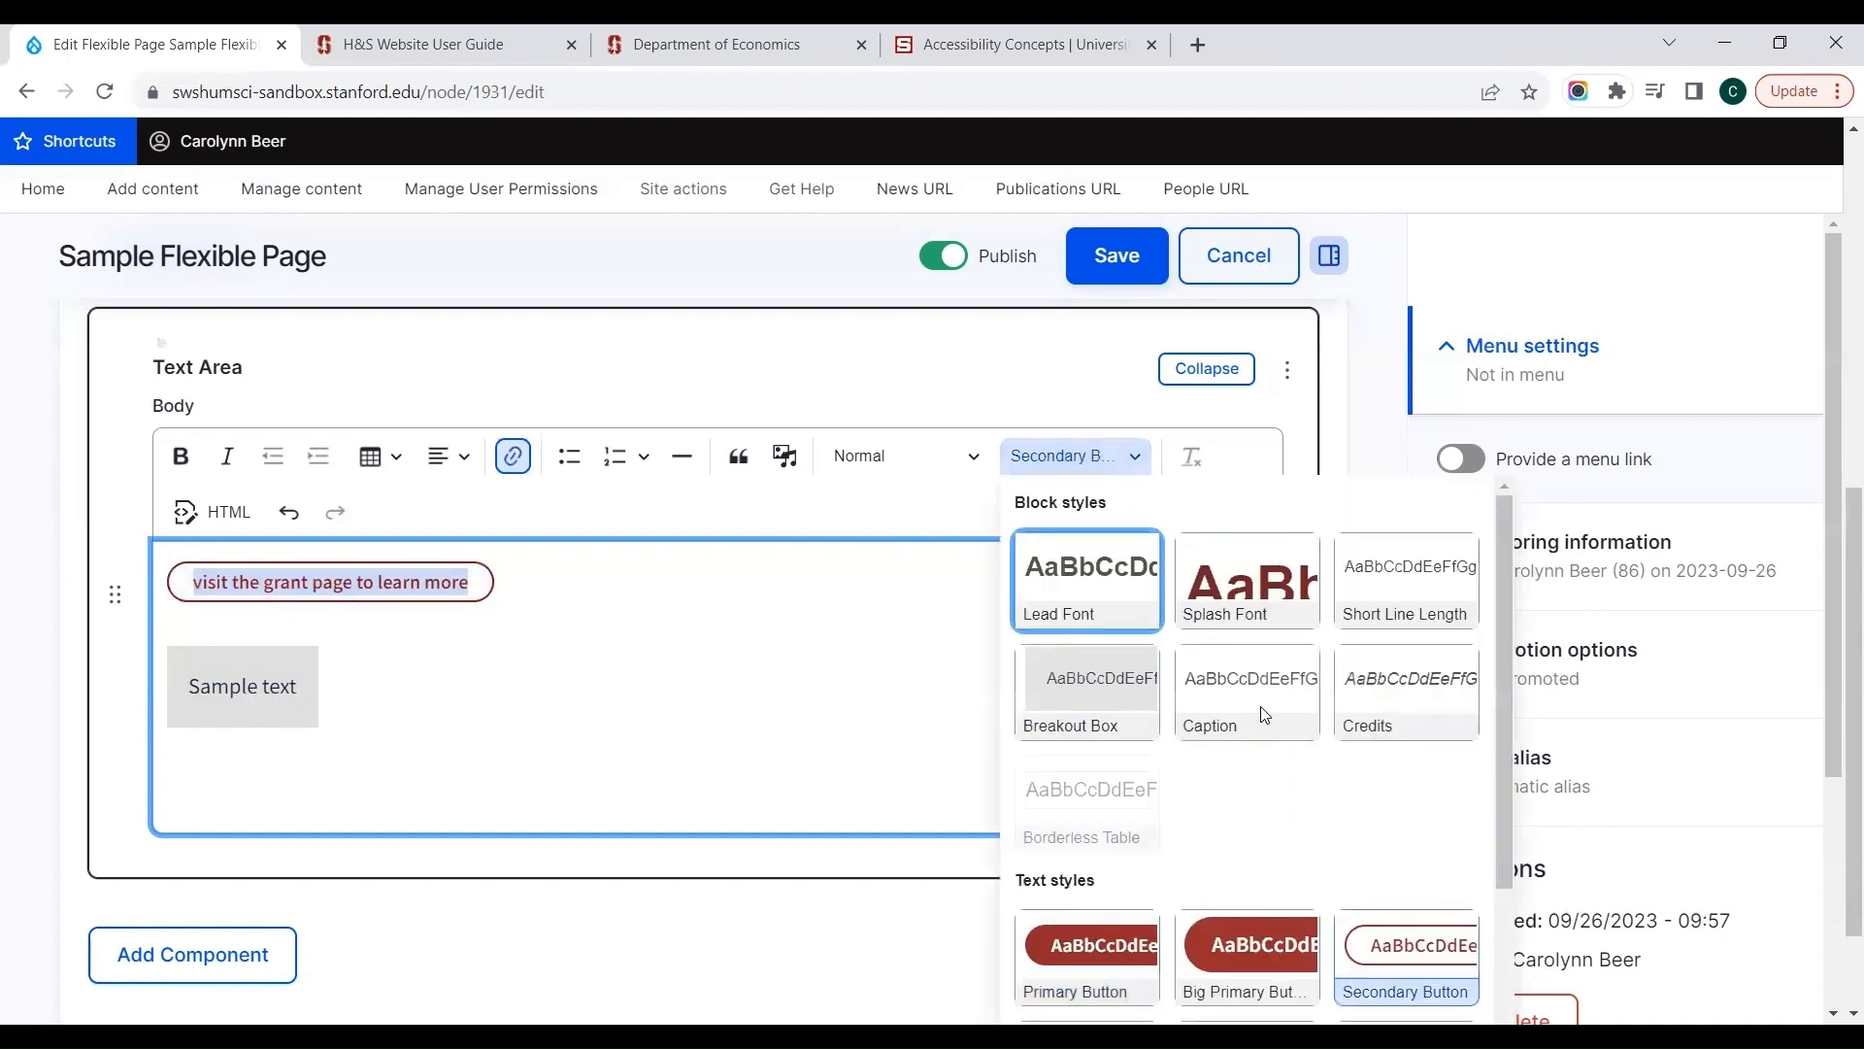
left_click(1402, 927)
Step: Try the More Link style on the link "visit the grant page to learn more" and remove it again
left_click(1054, 453)
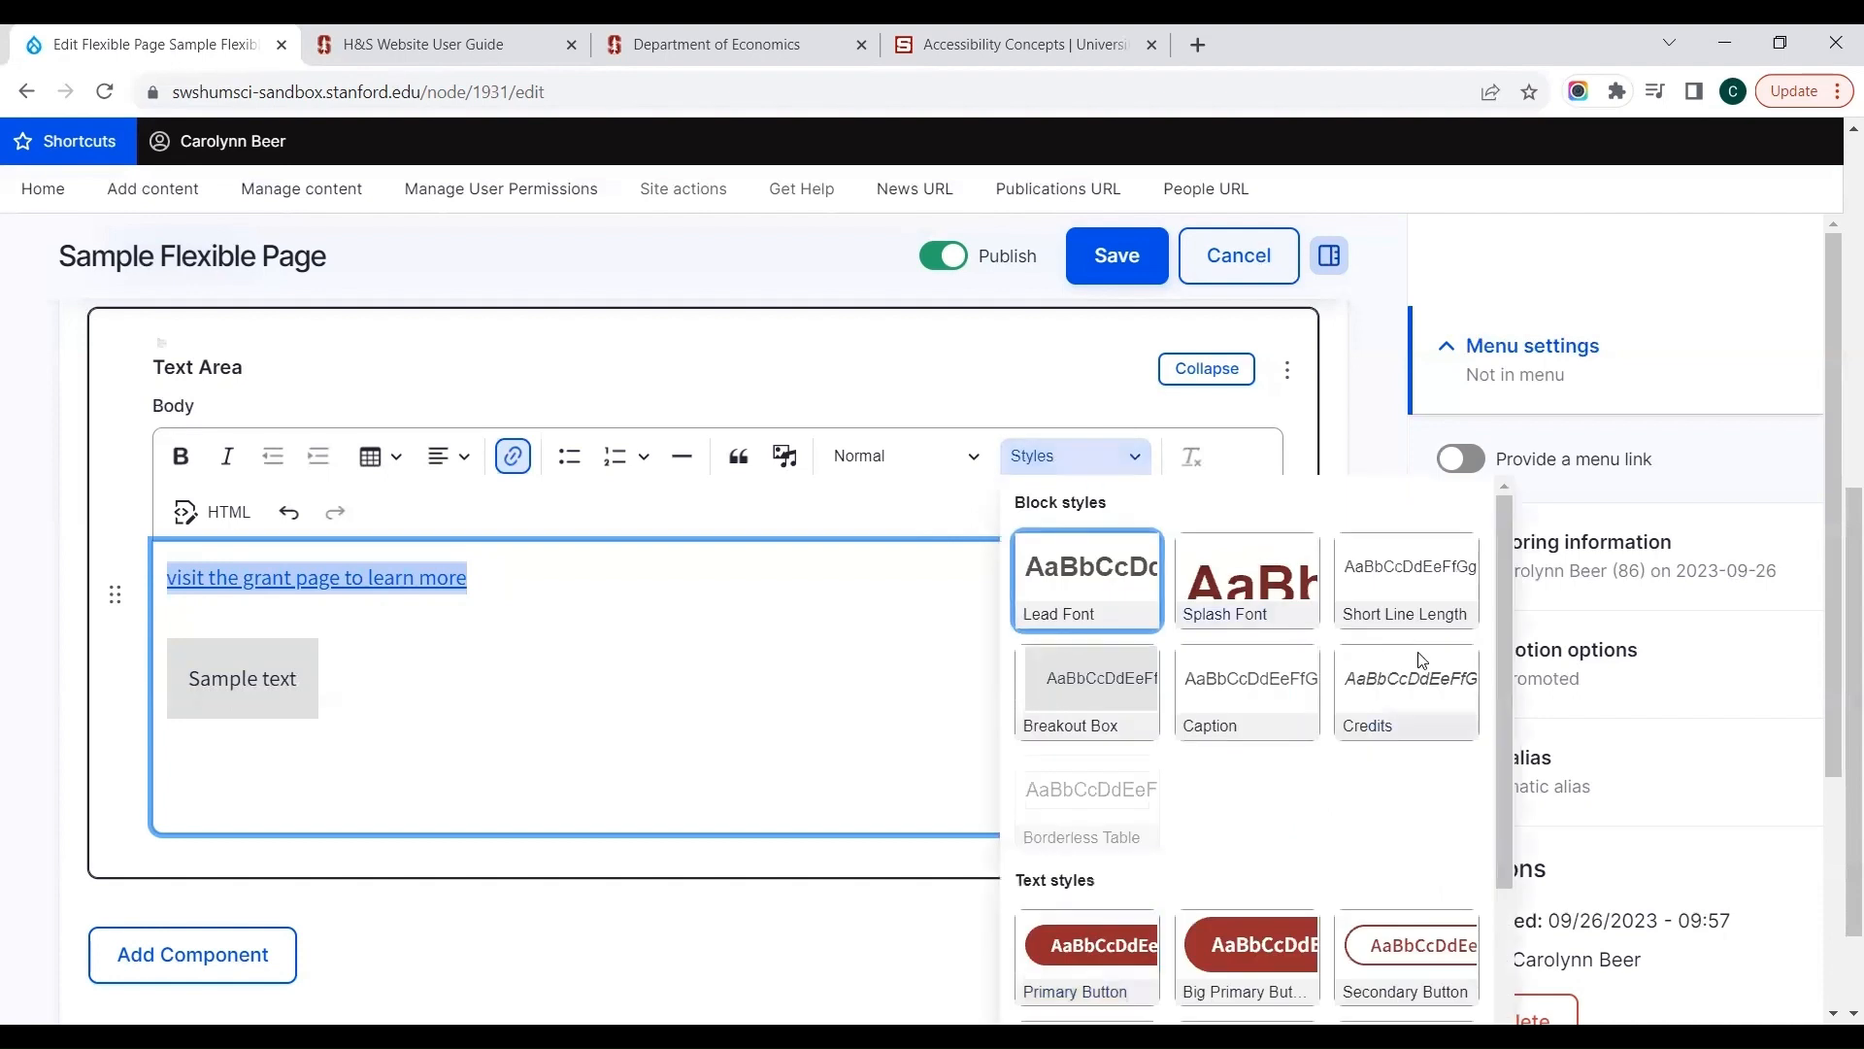
left_click_drag(1501, 620, 1527, 808)
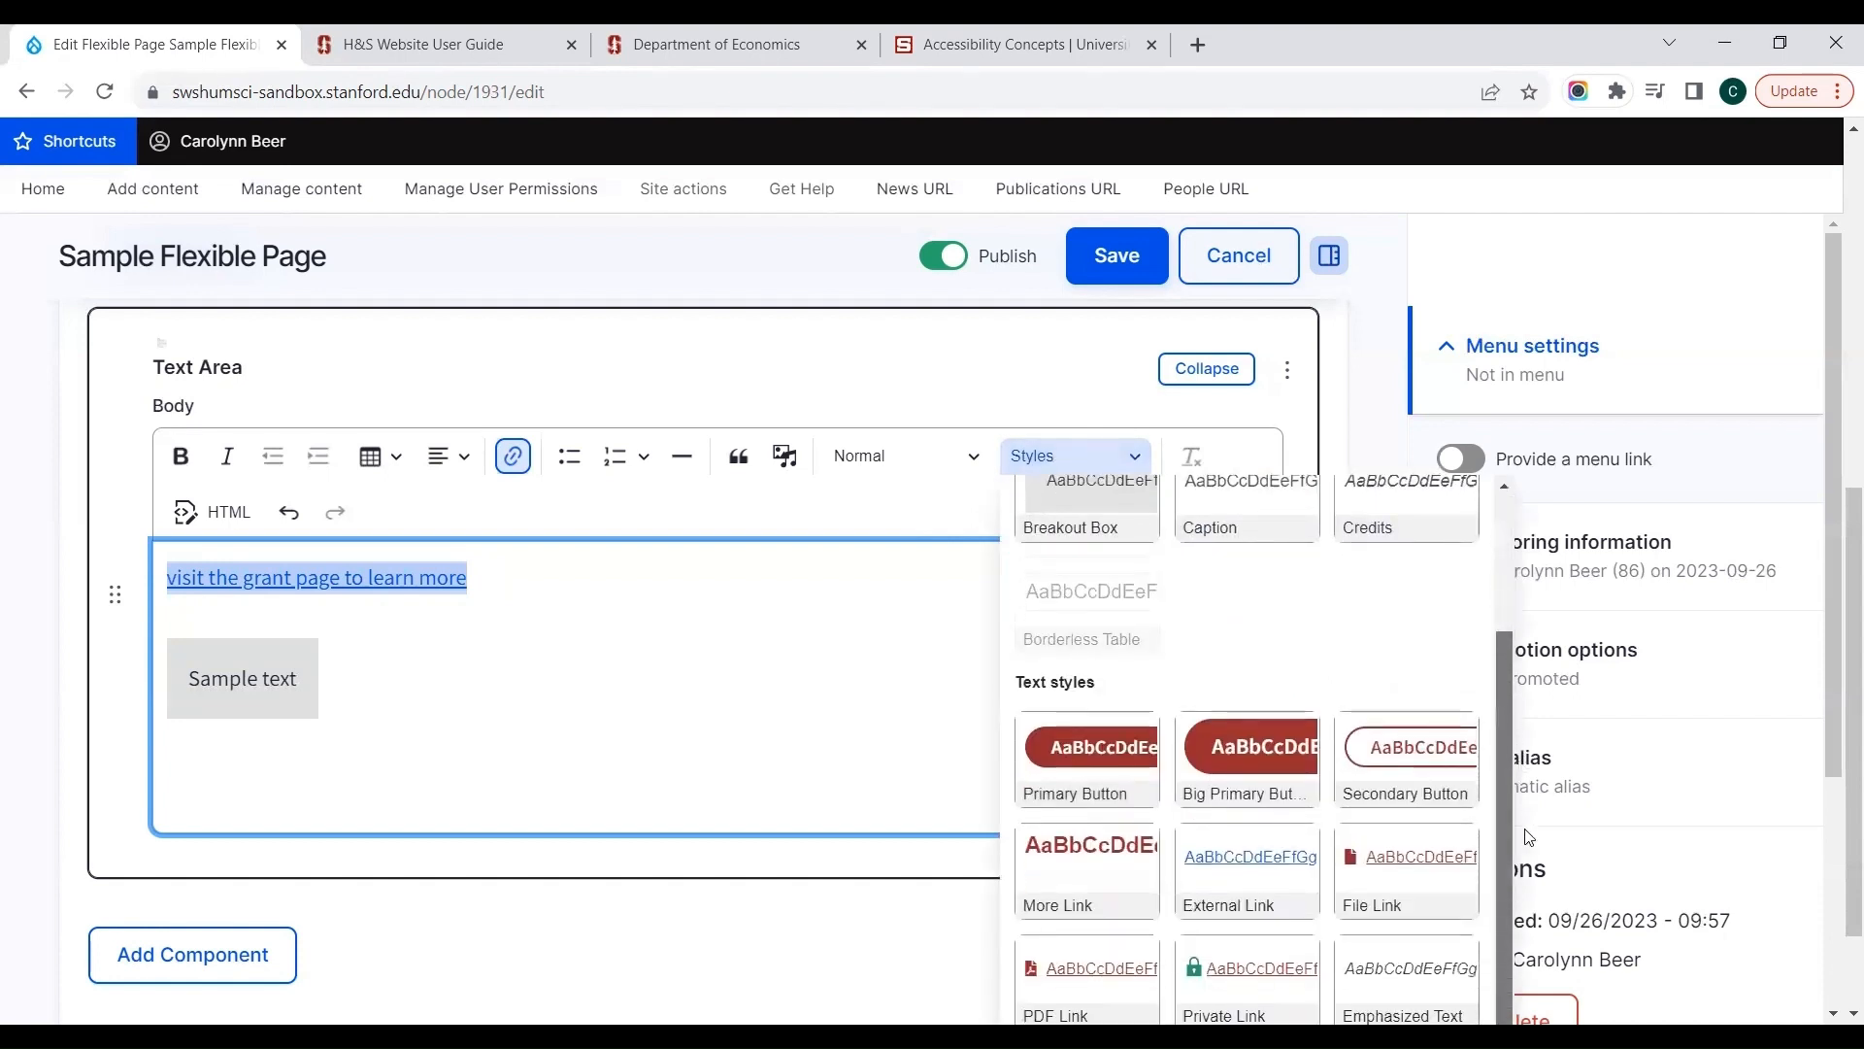
left_click(1100, 862)
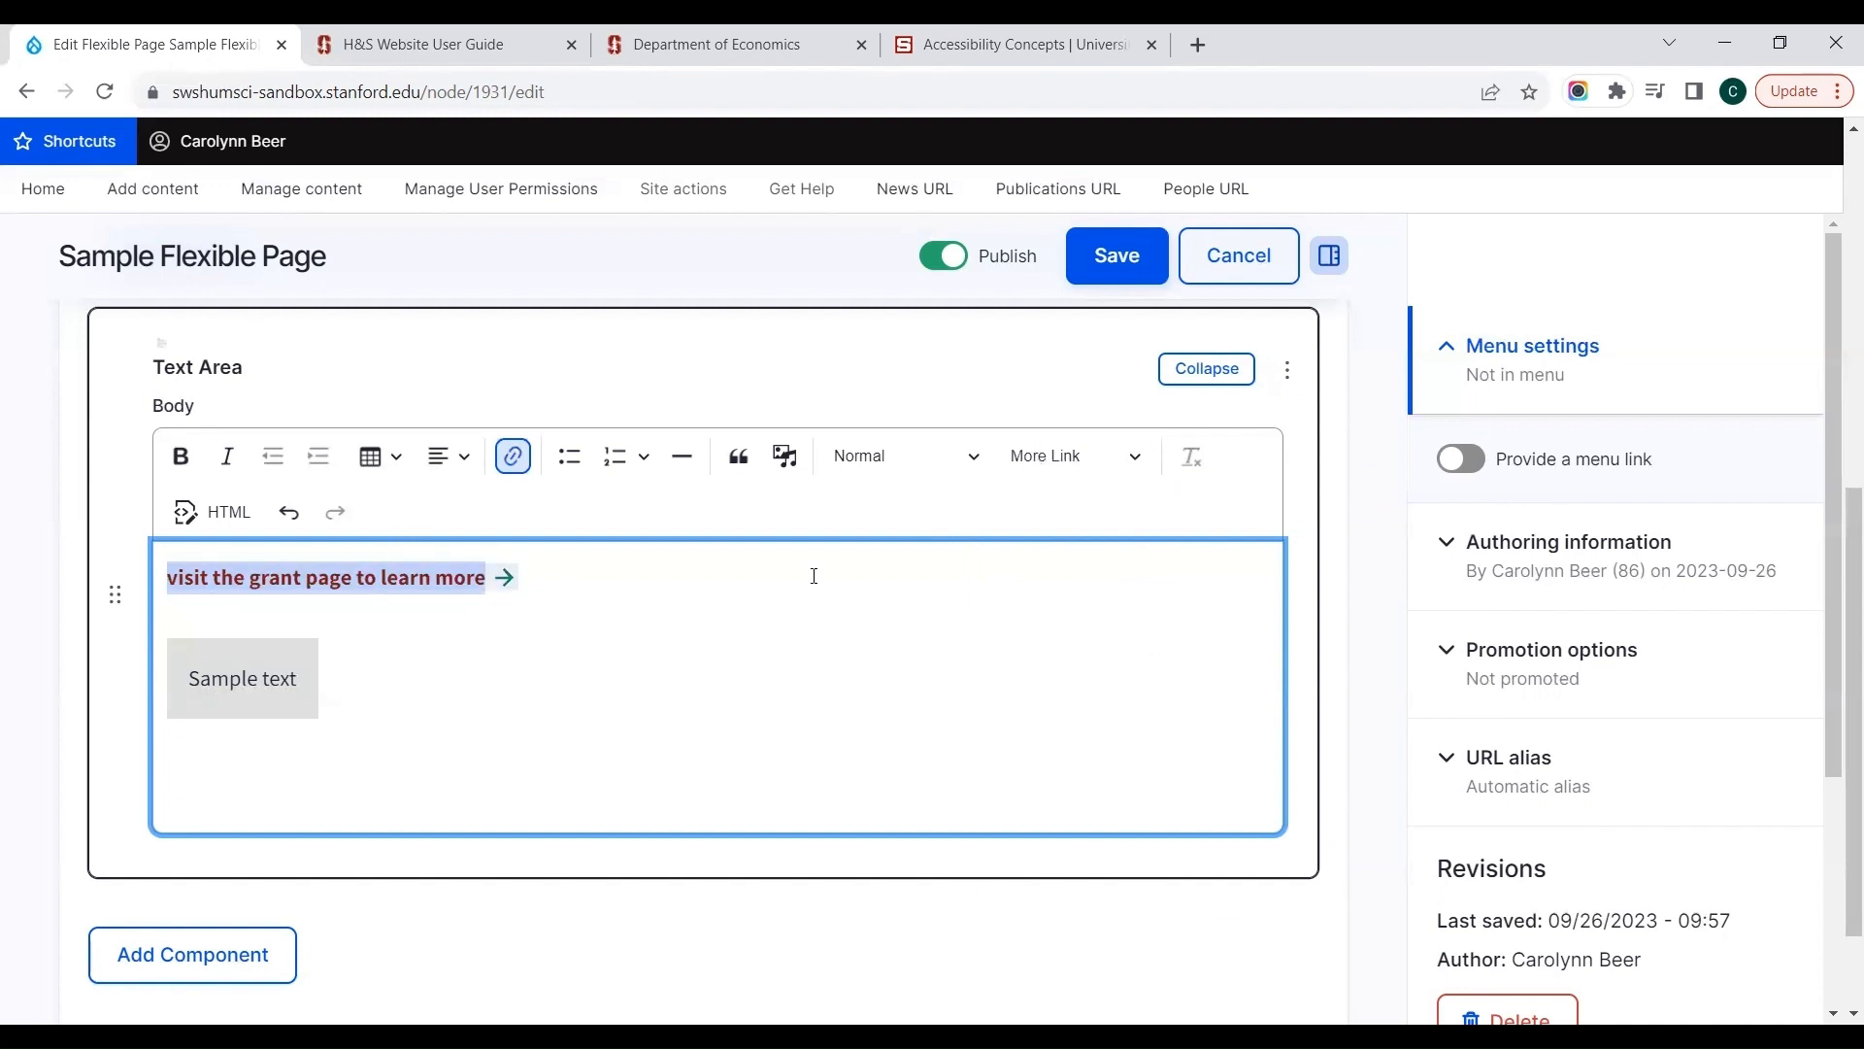
left_click(1021, 453)
left_click_drag(1501, 616, 1495, 812)
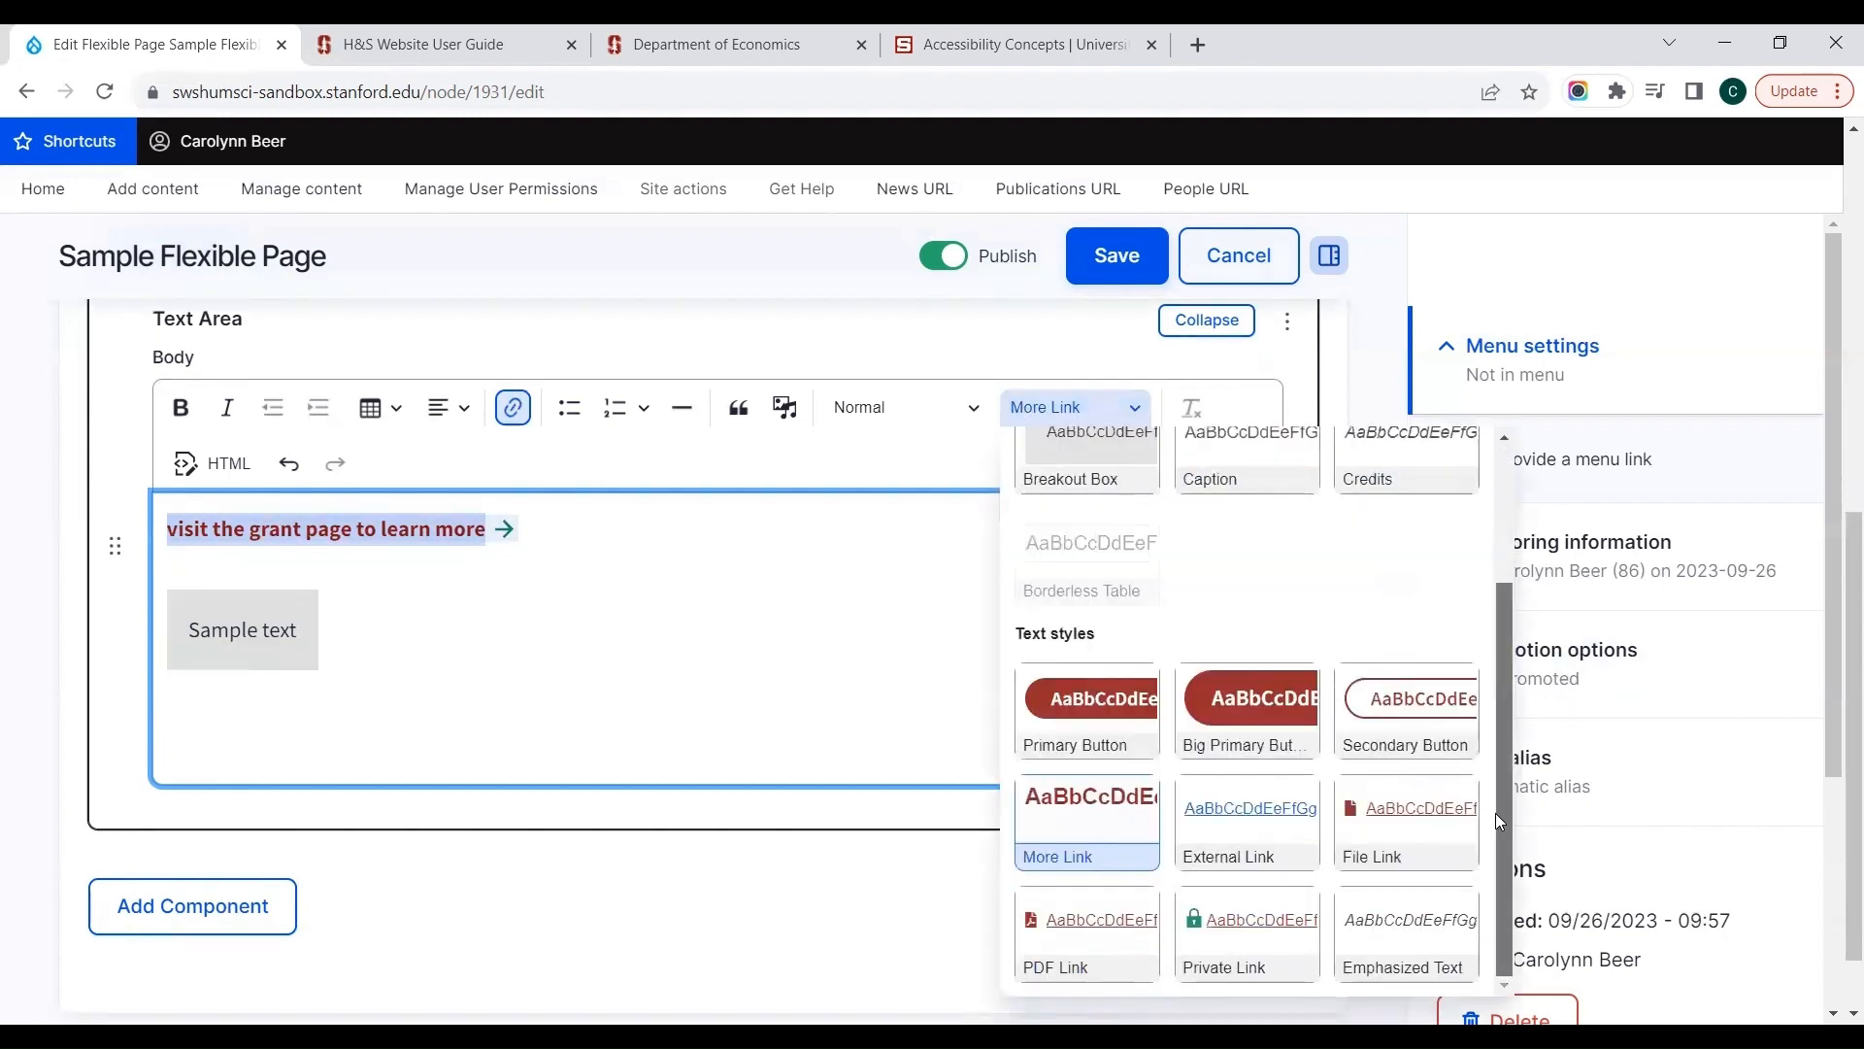
left_click(1049, 785)
Step: Apply the External Link style to the link "visit the grant page to learn more", reselect the link and remove the style
left_click(1073, 429)
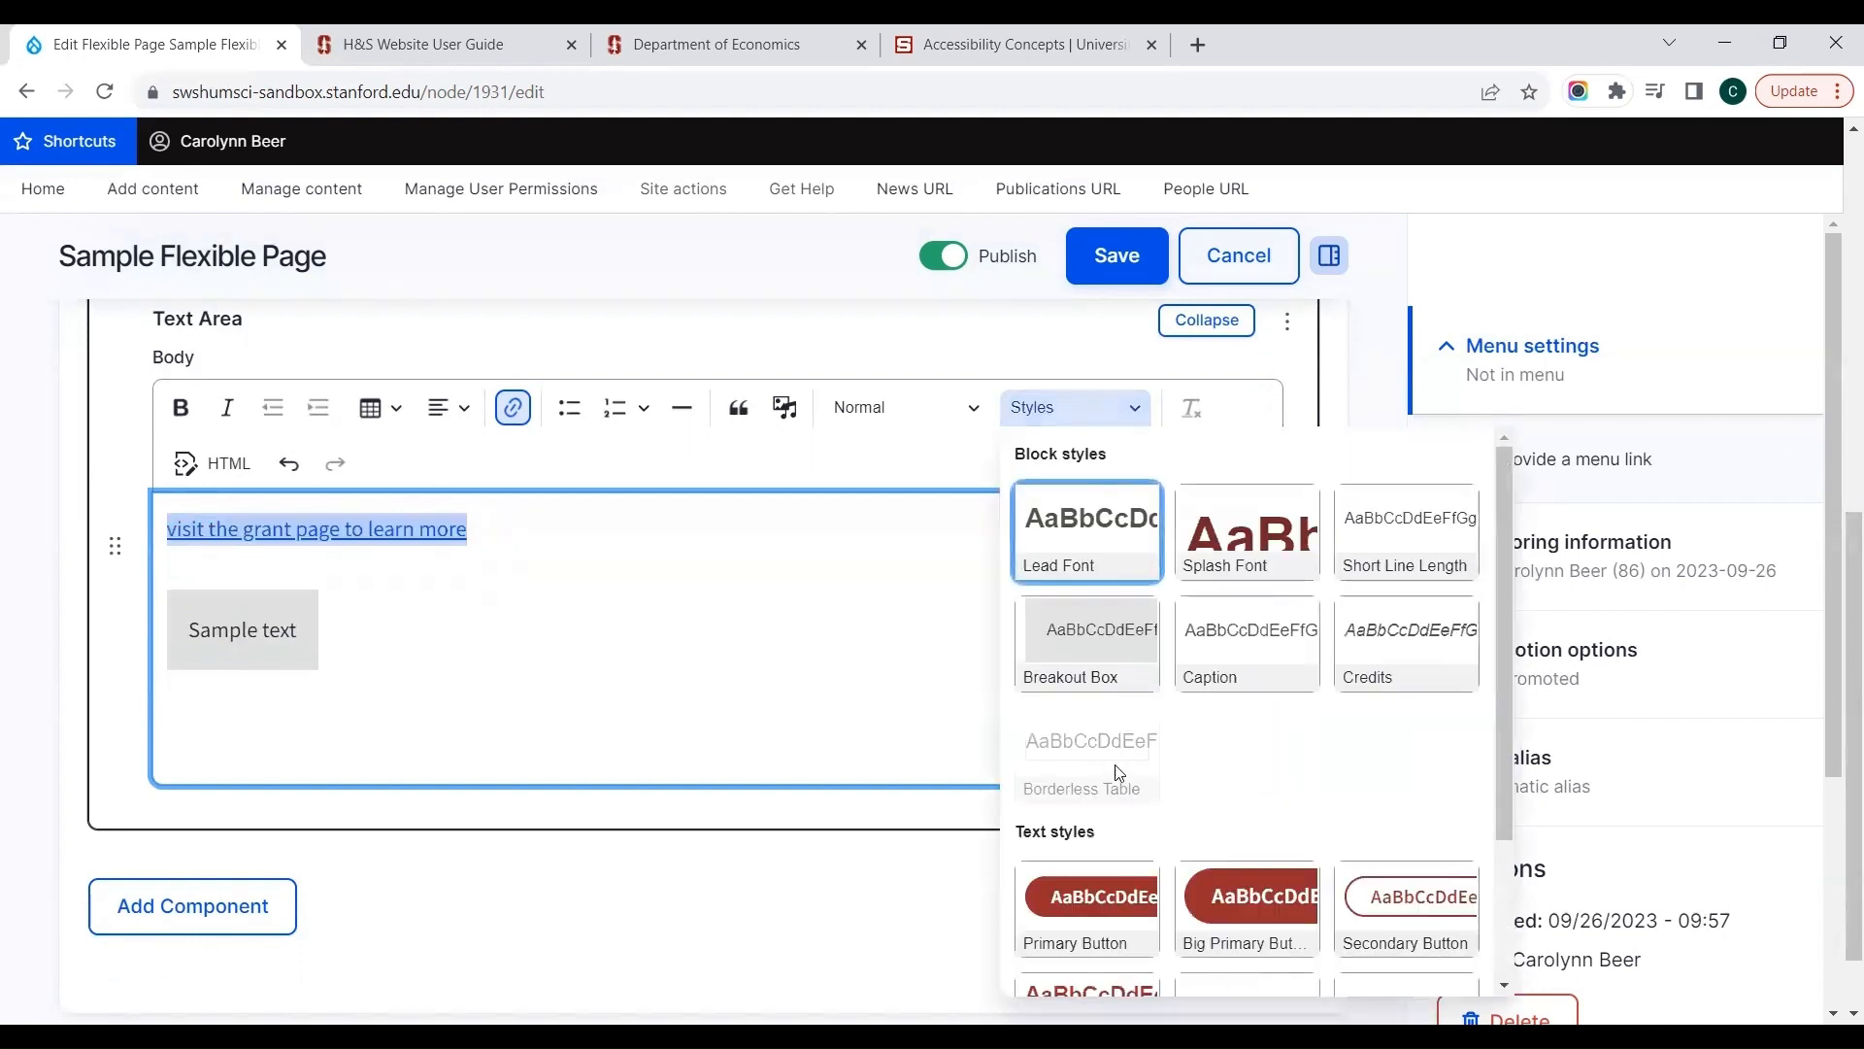
left_click_drag(1497, 757, 1498, 927)
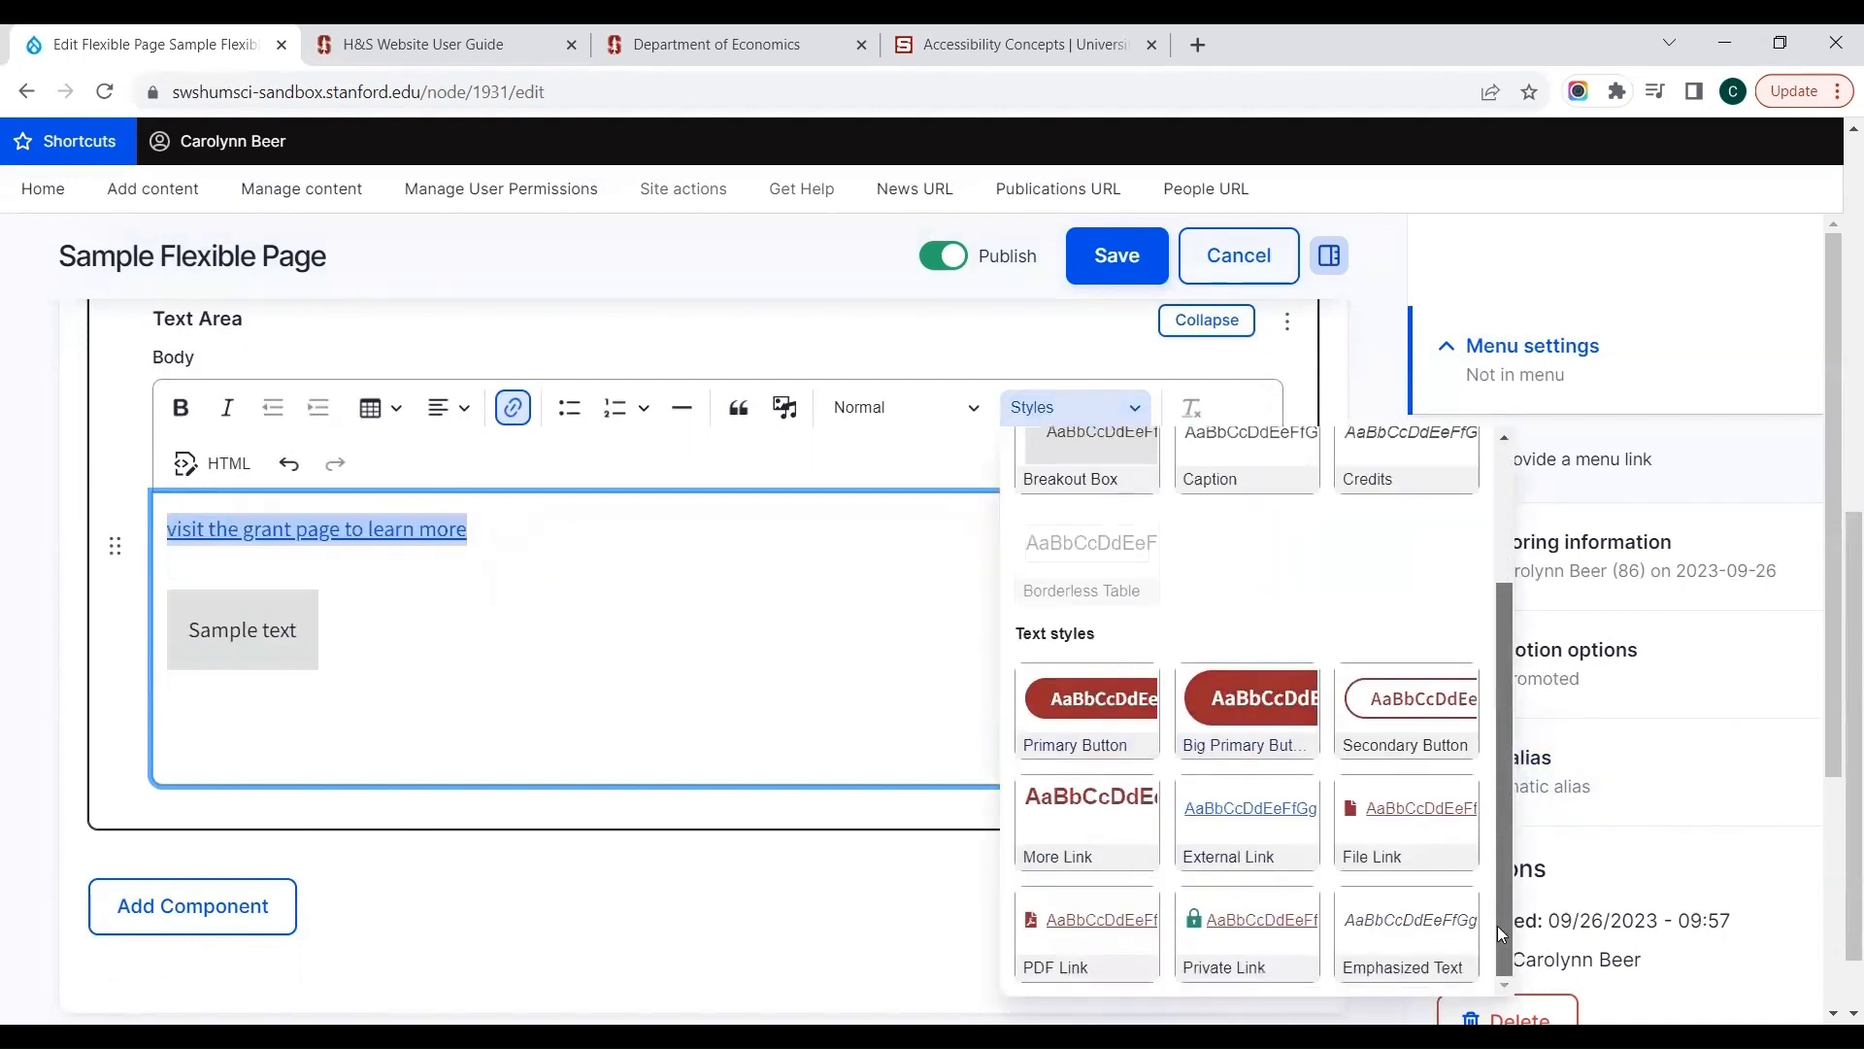
left_click(1252, 837)
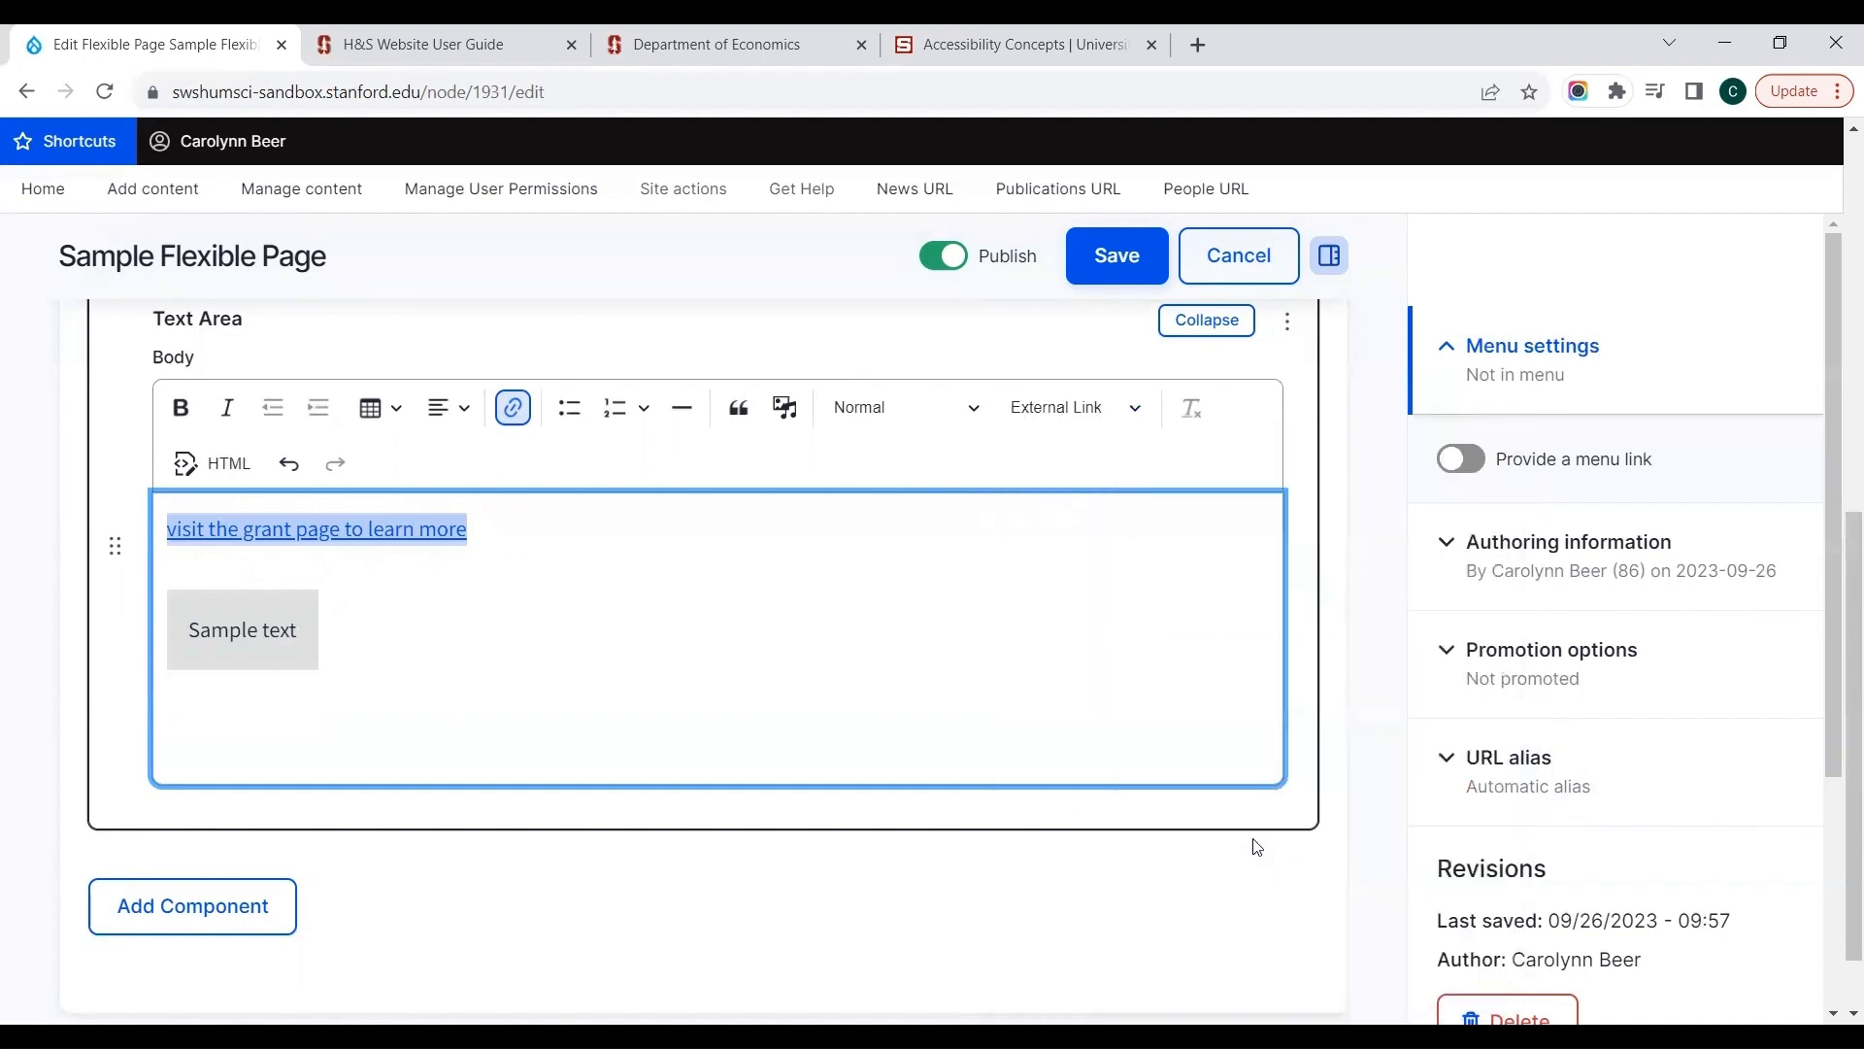
left_click(775, 603)
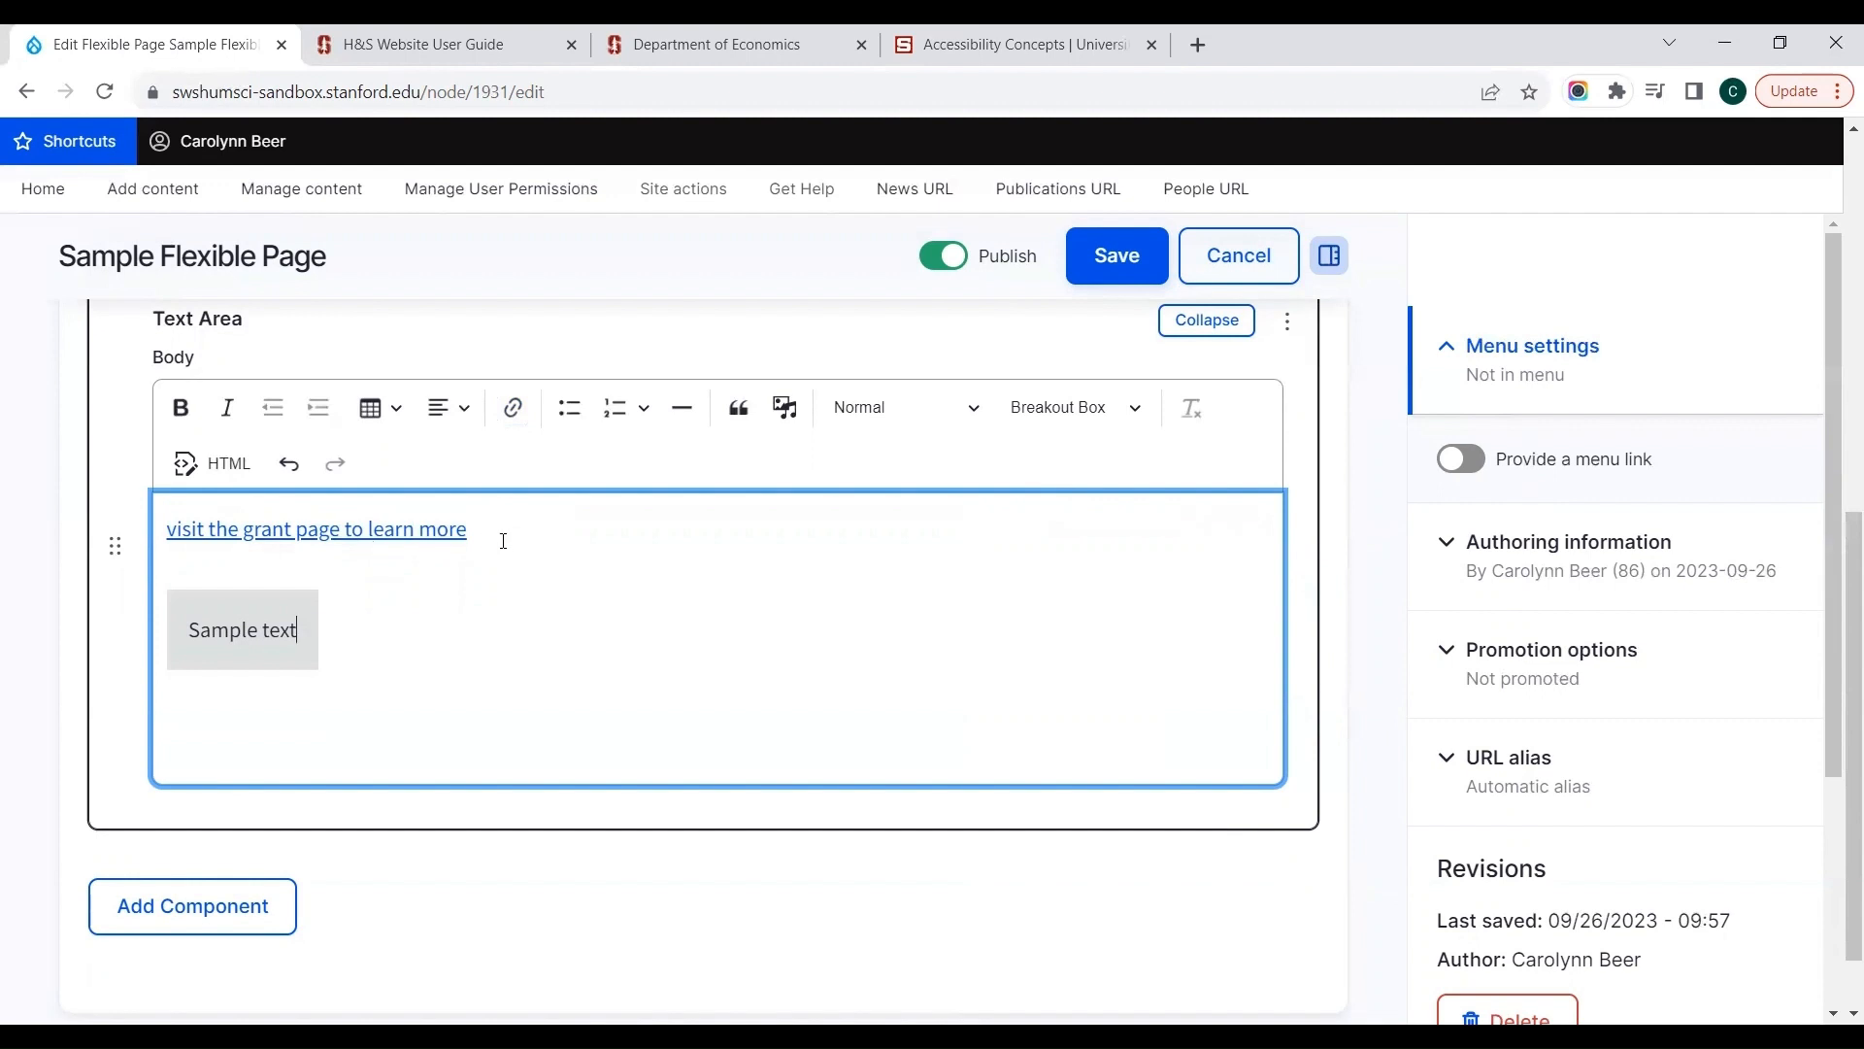
left_click(496, 528)
left_click_drag(495, 528, 162, 500)
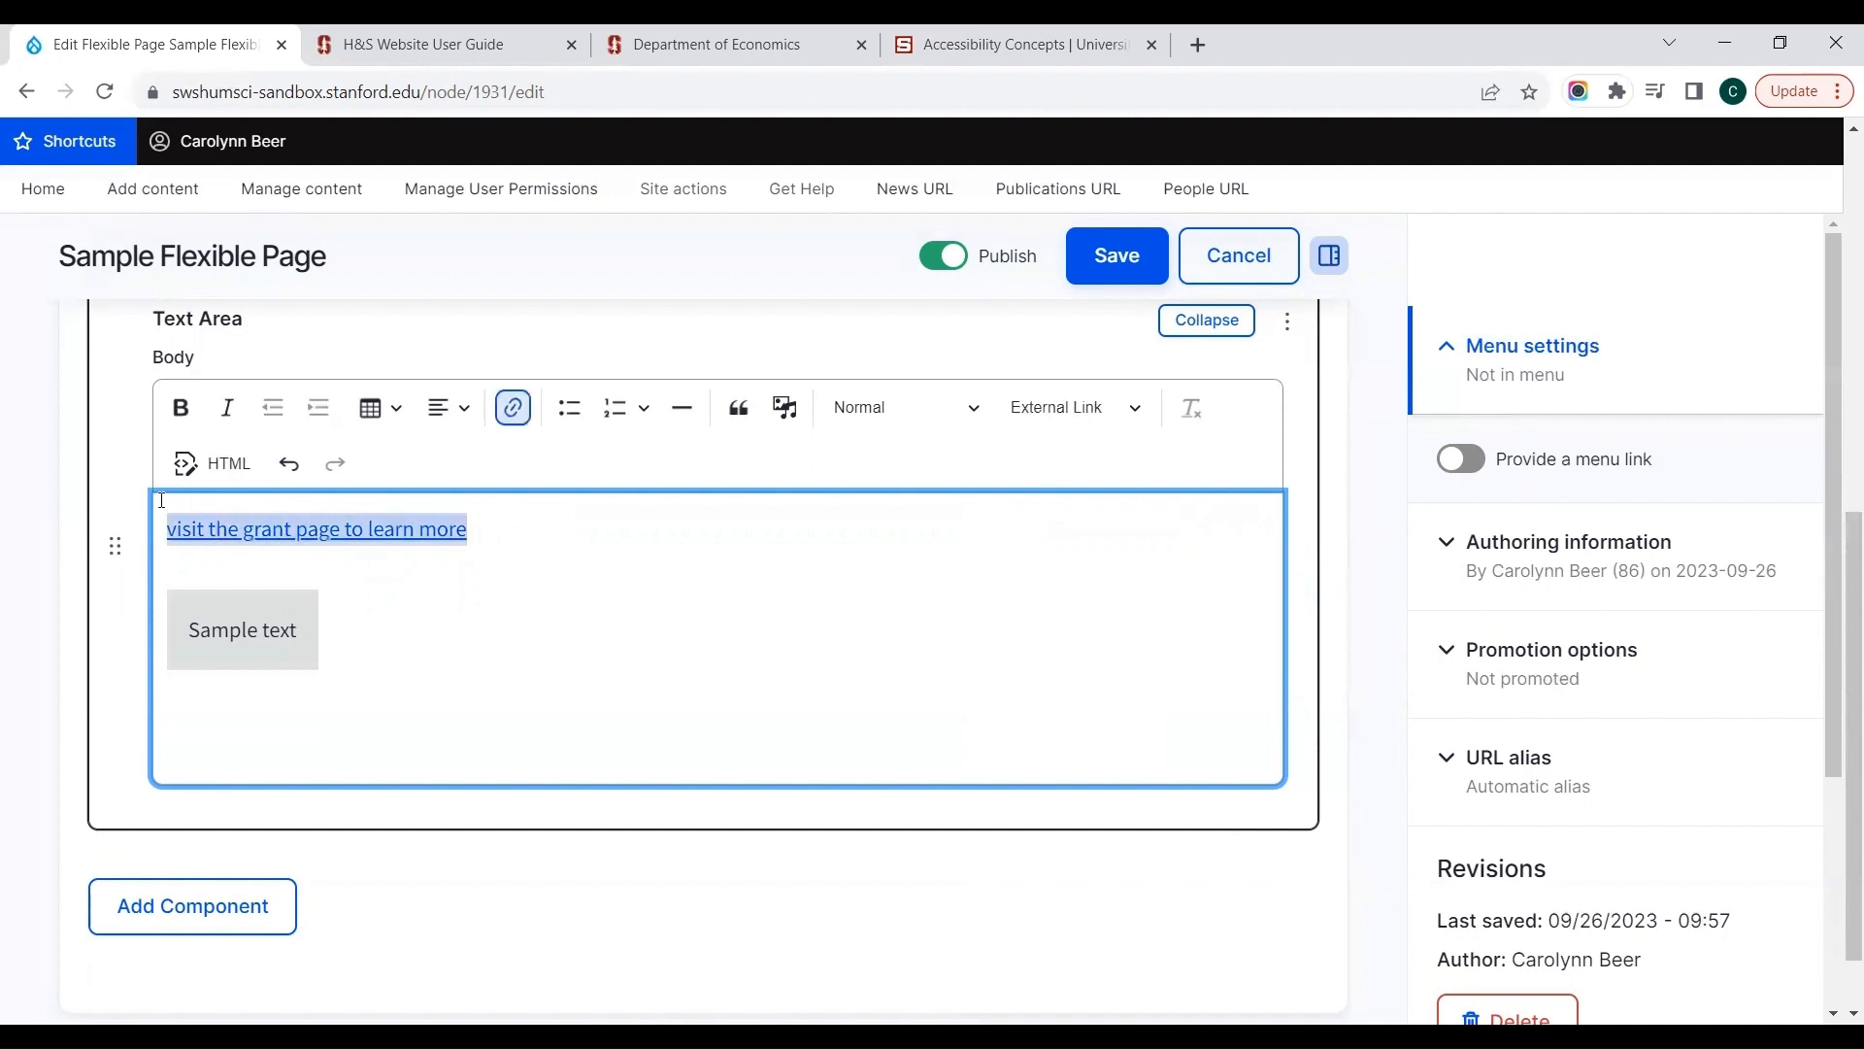
left_click(1027, 409)
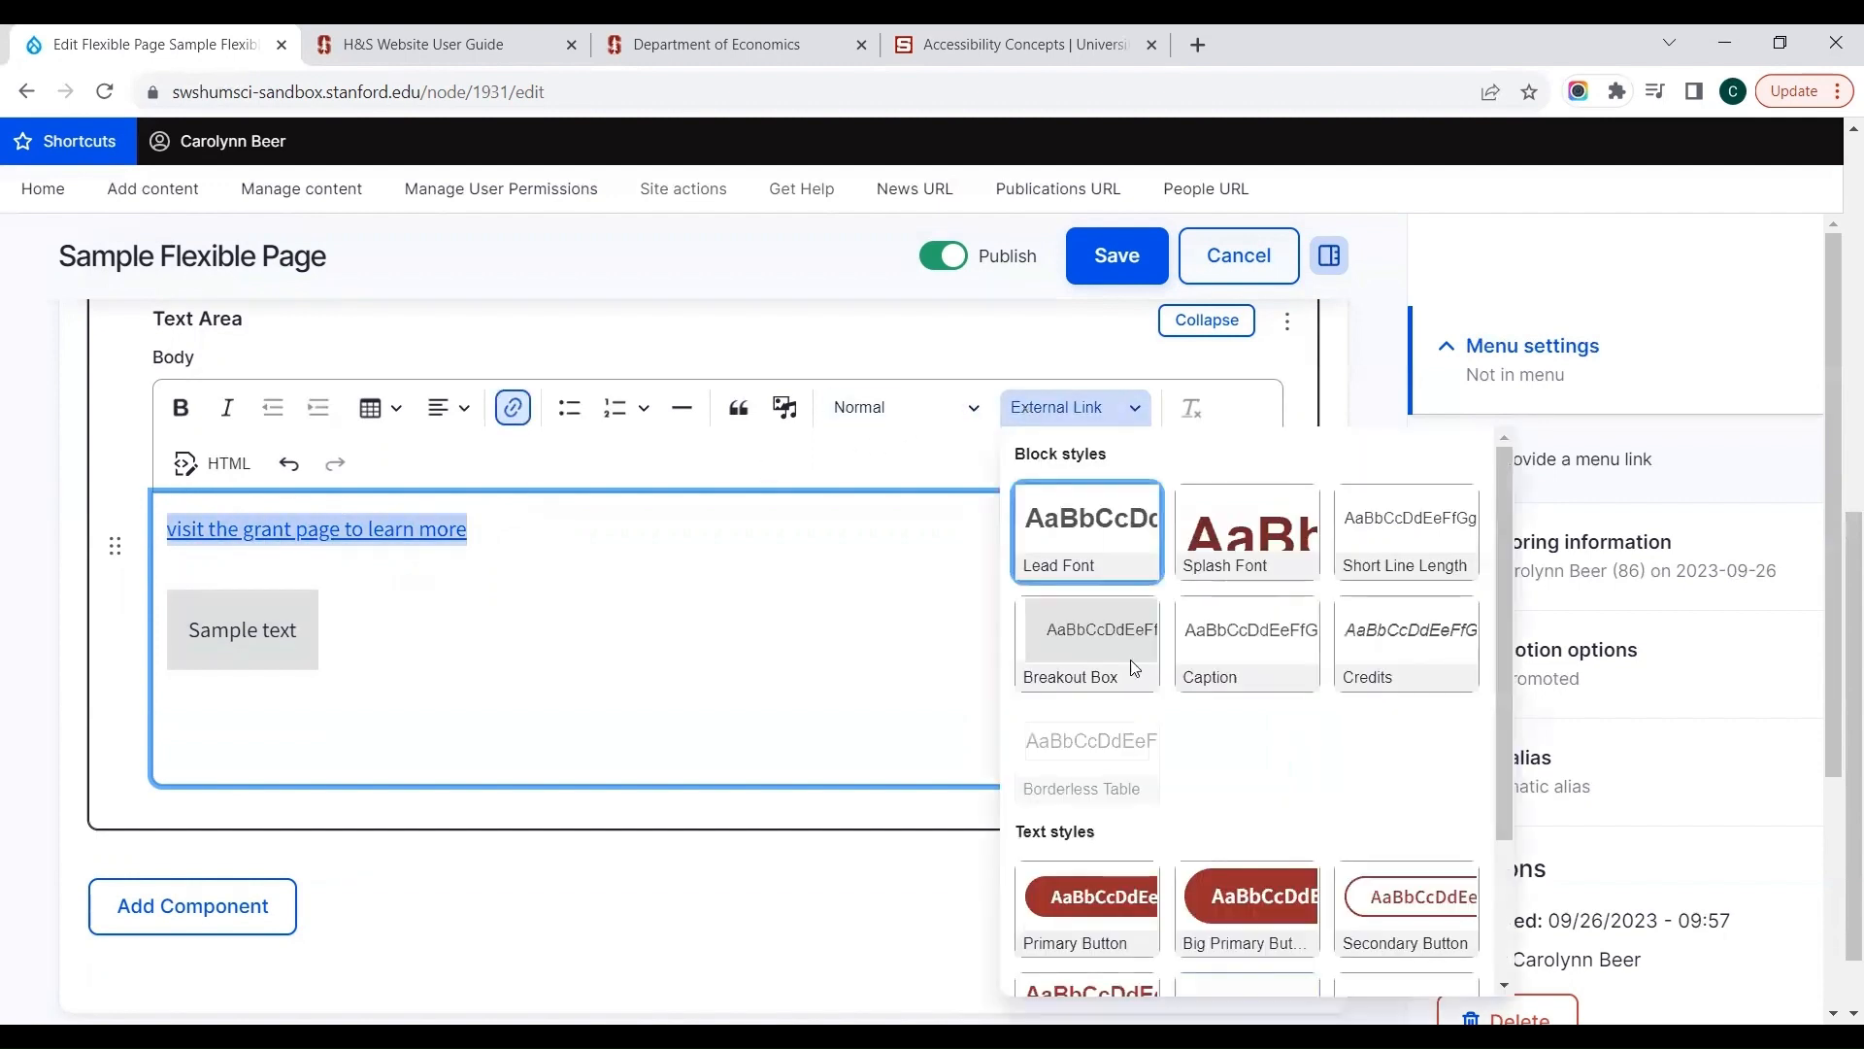
left_click_drag(1504, 736, 1505, 899)
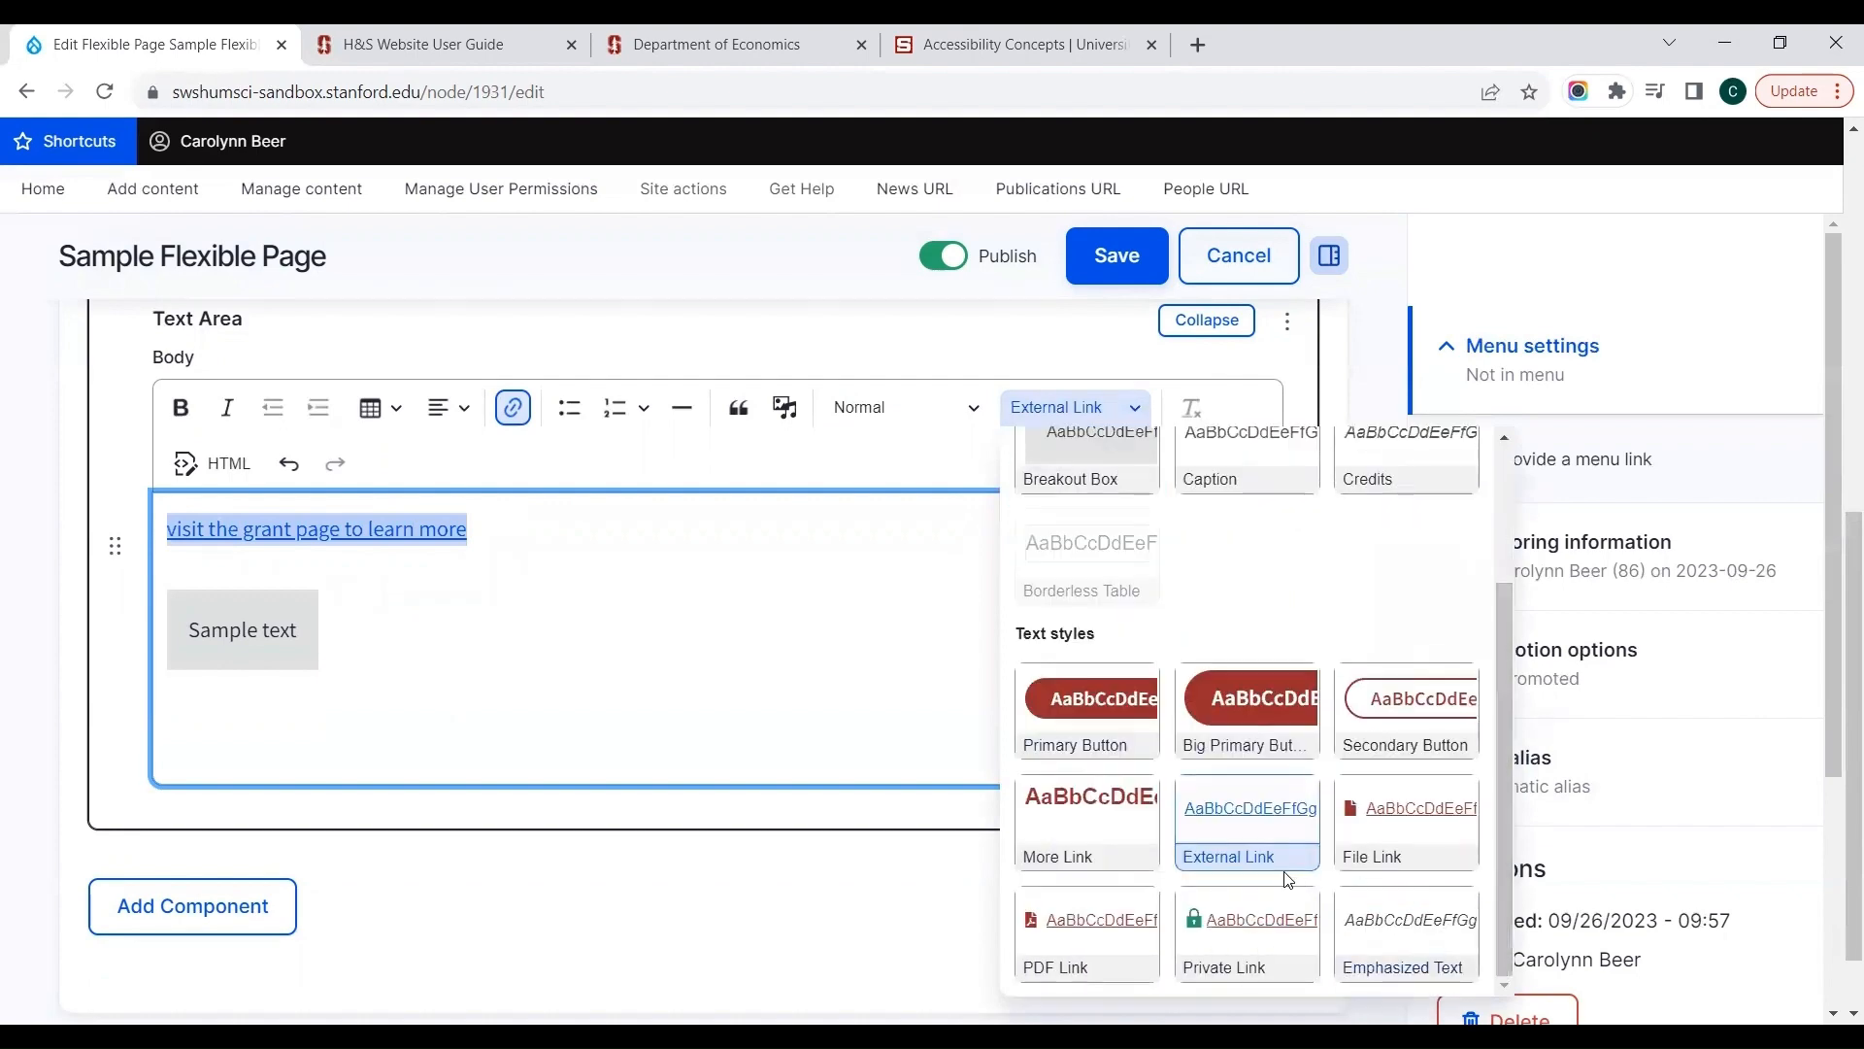
left_click(1263, 830)
Step: Try the PDF Link style on the link "visit the grant page to learn more" and remove it again
left_click(1087, 407)
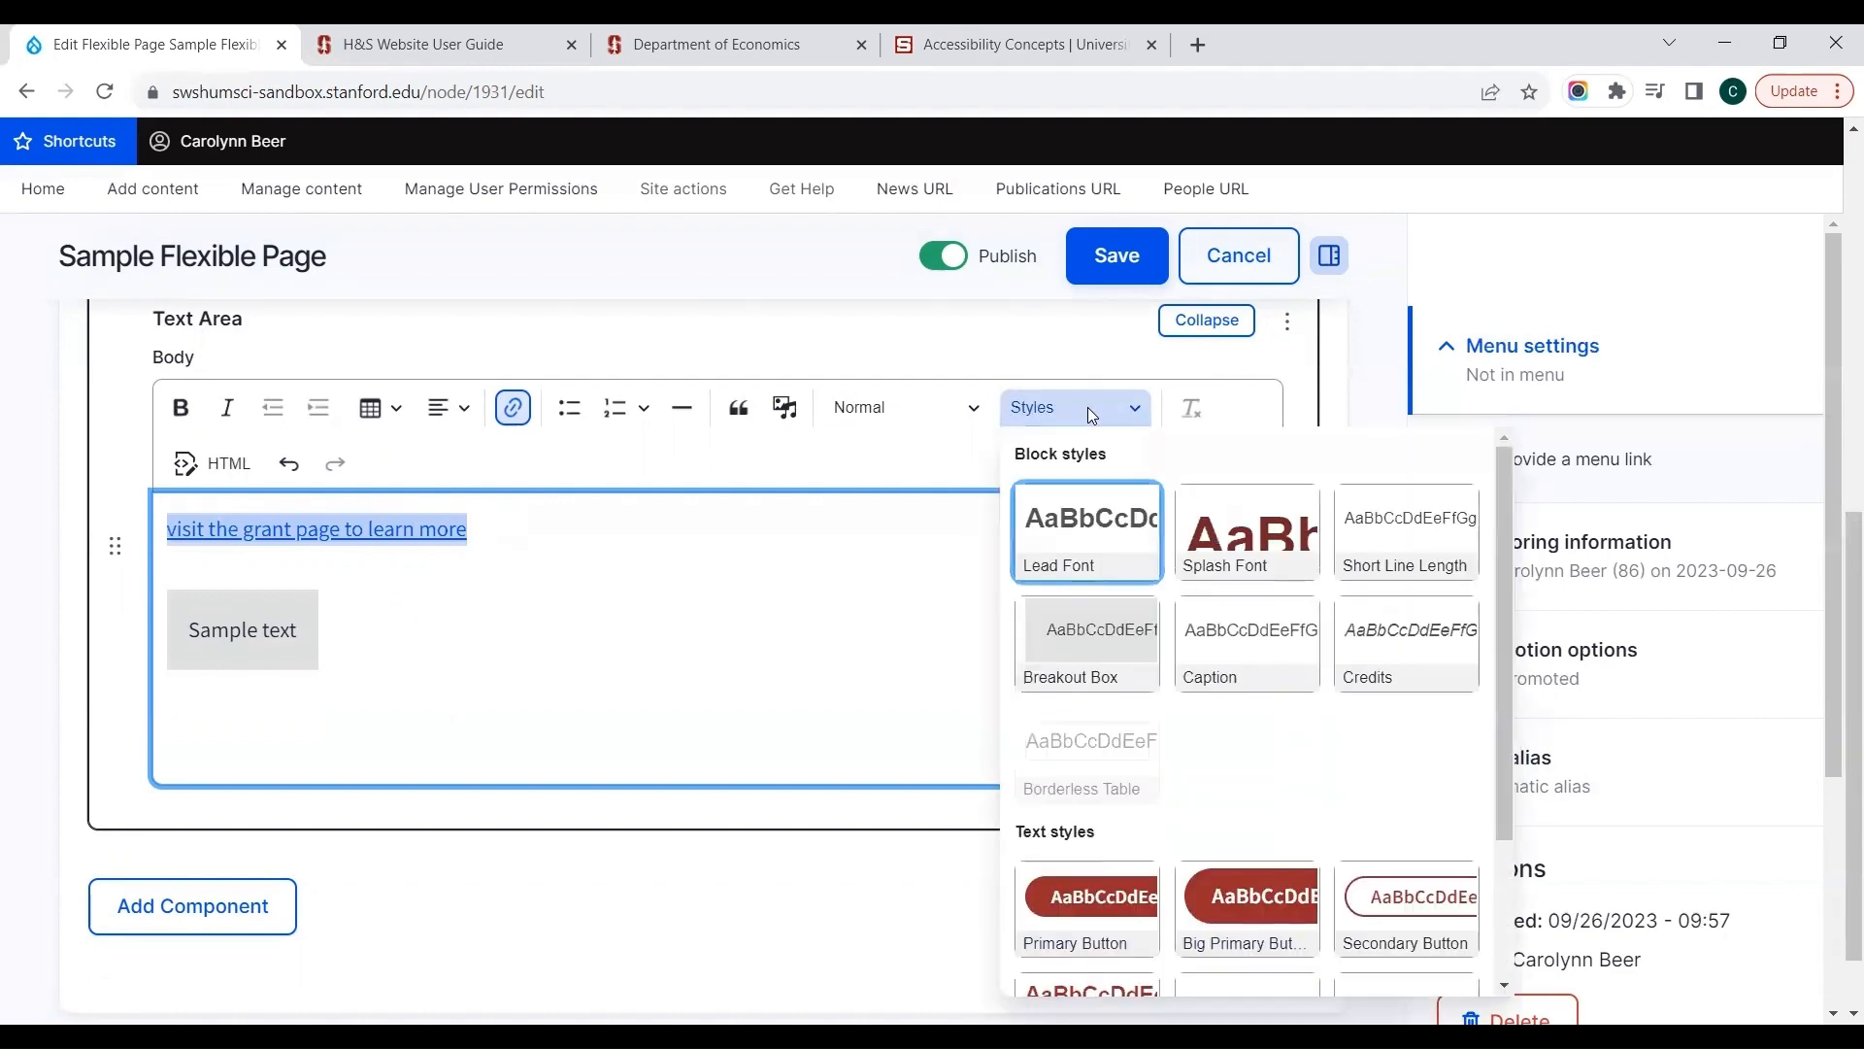
left_click_drag(1503, 720, 1503, 856)
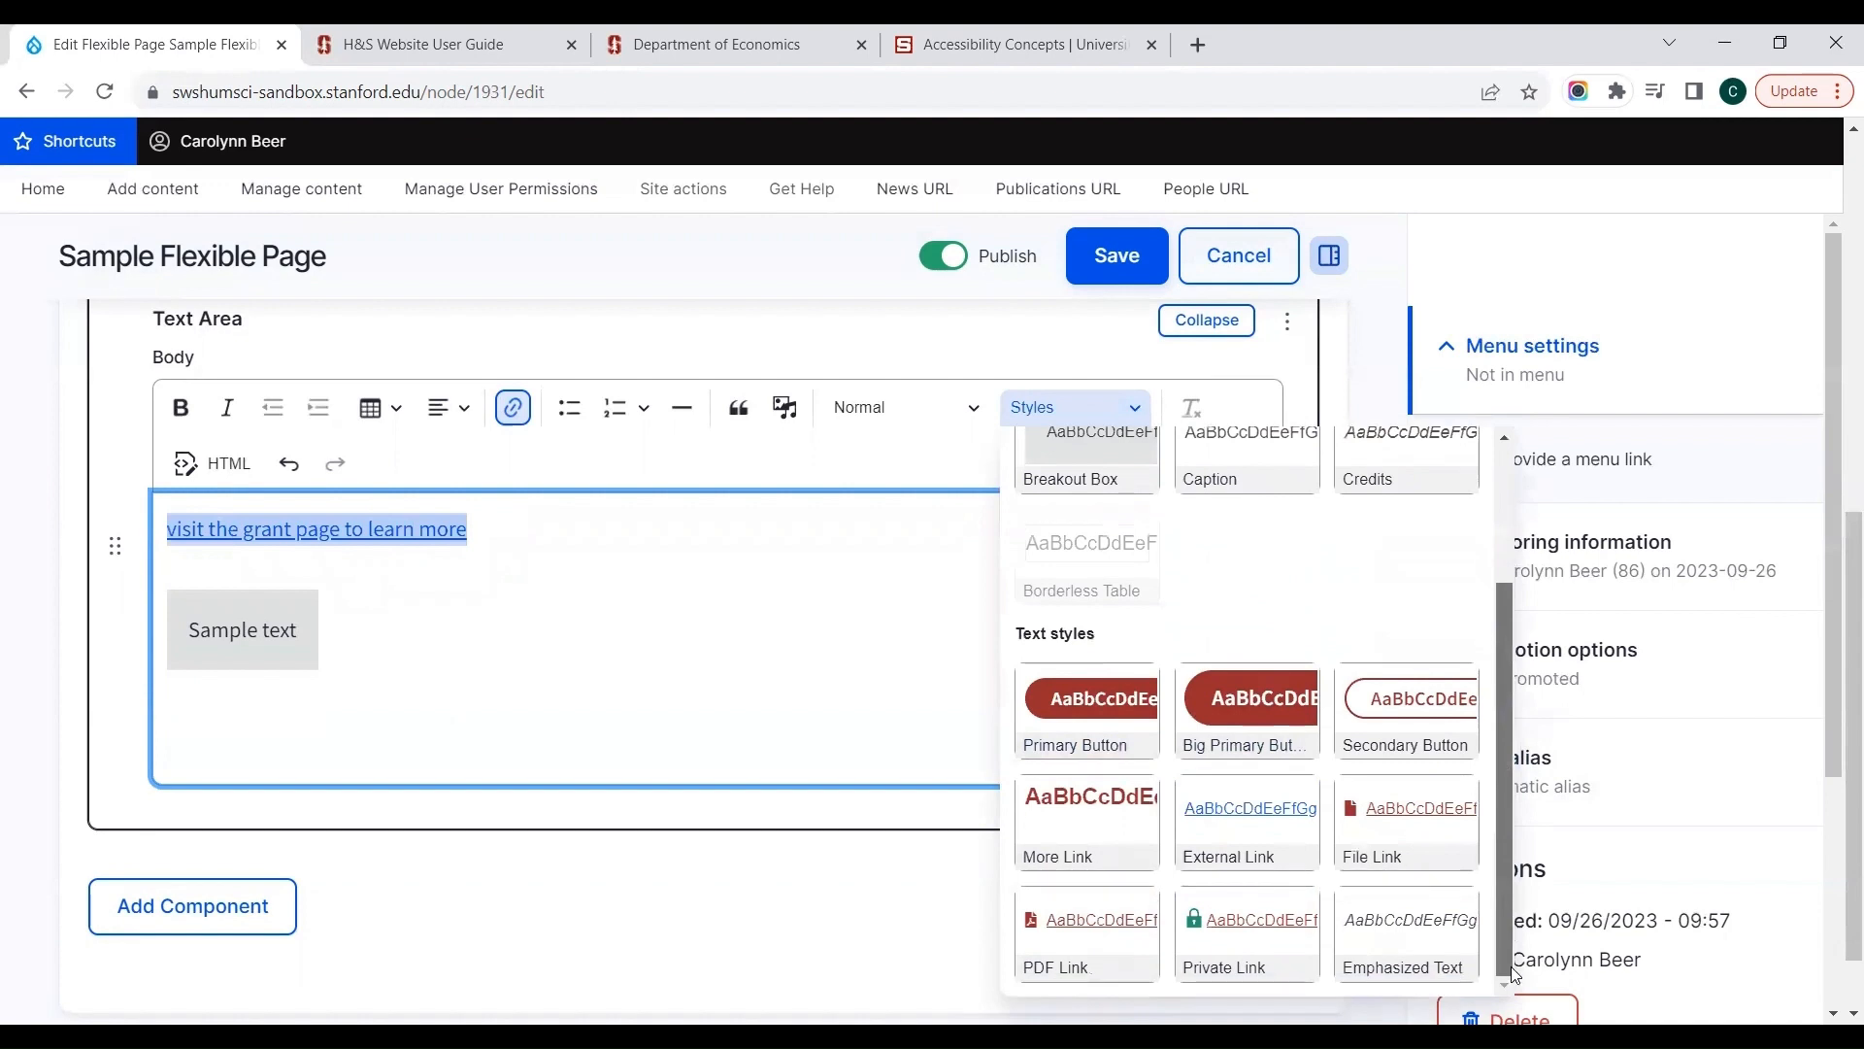
left_click(1086, 935)
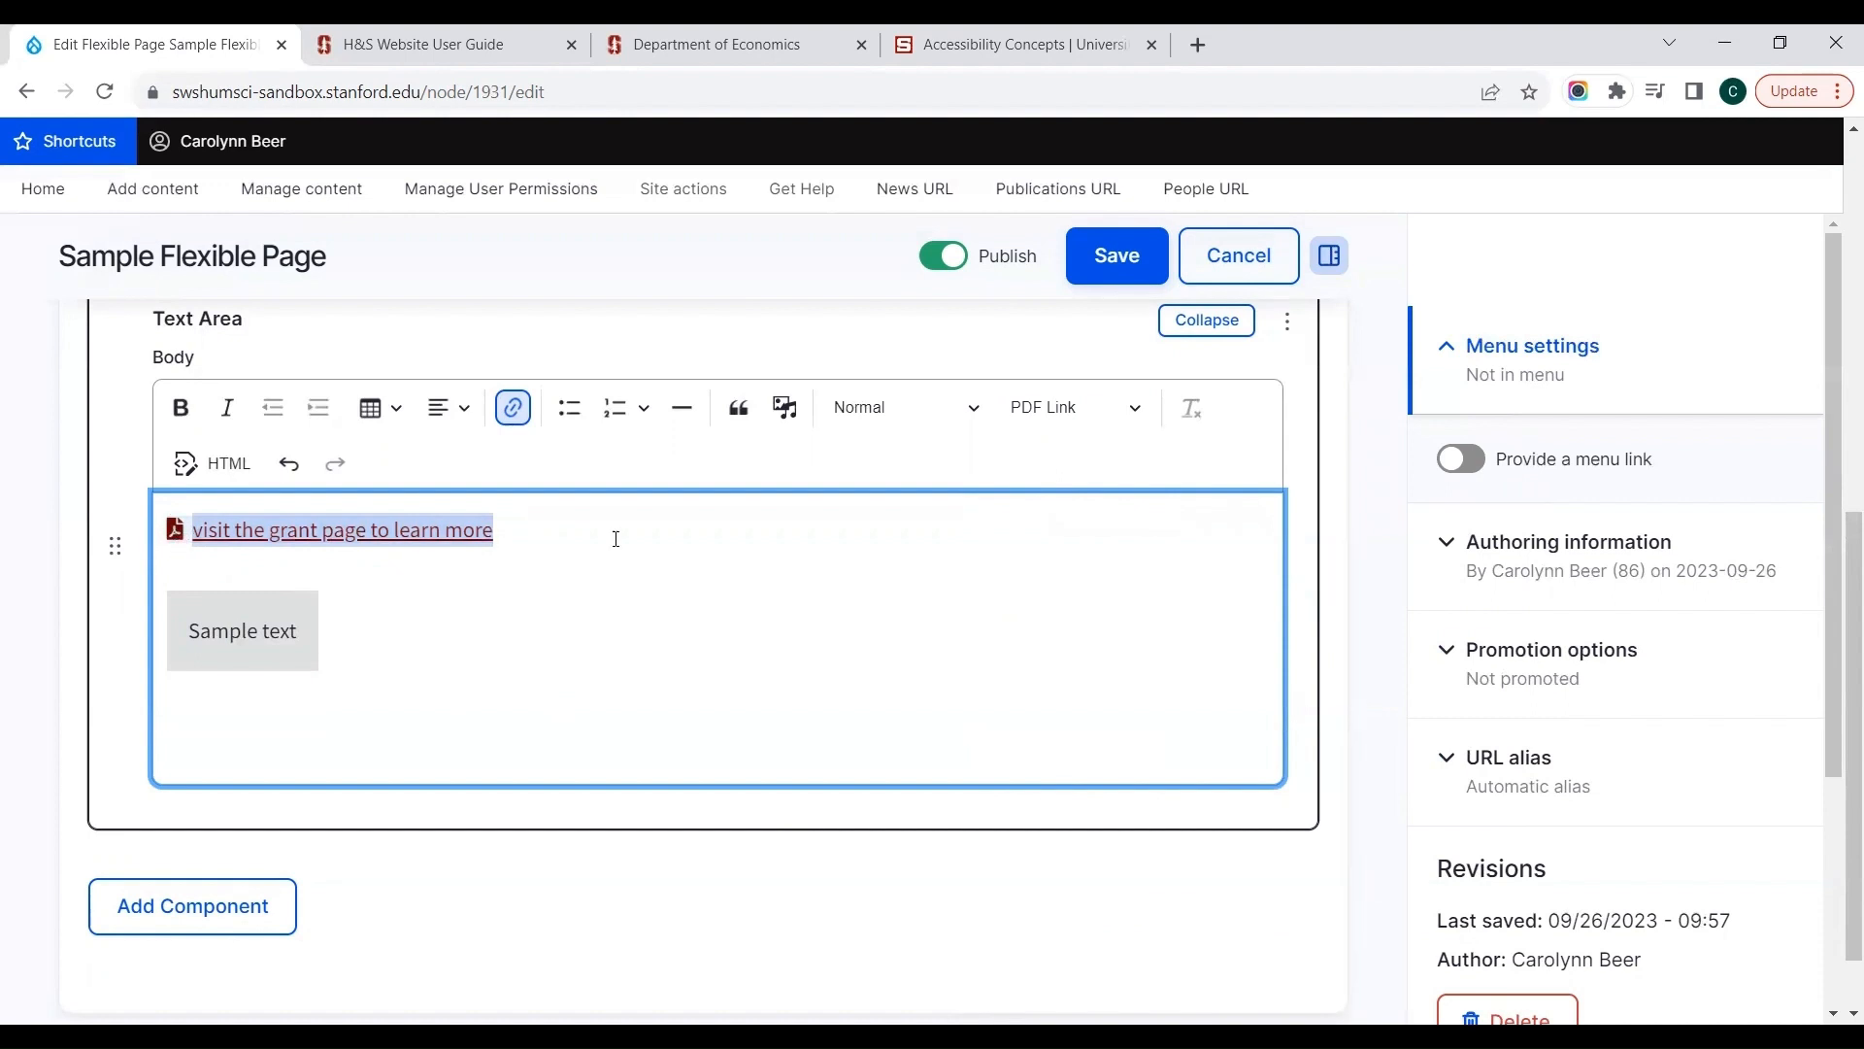
left_click(1075, 406)
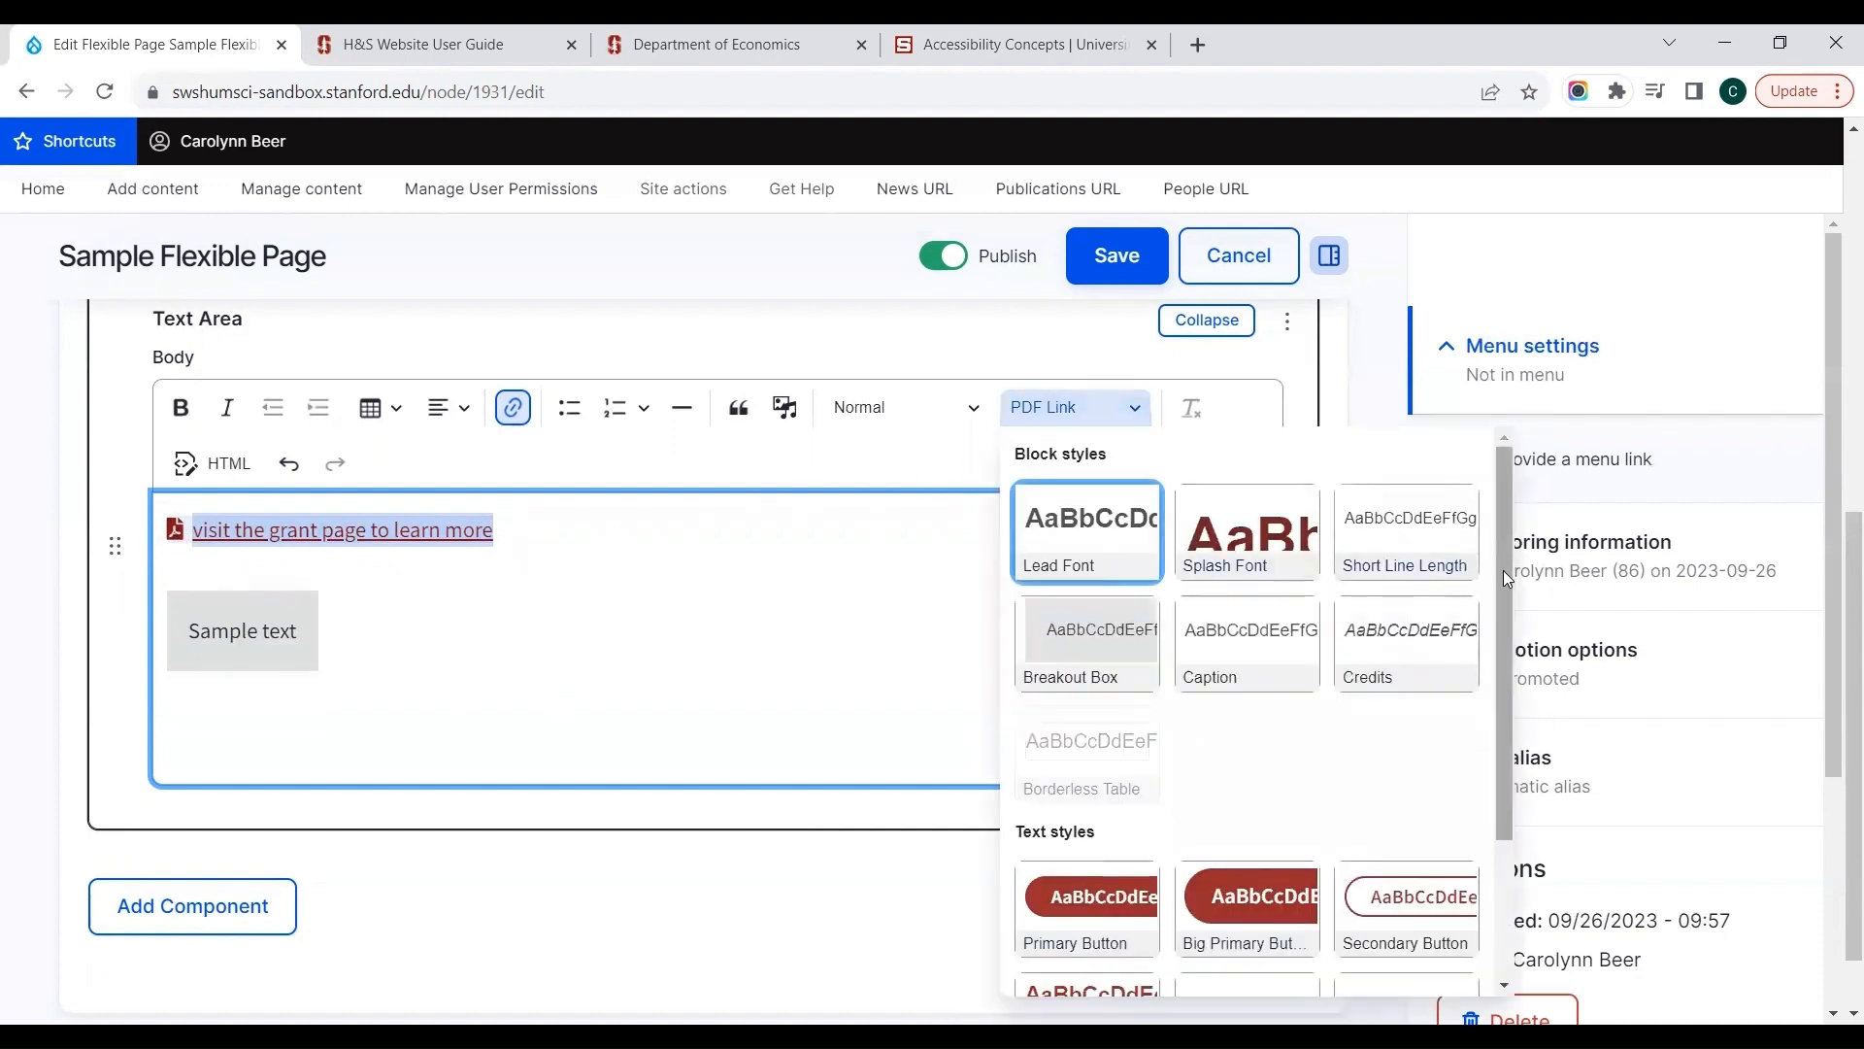
left_click_drag(1503, 569, 1507, 819)
left_click(1115, 949)
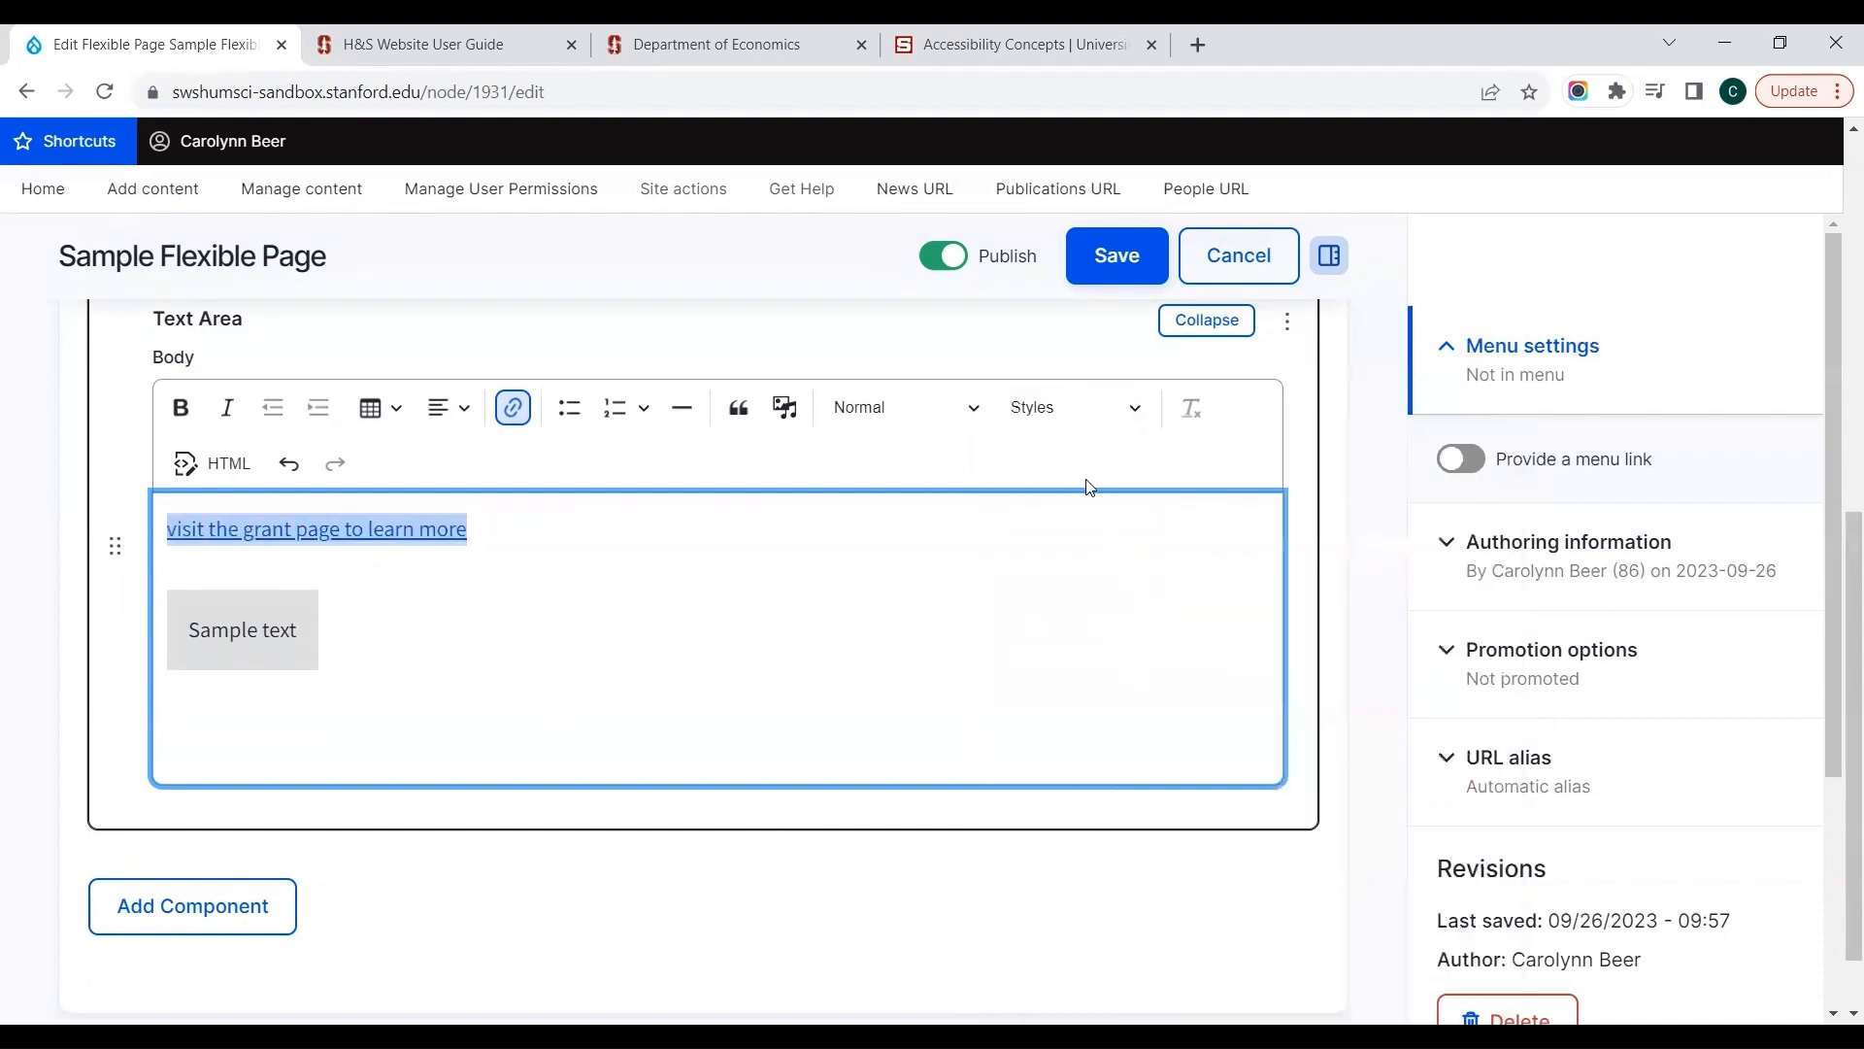
Step: Apply the Private Link style to the link "visit the grant page to learn more" and switch it off again
left_click(1076, 406)
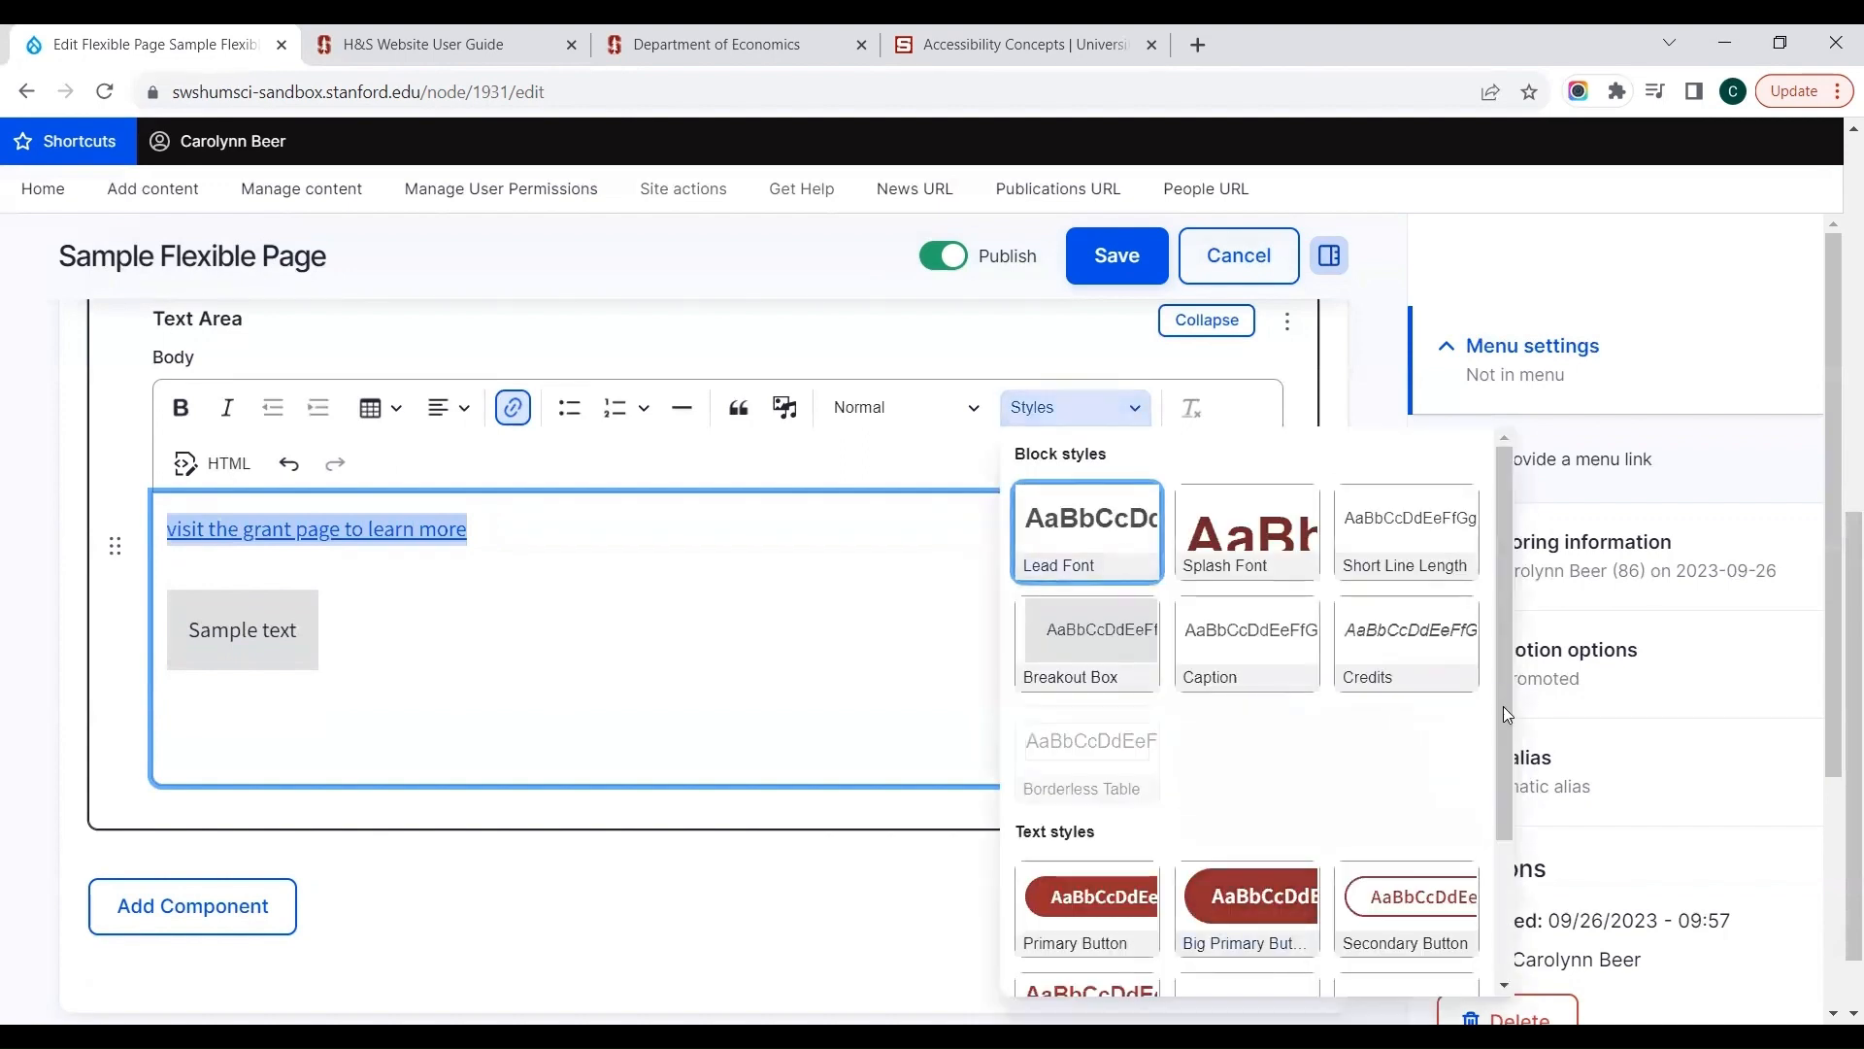
left_click_drag(1503, 707, 1504, 969)
left_click(1250, 956)
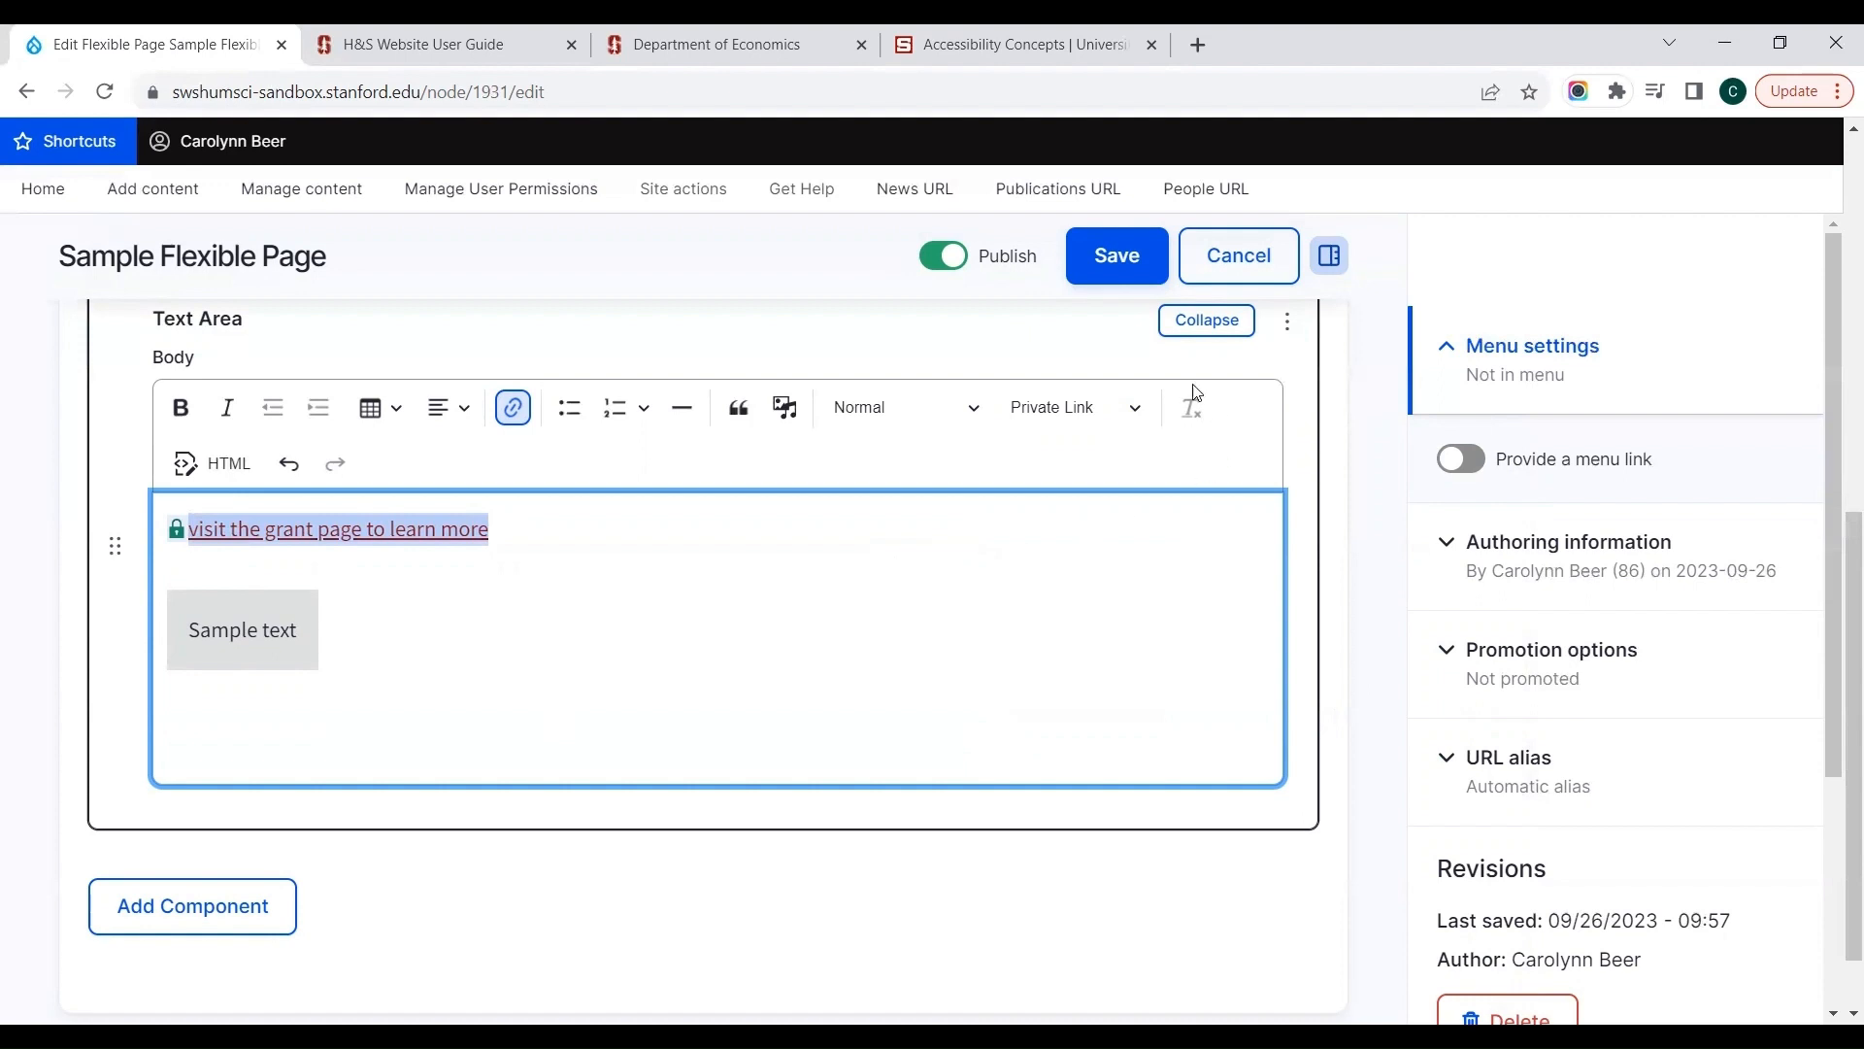
left_click(1190, 409)
left_click(1186, 417)
left_click(1091, 406)
scroll(1507, 673, "down", 2)
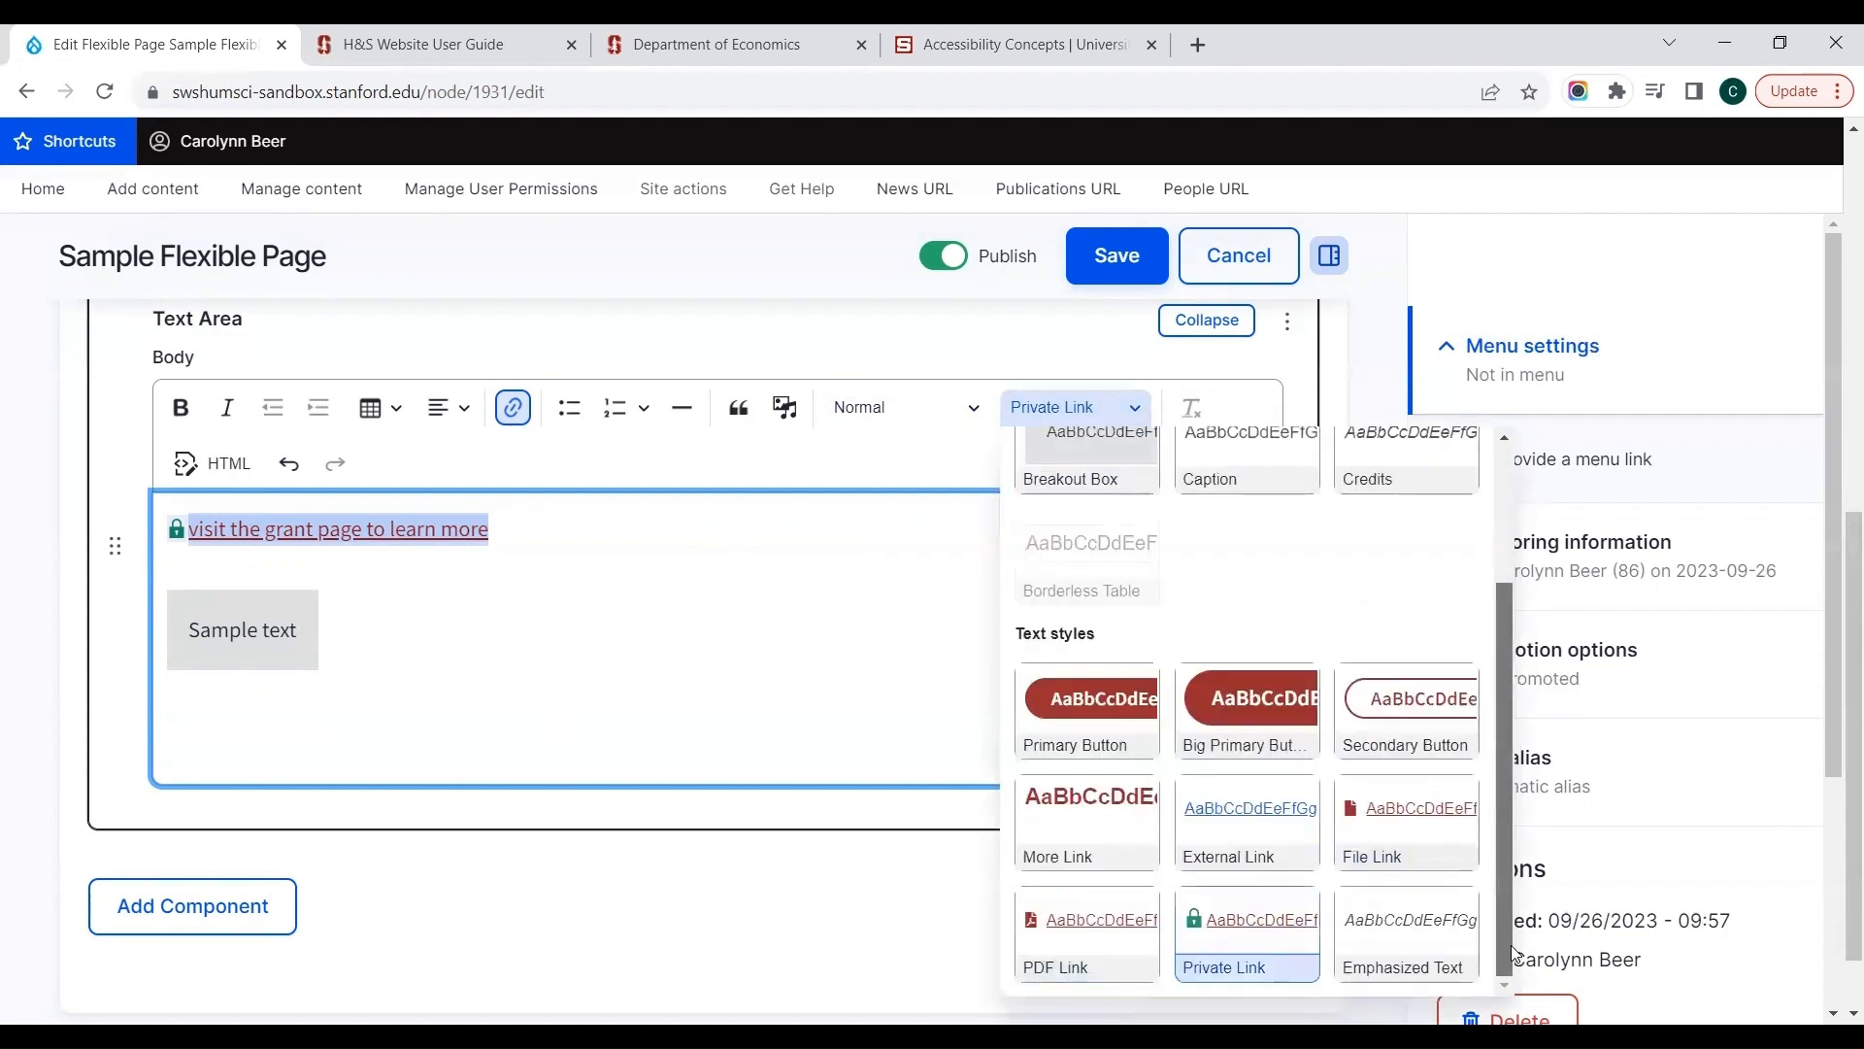
left_click(1245, 946)
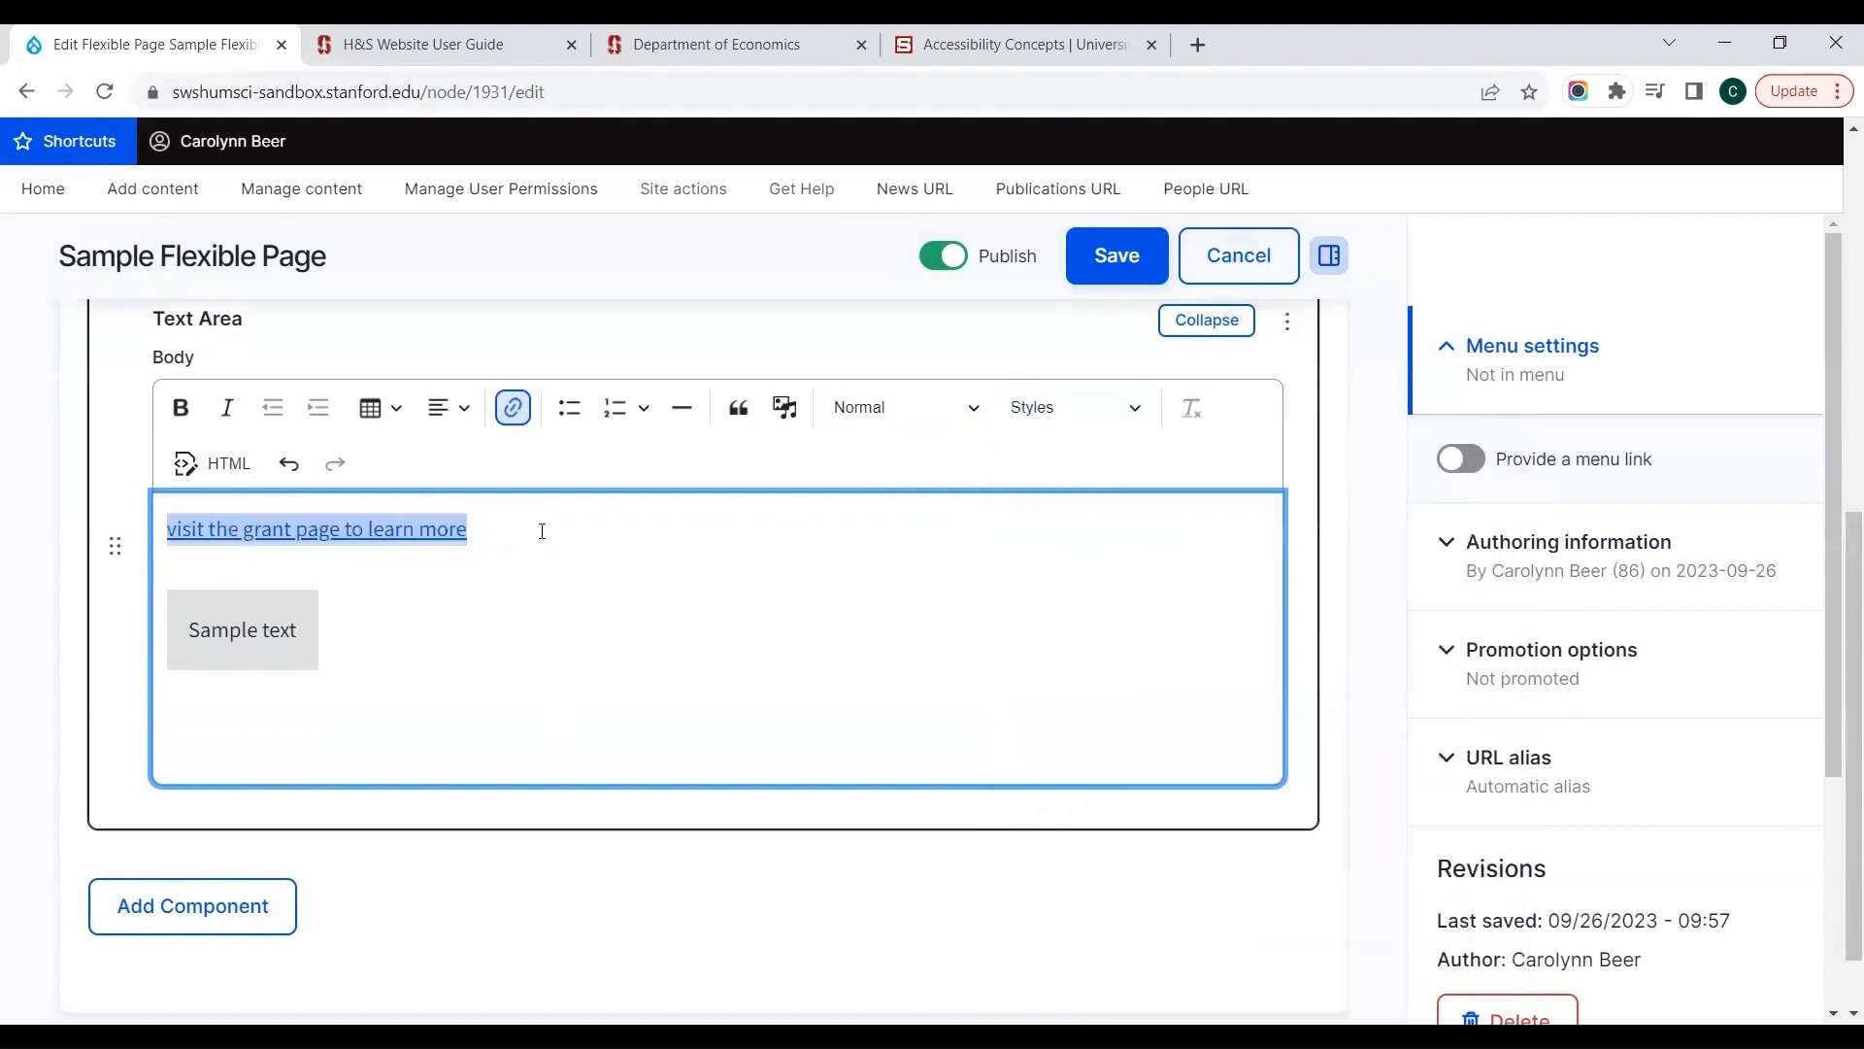
Step: Undo and redo the removal of the Private Link style twice
left_click(290, 466)
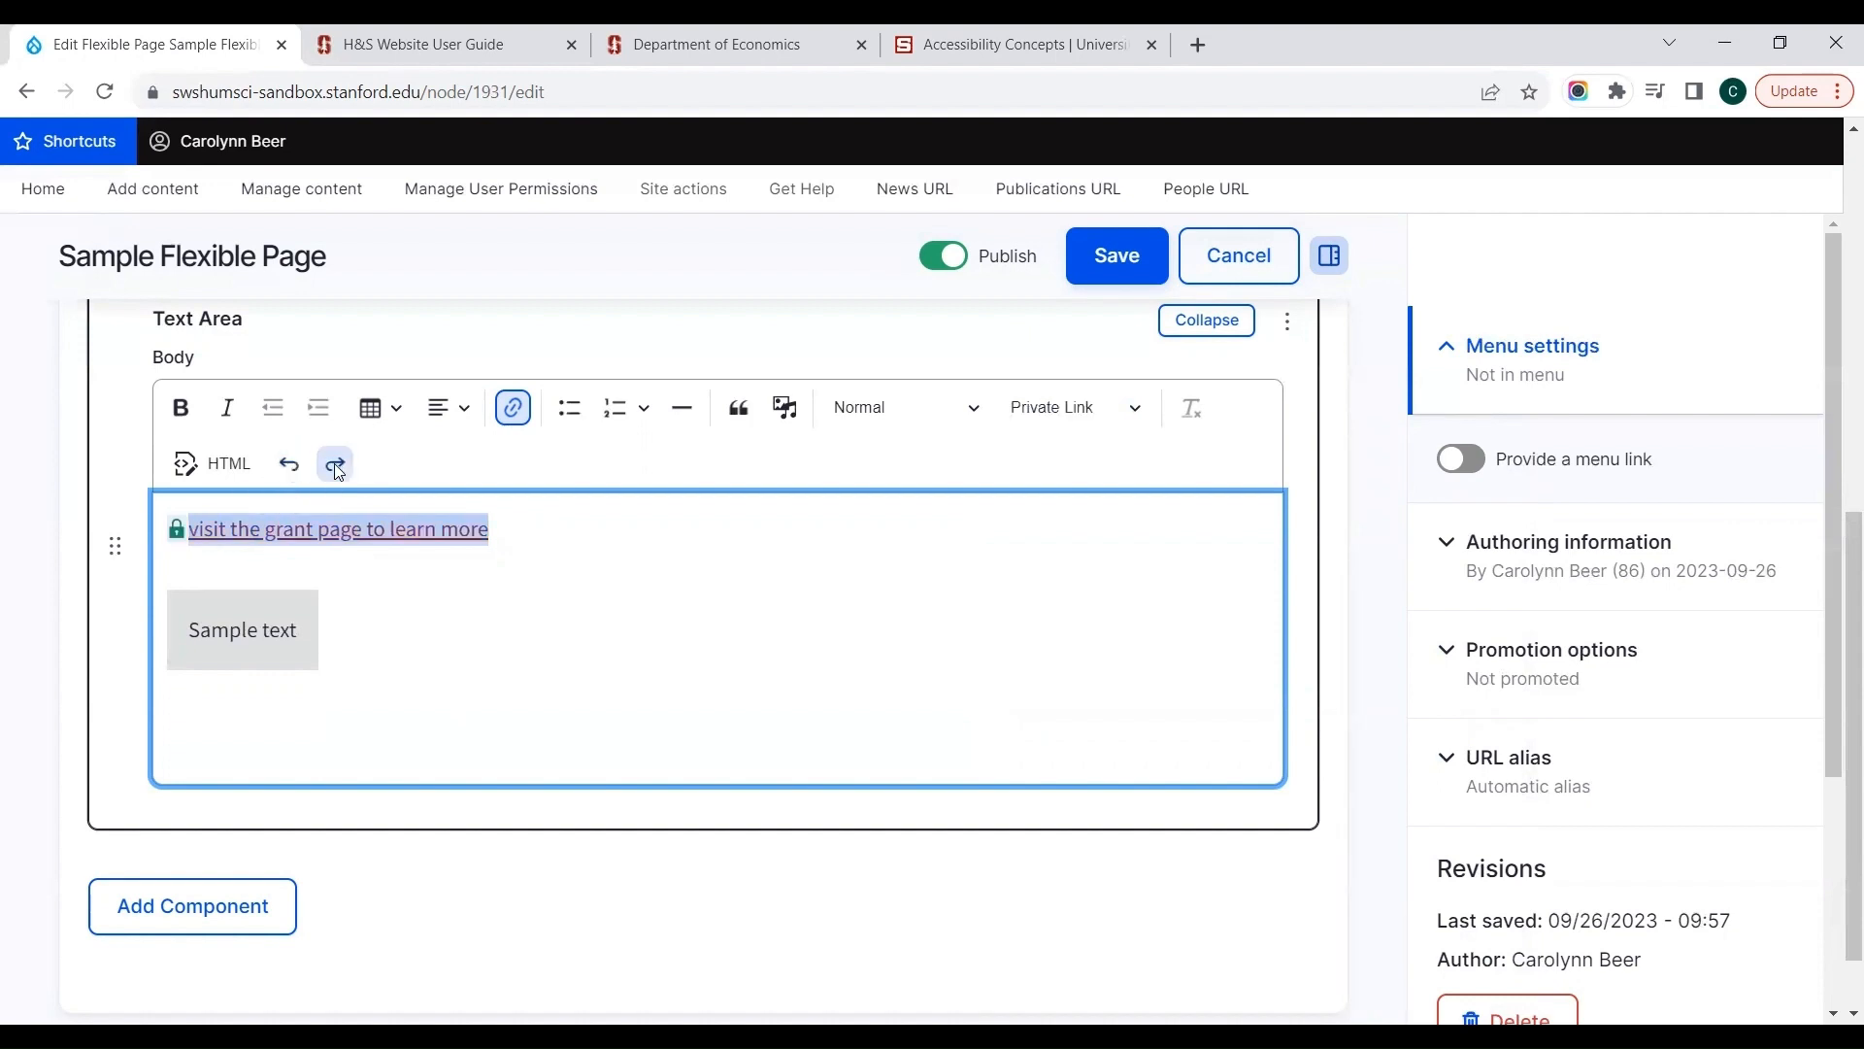
left_click(334, 463)
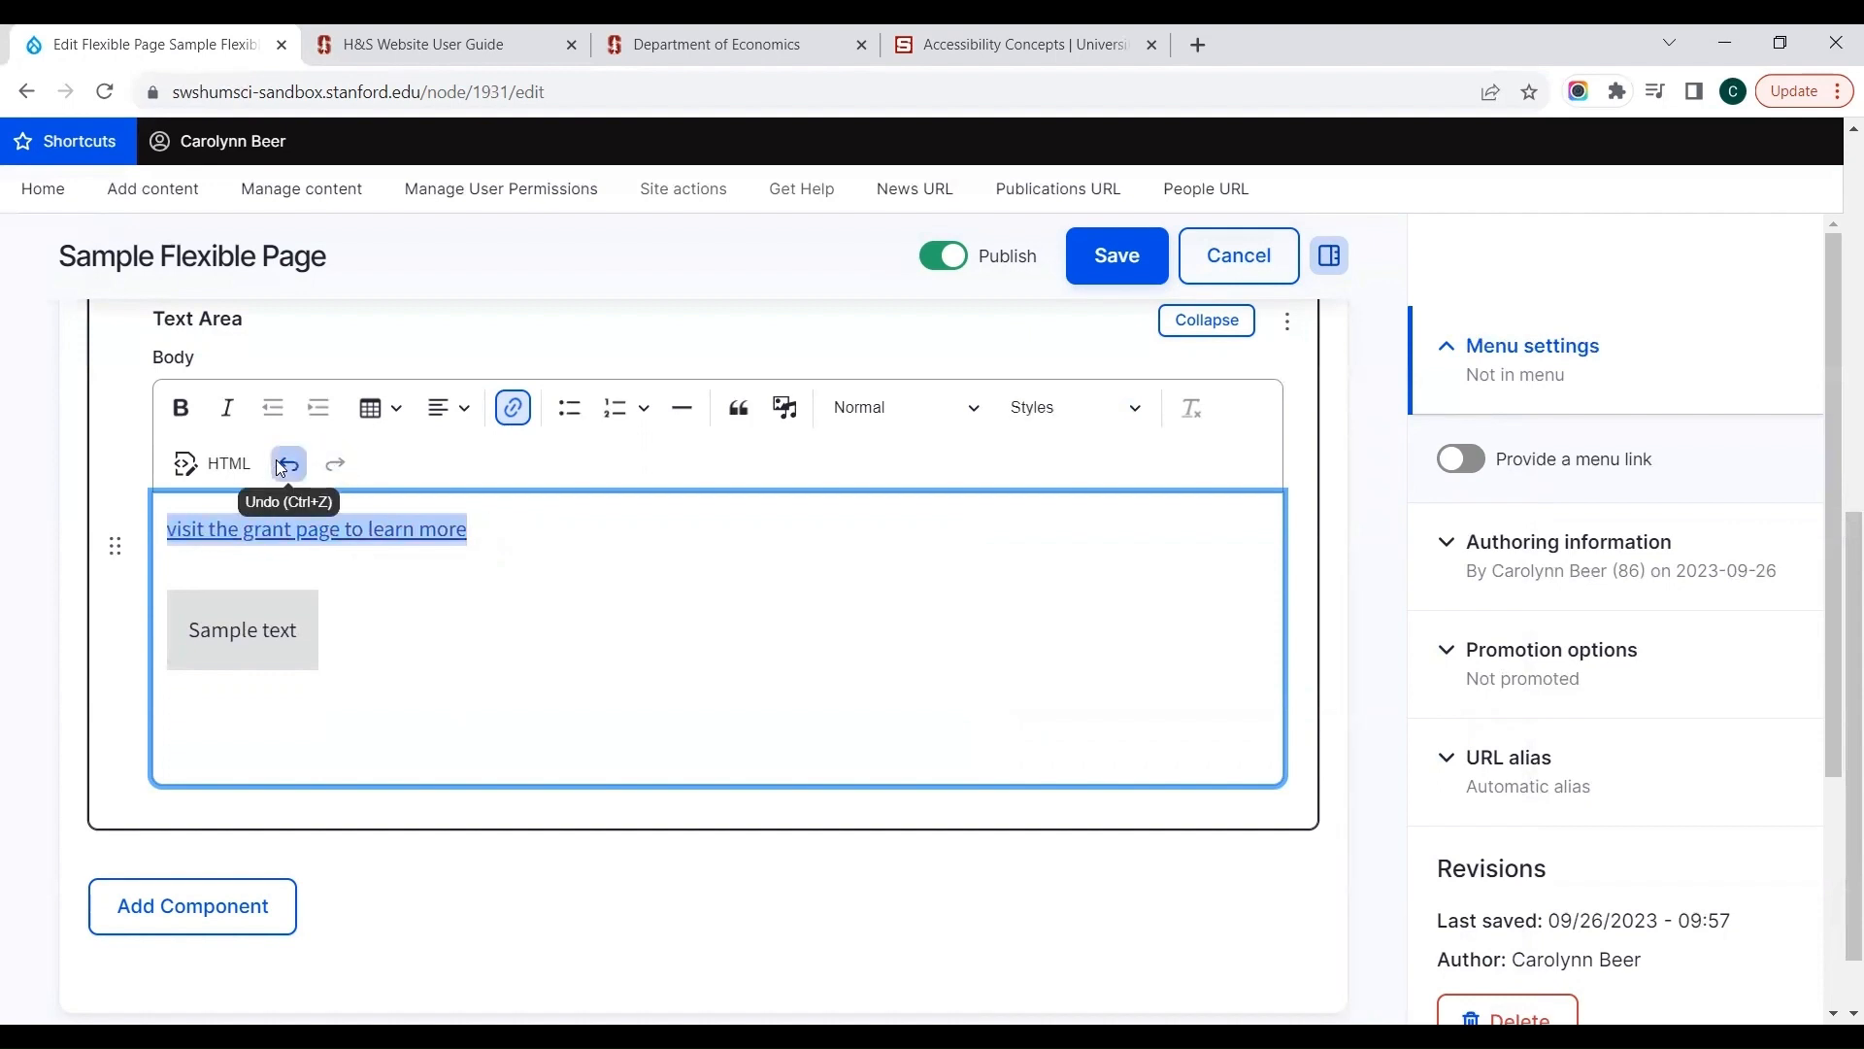
left_click(279, 466)
left_click(330, 463)
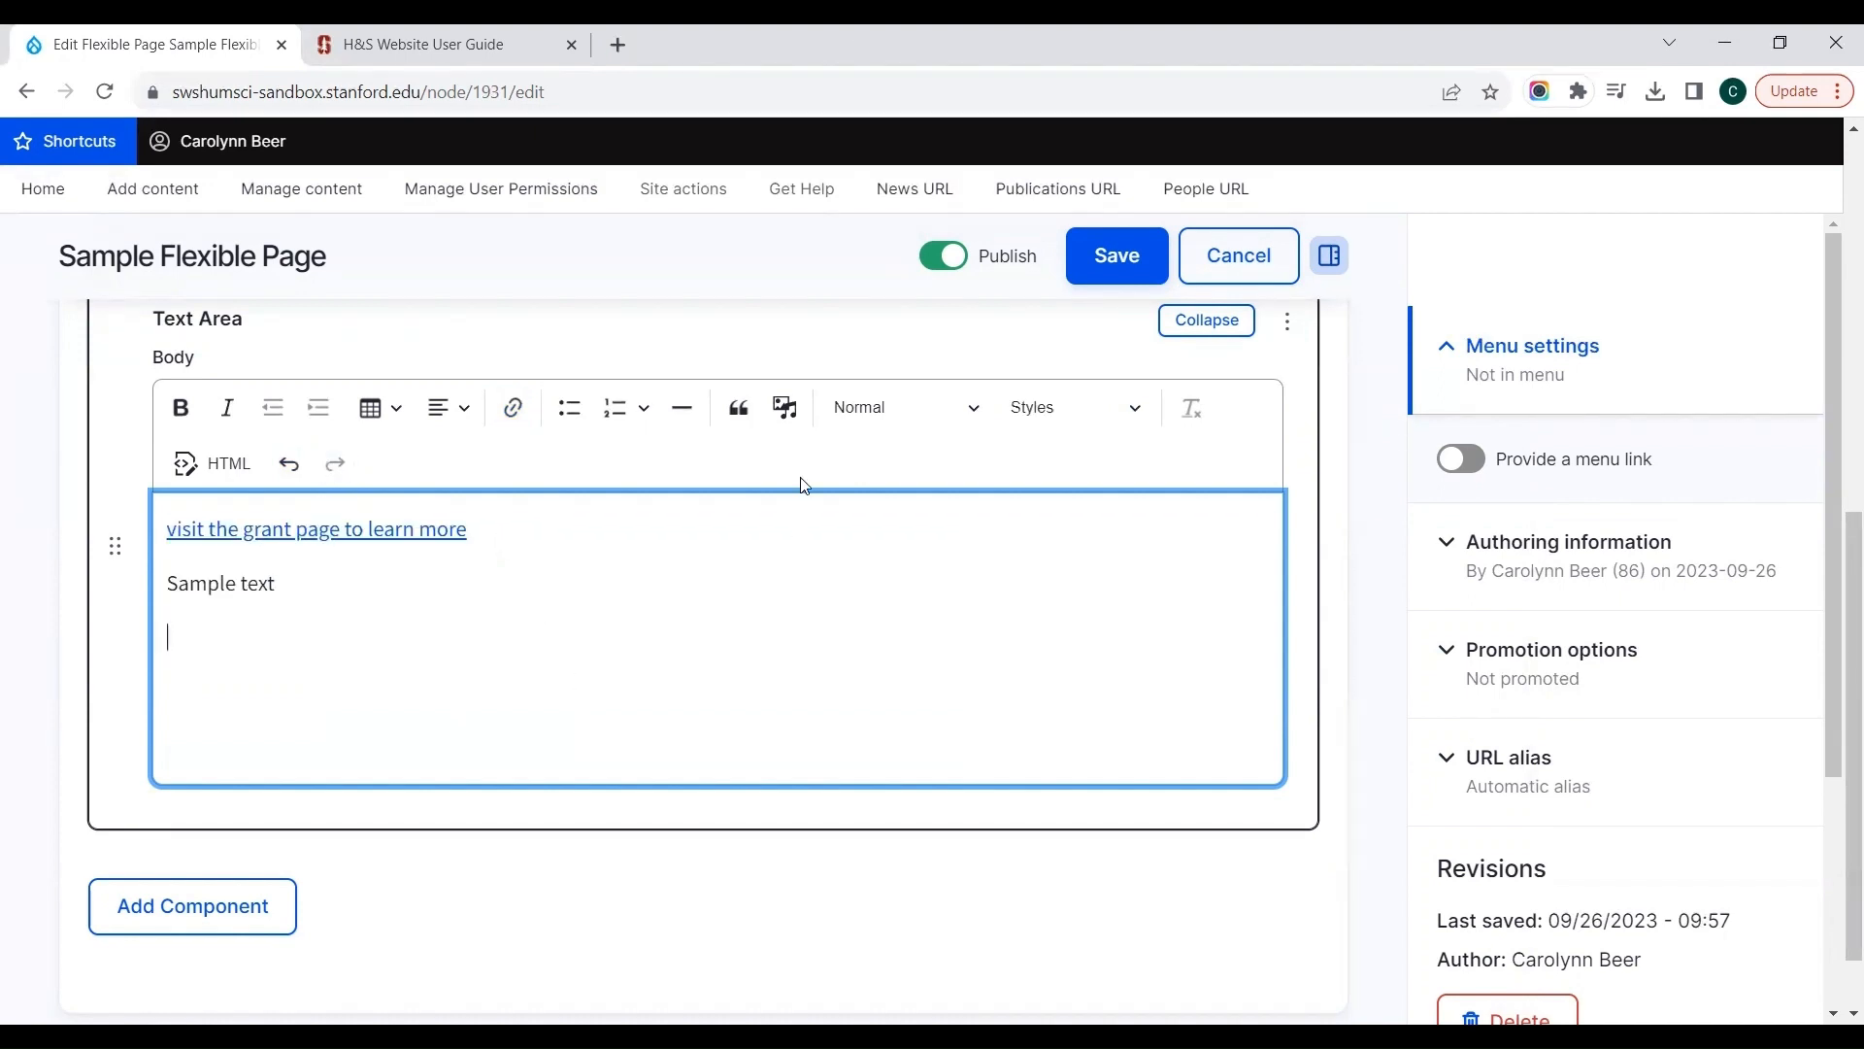
Step: Open the media library for the Text Area body and try to upload the image 060807-109.png from Downloads
left_click(787, 409)
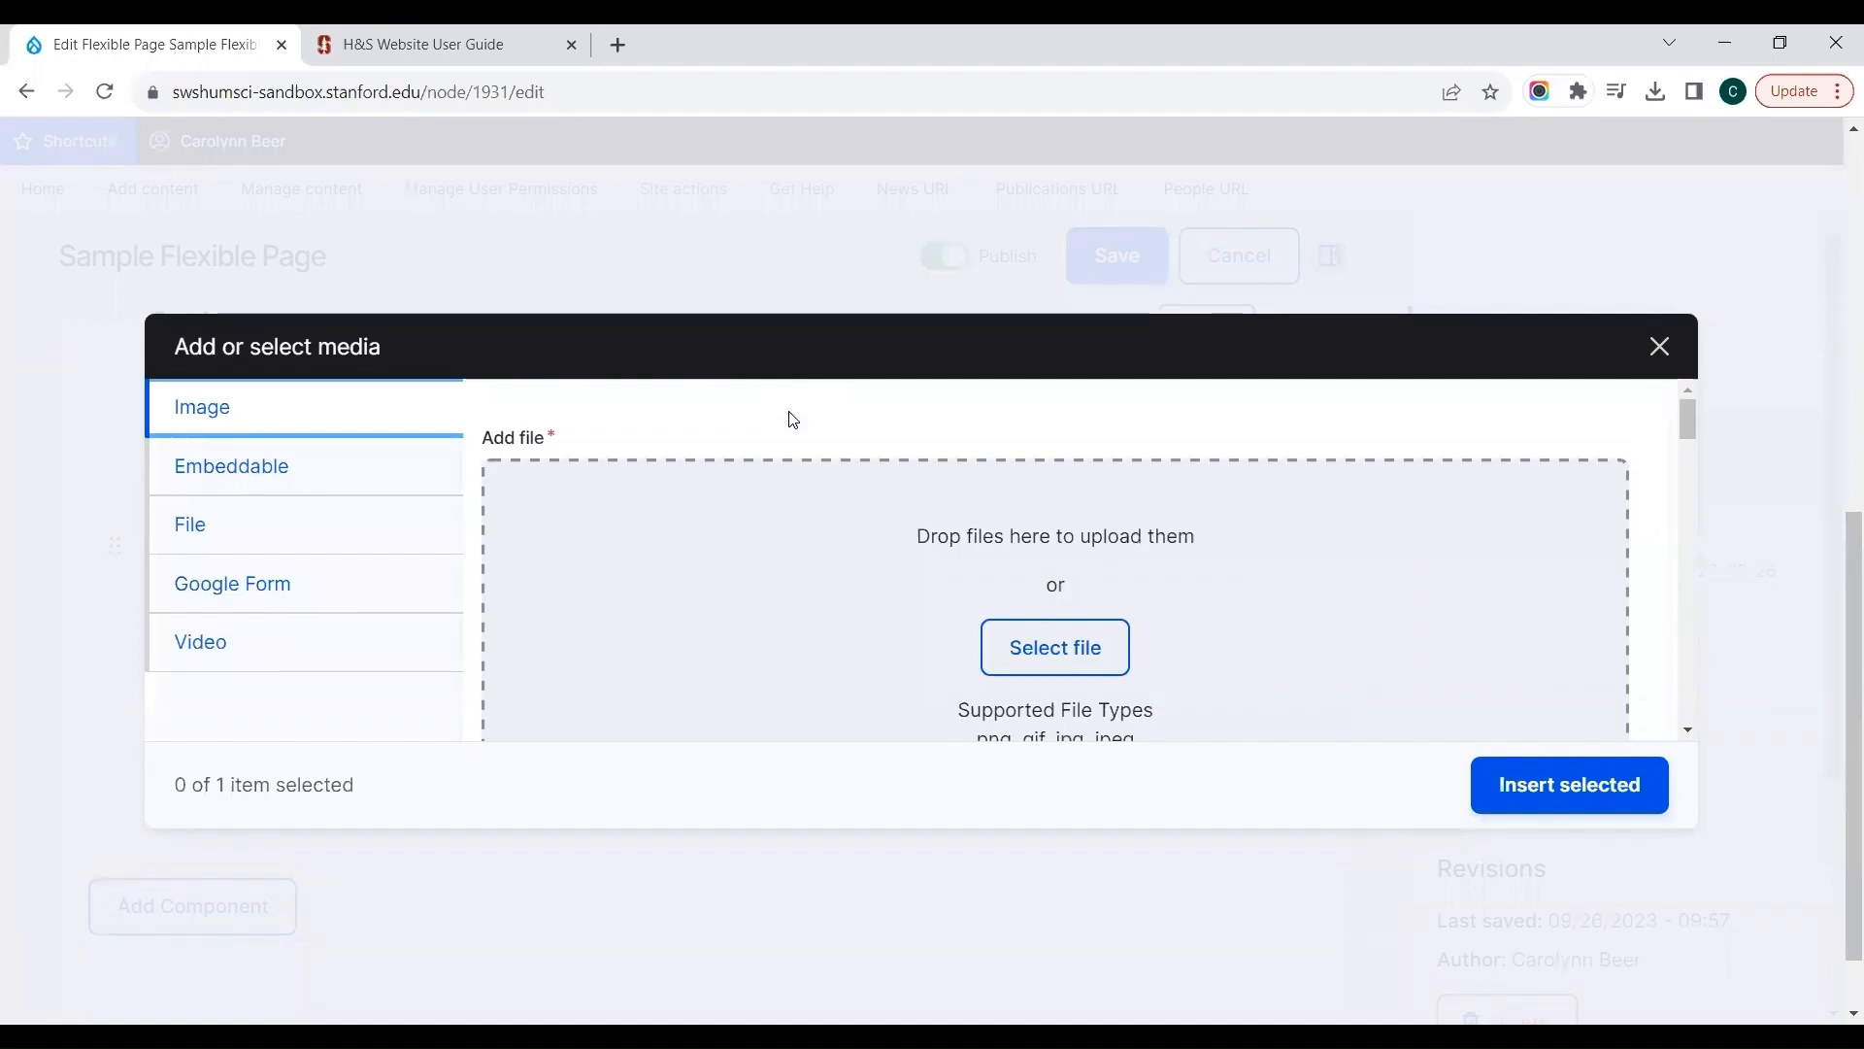
mouse_move(1689, 421)
left_mouse_down()
mouse_move(1686, 510)
mouse_move(1699, 422)
left_mouse_up()
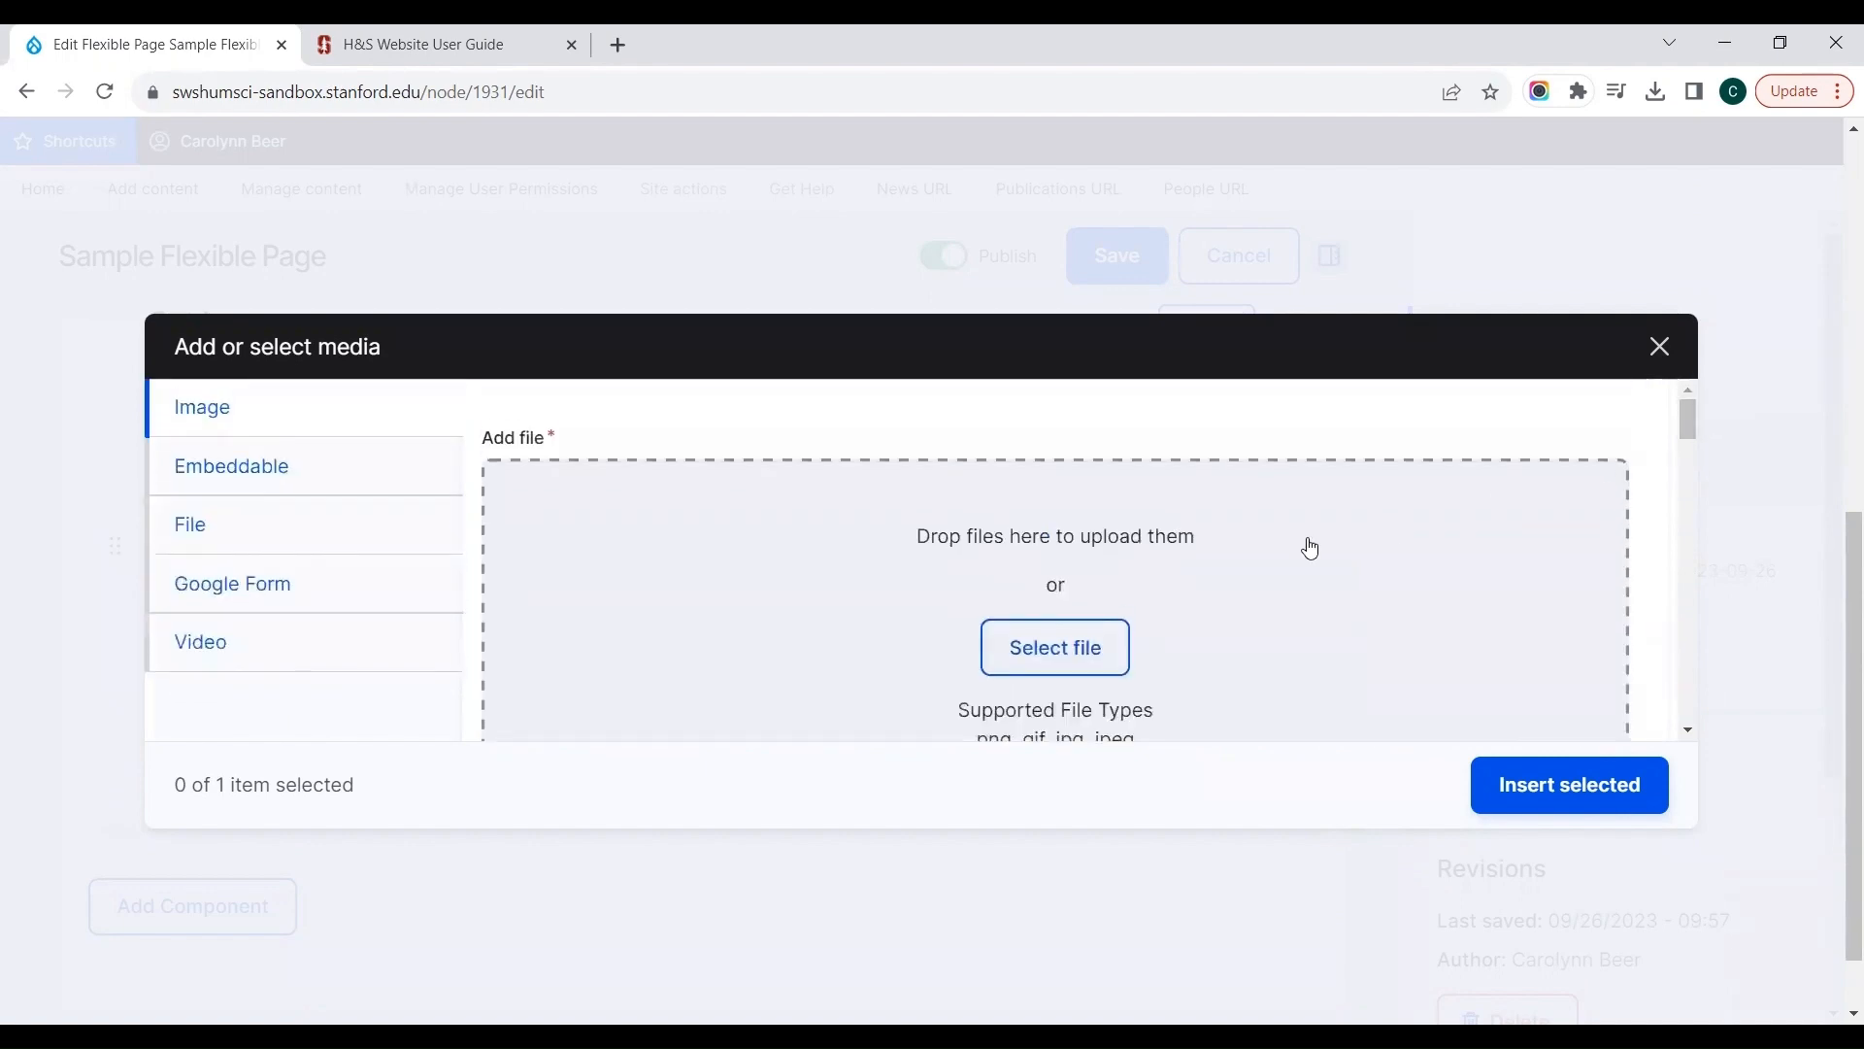
left_click(1100, 646)
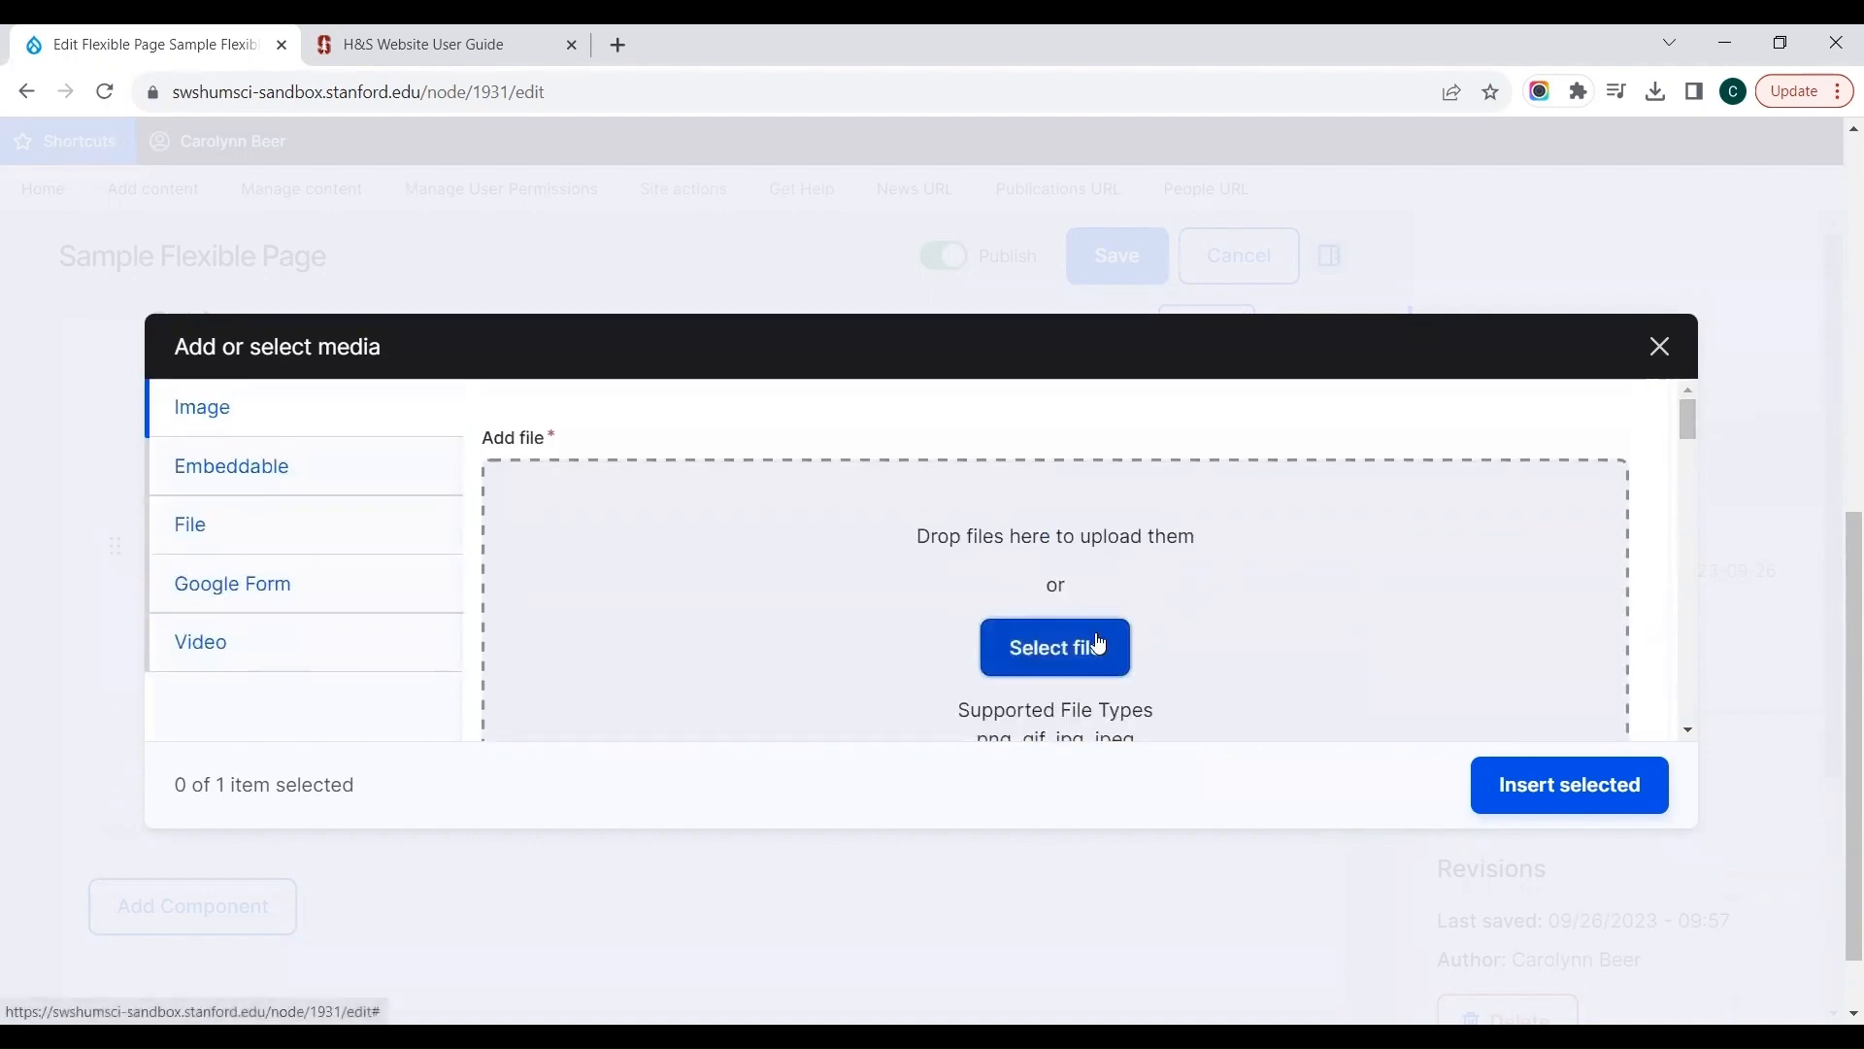
left_click(894, 548)
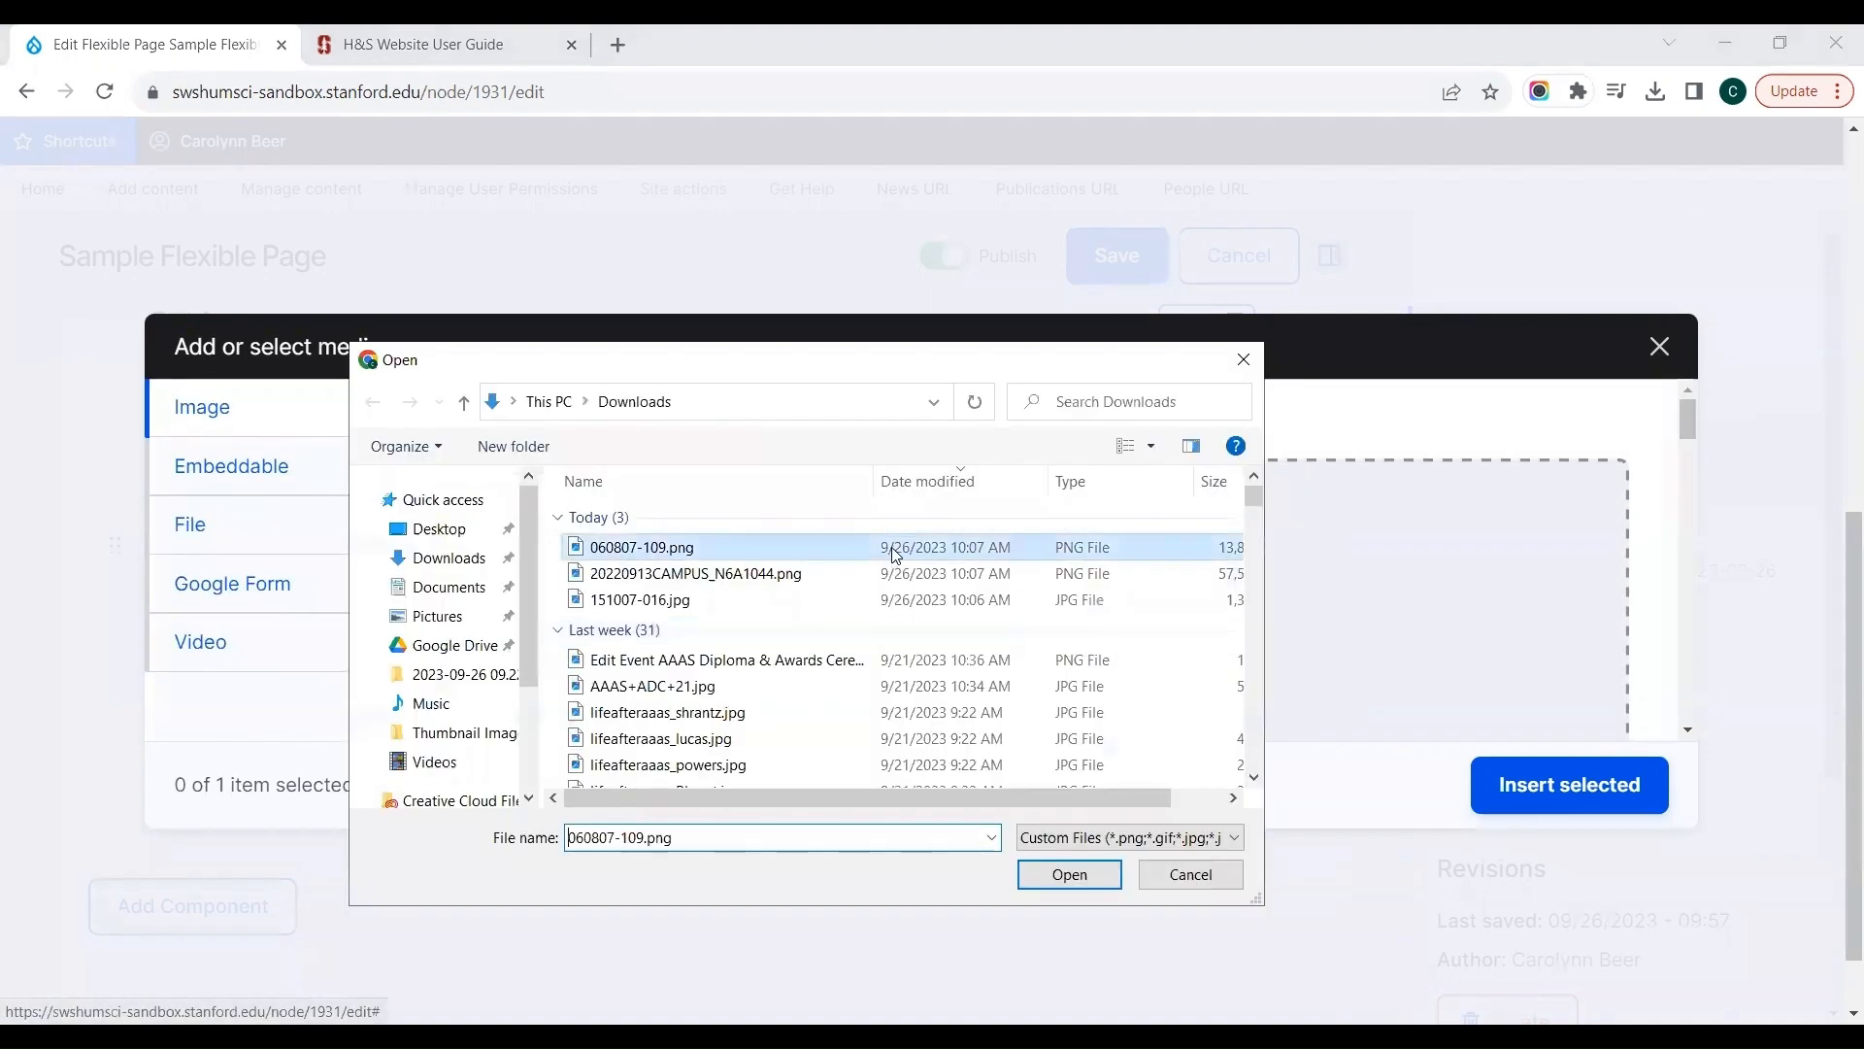
double_click(894, 548)
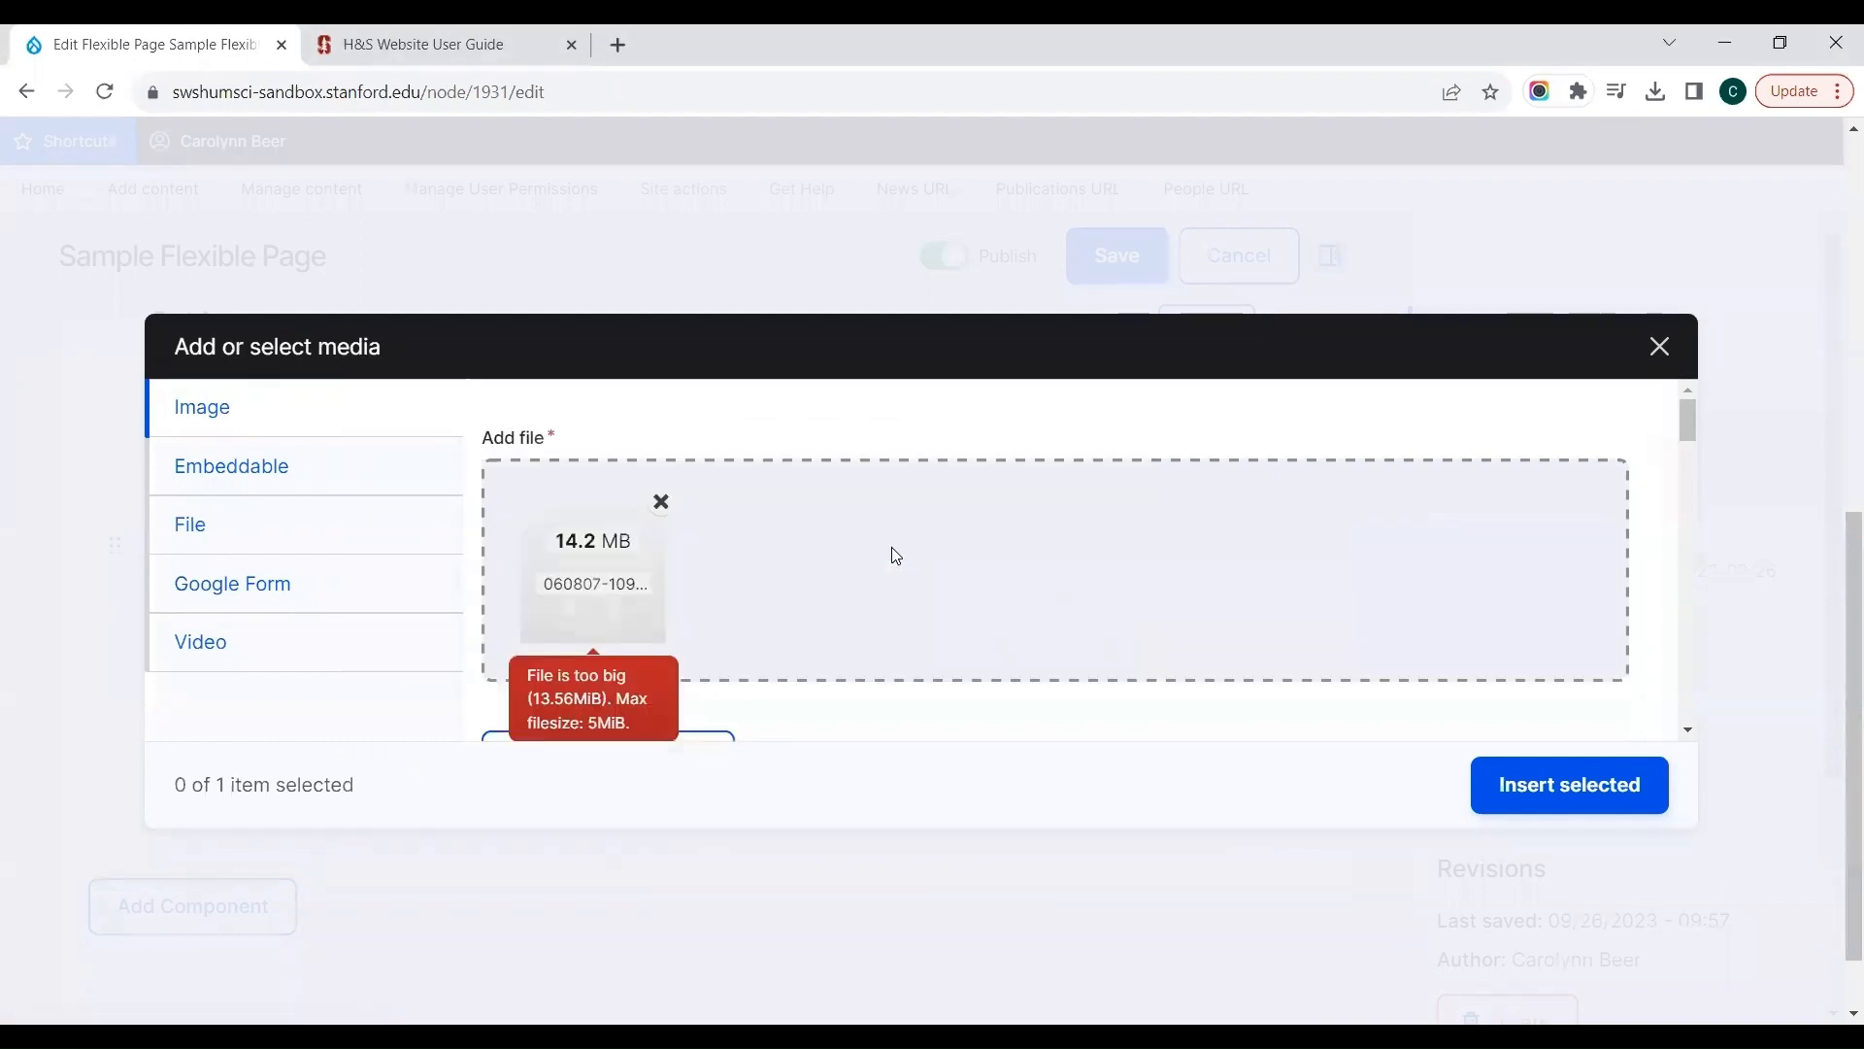
Step: Remove the rejected image, try to upload 20220913CAMPUS_N6A1044.png from Downloads instead, and remove that file too
left_click(660, 501)
left_click(1032, 670)
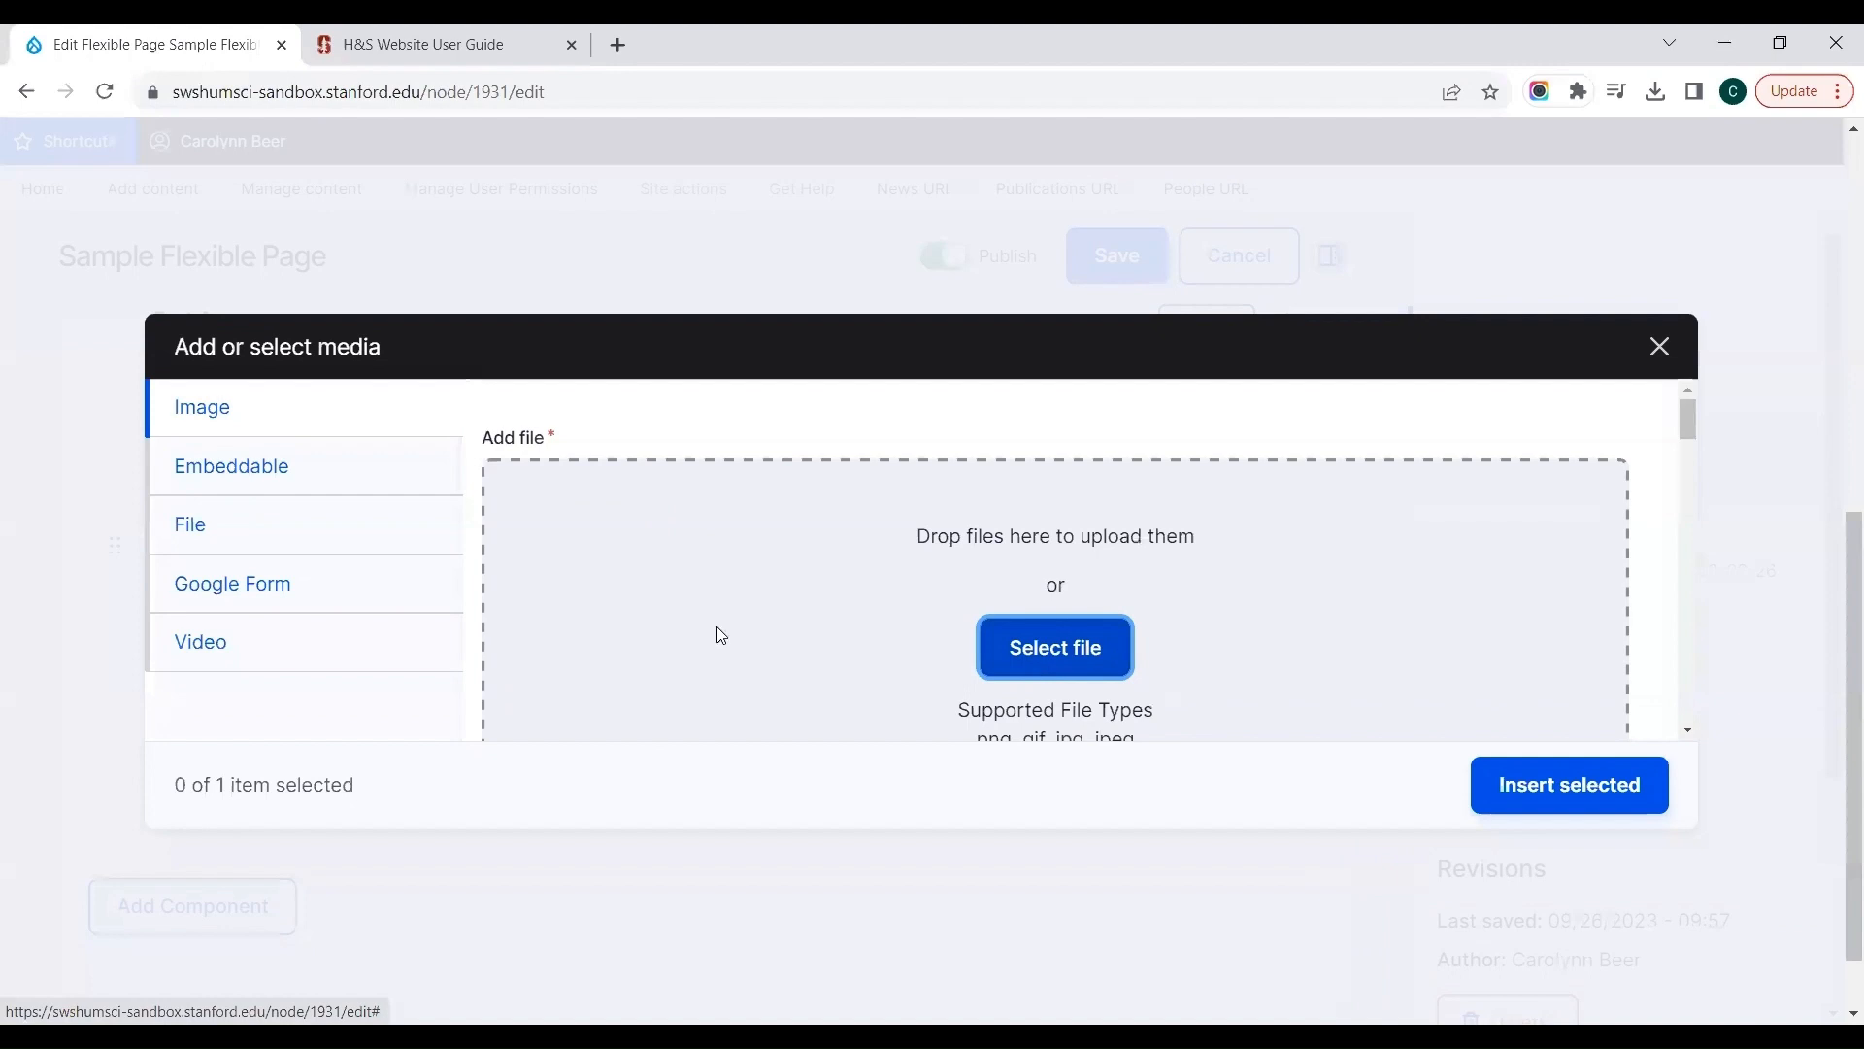
left_click(597, 581)
double_click(597, 580)
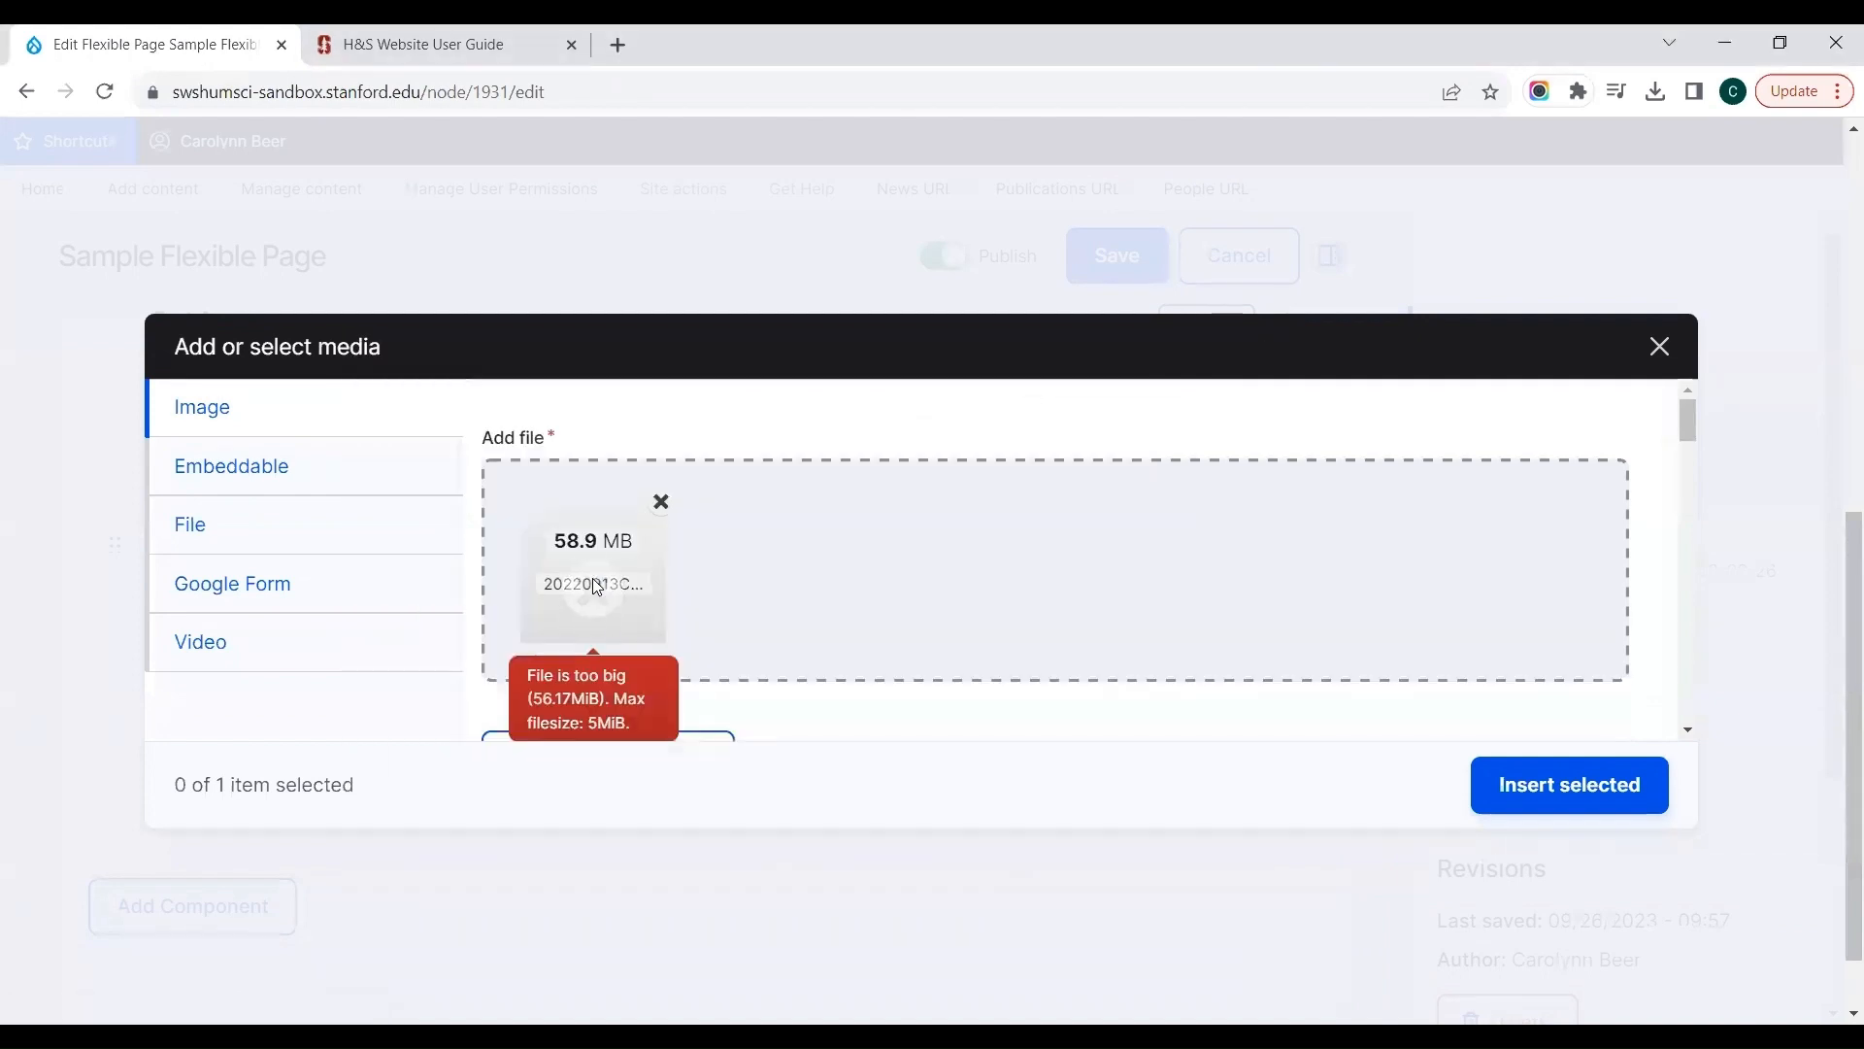
left_click(659, 502)
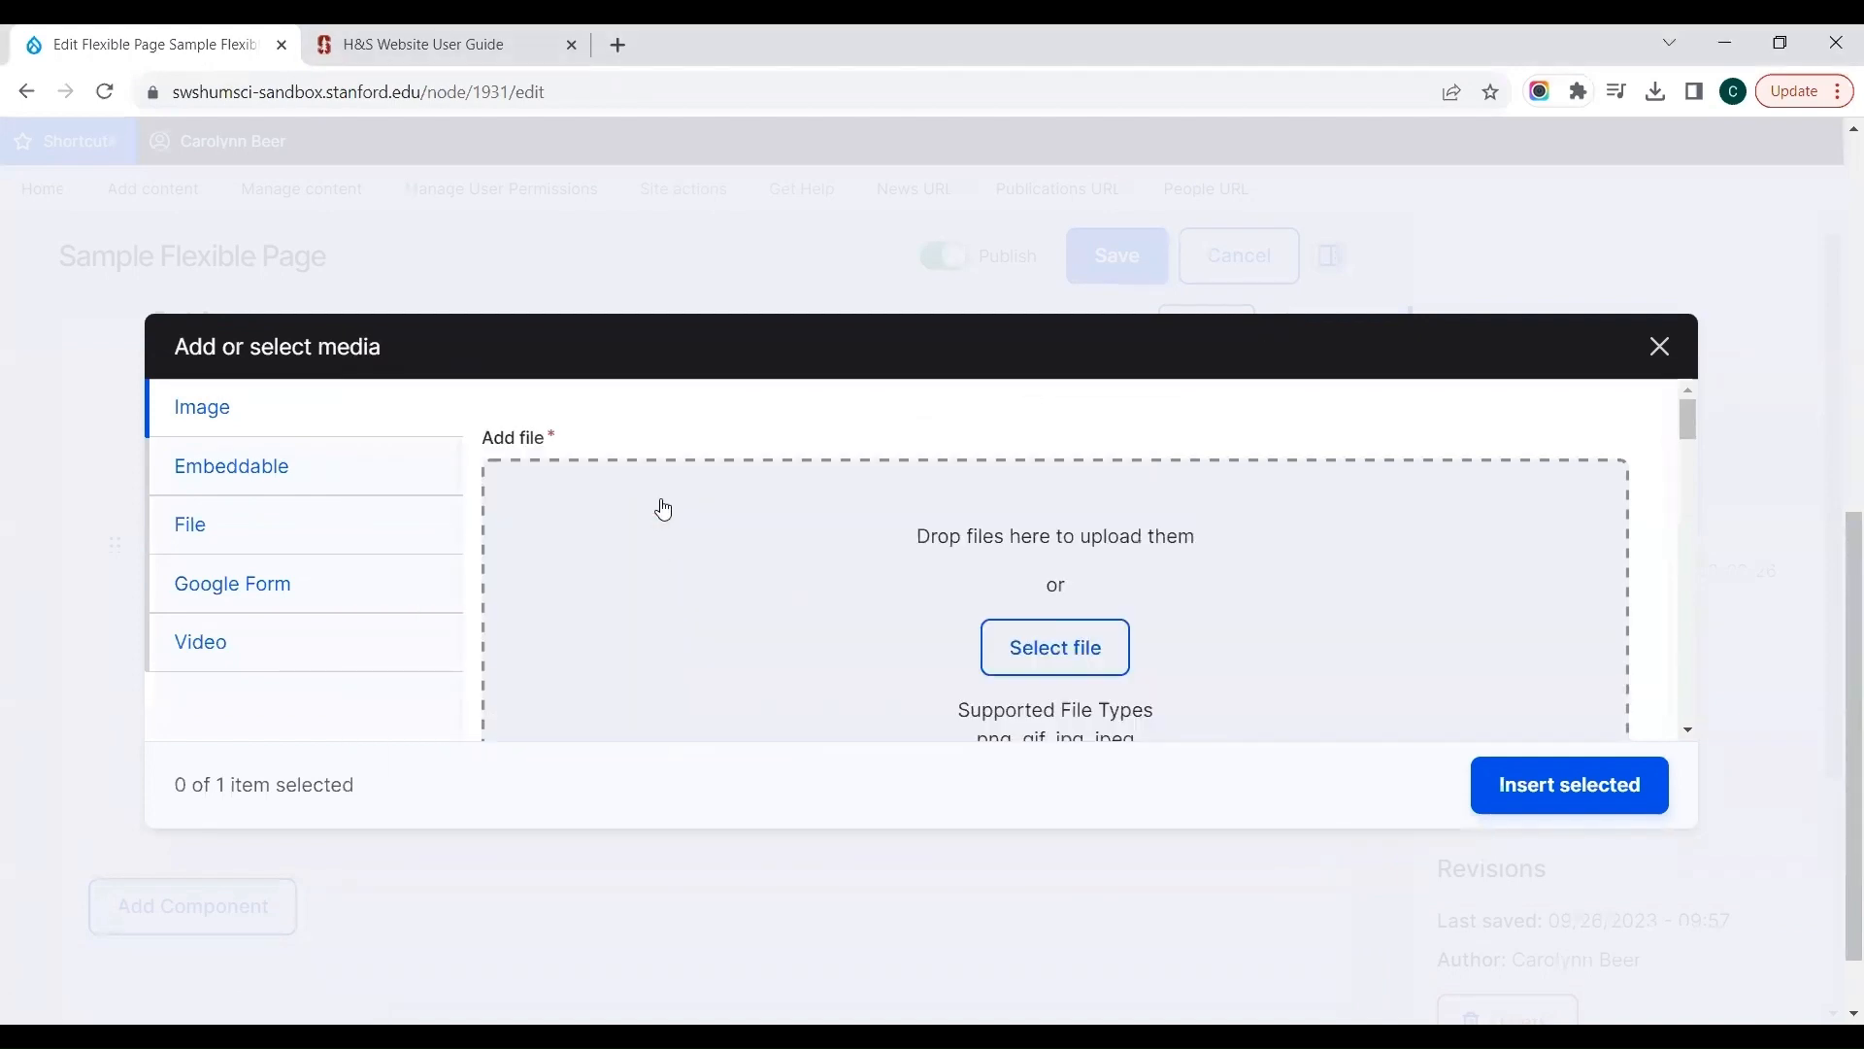
Step: Upload the image 151007-016.jpg from Downloads and continue to its media details
left_click(1035, 646)
left_click(642, 602)
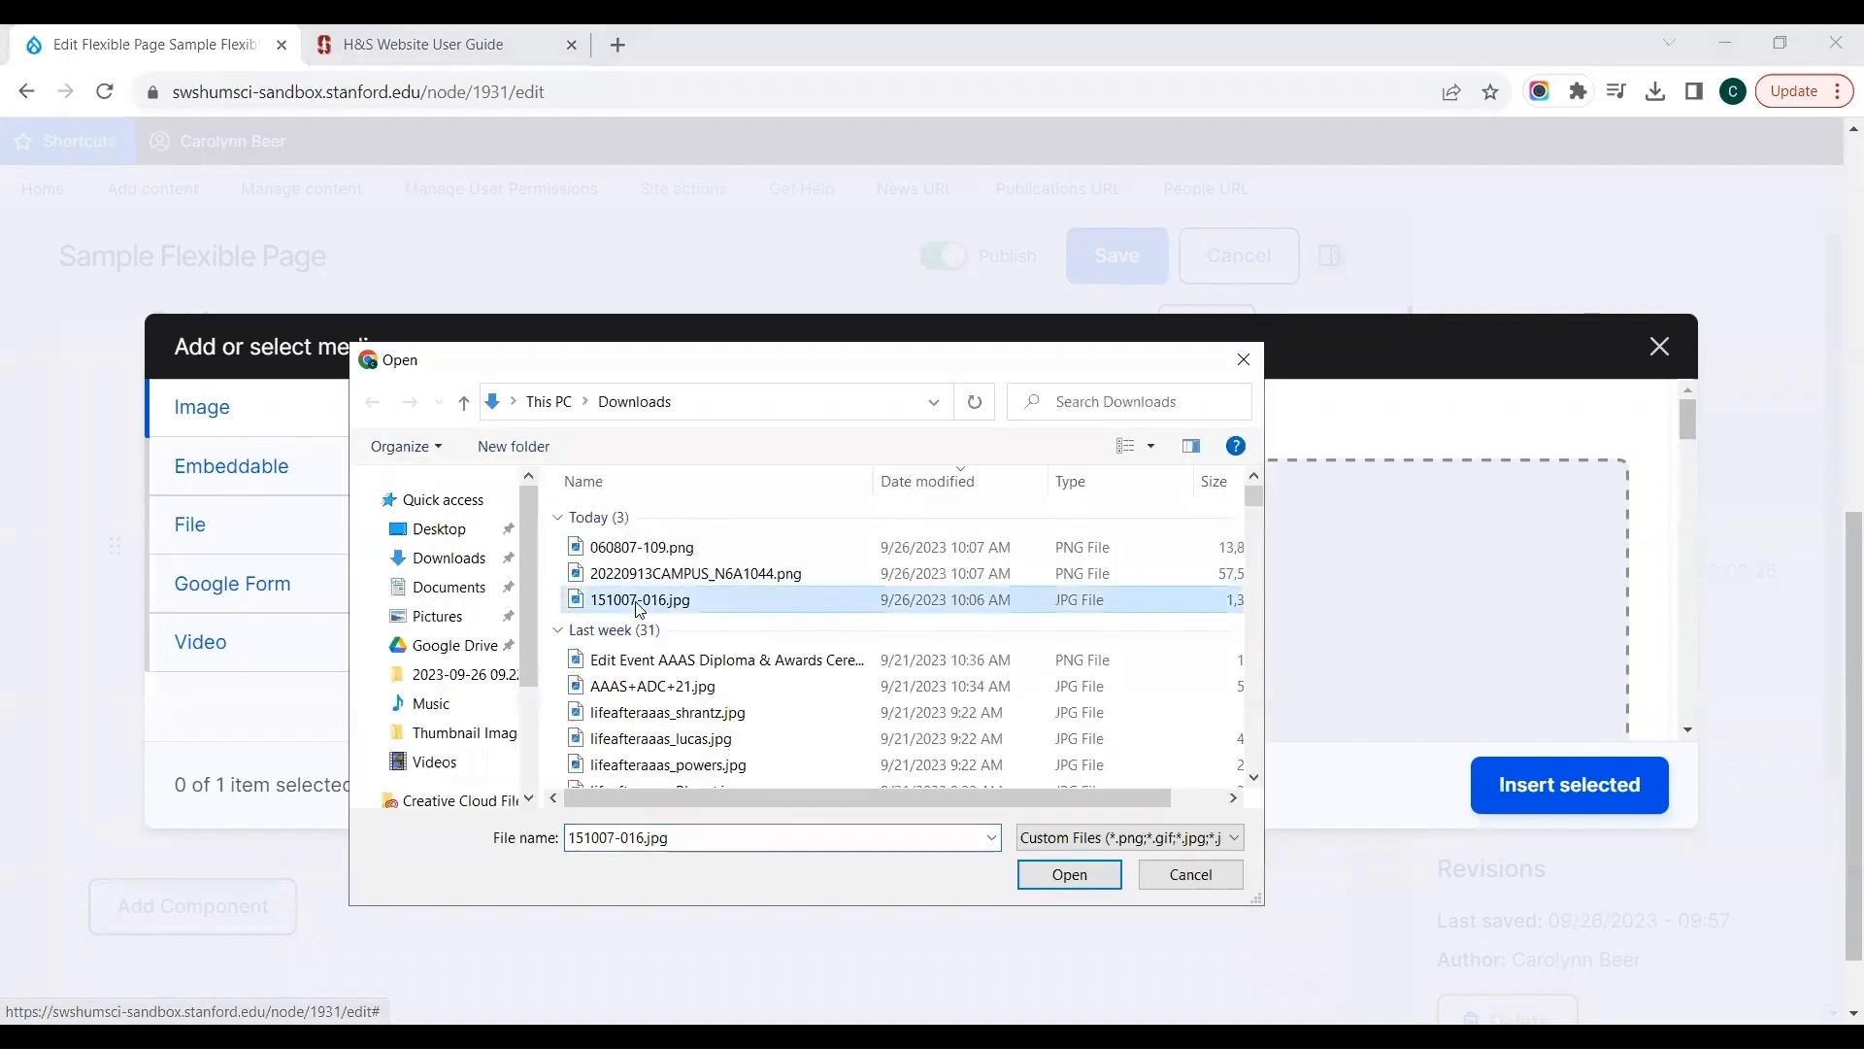
double_click(637, 603)
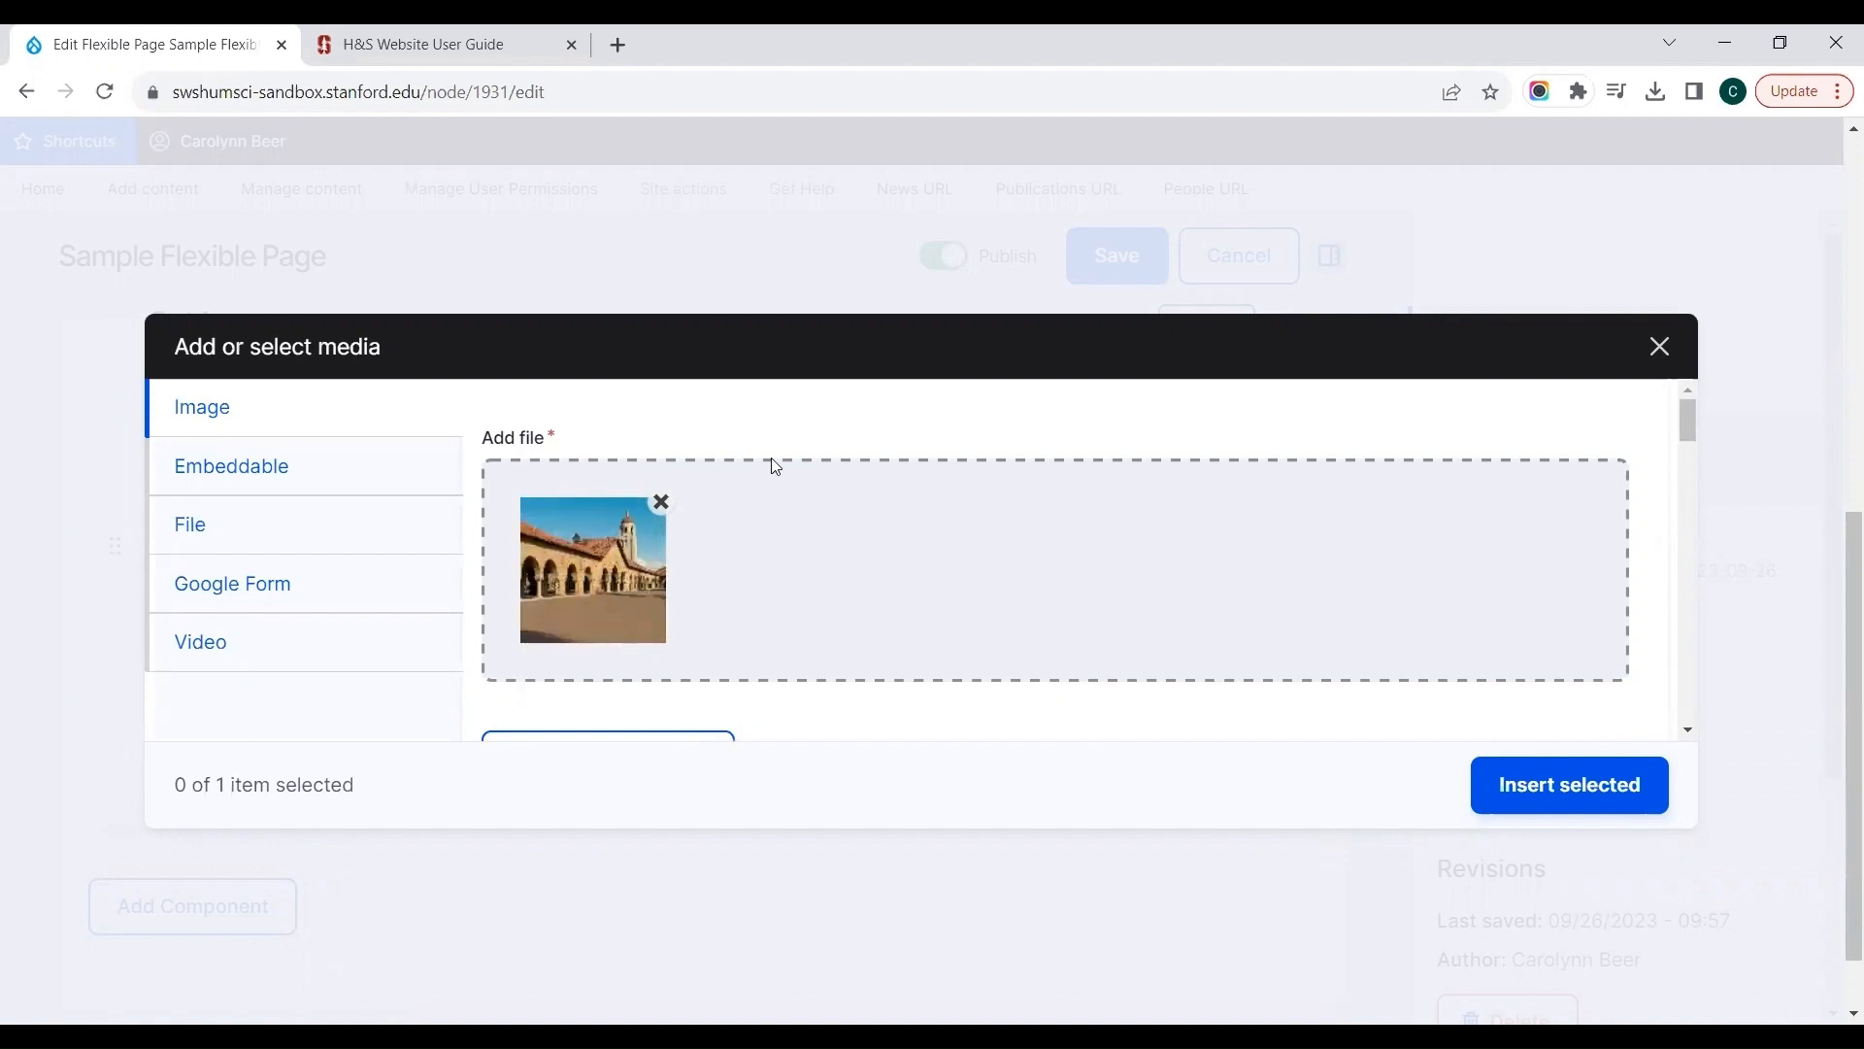
scroll(716, 673, "down", 1)
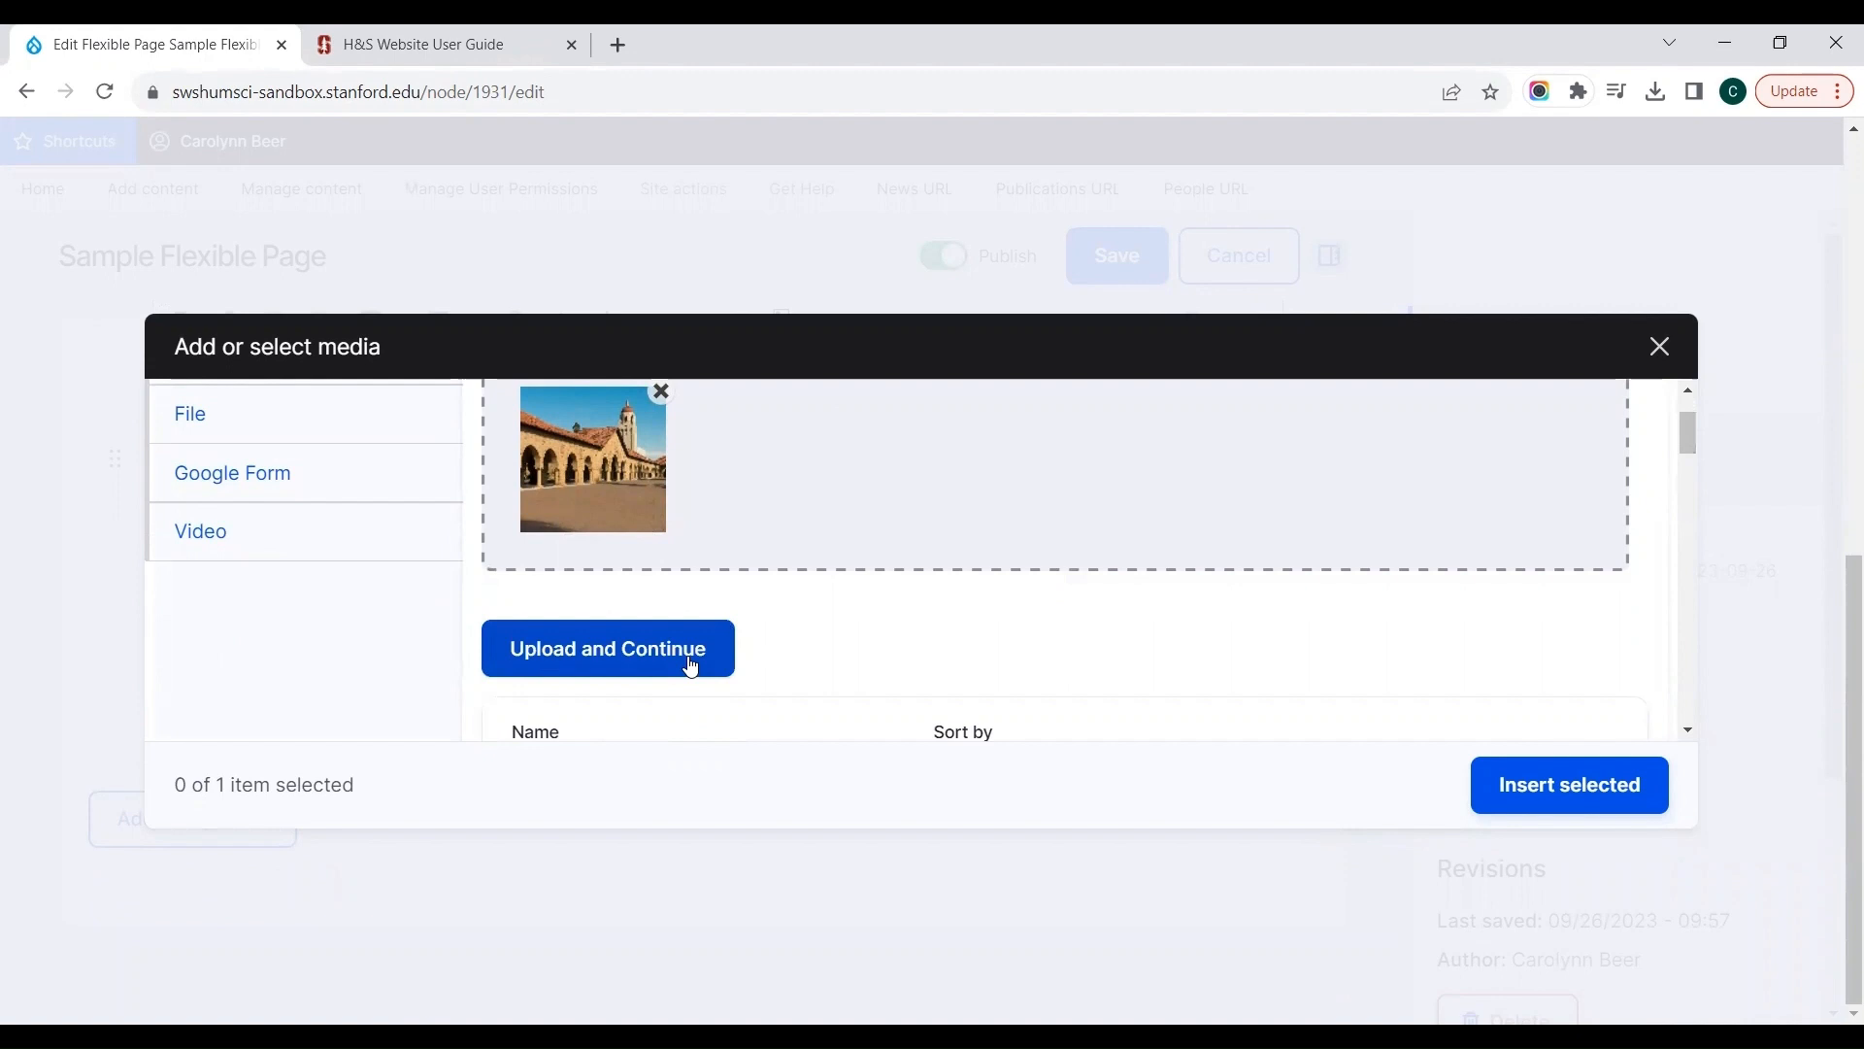
left_click(691, 667)
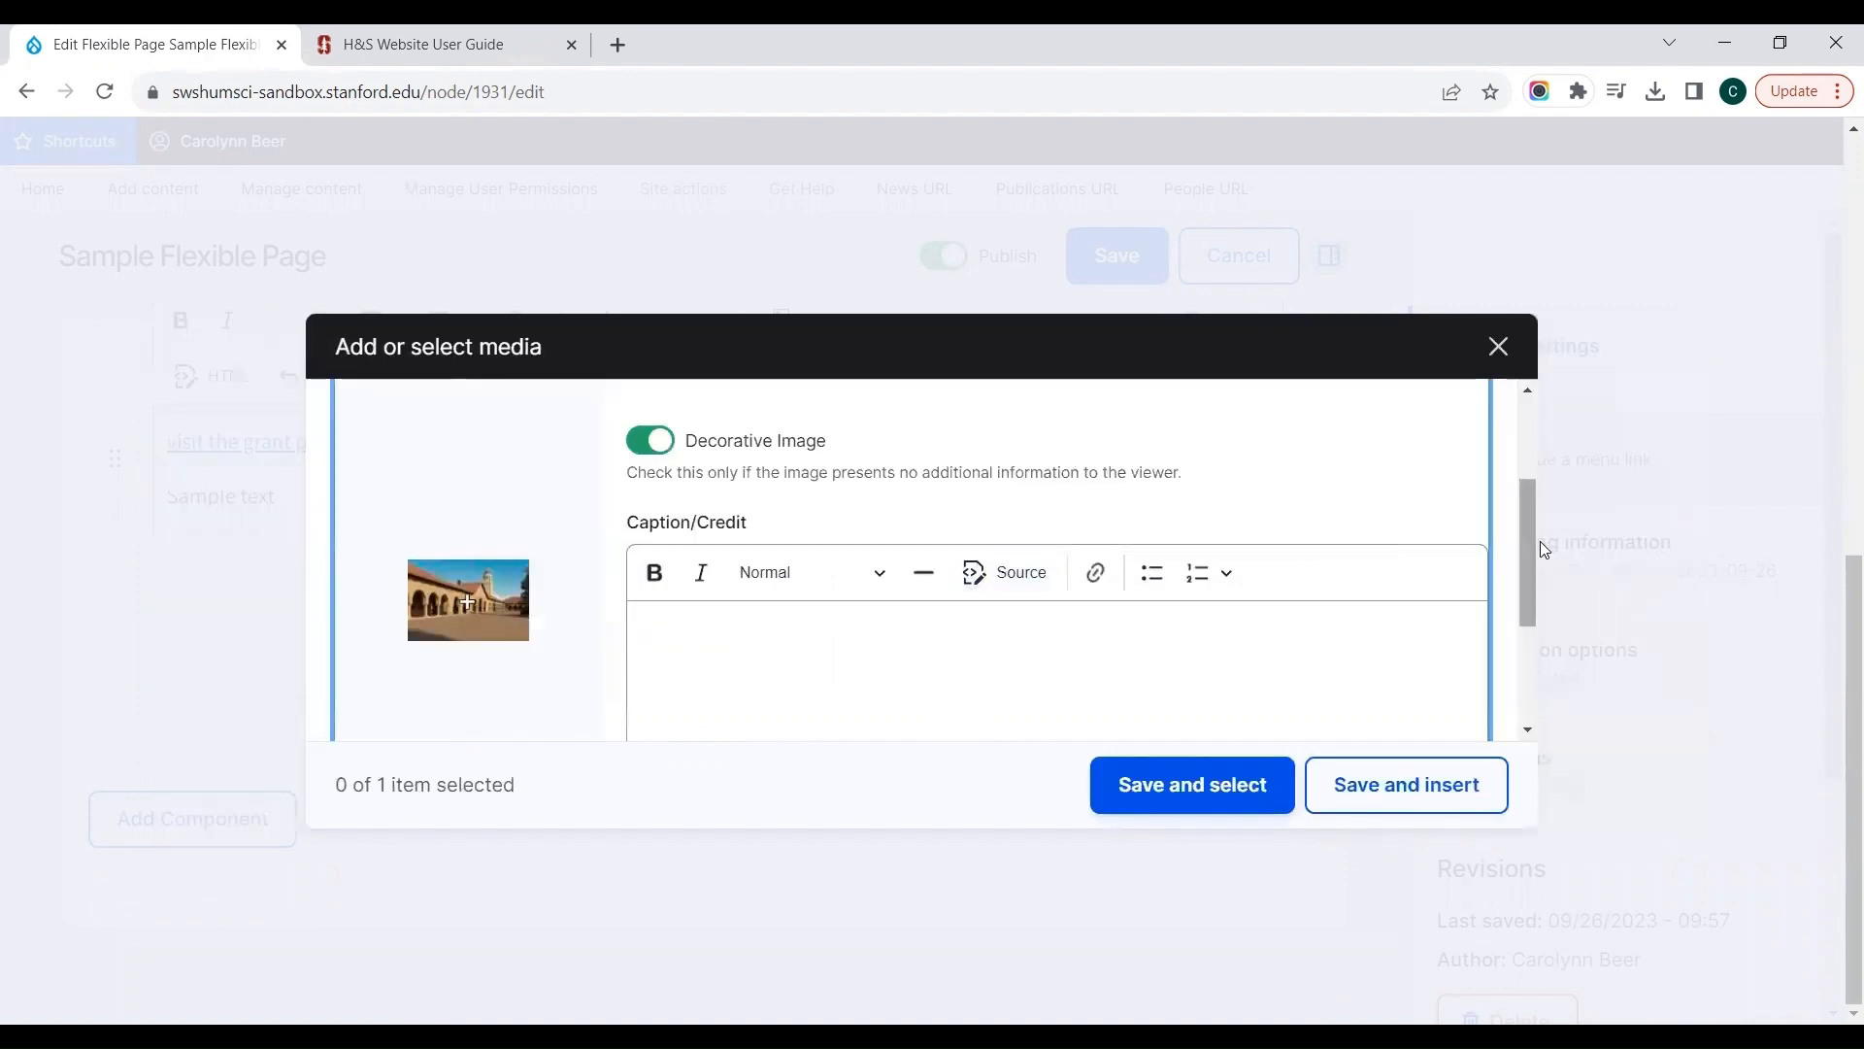
Step: Rename the new media item as "main quad.jpg"
left_click_drag(1530, 543, 1532, 433)
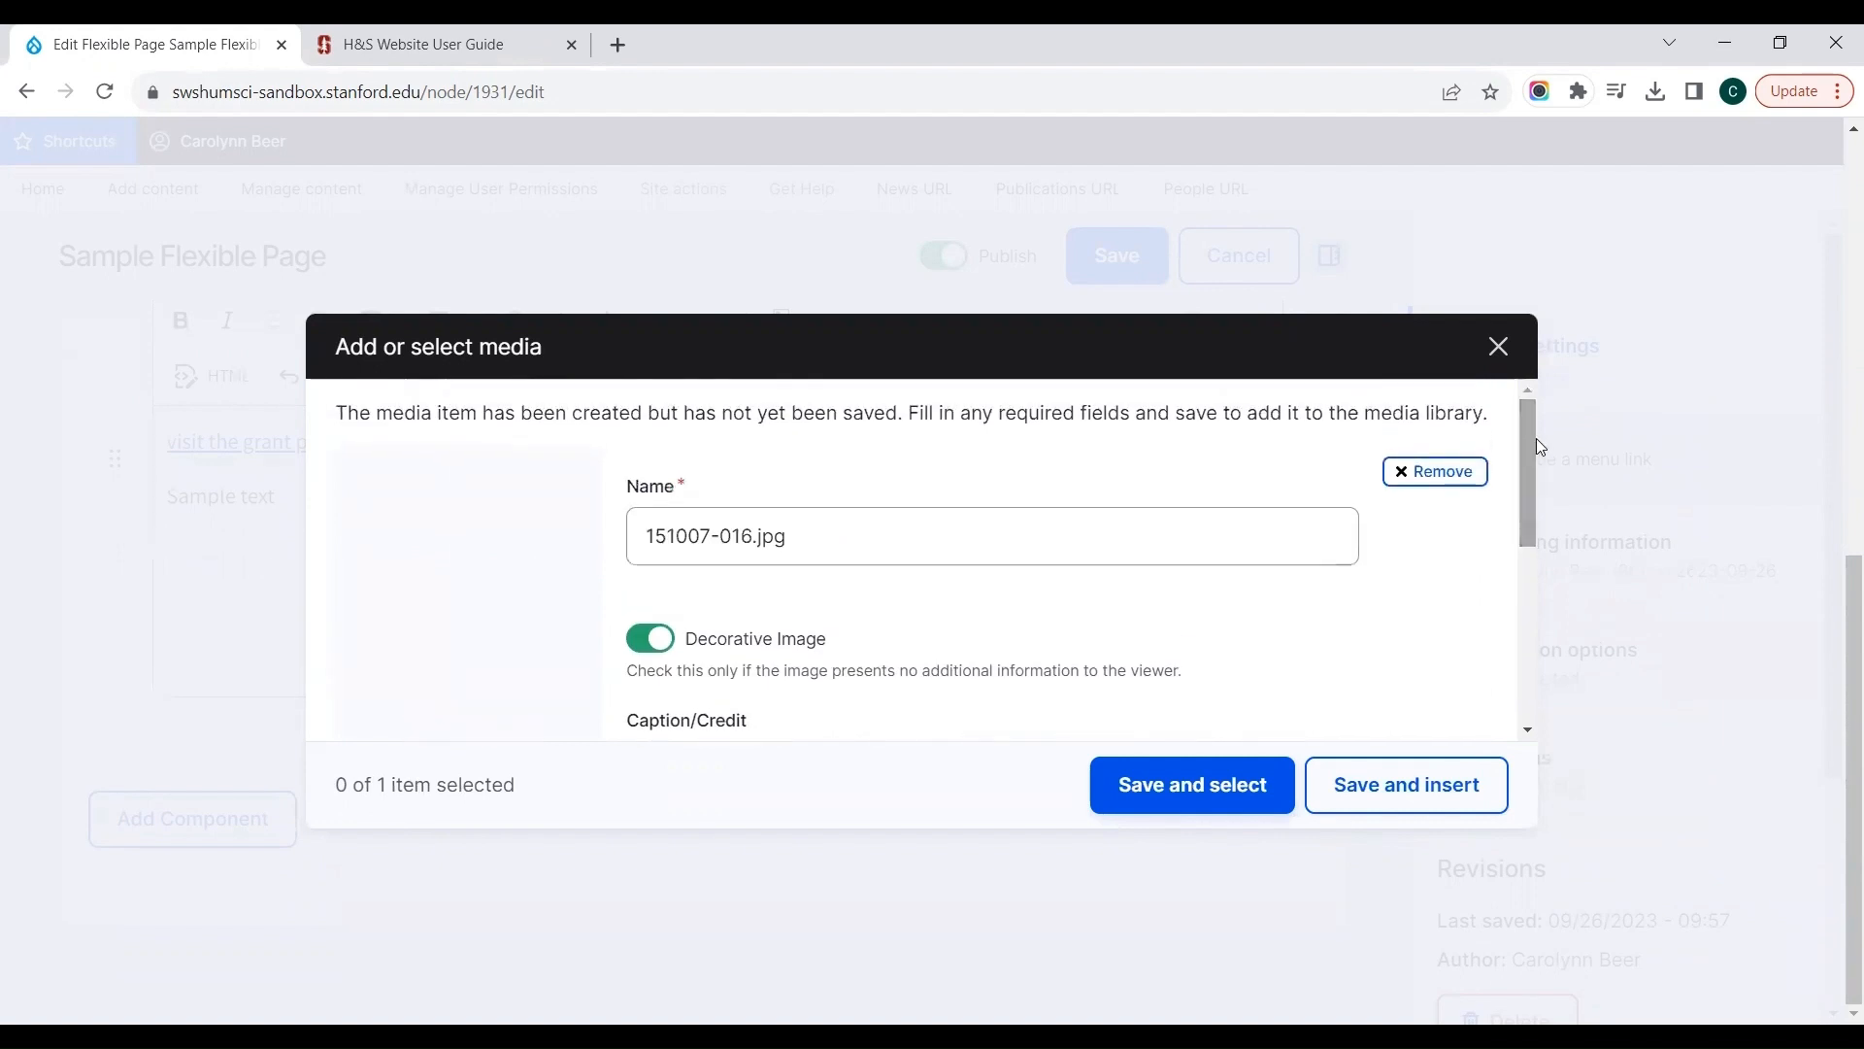
left_click(636, 527)
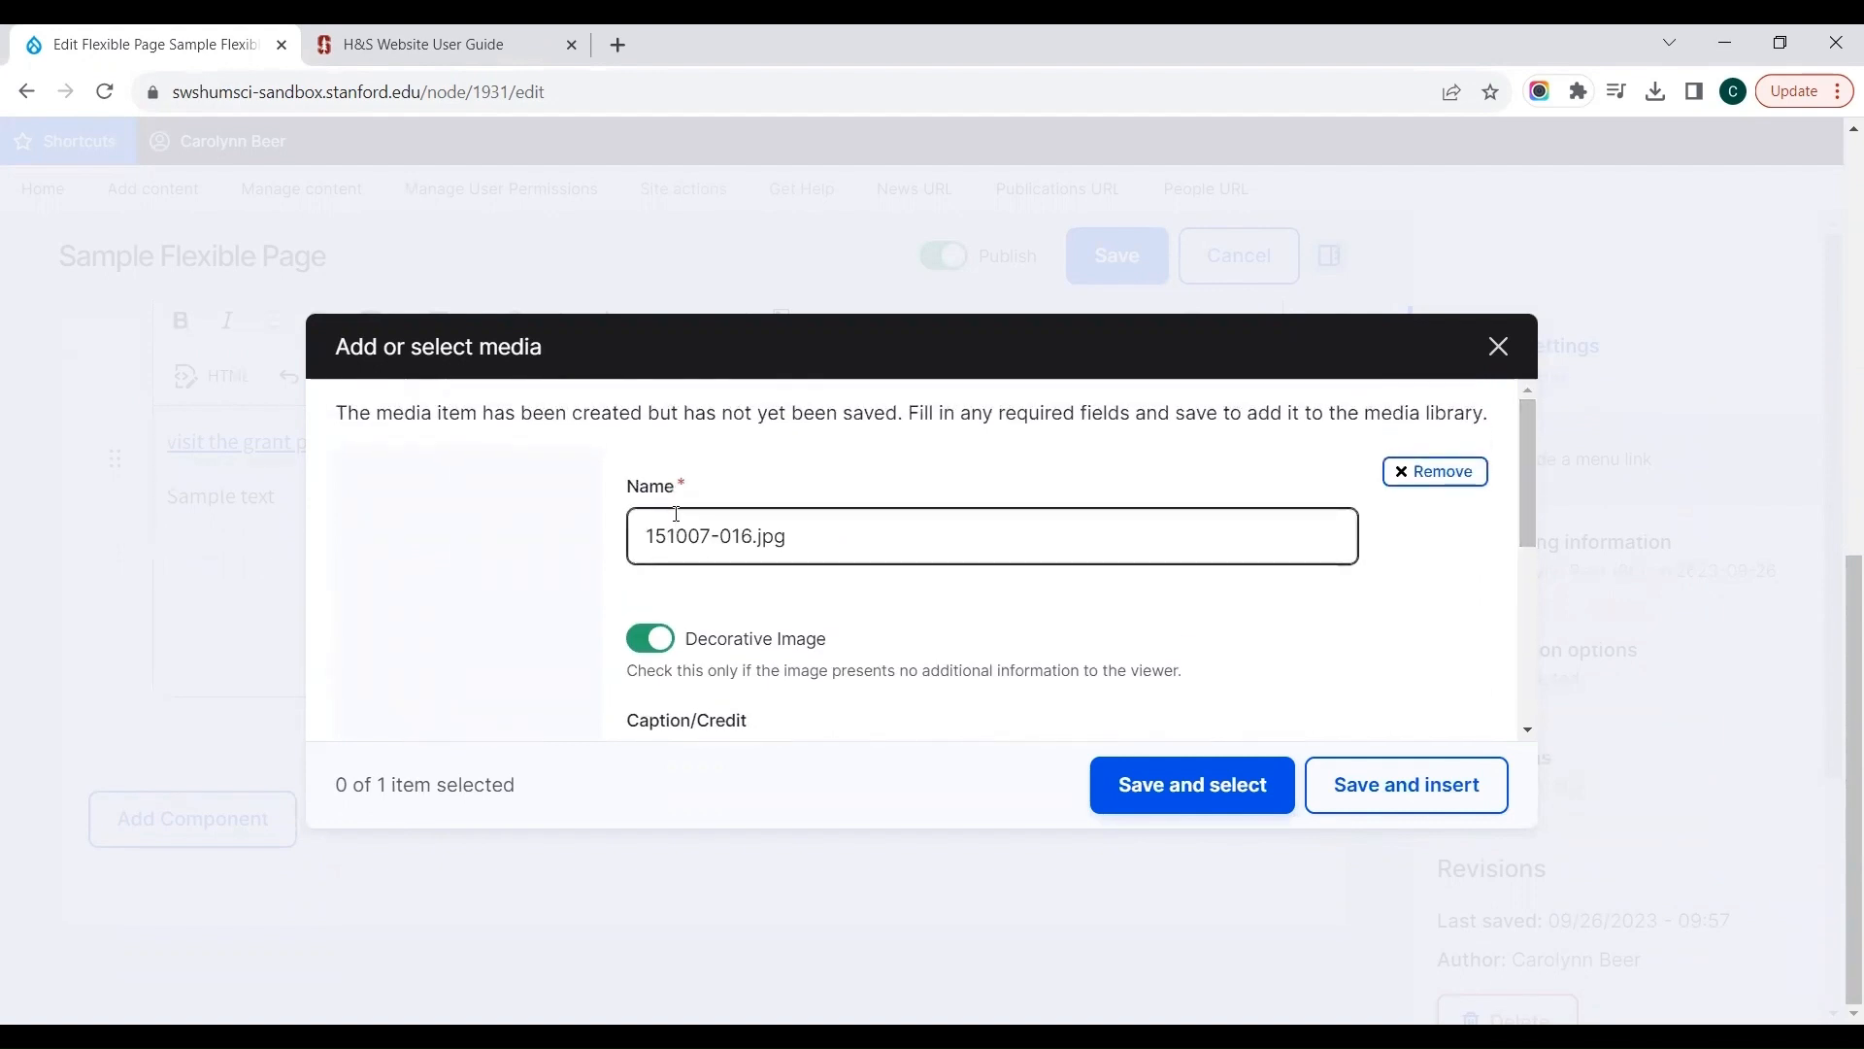
left_click(693, 534)
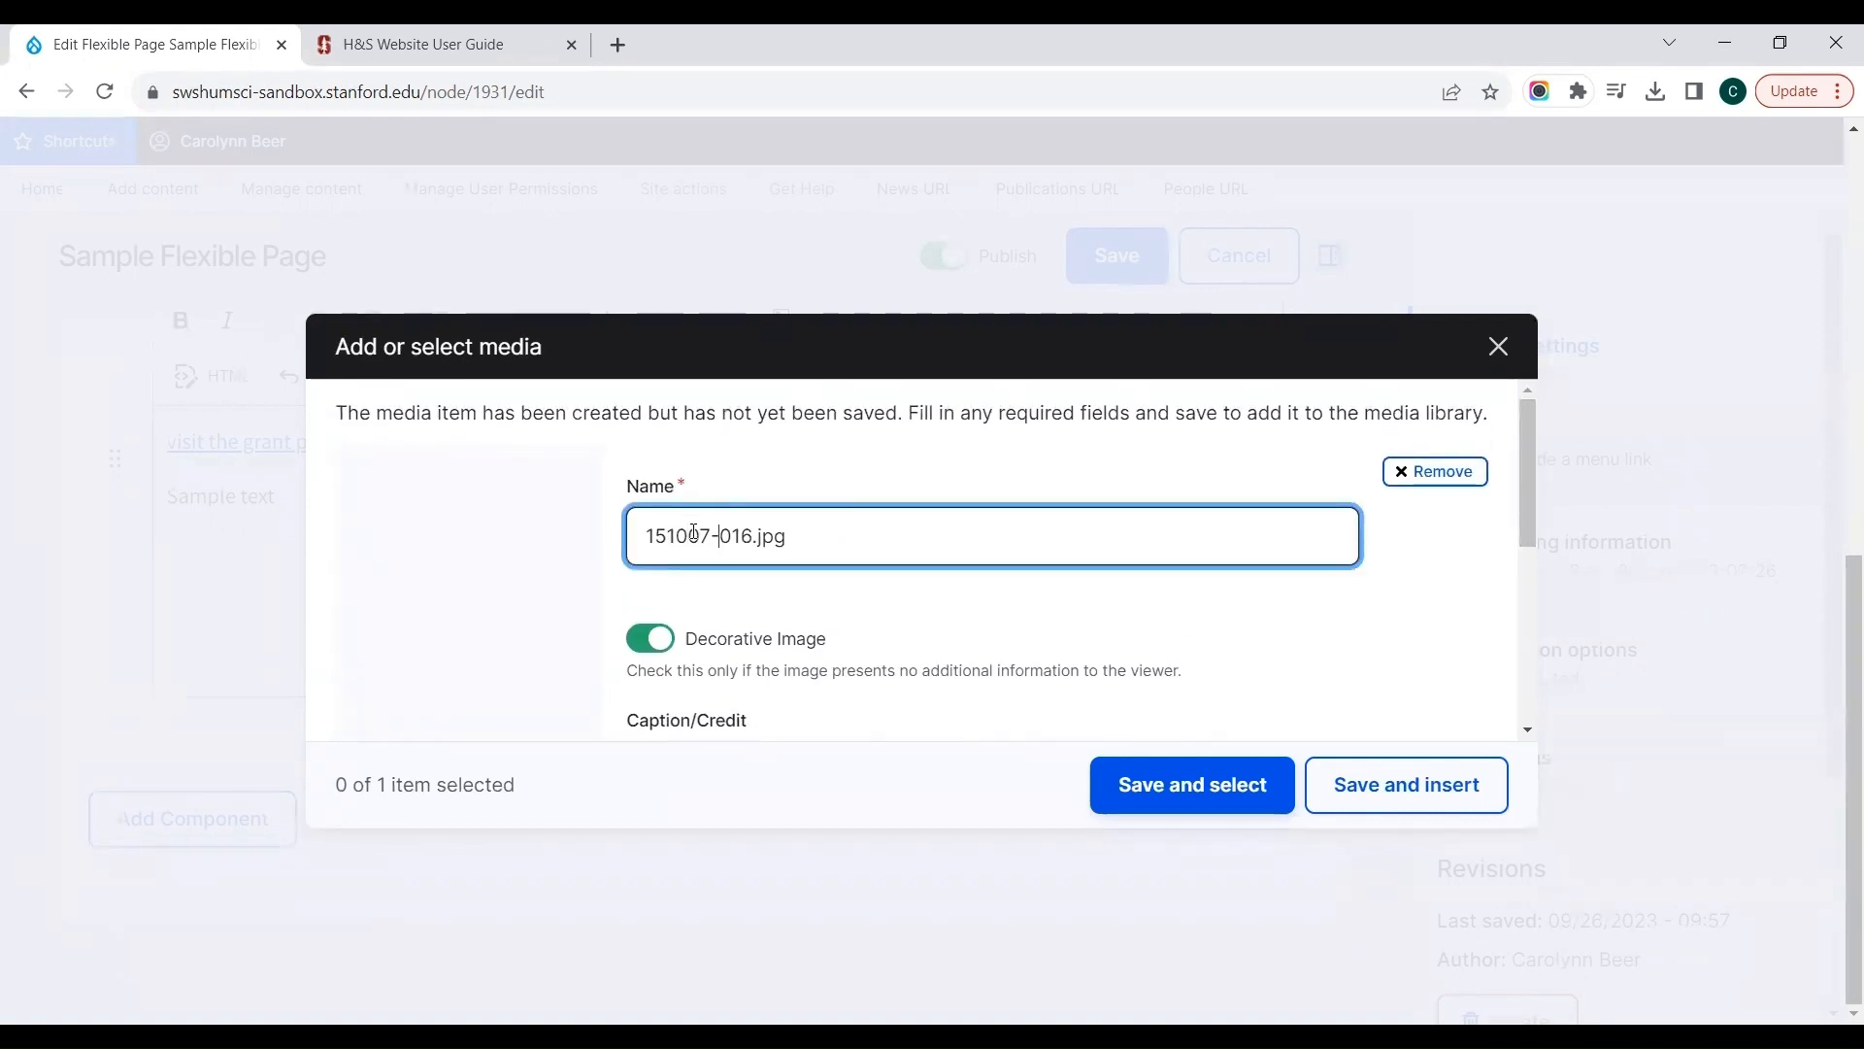
key("Right")
key("Right")
key("Right")
key("ctrl+shift+Left")
key("ctrl+shift+Left")
key("ctrl+shift+Left")
type("main")
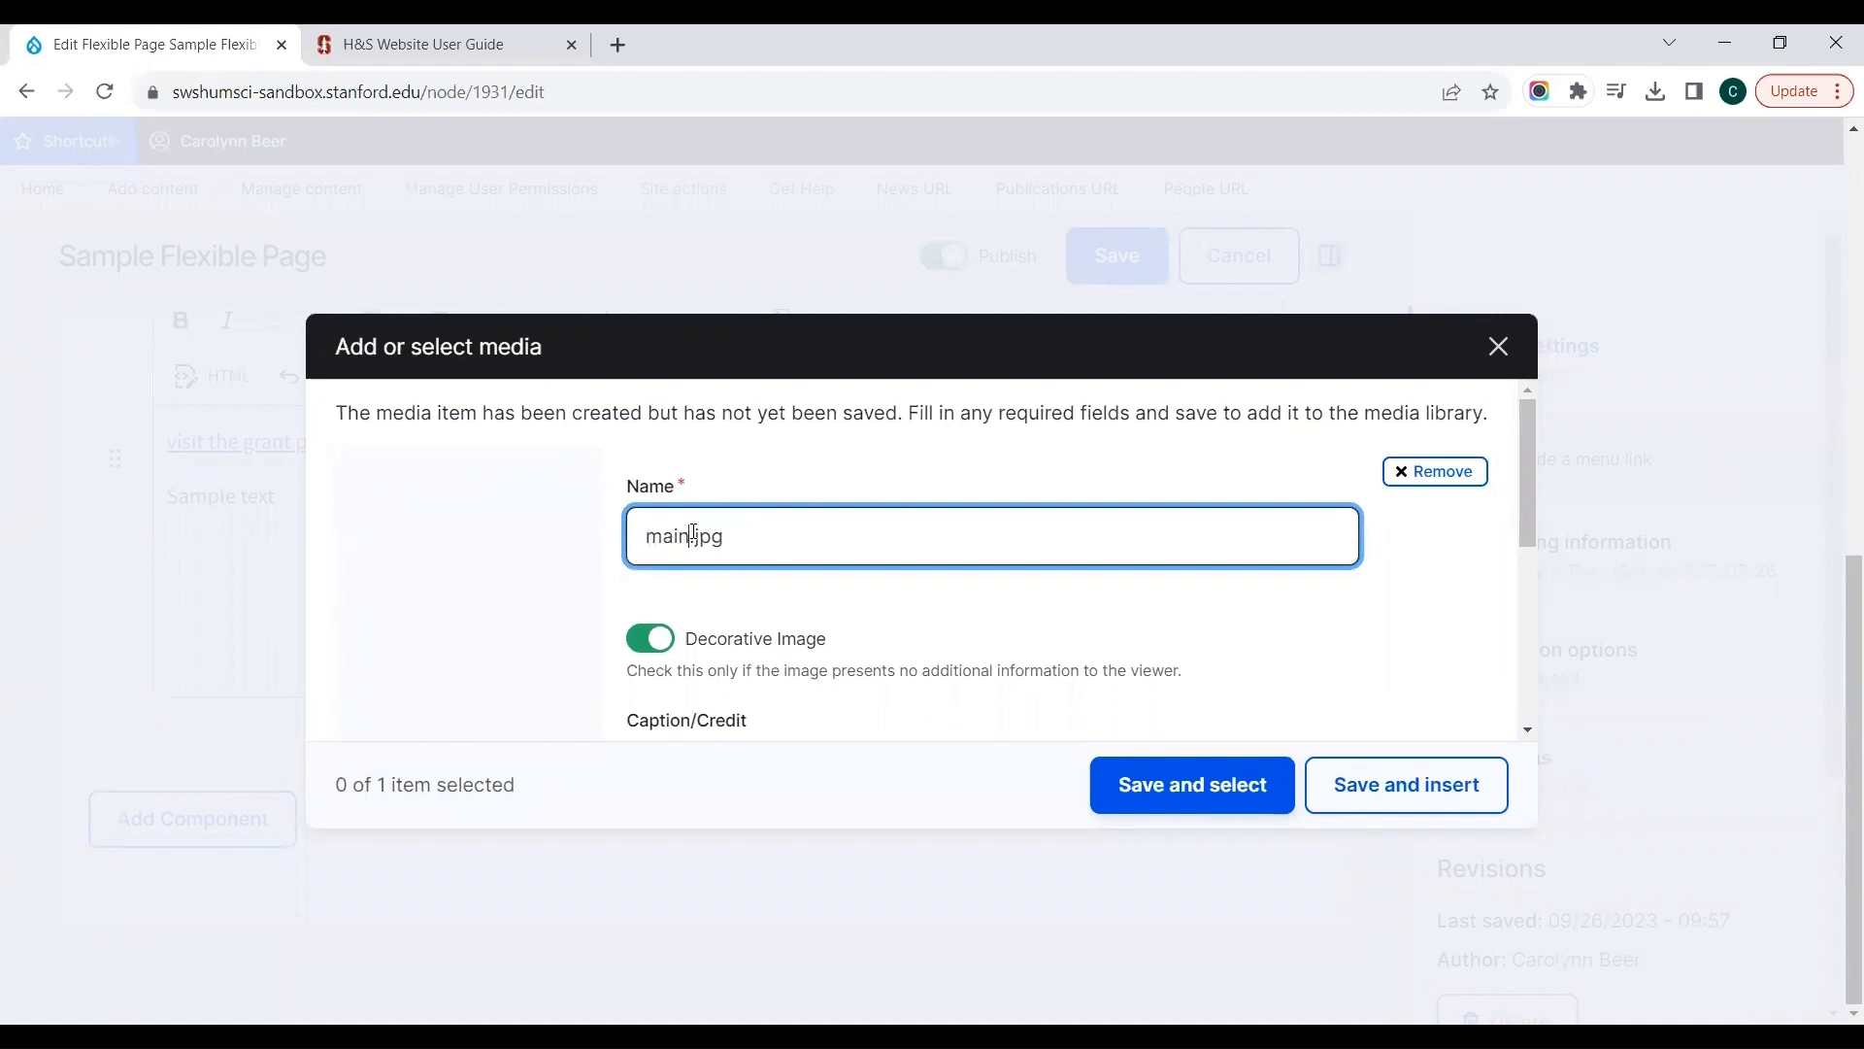
type("-quad")
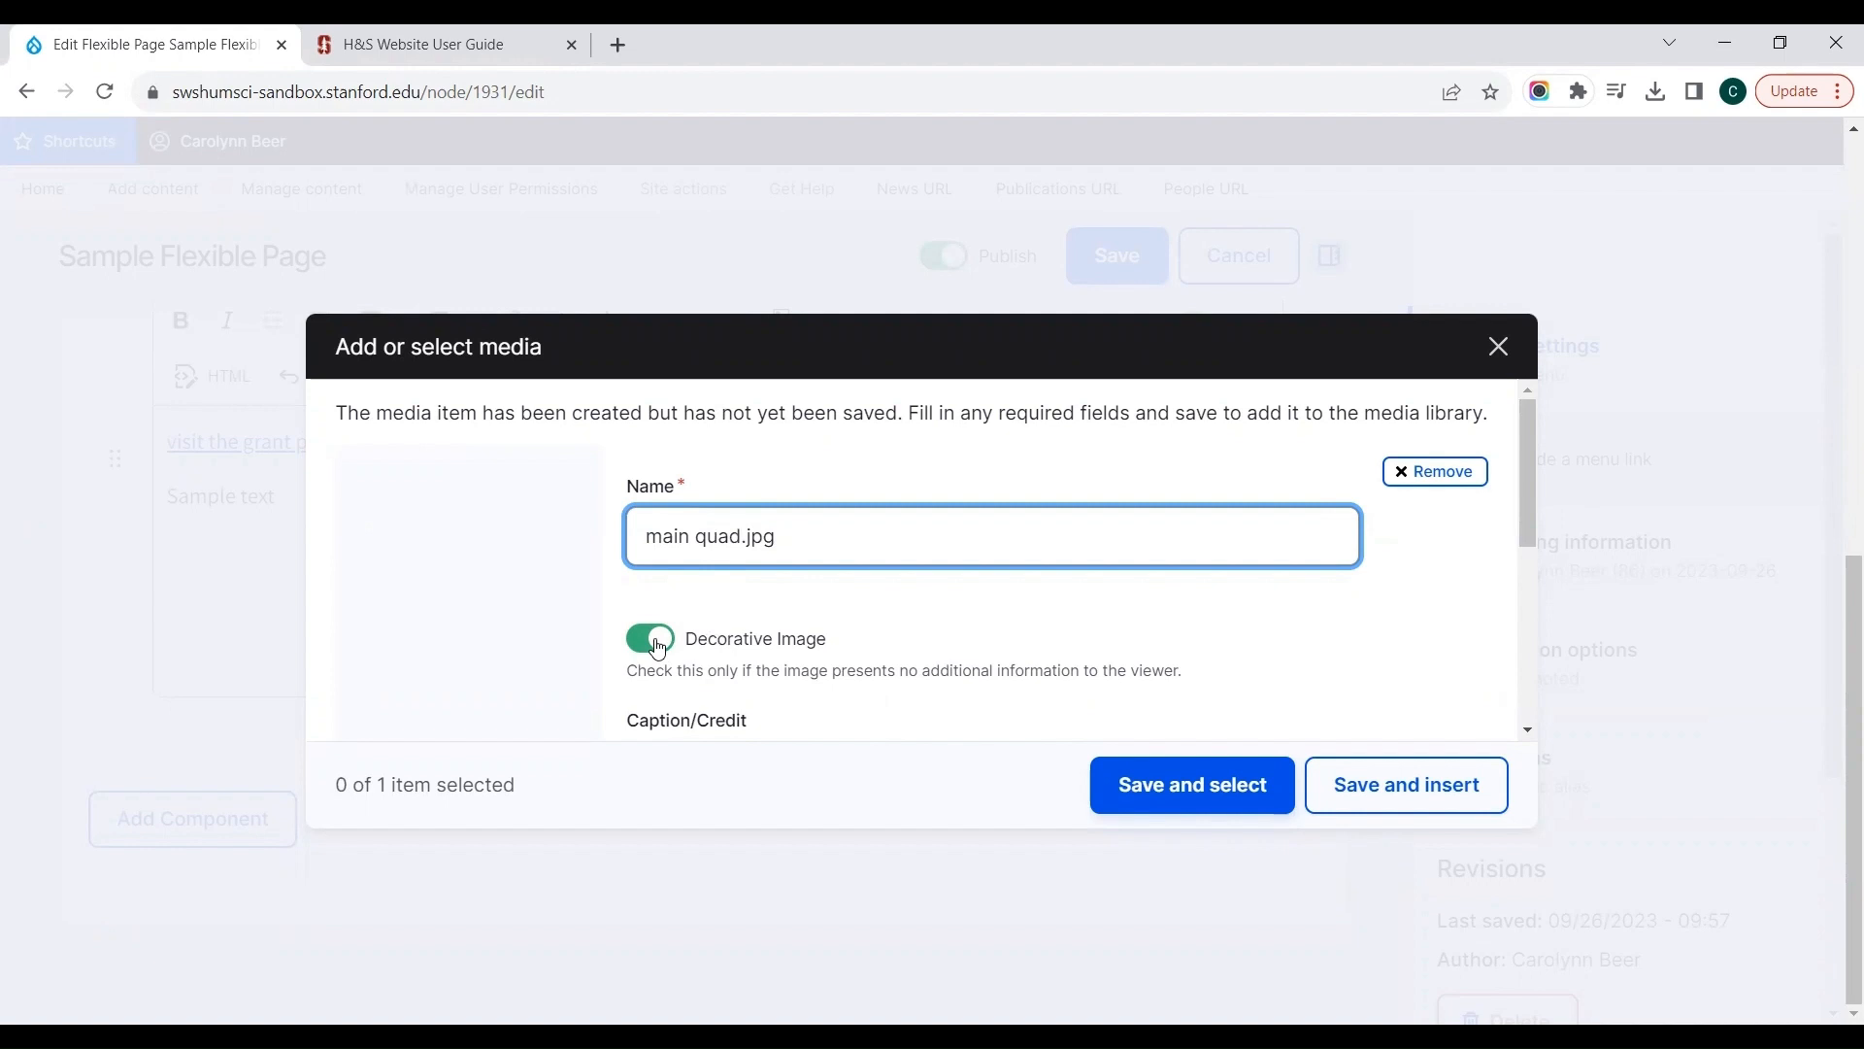
Step: Switch off Decorative Image and enter the alternative text "main quad of Stanford University"
left_click(658, 645)
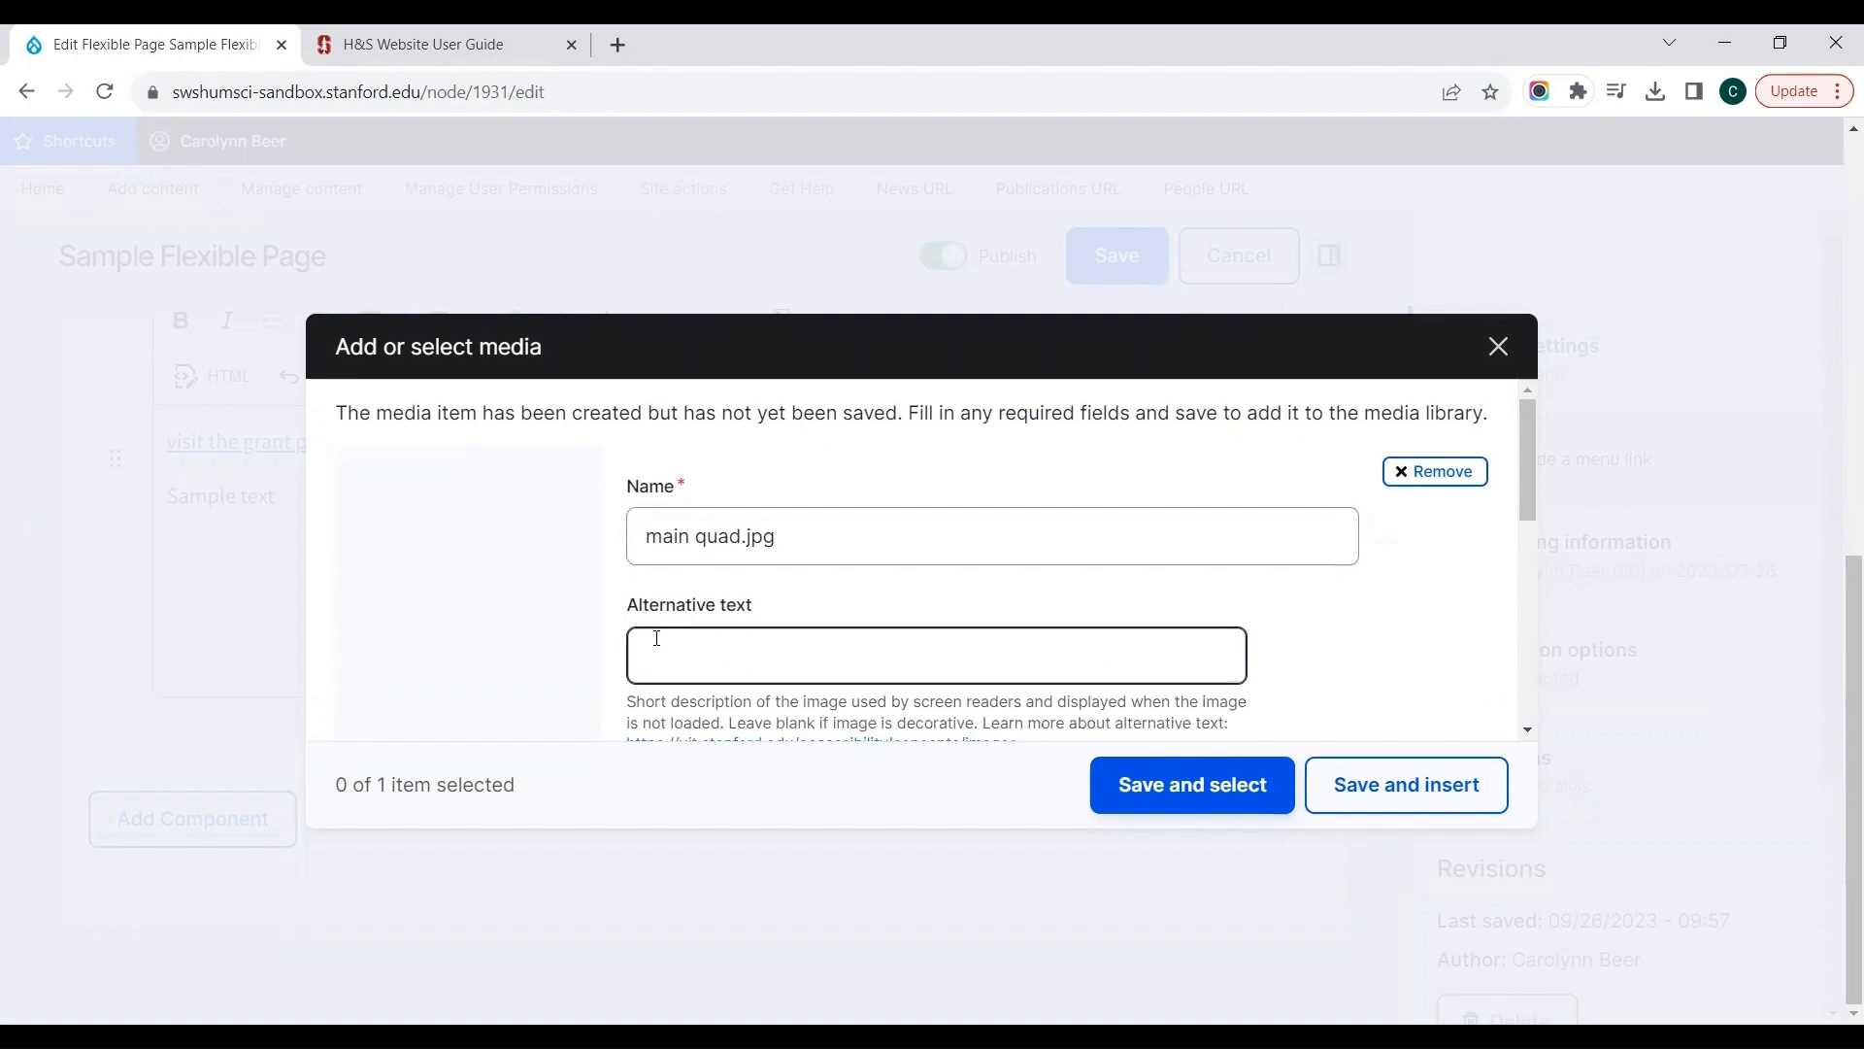
left_click(650, 650)
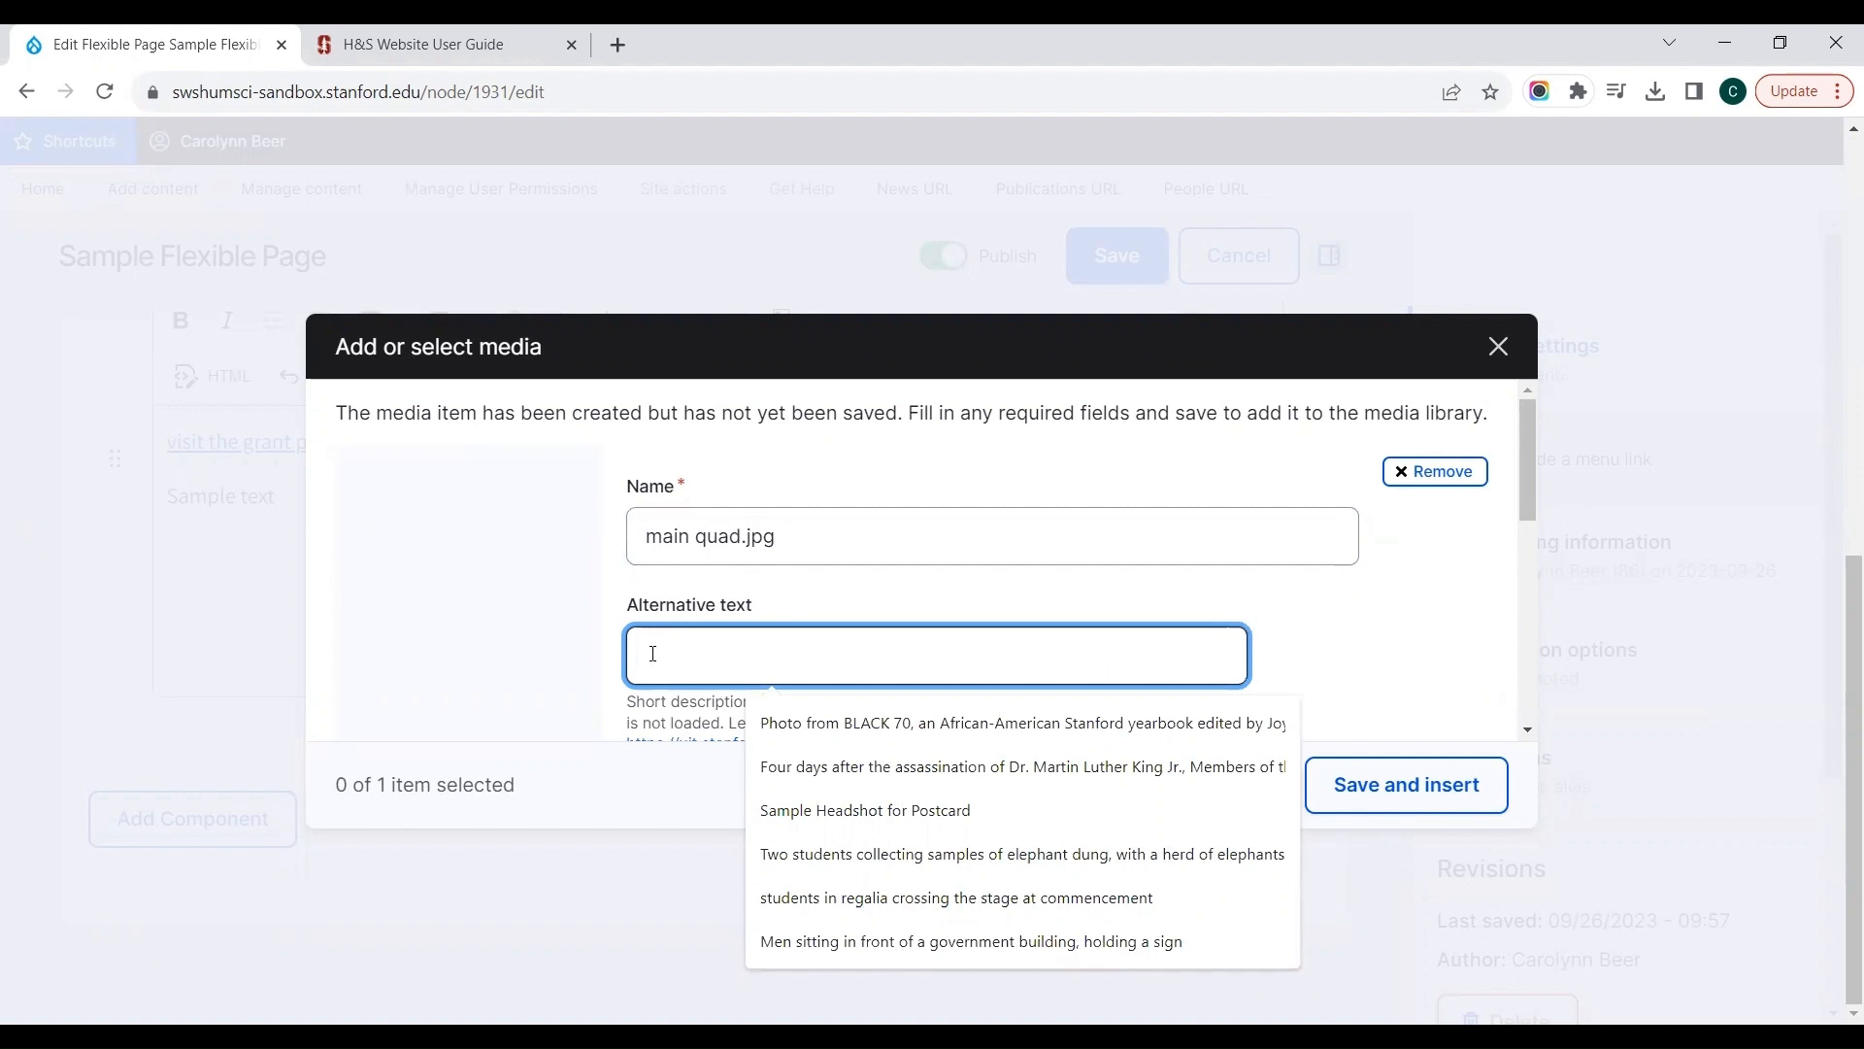
type("main quad ")
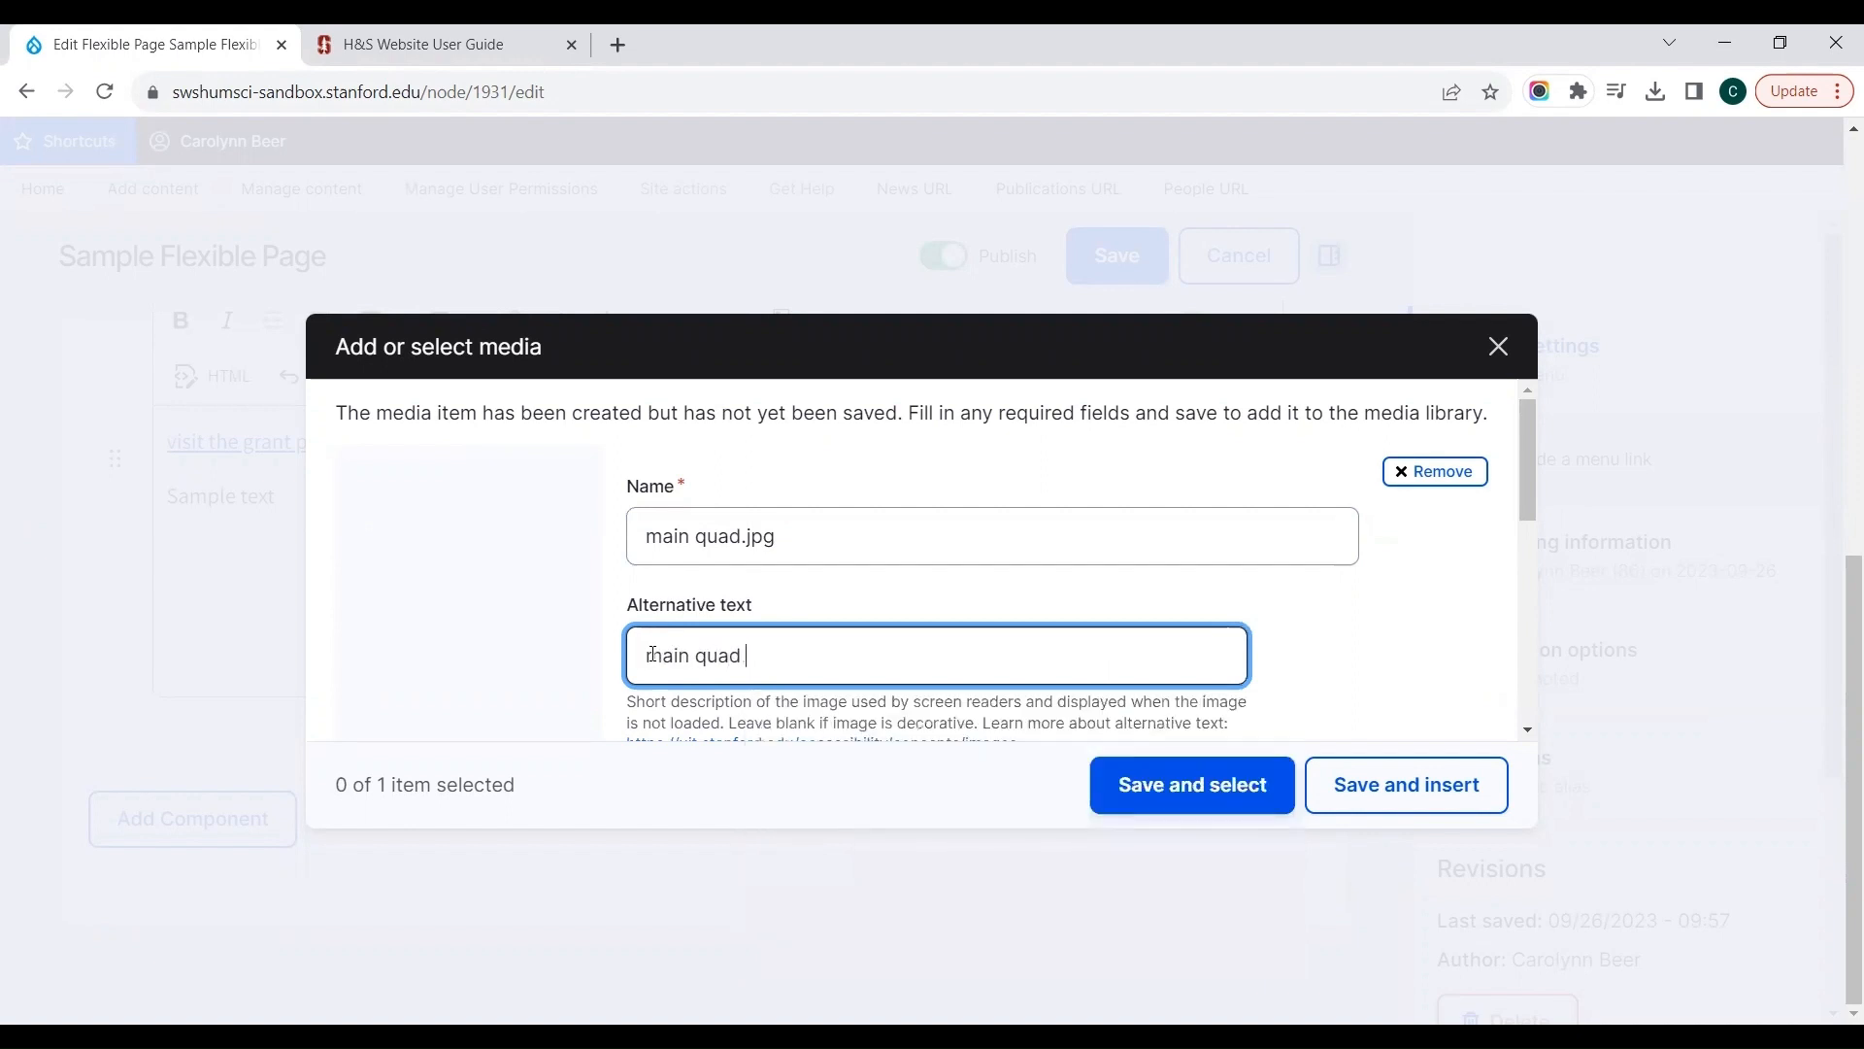
type("of Stanford University")
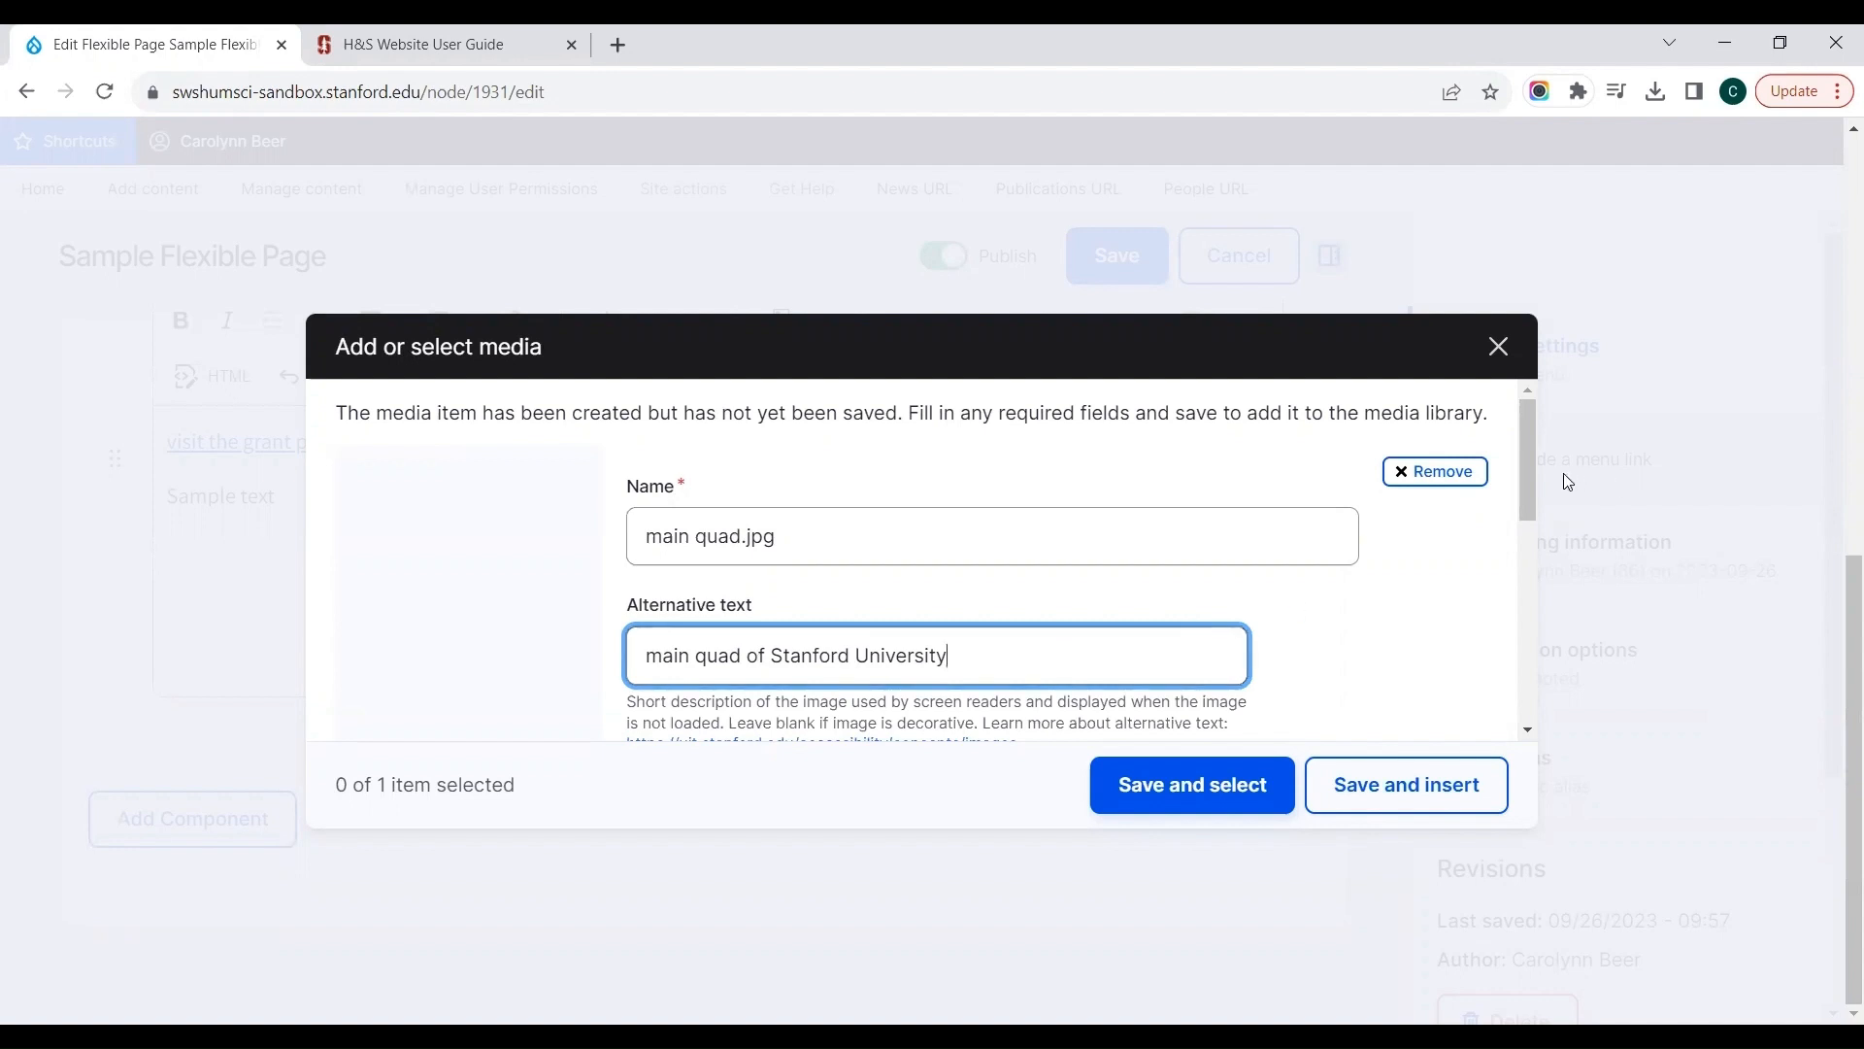
Step: Enter "Sallie Images" as the image's caption/credit, then save it and insert it into the Text Area body
left_click(1531, 430)
left_click_drag(1532, 430, 1519, 555)
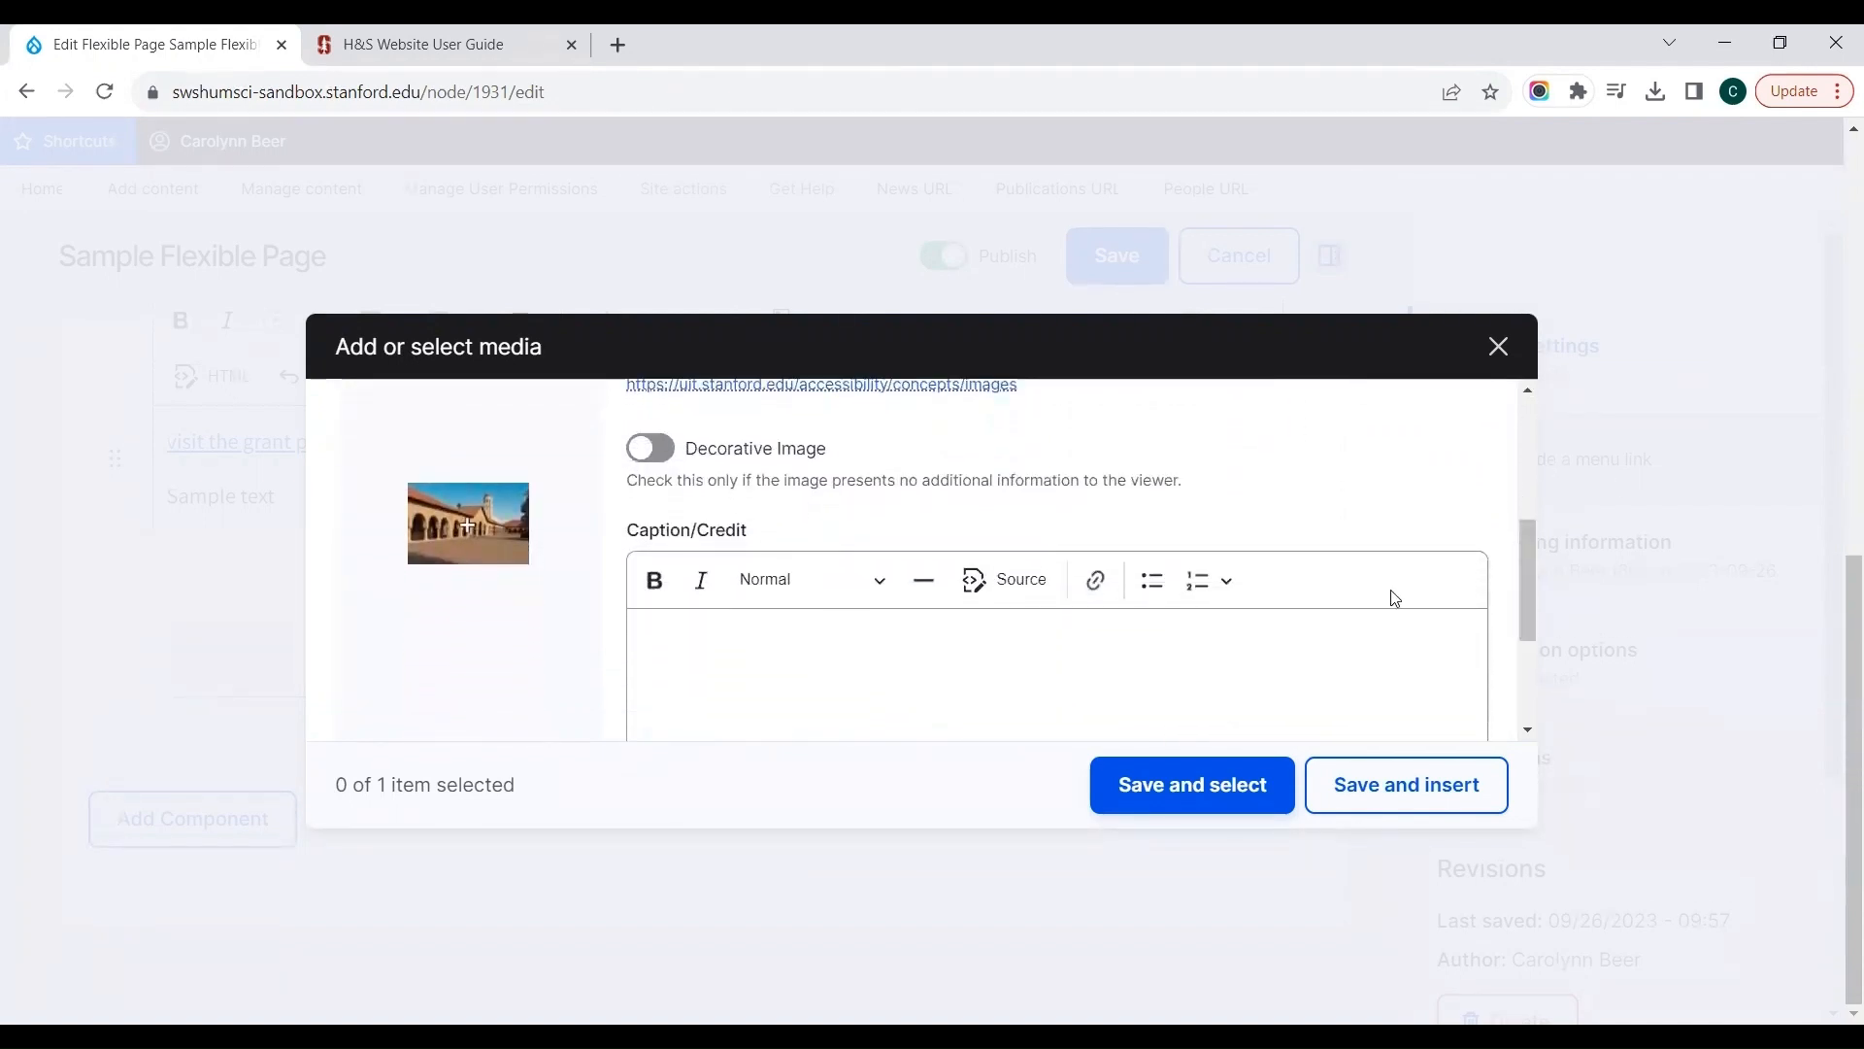
left_click(1141, 673)
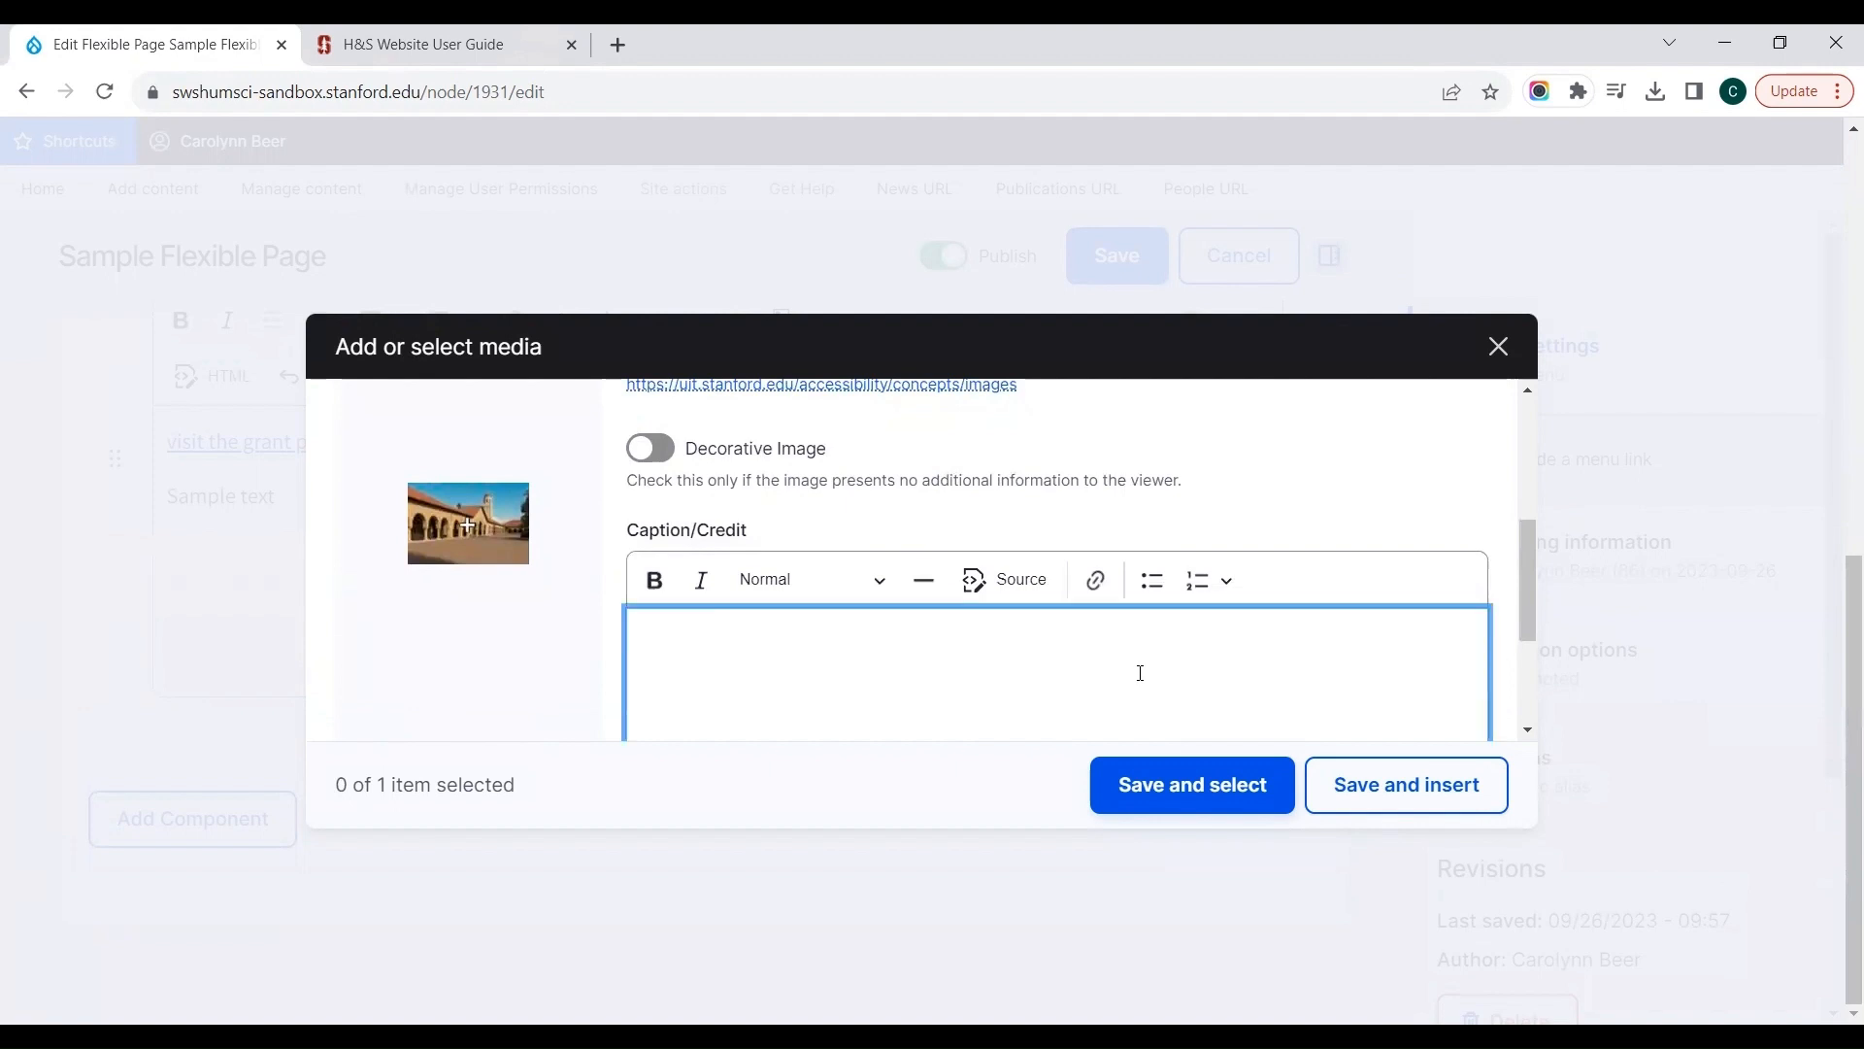
type("Sallie Images")
left_click_drag(1518, 533, 1516, 613)
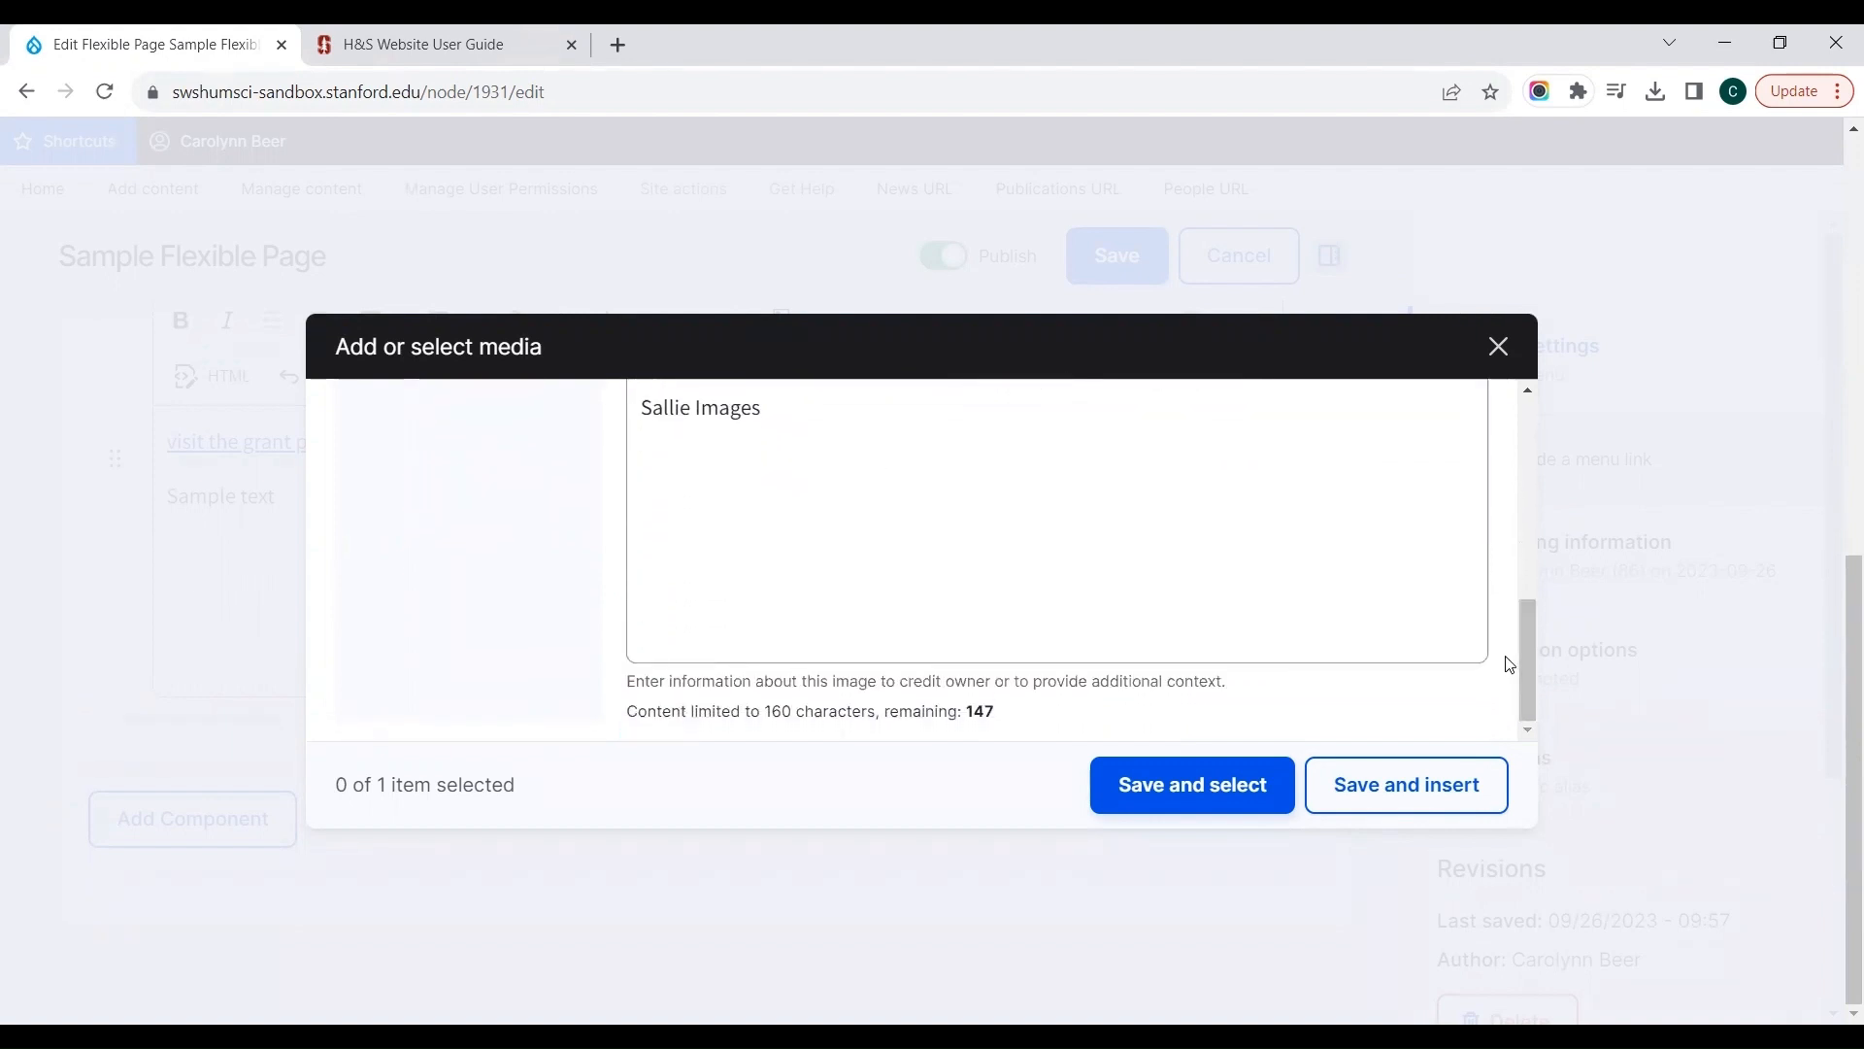
left_click(1409, 788)
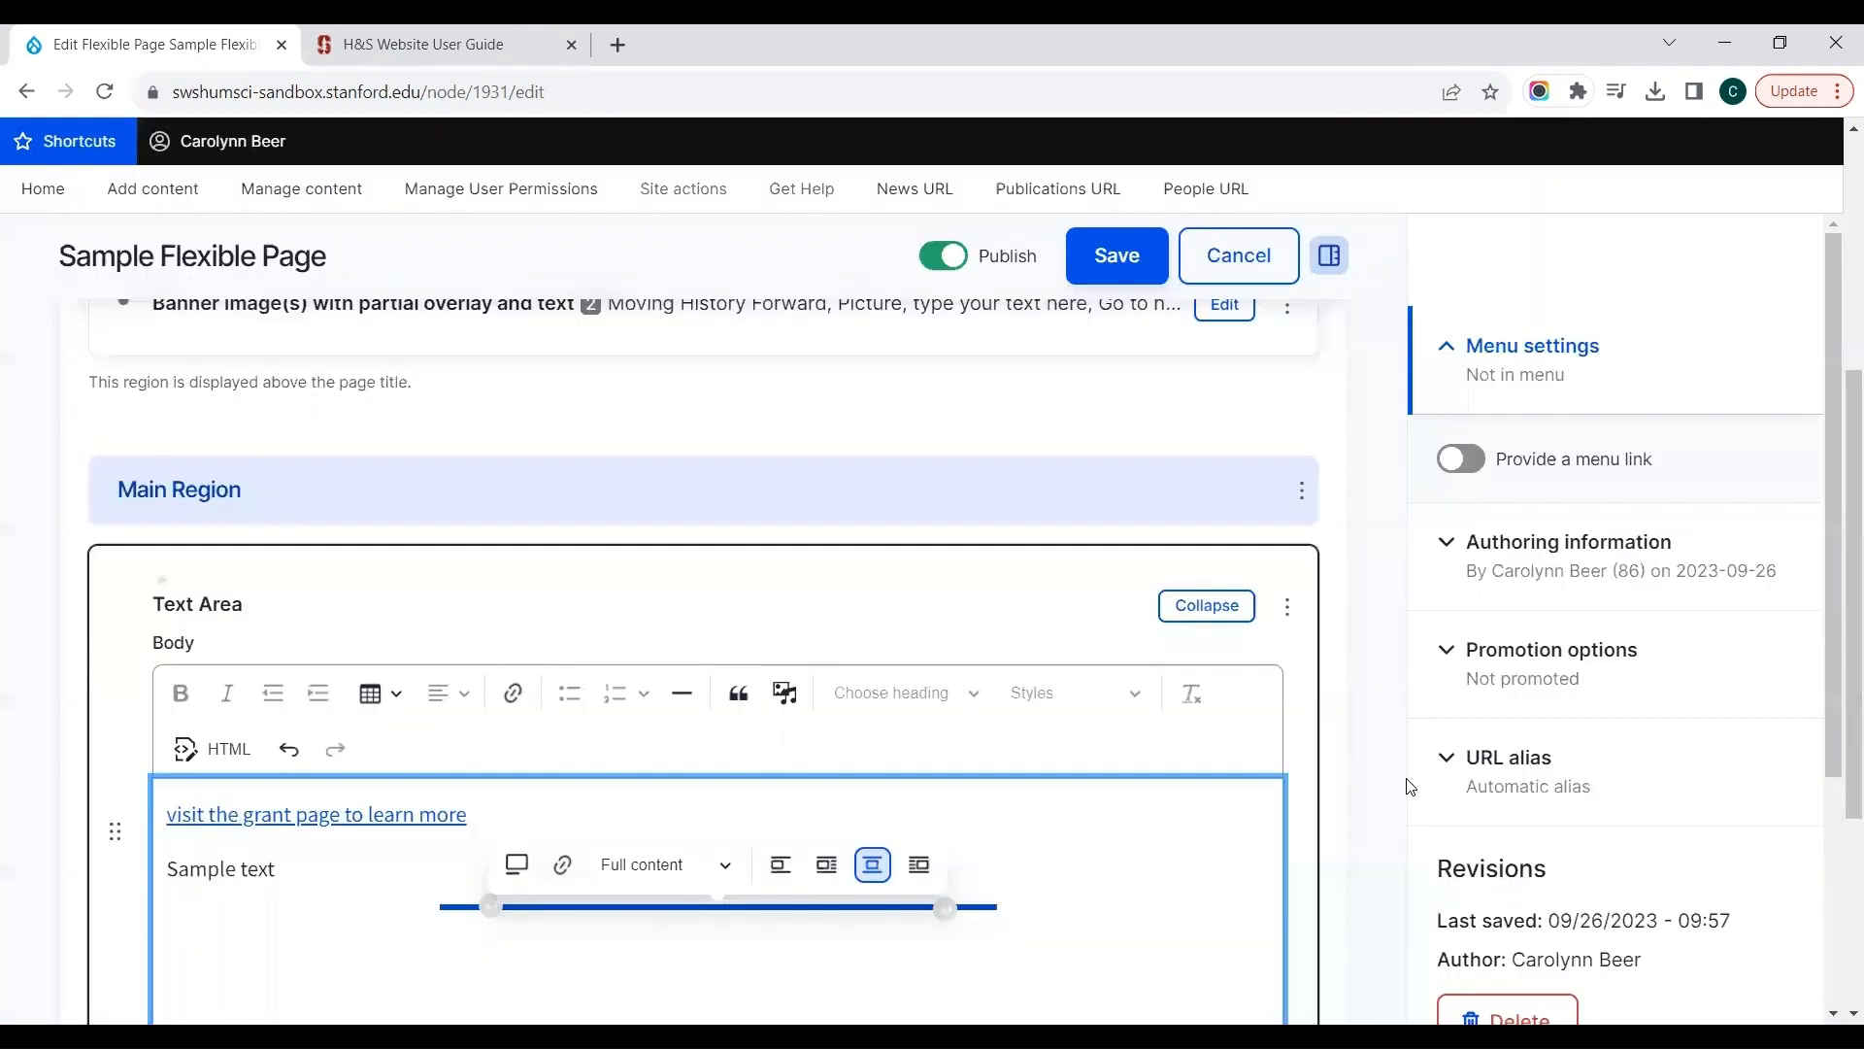
Step: Add the media caption "Stanford Main Quad" to the inserted image and switch the caption off again
left_click(1387, 716)
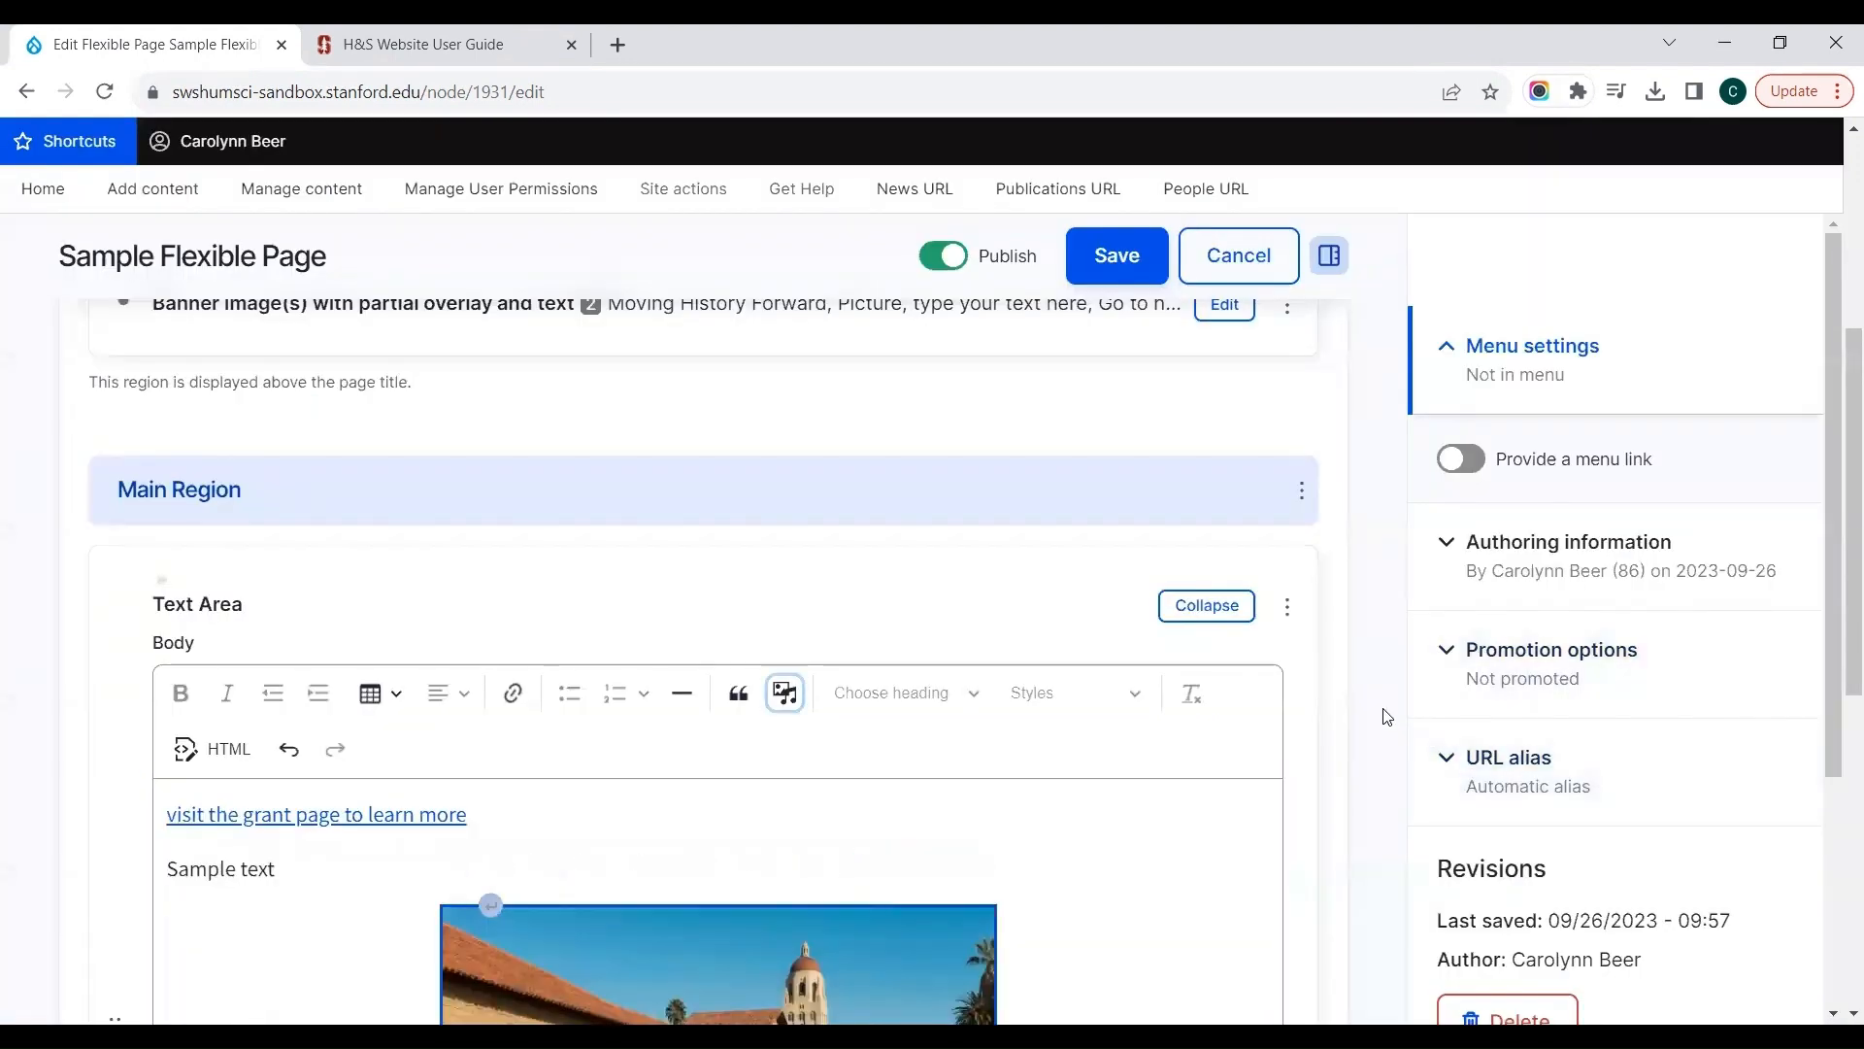
scroll(1387, 717, "down", 3)
scroll(1386, 716, "down", 1)
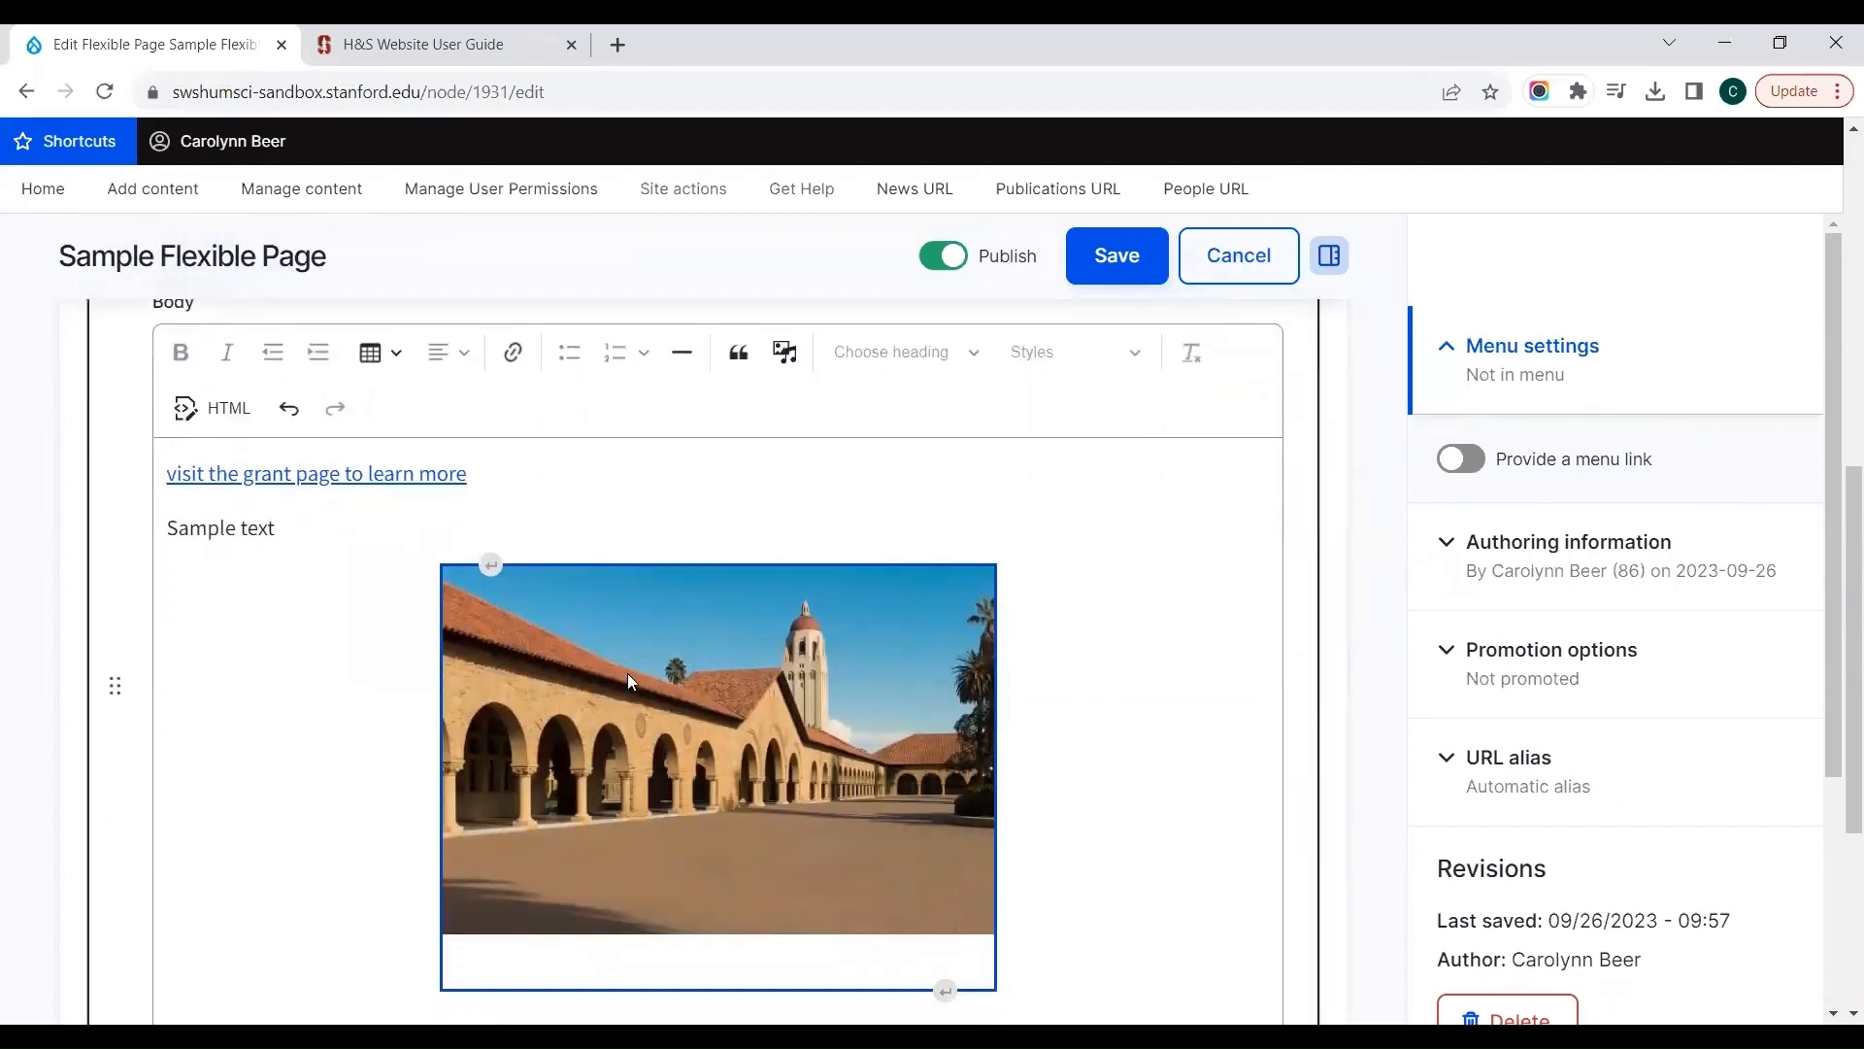
left_click(684, 728)
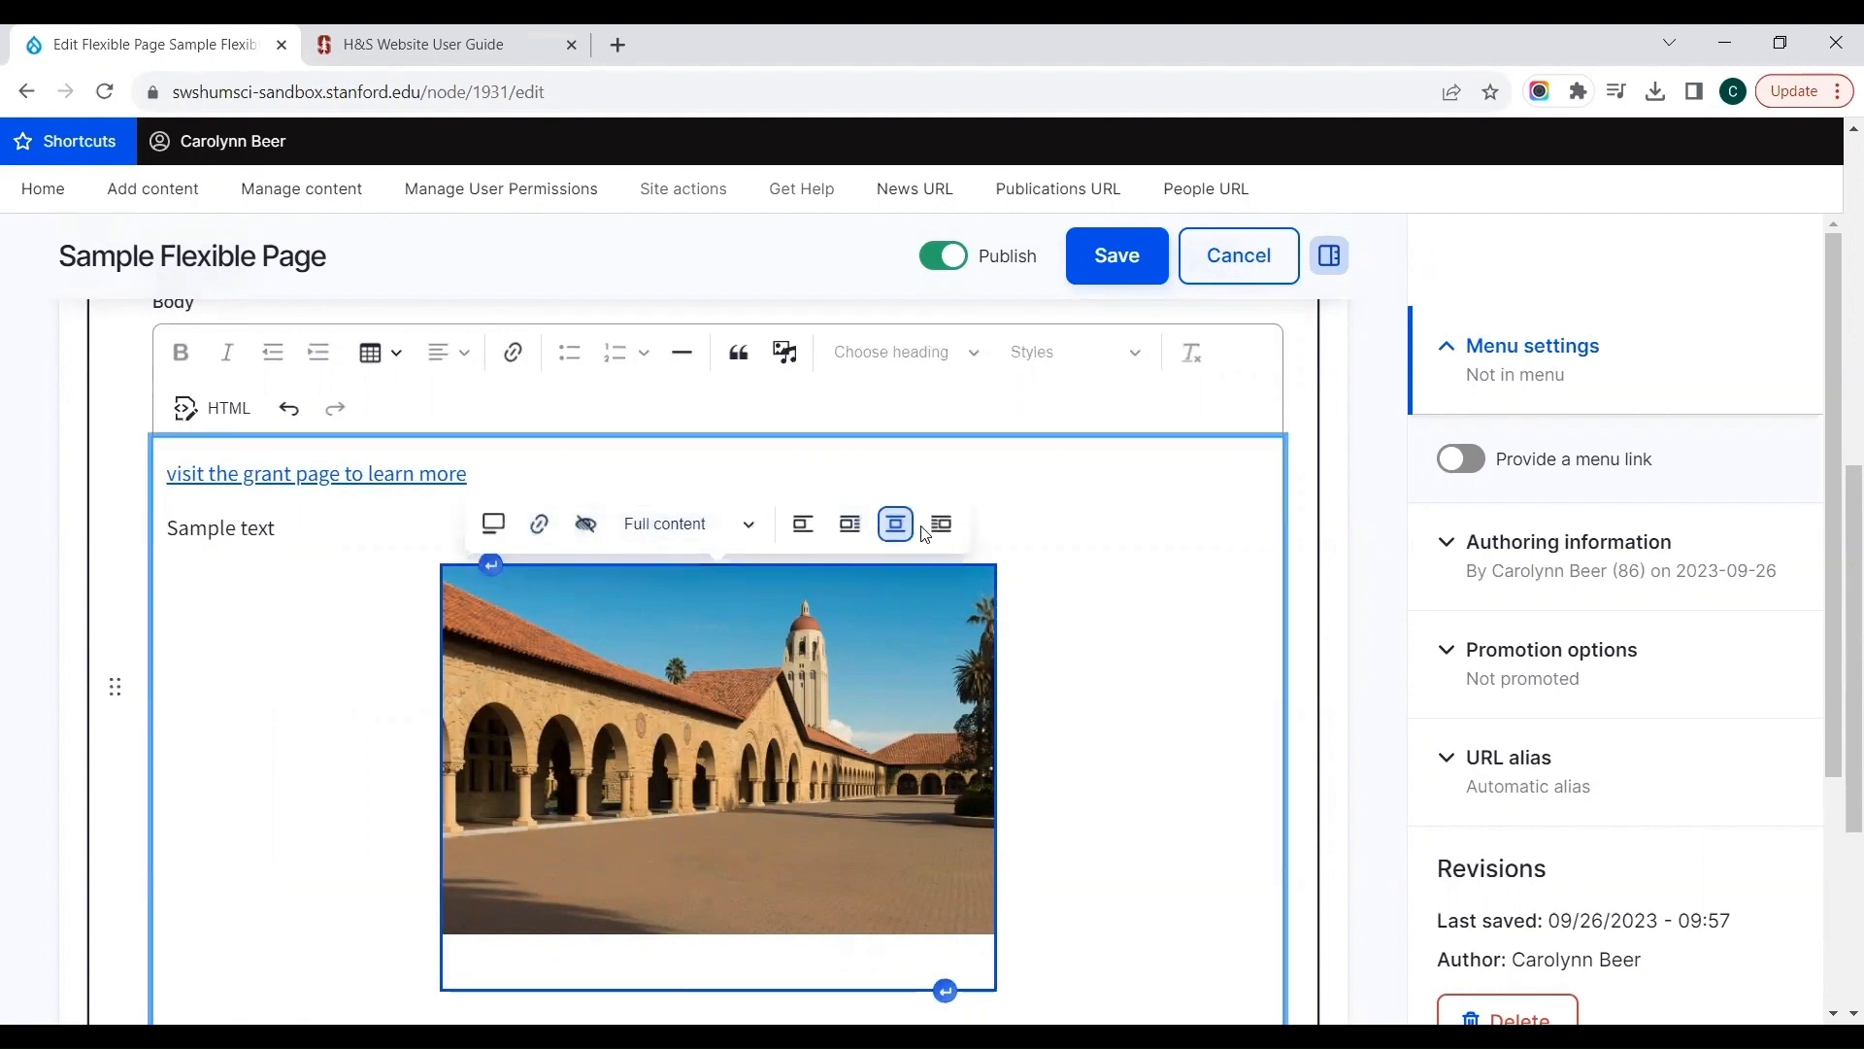
left_click(496, 524)
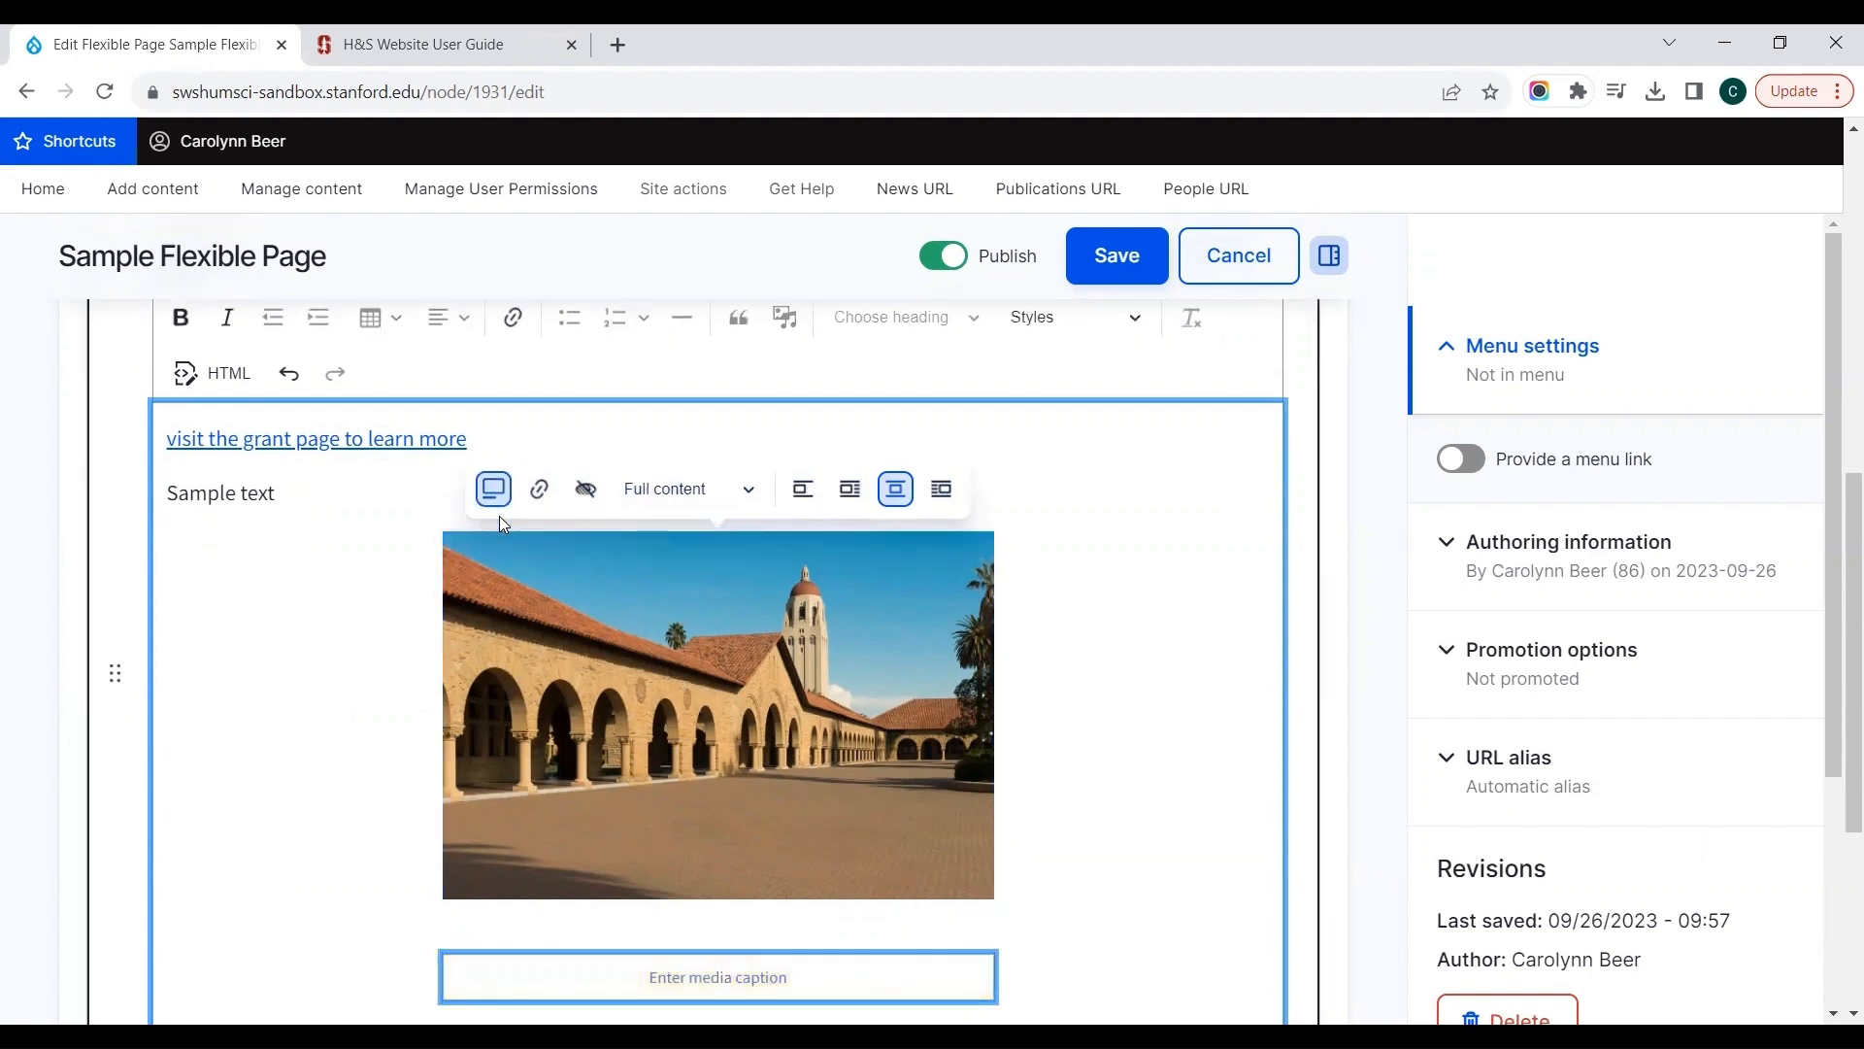
type("Stanford Main Quad")
left_click(484, 485)
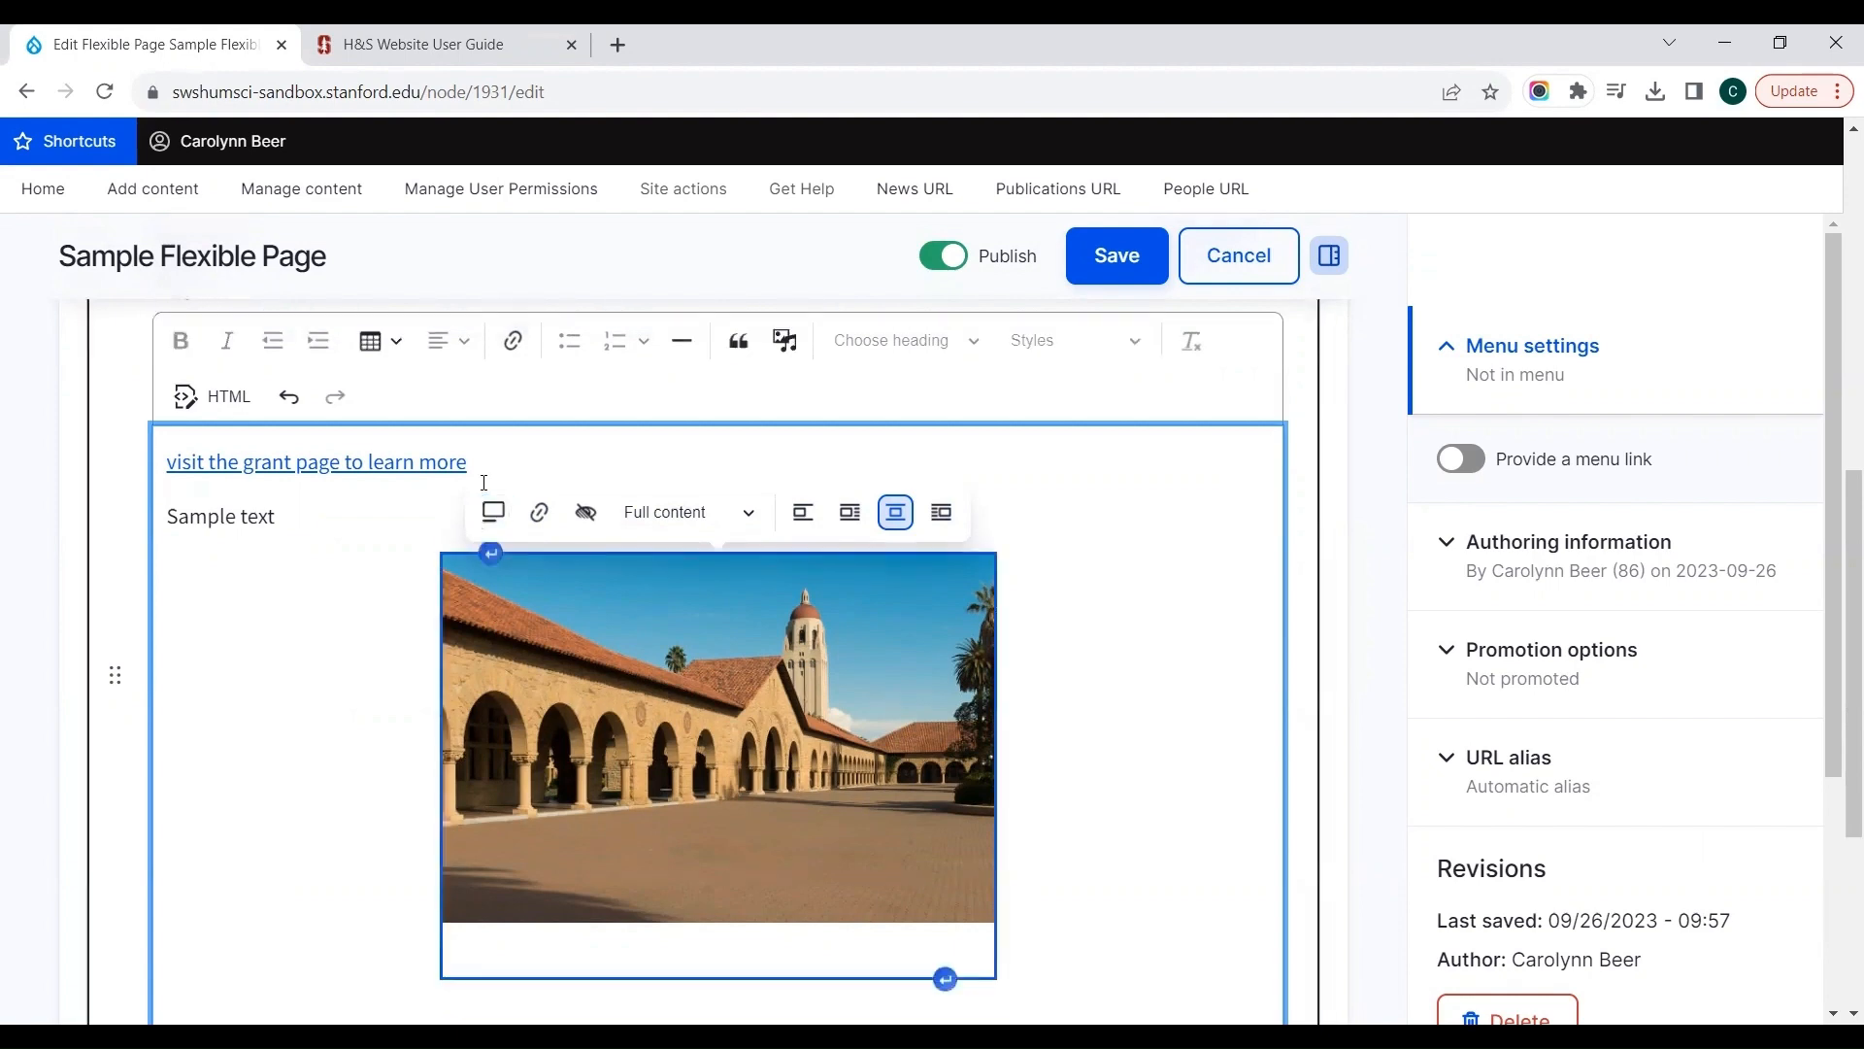
Step: Examine the inserted image's link settings and its available display sizes, leaving both unchanged
left_click(539, 513)
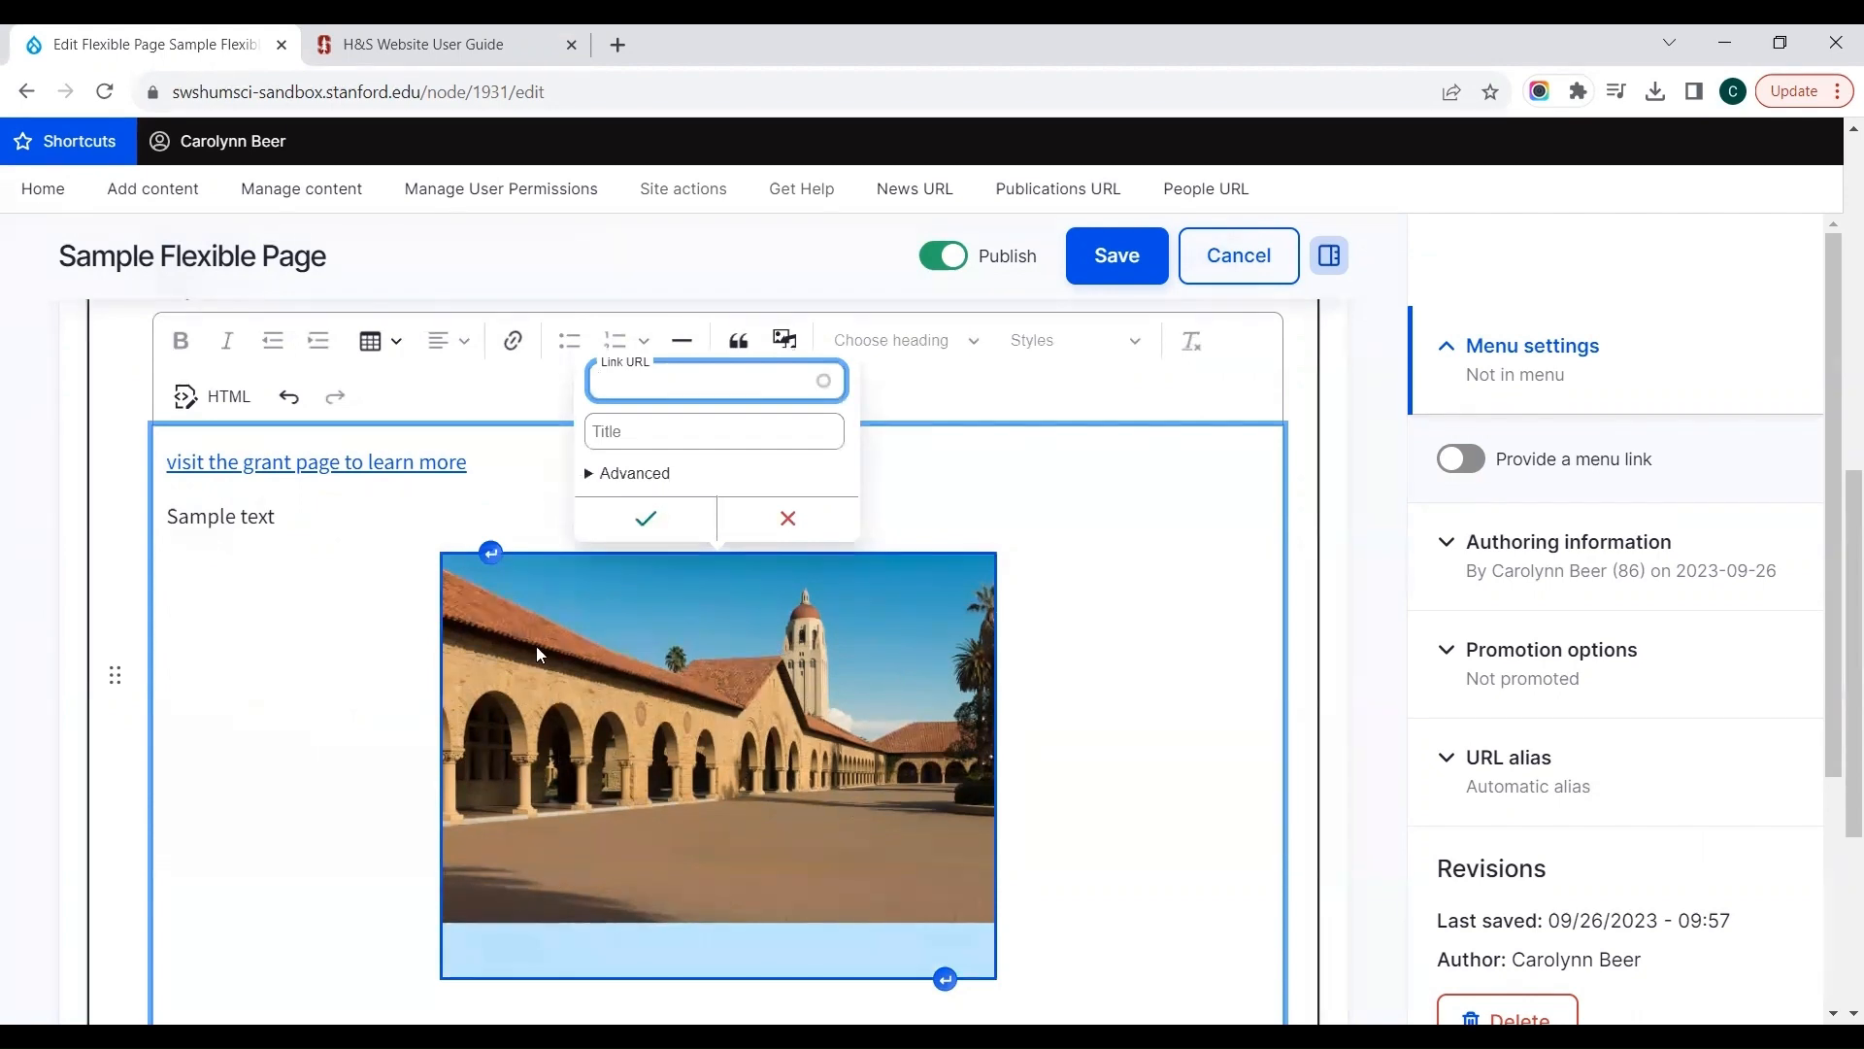
left_click(772, 526)
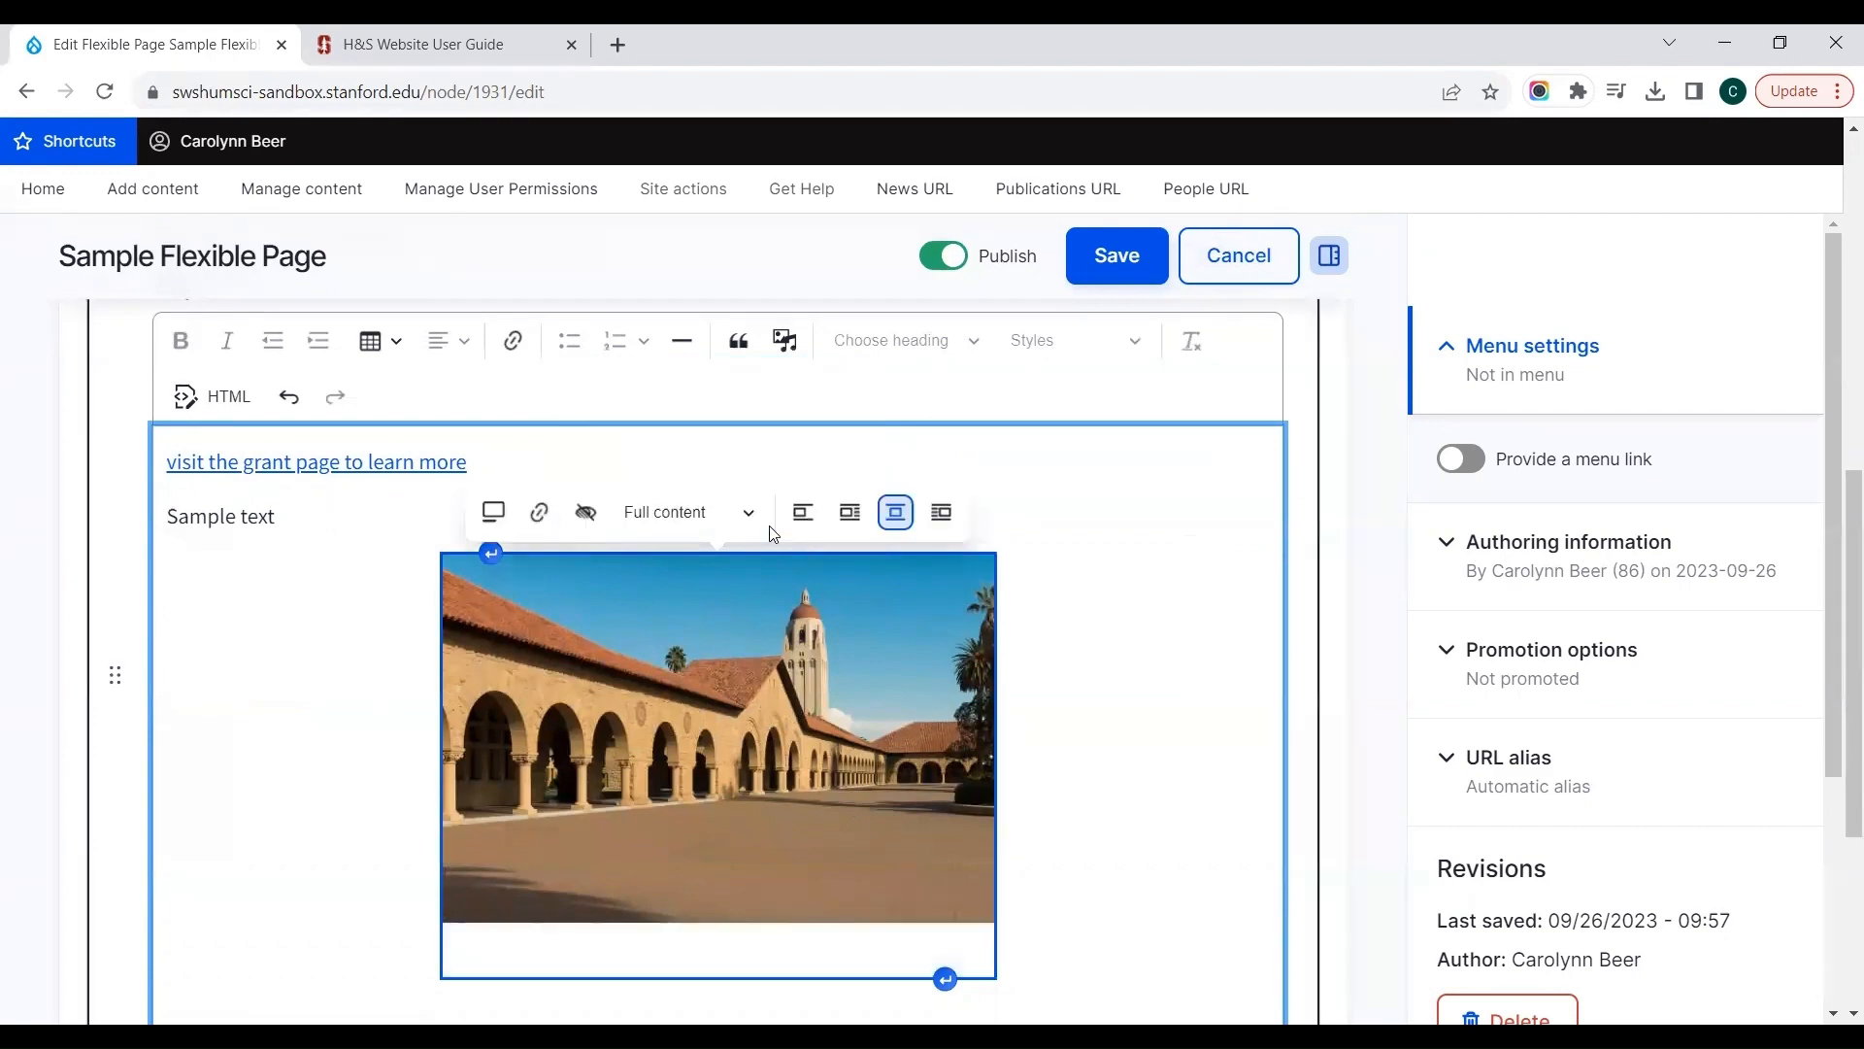
left_click(657, 510)
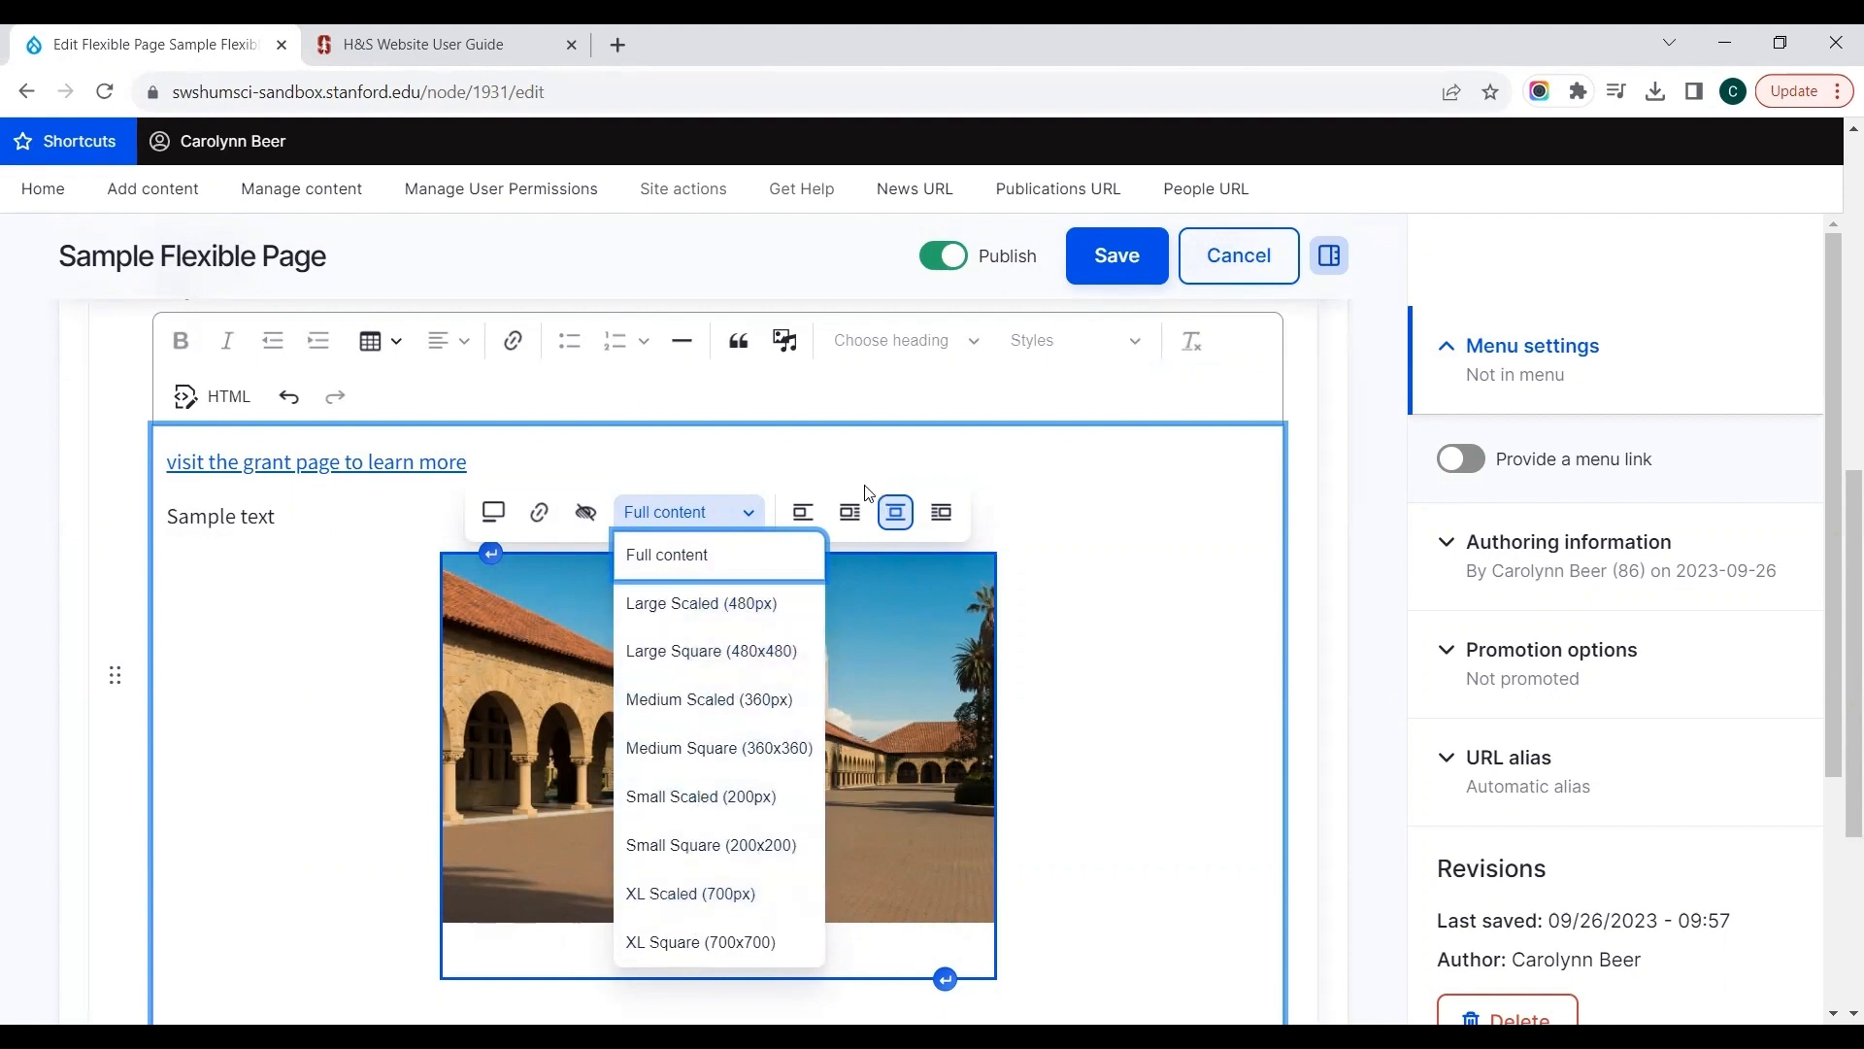
left_click(872, 538)
left_click(830, 638)
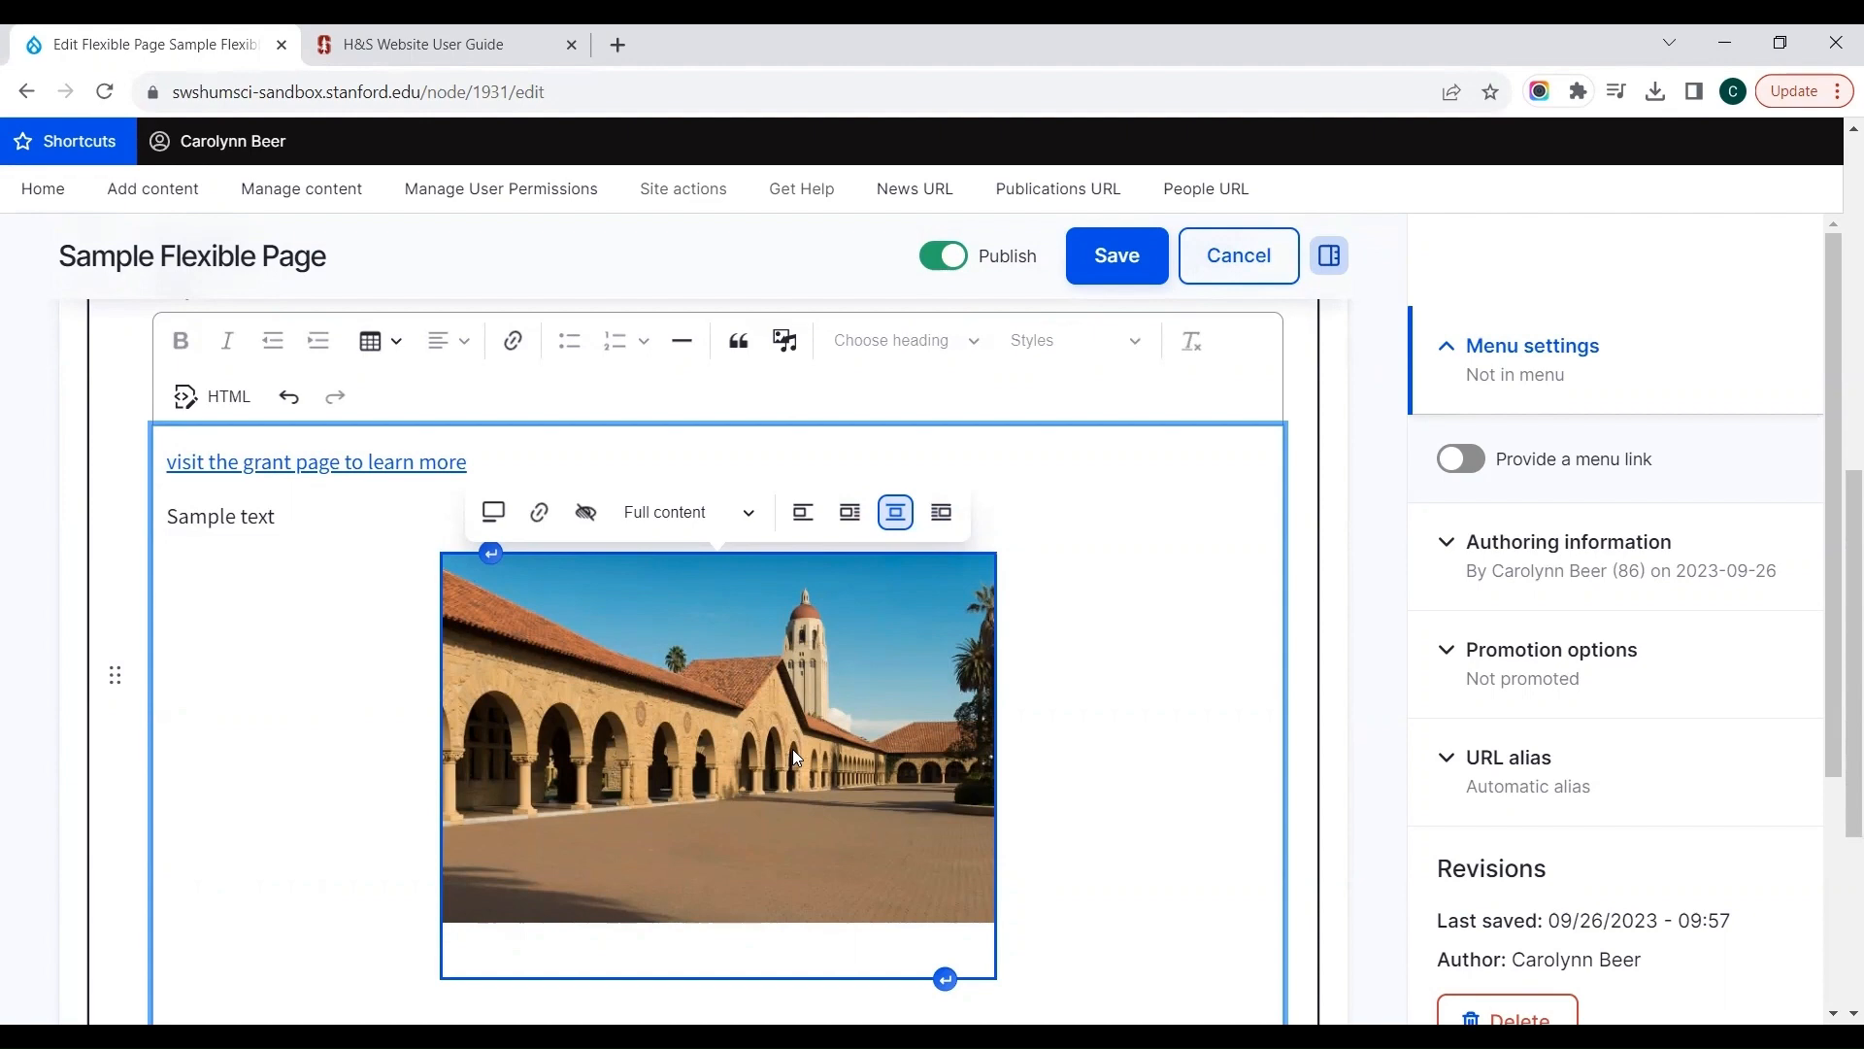
Step: Add an Accordion component below the Text Area in the Main Region
left_click(1357, 428)
scroll(1360, 430, "down", 4)
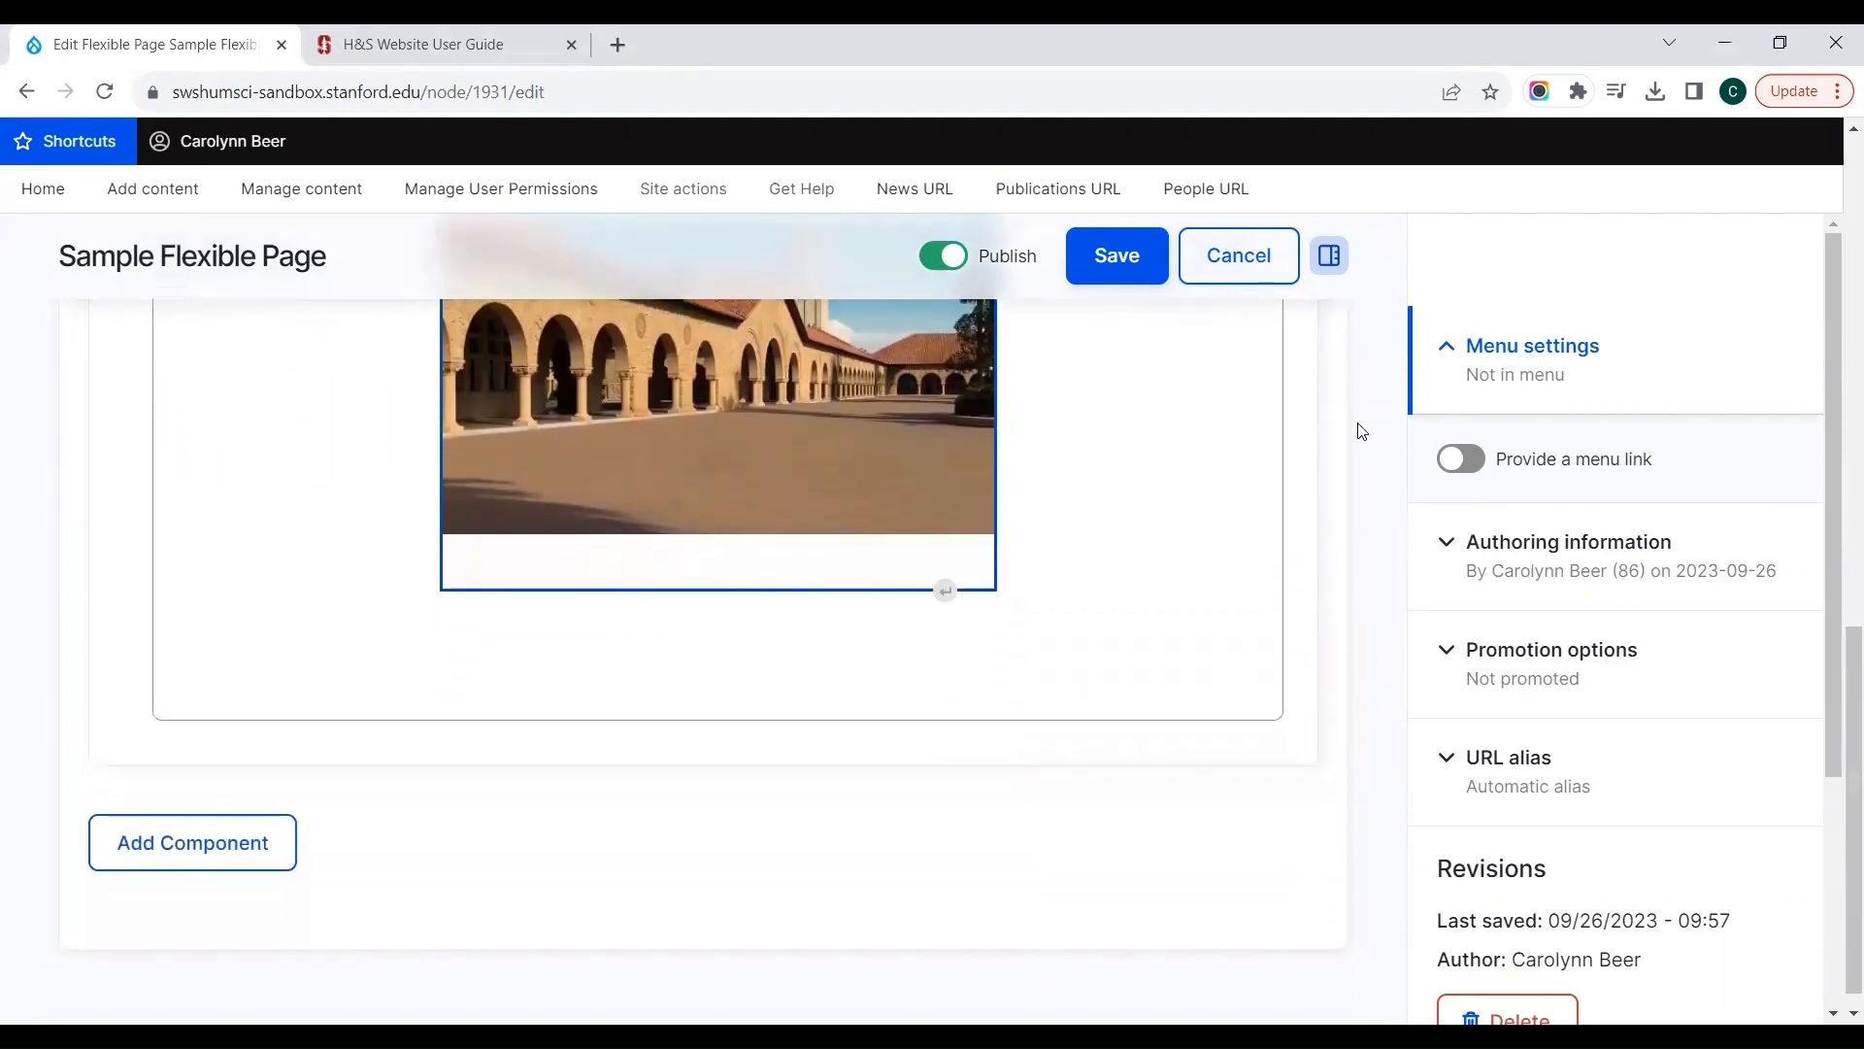
scroll(1362, 432, "down", 1)
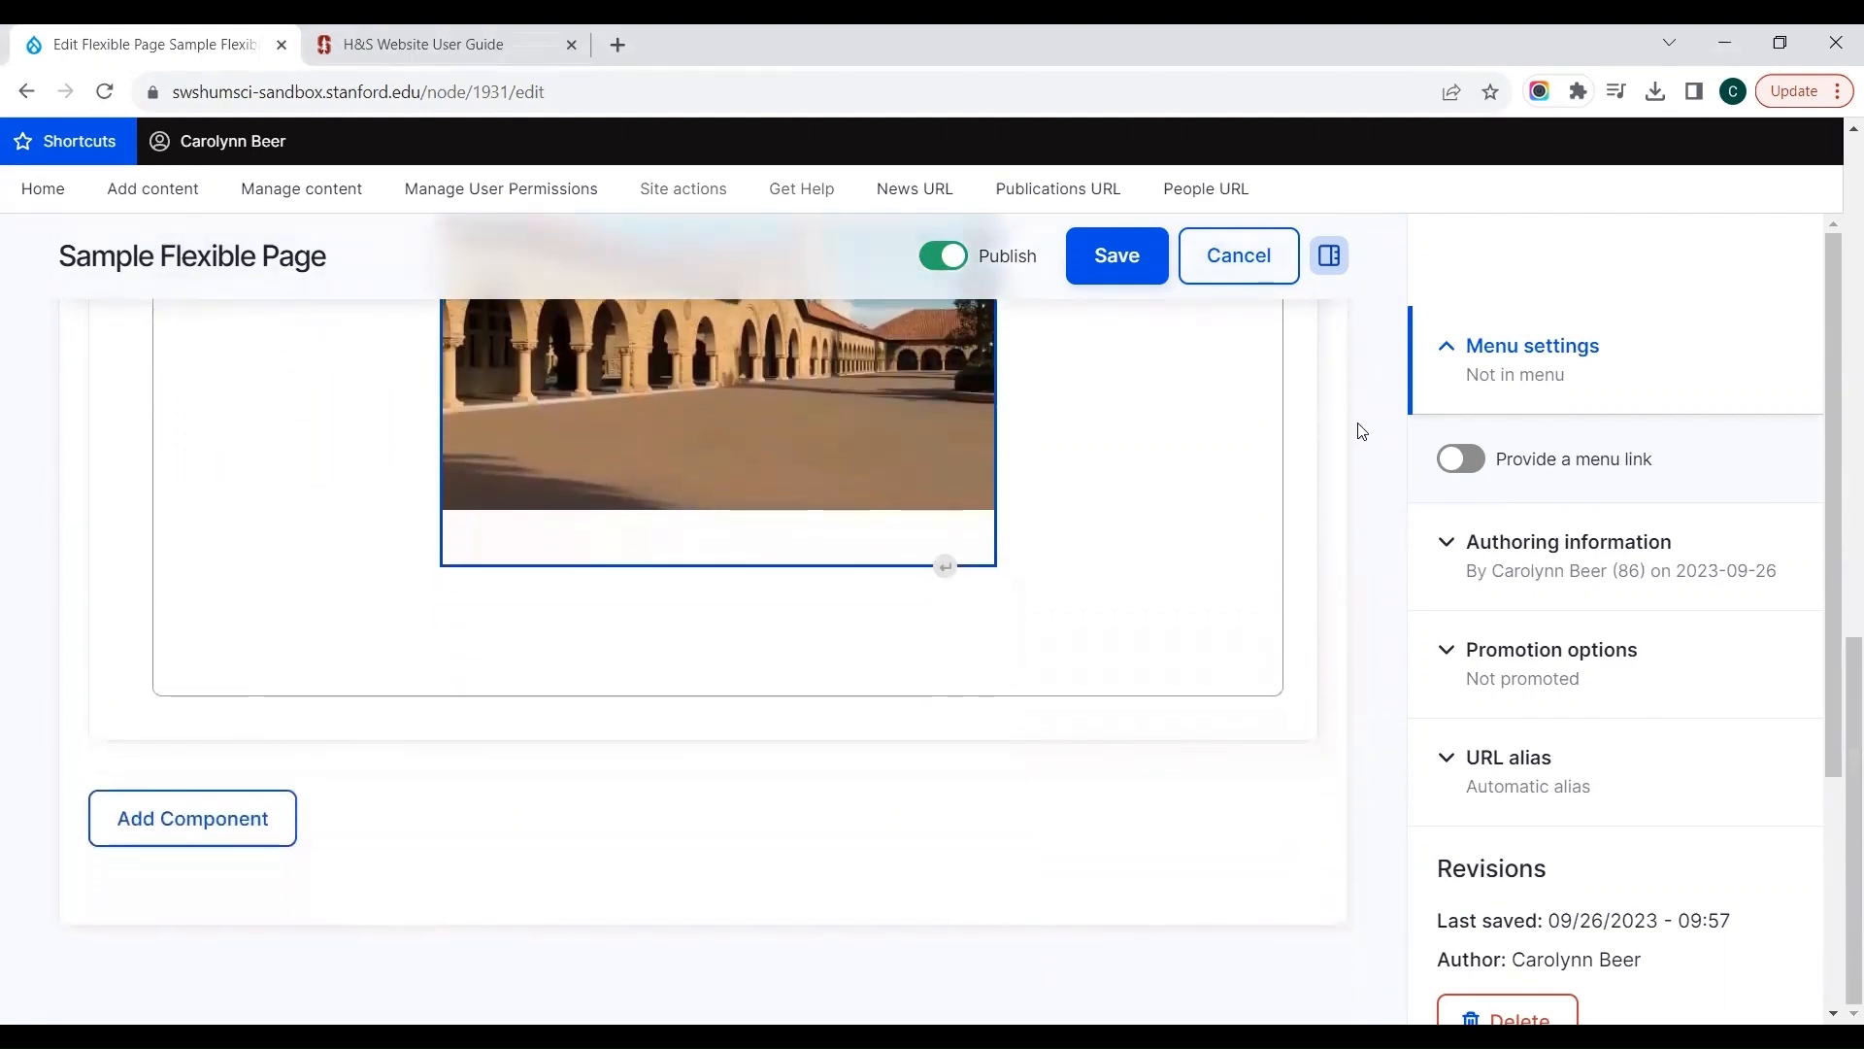
left_click(245, 821)
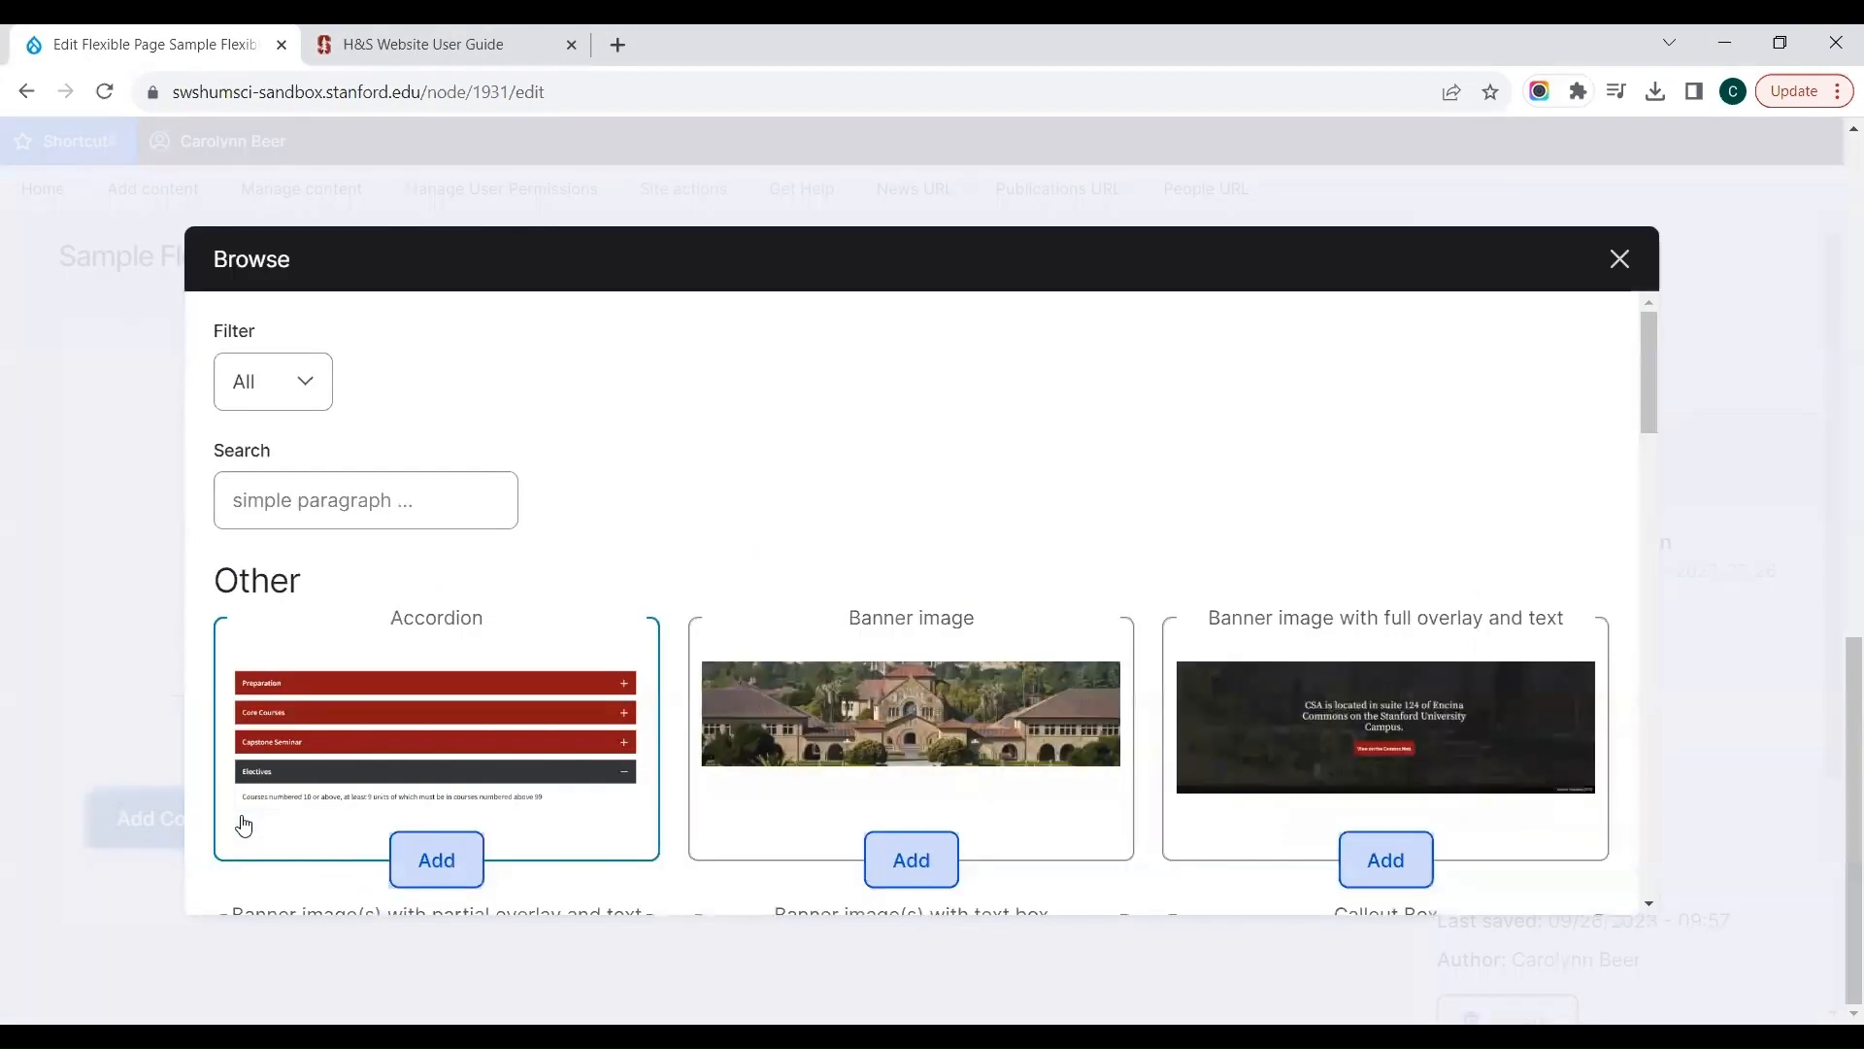
left_click(397, 713)
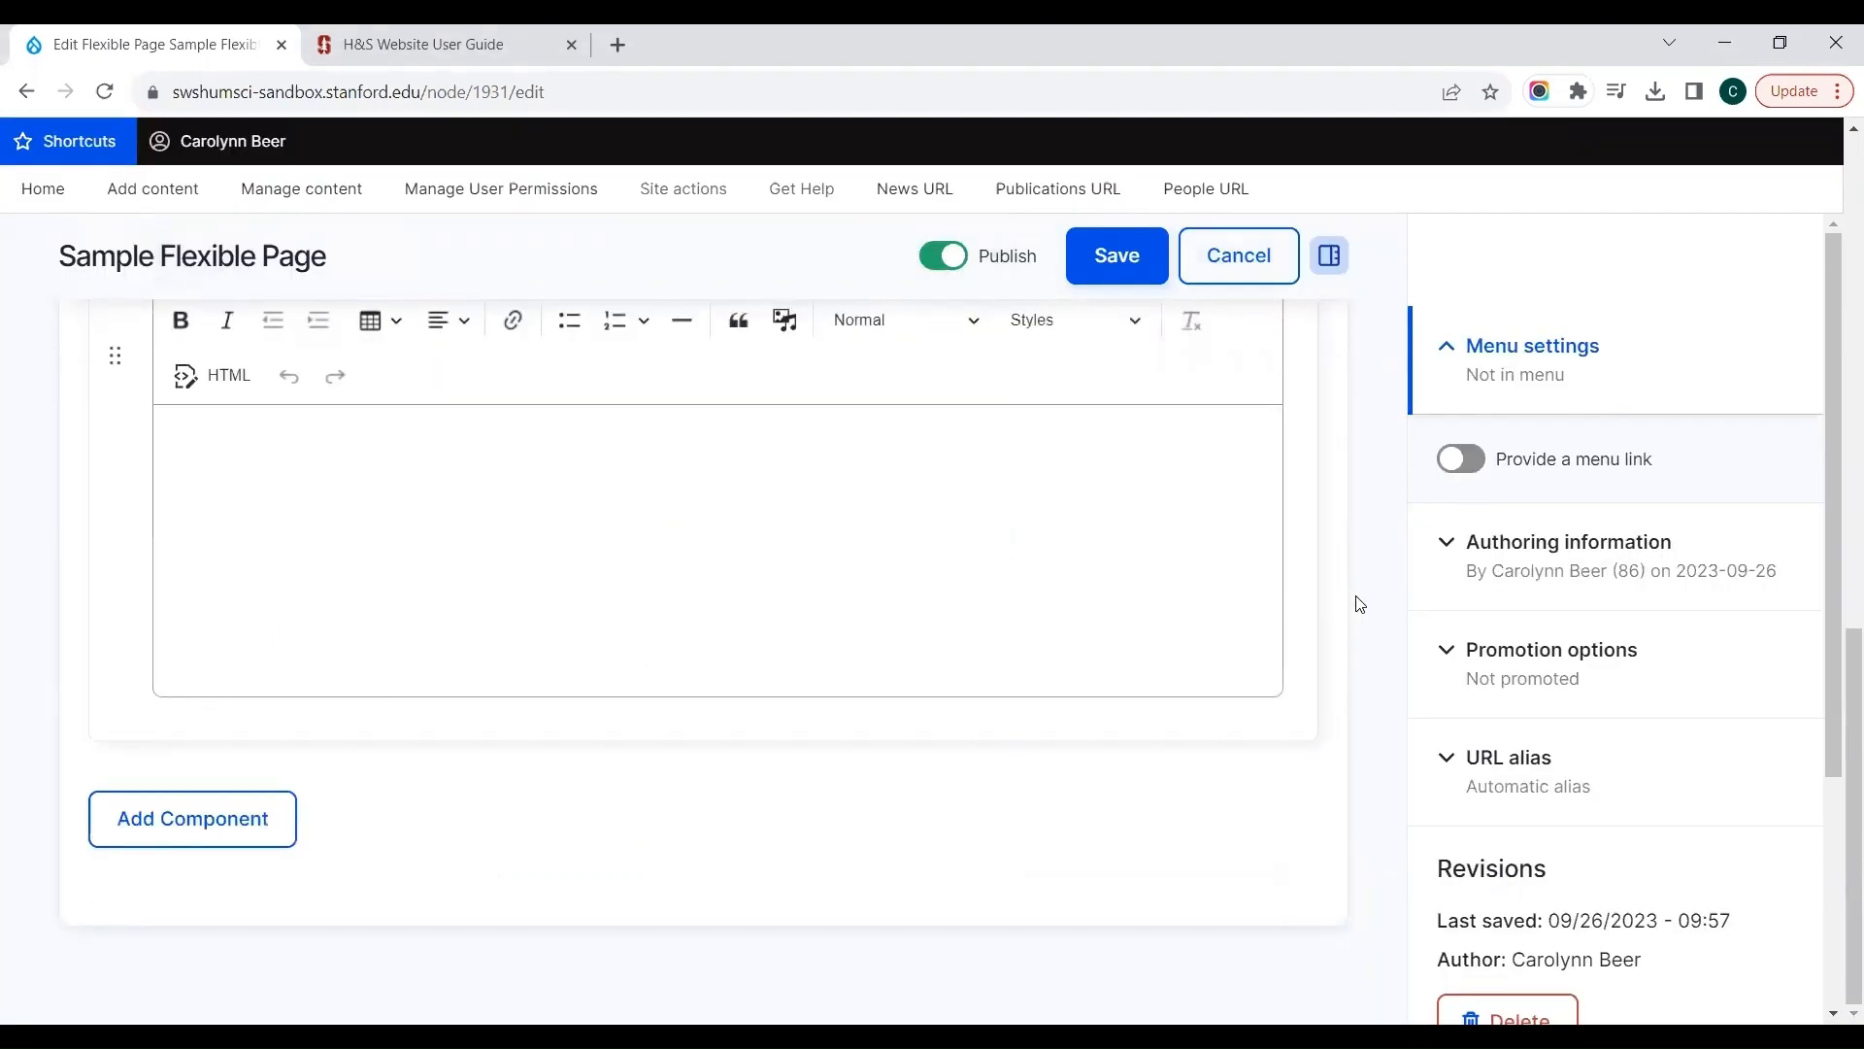
Step: Fill in the accordion's summary as "Sample Accordion" and its body as "accordion text"
scroll(1359, 604, "up", 3)
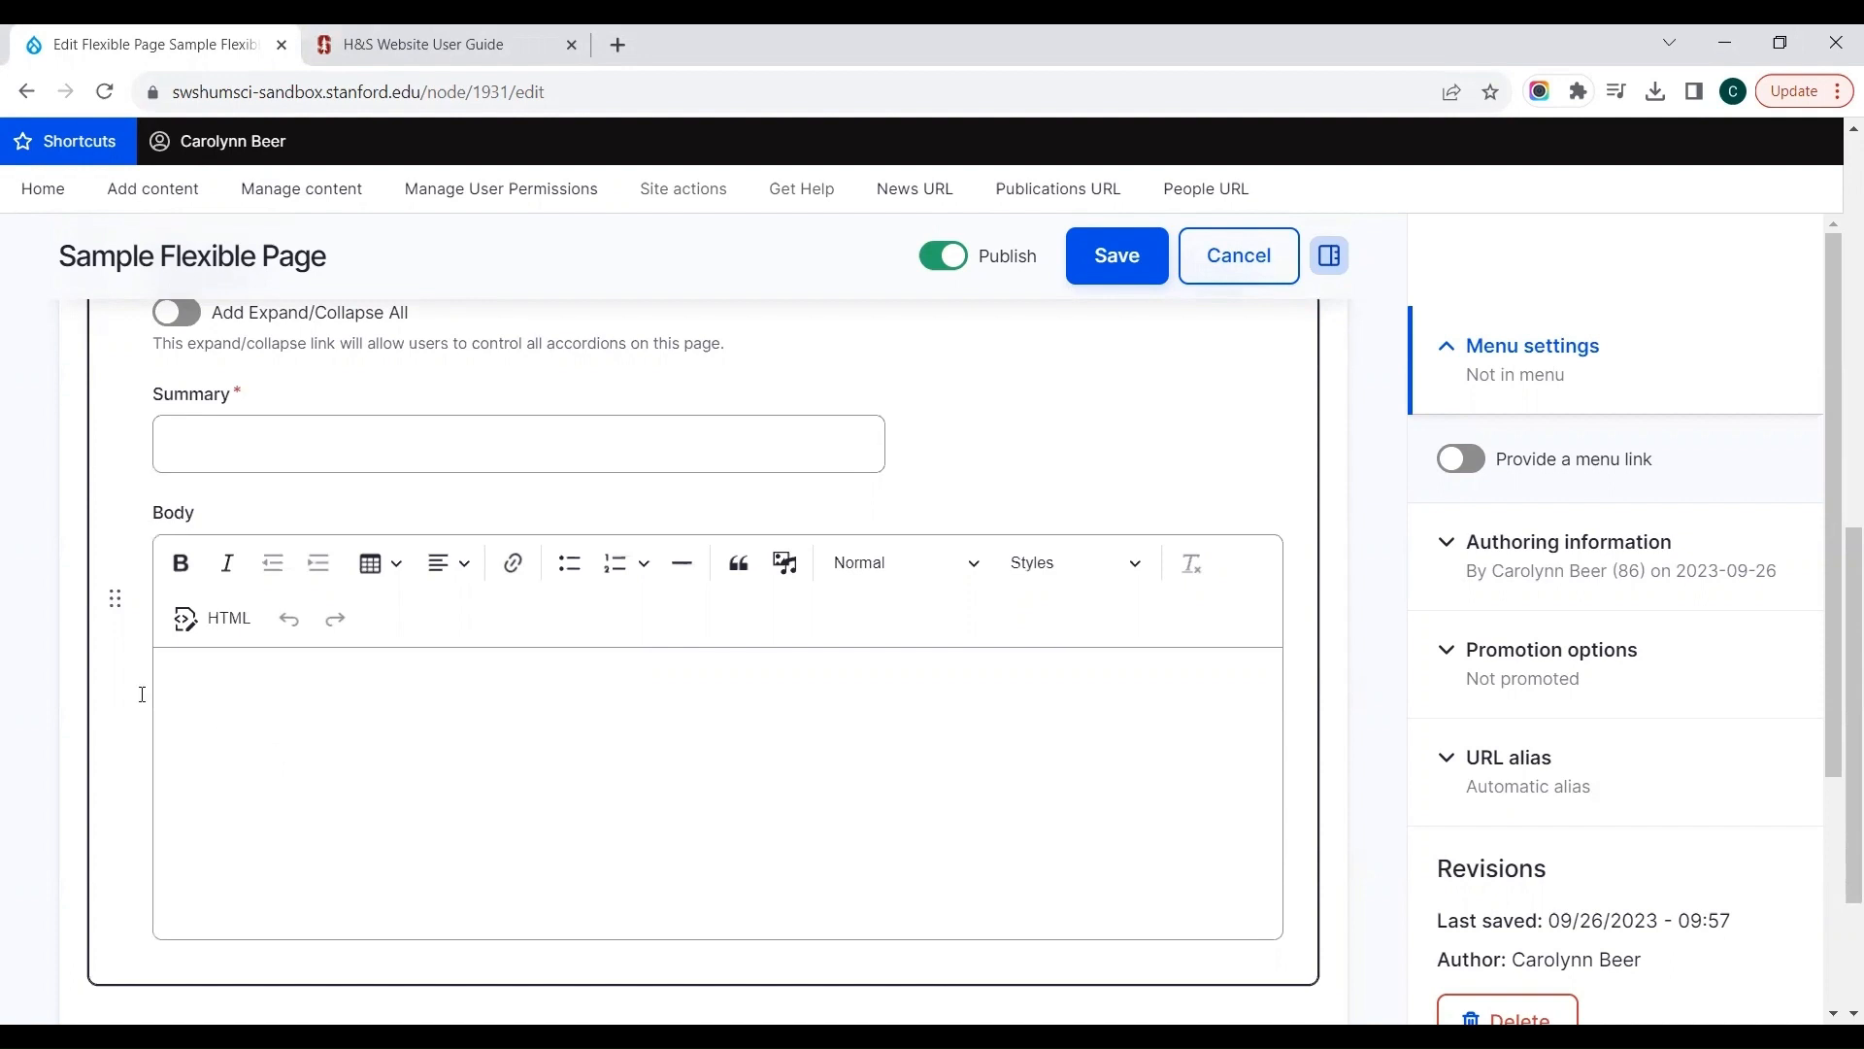
left_click(208, 420)
type("Samp")
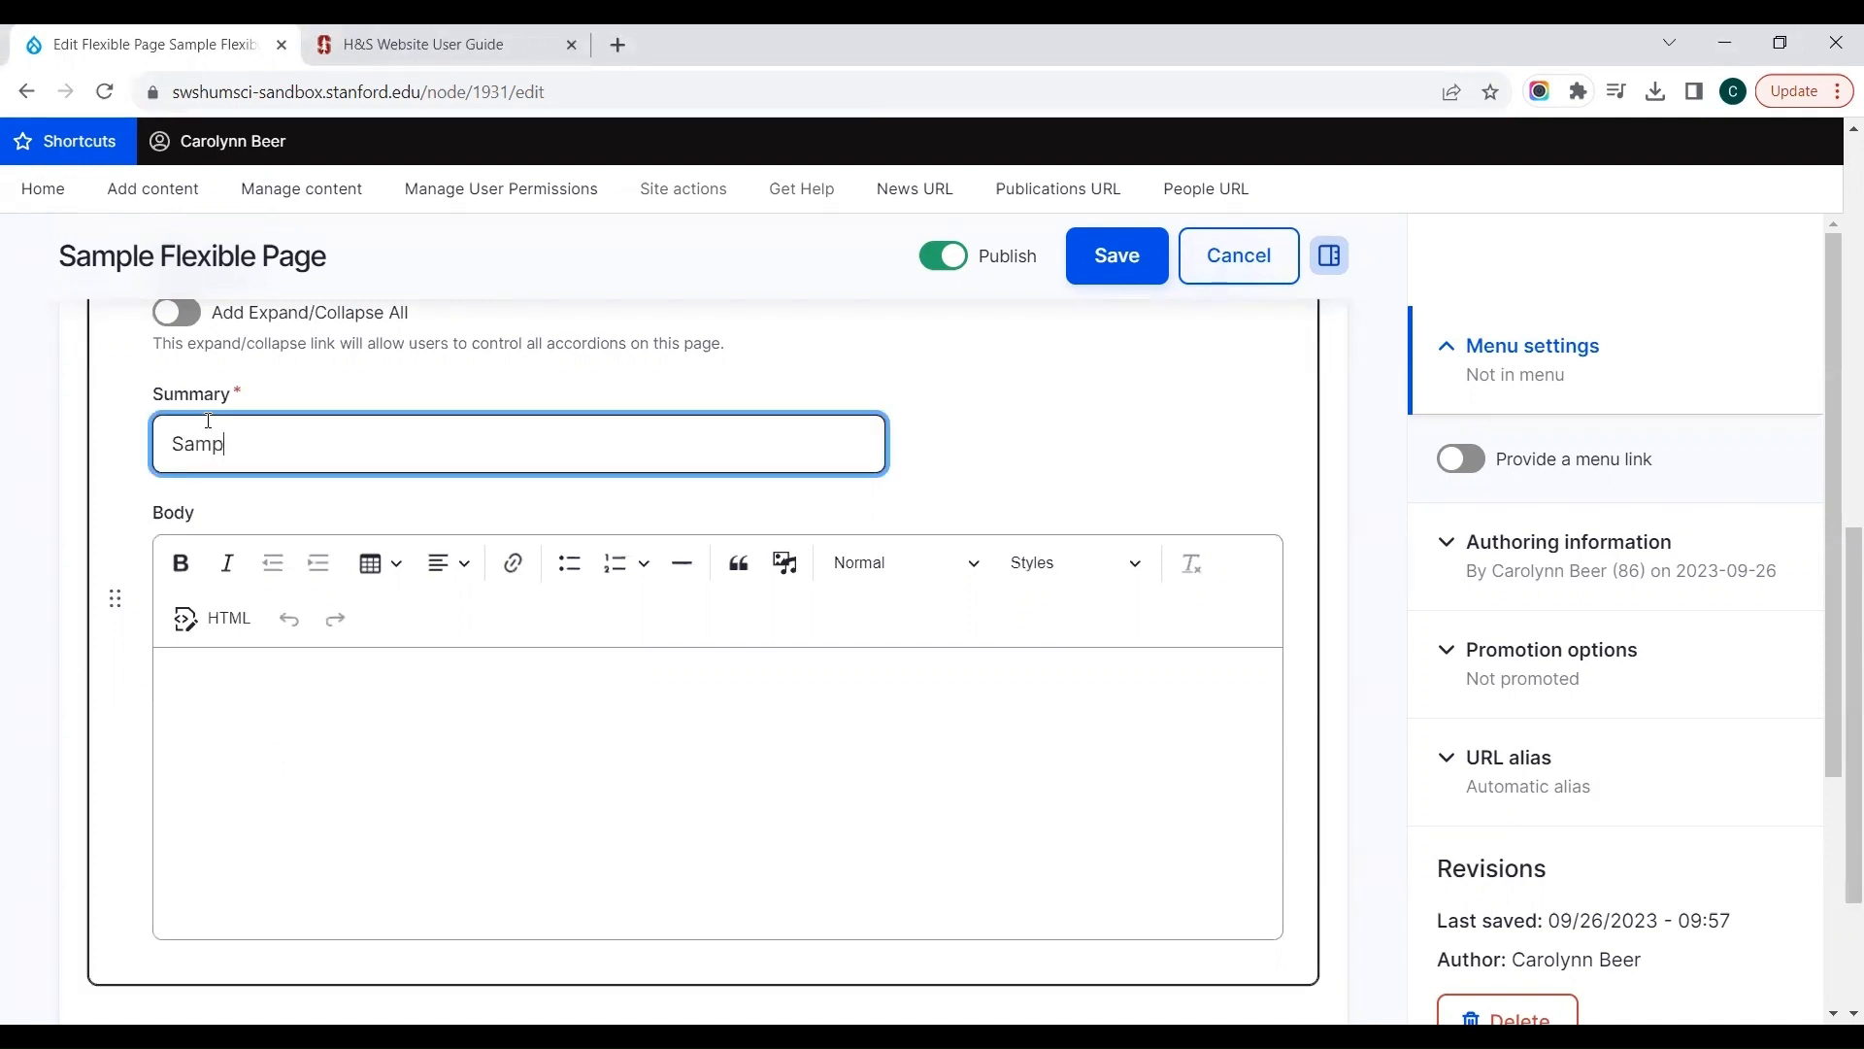
type("le Accordion")
key("Tab")
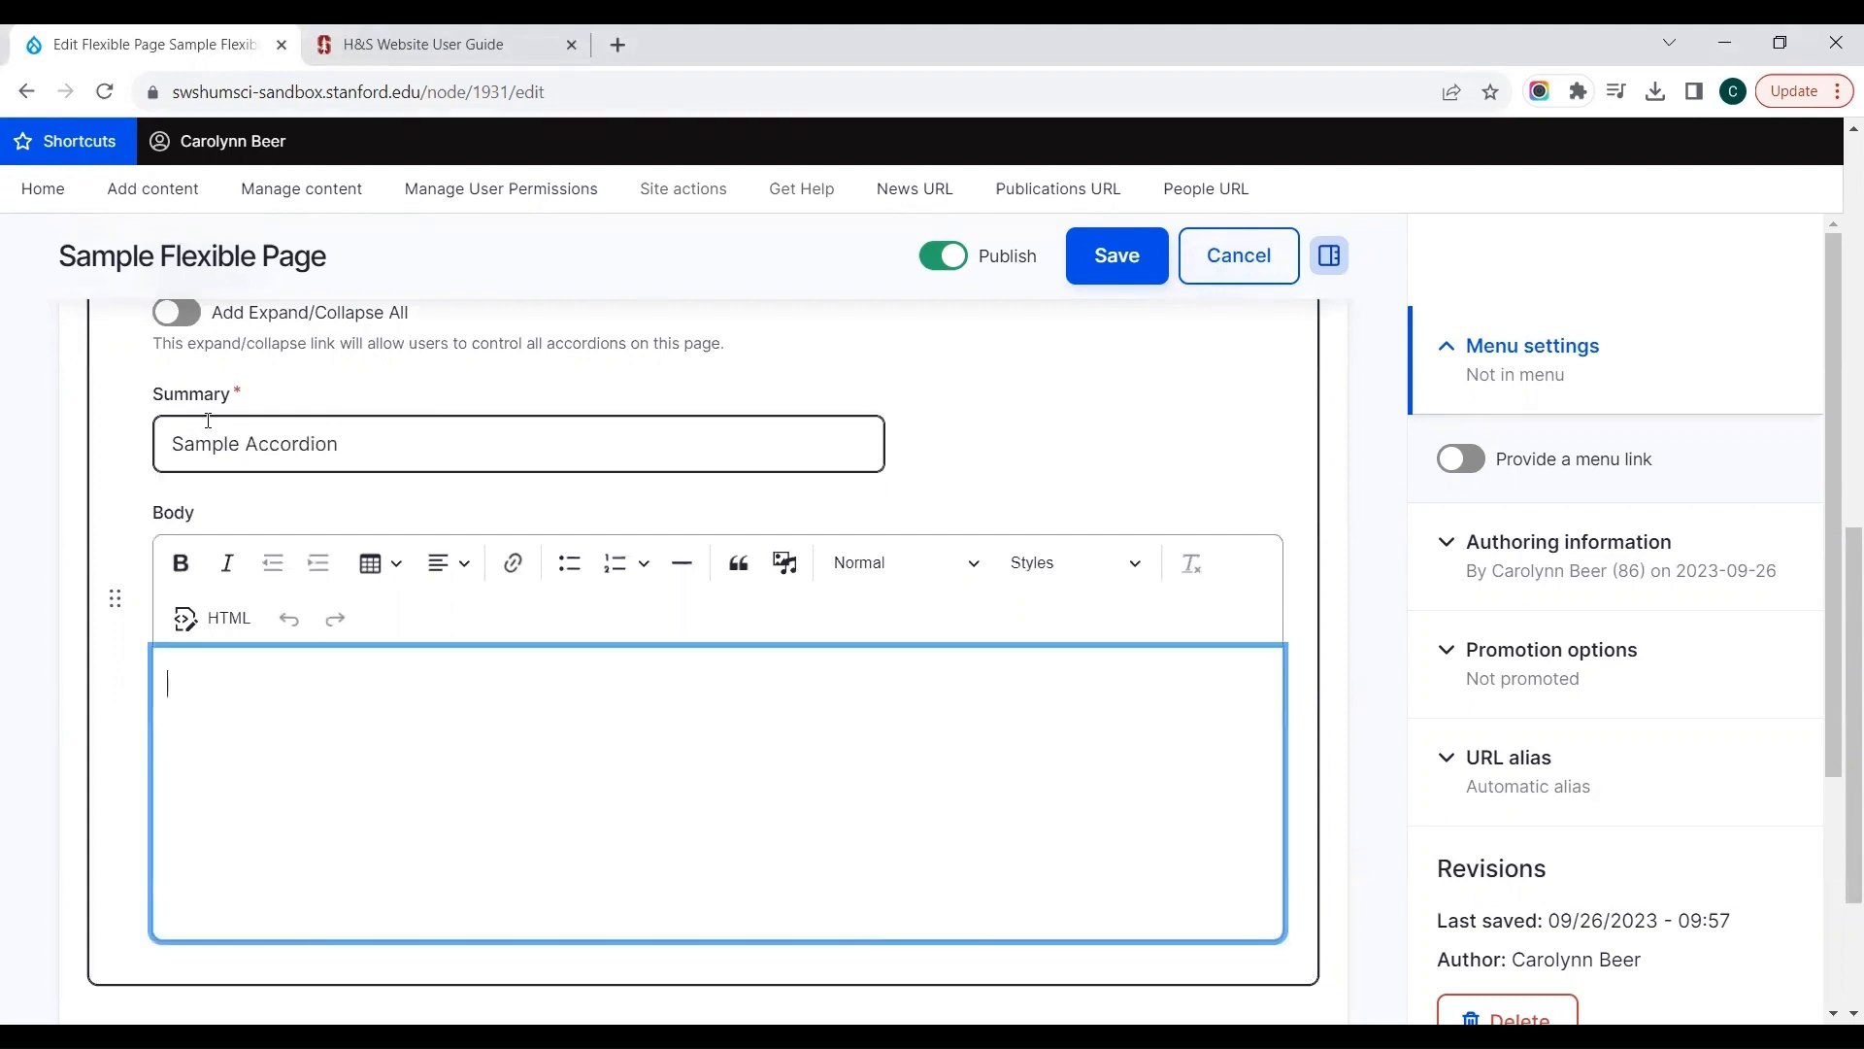
type("accordion text")
Step: Turn on Add Expand/Collapse All for the accordion
left_click(738, 363)
scroll(740, 365, "up", 1)
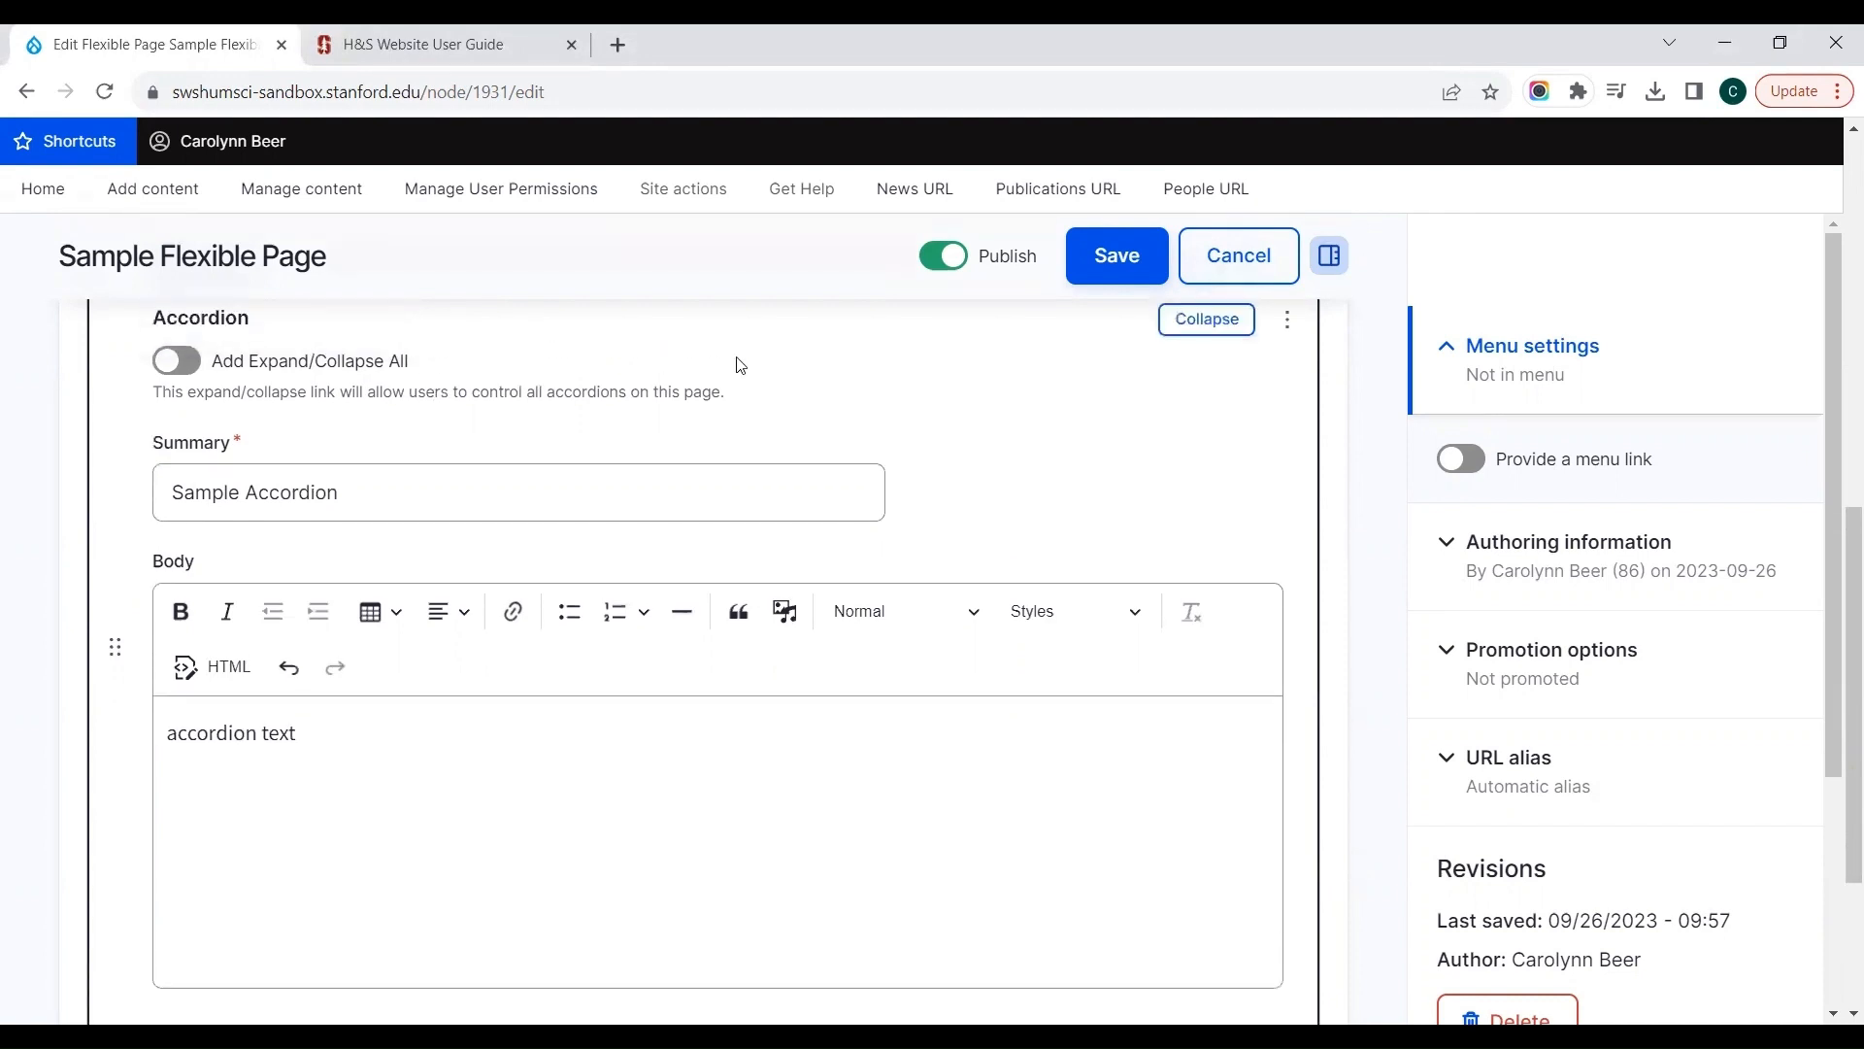
scroll(741, 365, "up", 2)
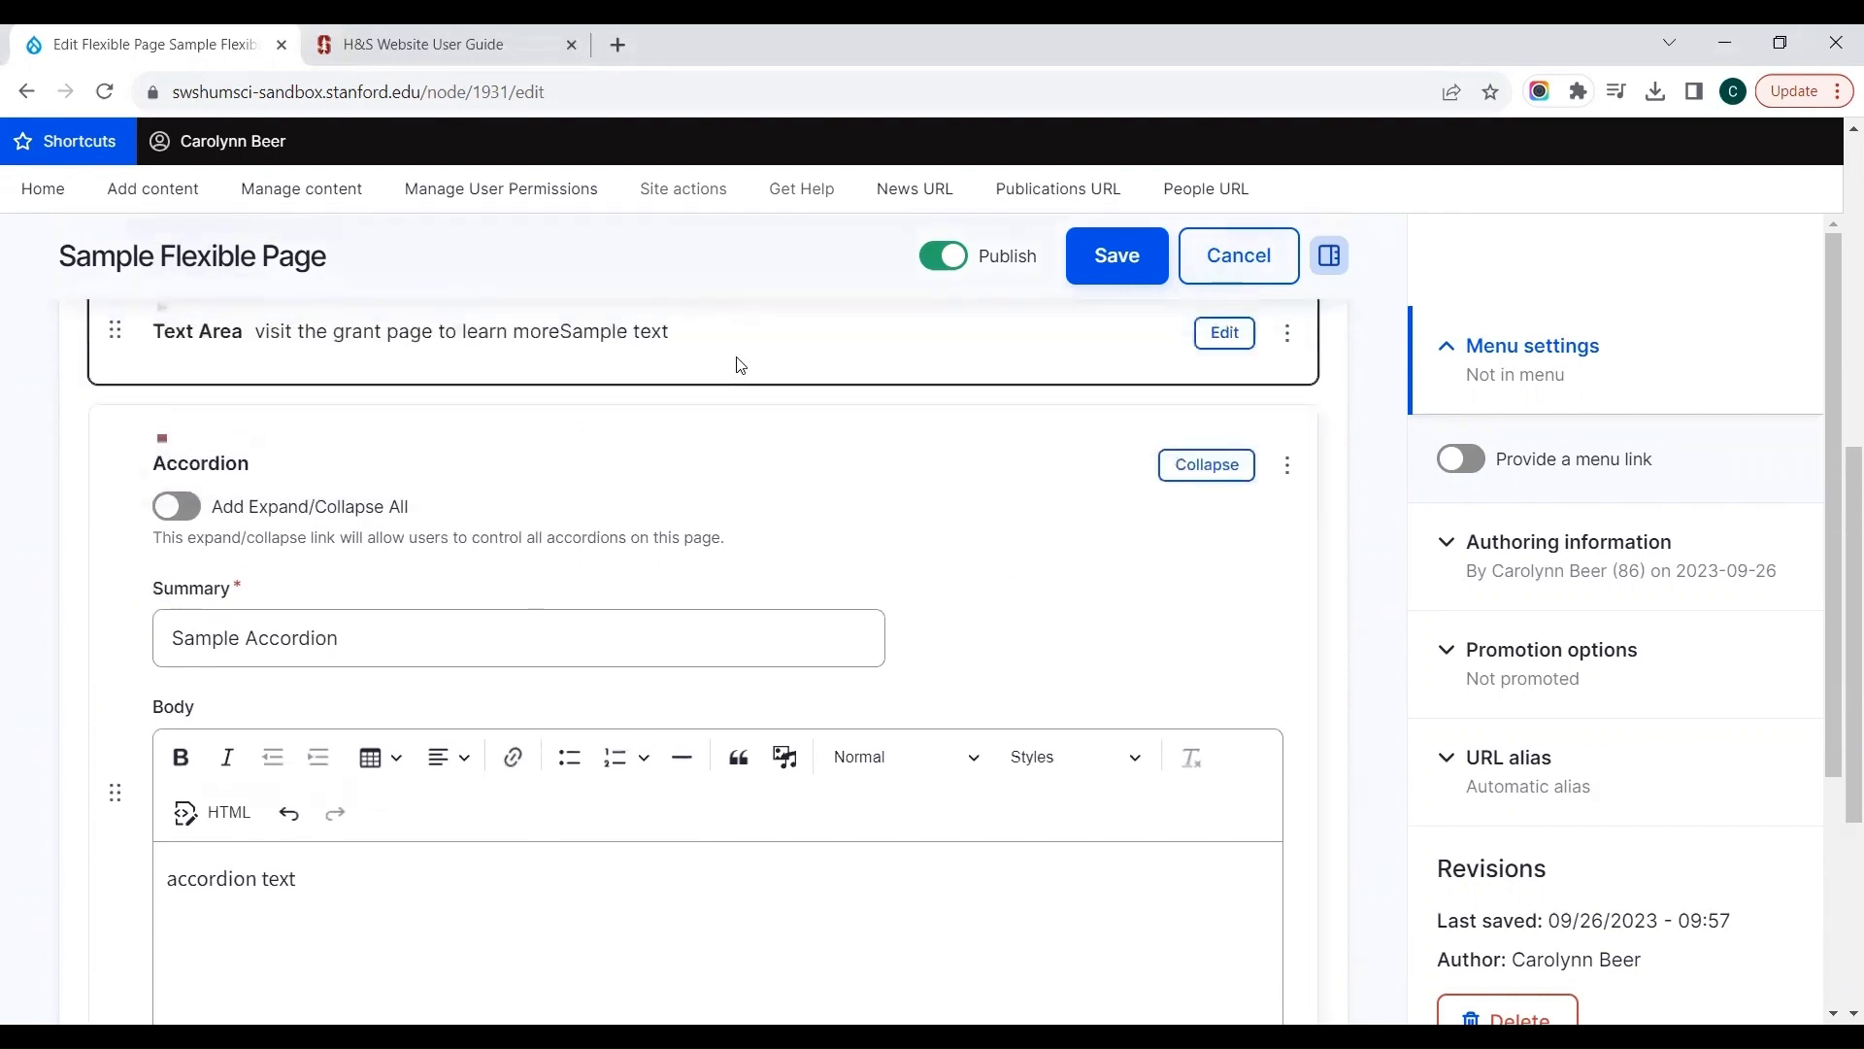
left_click(184, 514)
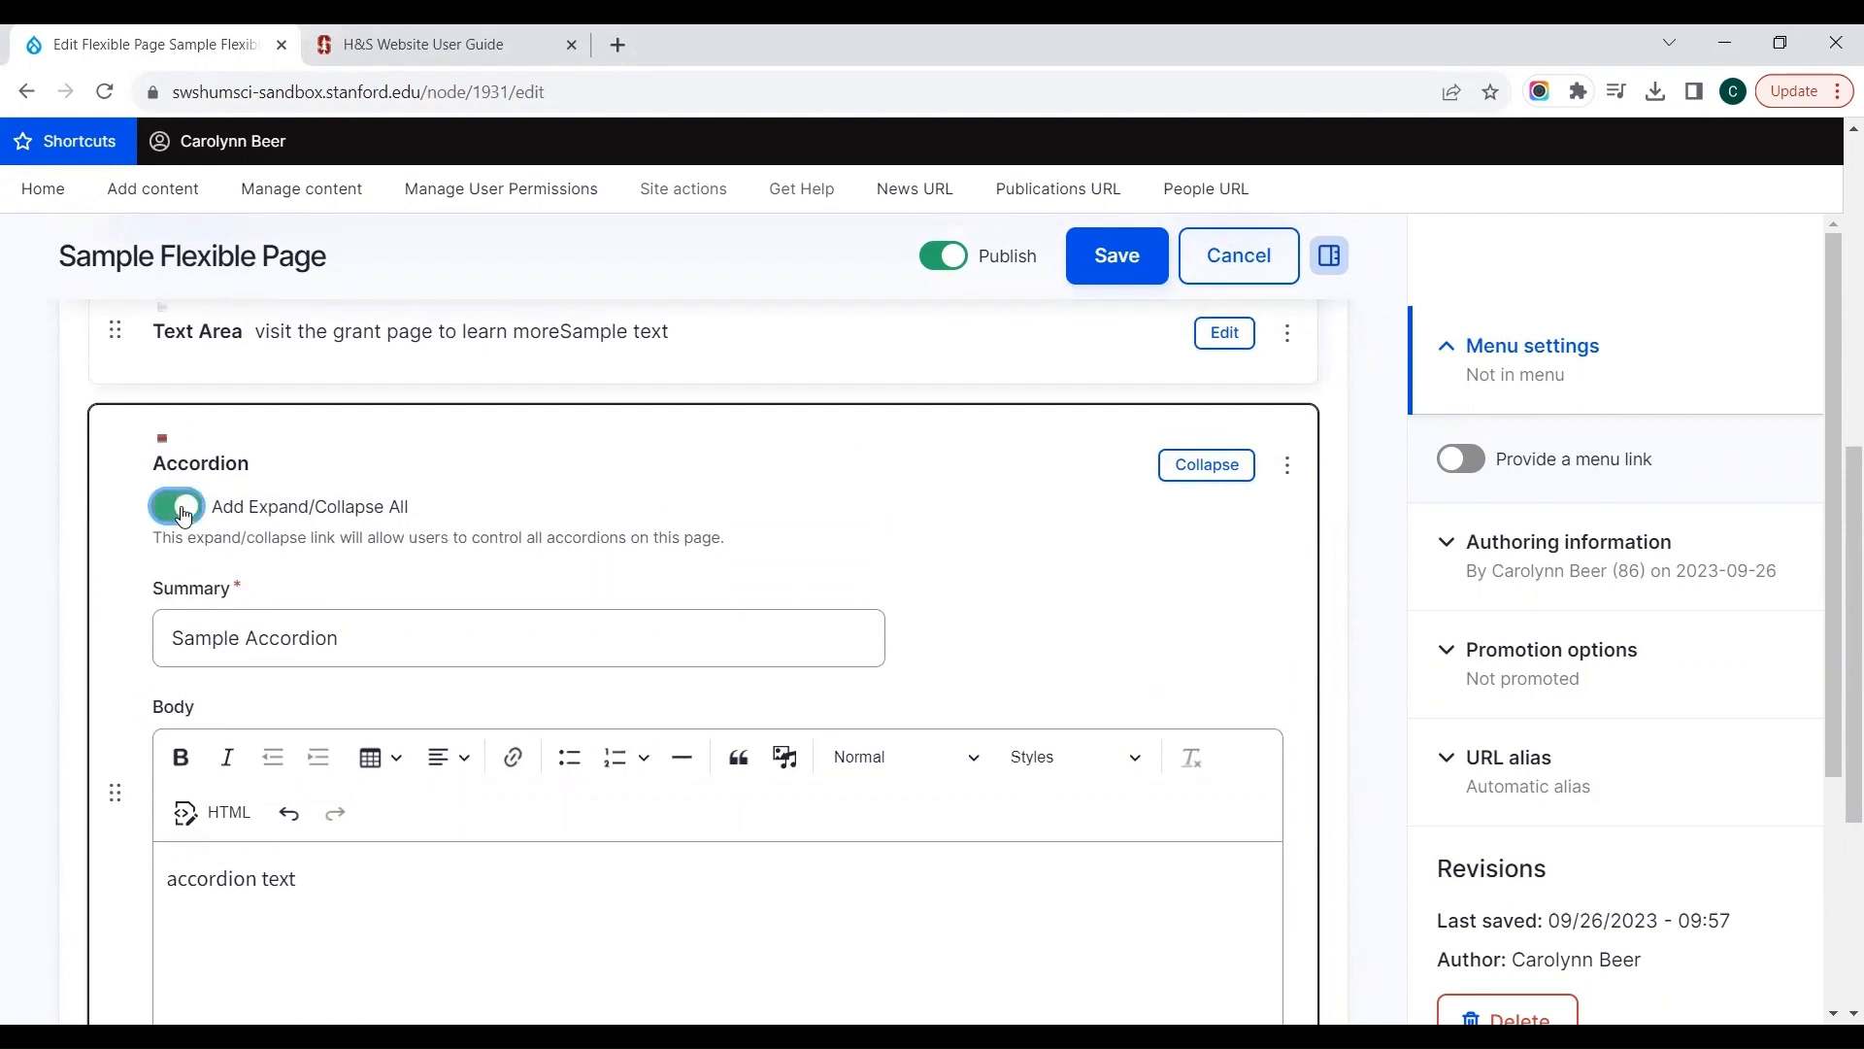
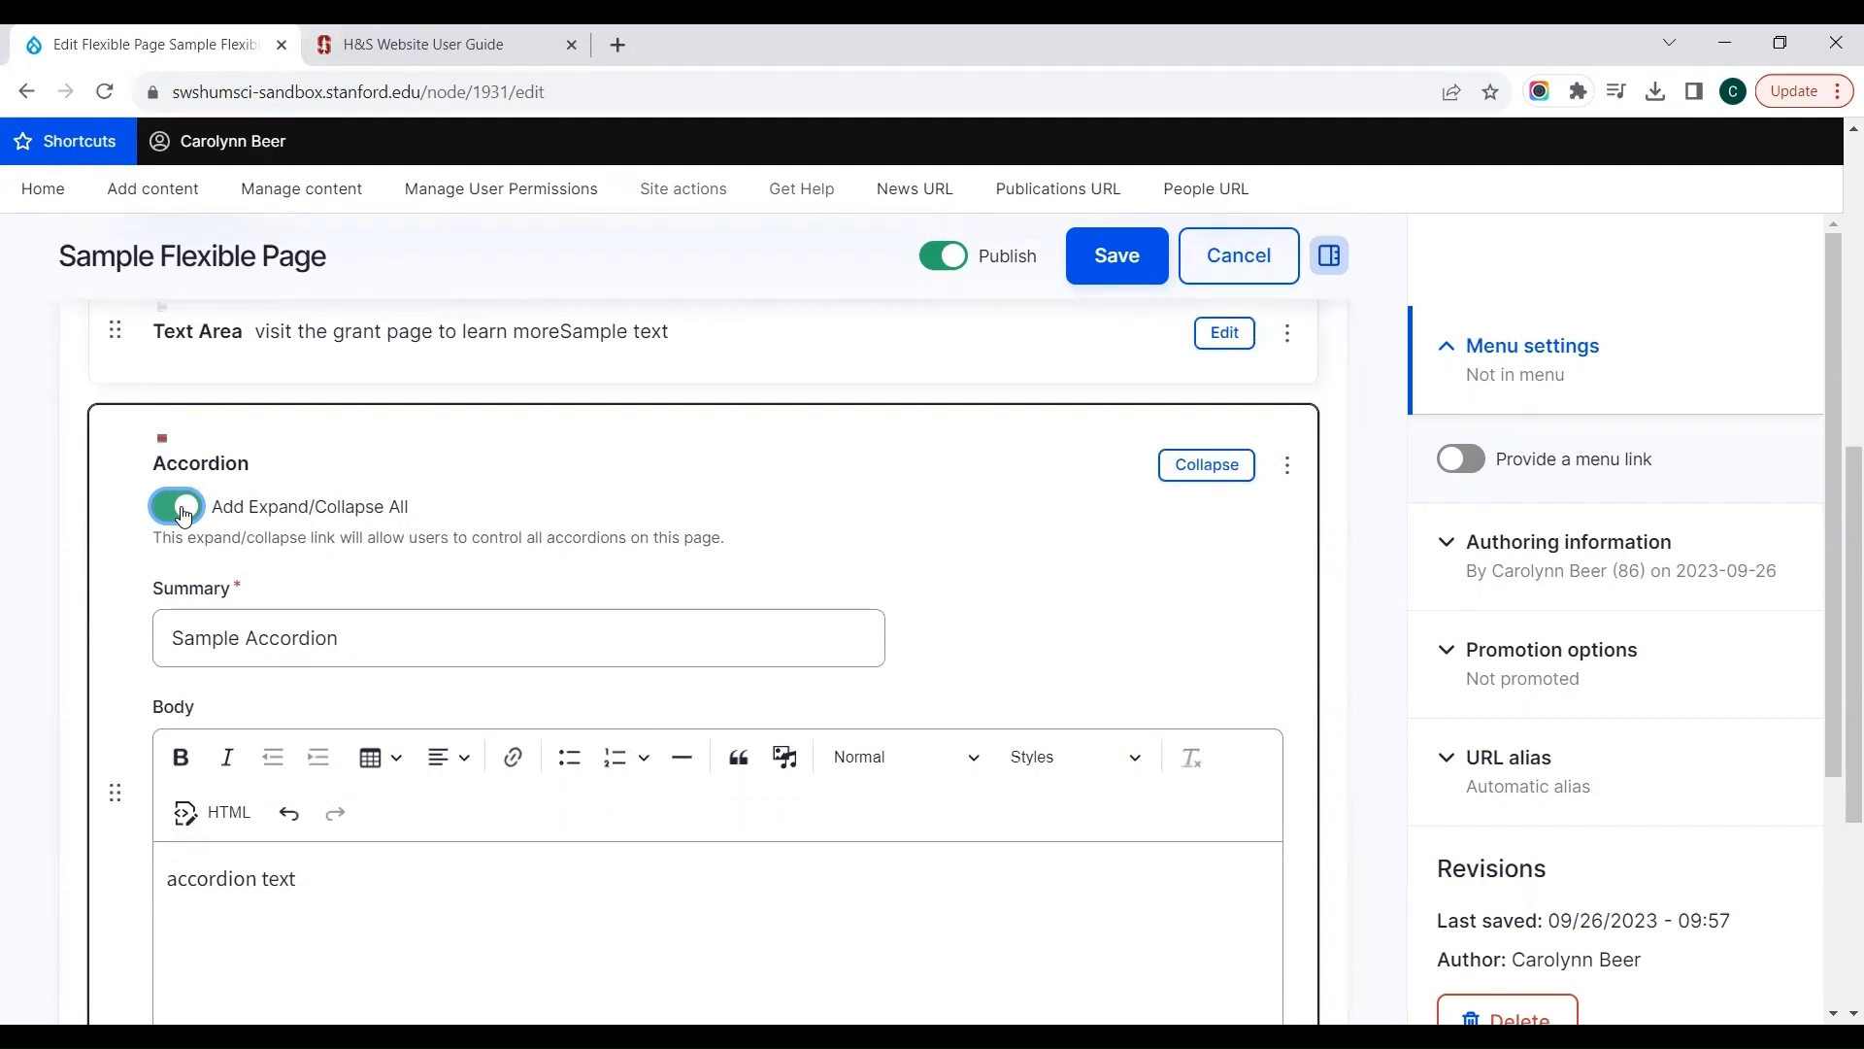
Step: Save Sample Flexible Page with the new accordion
left_click(41, 511)
scroll(42, 515, "up", 1)
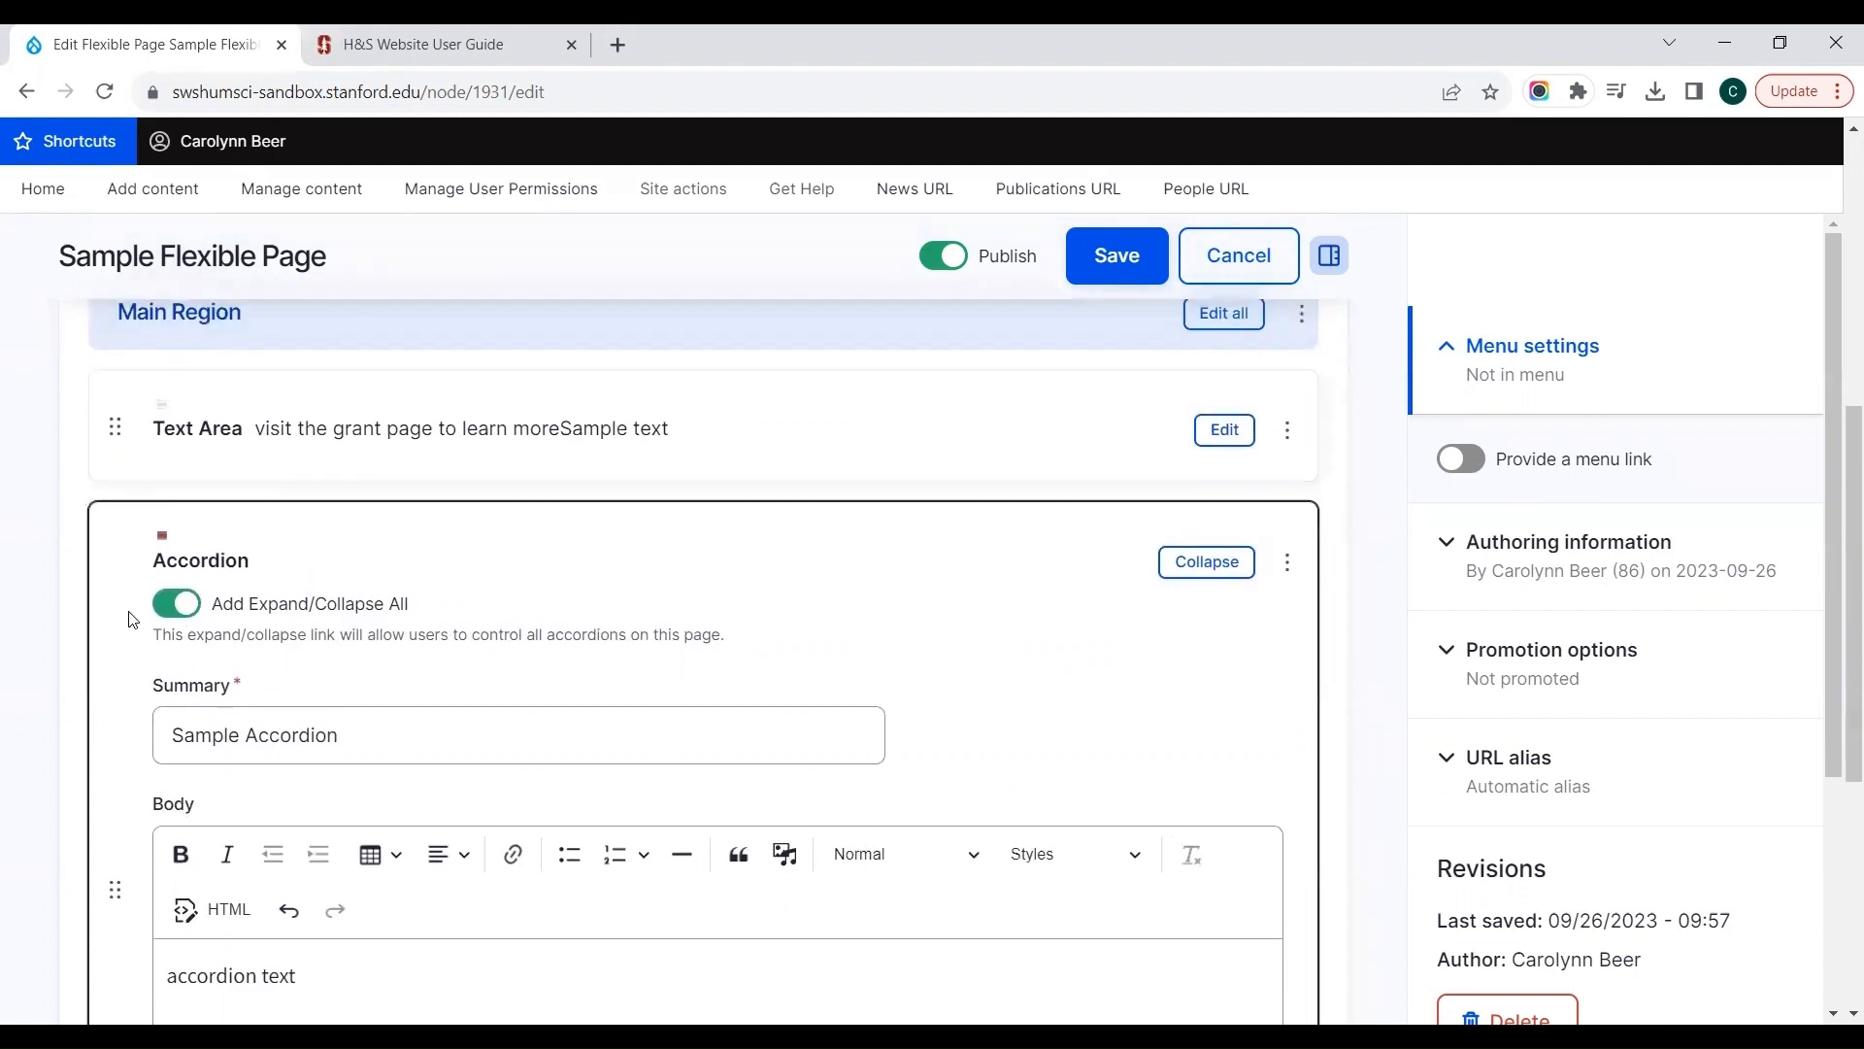
scroll(123, 615, "up", 1)
scroll(122, 614, "up", 6)
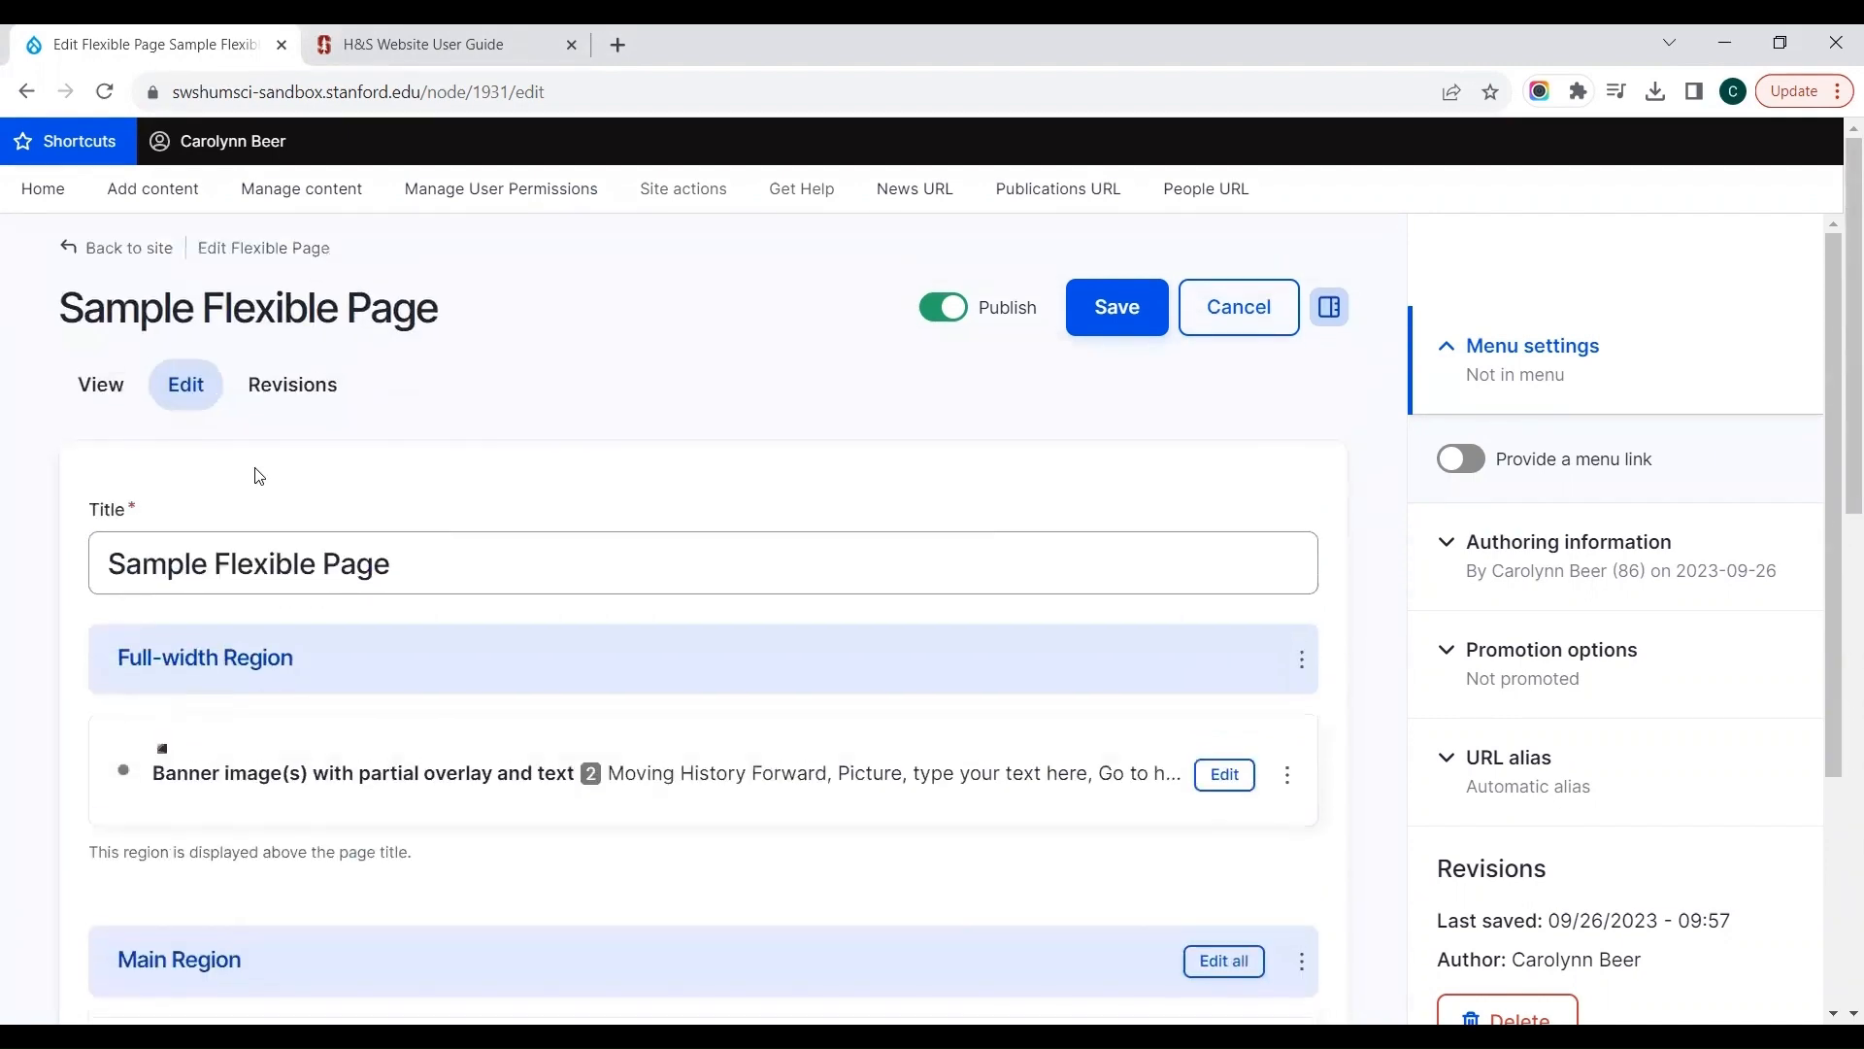
left_click(1093, 332)
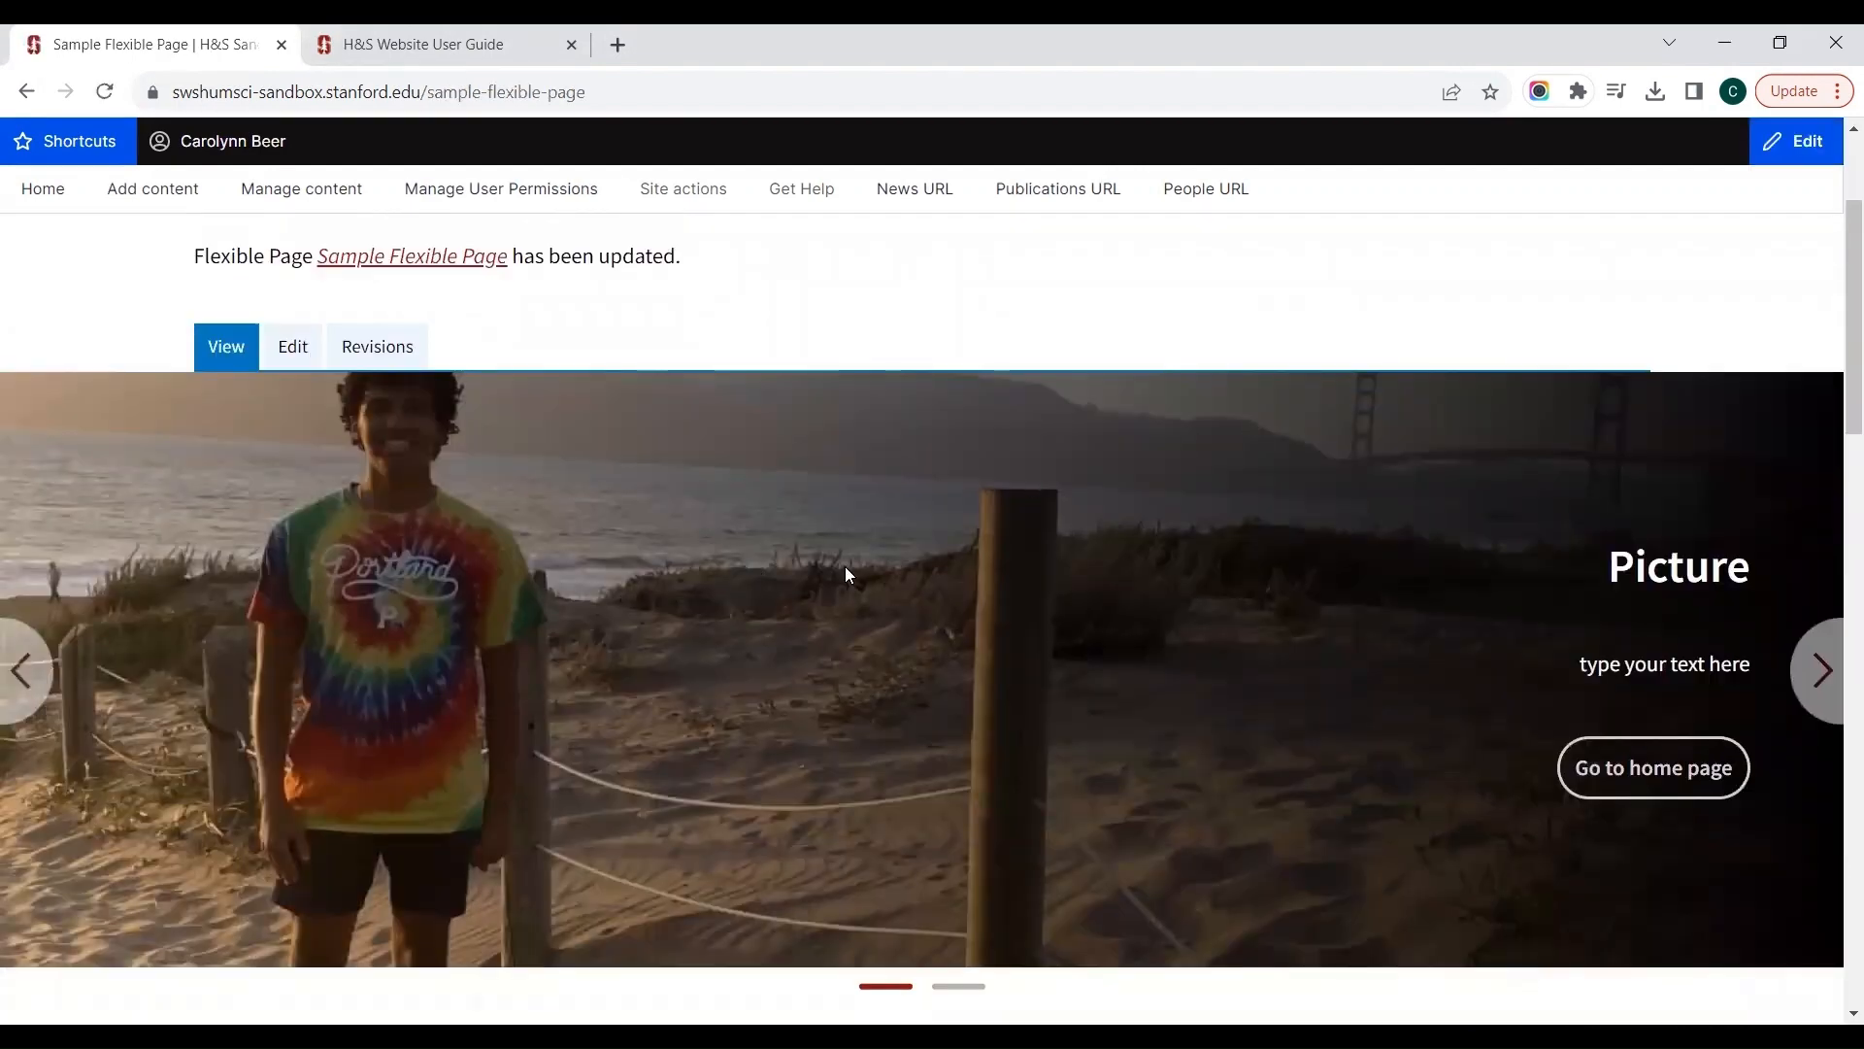
Step: Review the saved page down to its end and expand the Sample Accordion to check its body text
scroll(1153, 732, "down", 2)
scroll(1154, 735, "down", 4)
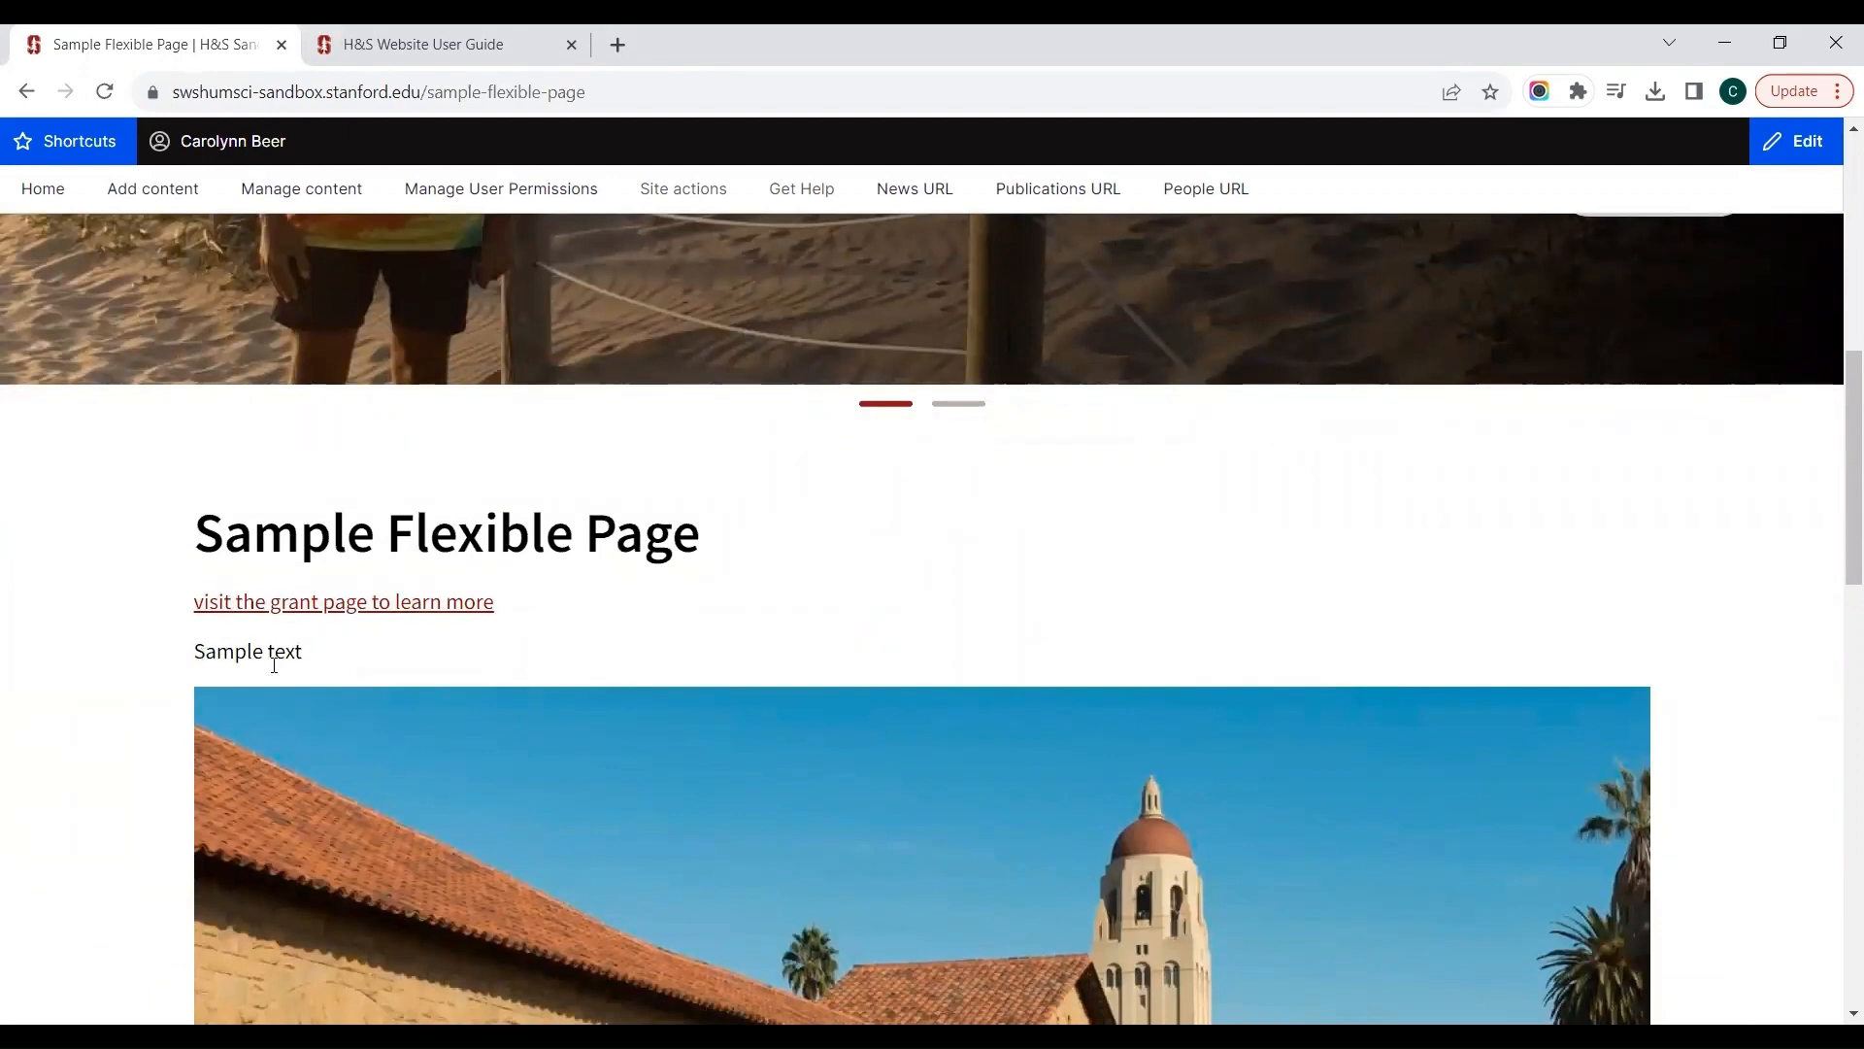
scroll(340, 685, "down", 3)
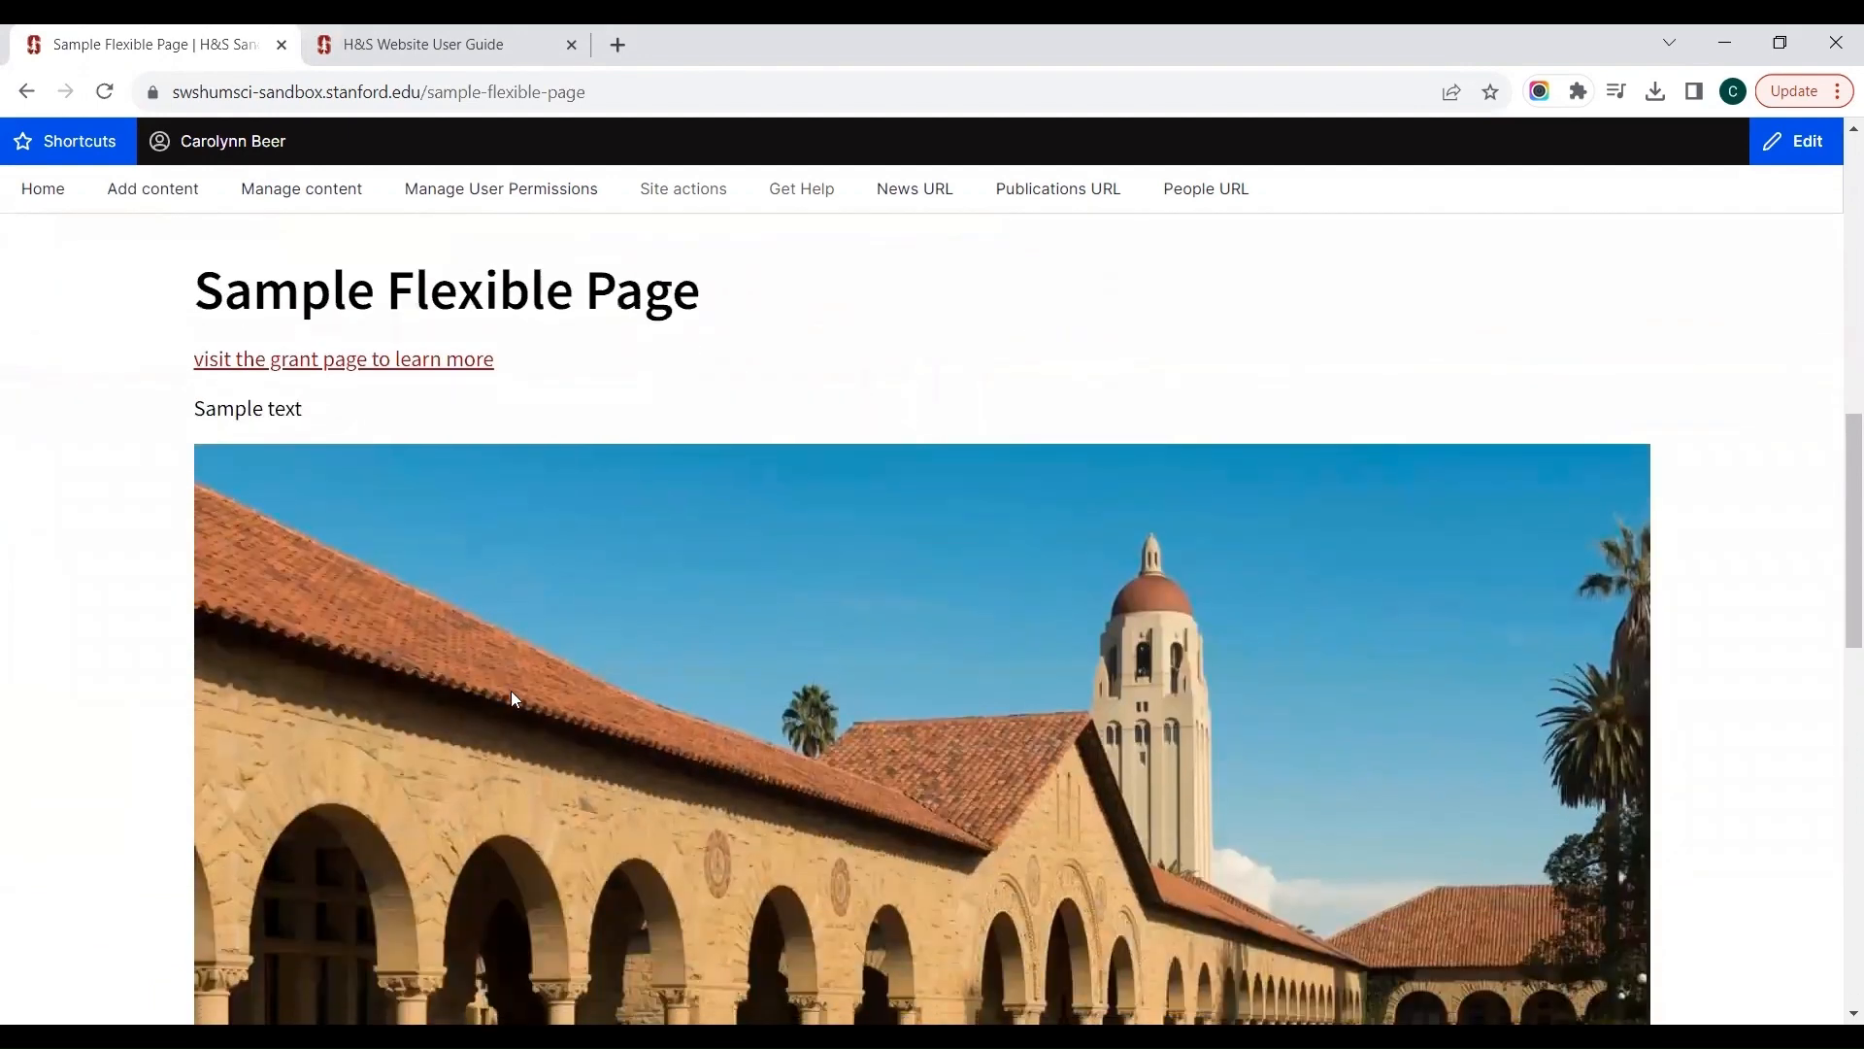
scroll(512, 697, "down", 3)
scroll(514, 699, "down", 4)
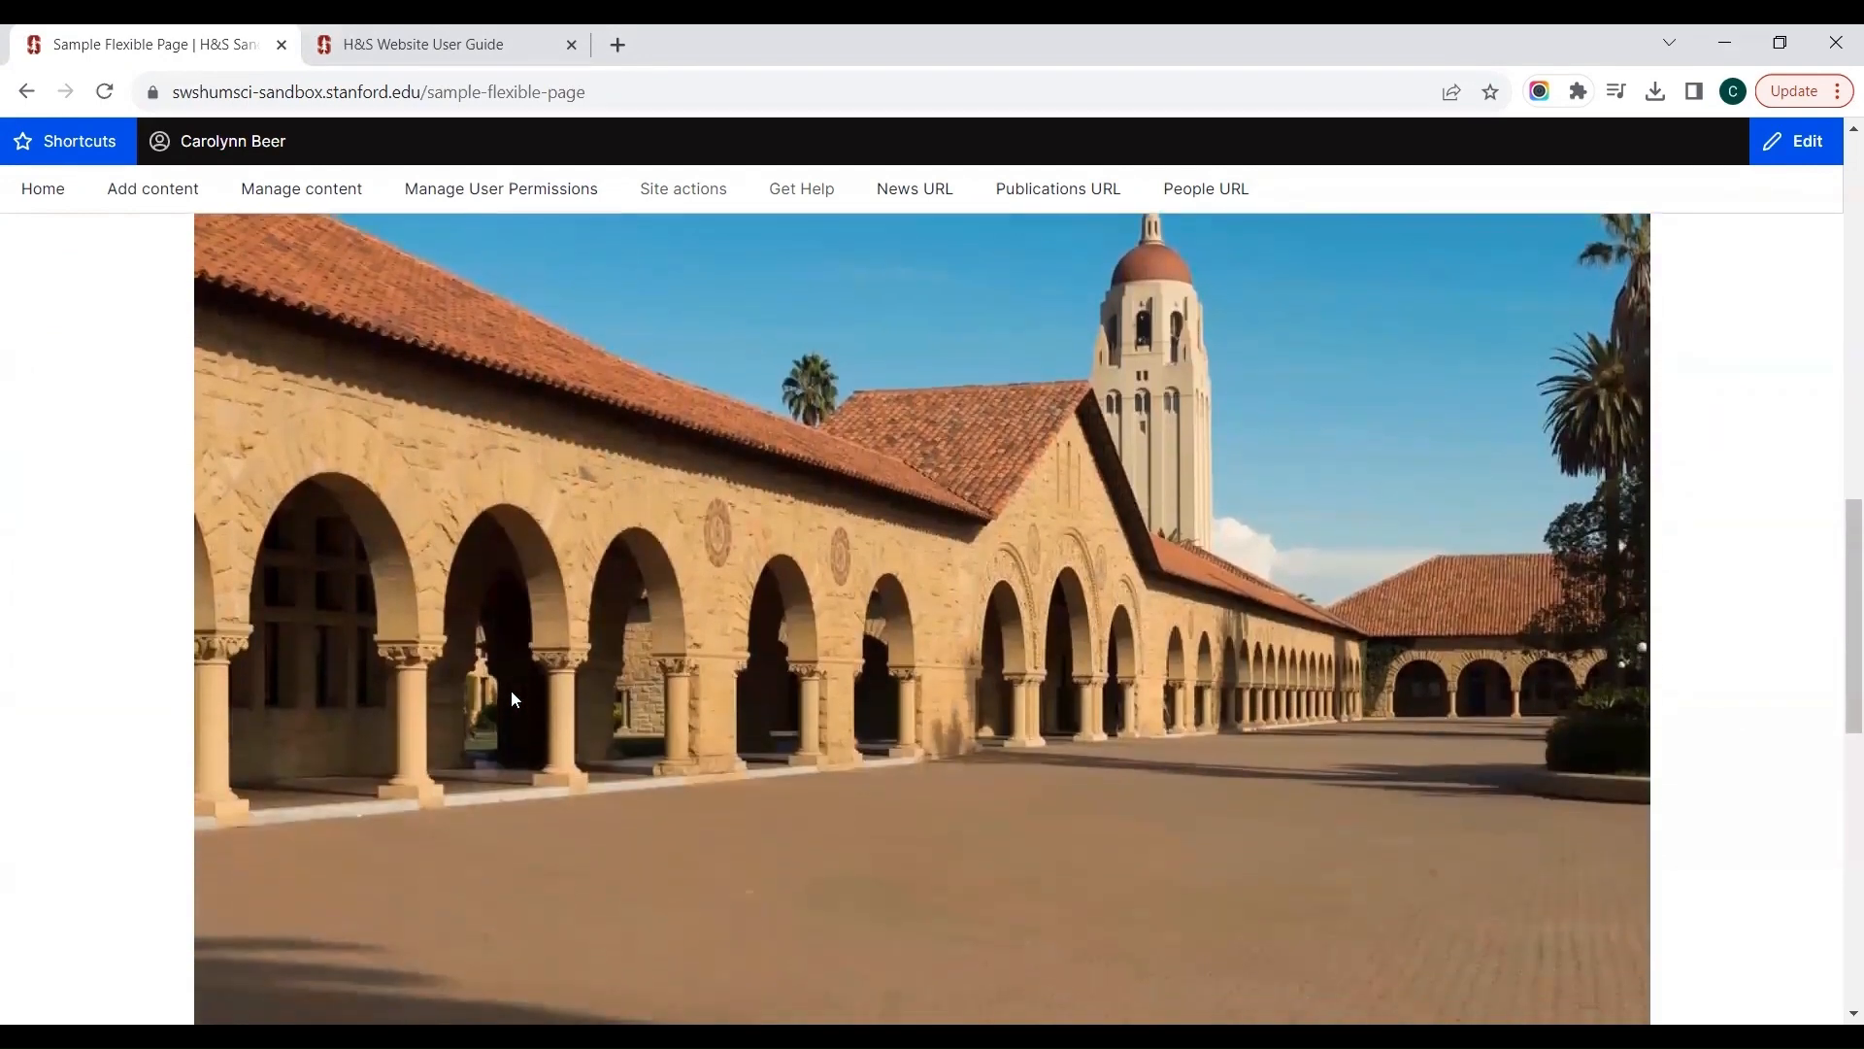
scroll(513, 699, "down", 5)
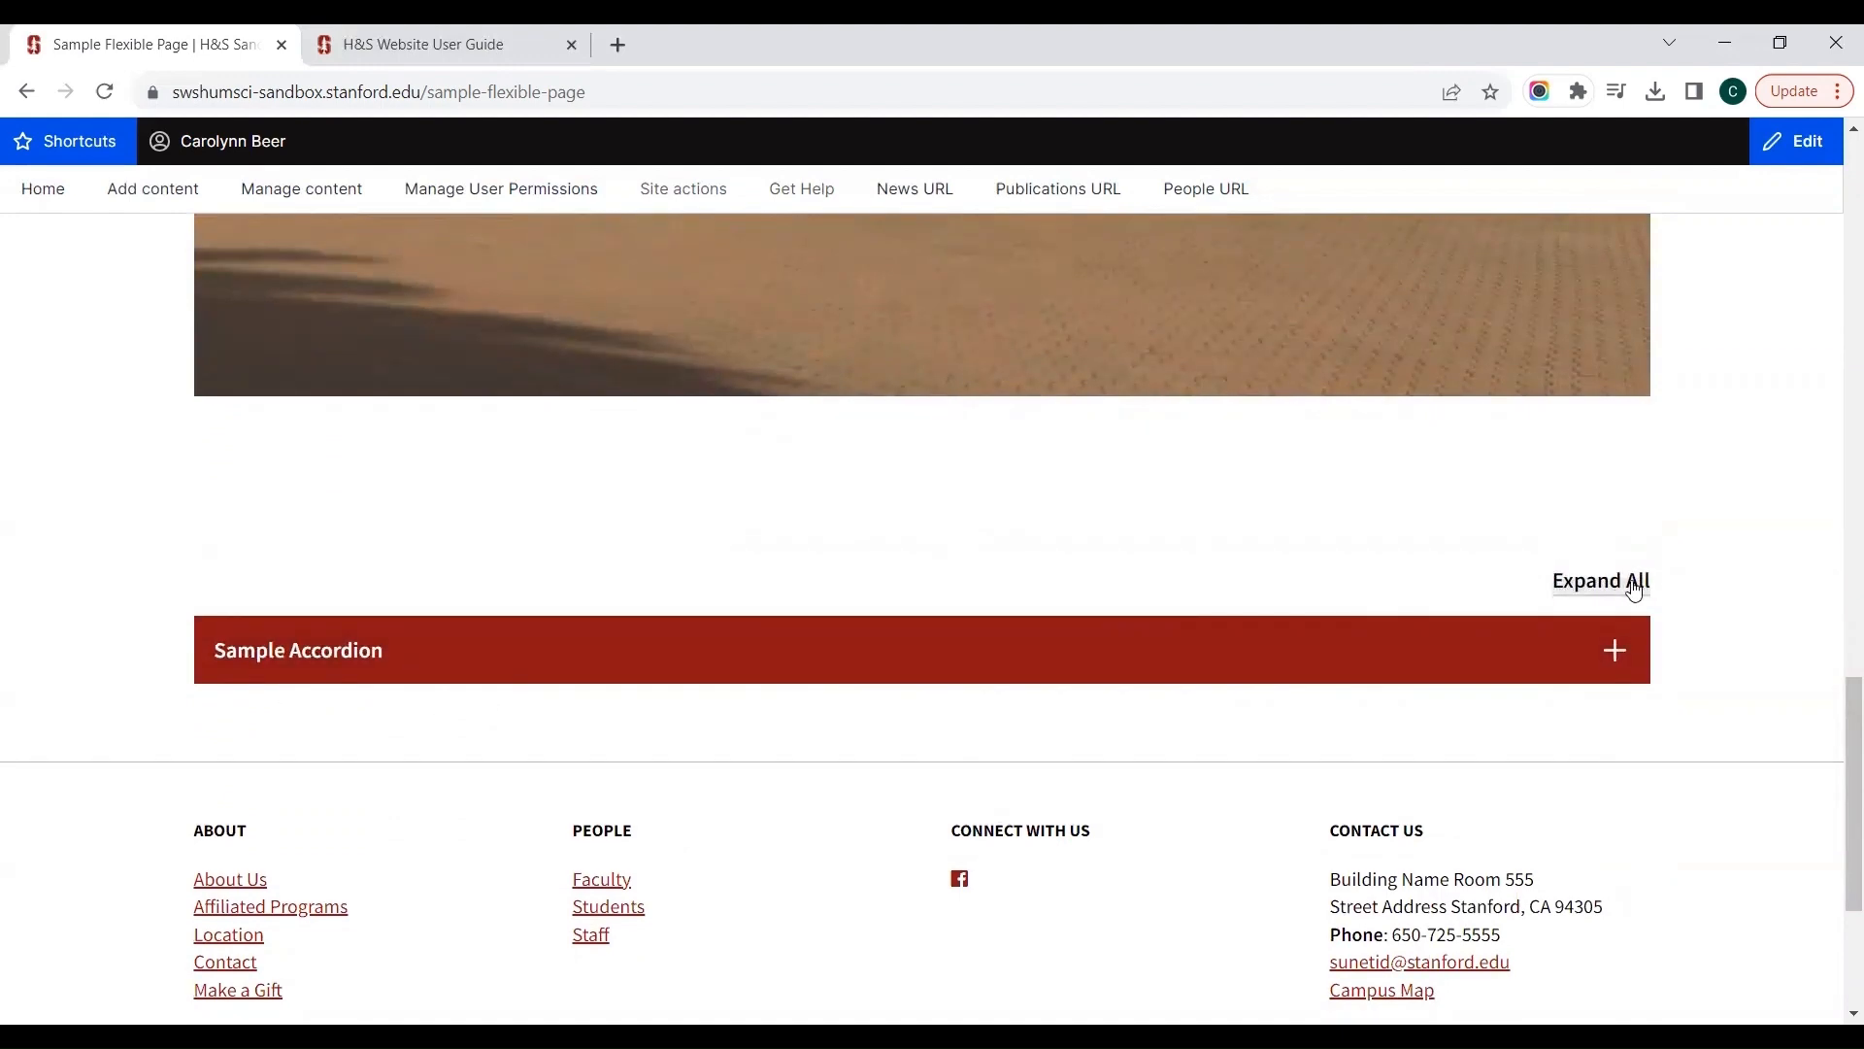
left_click(1618, 659)
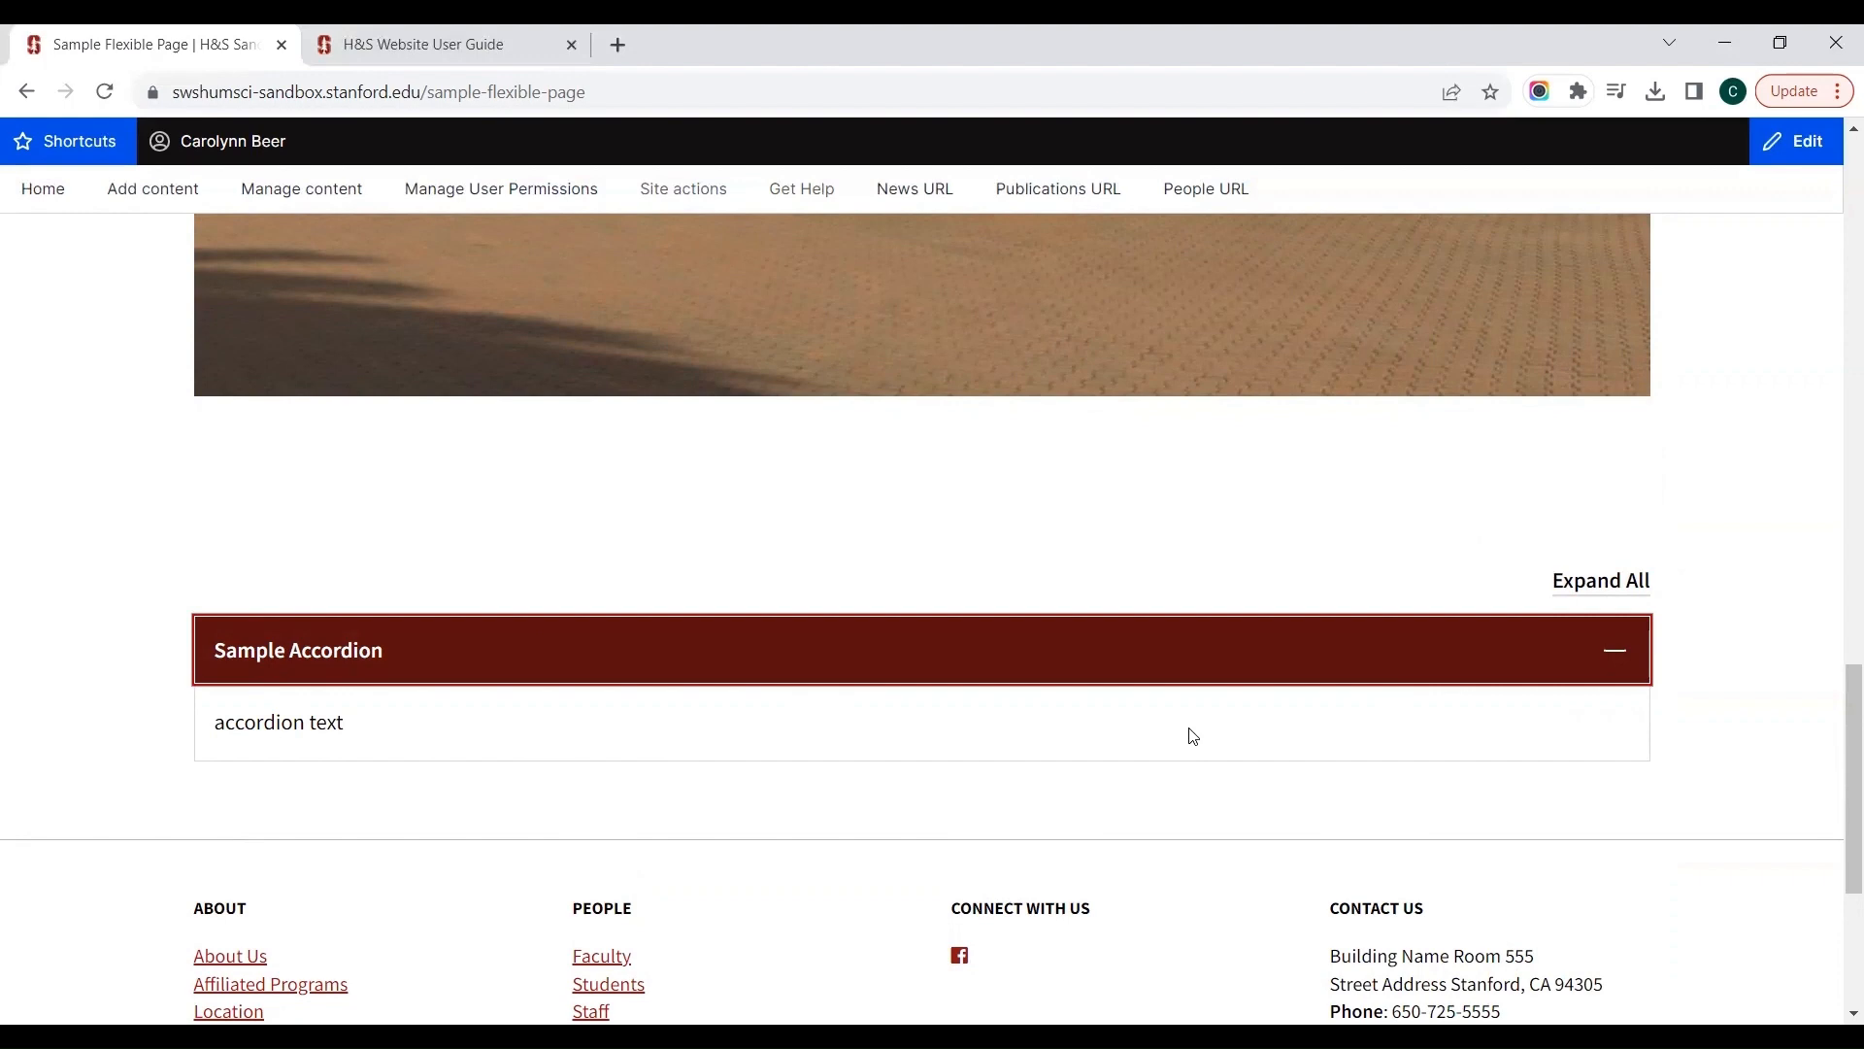
Step: Reopen the page for editing and add a "Banner image(s) with partial overlay and text" component below the Accordion in the Main Region
scroll(1192, 735, "up", 8)
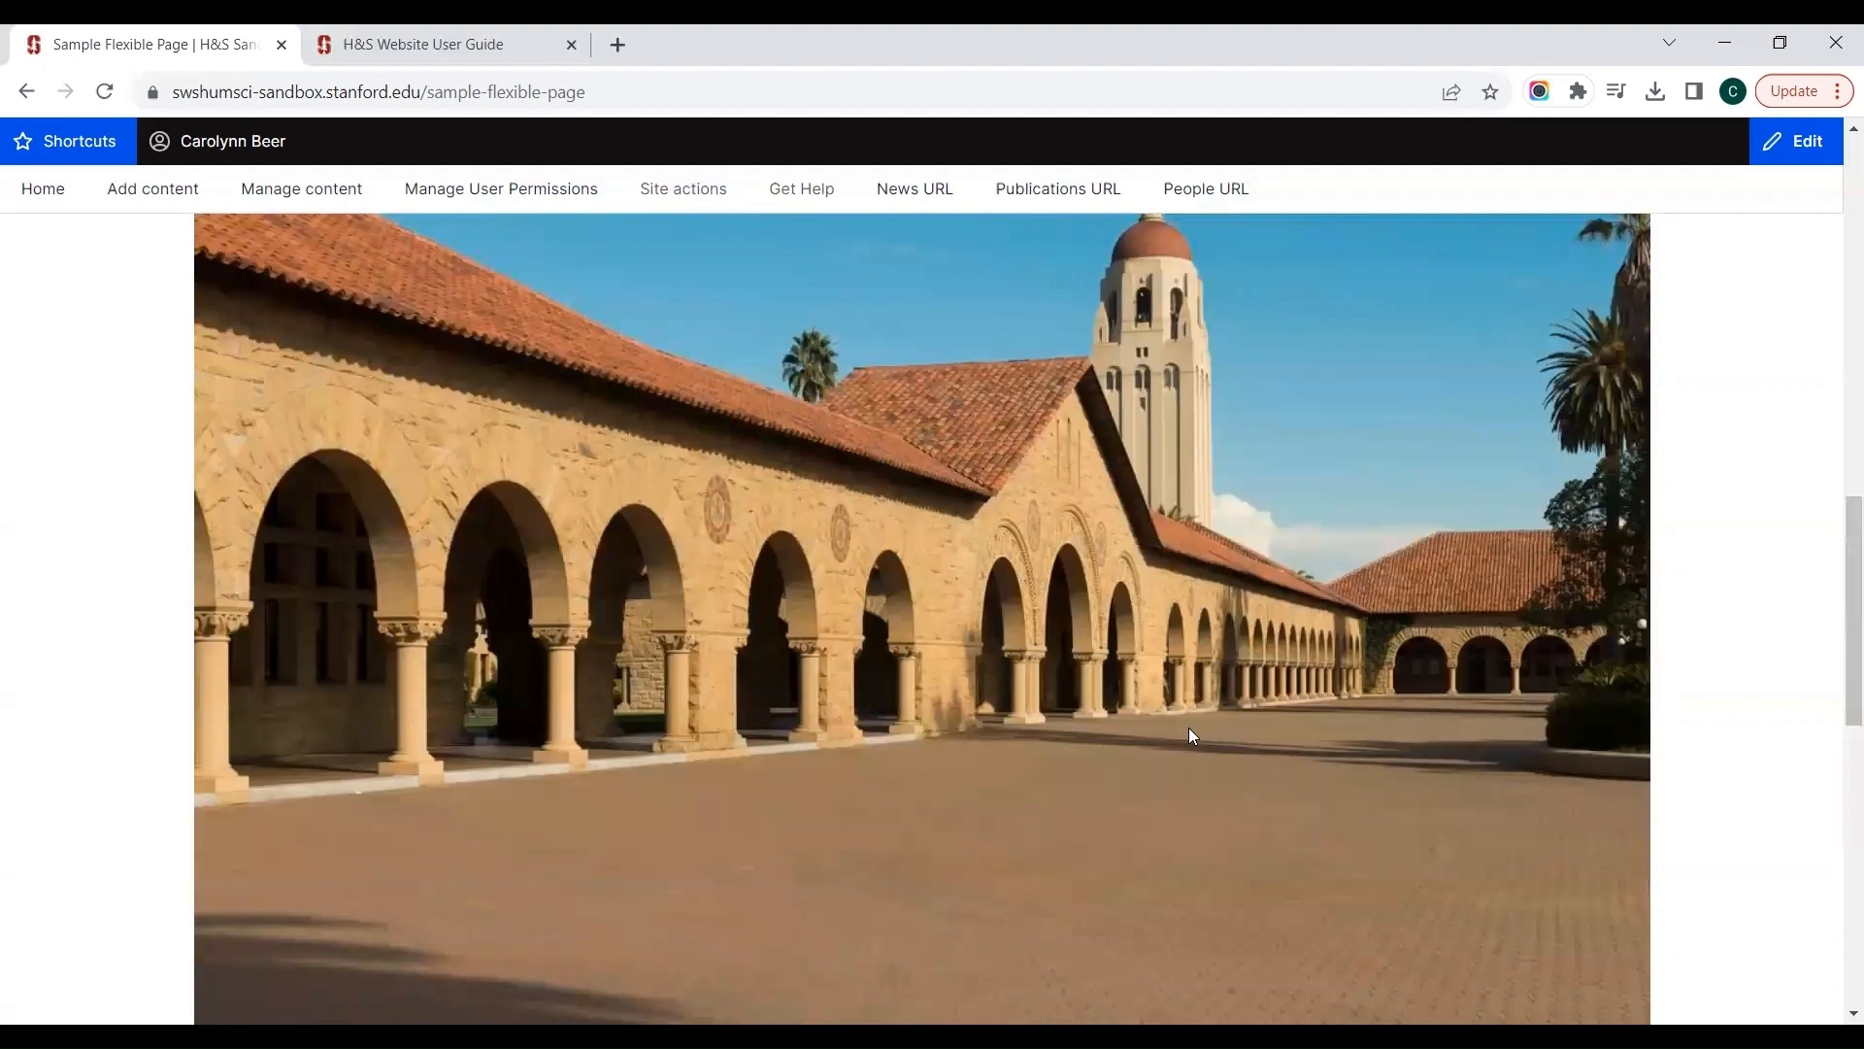
scroll(1188, 727, "up", 10)
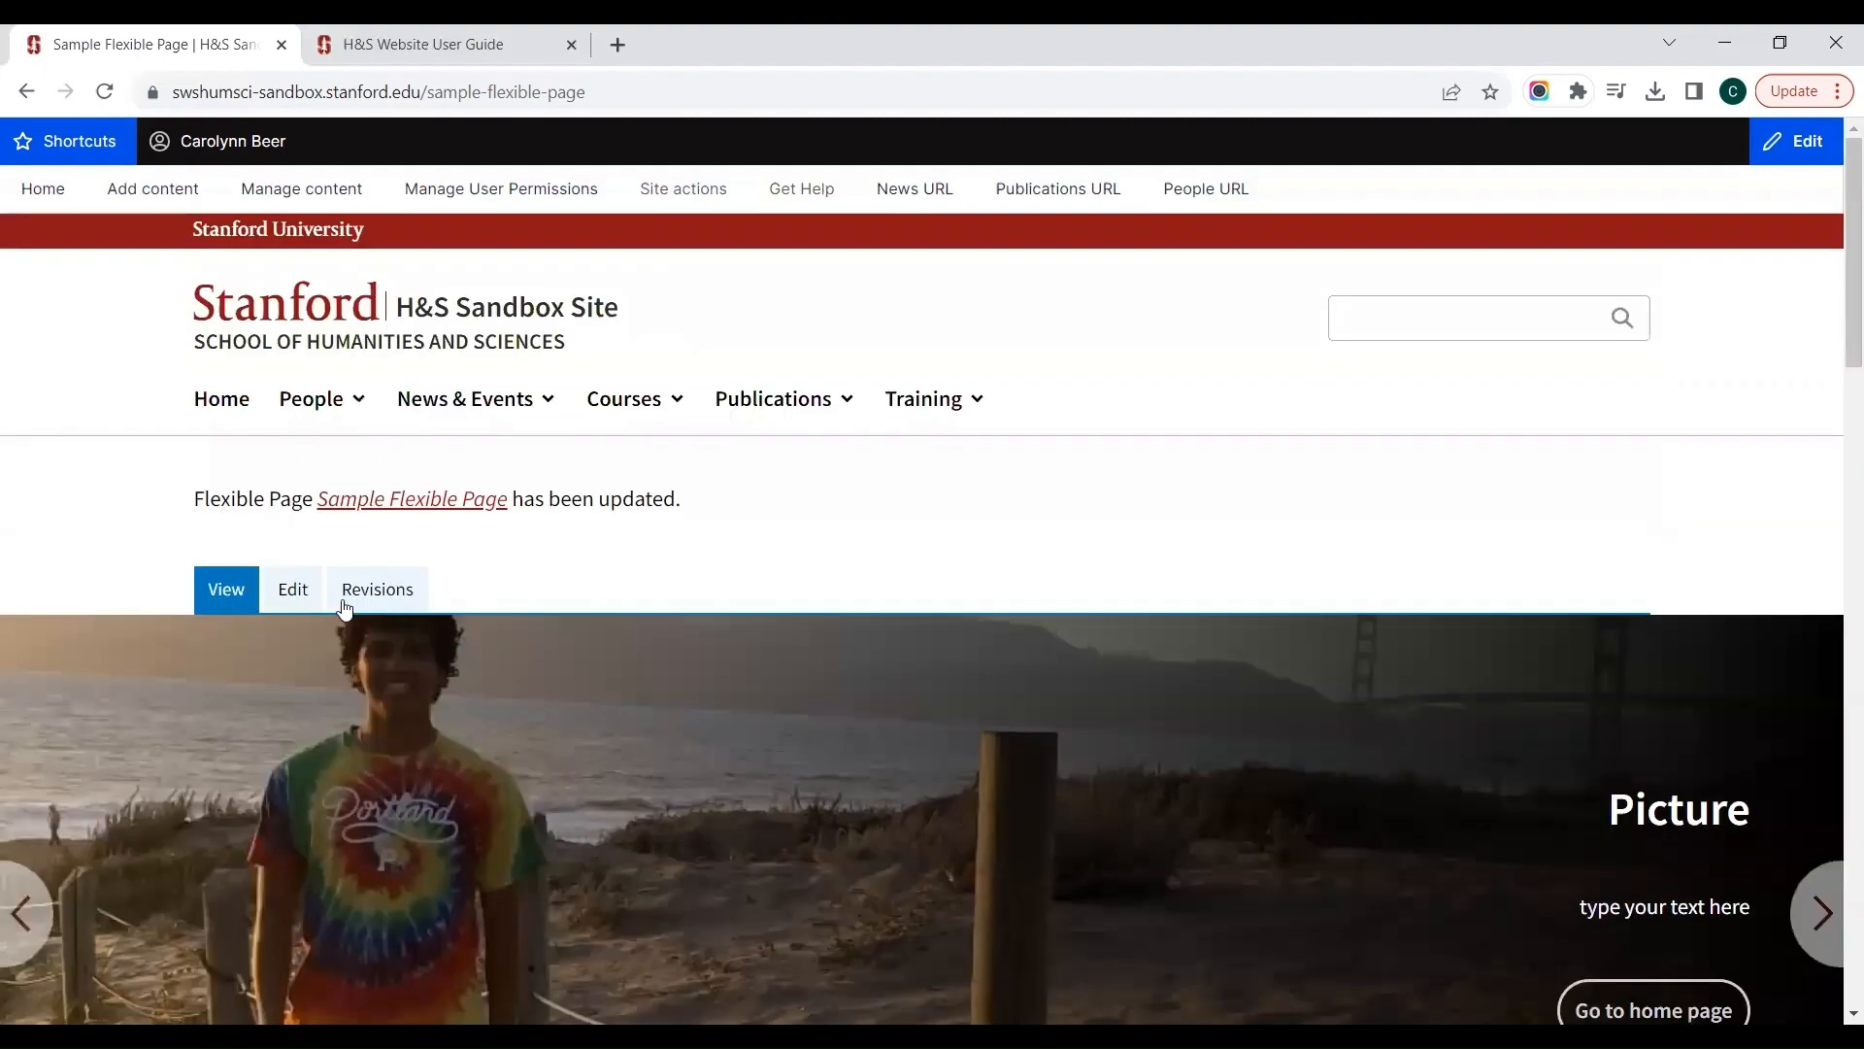
left_click(285, 587)
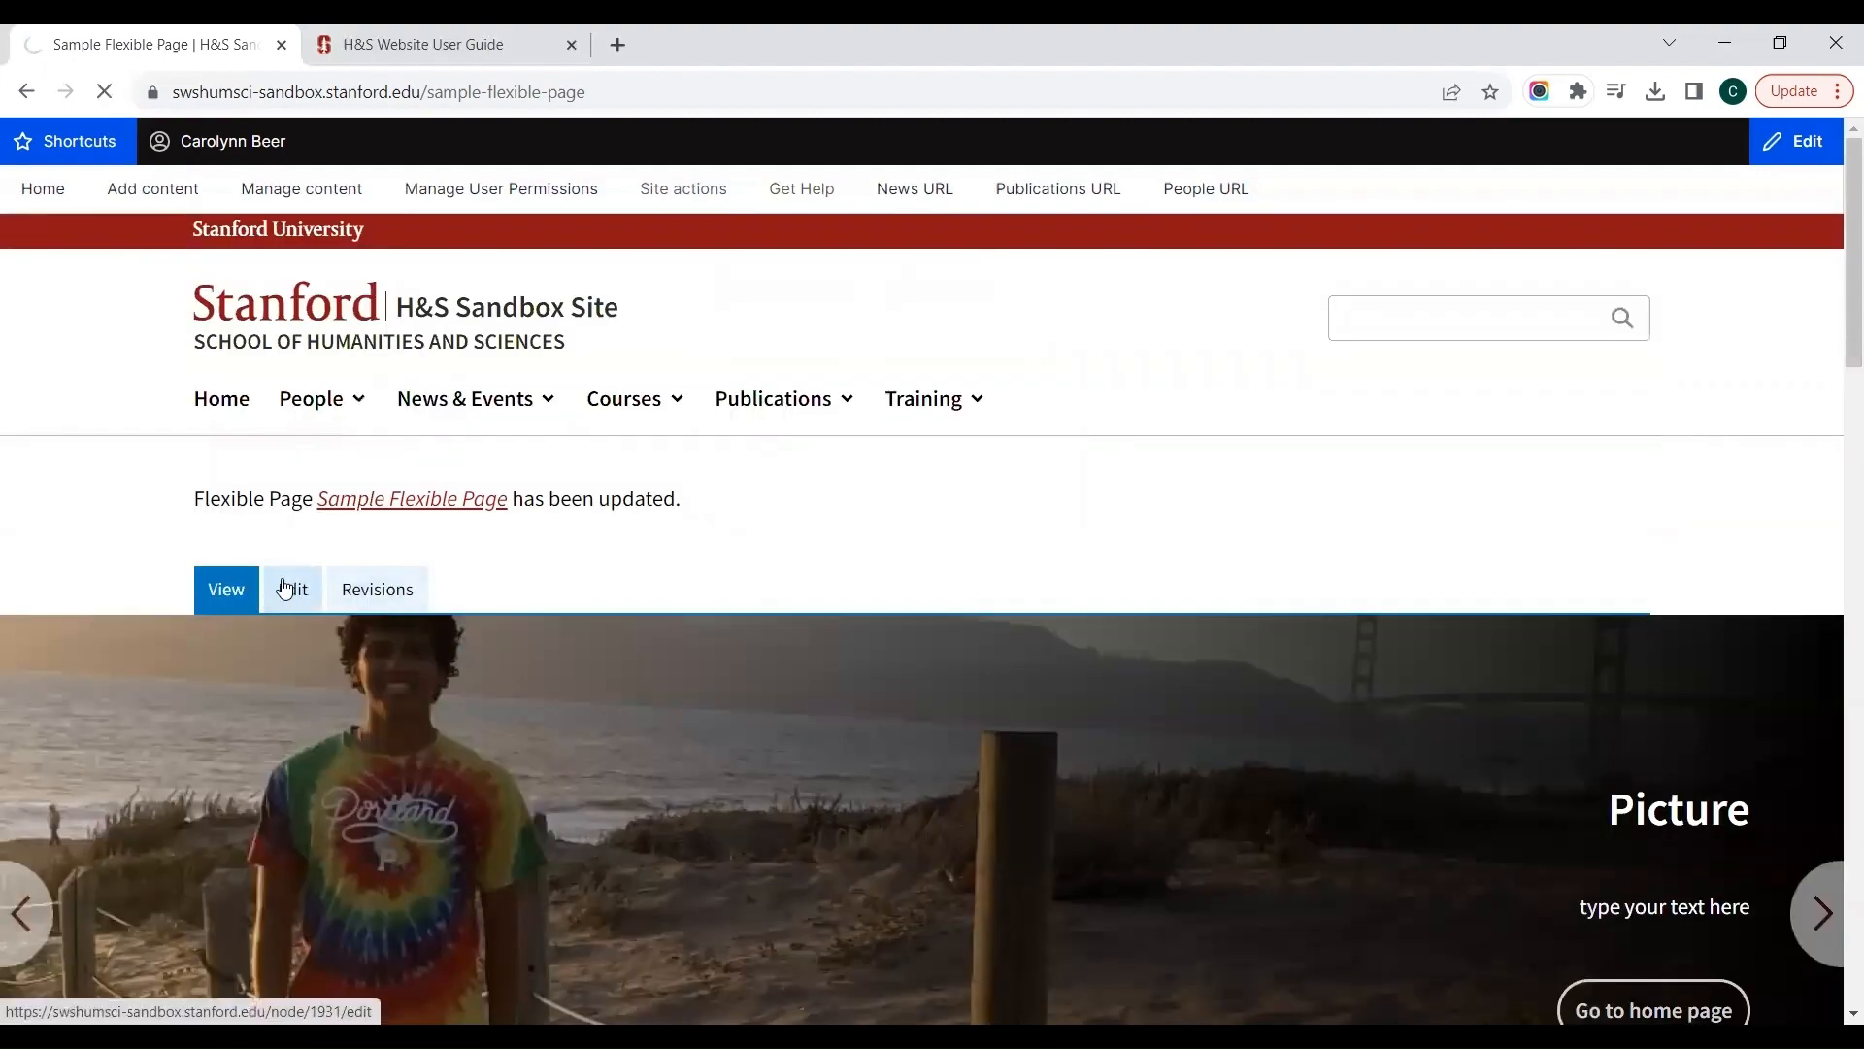
scroll(285, 587, "down", 5)
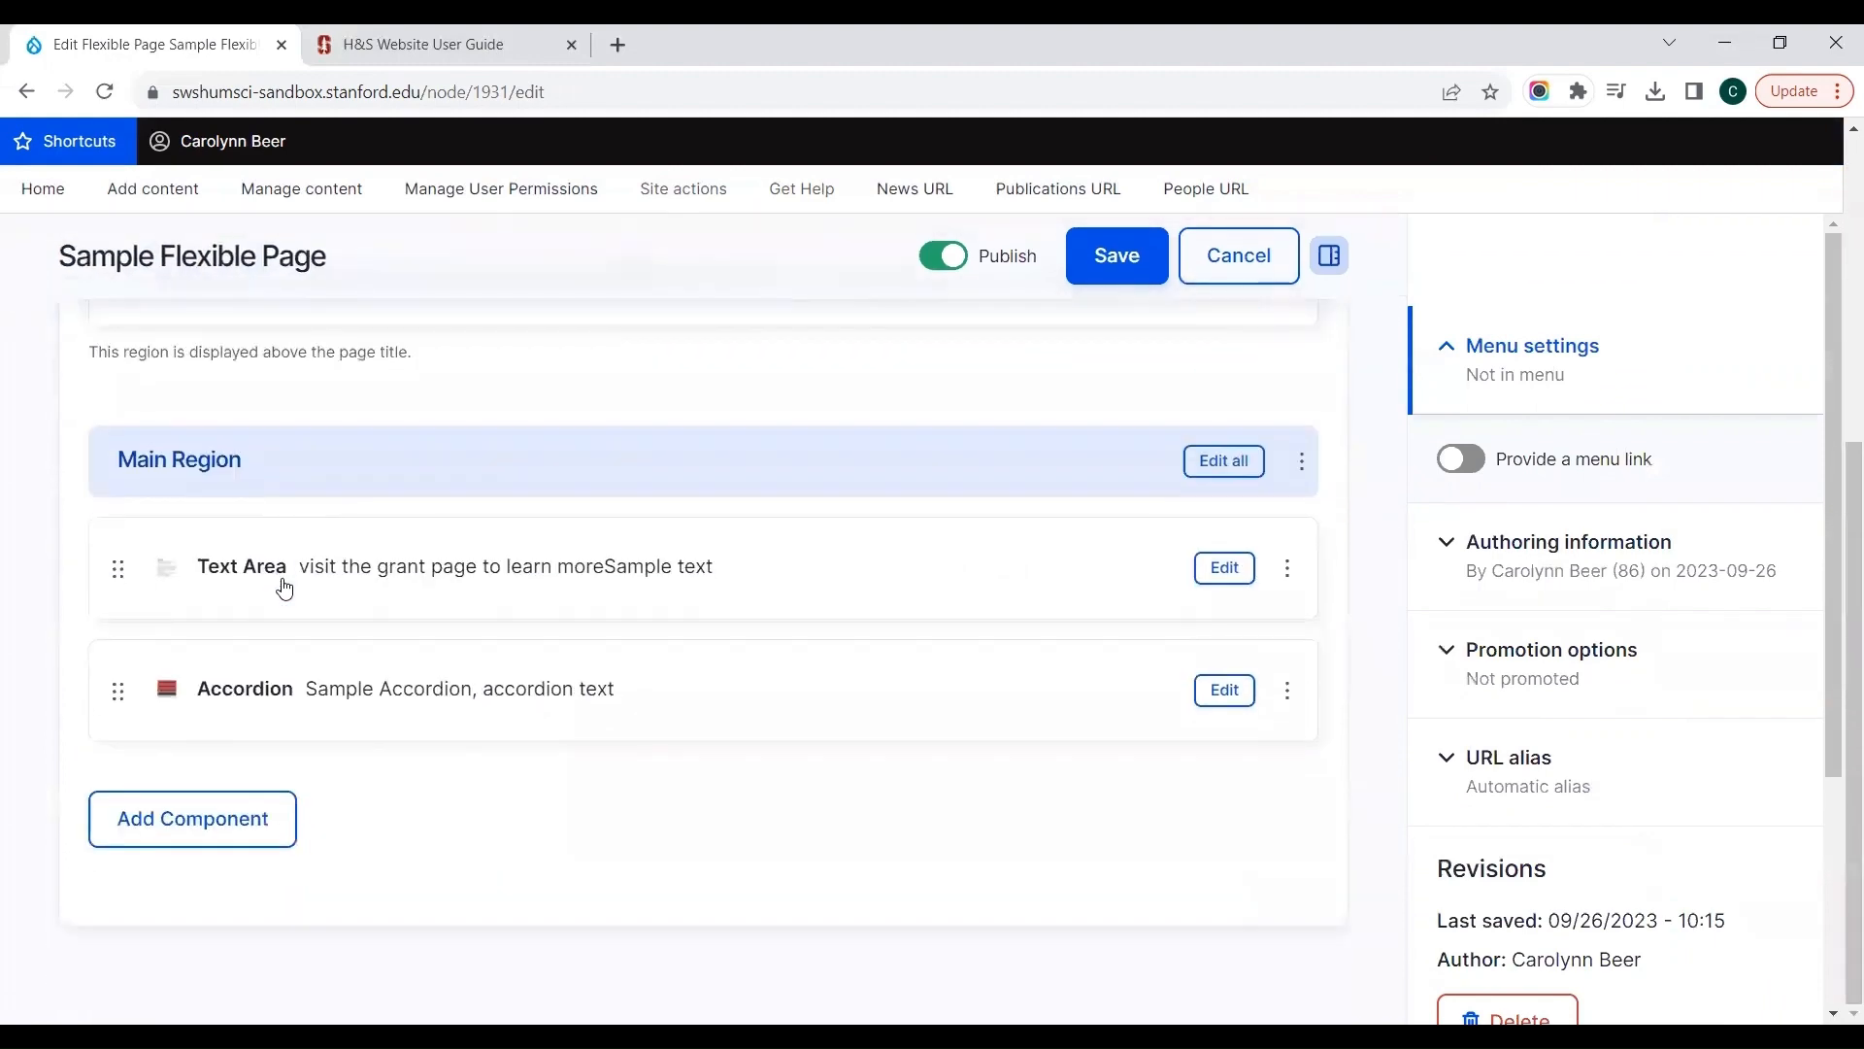
left_click(222, 821)
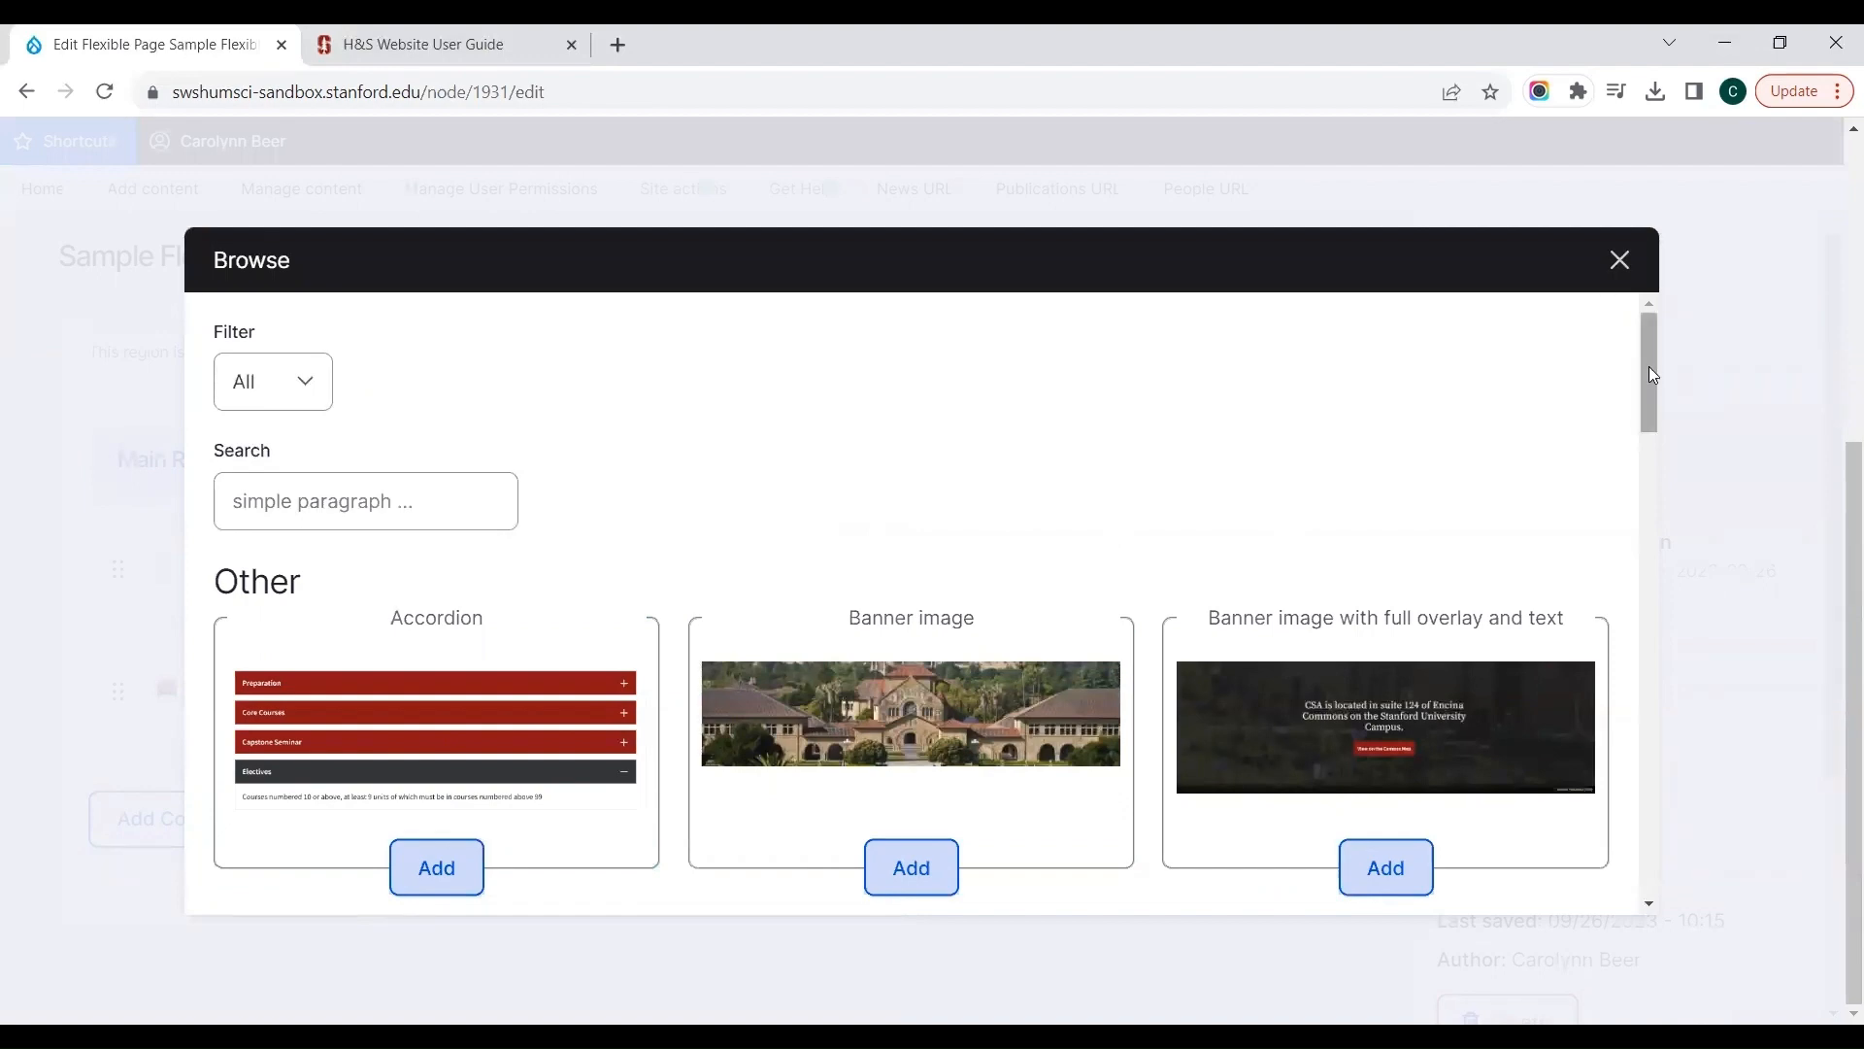
left_click_drag(1648, 365, 1643, 431)
left_click(419, 778)
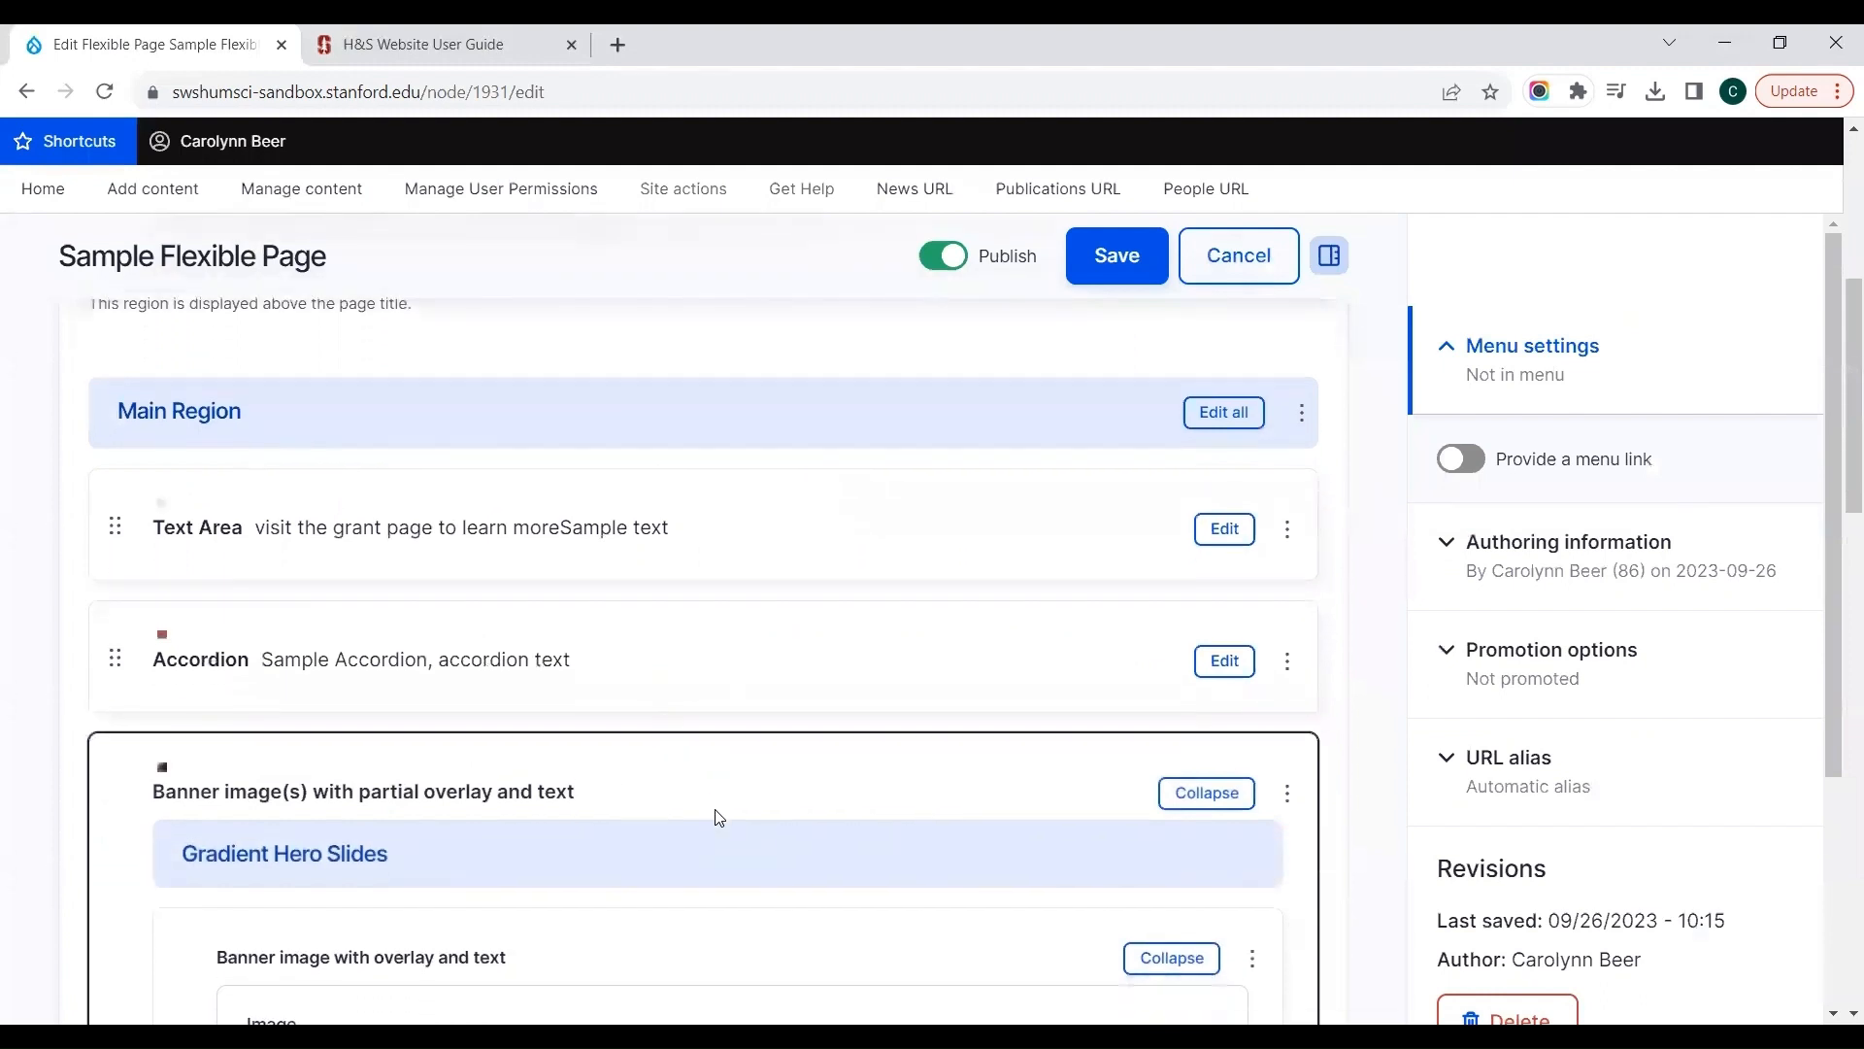
Step: Upload 151007-016.jpg from Downloads and insert it as the image of the Main Region banner slide
left_click(336, 779)
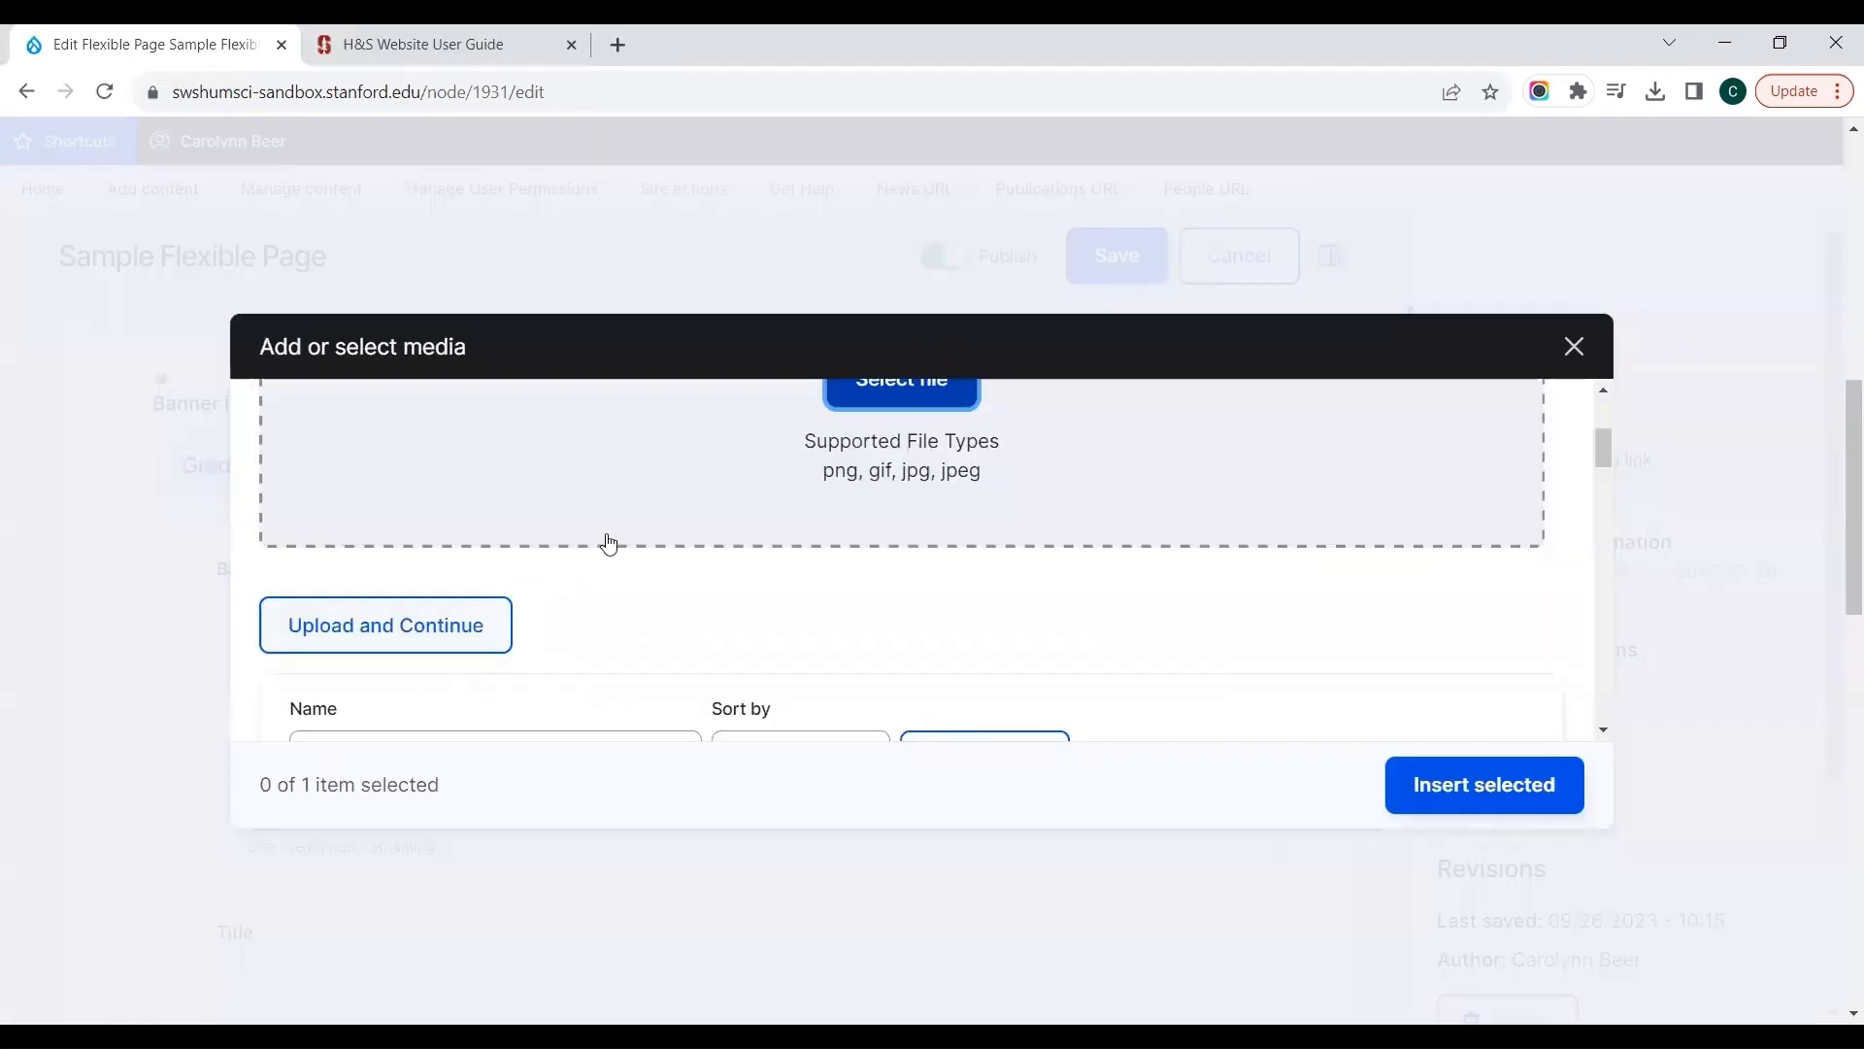
left_click(854, 408)
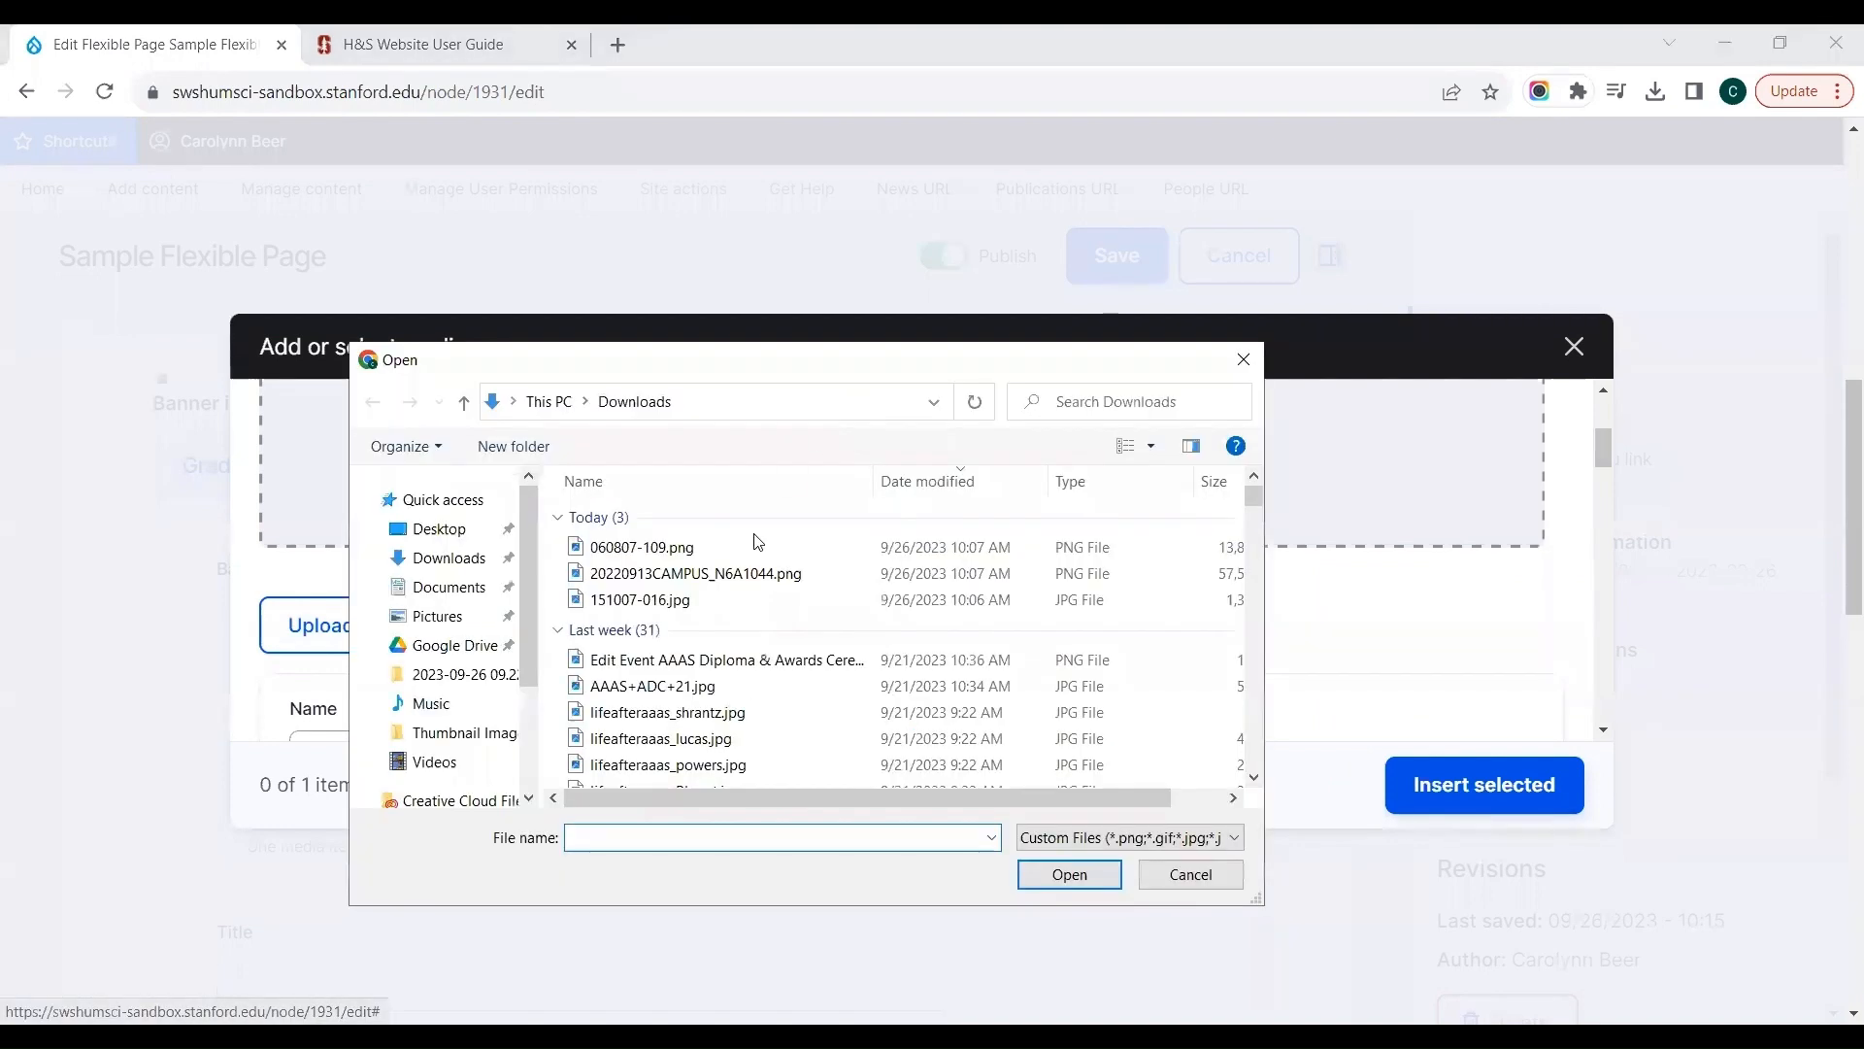
left_click(660, 602)
double_click(660, 602)
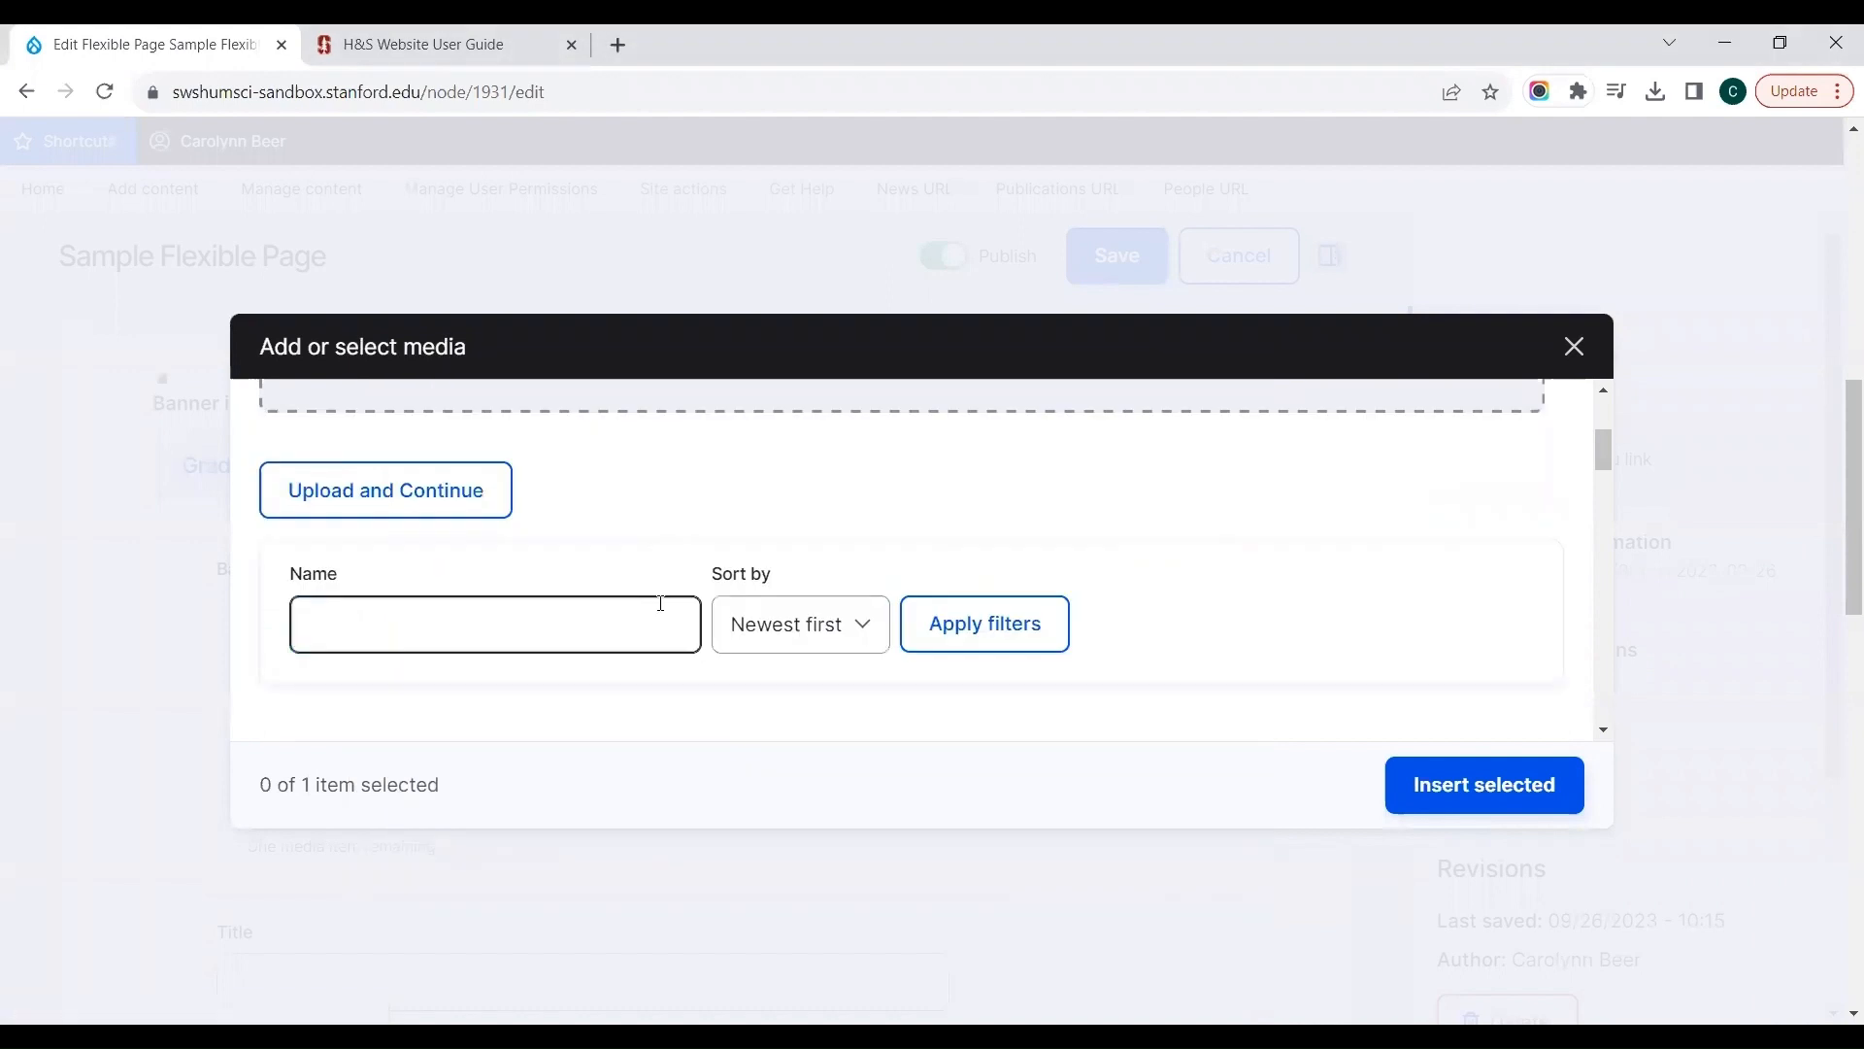
left_click(413, 518)
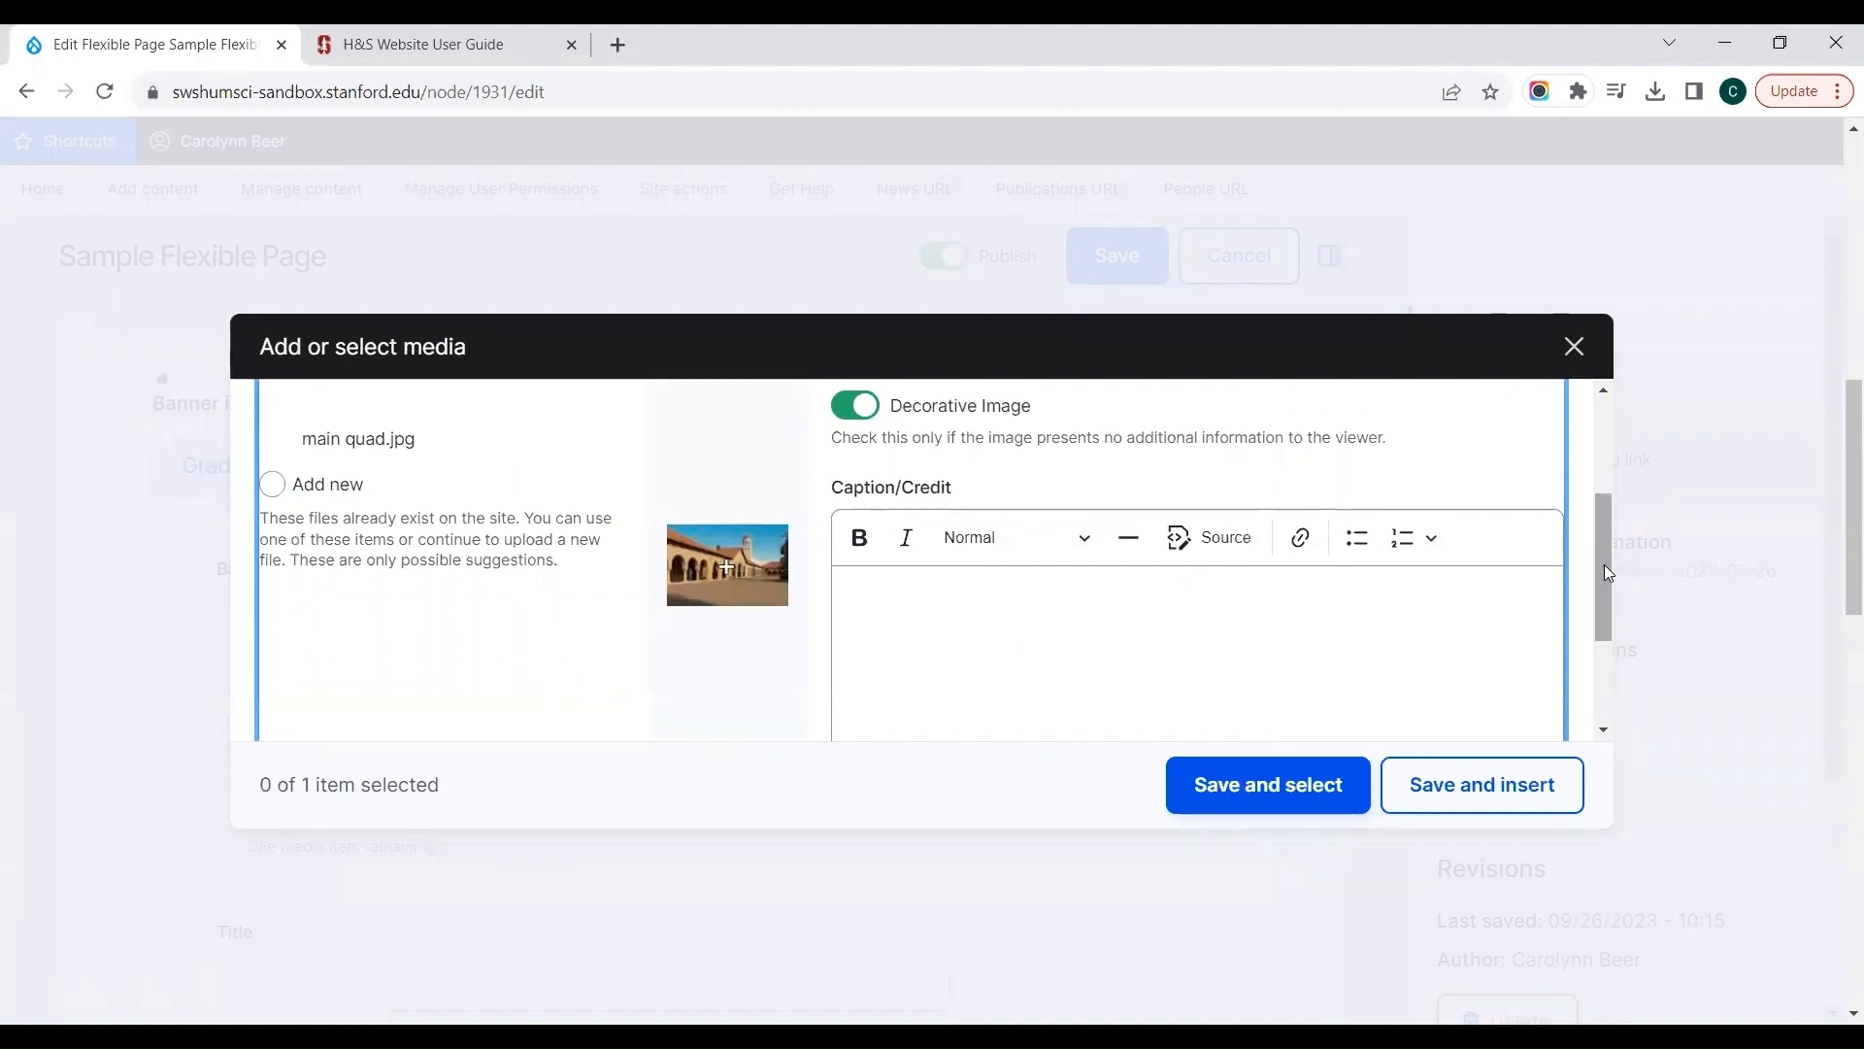
left_click_drag(1607, 564, 1593, 498)
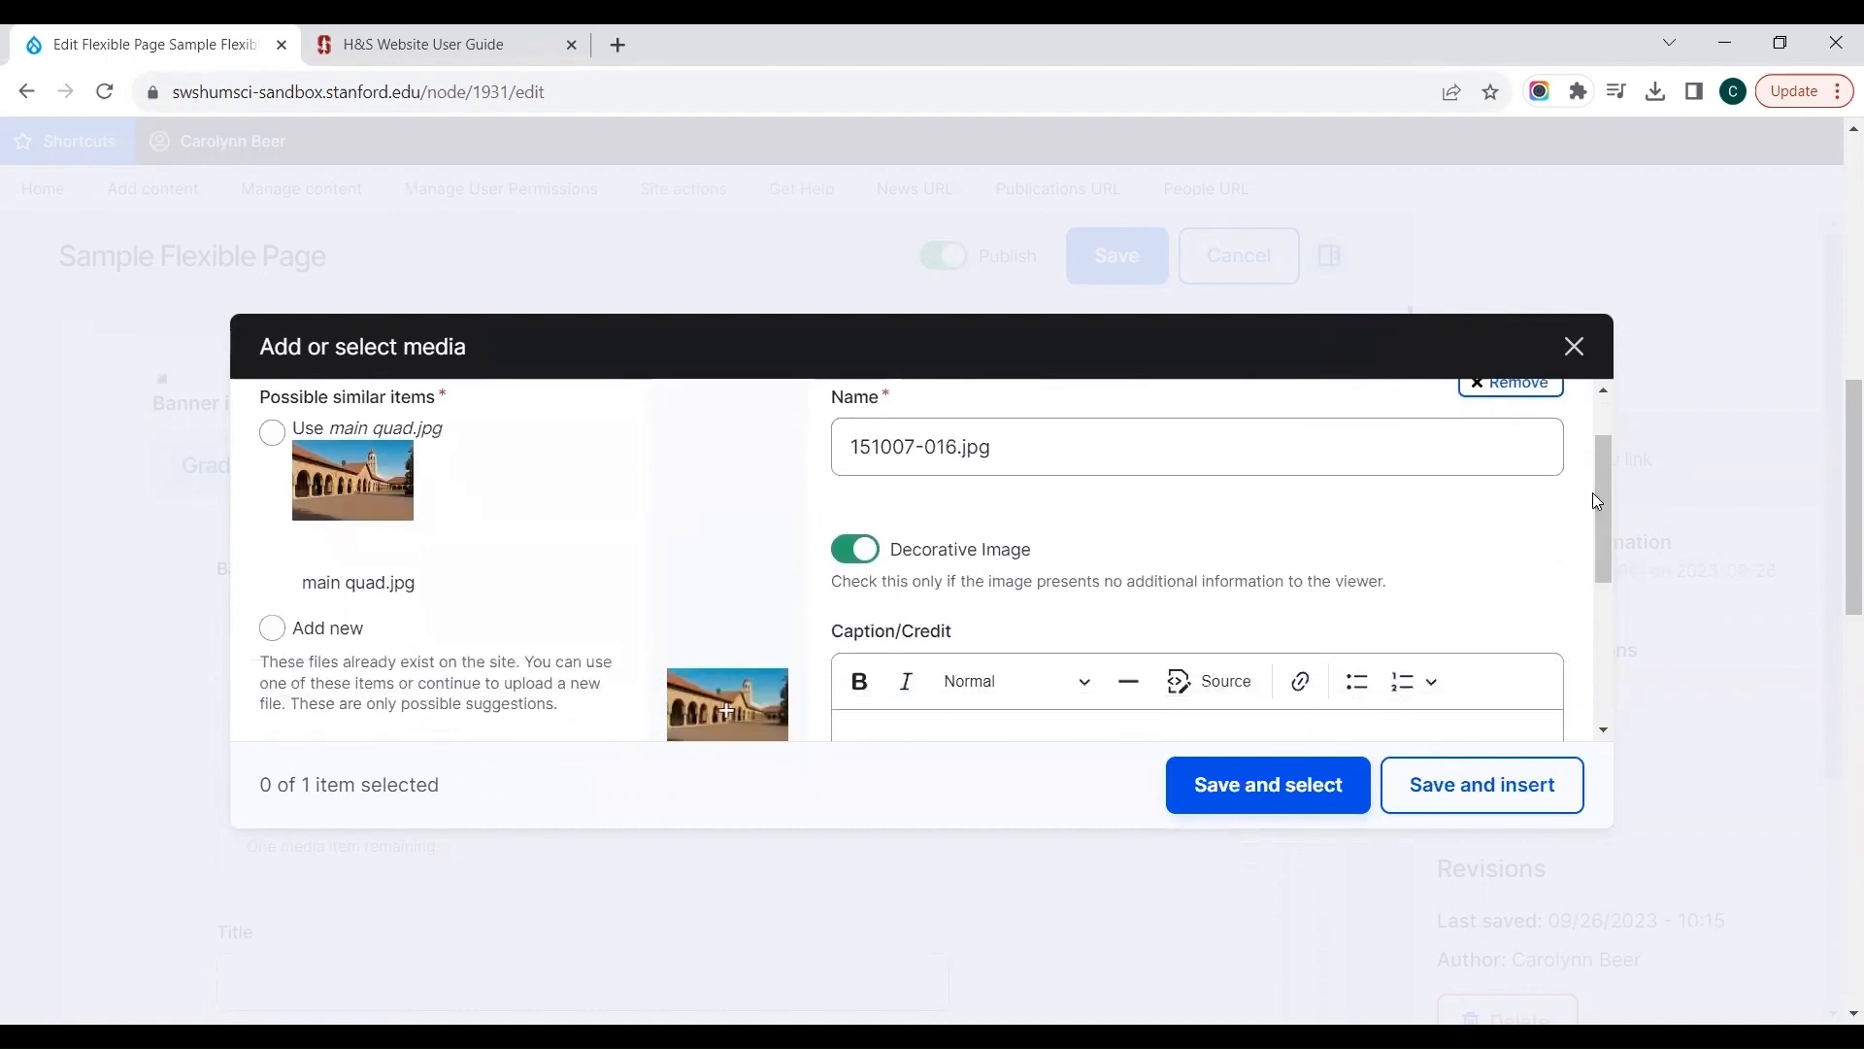
left_click(274, 436)
left_click(1470, 787)
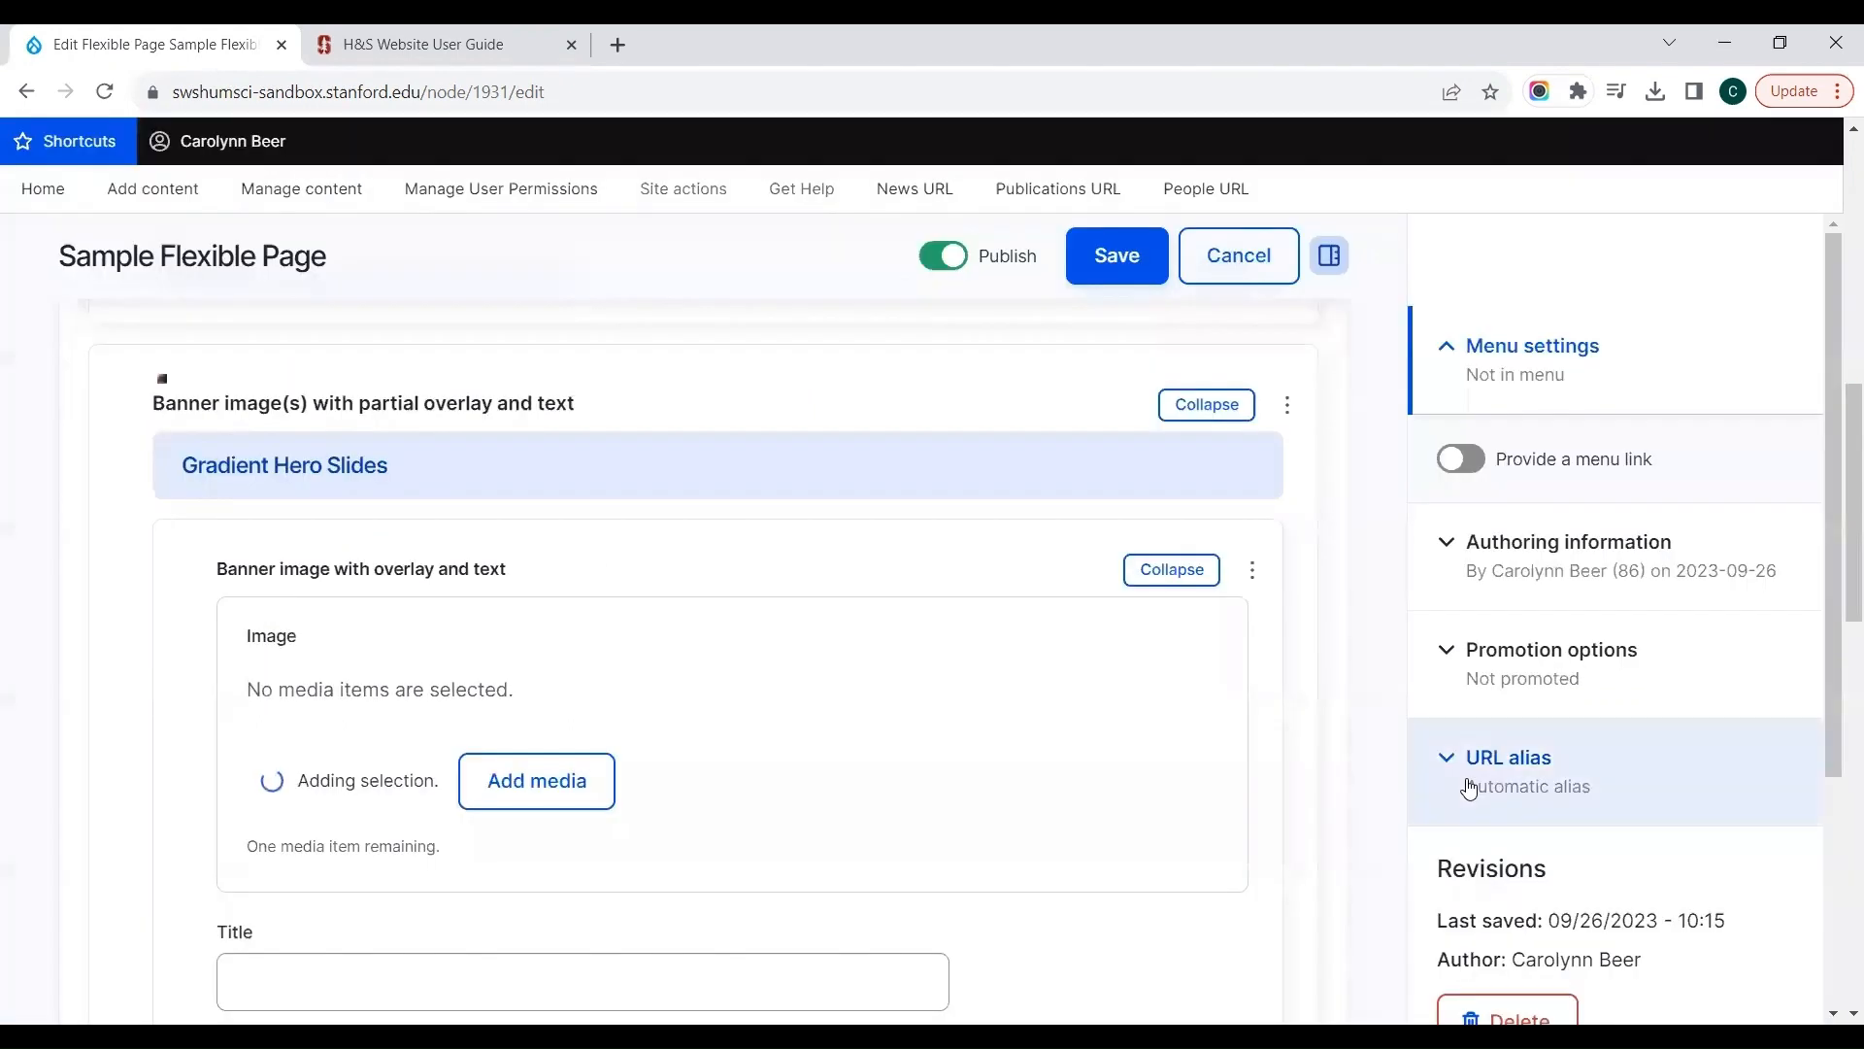
Step: Title the new banner slide "Main quad", leaving its body empty
scroll(938, 892, "down", 1)
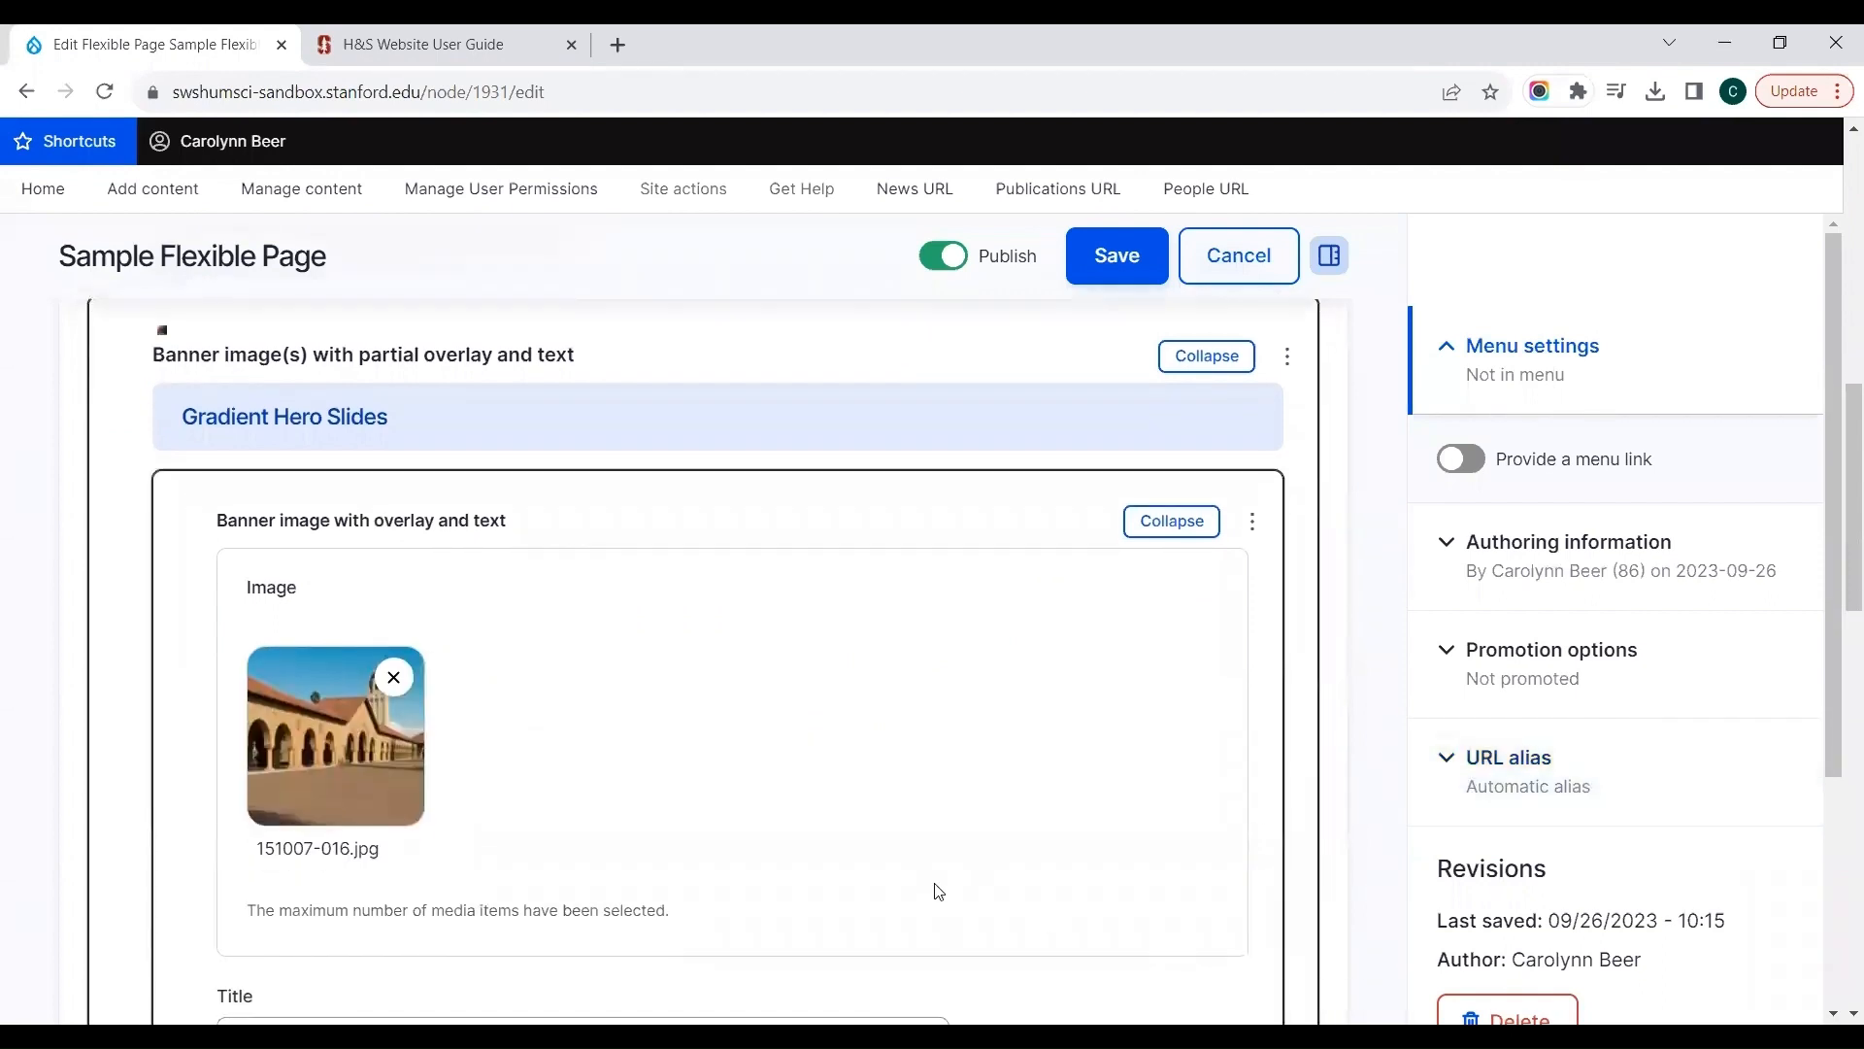
scroll(938, 891, "down", 4)
left_click(262, 659)
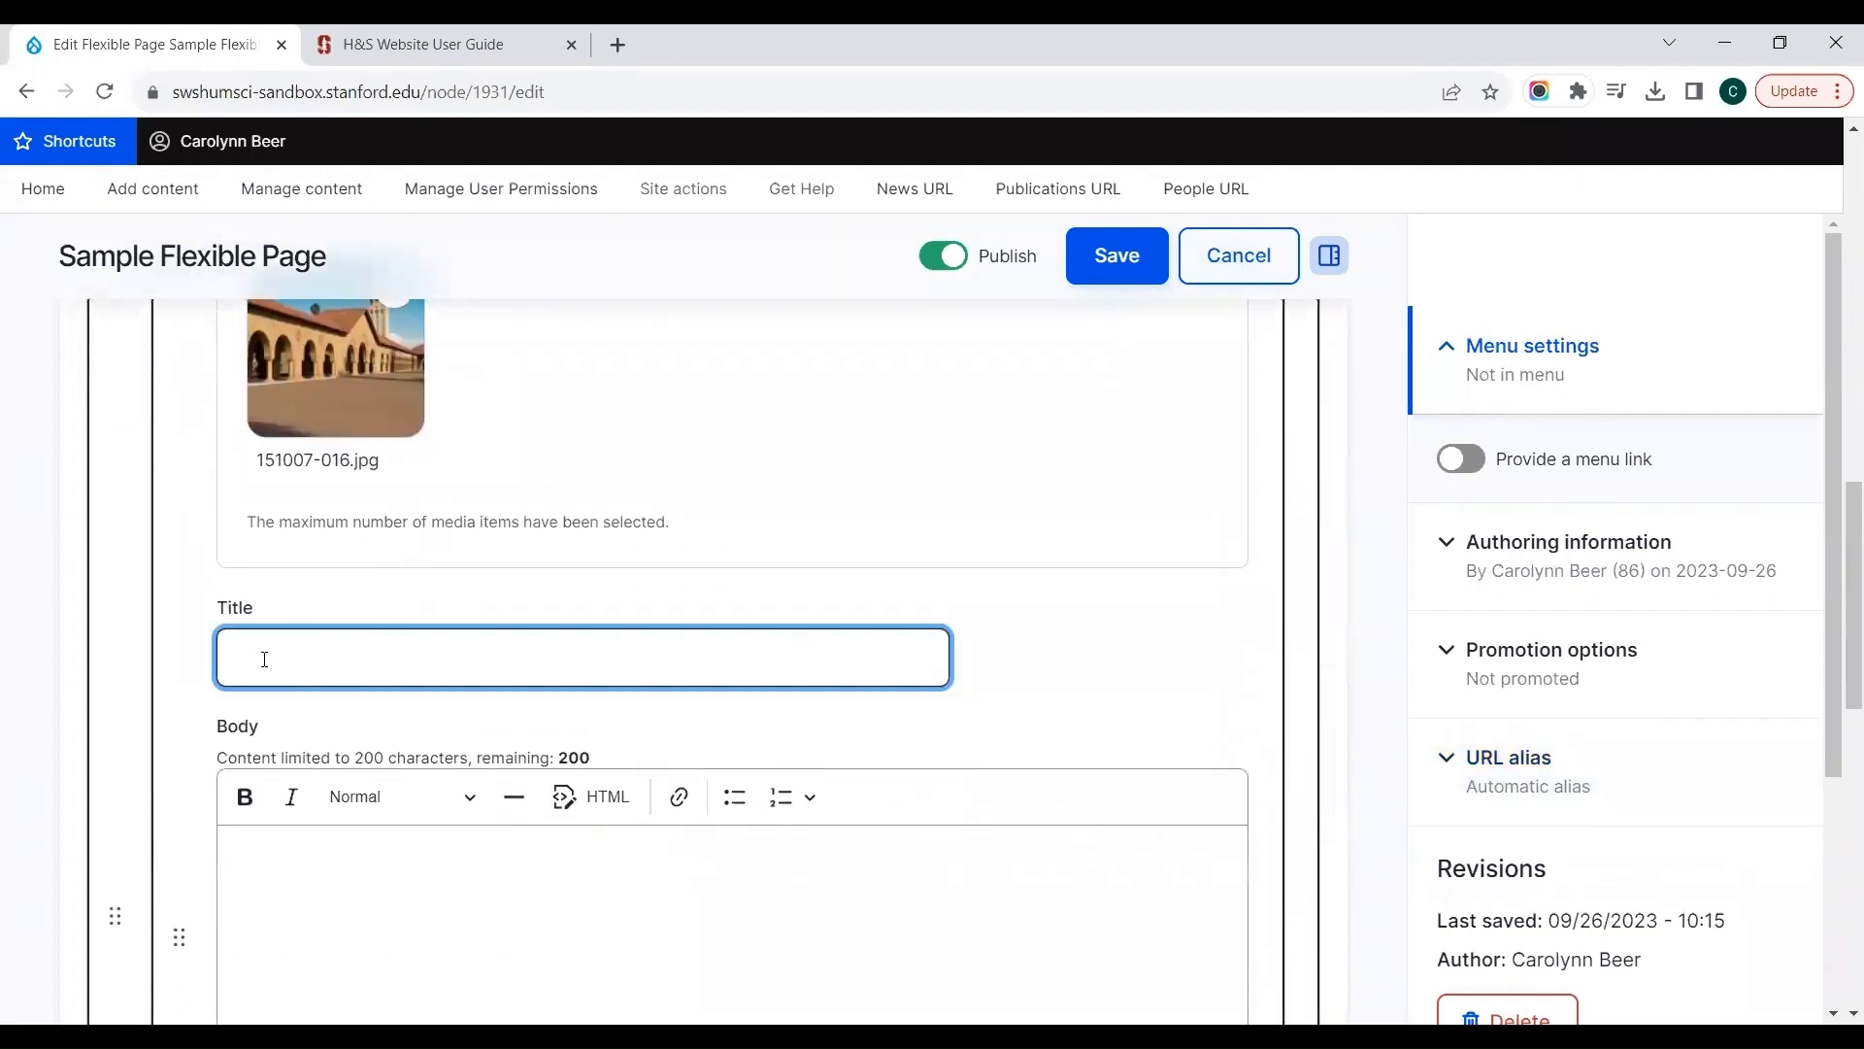
type("Main quad")
left_click(287, 881)
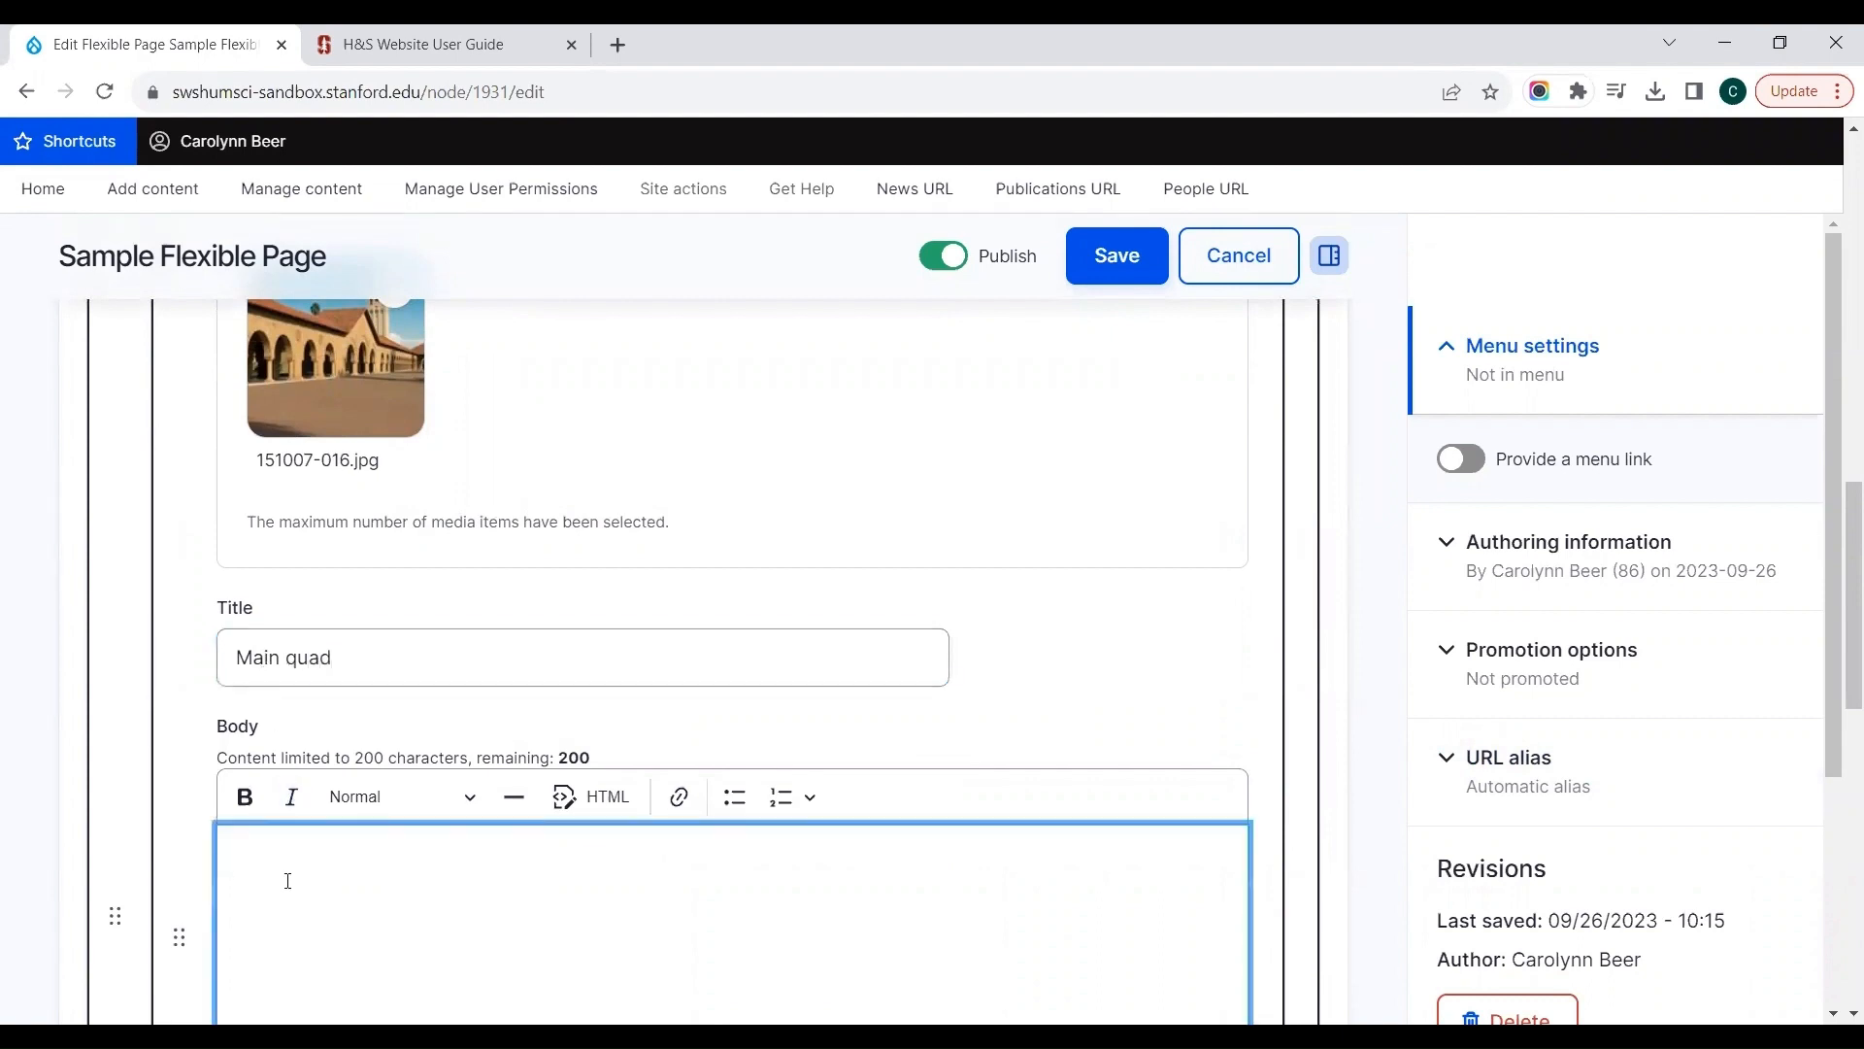
Step: Leave the banner's link fields blank and set its Content Alignment to Right Aligned
scroll(1055, 731, "down", 4)
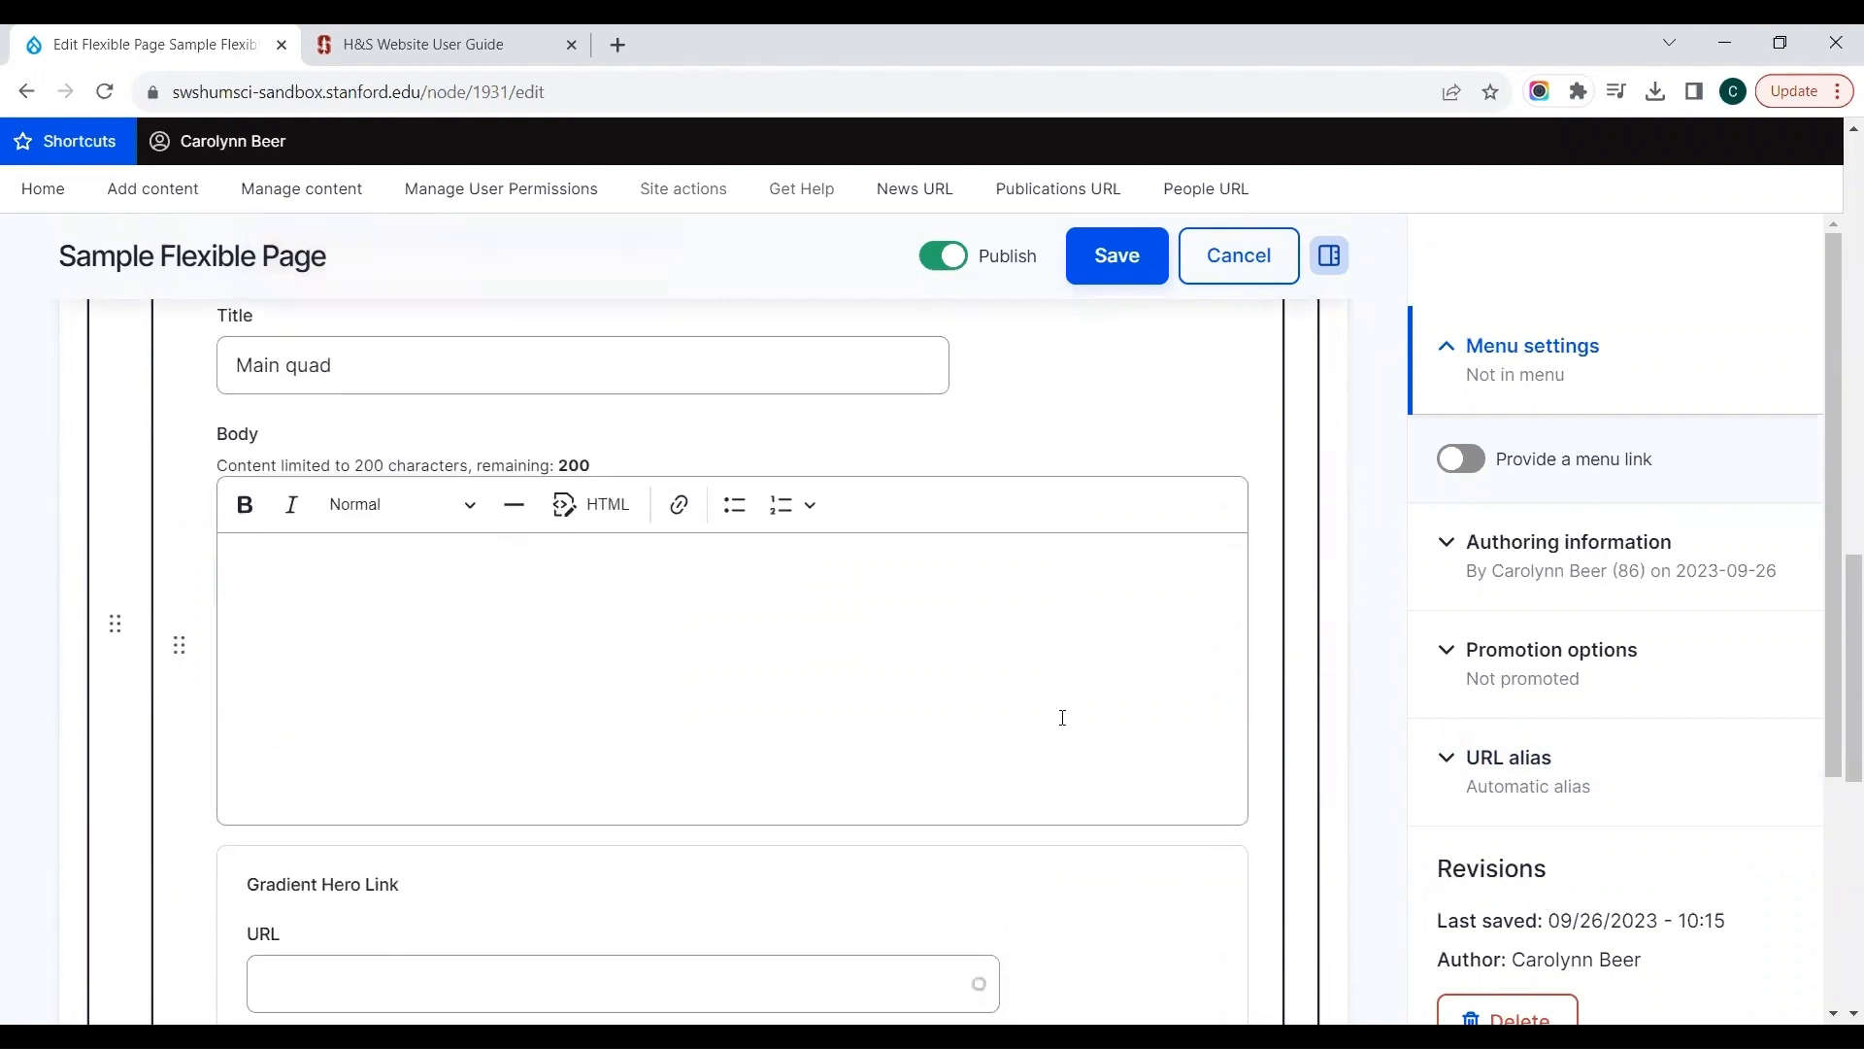
scroll(1062, 721, "down", 1)
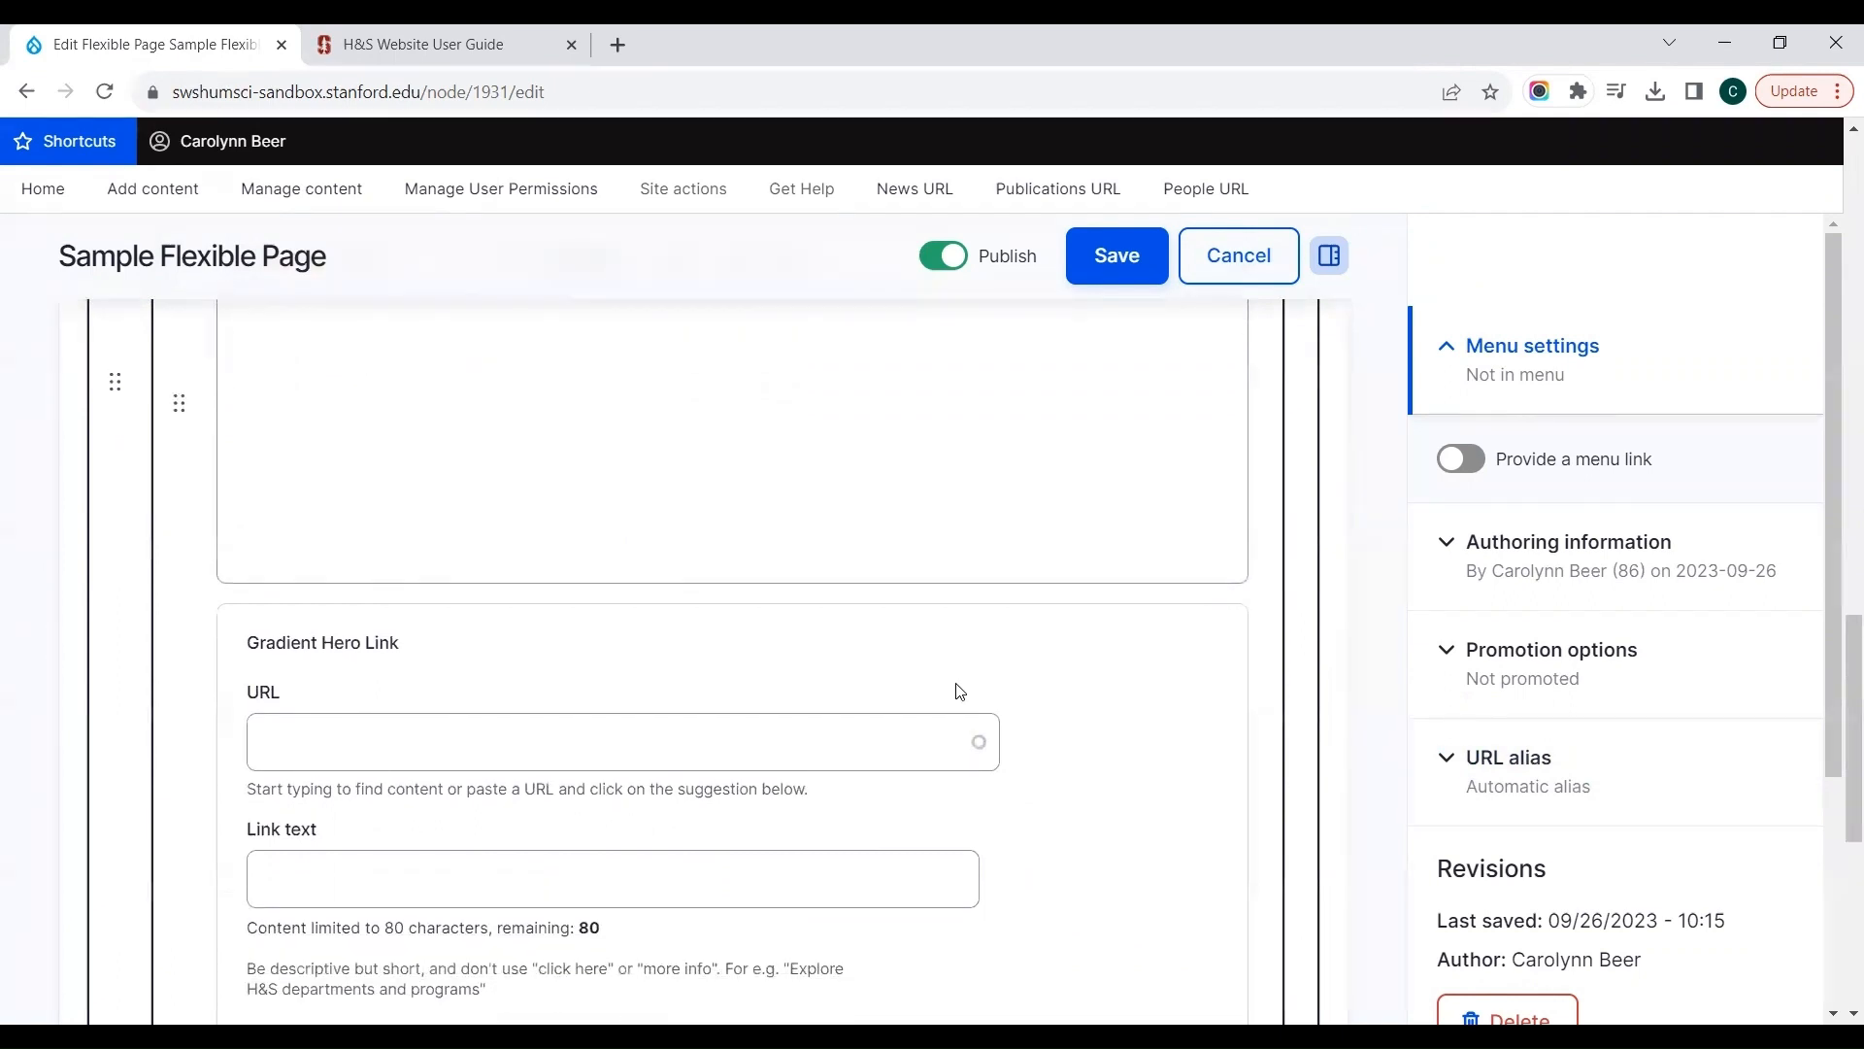
left_click(773, 743)
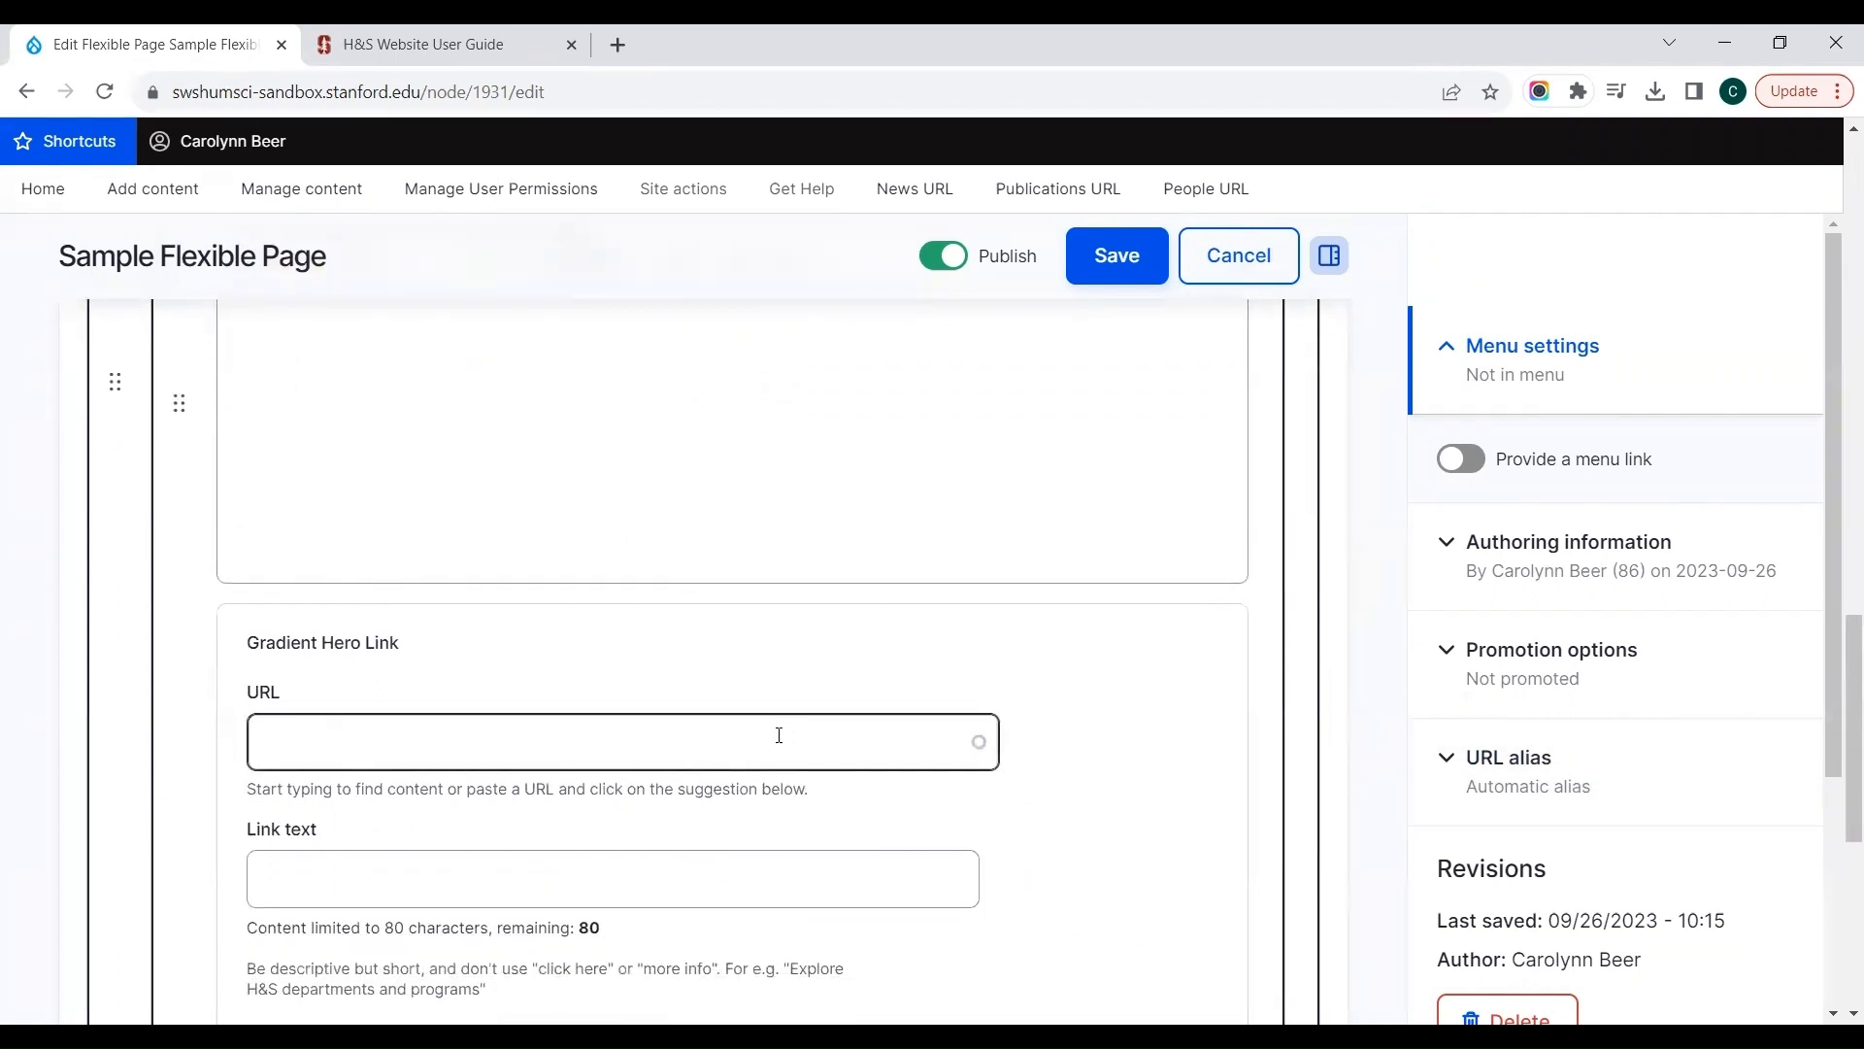
scroll(778, 735, "down", 3)
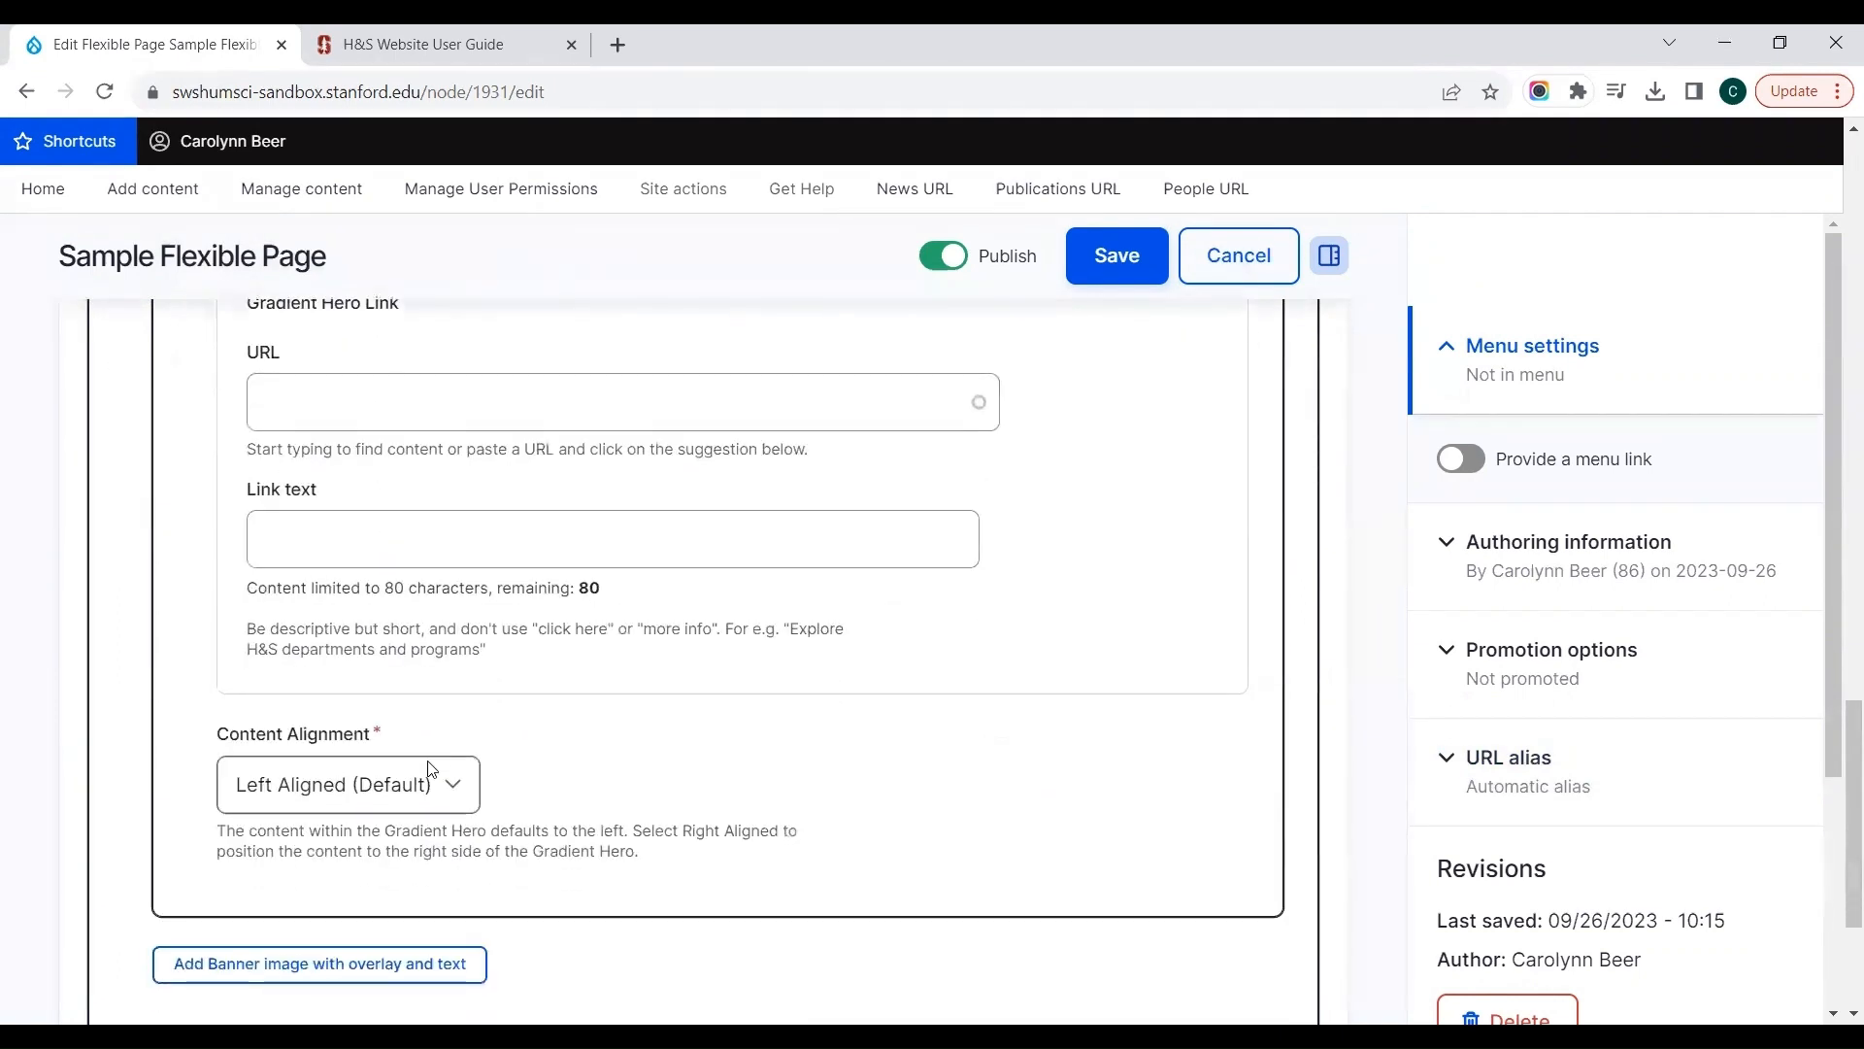
left_click(430, 777)
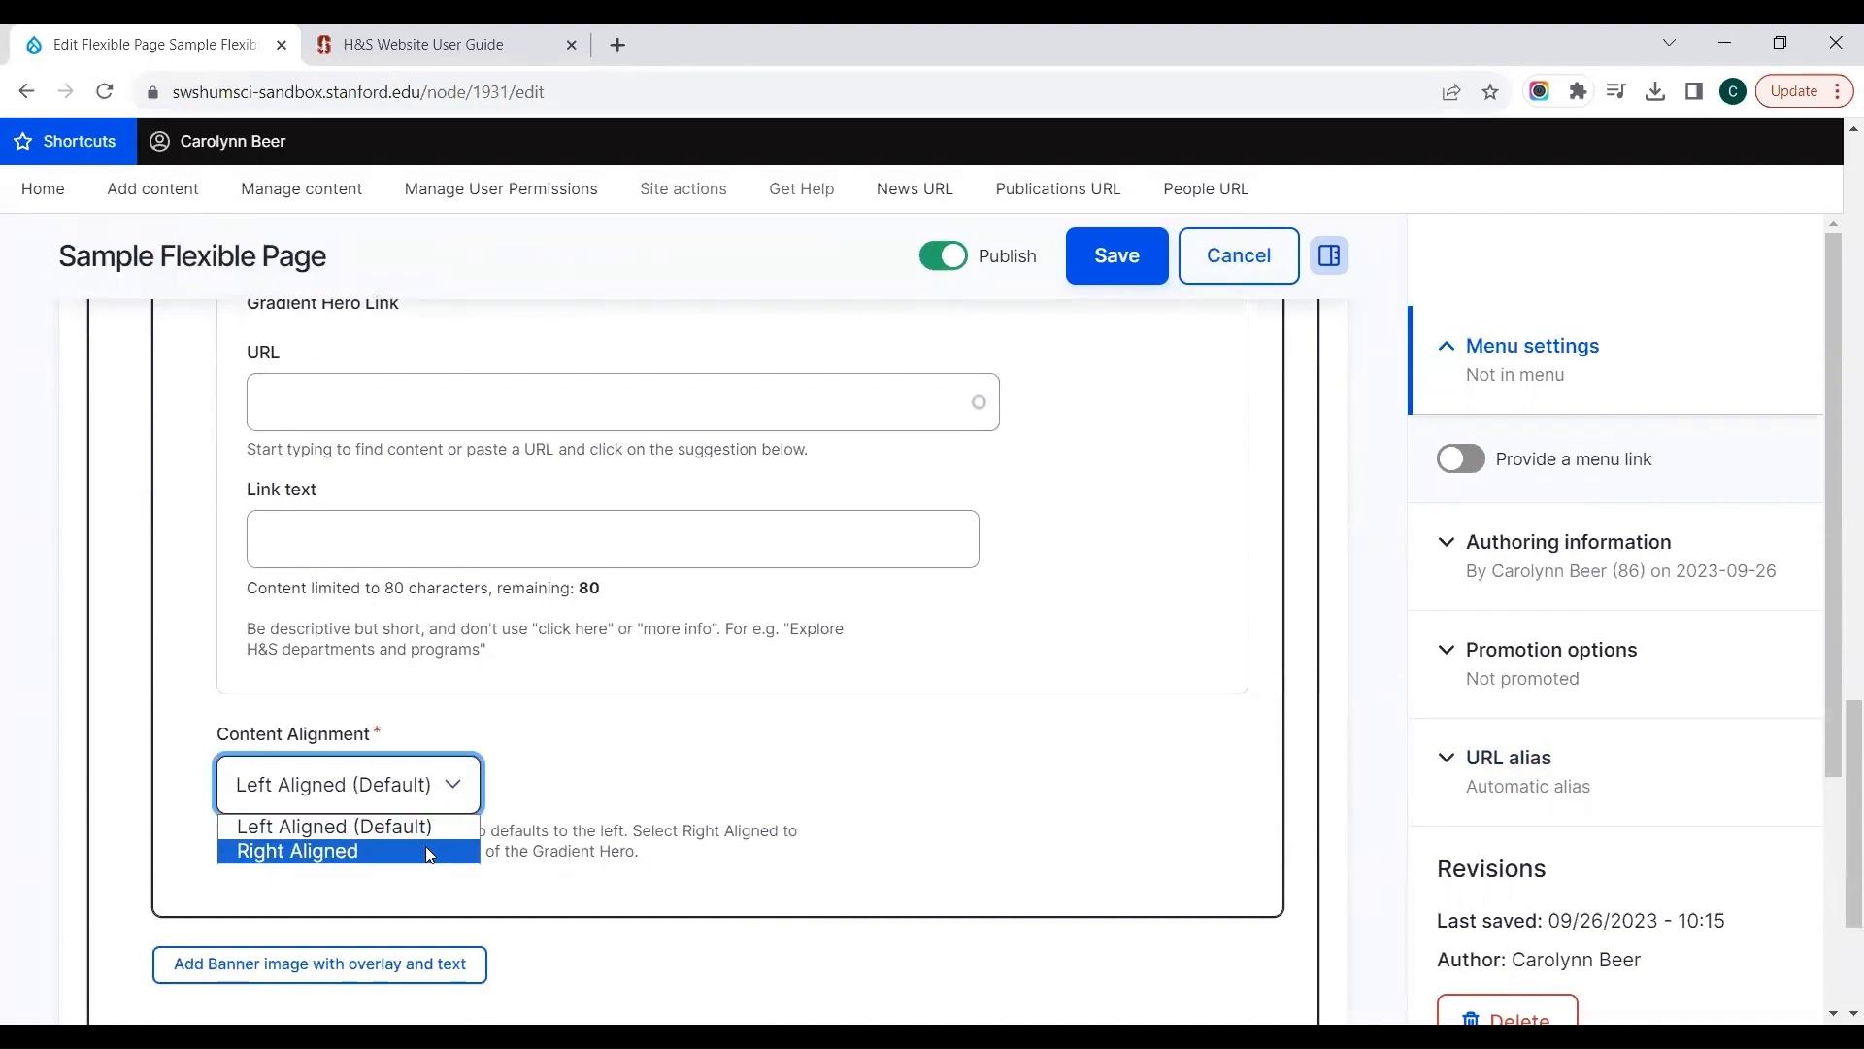
left_click(425, 851)
left_click(763, 965)
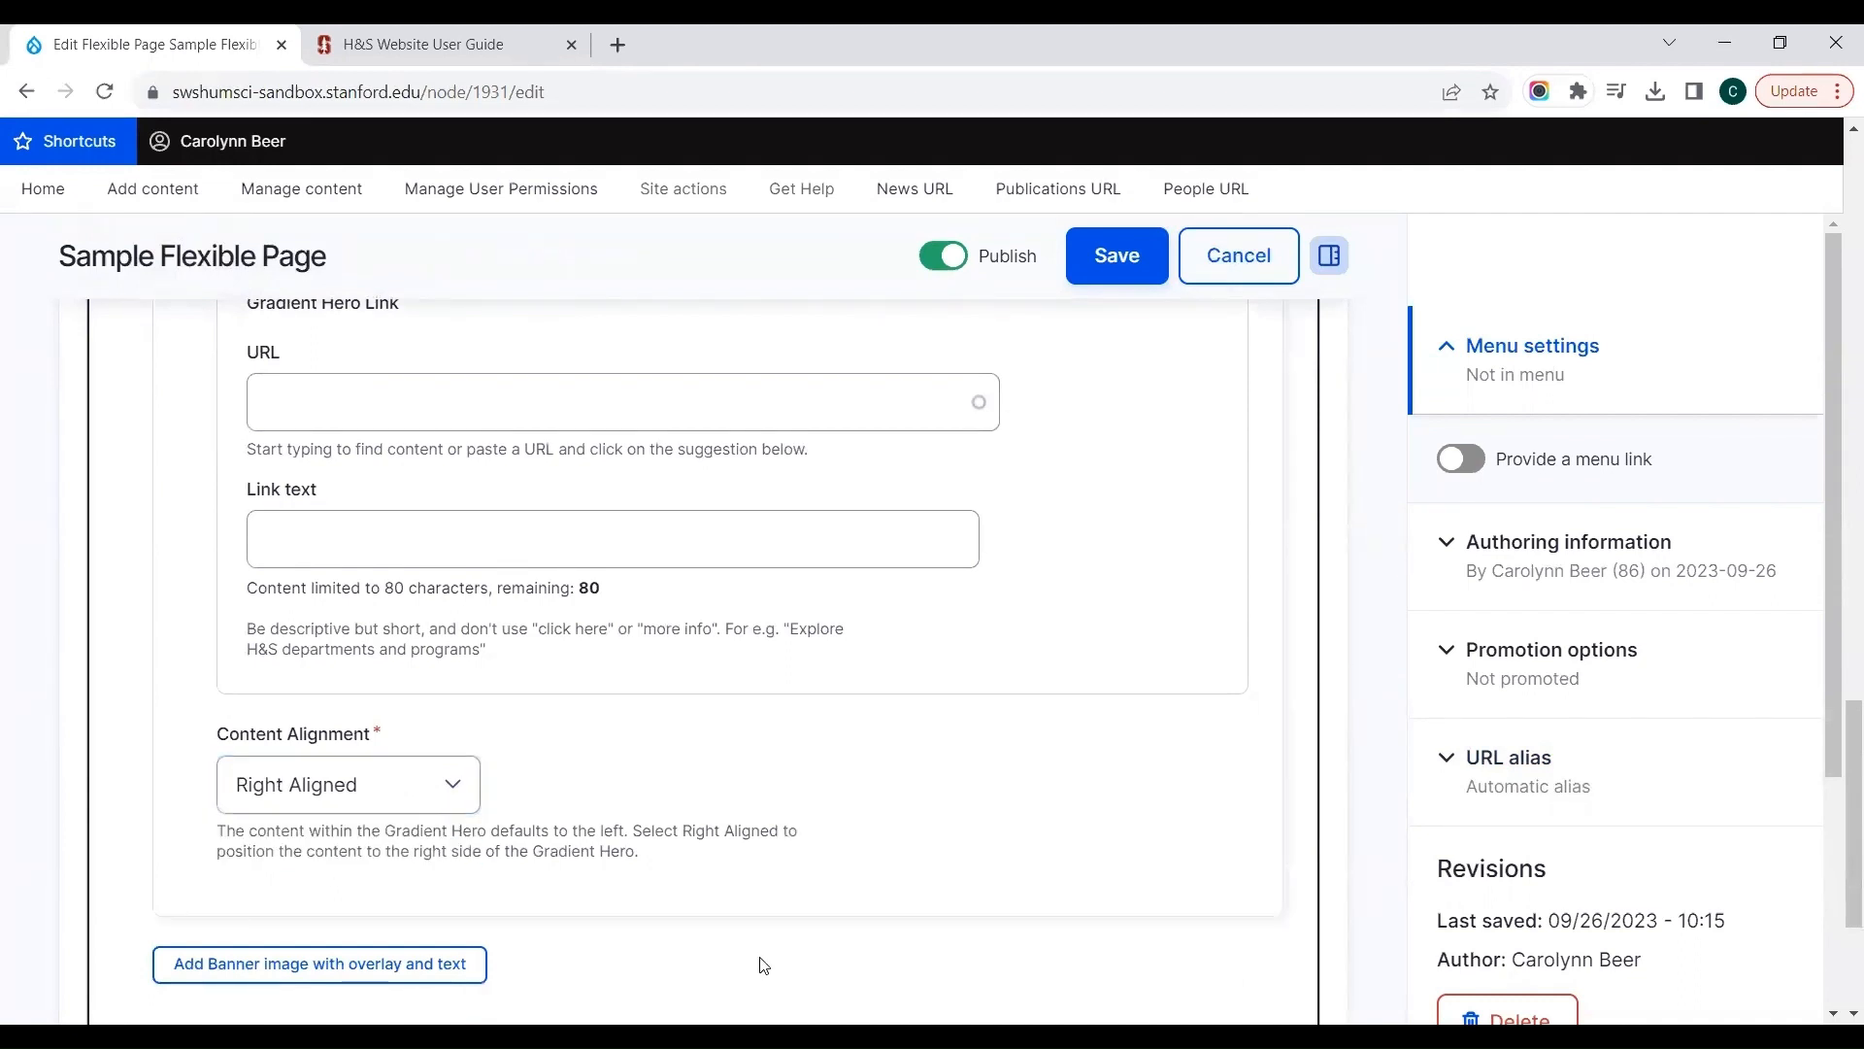
Step: Save the page and check how the Main quad banner displays below the accordion
scroll(35, 844, "up", 5)
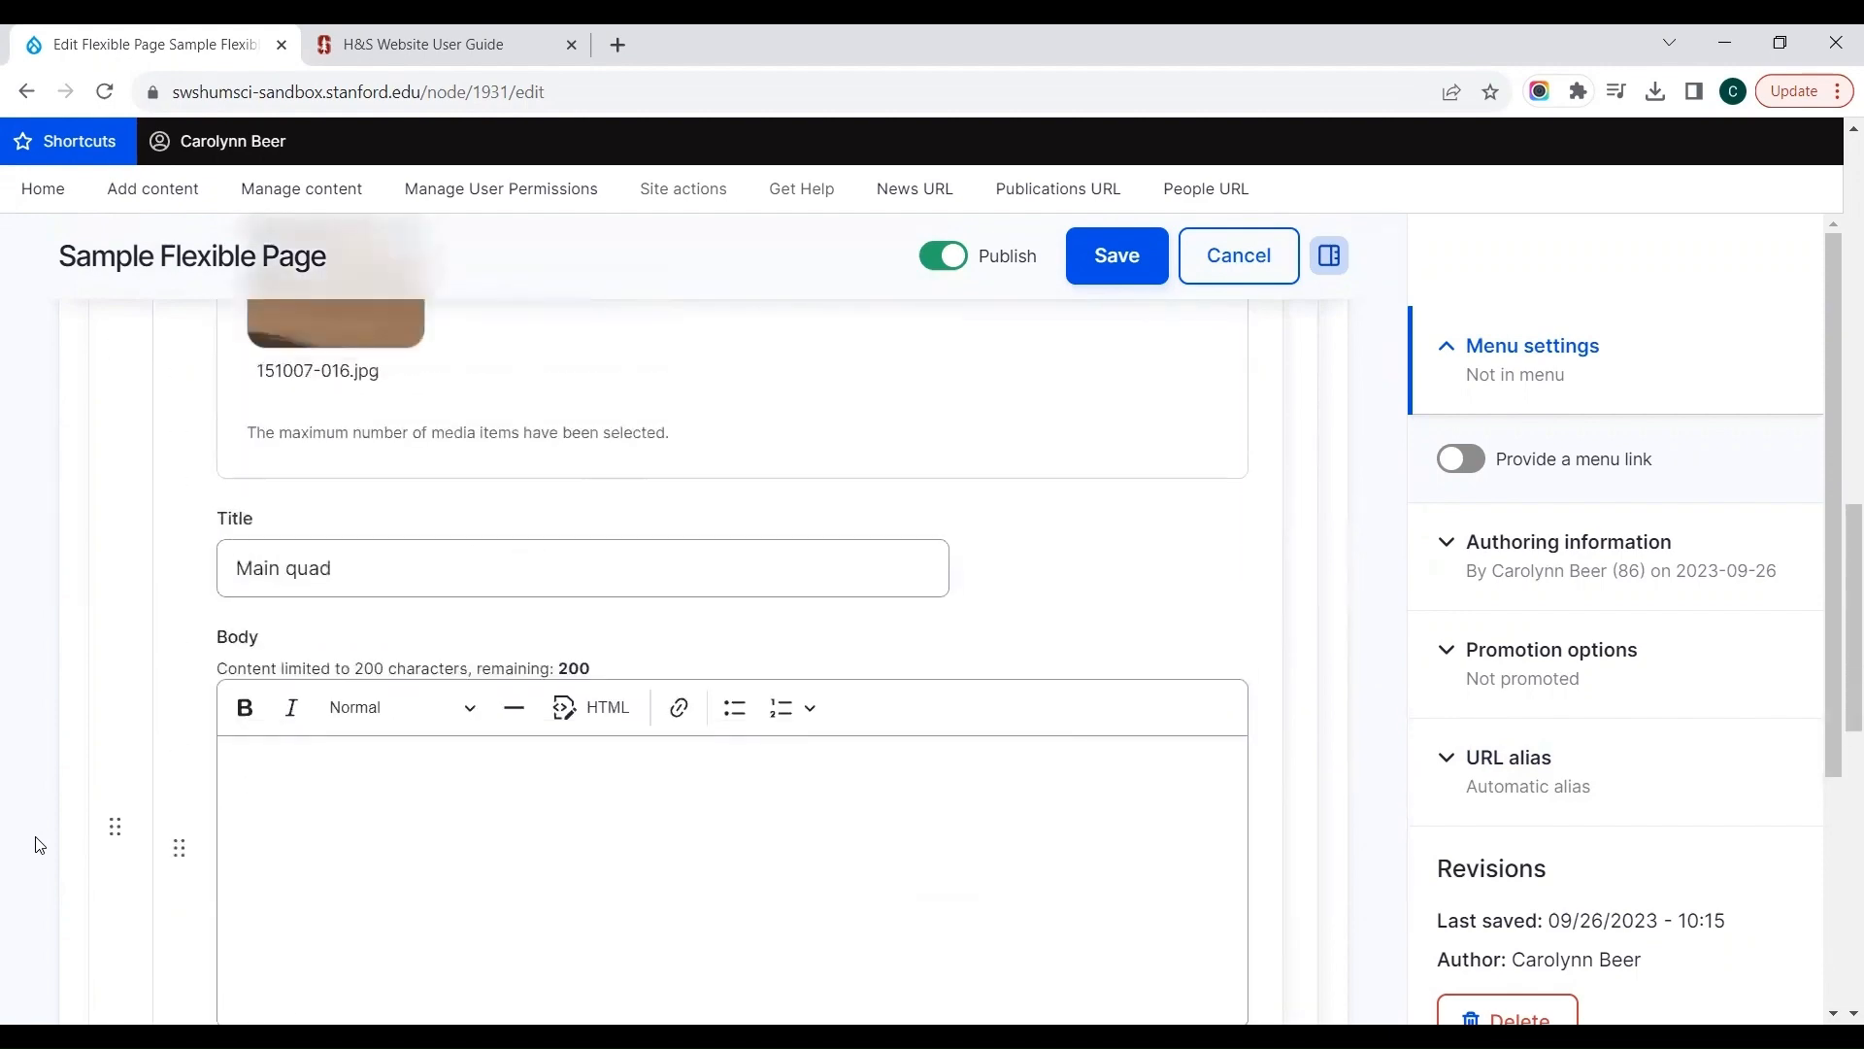
scroll(34, 844, "up", 10)
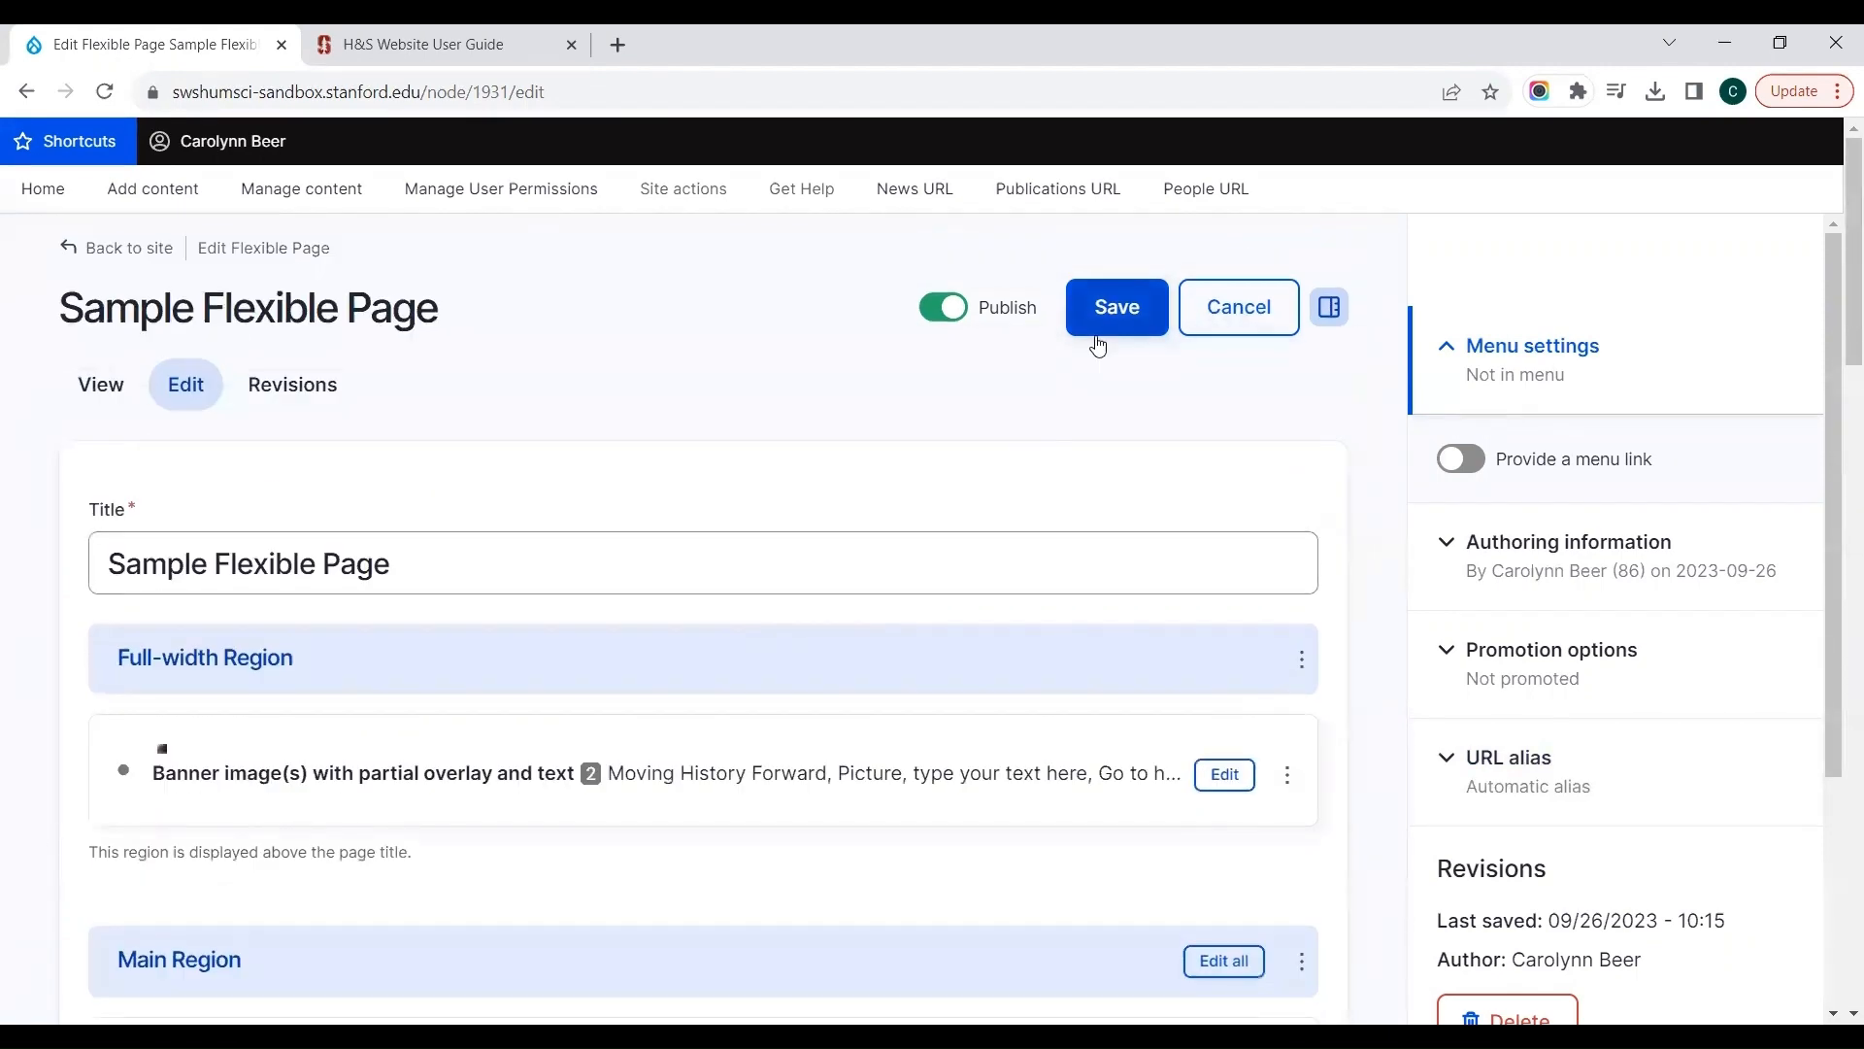
left_click(1097, 340)
scroll(1136, 474, "down", 10)
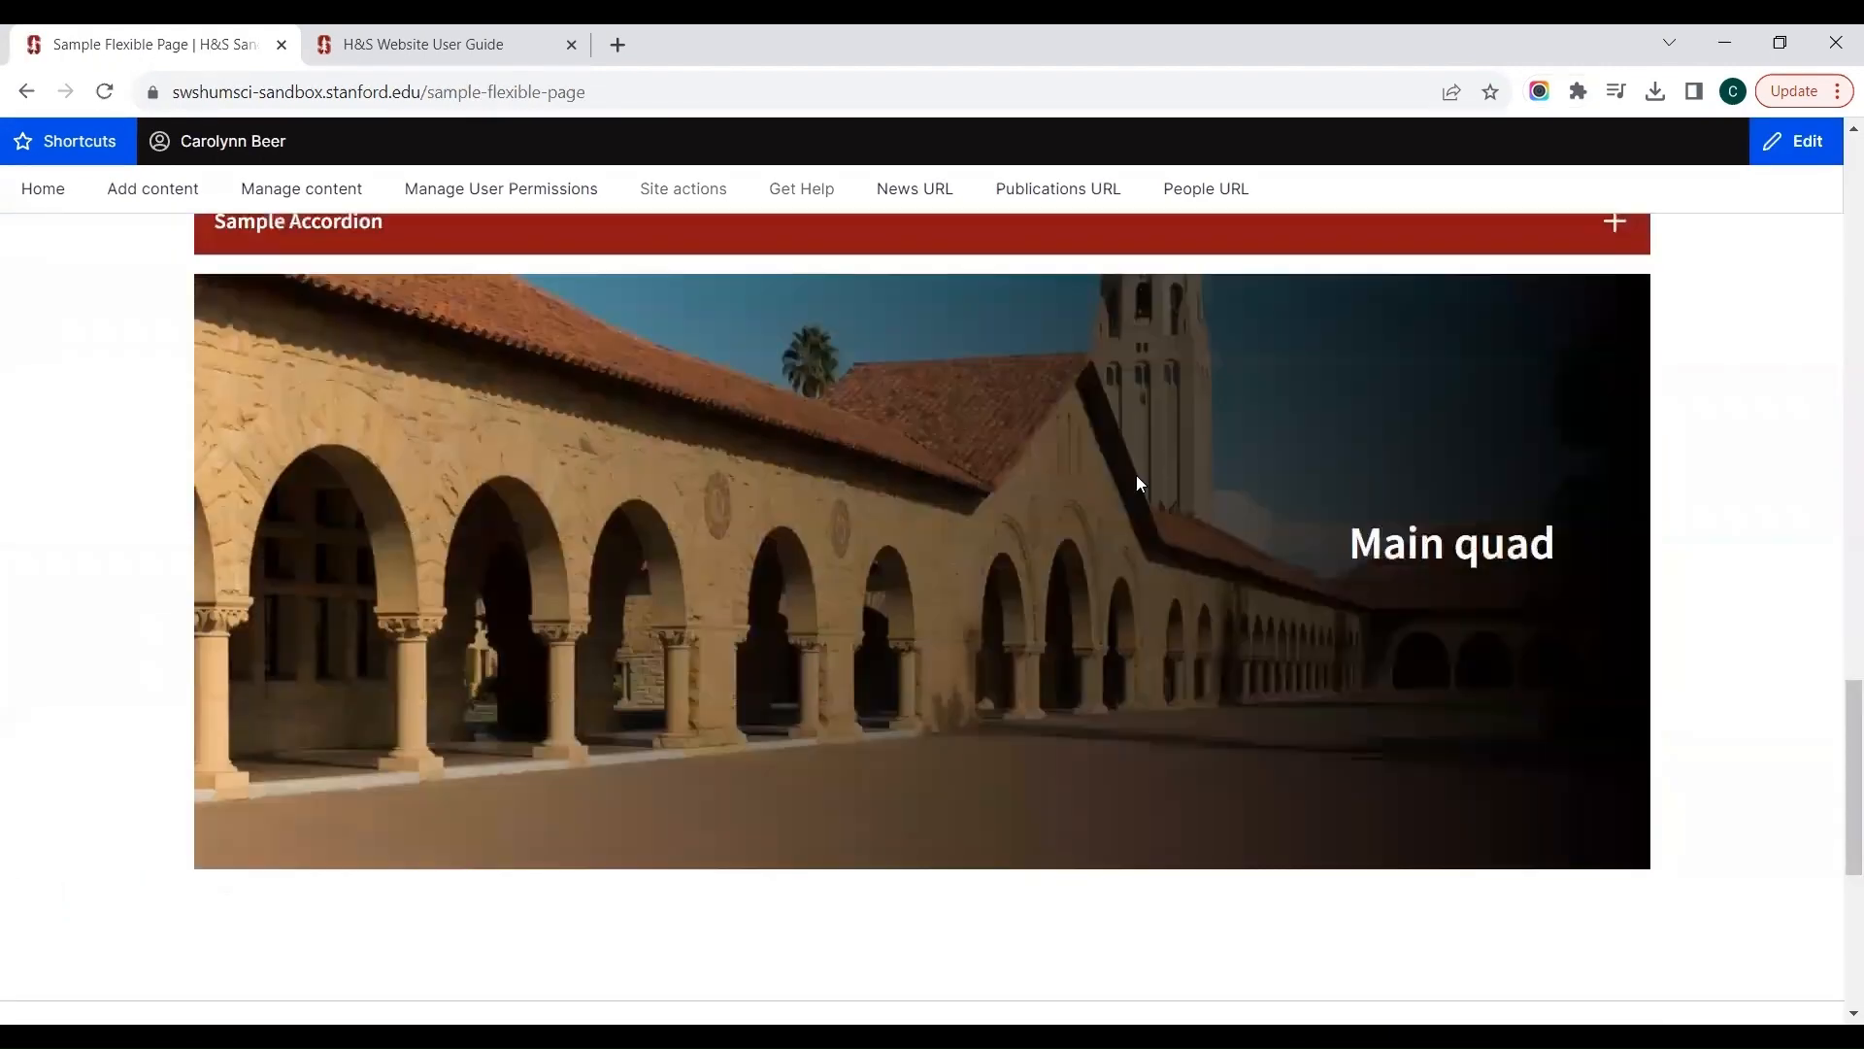
scroll(1138, 483, "up", 2)
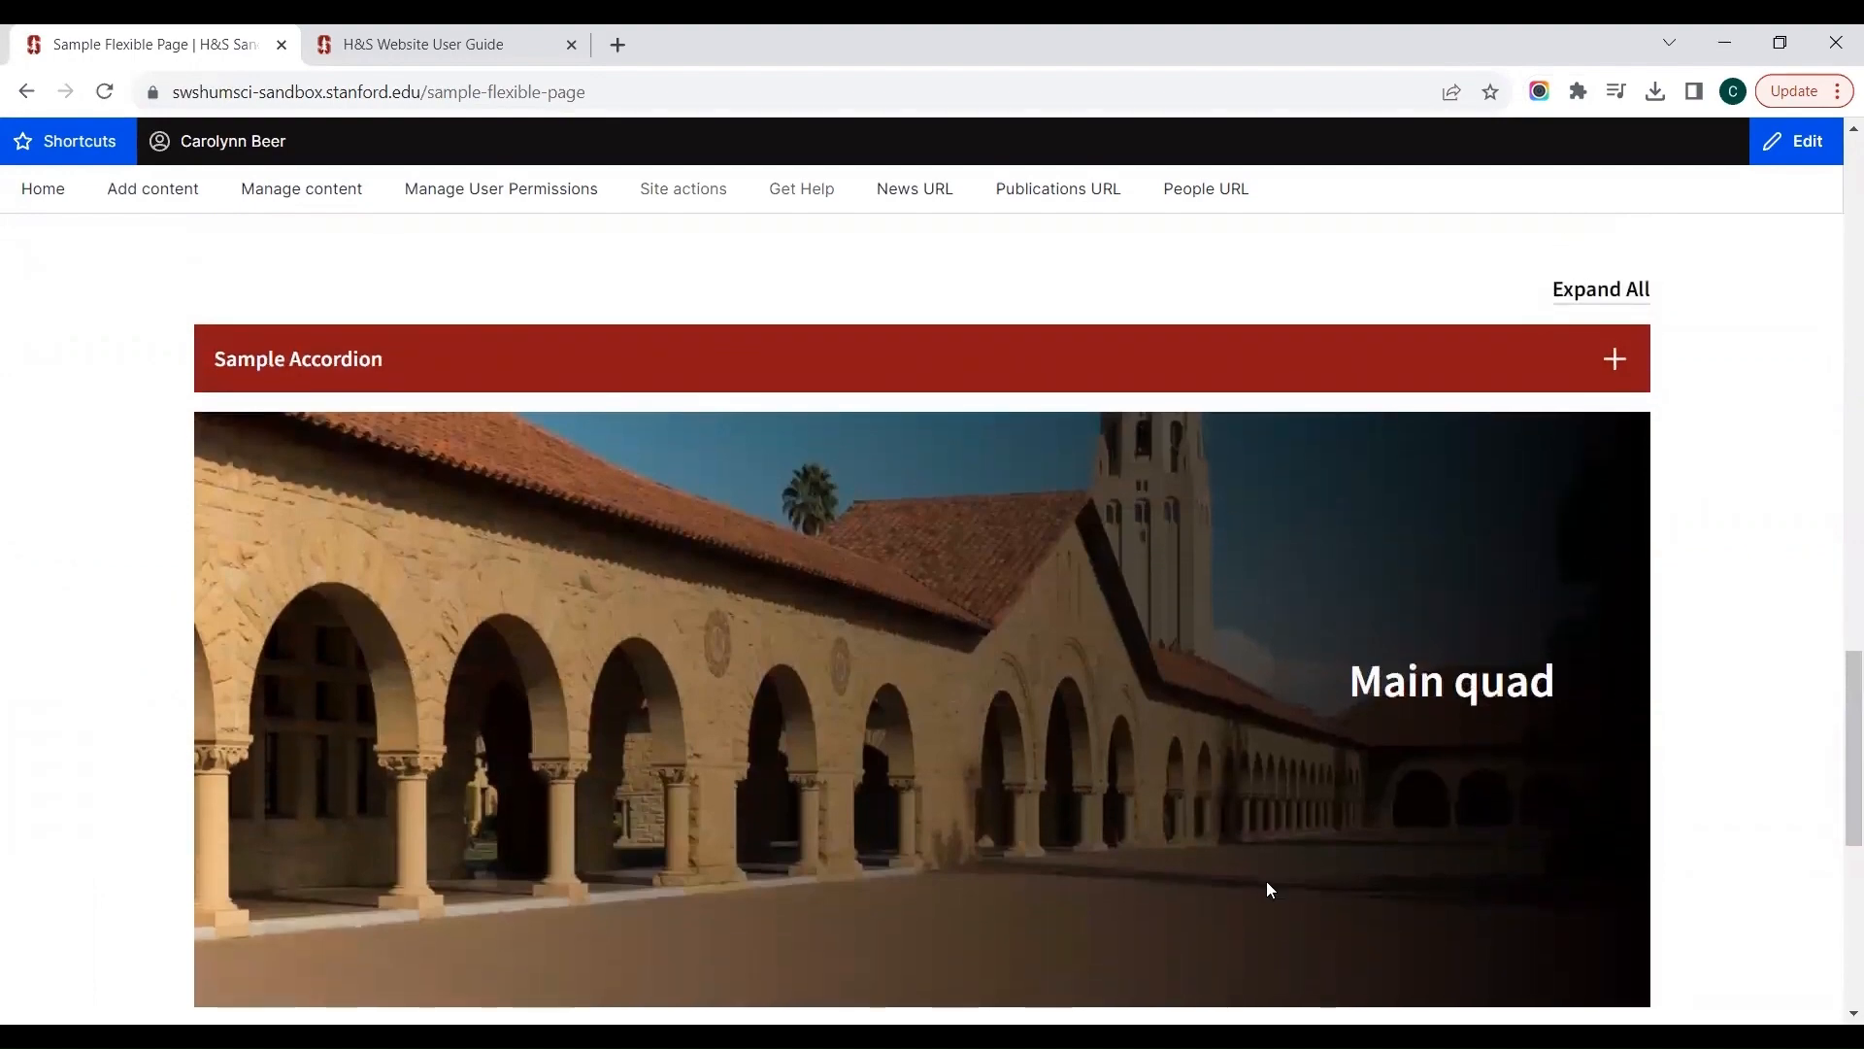
Step: Reopen the sample page for editing and add a Callout Box component to the end of the Main Region
scroll(1206, 770, "up", 15)
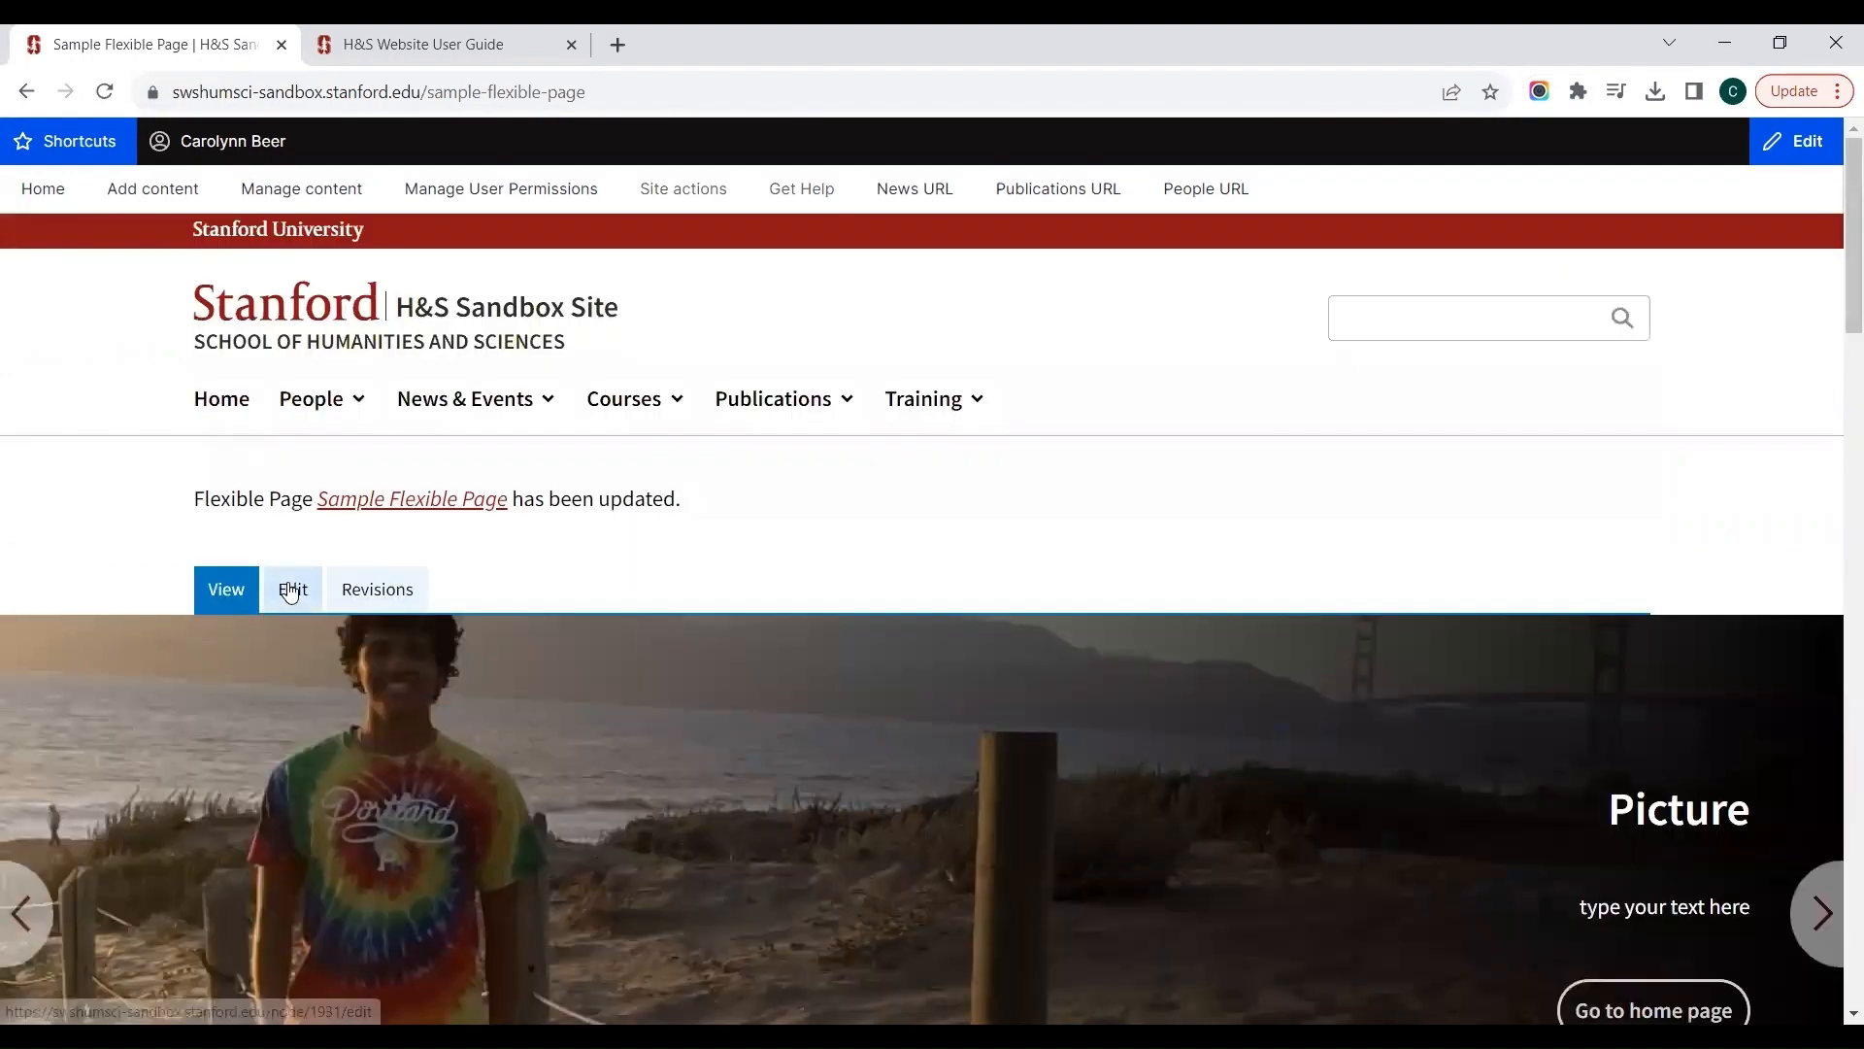
left_click(290, 590)
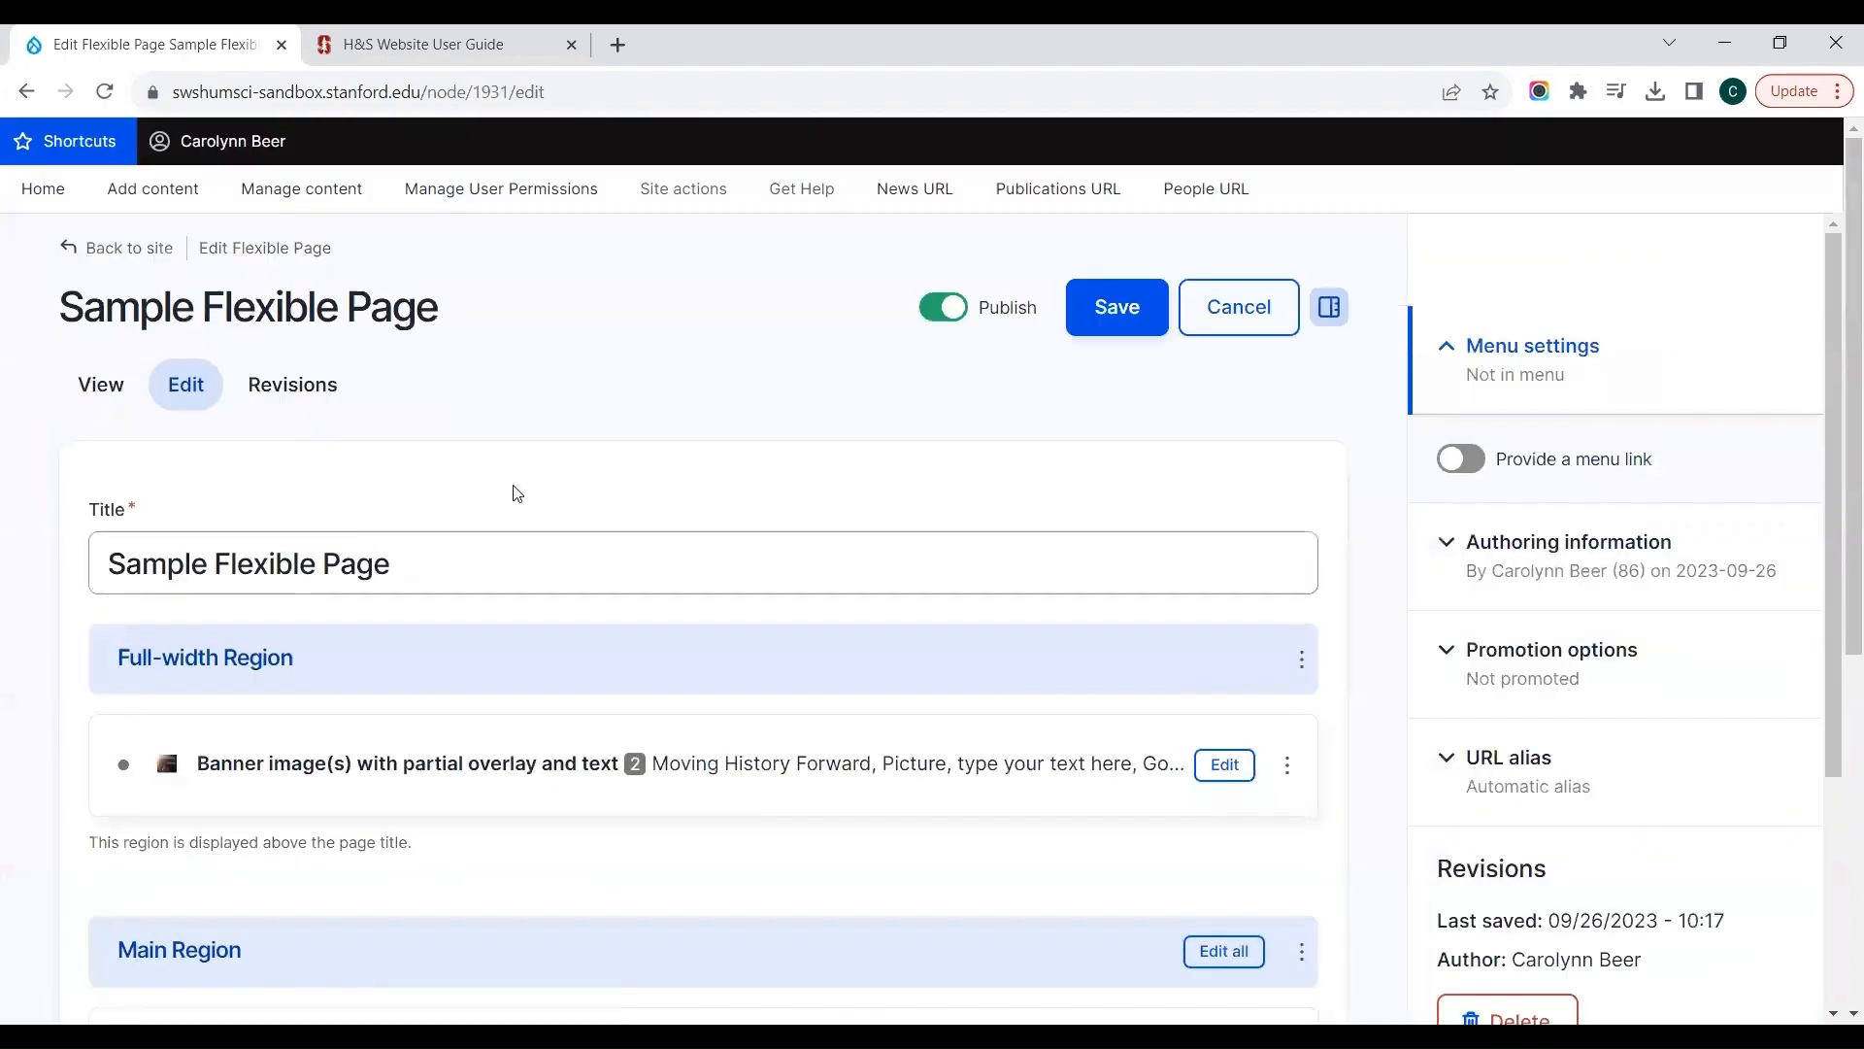
scroll(553, 478, "down", 6)
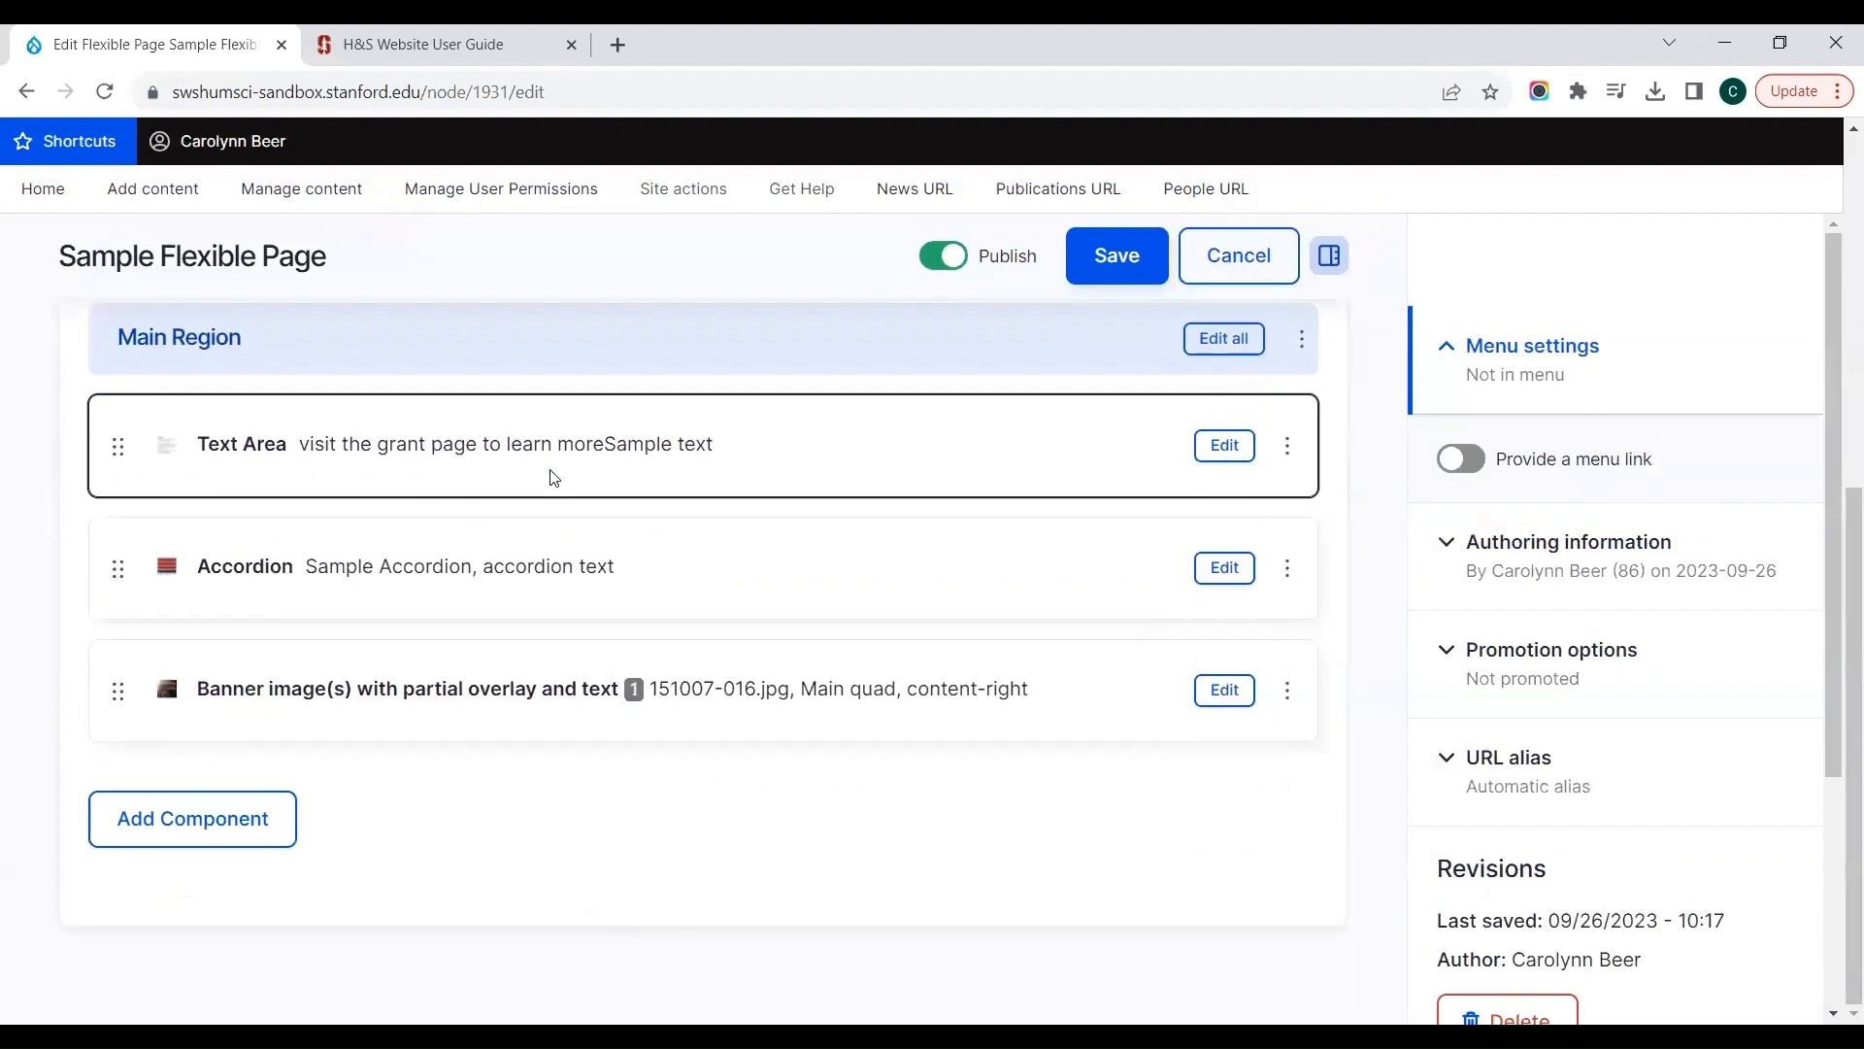
left_click(131, 847)
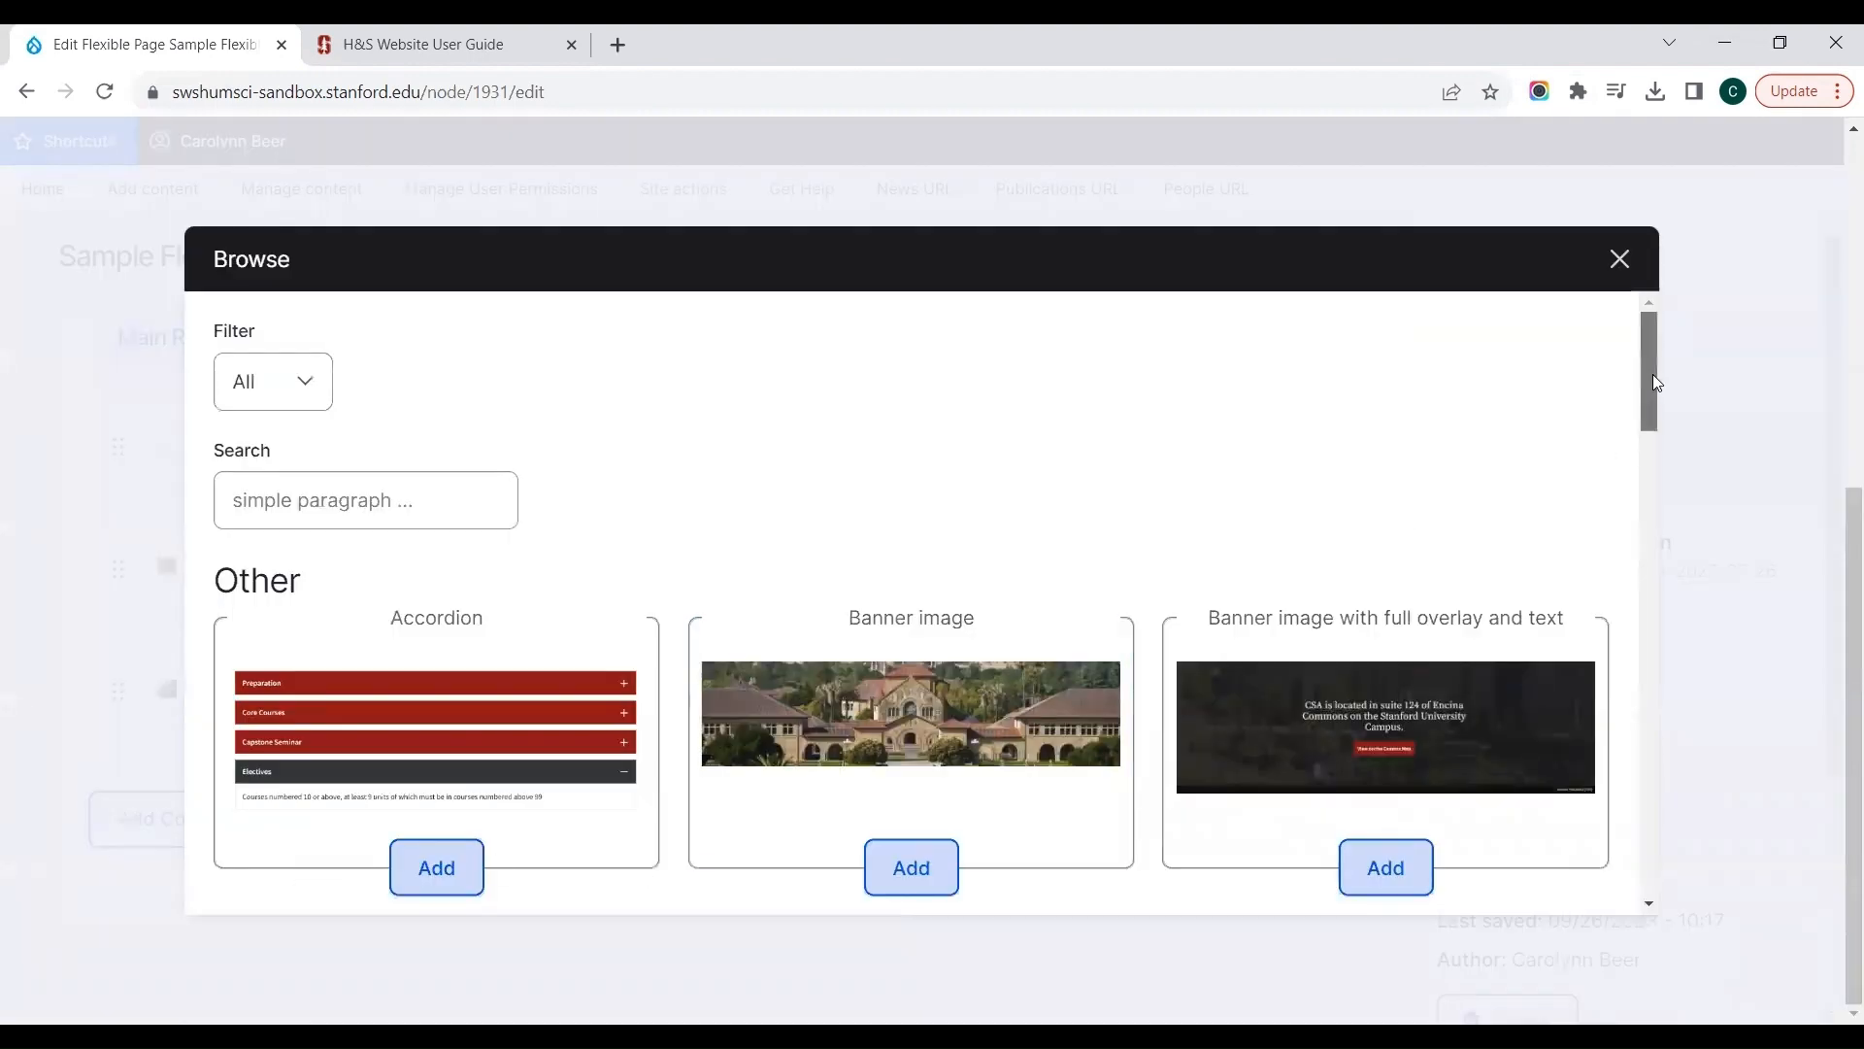
left_click_drag(1653, 374, 1653, 478)
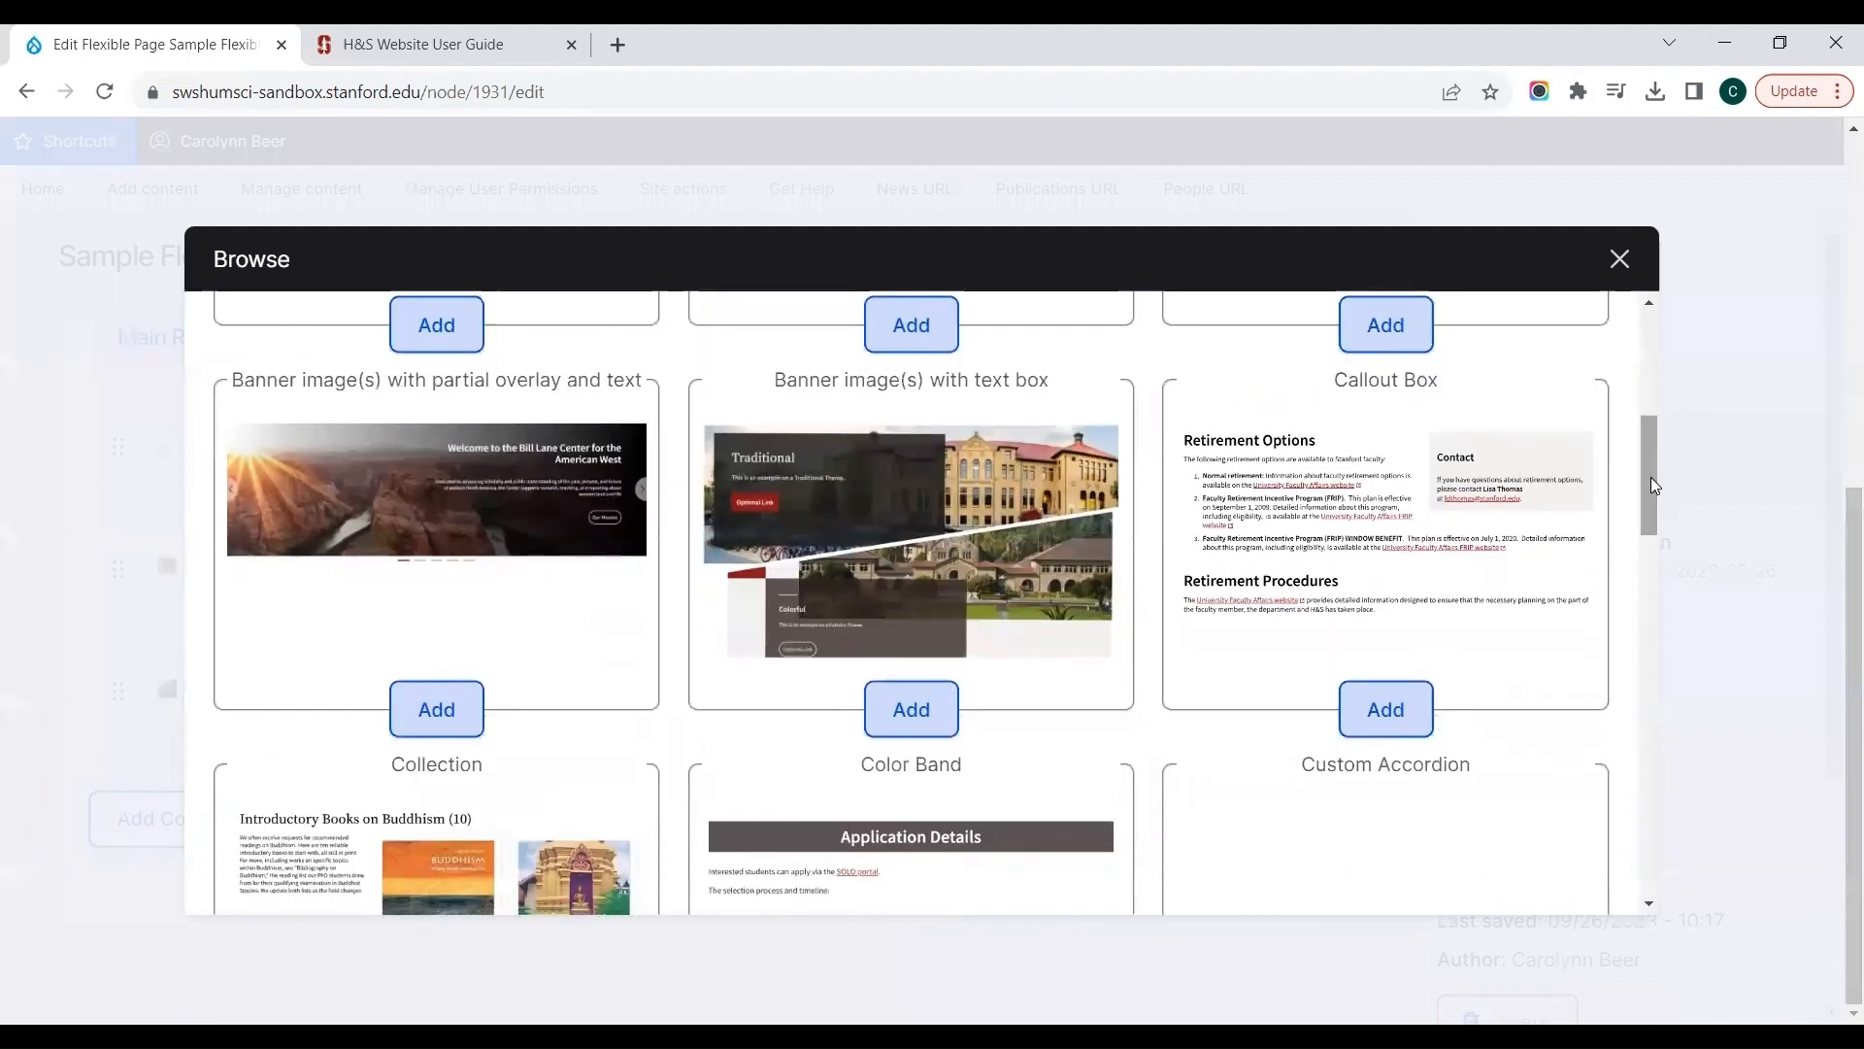
left_click(1350, 698)
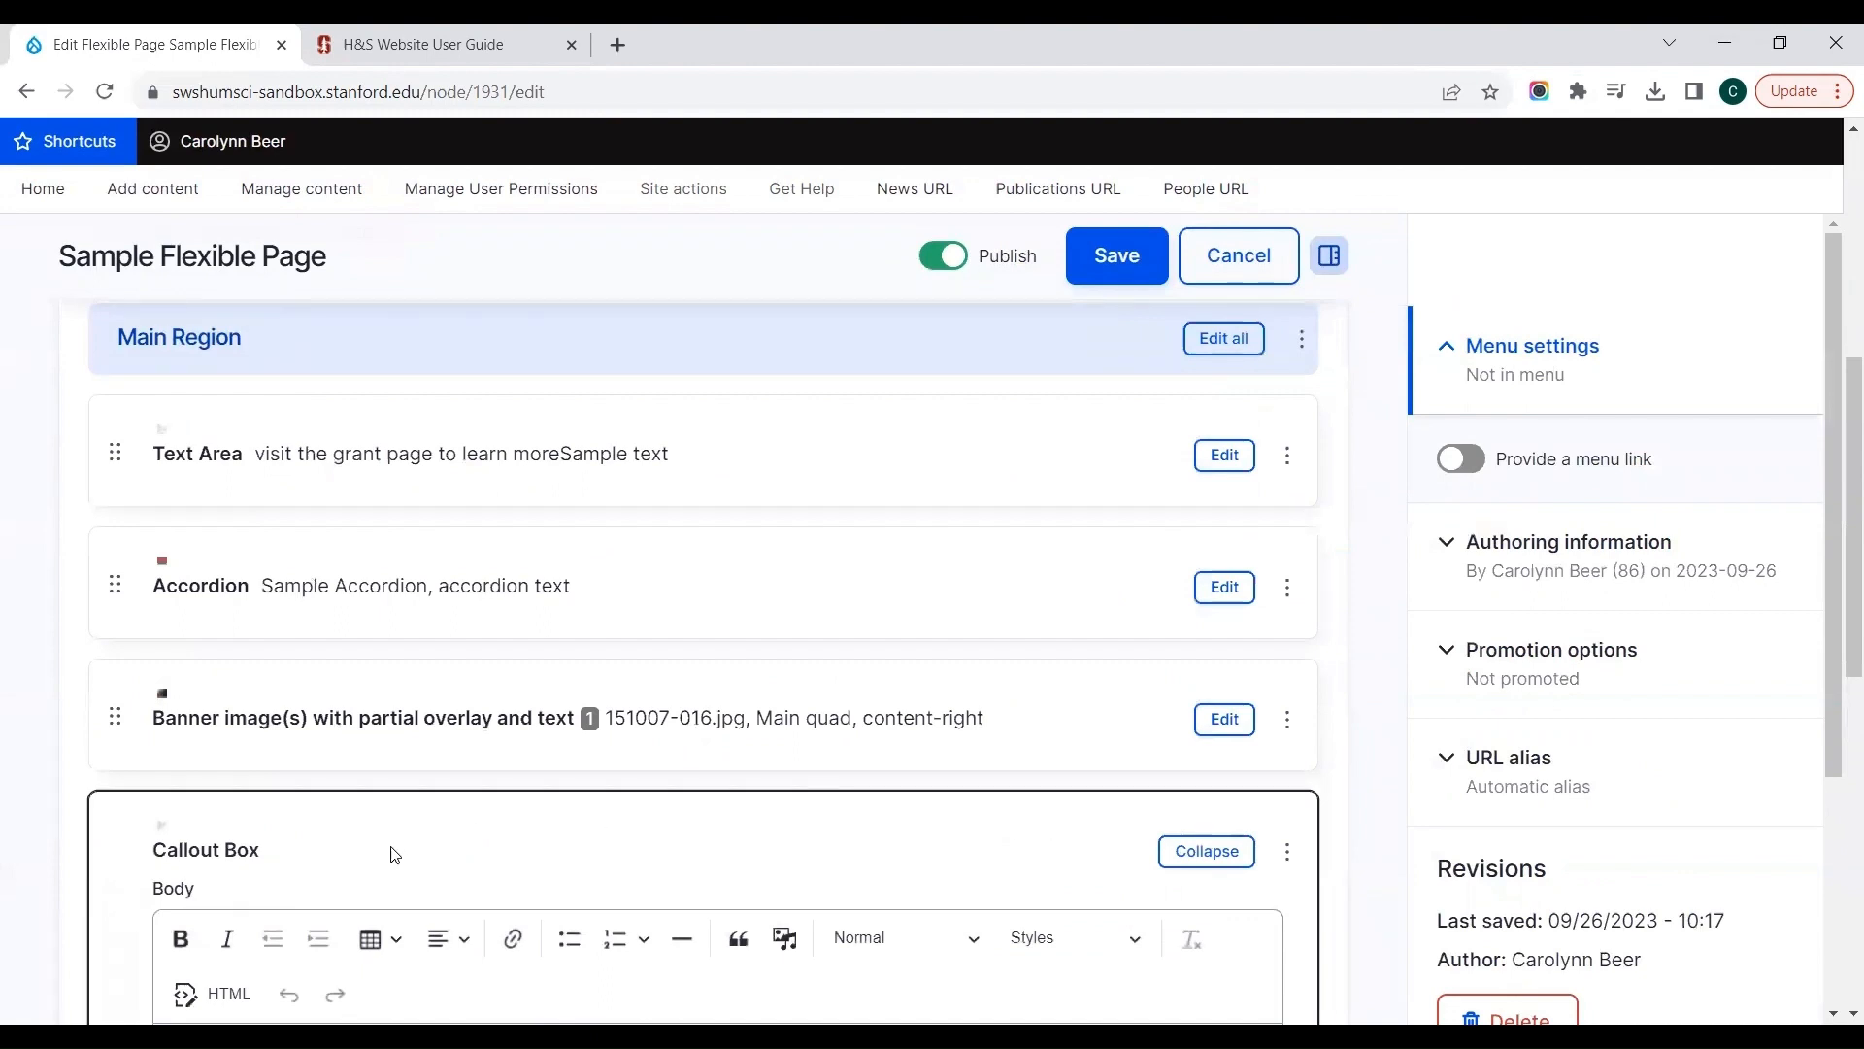
Step: Enter "Join us for Office Hours on the last Friday of every month, from 11am-noon." as the Callout Box body
scroll(394, 853, "down", 4)
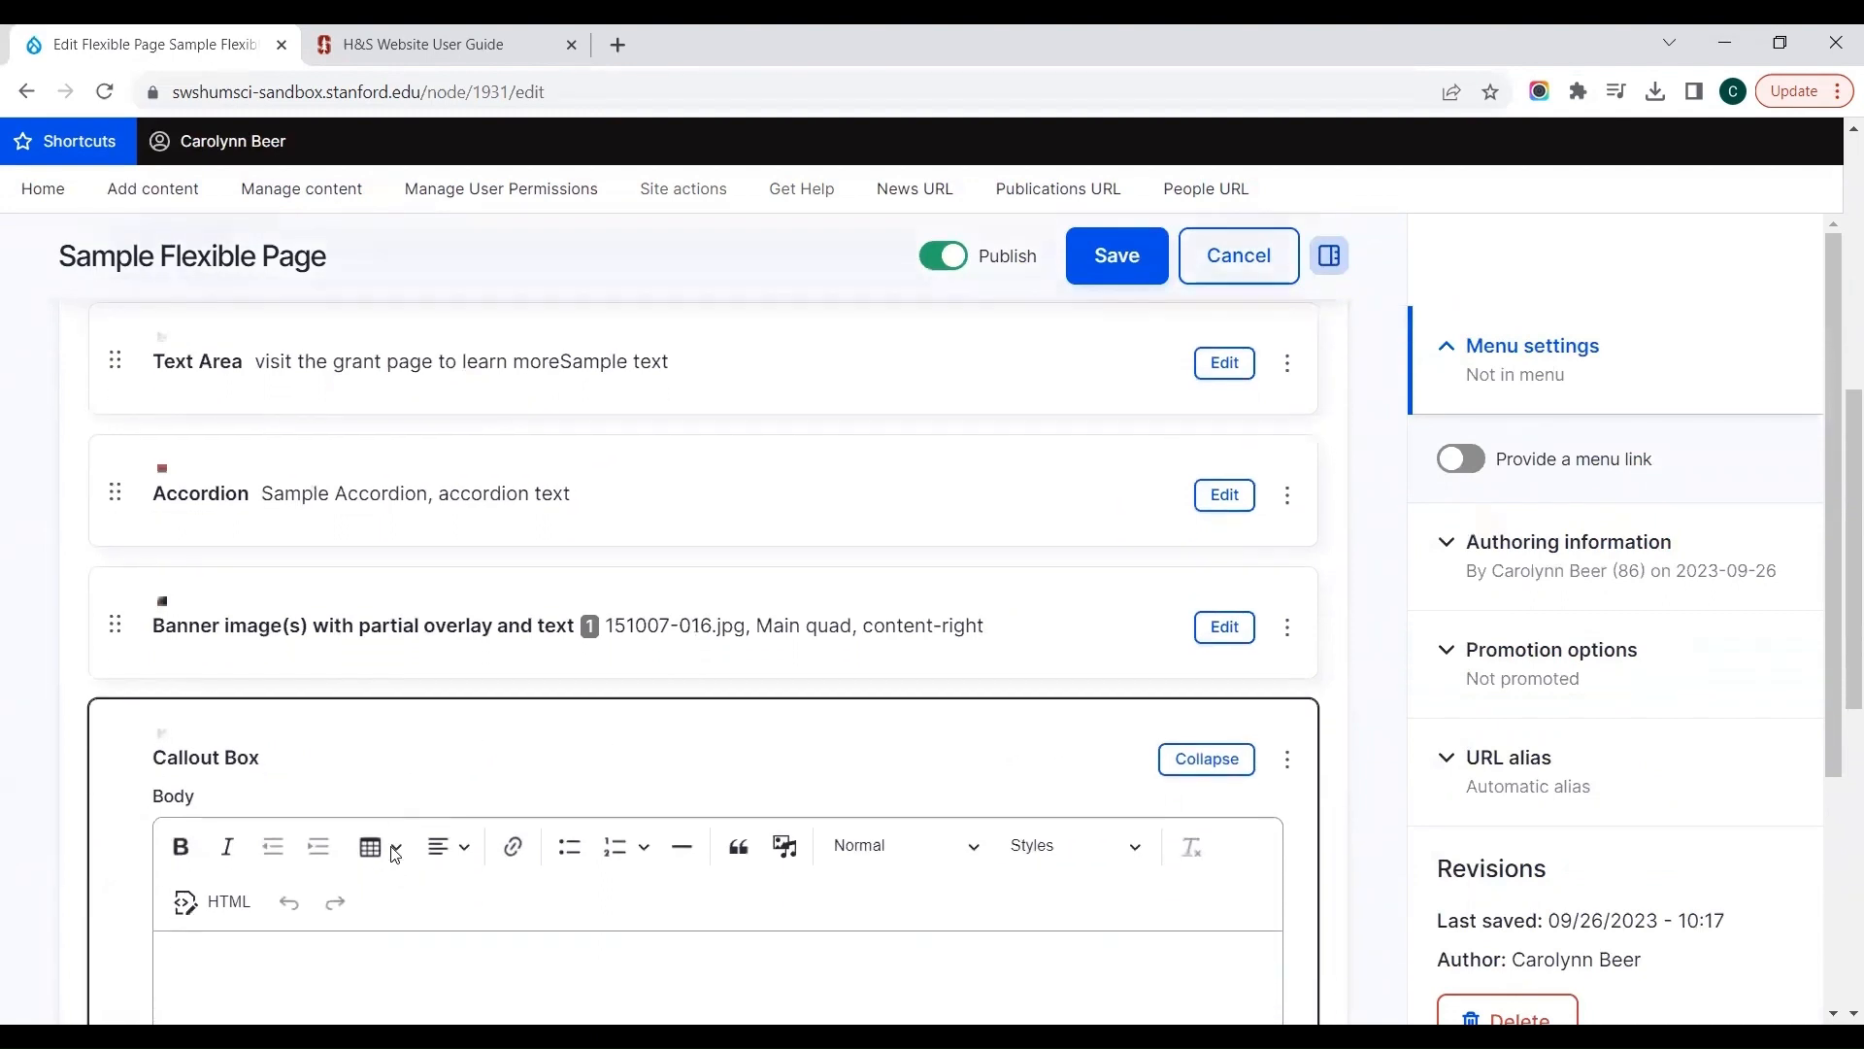
left_click(400, 775)
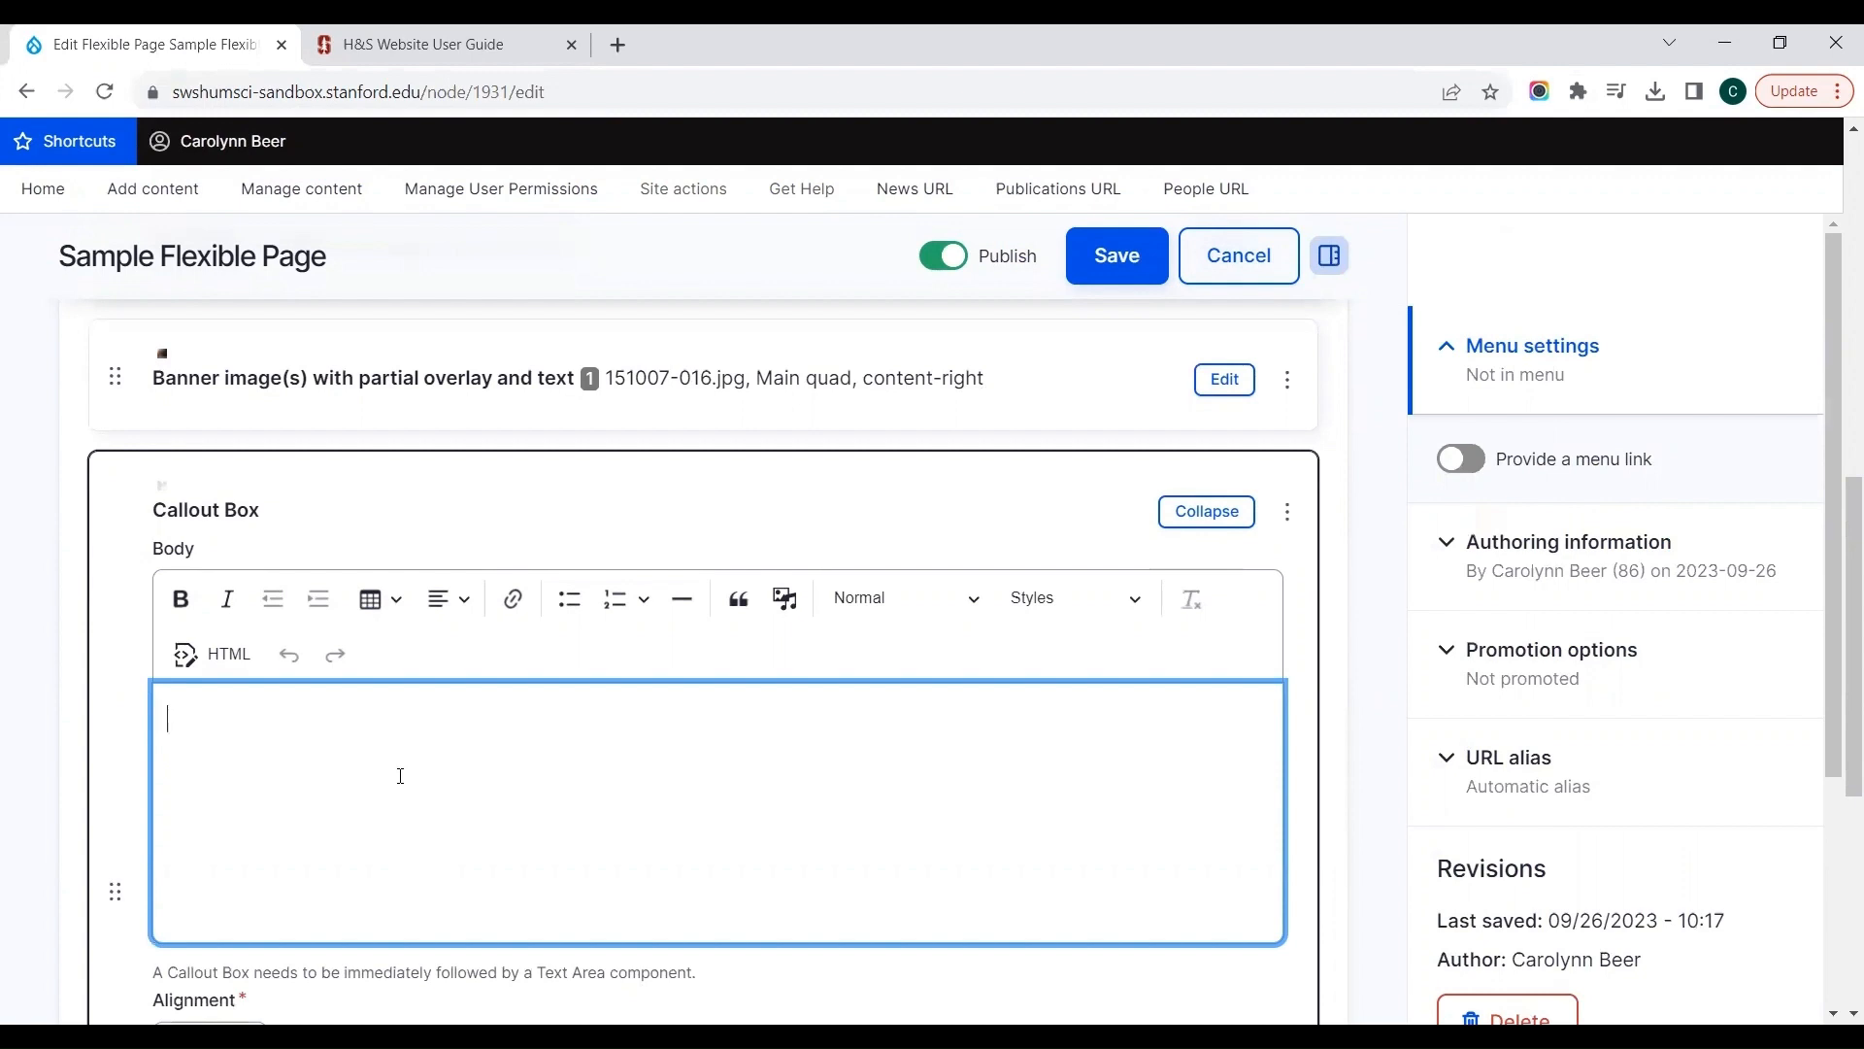
type("O")
key("BackSpace")
type("Join us for Office Hours on t")
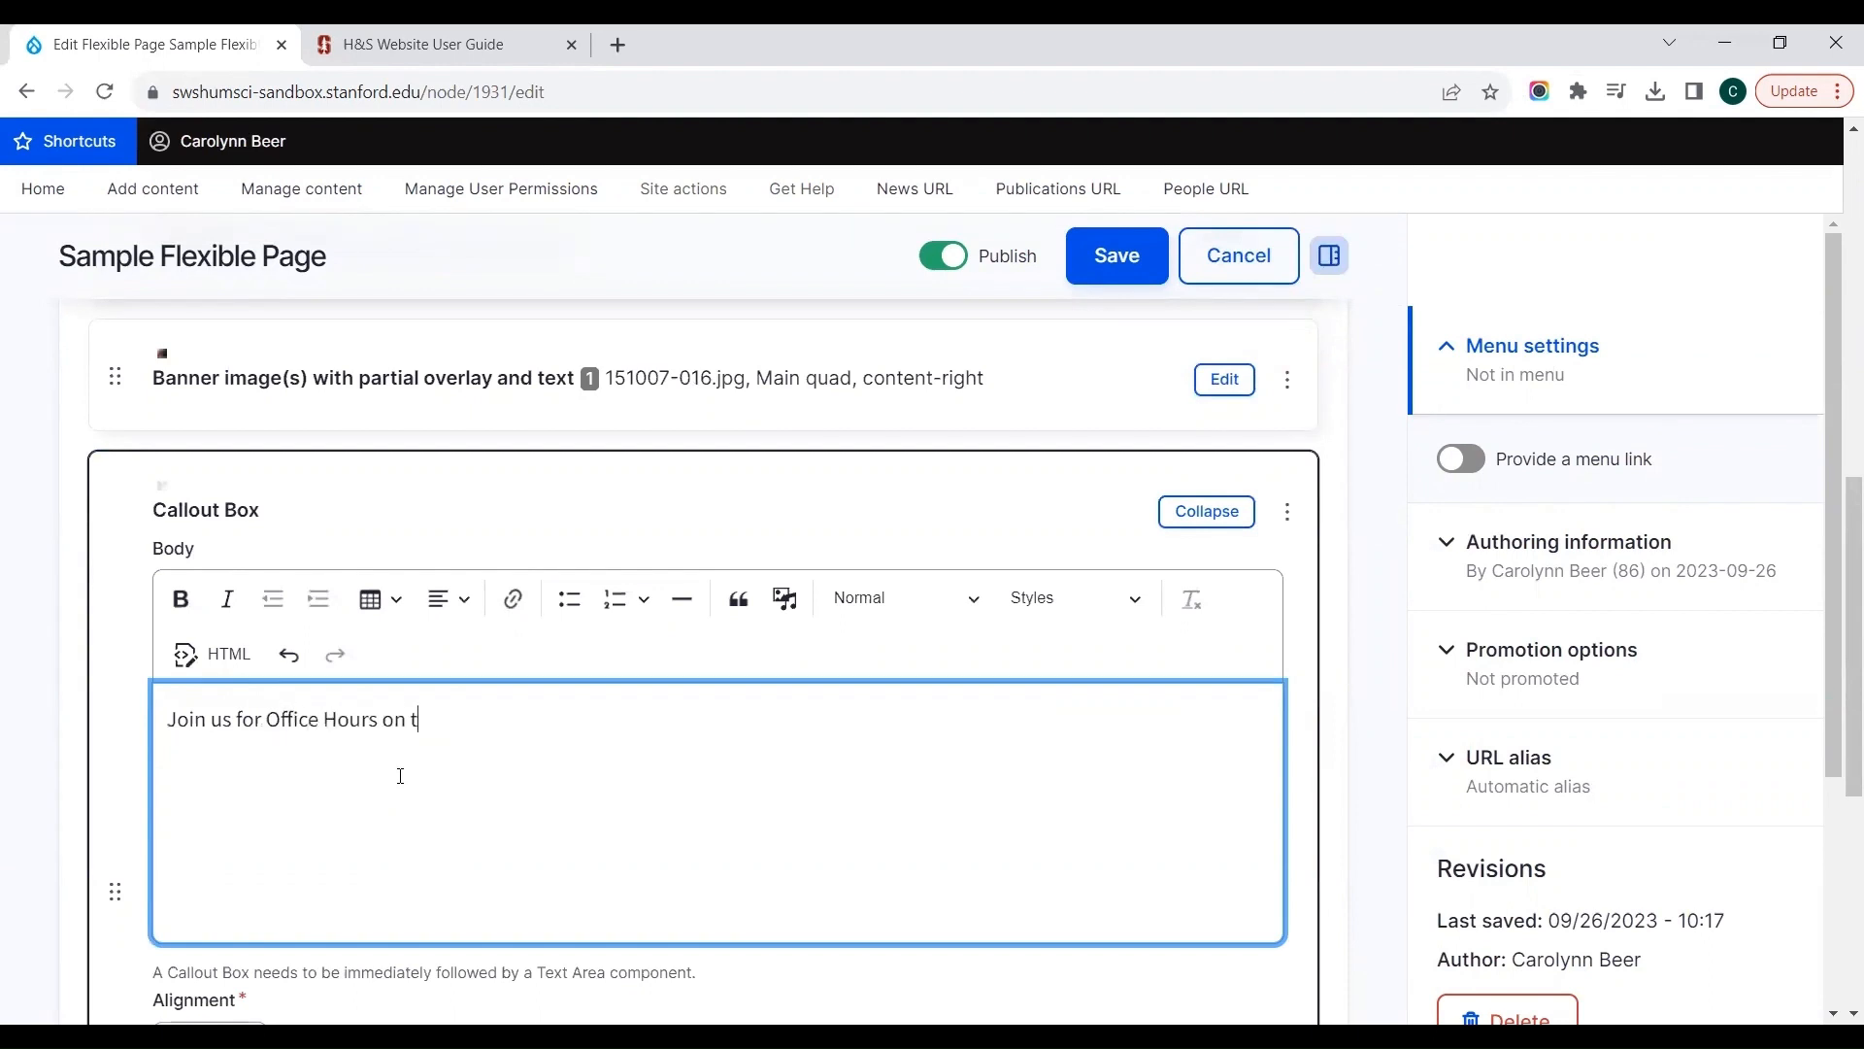
type("he last Friday of every mo")
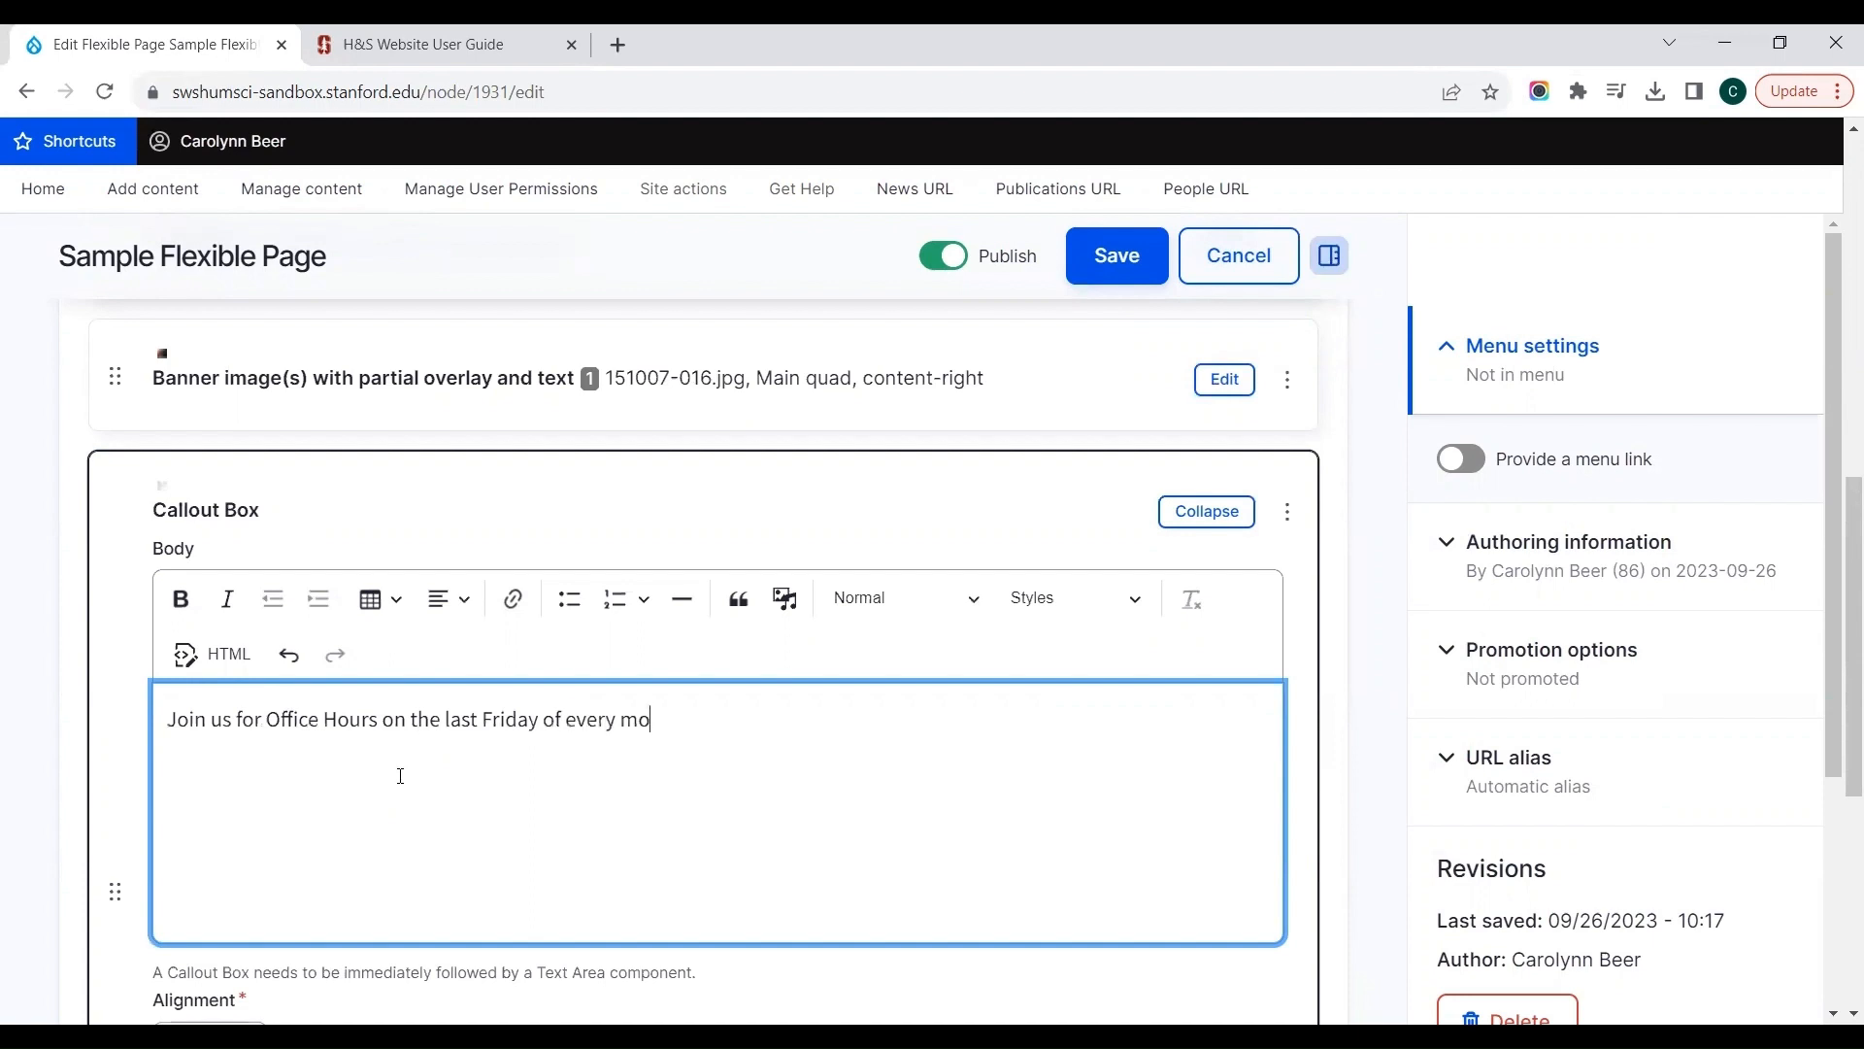
type("nth, from 11:")
key("BackSpace")
type("am-noon.")
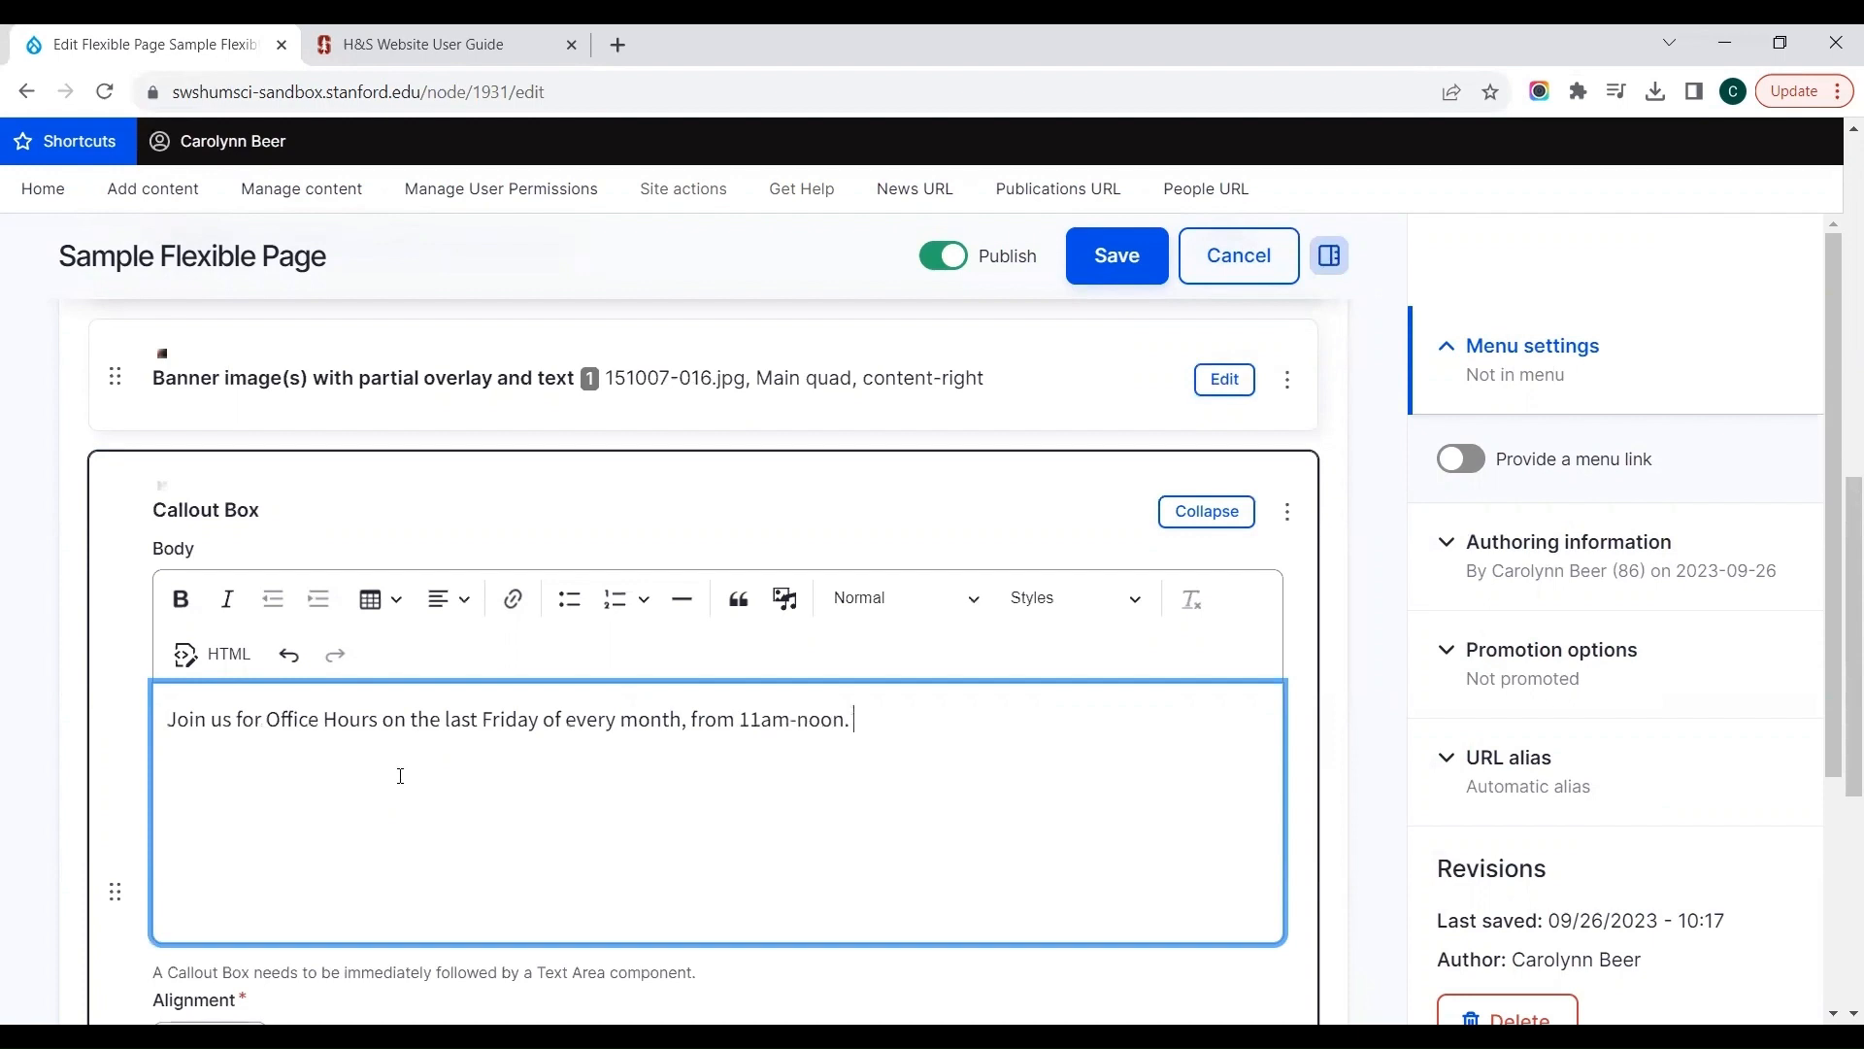
left_click(533, 548)
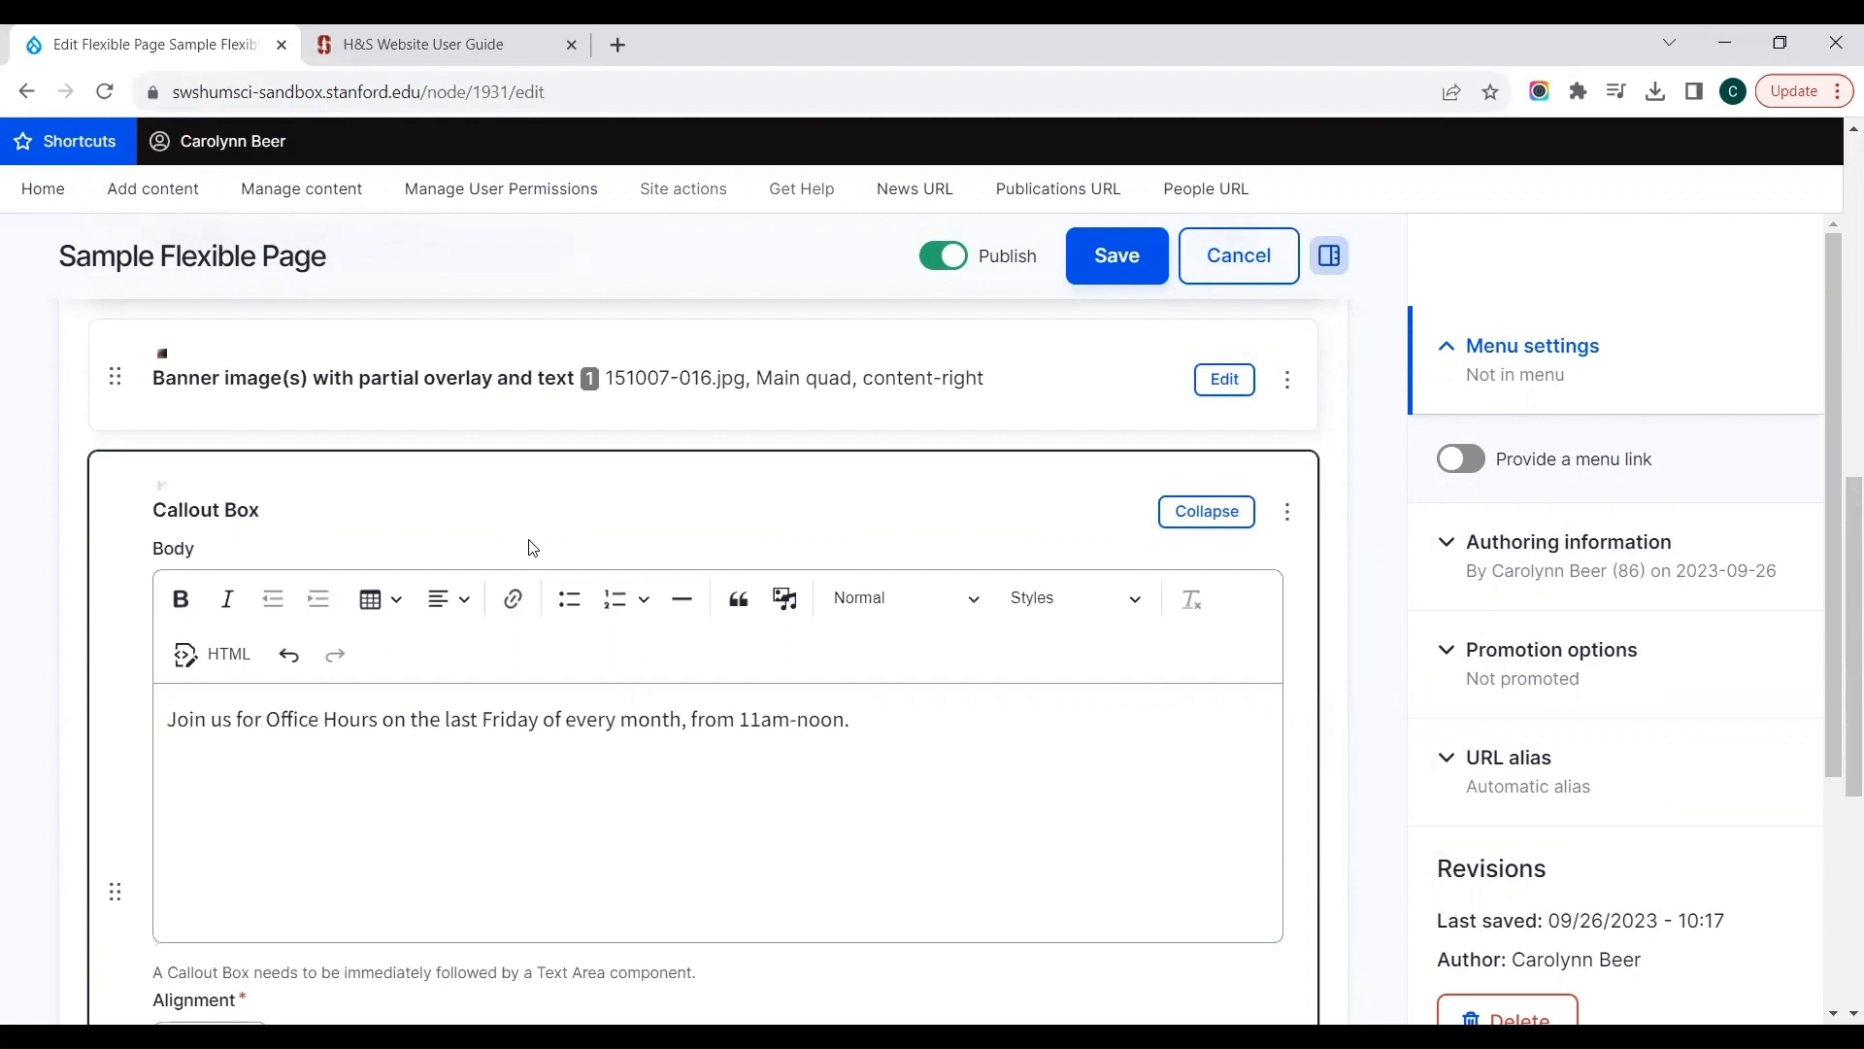
Step: Keep the Callout Box alignment at Right and set its background color to Light
scroll(532, 544, "down", 3)
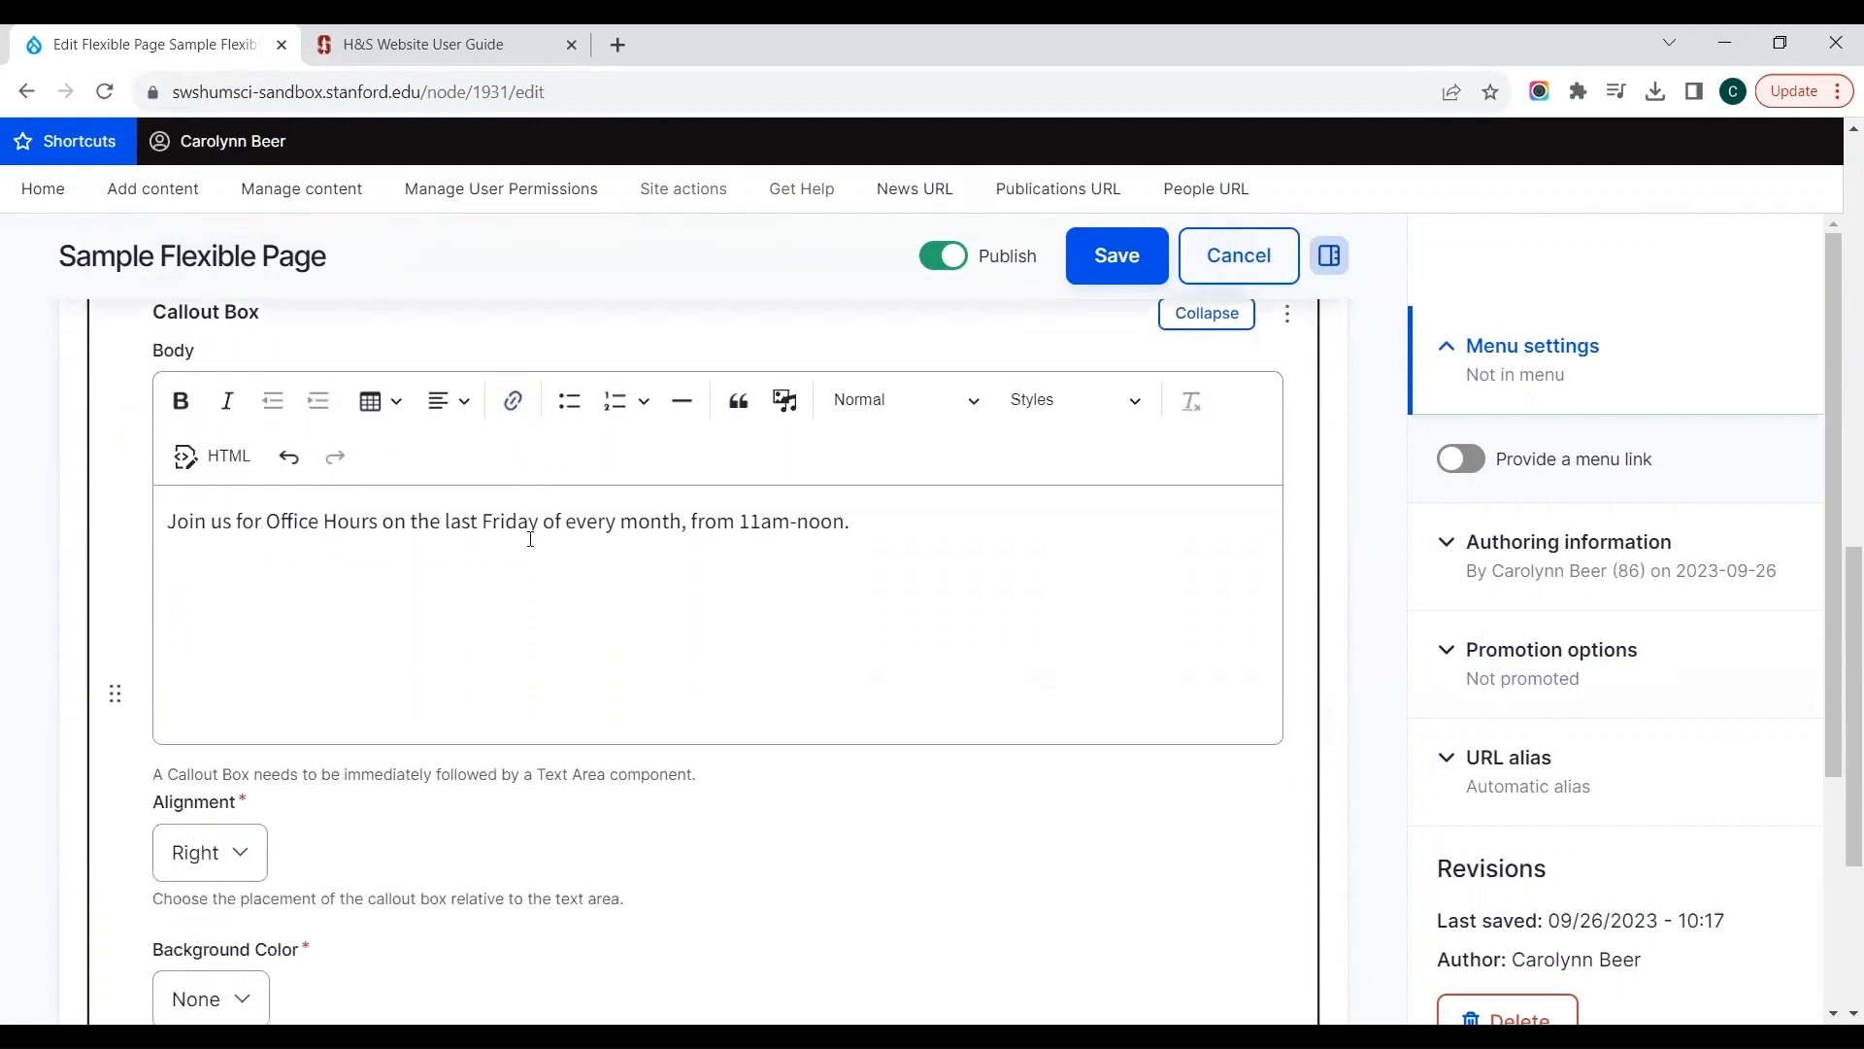
scroll(531, 539, "down", 1)
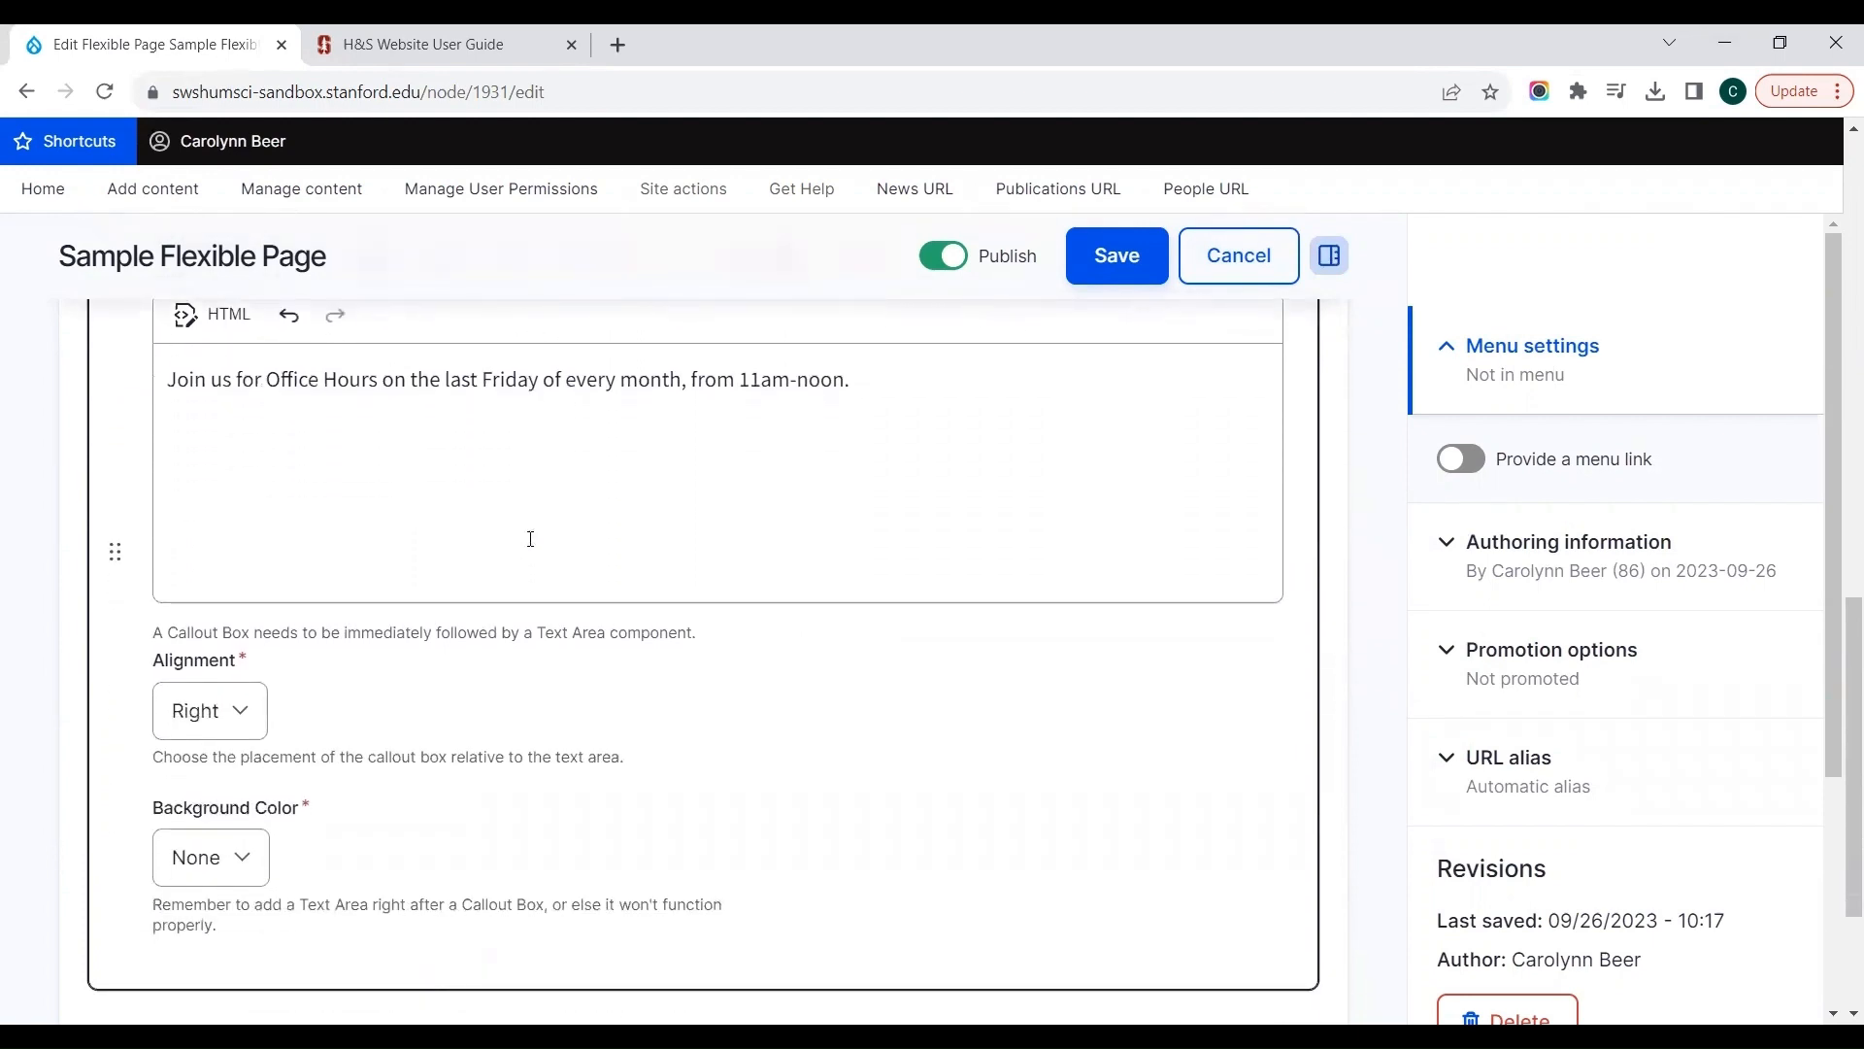
left_click(225, 712)
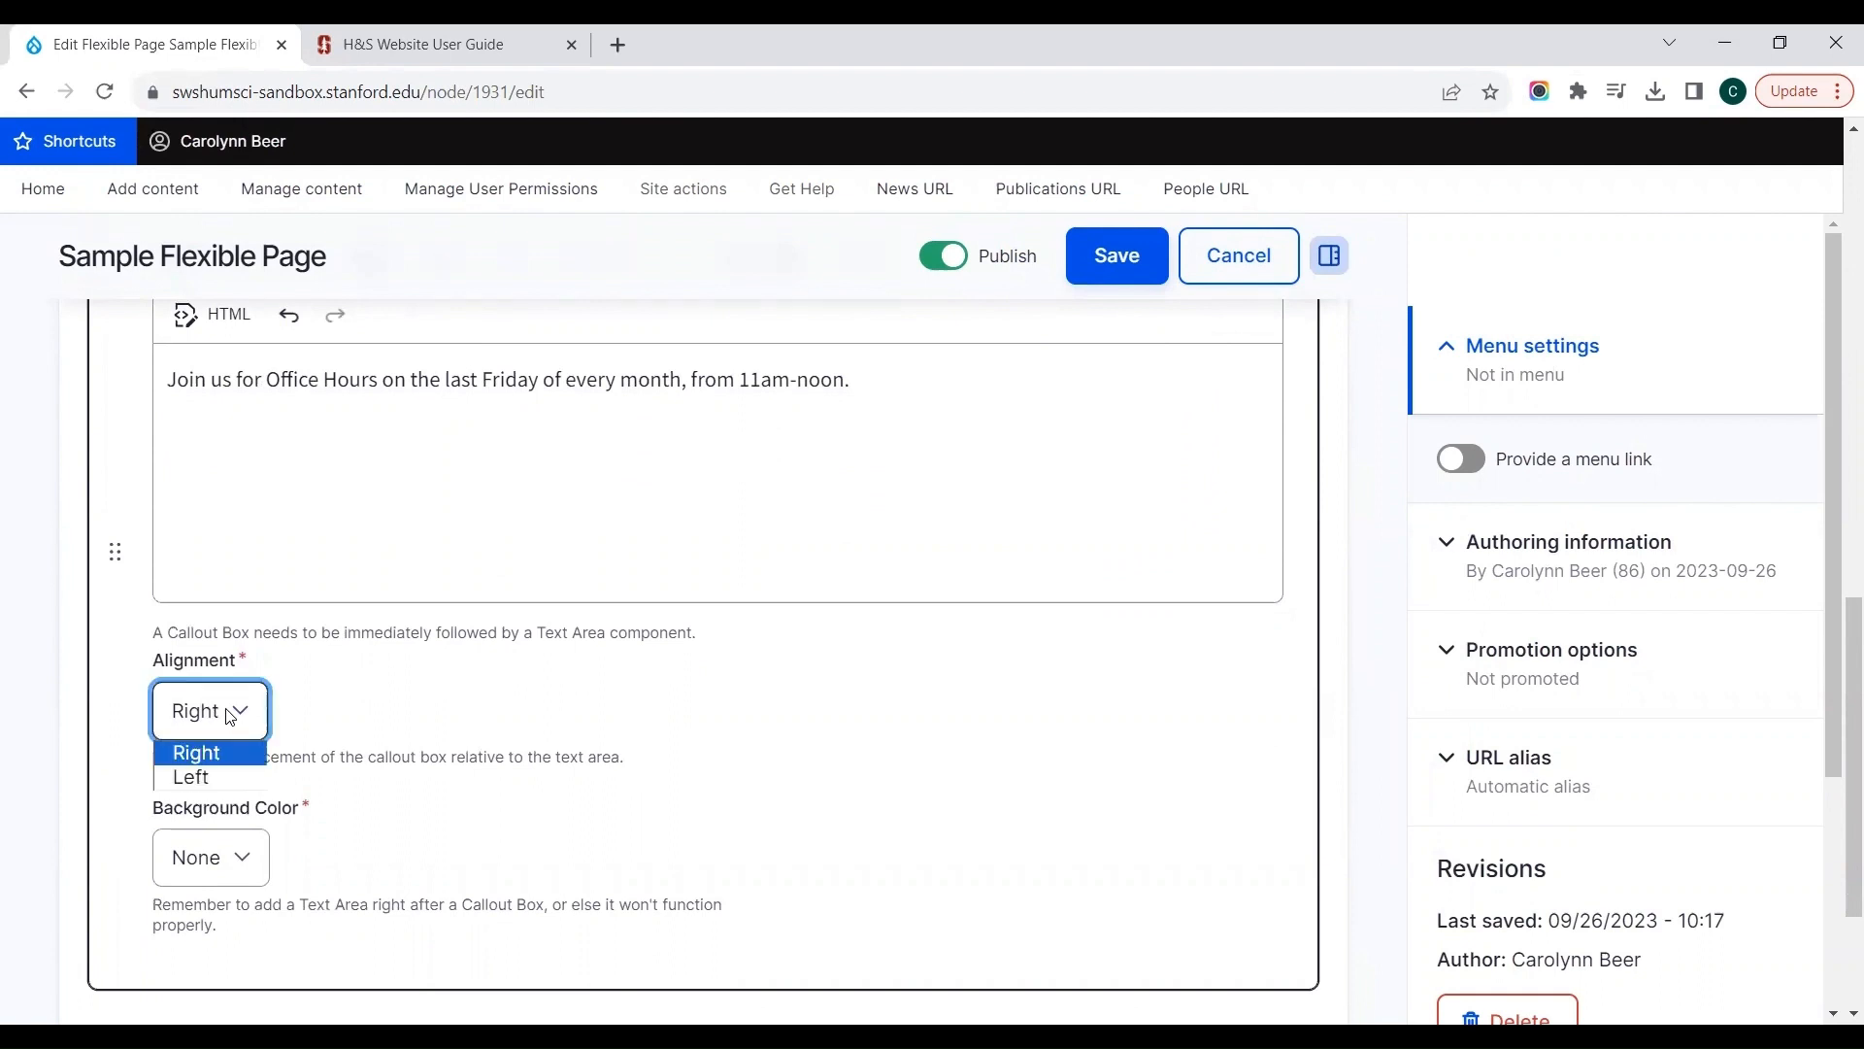
left_click(255, 713)
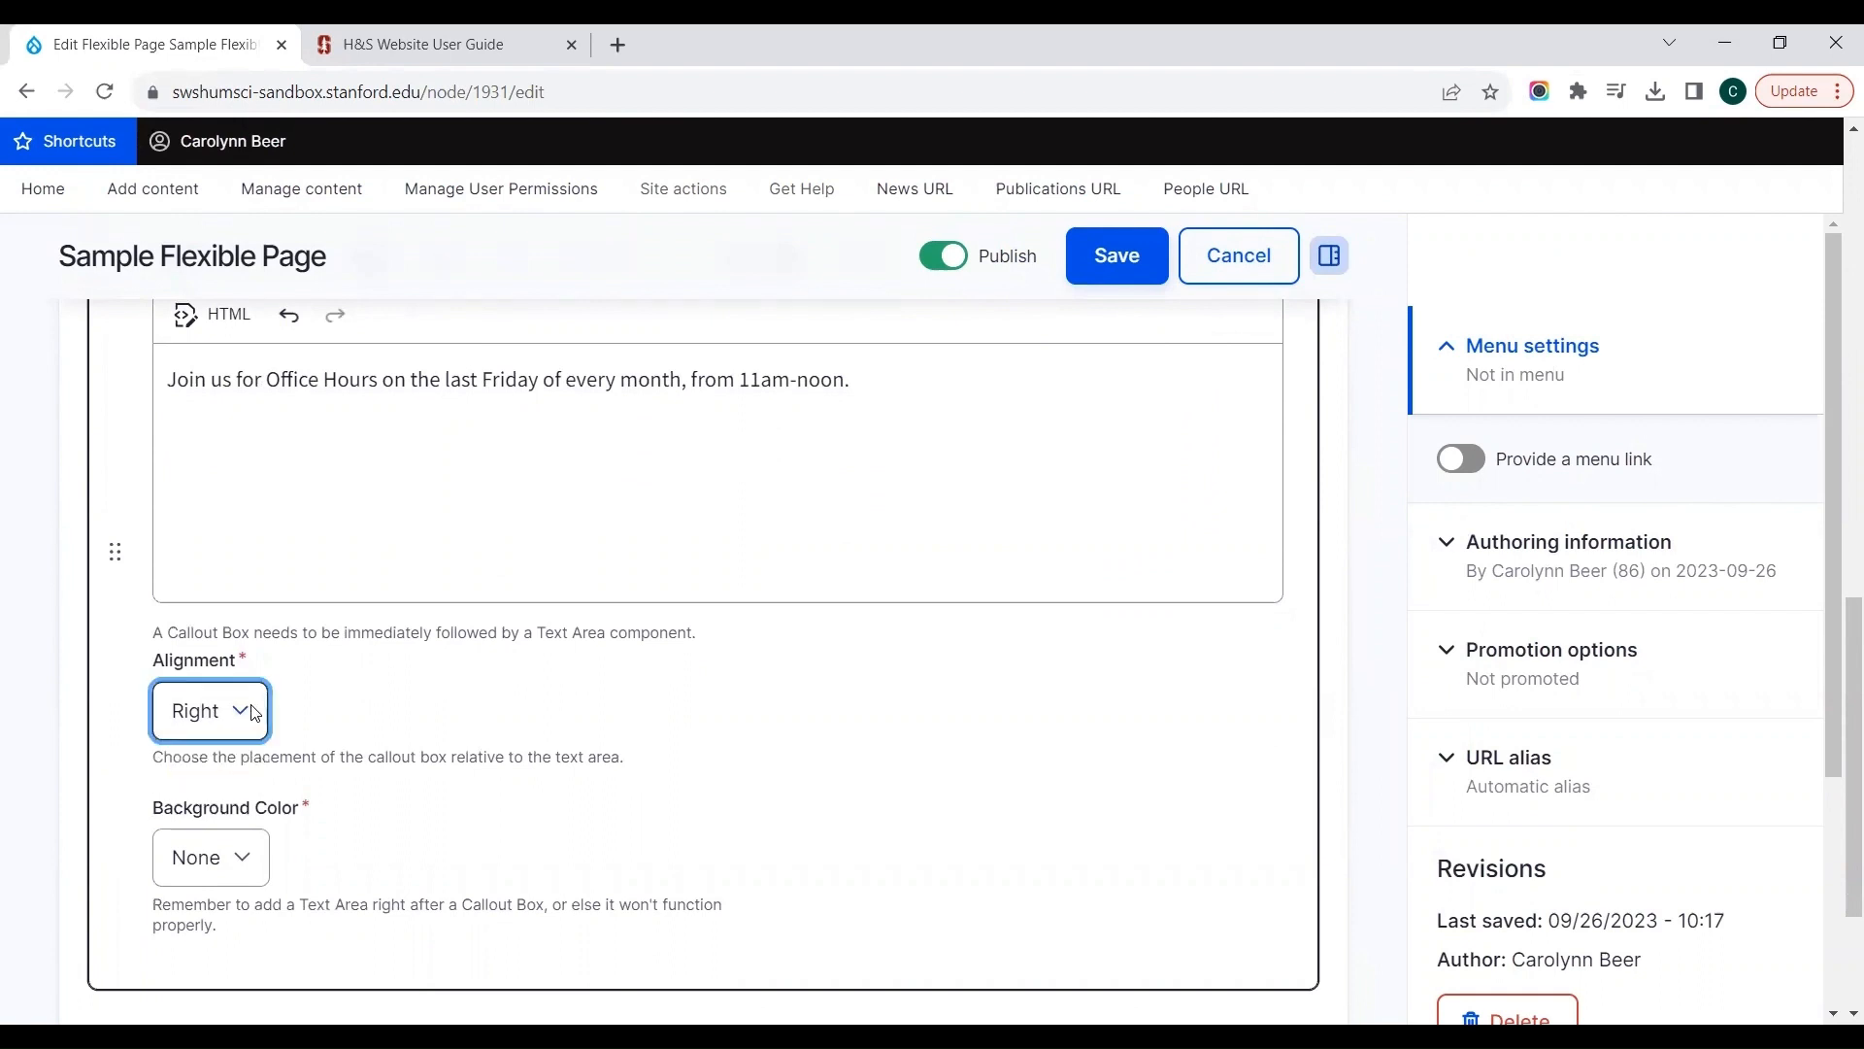
left_click(241, 858)
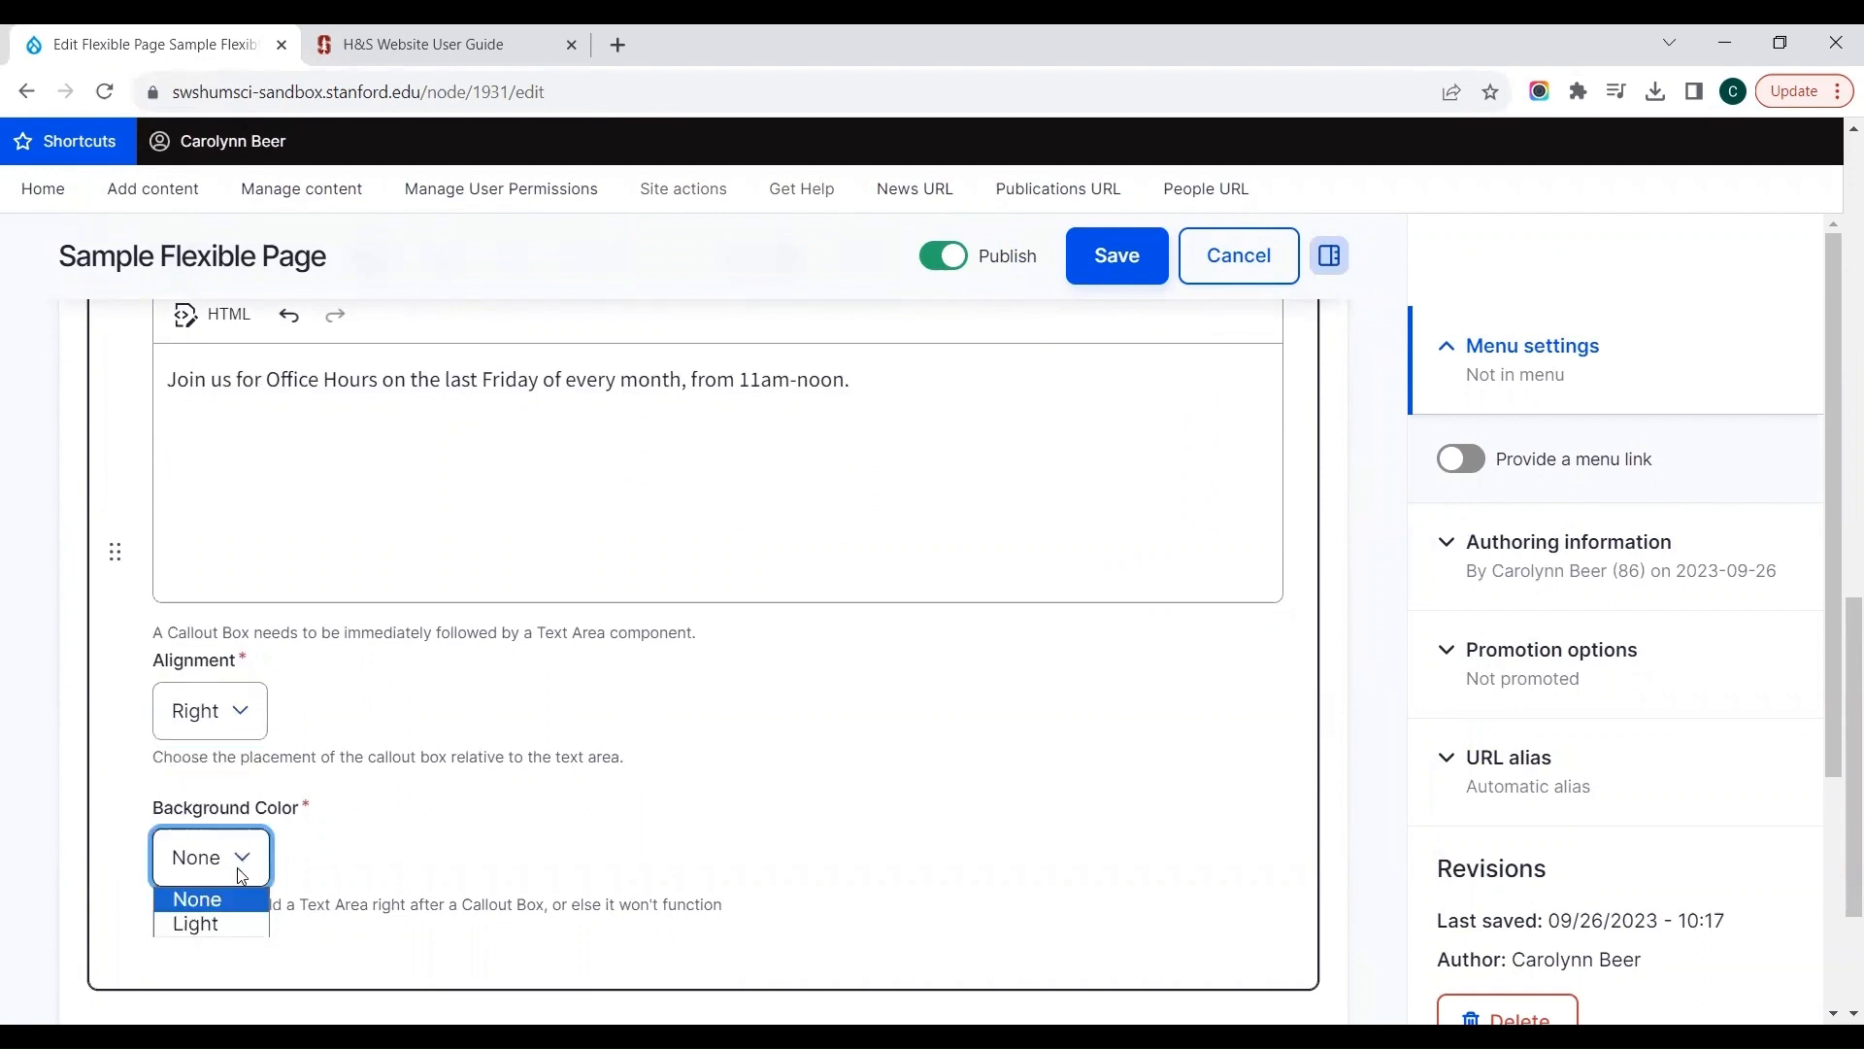
left_click(219, 928)
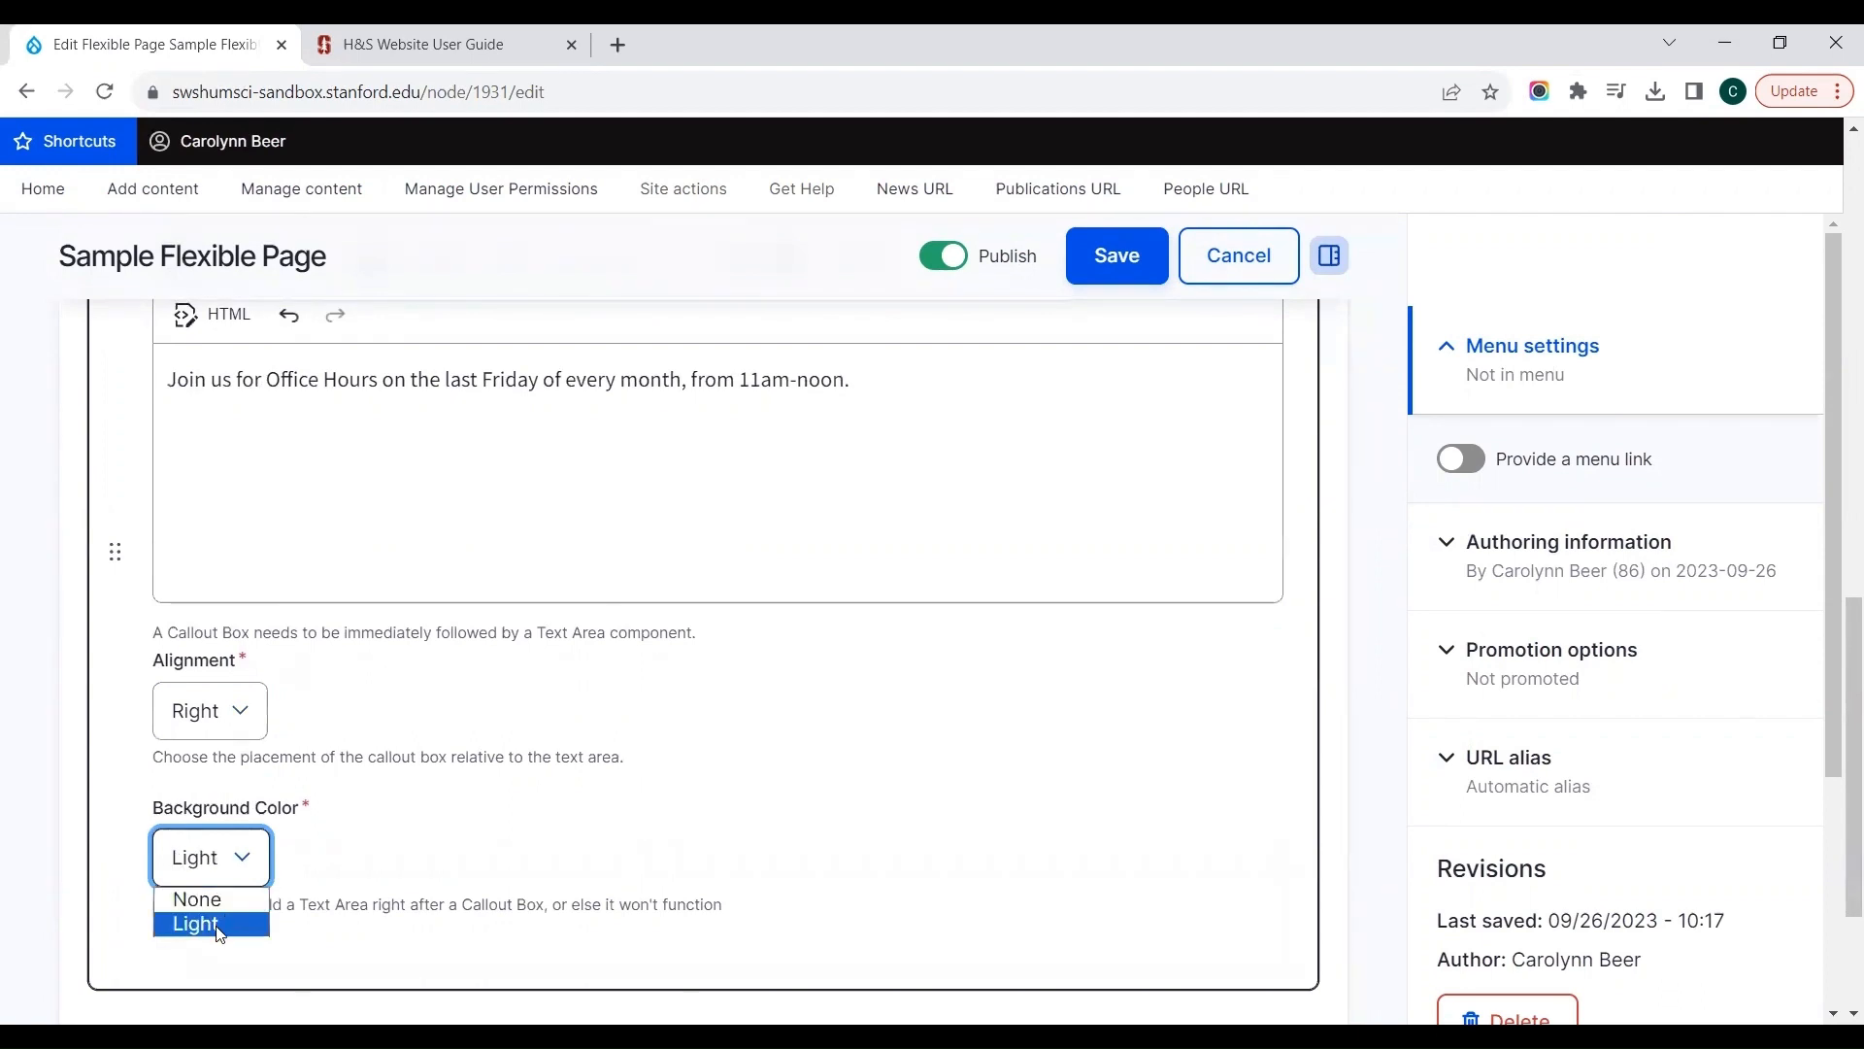
scroll(518, 856, "down", 1)
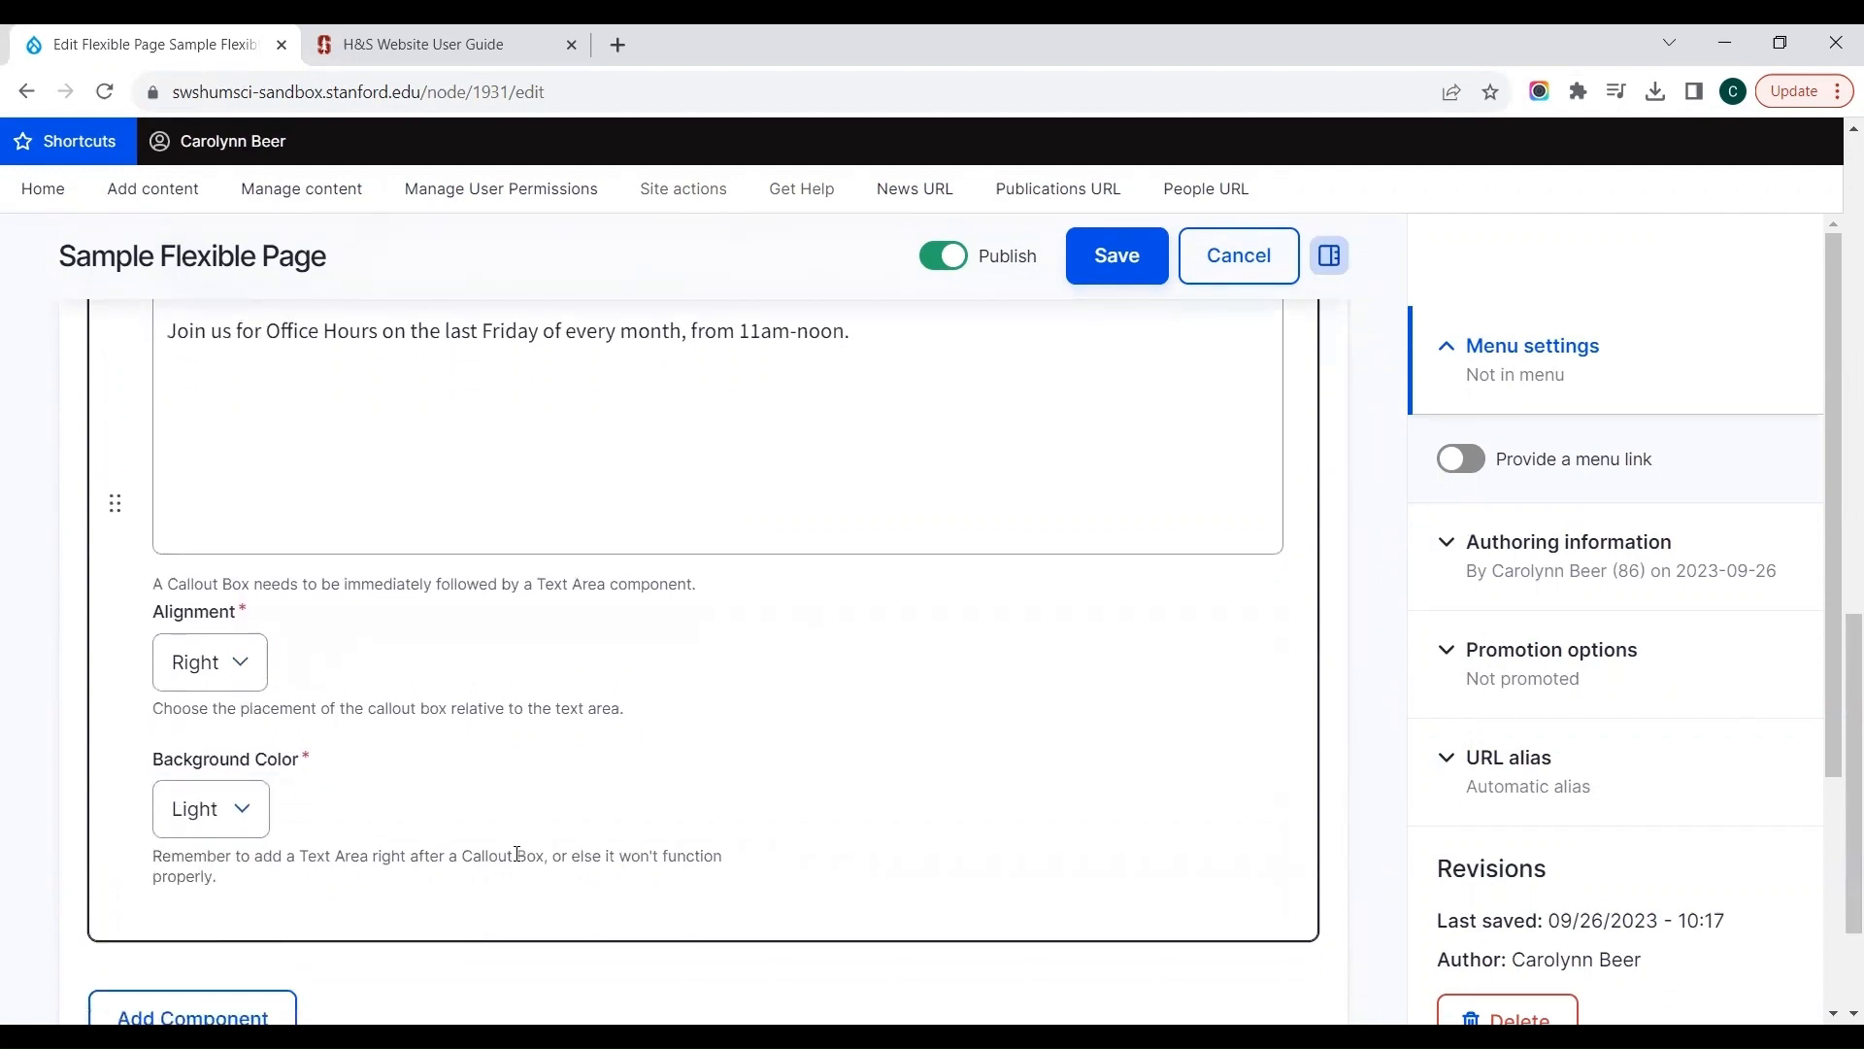
scroll(518, 855, "up", 3)
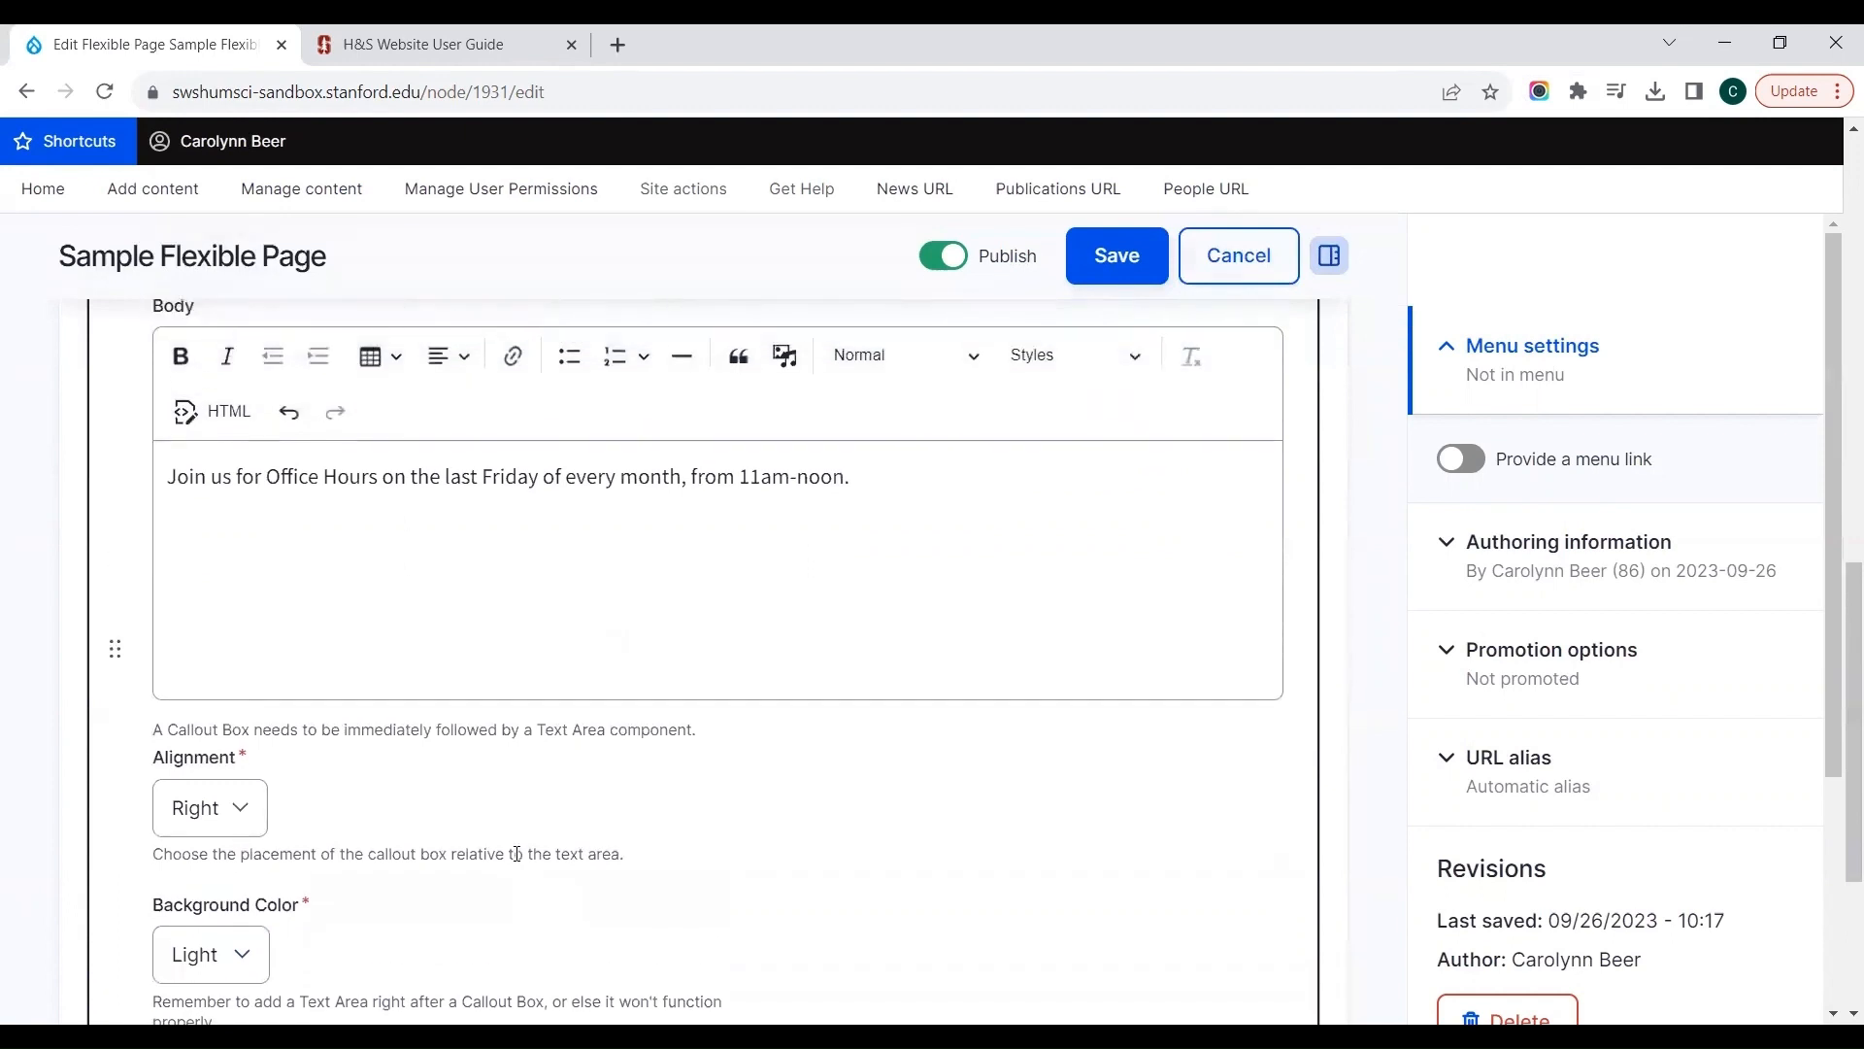
left_click_drag(152, 732, 708, 720)
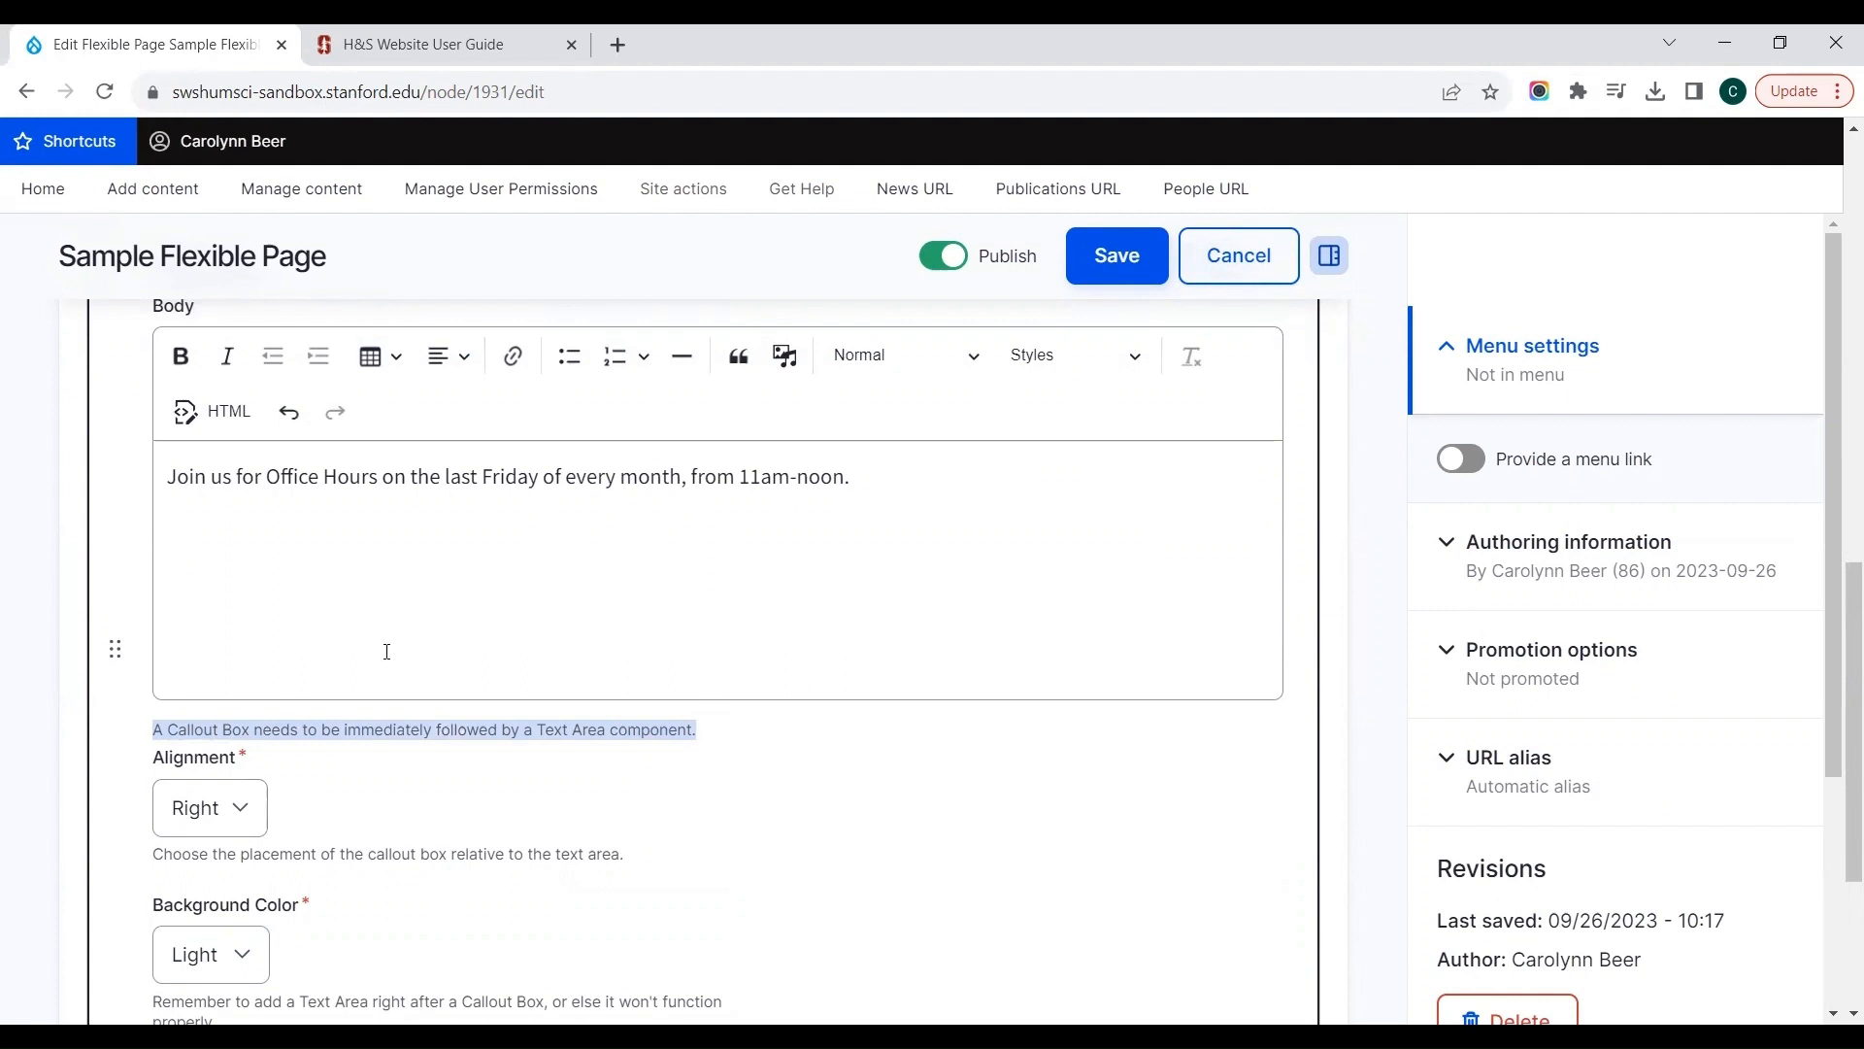
left_click(527, 766)
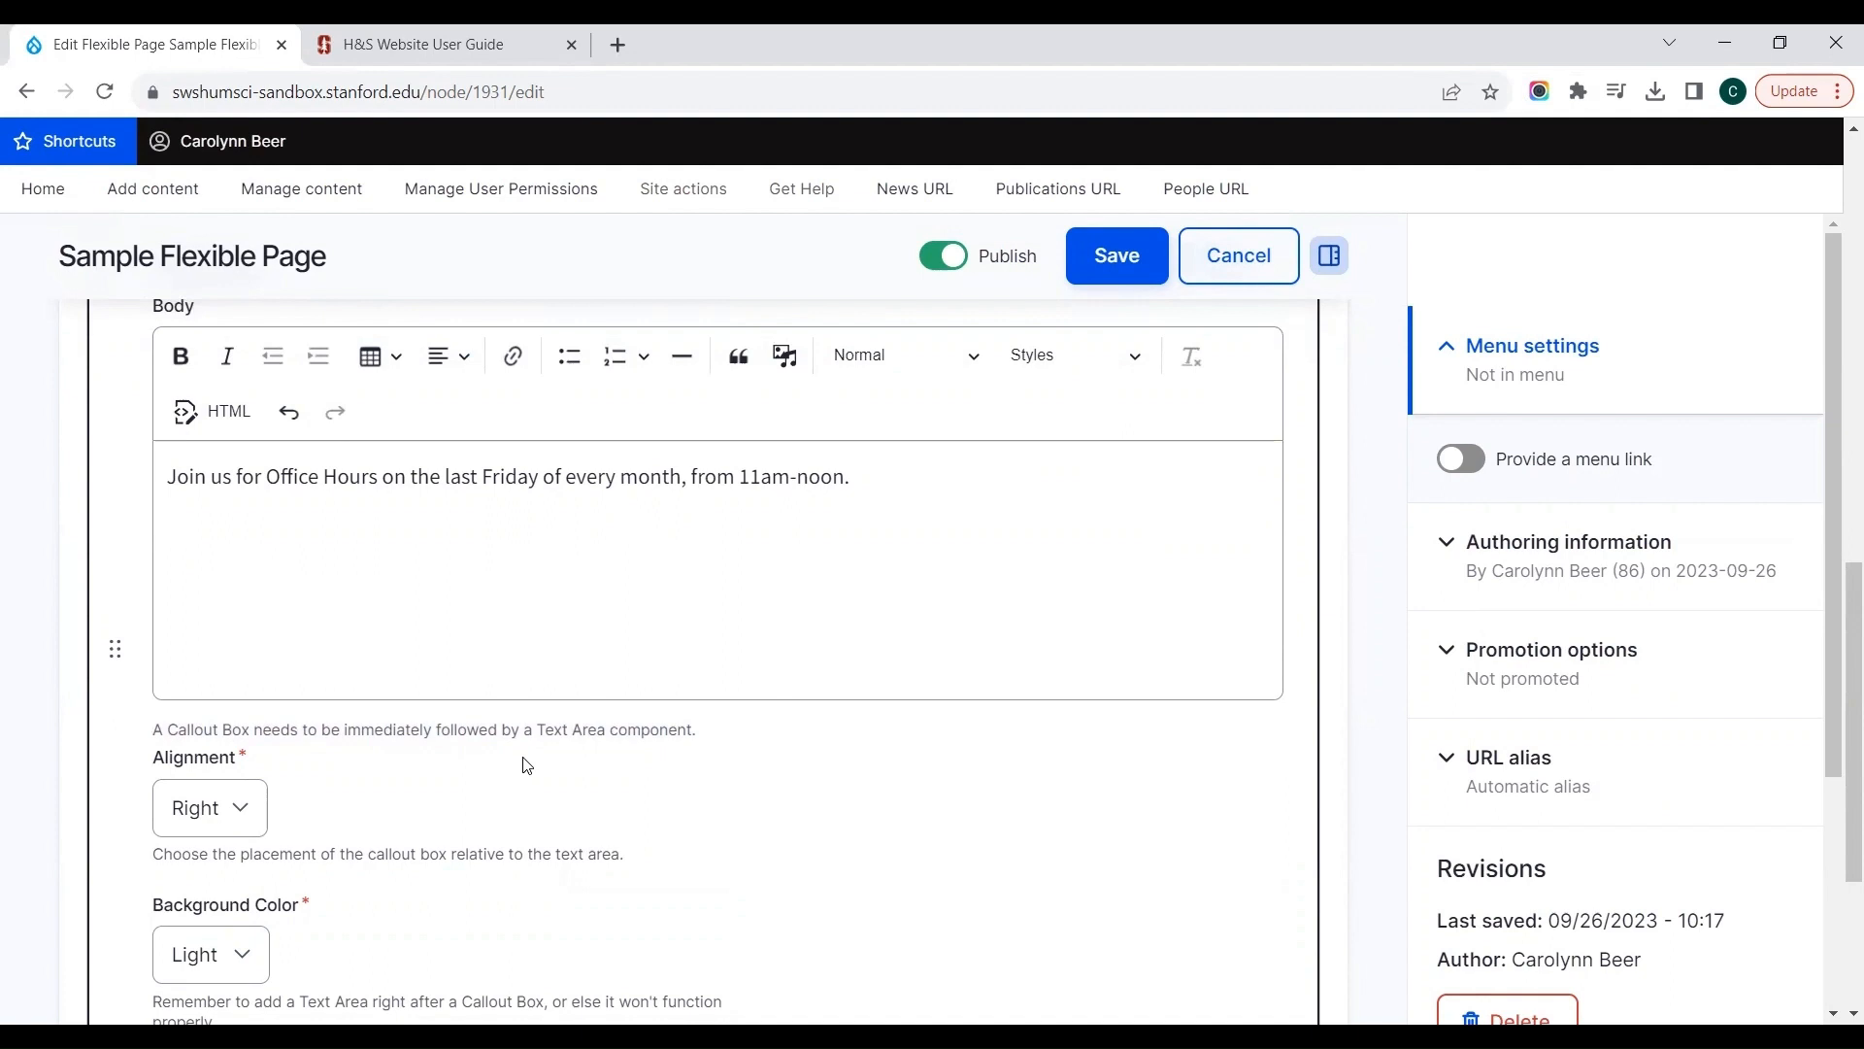
Step: Add a Text Area component directly after the Callout Box and paste the "Lorem ipsum" paragraph into it
scroll(526, 766, "down", 4)
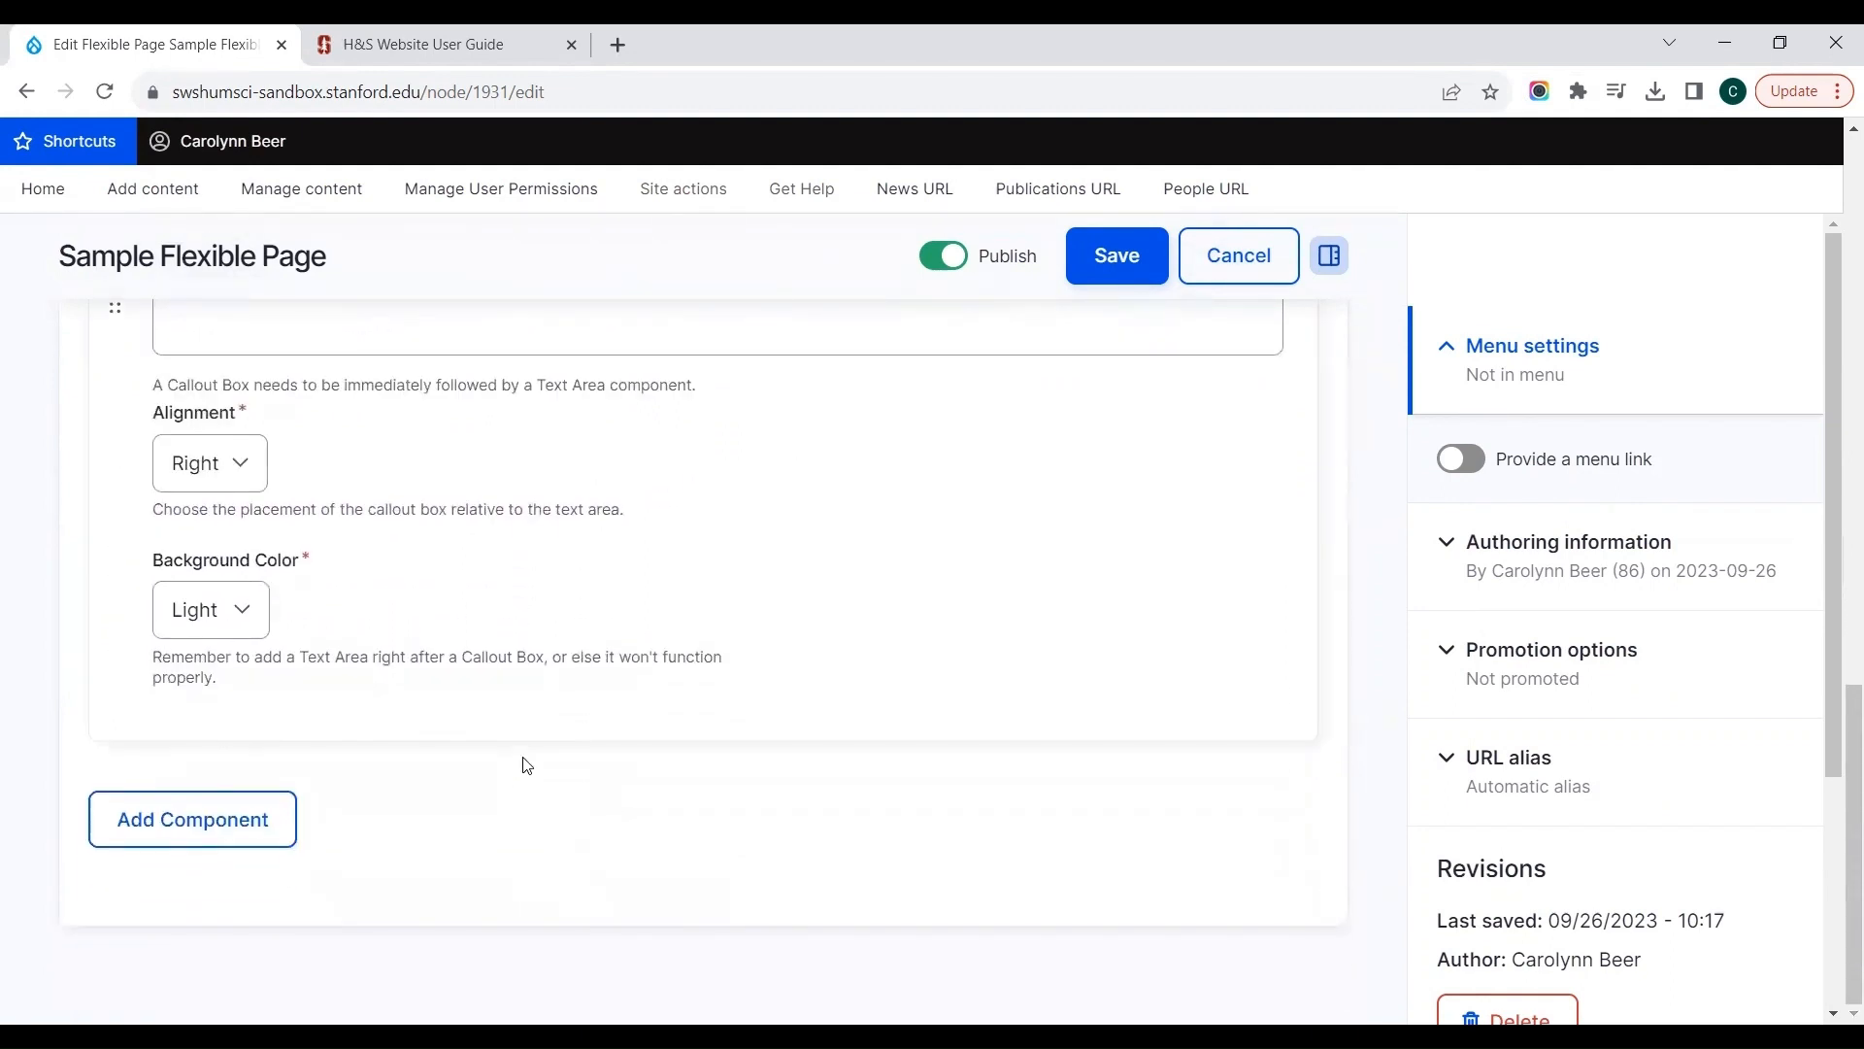
left_click(240, 823)
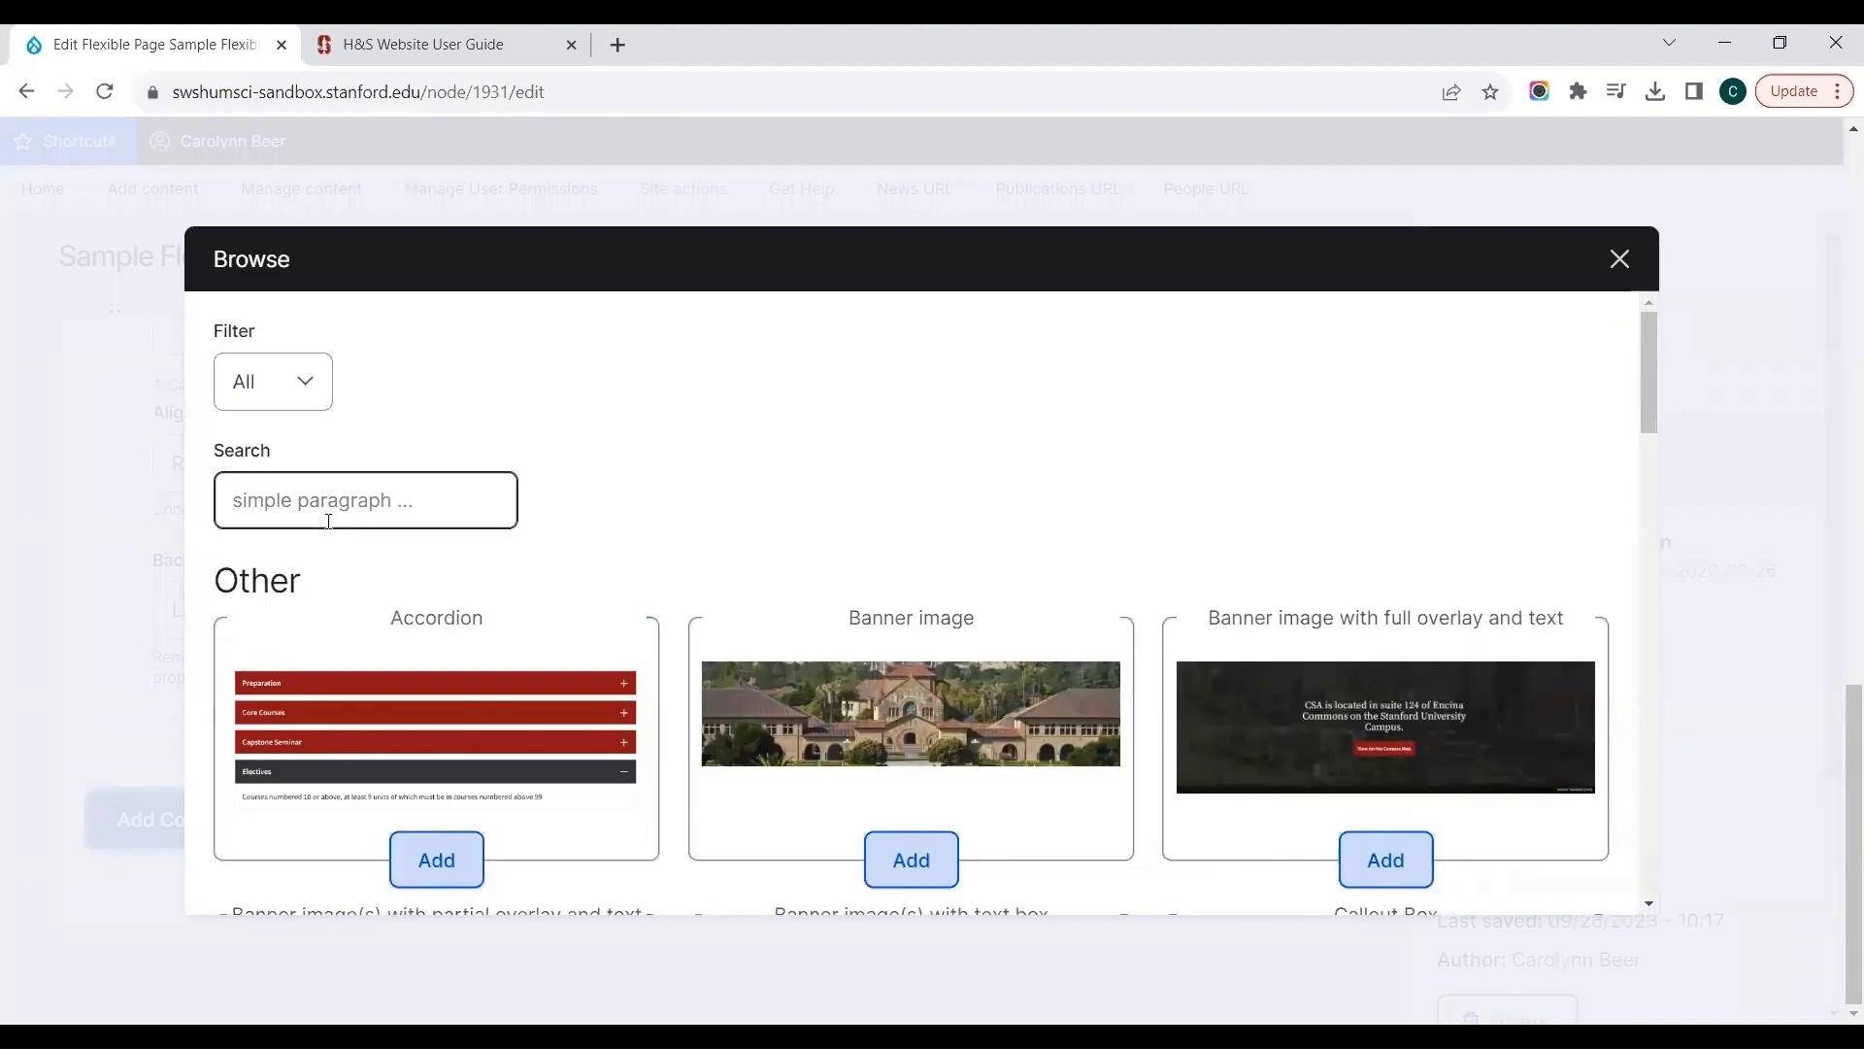
left_click(328, 522)
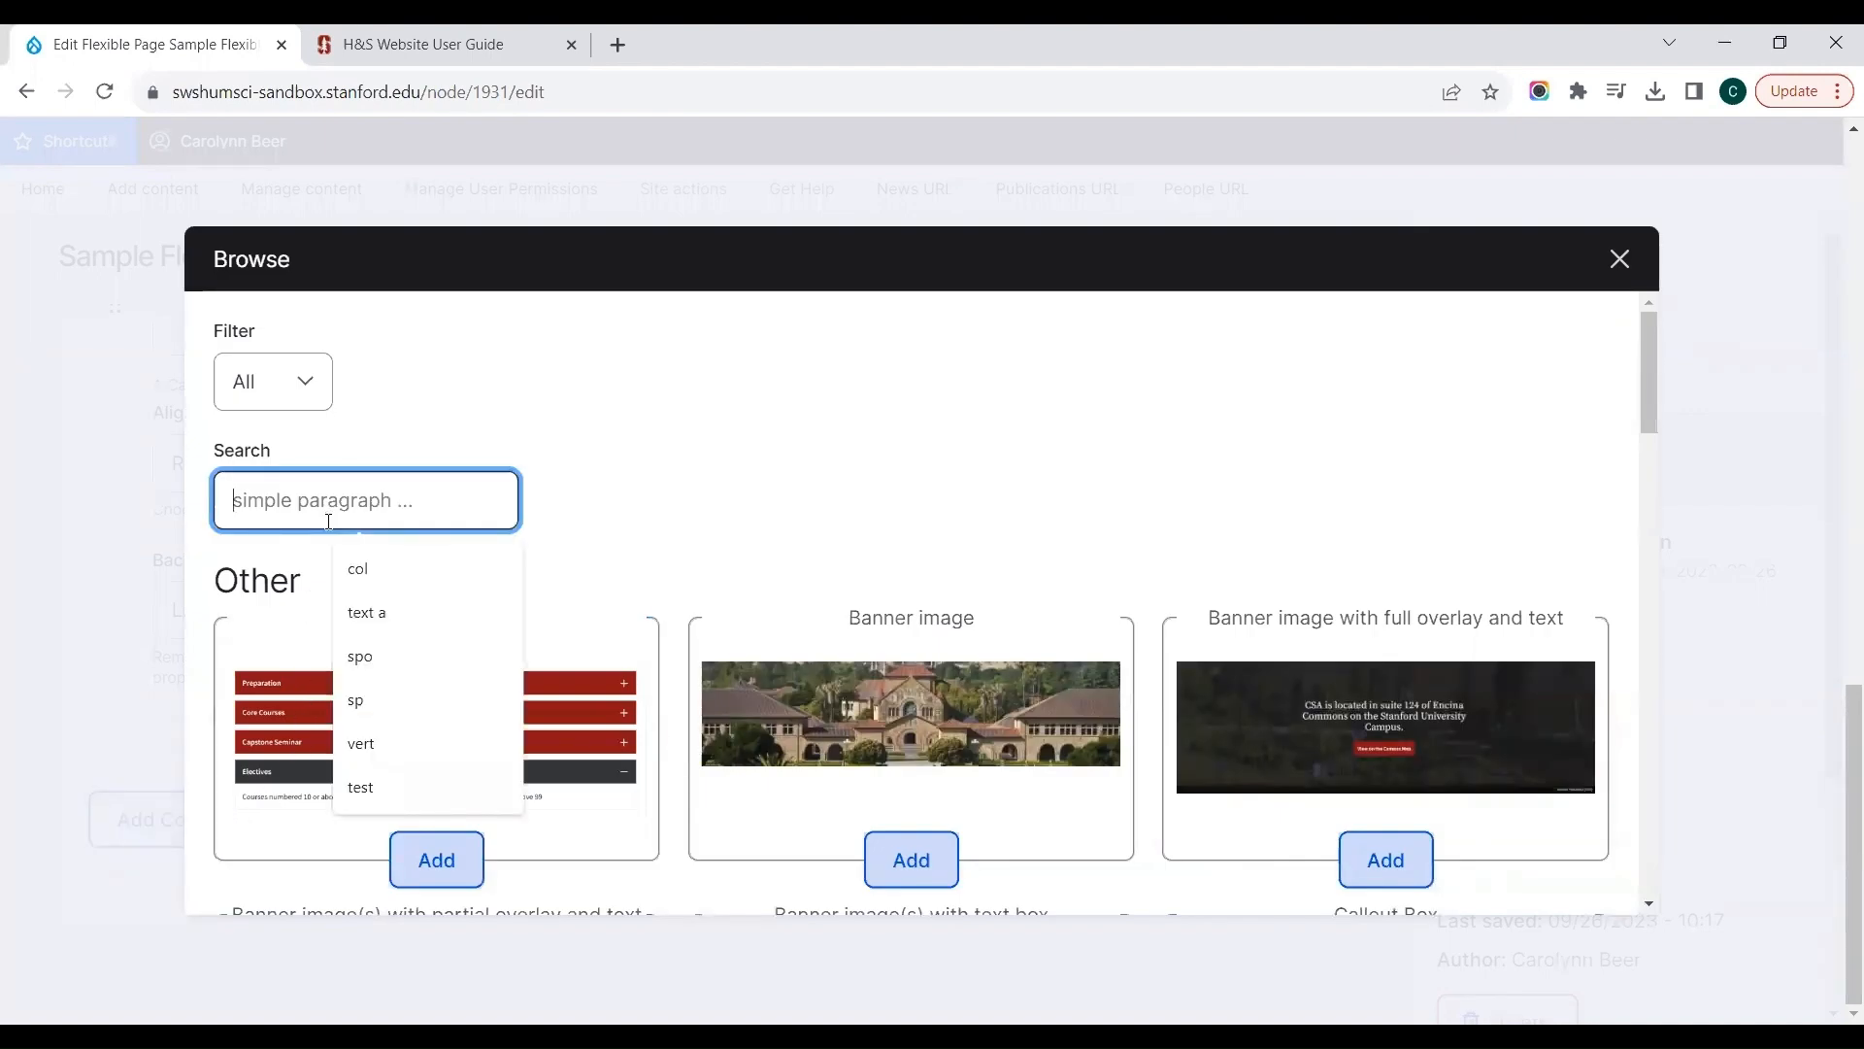
type("text")
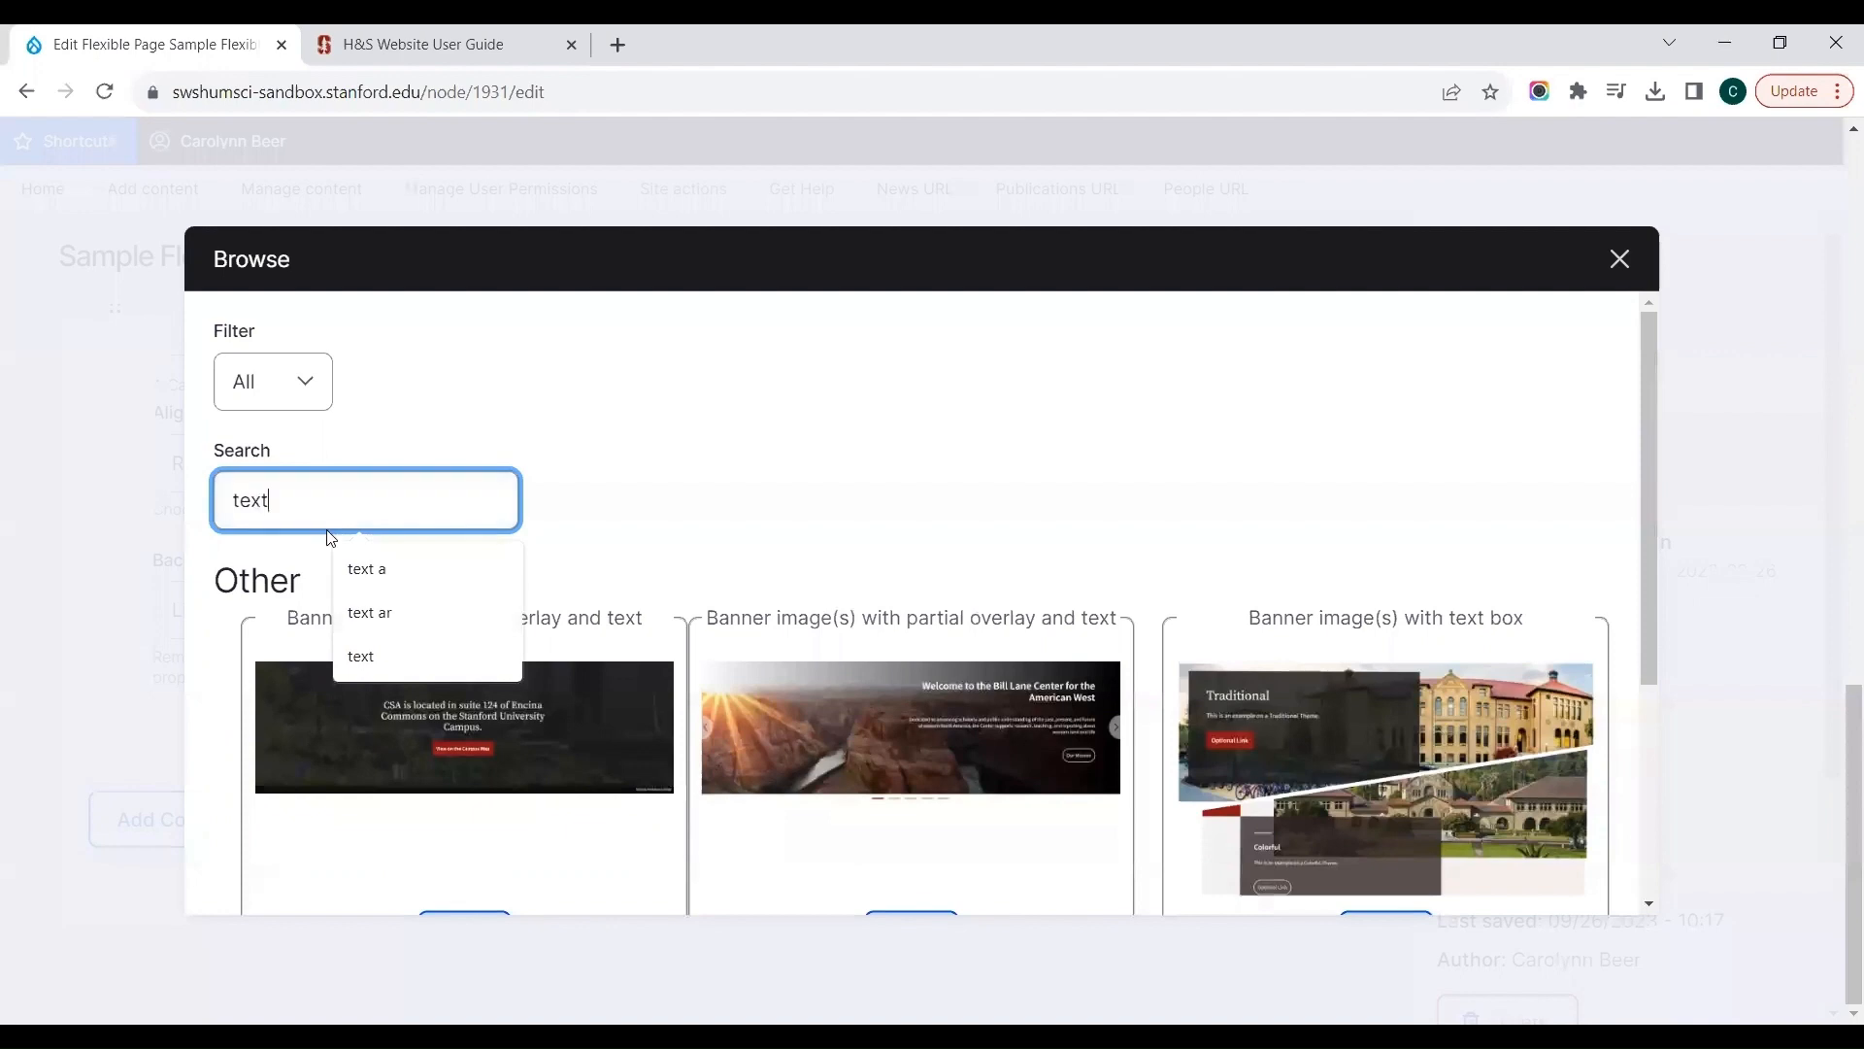
type(" are")
left_click(436, 691)
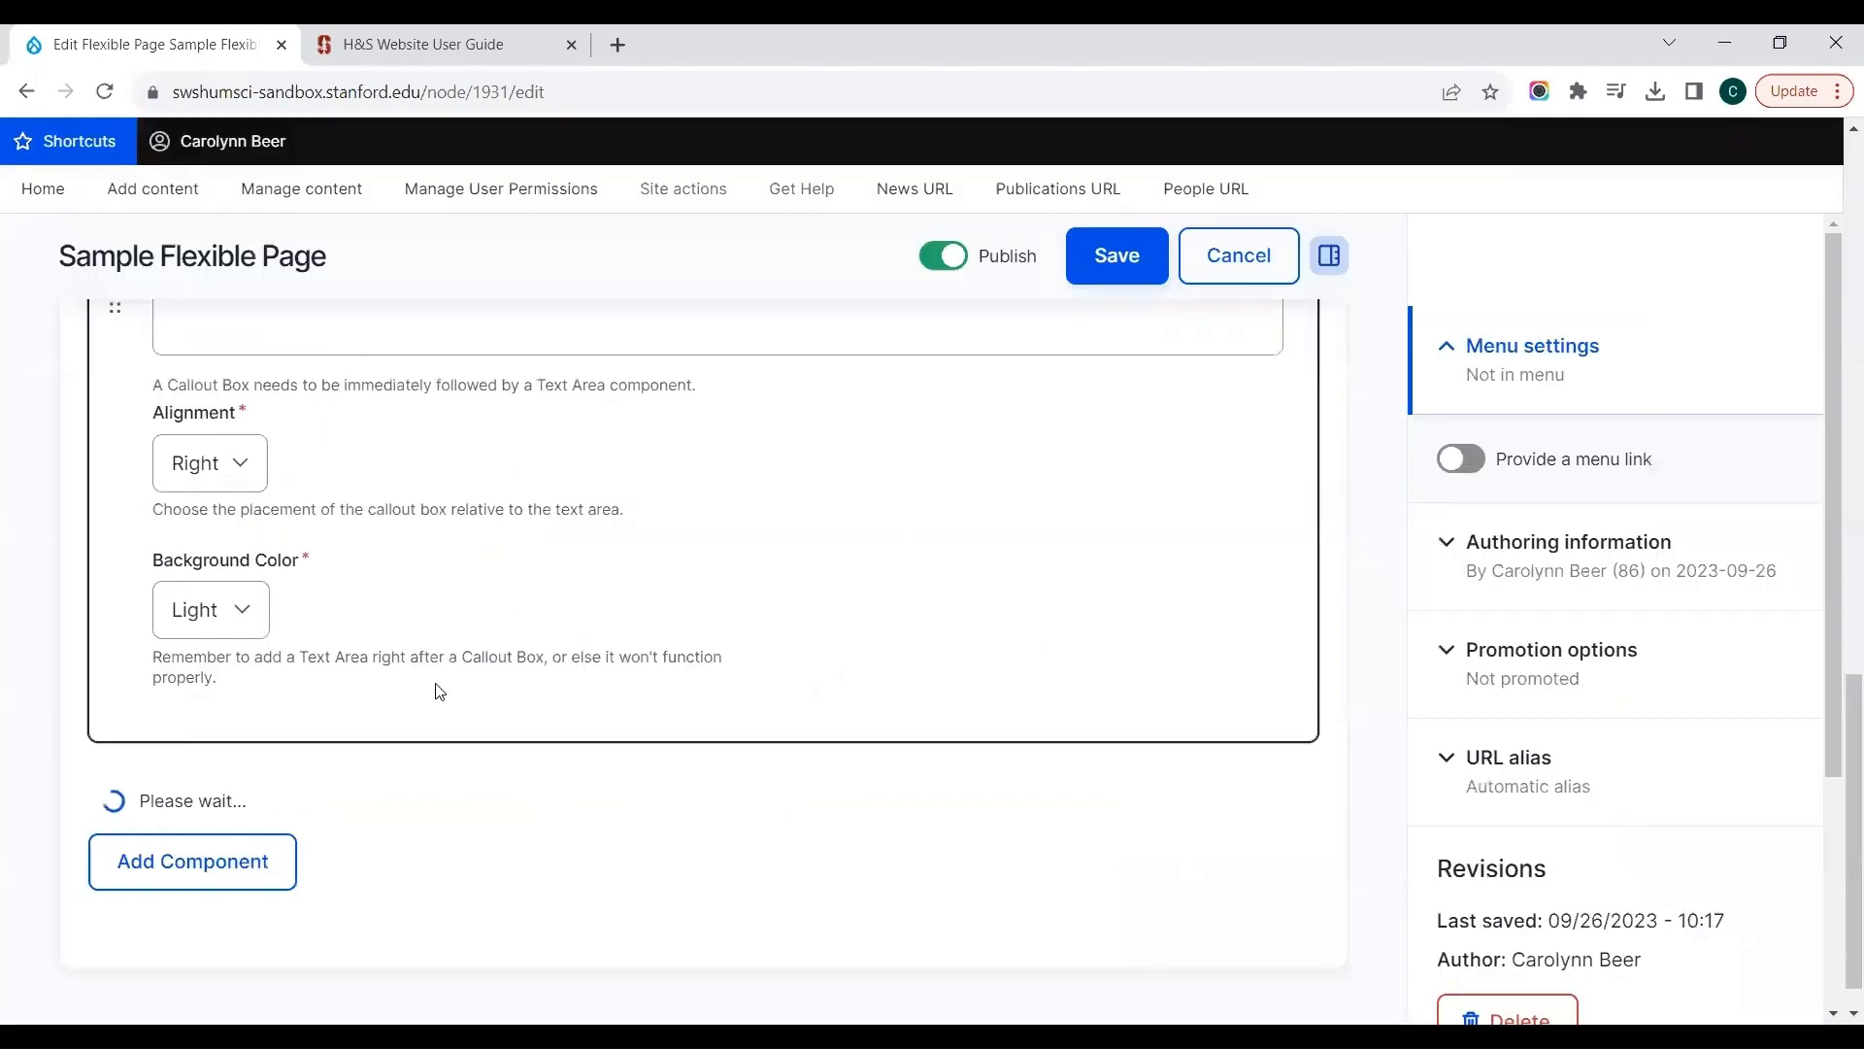
left_click(454, 591)
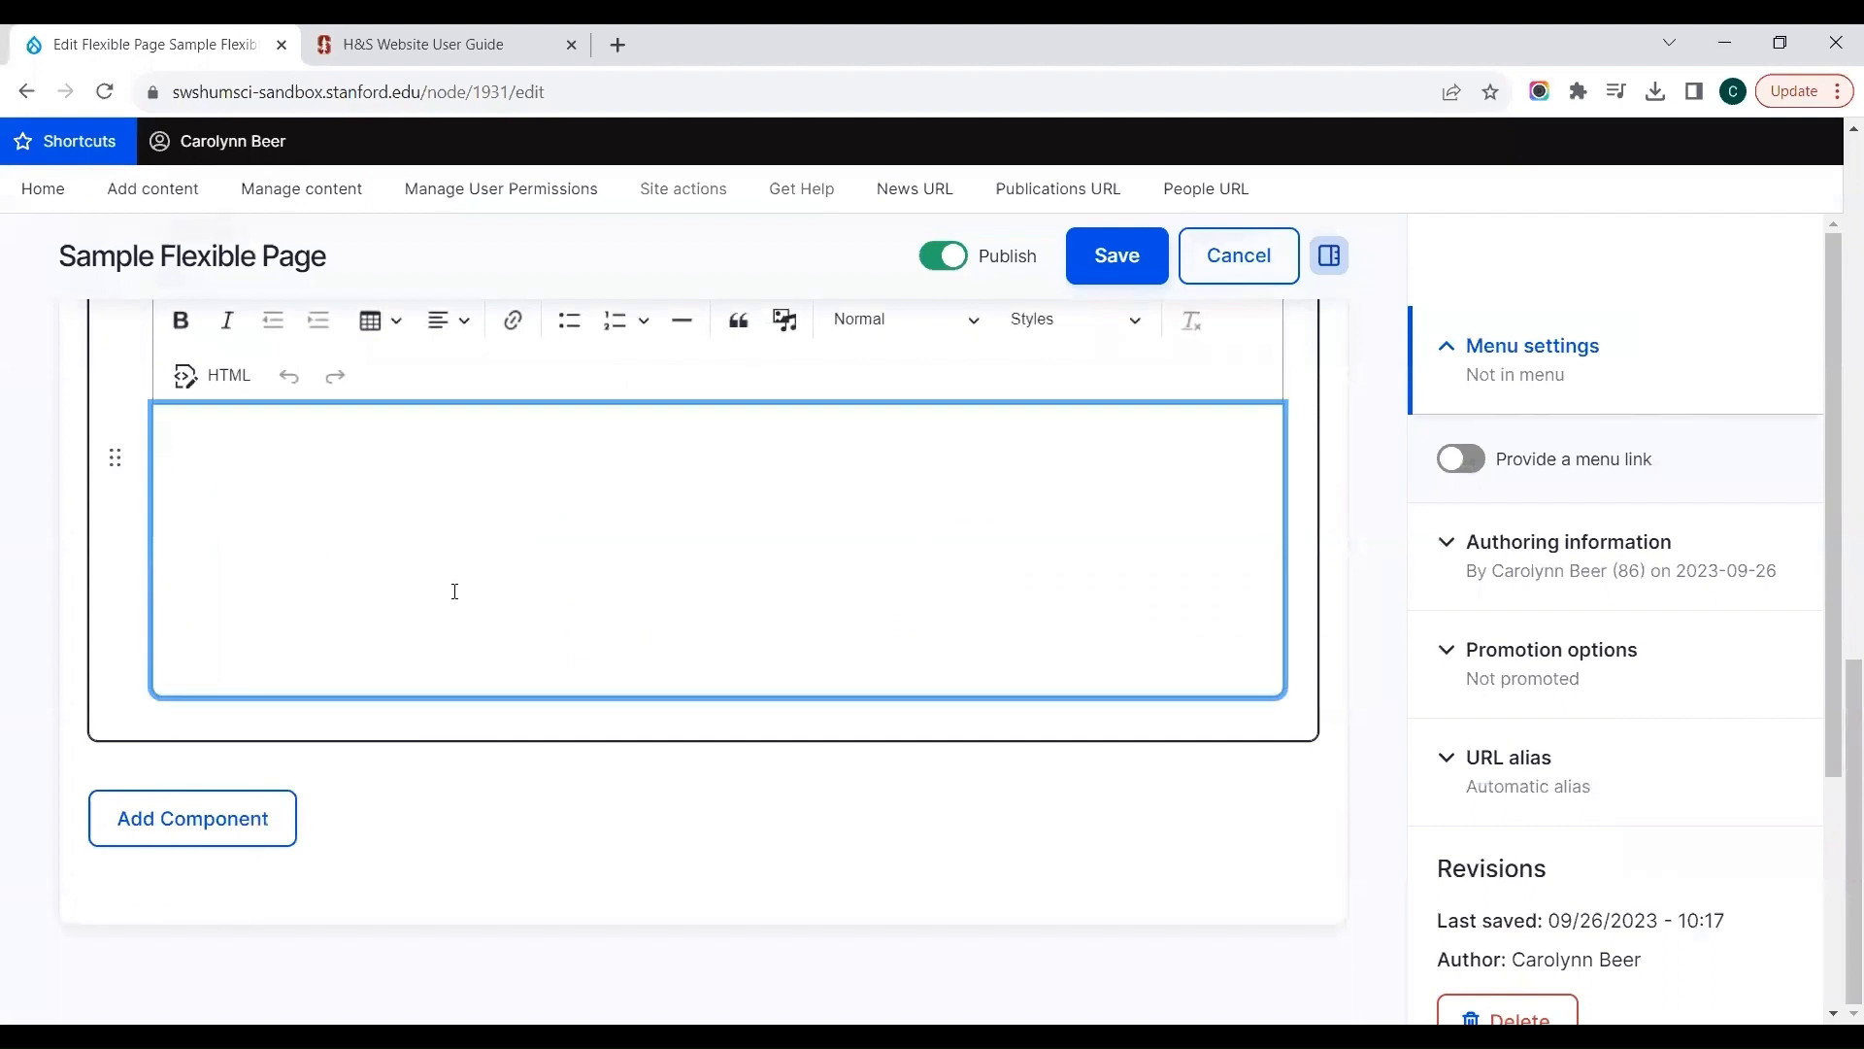
type("Lorem ipsum dolor sit amet, consectetur adipiscing elit, sed do eiusmod tempor incididunt ut labore et dolore magna aliqua. Eu turpis egestas pretium aenean pharetra magna. Varius vel pharetra vel turpis nunc eget lorem. Massa vitae tortor condimentum lacinia quis. Nisi quis eleifend quam adipiscing vitae.")
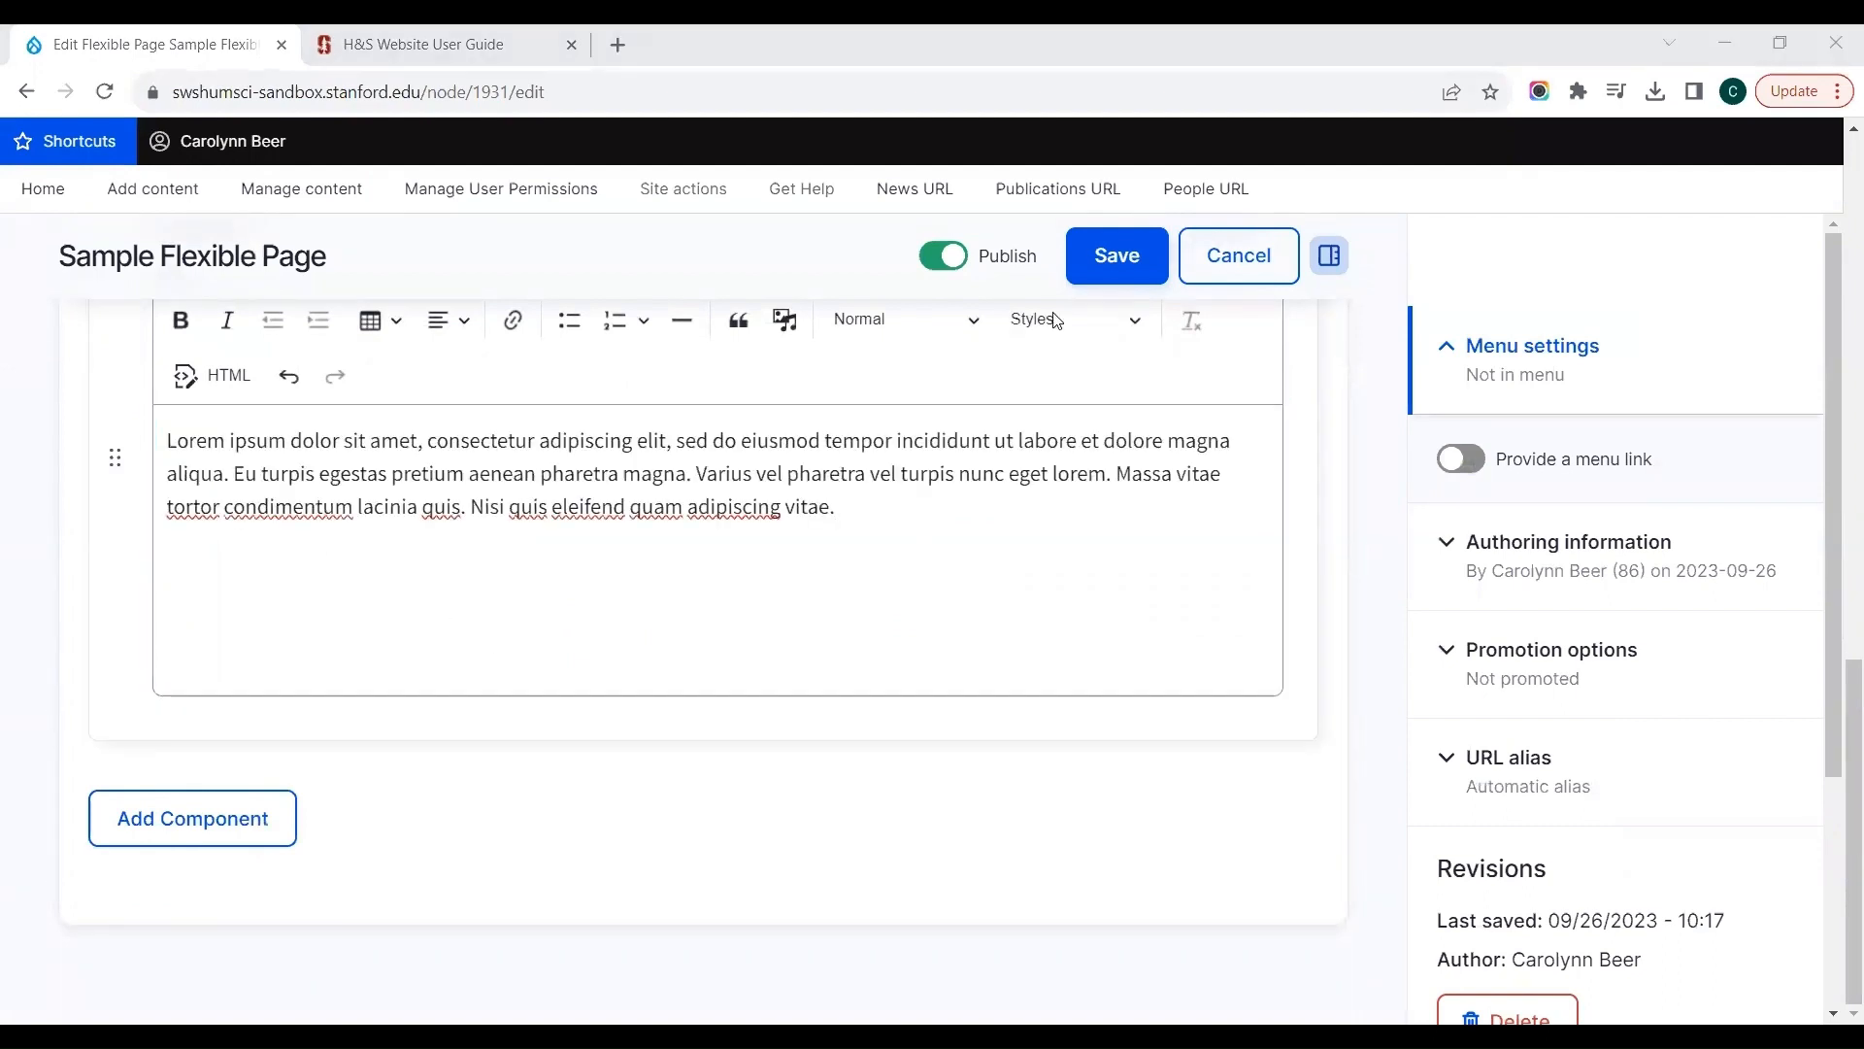
Step: Save the page and check how the callout box displays beside the text area below the Main quad banner
left_click(1100, 250)
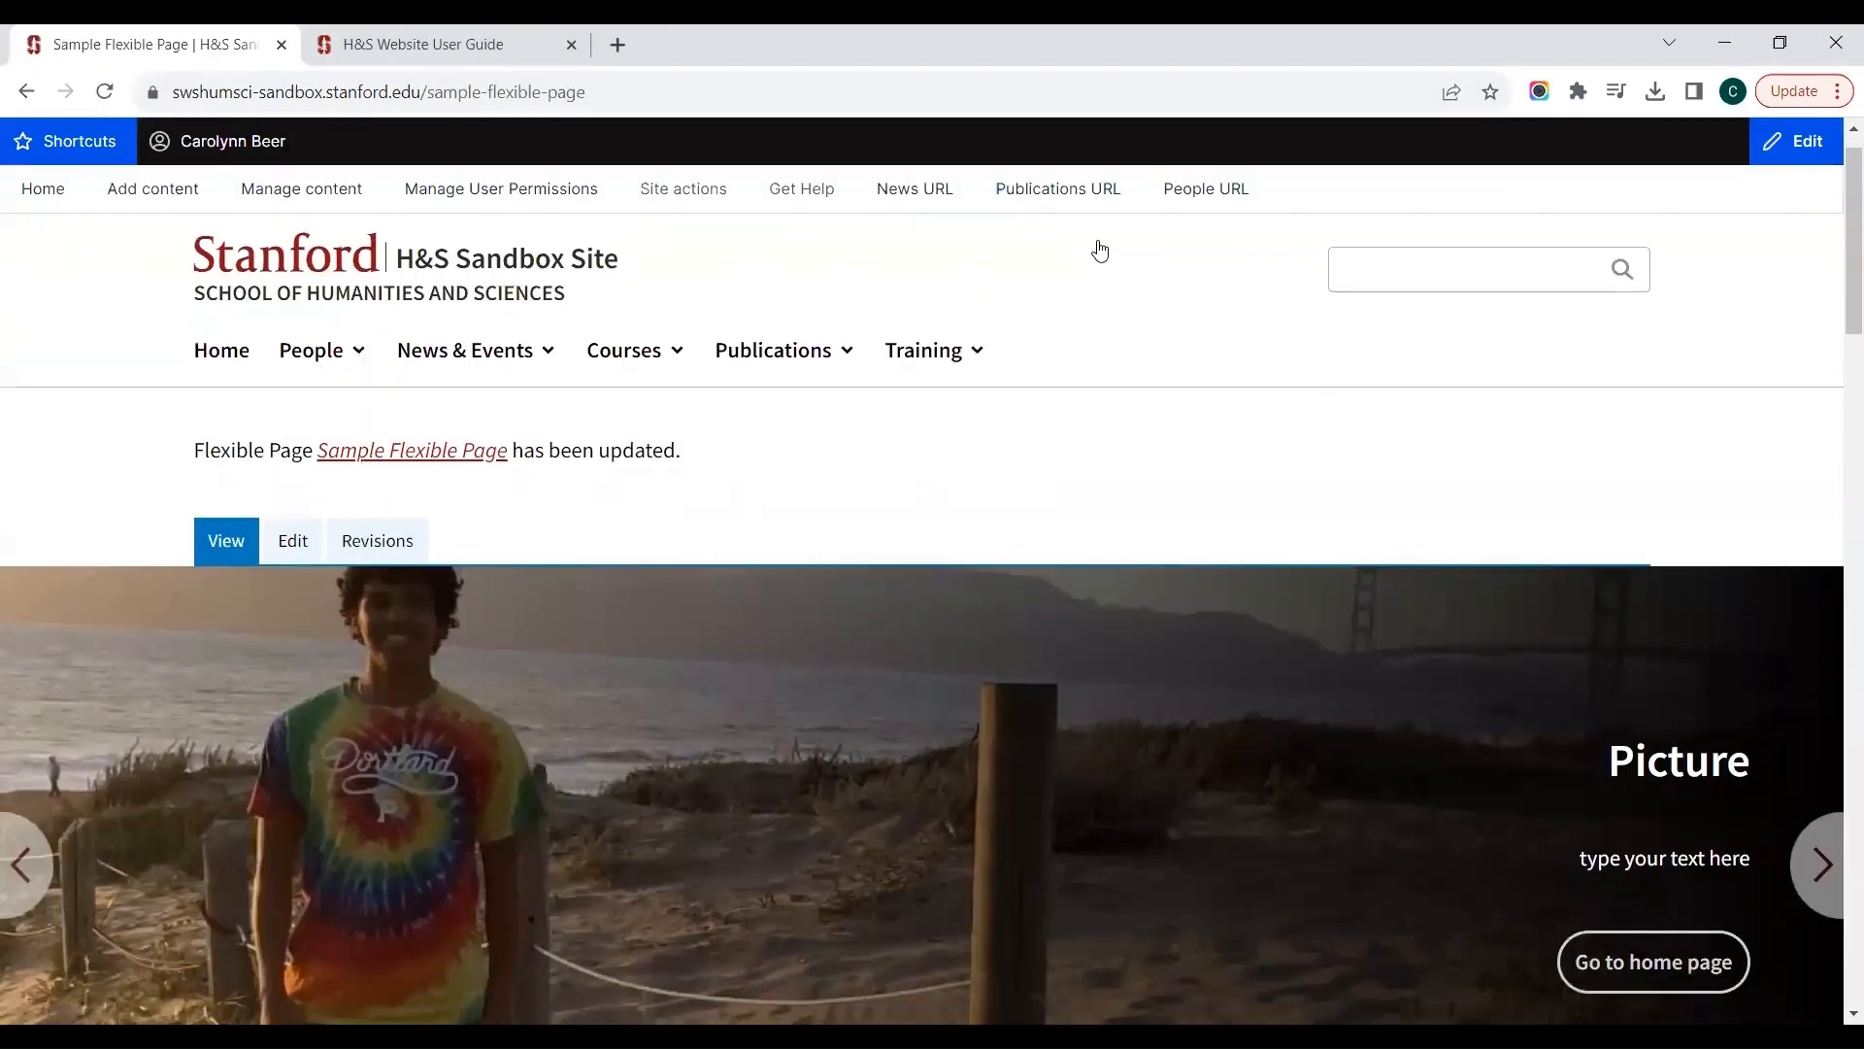
scroll(1100, 251, "down", 15)
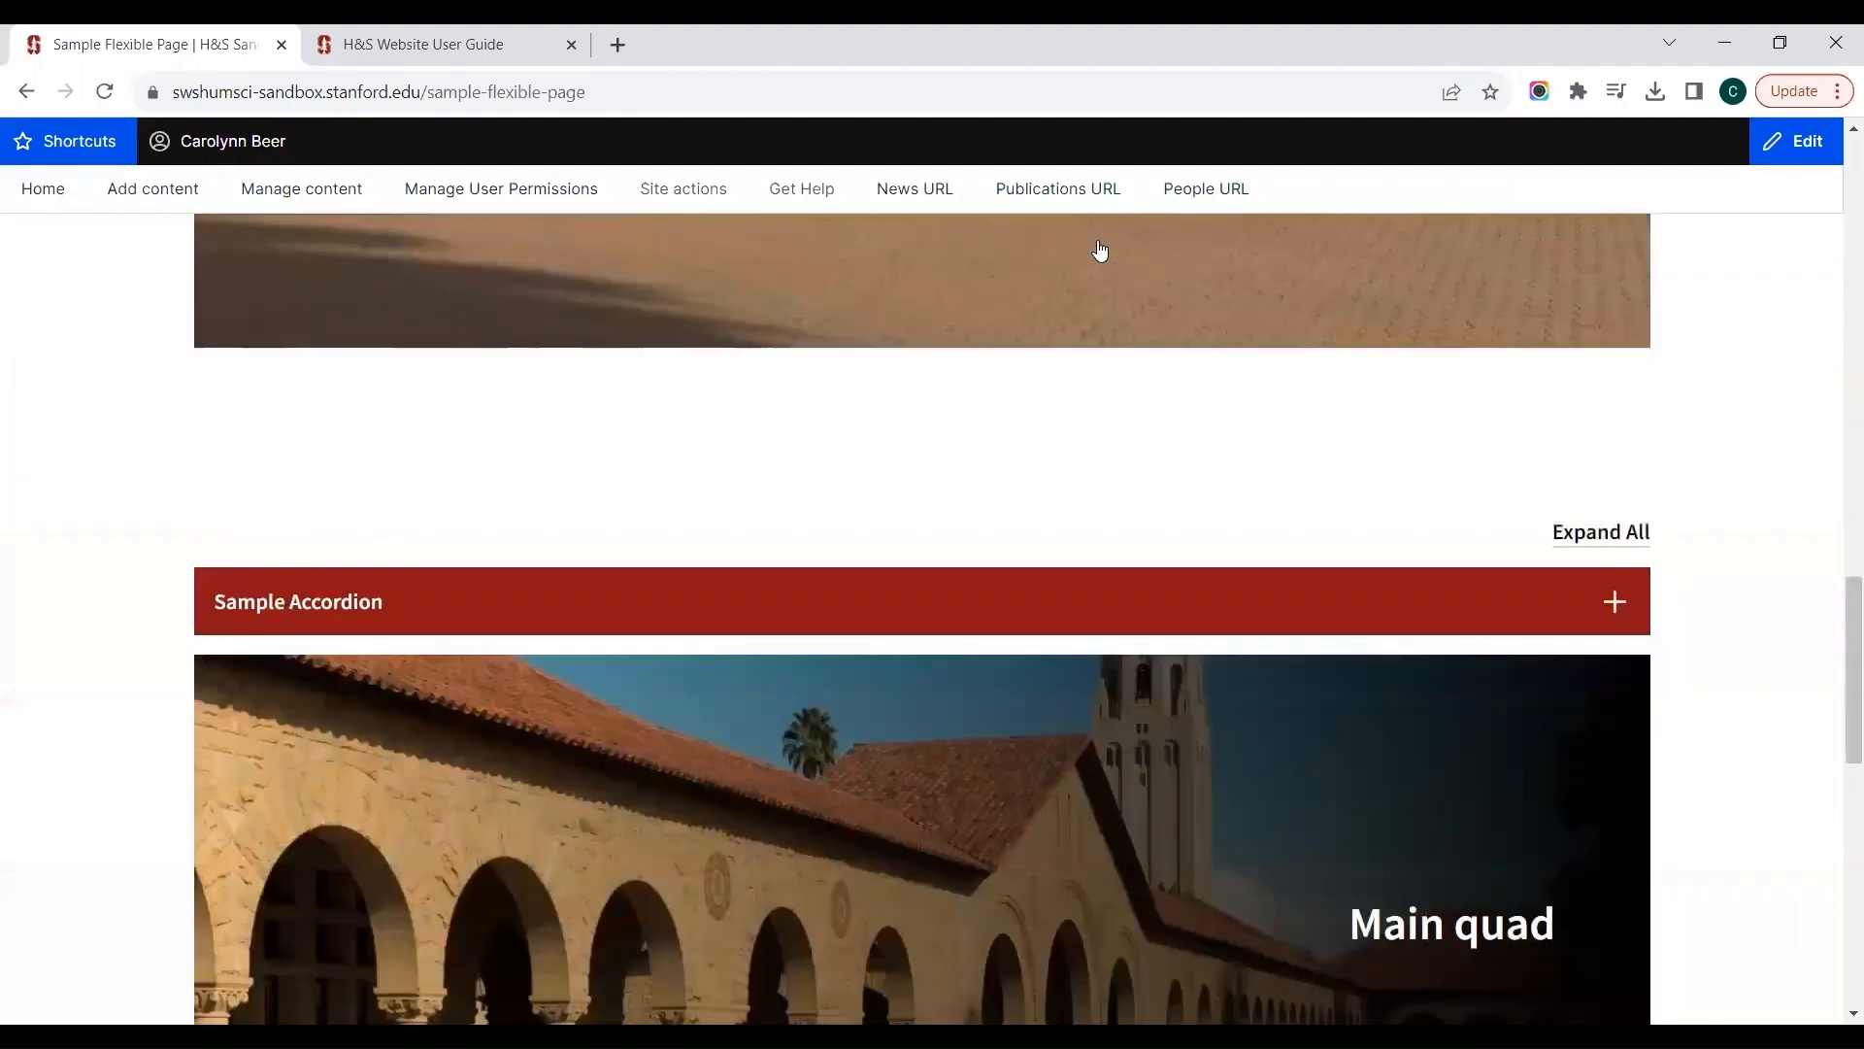
scroll(1100, 250, "down", 9)
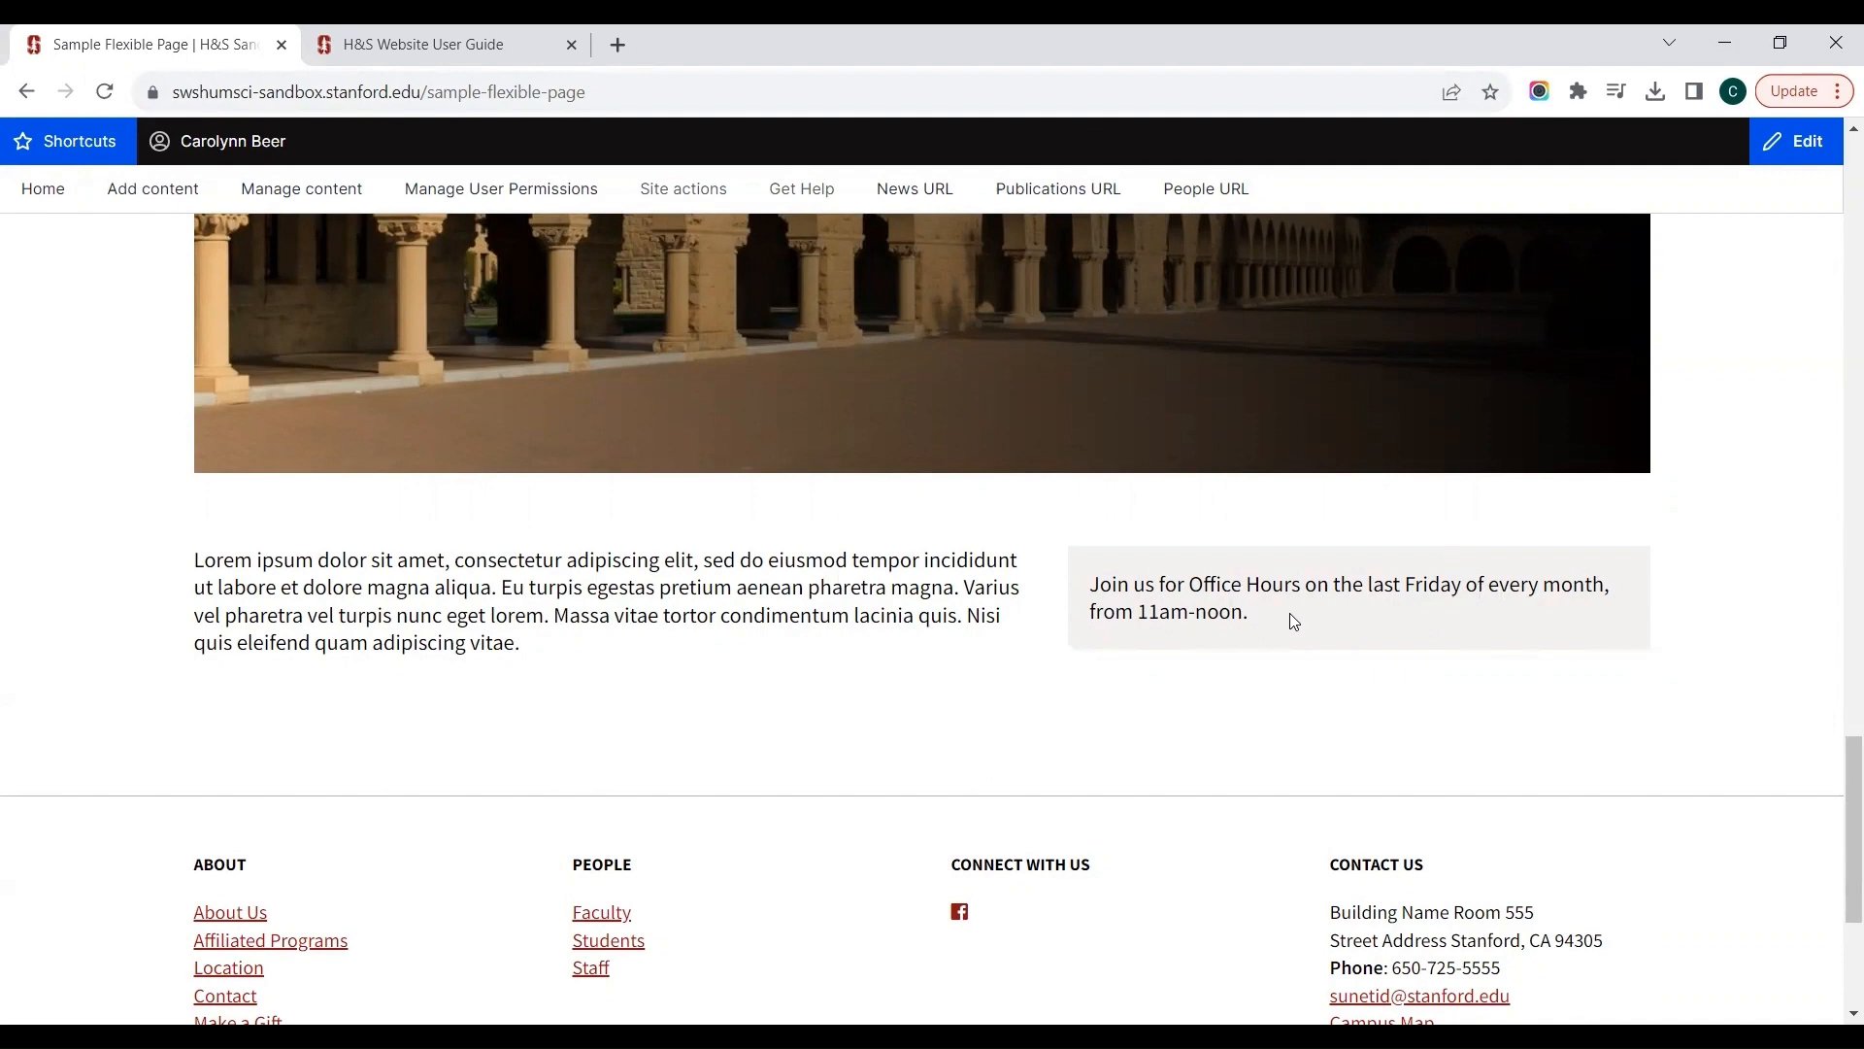
scroll(1290, 614, "up", 20)
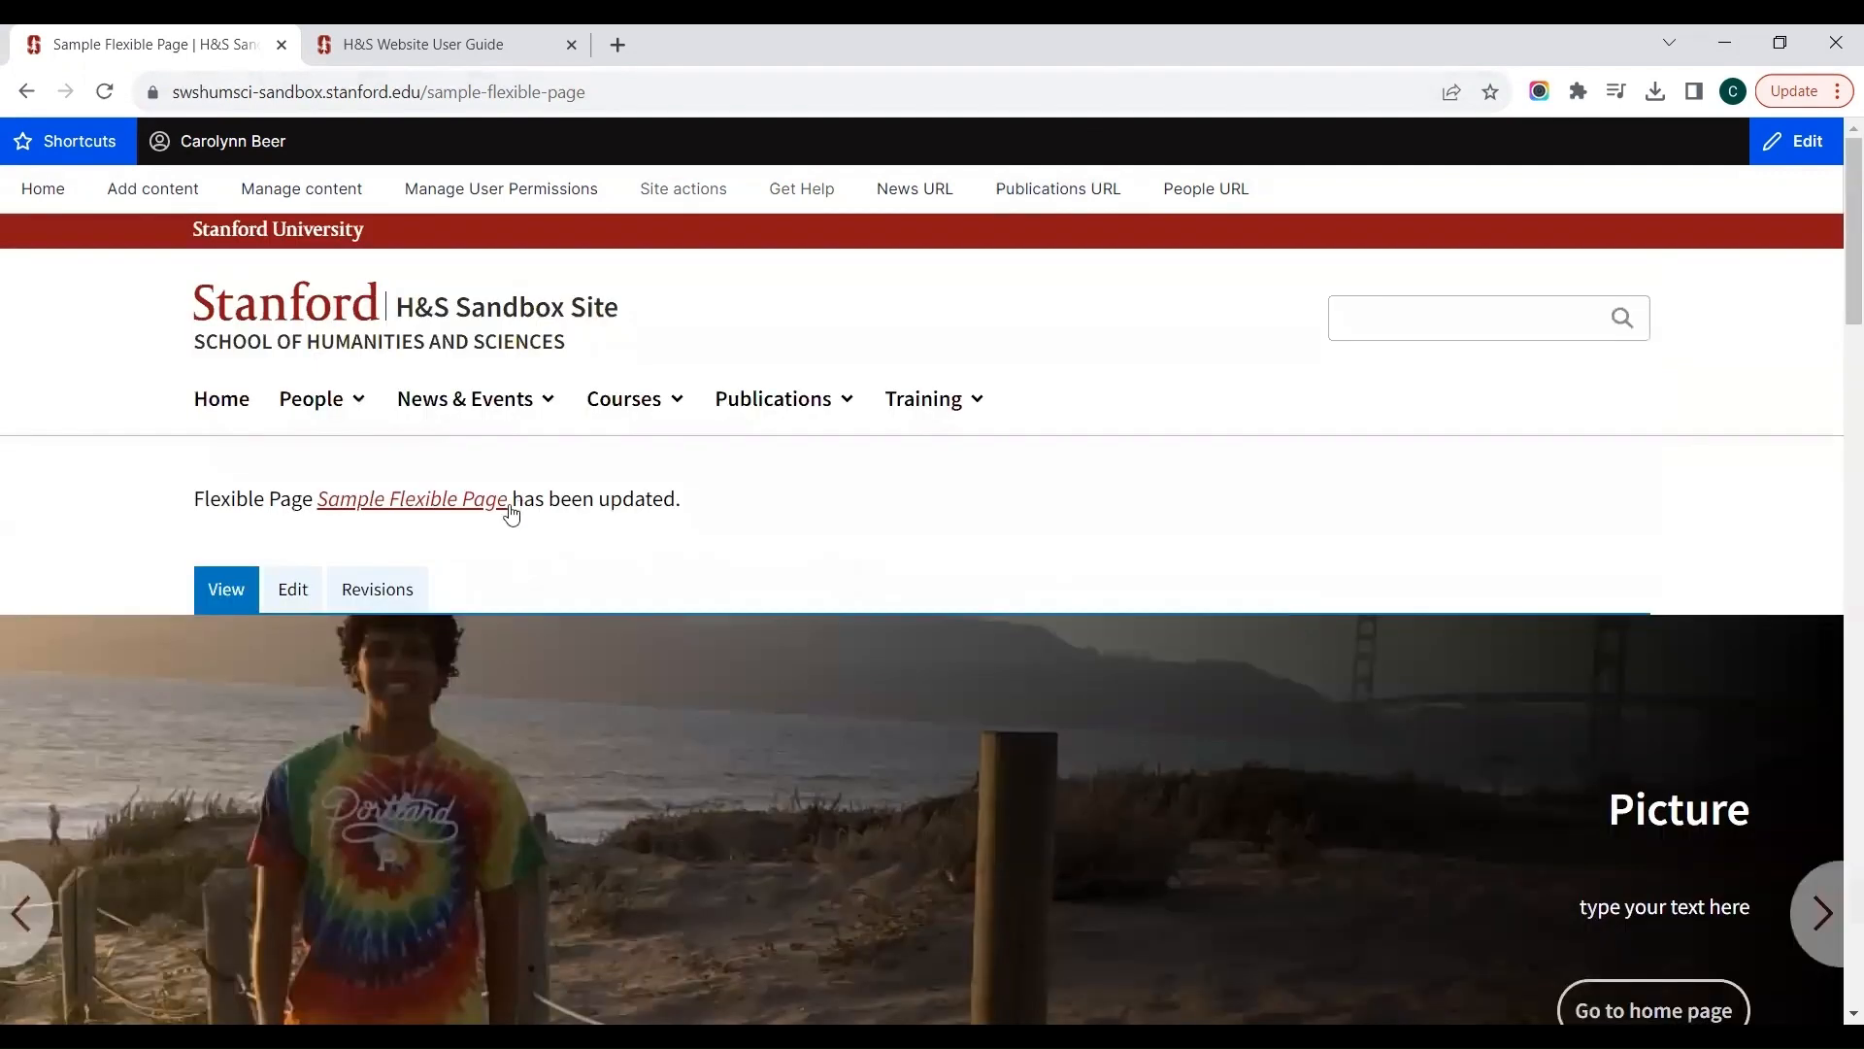
Step: Reopen the page for editing and add a Color Band component at the end of the Main Region
left_click(295, 587)
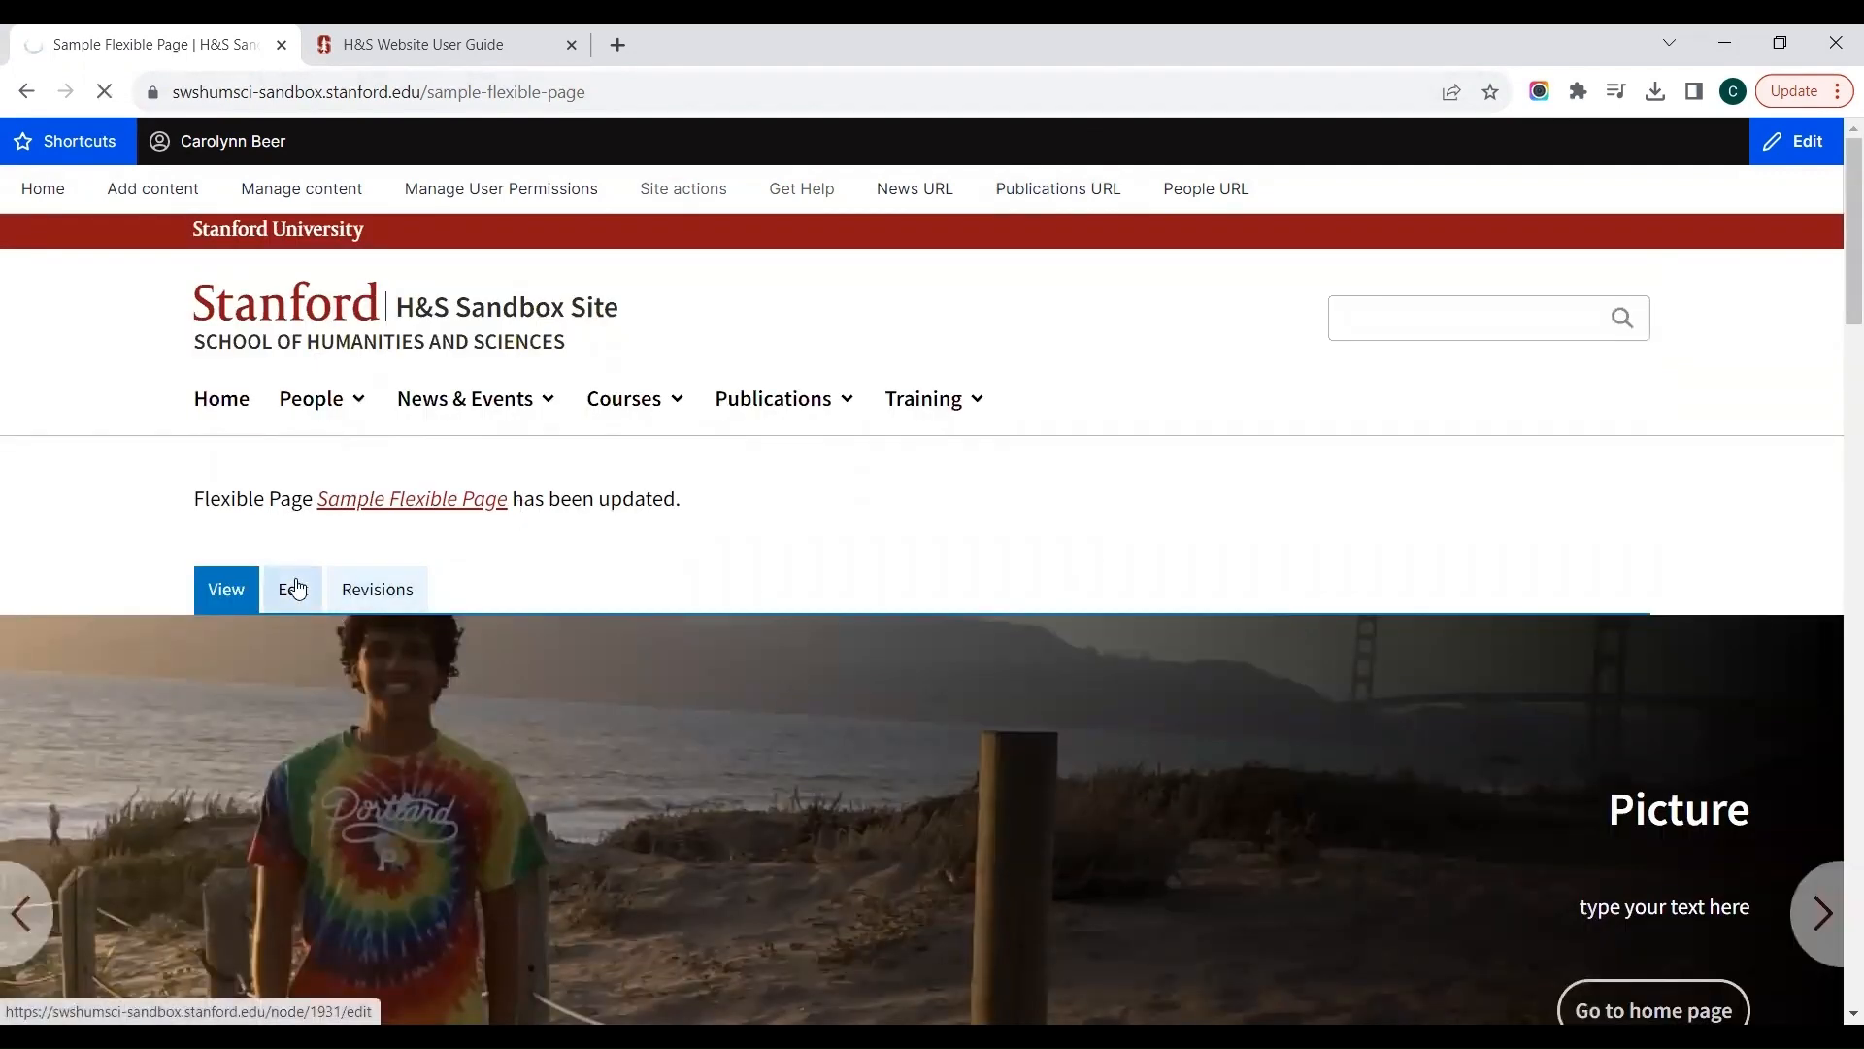
scroll(298, 587, "down", 4)
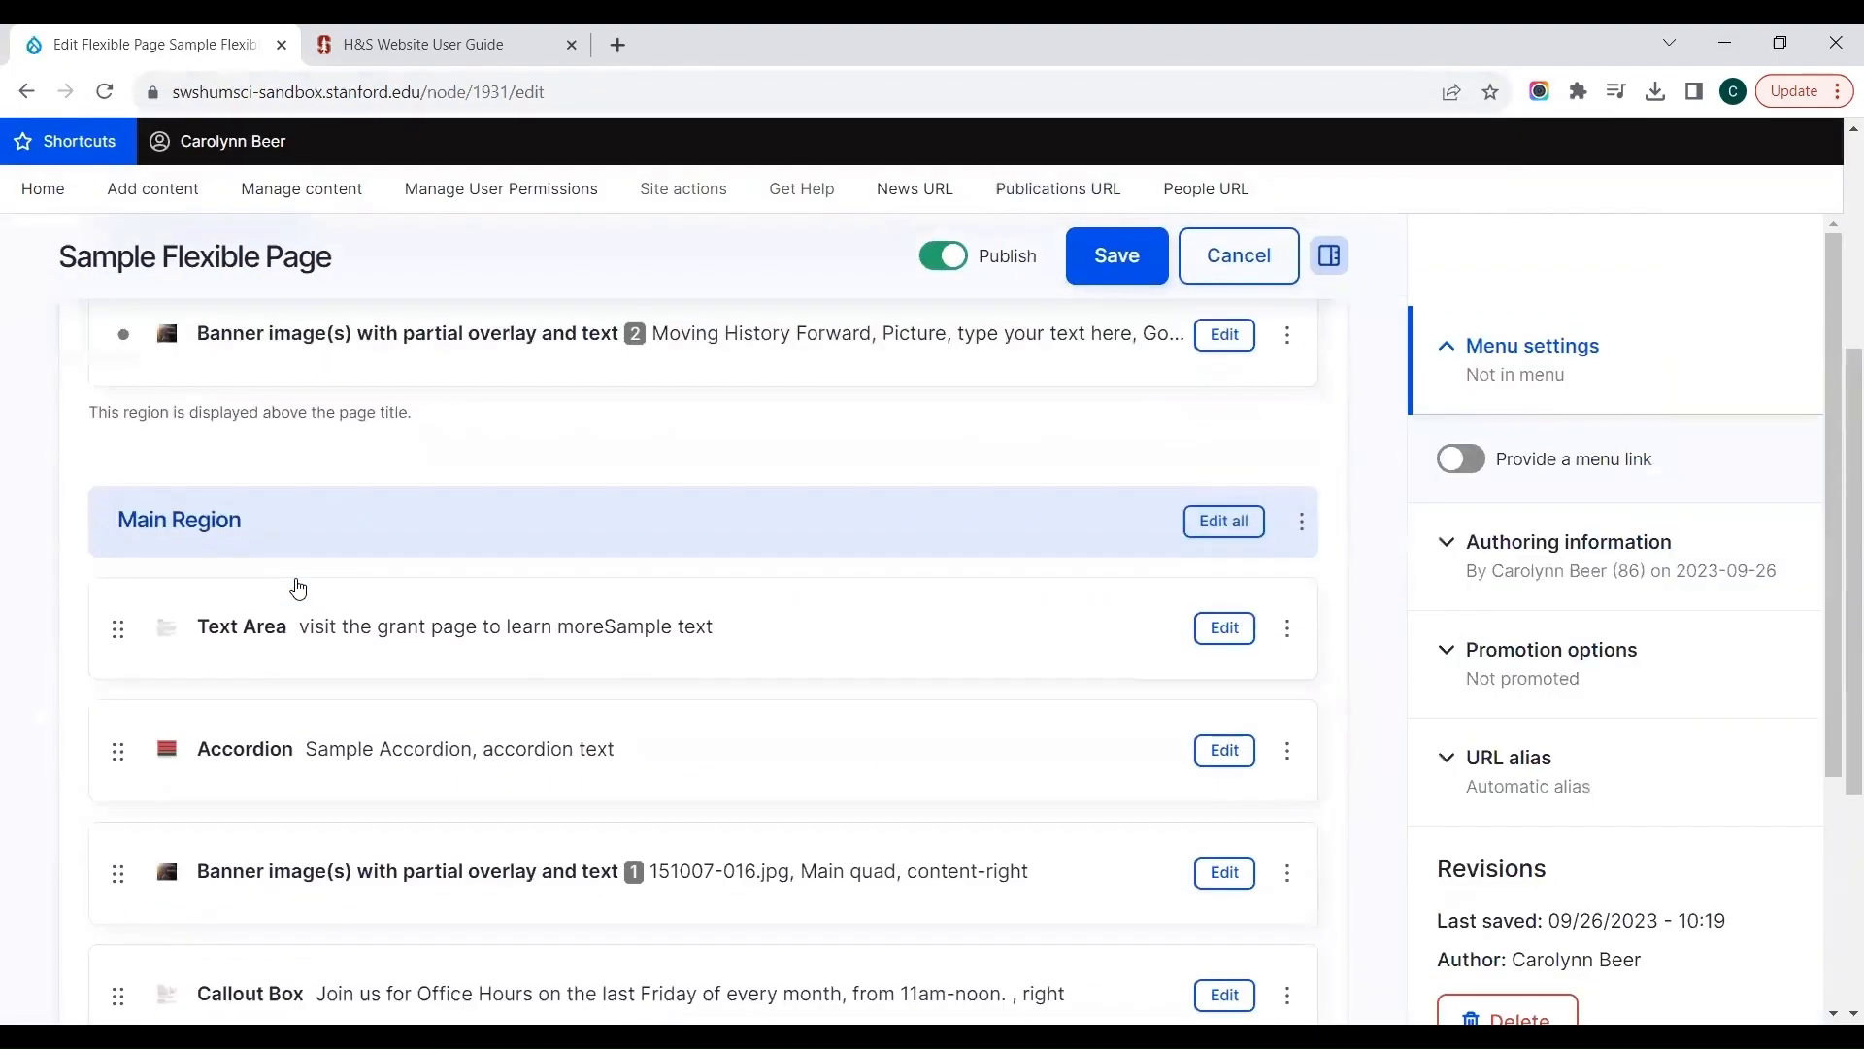
scroll(298, 588, "down", 4)
left_click(199, 815)
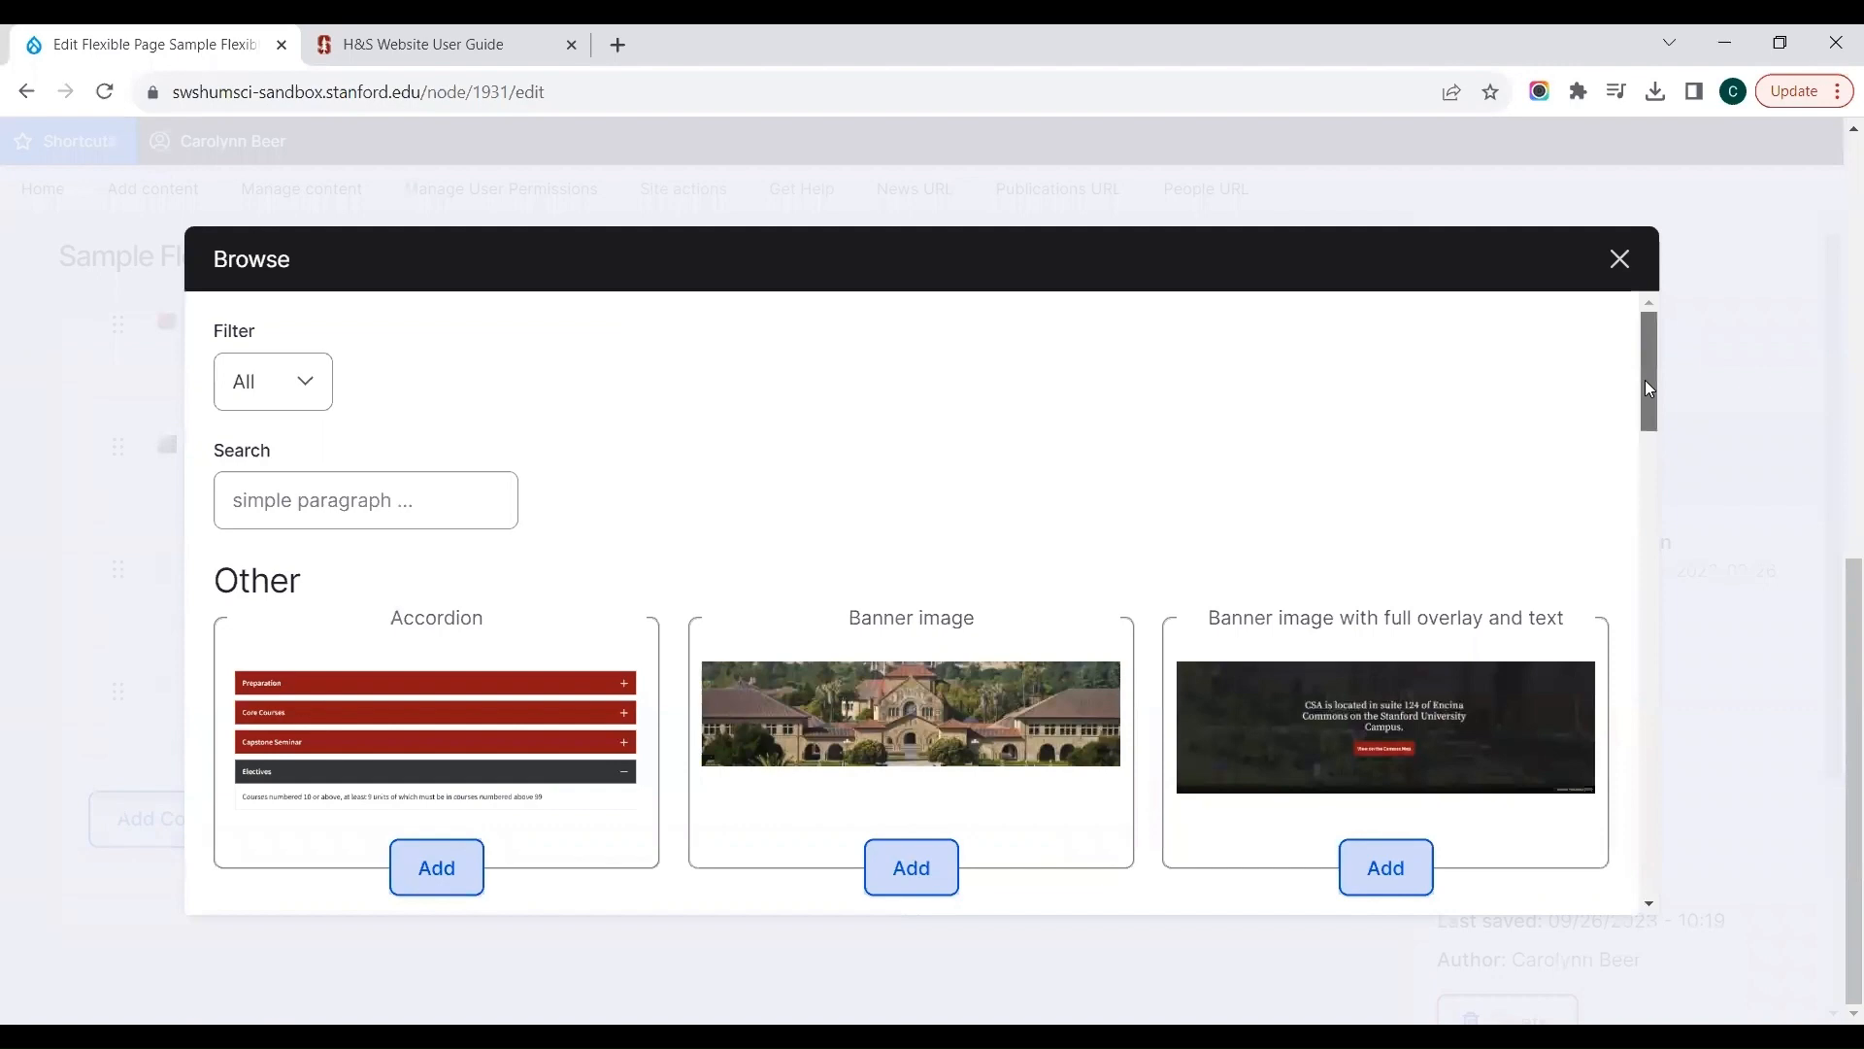
left_click_drag(1644, 388, 1640, 557)
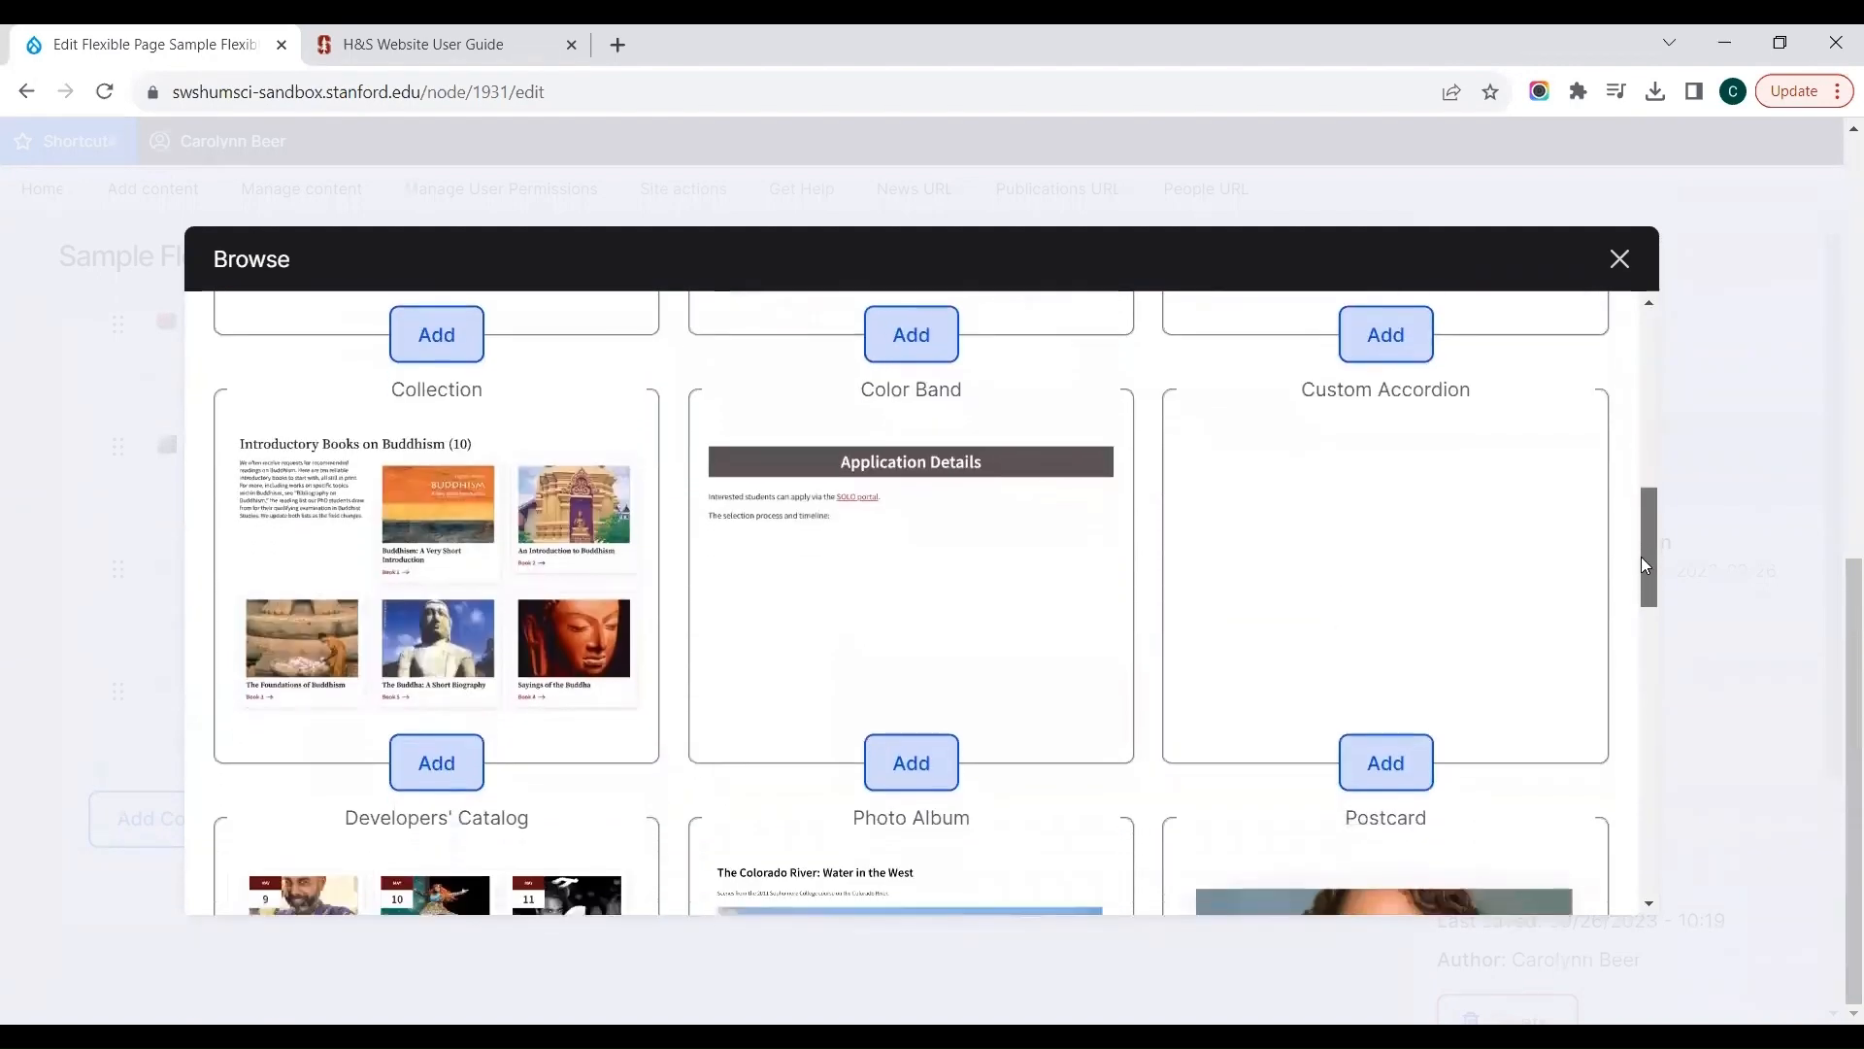
left_click(924, 691)
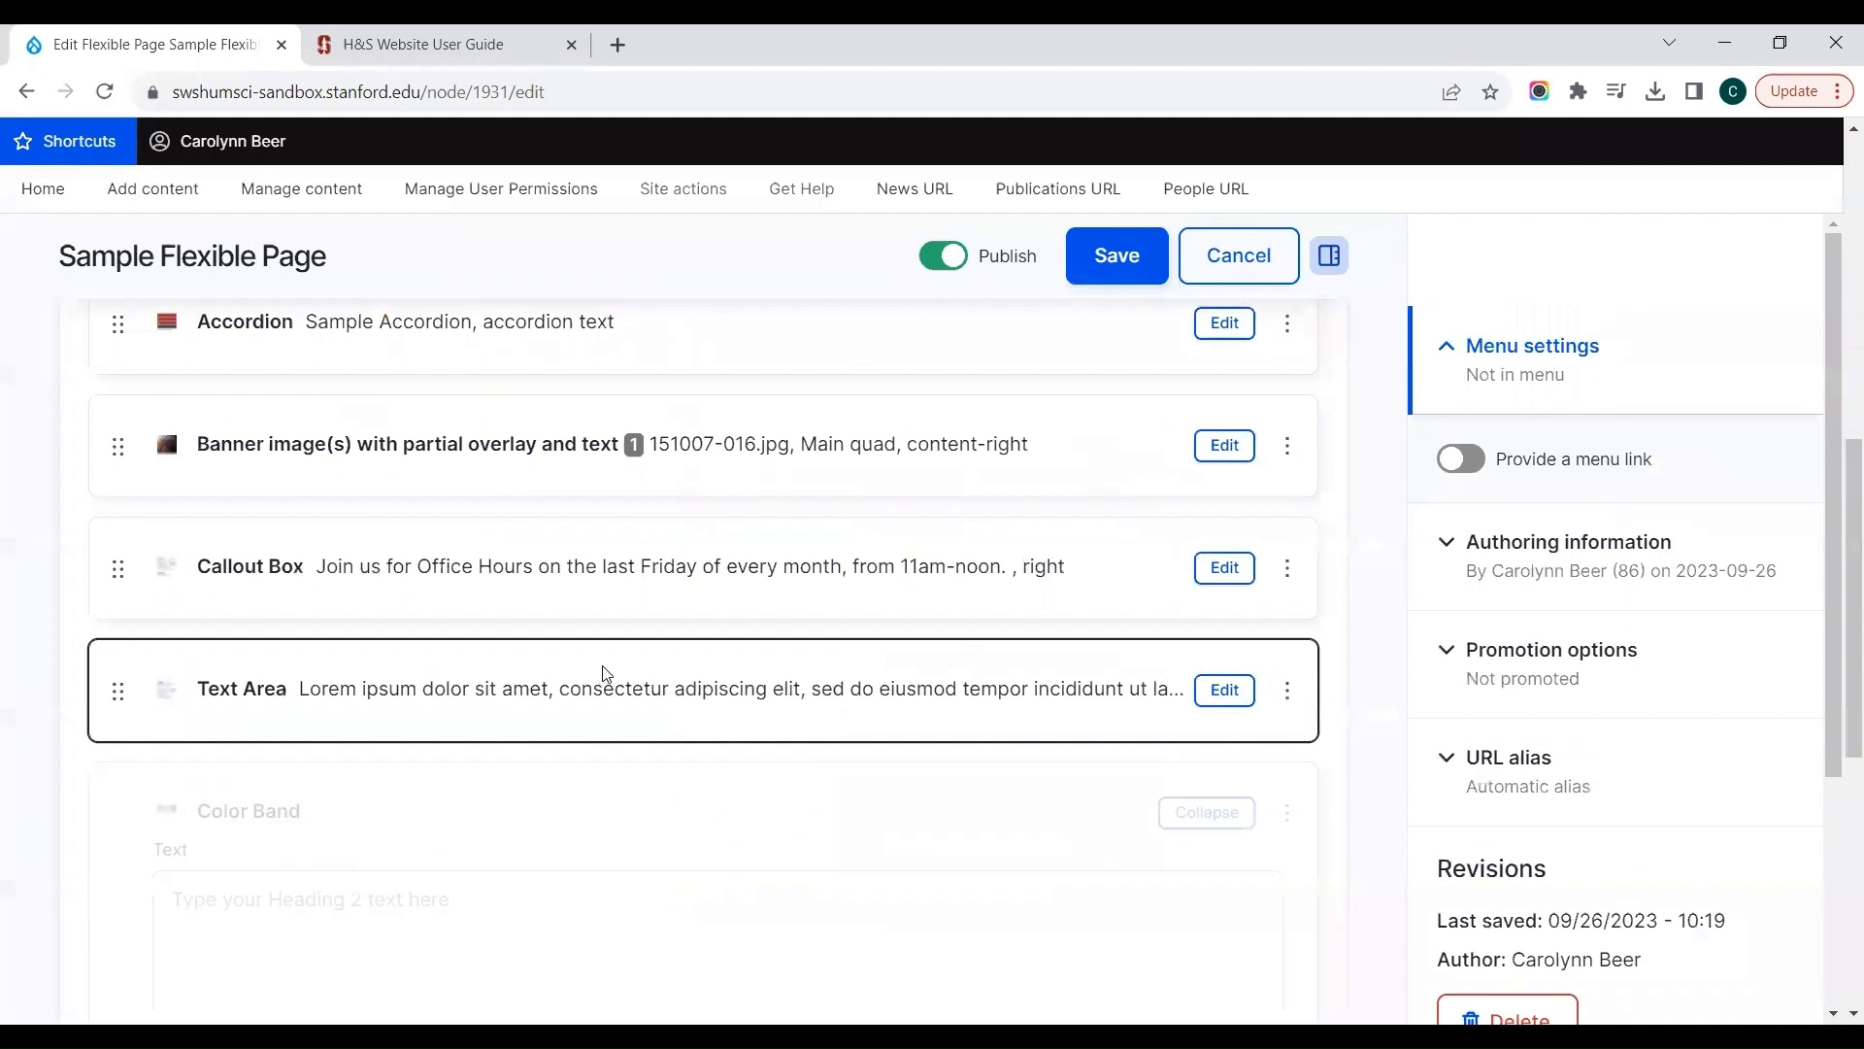
Step: Enter "Office Hours" as the Color Band text
scroll(560, 815, "down", 2)
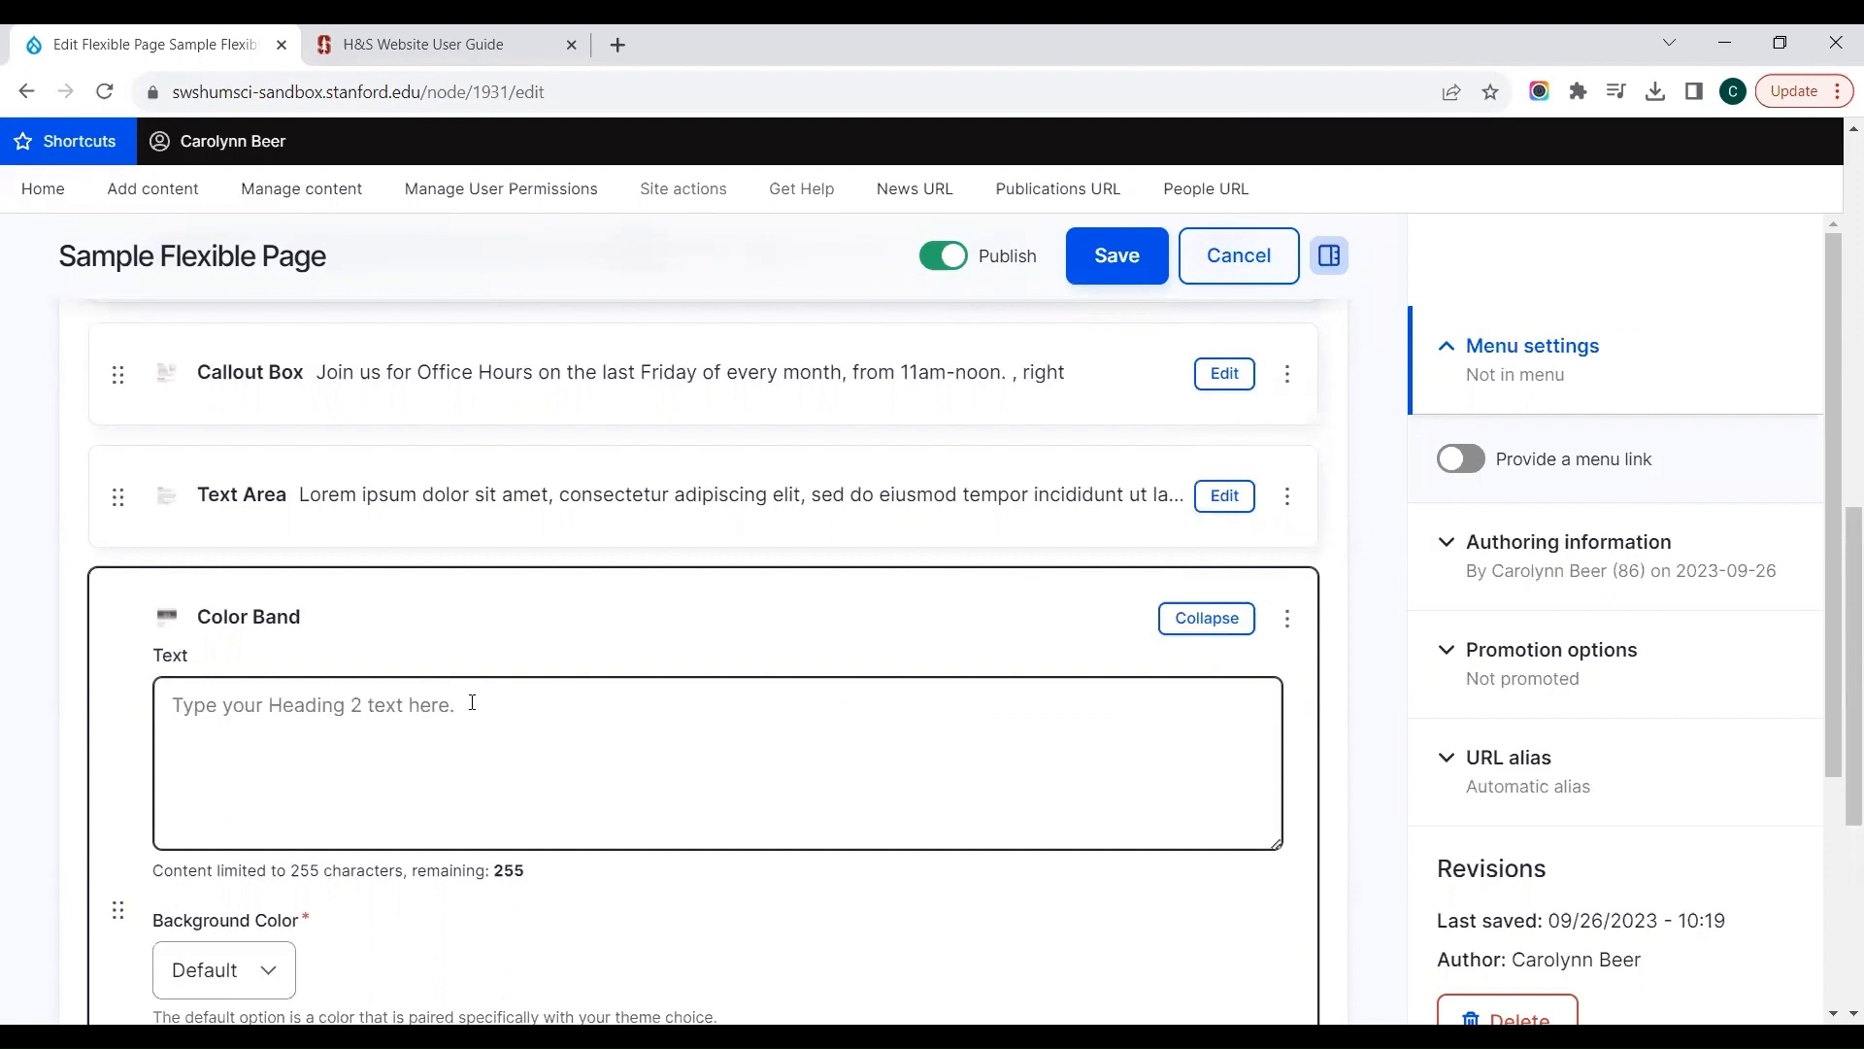
left_click(473, 702)
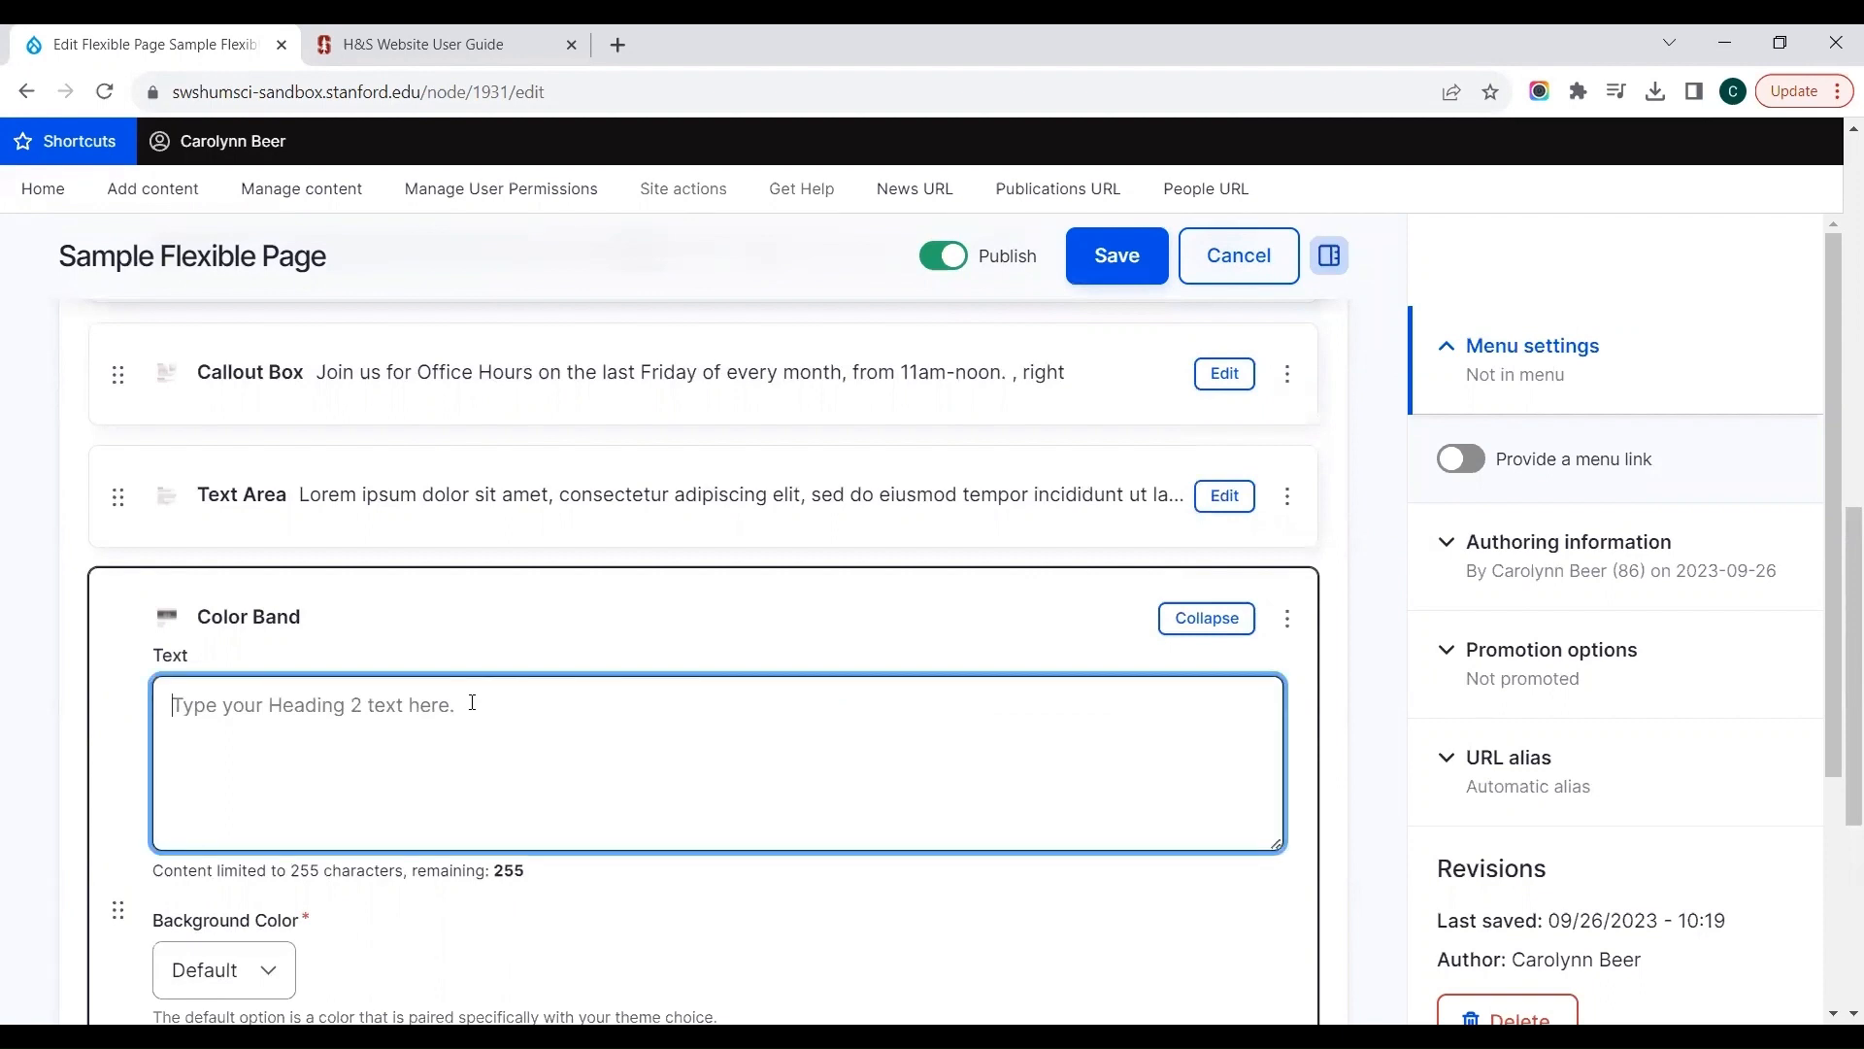
type("Office Hours")
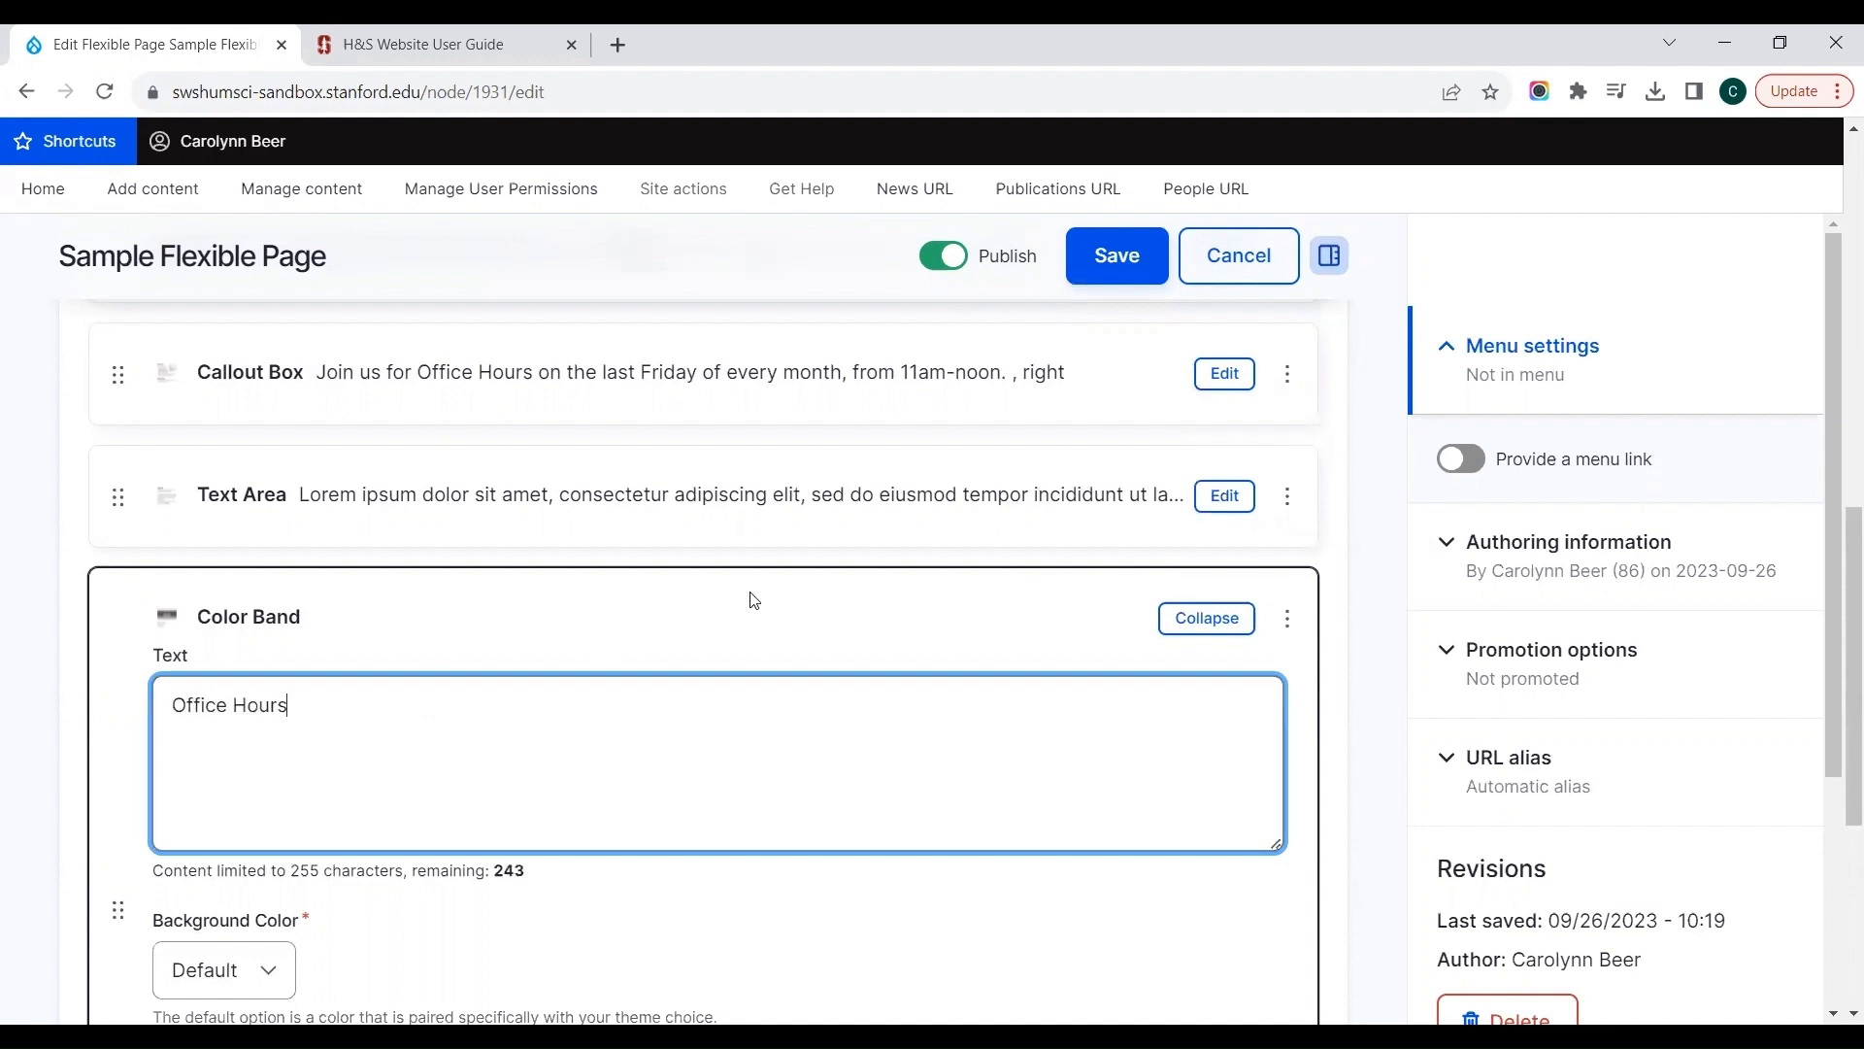
Step: Collapse the Color Band and reorder it to sit directly above the Callout Box in the Main Region
left_click(1179, 618)
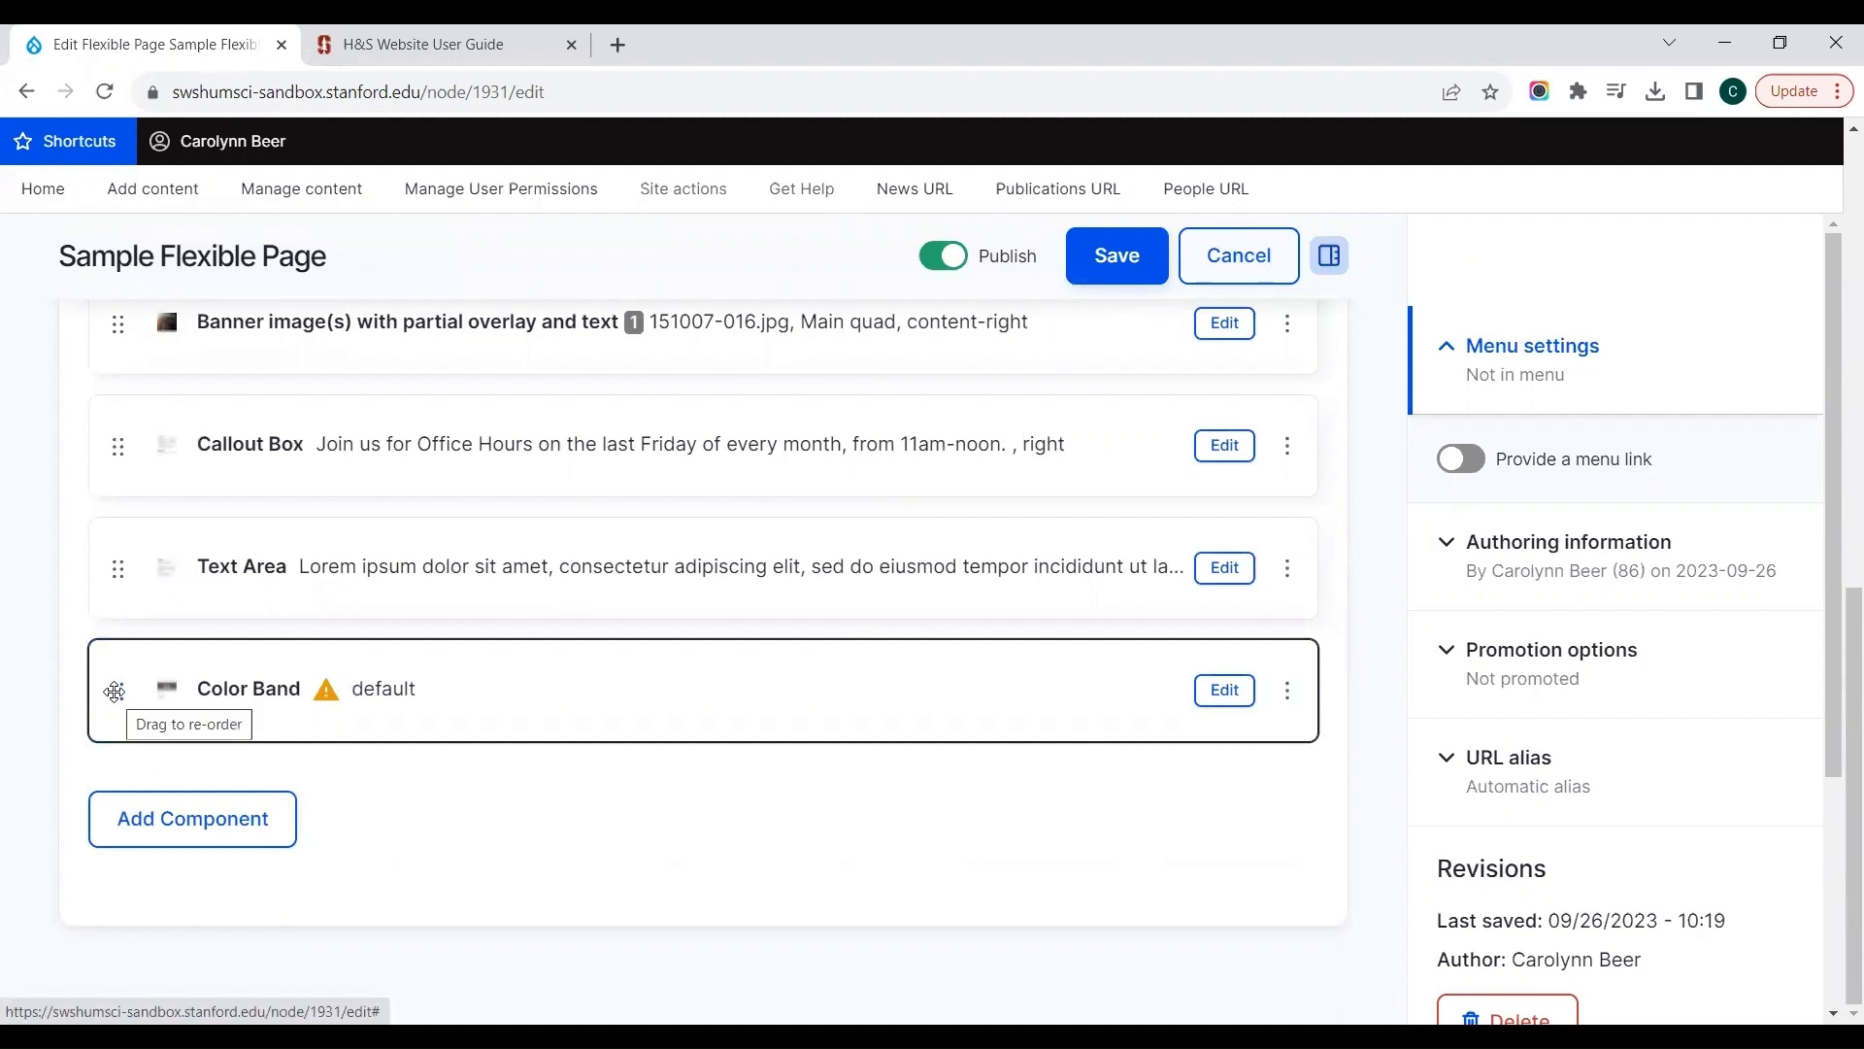
mouse_move(114, 691)
left_mouse_down()
mouse_move(107, 654)
mouse_move(110, 680)
left_mouse_up()
mouse_move(116, 688)
left_mouse_down()
mouse_move(116, 549)
mouse_move(137, 471)
mouse_move(146, 484)
left_mouse_up()
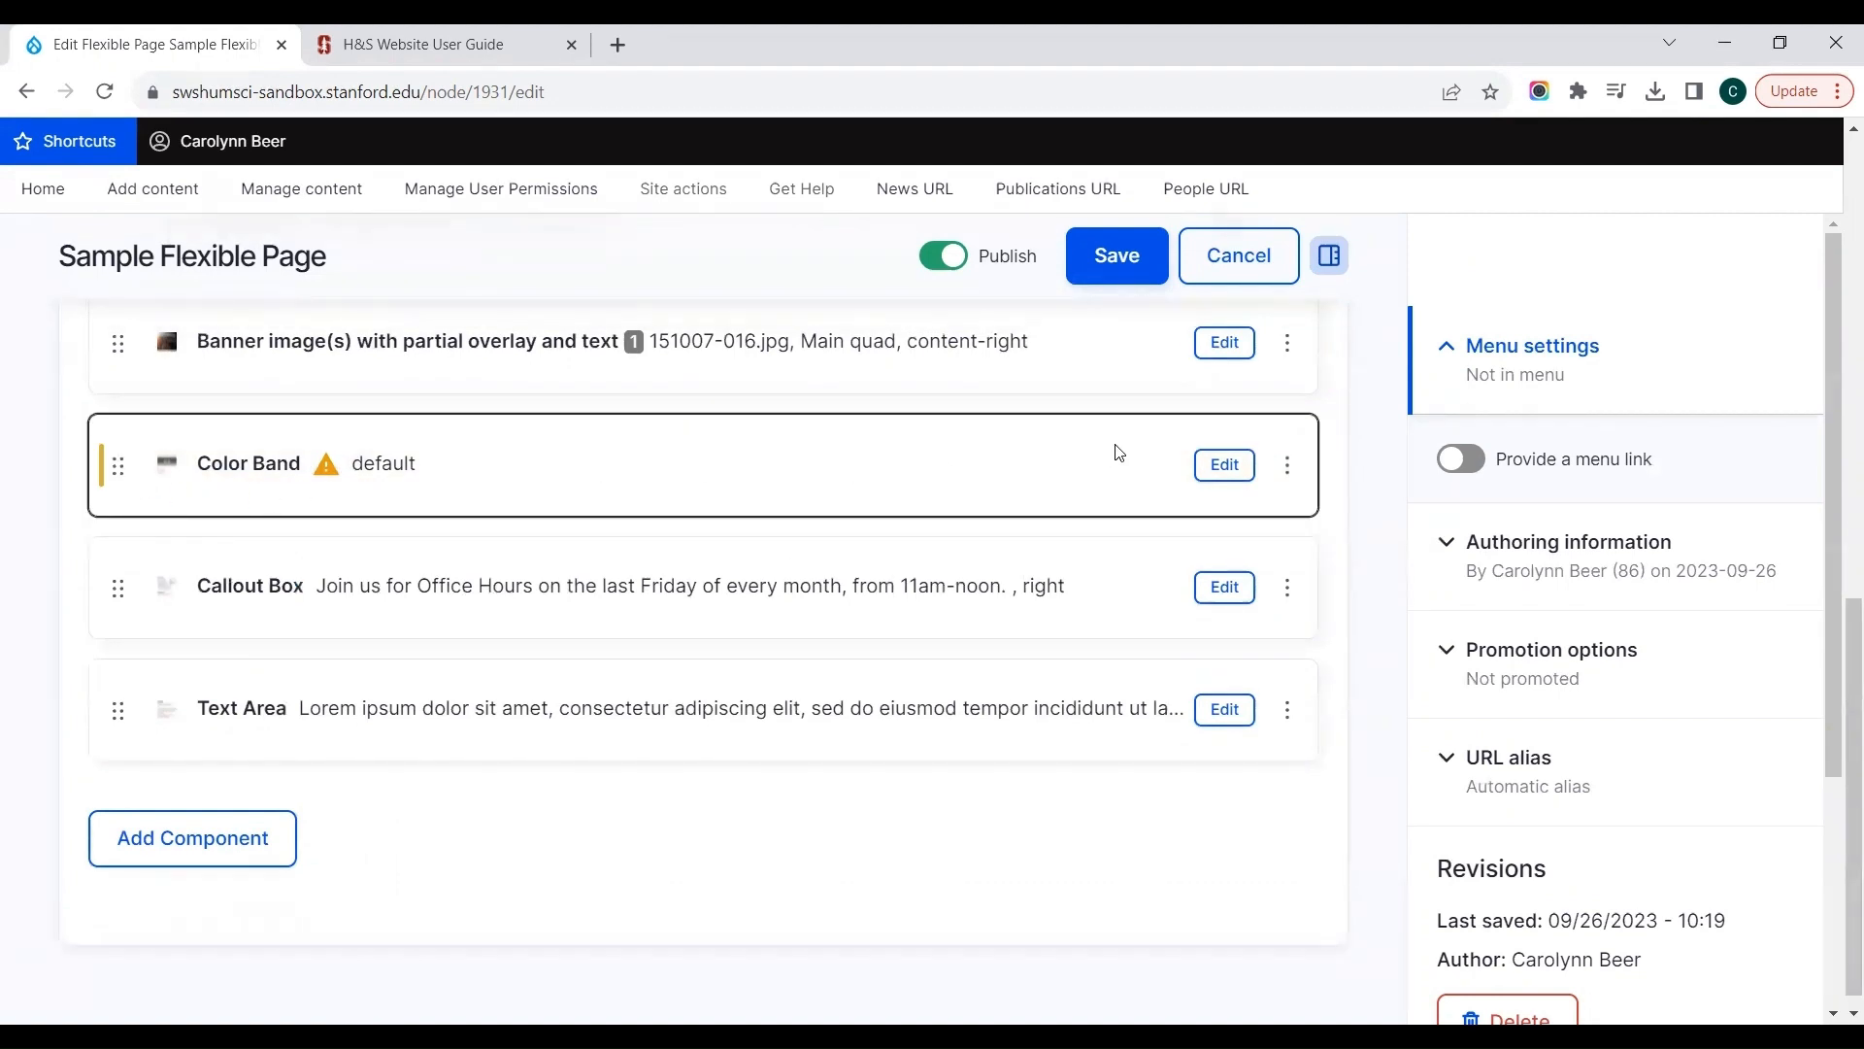
Step: Reopen the Color Band settings, keep the background color at Default and set the width to Full Width
left_click(1207, 469)
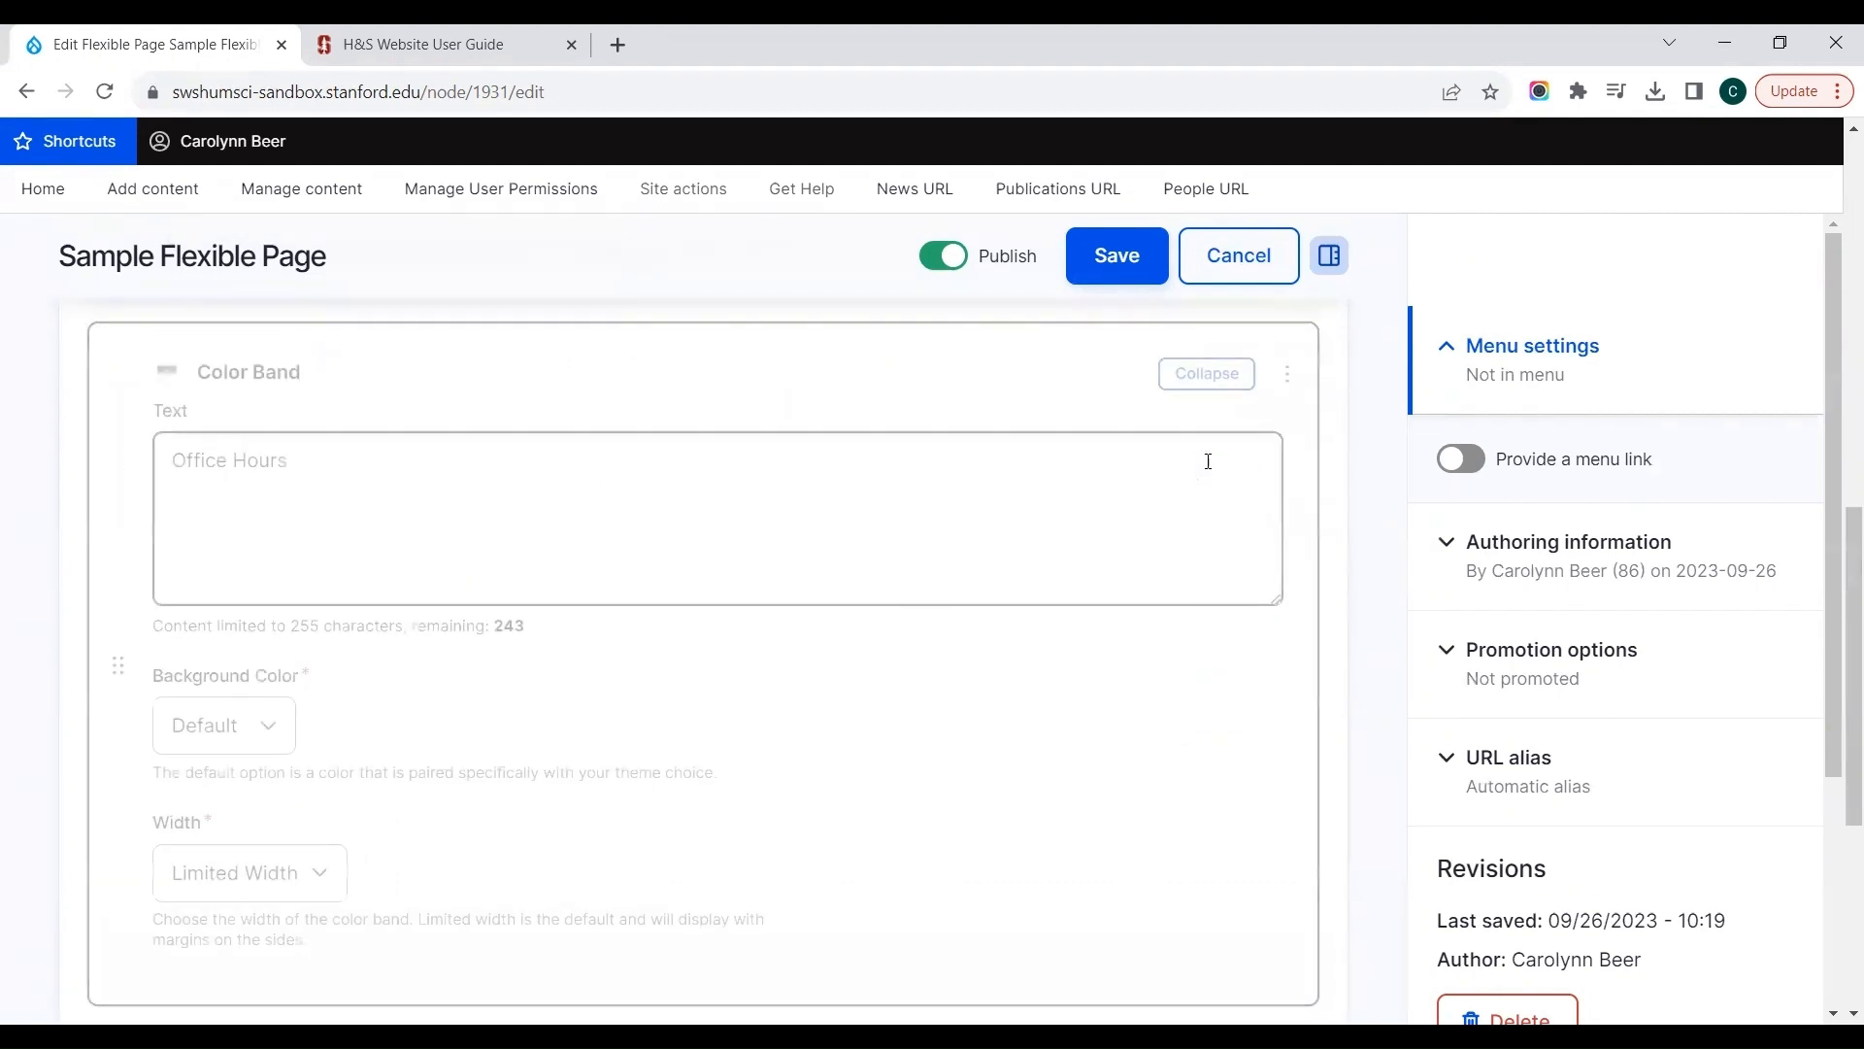
scroll(479, 658, "down", 2)
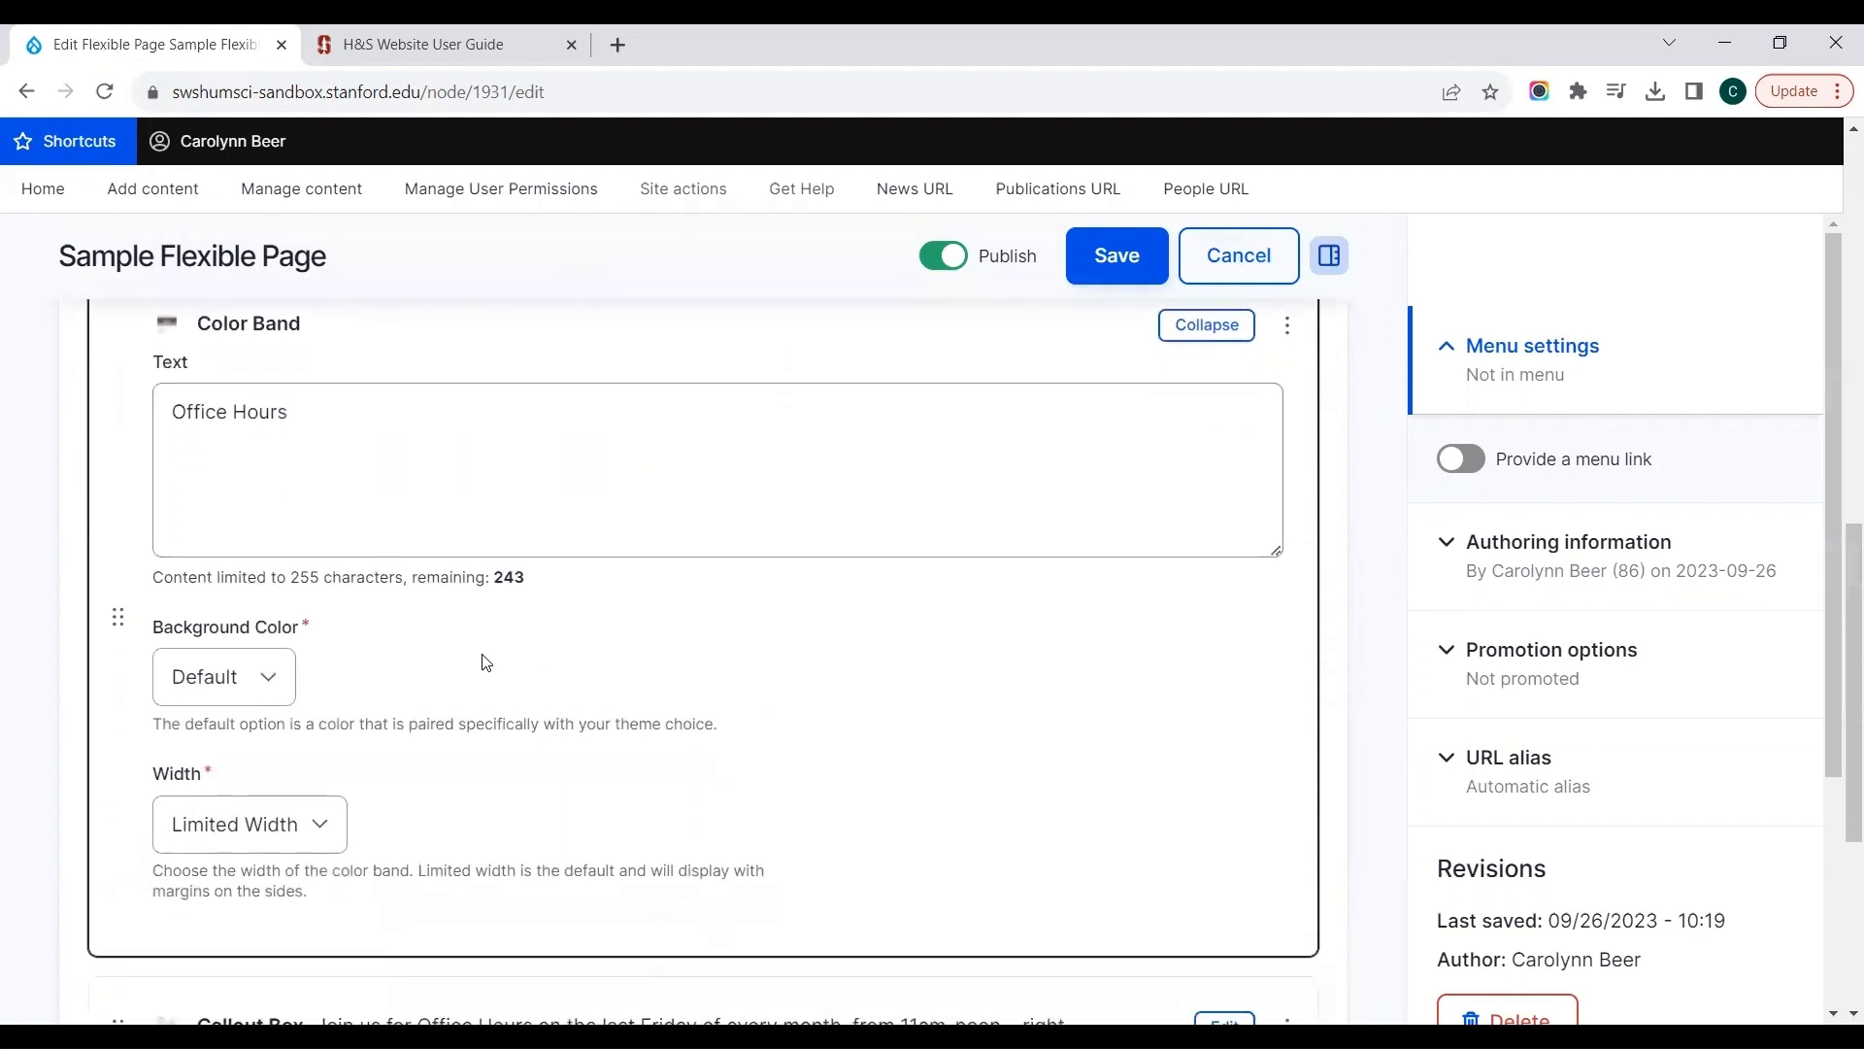
left_click(267, 585)
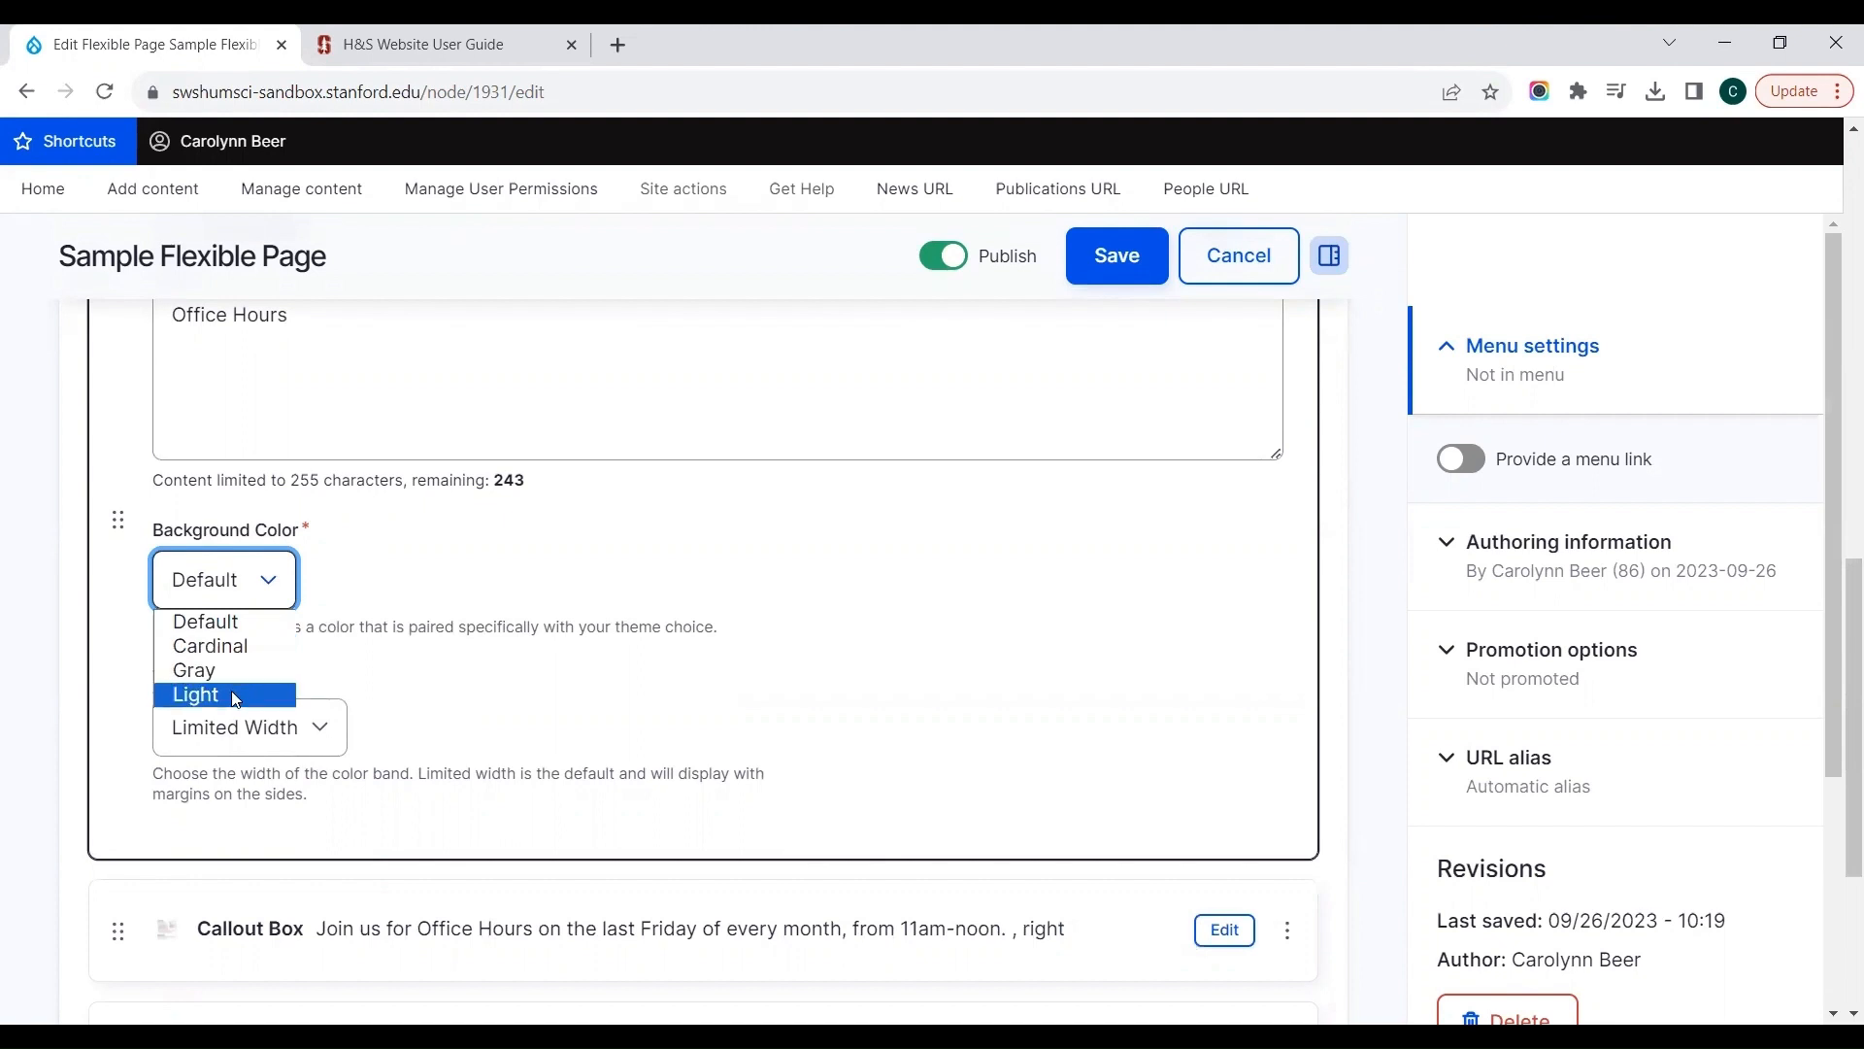
left_click(321, 744)
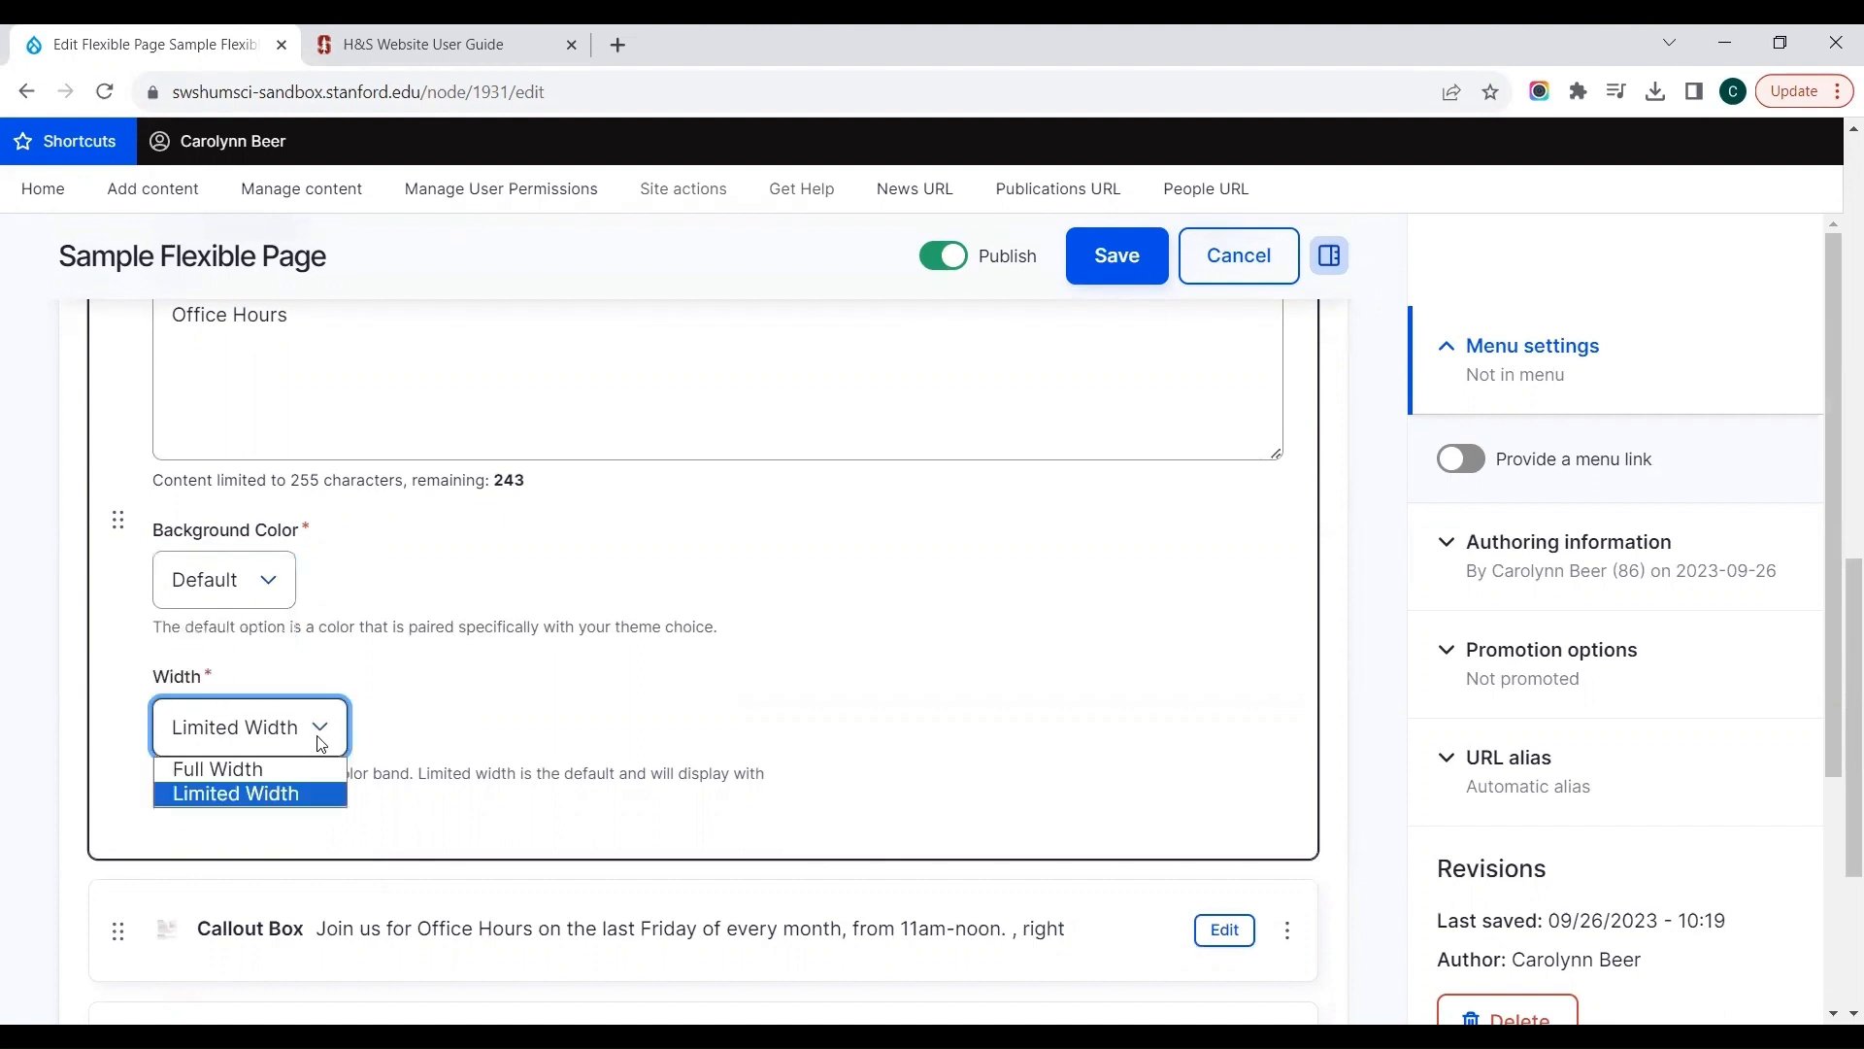
left_click(271, 772)
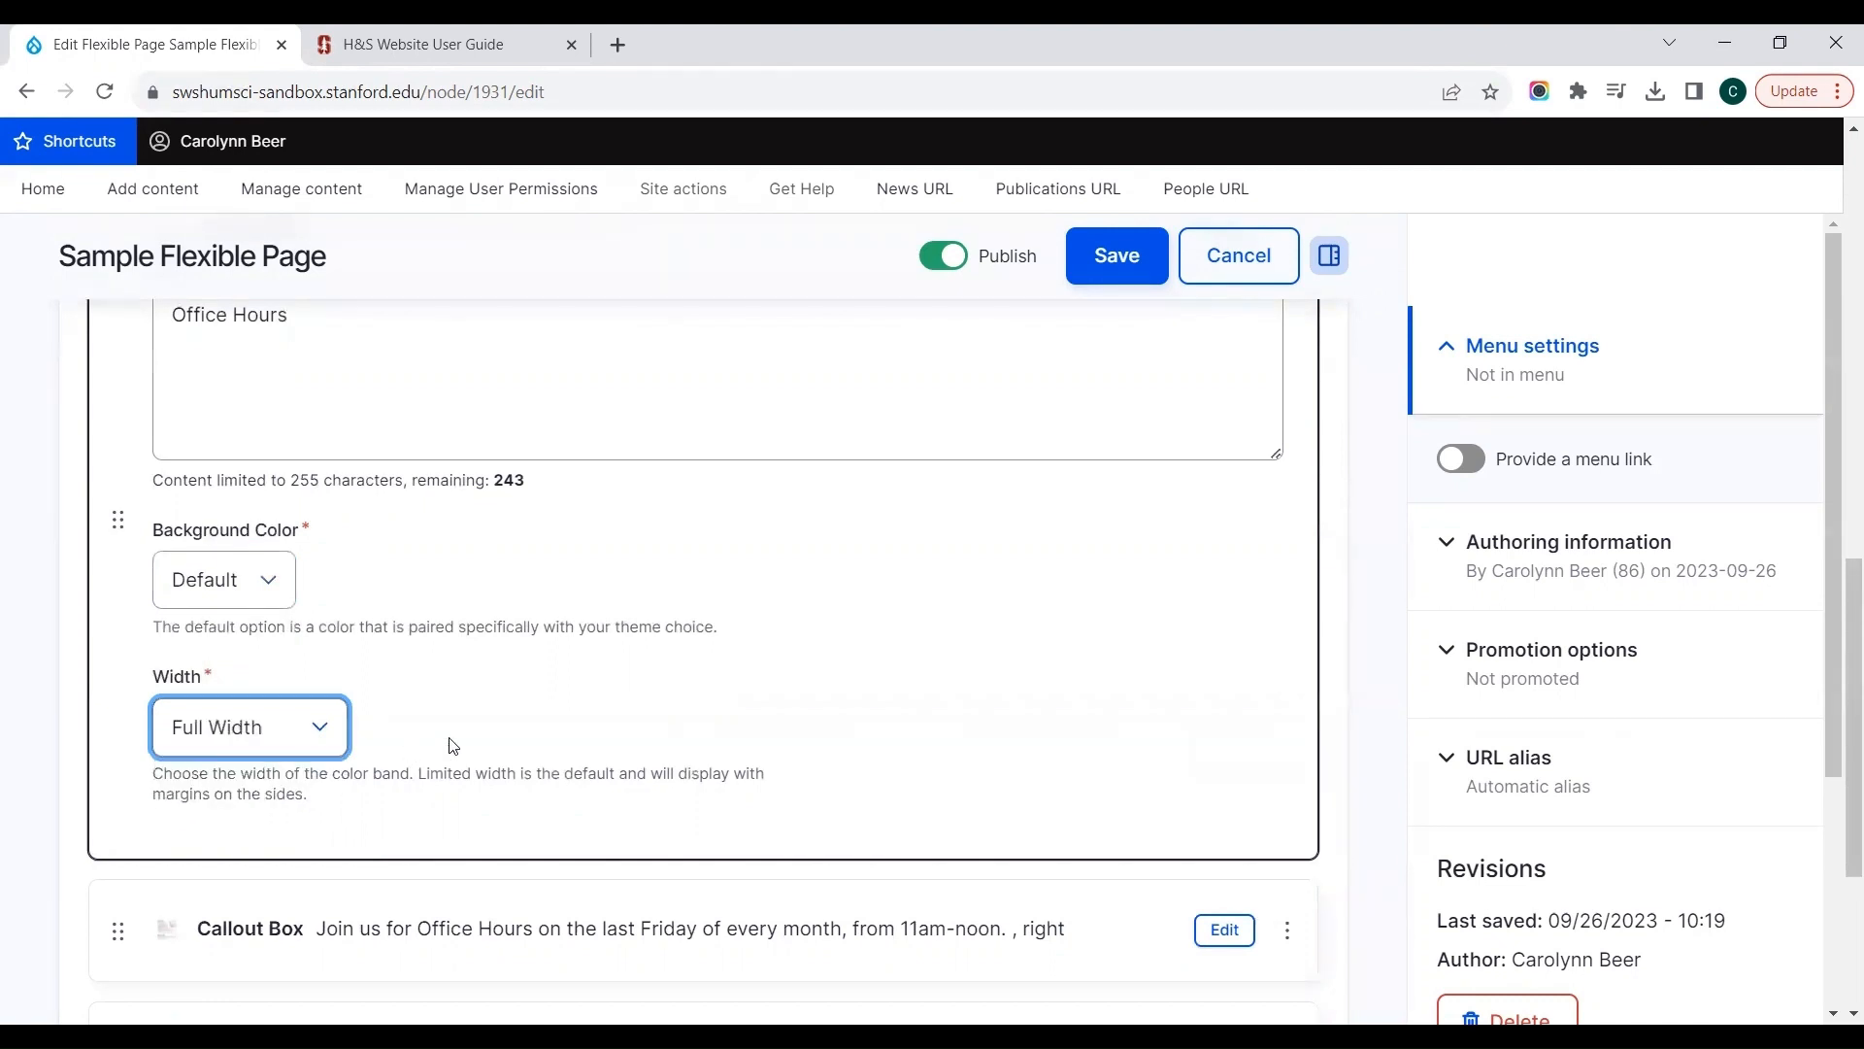
Step: Save the page and check how the Office Hours color band displays above the text area and callout box
left_click(1128, 272)
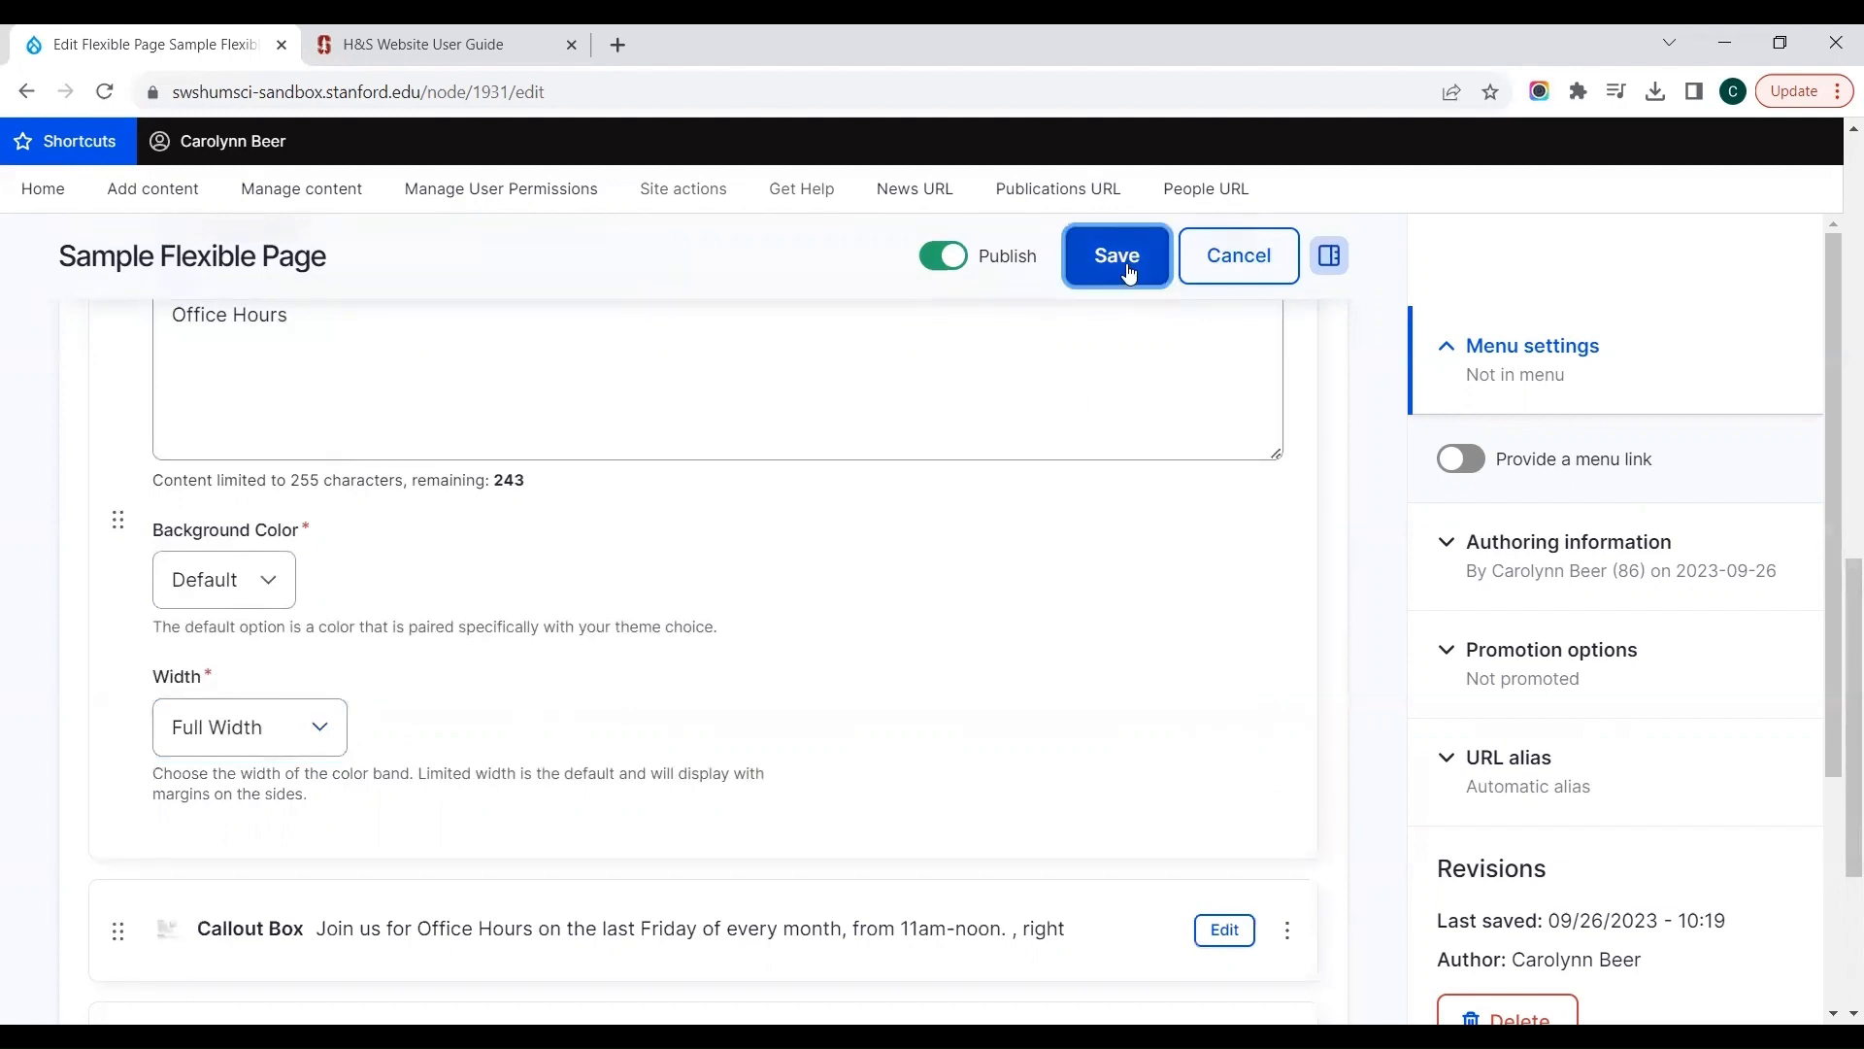
scroll(1128, 274, "down", 3)
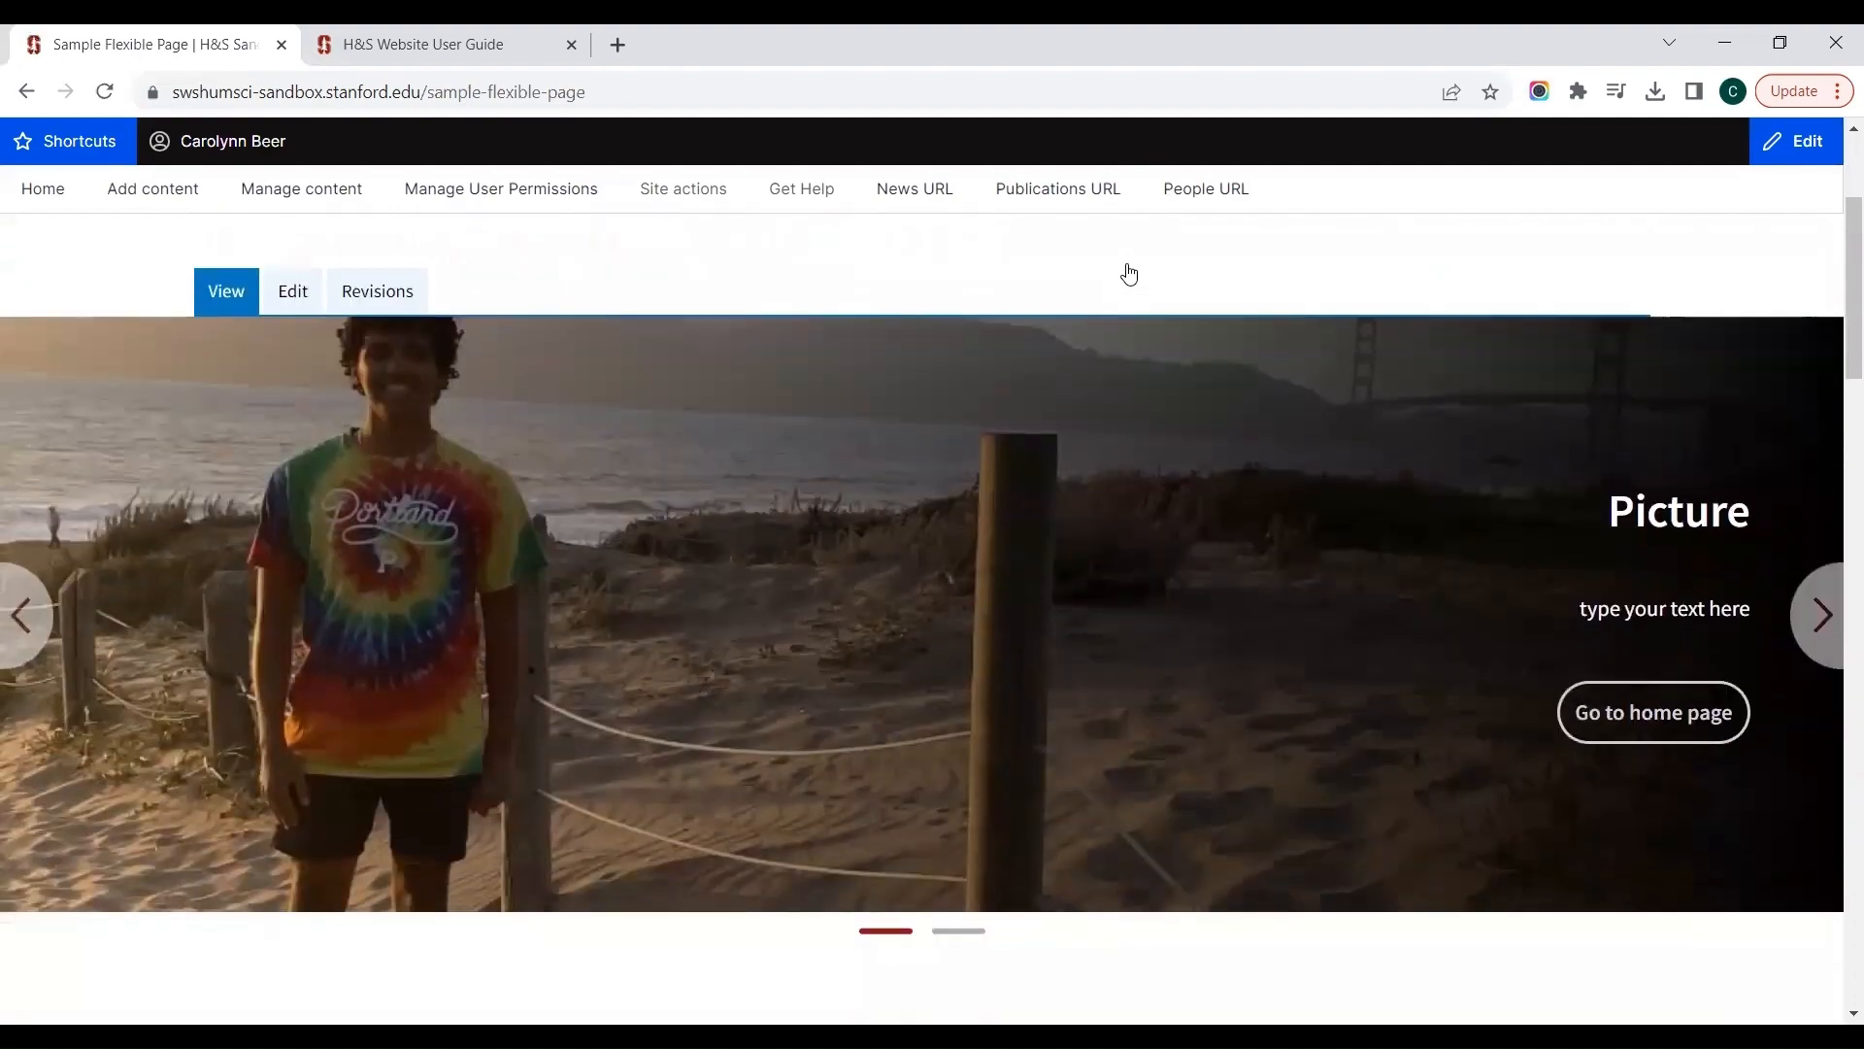
scroll(1128, 274, "down", 15)
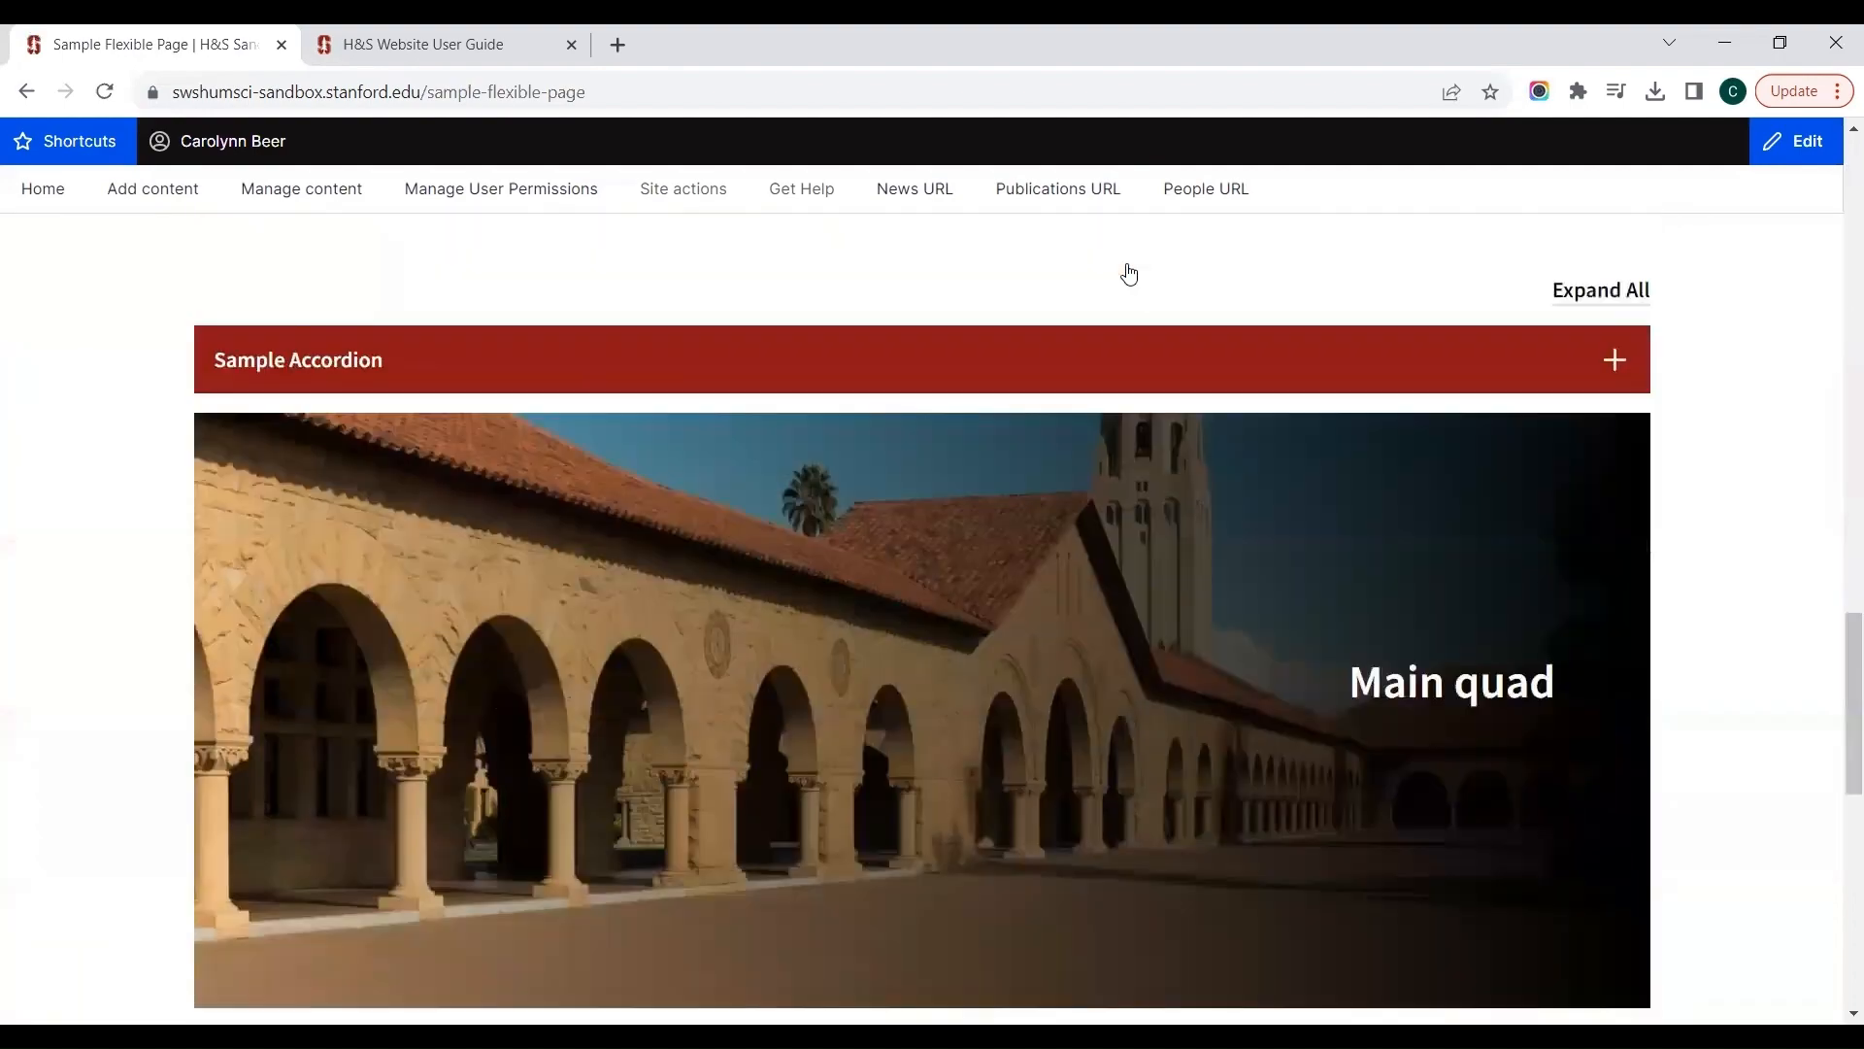
scroll(1129, 274, "down", 6)
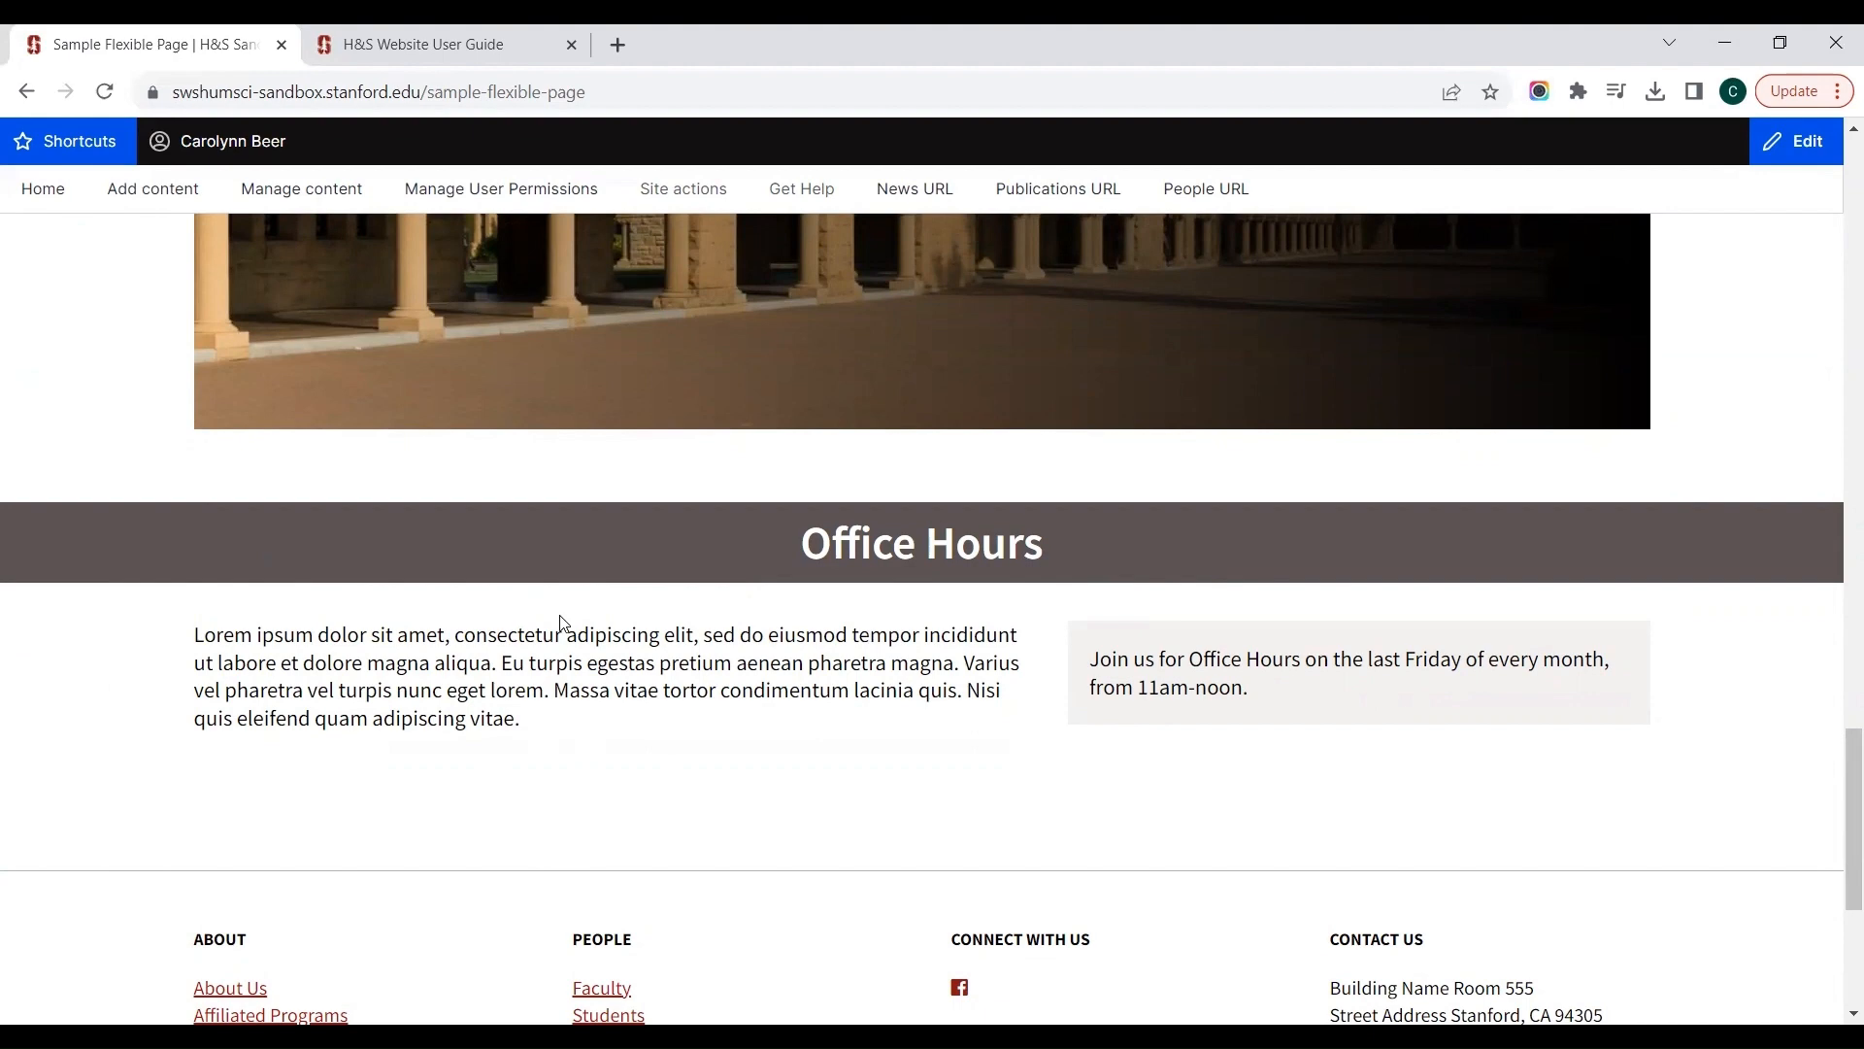
Step: Return to editing the page and add a Photo Album component after the last Text Area in the Main Region
scroll(561, 623, "up", 15)
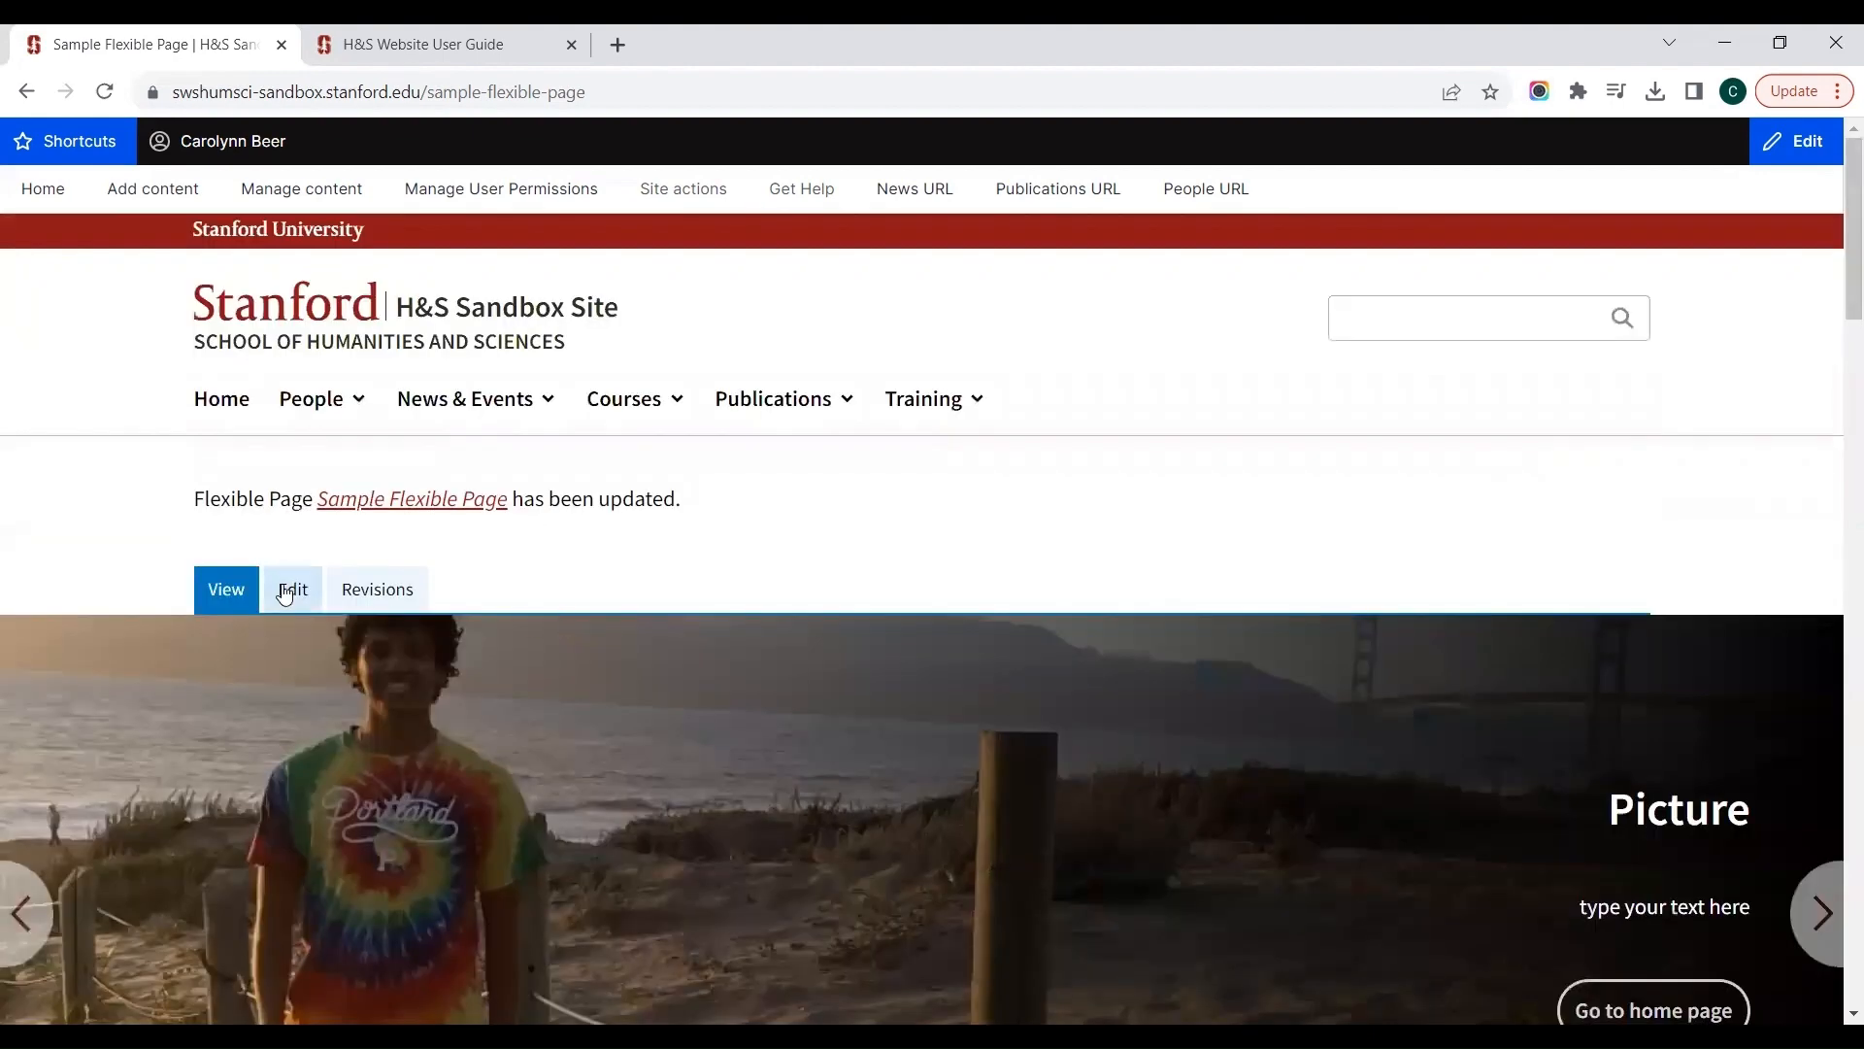
left_click(284, 589)
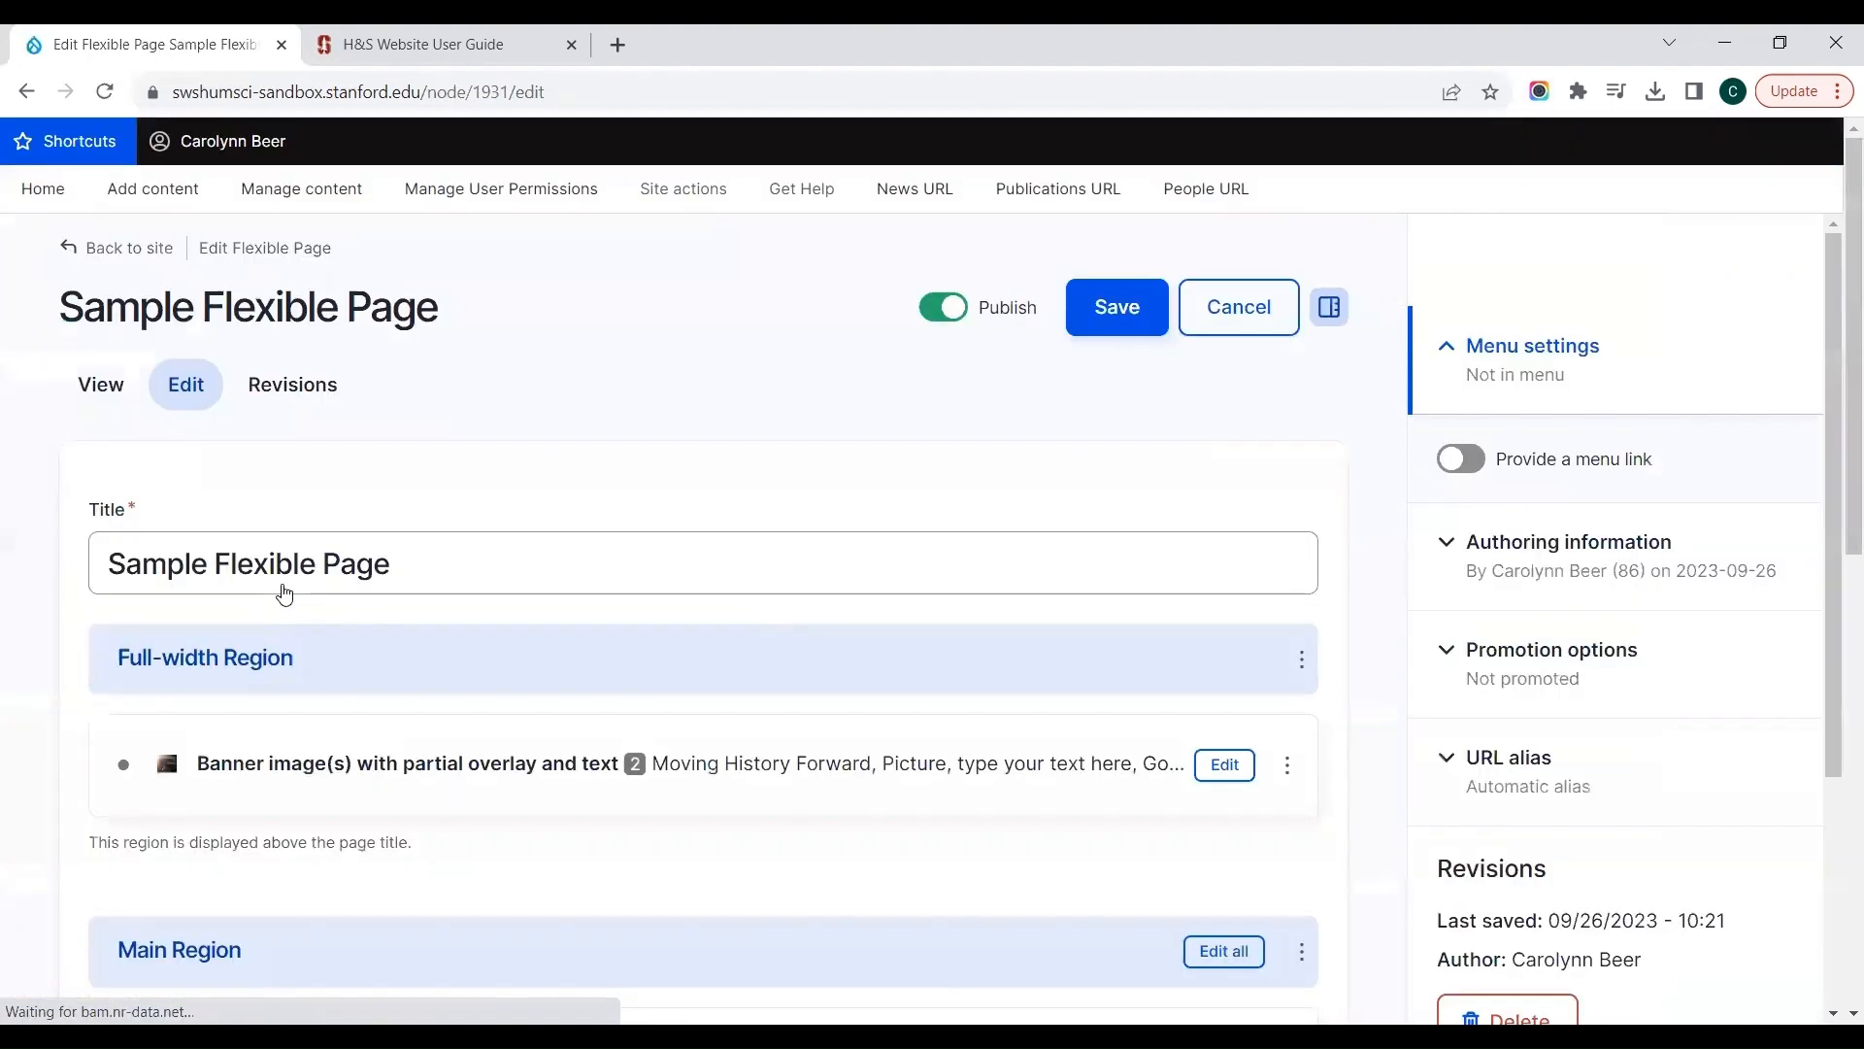
scroll(619, 499, "down", 10)
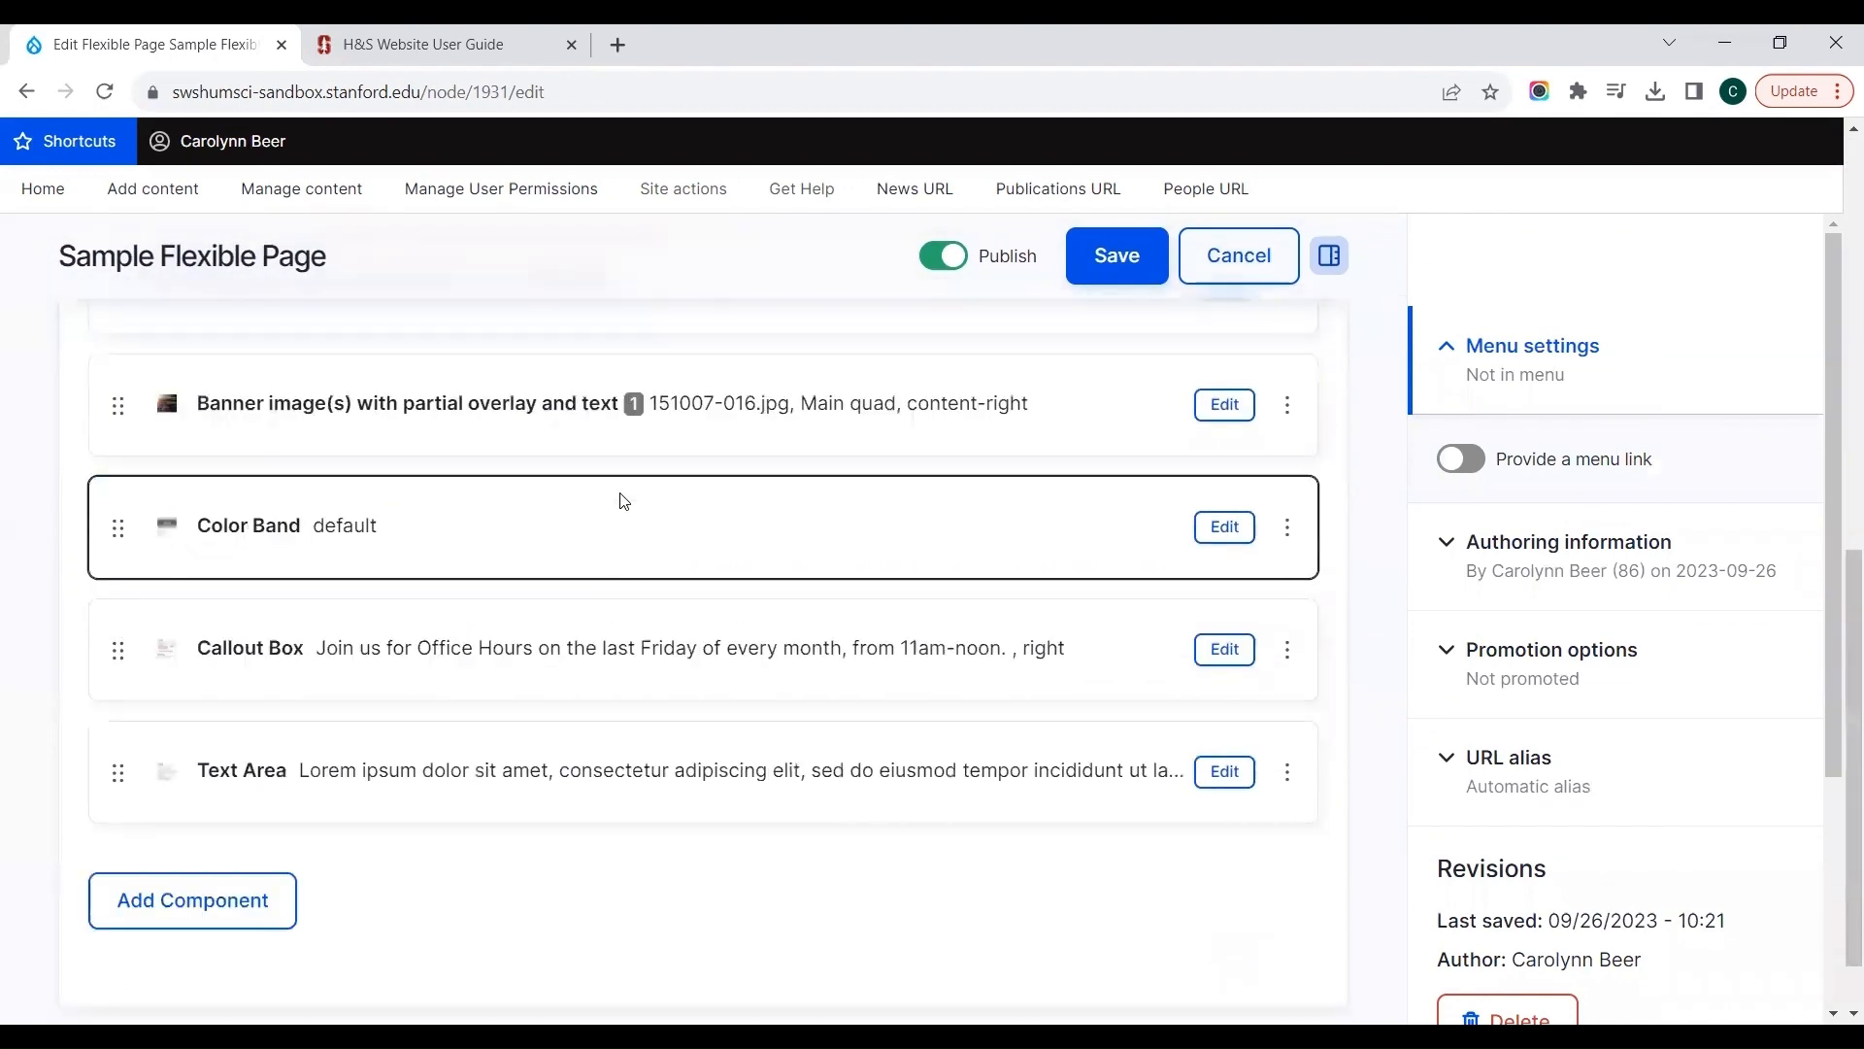
left_click(251, 825)
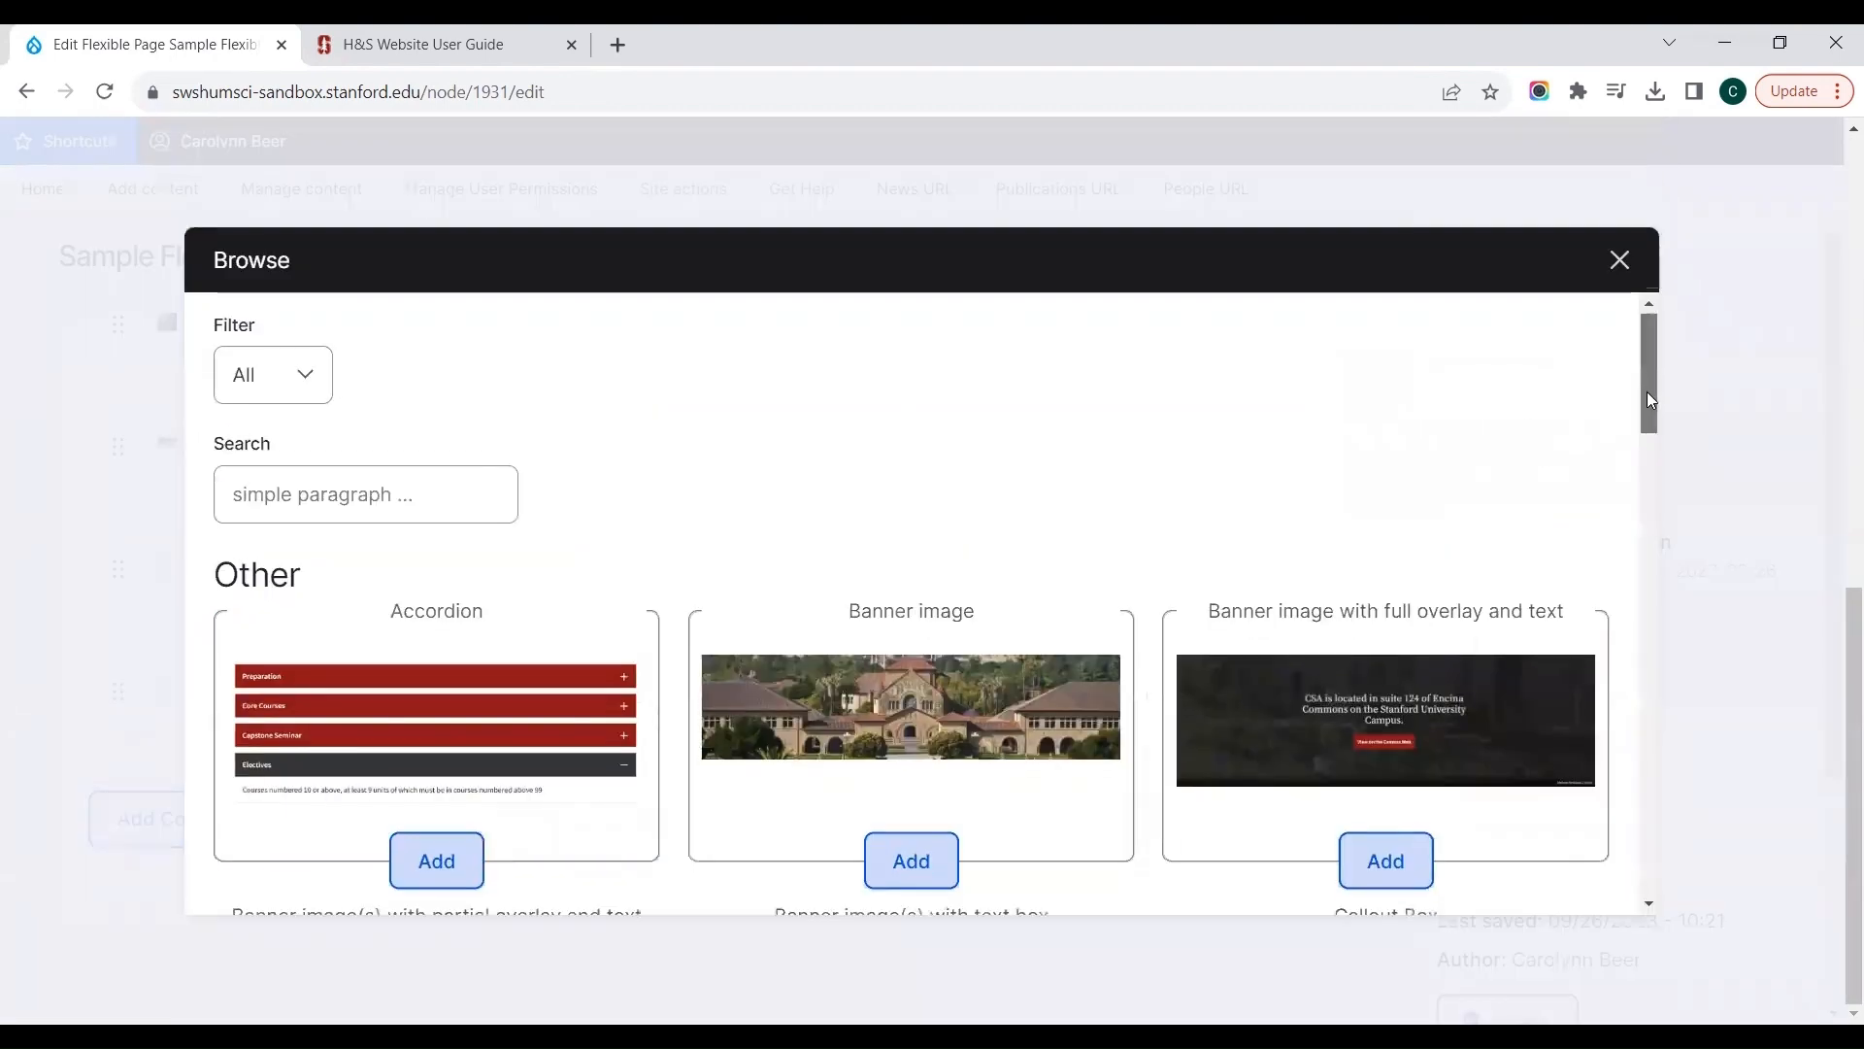
left_click_drag(1648, 398, 1655, 654)
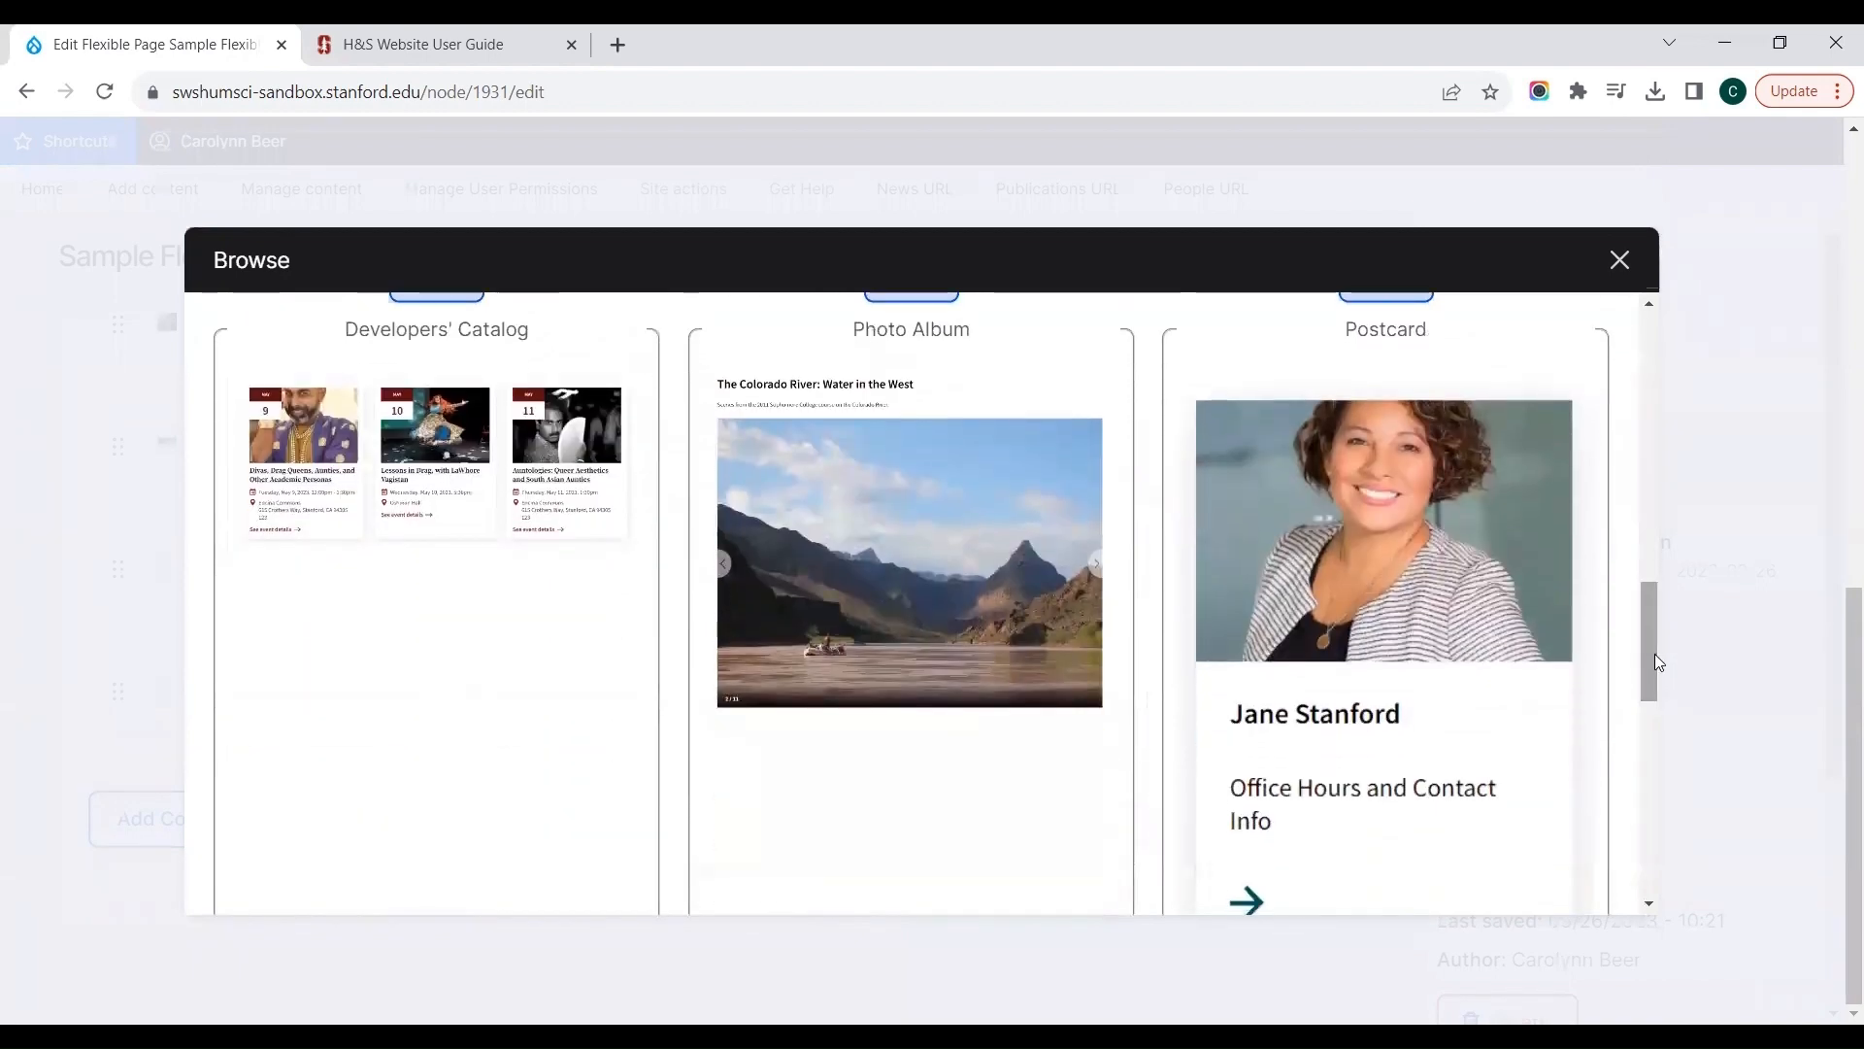
left_click(913, 607)
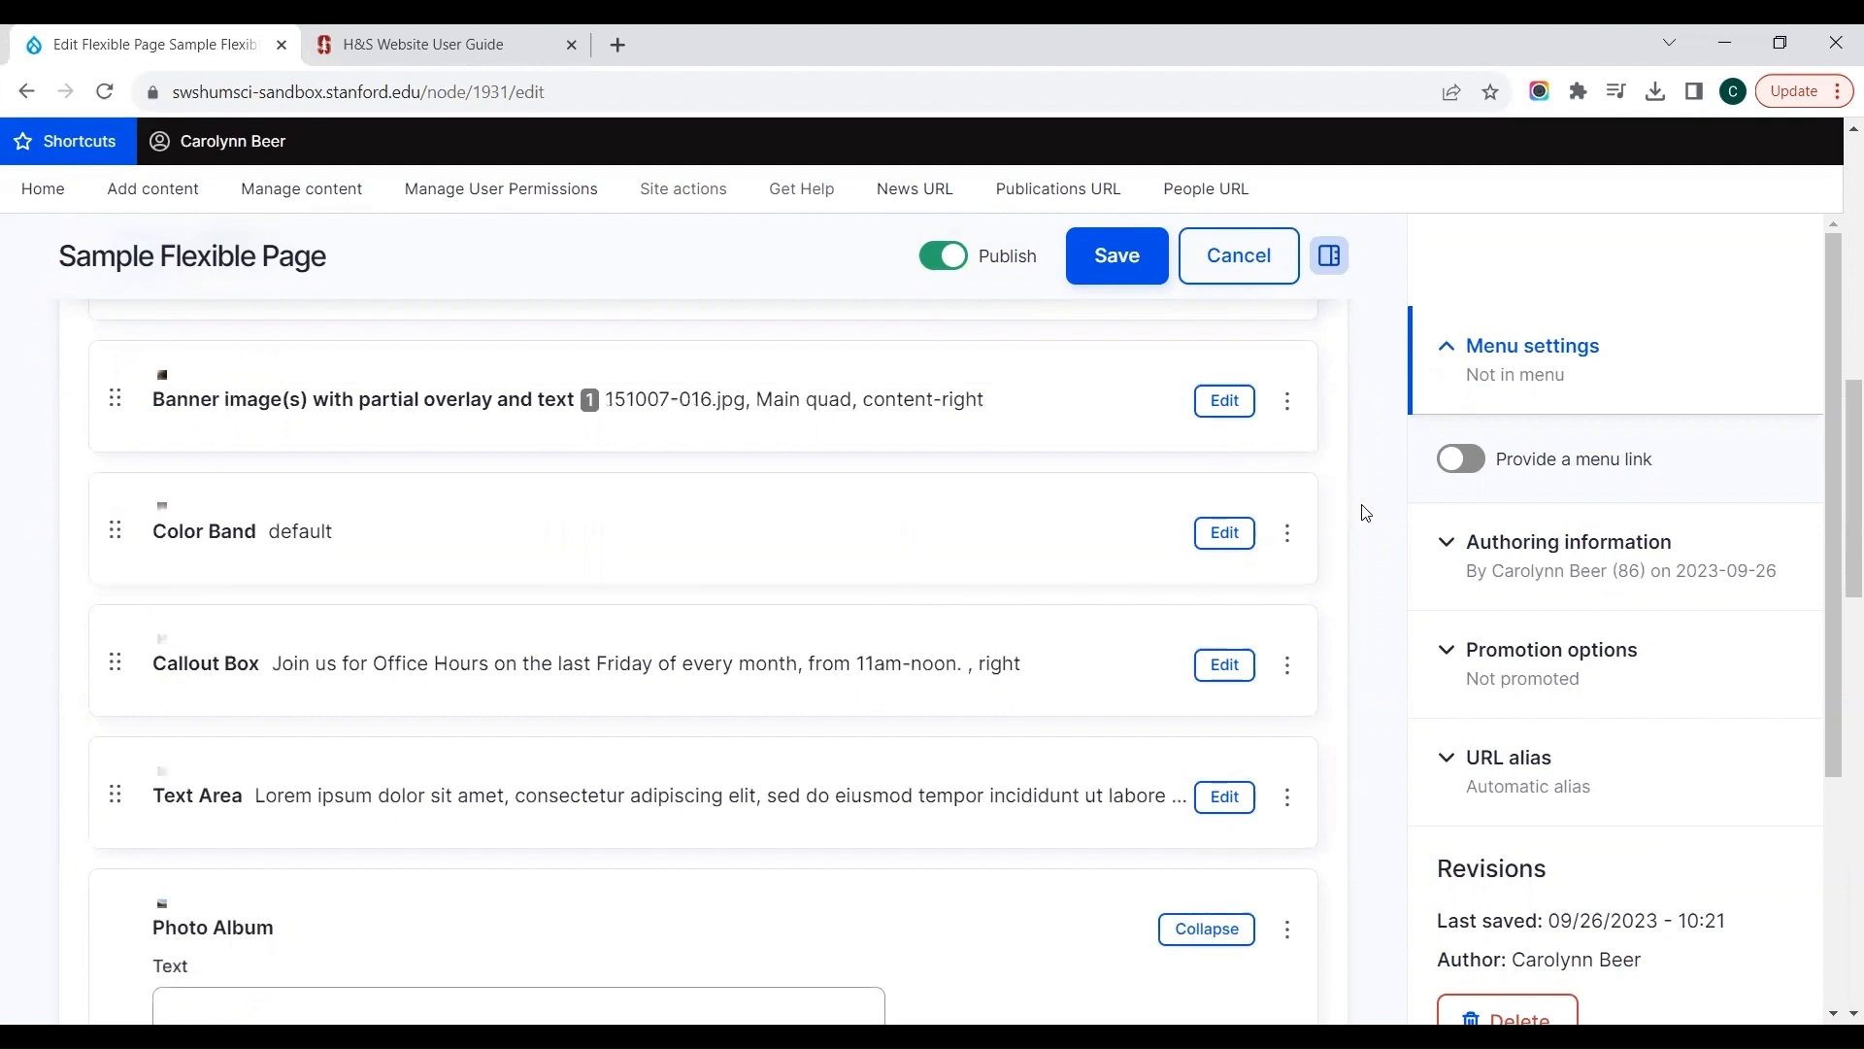
Step: Enter "Photos from Commencement" as the Photo Album's heading text
scroll(1365, 513, "down", 4)
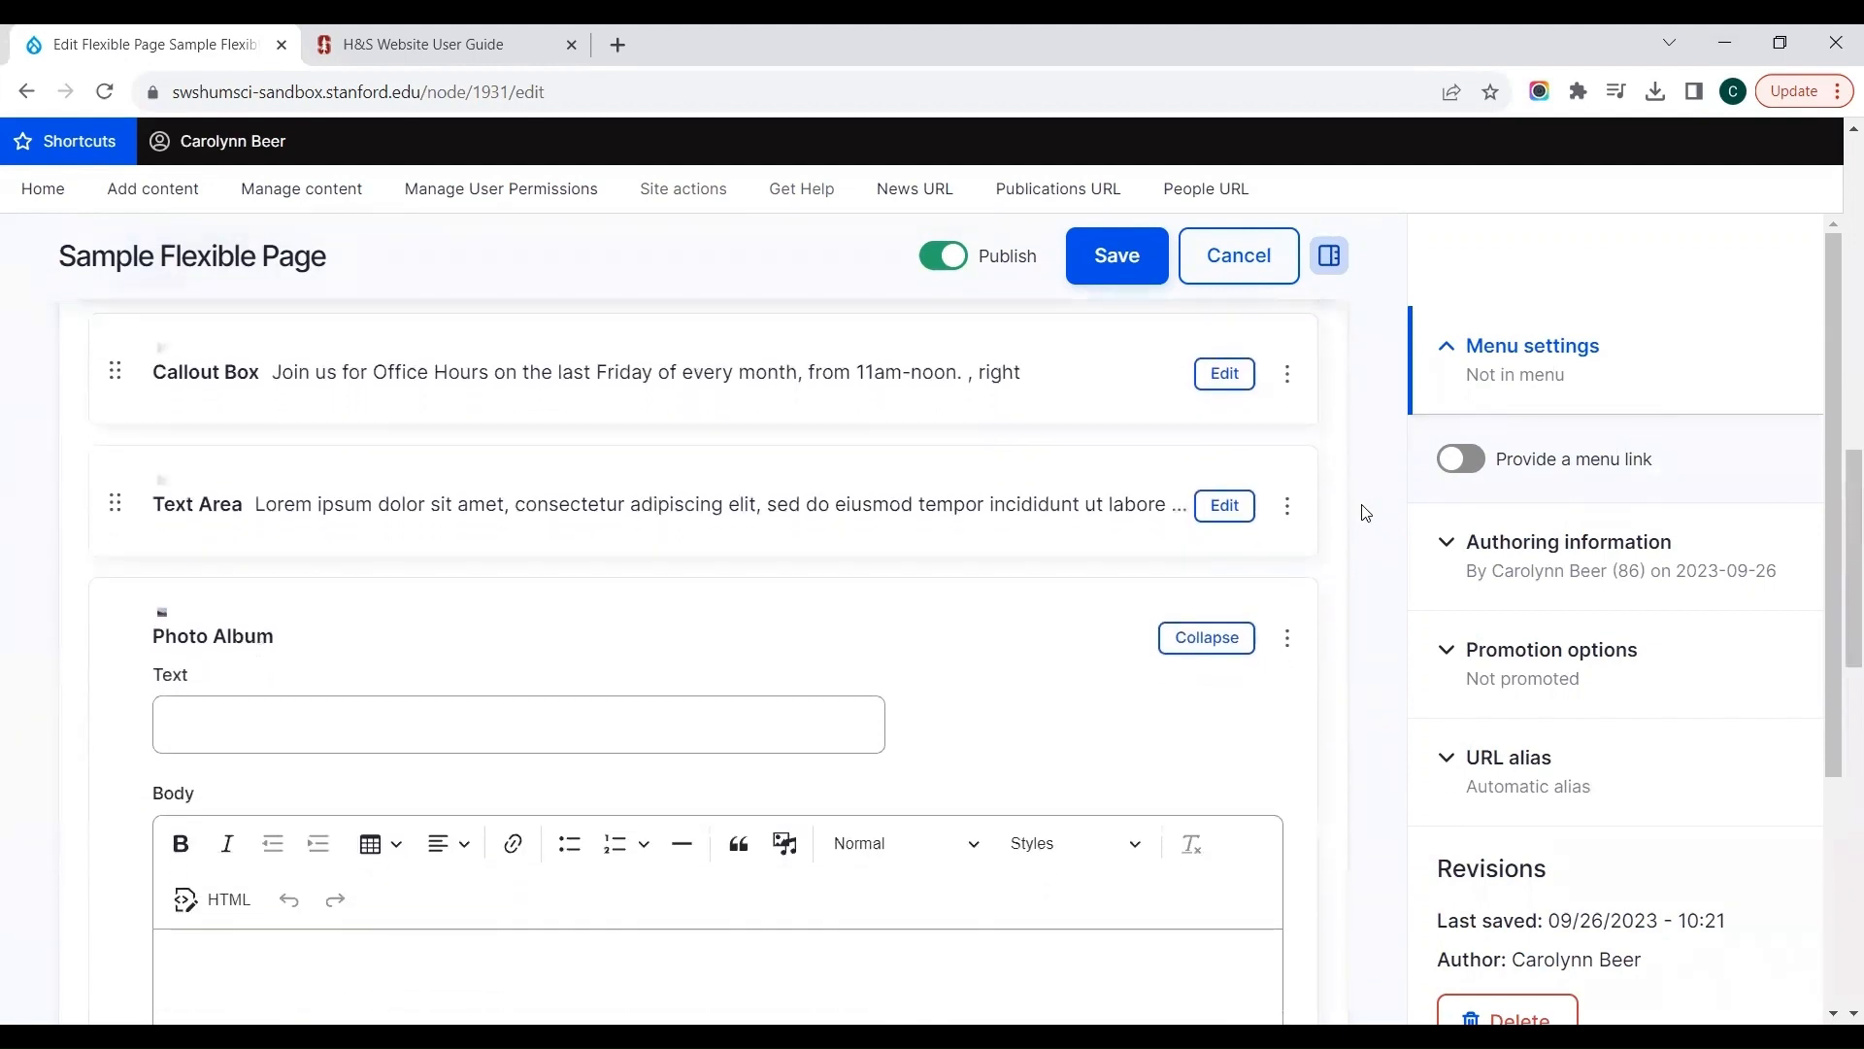
scroll(1365, 513, "down", 2)
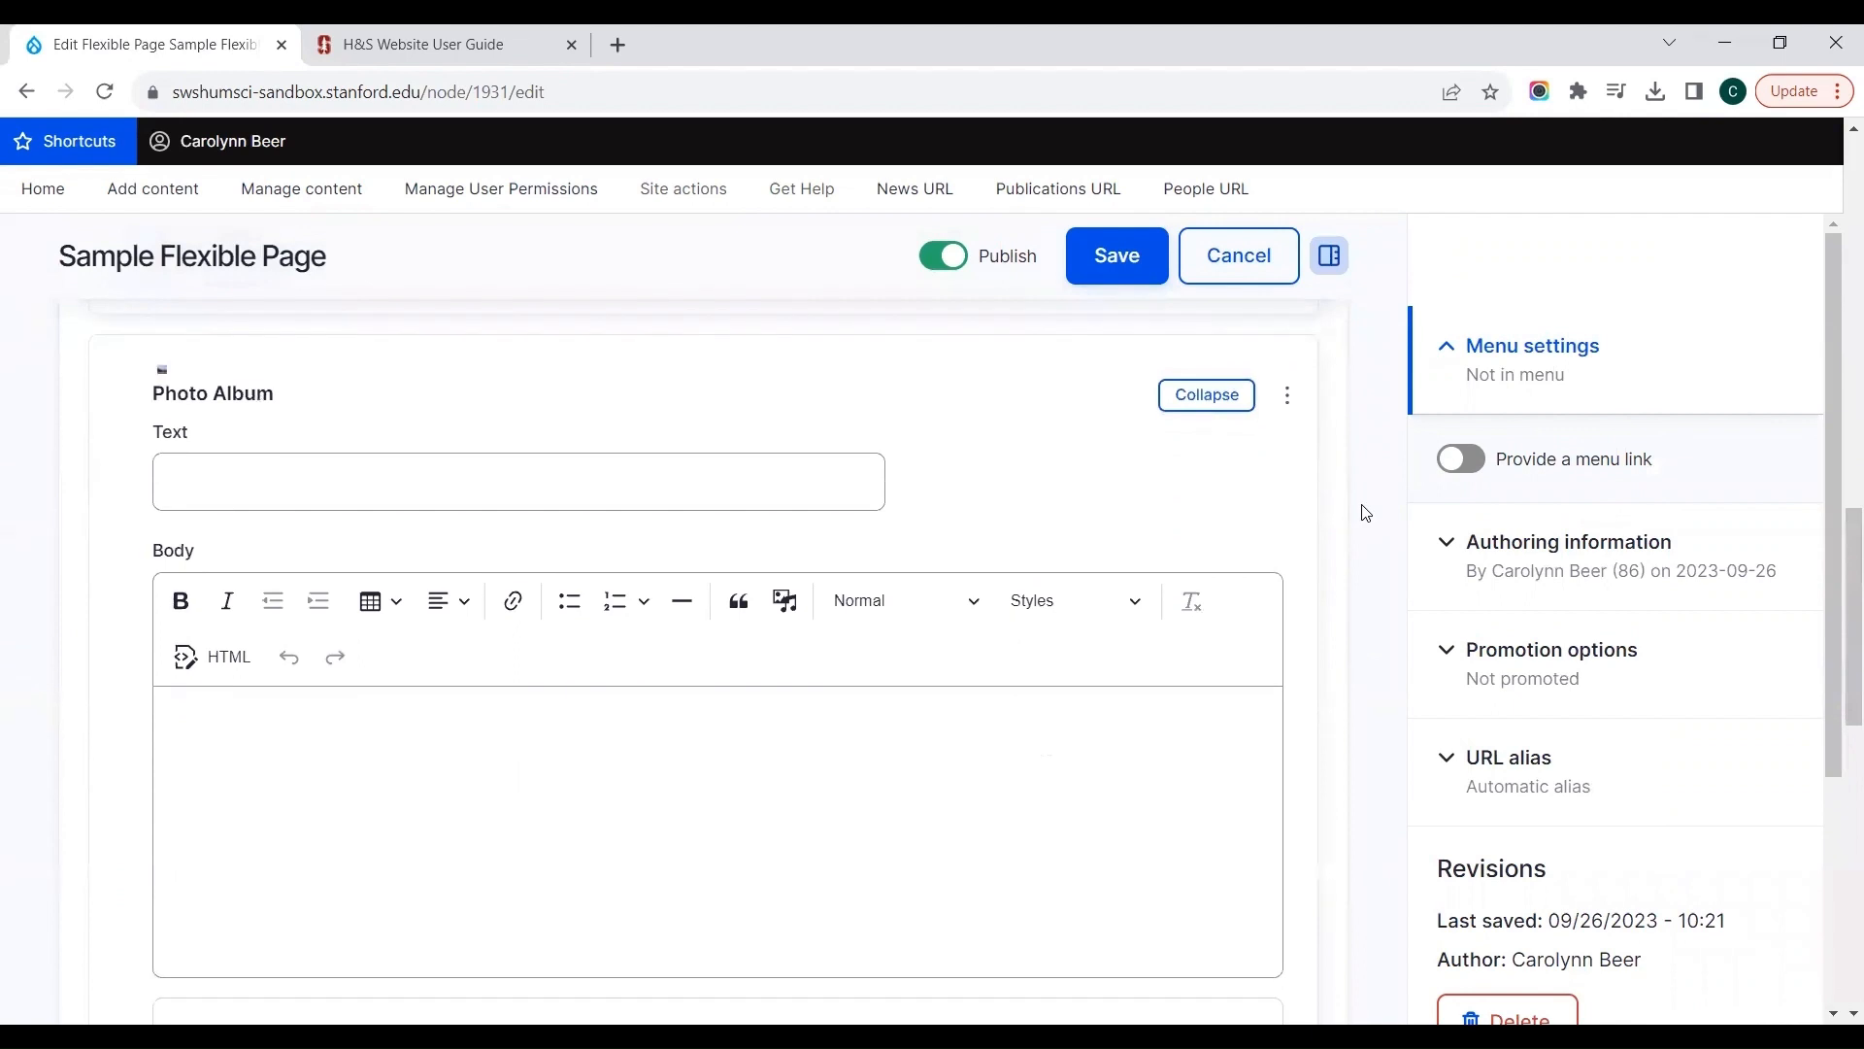
scroll(1365, 513, "down", 1)
left_click(655, 426)
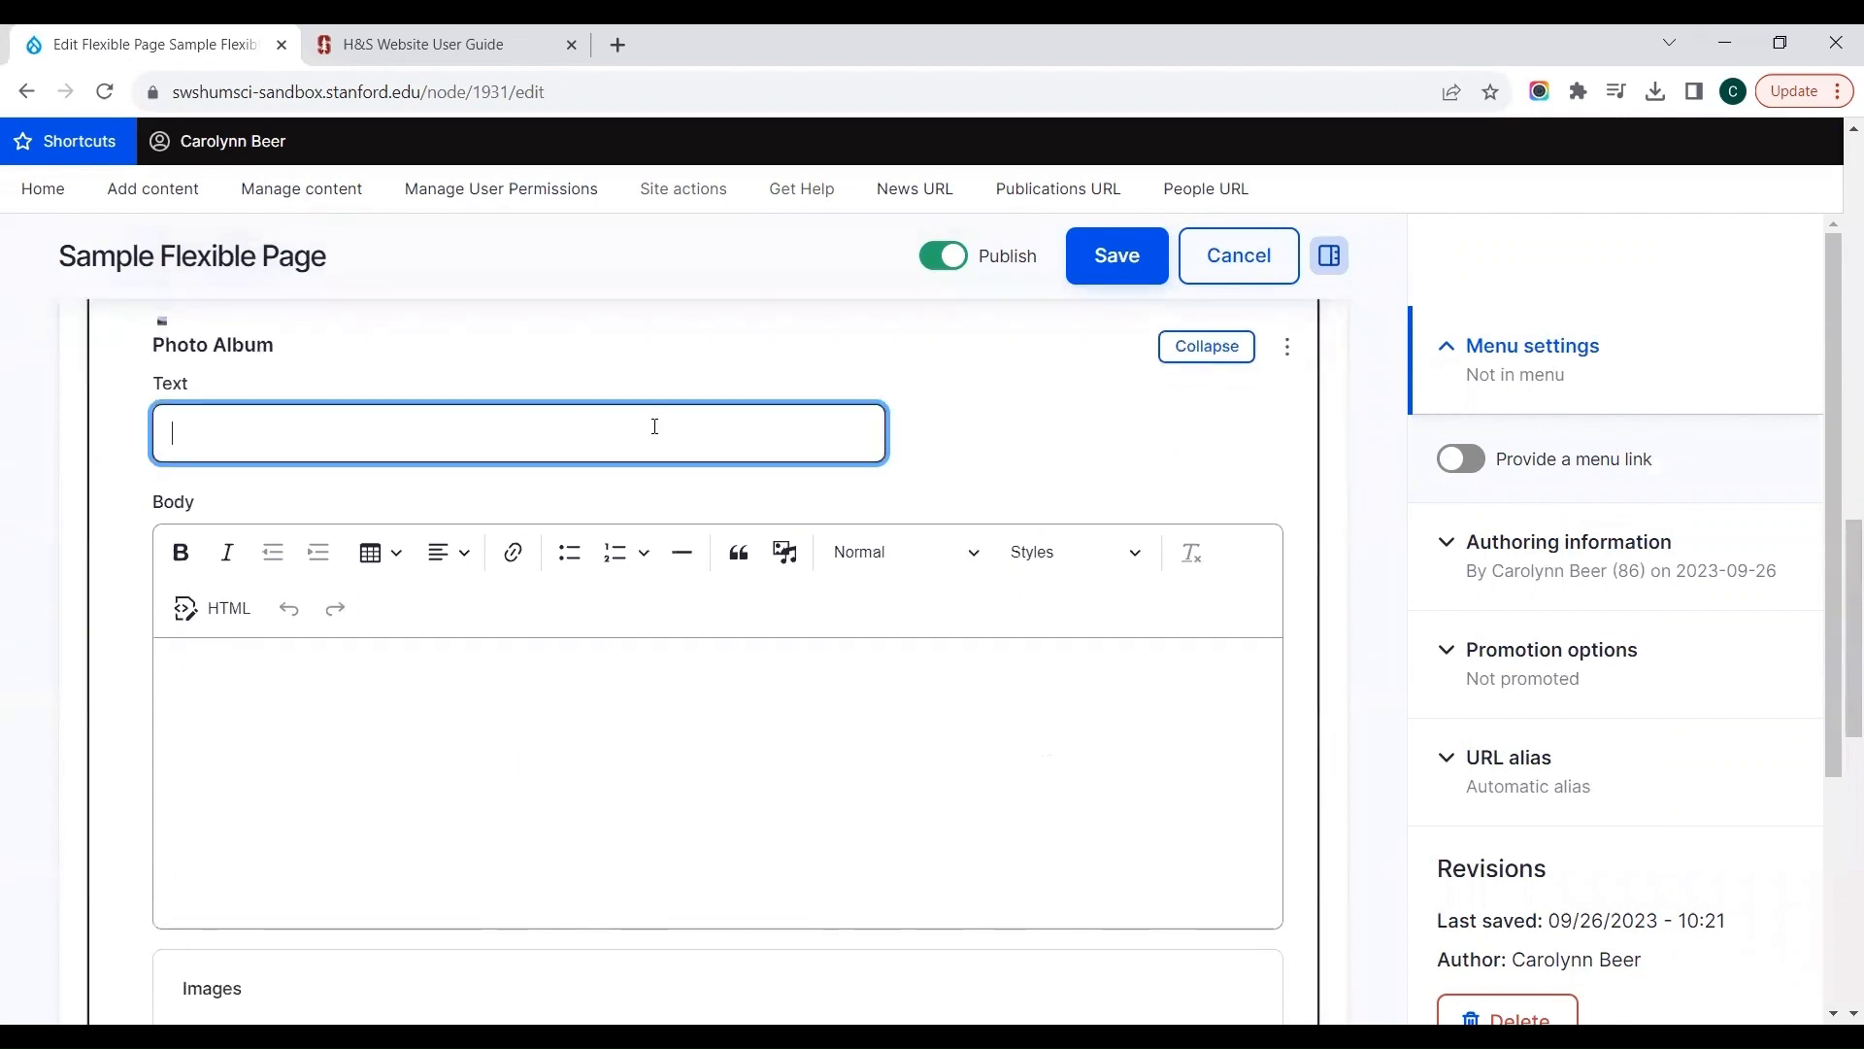
type("Photos from Commen")
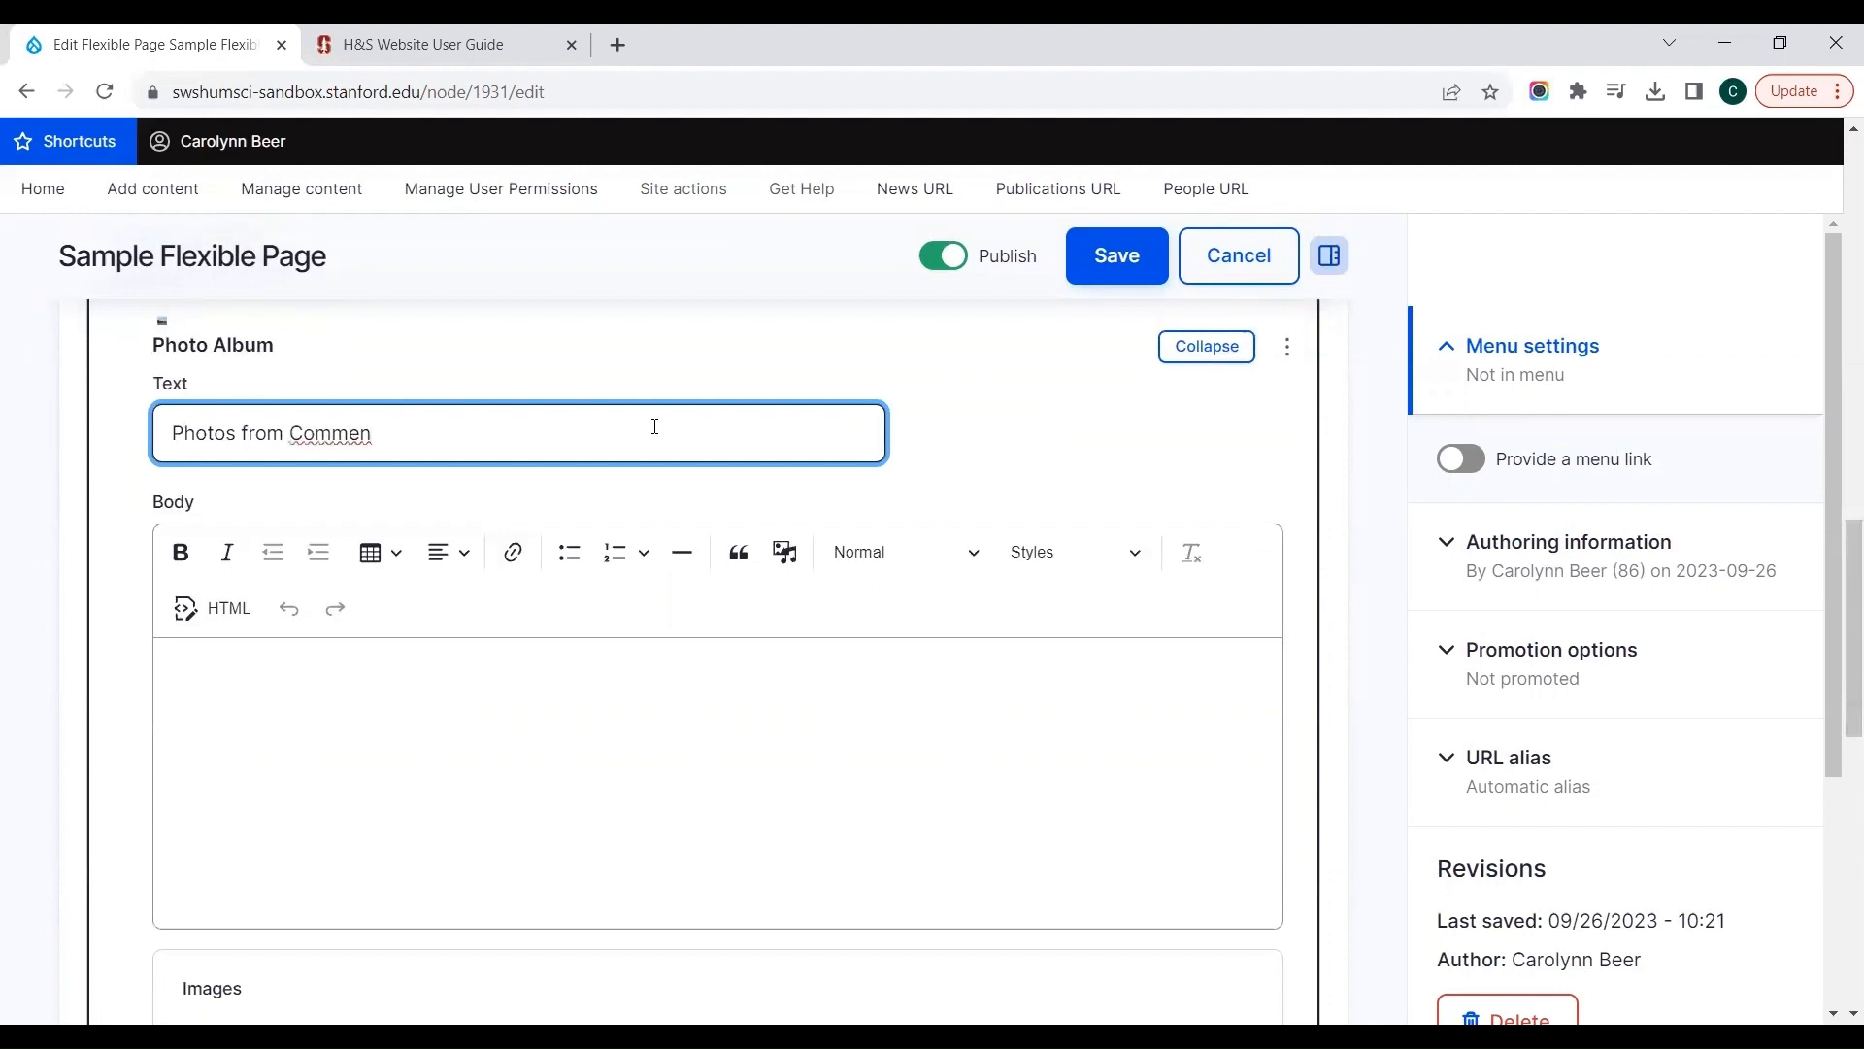
type("cement")
Step: Enter "2023 Commencement ceremony" as the Photo Album's body
key("Tab")
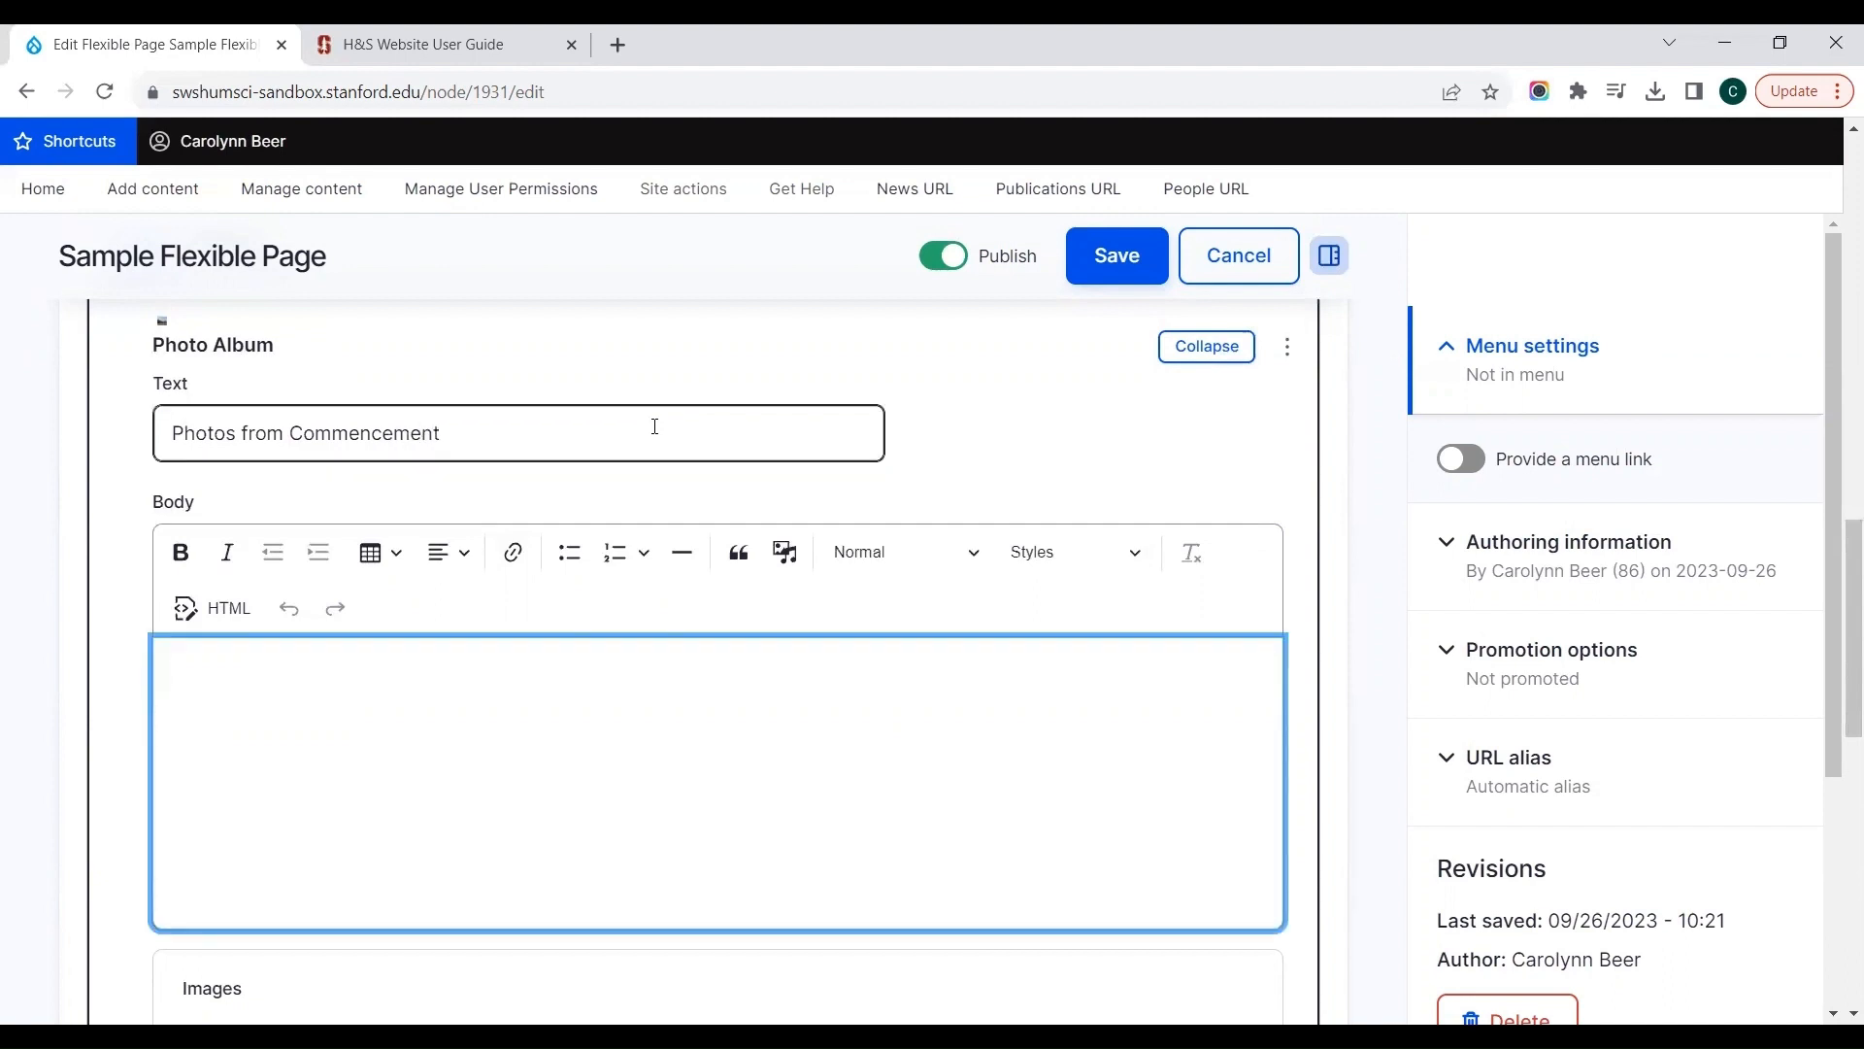
type("2023 Commencement")
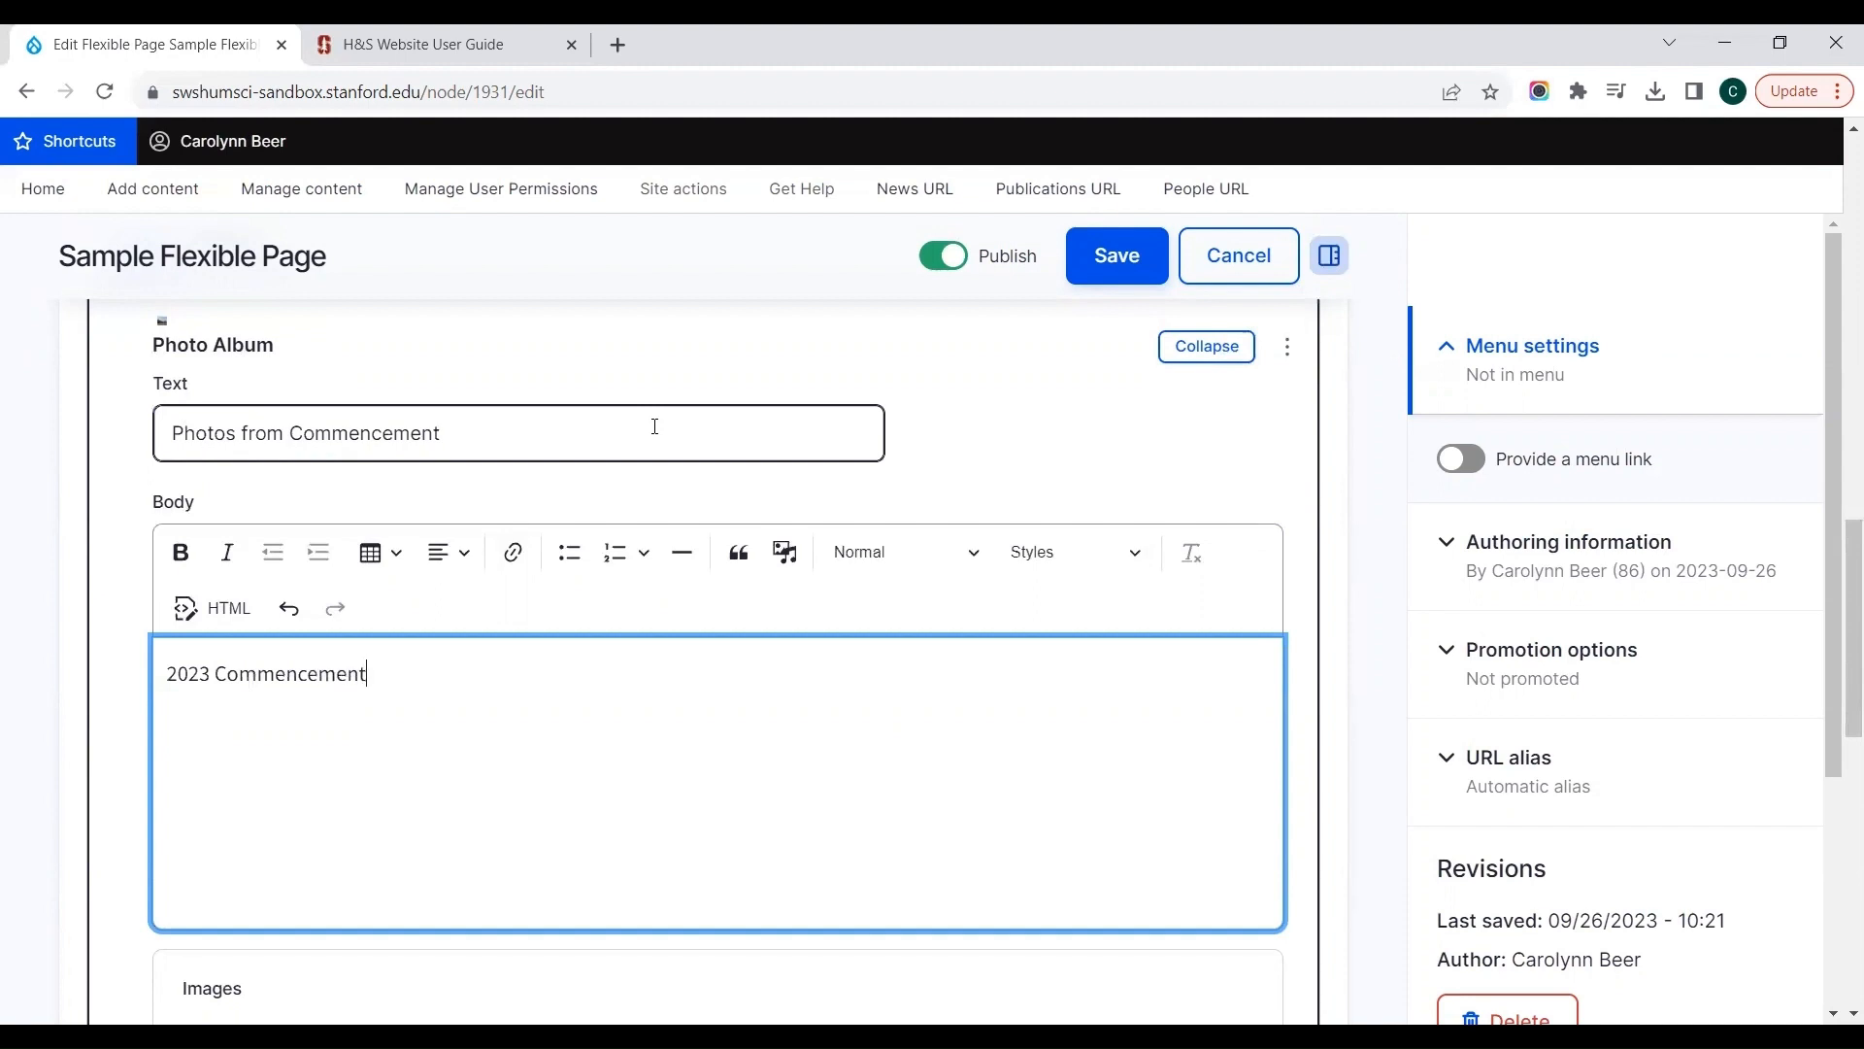
type(" ceremony")
Step: Insert five library images into the Photo Album: 151007-016.jpg, Moving History Forward, Out Explorin', The Art of Conservation and Need an Elections Expert?
scroll(656, 426, "down", 5)
left_click(291, 696)
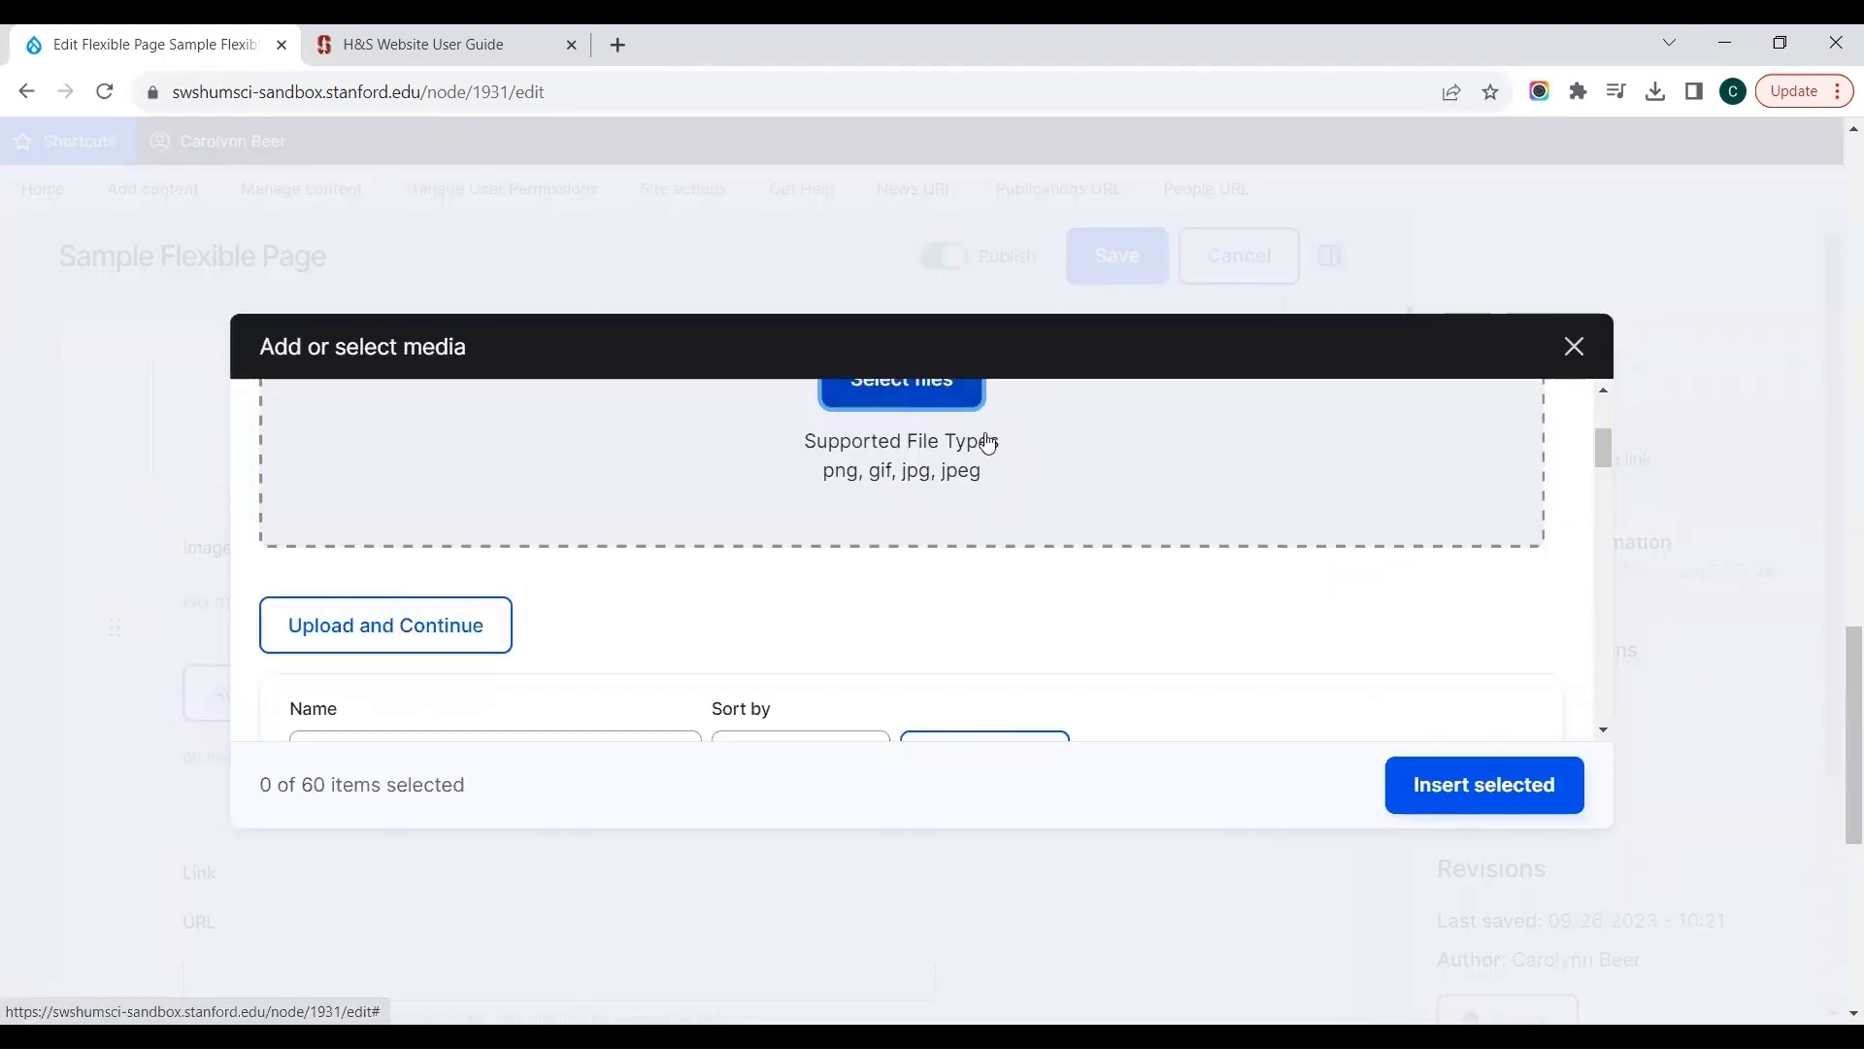
left_click_drag(1603, 450, 1602, 519)
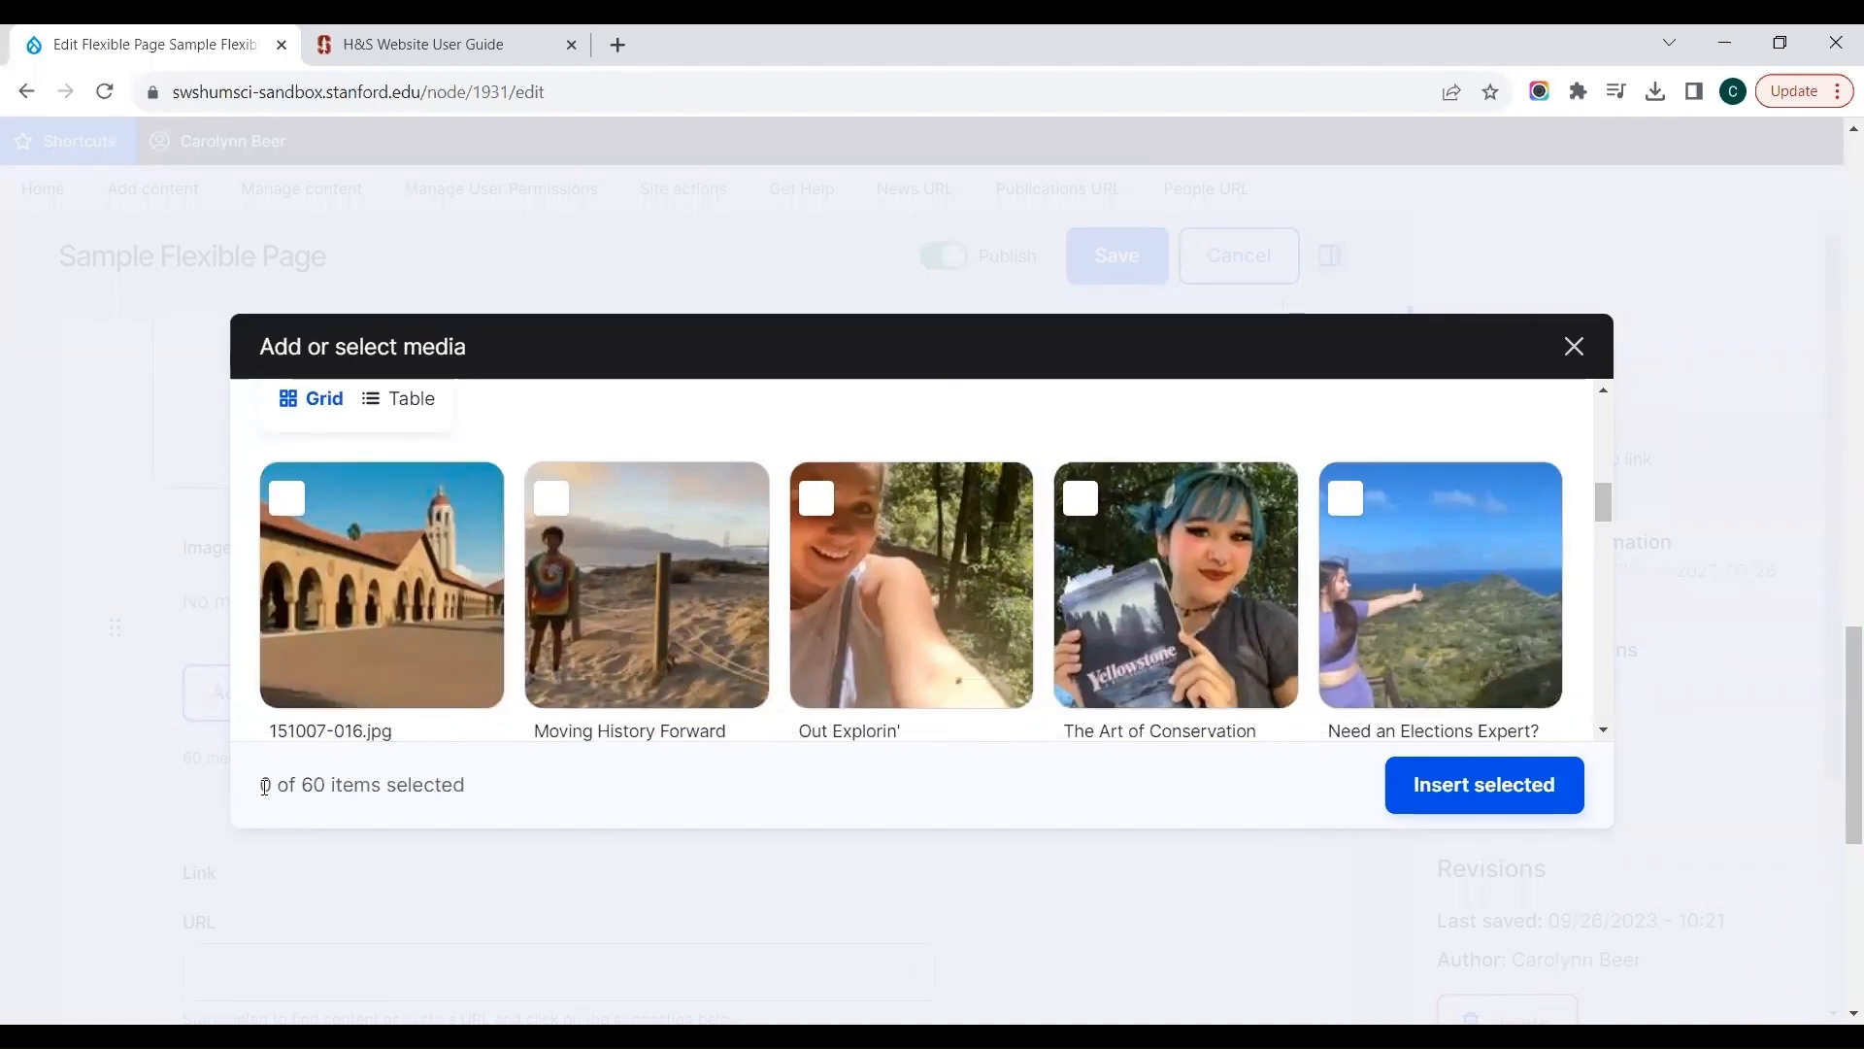
left_click_drag(264, 786, 415, 791)
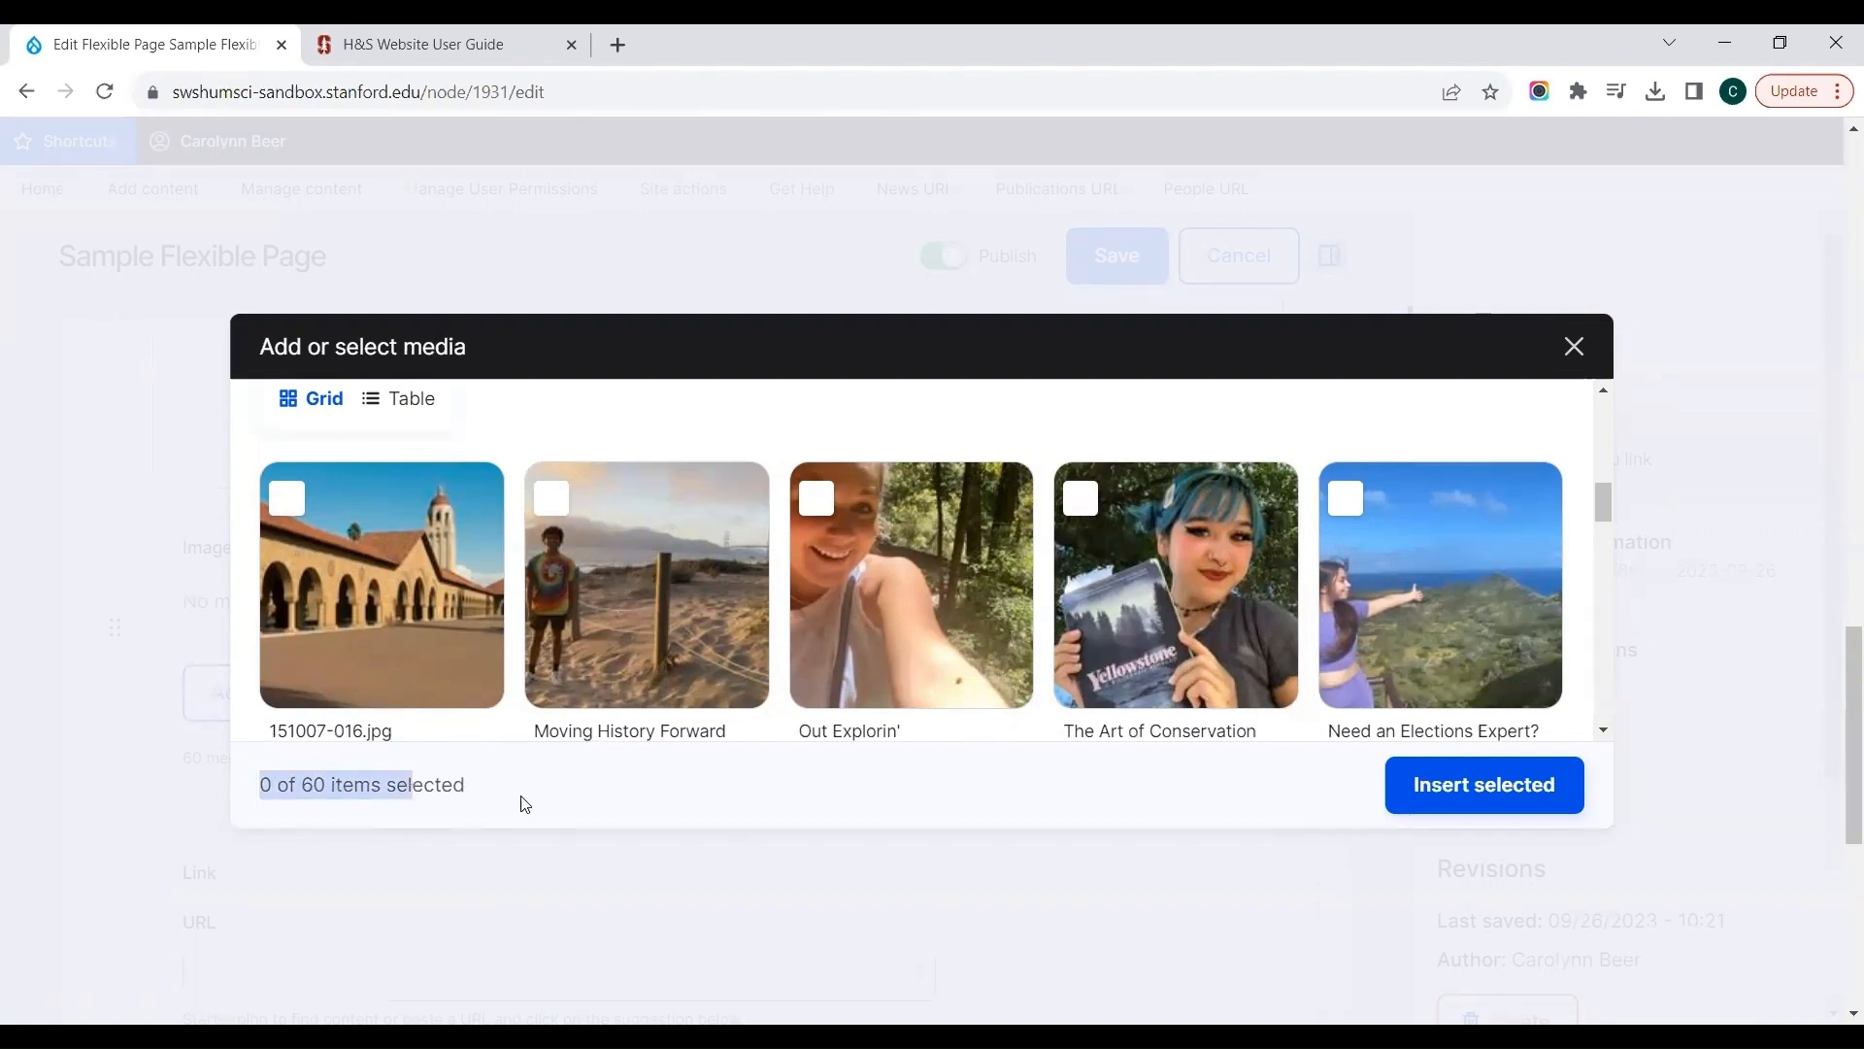
left_click(316, 554)
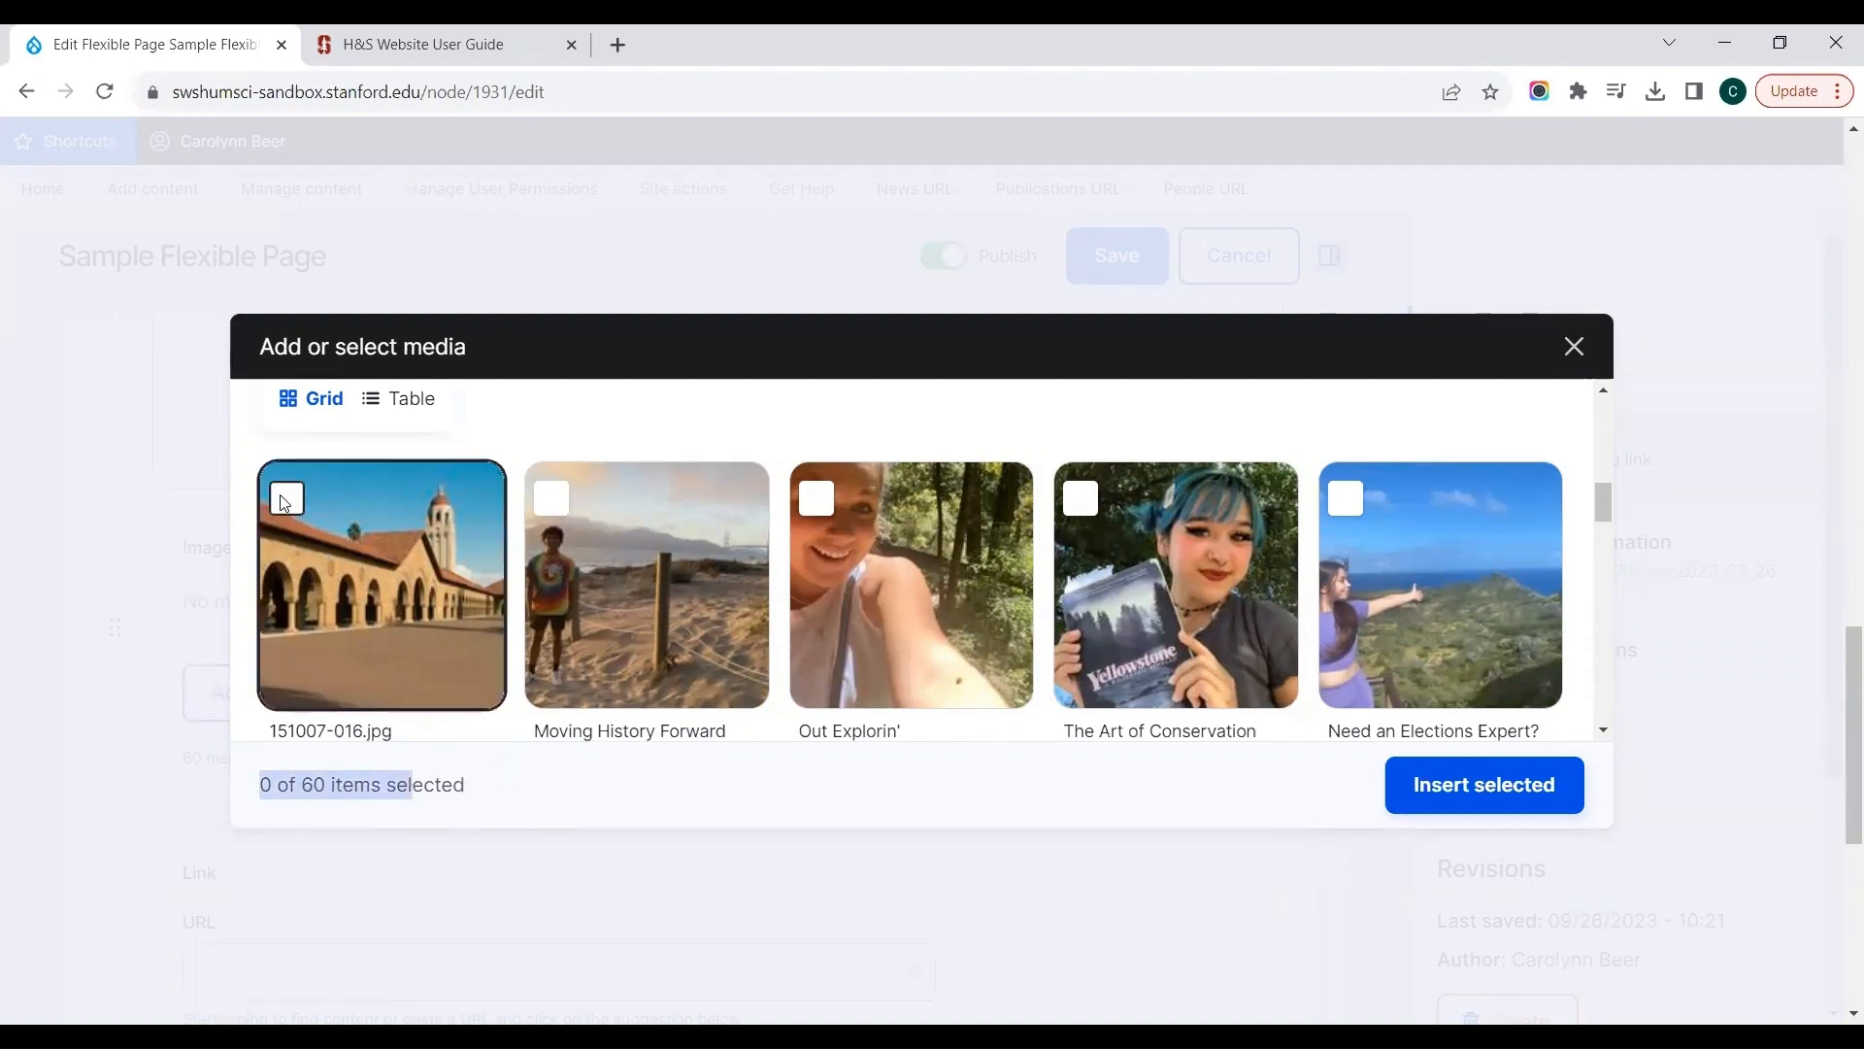
left_click(575, 503)
left_click(819, 505)
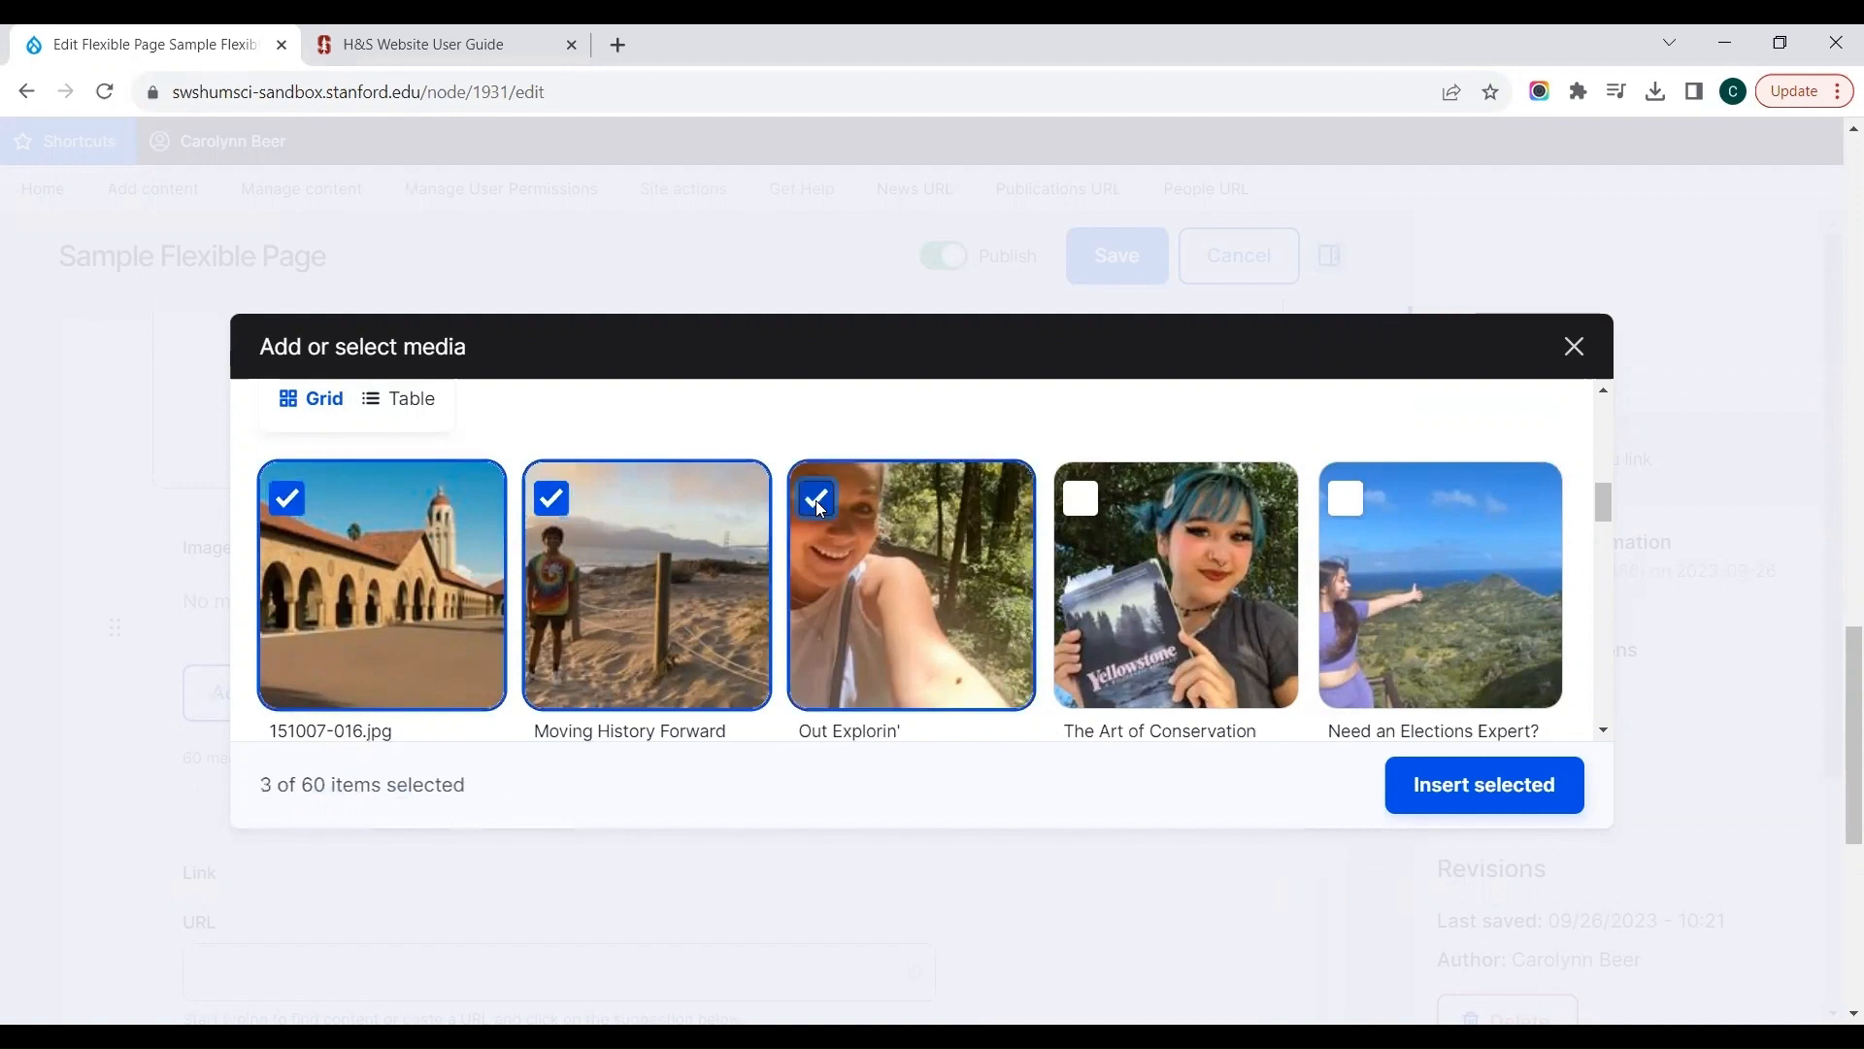
left_click(1080, 503)
left_click(1345, 504)
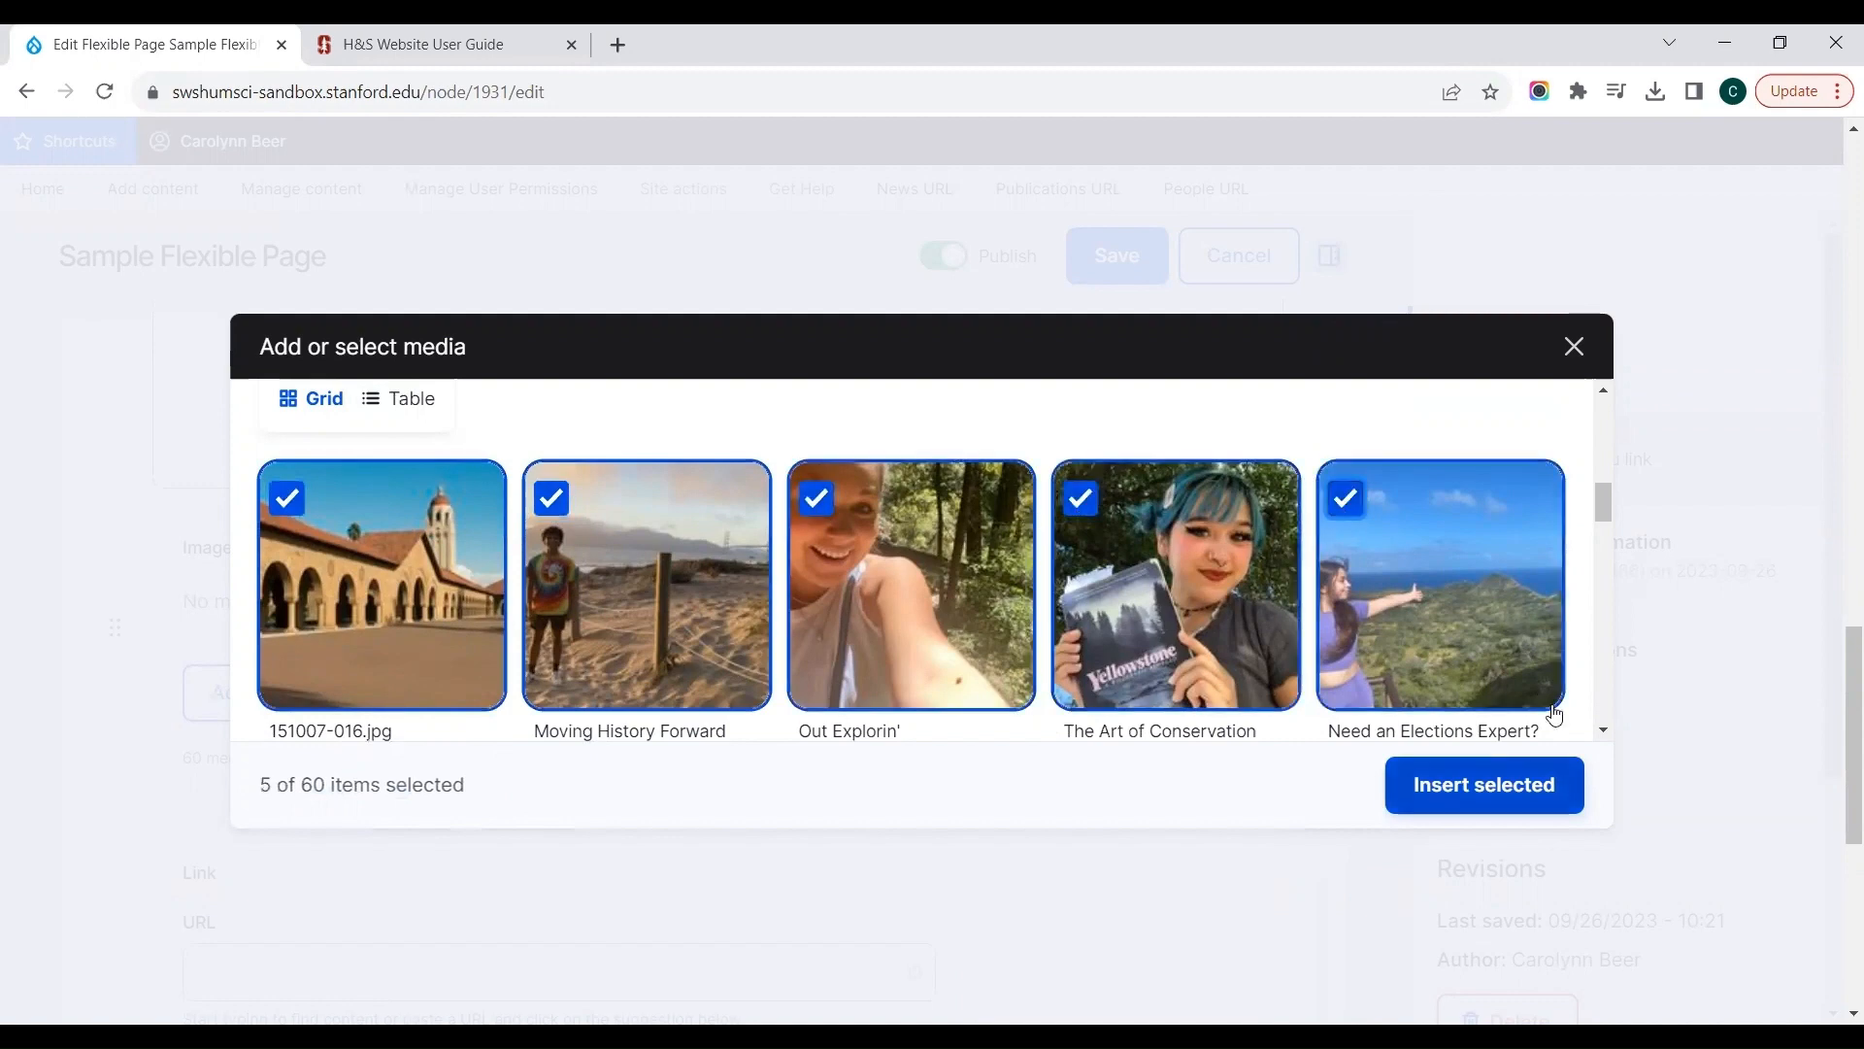
left_click(1484, 785)
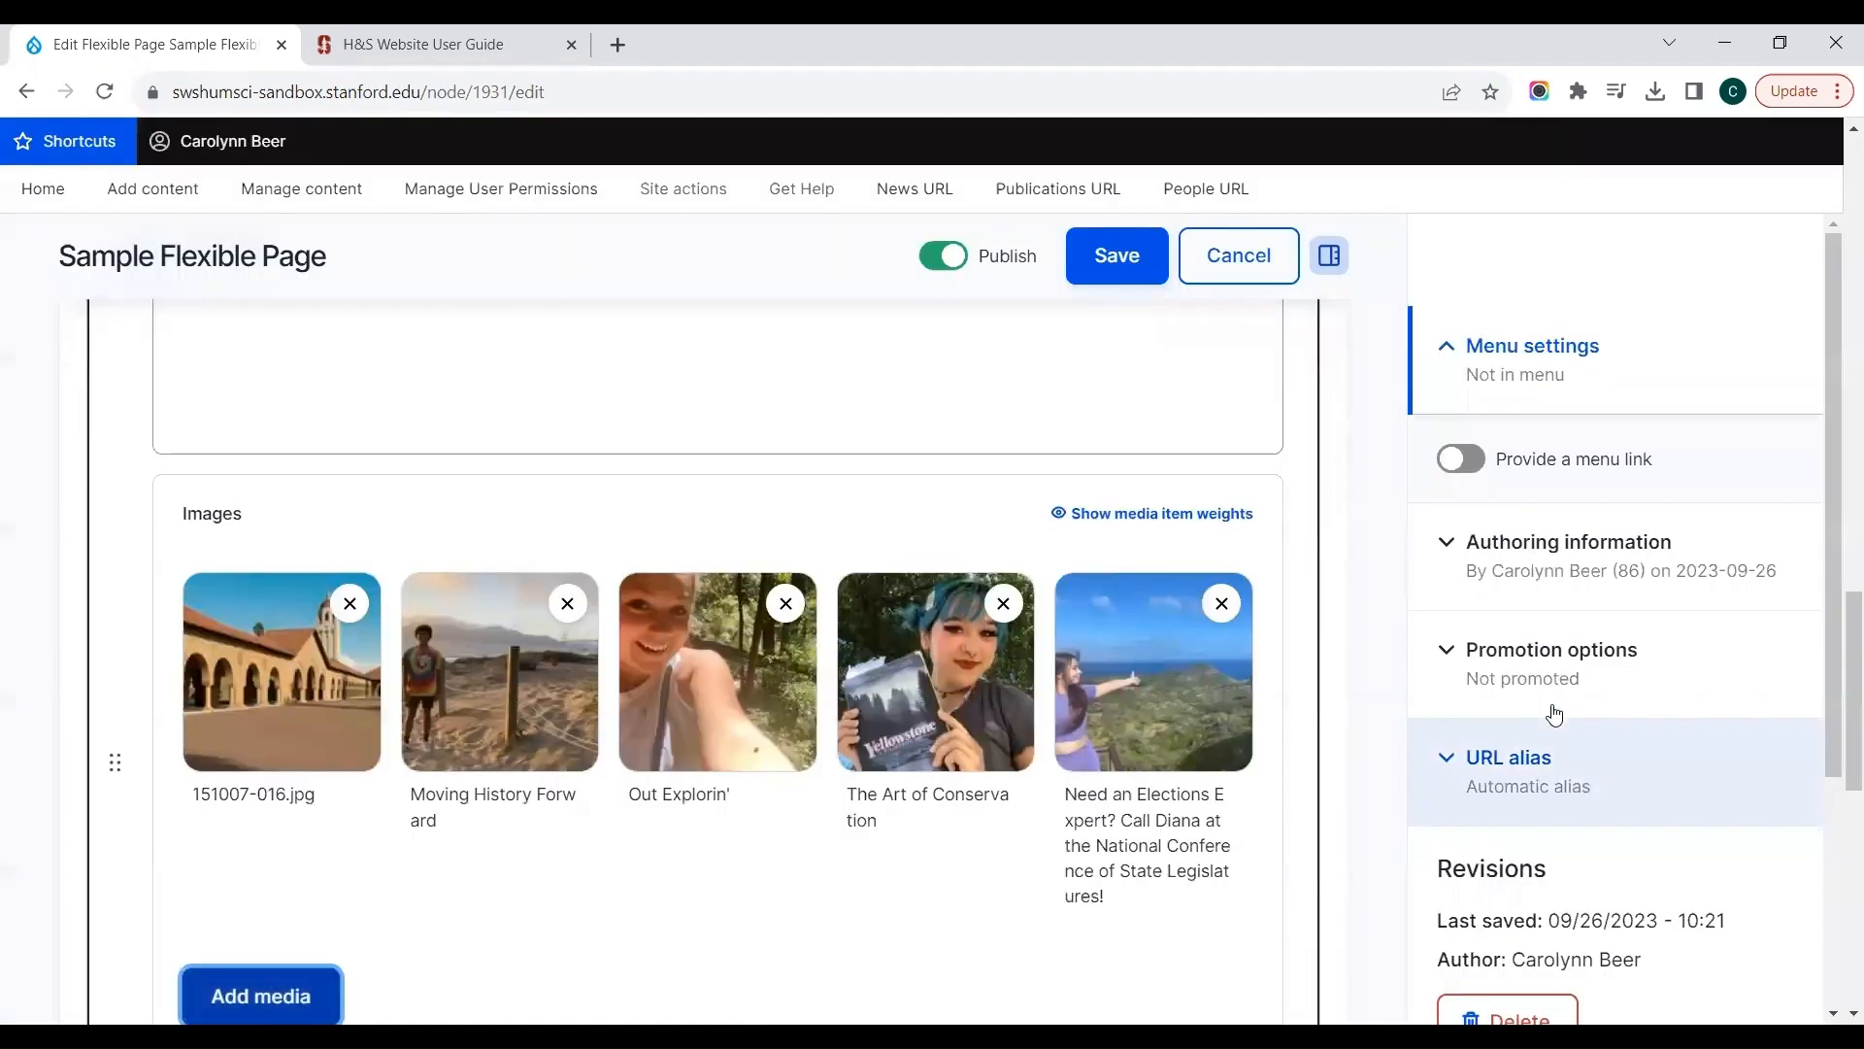
Step: Set the Photo Album's style to Slideshow, leaving its link fields empty, and save the page
scroll(143, 862, "down", 4)
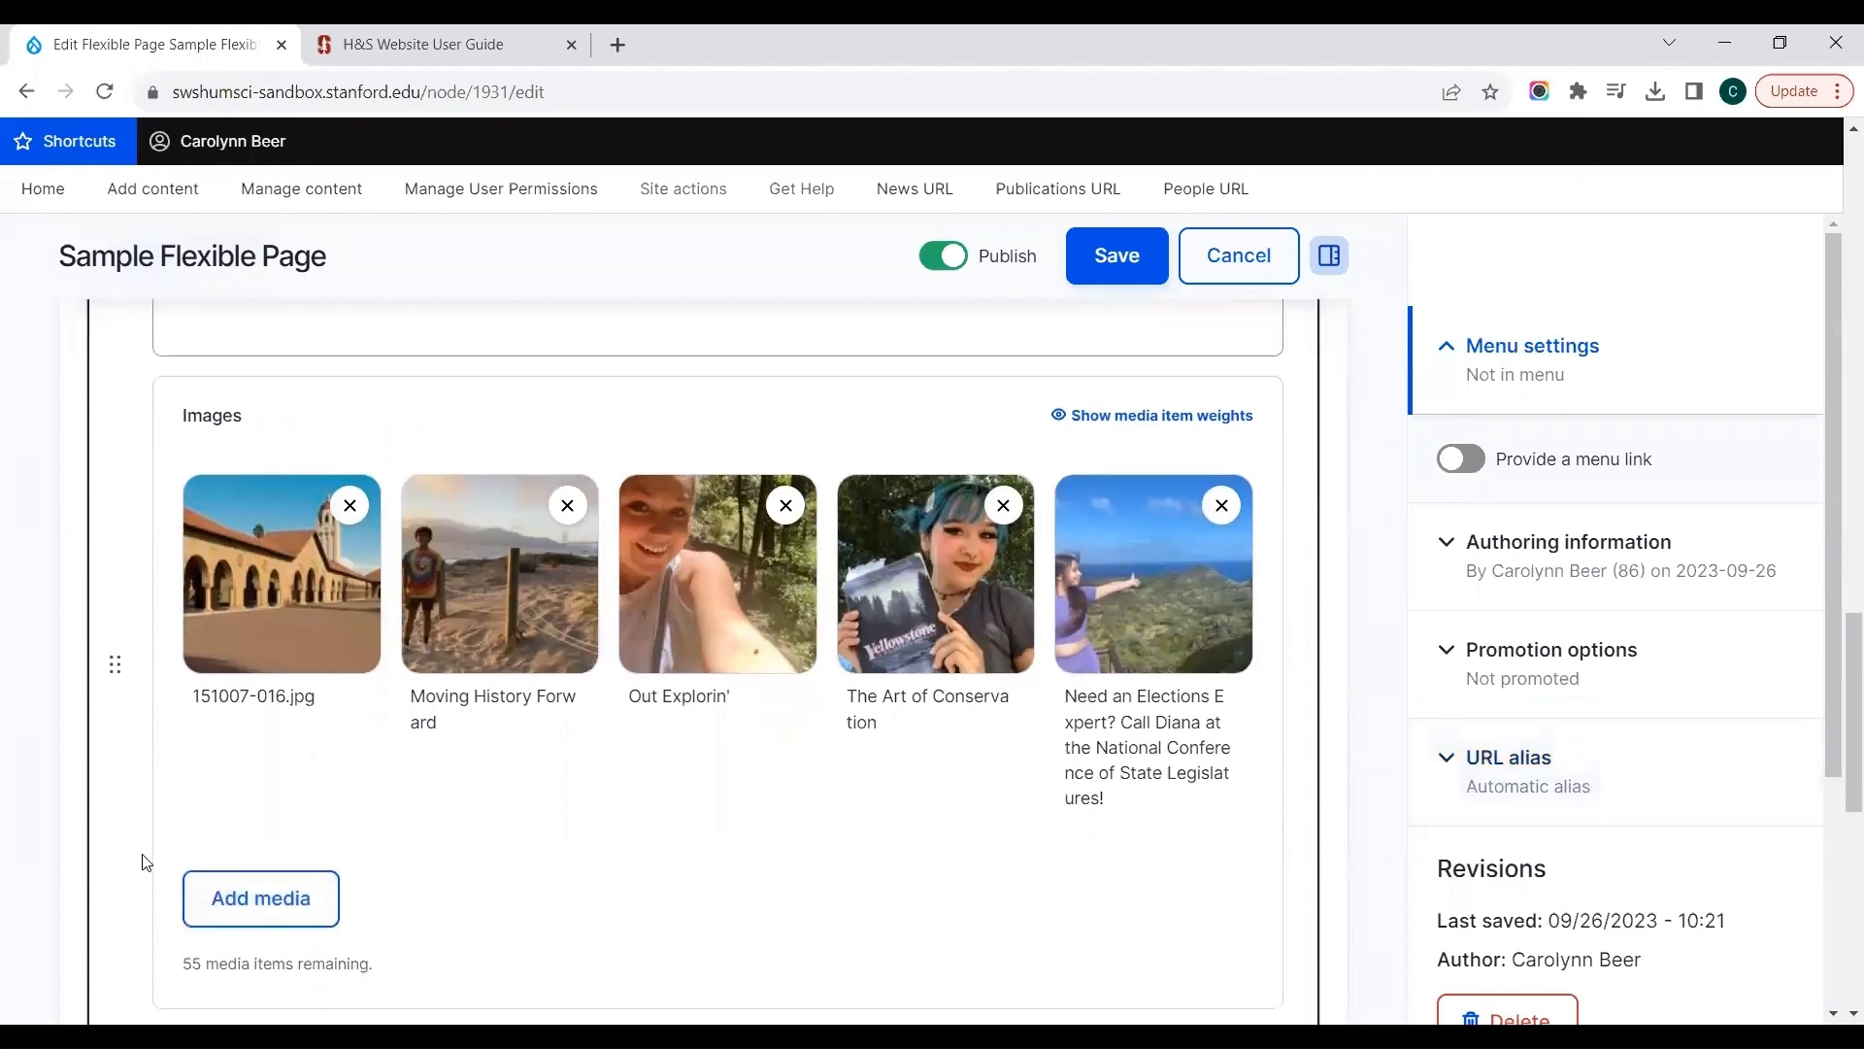
scroll(142, 862, "down", 1)
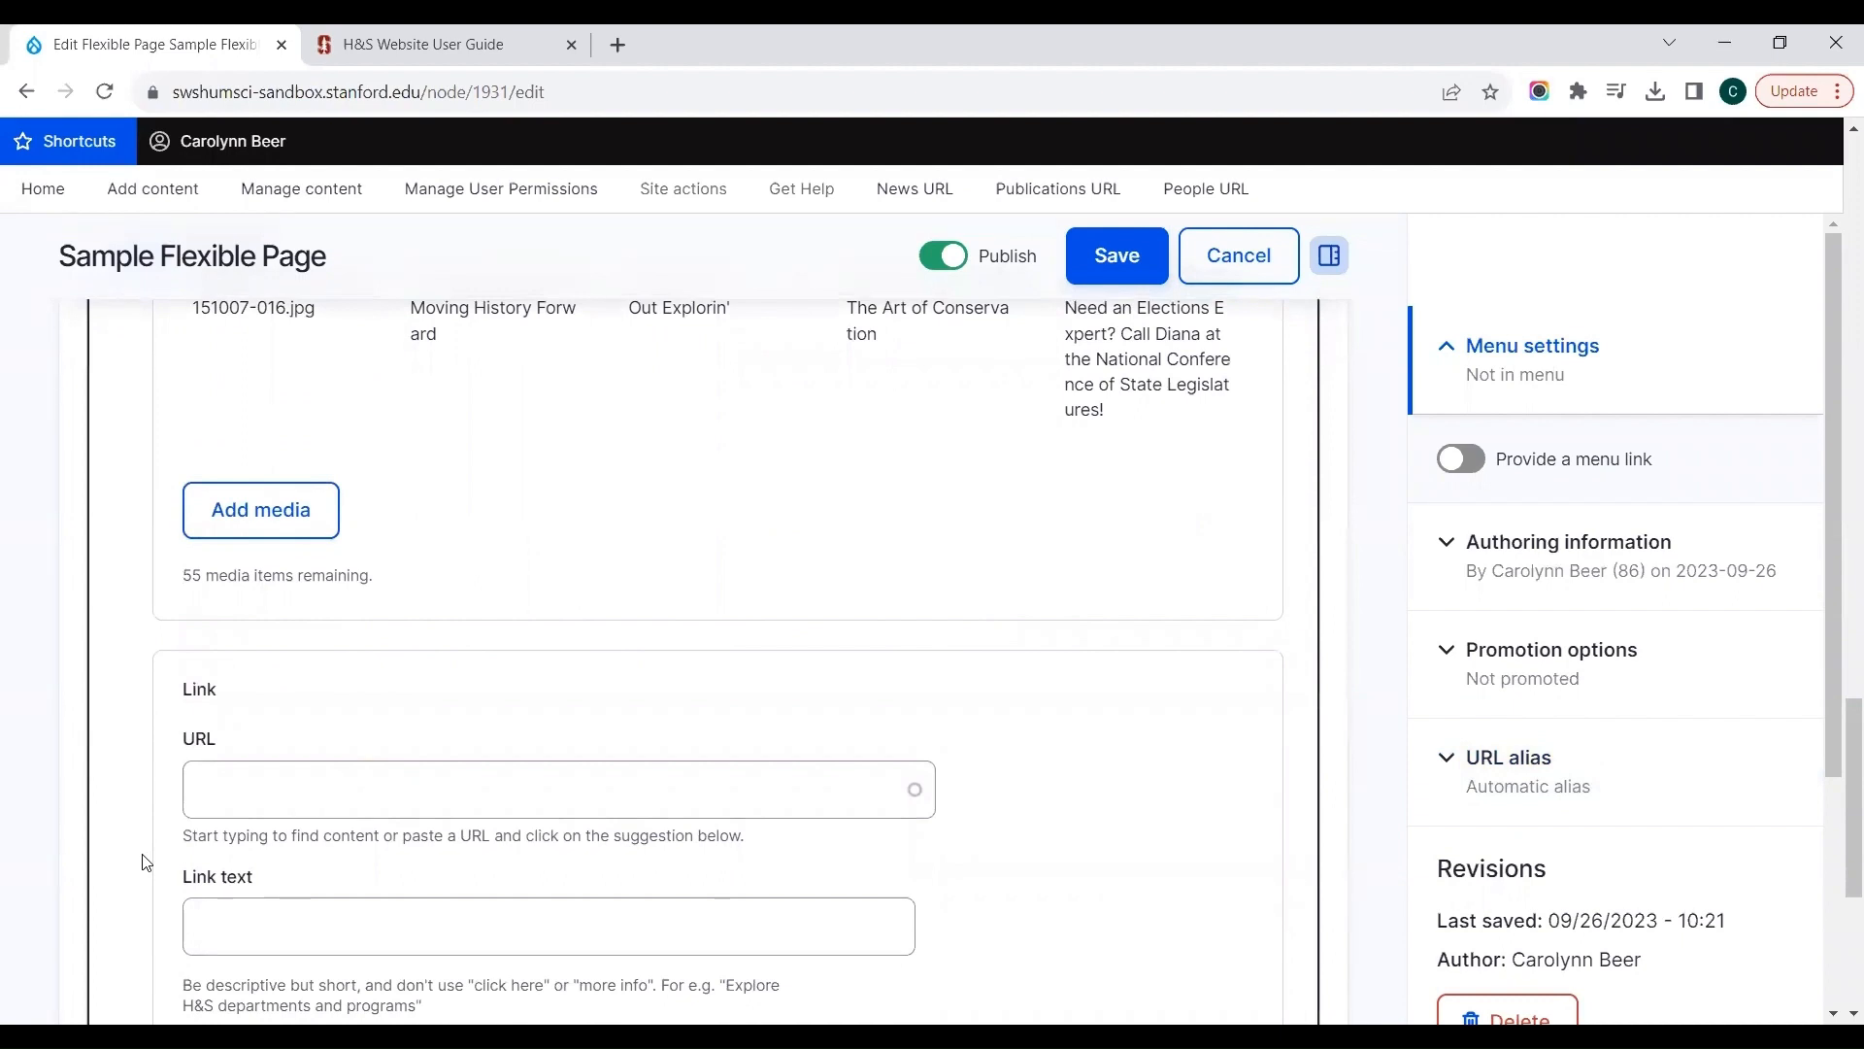
scroll(142, 863, "down", 2)
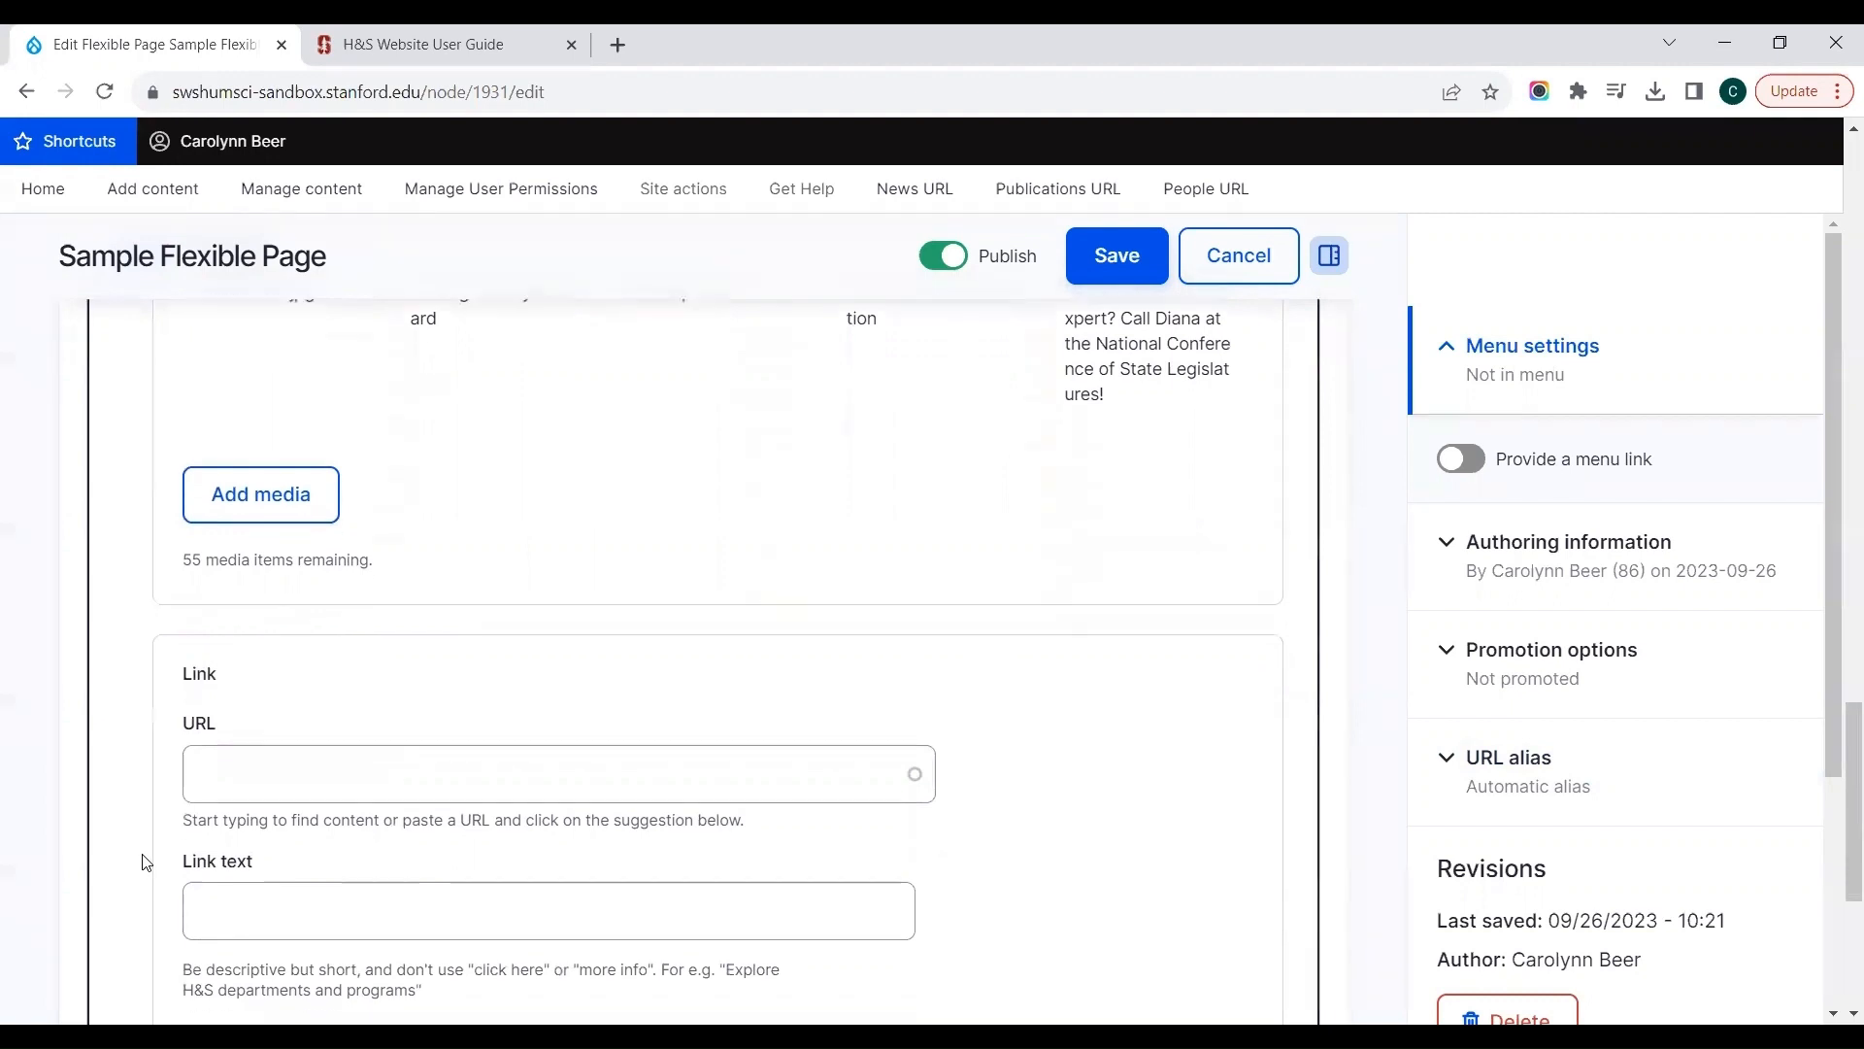
scroll(146, 862, "down", 2)
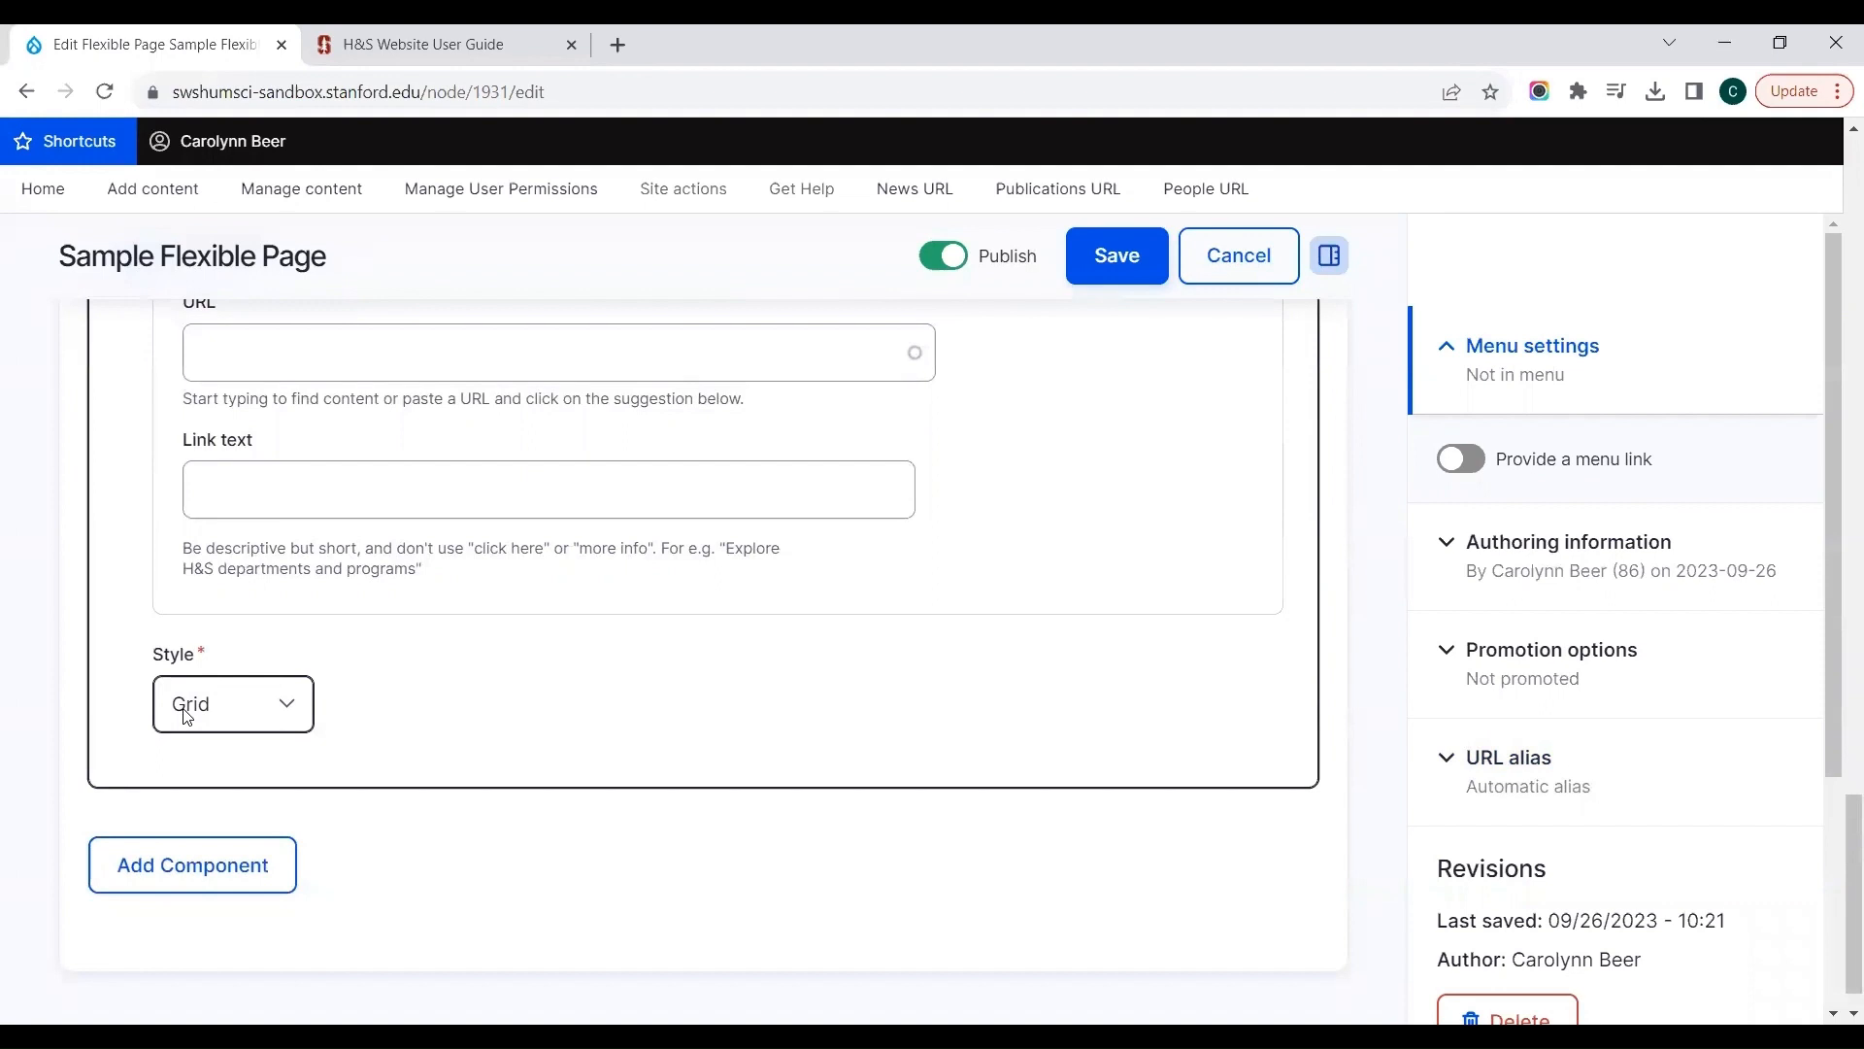
left_click(186, 717)
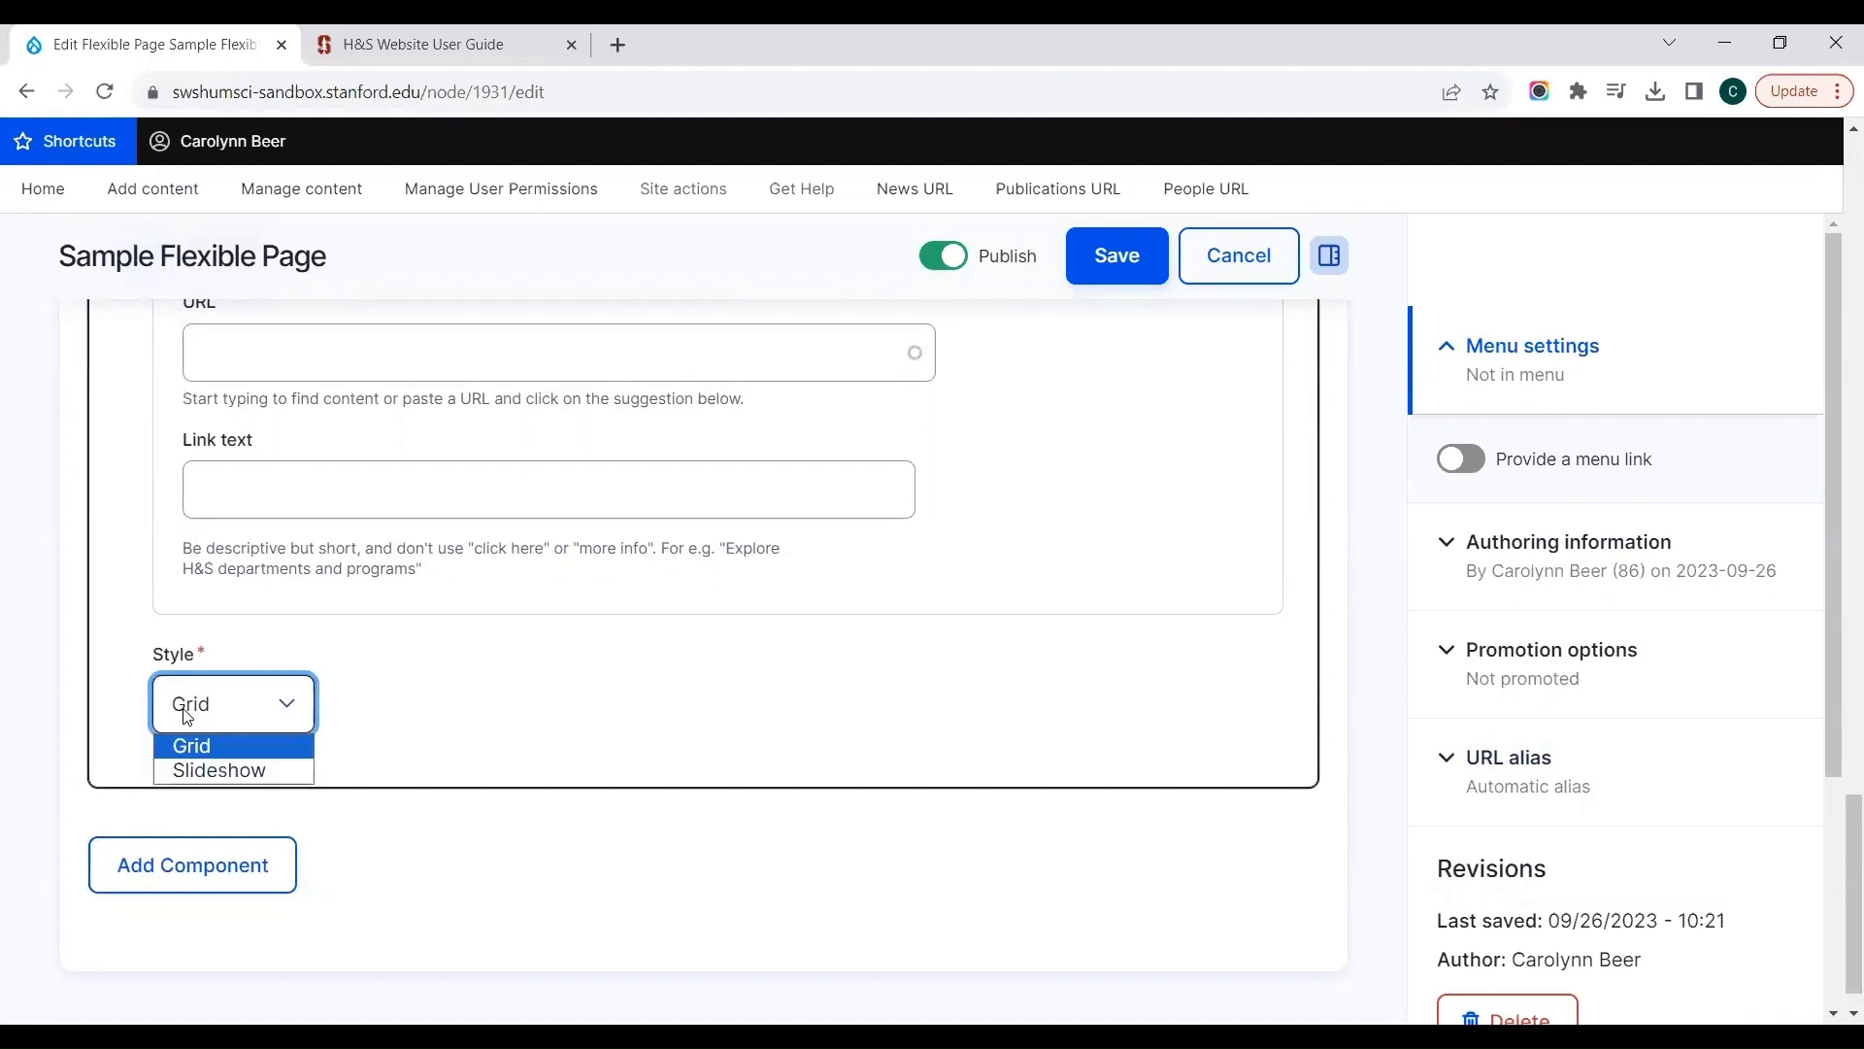
left_click(185, 767)
left_click(1094, 260)
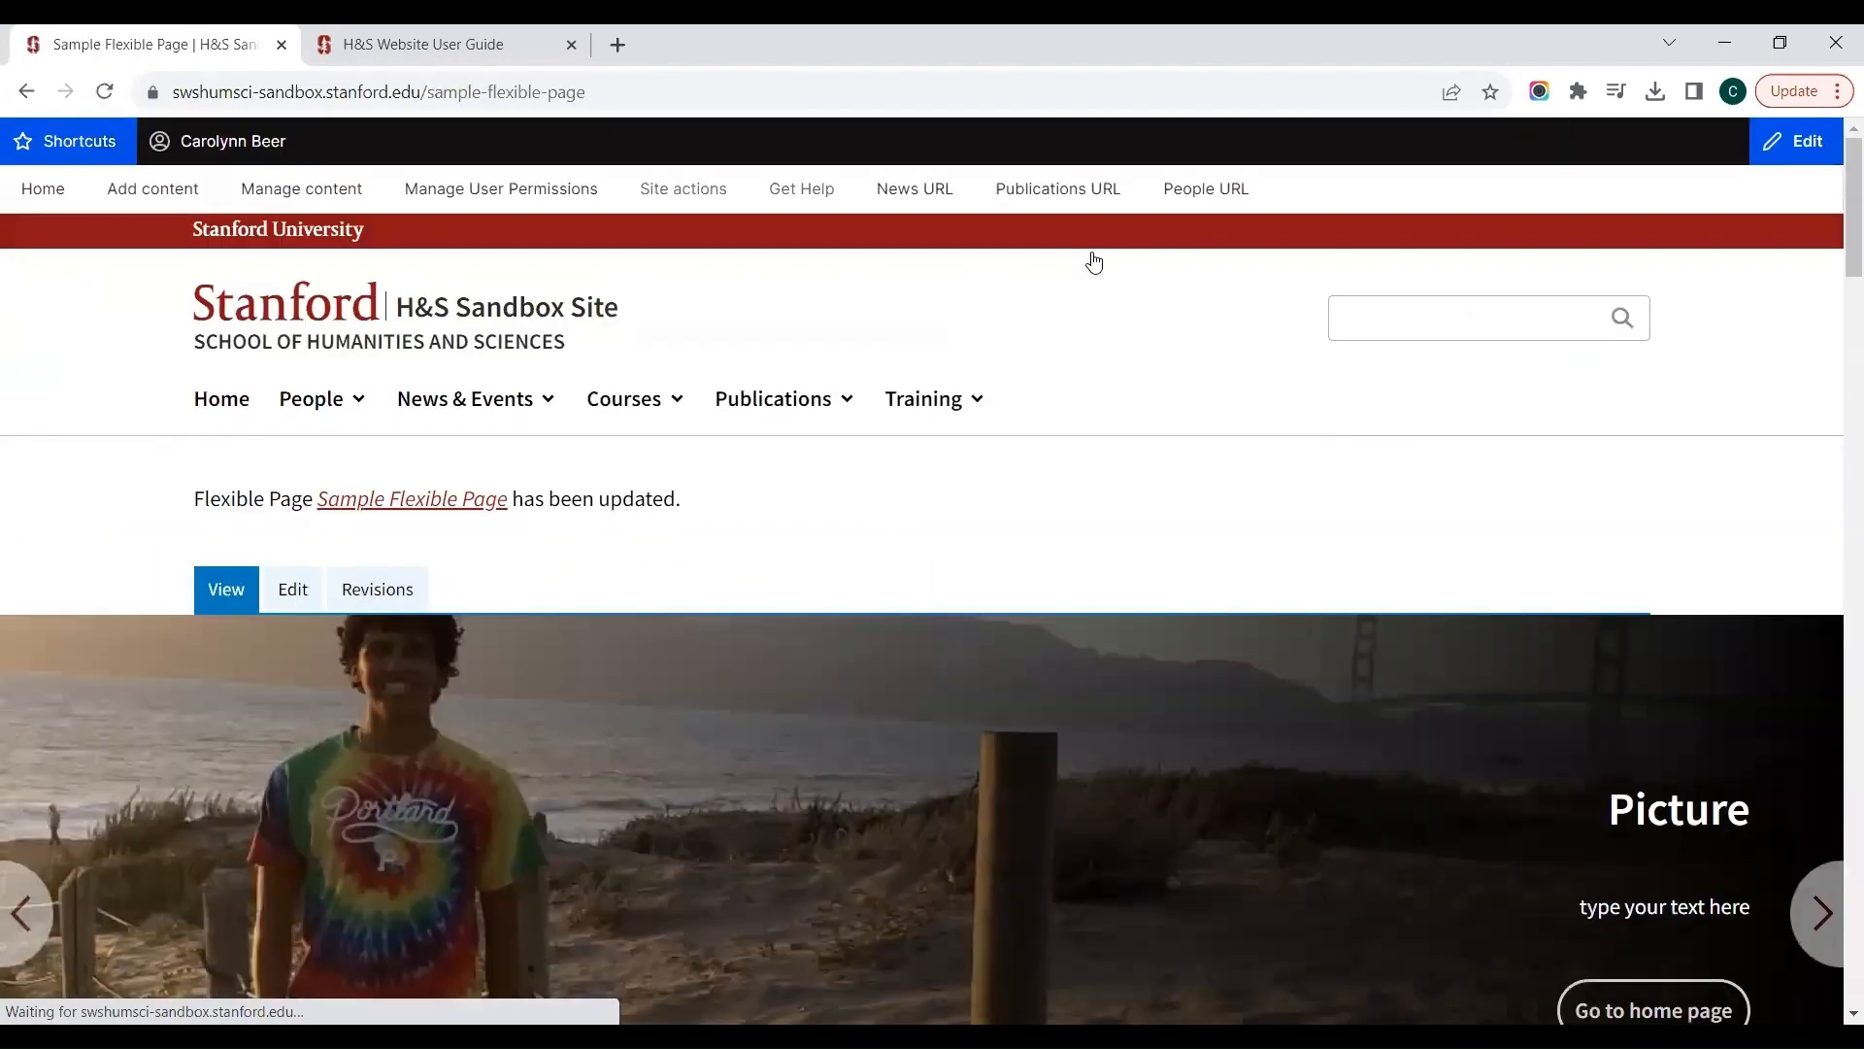
Step: Check the Photos from Commencement slideshow on the saved page by advancing through all of its images
scroll(1095, 260, "down", 3)
scroll(1094, 260, "down", 12)
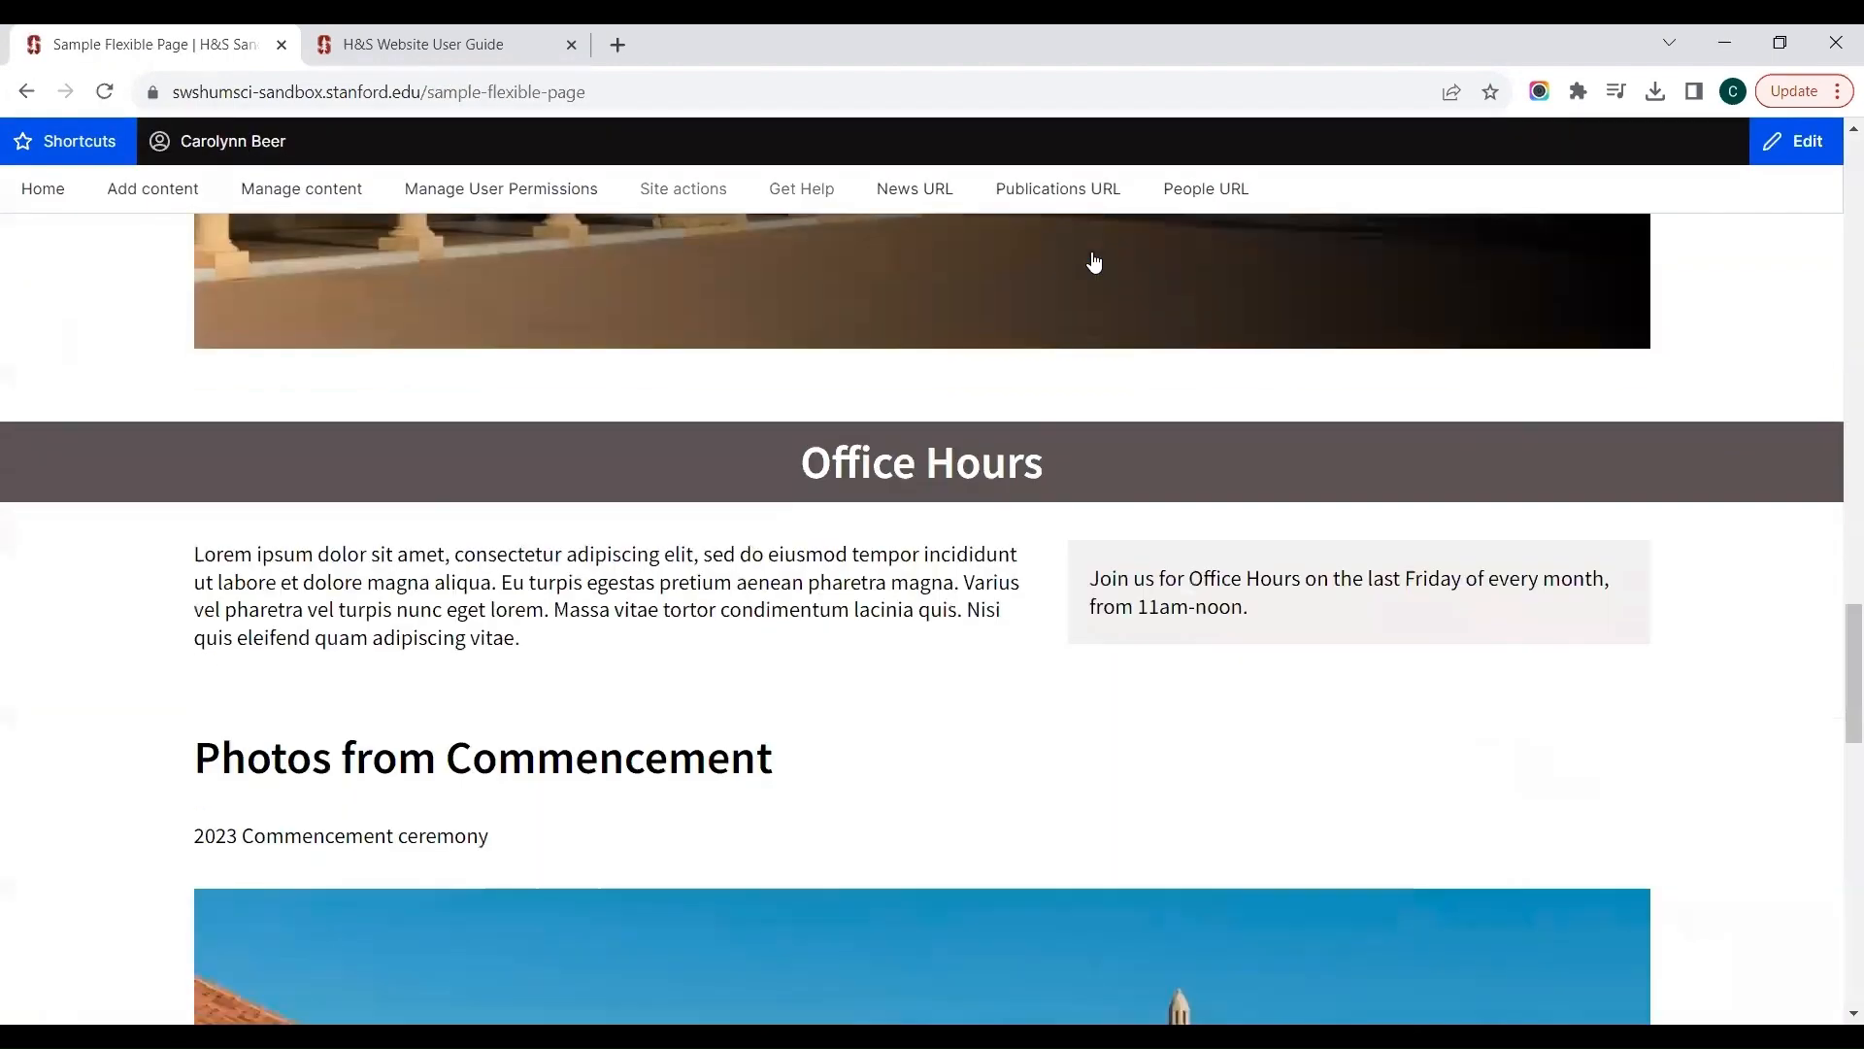
scroll(1094, 260, "down", 3)
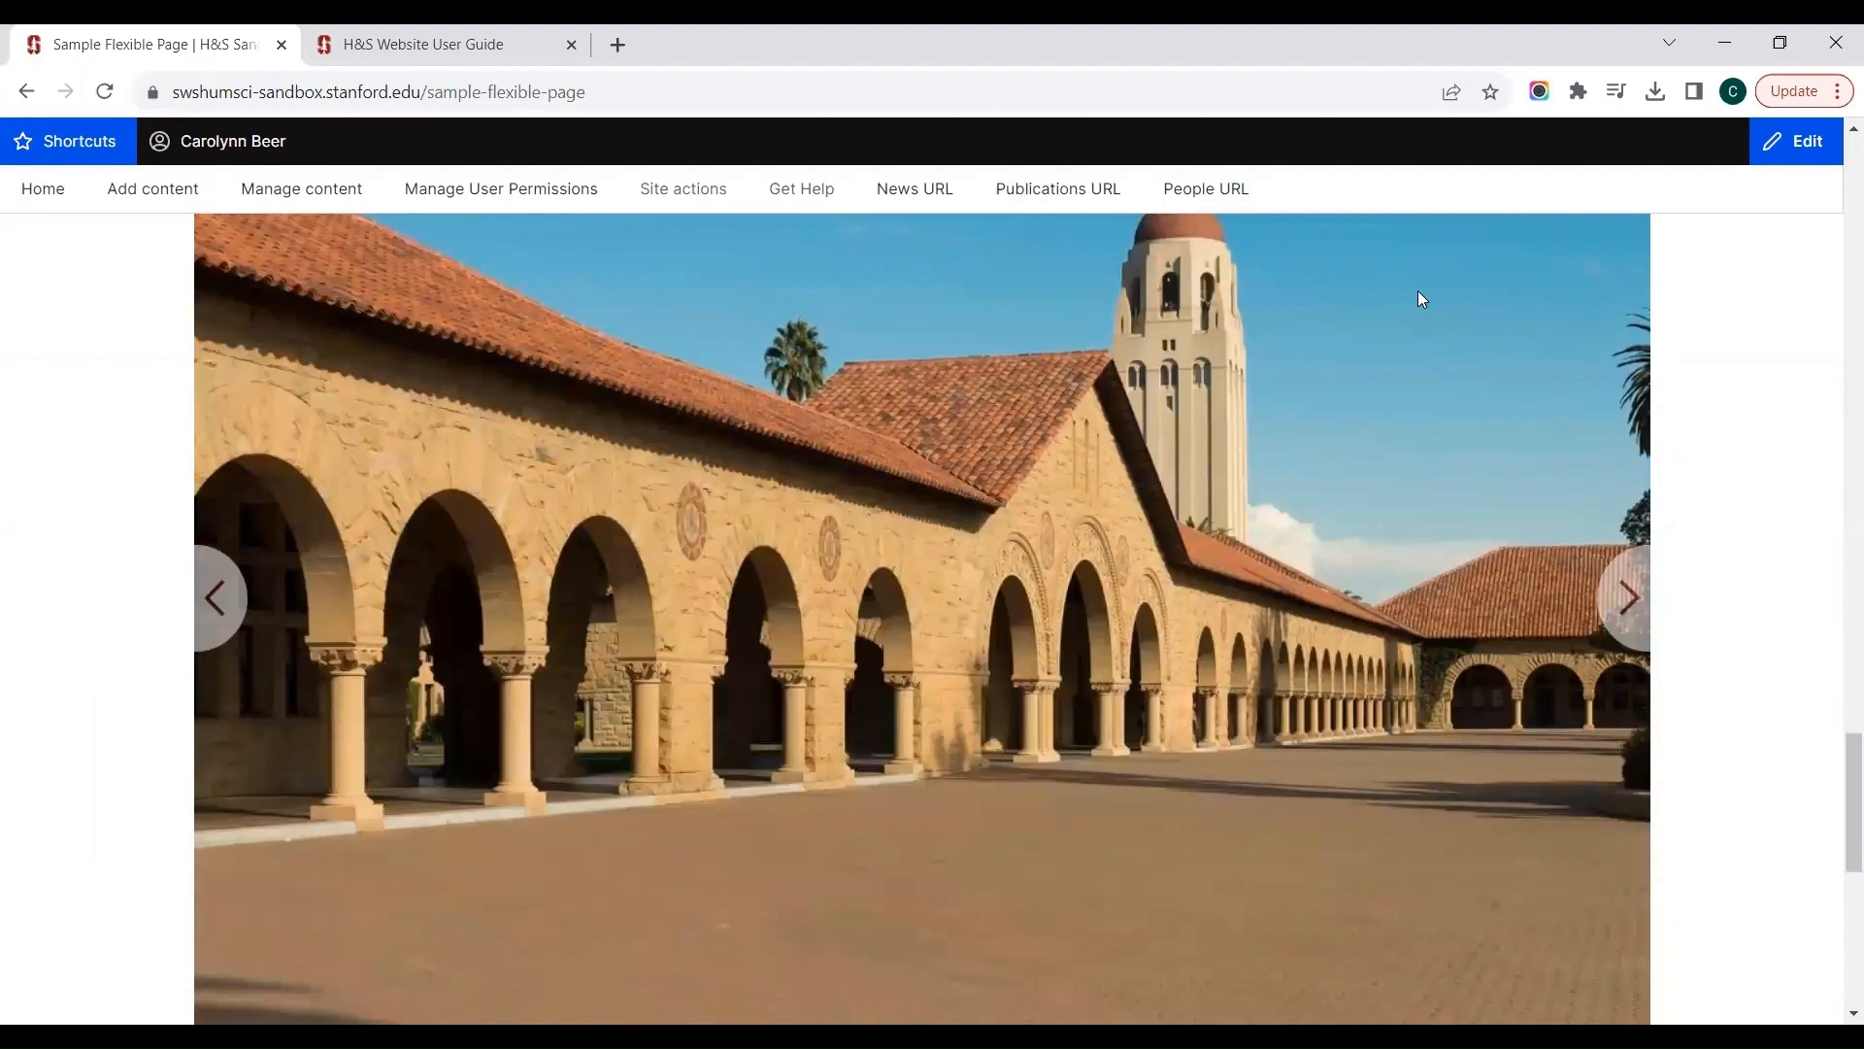
left_click(1612, 610)
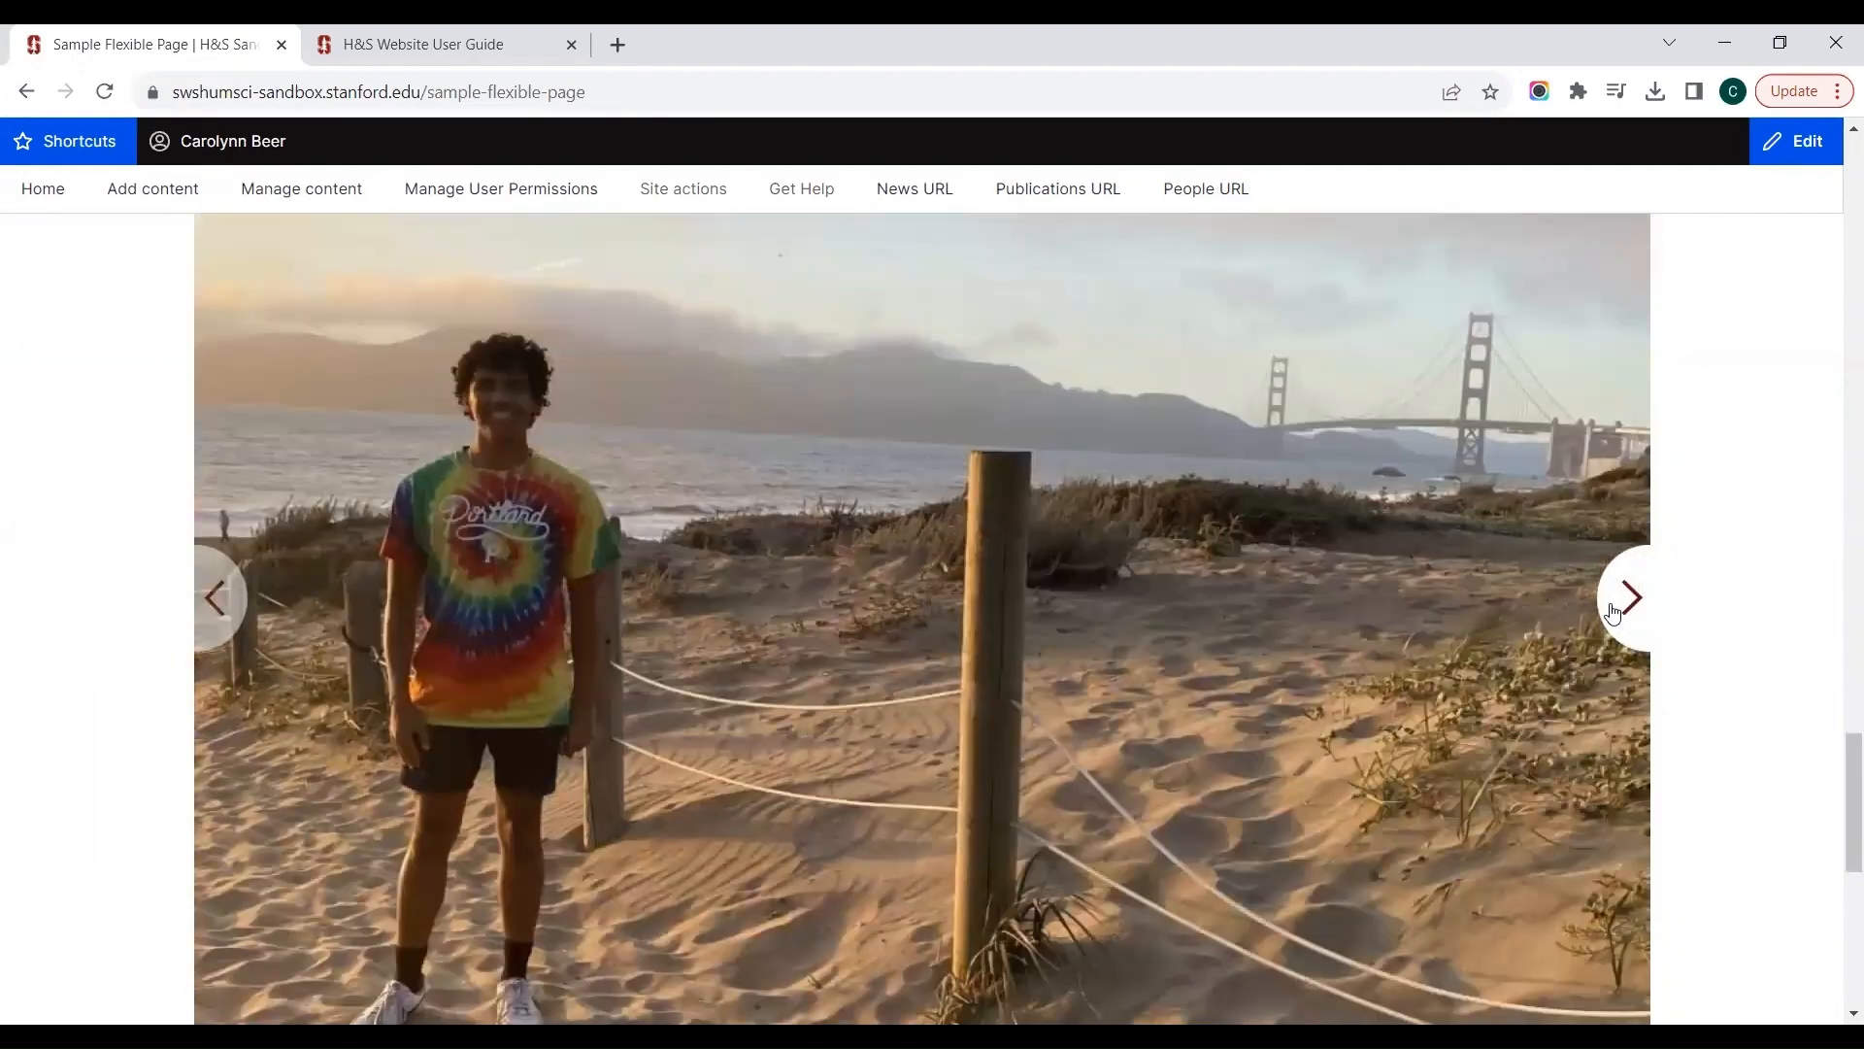
left_click(1613, 610)
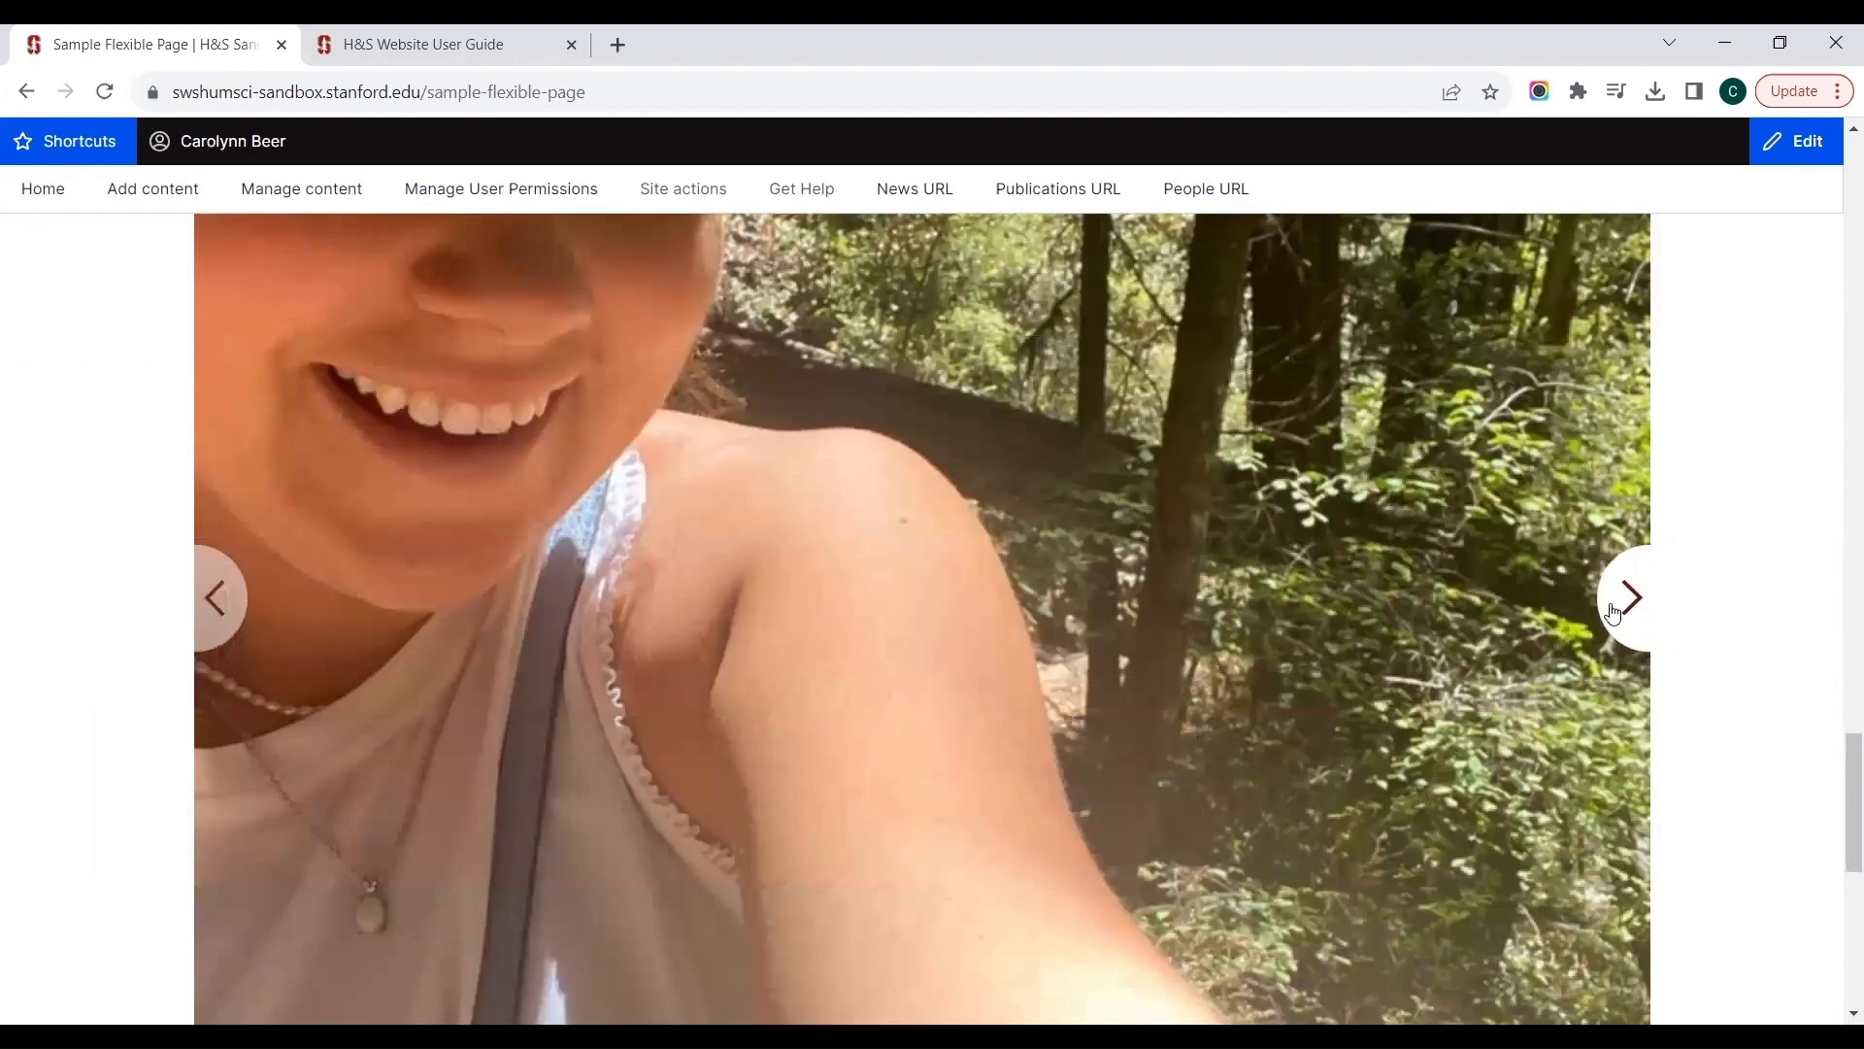
left_click(1613, 609)
left_click(1613, 610)
left_click(1612, 610)
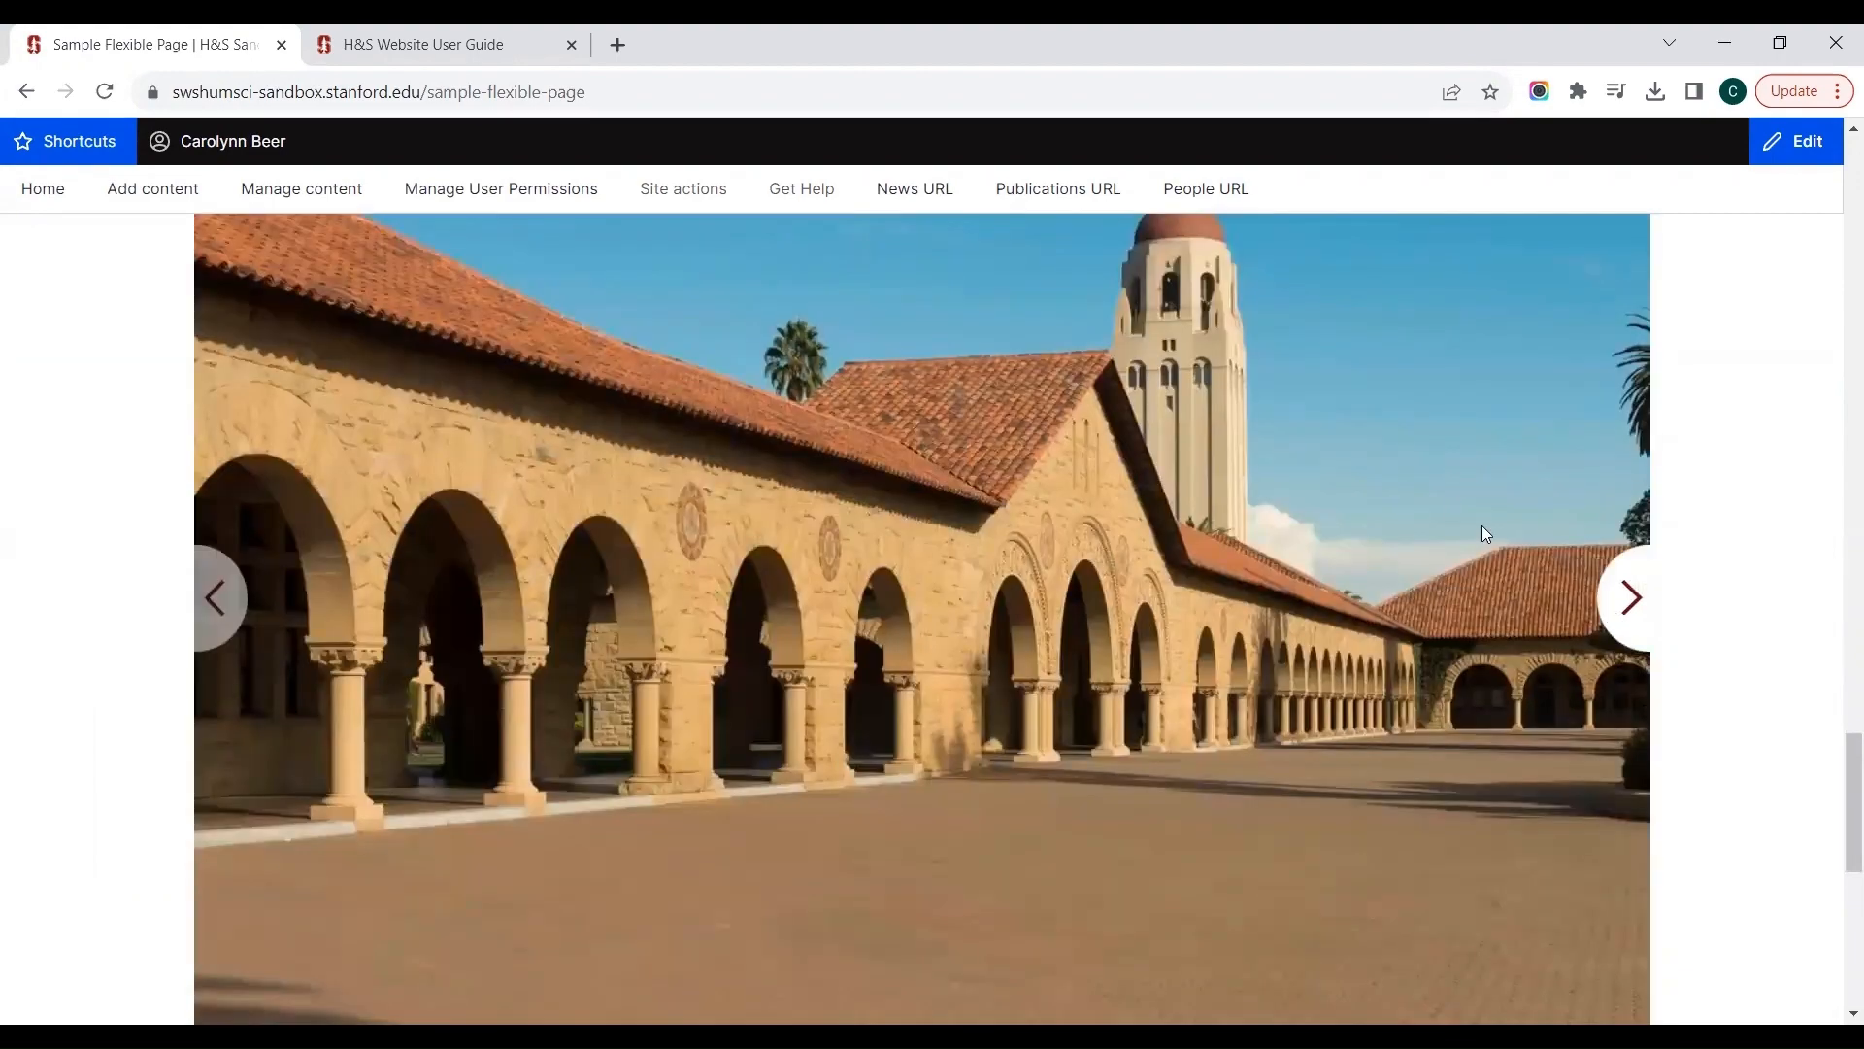
Step: Switch to the H&S Traditional Reference Site and open its Photos and Media page
left_click(458, 32)
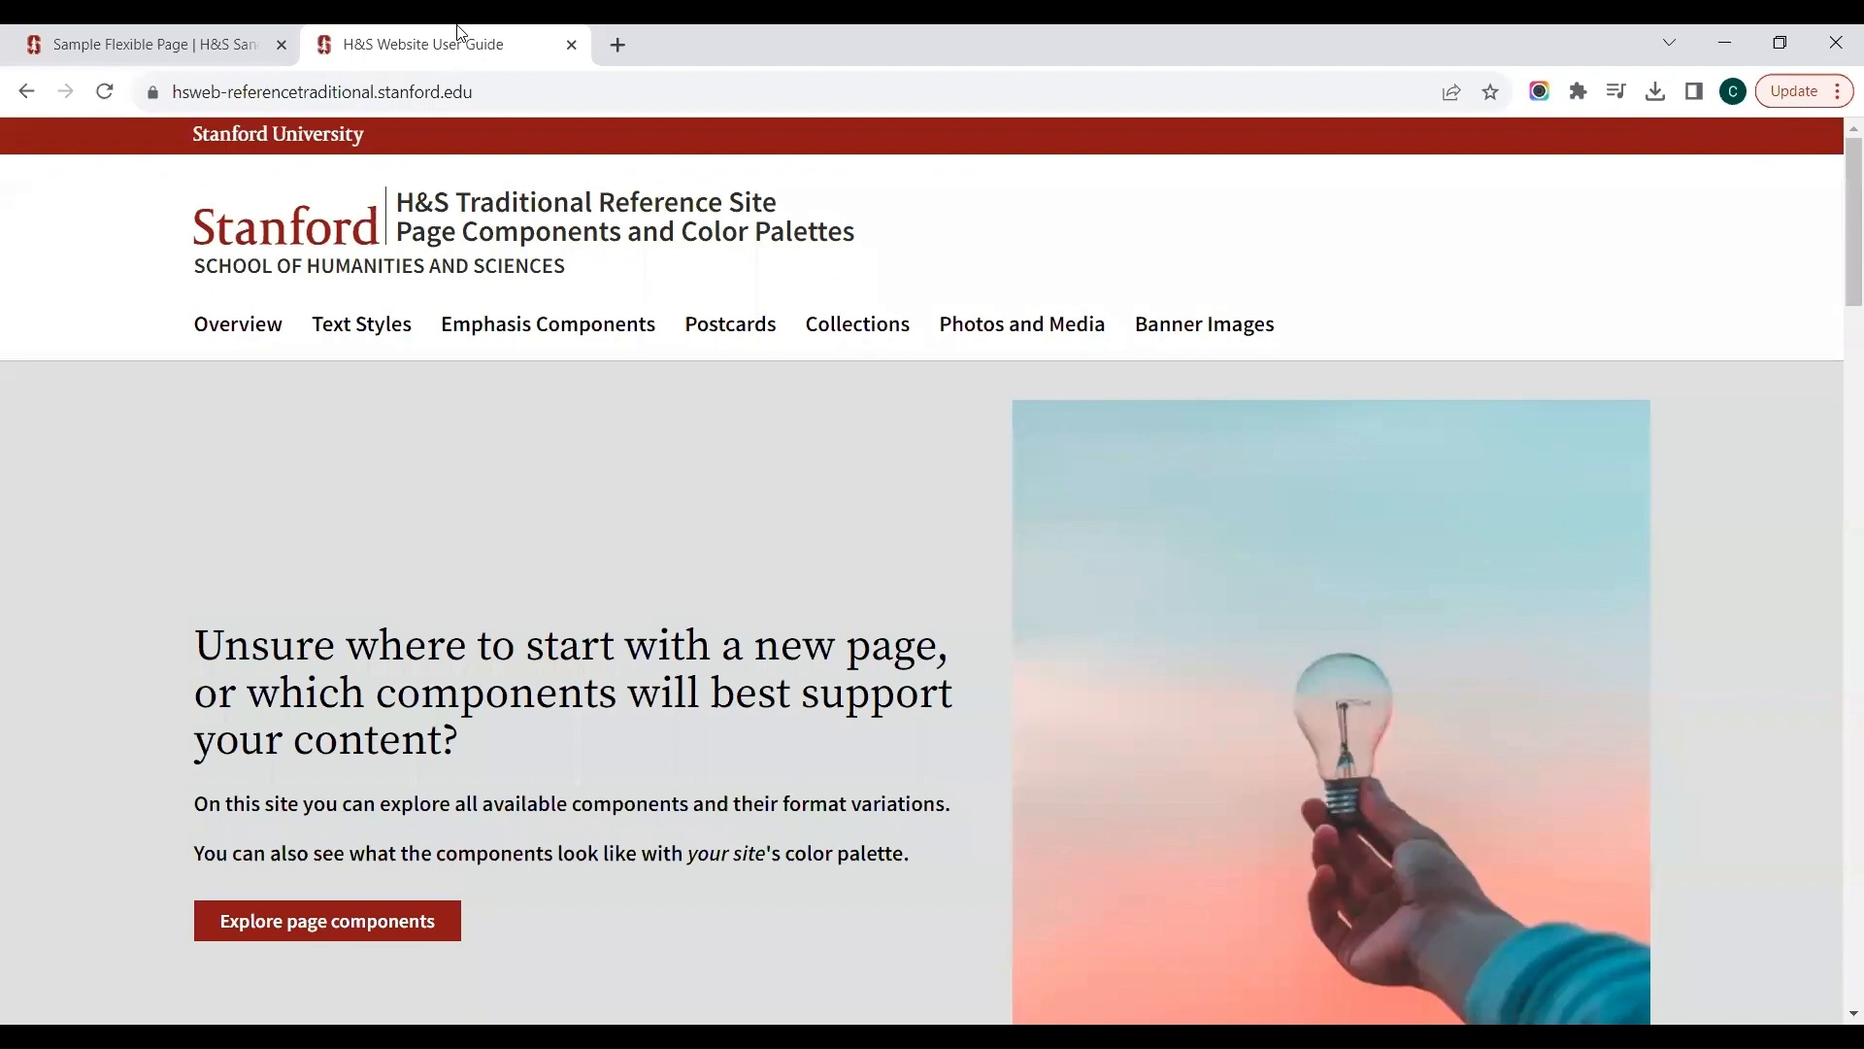
left_click(151, 50)
mouse_move(791, 189)
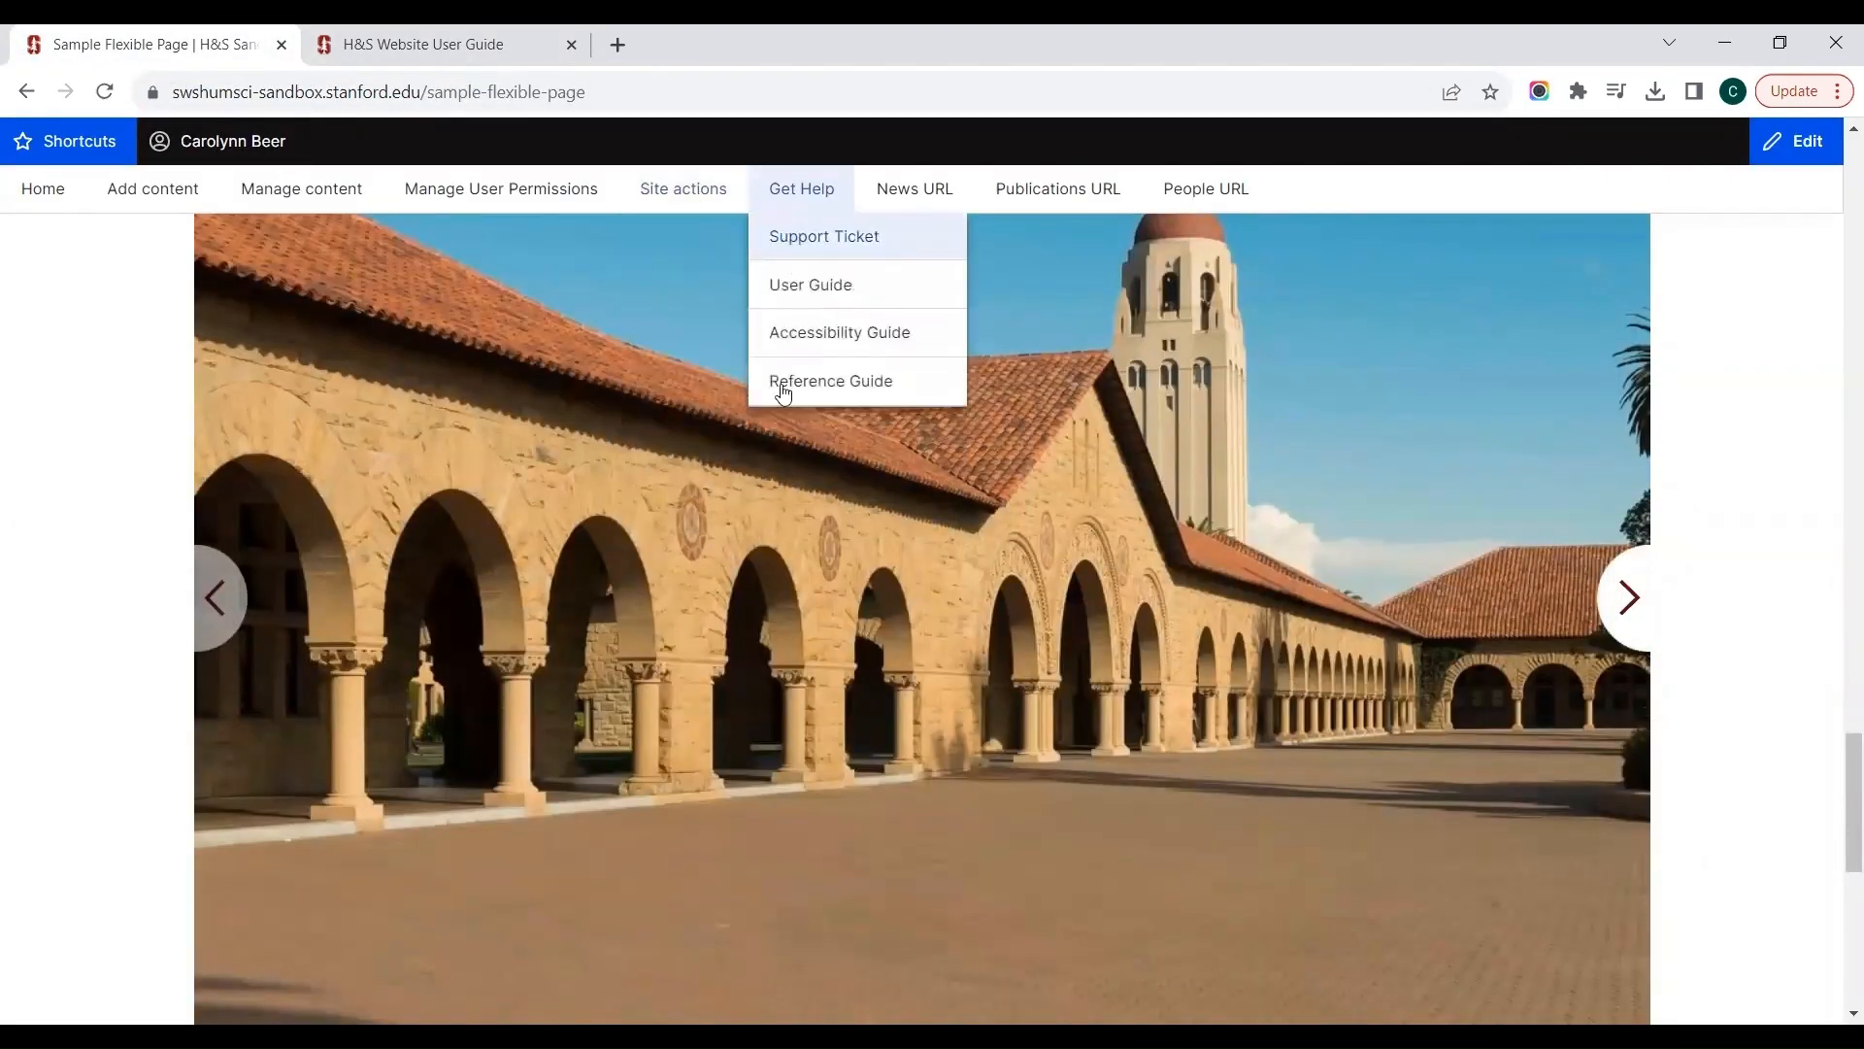
left_click(378, 43)
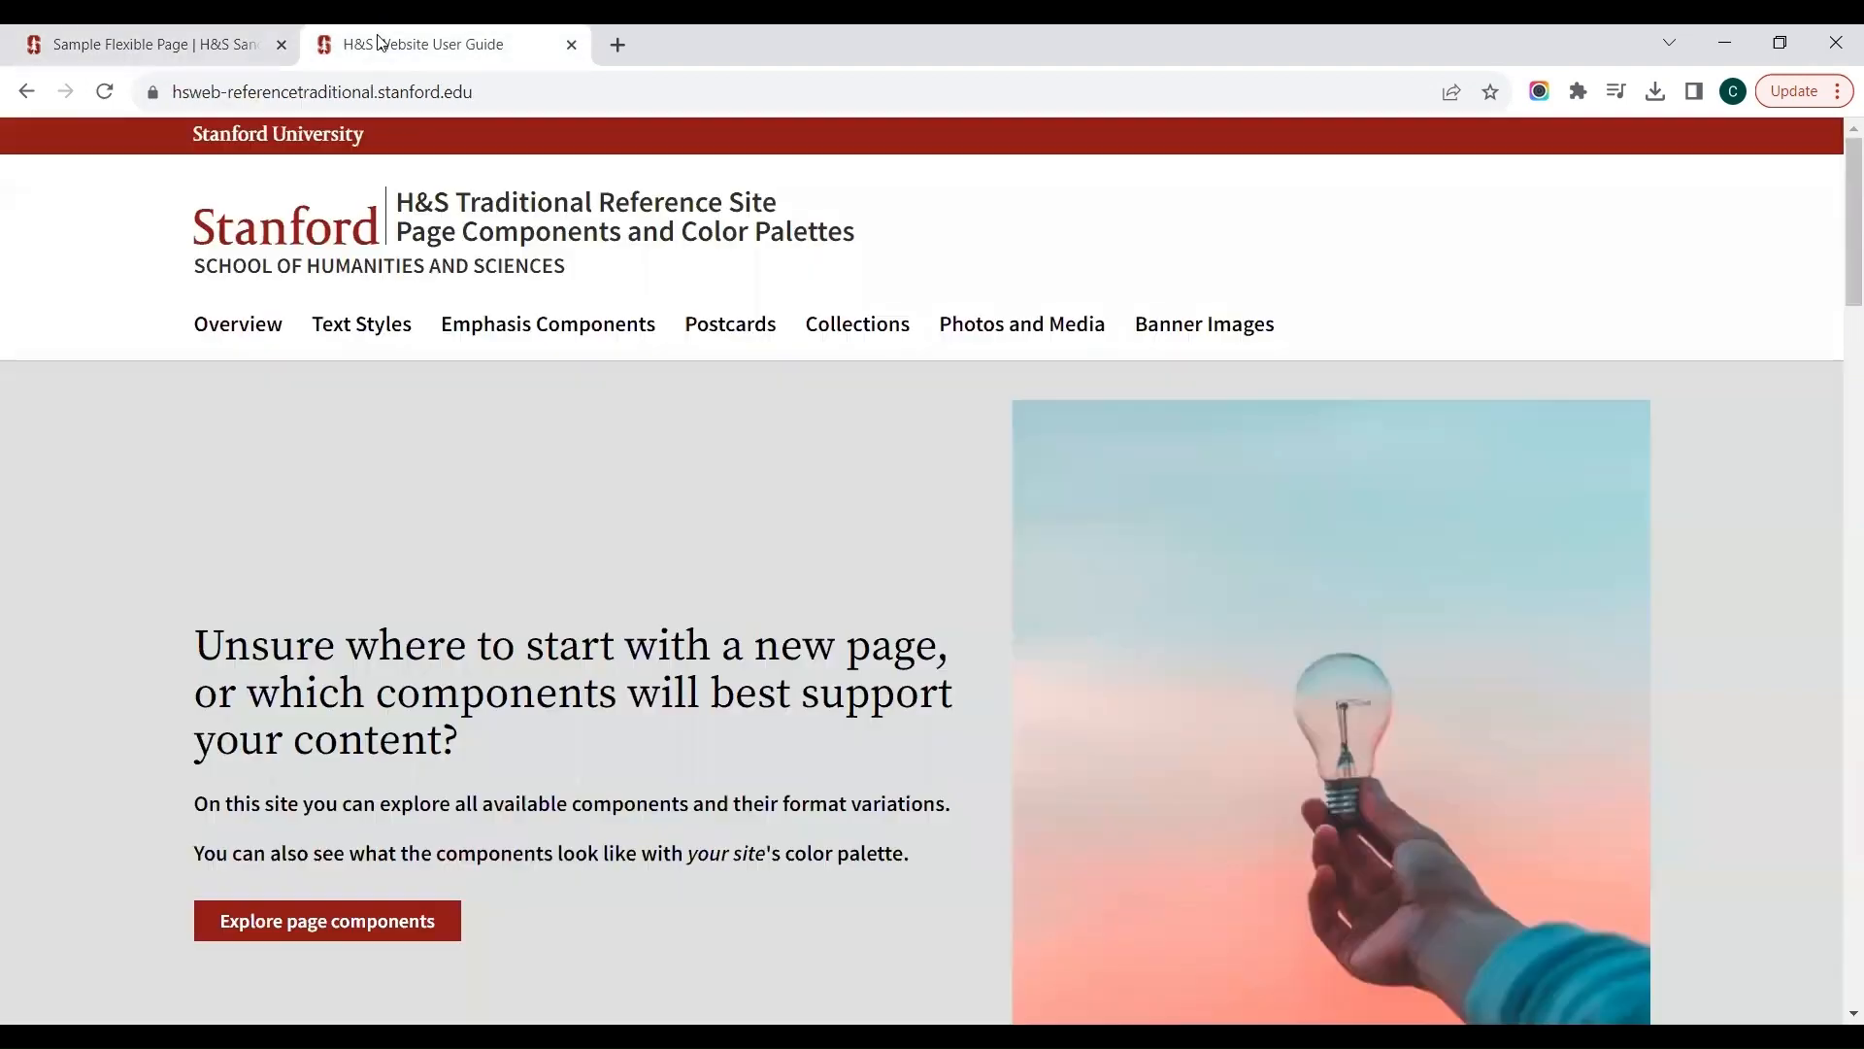
left_click(1005, 322)
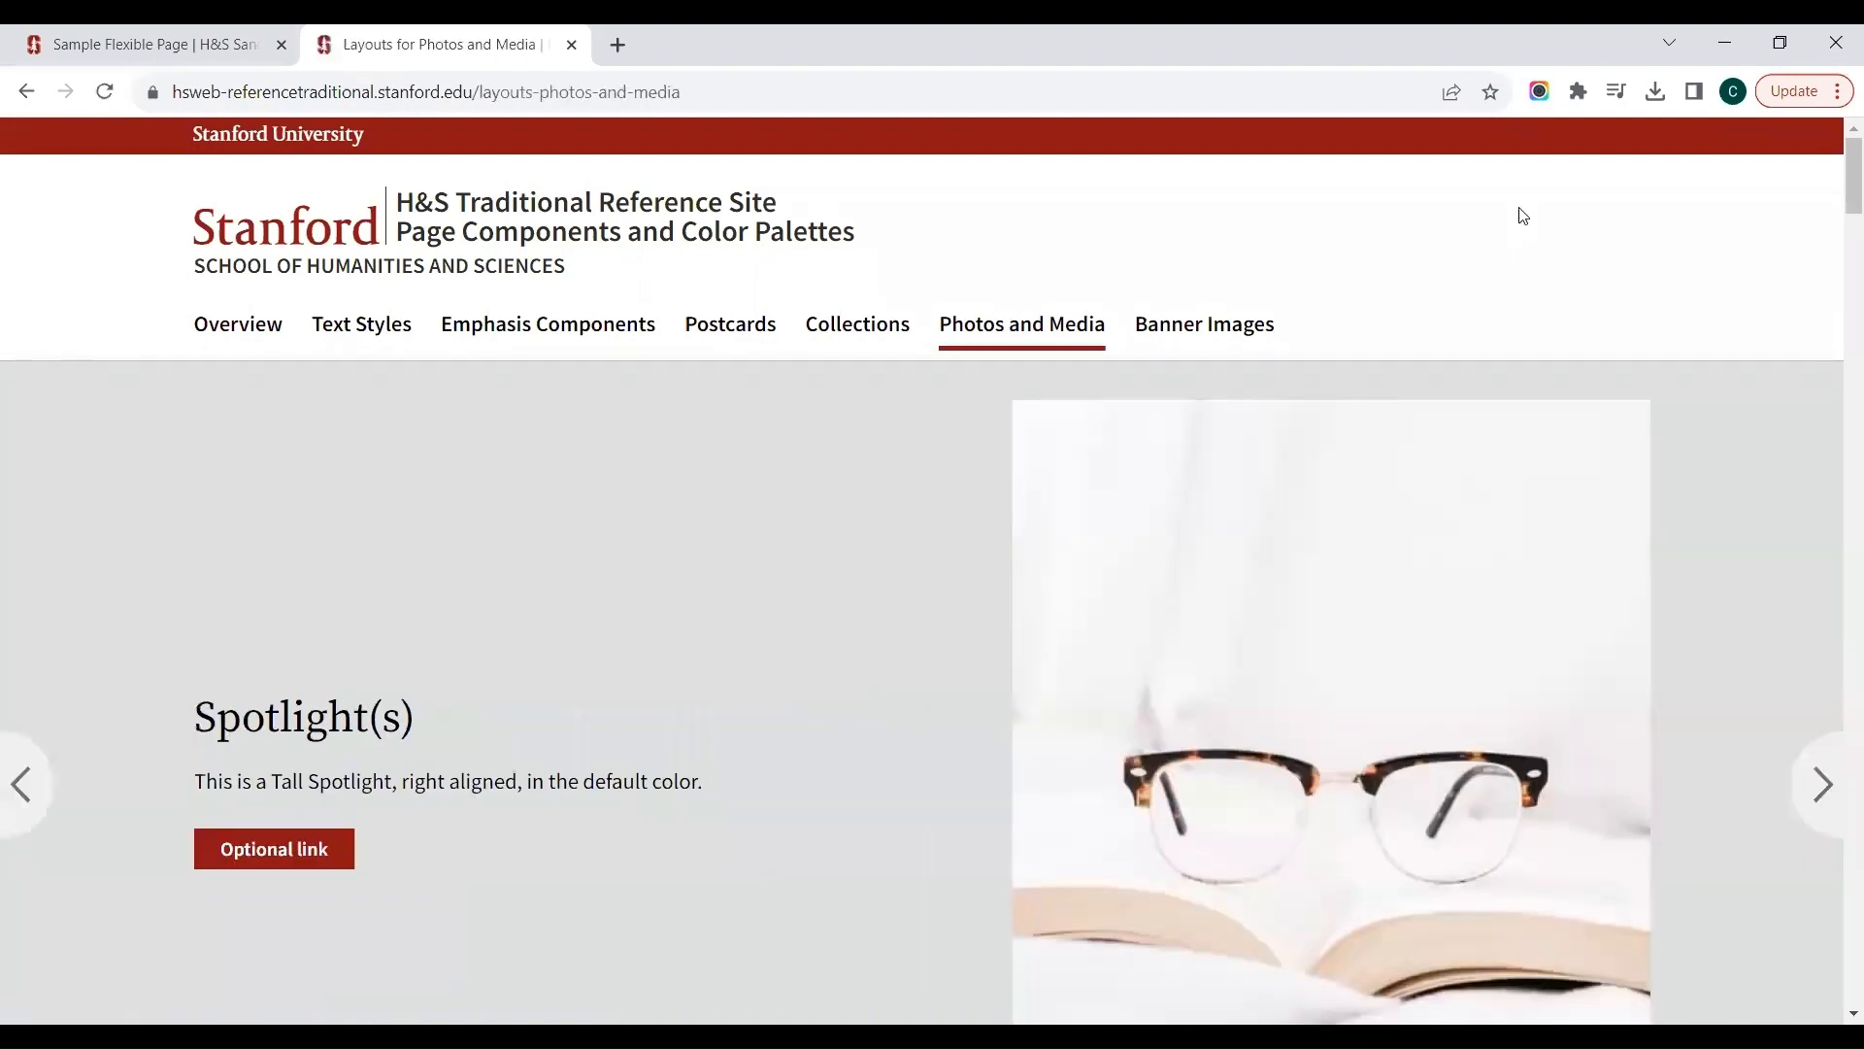
Step: Read the reference guidance on embedding media into a Text Area and on Photo Albums
scroll(1522, 216, "down", 3)
scroll(1520, 208, "down", 8)
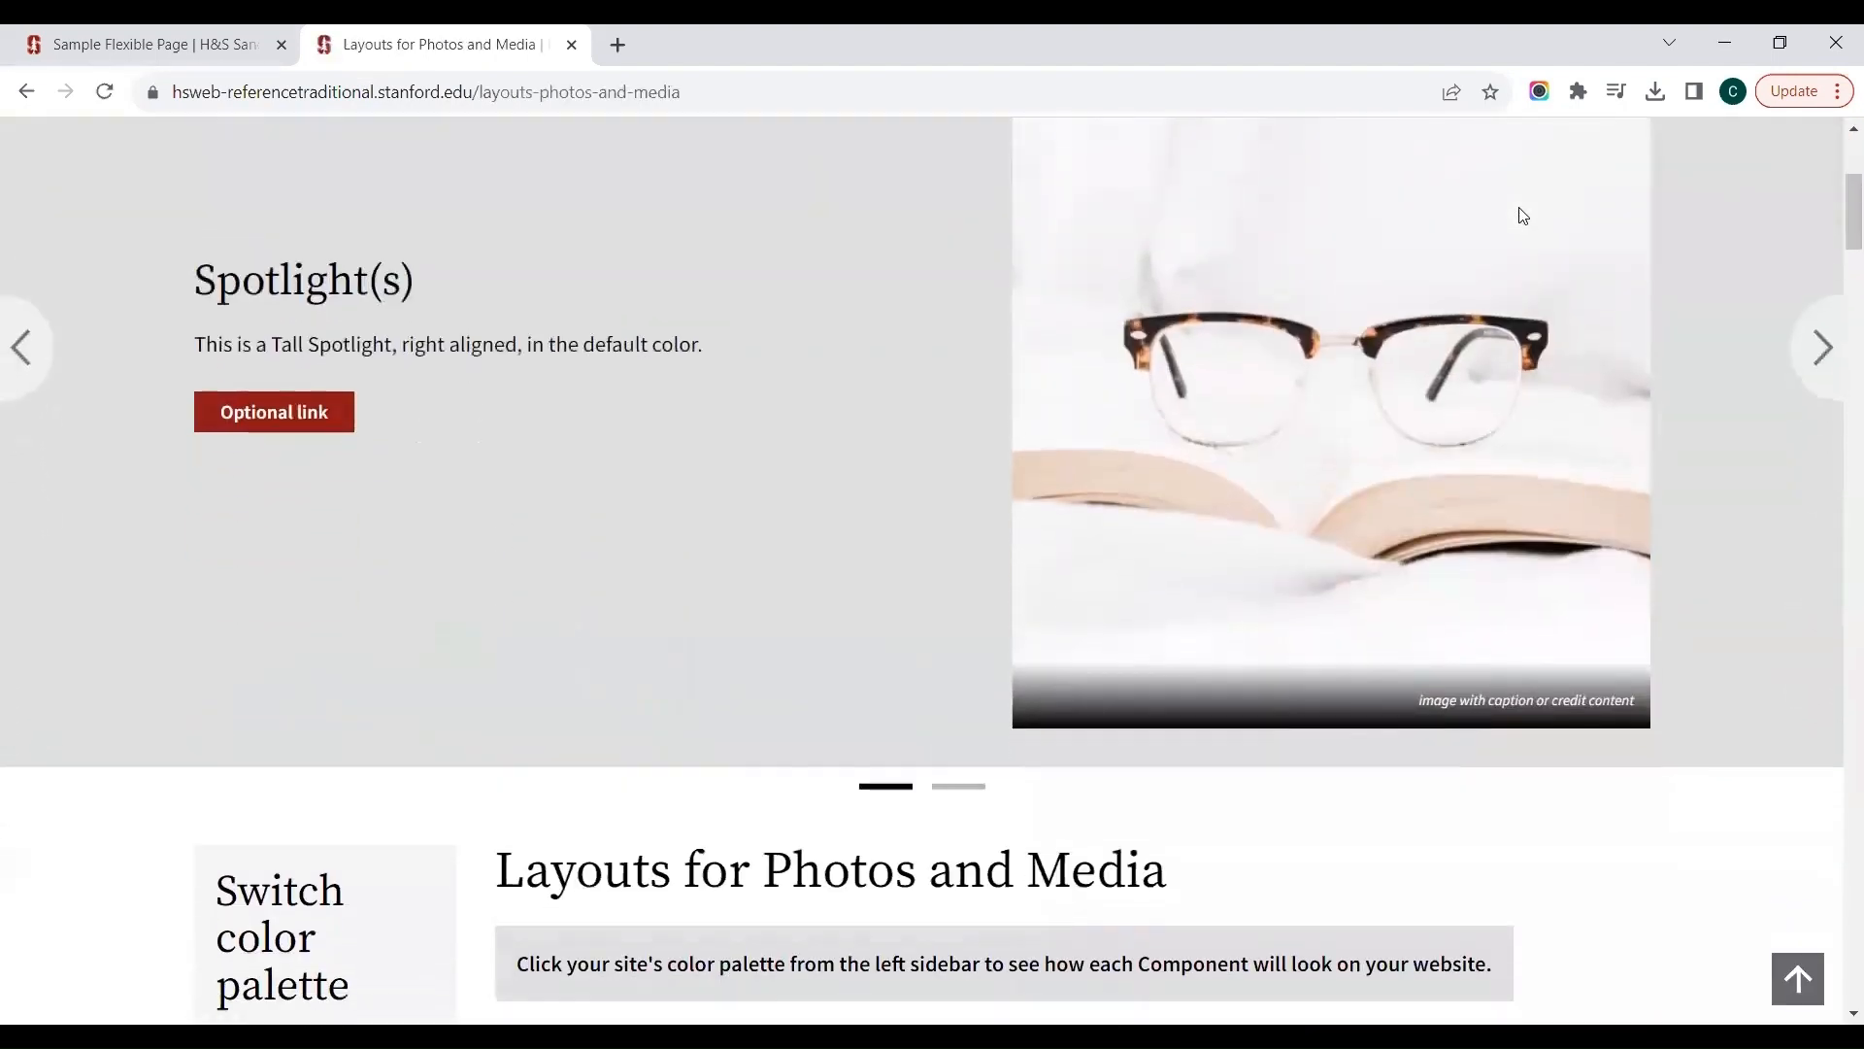
scroll(1518, 208, "down", 6)
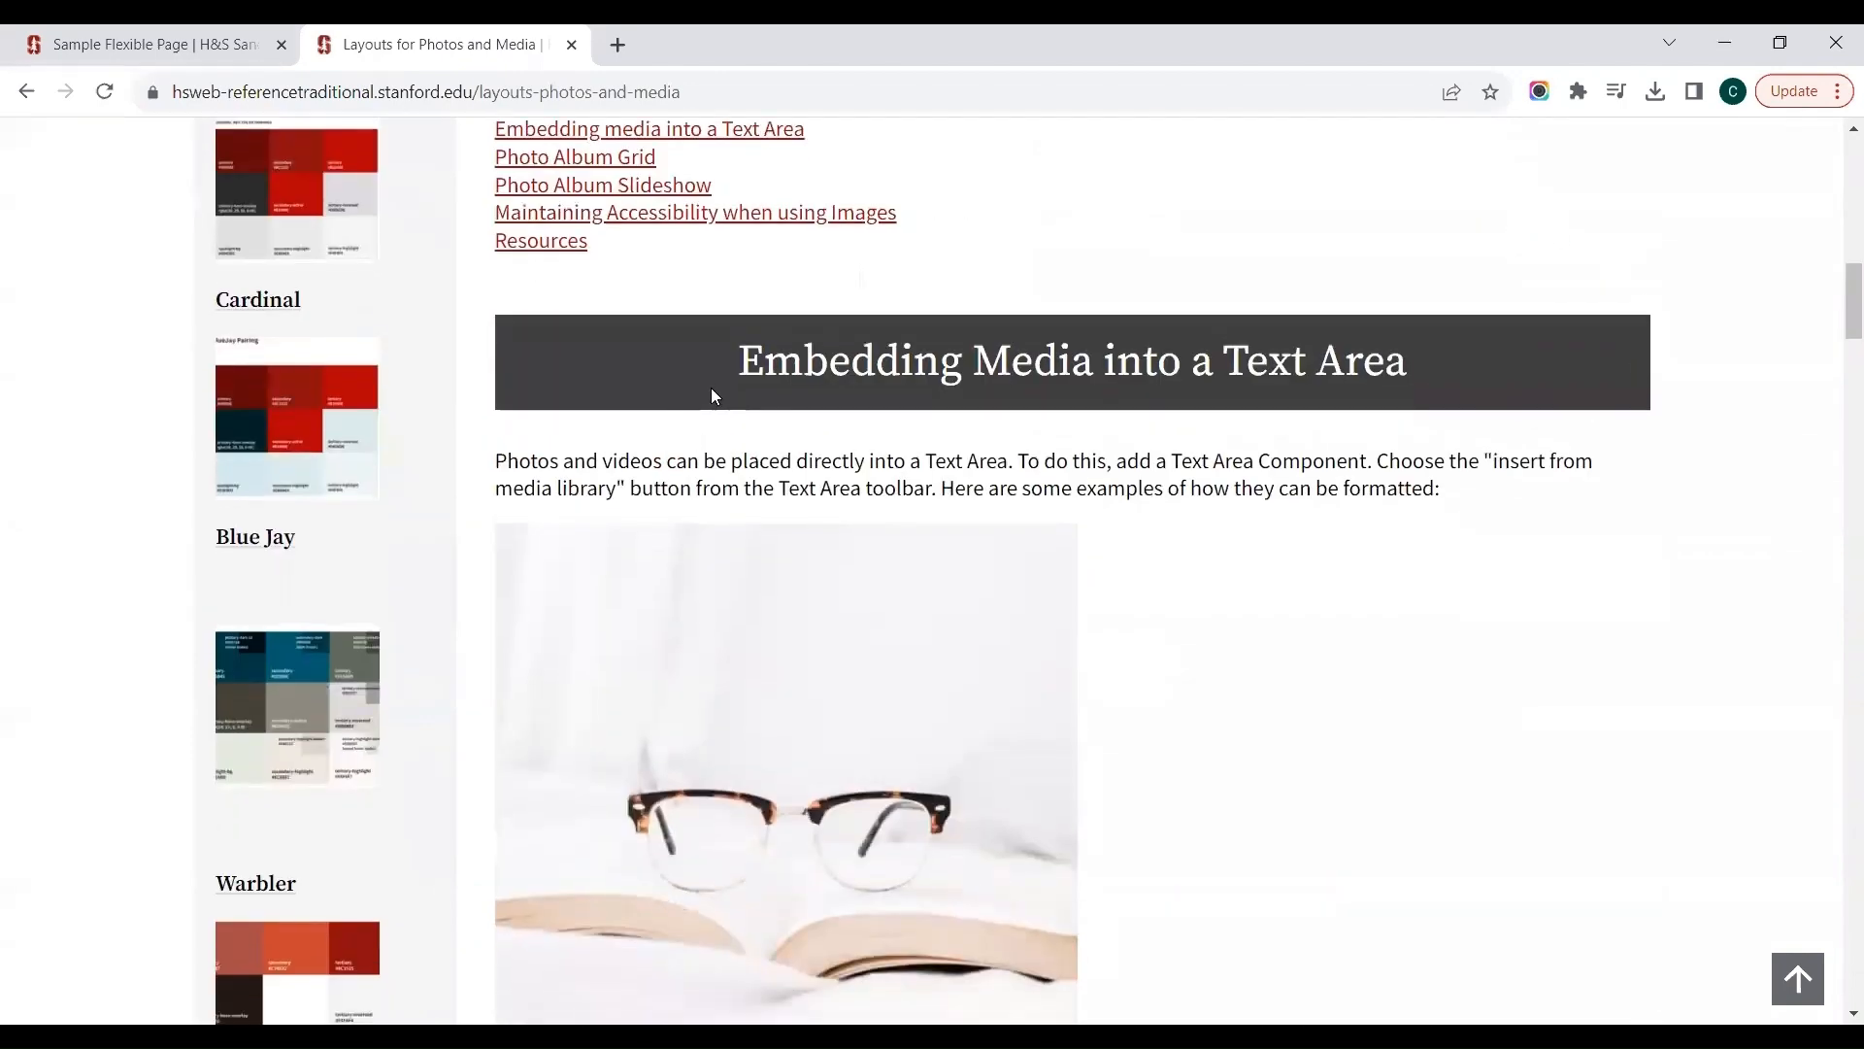
scroll(1389, 359, "down", 3)
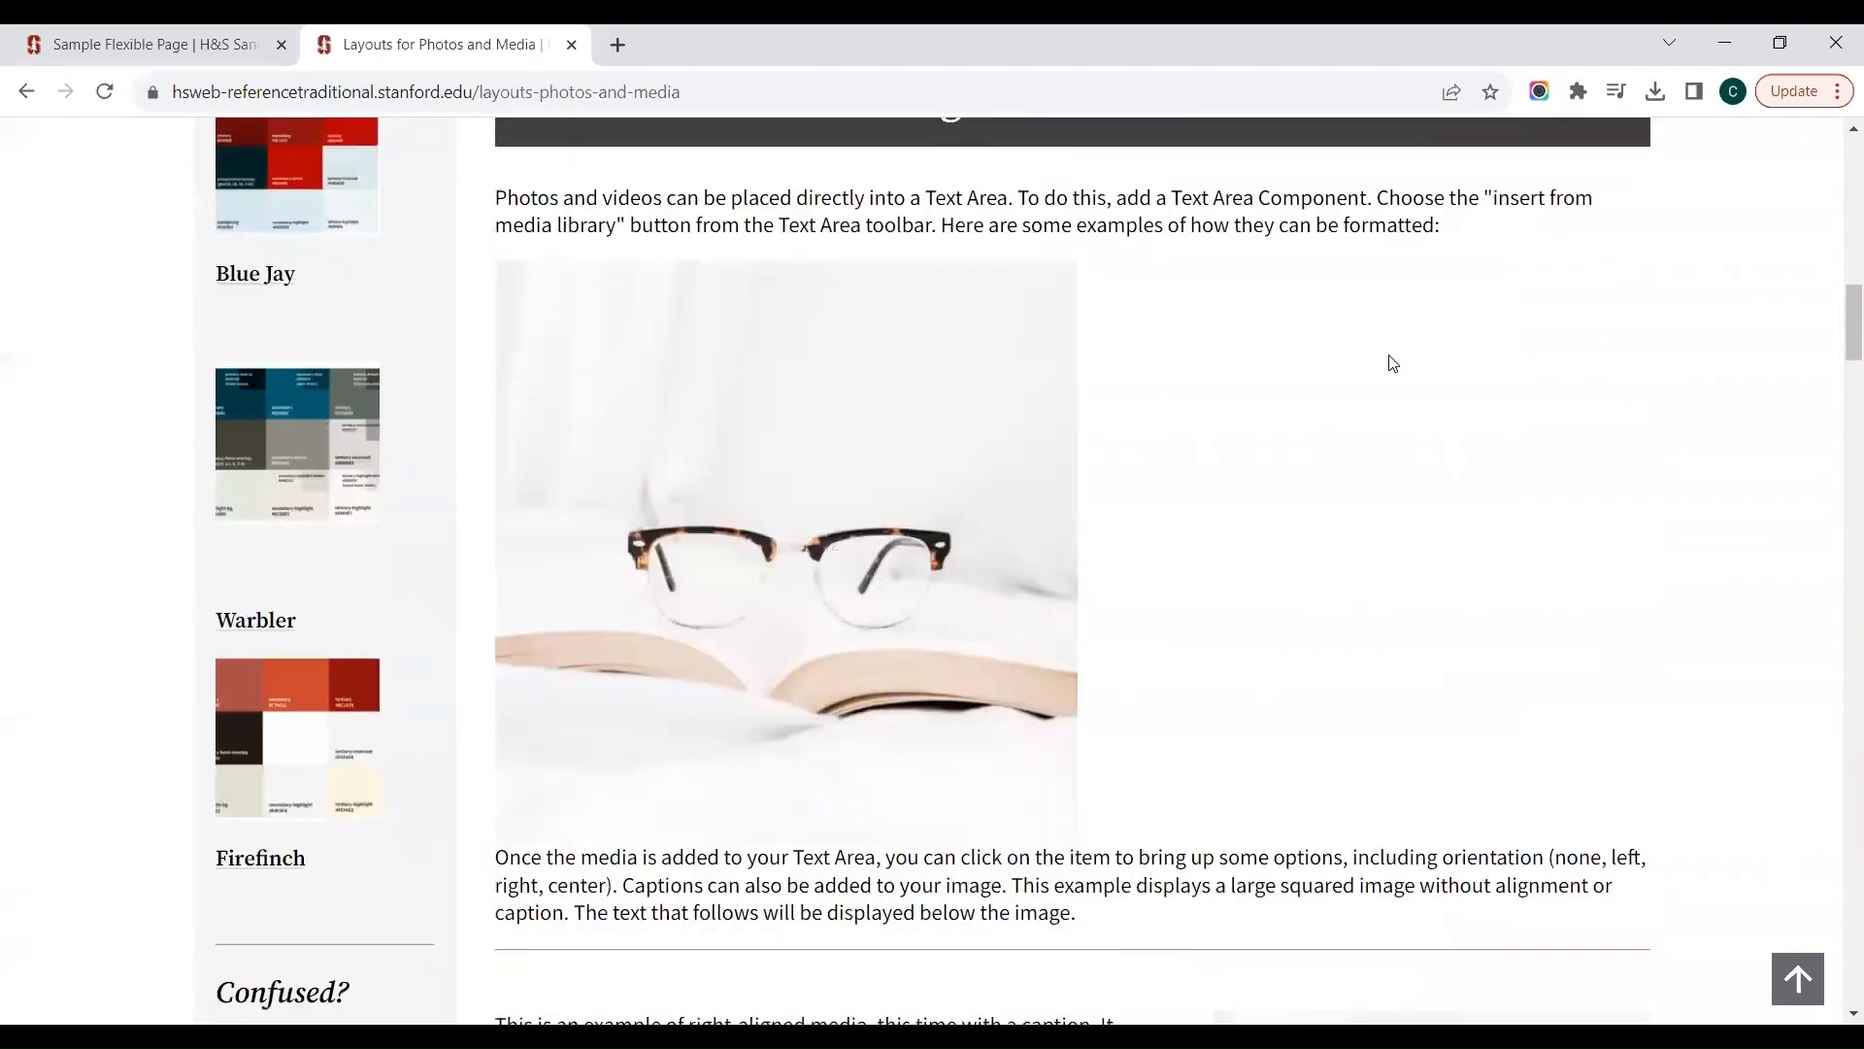
scroll(1392, 363, "down", 7)
scroll(1391, 359, "down", 13)
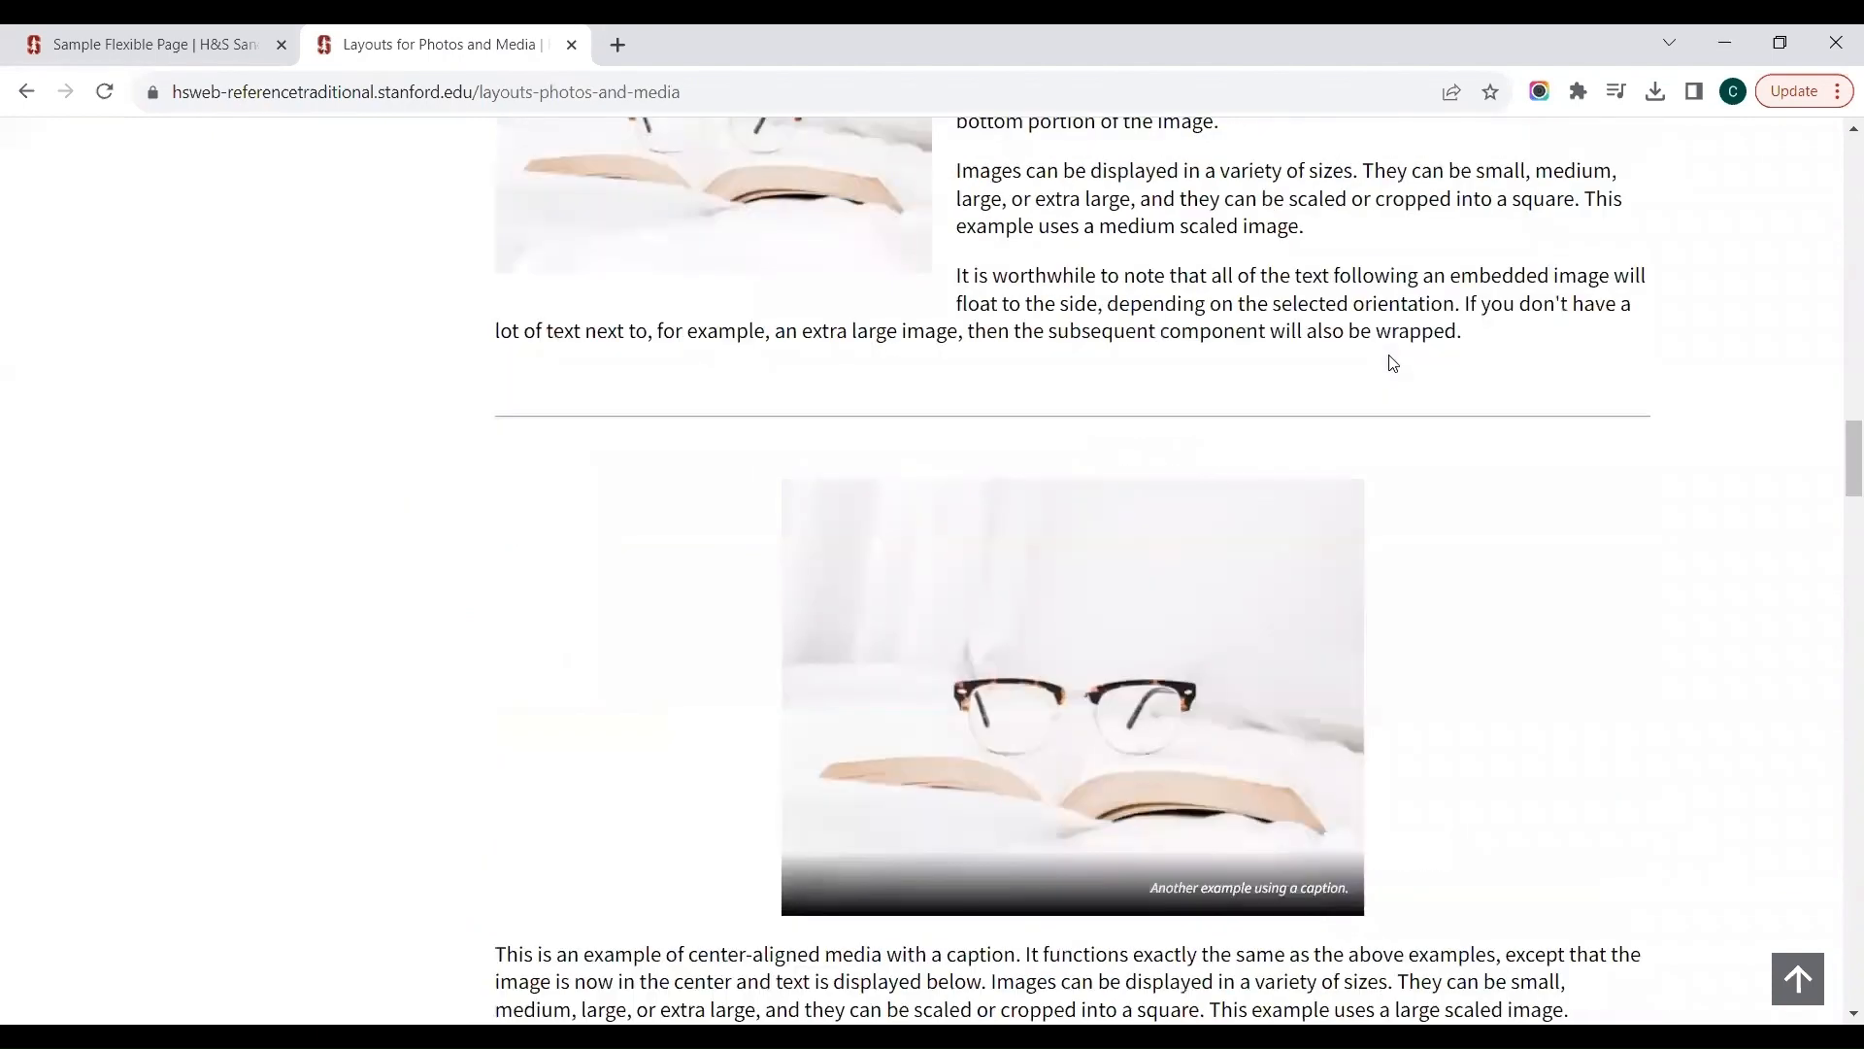
scroll(1391, 363, "down", 11)
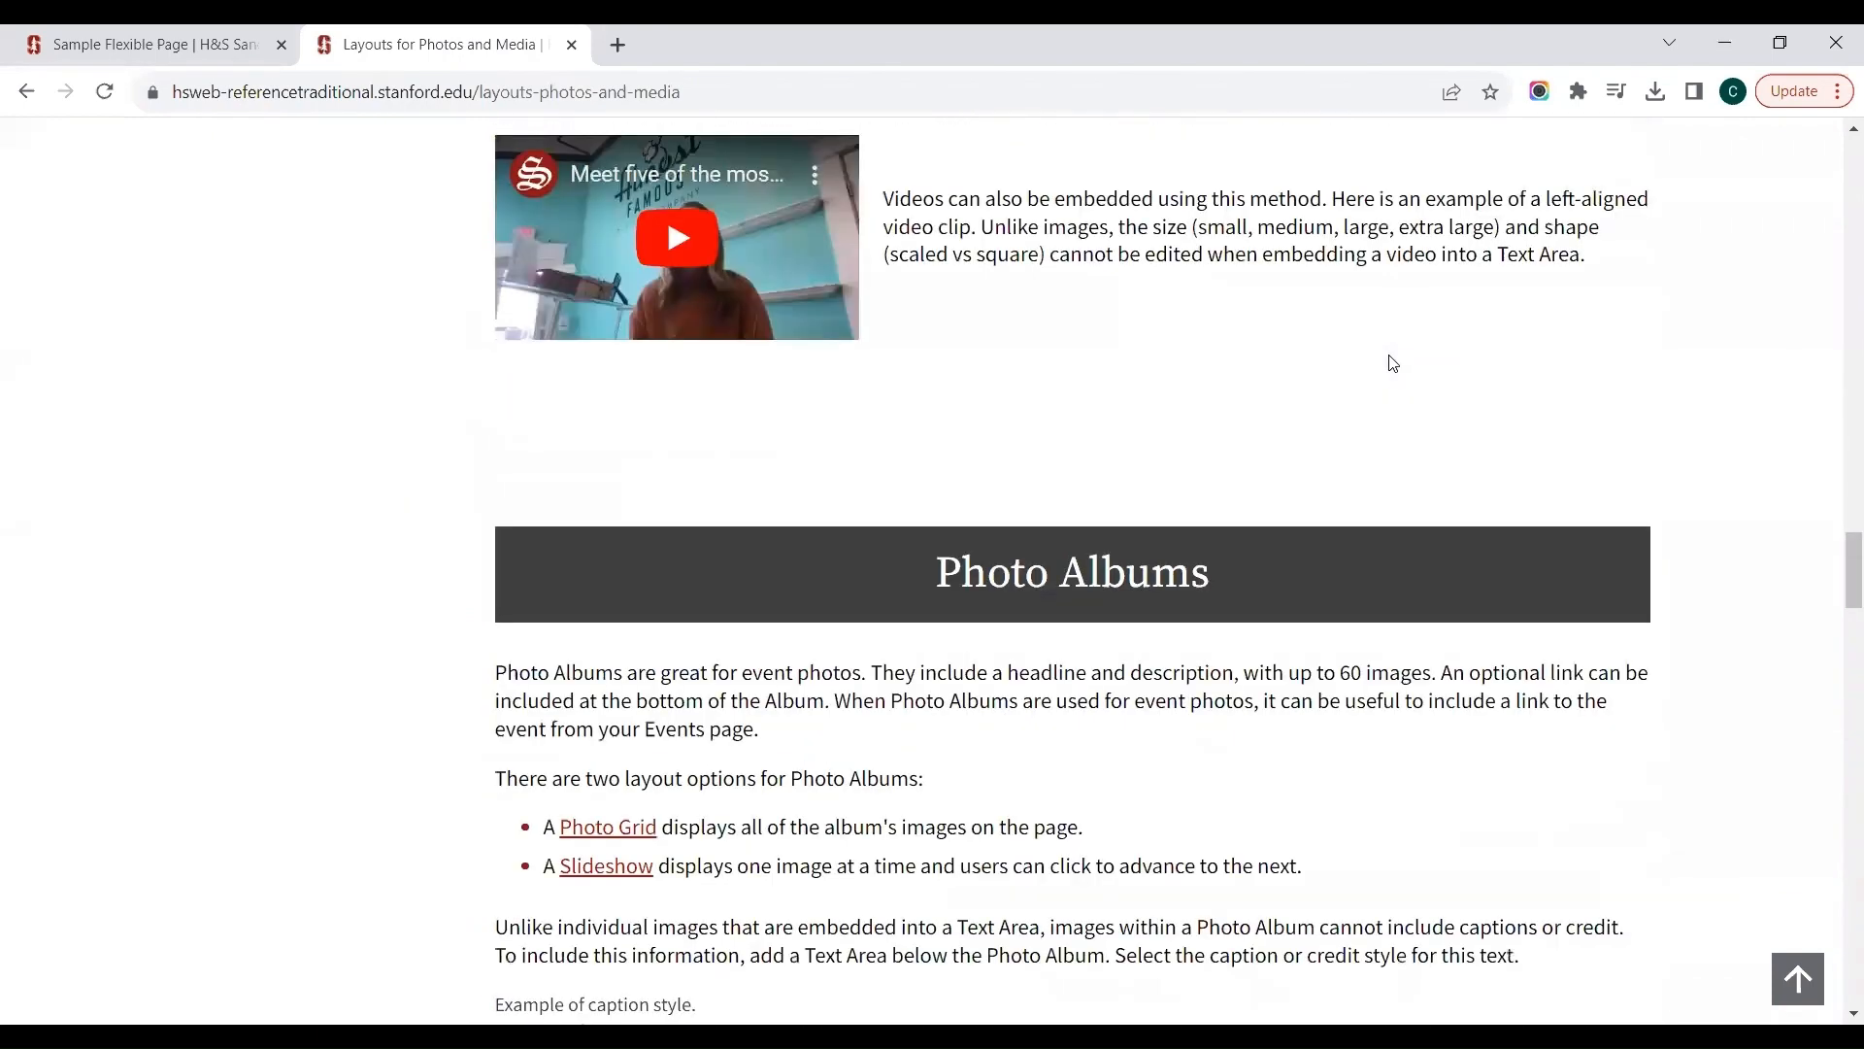
scroll(1391, 363, "down", 6)
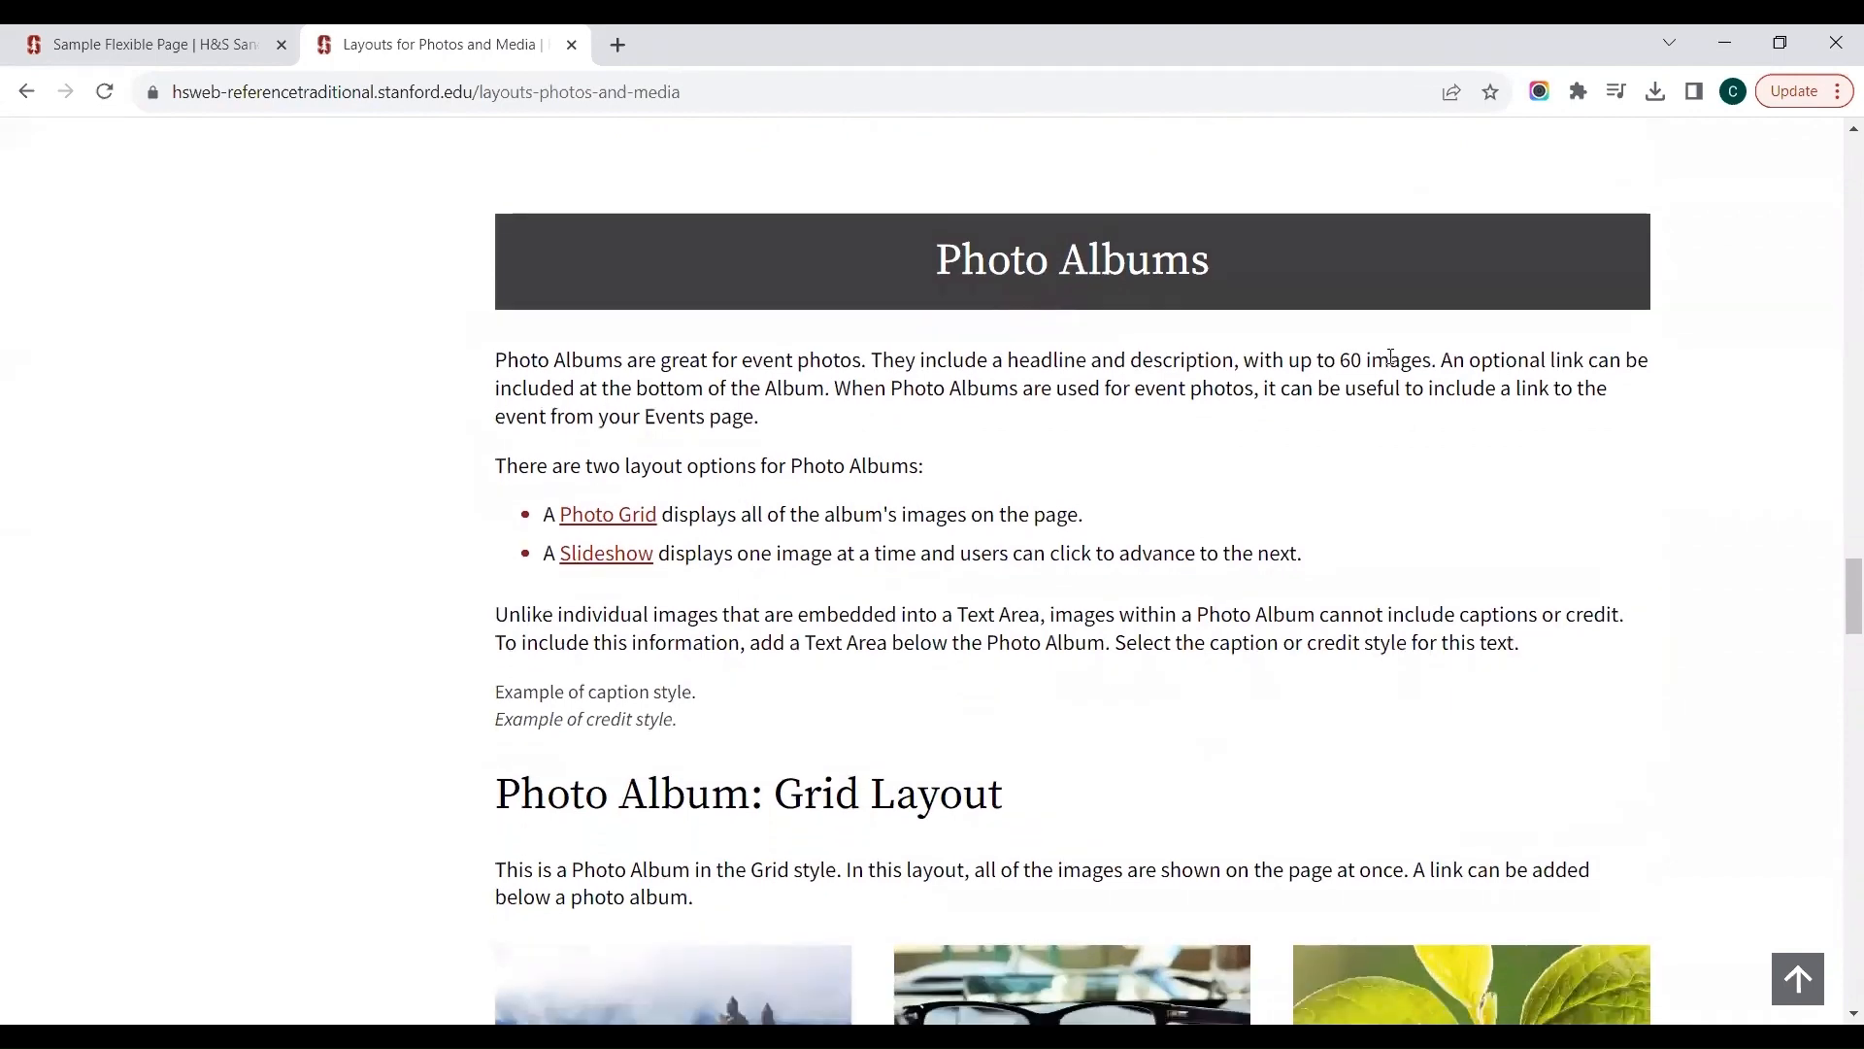
Step: Compare the reference site's example photo albums in the grid layout and the slideshow layout
scroll(1392, 362, "down", 5)
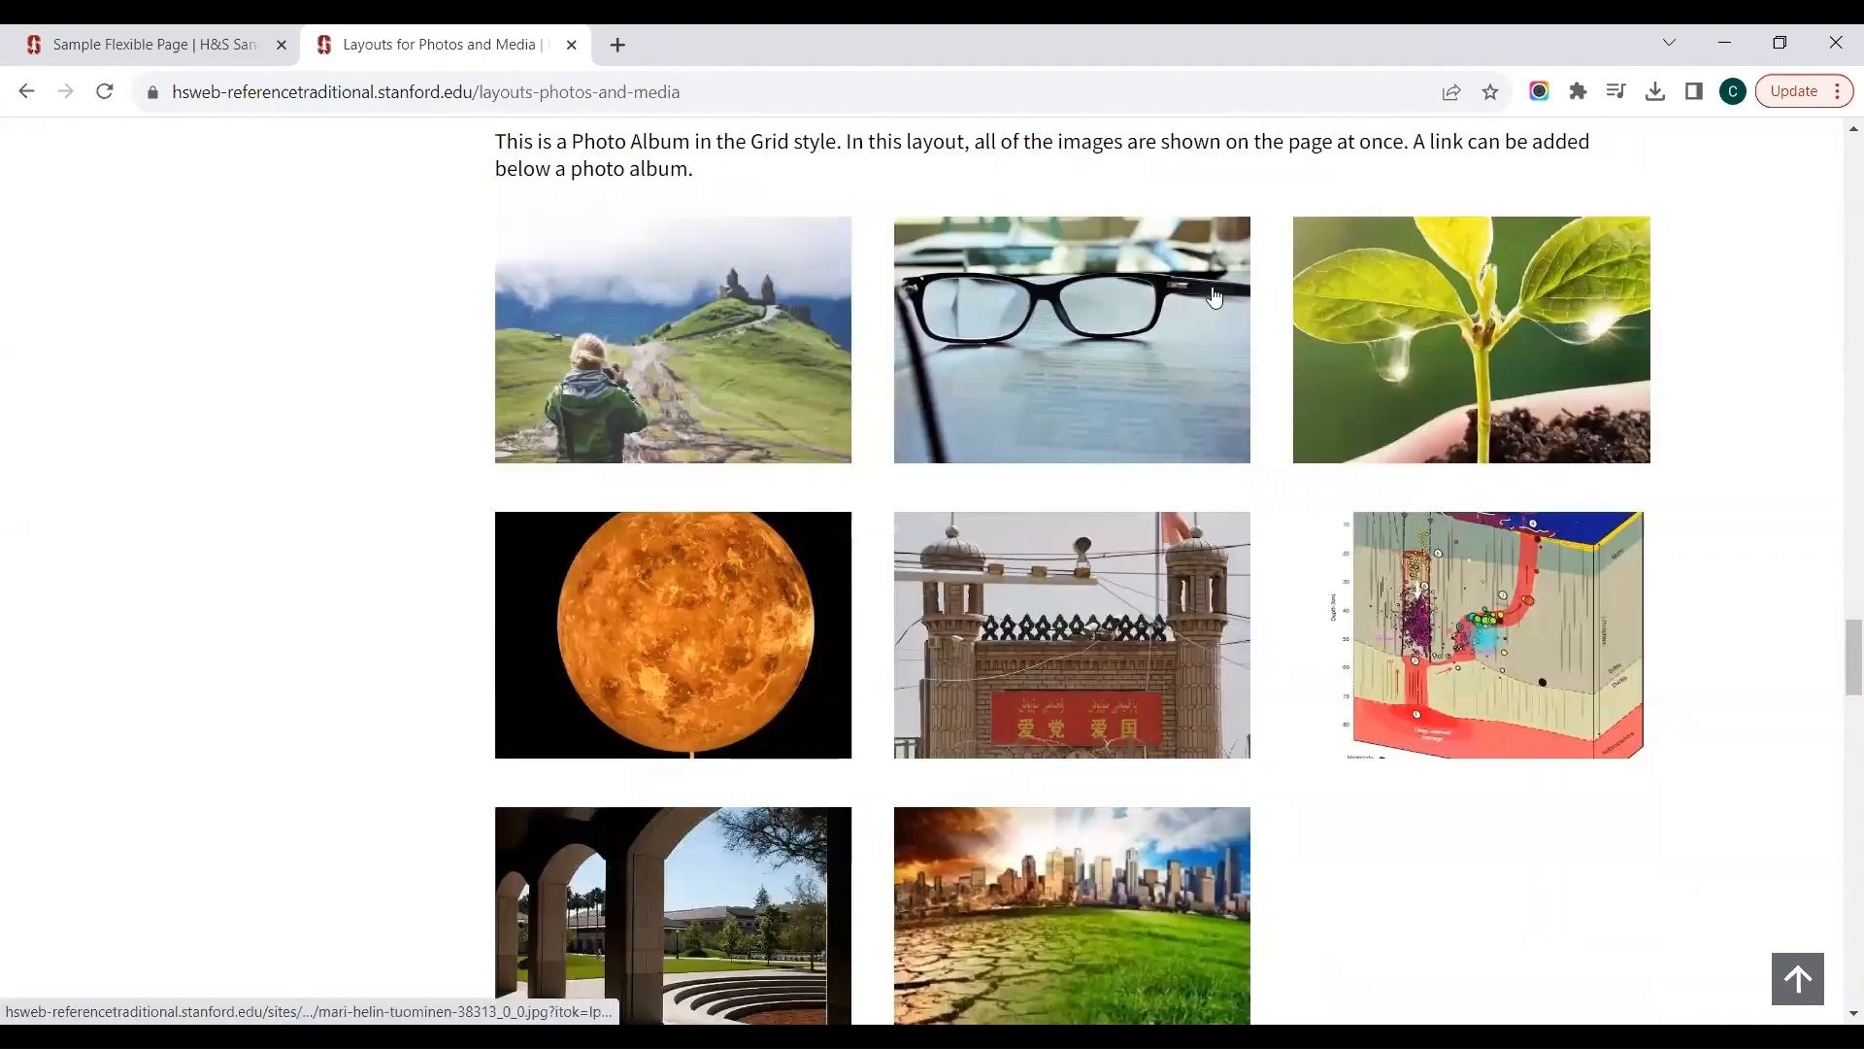
scroll(515, 630, "down", 5)
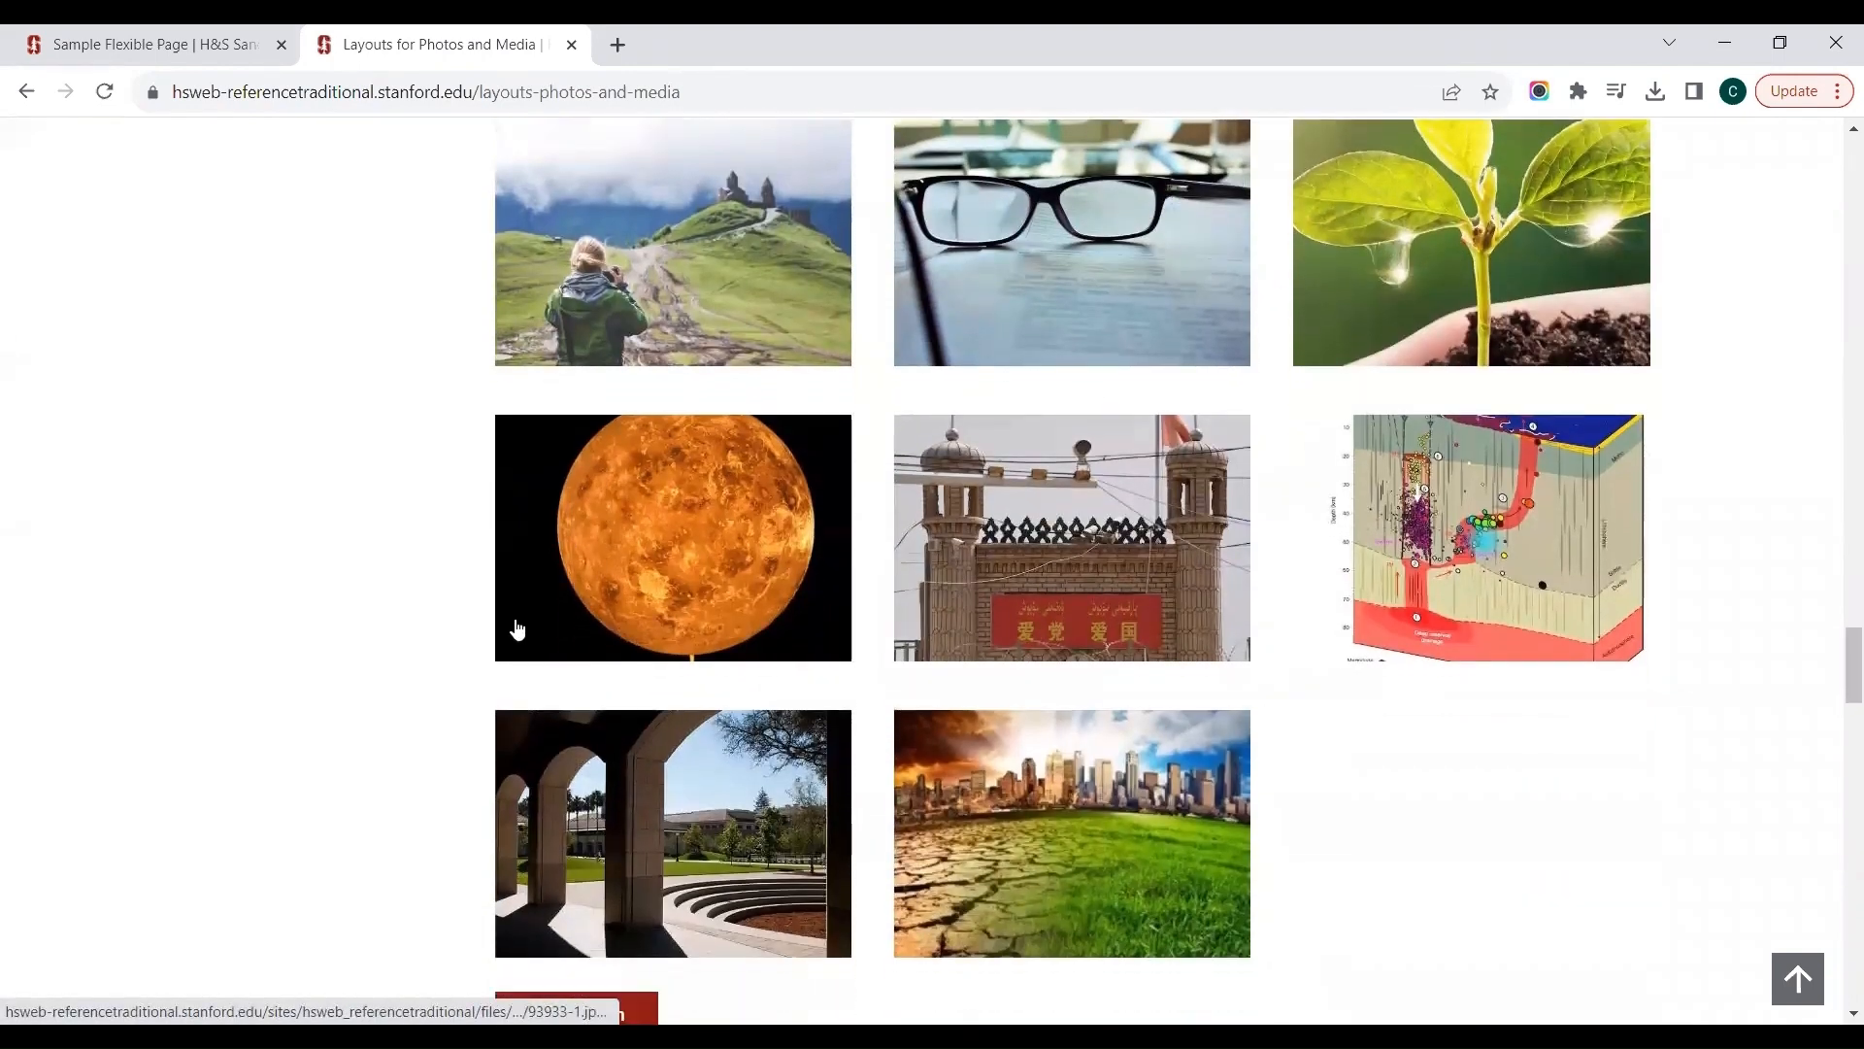
scroll(516, 627, "down", 6)
scroll(515, 627, "down", 4)
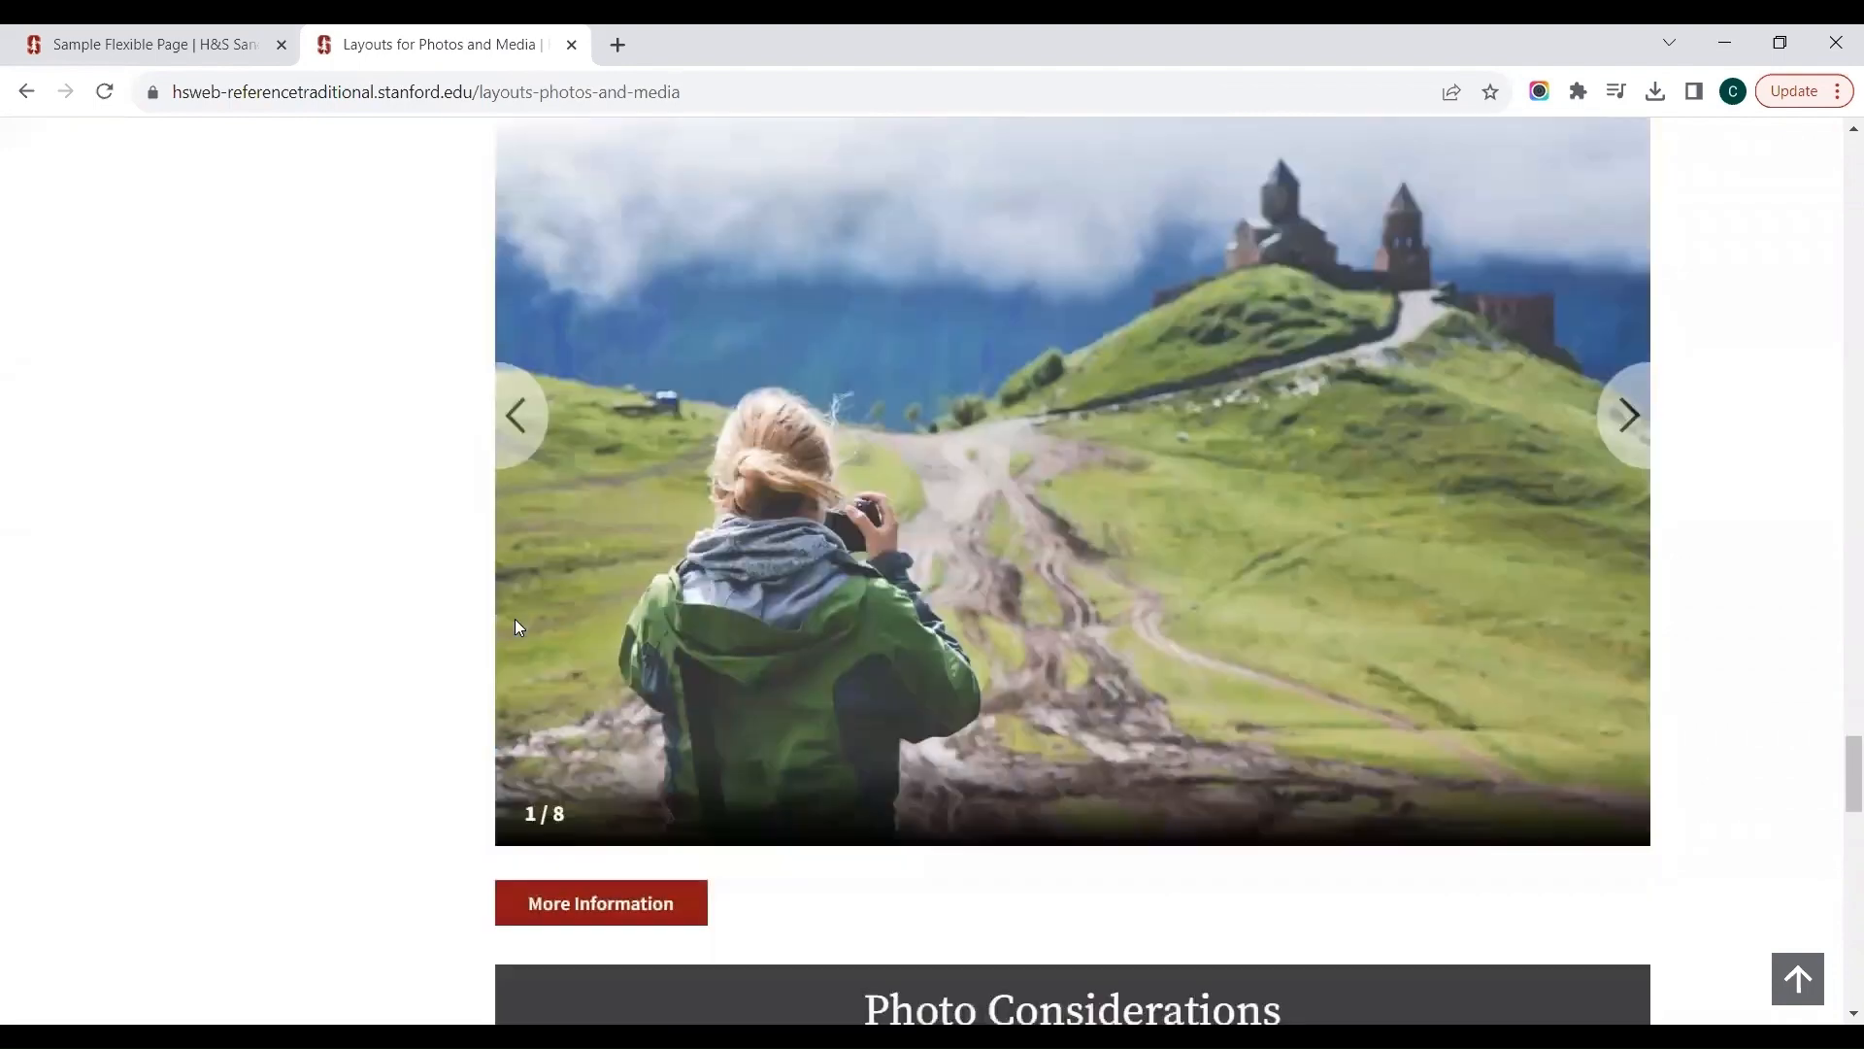
scroll(565, 504, "up", 1)
scroll(1127, 434, "up", 1)
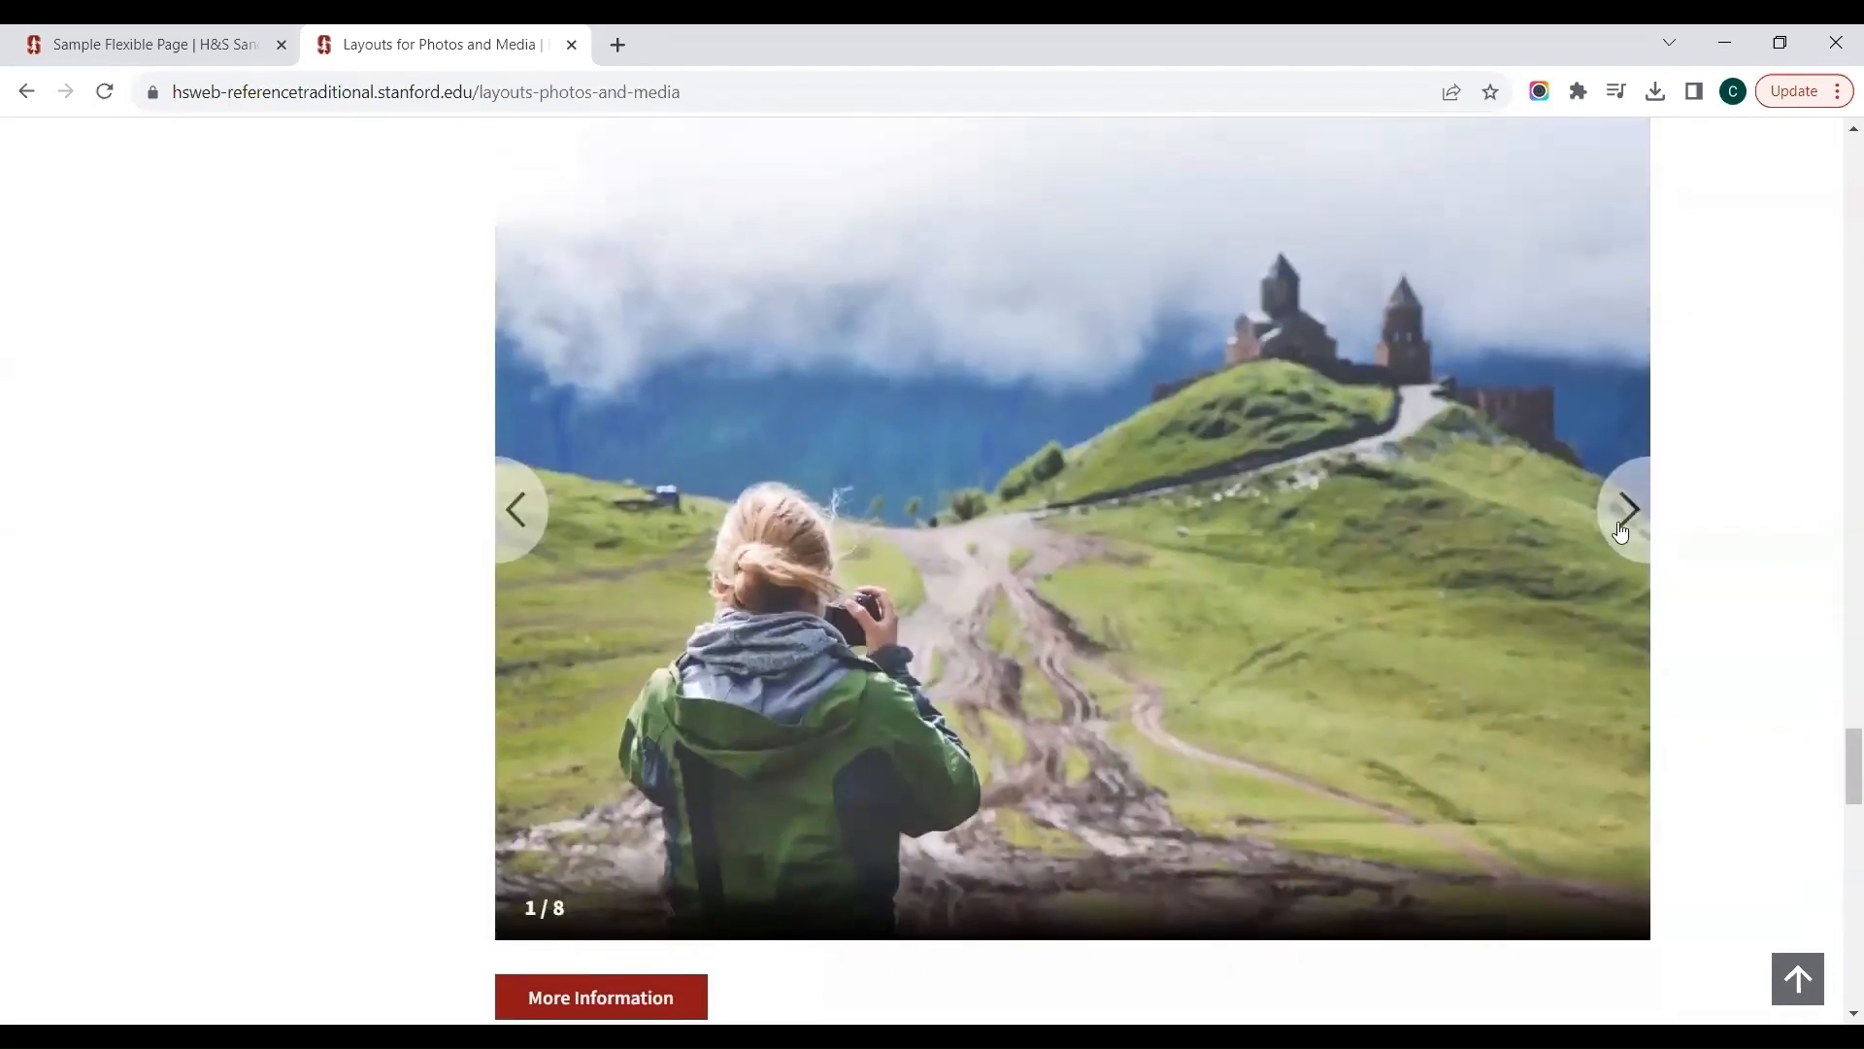
Step: Return to the Sample Flexible Page in the H&S Sandbox site, open it for editing and add a Postcard component
left_click(199, 35)
scroll(199, 33, "up", 20)
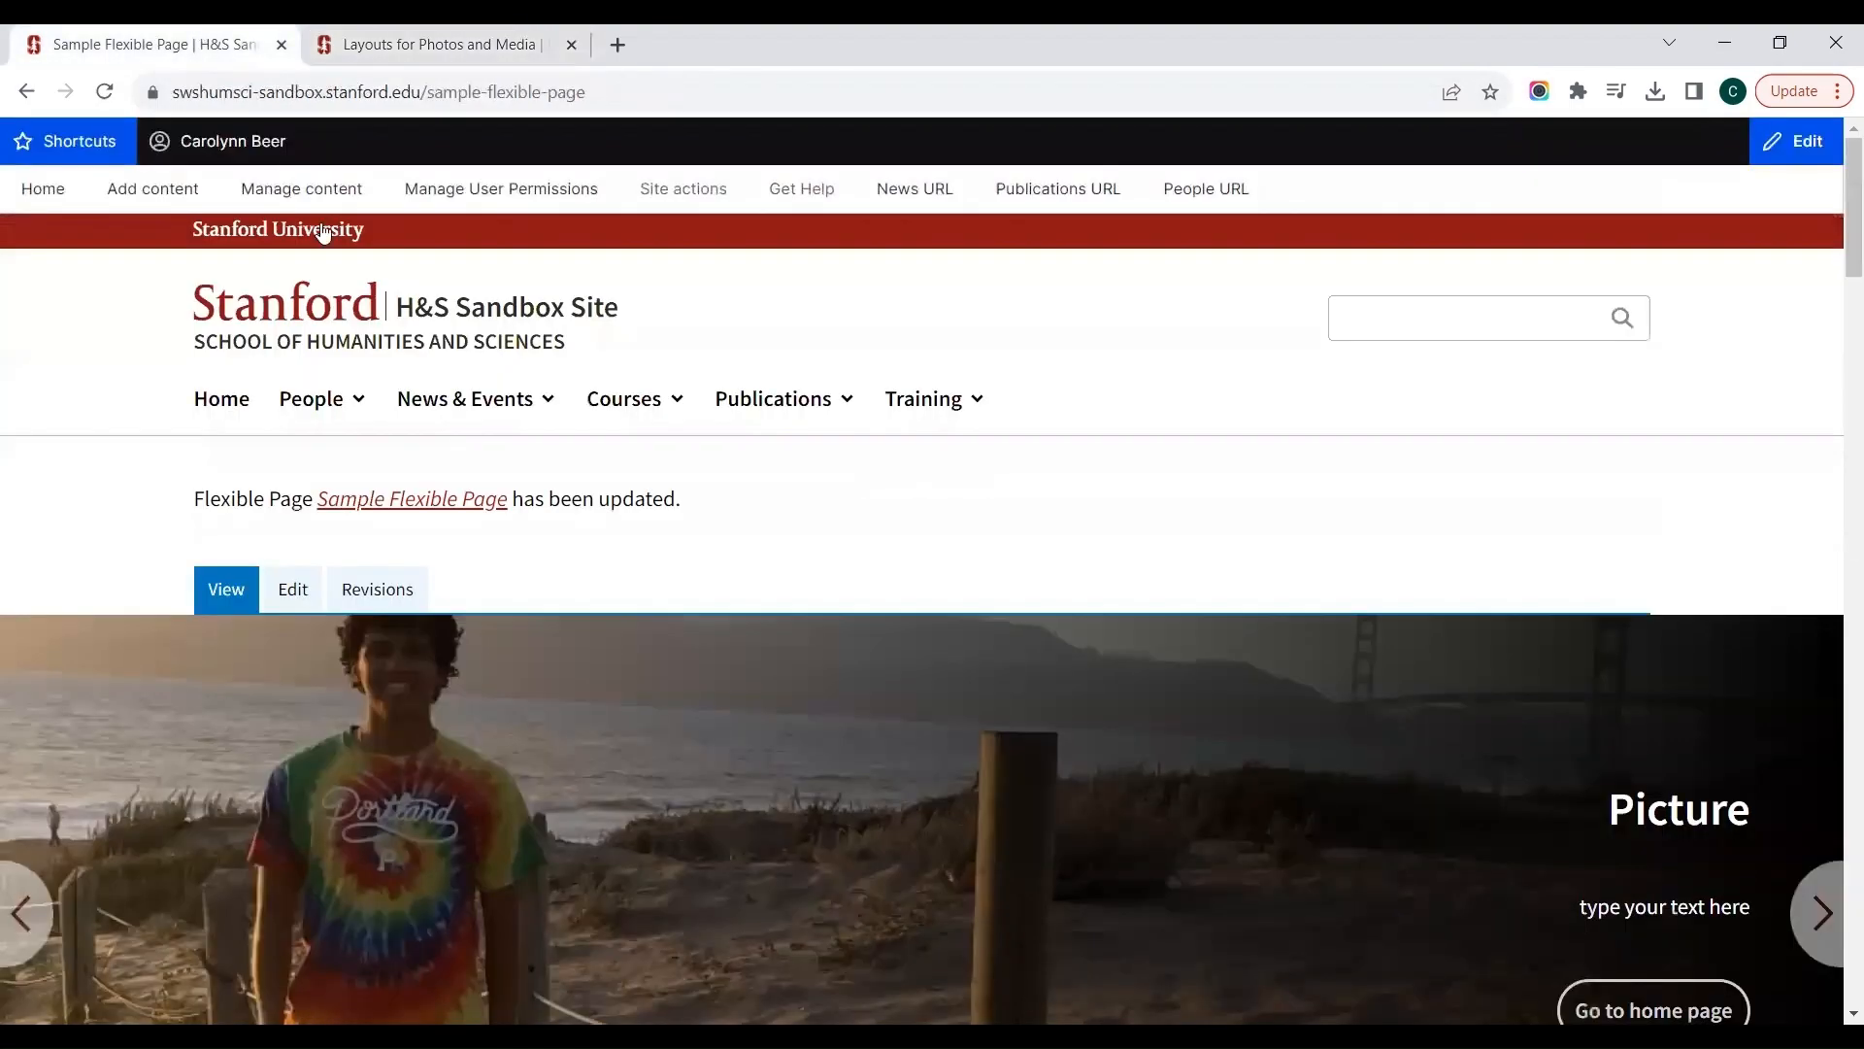
left_click(292, 588)
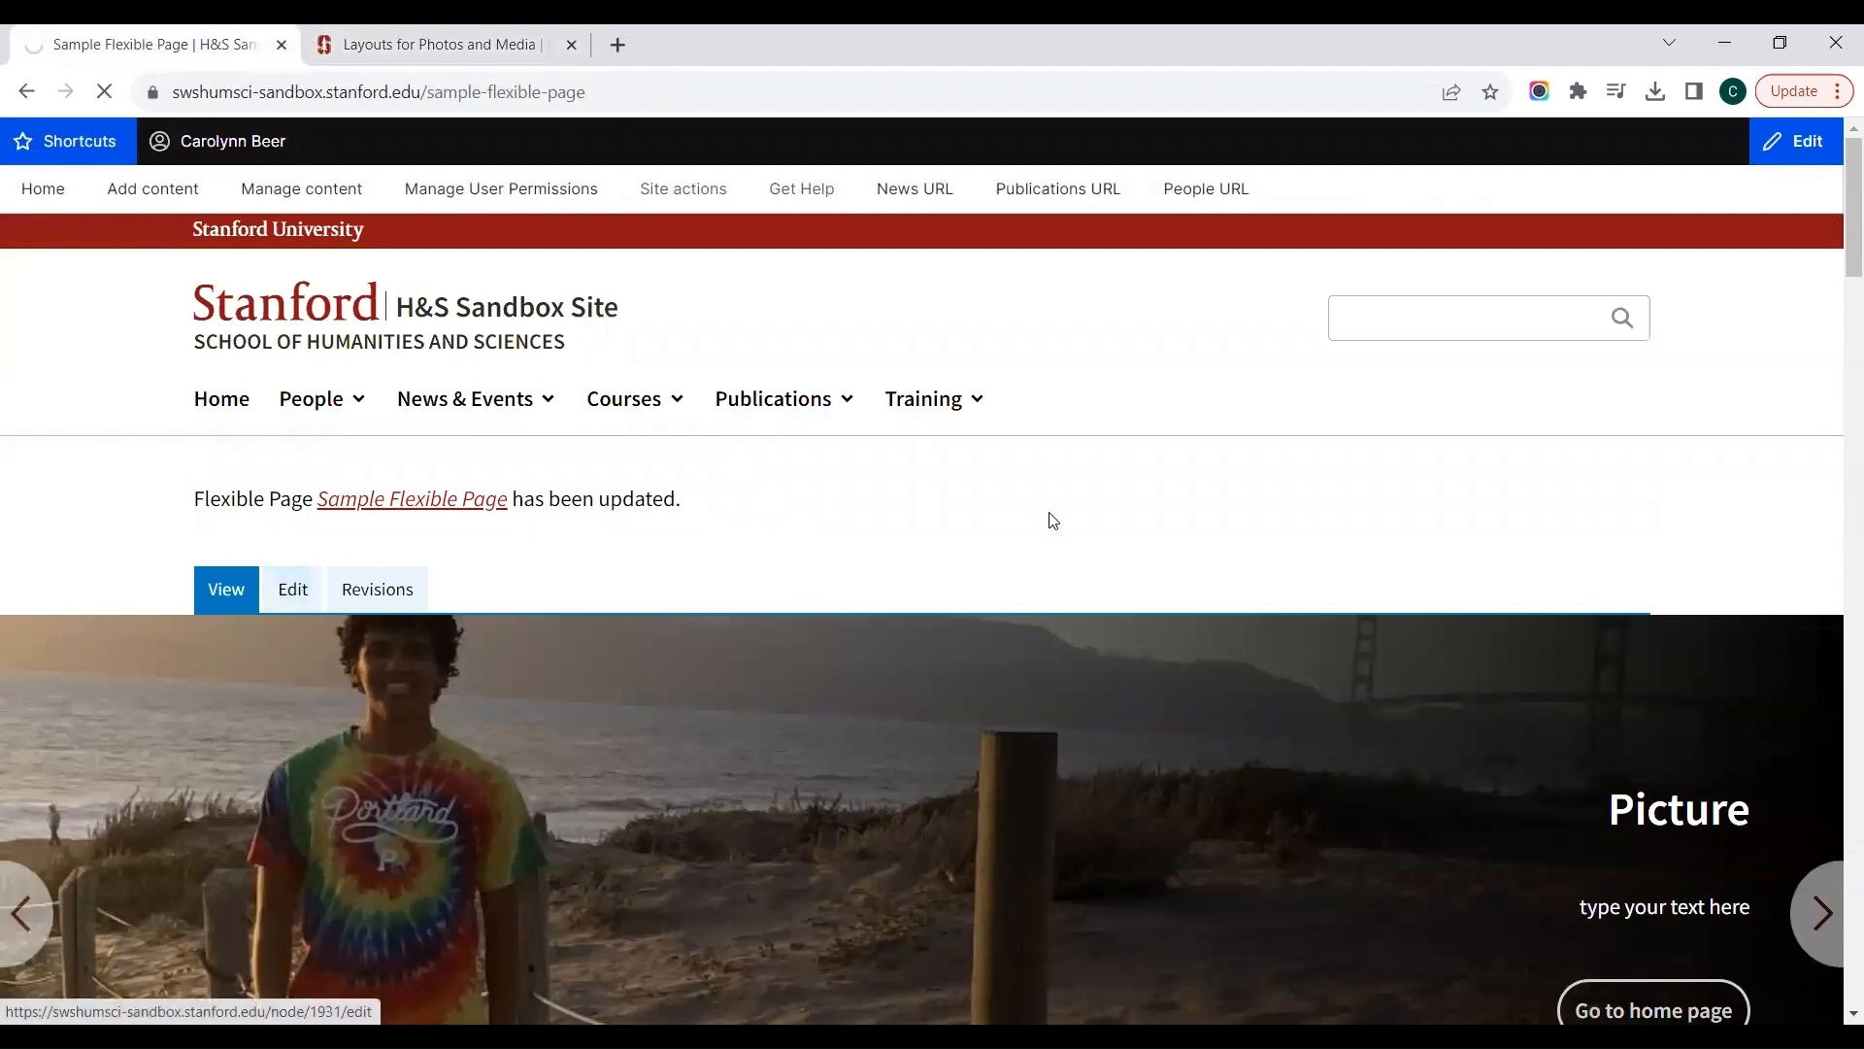
scroll(1078, 521, "down", 10)
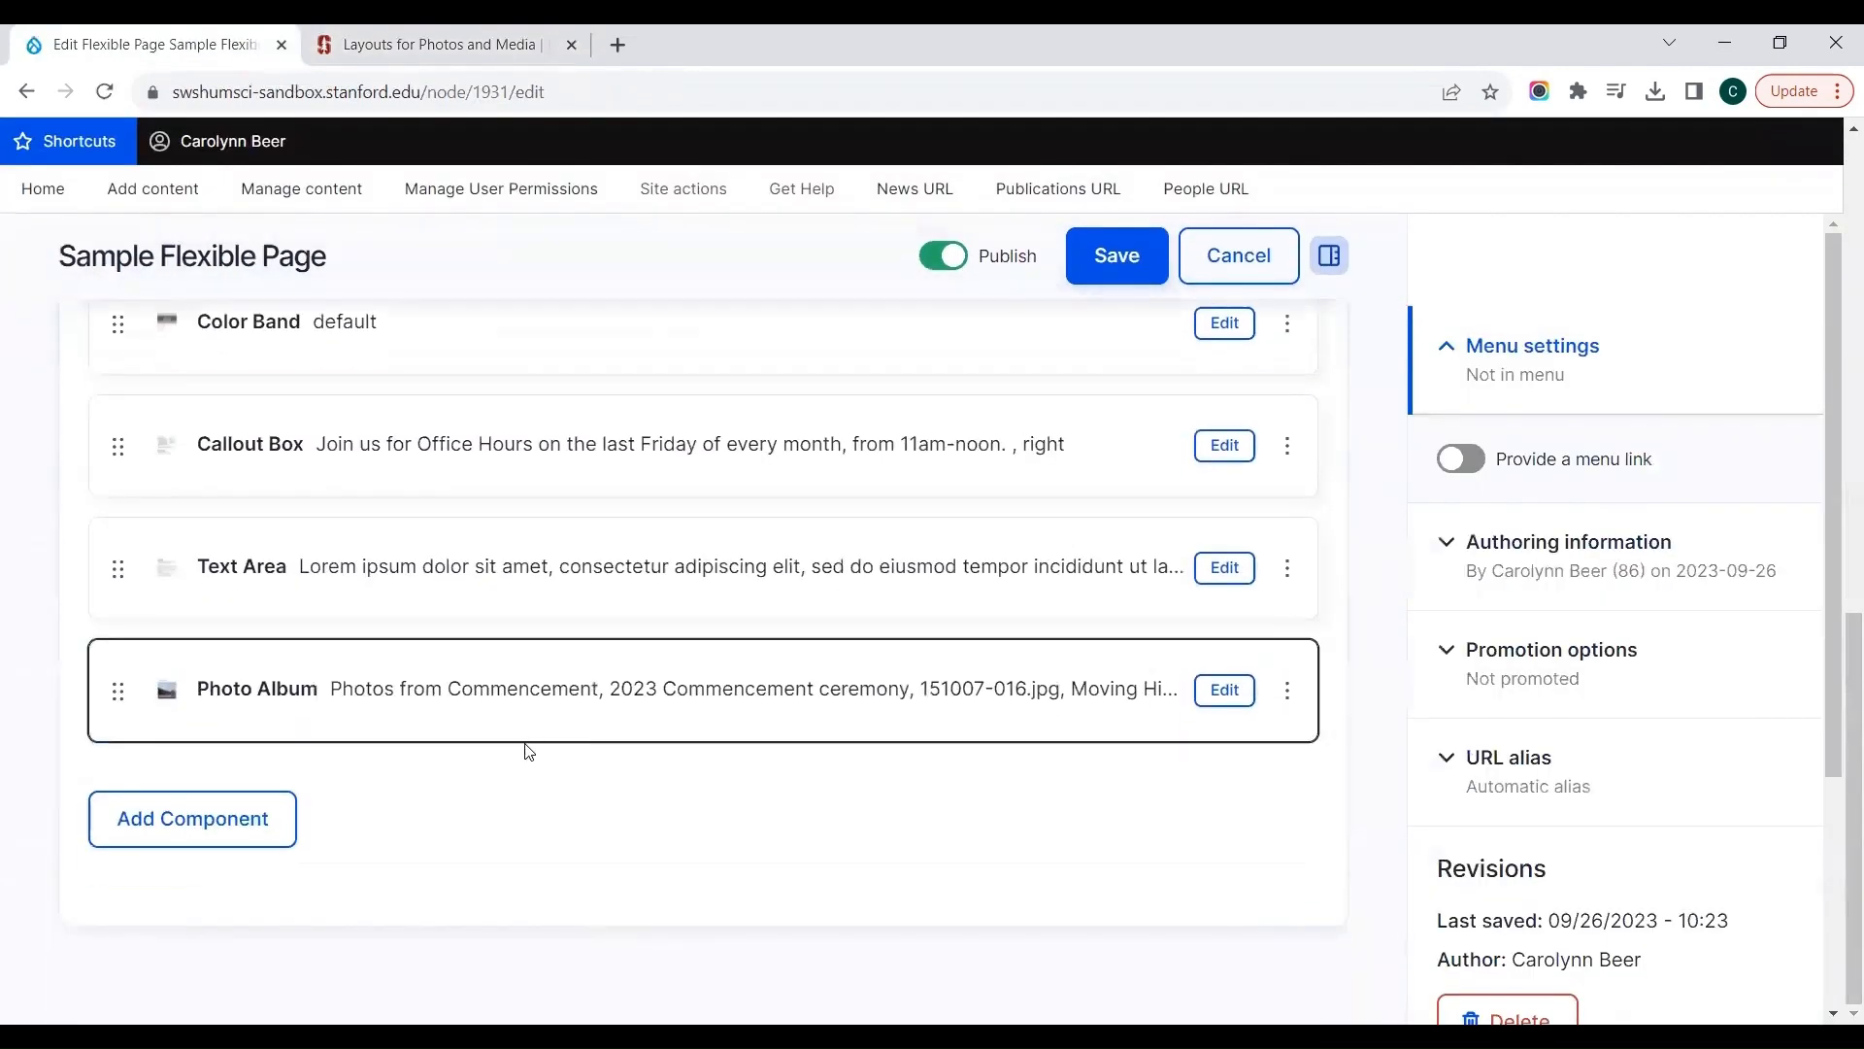
left_click(192, 817)
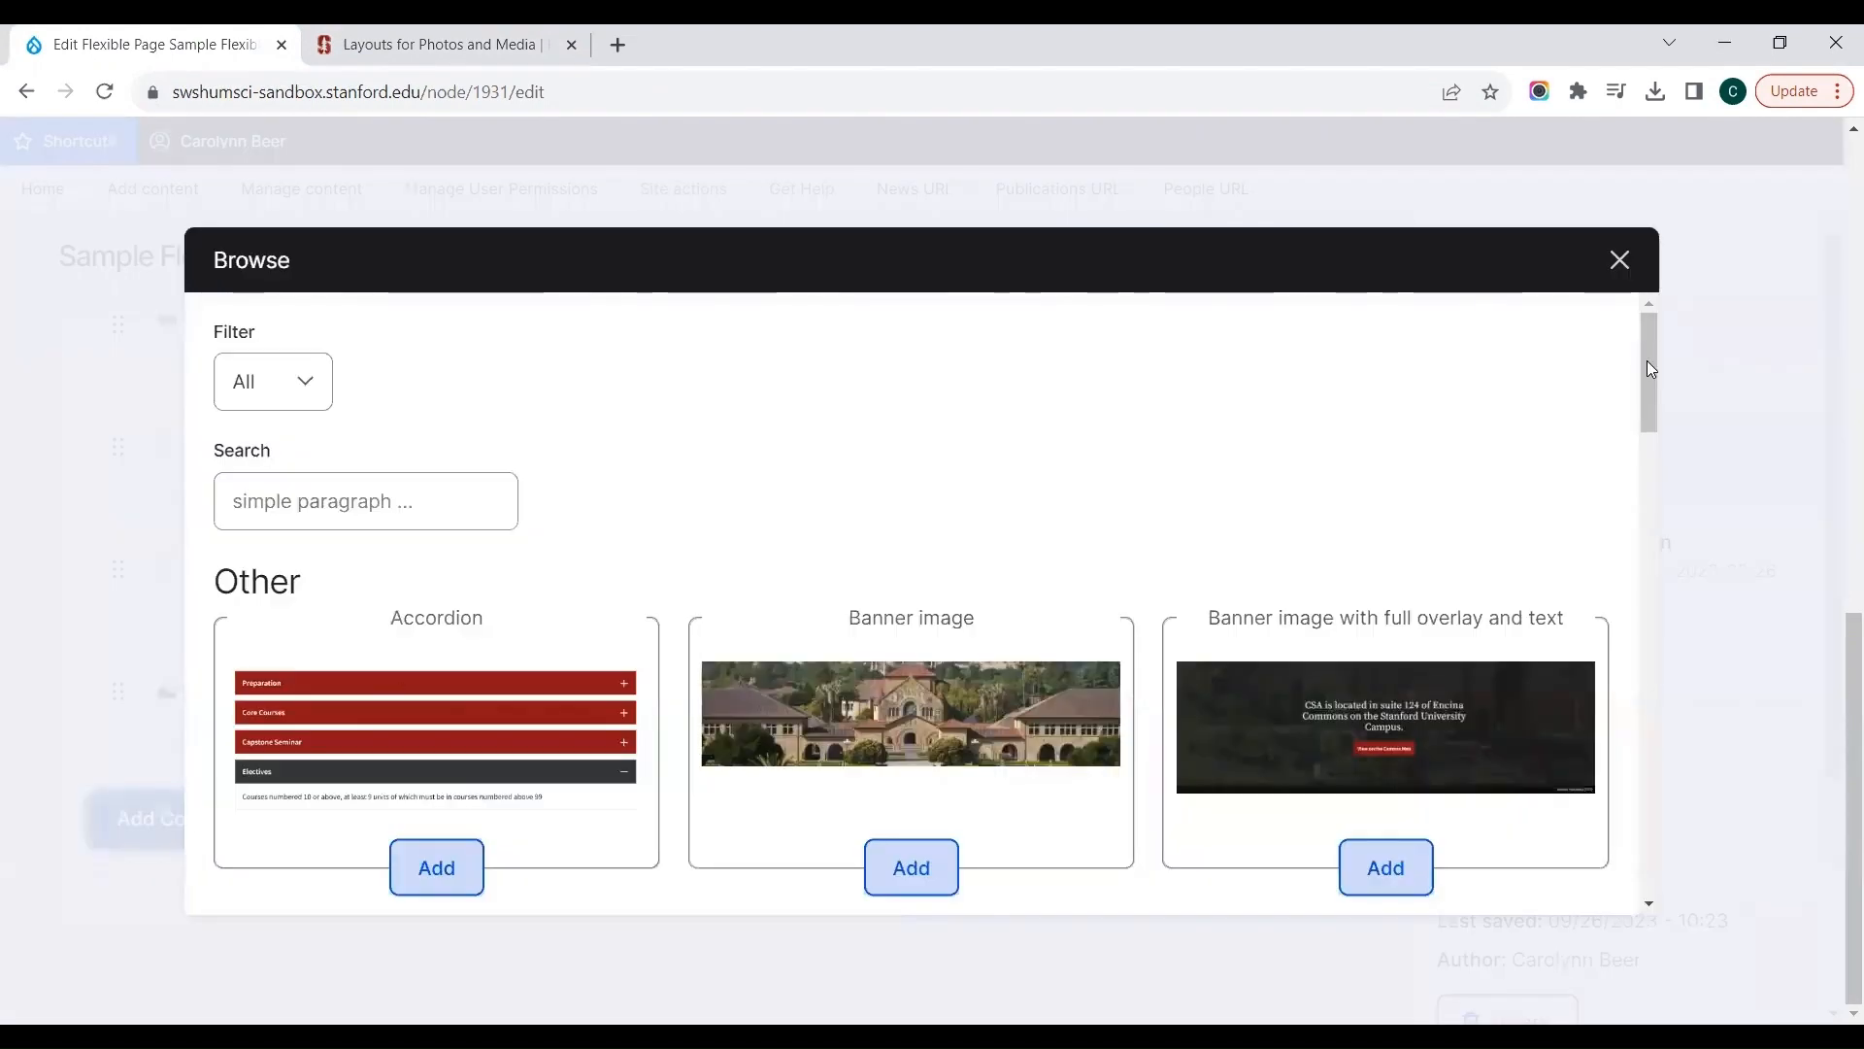
left_click_drag(1647, 359, 1639, 676)
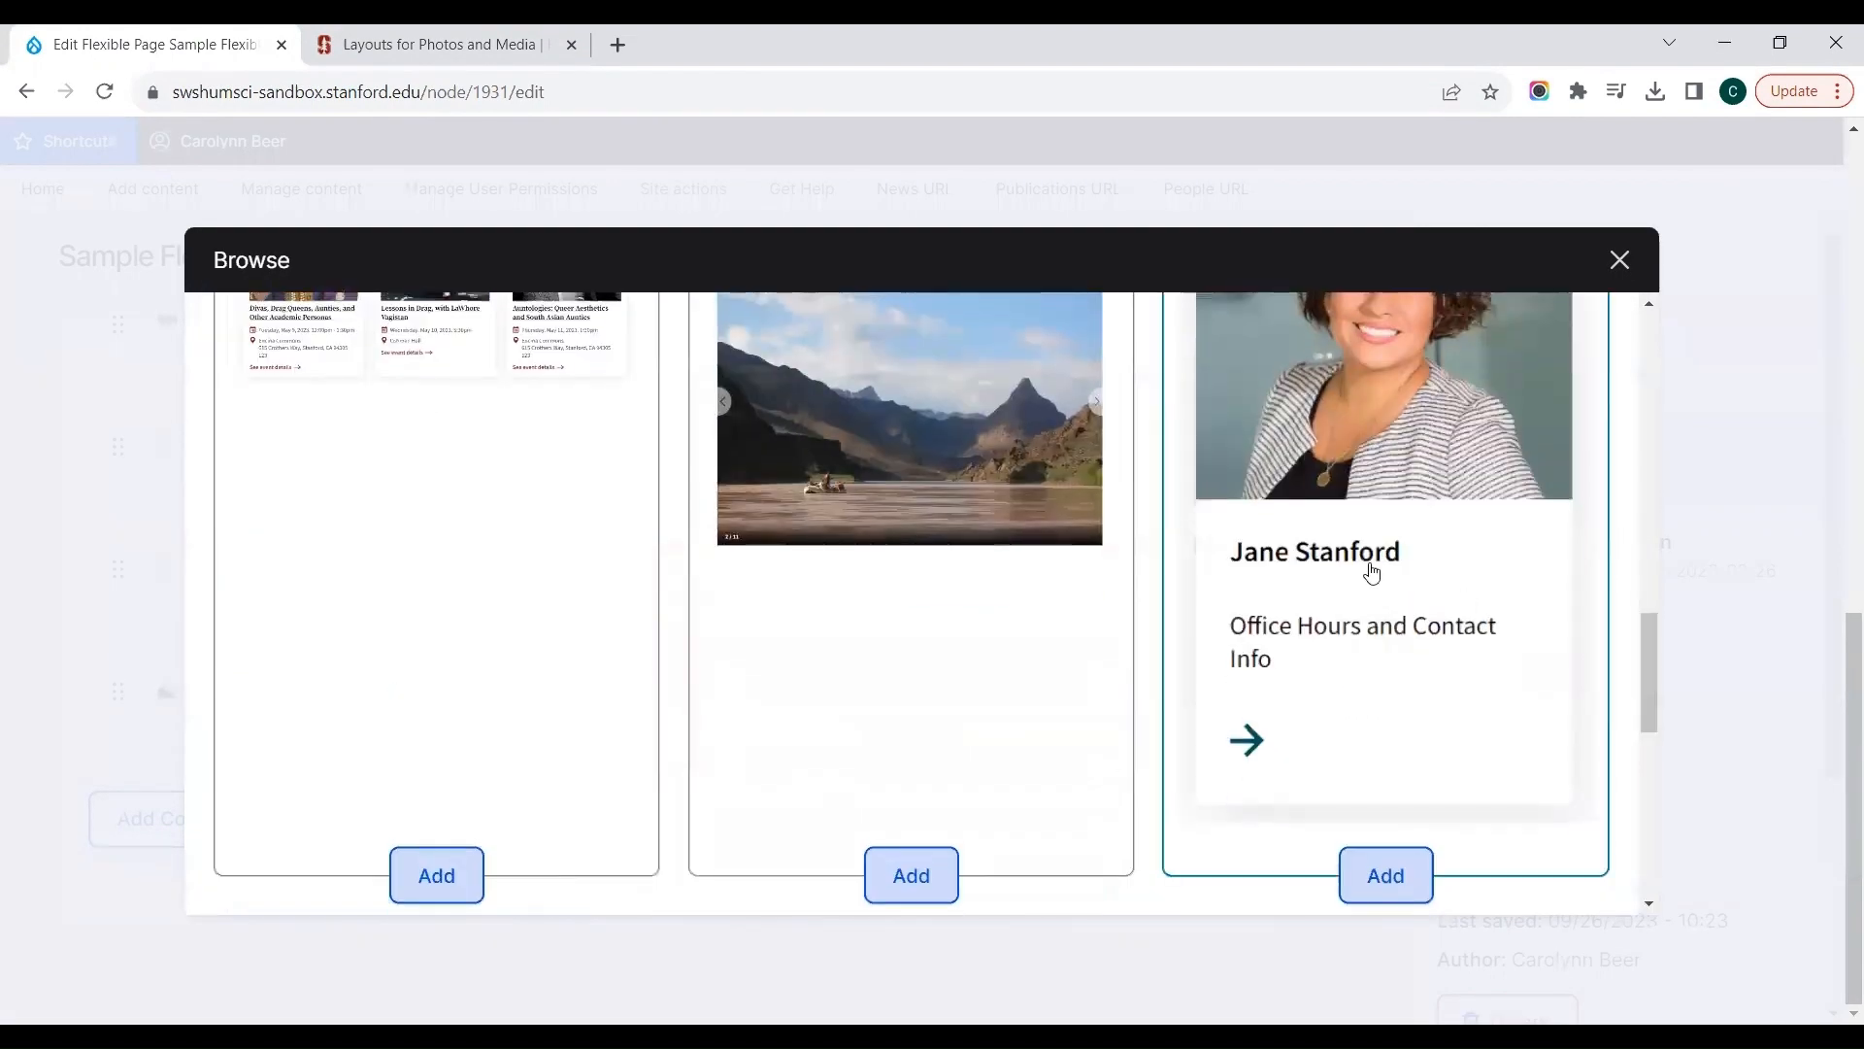
left_click(1352, 545)
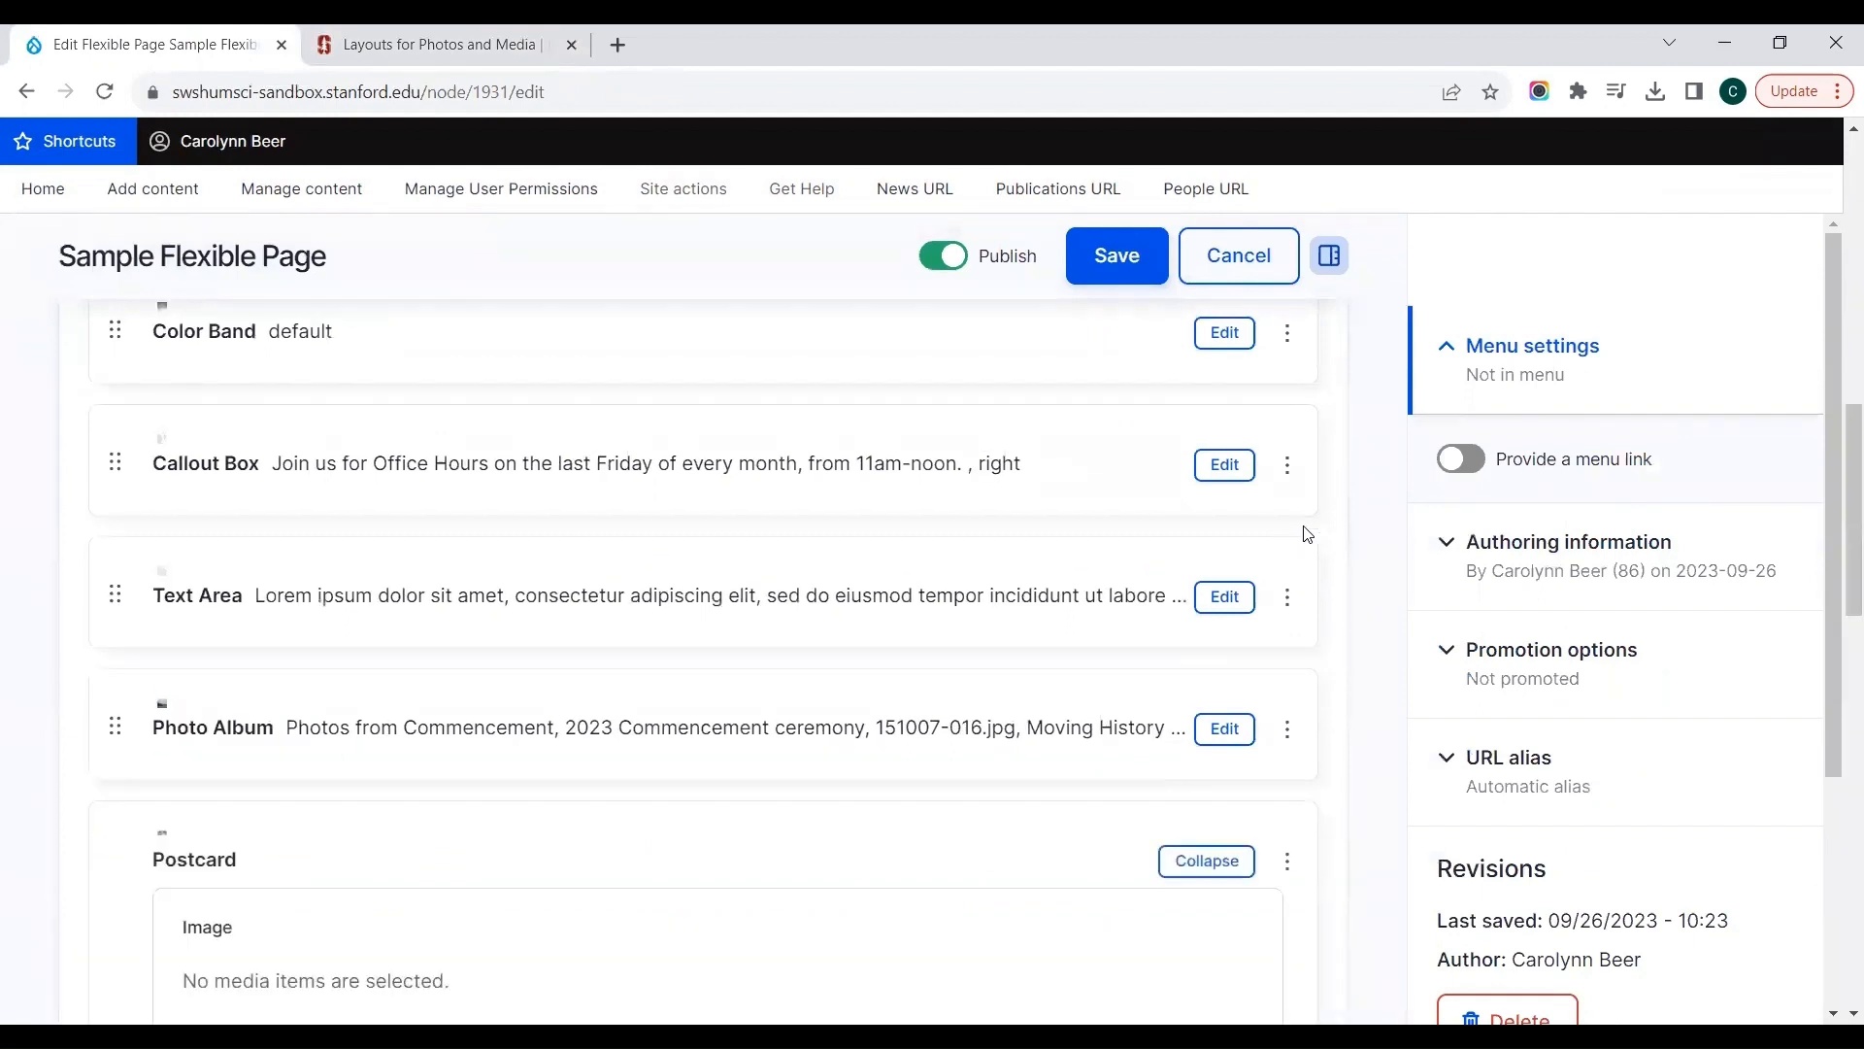
Step: Insert the existing library image "The Art of Conservation" into the Postcard component
scroll(1358, 534, "down", 3)
scroll(1360, 529, "down", 3)
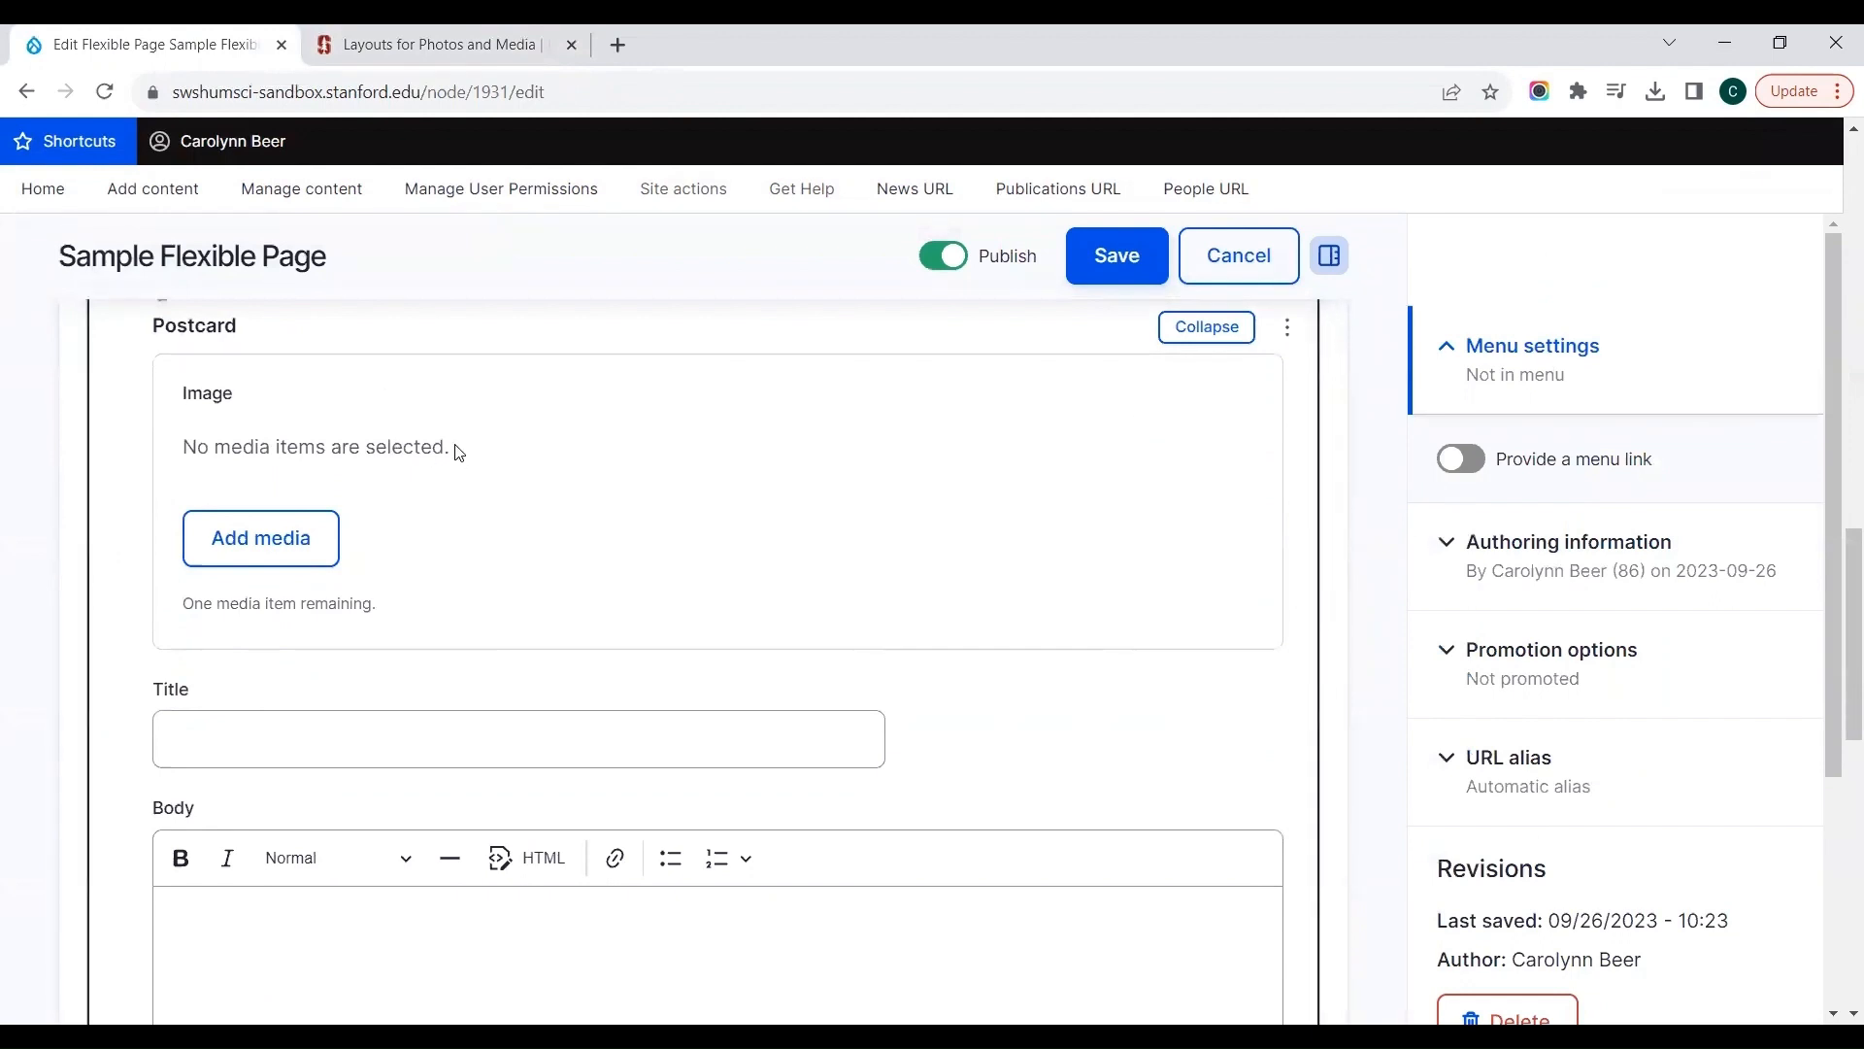
left_click(217, 542)
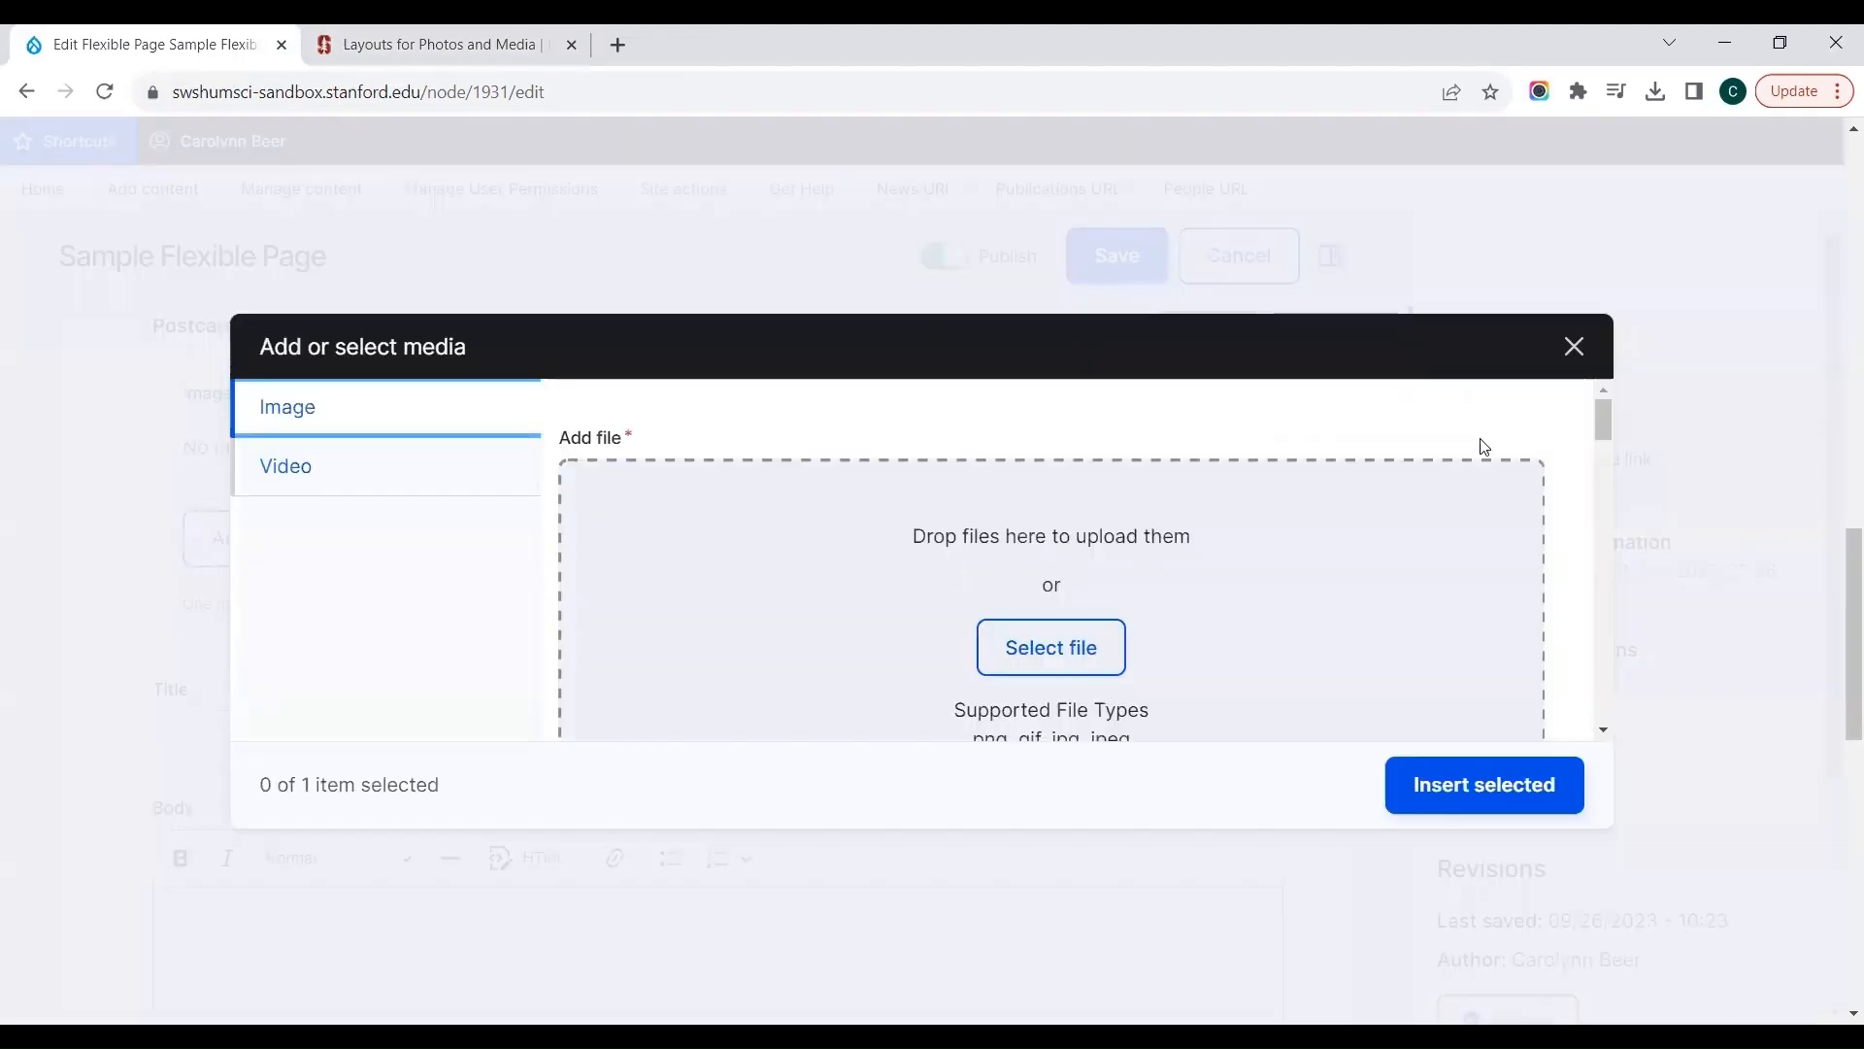
left_click_drag(1602, 420, 1600, 516)
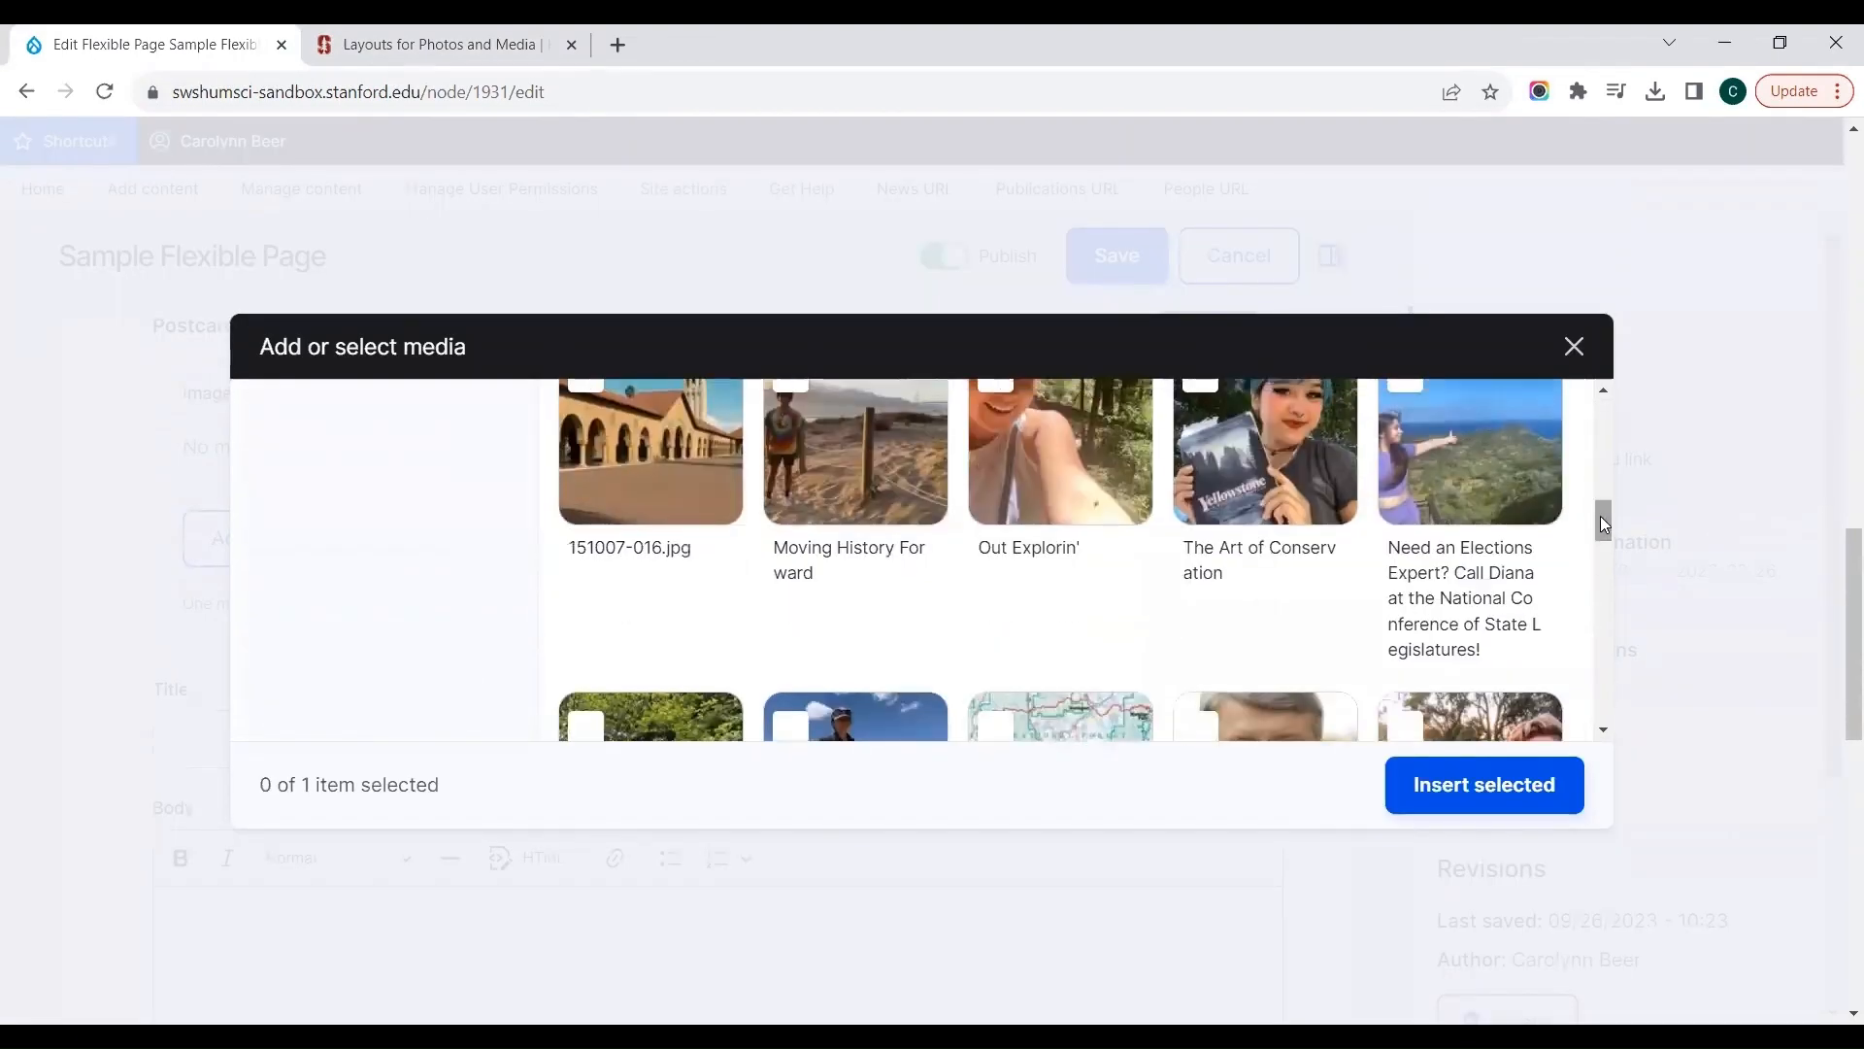
left_click(1262, 485)
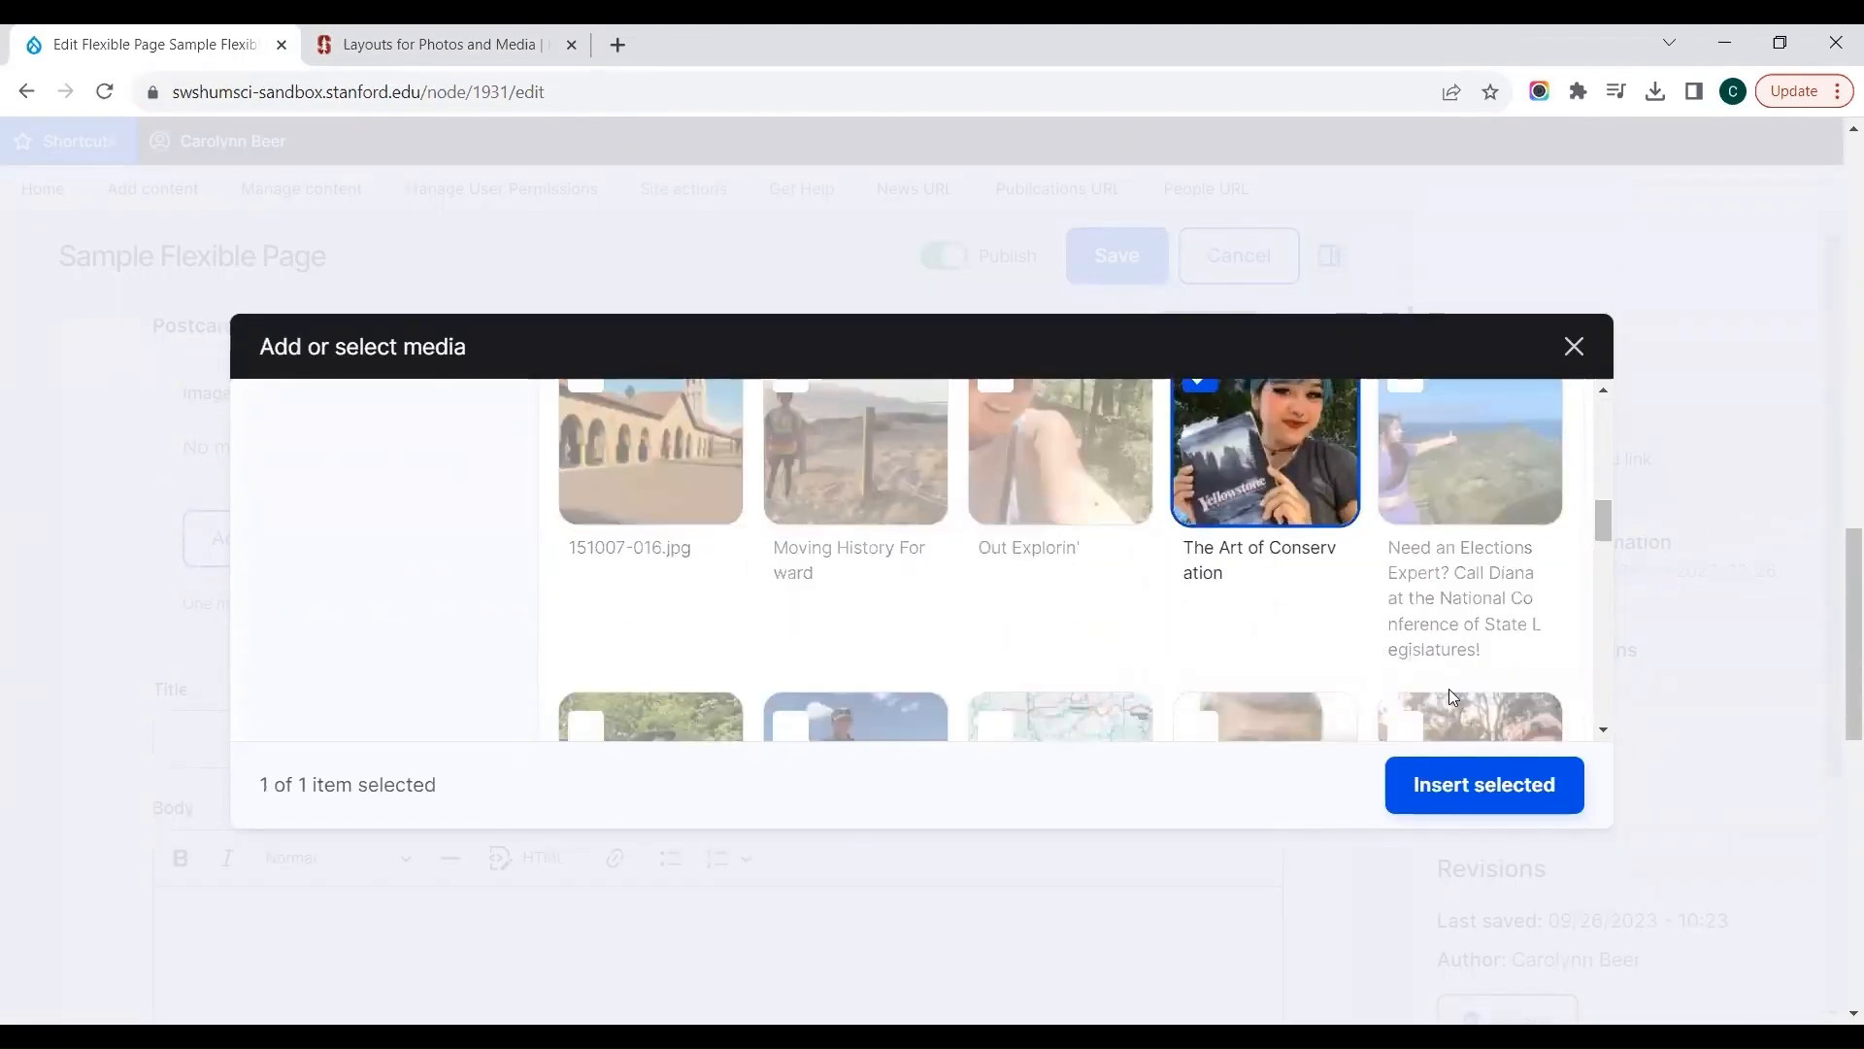
left_click(1480, 784)
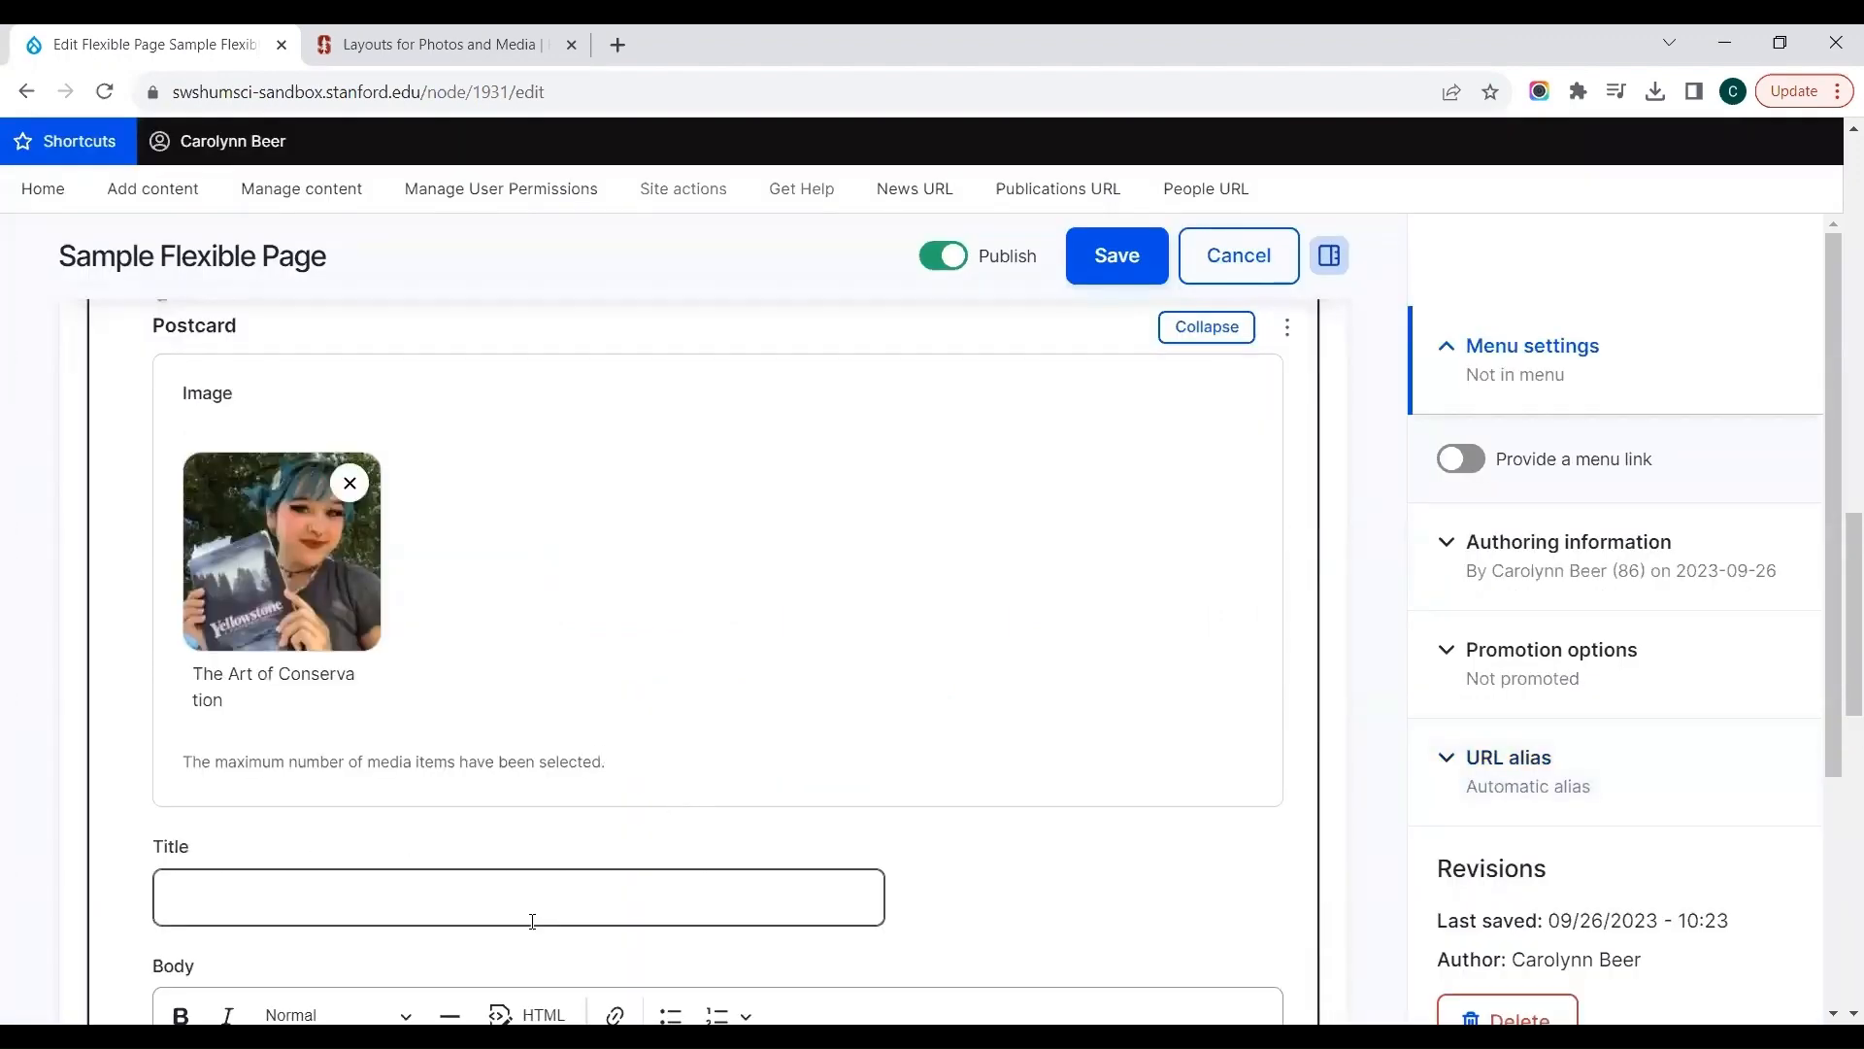
Step: Give the Postcard the title "Book Club" and the body text "text area here"
left_click(453, 892)
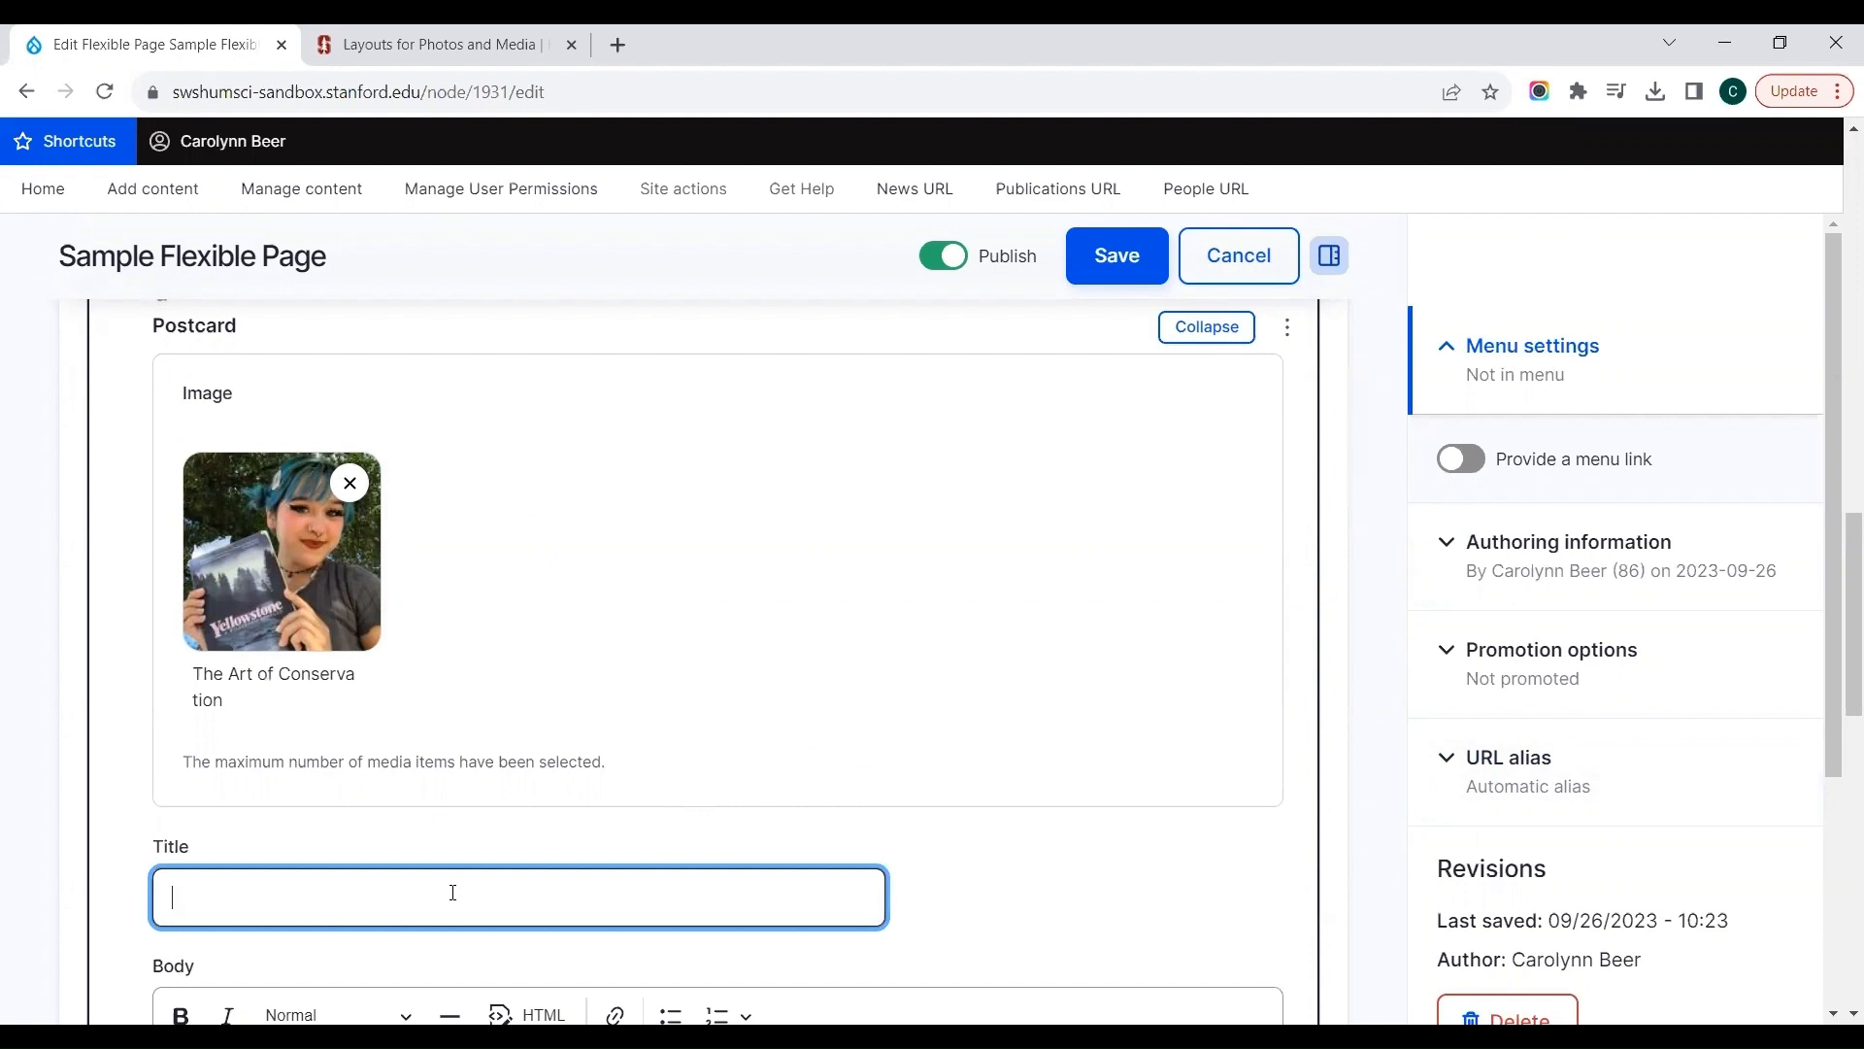
type("Book Club")
left_click(810, 640)
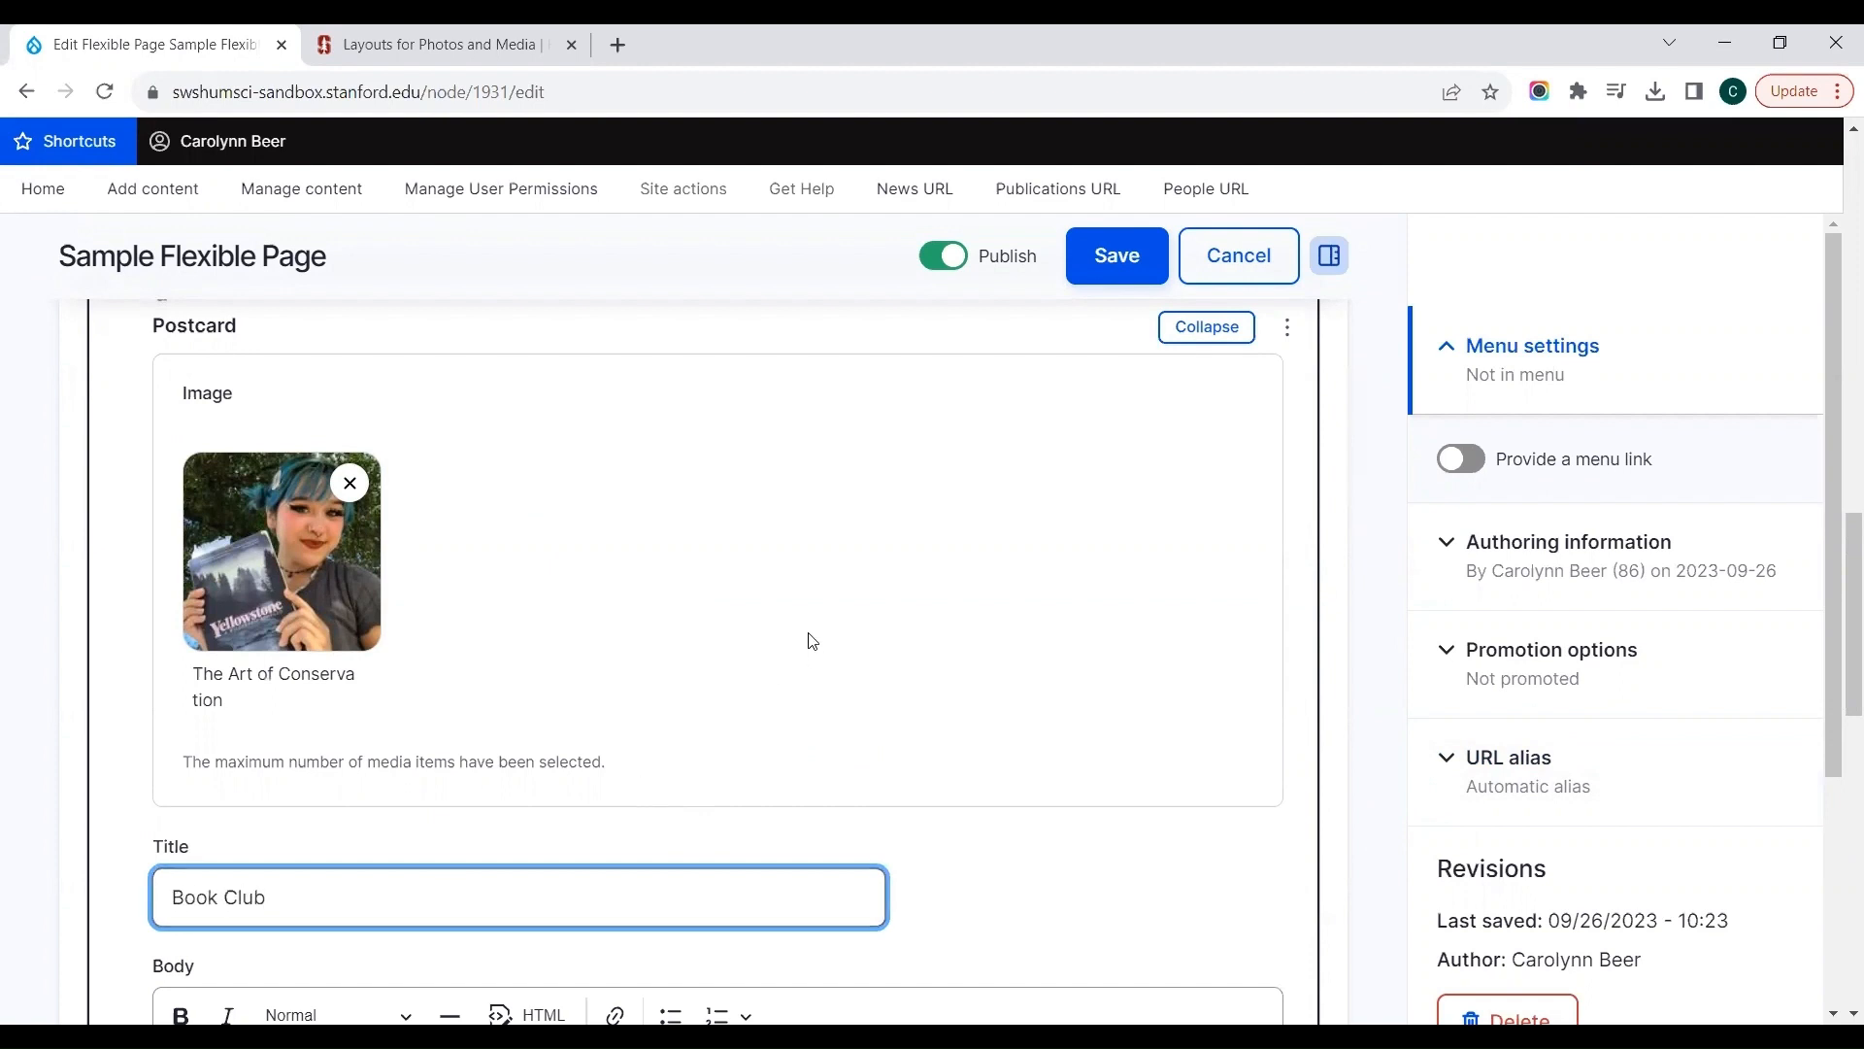
scroll(811, 641, "down", 2)
left_click(650, 987)
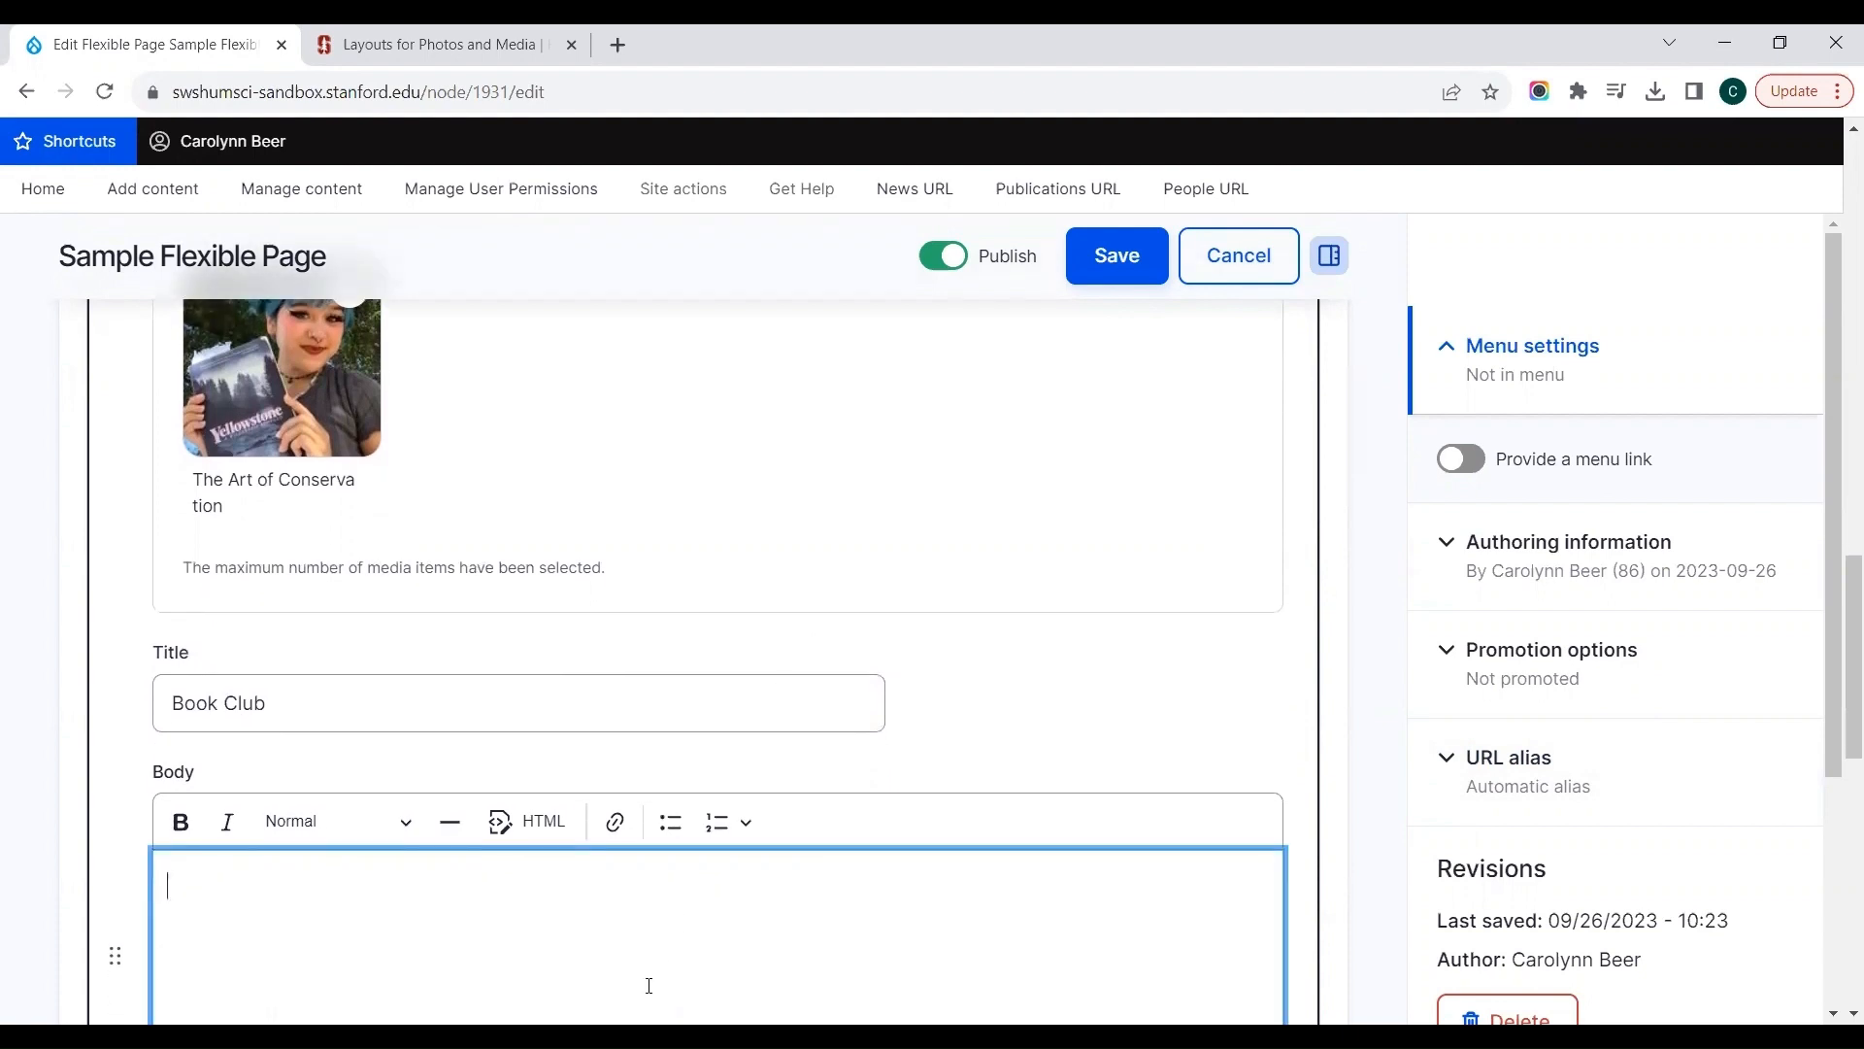
type("text area here")
Step: Set the Postcard's style to Horizontal Card and save the page
scroll(677, 975, "down", 5)
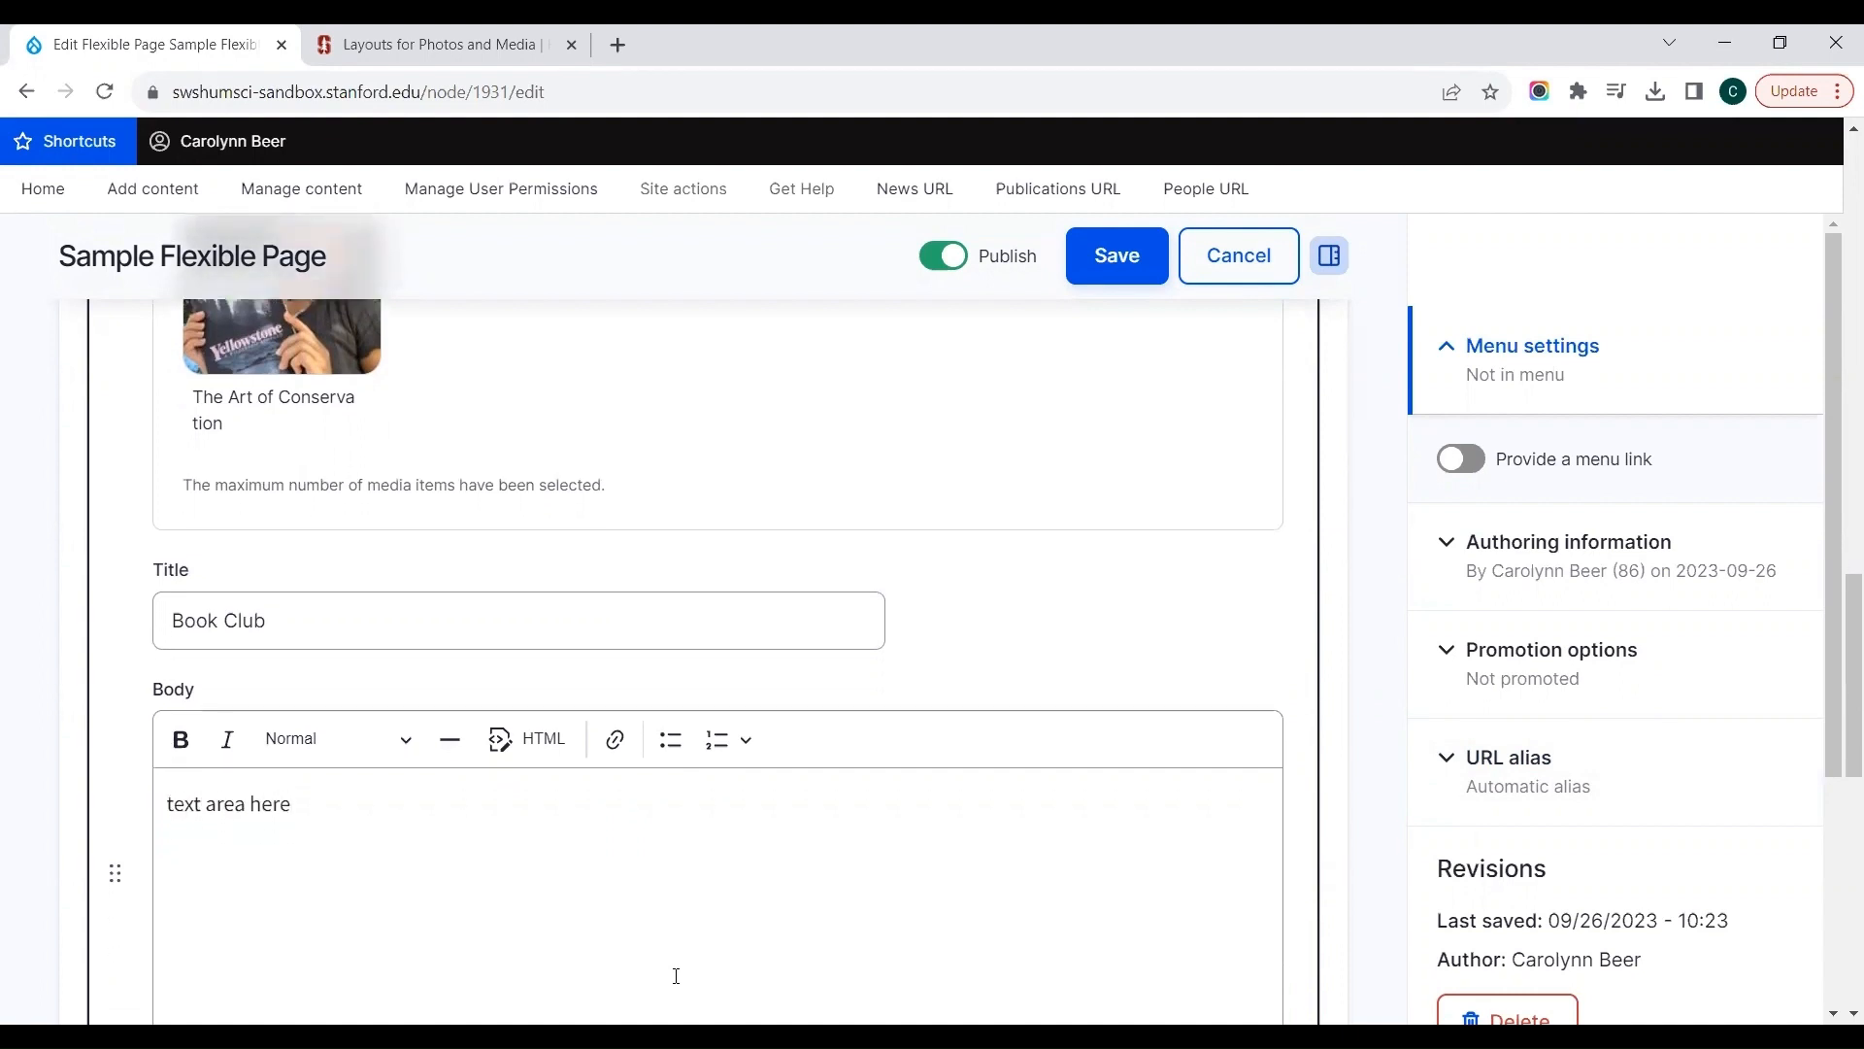
scroll(677, 975, "down", 1)
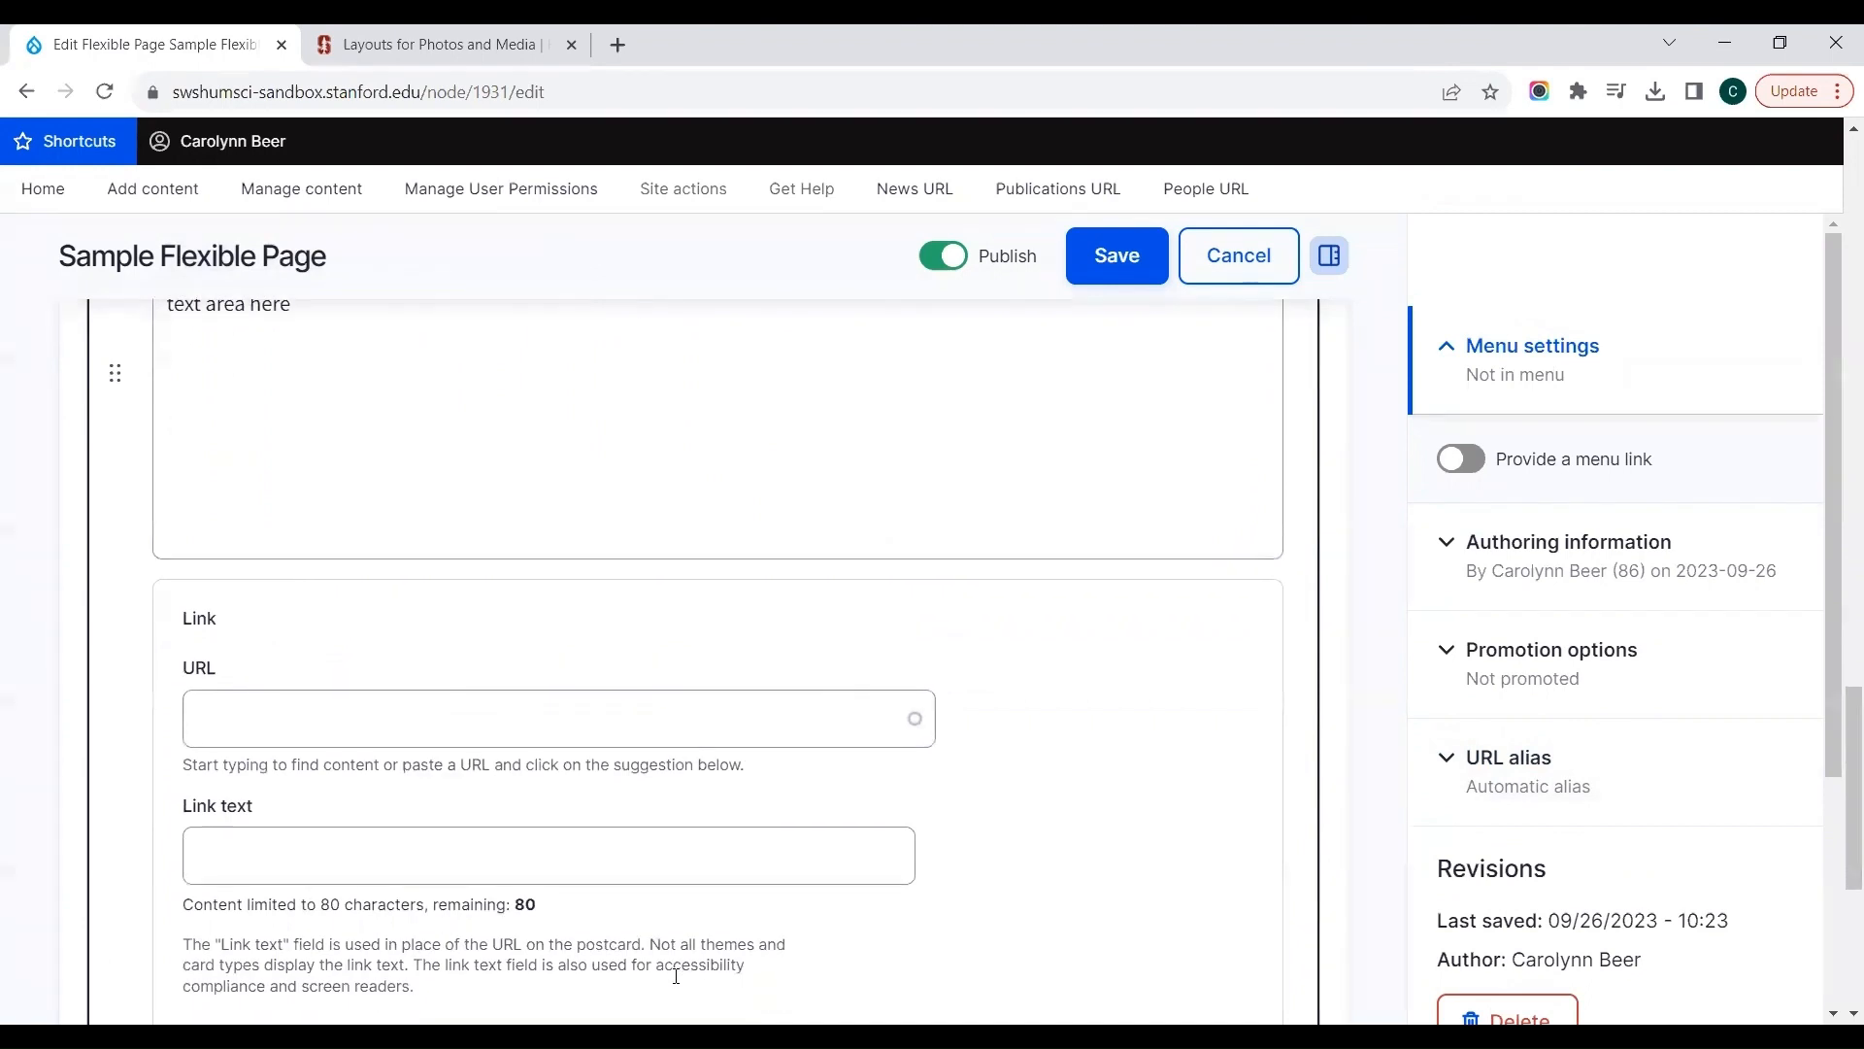
scroll(676, 976, "down", 2)
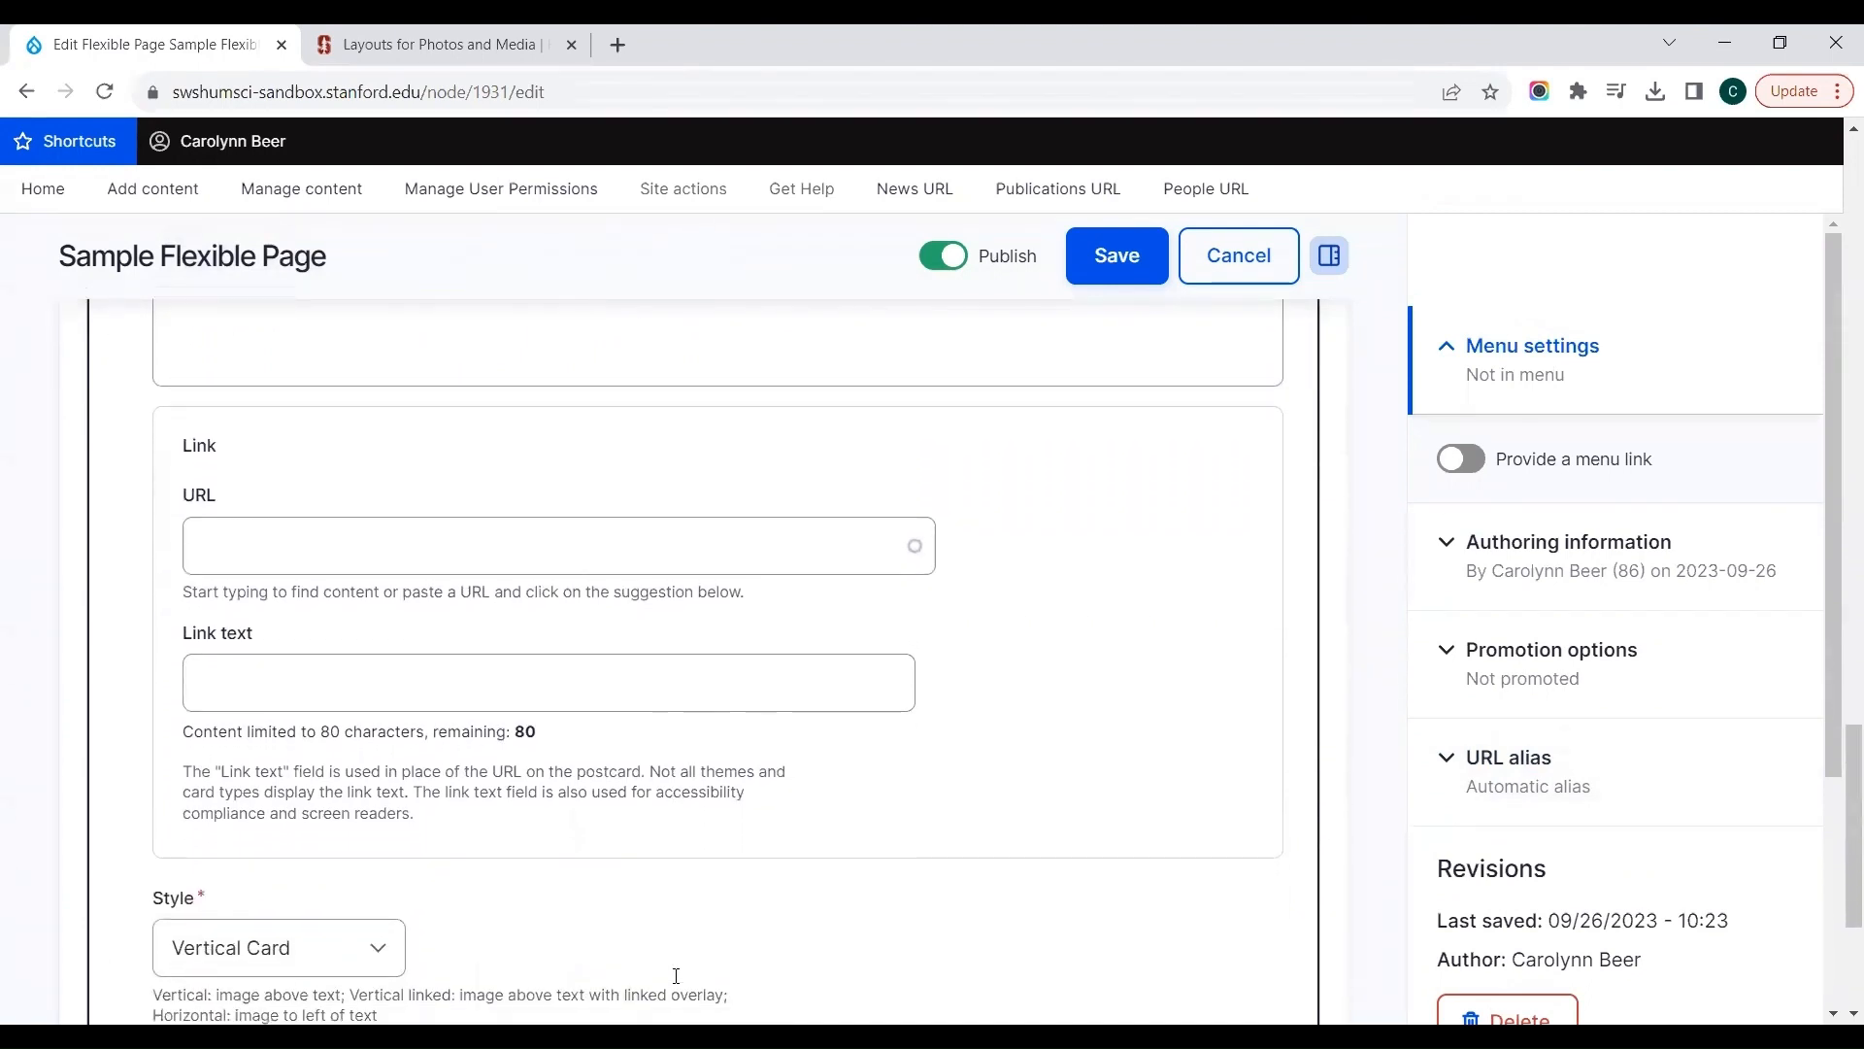
scroll(677, 976, "down", 3)
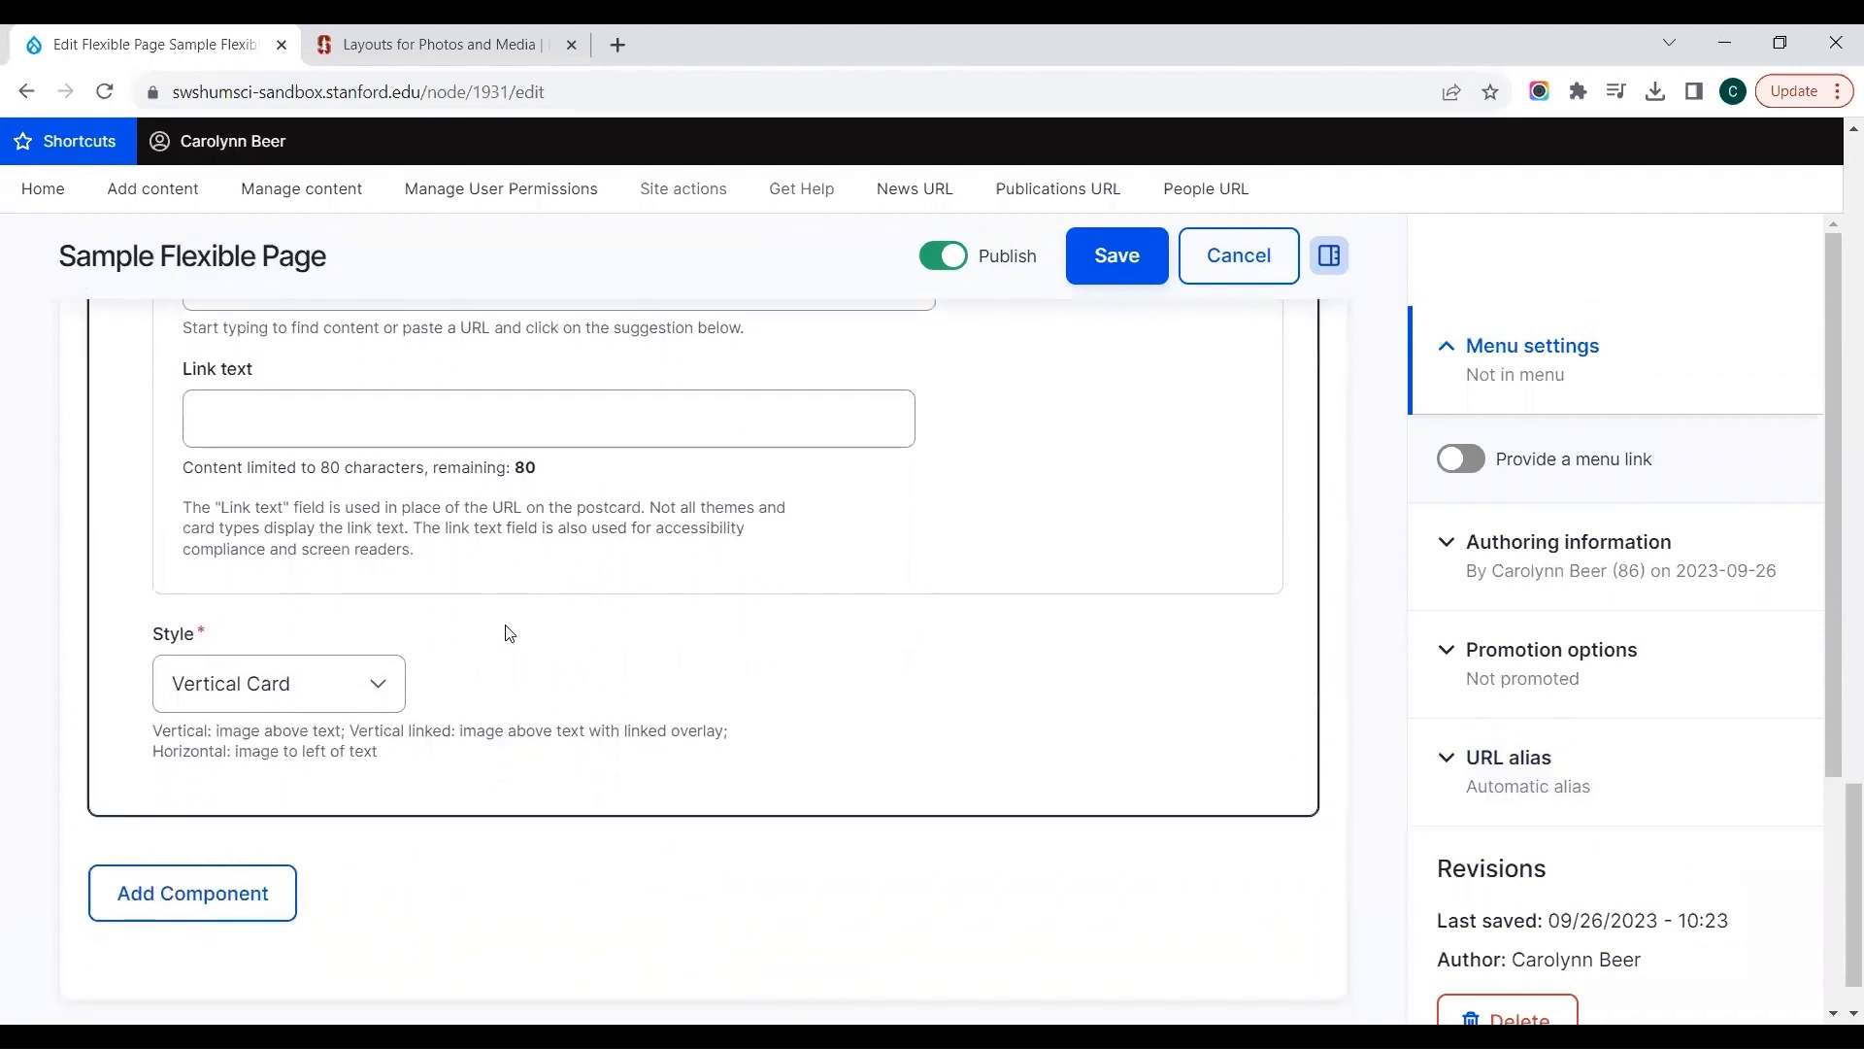
left_click(379, 685)
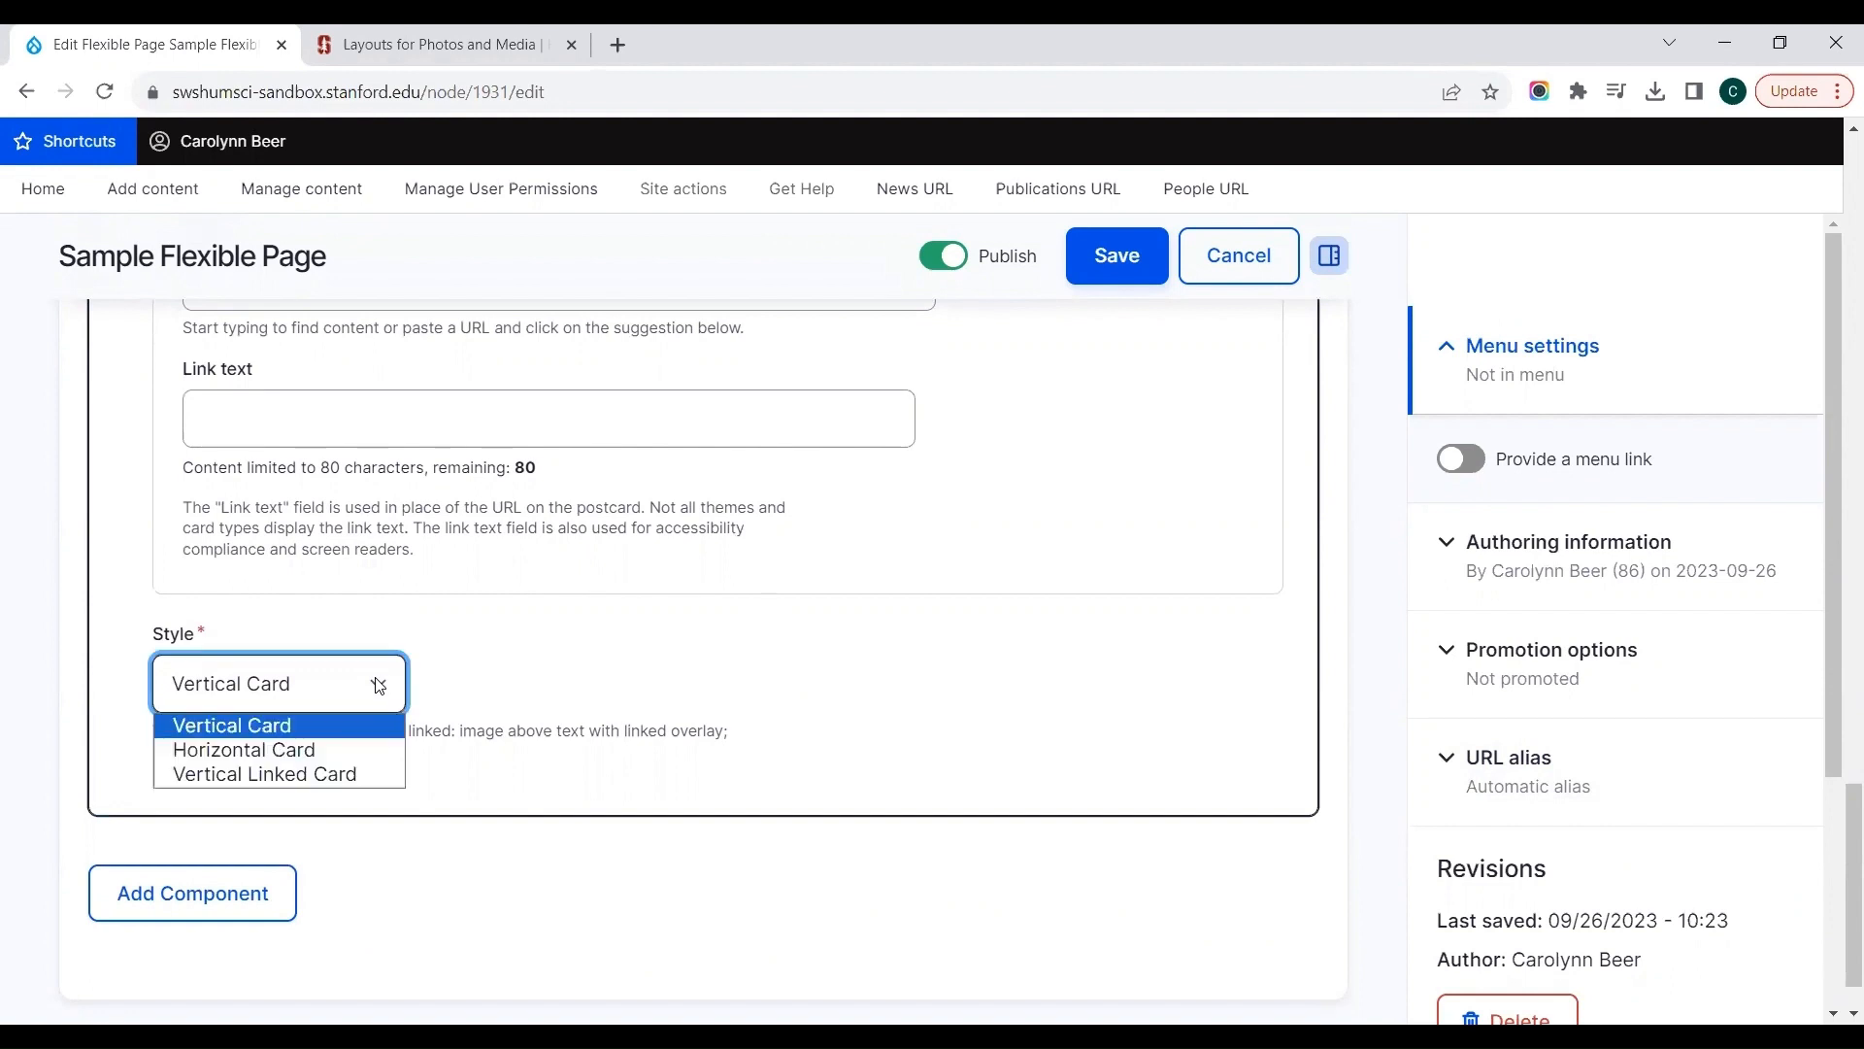
left_click(320, 747)
left_click(488, 859)
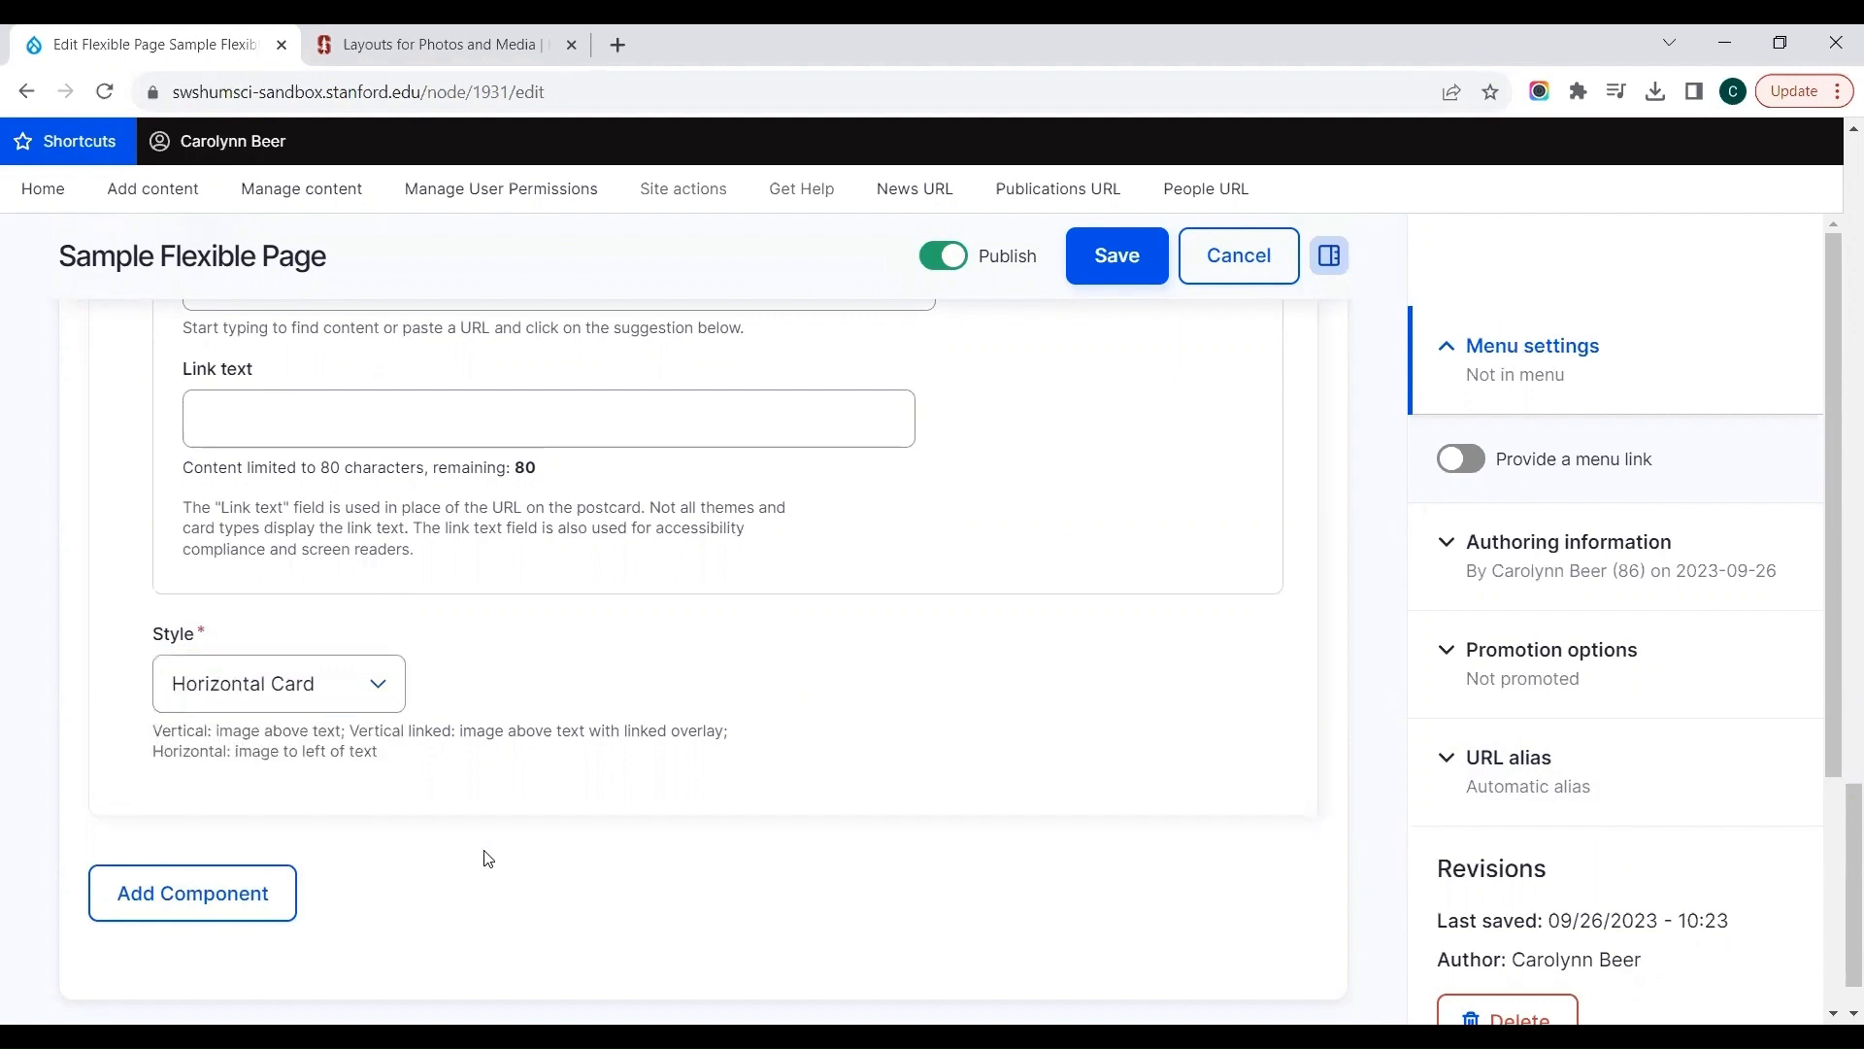
left_click(1080, 254)
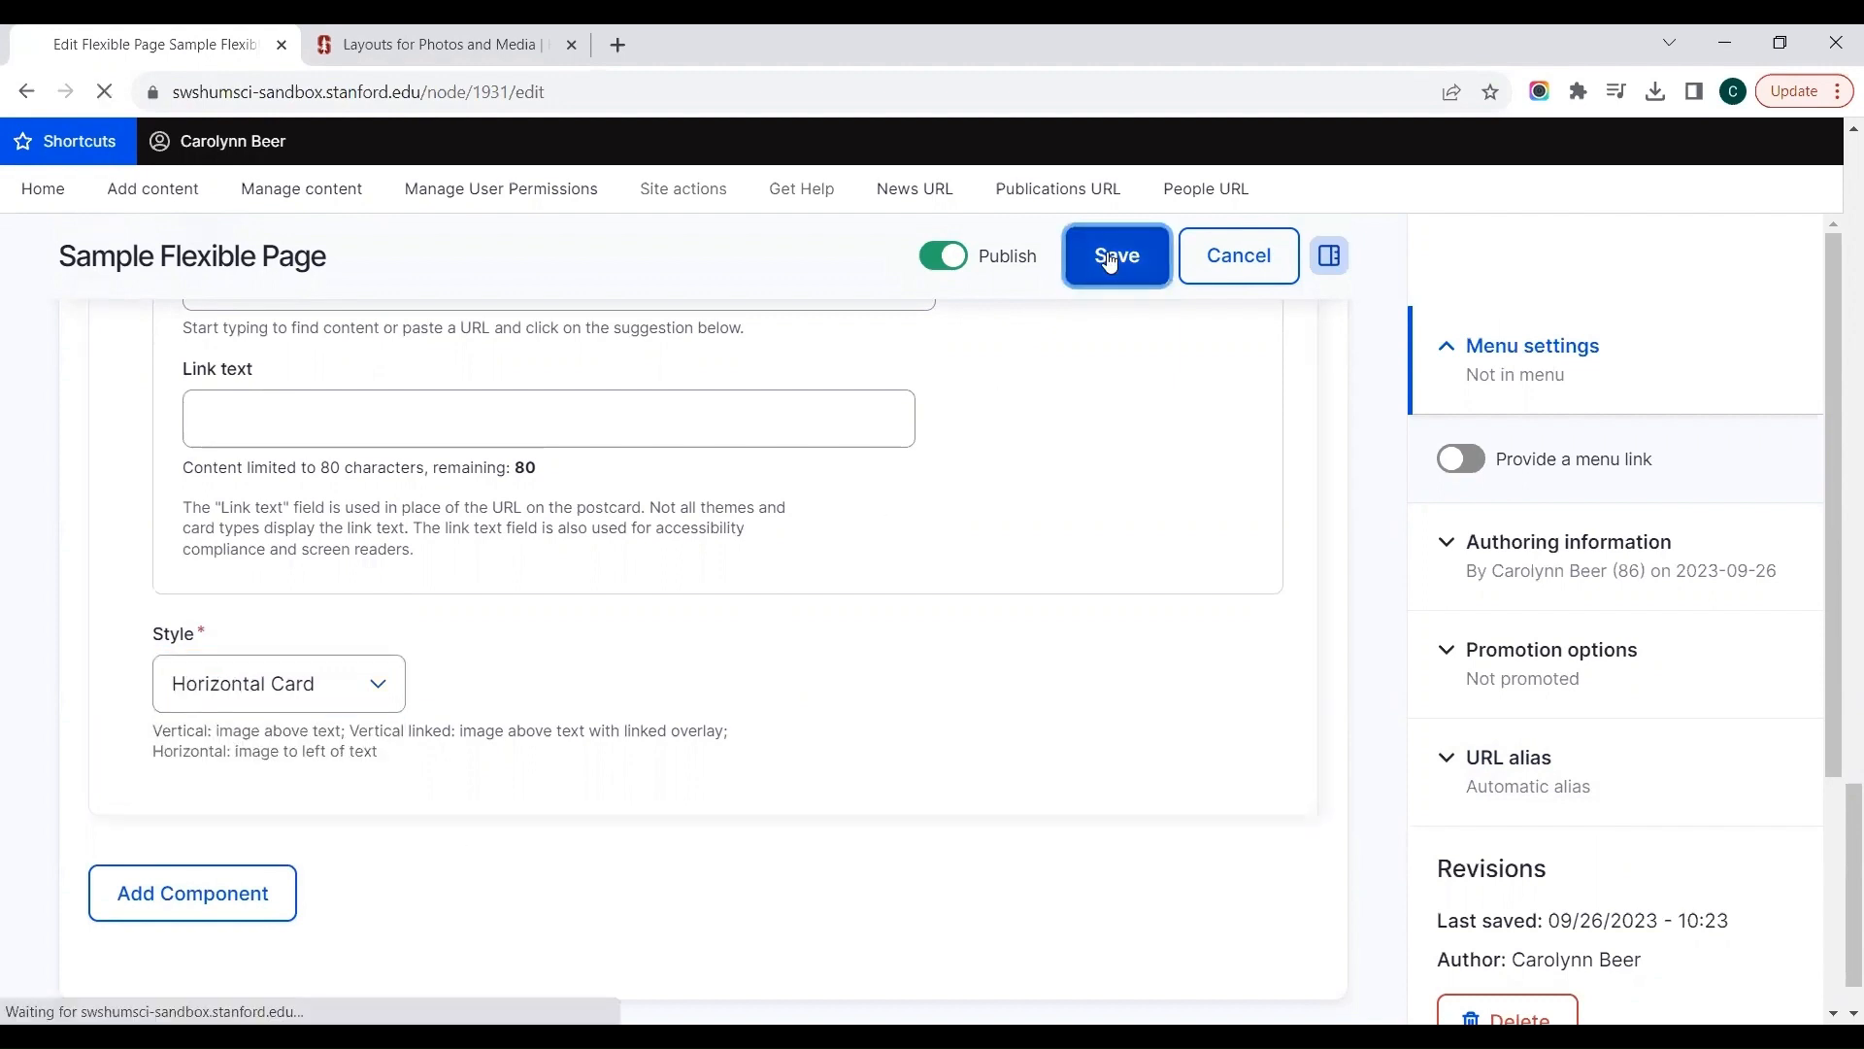
Step: Switch to the H&S Traditional Reference Site and open its Postcards page
left_click(423, 34)
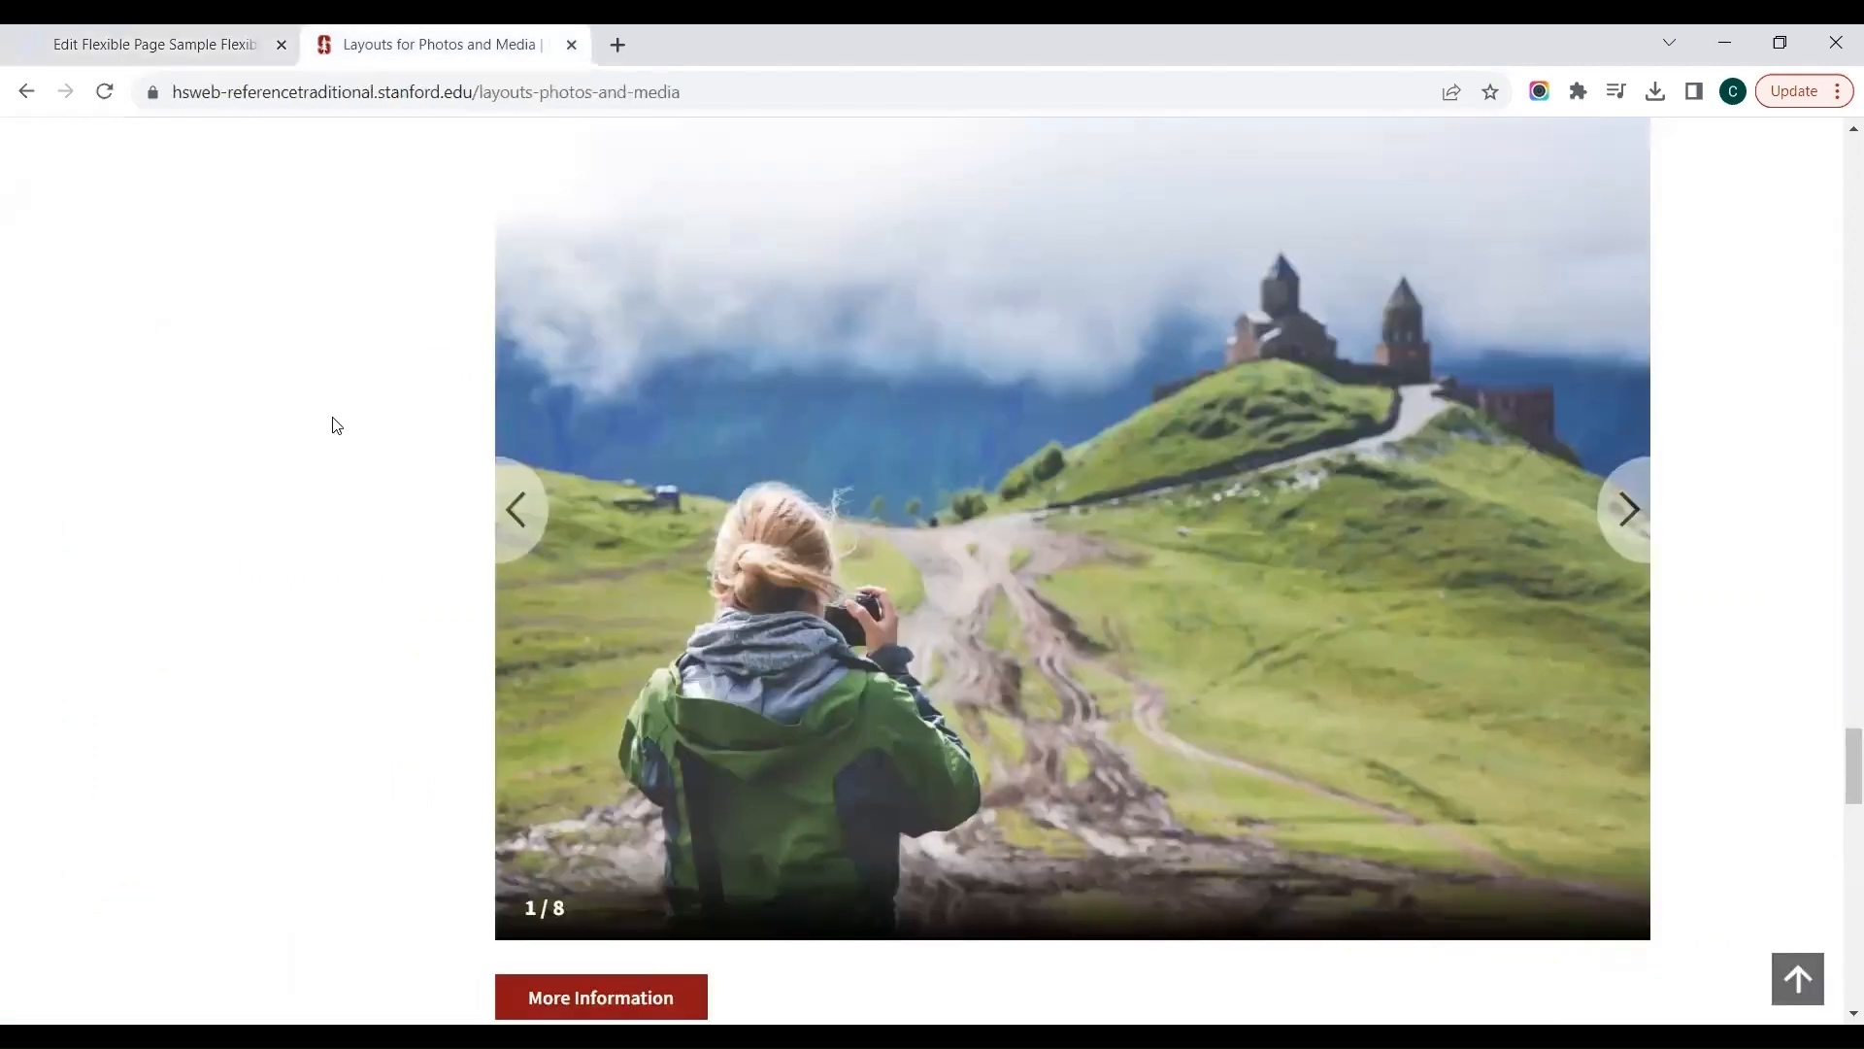
scroll(336, 425, "up", 14)
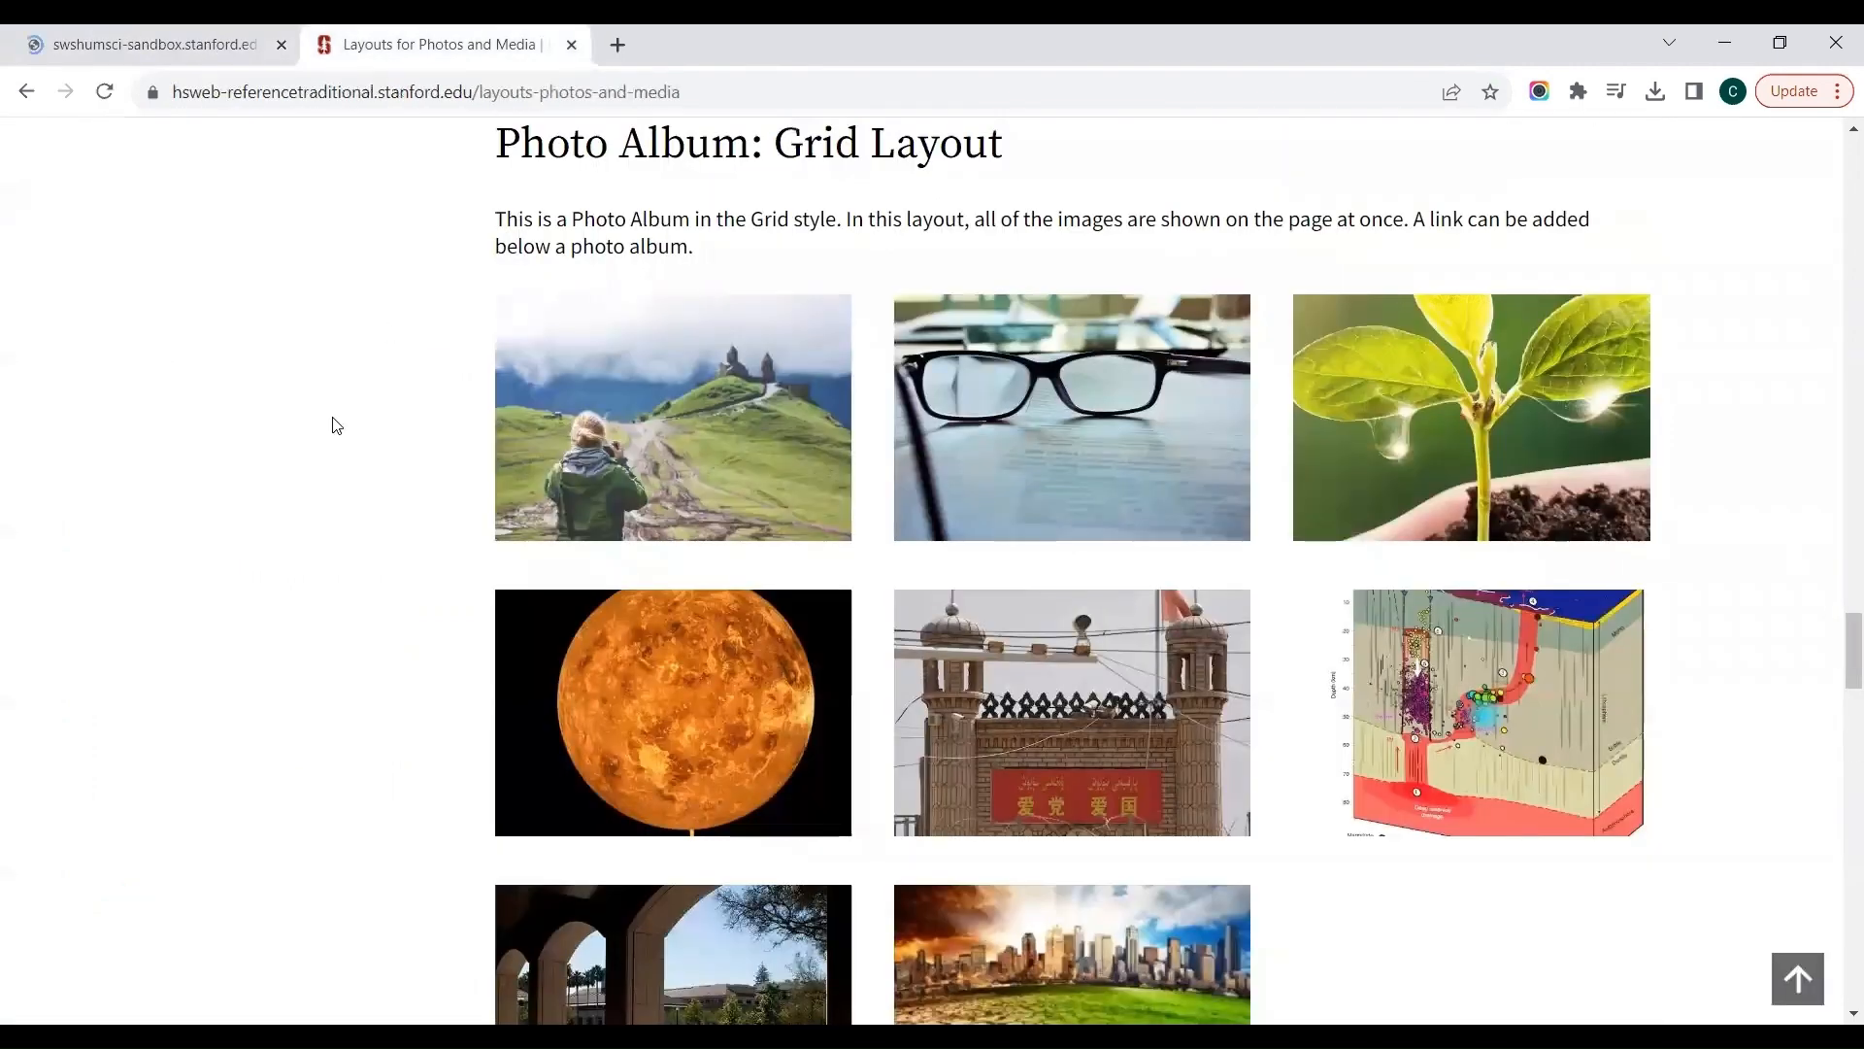
scroll(336, 424, "up", 10)
left_click(721, 335)
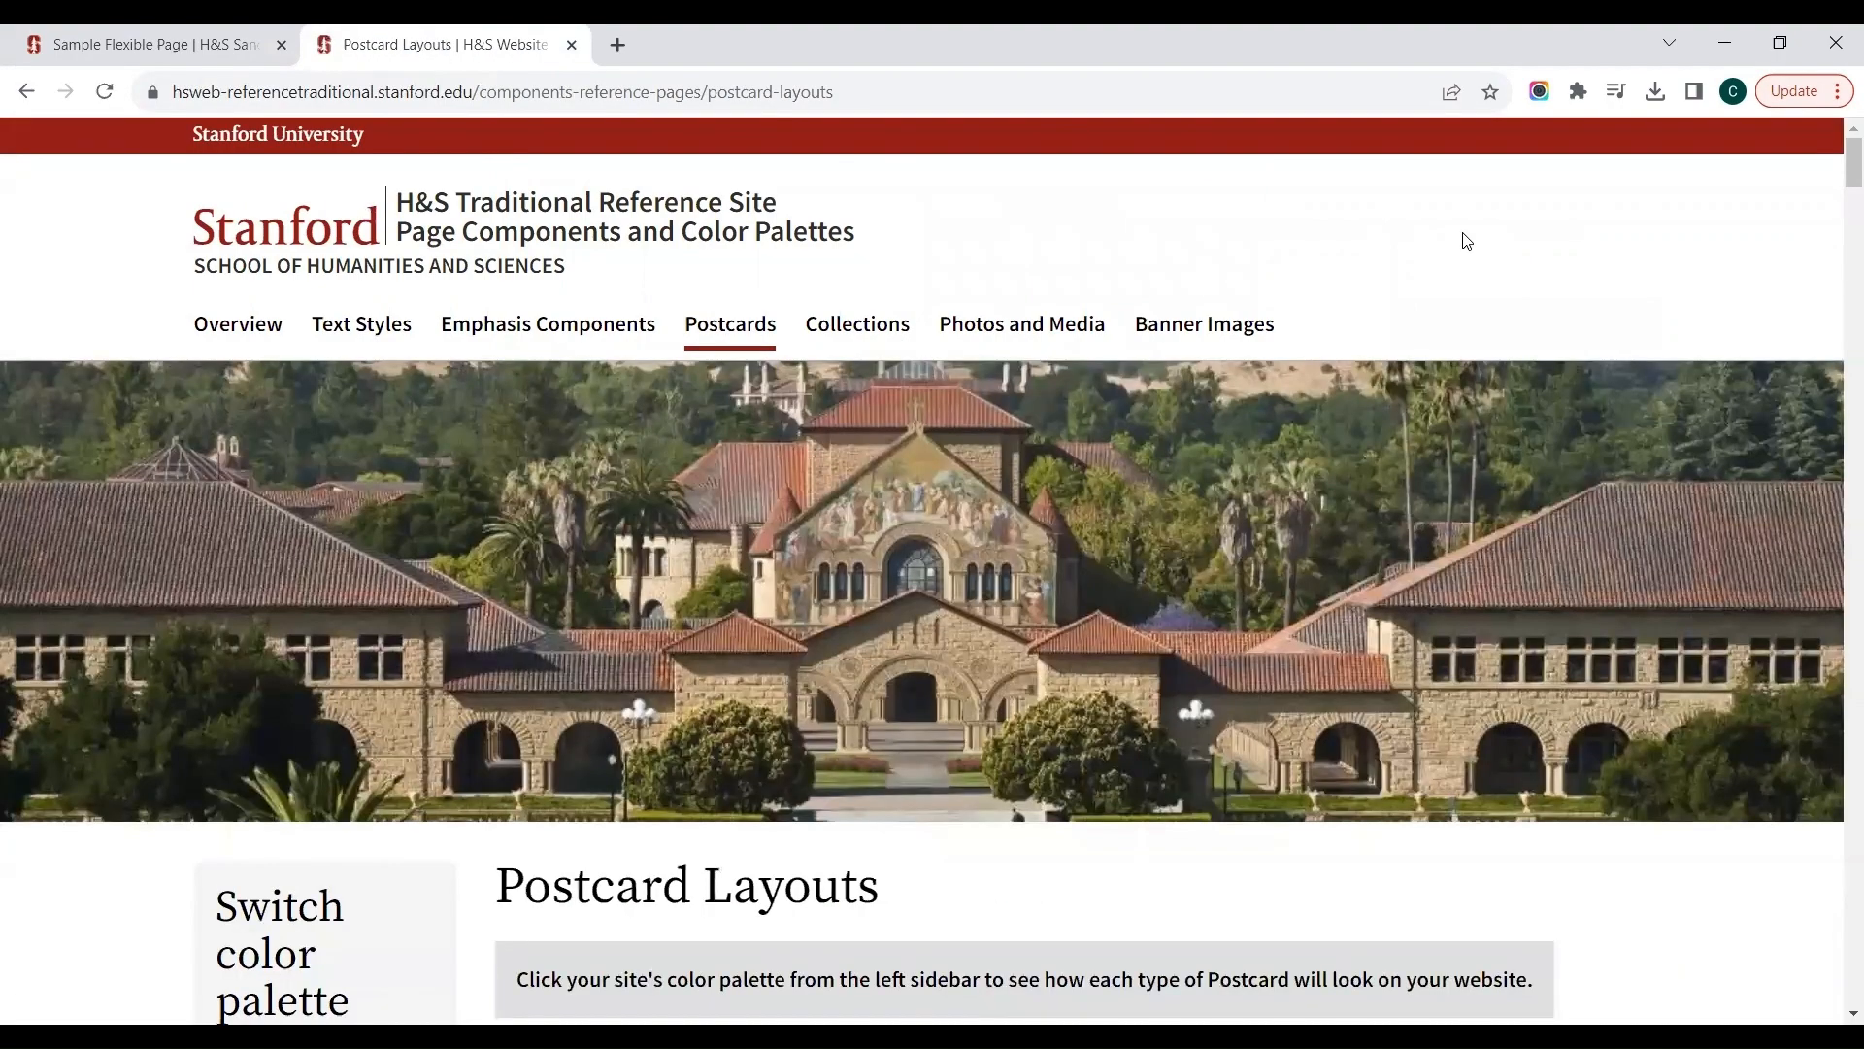
Step: Read the Postcard Layouts guidance and examine the Horizontal Card examples with and without an image or link
scroll(1466, 241, "down", 3)
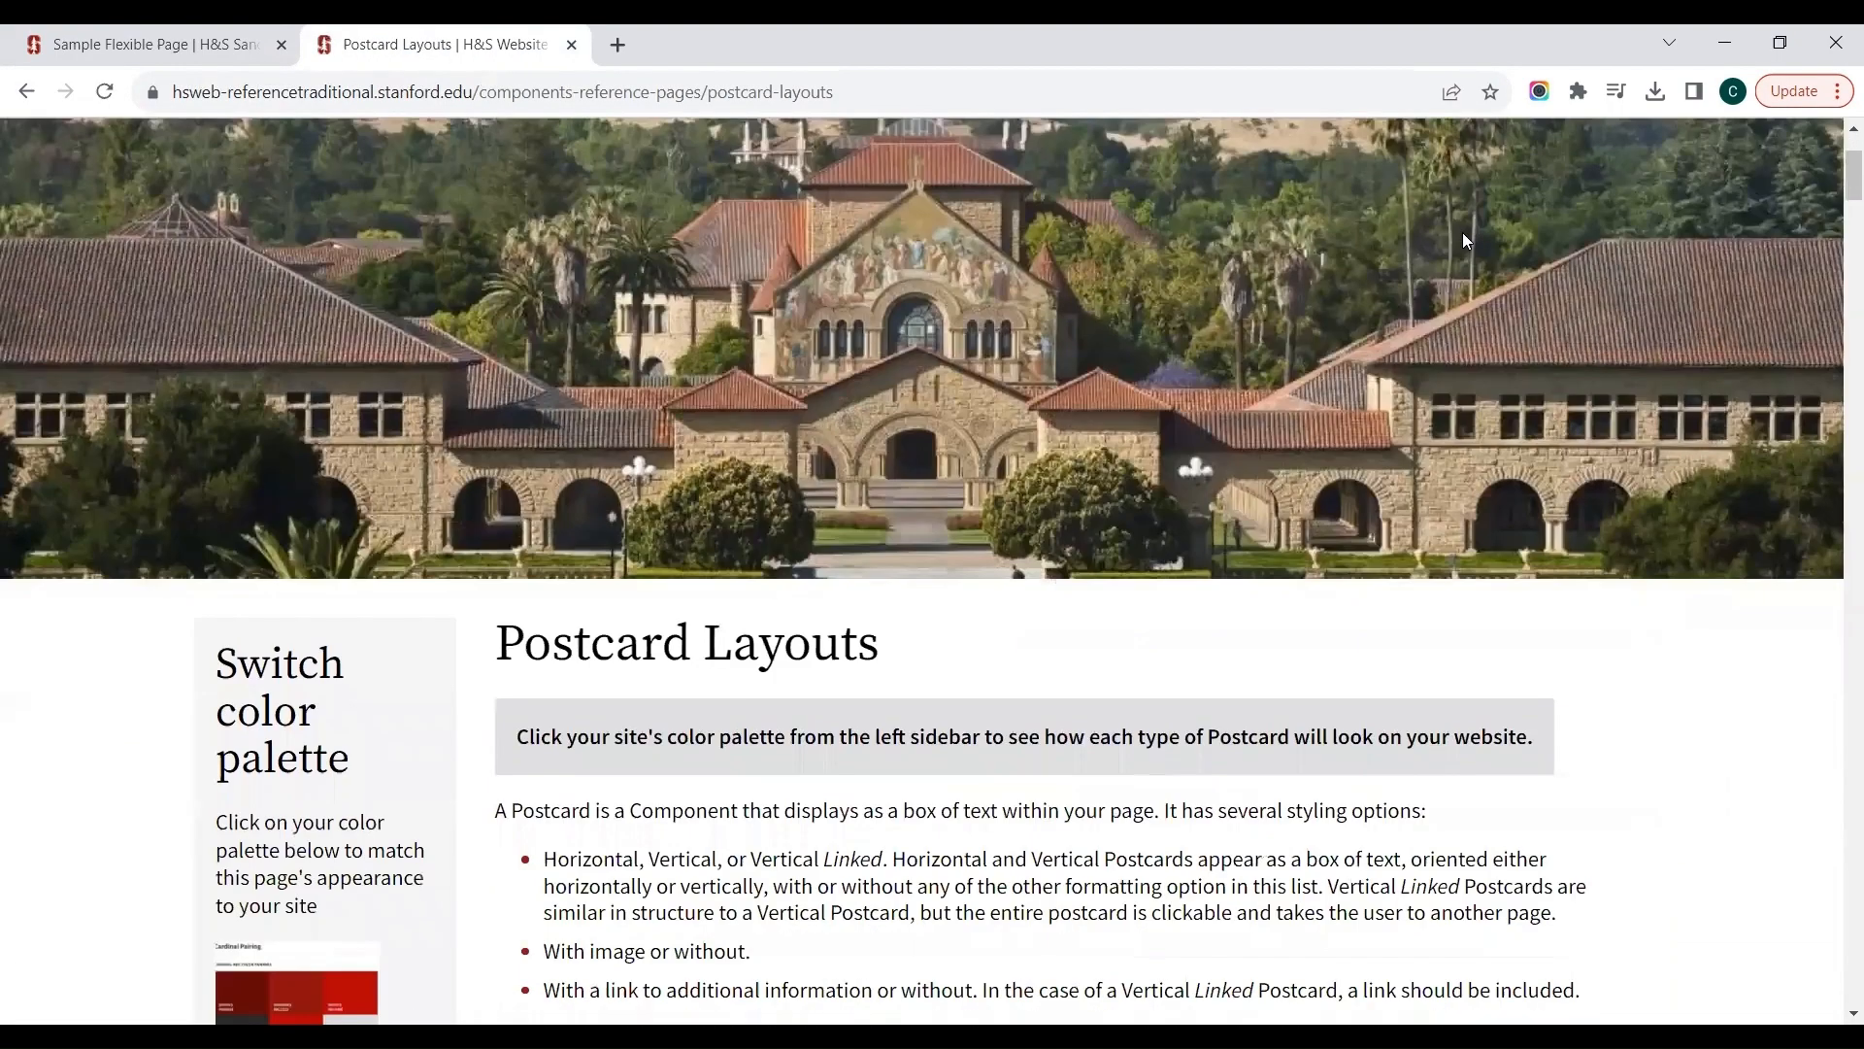
scroll(1466, 240, "down", 7)
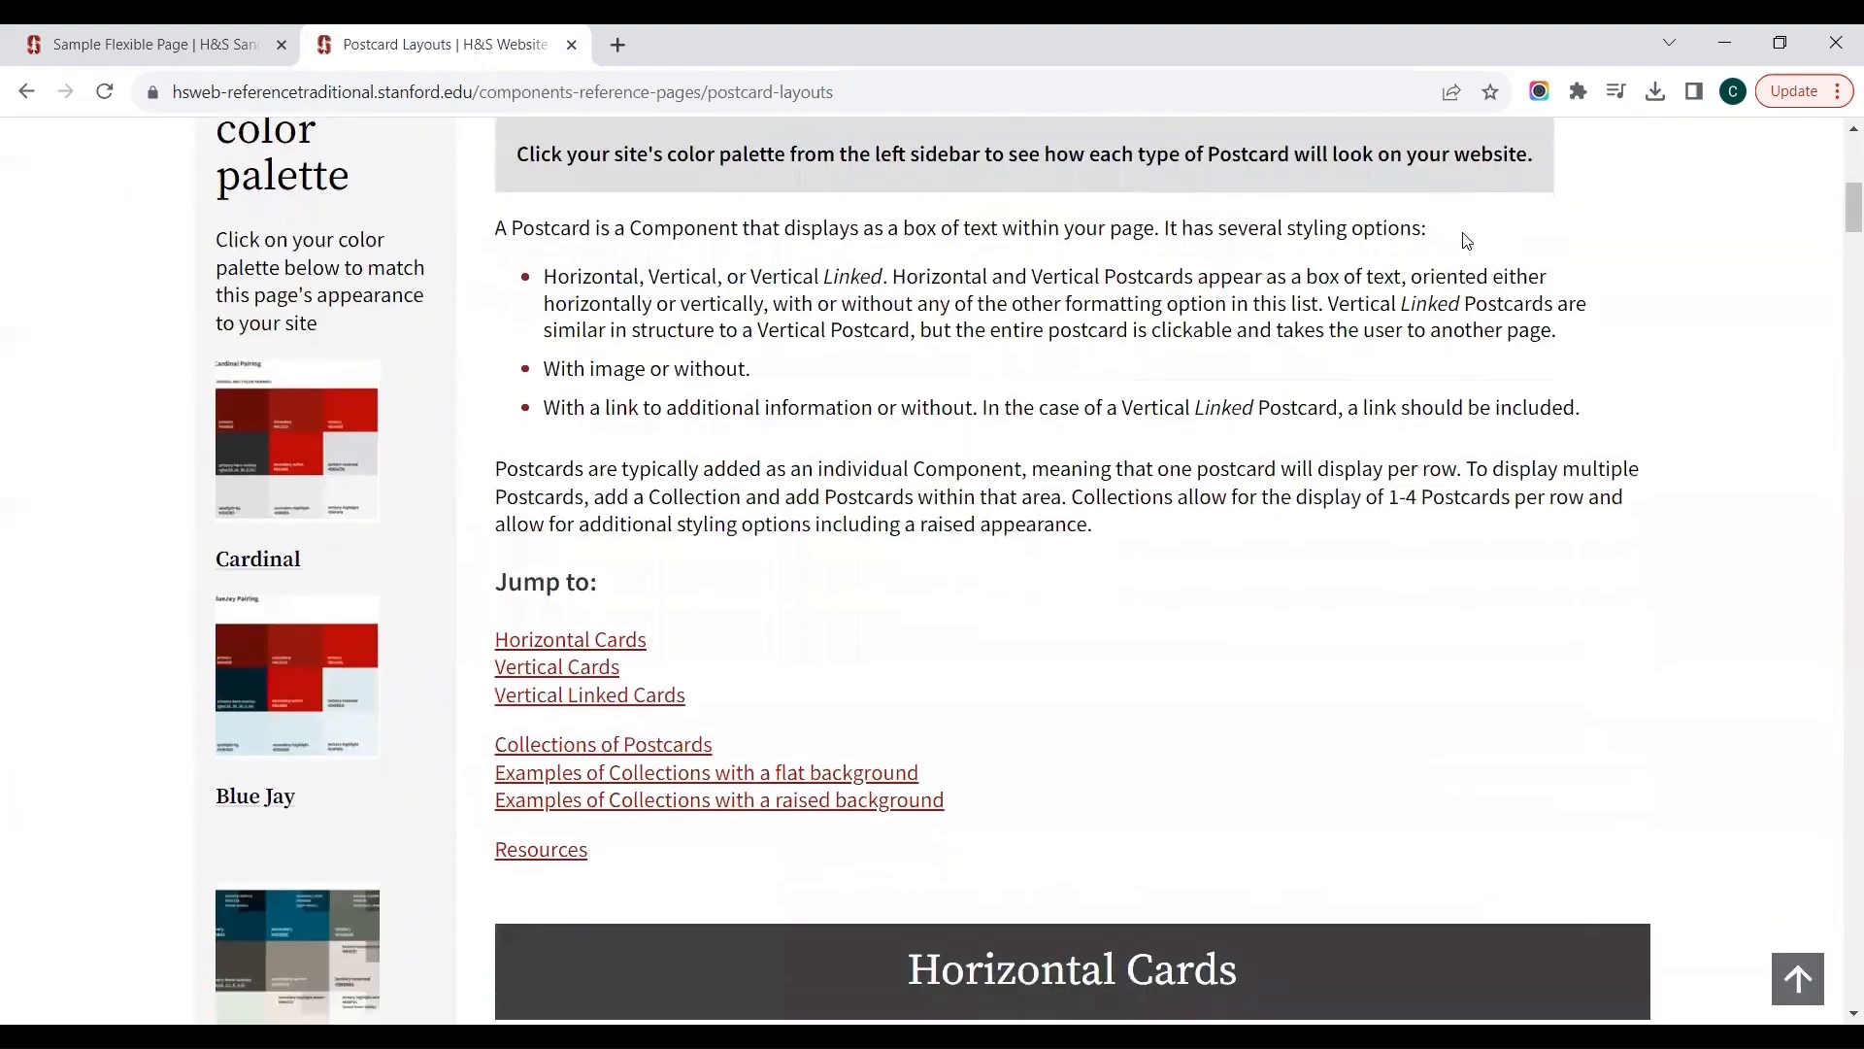
scroll(1466, 240, "down", 8)
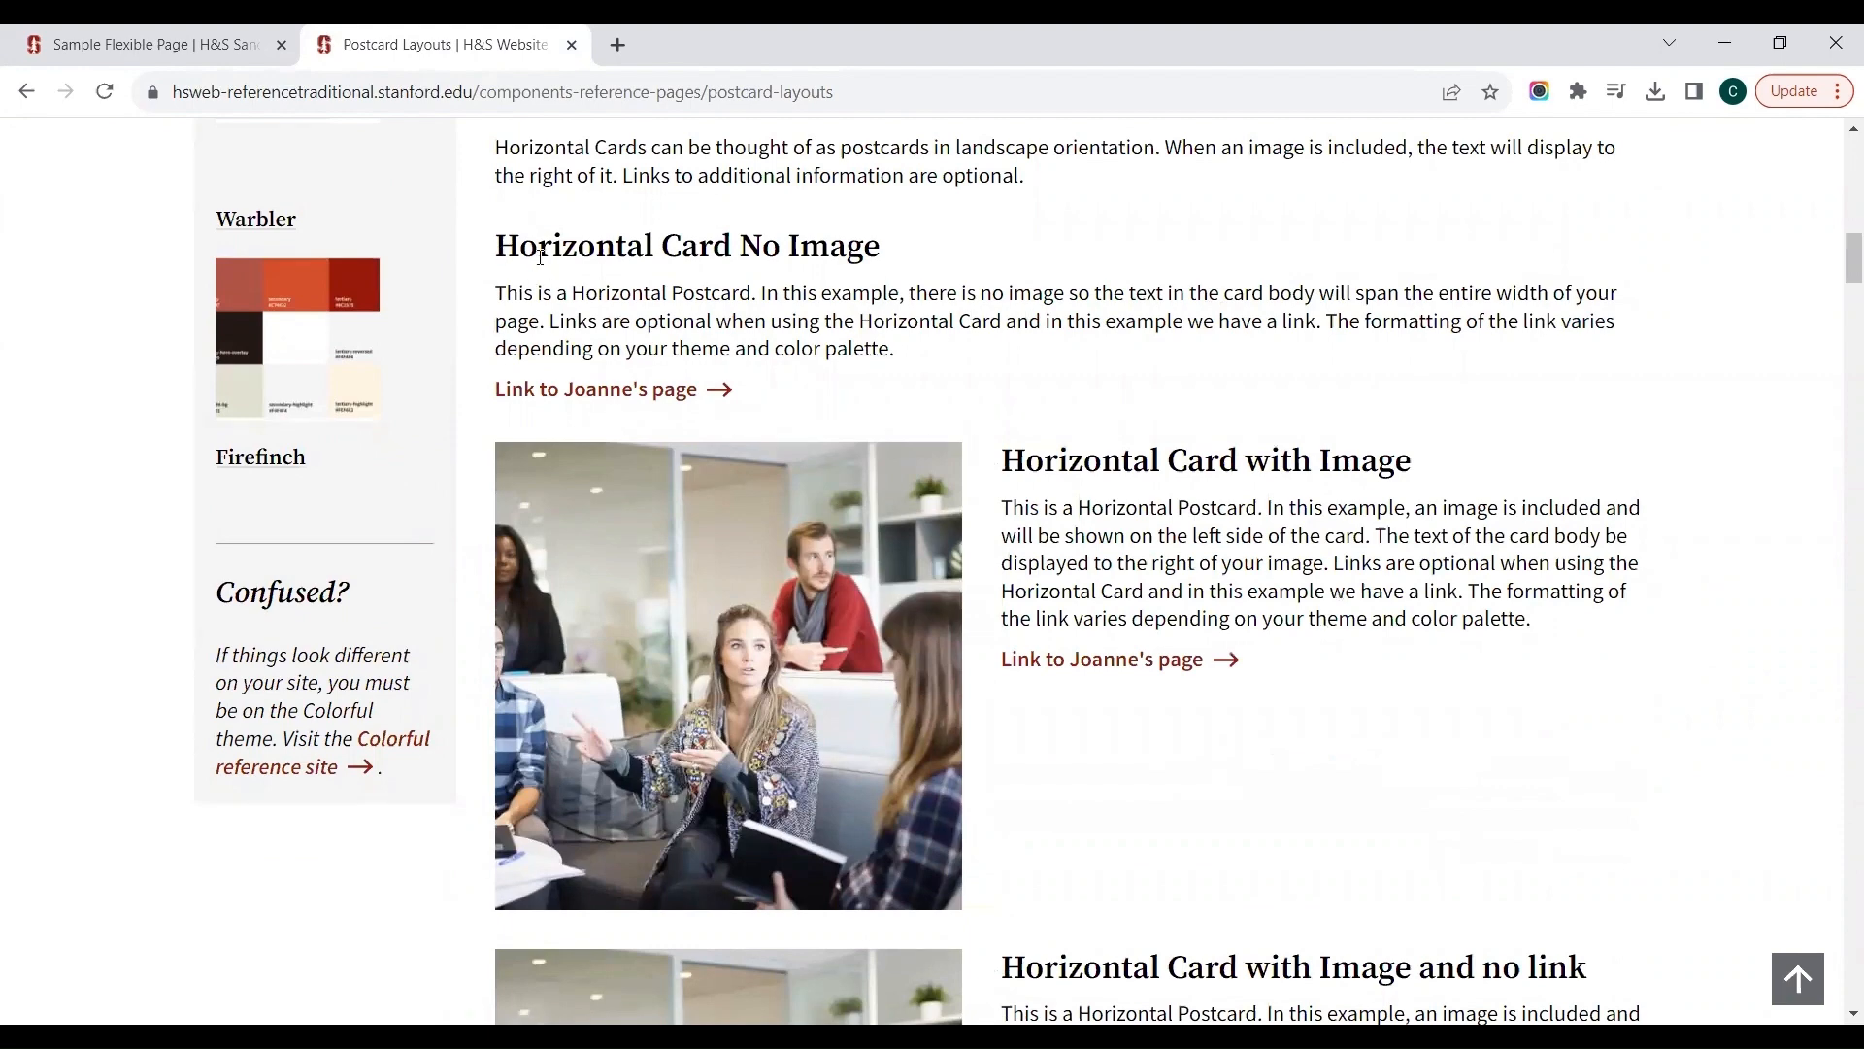
left_click_drag(495, 247, 900, 370)
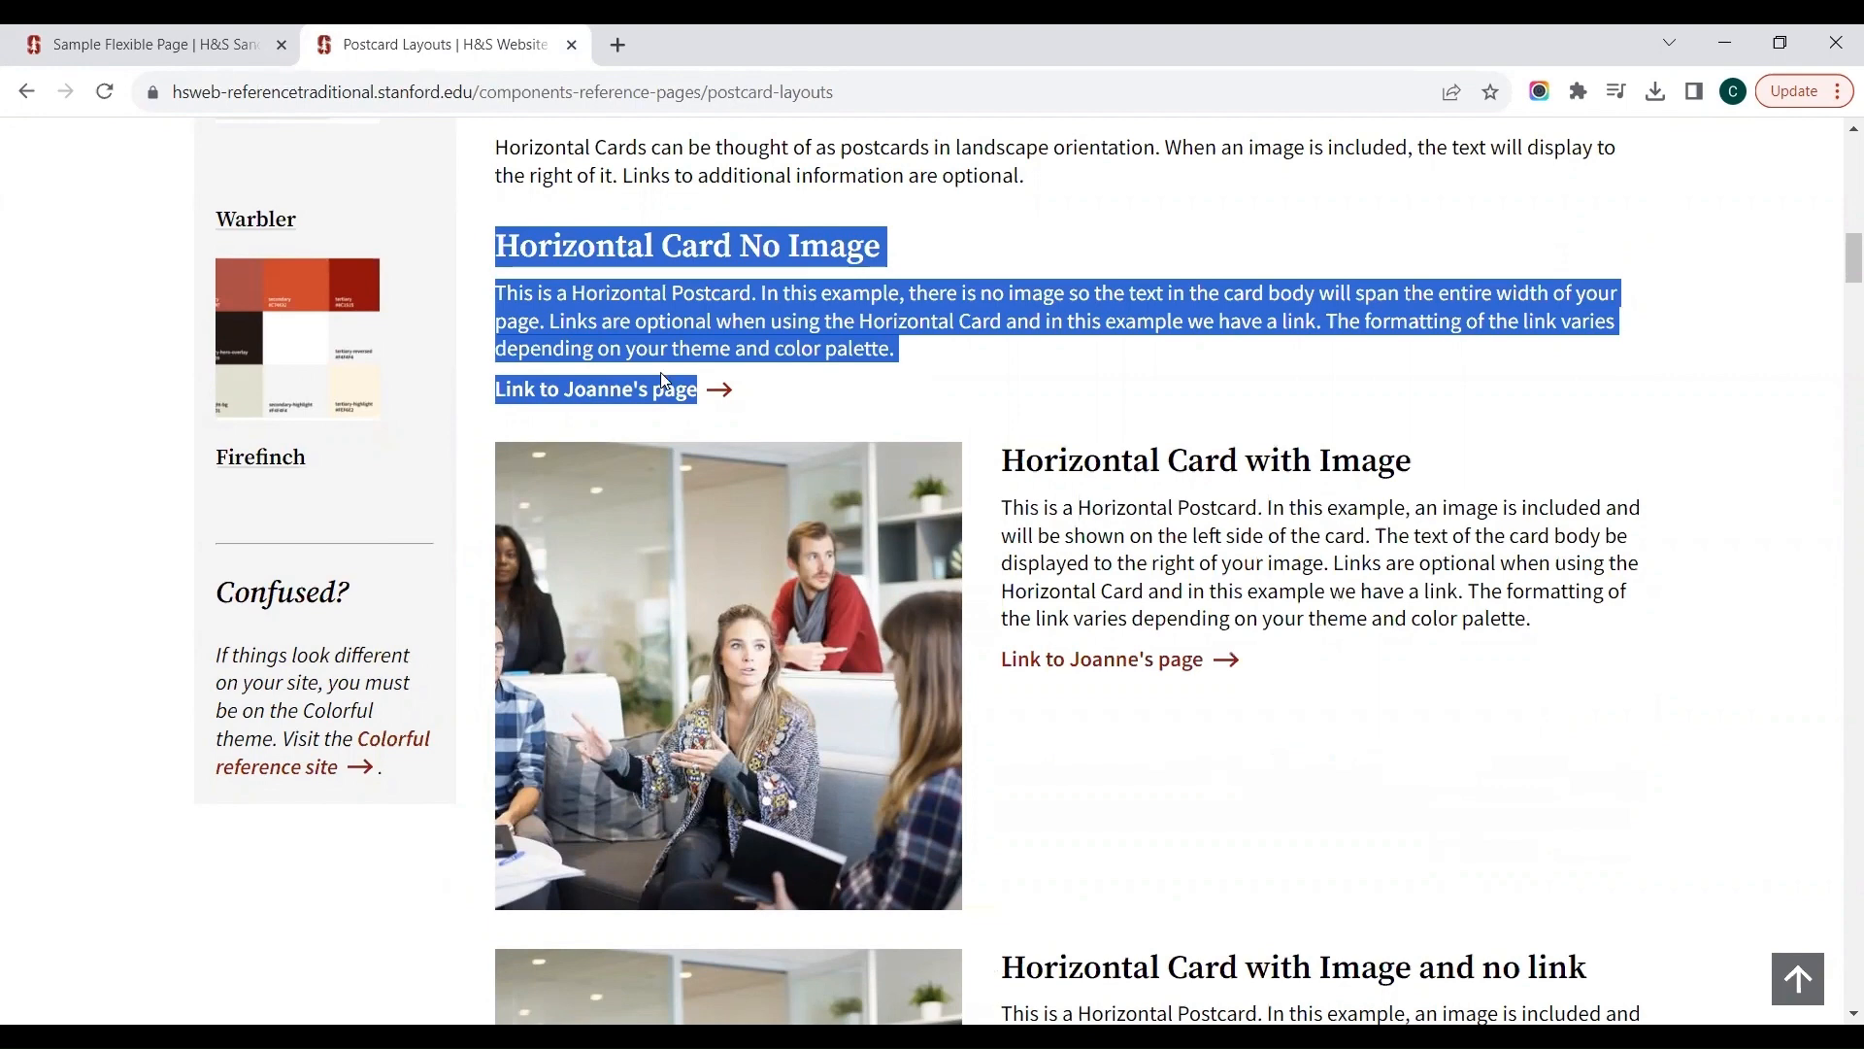
left_click(1036, 364)
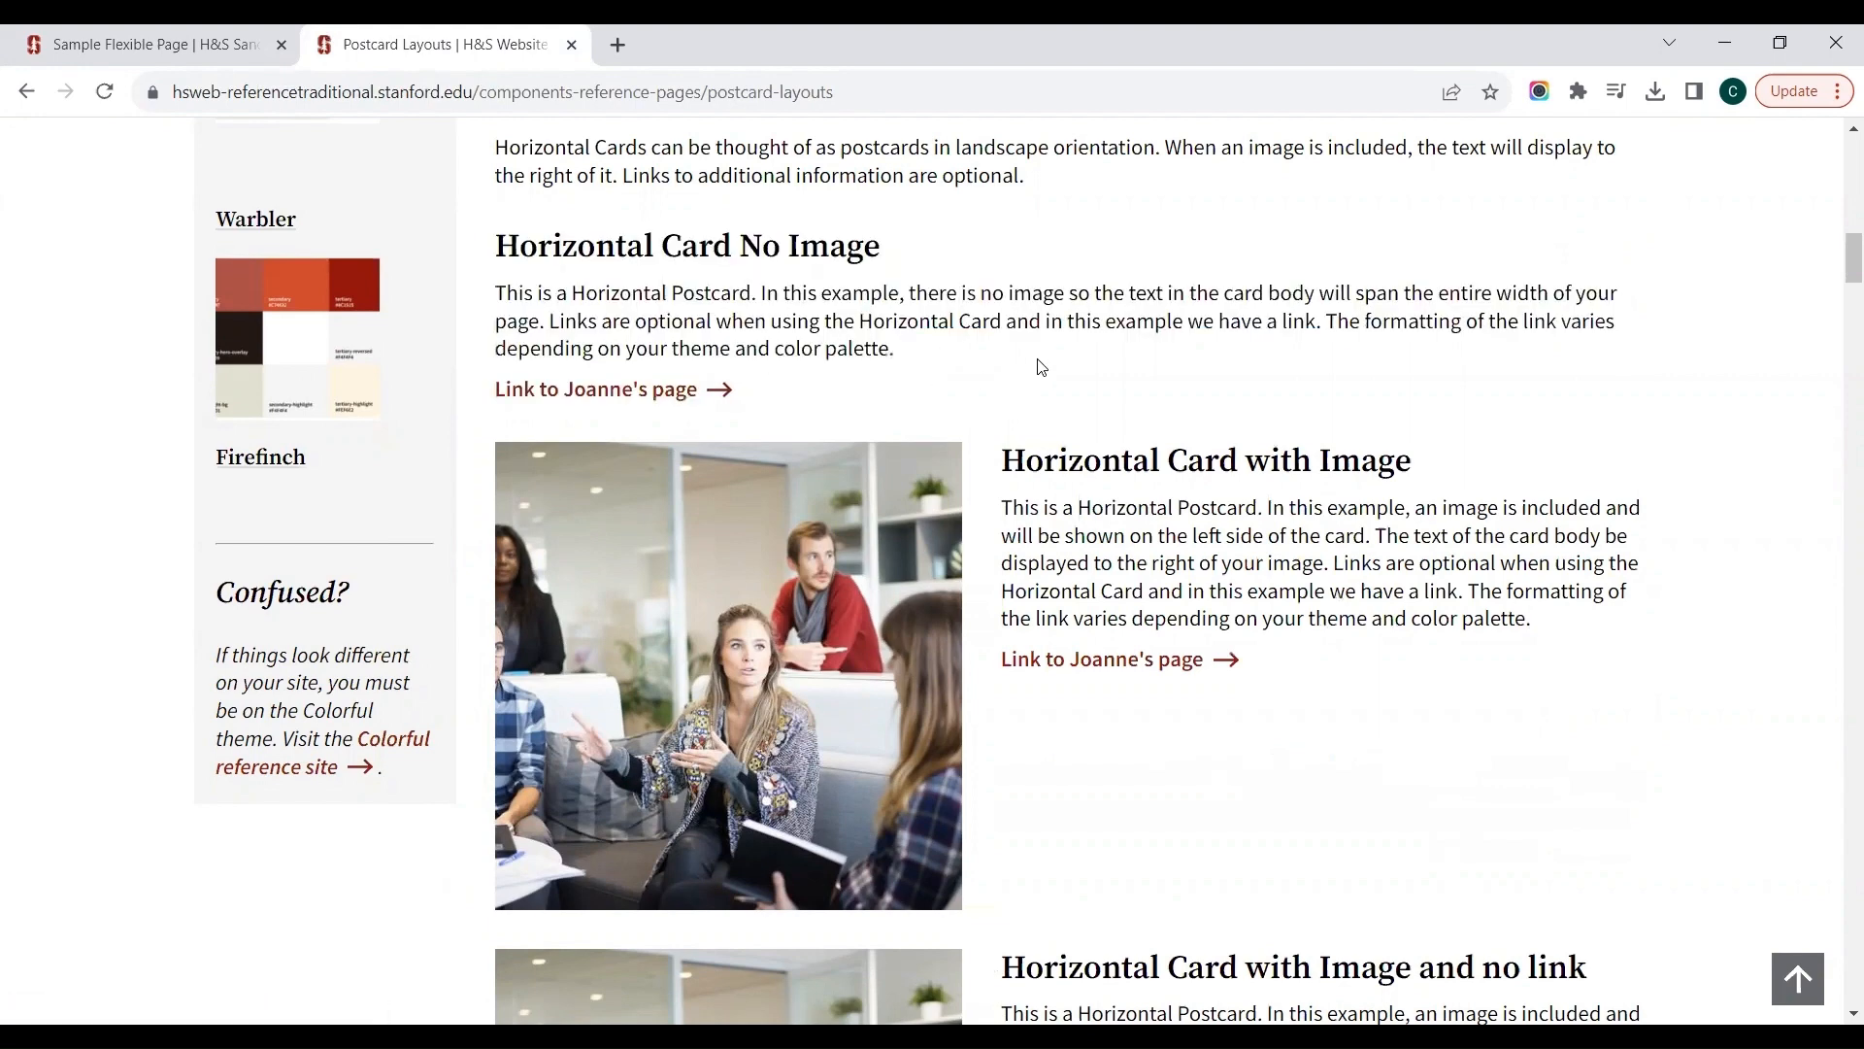
scroll(1038, 362, "down", 2)
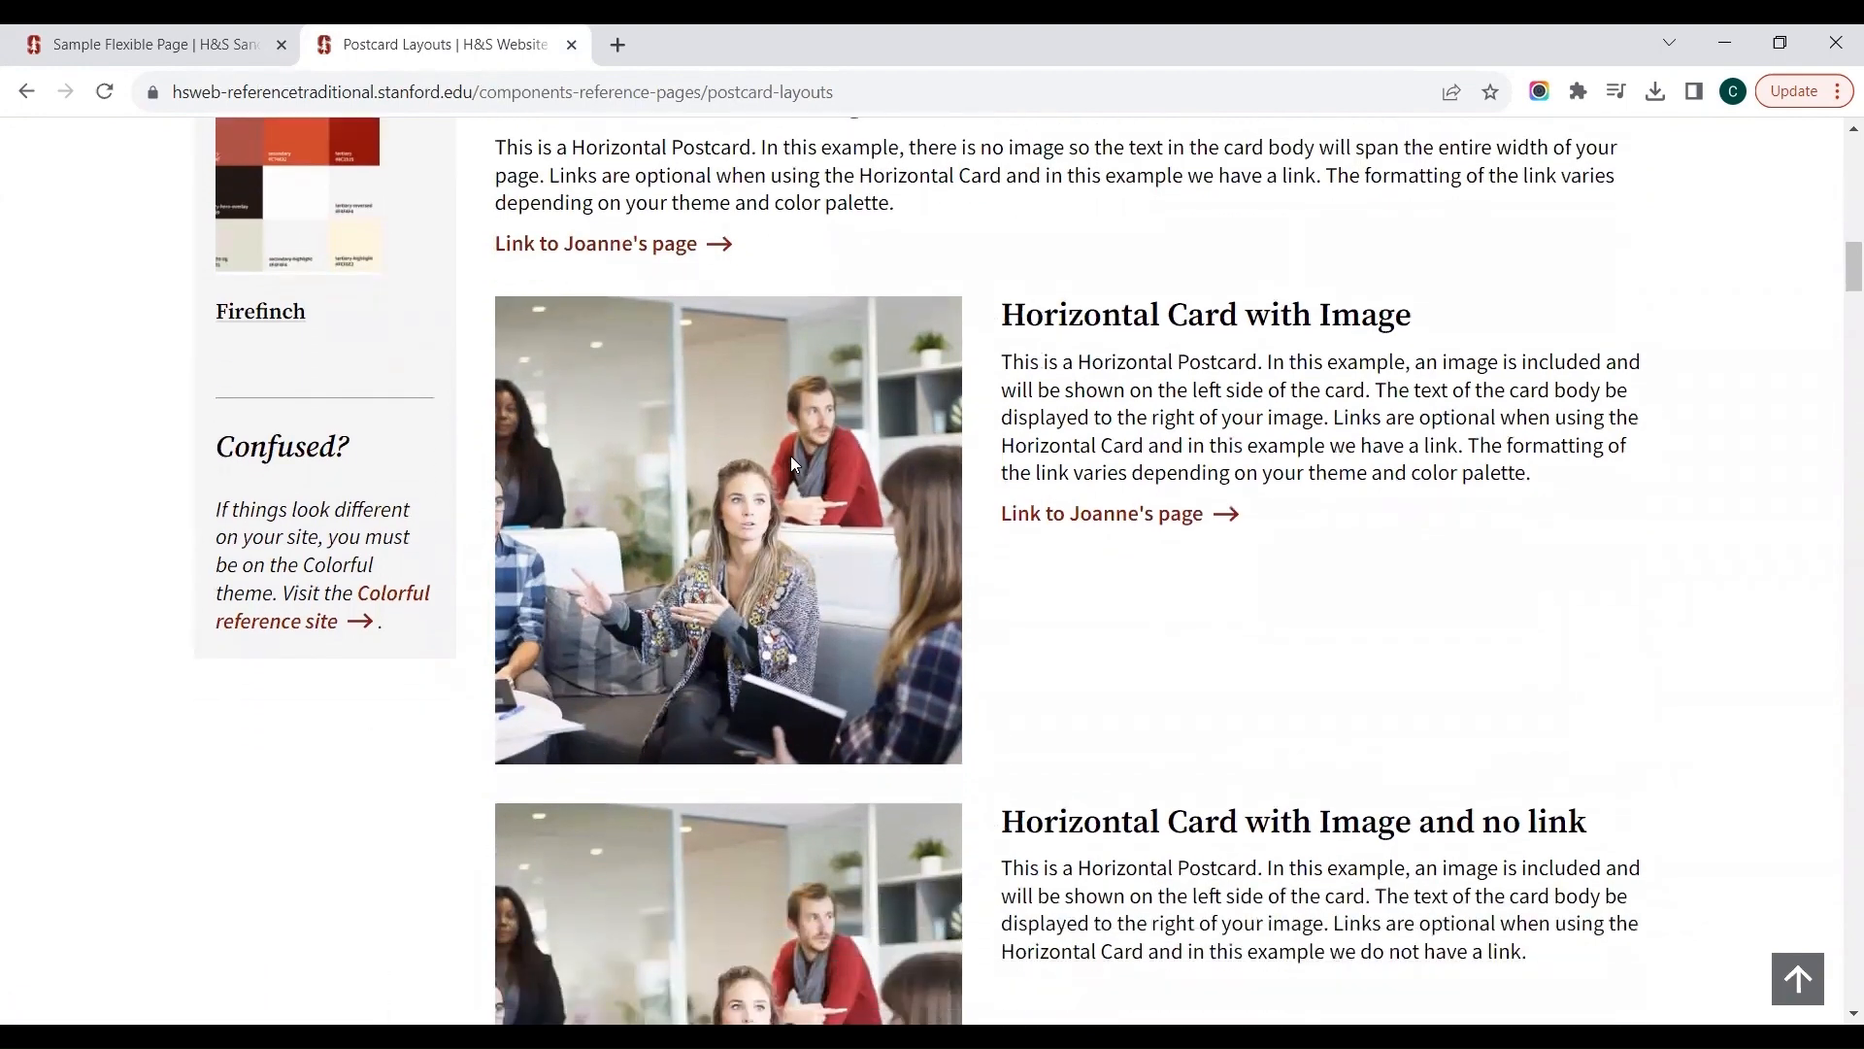
scroll(932, 439, "down", 1)
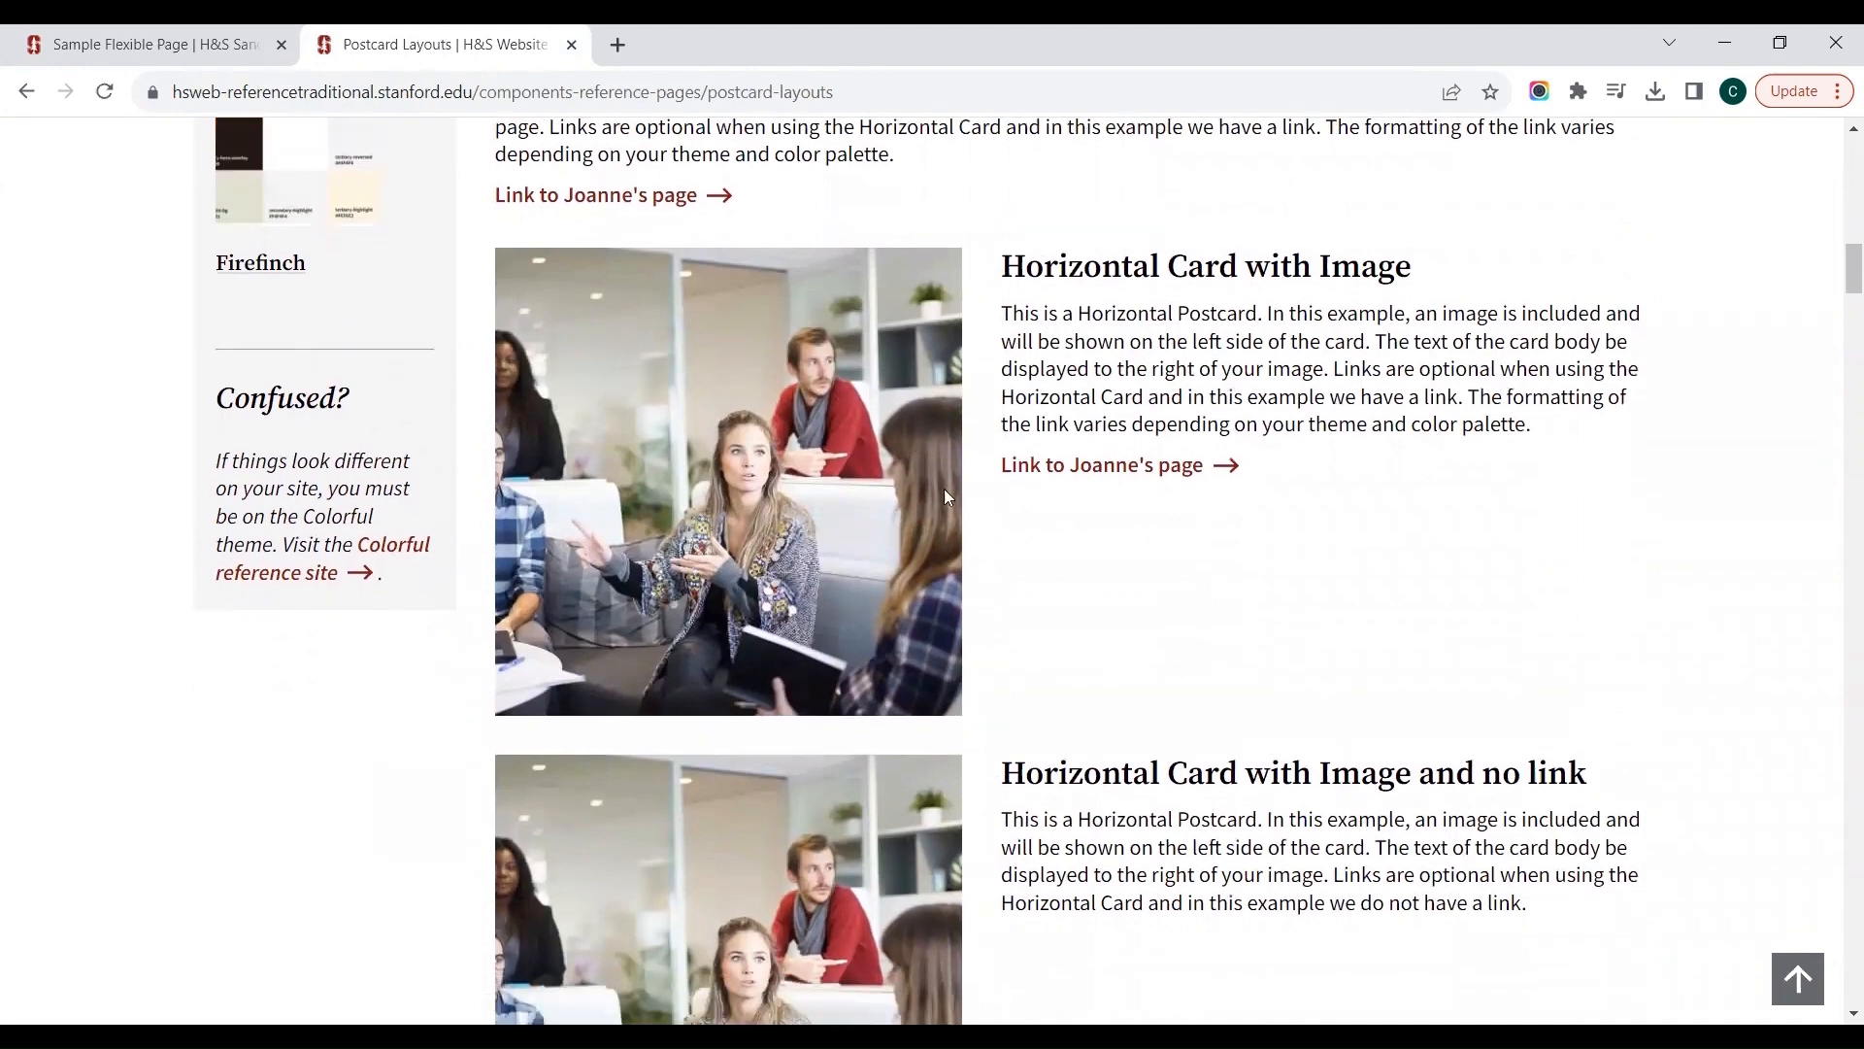
scroll(981, 597, "down", 6)
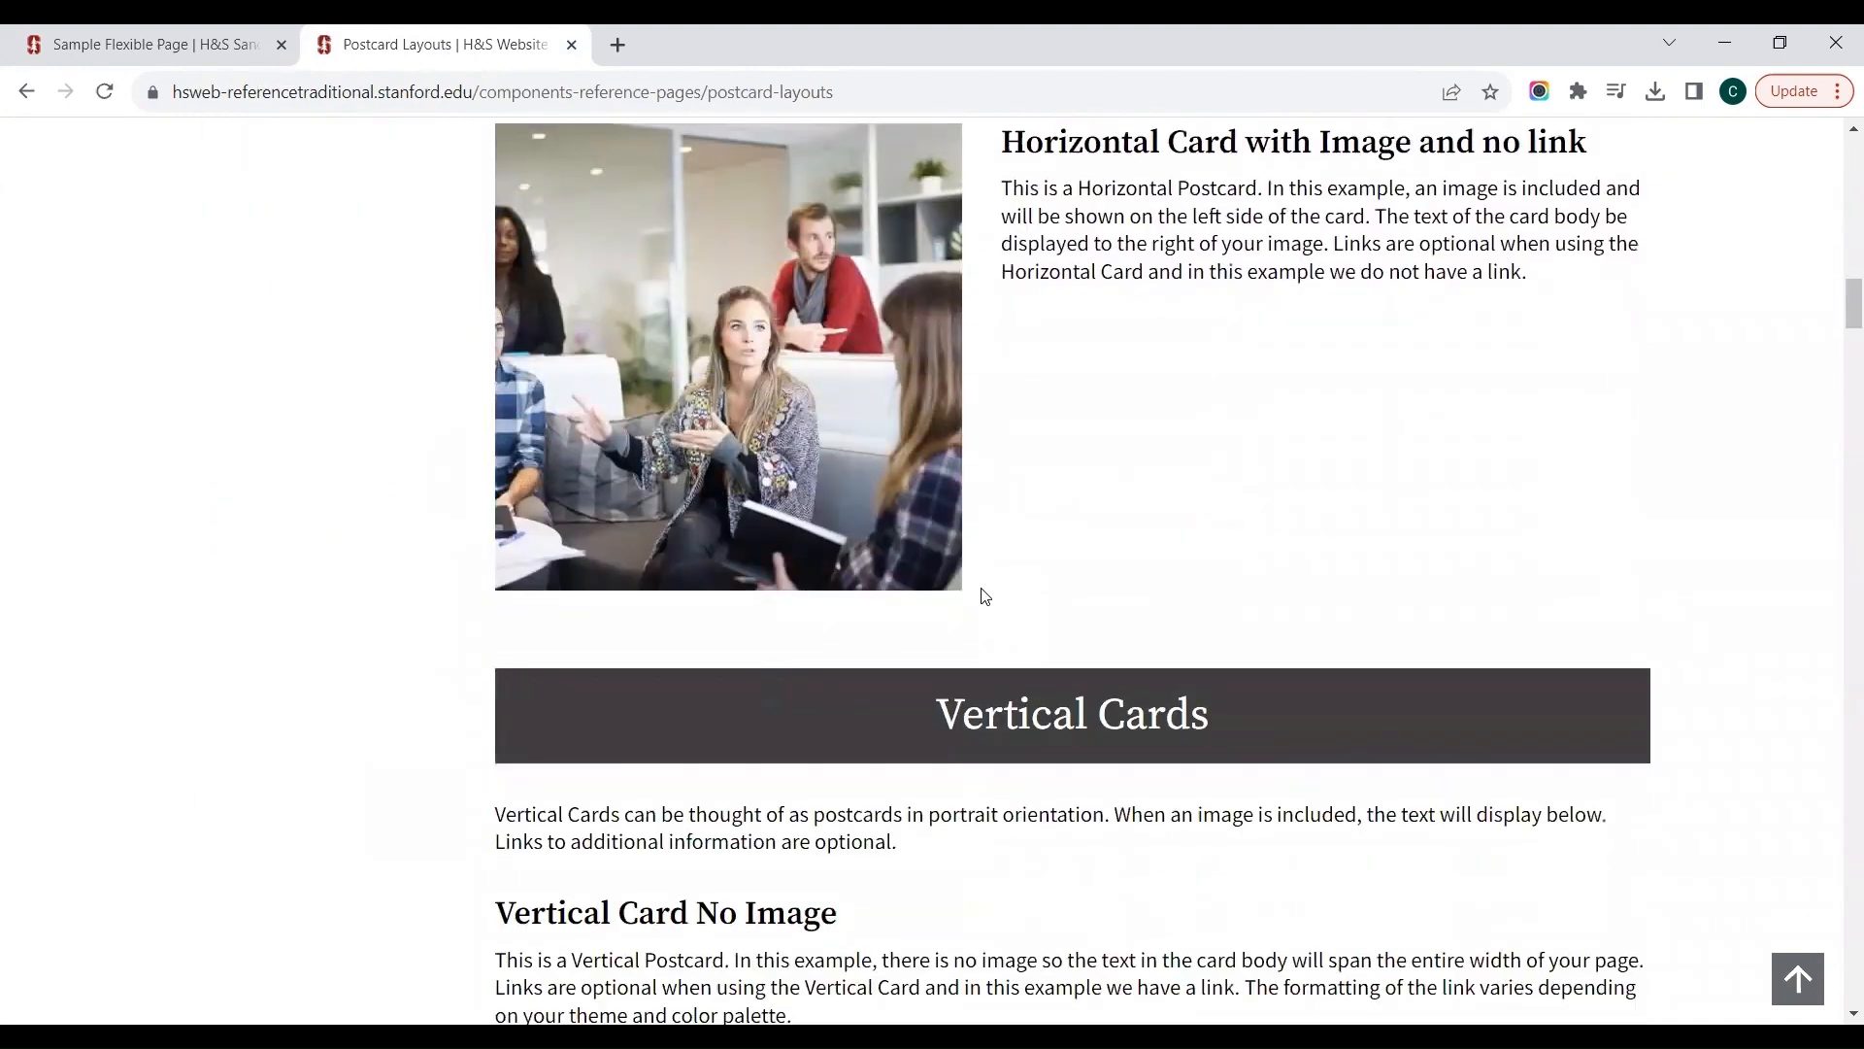
Step: Examine the Vertical Cards guidance and its examples without an image, with an image, and with an image but no link
scroll(982, 596, "down", 5)
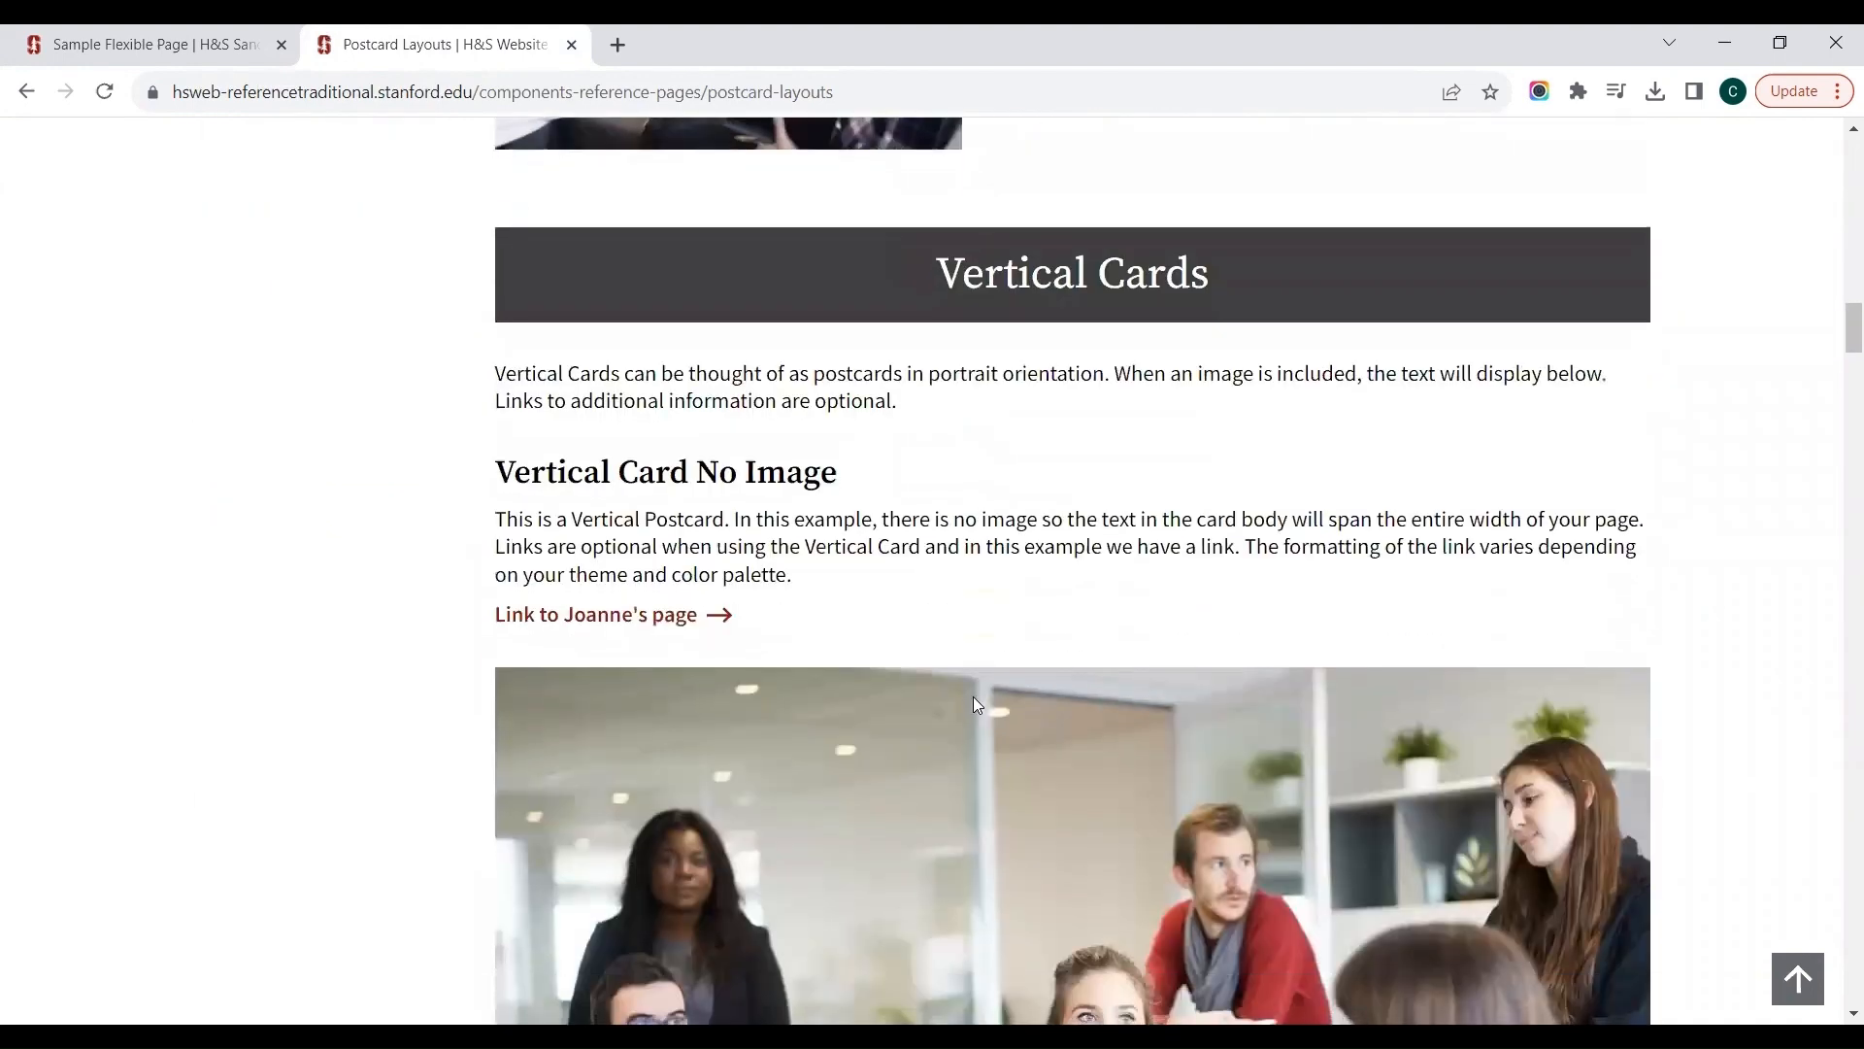
scroll(974, 697, "down", 3)
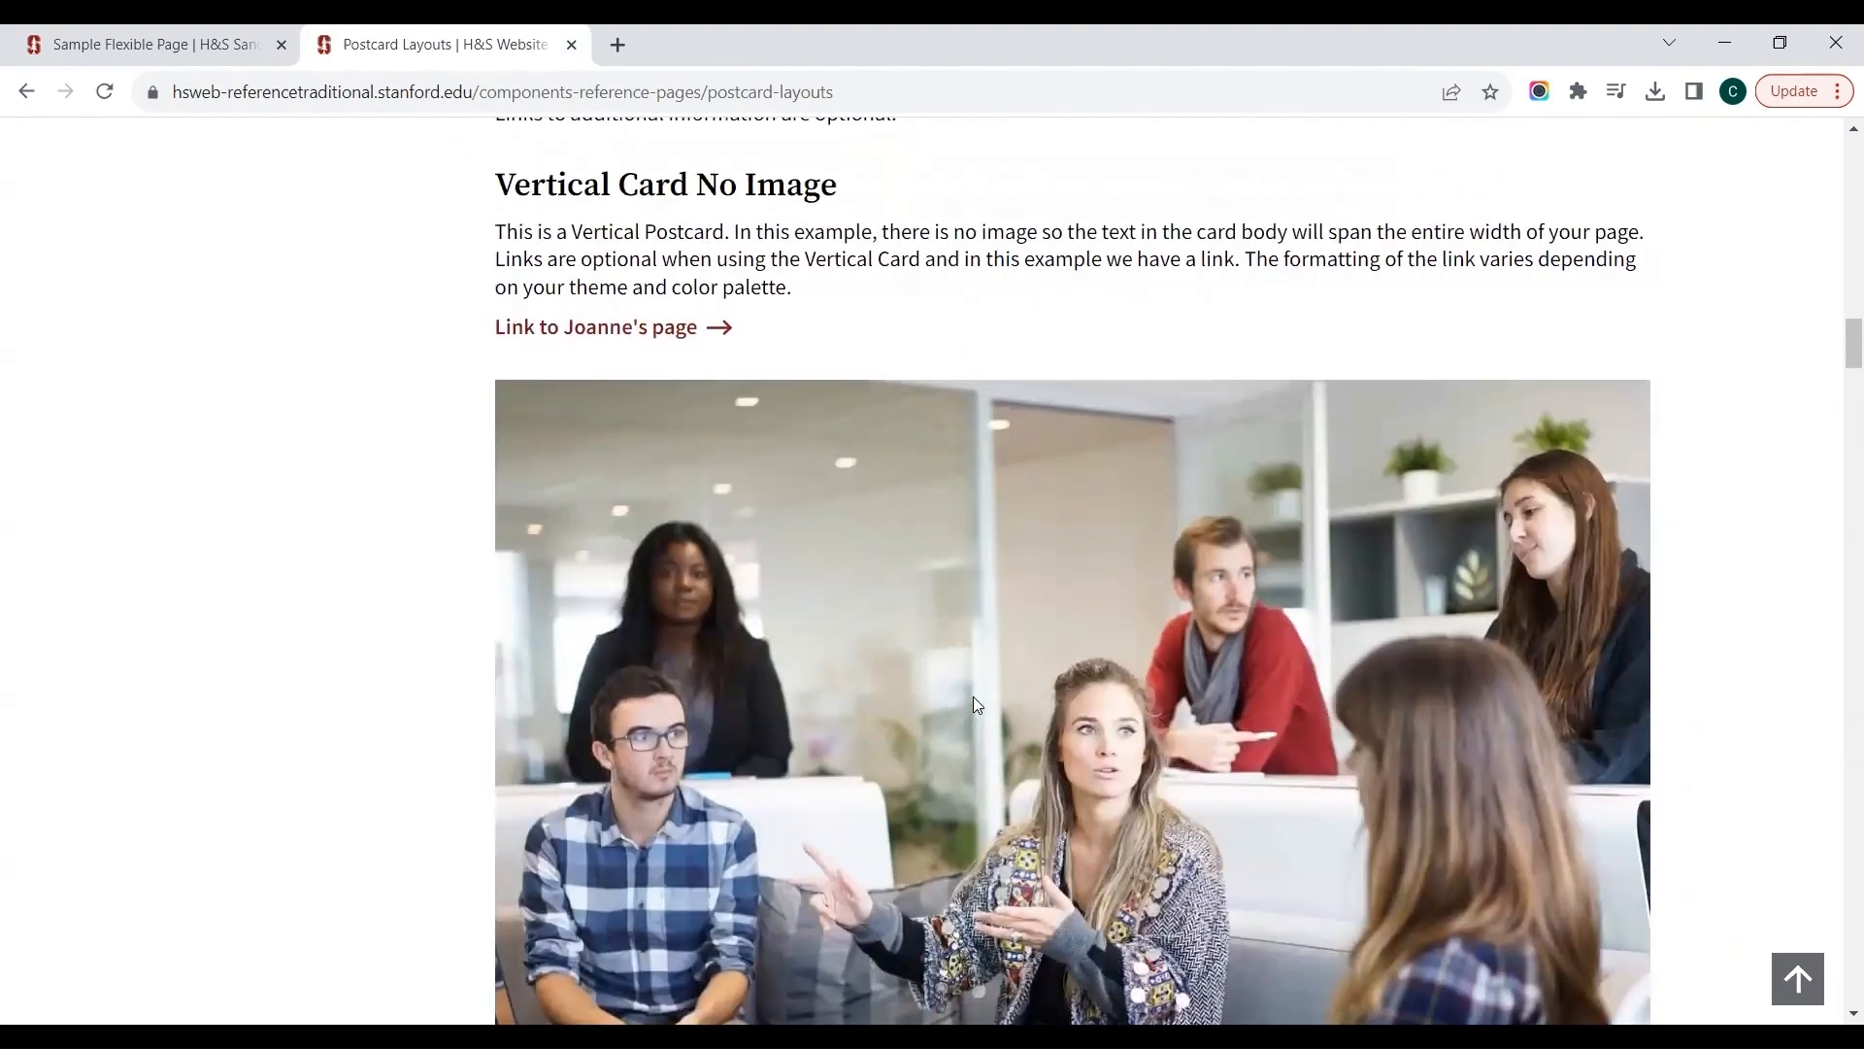
scroll(973, 697, "down", 2)
scroll(973, 696, "up", 1)
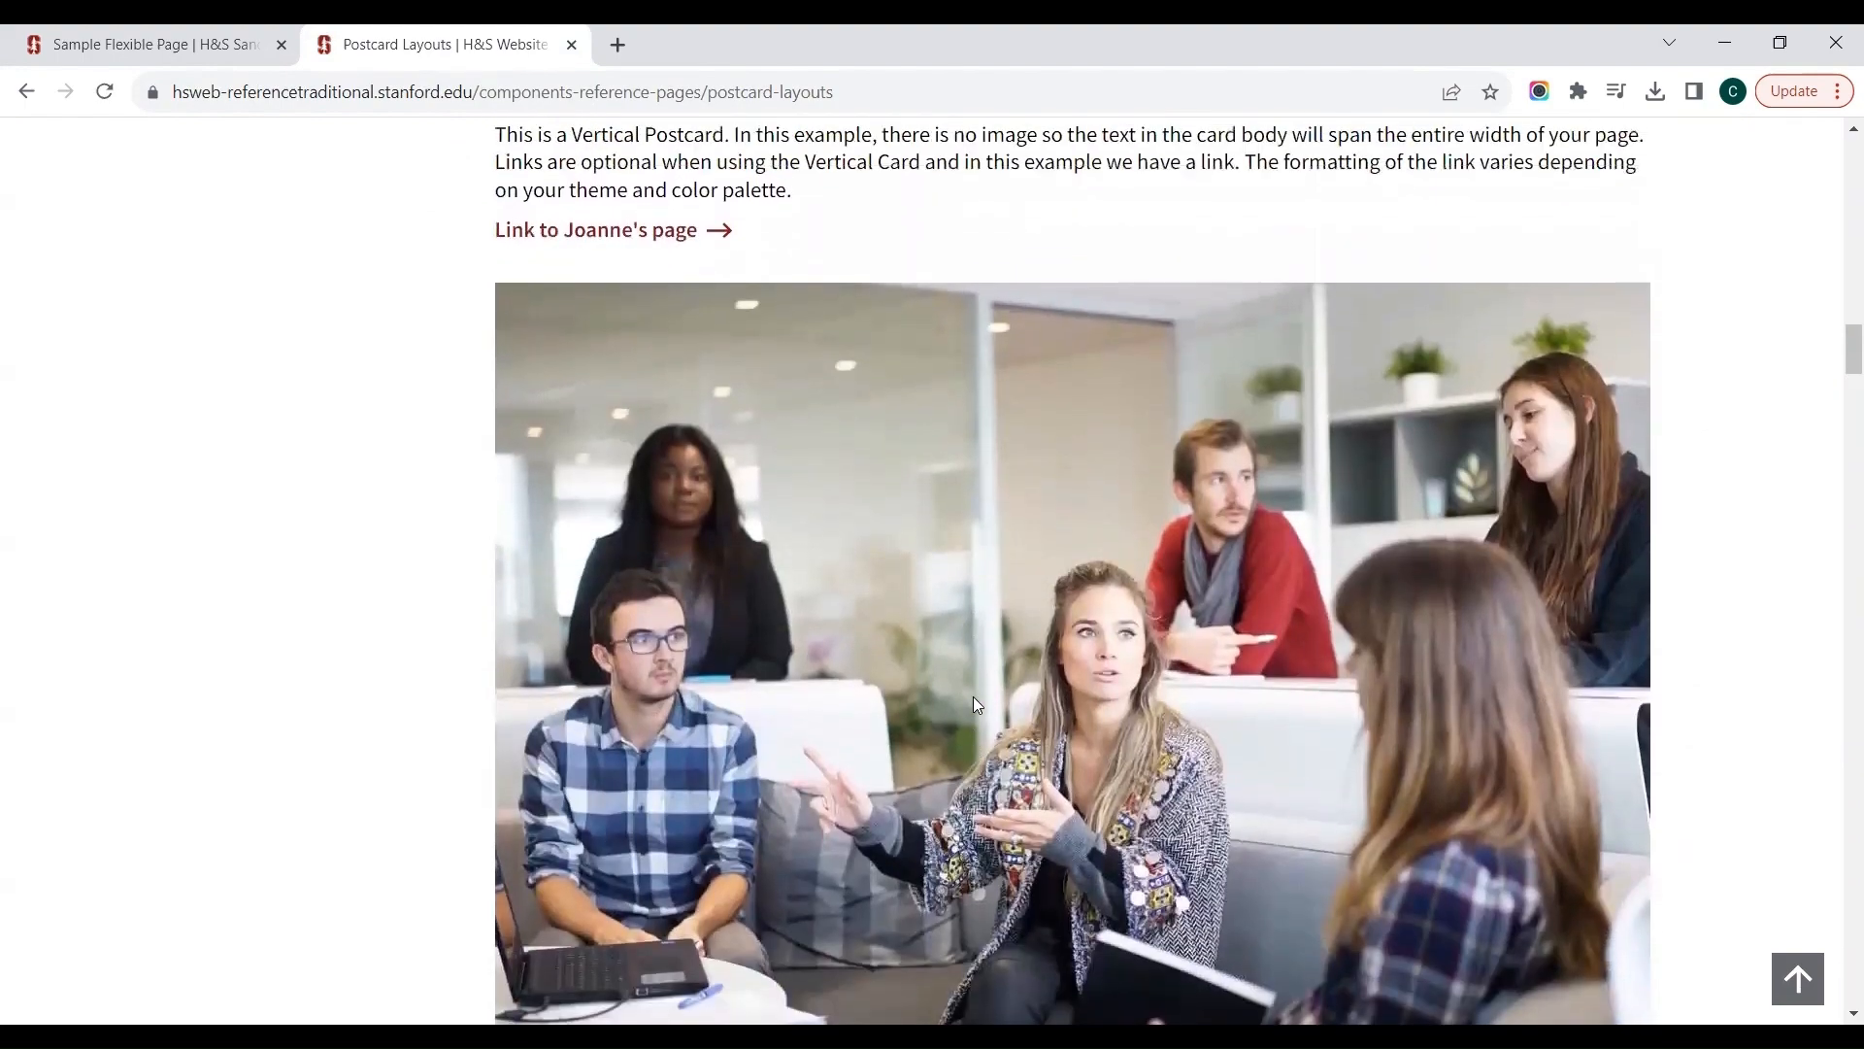
scroll(972, 696, "up", 5)
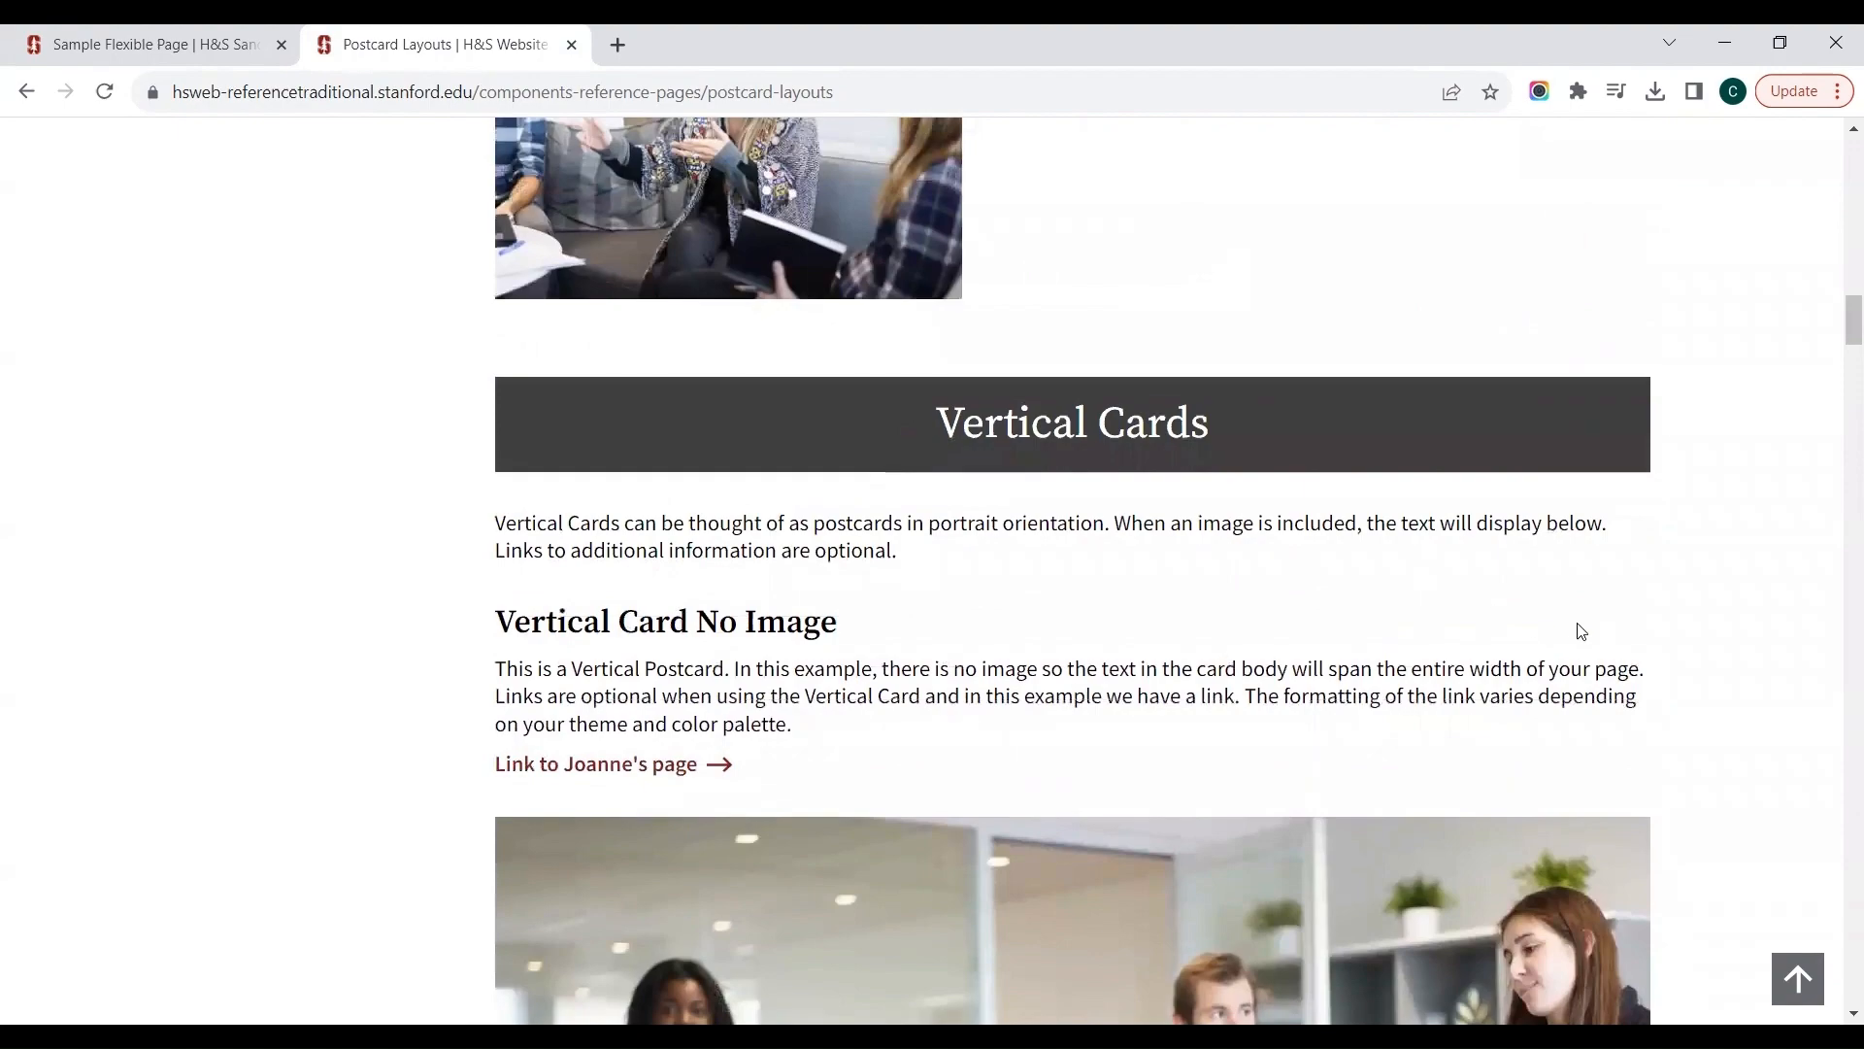
scroll(1557, 622, "down", 7)
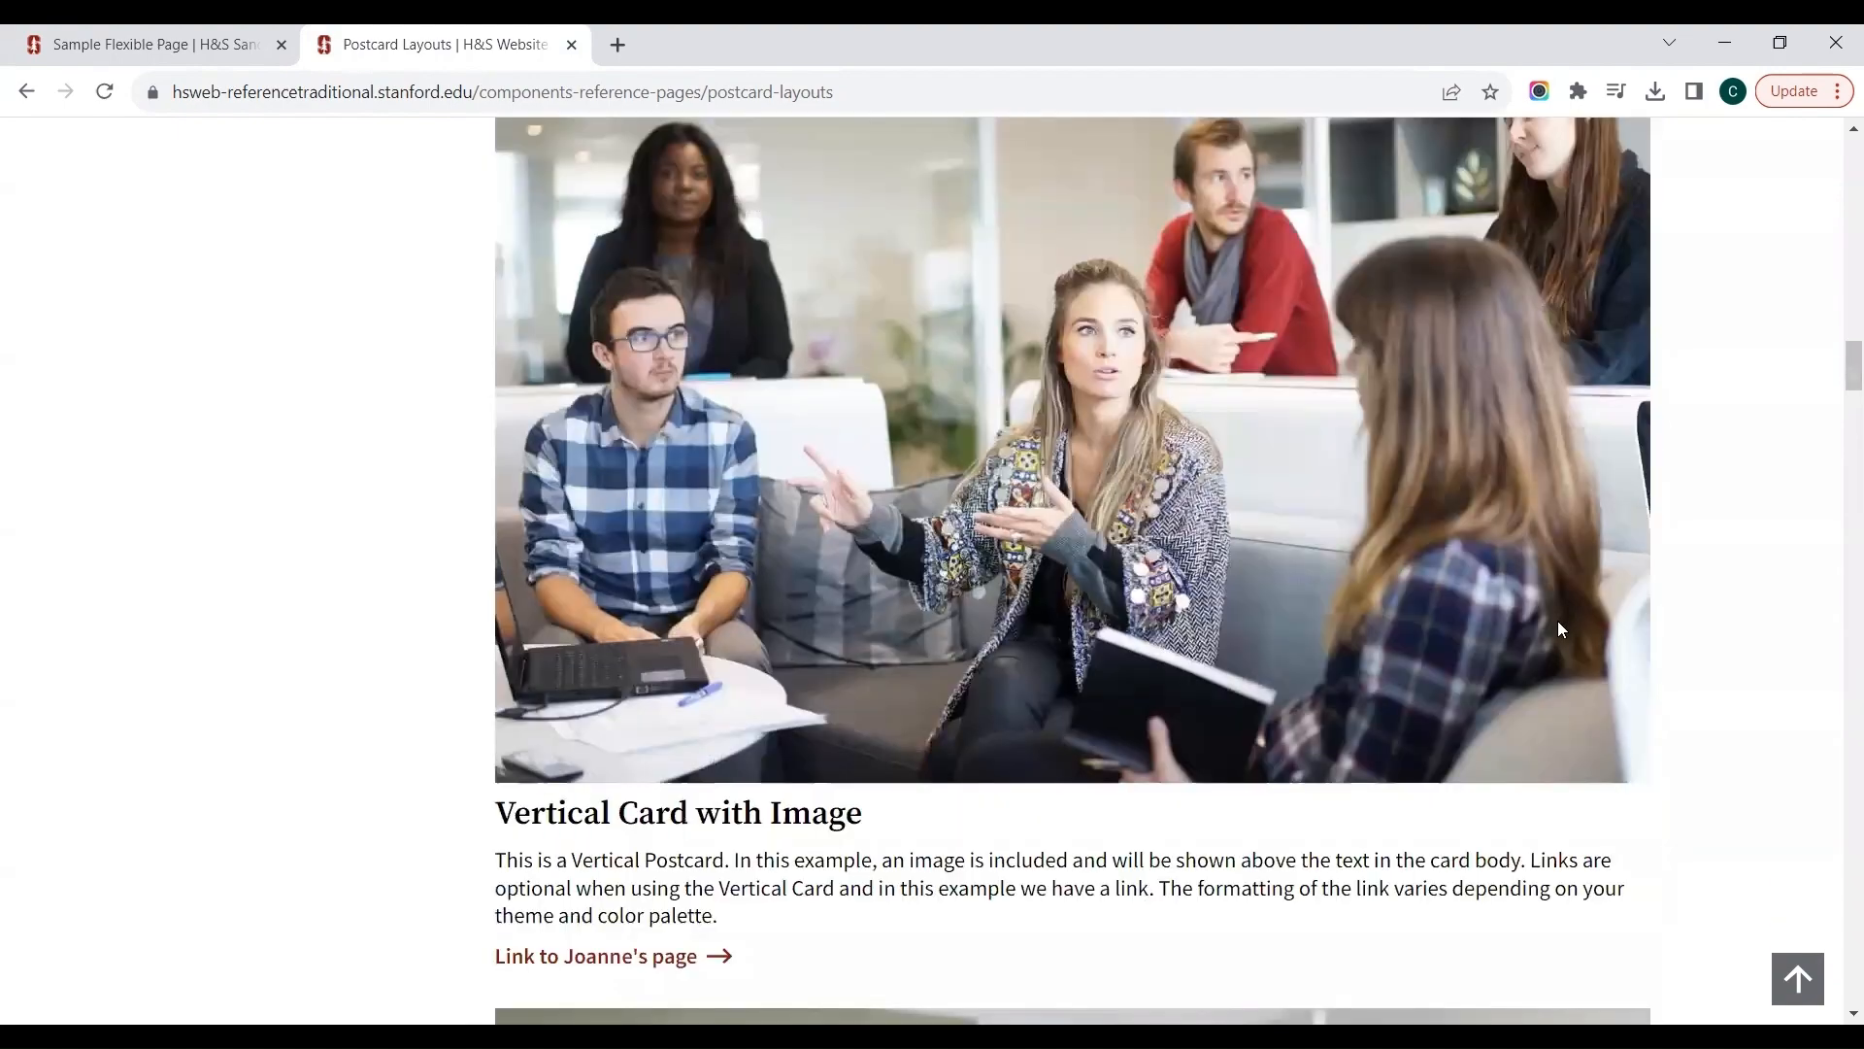
scroll(1558, 622, "down", 8)
scroll(1521, 379, "down", 5)
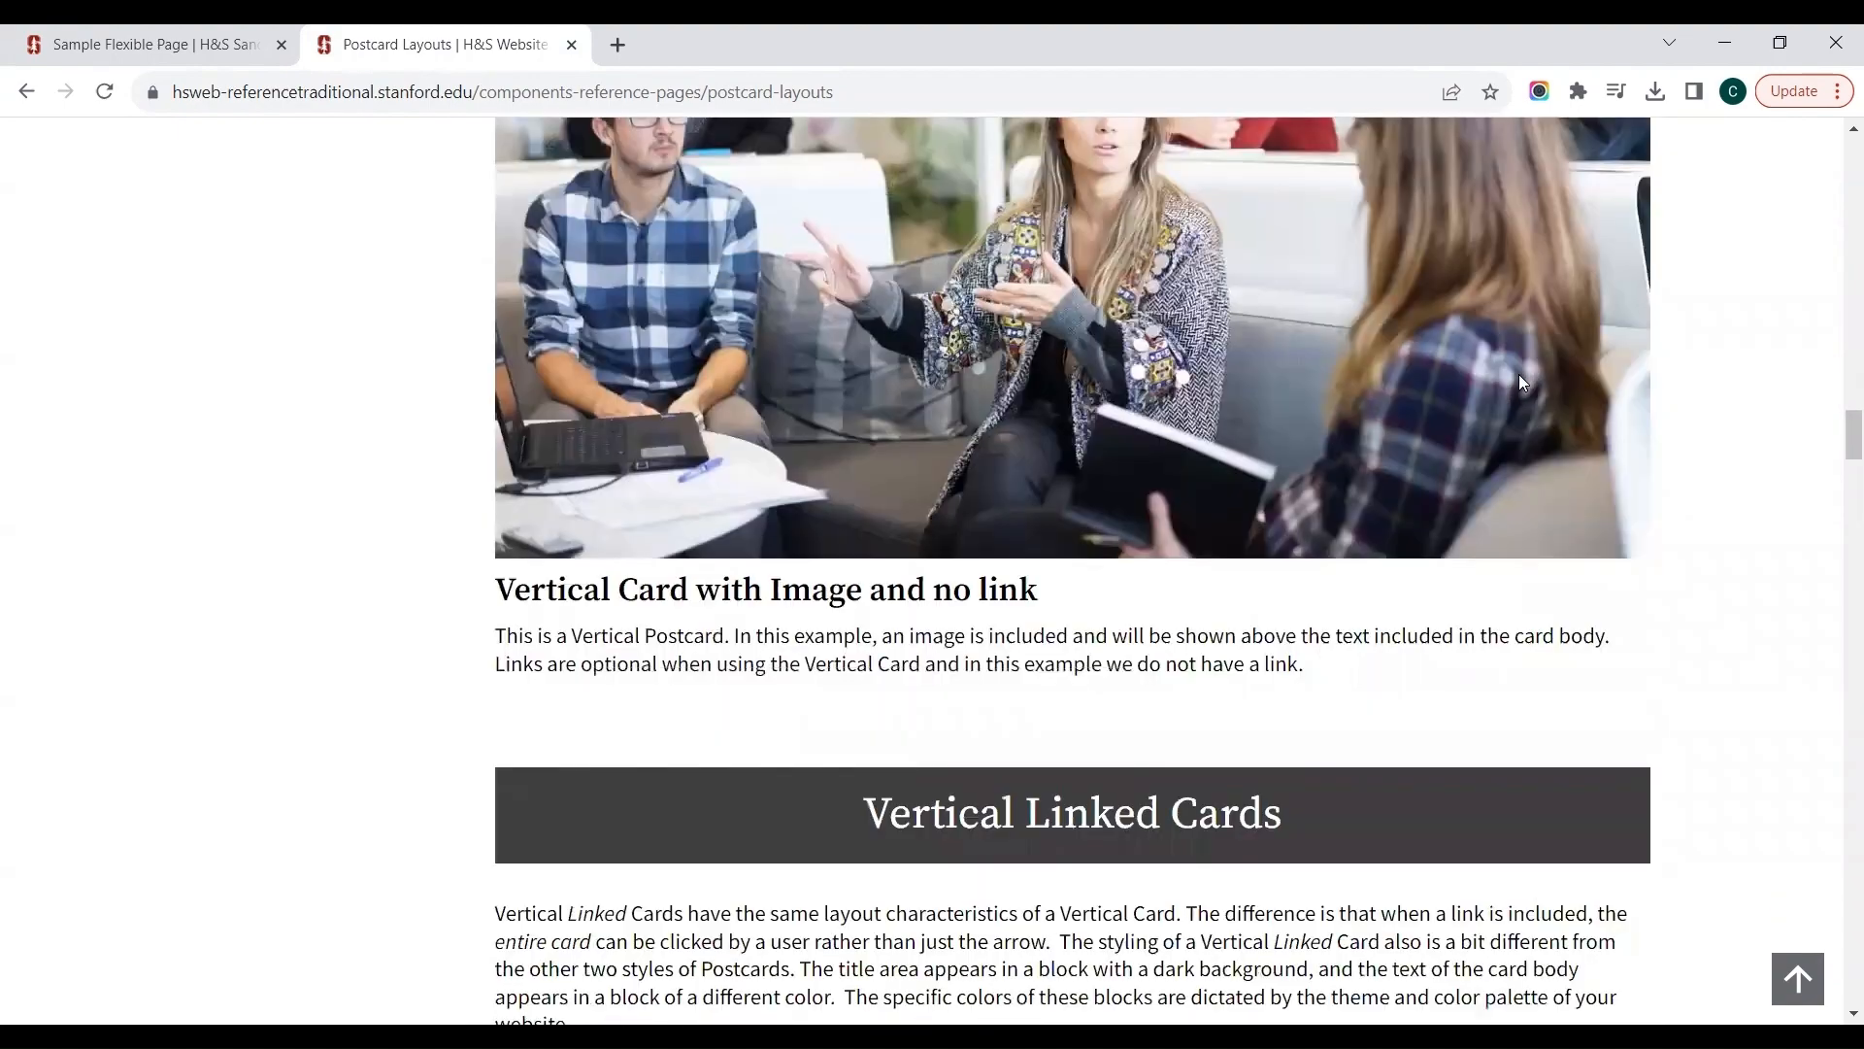
Step: Read the Vertical Linked Cards guidance and examine its examples with and without an image
scroll(1520, 379, "down", 6)
scroll(1520, 384, "down", 2)
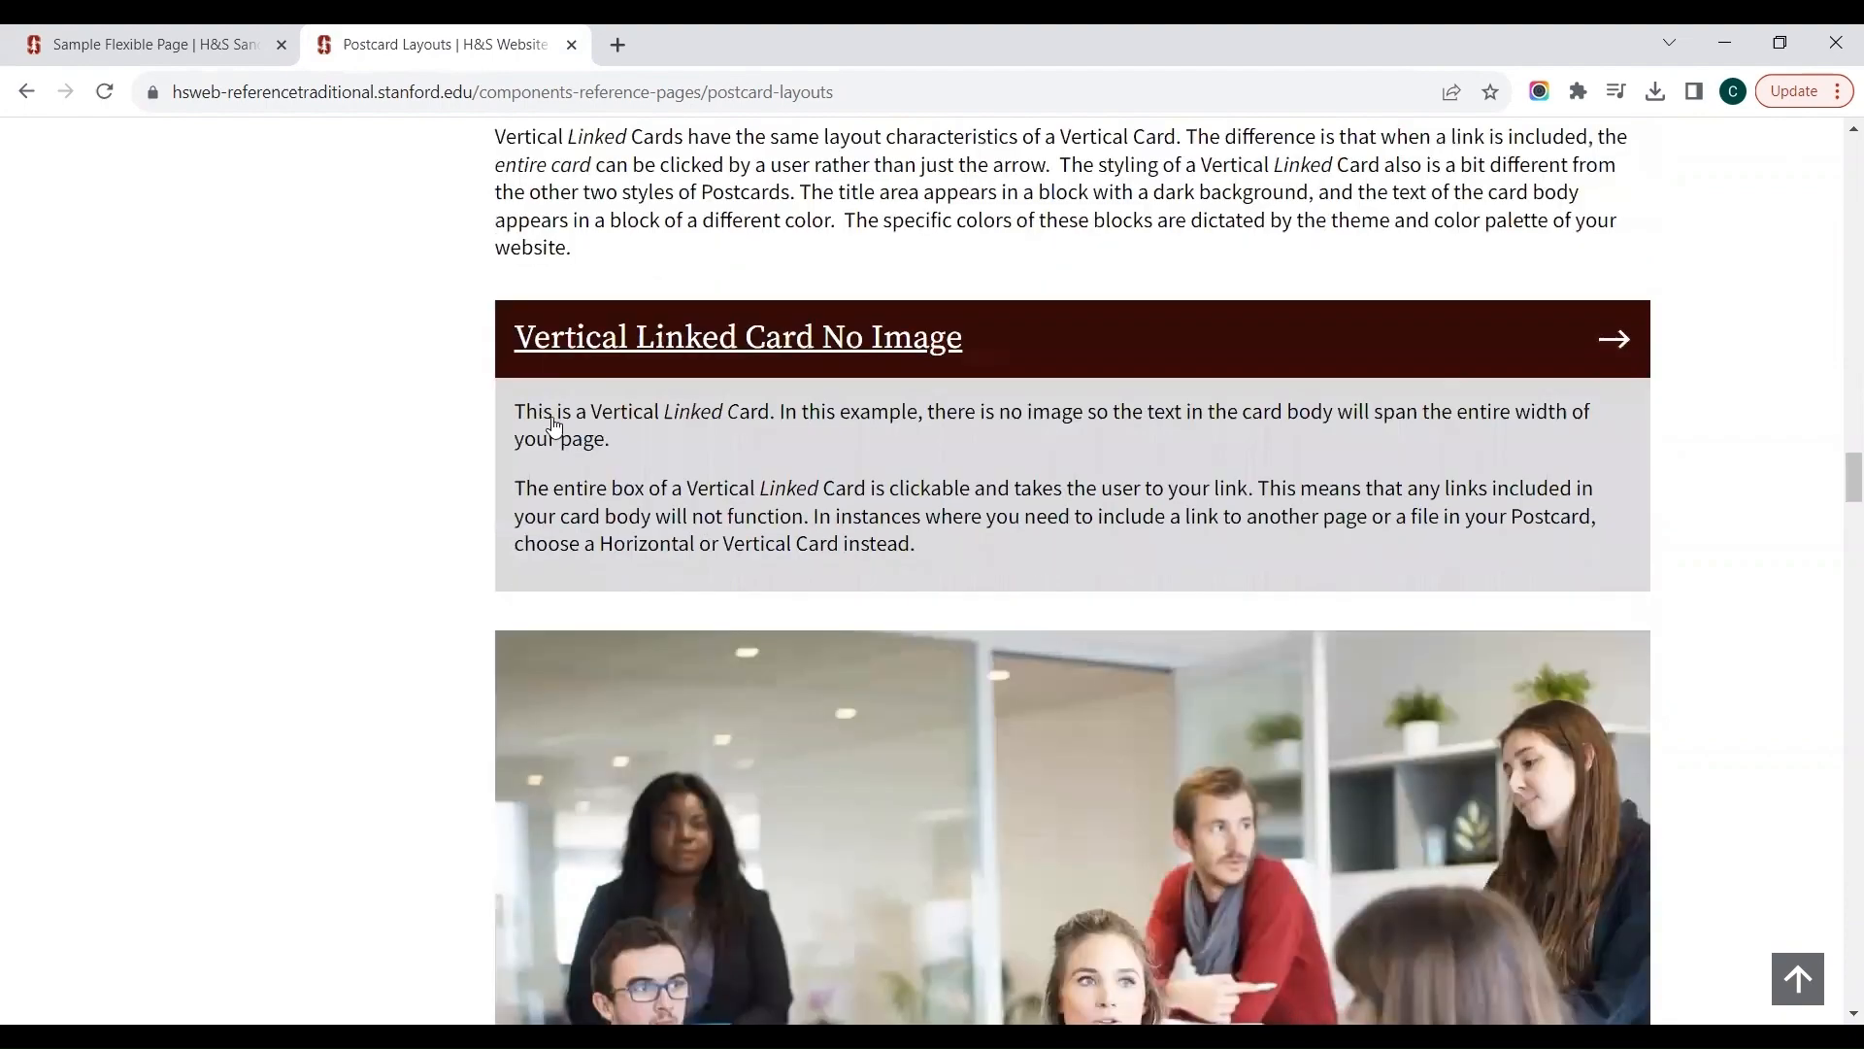
scroll(1227, 386, "down", 3)
scroll(1230, 389, "down", 7)
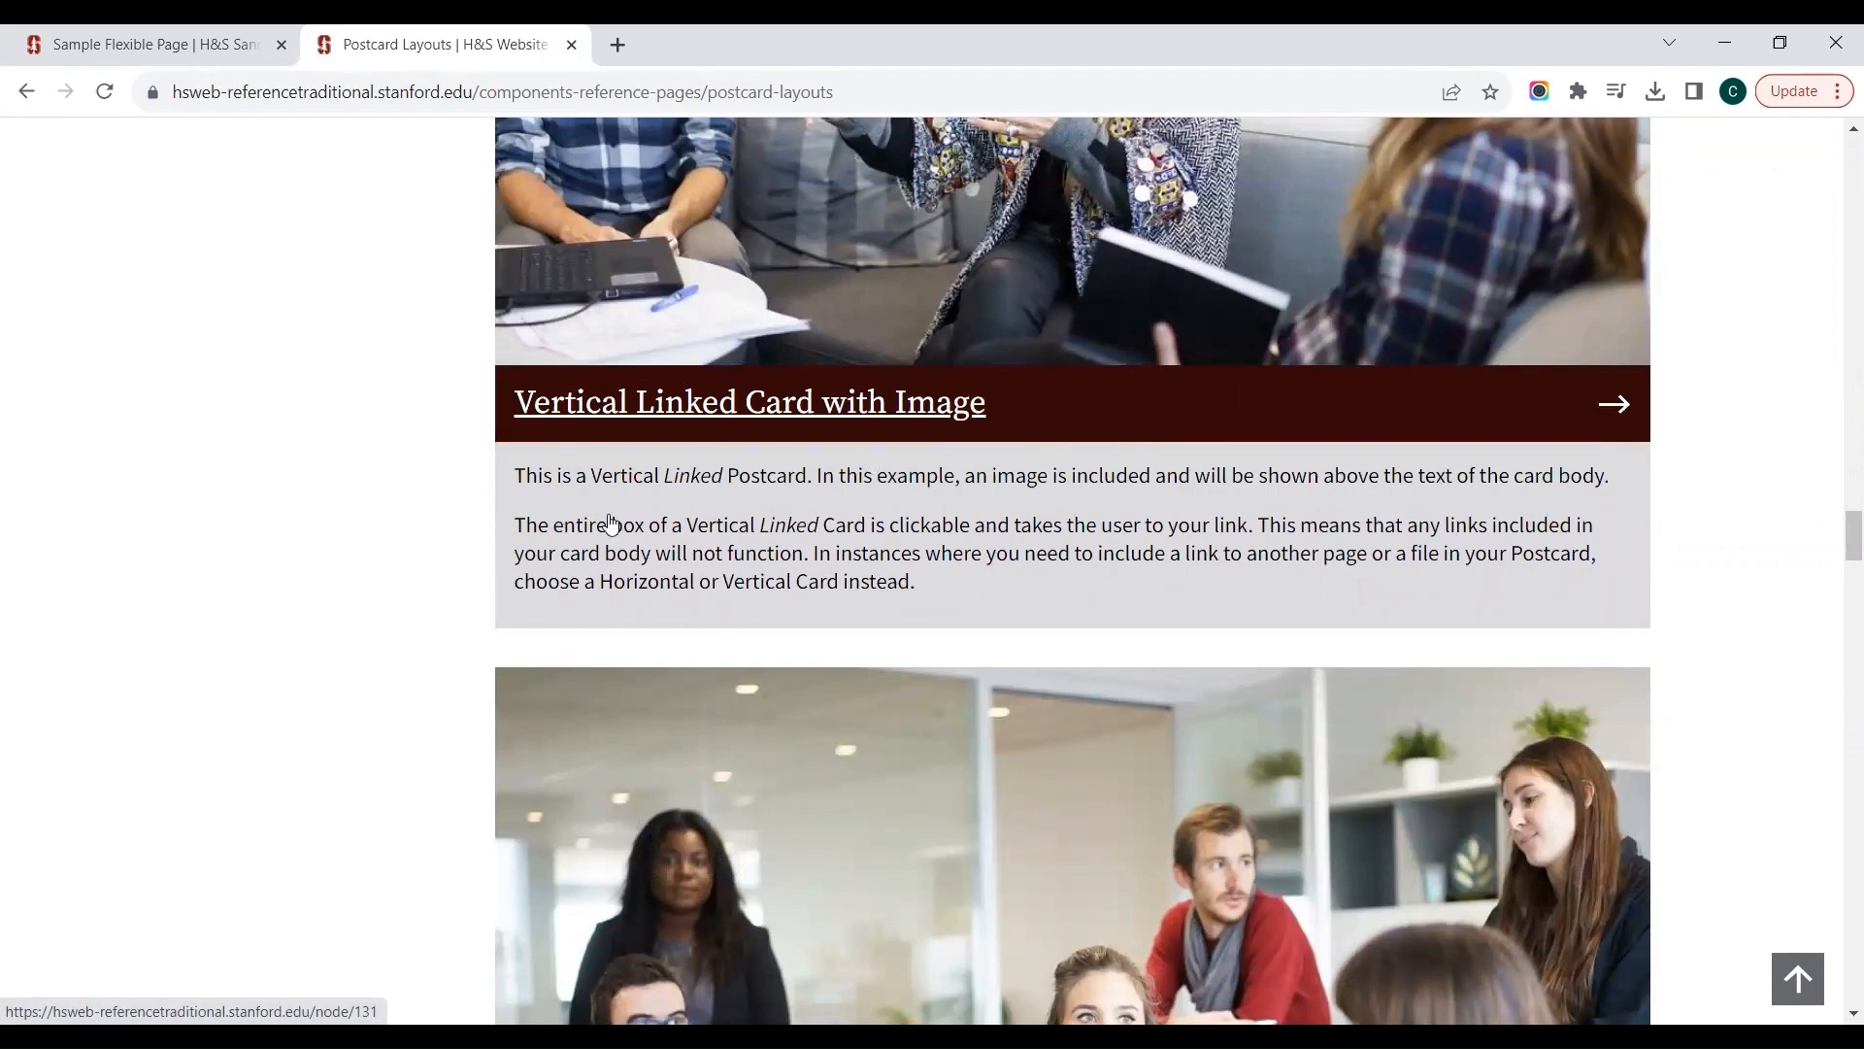
scroll(388, 721, "down", 2)
scroll(388, 720, "down", 5)
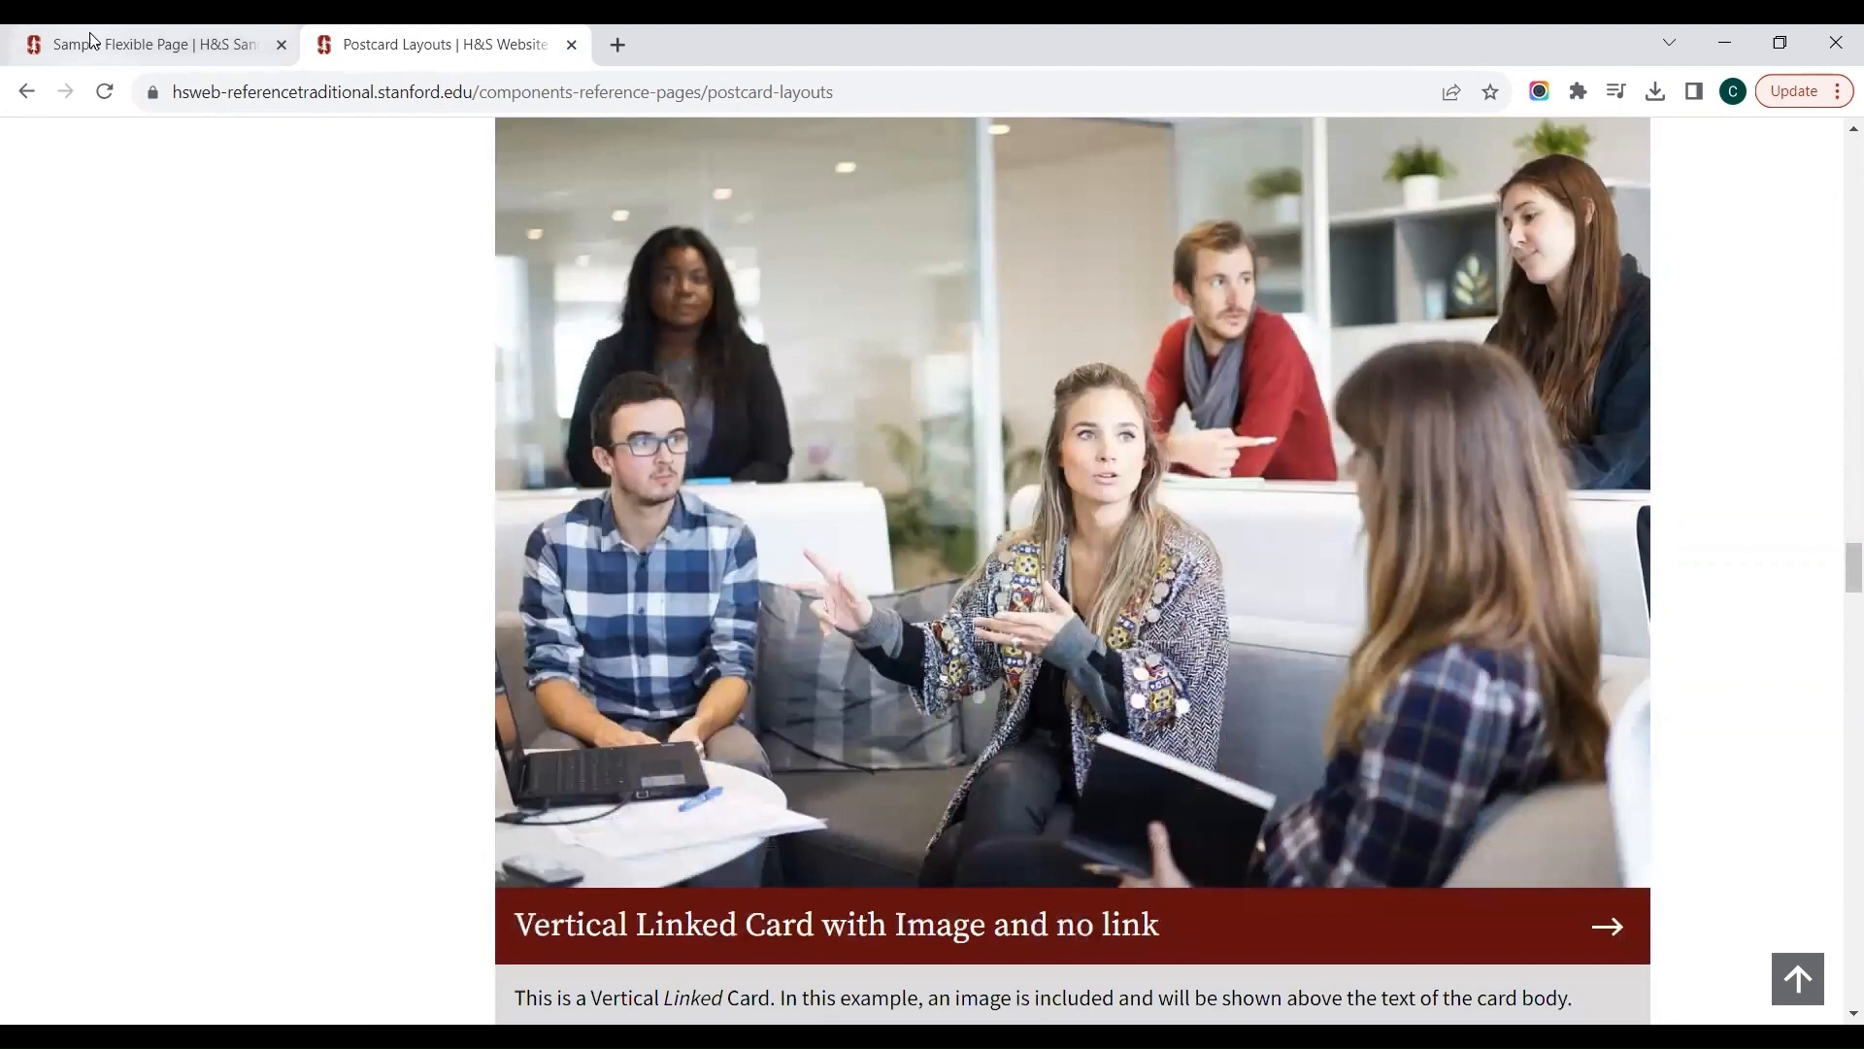
Step: Switch back to the Sample Flexible Page and check how the Book Club postcard is displayed
left_click(90, 40)
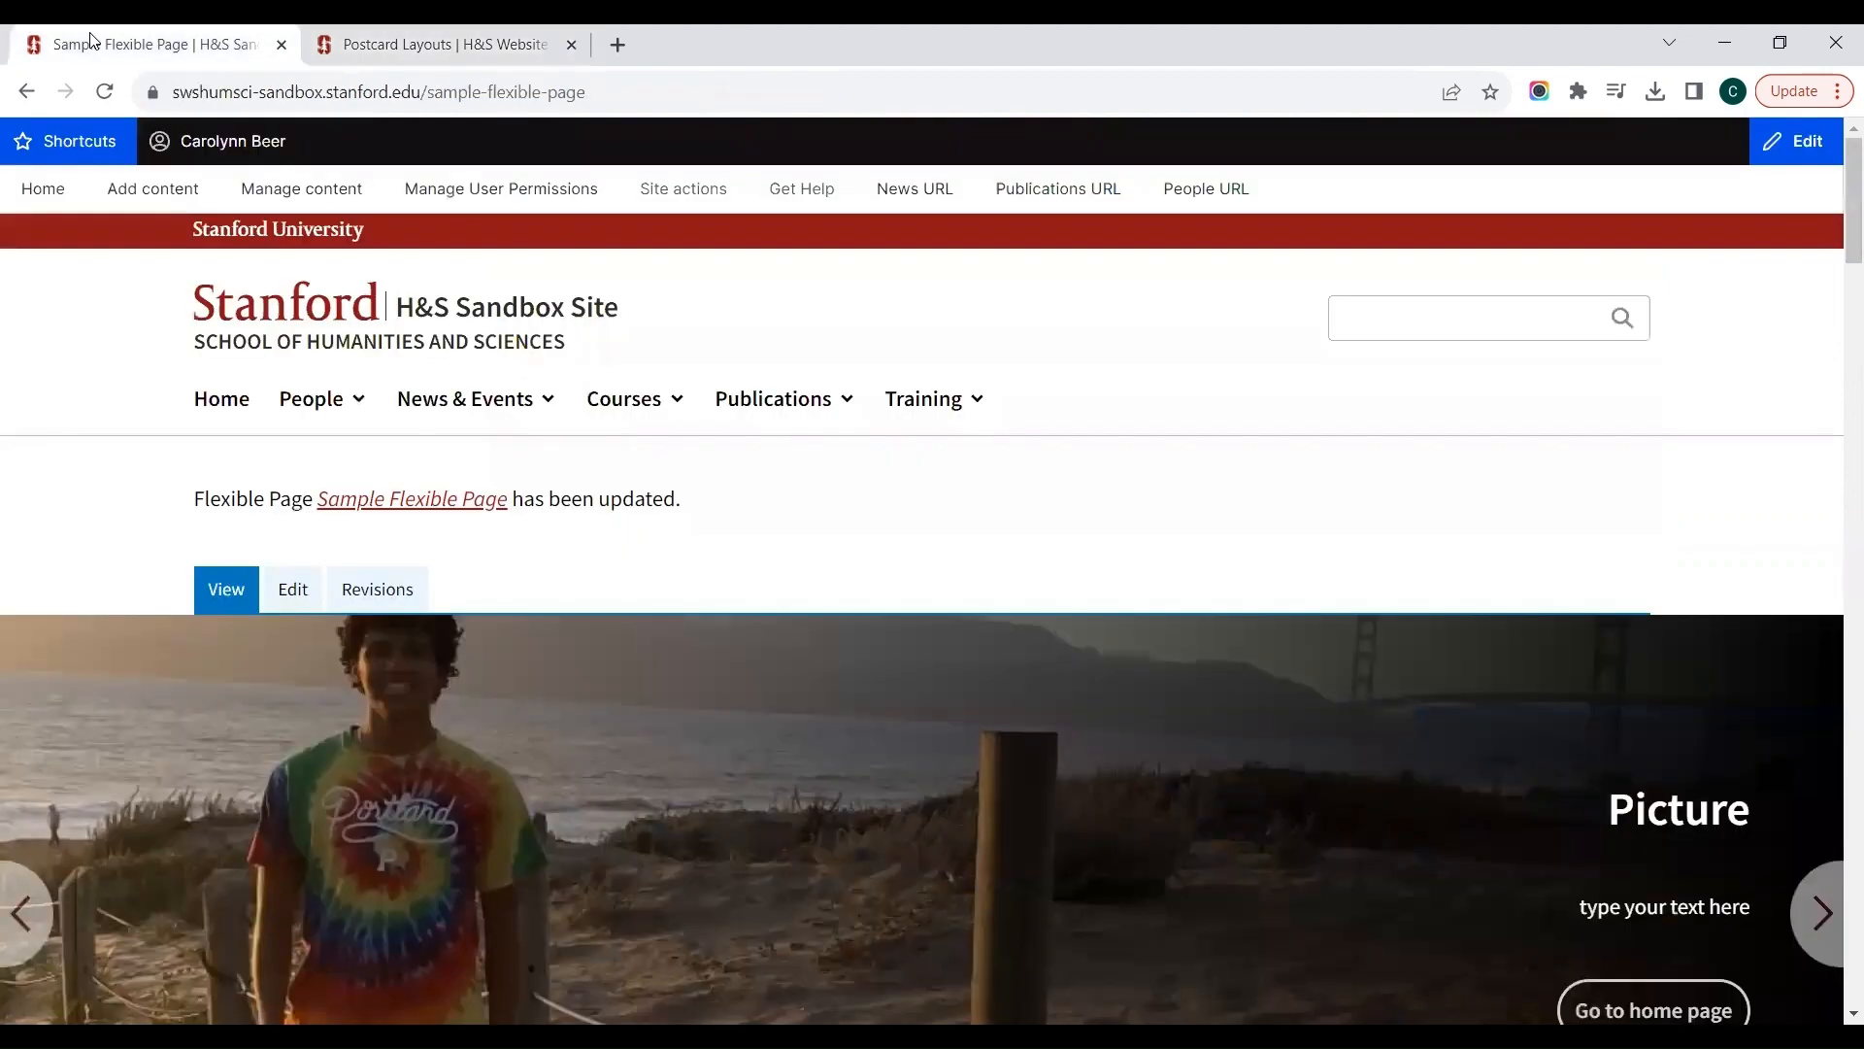
scroll(1006, 537, "down", 2)
scroll(1006, 533, "down", 10)
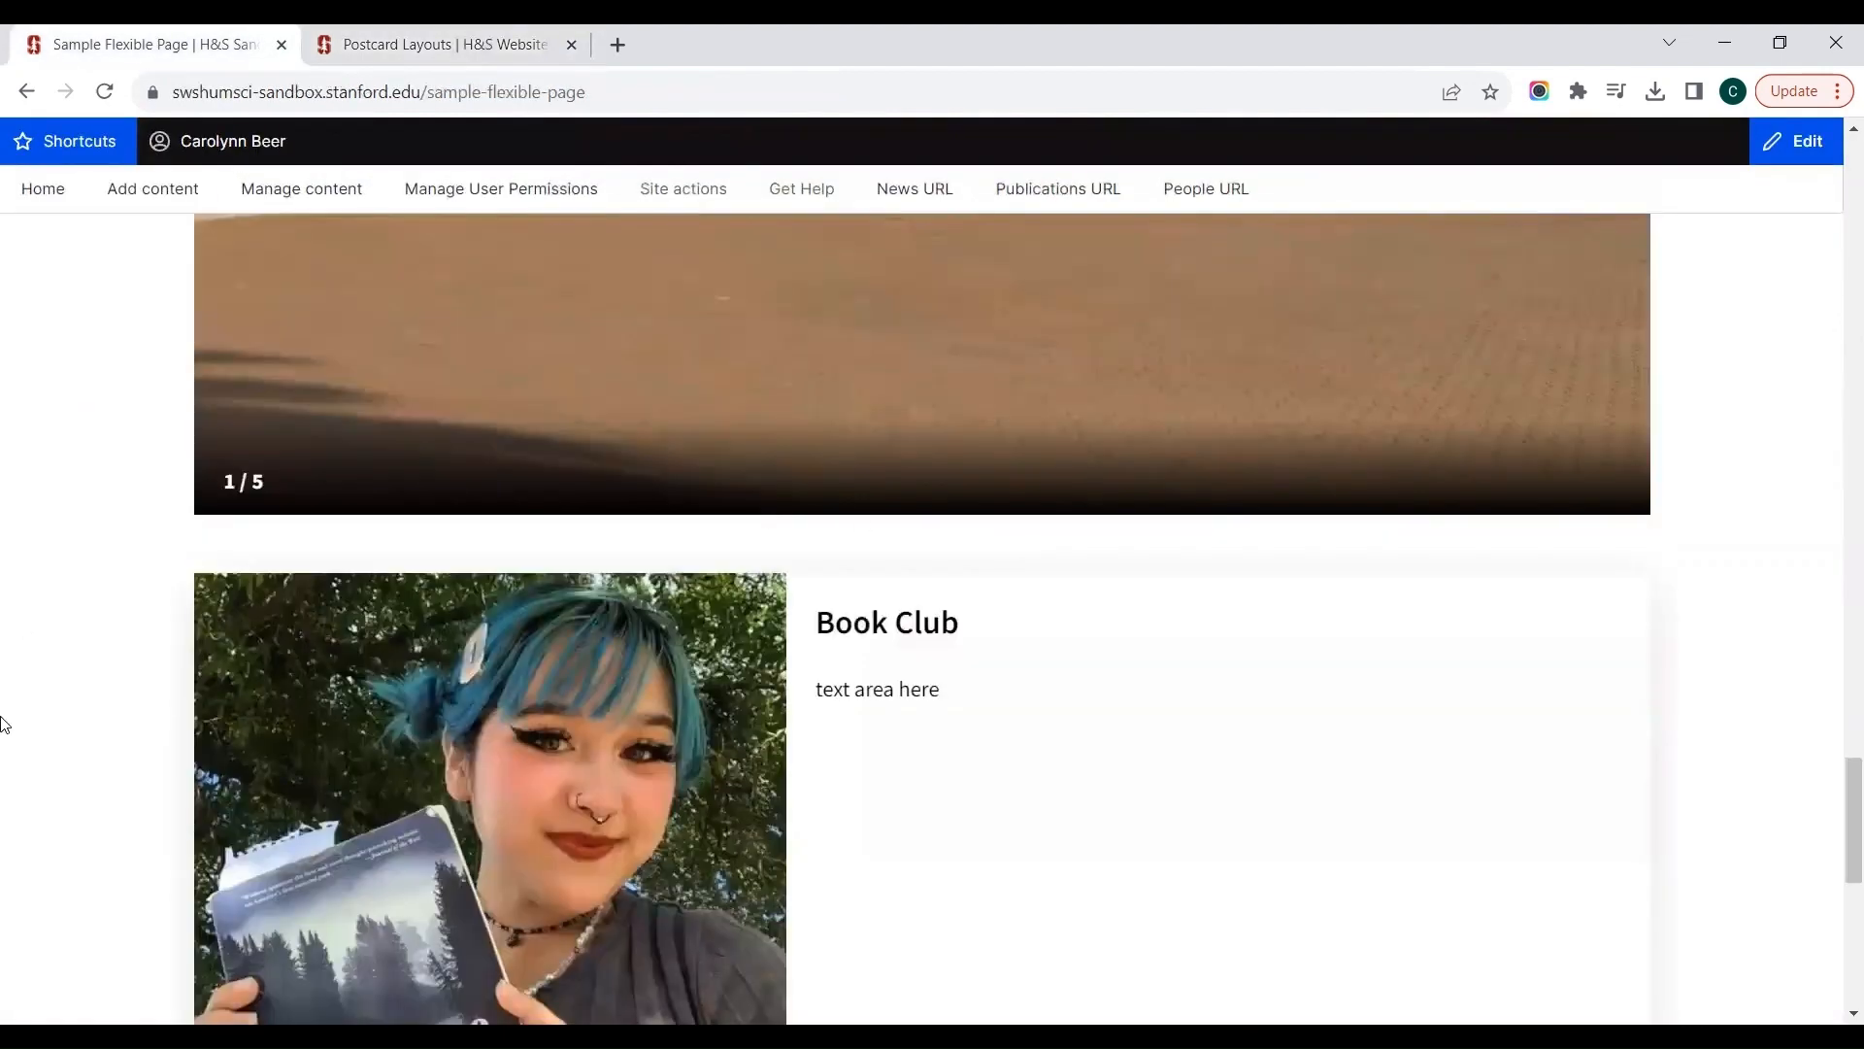
scroll(3, 723, "down", 3)
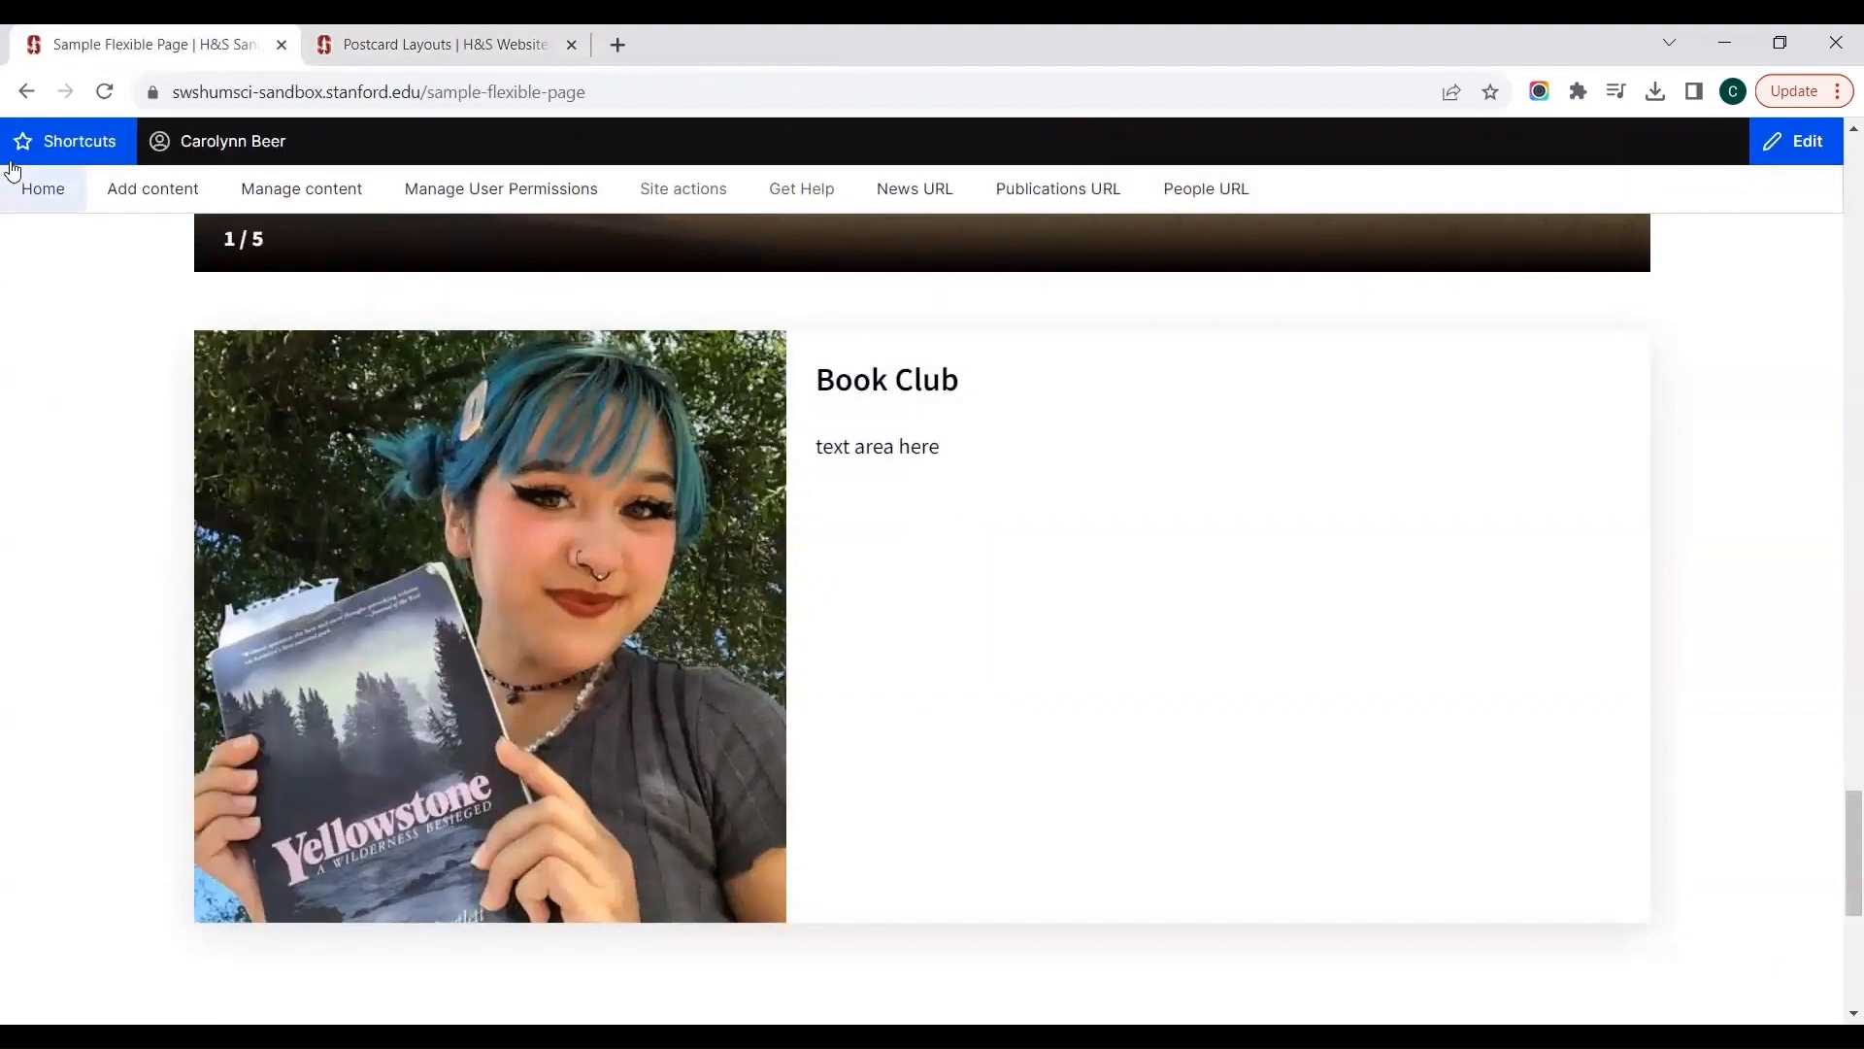
Step: Open the Sample Flexible Page for editing and browse the available components for its Main Region as far as Spotlight(s)
scroll(78, 272, "up", 5)
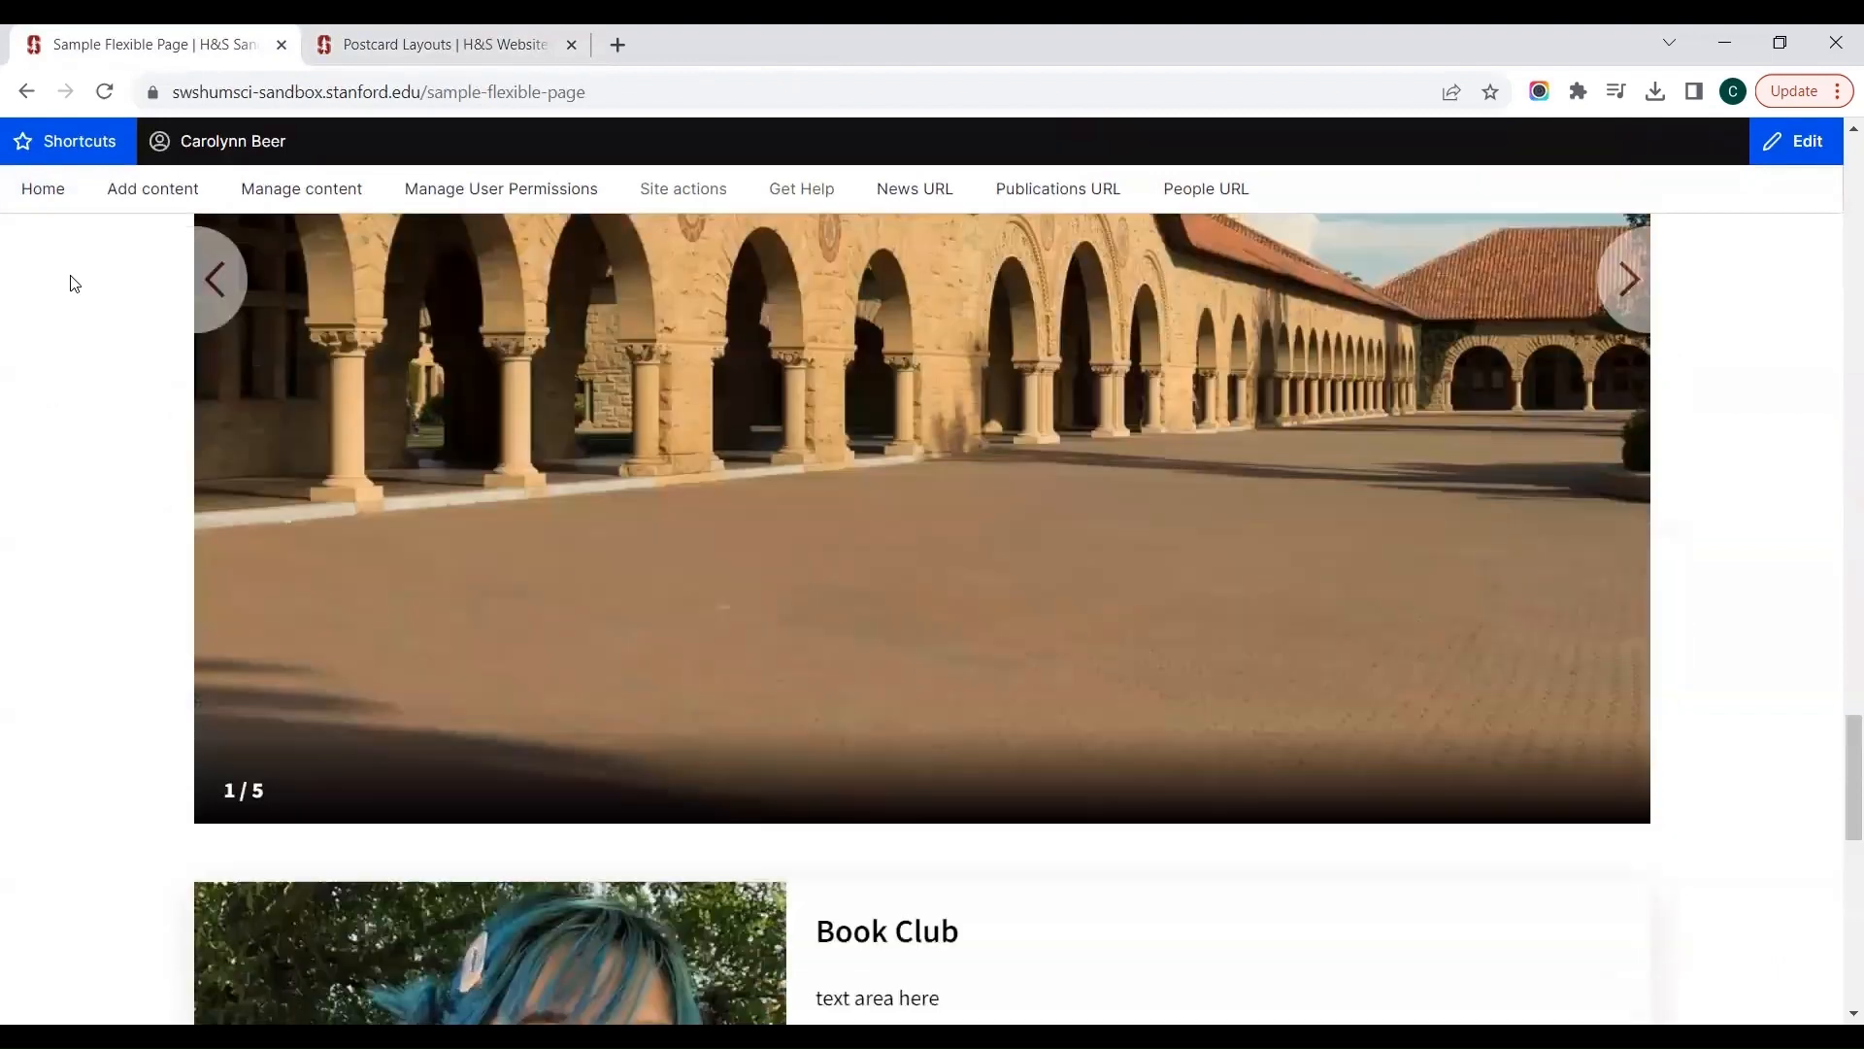
scroll(71, 283, "up", 10)
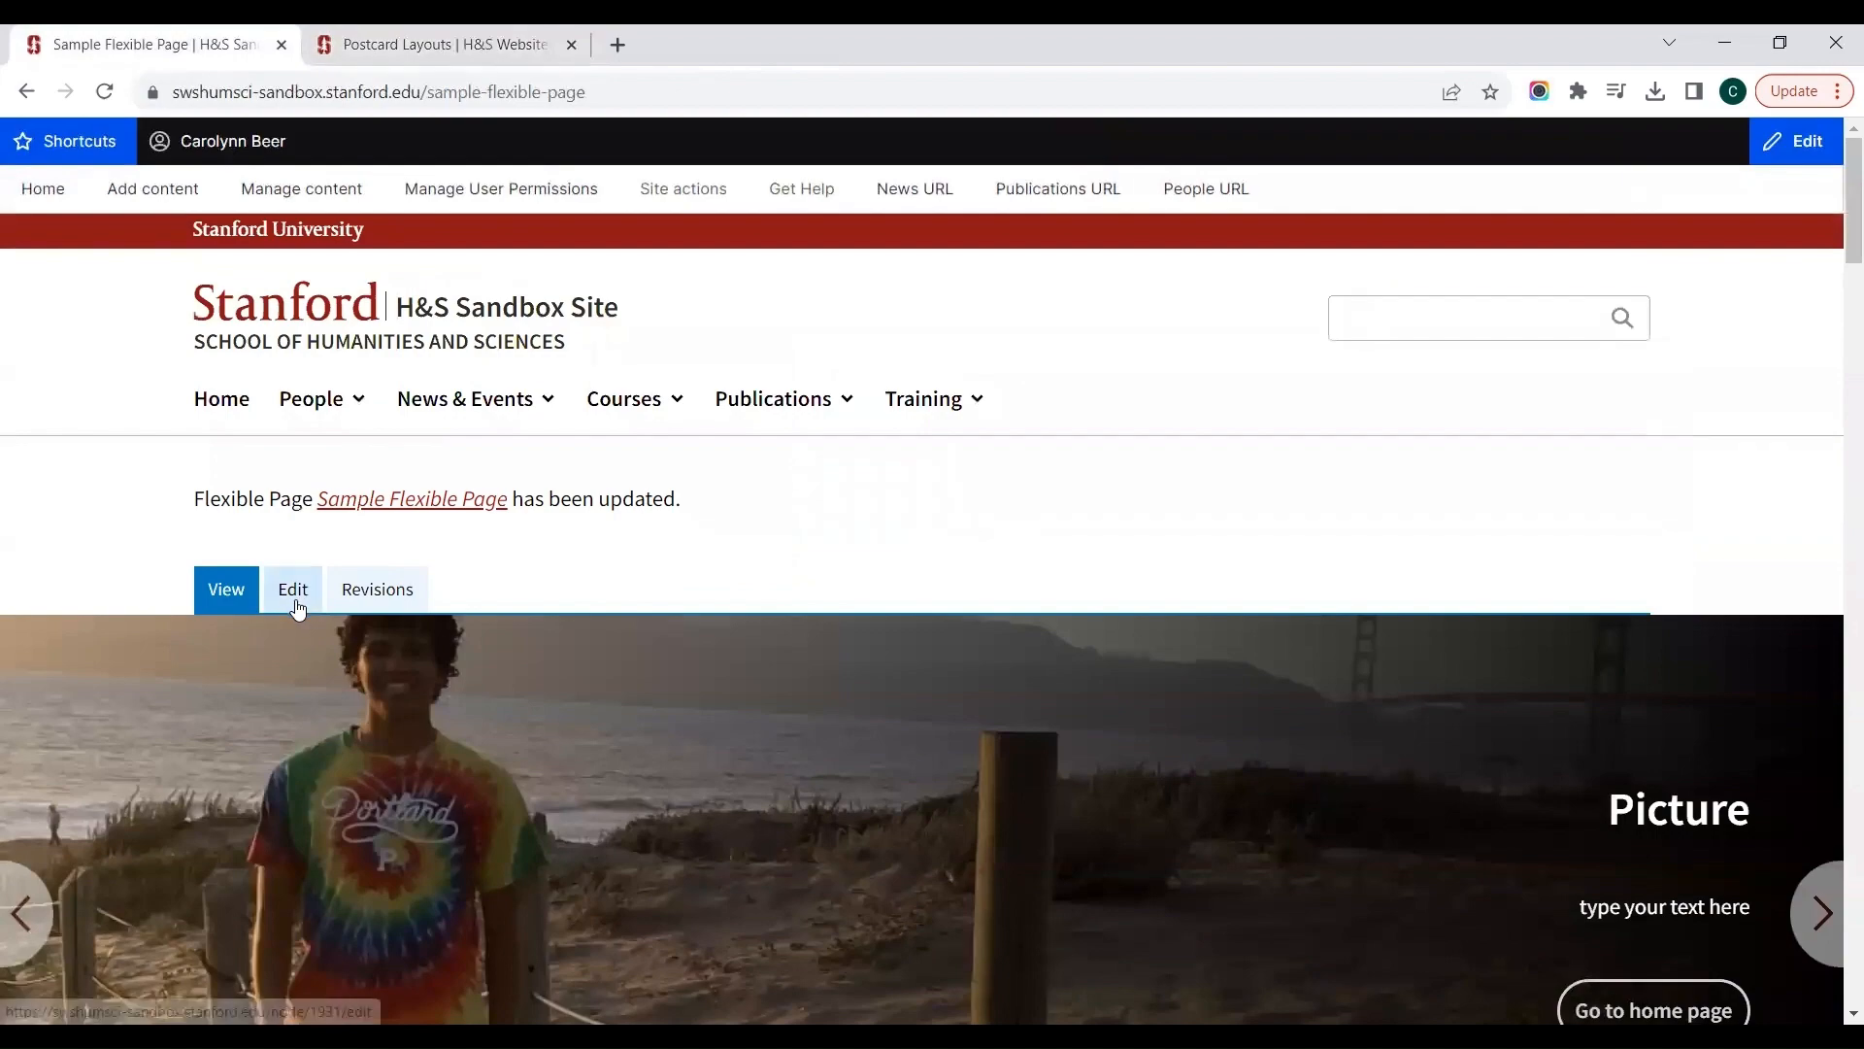
left_click(292, 592)
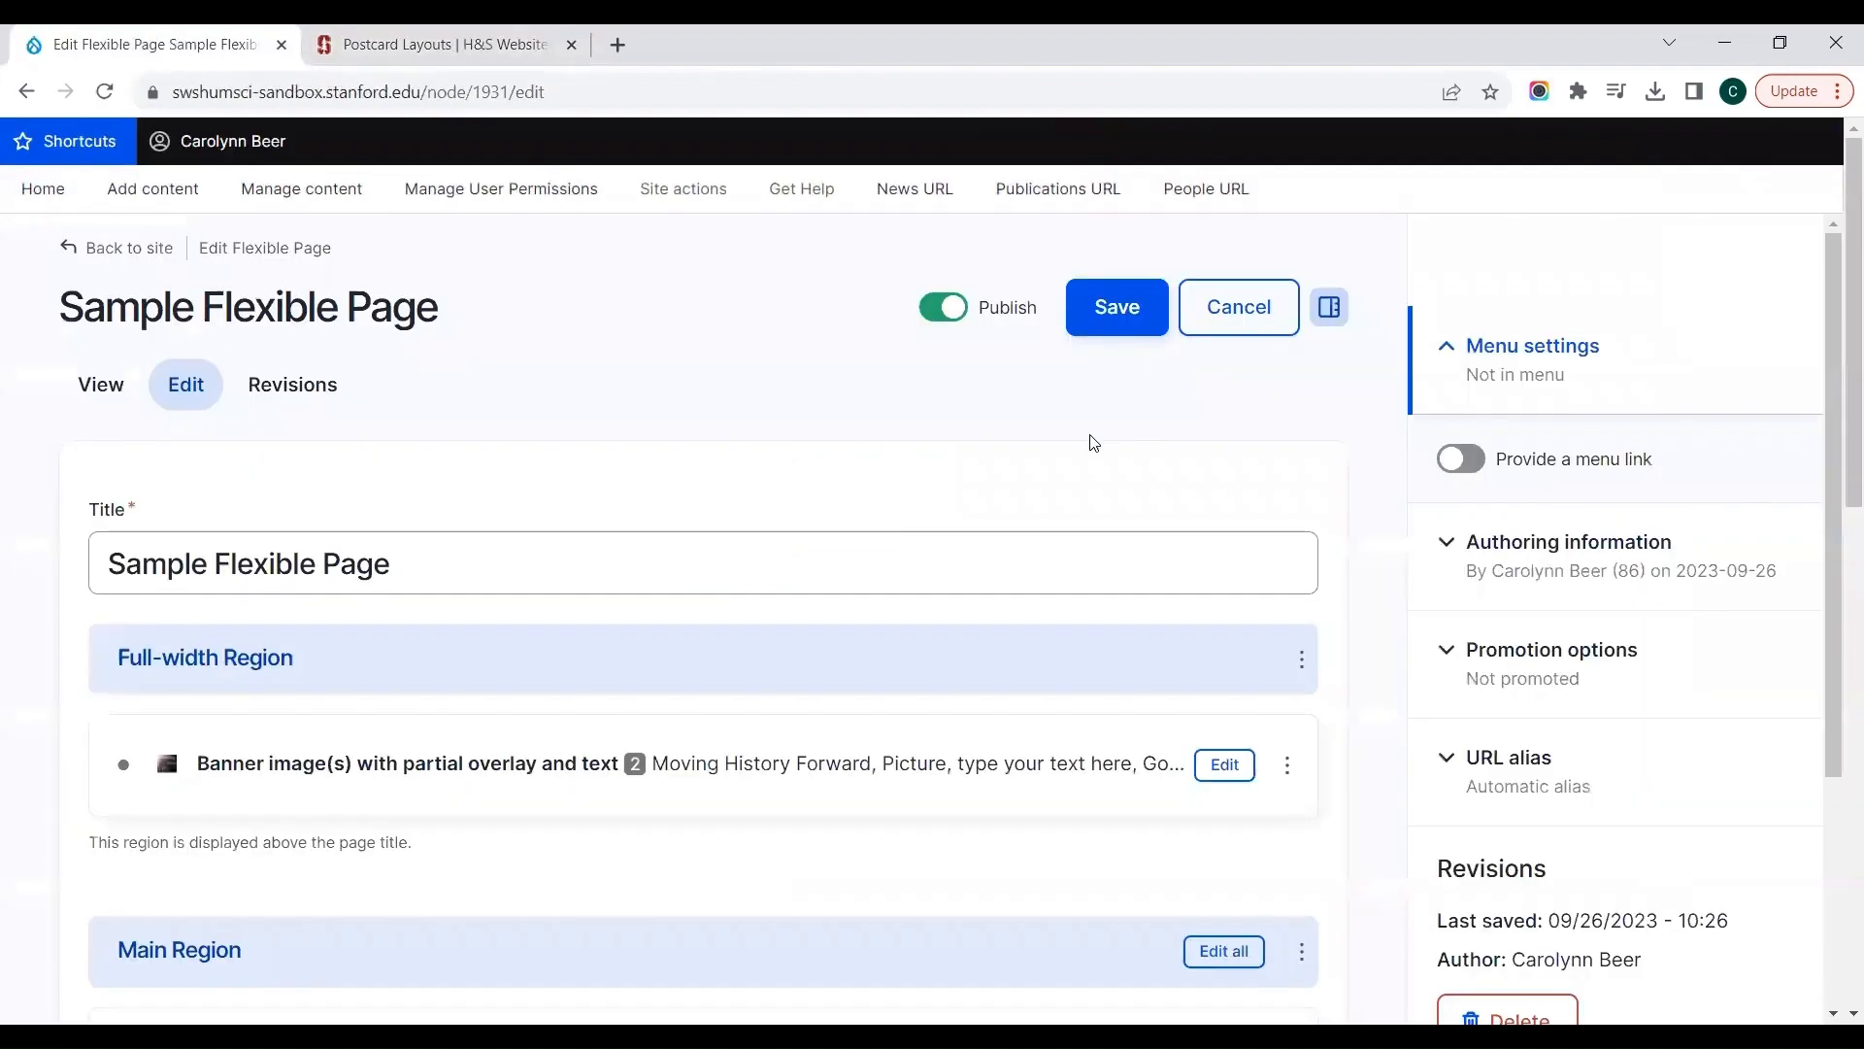
scroll(1092, 442, "down", 12)
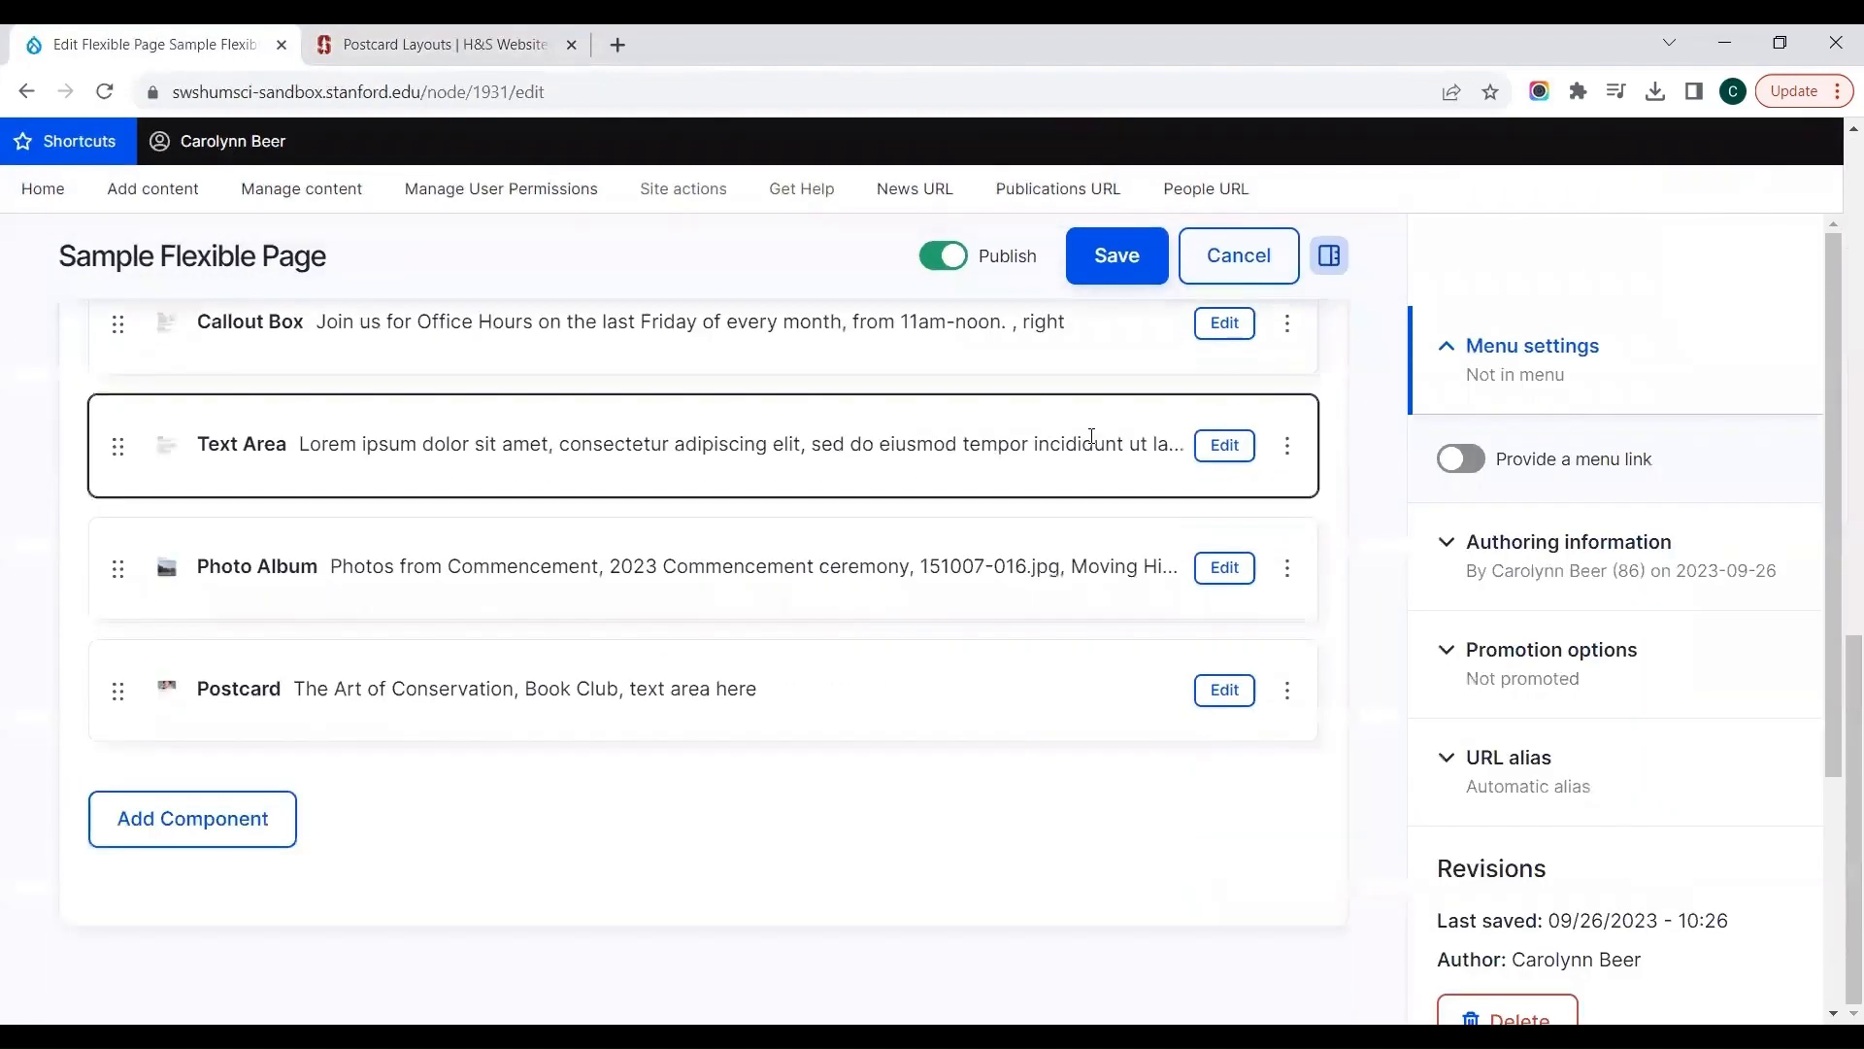
left_click(136, 826)
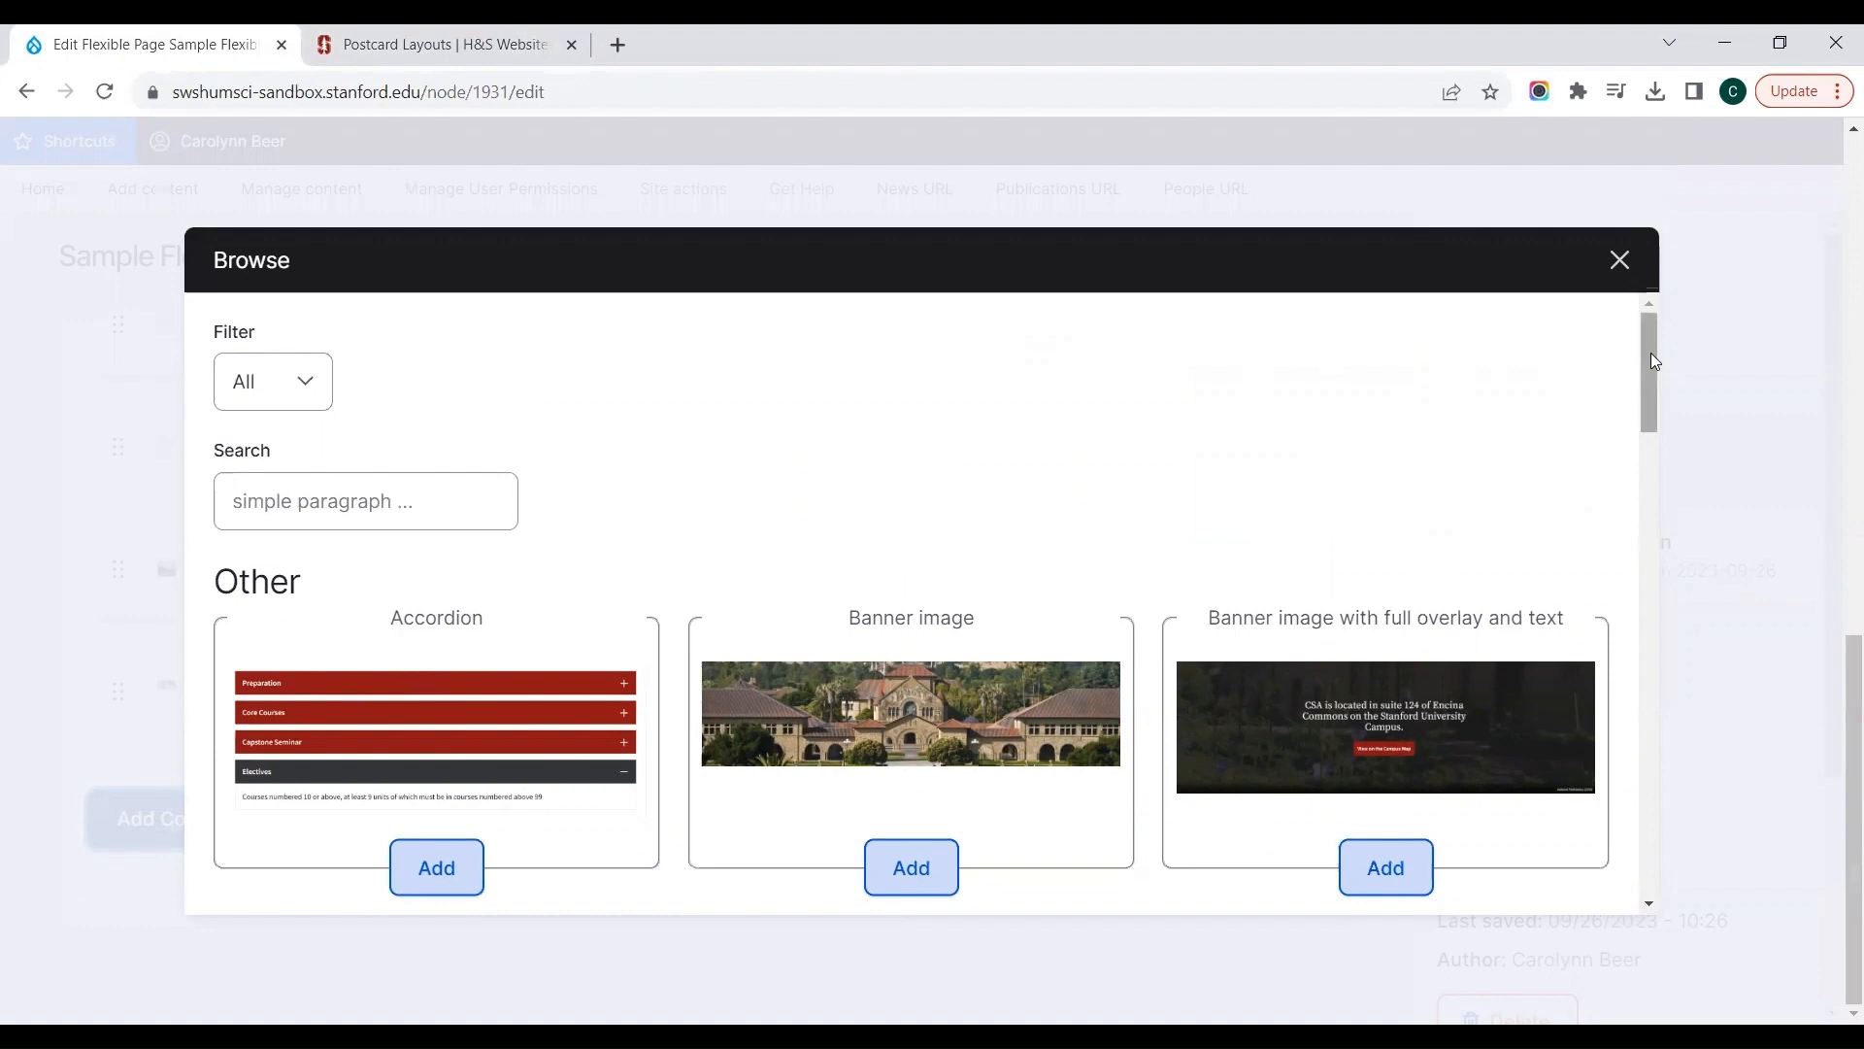
left_click_drag(1651, 352, 1685, 707)
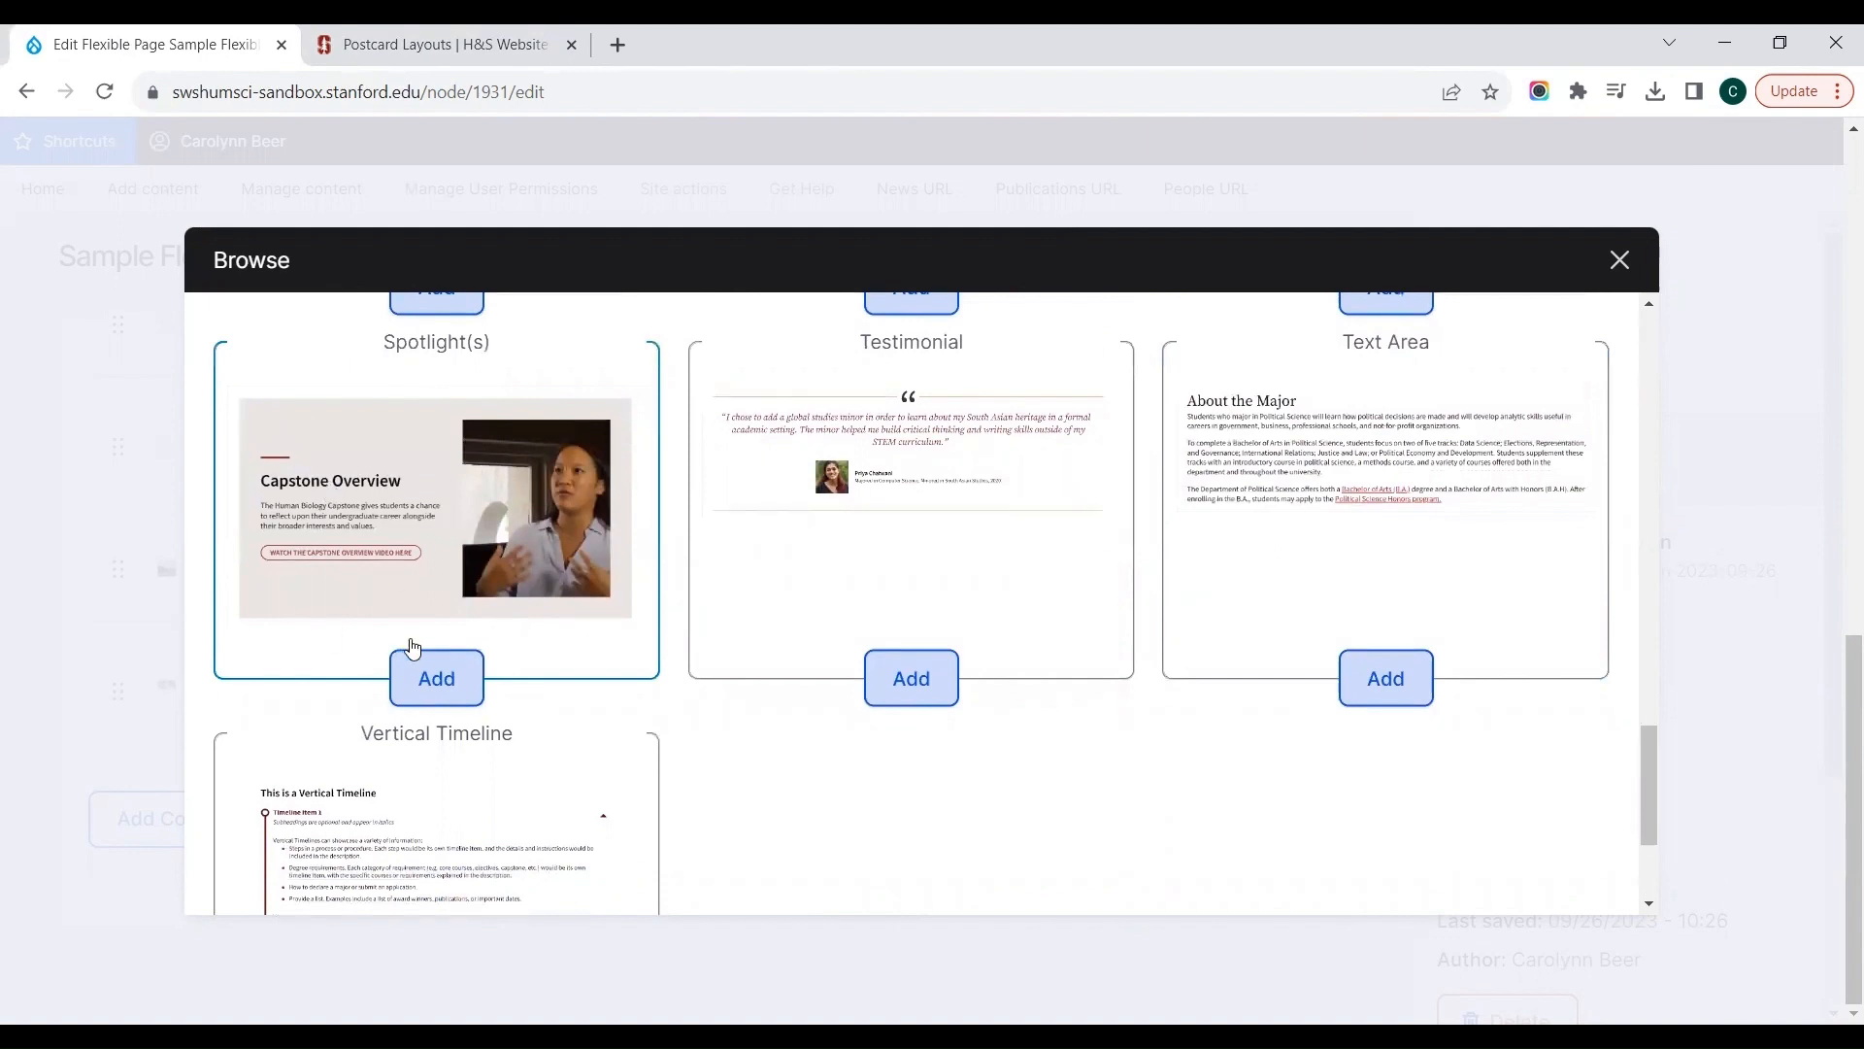
Step: Switch to the reference site, open its Banner Images page and examine the tall and short Spotlight examples
left_click(437, 51)
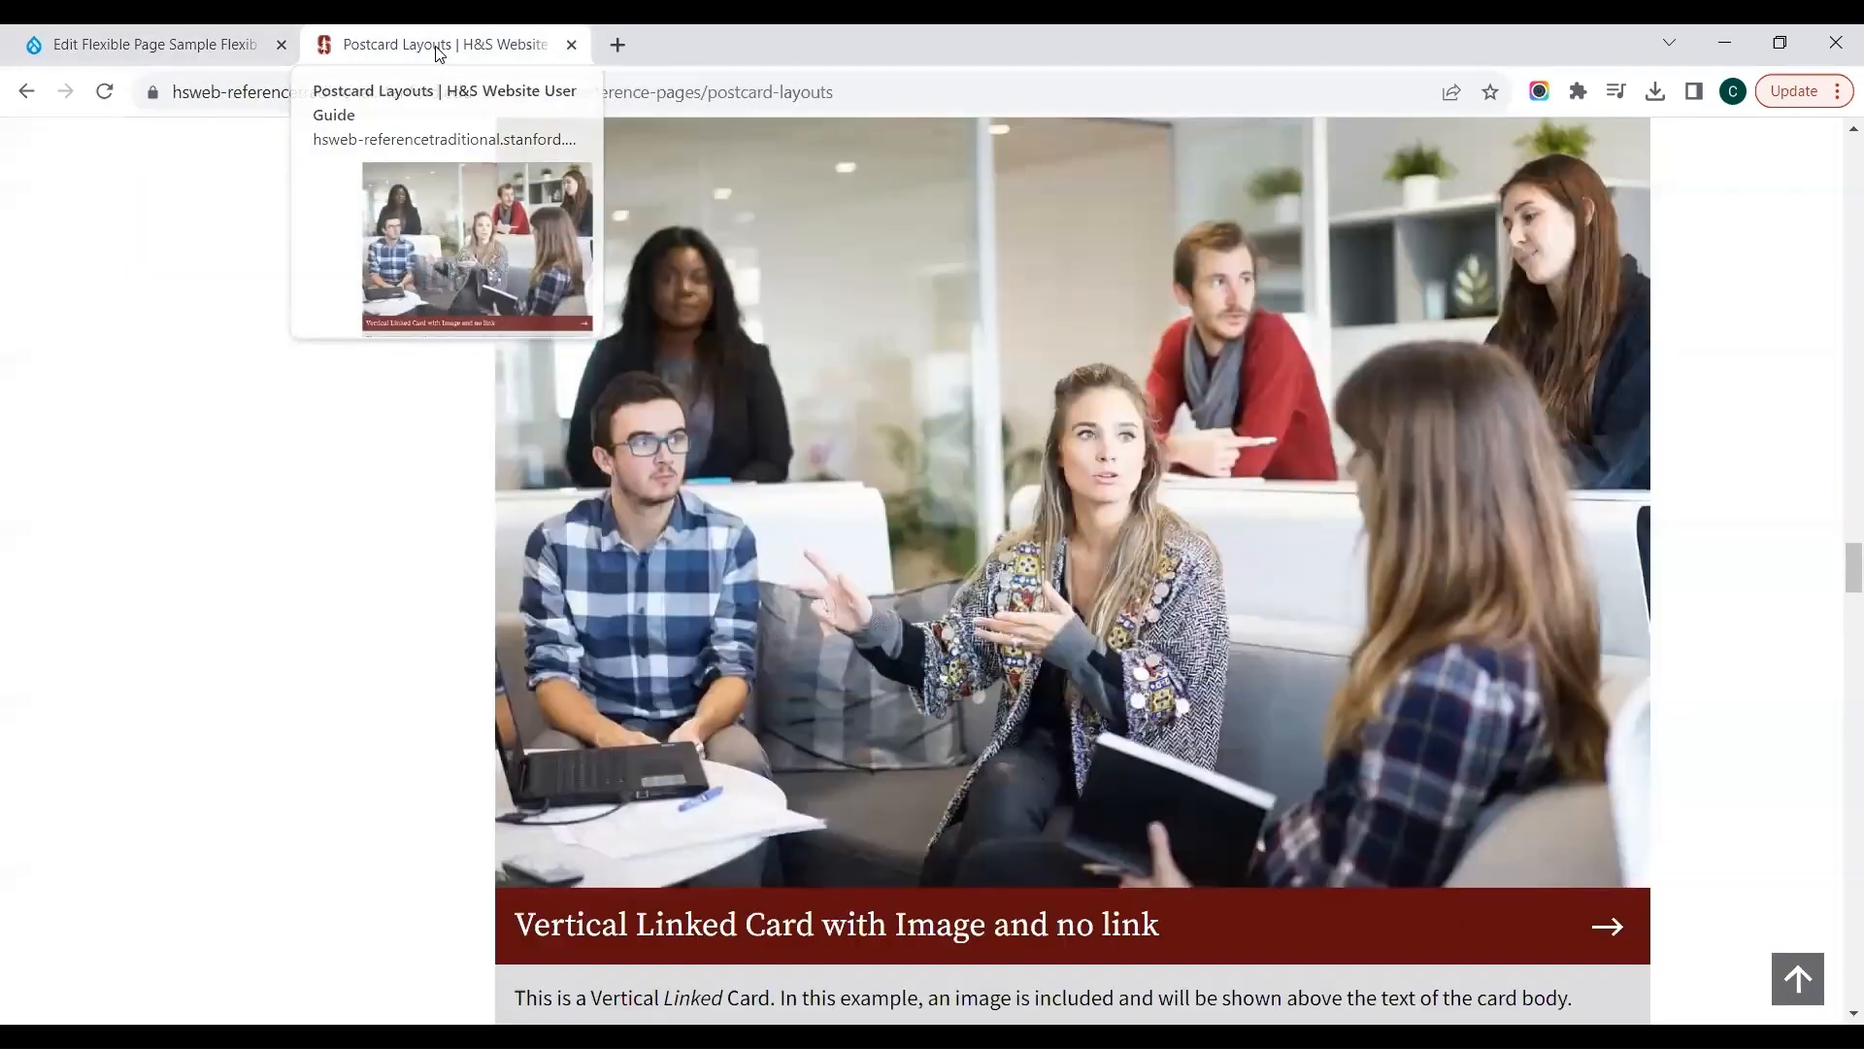
scroll(429, 349, "up", 15)
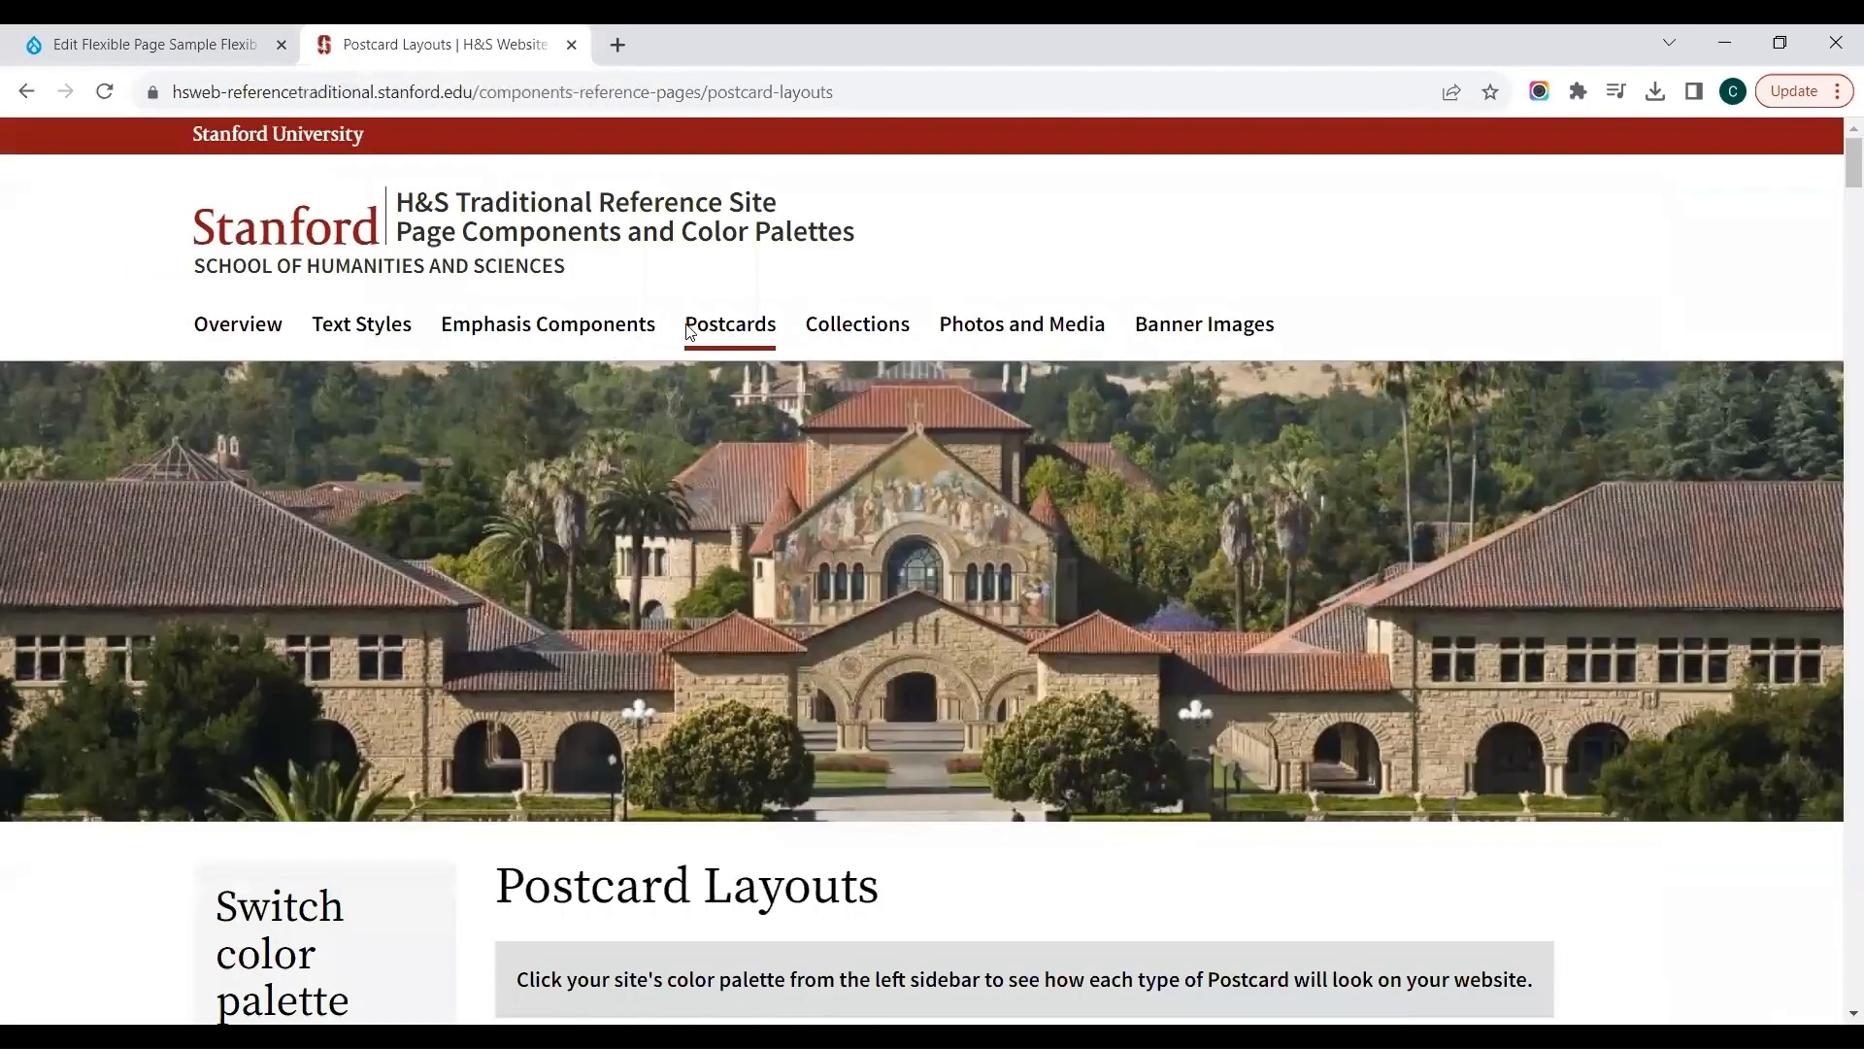
left_click(1201, 341)
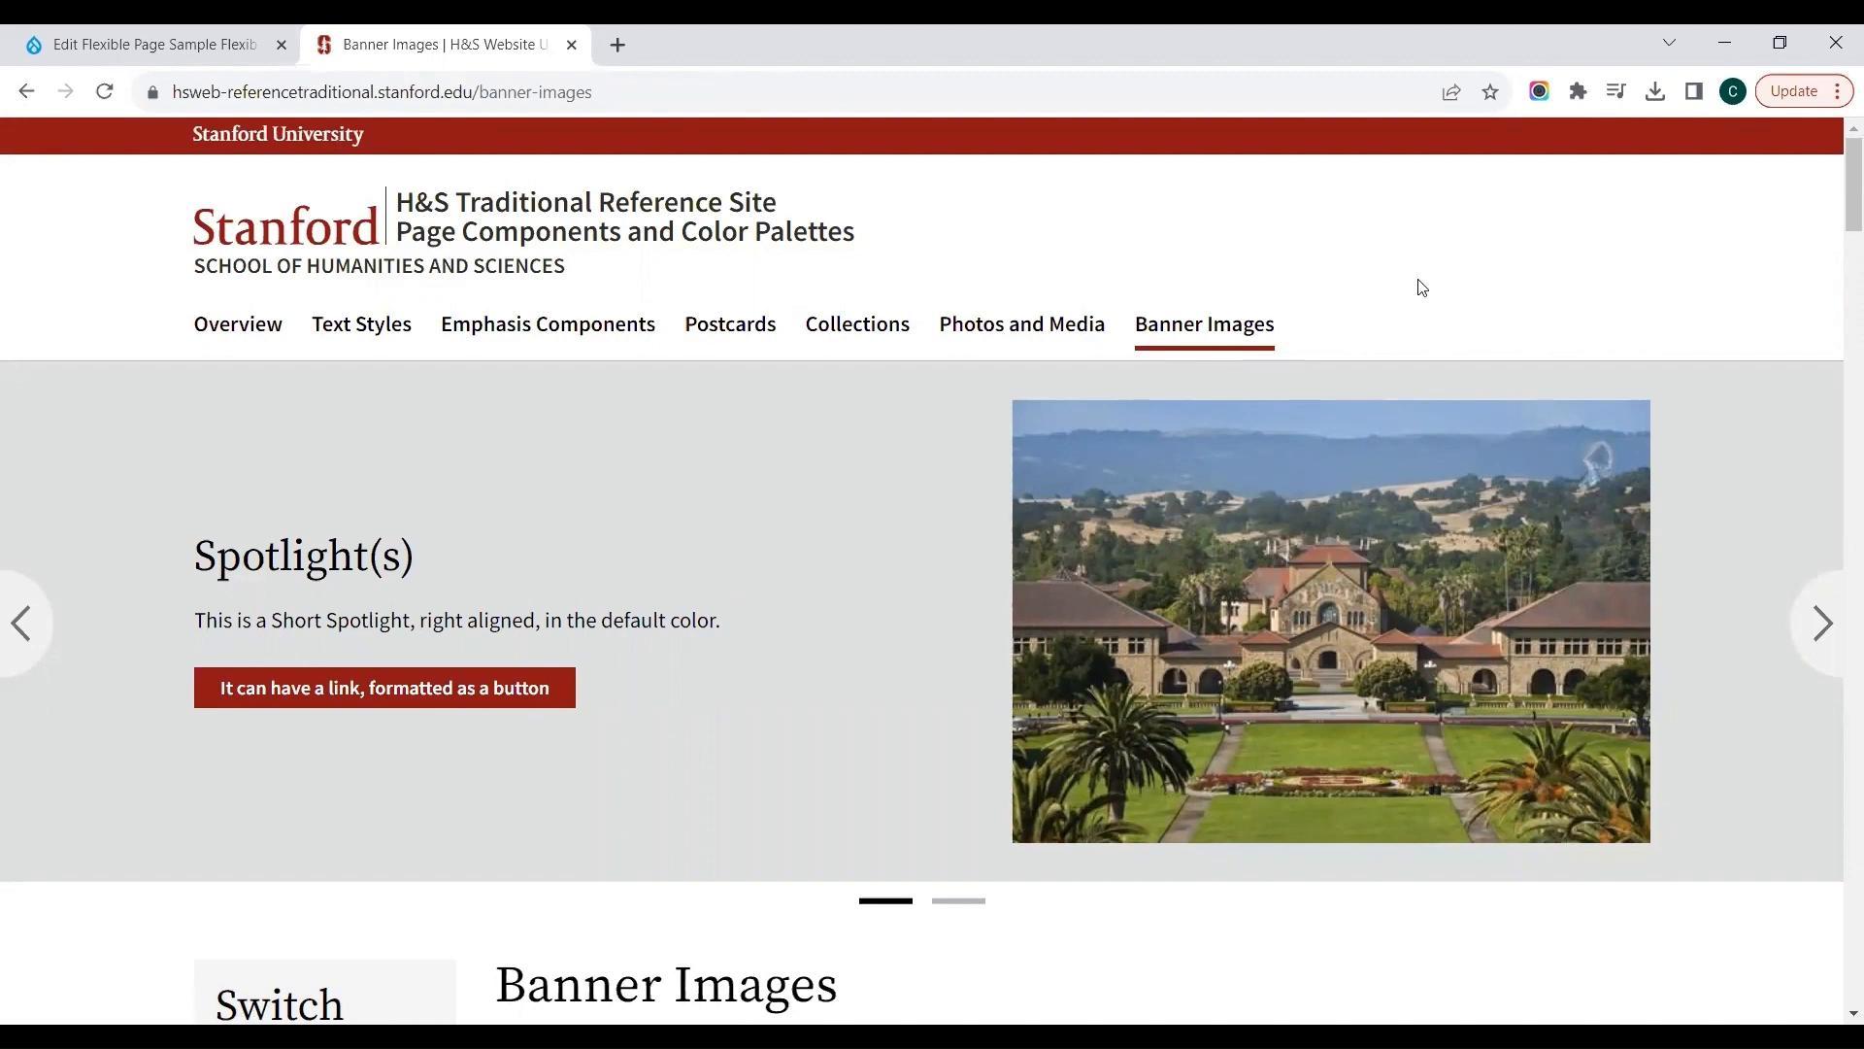
scroll(1415, 282, "down", 3)
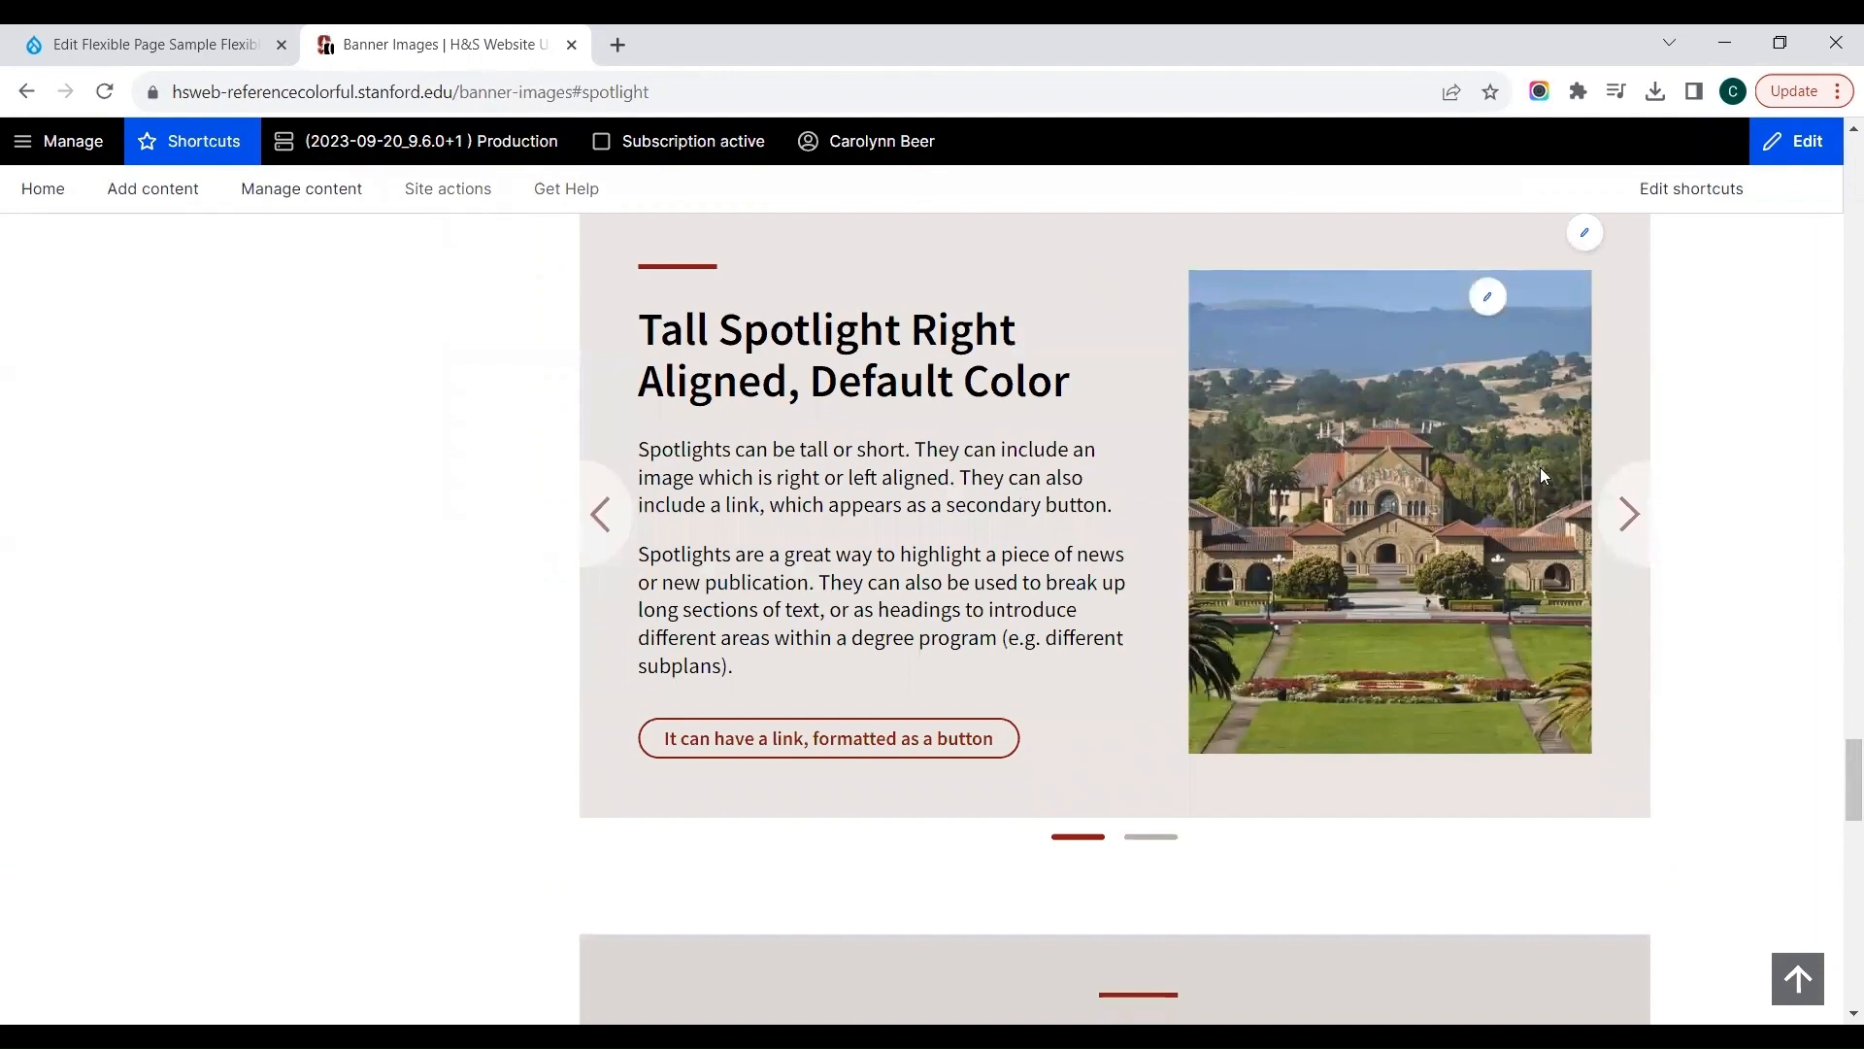
left_click(1637, 547)
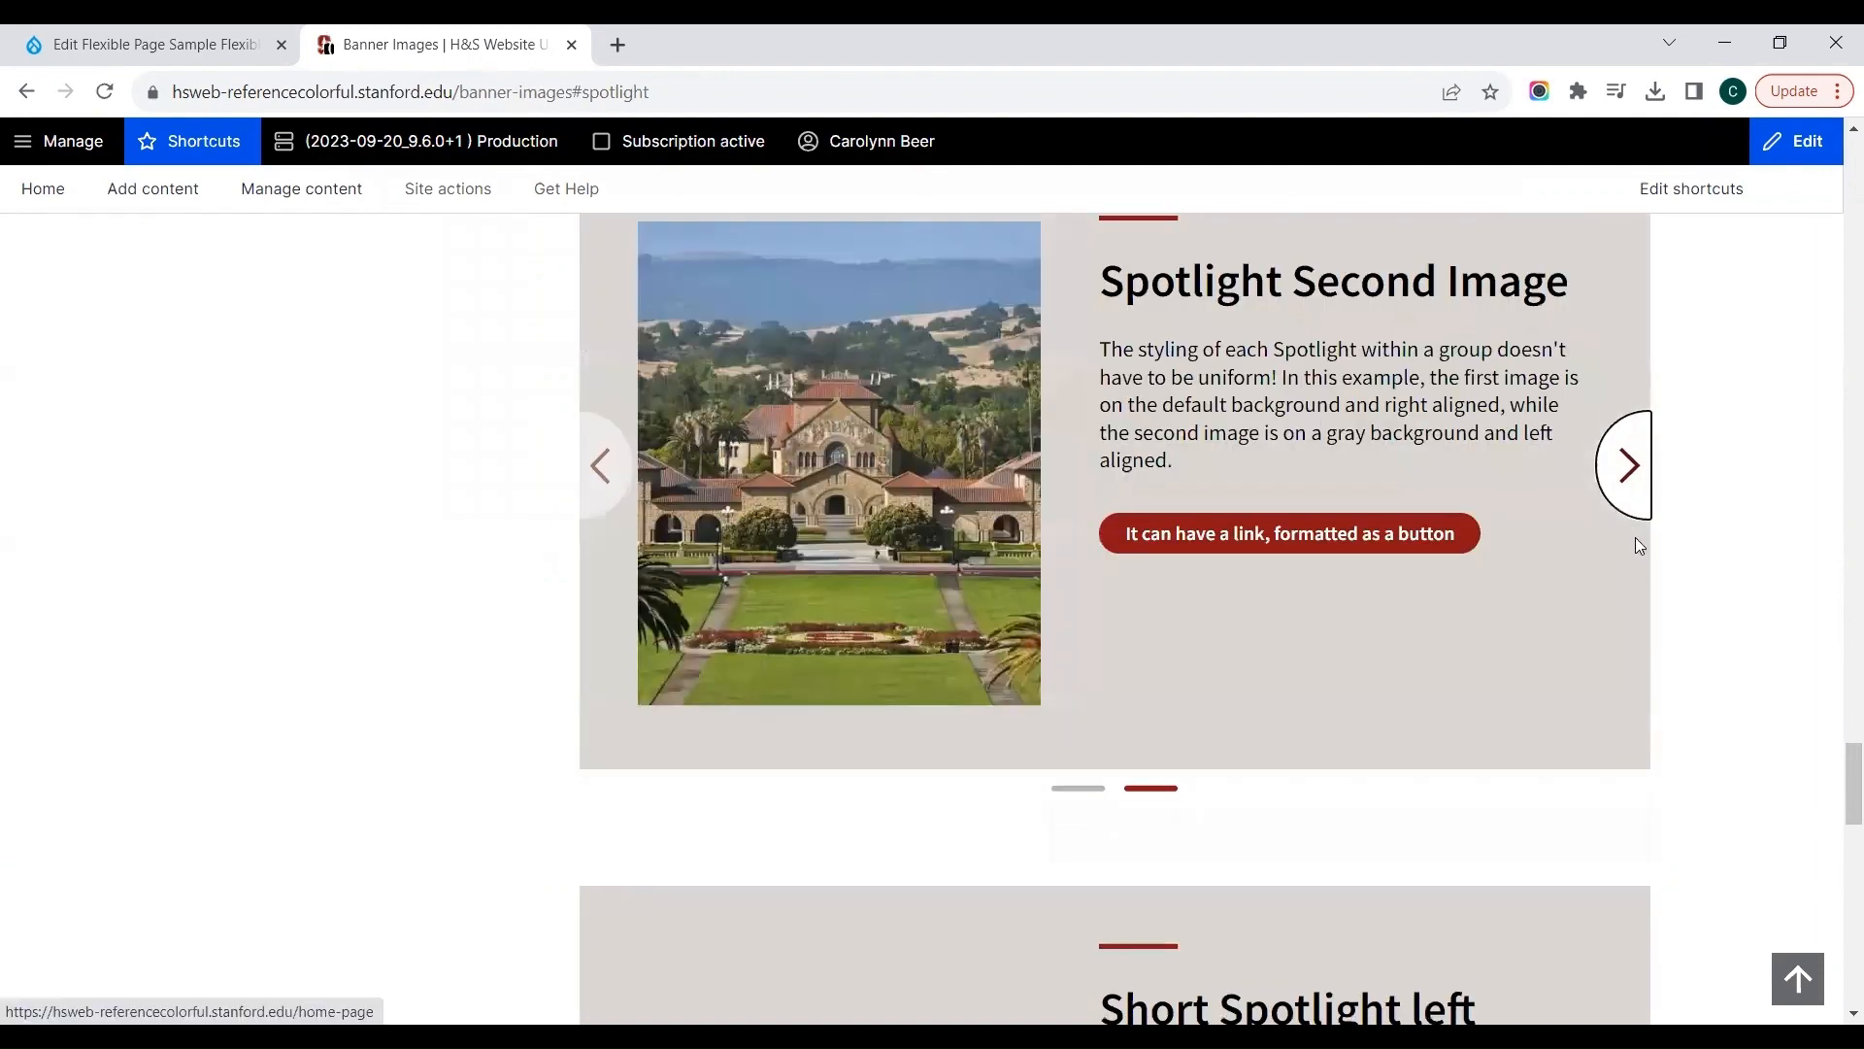
scroll(1636, 545, "down", 6)
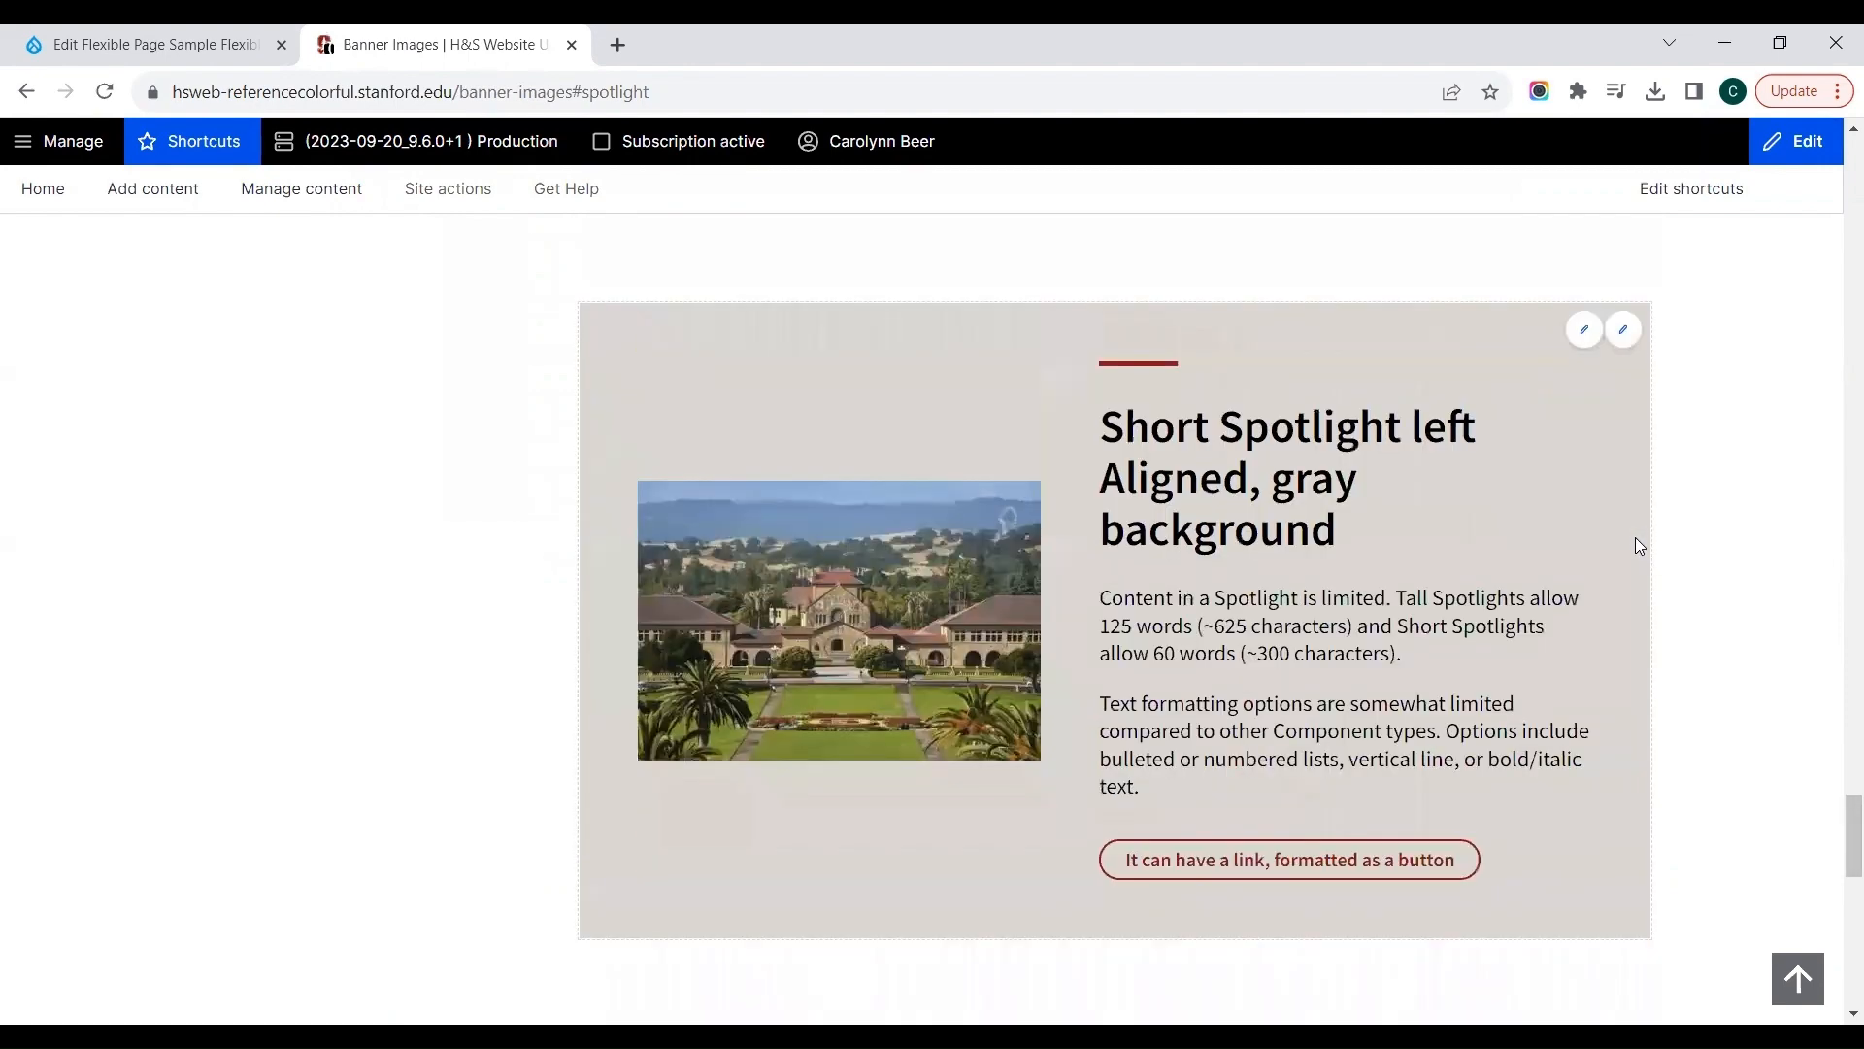
scroll(1637, 545, "down", 7)
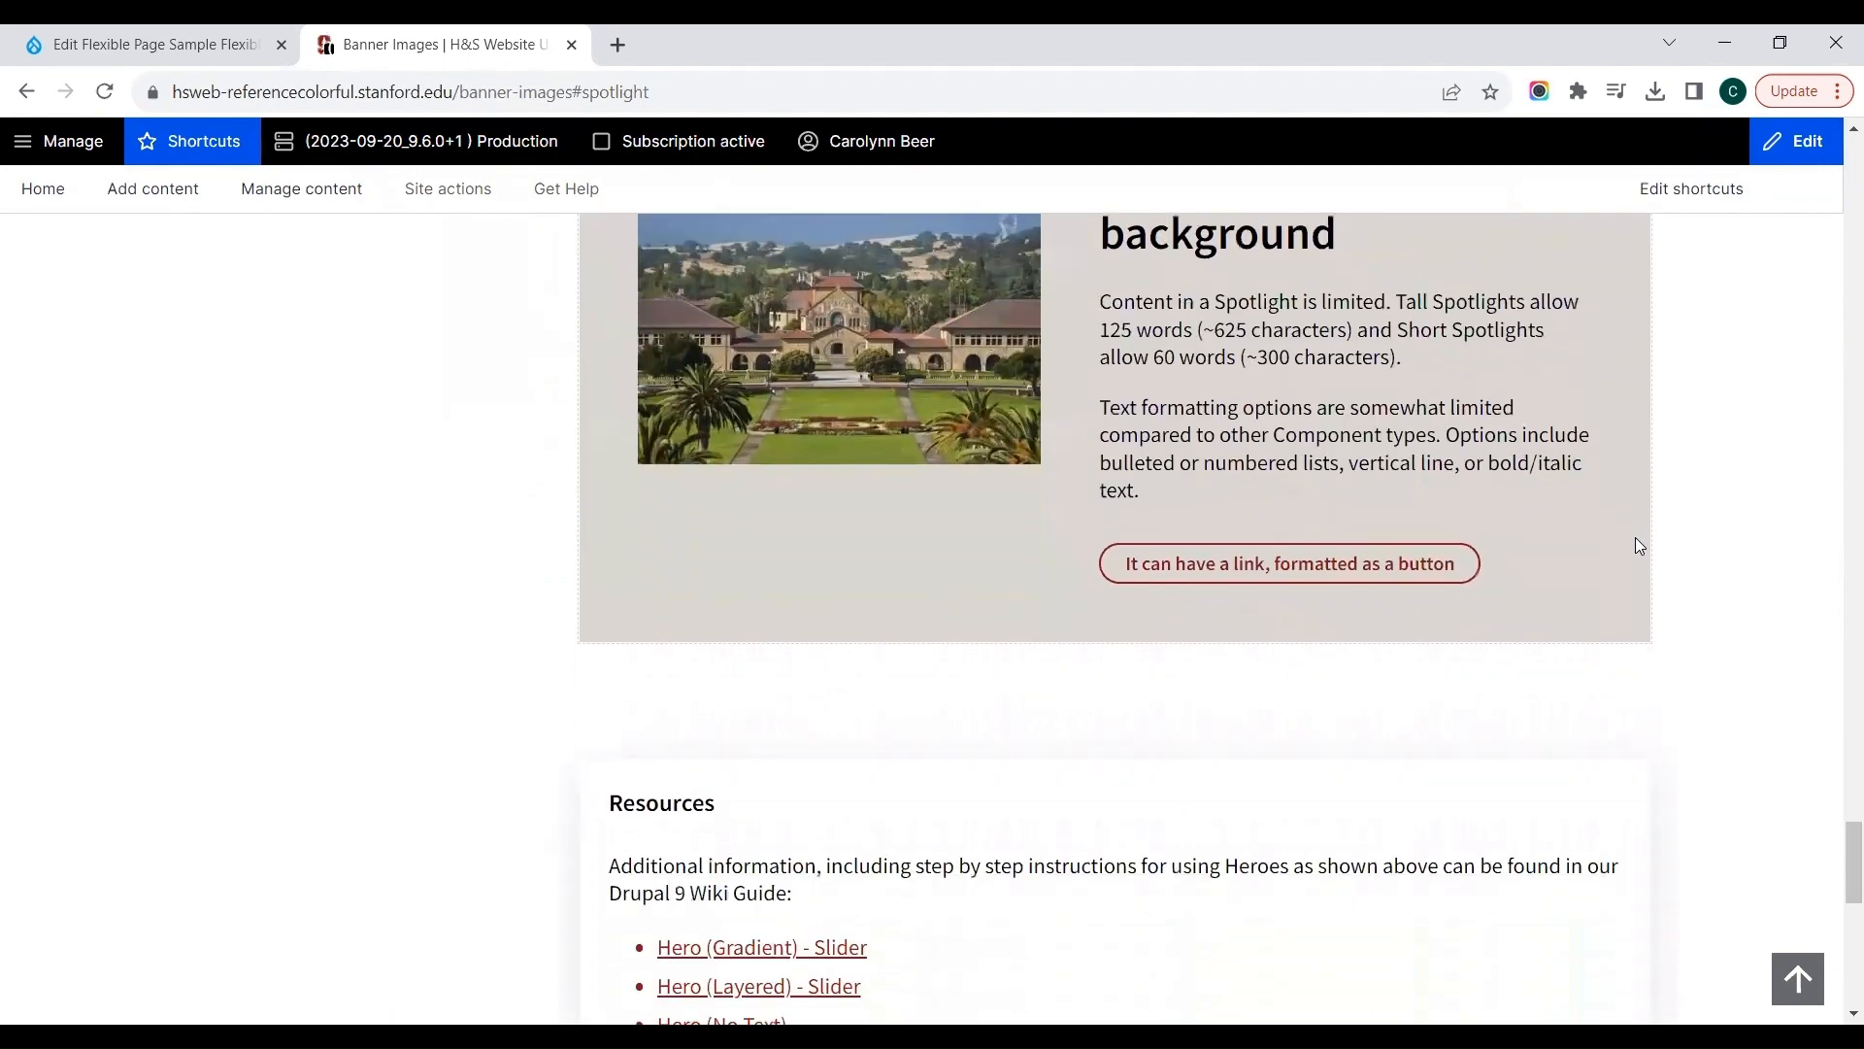
Step: Return to the Sample Flexible Page editor and add a Spotlight(s) component below the Postcard
left_click(200, 35)
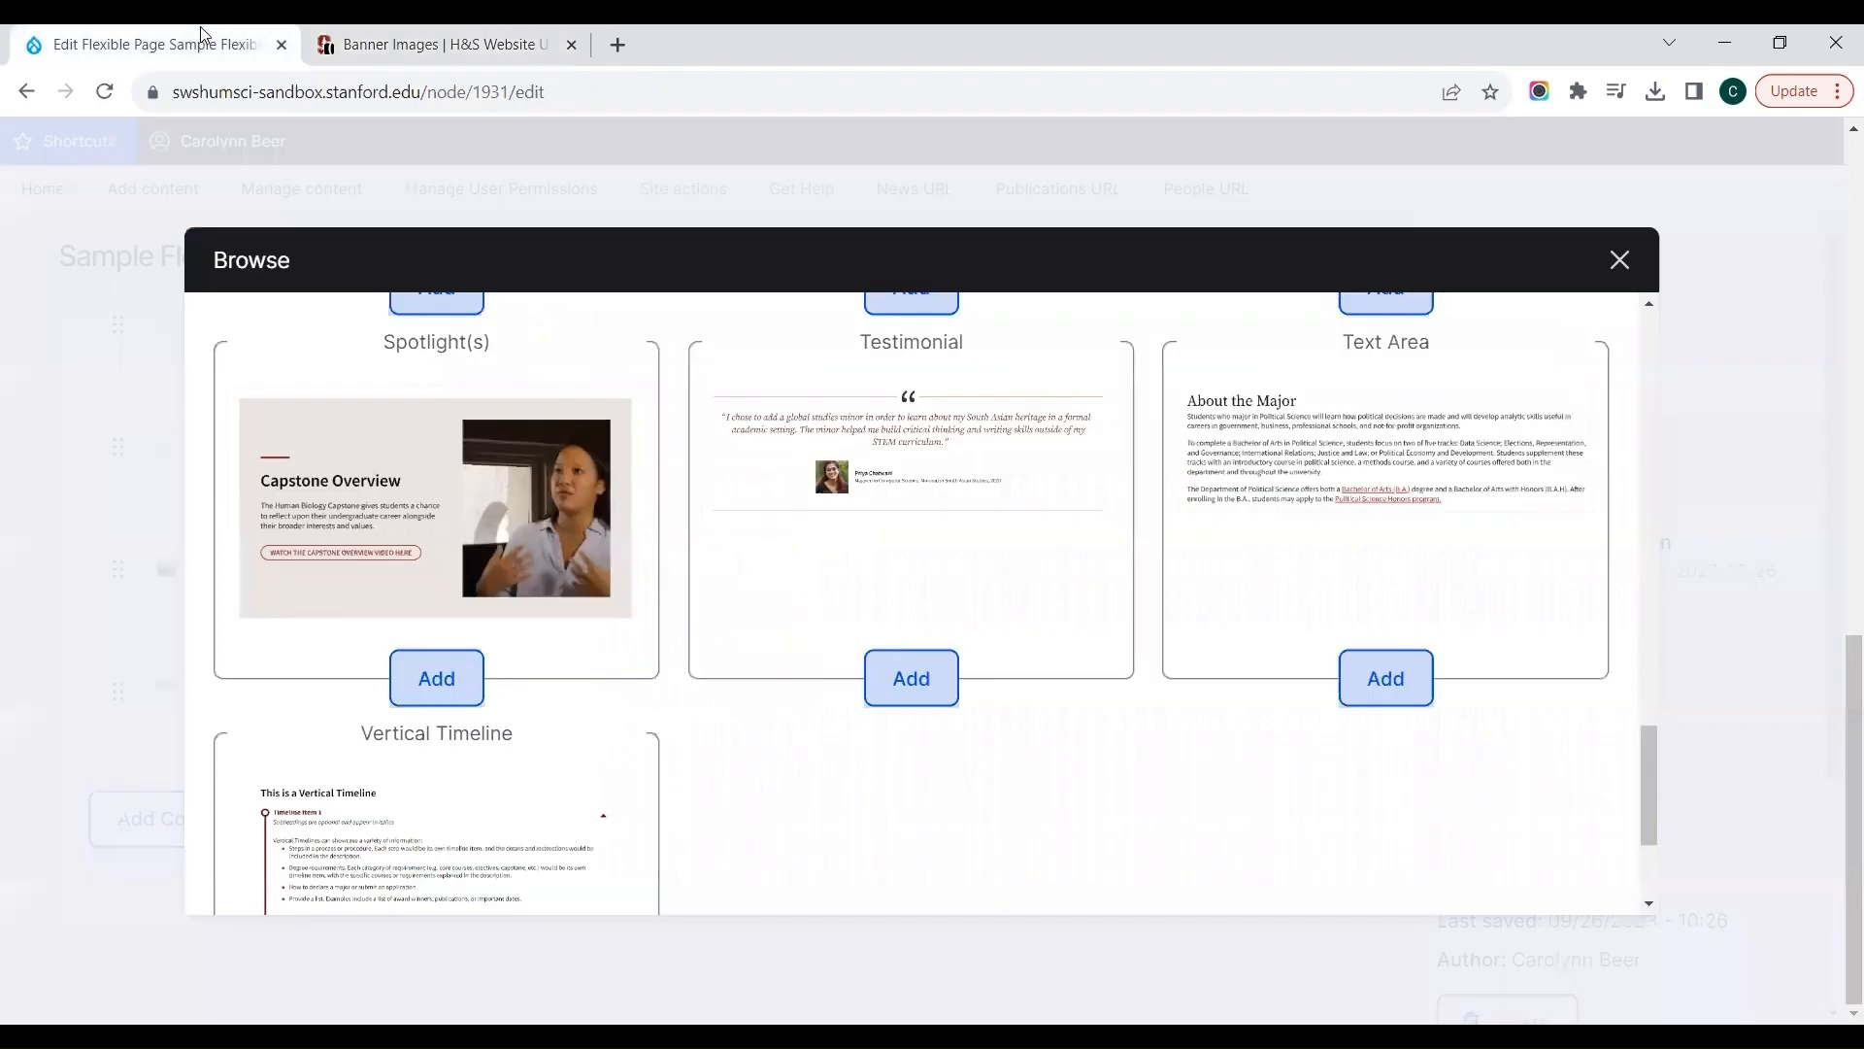
left_click(418, 670)
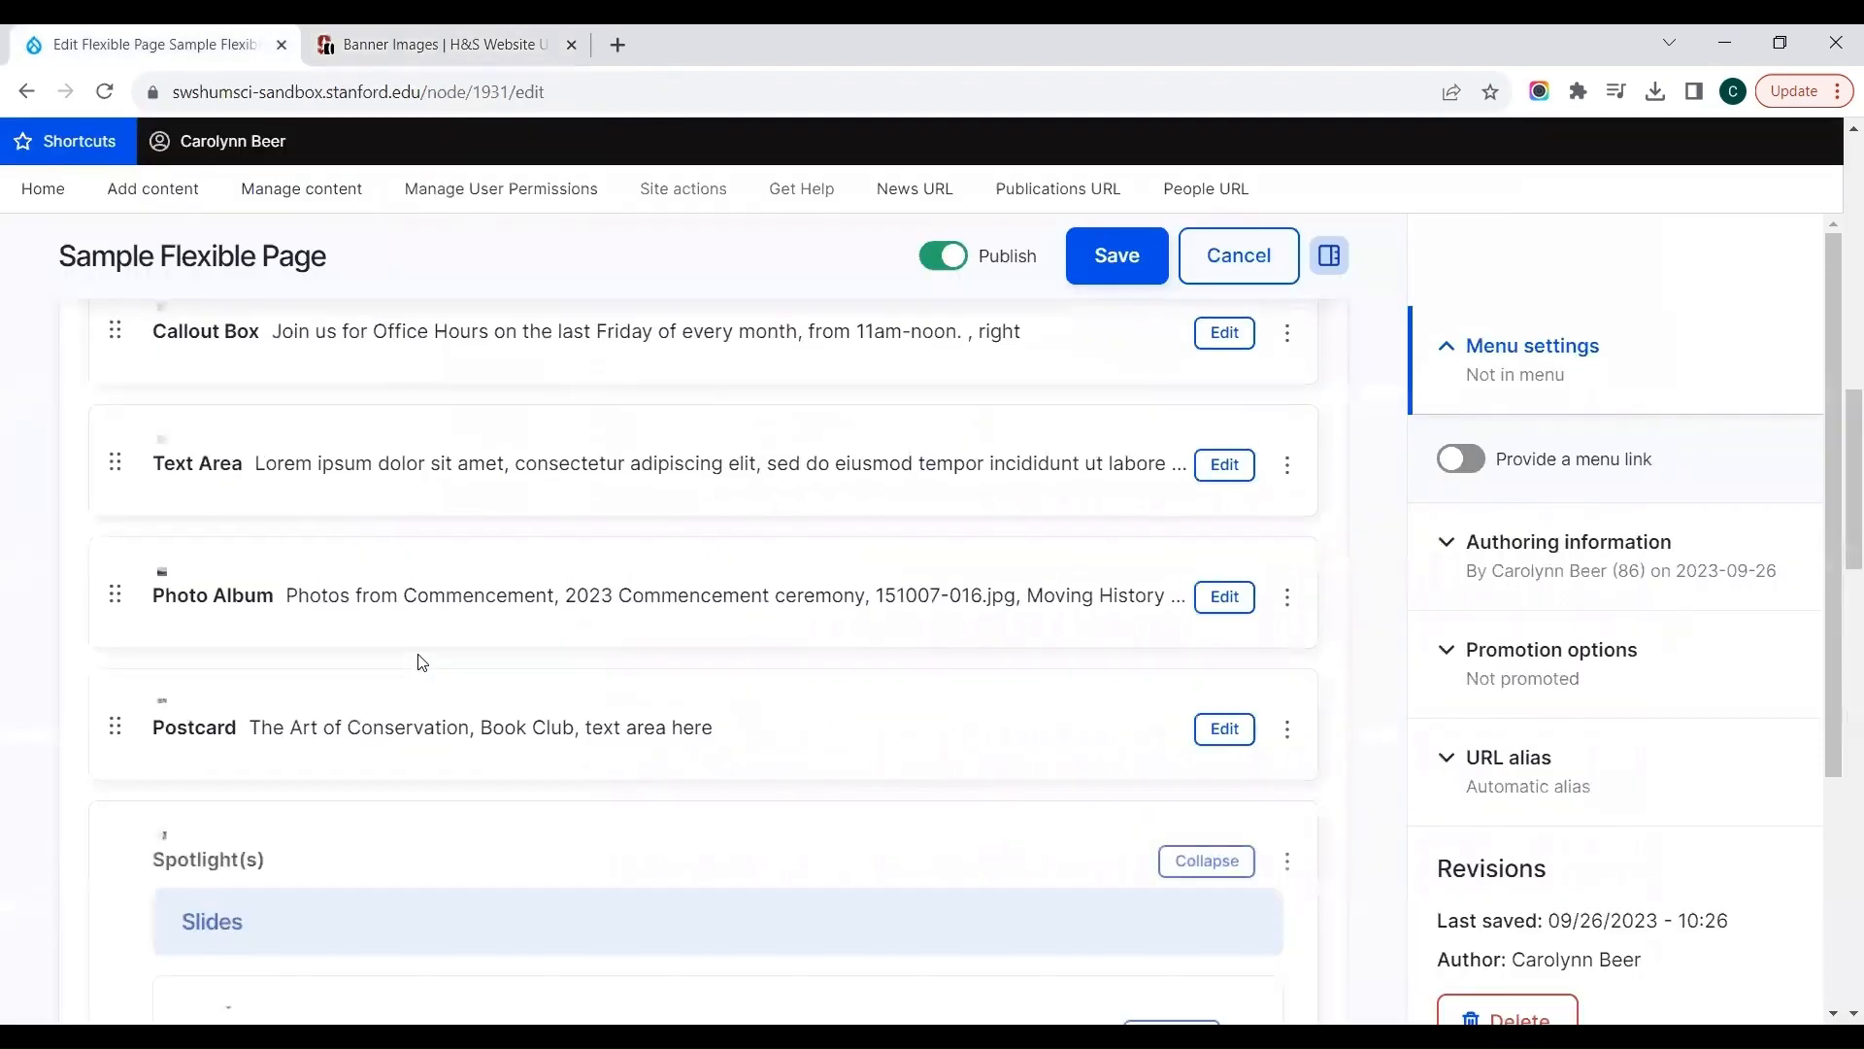
scroll(422, 662, "down", 5)
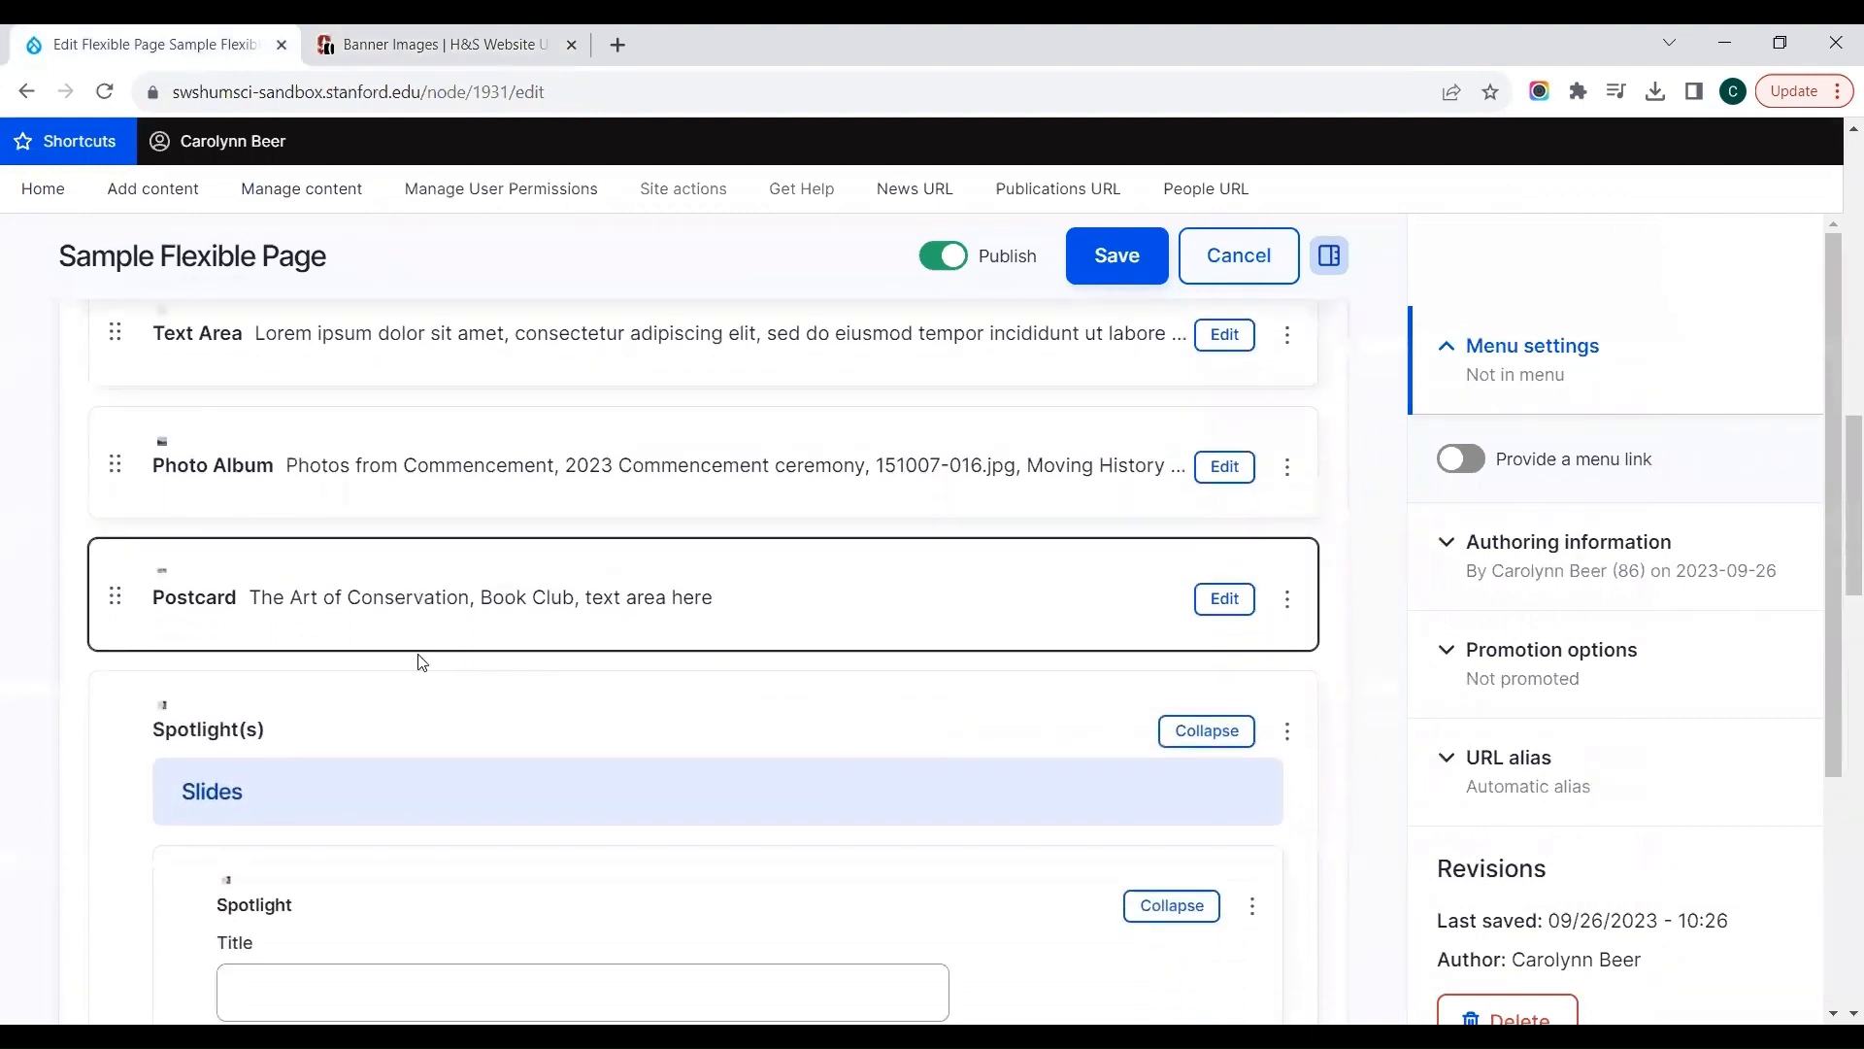
Step: Give the Spotlight slide the title "Here is our spotlight" and the body text "spotlight text"
left_click(424, 564)
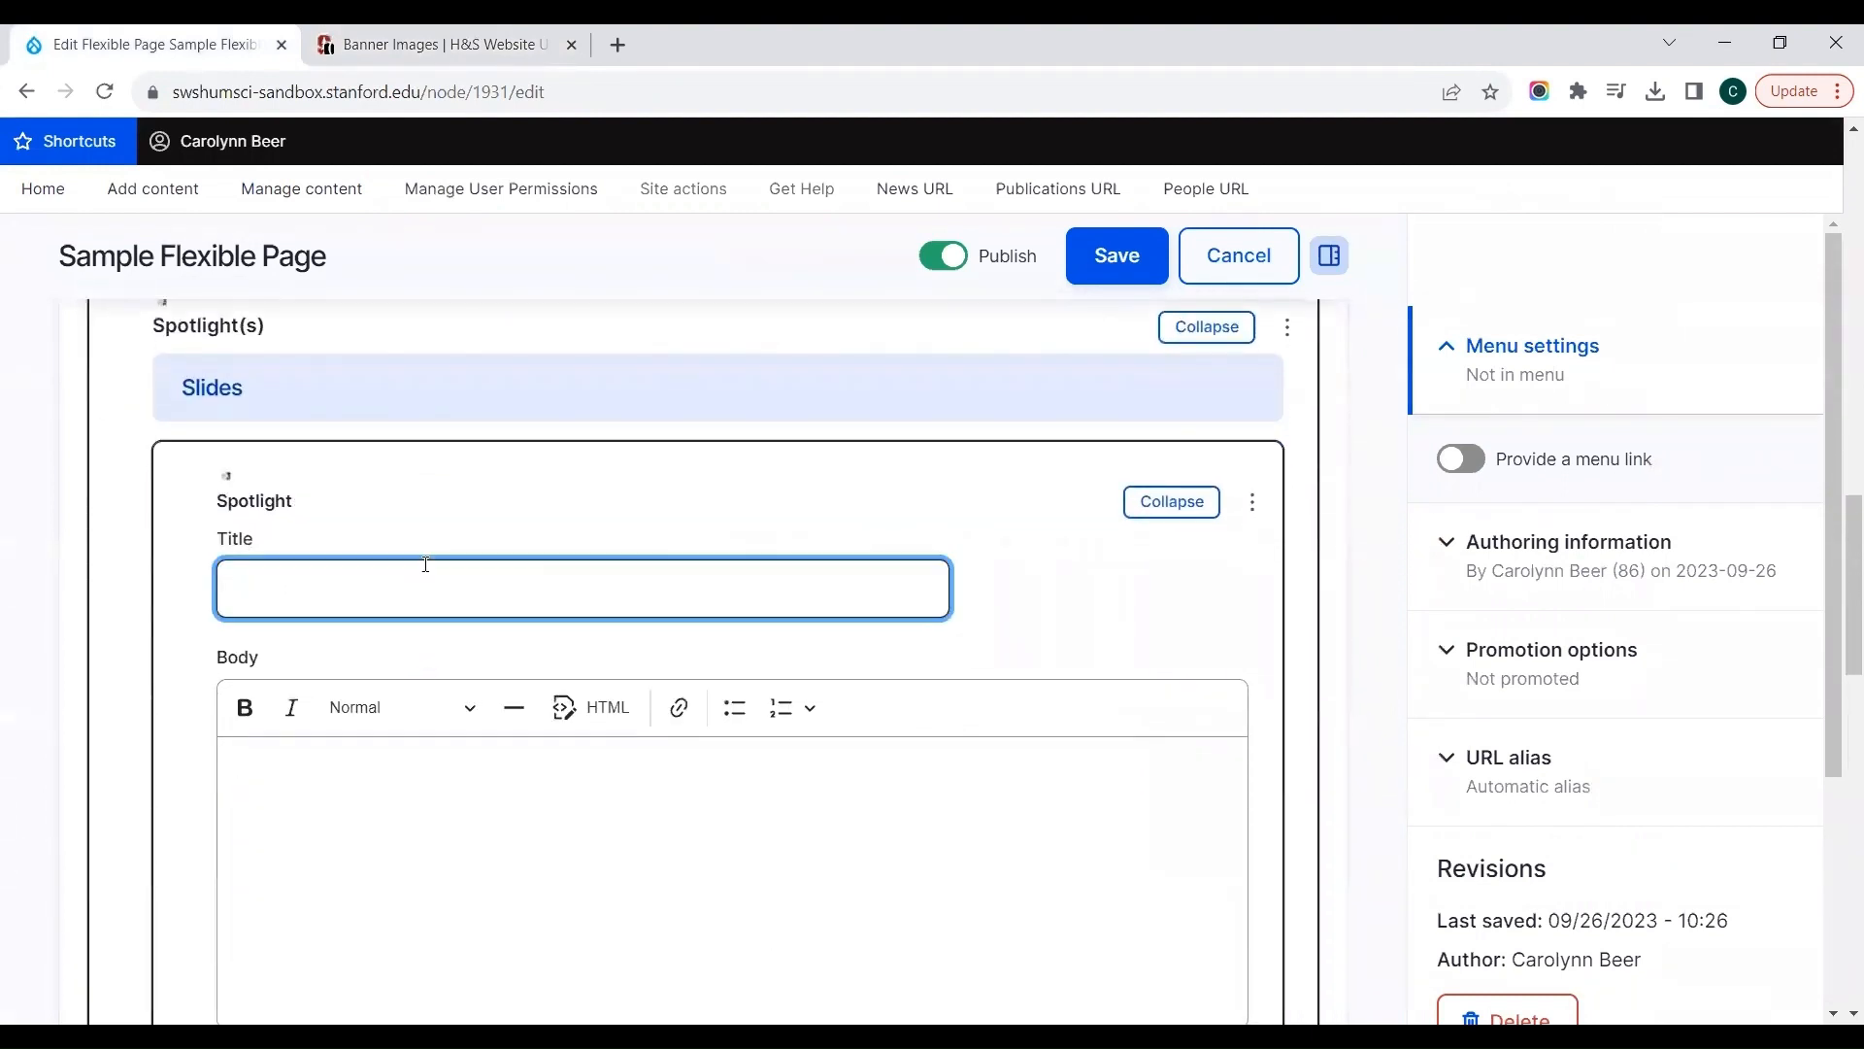
type("Here is our spotlight")
key("Tab")
type("spotlight text")
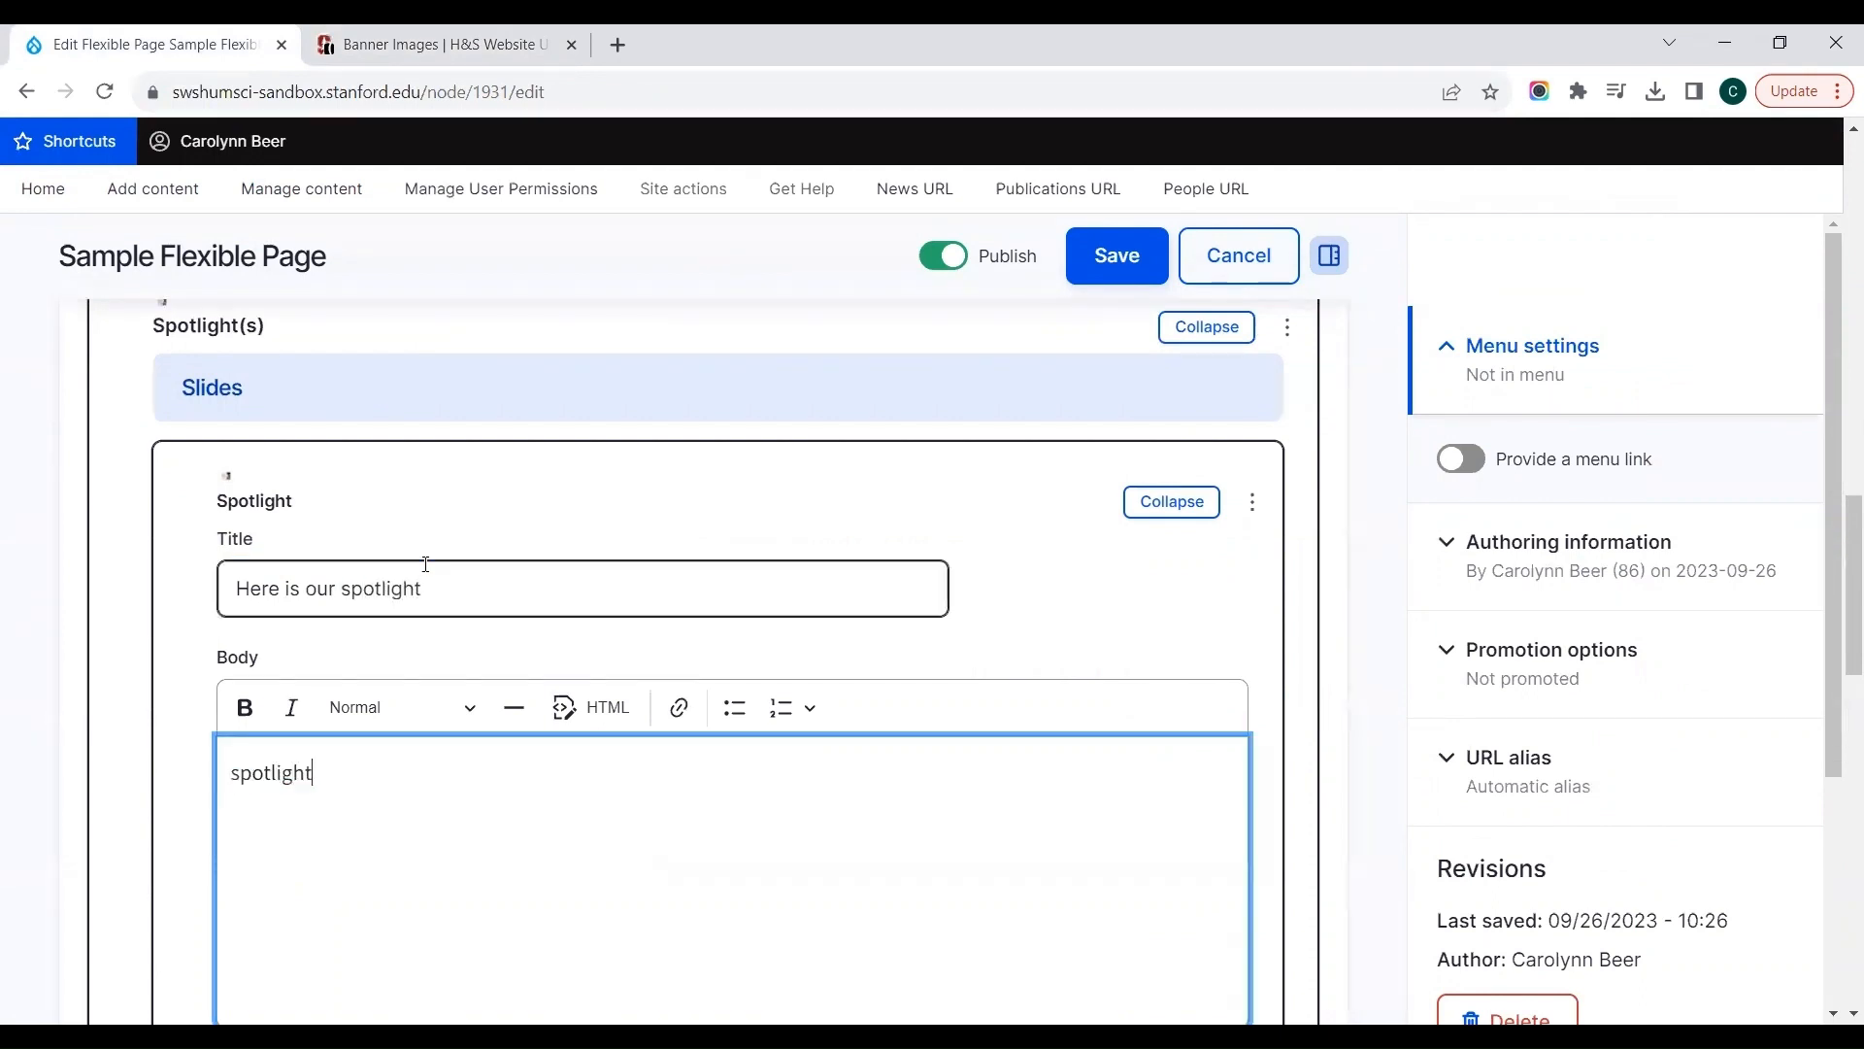
left_click(1015, 633)
Step: Insert the "Out Explorin'" image from the media library into the Spotlight slide
scroll(1015, 633, "down", 4)
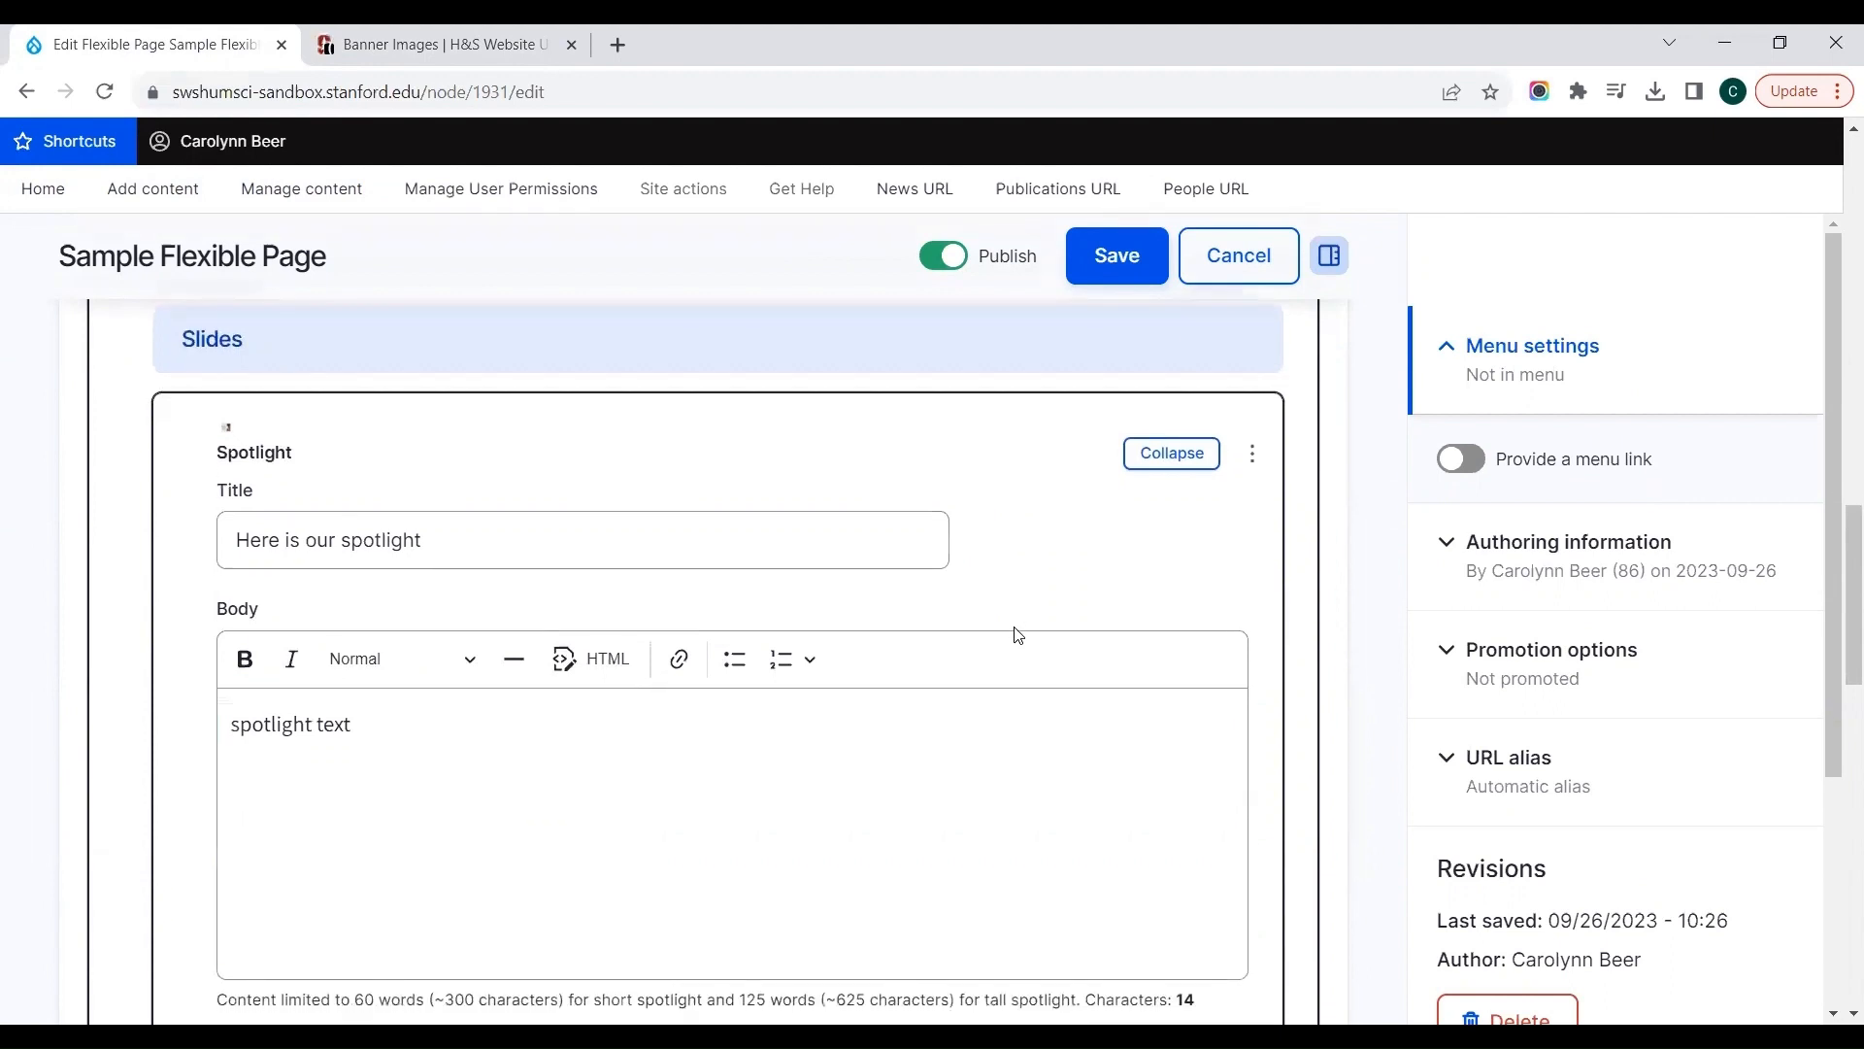
scroll(1012, 634, "down", 2)
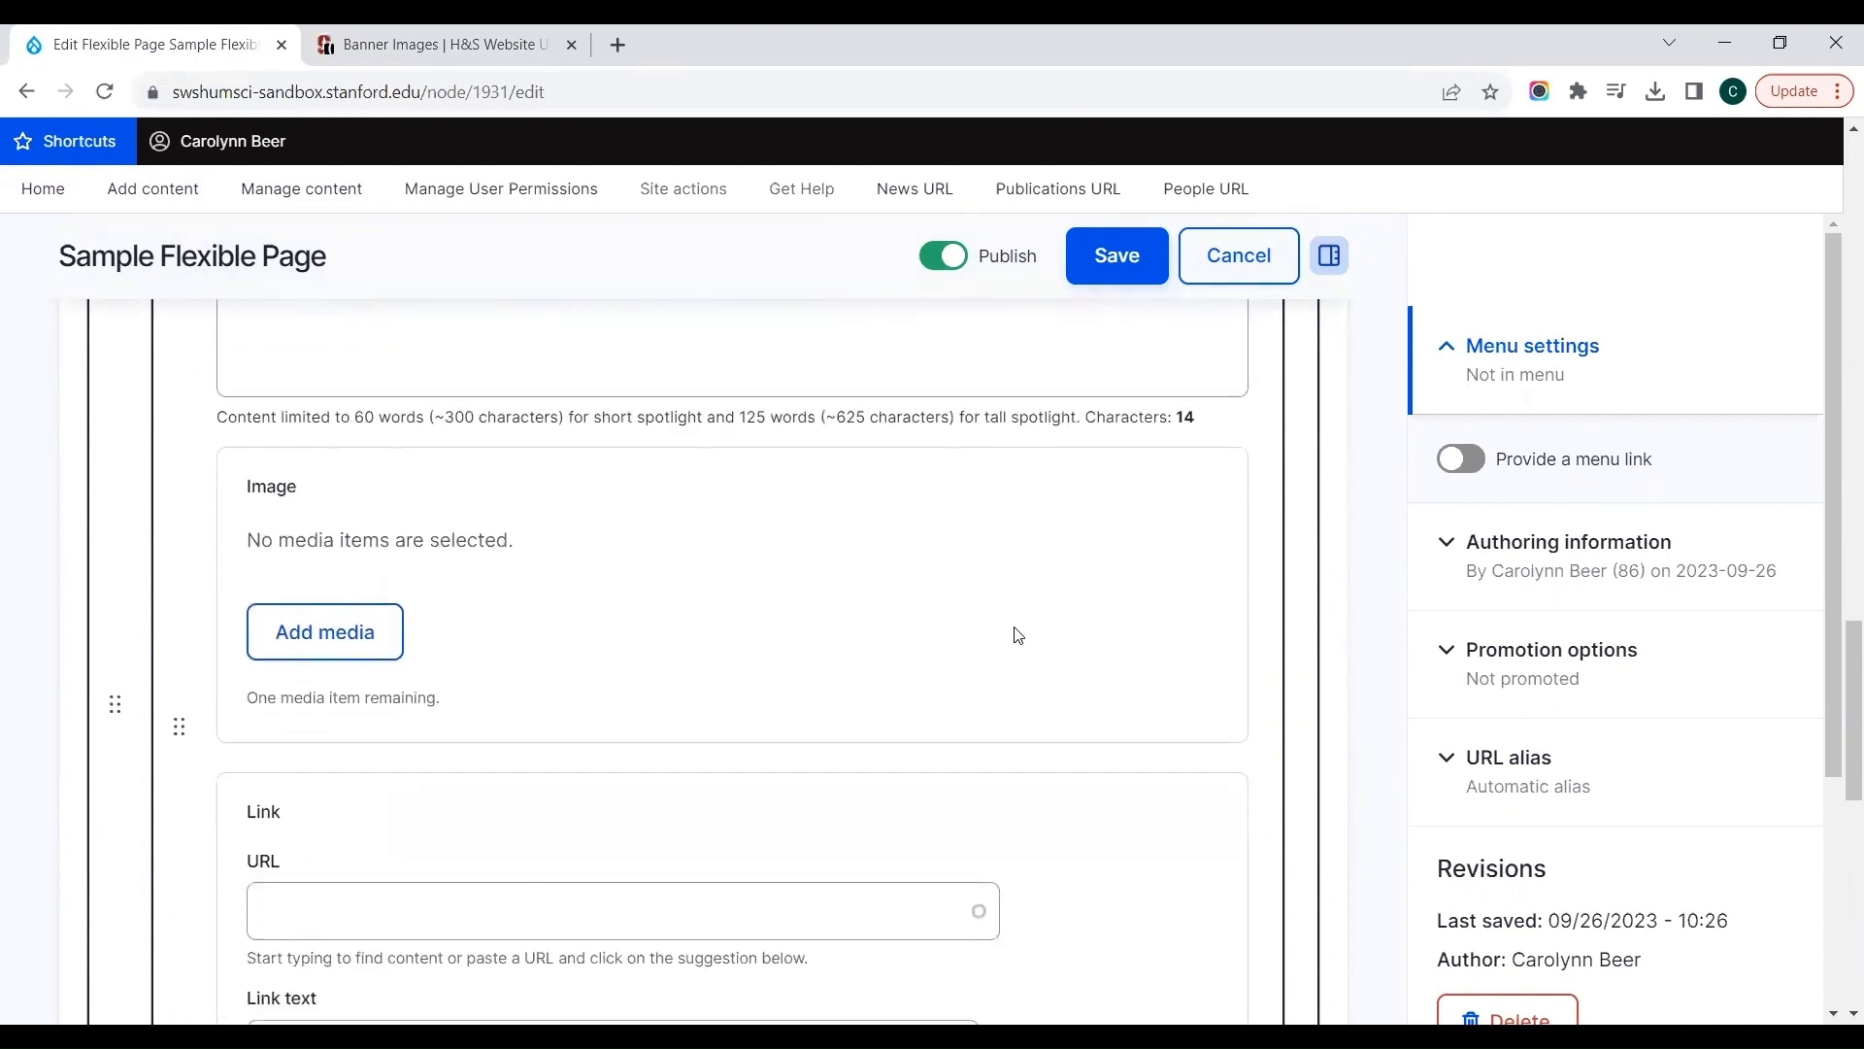
left_click(313, 611)
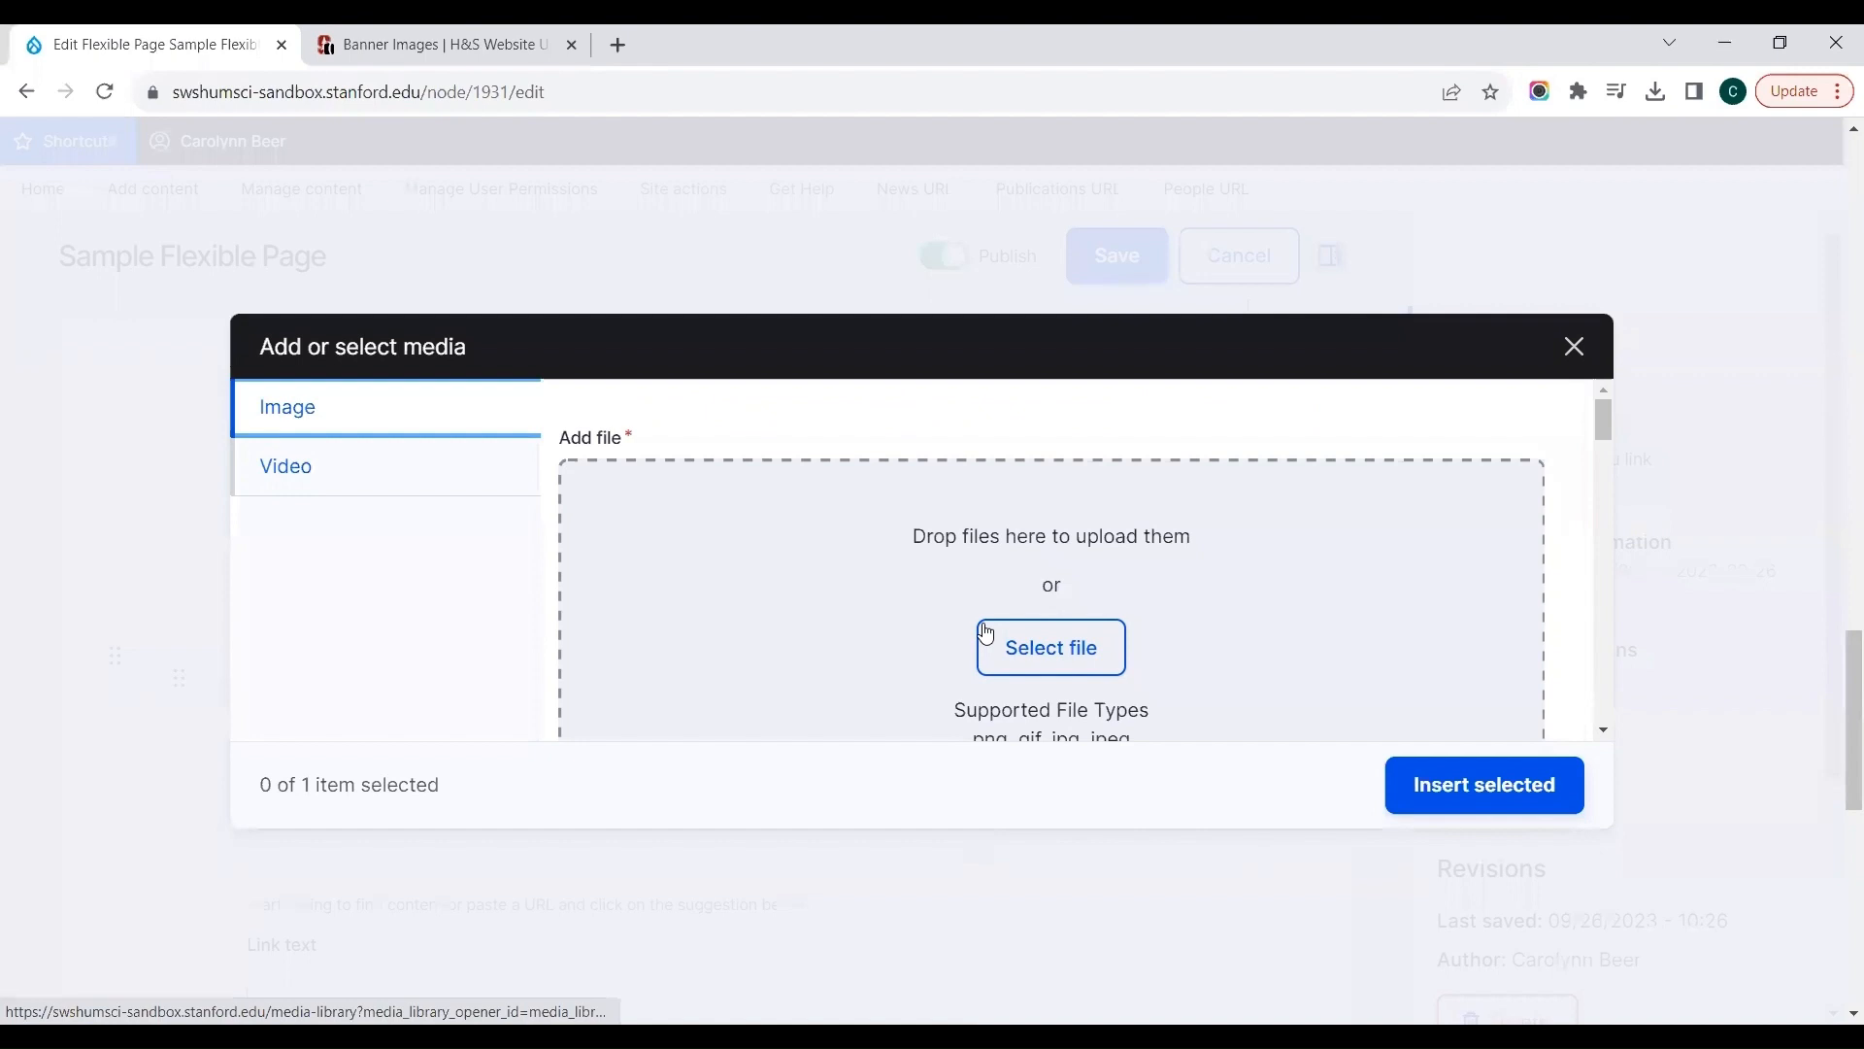
left_click_drag(1605, 423, 1608, 514)
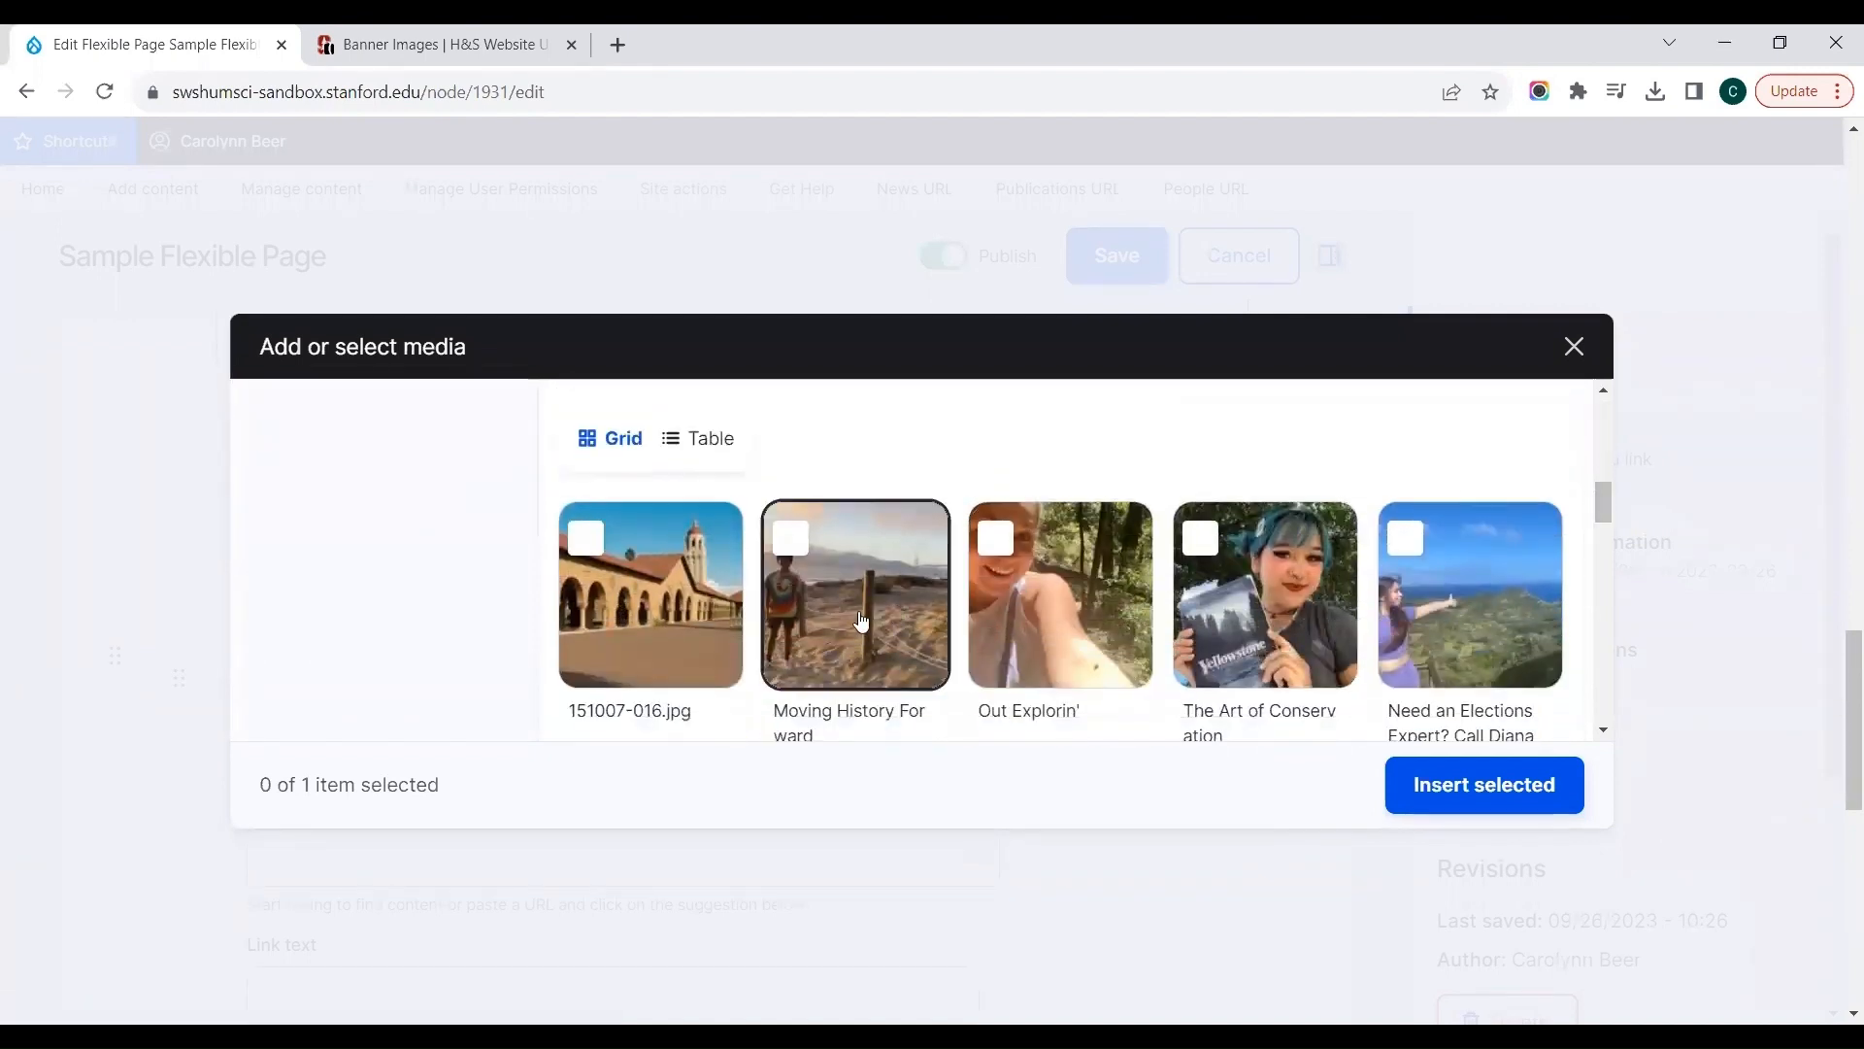
left_click(1039, 632)
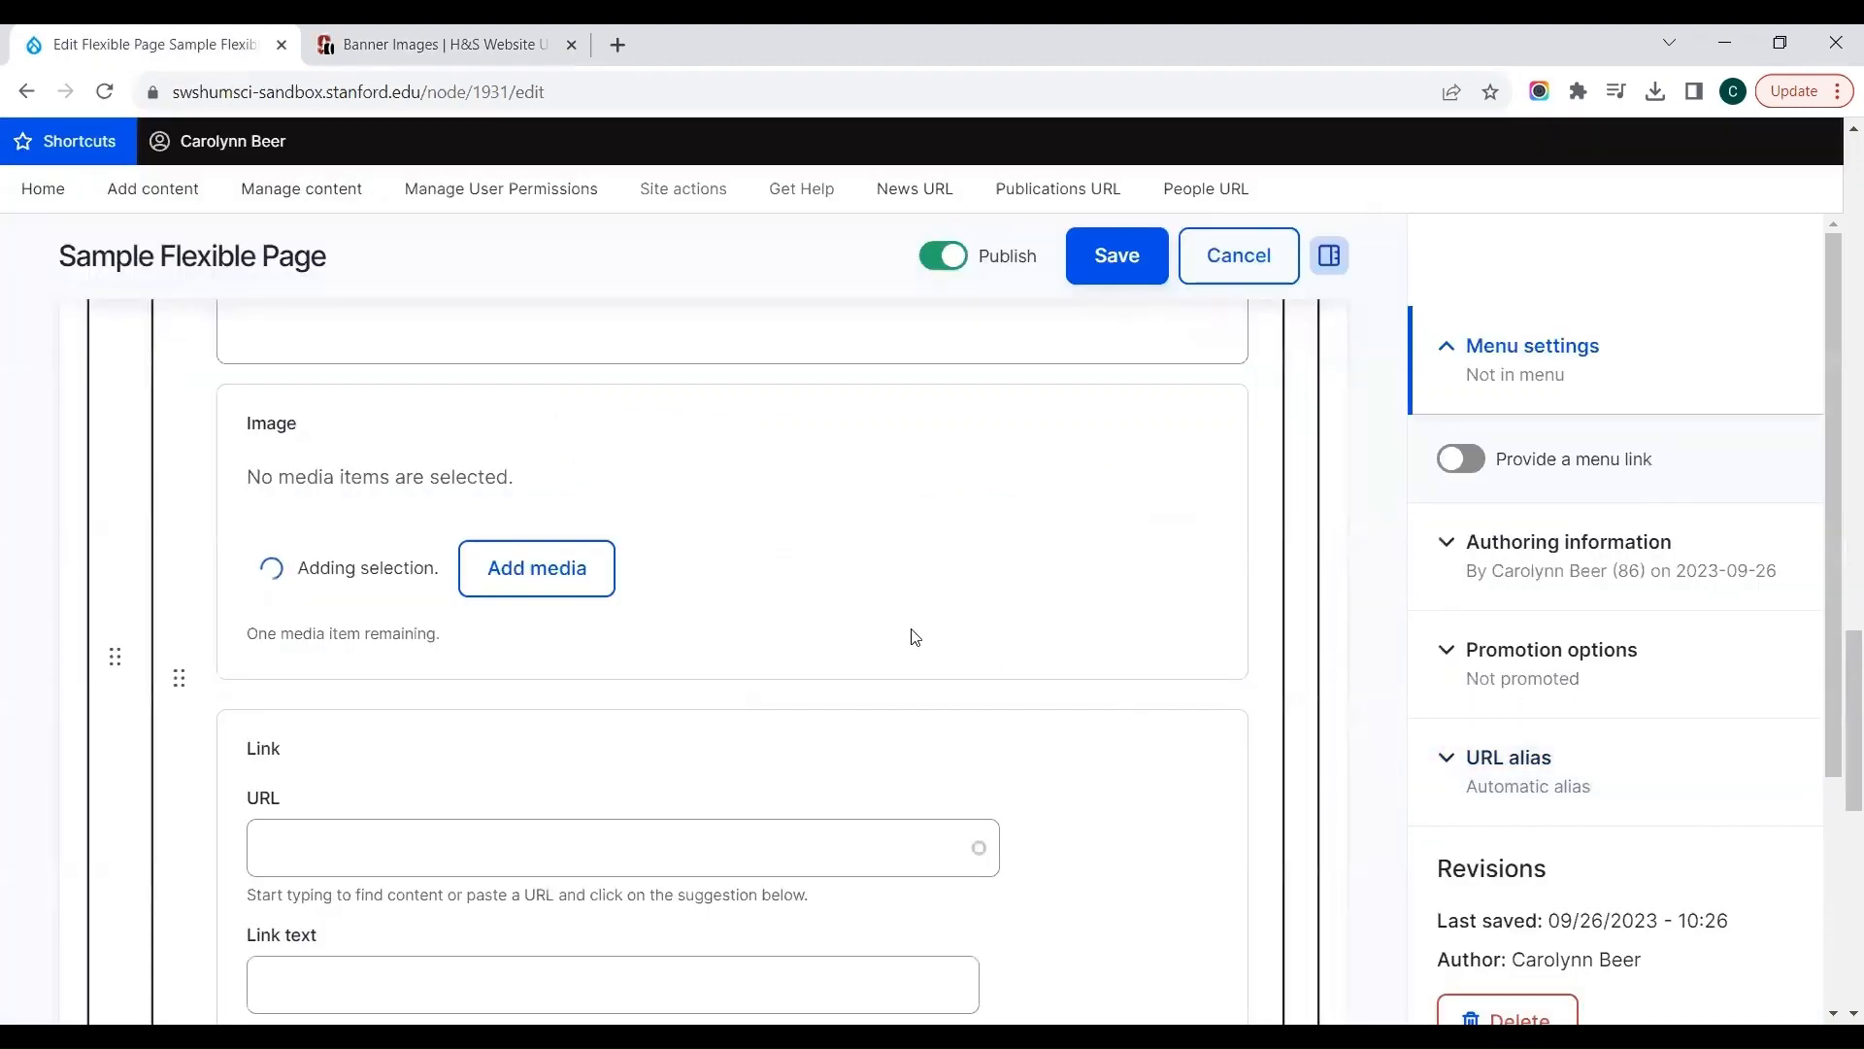
Step: Link the Spotlight slide to the site's home page (/node/2) by searching for "home page" as its URL
scroll(912, 636, "down", 2)
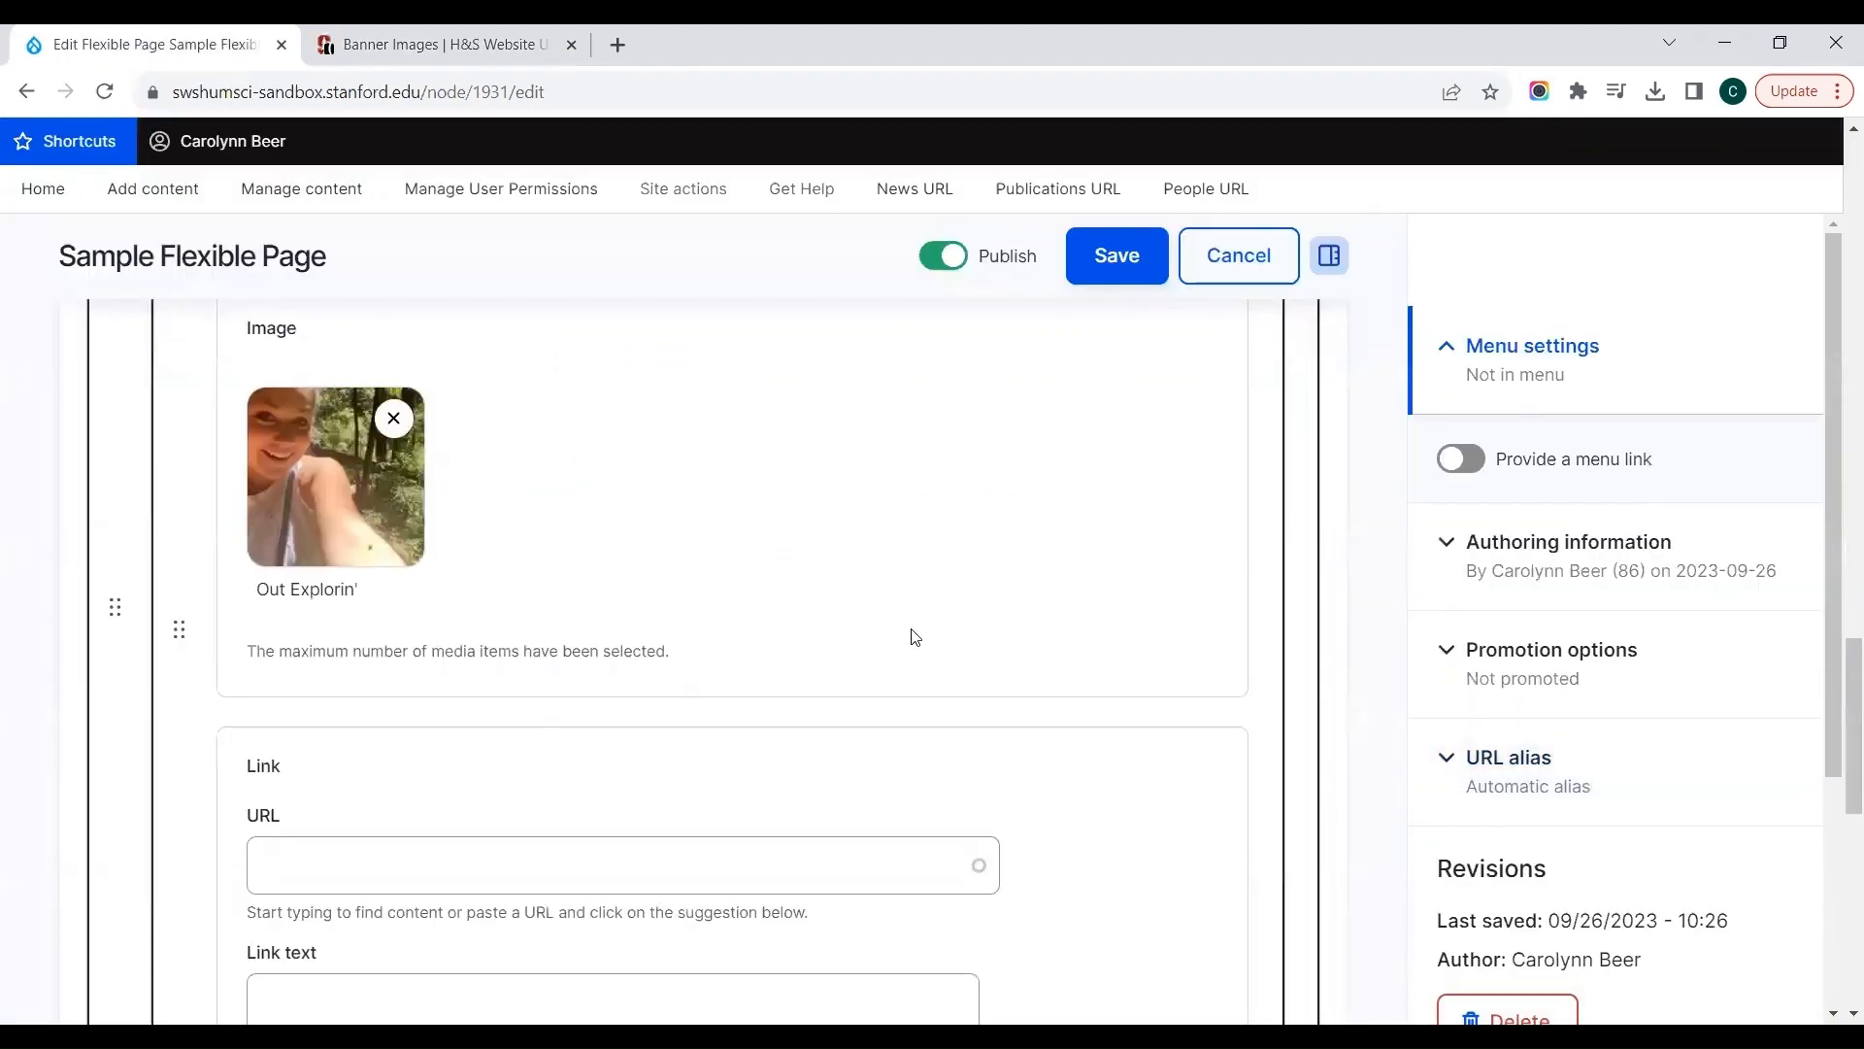
left_click(833, 700)
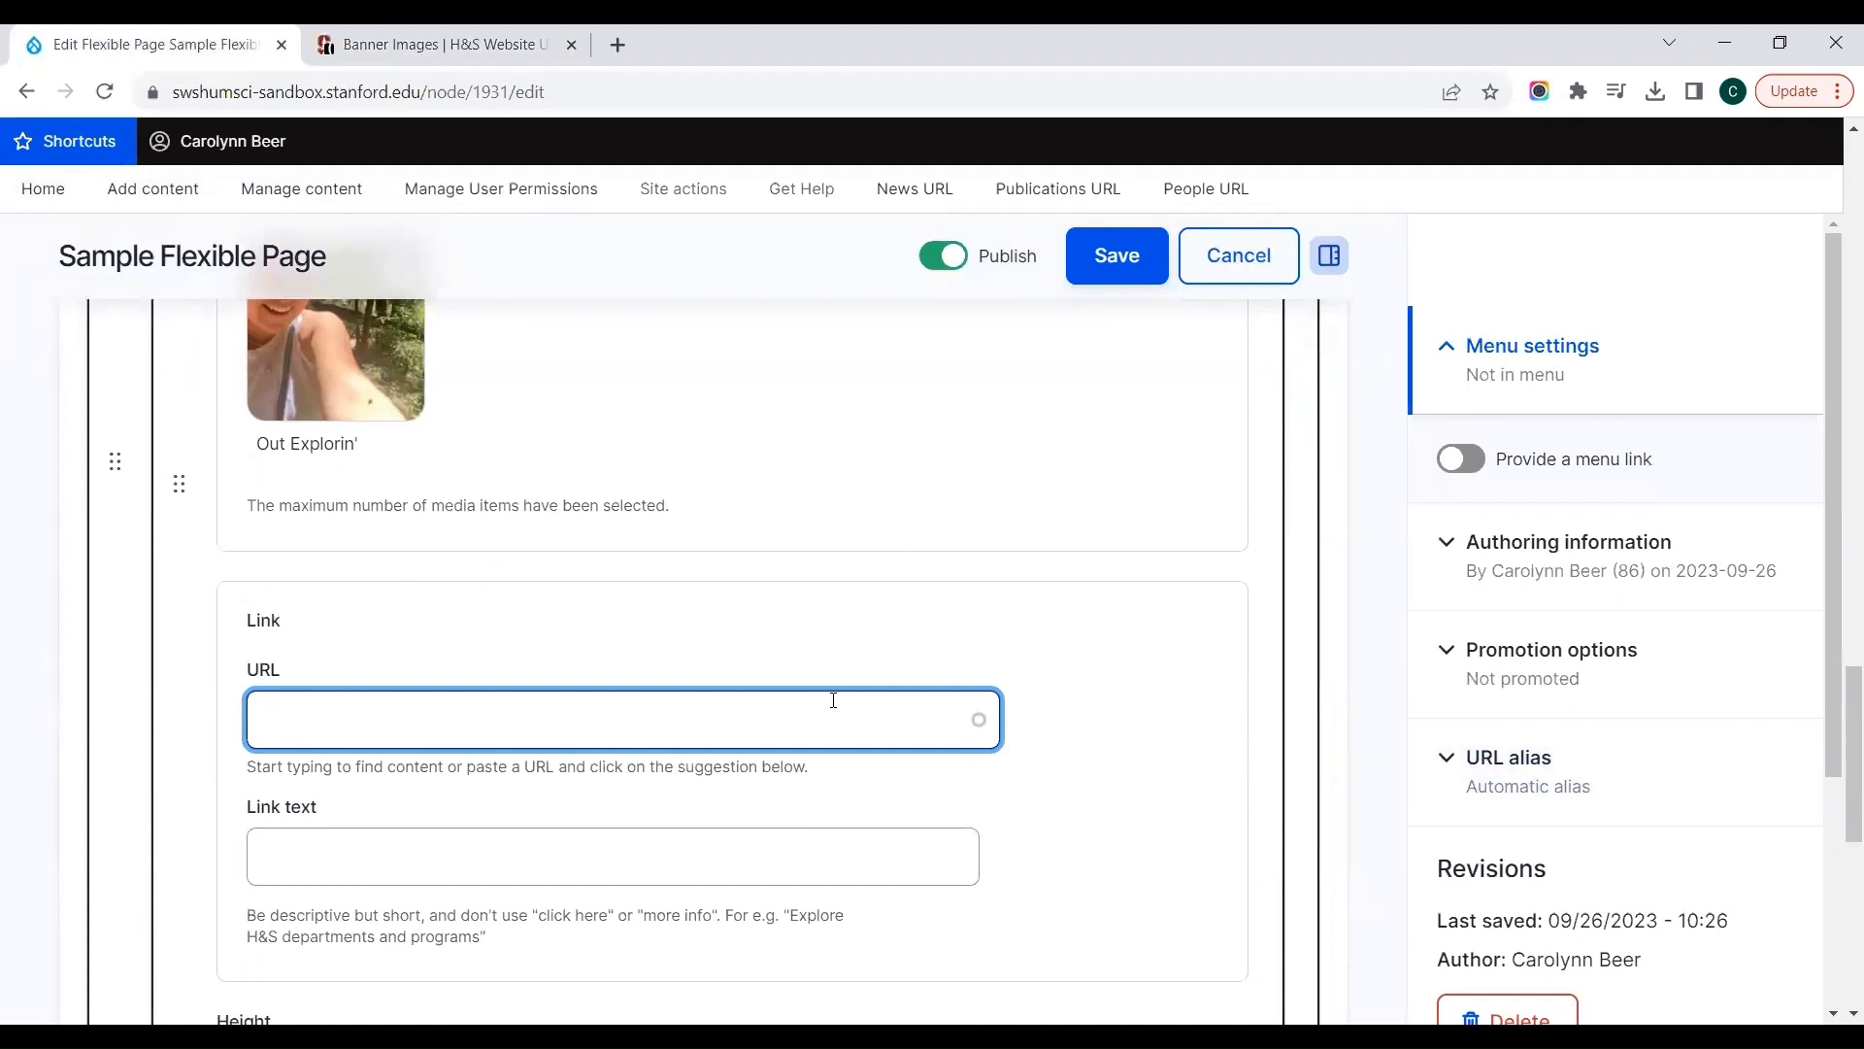
type("home page")
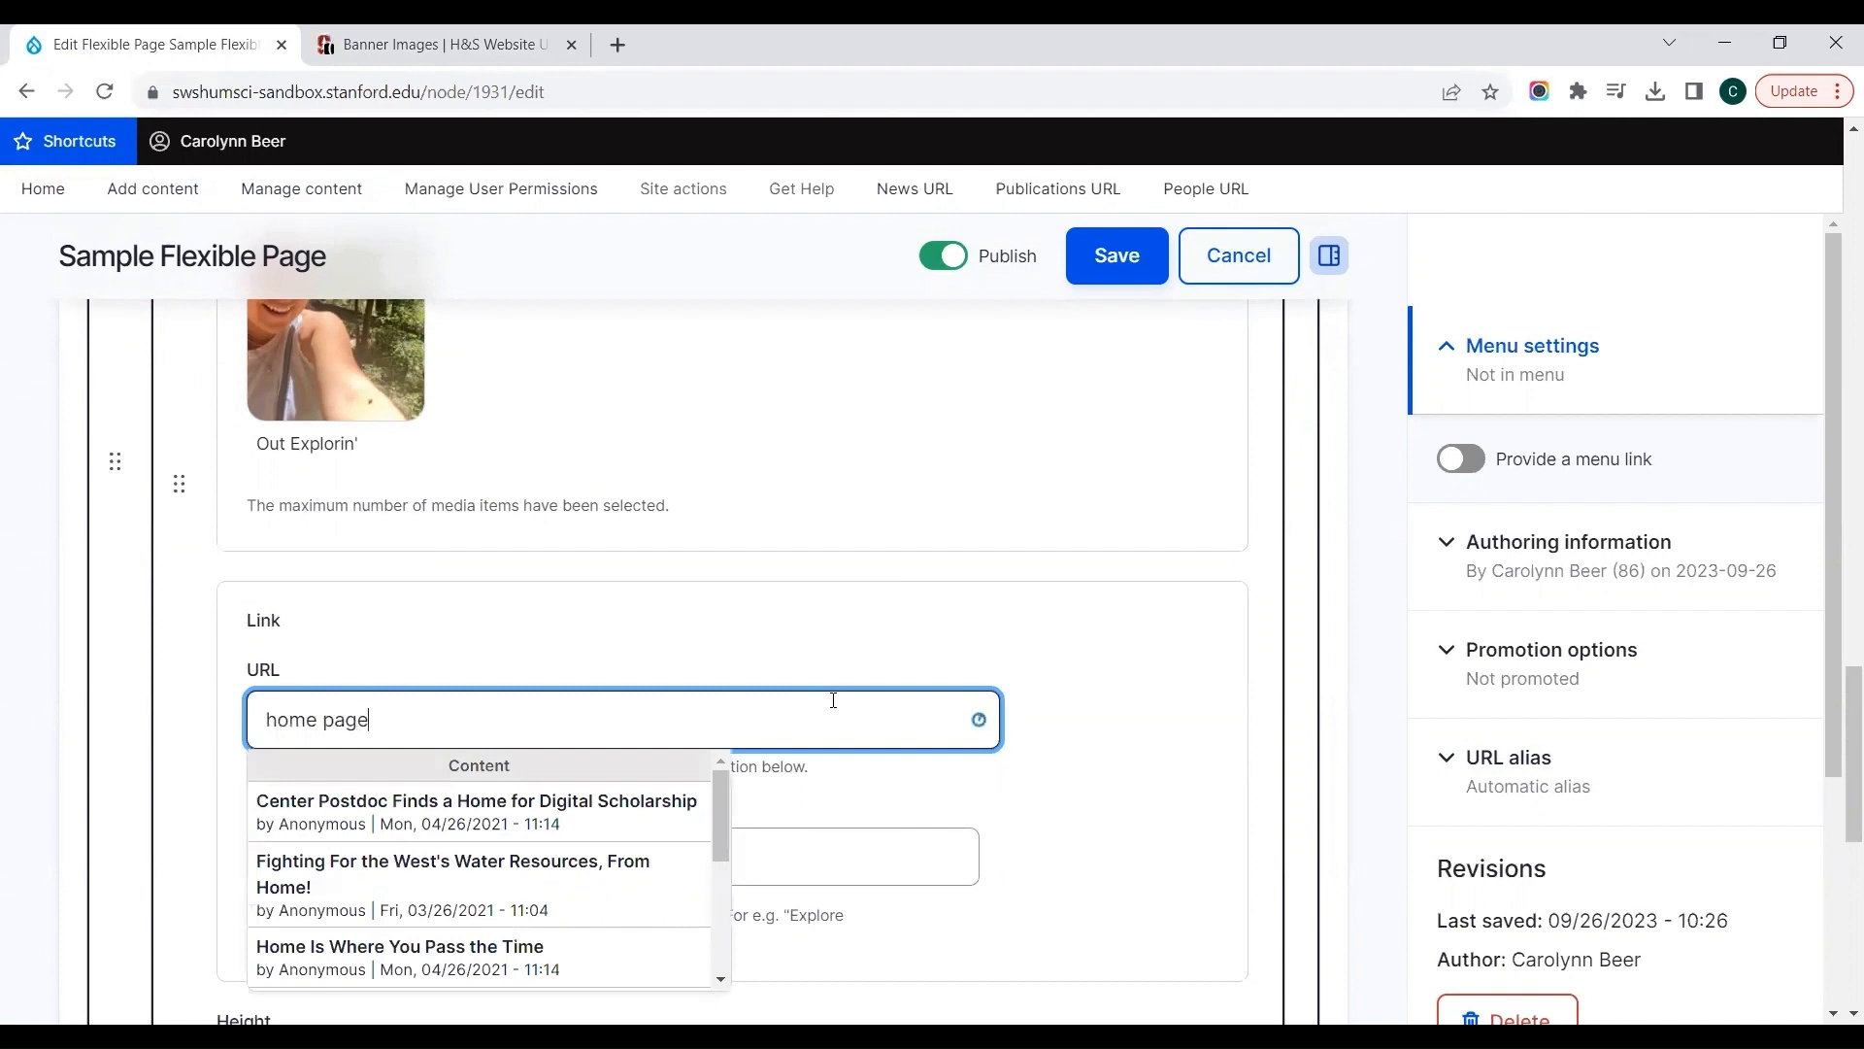
left_click(523, 830)
Step: Set the link text of the Spotlight slide to "go home"
left_click(515, 862)
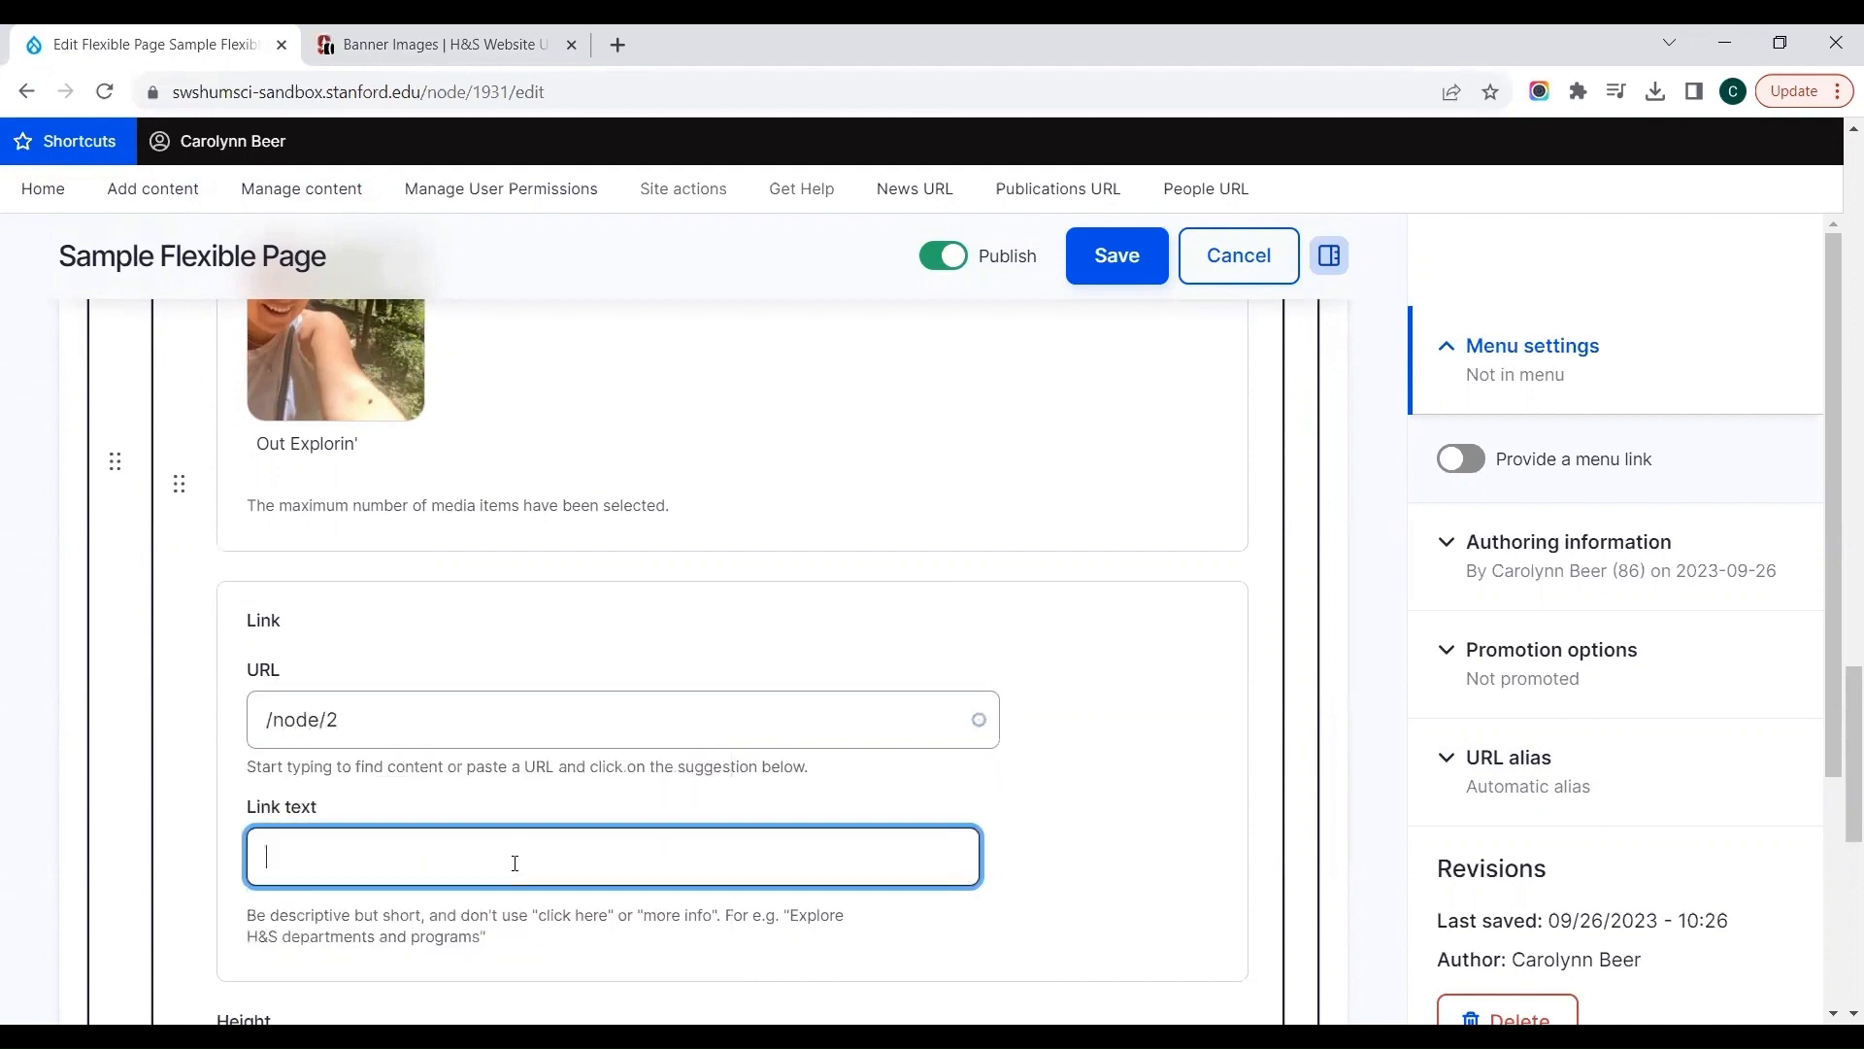
type("go home")
left_click(732, 624)
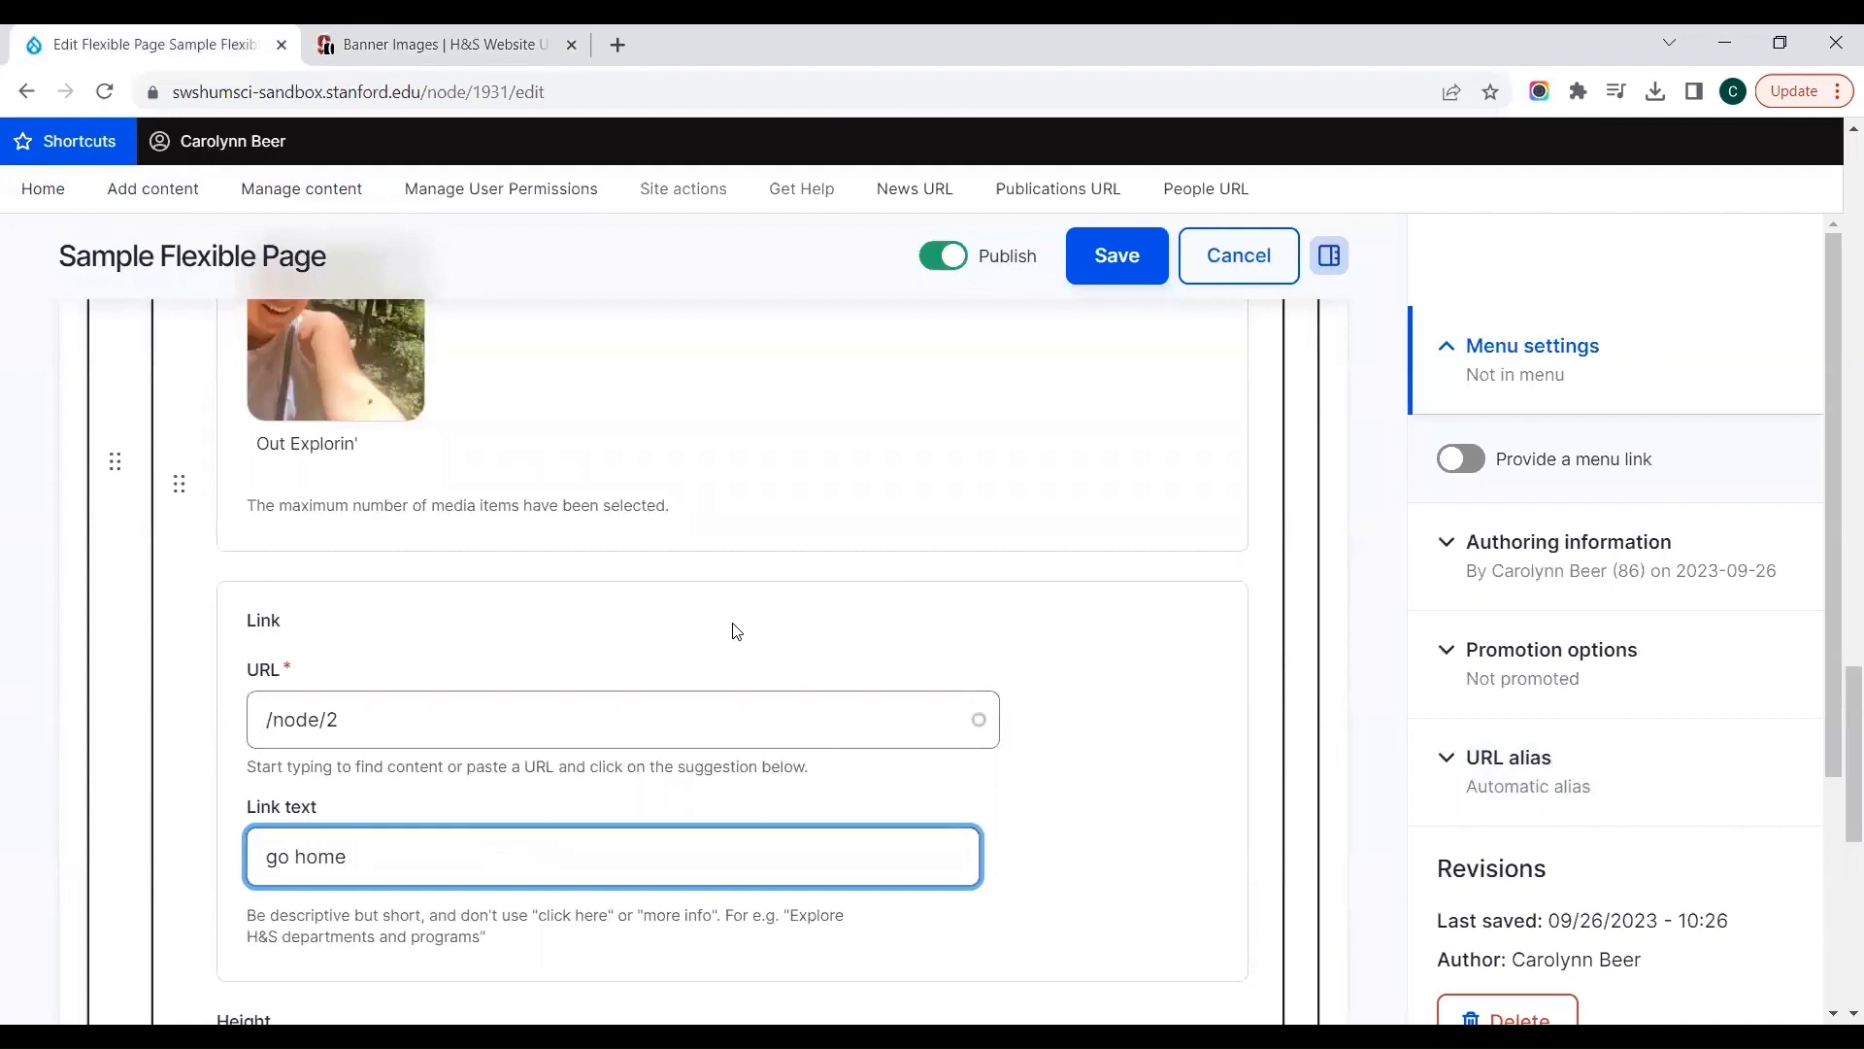
Step: Configure the Spotlight slide with Short Spotlight height, Gray background color and Left Aligned image alignment
scroll(738, 631, "down", 1)
scroll(735, 631, "down", 4)
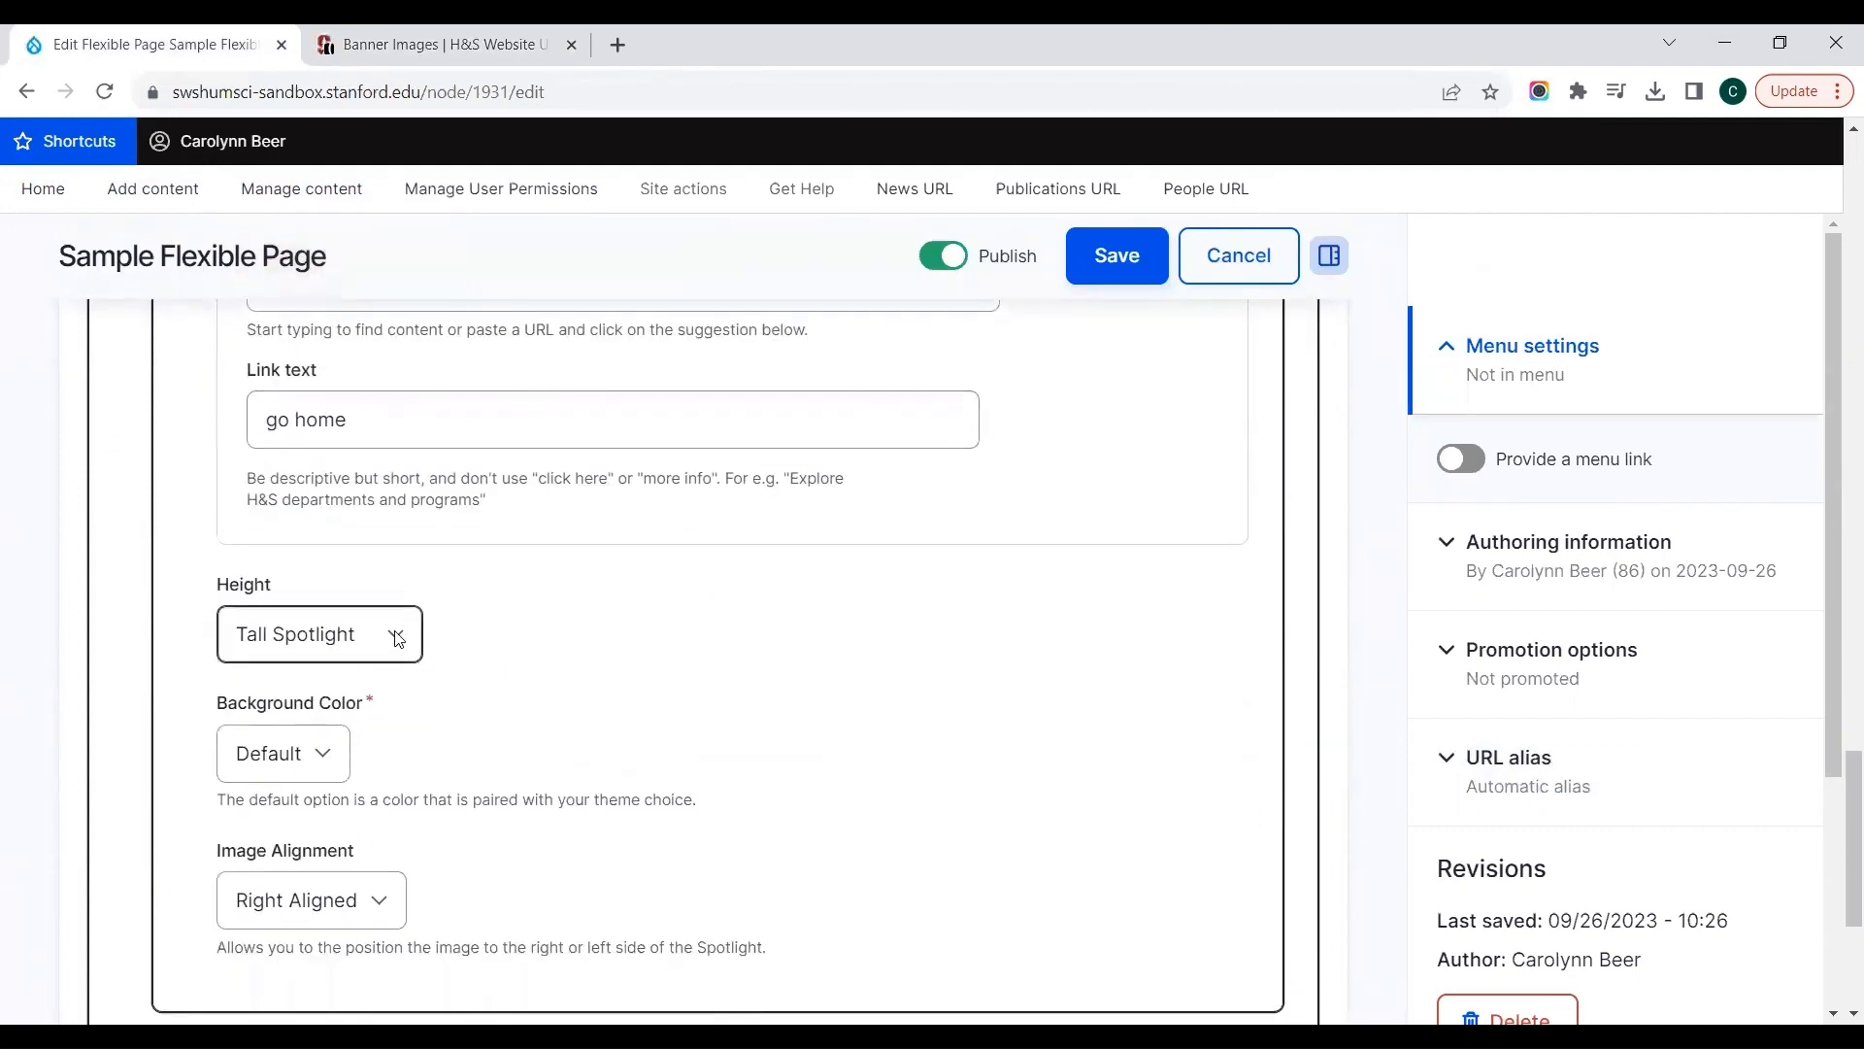
left_click(398, 636)
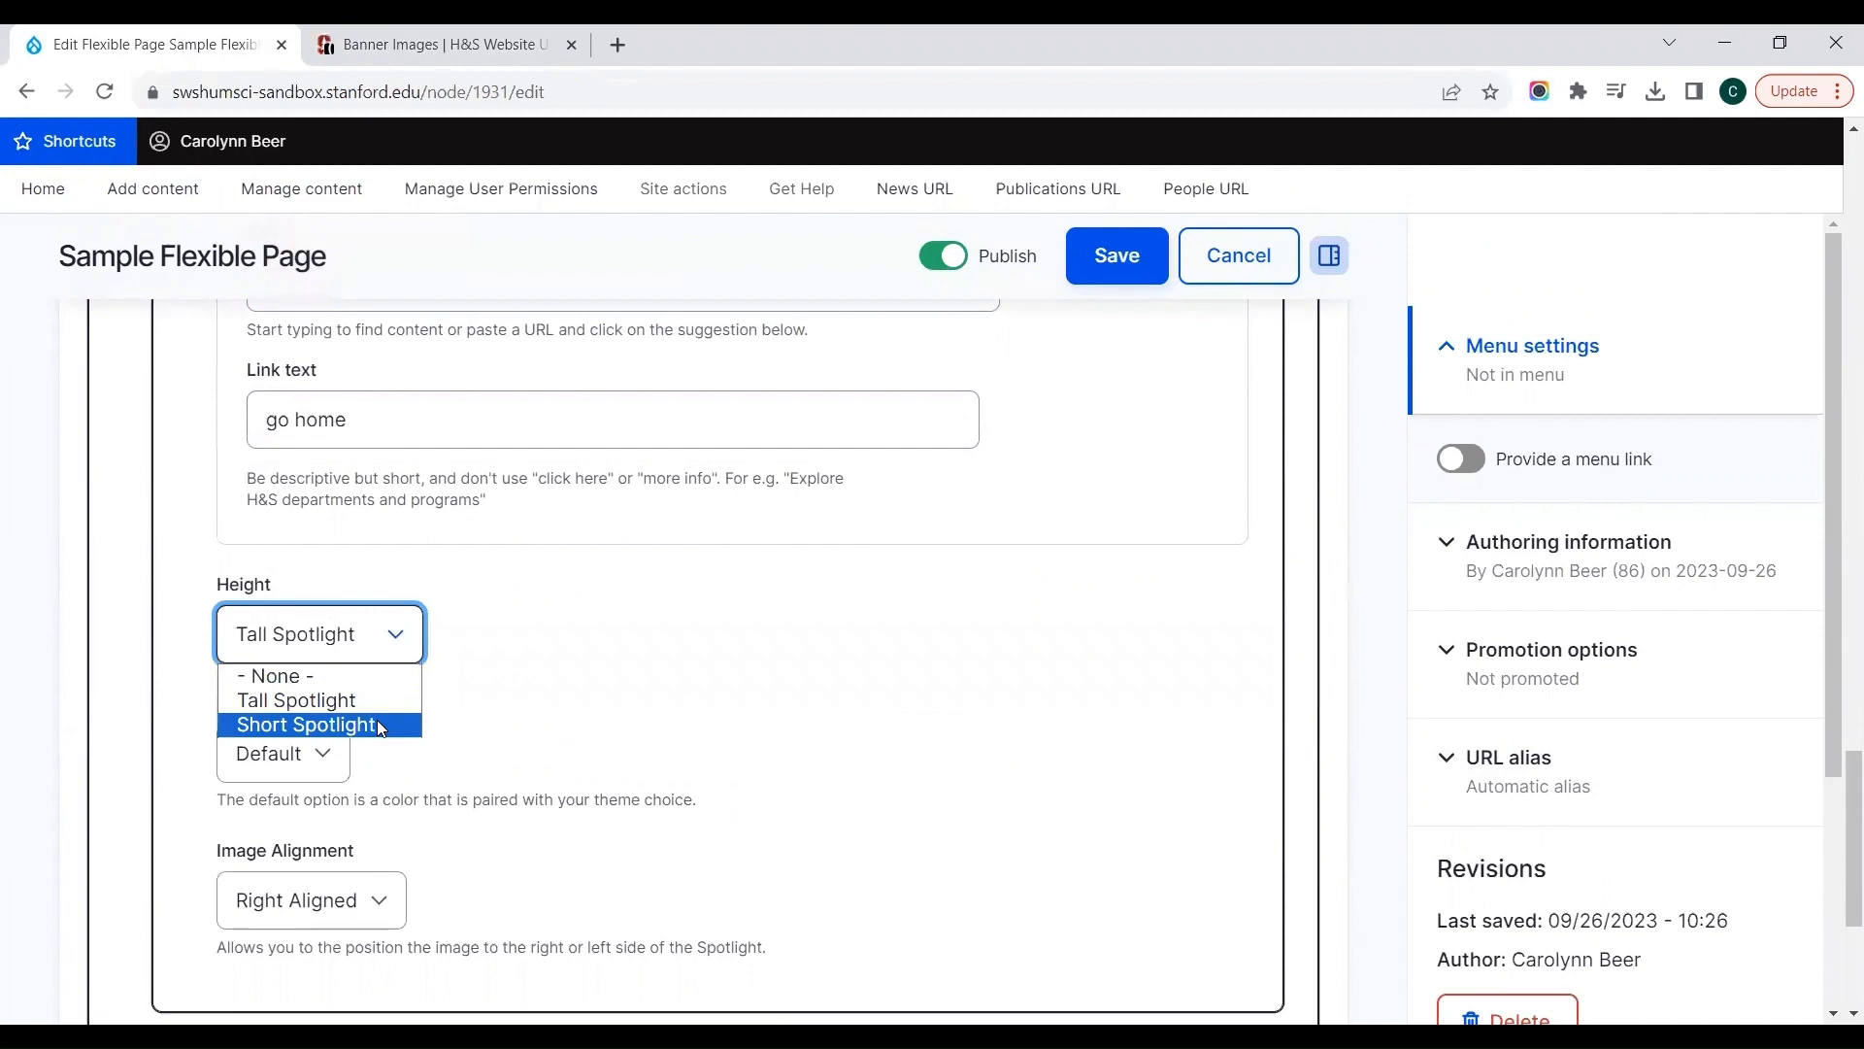
left_click(377, 725)
left_click(336, 758)
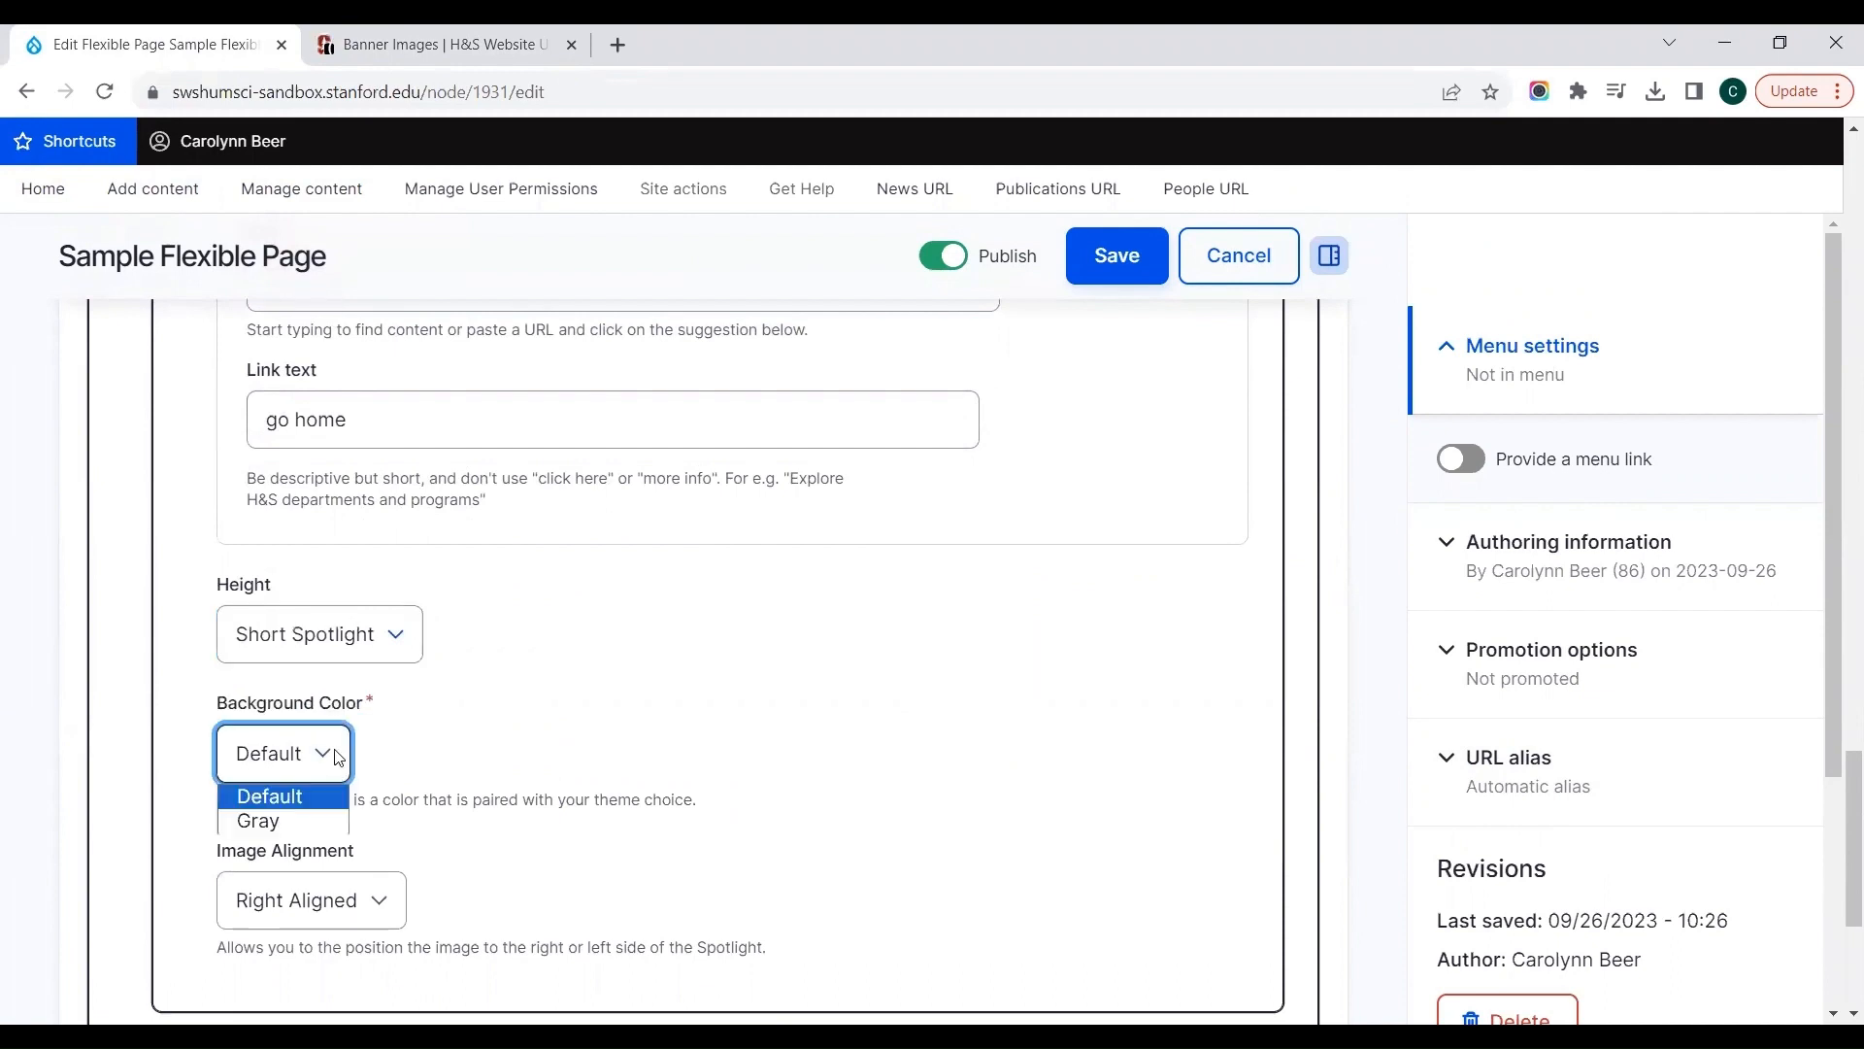
left_click(295, 816)
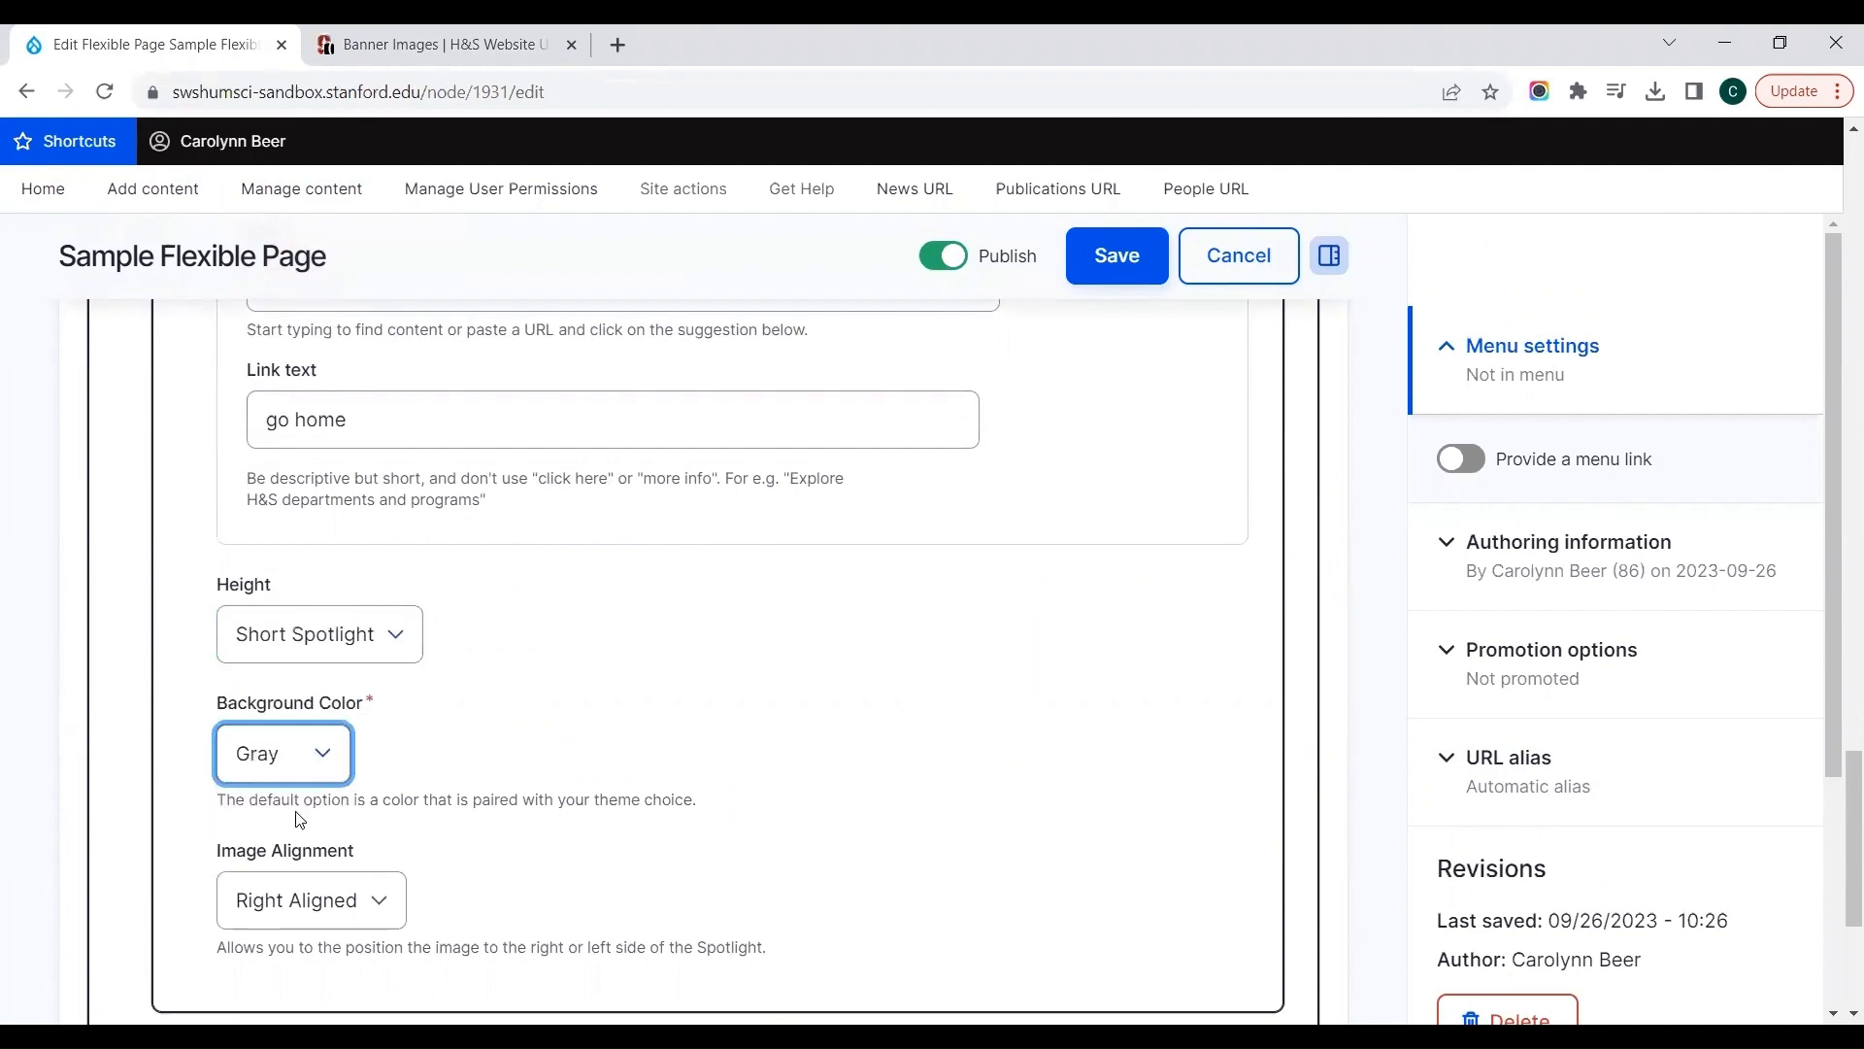
left_click(300, 910)
left_click(291, 990)
scroll(695, 845, "down", 1)
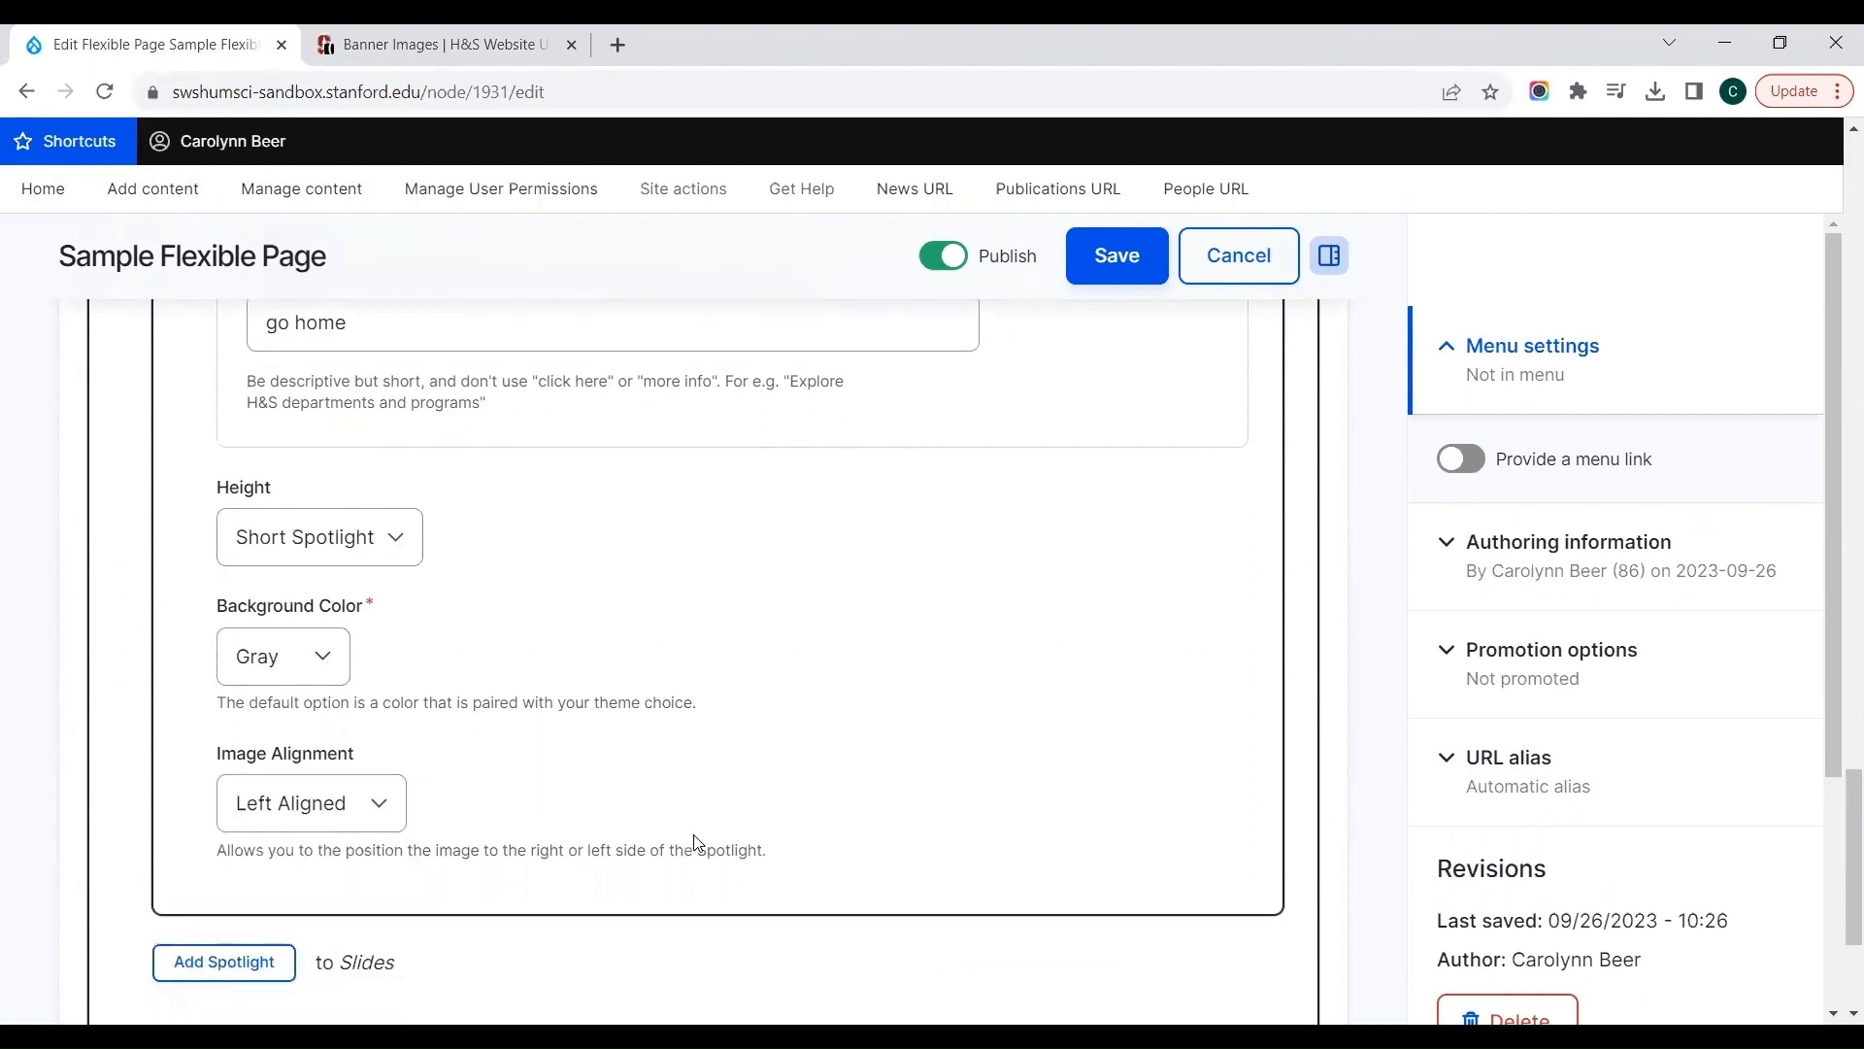
Step: Save the Sample Flexible Page and check the new spotlight near the end of the published page
left_click(1095, 251)
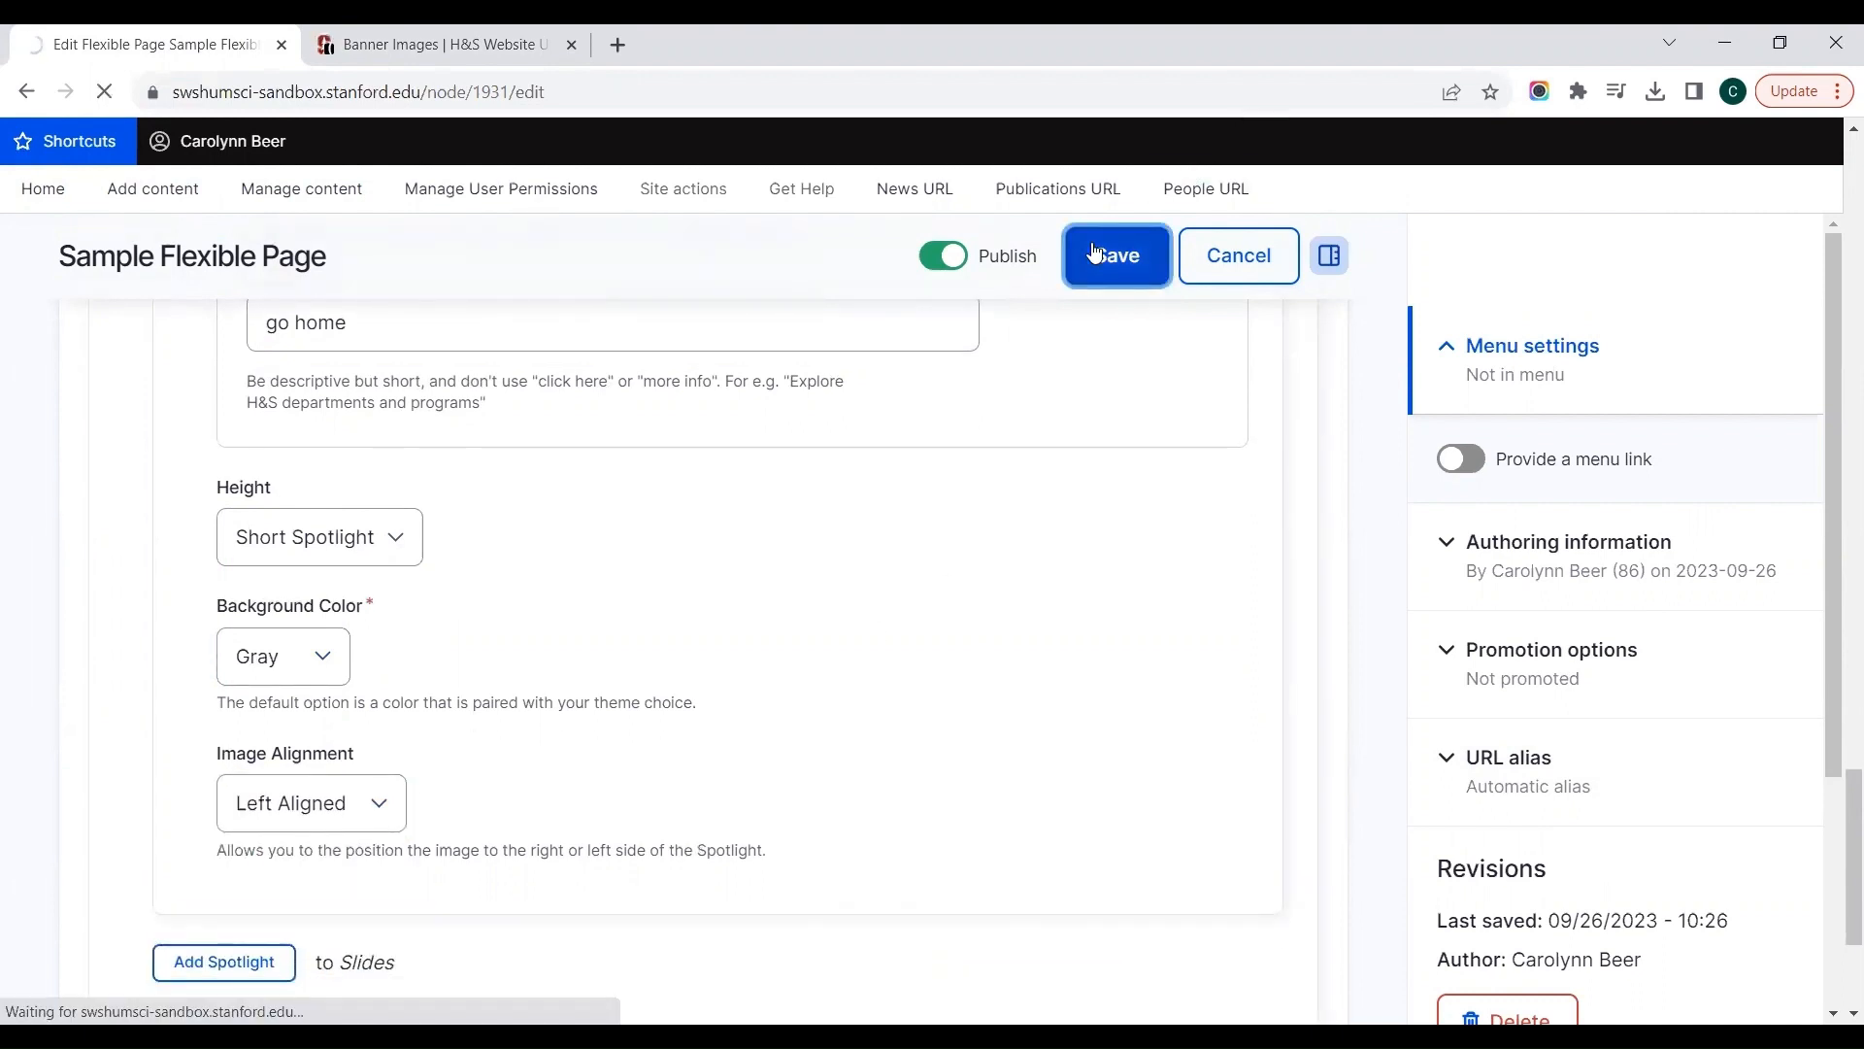
scroll(1095, 252, "down", 7)
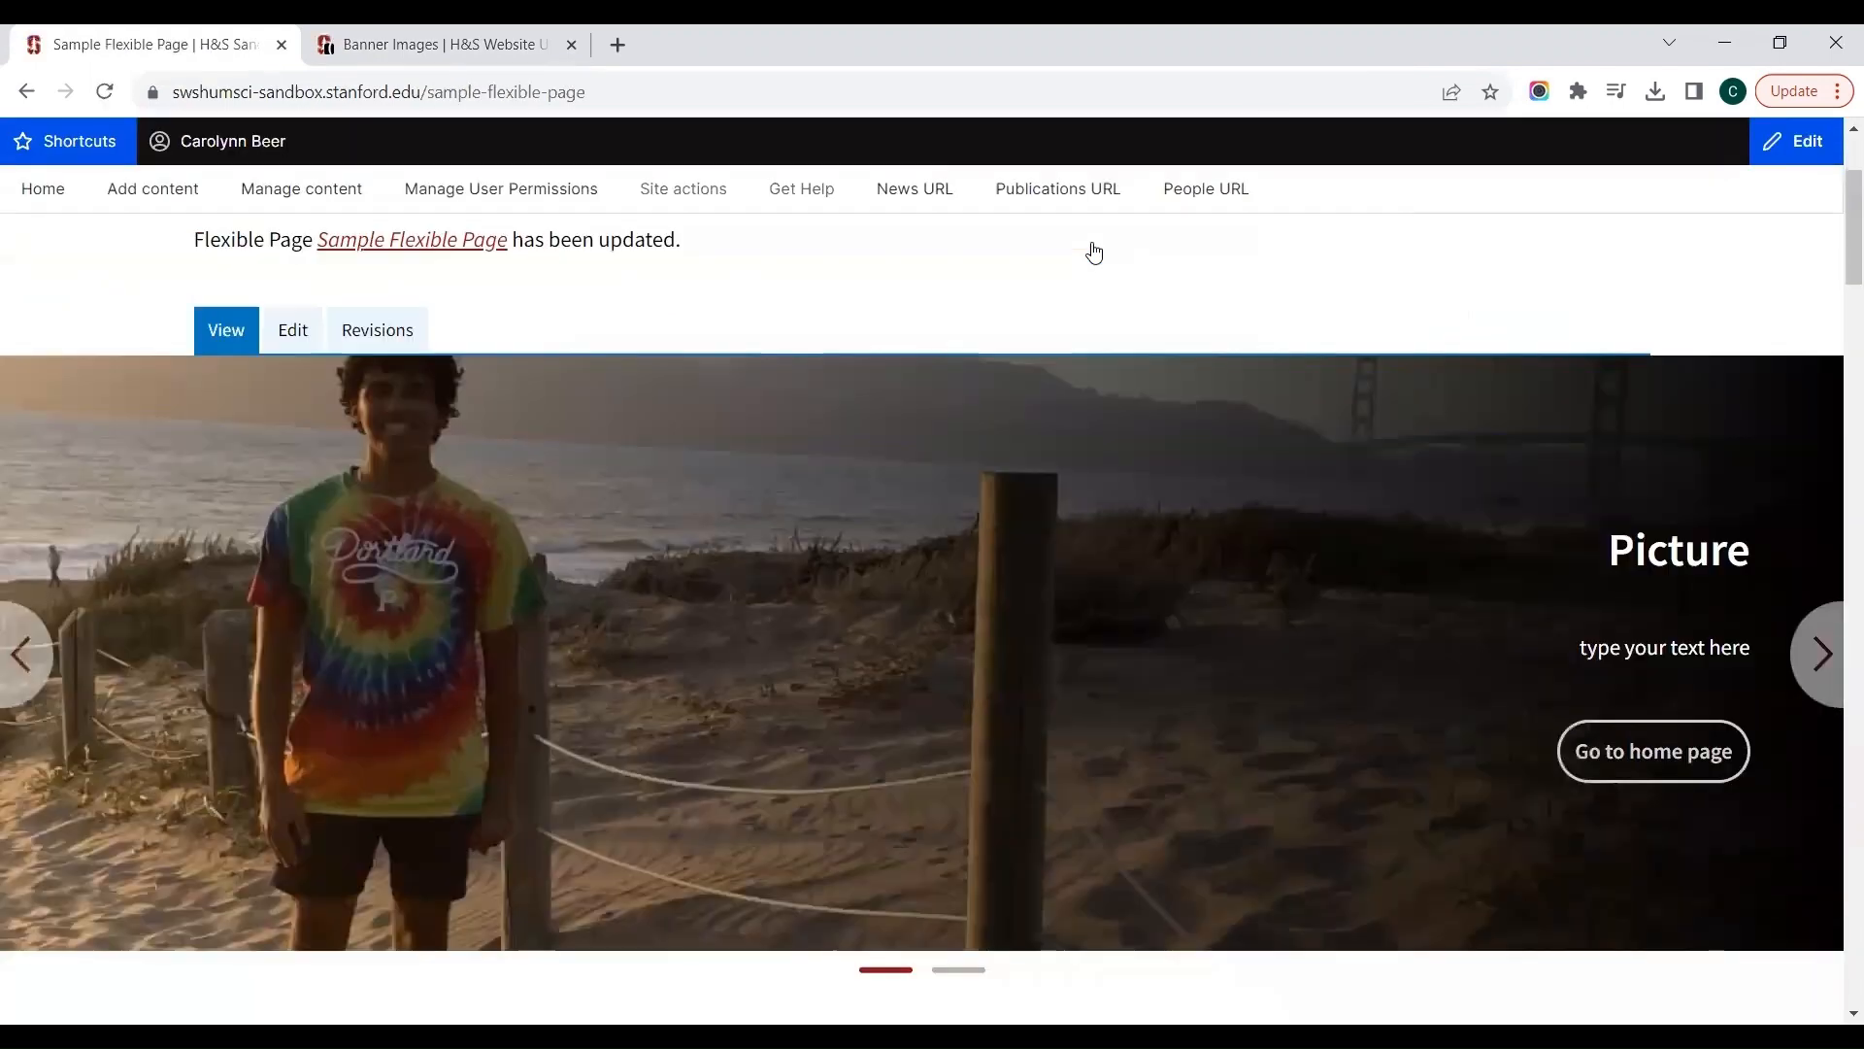
scroll(1094, 253, "down", 15)
scroll(1094, 253, "up", 4)
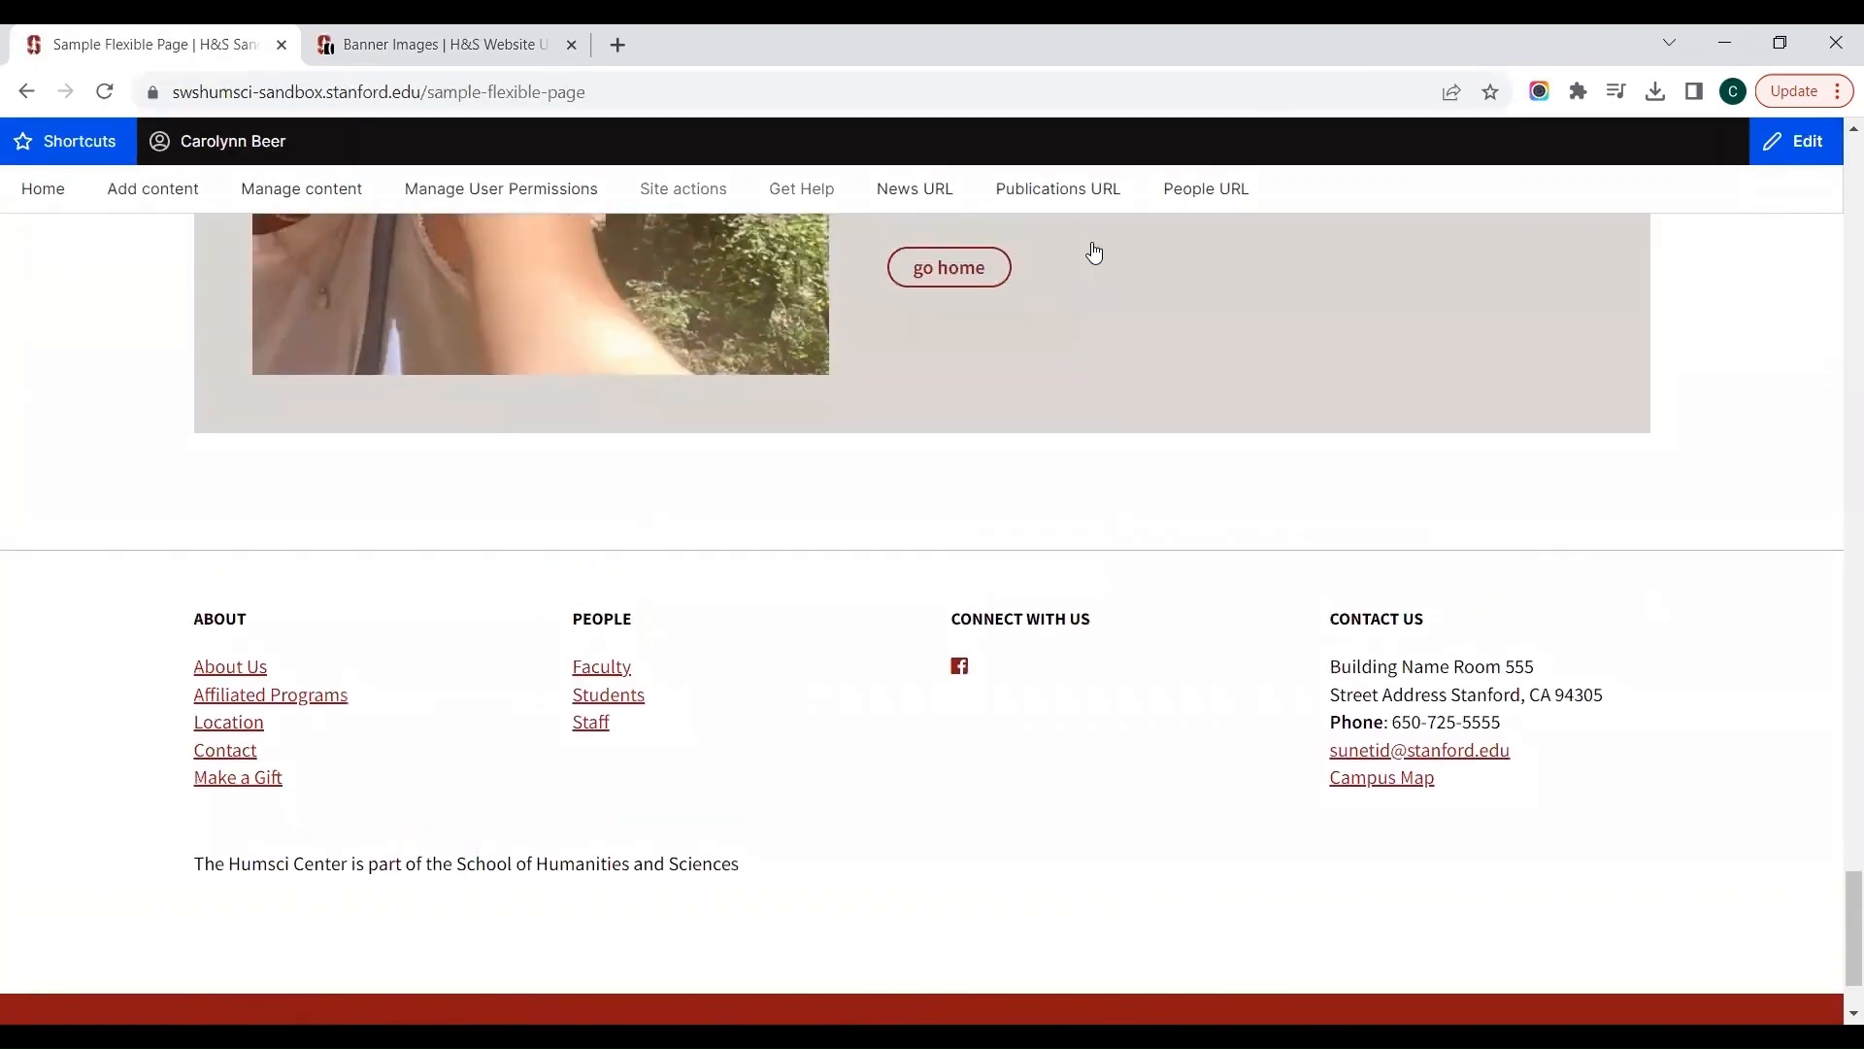
scroll(1095, 253, "up", 2)
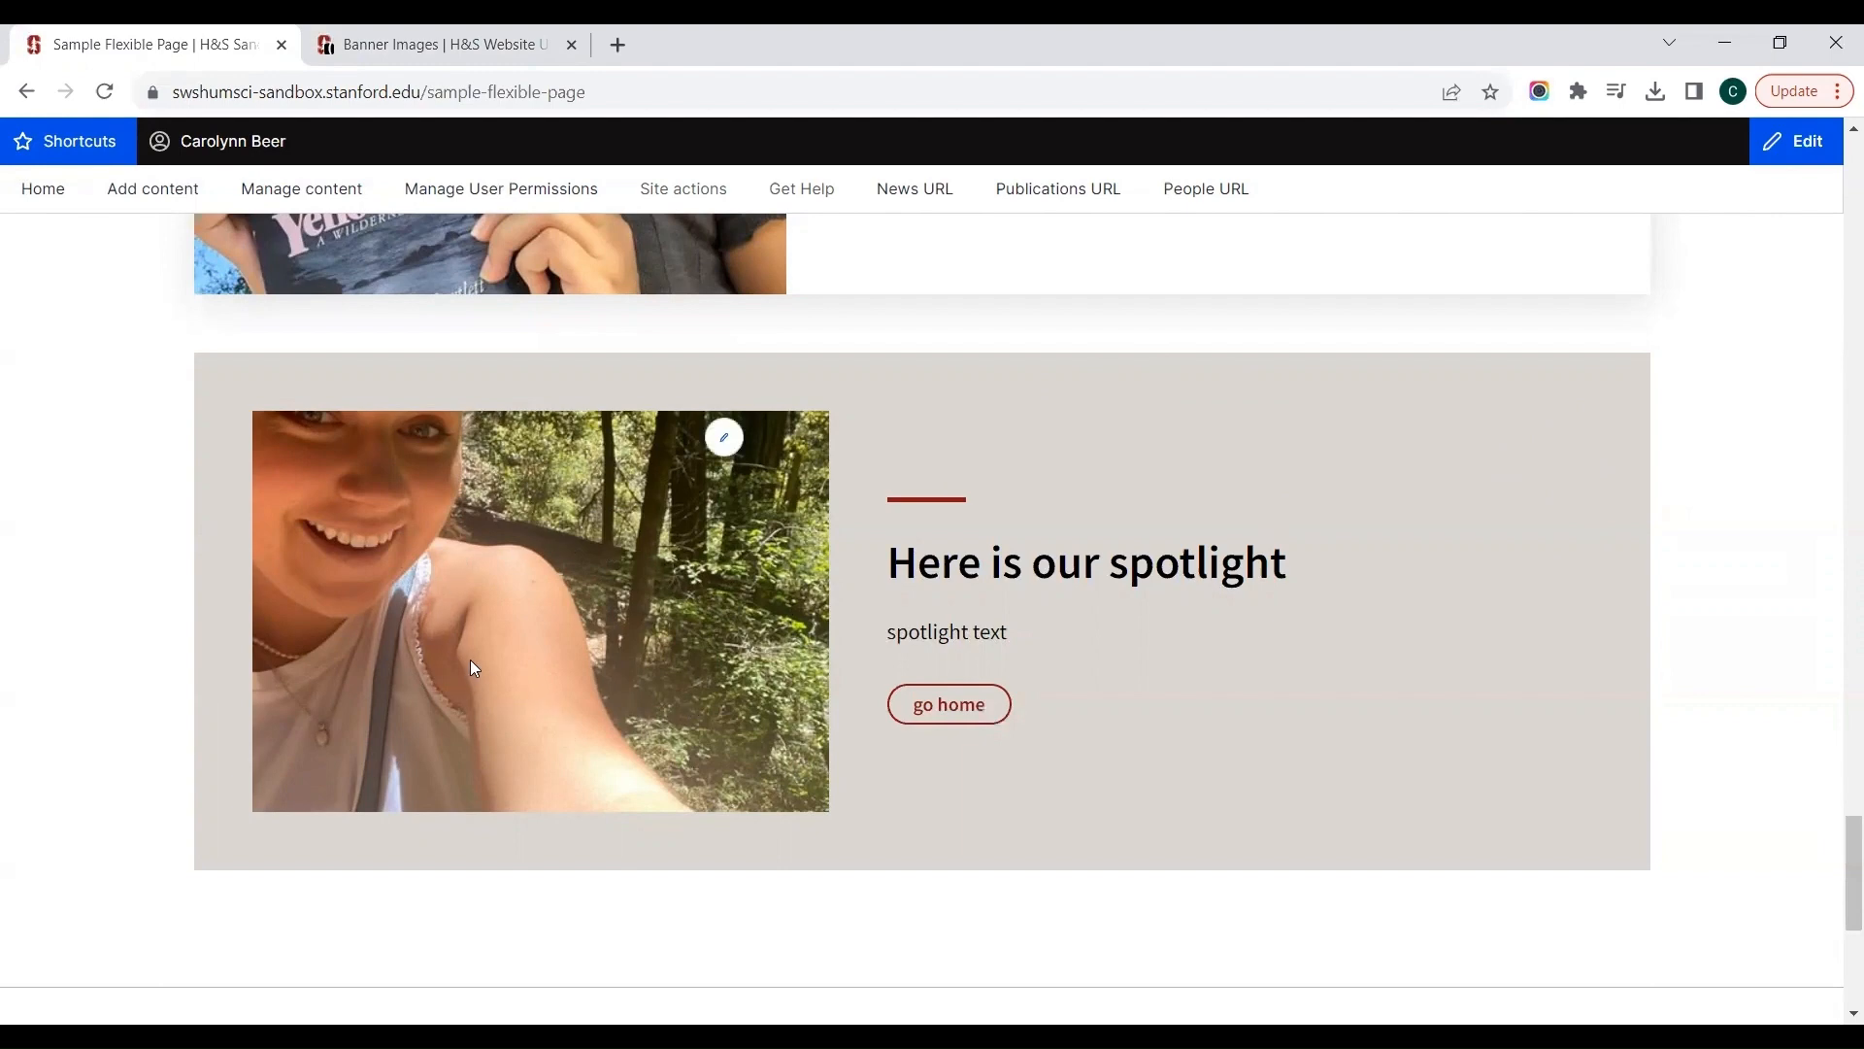
Step: Reopen the Sample Flexible Page for editing and add a Testimonial component below the Spotlight in the Main Region
scroll(470, 661, "up", 20)
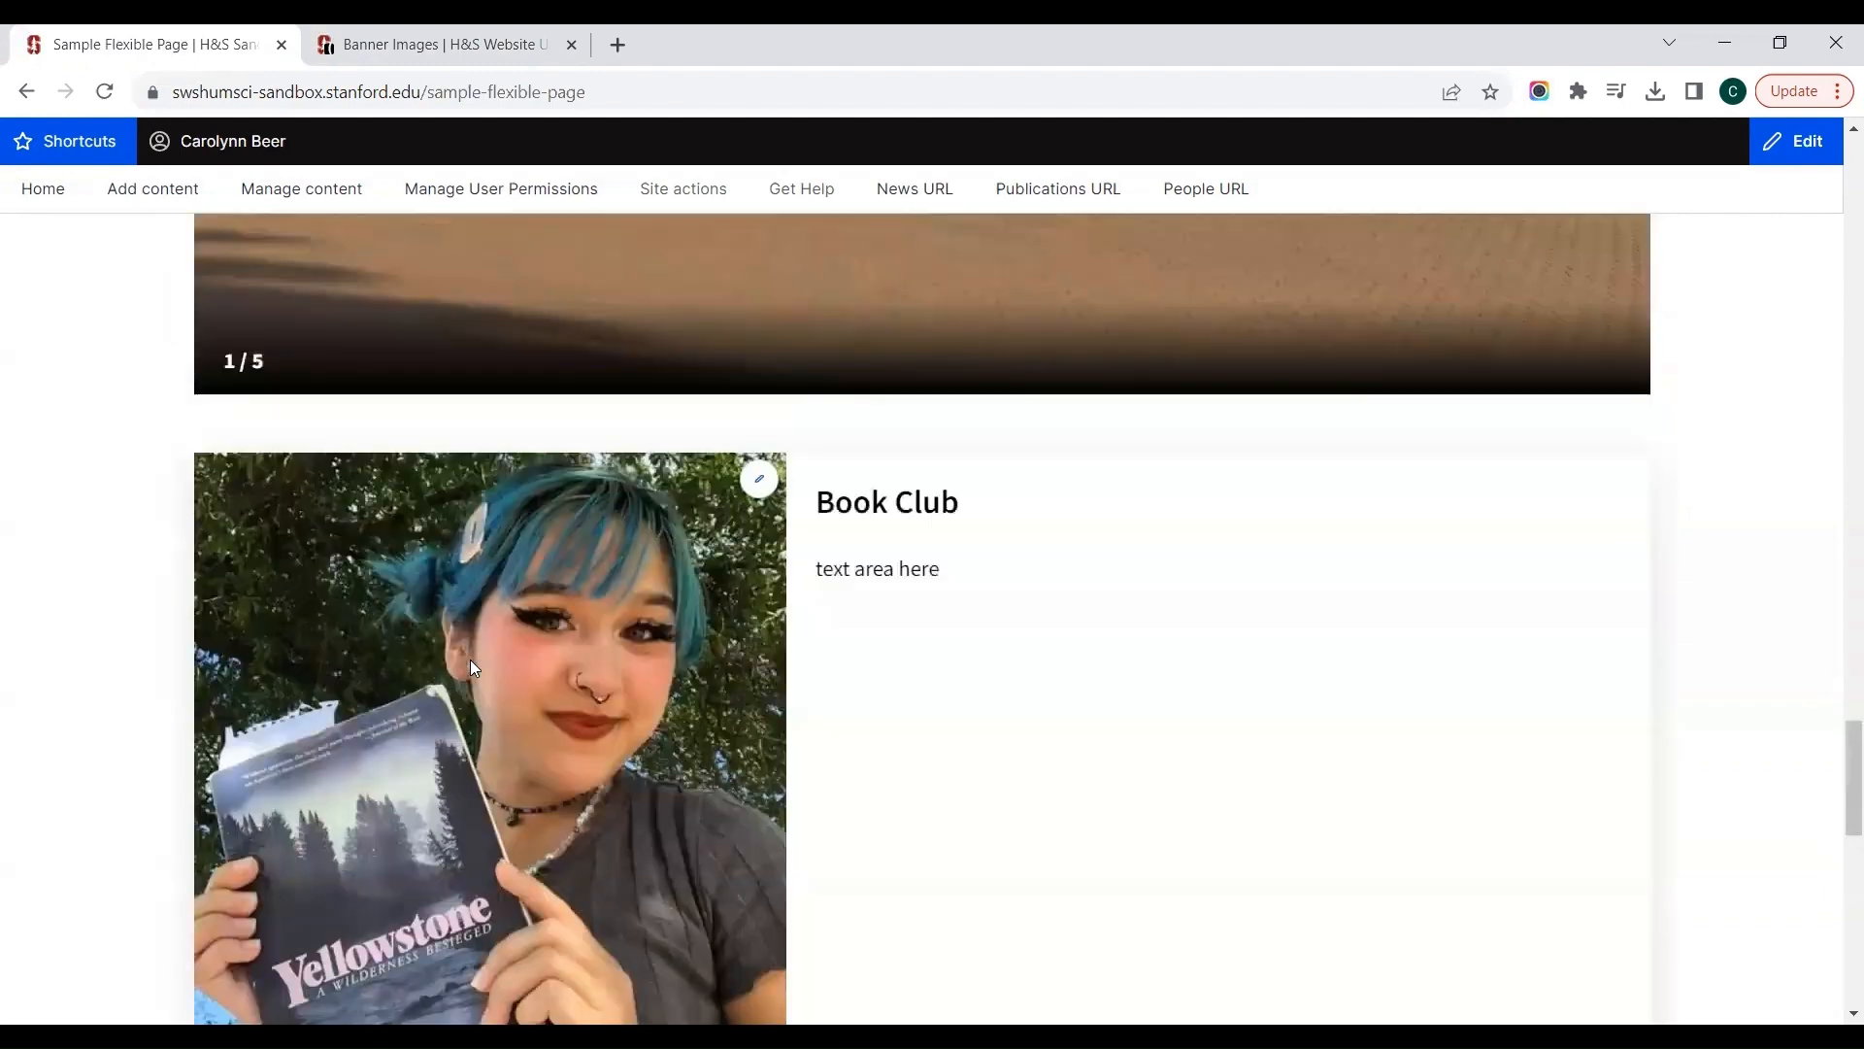
left_click(291, 590)
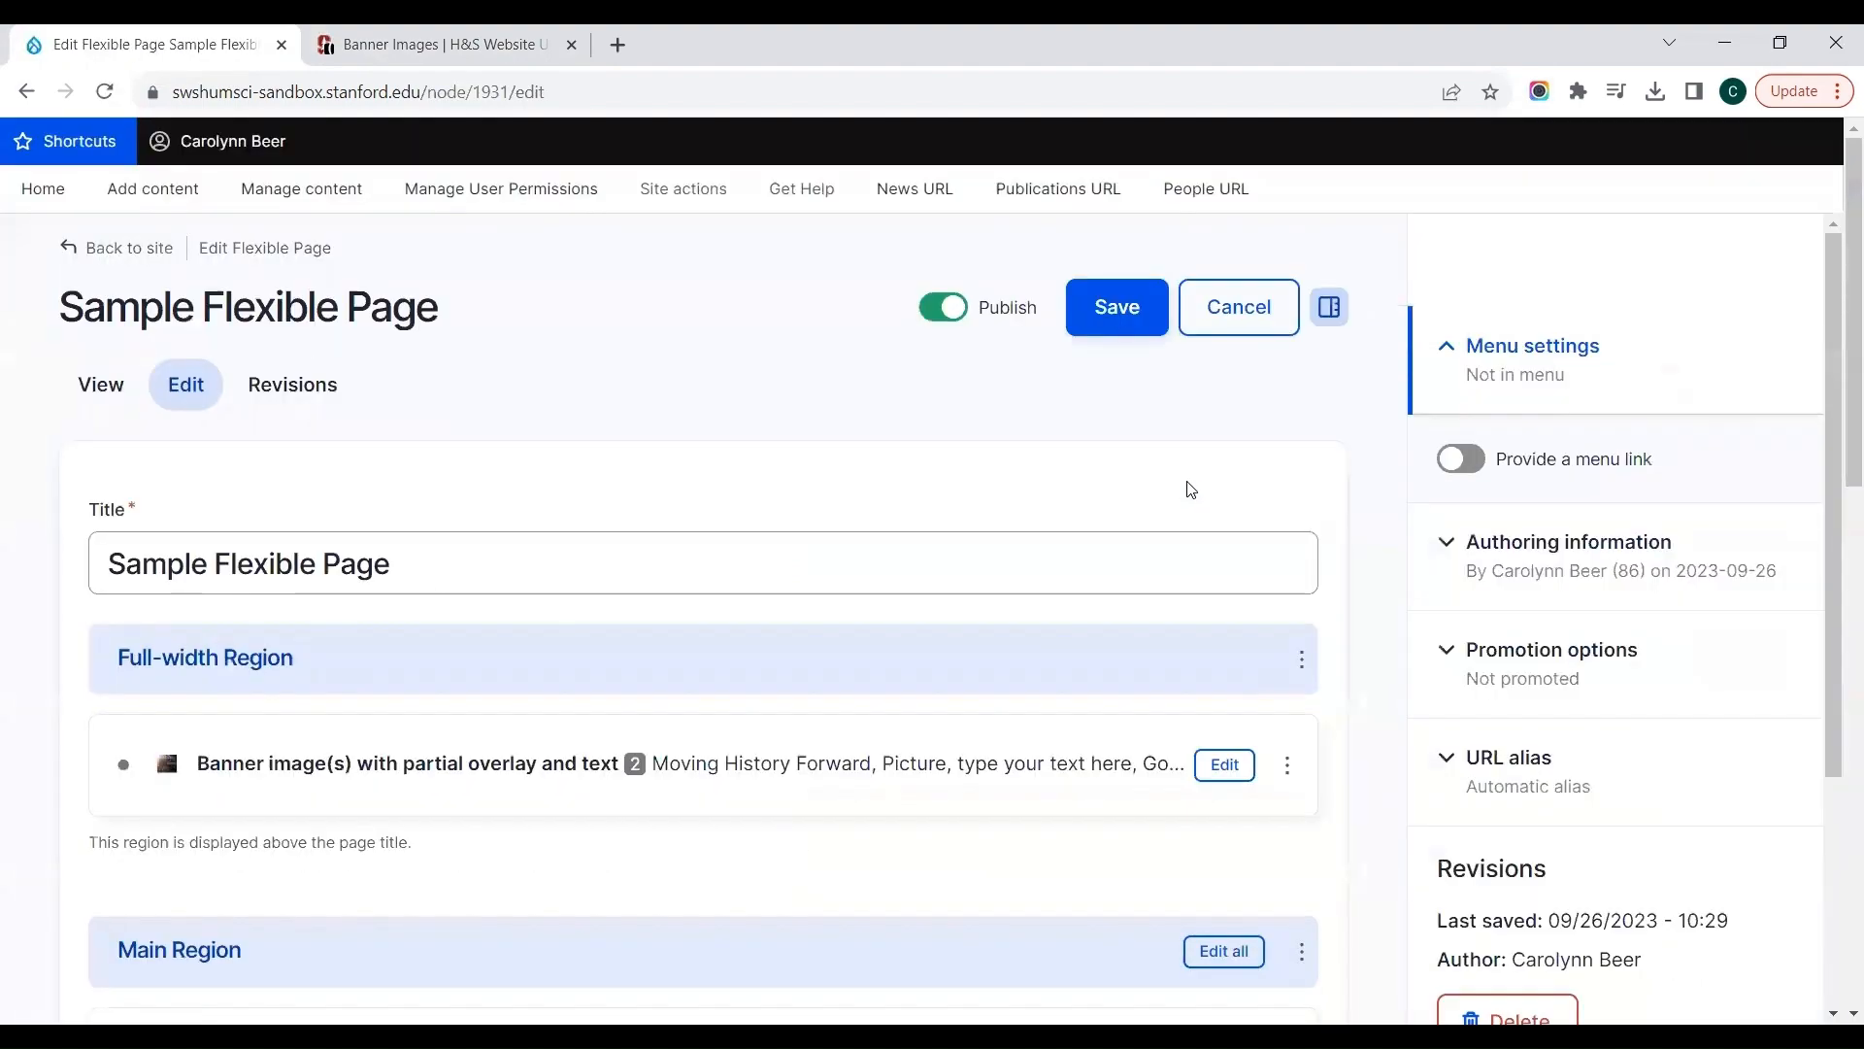
scroll(1188, 480, "down", 13)
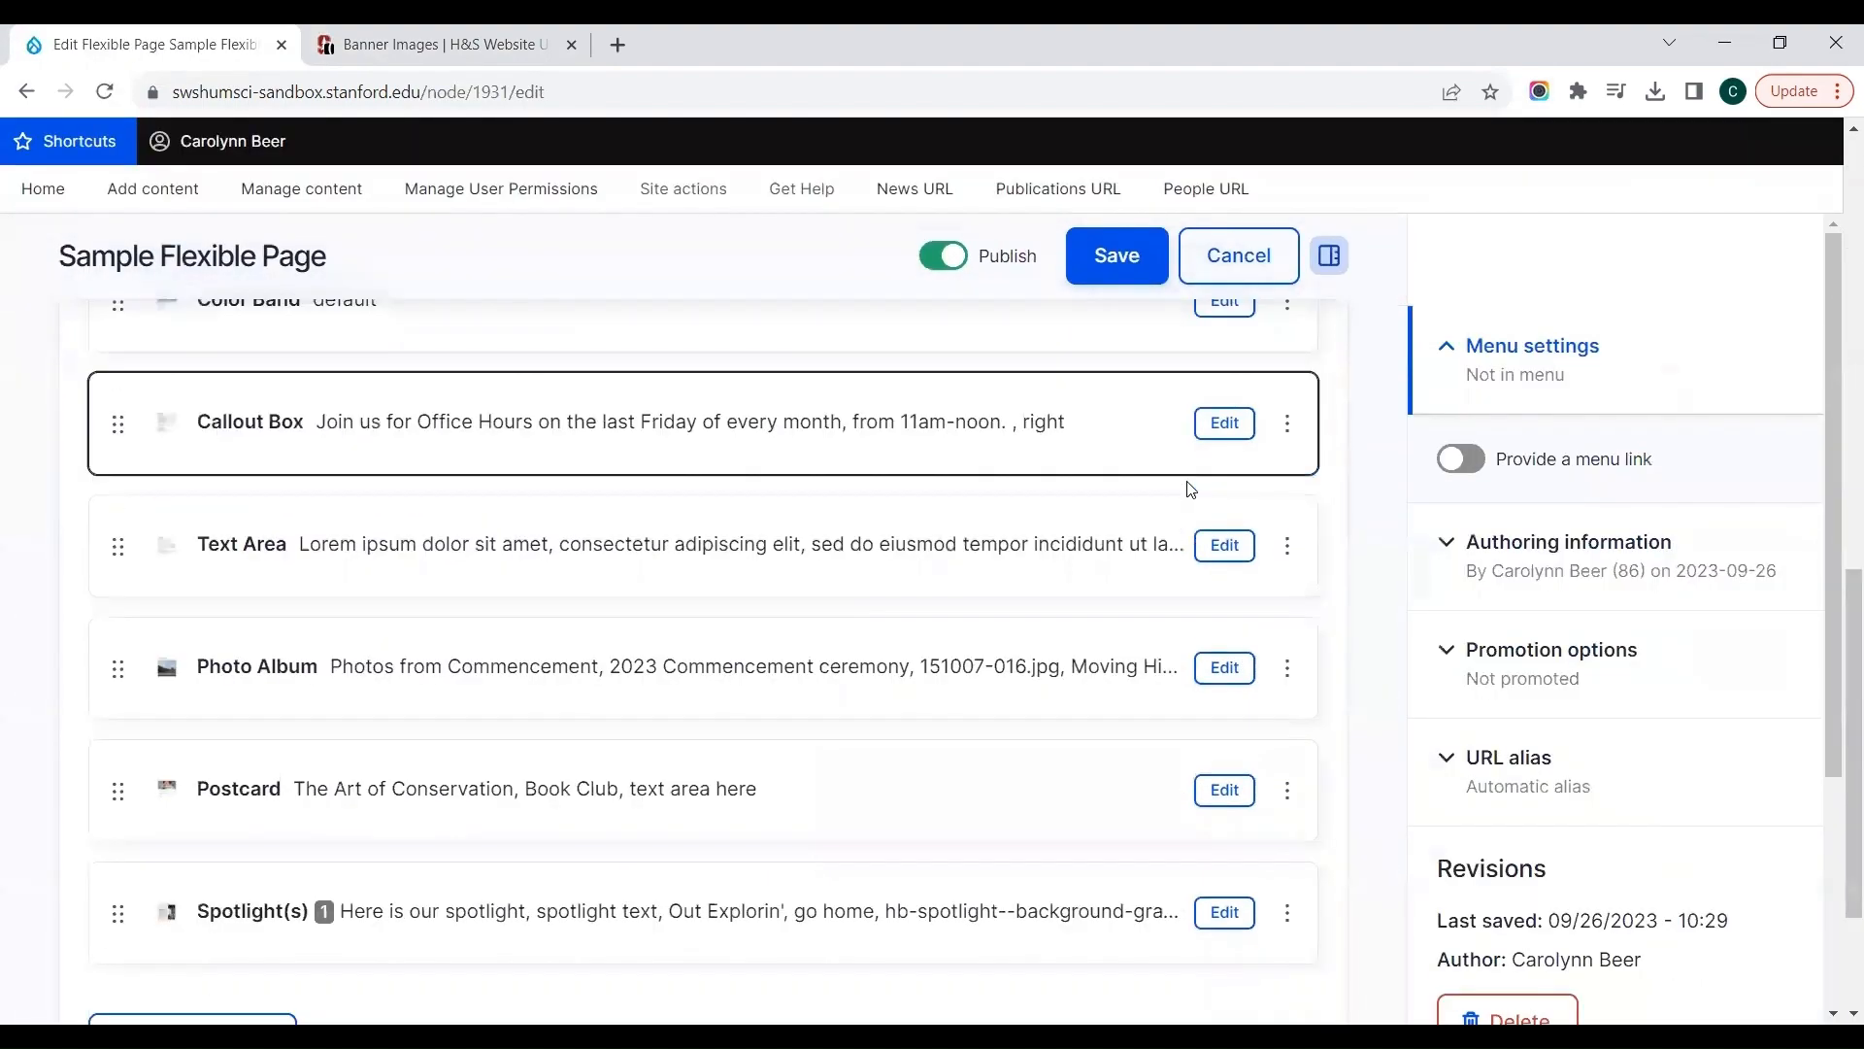
left_click(140, 832)
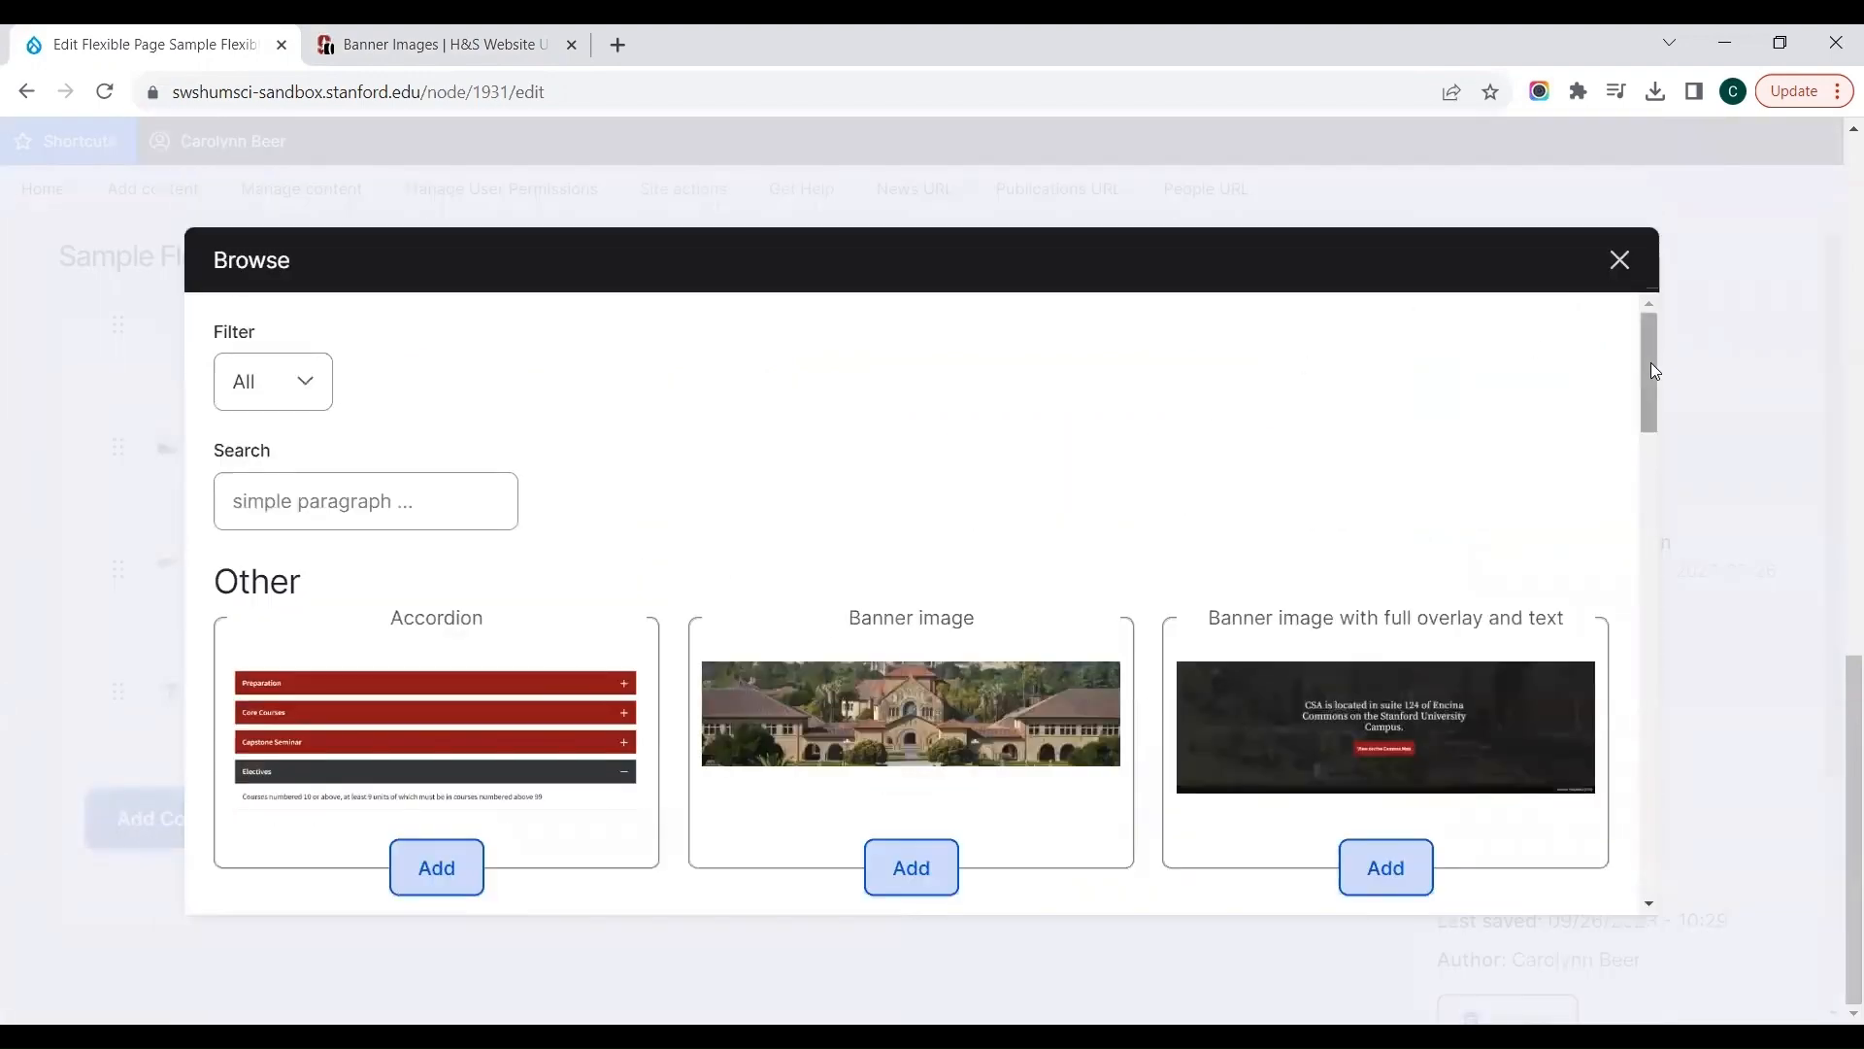
left_click_drag(1651, 363, 1668, 699)
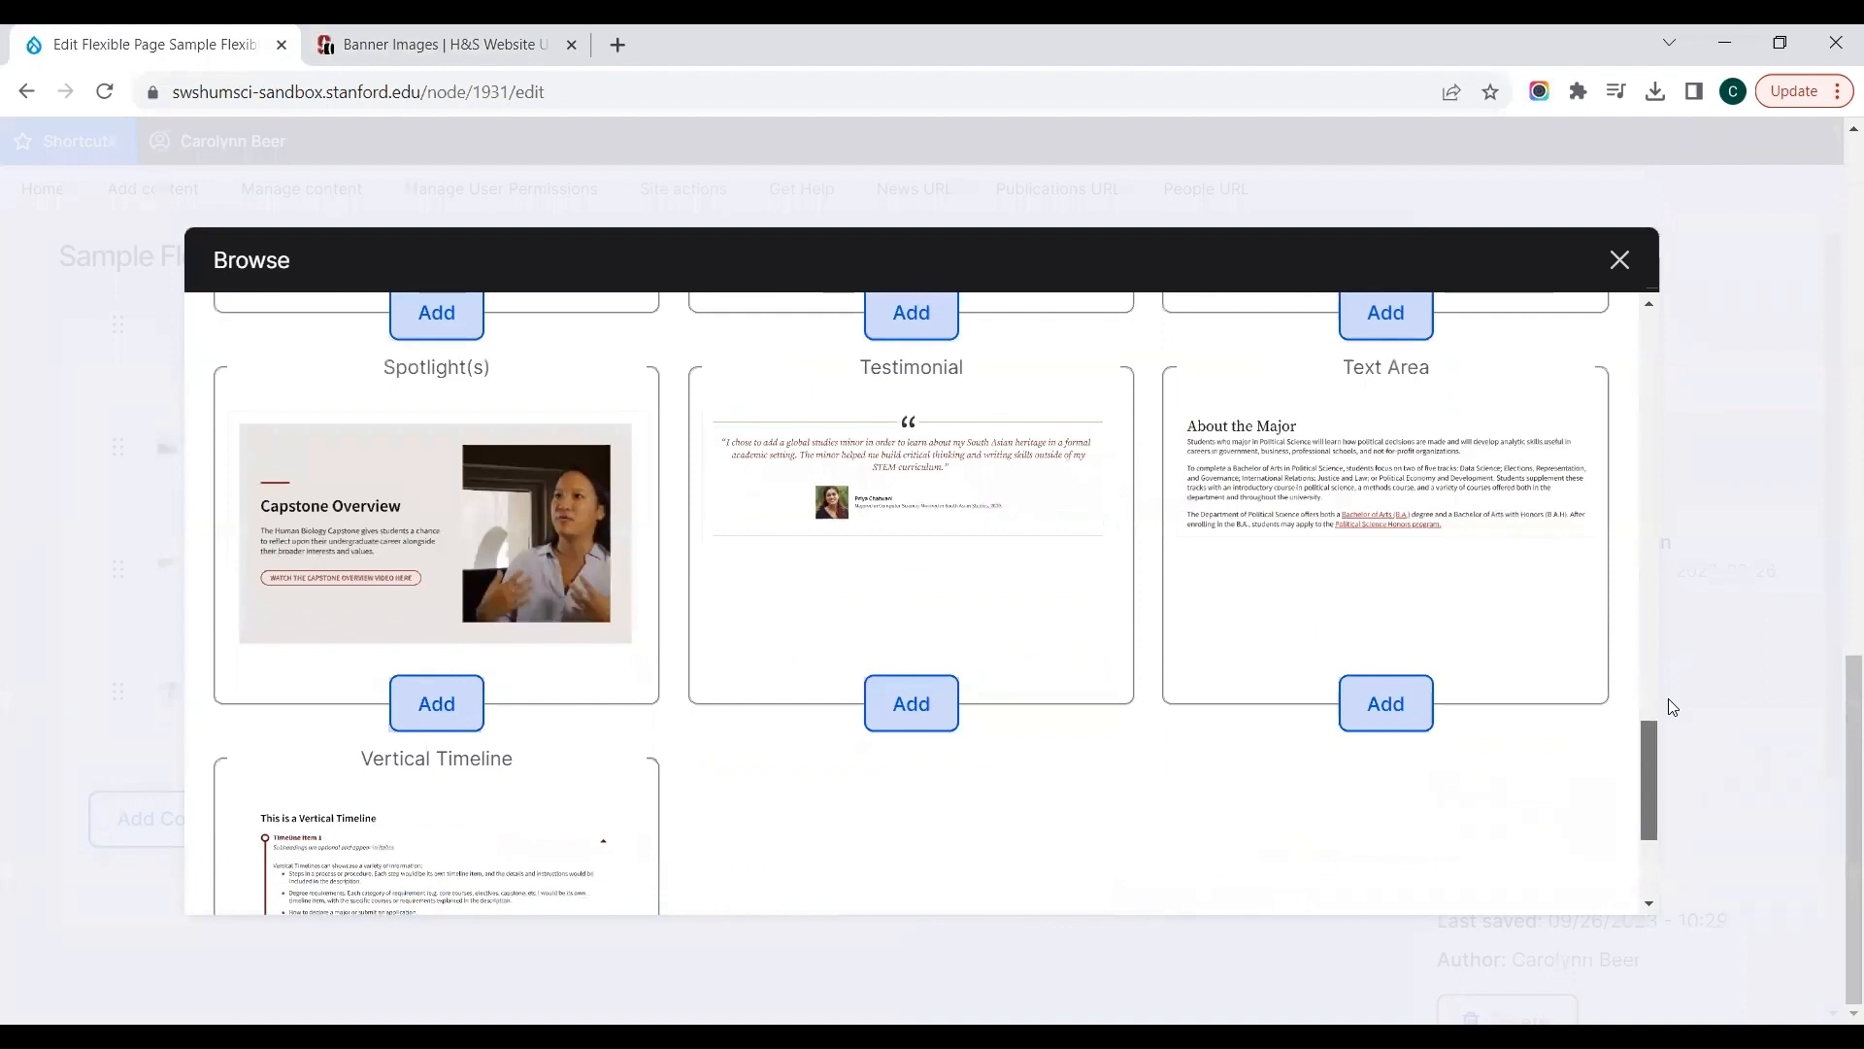
left_click(888, 513)
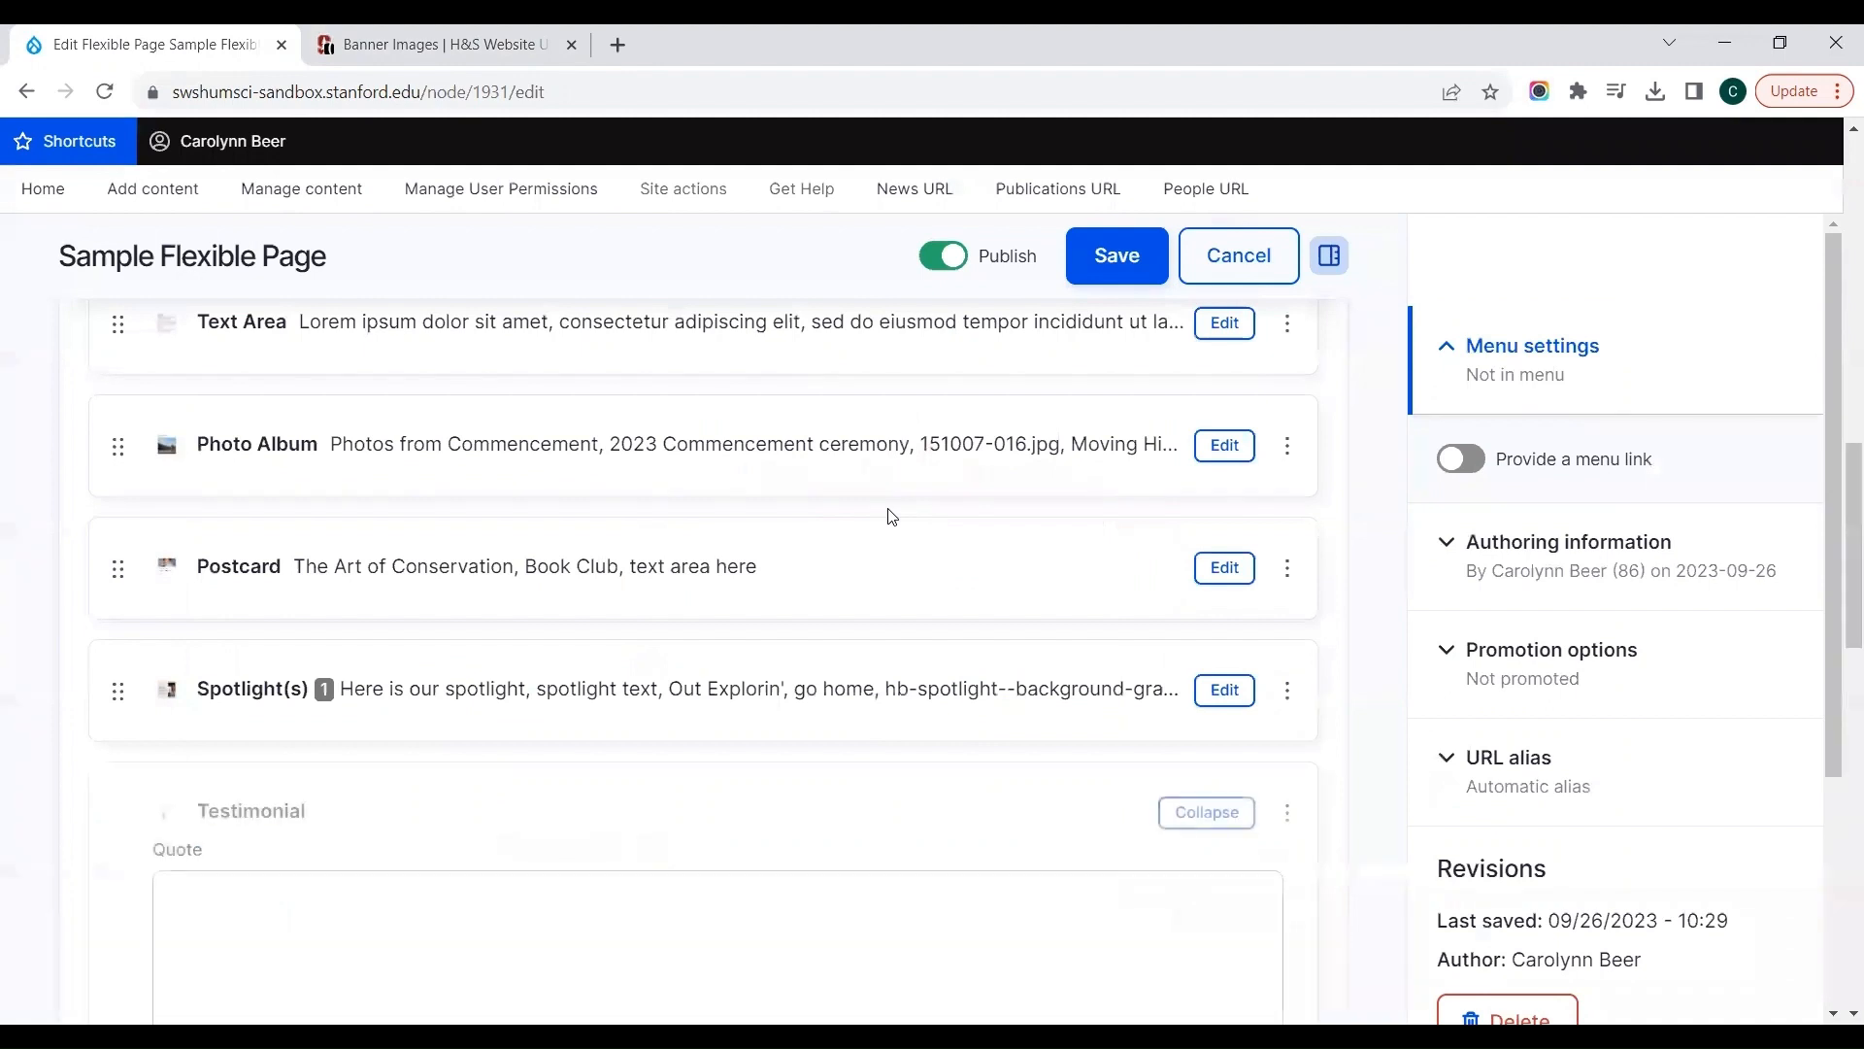
Step: Enter "I really like making flexible pages!" as the quote of the Testimonial
scroll(533, 820, "down", 4)
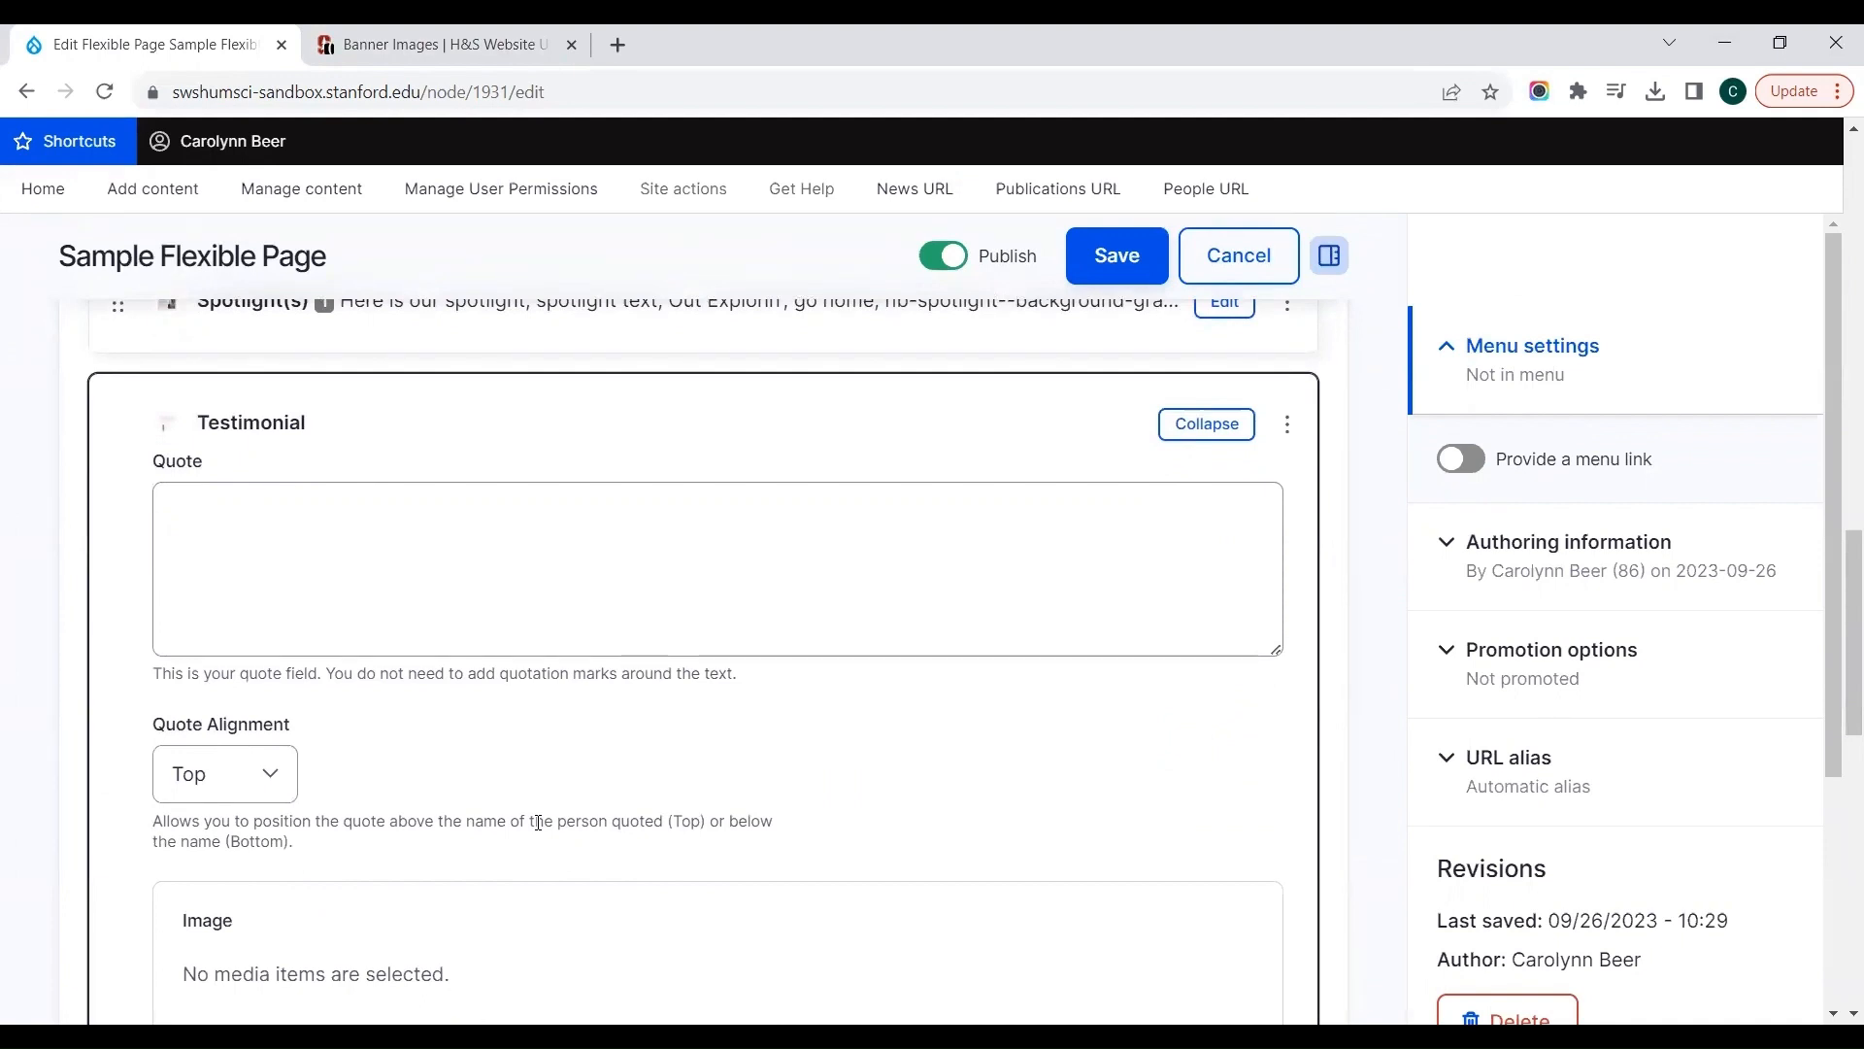
left_click(348, 566)
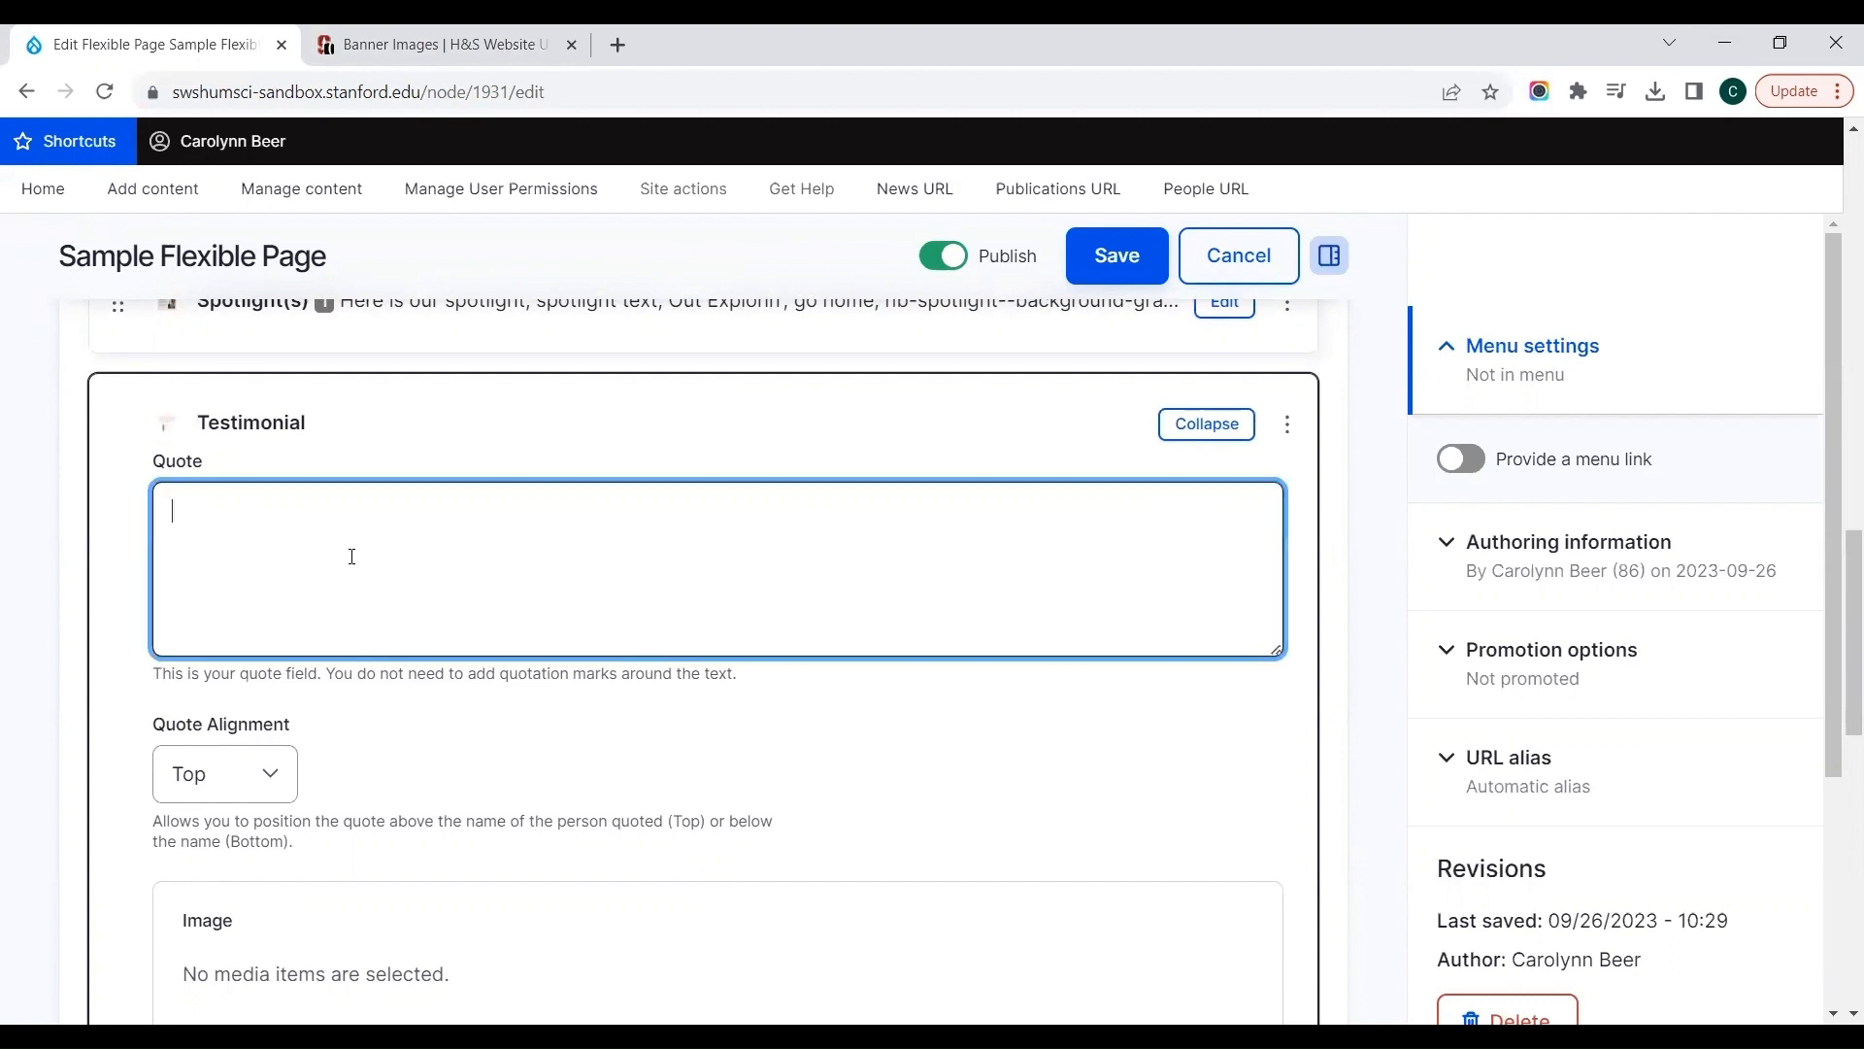
type("I really like making flexible pages!")
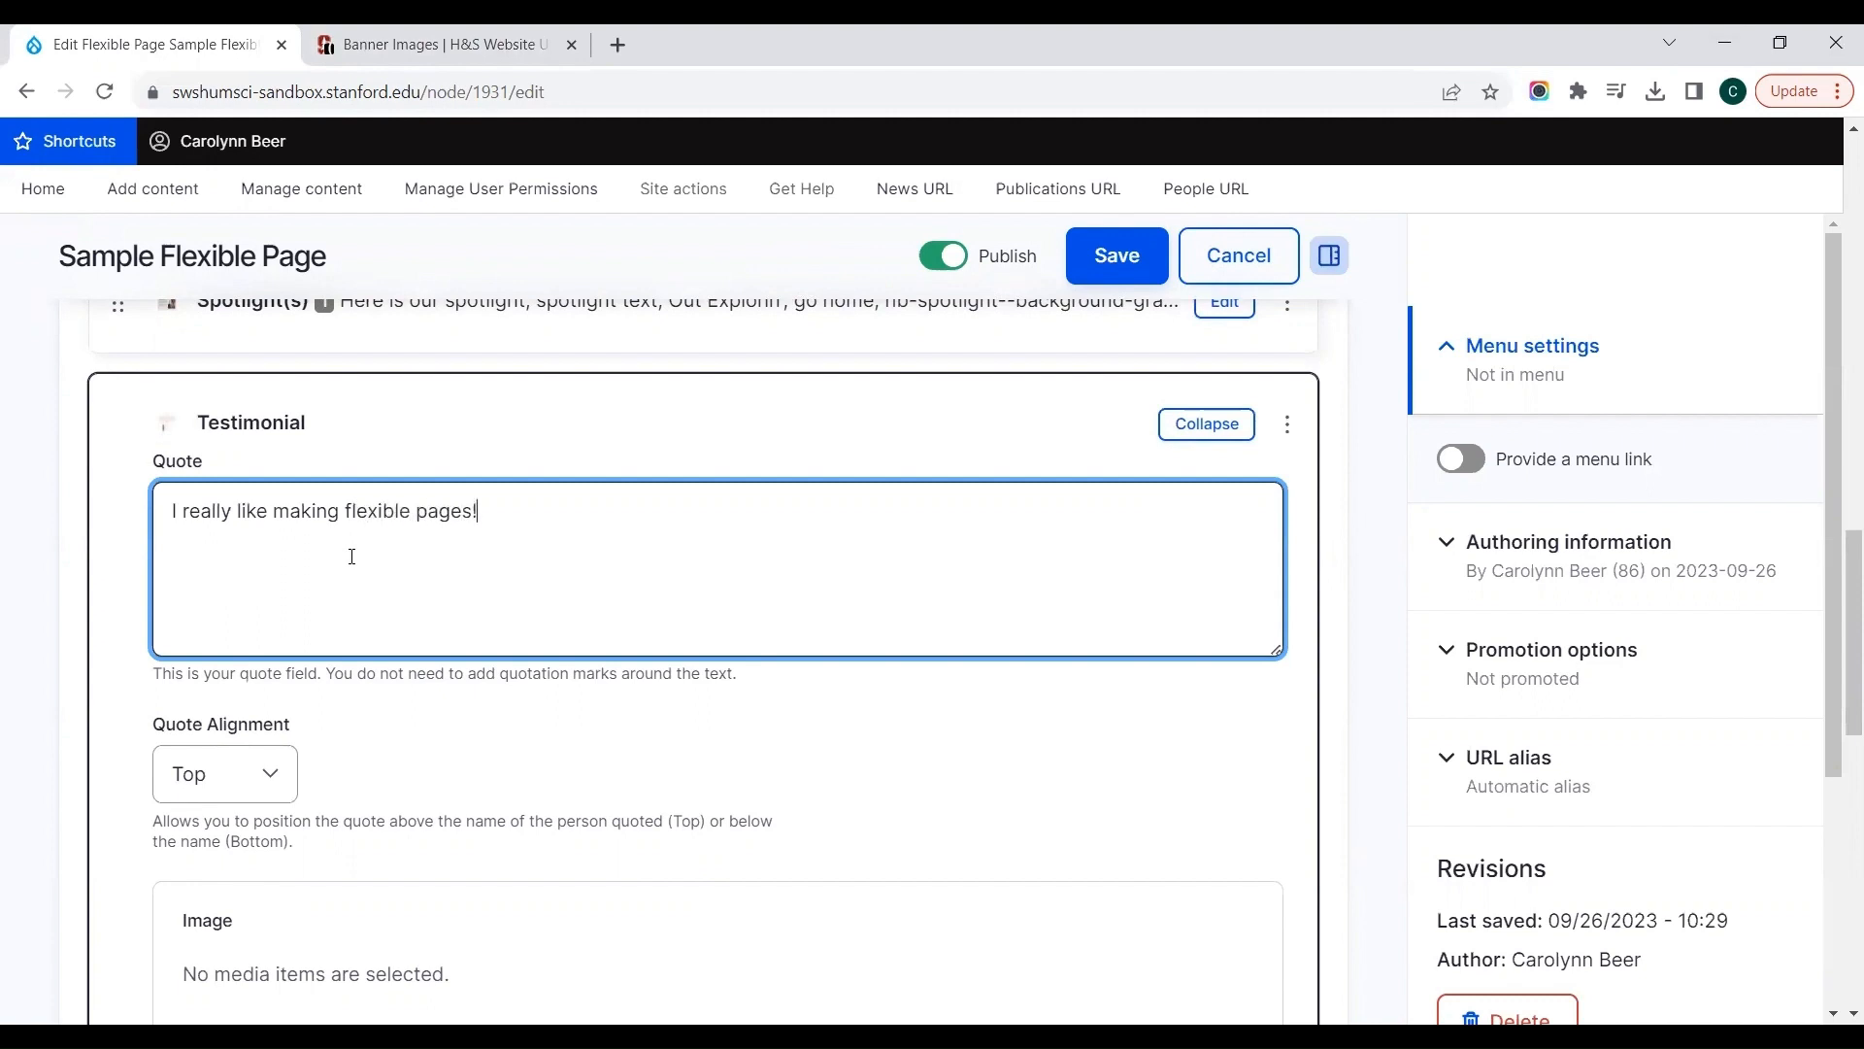
left_click(400, 723)
scroll(400, 723, "down", 2)
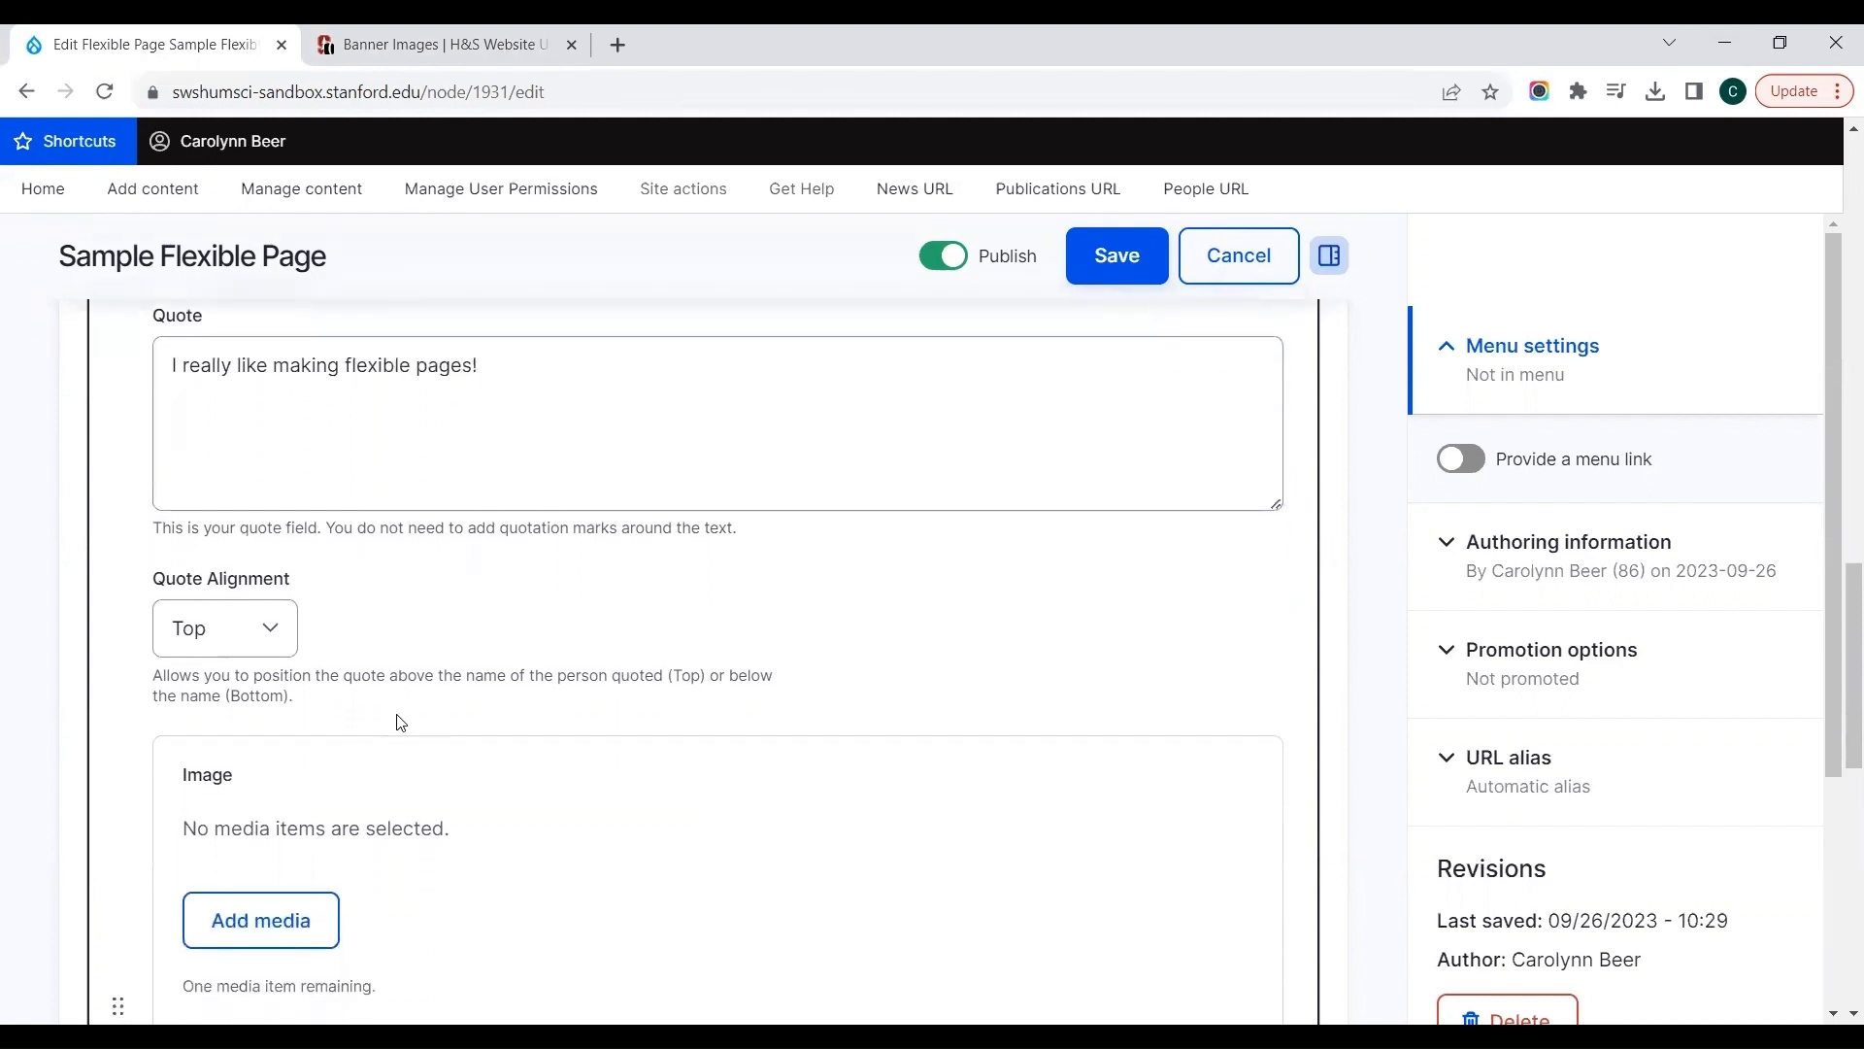
Step: Choose Top as the Testimonial's quote alignment
left_click(247, 641)
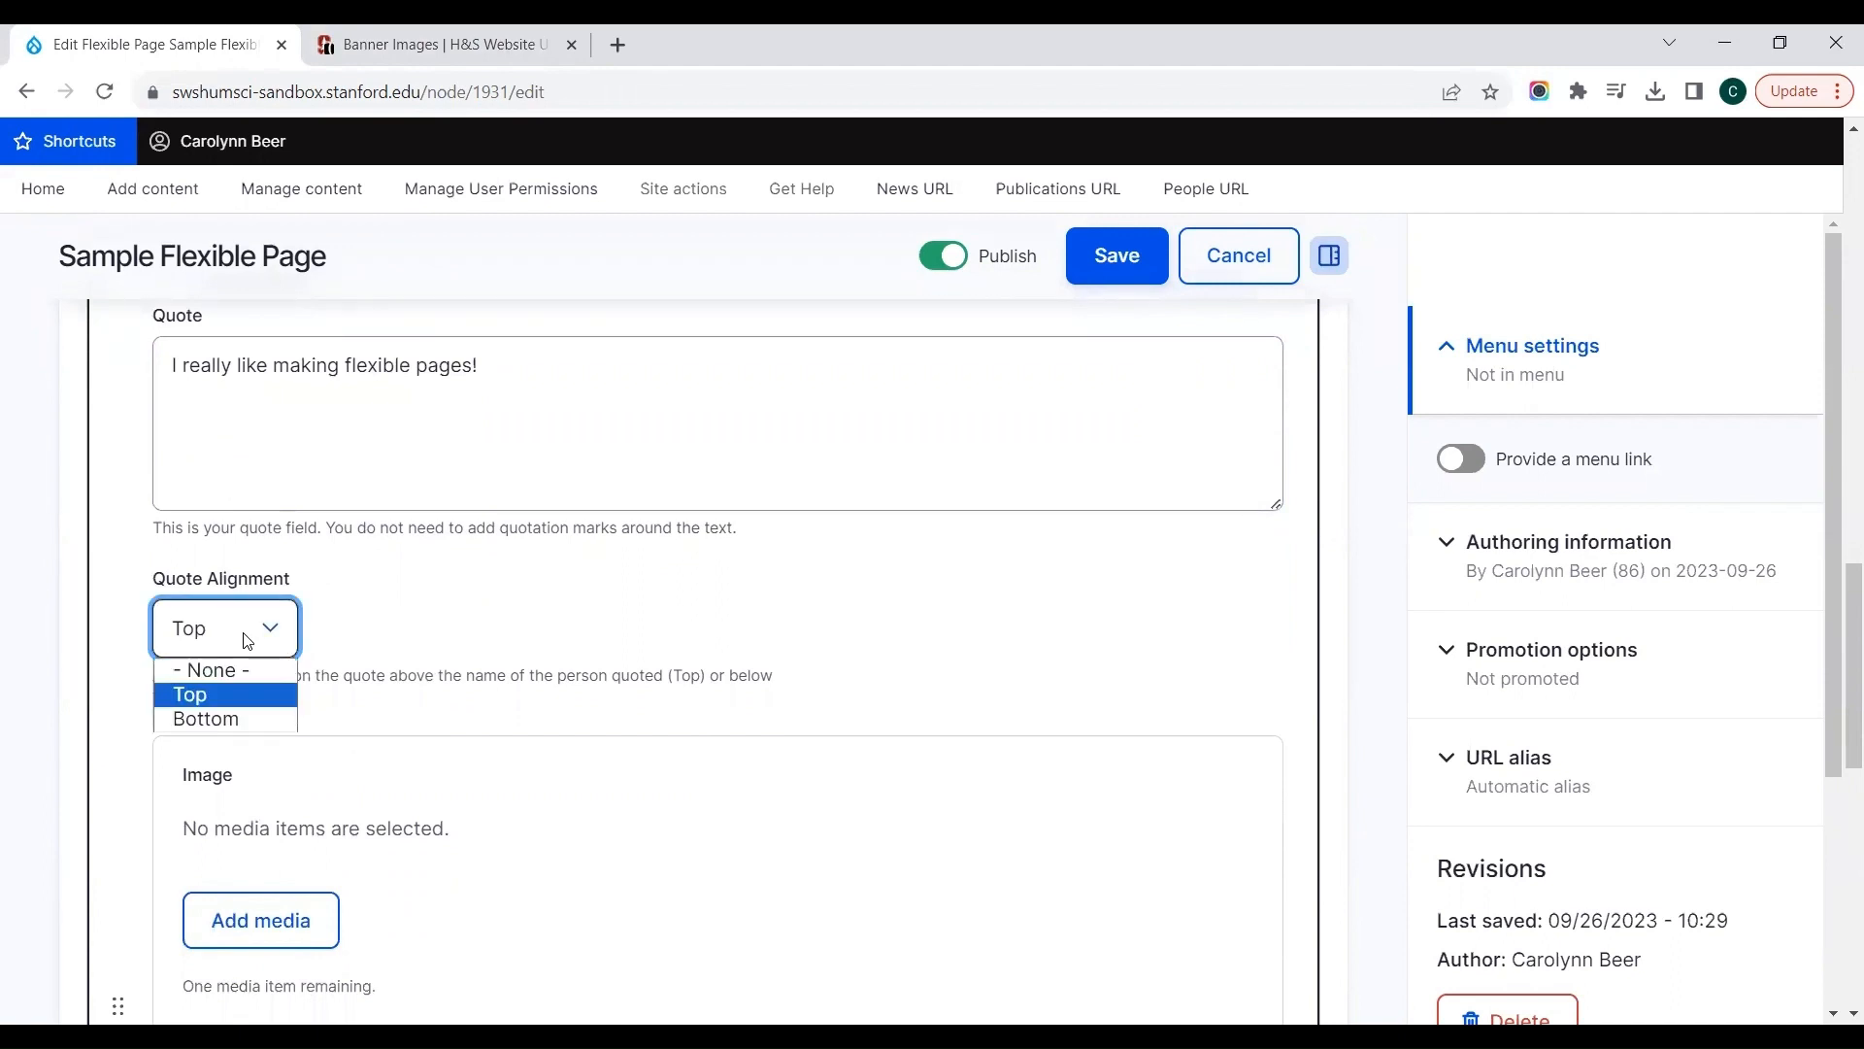
left_click(193, 706)
left_click(534, 696)
scroll(536, 695, "down", 2)
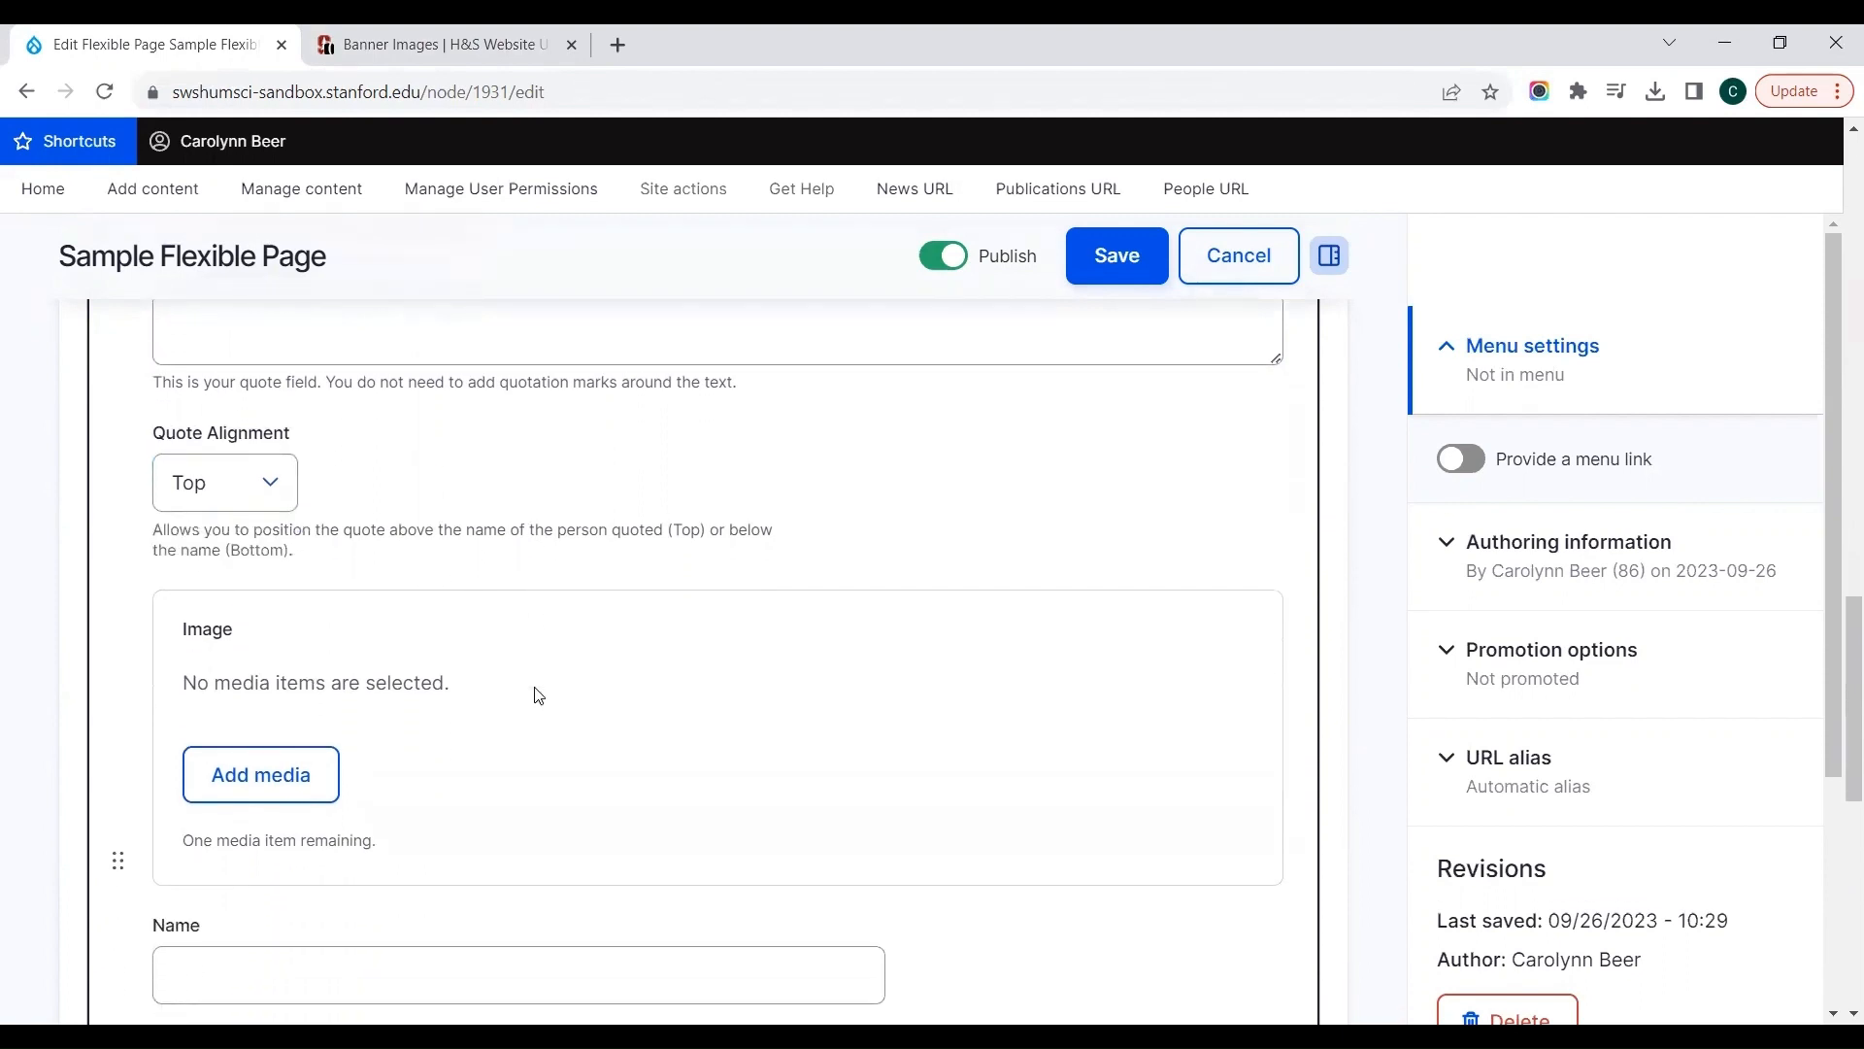
Step: Fill in the quoted person's full name and the position "Web Team" in the Testimonial
scroll(537, 696, "down", 4)
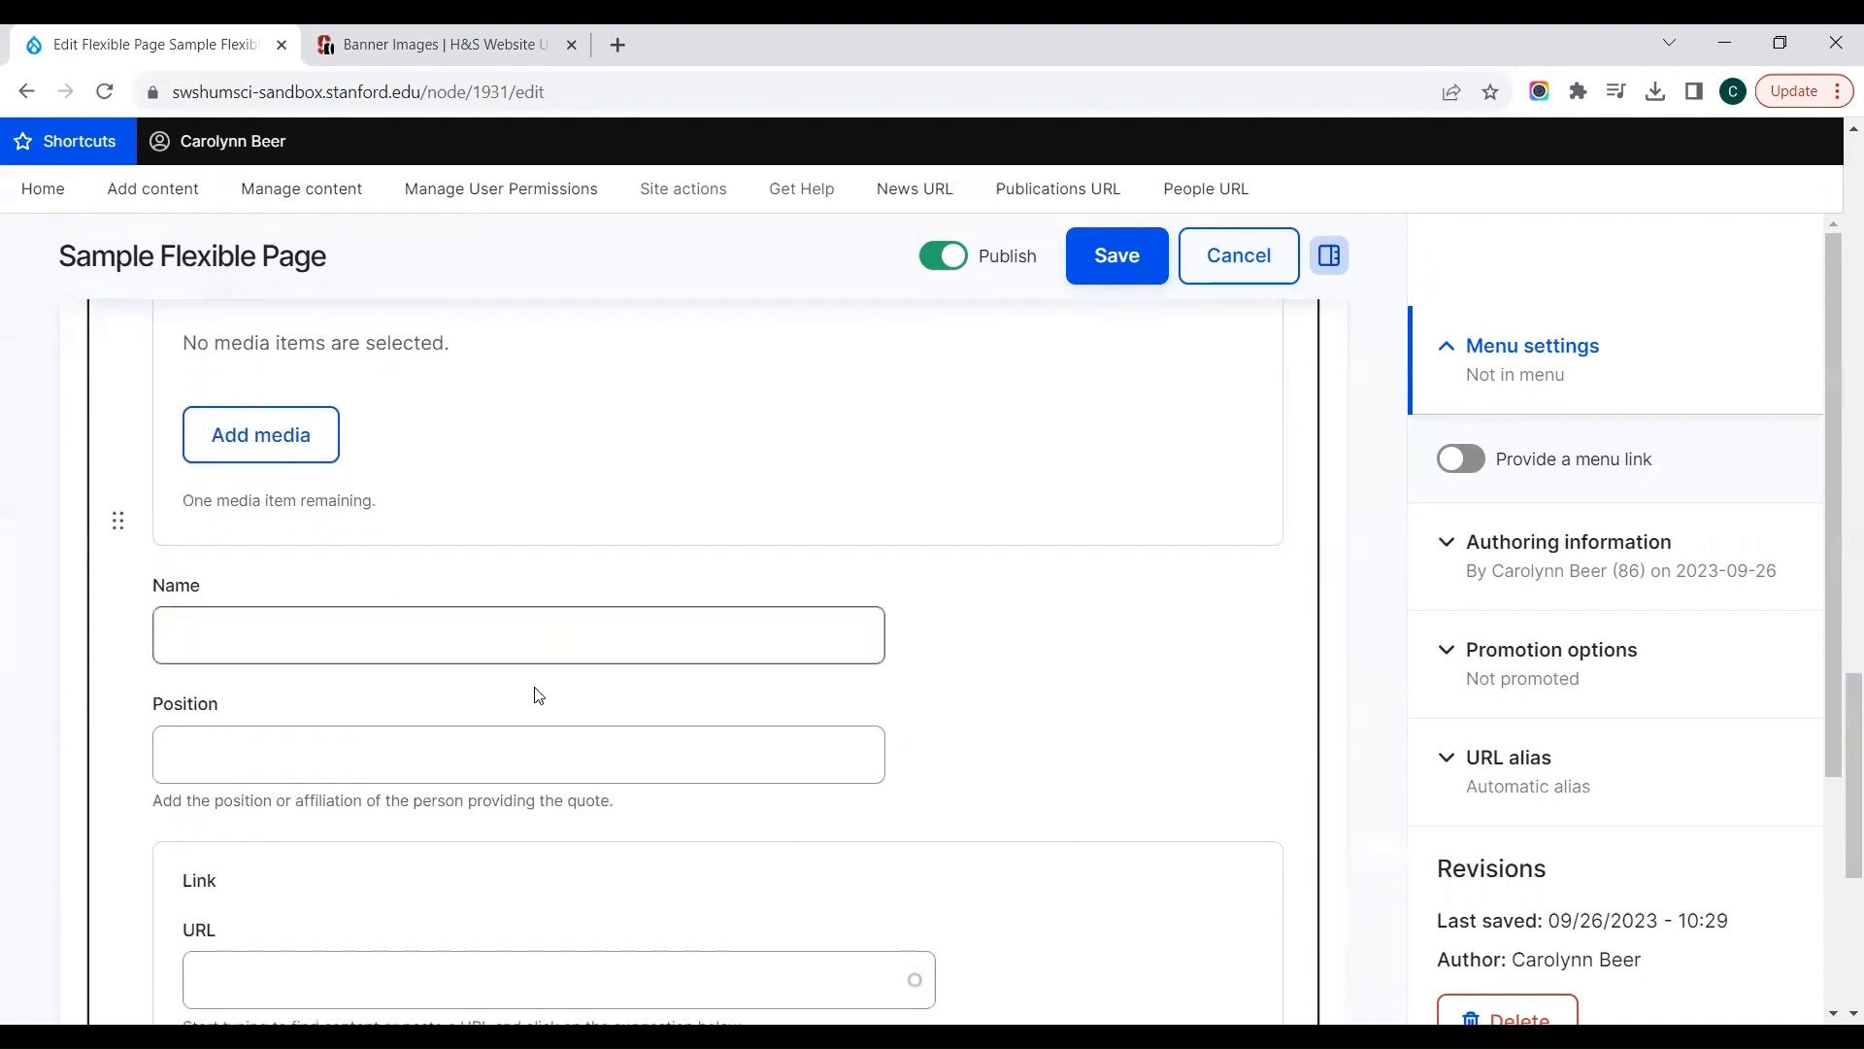
left_click(381, 632)
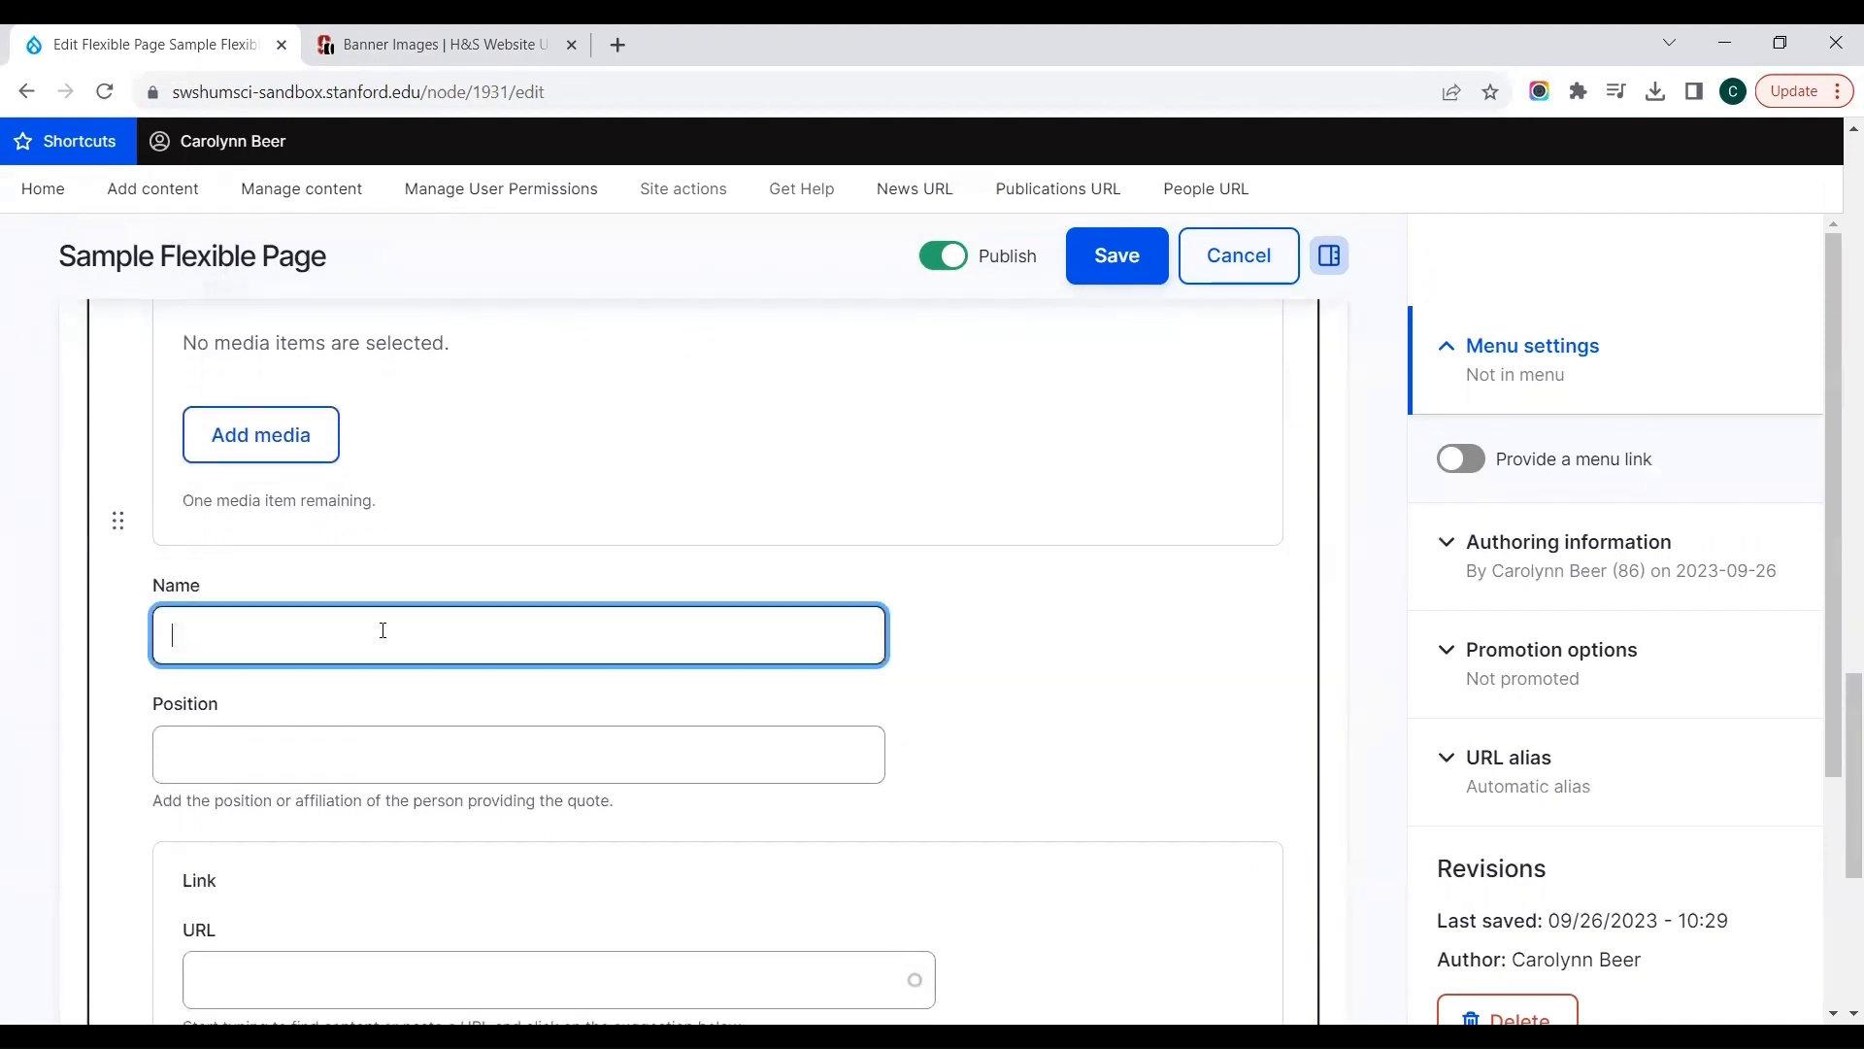
key("Tab")
type("We")
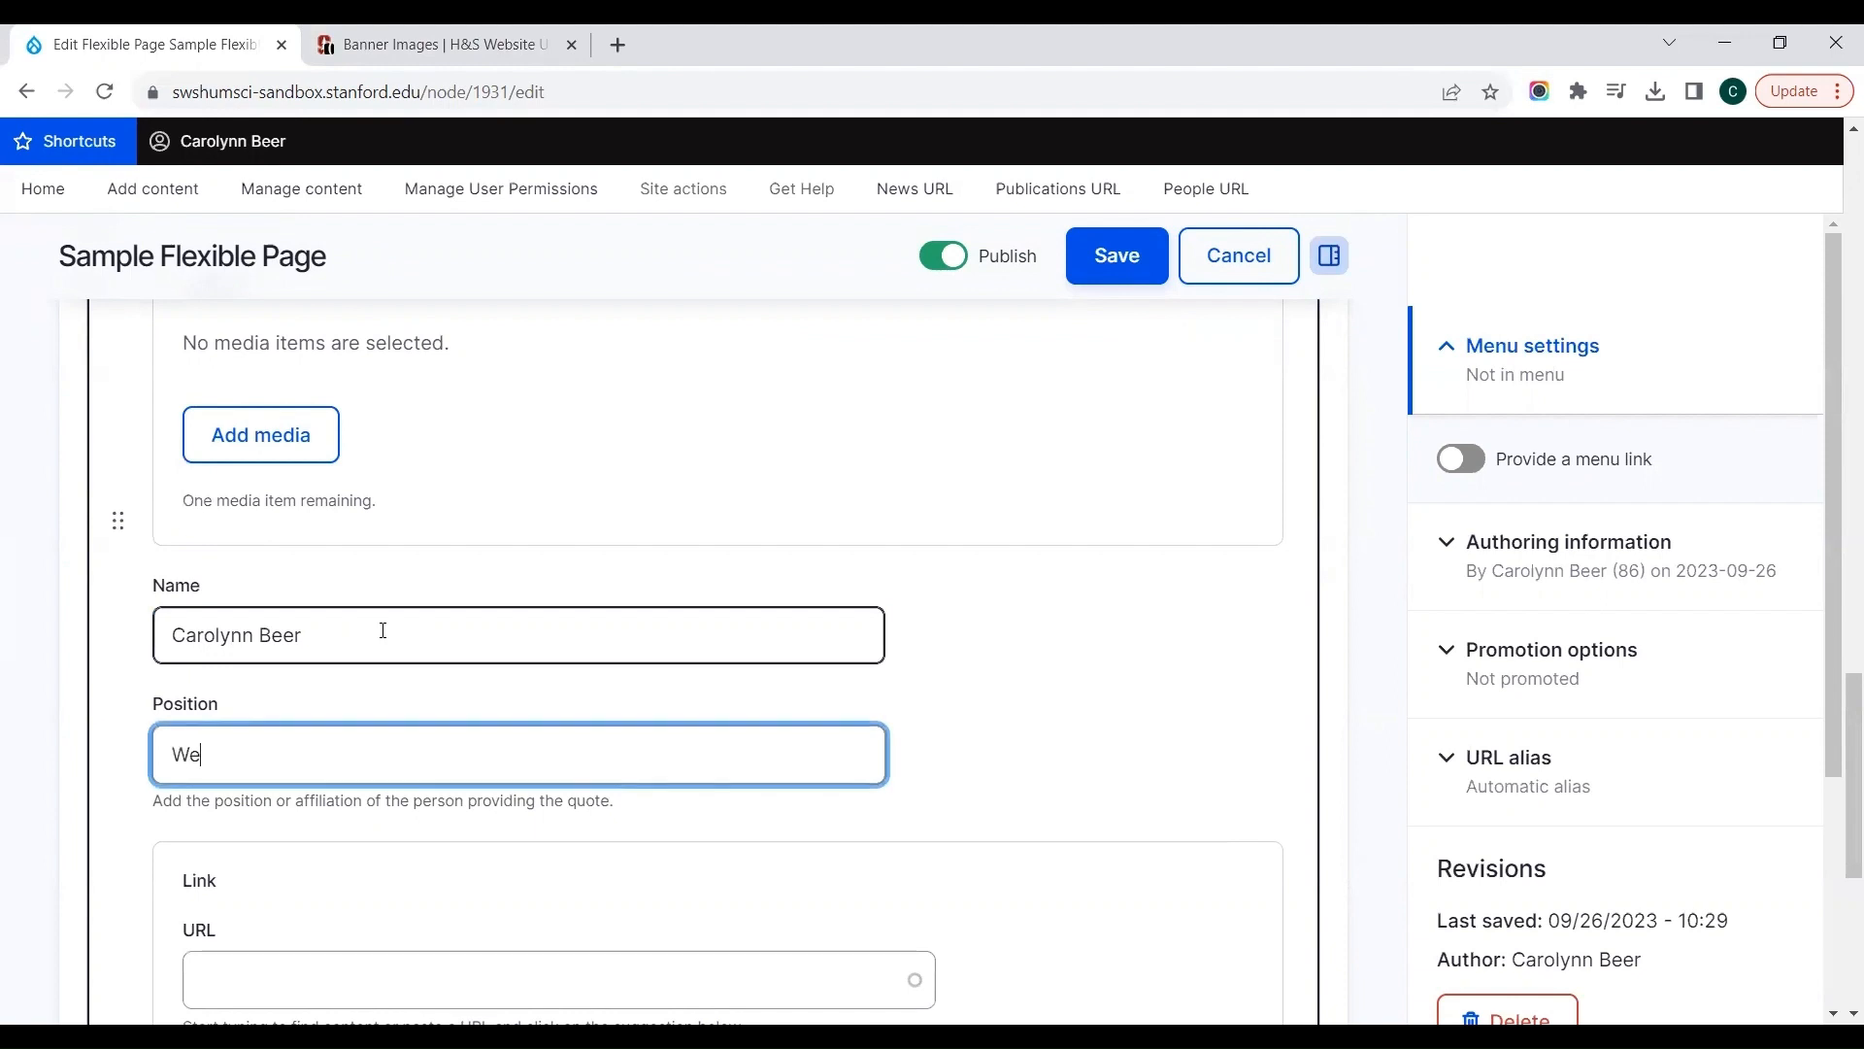
type("b Team")
left_click(851, 694)
scroll(851, 693, "down", 4)
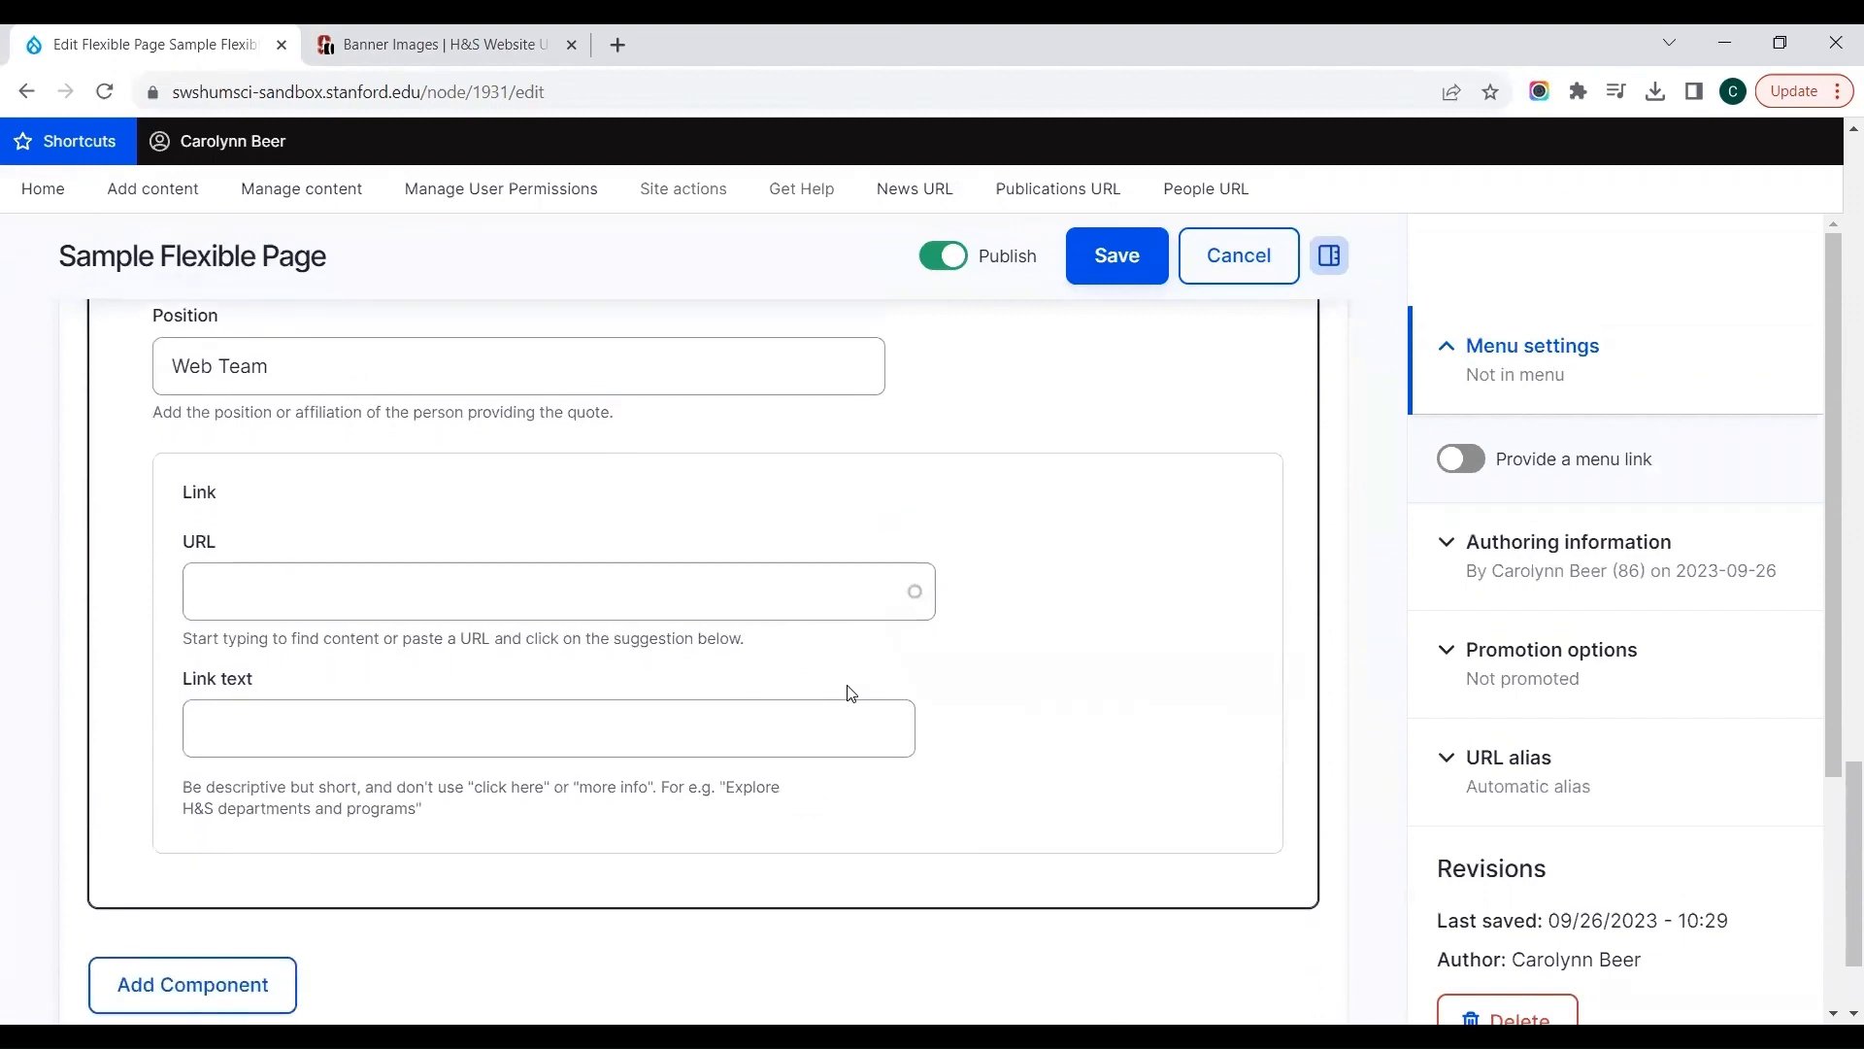
Step: Save the Sample Flexible Page and check the new testimonial near the end of the published page
left_click(1094, 246)
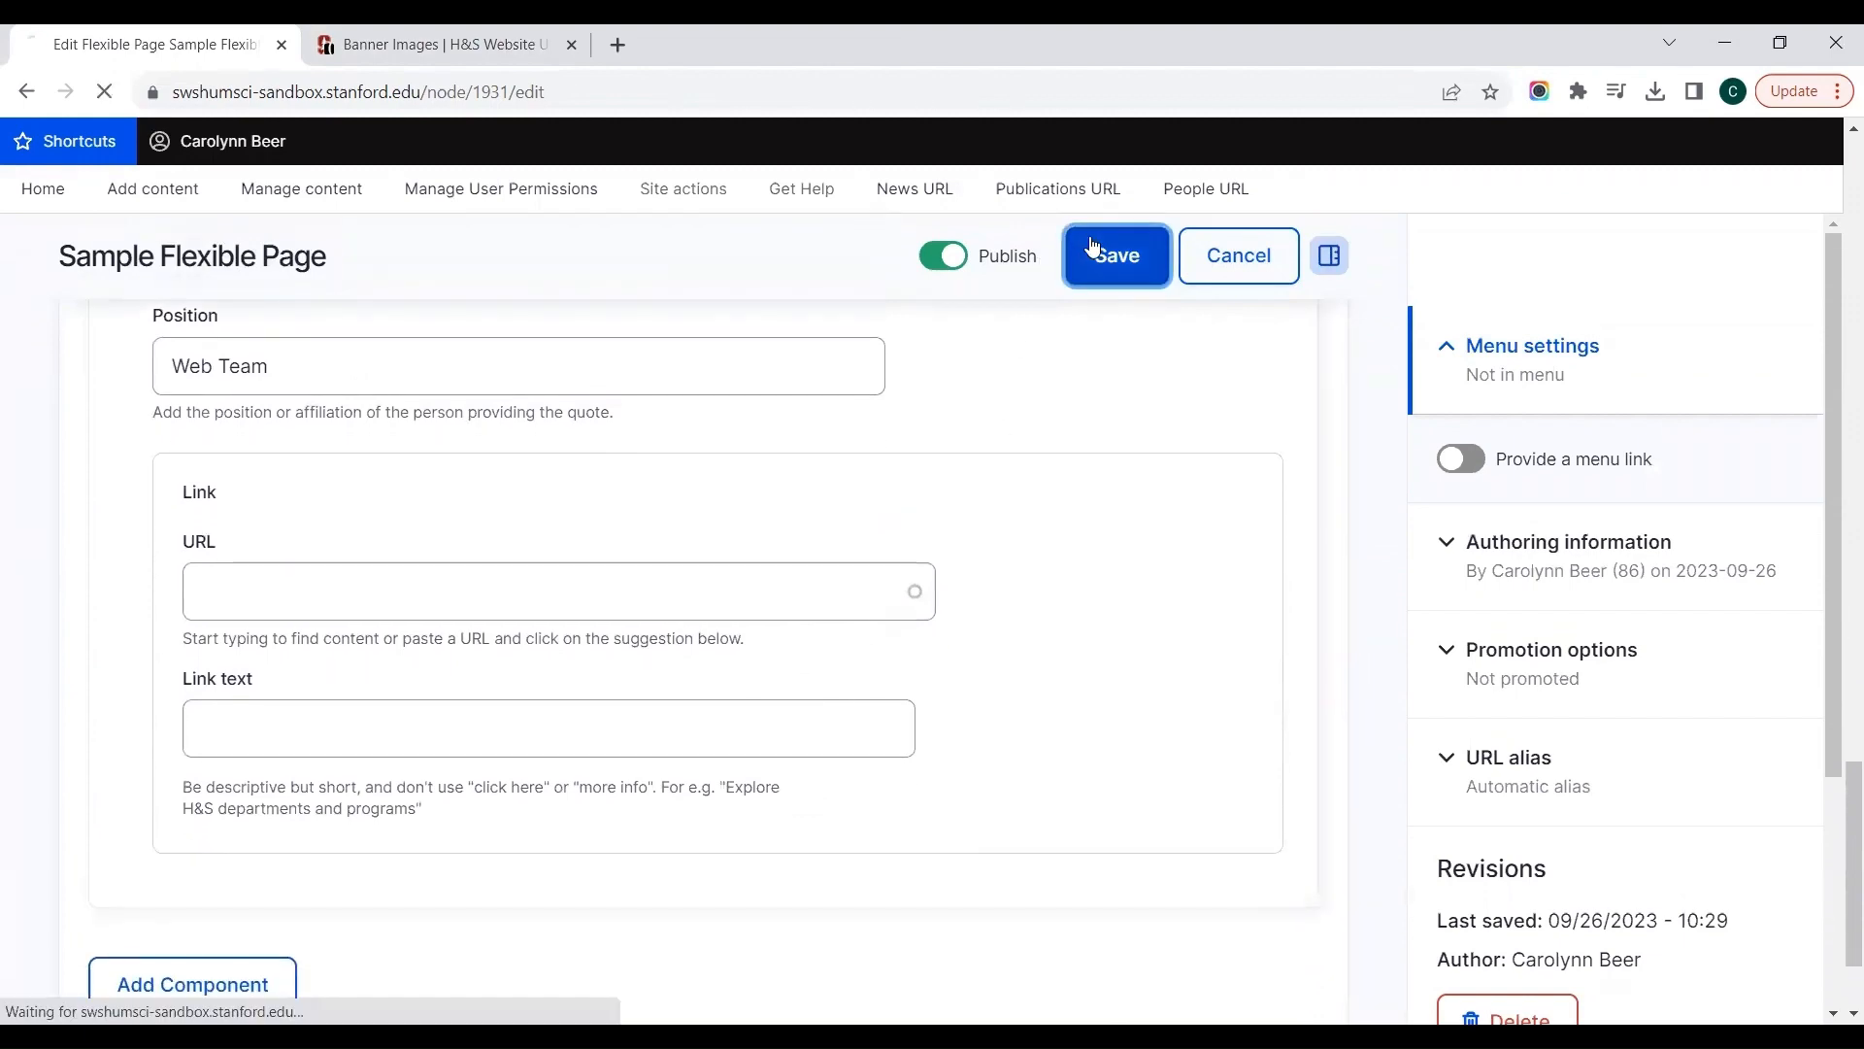
scroll(1093, 247, "down", 10)
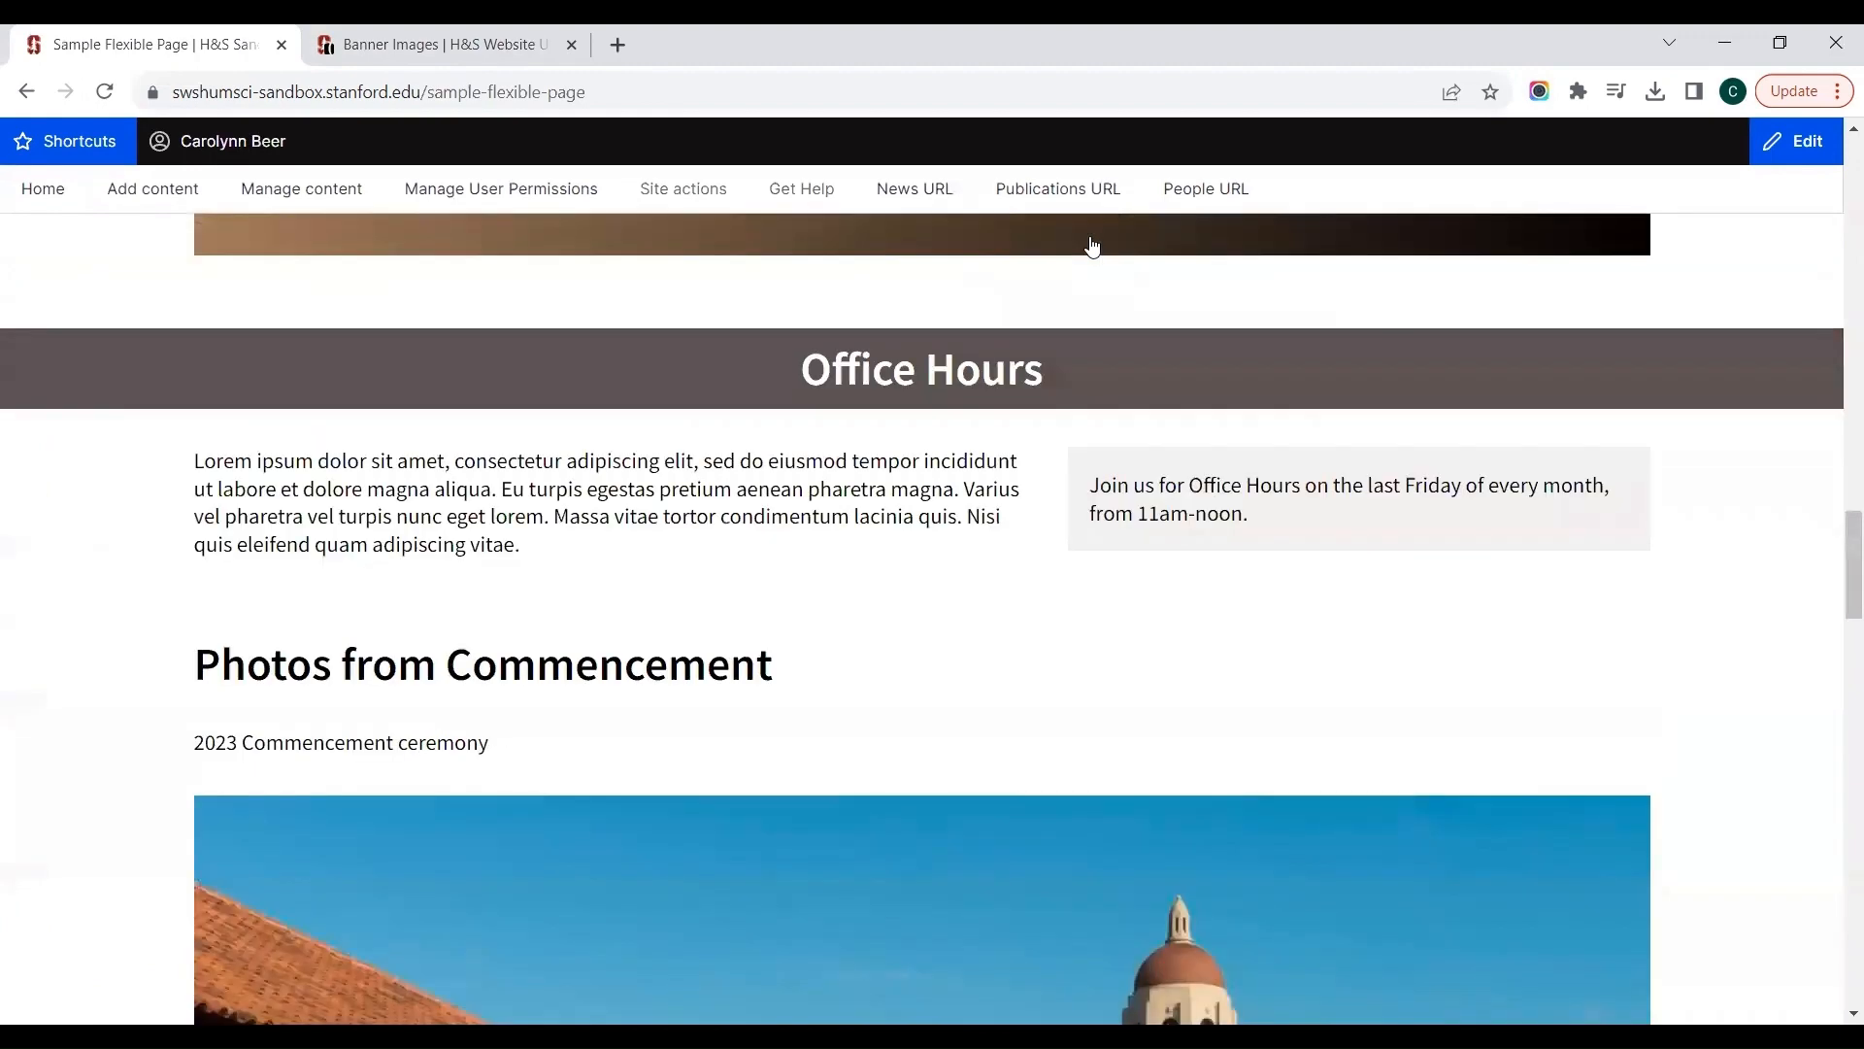
scroll(1092, 247, "down", 15)
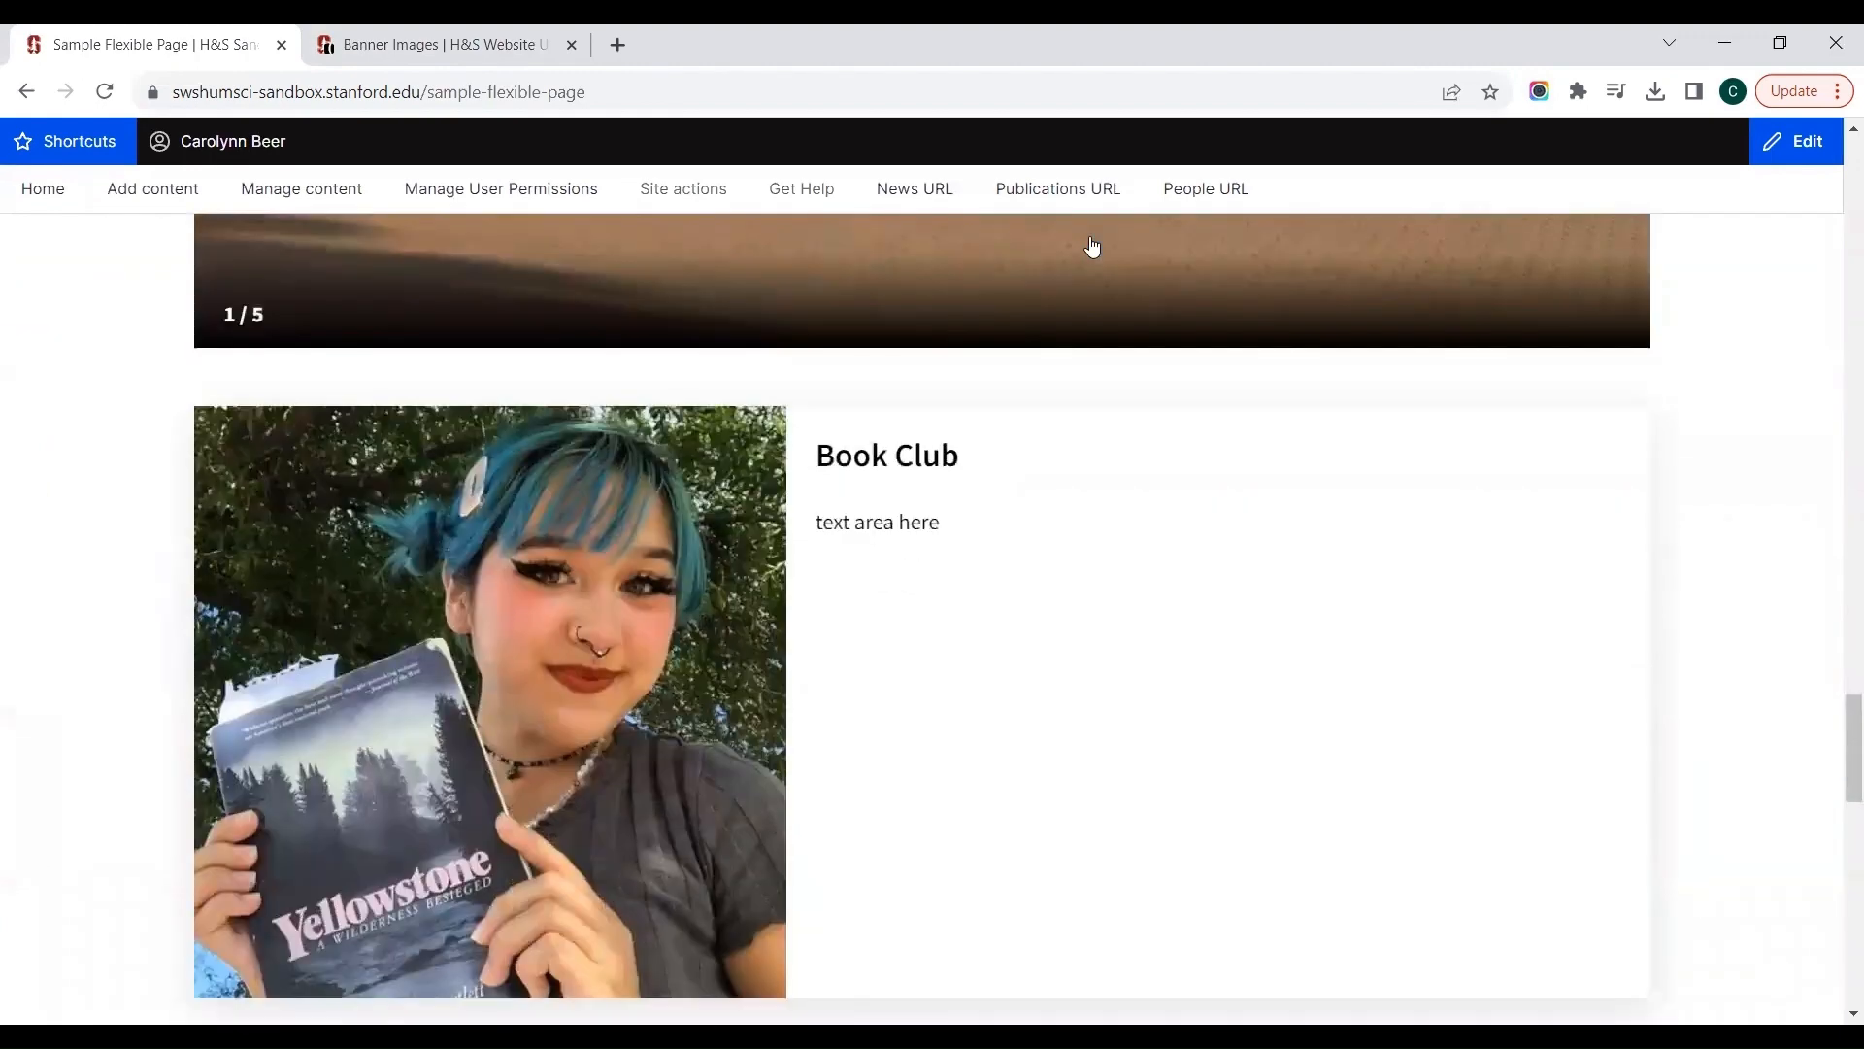
scroll(1092, 248, "down", 7)
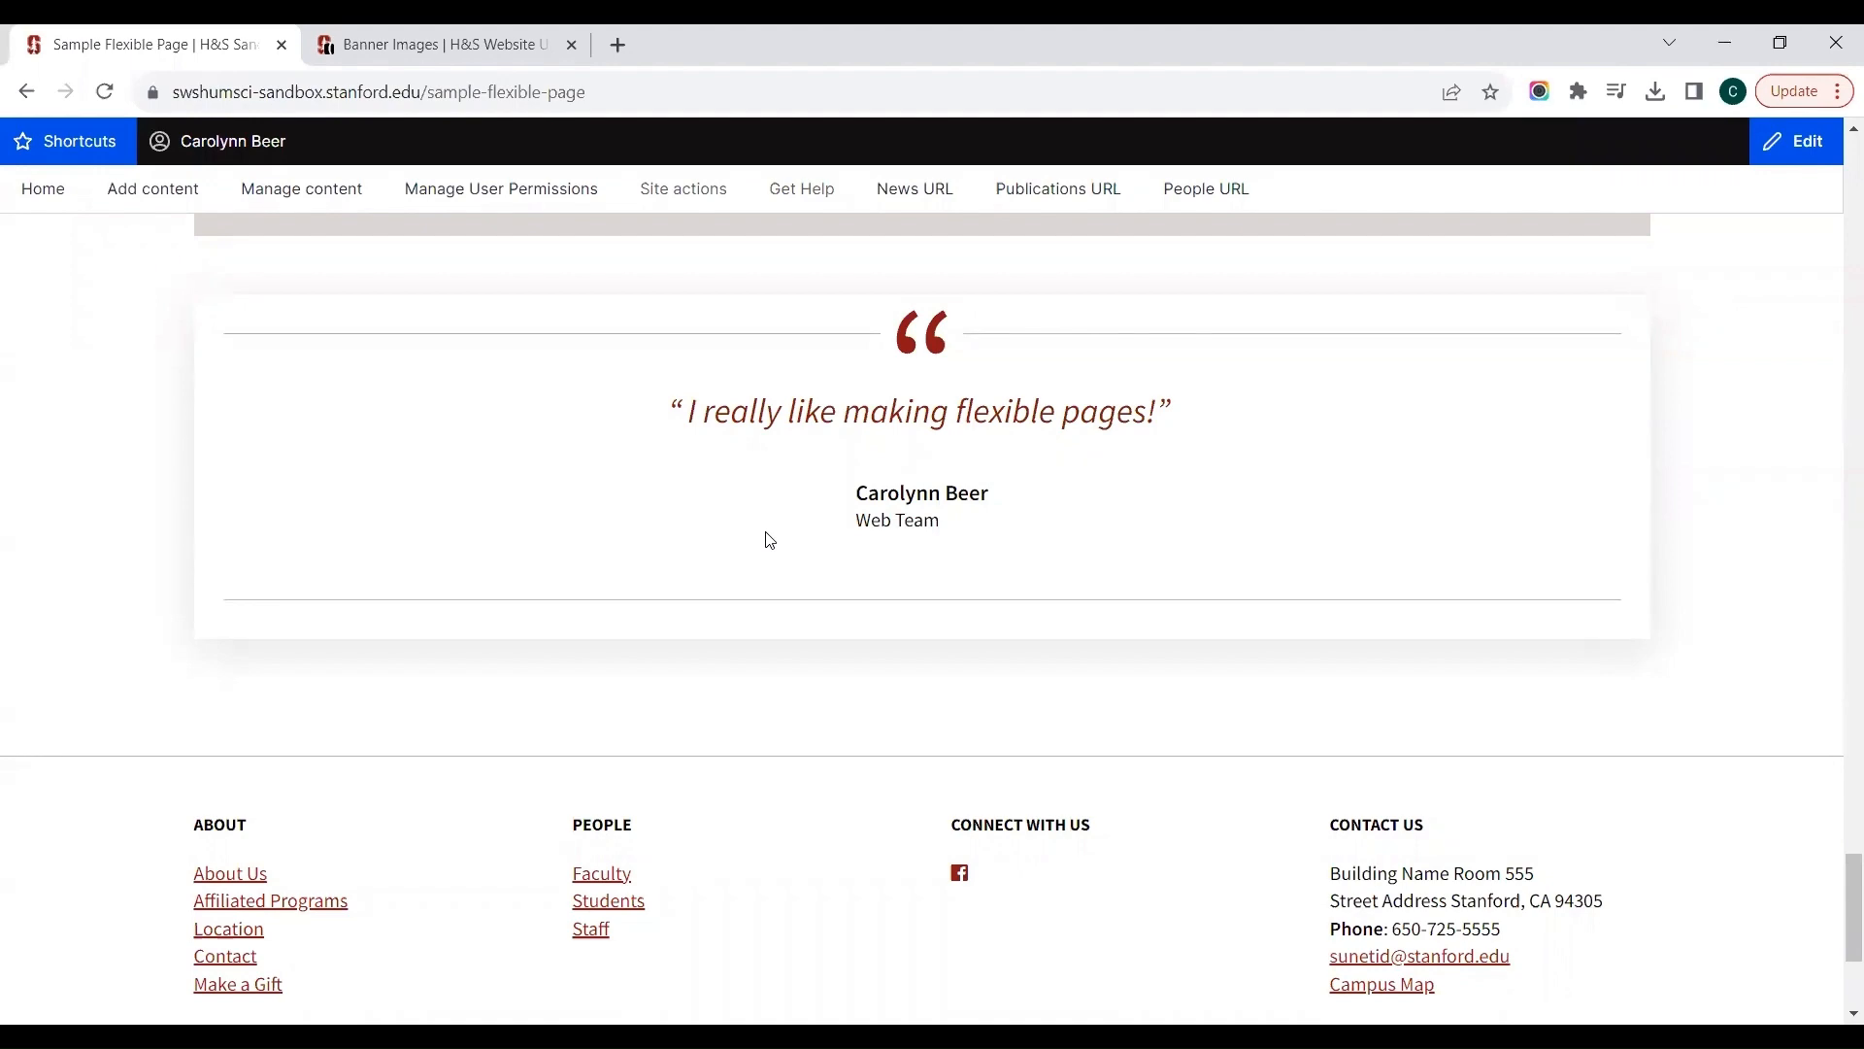
Step: Reopen the page for editing, search the components for "vert" and add a Vertical Timeline below the Testimonial
scroll(765, 532, "up", 20)
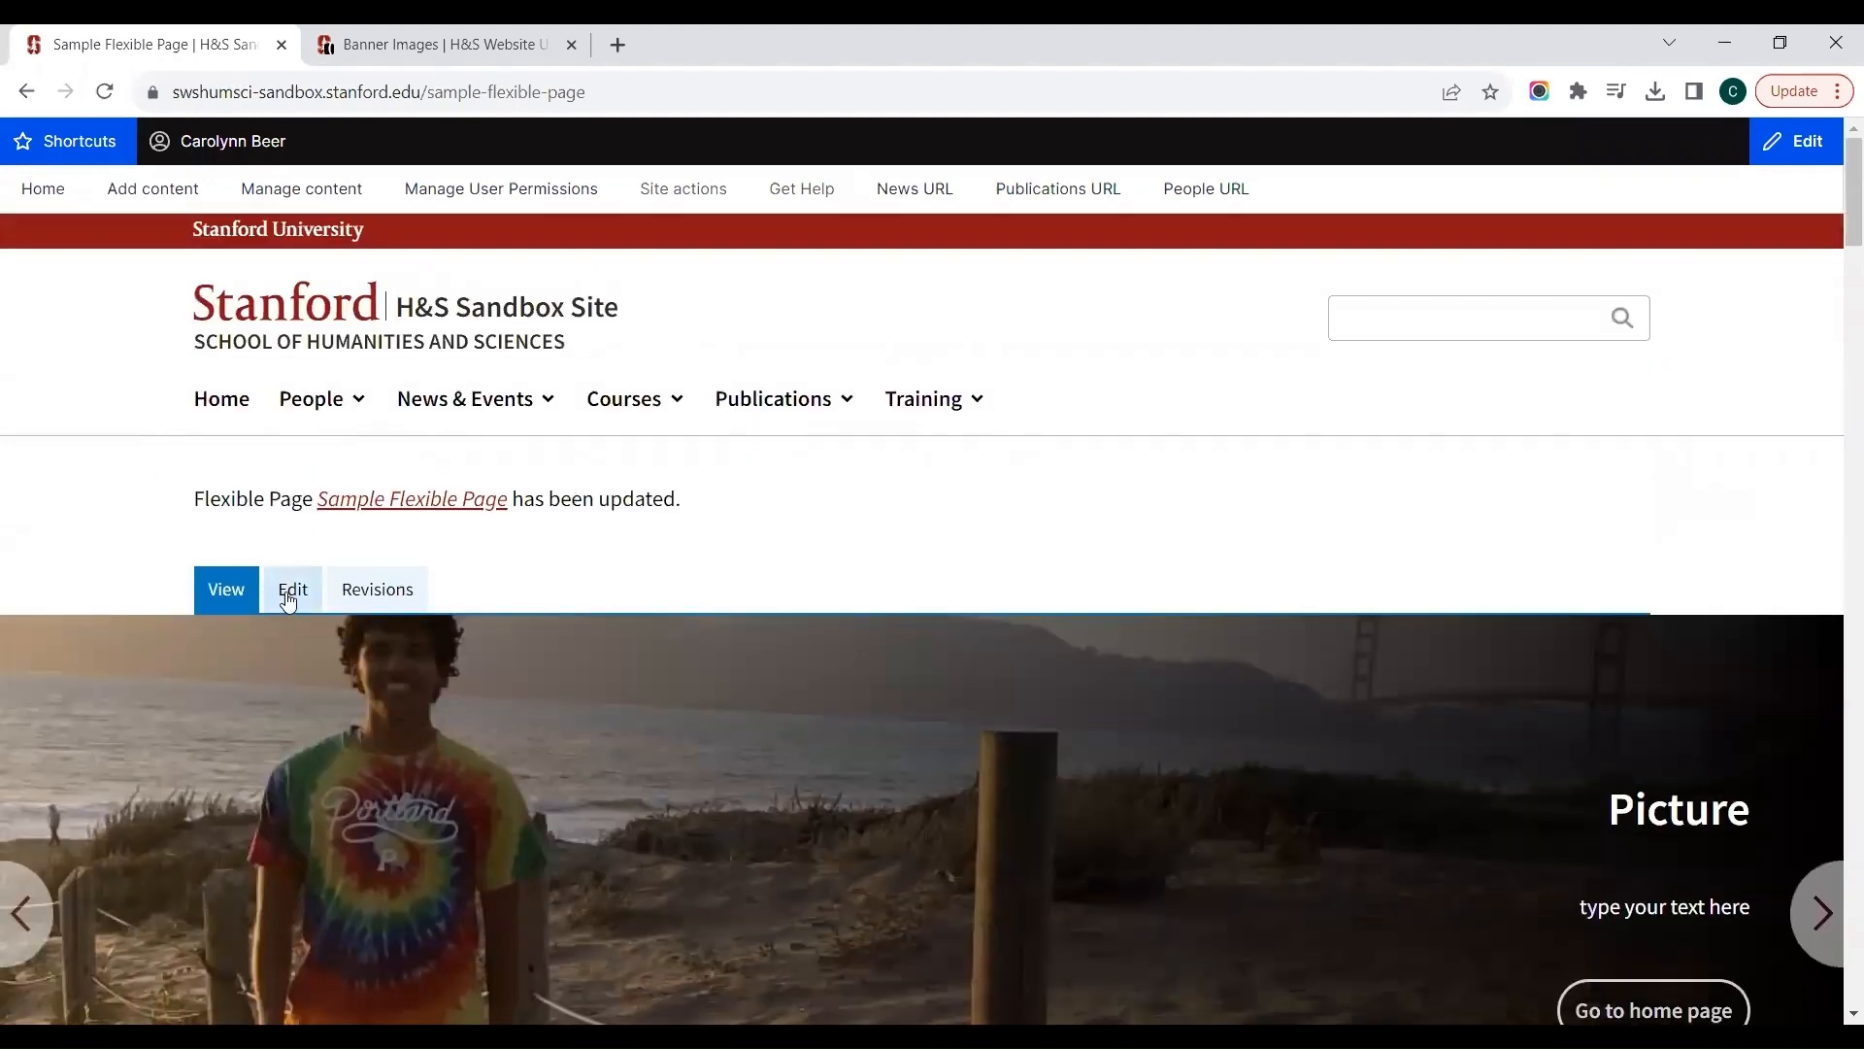
left_click(288, 596)
scroll(288, 602, "down", 3)
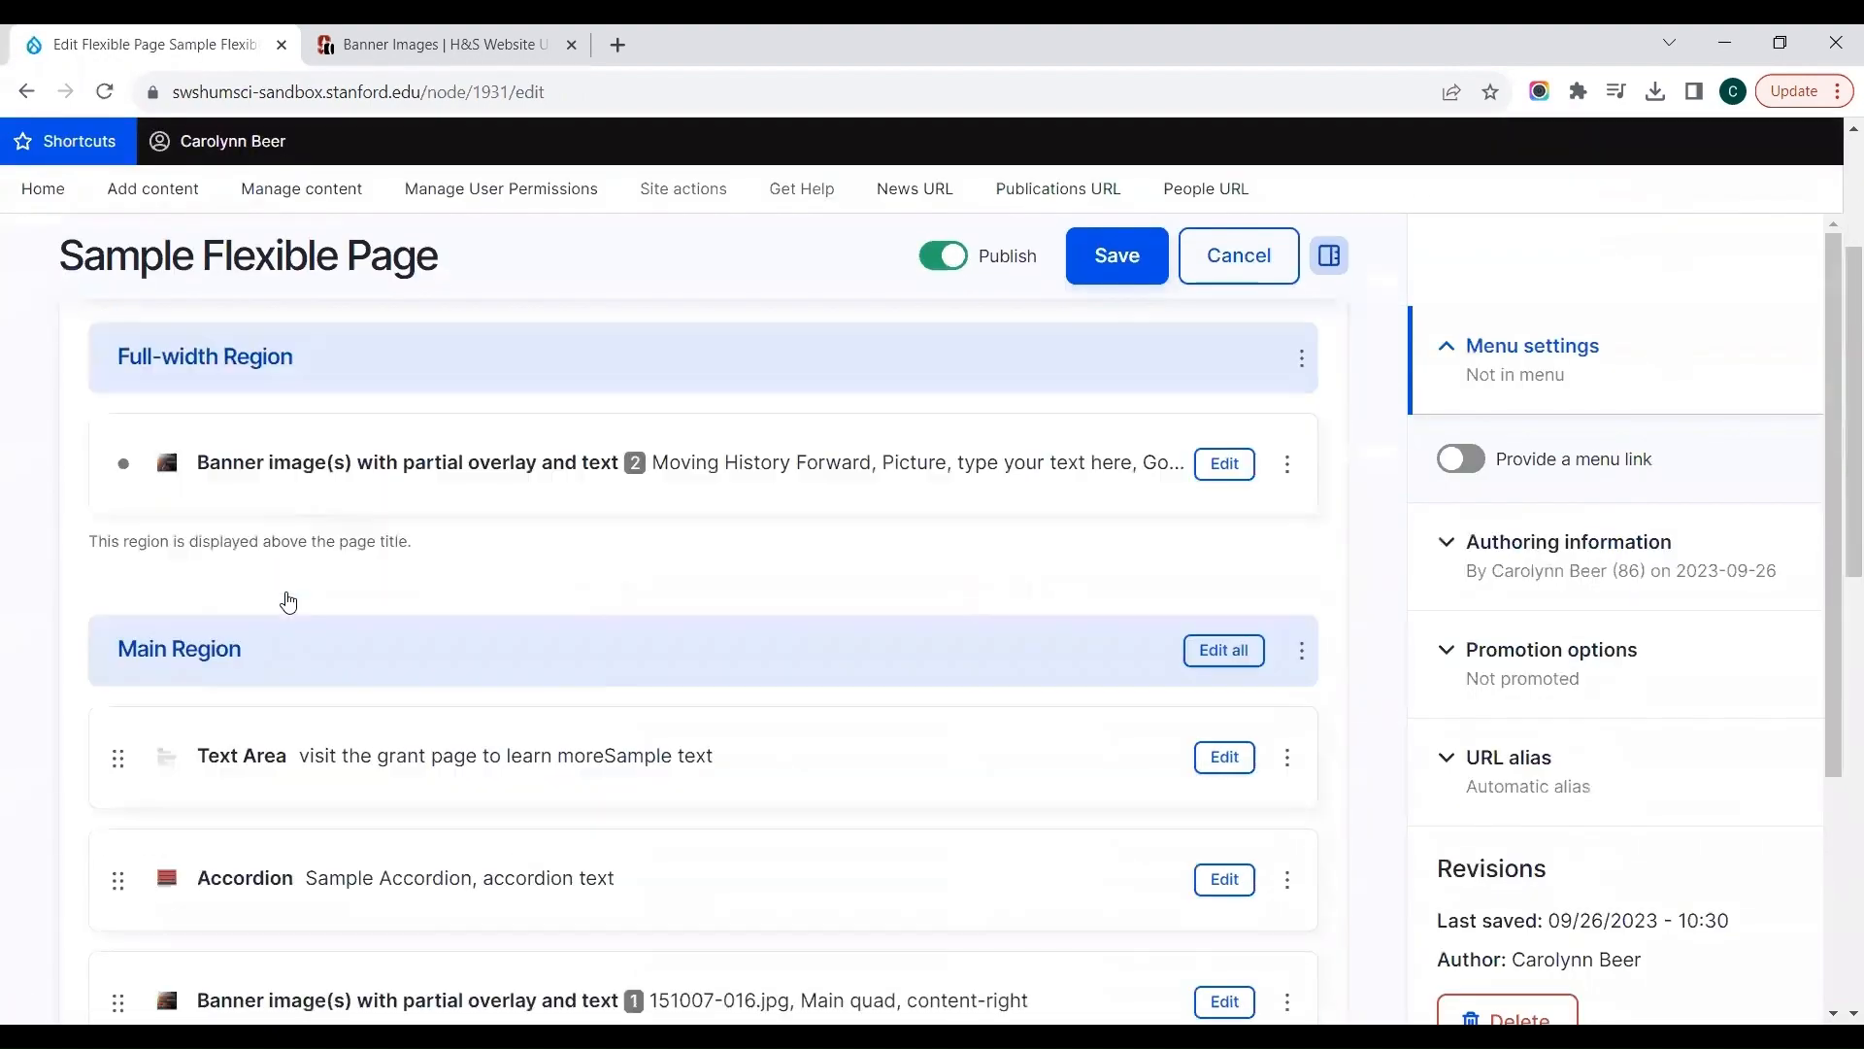
scroll(287, 603, "down", 10)
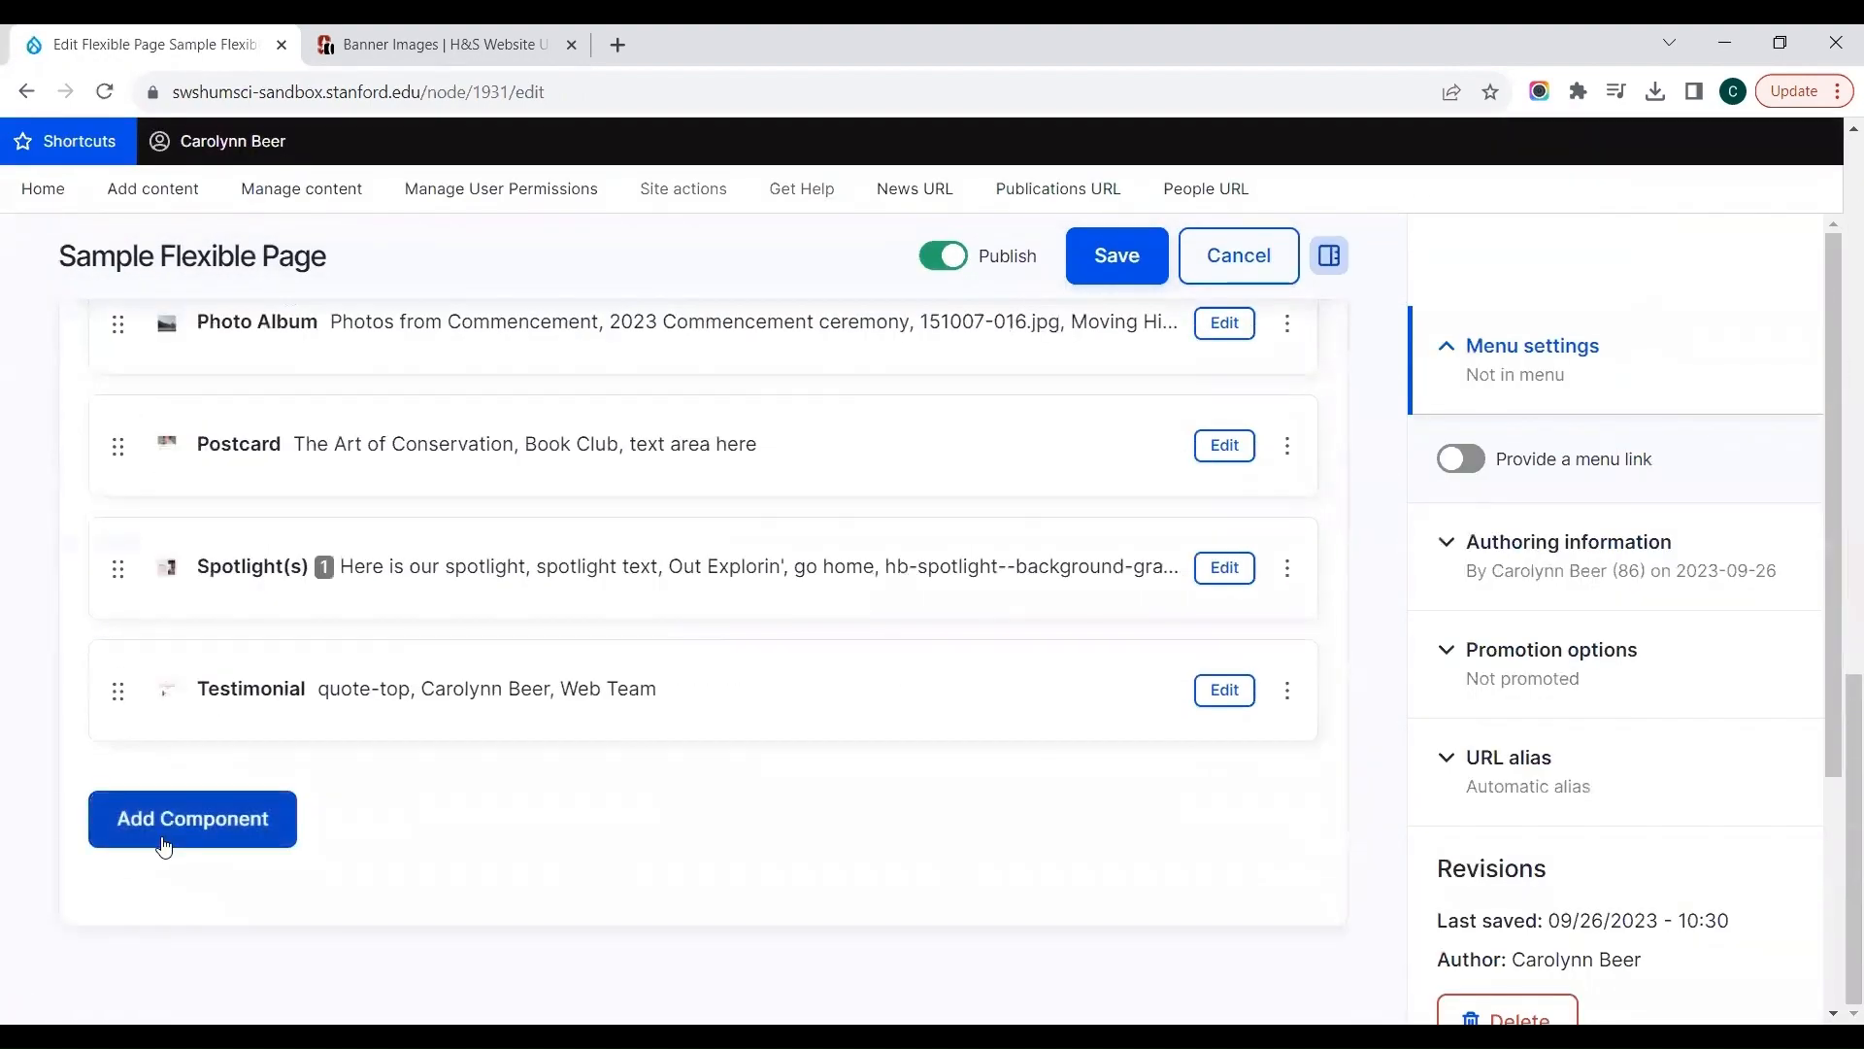
left_click(164, 835)
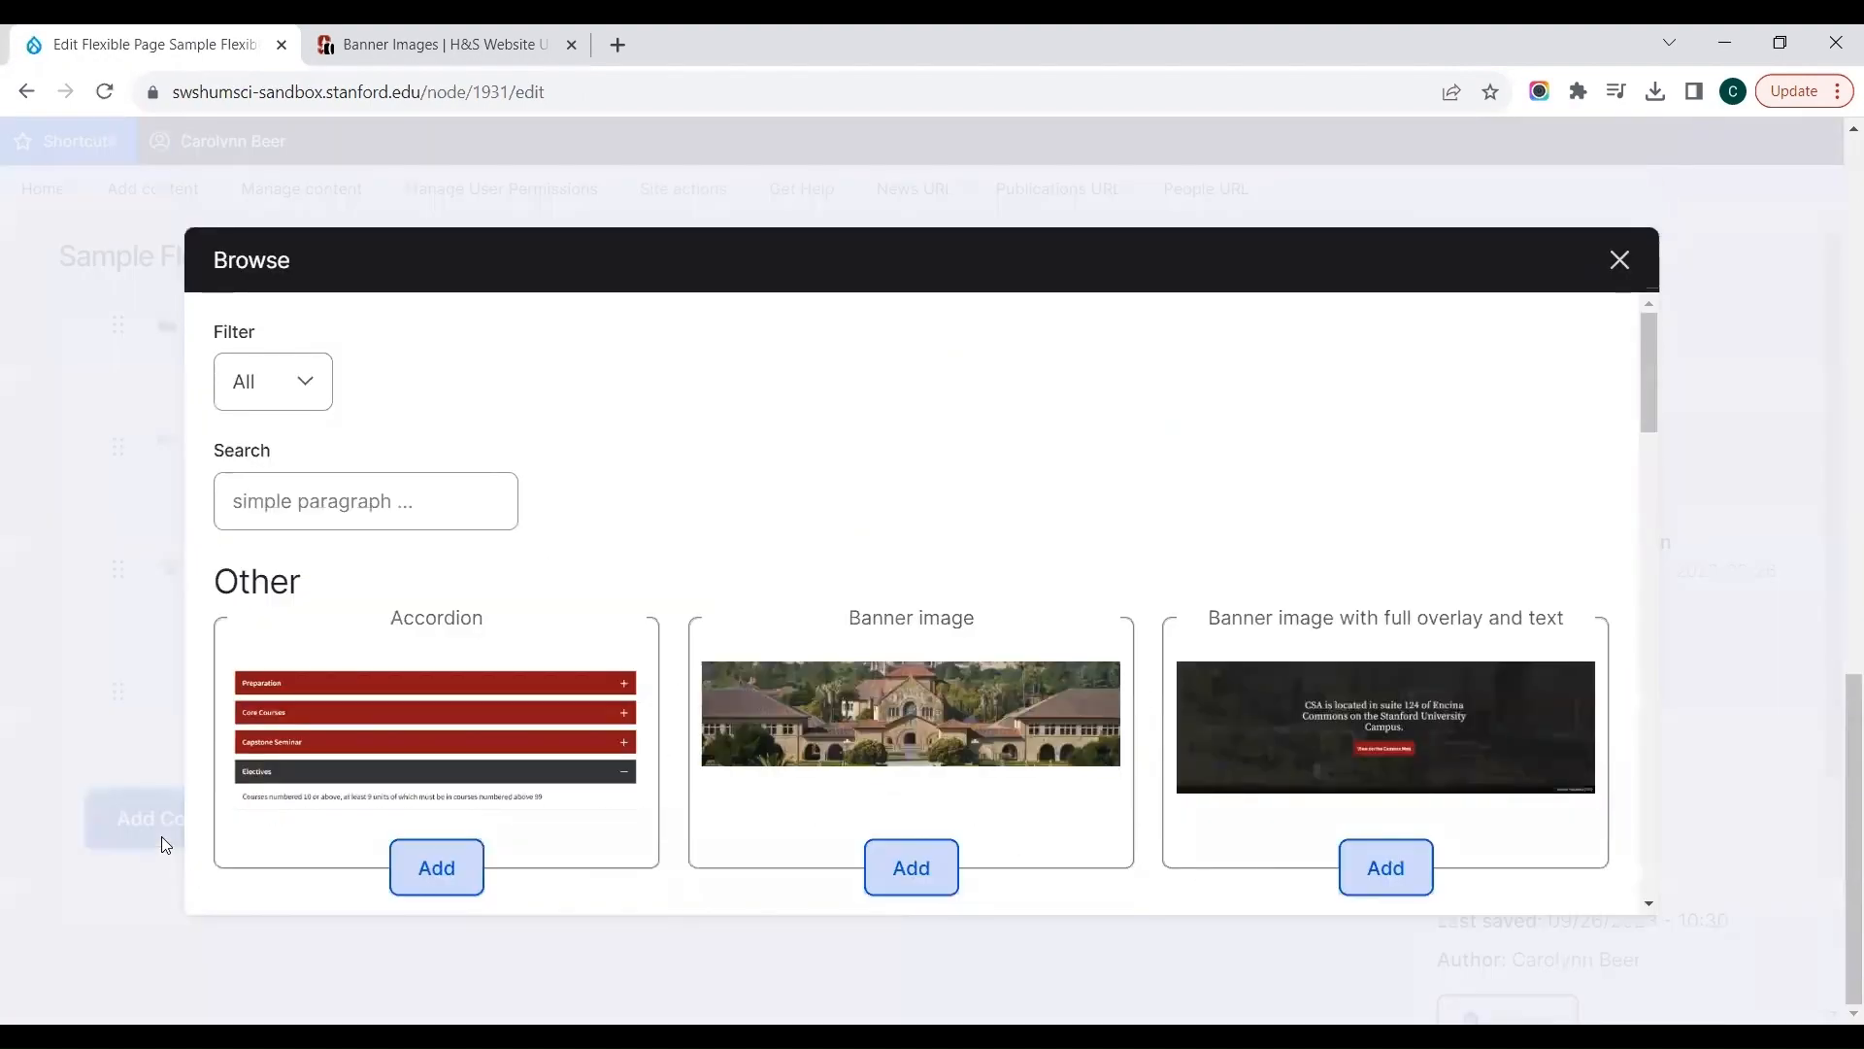
left_click(441, 504)
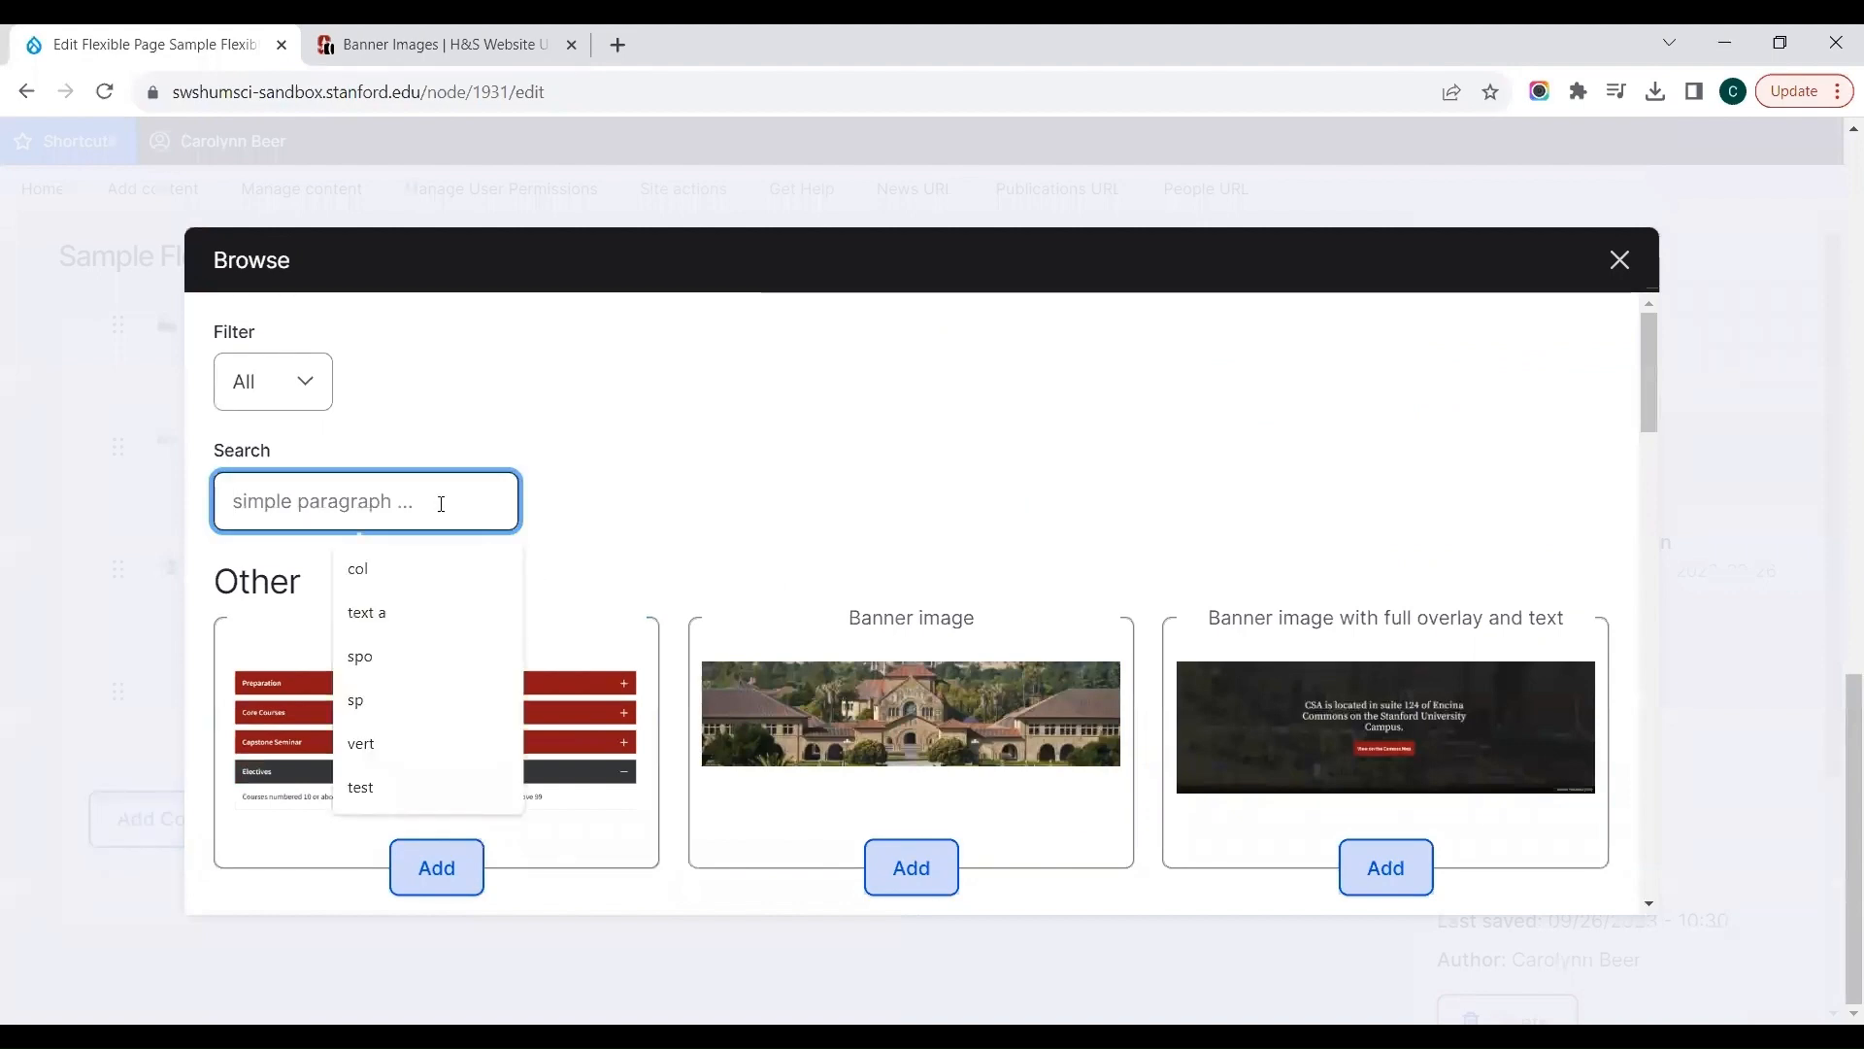
type("vert")
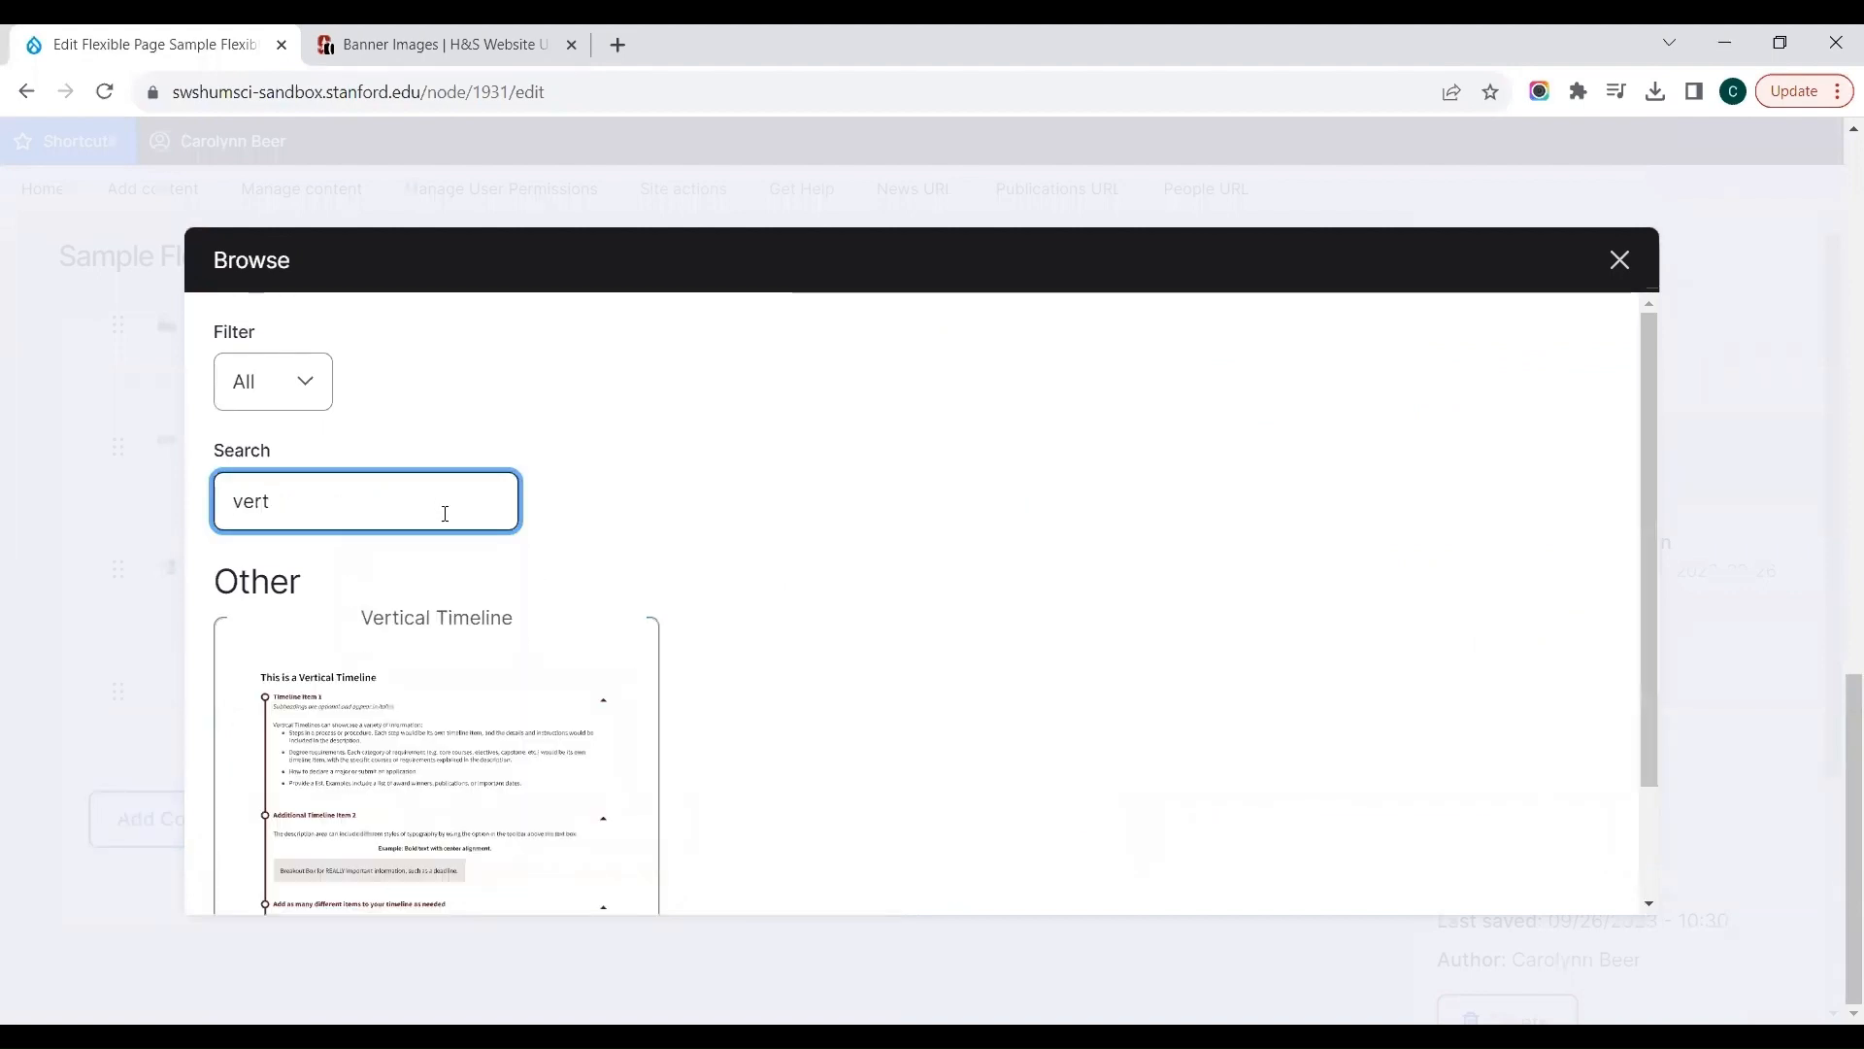
left_click(512, 796)
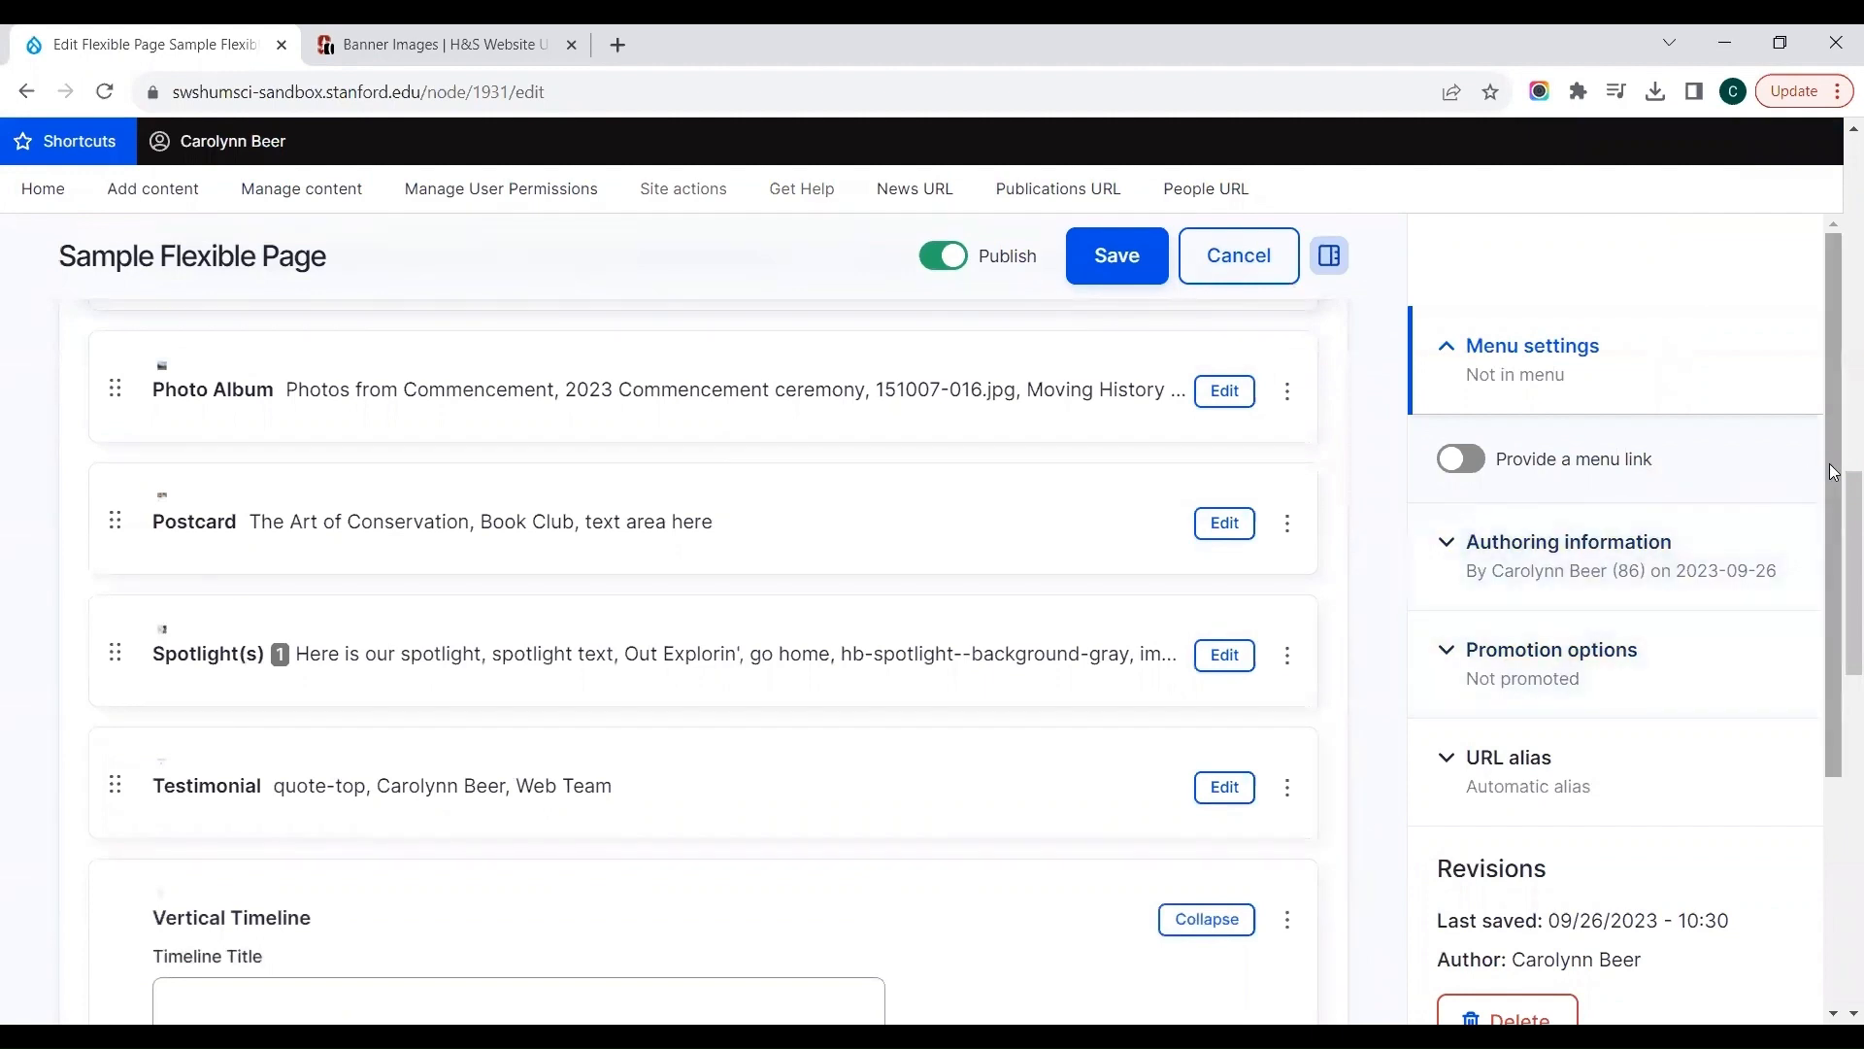
Step: Set the Vertical Timeline's title to "How to Declare the Major"
left_click_drag(1833, 465, 1835, 688)
left_click(631, 732)
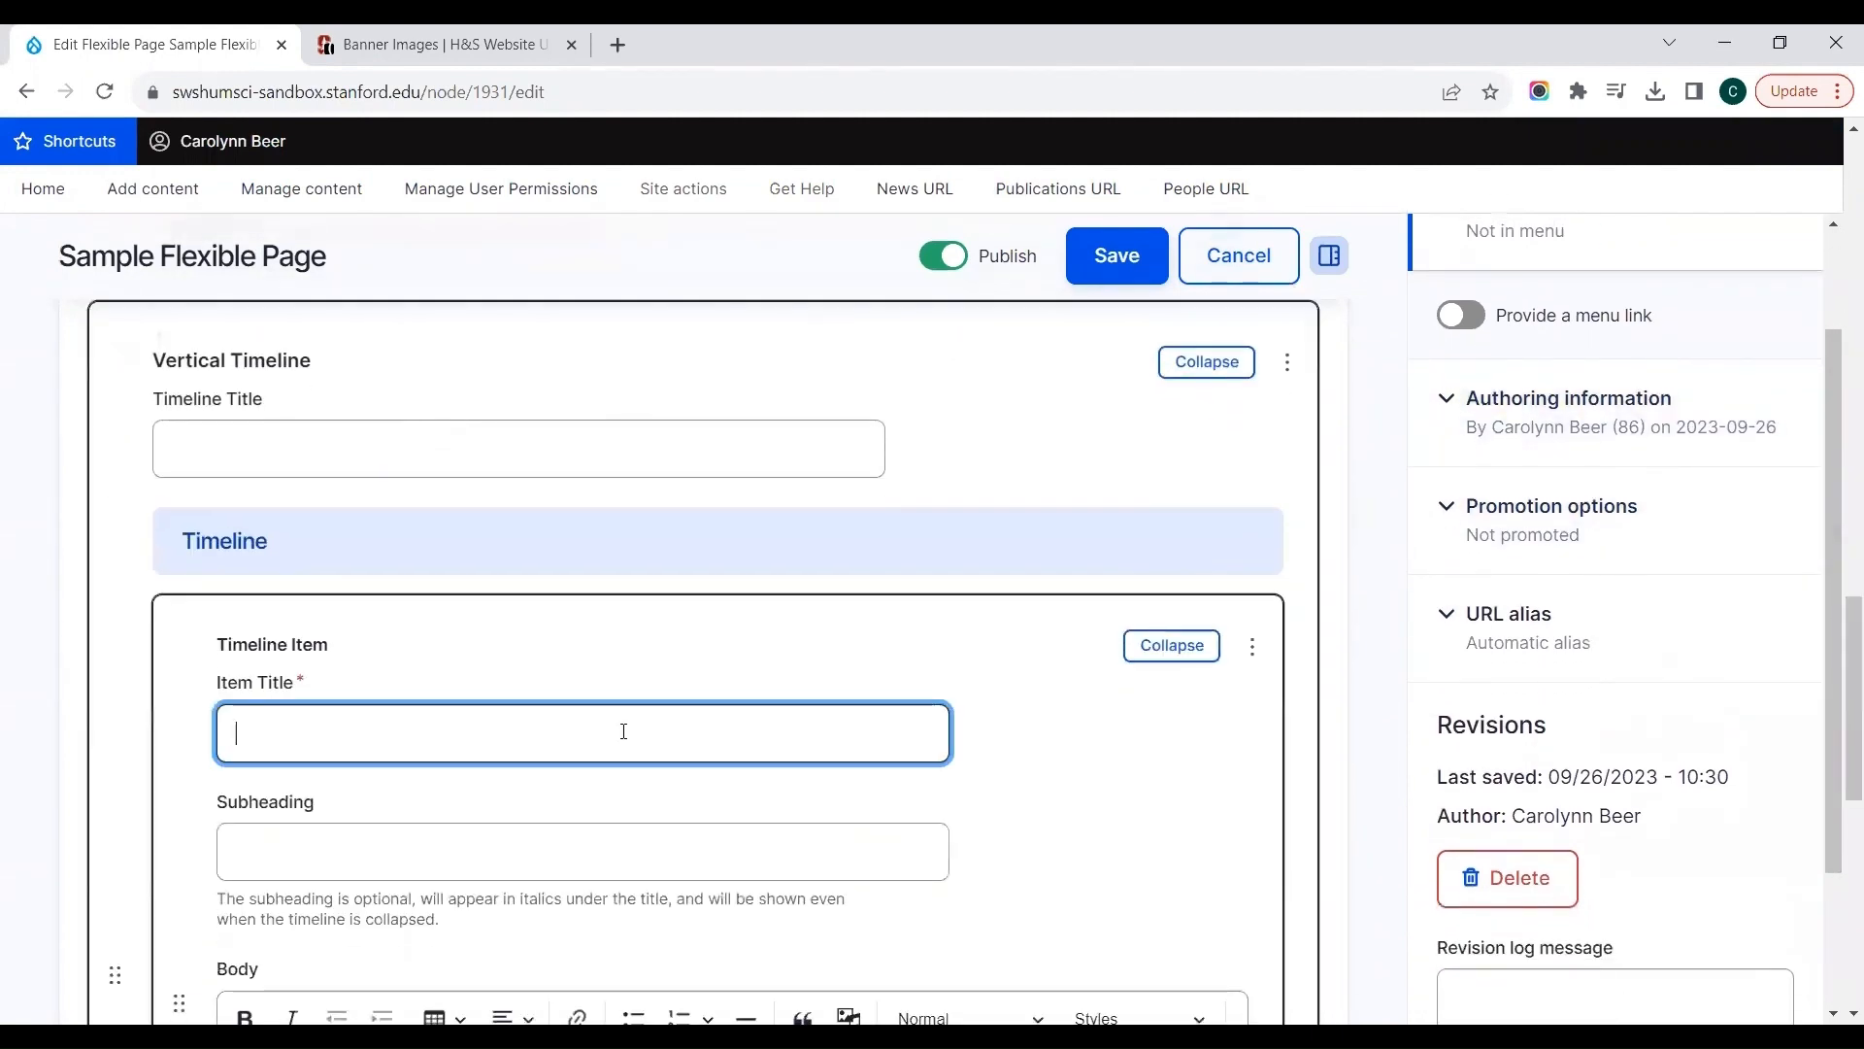
scroll(389, 583, "up", 1)
left_click(168, 540)
type("How to Declare the Major")
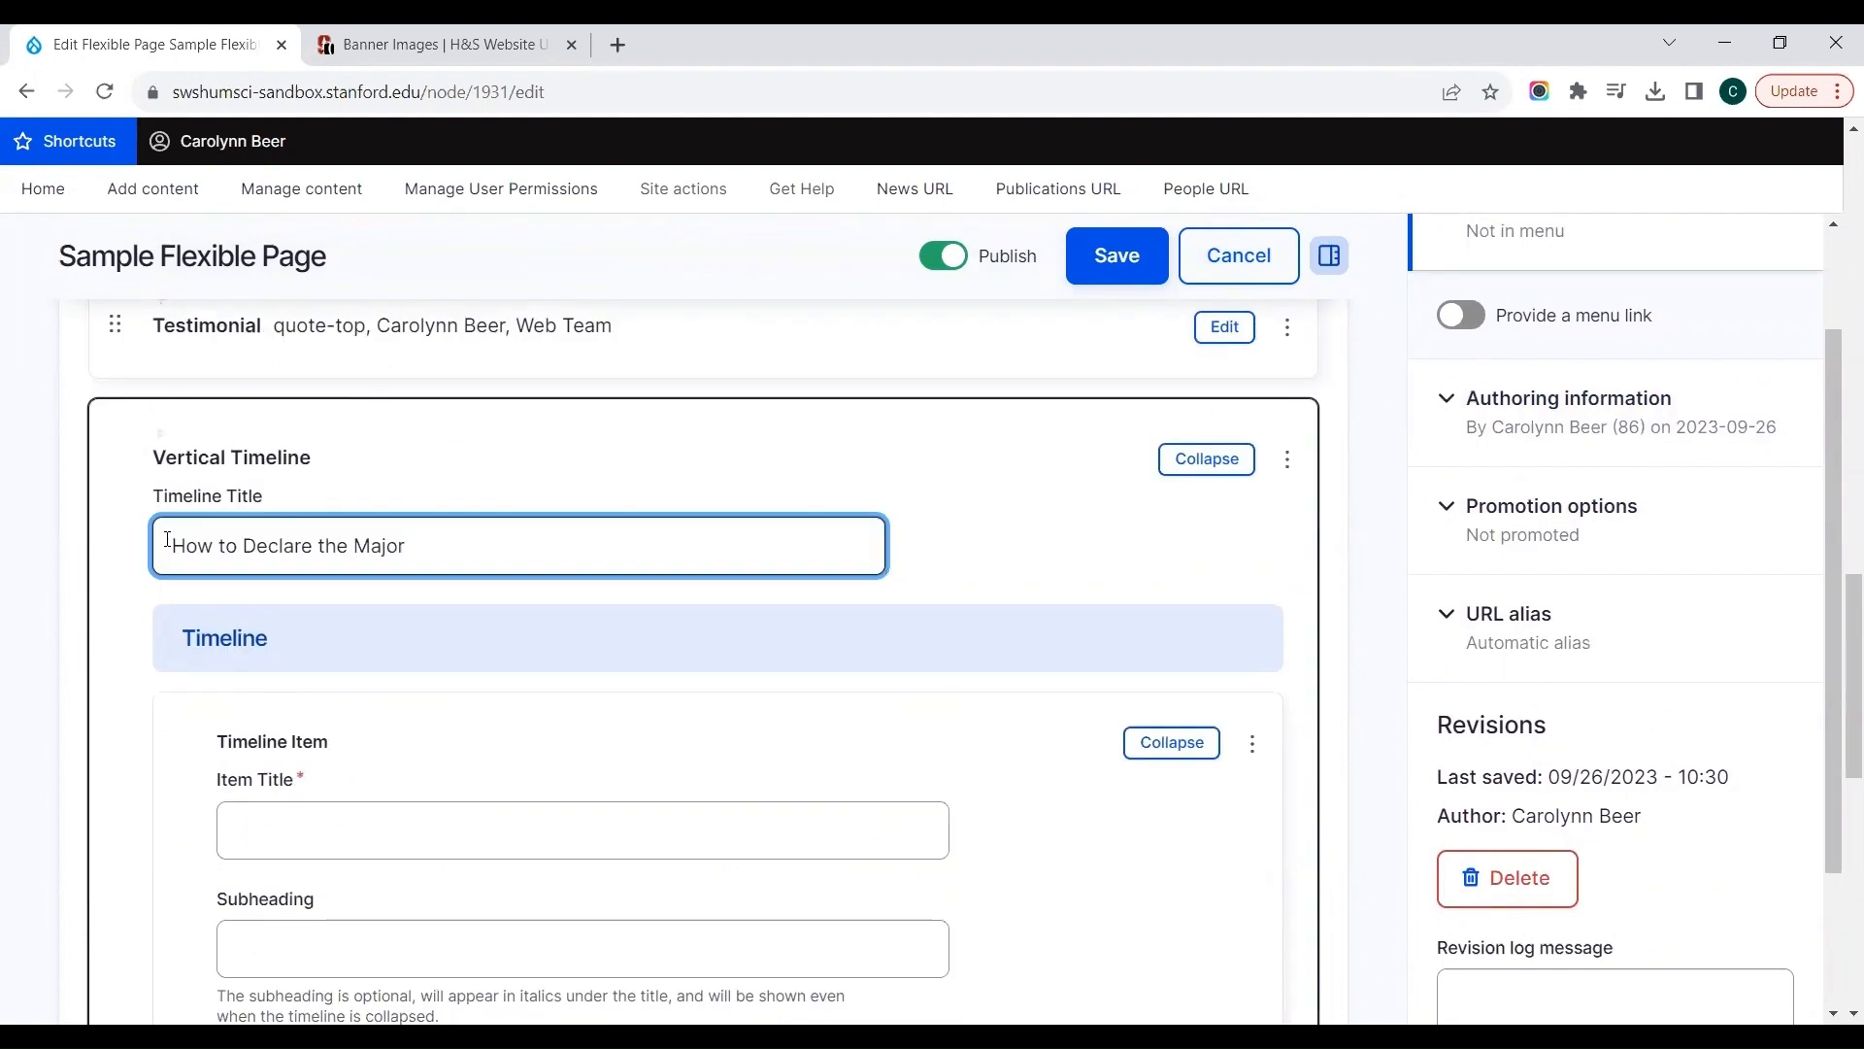
Step: Title the first timeline item "Find an advisor"
left_click(266, 851)
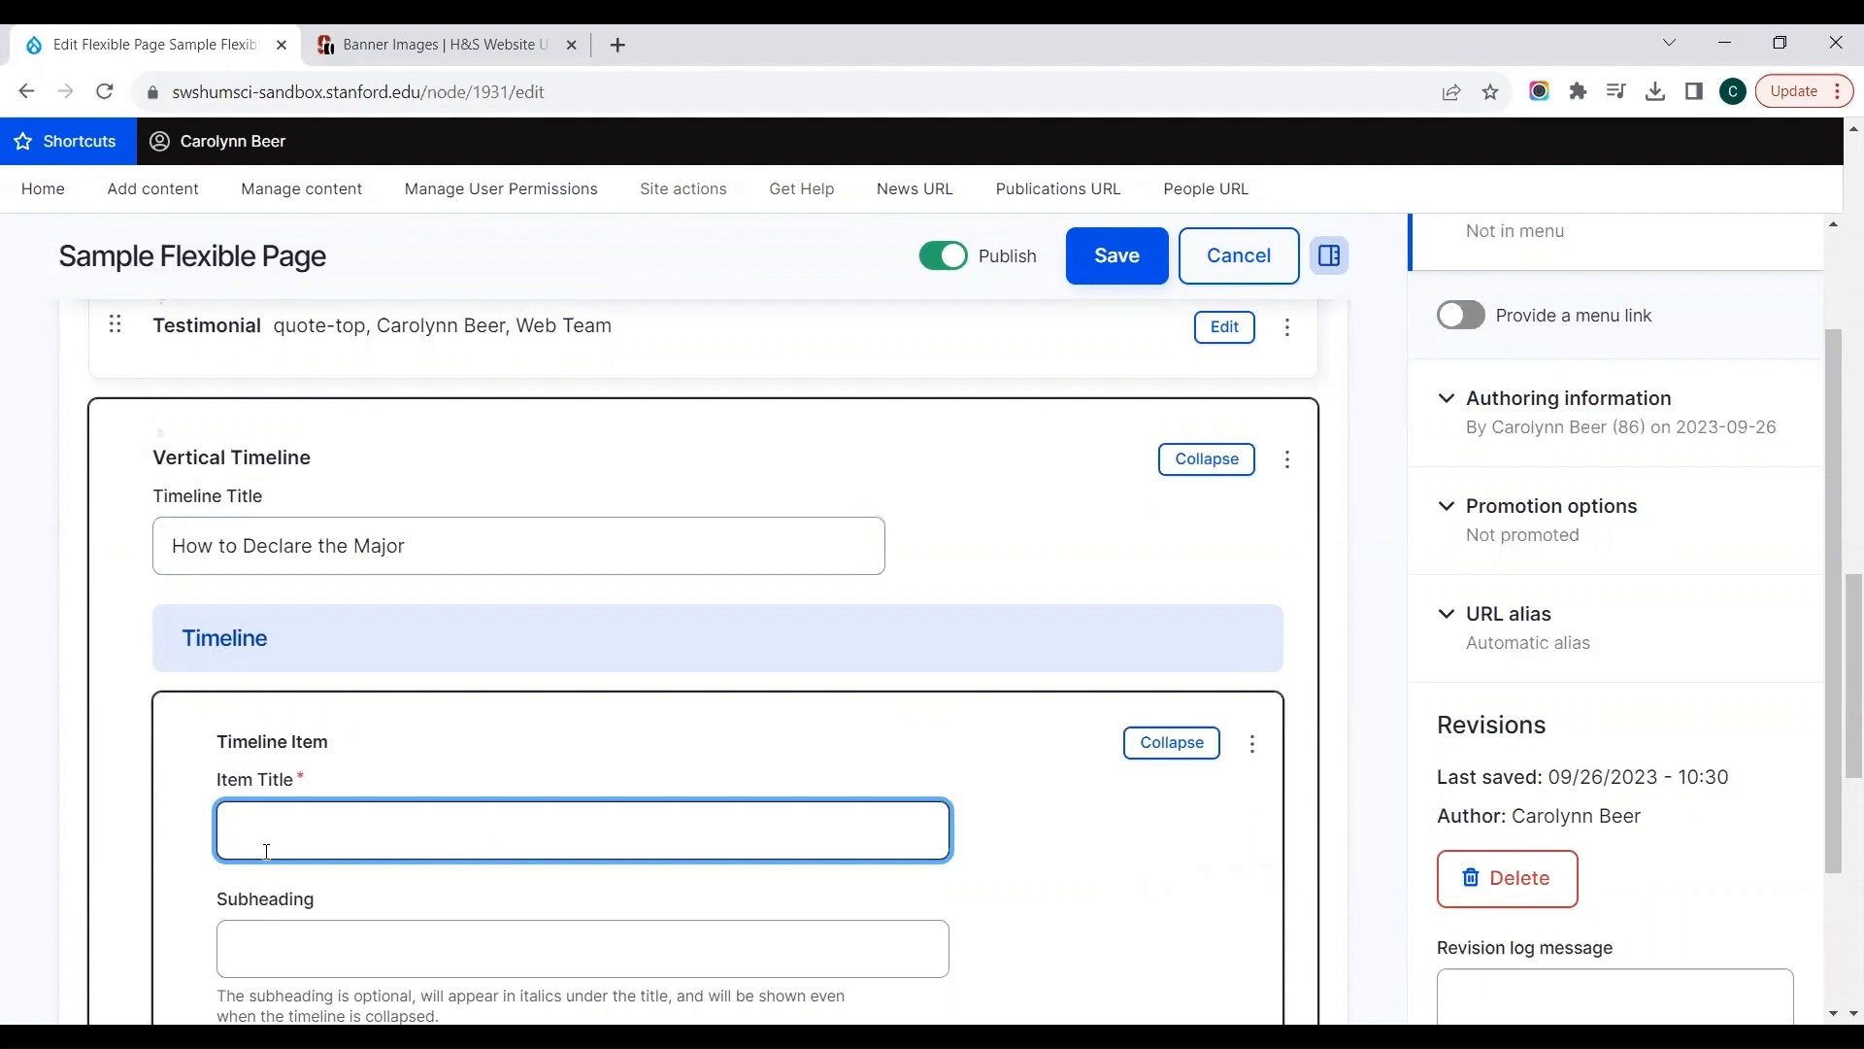
type("Step 1")
key("ctrl+shift+Left")
key("ctrl+shift+Left")
type("Find an advisor")
left_click(439, 742)
scroll(437, 741, "down", 2)
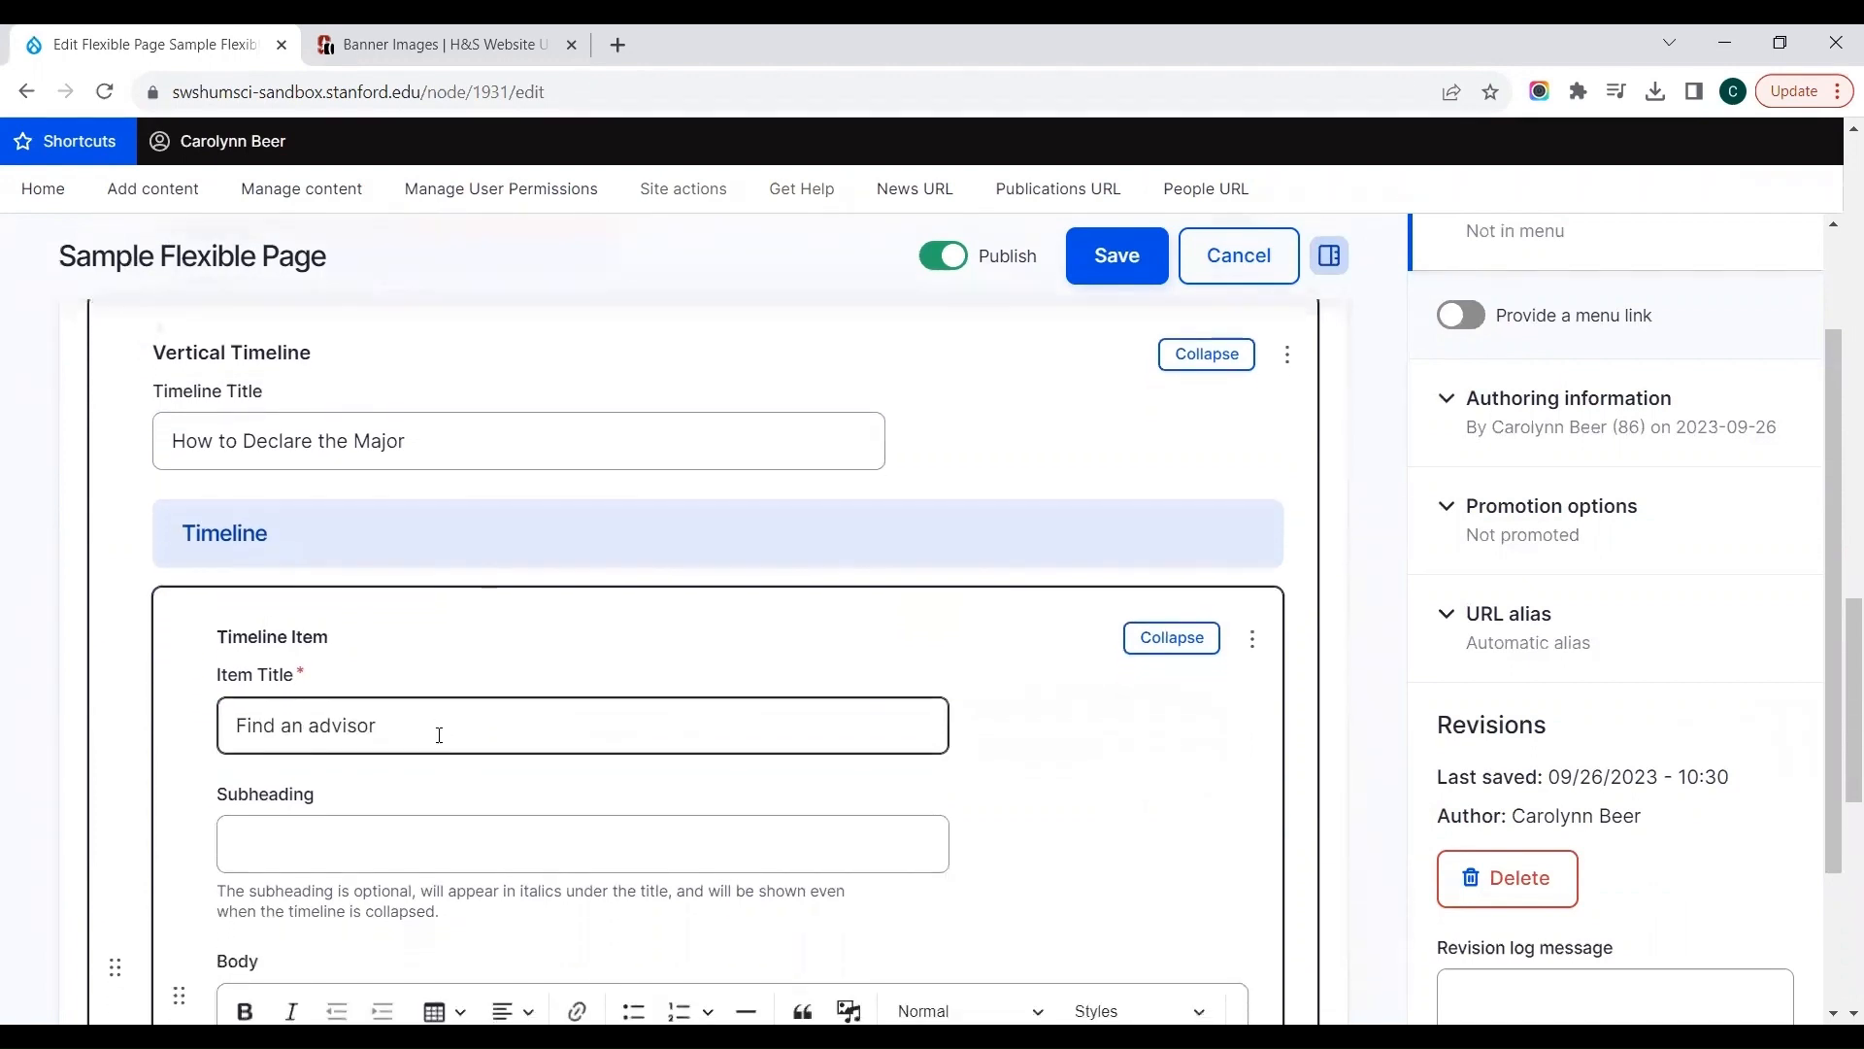
Step: Give the first timeline item the subheading "Must be a faculty member in the department"
left_click(427, 746)
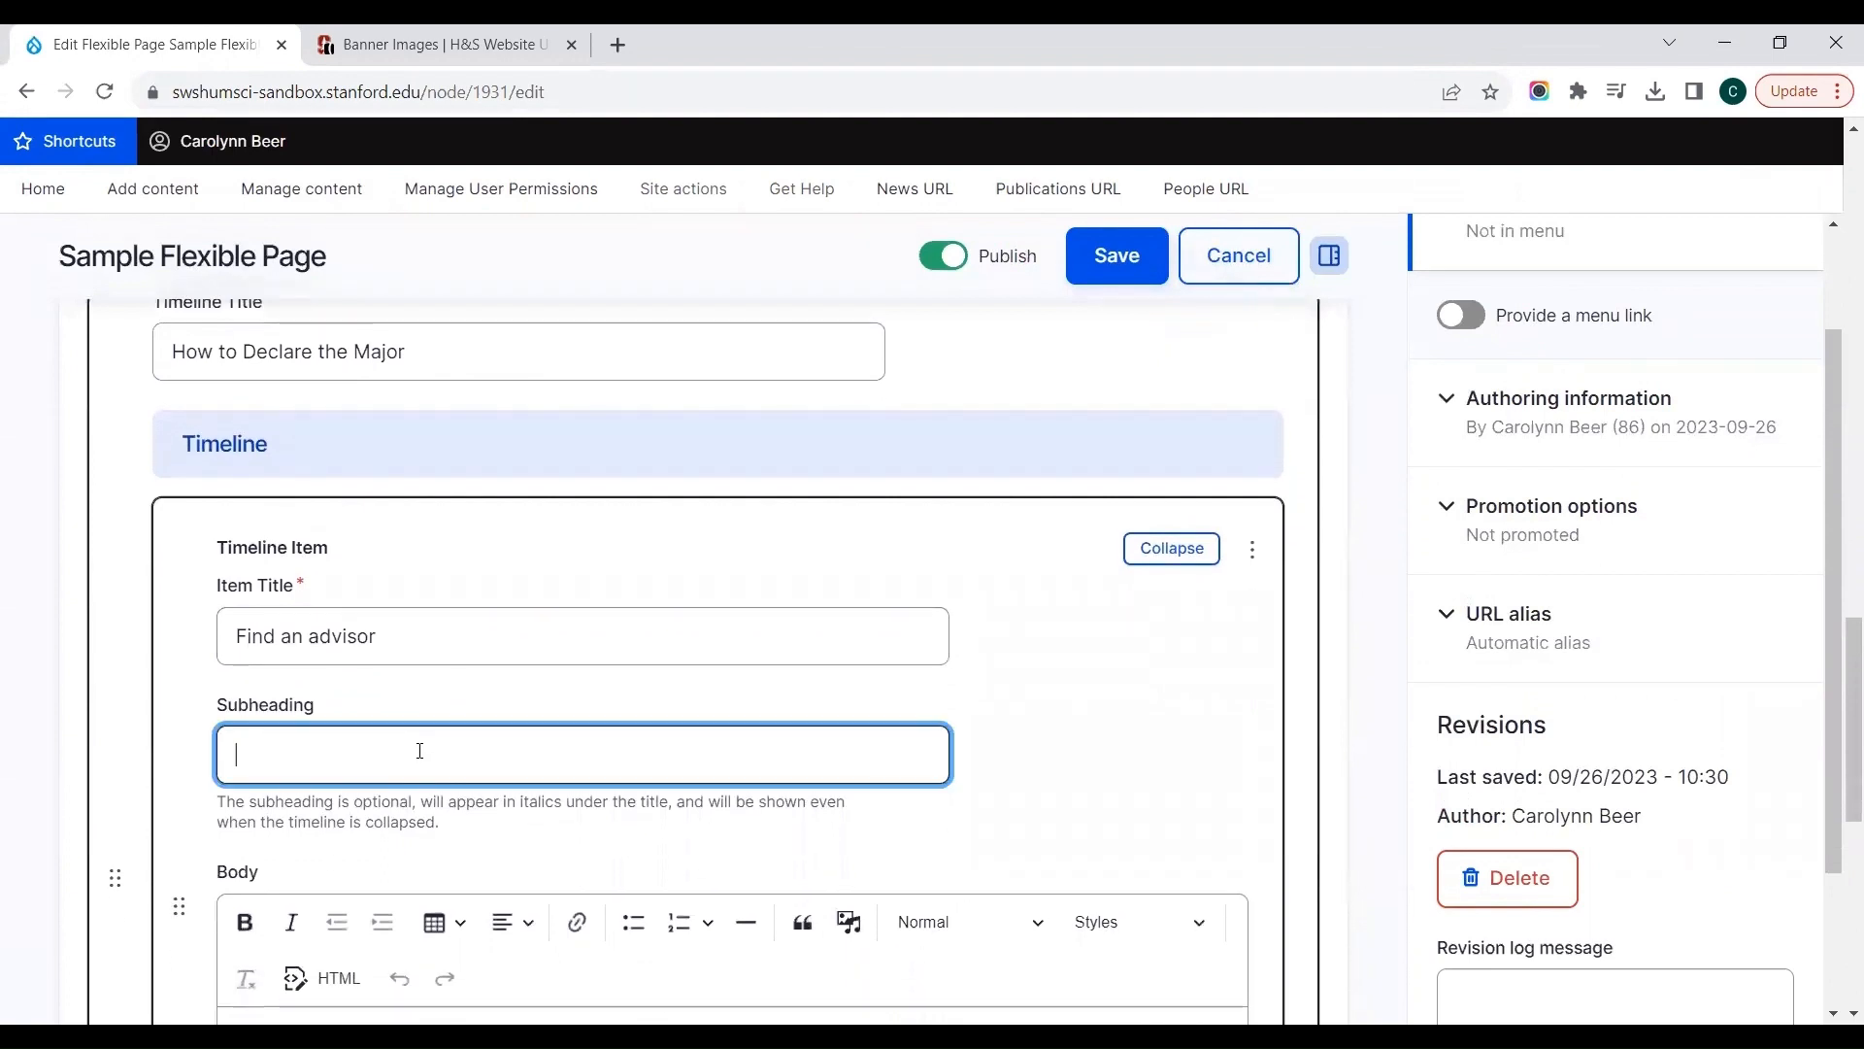
type("Must be a faculty ")
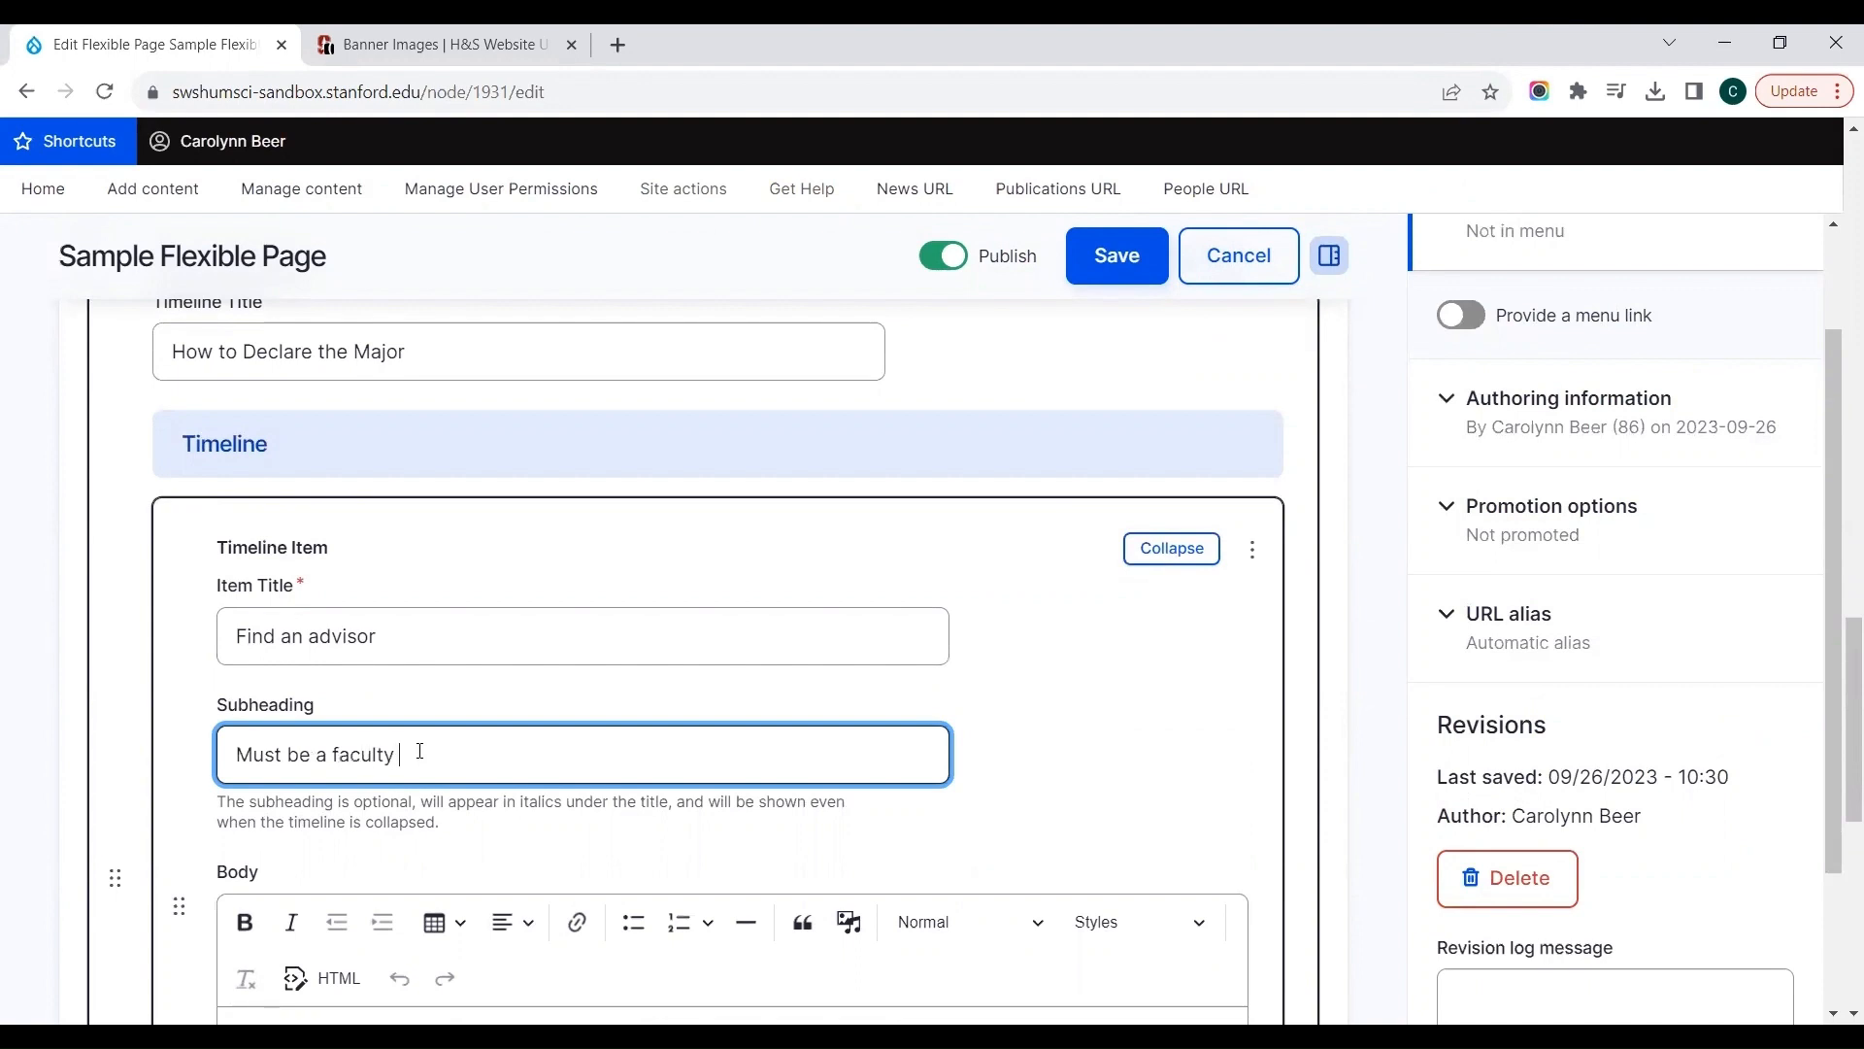
type("member in the department")
key("Tab")
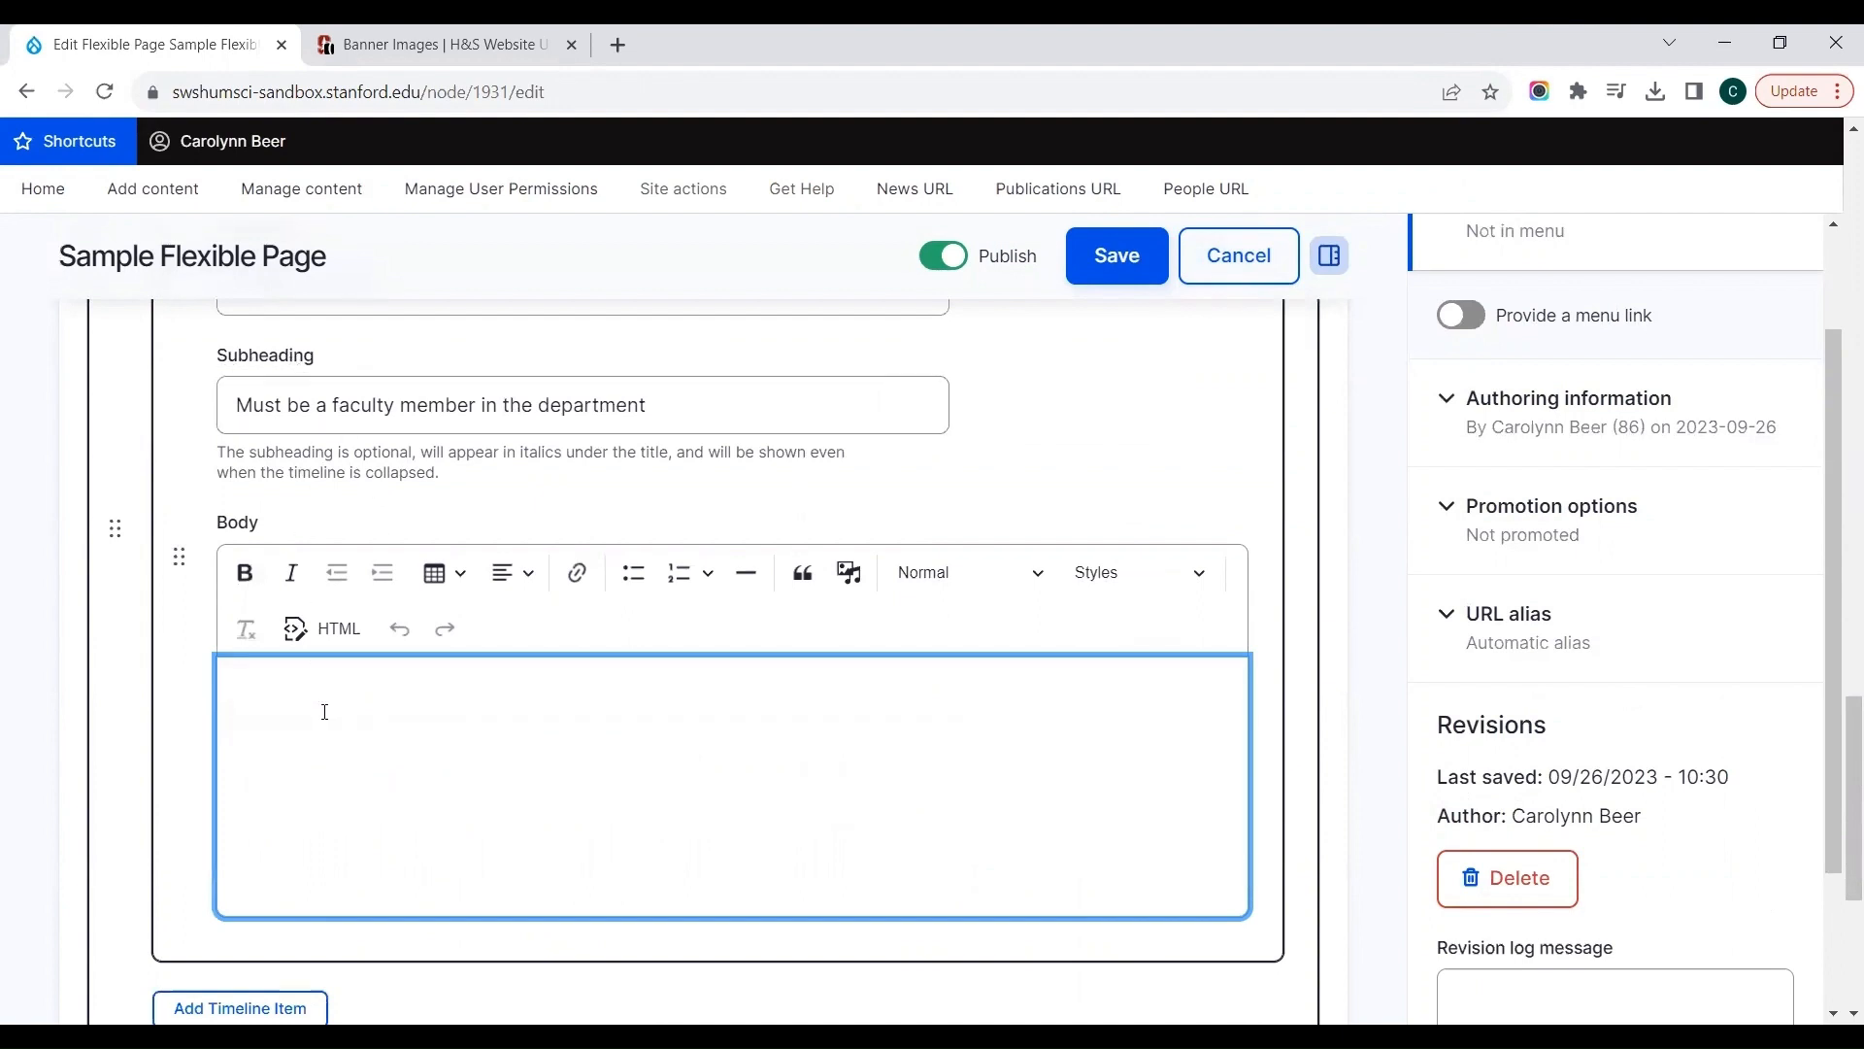
Step: Write "Must be a faculty member in the department" as the body text of the first timeline item
type("Must be a faculty member in the department")
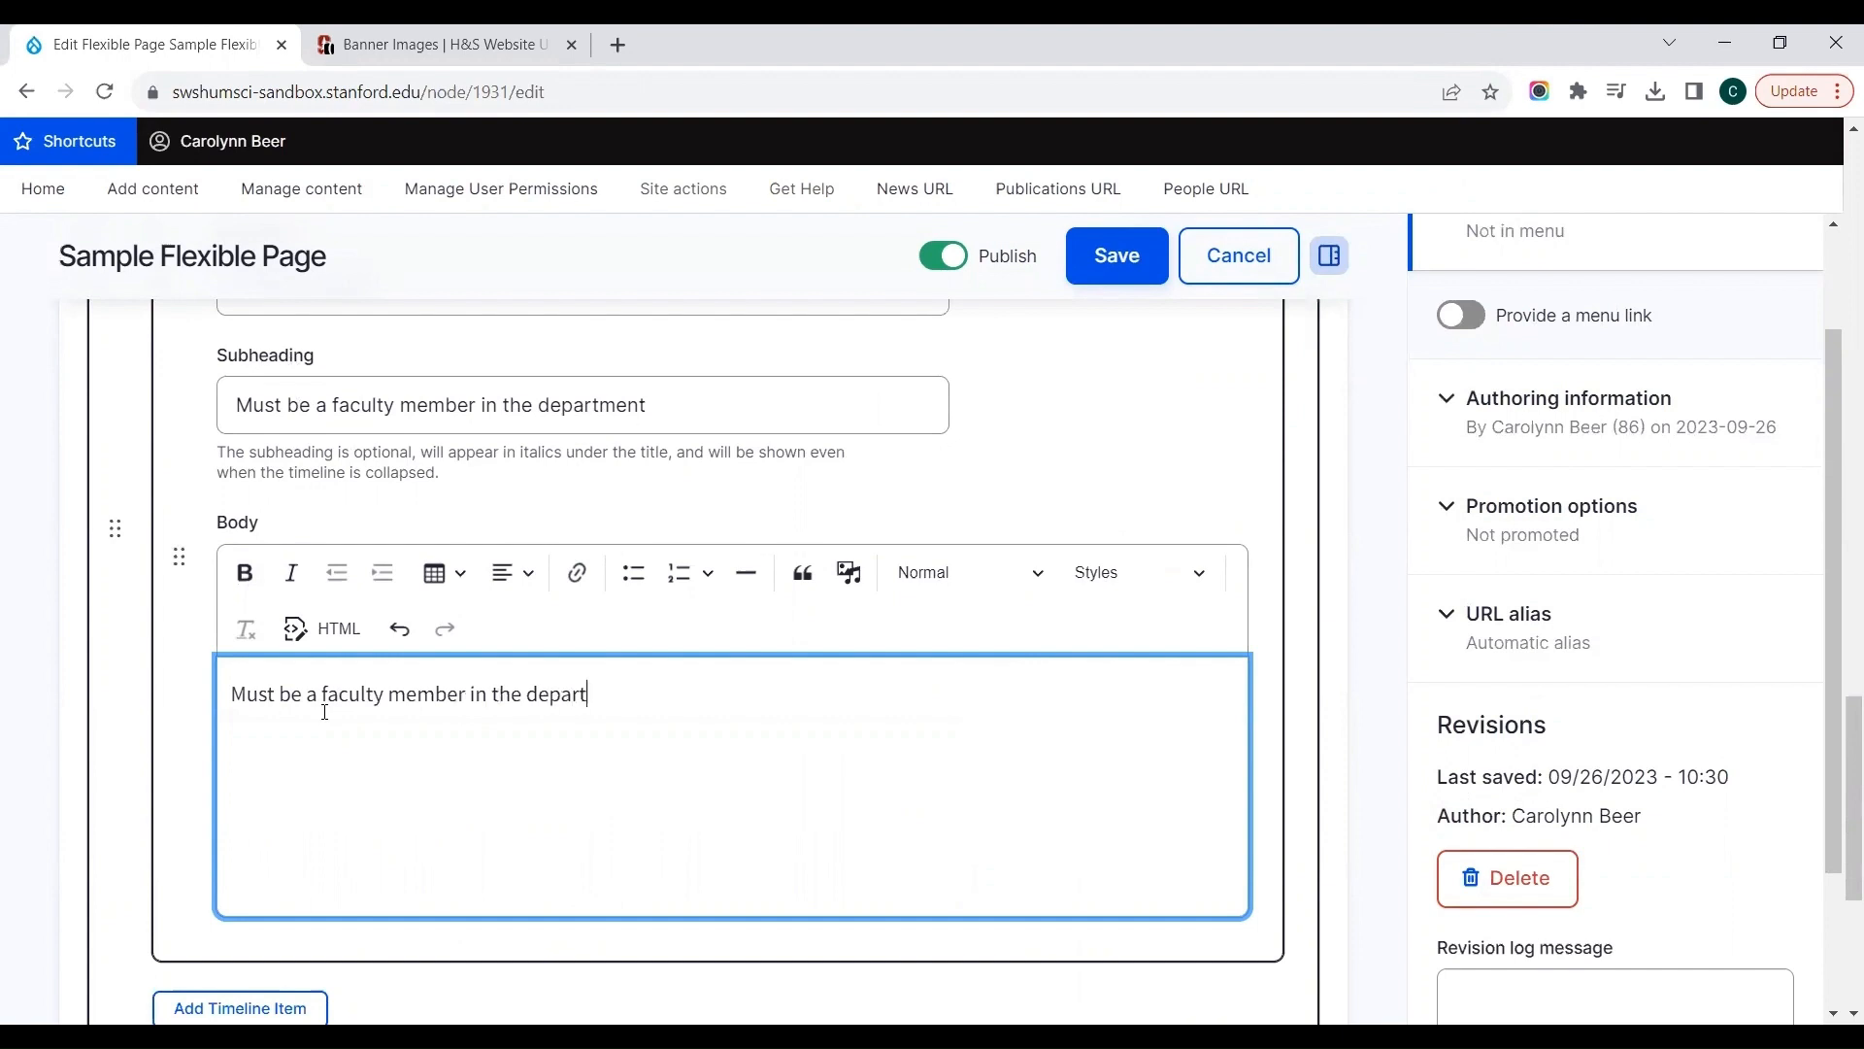
Step: Add a second timeline item titled "Complete your major declaration form"
left_click(167, 752)
scroll(170, 749, "down", 2)
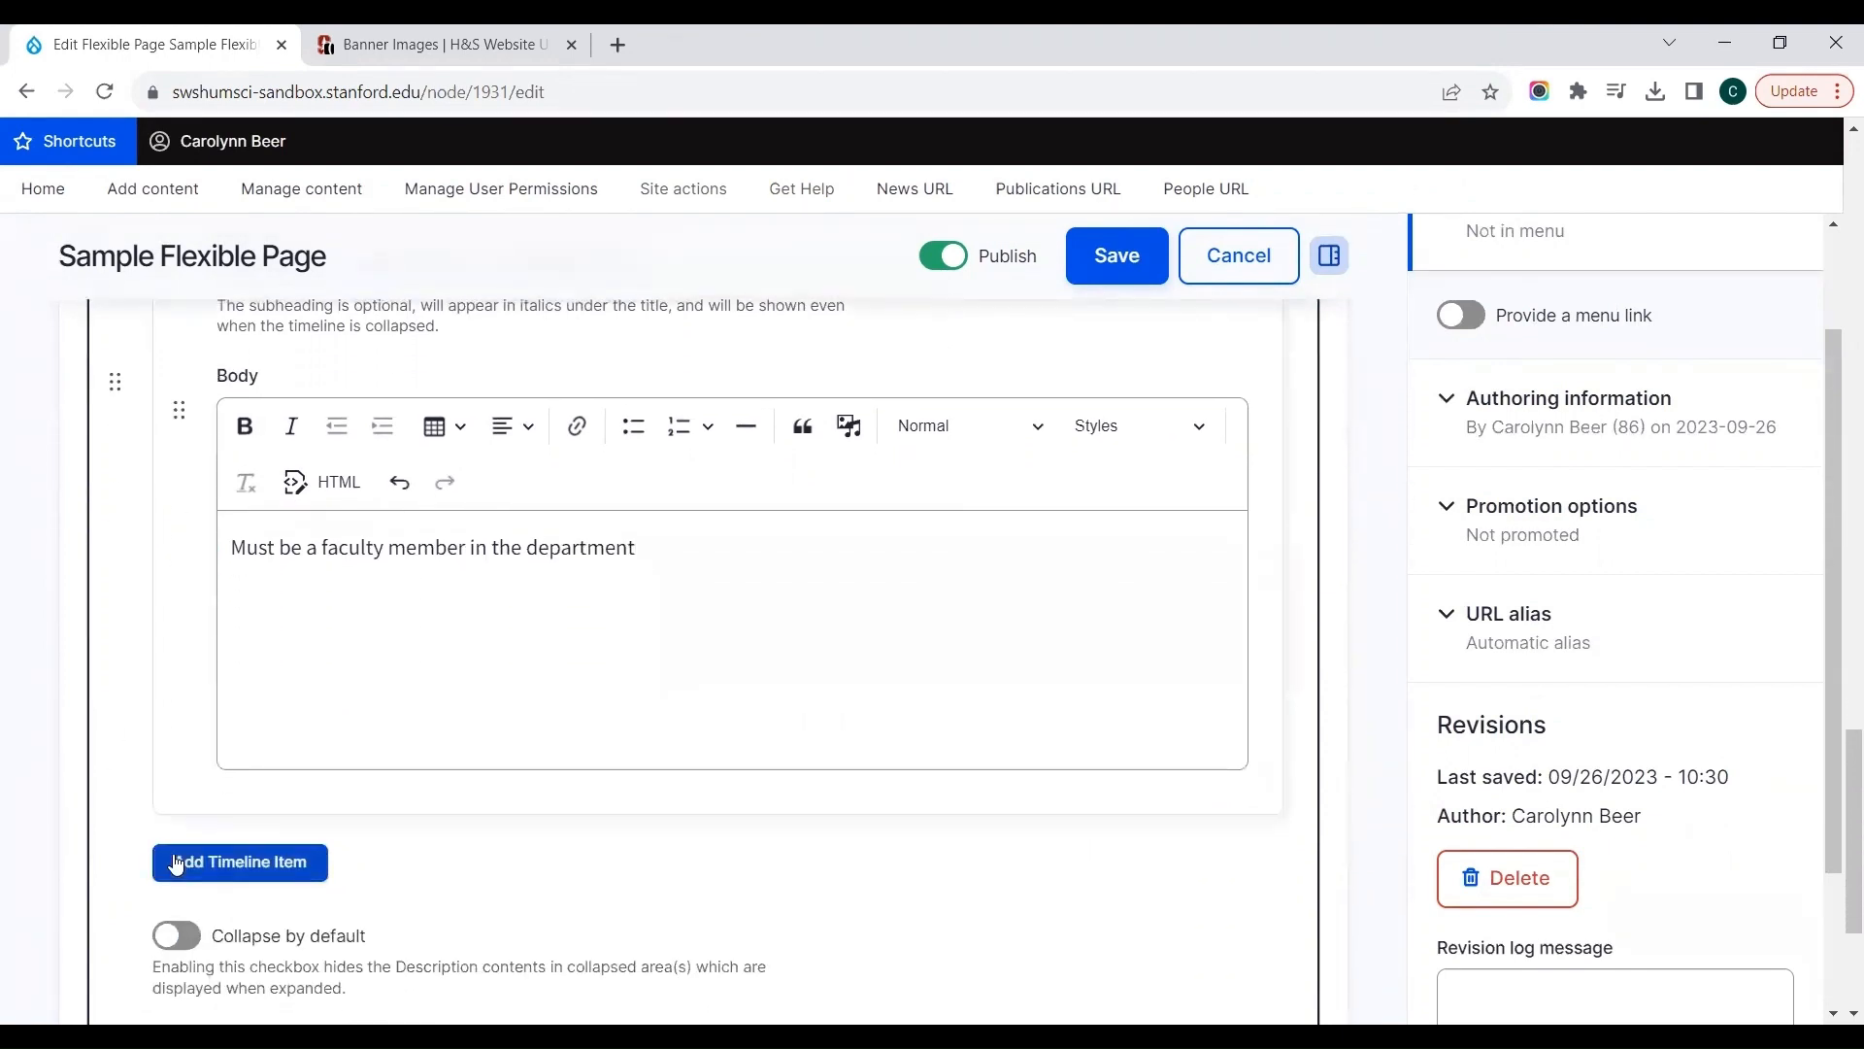
left_click(176, 863)
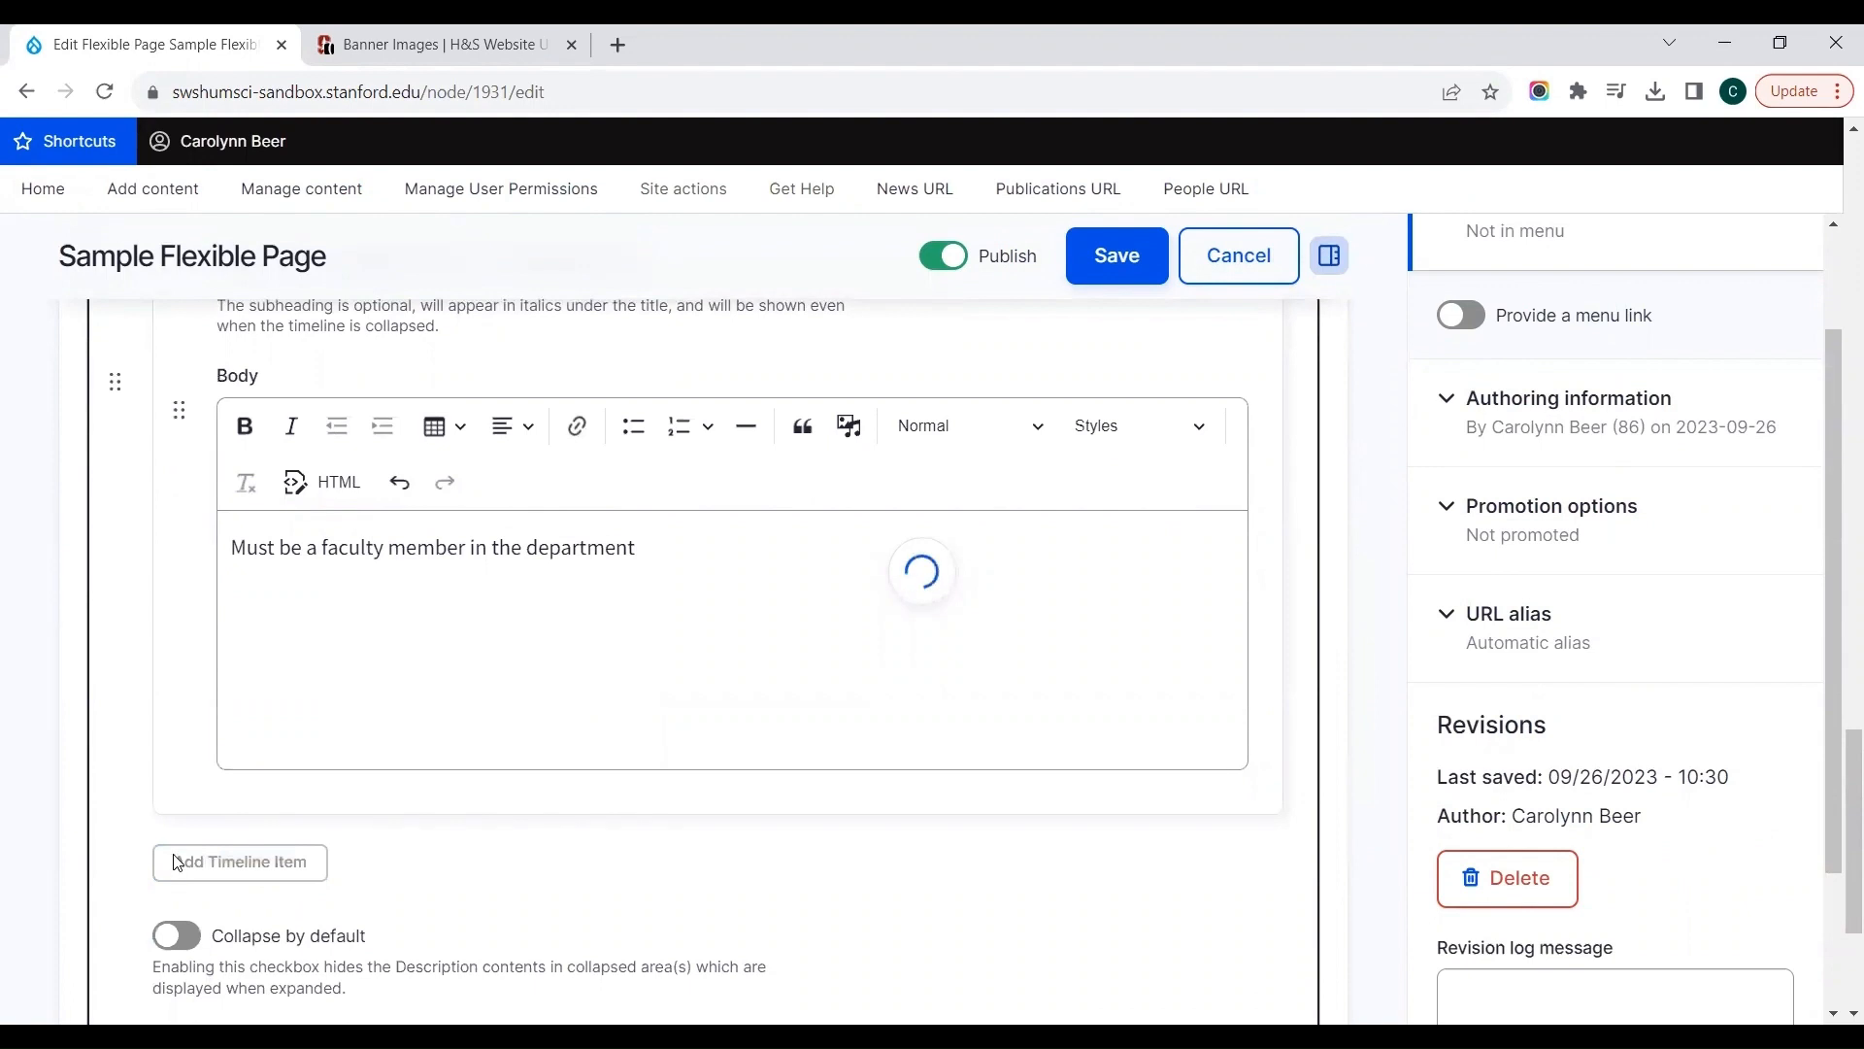
scroll(185, 825, "up", 5)
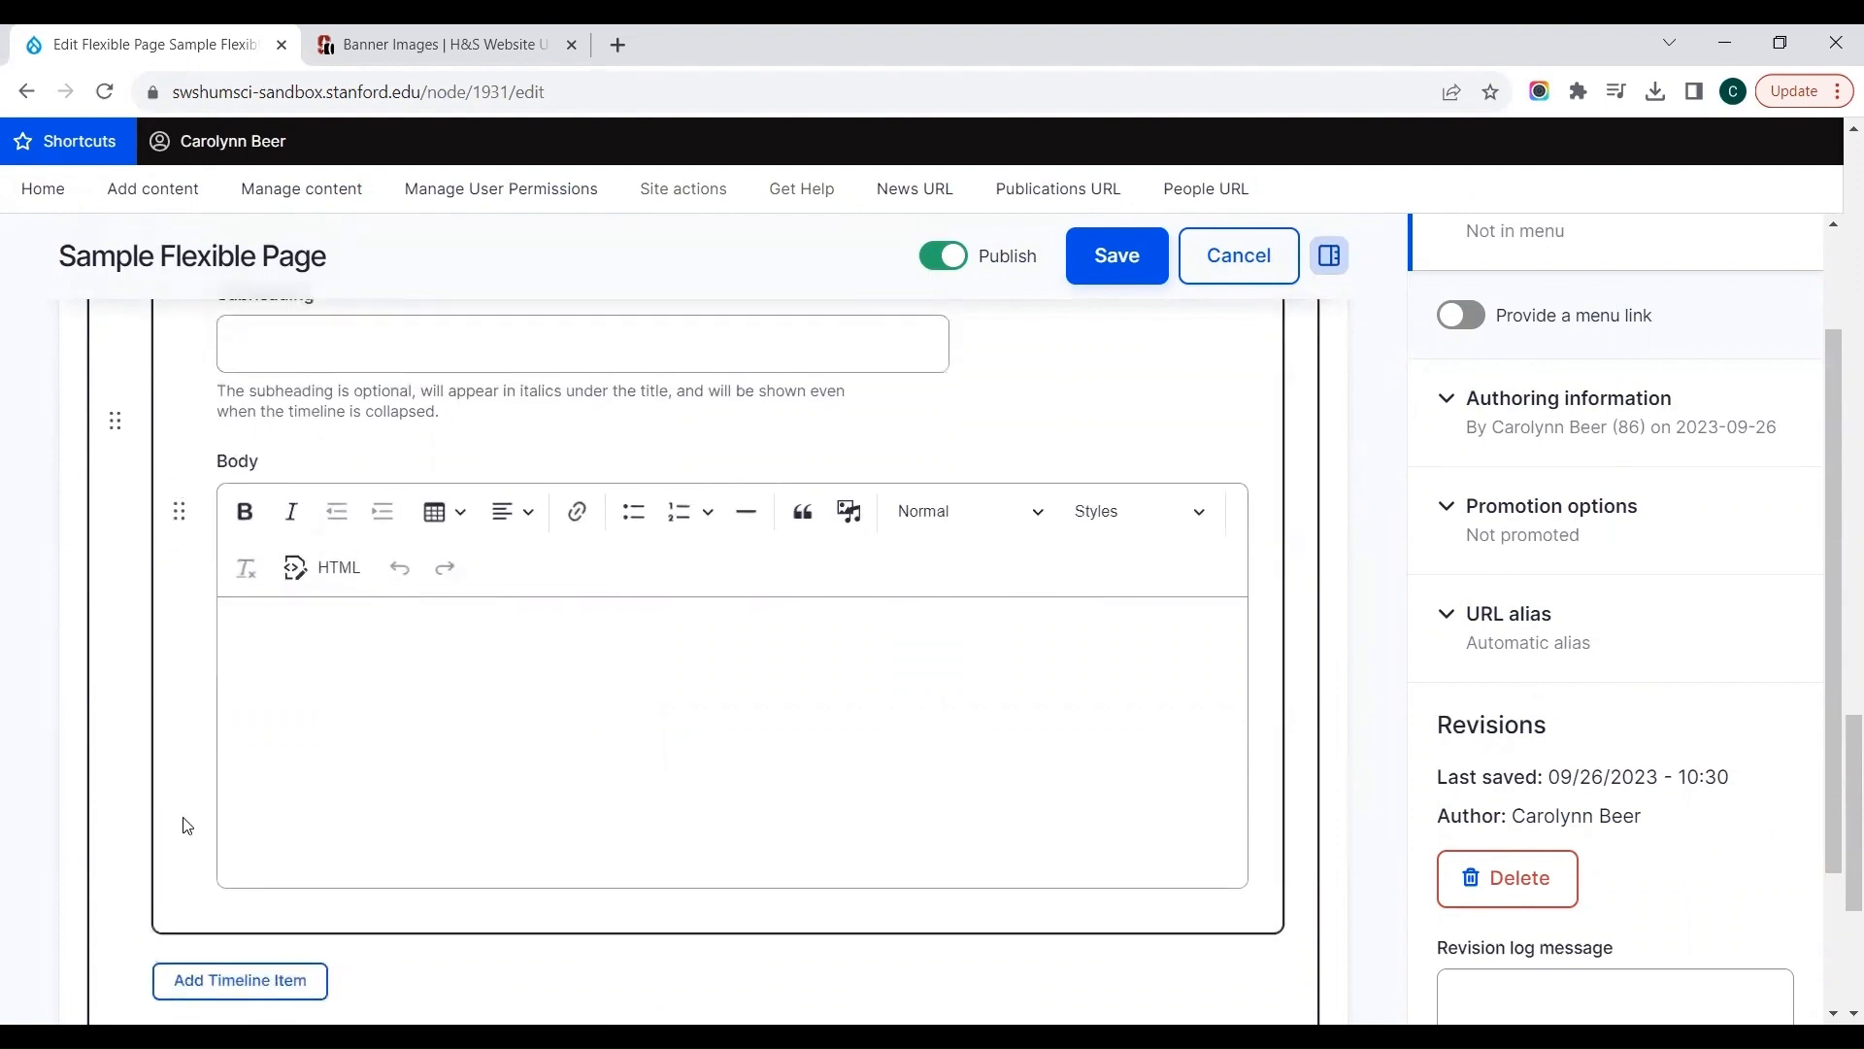
left_click(258, 733)
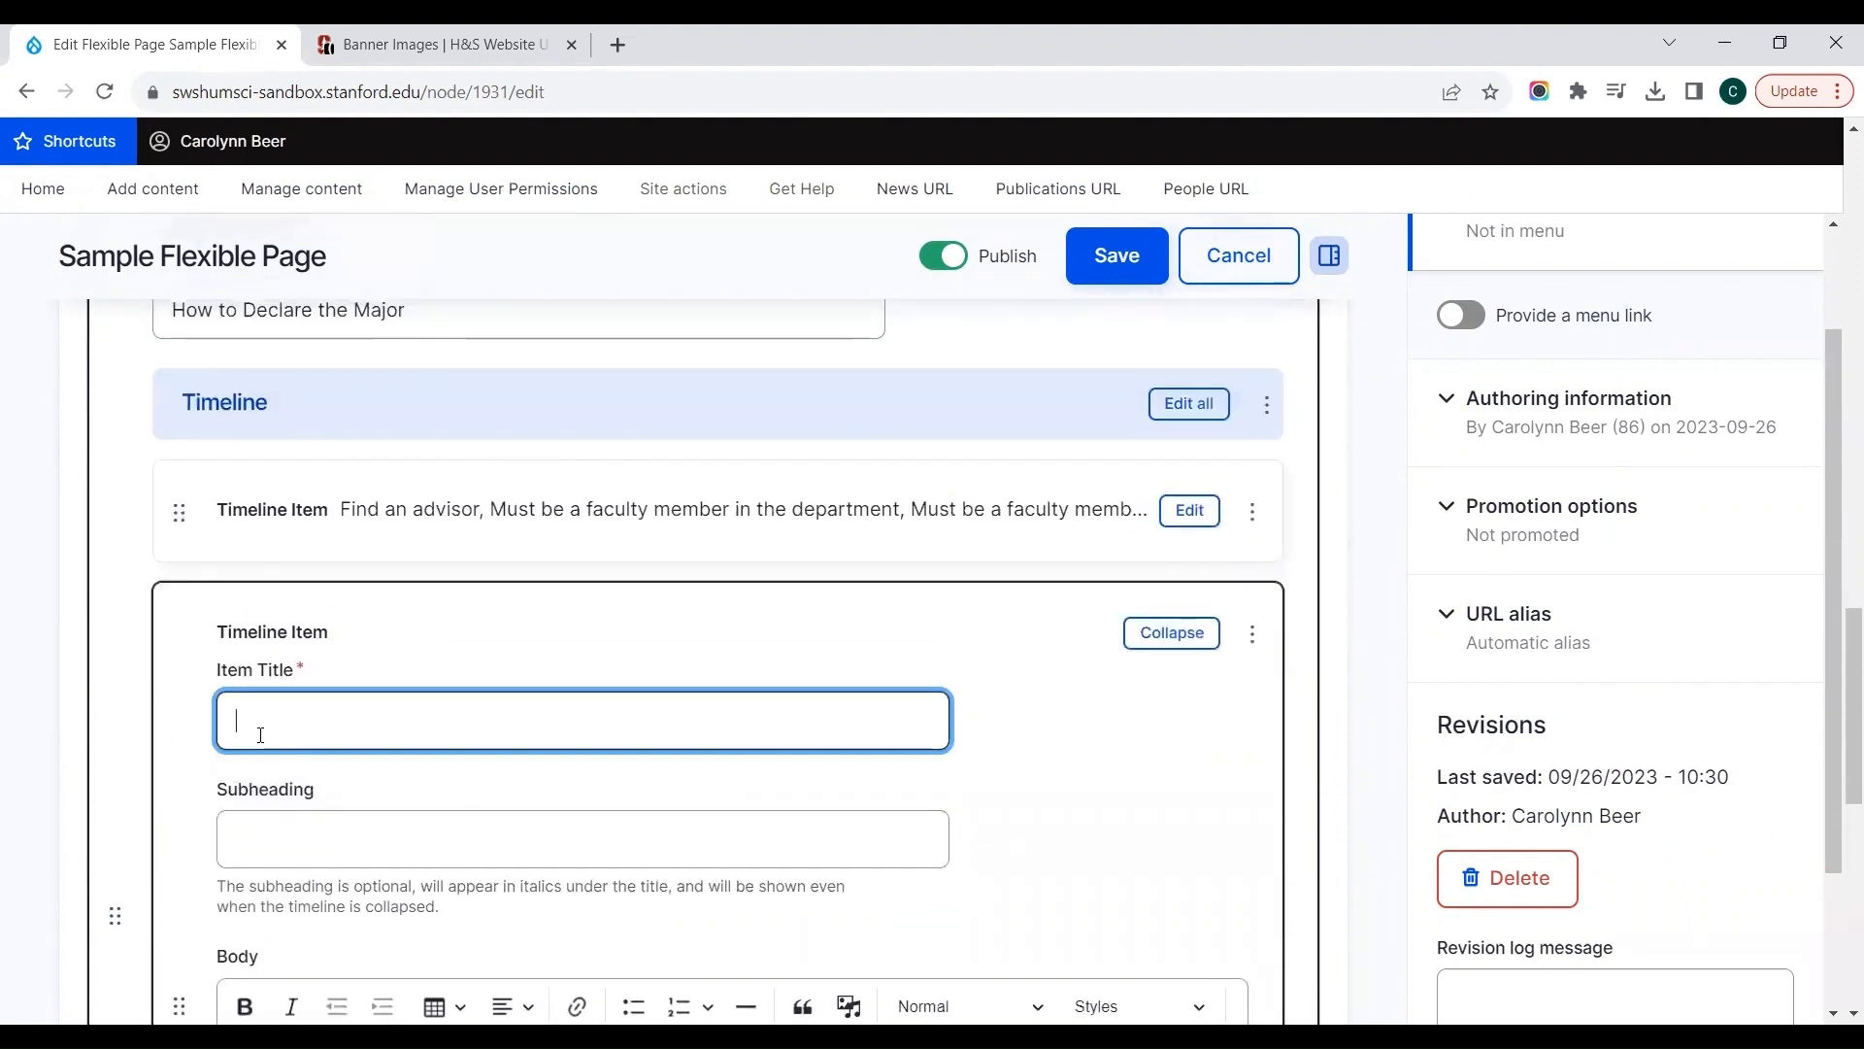
type("Complete yo")
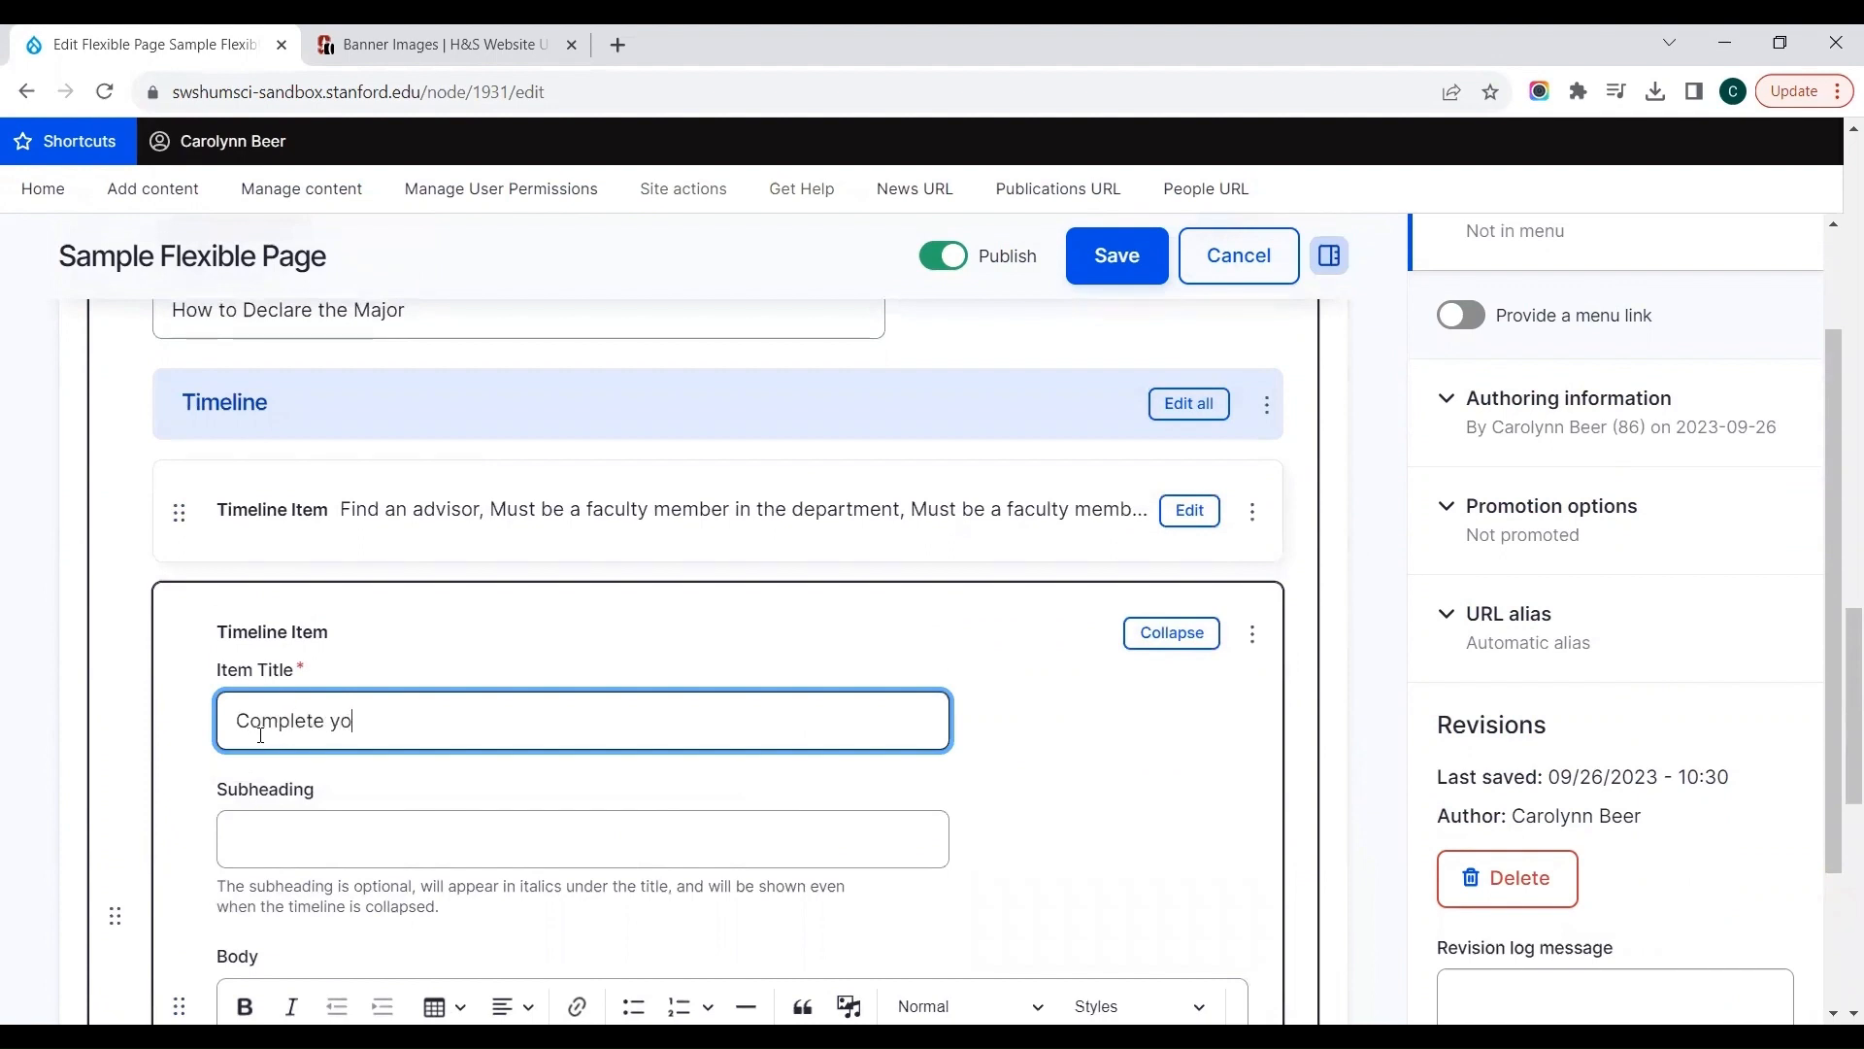
type("ur major declaration form")
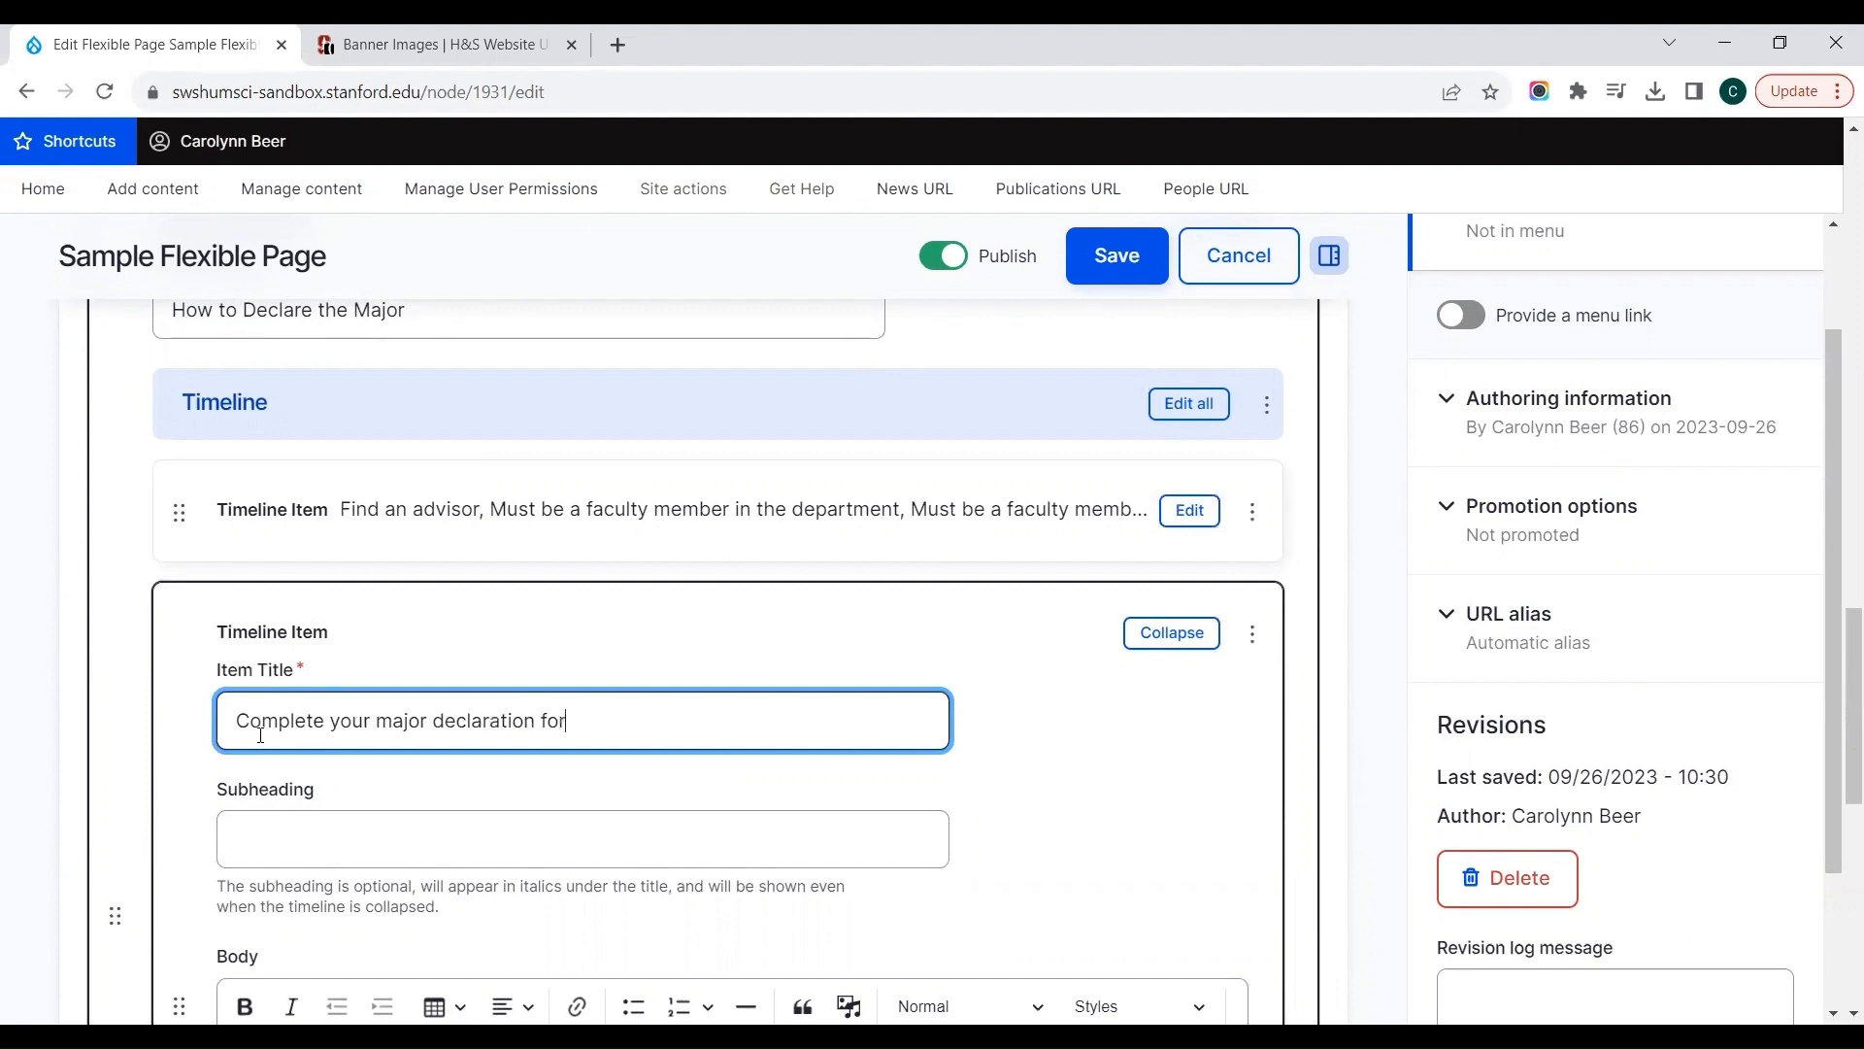
Step: Write "complete the declaration" as the body text of the second timeline item, leaving its subheading blank
key("Tab")
key("Tab")
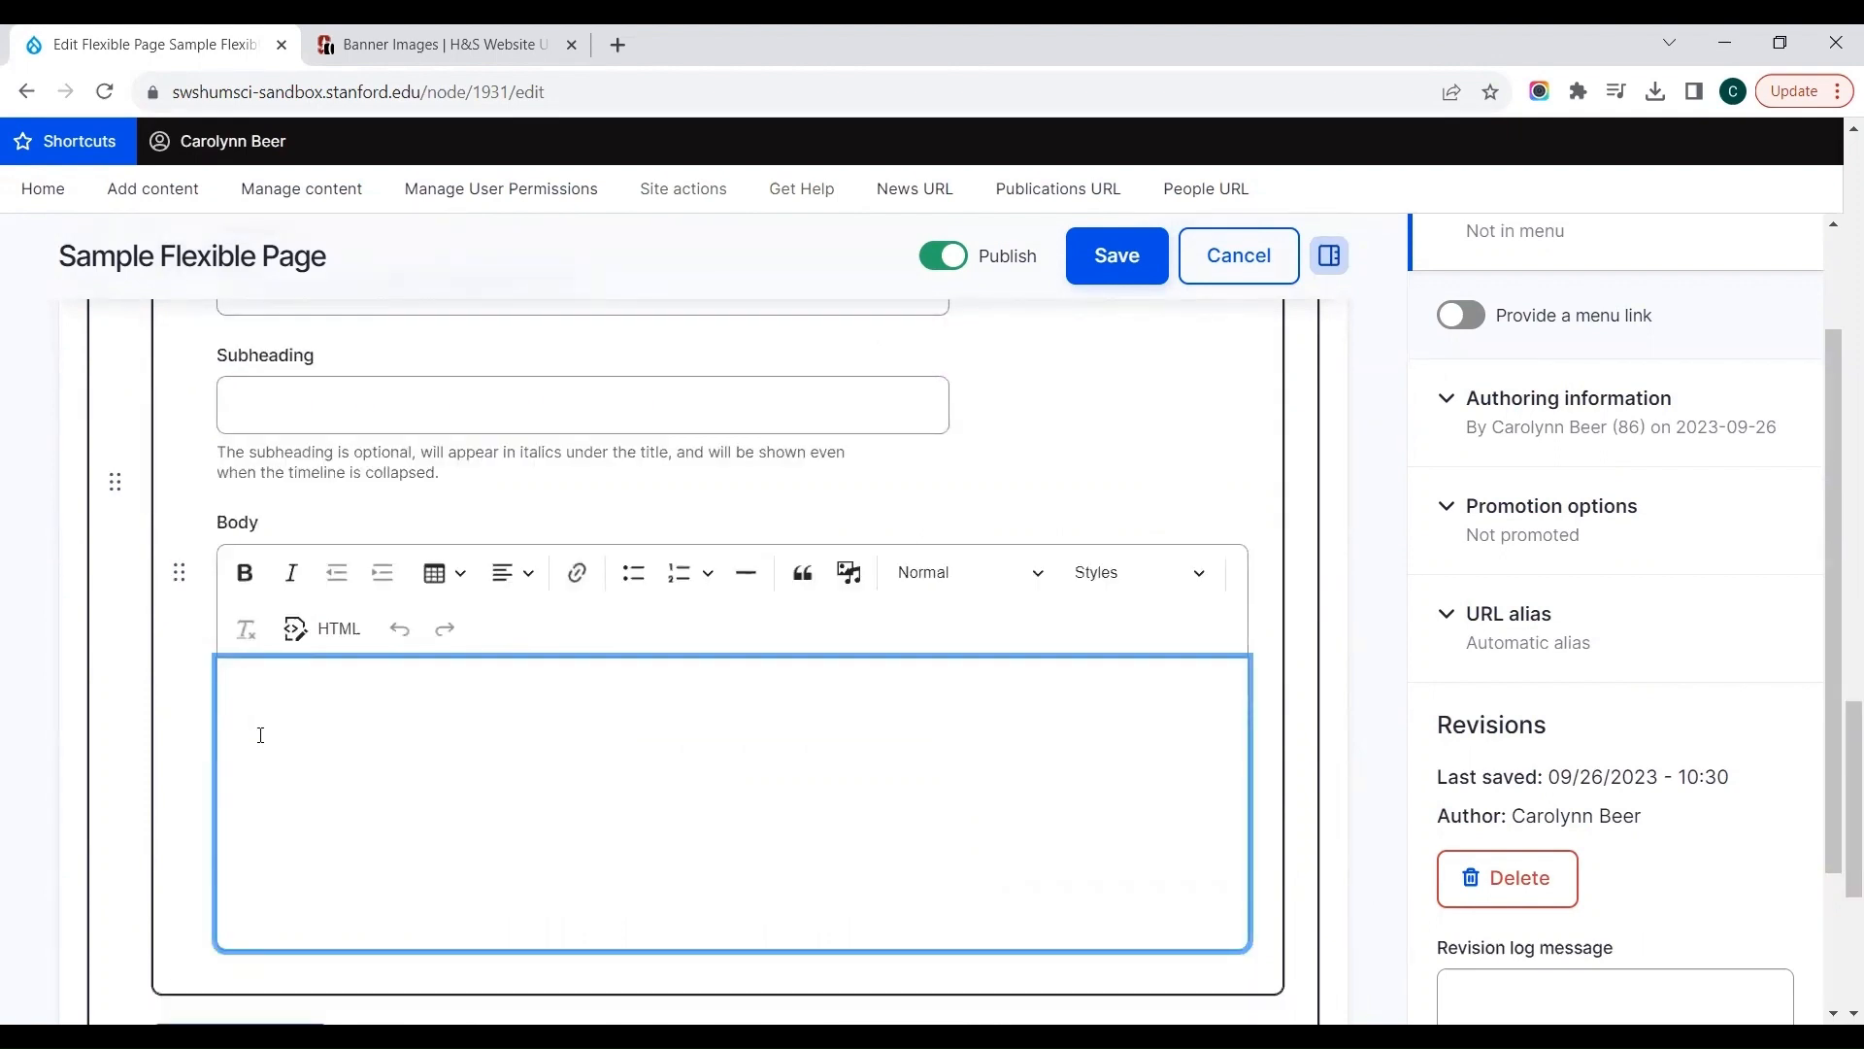
type("fu")
key("BackSpace")
type("complete the declaration")
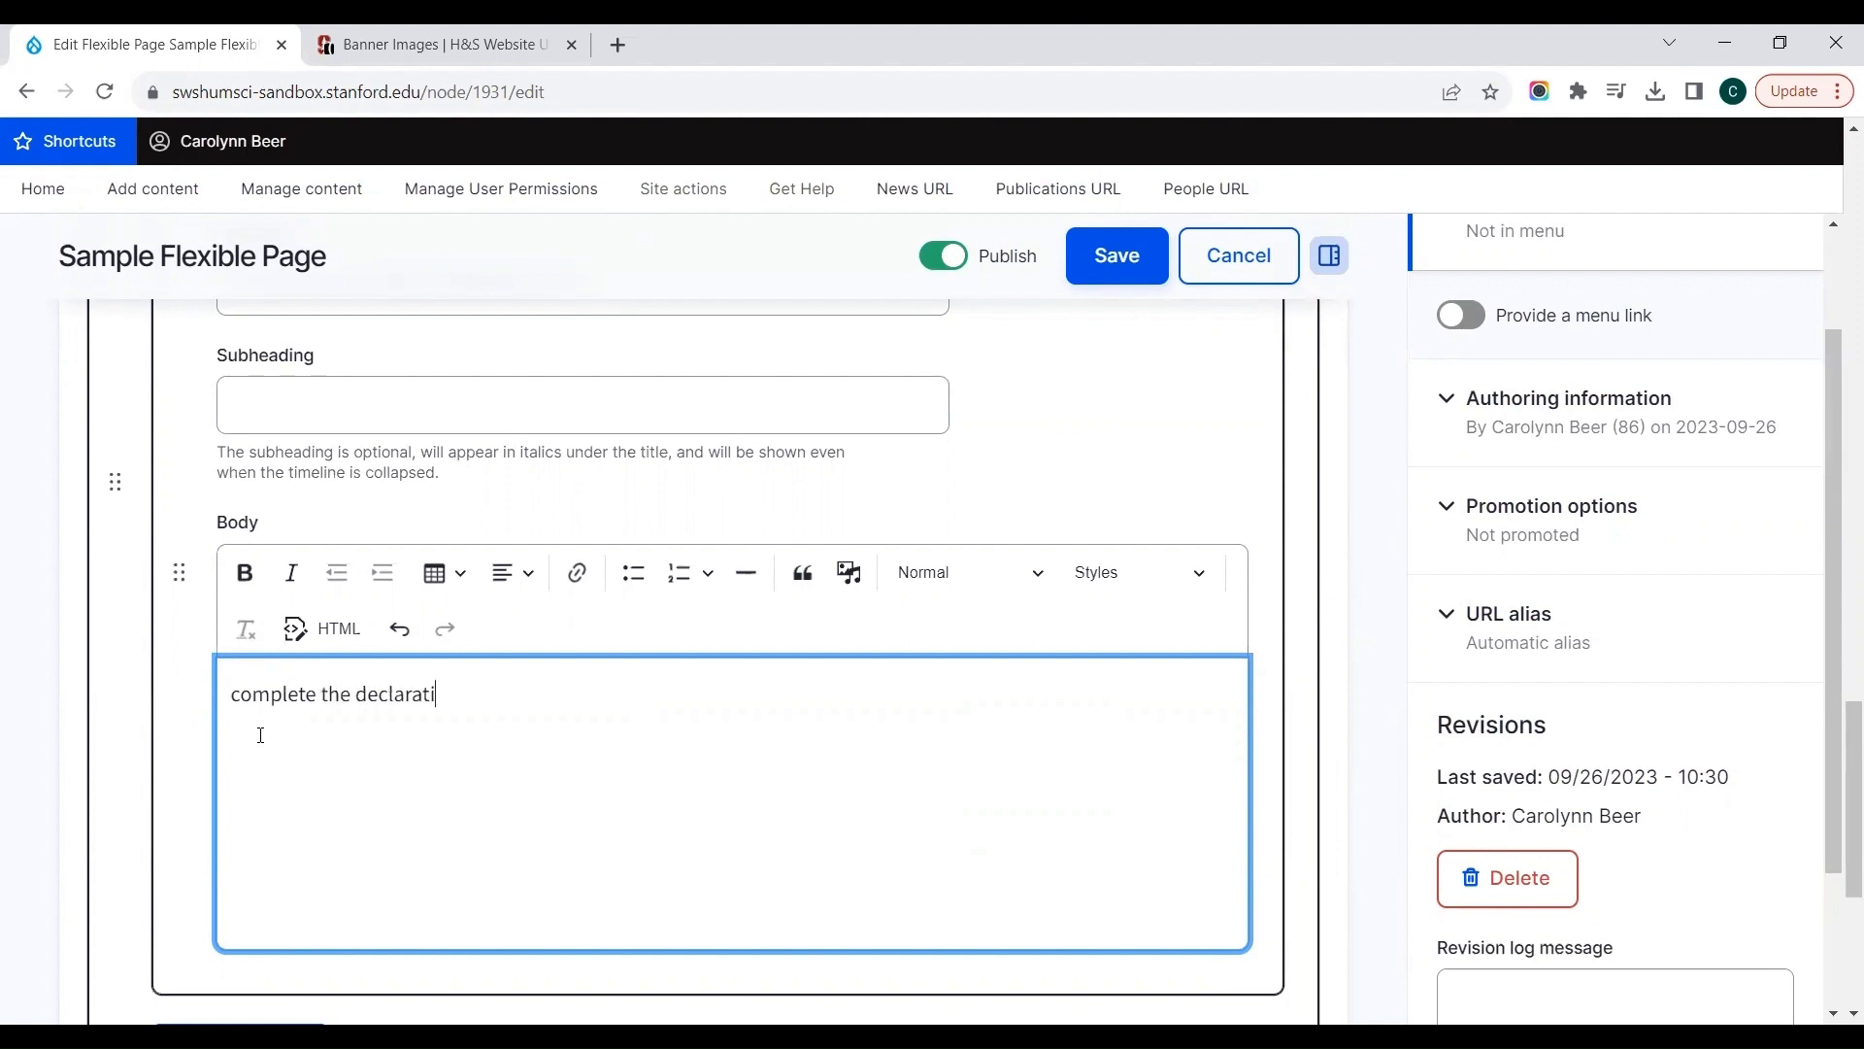
Step: Link the body text "complete the declaration" to google.com with the link title "google"
key("ctrl+shift+Left")
key("ctrl+shift+Left")
key("ctrl+shift+Left")
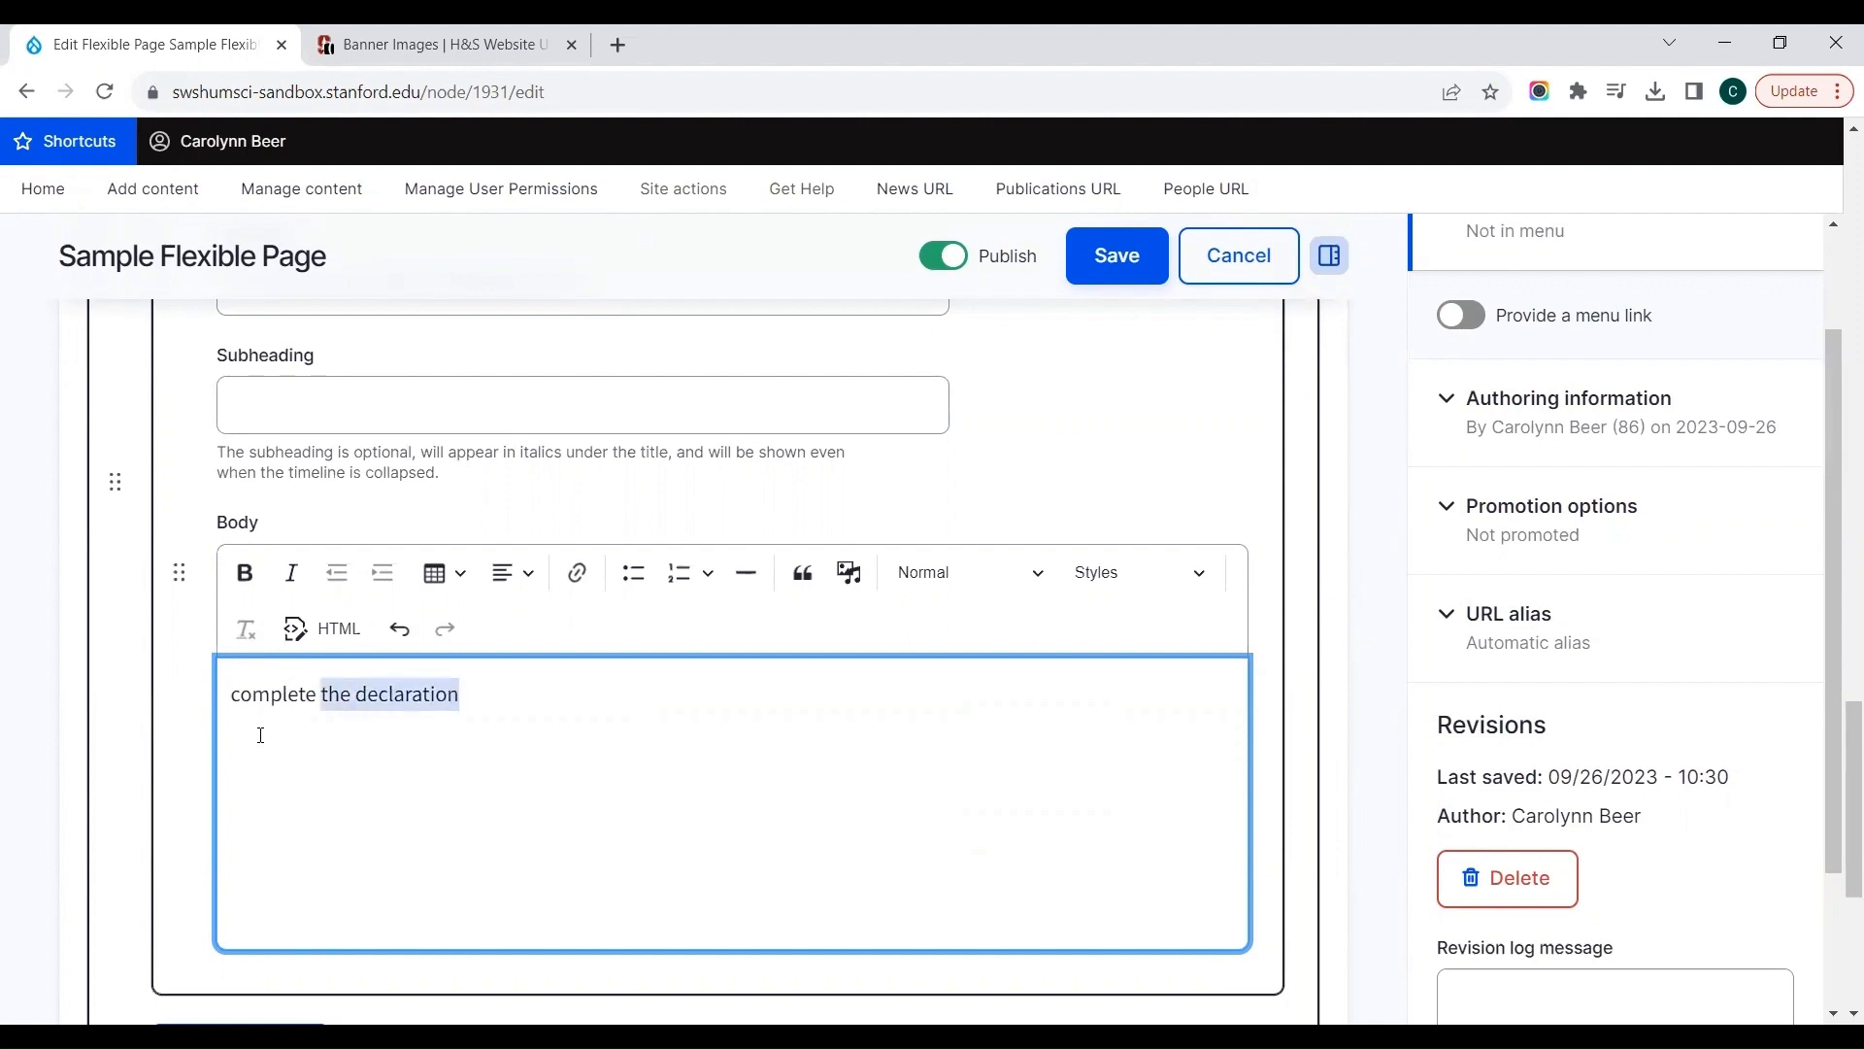
left_click(576, 575)
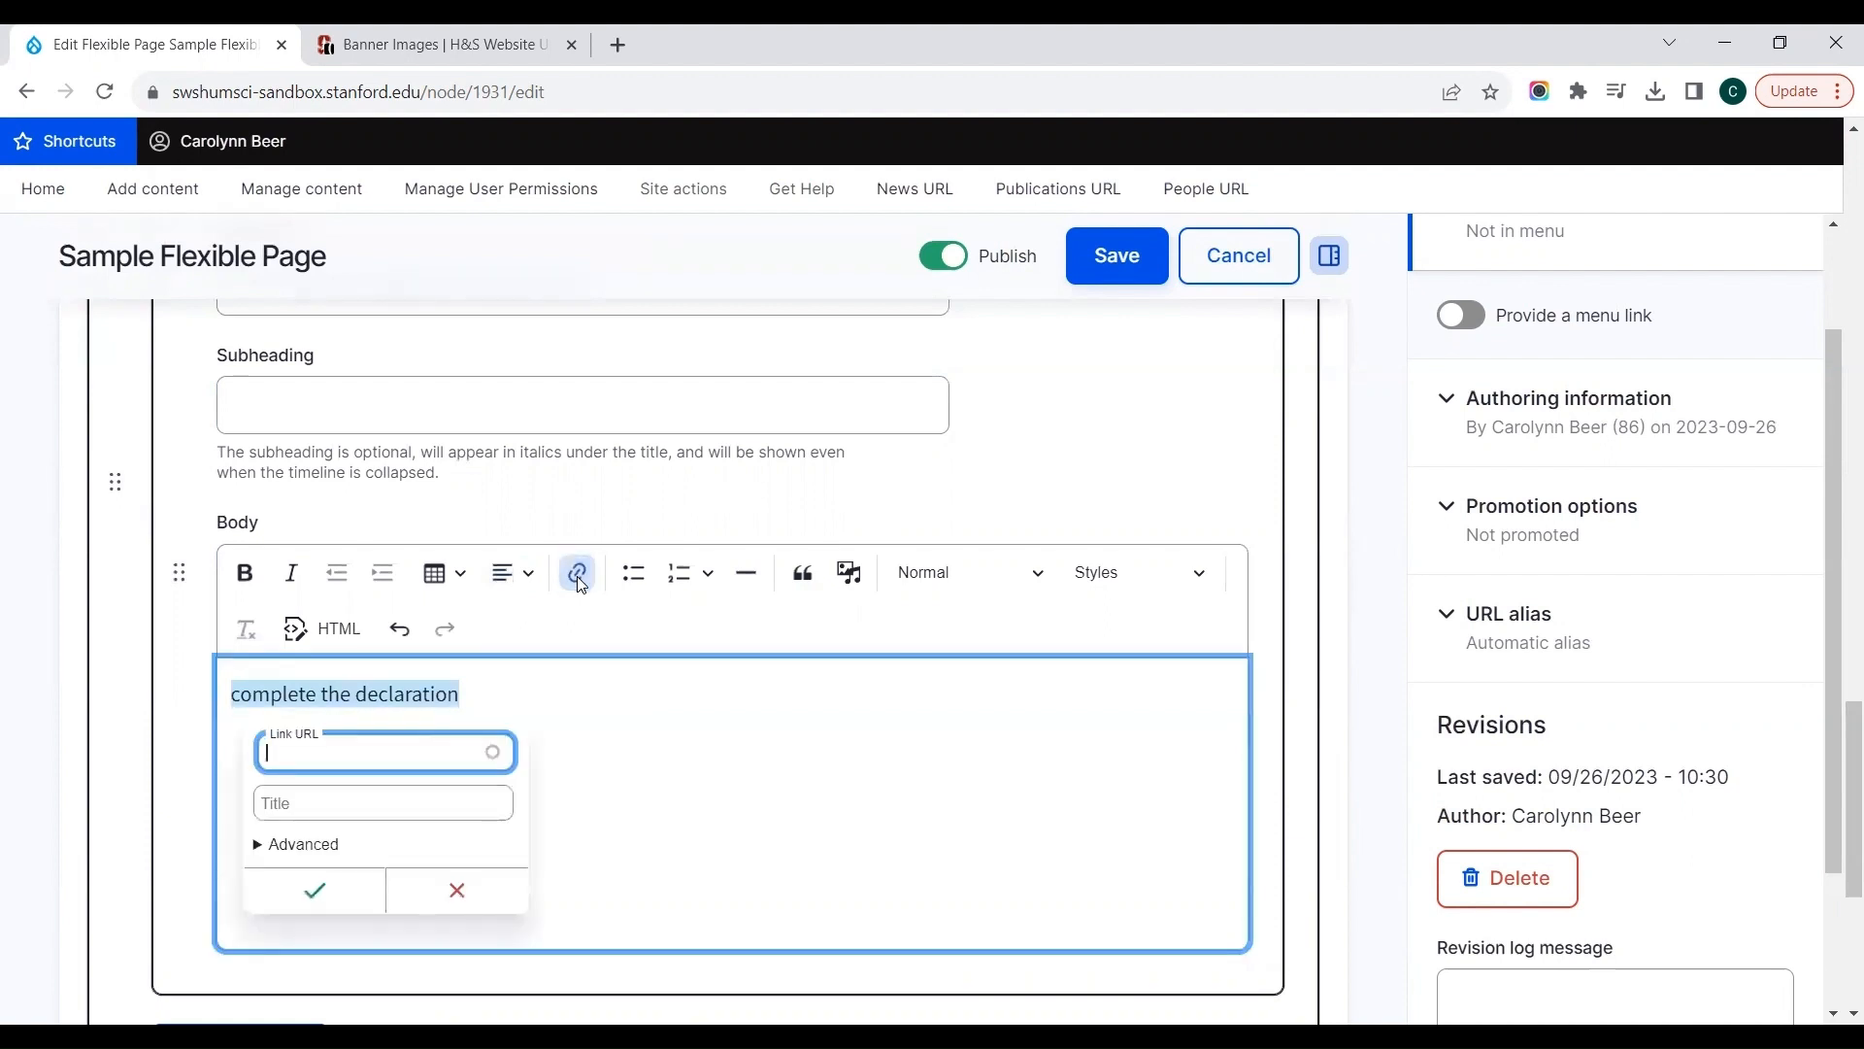
type("google")
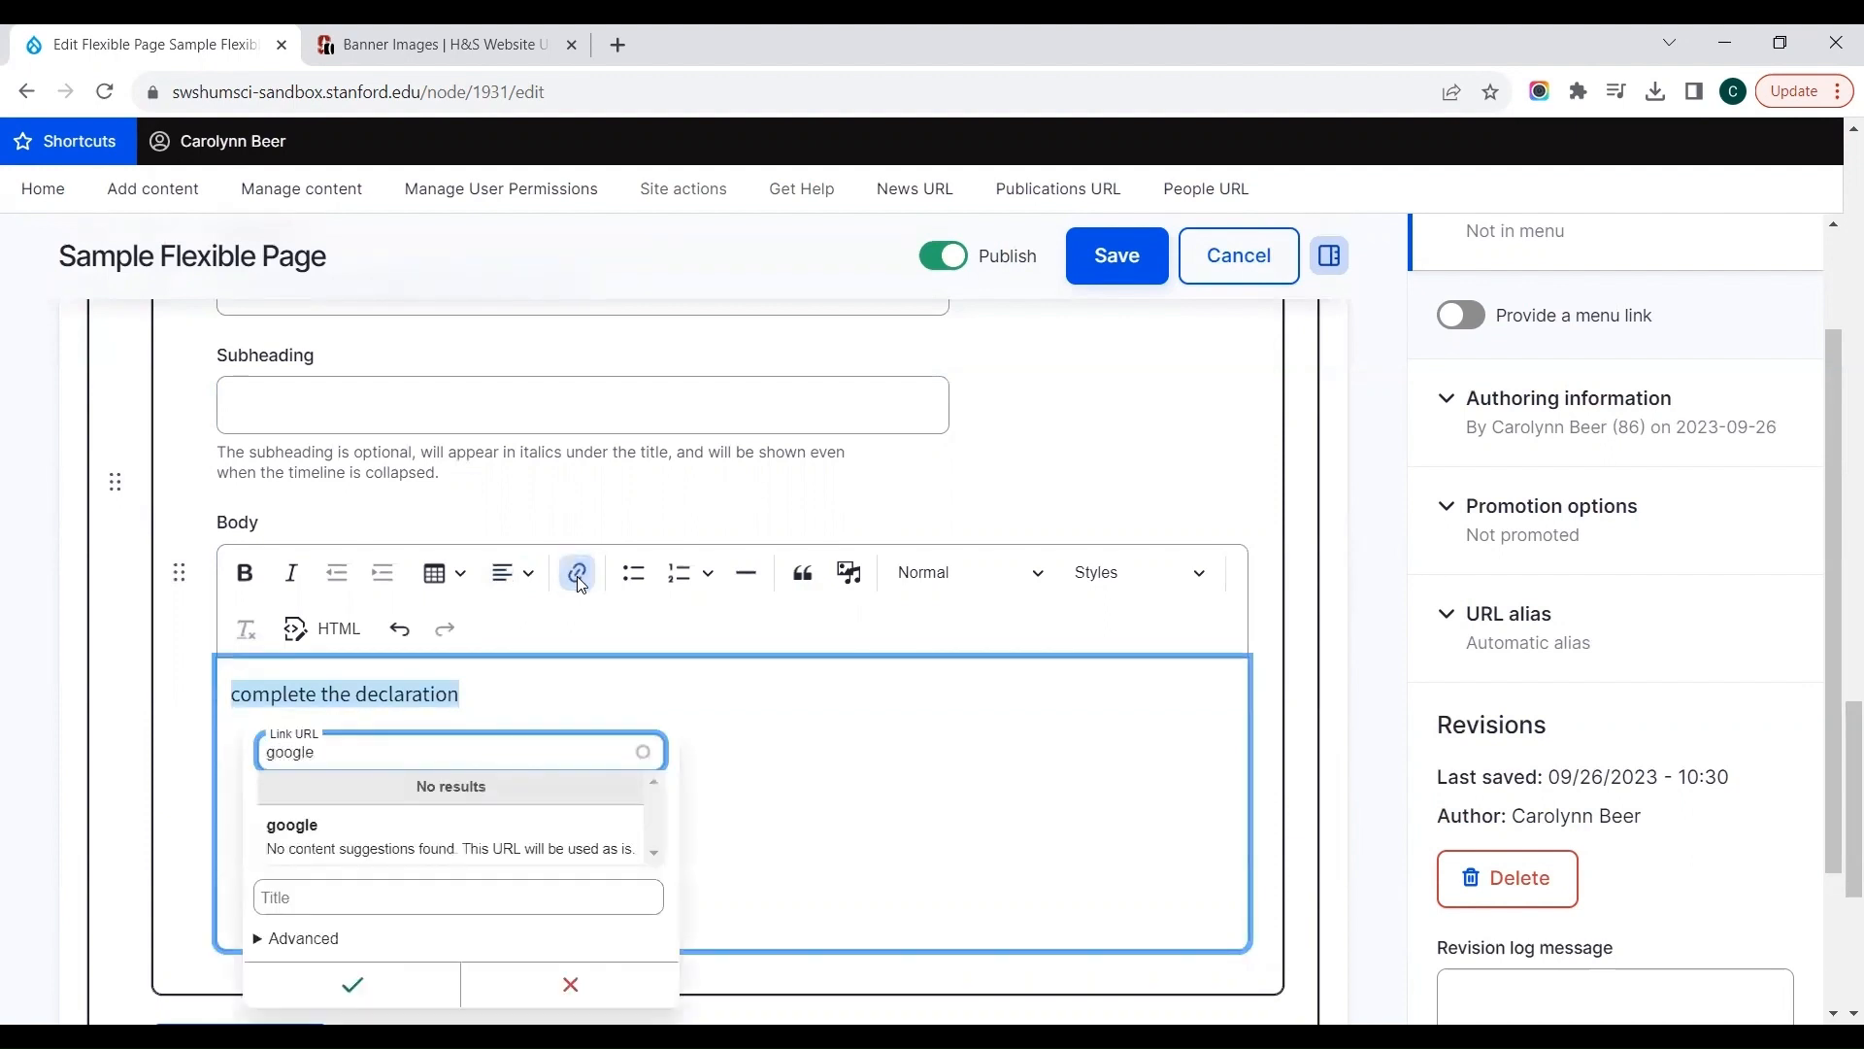
type(".com")
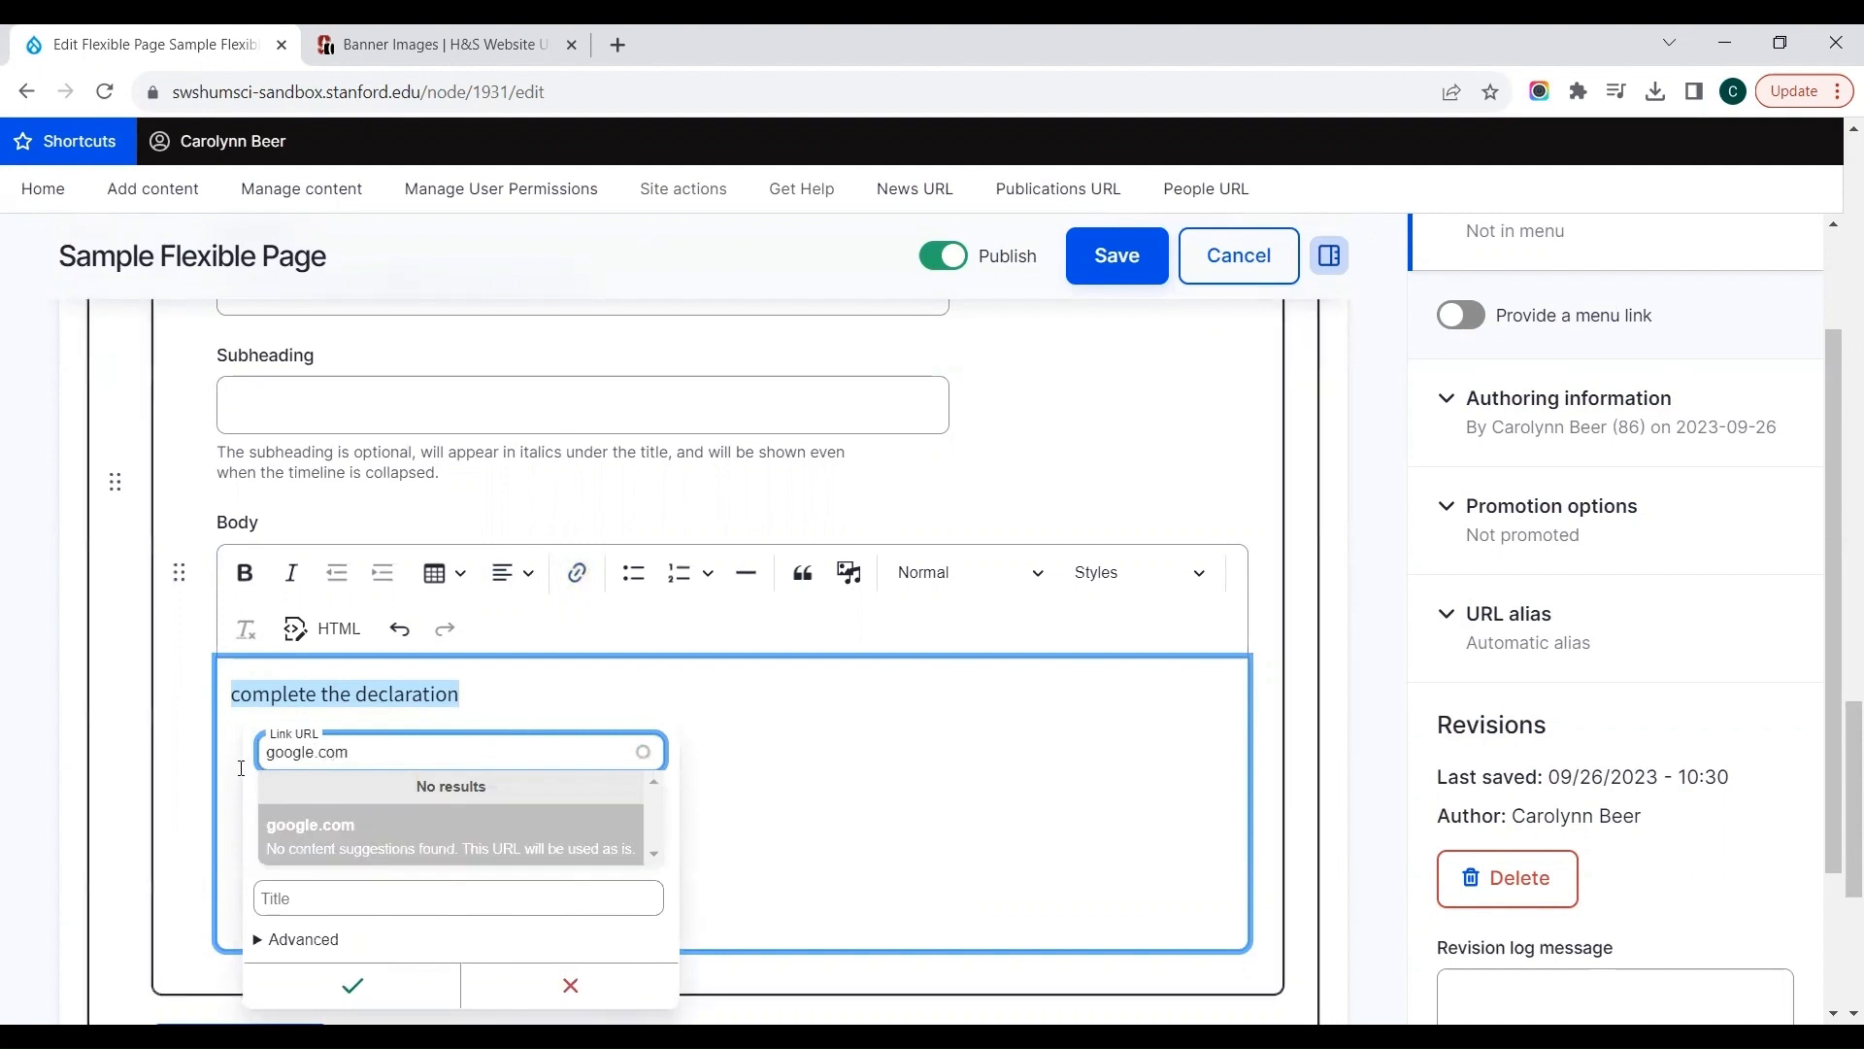
left_click(374, 827)
left_click(328, 802)
type("google")
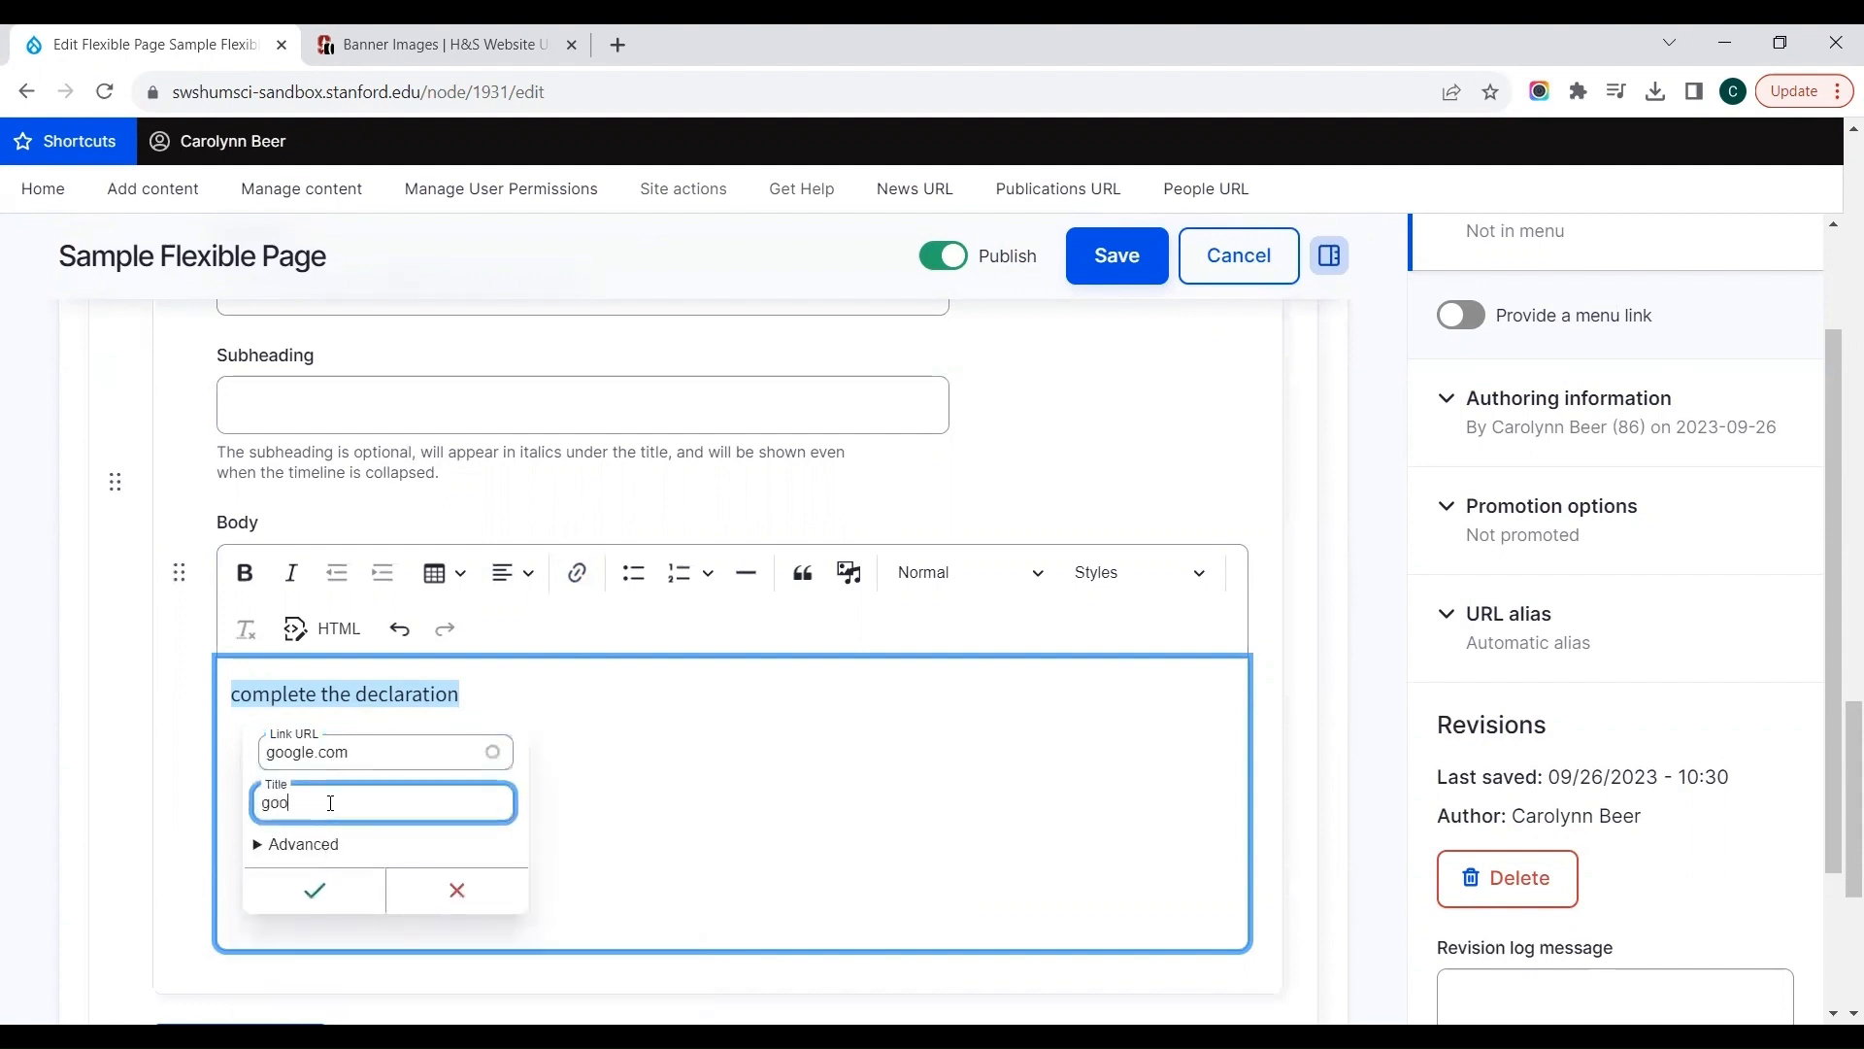
left_click(320, 887)
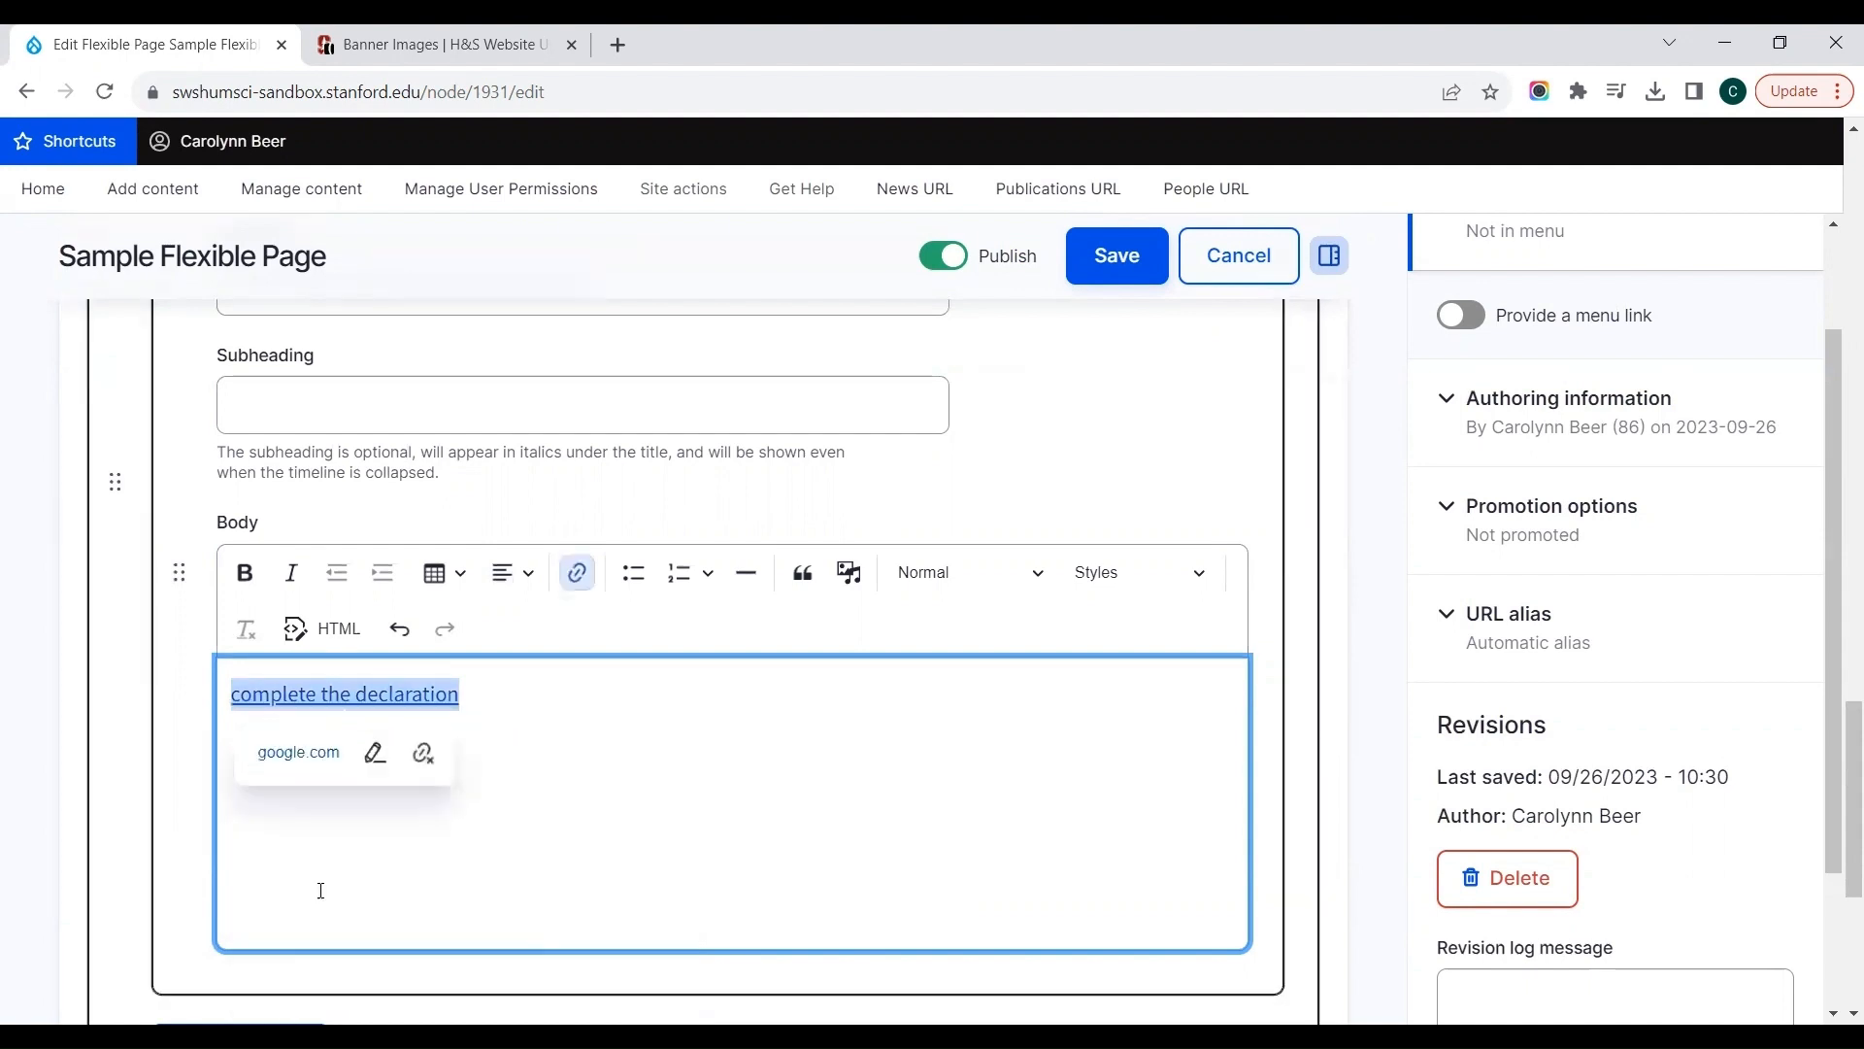
left_click(534, 831)
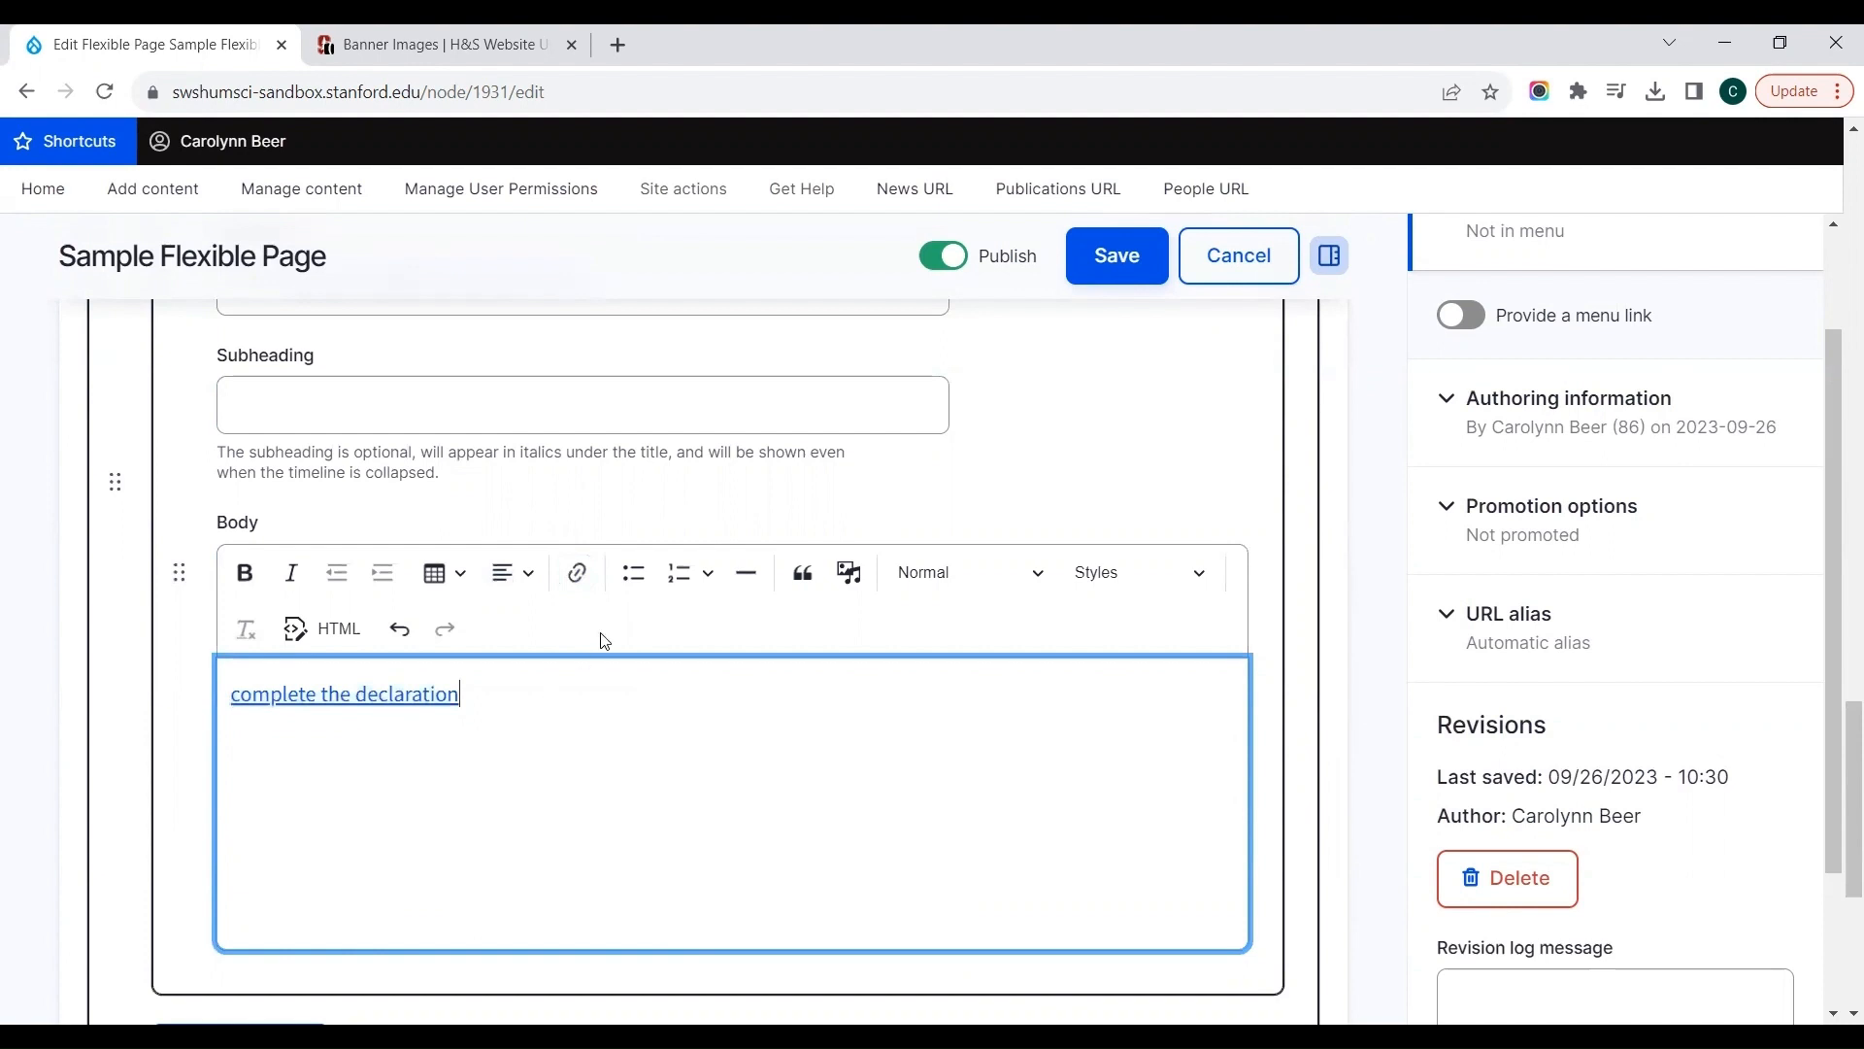
Step: Add a third timeline item titled "Submit your form to the SSO"
left_click(699, 469)
scroll(701, 472, "down", 2)
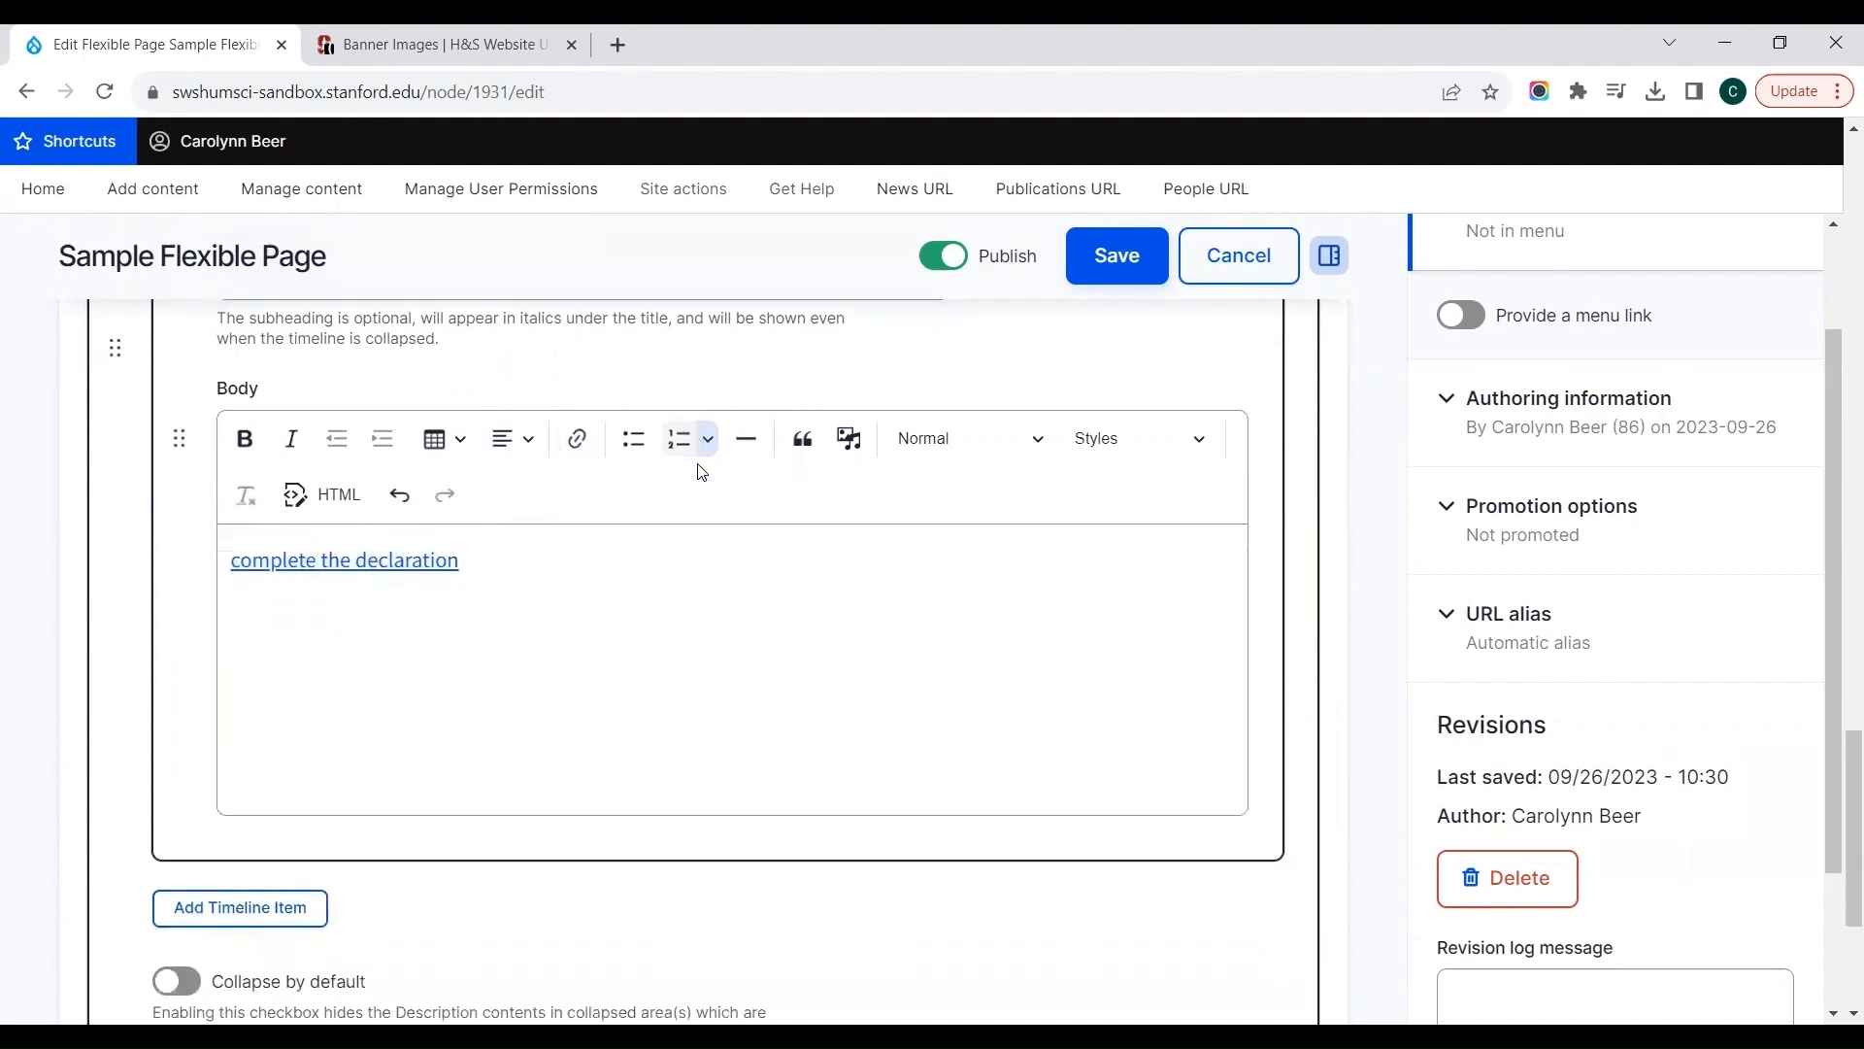
left_click(285, 899)
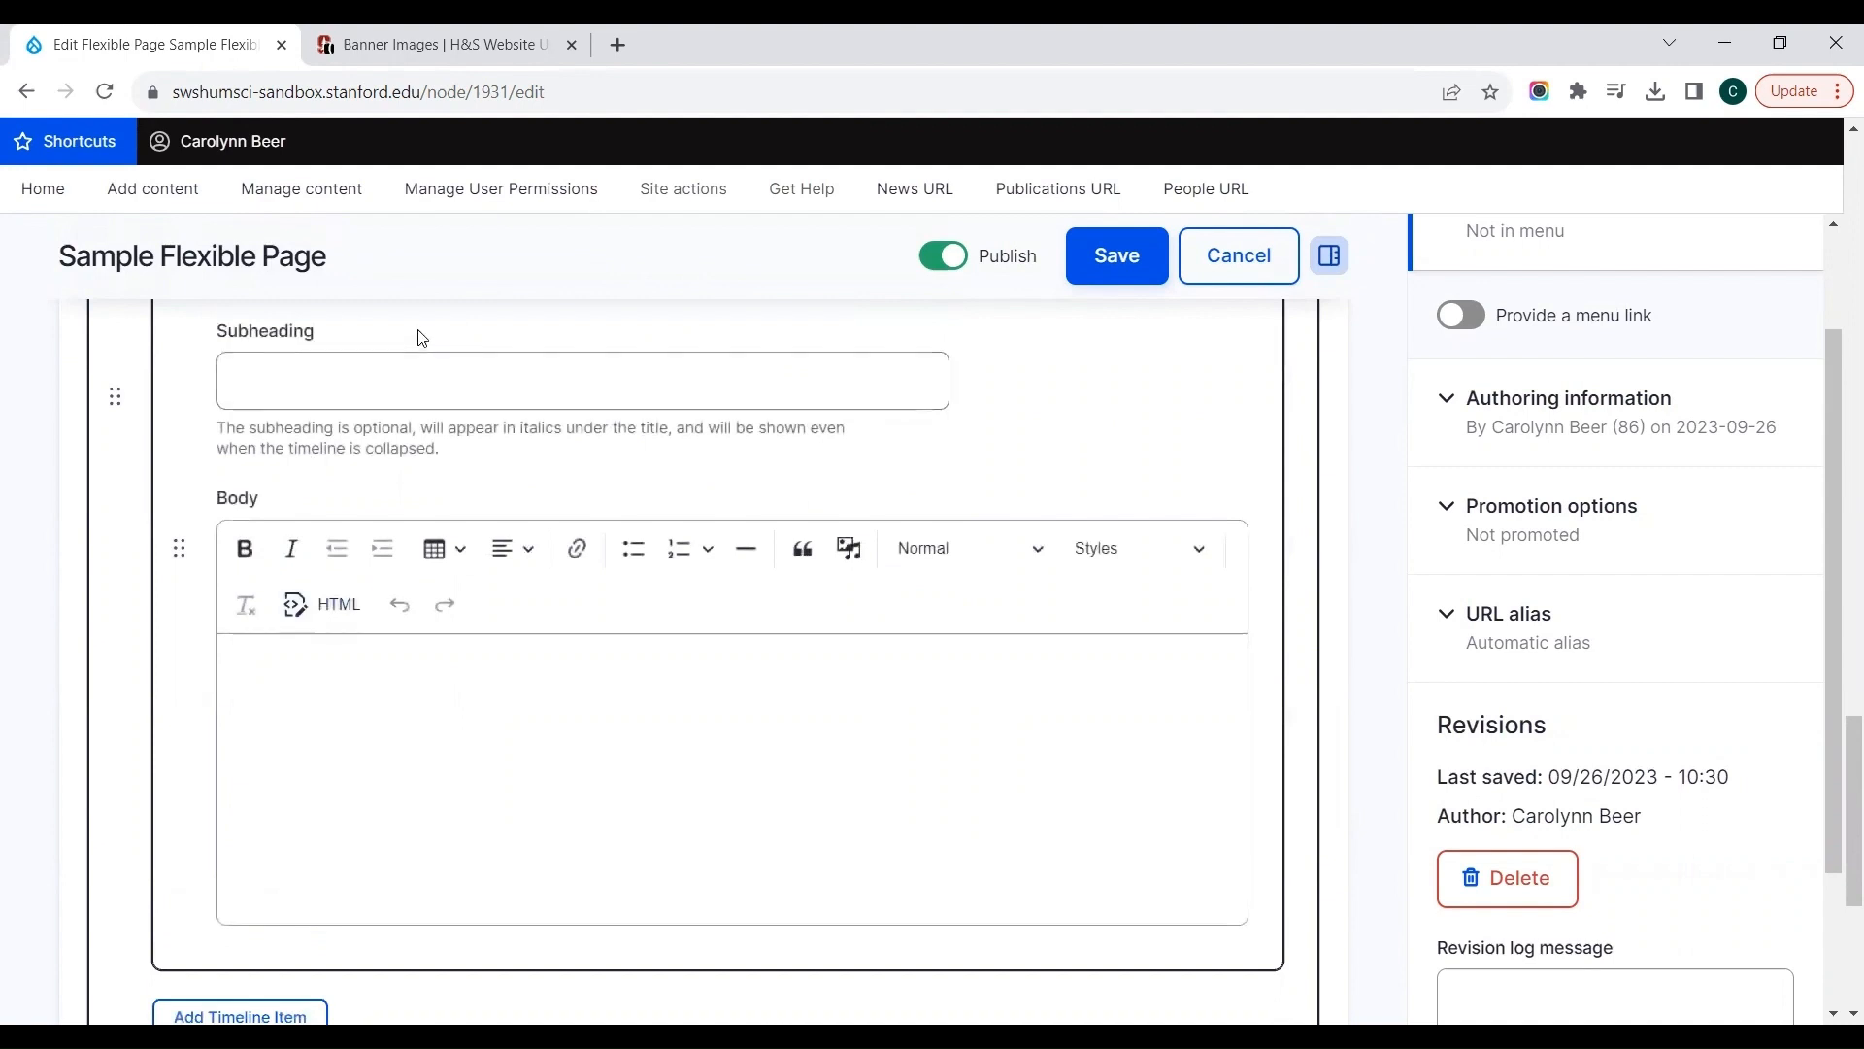
scroll(423, 337, "up", 1)
left_click(400, 372)
type("Sub")
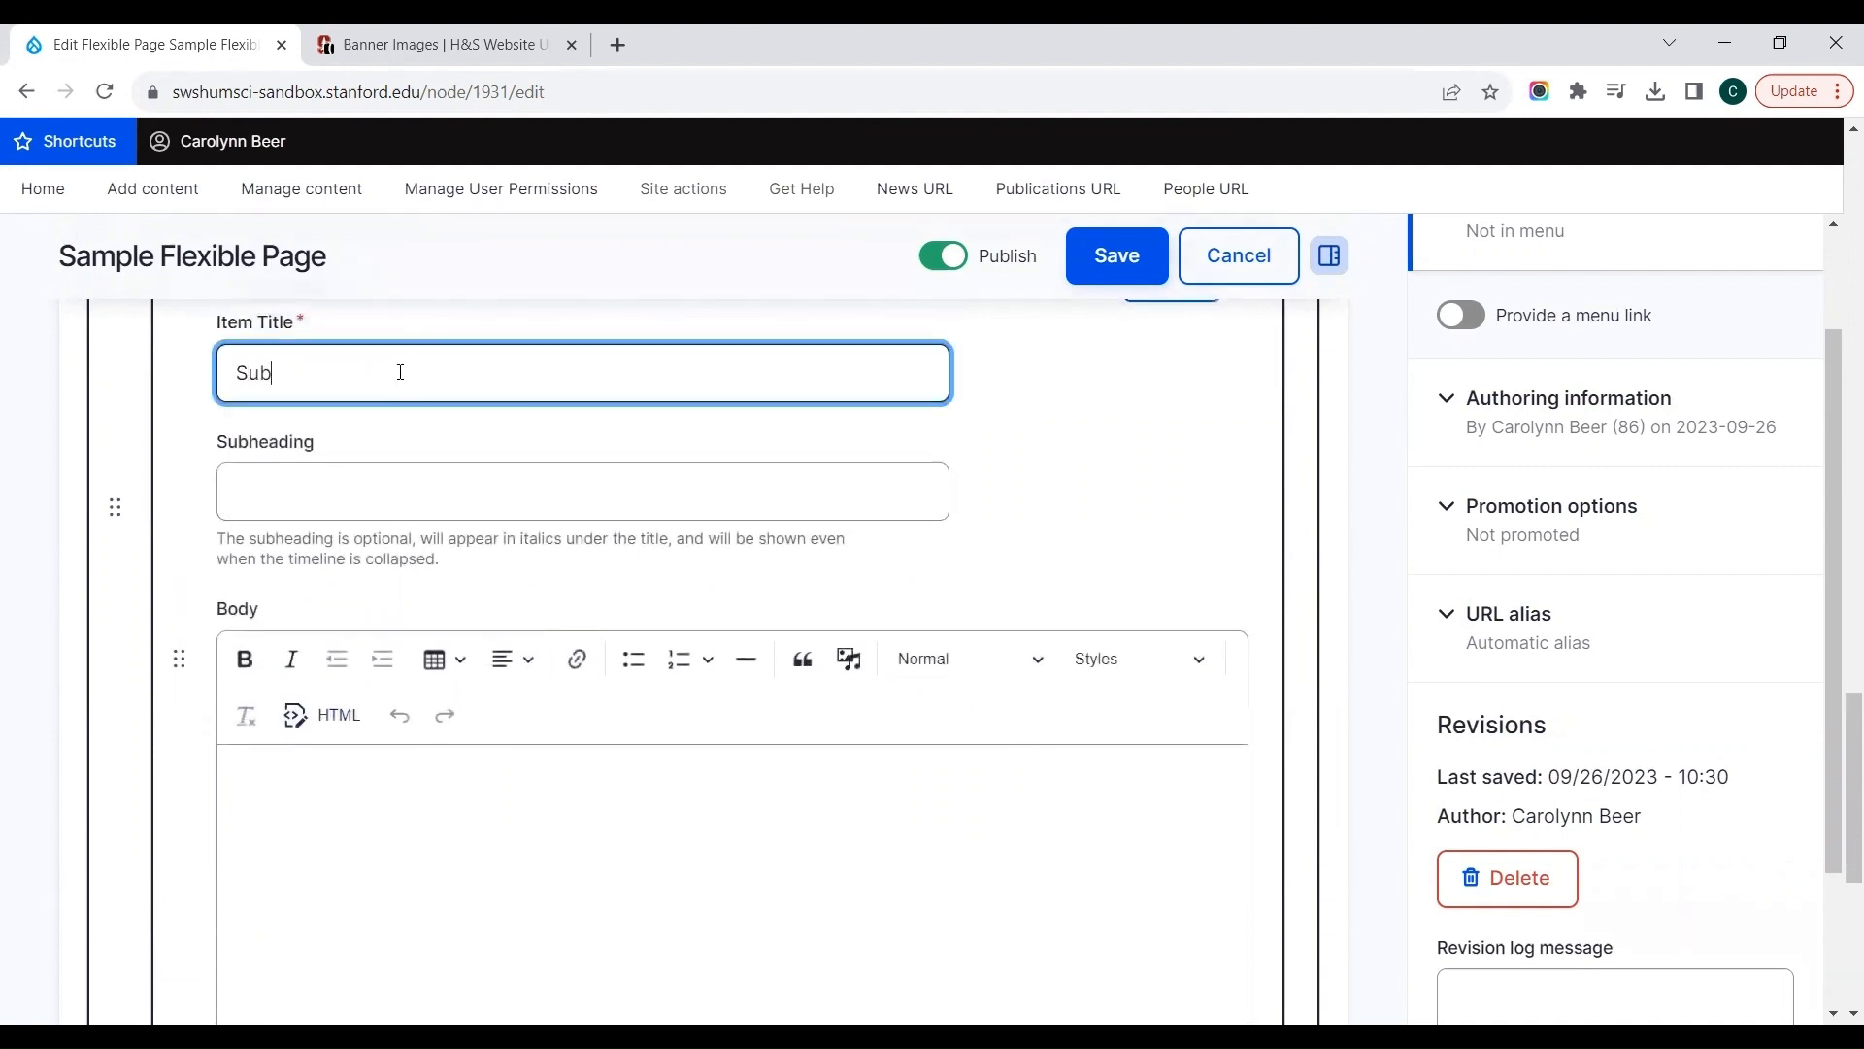
type("mit your form to the SSO")
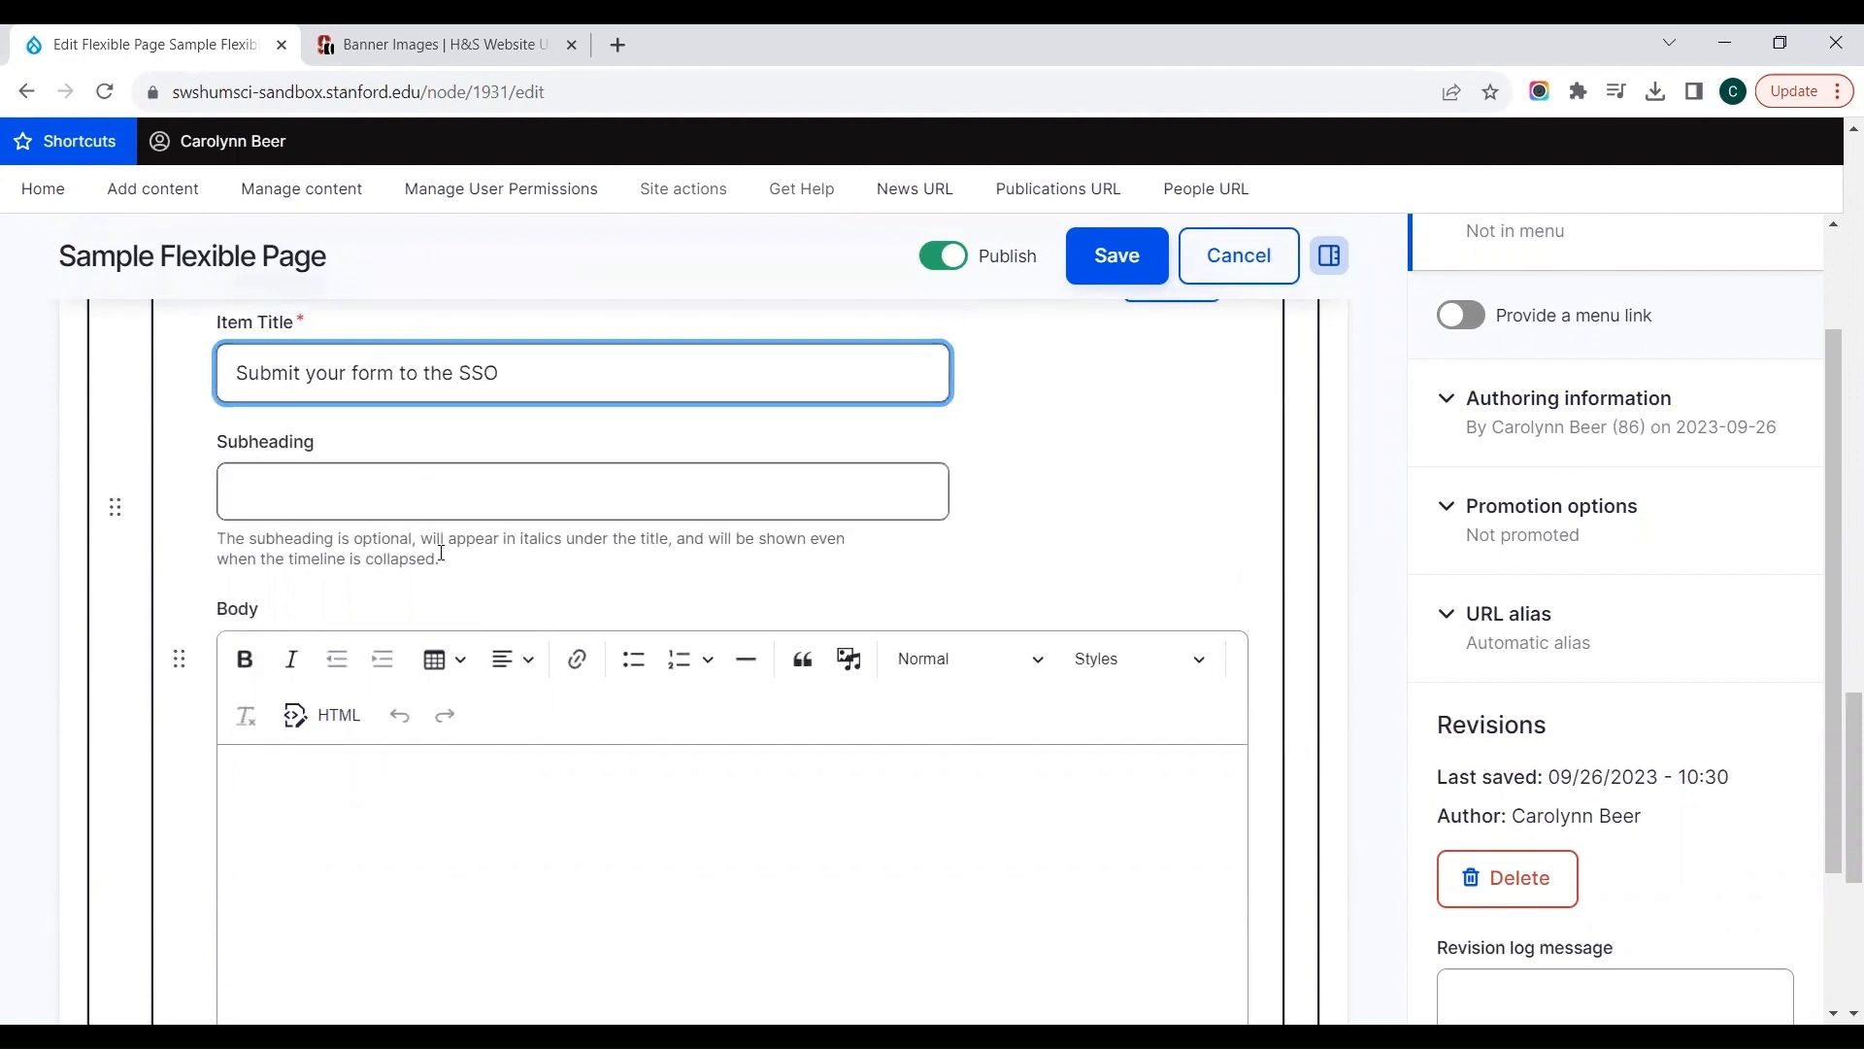
Step: Write "SSO contact information" as the body text of the third timeline item
left_click(427, 815)
type("SSO")
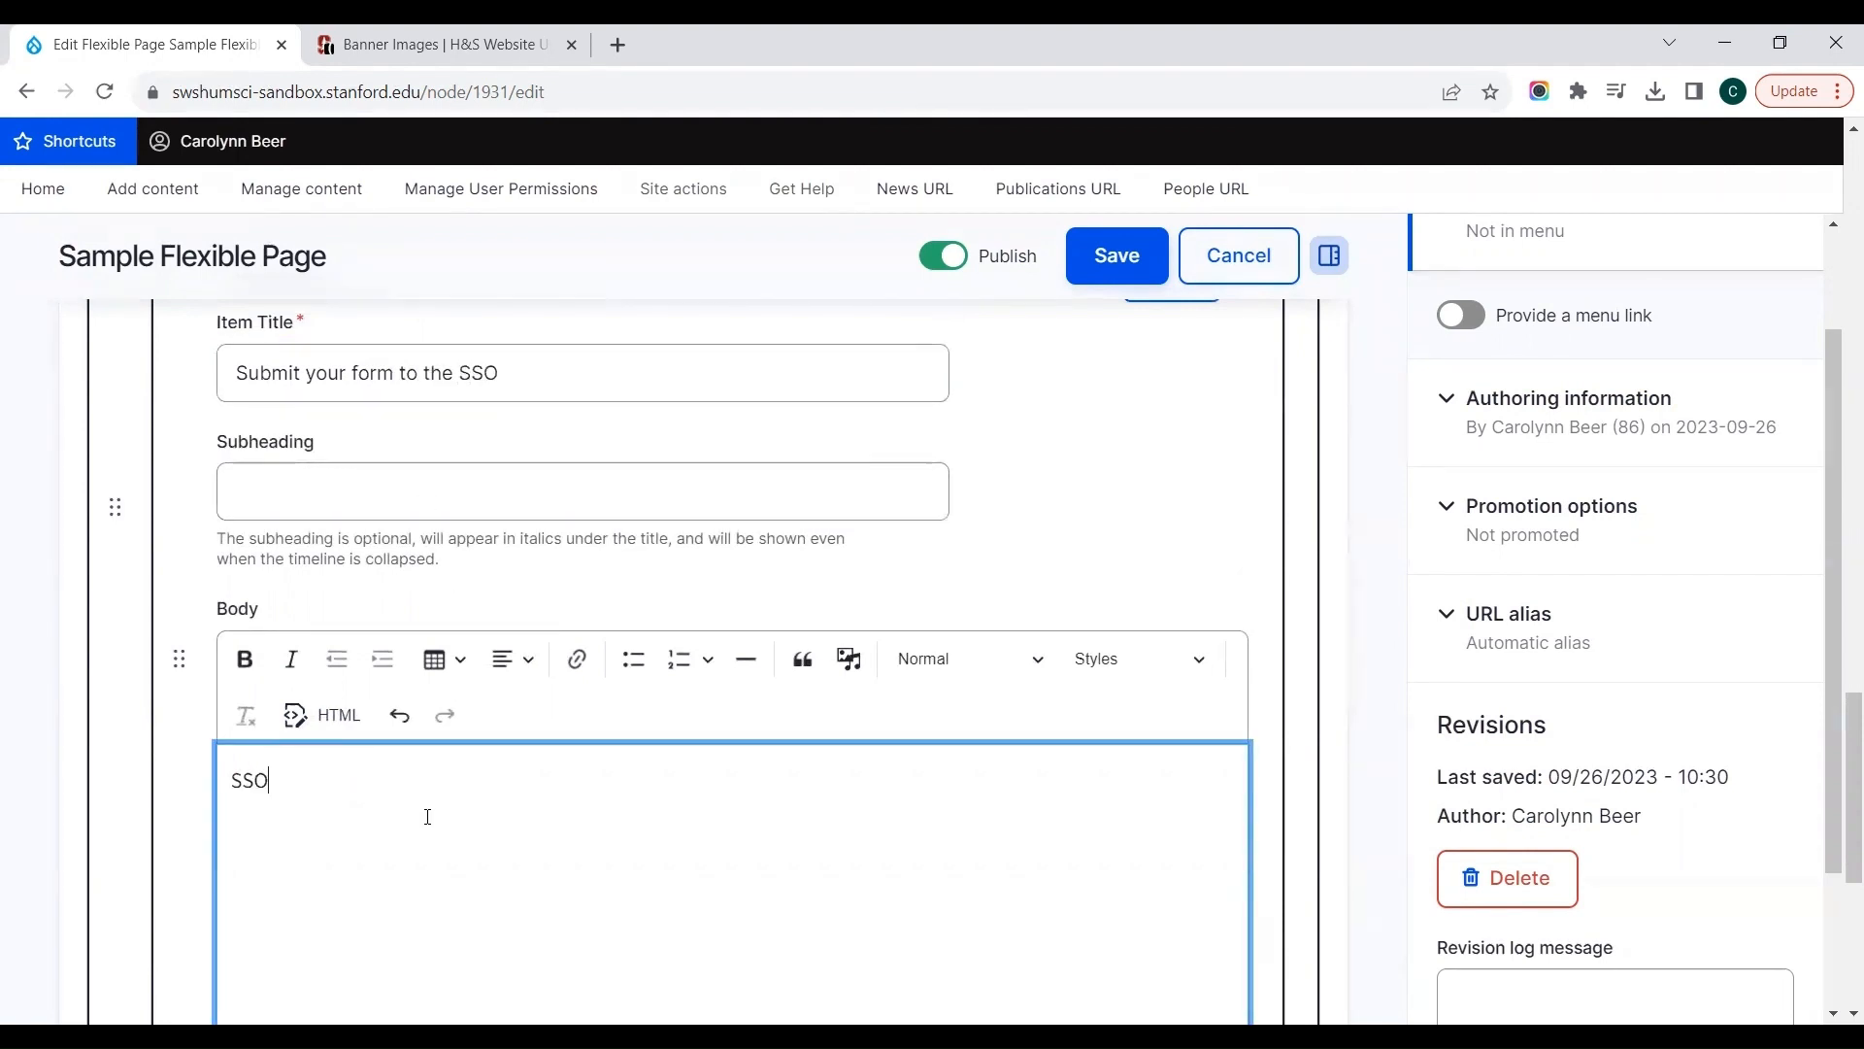
type(" contact information")
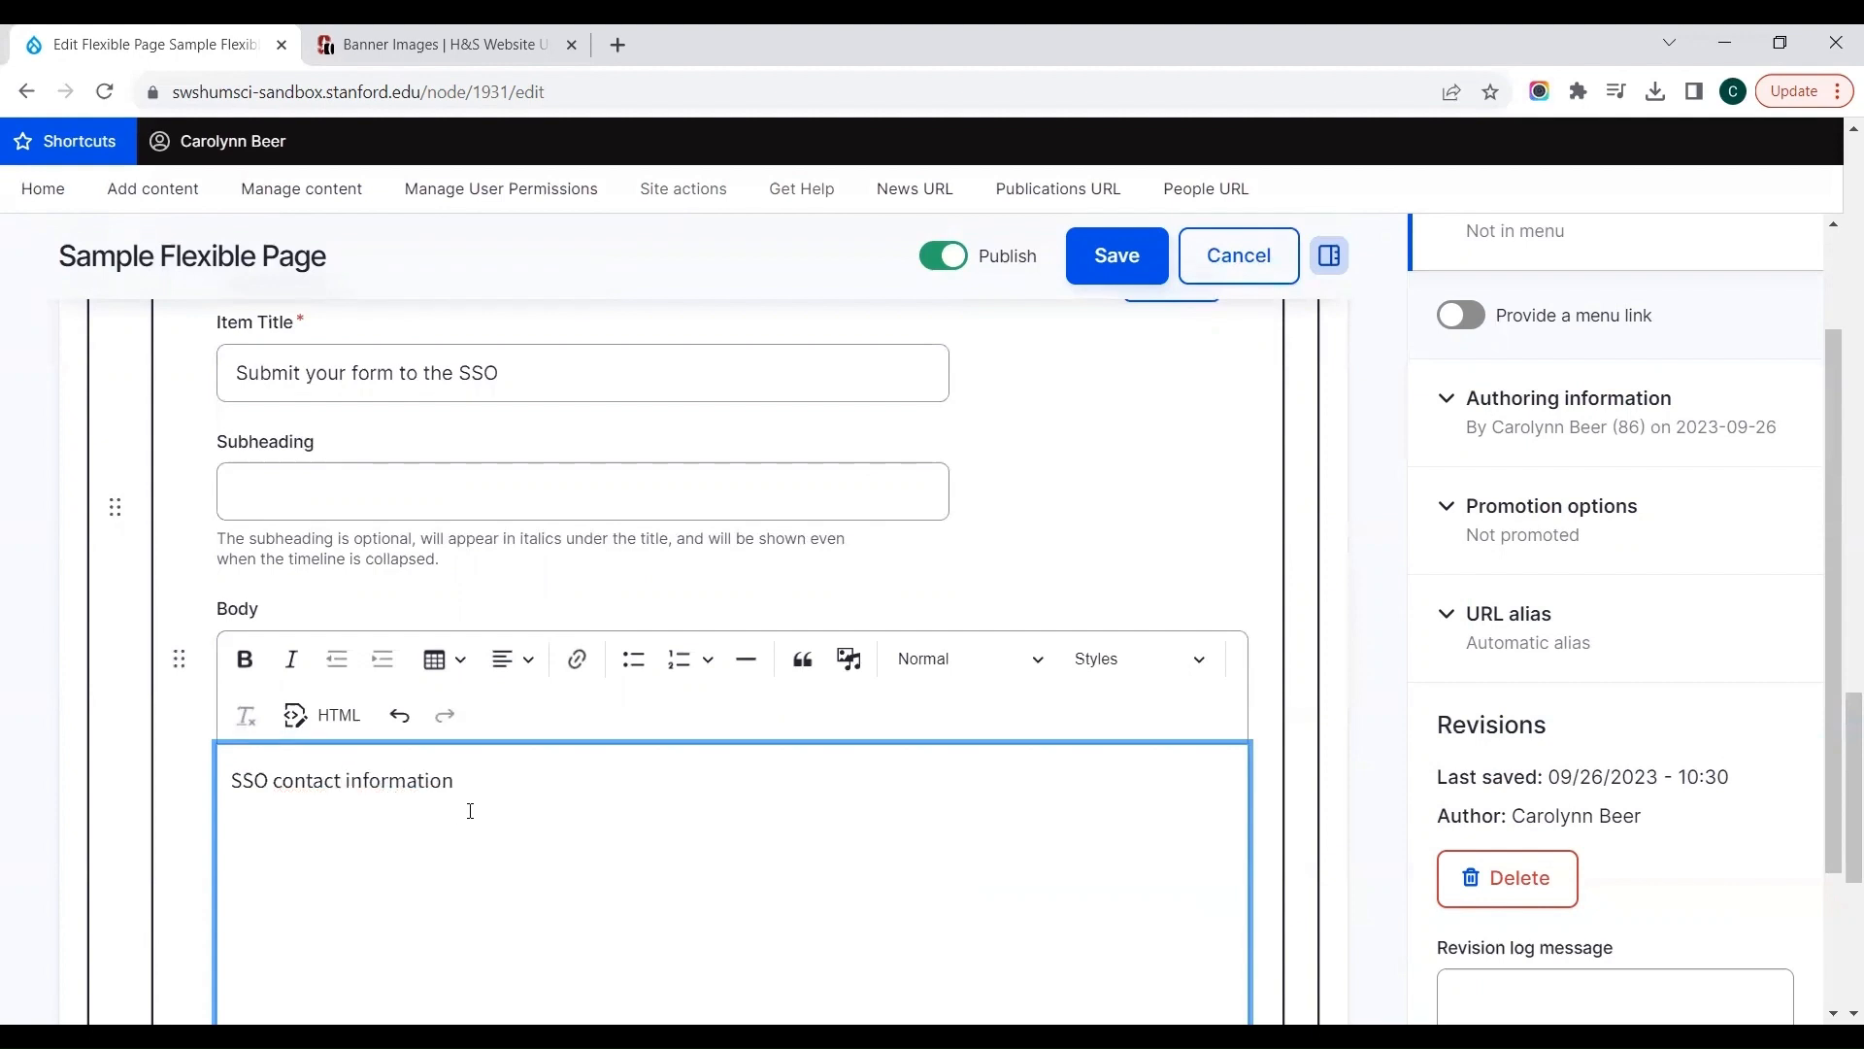
left_click(1031, 535)
Step: Switch the timeline's Collapse by default option on and back off, and save the page
scroll(1032, 535, "down", 3)
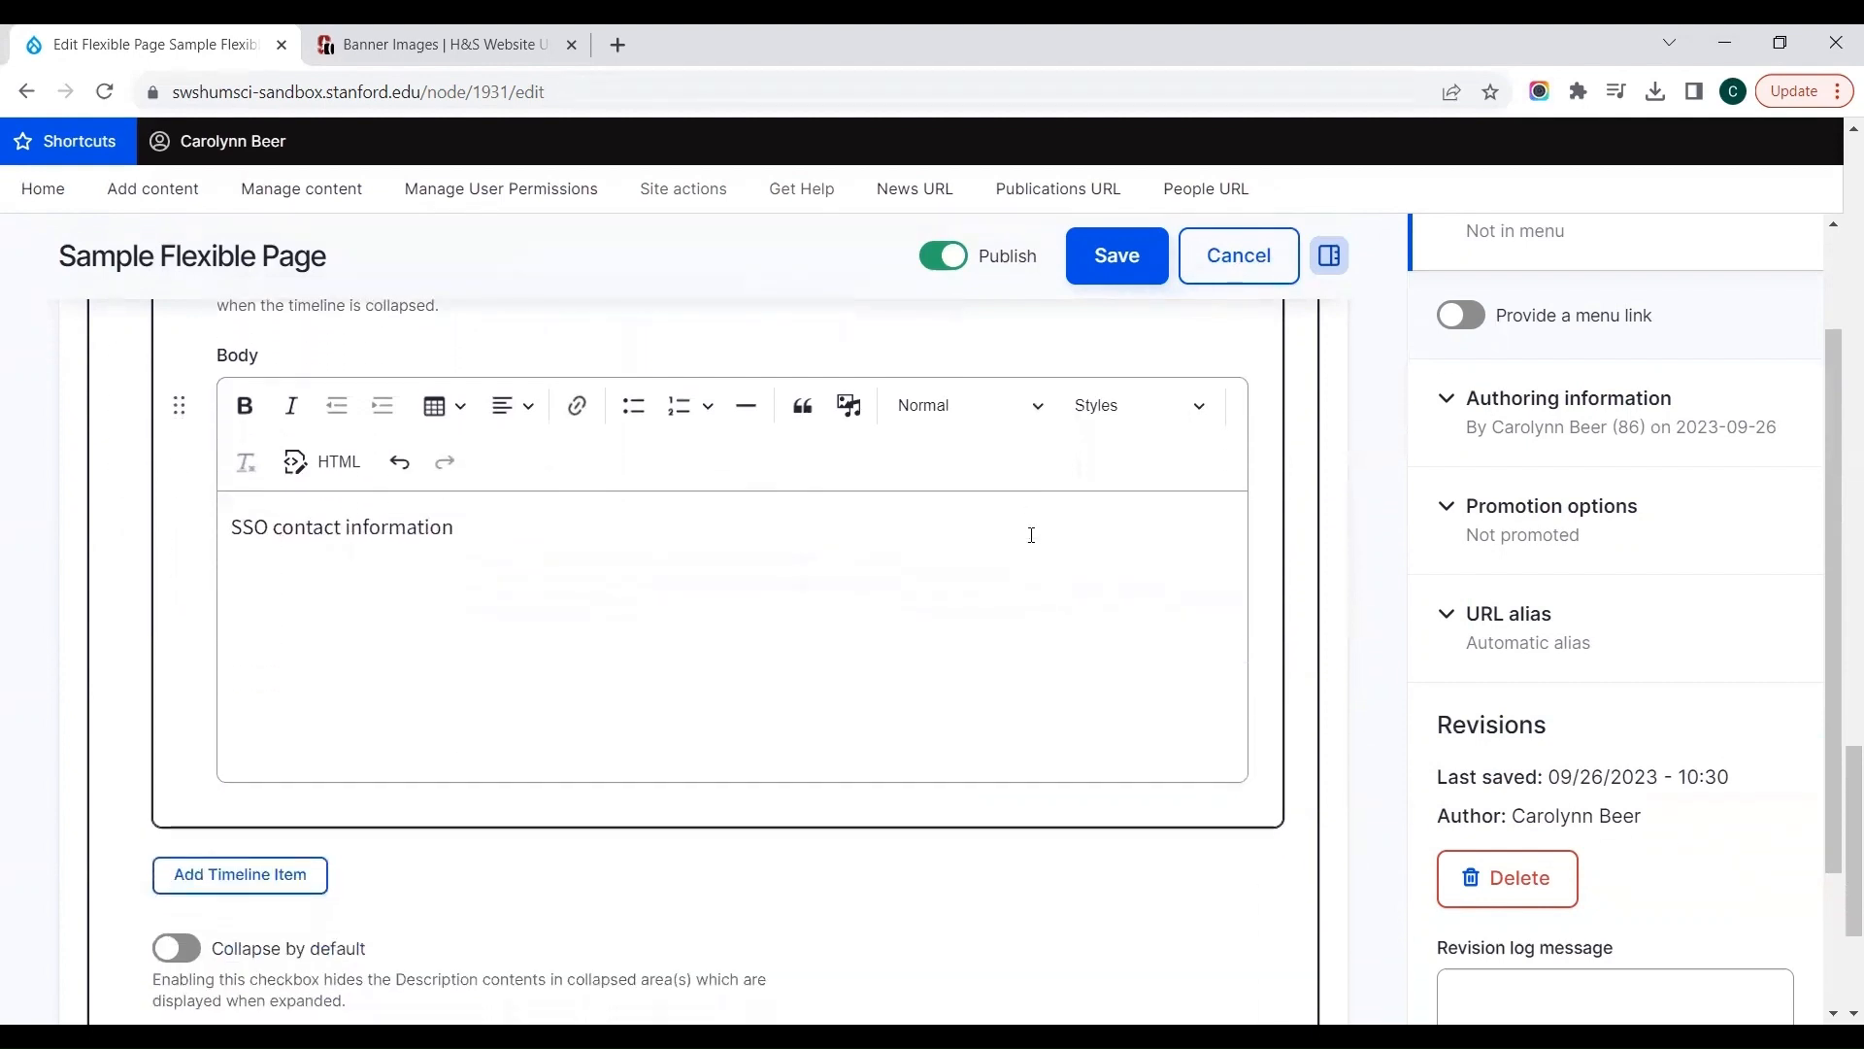
scroll(1031, 535, "down", 2)
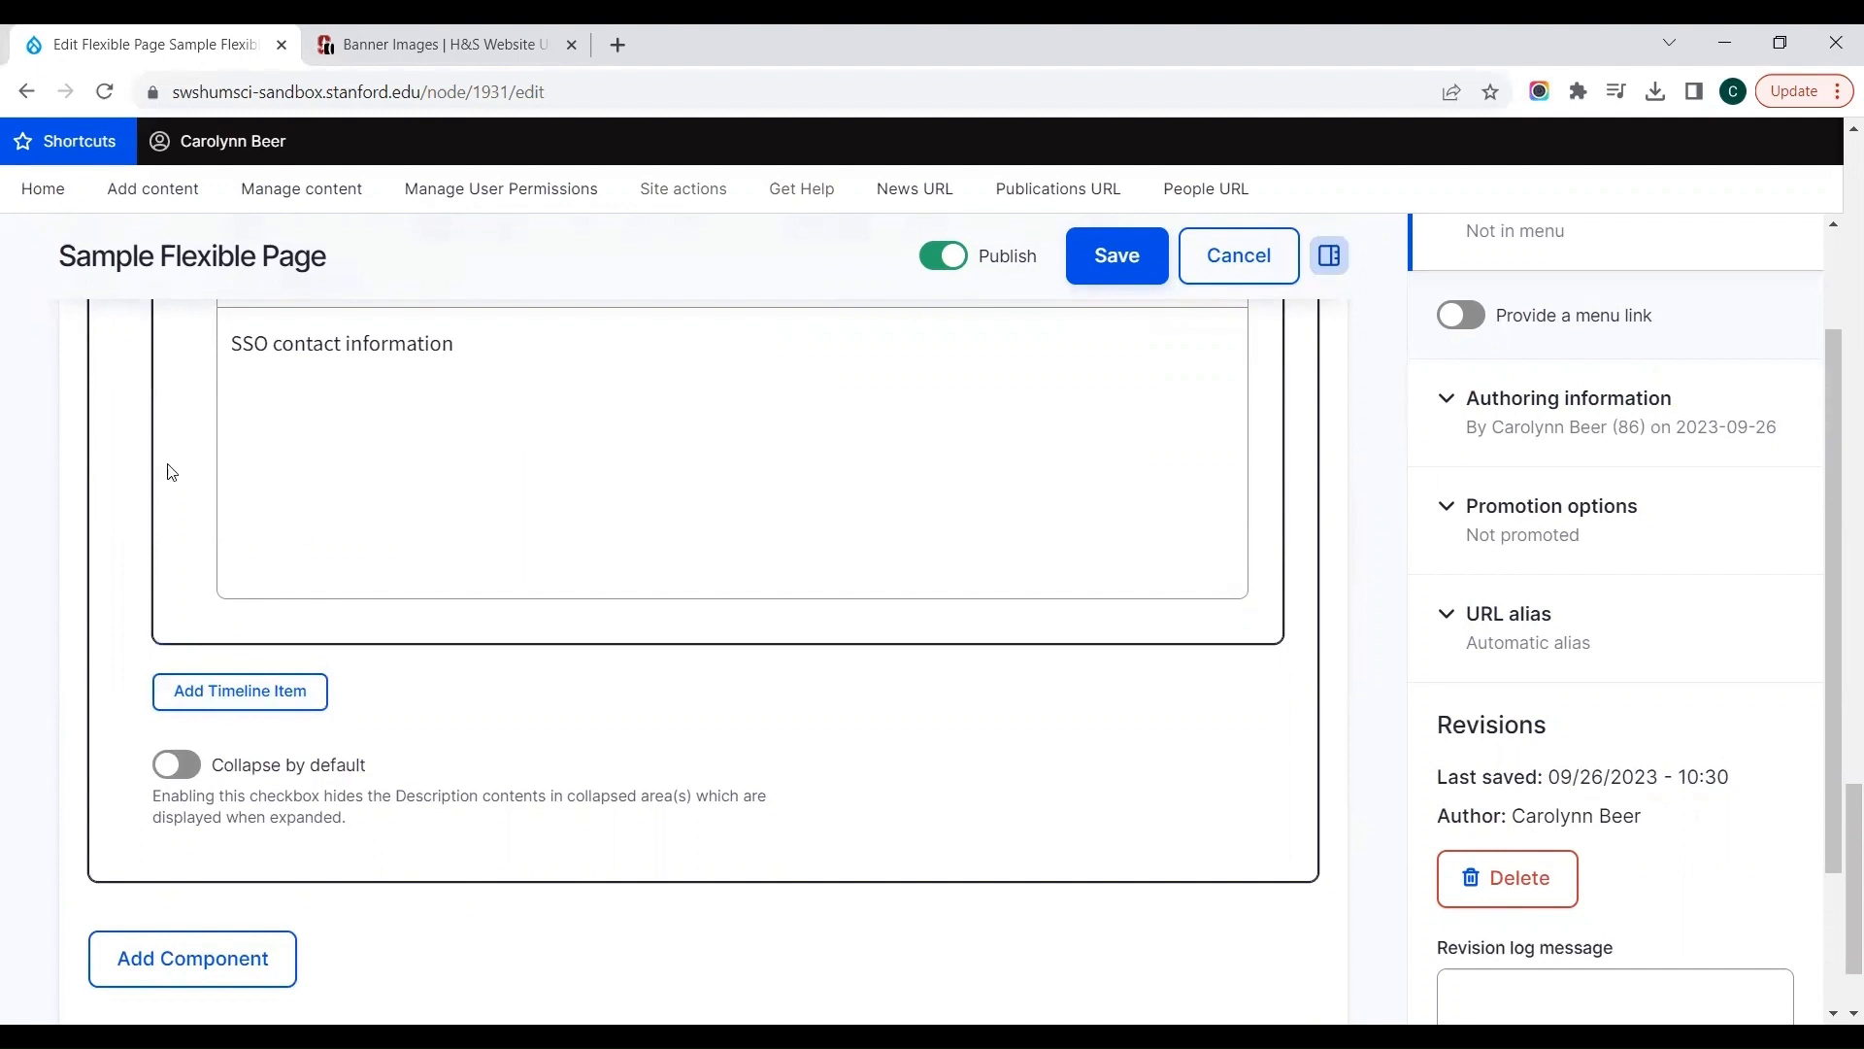
left_click(180, 776)
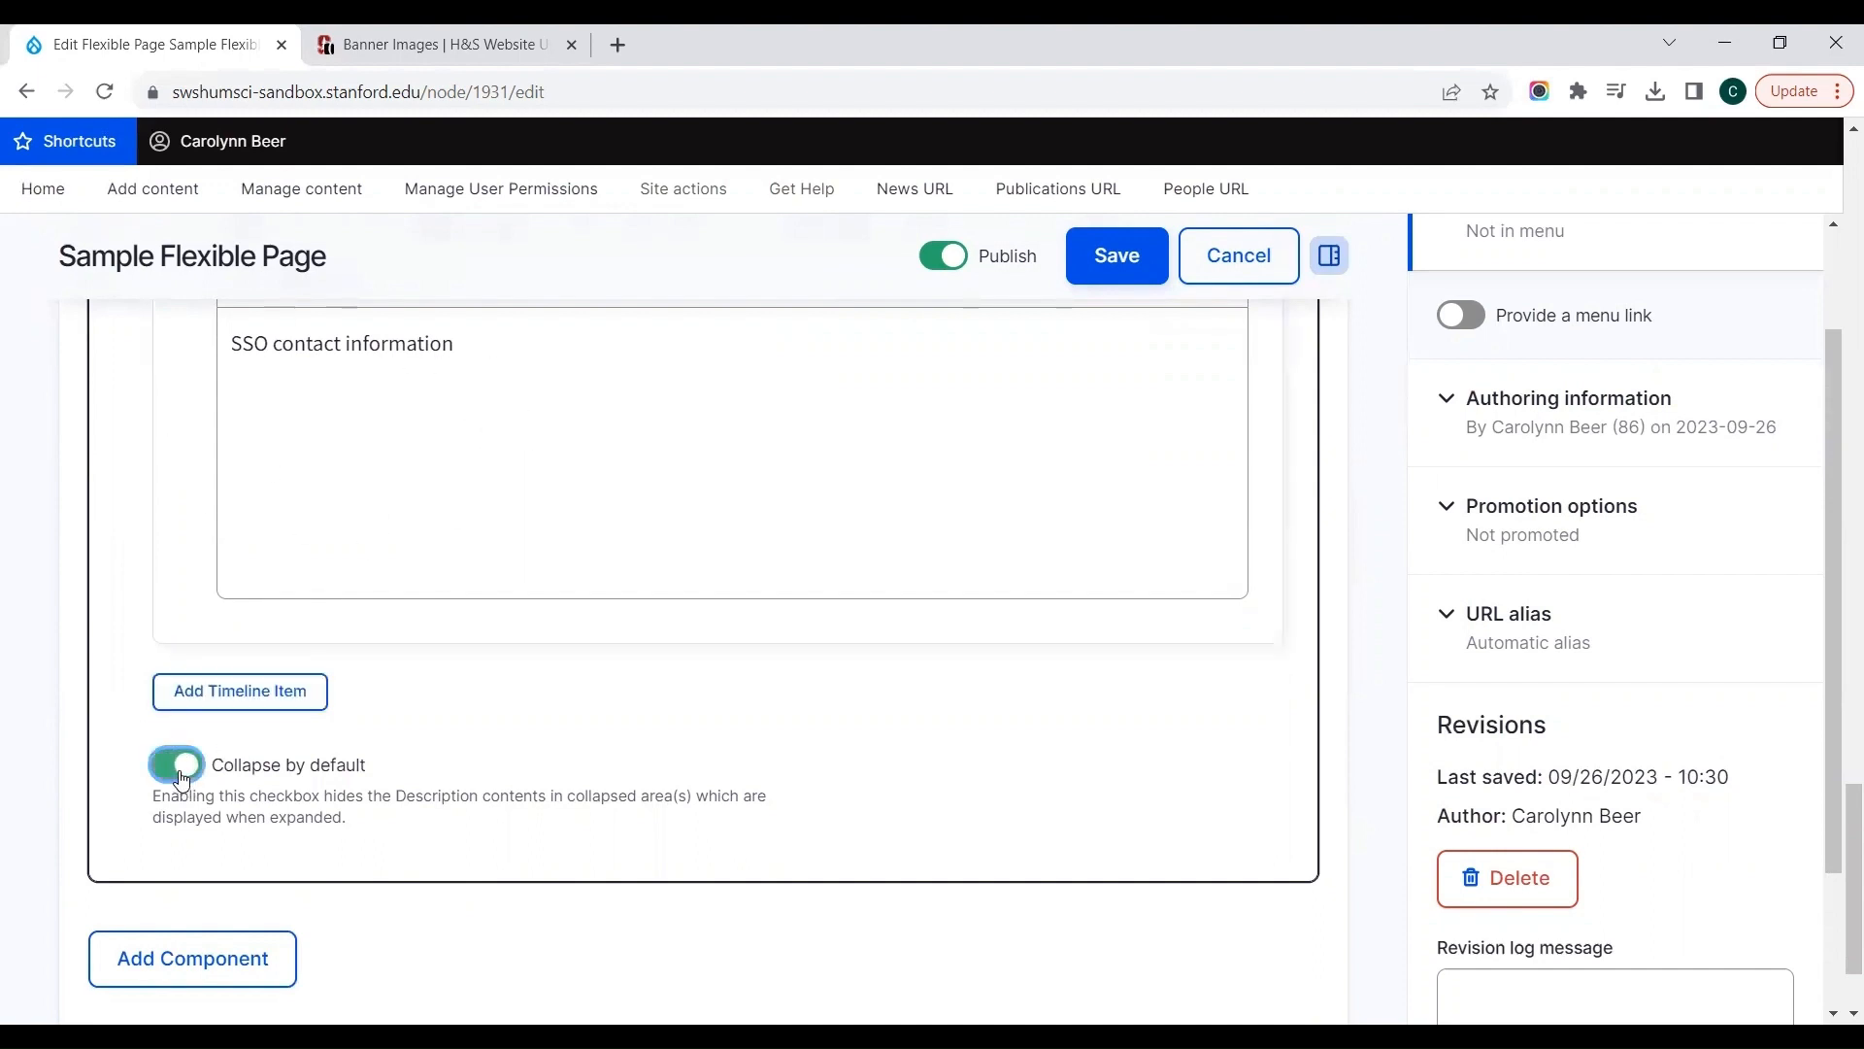
left_click(180, 775)
left_click(1085, 270)
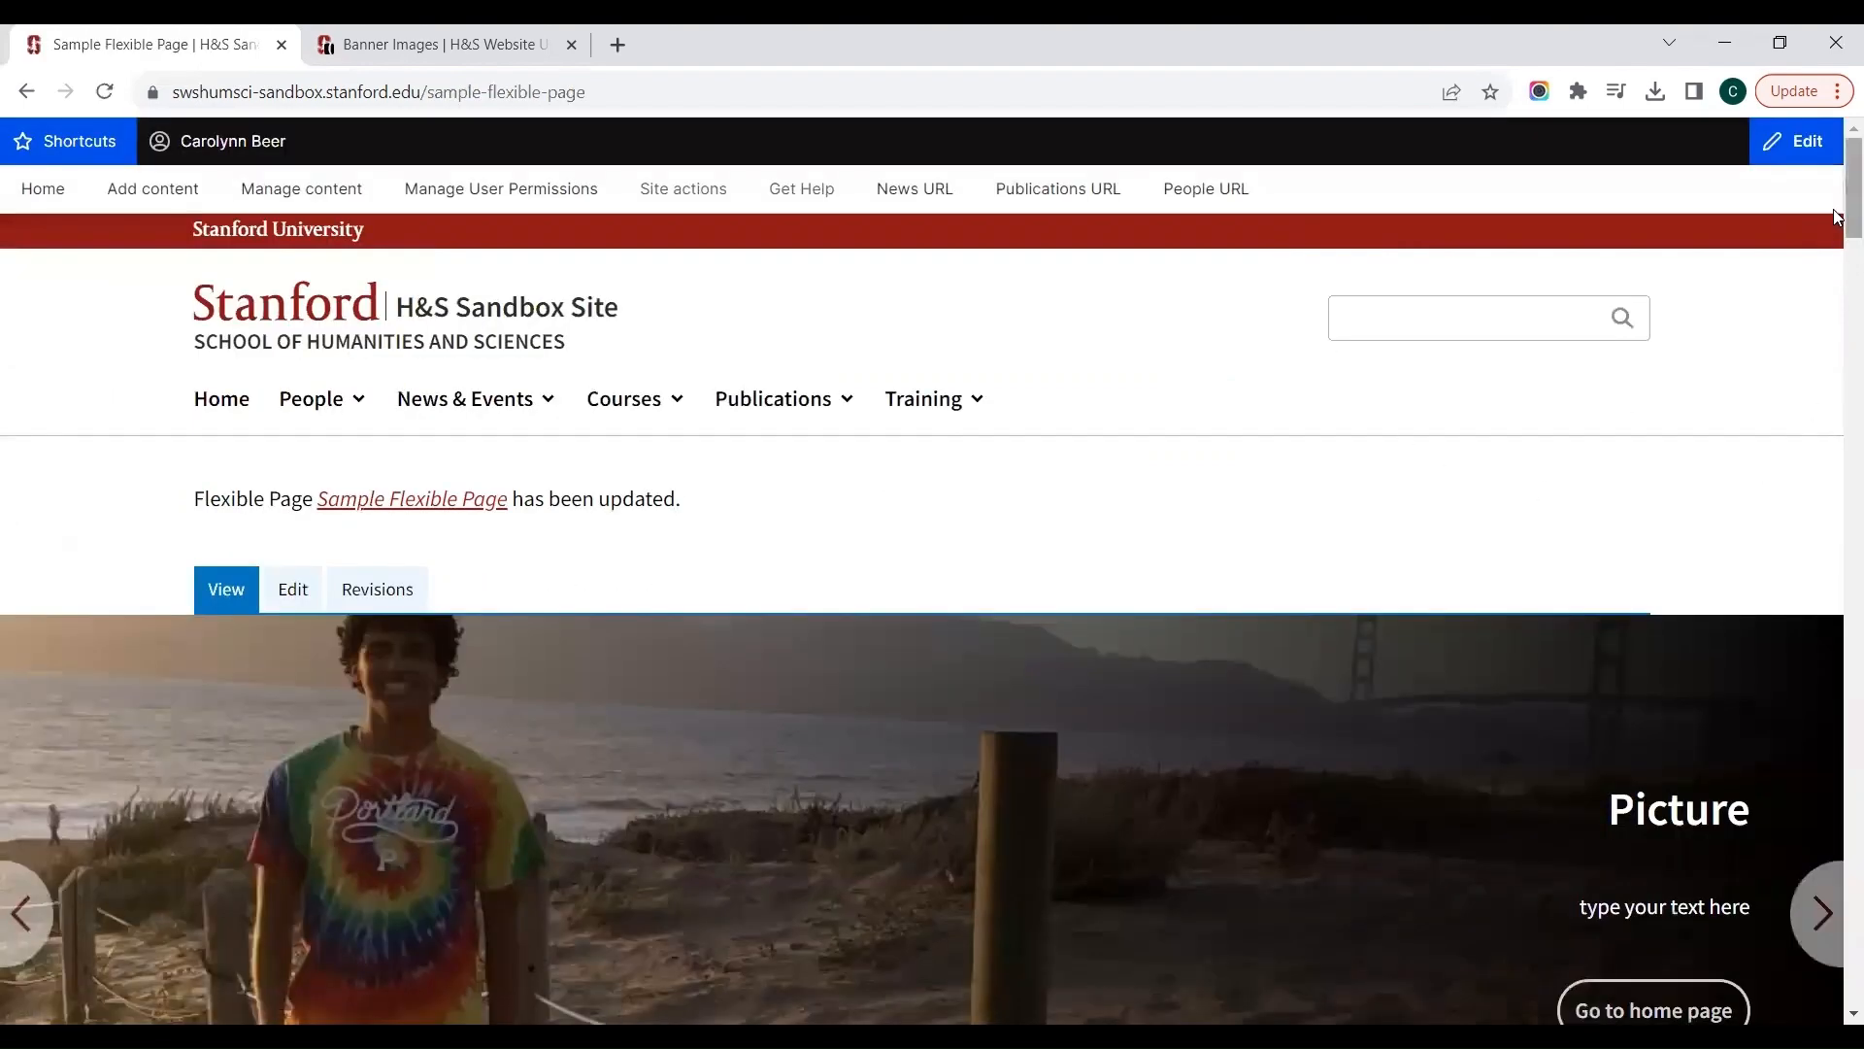
Step: Find the "How to Declare the Major" timeline on the saved page and try collapsing each of its three items
scroll(1838, 318, "down", 1)
scroll(1835, 534, "down", 20)
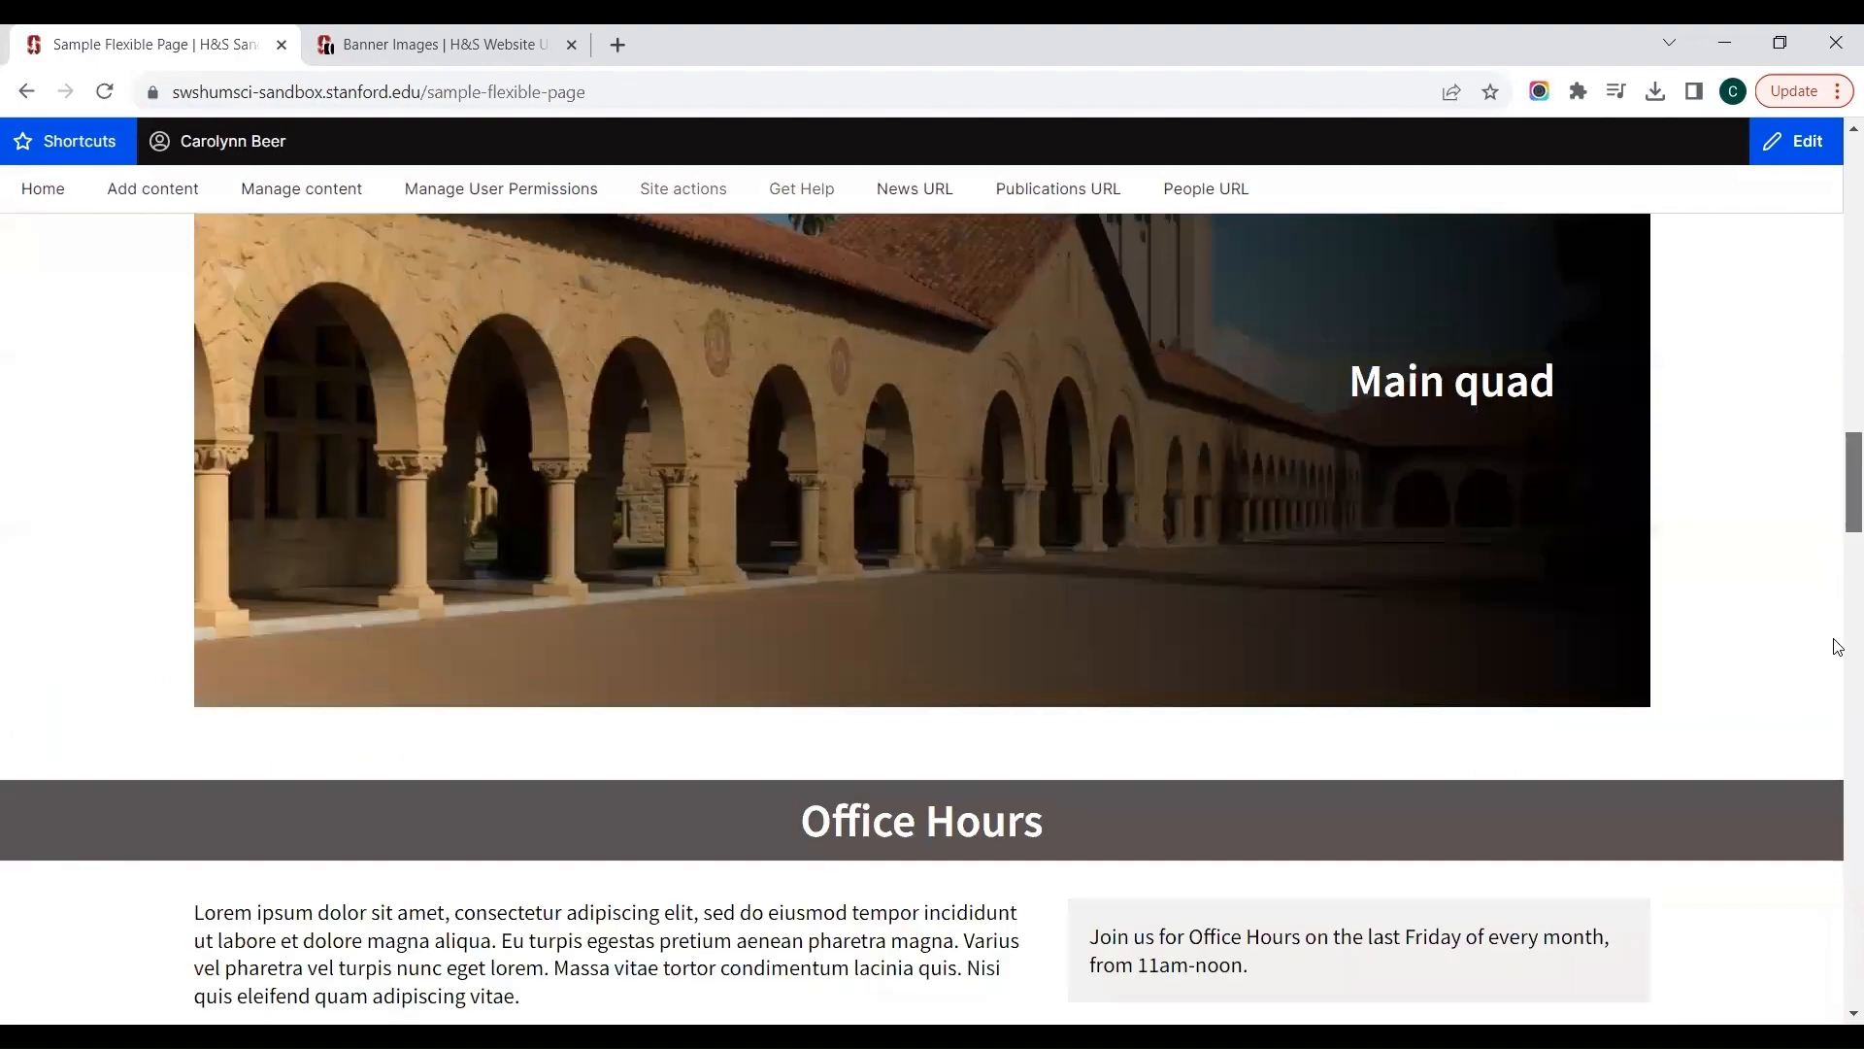
scroll(1837, 707, "down", 10)
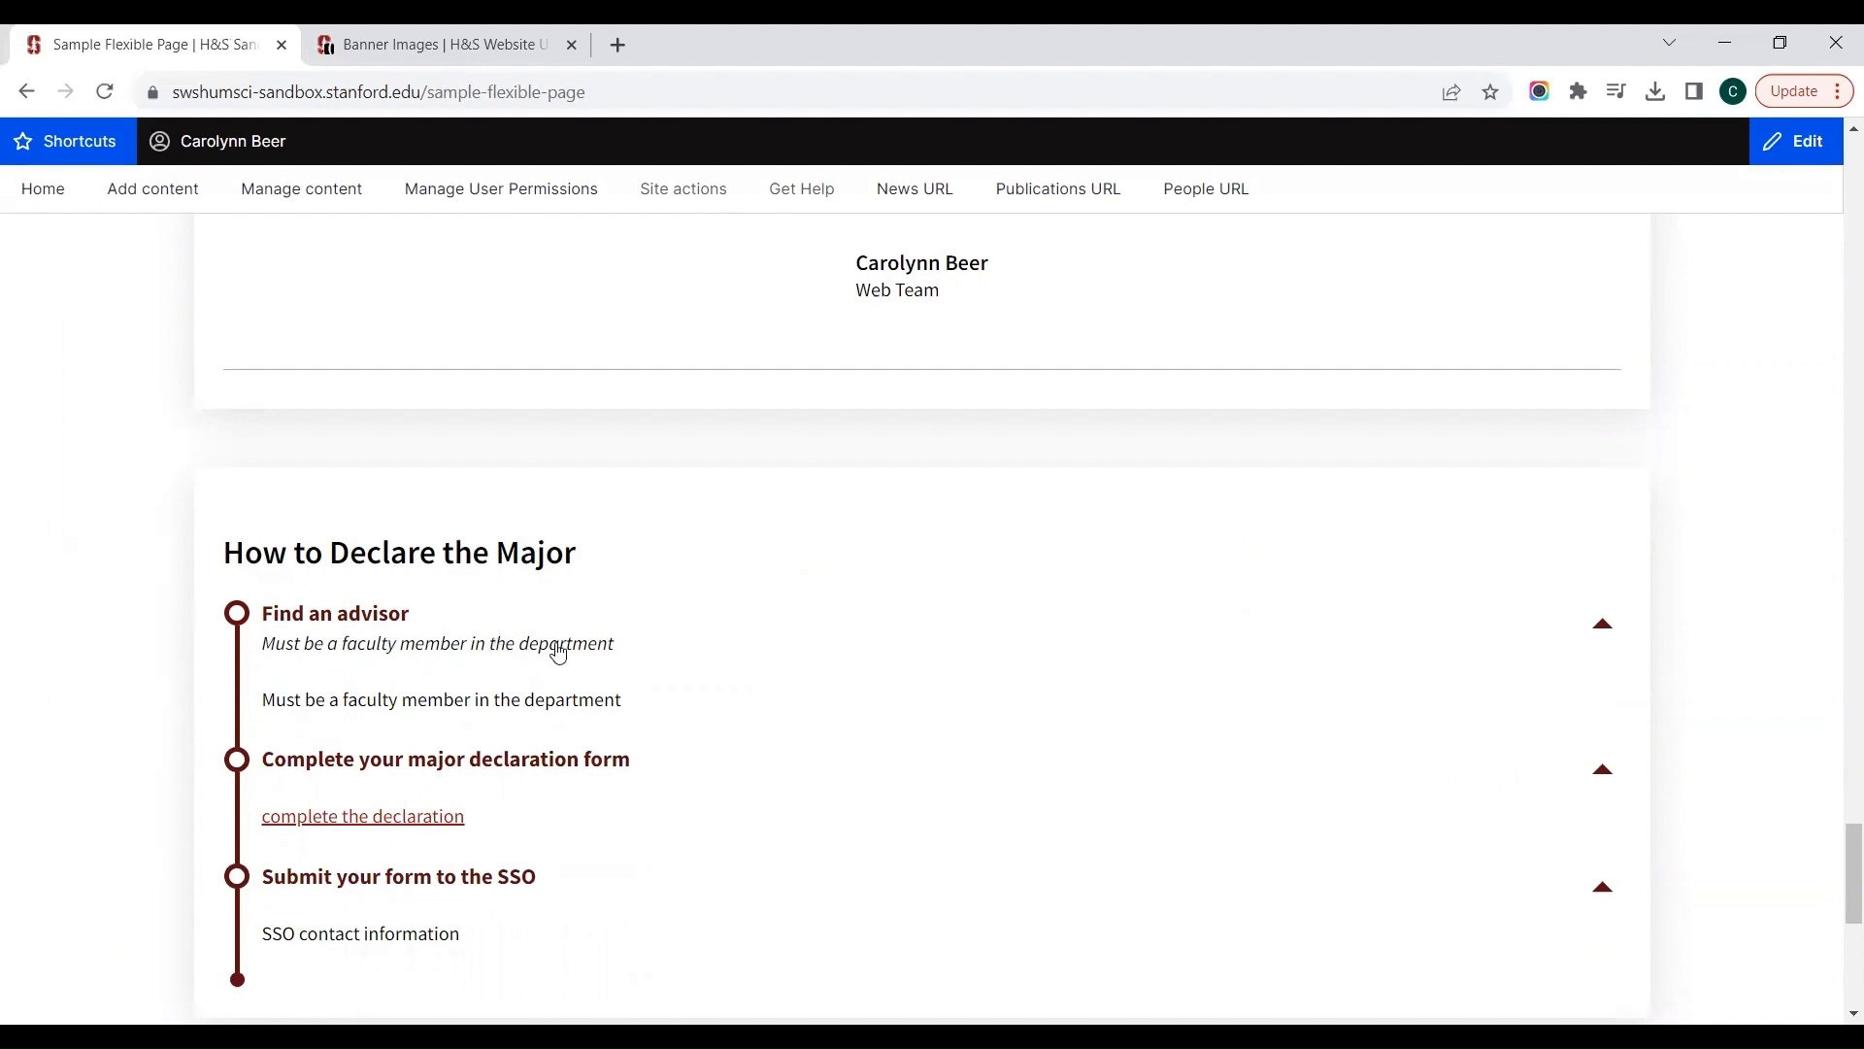
left_click(1602, 625)
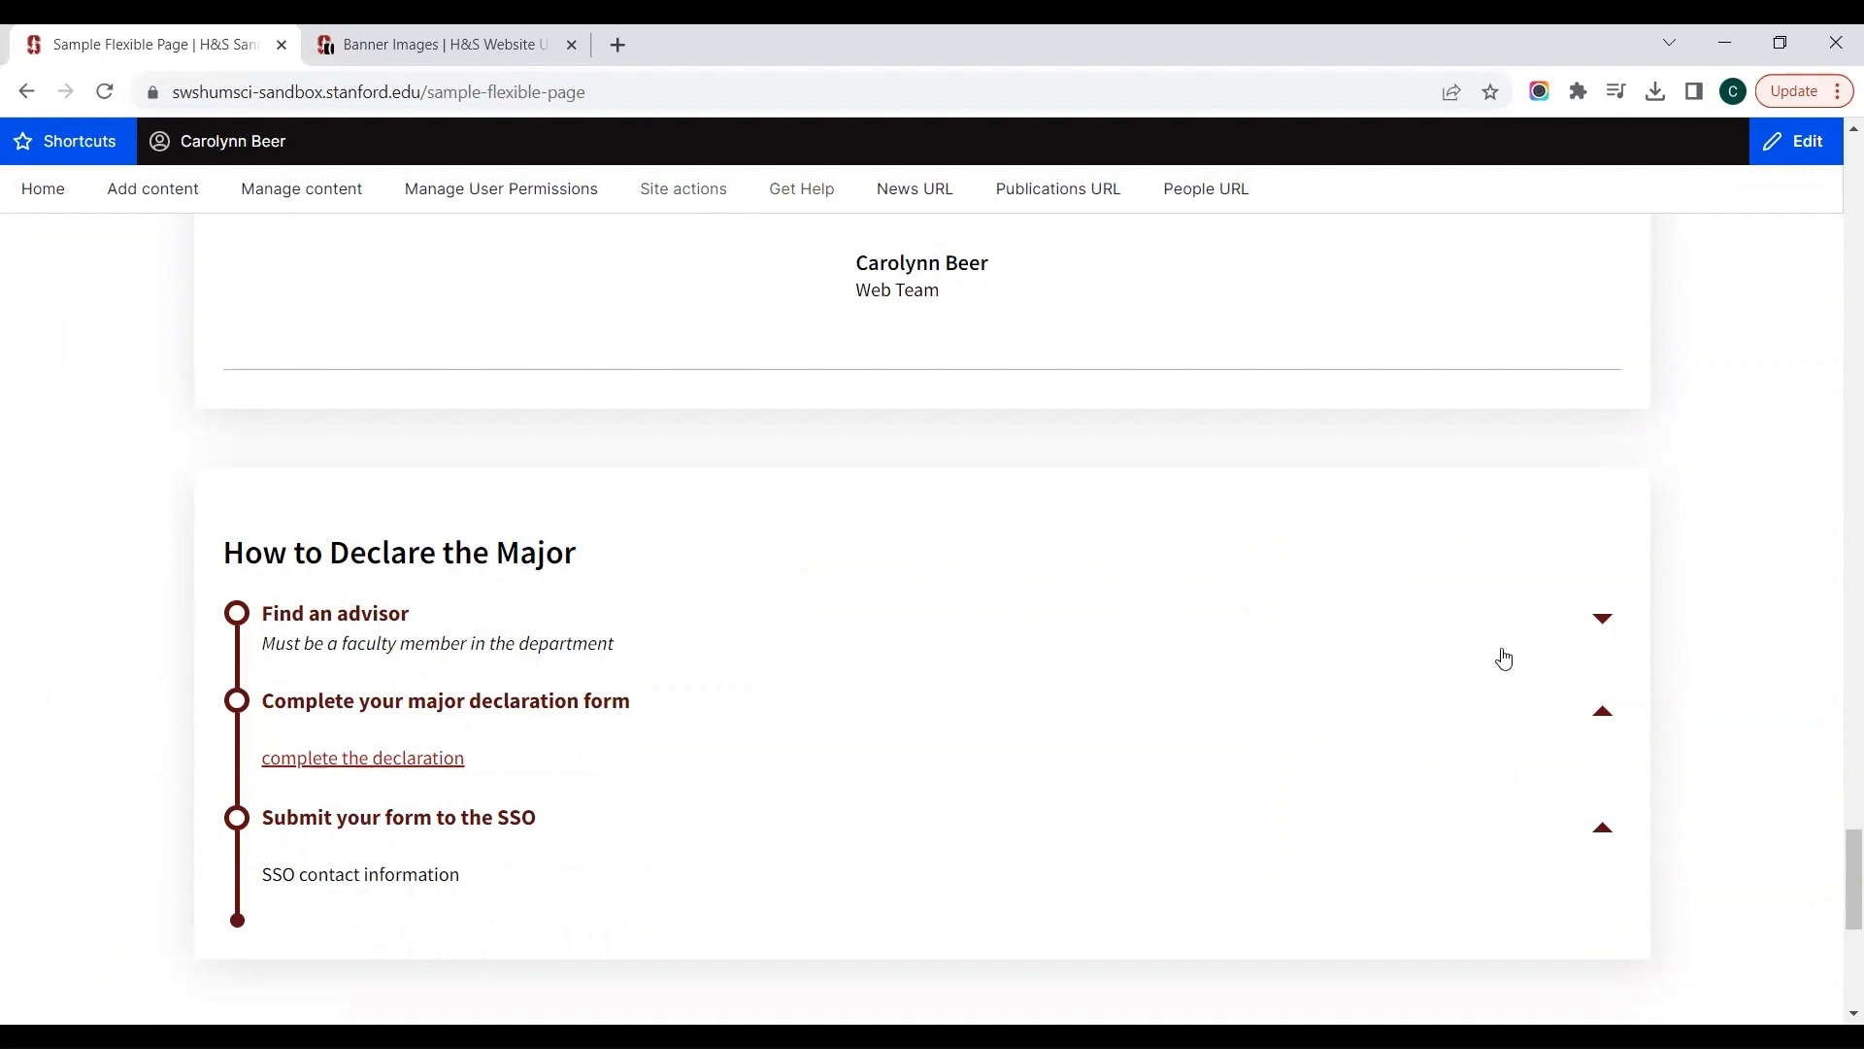
left_click(1602, 625)
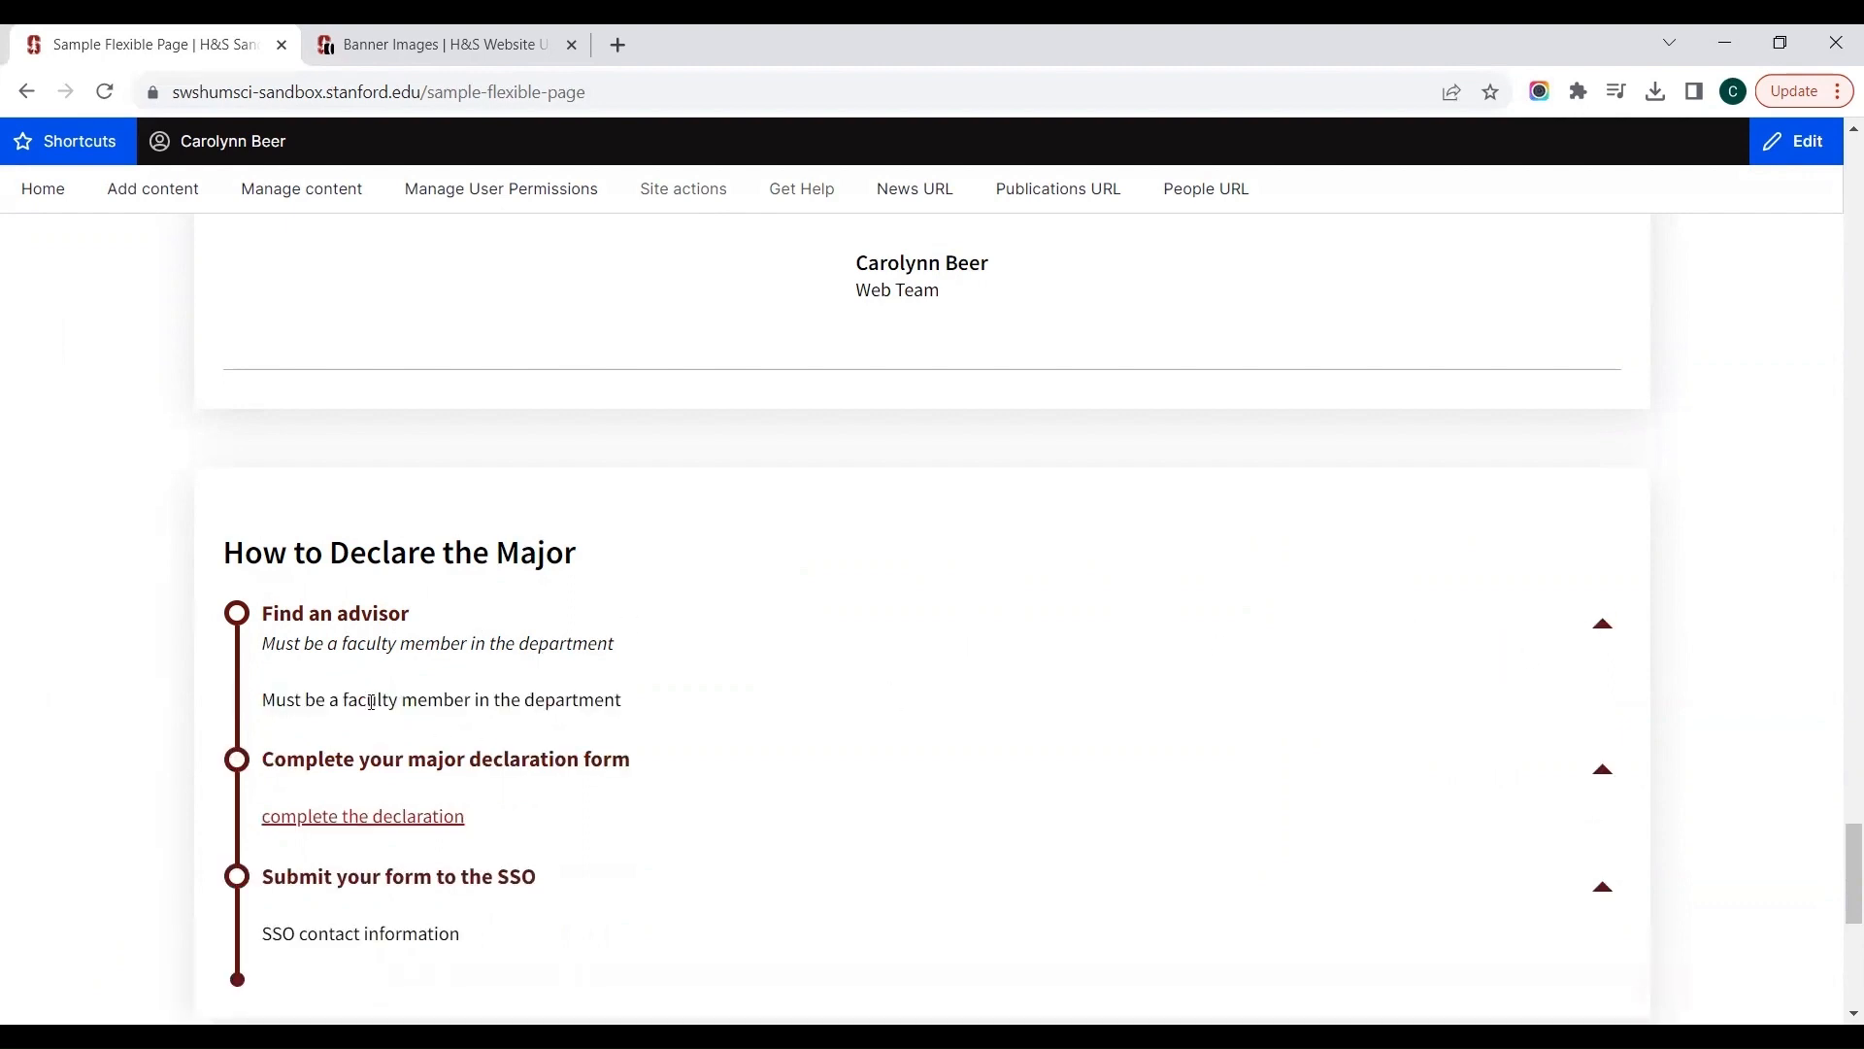
left_click(1604, 624)
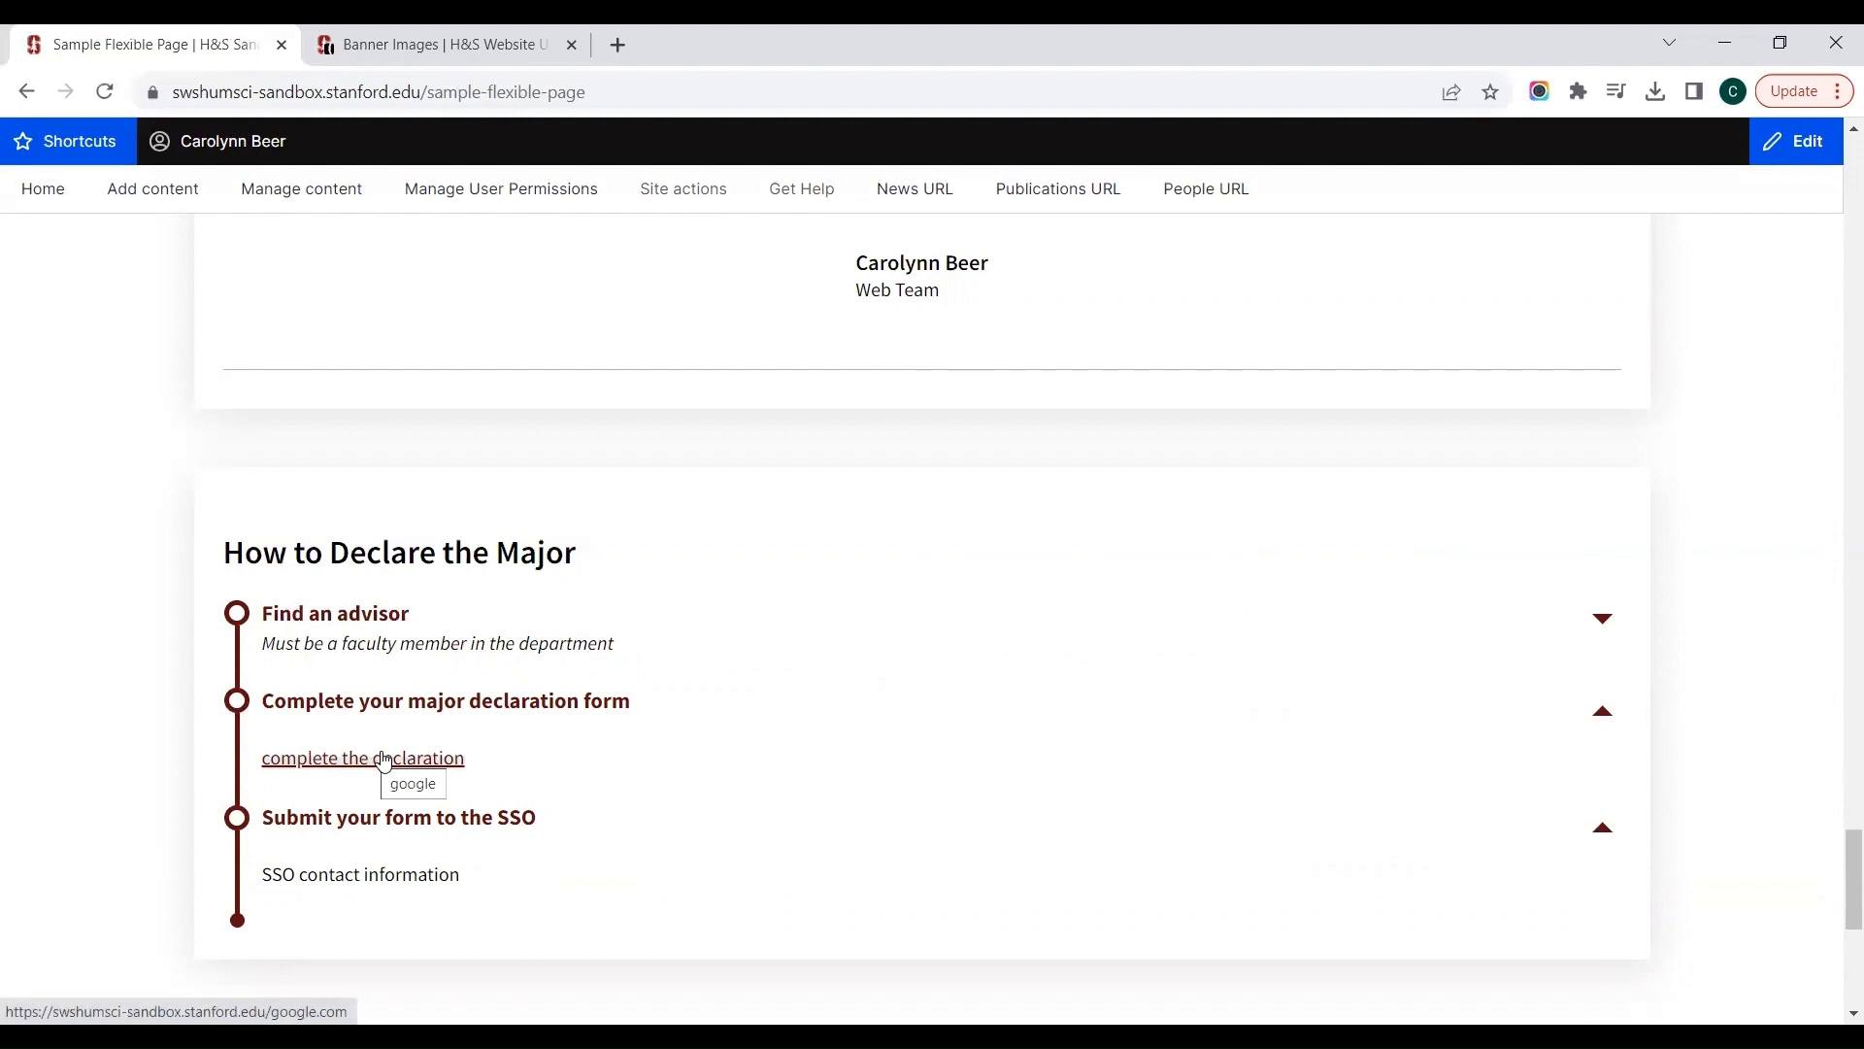
left_click(1305, 709)
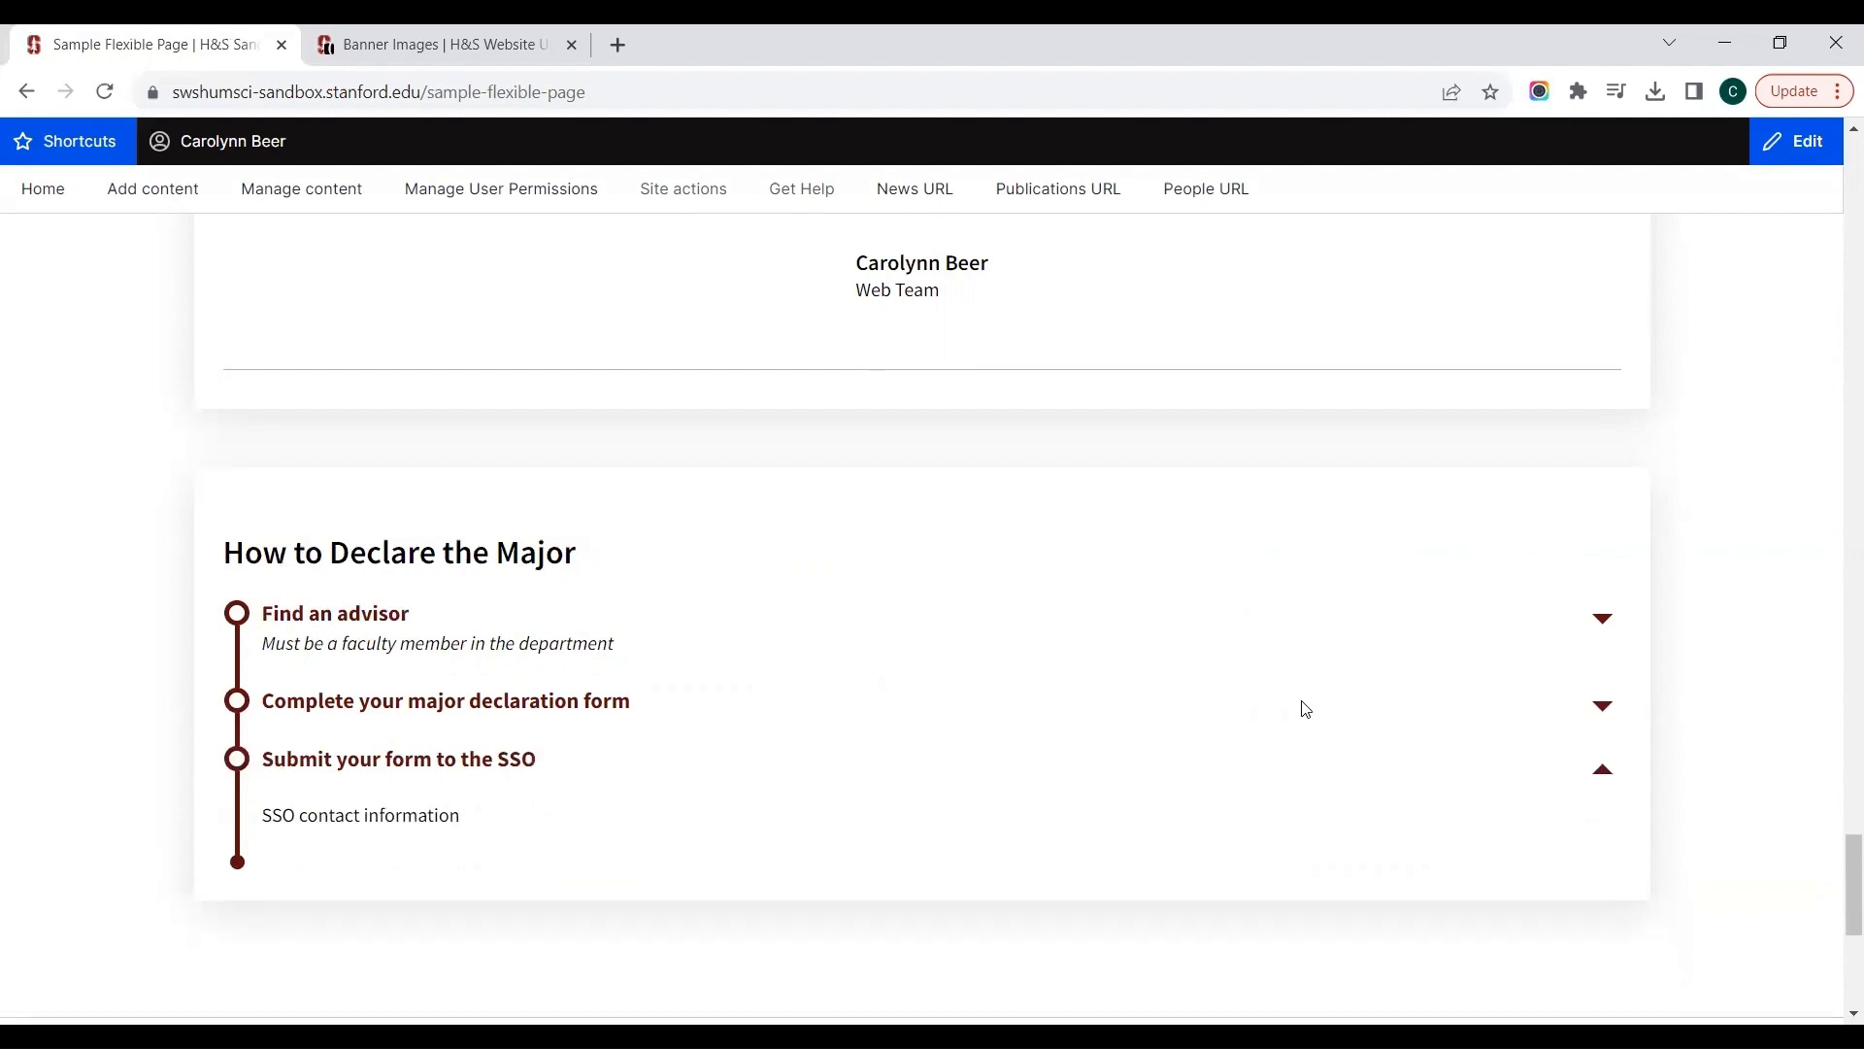
left_click(1017, 688)
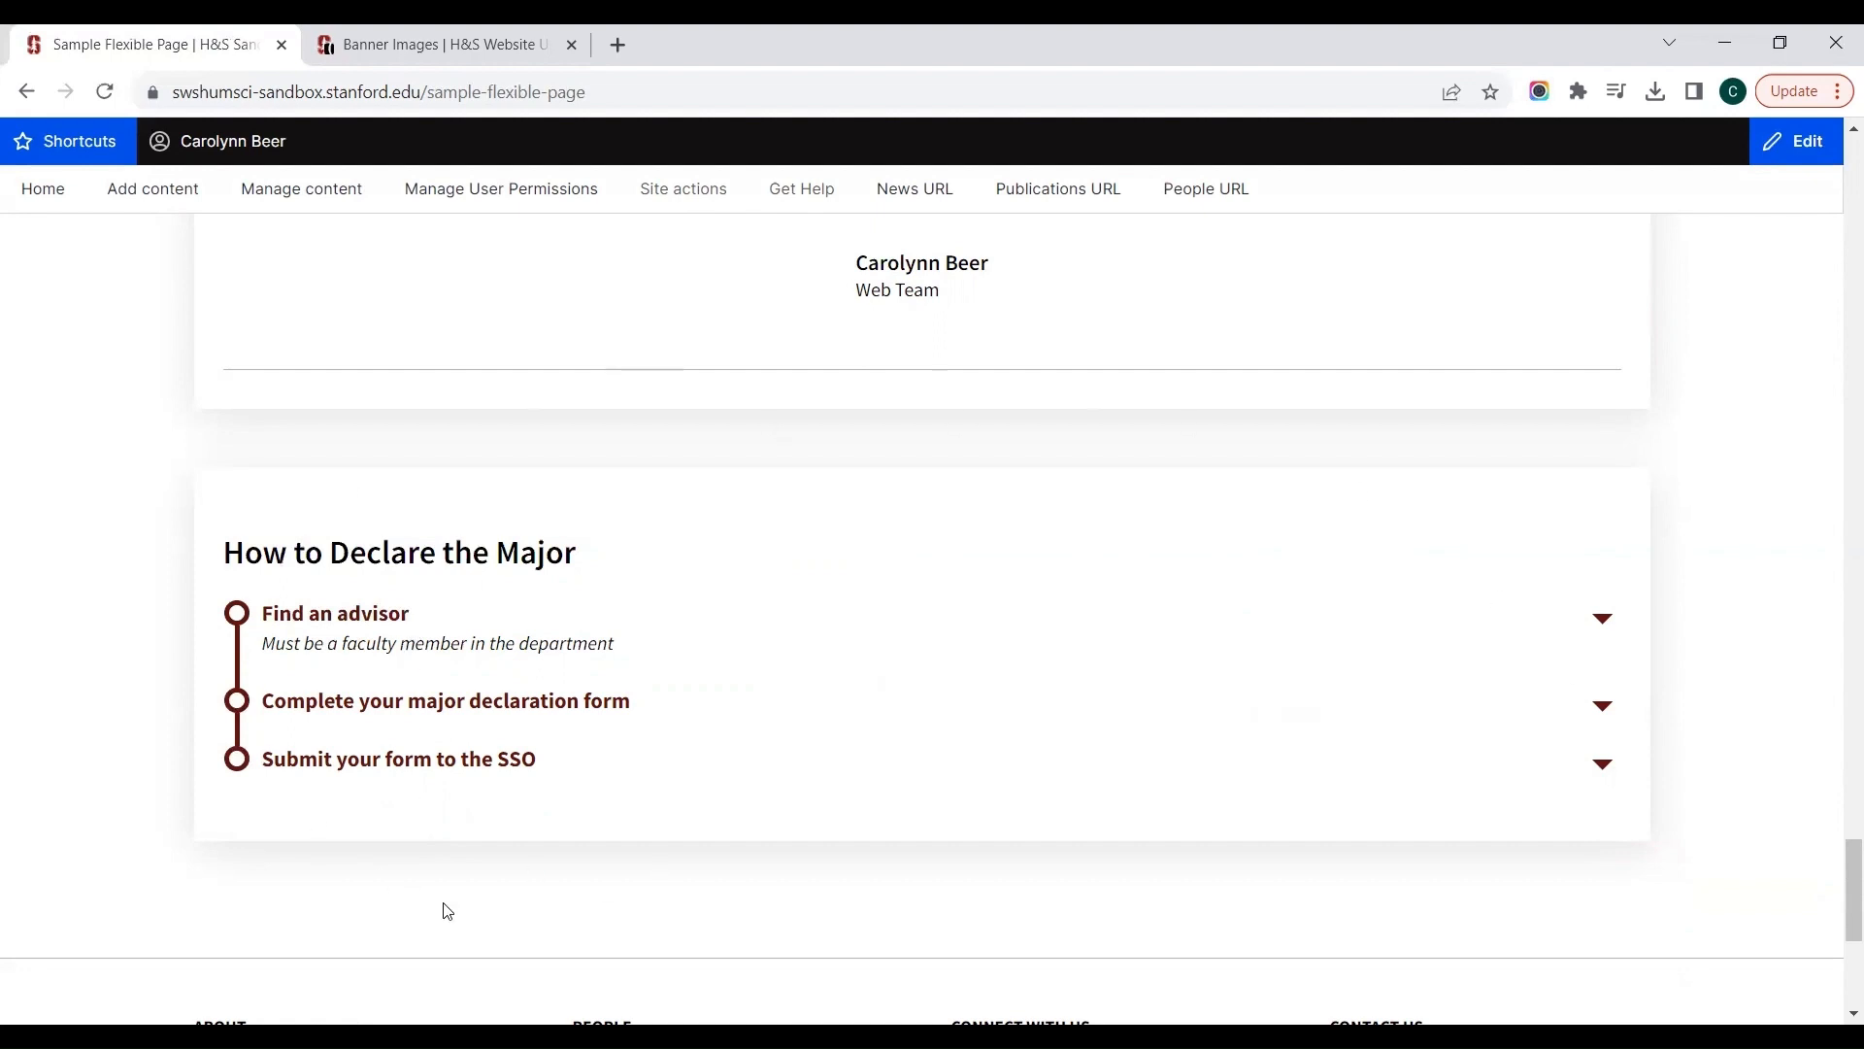
Step: Expand all three timeline items again to review their body text
left_click(1600, 626)
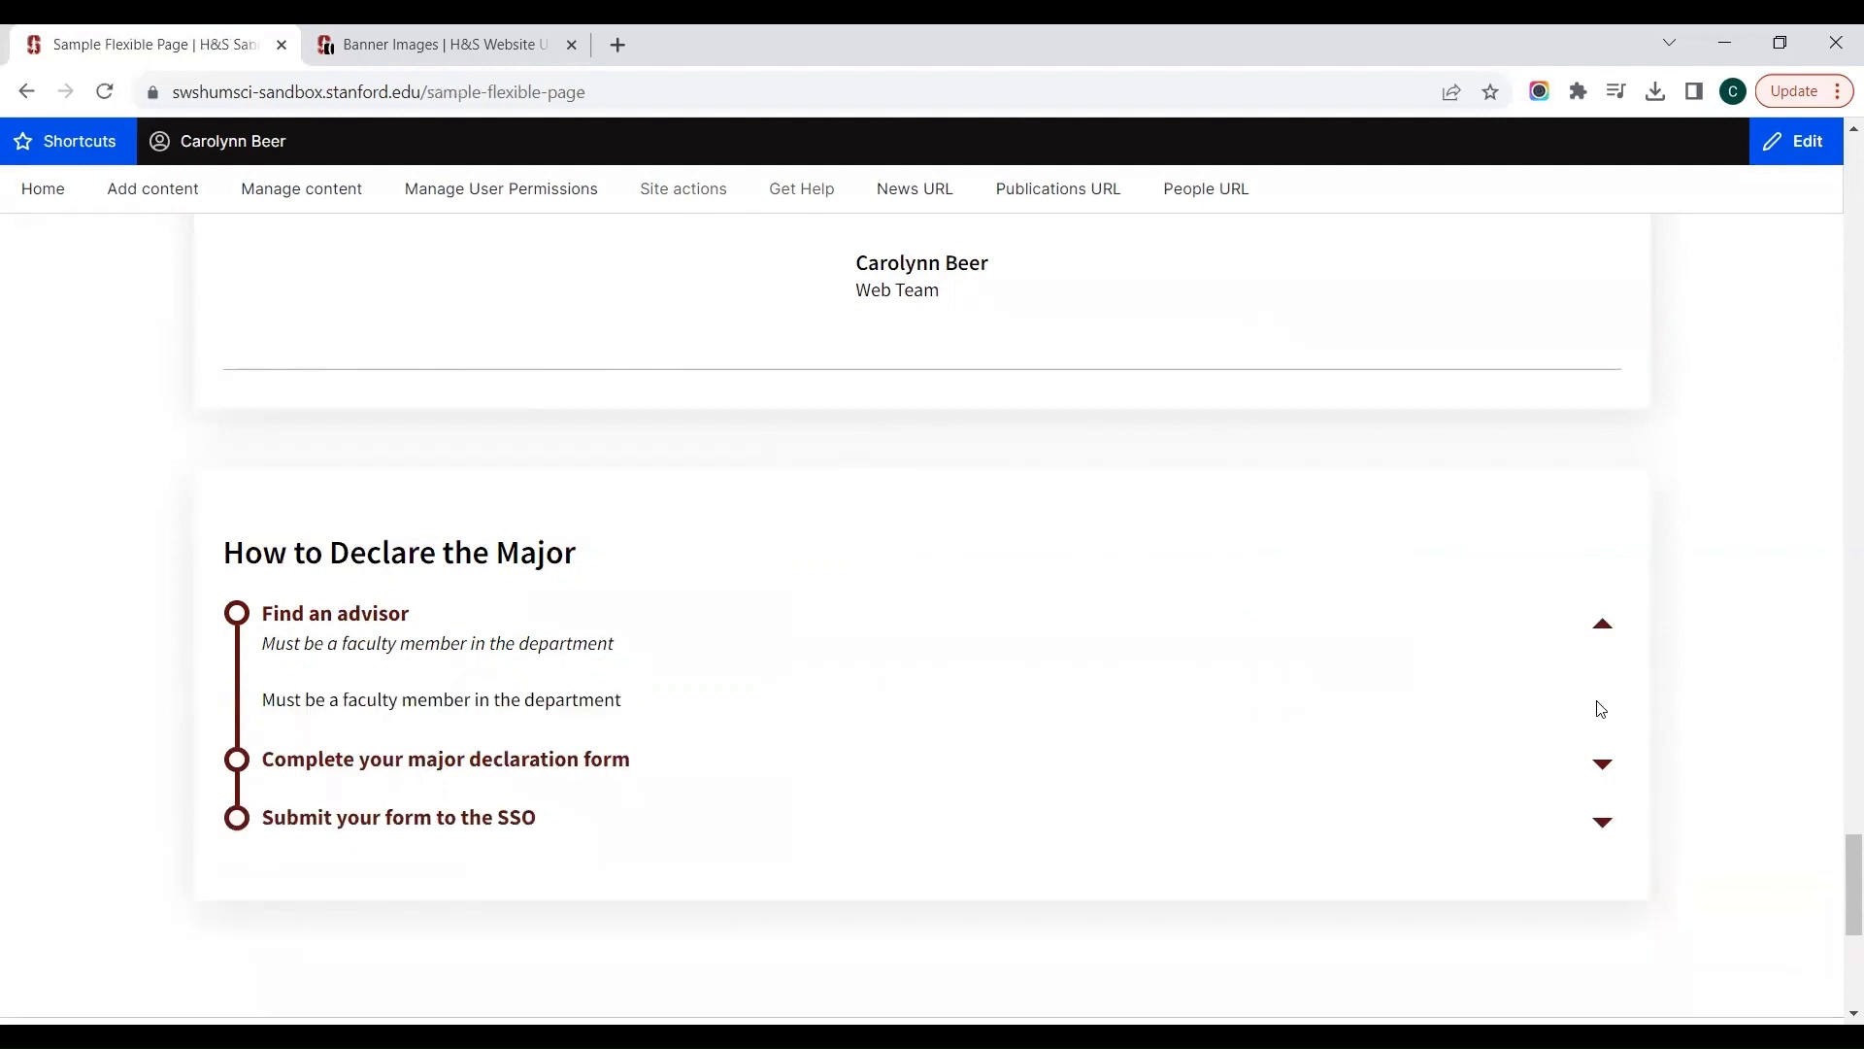
left_click(1600, 708)
left_click(1602, 881)
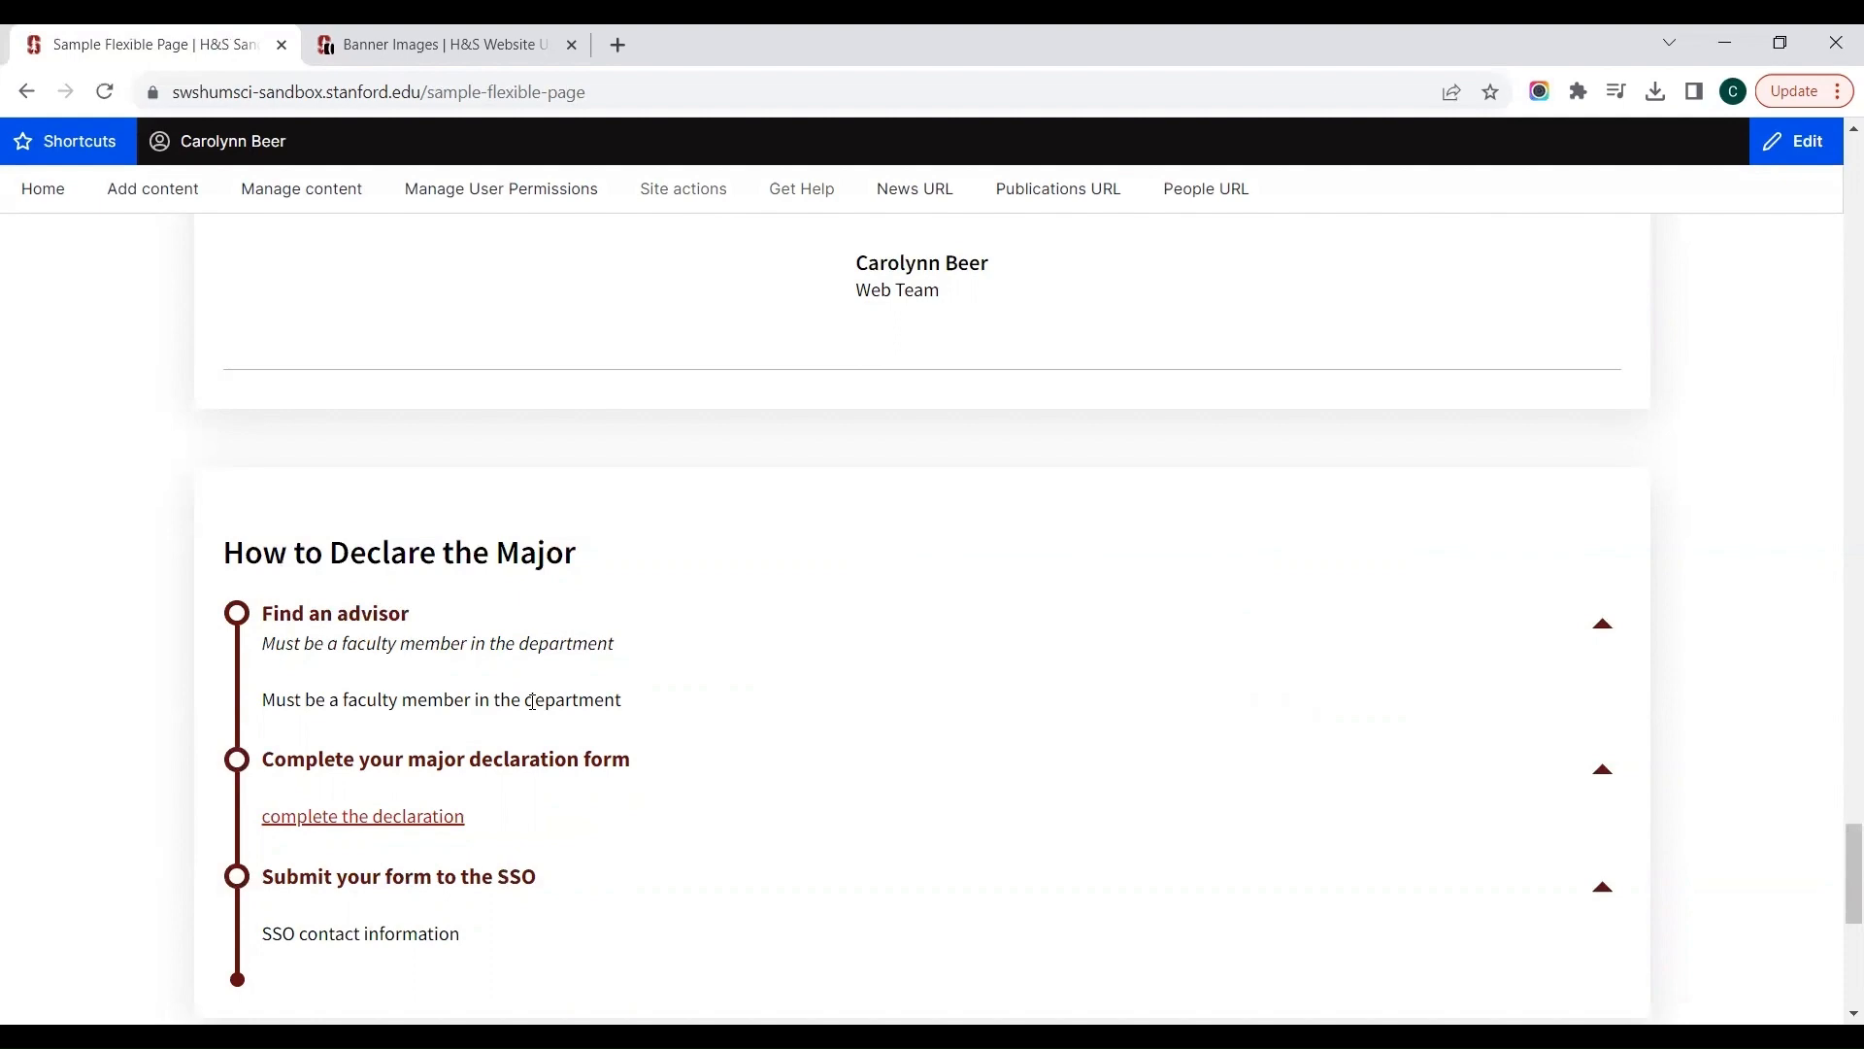
scroll(532, 701, "up", 20)
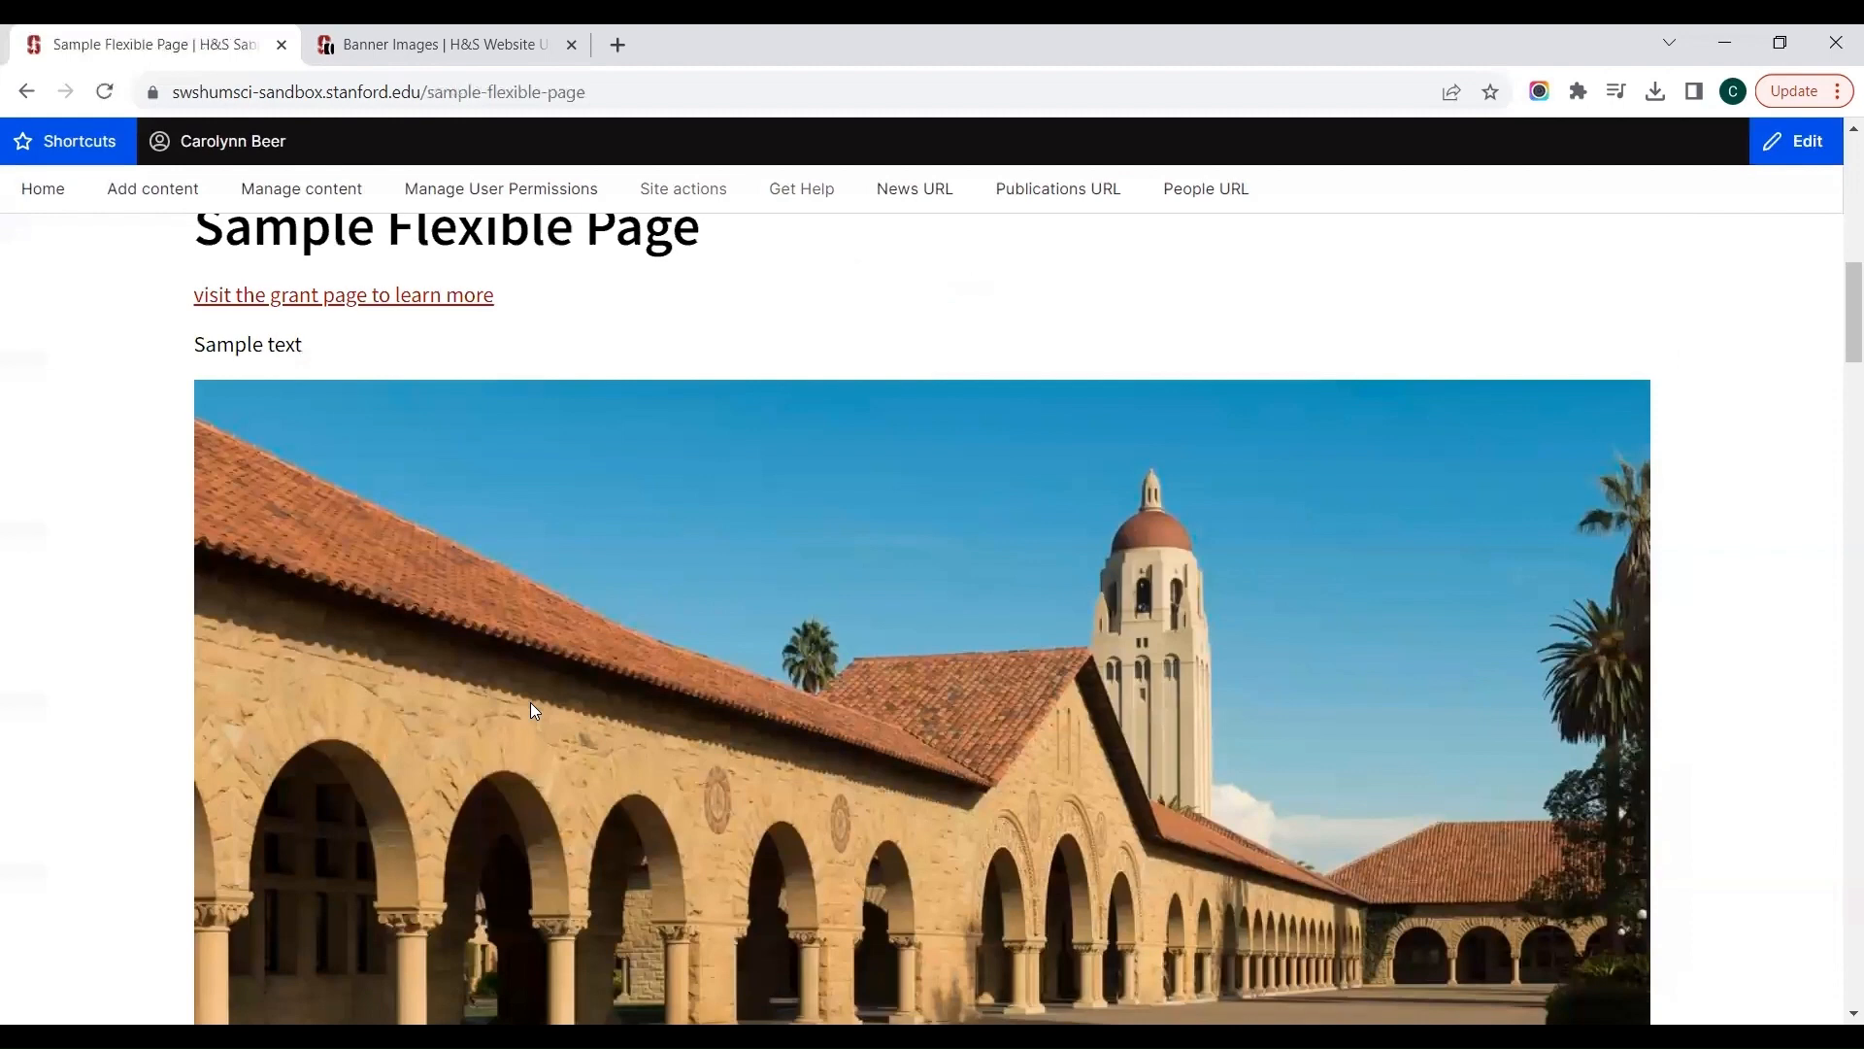
Step: Open Sample Flexible Page for editing and add a Collection component at the end of the Main Region
scroll(530, 702, "up", 10)
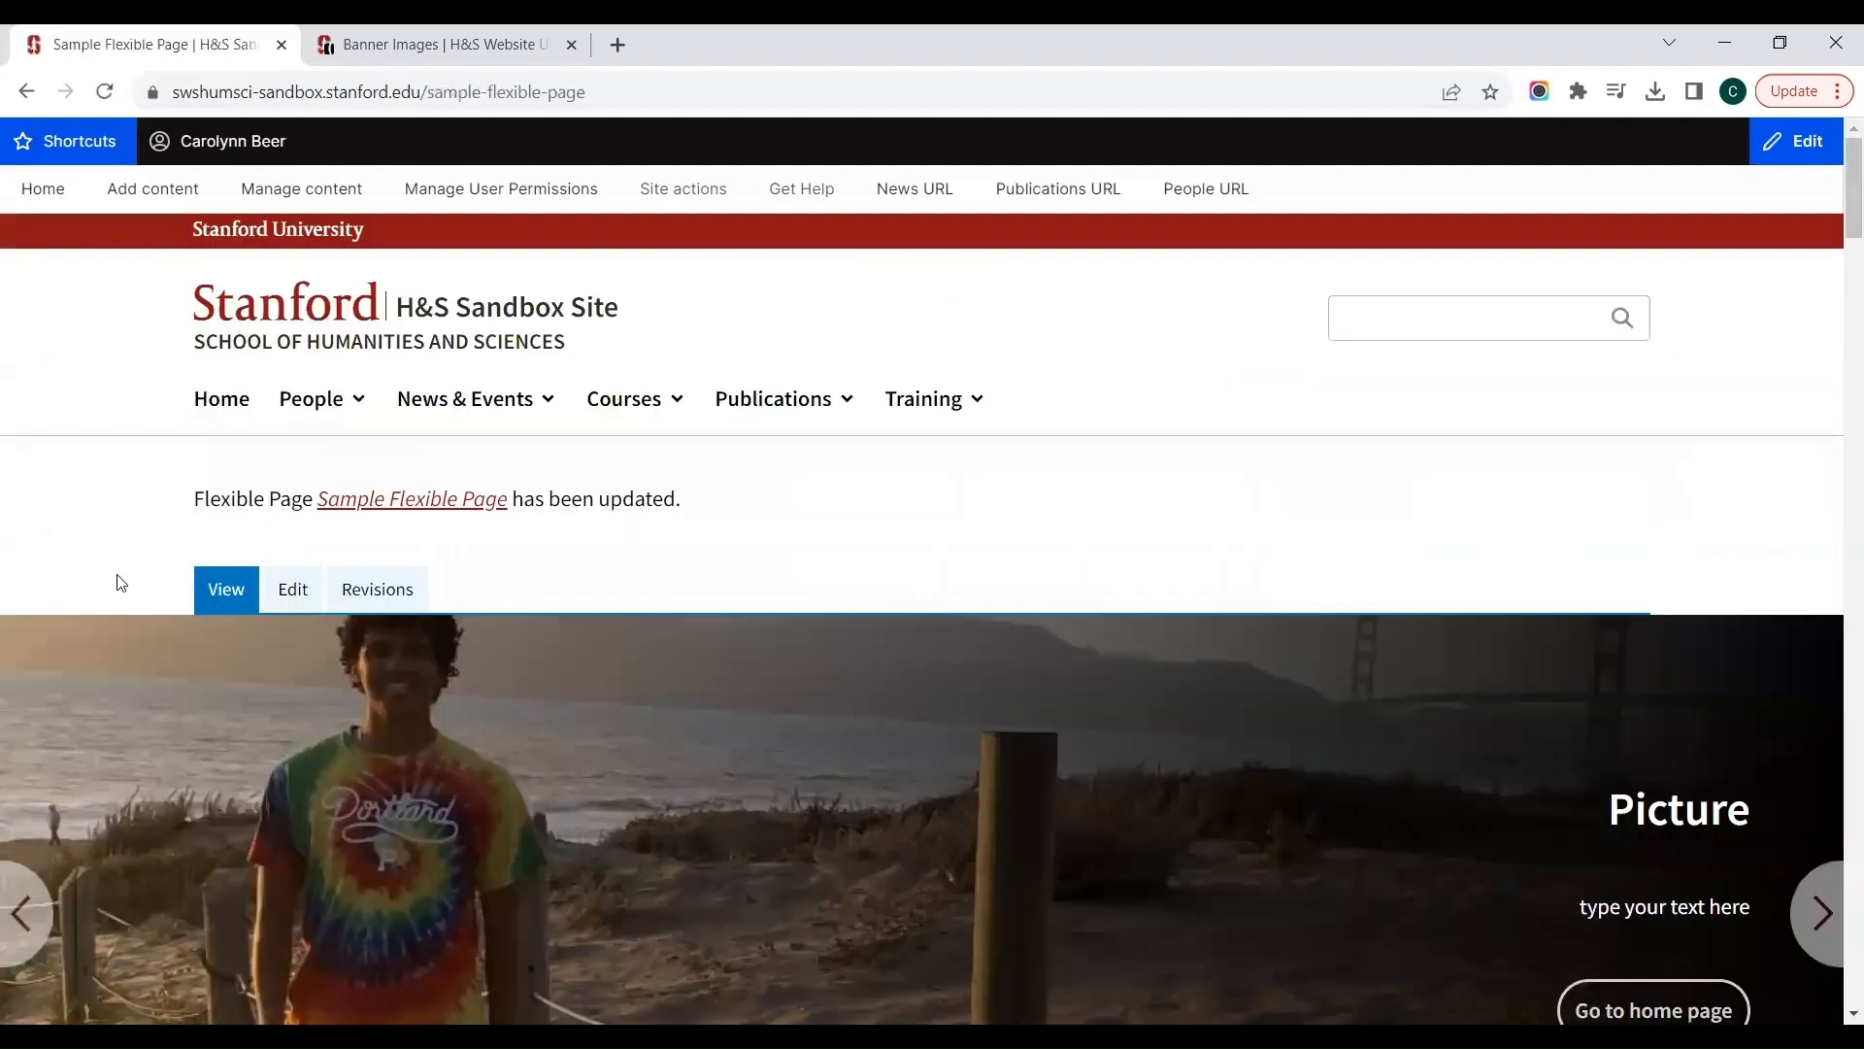
left_click(294, 590)
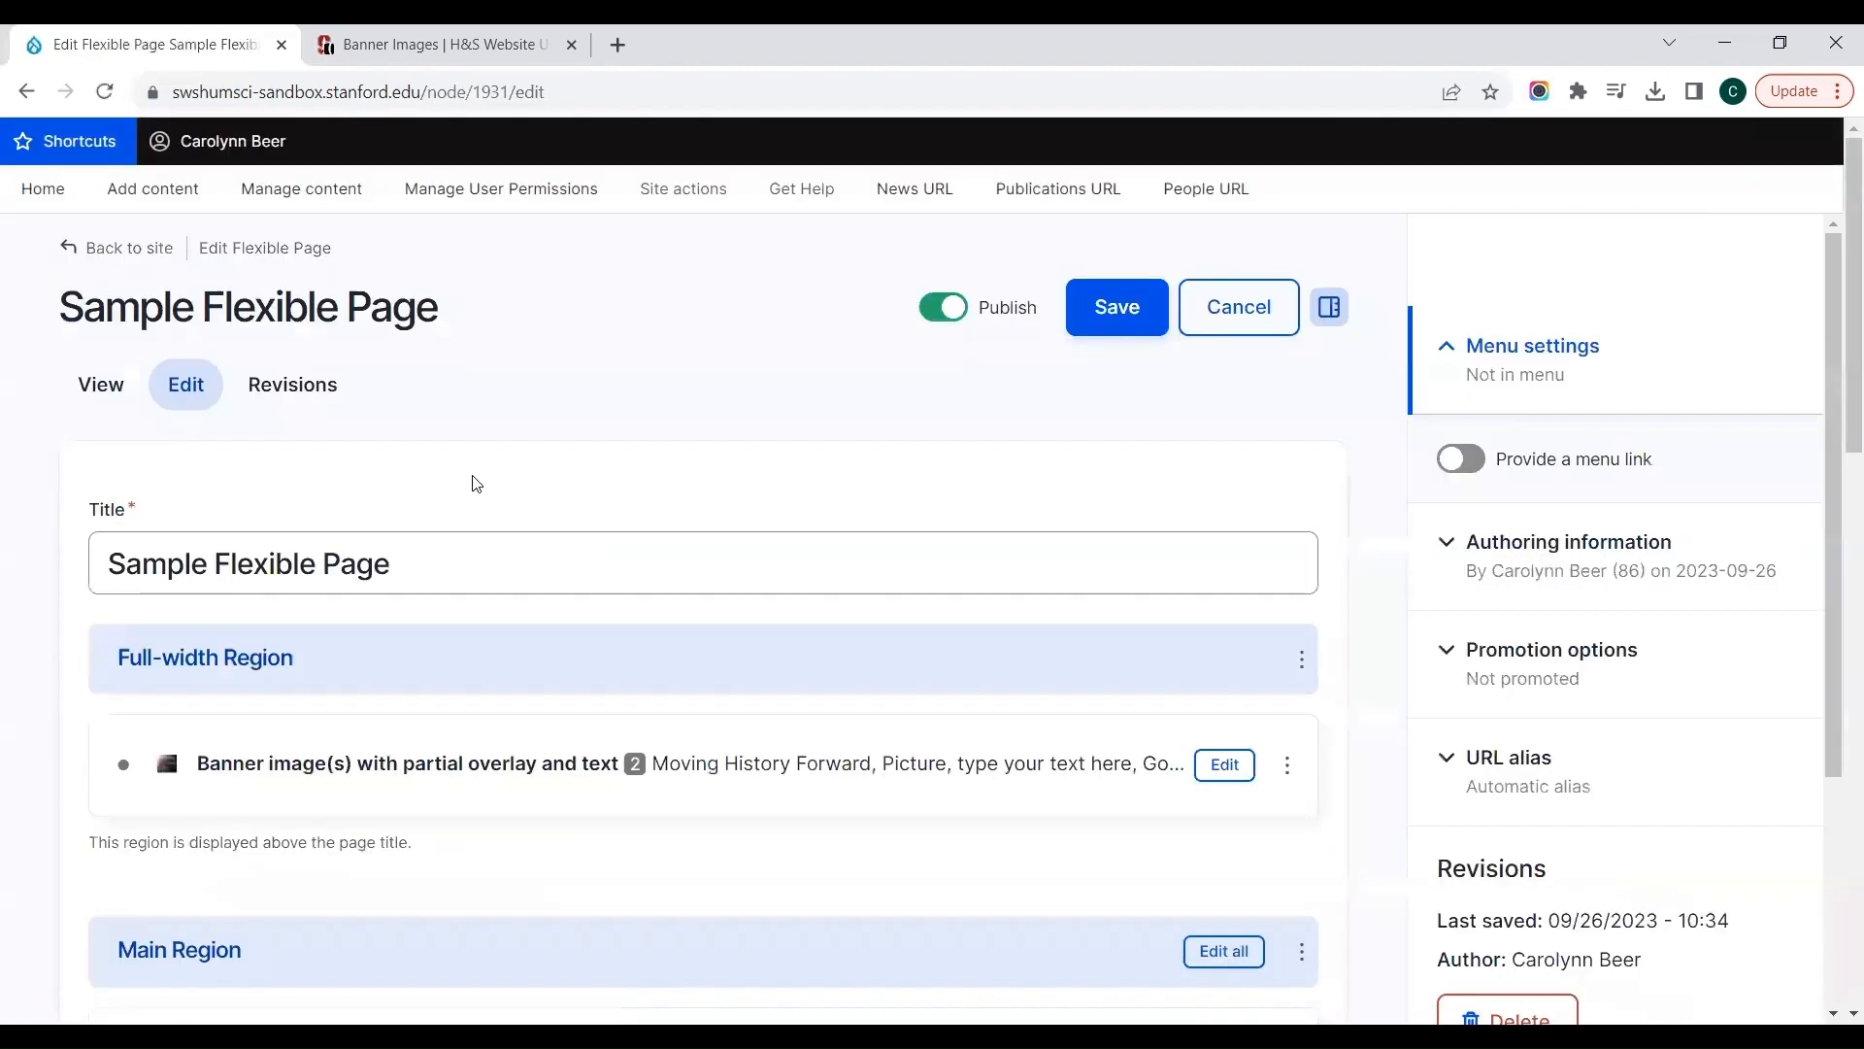
scroll(471, 480, "down", 3)
scroll(475, 483, "down", 12)
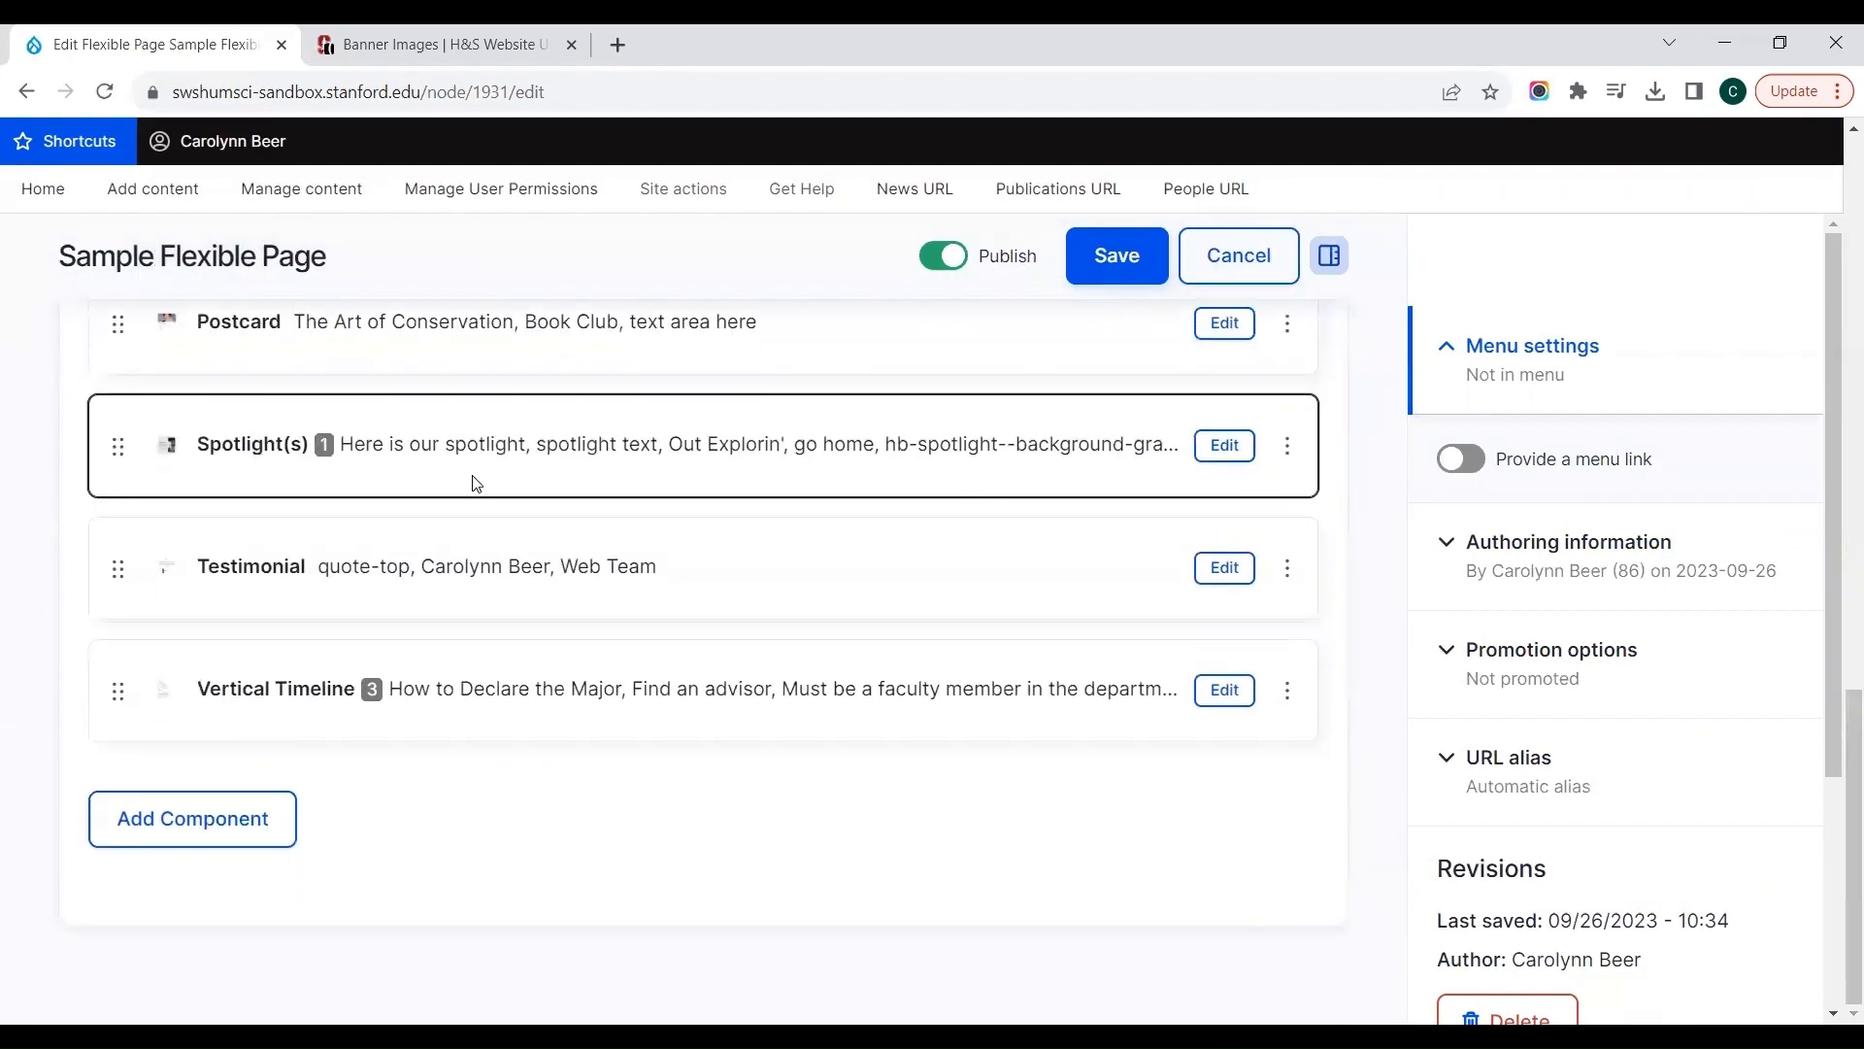
left_click(280, 821)
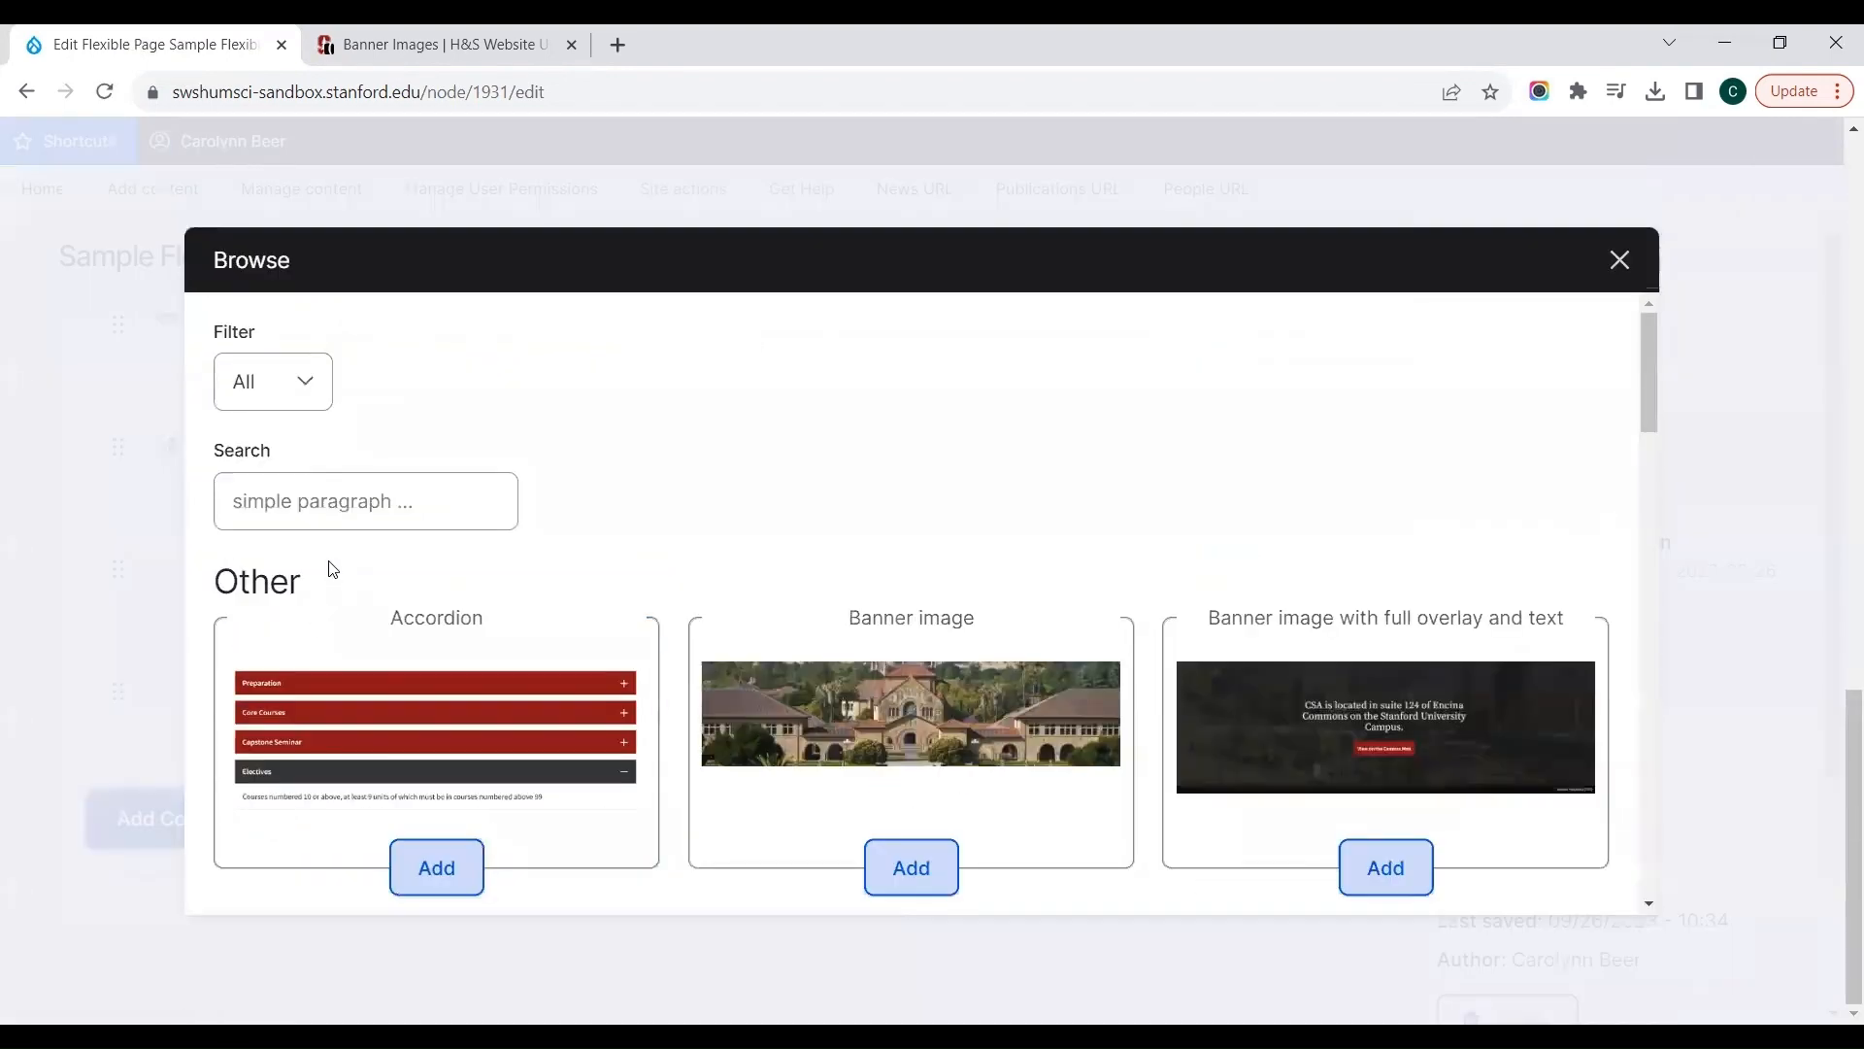
left_click(346, 509)
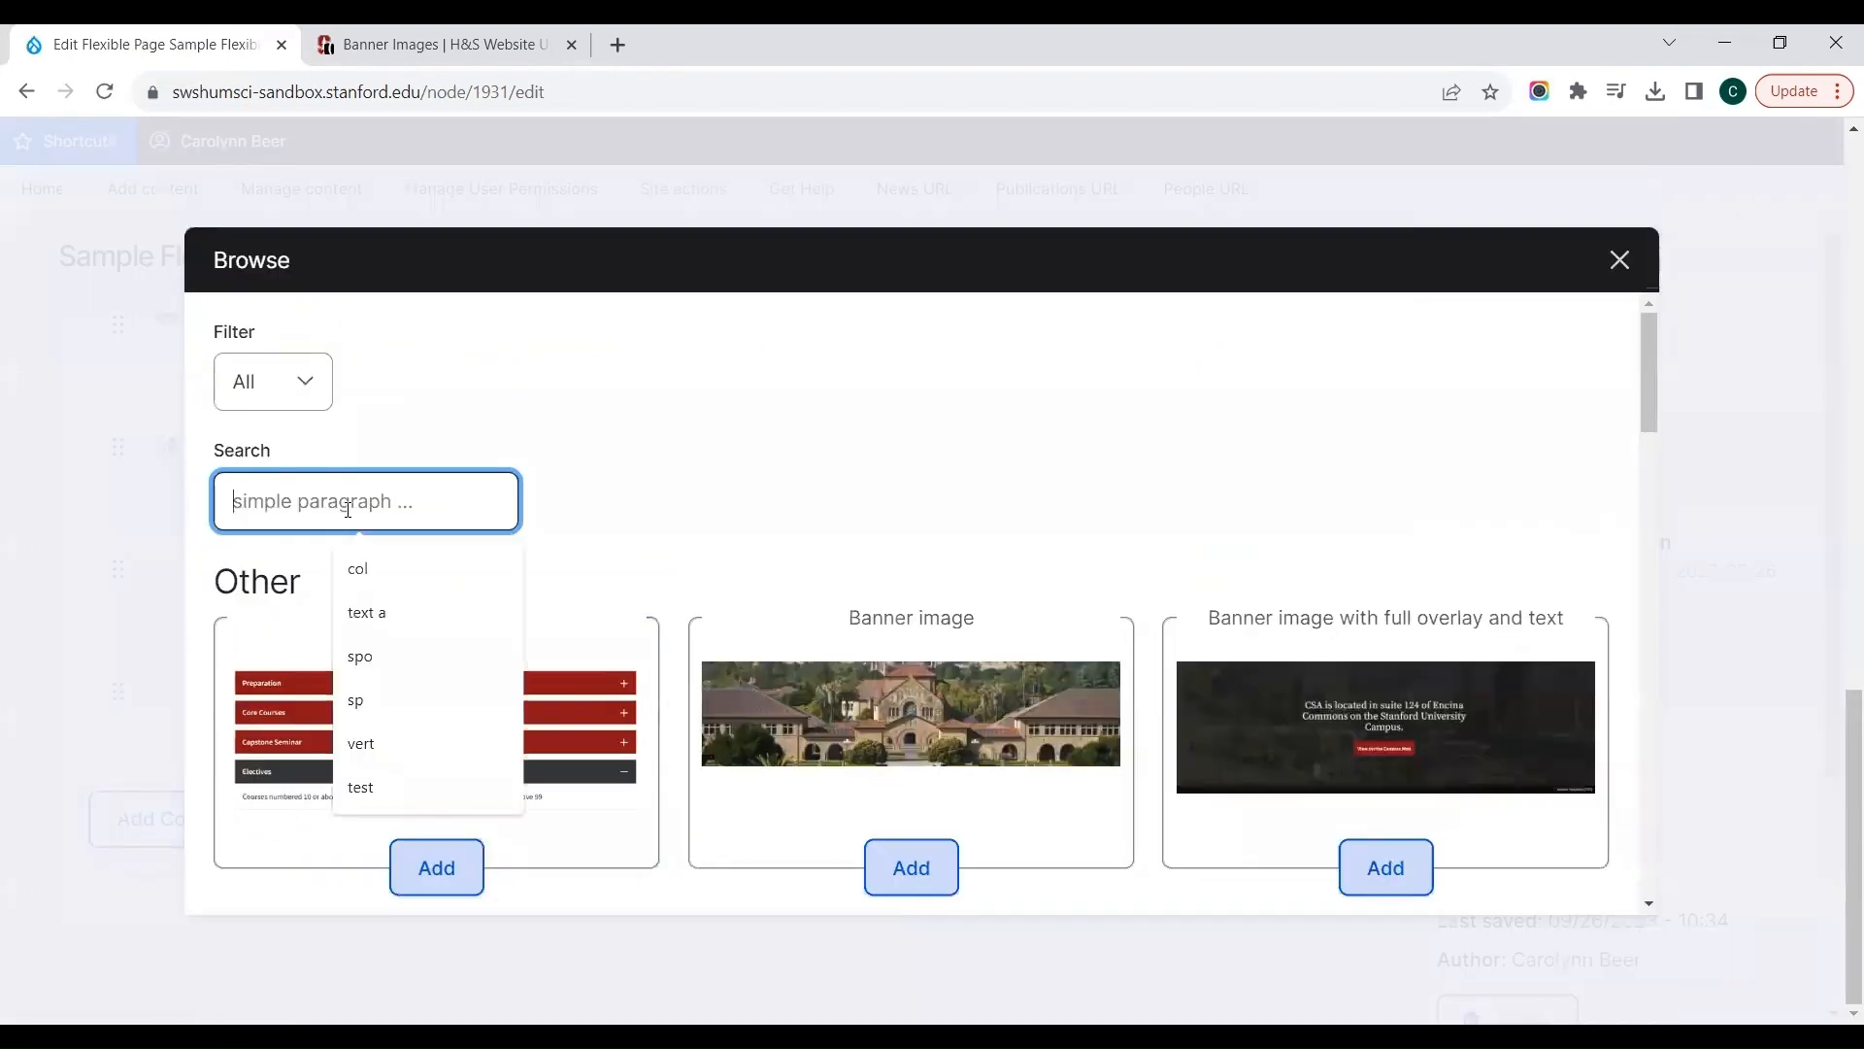
left_click(357, 568)
left_click(386, 636)
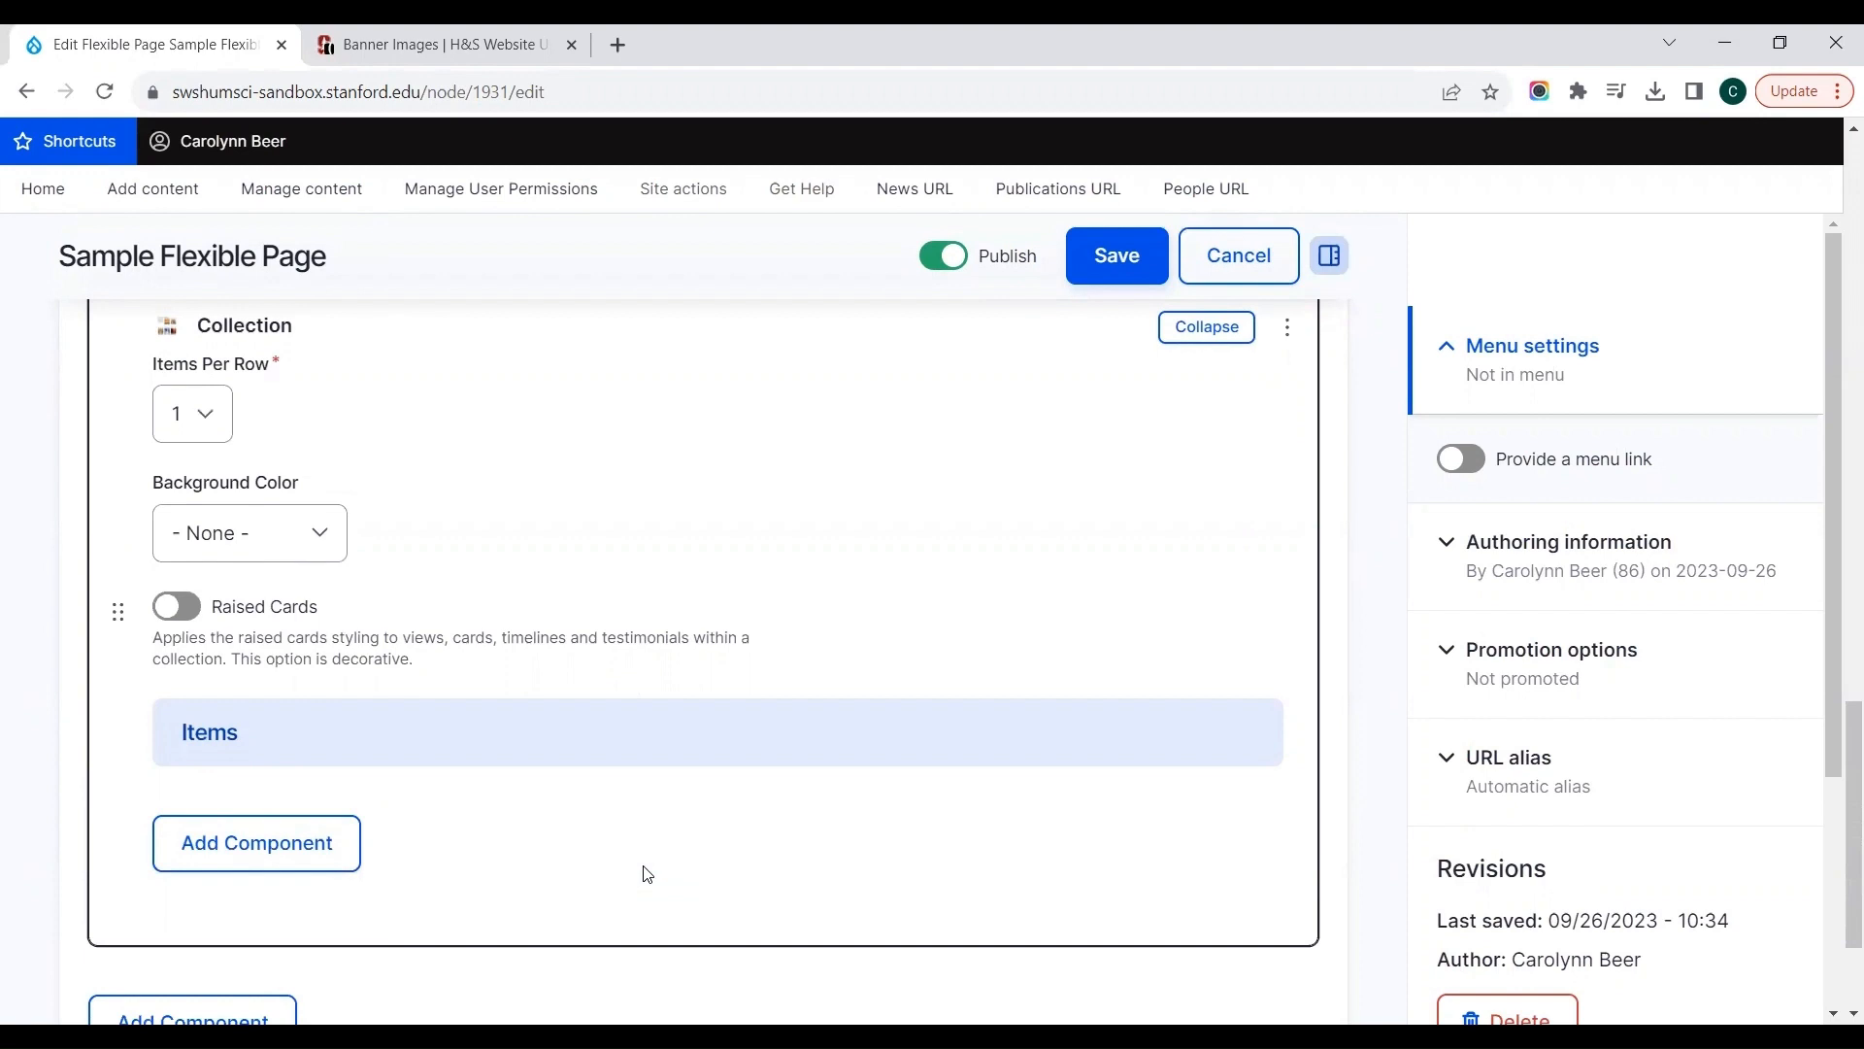
Step: Set the collection to 3 items per row with a Full Width background color and enable Raised Cards
left_click(216, 439)
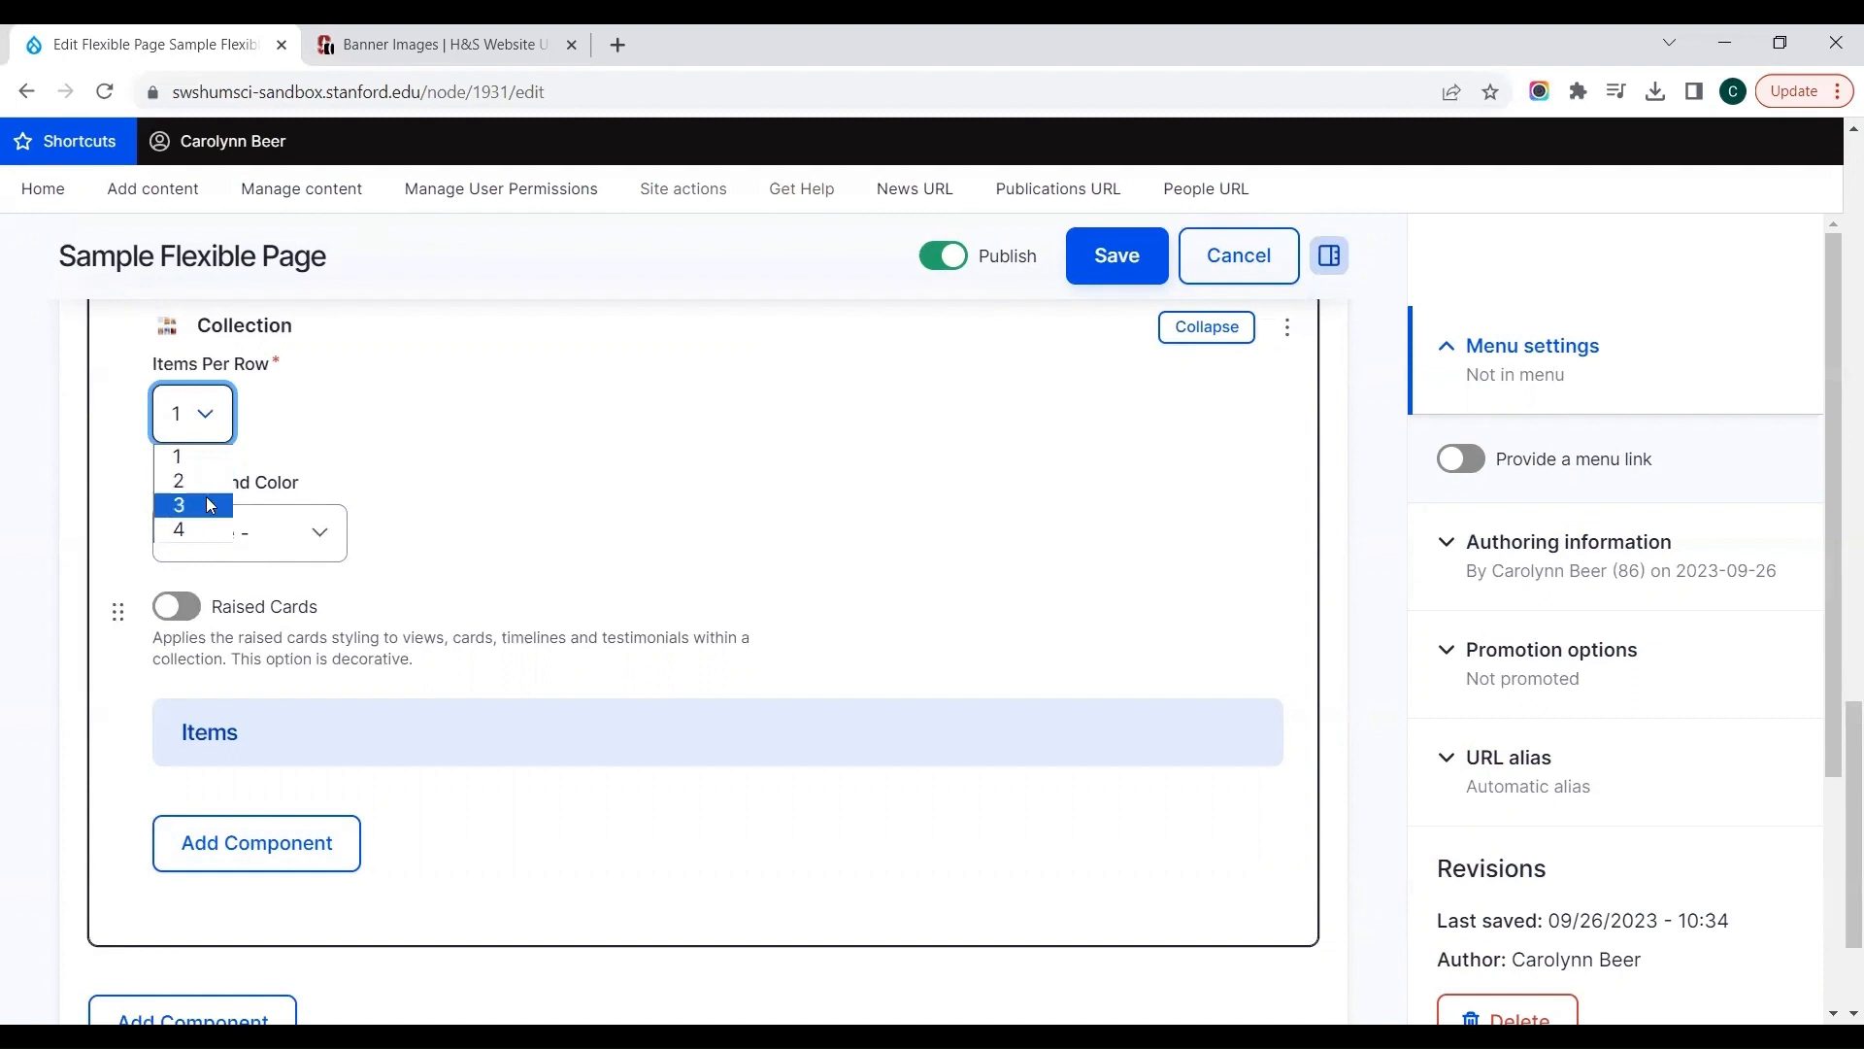
left_click(209, 505)
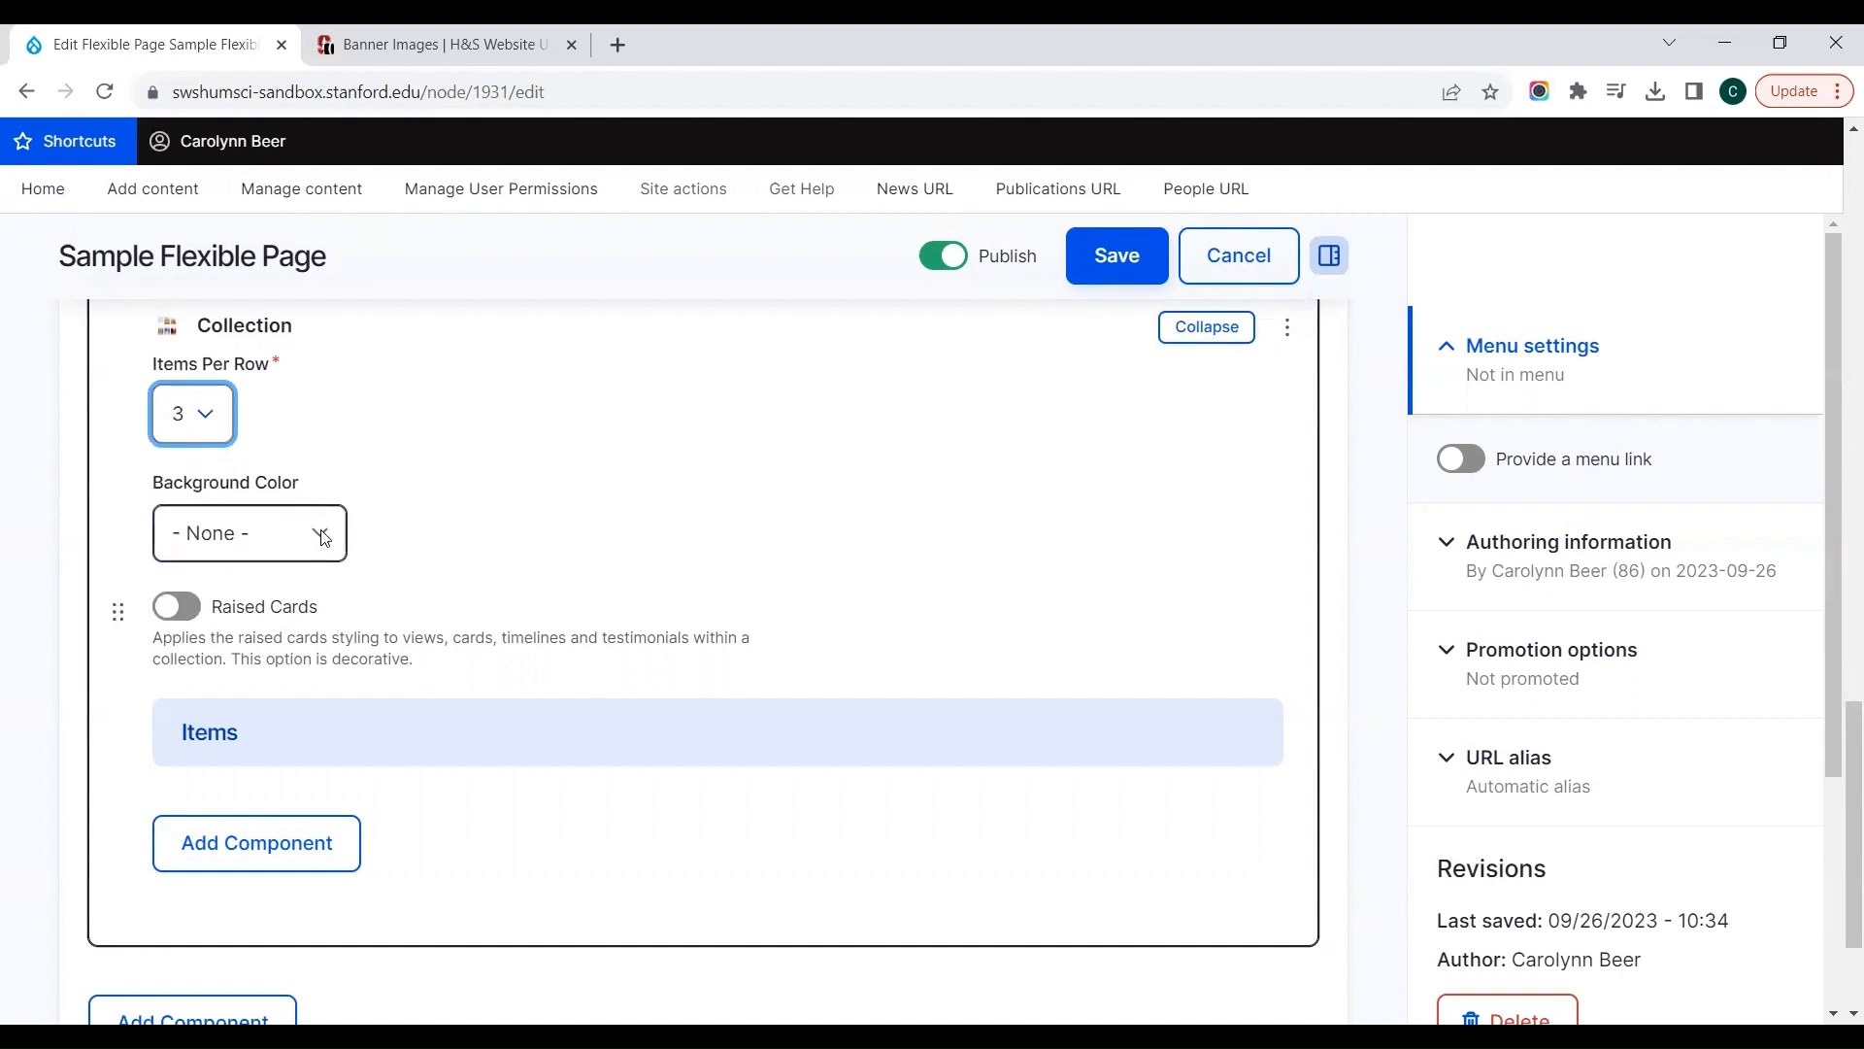
left_click(322, 534)
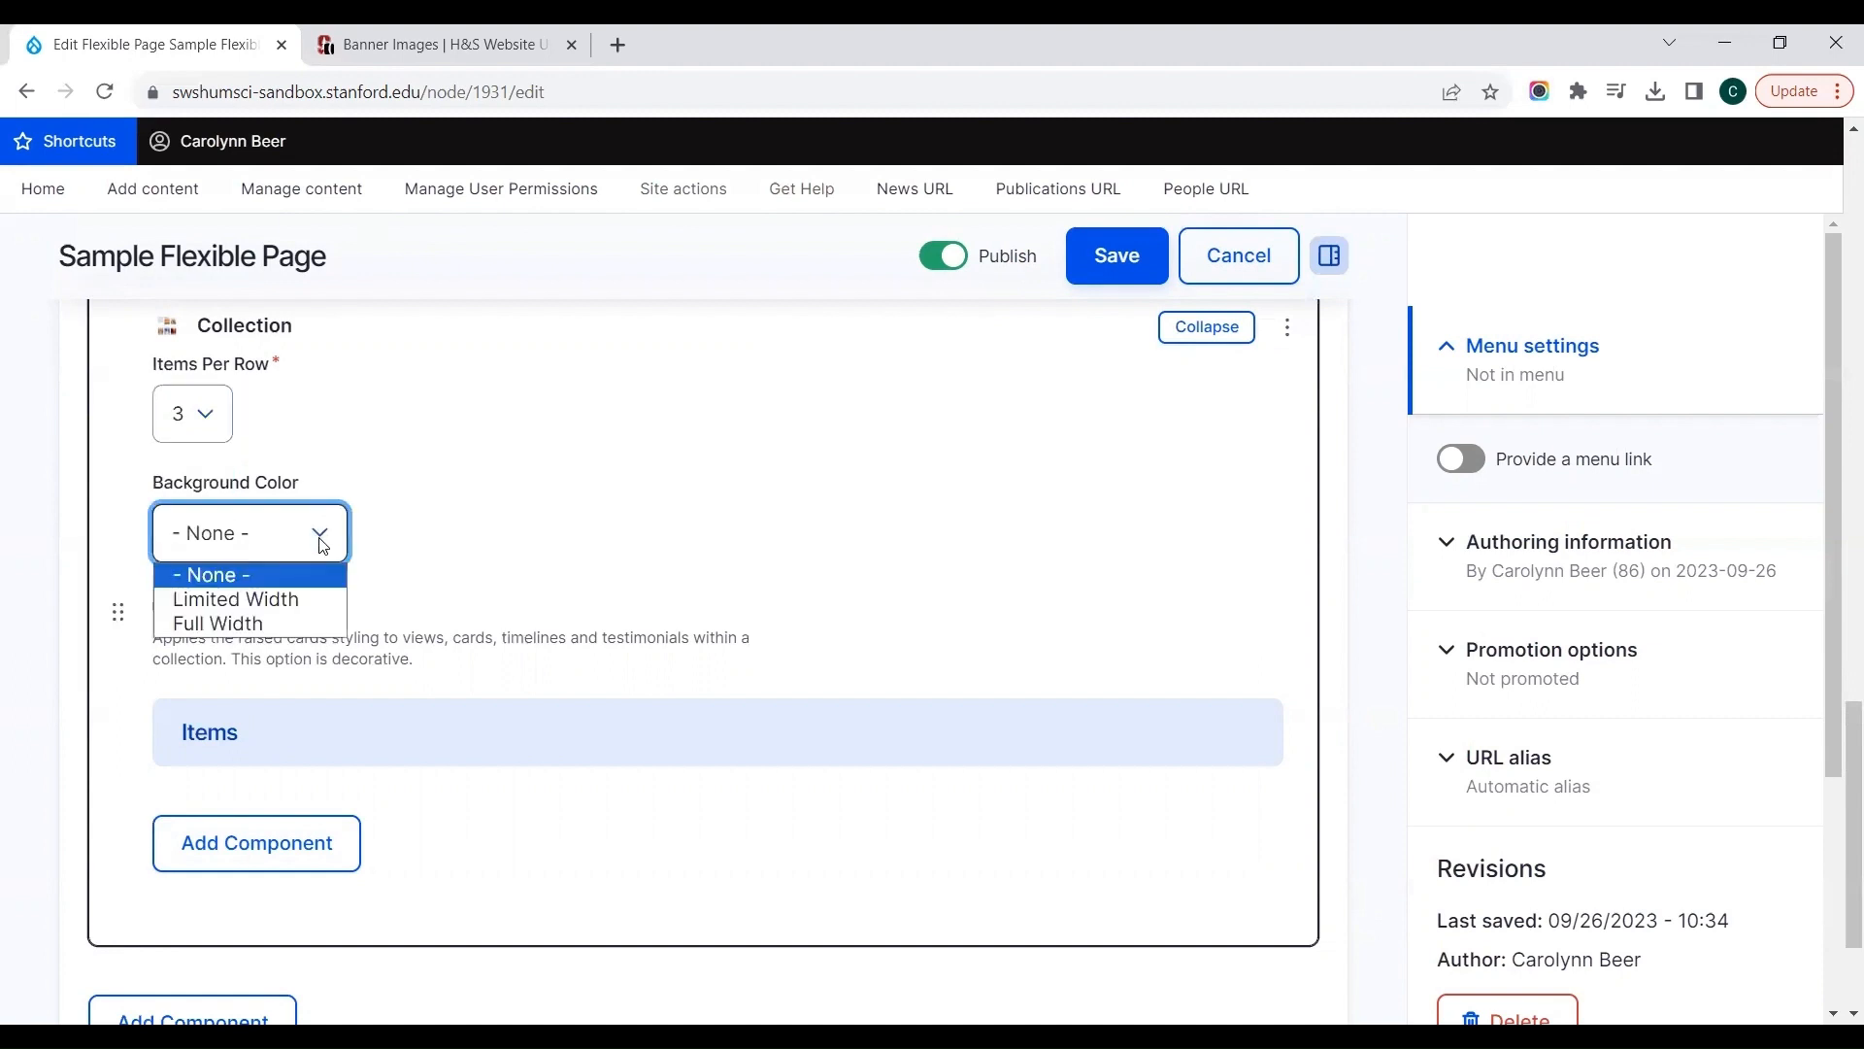
left_click(302, 627)
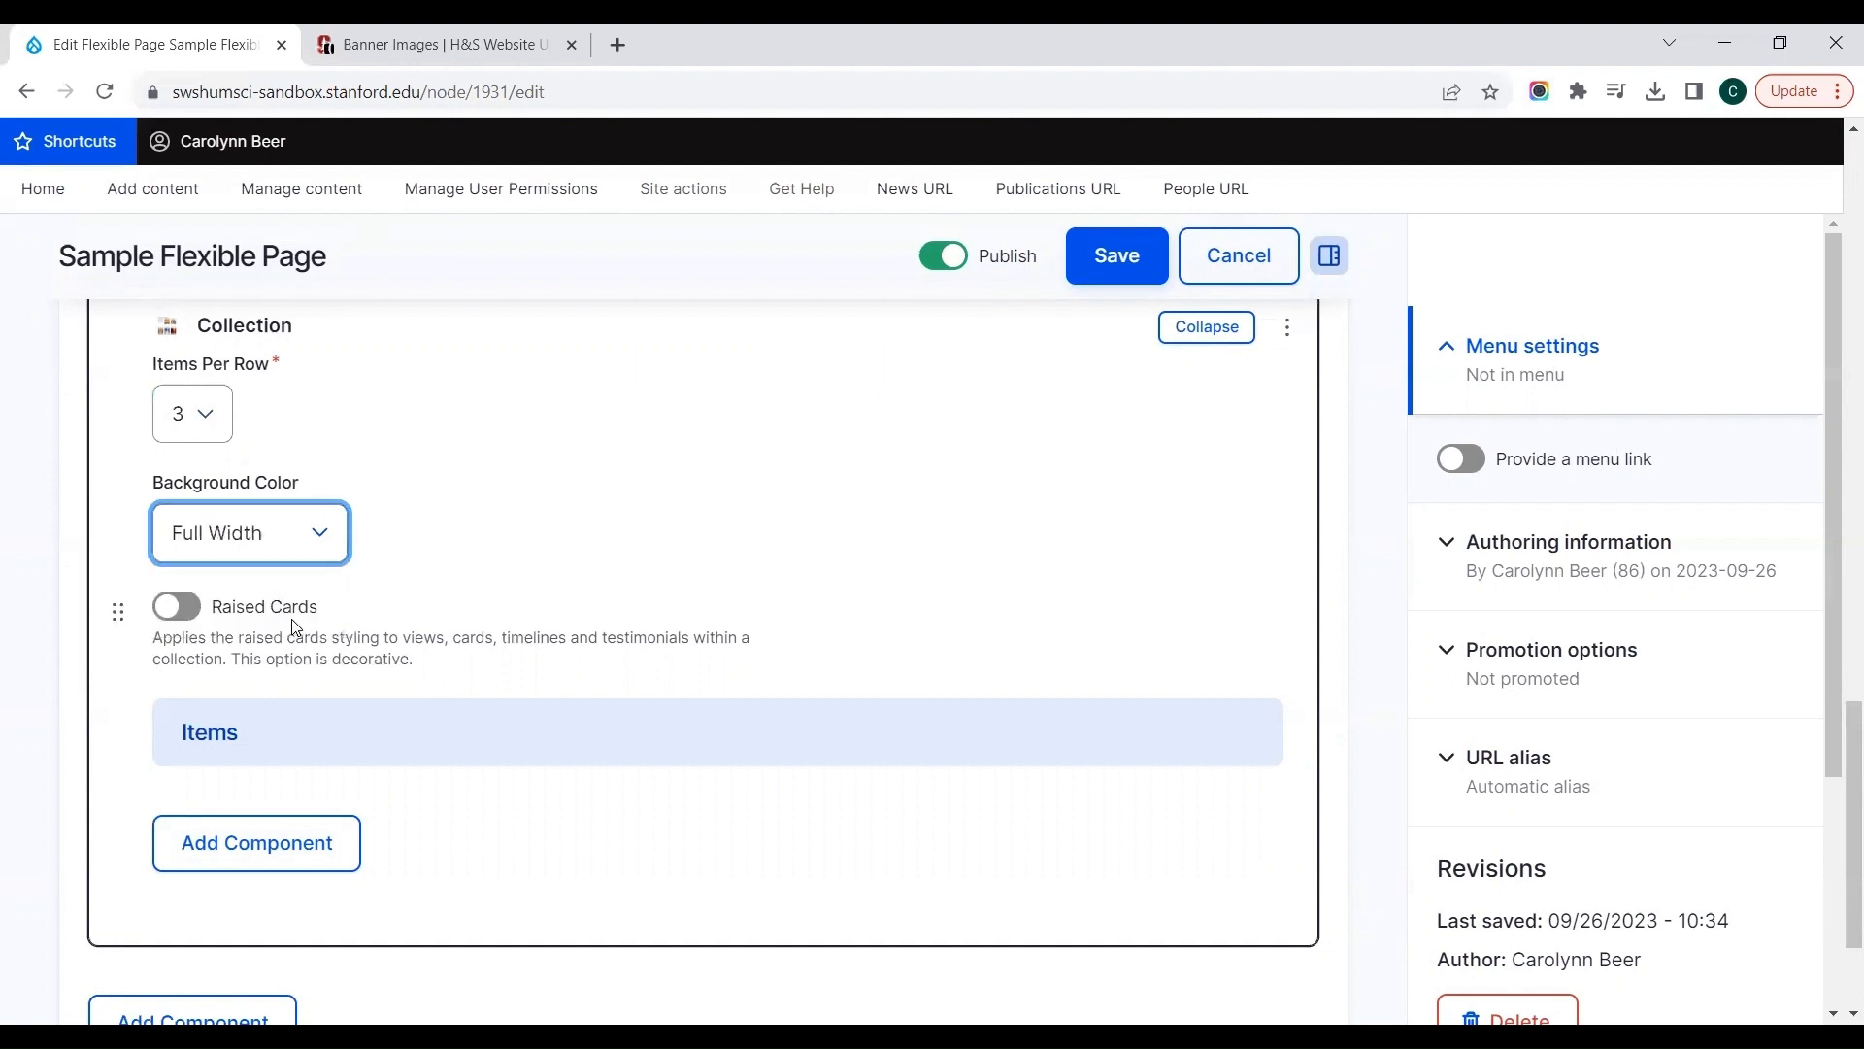
left_click(190, 615)
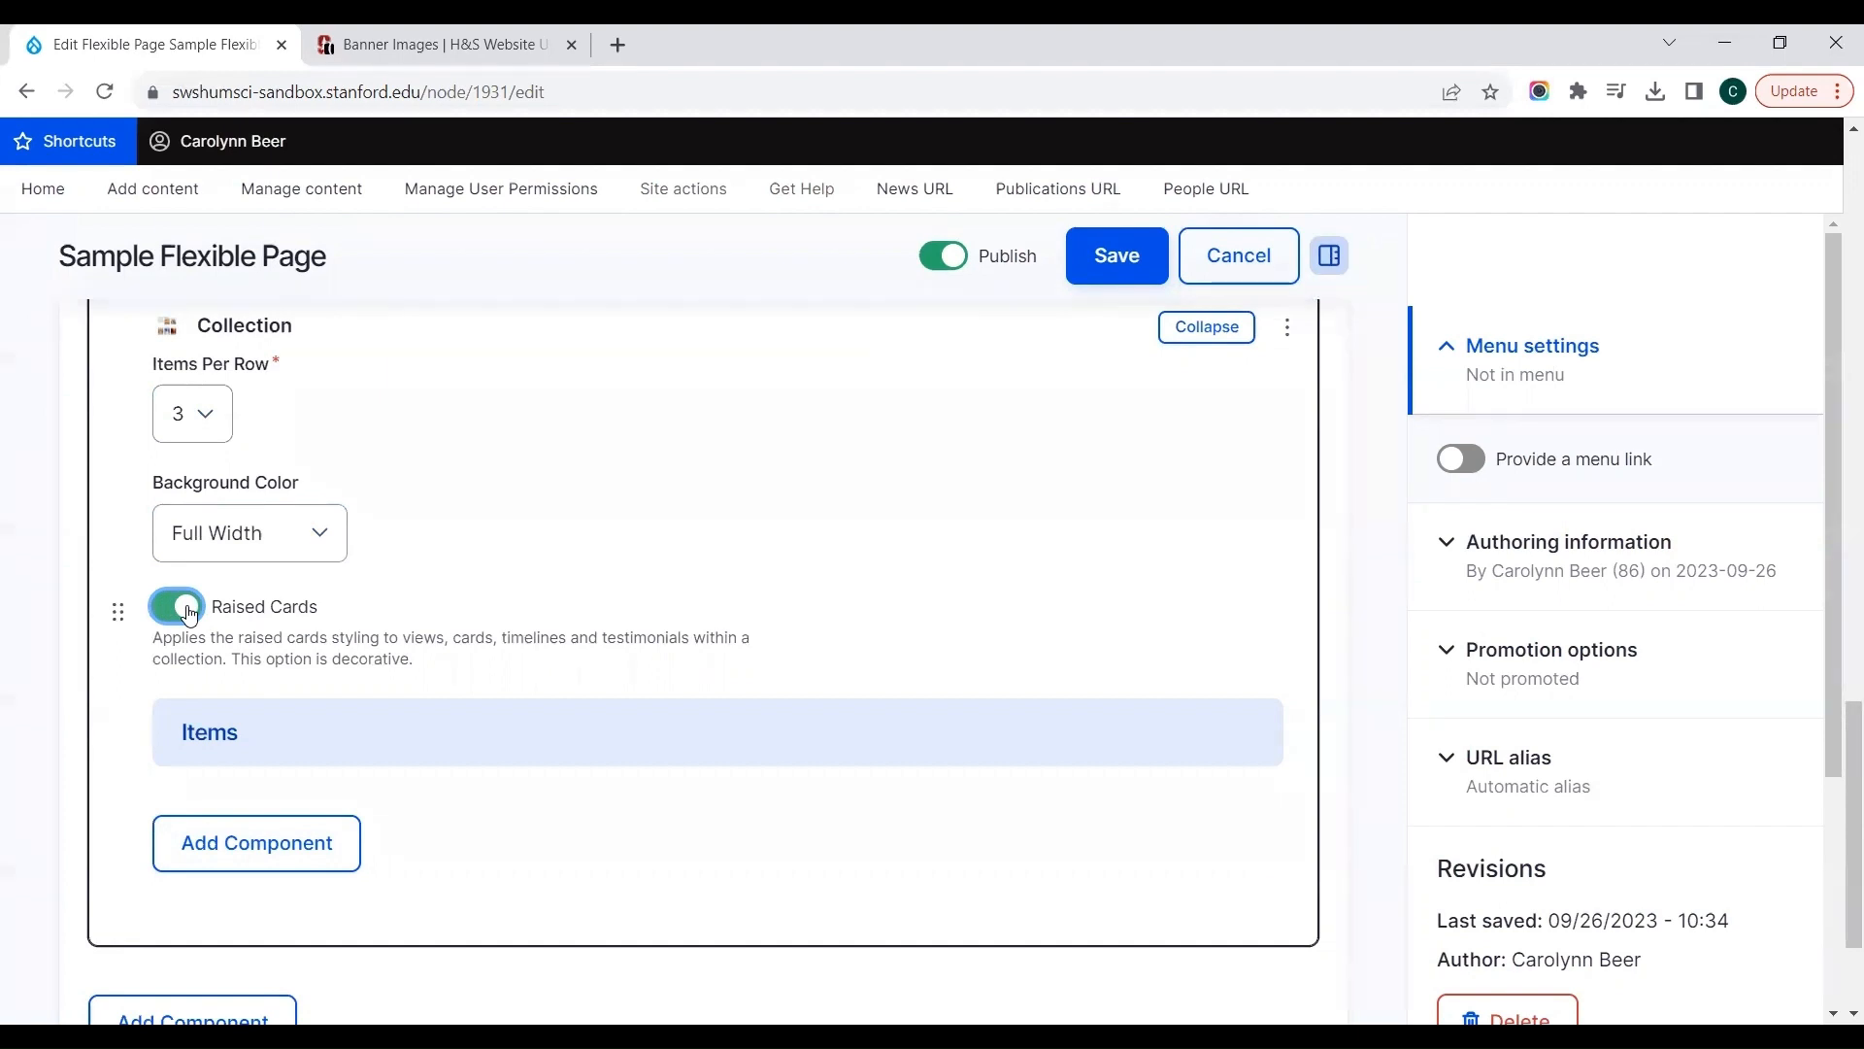
Step: Browse the components available for the collection's items and add a Postcard
left_click(229, 845)
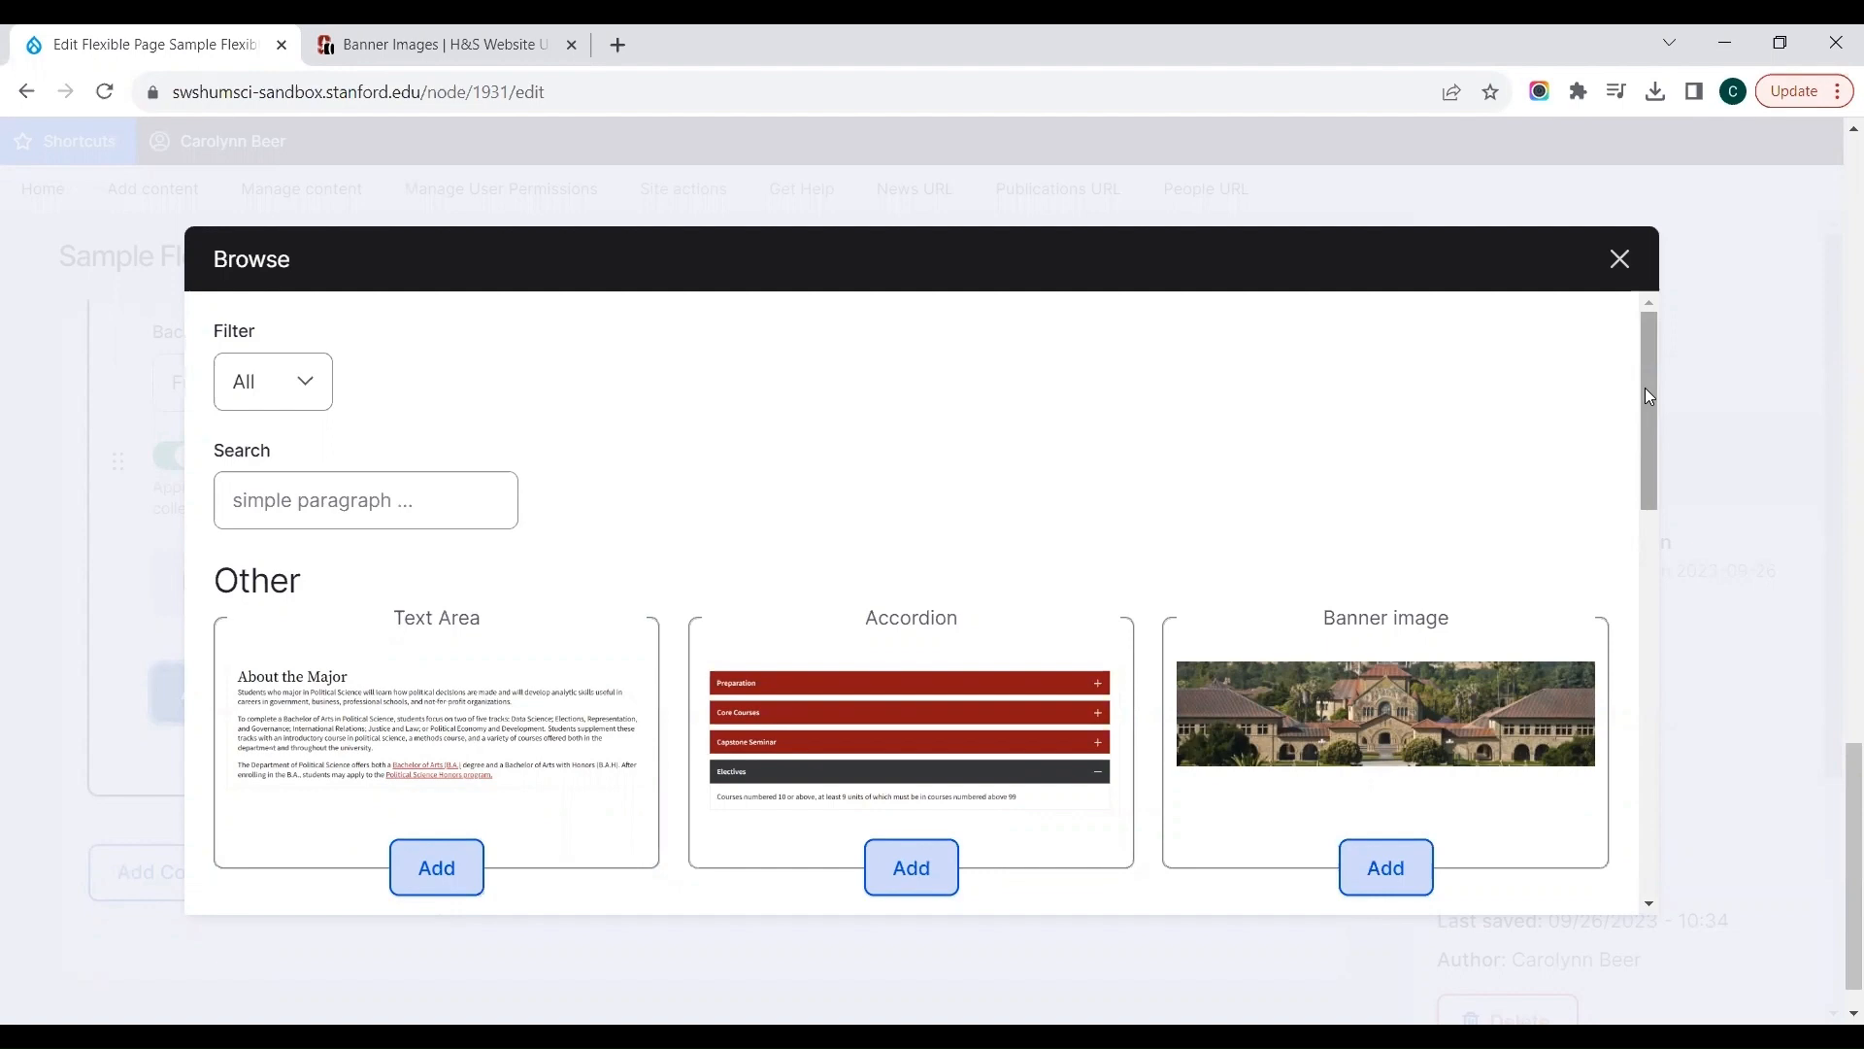
left_click_drag(1644, 388, 1645, 735)
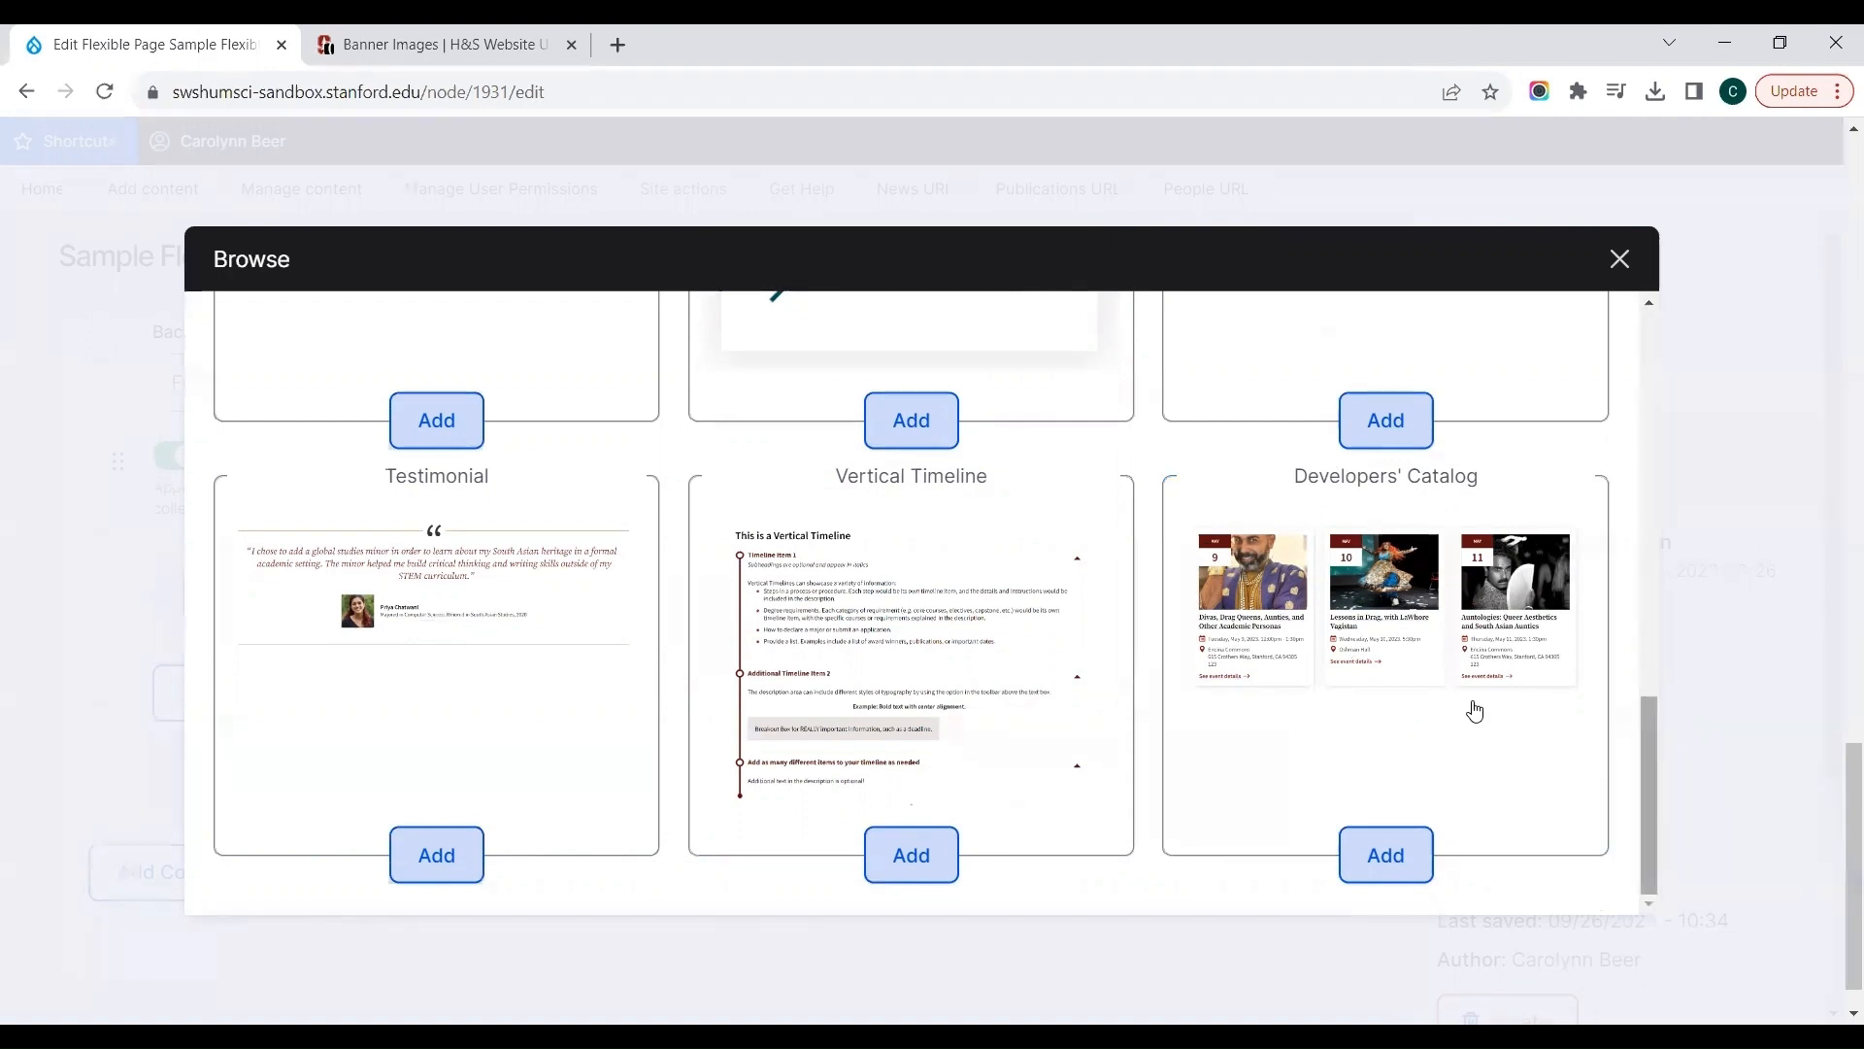
left_click_drag(1649, 731, 1662, 547)
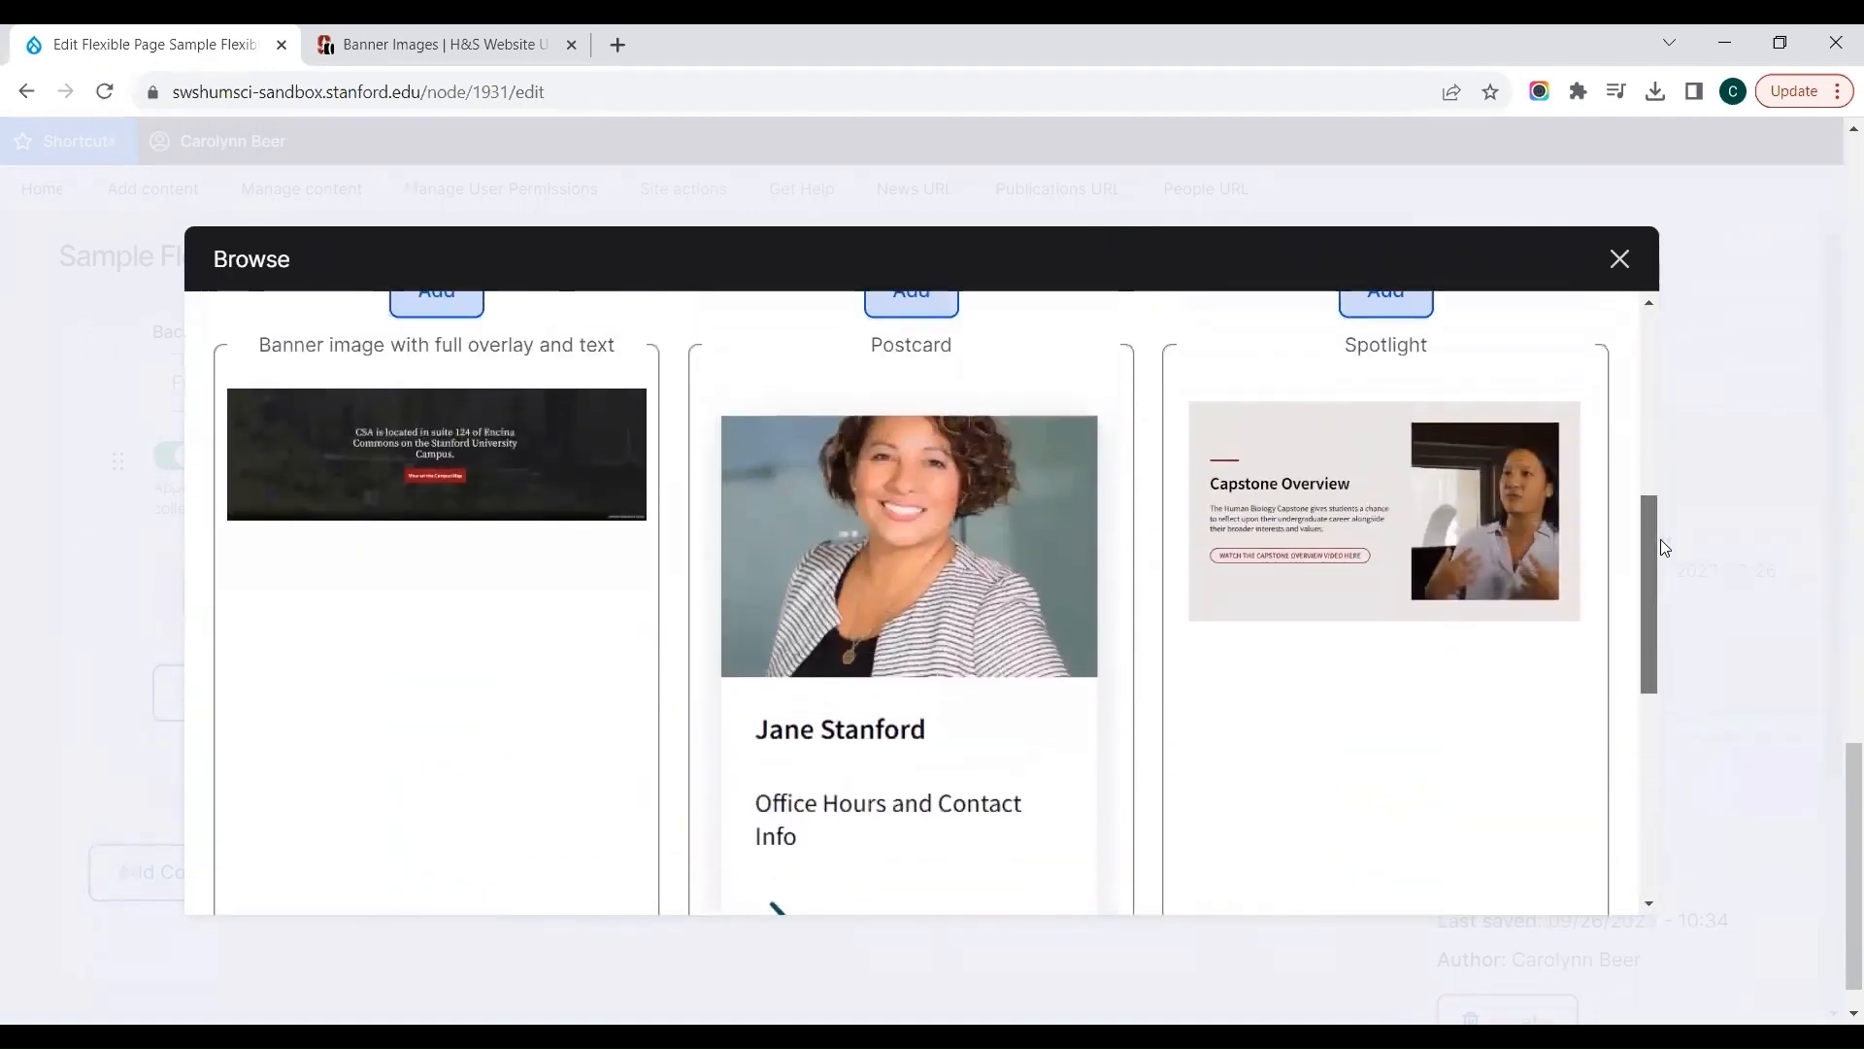
left_click(881, 626)
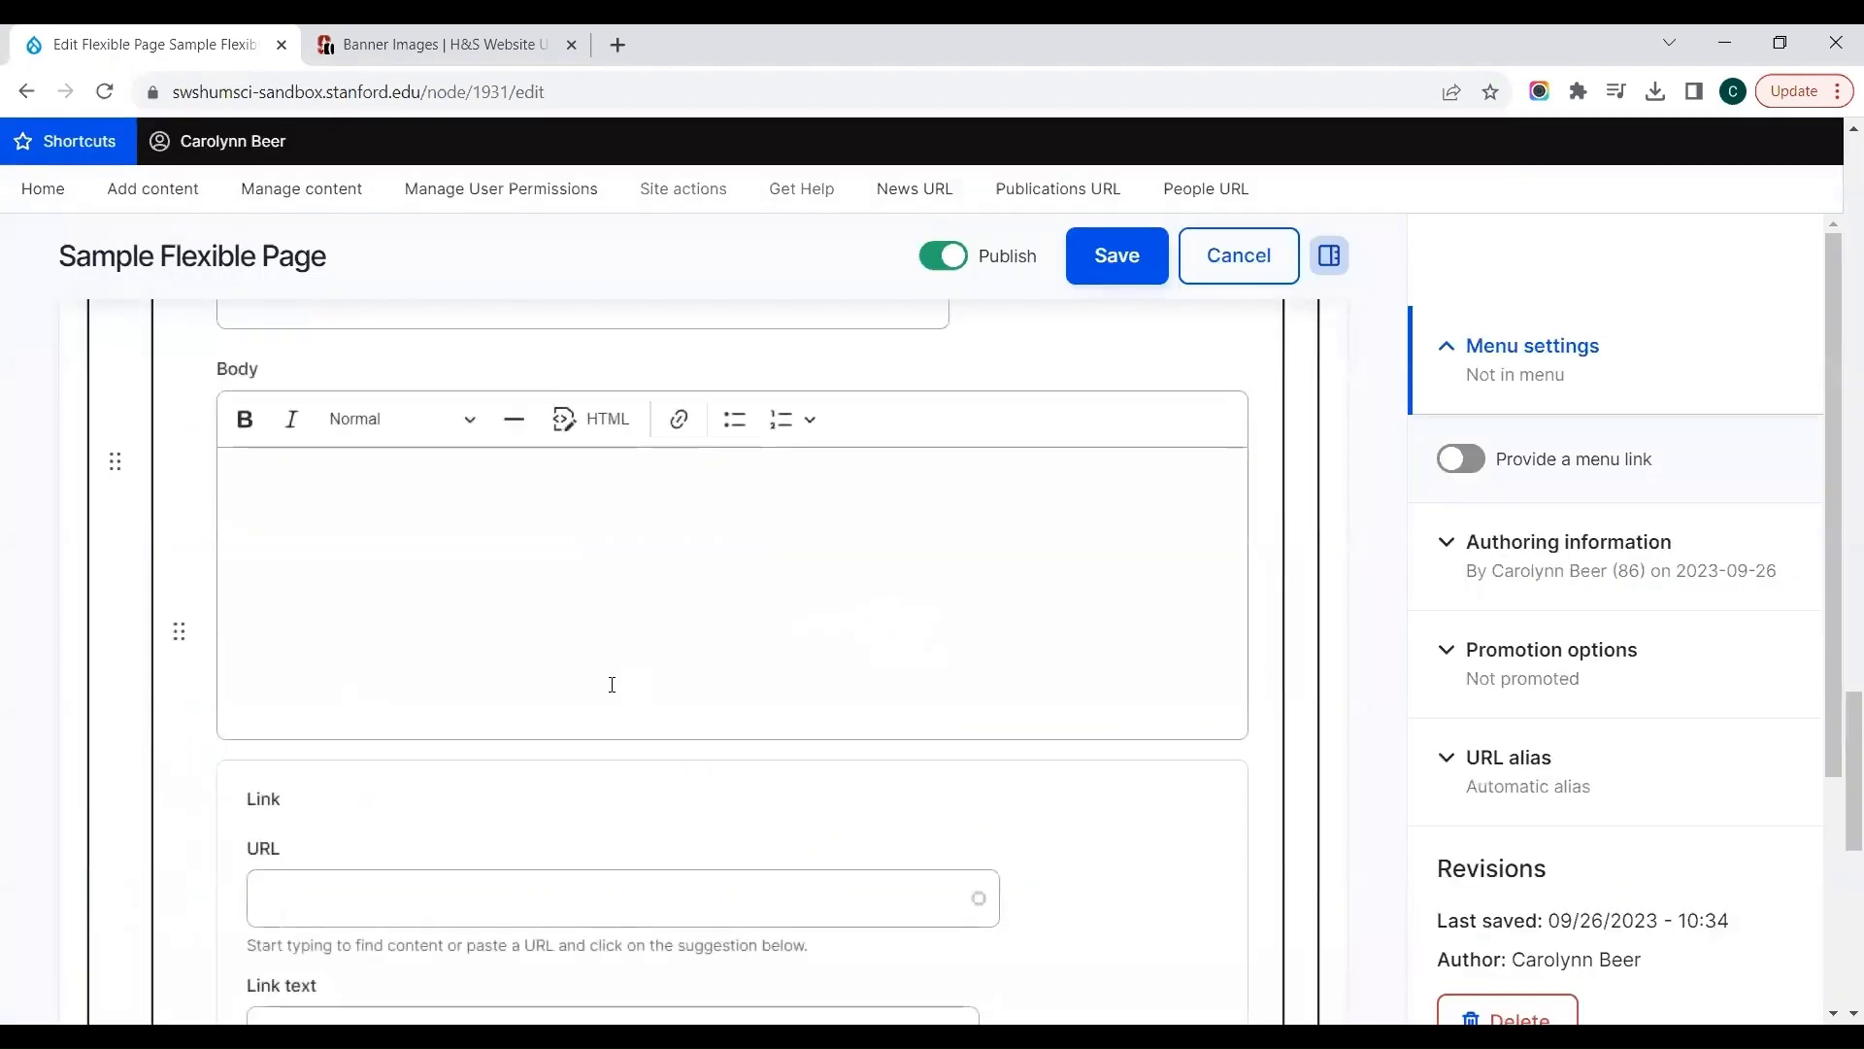
Step: Title the new postcard "Sample Collection of Postcards" and enter "sample text here" as its body
left_click(542, 316)
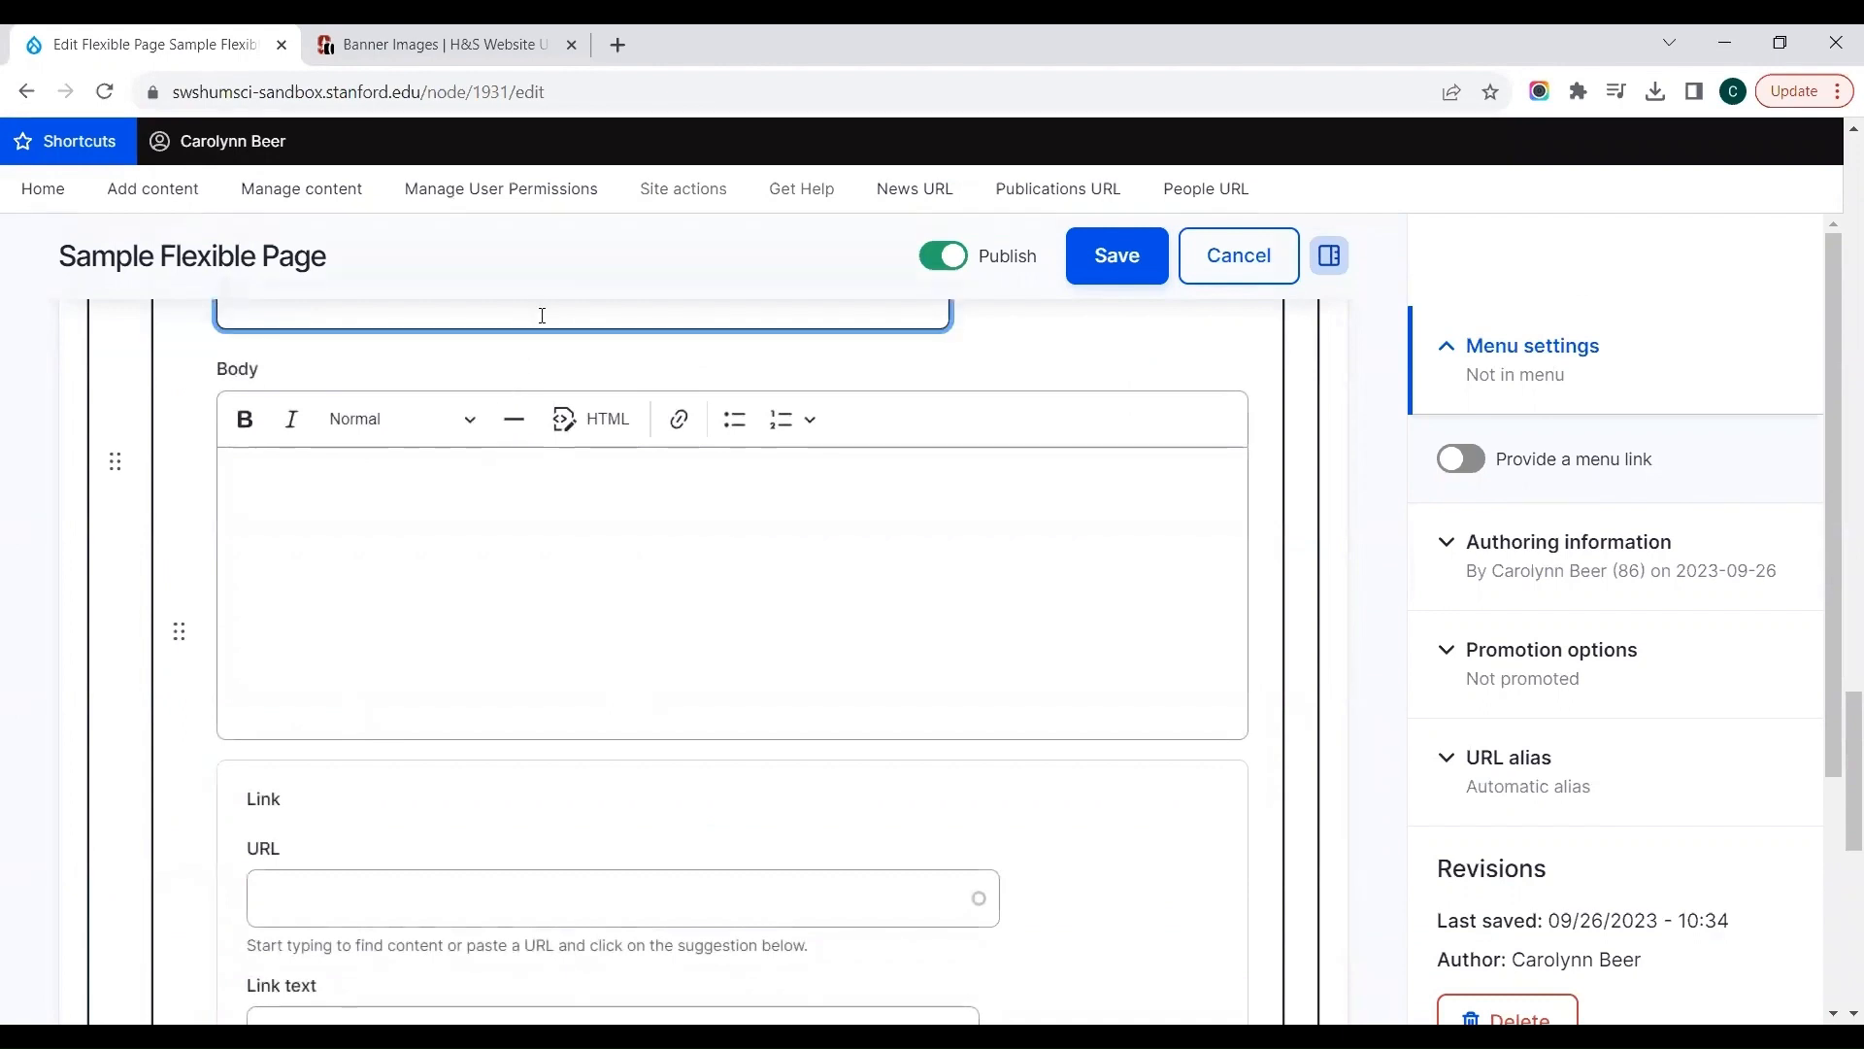
left_click(1048, 366)
scroll(1049, 366, "up", 2)
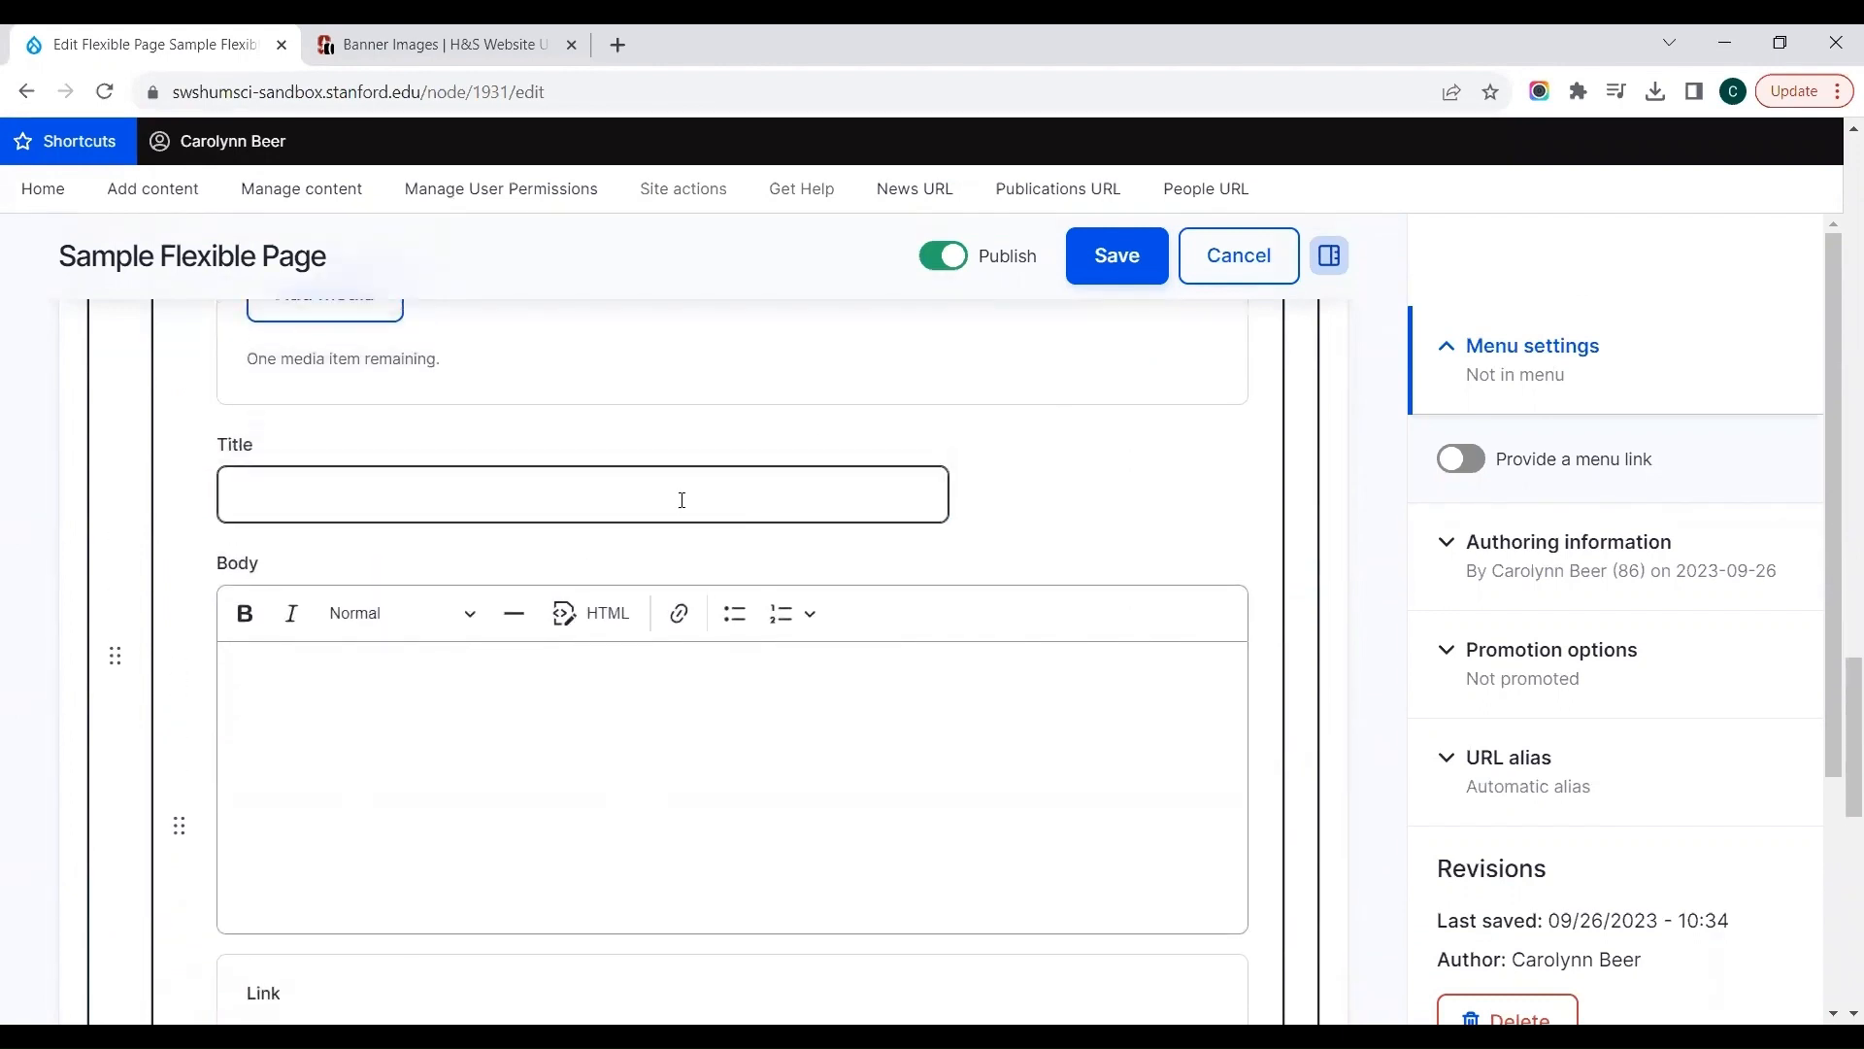
left_click(682, 500)
type("Sample ")
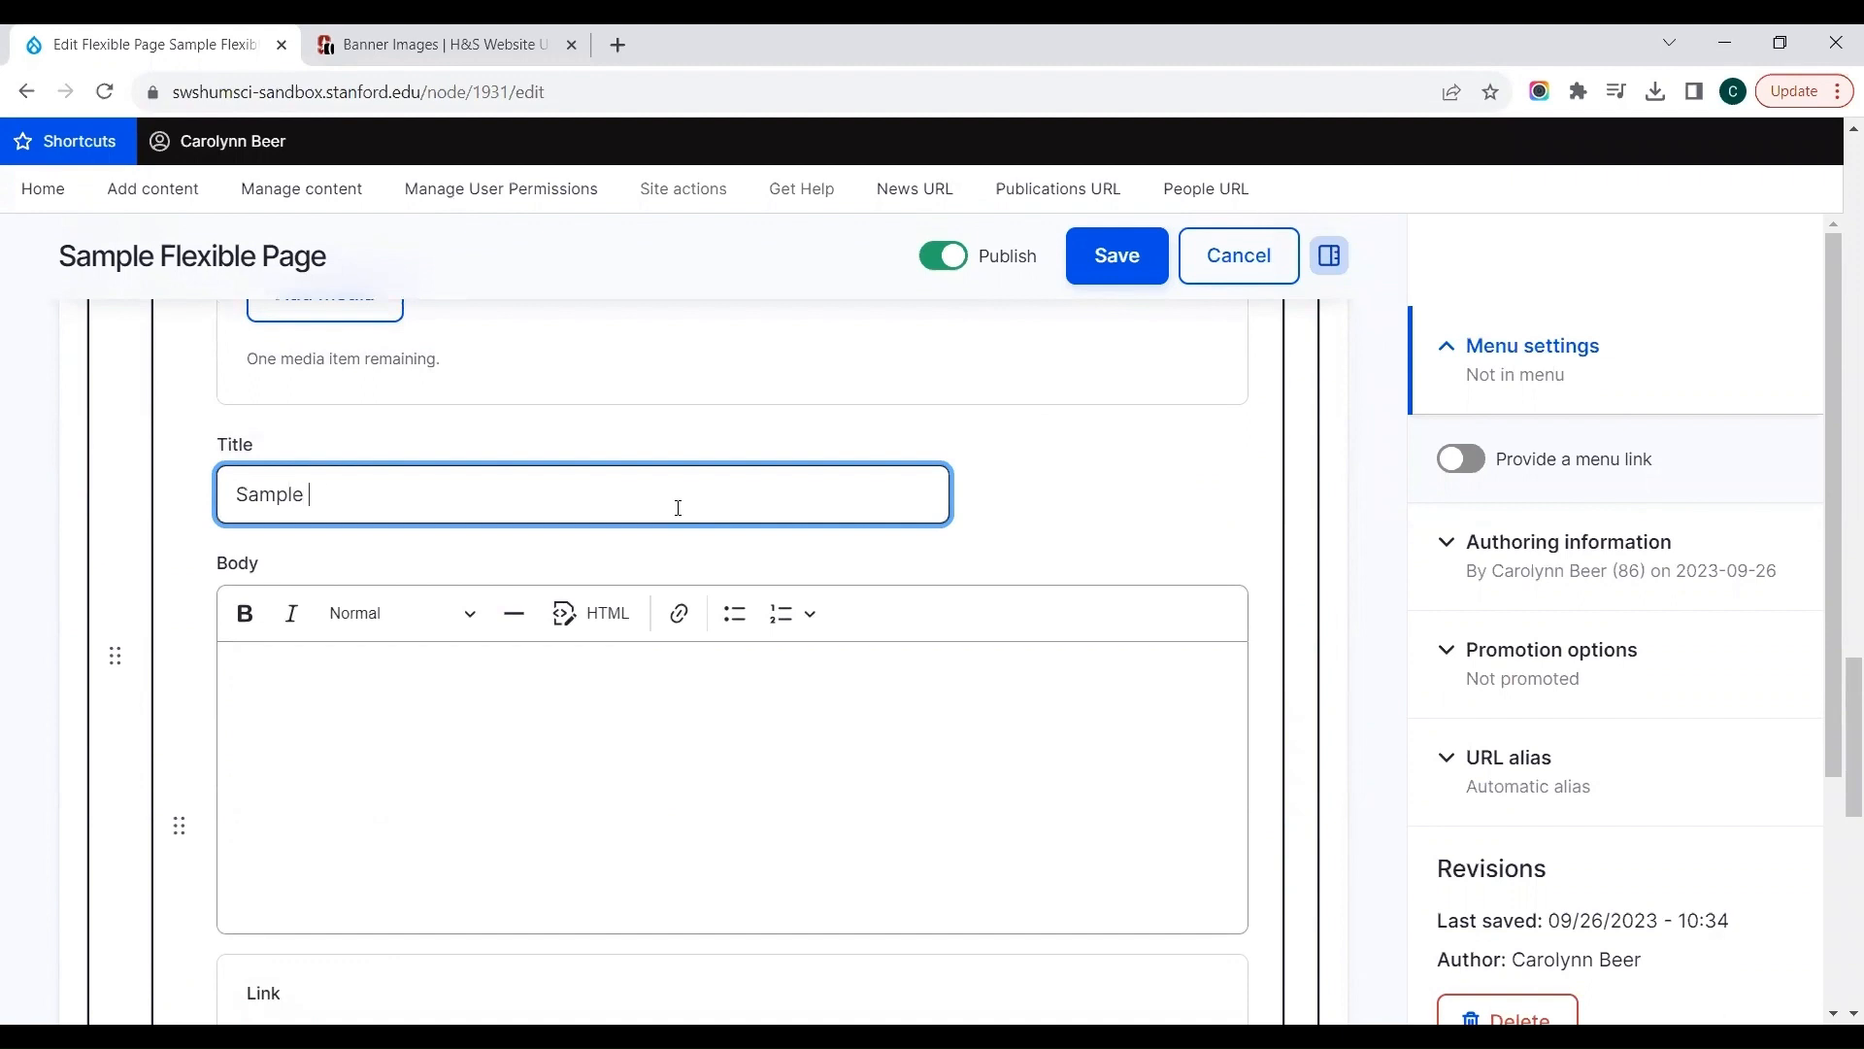
type("Collection of Postcards")
key("Tab")
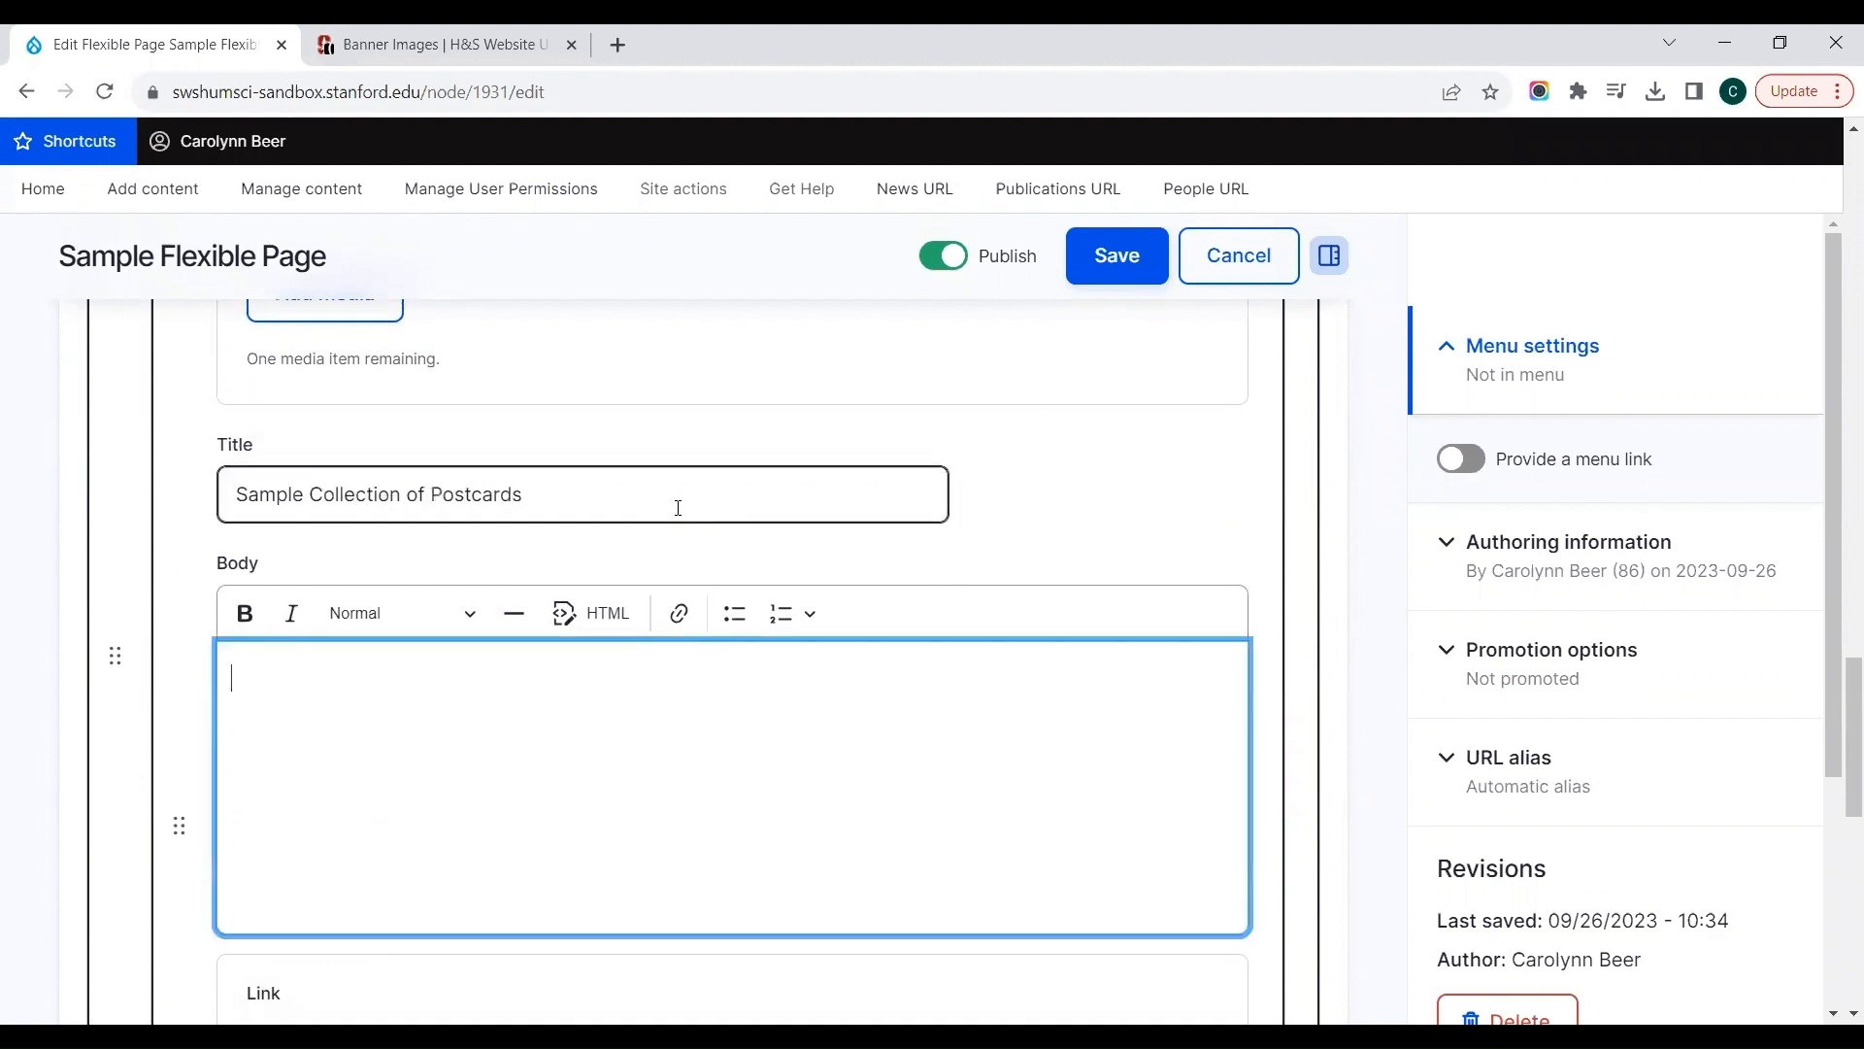
type("sample text here")
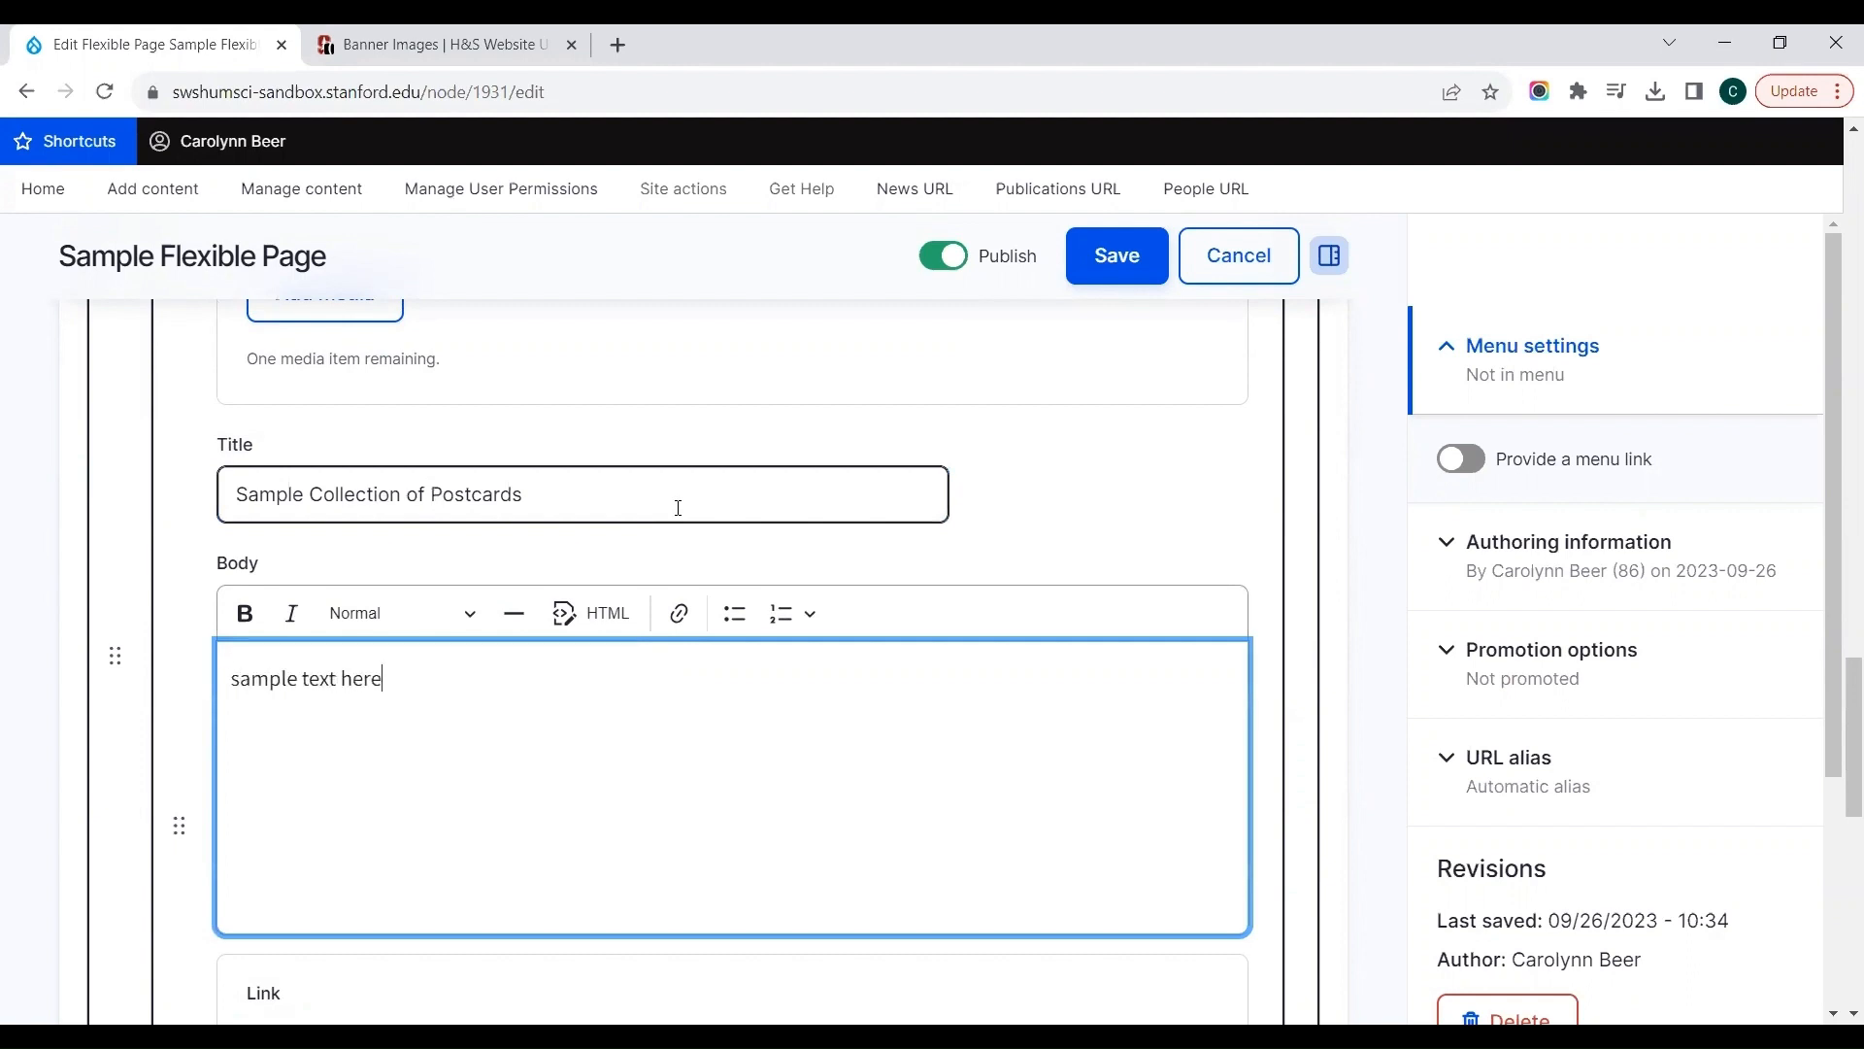
left_click(1094, 514)
Step: Check the postcard's link fields and Style choices, leaving Vertical Card selected
scroll(1096, 512, "down", 3)
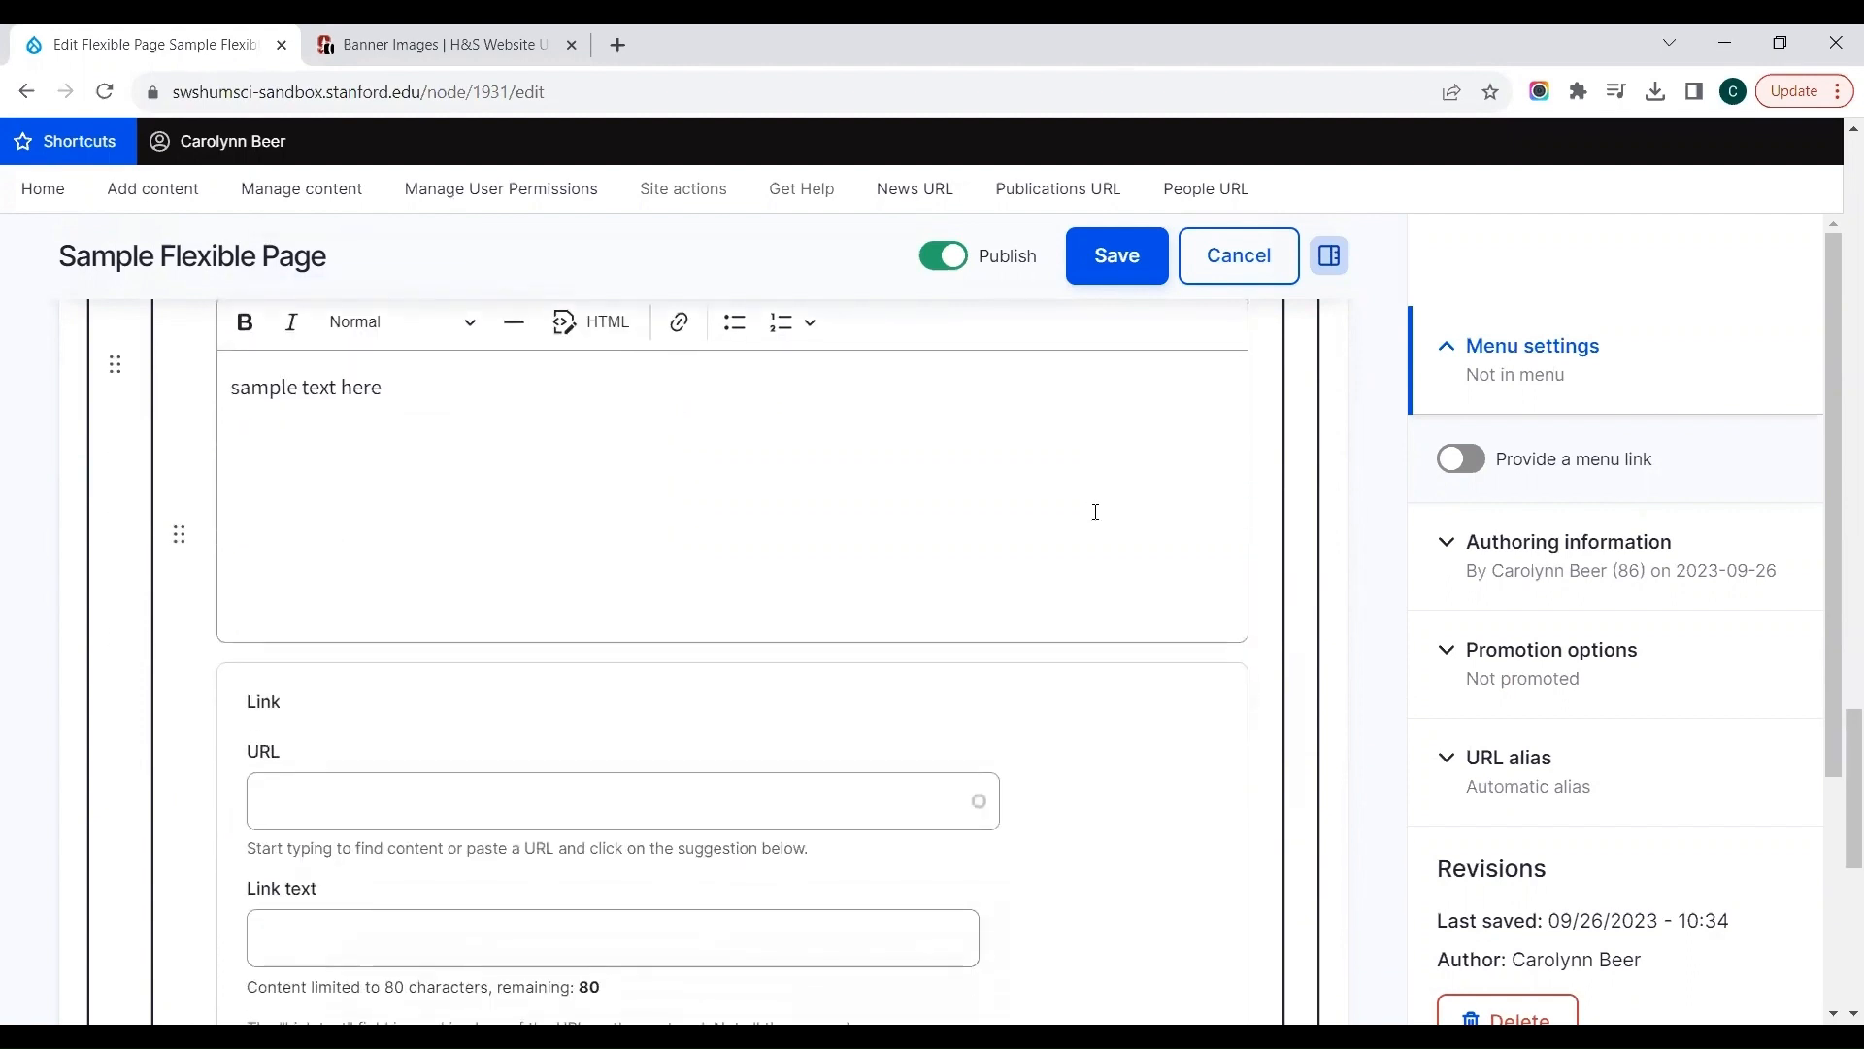
scroll(1095, 512, "down", 4)
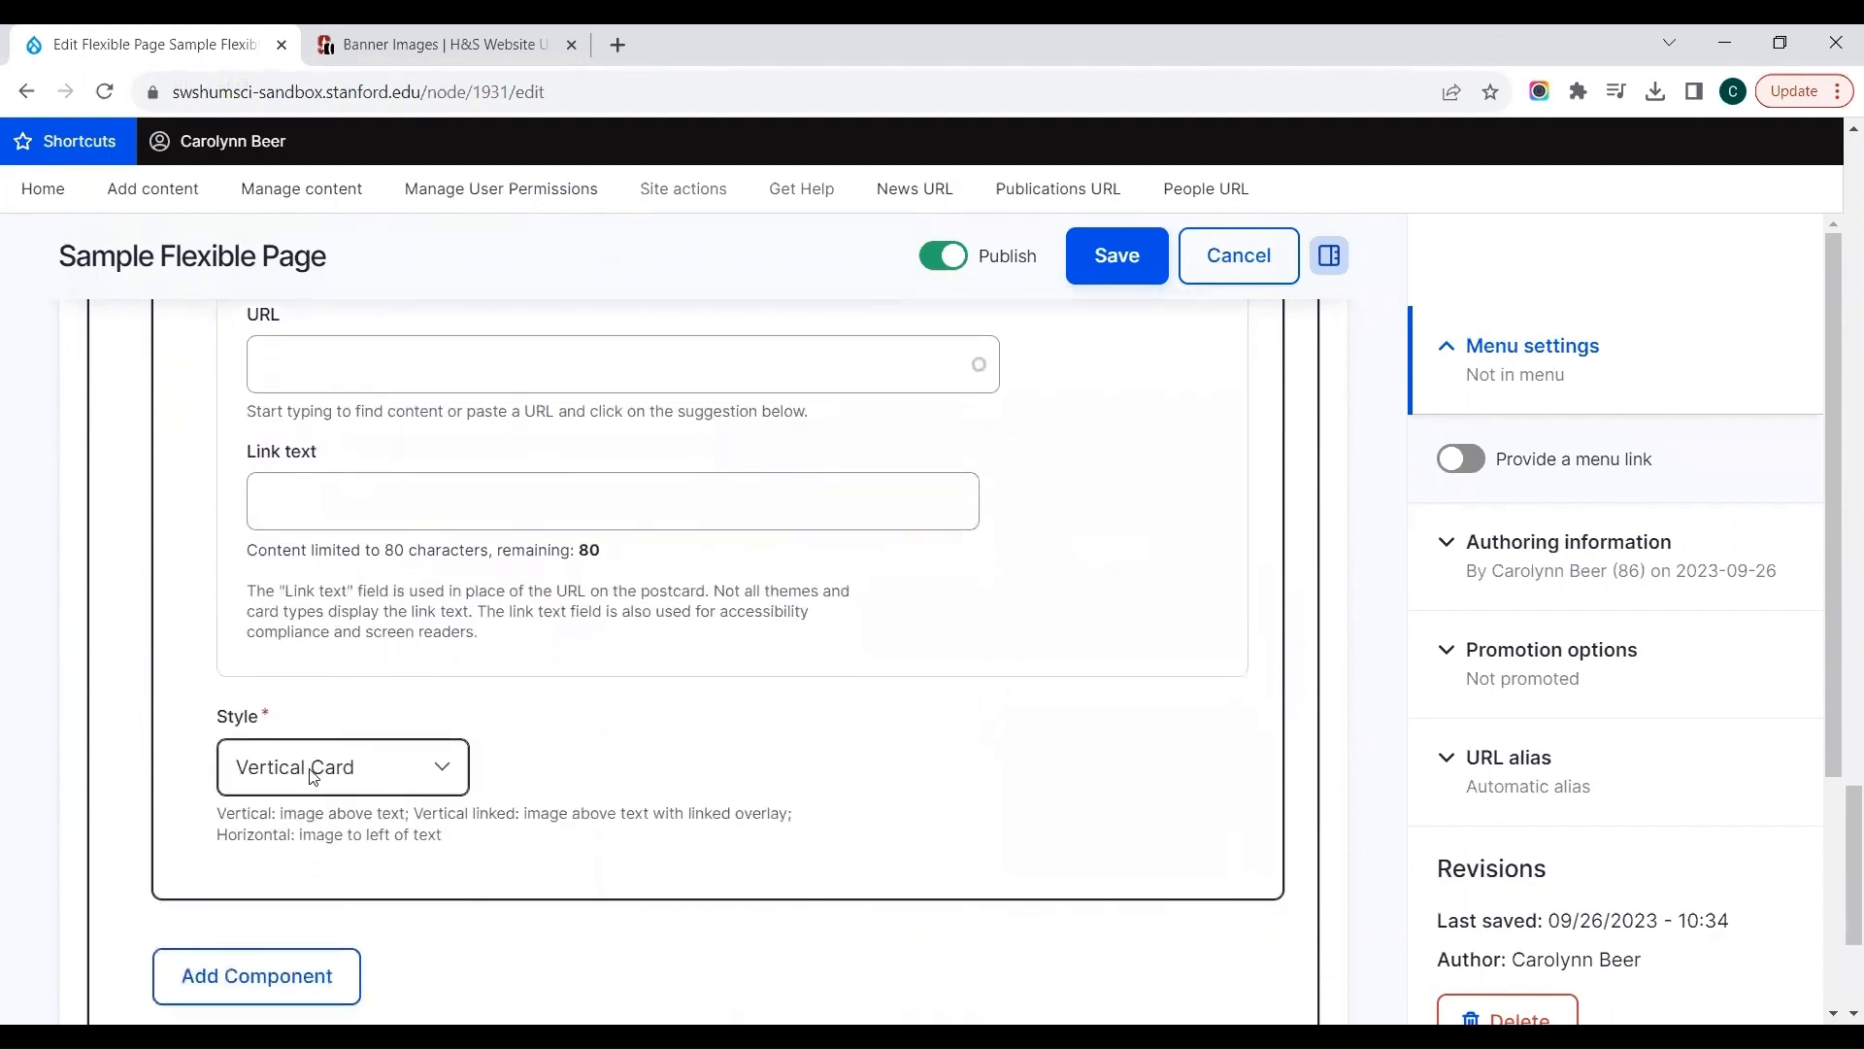
left_click(313, 772)
left_click(774, 660)
Step: Look back over the postcard's fields and the collection settings, and collapse the postcard item
scroll(774, 660, "up", 3)
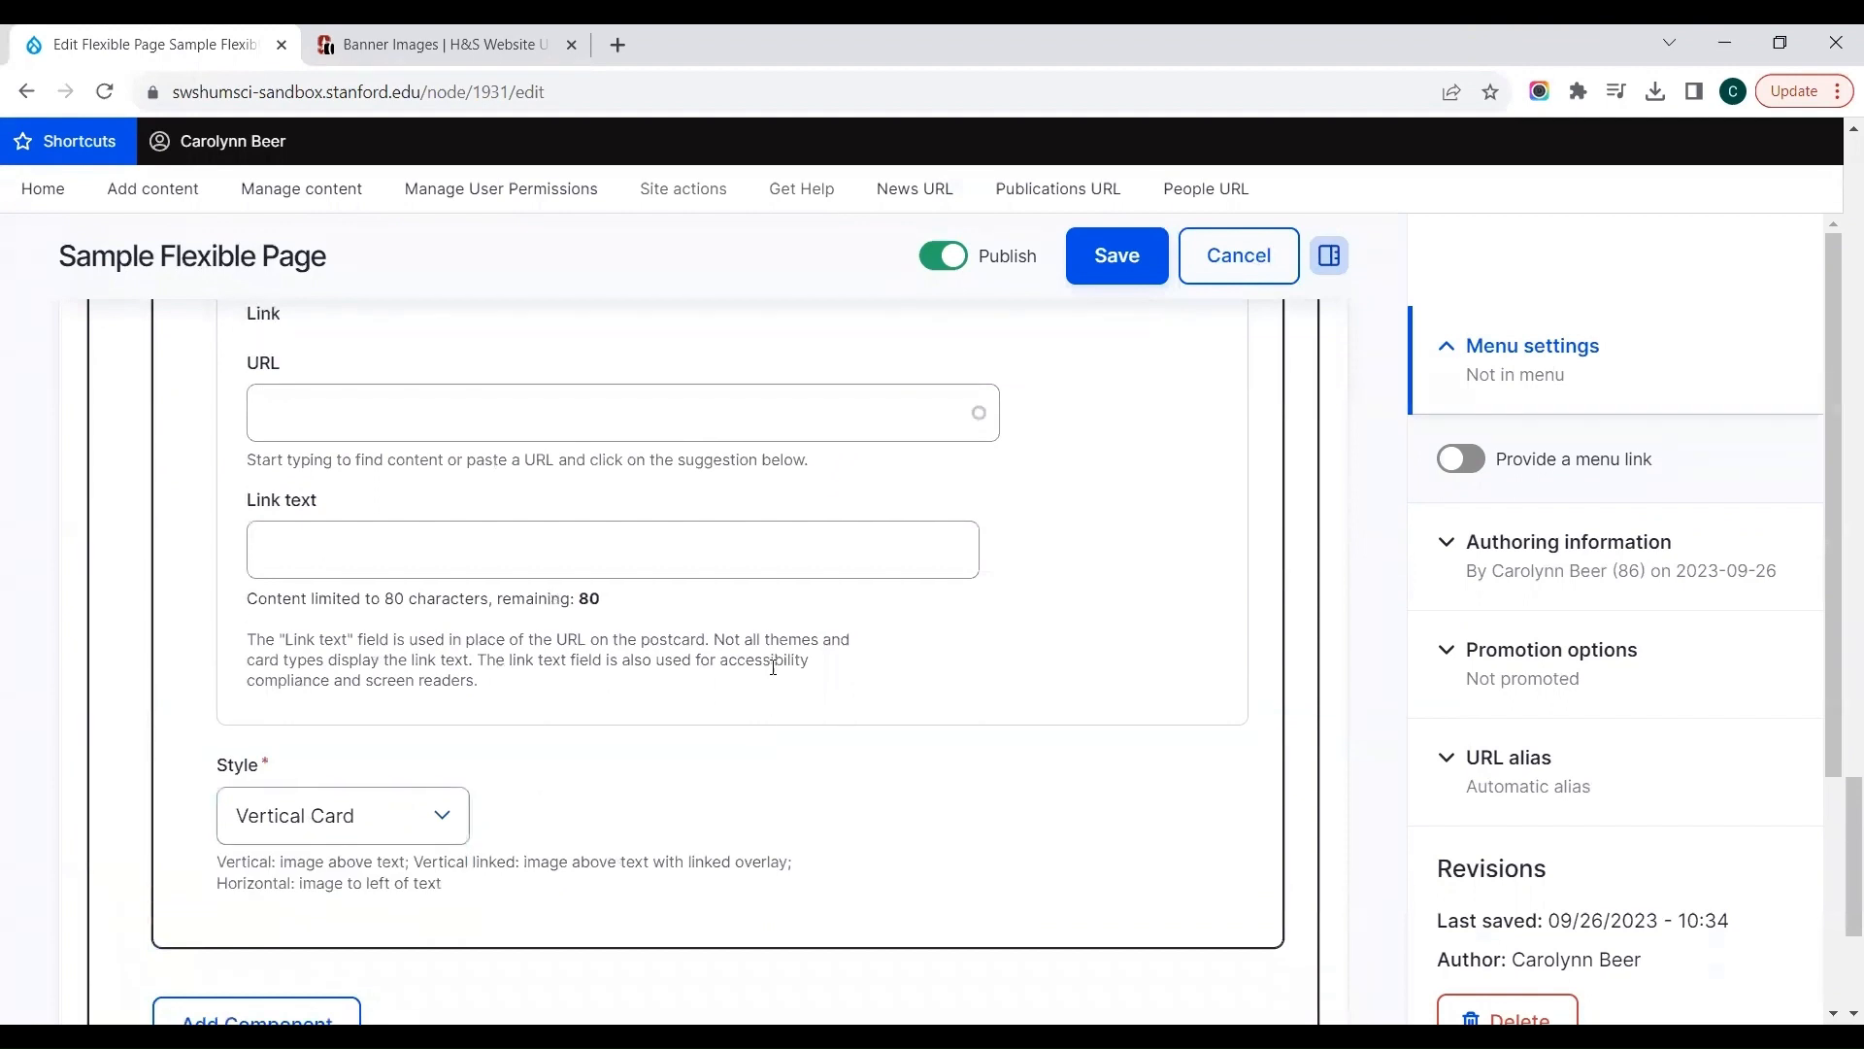
scroll(774, 667, "up", 8)
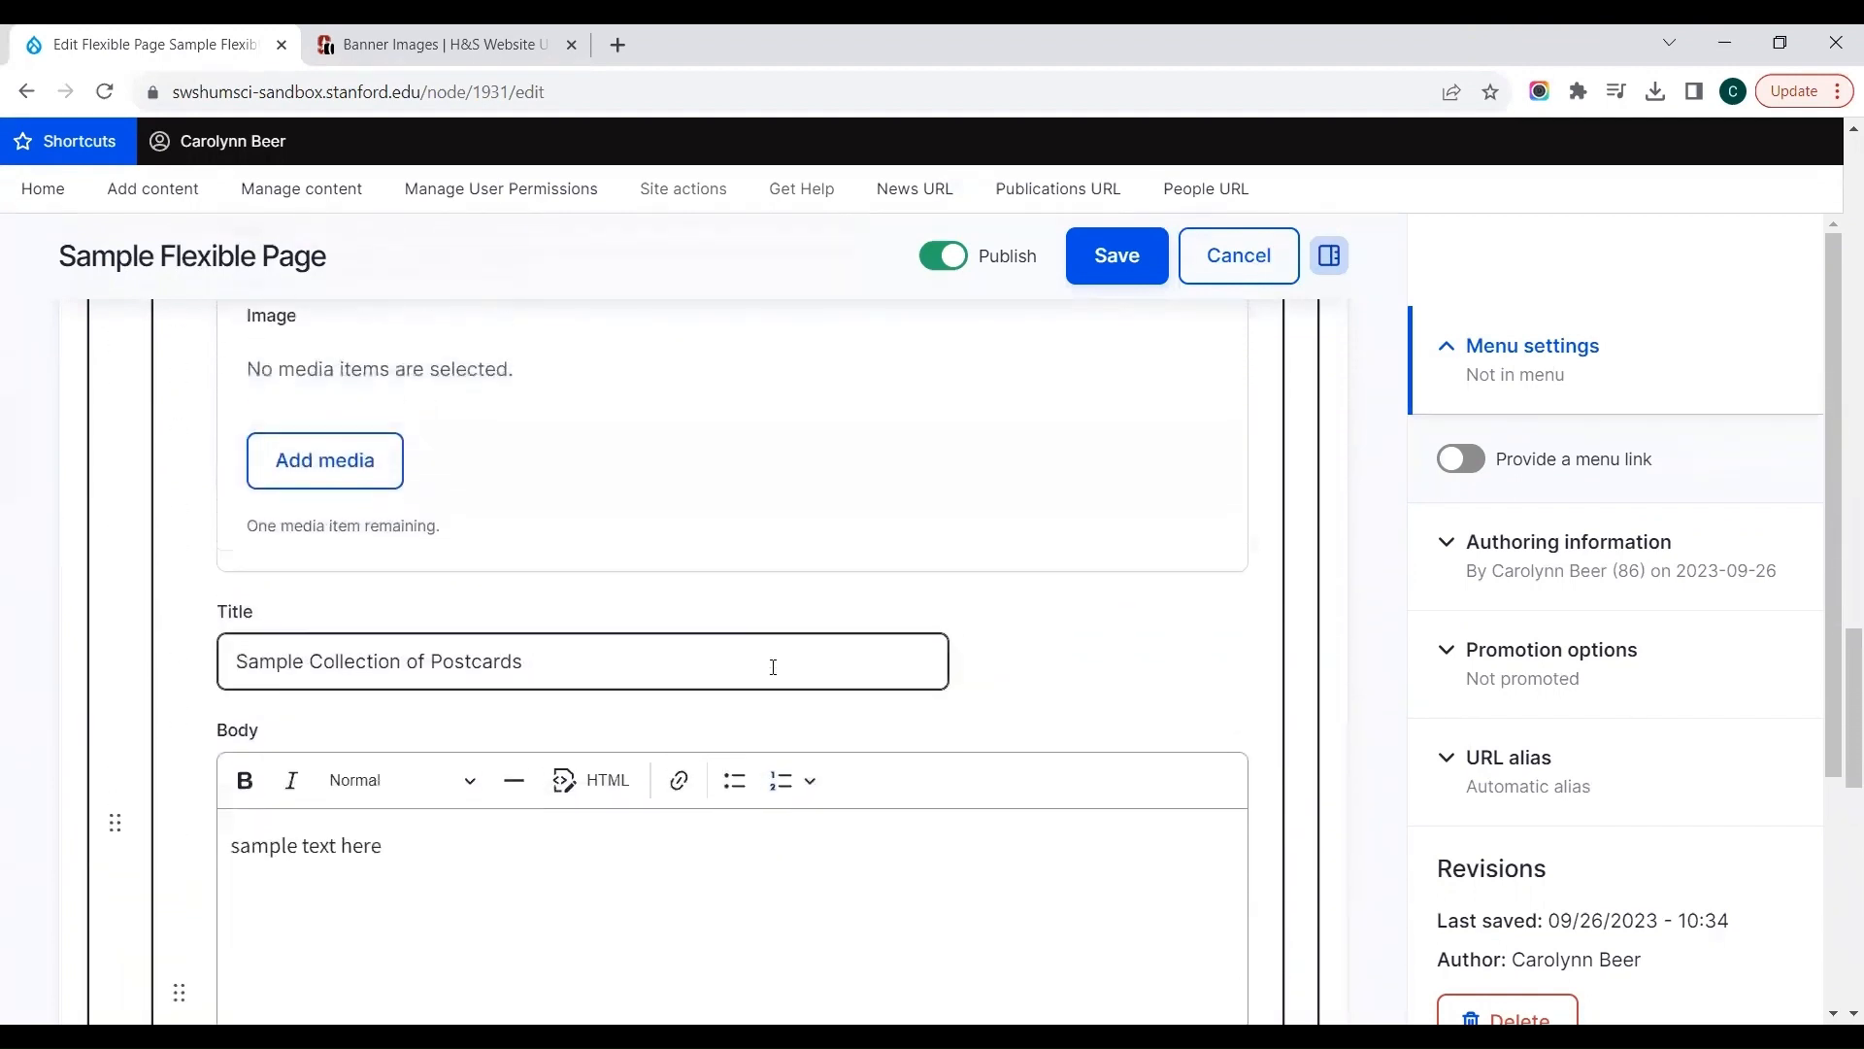
scroll(774, 674, "up", 4)
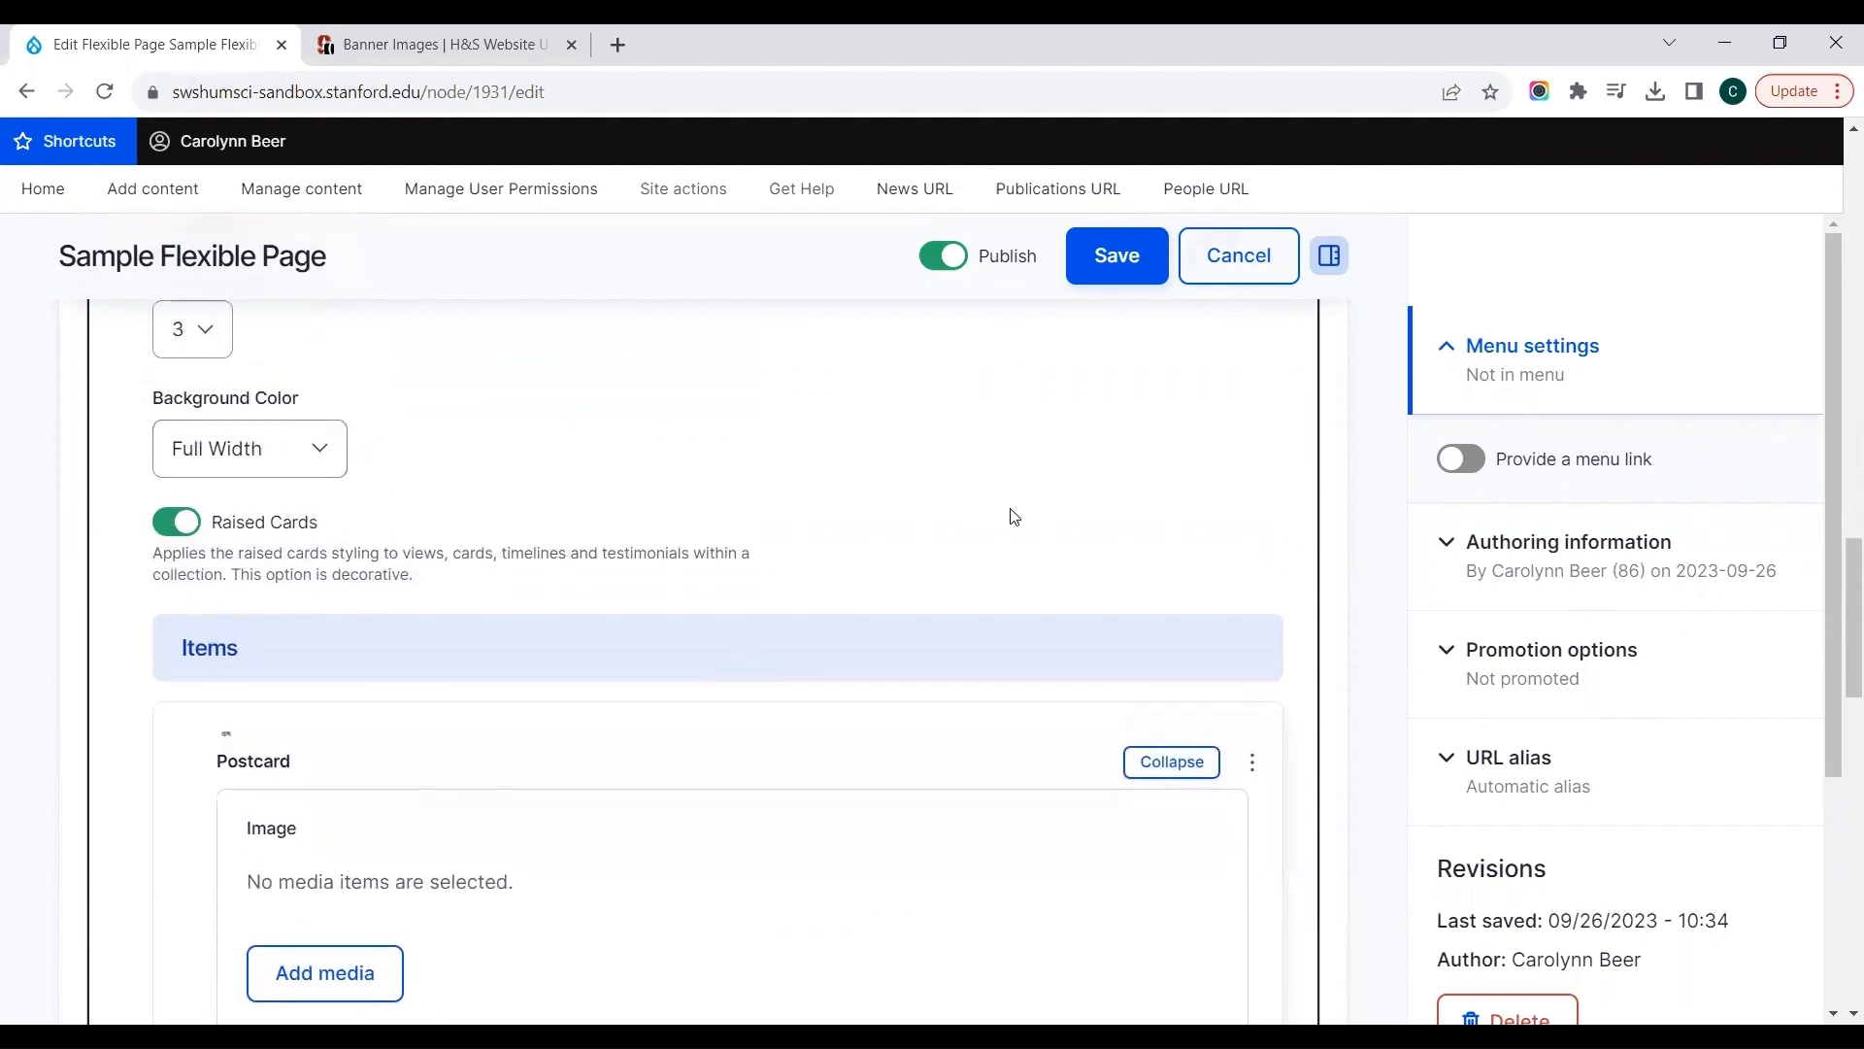
scroll(1015, 517, "down", 1)
scroll(1014, 517, "down", 2)
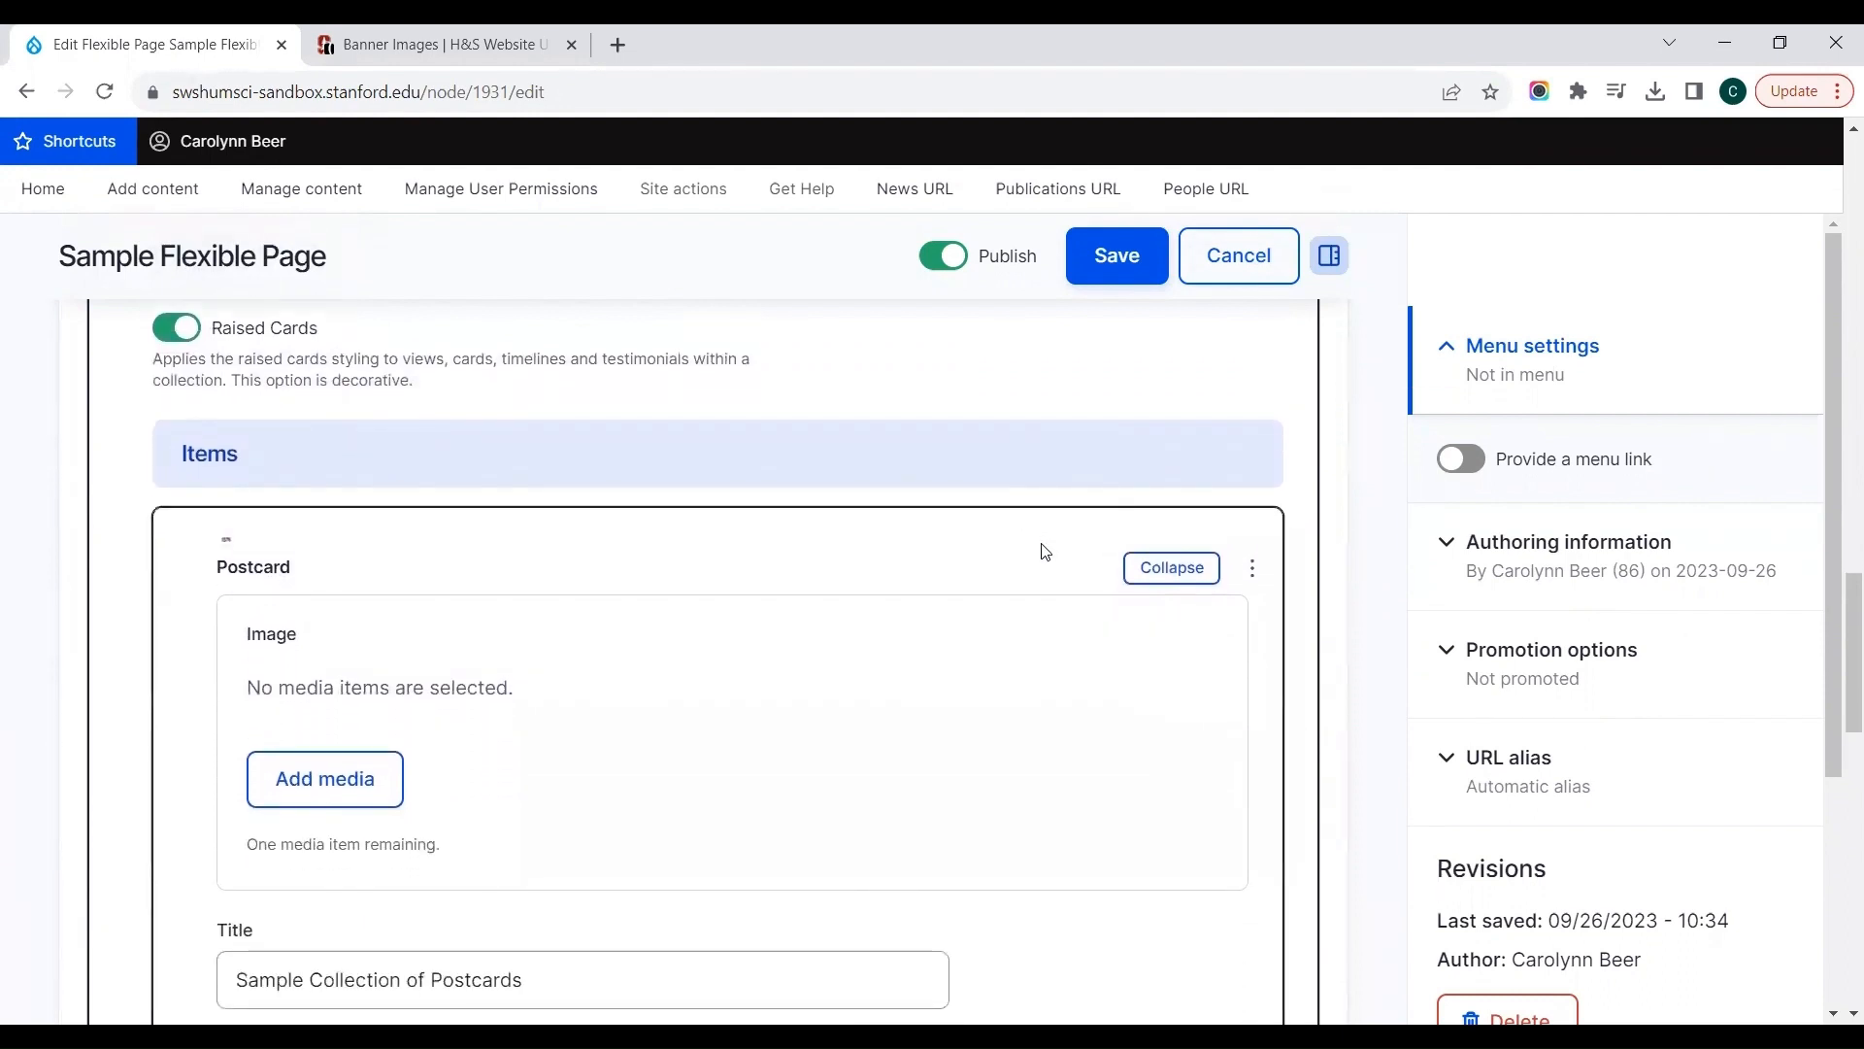
left_click(1196, 578)
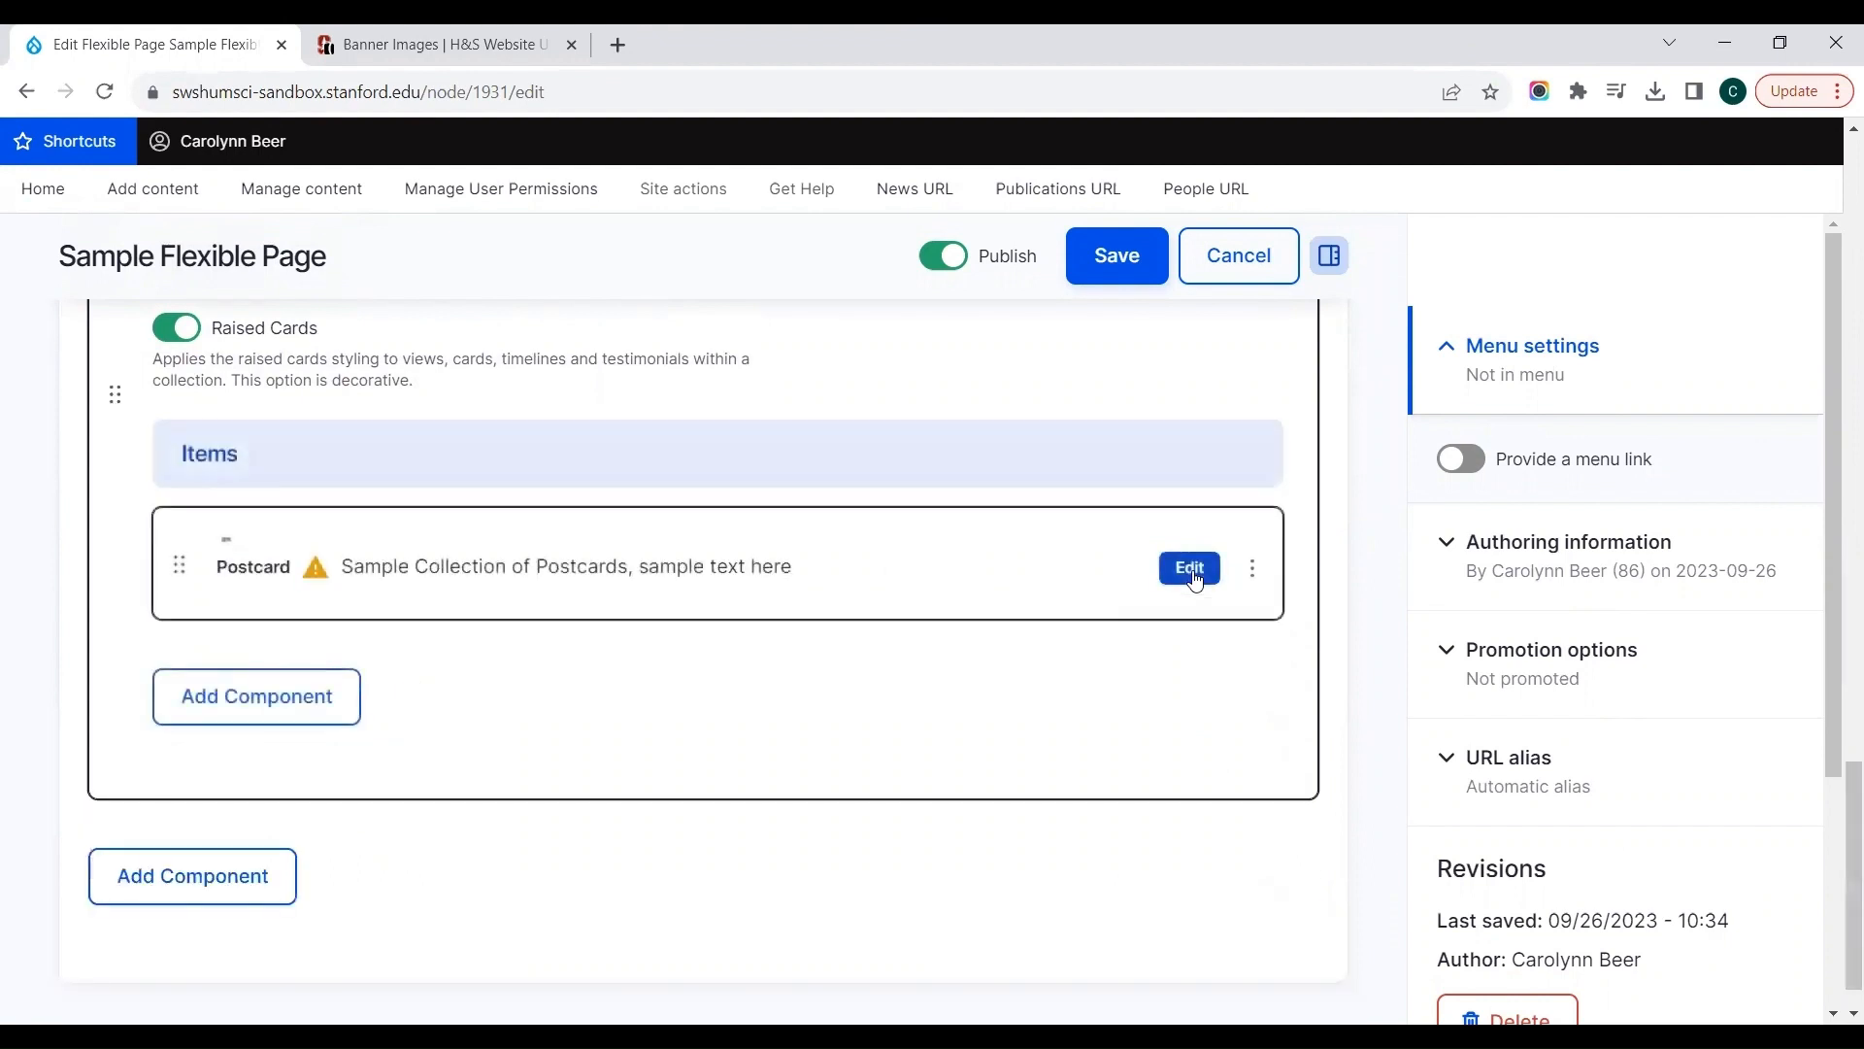
Step: Review the collection's settings and collapse the Collection component
scroll(970, 505, "up", 2)
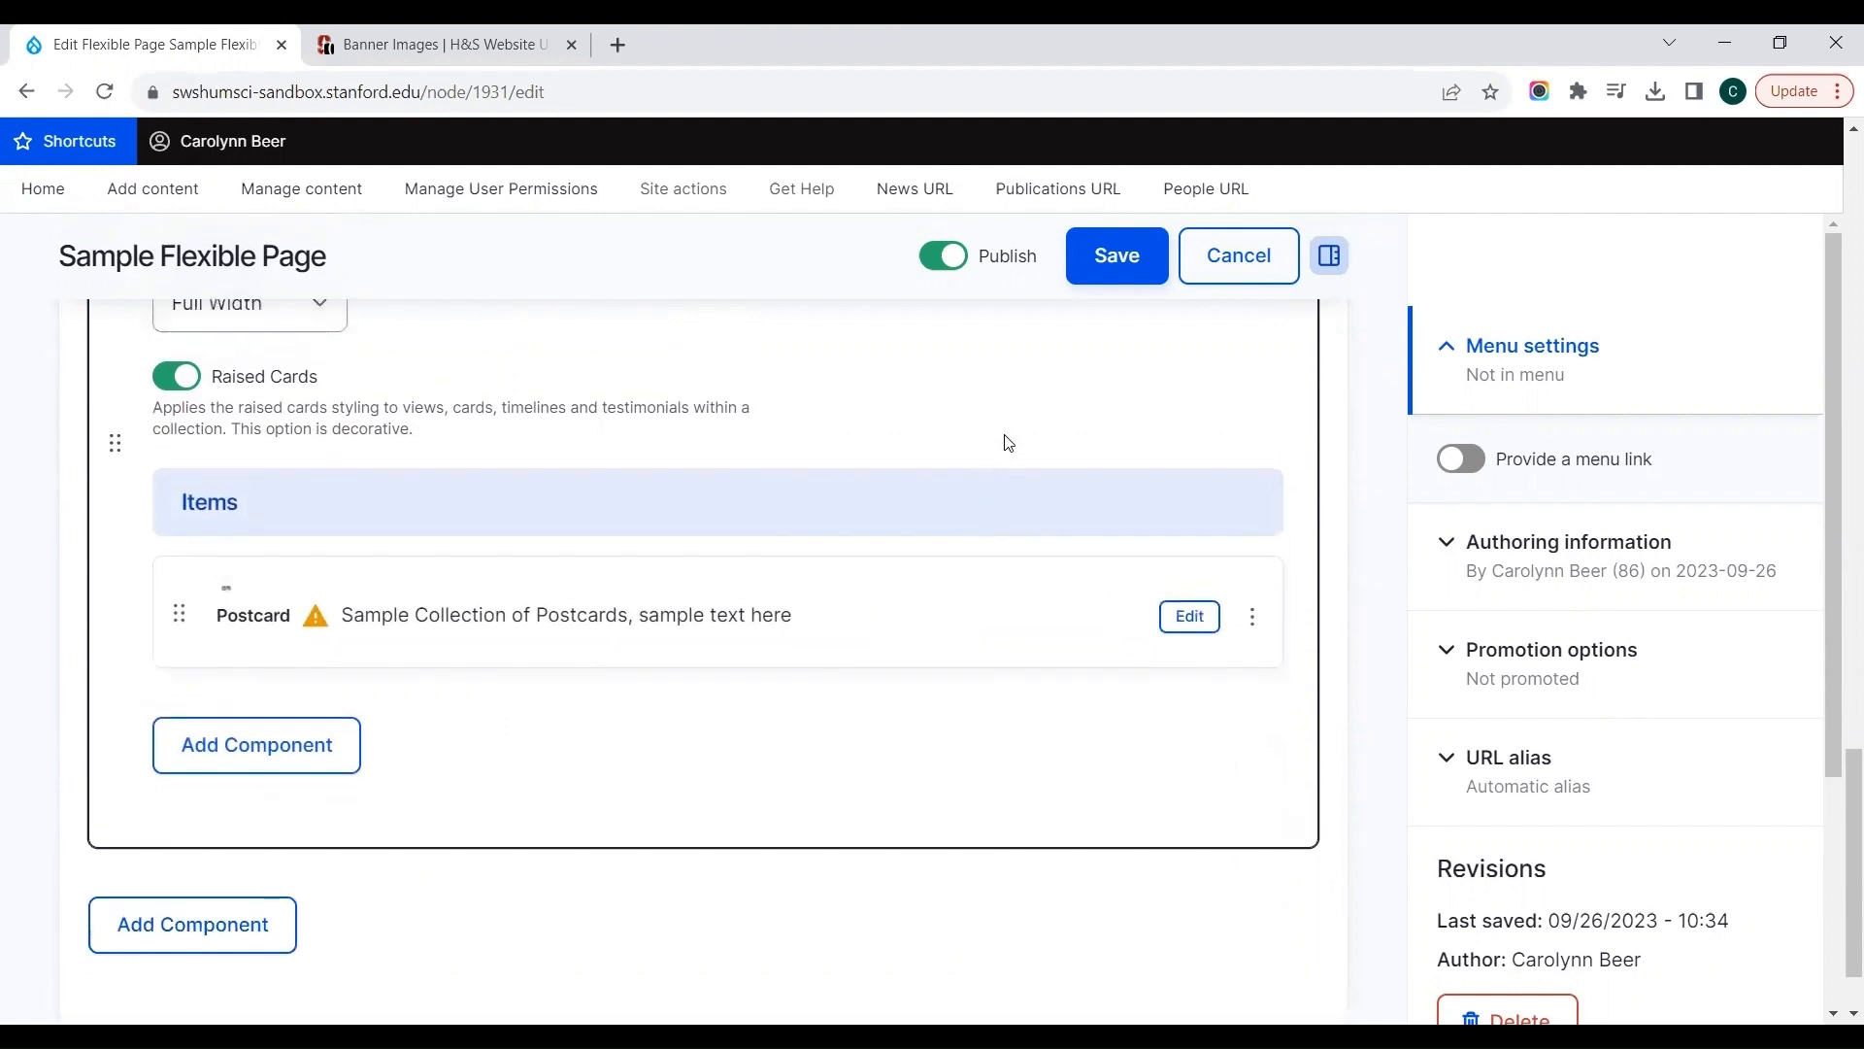
scroll(838, 470, "up", 1)
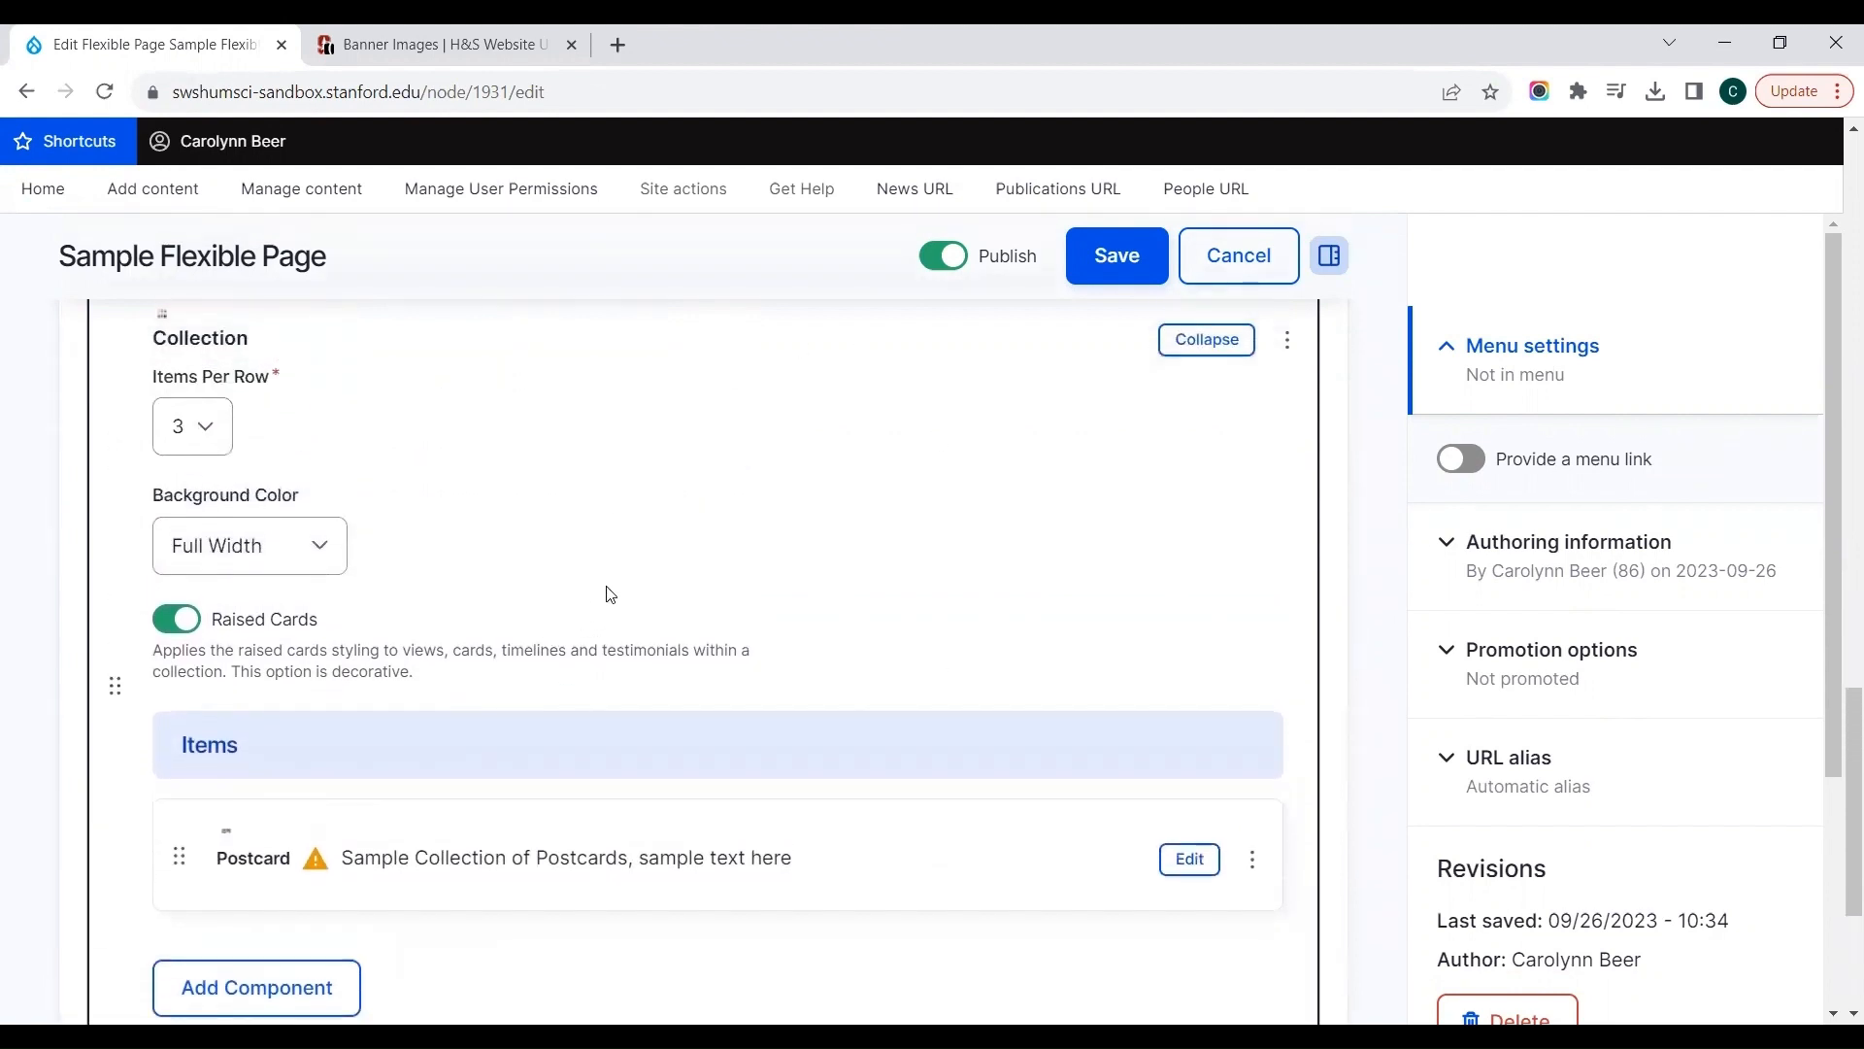
scroll(610, 594, "down", 1)
scroll(609, 594, "up", 5)
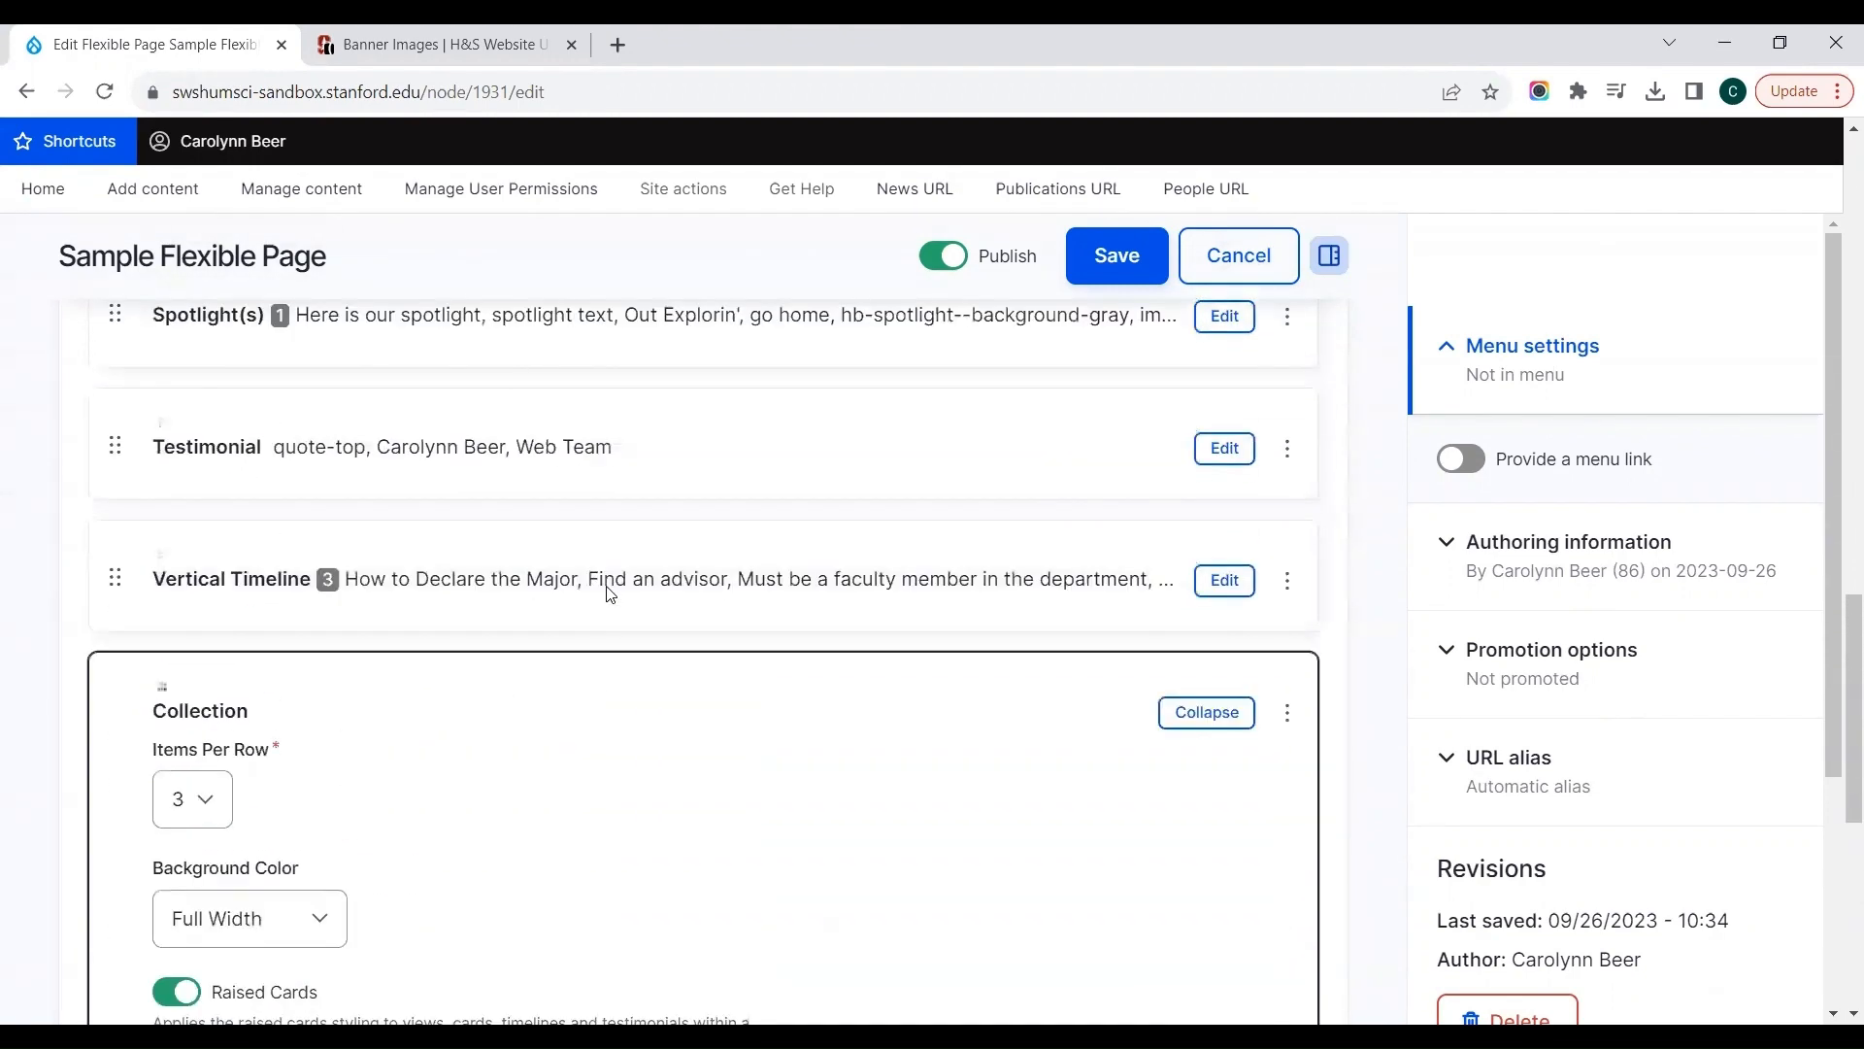
scroll(1087, 631, "down", 1)
left_click(1187, 646)
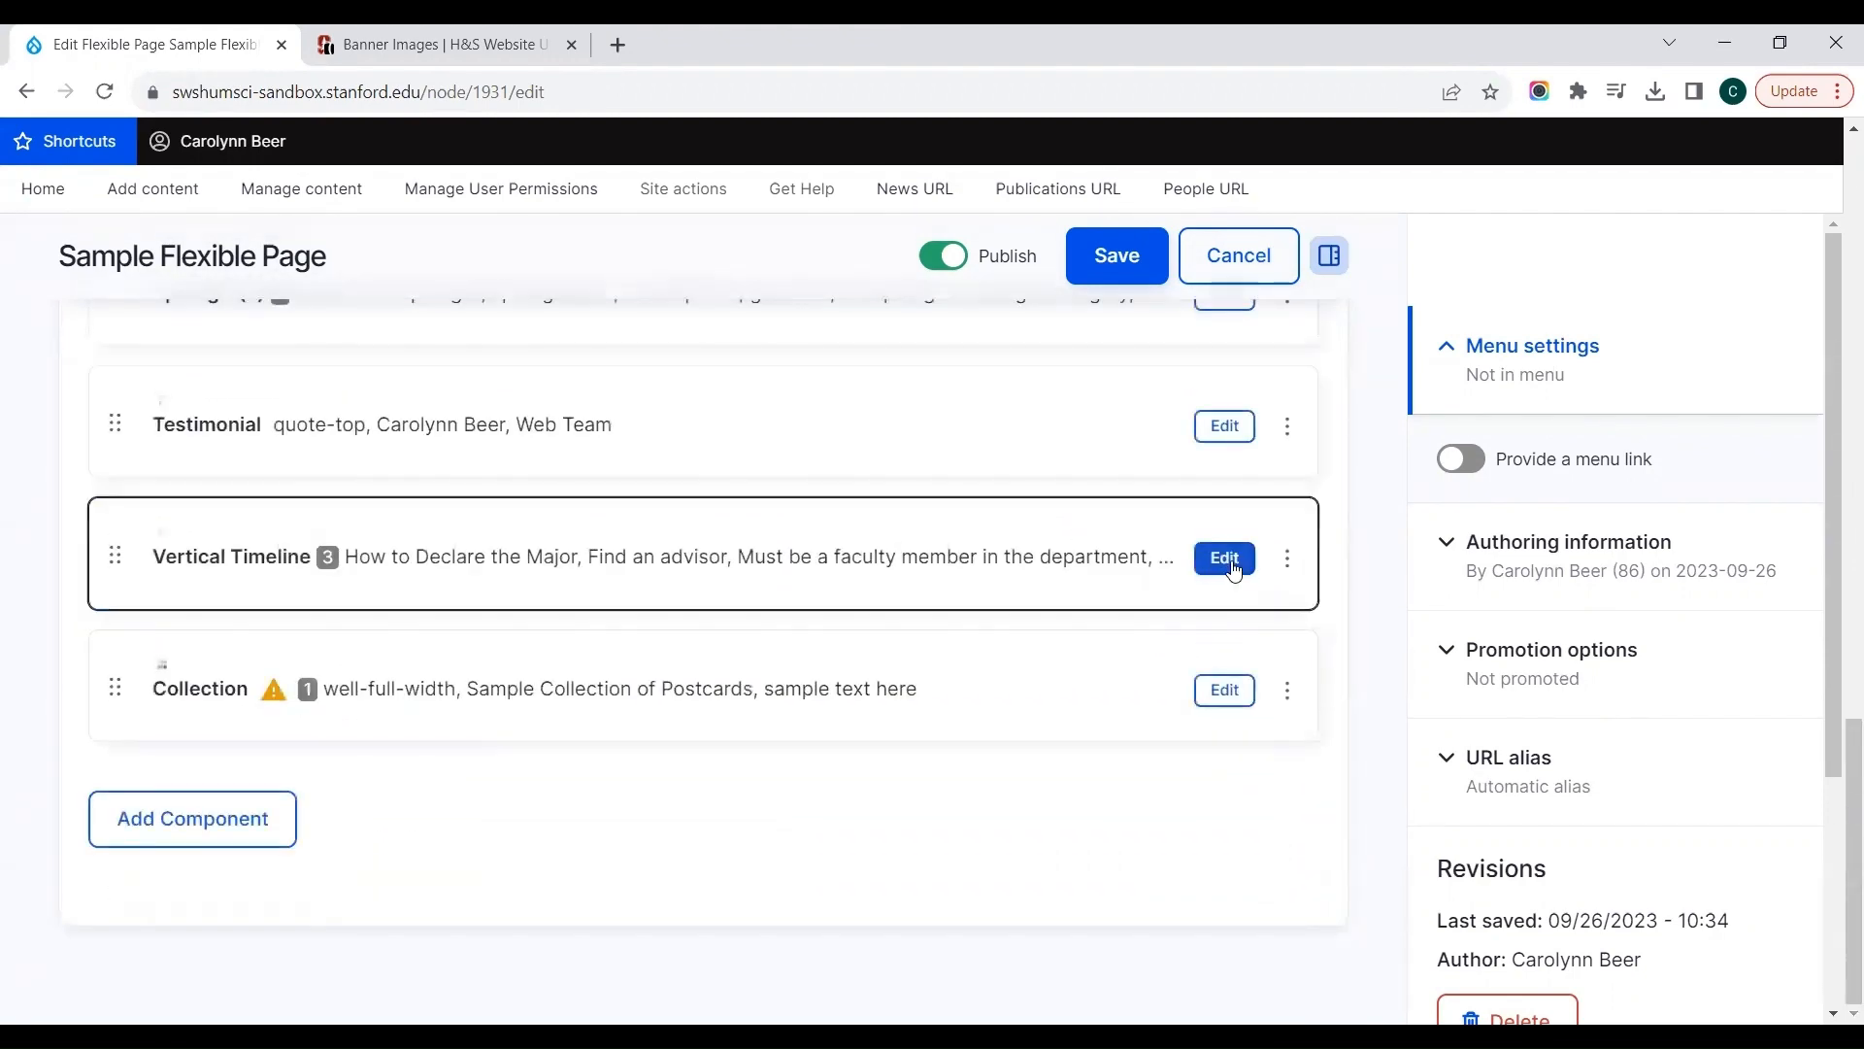
Step: Reopen the Collection component for editing and bring up its Items section, leaving the Vertical Timeline collapsed
left_click(1234, 569)
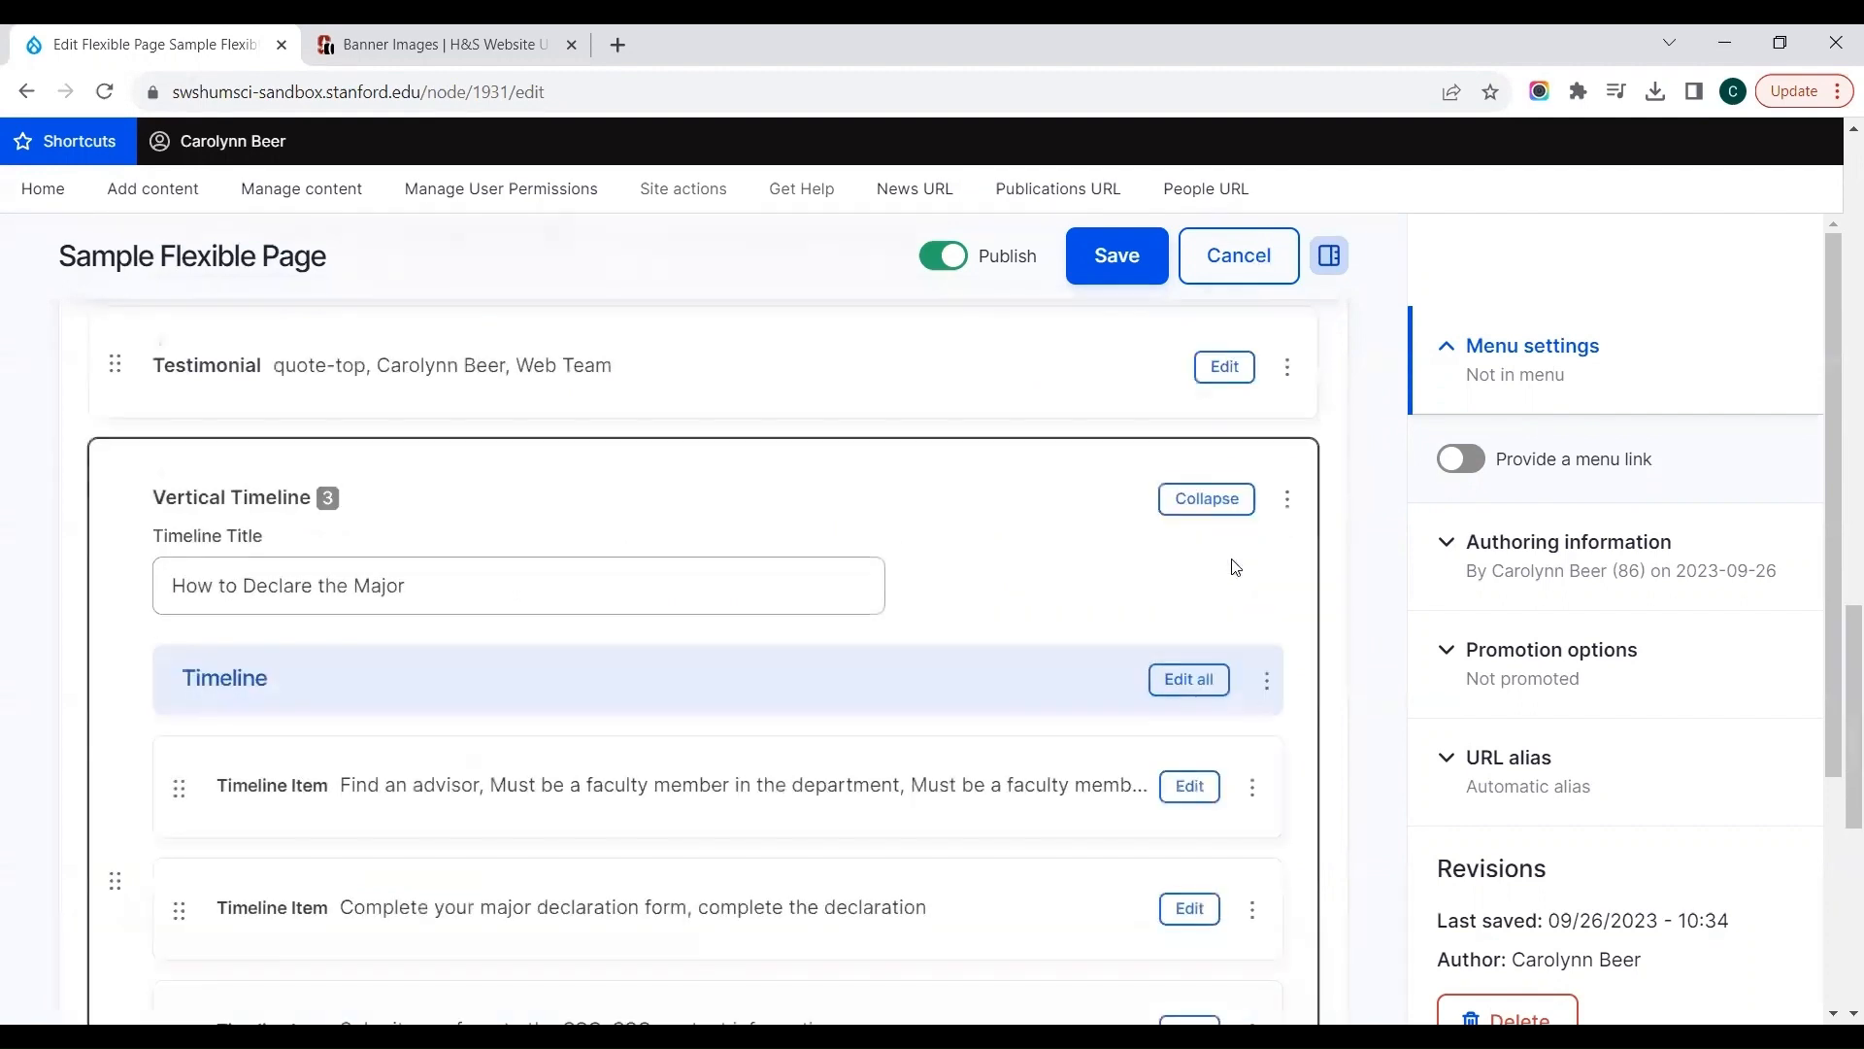
left_click(1203, 506)
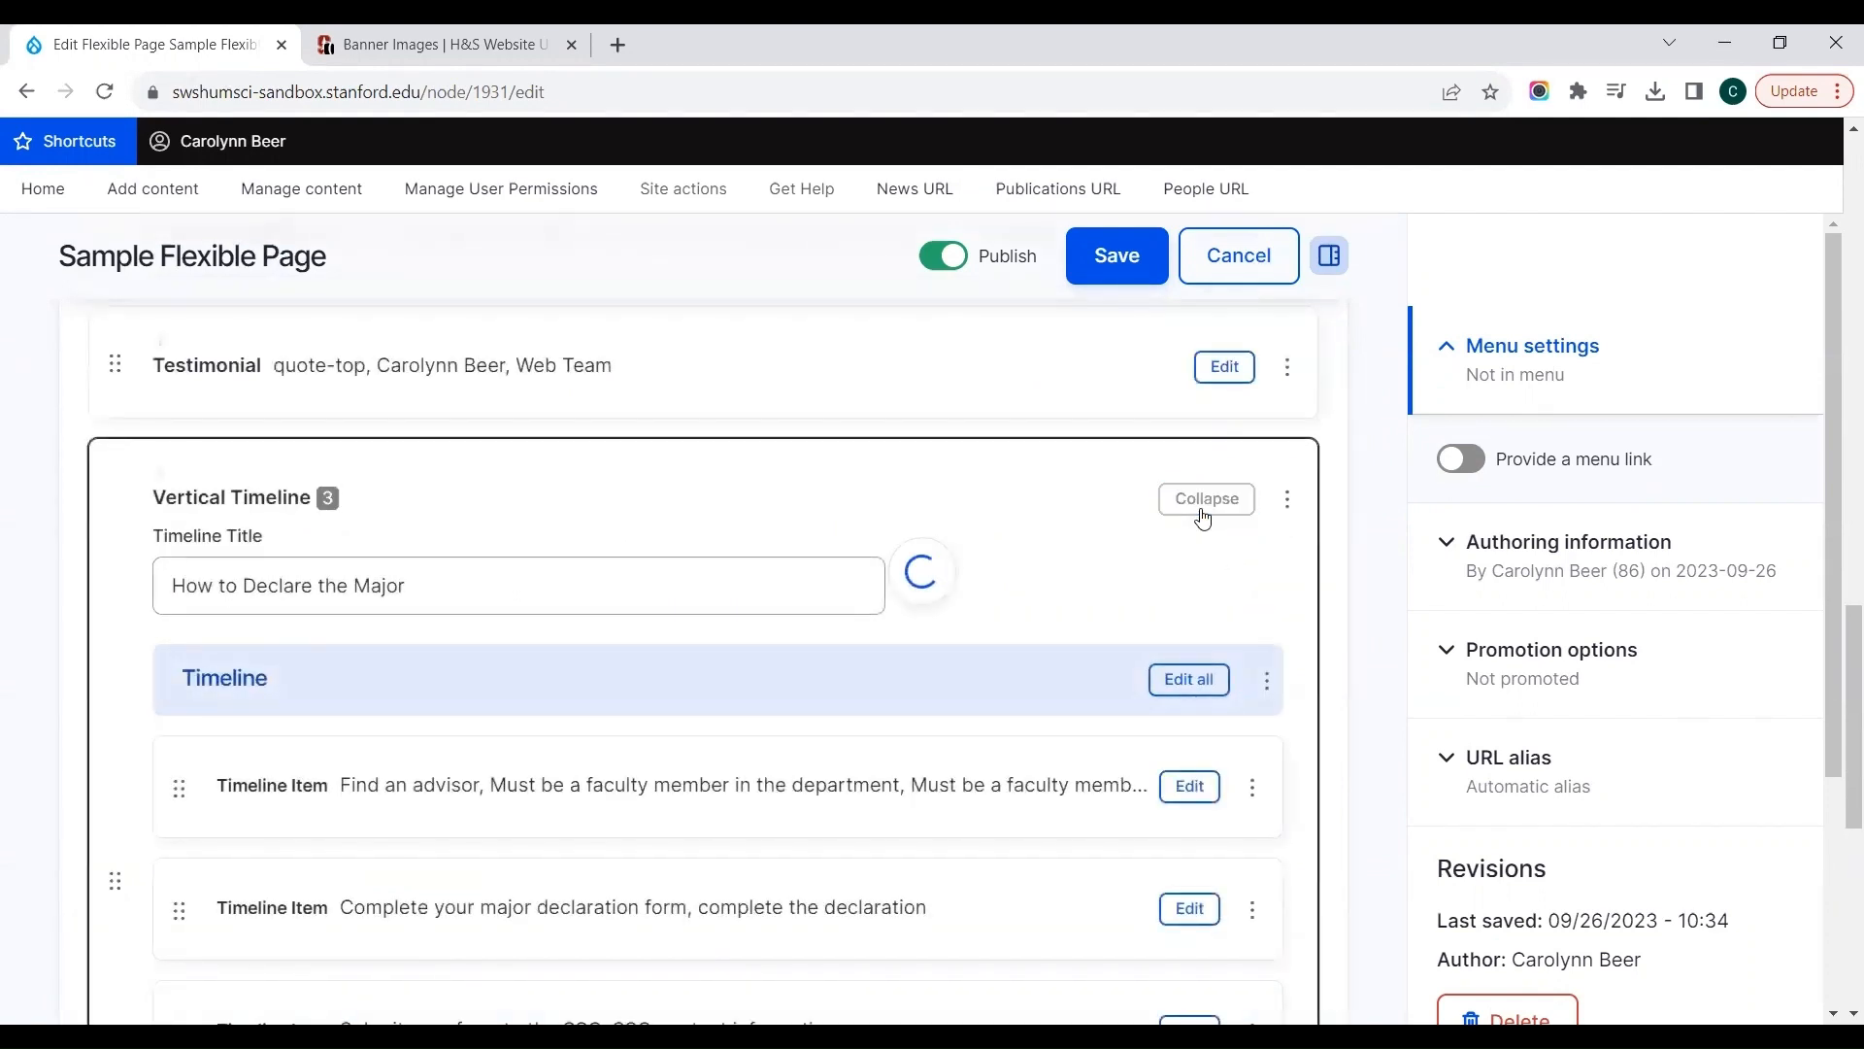
left_click(1214, 697)
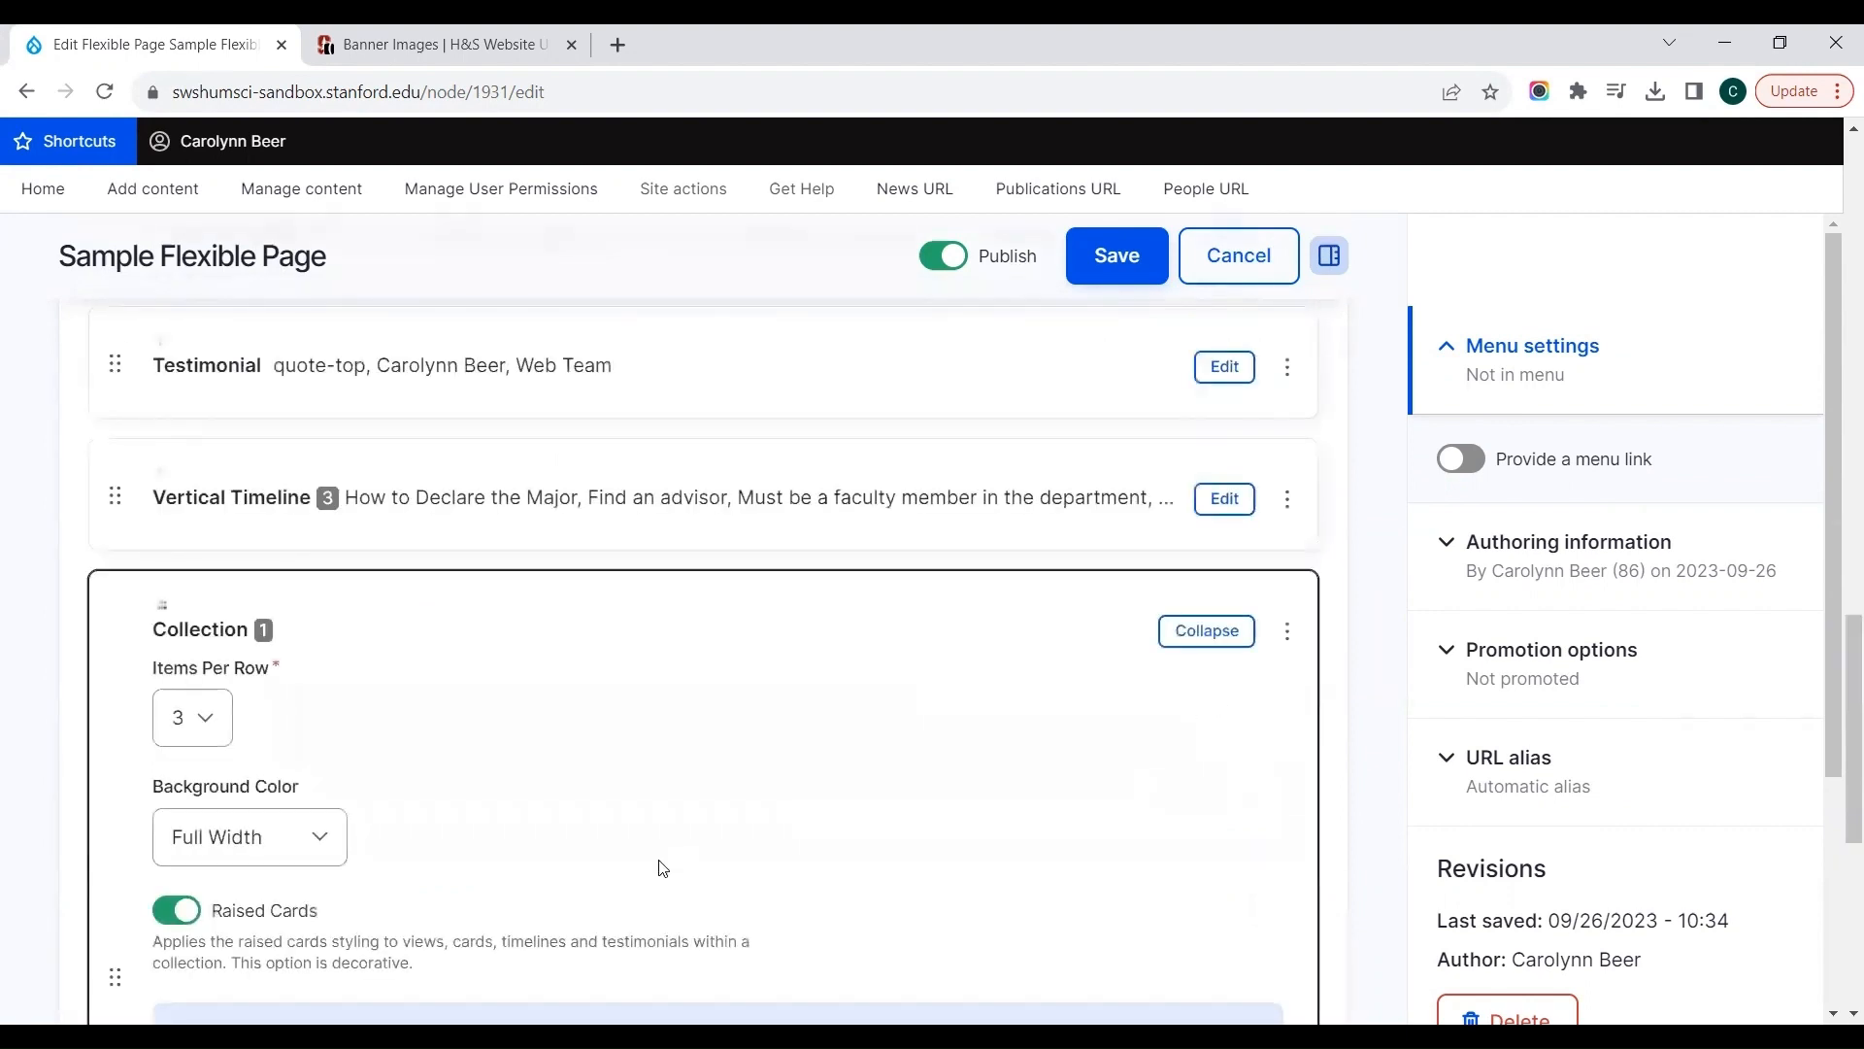
scroll(662, 867, "down", 4)
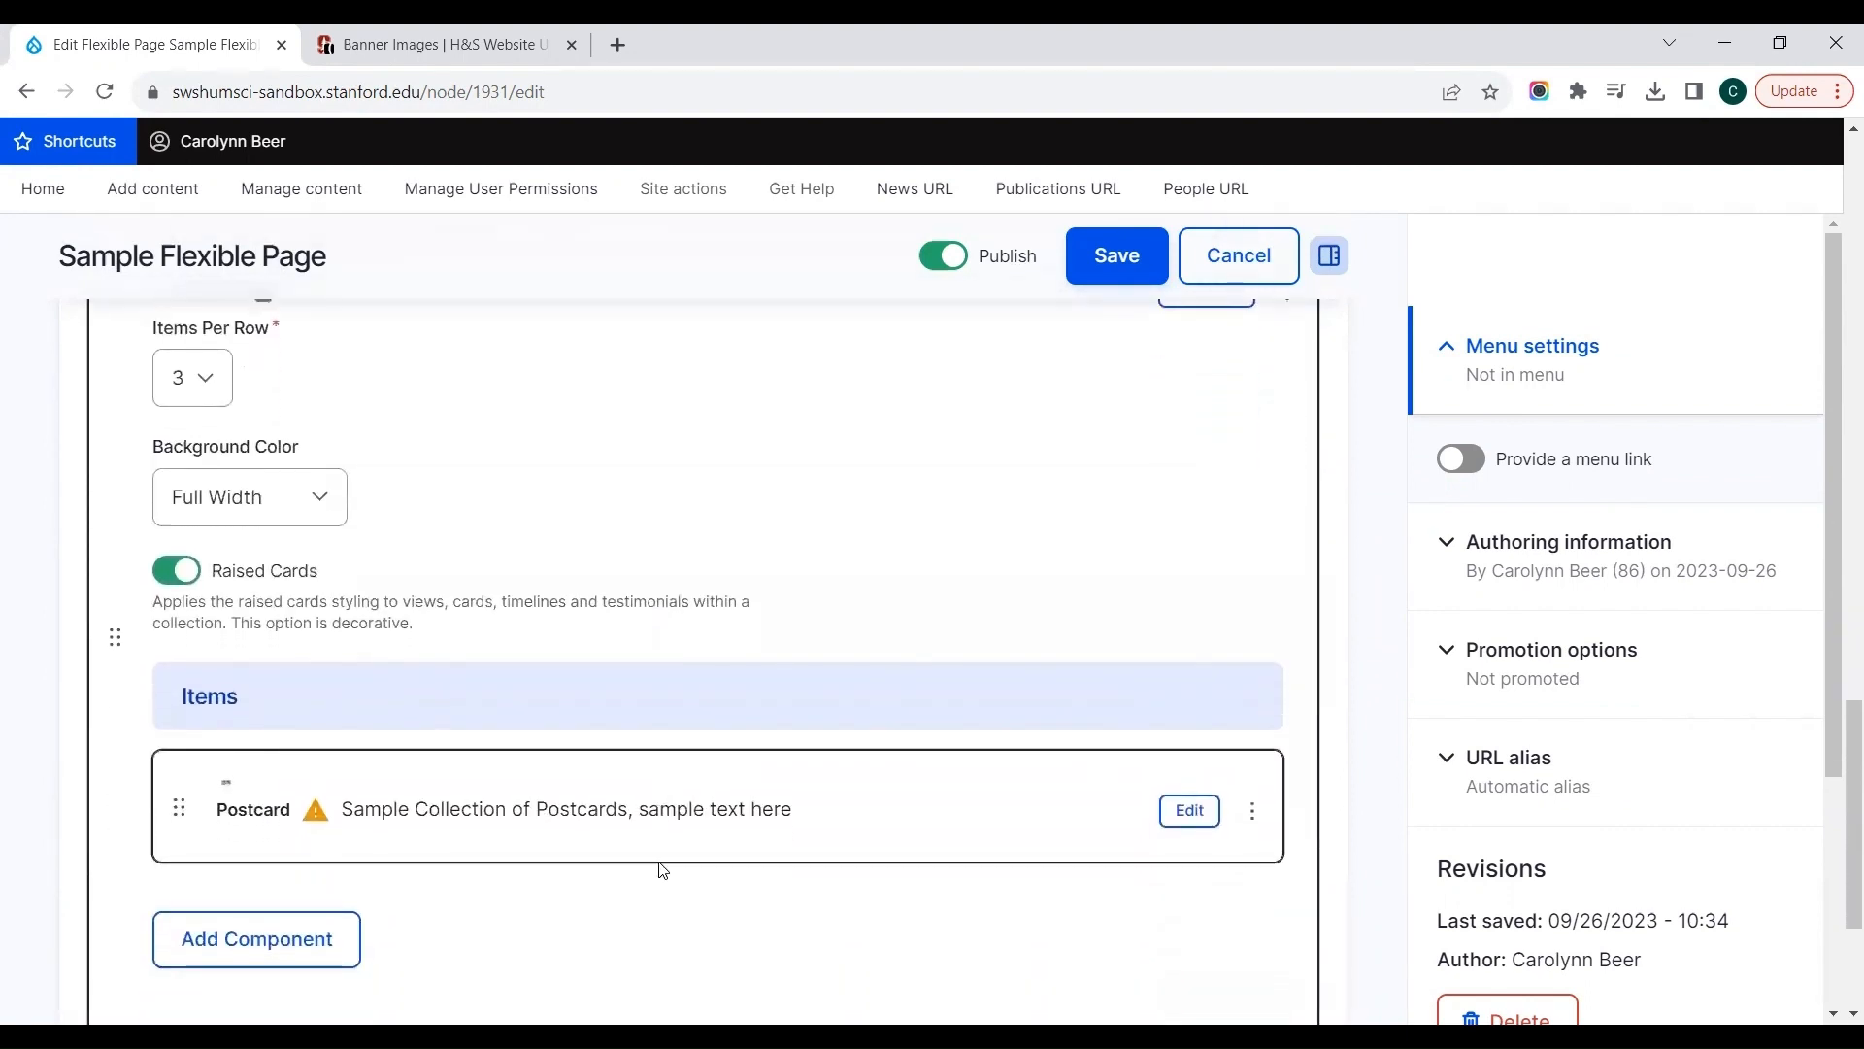
Step: Open the postcard item inside the collection, check its title and body fields, and collapse it
scroll(661, 866, "down", 2)
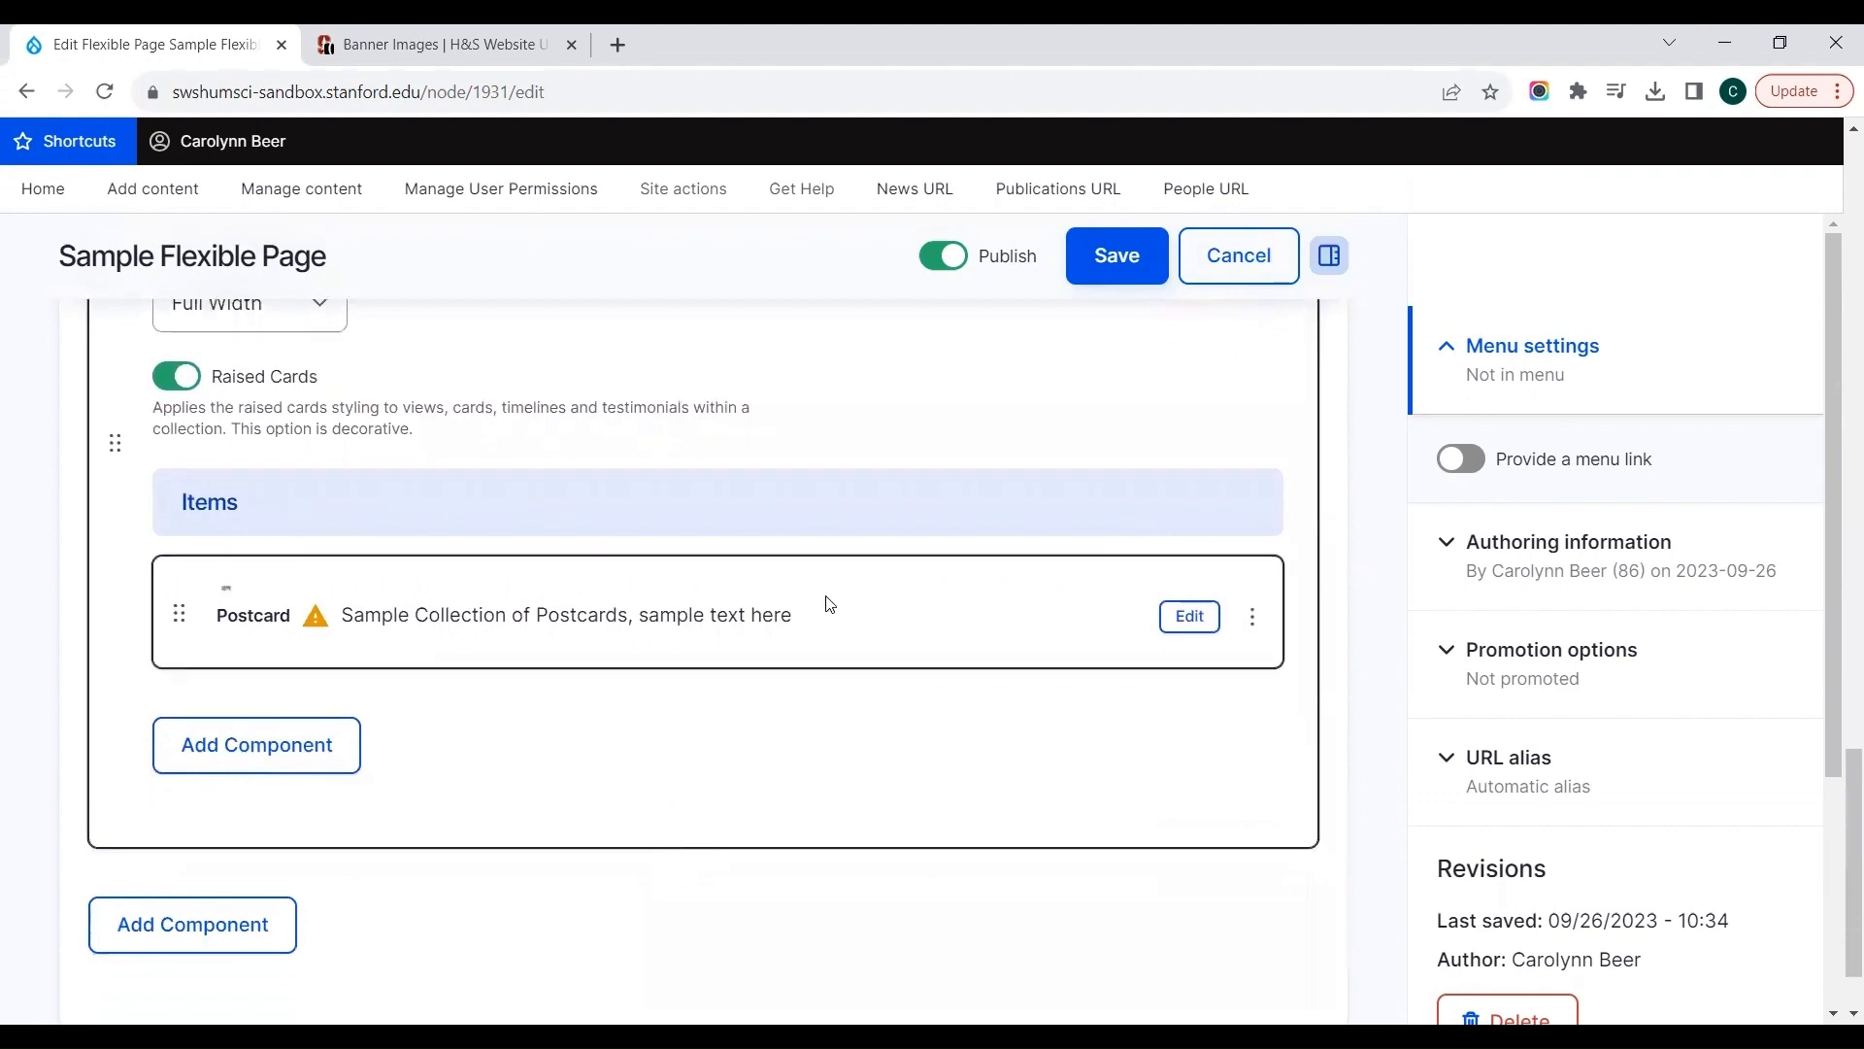
left_click(1181, 628)
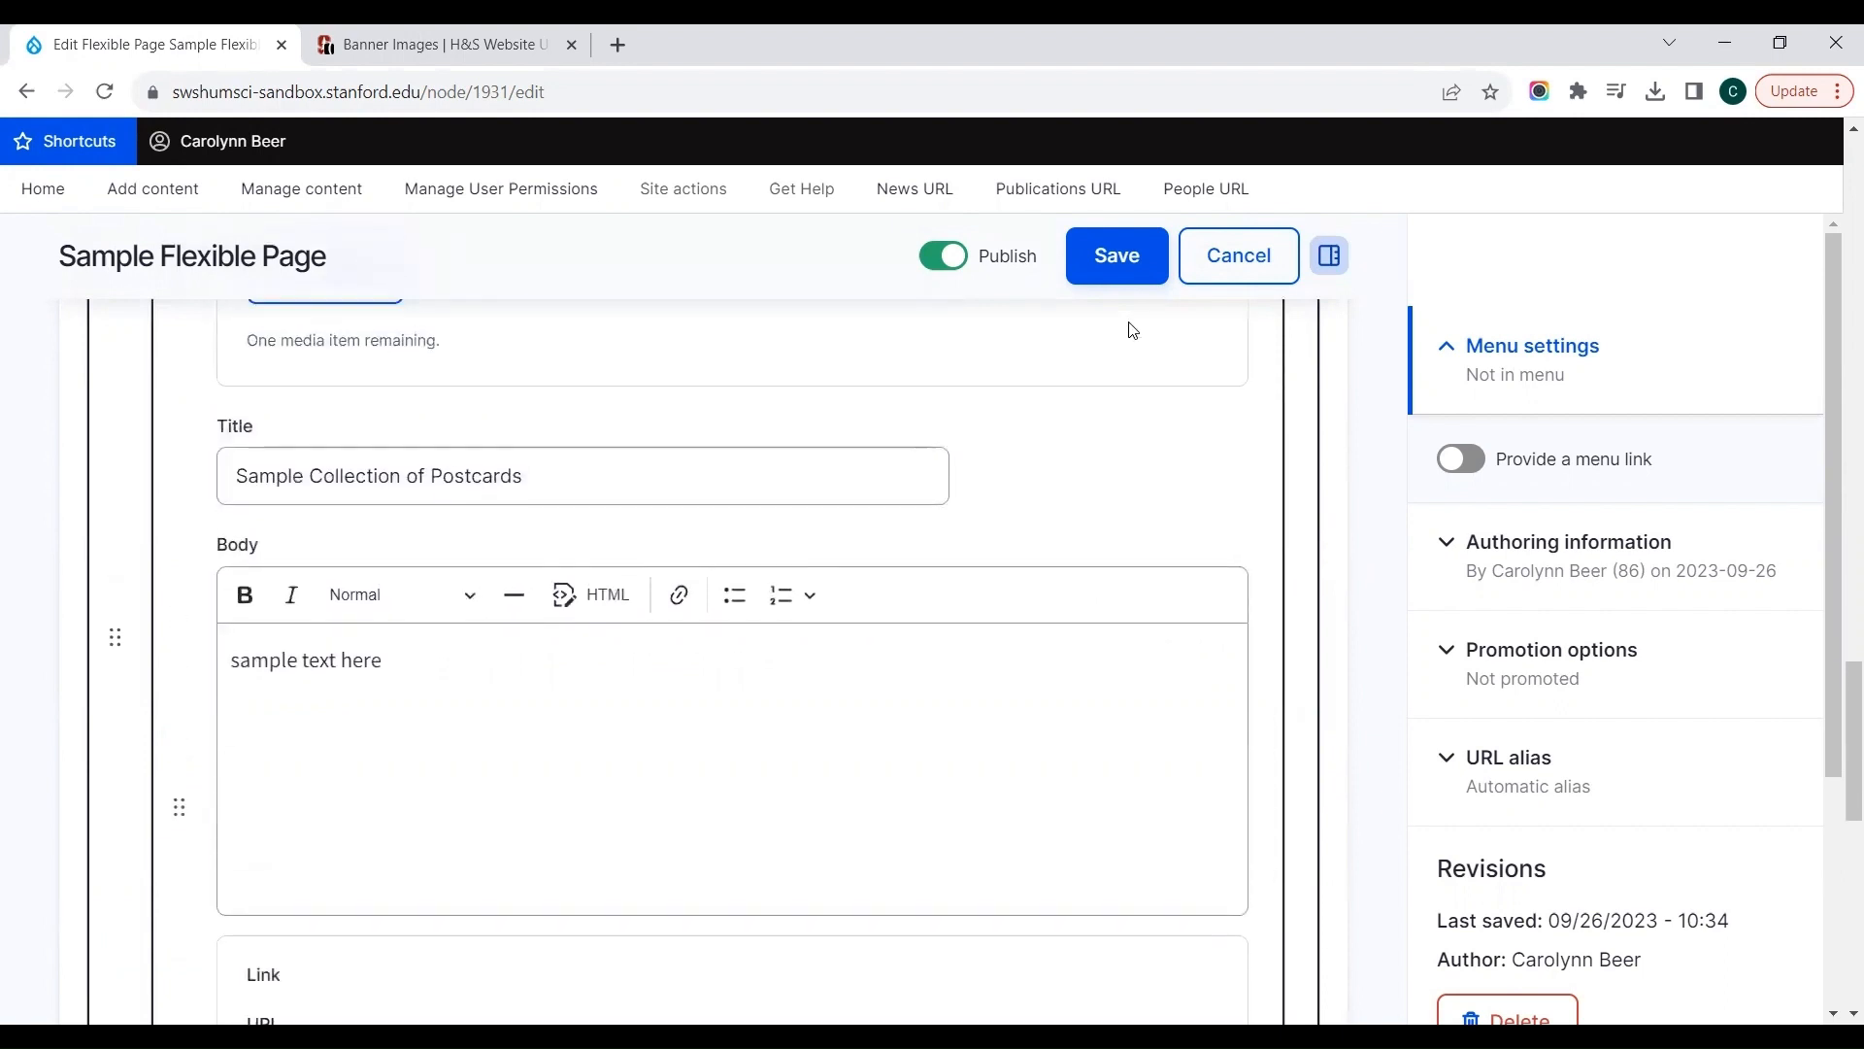
left_click(1132, 401)
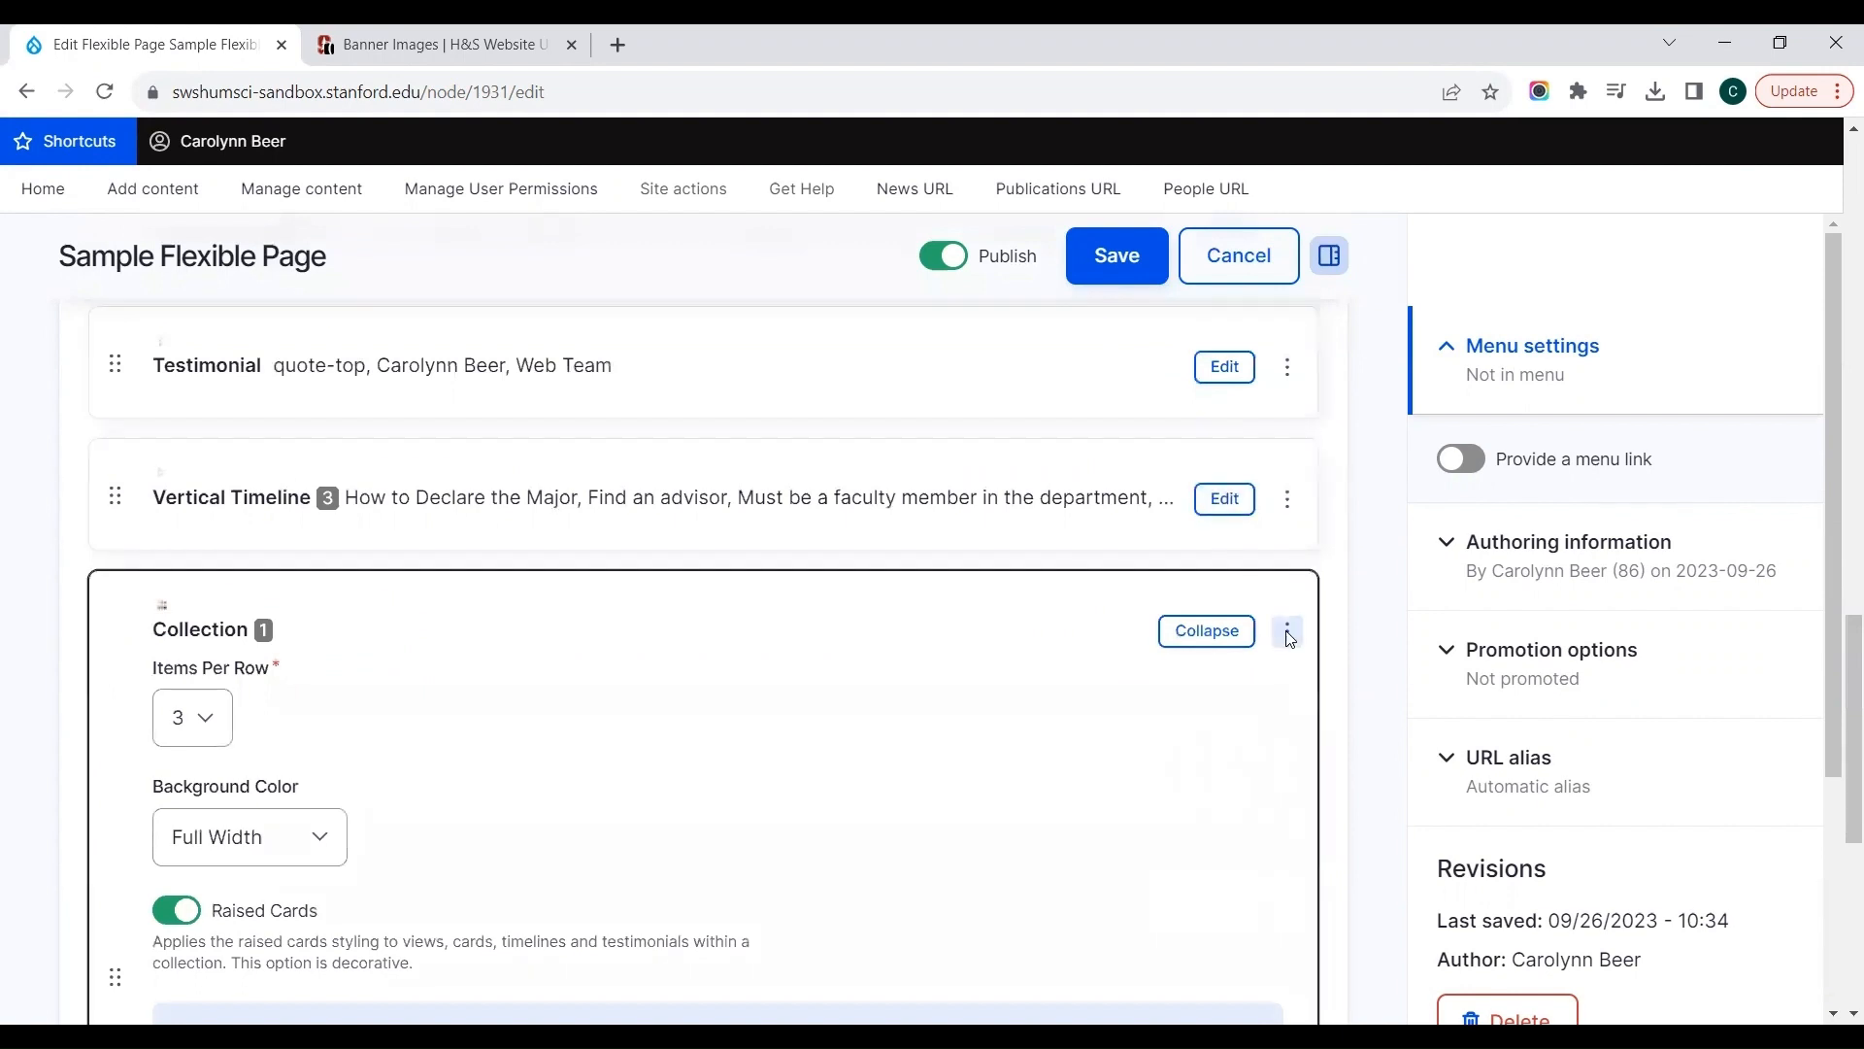
left_click(1288, 634)
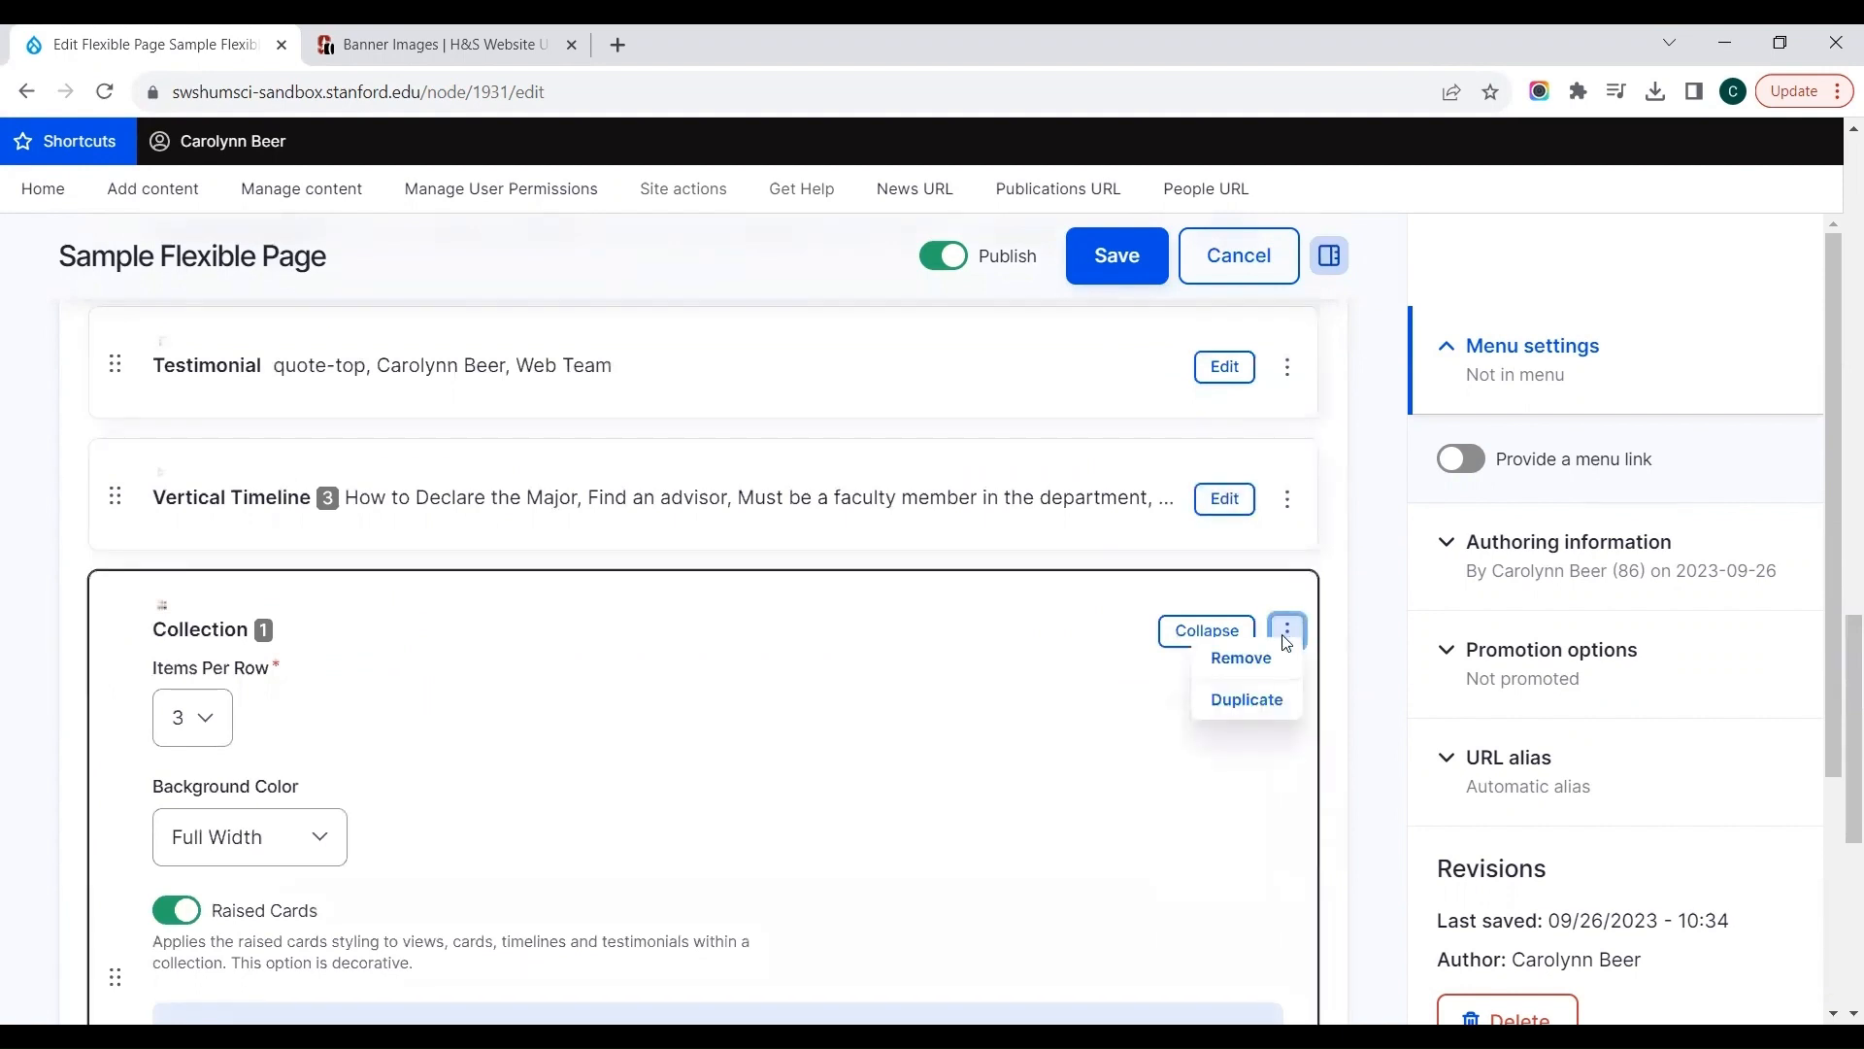
left_click(1258, 704)
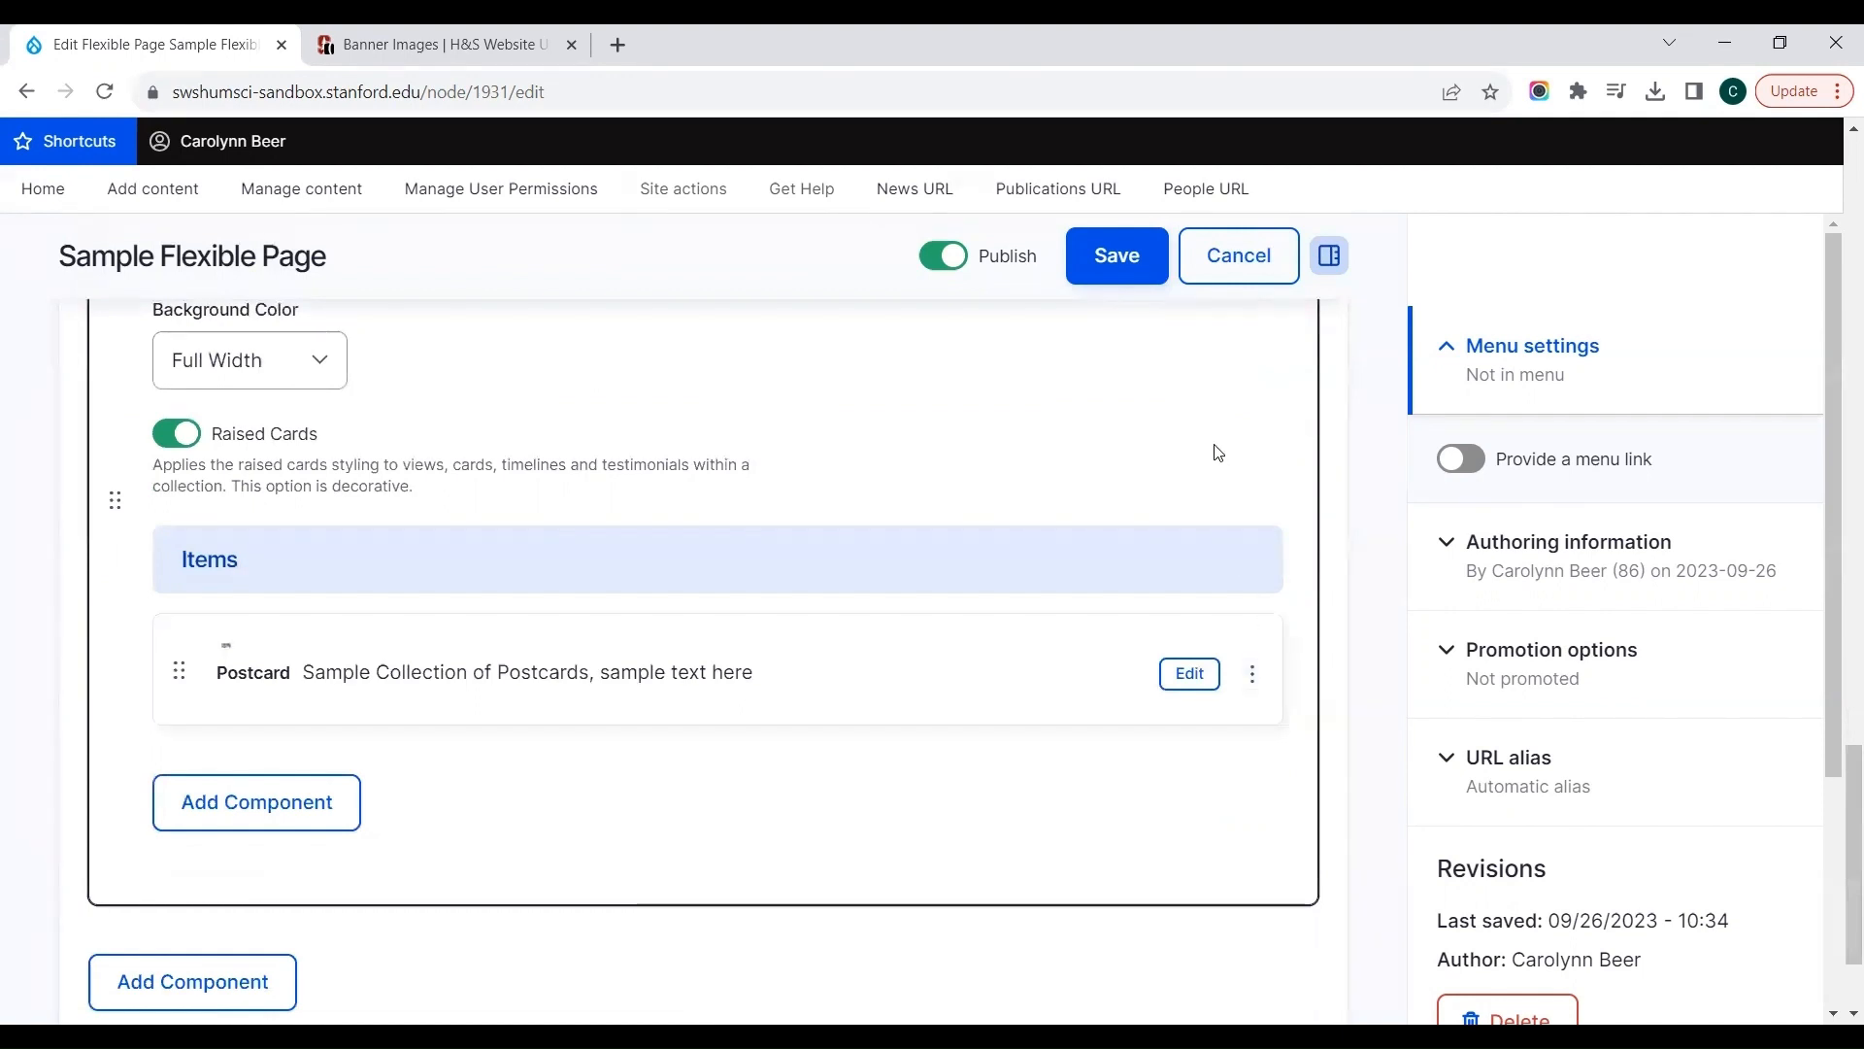
scroll(1217, 454, "up", 3)
scroll(1218, 454, "up", 1)
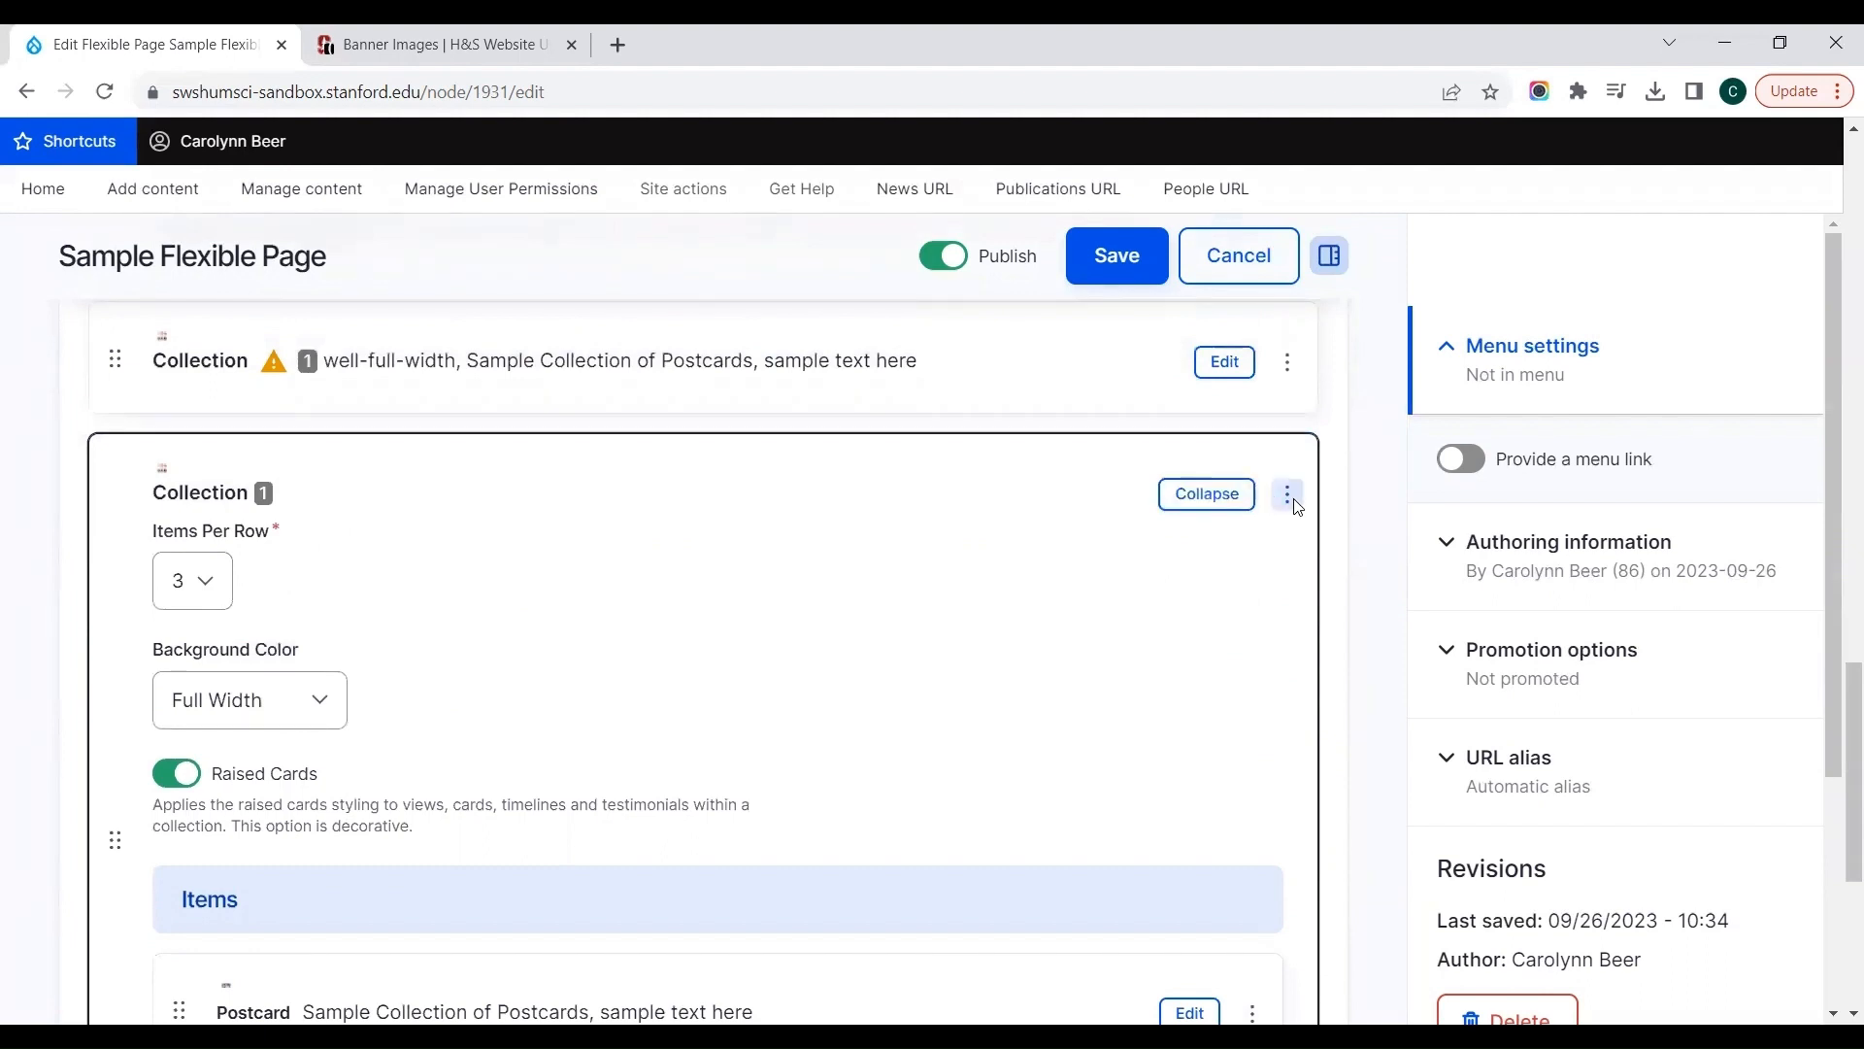
left_click(1207, 495)
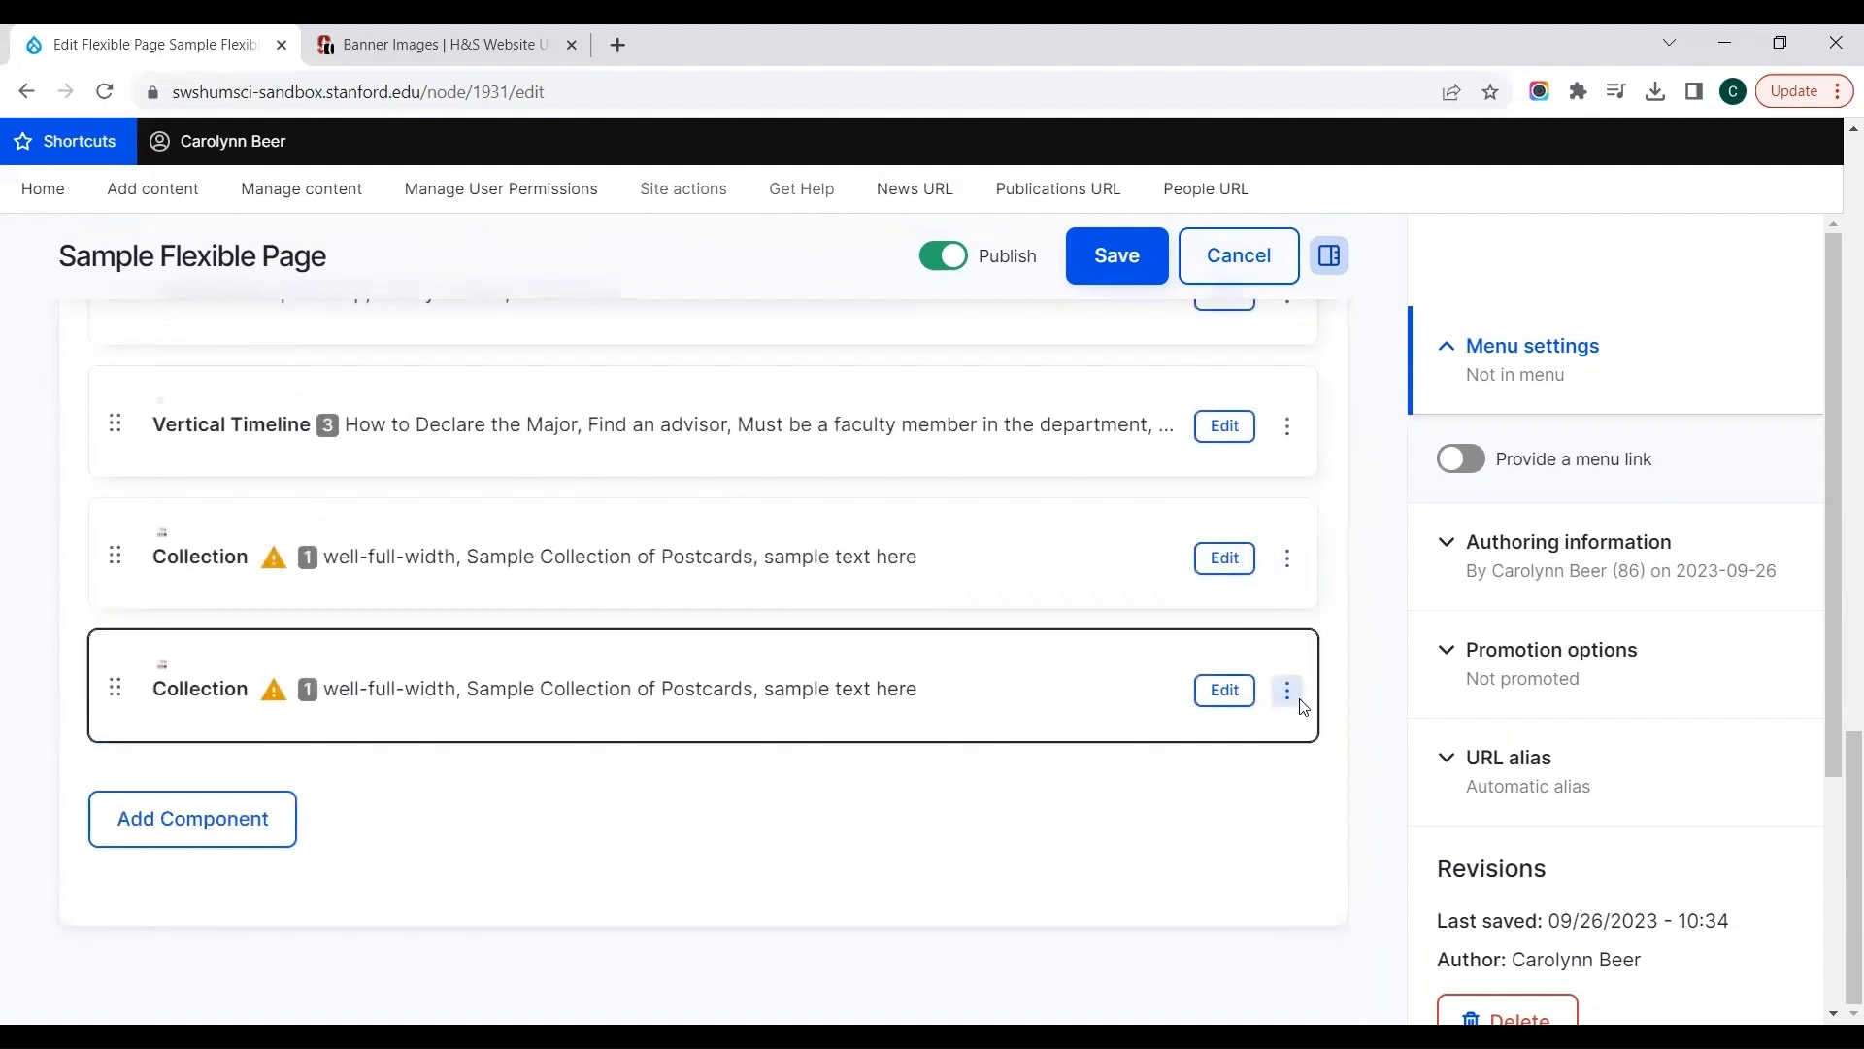
left_click(1288, 691)
left_click(1294, 711)
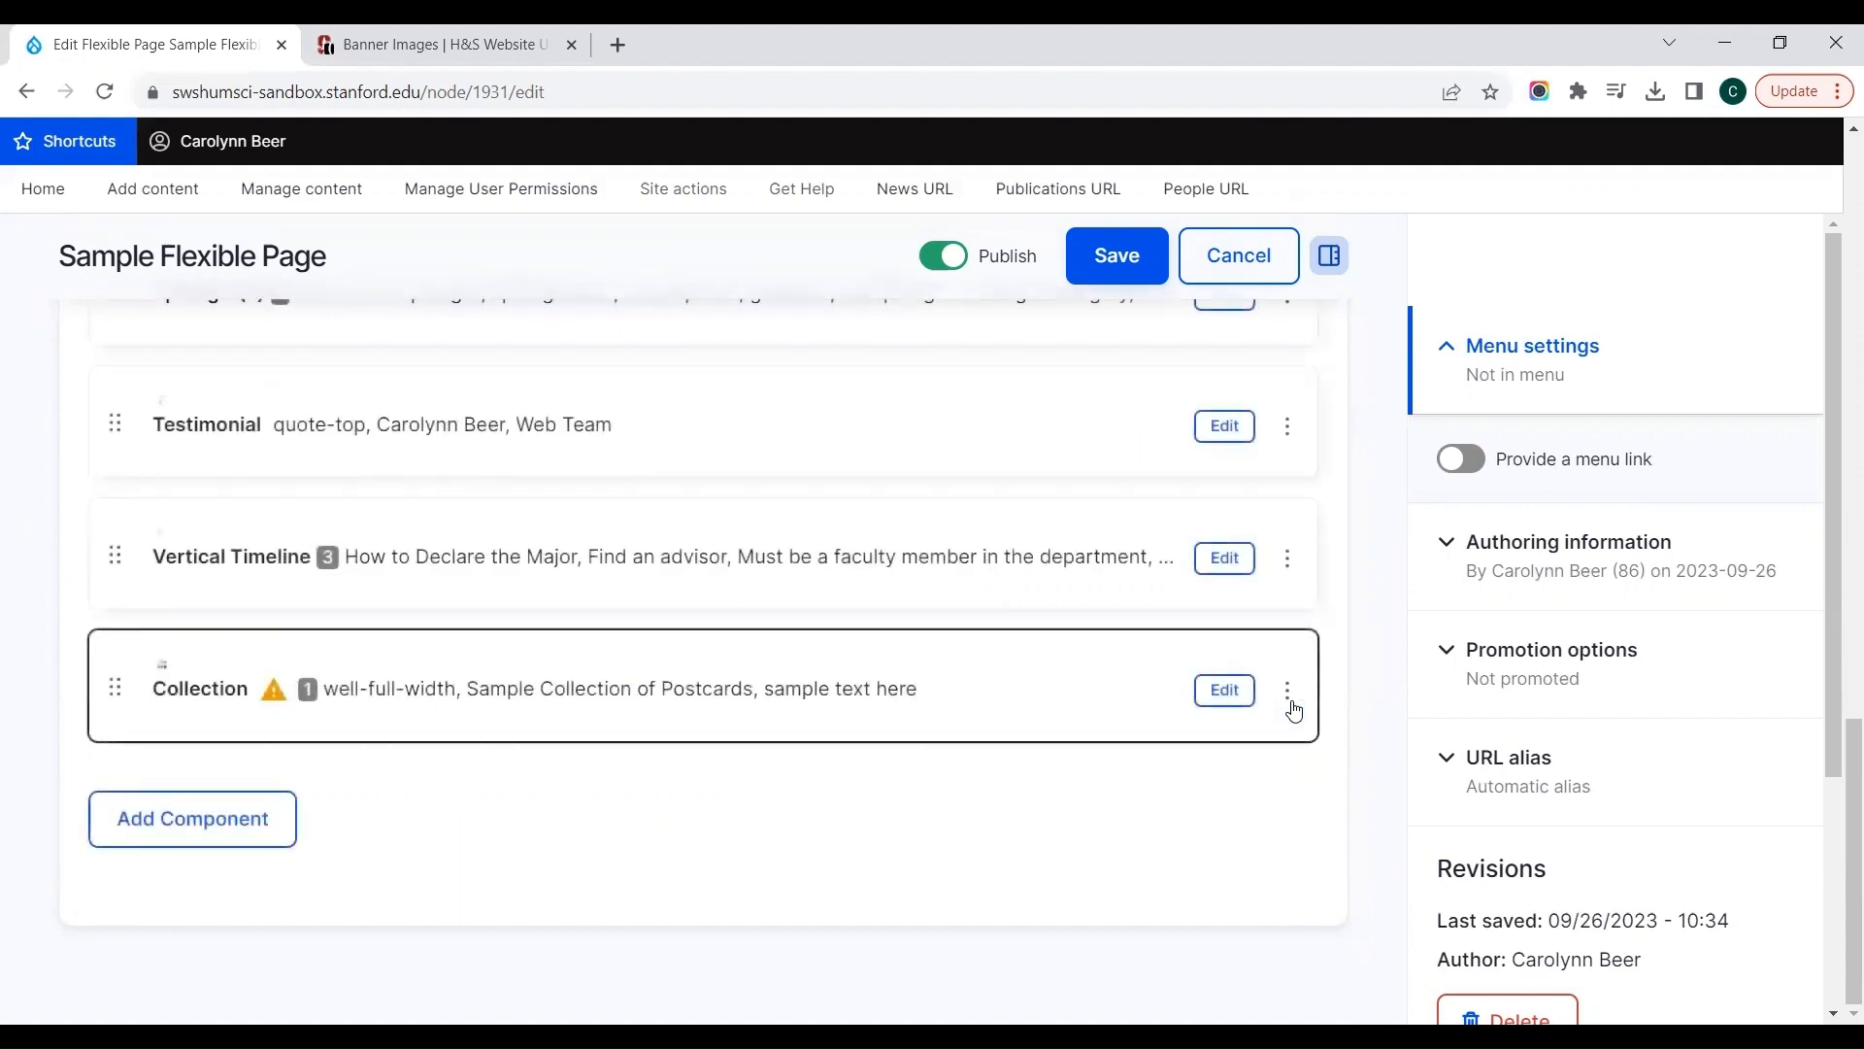
Step: Reopen the Collection component for editing and duplicate the postcard in its Items section
left_click(1222, 701)
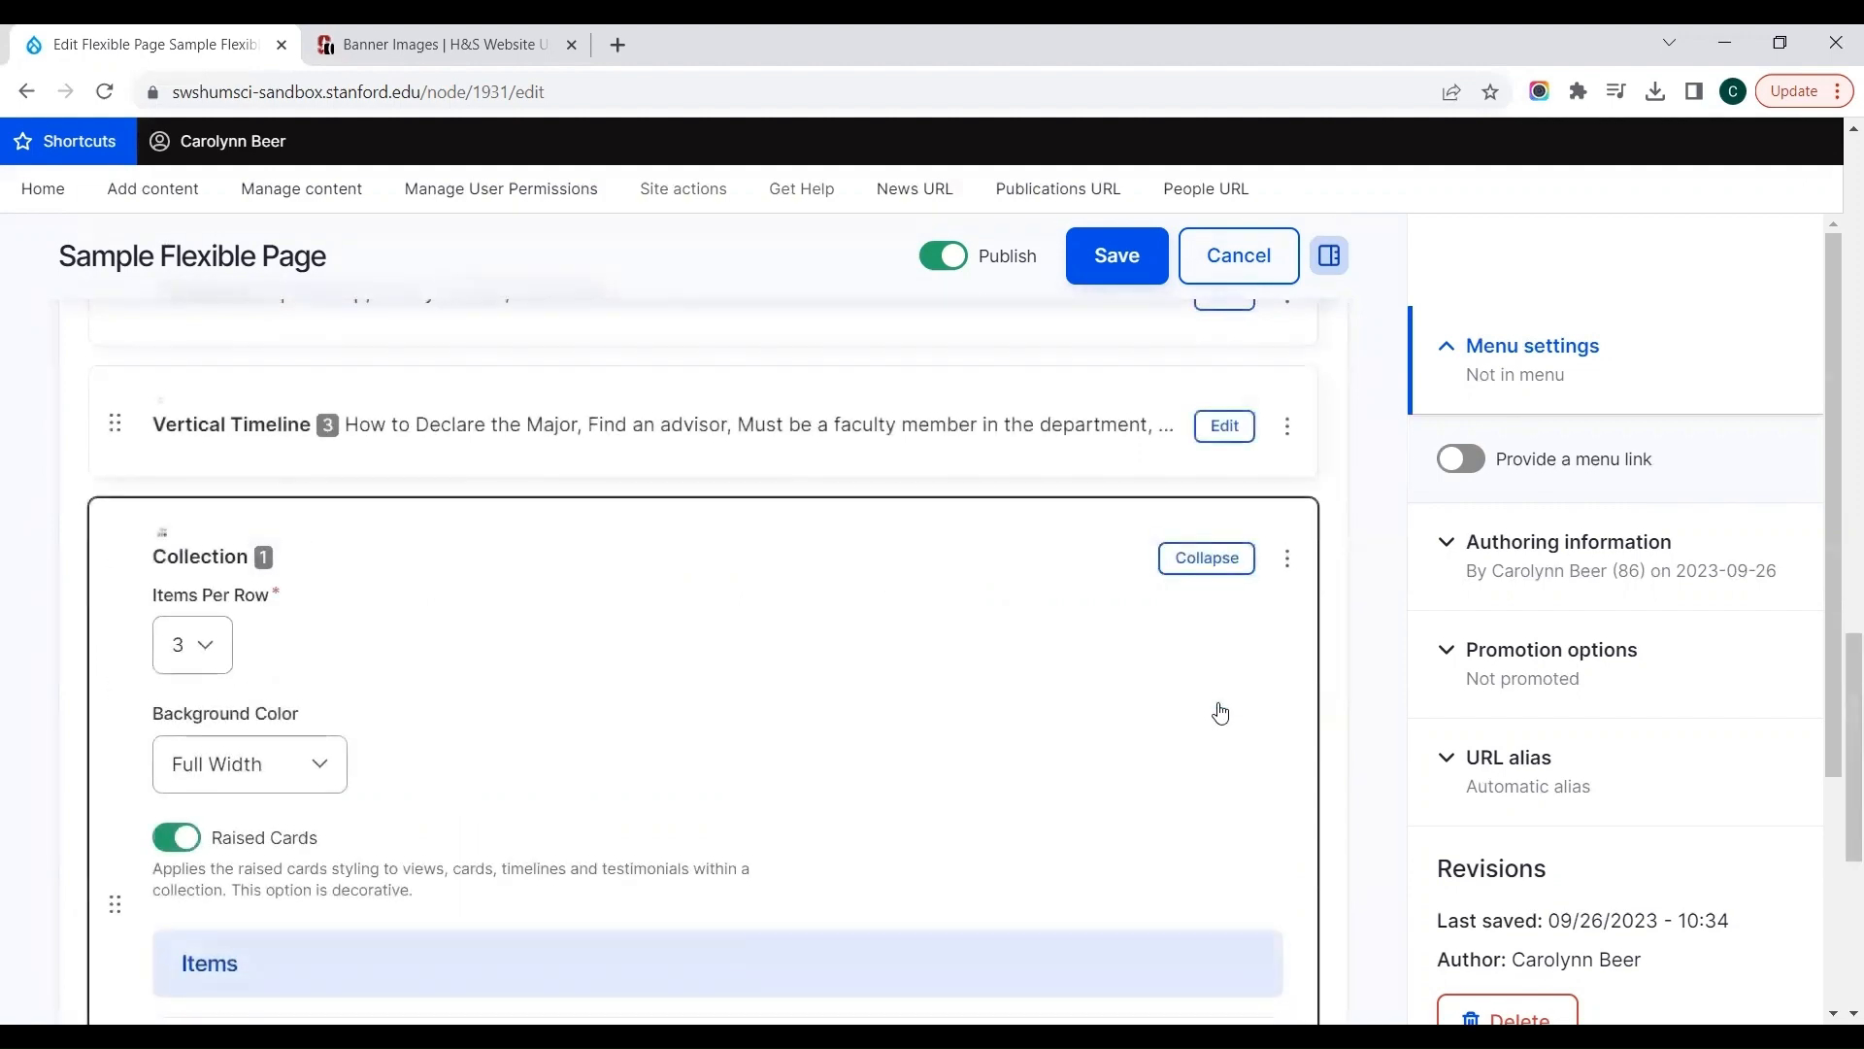
scroll(1221, 712, "down", 6)
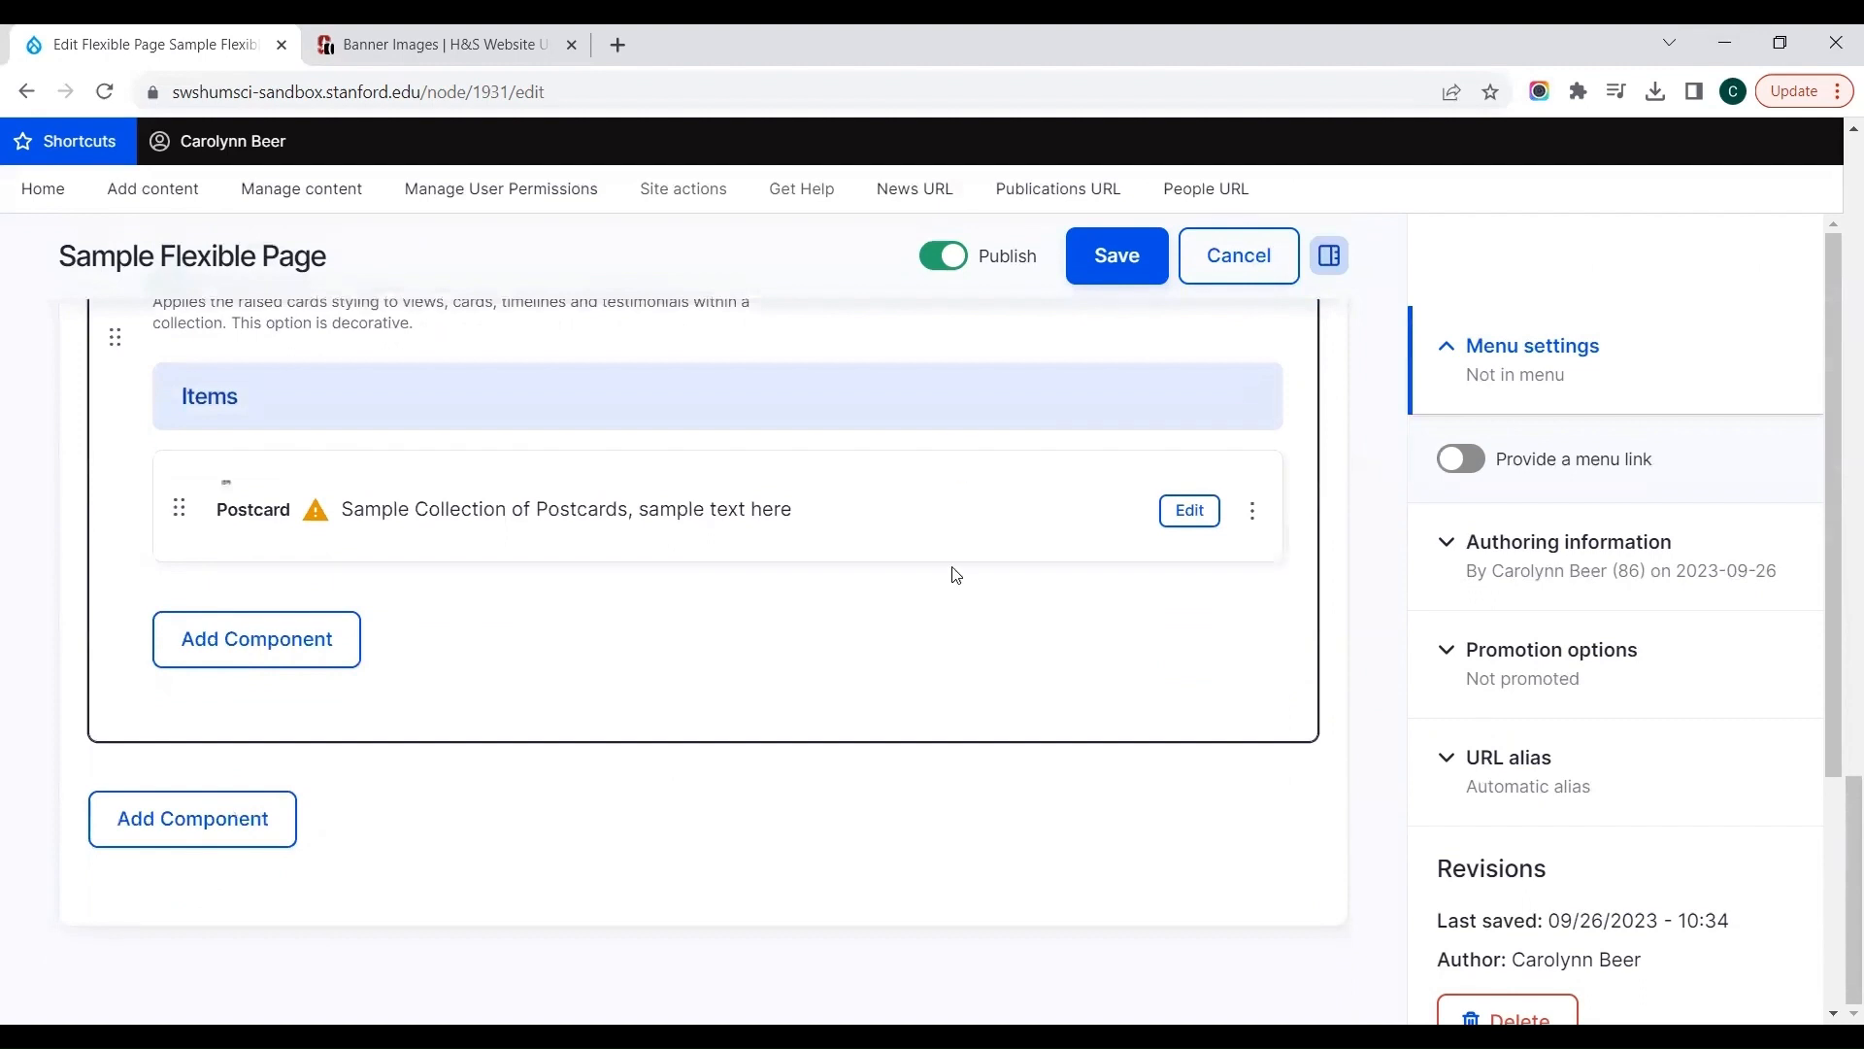
left_click(1251, 508)
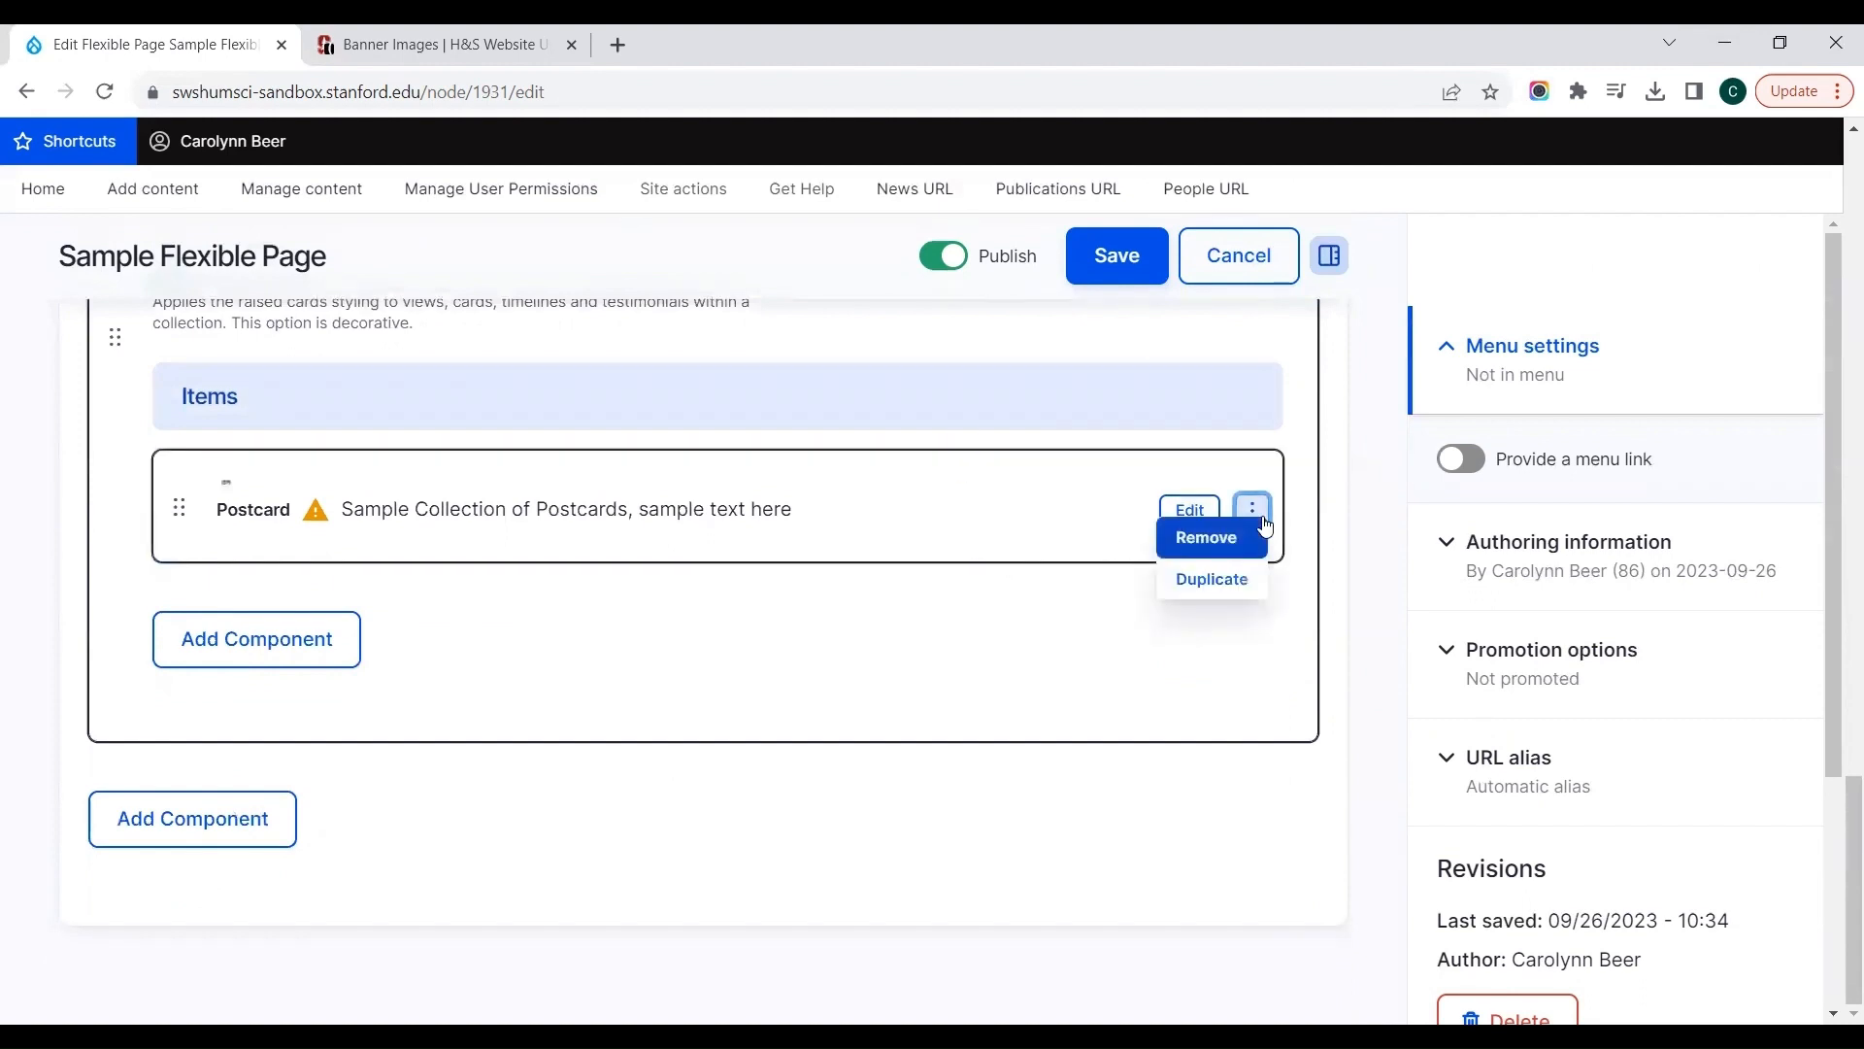
left_click(1237, 583)
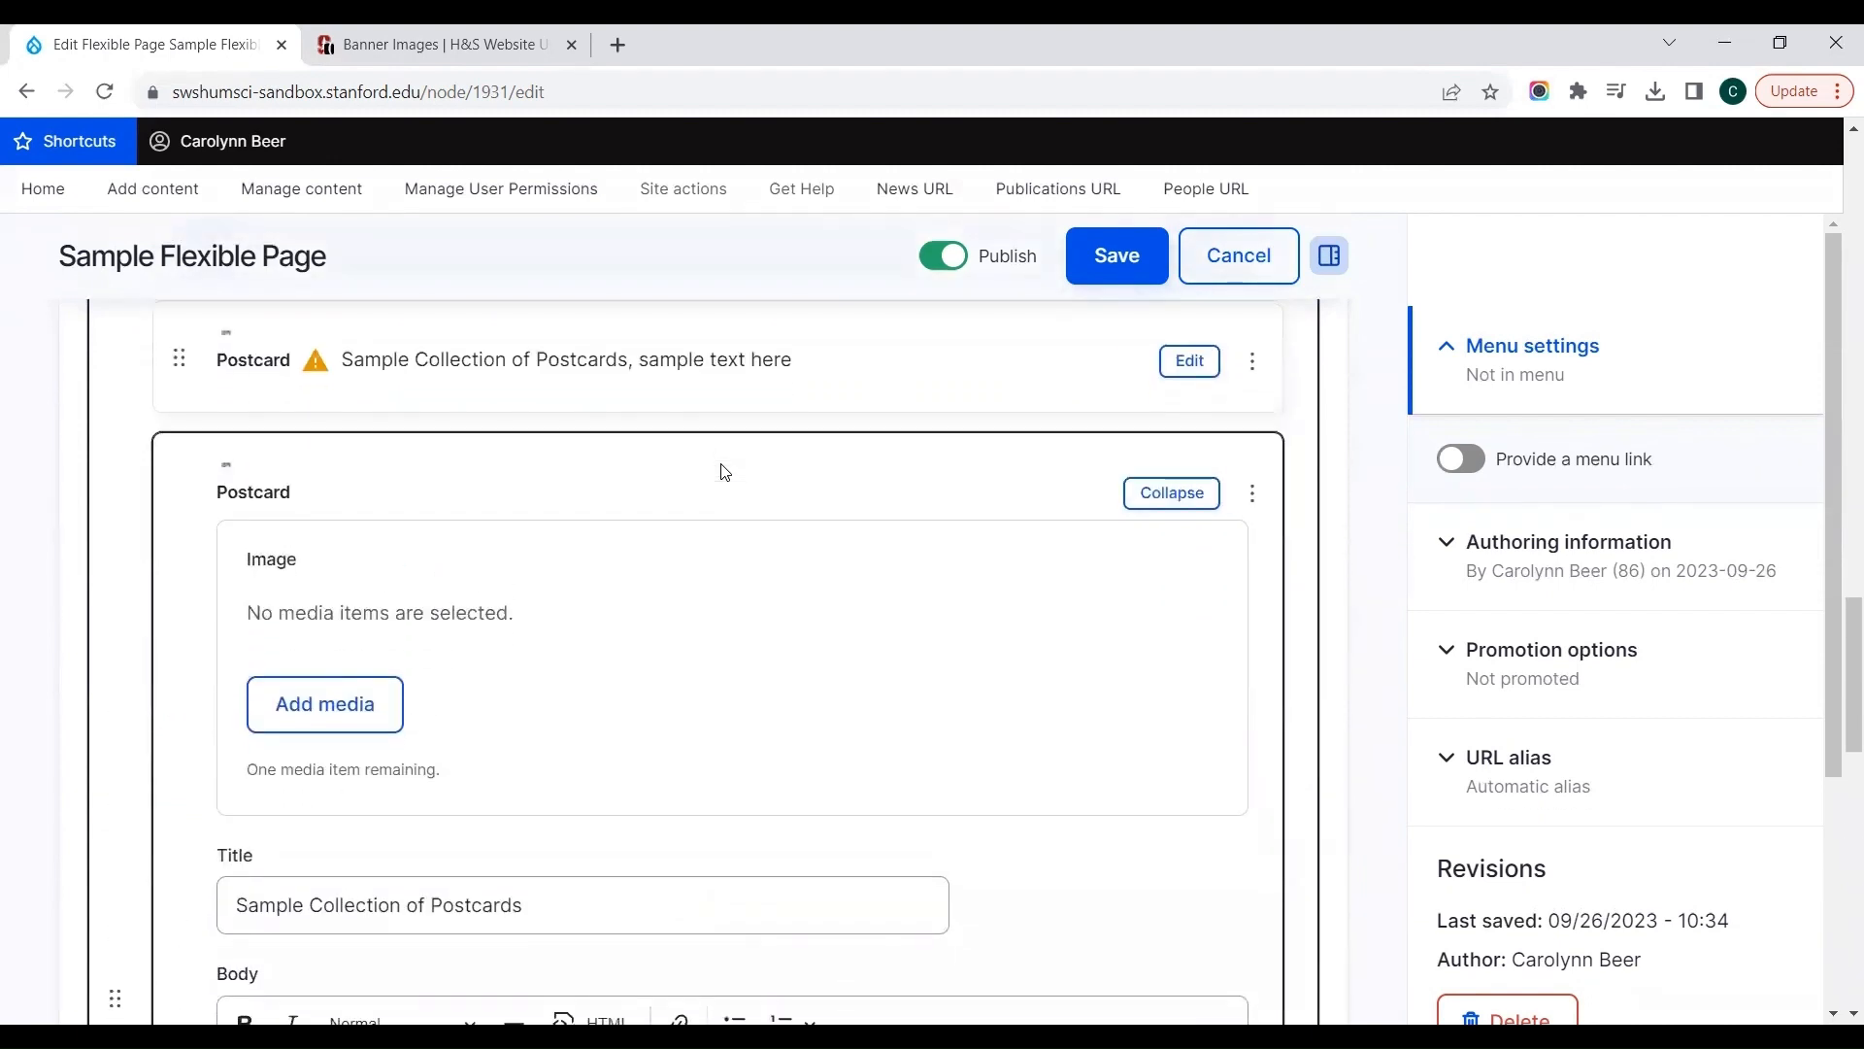
Step: Change the duplicated postcard's body text to "sample text here of second postcard"
scroll(723, 471, "down", 4)
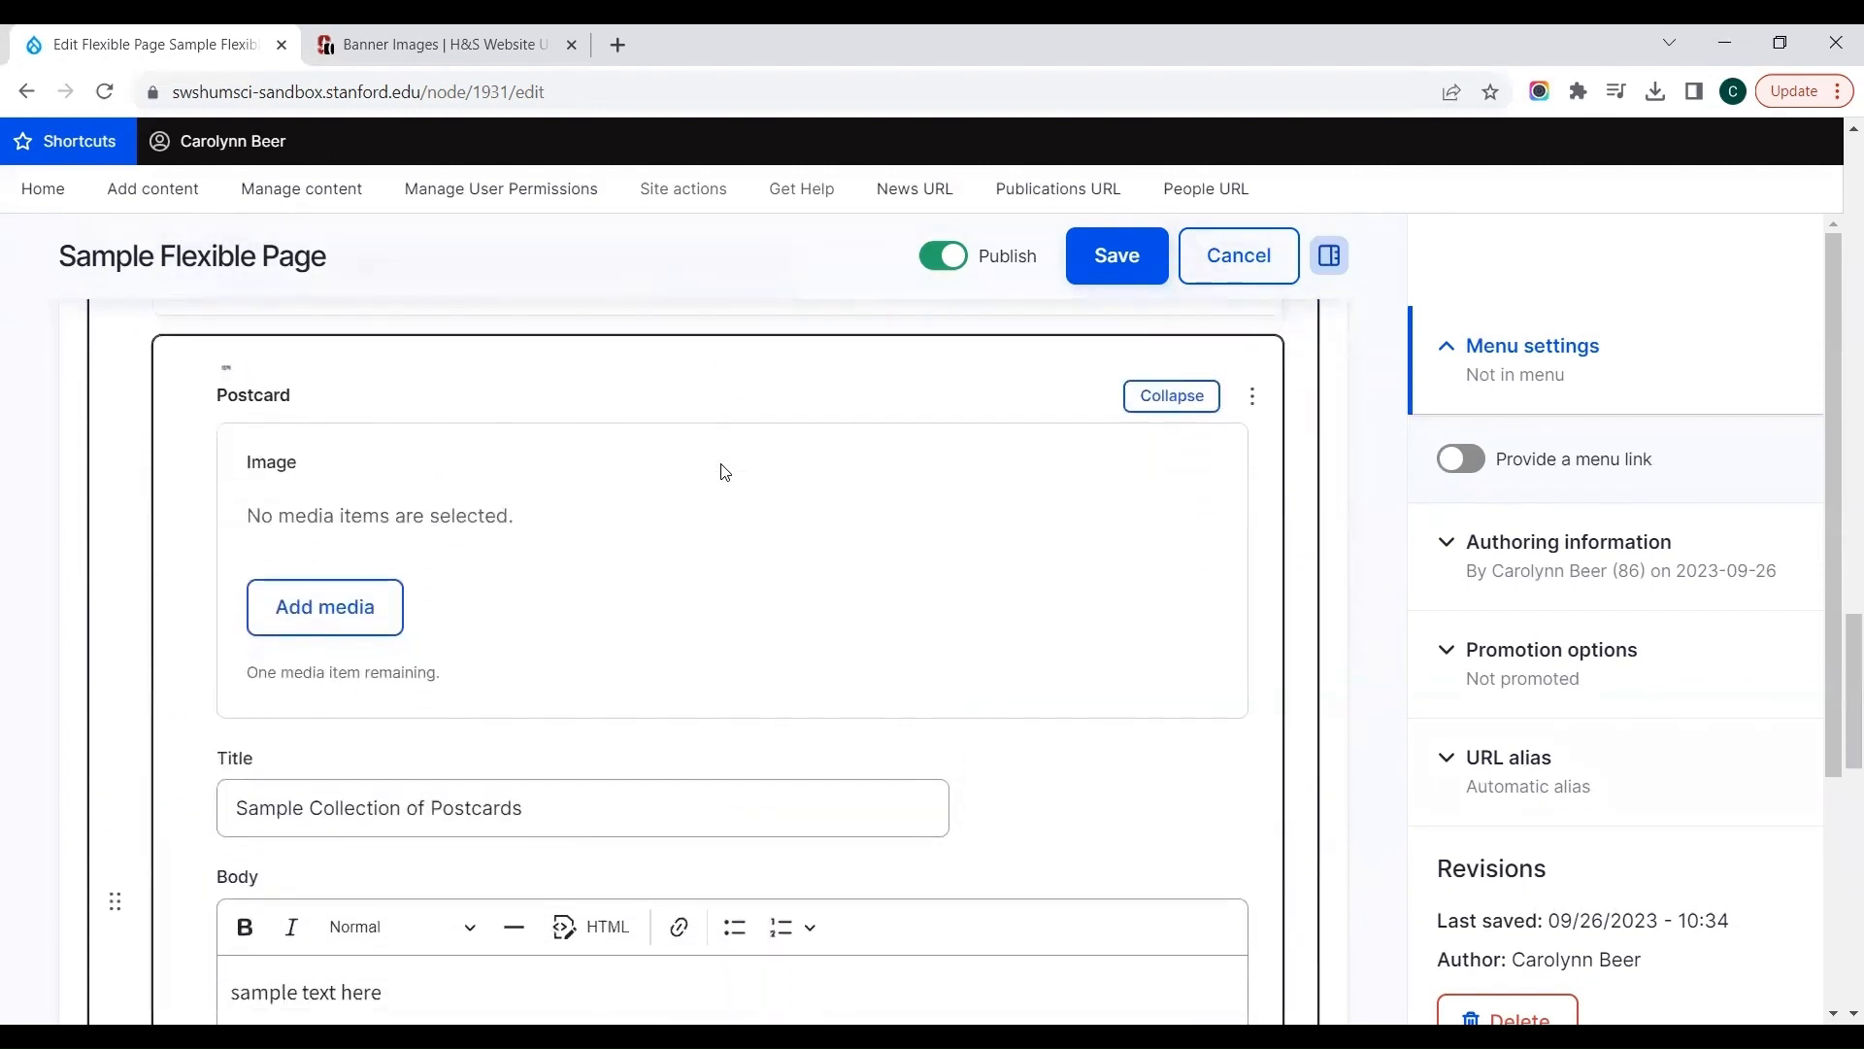
left_click(548, 675)
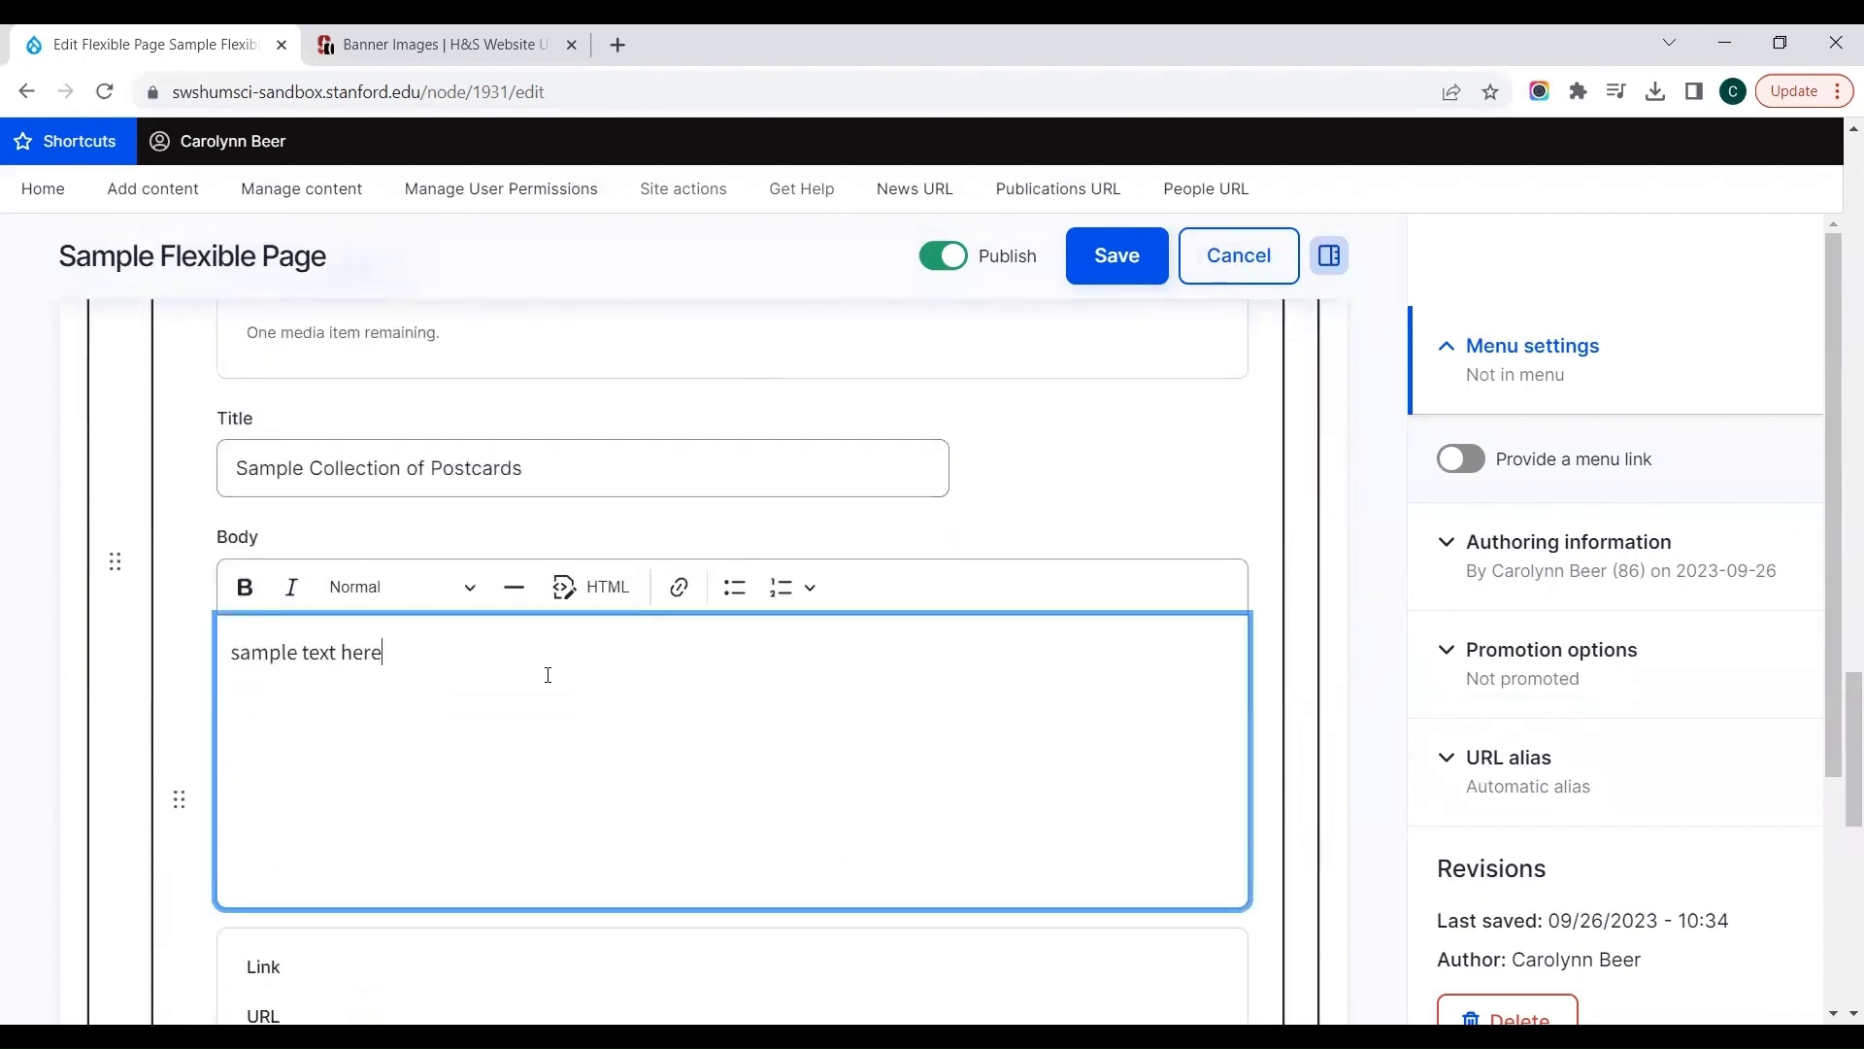
type("of second postcard")
left_click(1074, 520)
Step: Duplicate the second postcard and change the copy's body text to "sample text here of third postcard"
scroll(1074, 520, "up", 3)
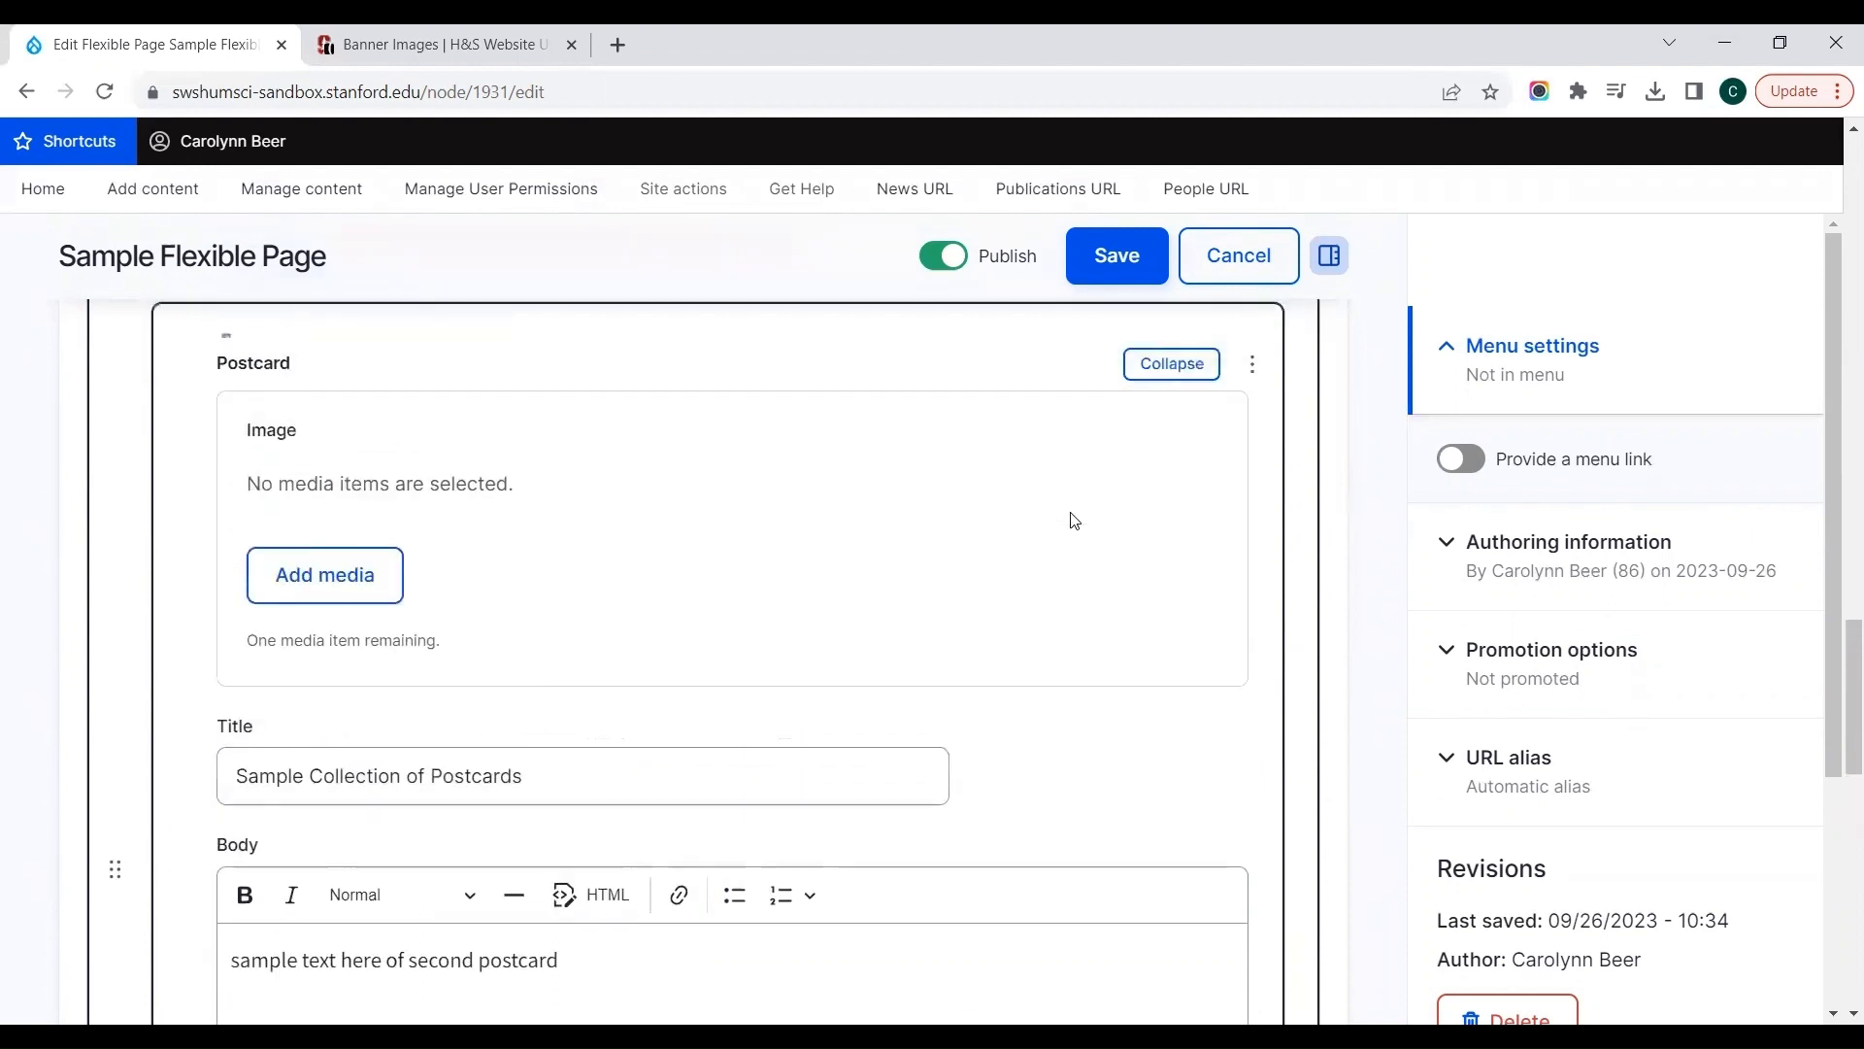
scroll(1074, 521, "up", 2)
left_click(1252, 587)
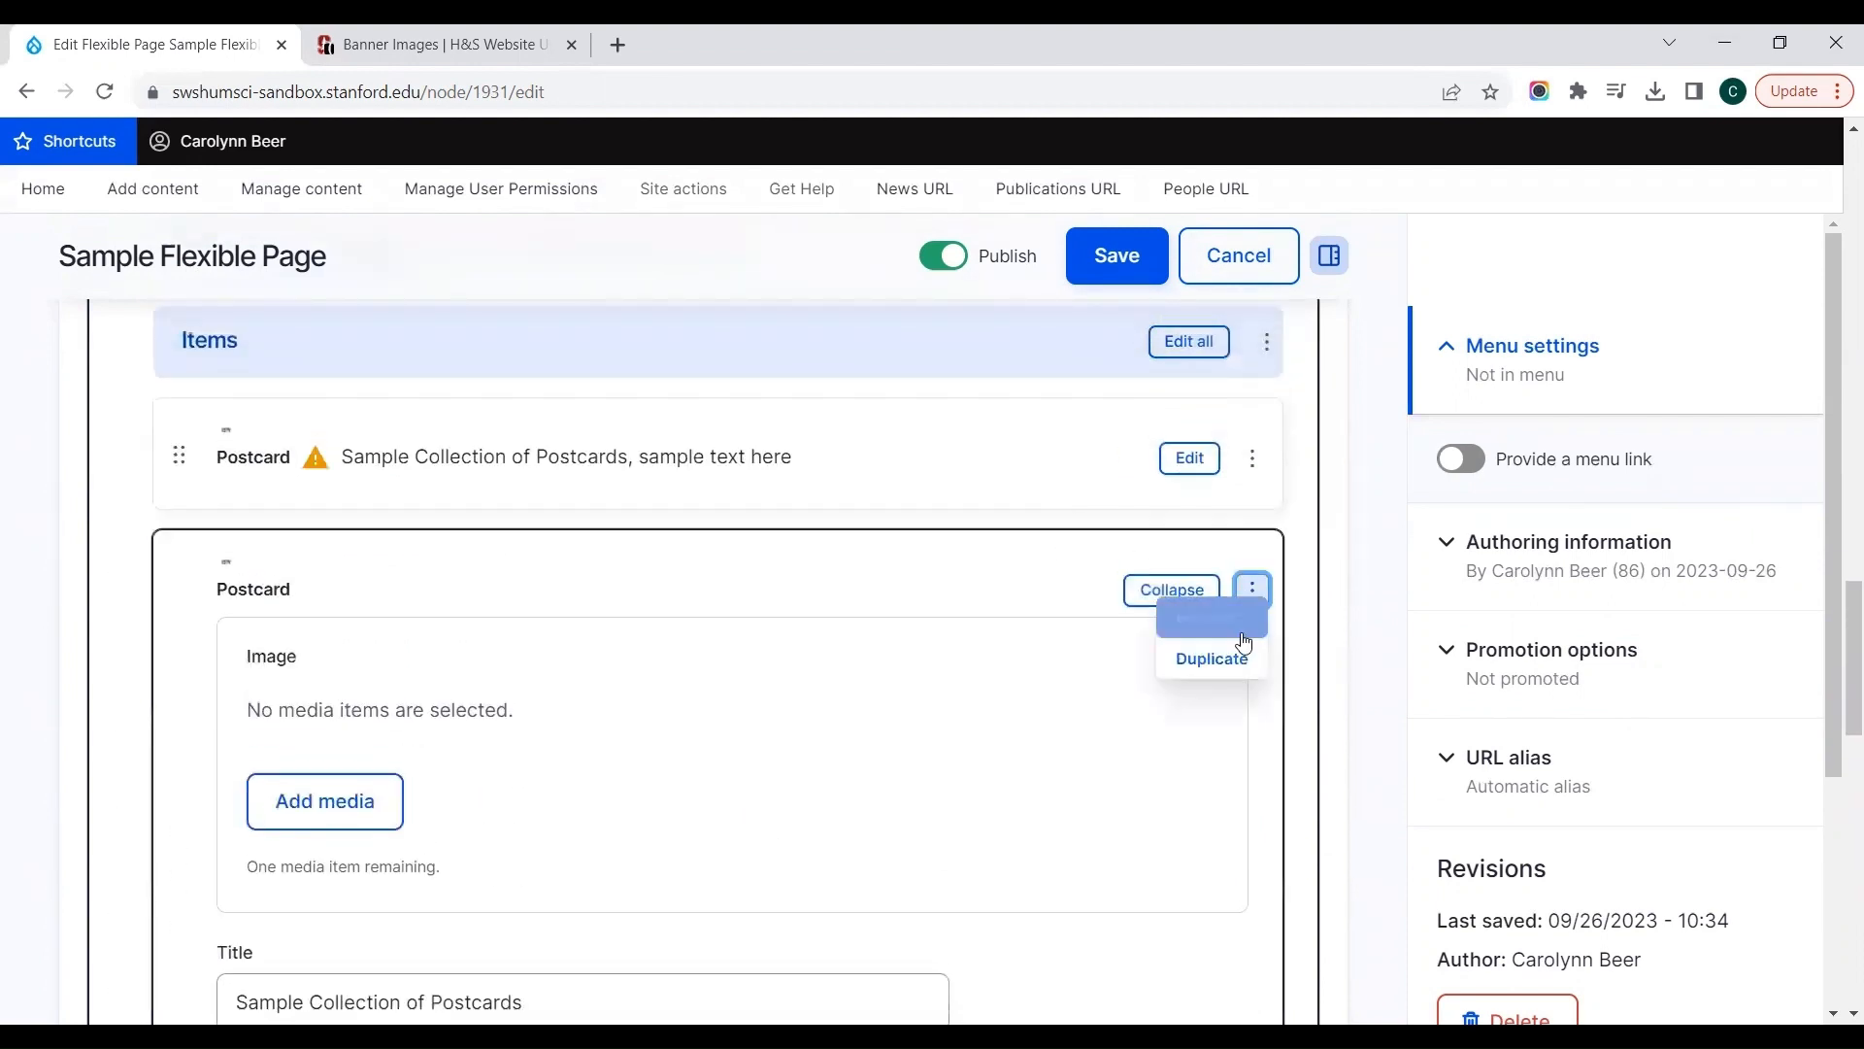
left_click(1228, 664)
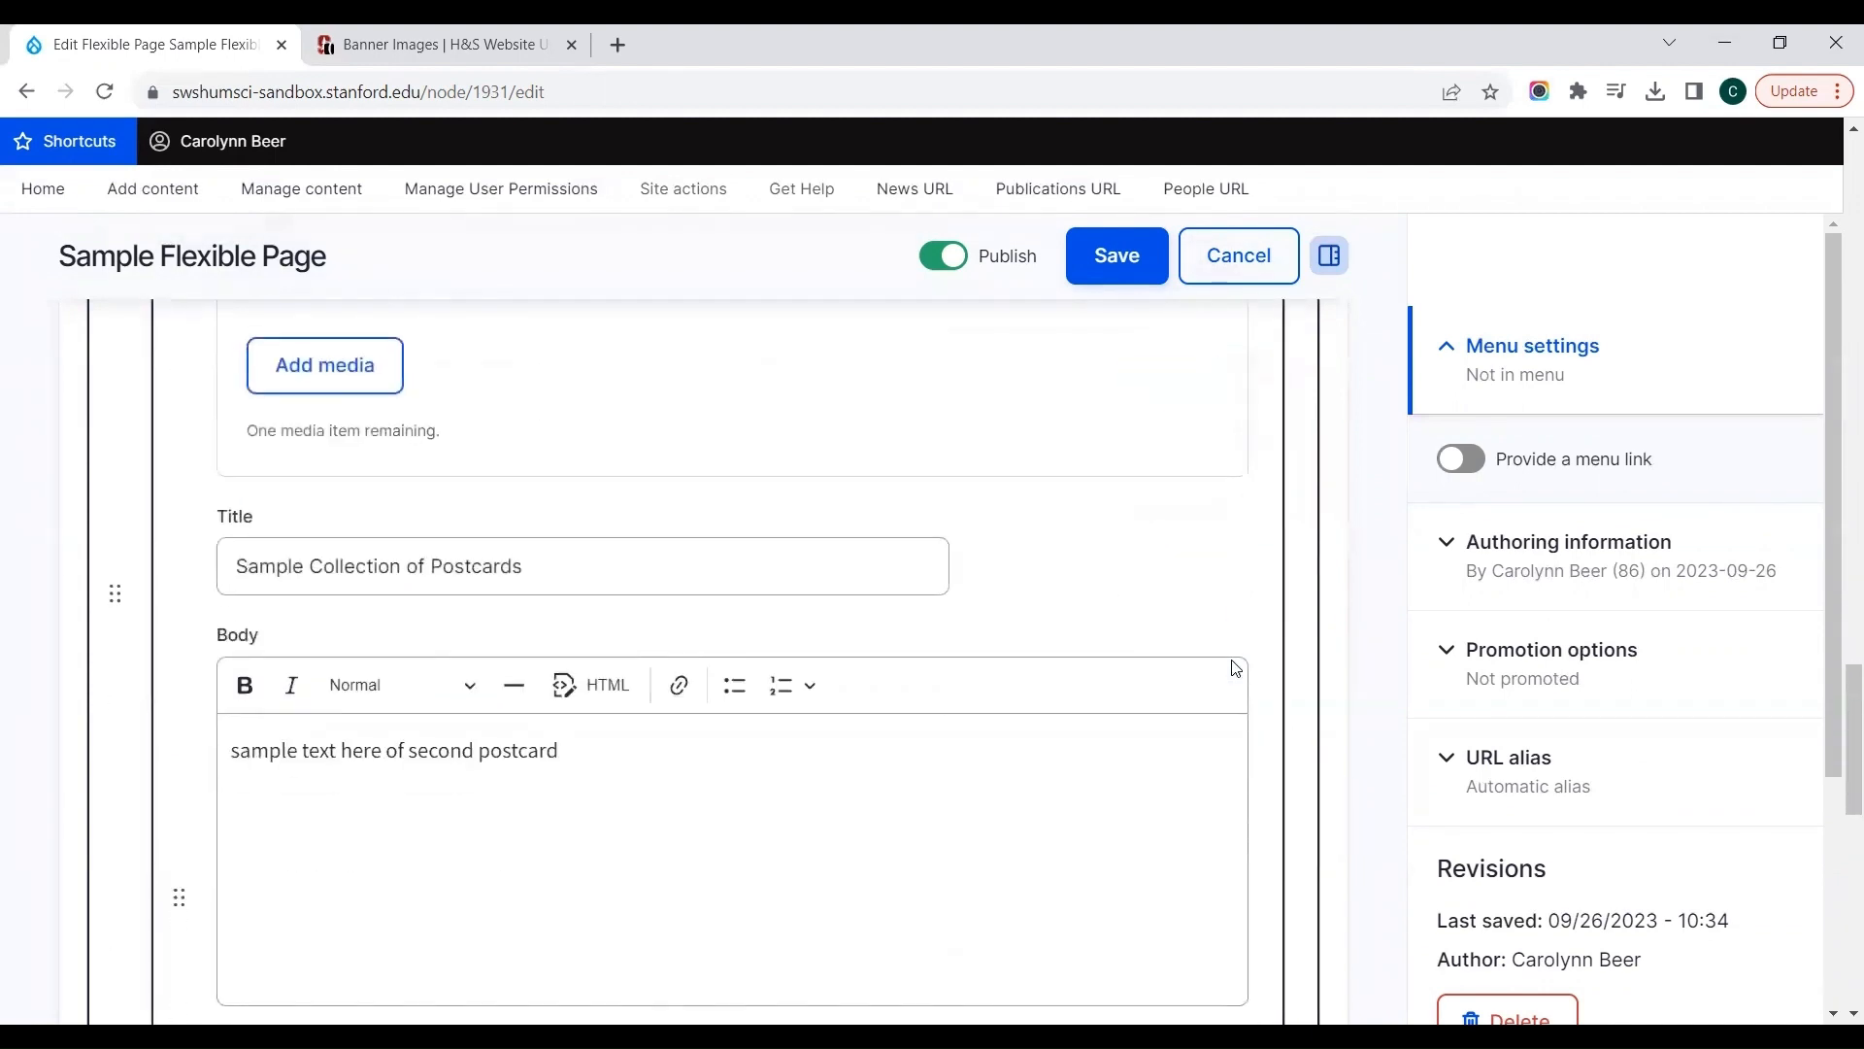
left_click(466, 748)
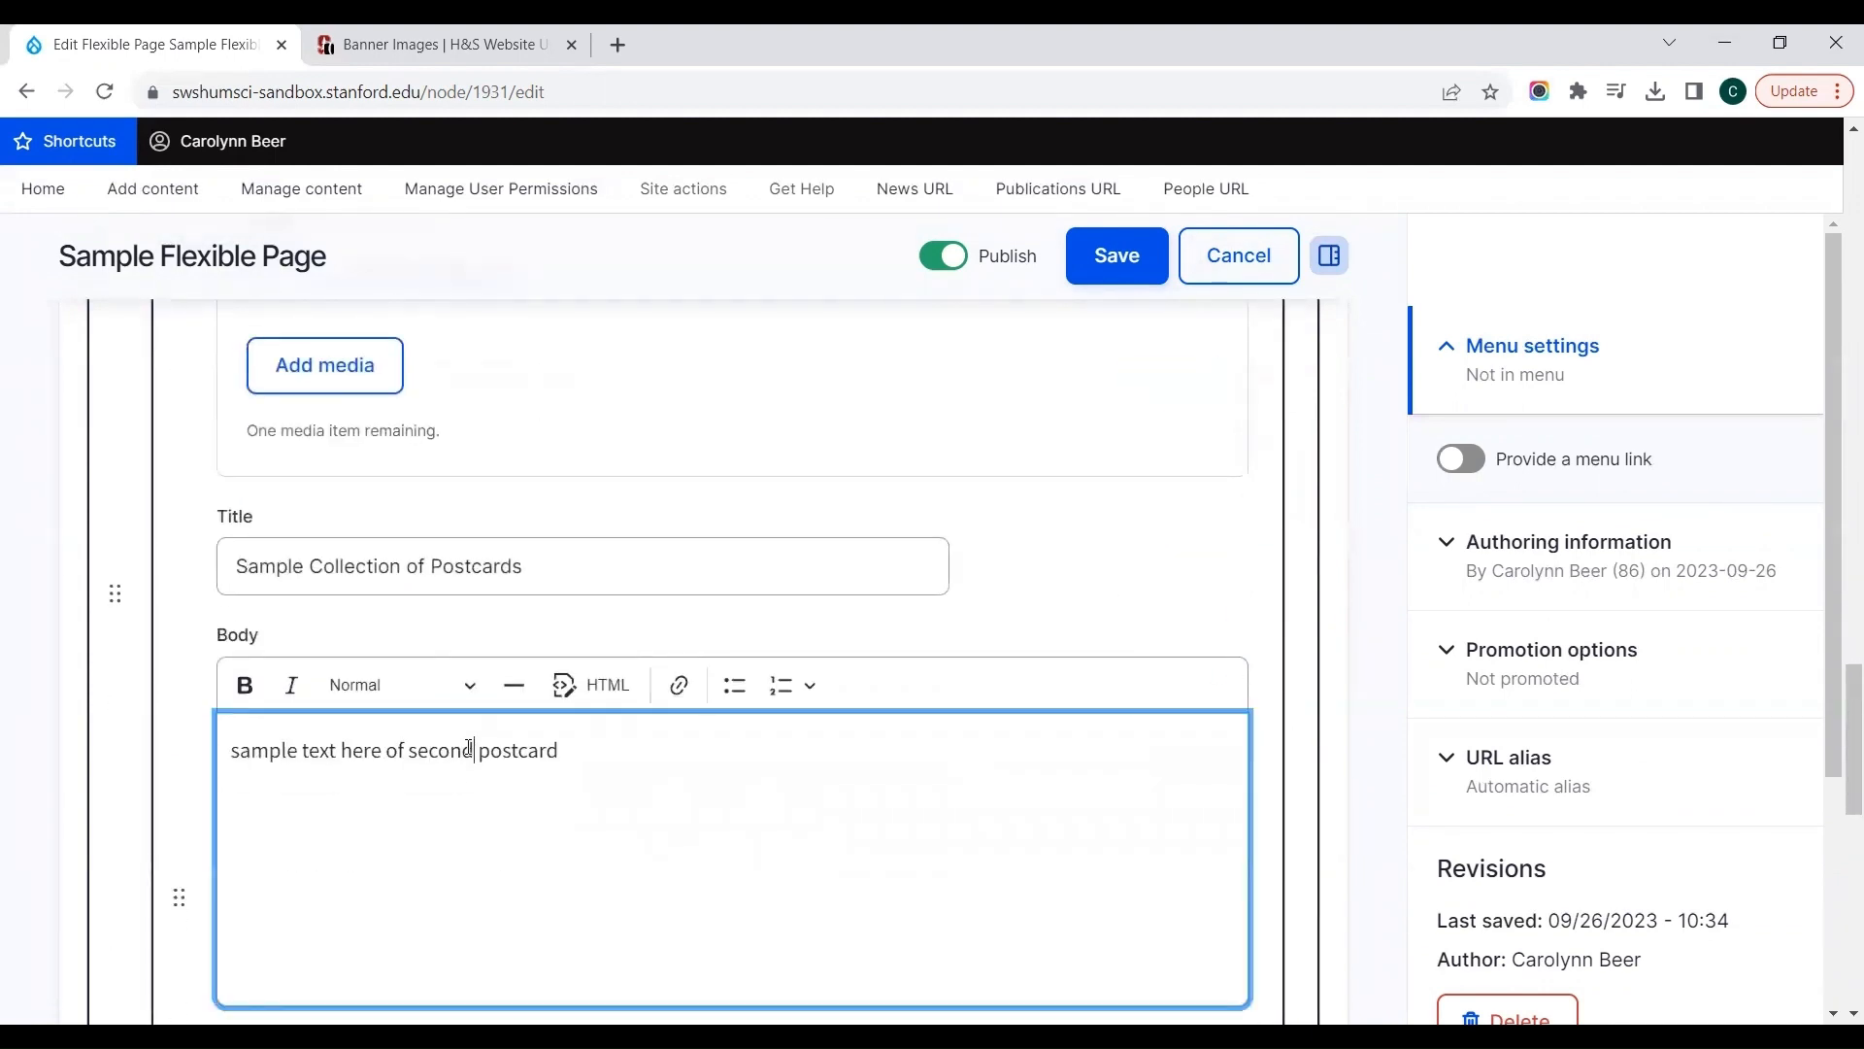
double_click(469, 748)
type("third")
left_click(1000, 570)
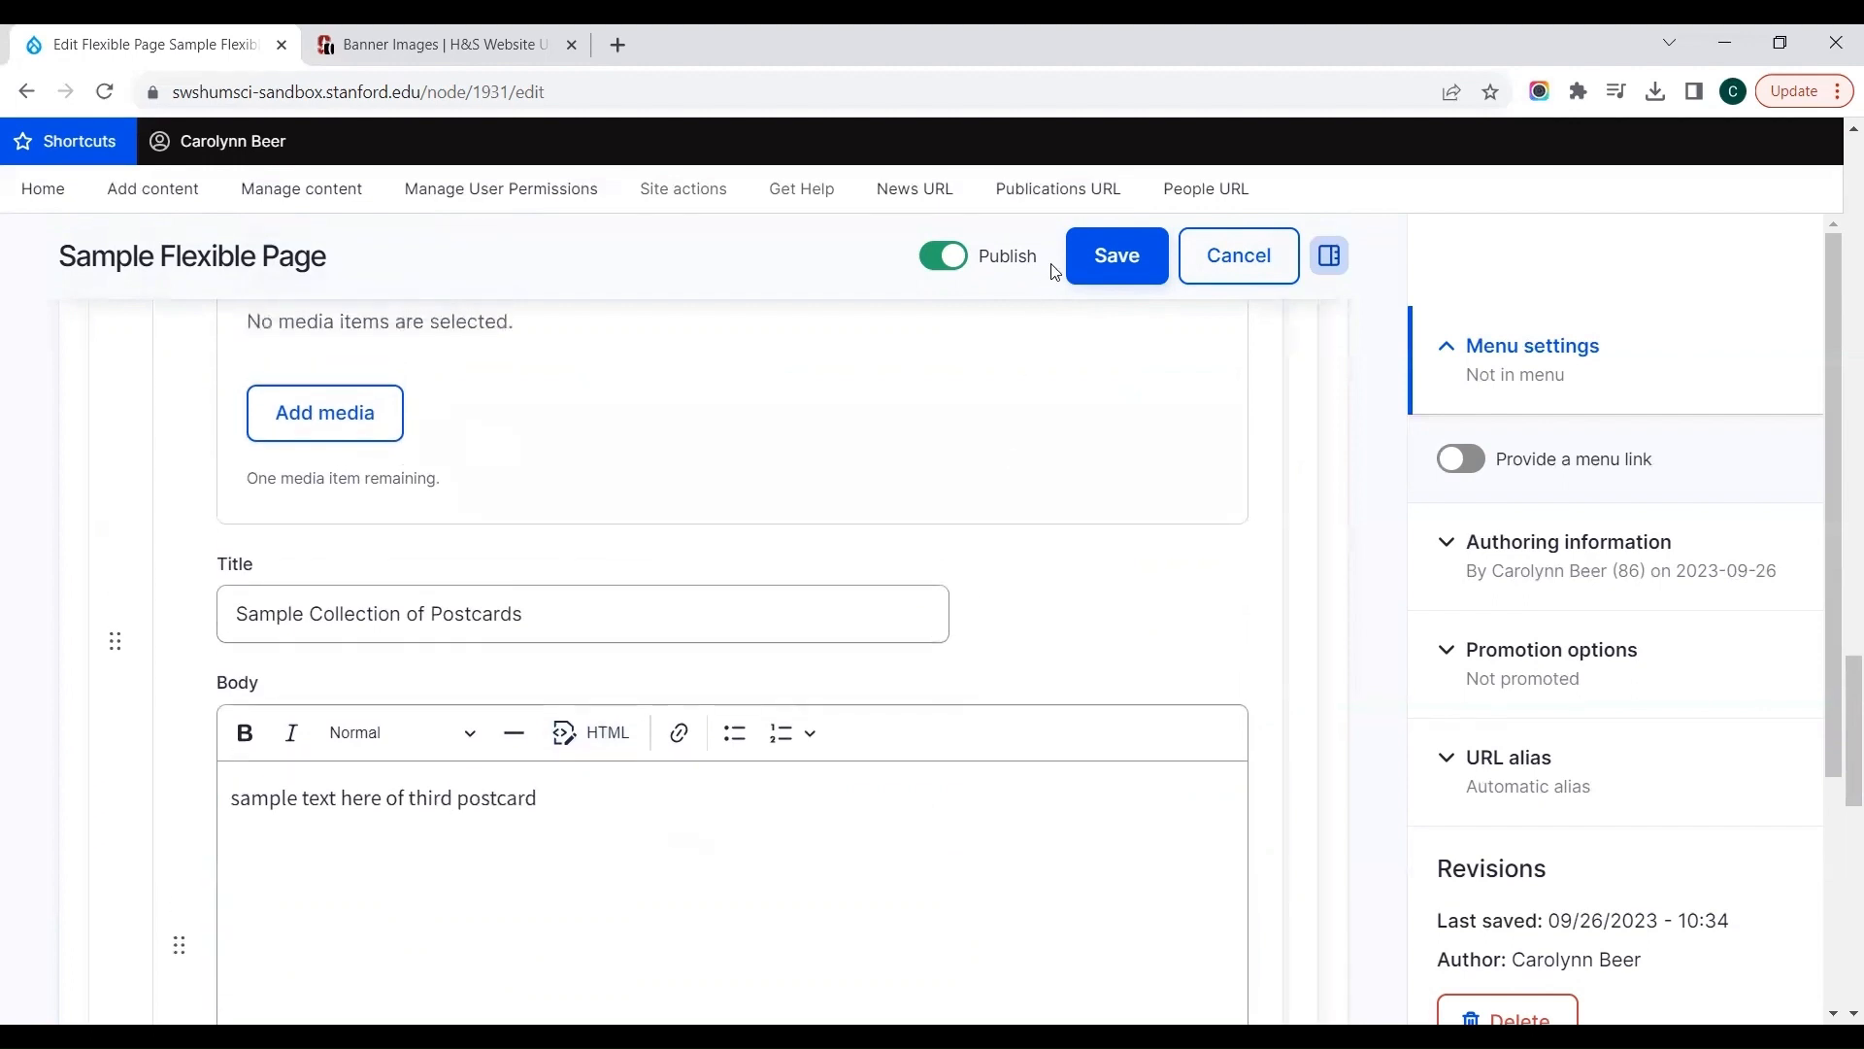
Step: Save the flexible page and review the row of postcards below the timeline on the published page
left_click(1085, 269)
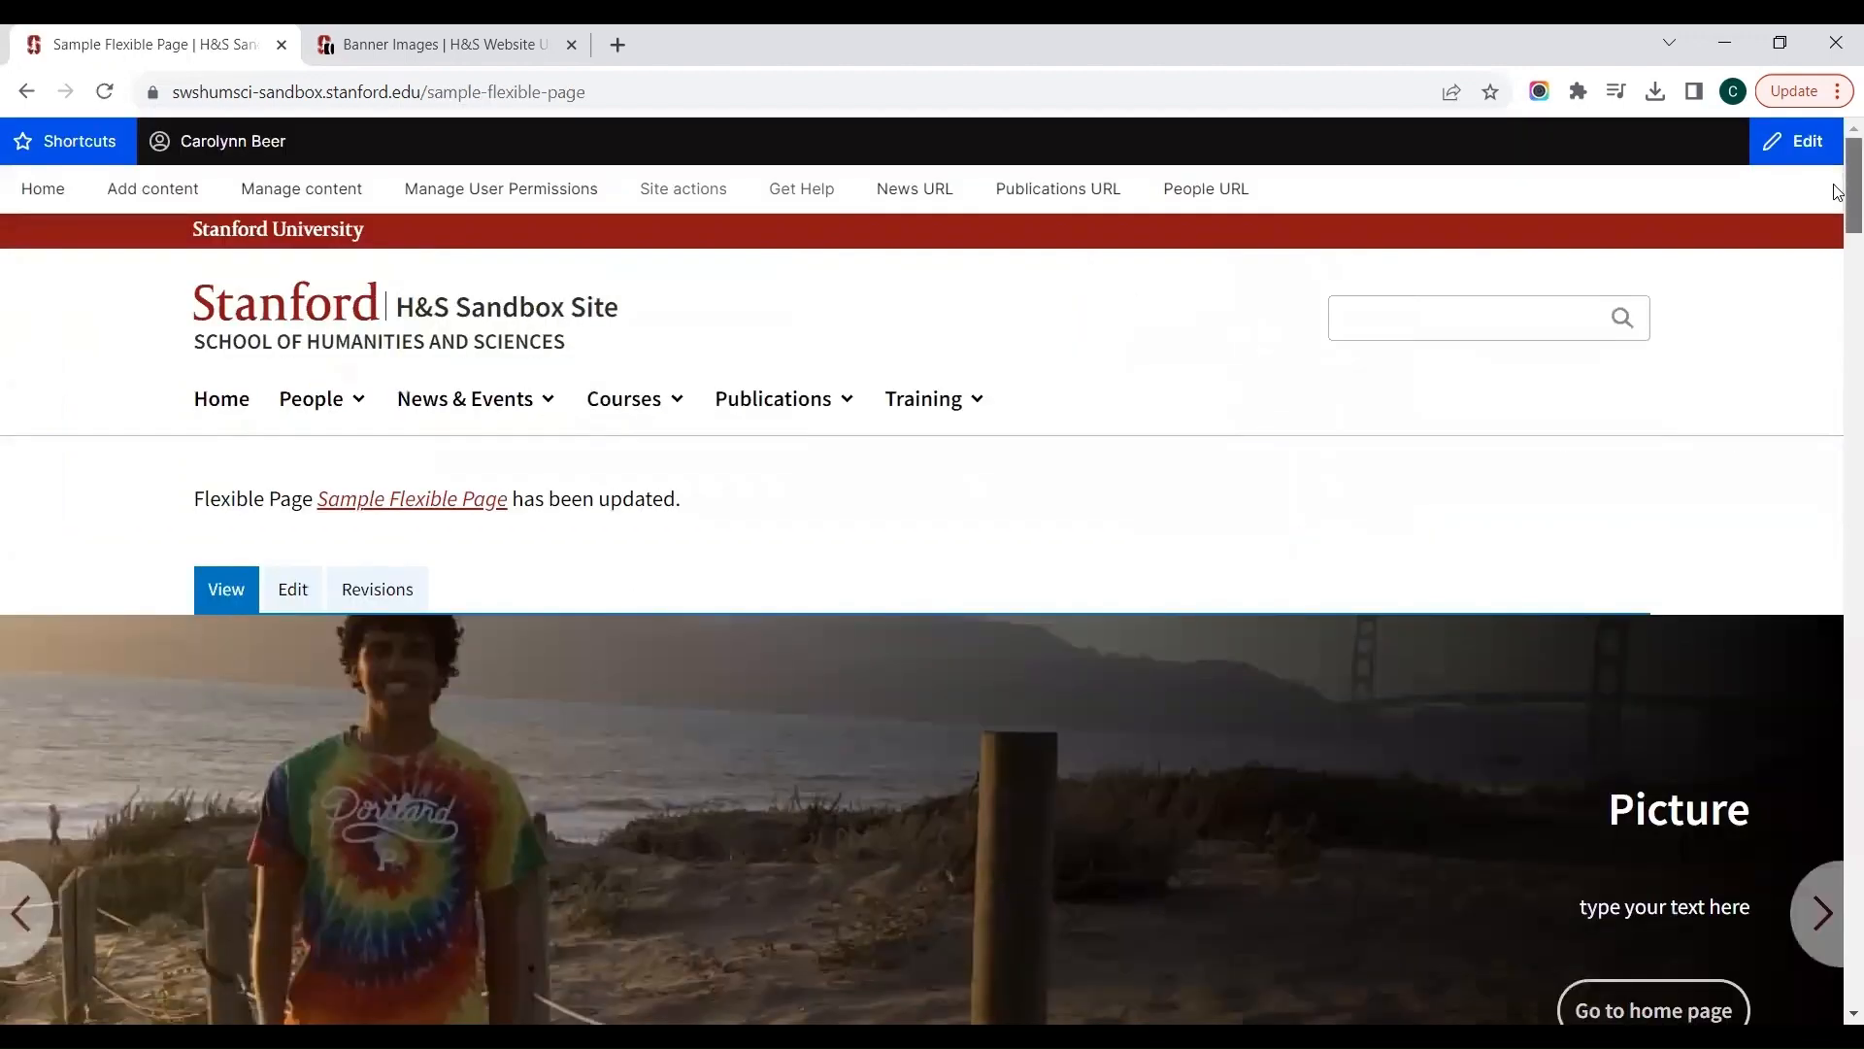
left_click_drag(1838, 192, 1836, 707)
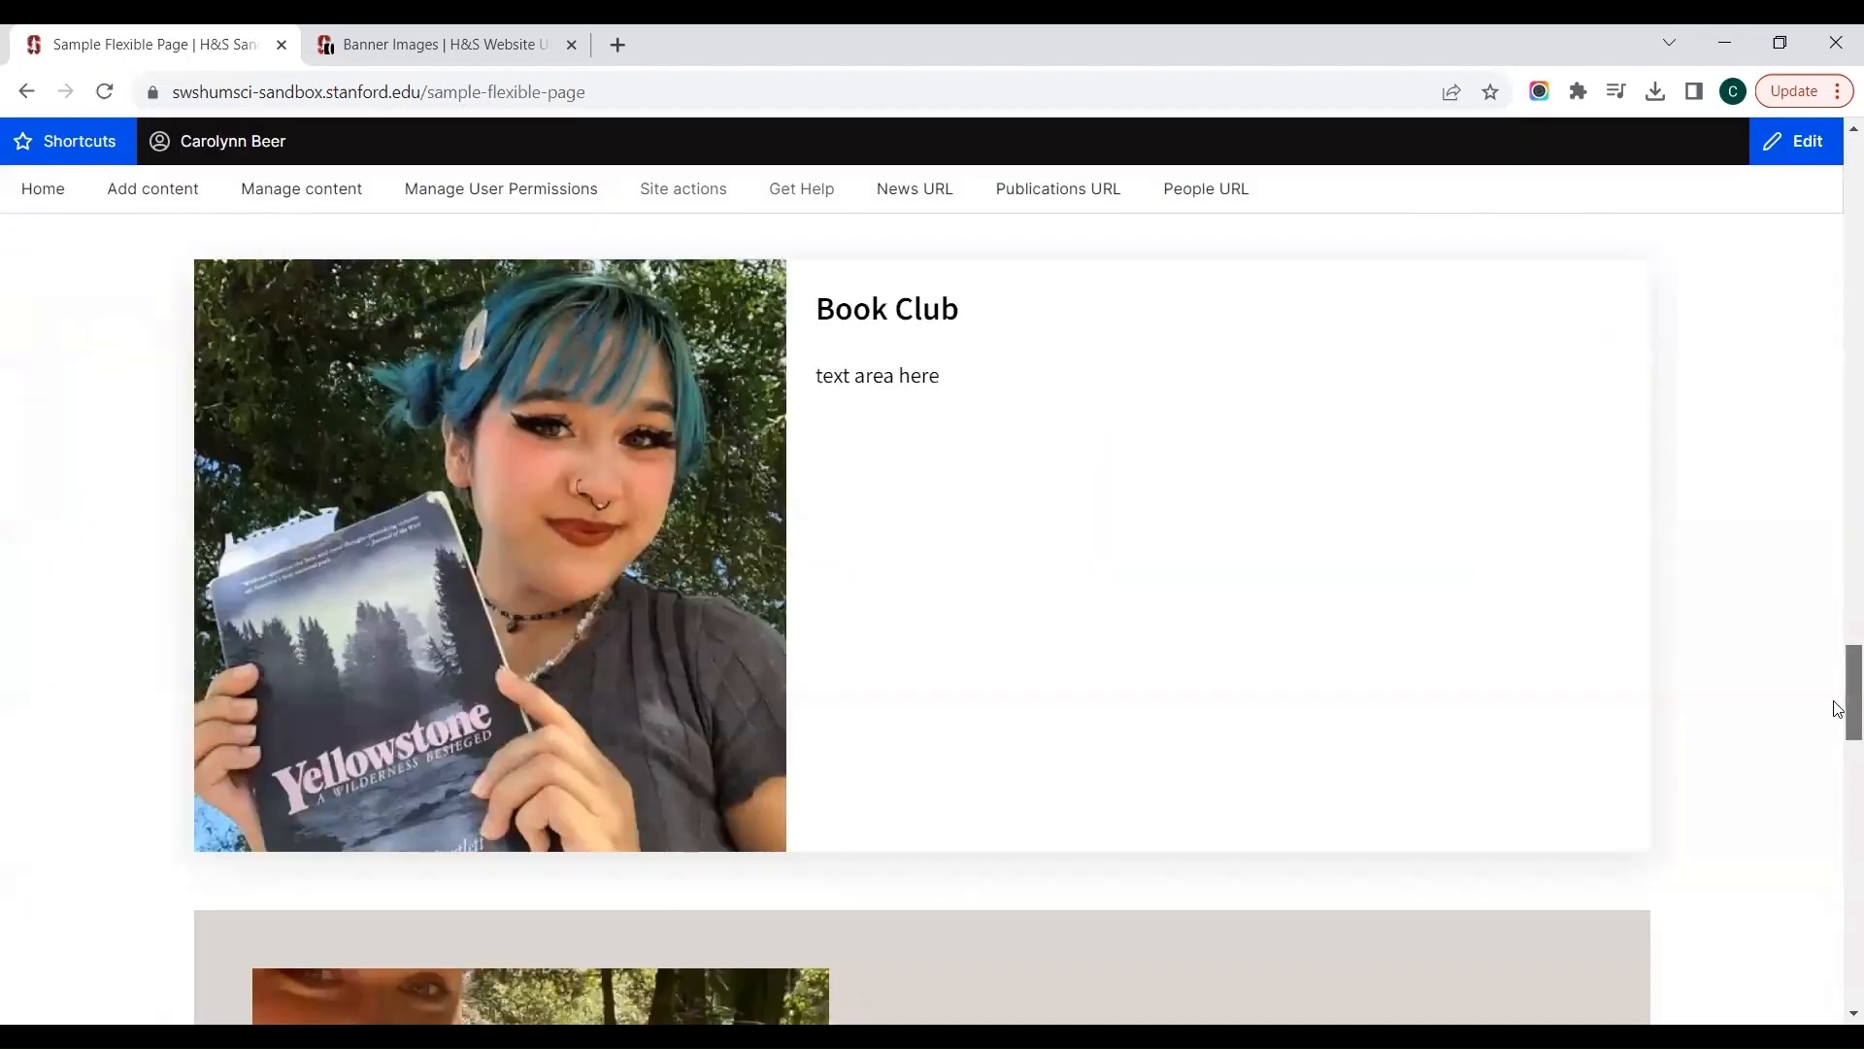
scroll(1836, 706, "down", 15)
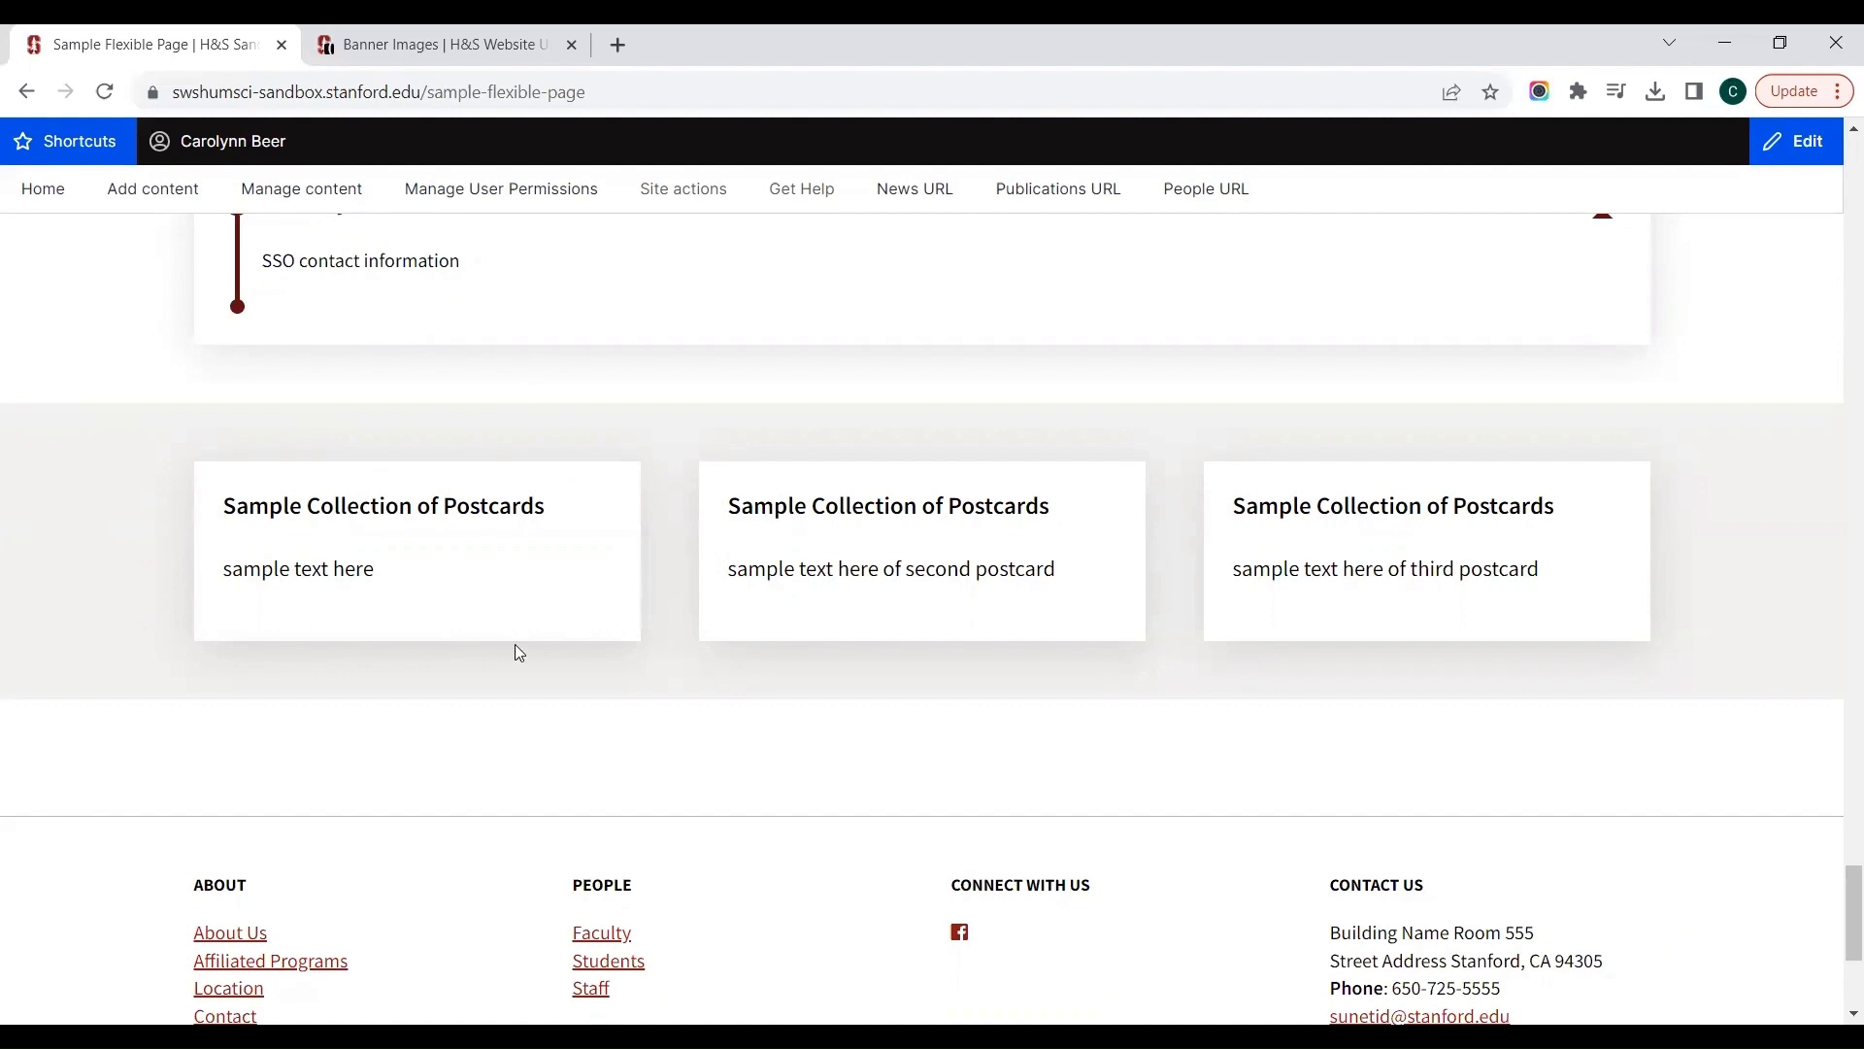
scroll(515, 644, "up", 20)
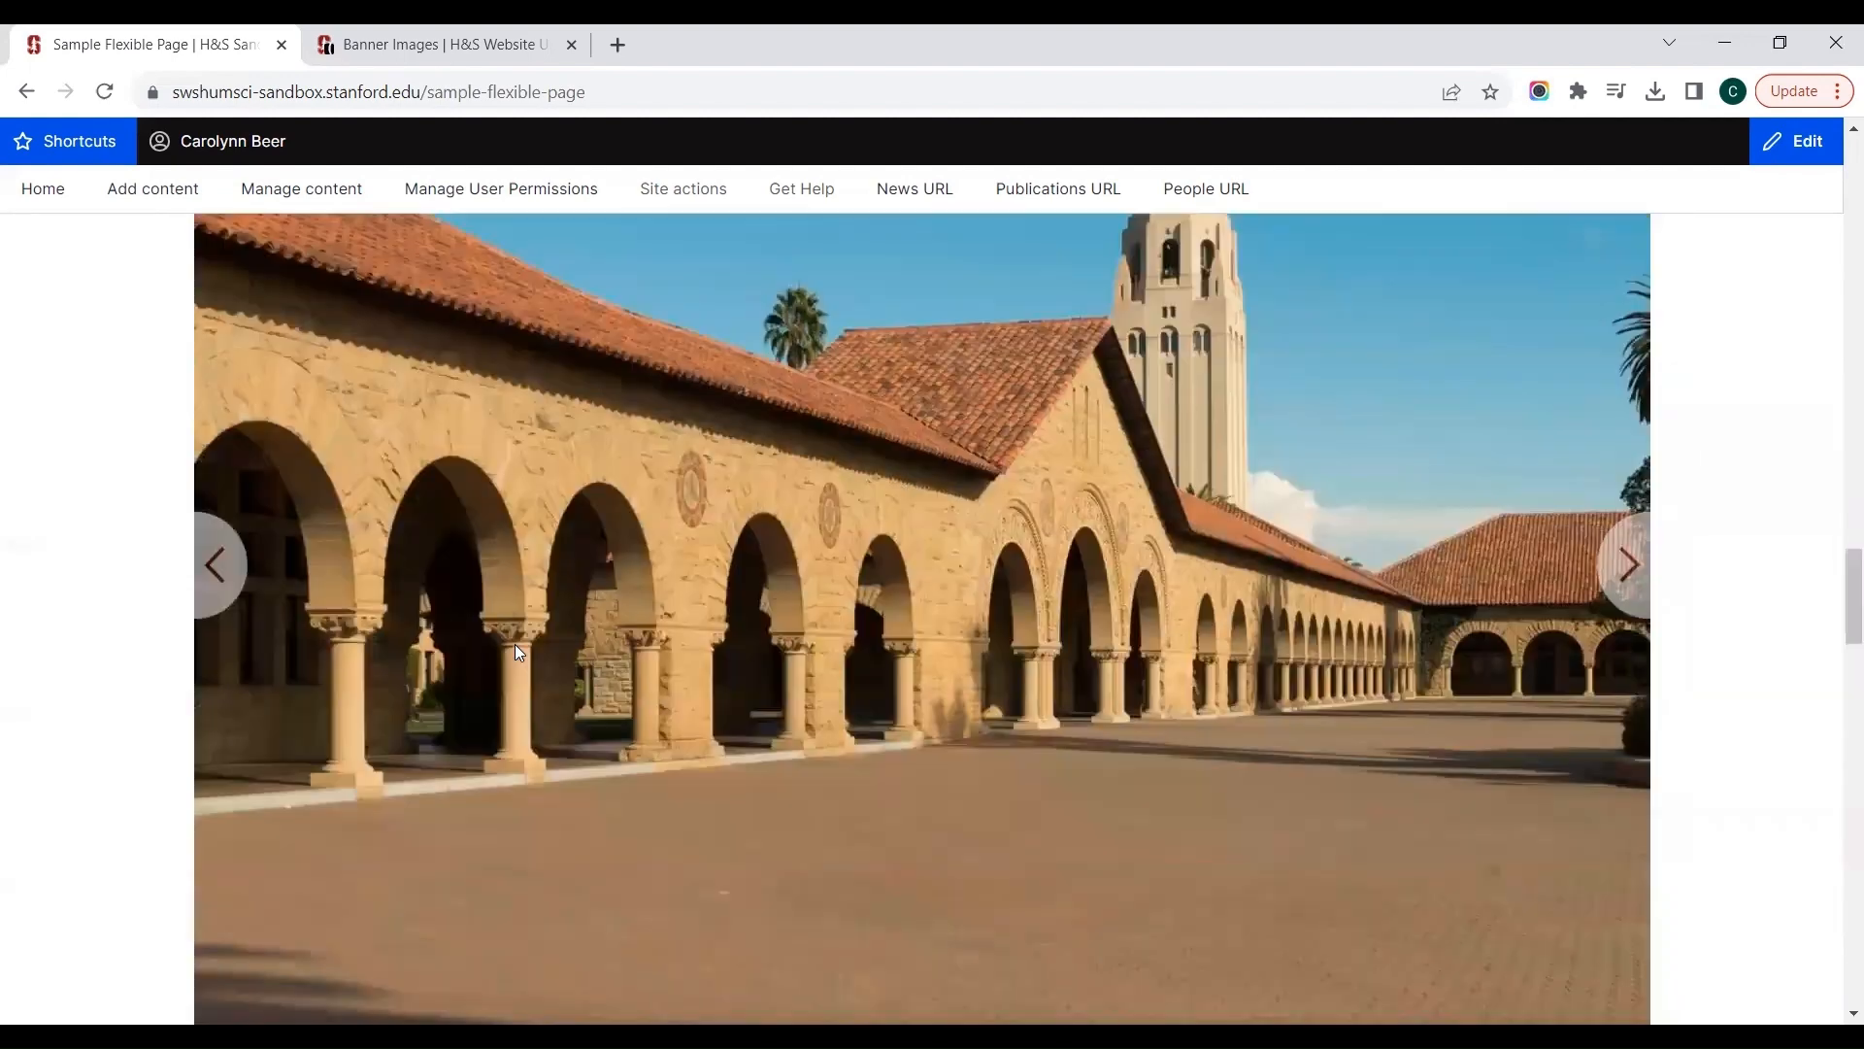
scroll(515, 645, "up", 10)
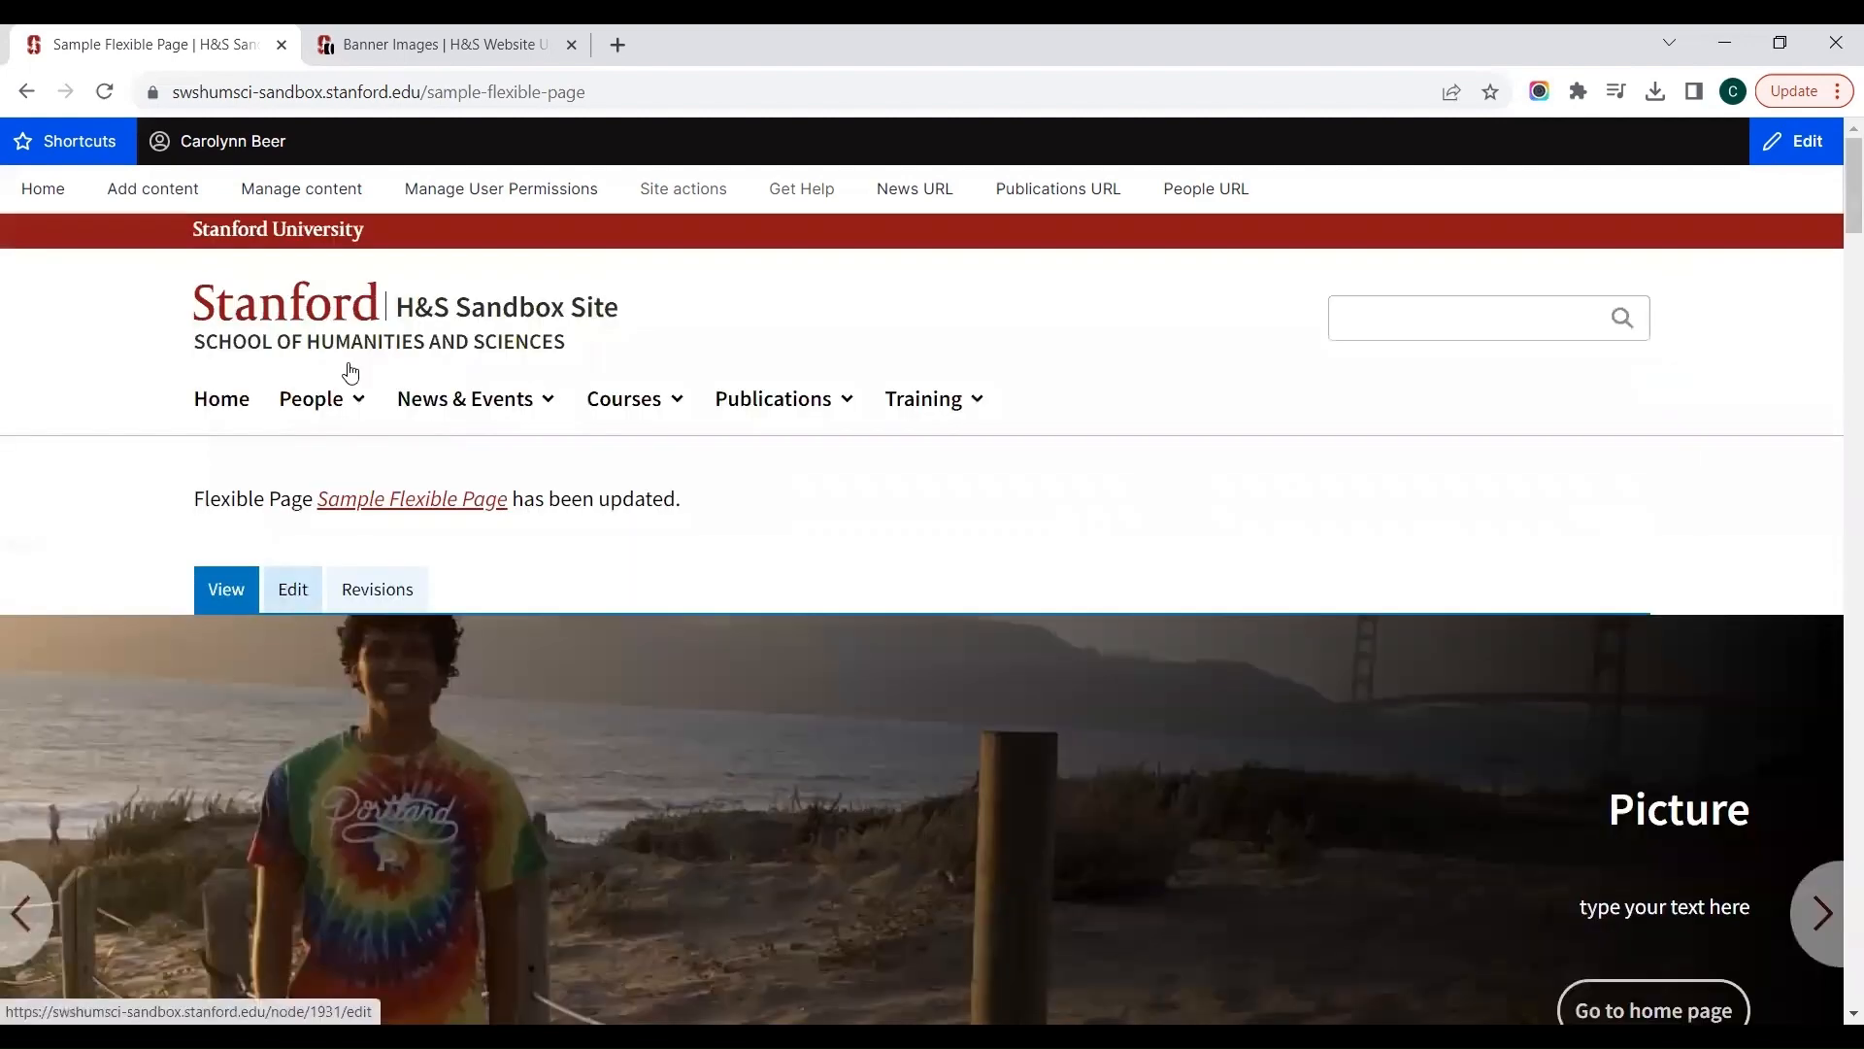
Step: Switch to the H&S Colorful Reference Site and open its Postcards reference page
key("ctrl+Tab")
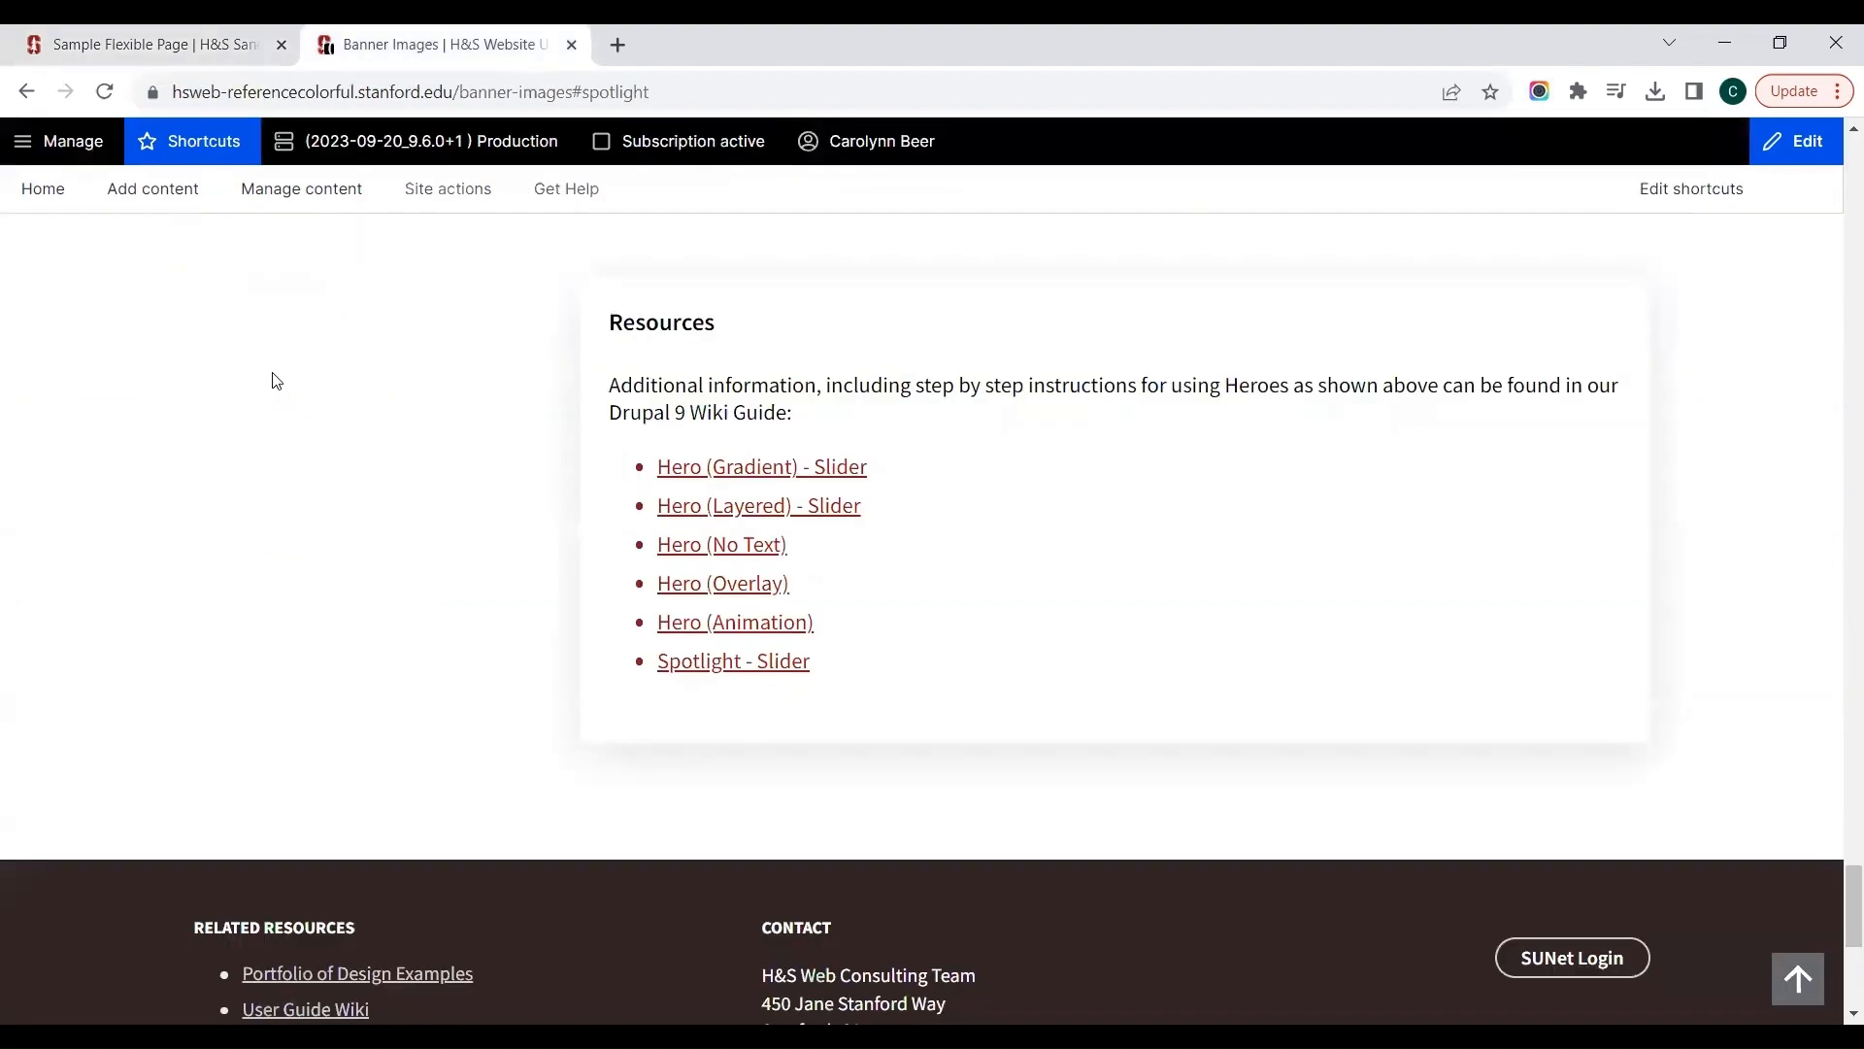
scroll(275, 379, "up", 10)
scroll(291, 392, "up", 15)
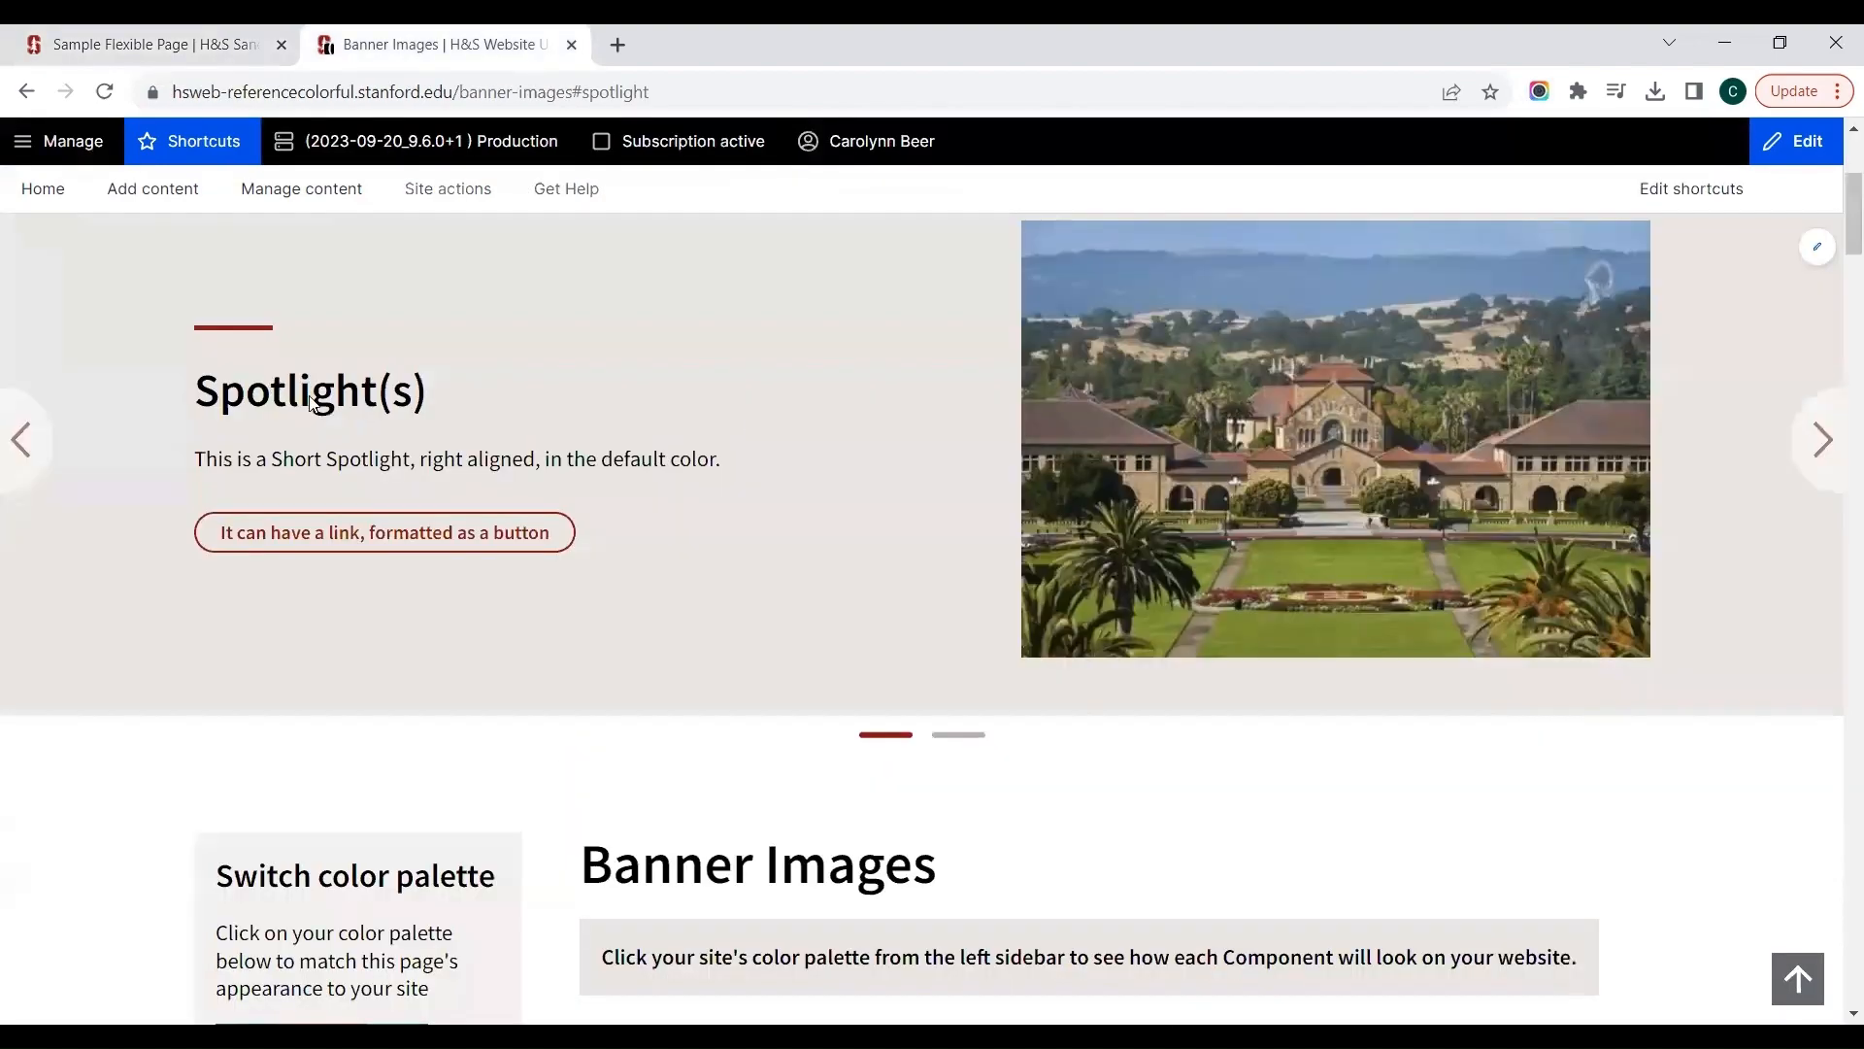
scroll(753, 420, "up", 5)
left_click(754, 419)
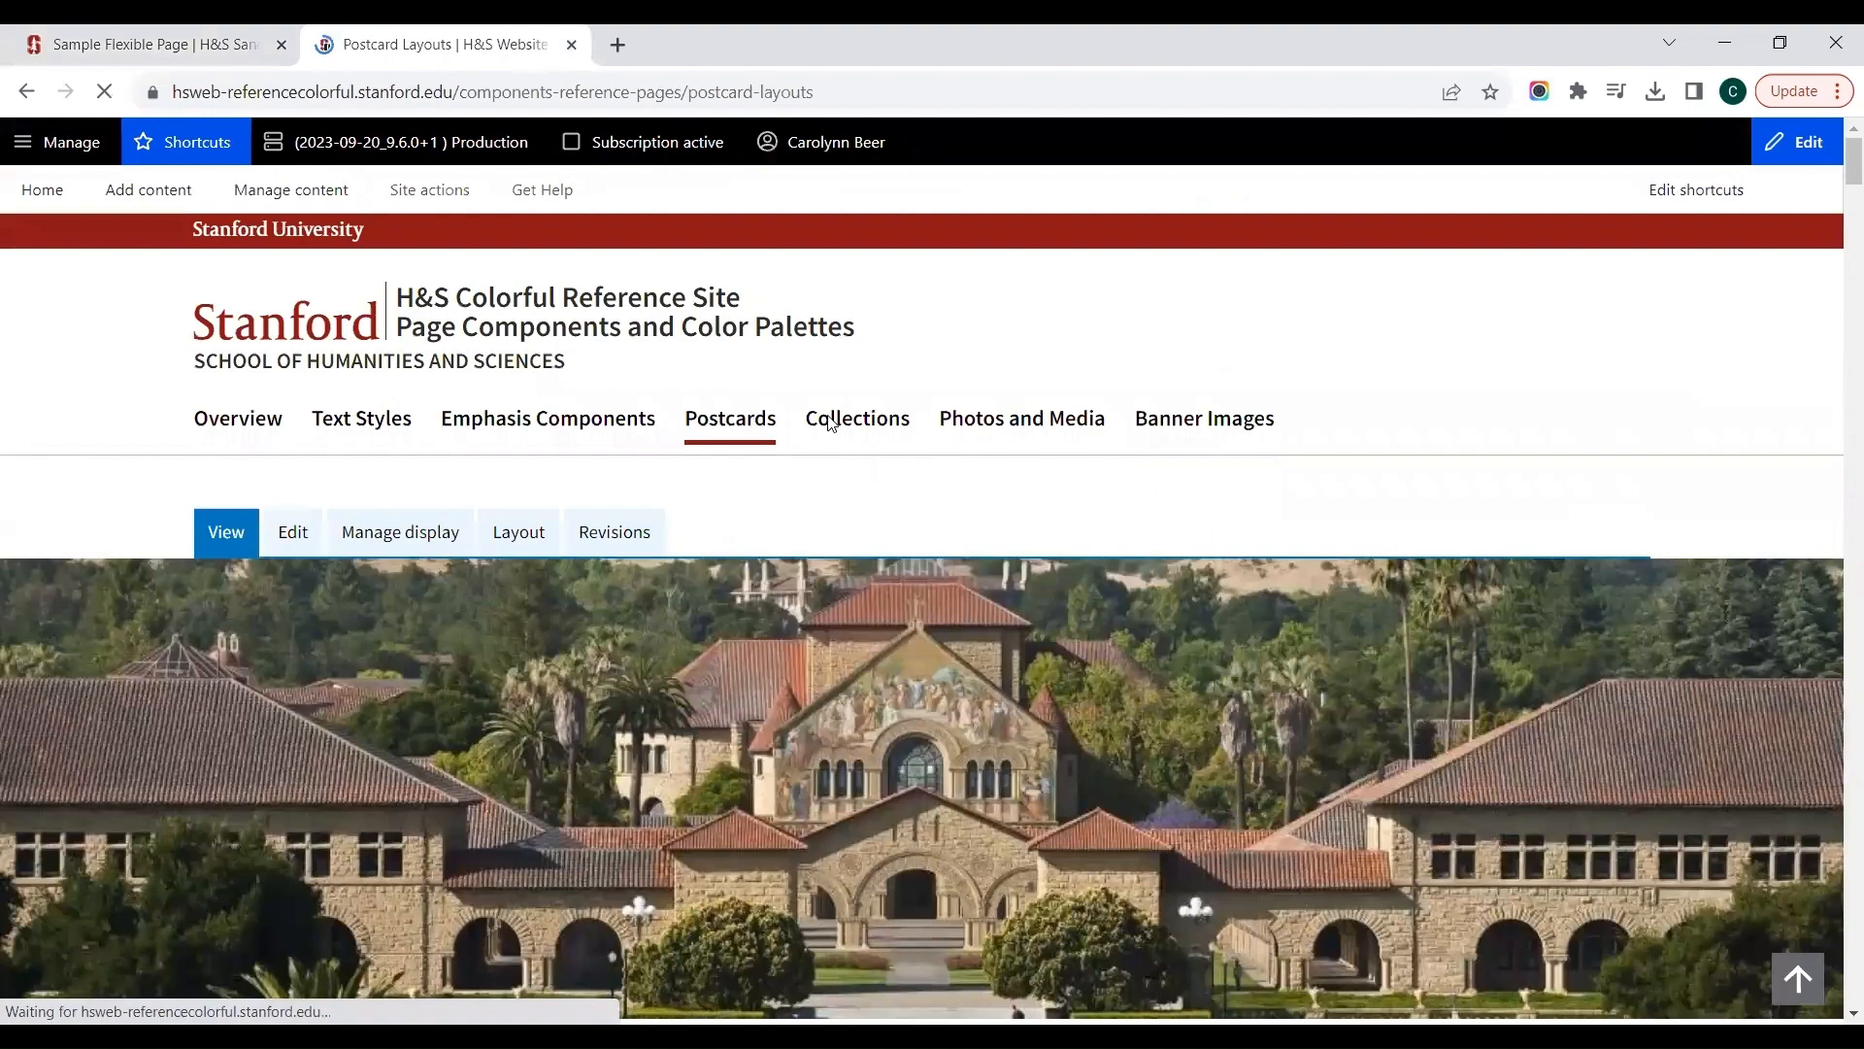
scroll(1113, 337, "down", 4)
scroll(1112, 337, "up", 1)
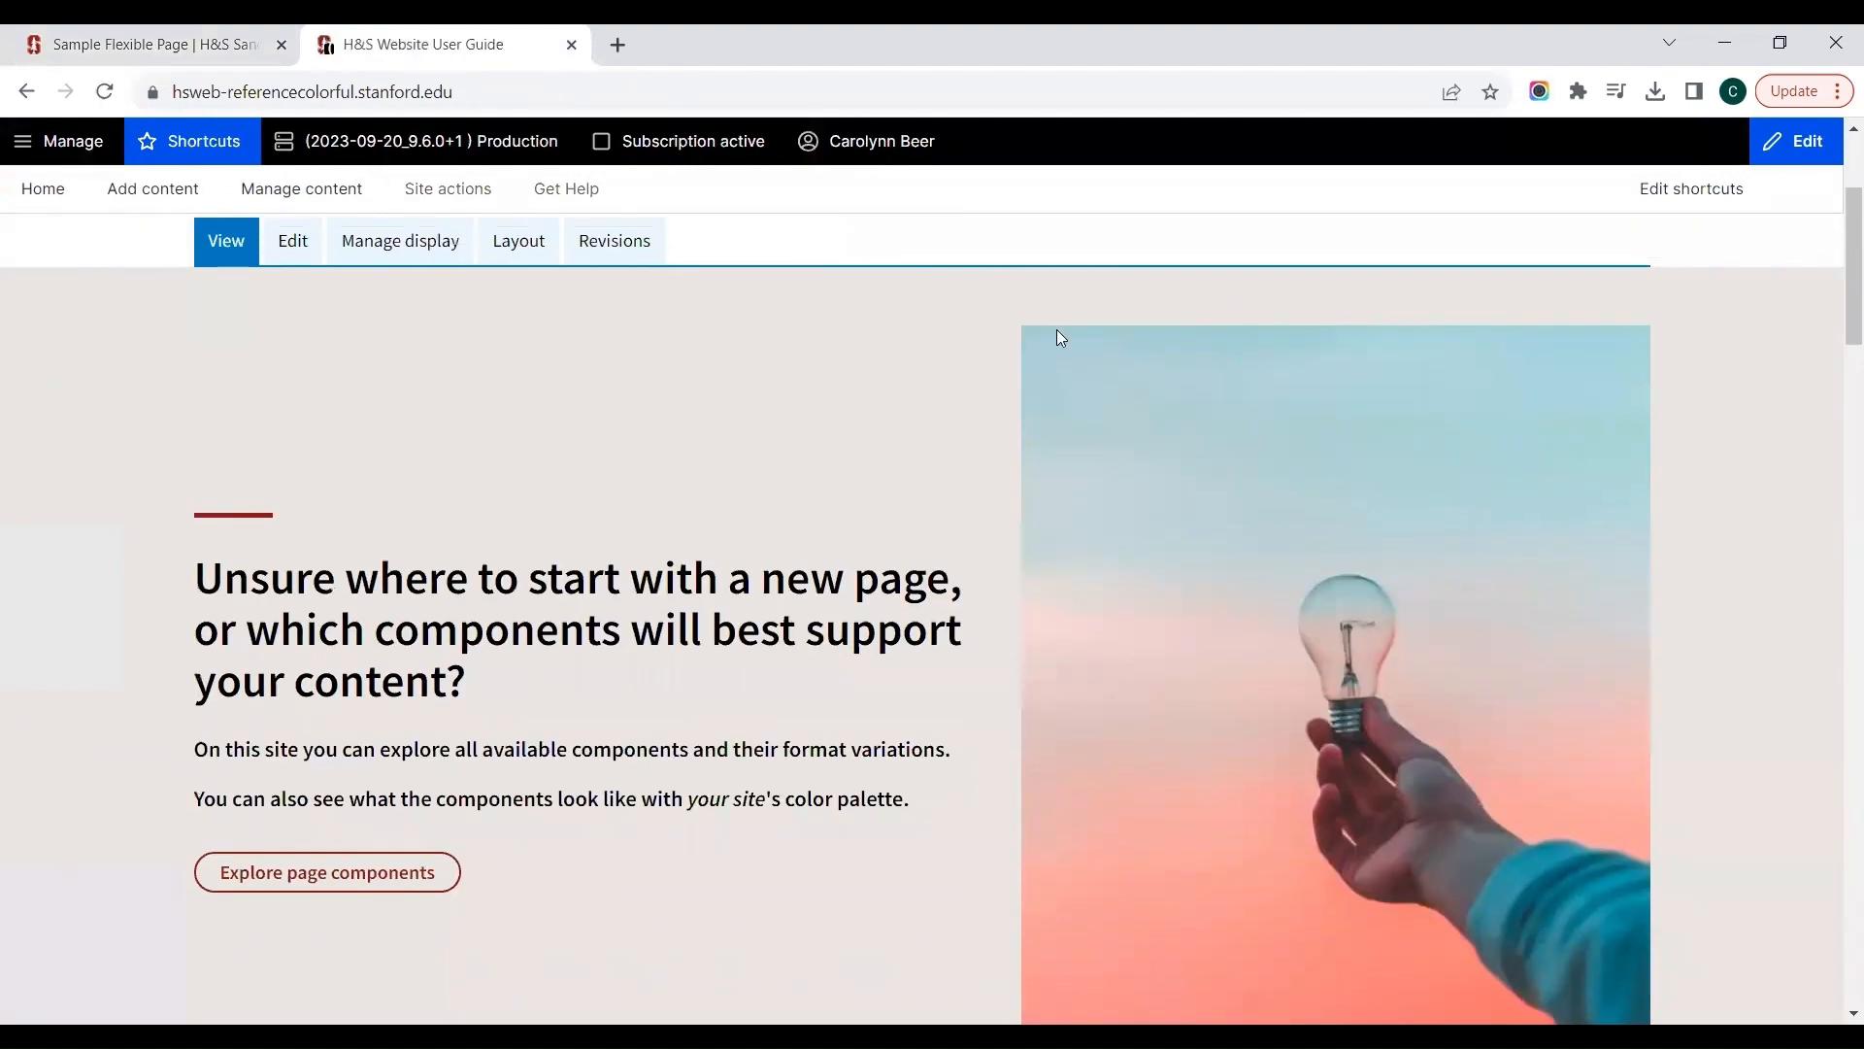
scroll(1058, 337, "up", 1)
left_click(738, 245)
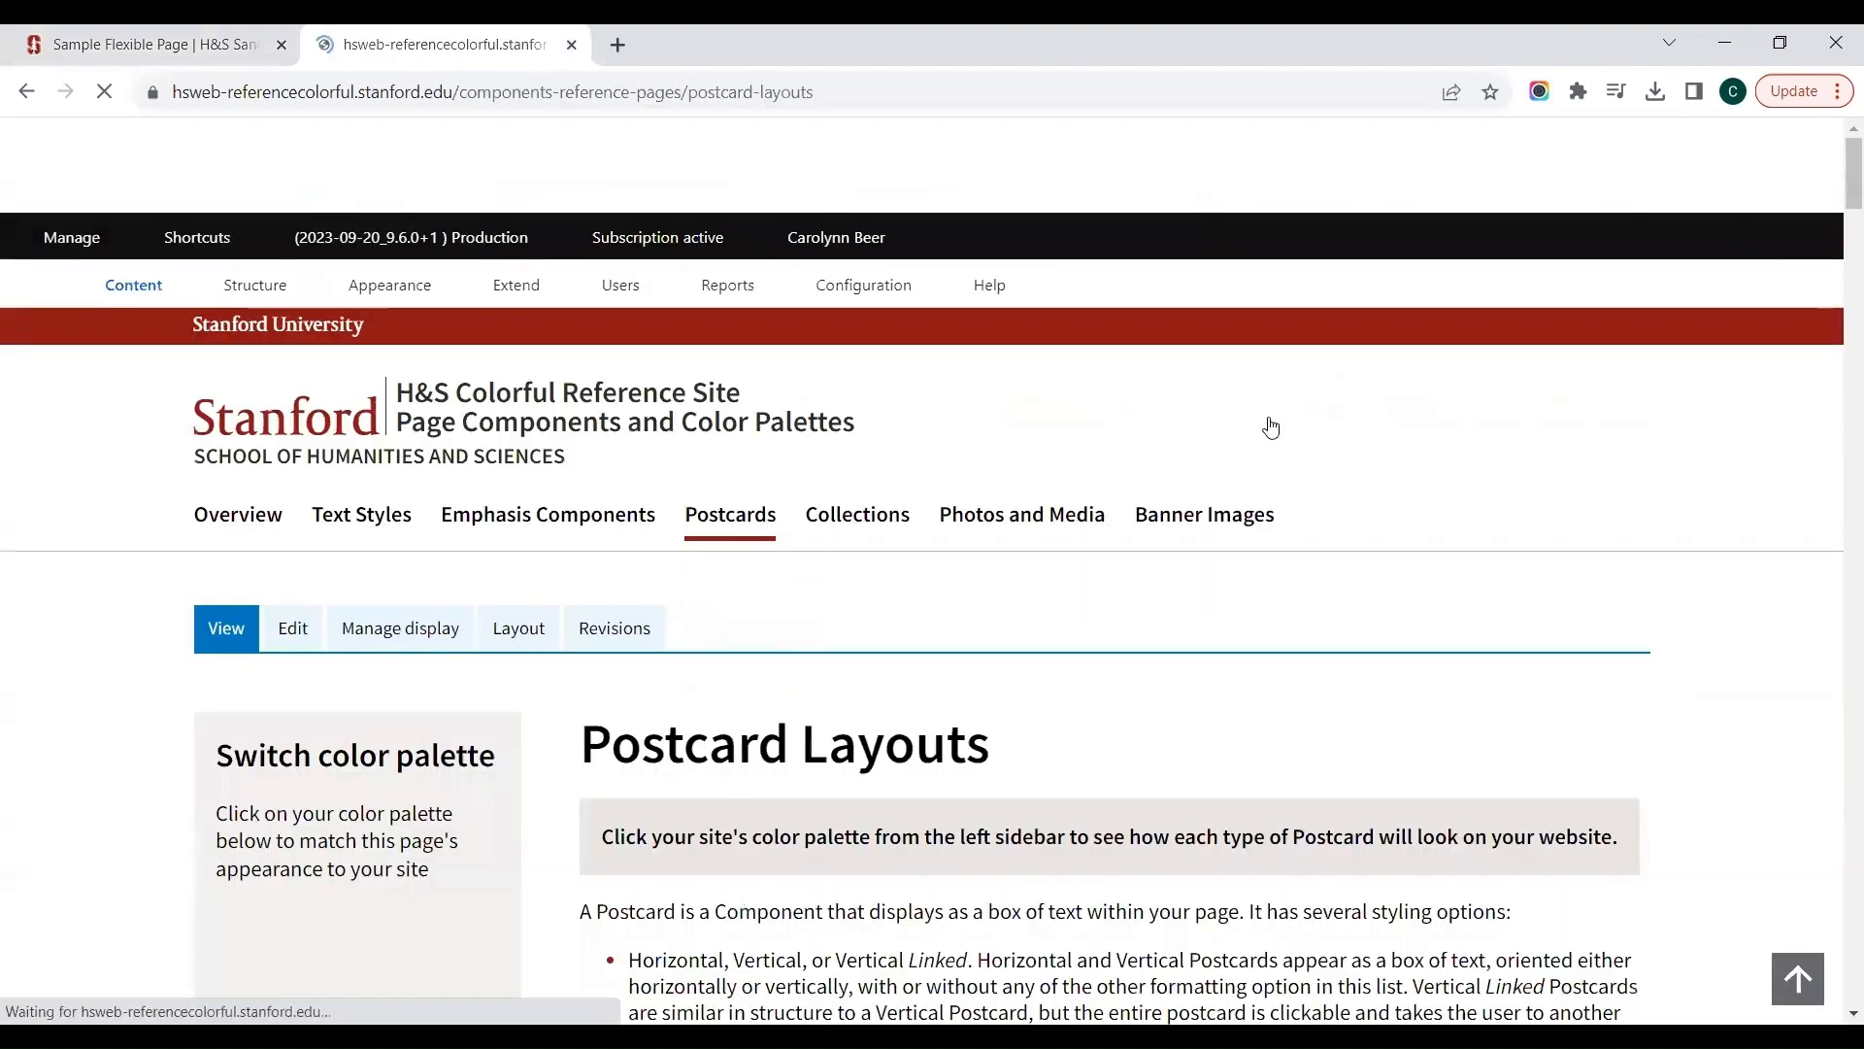
Step: Jump to the Collections of Postcards section and examine the flat card examples with horizontal, vertical and vertical linked cards
scroll(1277, 423, "down", 12)
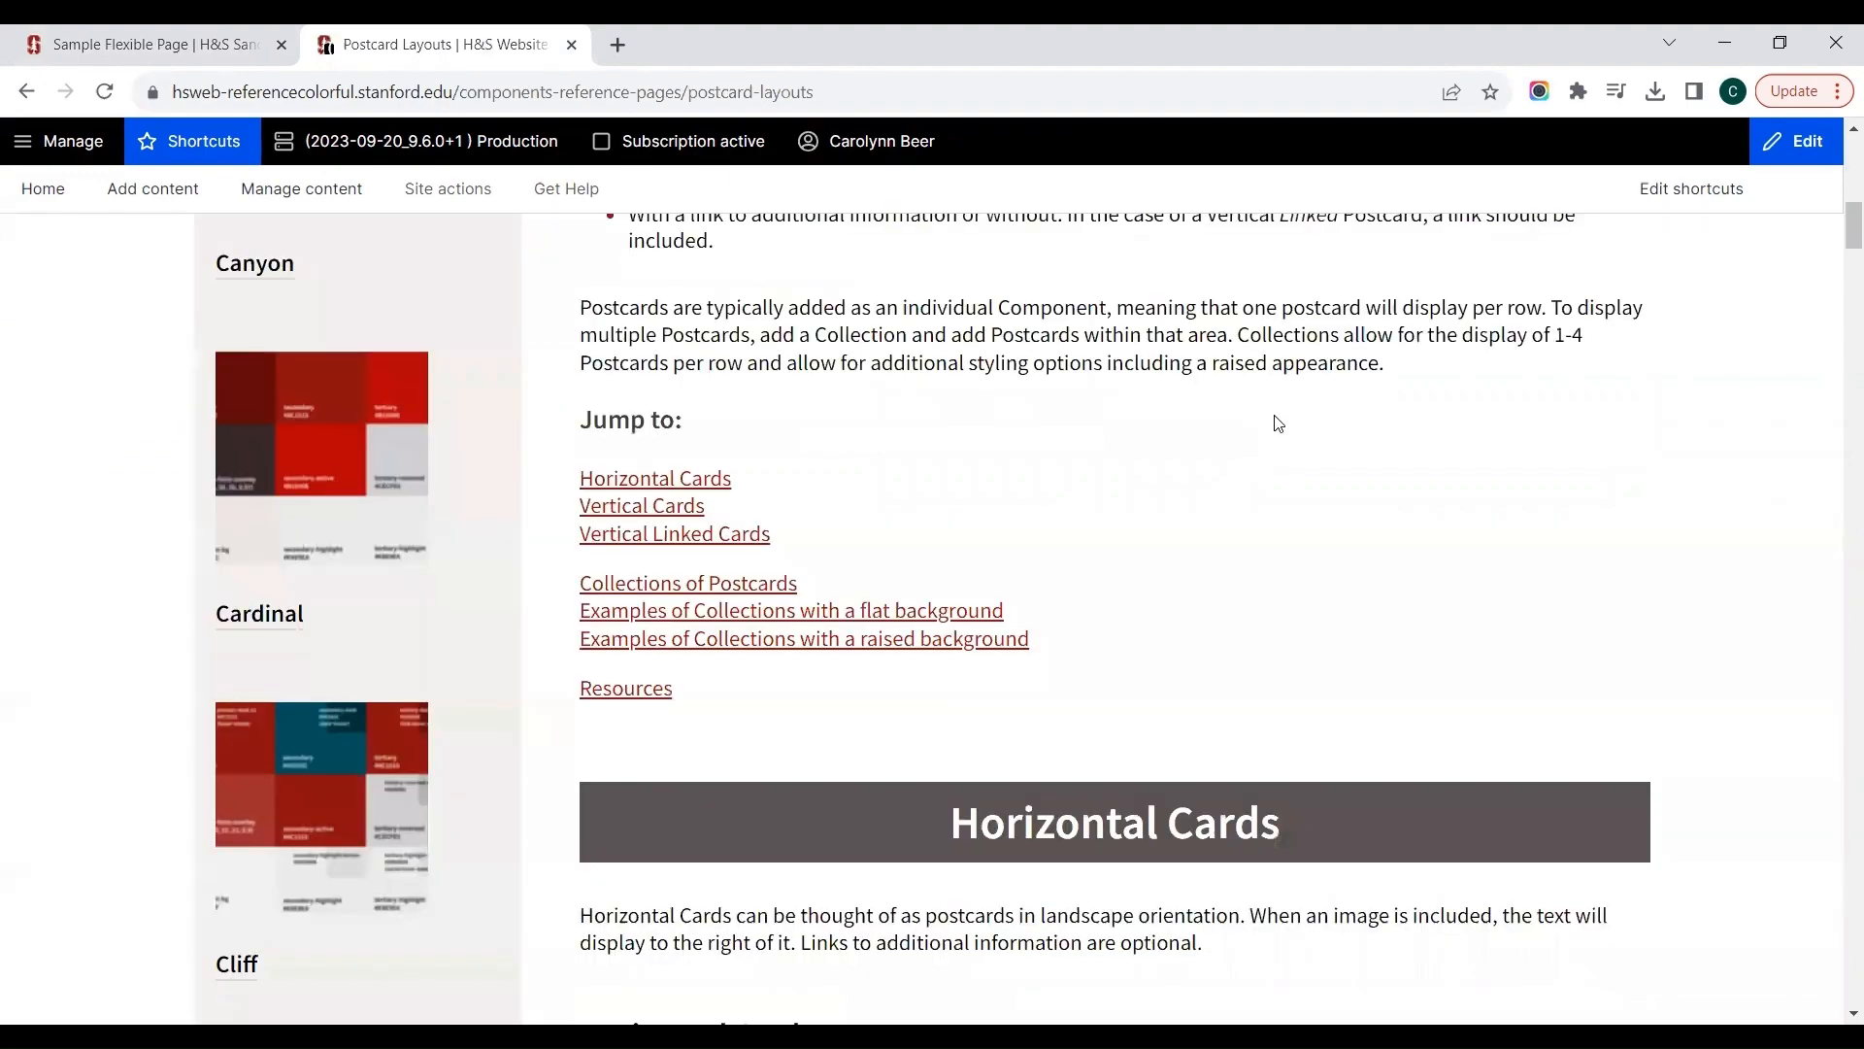
left_click(719, 302)
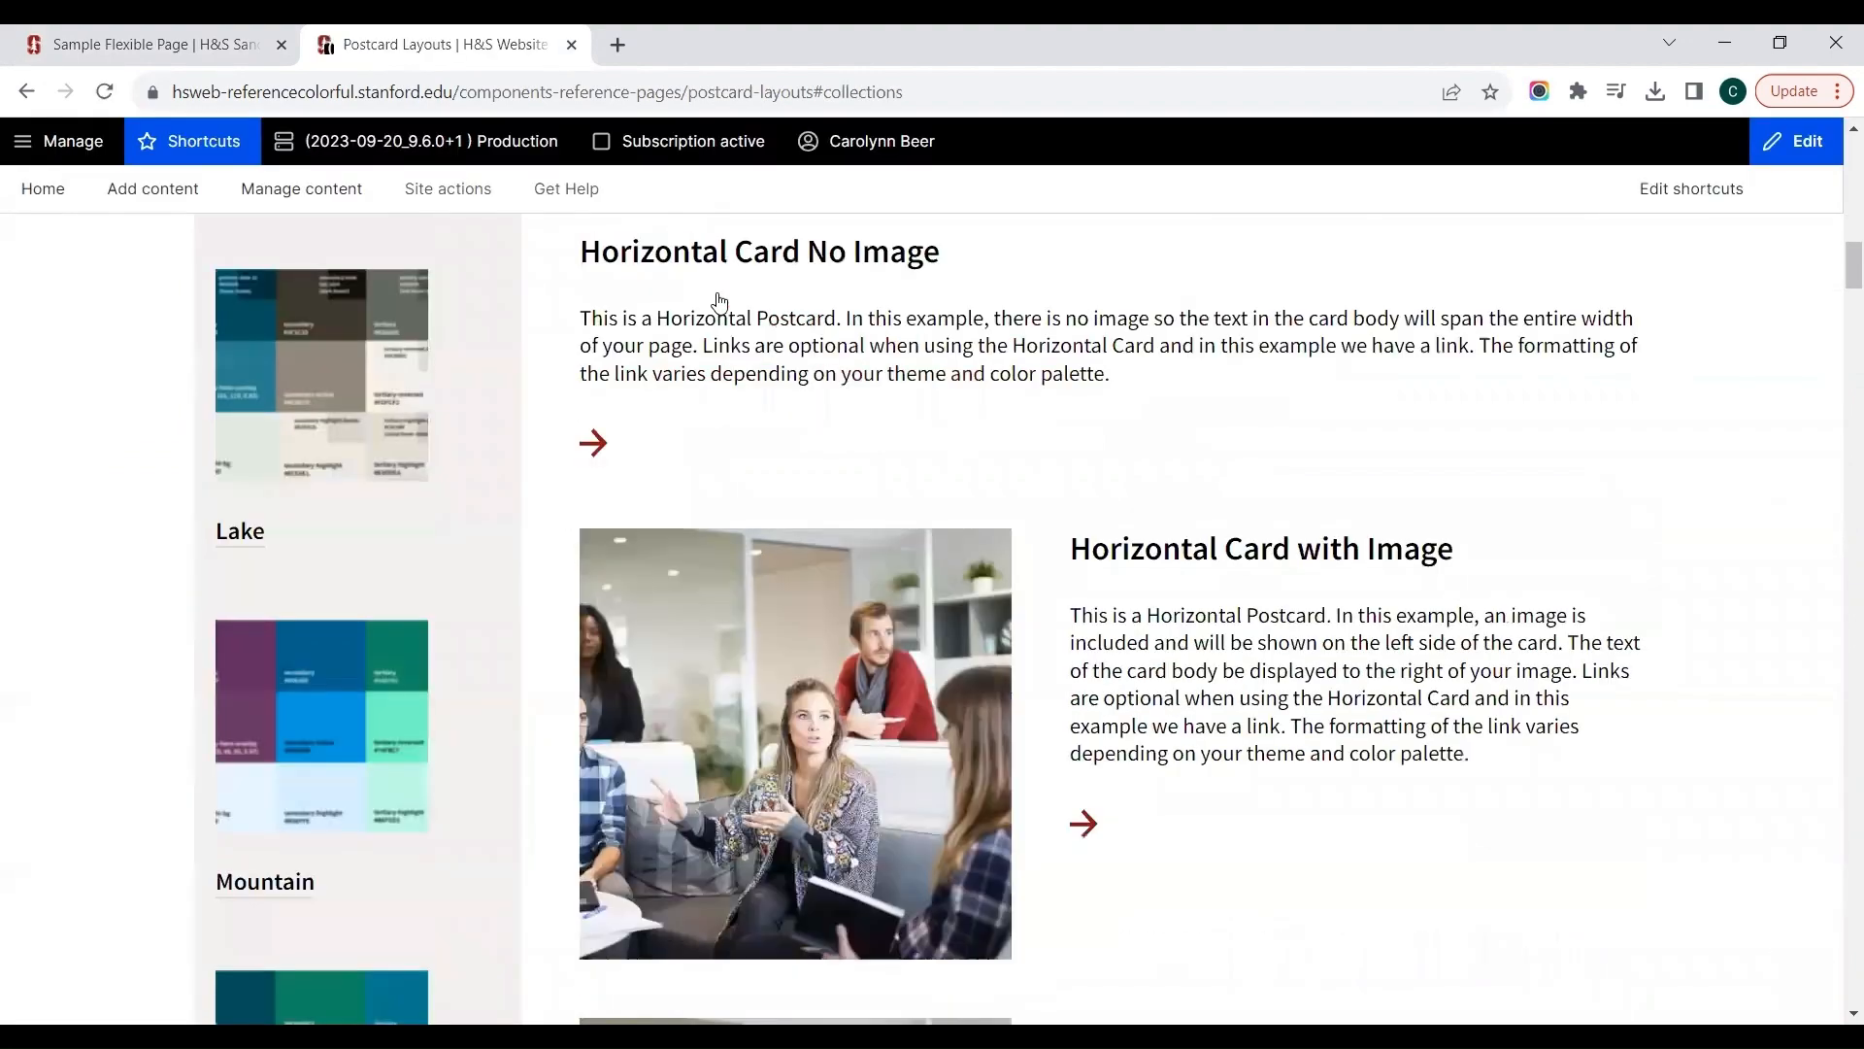
scroll(449, 496, "down", 1)
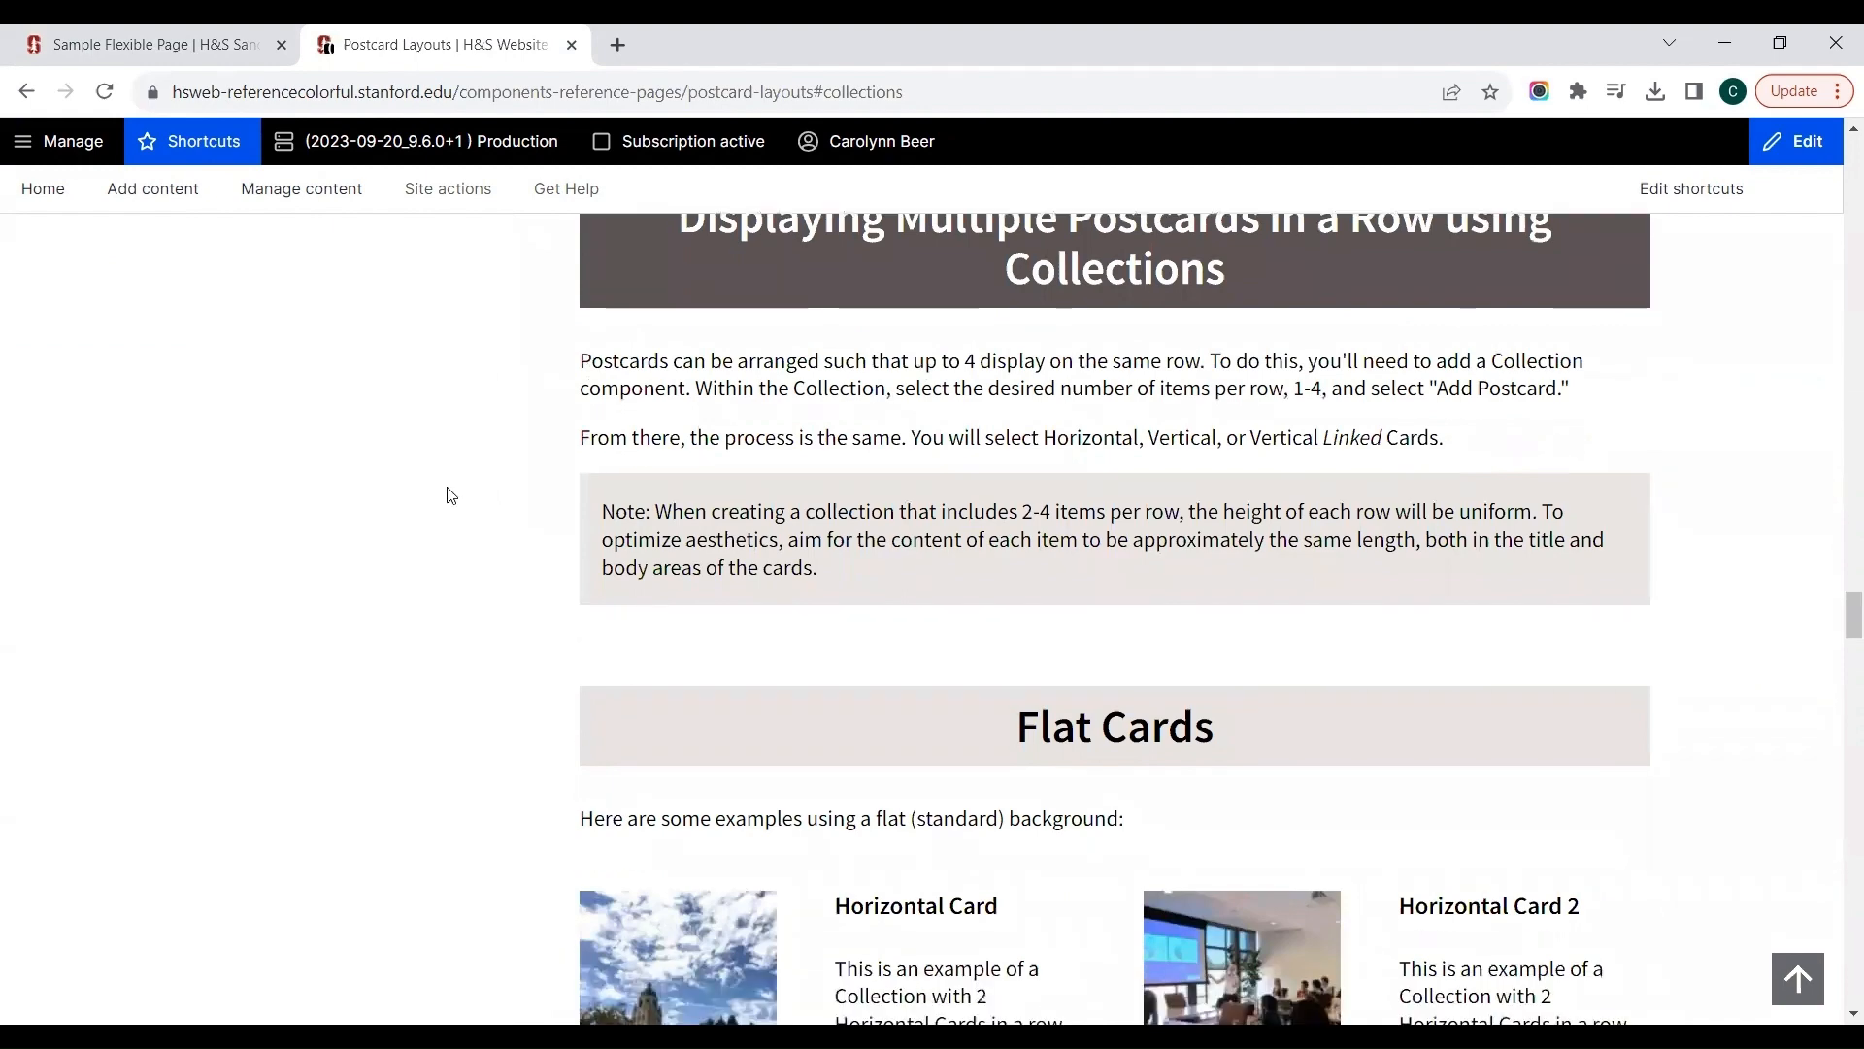
scroll(449, 496, "down", 3)
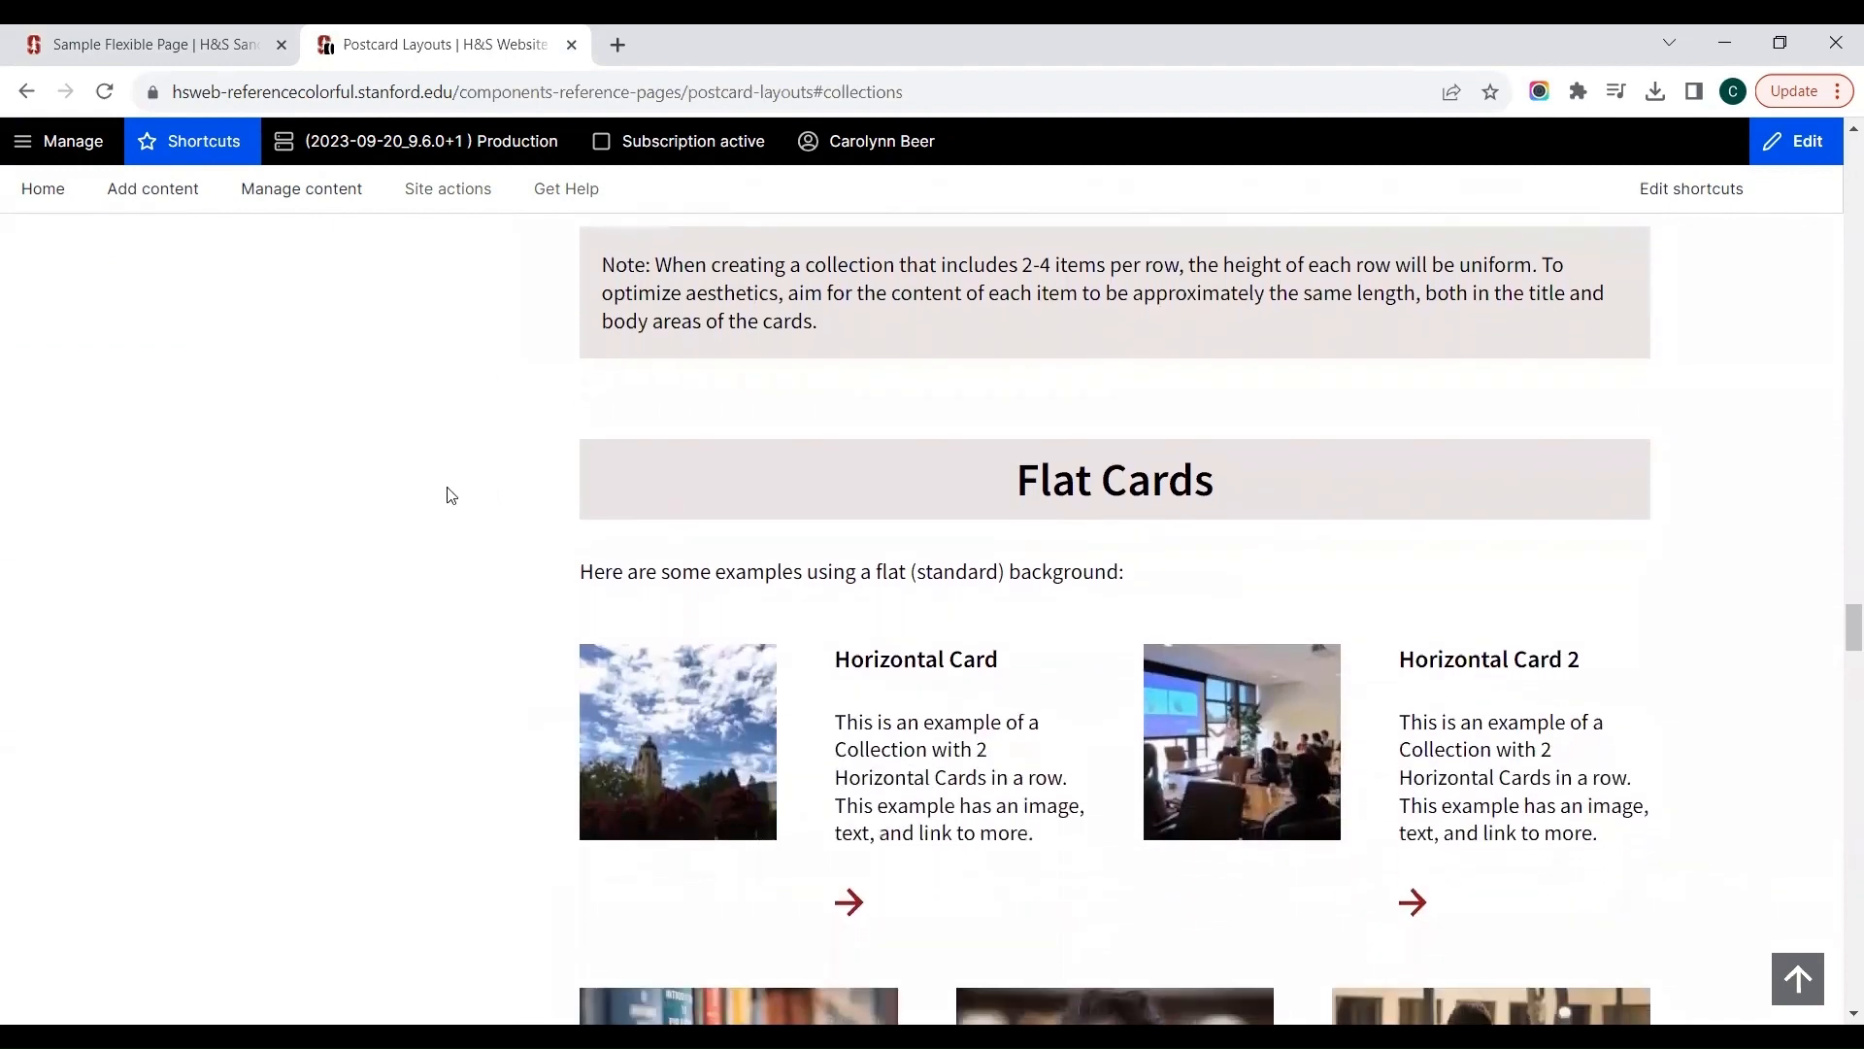
scroll(450, 496, "down", 2)
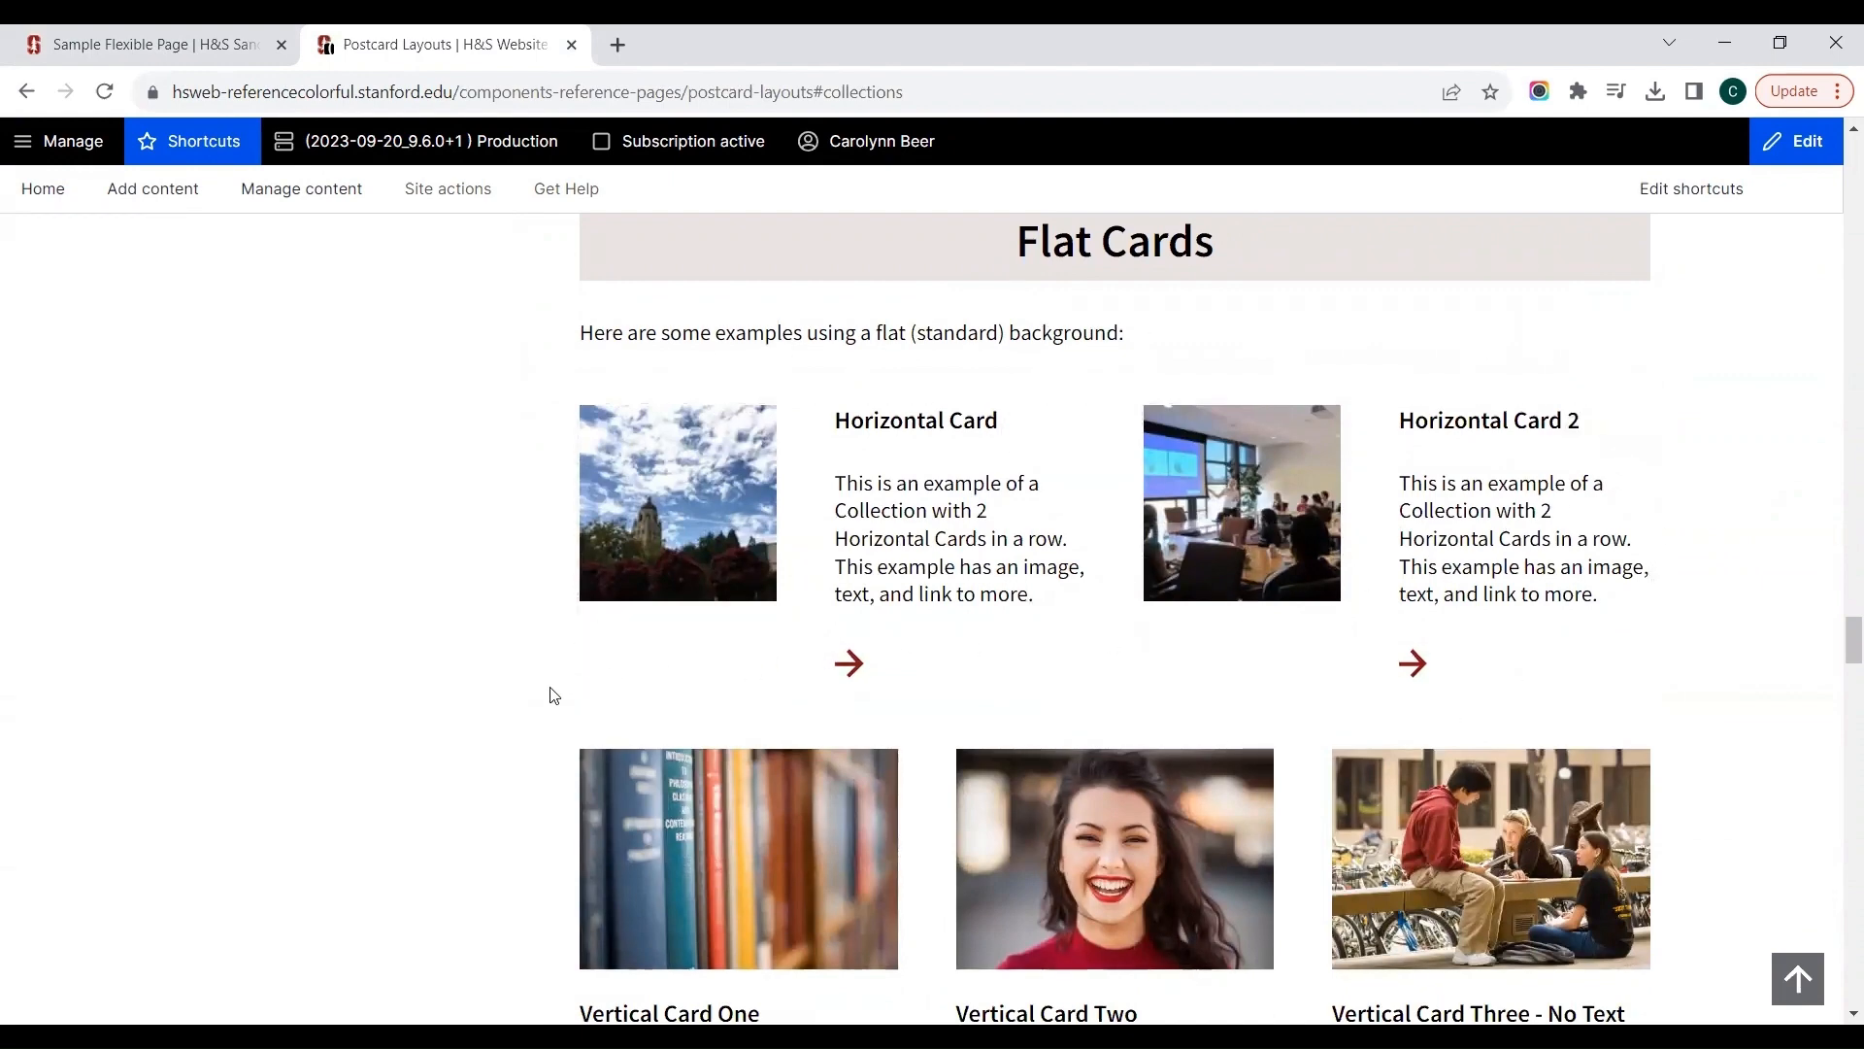
scroll(323, 559, "down", 4)
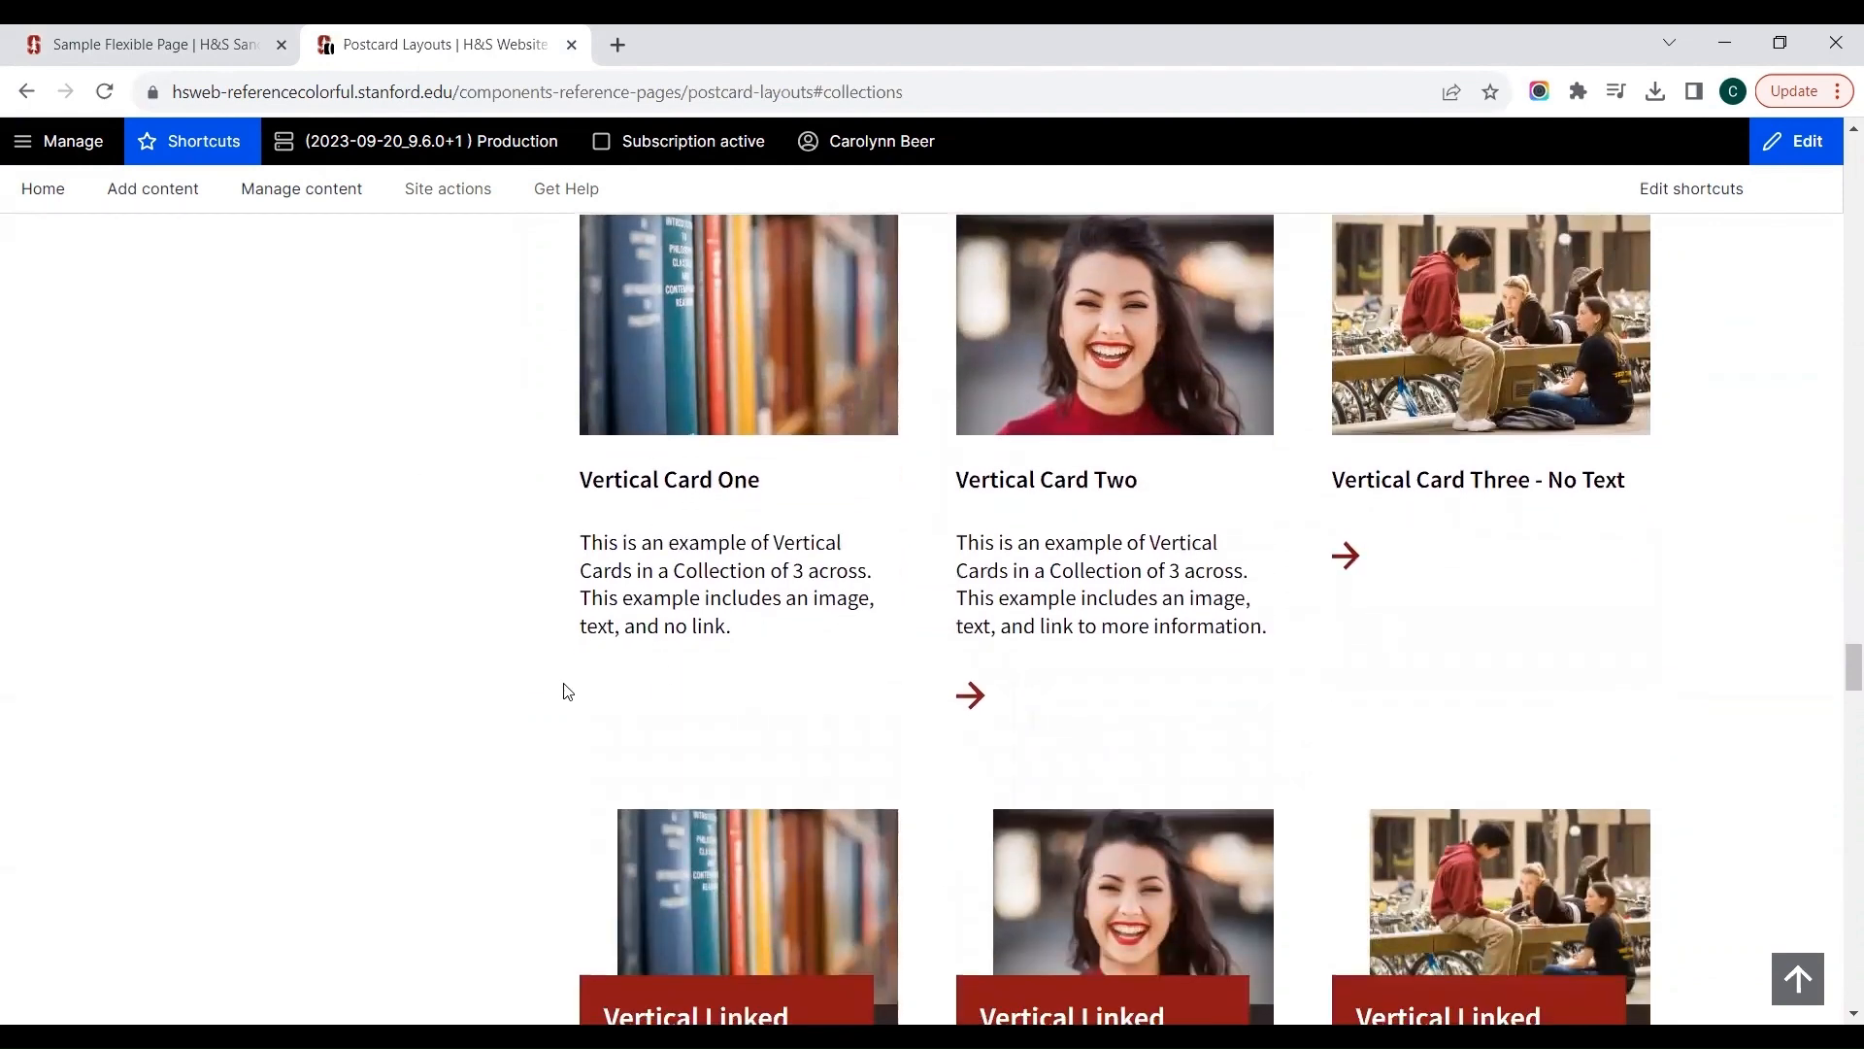
Step: Examine the remaining vertical linked card collections and the Raised Cards examples on the postcard reference page
scroll(568, 692, "down", 3)
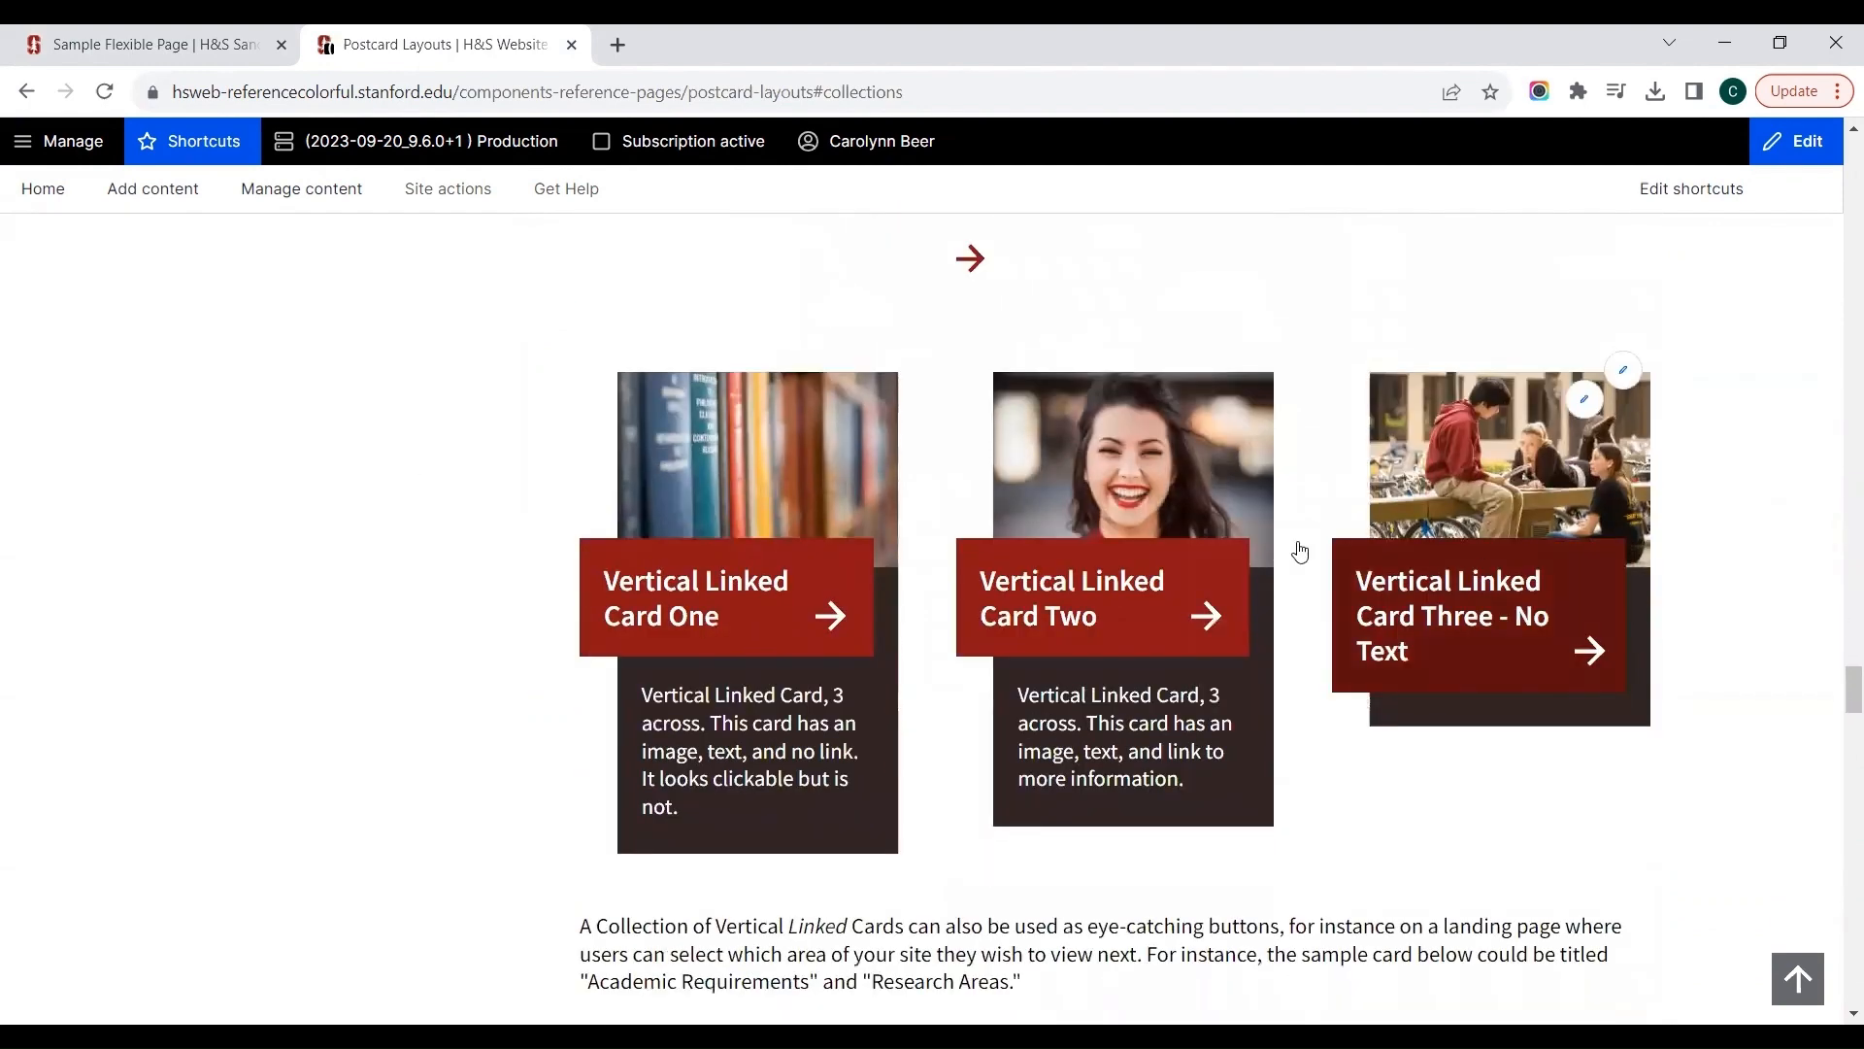
scroll(312, 712, "down", 5)
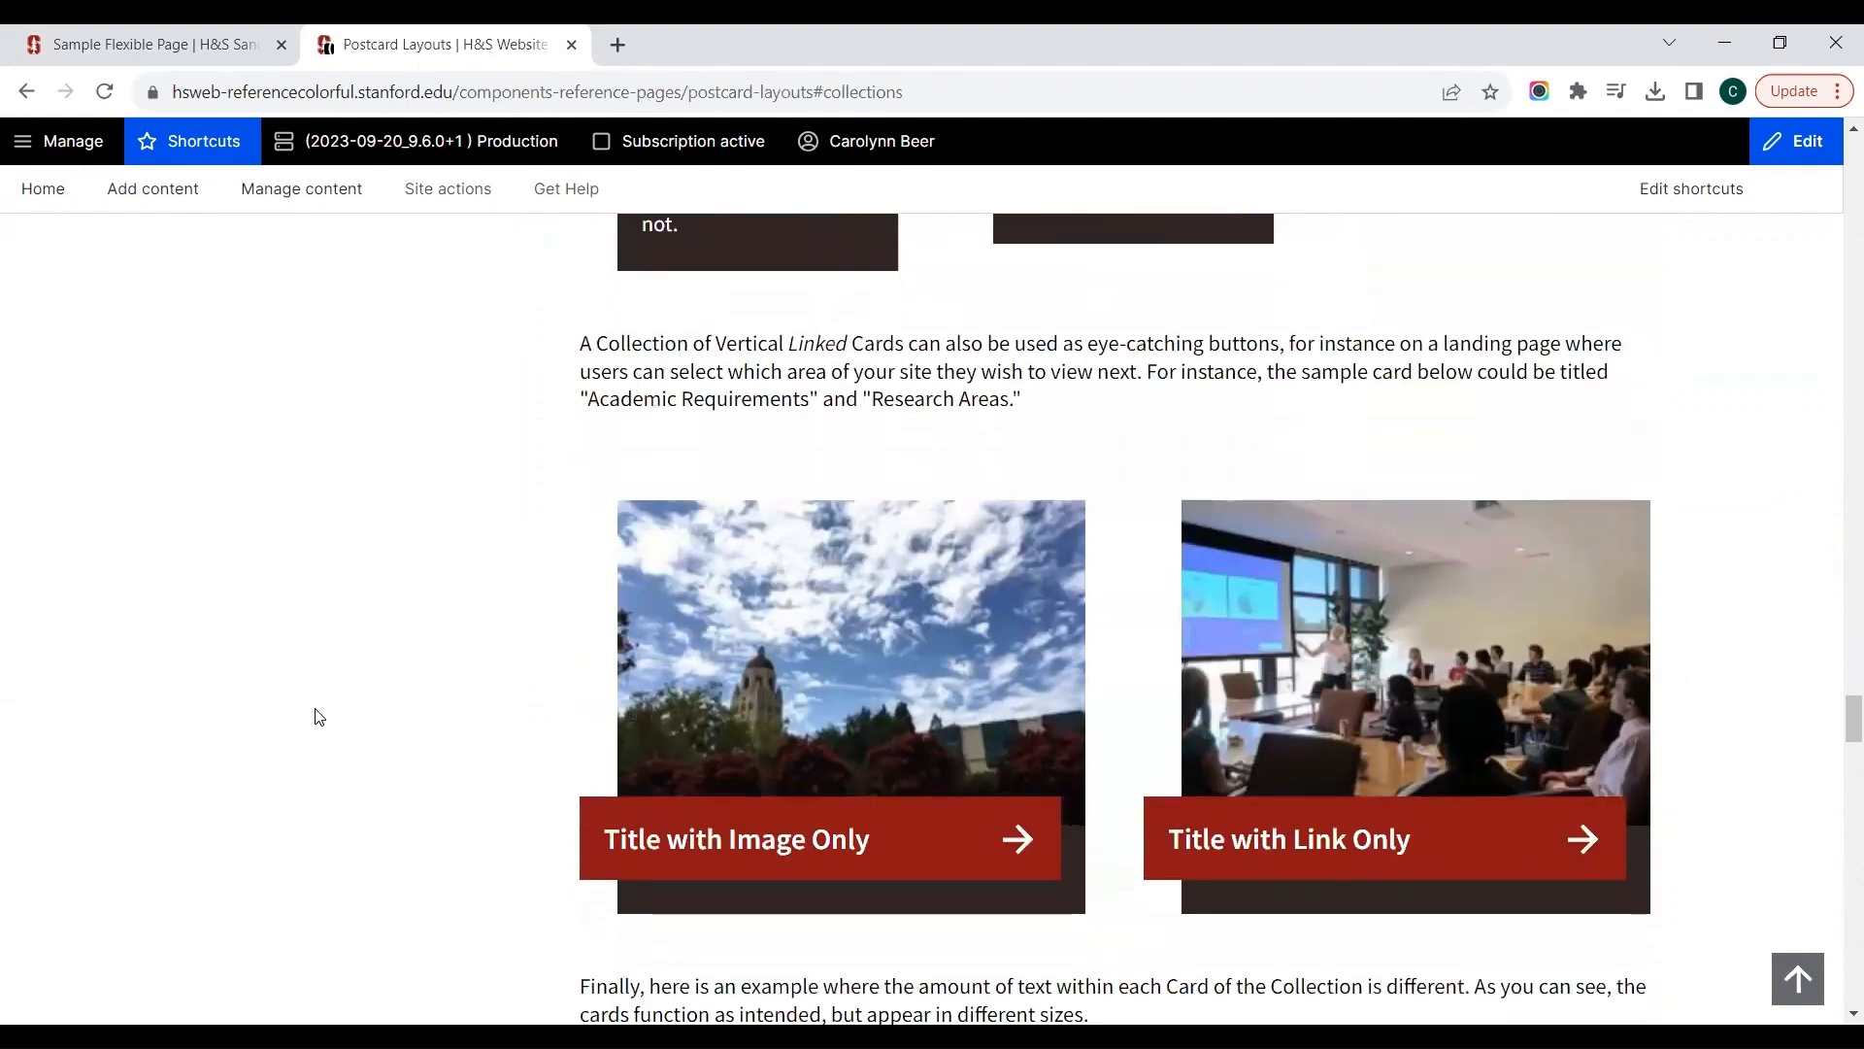
scroll(319, 716, "down", 7)
scroll(319, 717, "down", 3)
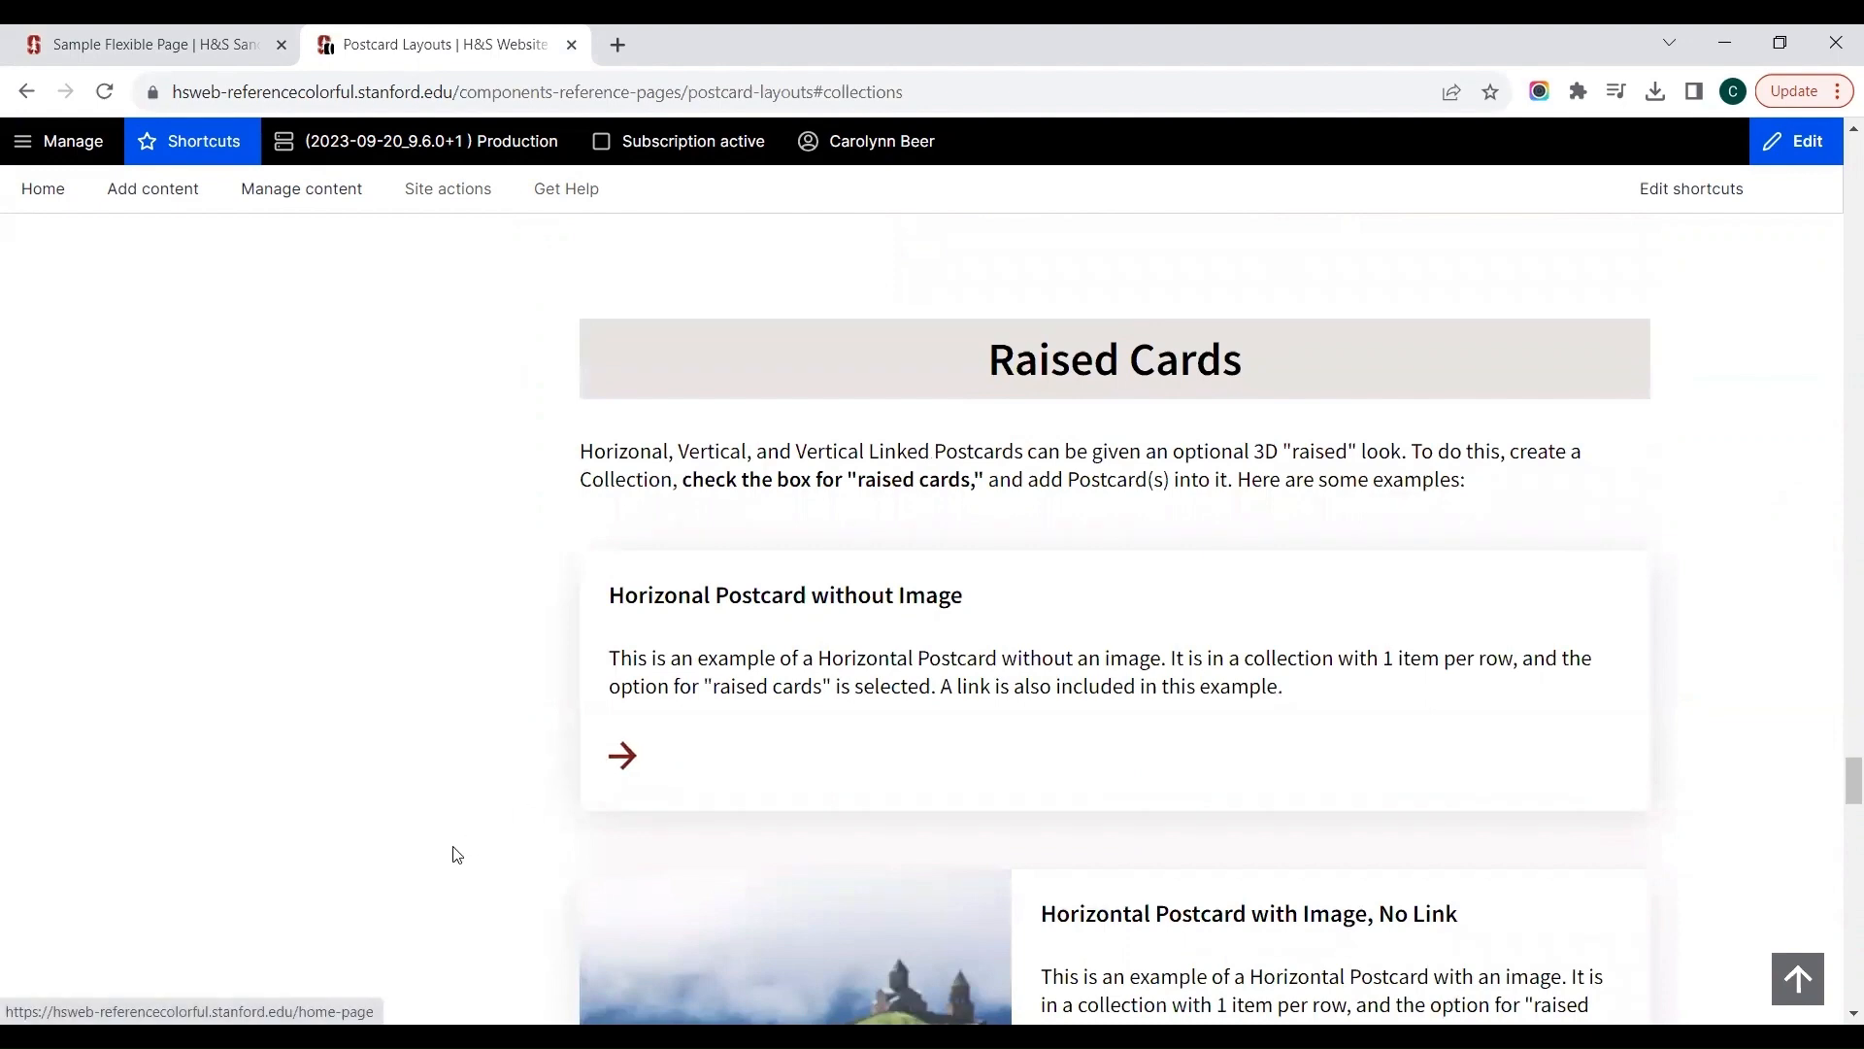
scroll(453, 850, "down", 4)
scroll(450, 816, "up", 1)
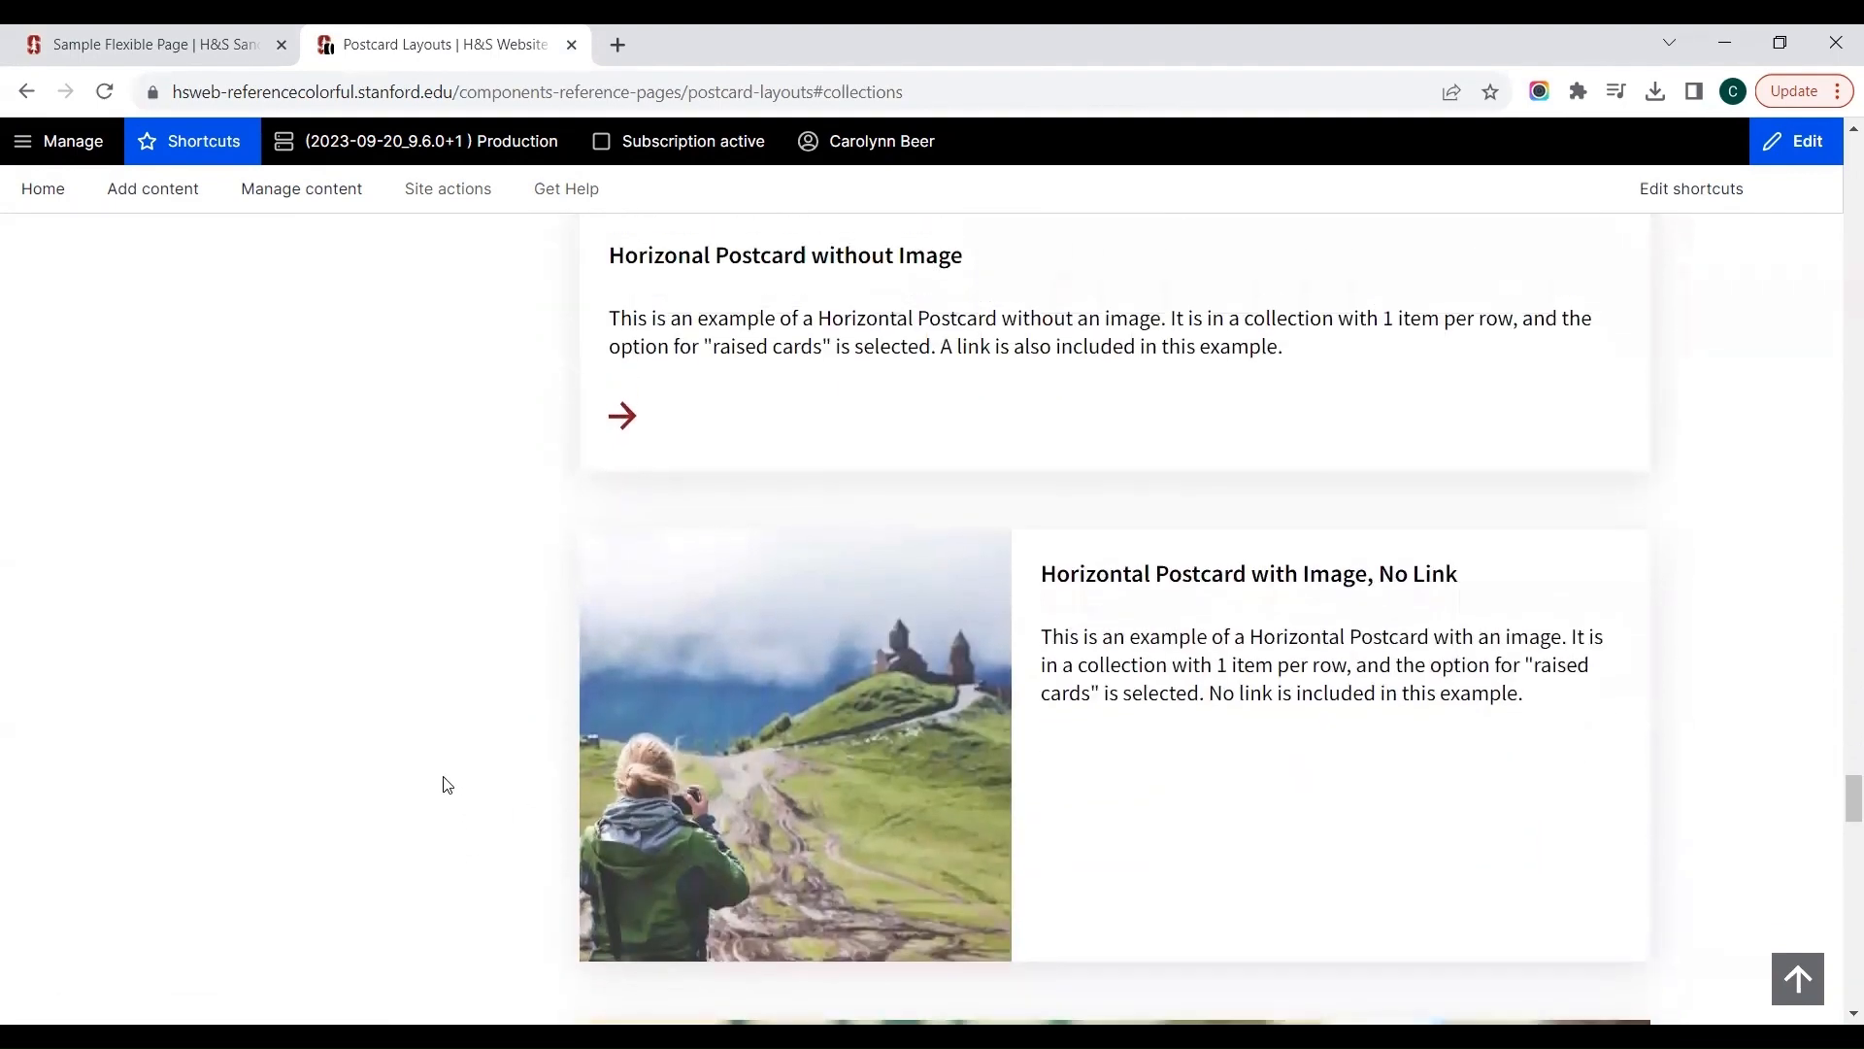
scroll(359, 832, "down", 6)
scroll(360, 831, "down", 12)
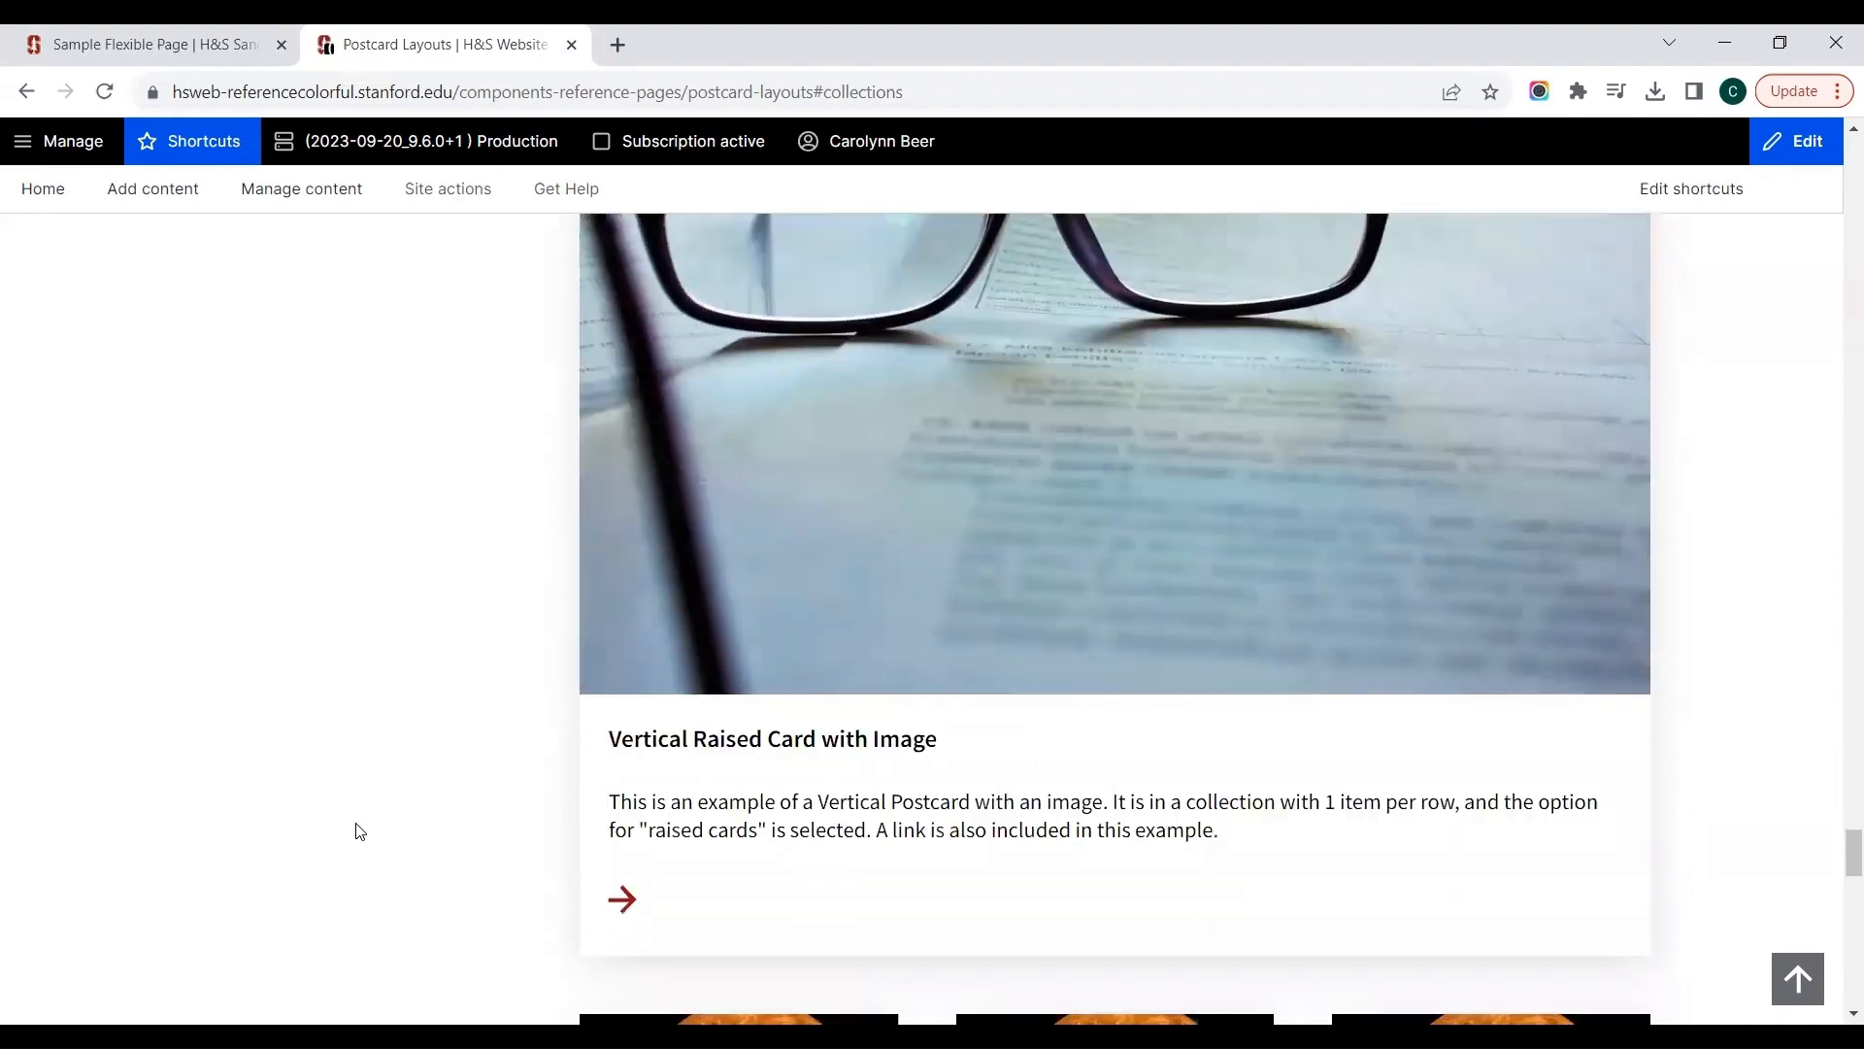
scroll(359, 831, "down", 5)
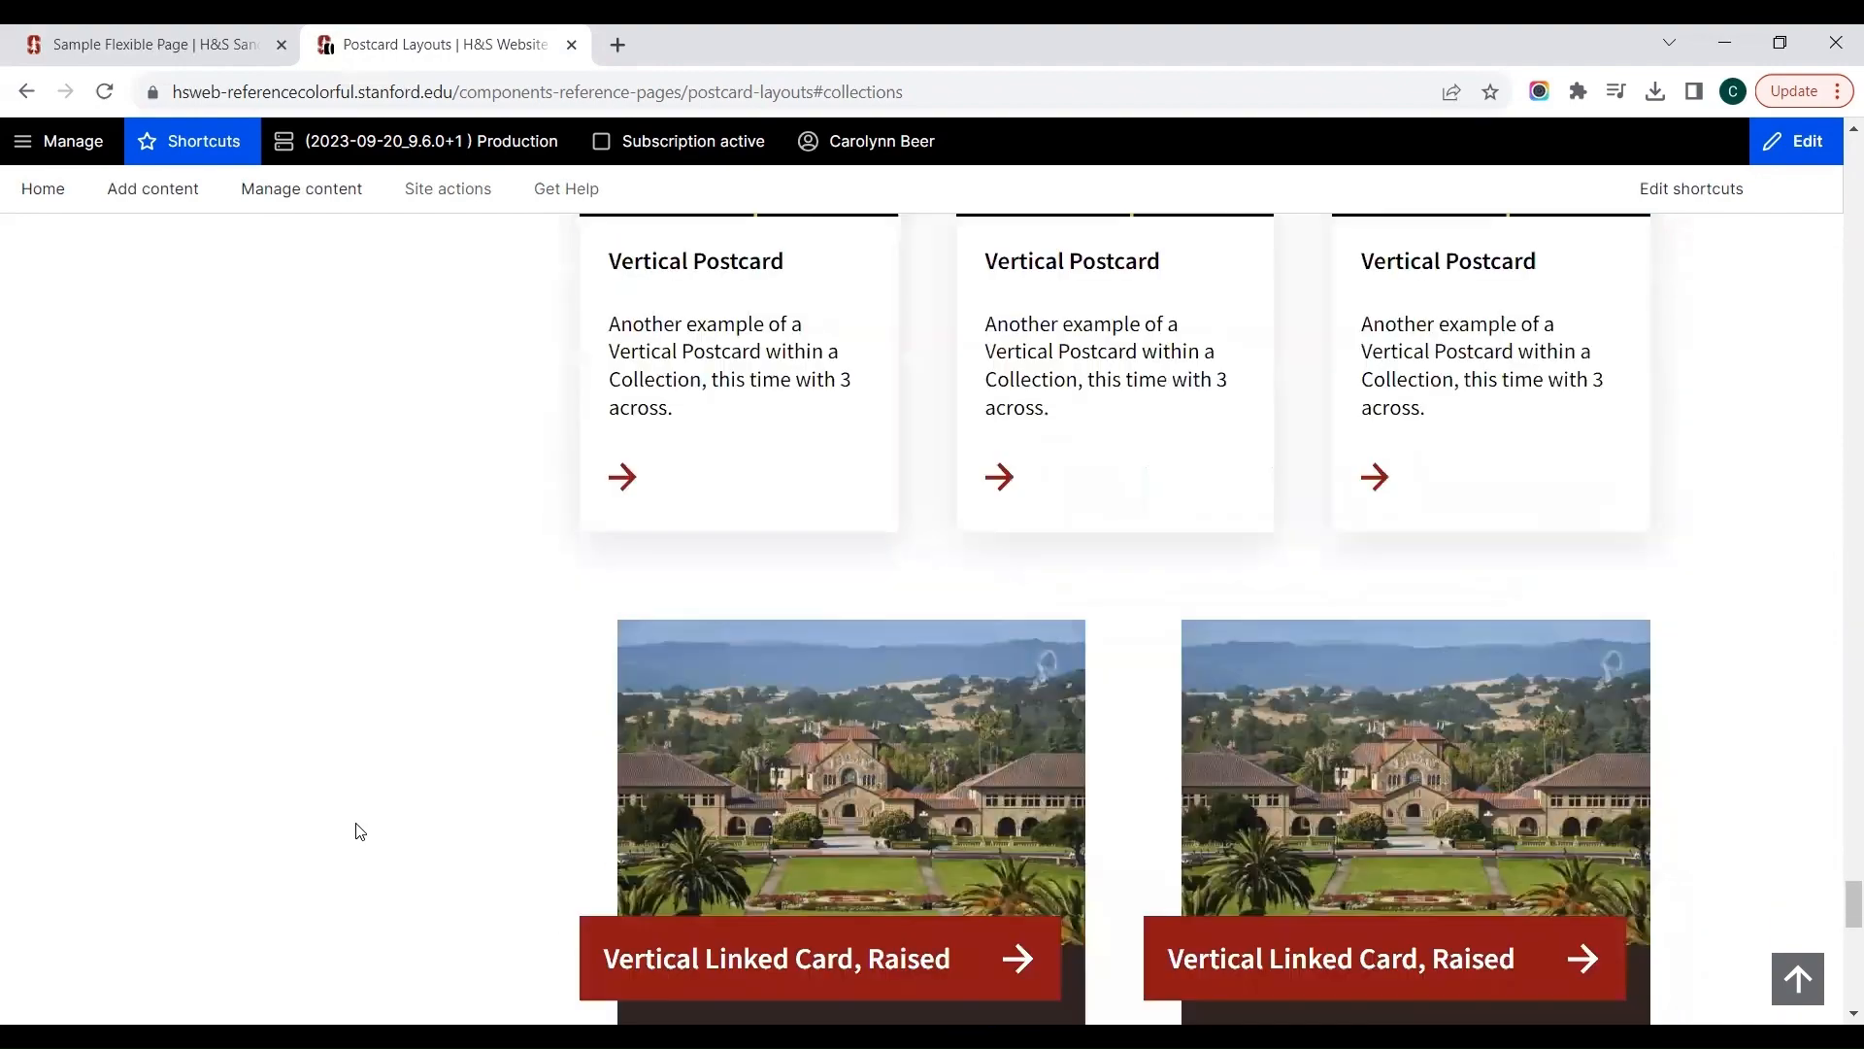
scroll(359, 831, "down", 2)
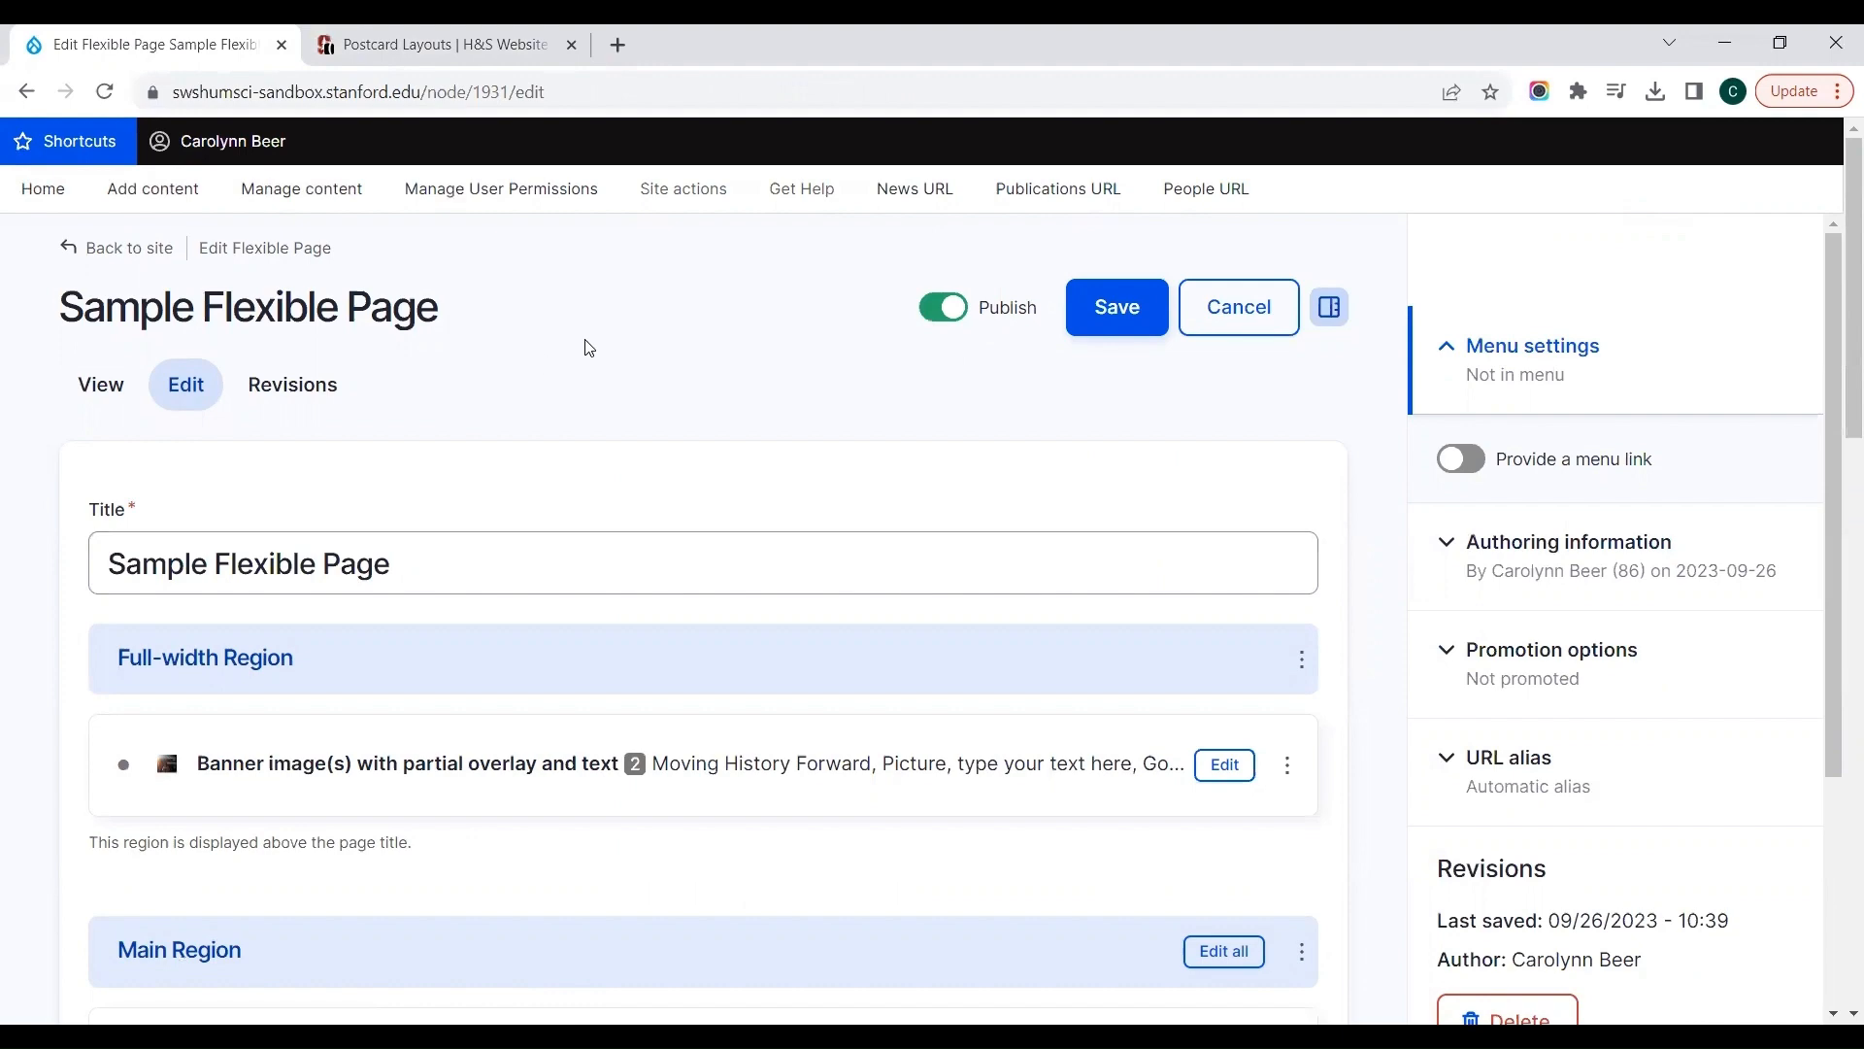
Step: Save the Sample Flexible Page on the sandbox site and review the published page's title area and main navigation
left_click(1129, 318)
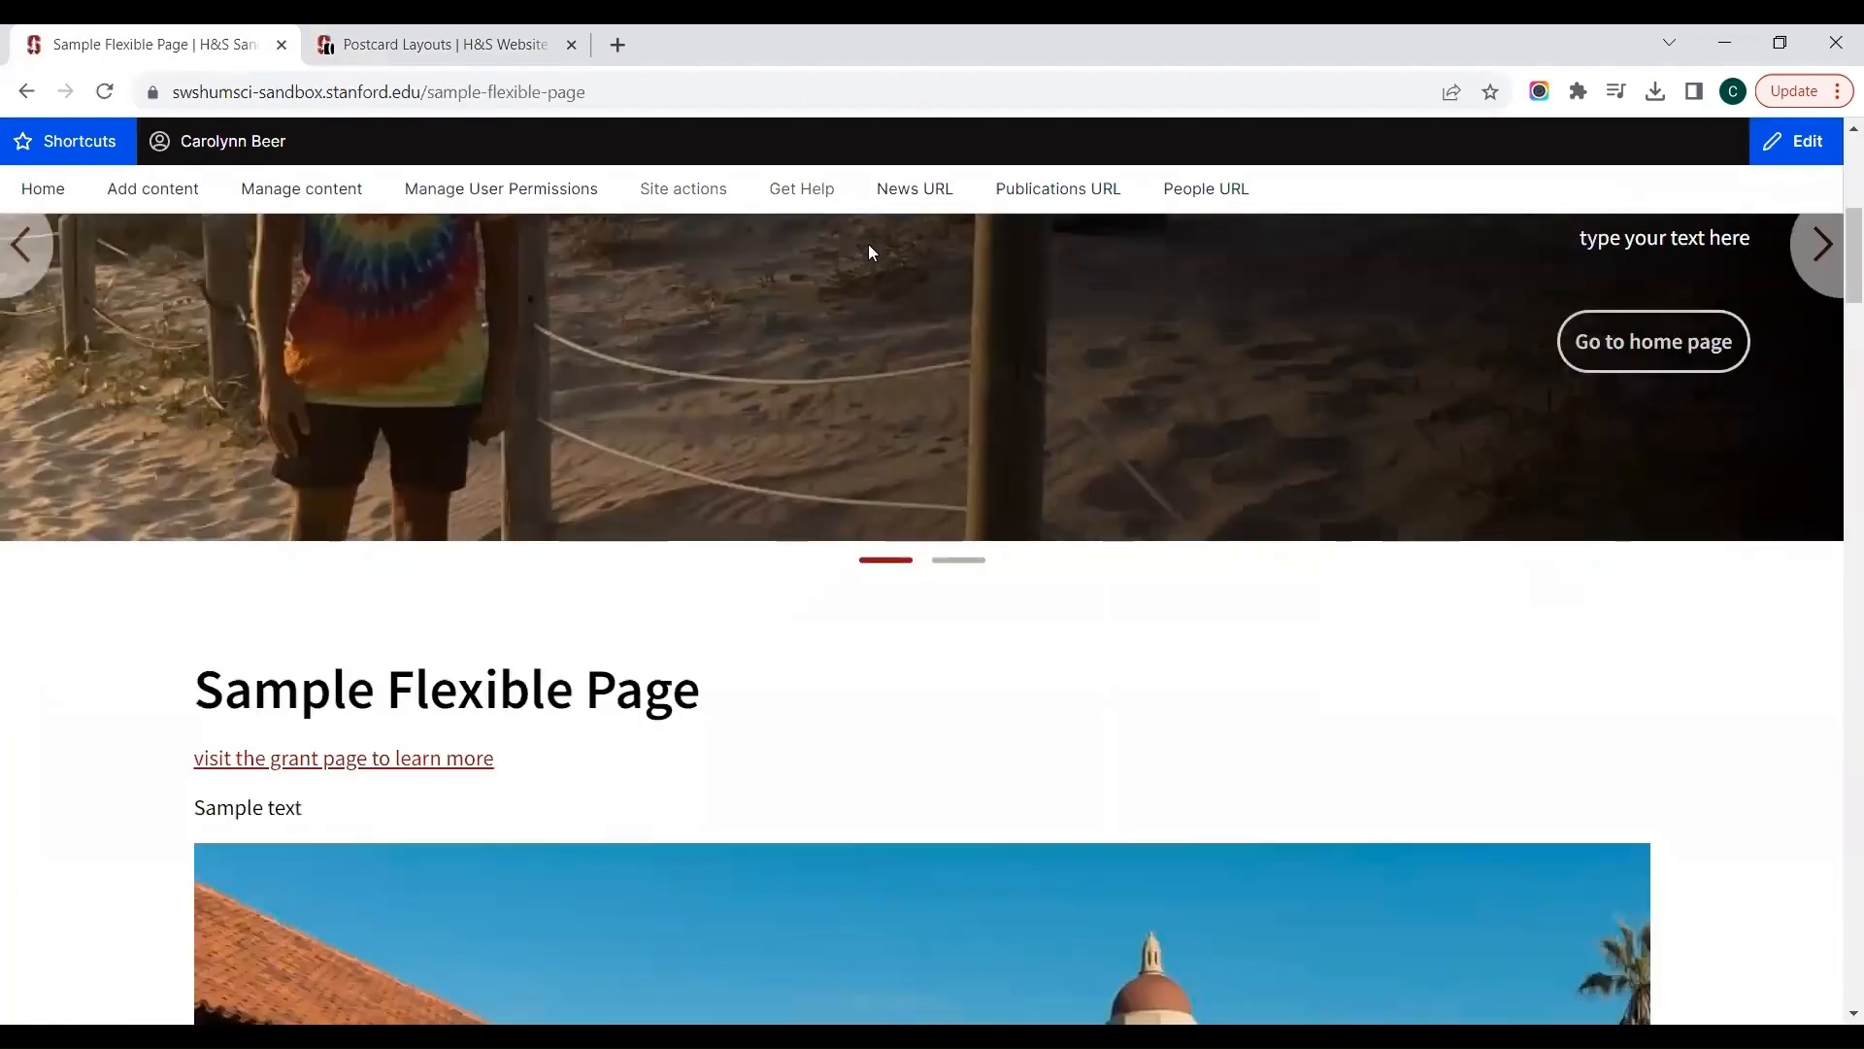
scroll(868, 243, "down", 3)
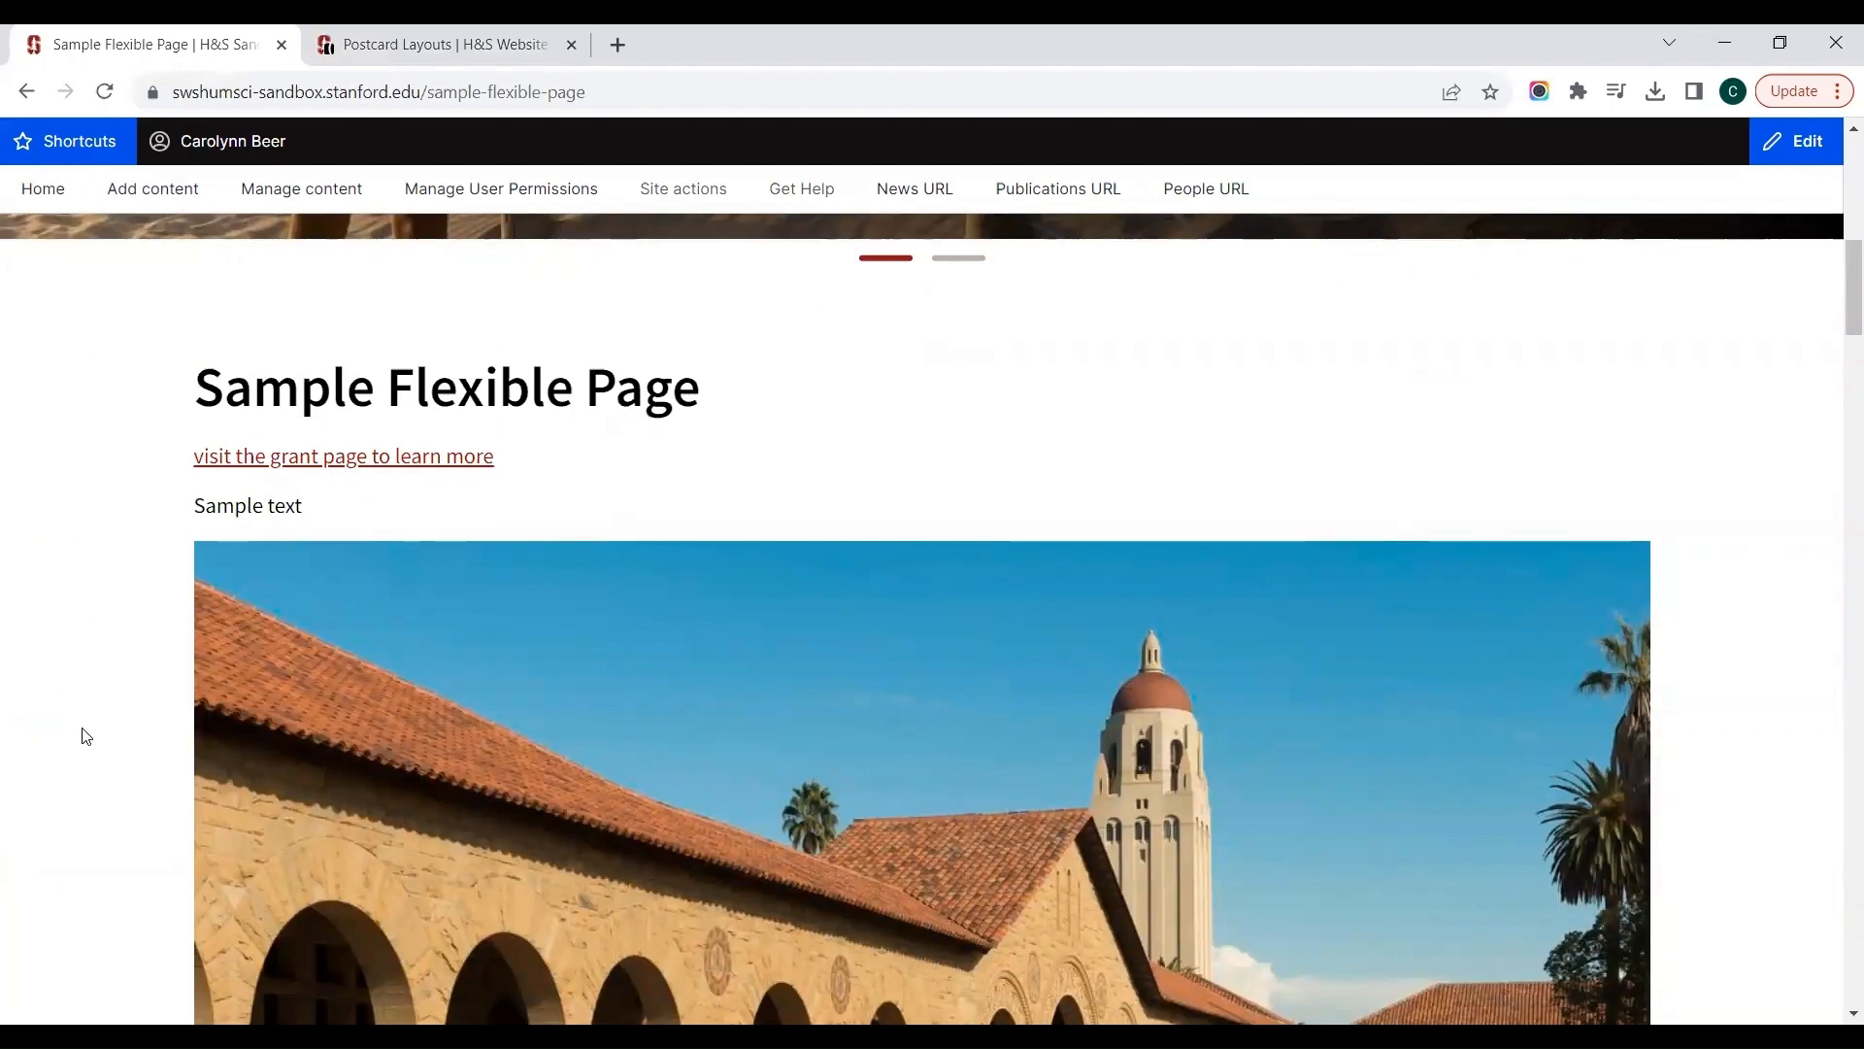
scroll(85, 736, "up", 1)
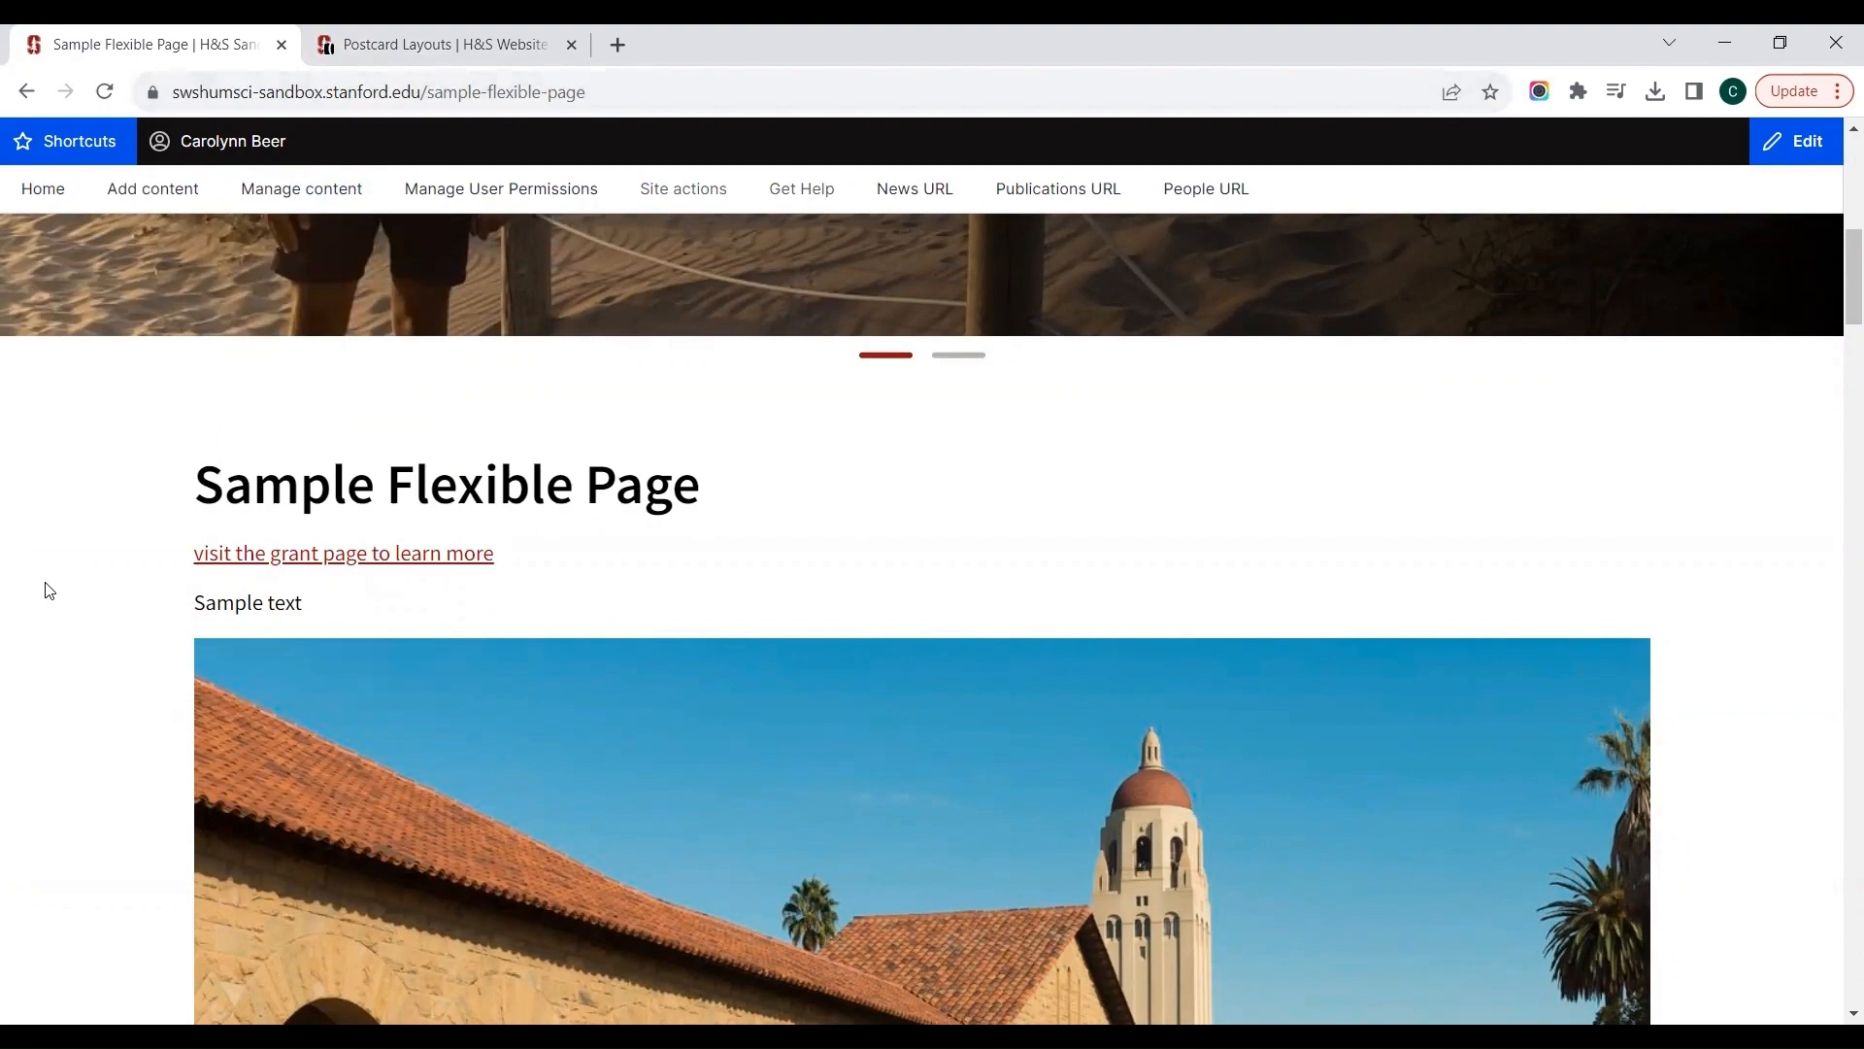
scroll(42, 597, "up", 10)
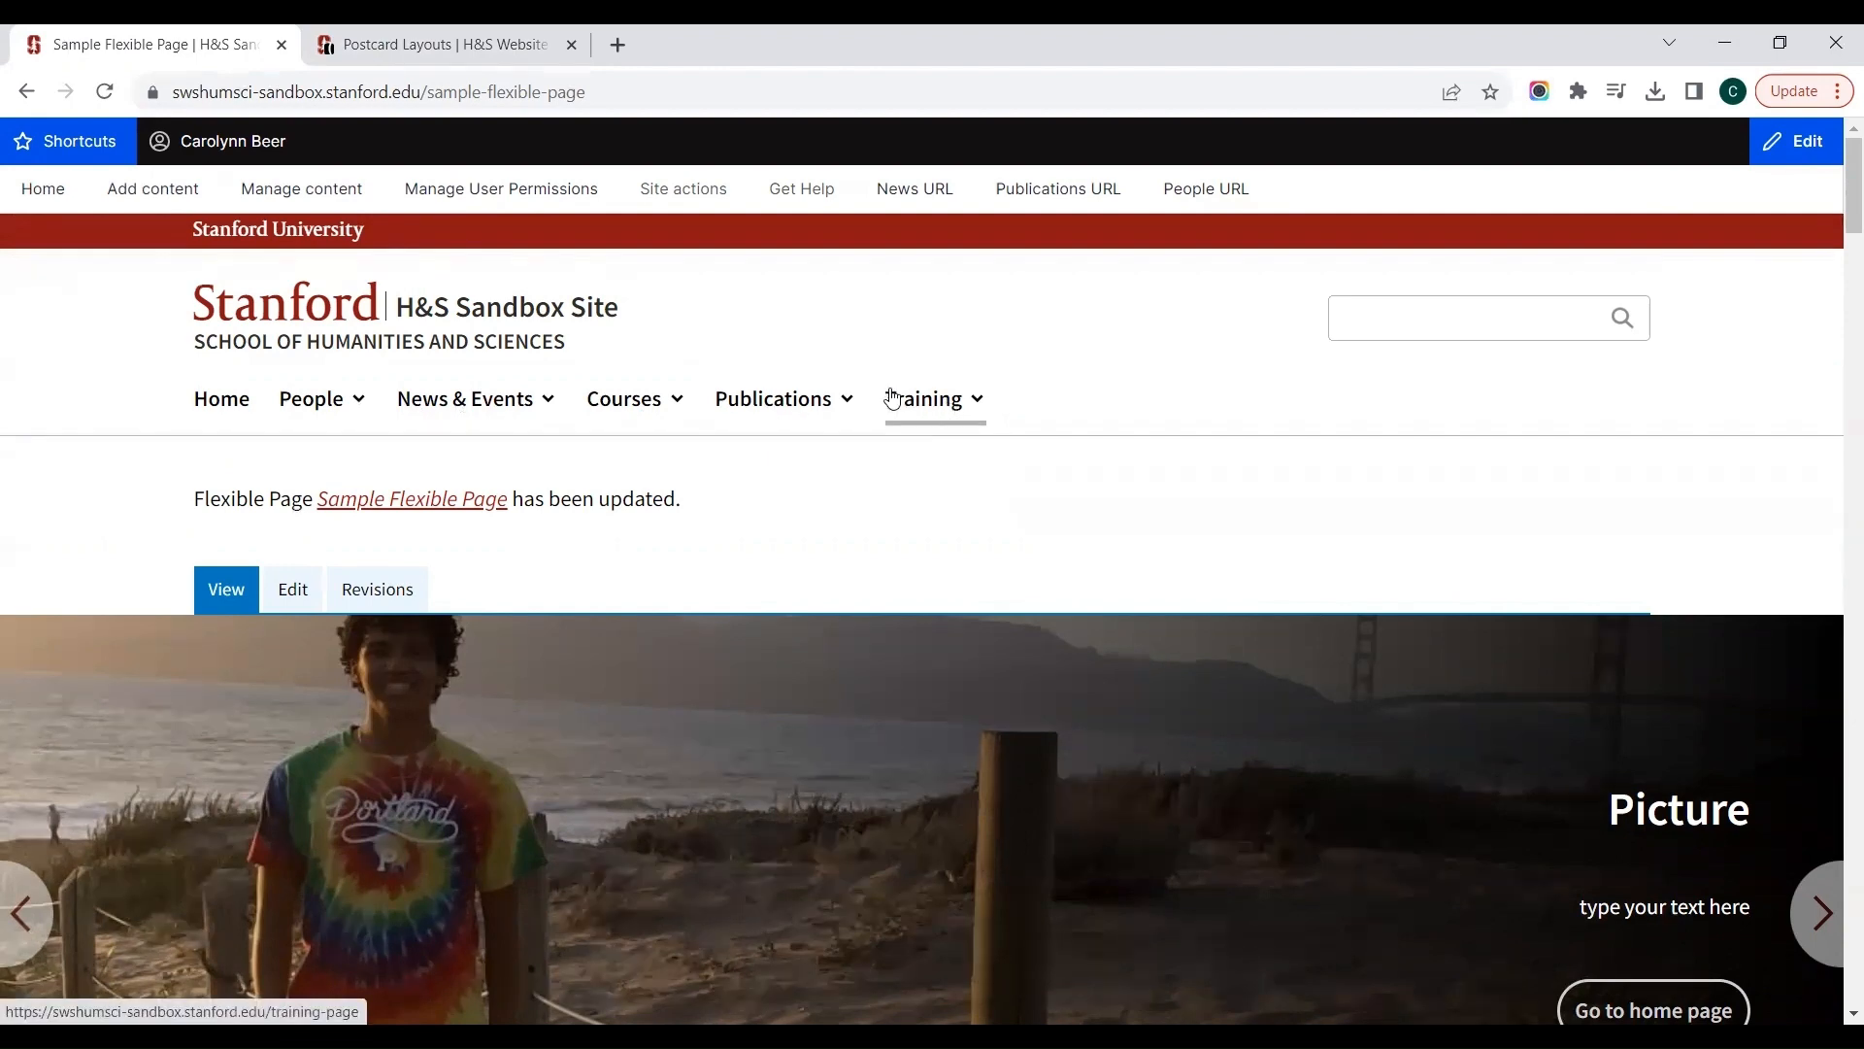
Step: Edit the flexible page to provide a menu link titled "Sample Flexible Page" under the main navigation, and save it
left_click(295, 597)
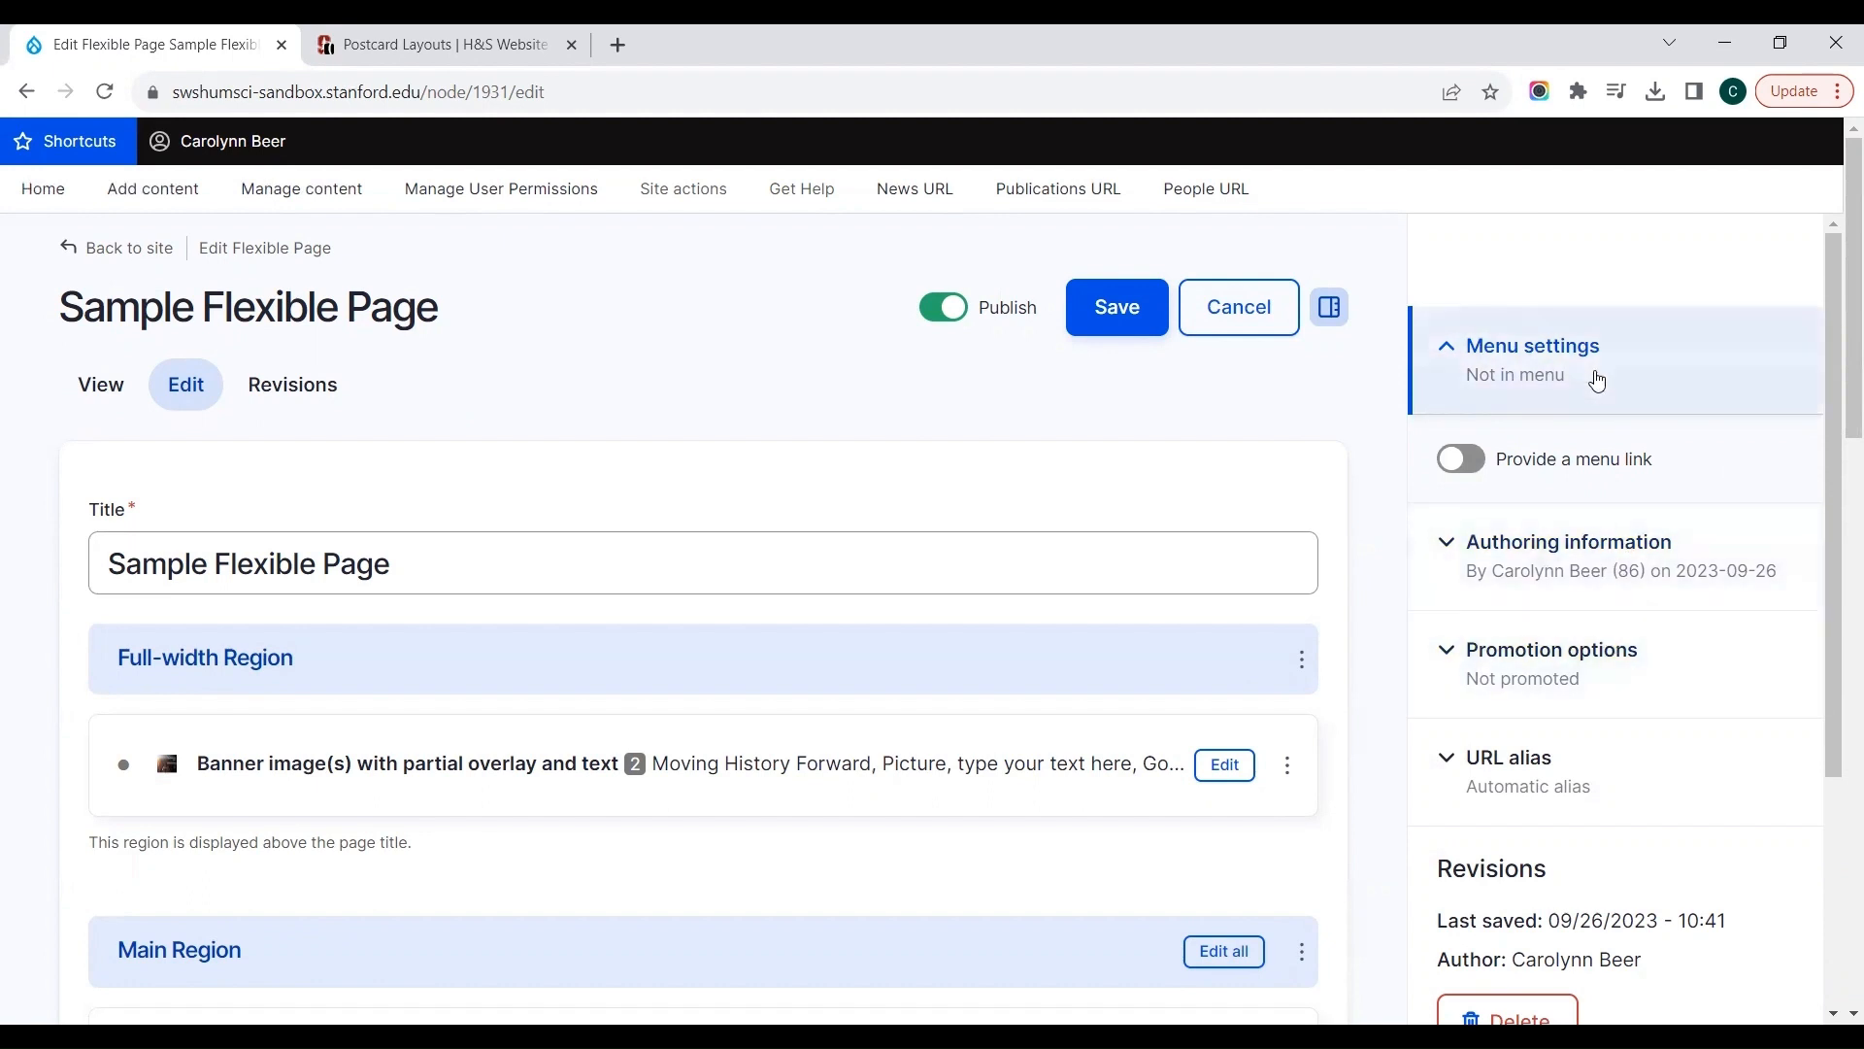
left_click(1466, 473)
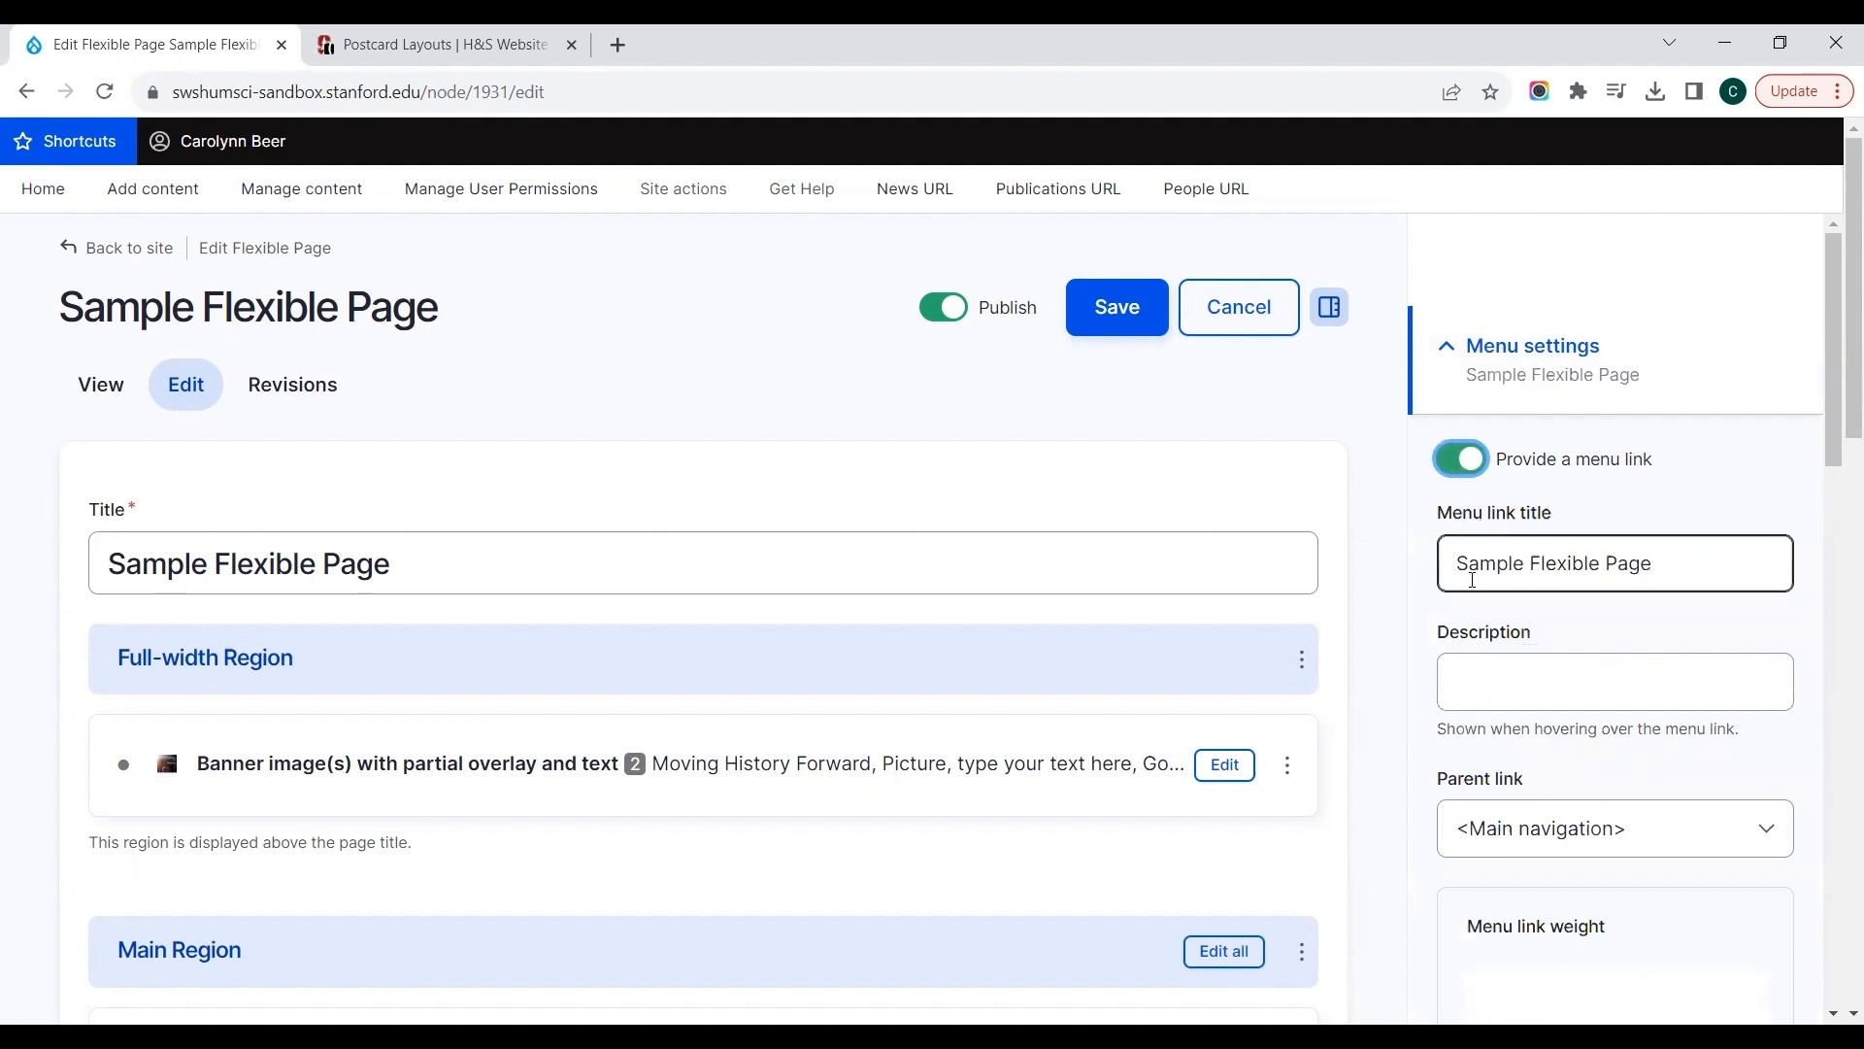
left_click_drag(1698, 570, 1440, 563)
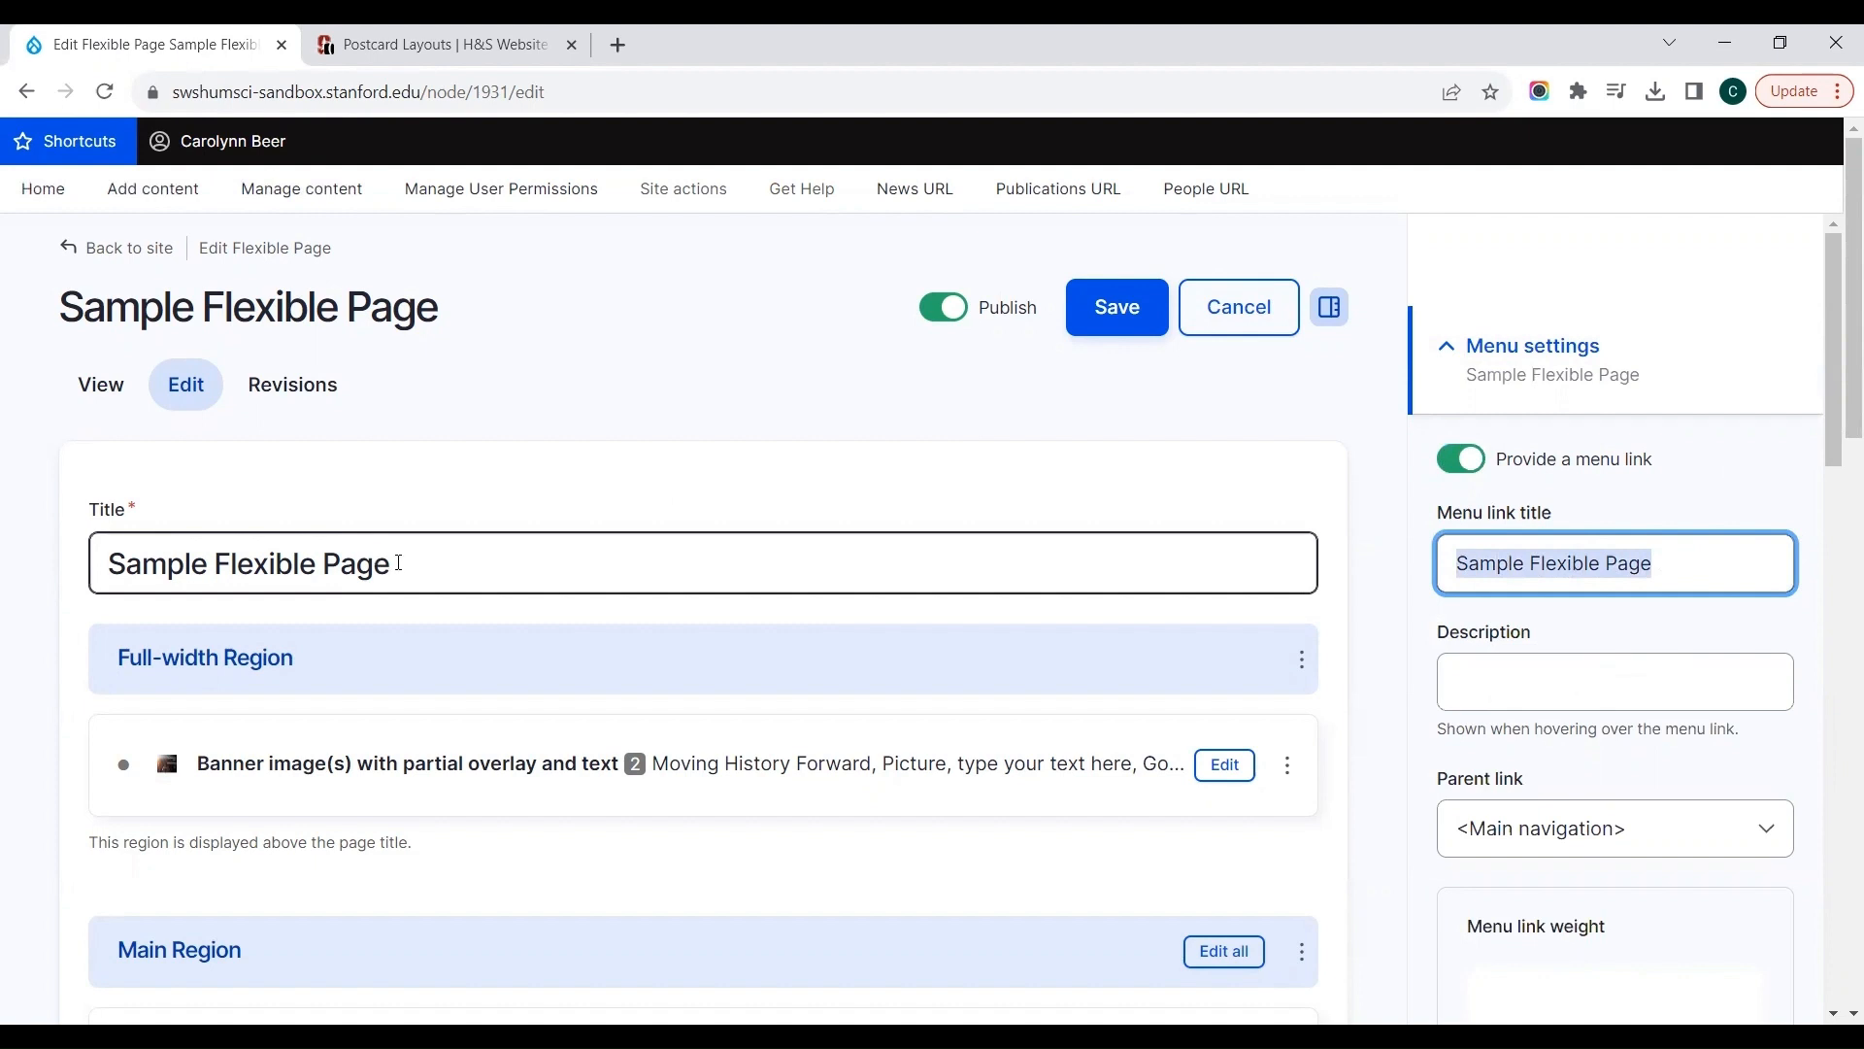
left_click_drag(399, 563, 96, 570)
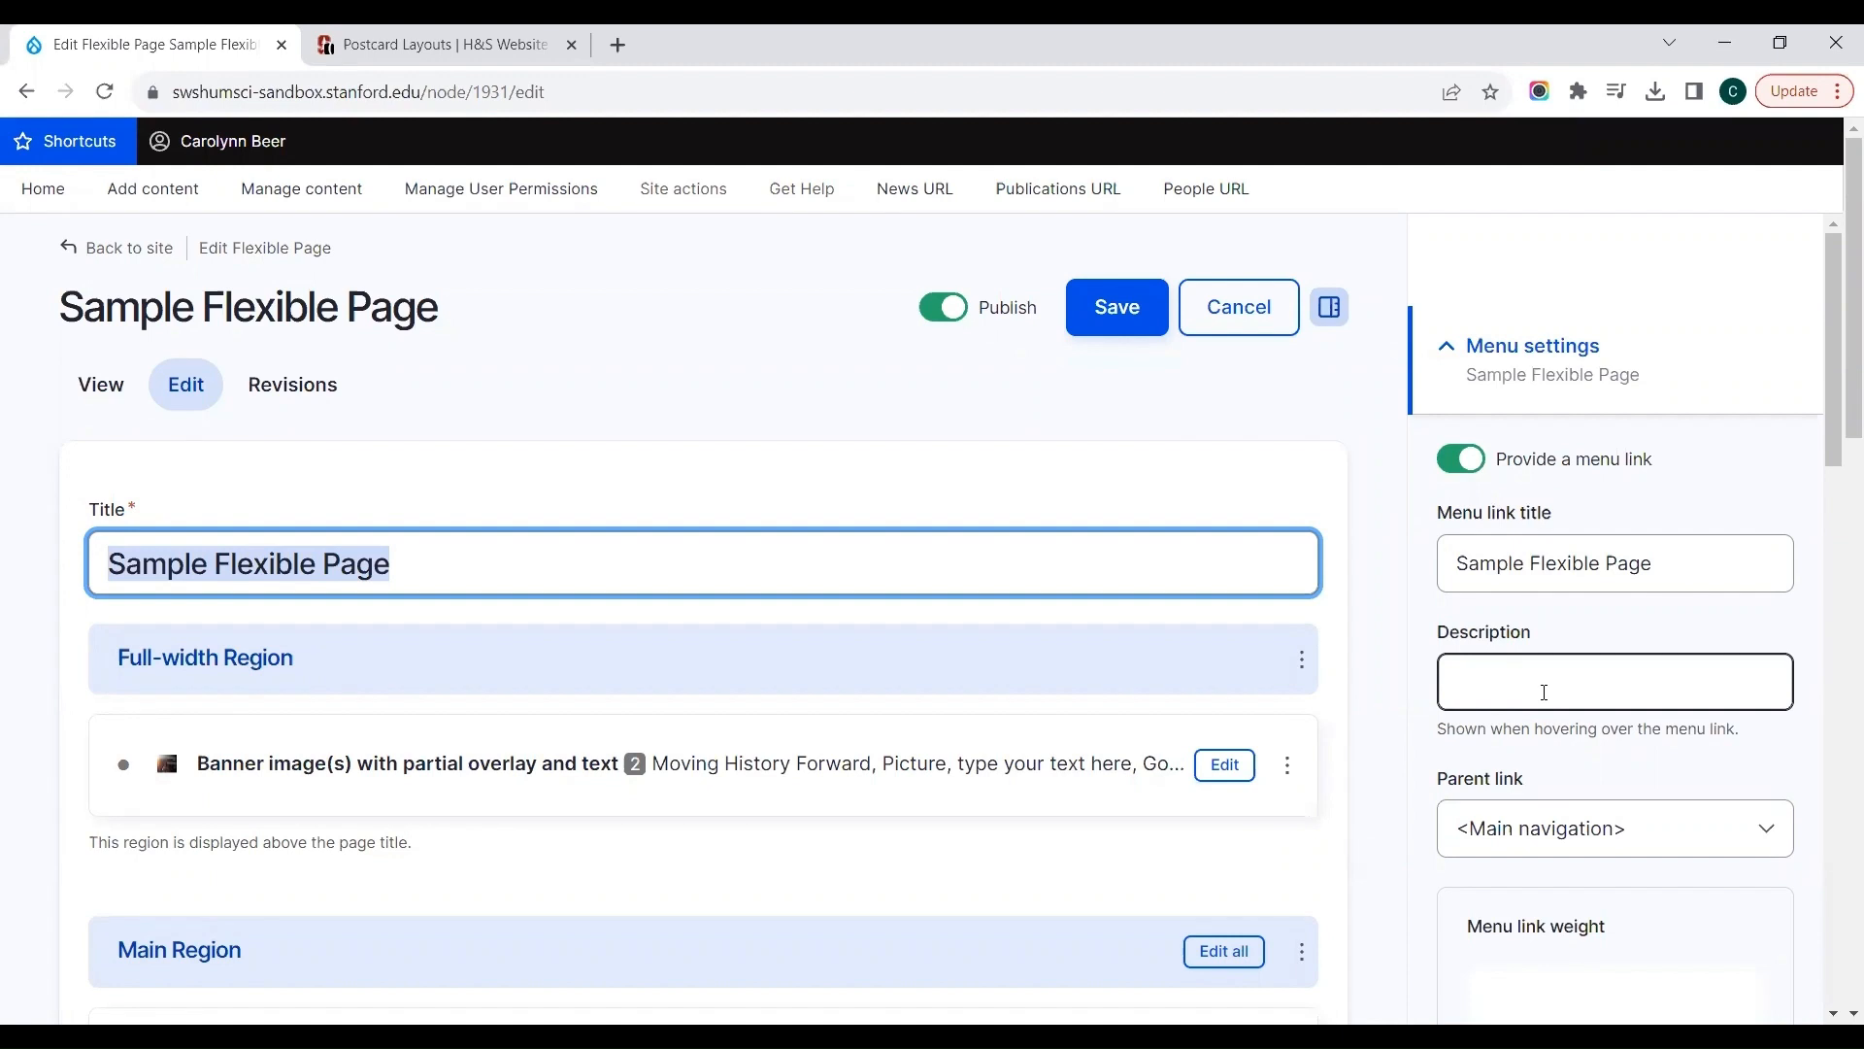
left_click_drag(1831, 454, 1833, 551)
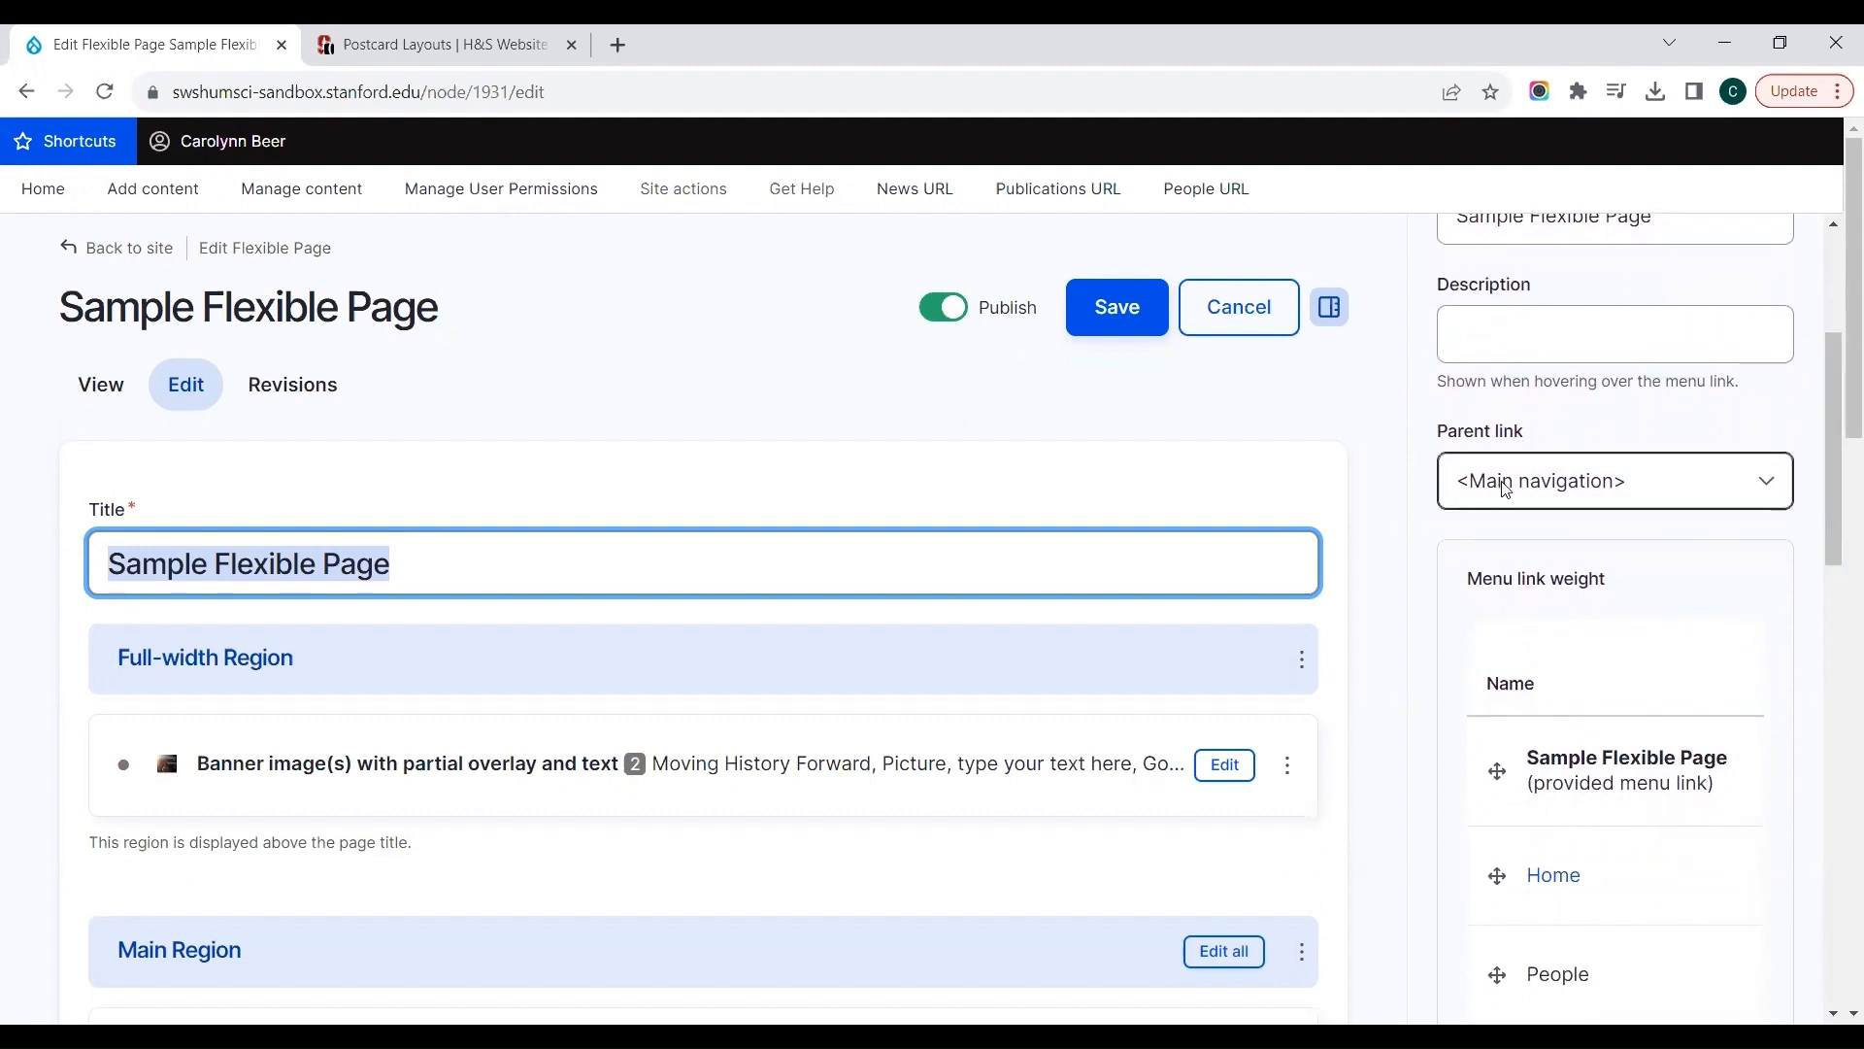
left_click(1111, 315)
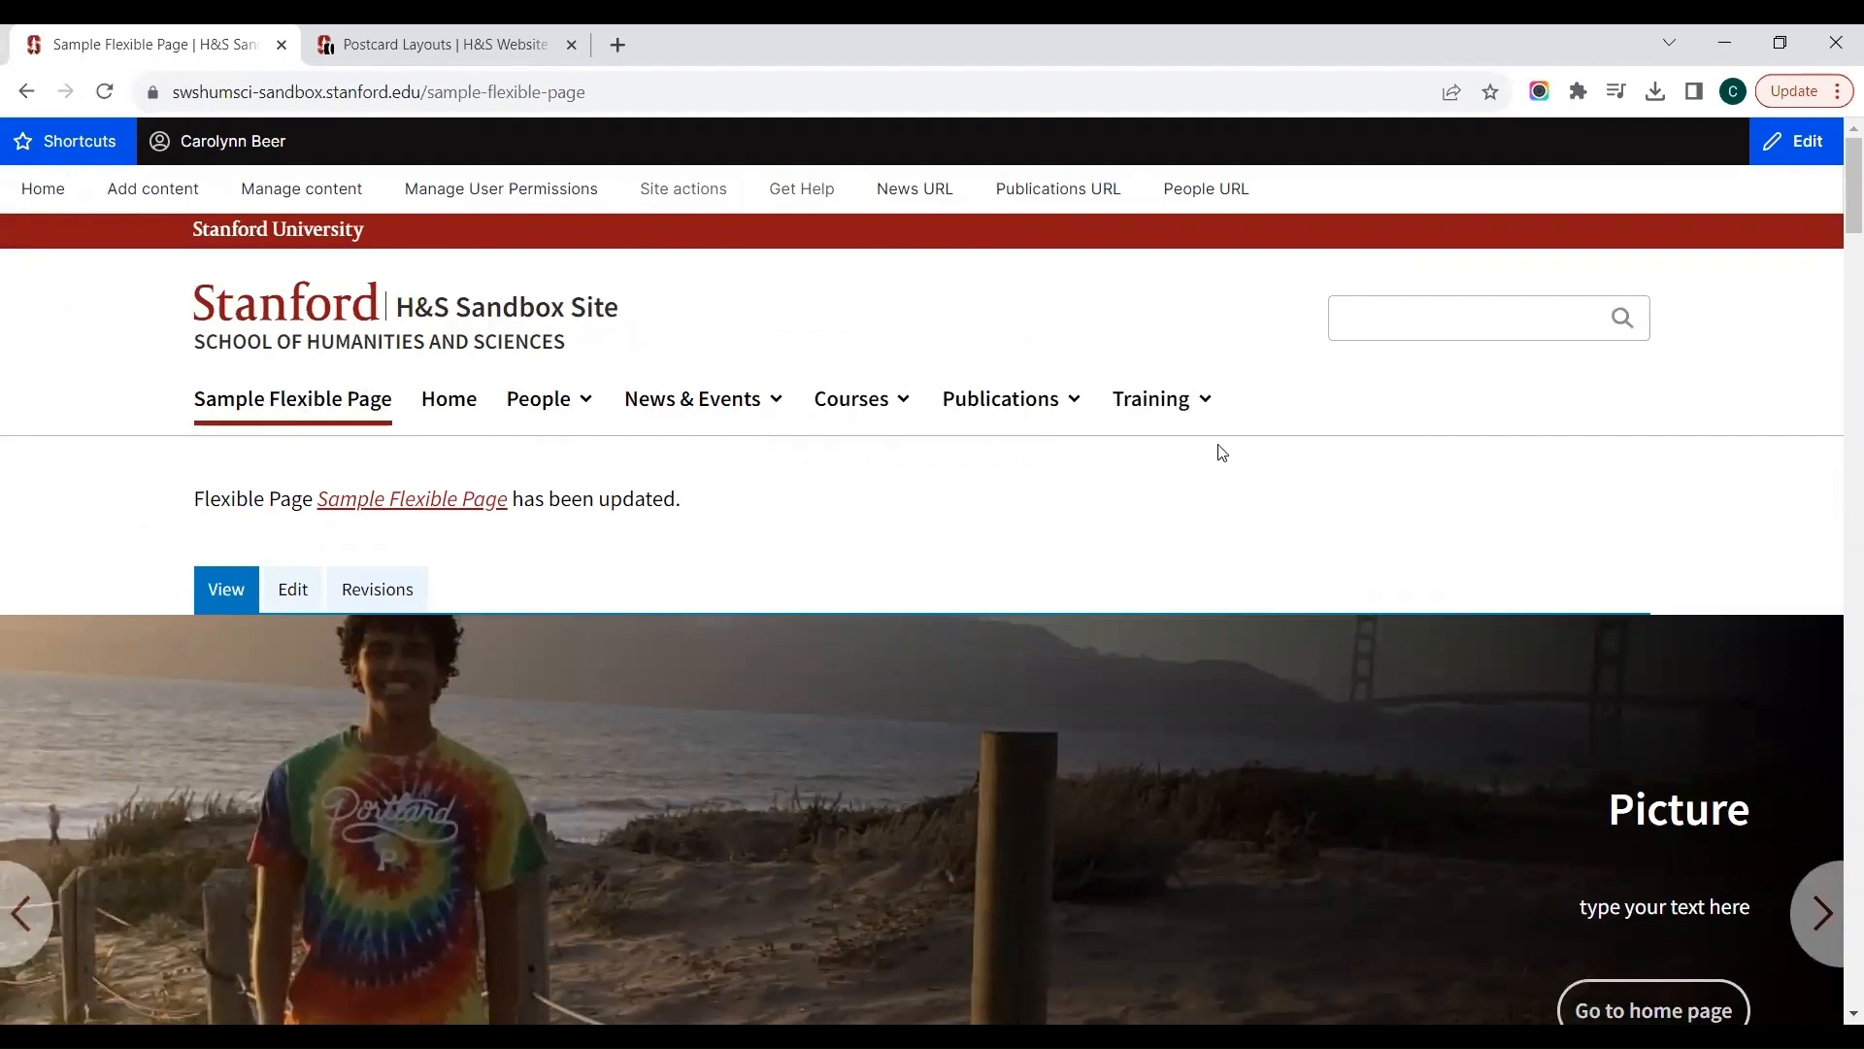
Step: Reorder the page's menu link to sit between Courses and Publications in the main navigation, and save the page
left_click(294, 600)
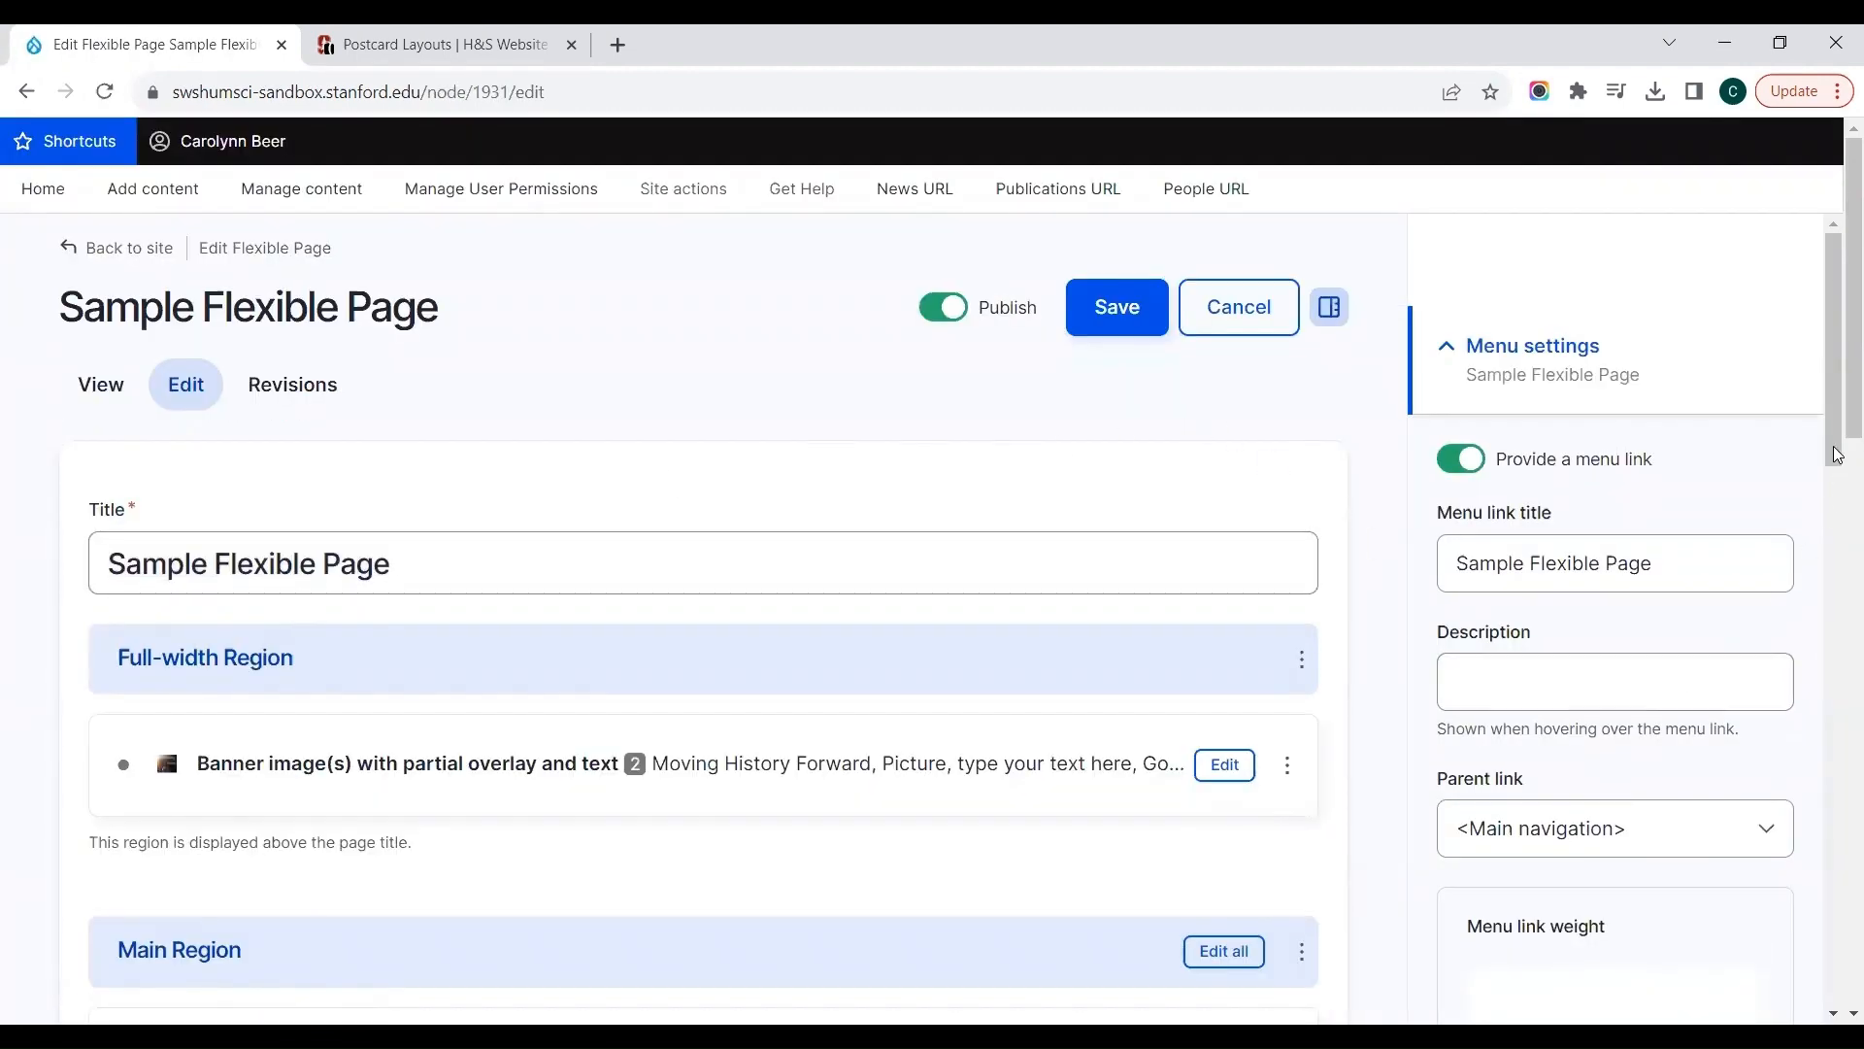
left_click_drag(1825, 451, 1830, 592)
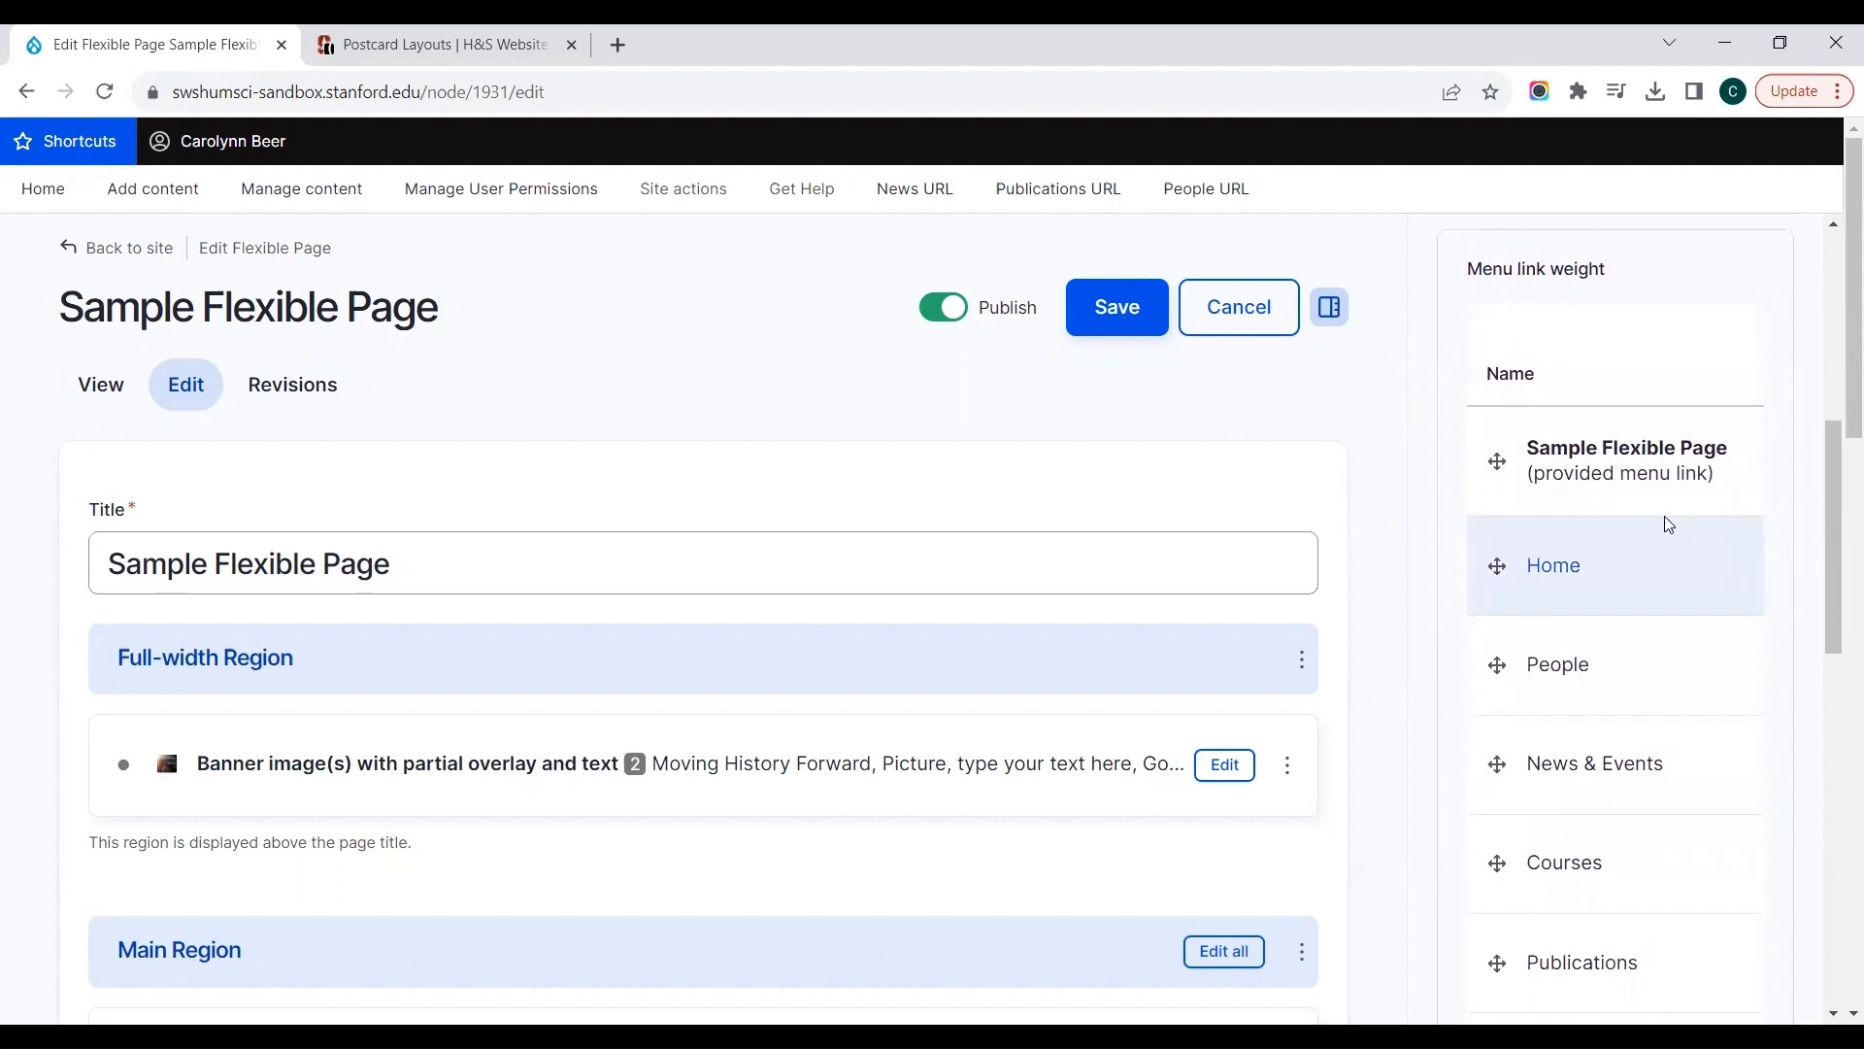
left_click_drag(1500, 461, 1495, 697)
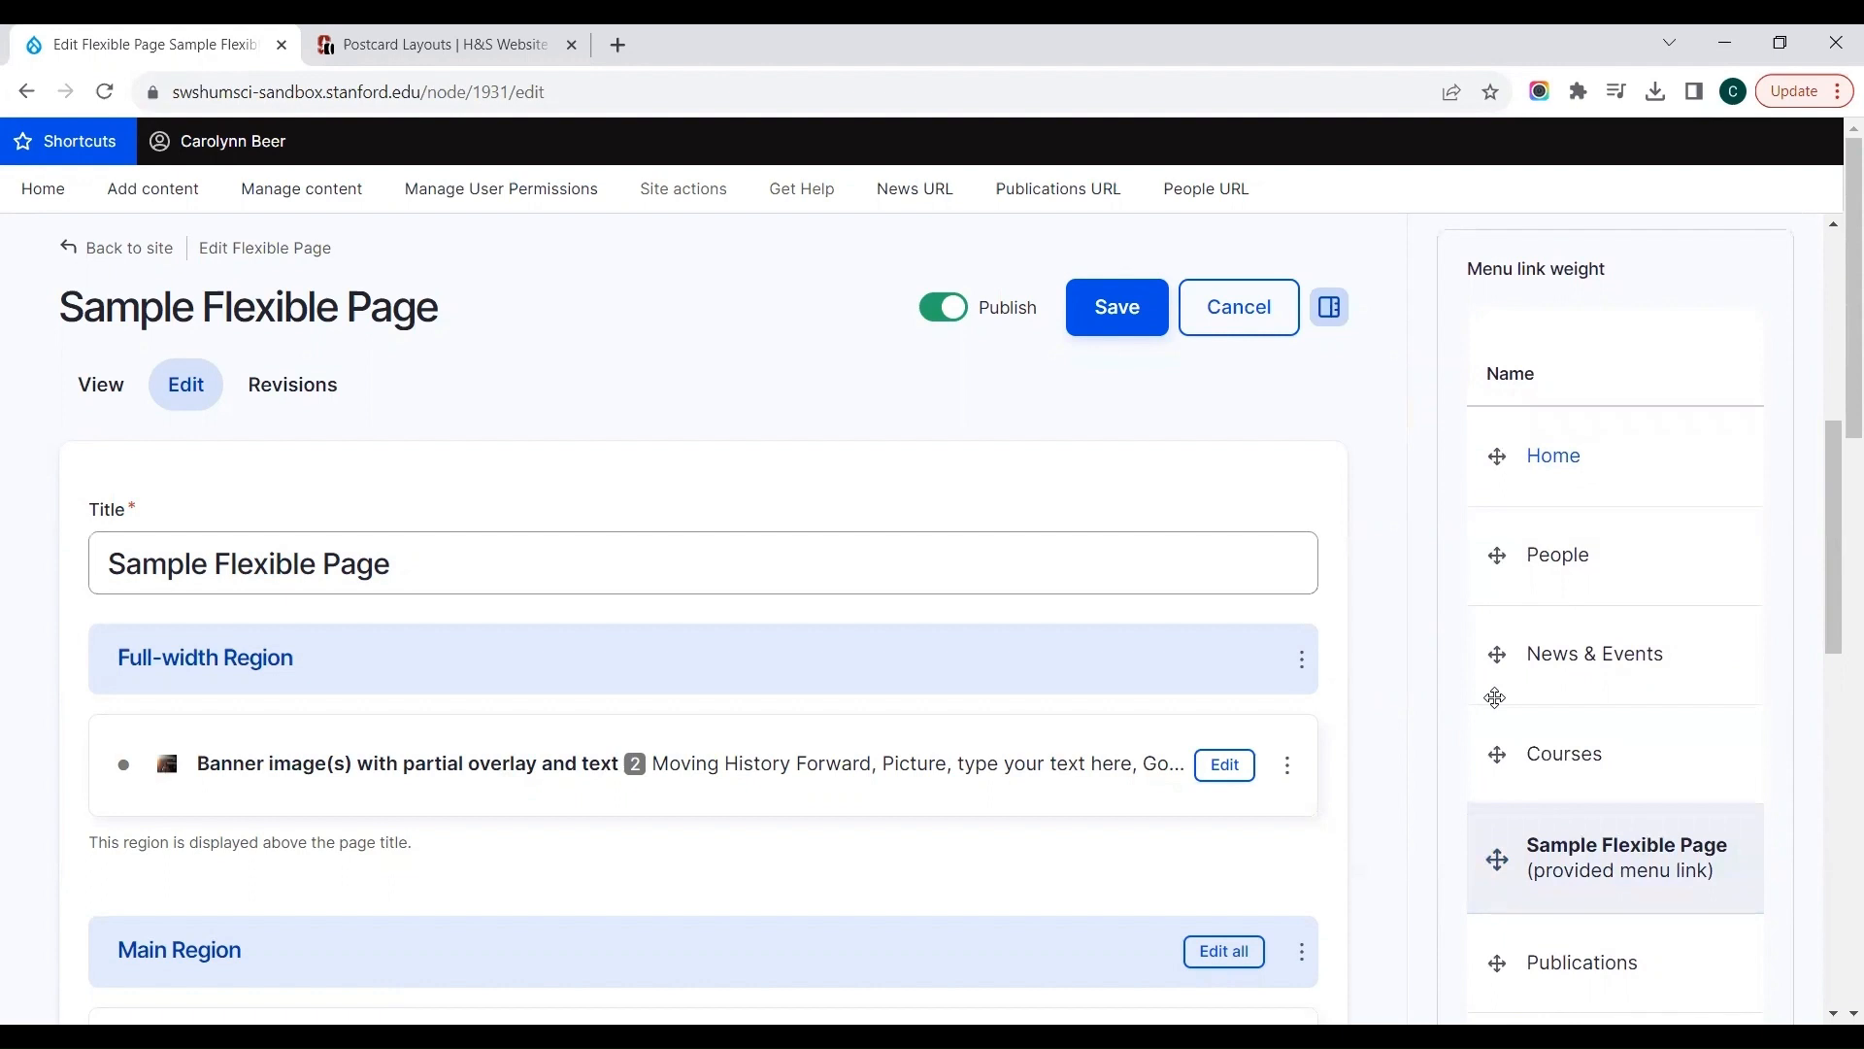
mouse_move(1498, 858)
left_mouse_down()
mouse_move(1489, 608)
mouse_move(1521, 504)
mouse_move(1498, 468)
mouse_move(1497, 700)
left_mouse_up()
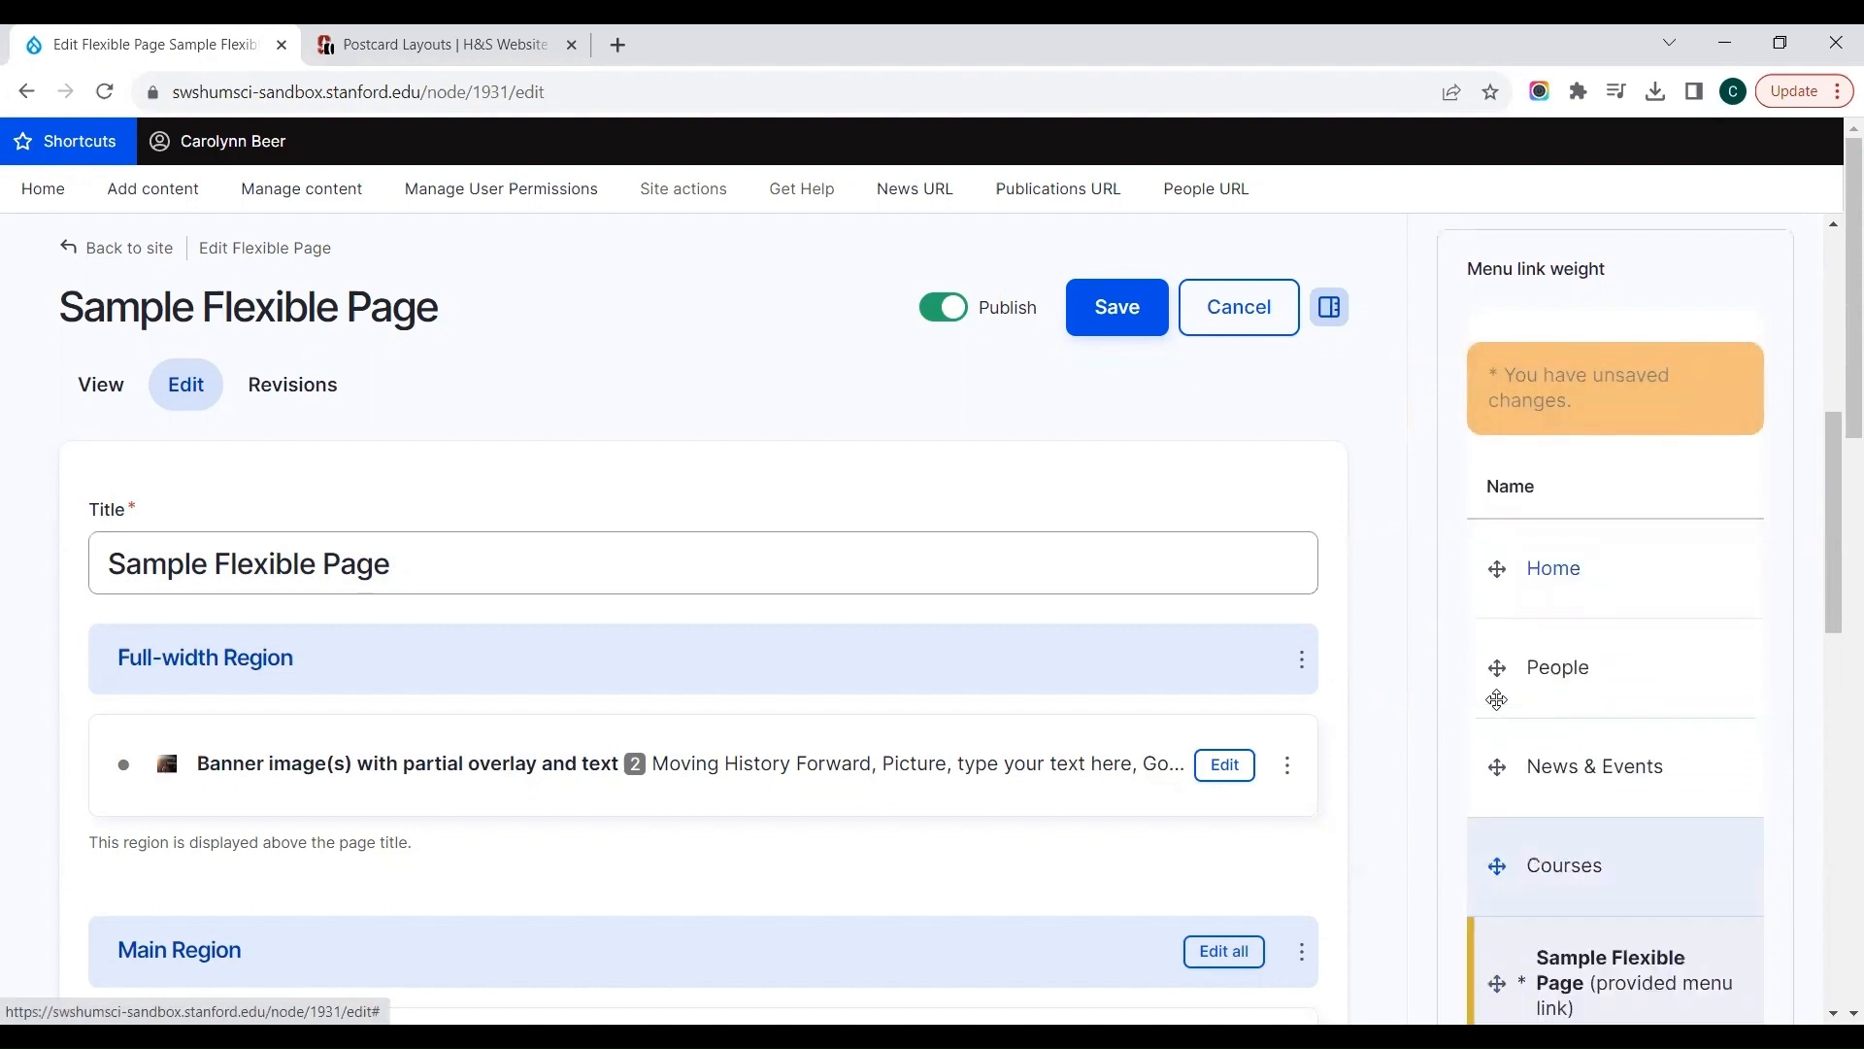
left_click(1091, 308)
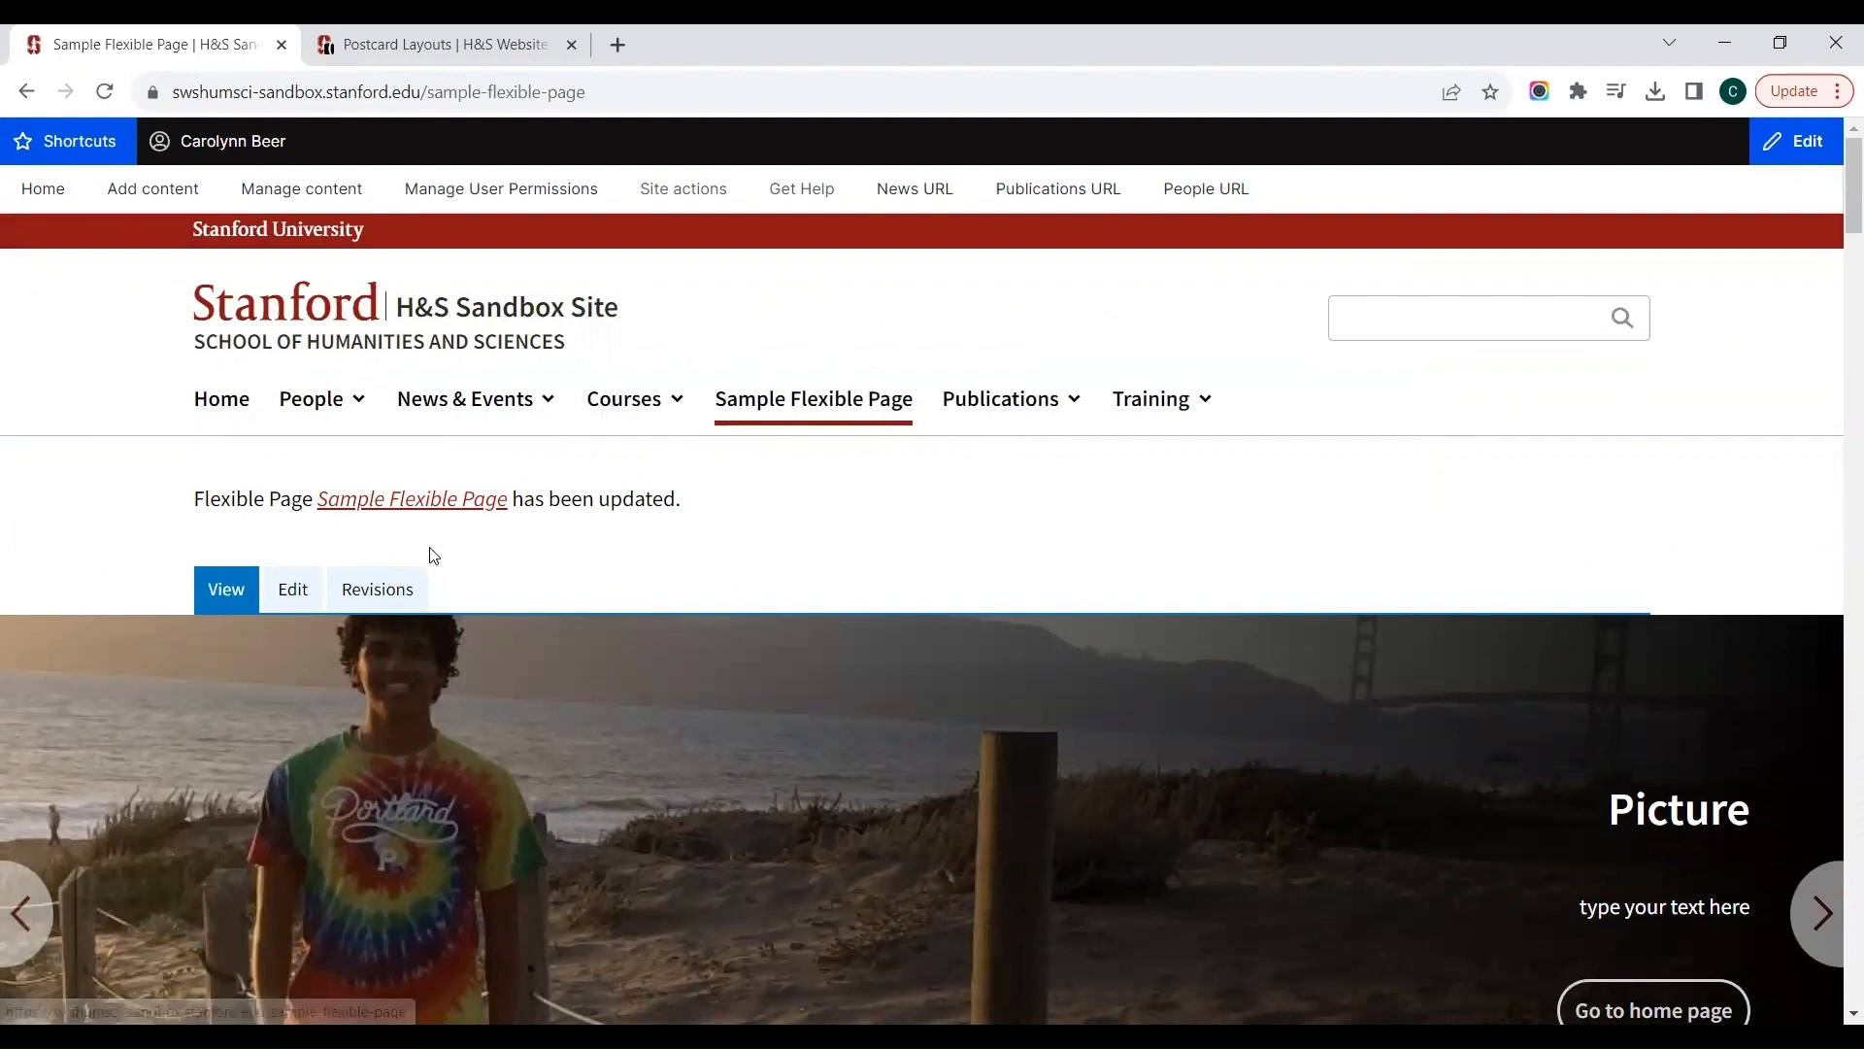
Step: Set the menu link's parent to Training, place it after Accessibility in the link order, and save the page
left_click(289, 595)
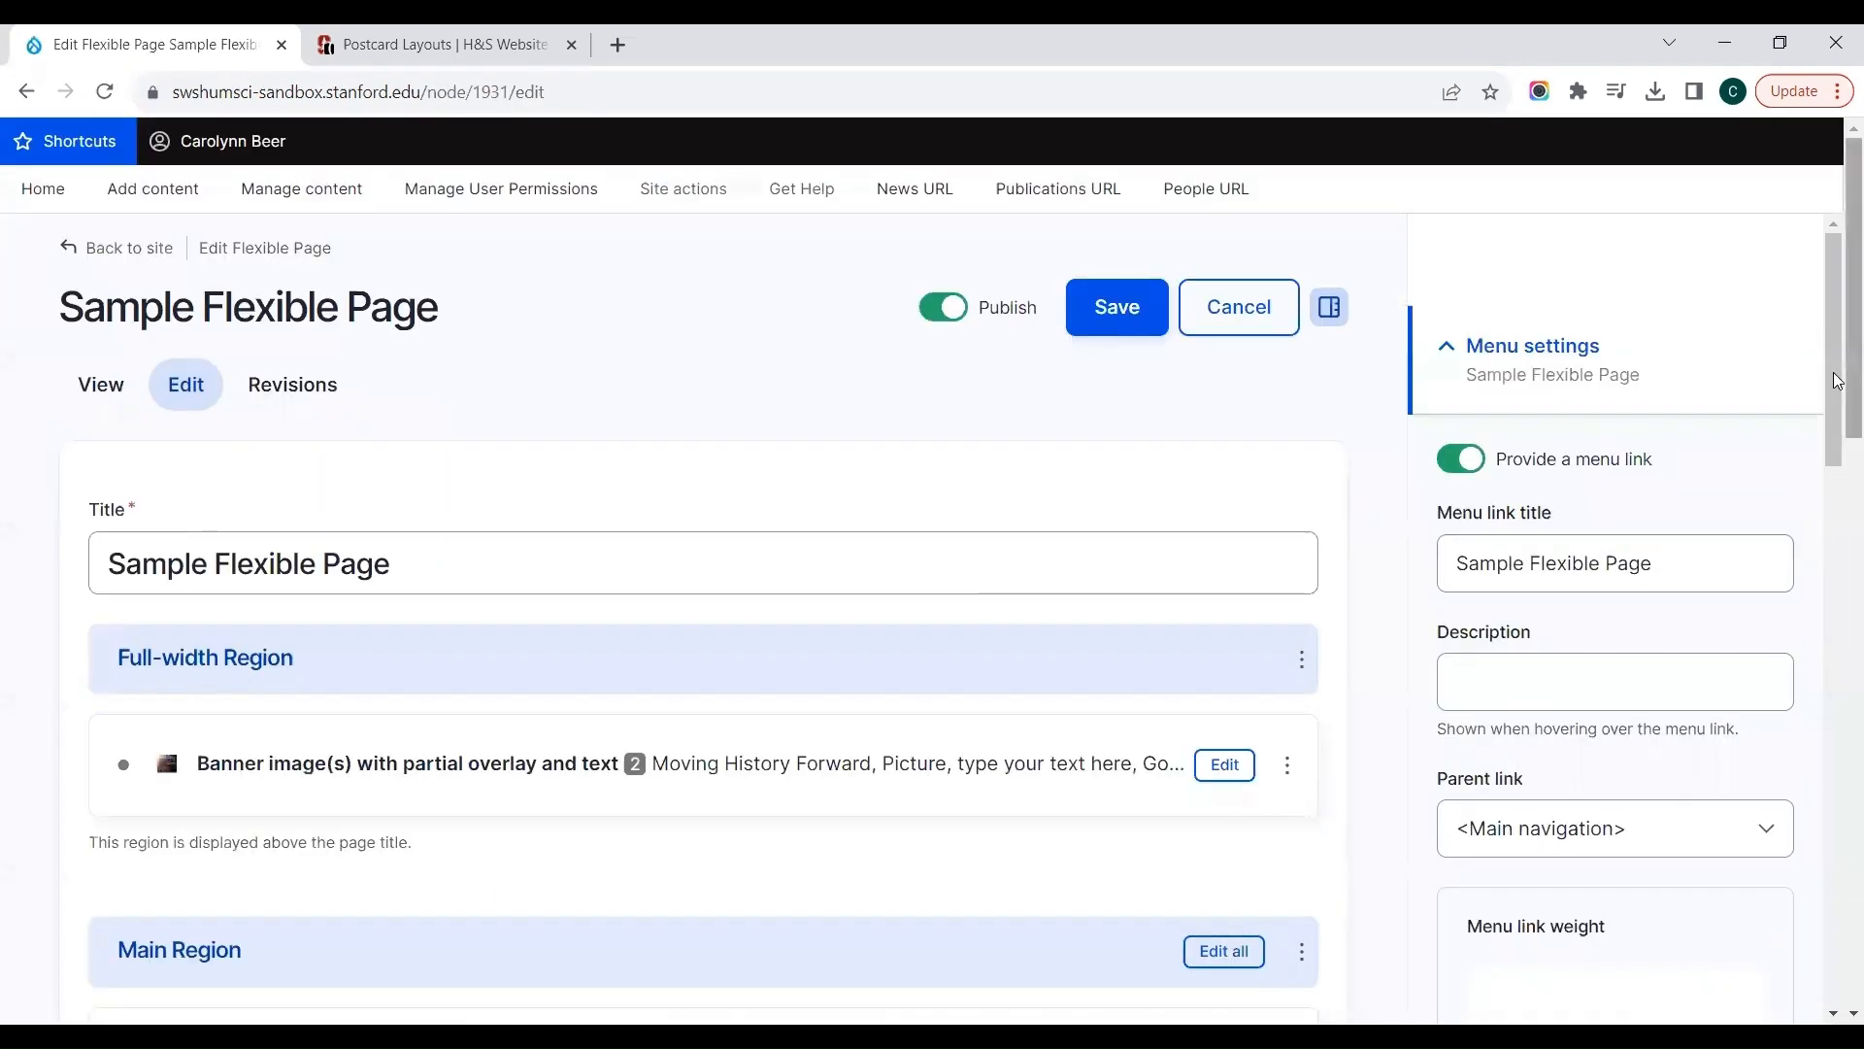
left_click_drag(1831, 390, 1827, 498)
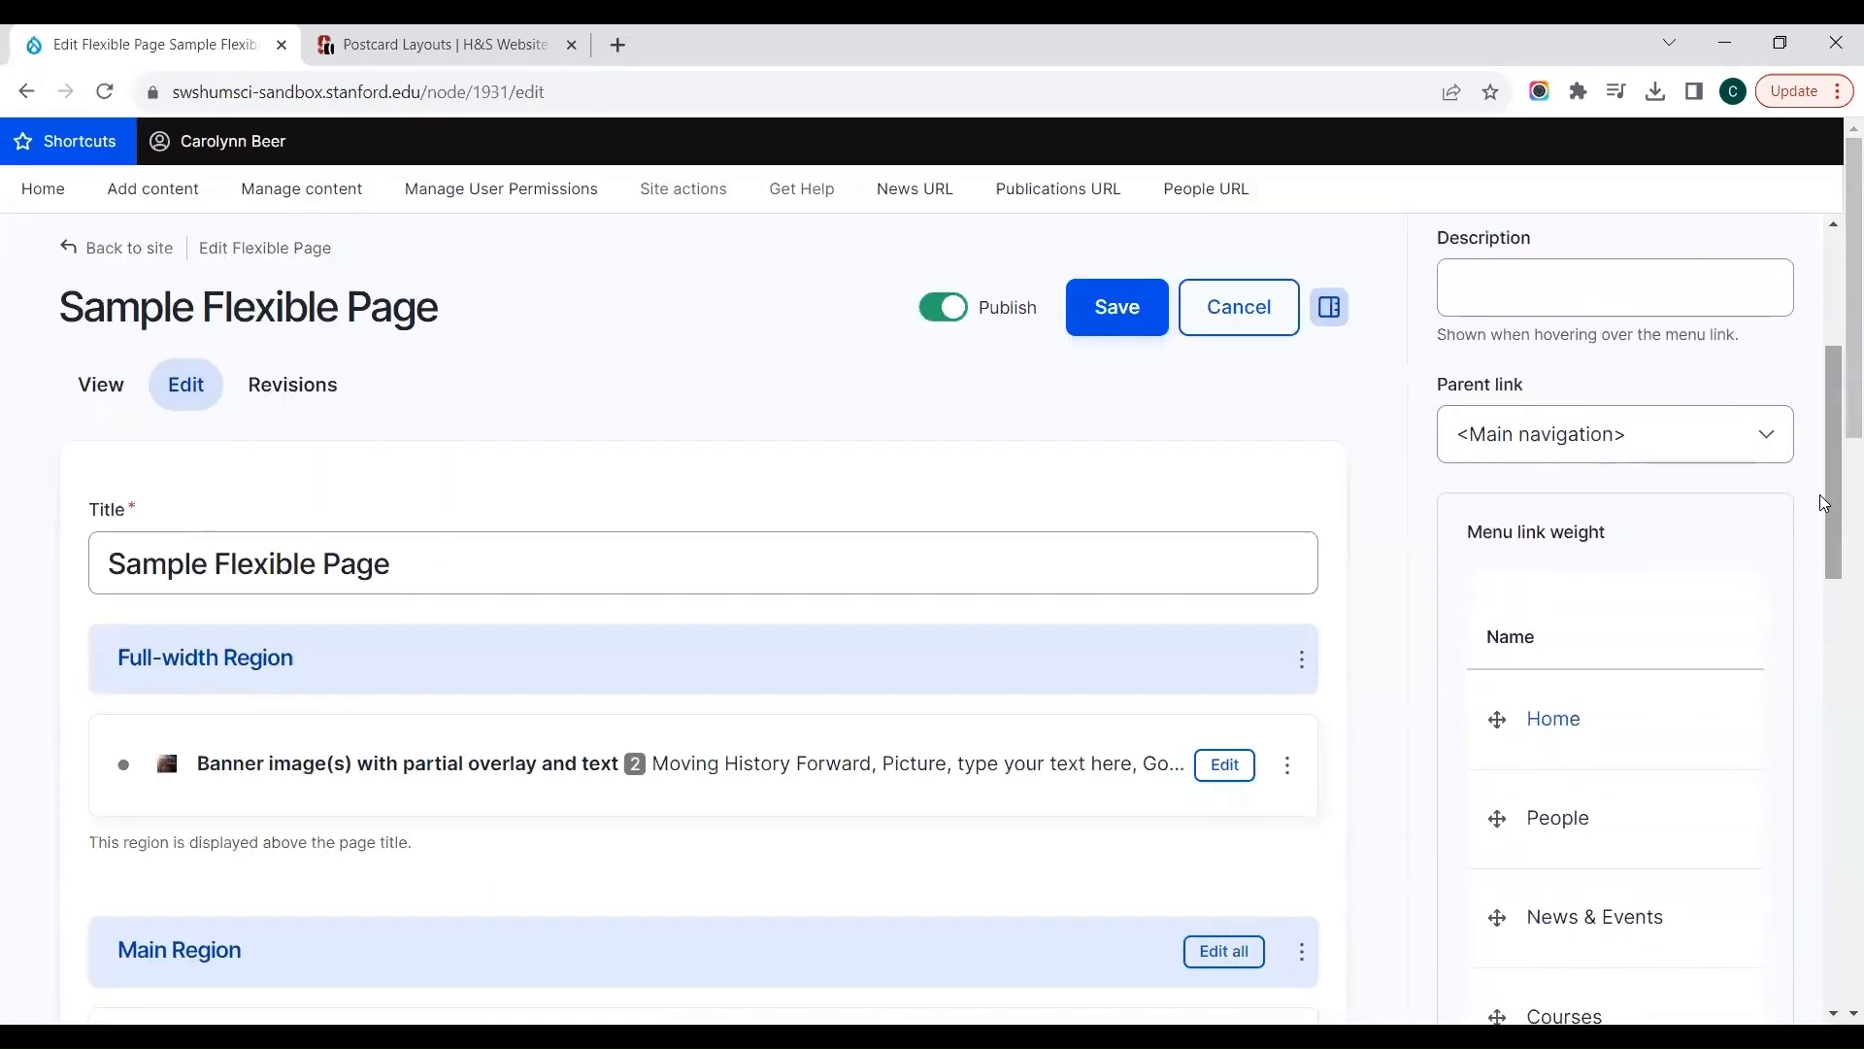
left_click(1544, 433)
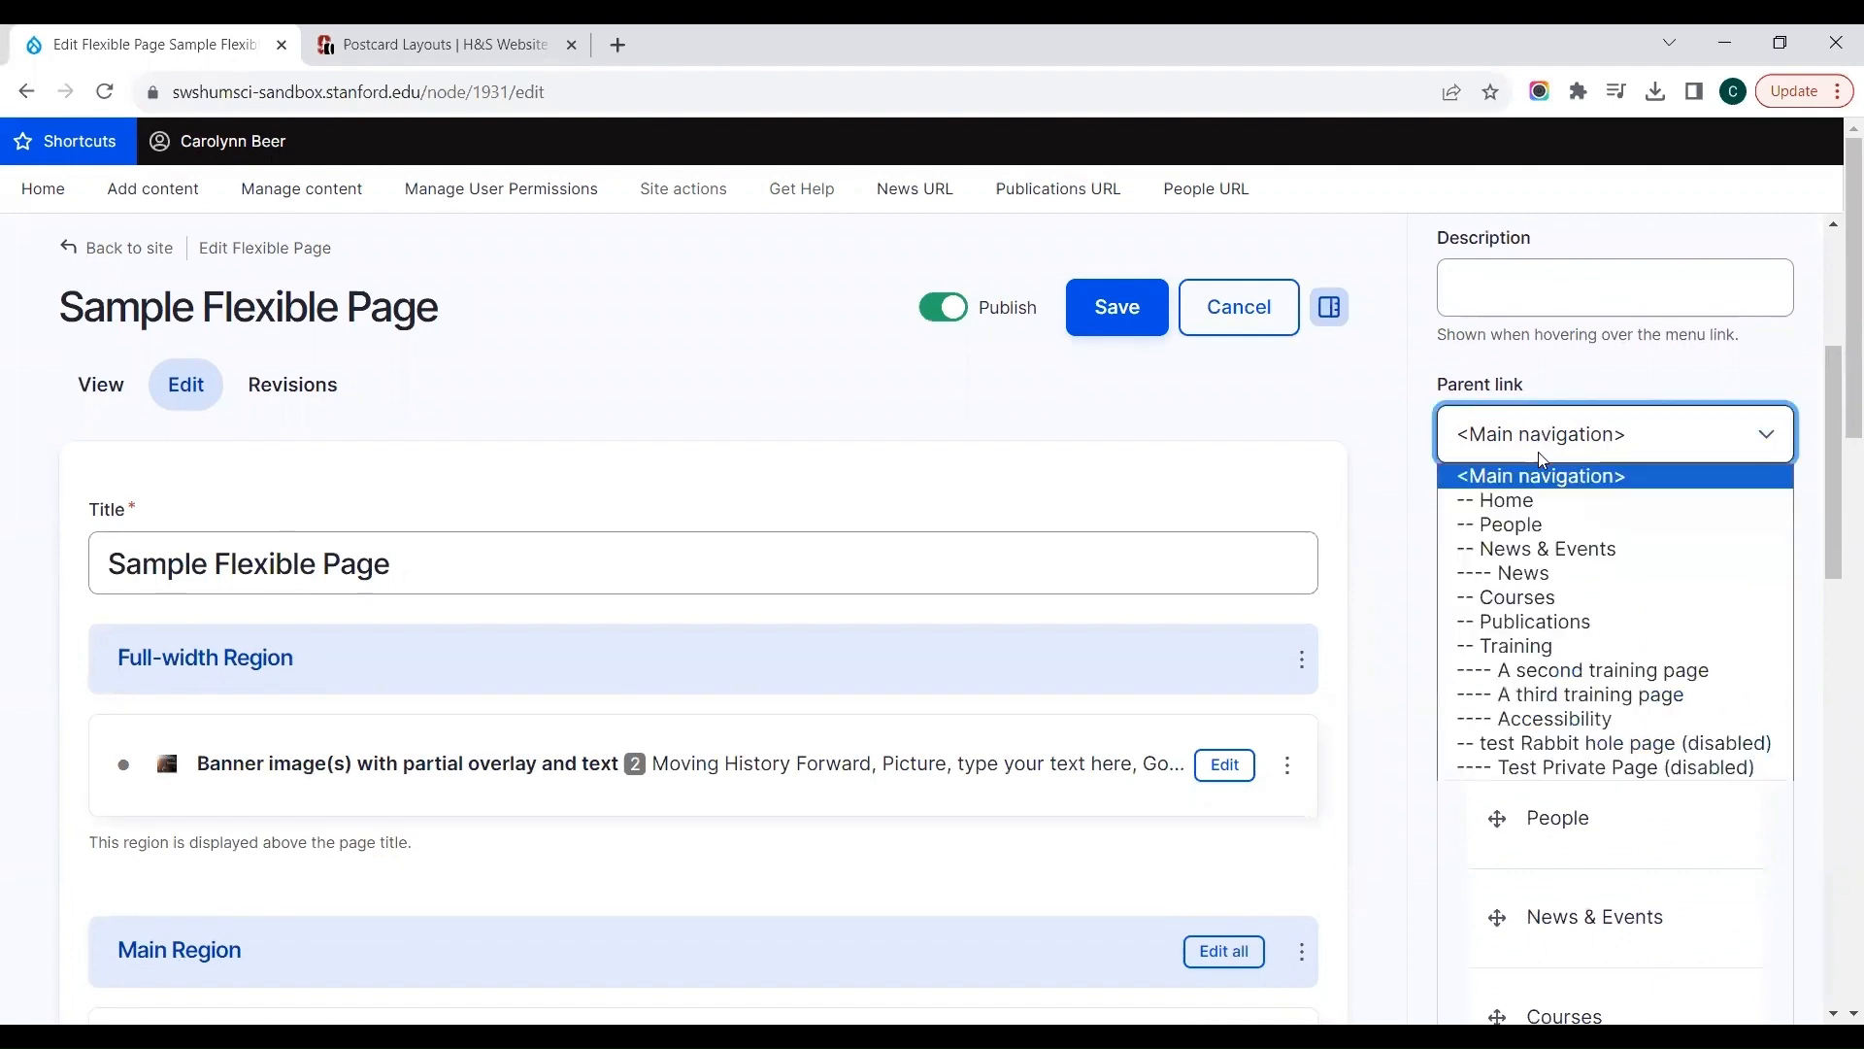
left_click(1521, 647)
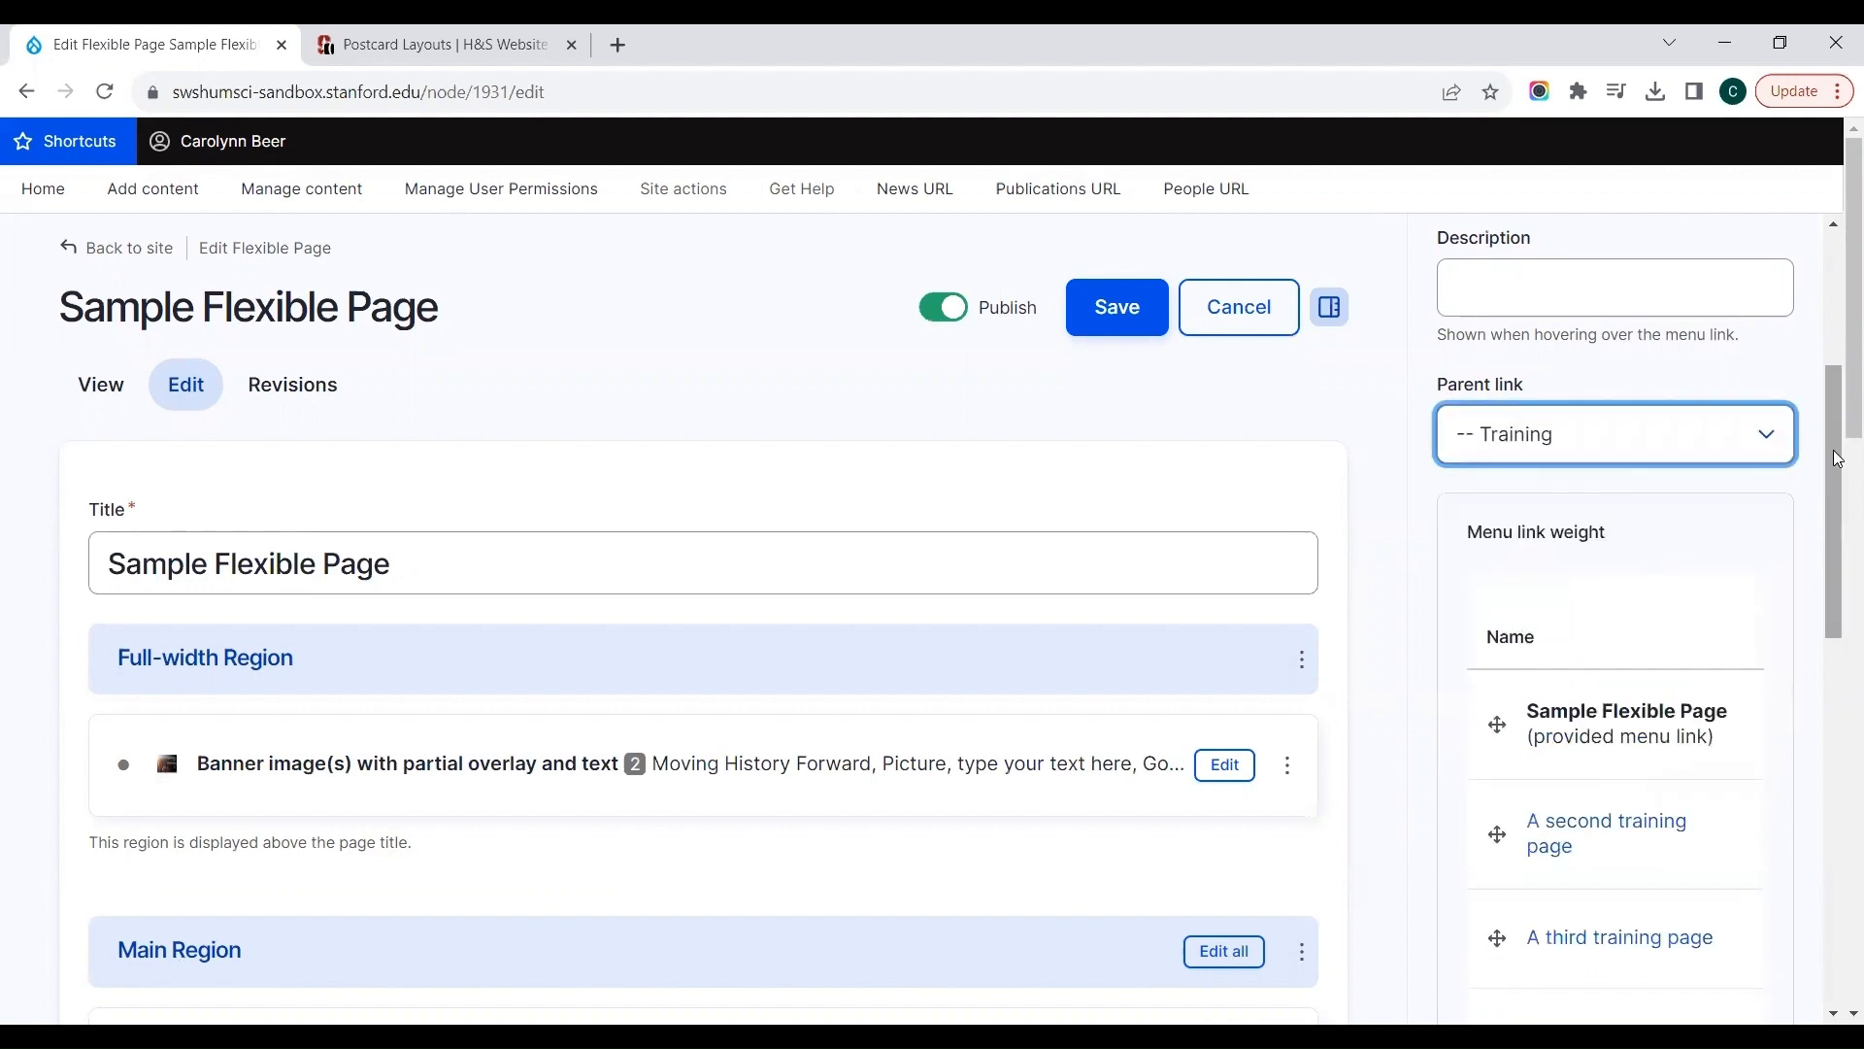
left_click_drag(1836, 457, 1838, 580)
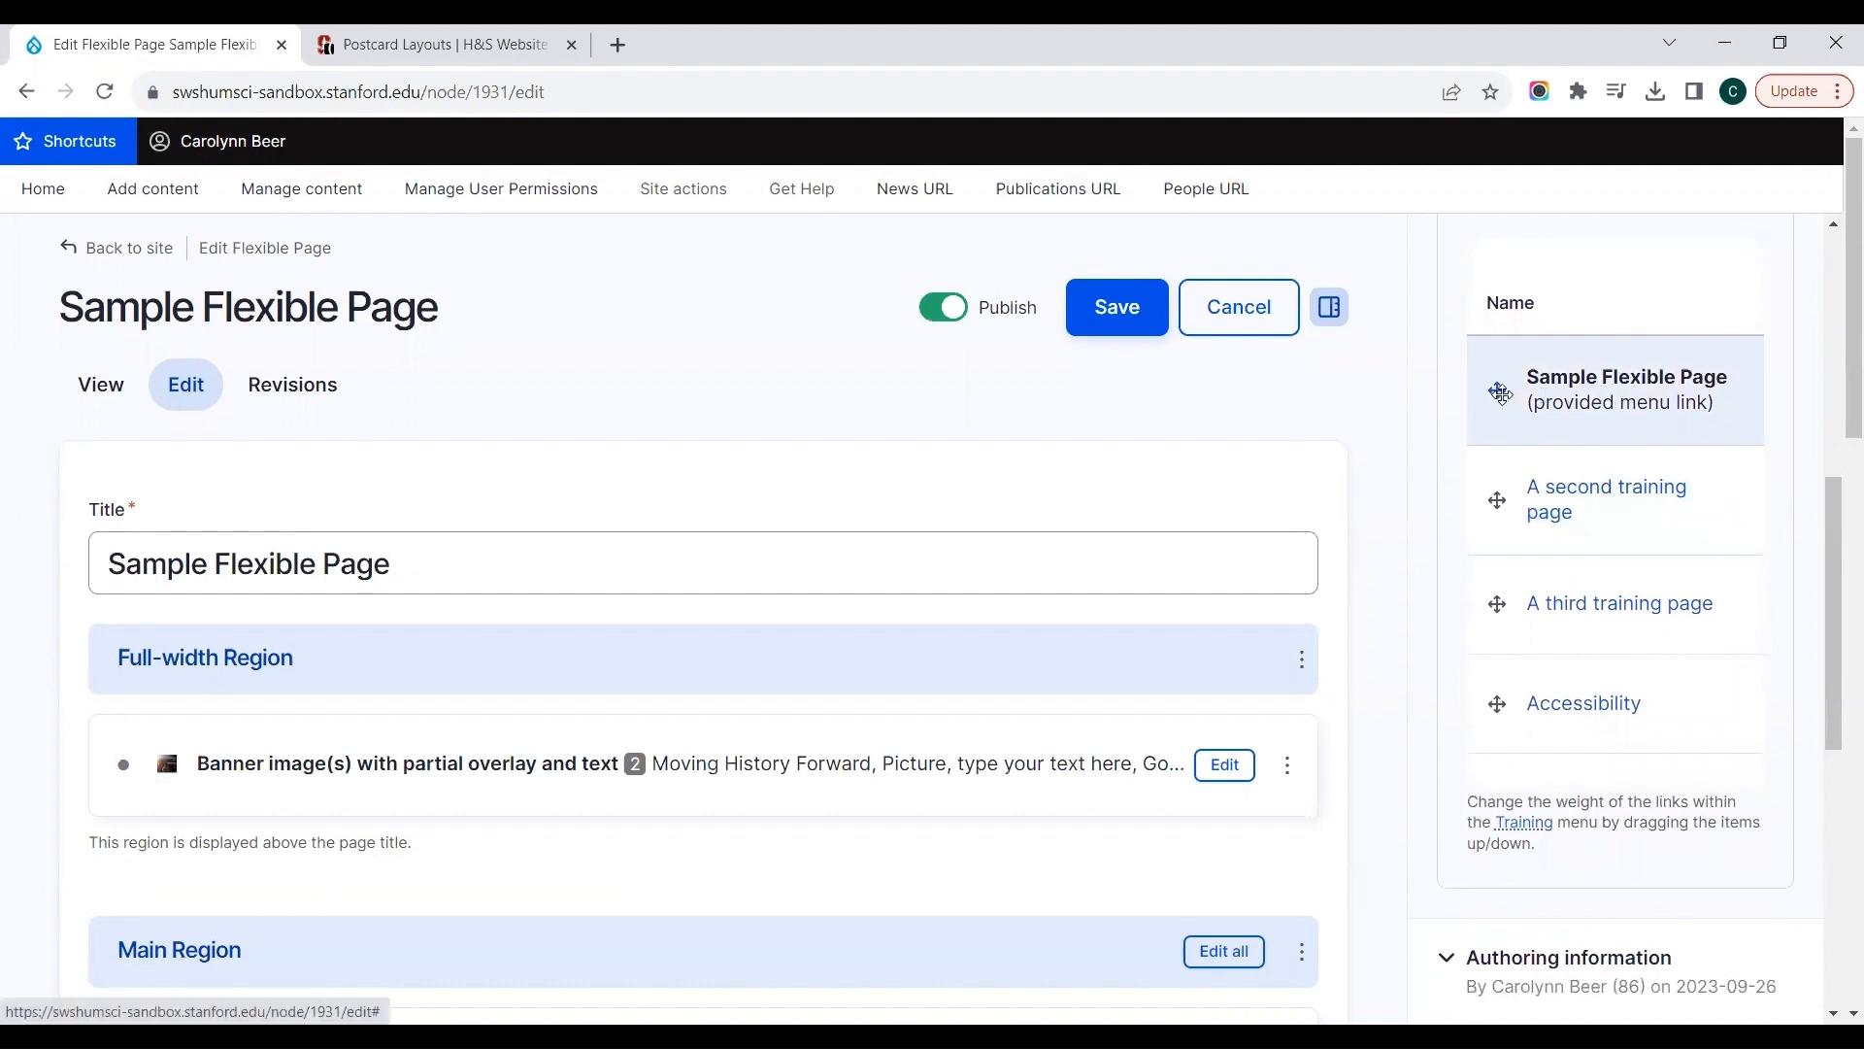
left_click_drag(1500, 392, 1498, 699)
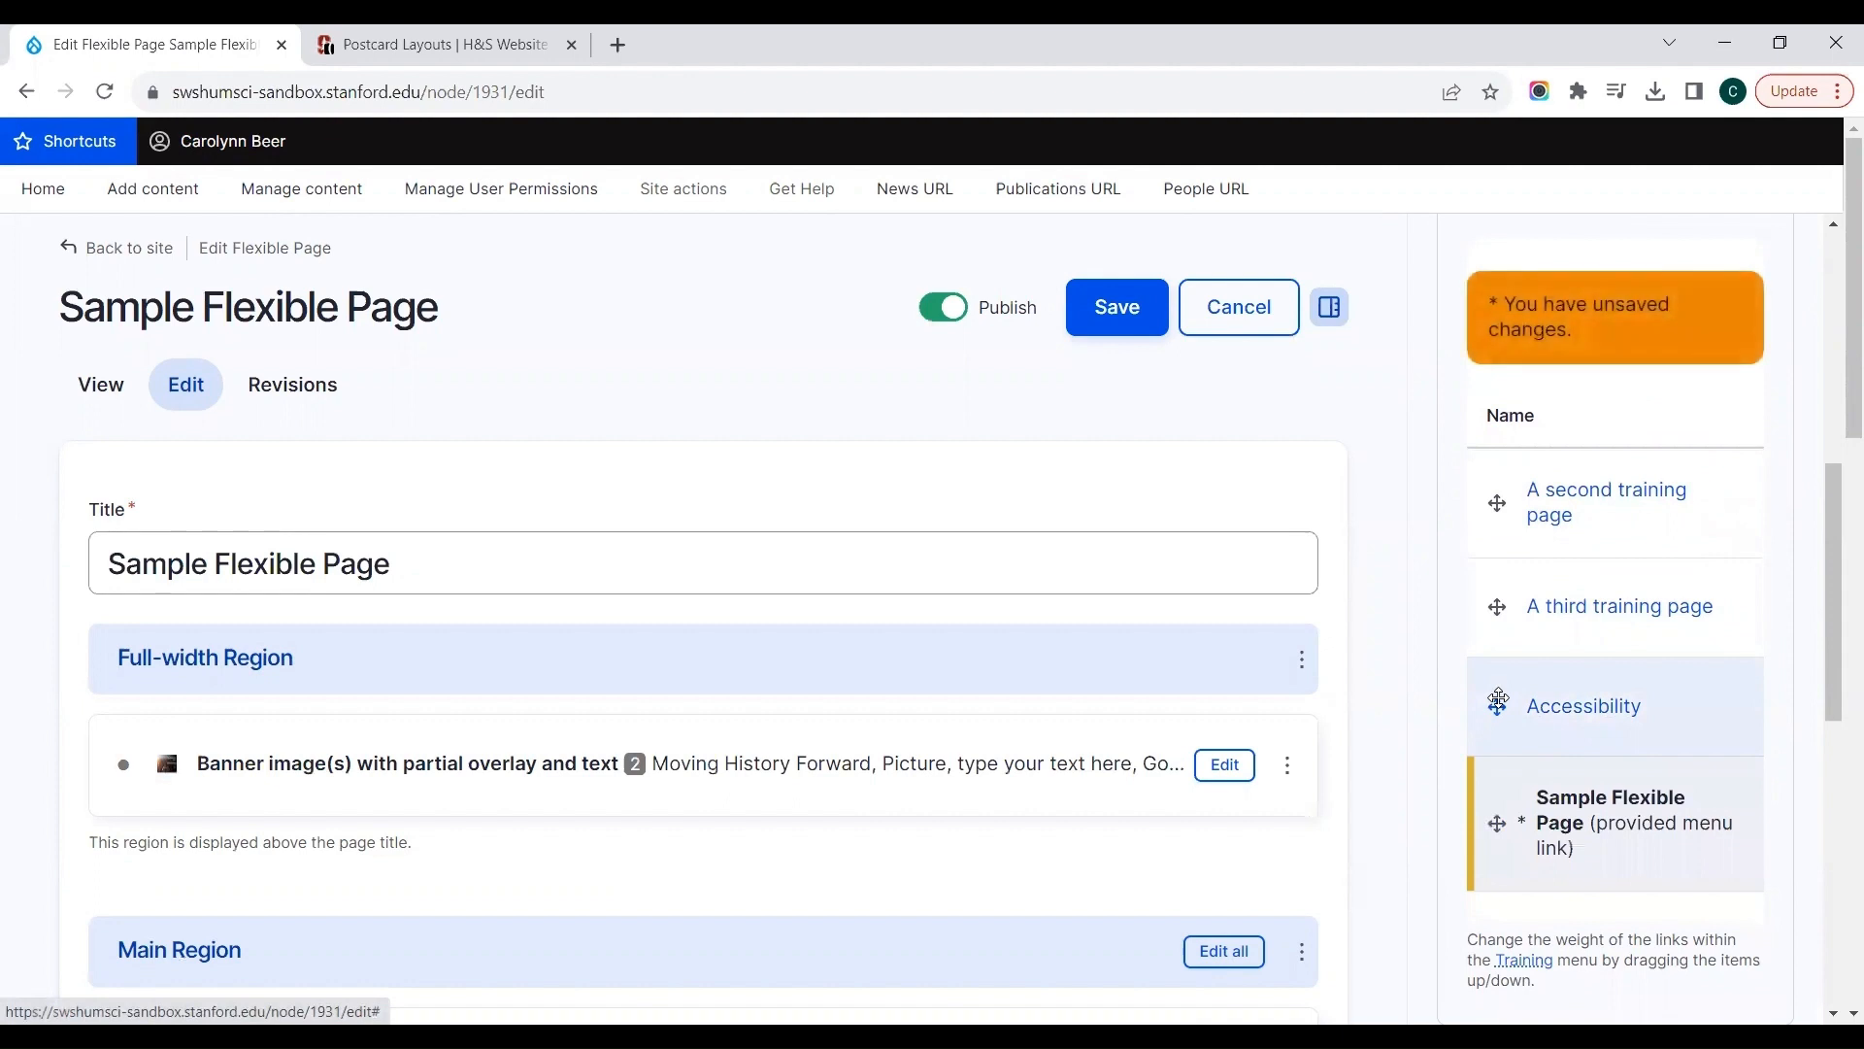
left_click(1117, 327)
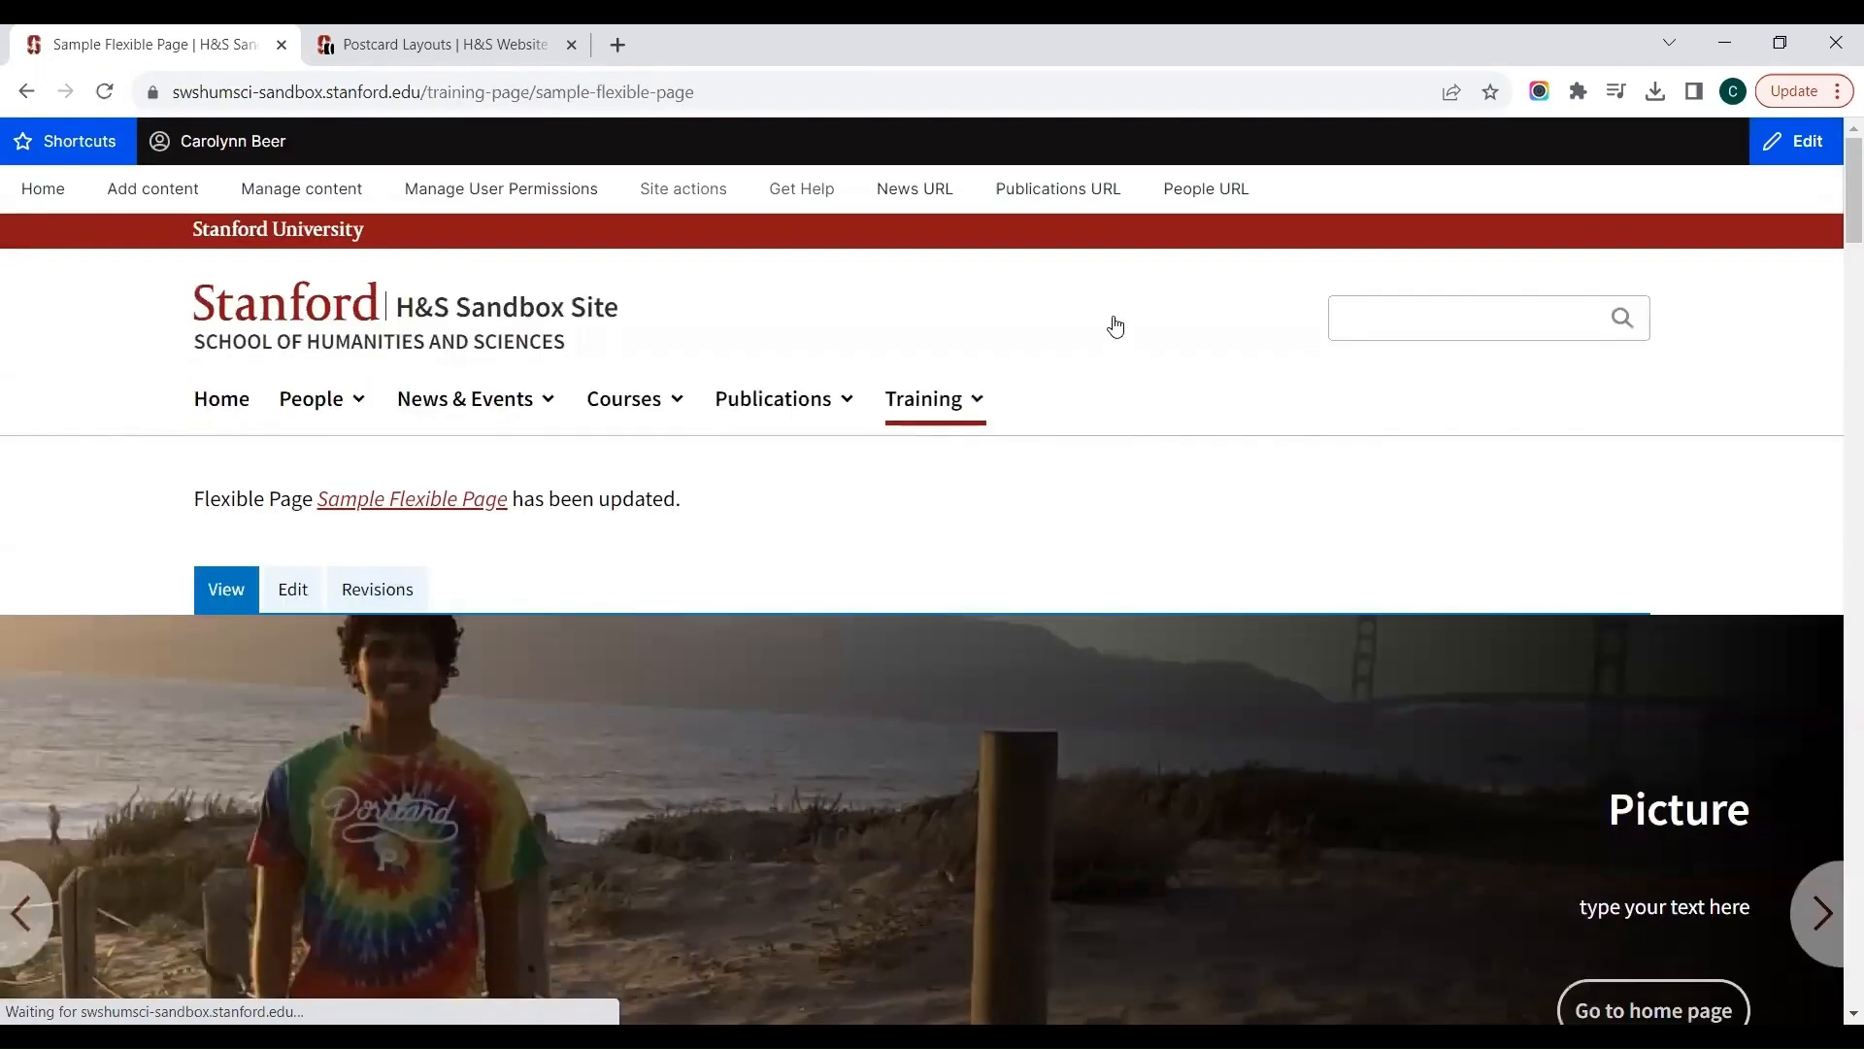
Step: Open Sample Flexible Page from the Training submenu and review the published page with its section side navigation
left_click(971, 400)
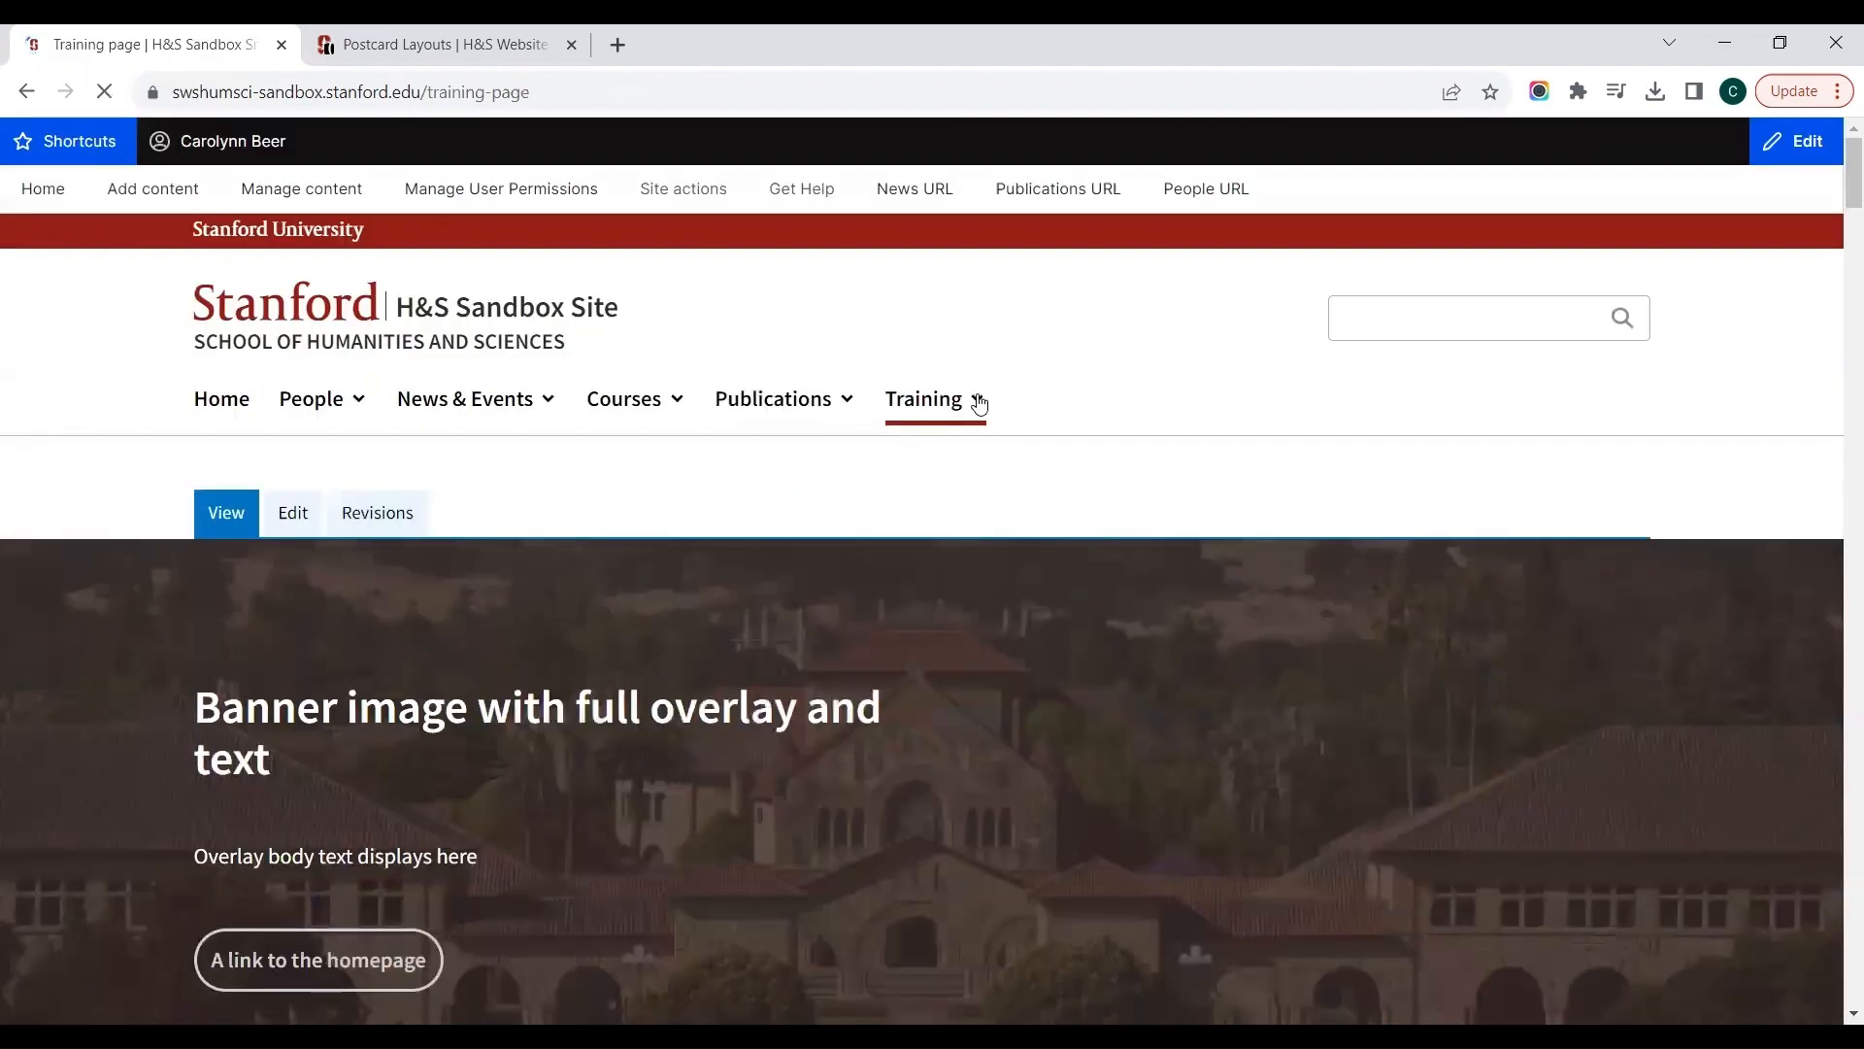
left_click(979, 400)
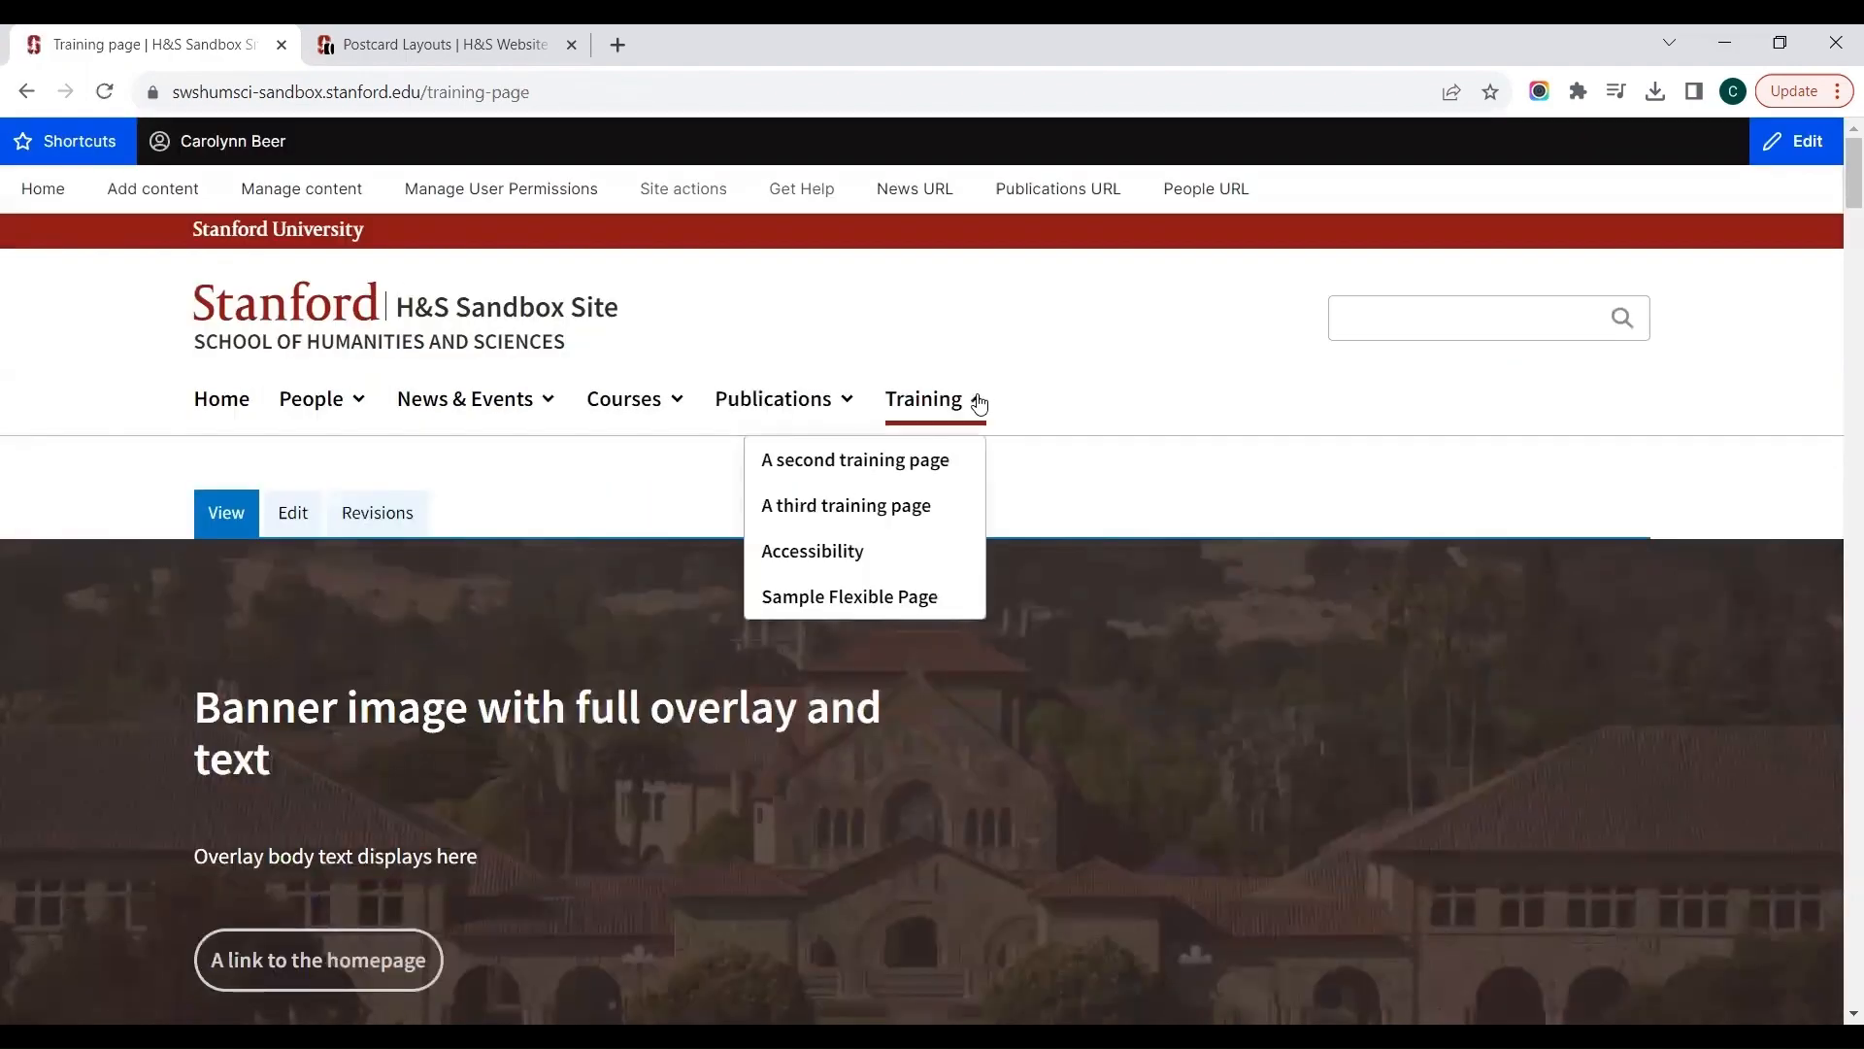
left_click(899, 599)
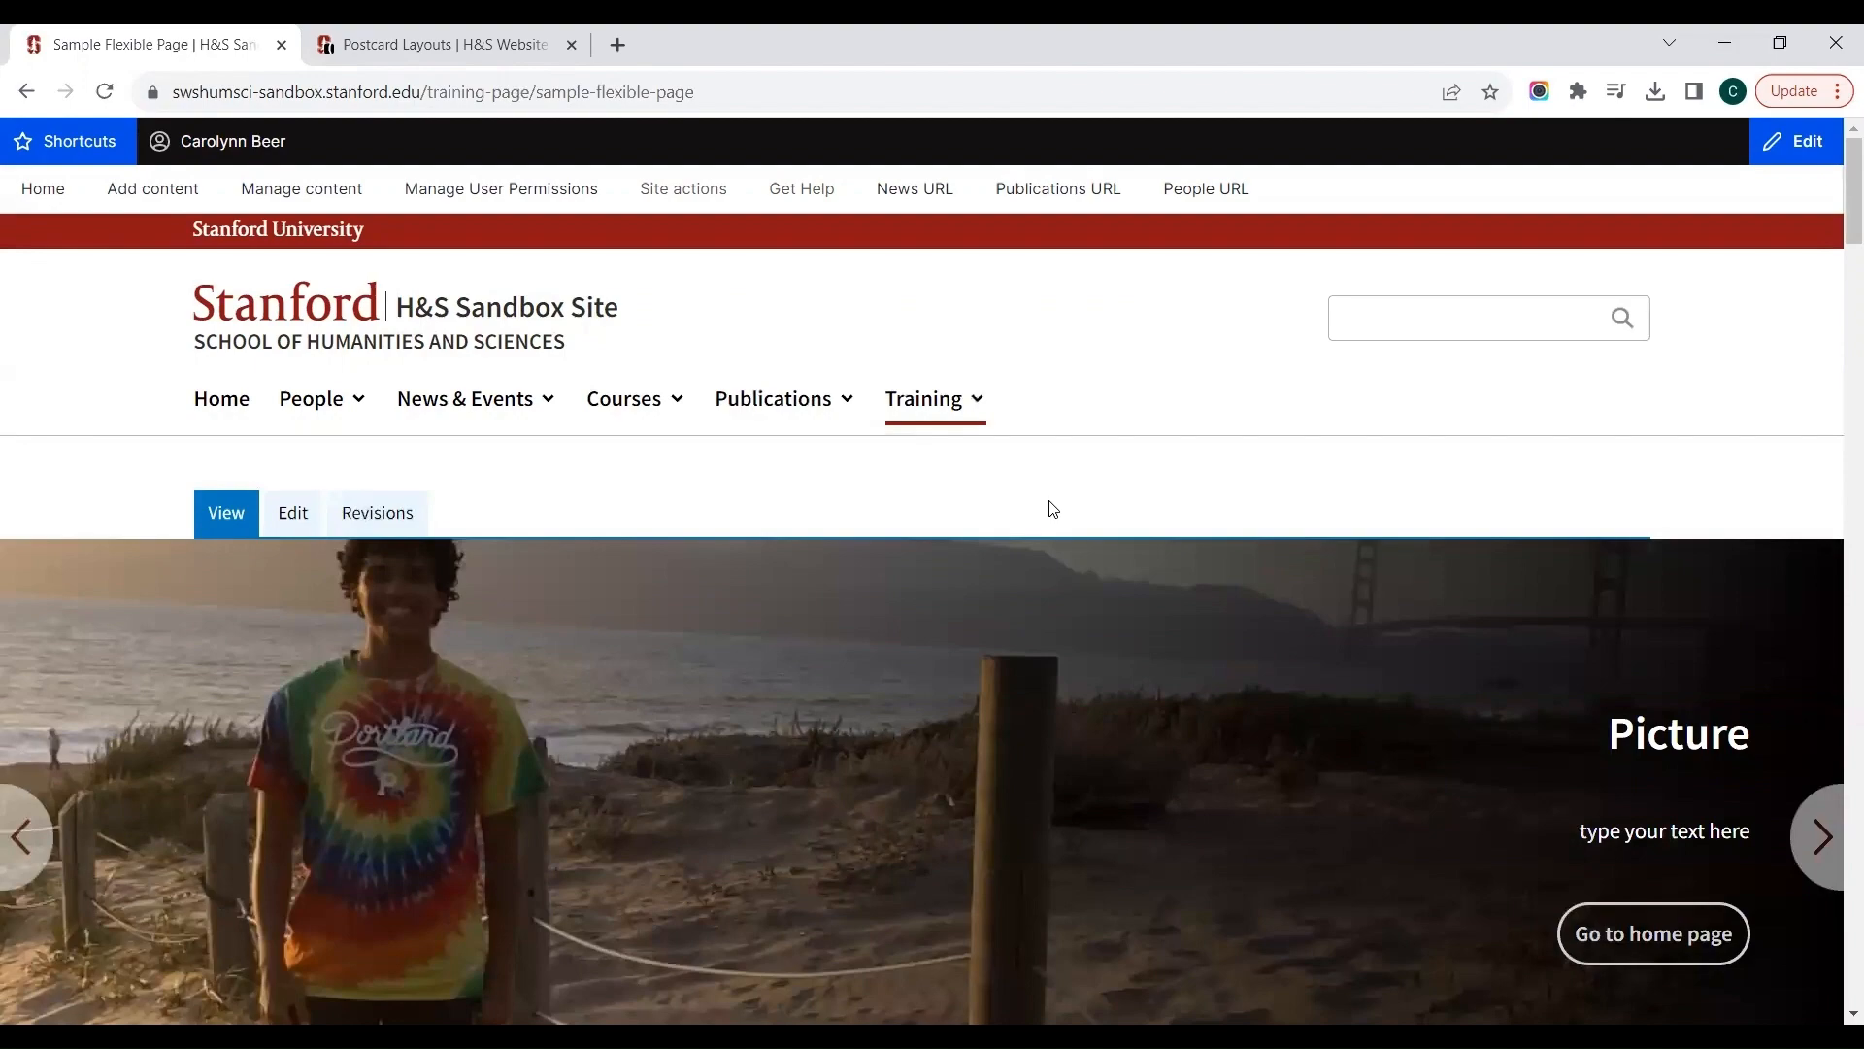
scroll(1053, 507, "down", 8)
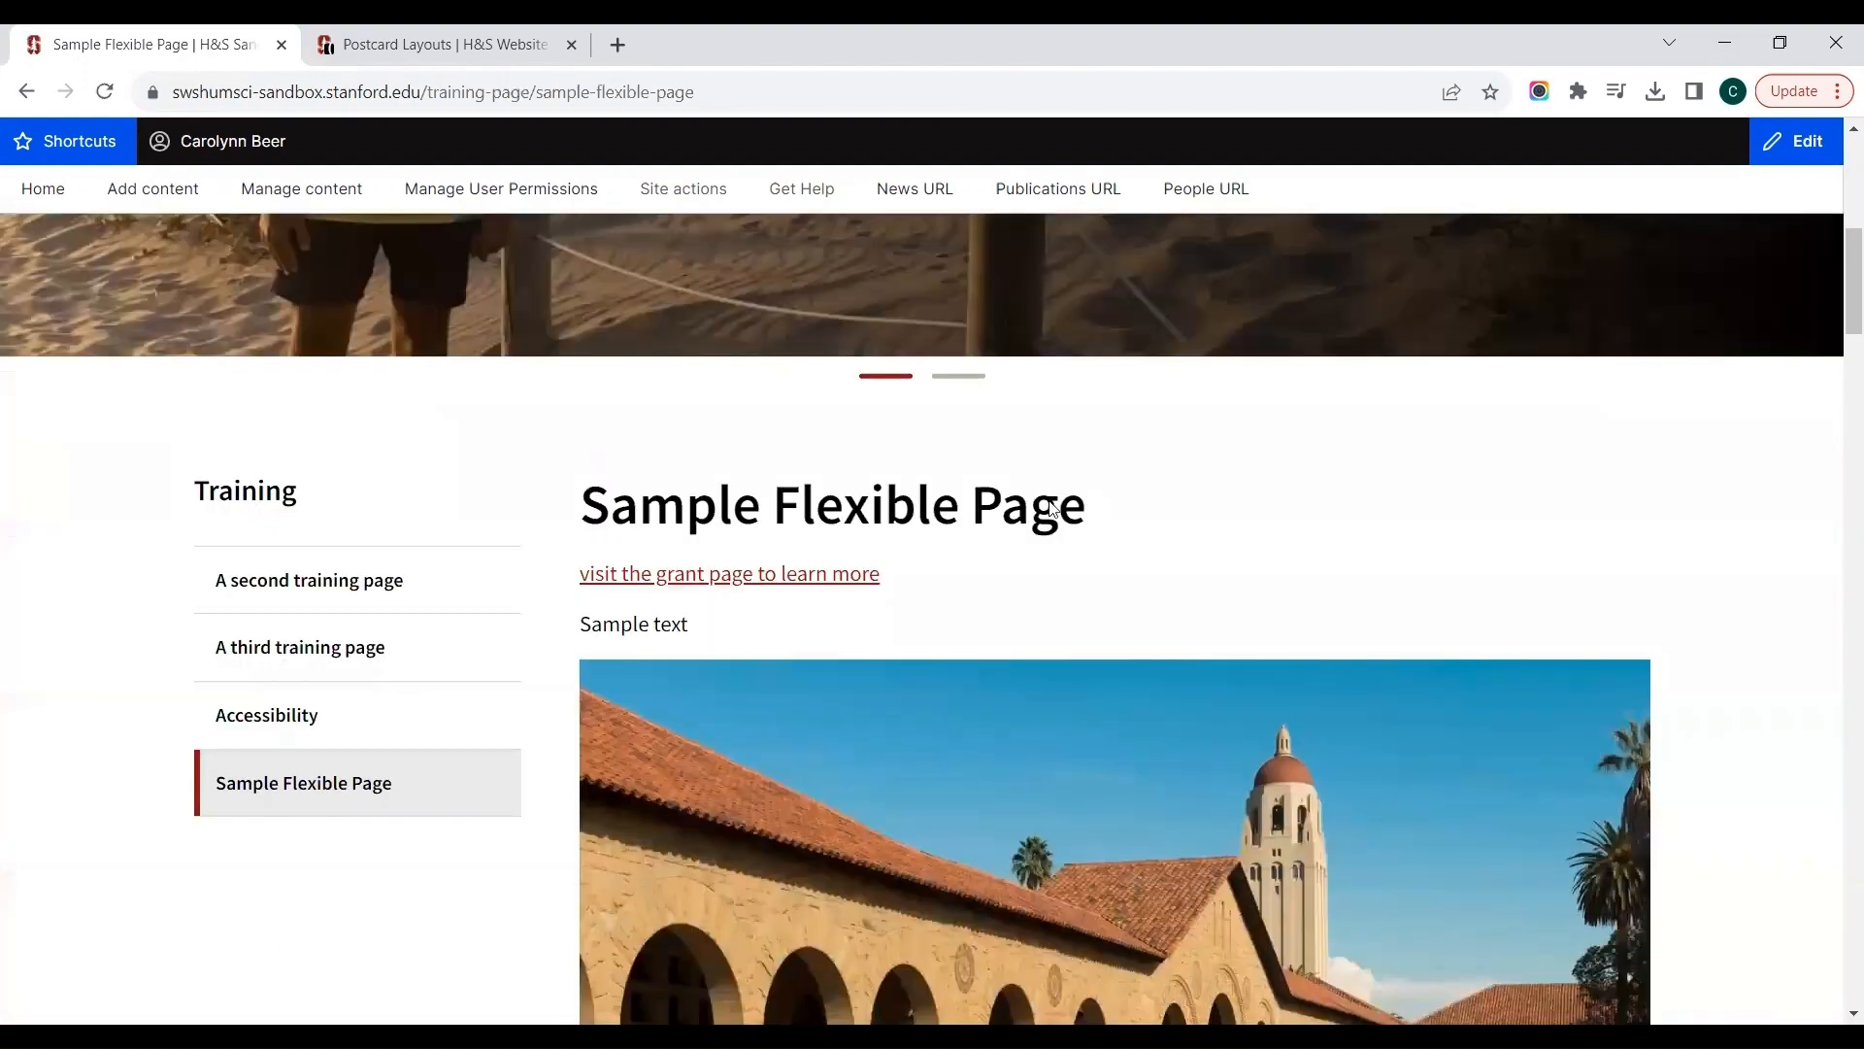
scroll(1052, 508, "down", 1)
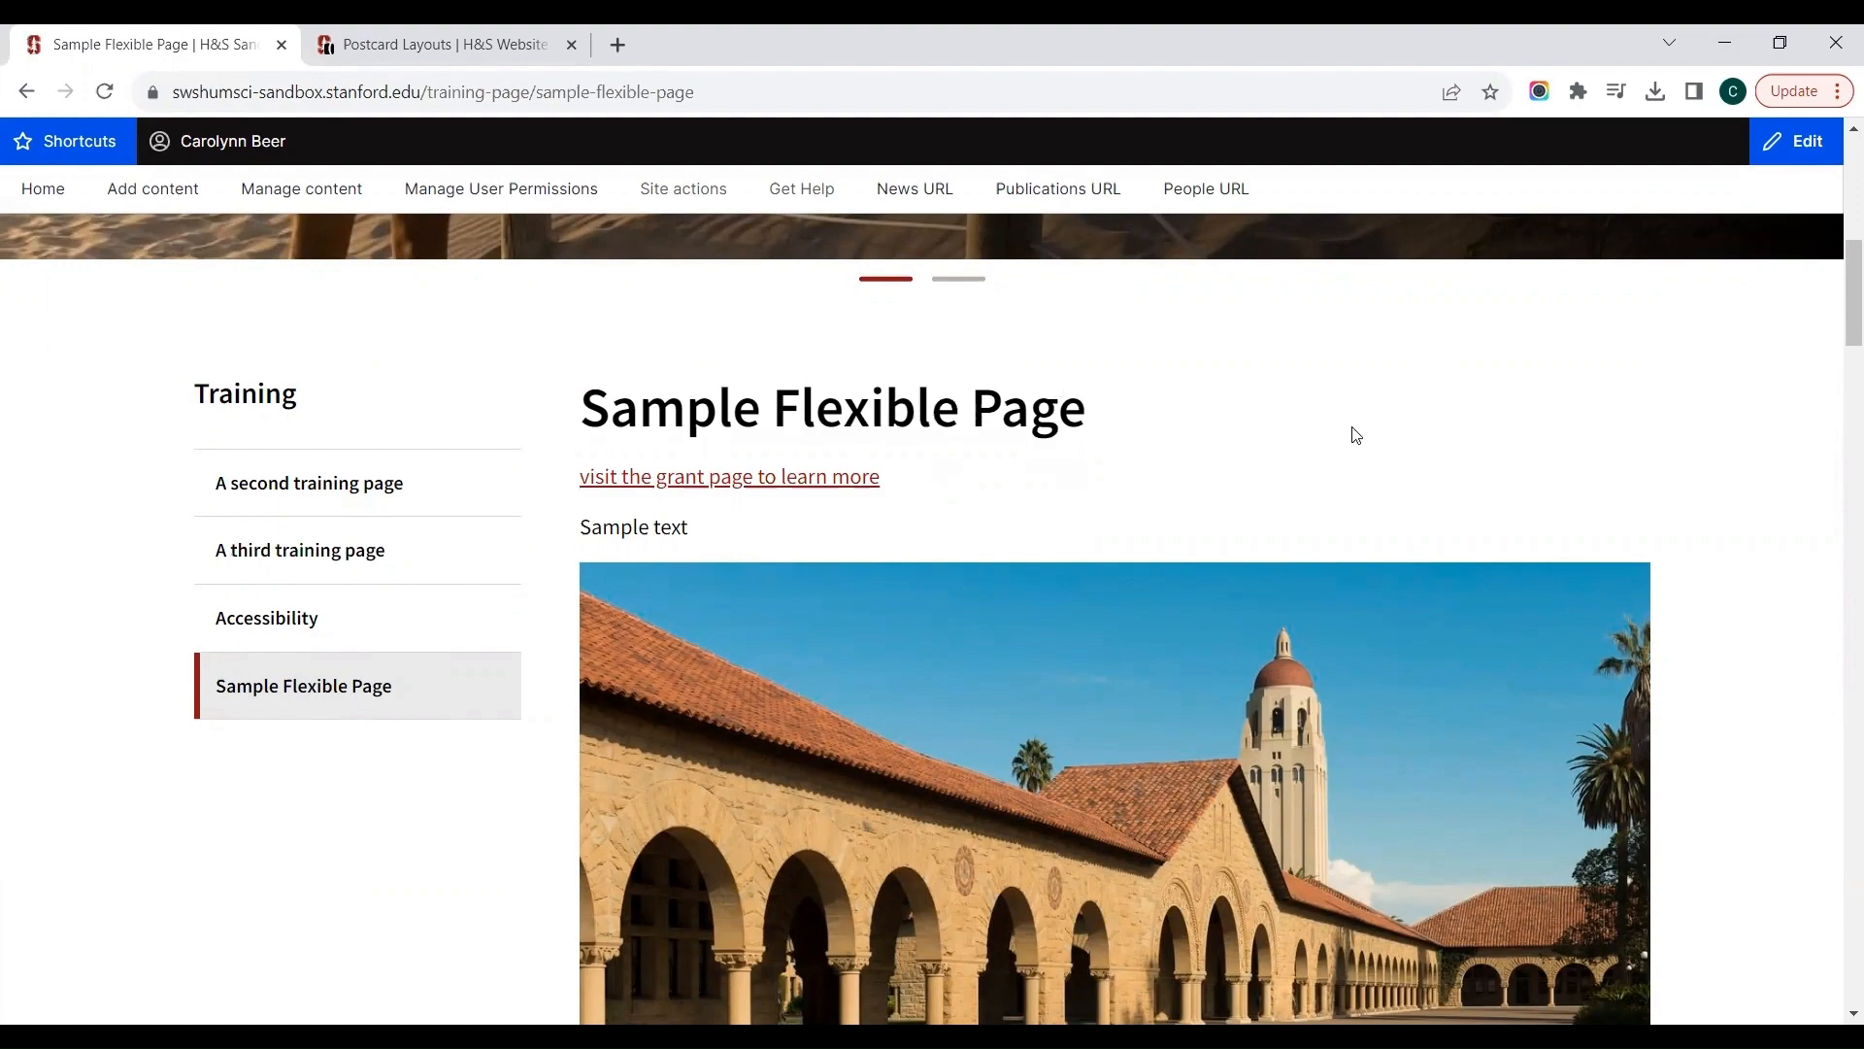
scroll(1356, 435, "down", 6)
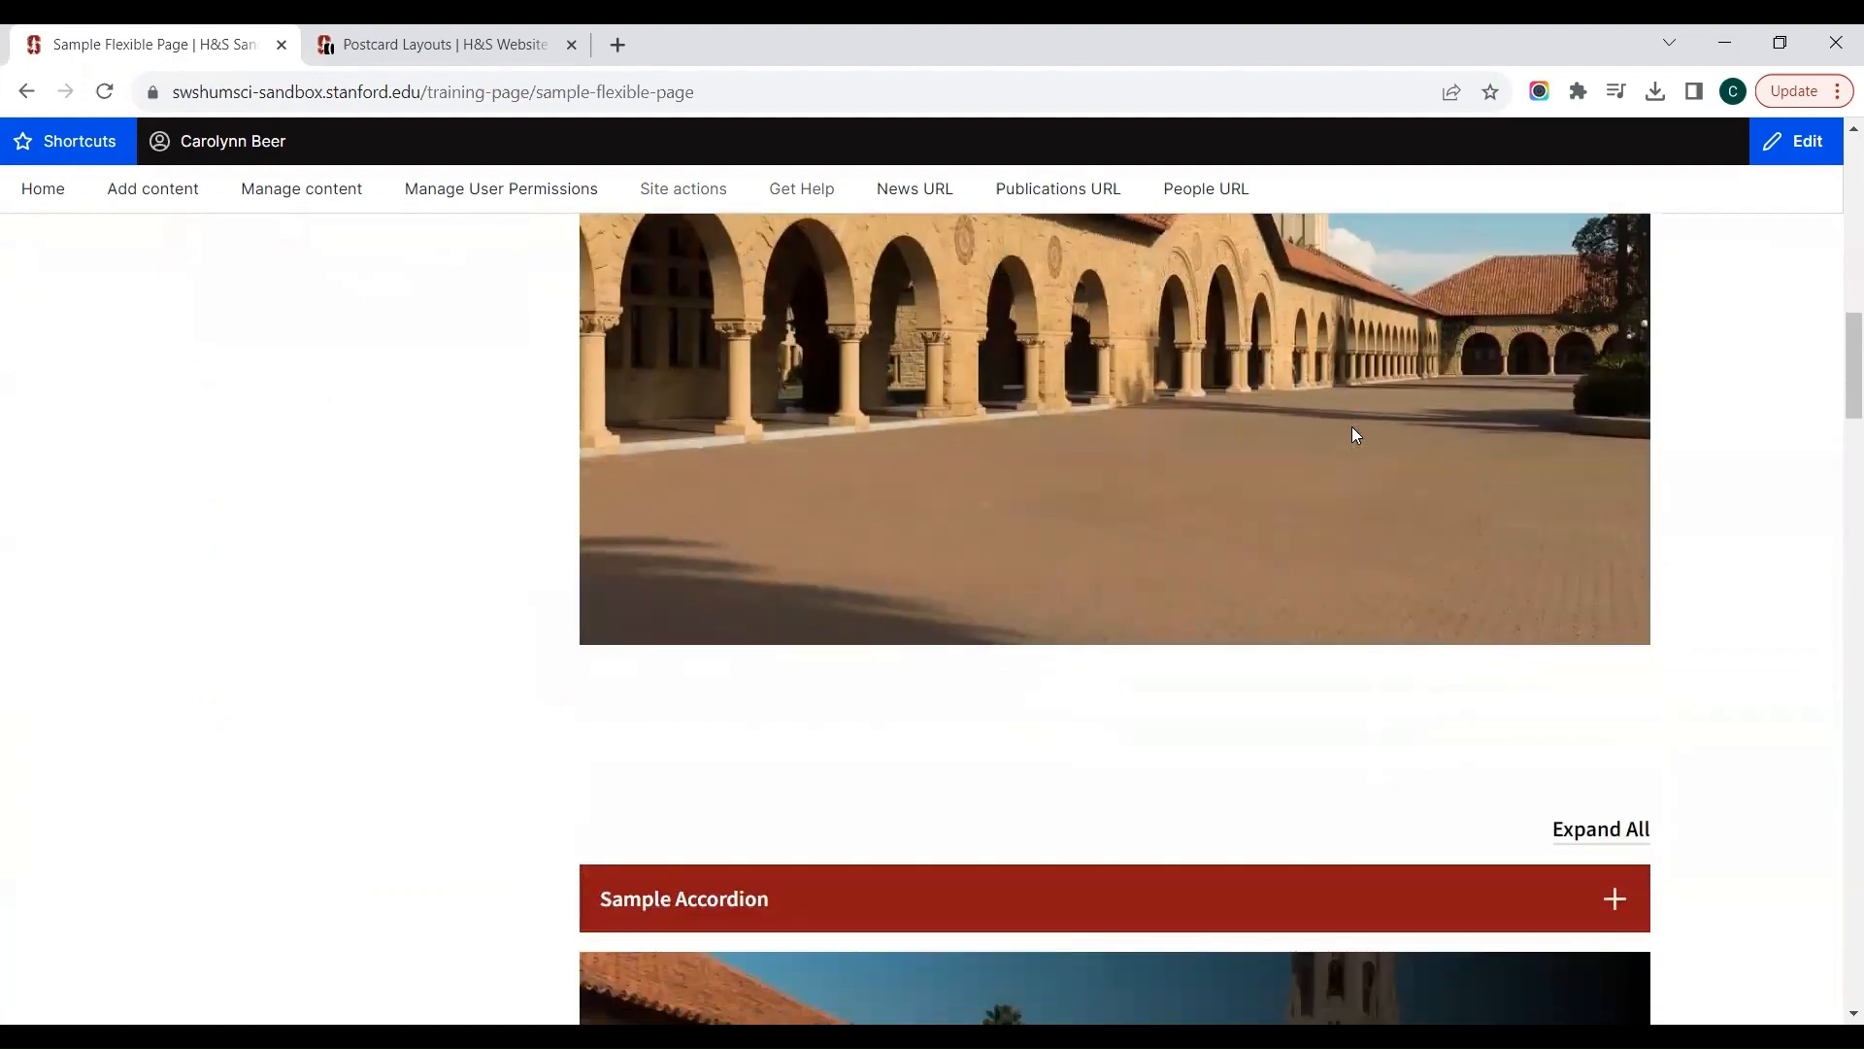
Step: Review the accordion, Main quad banner, Office Hours and Photos from Commencement sections of the published sample page
scroll(1356, 435, "down", 3)
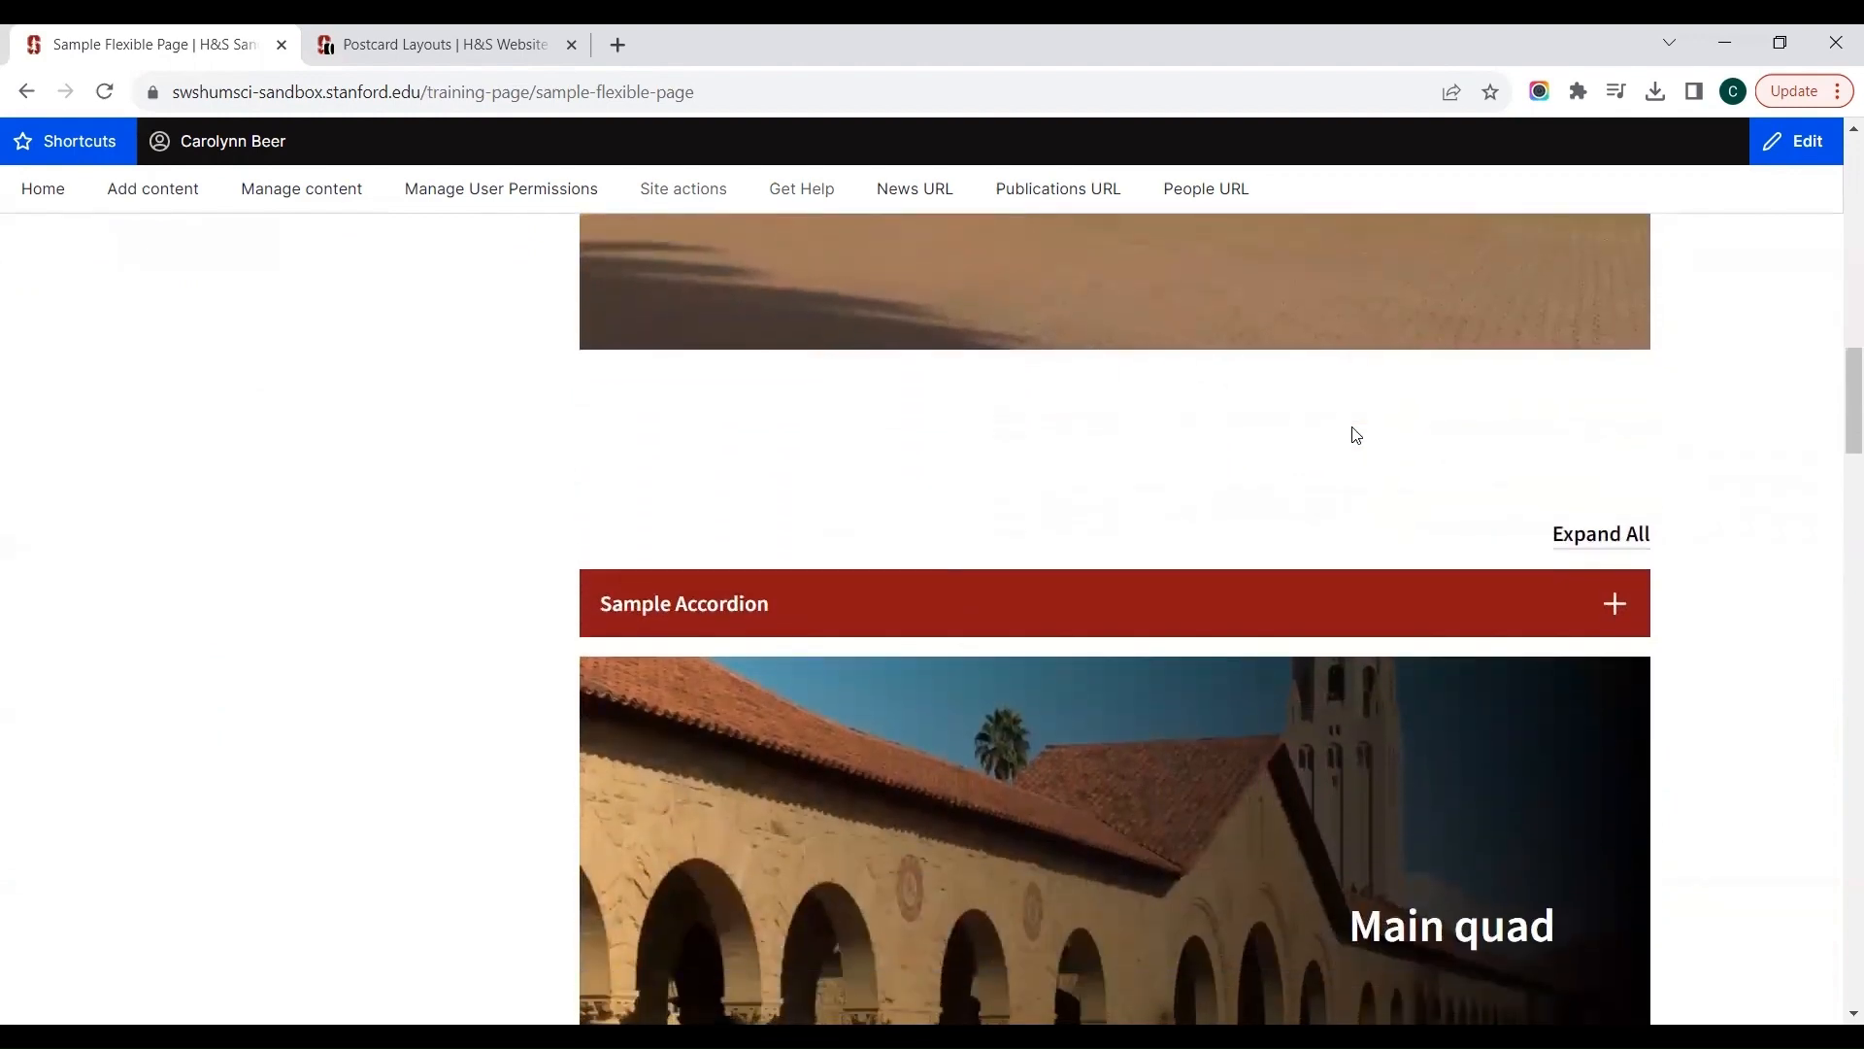
scroll(1356, 435, "down", 8)
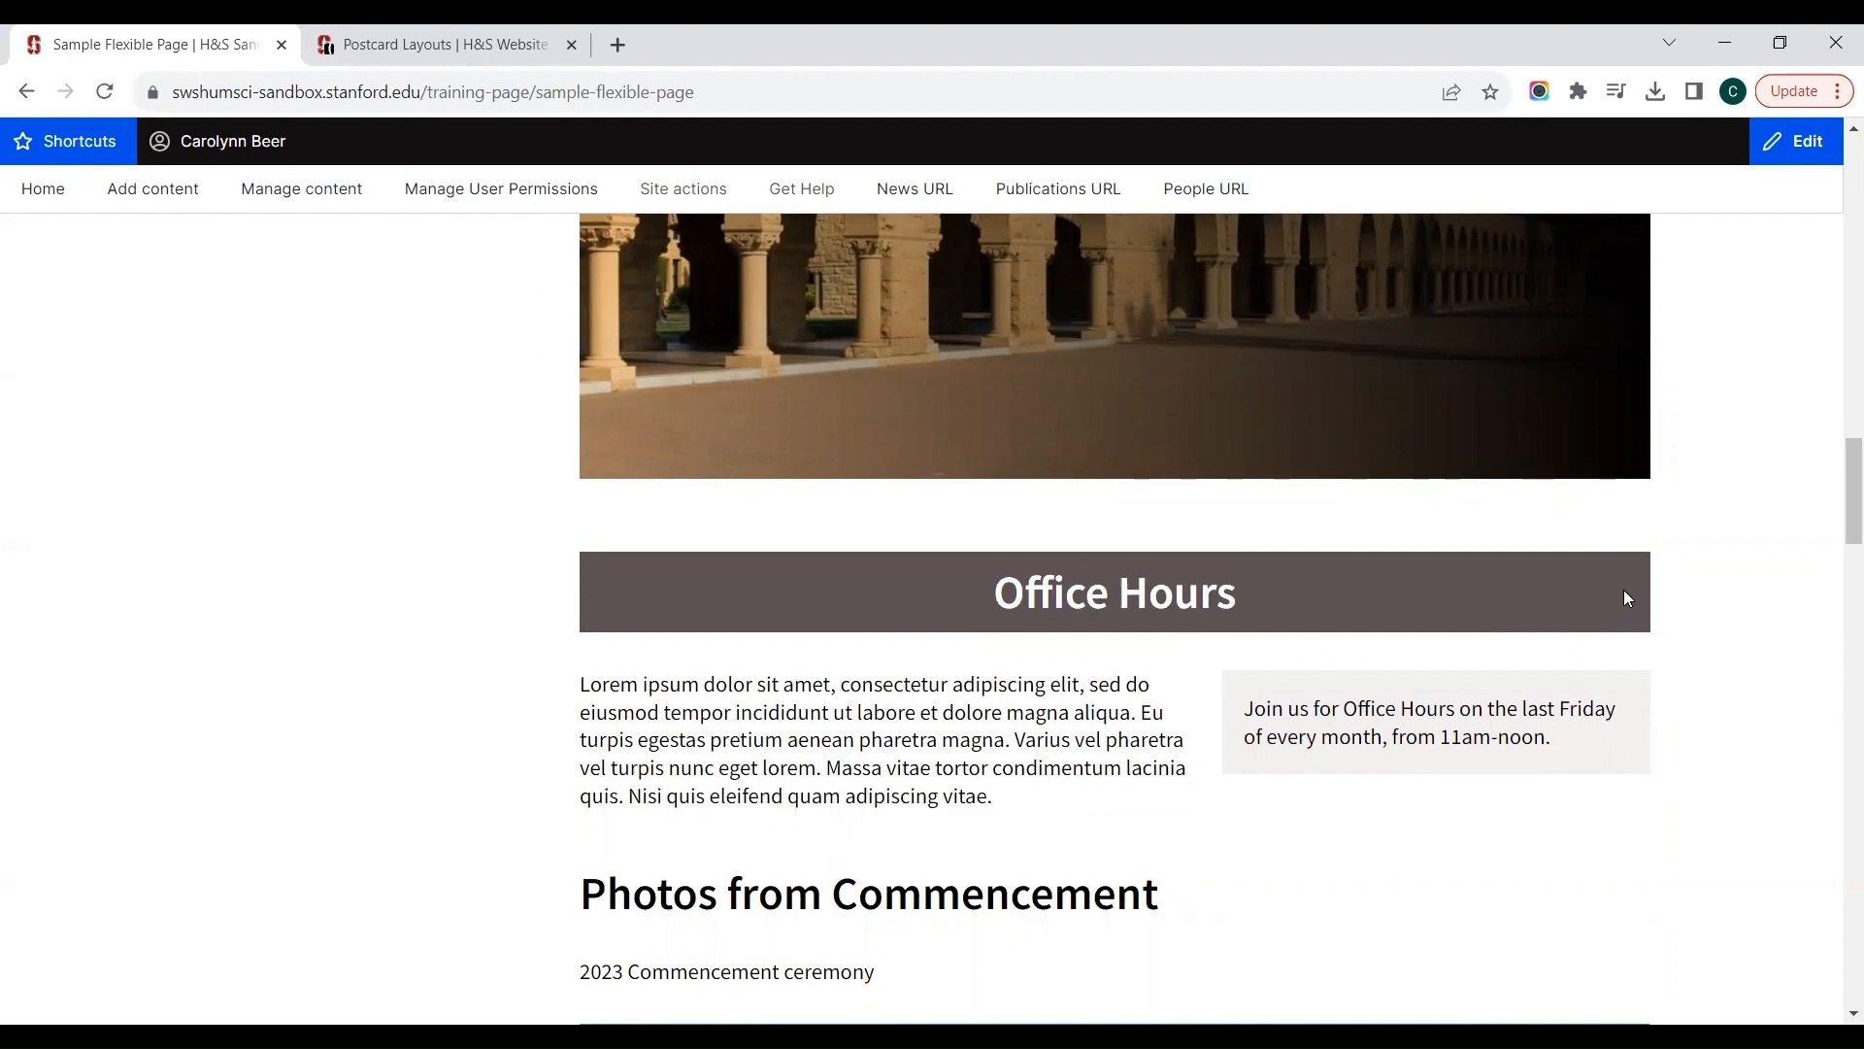
scroll(1623, 590, "down", 3)
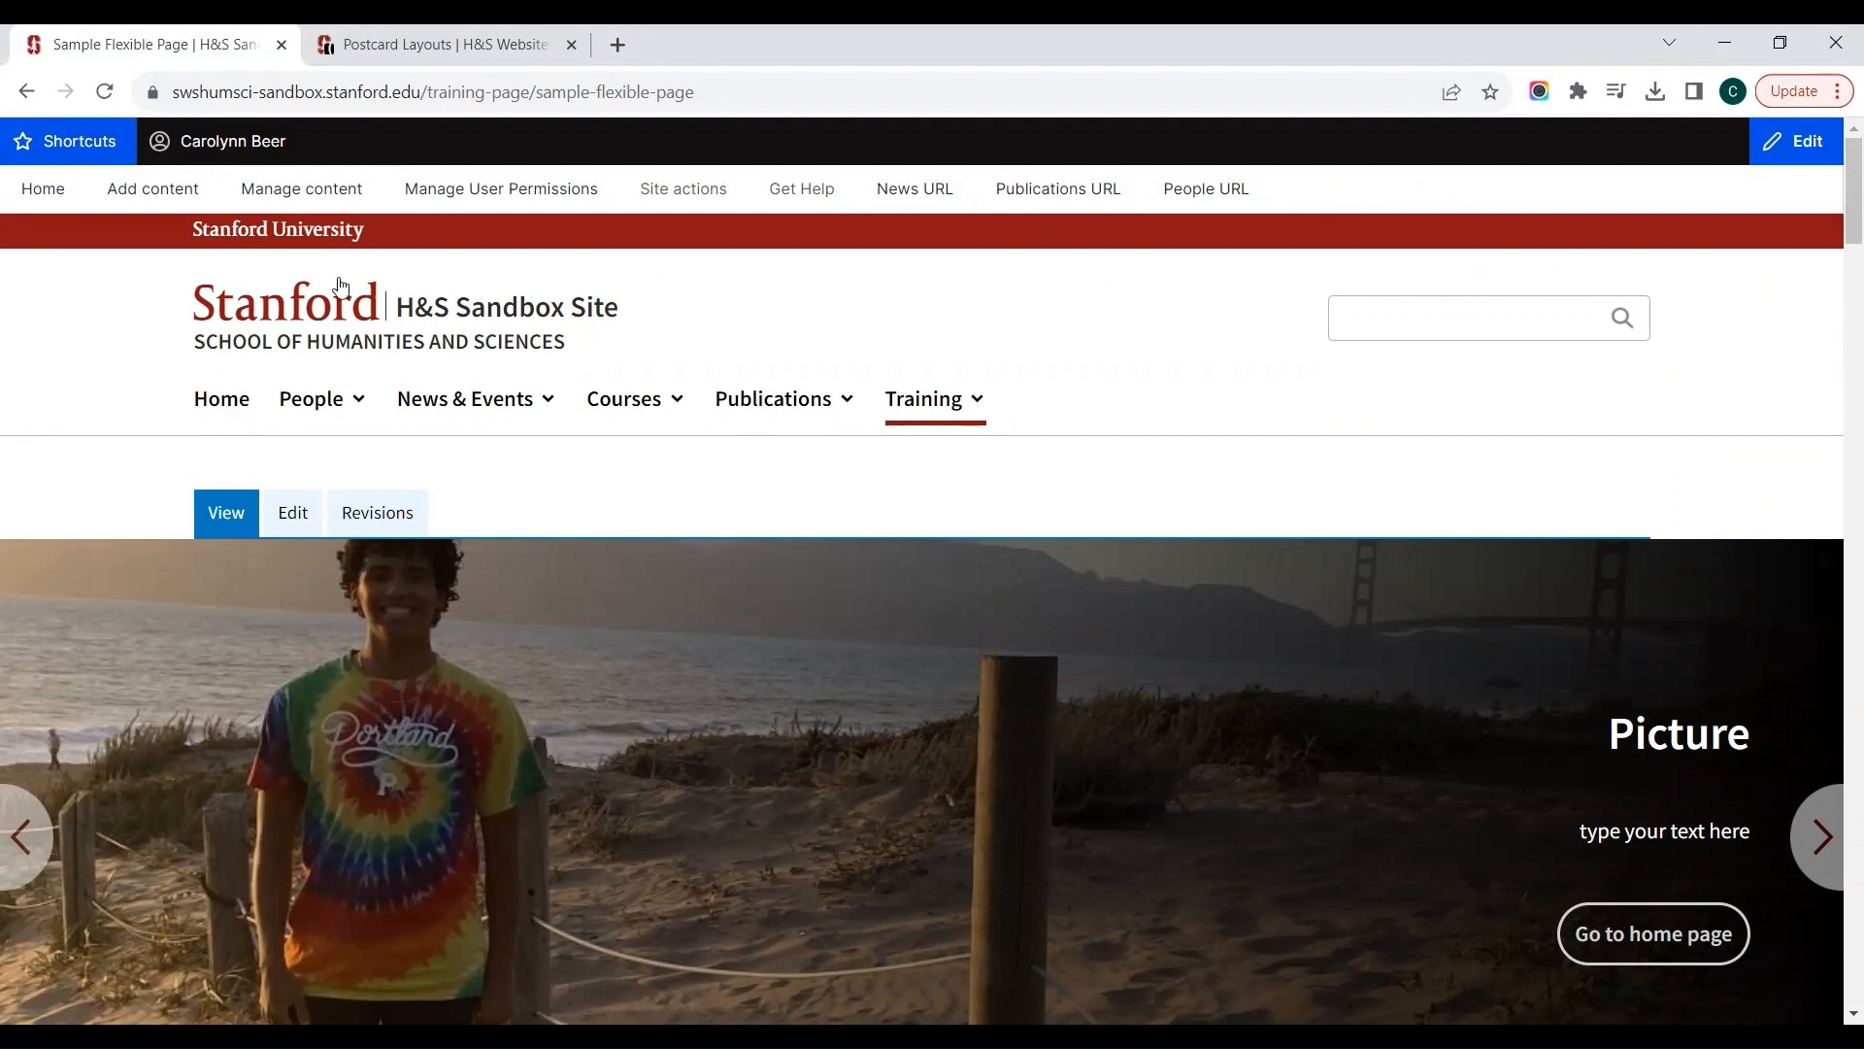
Step: Look over the available help resources and go to the home page of the H&S Colorful Reference Site
mouse_move(777, 189)
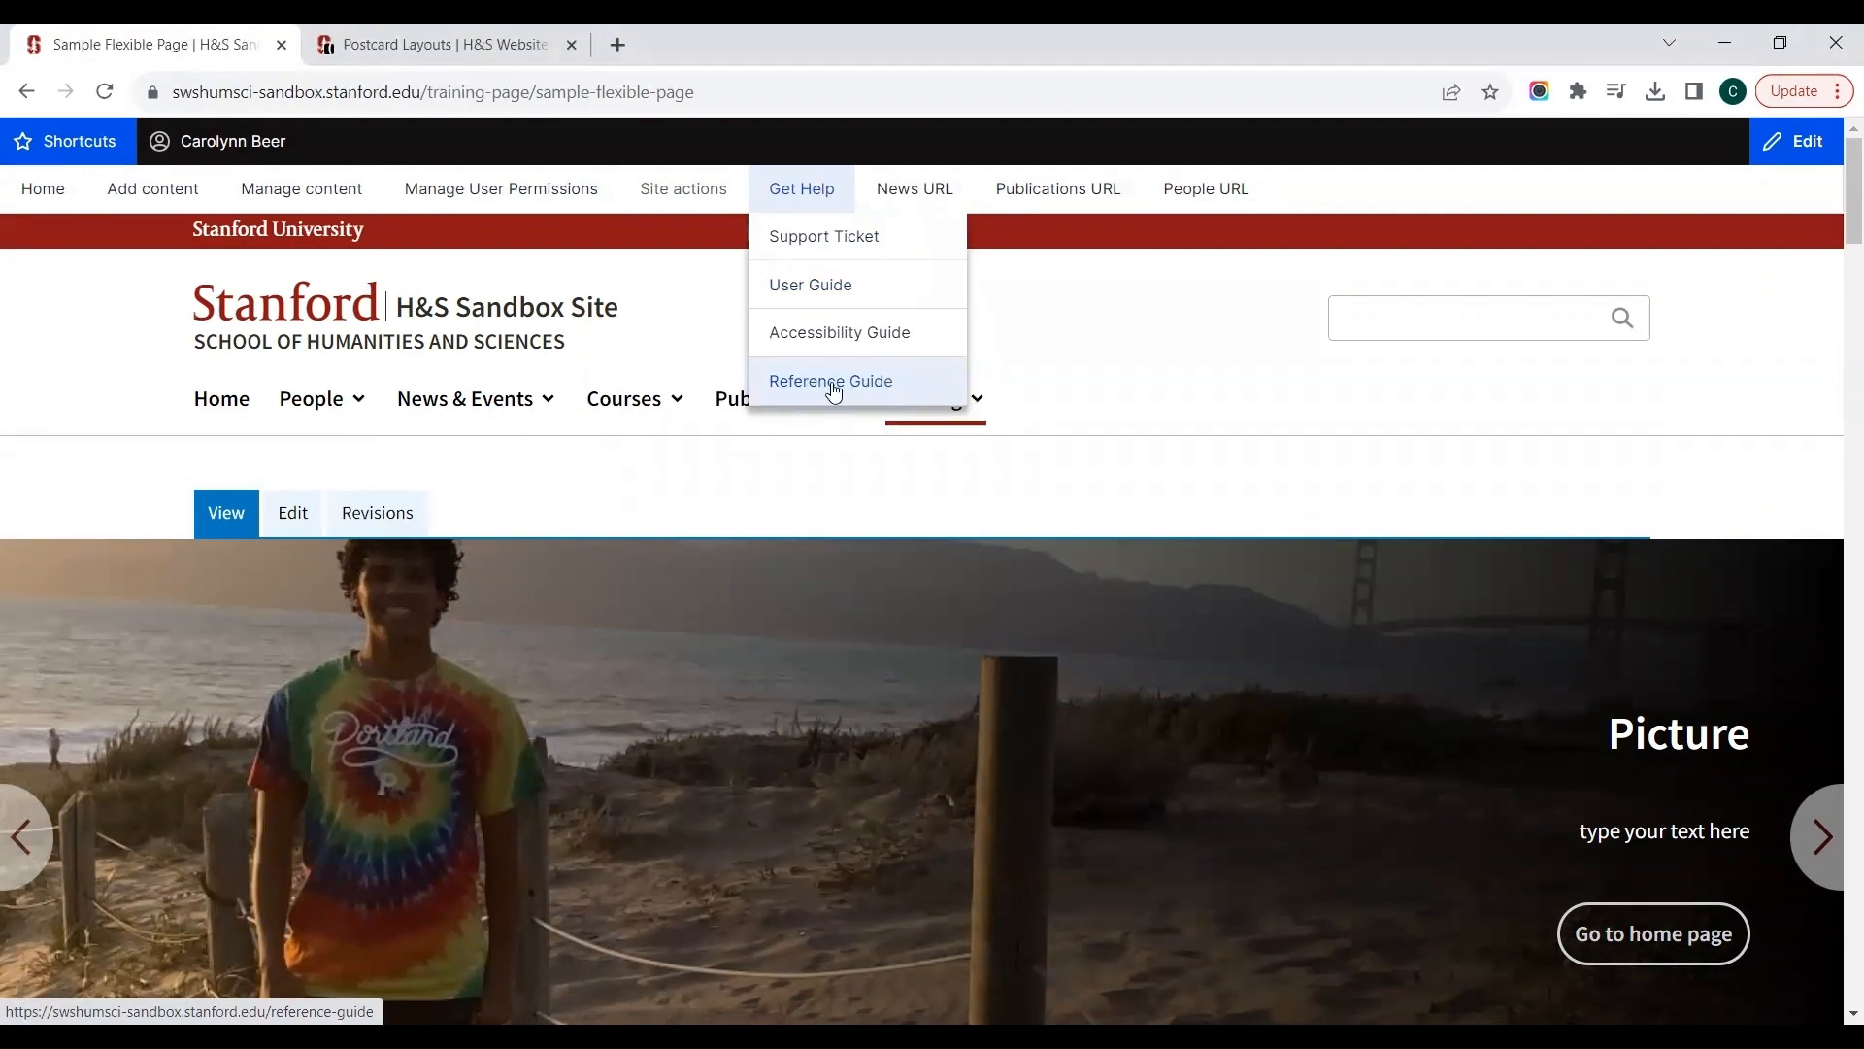
left_click(475, 42)
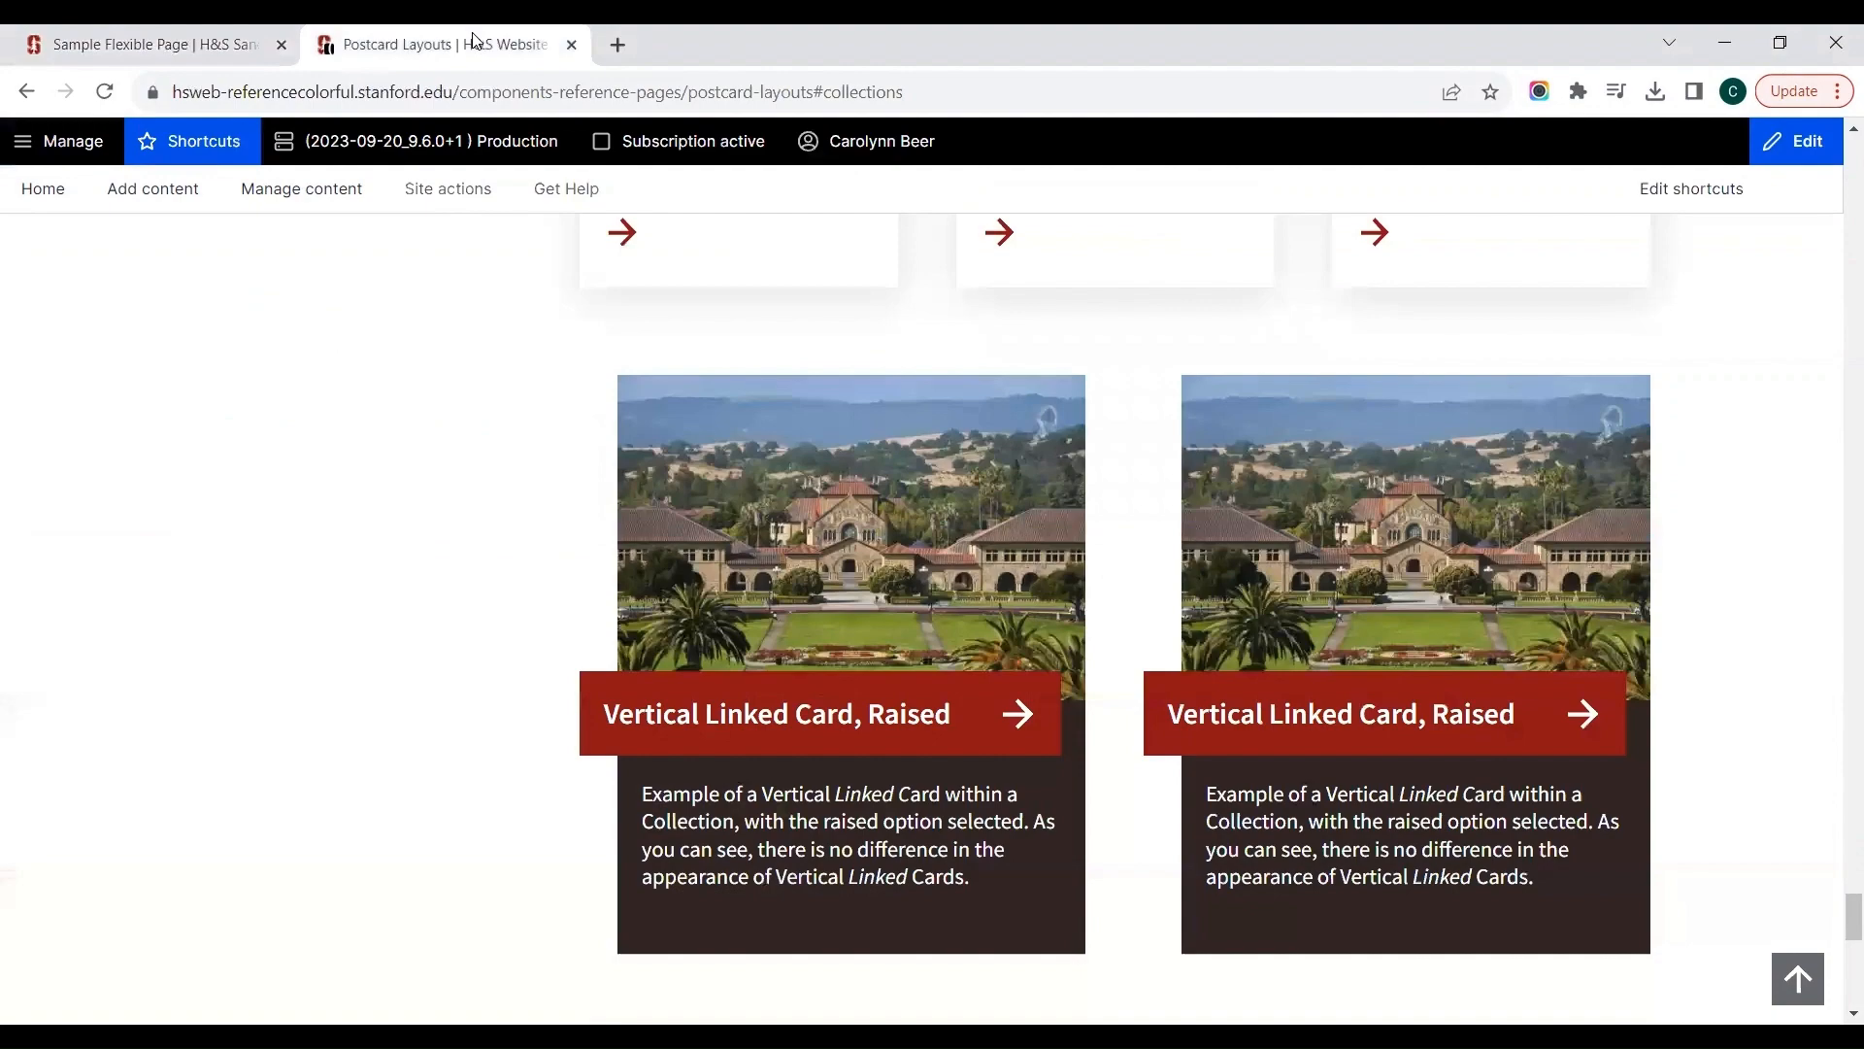
key("Page_Up")
key("Page_Up")
key("Page_Up")
key("Page_Up")
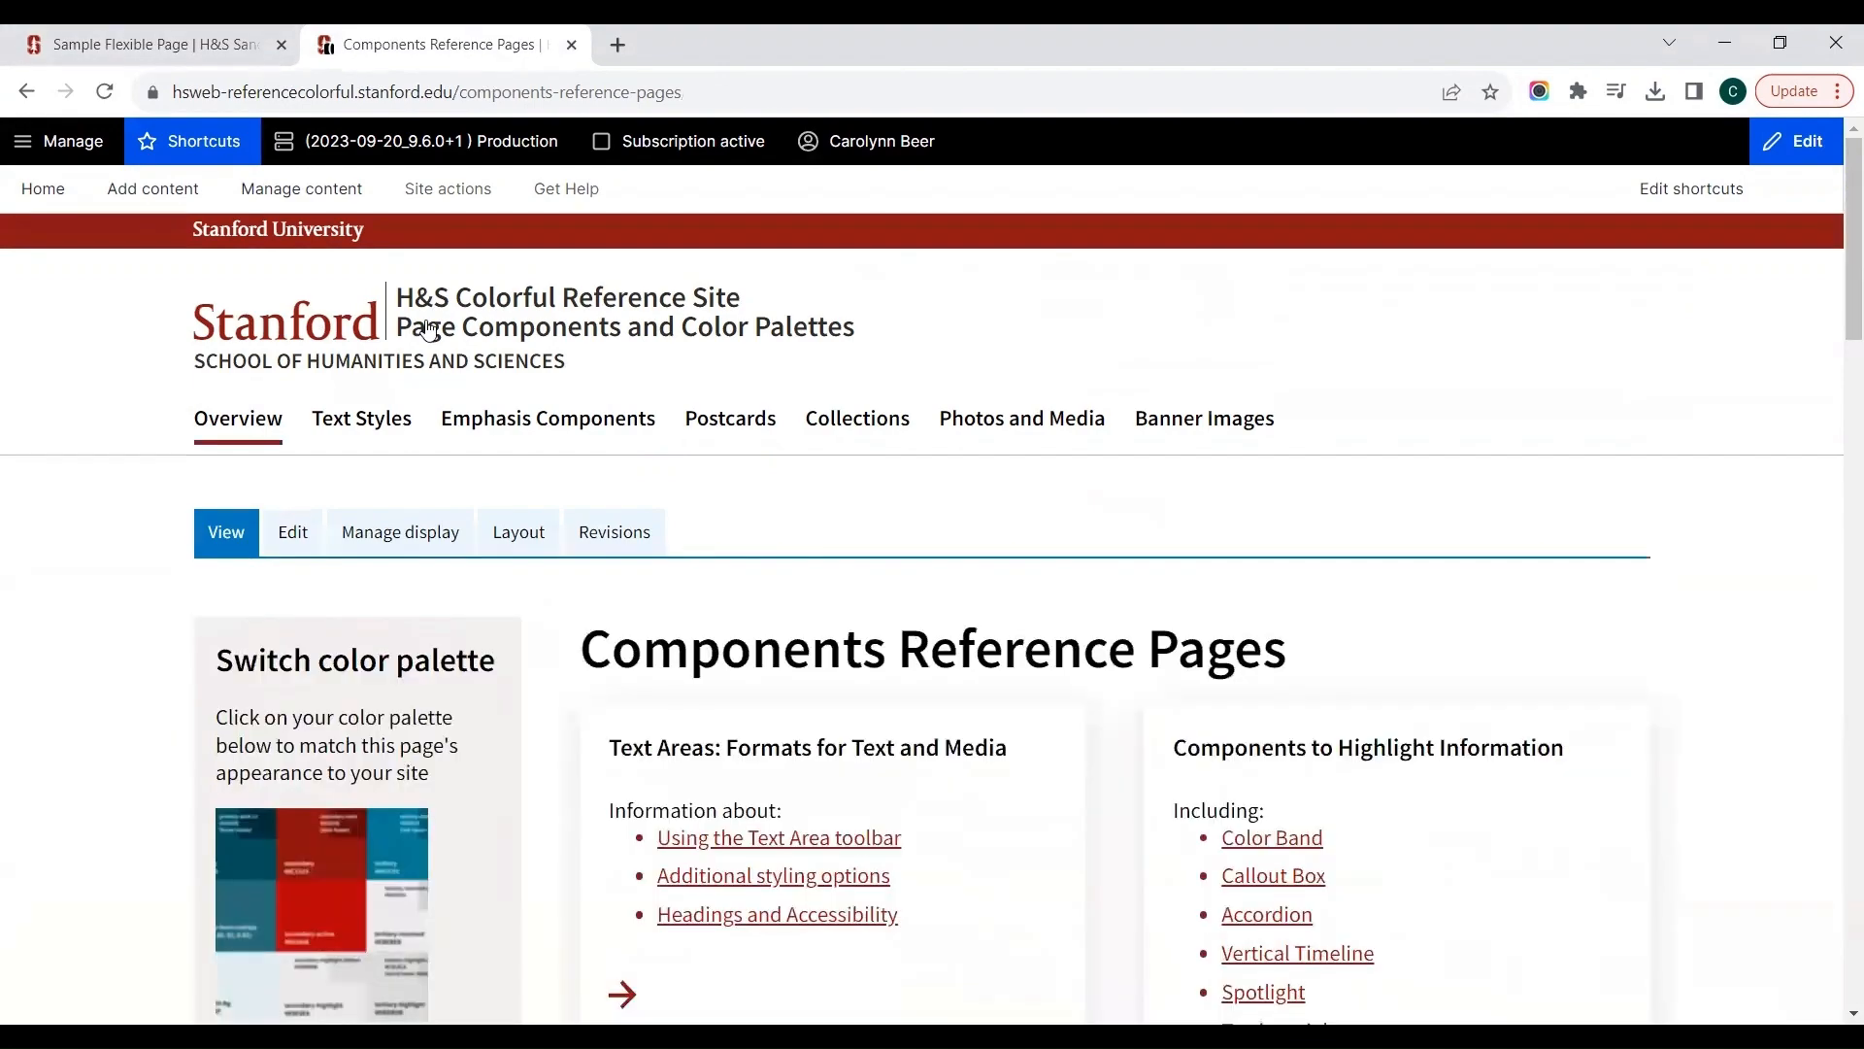
left_click(426, 324)
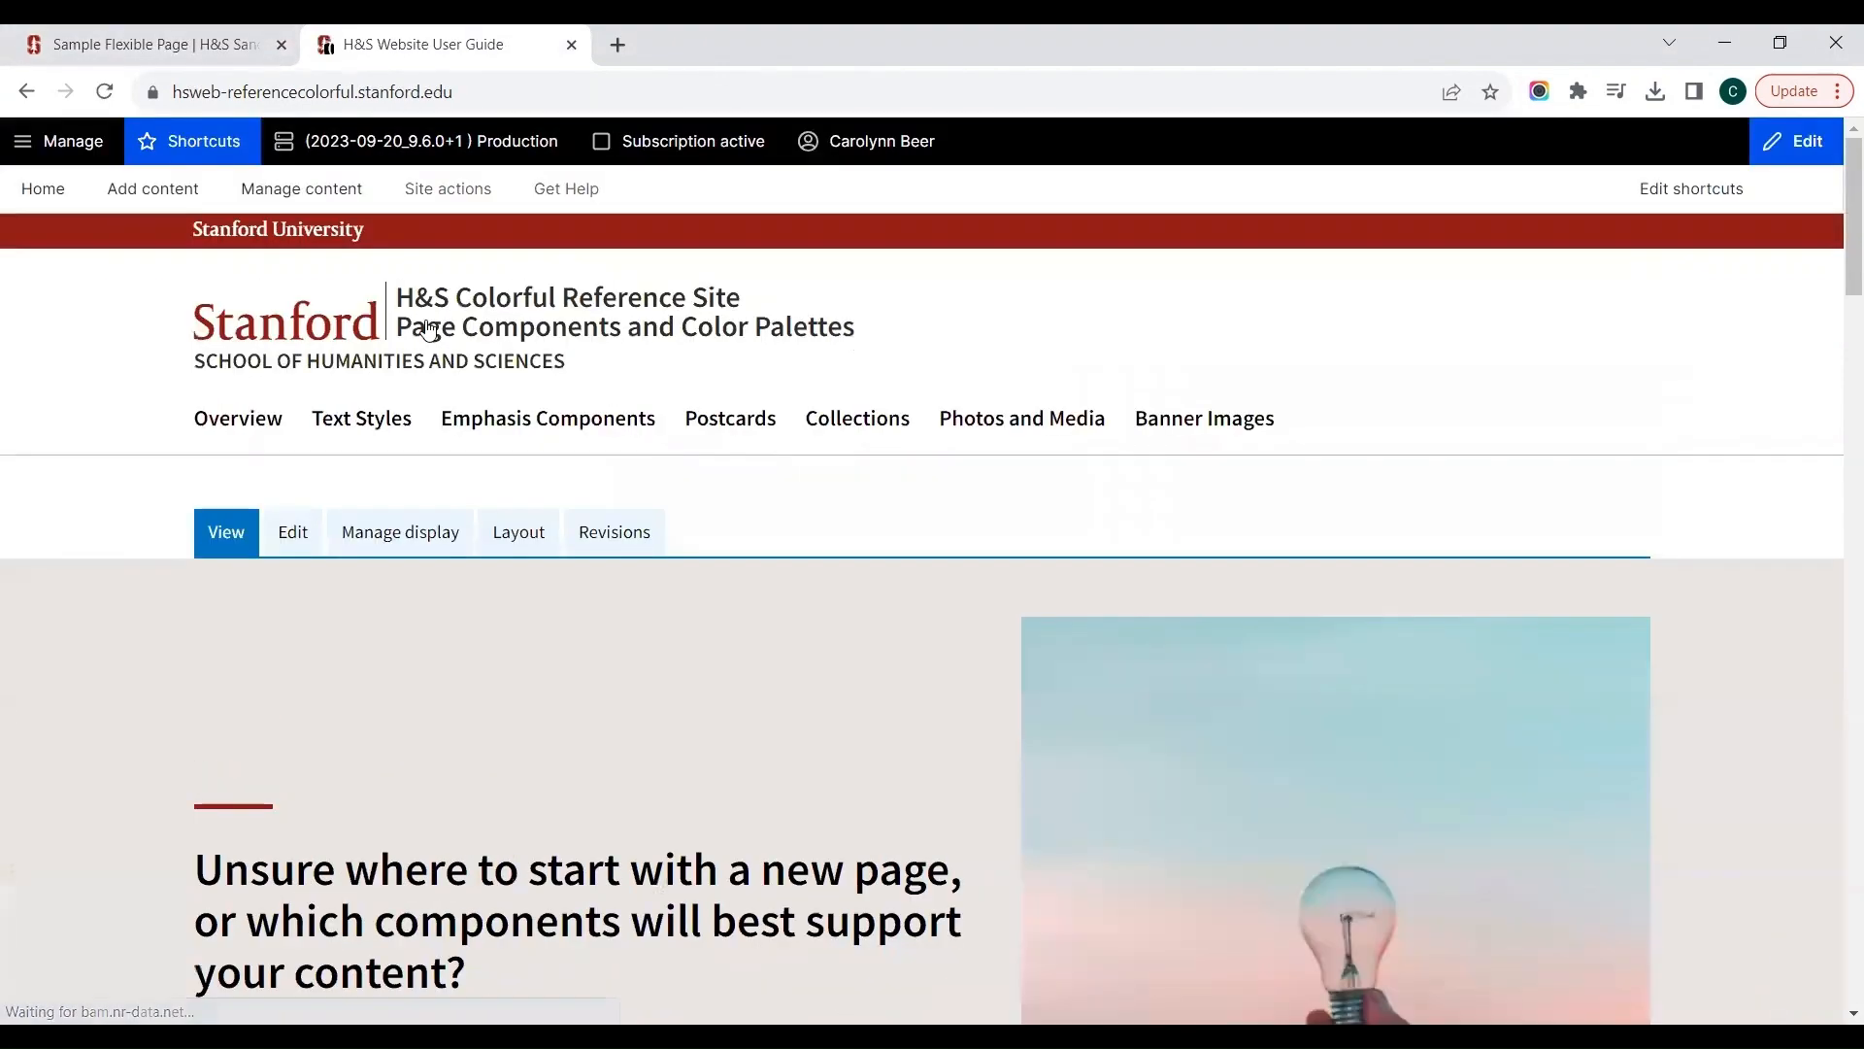
Step: Examine the reference site's home page for page component guidance and the support resources listed under Beyond this site
scroll(428, 330, "down", 7)
scroll(428, 330, "down", 8)
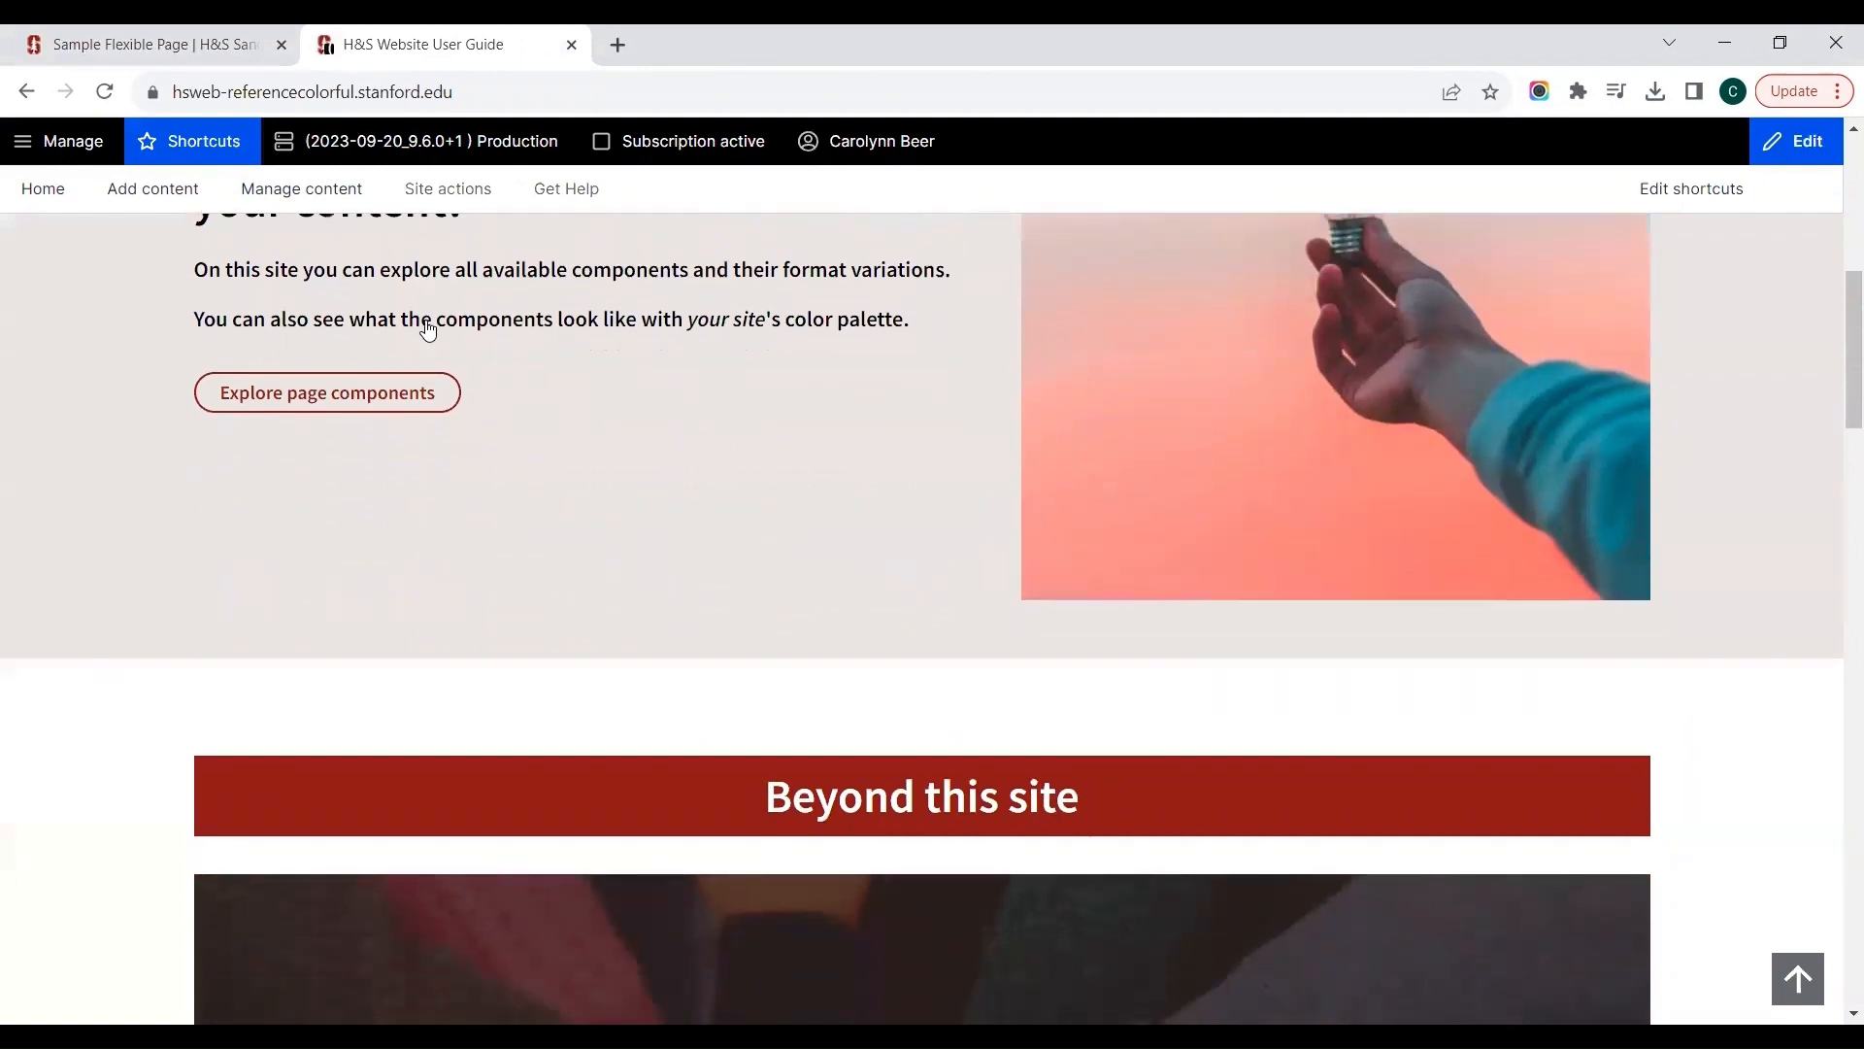
scroll(428, 329, "down", 7)
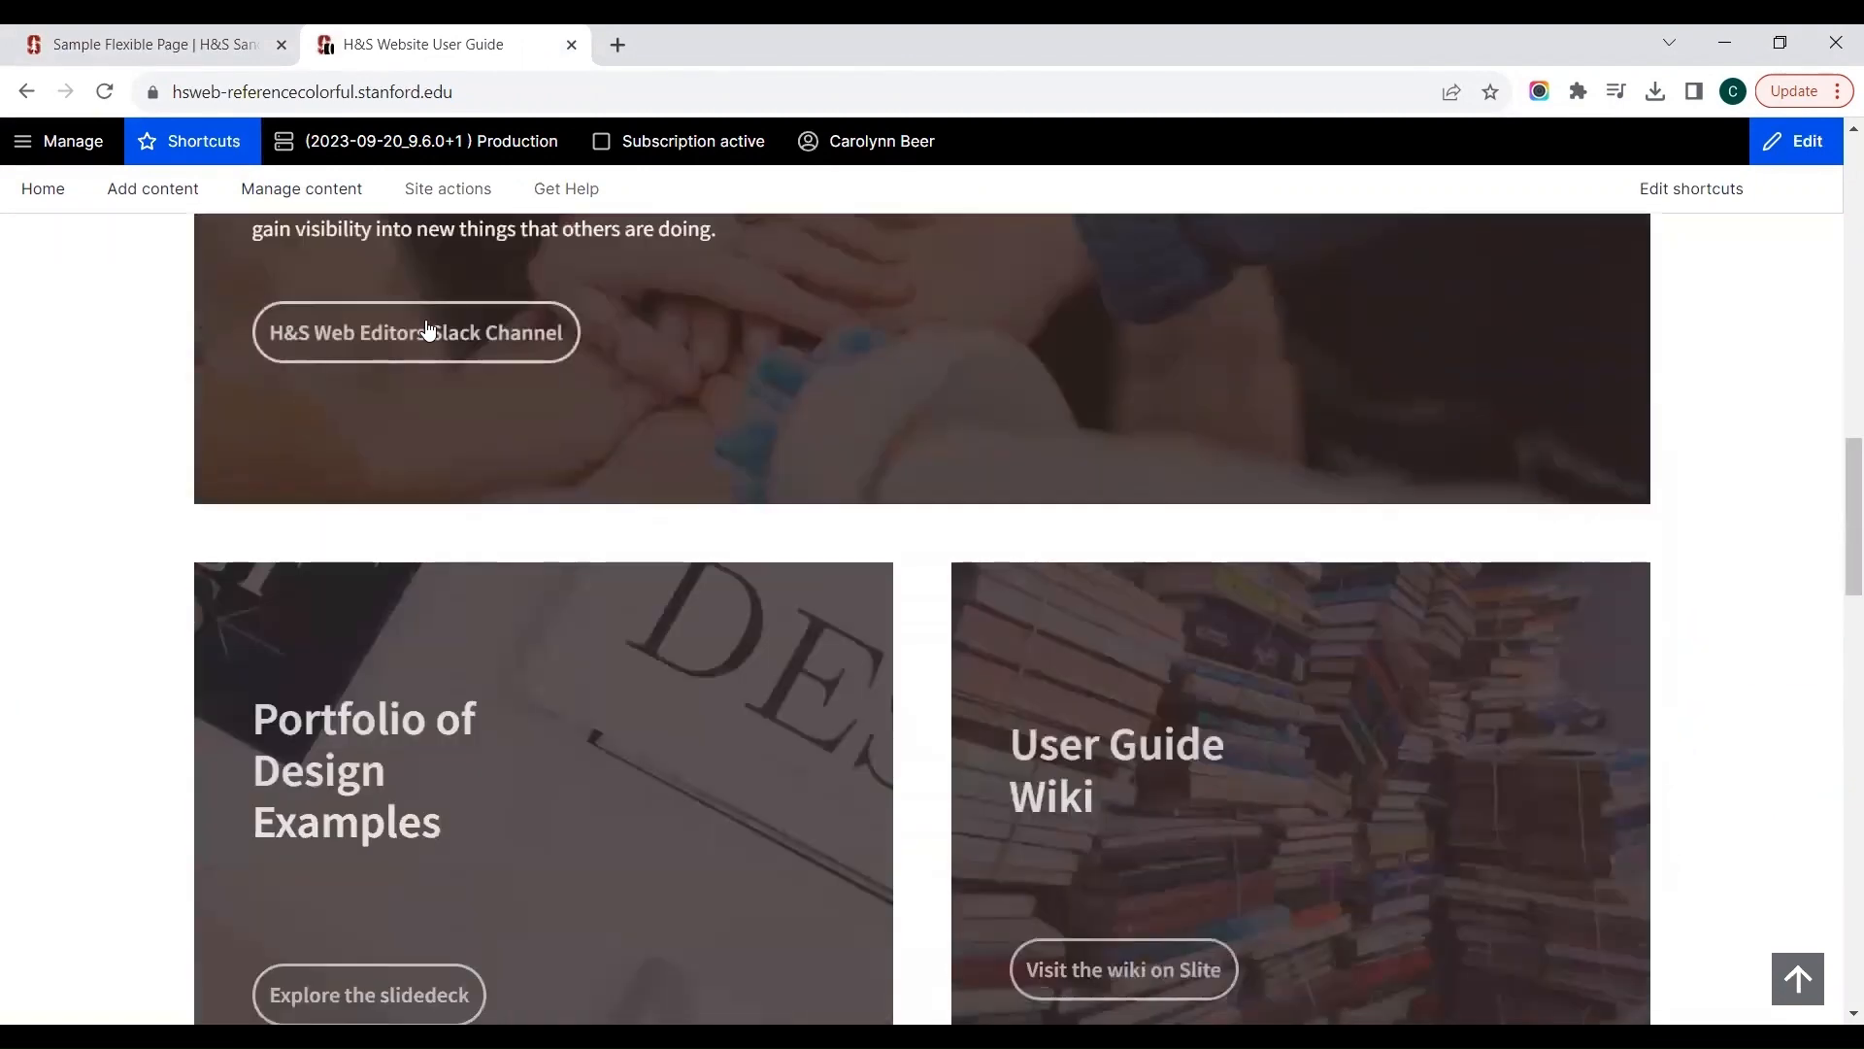
scroll(428, 329, "down", 8)
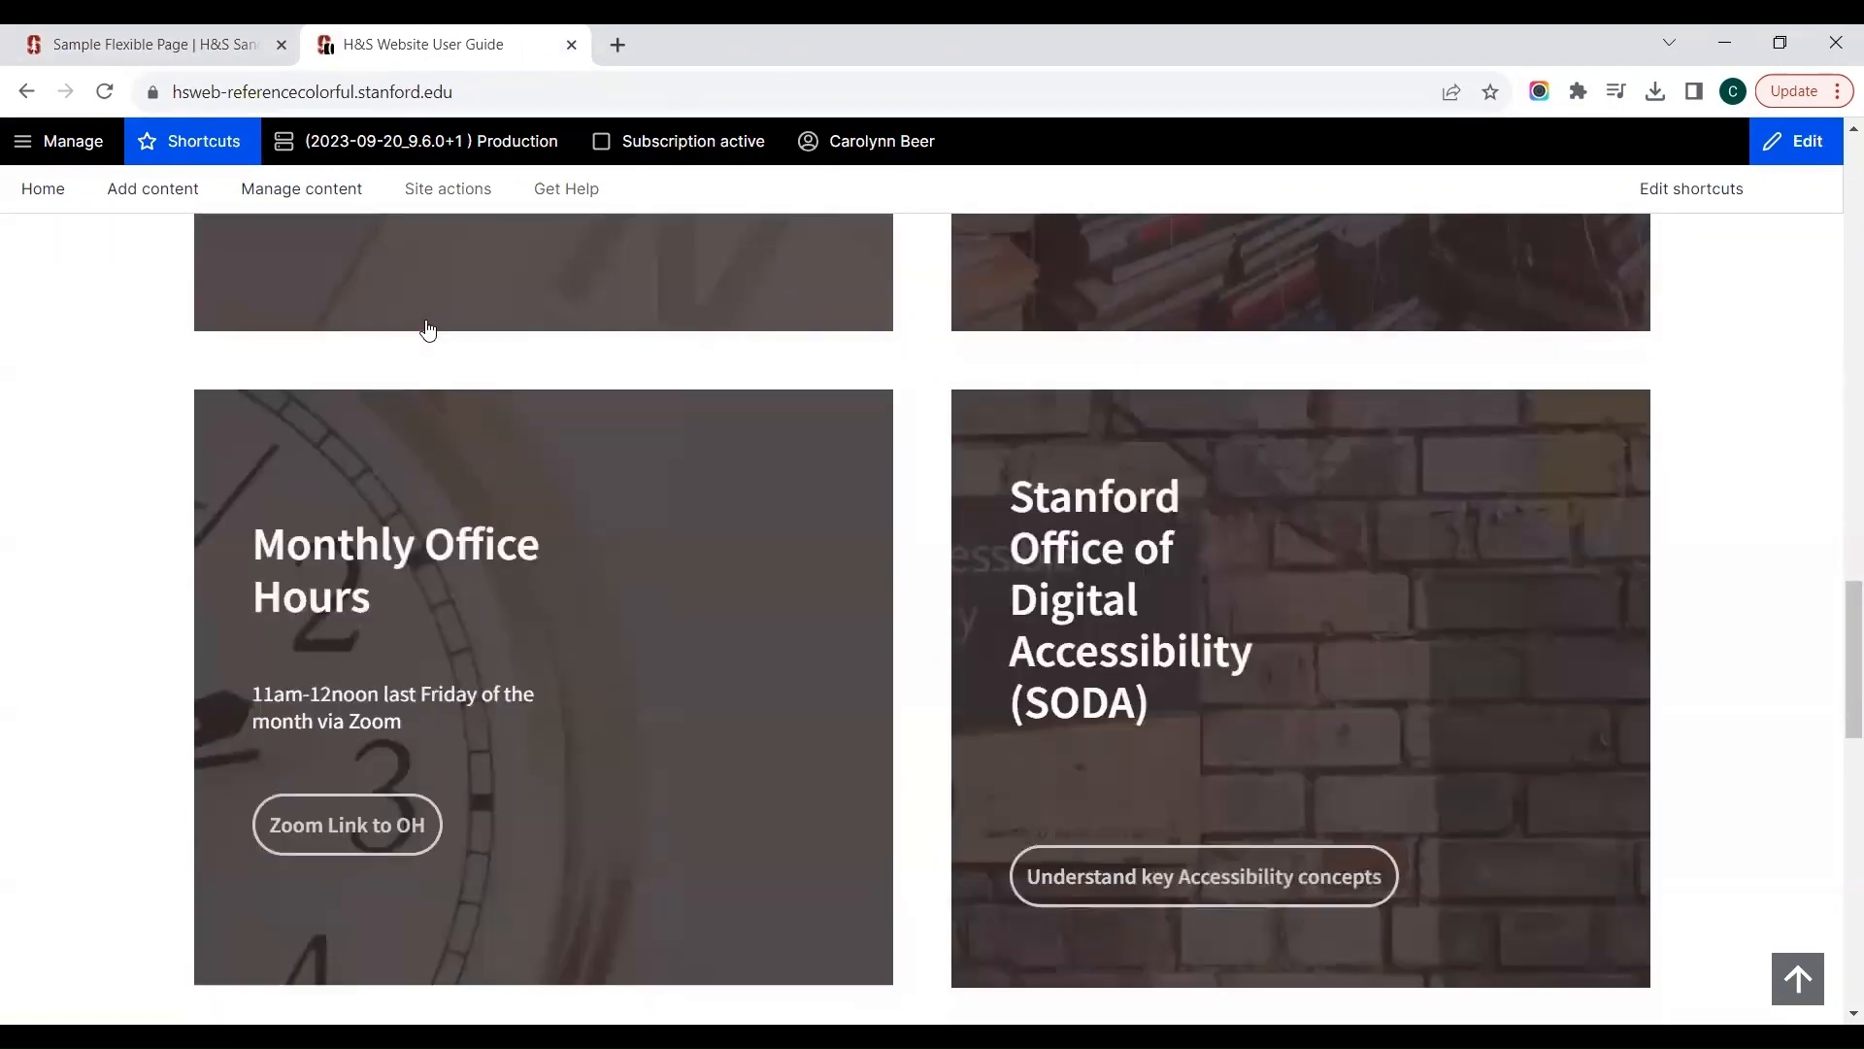